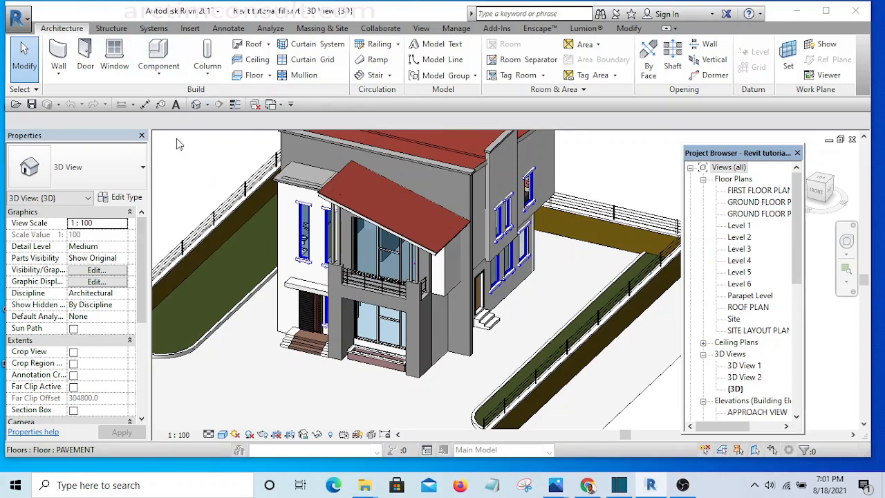
Create a new family from the Door.rft template in the English_I folder.
left_click(20, 19)
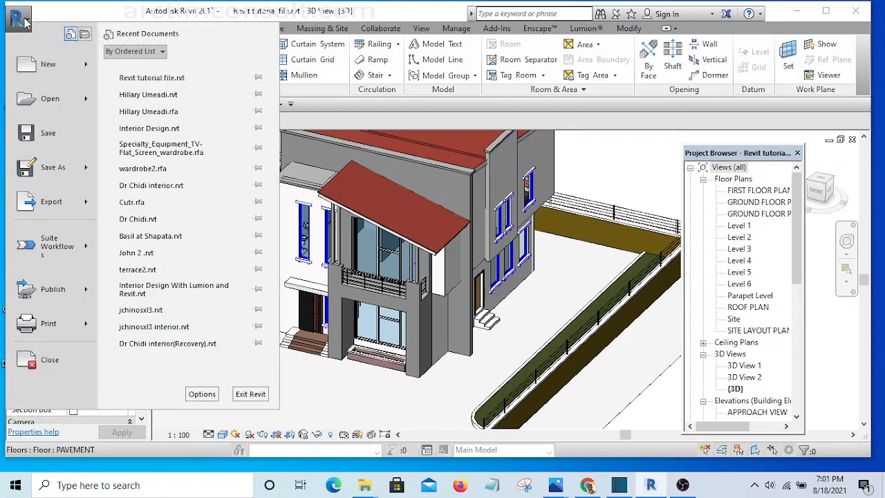
mouse_move(89, 67)
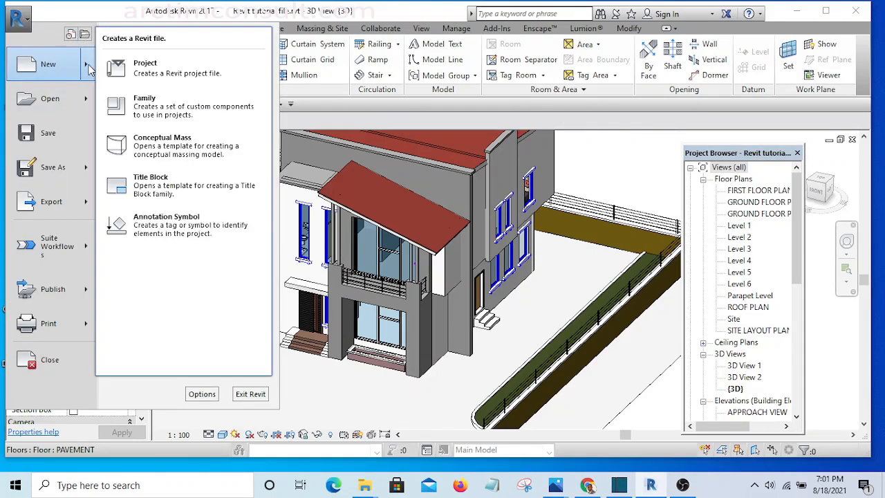
left_click(172, 114)
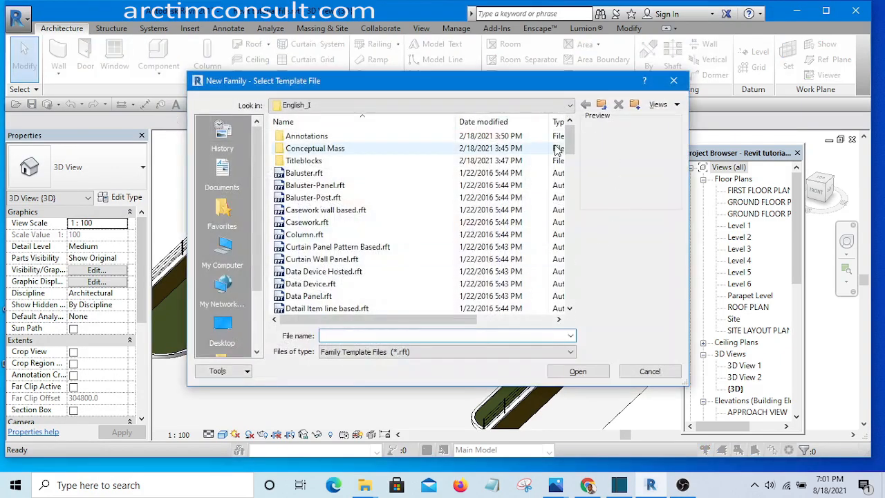
mouse_move(569, 139)
left_mouse_down()
mouse_move(583, 300)
mouse_move(573, 280)
mouse_move(597, 142)
left_mouse_up()
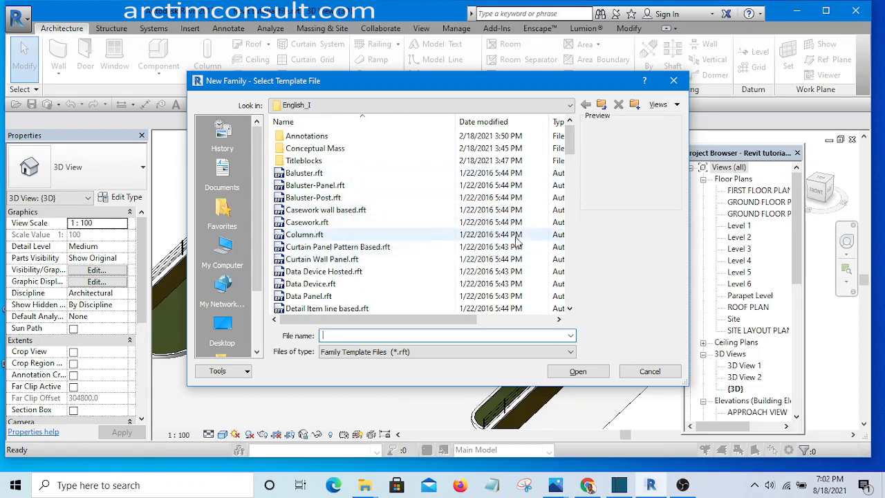
left_click_drag(570, 142, 566, 295)
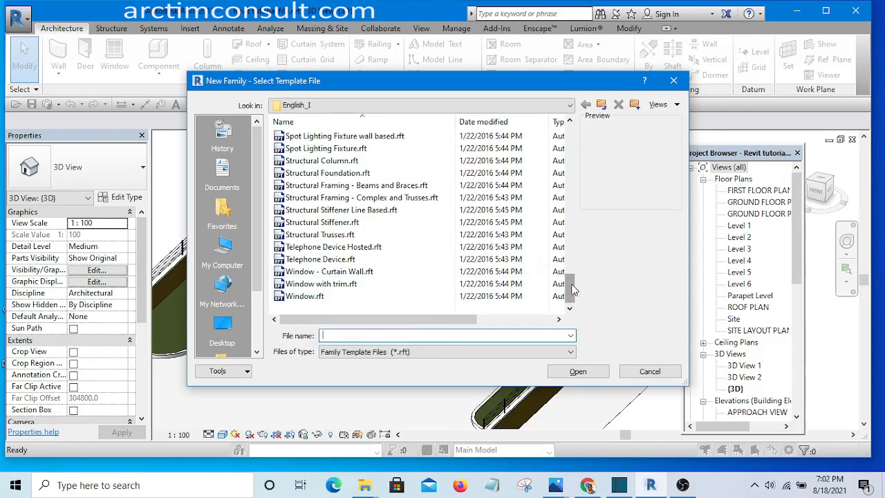
left_click_drag(571, 291, 590, 153)
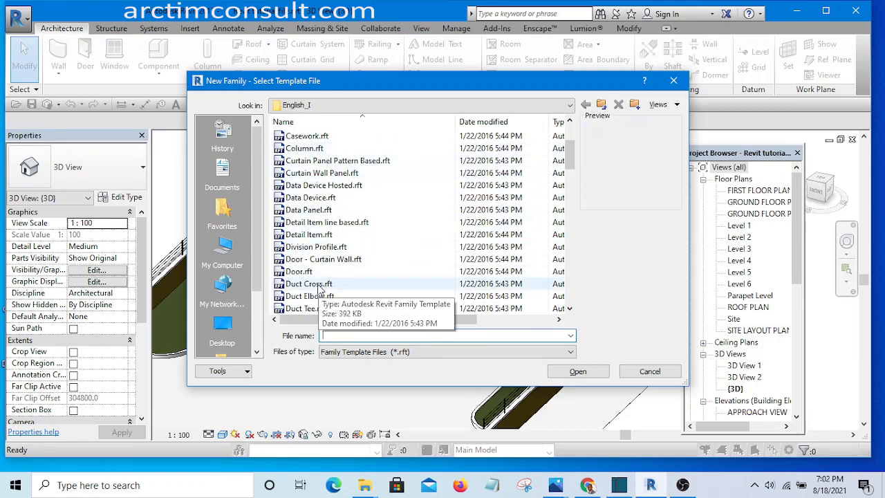
scroll(317, 283, "down", 1)
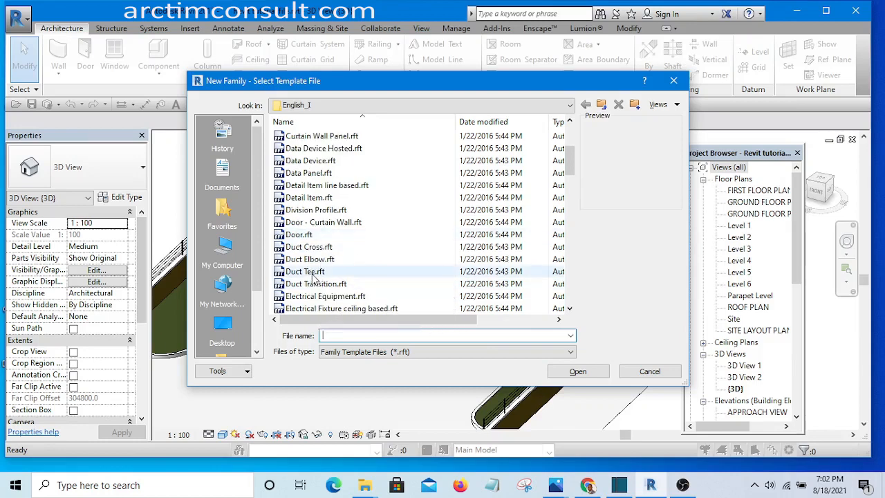
left_click(311, 235)
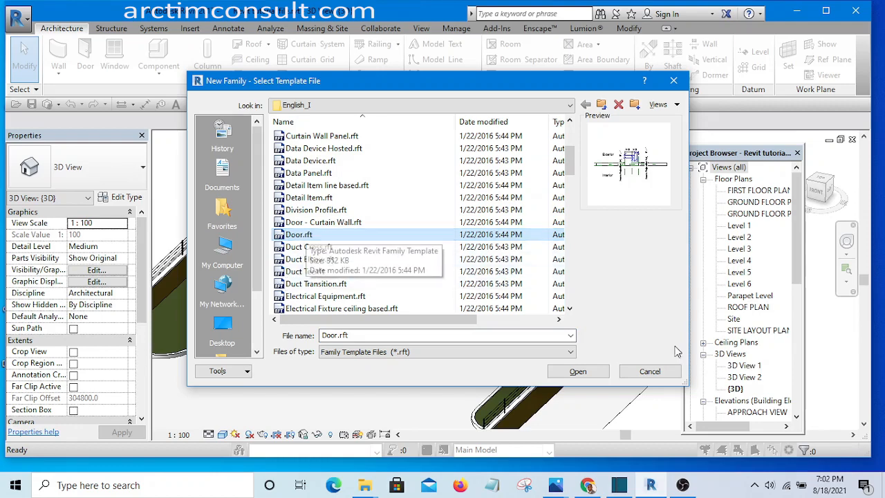
left_click(584, 374)
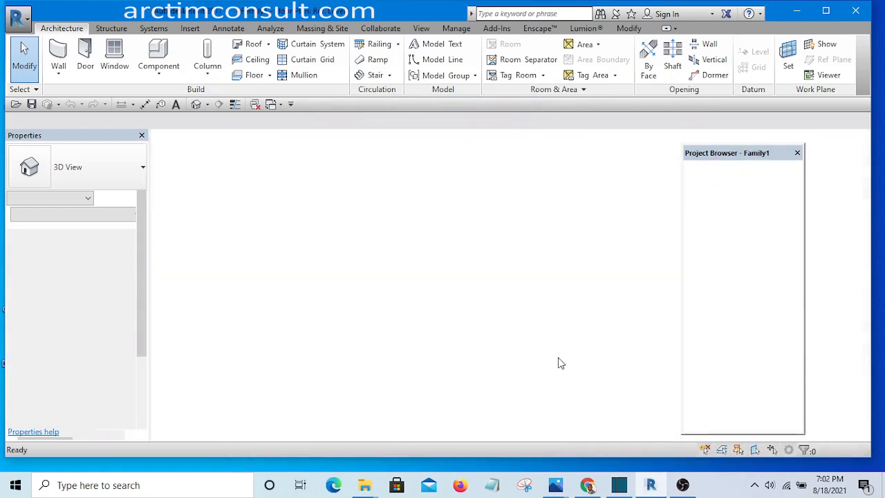
Examine the door template's Ref. Level plan, including the host wall, opening reference planes, EQ dimensions, flip controls and frame projection labels.
middle_click_drag(528, 330, 415, 345)
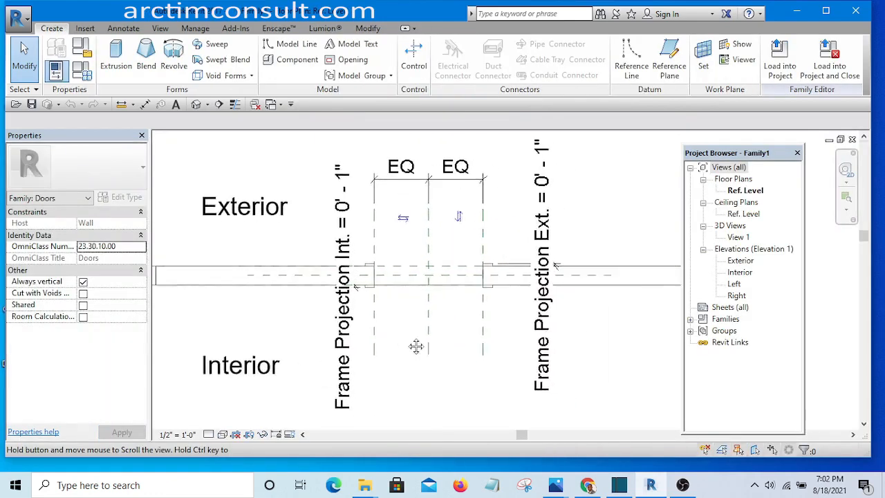
scroll(407, 338, "down", 2)
scroll(407, 342, "up", 4)
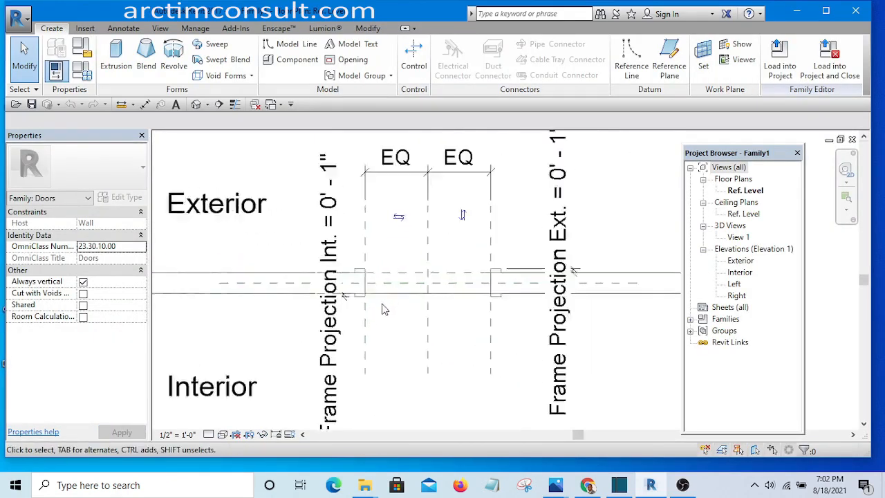
scroll(406, 341, "down", 5)
scroll(411, 335, "up", 4)
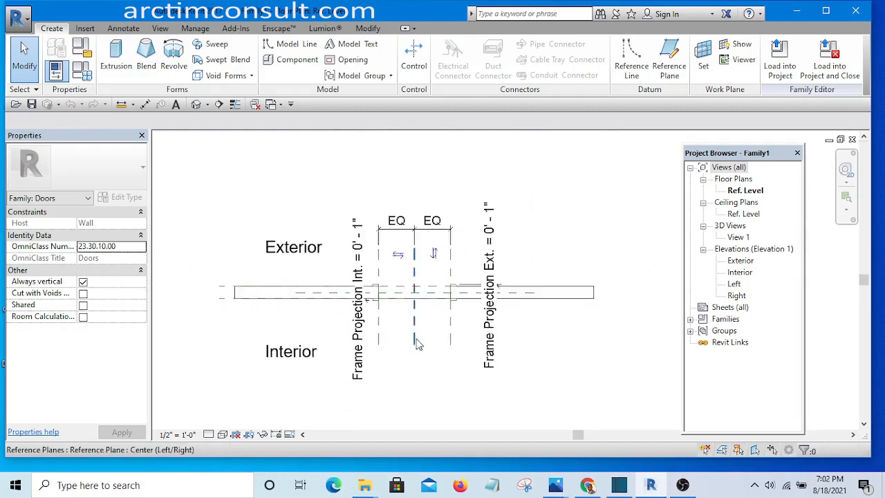
scroll(495, 267, "down", 1)
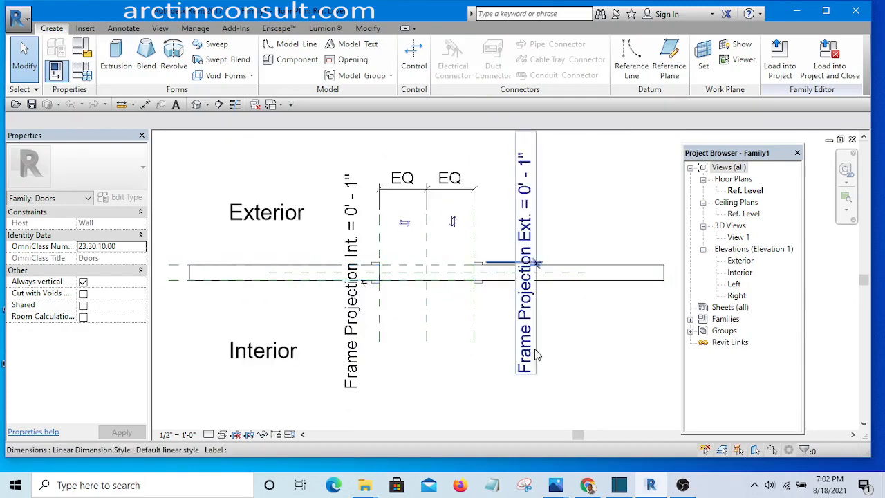
middle_click_drag(581, 366, 553, 333)
middle_click_drag(467, 286, 458, 316)
scroll(449, 319, "up", 3)
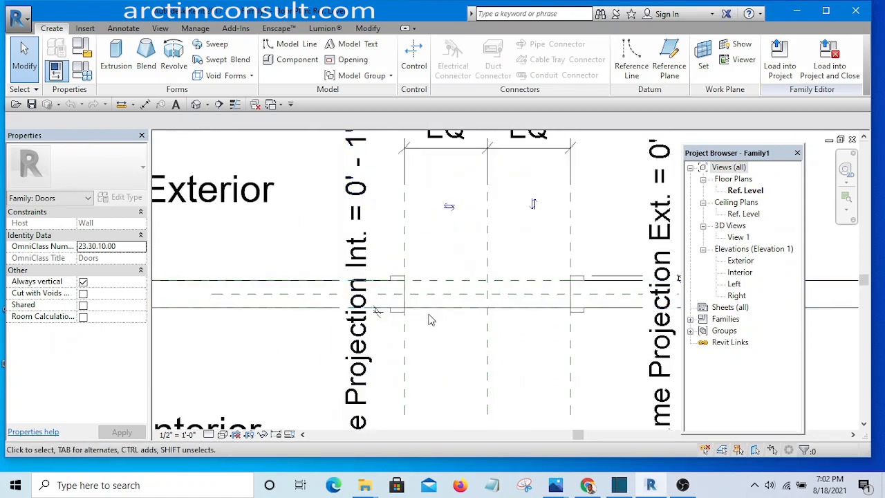
scroll(447, 328, "down", 5)
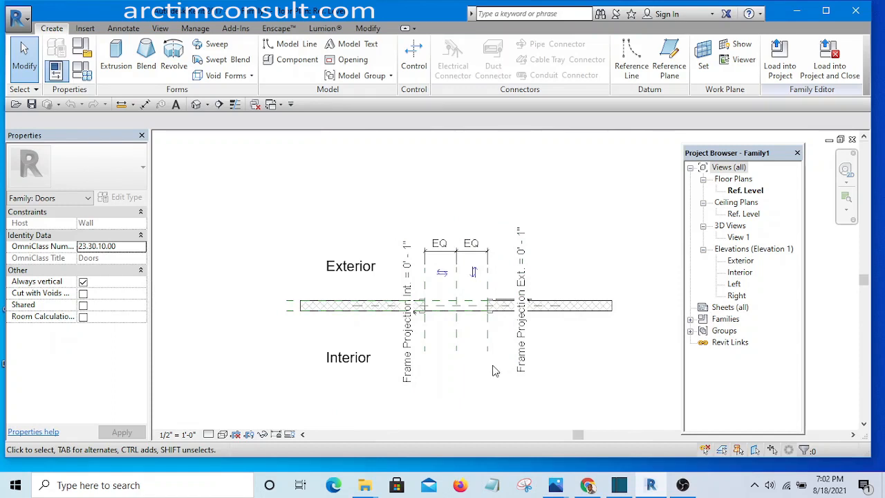
scroll(461, 309, "up", 1)
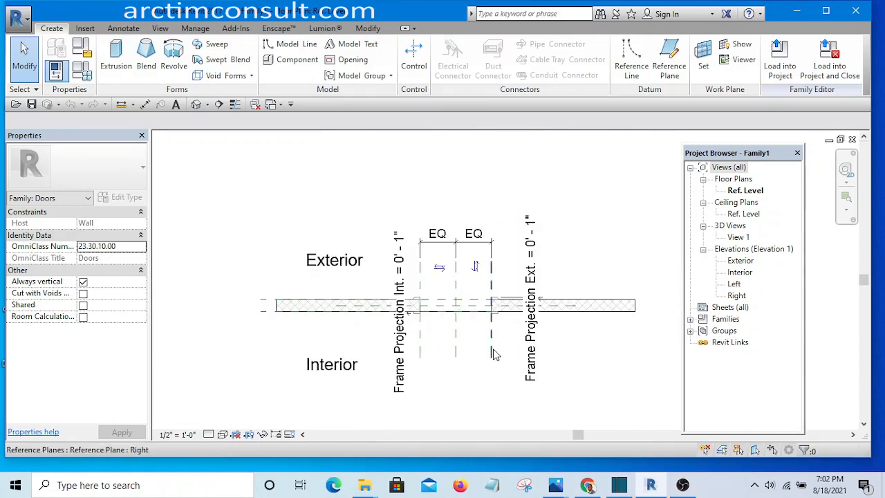
scroll(459, 325, "up", 4)
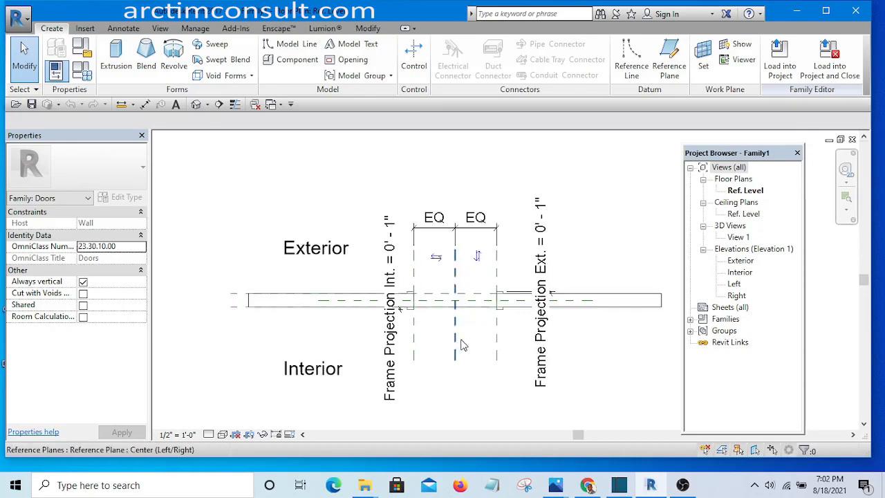
scroll(469, 339, "up", 1)
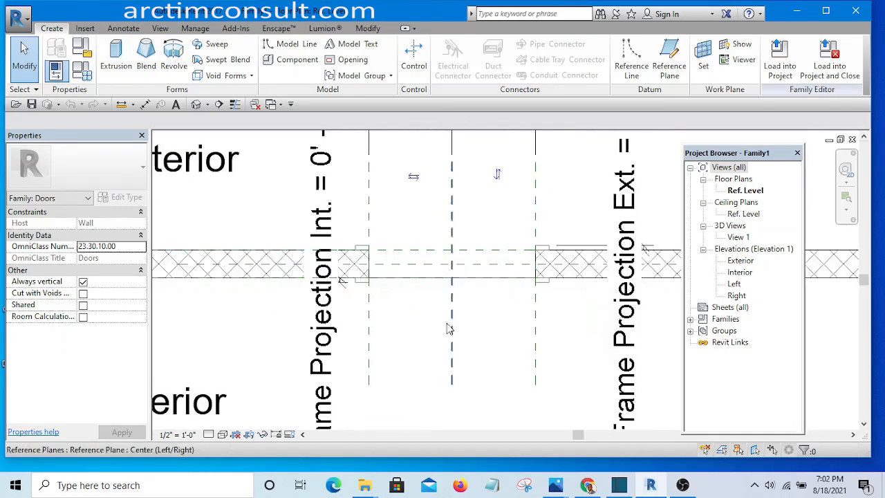
scroll(433, 302, "down", 3)
scroll(449, 337, "up", 2)
scroll(442, 338, "up", 1)
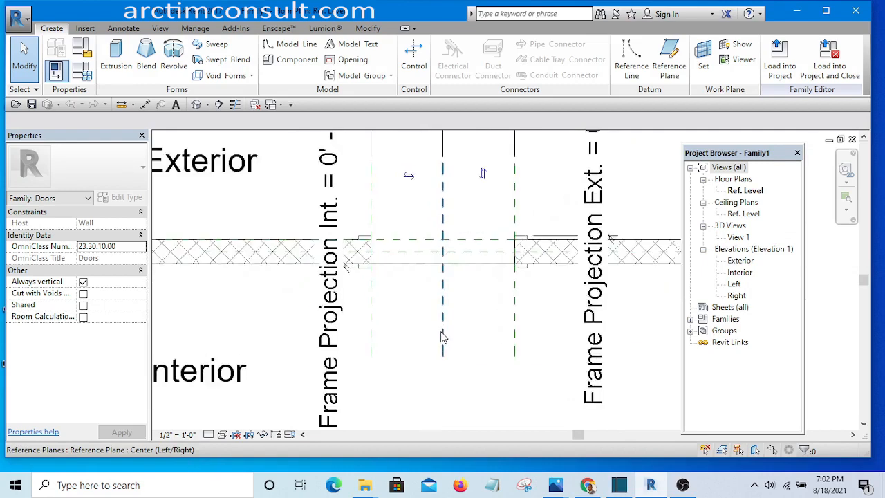
scroll(443, 331, "down", 4)
scroll(445, 278, "up", 3)
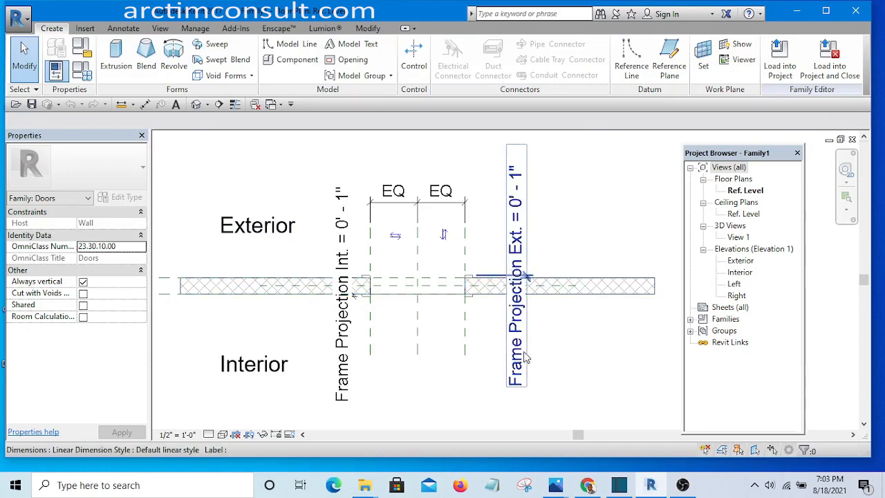
scroll(394, 209, "up", 4)
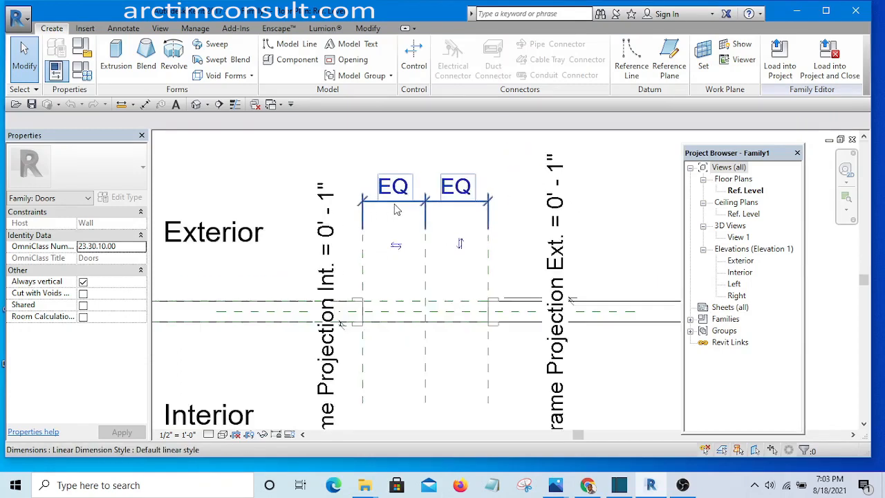
scroll(316, 231, "down", 3)
scroll(315, 234, "down", 2)
scroll(311, 290, "up", 3)
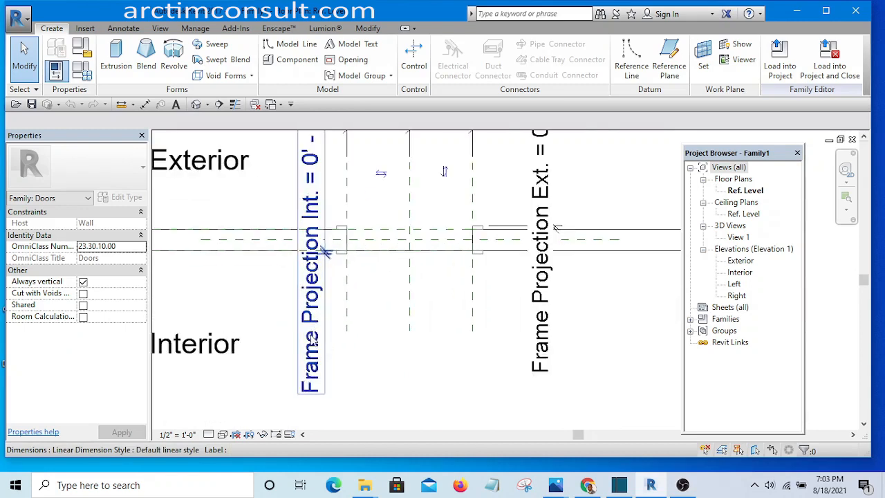
scroll(346, 332, "down", 2)
scroll(470, 329, "down", 2)
scroll(432, 354, "up", 1)
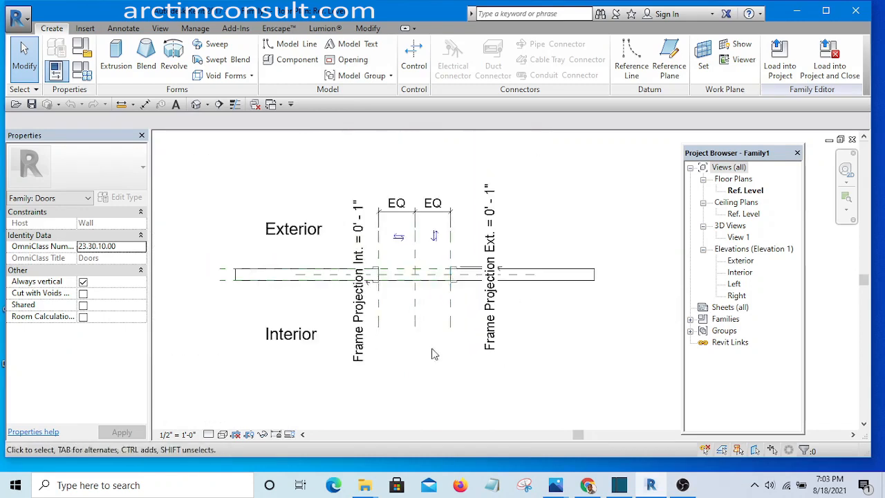
scroll(373, 339, "up", 4)
scroll(371, 337, "down", 2)
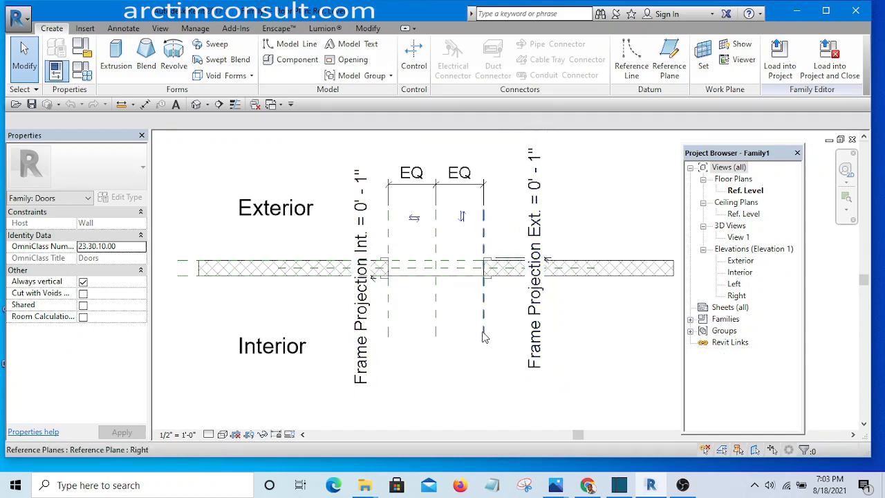
scroll(489, 321, "up", 1)
middle_click_drag(499, 355, 483, 368)
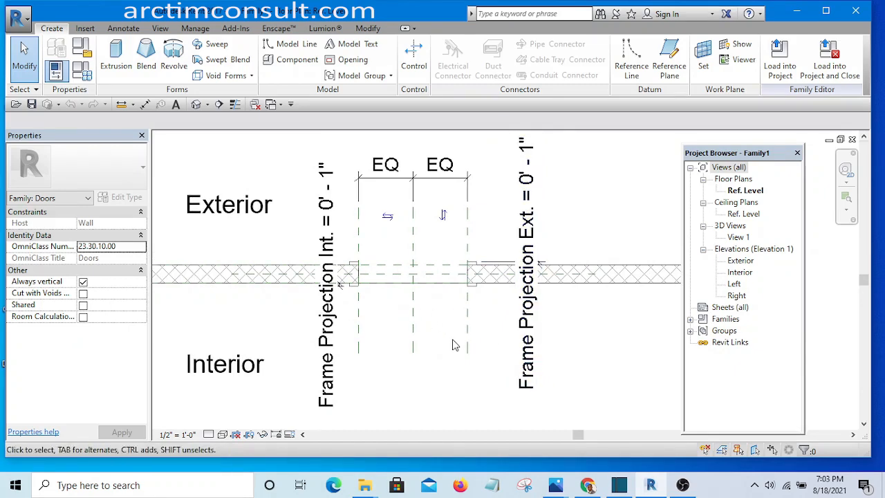
scroll(453, 344, "up", 1)
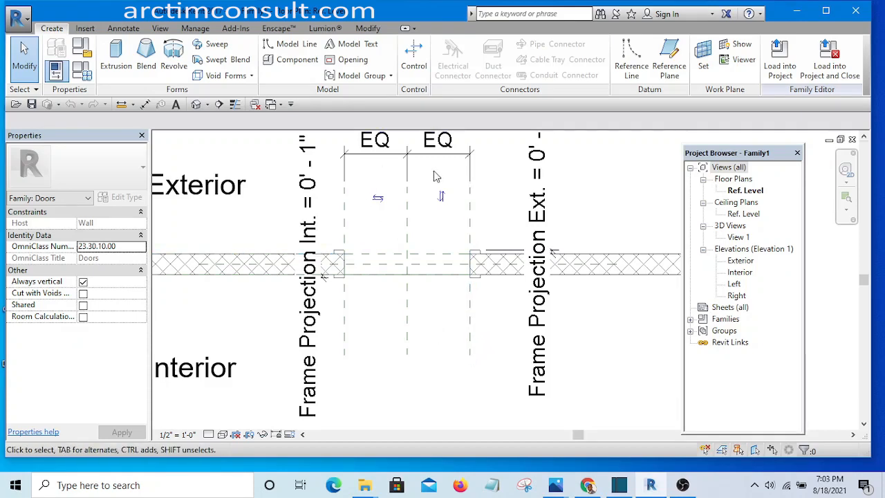
middle_click_drag(525, 228, 528, 243)
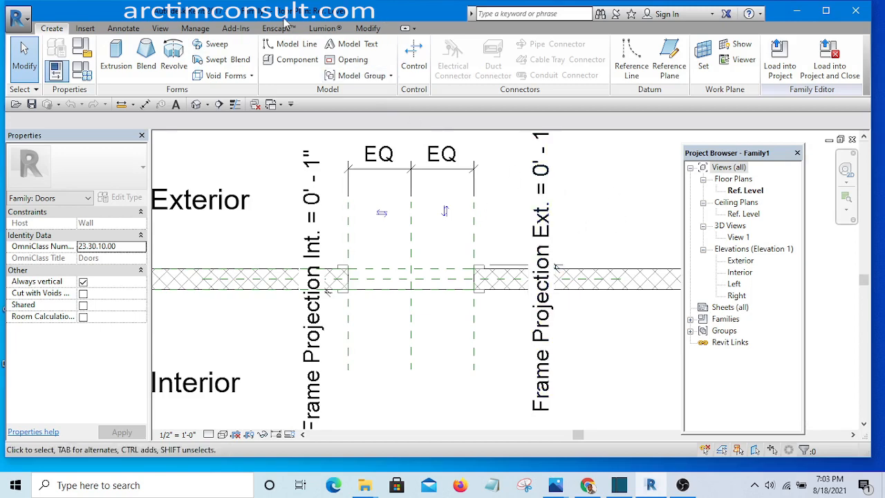
Set the family's length units to millimeters with 0 decimal places in the project units.
left_click(196, 28)
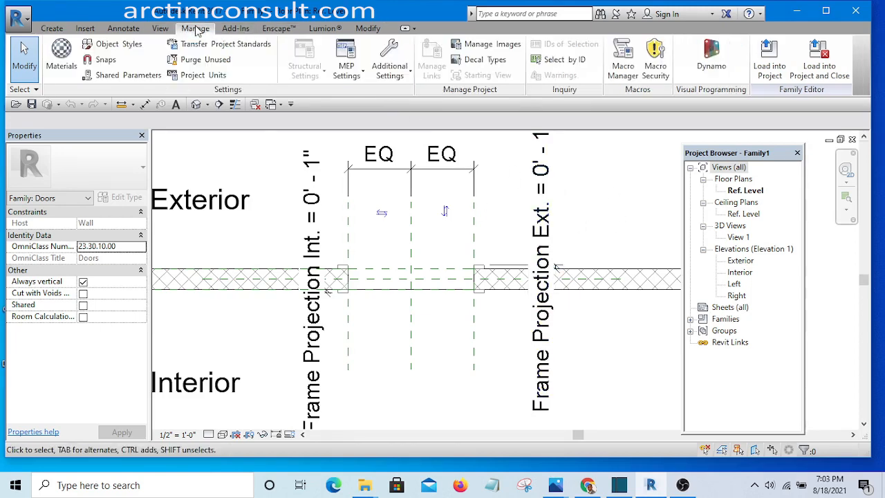
left_click(193, 76)
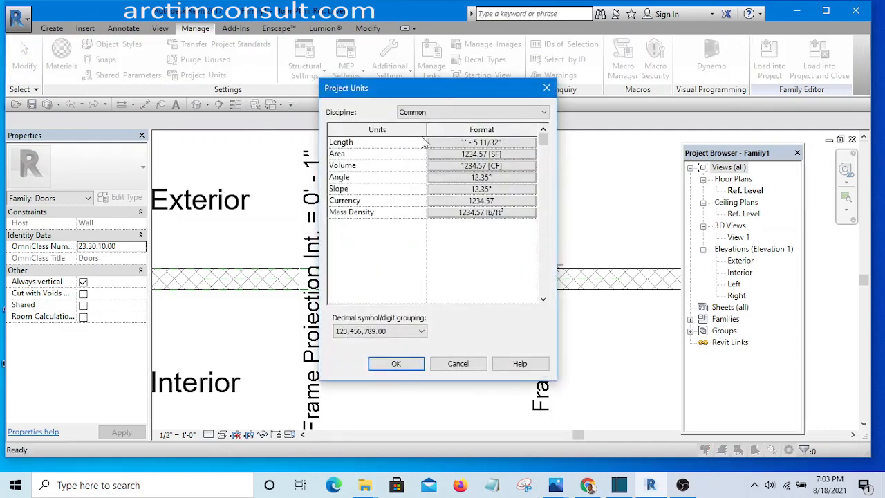
left_click(482, 143)
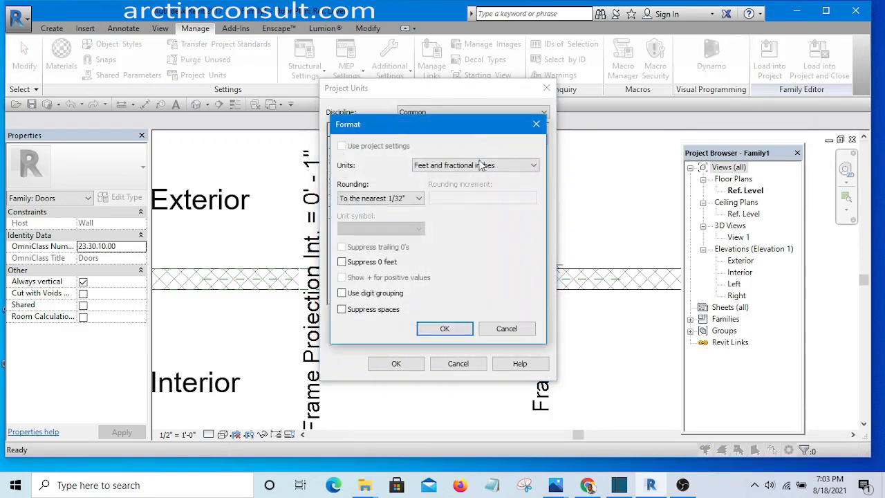
left_click(481, 165)
left_click(442, 236)
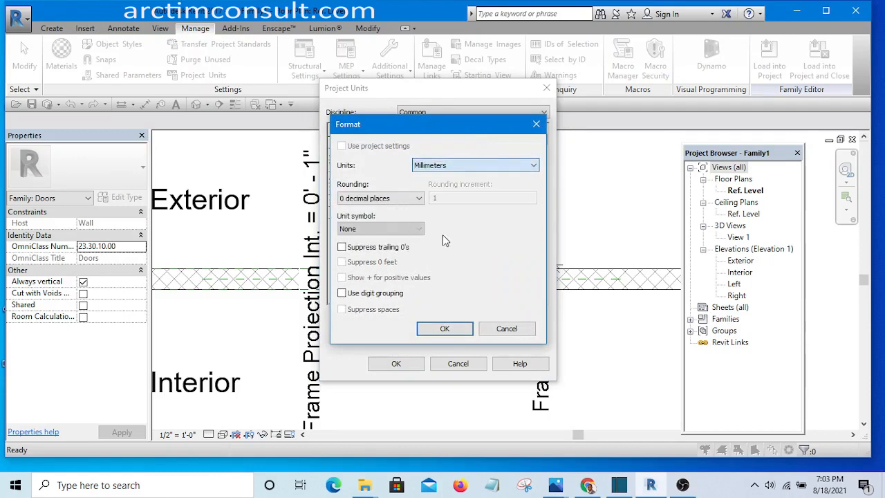
left_click(447, 335)
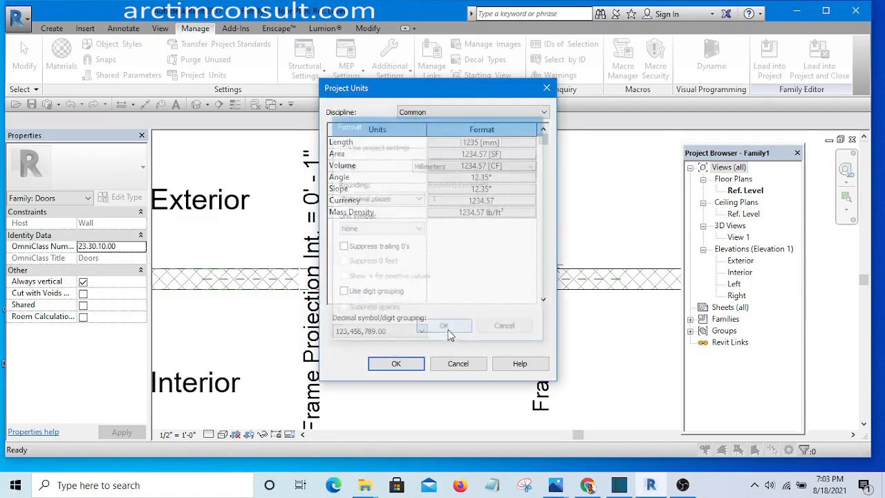
left_click(401, 367)
scroll(519, 279, "down", 3)
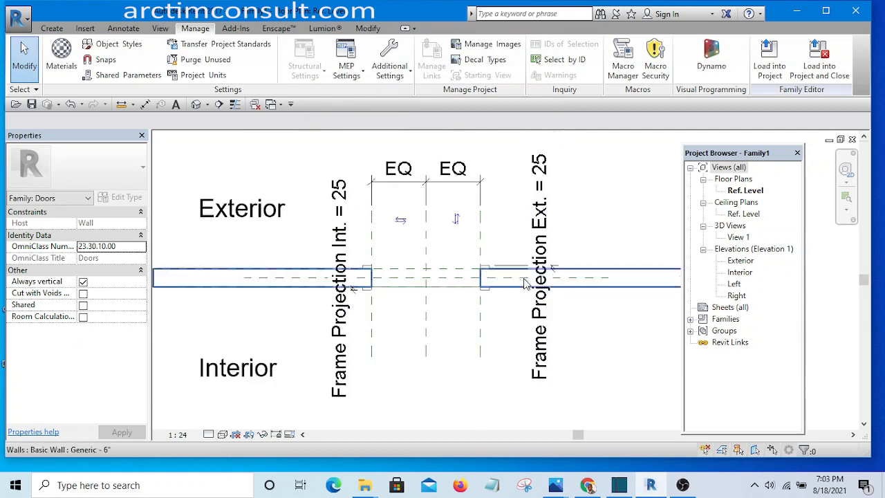
scroll(355, 236, "up", 1)
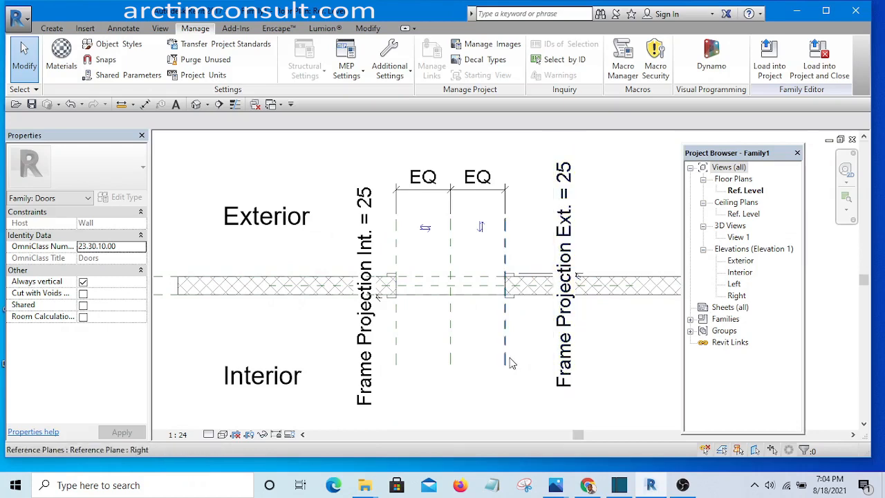
middle_click_drag(527, 353, 505, 362)
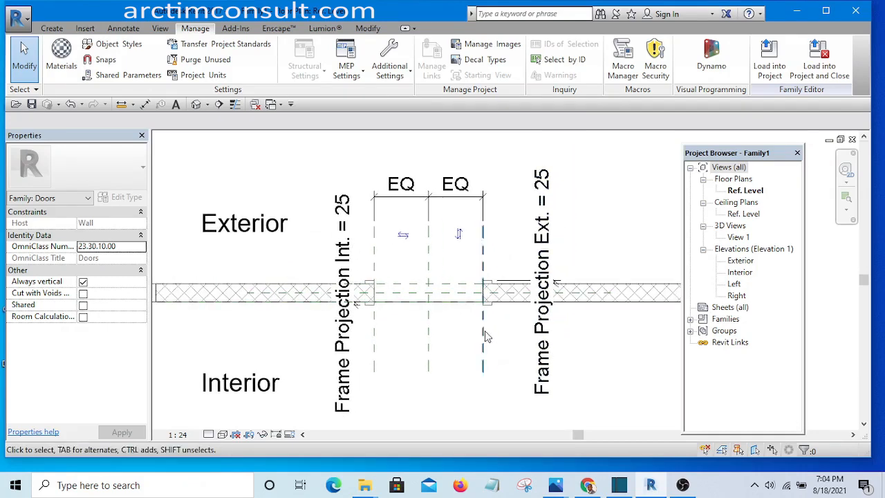
Examine the three vertical reference planes at the opening's sides and centre in the Ref. Level plan, selecting them together.
scroll(440, 296, "down", 3)
scroll(476, 336, "up", 2)
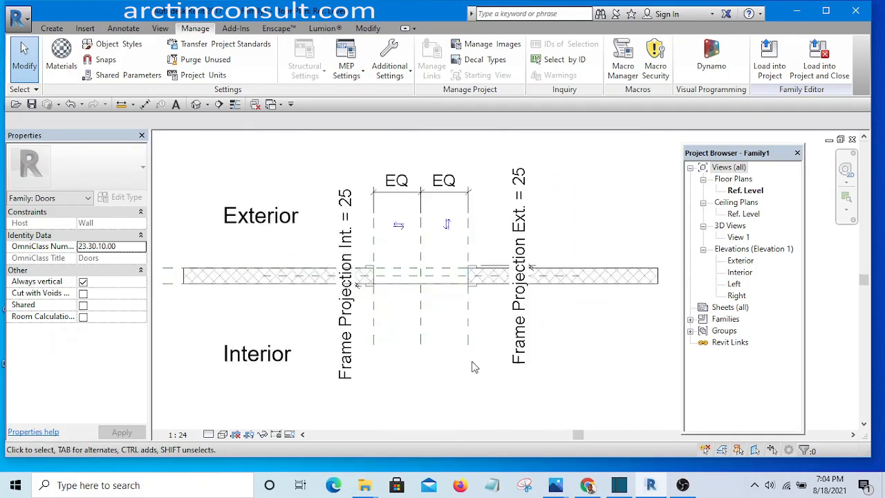
scroll(379, 345, "up", 2)
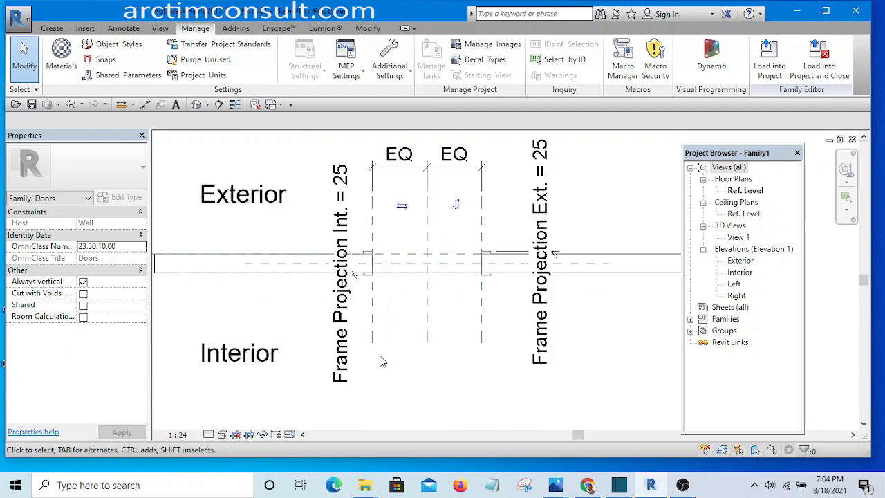
left_click_drag(545, 301, 493, 320)
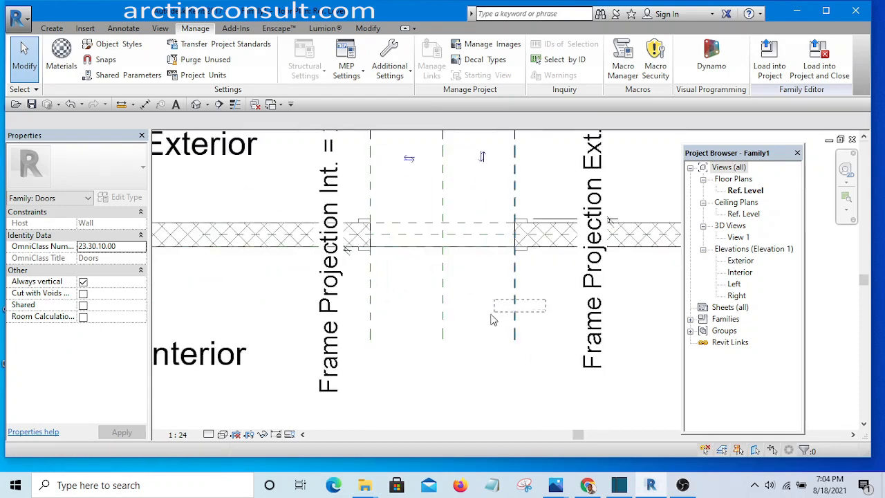
left_click_drag(366, 345, 367, 345)
scroll(492, 340, "down", 2)
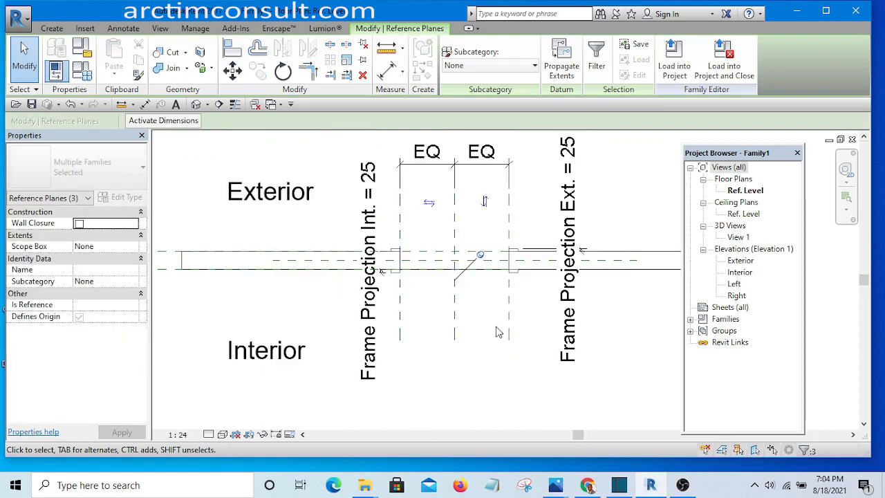
middle_click_drag(490, 344, 471, 365)
scroll(509, 349, "up", 3)
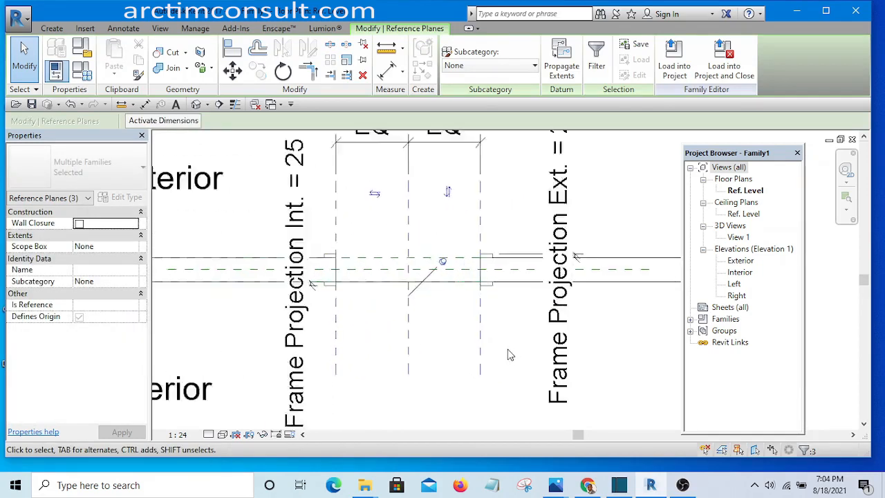
scroll(509, 324, "down", 3)
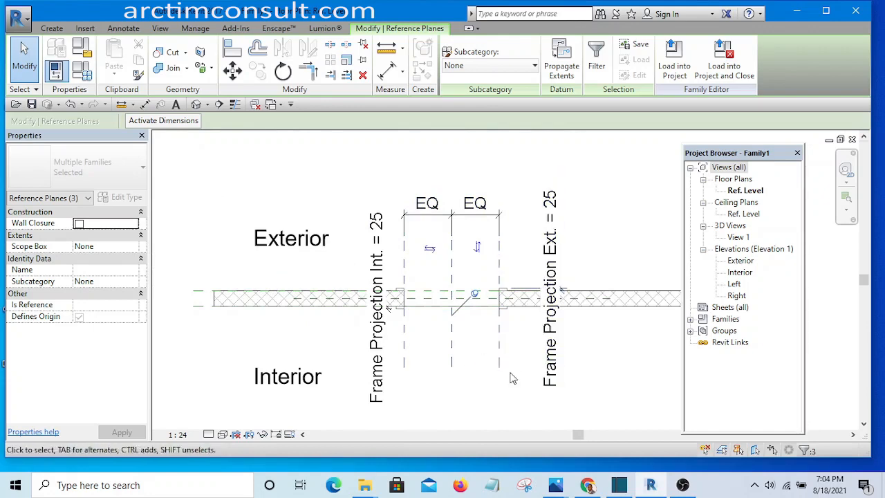
middle_click_drag(510, 378, 465, 358)
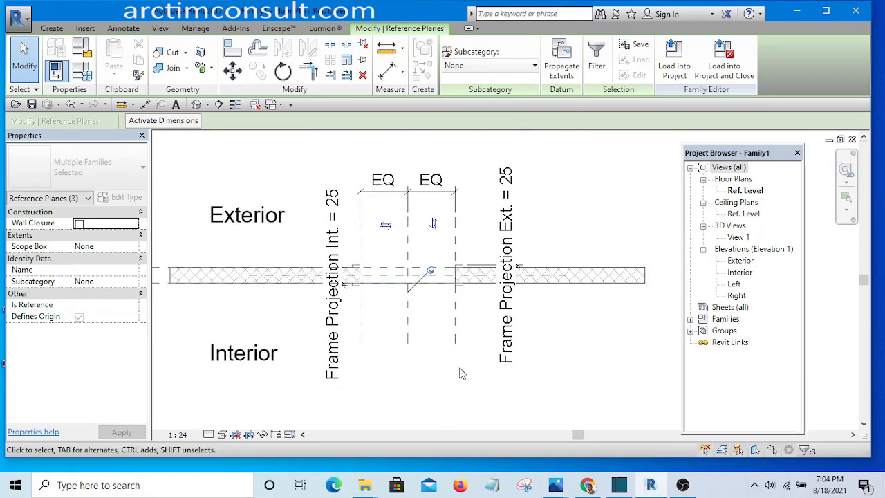
left_click(585, 194)
scroll(442, 226, "up", 2)
scroll(474, 311, "down", 3)
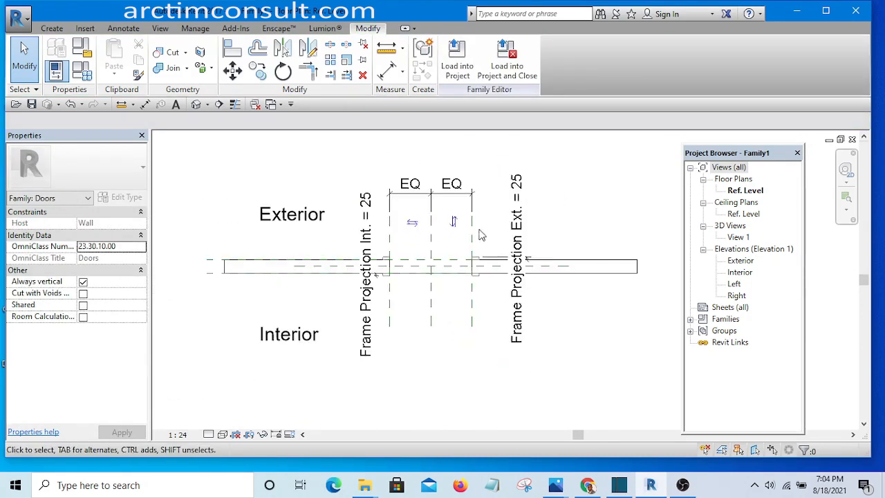
scroll(475, 313, "up", 5)
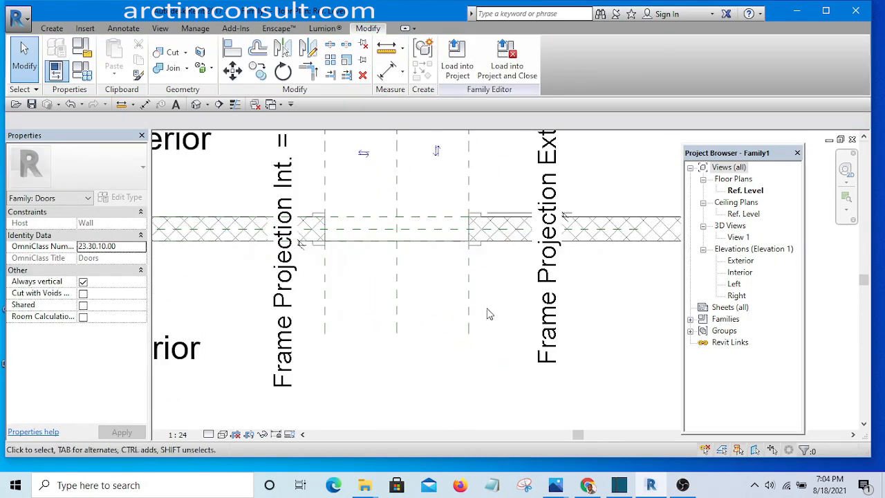
scroll(511, 313, "down", 2)
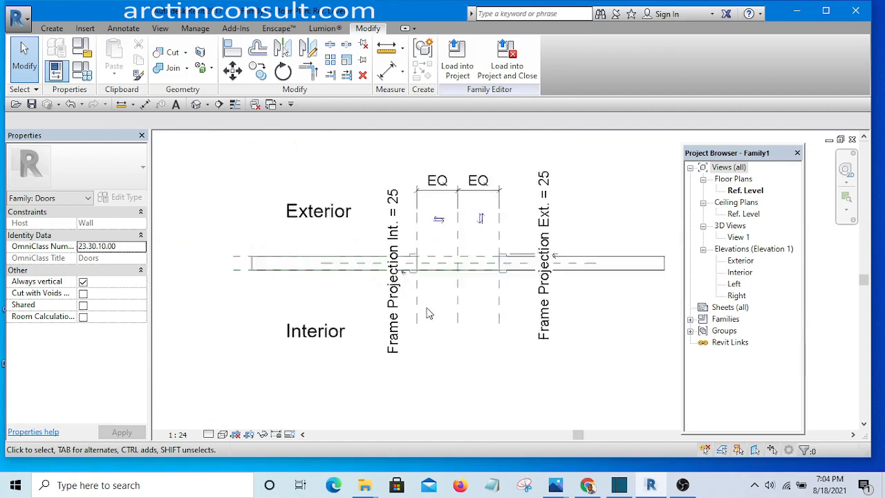
scroll(446, 313, "up", 2)
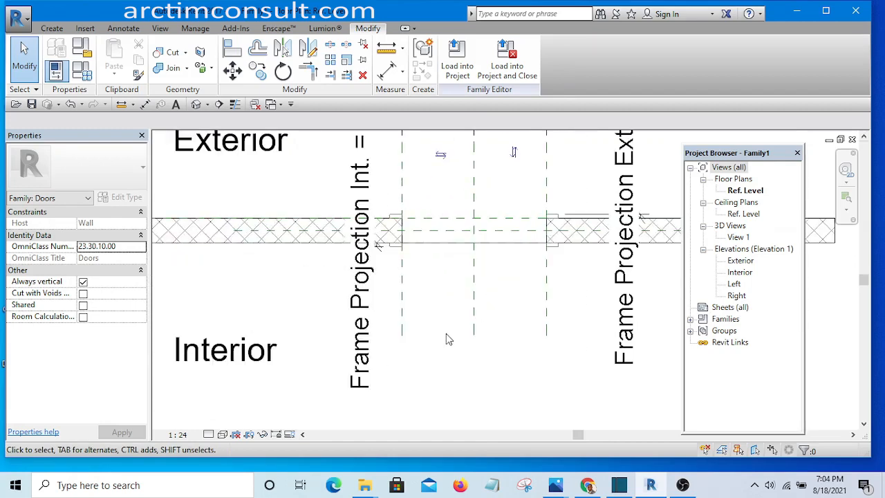
scroll(446, 339, "down", 2)
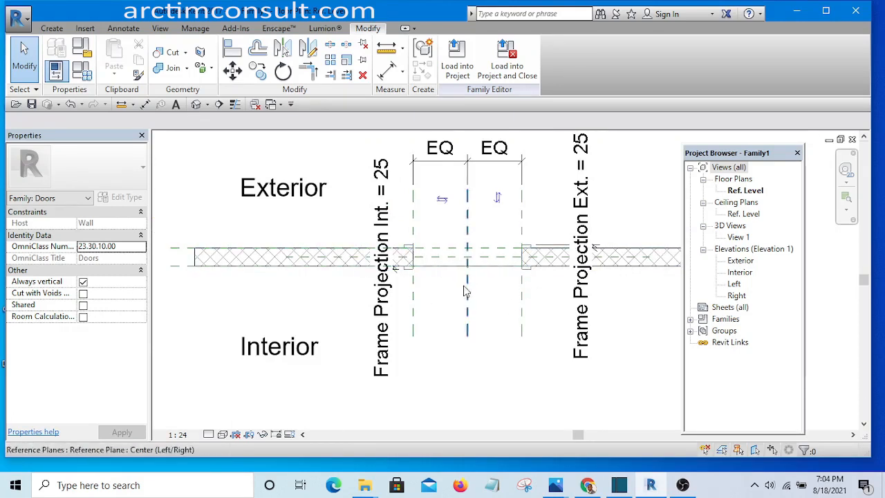
Add an aligned dimension across the door opening between the Left and Right reference planes, below the wall on the interior side.
key("d")
key("i")
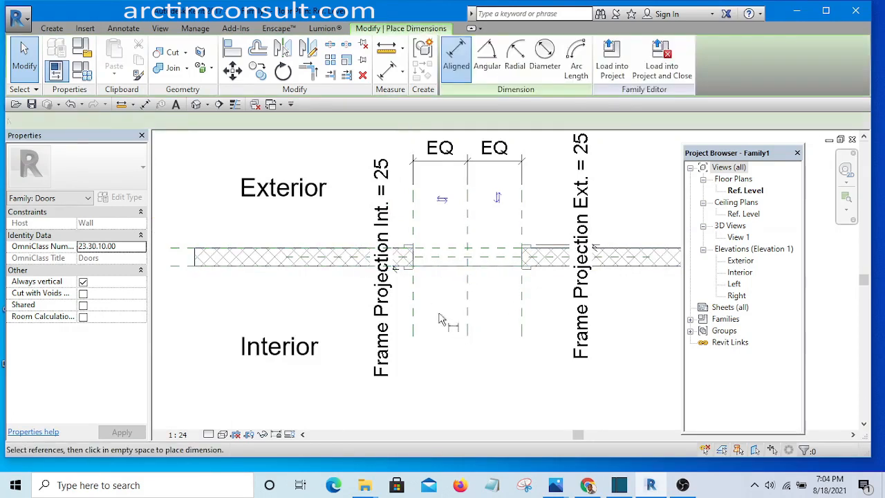
left_click(413, 311)
left_click(523, 297)
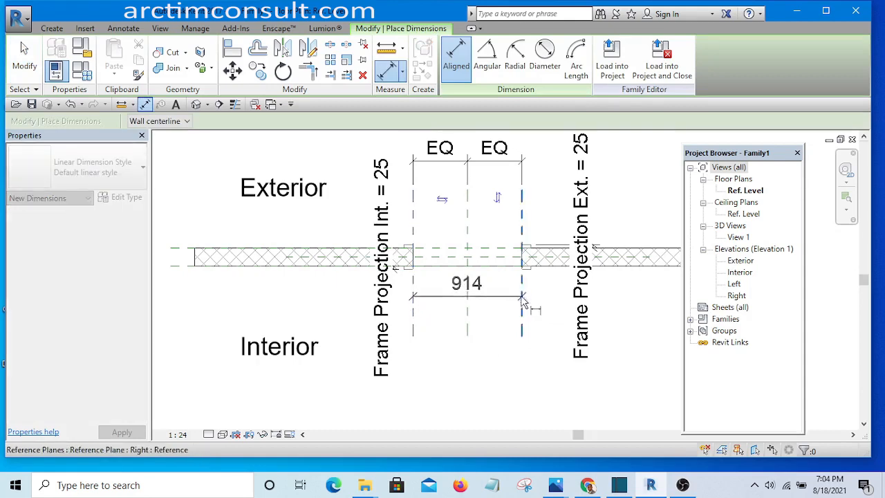
scroll(512, 304, "up", 3)
scroll(504, 305, "down", 1)
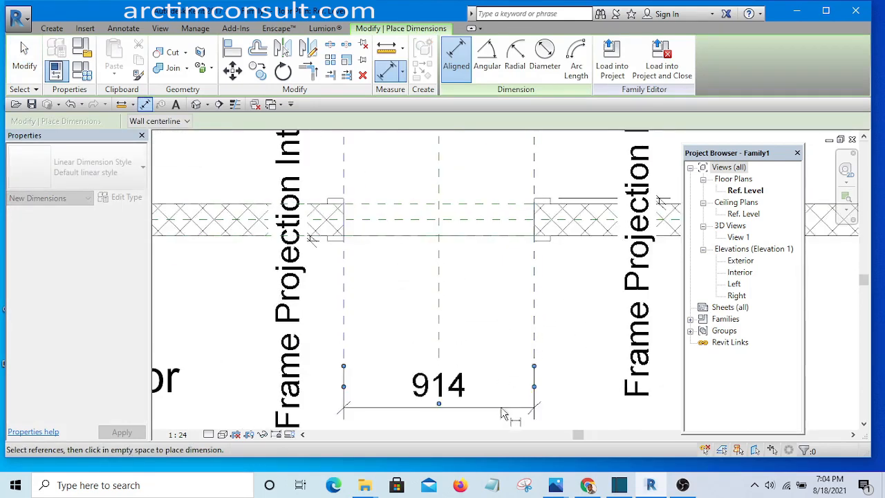
left_click(509, 413)
scroll(567, 276, "down", 3)
mouse_move(559, 368)
middle_mouse_down()
mouse_move(568, 371)
mouse_move(545, 401)
middle_mouse_up()
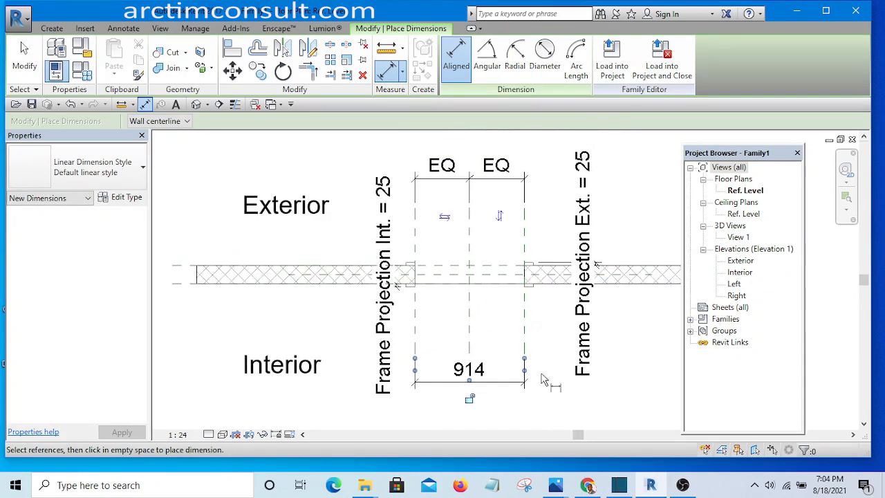
right_click(642, 180)
left_click(657, 190)
right_click(548, 202)
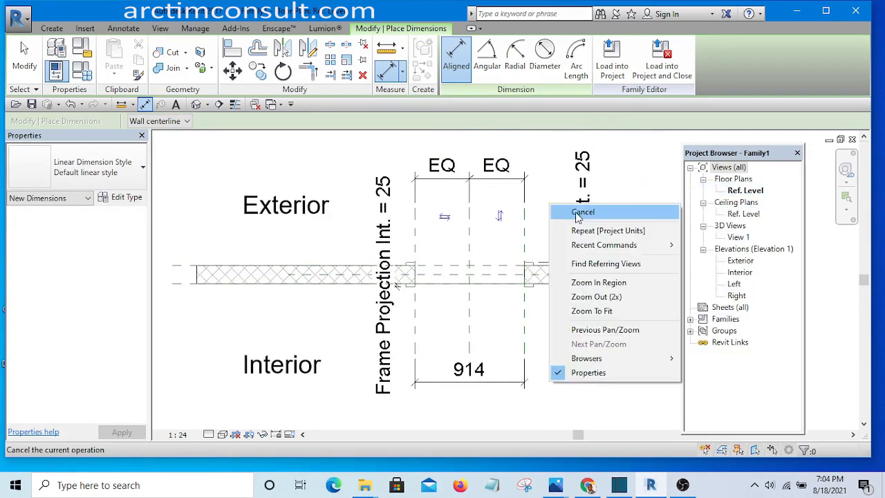
left_click(578, 213)
Inspect the Right reference plane, the overall opening-width dimension and the three vertical reference planes in the plan.
left_click(525, 354)
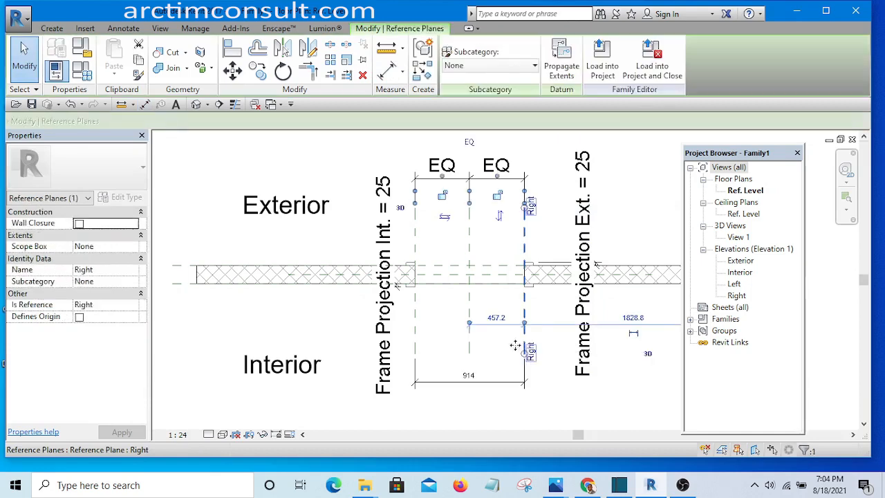
left_click(468, 377)
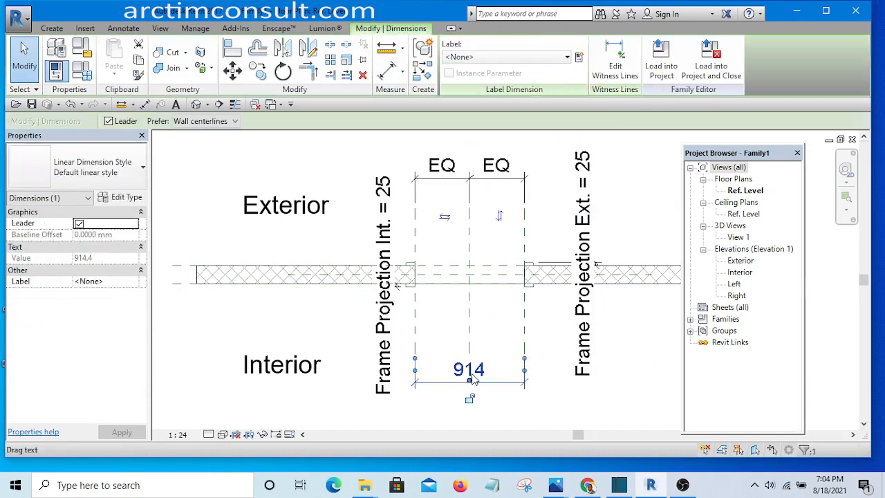
left_click(534, 333)
left_click(528, 325)
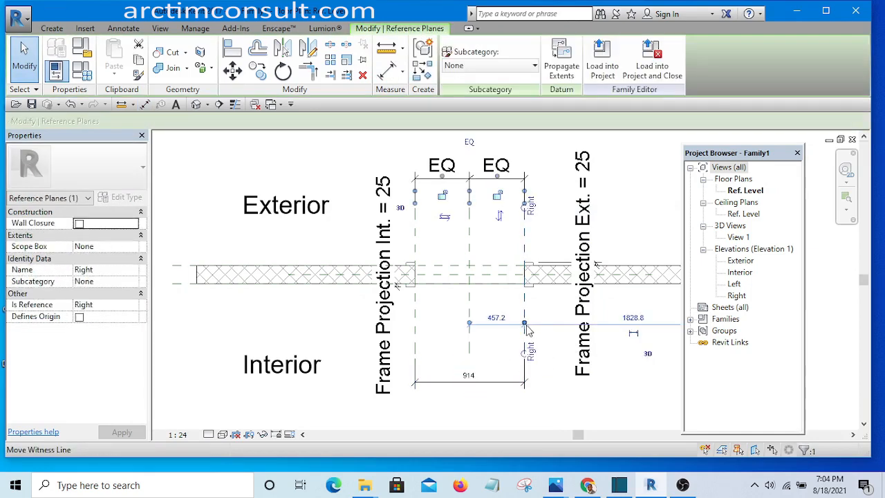
scroll(475, 378, "up", 2)
scroll(415, 311, "down", 1)
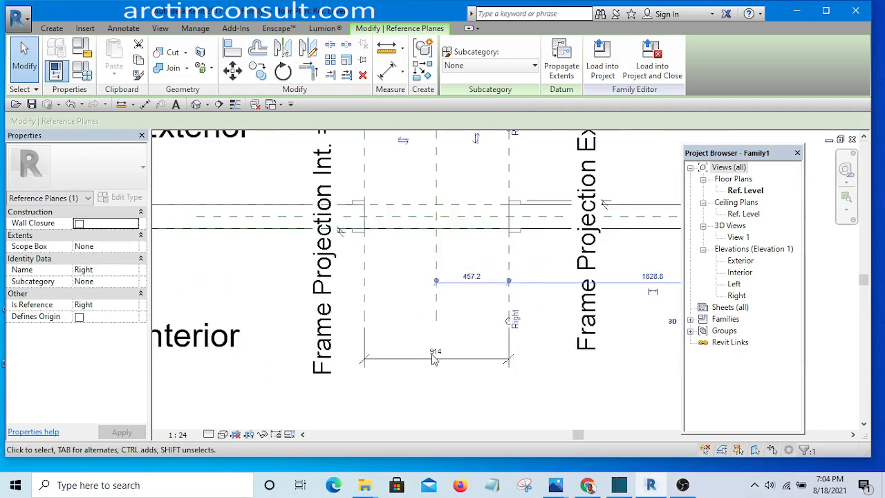
left_click(550, 383)
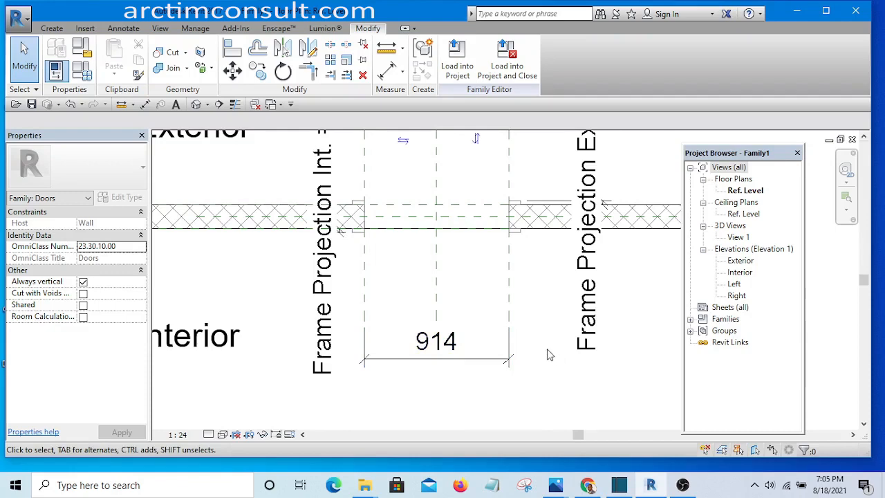
scroll(538, 345, "down", 1)
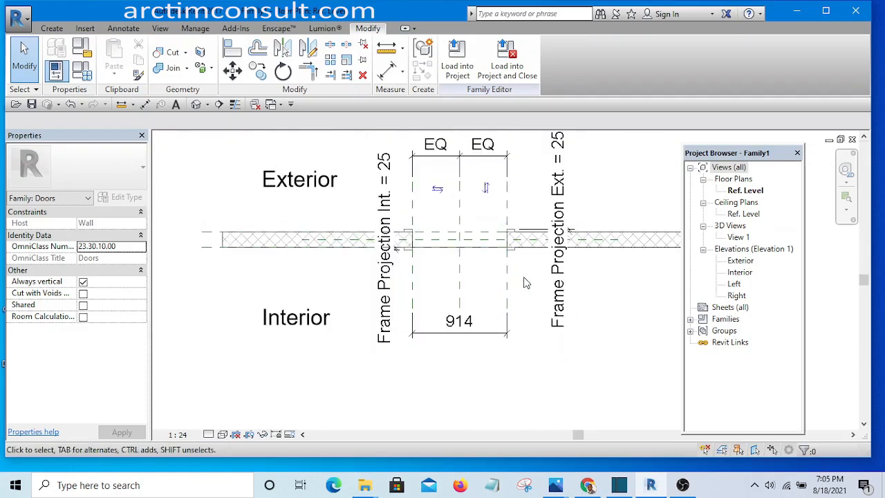
left_click_drag(523, 279, 409, 290)
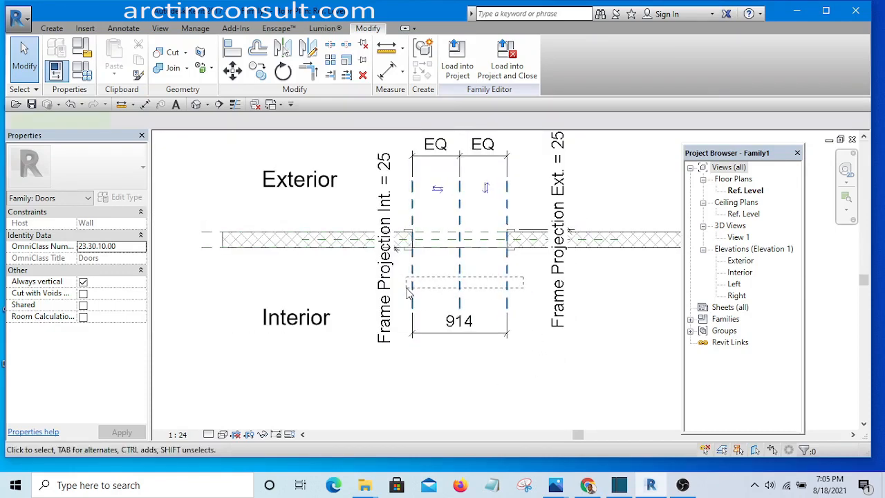
left_click(523, 290)
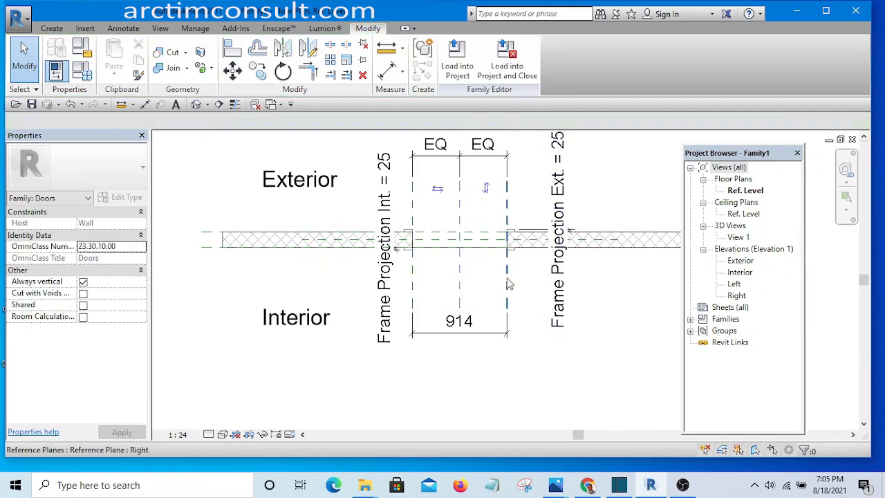
scroll(510, 284, "up", 2)
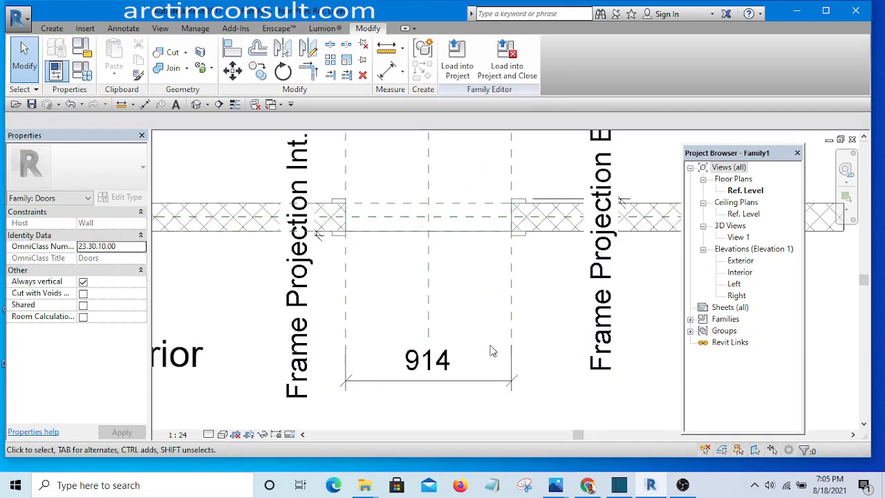
scroll(482, 371, "down", 2)
middle_click_drag(490, 381, 489, 348)
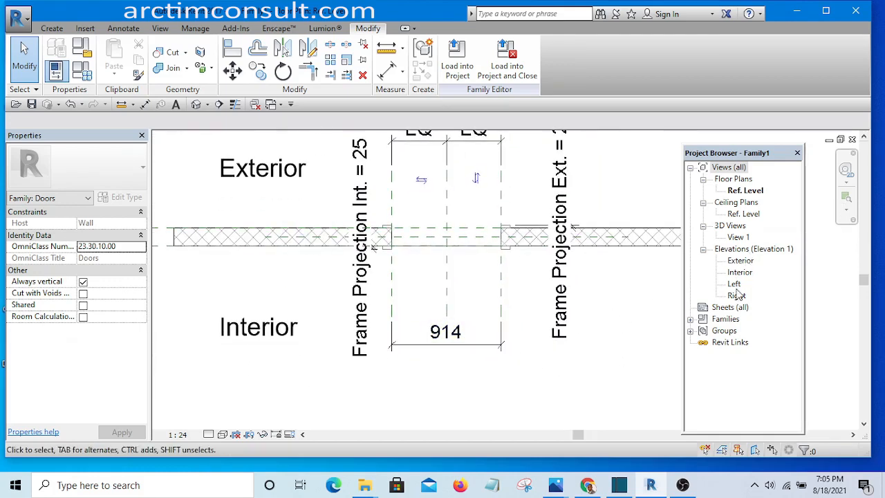
Open the Exterior elevation and examine the door frame with its Width, Height and EQ dimensions.
double_click(739, 261)
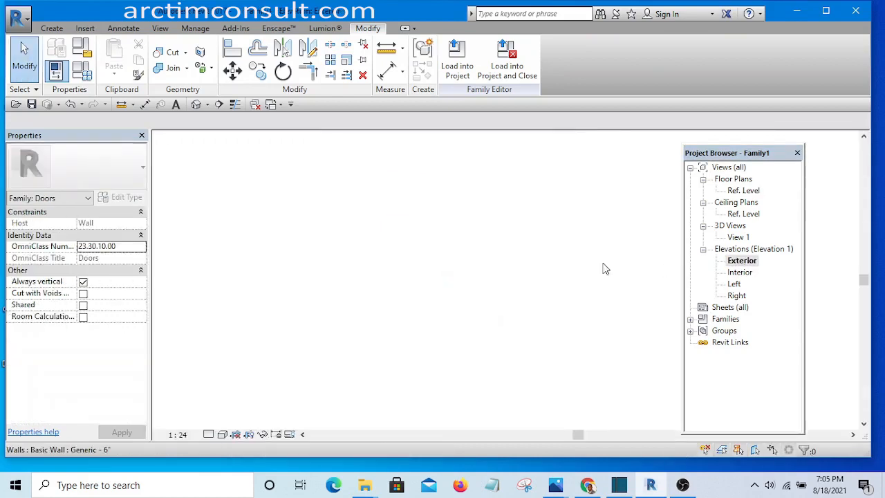
scroll(491, 337, "up", 1)
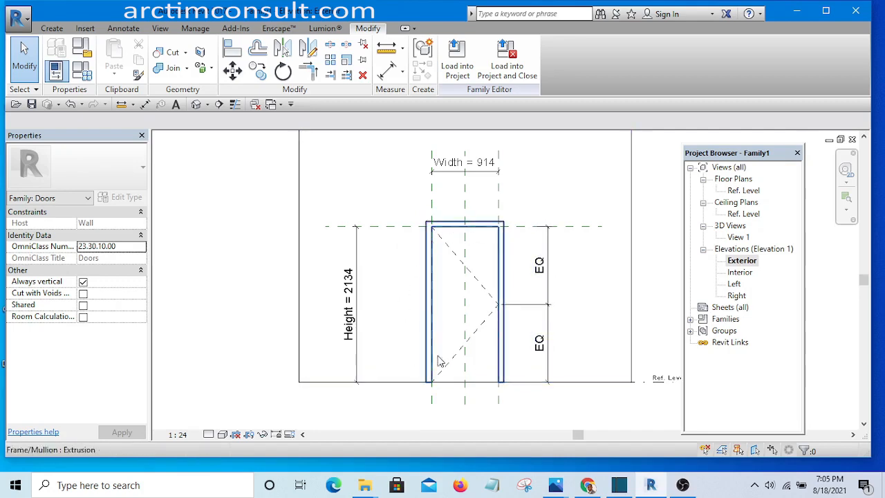
scroll(454, 313, "down", 1)
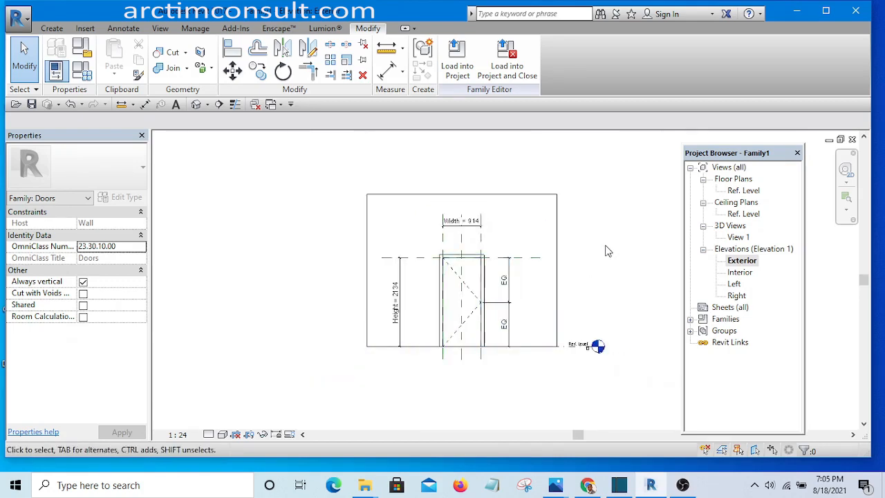
scroll(490, 302, "up", 3)
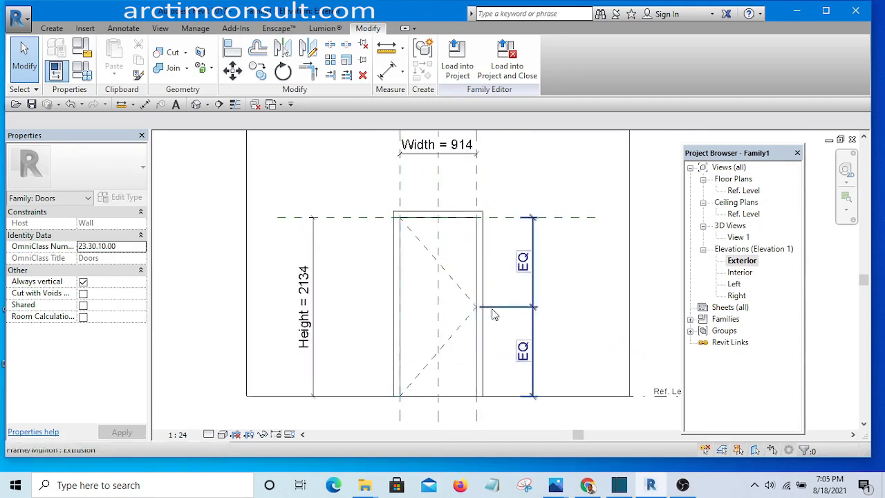
mouse_move(490, 360)
middle_mouse_down()
mouse_move(494, 367)
mouse_move(490, 356)
middle_mouse_up()
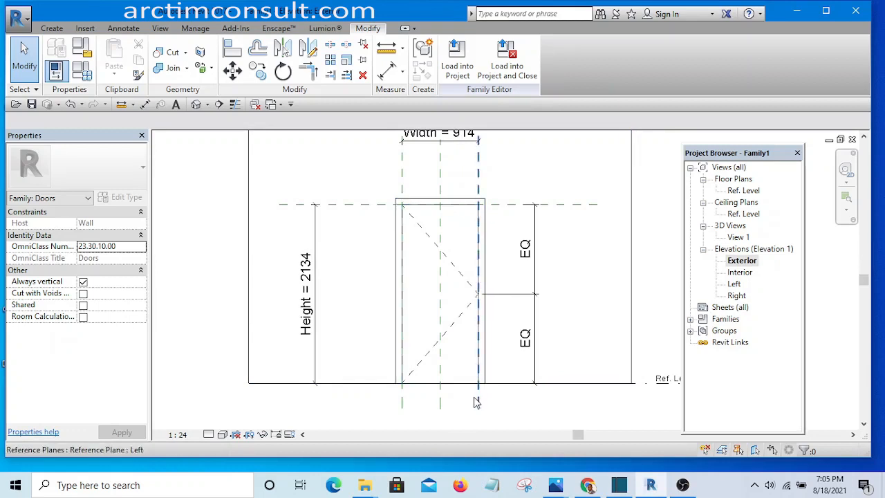
Set the door family's Height to 2100 and Width to 900 in the family types and apply the changes.
left_click(83, 73)
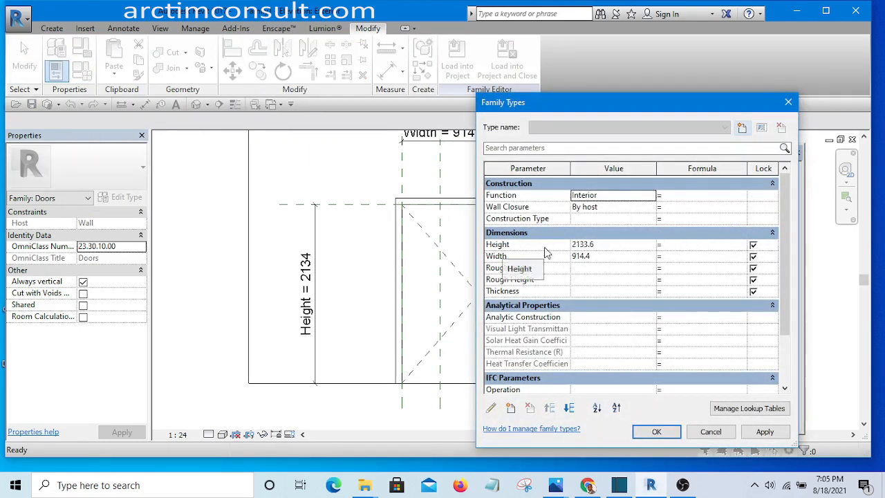
left_click(604, 245)
left_click_drag(604, 244, 580, 247)
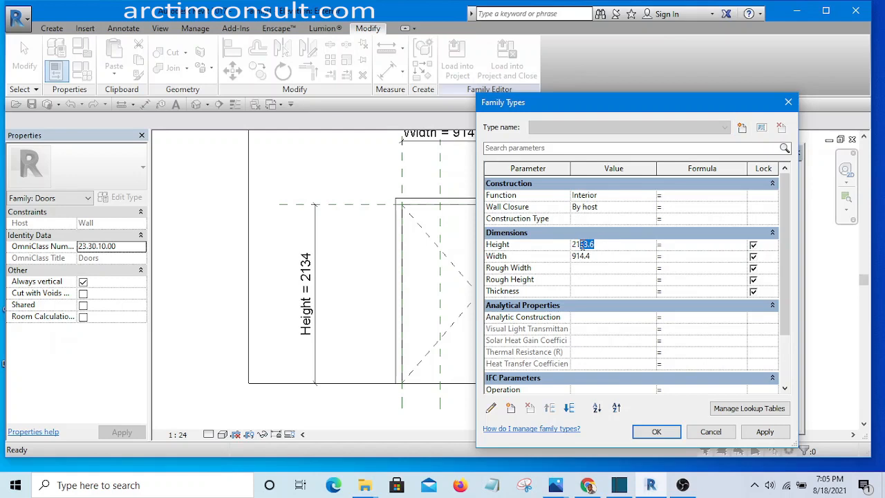
type("00")
left_click(598, 257)
left_click_drag(593, 256, 578, 256)
type("0")
left_click(765, 433)
left_click(665, 436)
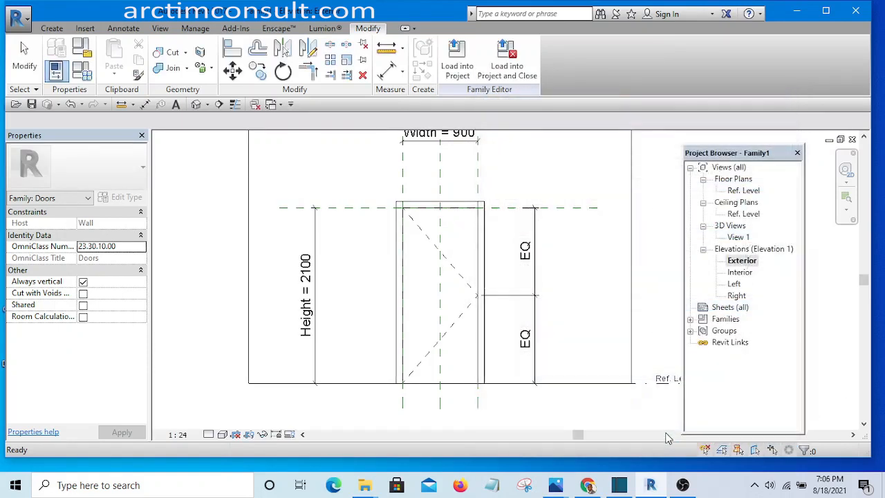
Set the door family's Height to 2400 in the family types and apply the change.
middle_click_drag(470, 256, 467, 293)
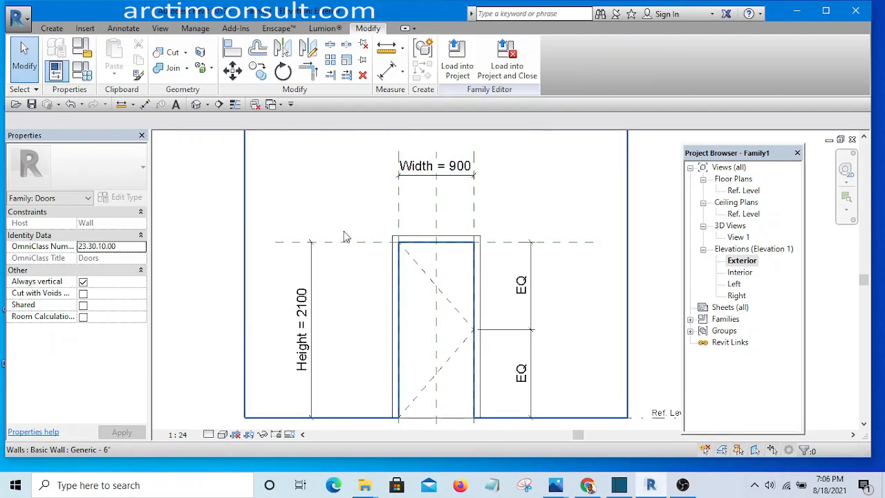
scroll(483, 302, "down", 2)
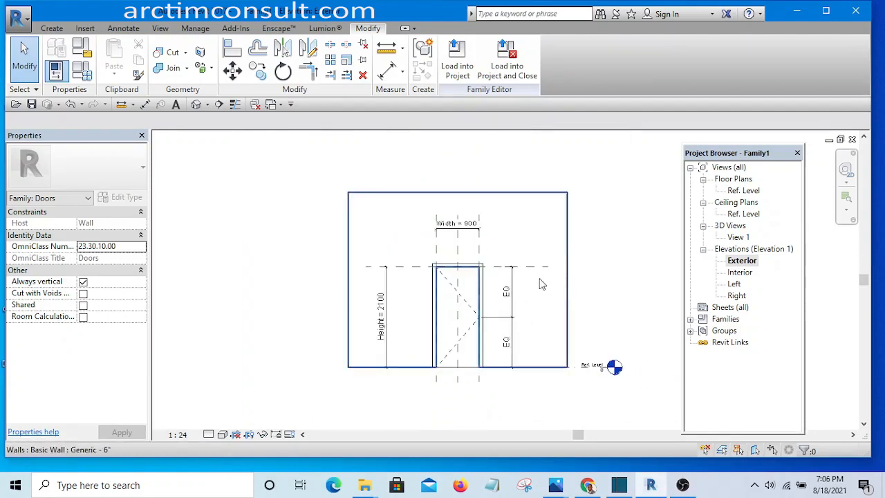
scroll(458, 277, "up", 1)
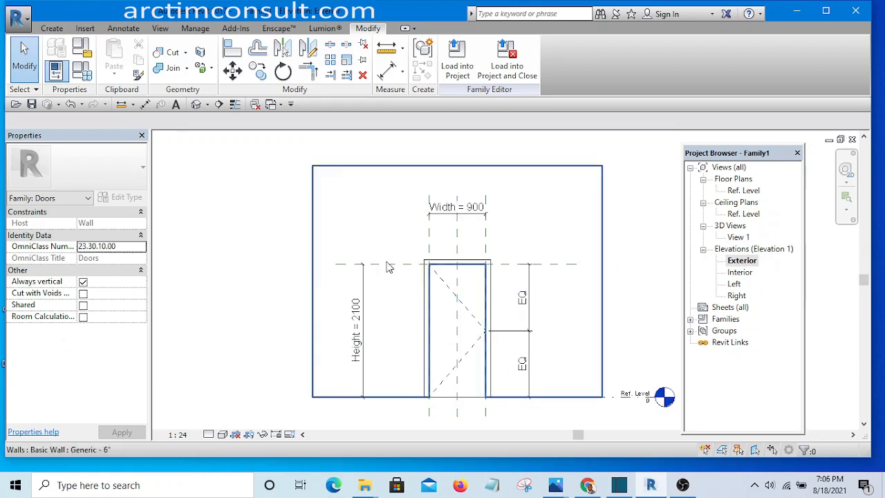
left_click(82, 71)
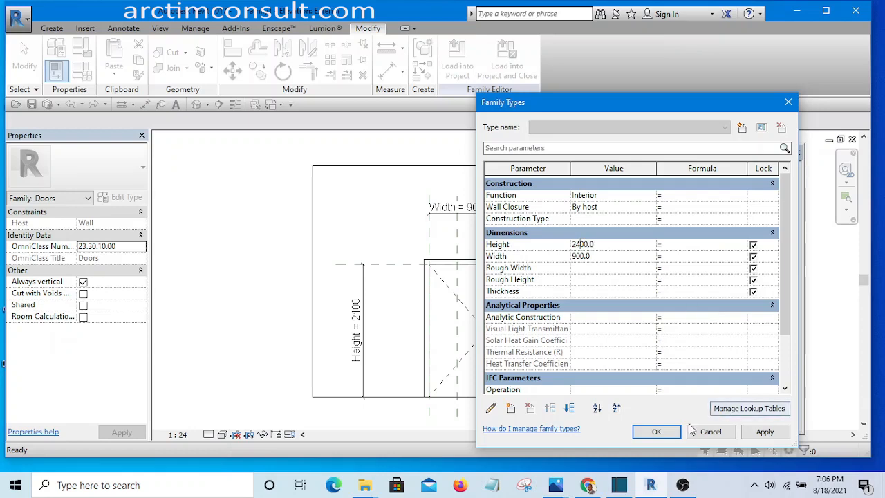
left_click(758, 433)
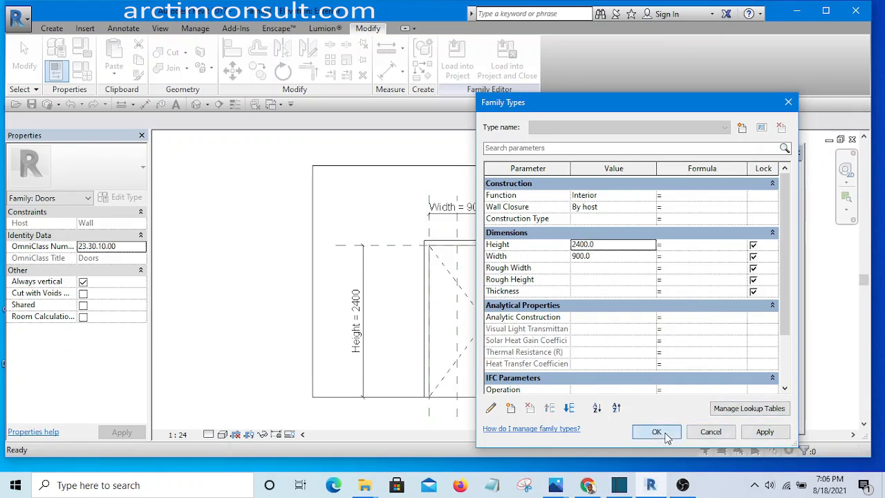
left_click(664, 433)
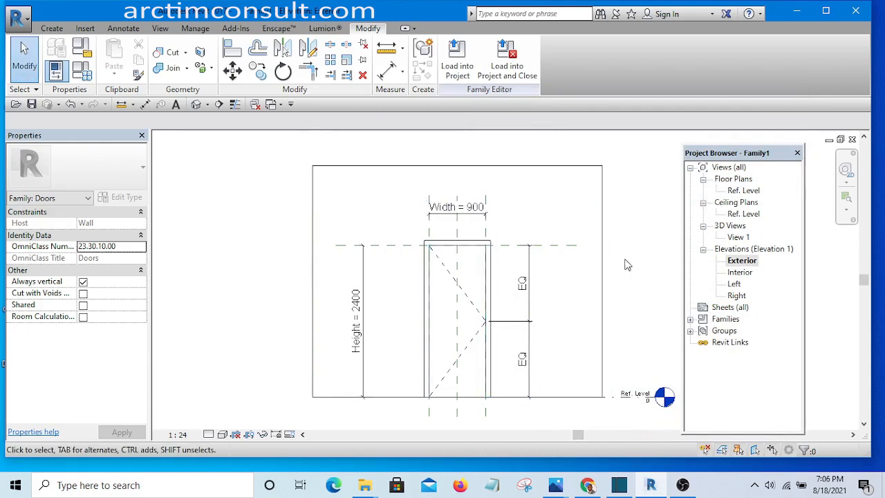
Open the default 3D view of the door family and set its view scale to 1:20.
middle_click_drag(629, 267, 584, 253)
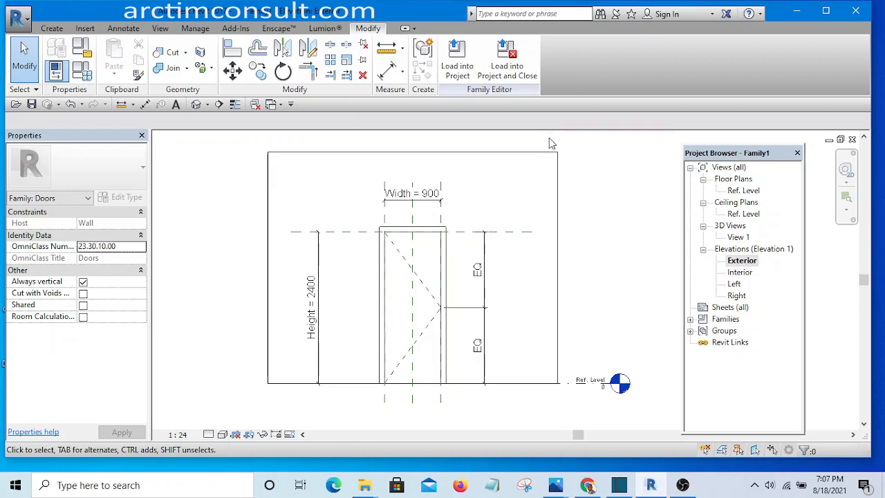
scroll(523, 241, "up", 1)
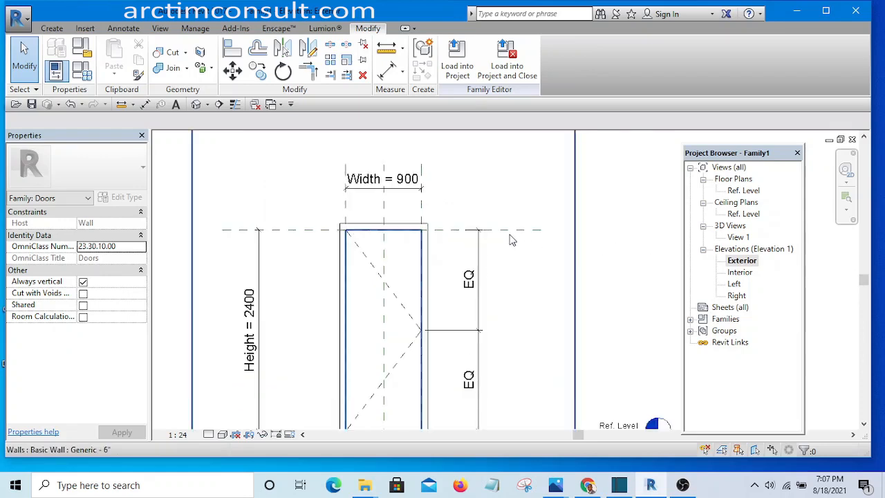
scroll(601, 249, "down", 1)
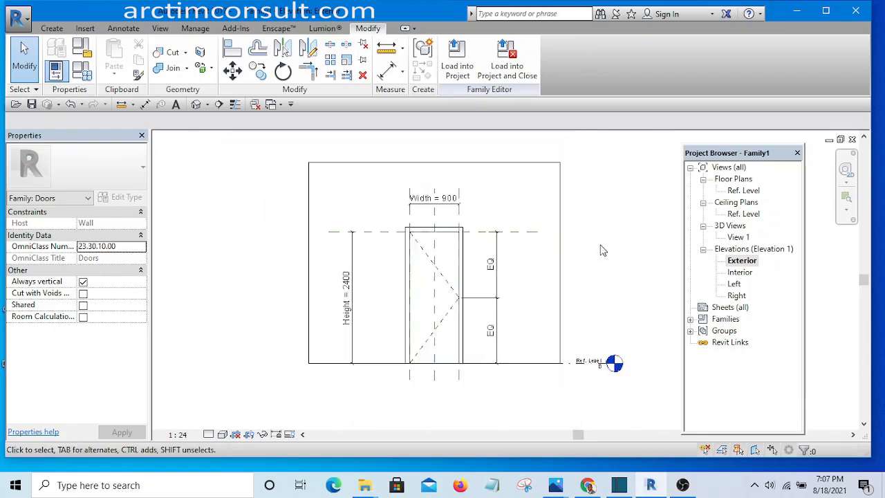
middle_click_drag(600, 249, 551, 271)
middle_click_drag(599, 301, 556, 298)
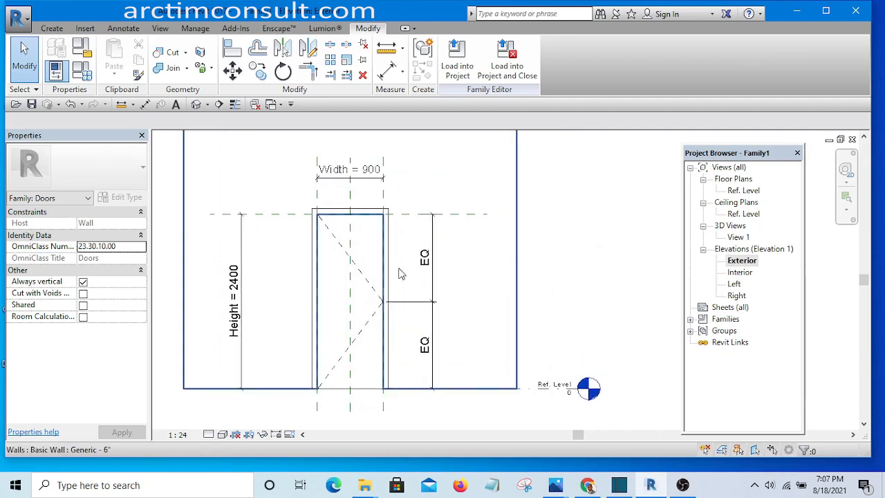
left_click(197, 104)
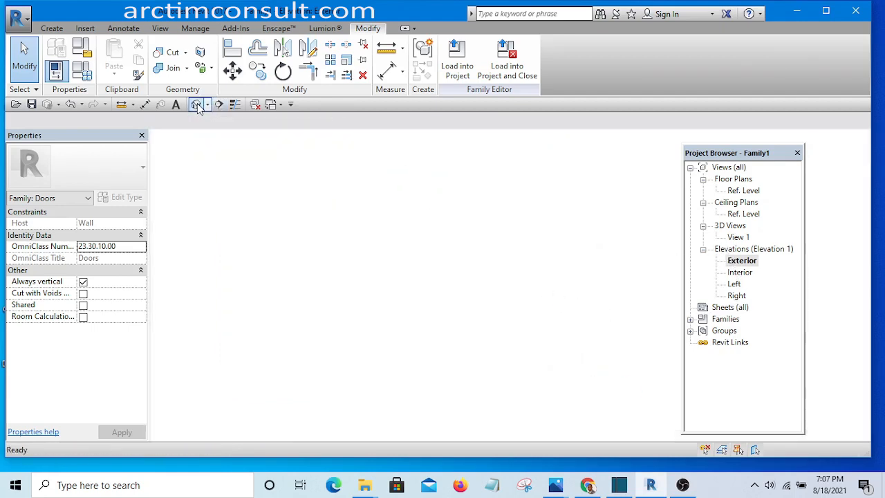
middle_click_drag(529, 311, 415, 249)
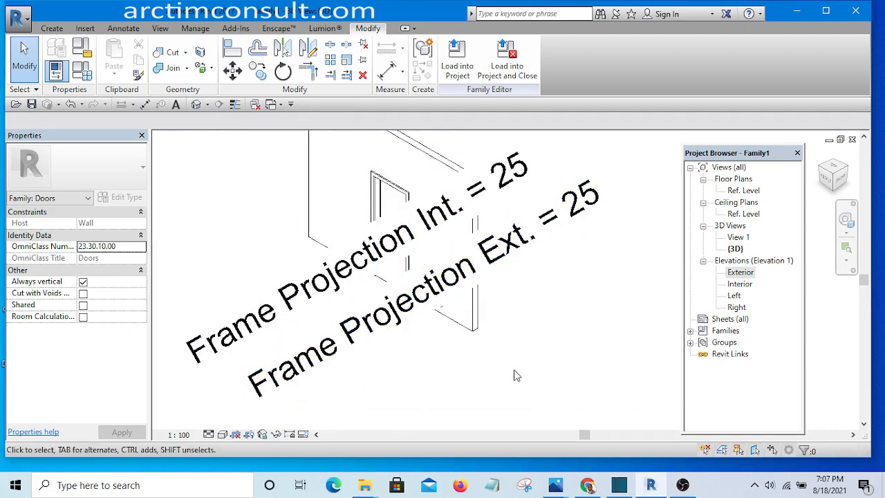
left_click(179, 435)
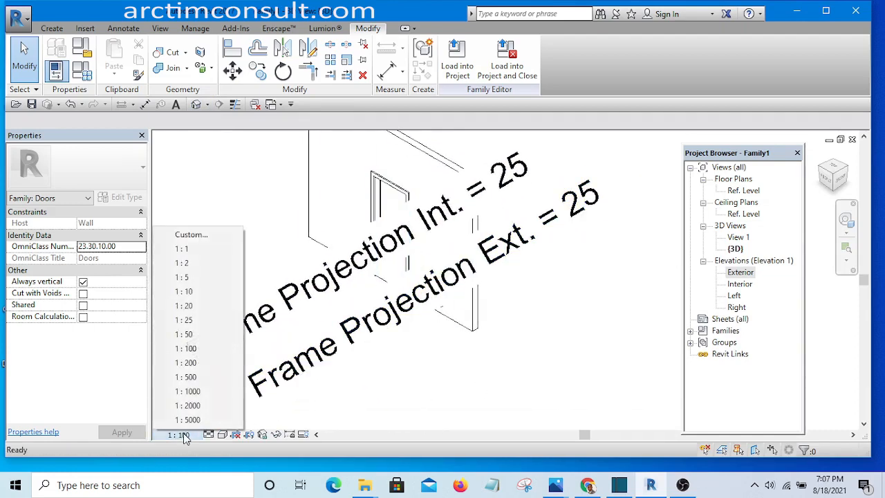
left_click(185, 305)
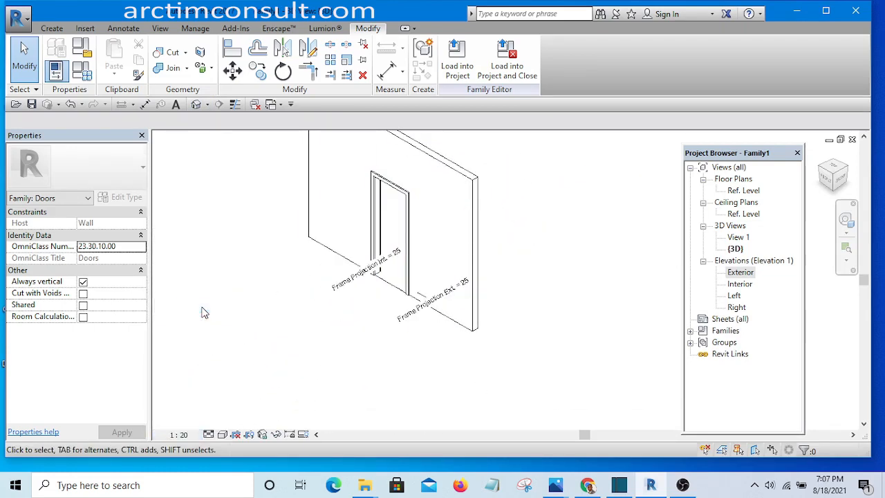
Set the 3D view's visual style to Shaded to show the wall with the door frame.
middle_click_drag(481, 403, 495, 305, "shift")
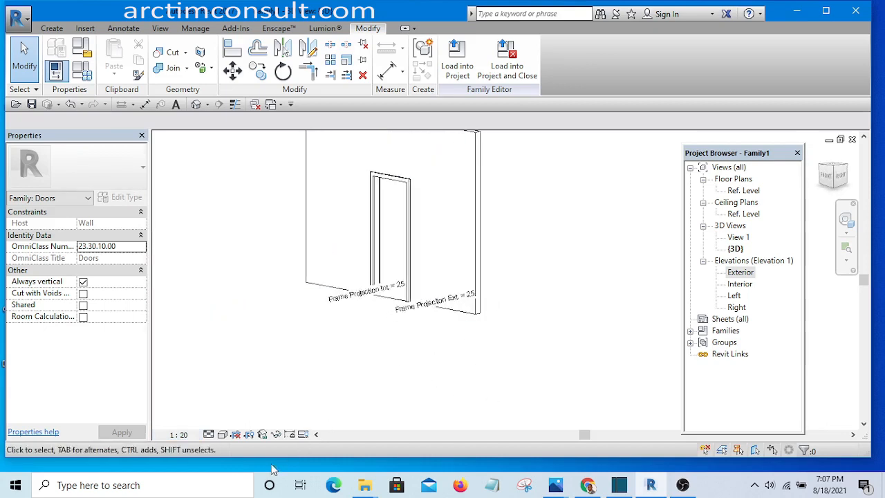
left_click(222, 434)
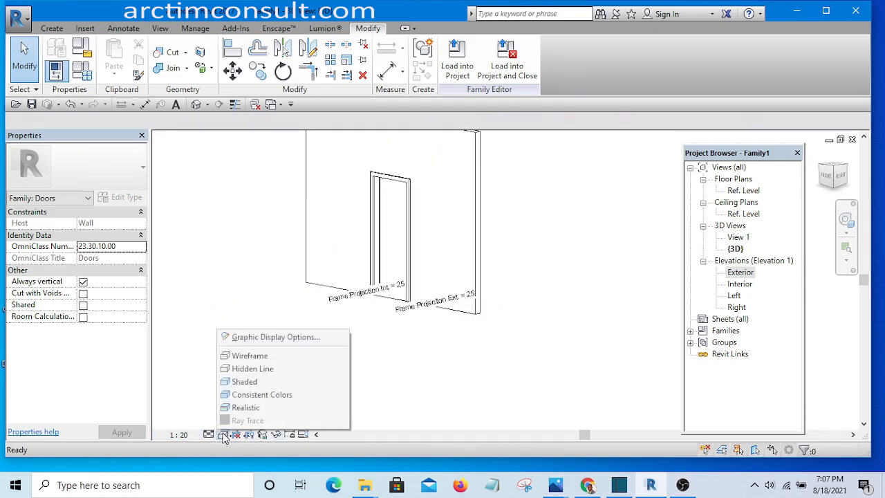
left_click(273, 384)
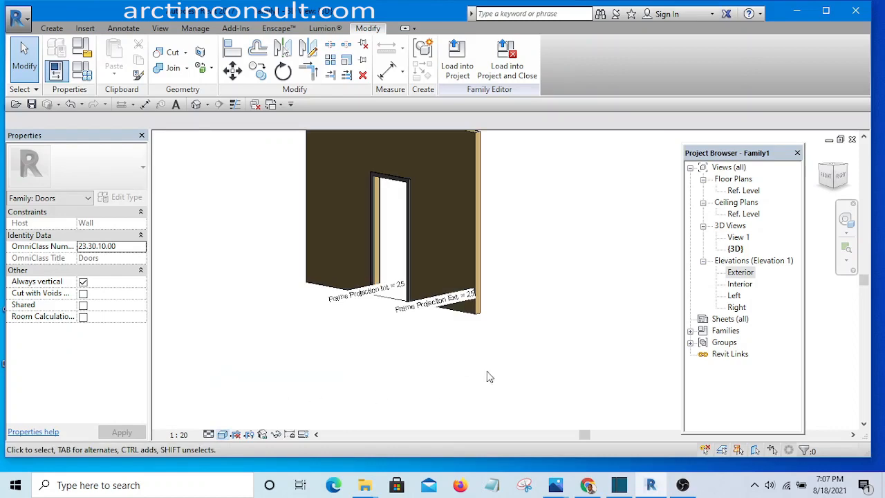
mouse_move(488, 375)
middle_mouse_down("shift")
mouse_move(496, 367)
mouse_move(310, 328)
mouse_move(411, 273)
middle_mouse_up("shift")
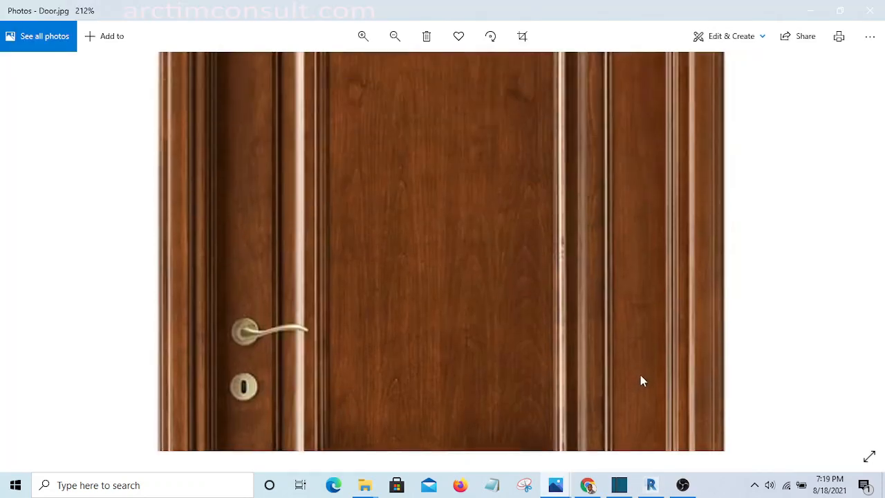
Examine the reference photo Door.jpg, from the pediment and frame down to the lower panel's mouldings and middle rail.
left_click_drag(632, 198, 624, 413)
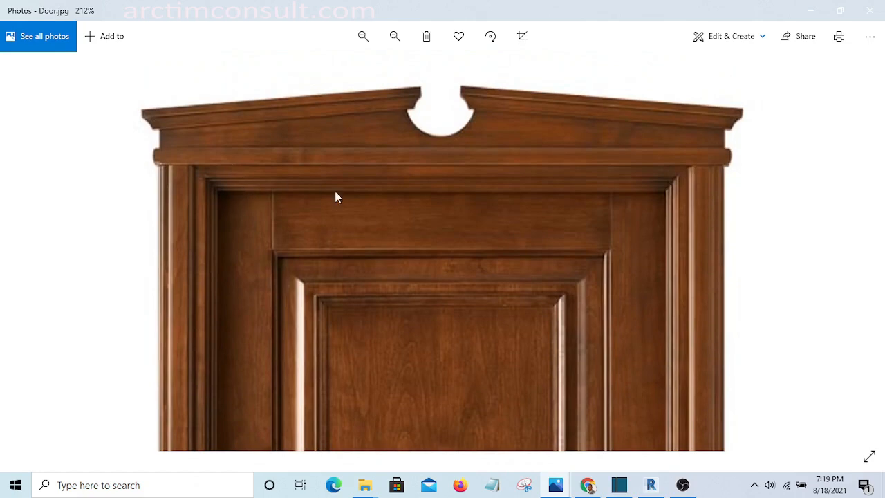
left_click_drag(495, 336, 508, 210)
left_click_drag(541, 333, 519, 179)
scroll(521, 184, "down", 5)
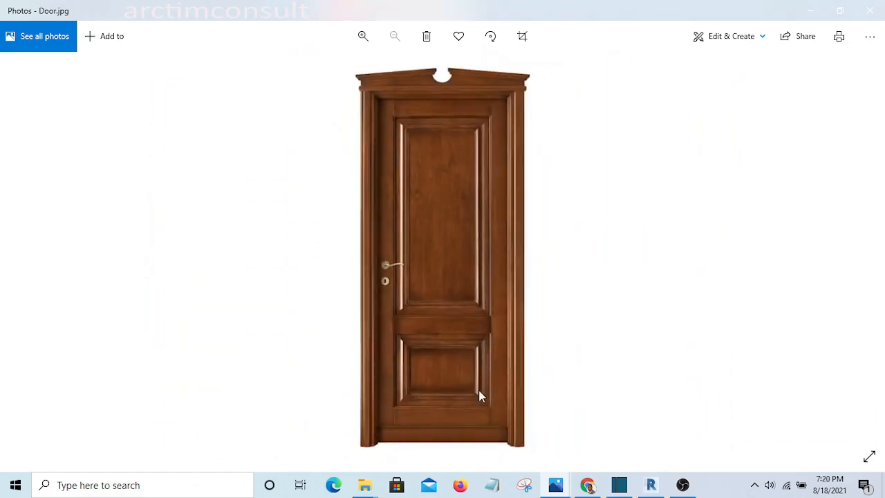
scroll(435, 400, "up", 2)
scroll(332, 371, "up", 7)
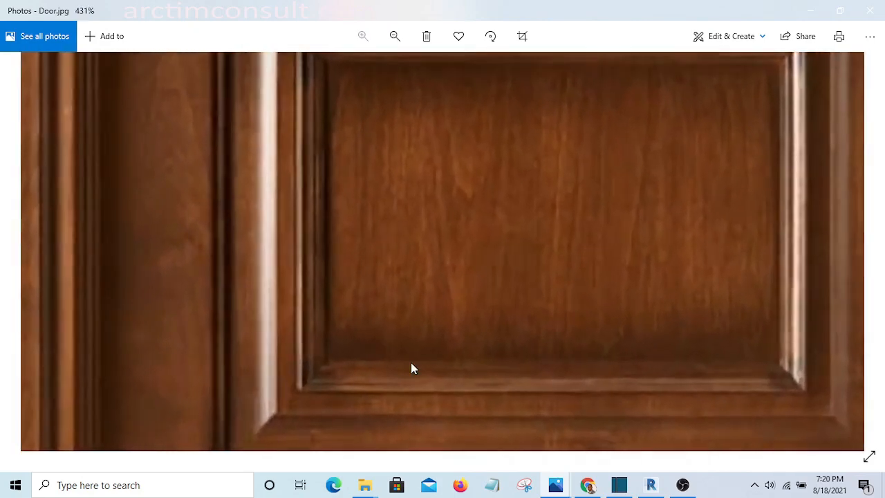
scroll(668, 309, "down", 4)
scroll(604, 187, "up", 4)
scroll(603, 191, "down", 5)
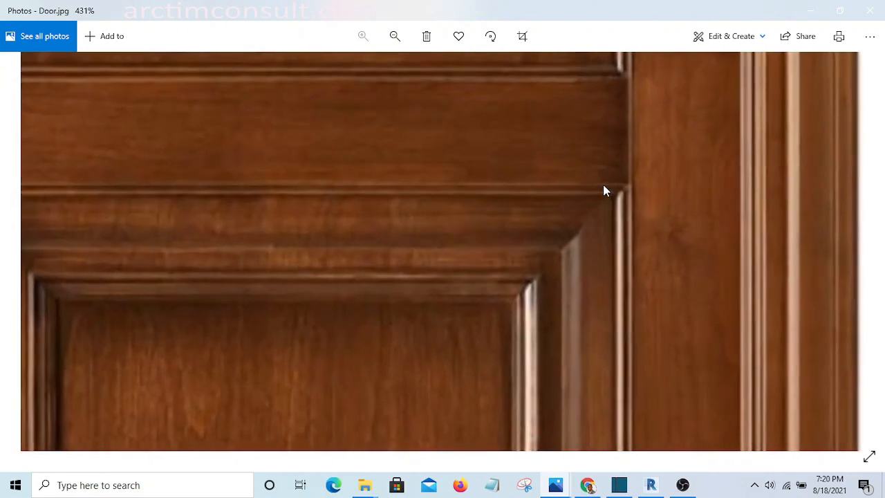
scroll(428, 271, "down", 3)
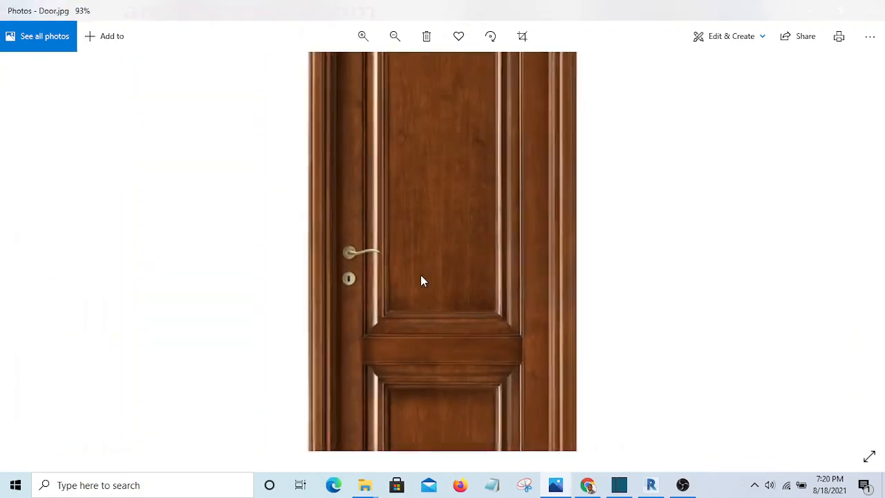
Compare the upper and lower panel mouldings in Door.jpg and return to the Exterior elevation in Revit.
scroll(446, 234, "up", 5)
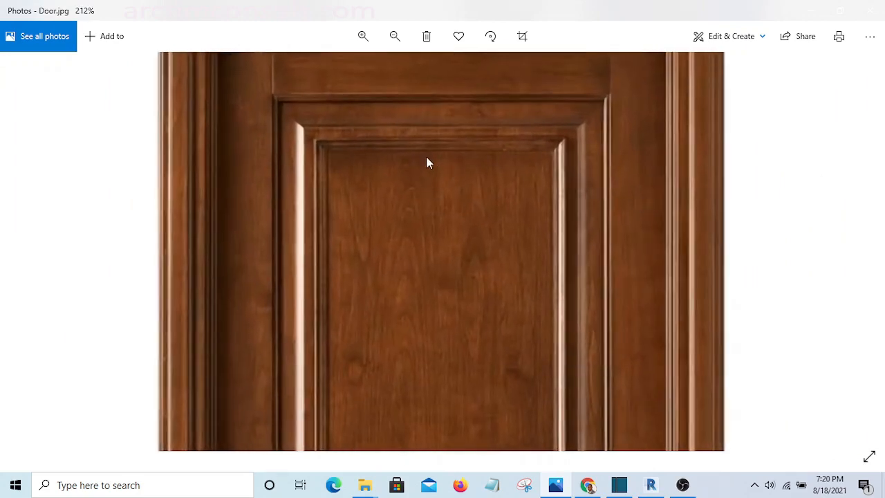
scroll(508, 269, "down", 2)
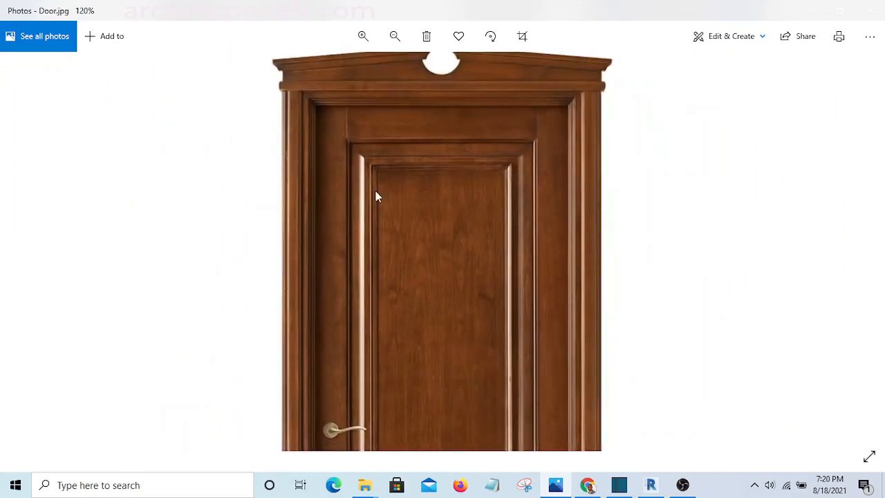
scroll(346, 125, "up", 2)
scroll(364, 166, "down", 3)
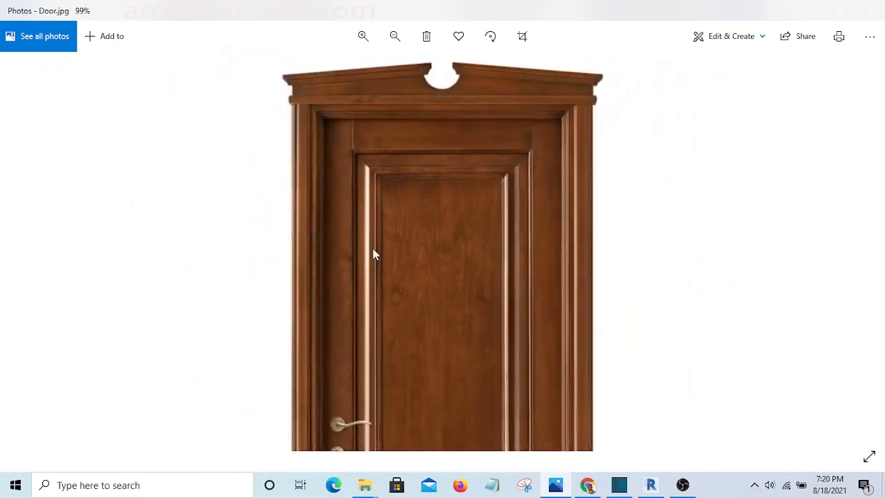
scroll(407, 326, "down", 1)
scroll(449, 423, "up", 2)
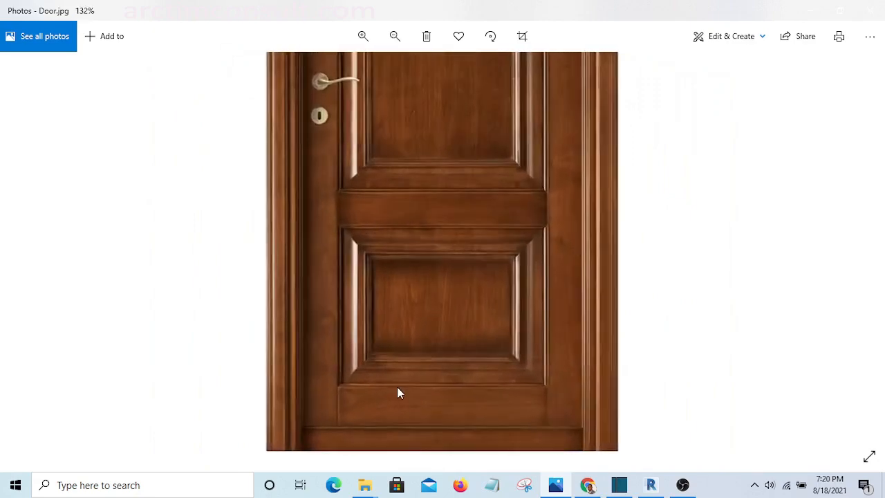
scroll(398, 391, "up", 1)
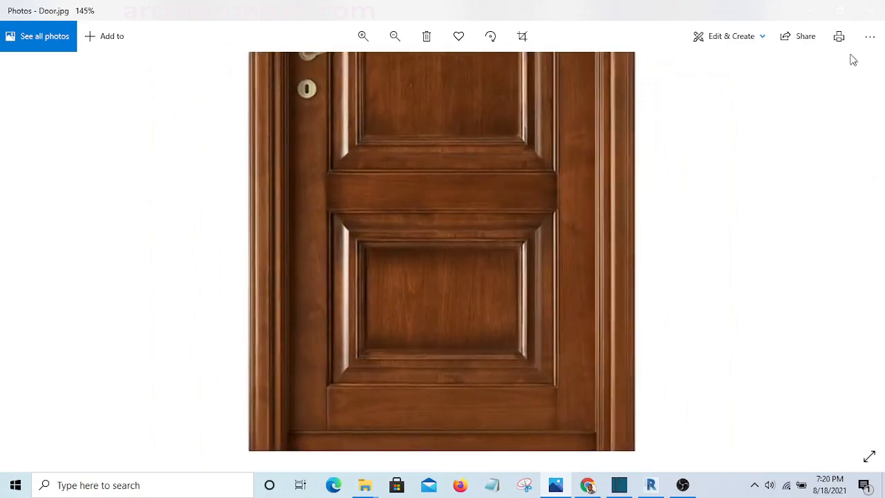
left_click(811, 14)
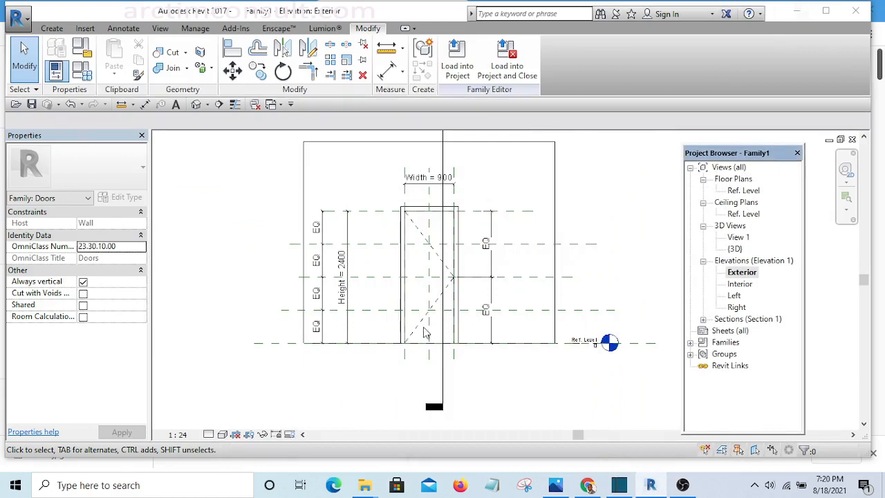
Delete the three intermediate horizontal reference planes that divide the door height in the Exterior elevation.
scroll(436, 207, "up", 3)
scroll(442, 235, "down", 3)
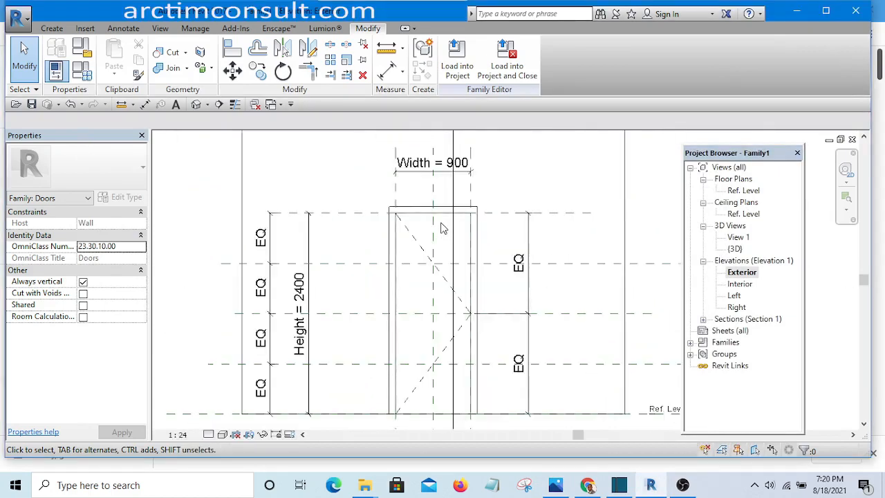
scroll(525, 247, "up", 1)
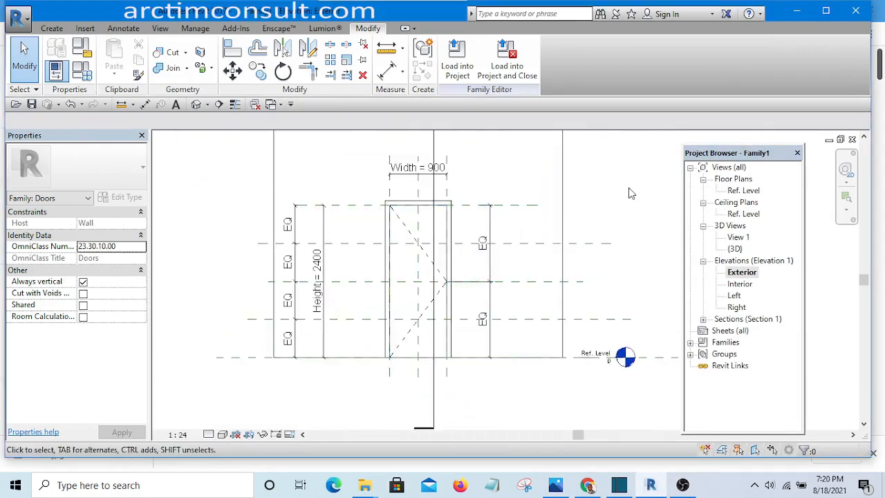
left_click_drag(628, 187, 576, 333)
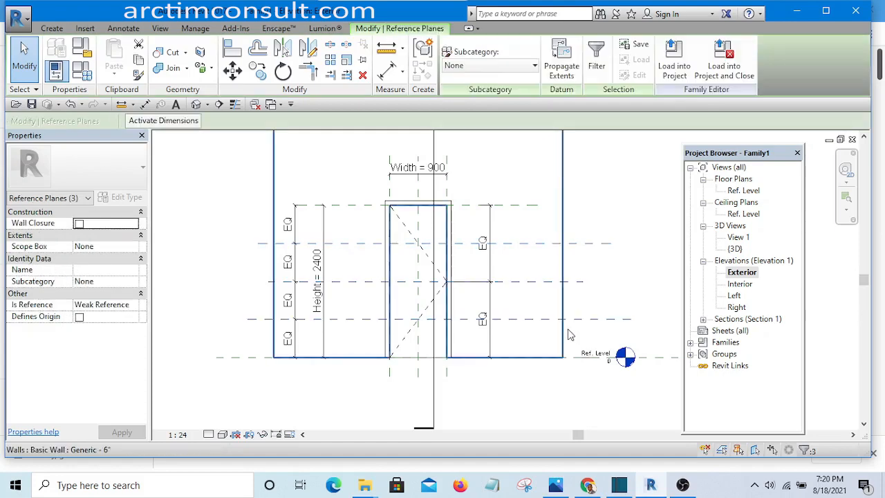
key("Delete")
Start an extrusion in the Exterior elevation and sketch a rectangle about 580 mm wide and 2040 mm high inside the door opening.
scroll(509, 296, "up", 2)
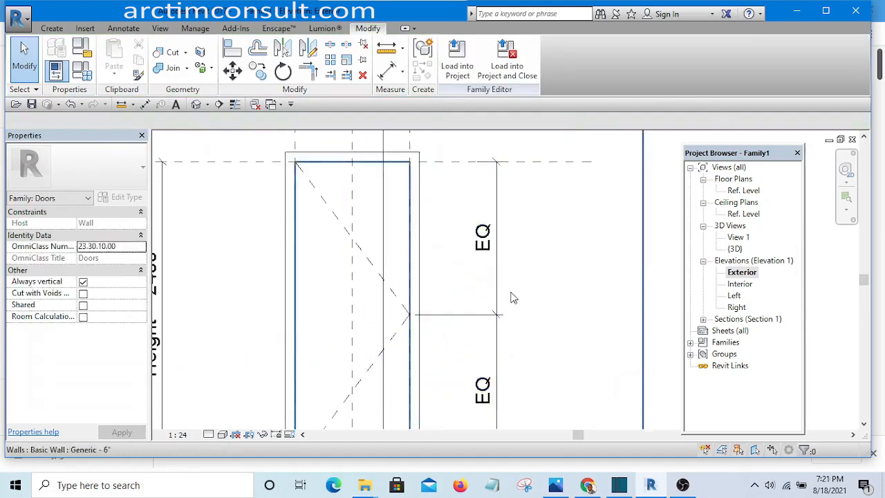
scroll(560, 310, "down", 4)
scroll(410, 282, "up", 2)
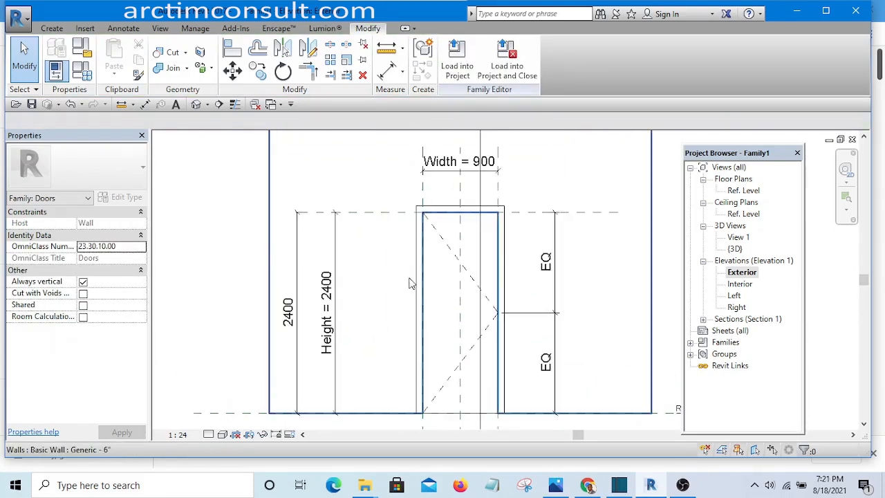
left_click(53, 28)
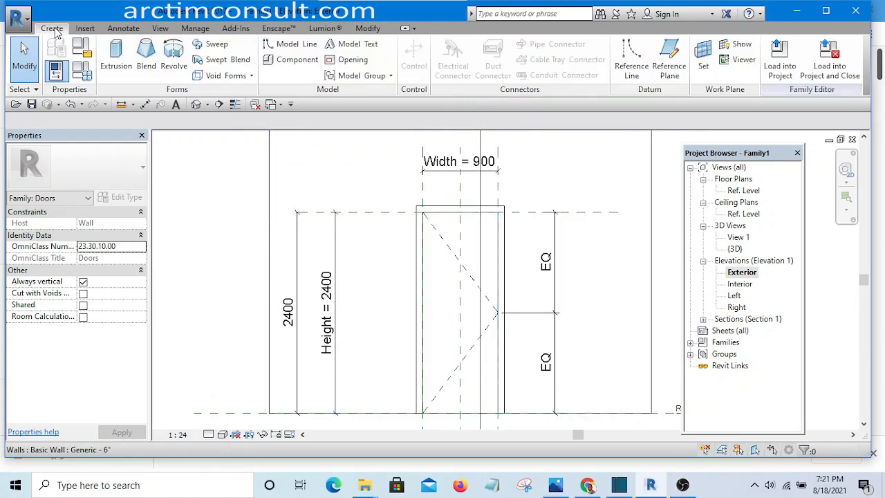
left_click(116, 61)
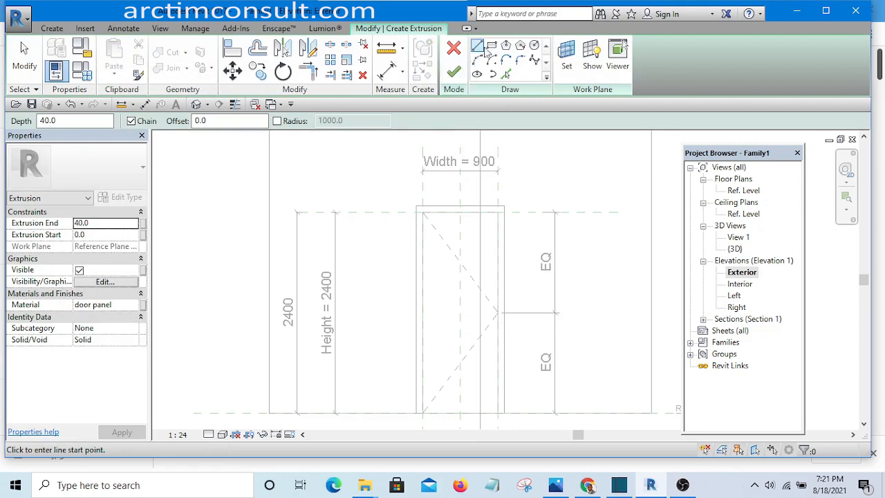
left_click(492, 46)
scroll(446, 266, "up", 3)
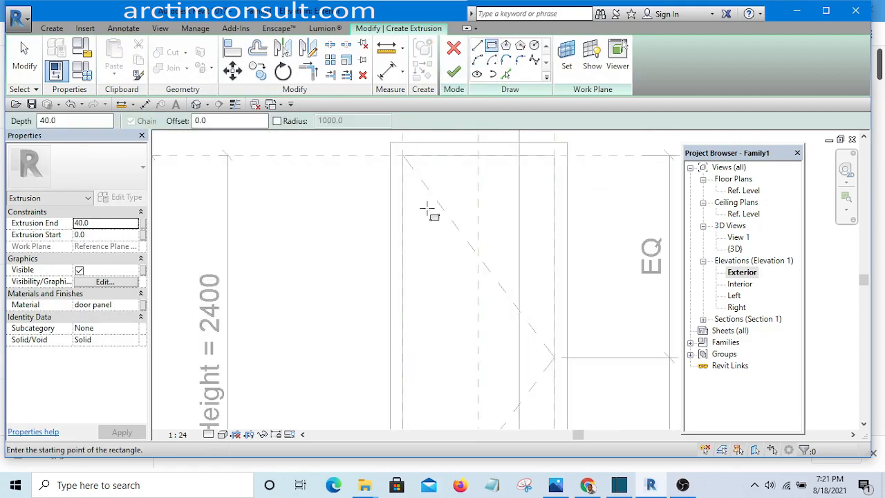
left_click(437, 181)
scroll(452, 177, "down", 2)
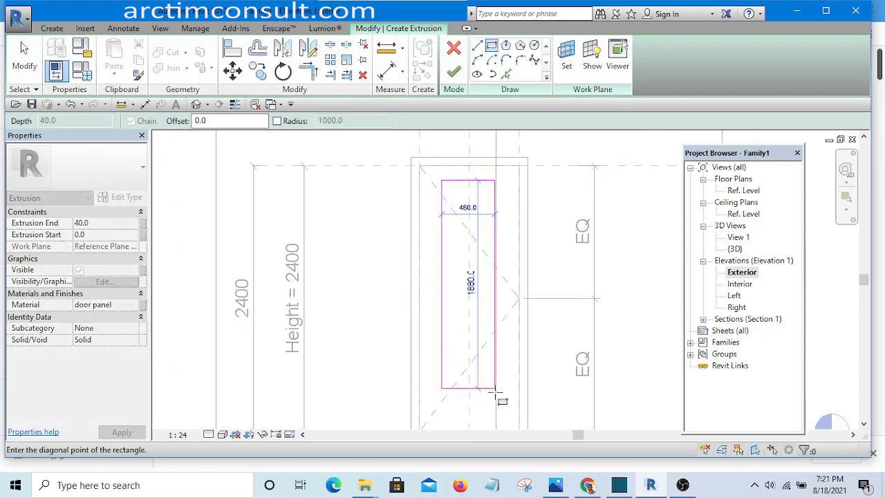
left_click(506, 409)
scroll(346, 178, "down", 3)
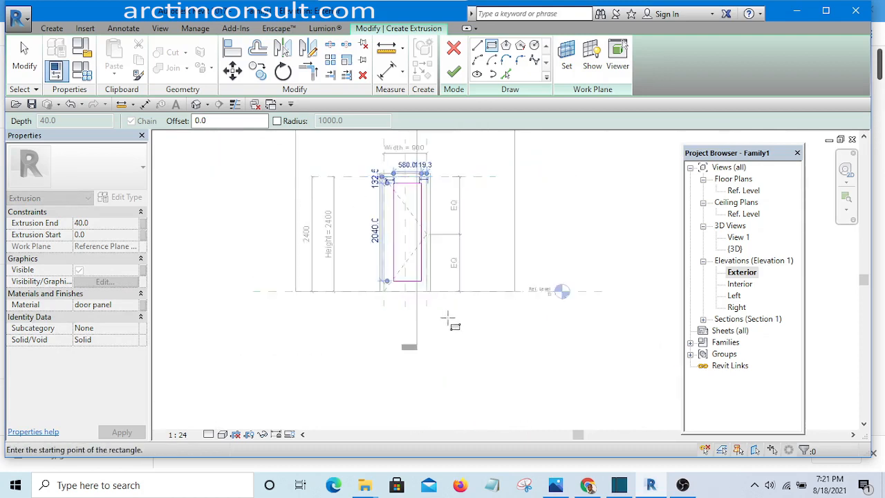
key("Escape")
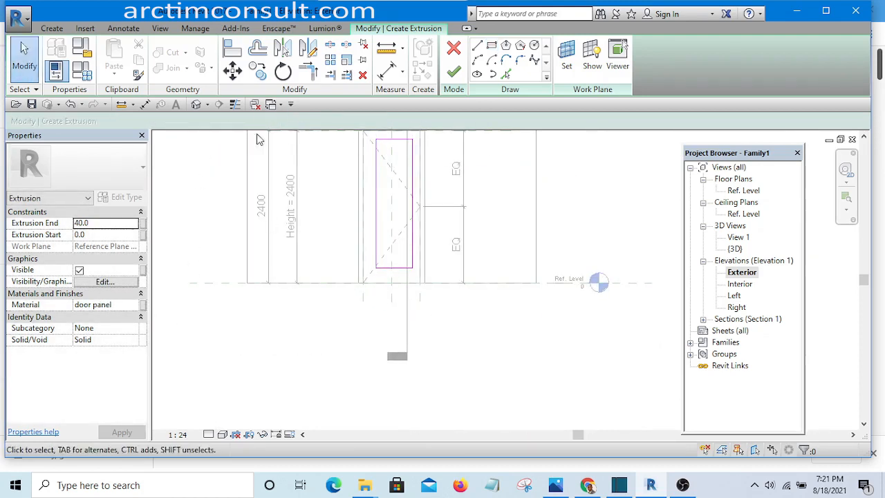
Duplicate the door panel material for the extrusion and name the copy "Wooden paanel".
left_click(132, 305)
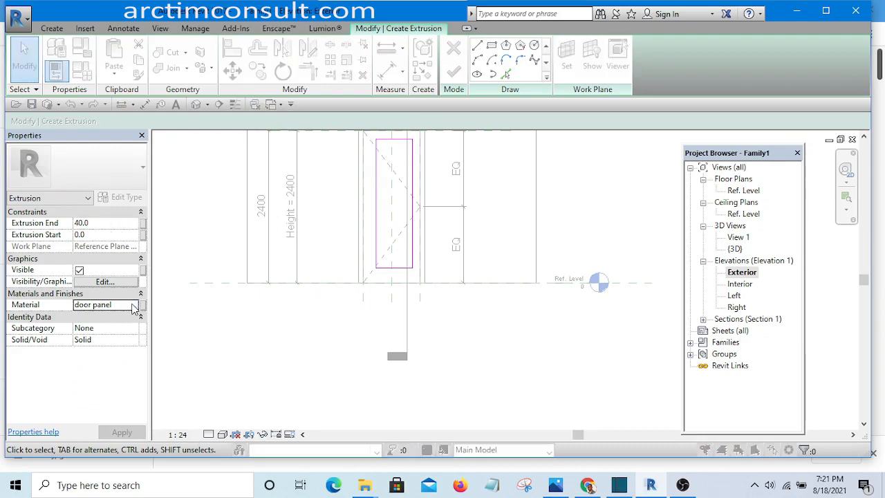
left_click(133, 305)
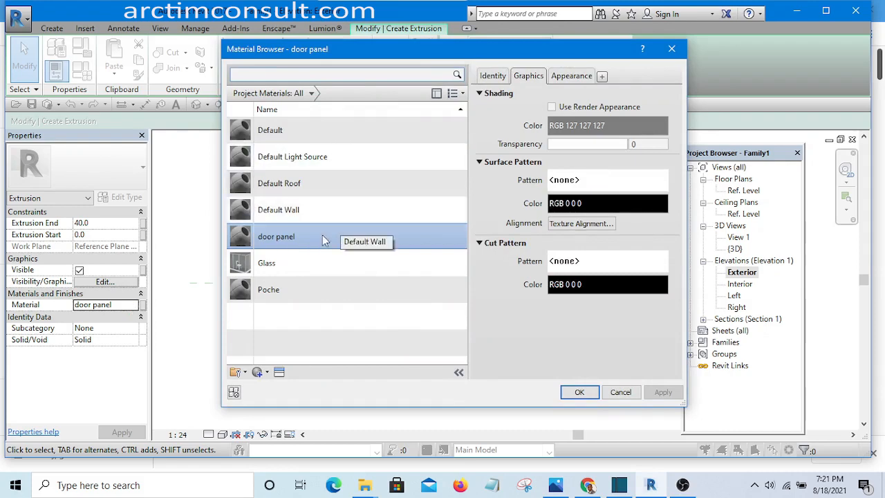
right_click(271, 233)
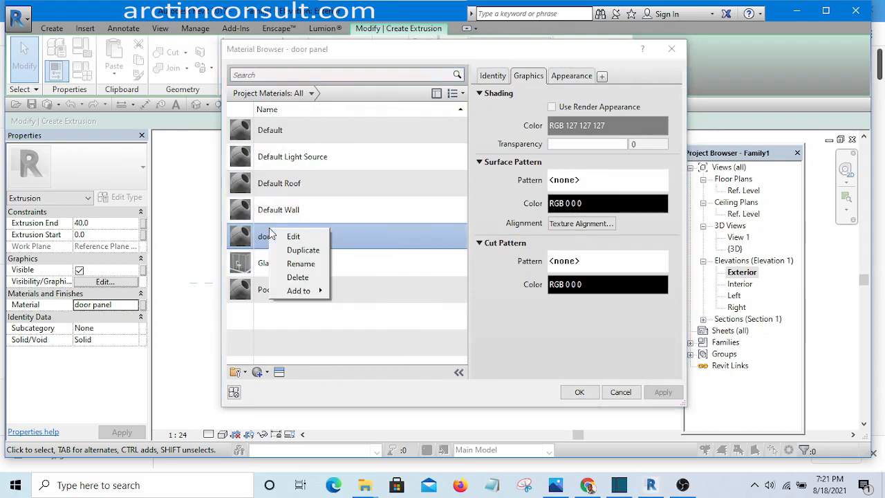
left_click(304, 250)
left_click(298, 267)
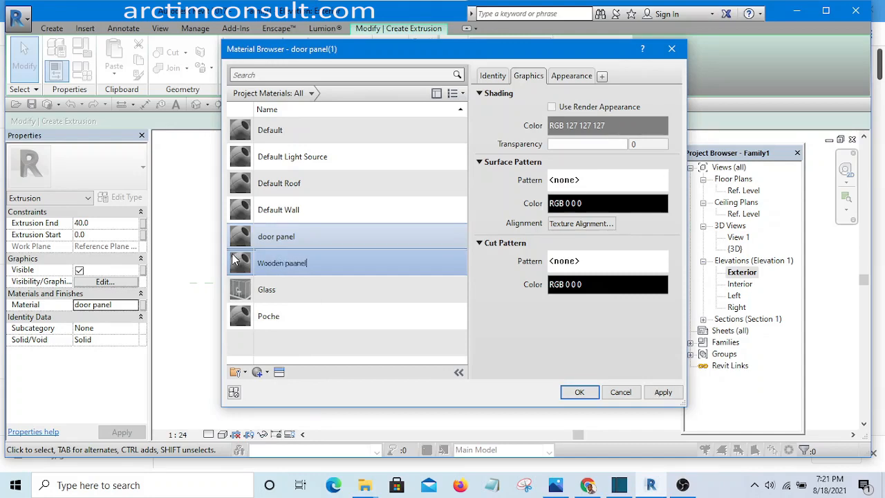
Replace the Wooden paanel material's appearance with the Walnut - Natural Polished asset from Autodesk Physical Assets.
left_click(572, 78)
left_click(655, 95)
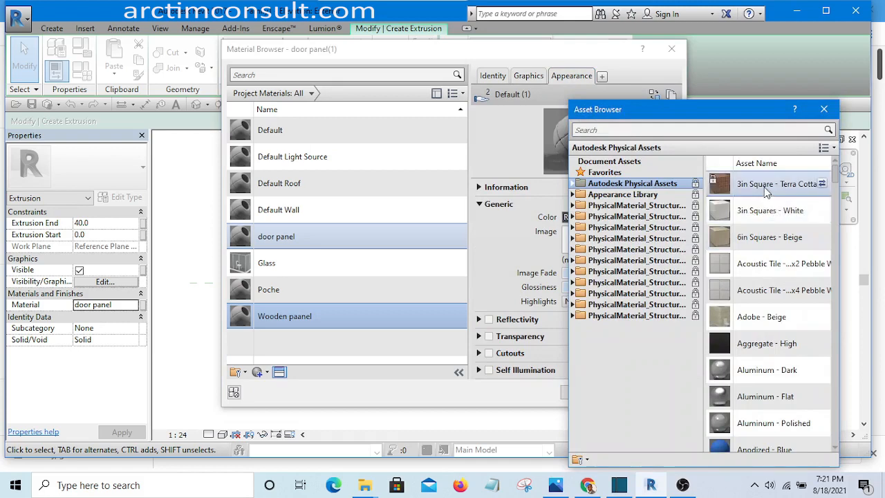
scroll(783, 345, "down", 3)
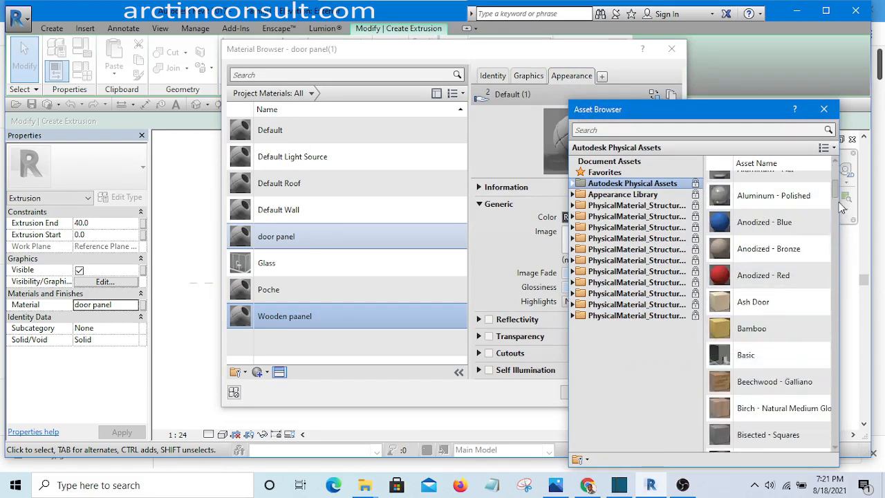
scroll(833, 276, "down", 5)
left_click_drag(831, 316, 839, 337)
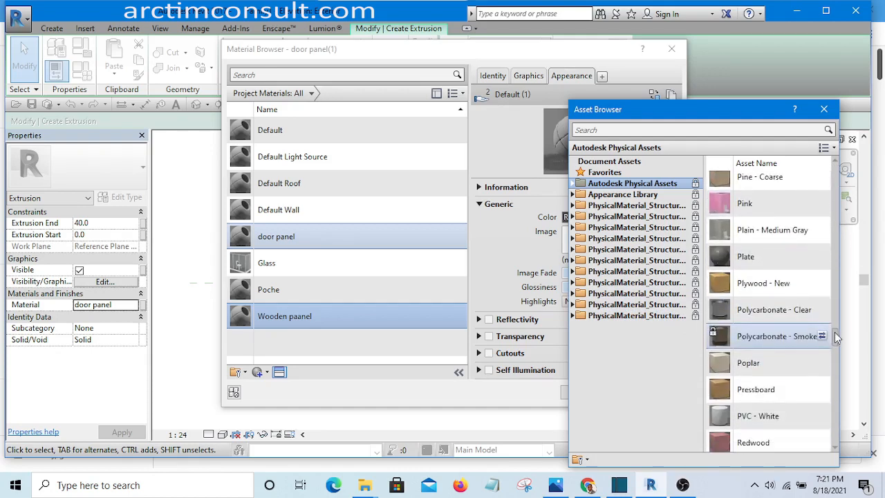
right_click(760, 285)
key("Escape")
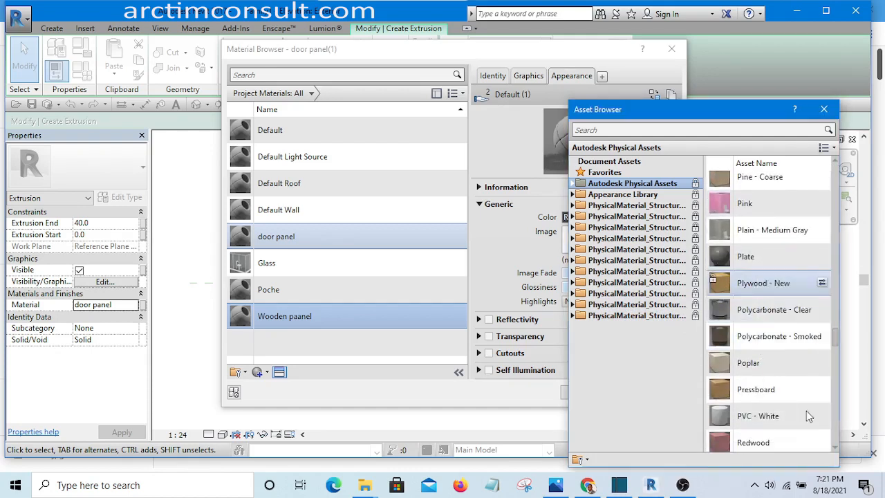
scroll(807, 410, "down", 6)
scroll(806, 410, "down", 12)
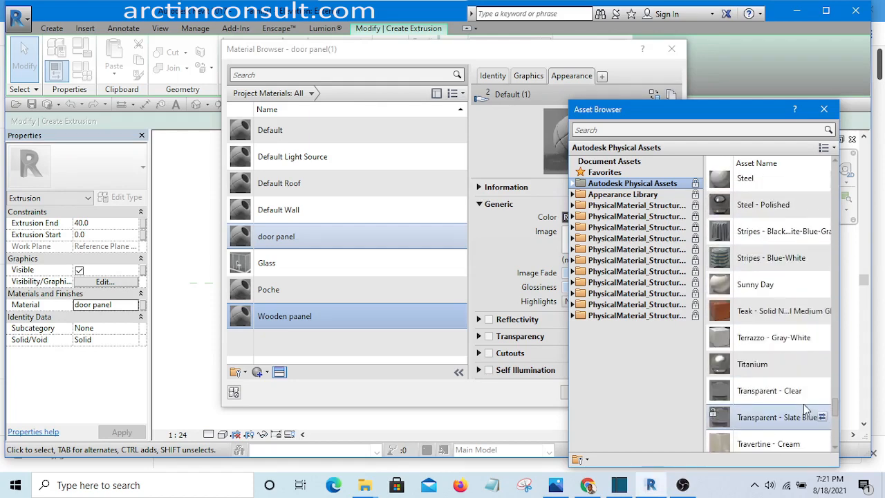
scroll(801, 406, "up", 3)
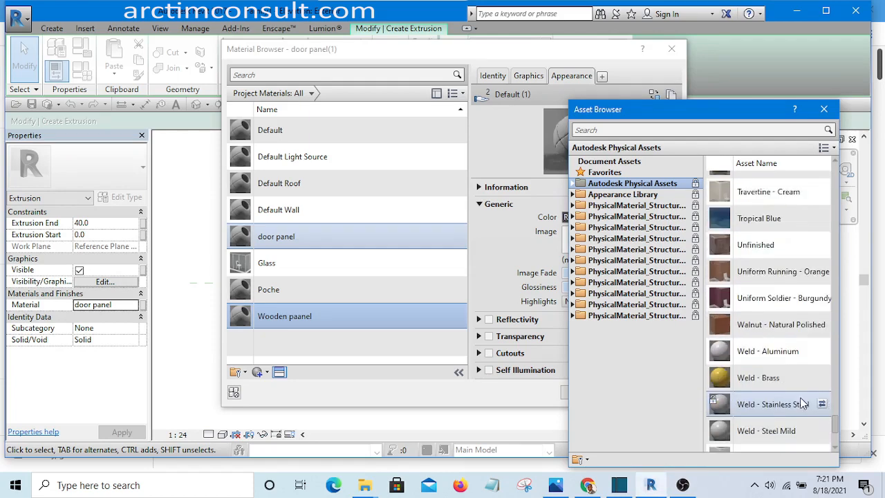
right_click(756, 323)
left_click(787, 341)
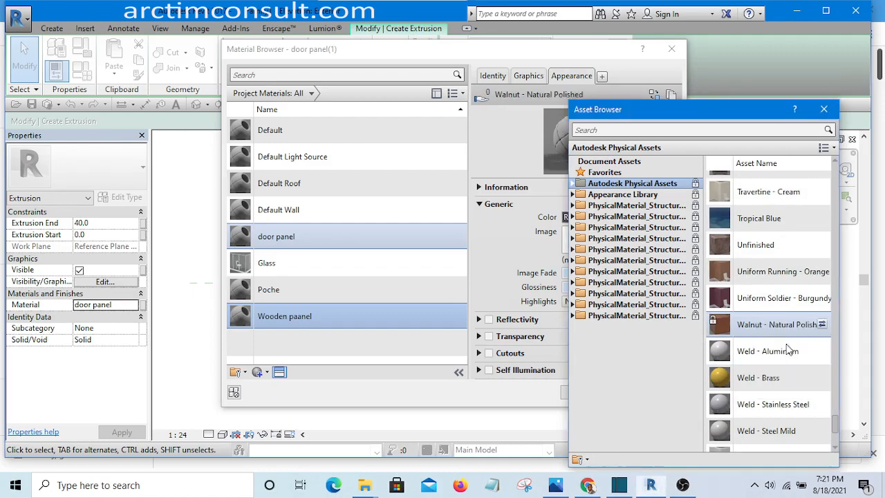
Close the asset library and assign the Wooden paanel material to the extrusion.
left_click(824, 111)
left_click(662, 392)
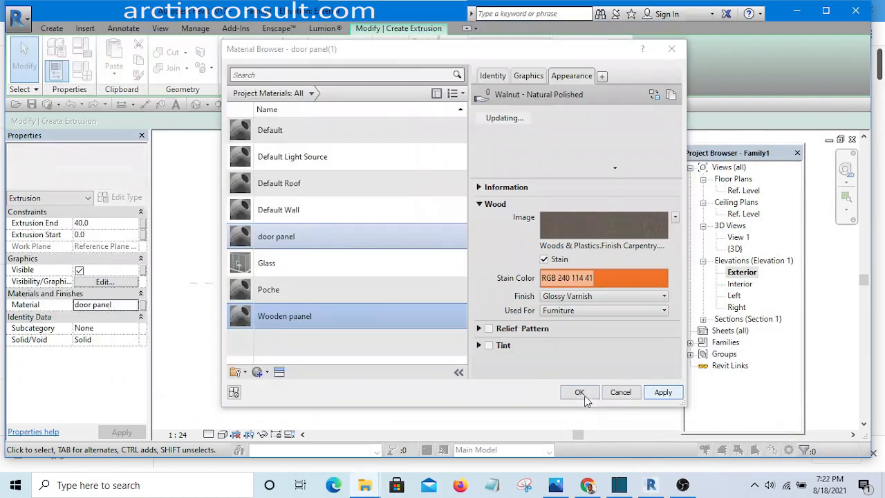
left_click(580, 392)
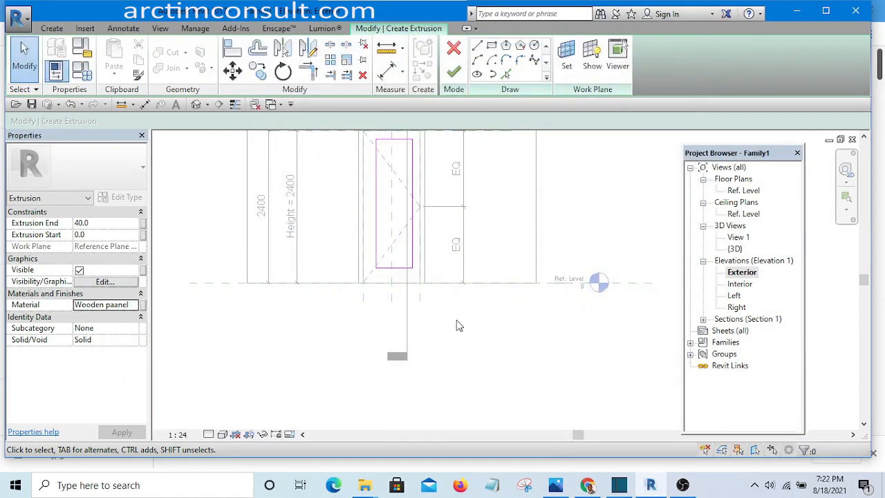
Align the rectangle's left and top edges with the door opening's left and top reference planes and lock both.
middle_click_drag(459, 324, 456, 366)
scroll(400, 272, "up", 4)
scroll(399, 272, "up", 2)
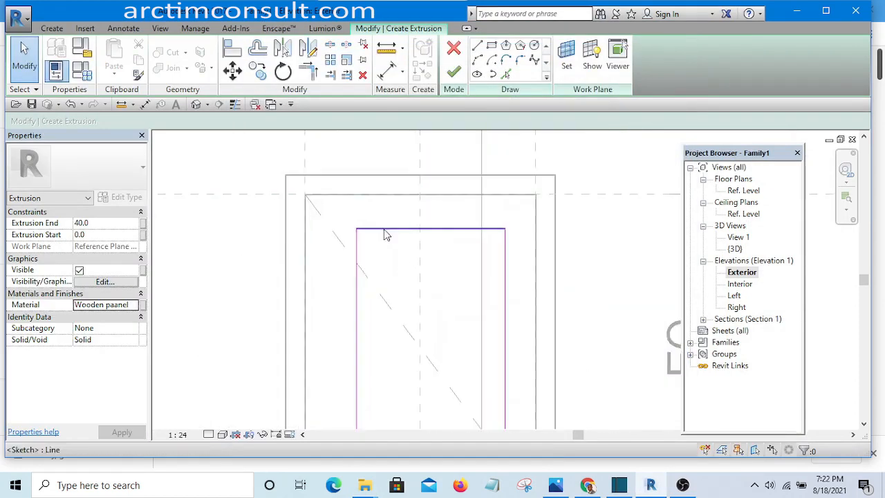
left_click(228, 52)
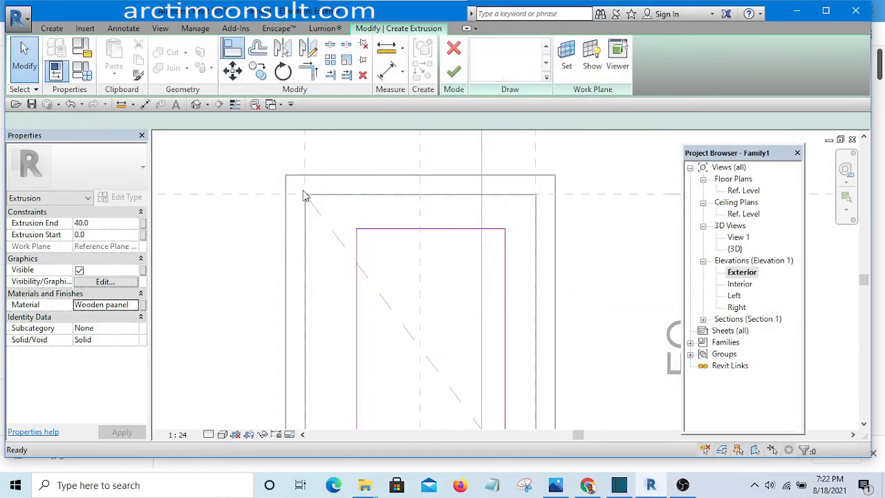
scroll(307, 194, "down", 2)
scroll(306, 154, "up", 1)
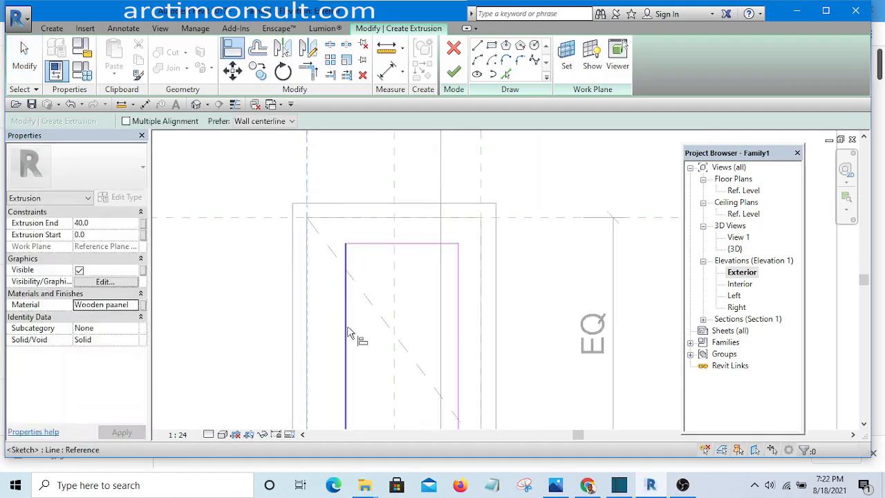
left_click(348, 332)
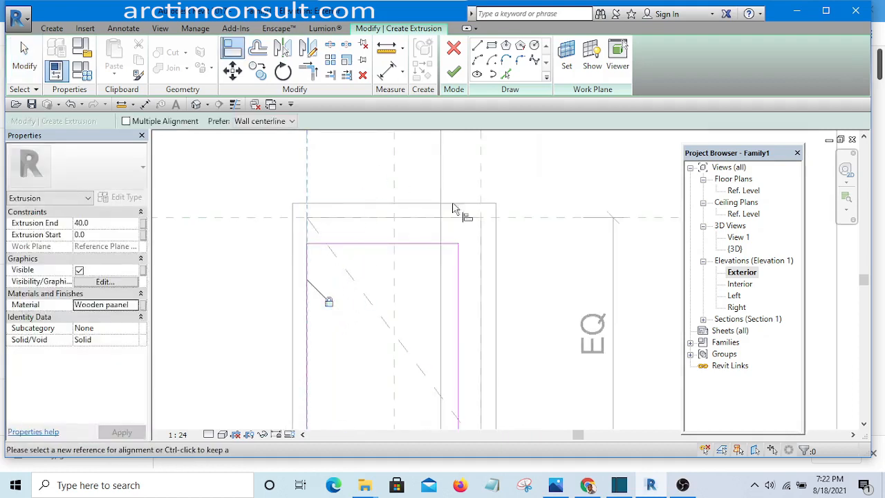
left_click(532, 218)
left_click(377, 245)
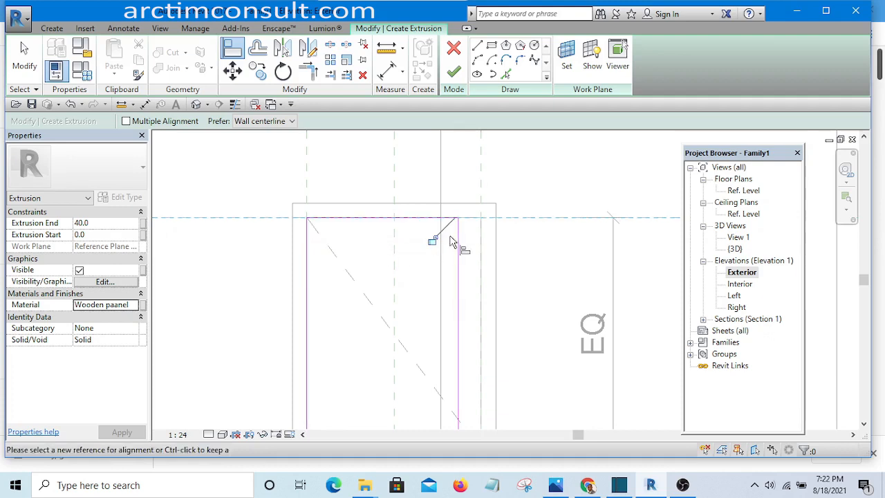
Align the rectangle's right edge with the opening's right reference plane and its bottom edge with Ref. Level, locking both.
scroll(488, 186, "down", 3)
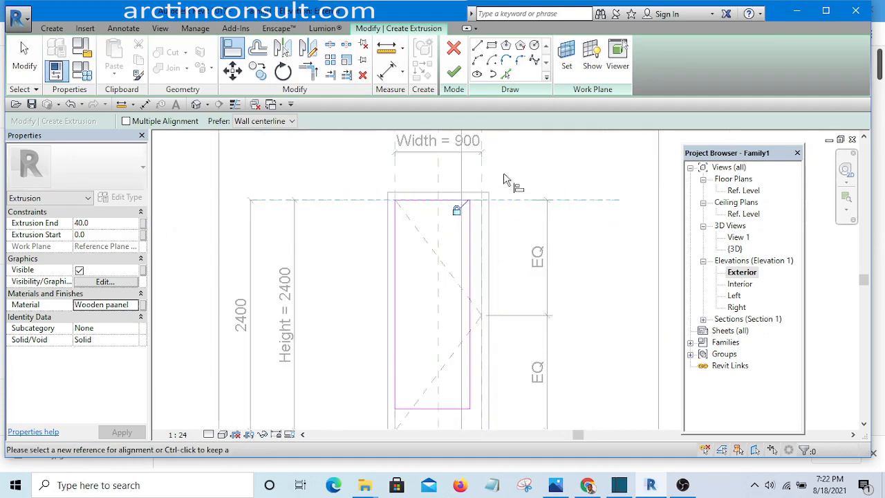
scroll(484, 185, "up", 2)
left_click(482, 186)
left_click(466, 261)
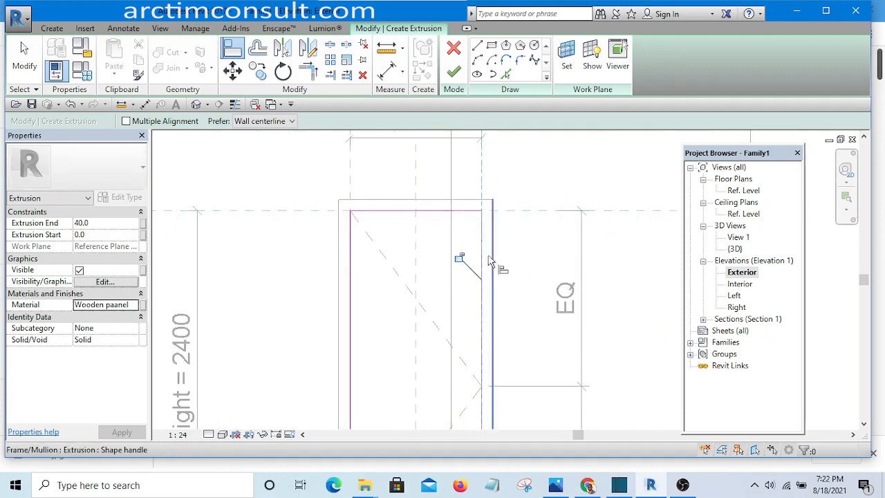
scroll(531, 208, "down", 4)
scroll(530, 314, "up", 4)
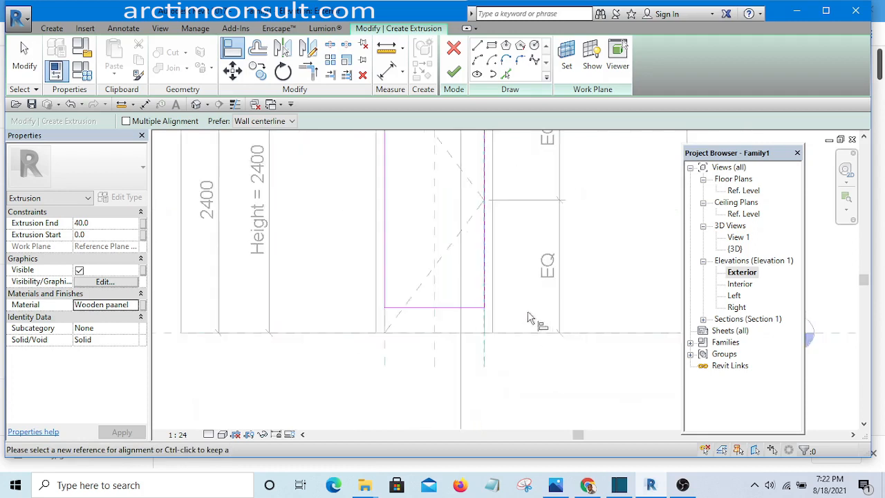
scroll(504, 345, "down", 4)
scroll(361, 316, "up", 4)
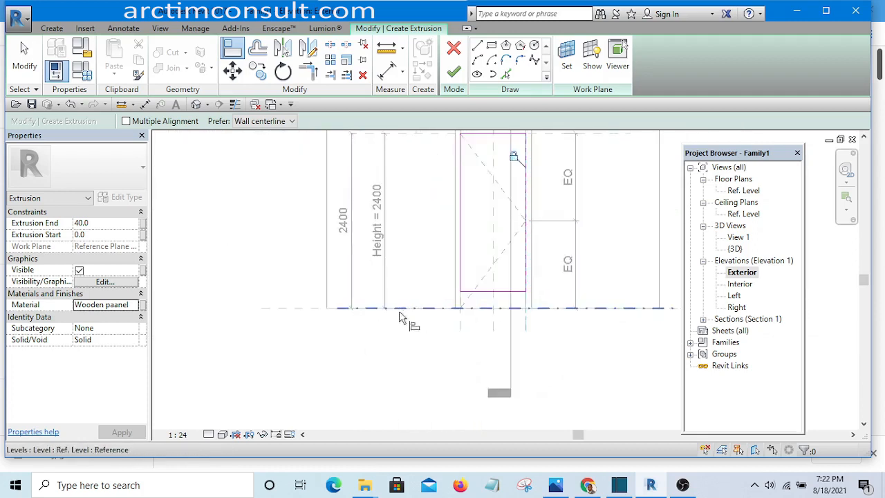
left_click(276, 309)
left_click(505, 289)
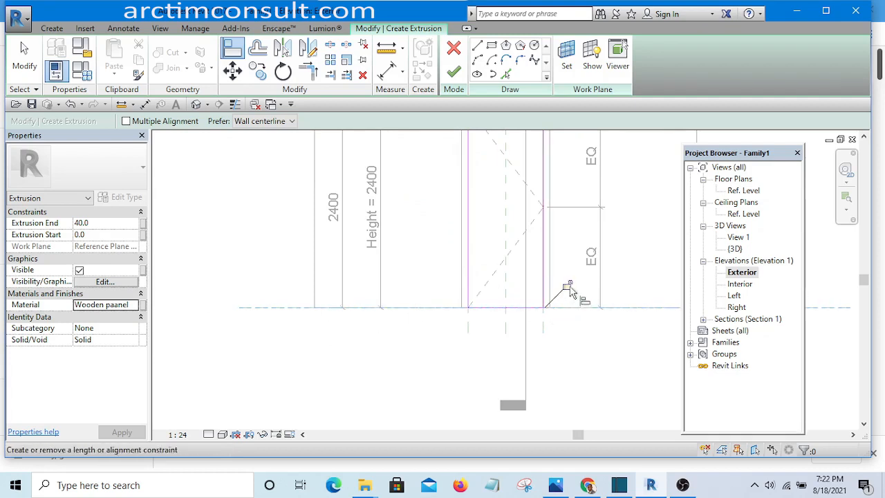
Leave the Align tool and finish the sketch to create the 40 mm thick door panel extrusion.
scroll(443, 277, "down", 3)
right_click(563, 199)
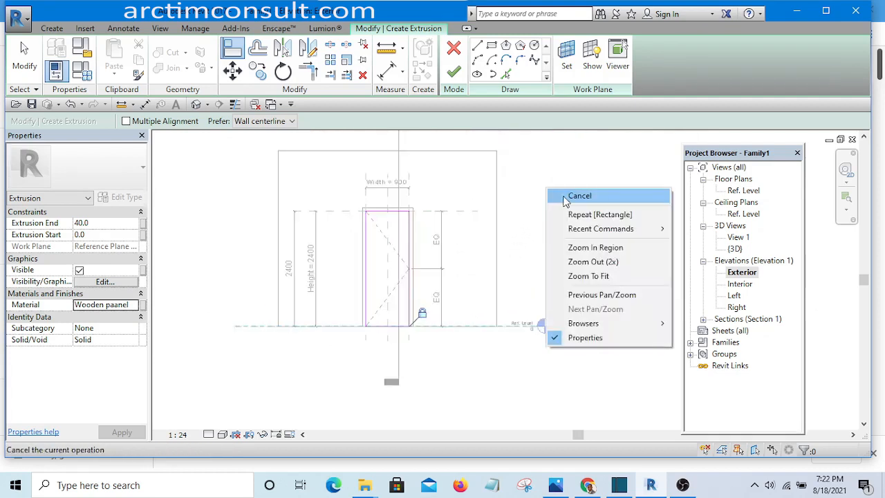
left_click(579, 197)
right_click(545, 183)
left_click(557, 188)
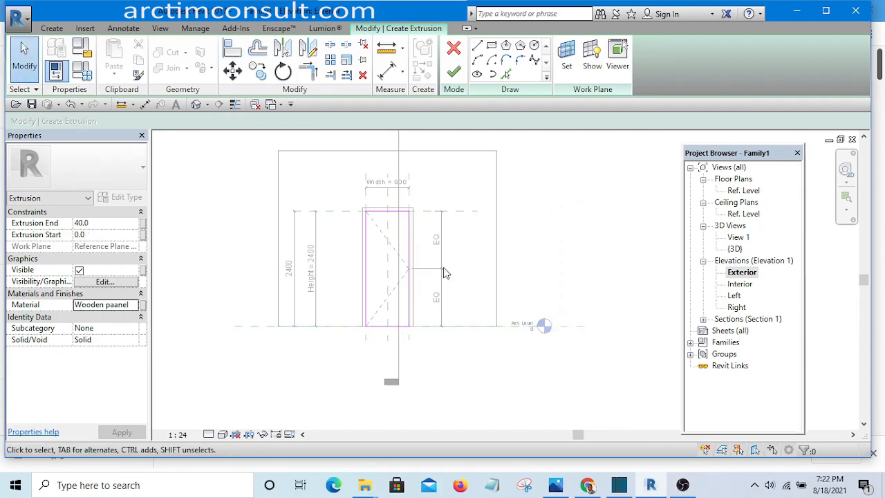
scroll(446, 206, "down", 2)
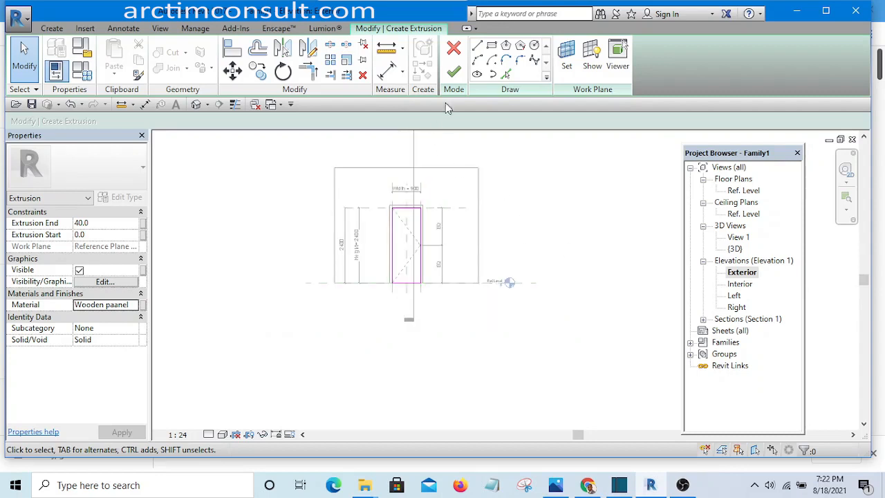
left_click(453, 75)
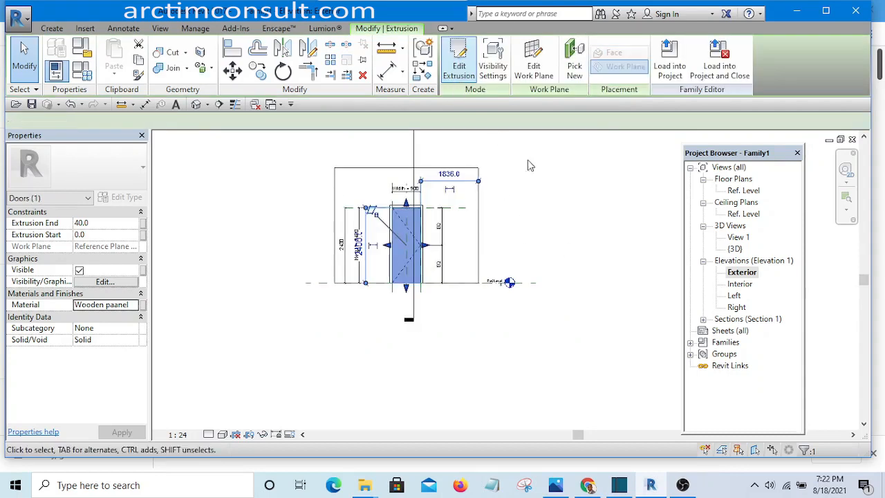
Open the Ref. Level floor plan and examine how the door panel extrusion sits within the wall thickness and opening.
left_click(590, 218)
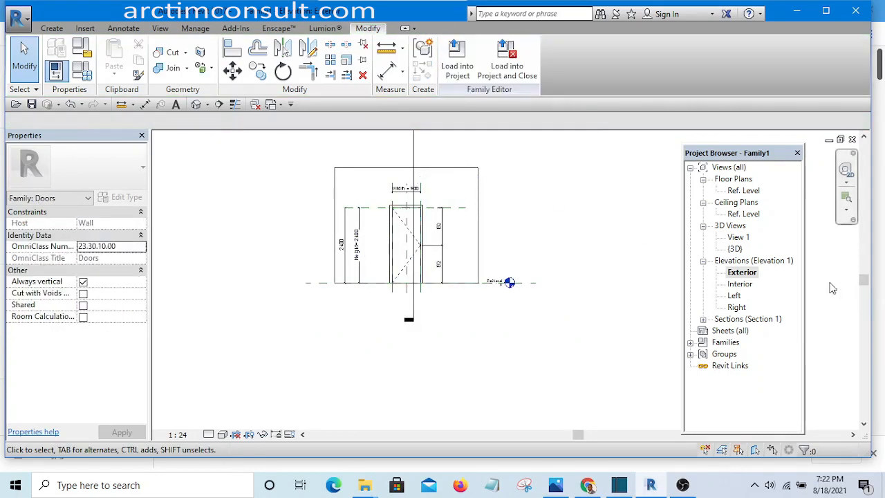
double_click(744, 191)
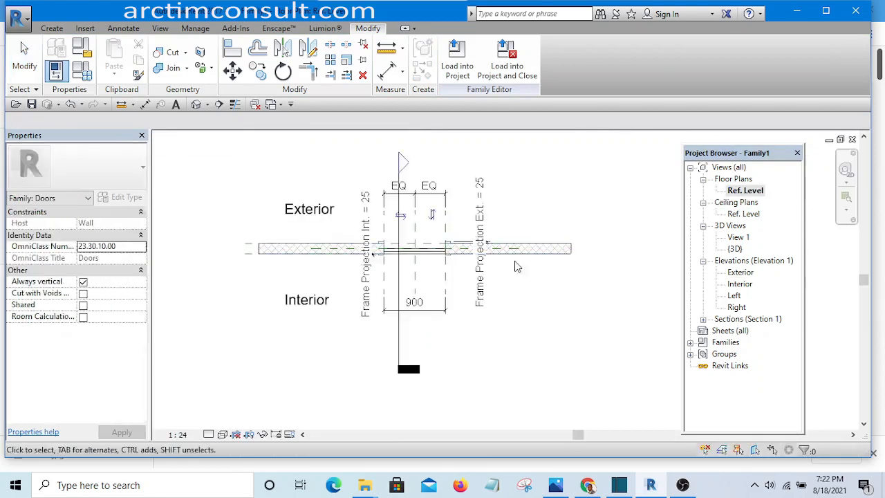
scroll(414, 252, "up", 5)
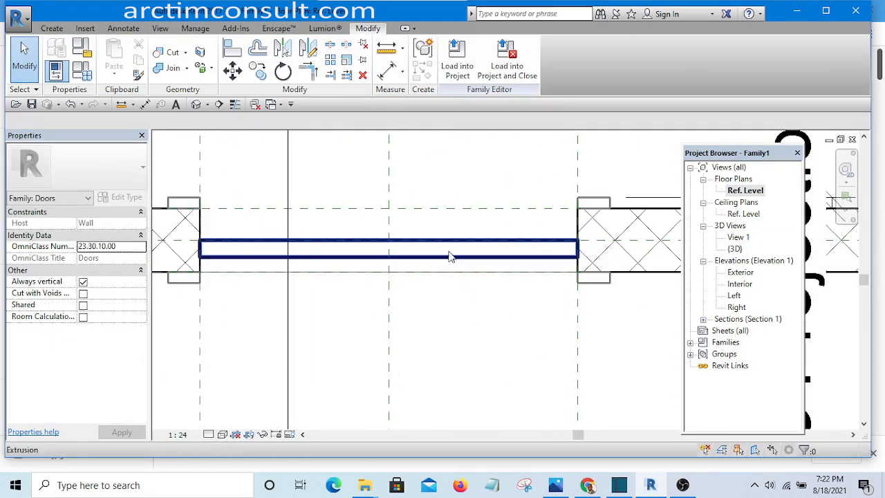
left_click(450, 254)
scroll(450, 253, "down", 4)
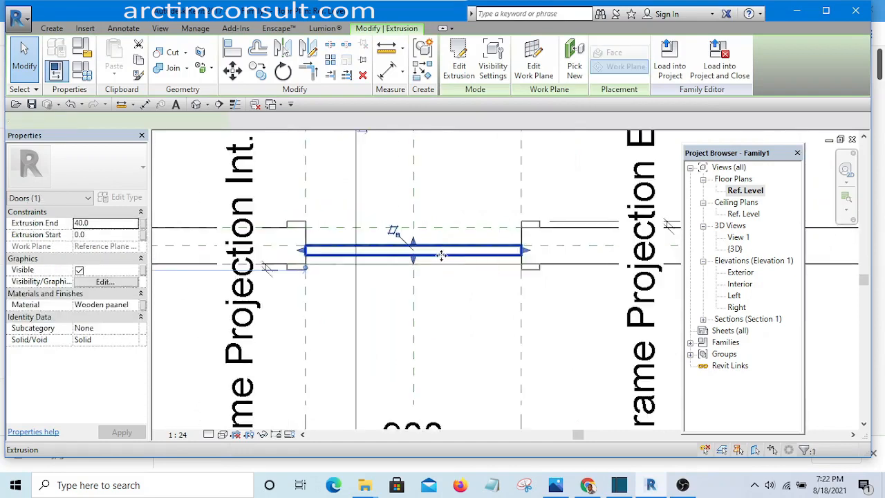
scroll(400, 205, "down", 5)
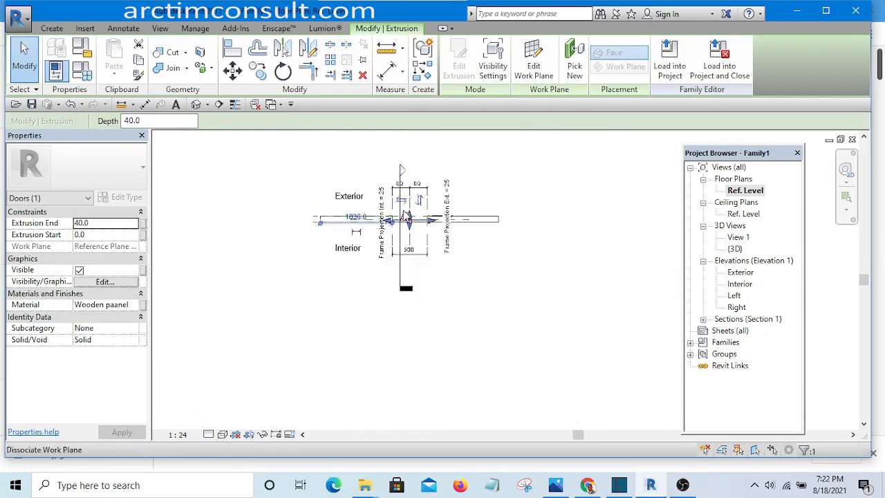
scroll(426, 167, "up", 1)
left_click(425, 160)
scroll(398, 235, "up", 8)
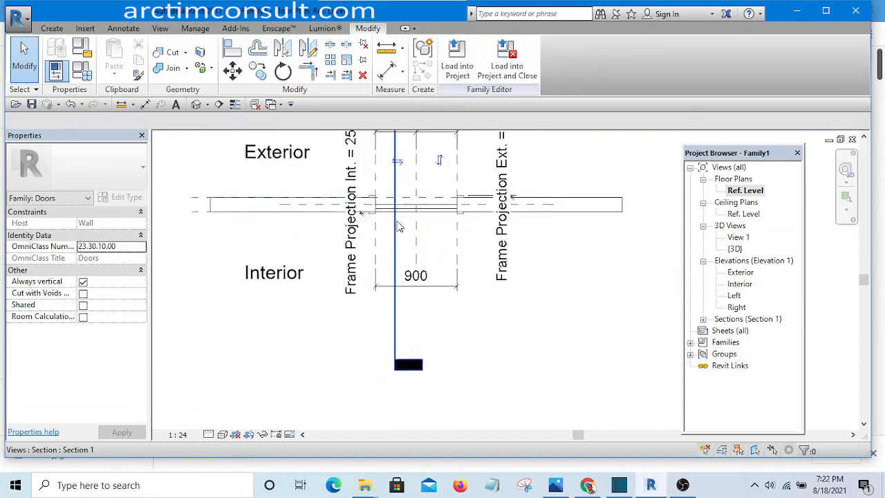
scroll(398, 220, "up", 1)
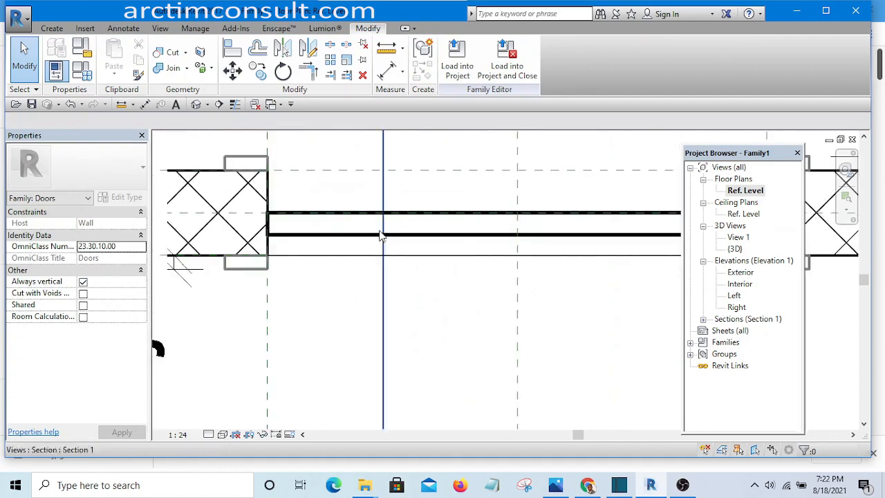
scroll(388, 235, "down", 2)
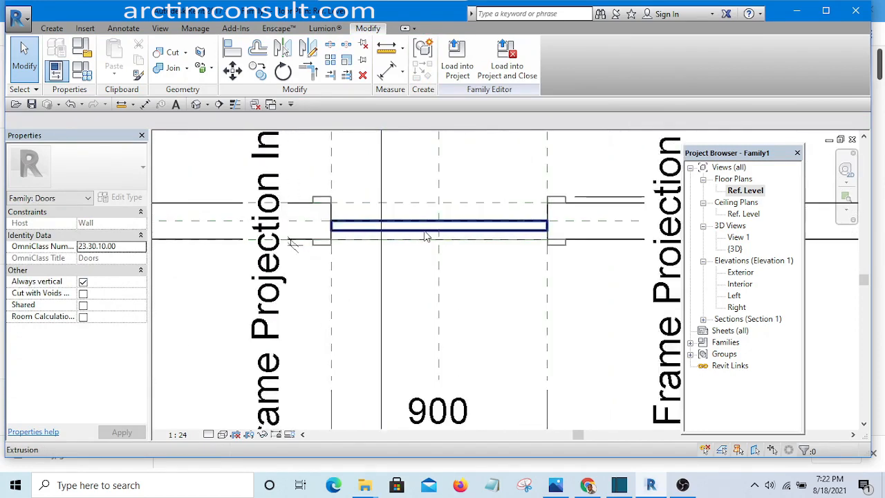
scroll(508, 237, "up", 1)
scroll(476, 241, "down", 2)
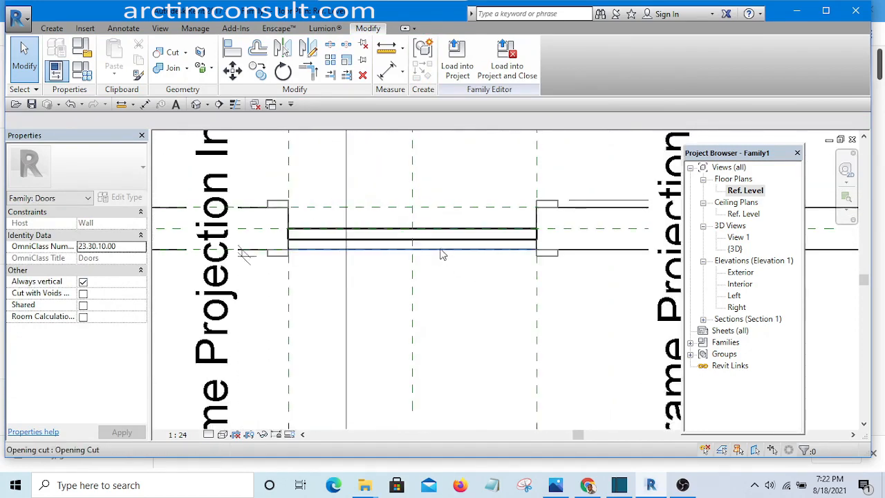
scroll(443, 266, "up", 4)
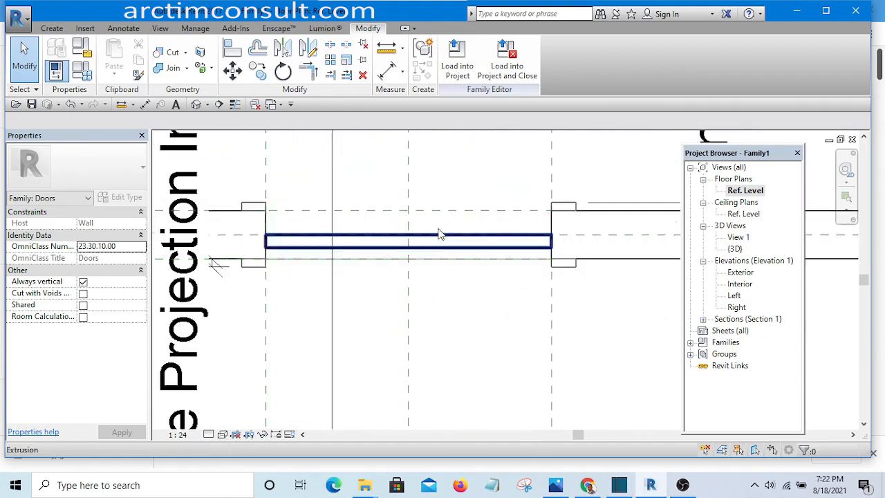
scroll(449, 252, "down", 4)
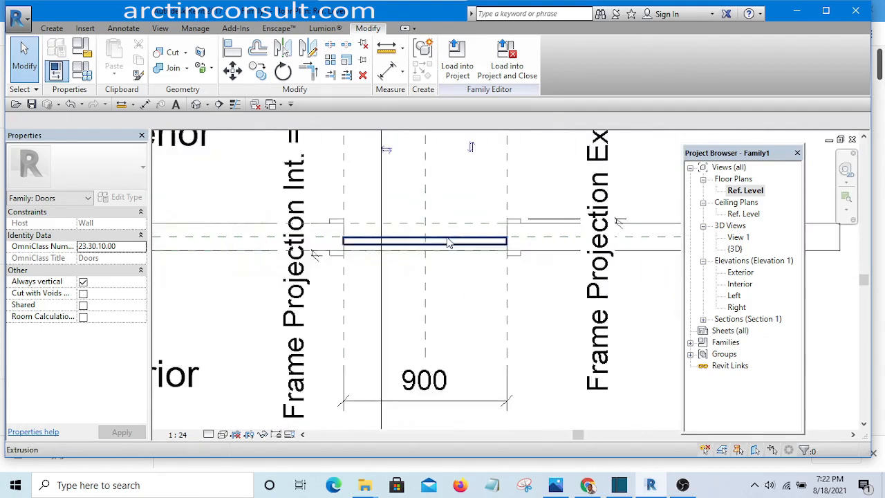
scroll(476, 254, "up", 2)
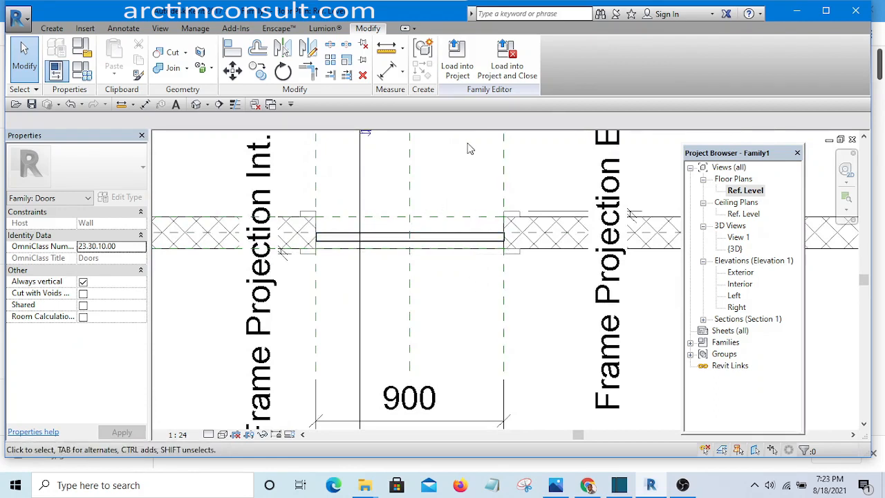
mouse_move(533, 299)
middle_mouse_down()
mouse_move(460, 300)
mouse_move(518, 312)
middle_mouse_up()
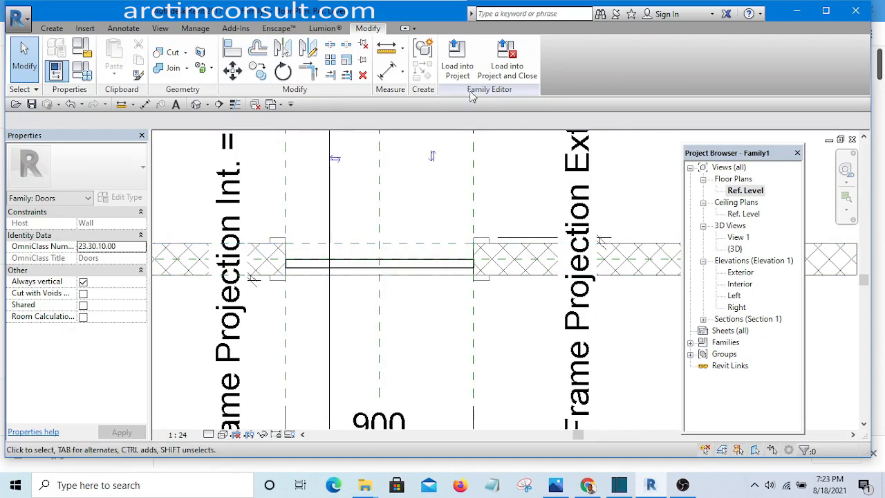
Load the door family into the project Revit tutorial file.rvt only.
left_click(457, 65)
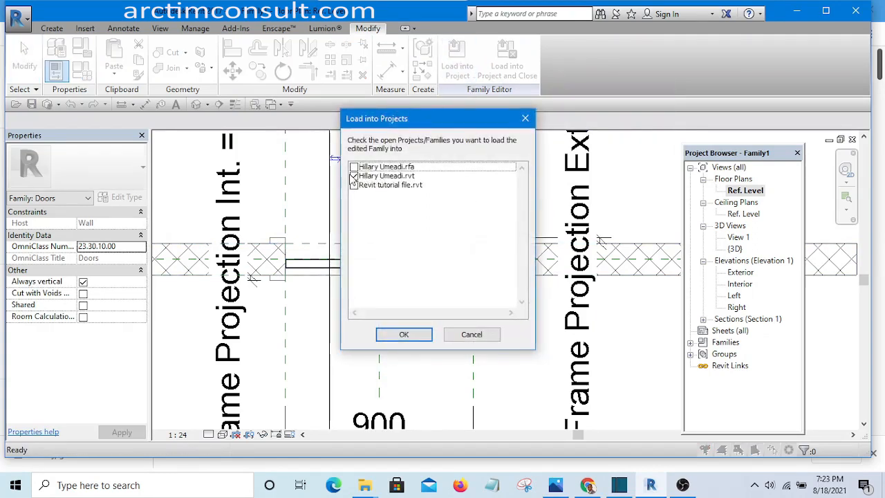
left_click(354, 177)
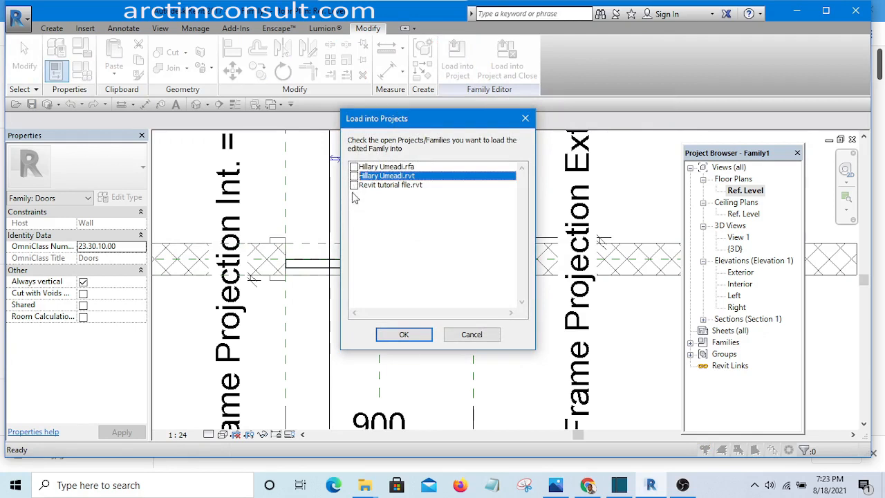
left_click(354, 186)
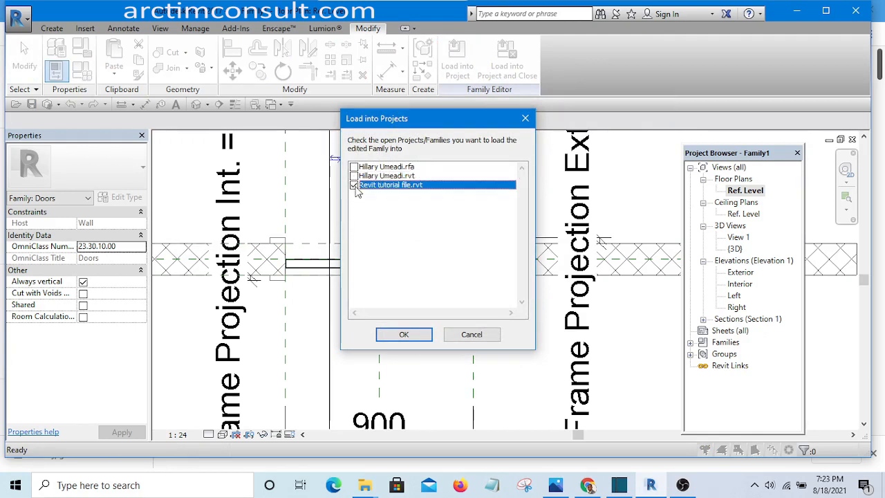
left_click(413, 335)
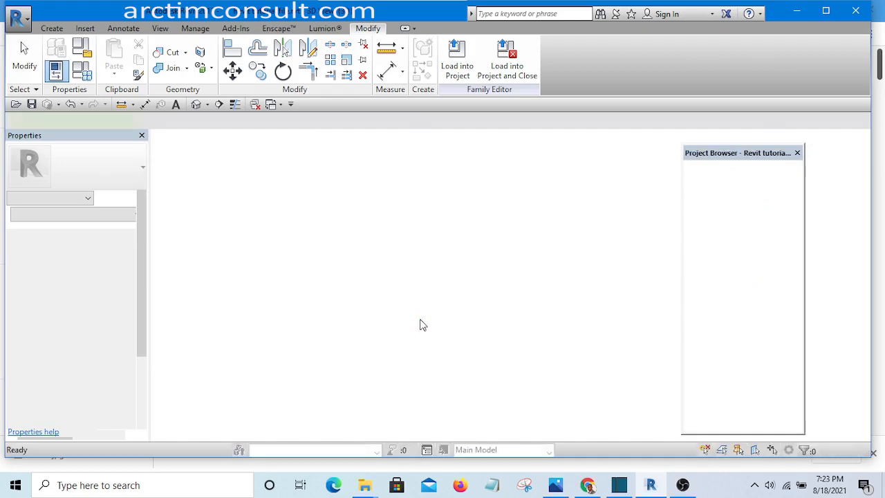
Place one Family1 door on the building's side wall, its centre about 1400 mm from the existing brown door, and end door placement.
scroll(442, 329, "up", 3)
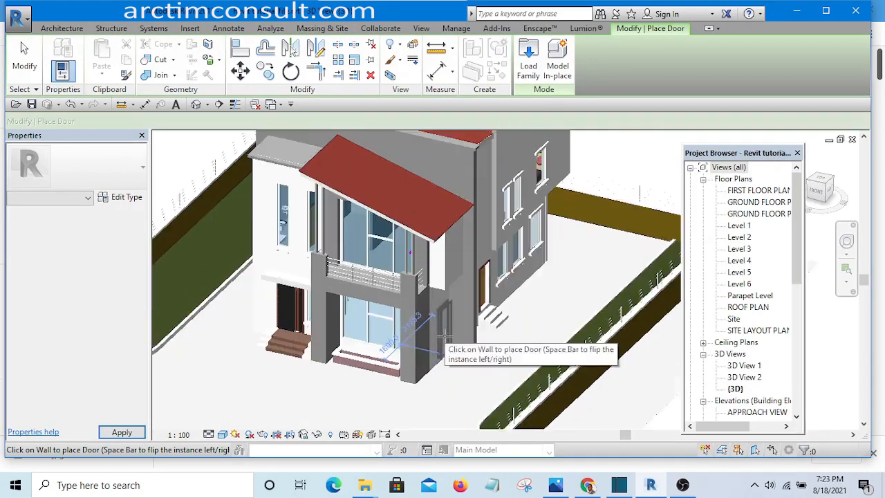
scroll(550, 316, "down", 3)
middle_click_drag(550, 316, 453, 318, "shift")
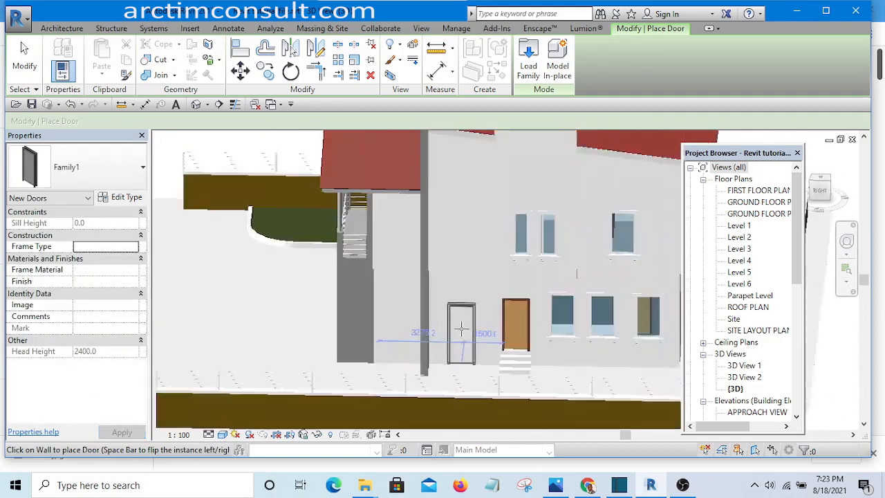
scroll(465, 318, "up", 3)
left_click(465, 319)
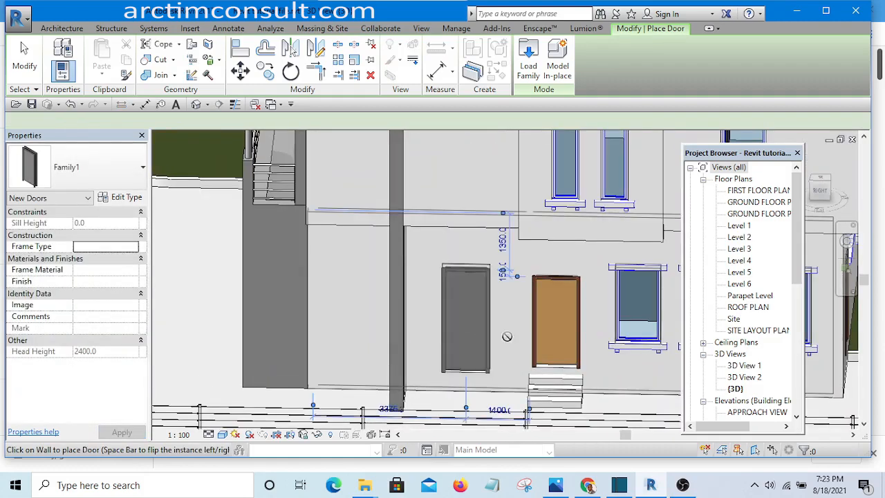
key("Escape")
key("Escape")
Inspect the newly placed Family1 door in the 3D view and open its family for editing.
scroll(484, 350, "up", 4)
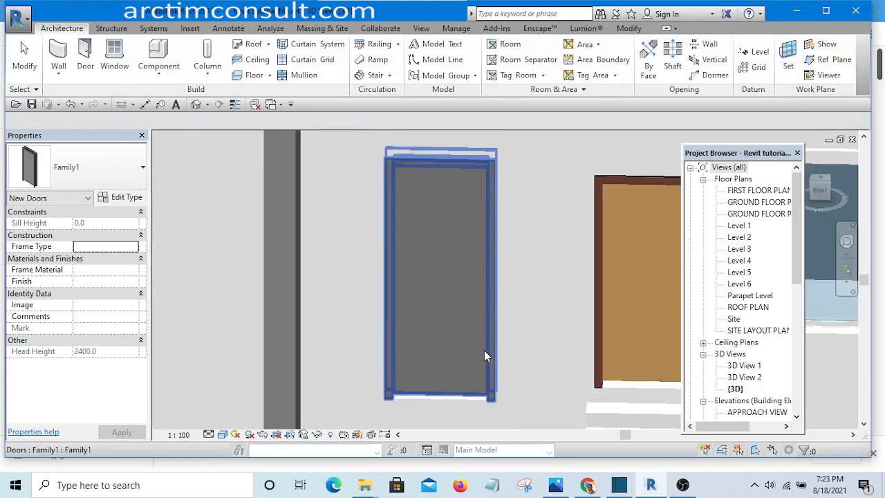
scroll(497, 338, "down", 3)
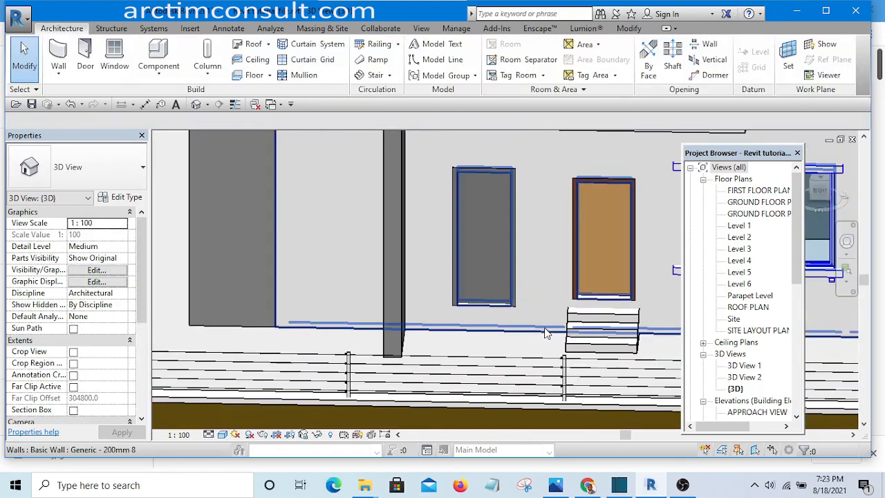
middle_click_drag(526, 305, 434, 325, "shift")
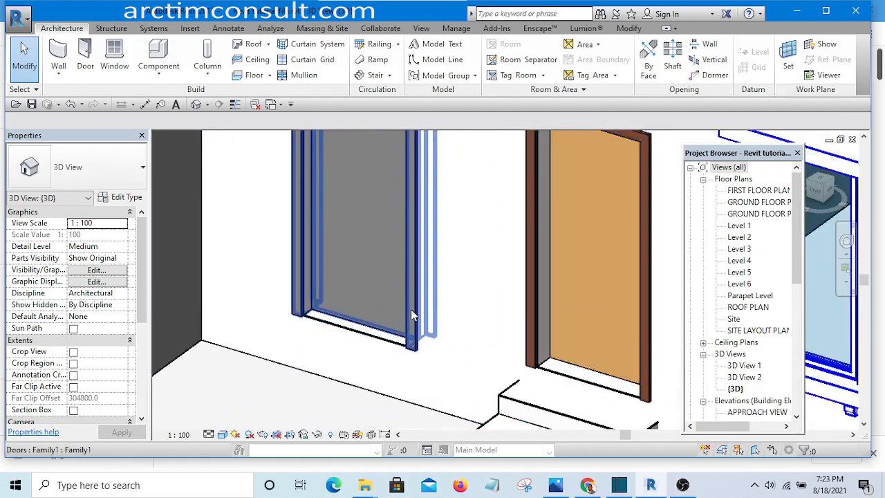
left_click(411, 309)
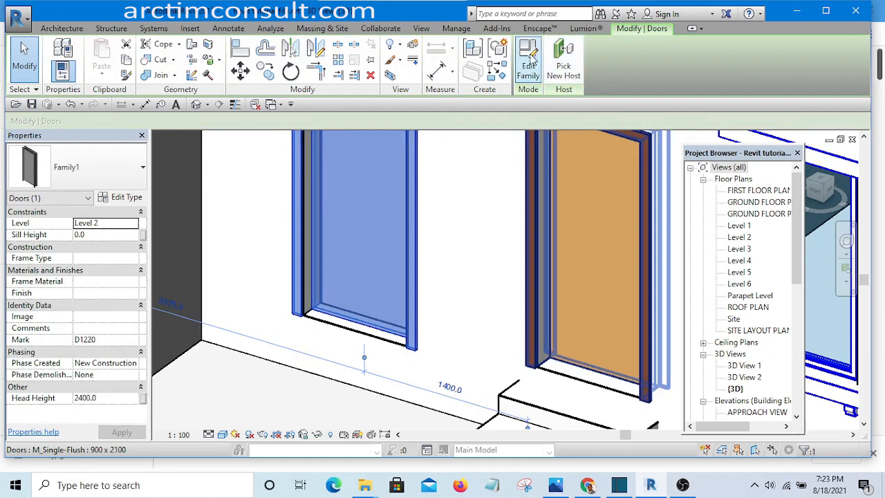
left_click(529, 66)
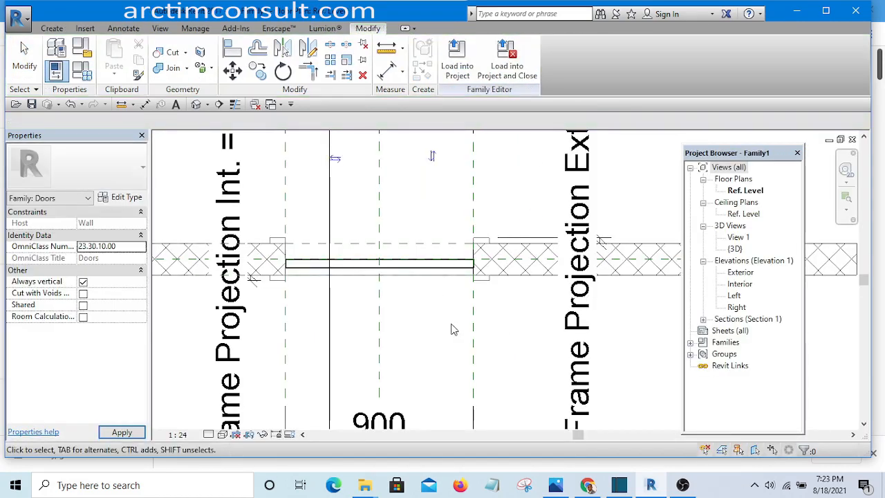
middle_click_drag(453, 329, 455, 283)
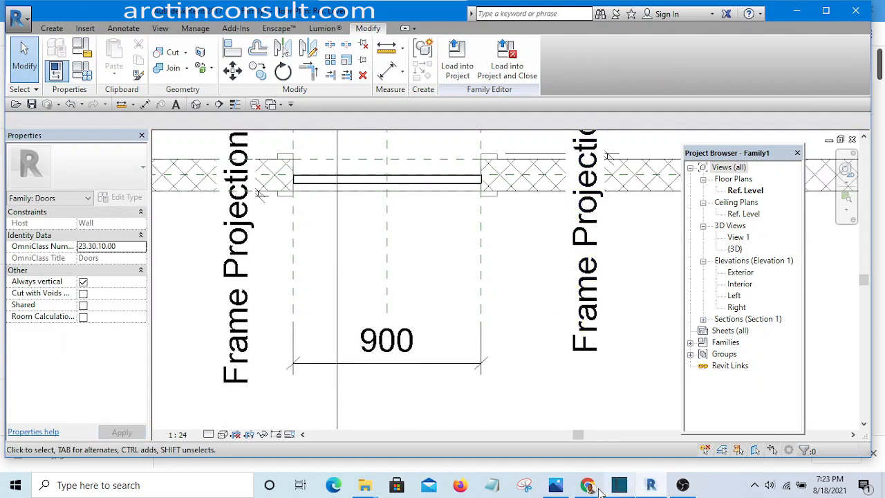
Switch to Photos and examine the frame mouldings, raised panels and top pediment of the door in Door.jpg.
left_click(566, 489)
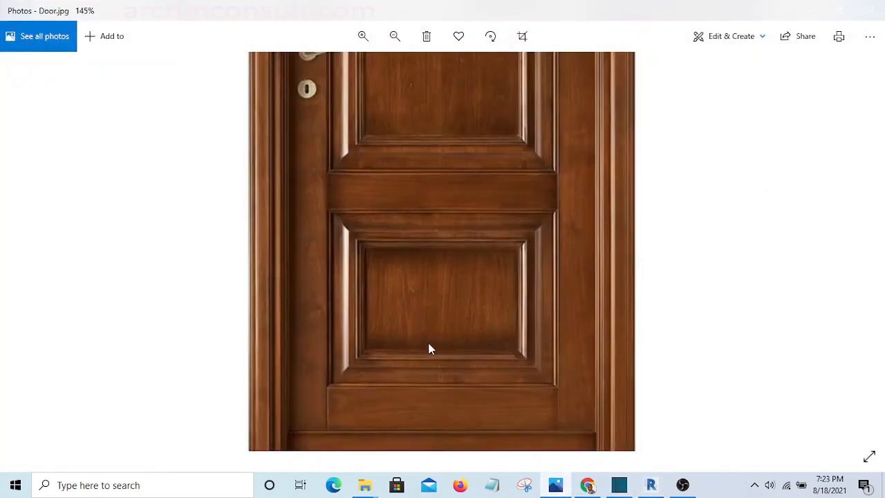
scroll(414, 332, "up", 4)
scroll(415, 338, "down", 3)
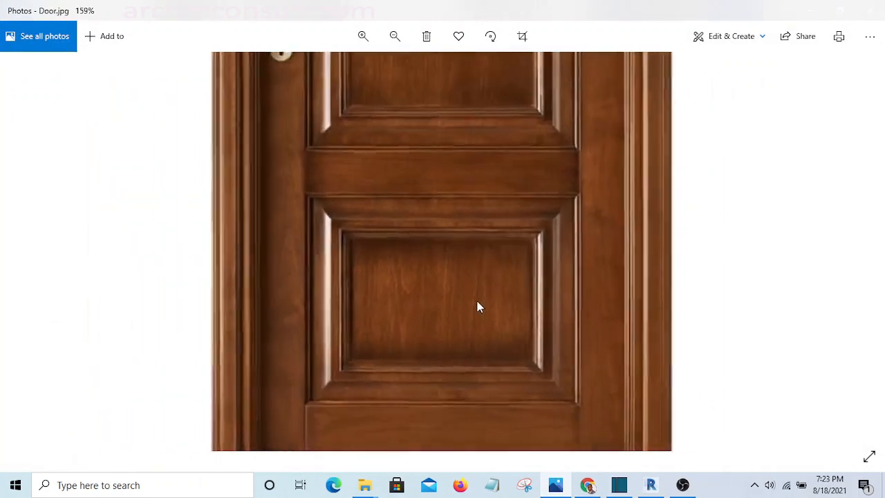
scroll(477, 308, "down", 4)
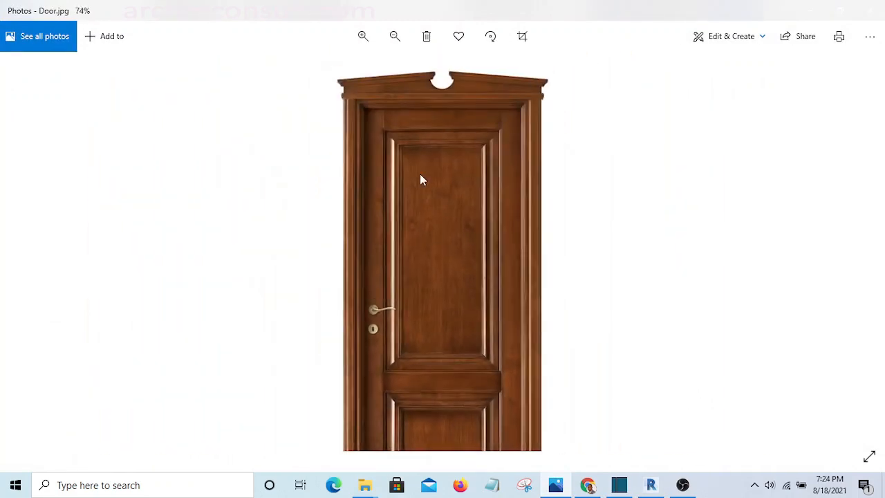
scroll(362, 91, "up", 6)
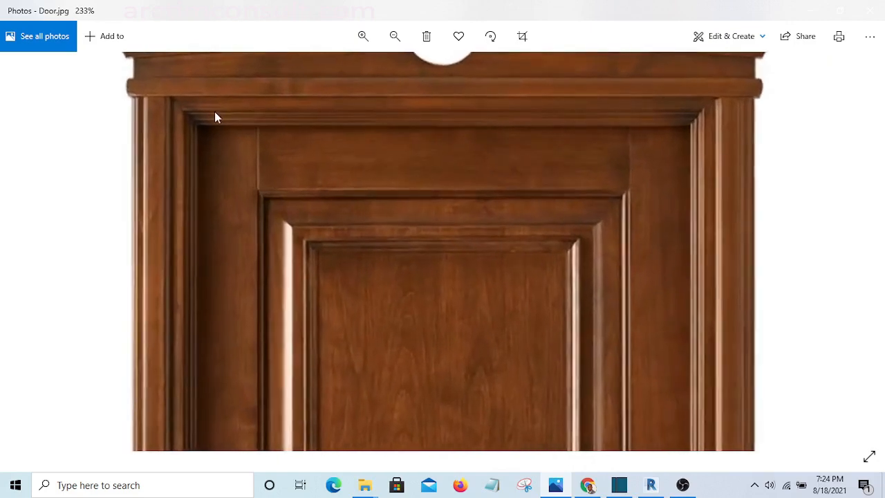
scroll(554, 115, "down", 3)
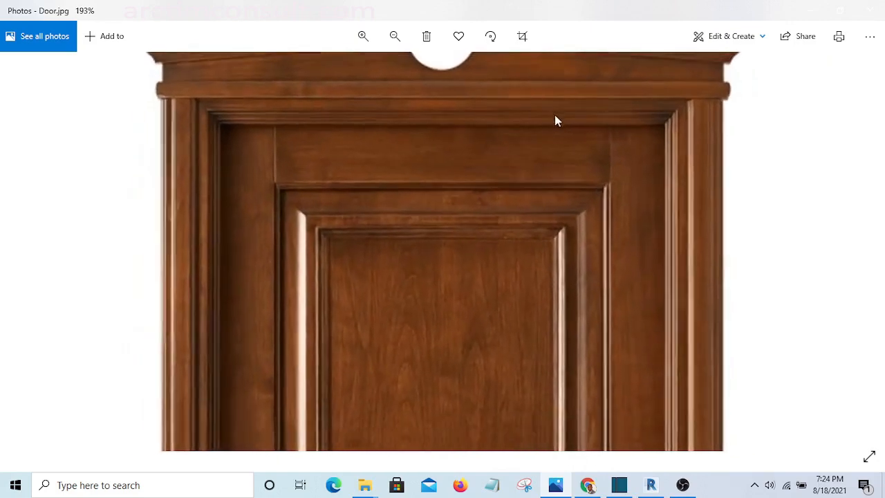
scroll(237, 115, "up", 1)
scroll(232, 115, "down", 4)
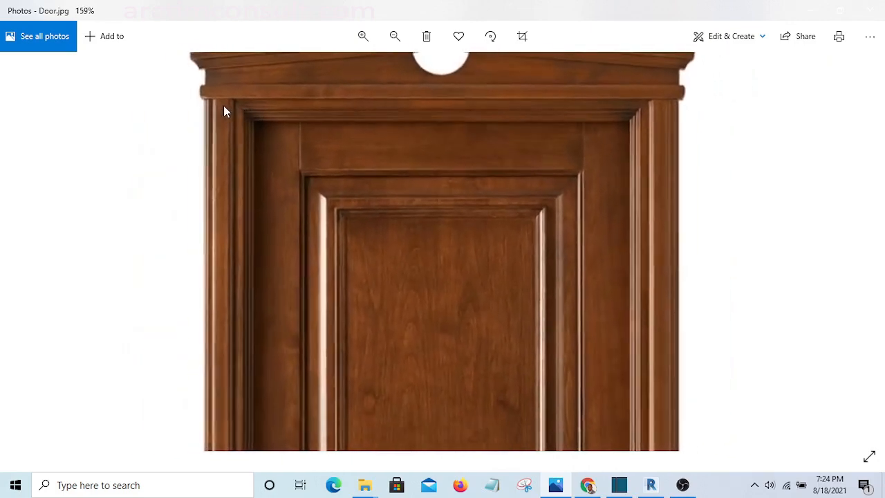
scroll(322, 417, "up", 3)
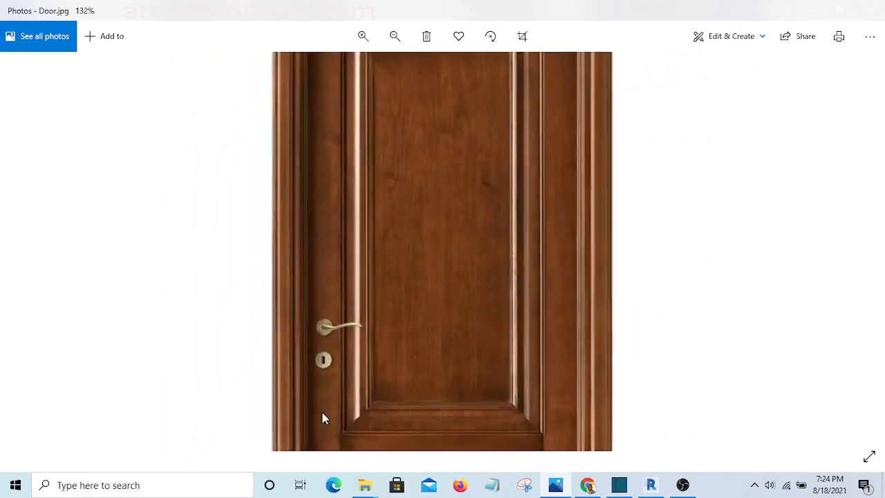
scroll(389, 324, "down", 4)
scroll(322, 90, "up", 5)
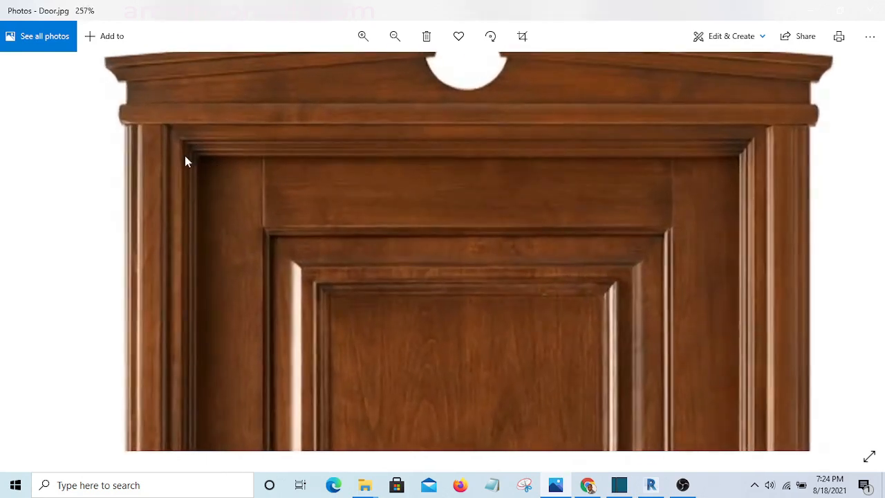
scroll(291, 154, "down", 1)
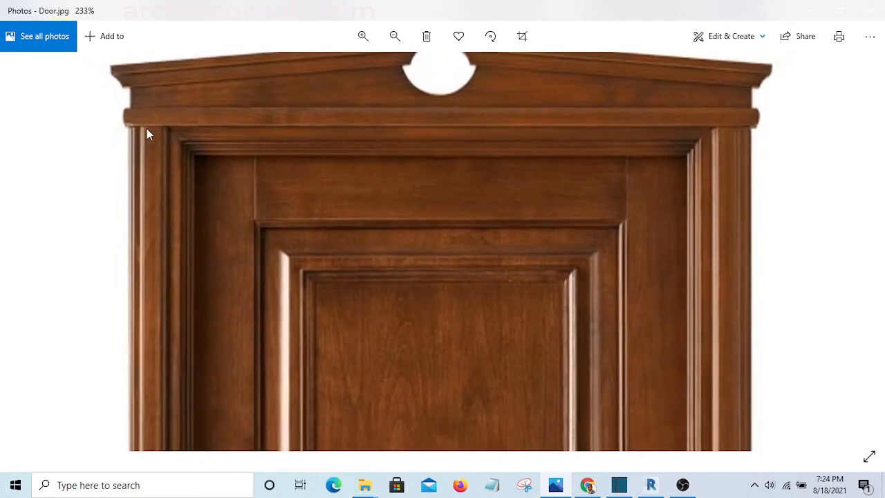
Examine the door frame's side mouldings, their upper corners and the pediment in Door.jpg.
scroll(146, 133, "down", 2)
scroll(608, 160, "down", 7)
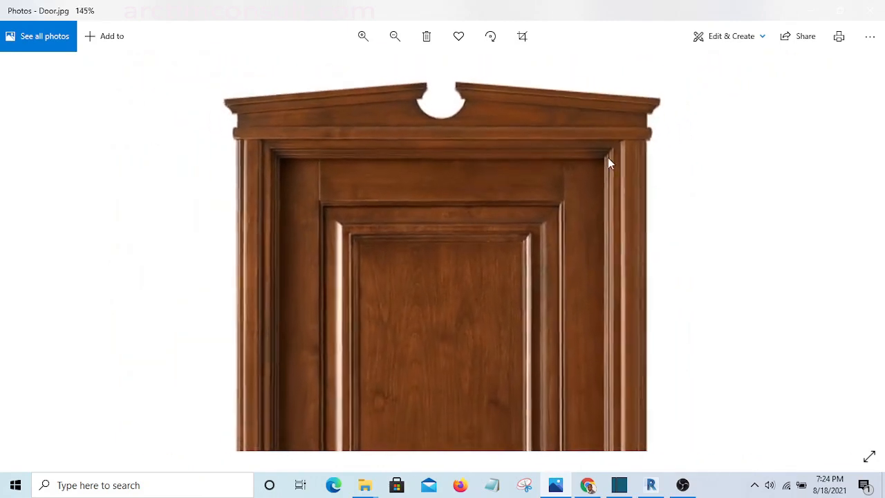
scroll(346, 32, "up", 7)
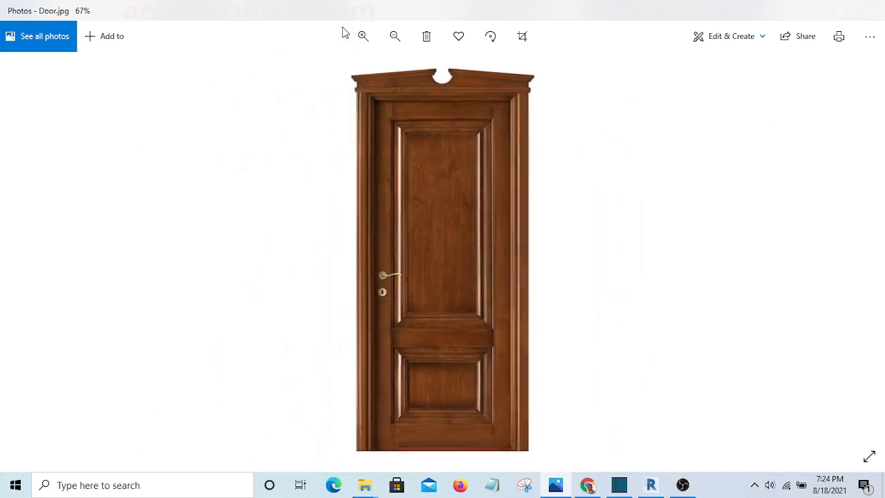
scroll(157, 142, "up", 2)
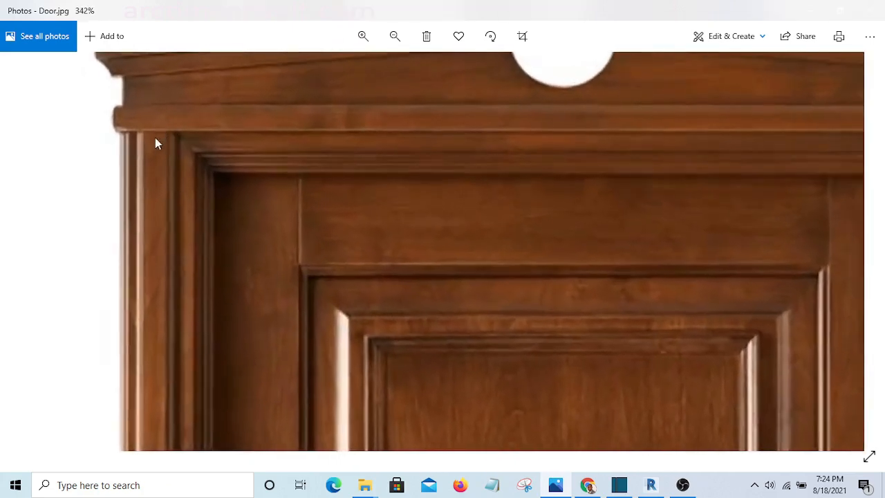
scroll(142, 141, "down", 1)
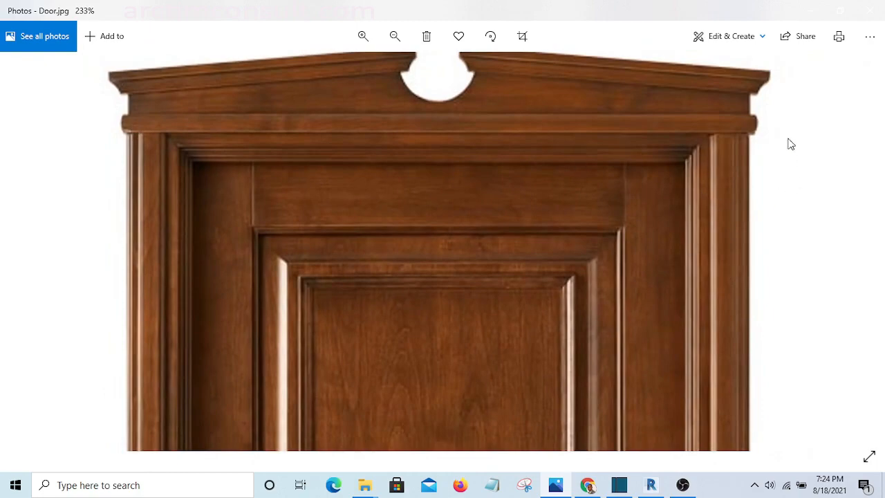
Switch back to Revit and open the Exterior elevation of the Family1 door family.
left_click(812, 13)
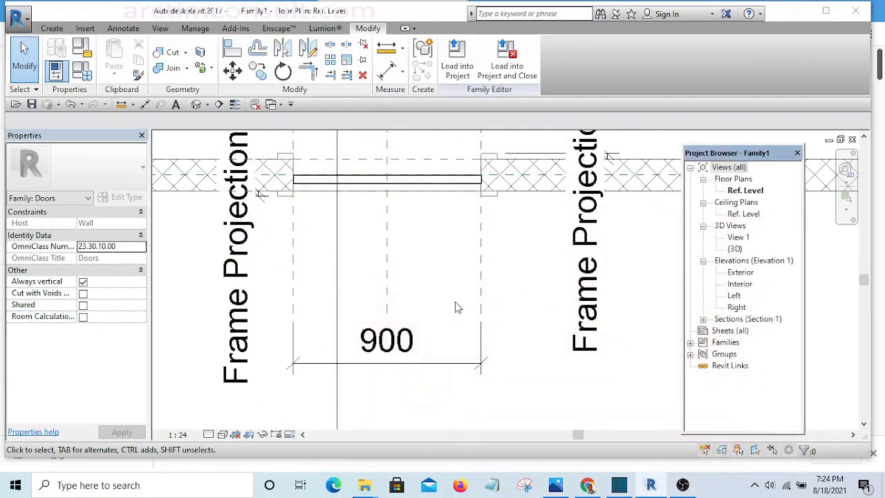
scroll(458, 207, "up", 1)
scroll(660, 268, "down", 1)
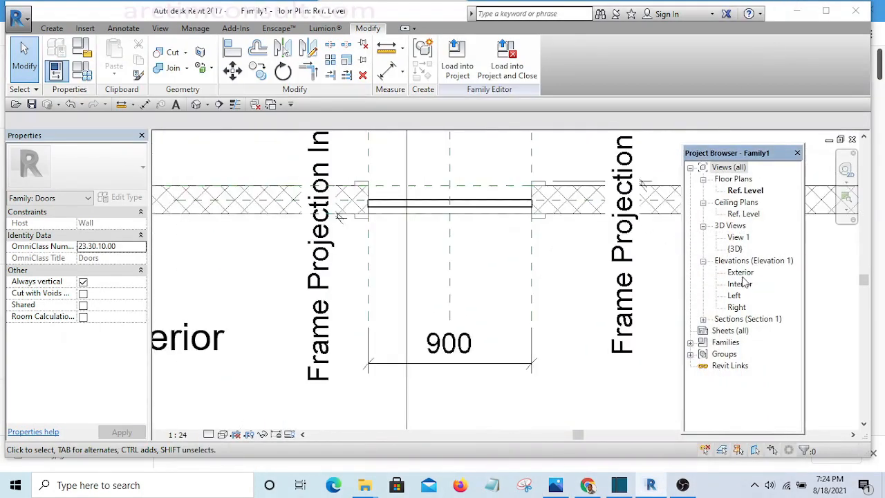
double_click(741, 272)
scroll(359, 204, "up", 6)
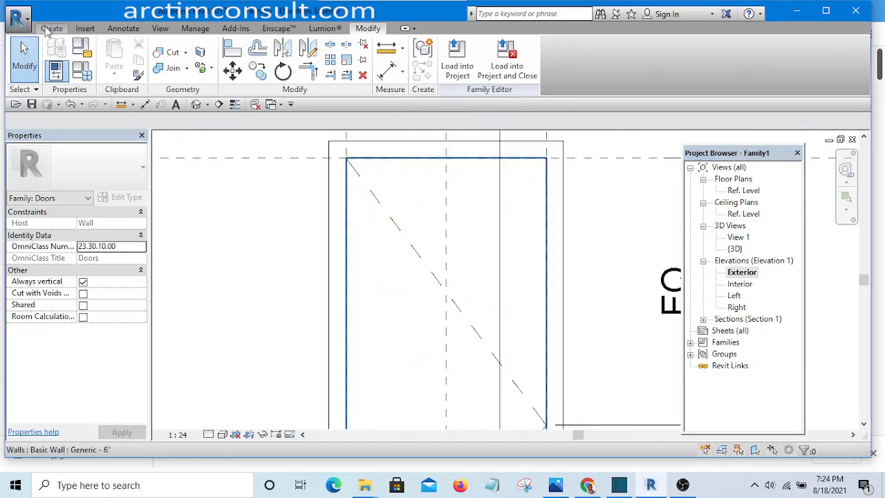
Start a Sweep and sketch a rectangular path about 2020 mm tall inside the door opening.
left_click(52, 28)
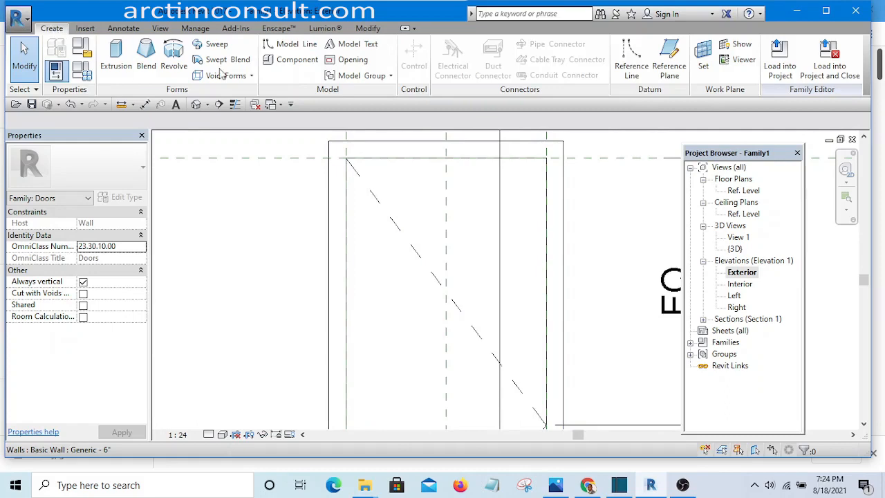
left_click(216, 45)
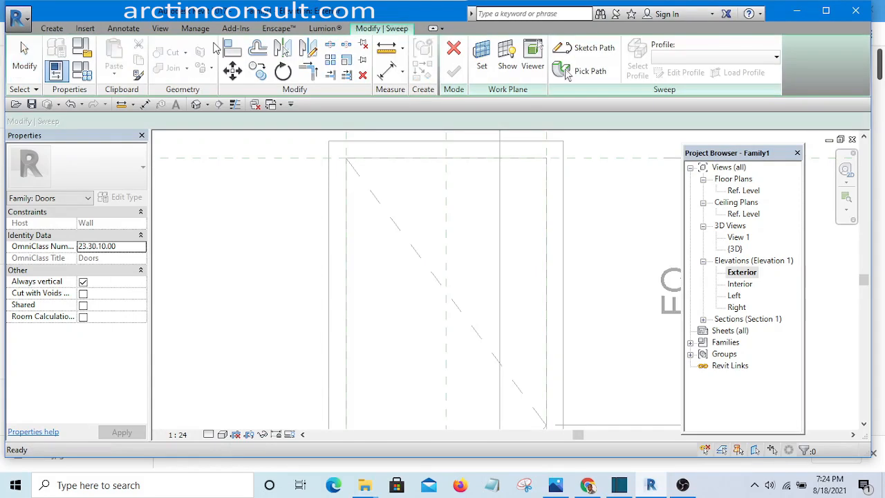
left_click(596, 50)
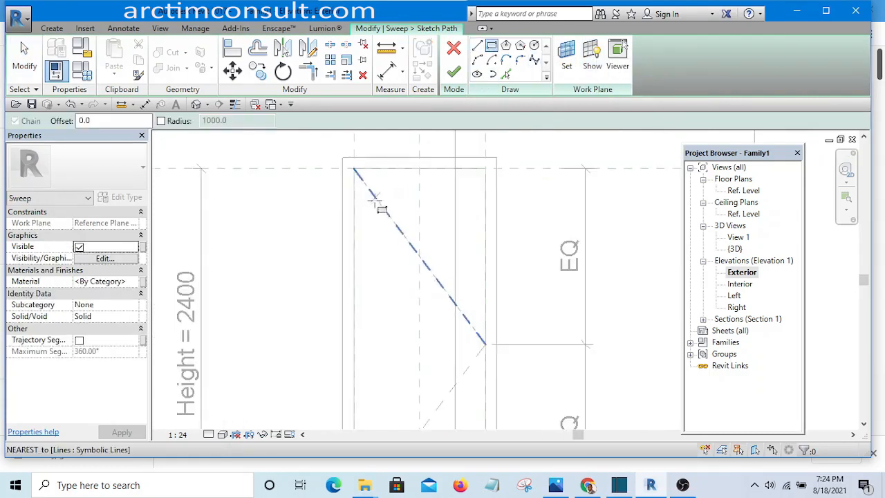
left_click(360, 176)
scroll(453, 250, "down", 3)
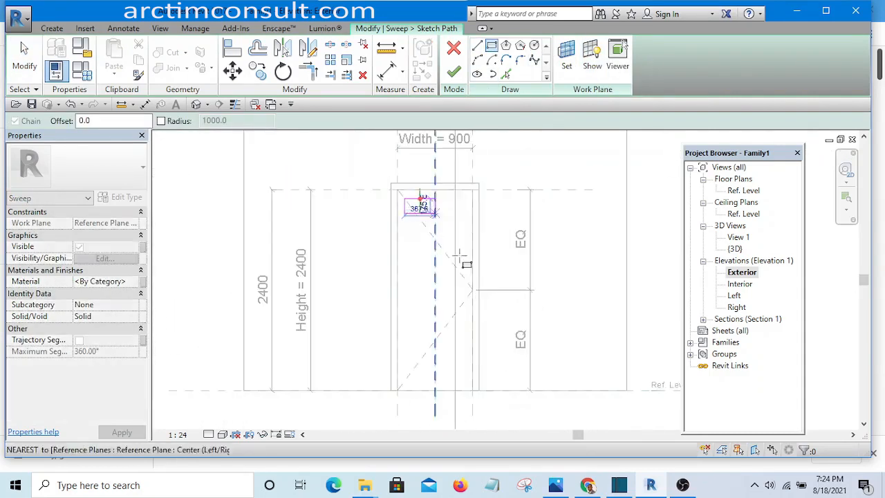
scroll(465, 369, "up", 1)
left_click(465, 370)
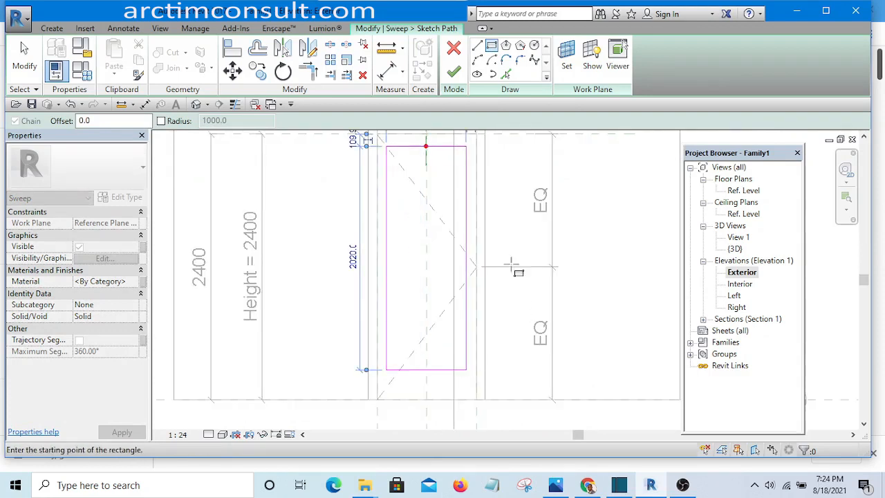
middle_click_drag(478, 186, 477, 281)
key("Escape")
key("Escape")
Align the rectangular path's upper edge to the reference plane at the door head and lock it.
scroll(418, 166, "up", 2)
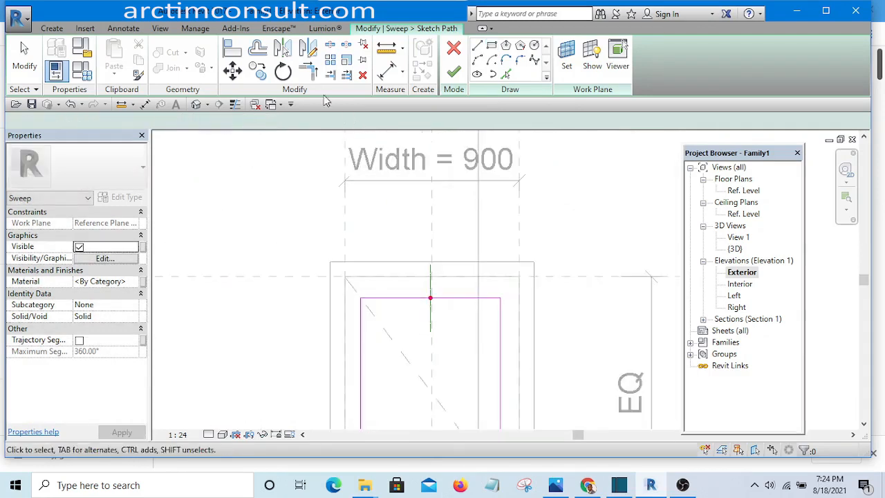
left_click(233, 49)
scroll(289, 286, "up", 2)
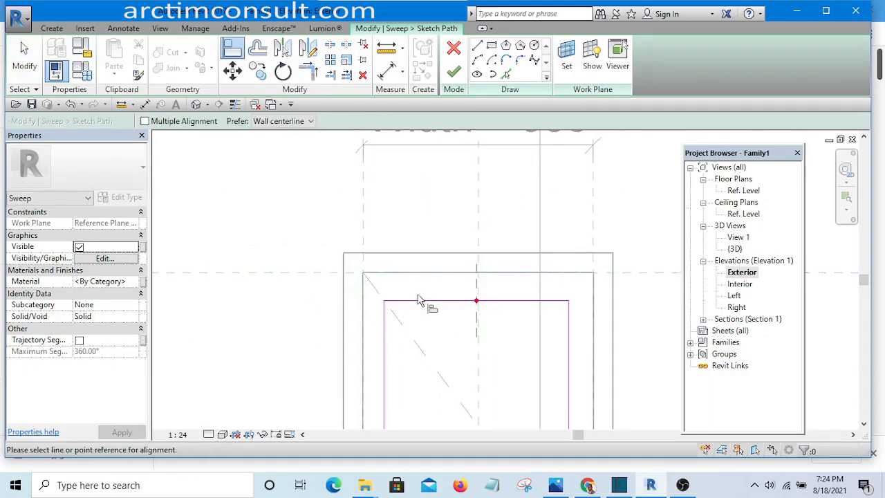
left_click(266, 274)
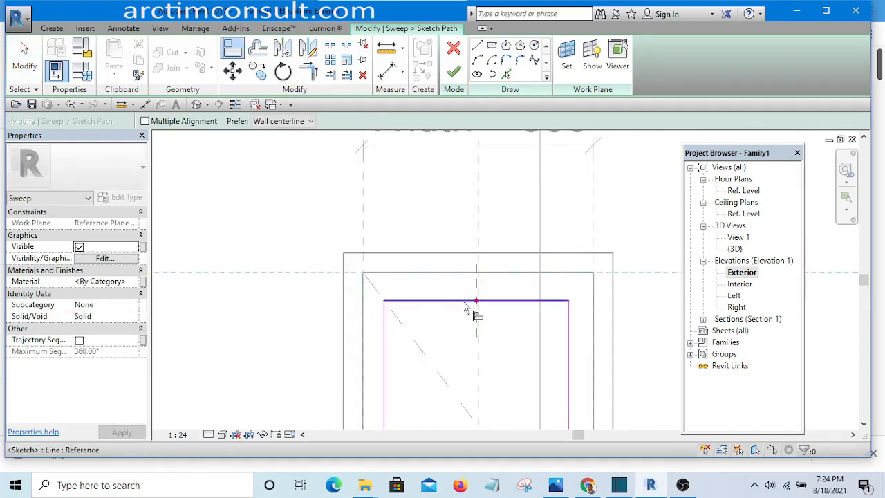
left_click(468, 302)
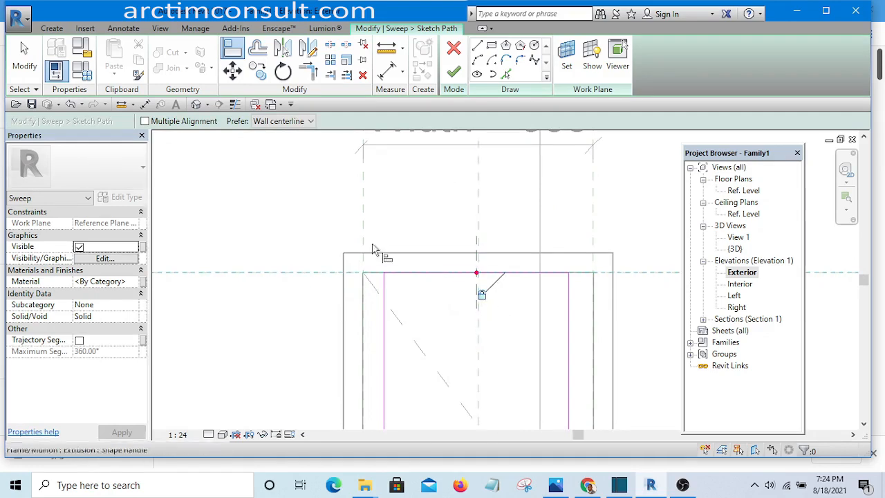
Align both vertical edges of the path to the reference planes at the sides of the opening and lock them.
scroll(368, 241, "down", 3)
scroll(481, 245, "up", 2)
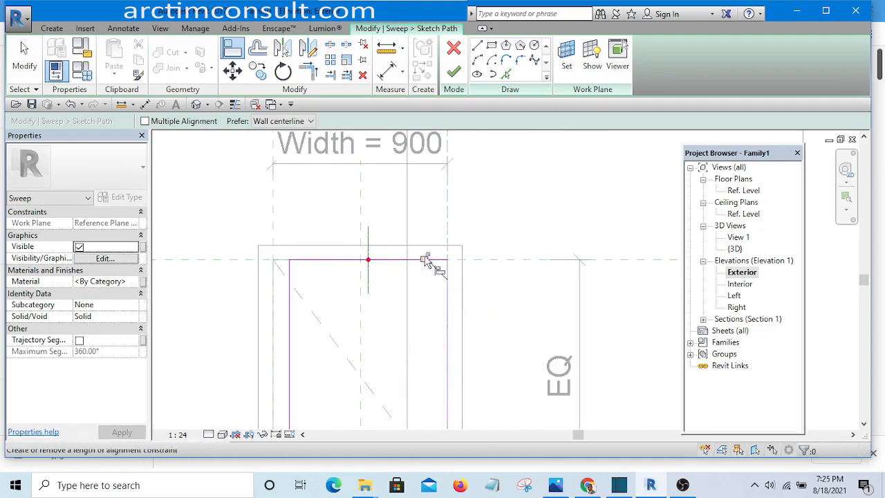
scroll(449, 231, "down", 2)
scroll(377, 200, "up", 3)
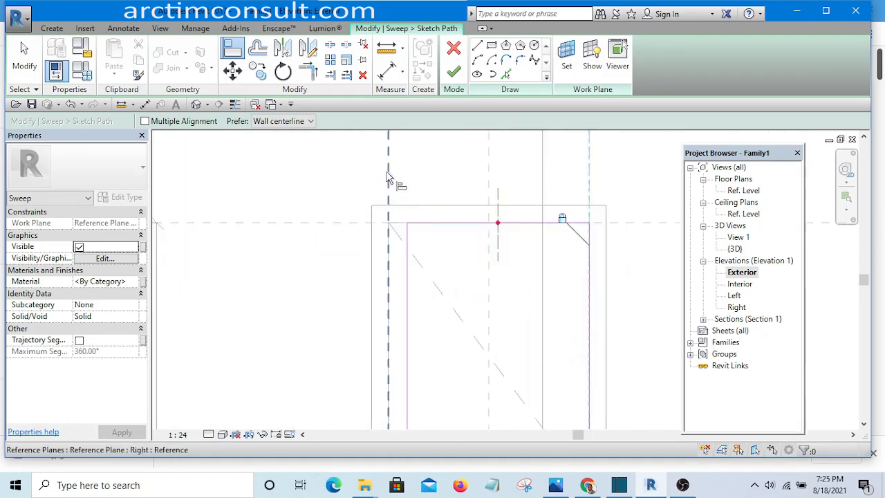
left_click(408, 312)
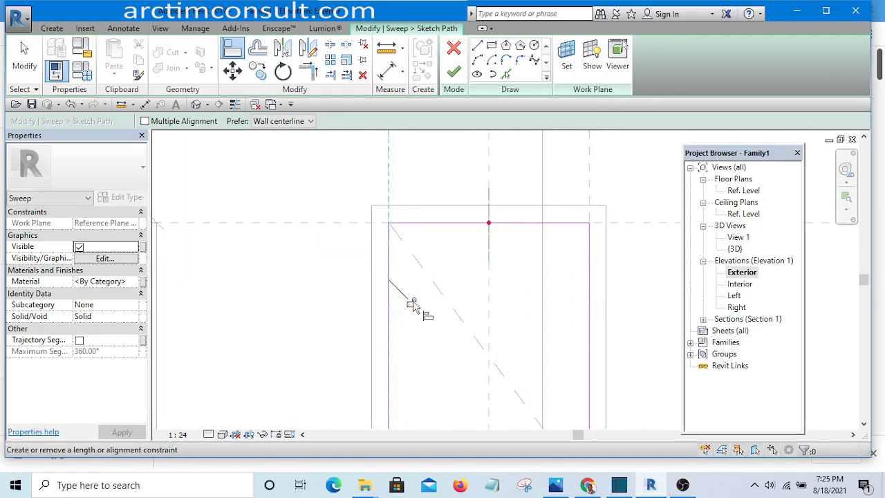
scroll(413, 306, "down", 3)
Delete the lower horizontal line of the sweep path, leaving the path open at the floor.
scroll(450, 410, "up", 3)
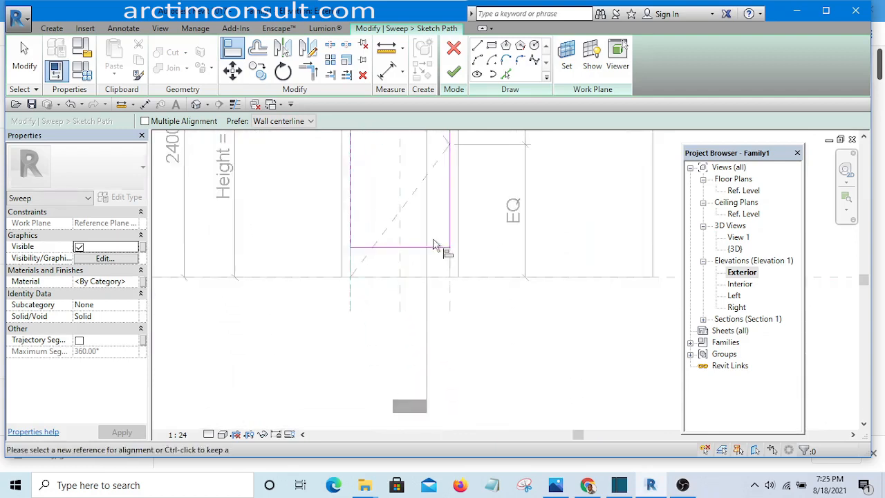
scroll(480, 292, "up", 2)
scroll(513, 312, "down", 2)
key("Escape")
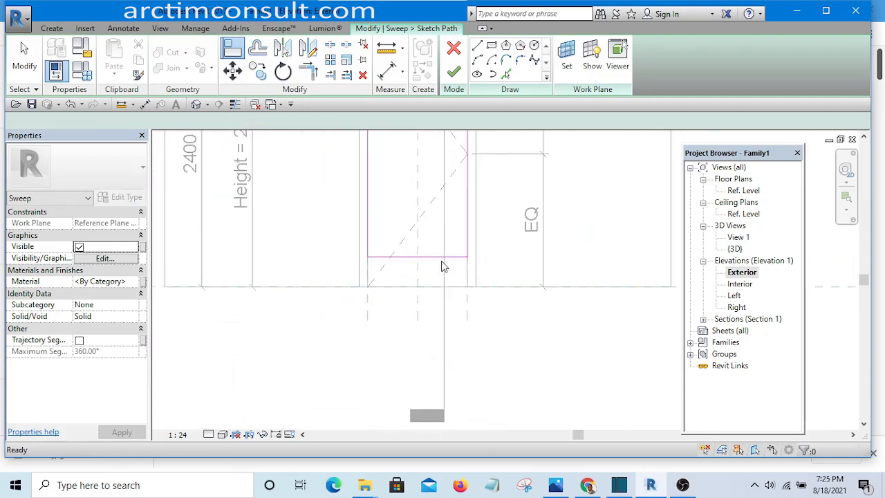
left_click(425, 261)
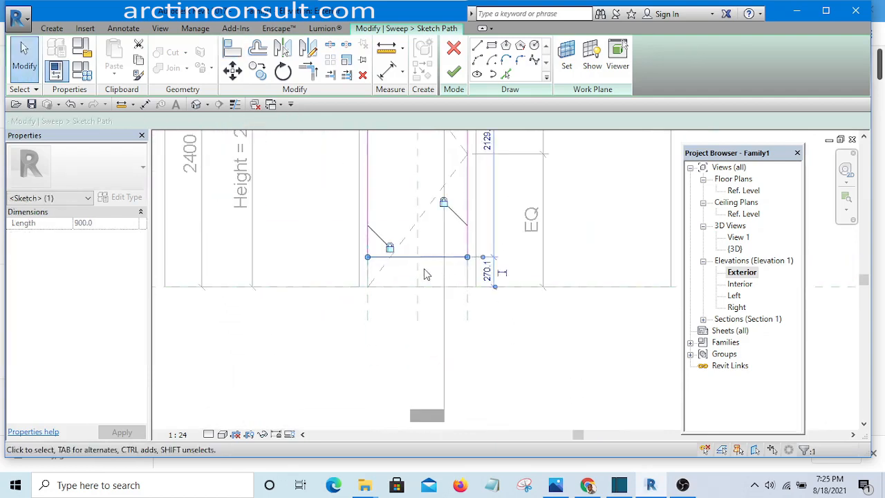
key("Delete")
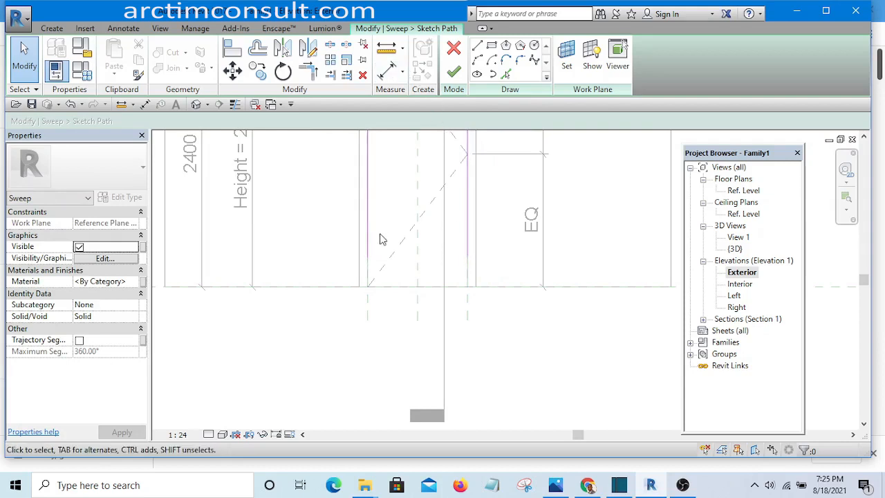
Align the lower end of the path's left leg to the Ref. Level plane and lock it.
scroll(379, 239, "up", 2)
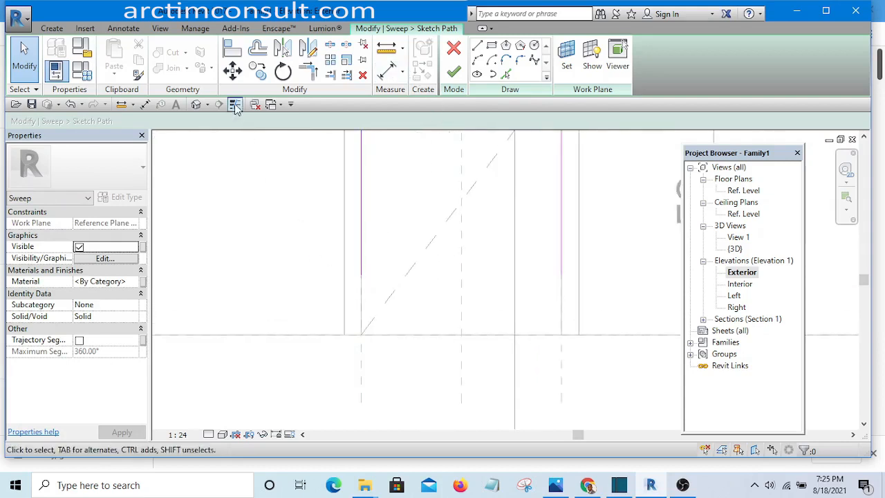
left_click(230, 57)
scroll(460, 244, "down", 2)
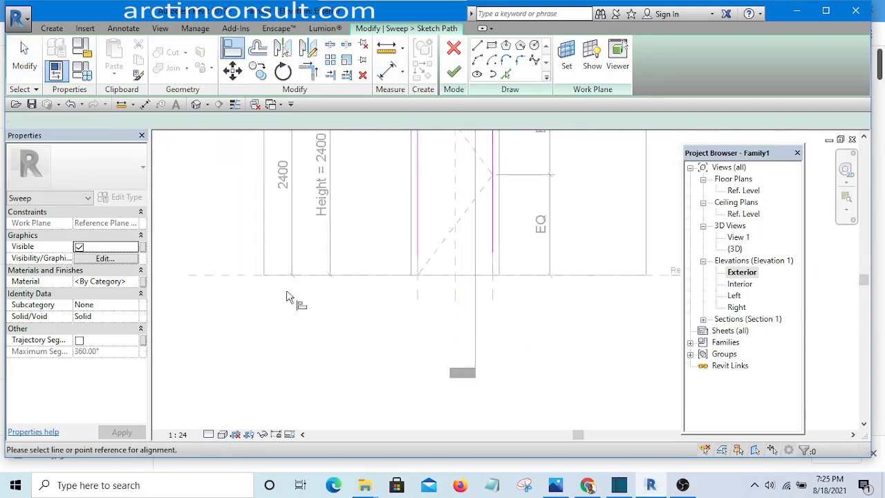
left_click(226, 275)
scroll(420, 263, "up", 4)
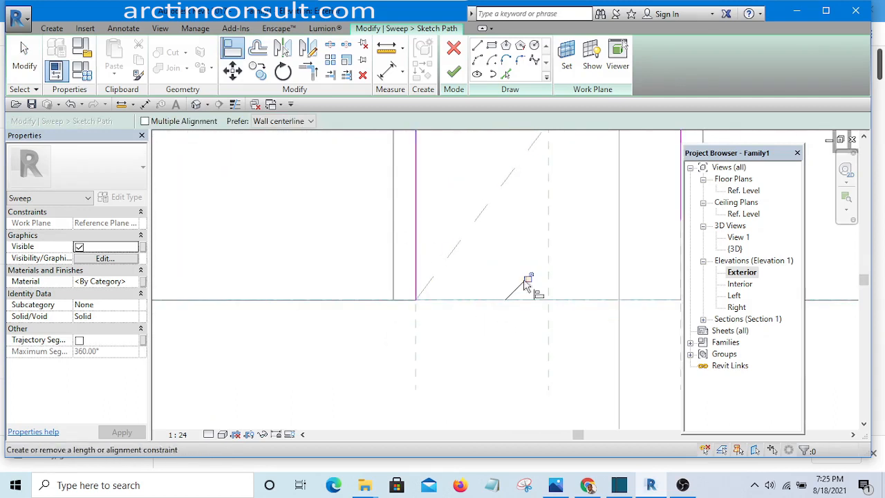
middle_click_drag(561, 374, 239, 417)
Align and lock the lower end of the path's right leg to the Ref. Level plane, and finish the path sketch.
scroll(239, 396, "down", 3)
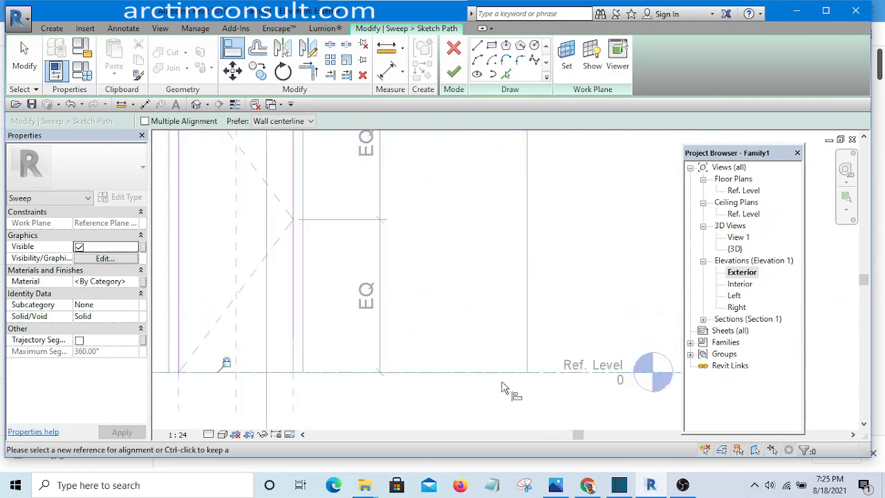
scroll(514, 372, "down", 2)
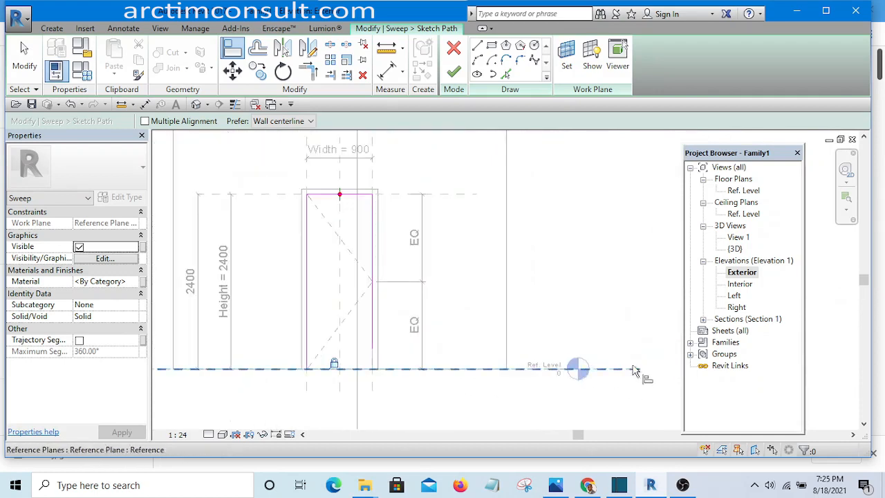
scroll(639, 386, "up", 3)
scroll(639, 386, "up", 2)
scroll(622, 363, "down", 5)
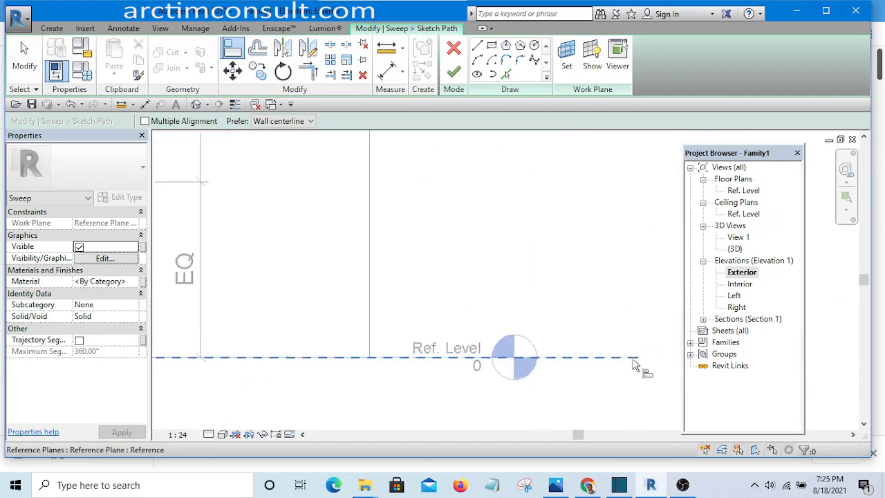
scroll(497, 373, "up", 1)
scroll(512, 363, "up", 3)
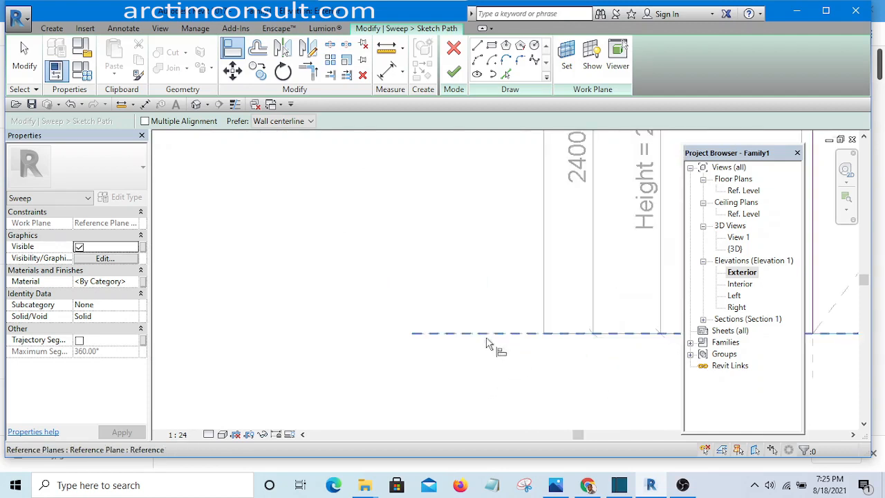
left_click(484, 335)
scroll(292, 387, "down", 3)
scroll(546, 359, "up", 5)
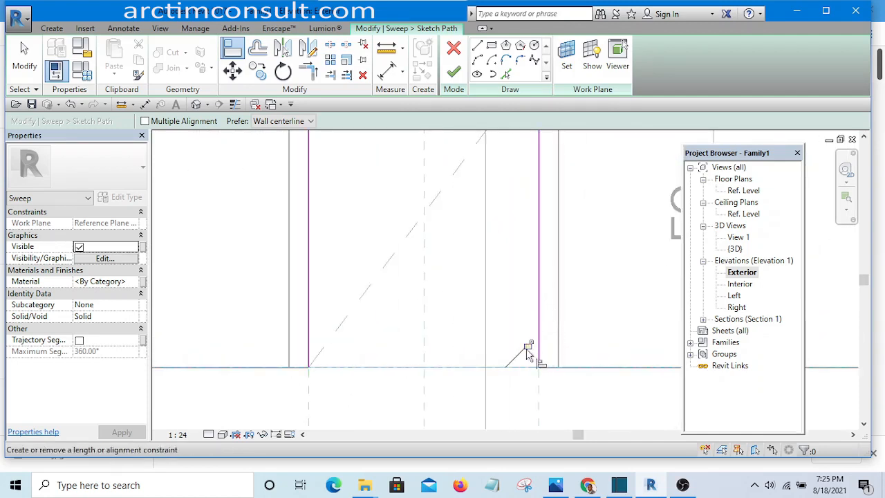
scroll(523, 360, "down", 5)
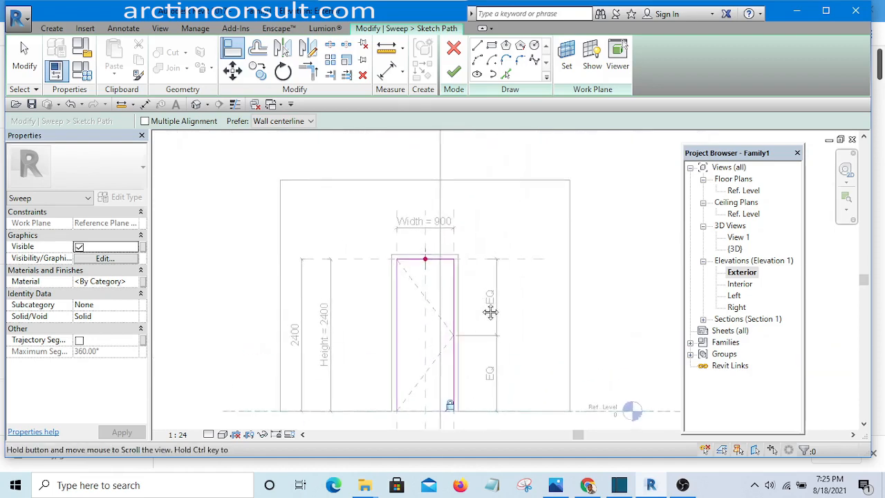
left_click(455, 75)
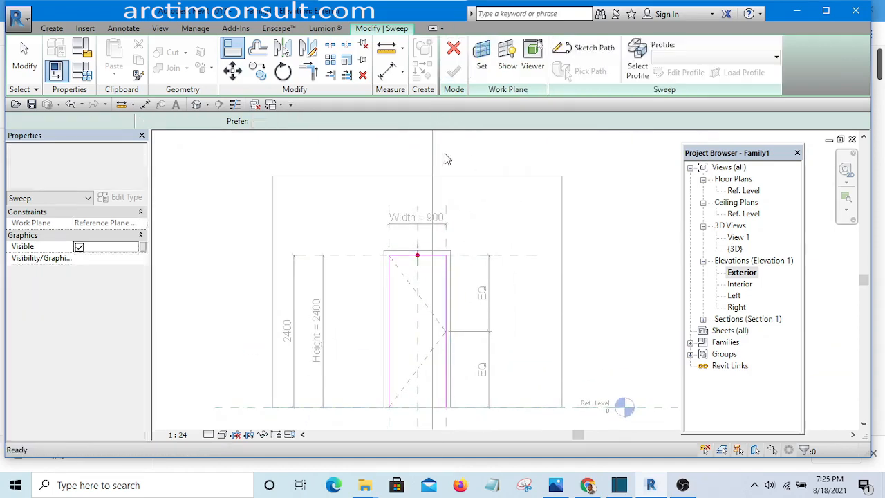
middle_click_drag(523, 282, 465, 181)
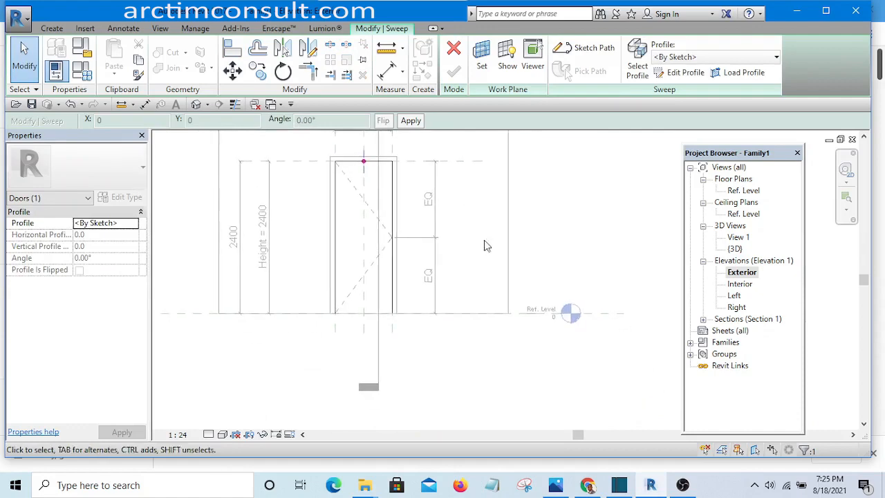
Examine the frame moulding at the upper corner of the door in Door.jpg in Photos, and return to Revit.
left_click(557, 486)
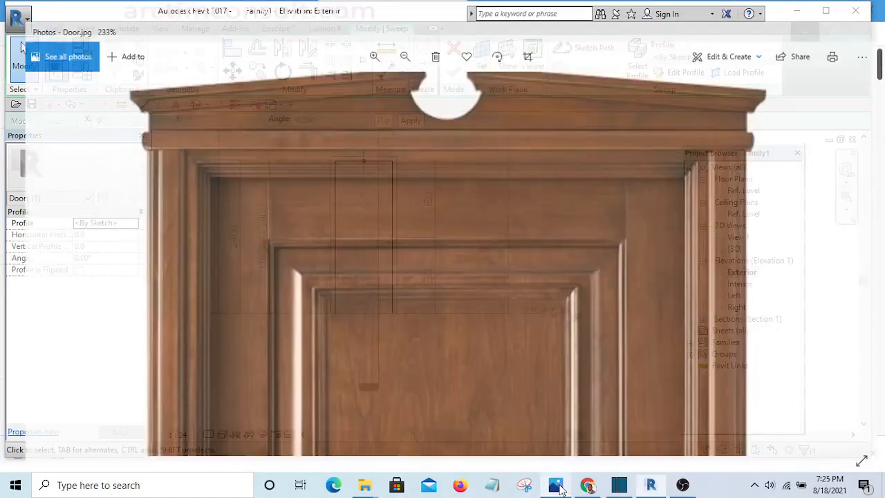
scroll(151, 208, "up", 4)
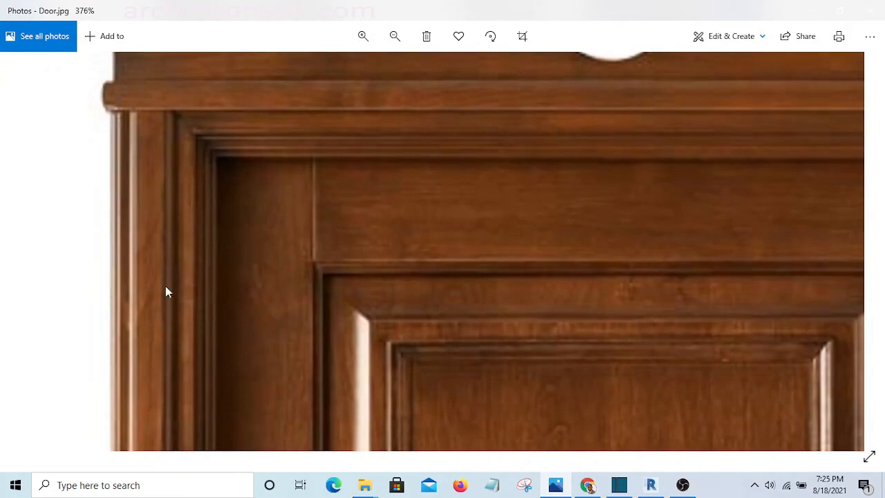
scroll(166, 223, "down", 2)
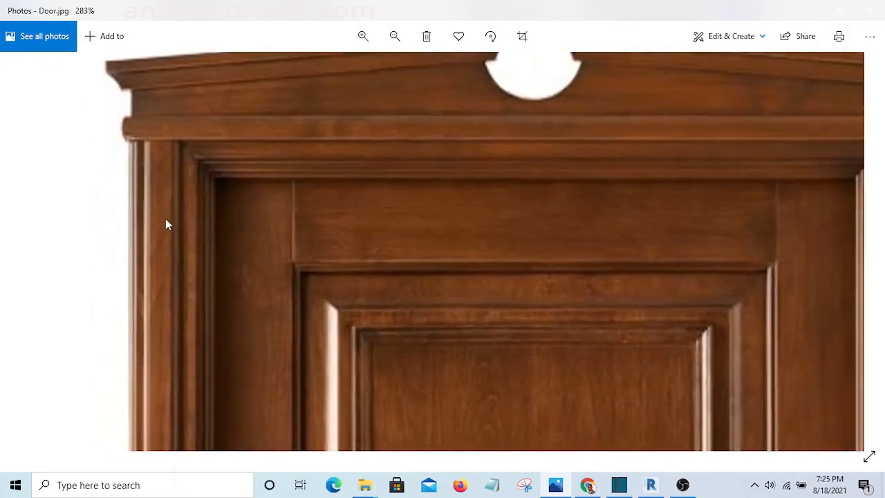
scroll(173, 283, "up", 3)
scroll(87, 249, "down", 1)
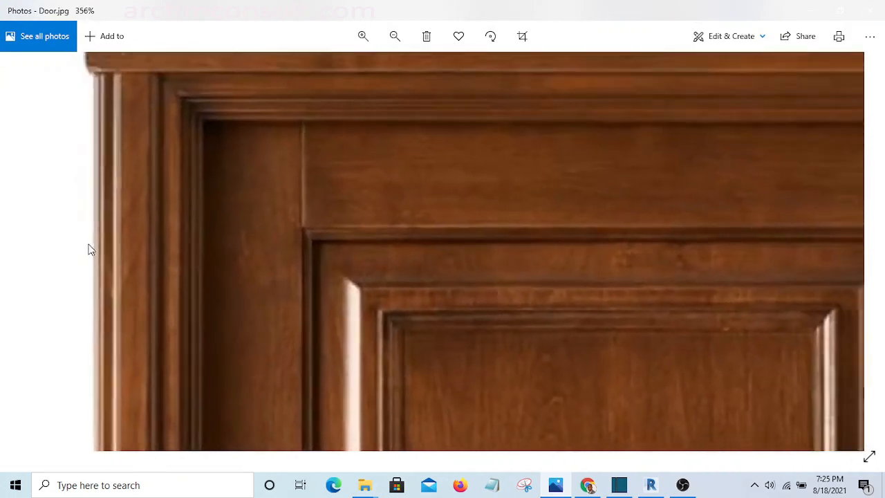
scroll(141, 277, "up", 1)
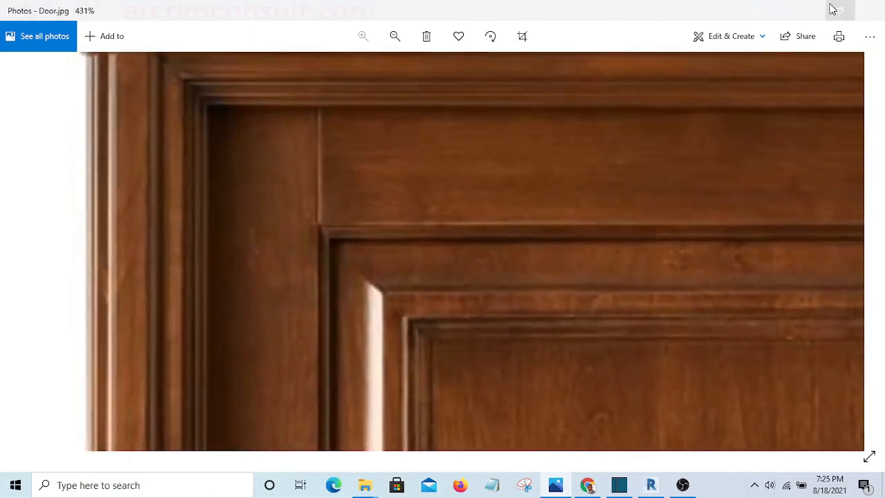
left_click(804, 8)
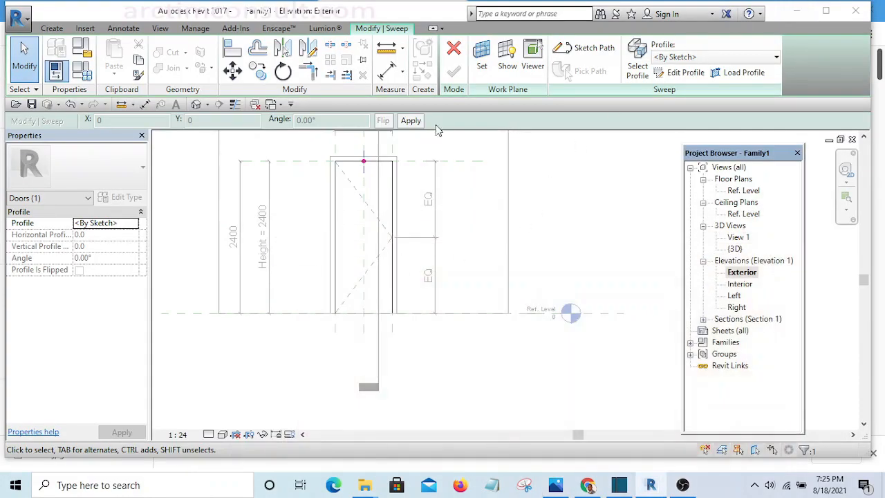
Open the sweep's profile for editing in the Elevation: Left view, at the head of the door opening.
left_click(681, 74)
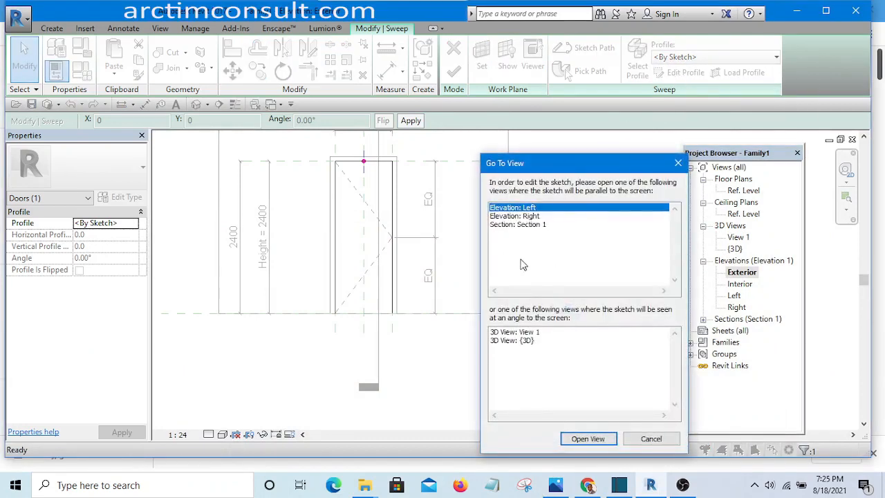
double_click(523, 208)
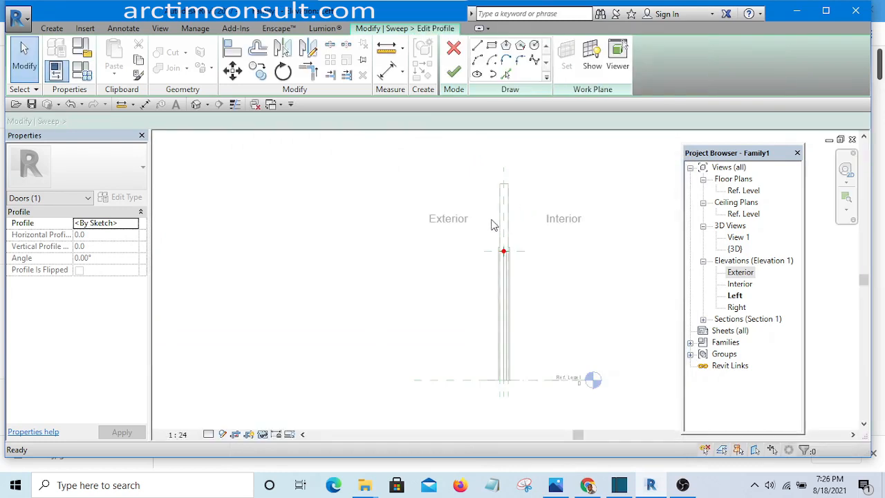
scroll(508, 249, "up", 6)
scroll(397, 214, "down", 4)
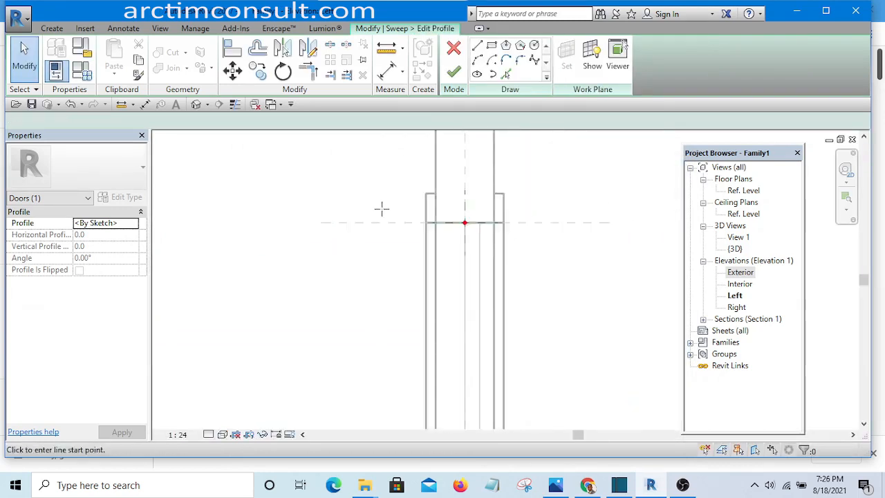
scroll(461, 214, "up", 7)
scroll(435, 195, "up", 1)
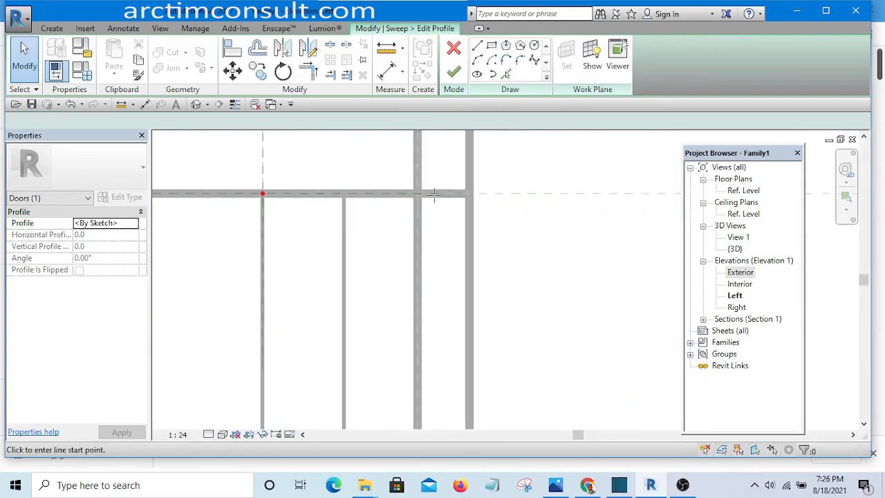
left_click(478, 47)
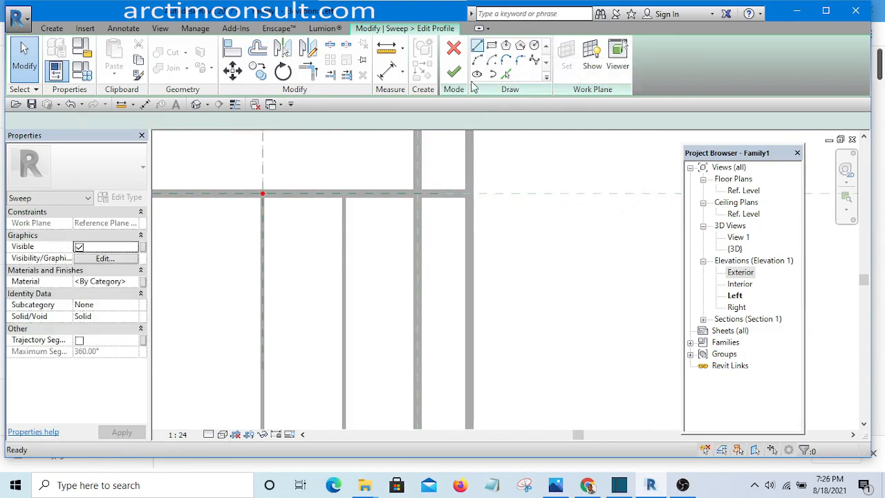
scroll(443, 236, "down", 6)
scroll(356, 215, "up", 9)
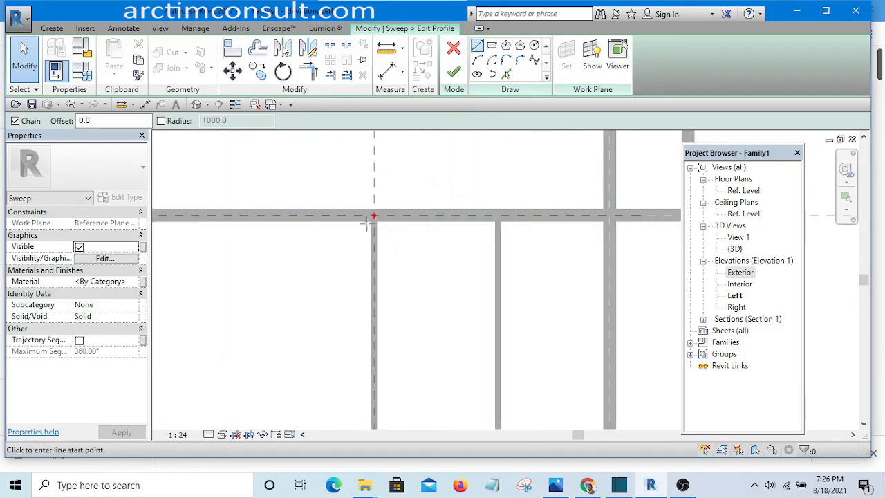
scroll(395, 218, "down", 1)
scroll(377, 216, "up", 5)
left_click(380, 185)
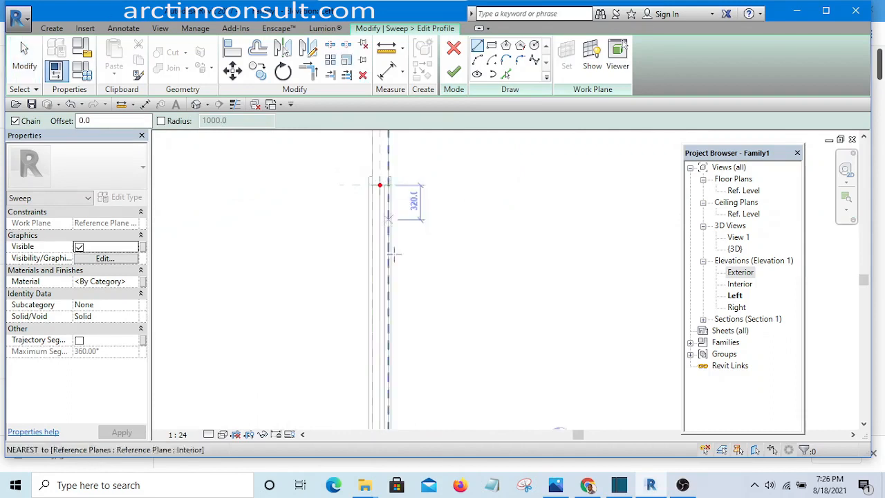
scroll(377, 242, "down", 3)
scroll(374, 184, "up", 9)
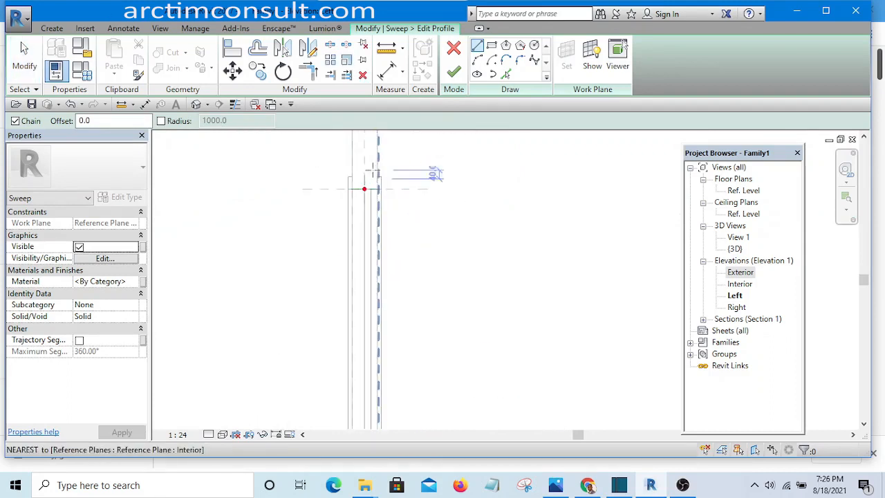
scroll(359, 192, "up", 4)
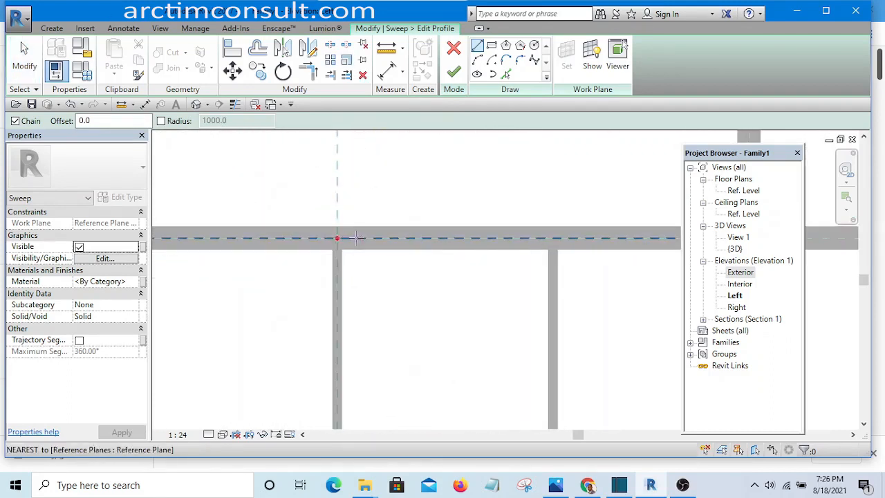
scroll(304, 238, "down", 2)
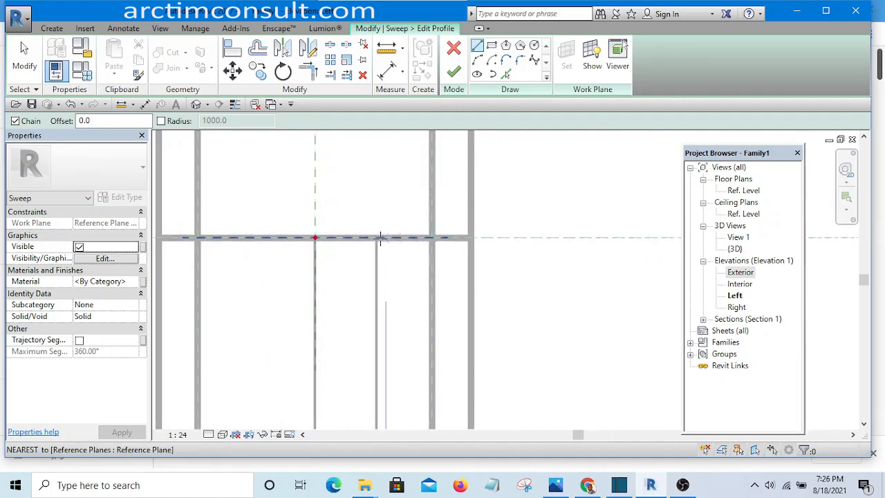
scroll(377, 236, "down", 3)
Study the jamb moulding from the head down to the floor in Door.jpg in Photos, and return to Revit.
key("alt+Tab")
scroll(349, 141, "up", 2)
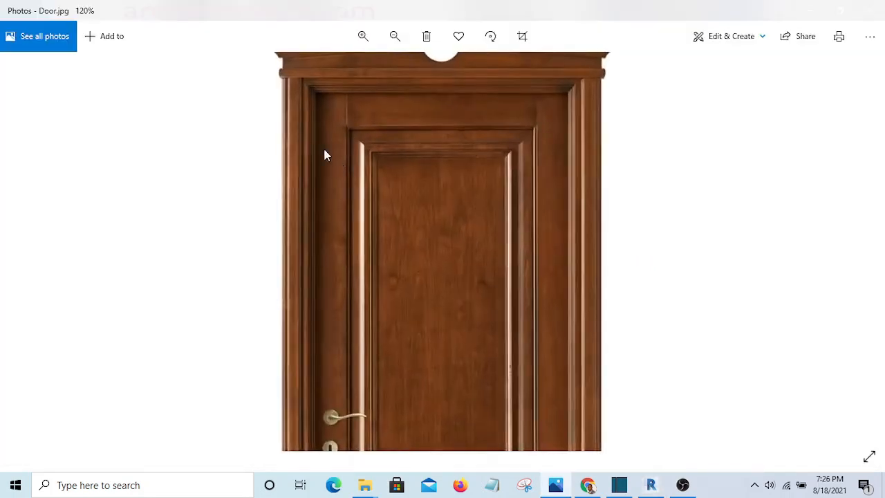
scroll(295, 207, "down", 4)
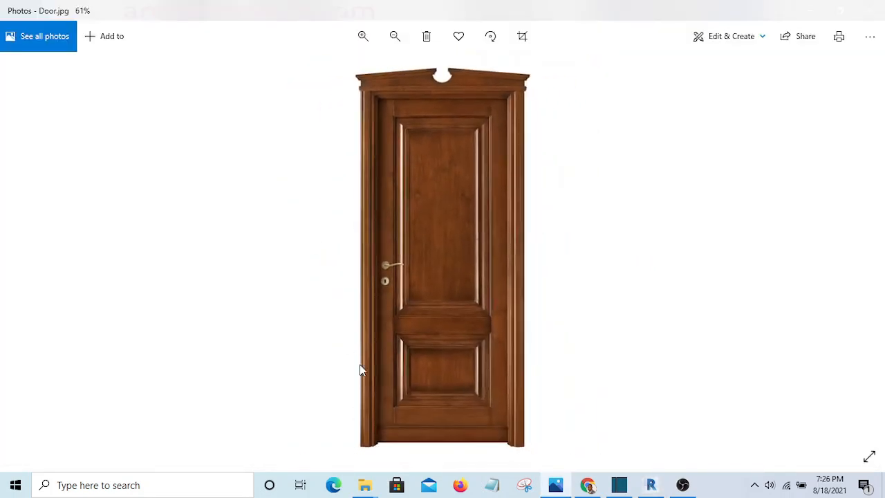
scroll(367, 445, "up", 4)
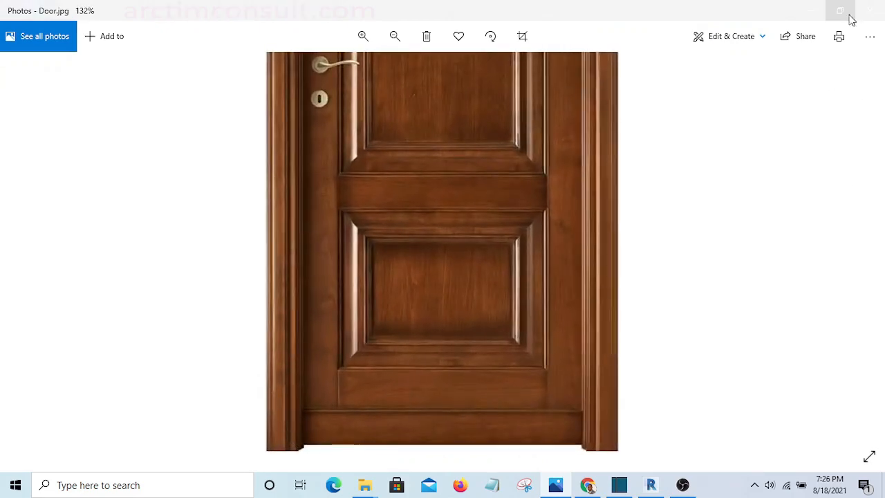
left_click(813, 13)
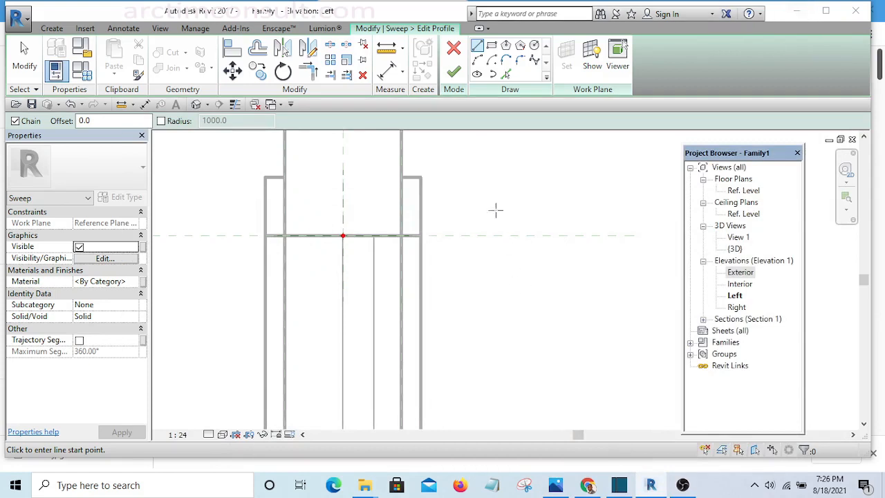
Sketch a 70 mm horizontal profile line along the head reference plane, from the door panel's interior face past the interior frame.
scroll(345, 233, "up", 5)
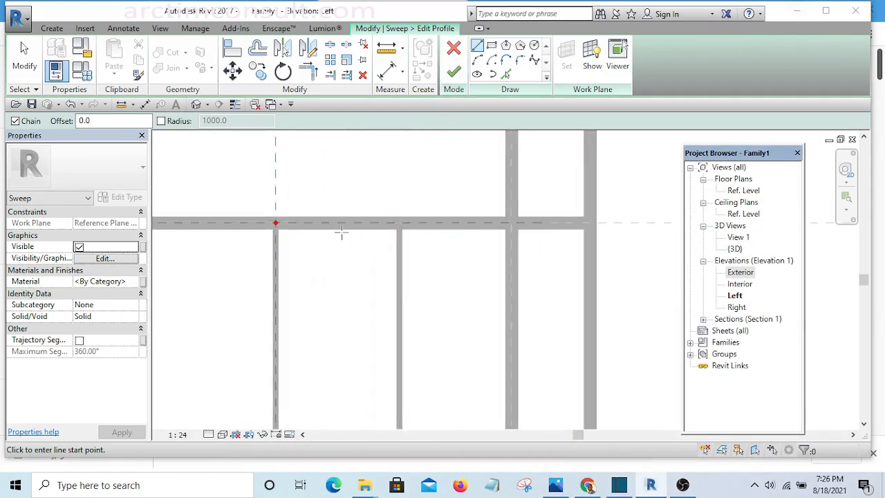
left_click(400, 223)
scroll(477, 252, "down", 3)
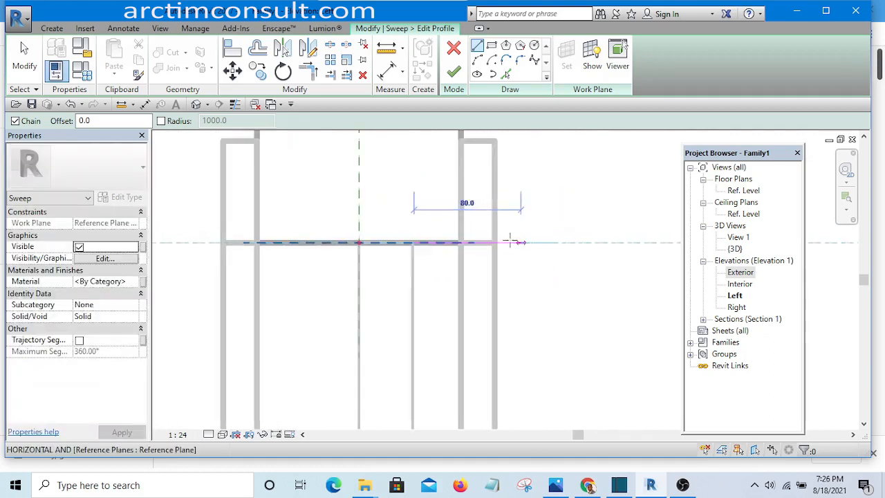
scroll(507, 241, "up", 4)
scroll(500, 244, "down", 4)
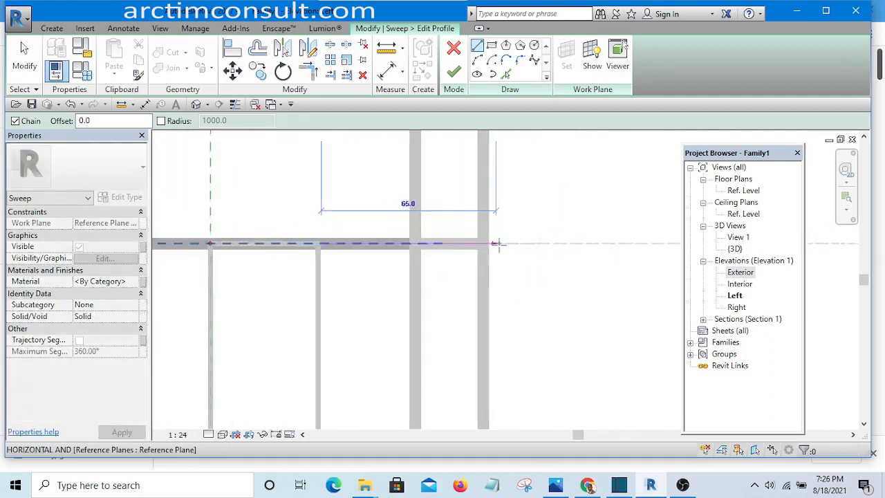
scroll(504, 237, "up", 4)
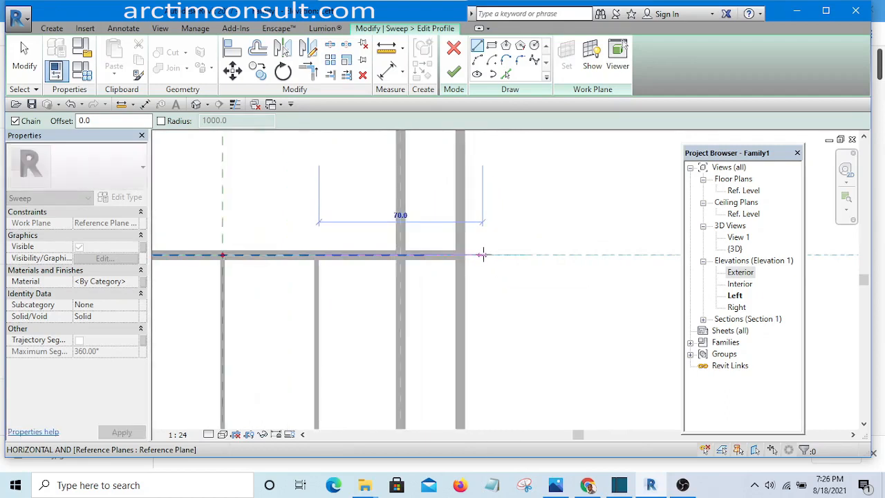
left_click(482, 255)
scroll(483, 297, "up", 1)
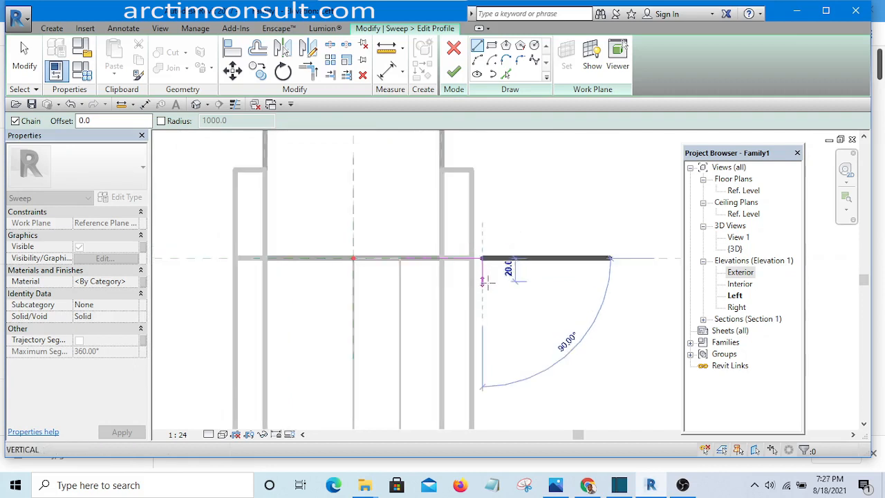
key("Escape")
key("Escape")
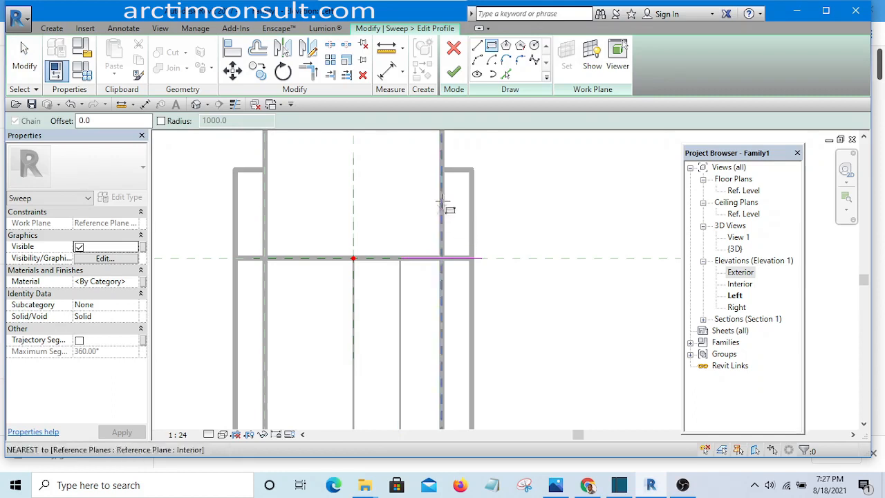
Draw a profile rectangle about 45 mm wide over the interior frame, from its upper inner corner down to the head reference plane.
left_click(444, 165)
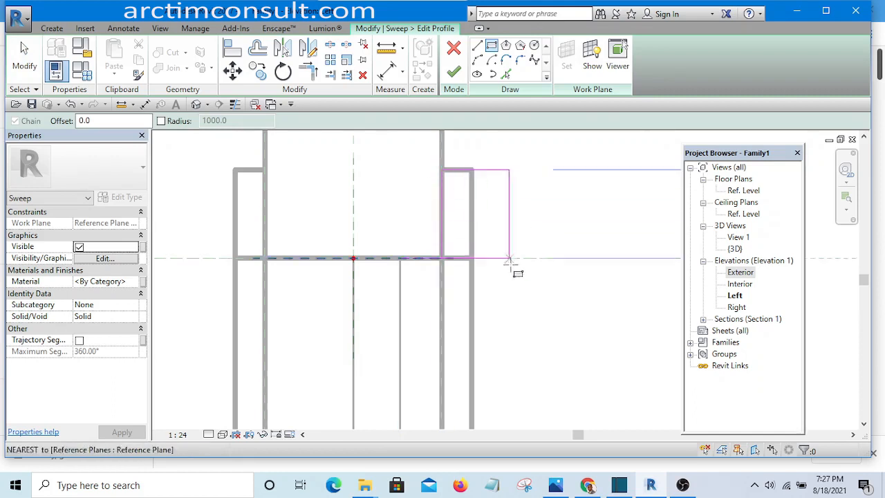
left_click(481, 257)
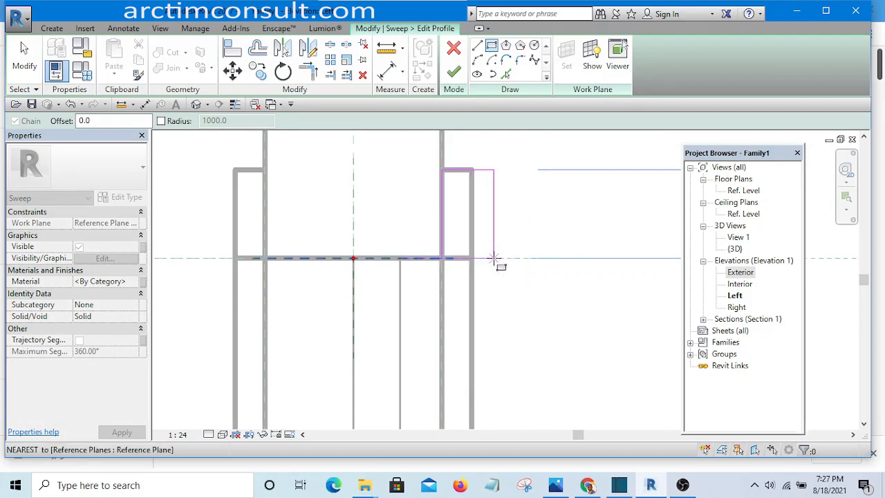
left_click(493, 258)
key("Escape")
Delete the horizontal line that extends from the door panel along the head reference plane, keeping only the profile rectangle.
scroll(343, 243, "up", 5)
middle_click_drag(408, 244, 320, 204)
mouse_move(290, 159)
left_mouse_down()
mouse_move(490, 310)
mouse_move(470, 312)
left_mouse_up()
key("Delete")
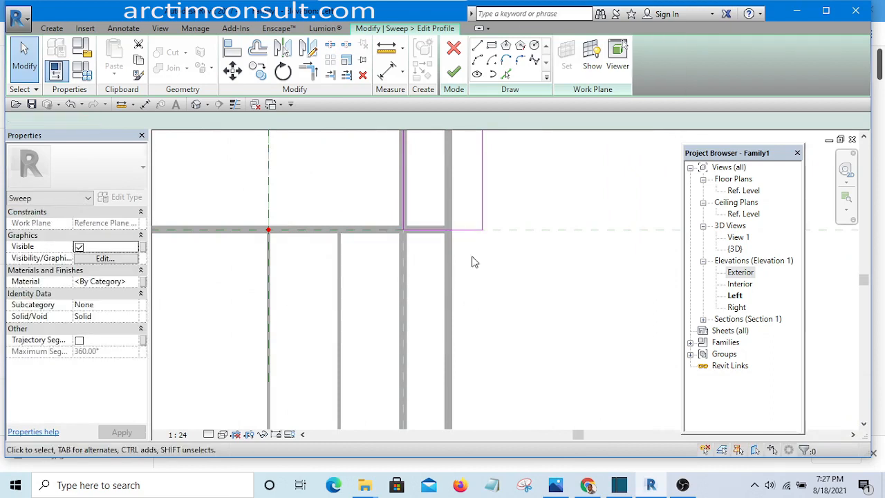
Add an aligned dimension across the profile rectangle's width, from the wall's interior face to the rectangle's outer edge.
scroll(453, 207, "up", 6)
scroll(482, 225, "down", 3)
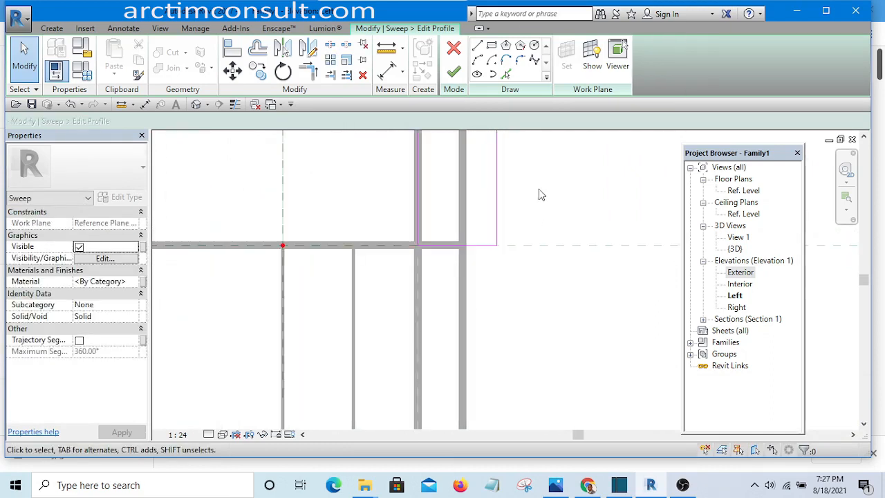
middle_click_drag(538, 192, 493, 293)
scroll(494, 292, "up", 1)
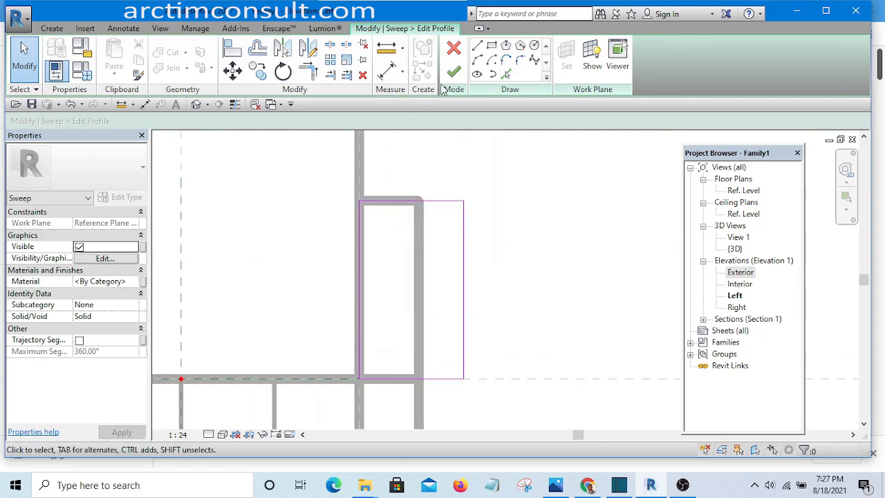
key("d")
key("i")
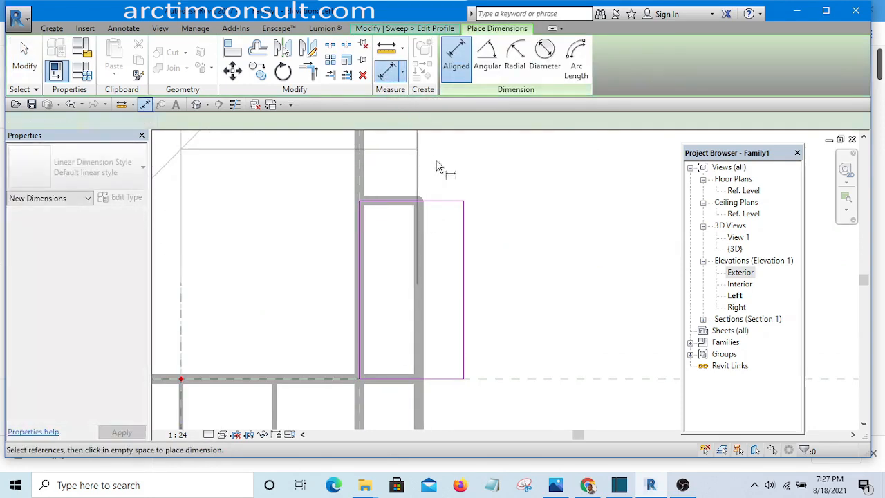
key("Escape")
scroll(458, 209, "down", 2)
scroll(415, 243, "up", 2)
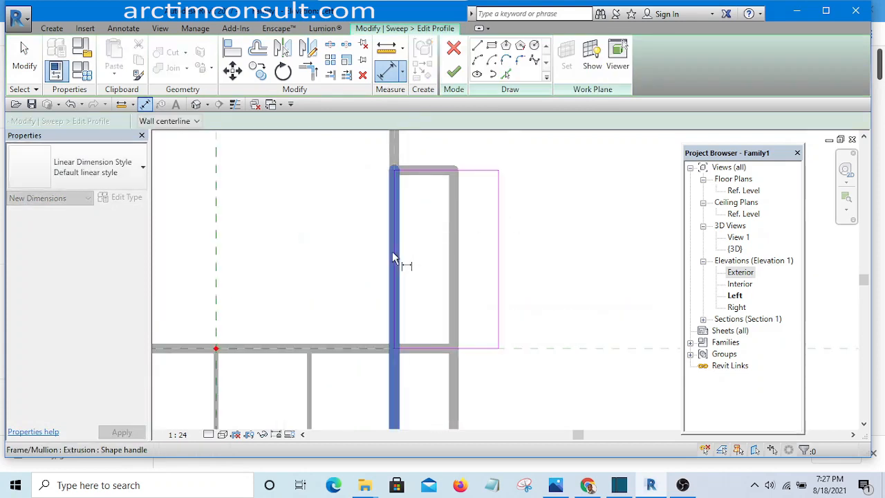
scroll(495, 318, "down", 3)
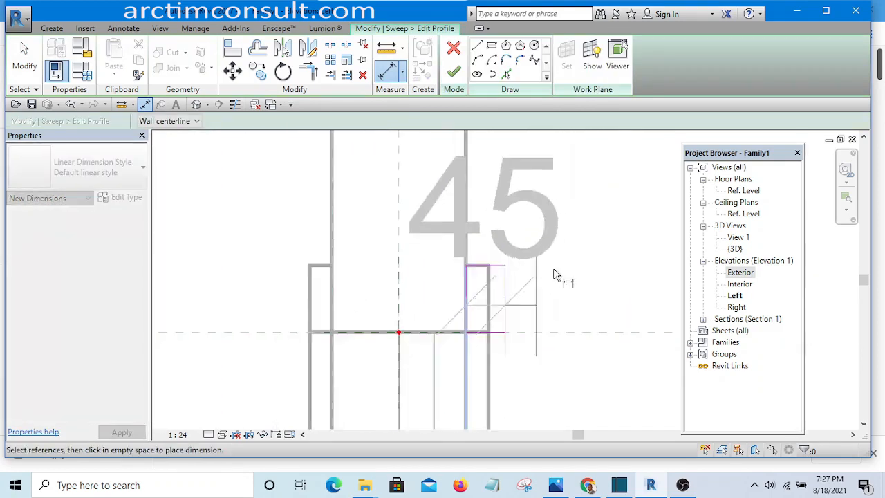
scroll(512, 289, "up", 5)
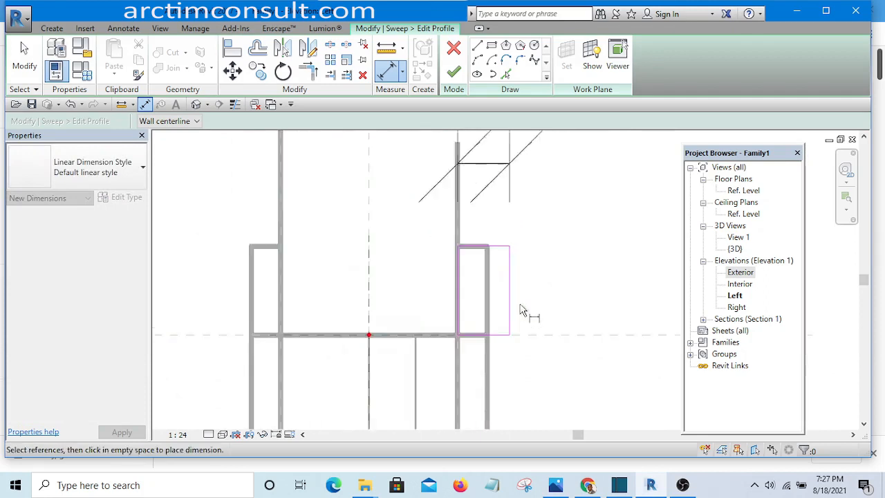
Set the profile rectangle's width to 35 mm by repositioning its outer vertical edge.
key("Escape")
left_click_drag(486, 291, 498, 290)
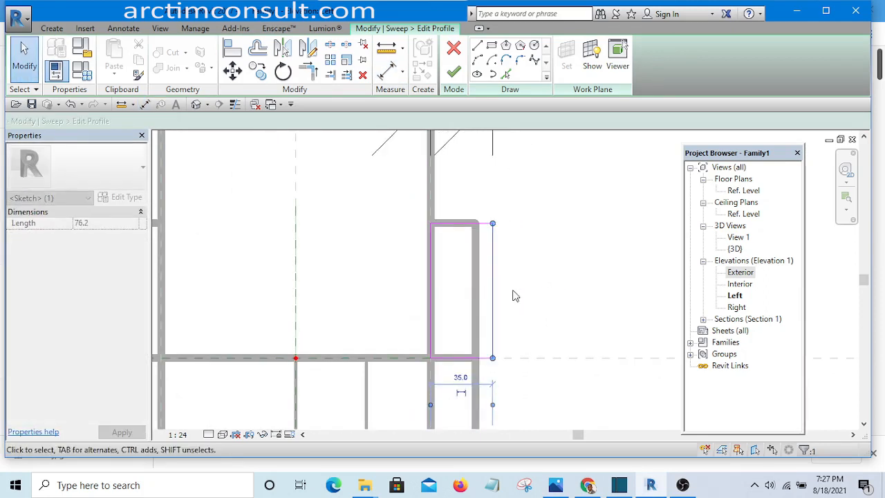
scroll(539, 243, "down", 3)
scroll(495, 270, "up", 1)
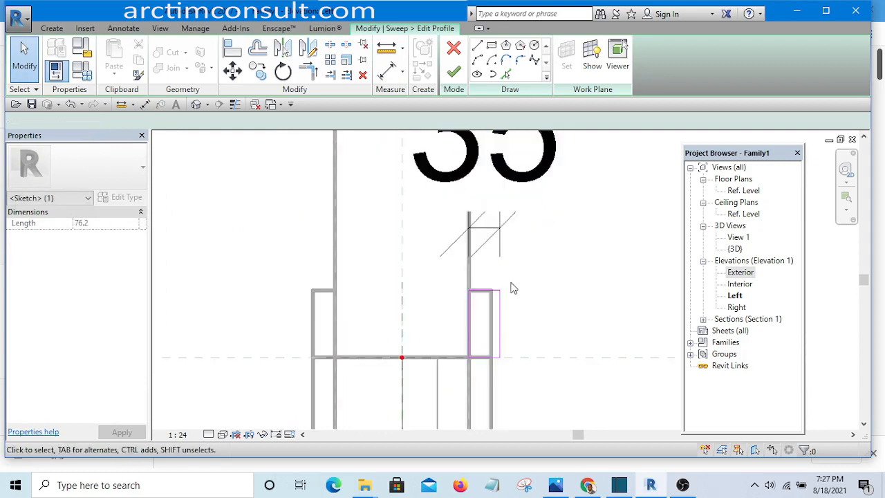
scroll(487, 242, "up", 4)
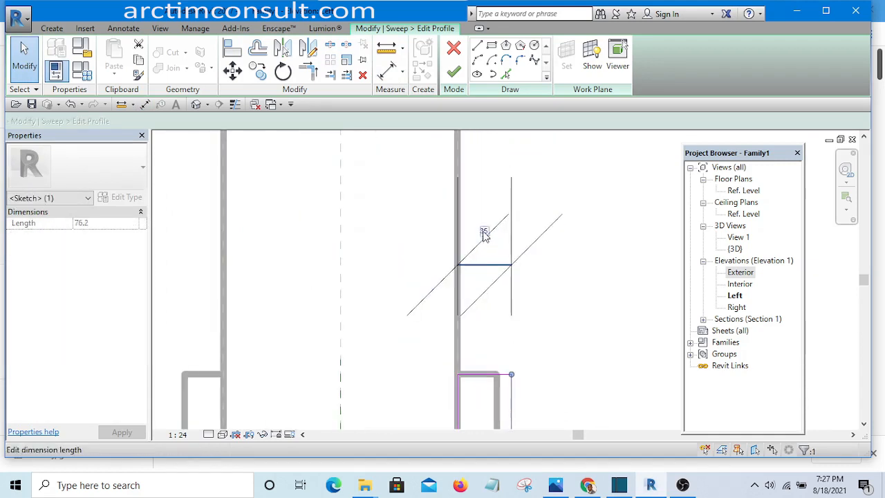
left_click(572, 230)
scroll(568, 225, "down", 4)
left_click(580, 290)
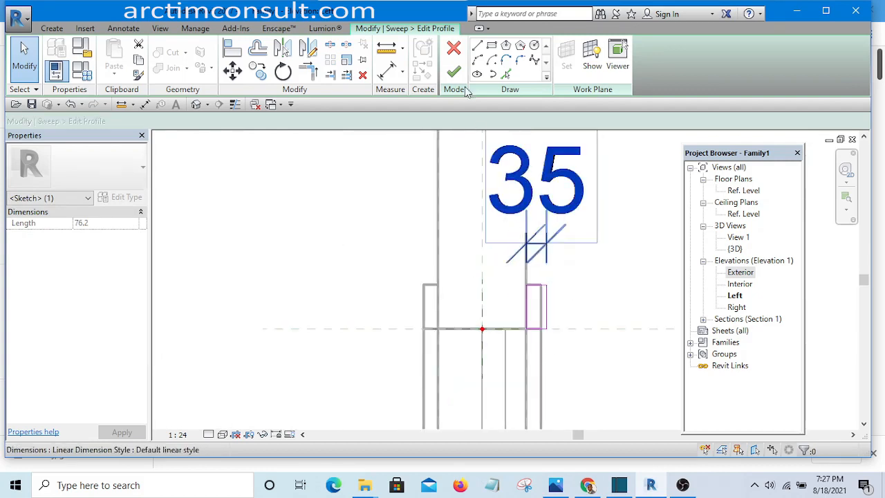
Add an aligned dimension between the interior frame head's upper and lower edges, placed beside the profile.
left_click(388, 70)
scroll(543, 289, "up", 4)
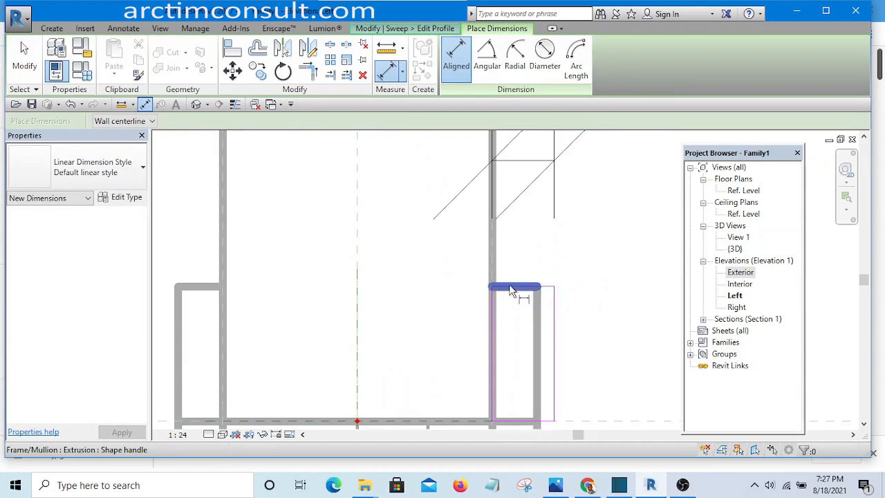
left_click(512, 285)
scroll(530, 277, "down", 2)
scroll(535, 315, "up", 2)
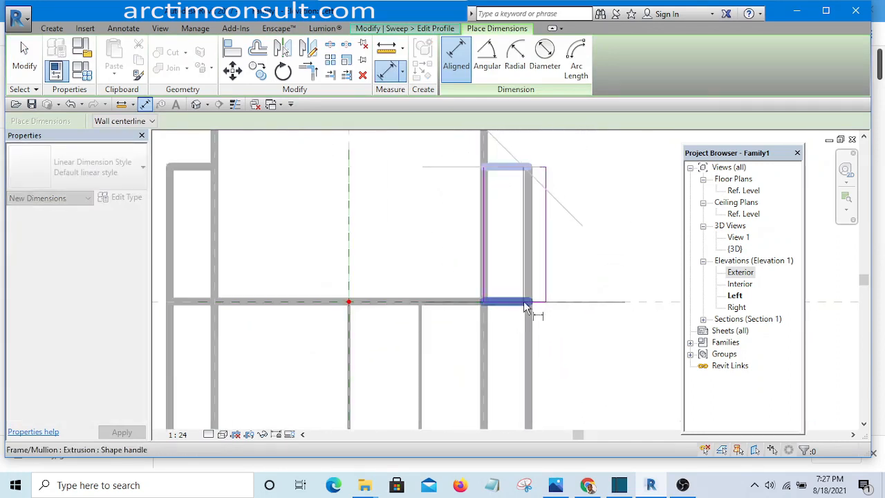
left_click(523, 301)
scroll(430, 344, "down", 5)
scroll(173, 342, "down", 1)
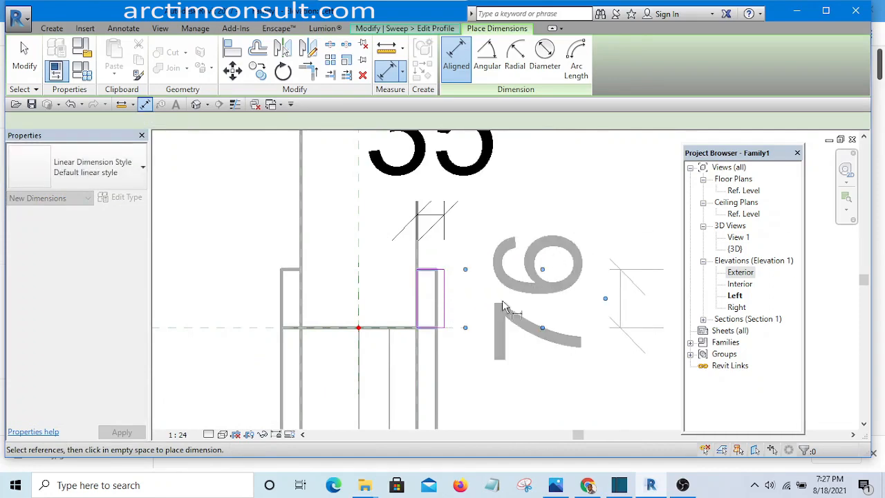
scroll(526, 297, "down", 2)
key("Escape")
key("Escape")
scroll(577, 270, "up", 2)
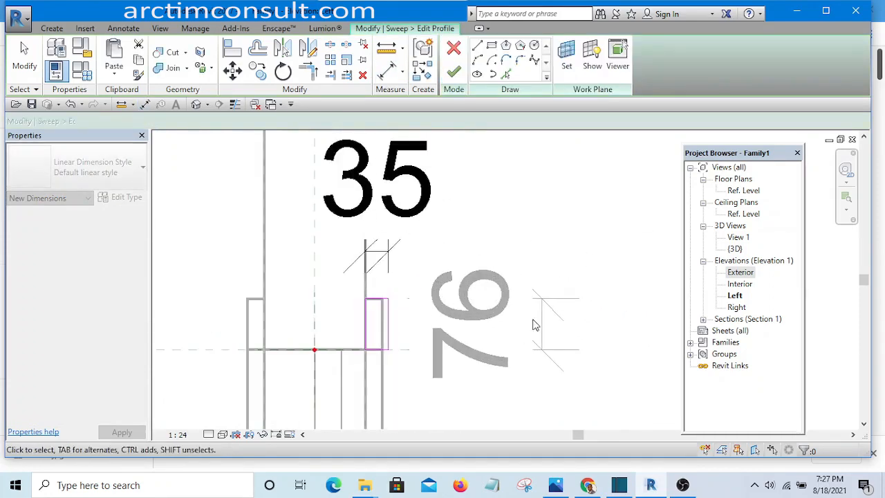
Finish the profile sketch and the sweep, and delete the vertical dimension beside the frame head.
left_click(454, 72)
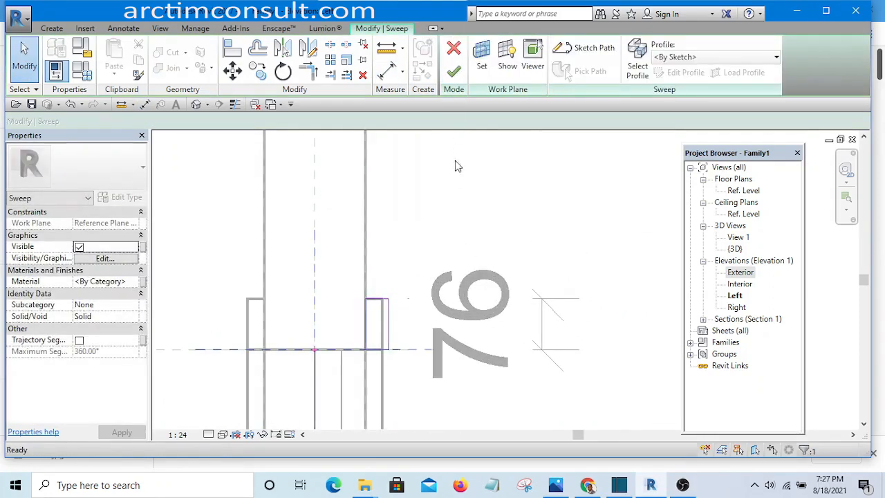
left_click(454, 73)
left_click(510, 311)
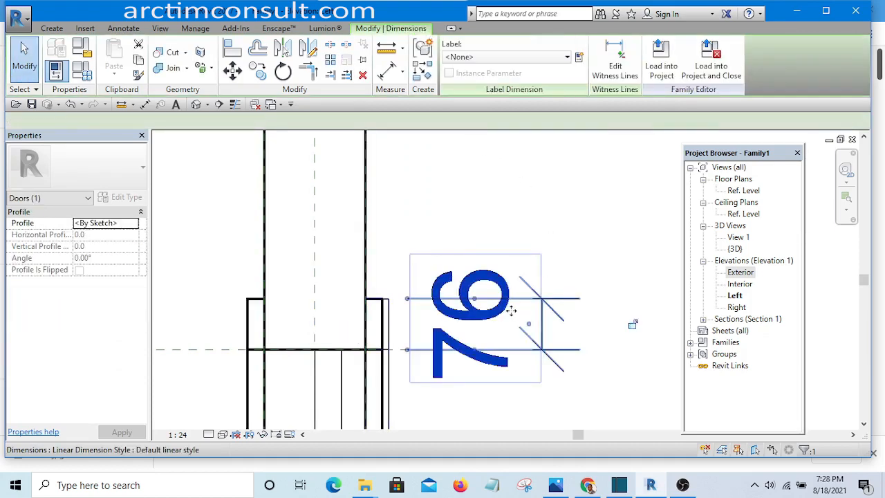
key("Delete")
scroll(419, 302, "up", 2)
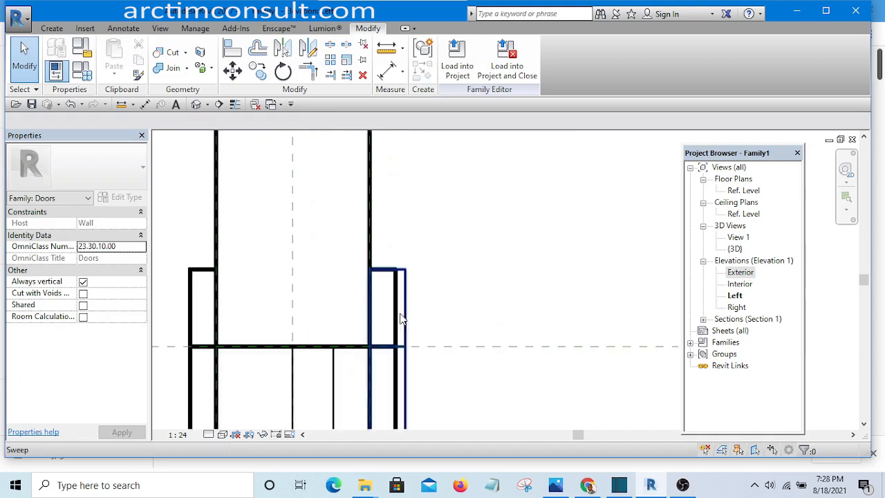
Delete the exterior frame extrusion around the door opening in the 3D view.
scroll(404, 315, "up", 2)
scroll(342, 312, "down", 2)
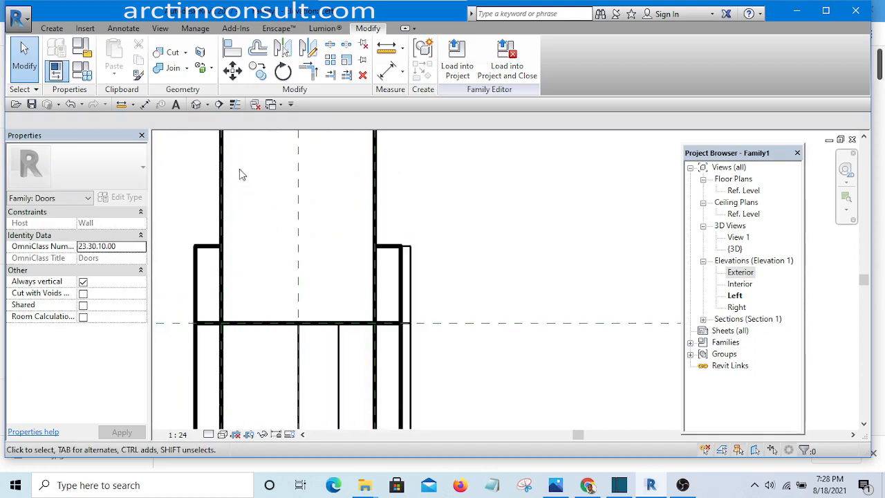
left_click(197, 105)
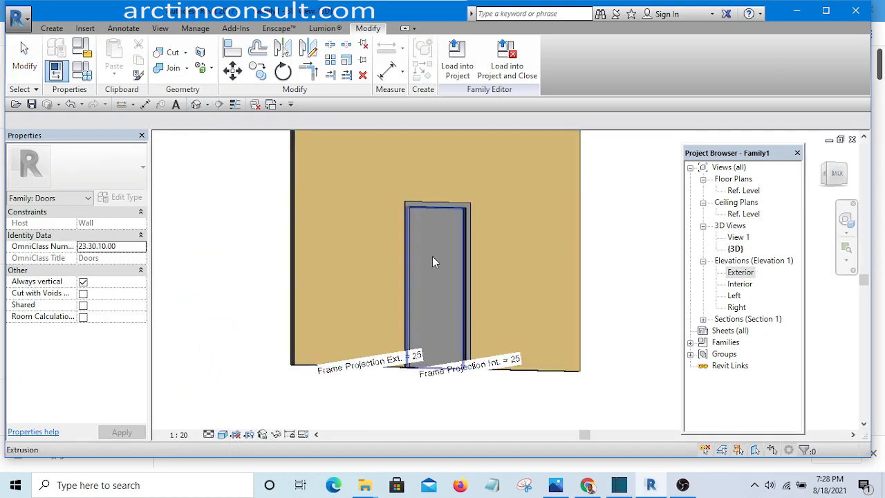
middle_click_drag(432, 261, 431, 236, "shift")
scroll(439, 212, "up", 5)
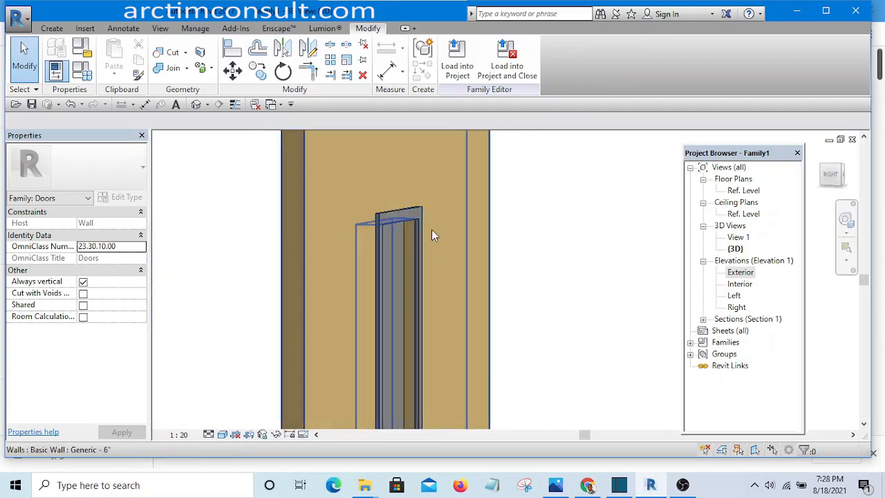
scroll(415, 214, "up", 3)
left_click(402, 202)
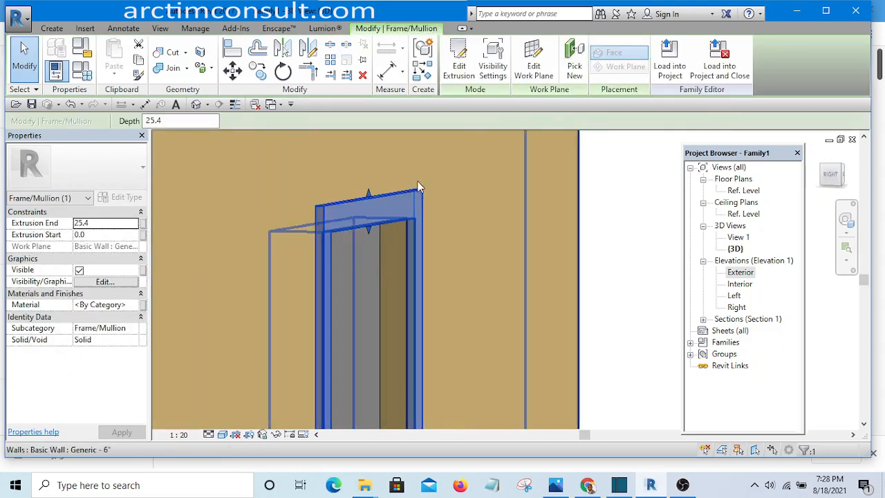
left_click(362, 74)
scroll(434, 201, "down", 2)
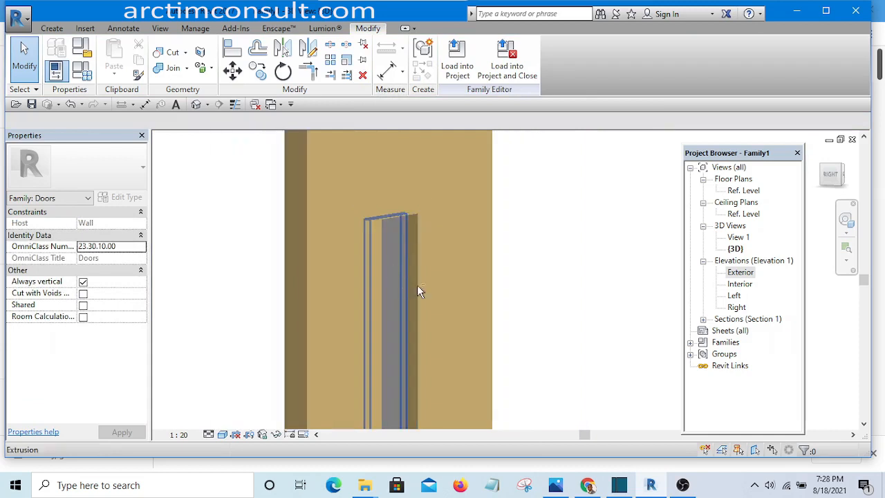
Examine the swept frame on the door's interior side in 3D and check its sweep in edit mode.
middle_click_drag(417, 285, 557, 297, "shift")
middle_click_drag(392, 233, 347, 188, "shift")
scroll(348, 188, "down", 2)
middle_click_drag(371, 233, 477, 276, "shift")
scroll(348, 153, "up", 6)
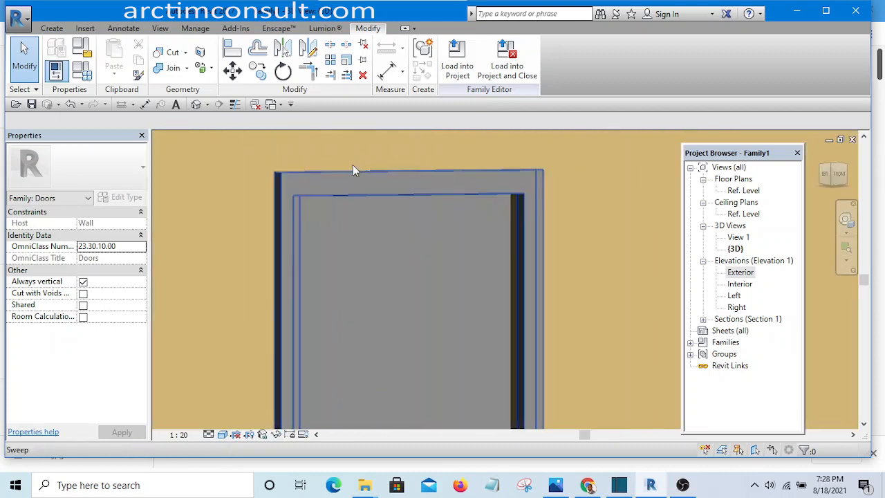
left_click(340, 181)
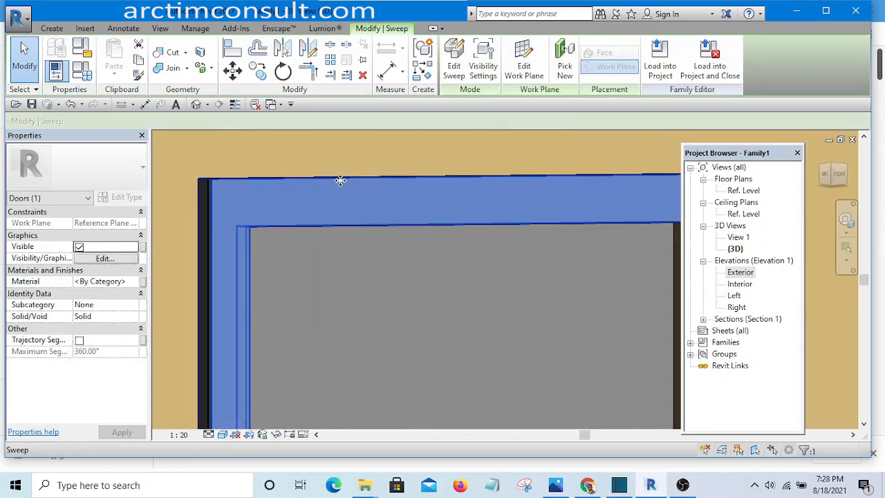
scroll(340, 181, "down", 2)
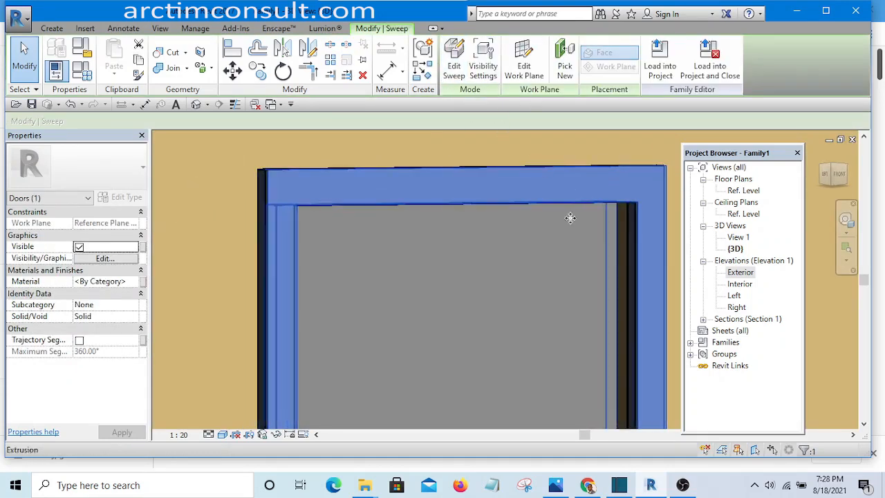
left_click(453, 69)
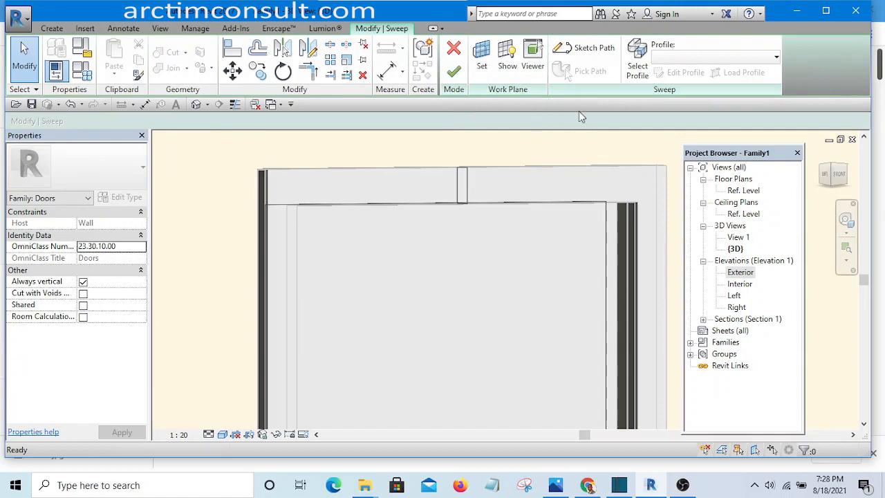
left_click(453, 72)
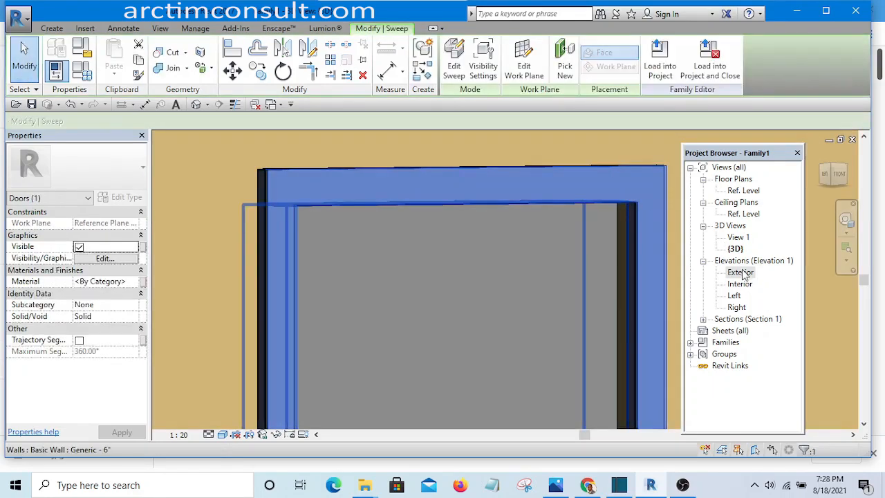
Open the Ref. Level floor plan at the door opening.
double_click(743, 191)
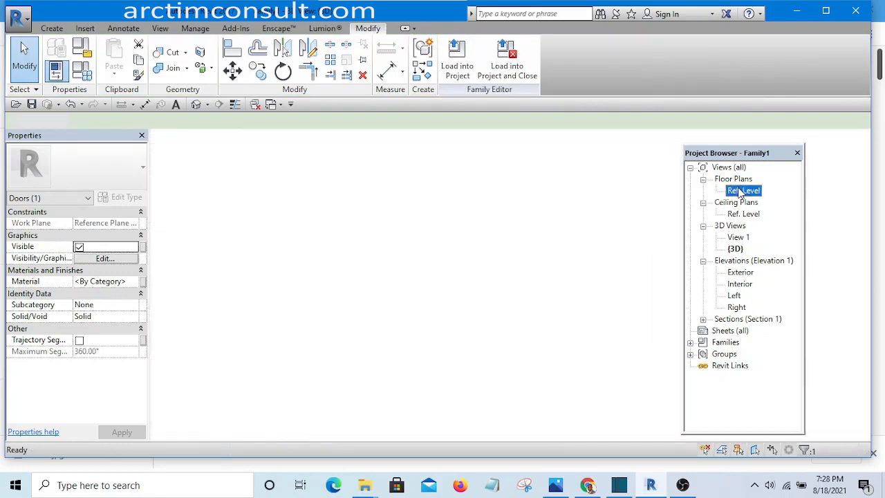
scroll(502, 239, "down", 3)
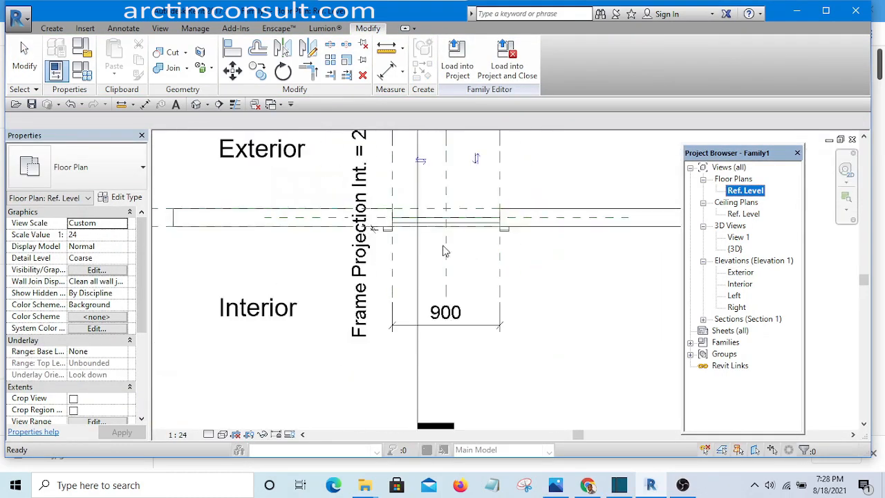
scroll(446, 251, "up", 6)
scroll(379, 285, "down", 3)
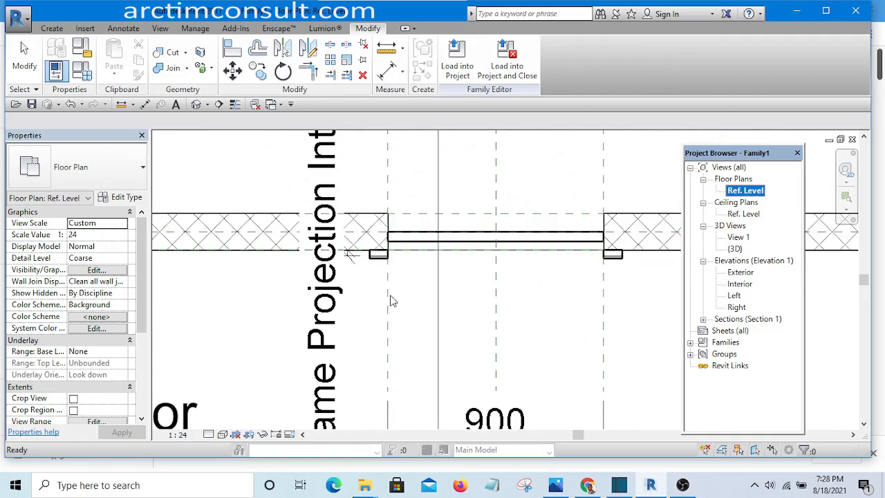
key("r")
scroll(391, 301, "down", 3)
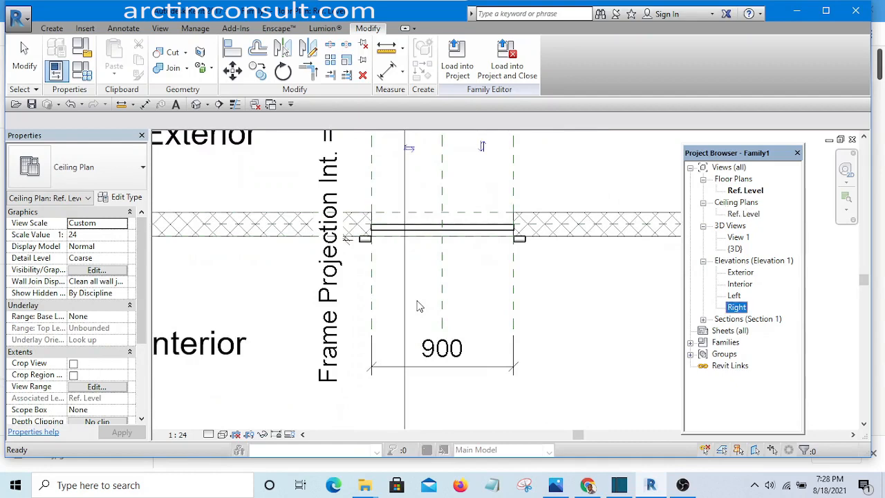
left_click(573, 312)
scroll(568, 329, "down", 2)
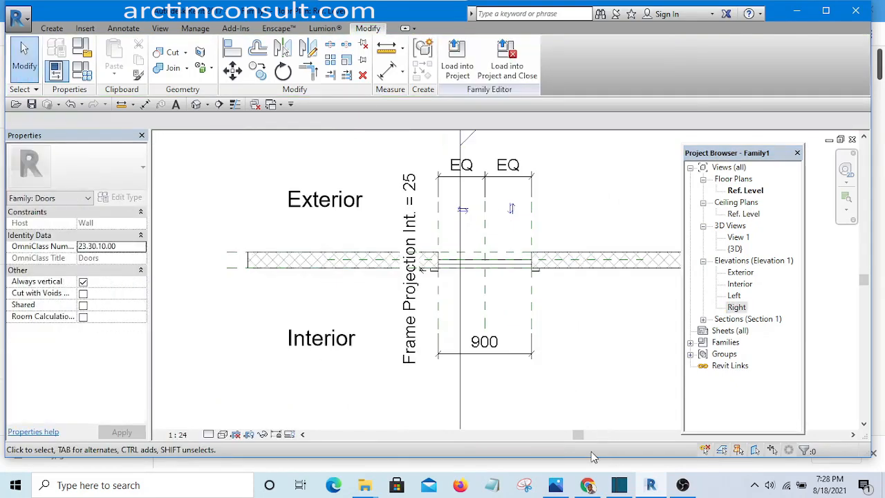
Draw a vertical reference plane about 31 mm outside the frame on the opening's right side.
key("r")
key("p")
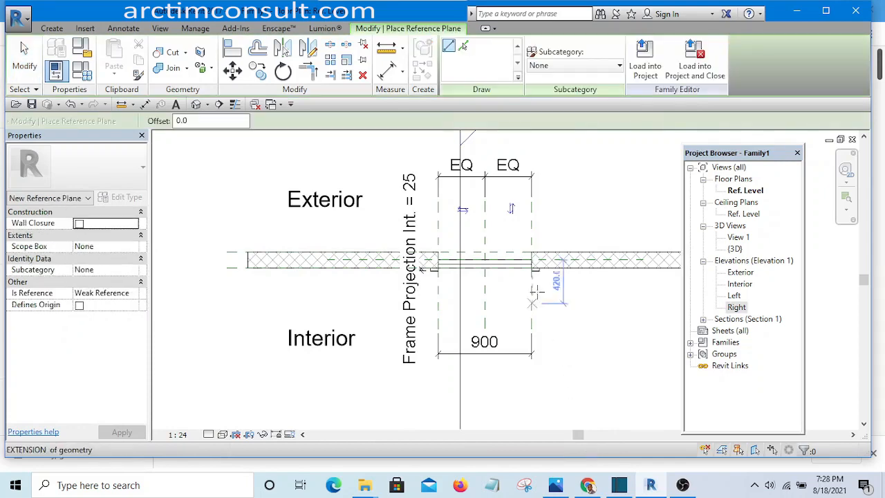
scroll(518, 228, "up", 3)
scroll(493, 177, "up", 1)
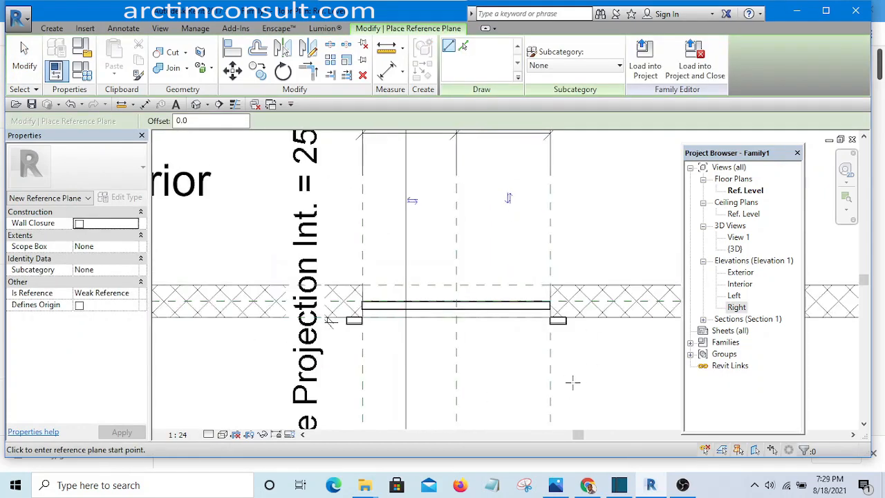
left_click(573, 148)
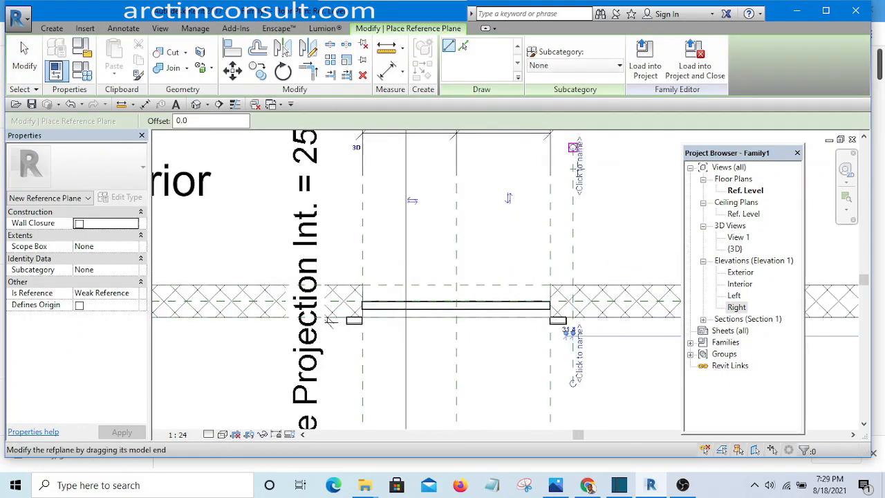
Draw a matching vertical reference plane beyond the frame on the left side, about 87 mm from the opening's edge.
scroll(577, 176, "down", 2)
scroll(457, 250, "up", 3)
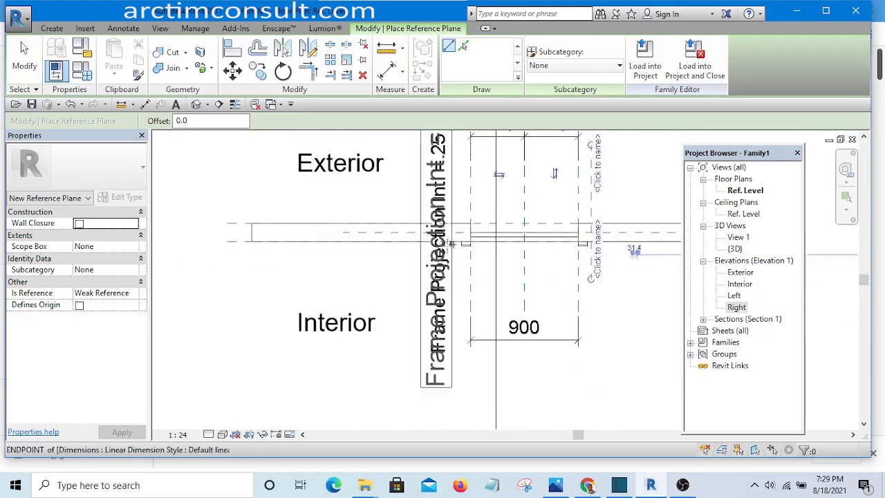
left_click(468, 322)
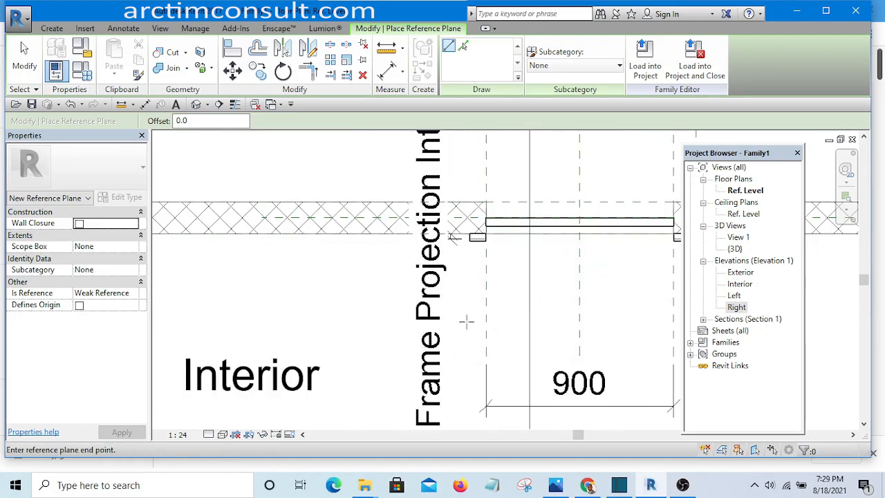
left_click(467, 143)
key("Escape")
key("Escape")
scroll(496, 325, "up", 1)
middle_click_drag(496, 326, 365, 378)
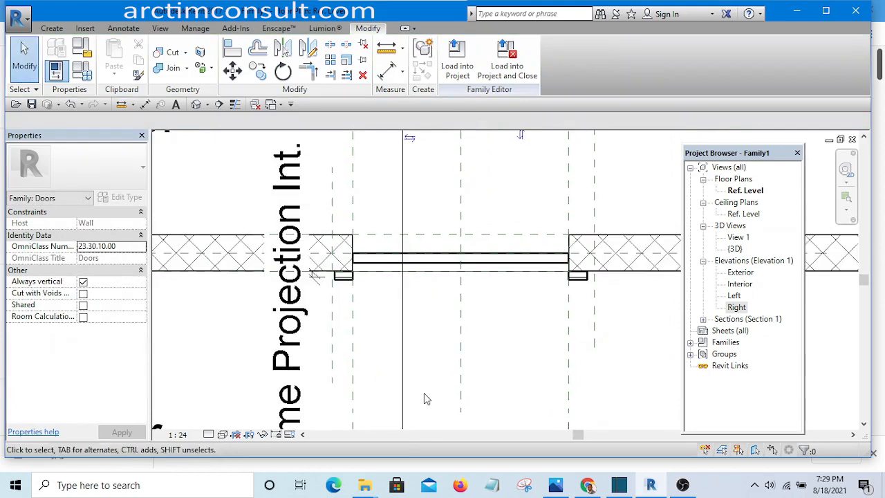
Add a continuous aligned dimension string below the wall across both outer reference planes and the two edges of the door opening.
key("d")
key("i")
scroll(355, 253, "up", 2)
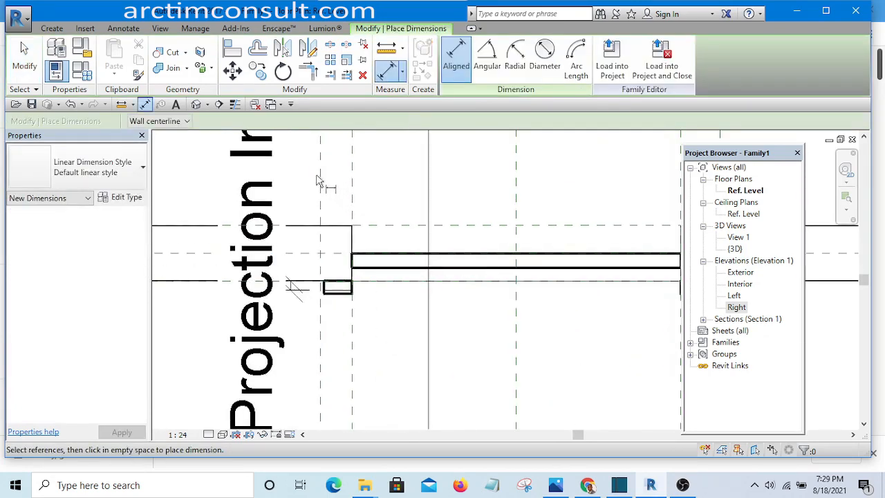
left_click(351, 374)
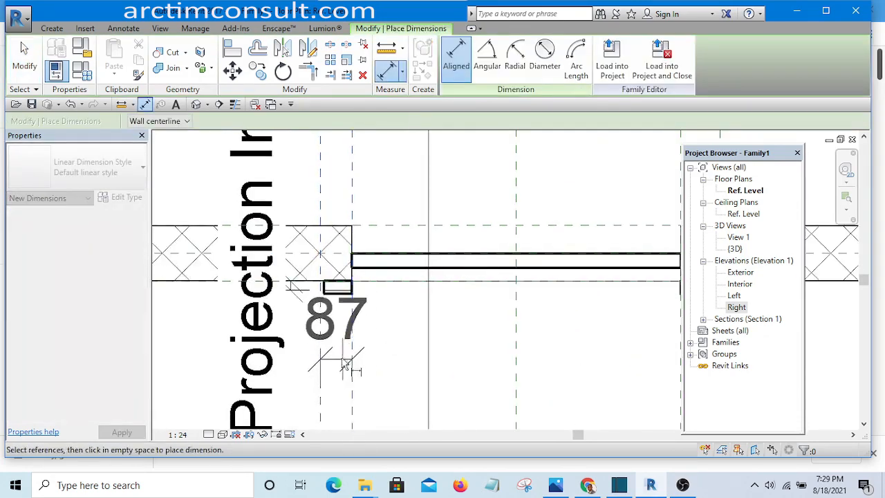
scroll(352, 364, "down", 4)
scroll(457, 363, "up", 1)
scroll(445, 347, "up", 2)
left_click(422, 342)
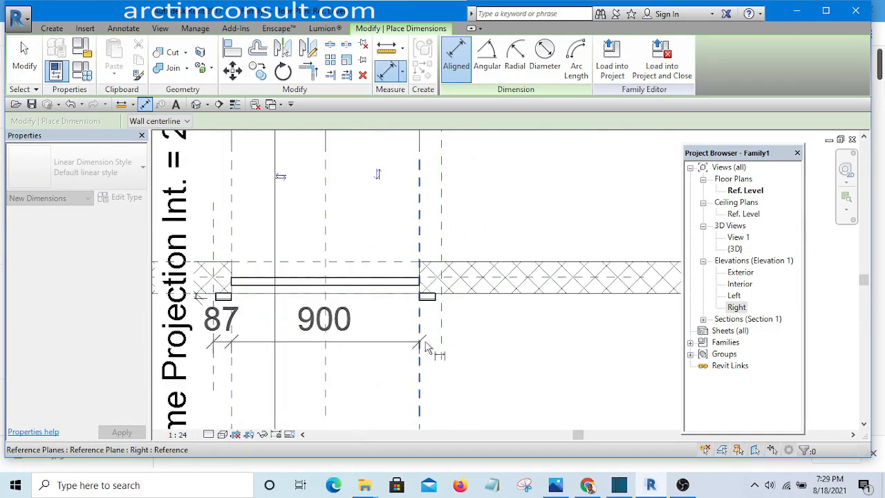
left_click(442, 345)
scroll(537, 341, "down", 1)
scroll(538, 340, "down", 2)
left_click(550, 358)
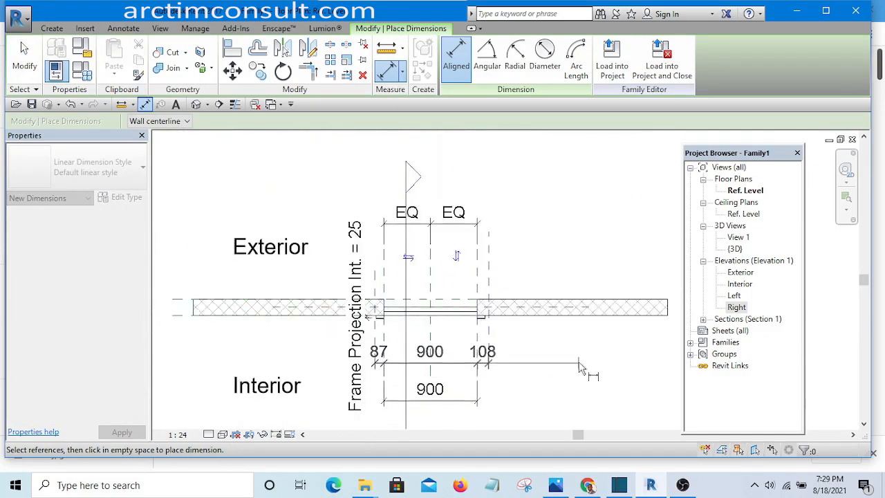
key("Escape")
Set the right outer reference plane 75 mm from the opening's right edge.
scroll(496, 327, "up", 5)
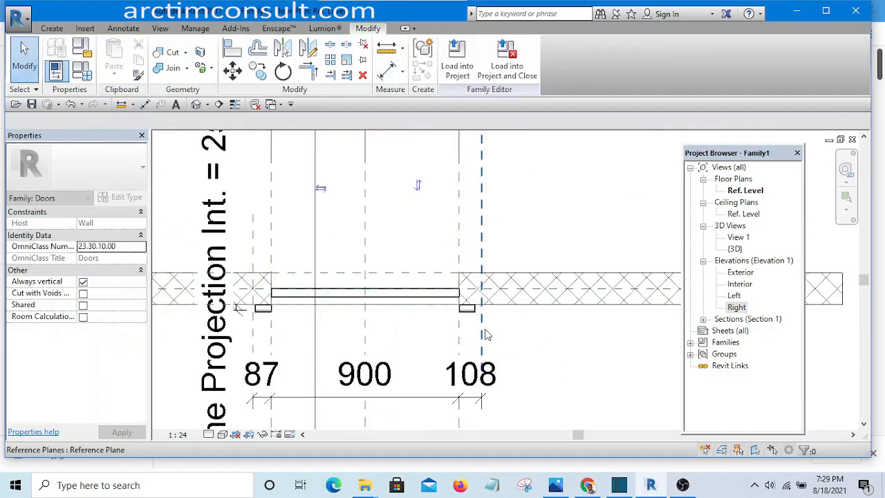
left_click(482, 329)
scroll(476, 394, "up", 1)
left_click(474, 389)
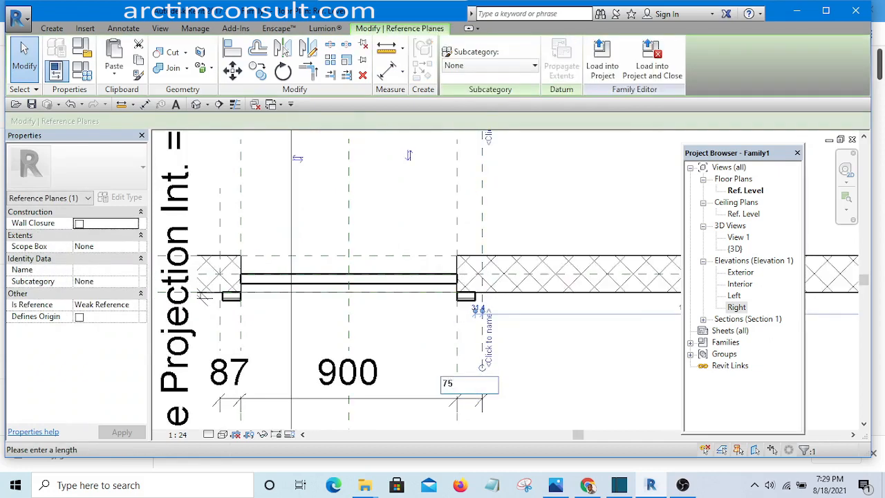
type("75")
key("Return")
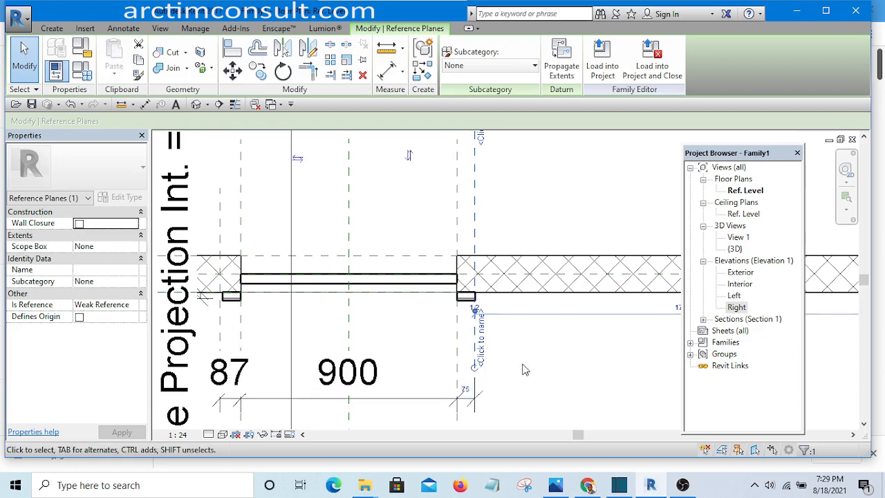
key("Escape")
Try to lock the 75 mm segment of the dimension string at the opening's right side.
scroll(472, 387, "up", 1)
scroll(472, 385, "up", 1)
left_click(472, 384)
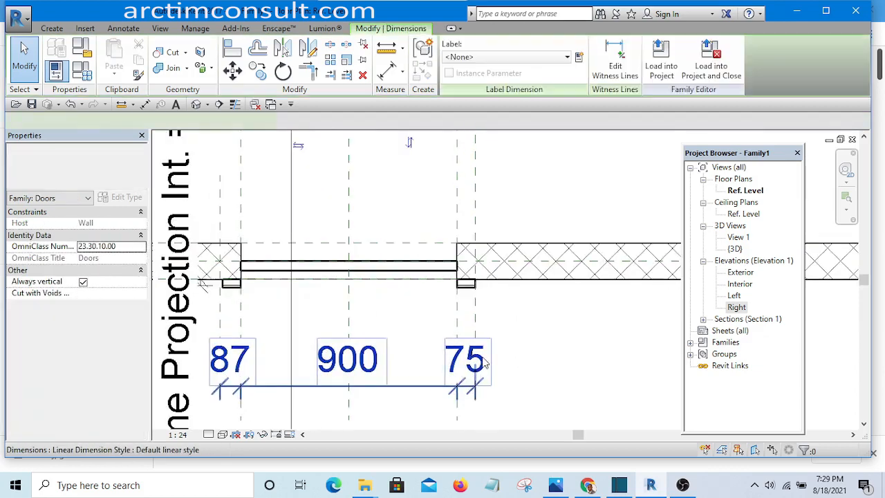
scroll(478, 346, "down", 4)
left_click(471, 388)
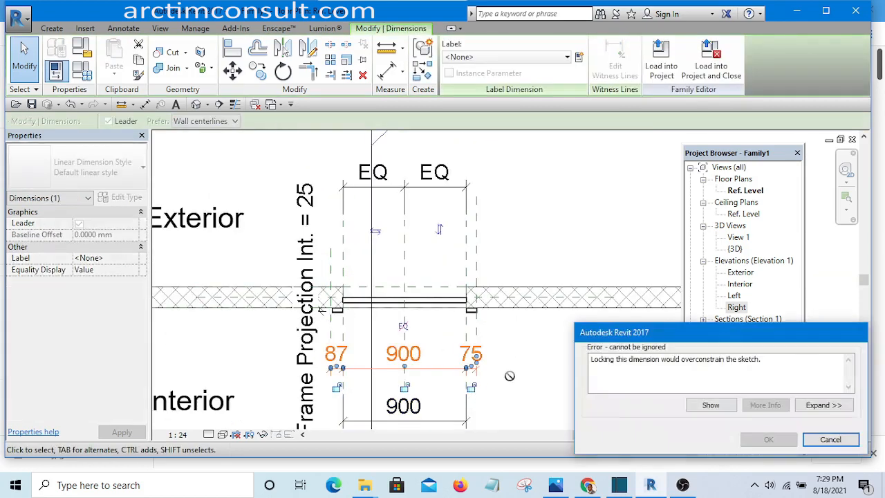
left_click(811, 440)
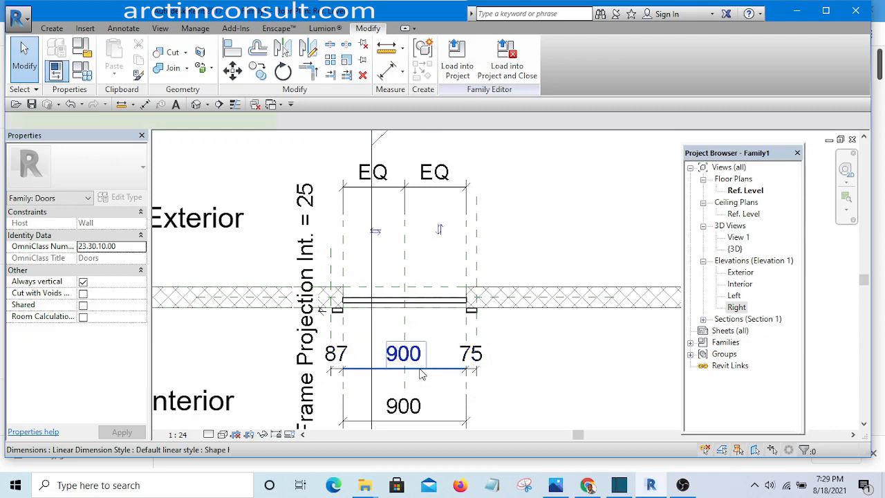
Delete the 900 mm middle segment of the new dimension string and lock the 75 mm dimension on the right side.
left_click(422, 374)
key("Delete")
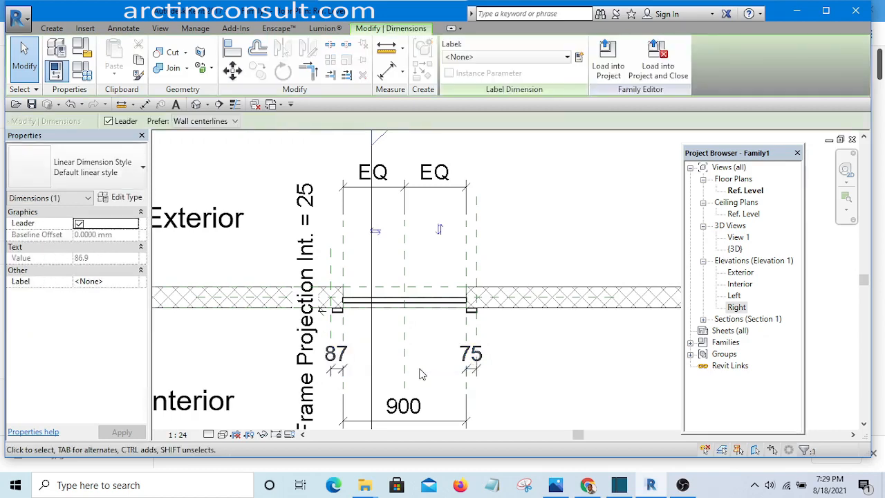
scroll(463, 345, "up", 2)
left_click(470, 374)
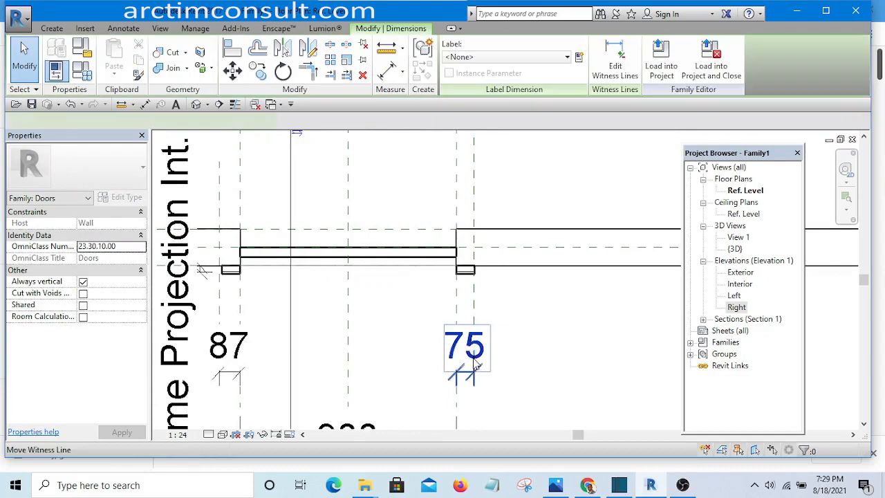
left_click(517, 397)
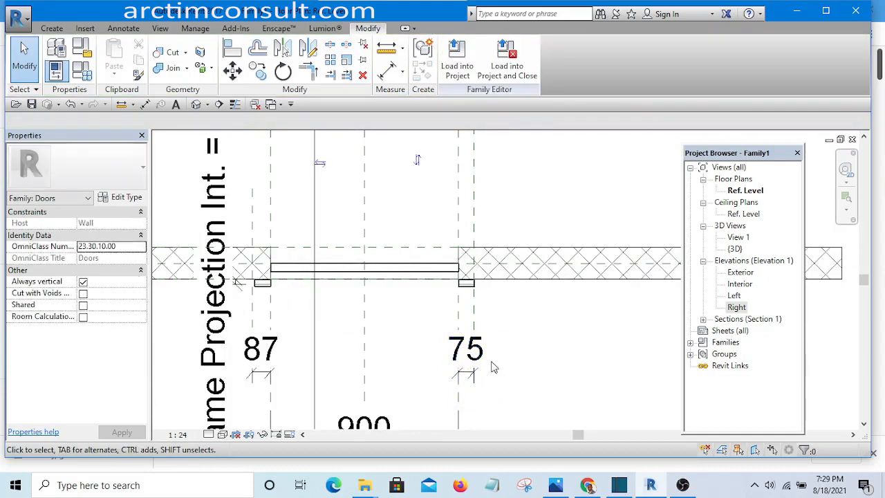
Set the left outer reference plane 75 mm from the opening's left edge.
scroll(494, 366, "down", 2)
scroll(309, 316, "up", 3)
left_click(299, 333)
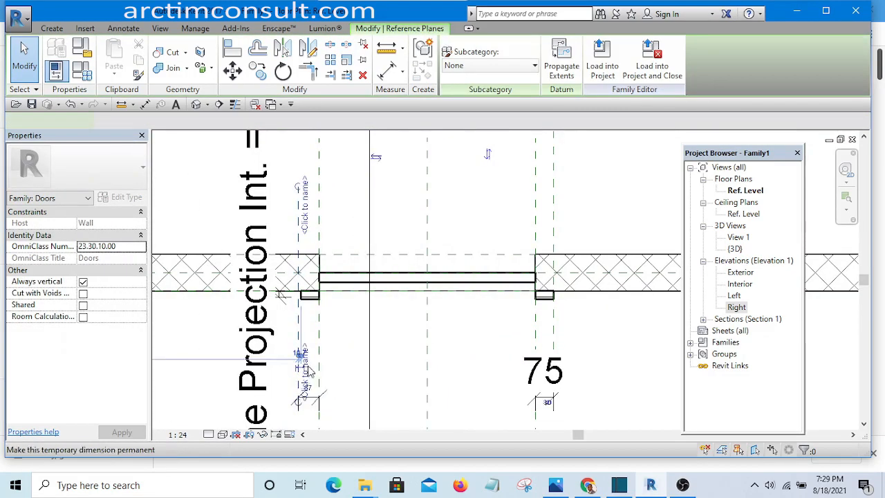
scroll(312, 394, "up", 4)
left_click(311, 394)
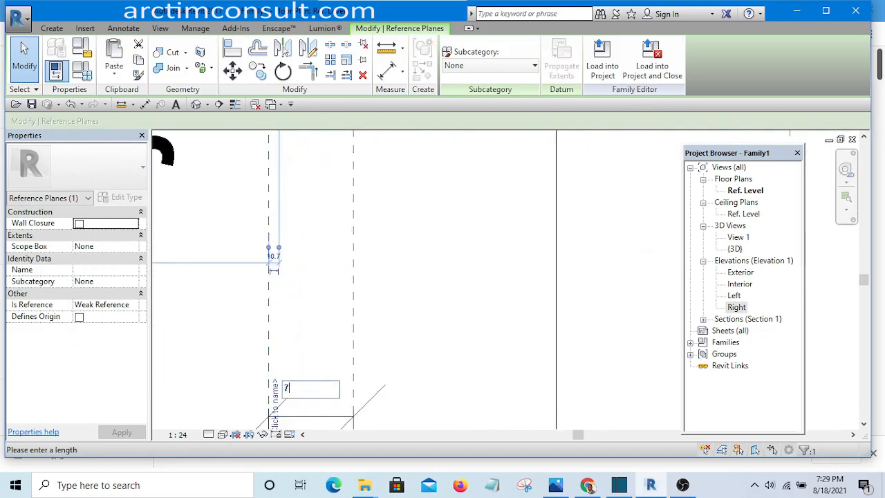
left_click(449, 305)
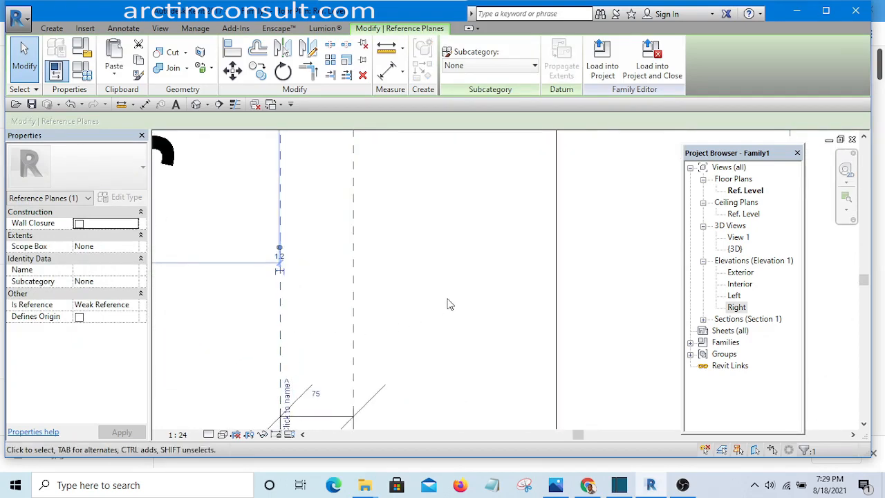
scroll(450, 302, "down", 2)
left_click(454, 290)
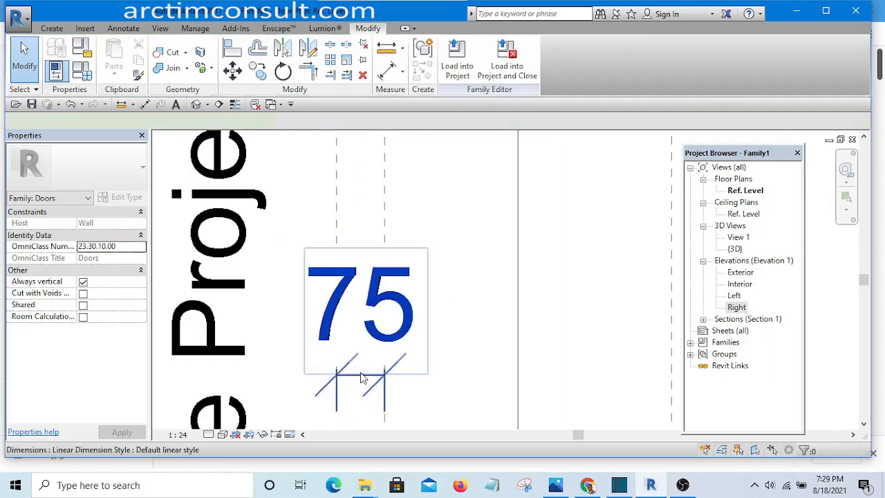
Lock the 75 mm dimension between the left outer reference plane and the opening's left edge.
left_click(361, 377)
scroll(356, 367, "down", 4)
scroll(347, 343, "up", 2)
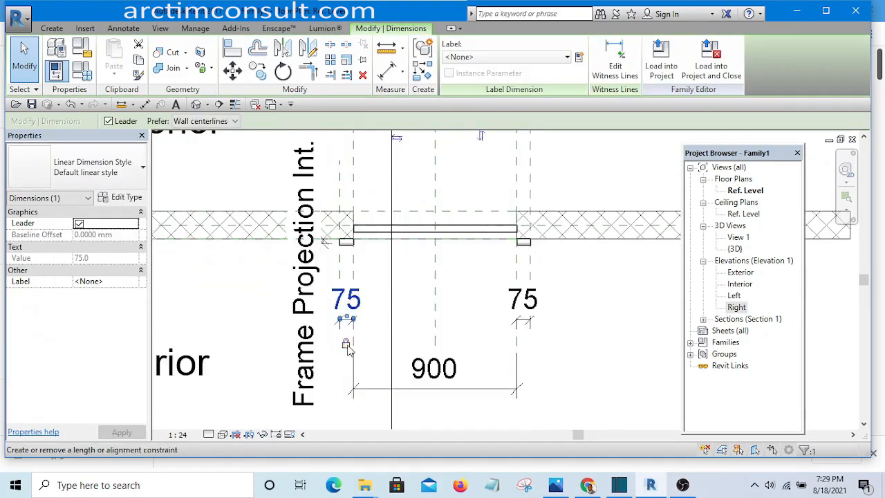
left_click(604, 311)
Open the interior frame sweep's profile for editing from the 3D view and switch to the Left elevation.
scroll(455, 268, "up", 3)
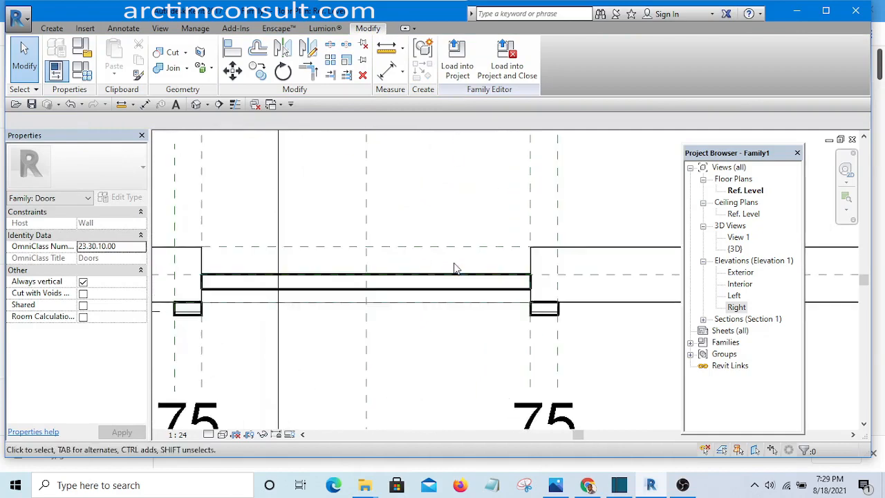
scroll(550, 346, "up", 2)
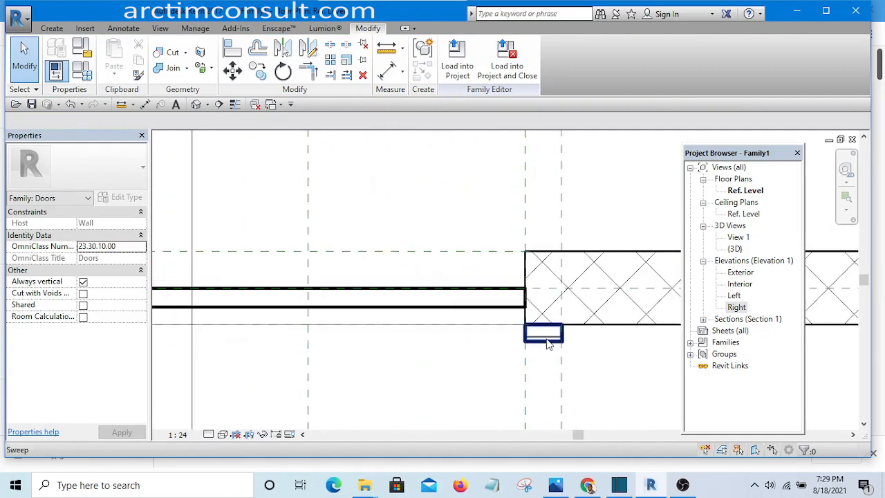
left_click(548, 345)
scroll(463, 268, "down", 5)
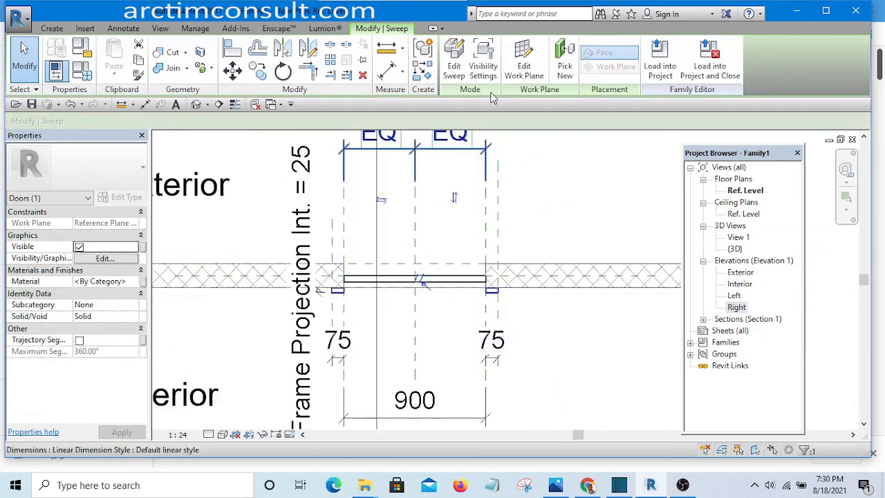
left_click(454, 69)
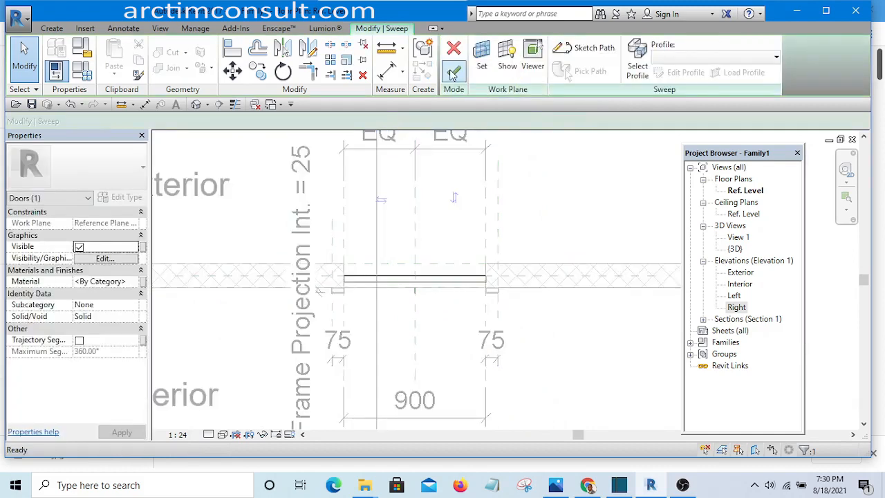
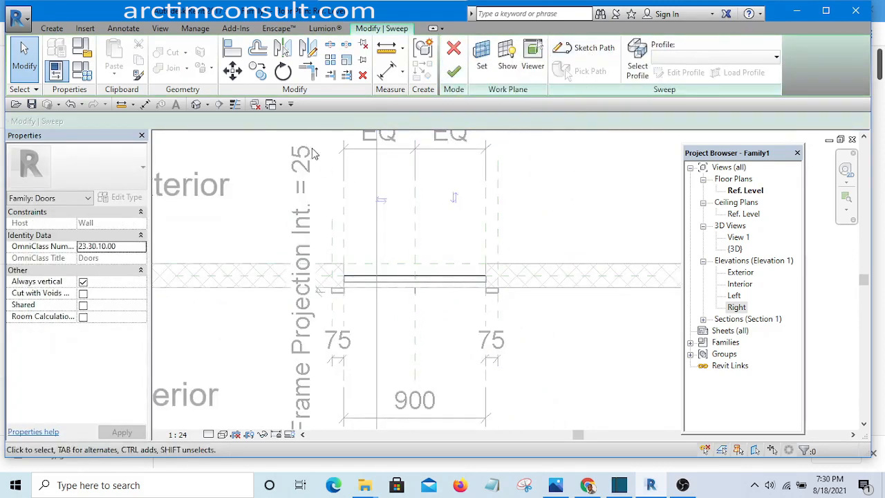
left_click(198, 104)
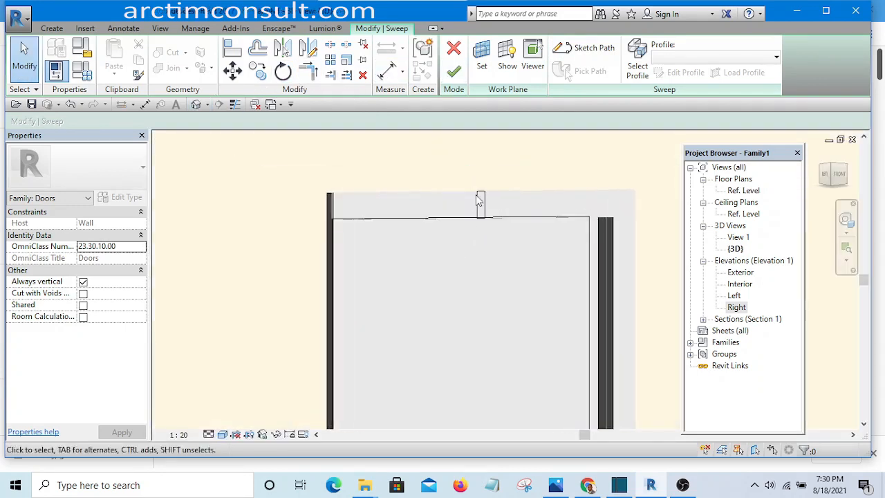
left_click(492, 205)
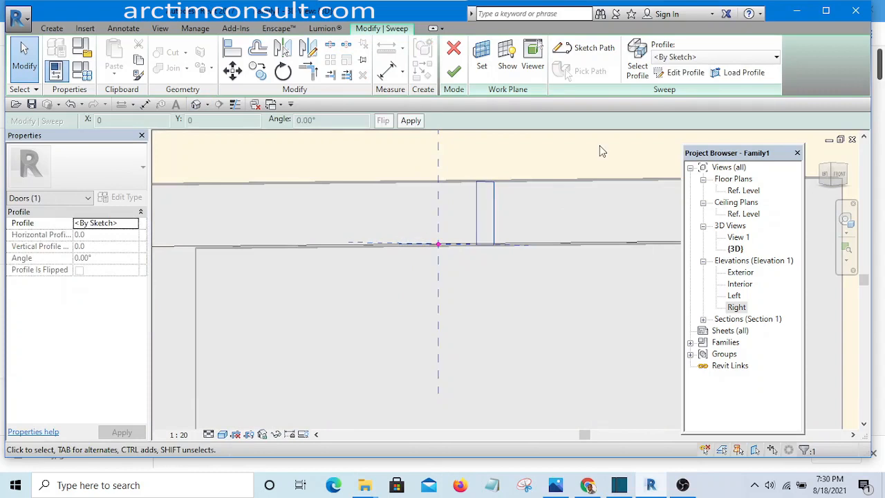
left_click(681, 72)
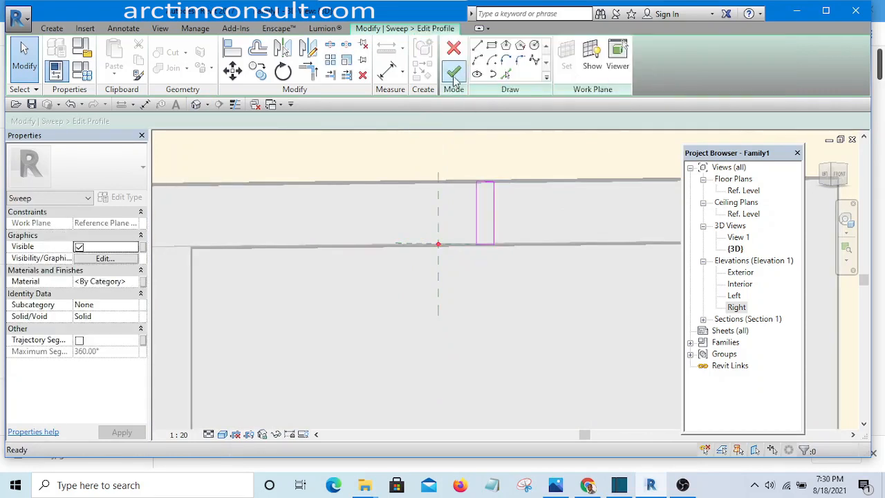
double_click(734, 295)
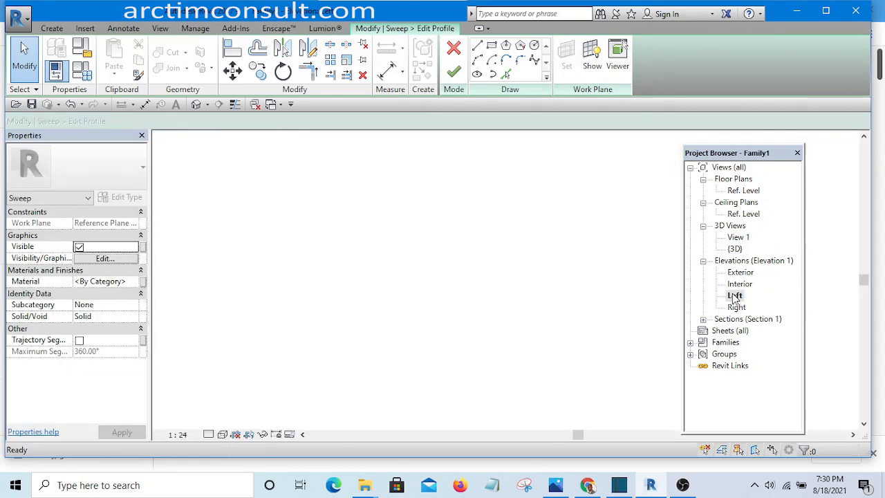
Examine the frame profile's sketch lines and its 35 mm depth dimension against the frame's reference plane.
scroll(465, 224, "down", 3)
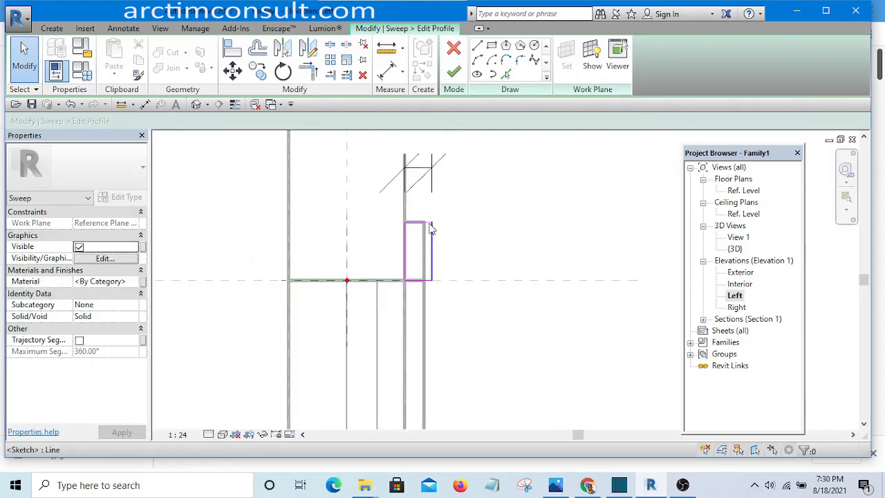
scroll(444, 198, "down", 2)
scroll(446, 228, "up", 4)
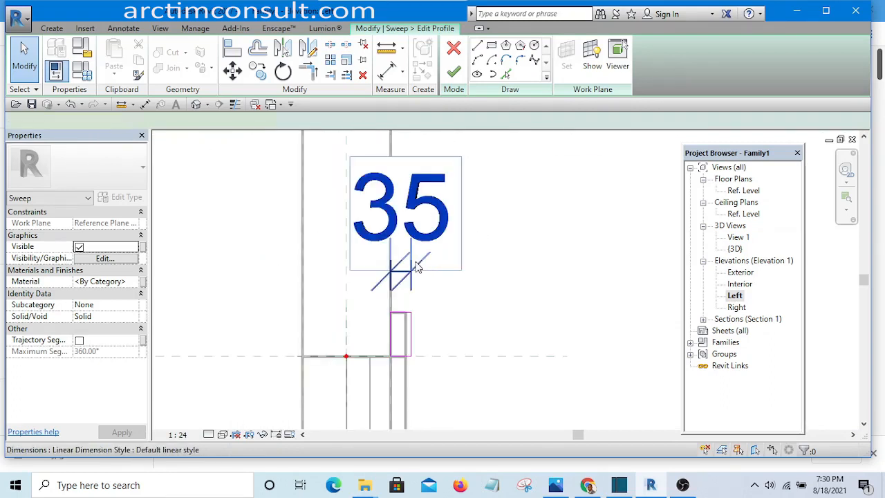
left_click(417, 269)
scroll(442, 229, "down", 3)
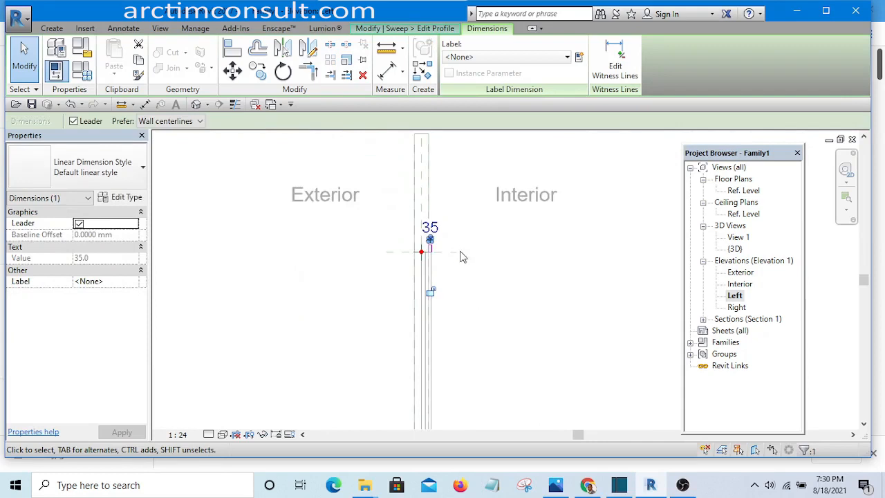
scroll(423, 309, "up", 3)
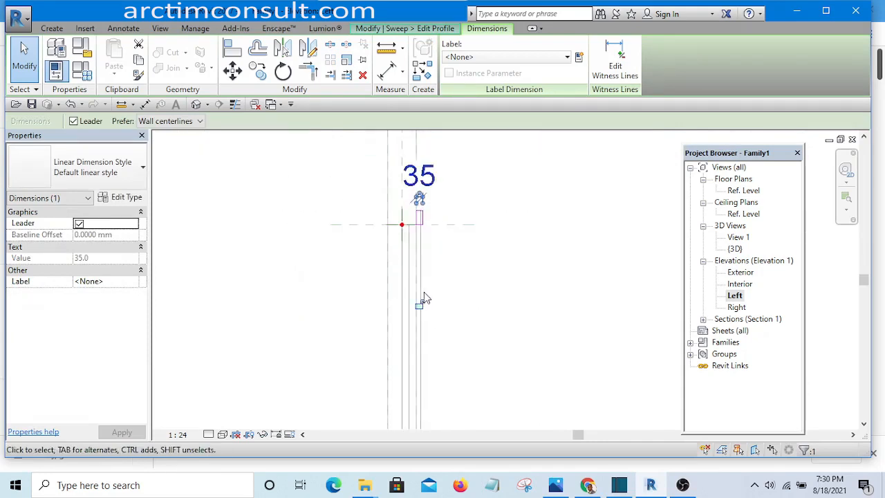
left_click(512, 270)
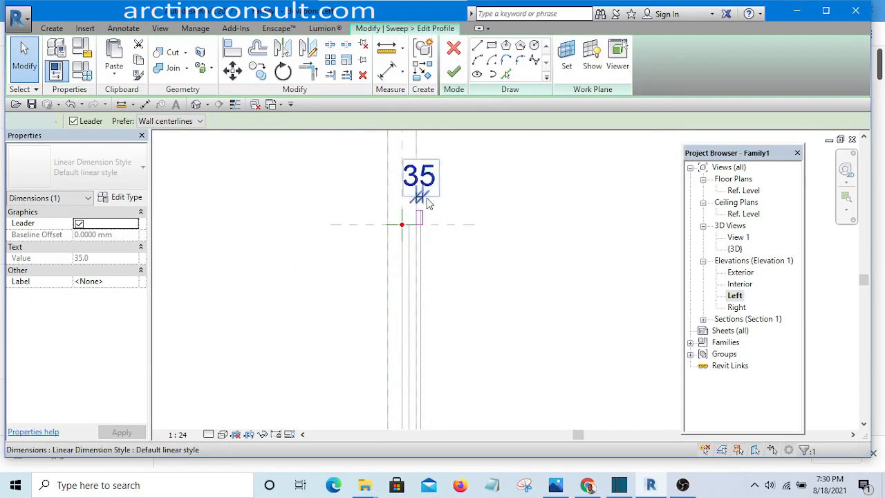
scroll(427, 207, "up", 2)
scroll(422, 262, "up", 1)
left_click(416, 275)
scroll(450, 282, "up", 2)
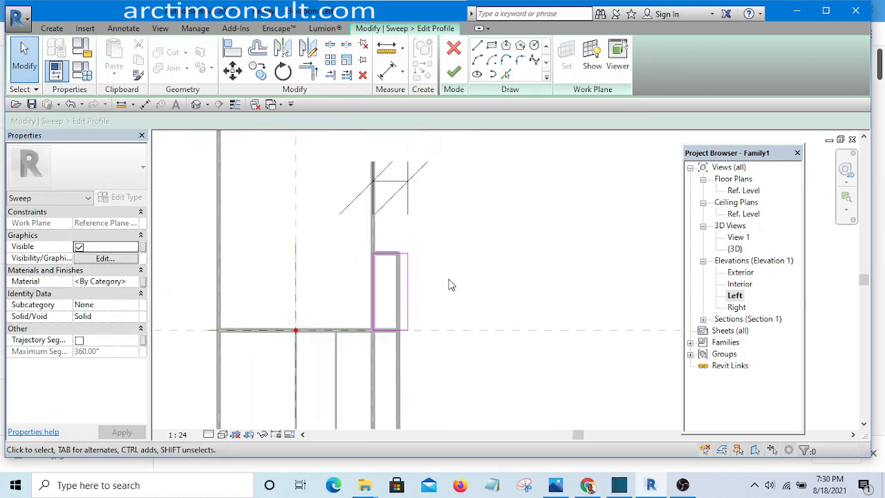
scroll(450, 282, "down", 3)
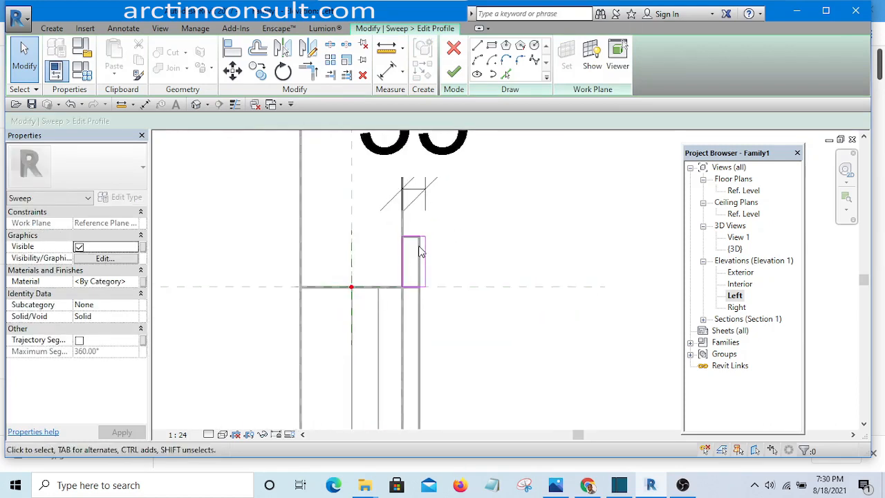
scroll(419, 229, "up", 2)
scroll(420, 230, "up", 1)
mouse_move(427, 242)
left_mouse_down()
mouse_move(425, 184)
mouse_move(421, 249)
mouse_move(424, 235)
left_mouse_up()
scroll(417, 217, "down", 2)
left_click(417, 217)
scroll(419, 215, "down", 1)
scroll(518, 210, "down", 2)
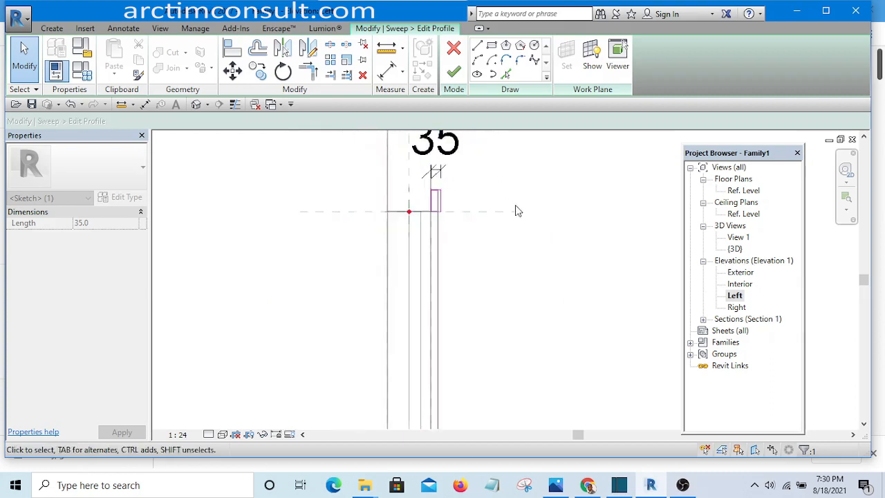
Finish the frame profile sketch and the interior frame sweep edit.
left_click(511, 276)
scroll(474, 257, "up", 3)
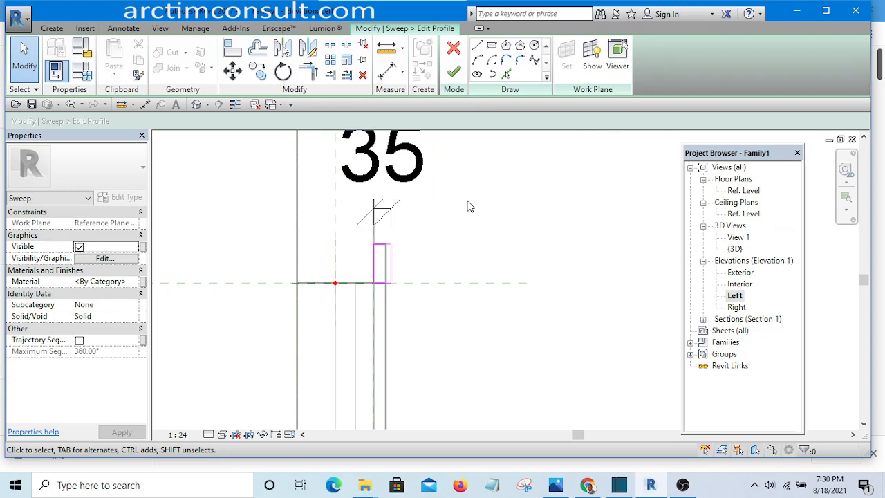
left_click(456, 77)
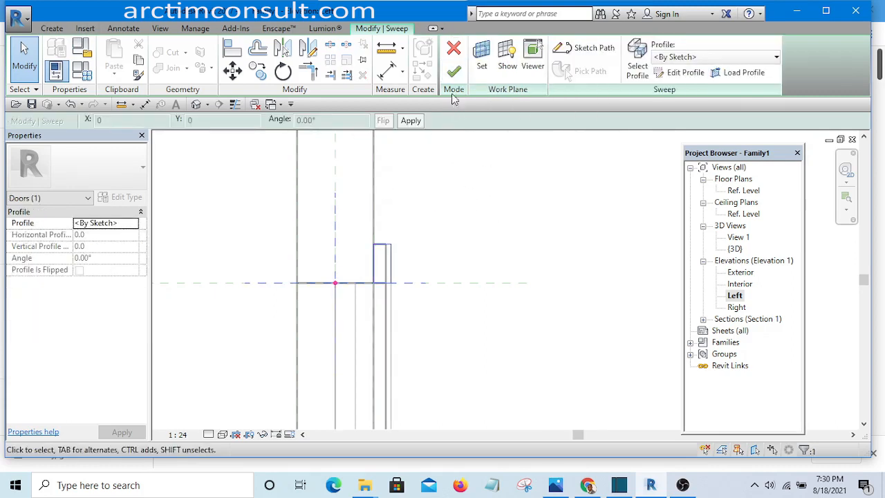
left_click(456, 73)
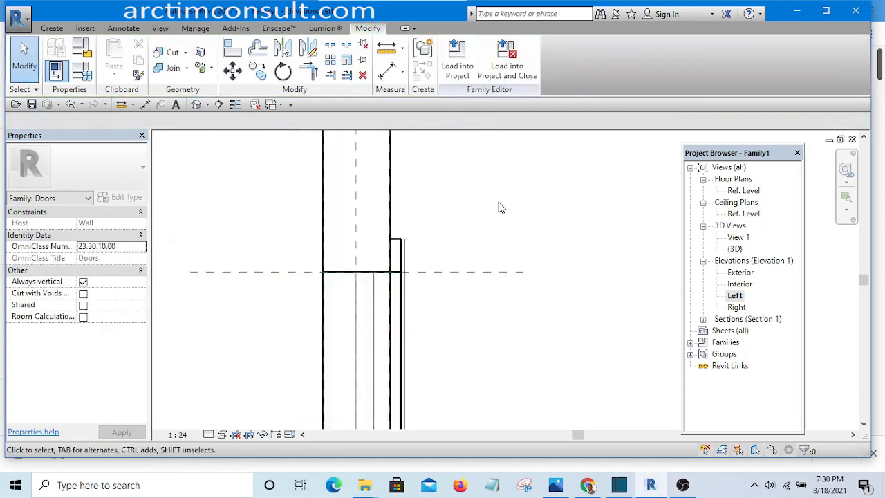
Draw a horizontal reference plane about 101 mm above the Top reference plane in the Left elevation.
scroll(501, 211, "up", 2)
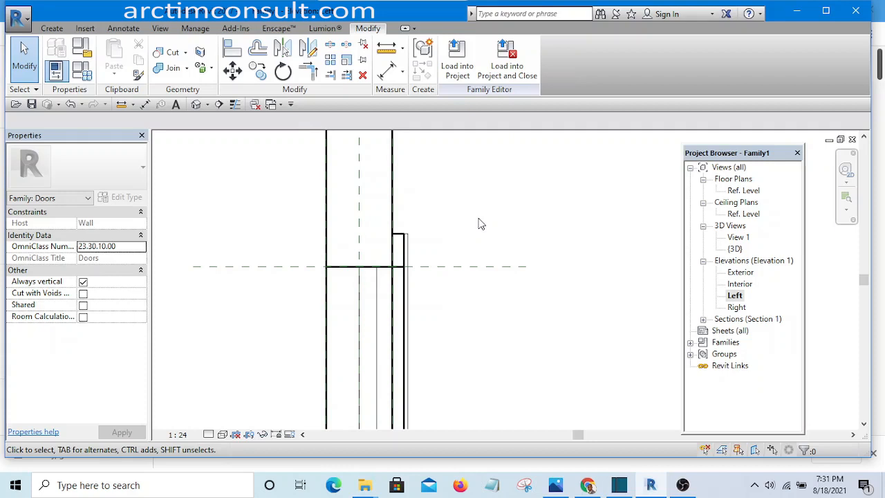
scroll(529, 201, "down", 2)
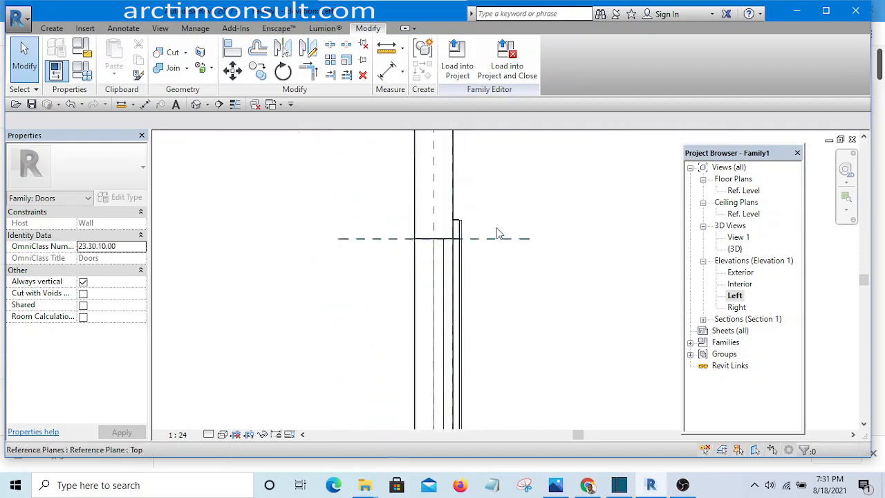
scroll(483, 216, "up", 2)
scroll(477, 253, "up", 1)
scroll(478, 245, "down", 2)
scroll(500, 230, "up", 1)
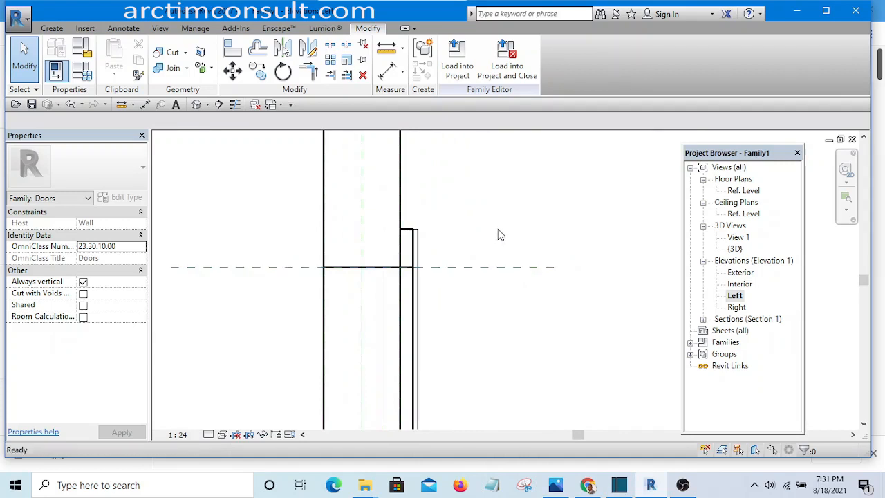
key("r")
key("p")
scroll(311, 211, "down", 2)
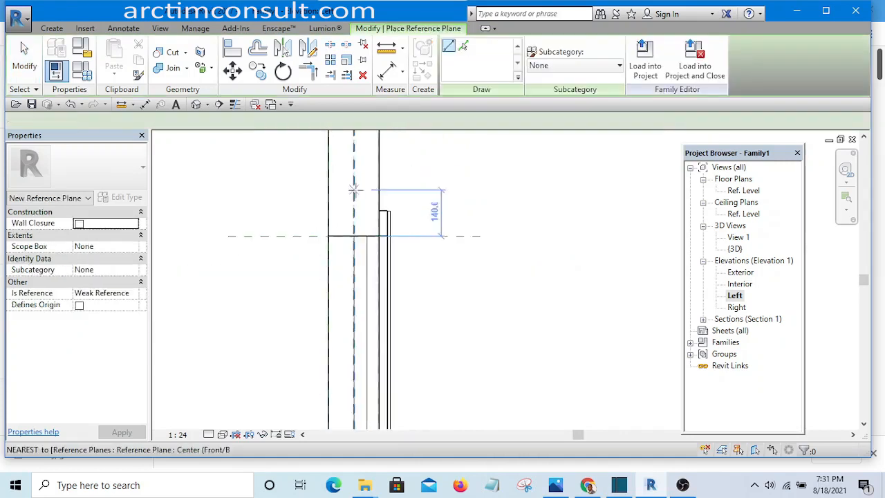
left_click(238, 202)
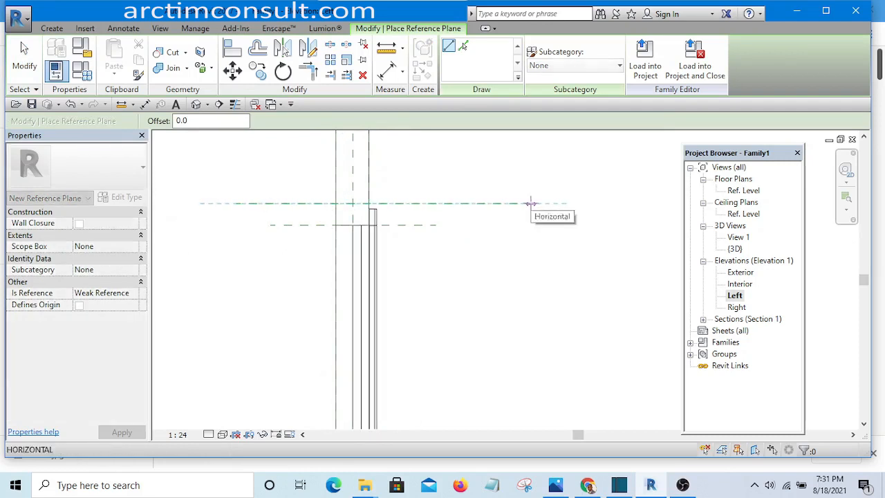
left_click(531, 203)
key("Escape")
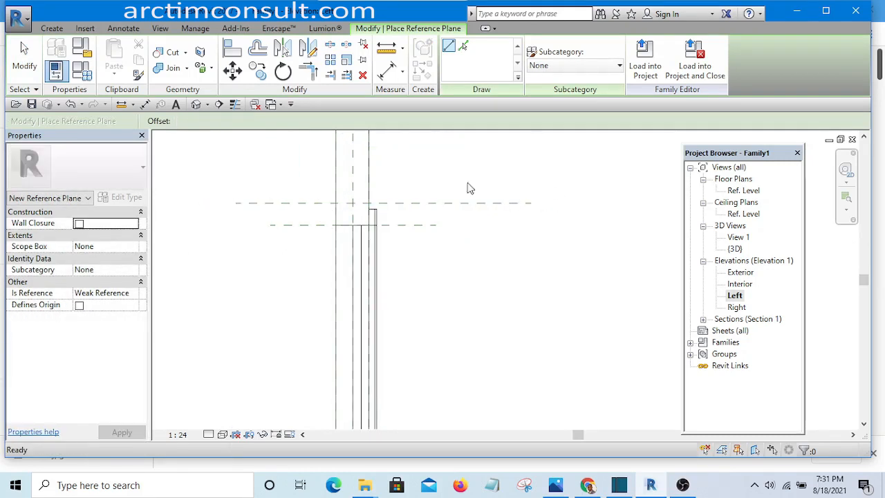
Add an aligned dimension between the Top reference plane and the new horizontal reference plane above it.
left_click(386, 70)
scroll(401, 199, "up", 2)
scroll(399, 220, "up", 3)
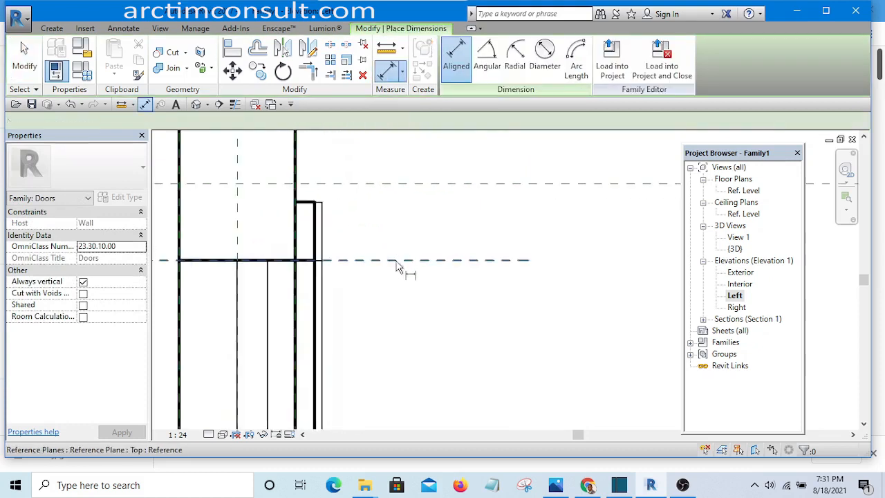
left_click(402, 261)
left_click(429, 188)
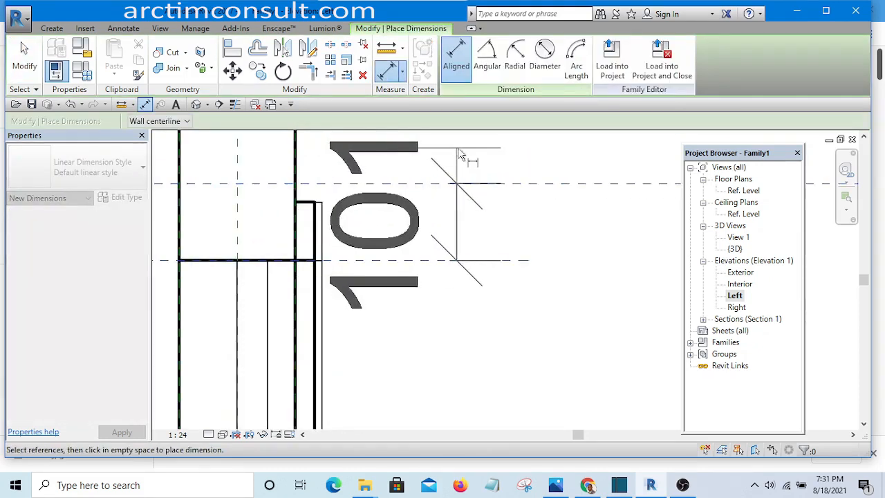
scroll(420, 253, "down", 3)
left_click(592, 322)
scroll(397, 280, "up", 4)
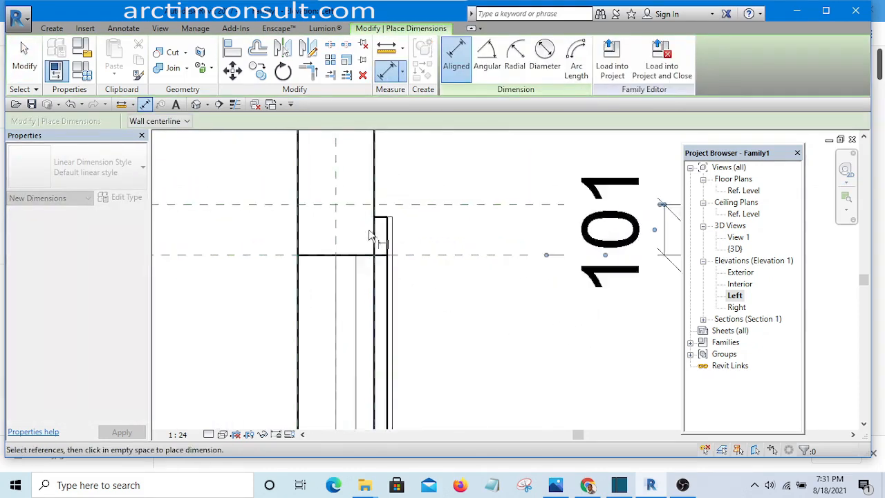
scroll(392, 283, "down", 2)
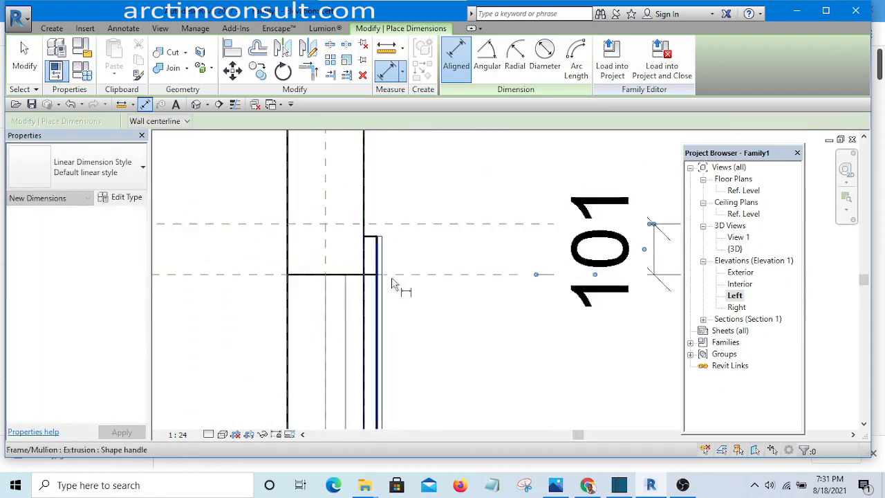
key("Escape")
Set the upper reference plane 75 mm above the Top reference plane.
left_click(470, 228)
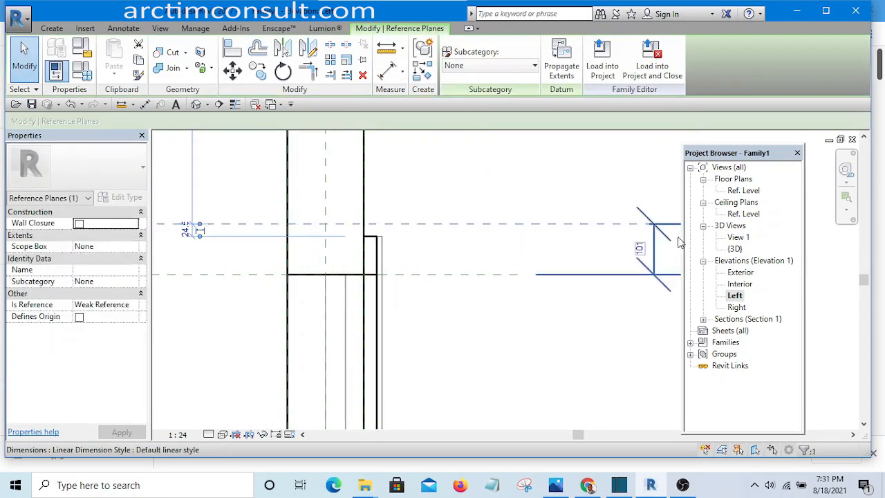
left_click(637, 249)
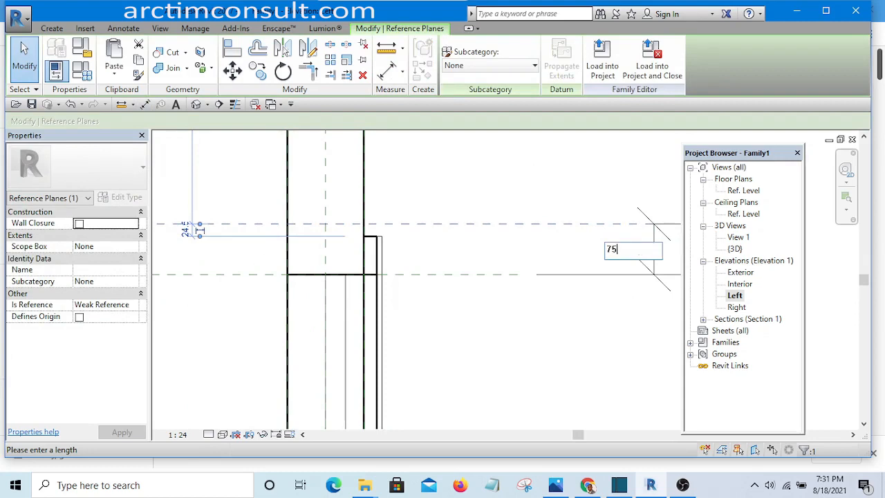
key("Return")
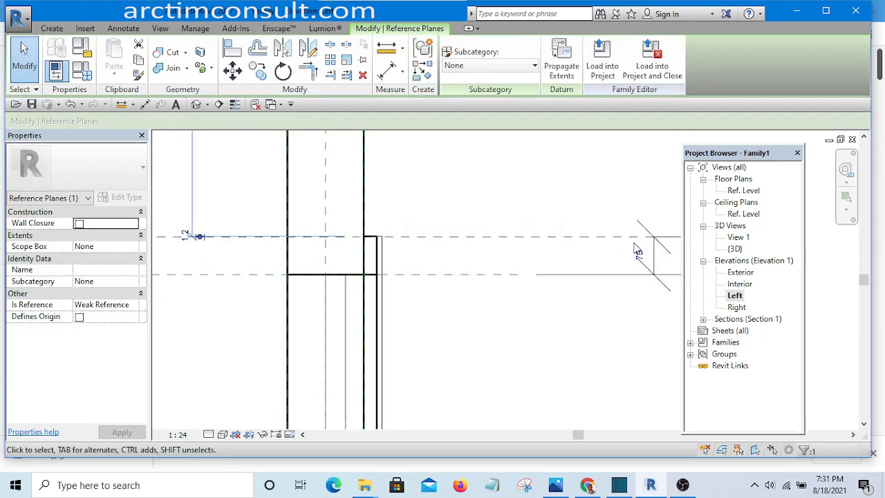
left_click(577, 195)
scroll(465, 273, "down", 3)
scroll(561, 268, "up", 3)
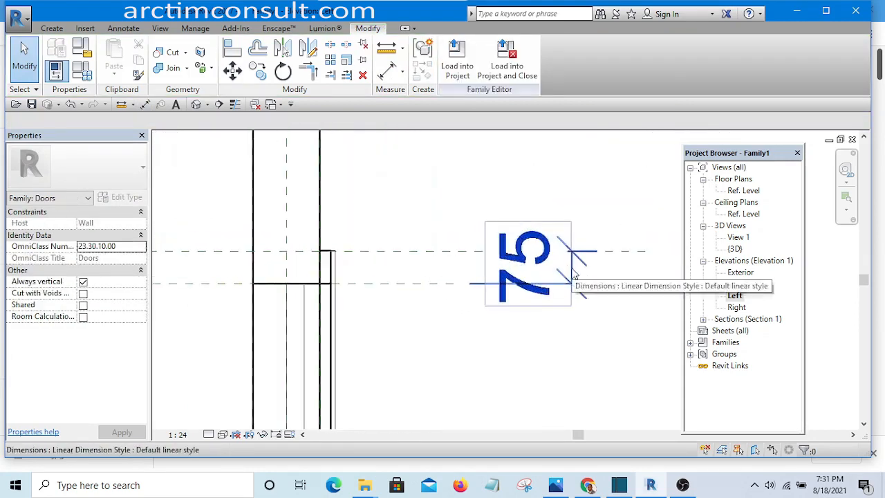
Lock the 75 mm dimension between the Top reference plane and the upper reference plane.
left_click(568, 252)
scroll(567, 257, "down", 4)
scroll(565, 253, "up", 3)
left_click(546, 261)
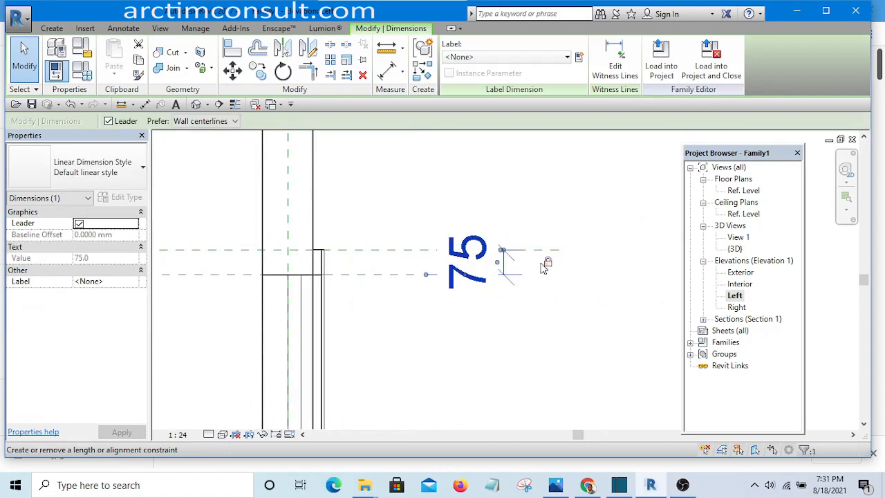
left_click(407, 176)
scroll(388, 206, "down", 4)
scroll(338, 235, "up", 4)
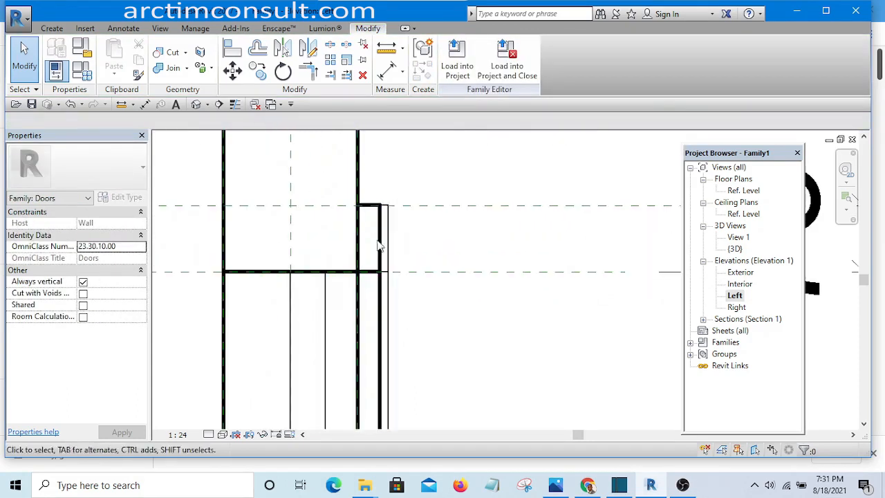
Examine the Frame/Mullion extrusion's sketch in the Exterior elevation against the surrounding reference planes, and close the sketch.
left_click(379, 244)
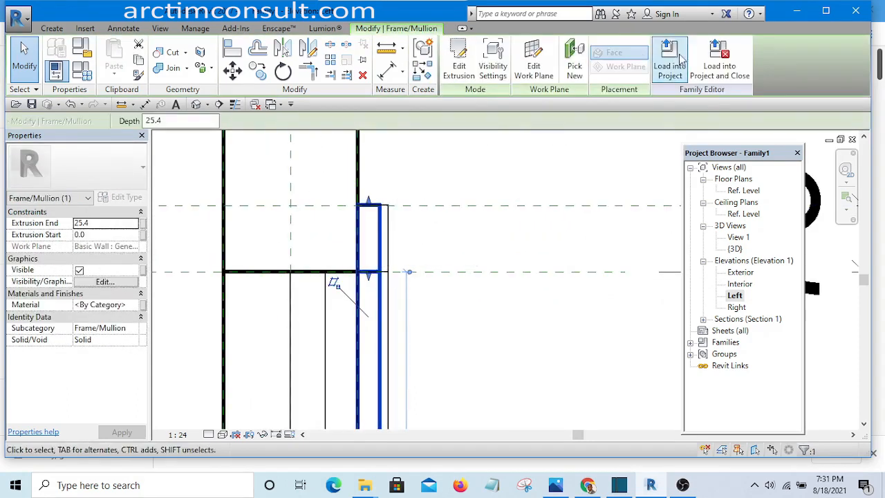
left_click(465, 69)
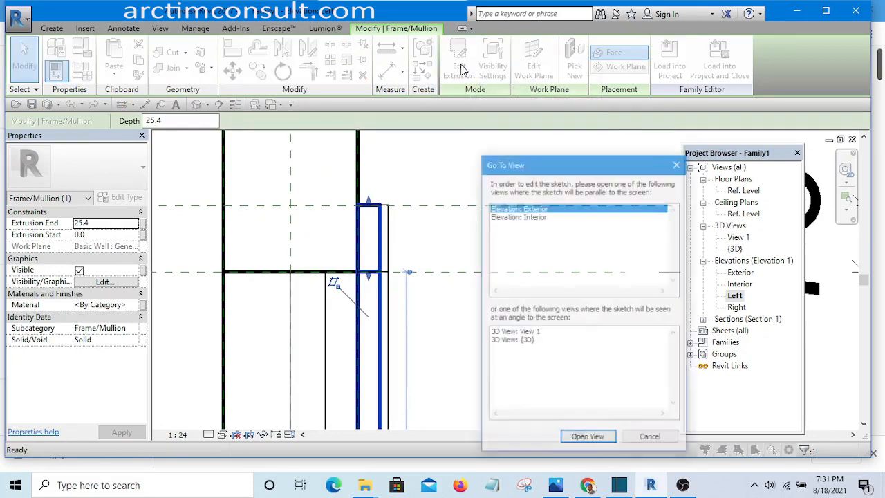
double_click(527, 208)
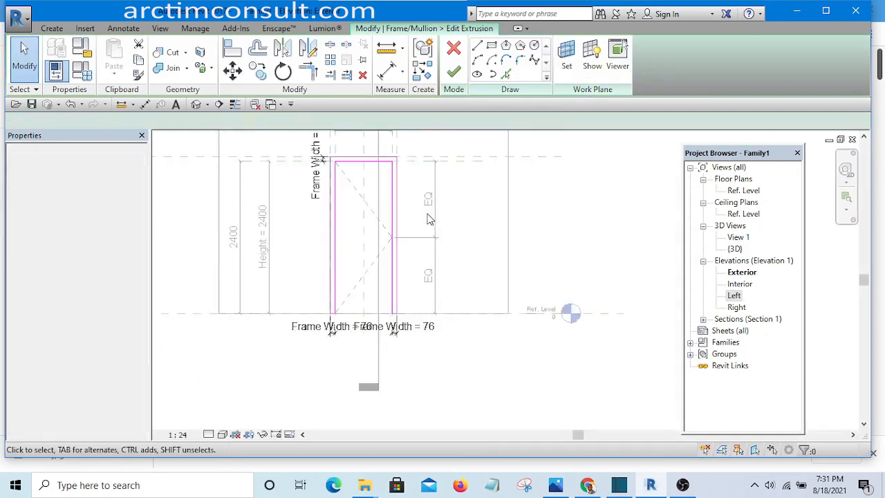
scroll(391, 185, "up", 4)
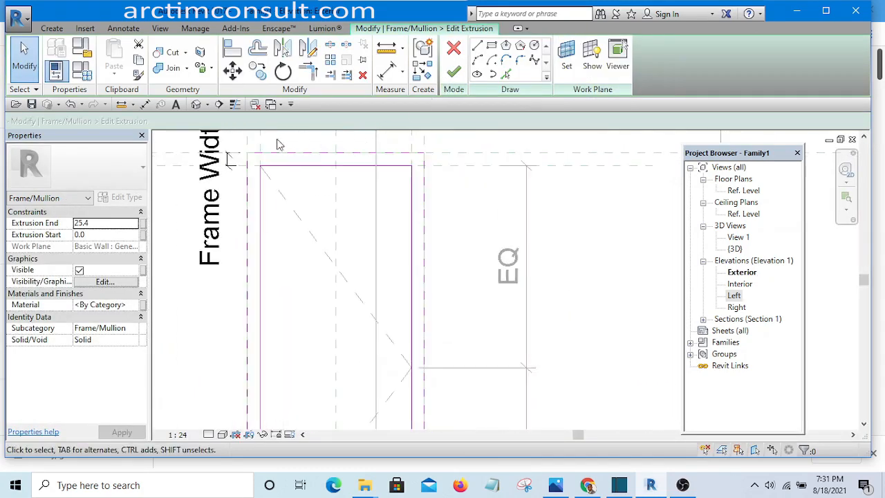
left_click(450, 68)
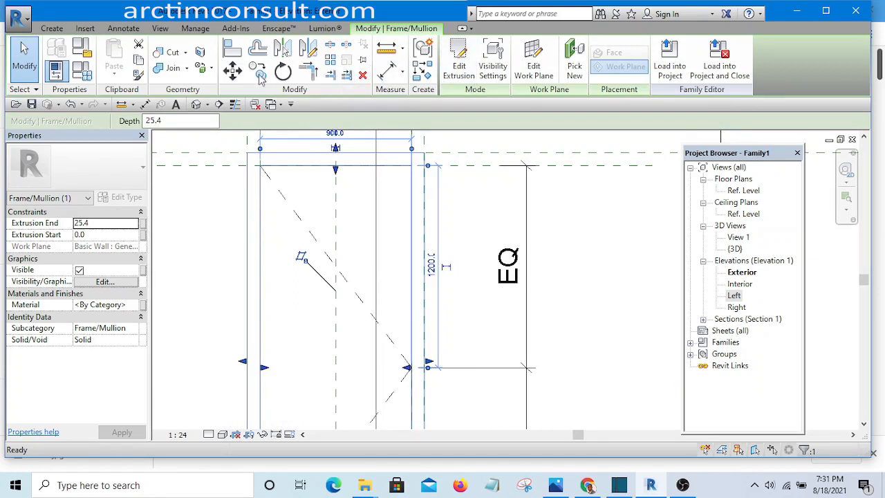
scroll(499, 204, "down", 3)
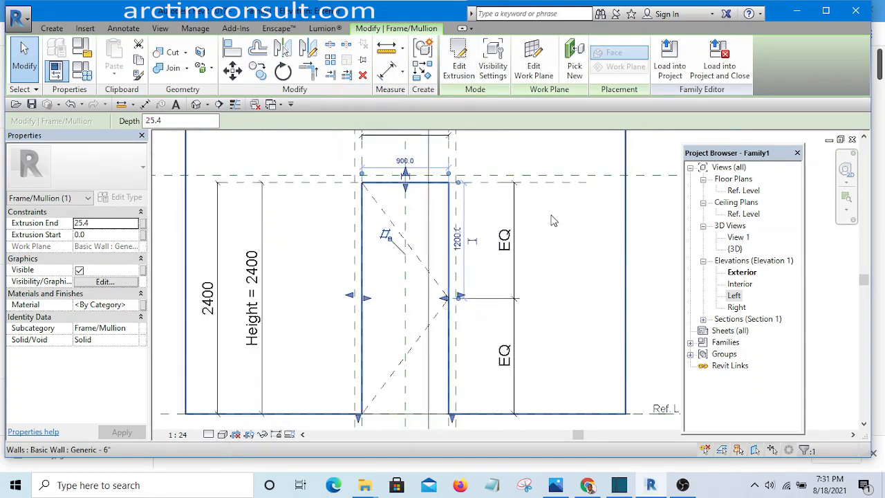
left_click(484, 199)
scroll(484, 199, "down", 3)
left_click(643, 166)
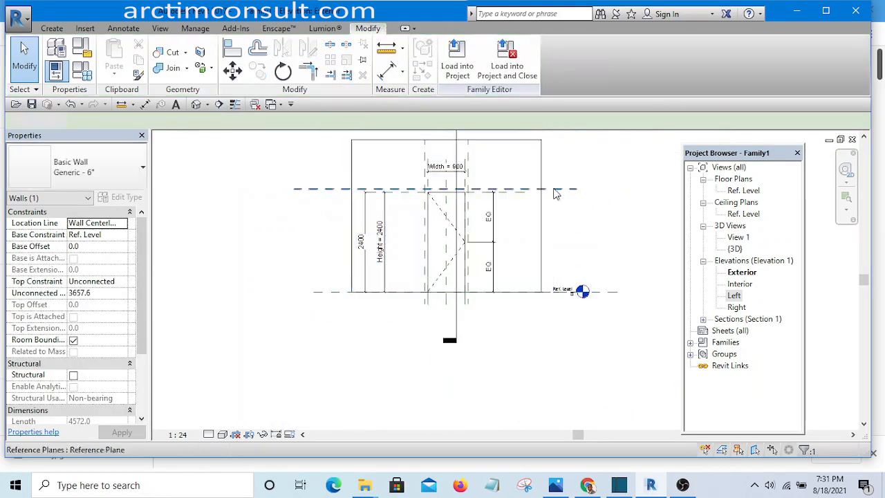
scroll(462, 190, "up", 5)
scroll(477, 220, "up", 3)
scroll(374, 144, "down", 2)
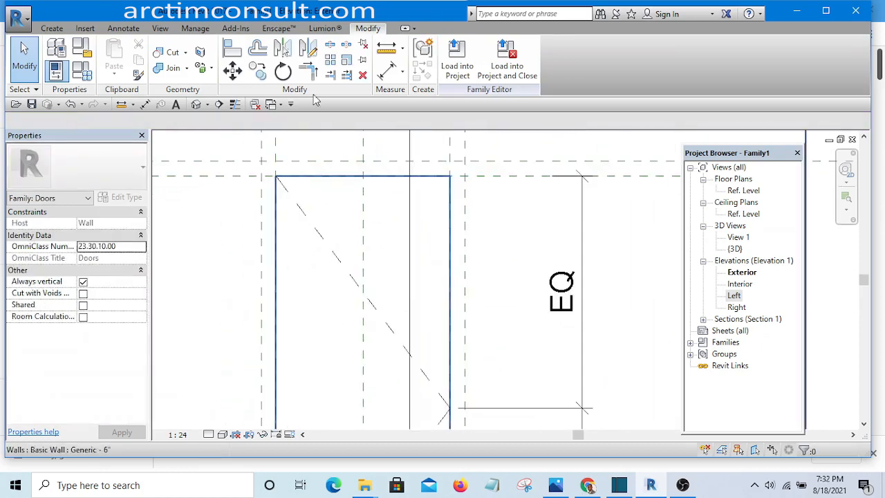
Reopen the interior frame sweep's profile for editing via the 3D view and show it in the Left elevation near the frame's head.
left_click(199, 105)
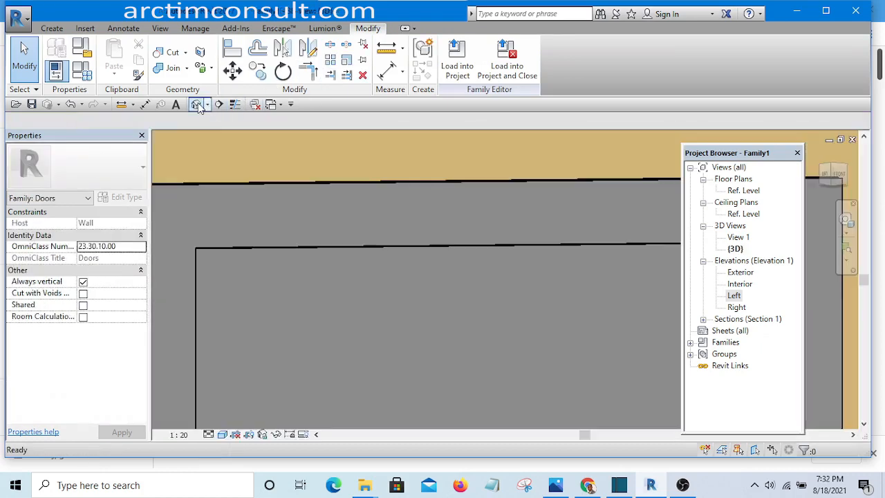
scroll(372, 243, "up", 4)
scroll(372, 243, "down", 1)
left_click(426, 237)
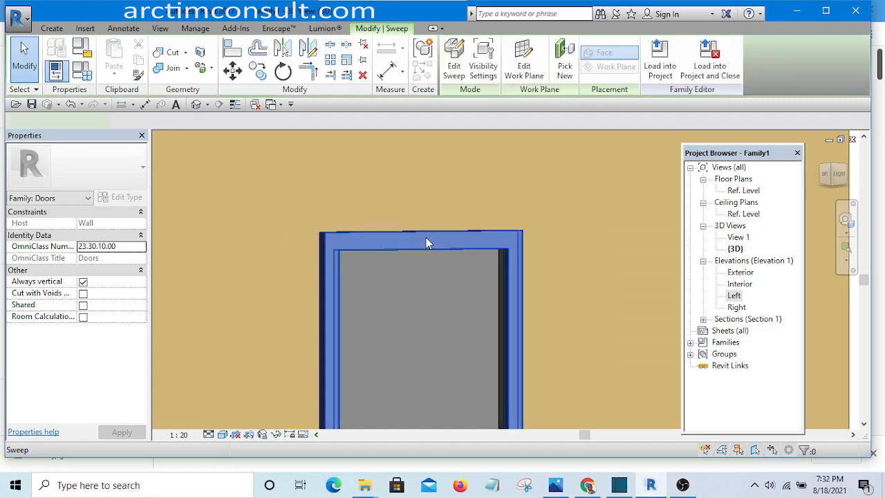
left_click(457, 69)
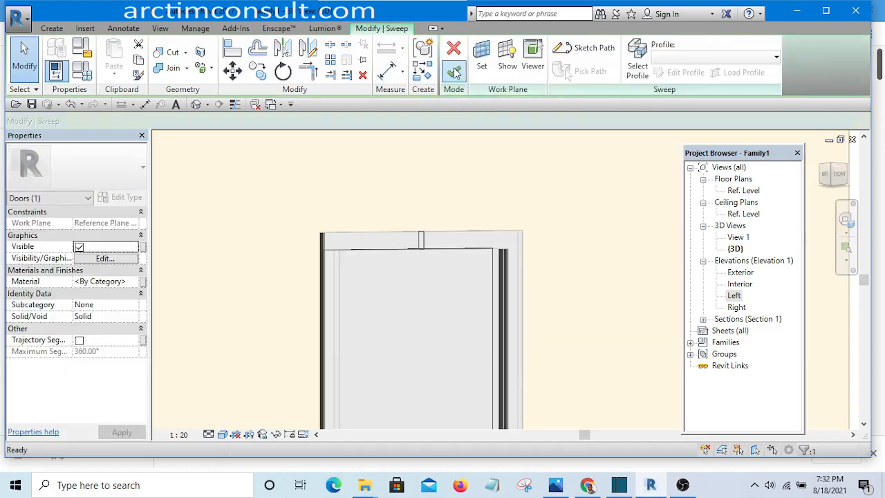
left_click(425, 247)
left_click(685, 73)
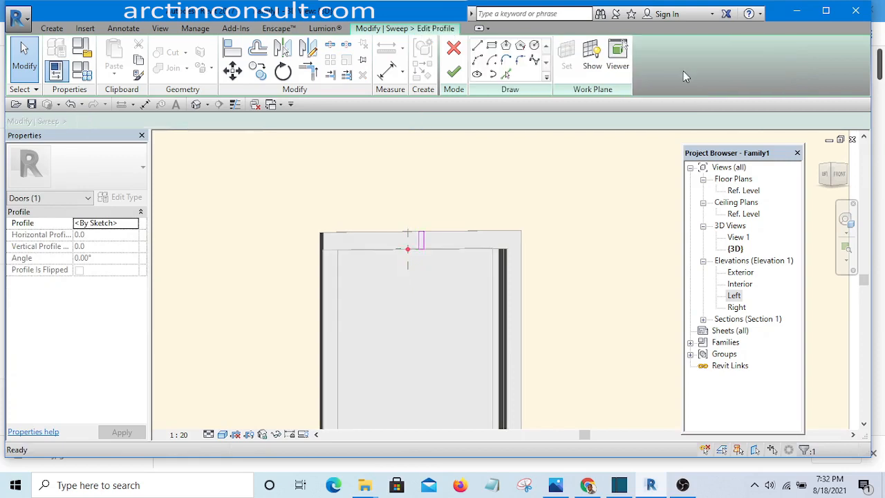
double_click(741, 273)
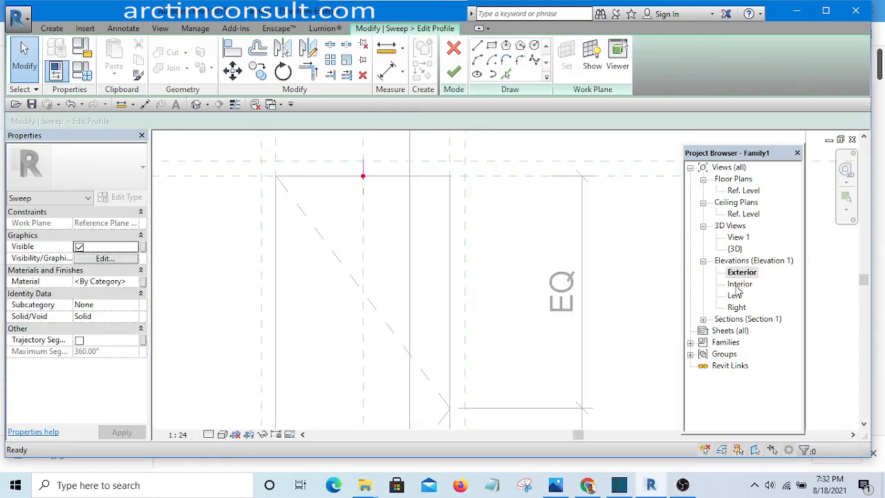
double_click(734, 296)
scroll(401, 239, "up", 6)
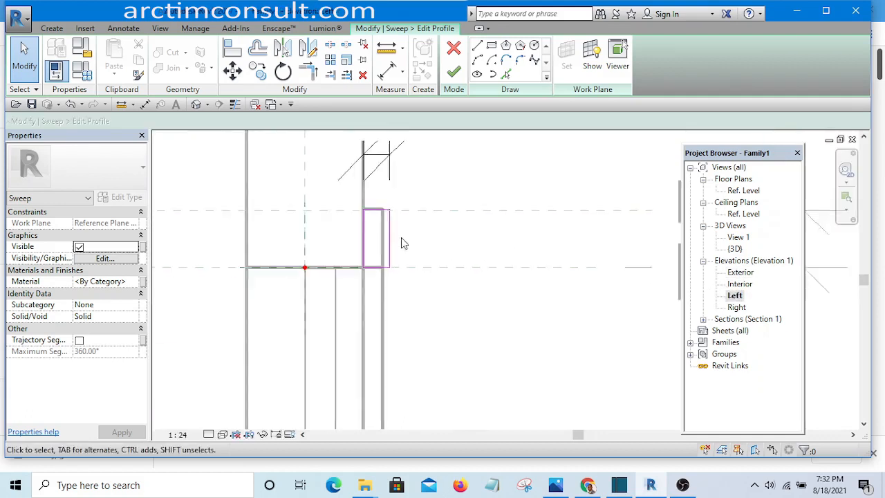
scroll(373, 228, "down", 3)
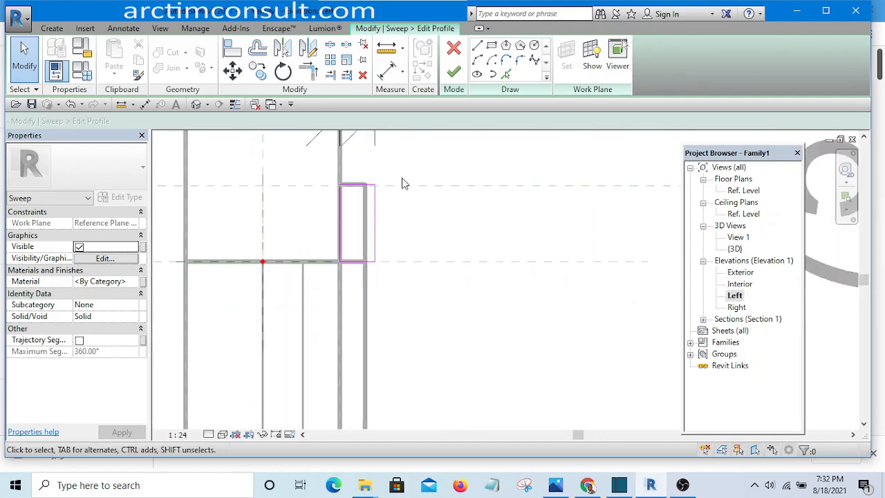
scroll(356, 181, "up", 4)
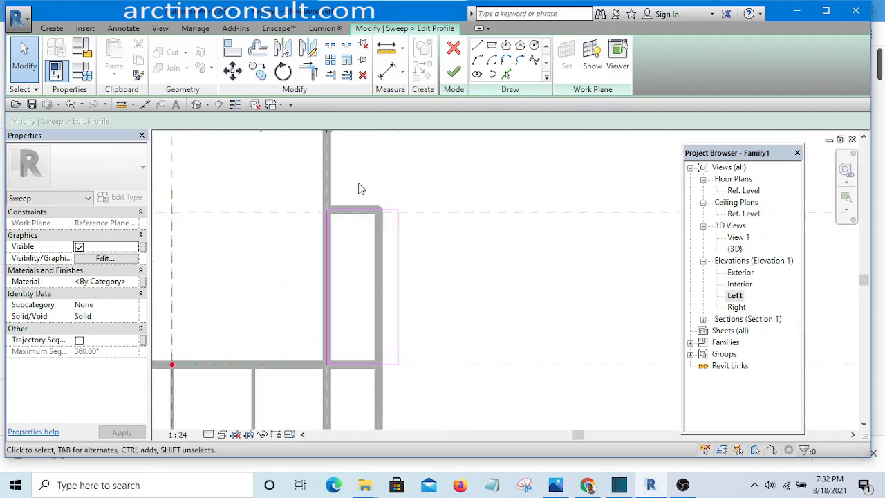
Sketch a notch about 12 mm high and 9.6 mm deep at the sweep profile's upper outer corner.
left_click(477, 47)
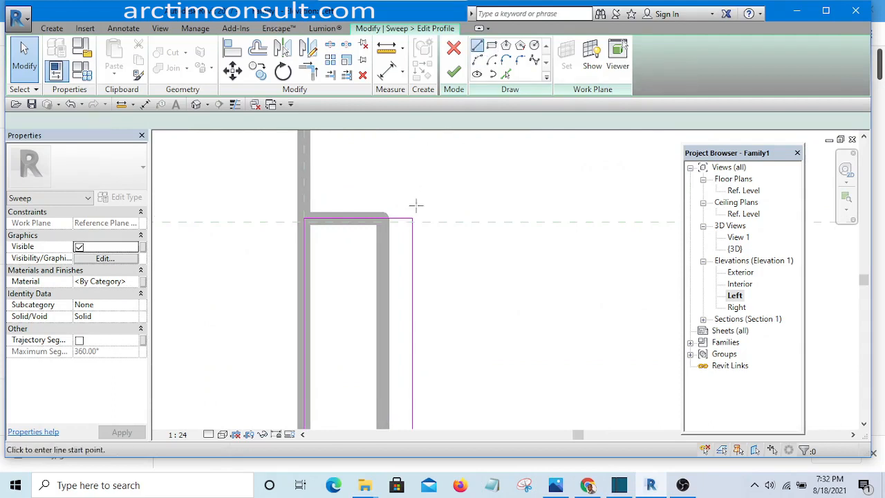
scroll(381, 217, "up", 2)
left_click(381, 217)
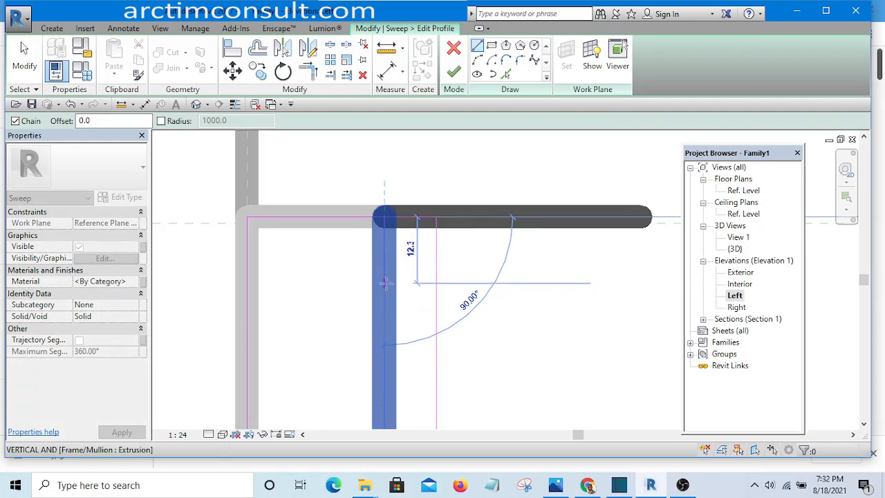
left_click(385, 283)
left_click(436, 283)
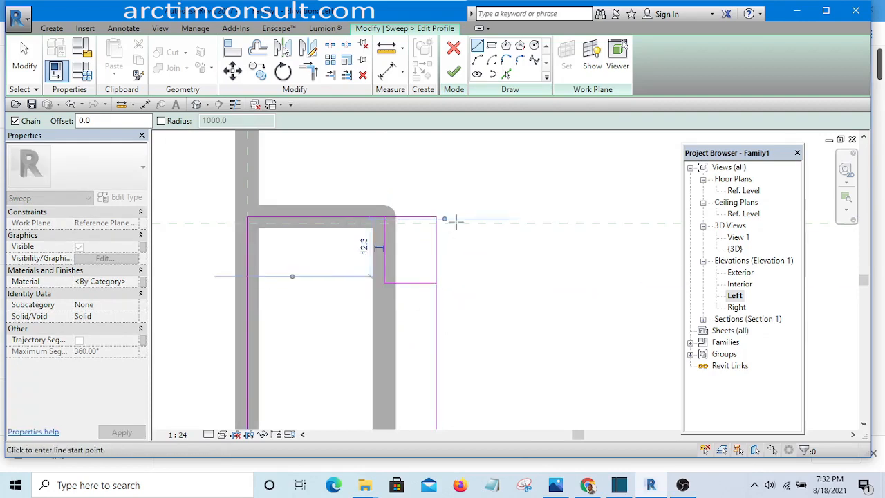
Draw a line about 30 mm long down the profile's outer edge, starting from the notch's lower outer corner.
scroll(456, 211, "down", 3)
scroll(443, 254, "up", 3)
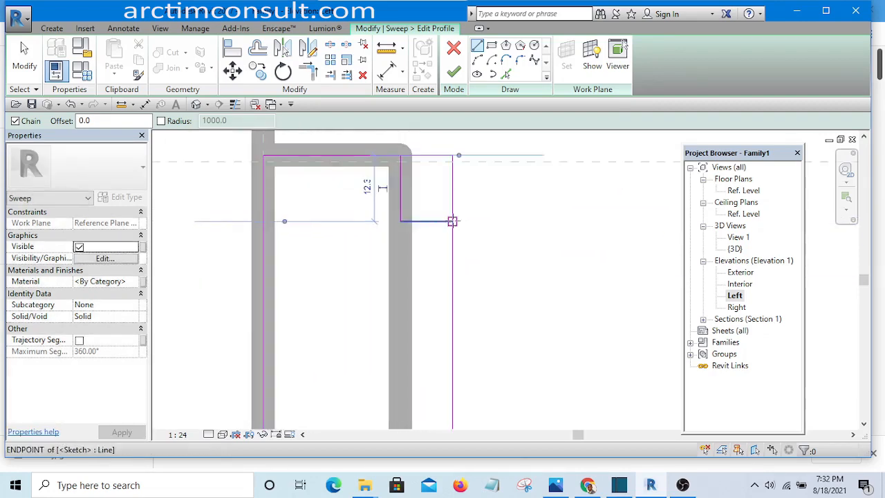
left_click(452, 222)
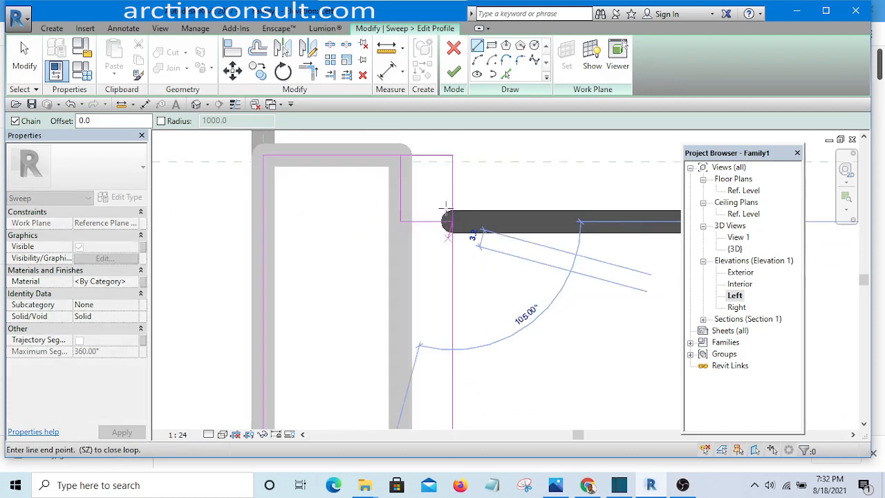
scroll(450, 291, "down", 2)
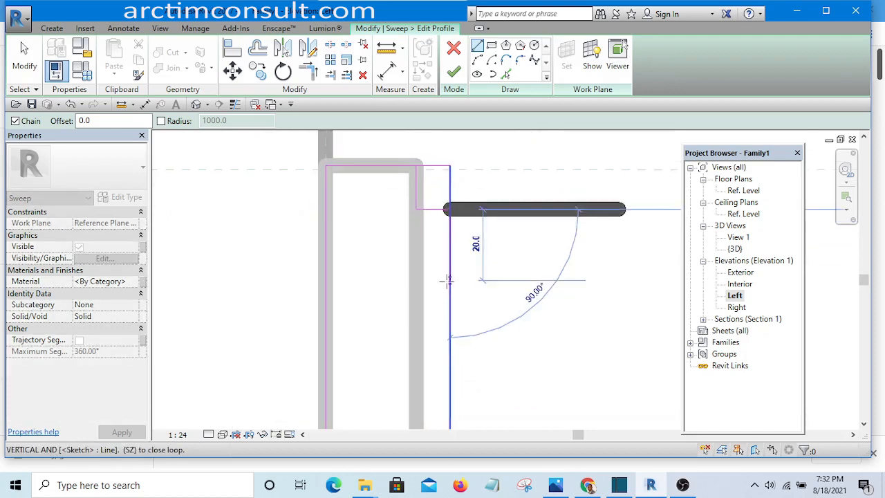
left_click(450, 322)
From that line's lower end, sketch a step running about 6.3 mm inward and 15 mm down.
scroll(450, 318, "up", 4)
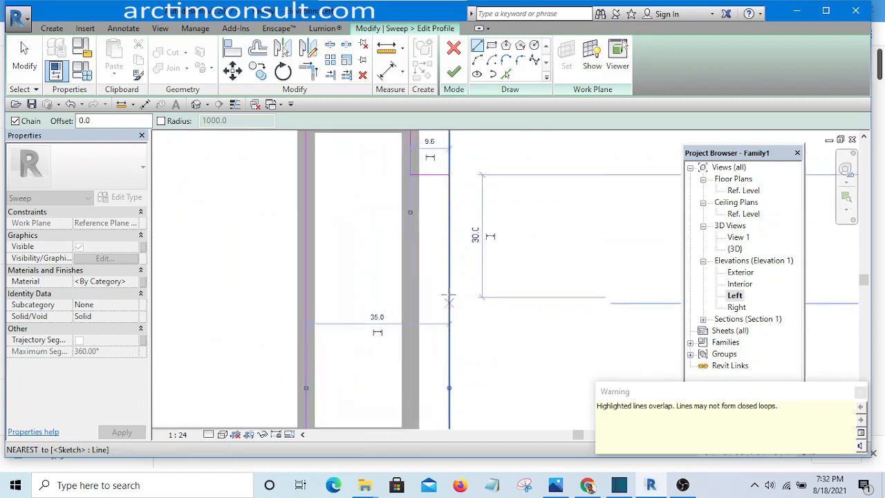
scroll(449, 298, "up", 2)
left_click(450, 297)
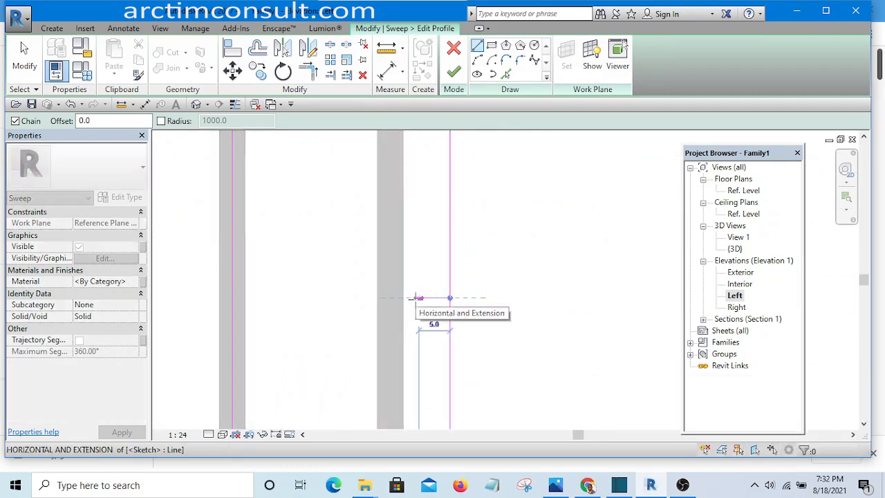
left_click(411, 297)
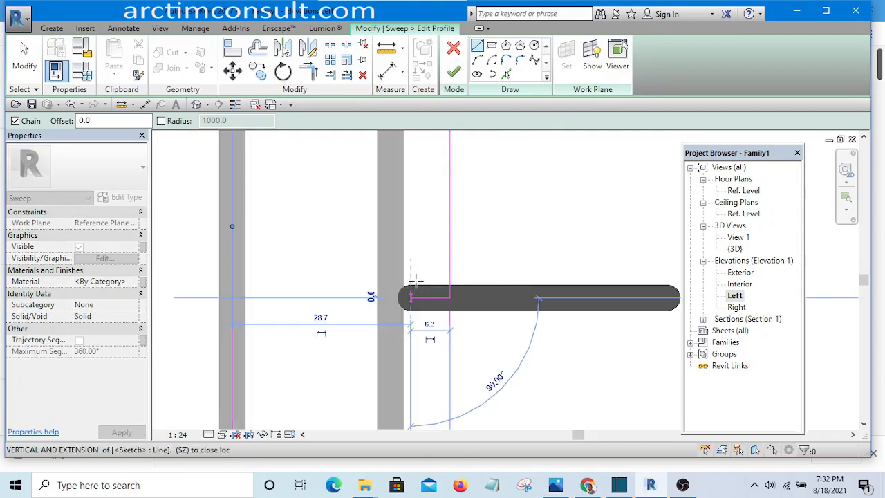
scroll(412, 311, "down", 3)
scroll(414, 320, "up", 1)
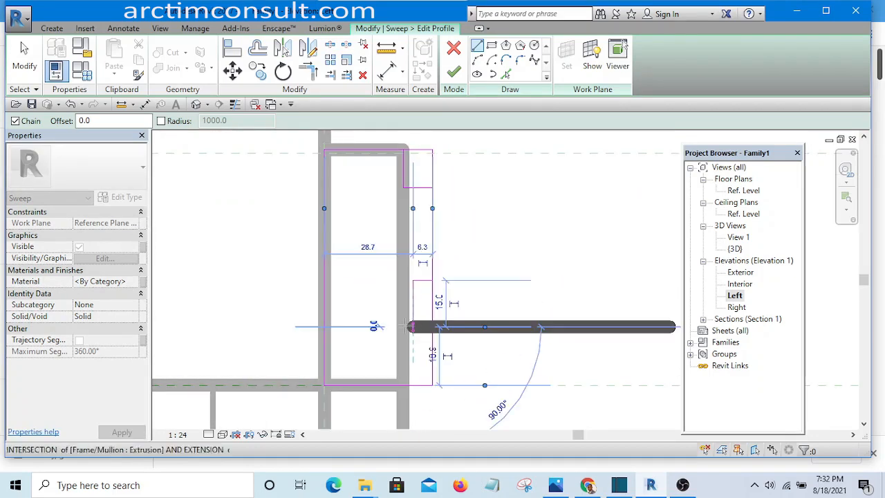
left_click(413, 326)
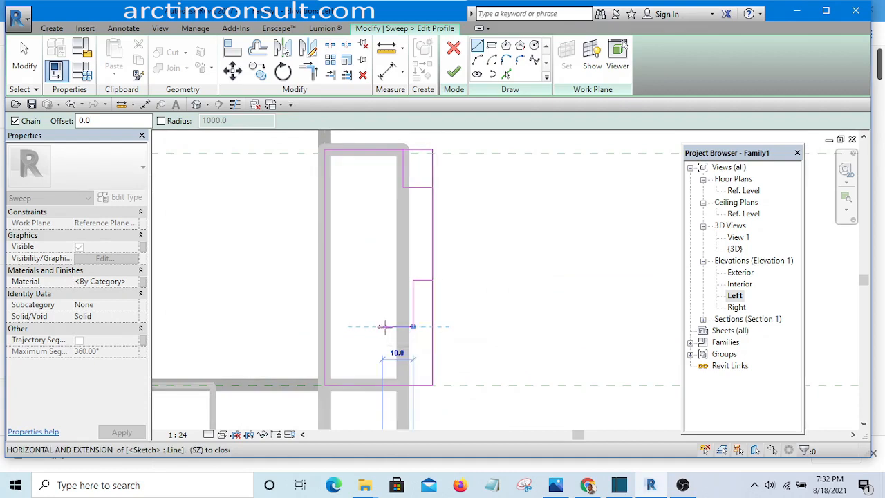
Continue the staircase outline about 10 mm inward, 10 mm down and 8 mm inward, and run it down to the profile's base edge.
left_click(382, 326)
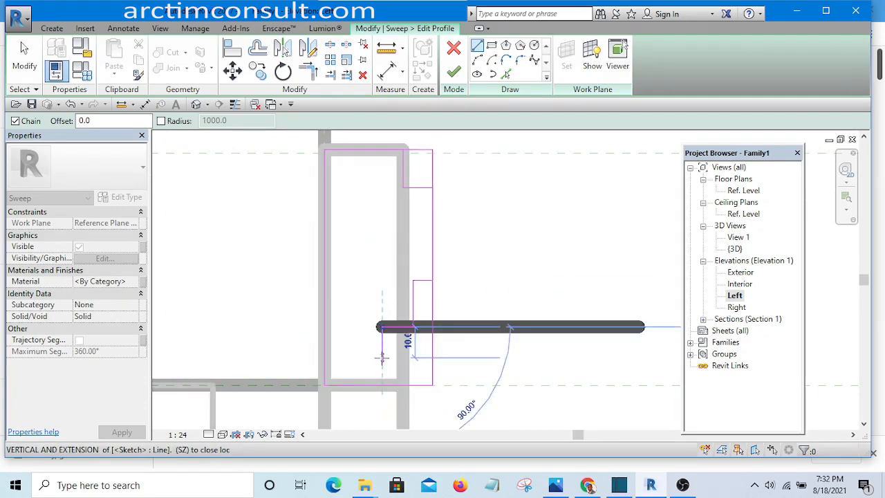
left_click(382, 358)
left_click(357, 357)
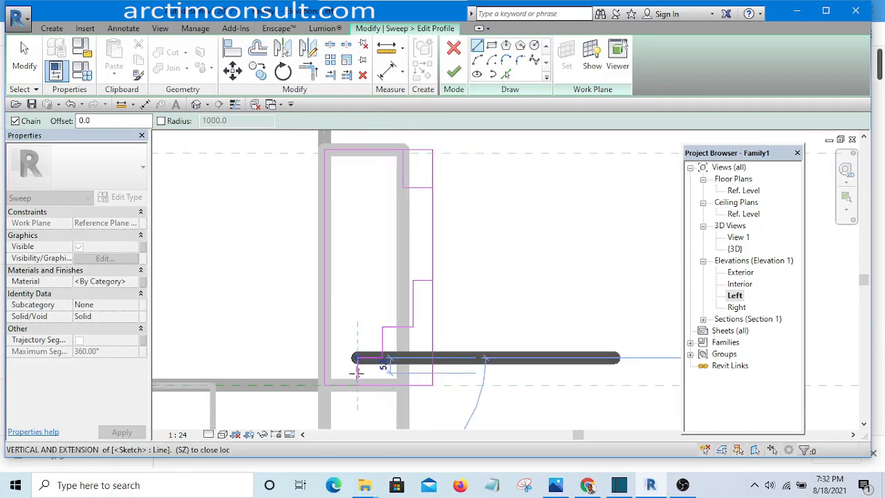
left_click(357, 384)
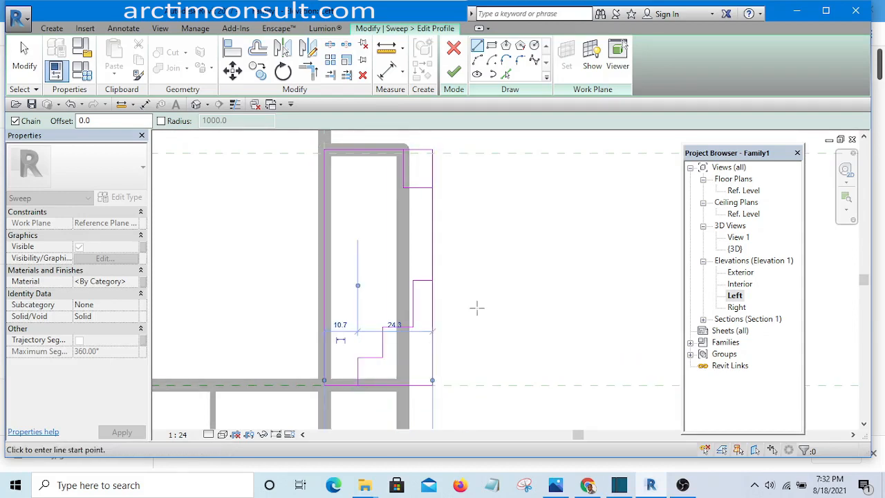
key("Escape")
key("Escape")
scroll(480, 148, "down", 2)
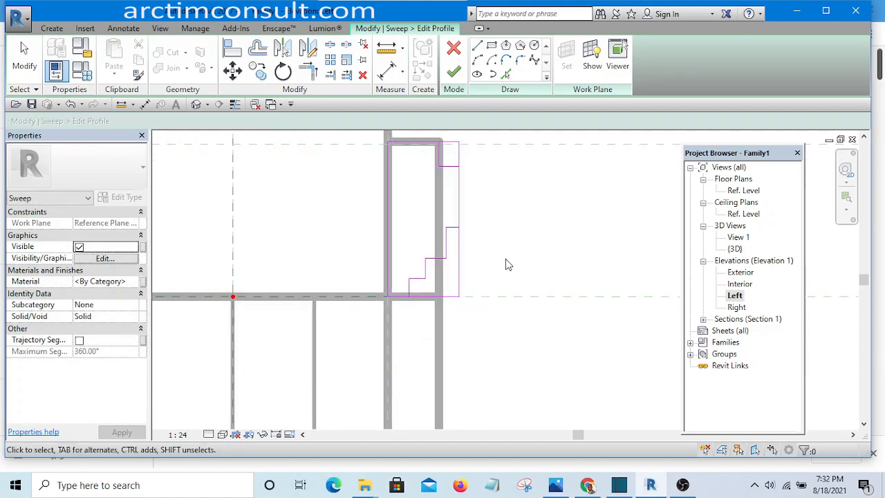
Switch to Photos to study the frame and panel mouldings in Door.jpg, and return to the sweep profile in Revit.
left_click(555, 484)
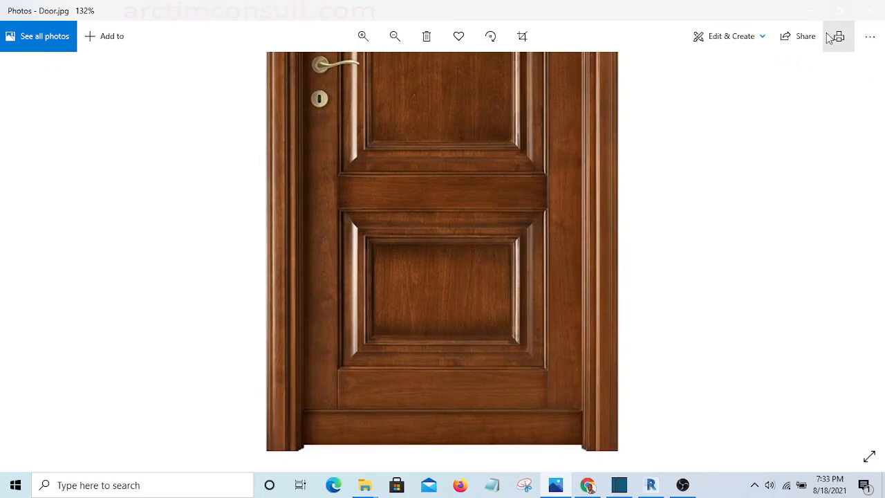
left_click(813, 12)
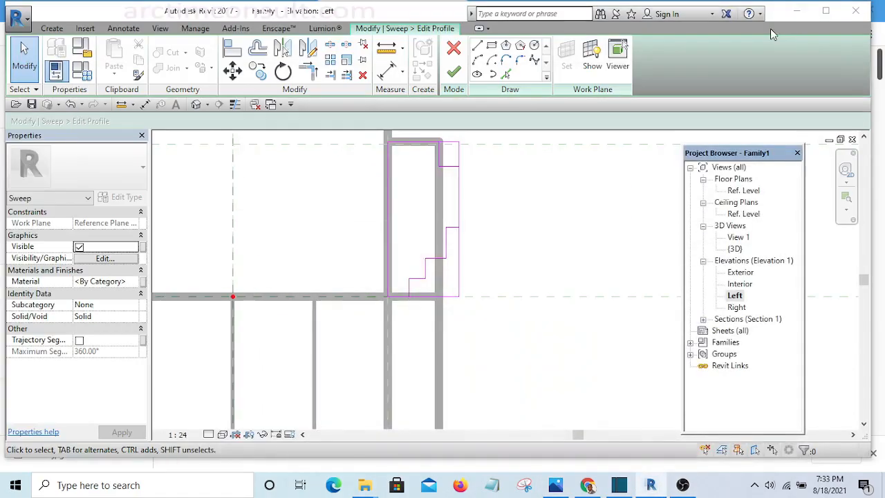
scroll(446, 241, "up", 5)
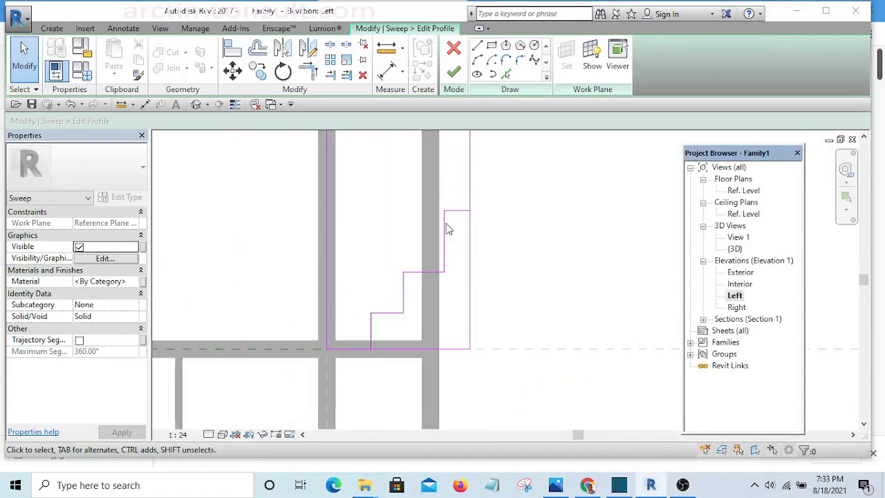
Lower the uppermost step by about 5 mm and move its riser inward to about 9.6 mm from the profile's outer edge.
mouse_move(385, 174)
left_mouse_down()
mouse_move(567, 279)
mouse_move(549, 270)
left_mouse_up()
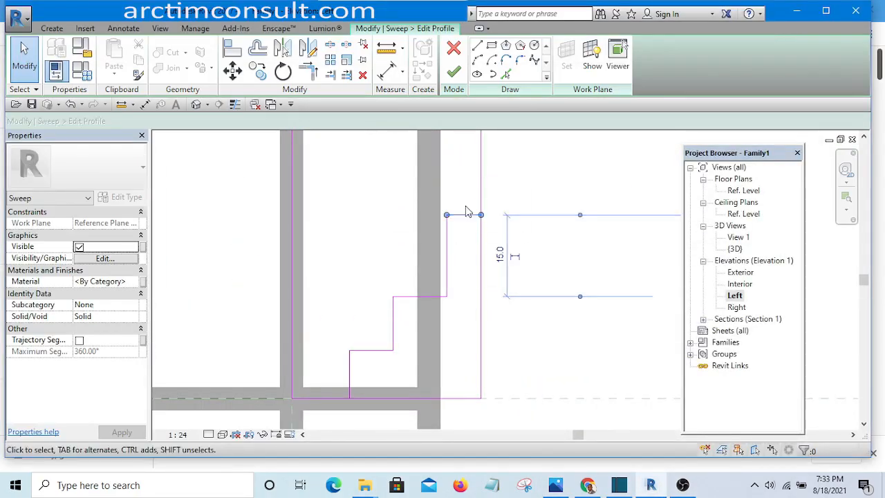
mouse_move(465, 215)
left_mouse_down()
mouse_move(474, 252)
mouse_move(466, 242)
left_mouse_up()
left_click(425, 296)
mouse_move(424, 297)
left_mouse_down()
mouse_move(425, 323)
mouse_move(449, 297)
mouse_move(416, 287)
mouse_move(429, 290)
left_mouse_up()
left_click(447, 297)
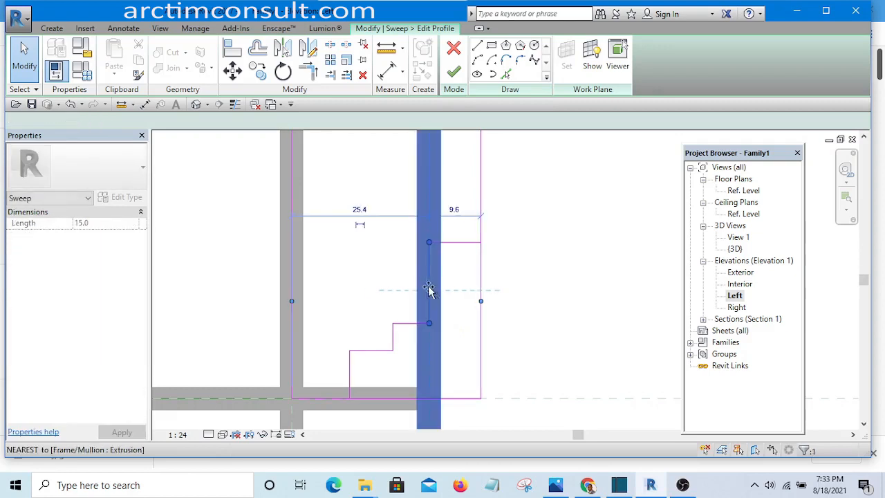
left_click(534, 242)
scroll(464, 244, "up", 1)
scroll(464, 244, "down", 4)
scroll(435, 291, "up", 2)
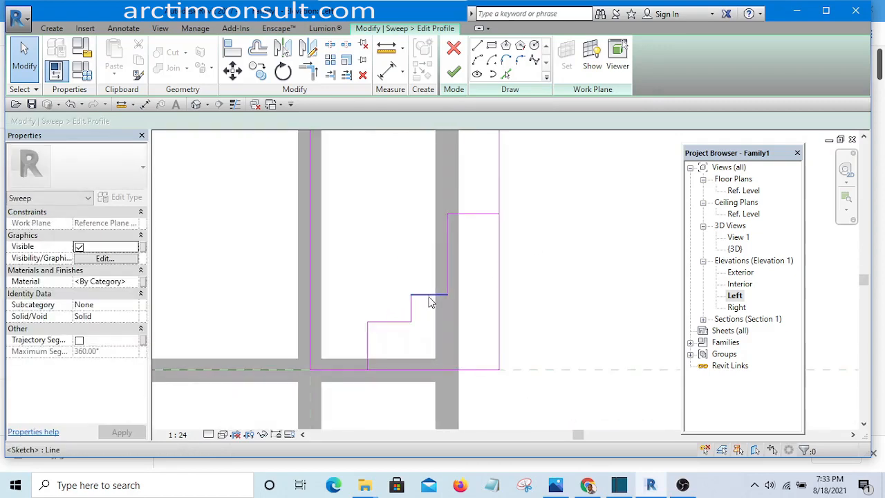
Move the upper and middle risers outward, raise the tread between them for a 7.7 mm upper riser, and lower the bottom tread.
mouse_move(430, 247)
left_mouse_down()
mouse_move(430, 255)
mouse_move(479, 238)
left_mouse_up()
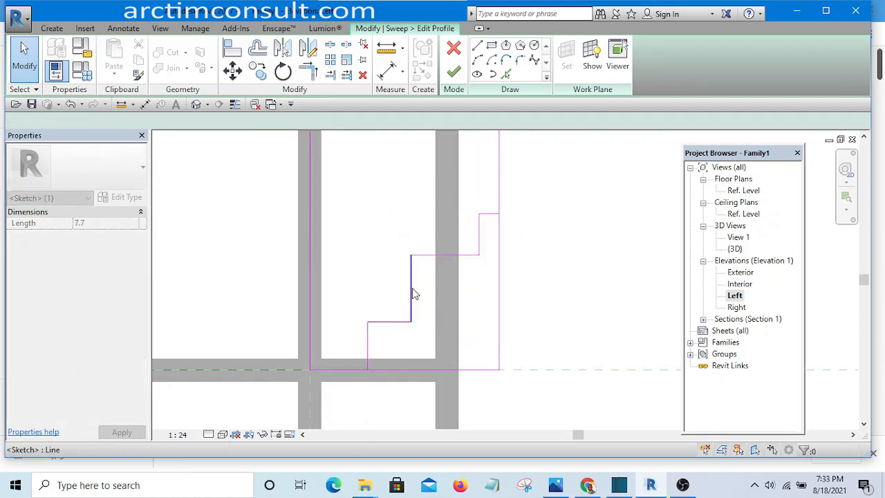
mouse_move(413, 293)
left_mouse_down()
mouse_move(452, 283)
mouse_move(428, 279)
mouse_move(442, 282)
left_mouse_up()
left_click(563, 260)
left_click_drag(410, 321, 411, 343)
scroll(528, 220, "down", 3)
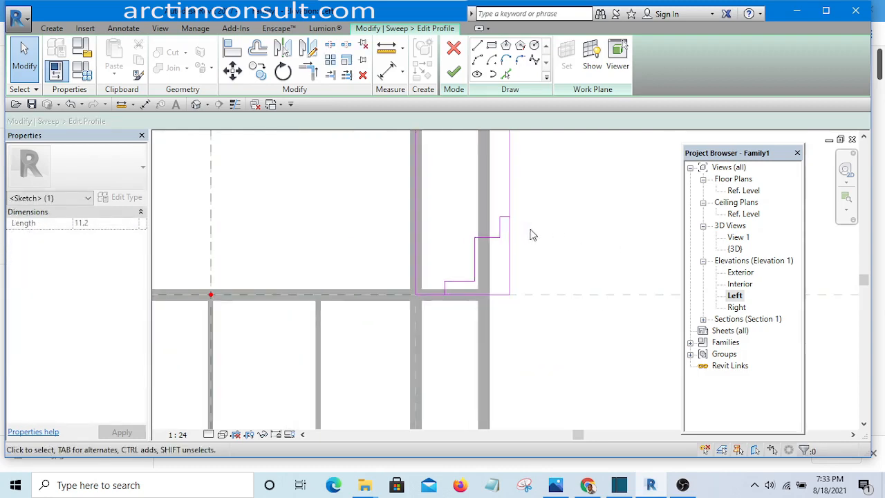
Raise the staircase's upper tread, and place the bottom tread about 10 mm above the profile's base edge.
scroll(530, 230, "up", 1)
middle_click_drag(530, 230, 456, 305)
scroll(427, 307, "up", 2)
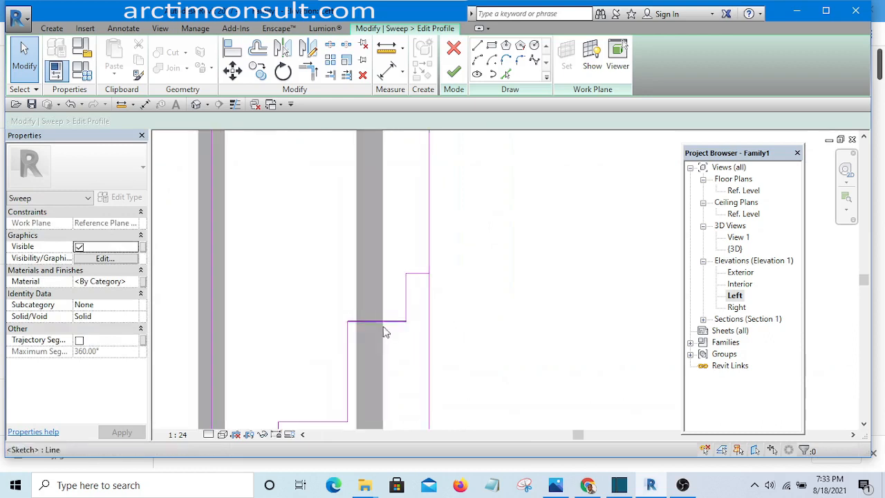
mouse_move(389, 321)
left_mouse_down()
mouse_move(389, 302)
mouse_move(428, 297)
mouse_move(434, 304)
mouse_move(408, 323)
left_mouse_up()
left_click(544, 217)
scroll(526, 263, "down", 4)
scroll(446, 356, "up", 2)
left_click(573, 244)
scroll(442, 308, "up", 1)
Move the bottom riser outward to about 12.9 mm from the profile's inner edge.
left_click(401, 316)
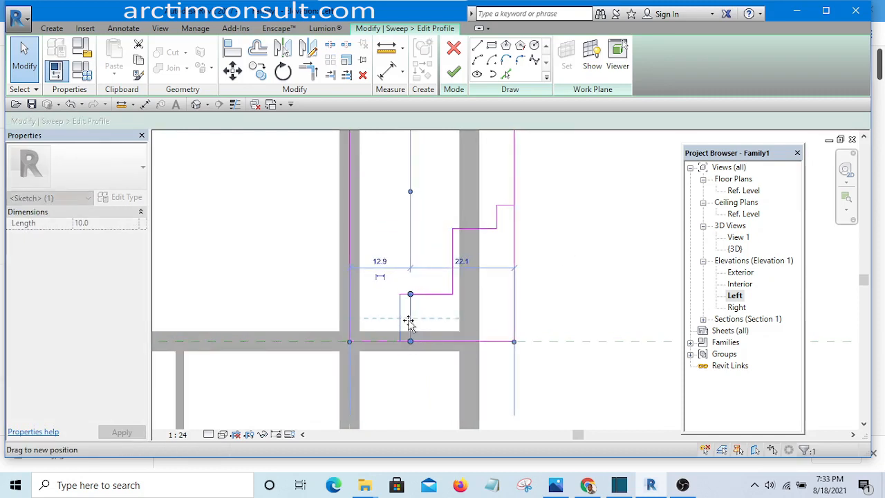
left_click(603, 232)
scroll(553, 238, "down", 2)
middle_click_drag(544, 303, 461, 385)
scroll(458, 217, "up", 2)
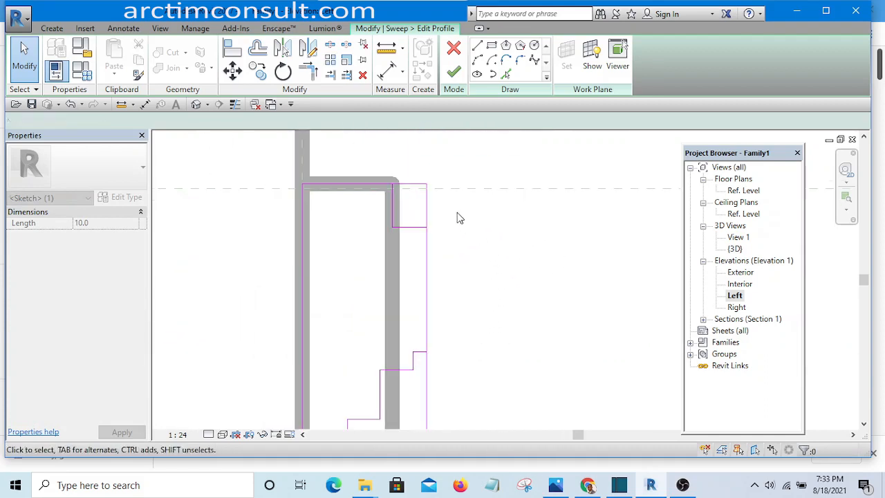
scroll(449, 172, "down", 2)
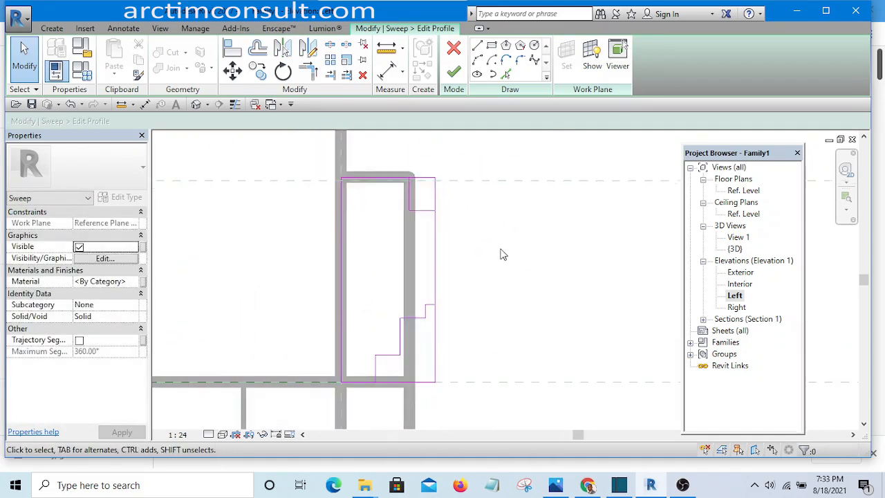
Draw a three-point arc from the upper notch's lower line to the profile's outer edge, bulging toward their shared corner.
left_click(477, 60)
scroll(435, 204, "up", 4)
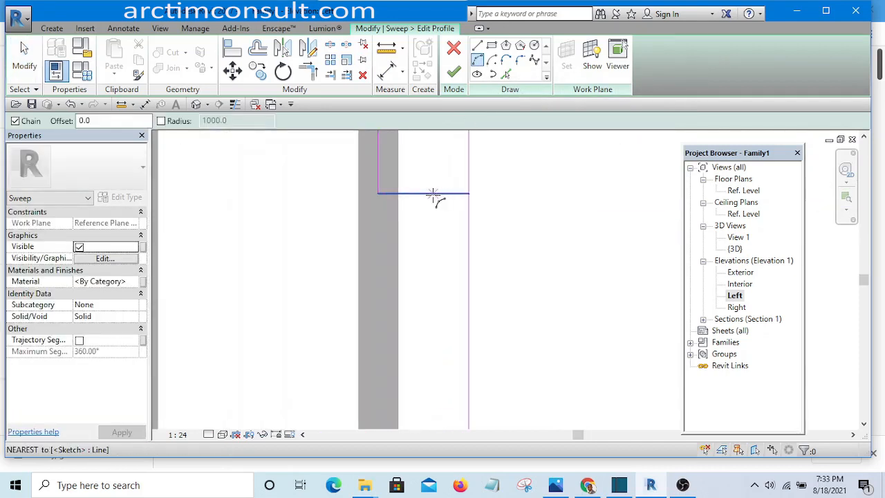
left_click(433, 194)
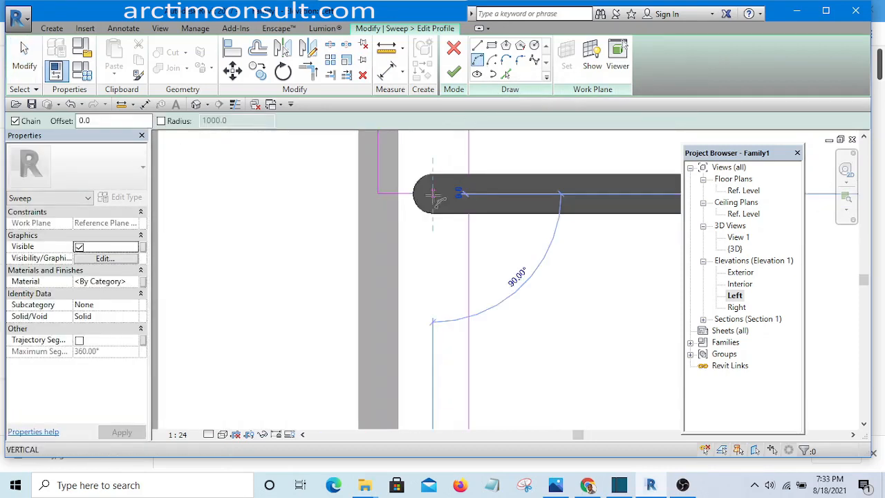
left_click(468, 238)
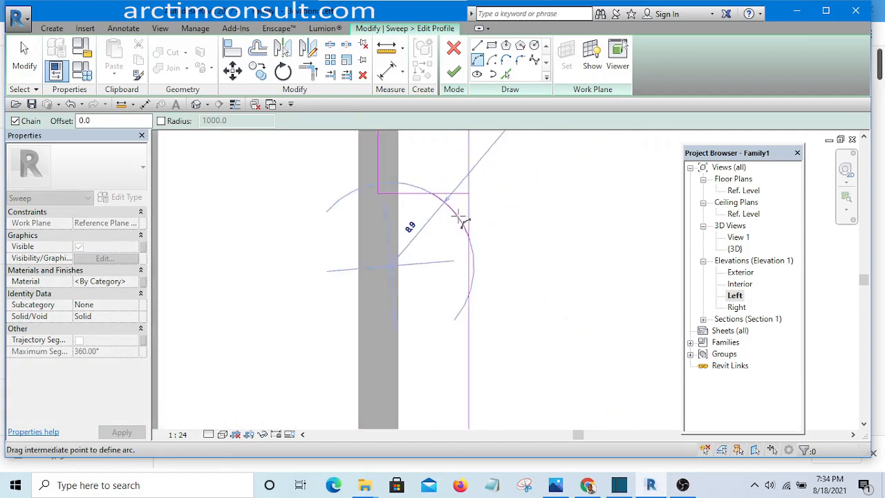
left_click(497, 222)
scroll(517, 190, "down", 5)
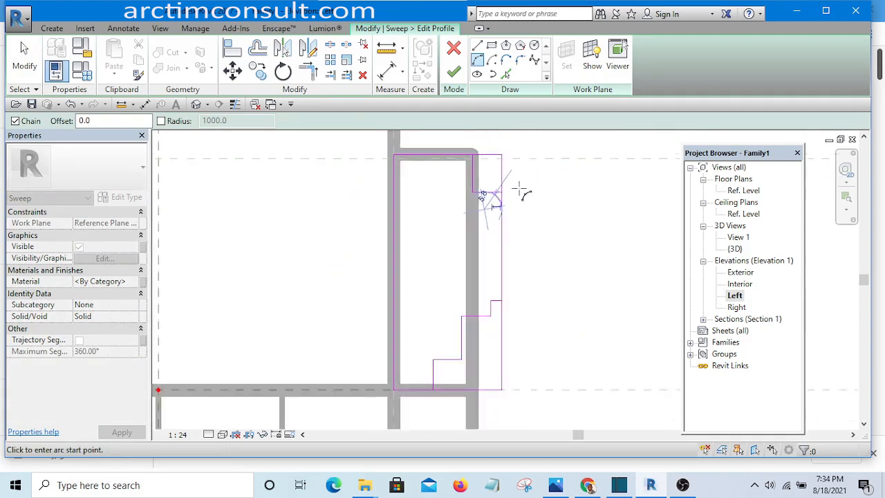
Draw a three-point arc with a radius of about 3.6 mm across the corner between the upper riser and its lower tread.
scroll(508, 279, "up", 7)
scroll(503, 228, "down", 2)
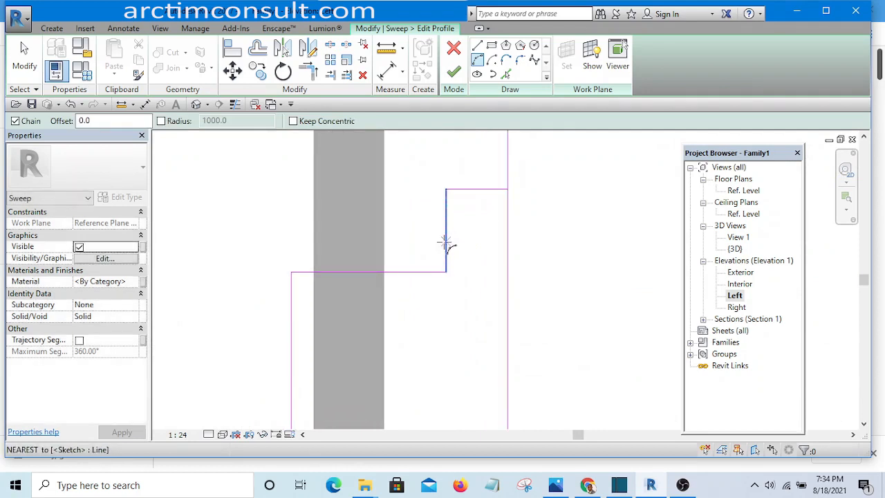
left_click(445, 236)
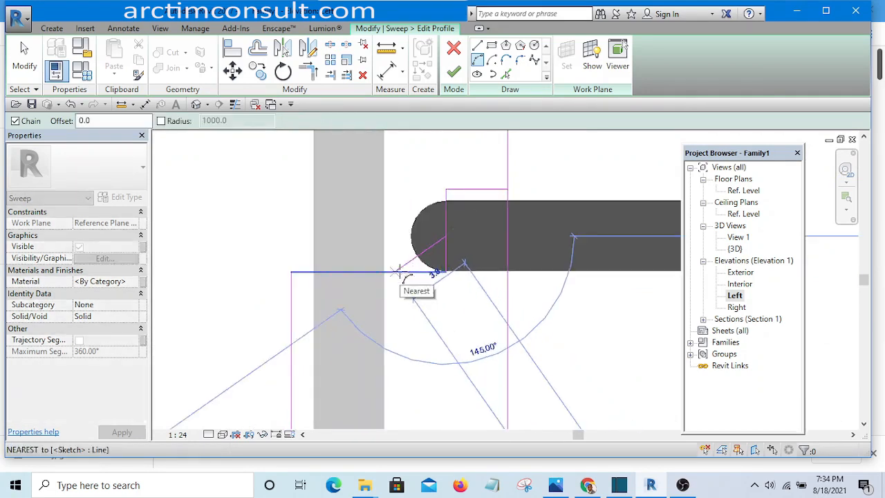
left_click(398, 272)
left_click(421, 269)
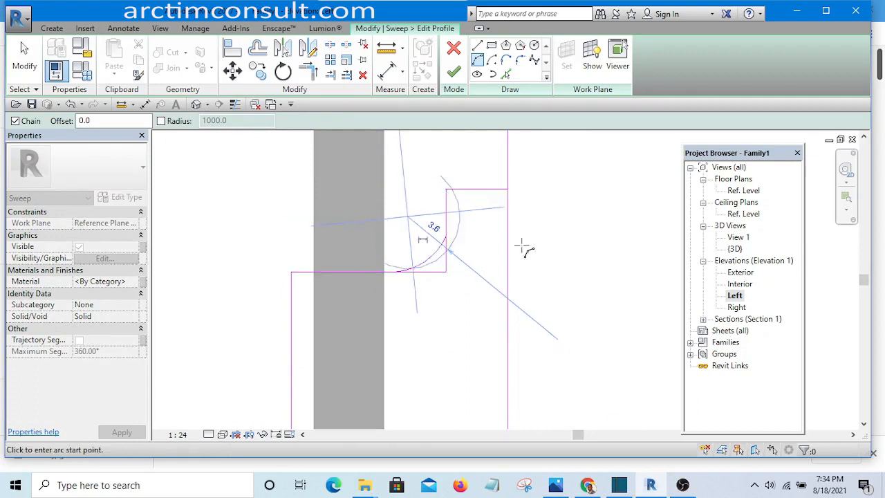
Draw a three-point arc across the corner between the middle riser and the bottom tread.
scroll(532, 221, "down", 3)
scroll(532, 206, "down", 2)
scroll(472, 297, "up", 4)
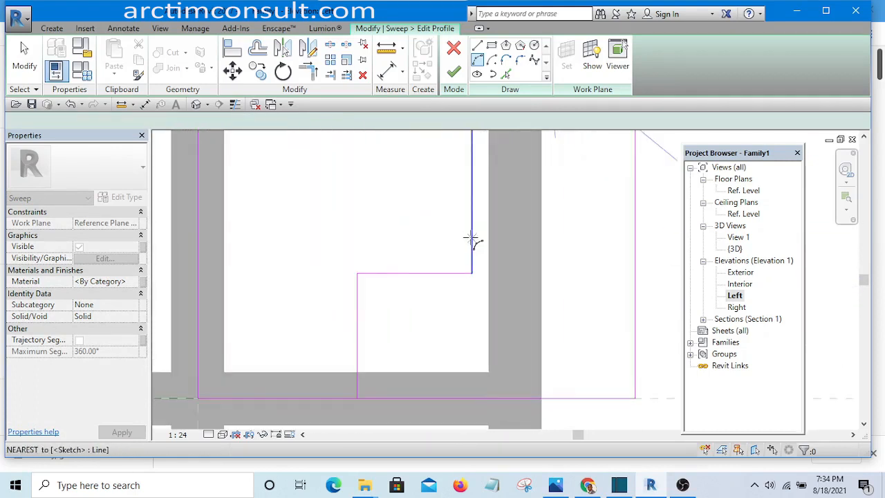
left_click(471, 228)
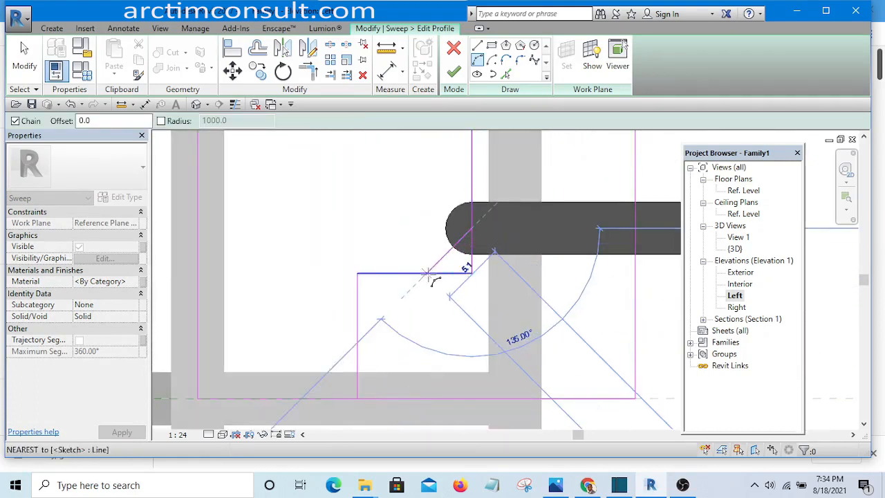
Draw a concave arc across the inner corner of the lowest step in the sweep profile sketch.
left_click(427, 272)
left_click(463, 267)
scroll(439, 271, "down", 4)
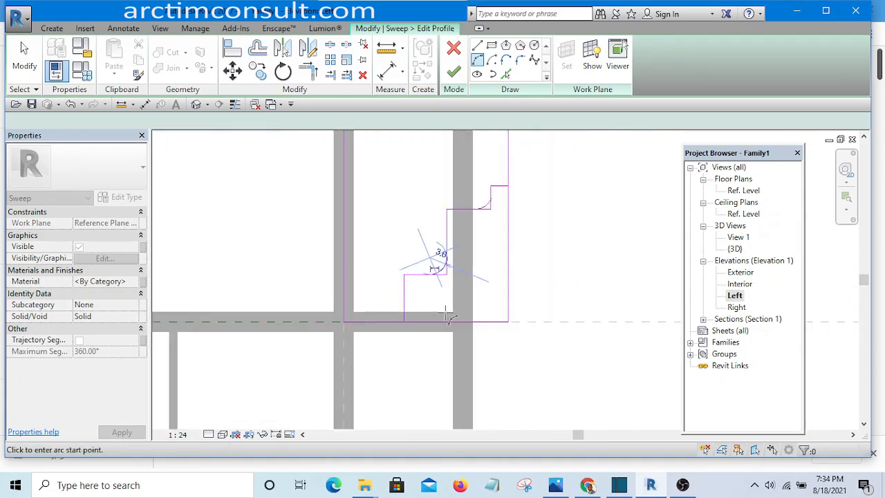
key("Escape")
Trim the profile's top line to a corner with the short vertical line of the uppermost step.
scroll(510, 189, "up", 3)
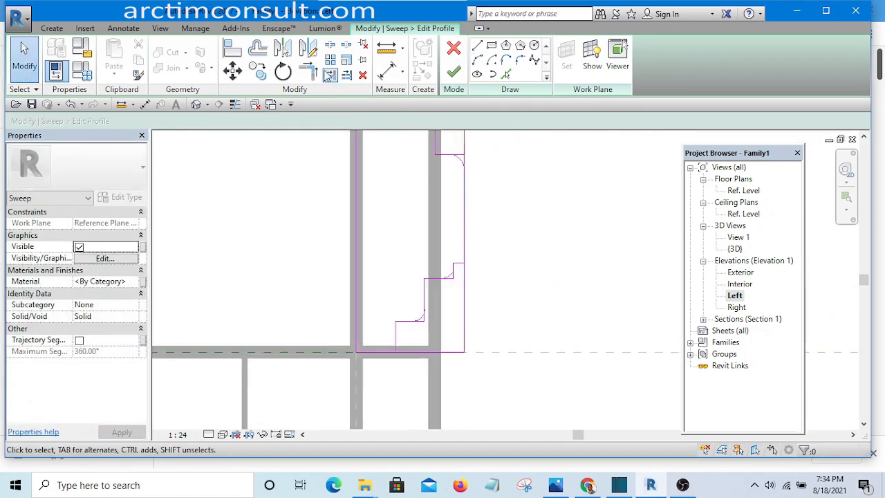
left_click(307, 69)
middle_click_drag(494, 184, 491, 318)
scroll(432, 266, "up", 3)
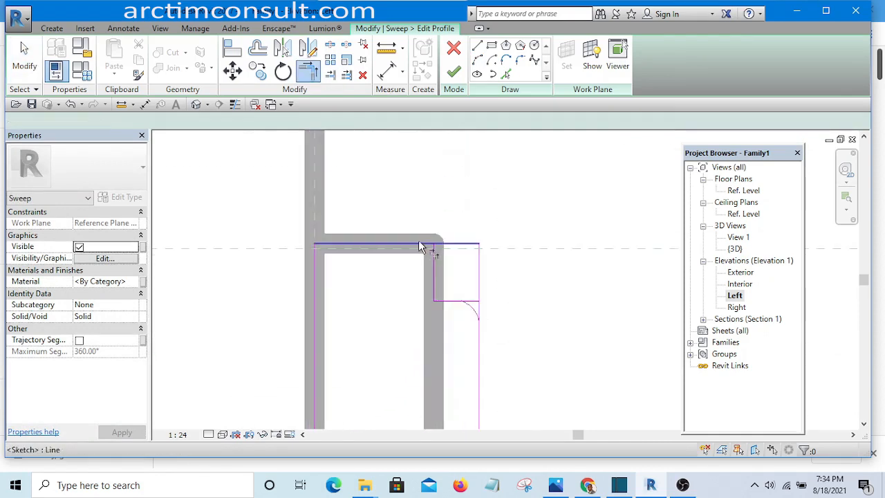
left_click(419, 243)
left_click(437, 260)
scroll(447, 225, "down", 4)
scroll(455, 291, "up", 5)
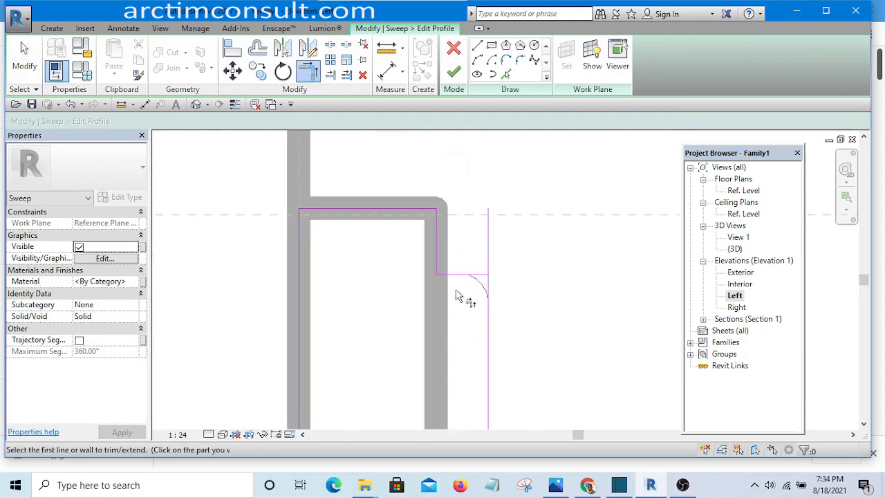
Trim the upper ledge and the outer vertical line to the ends of the rounded corner arc.
scroll(486, 280, "down", 2)
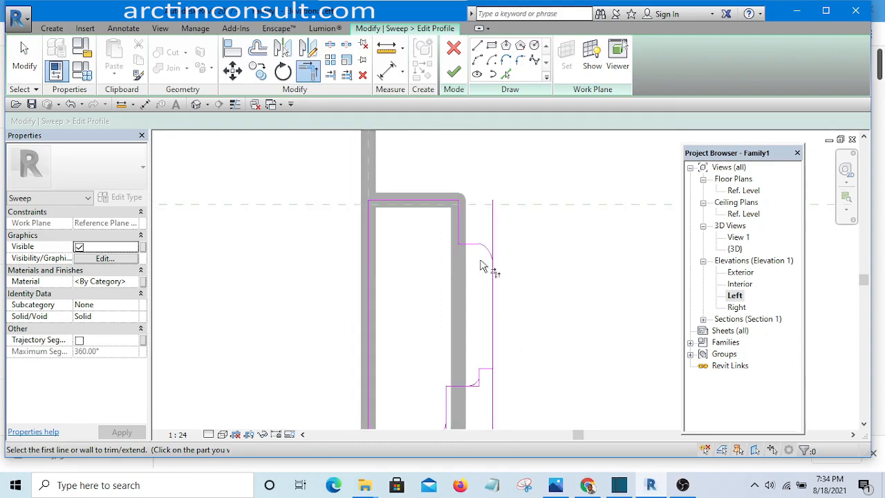
scroll(487, 273, "up", 1)
left_click(494, 253)
left_click(500, 301)
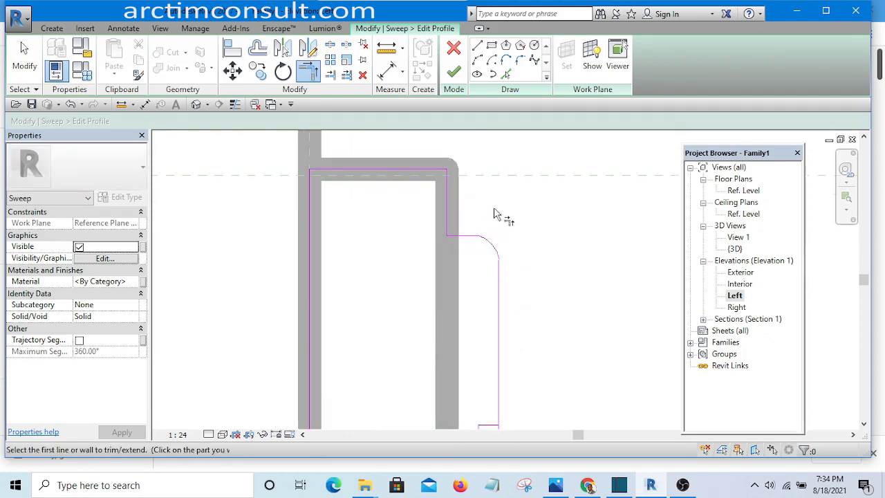
scroll(517, 306, "down", 2)
scroll(490, 262, "up", 2)
Trim the outer vertical line to a corner with the short horizontal ledge beneath it.
left_click(482, 277)
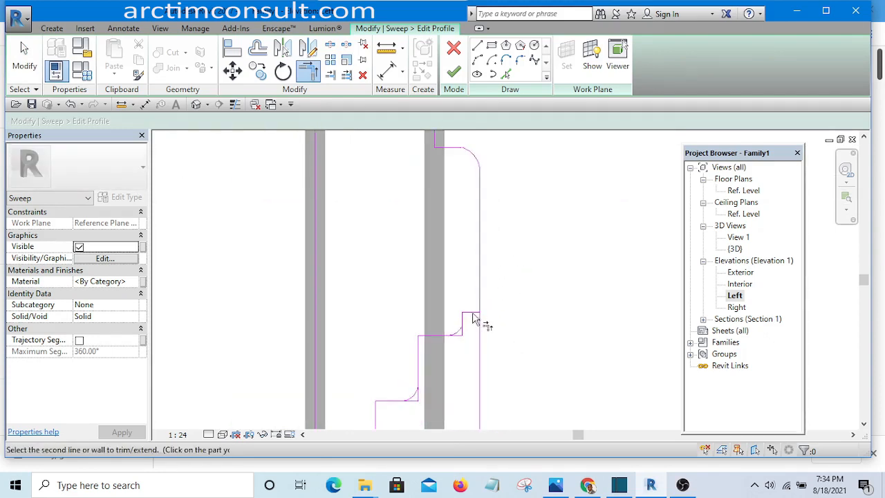
left_click(474, 317)
scroll(484, 336, "up", 3)
left_click(468, 300)
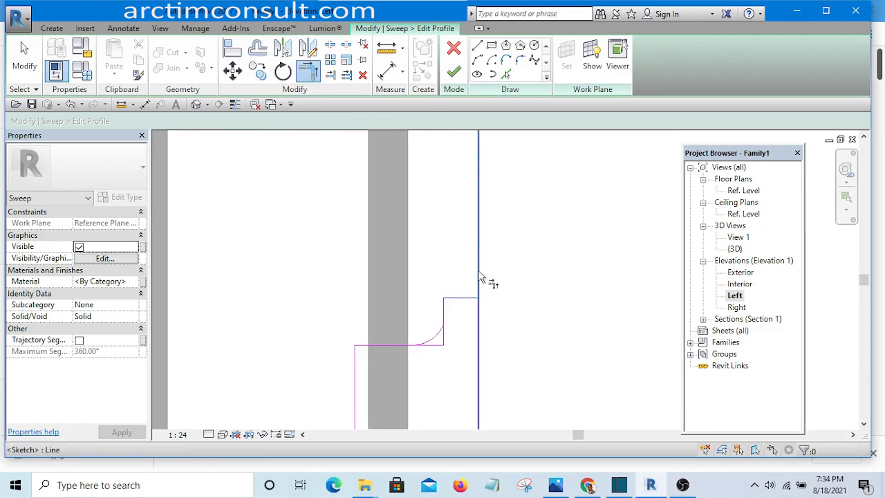
scroll(463, 305, "up", 2)
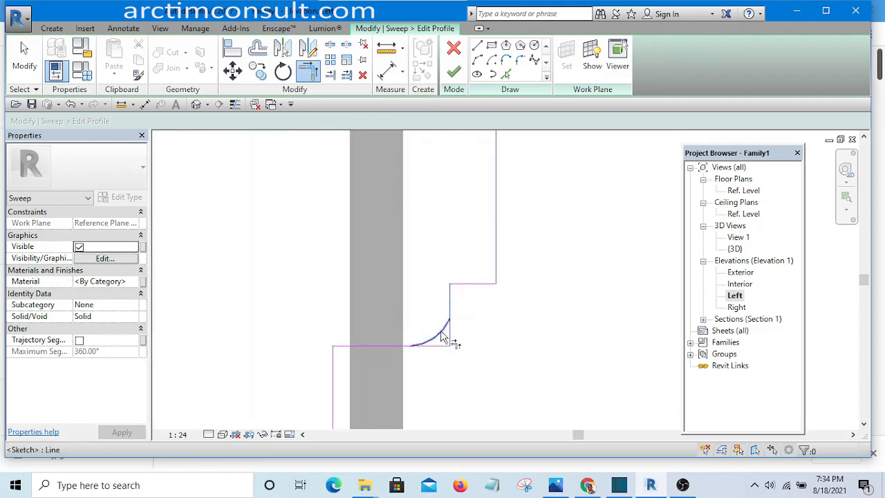
Trim the lines at the upper concave arc so that the arc replaces the square corner.
left_click(441, 334)
scroll(451, 322, "down", 1)
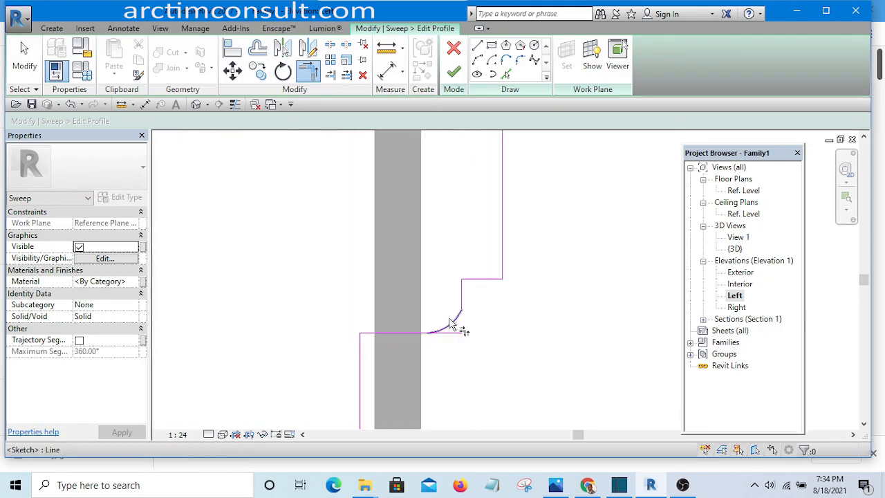
left_click(413, 334)
scroll(482, 258, "down", 4)
Trim the vertical and horizontal lines at the lower concave arc so that the arc replaces the square corner.
scroll(458, 297, "up", 3)
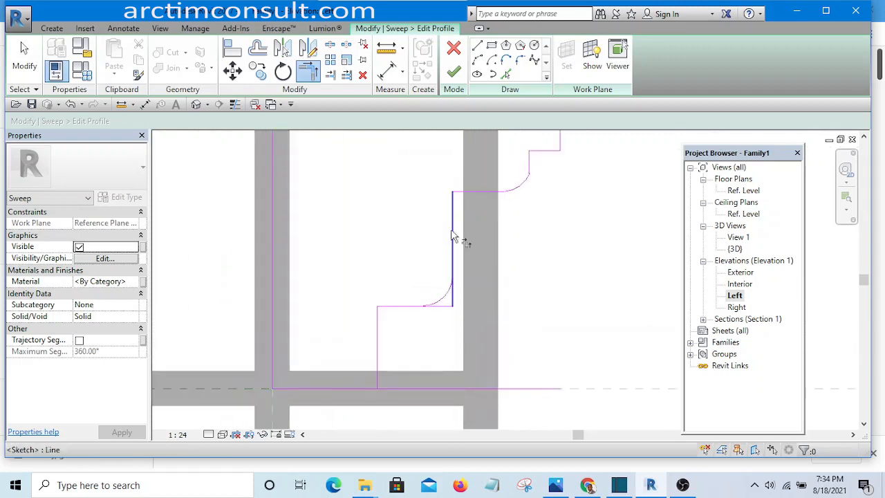
left_click(405, 313)
scroll(480, 292, "down", 2)
scroll(444, 339, "up", 1)
Trim the profile's bottom line to a corner with the lowest vertical line and leave the Trim command.
left_click(413, 326)
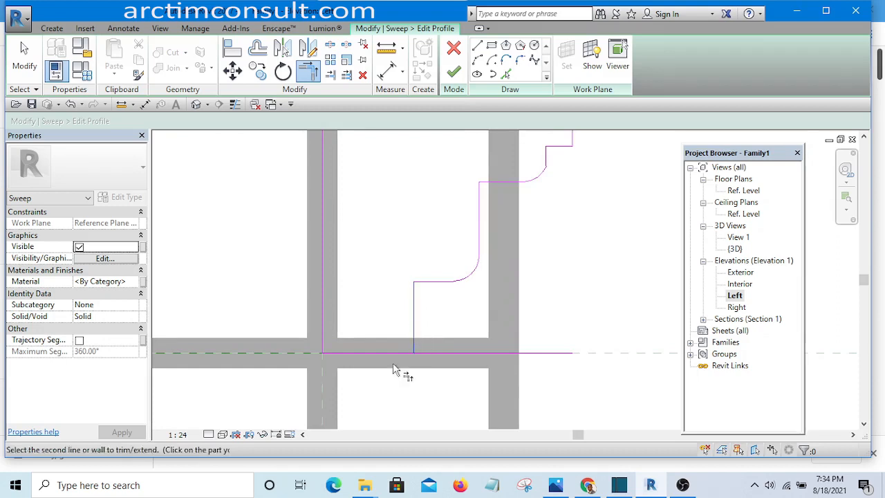
left_click(406, 351)
scroll(466, 316, "down", 4)
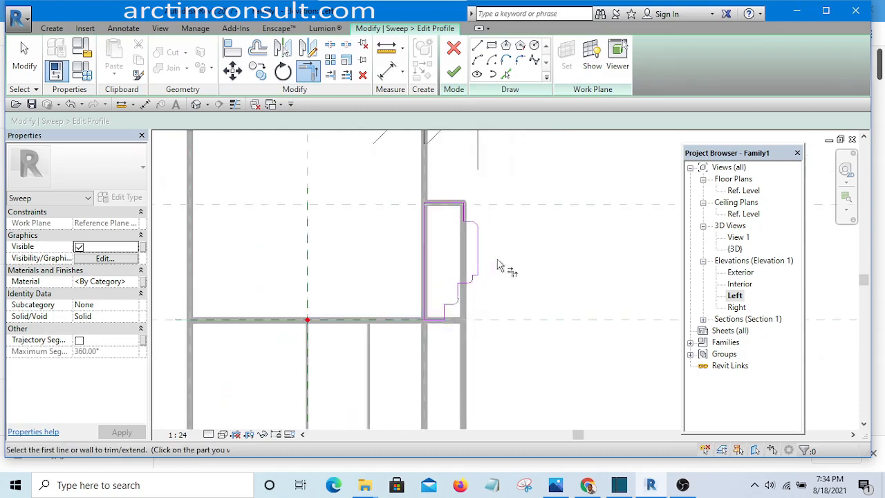
right_click(516, 240)
left_click(550, 245)
scroll(551, 242, "down", 2)
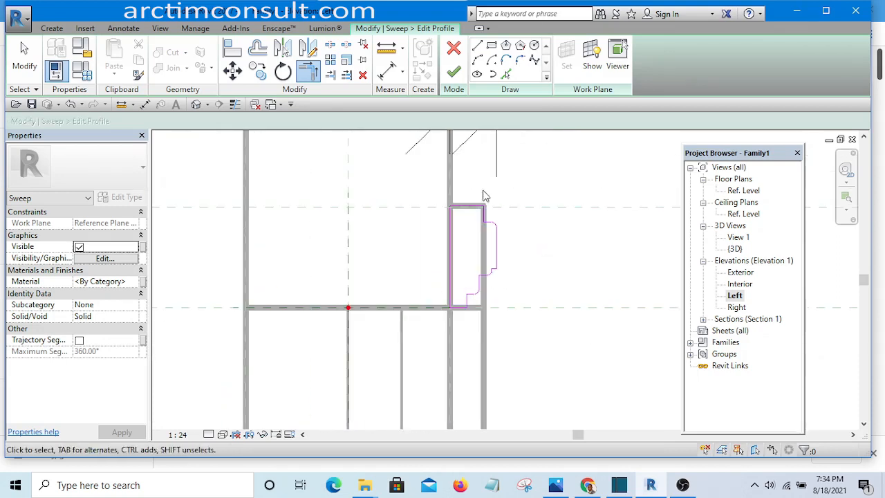
Try to finish the sweep's profile sketch.
scroll(521, 235, "down", 1)
scroll(477, 262, "up", 4)
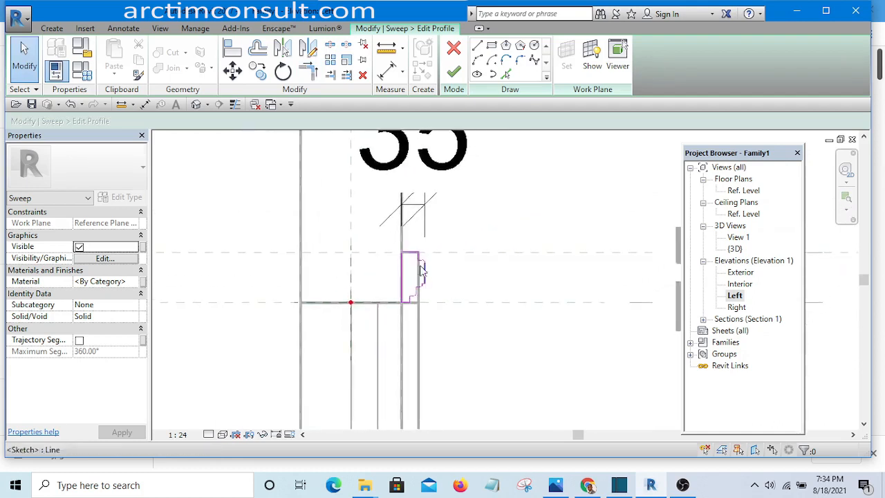
scroll(464, 250, "down", 2)
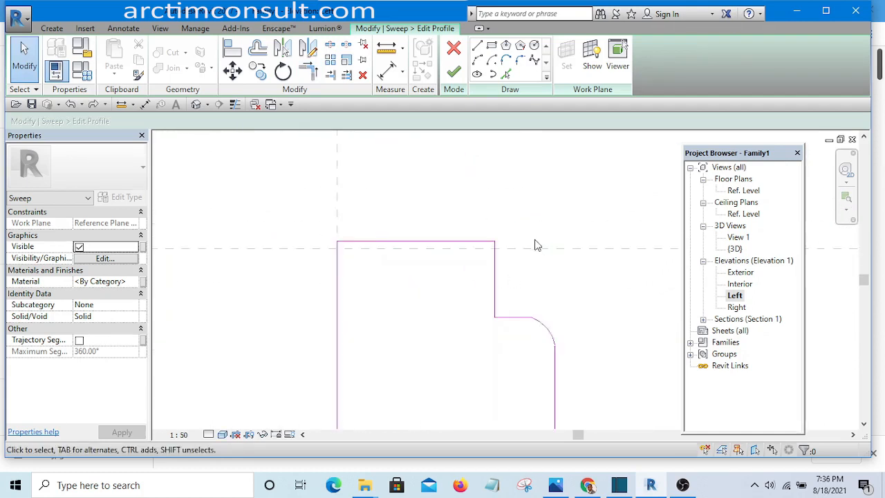
scroll(532, 244, "down", 1)
scroll(597, 318, "up", 2)
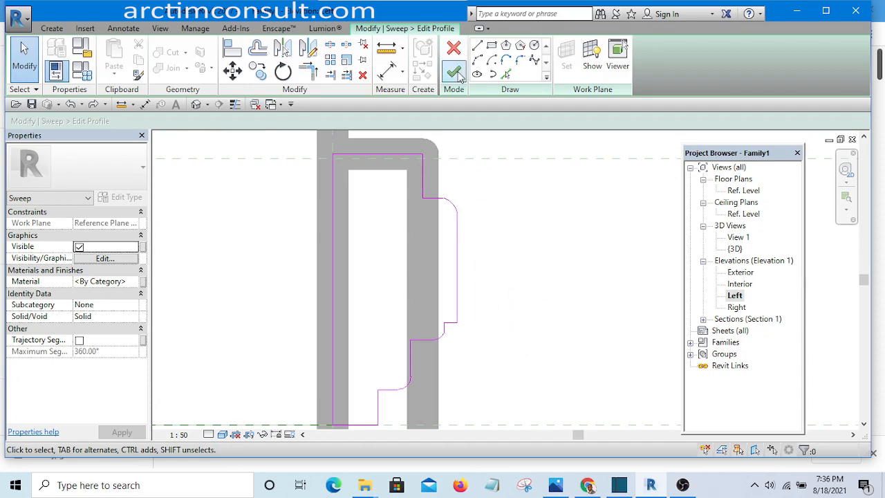
left_click(455, 72)
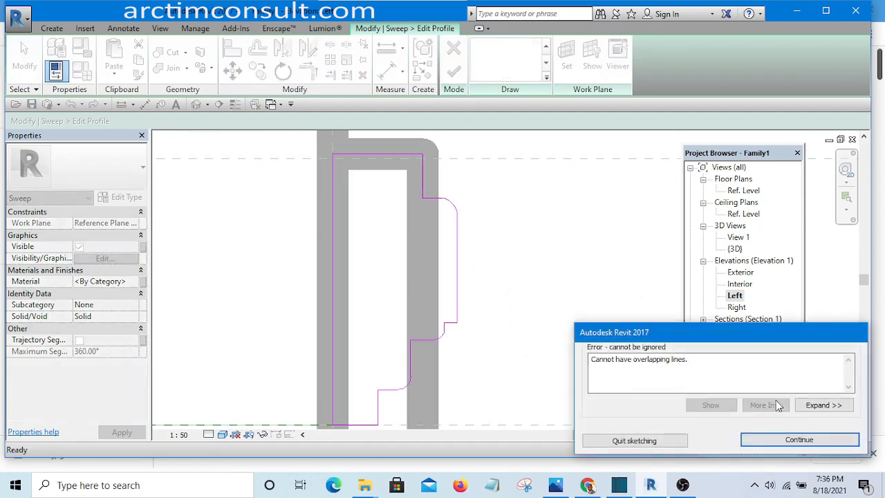
left_click(775, 444)
Inspect the profile's outer vertical line for overlapping segments.
scroll(498, 243, "up", 3)
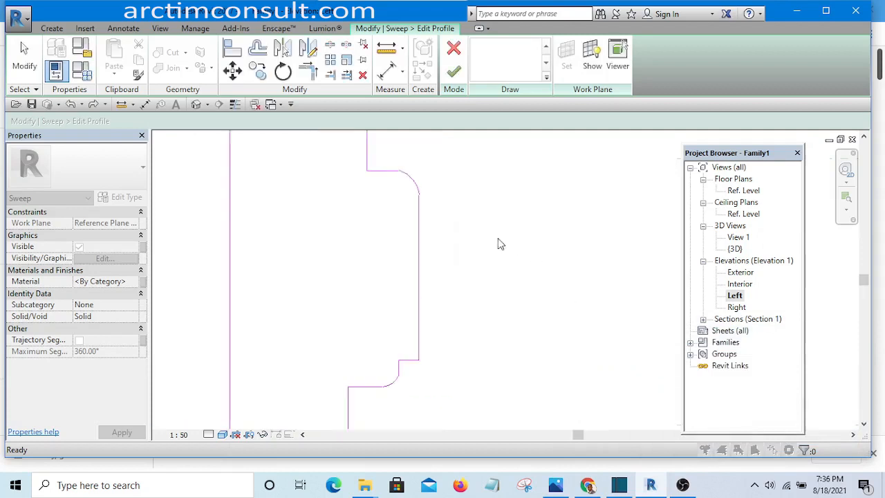
left_click(412, 236)
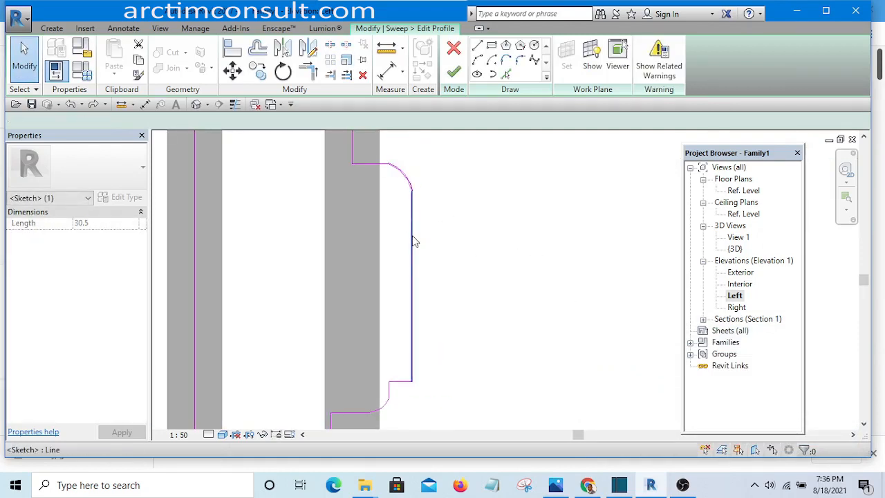
left_click(542, 267)
scroll(525, 252, "down", 3)
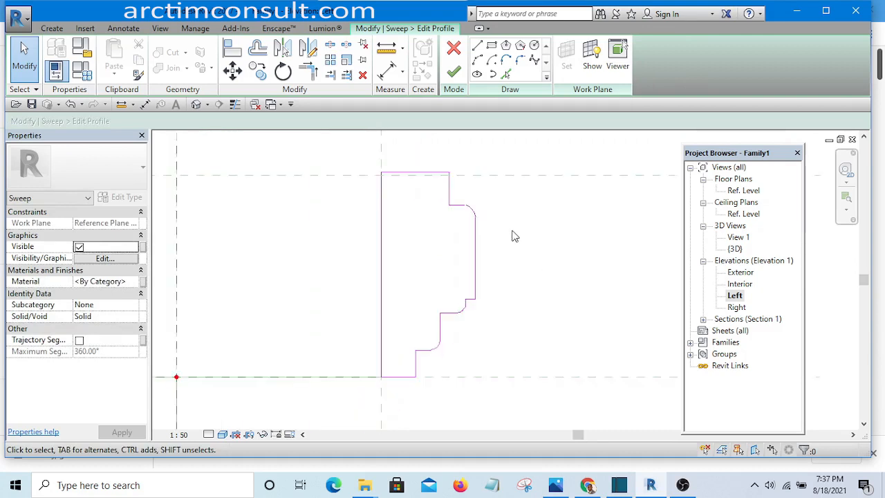
Finish the profile sketch and complete the door frame's trim sweep.
left_click(453, 73)
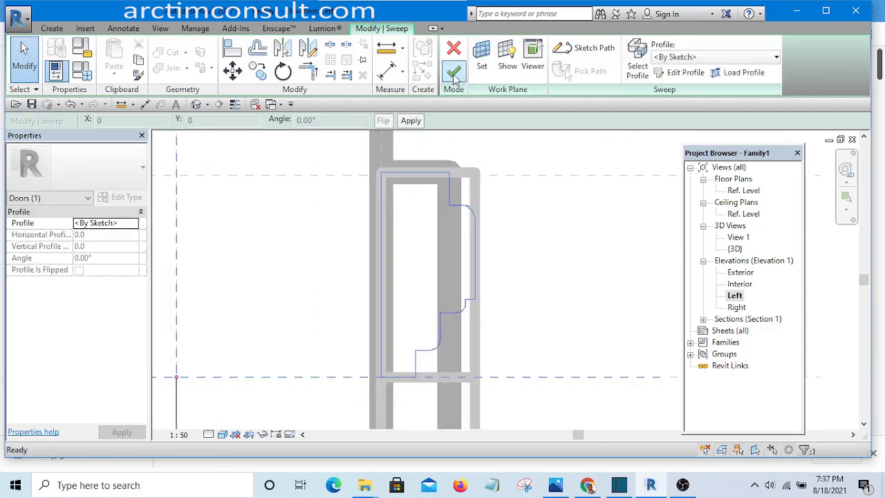
left_click(454, 73)
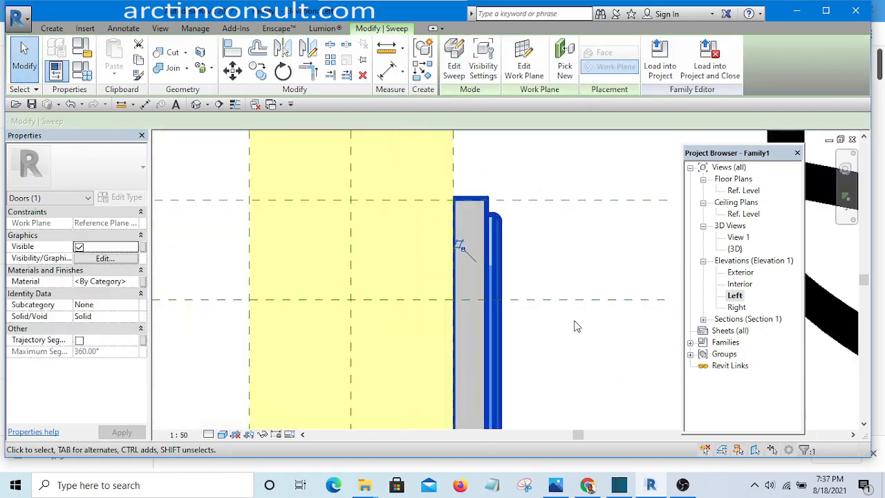
middle_click_drag(574, 321, 461, 258)
scroll(444, 240, "down", 6)
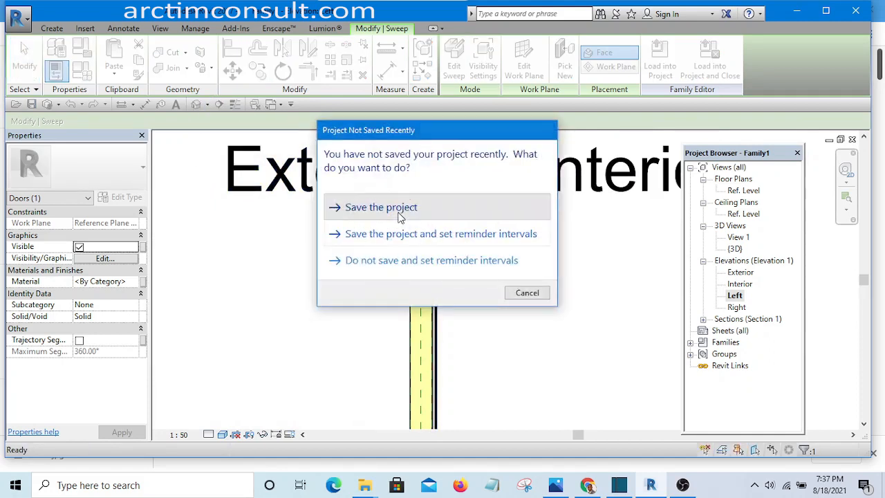
Save the family as "900mm door" in the Tutorial folder with maximum backups set to 1.
left_click(400, 214)
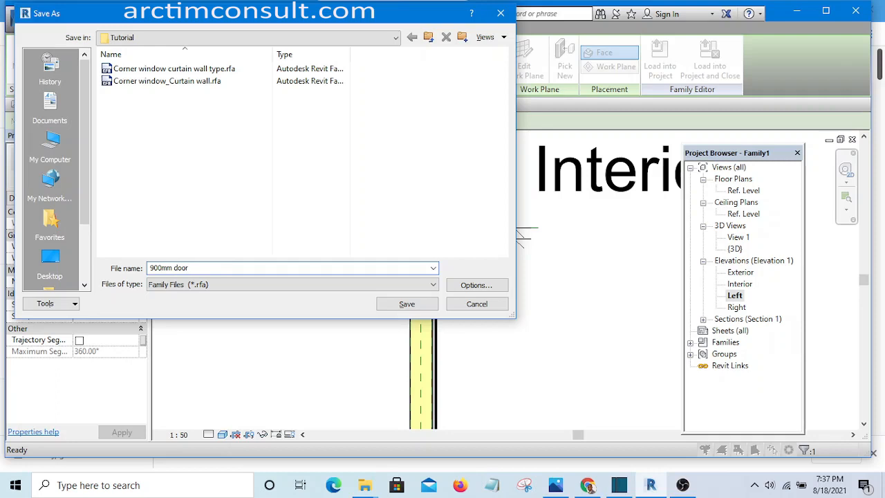
left_click(474, 286)
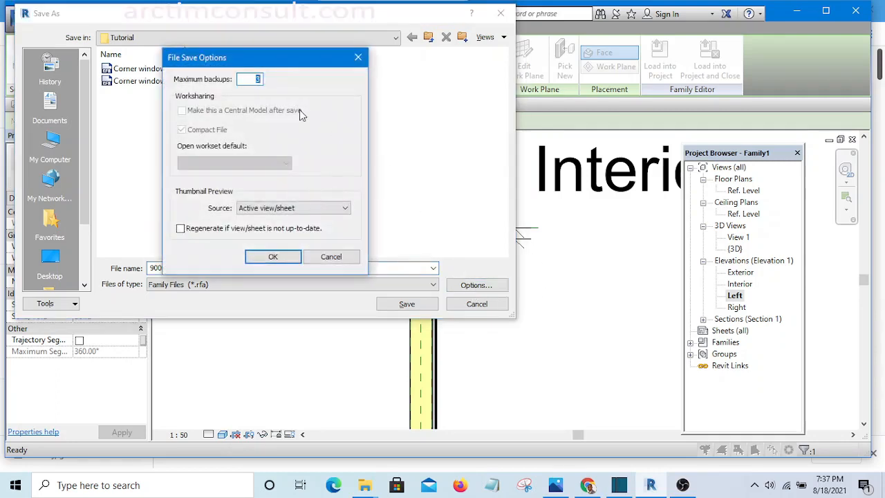
type("1")
left_click(275, 257)
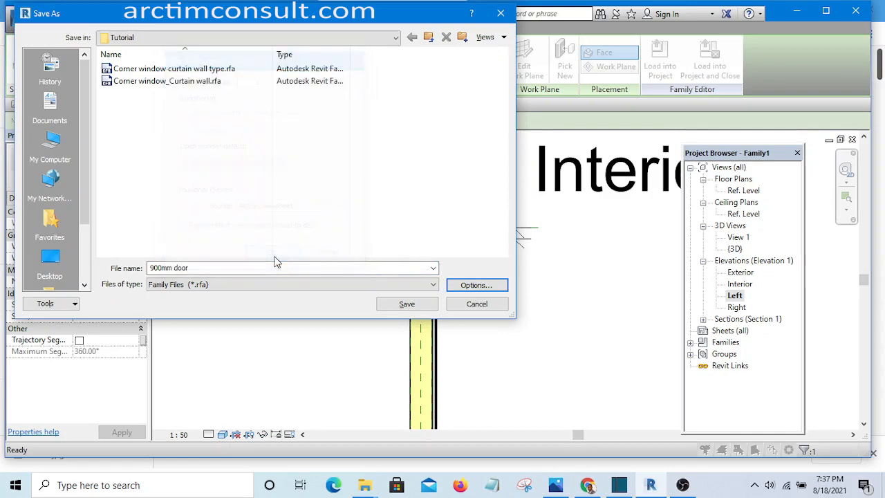
left_click(406, 305)
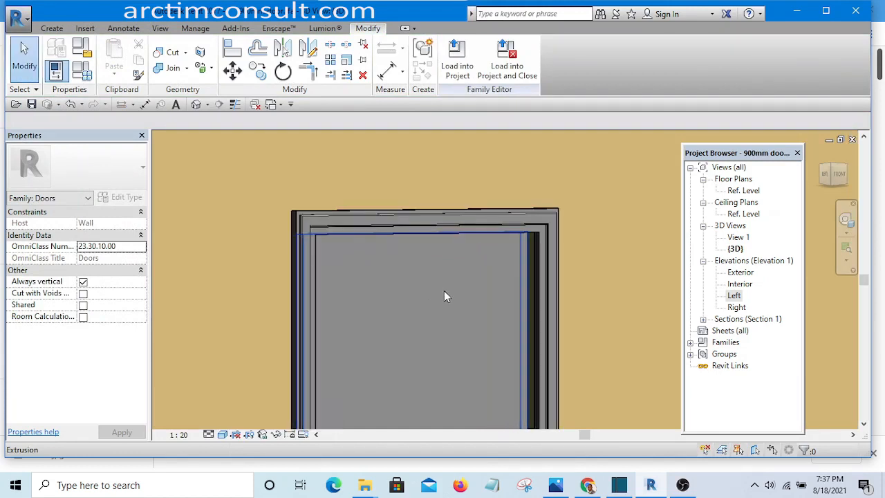
Examine the swept trim's profile and its base against the frame and wall in the 3D view.
middle_click_drag(443, 290, 305, 329, "shift")
scroll(305, 329, "up", 6)
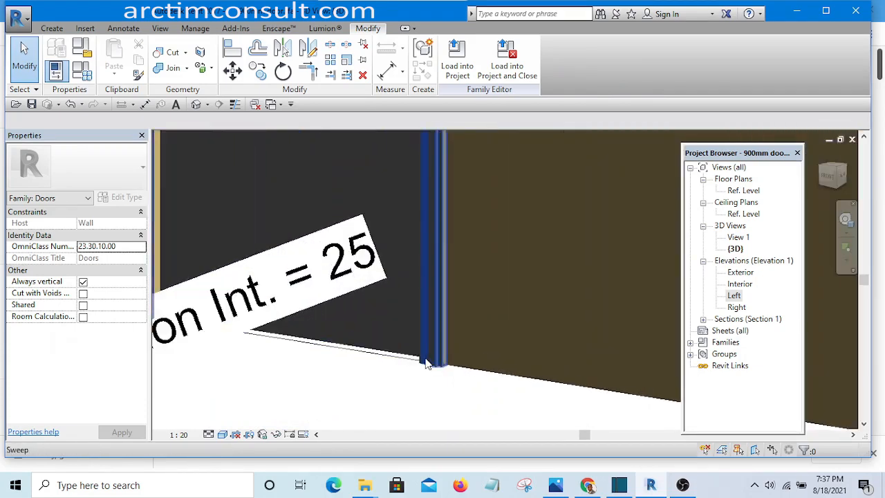
middle_click_drag(424, 410, 584, 392, "shift")
scroll(329, 290, "up", 4)
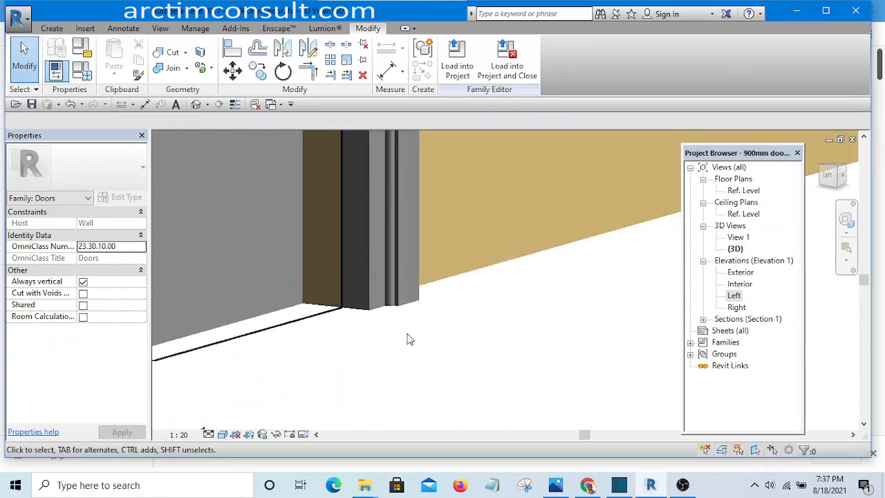
scroll(408, 329, "down", 2)
scroll(409, 320, "down", 5)
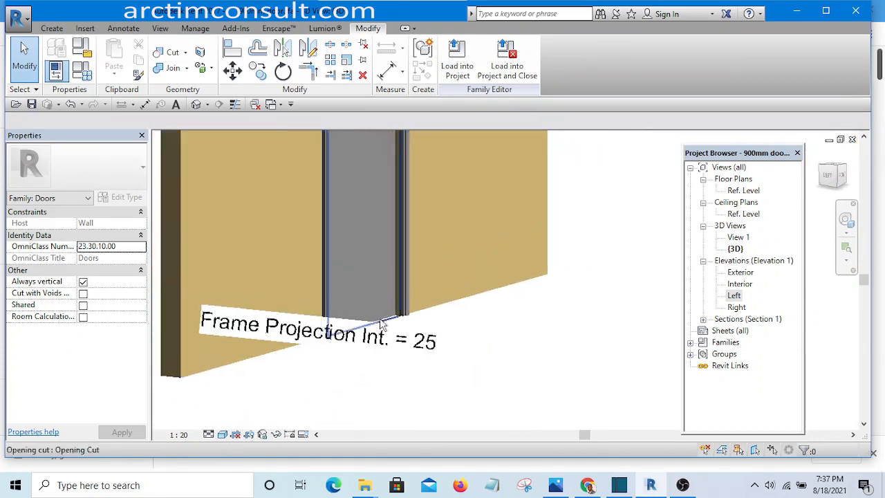
middle_click_drag(380, 320, 373, 362, "shift")
scroll(403, 276, "up", 5)
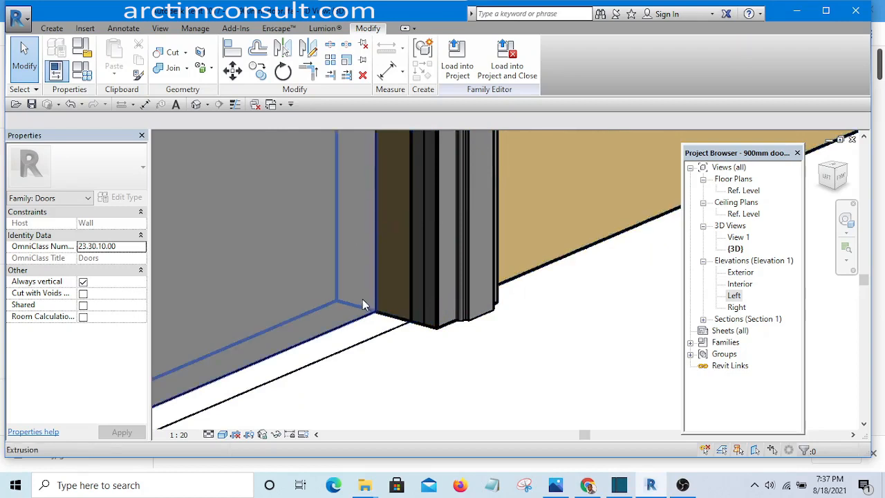
scroll(364, 324, "down", 5)
scroll(474, 360, "down", 2)
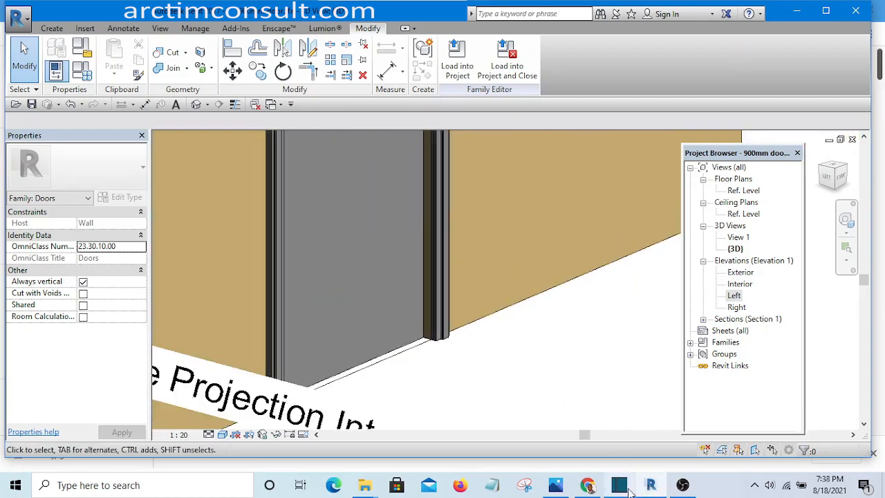
Check the reference door photo, return to Revit, and open the frame trim sweep's profile sketch for editing.
left_click(553, 486)
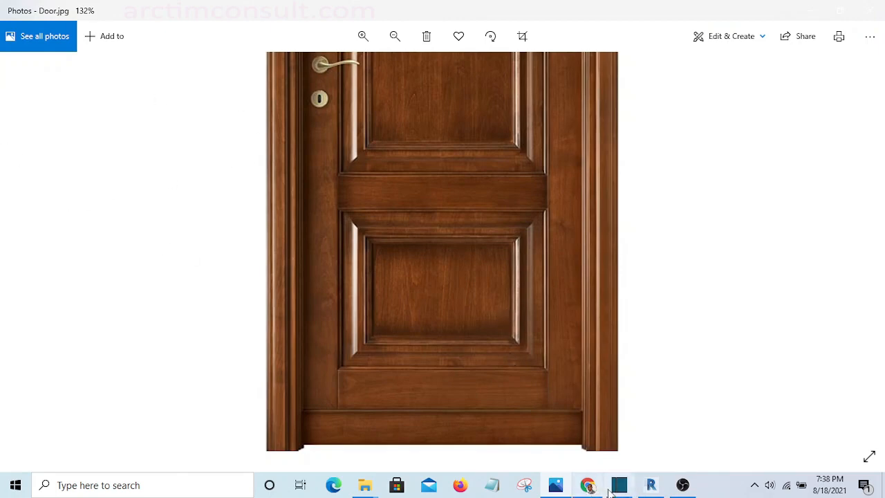
left_click(650, 486)
mouse_move(477, 343)
middle_mouse_down("shift")
mouse_move(502, 346)
mouse_move(474, 421)
mouse_move(425, 394)
mouse_move(499, 371)
mouse_move(474, 336)
middle_mouse_up("shift")
left_click(472, 336)
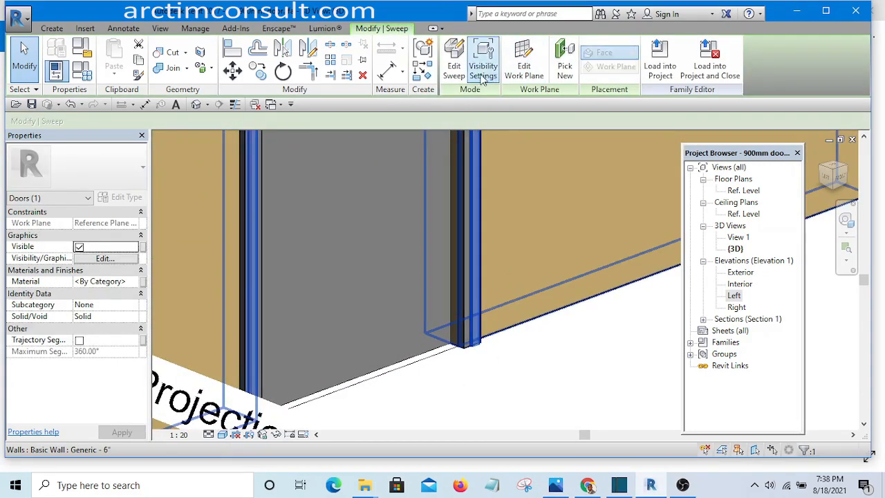
left_click(455, 60)
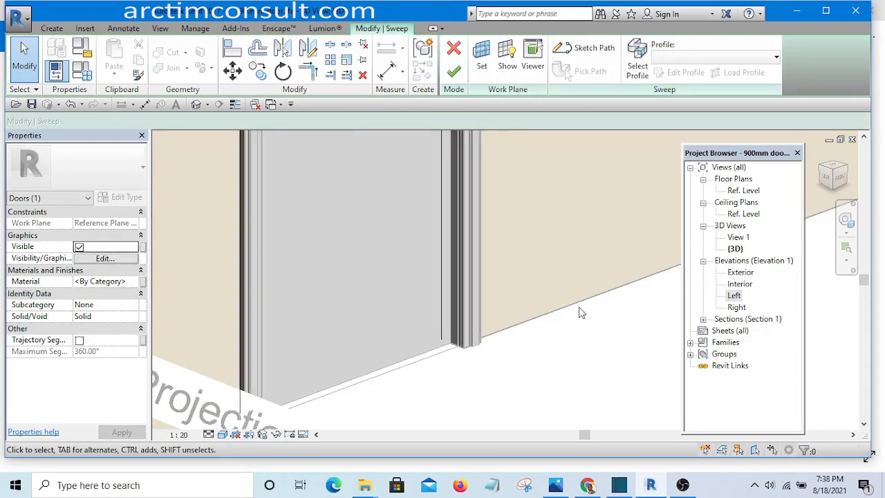
scroll(581, 310, "down", 5)
scroll(492, 213, "up", 5)
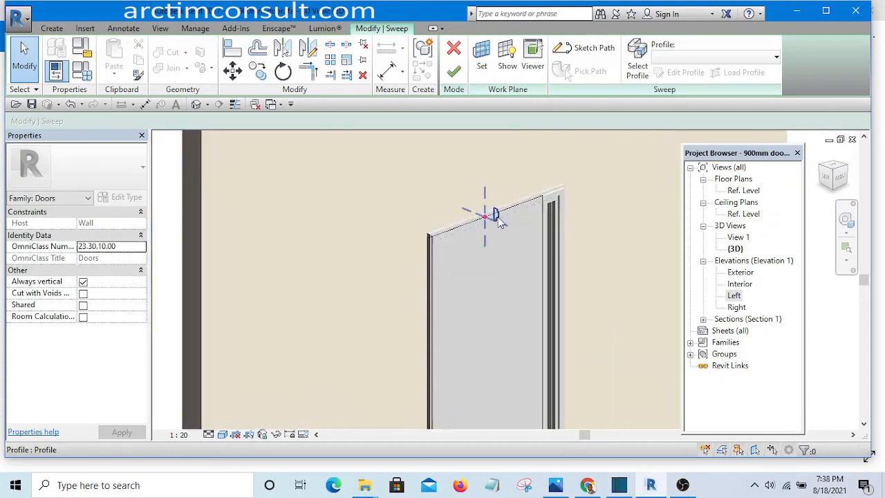
left_click(492, 214)
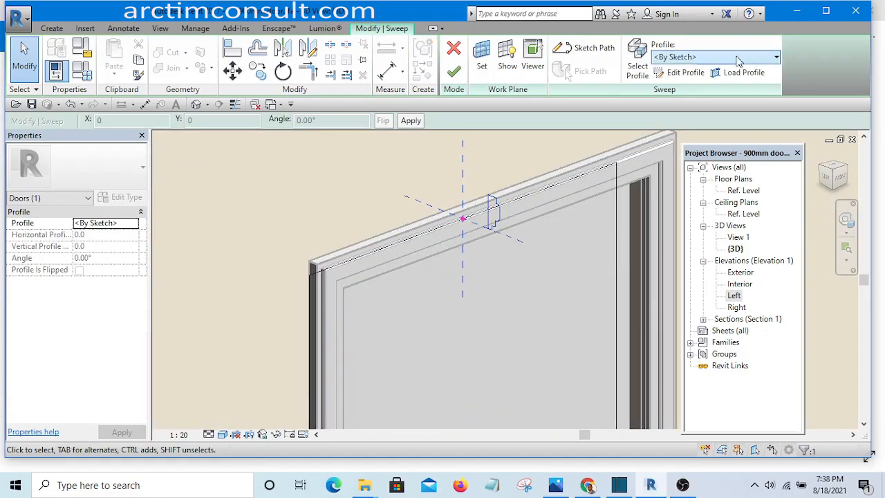
left_click(685, 73)
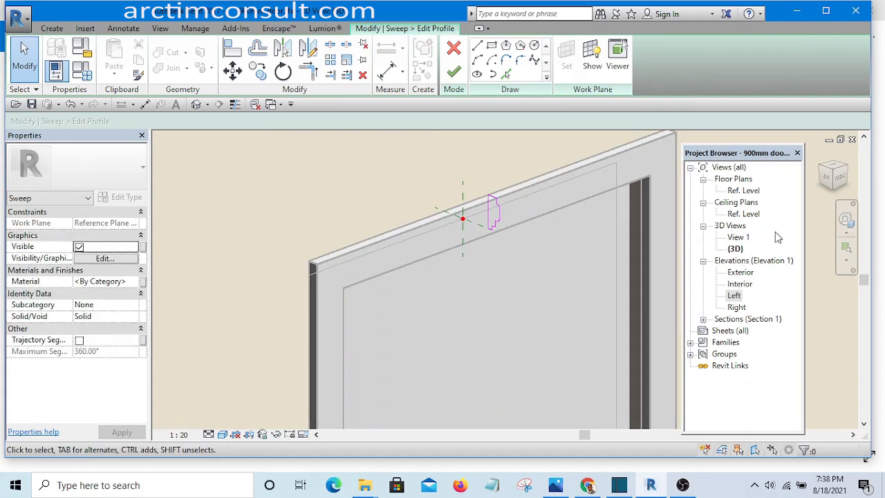
In the Section 1 view, move the trim profile's bottom line to about 5 mm below the top reference plane.
left_click(703, 319)
double_click(743, 330)
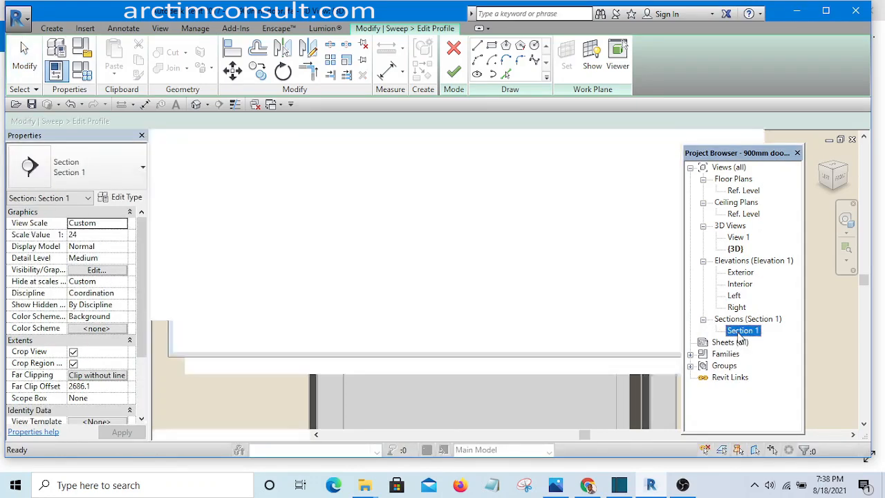
middle_click_drag(532, 250, 541, 378)
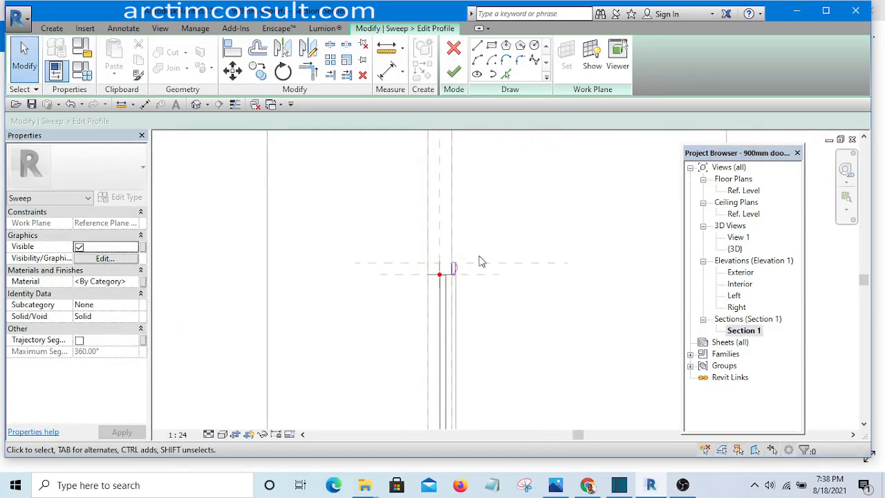
scroll(457, 253, "up", 3)
scroll(443, 280, "up", 5)
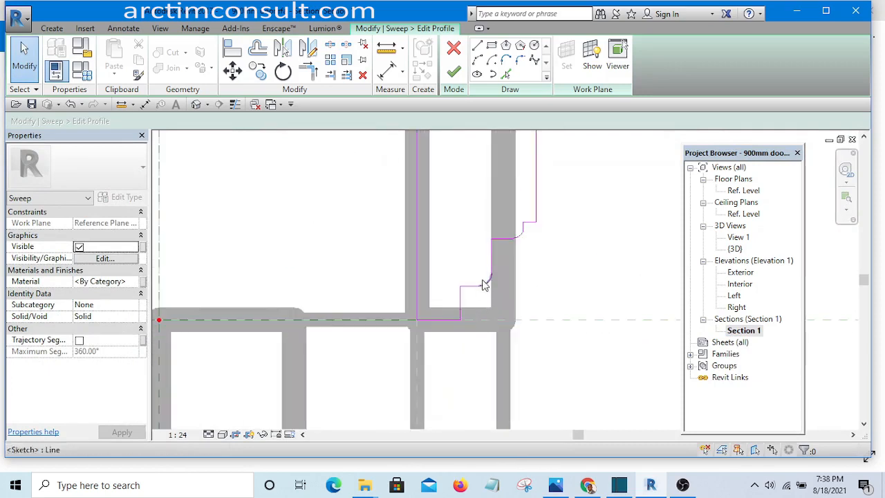
scroll(476, 289, "up", 3)
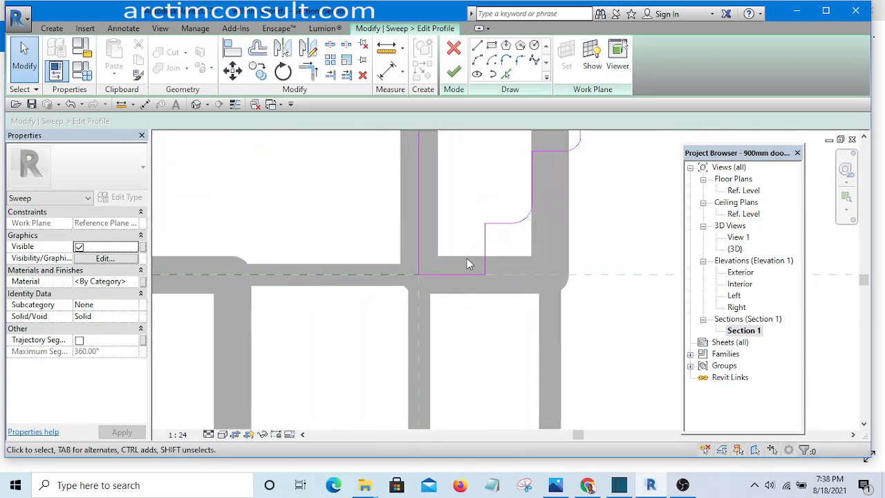
scroll(467, 258, "down", 5)
scroll(471, 283, "up", 4)
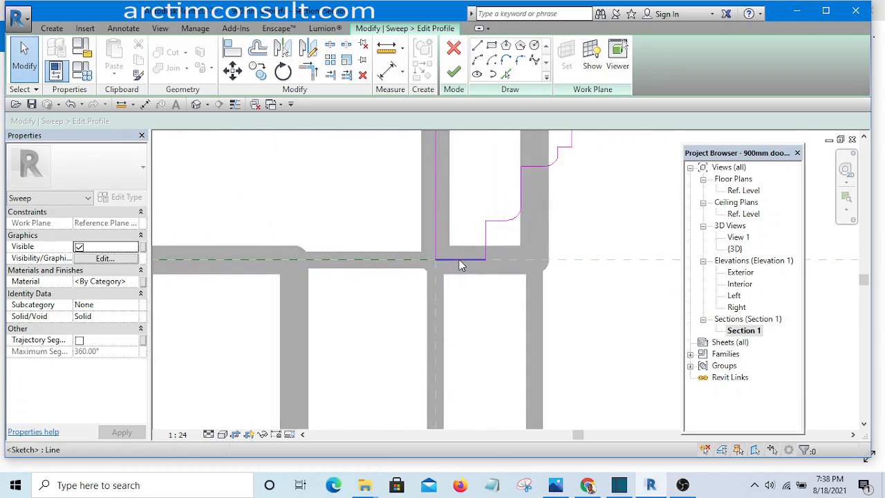
left_click_drag(462, 265, 461, 289)
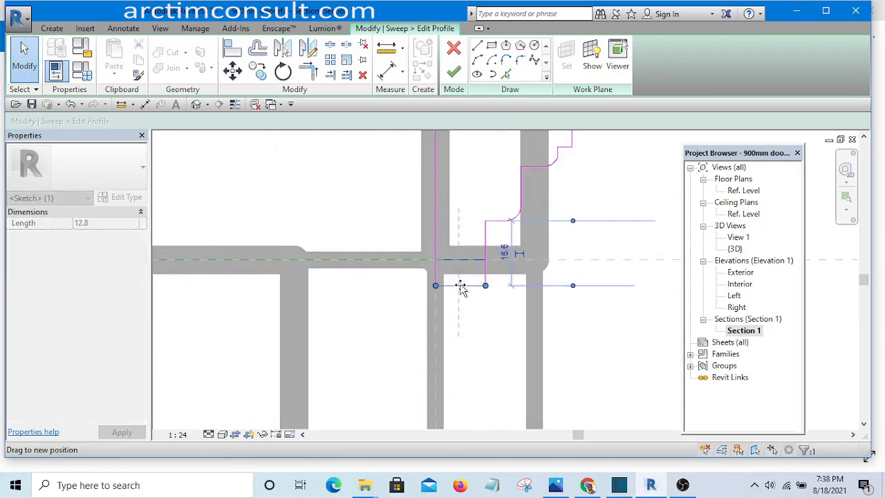
left_click_drag(462, 289, 462, 290)
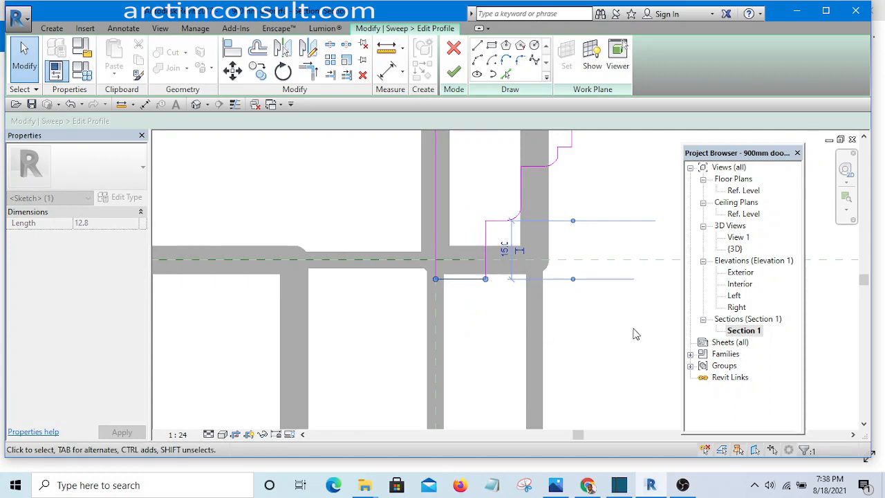
scroll(549, 299, "down", 1)
left_click(529, 314)
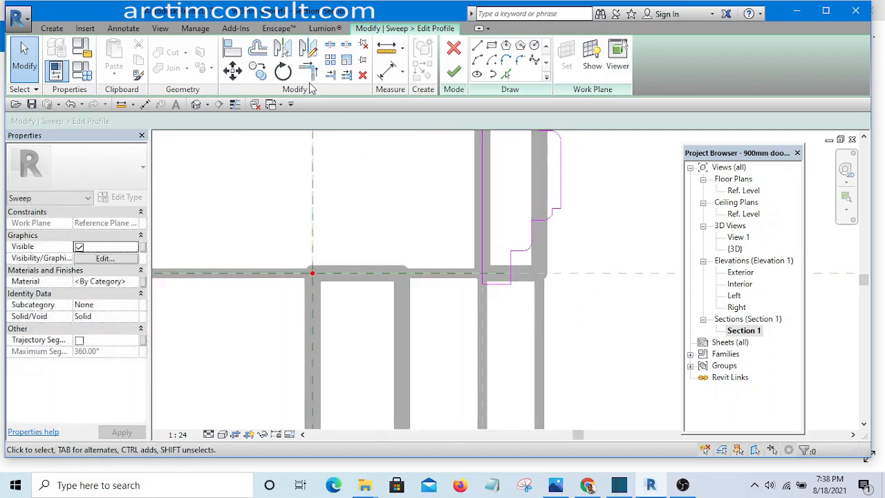
Turn on thin lines and add an aligned dimension between the profile's bottom line and the top reference plane.
left_click(235, 105)
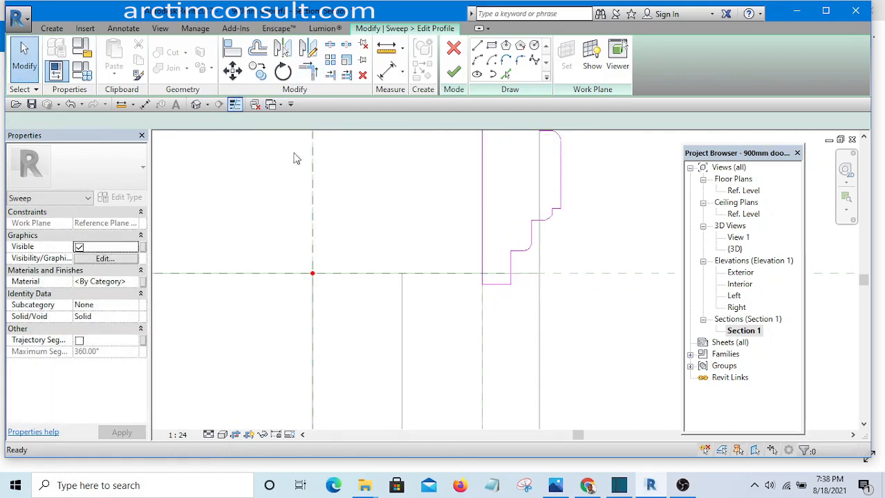
scroll(498, 287, "up", 5)
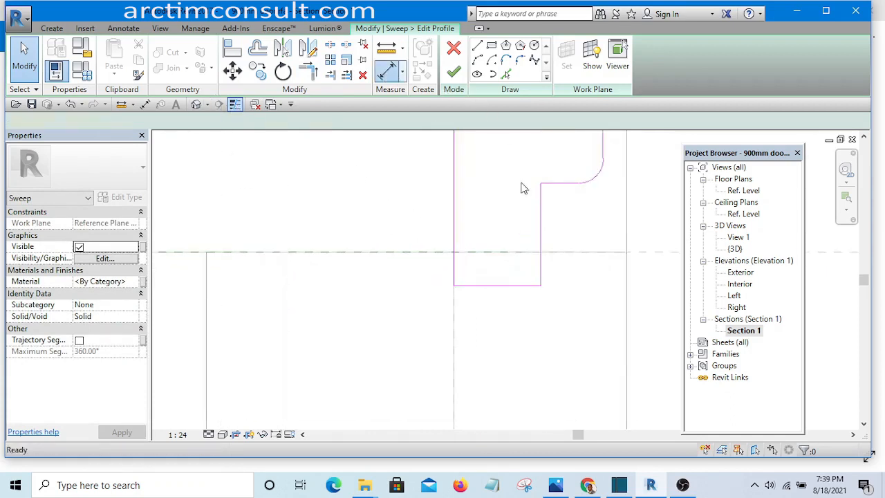
key("d")
key("i")
scroll(539, 276, "down", 5)
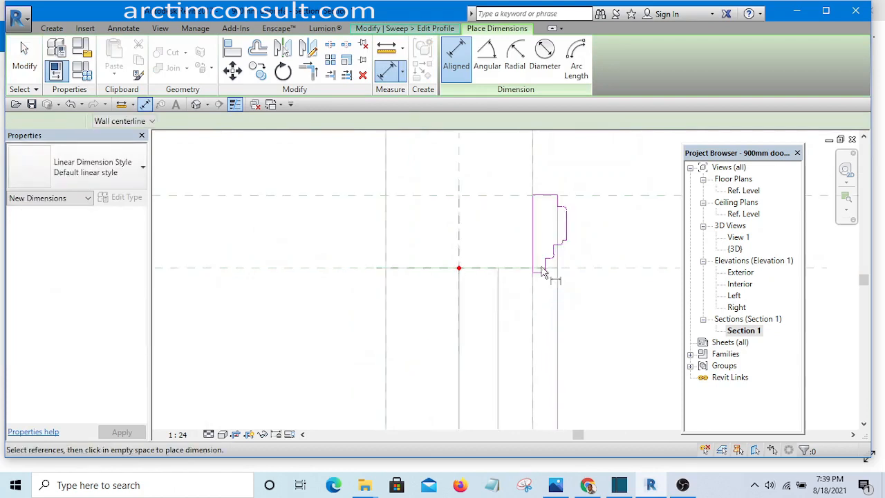
scroll(543, 271, "up", 8)
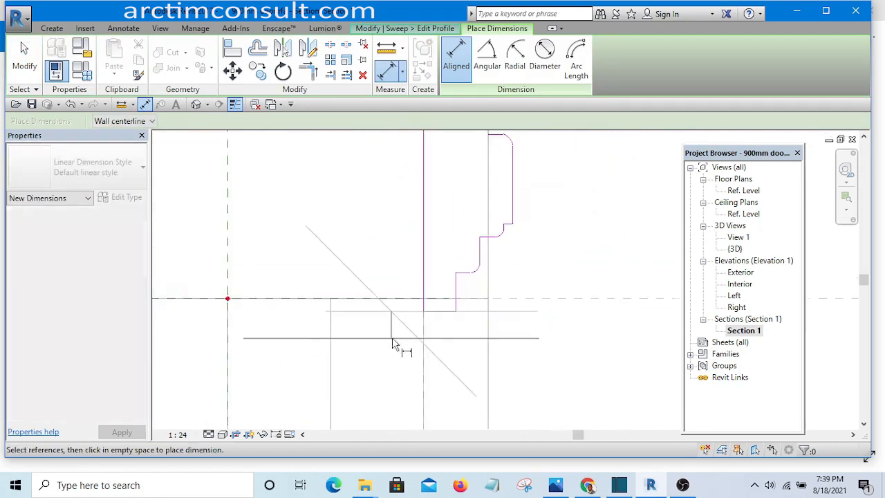
scroll(392, 337, "down", 5)
scroll(523, 313, "up", 4)
left_click(530, 318)
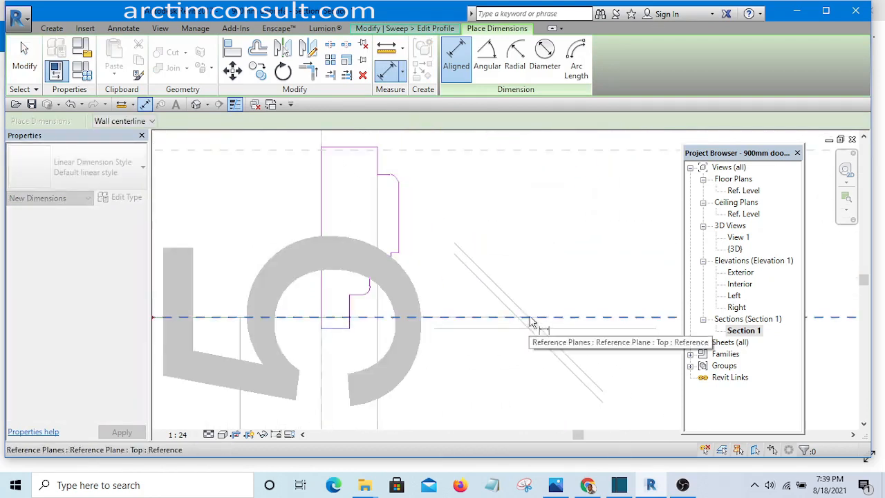
scroll(524, 283, "down", 7)
scroll(617, 350, "up", 2)
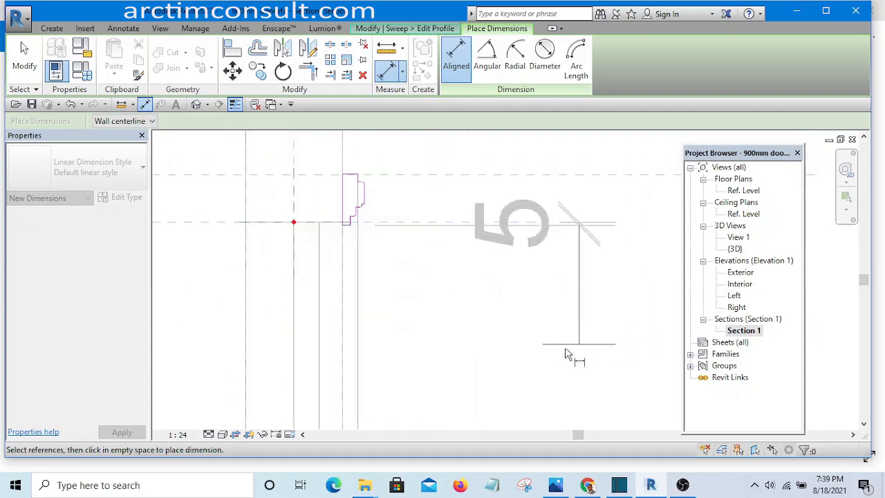
left_click(545, 367)
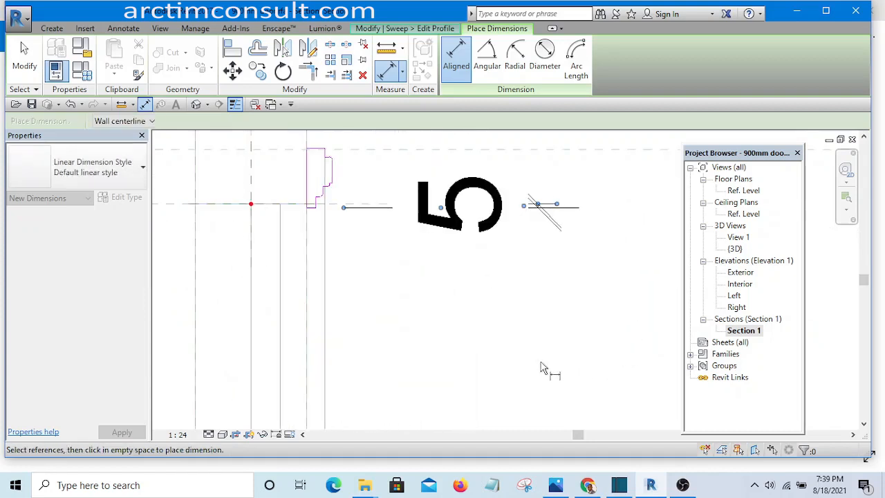
right_click(446, 195)
left_click(472, 195)
right_click(472, 194)
left_click(494, 198)
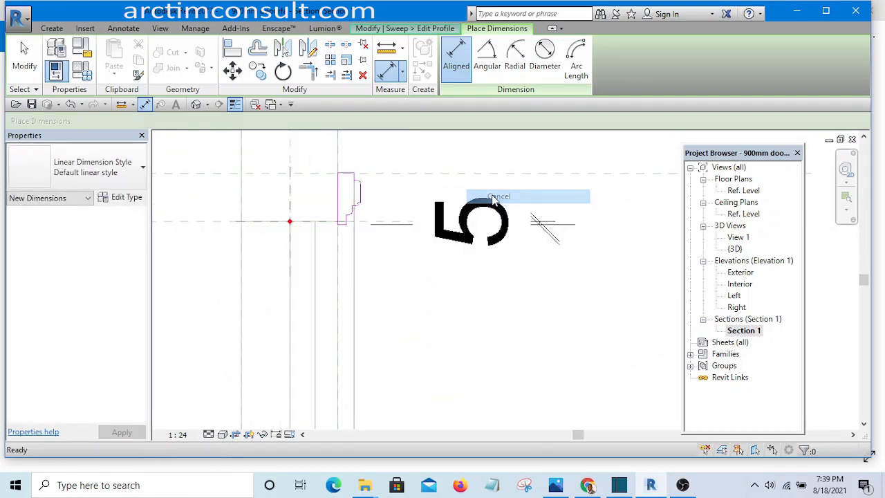
Select the new dimension and lock the profile's bottom line to its offset from the reference plane.
scroll(480, 241, "up", 2)
left_click(474, 244)
scroll(475, 248, "down", 4)
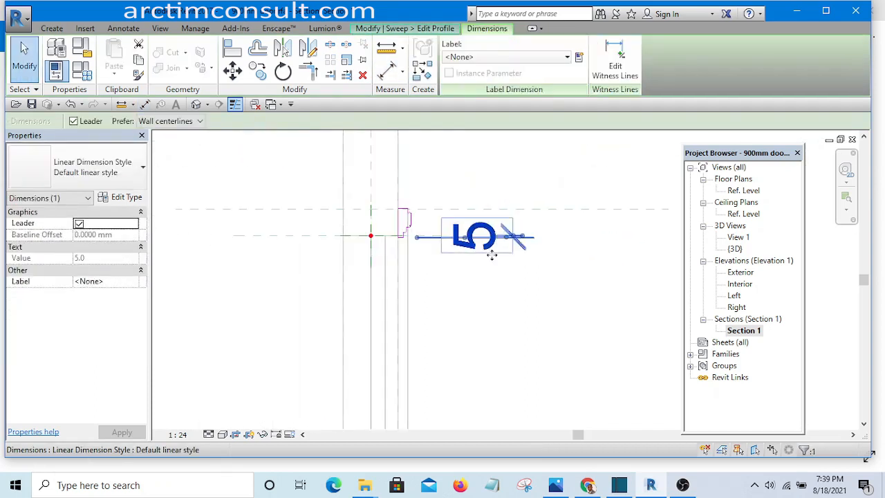
scroll(492, 255, "down", 1)
scroll(515, 266, "up", 4)
scroll(419, 251, "down", 5)
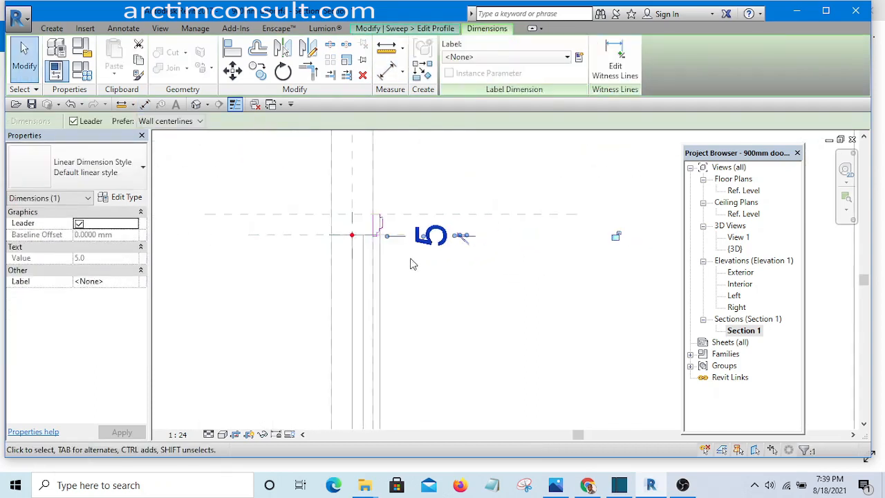
scroll(411, 263, "down", 1)
scroll(411, 241, "up", 6)
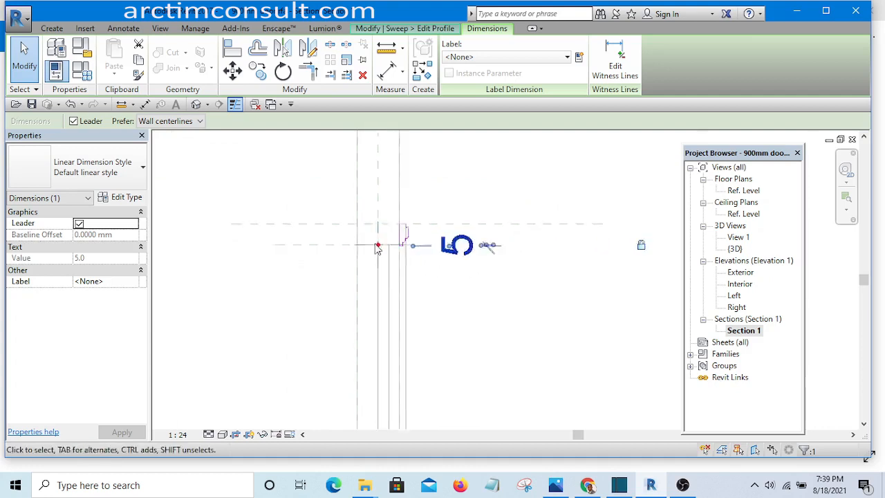
scroll(449, 326, "down", 3)
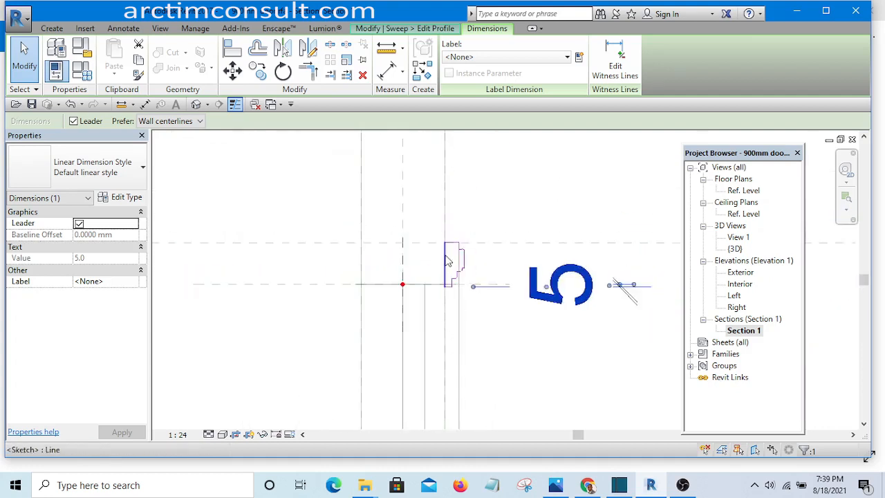
scroll(435, 235, "up", 2)
mouse_move(450, 280)
left_mouse_down()
mouse_move(415, 276)
mouse_move(450, 274)
left_mouse_up()
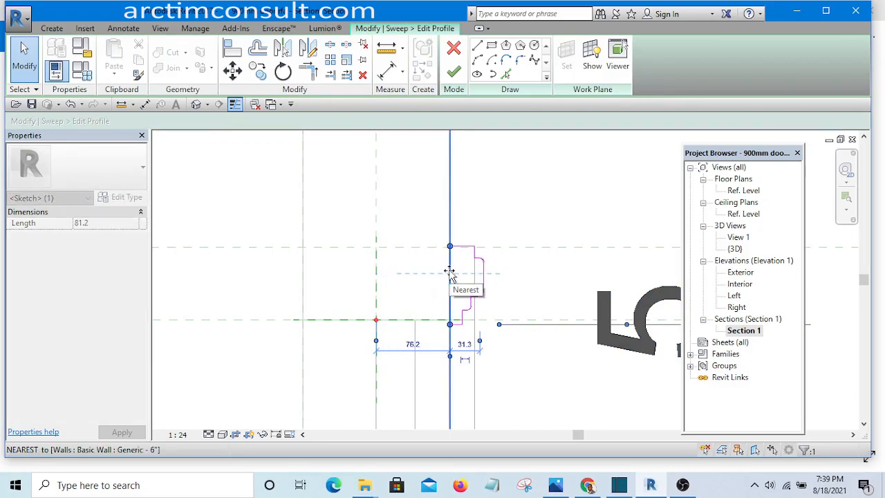
left_click(512, 205)
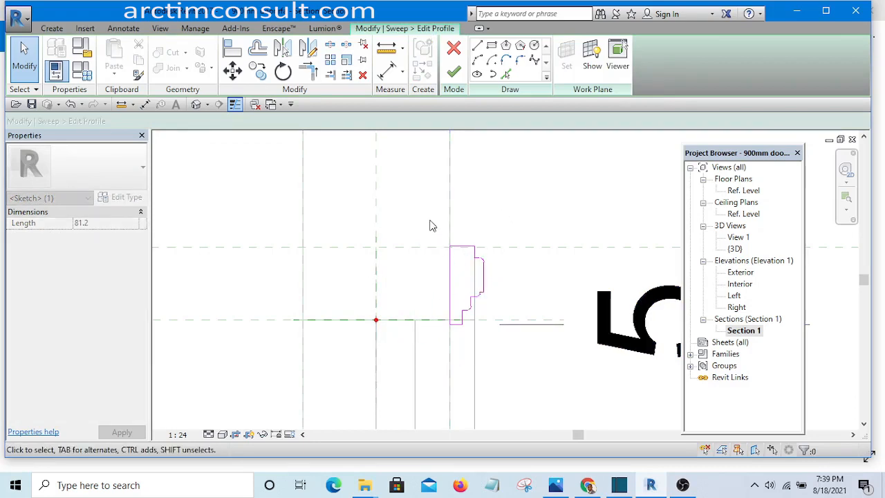
Mirror a copy of the whole trim profile to the wall's opposite face, drawing the axis along the center reference plane.
left_click_drag(430, 204, 469, 264)
left_click_drag(508, 372, 507, 357)
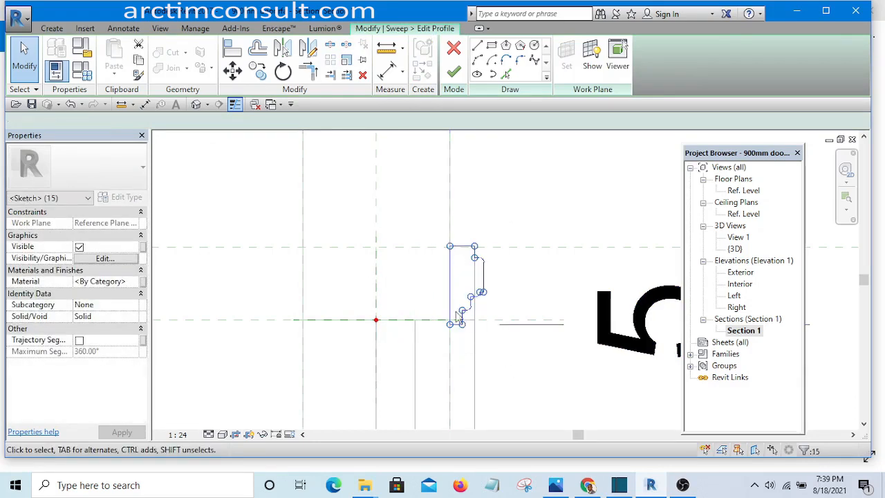
scroll(453, 316, "down", 2)
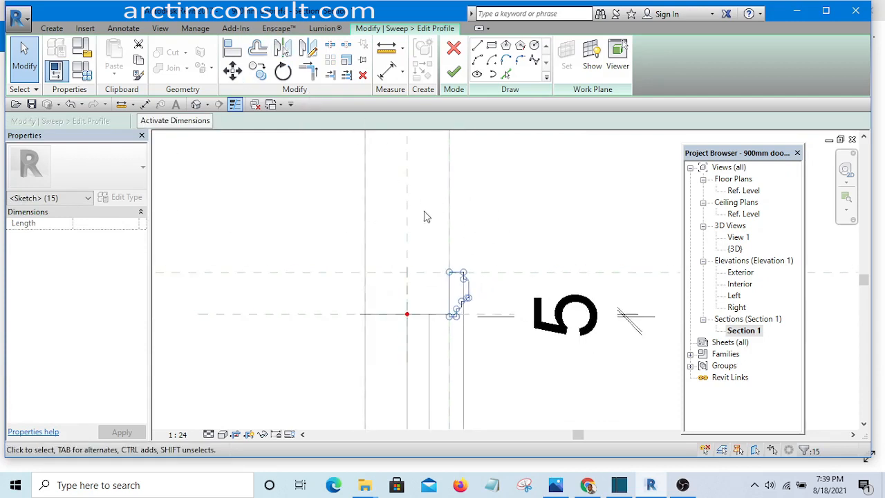
middle_click_drag(425, 217, 444, 307)
scroll(434, 201, "down", 3)
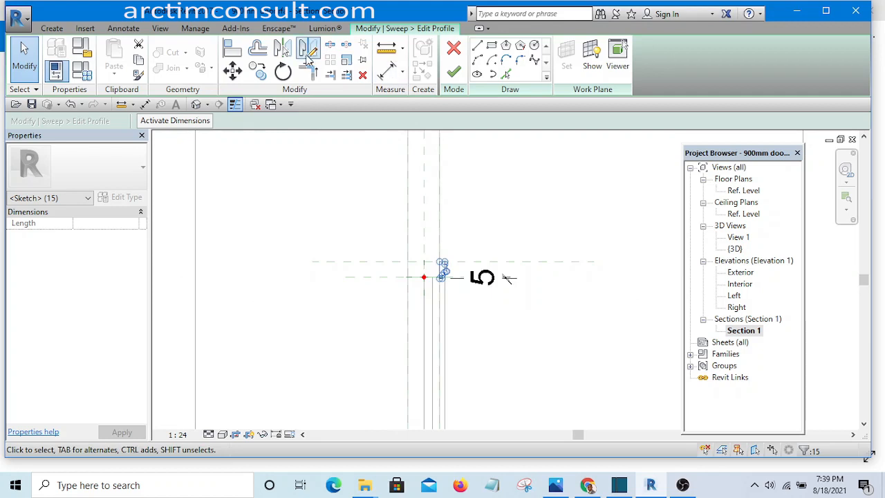
left_click(313, 51)
scroll(472, 391, "down", 4)
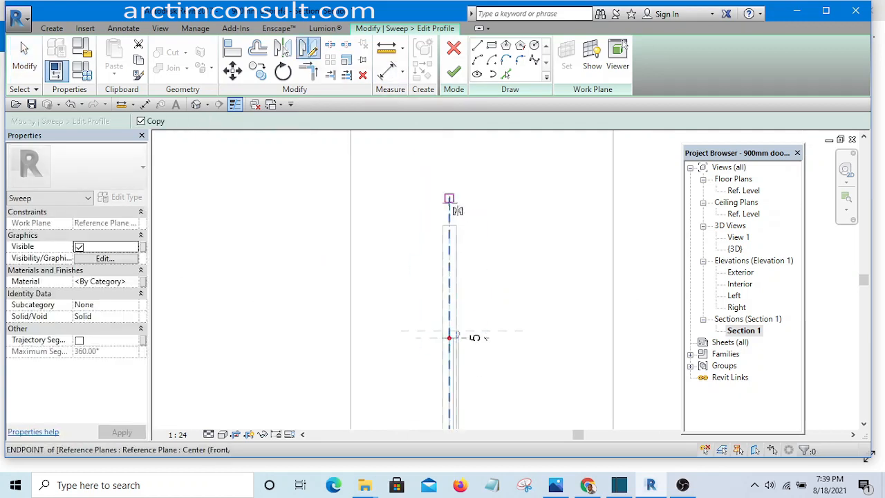
left_click(449, 198)
left_click(454, 170)
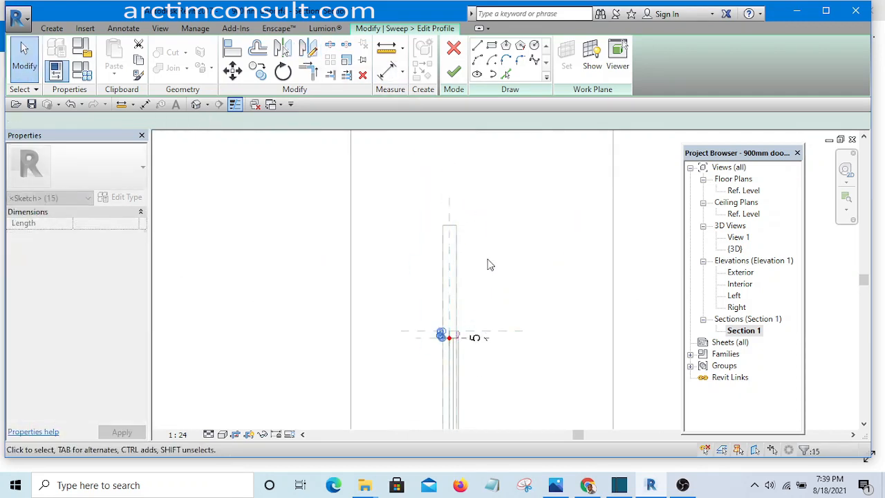
scroll(413, 401, "up", 5)
scroll(358, 304, "up", 3)
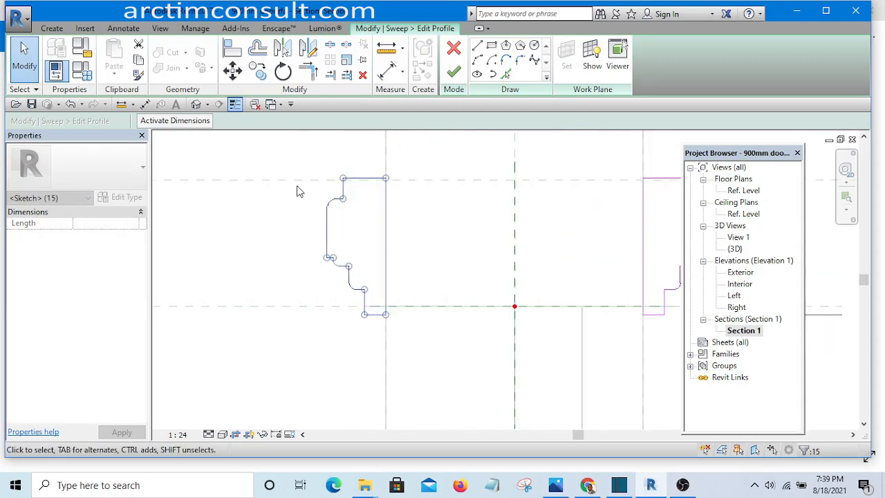
left_click(301, 166)
scroll(327, 283, "down", 3)
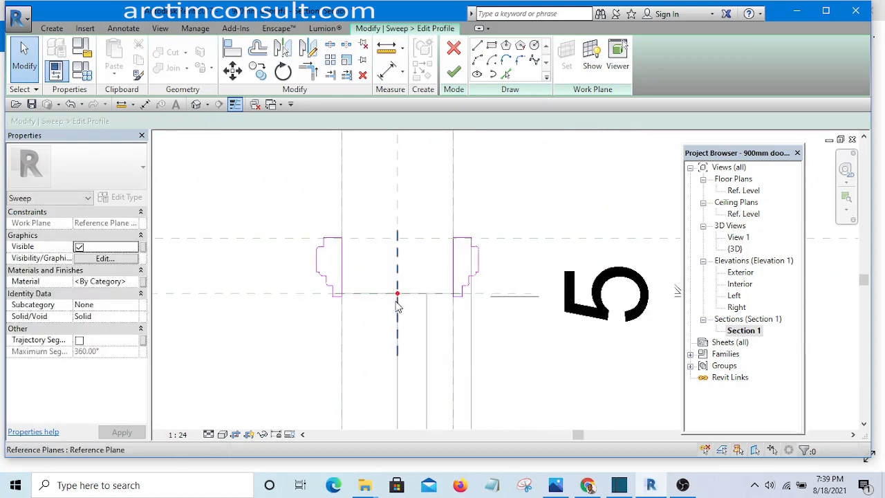
Sketch a line along the top reference plane connecting the wall-side vertical lines of the two trim profiles.
scroll(326, 326, "up", 5)
scroll(299, 311, "down", 2)
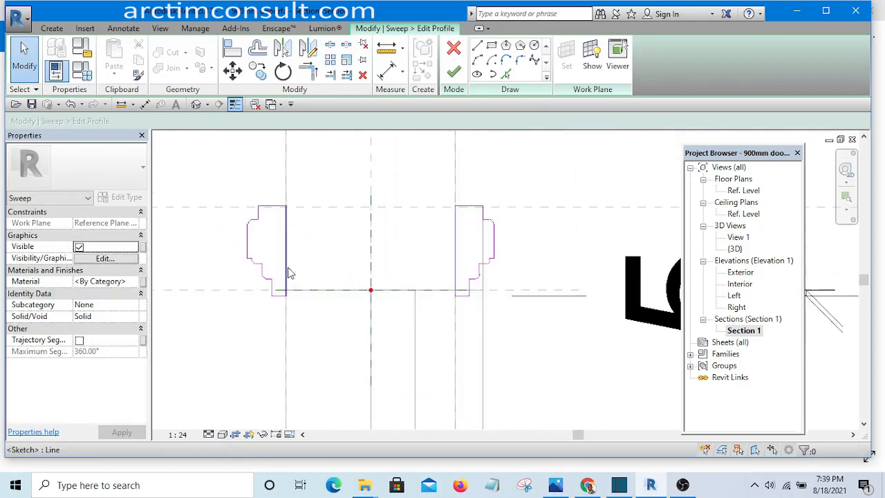
scroll(297, 315, "up", 2)
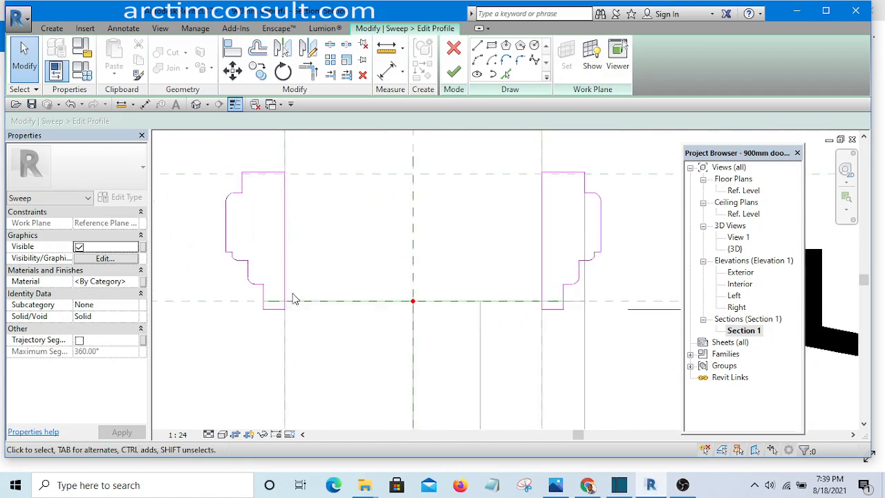
scroll(289, 318, "down", 1)
scroll(289, 325, "up", 2)
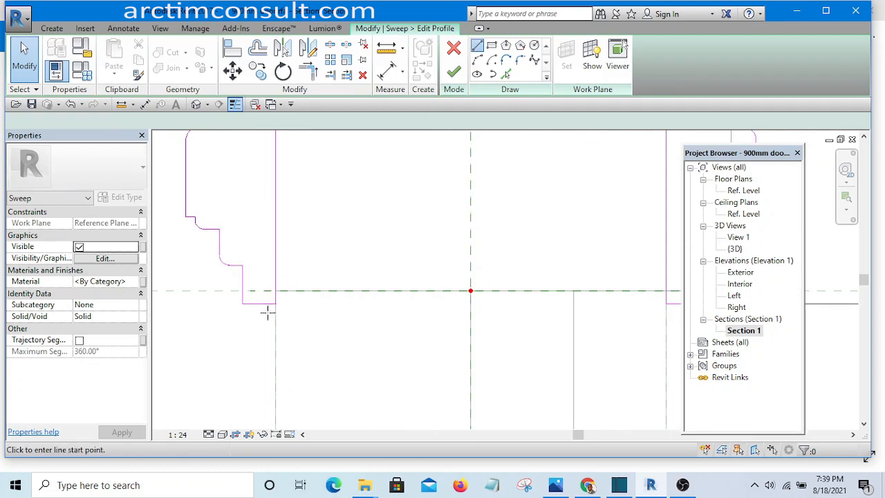
scroll(274, 292, "up", 3)
left_click(274, 292)
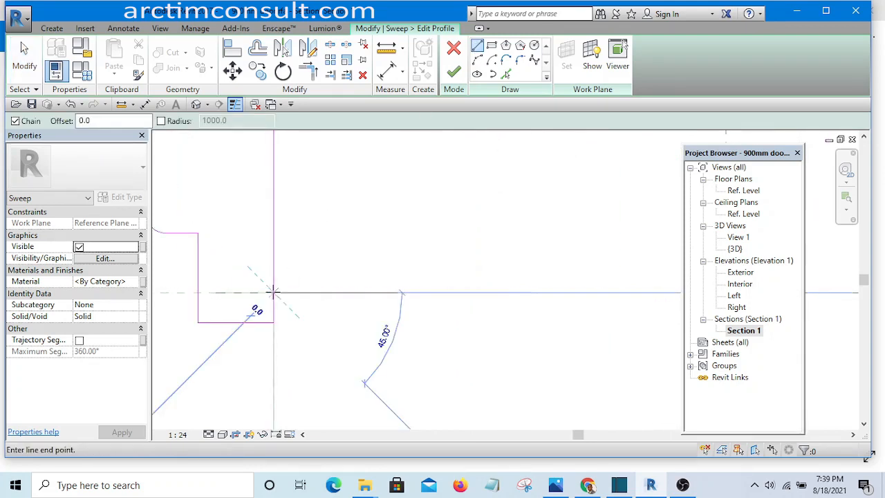
scroll(273, 297, "down", 4)
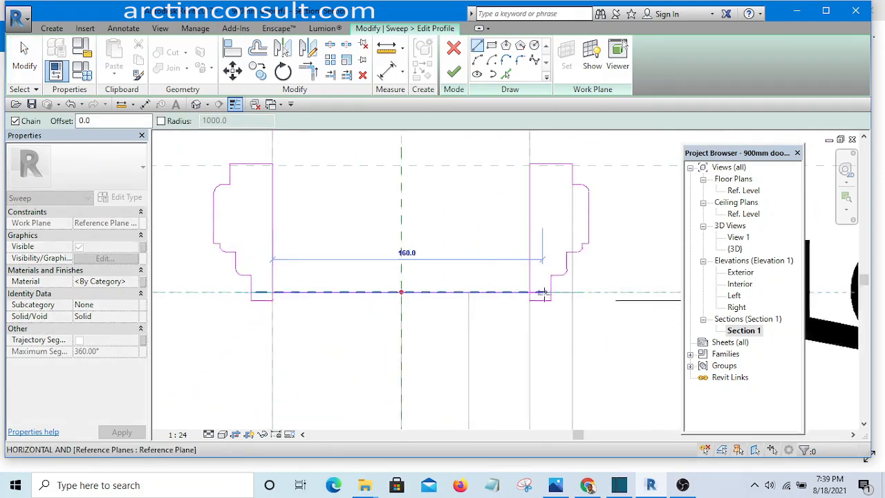
left_click(529, 293)
key("Escape")
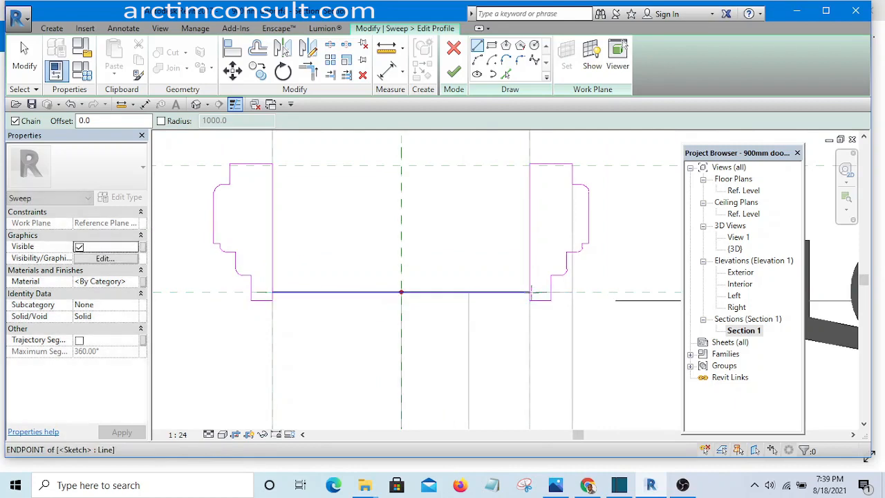
scroll(268, 304, "up", 1)
key("Escape")
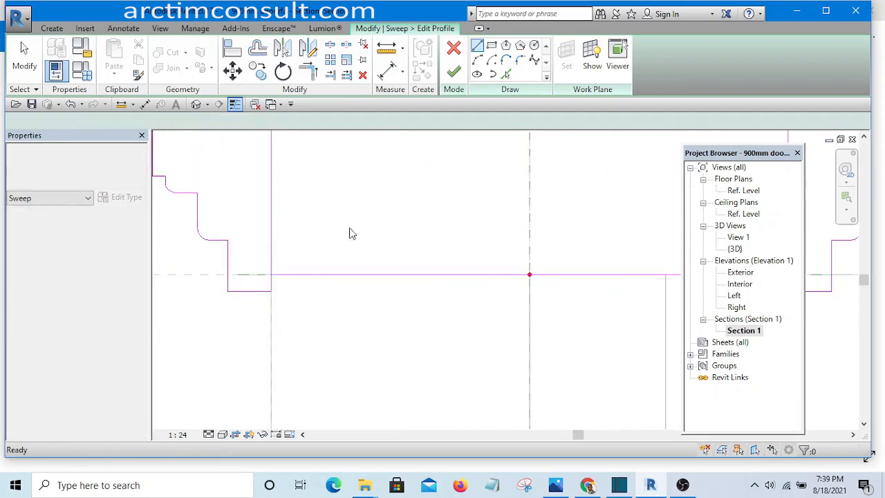
Join the bottom lines of the two trim profiles into one continuous line with Trim/Extend to Corner.
left_click(309, 73)
scroll(277, 318, "up", 1)
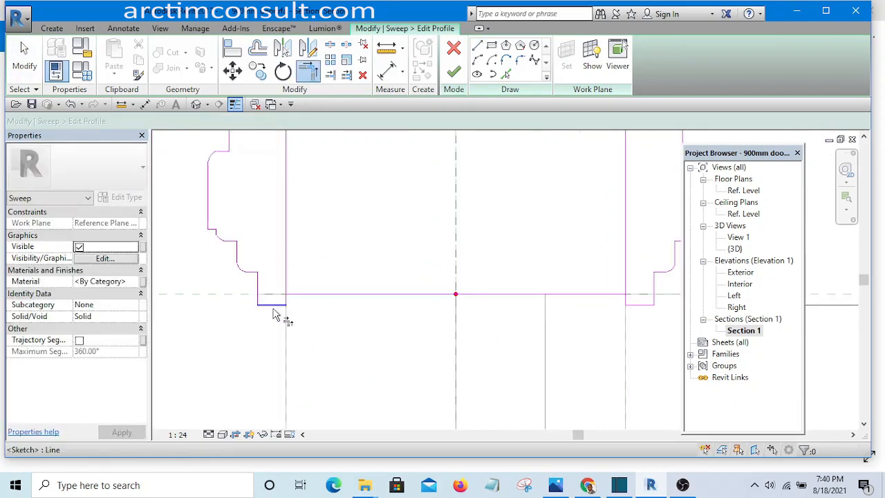
left_click(275, 307)
scroll(275, 307, "down", 6)
scroll(453, 318, "up", 5)
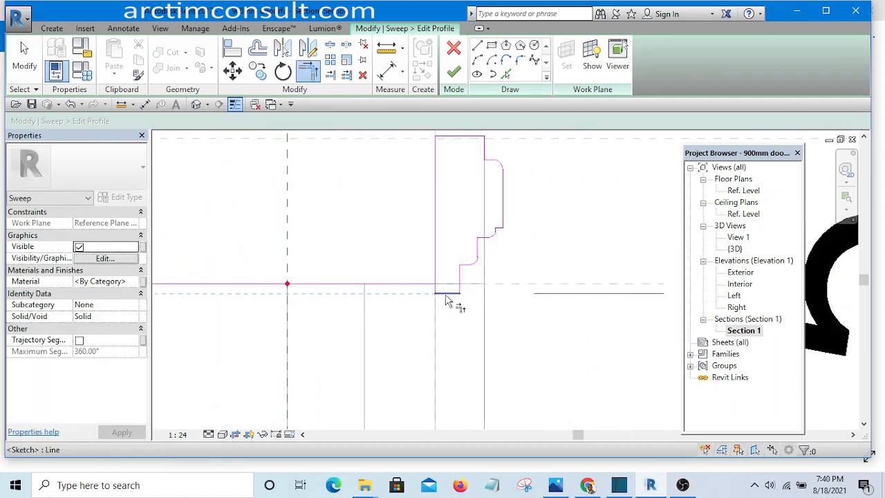
left_click(446, 294)
scroll(463, 324, "down", 3)
Trim the wall-side vertical lines of both trim profiles to corners with the connecting line on the reference plane.
scroll(454, 284, "up", 2)
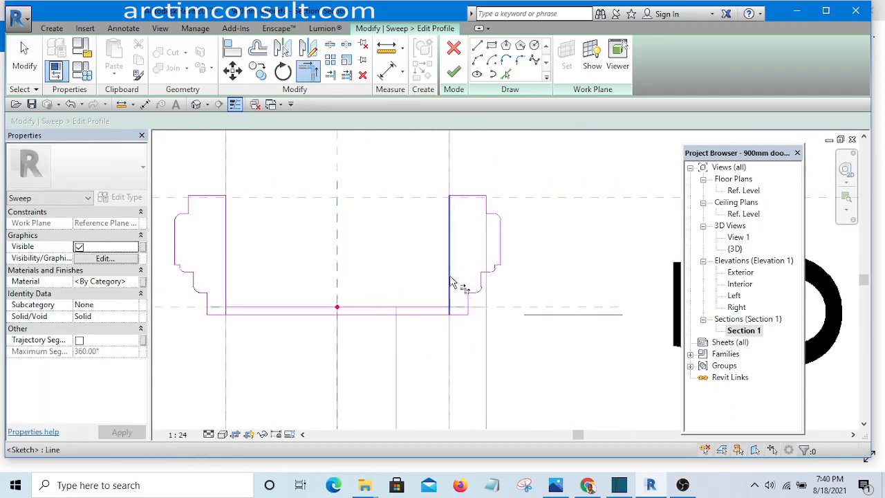
left_click(450, 282)
scroll(443, 309, "up", 2)
left_click(444, 311)
scroll(444, 311, "down", 3)
scroll(364, 328, "up", 2)
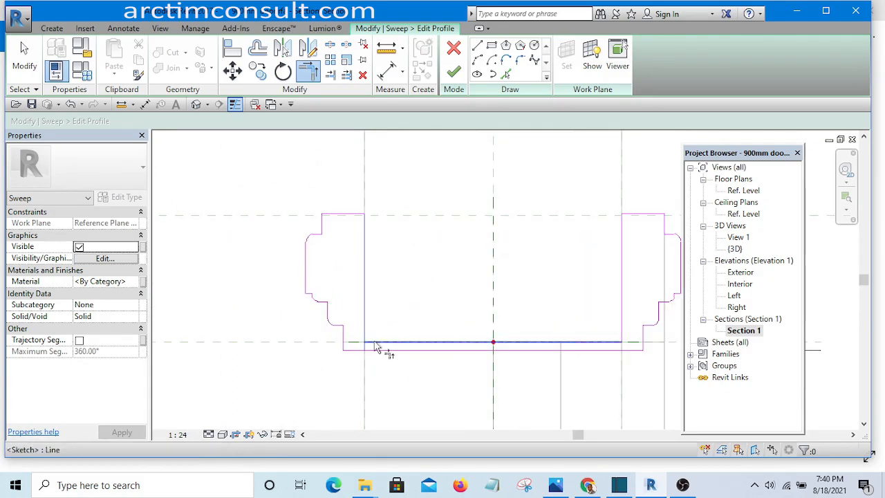
scroll(430, 335, "down", 2)
scroll(508, 347, "up", 2)
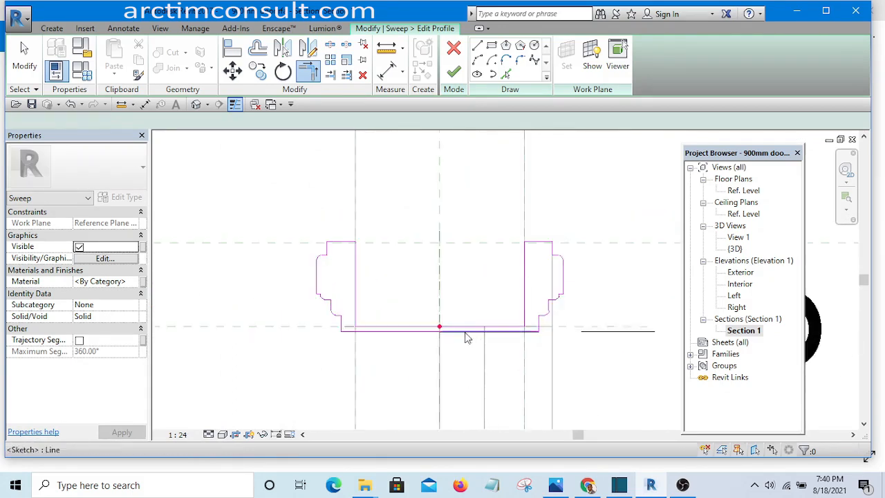
scroll(428, 331, "down", 2)
key("Escape")
Move the left trim profile's top edge below the upper reference plane, align it to that plane and lock the alignment.
scroll(474, 340, "up", 4)
scroll(529, 313, "up", 1)
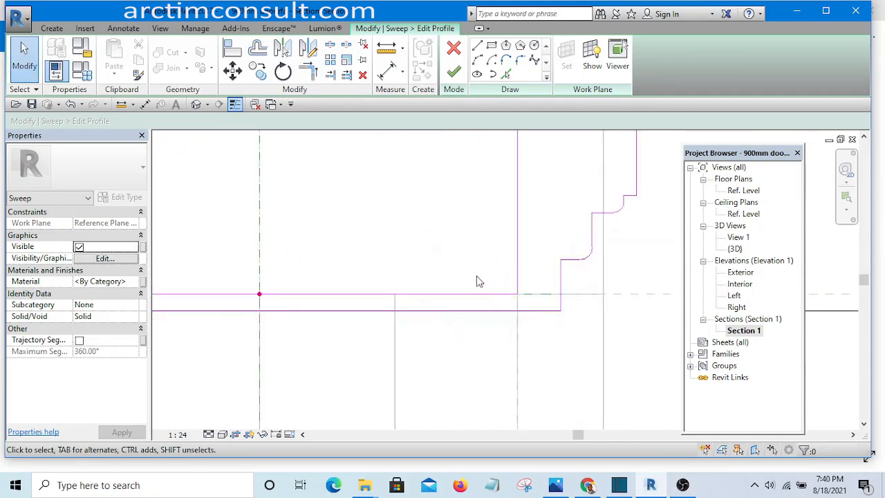
scroll(582, 358, "down", 3)
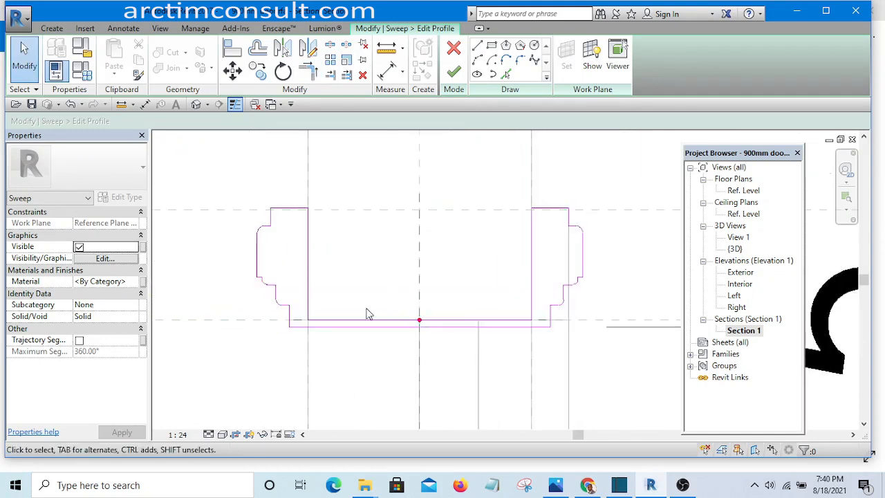
scroll(278, 322, "up", 3)
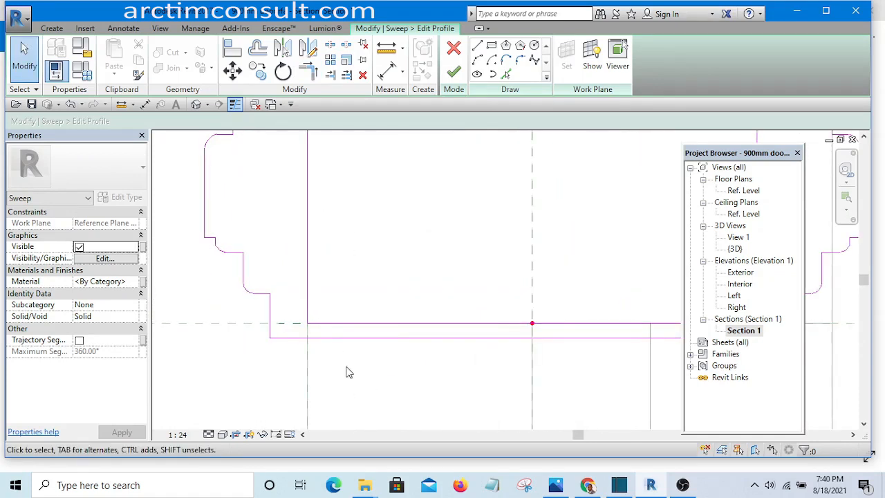
scroll(346, 360, "down", 4)
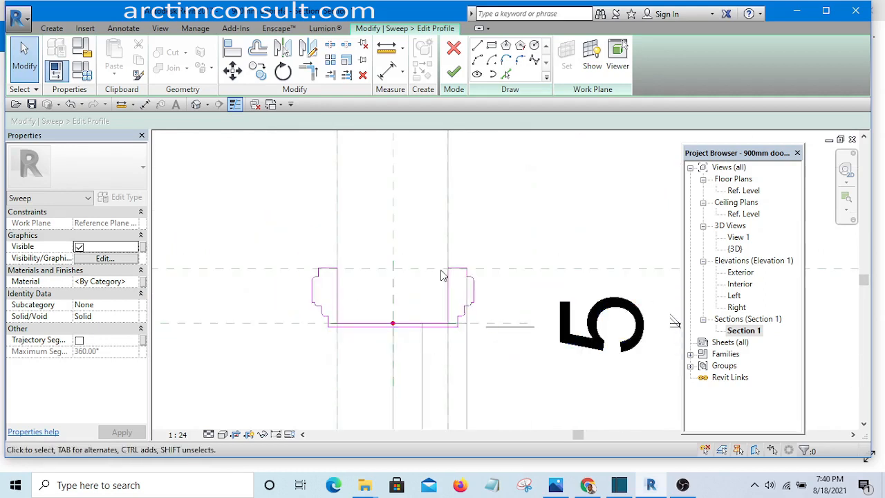
scroll(307, 270, "up", 4)
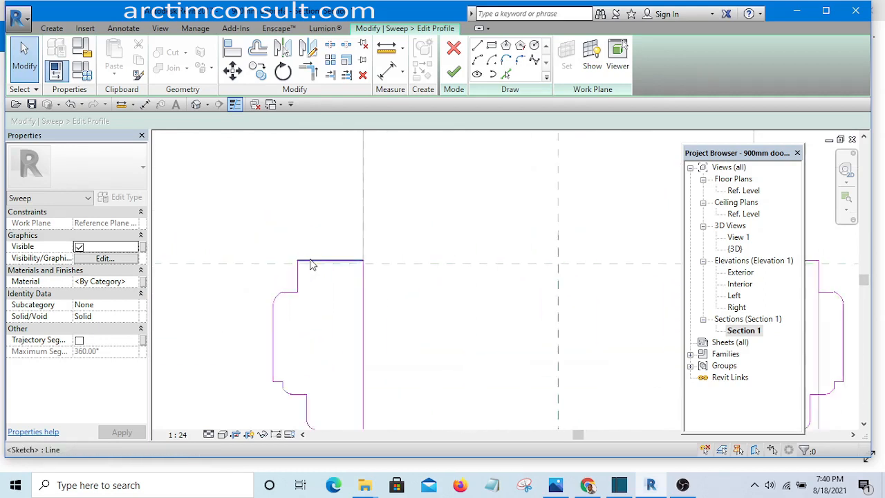
mouse_move(308, 262)
left_mouse_down()
mouse_move(307, 300)
mouse_move(309, 262)
mouse_move(315, 285)
left_mouse_up()
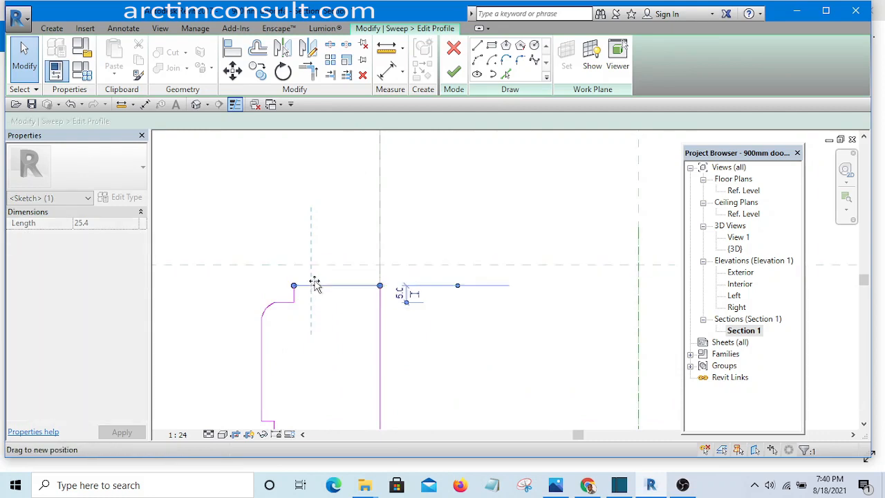
left_click(369, 173)
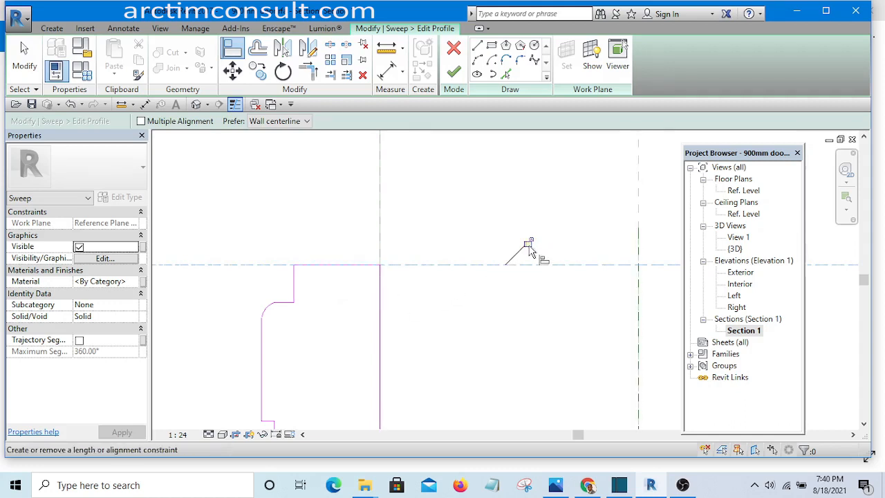
right_click(442, 168)
left_click(468, 179)
scroll(449, 177, "down", 6)
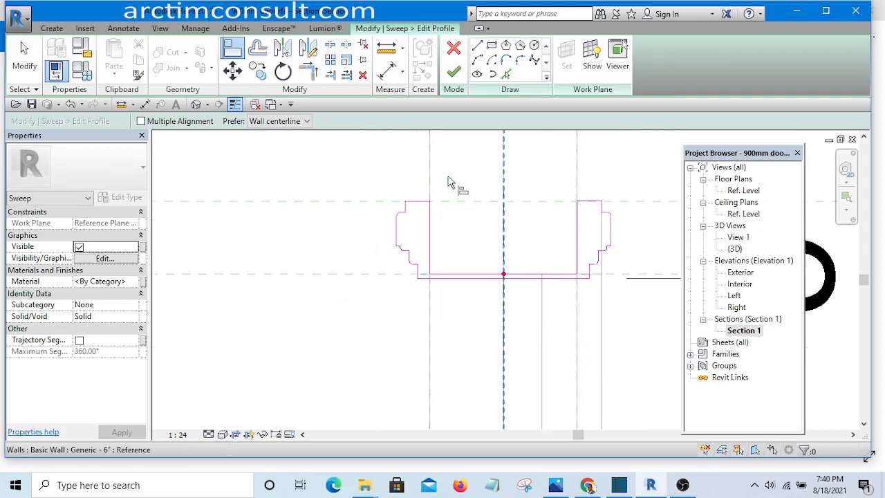
Move the right trim profile's top edge down, align it to the upper reference plane and lock the alignment.
scroll(454, 237, "up", 4)
right_click(458, 229)
left_click(459, 230)
middle_click_drag(457, 238, 369, 265)
scroll(368, 265, "down", 4)
scroll(463, 253, "up", 6)
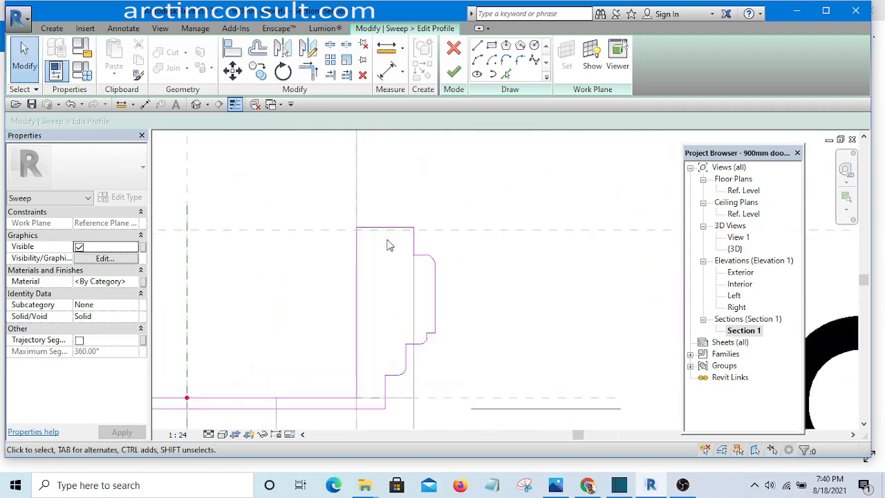
mouse_move(385, 226)
left_mouse_down()
mouse_move(388, 268)
mouse_move(389, 241)
left_mouse_up()
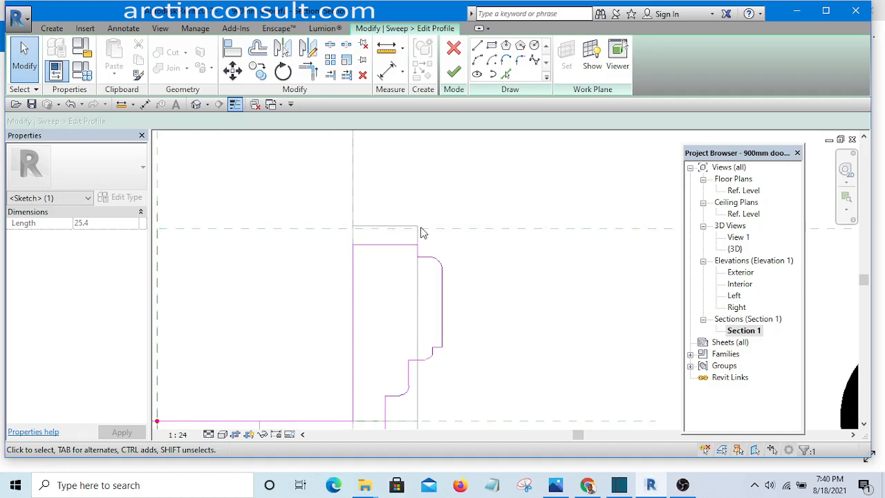
scroll(406, 201, "up", 2)
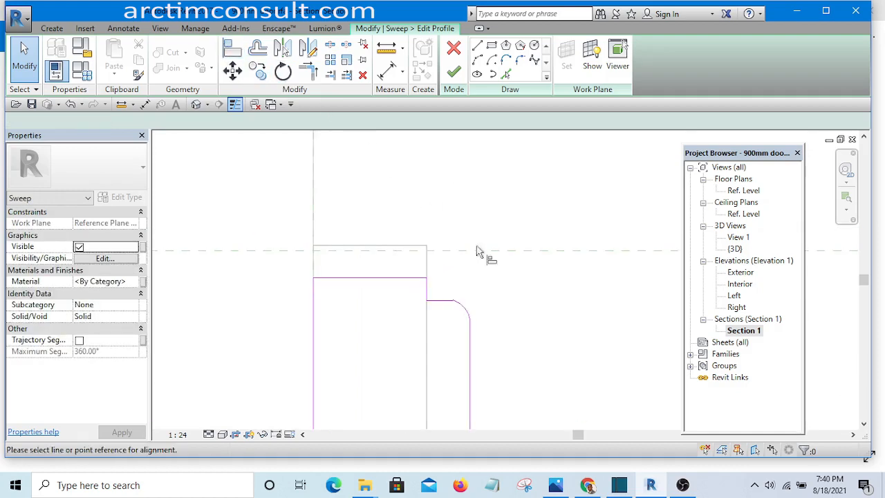
left_click(505, 251)
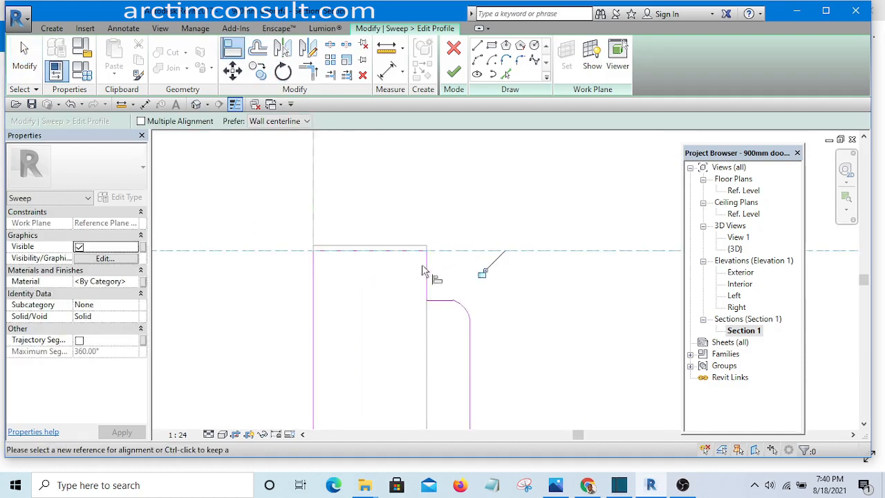
right_click(475, 185)
left_click(504, 193)
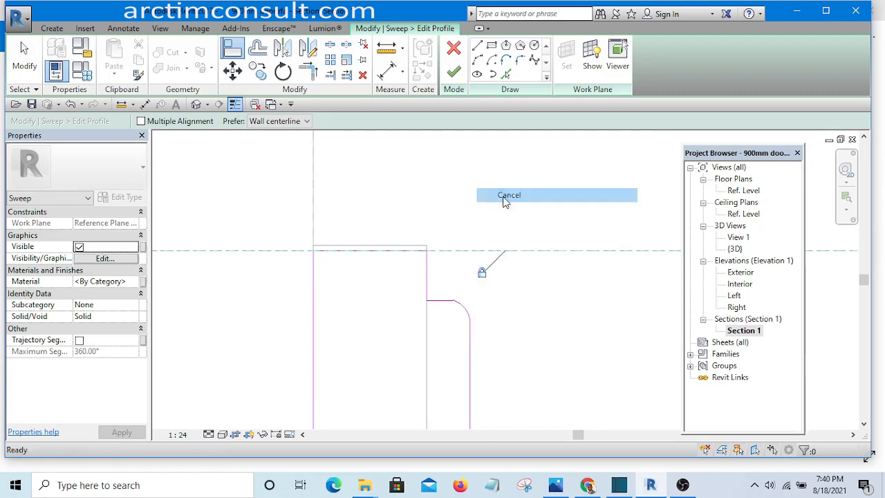
right_click(473, 172)
left_click(502, 185)
scroll(502, 185, "down", 7)
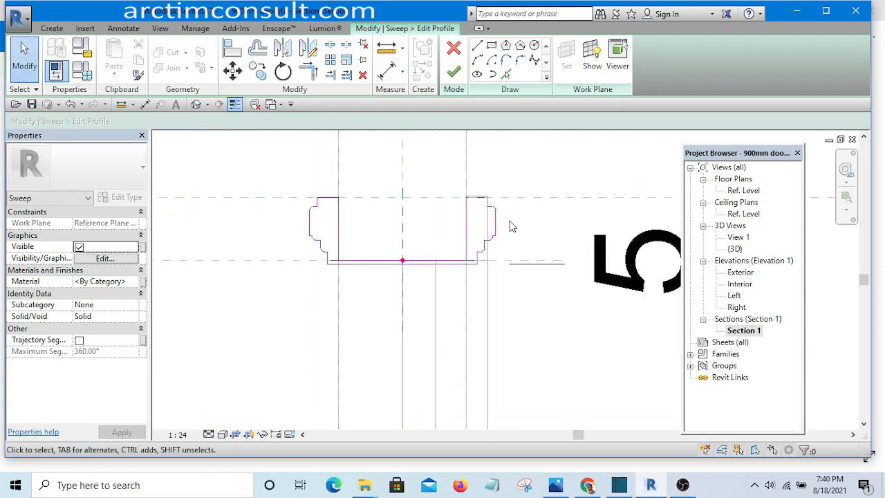
Assign the Wooden paanel material to the sweep.
middle_click_drag(510, 293, 462, 266)
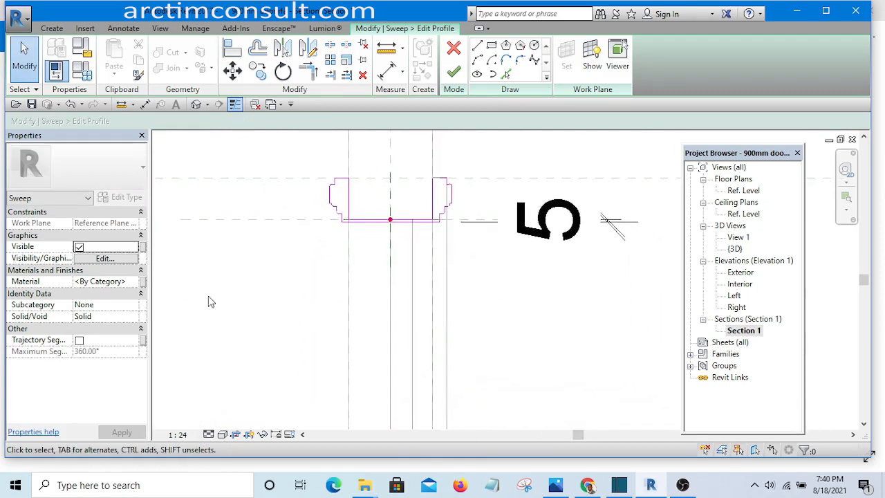
left_click(131, 285)
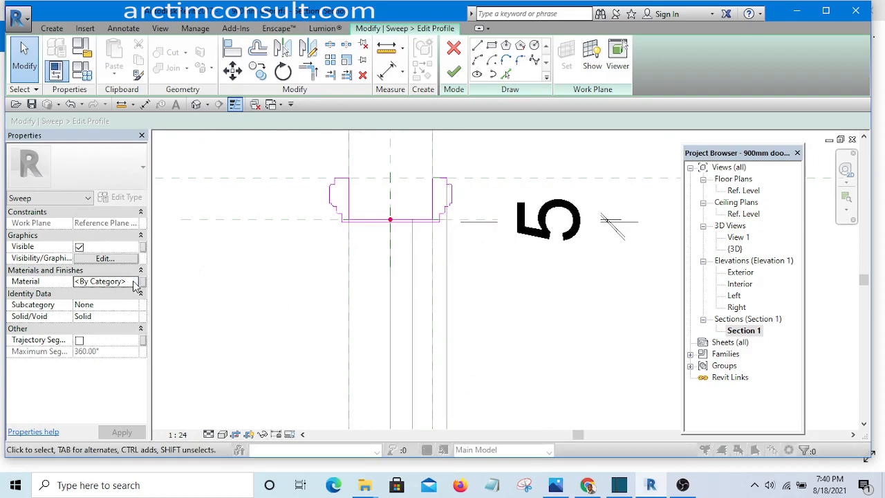
left_click(135, 284)
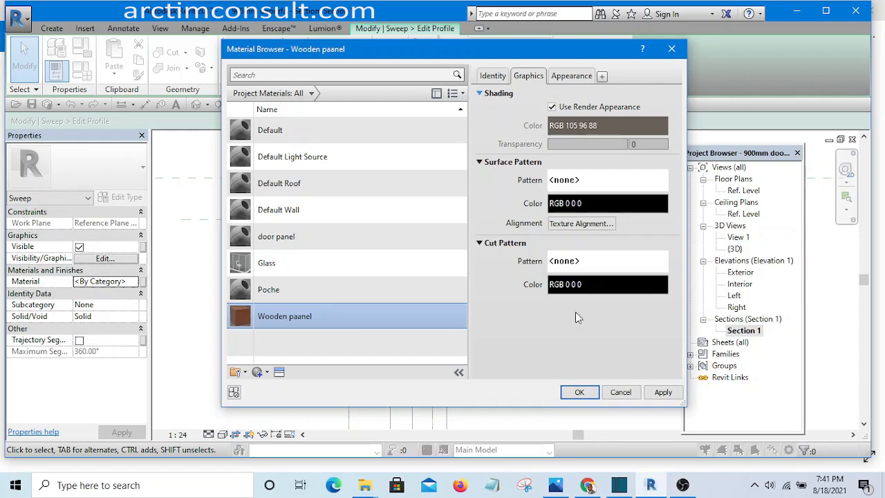
left_click(579, 392)
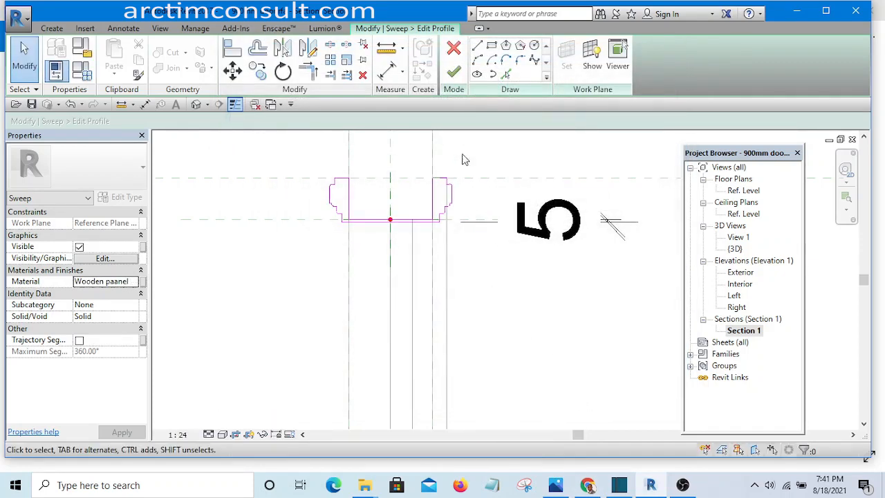
Finish the profile sketch and the sweep, and inspect the door frame from the wall's other face in the 3D view.
left_click(452, 73)
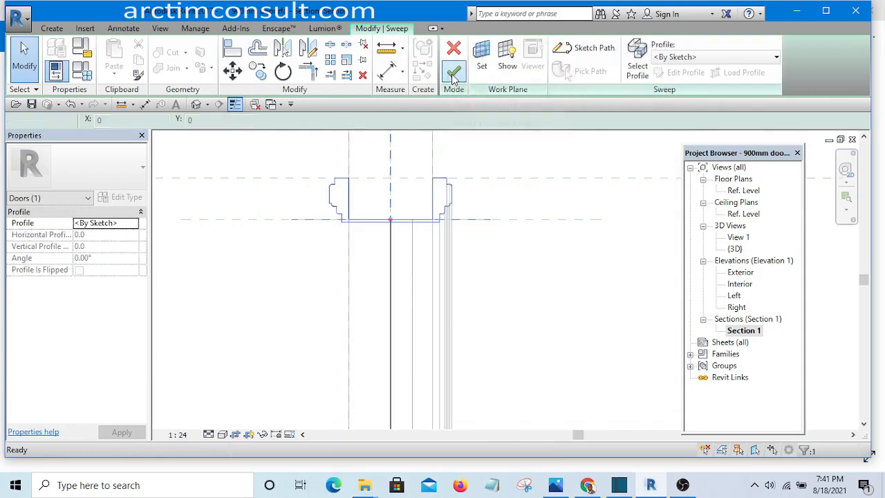
left_click(453, 75)
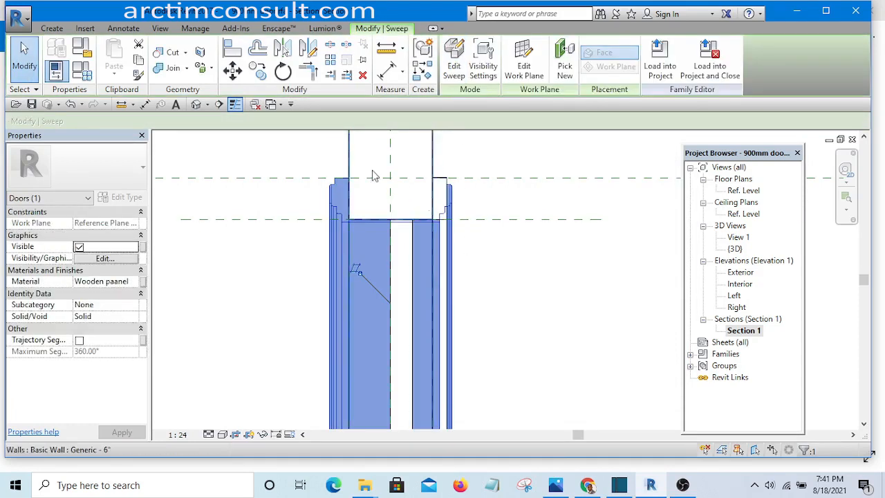
middle_click_drag(456, 296, 367, 217)
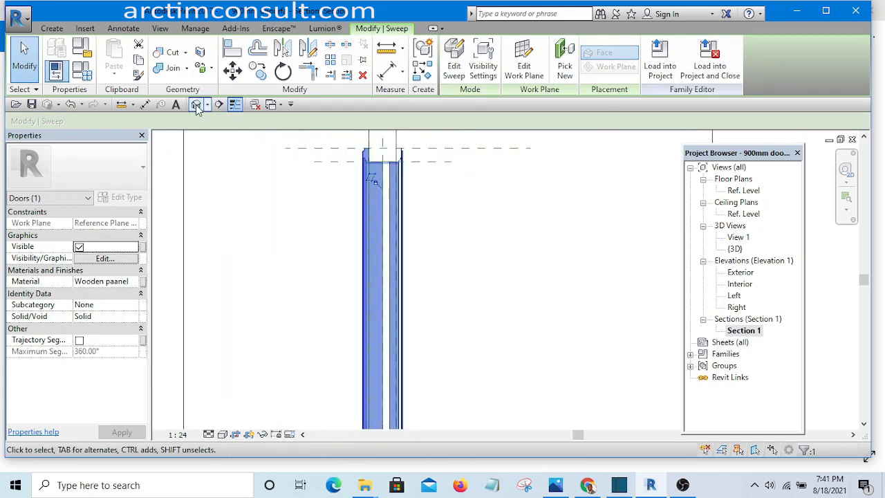
left_click(196, 105)
scroll(442, 277, "down", 3)
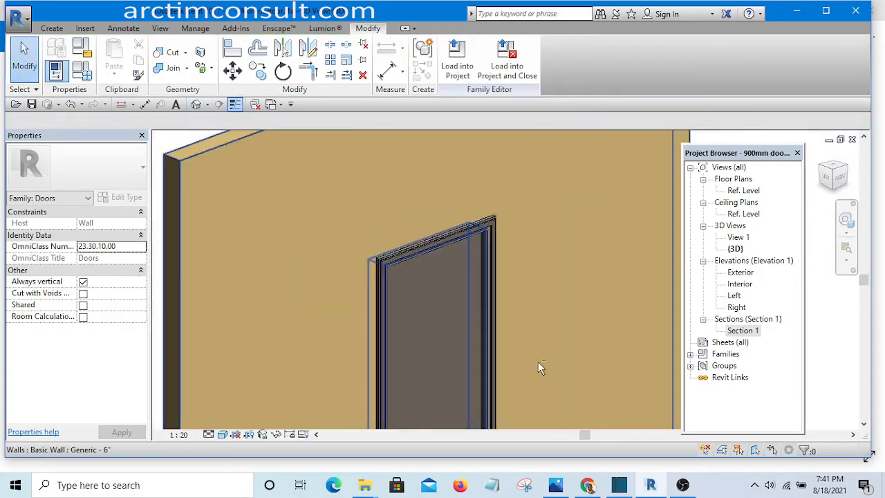
middle_click_drag(538, 368, 444, 358, "shift")
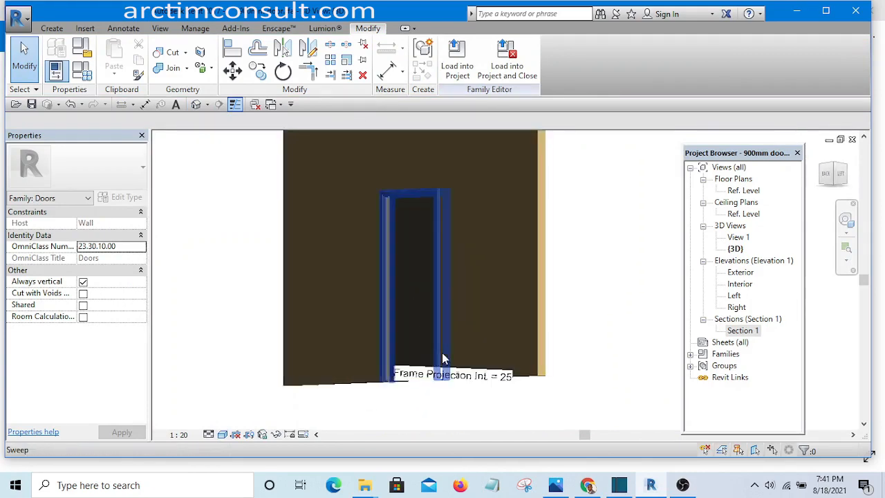
Inspect the moulded door frame in the 3D view from both wall faces, including its base and side profiles.
scroll(444, 359, "up", 4)
scroll(435, 334, "down", 4)
middle_click_drag(414, 333, 557, 421, "shift")
scroll(442, 336, "up", 5)
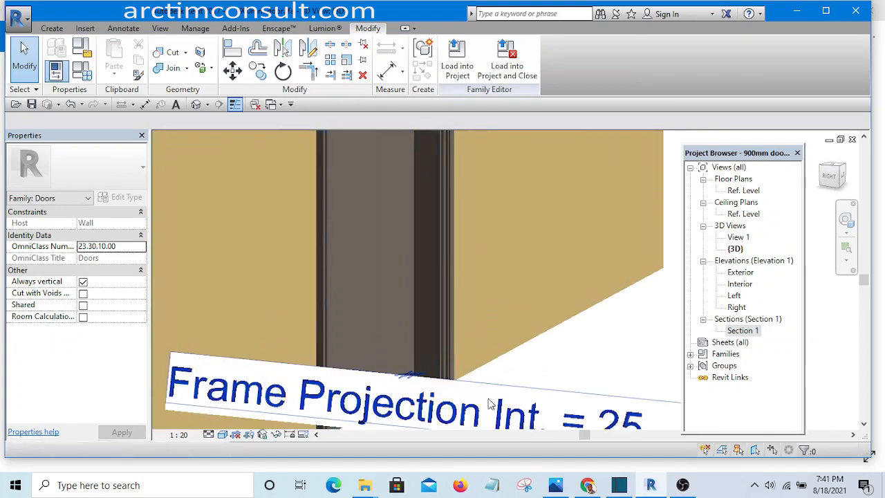
scroll(453, 284, "down", 5)
middle_click_drag(453, 284, 409, 405, "shift")
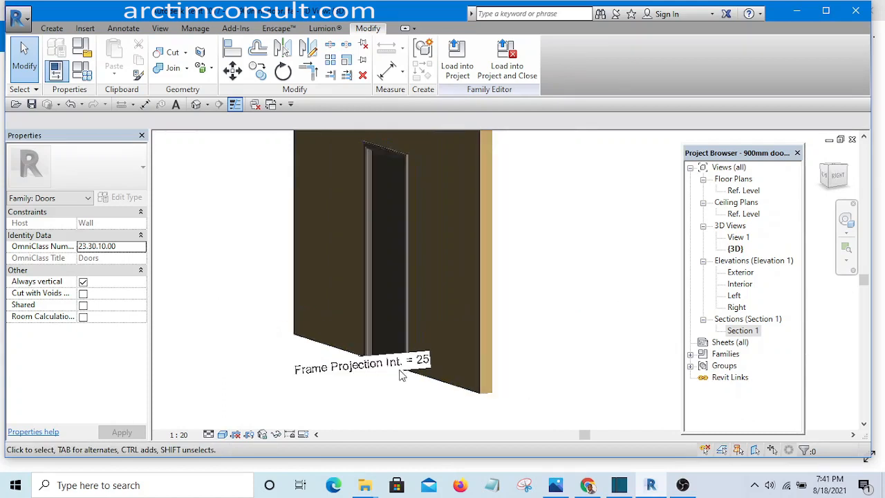
middle_click_drag(401, 374, 563, 367, "shift")
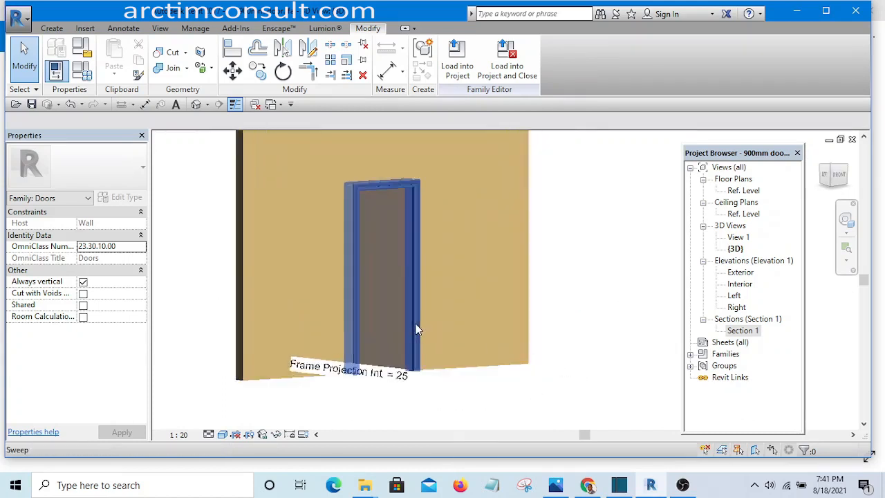
scroll(419, 328, "up", 4)
scroll(523, 344, "down", 5)
scroll(443, 336, "up", 2)
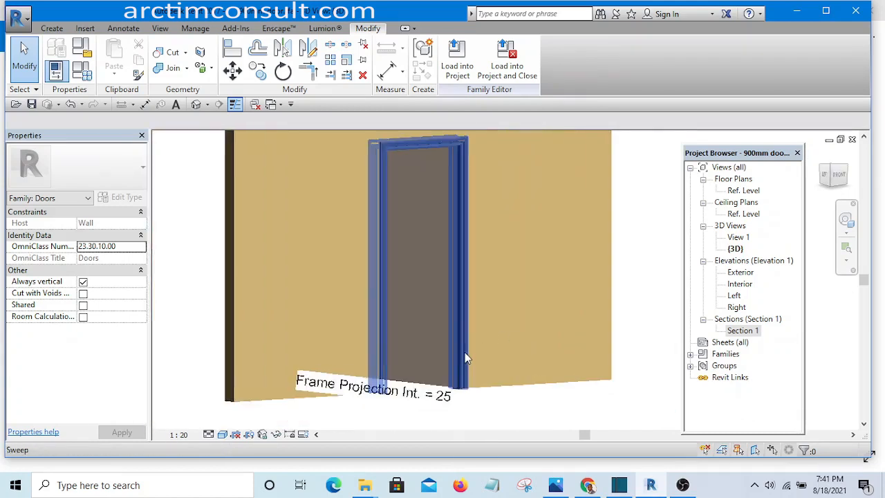
scroll(466, 352, "up", 2)
scroll(491, 348, "down", 3)
middle_click_drag(490, 348, 441, 359, "shift")
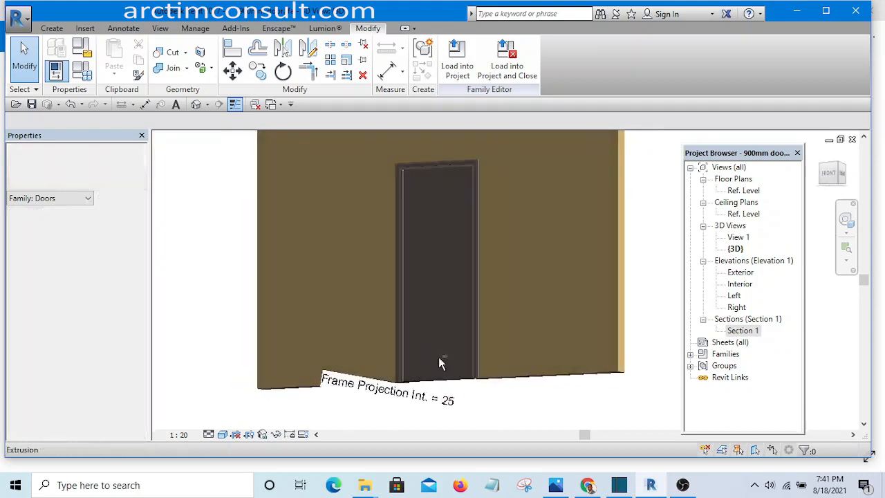
Switch to the reference photo Door.jpg and examine the door's frame moulding, upper and lower panels and handle.
left_click(560, 482)
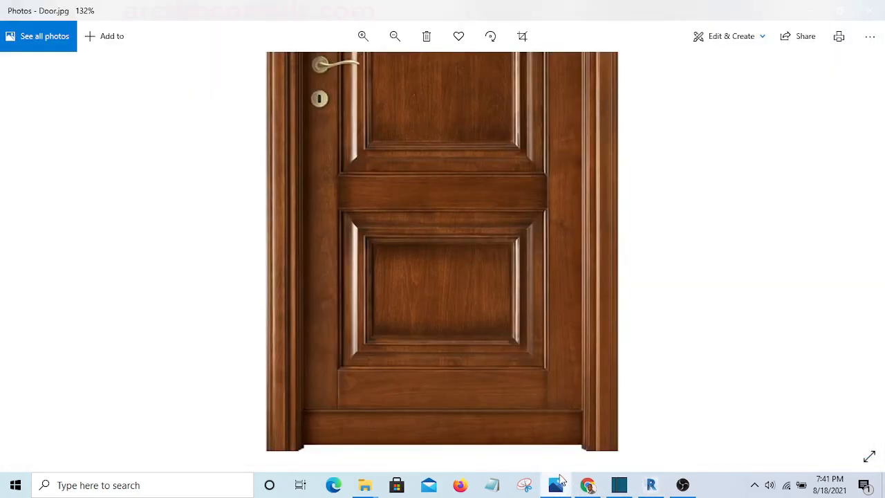
left_click_drag(475, 213, 476, 379)
scroll(468, 332, "down", 4)
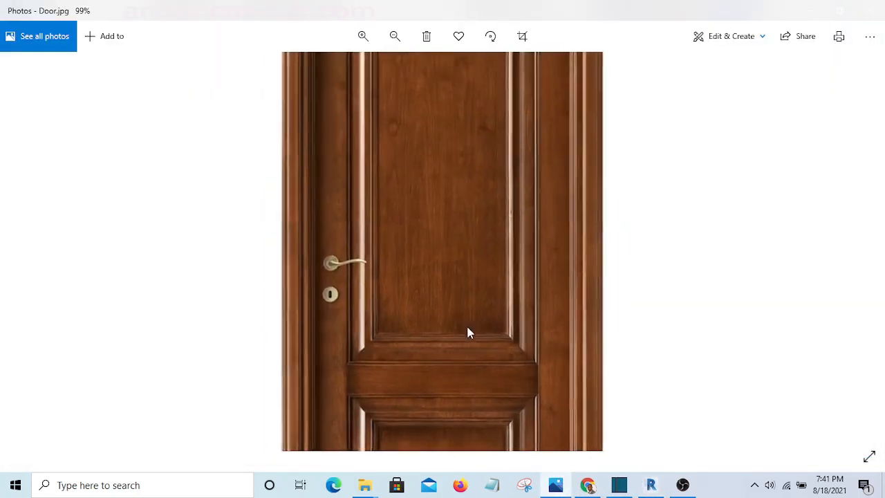
scroll(387, 360, "down", 1)
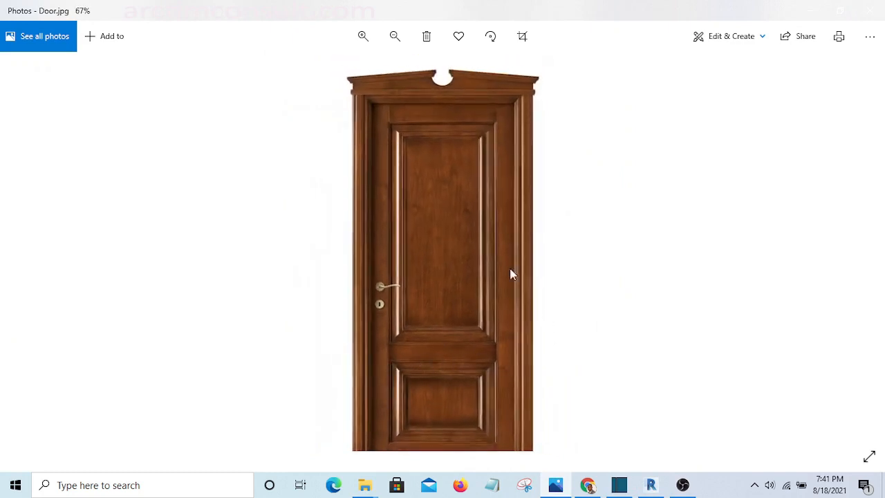
scroll(427, 131, "up", 5)
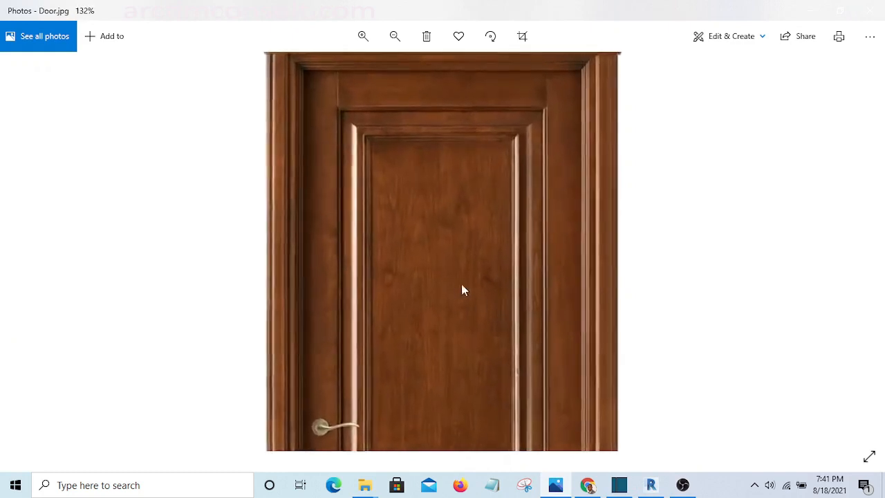
scroll(387, 235, "down", 3)
scroll(429, 275, "up", 3)
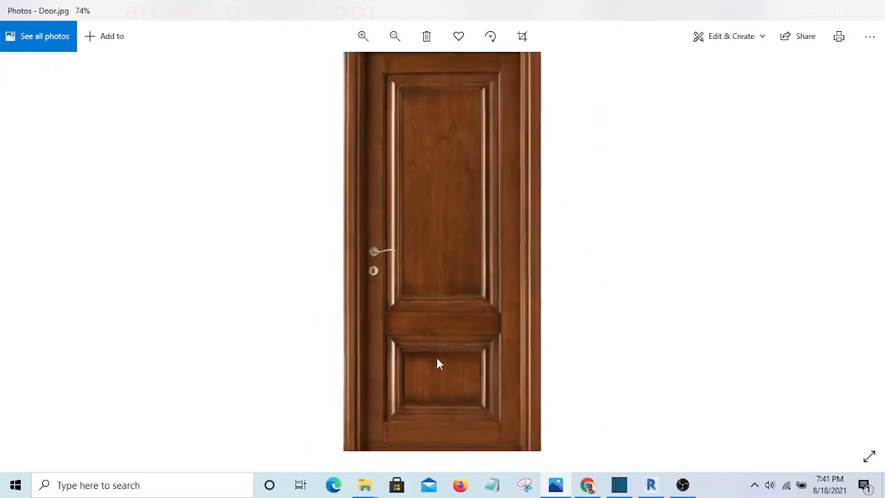
scroll(386, 352, "up", 2)
scroll(558, 373, "down", 2)
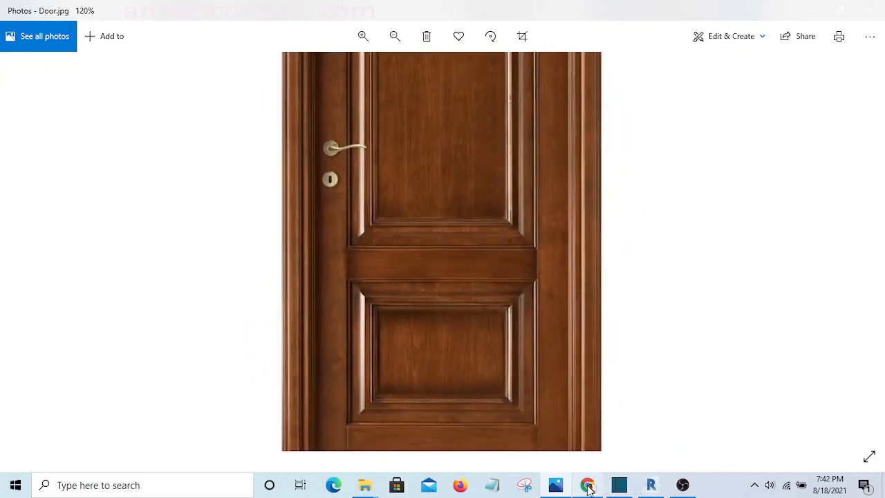
Switch back to Revit and set the door family's Width to 1200 in the family types.
left_click(651, 486)
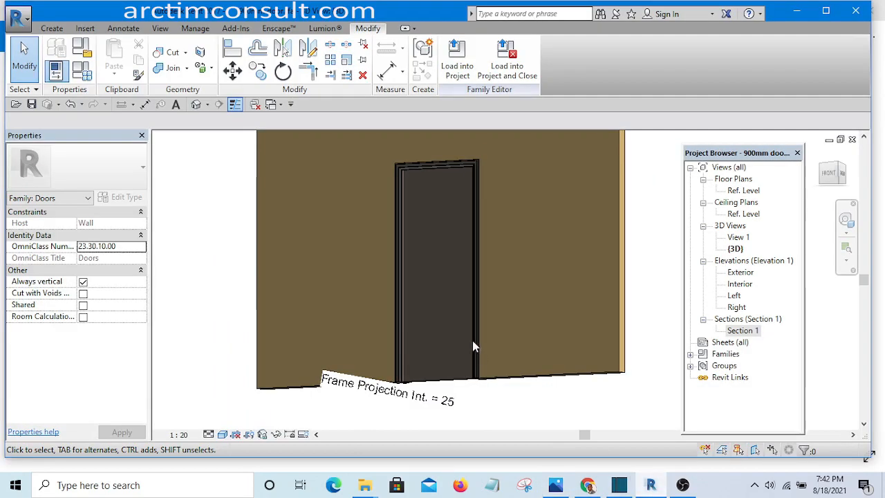
mouse_move(472, 340)
middle_mouse_down("shift")
mouse_move(385, 352)
mouse_move(639, 354)
mouse_move(452, 336)
mouse_move(682, 359)
mouse_move(587, 356)
mouse_move(469, 330)
middle_mouse_up("shift")
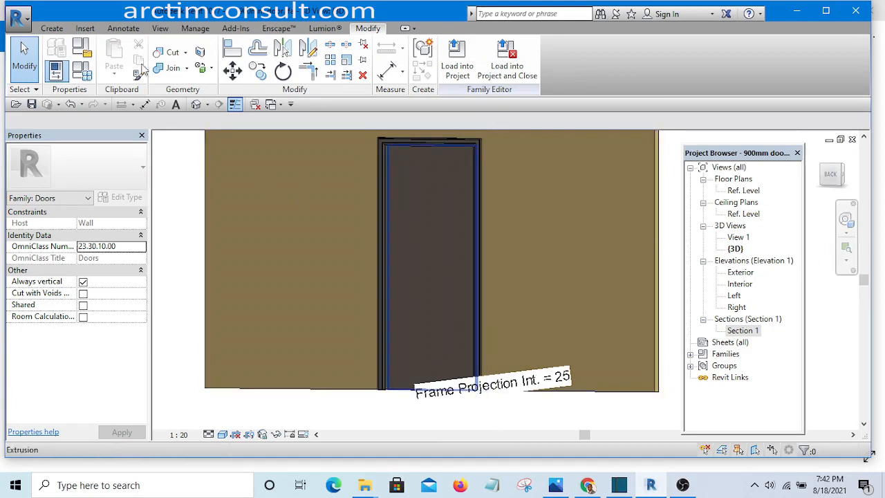
left_click(79, 73)
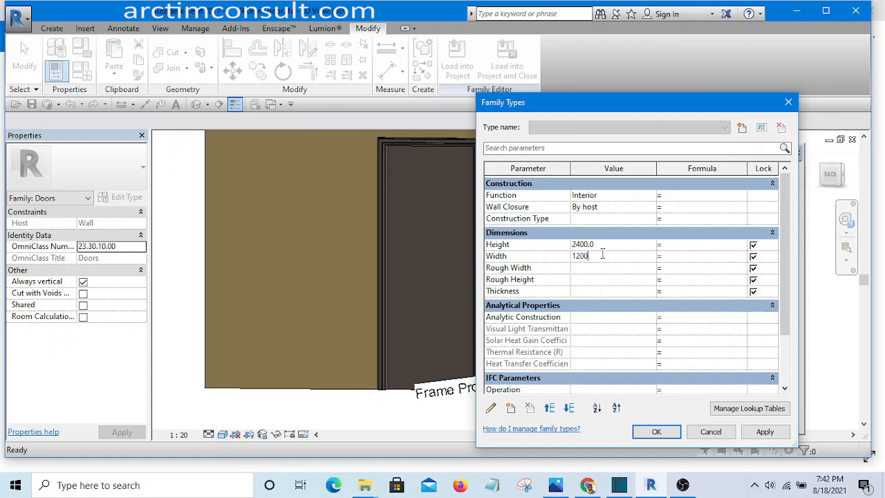
left_click(764, 432)
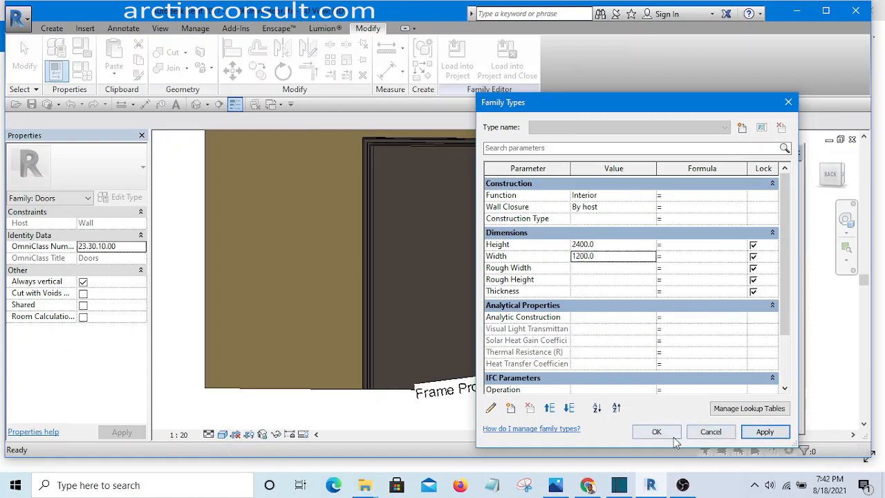
left_click(656, 431)
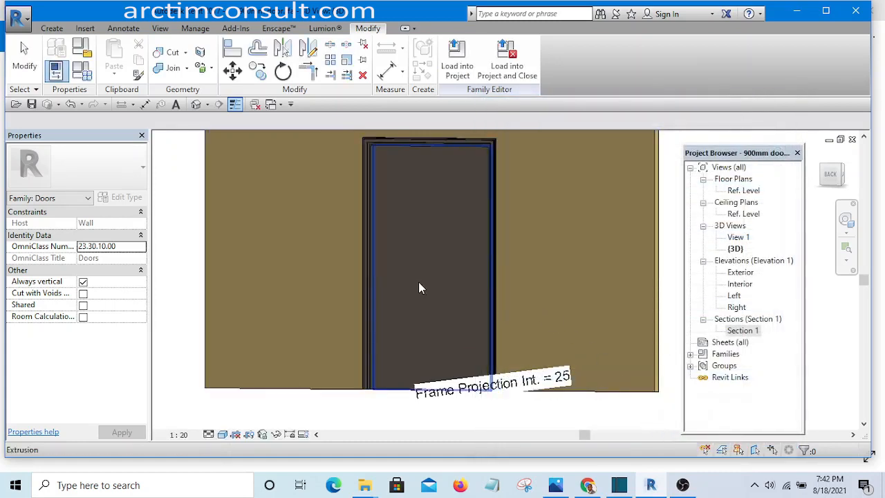
Check in the 3D view how the frame sweep and door panel follow the new width on both wall faces.
scroll(419, 304, "up", 3)
scroll(395, 266, "down", 5)
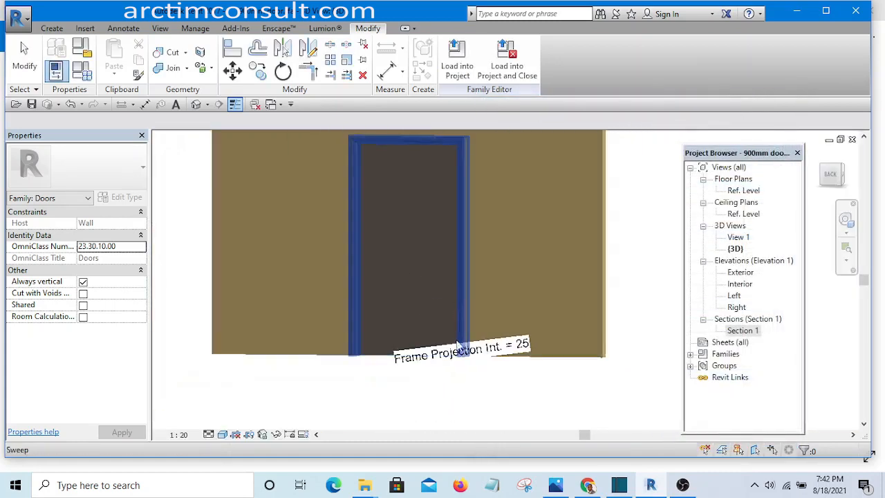
middle_click_drag(383, 255, 712, 404, "shift")
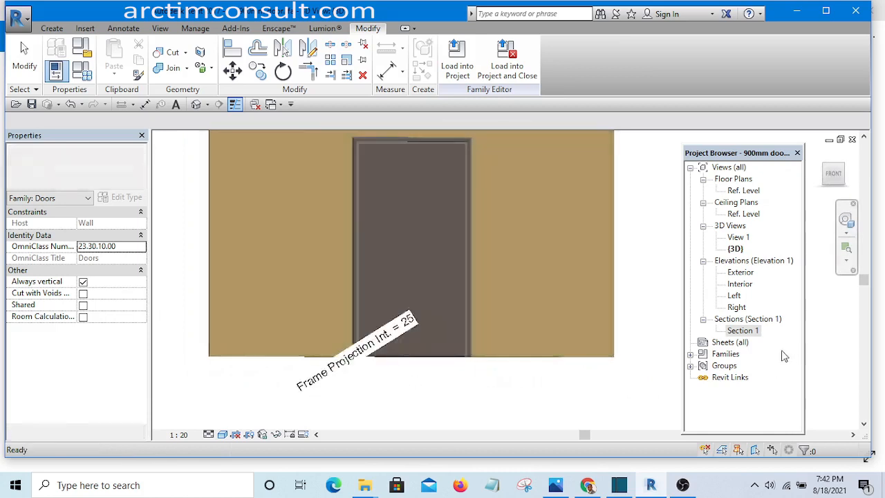
scroll(494, 373, "up", 2)
middle_click_drag(506, 383, 499, 365, "shift")
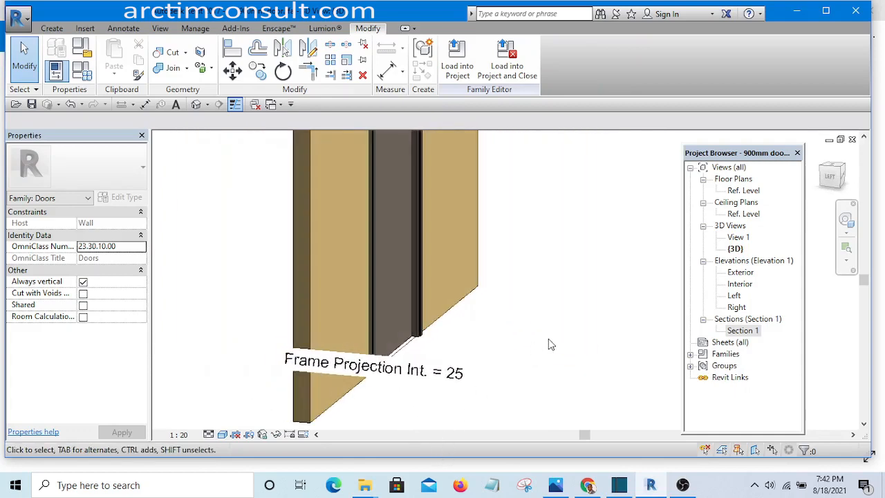
scroll(548, 338, "down", 5)
scroll(474, 285, "up", 1)
middle_click_drag(474, 284, 429, 345, "shift")
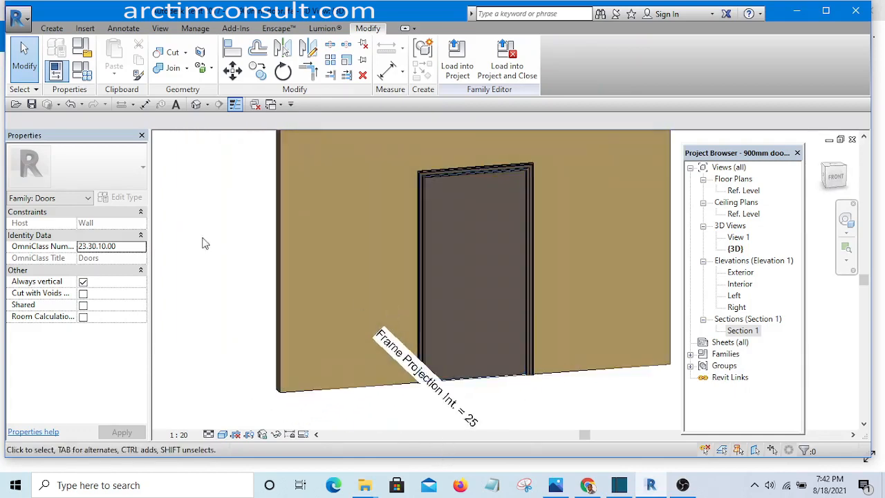
Set the door family's Height to 2000 in the family types.
left_click(87, 73)
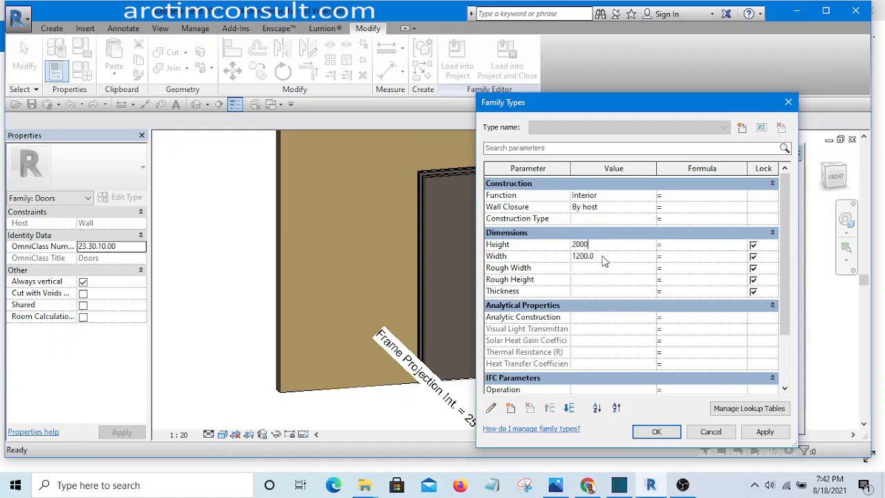
left_click(765, 432)
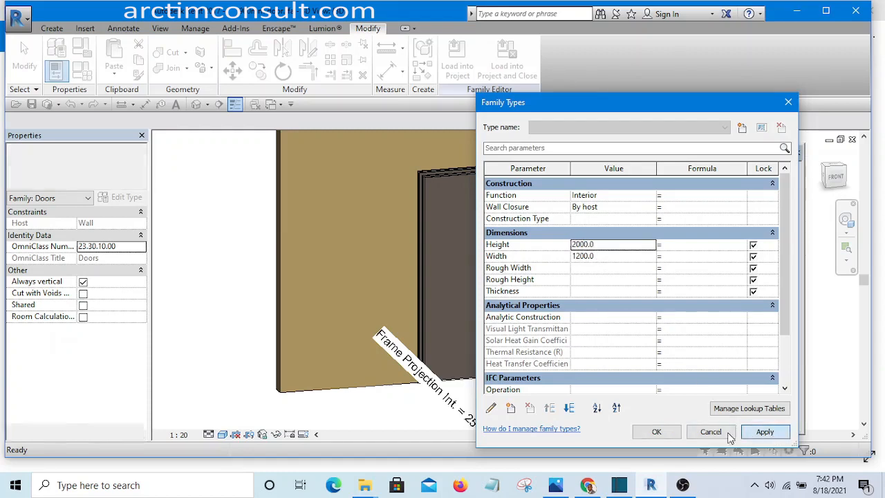
left_click(656, 432)
Examine in the 3D view how the frame legs and door panel meet the wall's base at the new height.
scroll(517, 389, "up", 4)
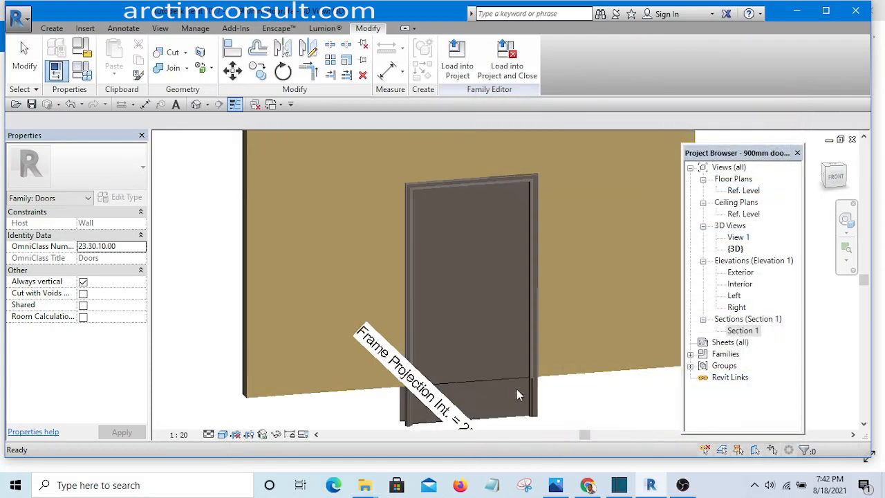
middle_click_drag(543, 408, 474, 321)
scroll(474, 319, "down", 4)
scroll(484, 329, "down", 2)
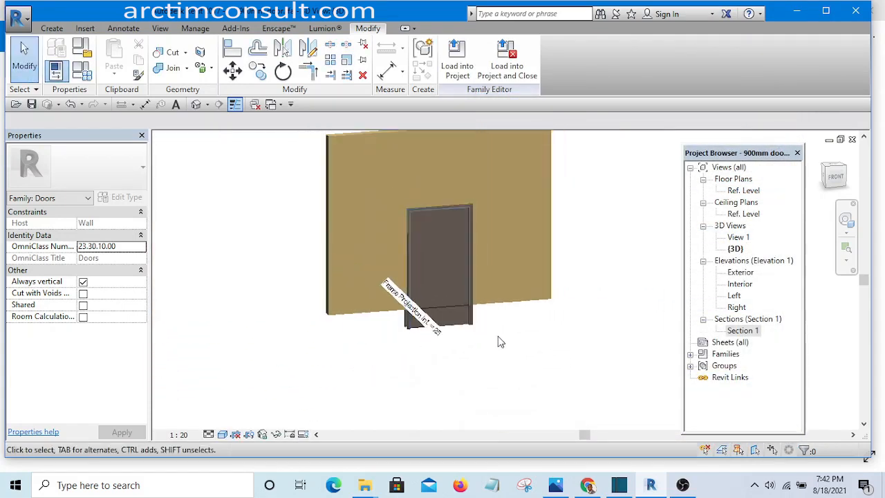
scroll(500, 340, "up", 5)
scroll(543, 356, "down", 4)
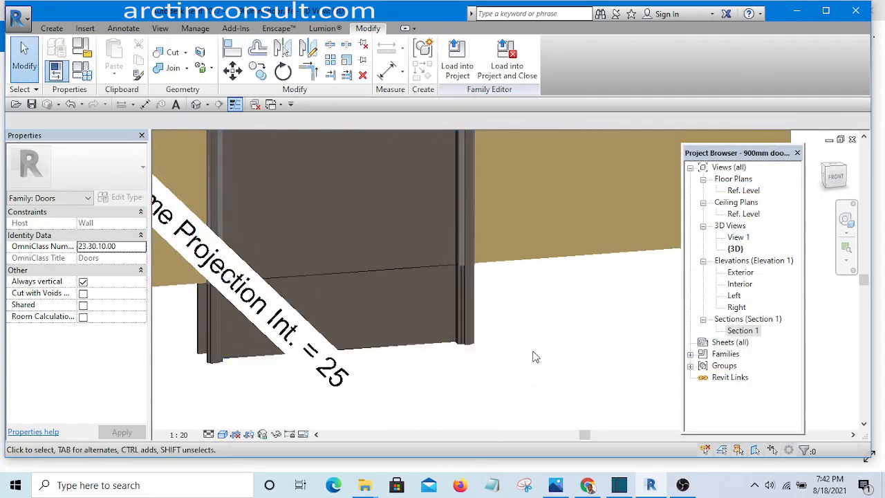
scroll(421, 330, "up", 2)
scroll(422, 330, "up", 2)
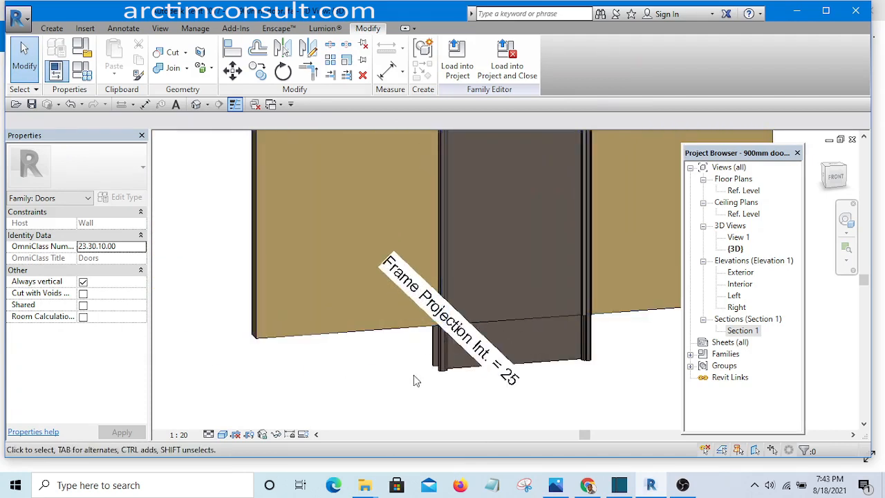
scroll(415, 375, "down", 4)
scroll(546, 366, "up", 2)
middle_click_drag(553, 368, 578, 377, "shift")
scroll(477, 345, "up", 5)
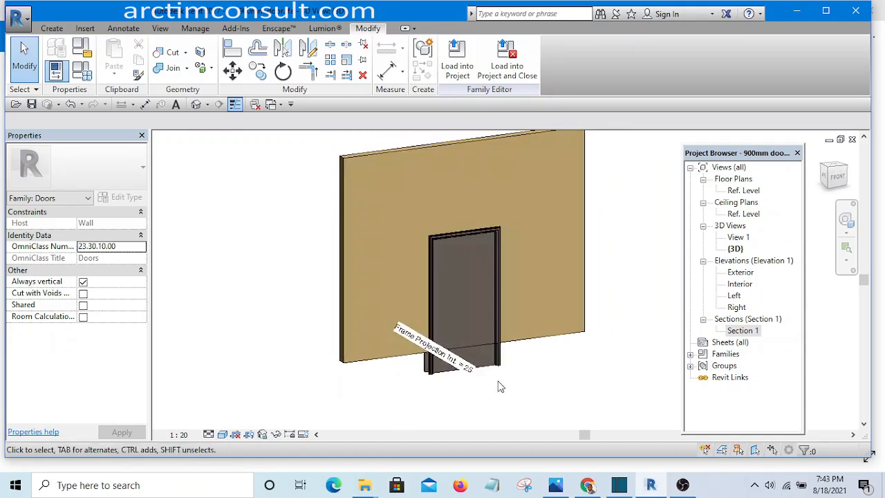
scroll(513, 312, "down", 2)
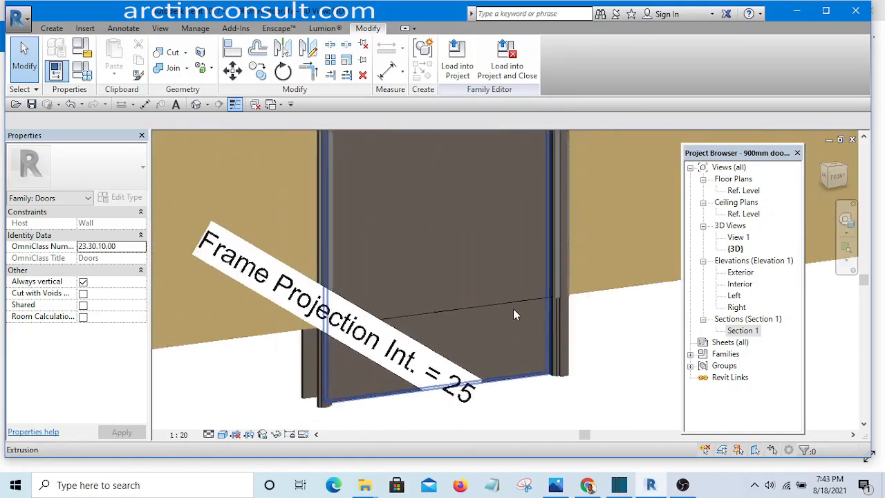
scroll(449, 318, "up", 3)
scroll(471, 344, "down", 3)
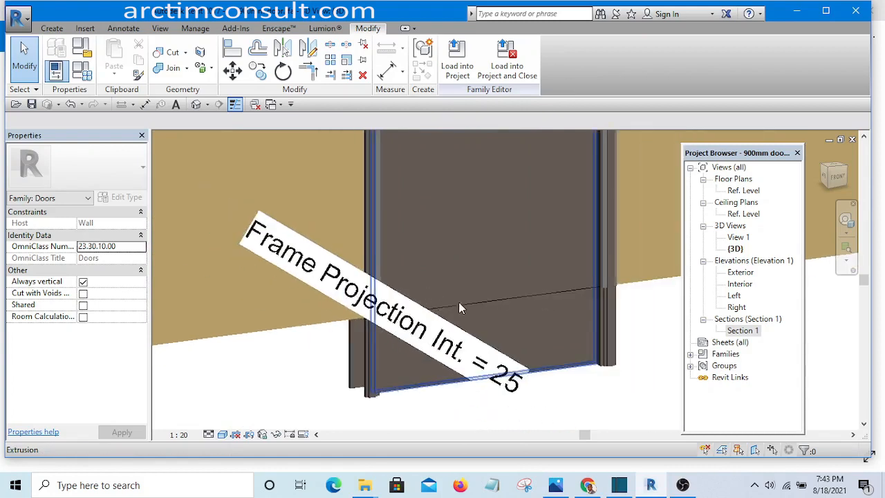
middle_click_drag(581, 322, 496, 308, "shift")
scroll(496, 307, "down", 3)
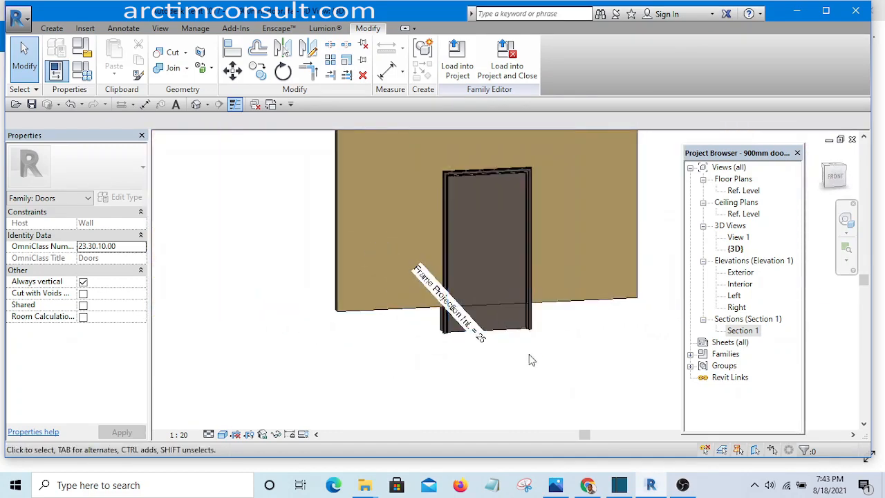
scroll(517, 348, "up", 5)
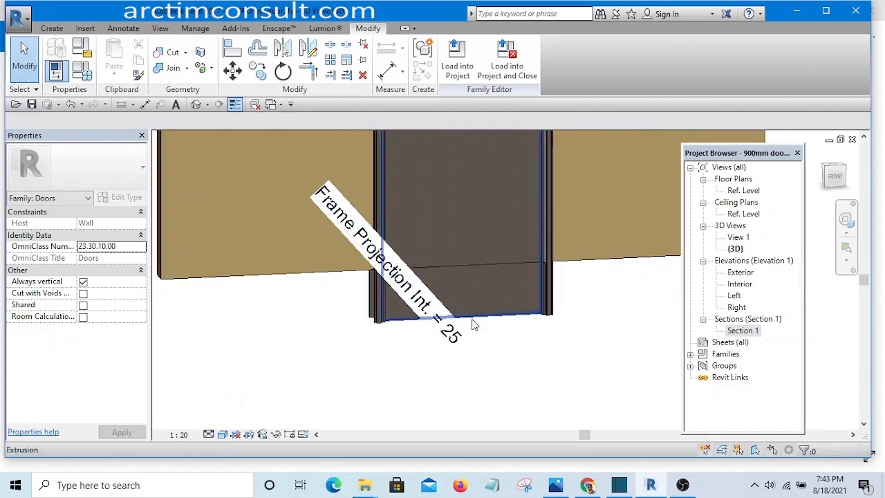
scroll(474, 292, "down", 3)
scroll(483, 287, "up", 2)
scroll(482, 287, "up", 1)
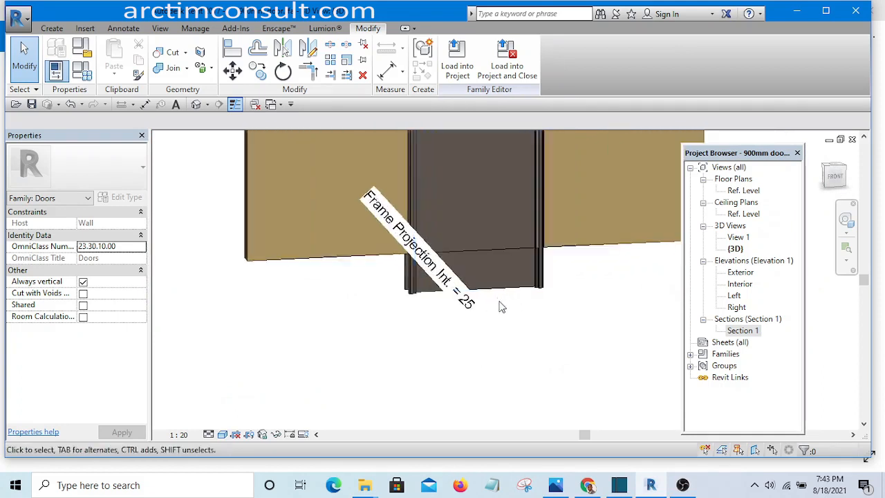
scroll(500, 306, "down", 3)
scroll(480, 300, "up", 3)
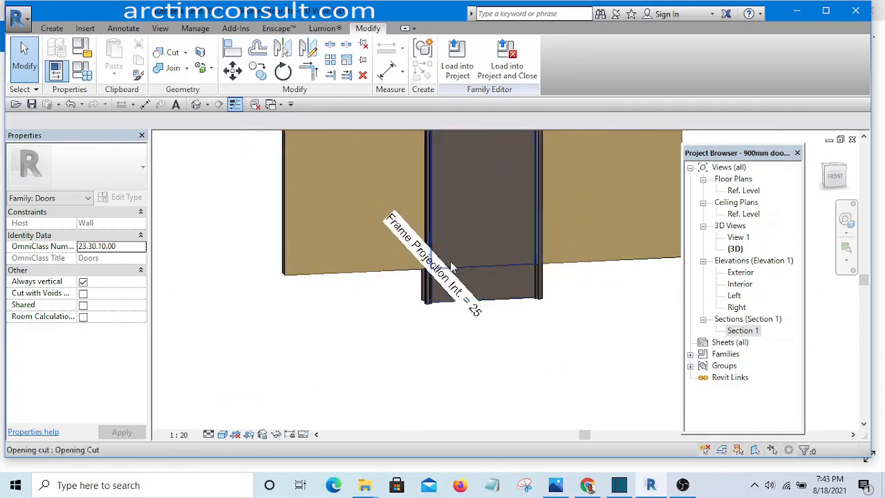
scroll(498, 325, "down", 3)
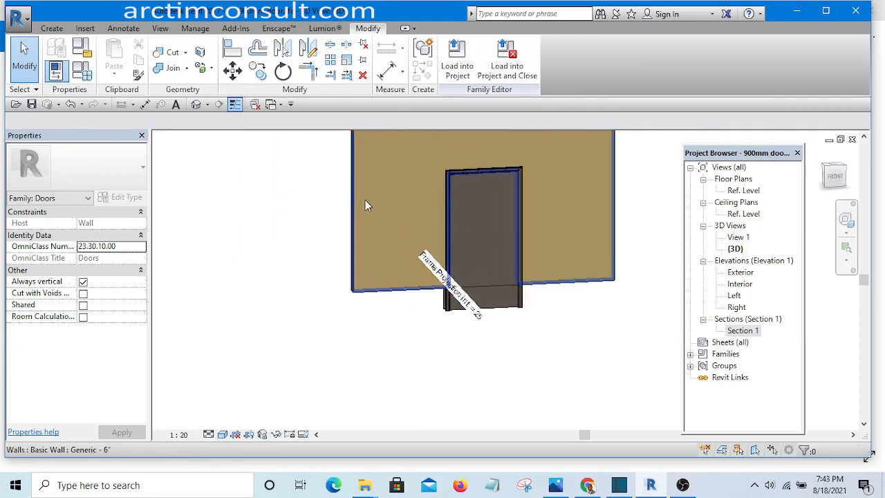
Open the Exterior elevation and examine the reference plane at the lower ends of the frame legs against the Ref. Level.
double_click(741, 272)
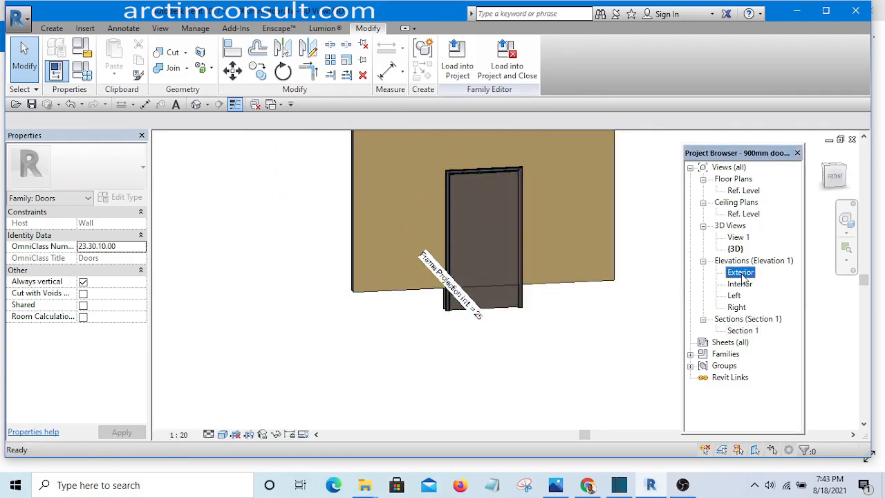
scroll(504, 256, "down", 4)
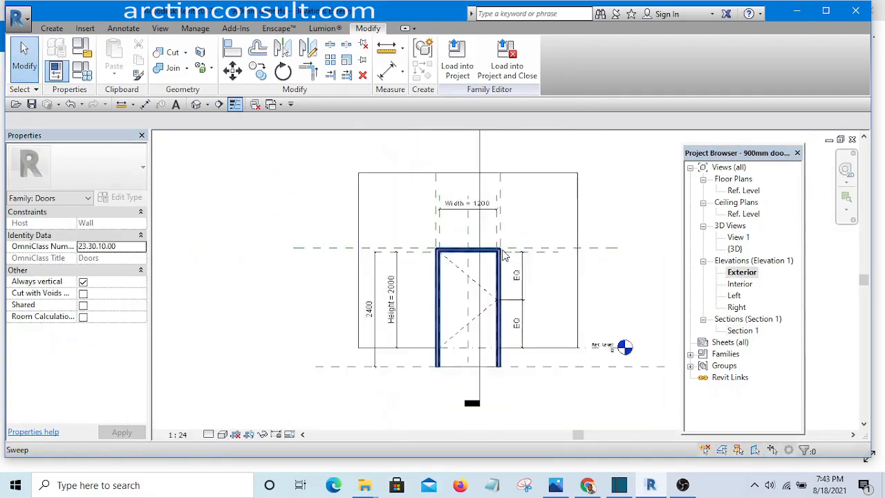
scroll(569, 302, "up", 5)
scroll(467, 257, "up", 2)
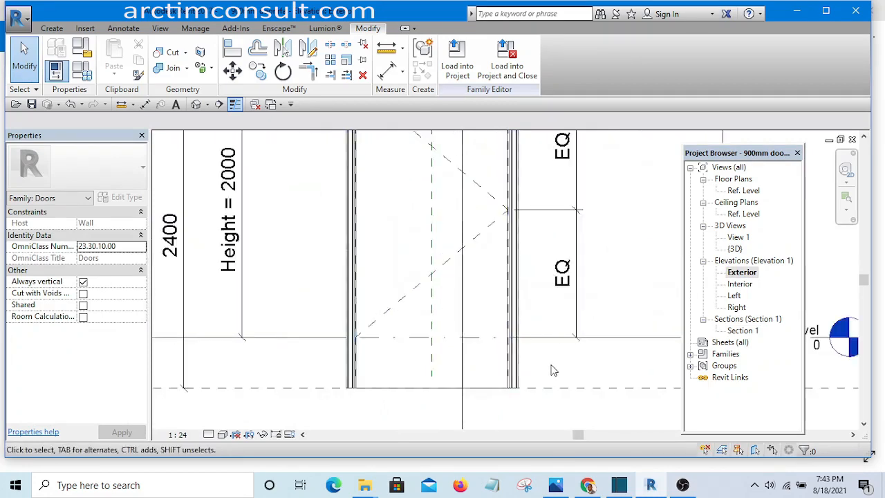
scroll(470, 300, "down", 4)
scroll(581, 340, "up", 3)
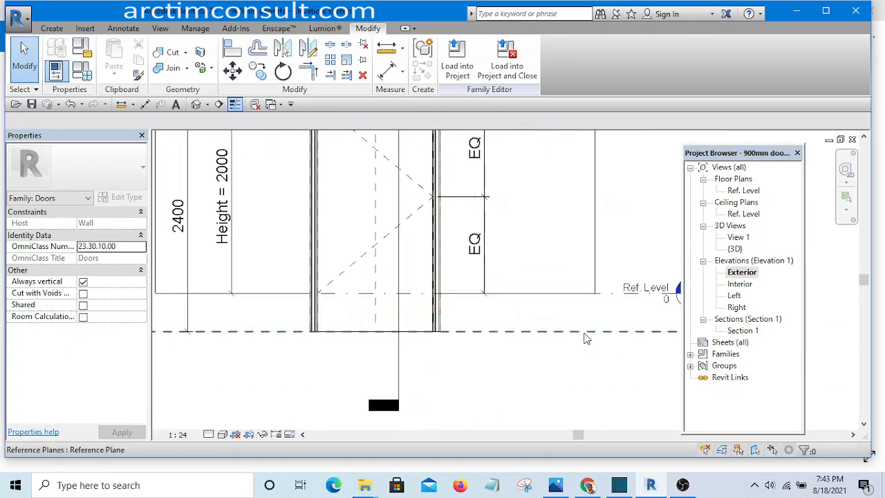
scroll(626, 294, "up", 4)
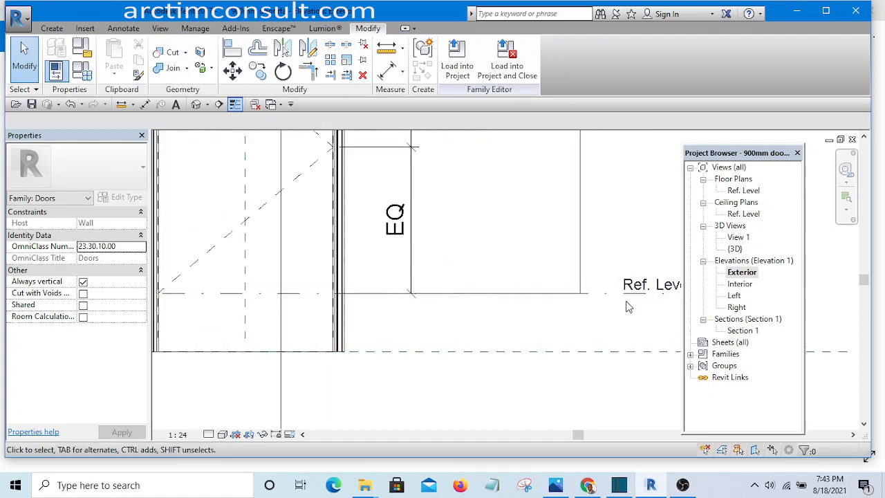
scroll(518, 277, "up", 1)
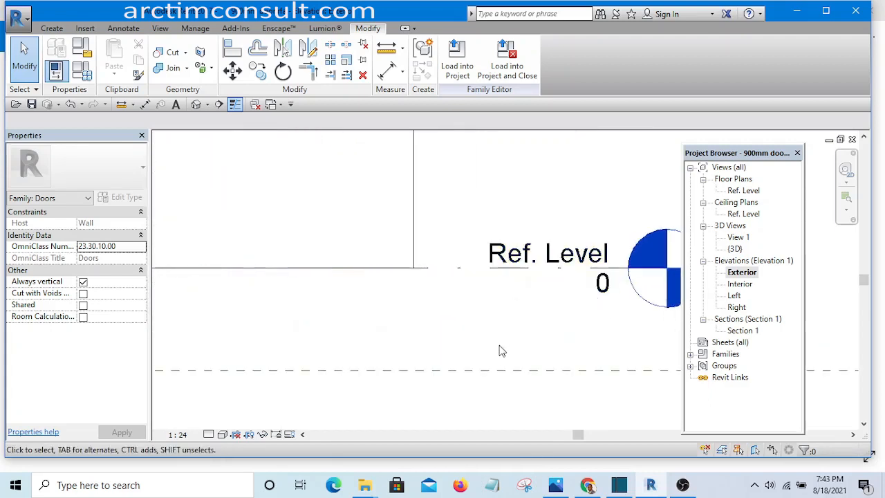
Align the reference plane at the foot of the frame legs to the Ref. Level and lock the alignment.
left_click(234, 49)
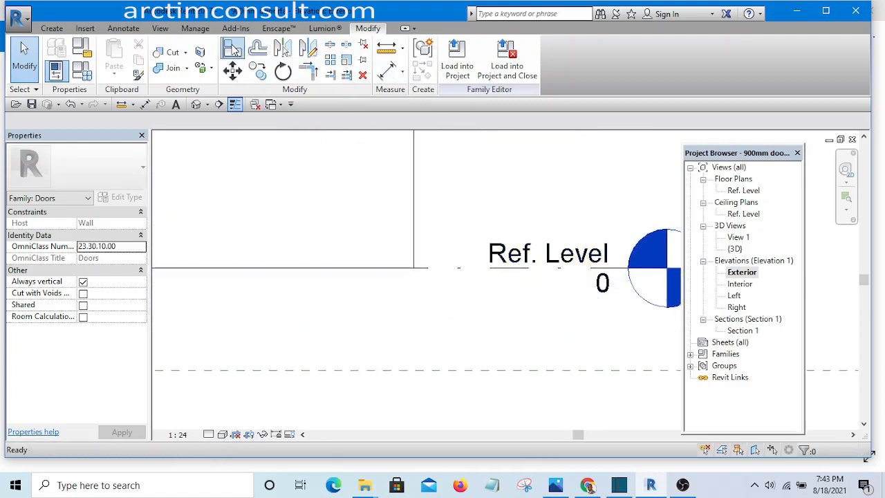
scroll(442, 250, "down", 2)
scroll(439, 251, "up", 1)
scroll(448, 246, "down", 2)
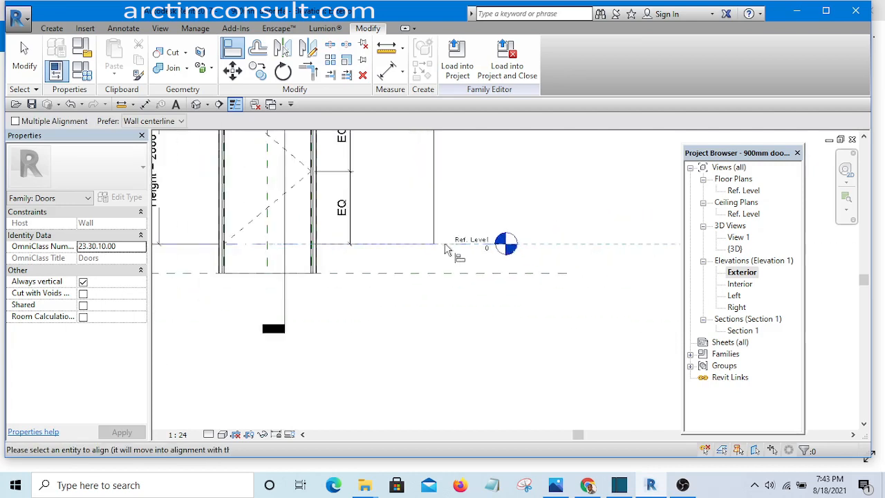
scroll(464, 283, "up", 1)
left_click(463, 280)
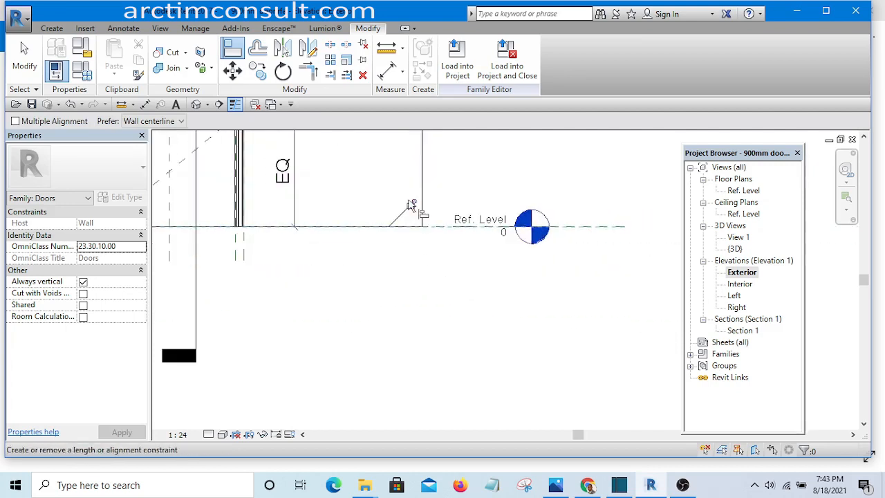
scroll(474, 292, "down", 3)
scroll(505, 198, "up", 1)
right_click(505, 198)
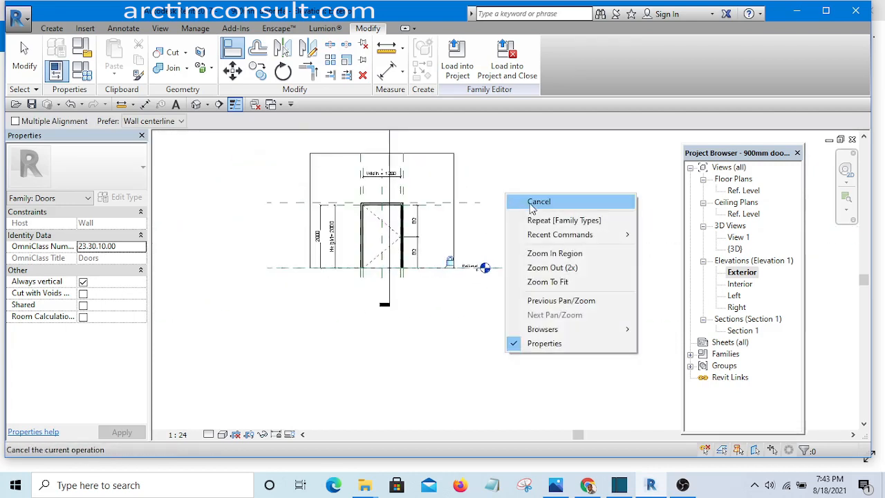
left_click(530, 205)
scroll(450, 288, "up", 4)
scroll(450, 288, "down", 4)
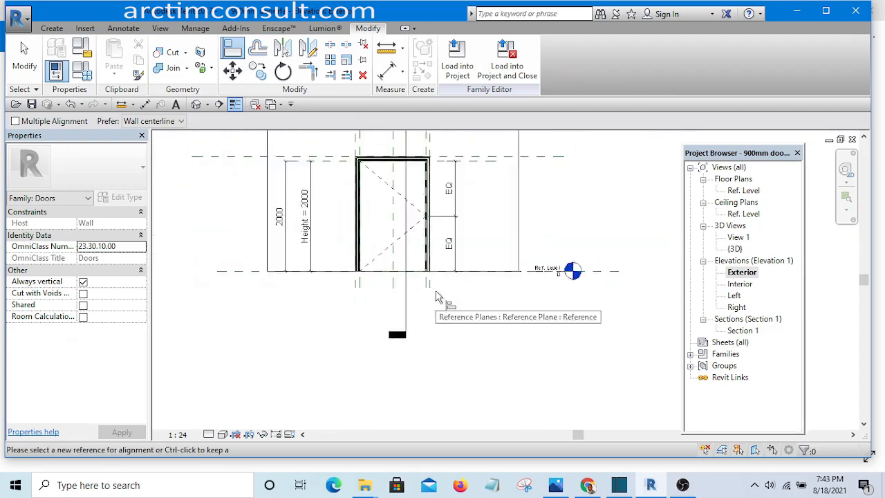
right_click(565, 197)
left_click(561, 202)
scroll(523, 292, "up", 4)
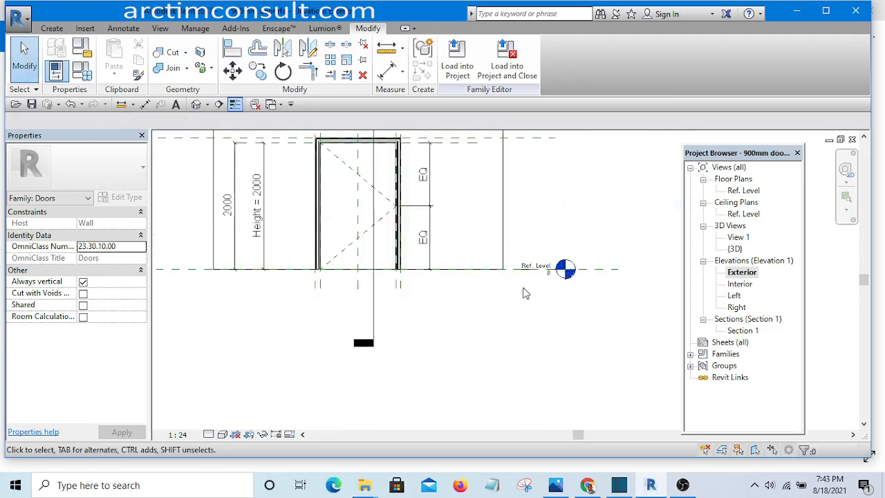
scroll(503, 310, "down", 2)
scroll(503, 310, "down", 2)
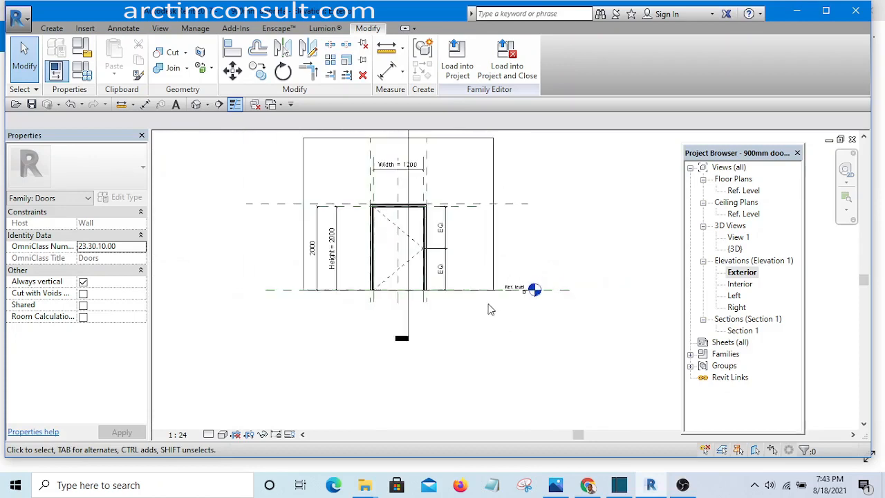
Check in the 3D view that the frame legs and door panel end flush with the wall's base on both faces.
left_click(196, 105)
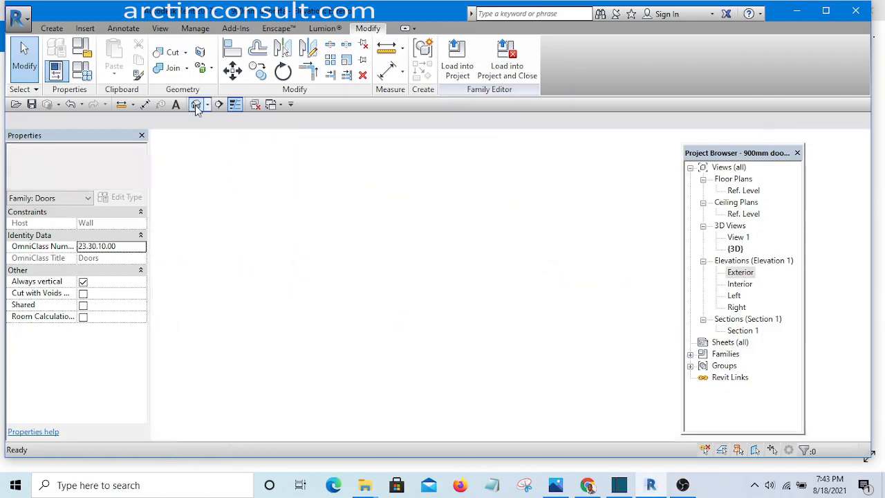
middle_click_drag(328, 229, 544, 366, "shift")
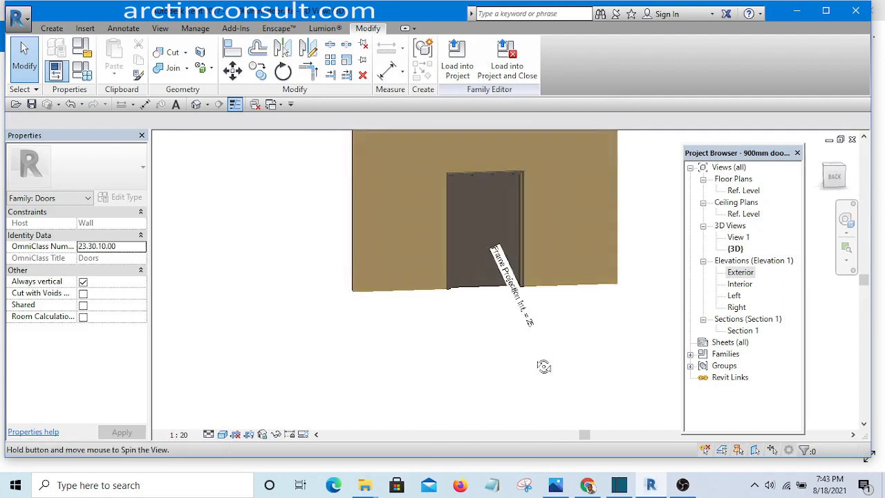
scroll(495, 315, "up", 5)
middle_click_drag(487, 353, 514, 412, "shift")
scroll(434, 329, "down", 4)
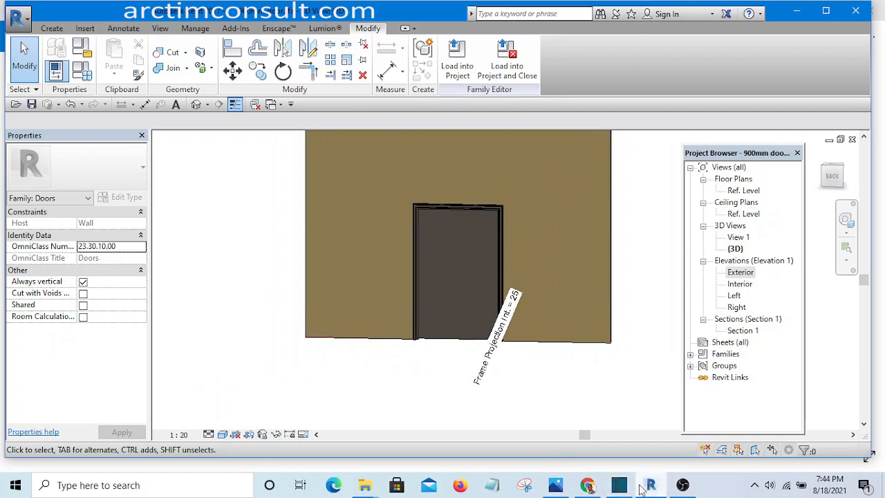
Switch to Door.jpg in Photos and study the door leaf's upper and lower panels, their mouldings and the surrounding frame.
left_click(555, 485)
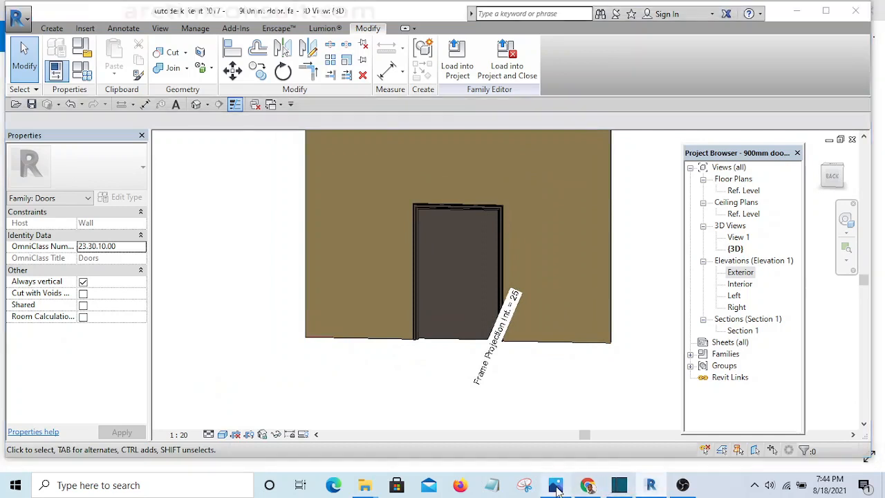
scroll(468, 301, "down", 3)
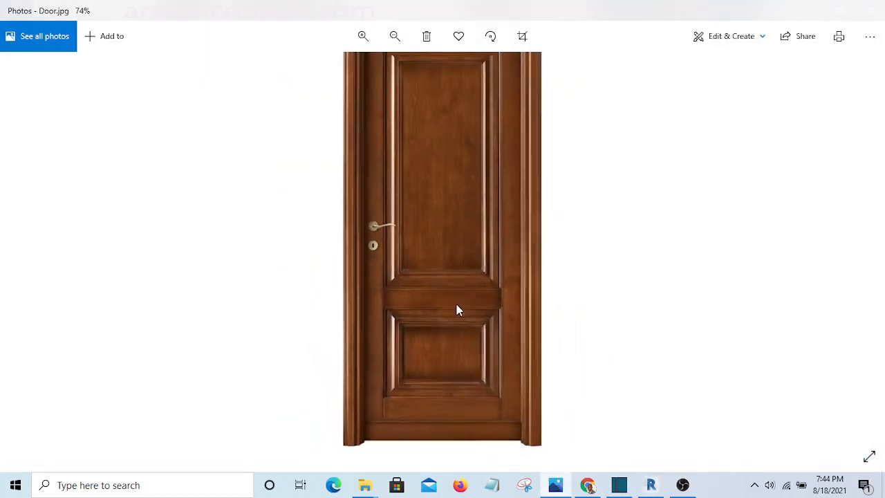
left_click_drag(456, 308, 463, 365)
scroll(469, 162, "up", 1)
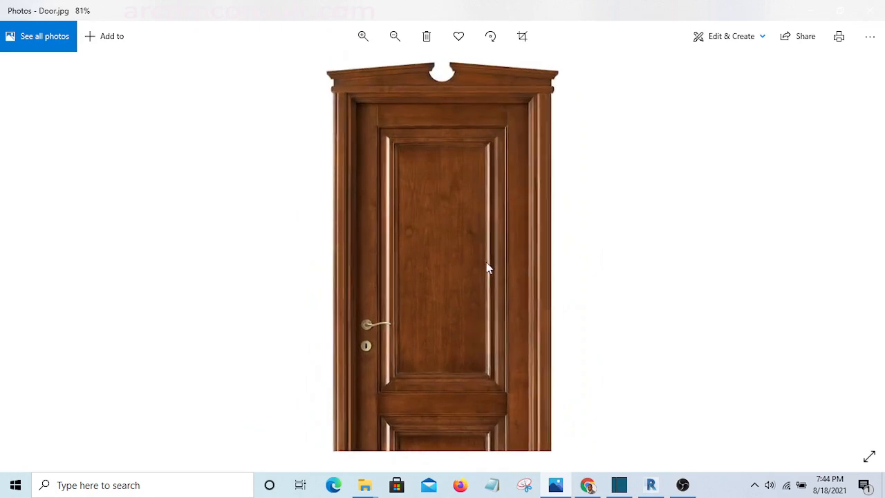
scroll(349, 341, "up", 8)
scroll(284, 298, "down", 5)
left_click_drag(487, 178, 492, 408)
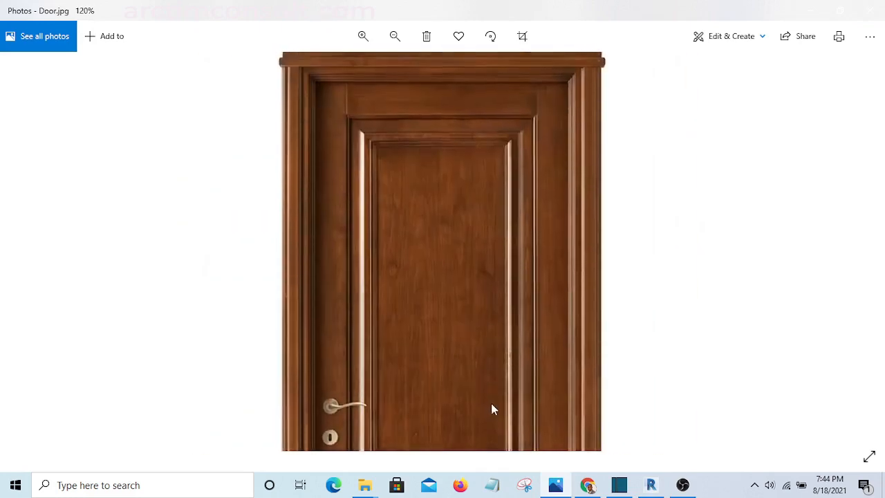
scroll(560, 93, "up", 6)
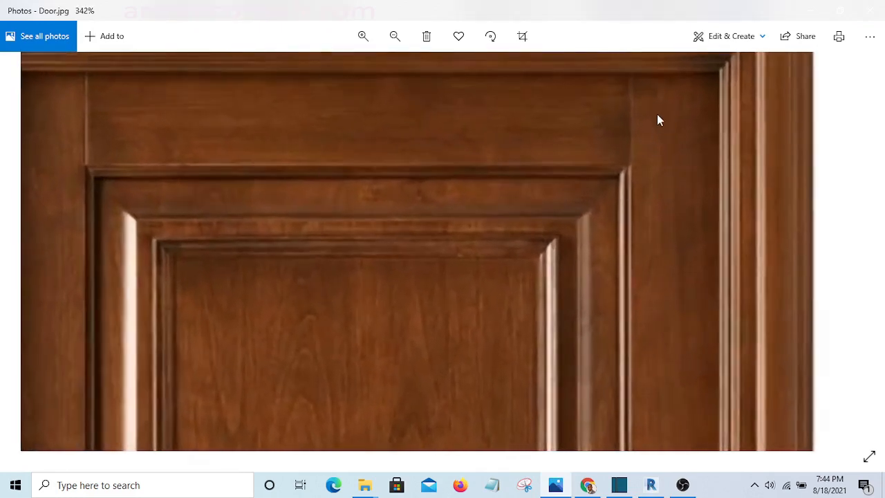
scroll(650, 104, "up", 2)
scroll(663, 86, "down", 7)
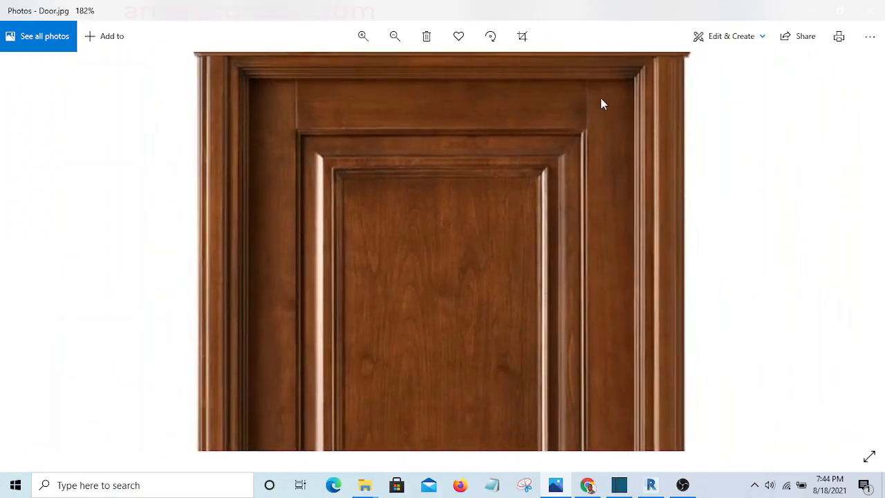
scroll(587, 268, "down", 4)
left_click_drag(545, 257, 499, 134)
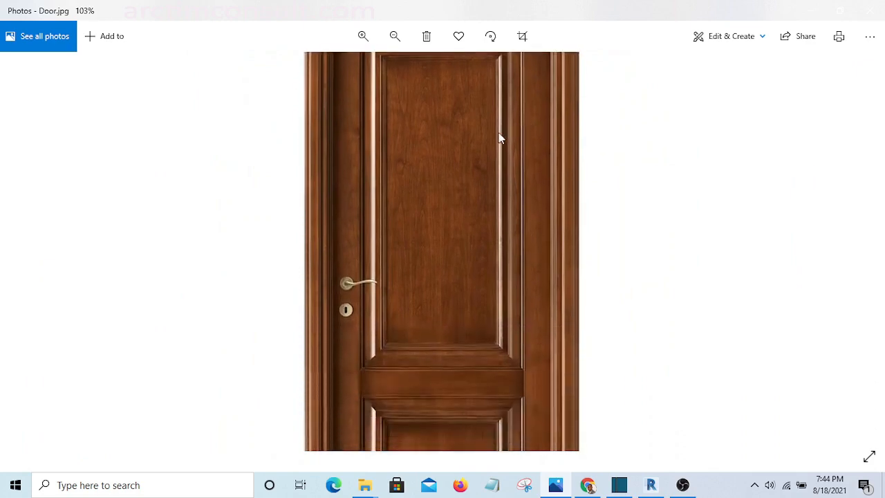
scroll(514, 312, "down", 4)
scroll(515, 317, "up", 6)
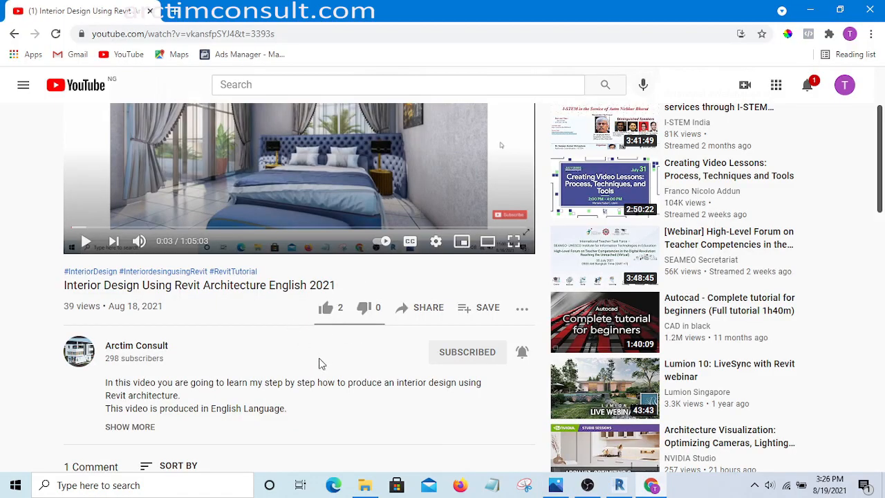
Switch to the YouTube page of the Revit interior design video in Chrome and read its full description and timestamps.
scroll(318, 365, "down", 2)
scroll(313, 366, "up", 1)
scroll(313, 366, "down", 1)
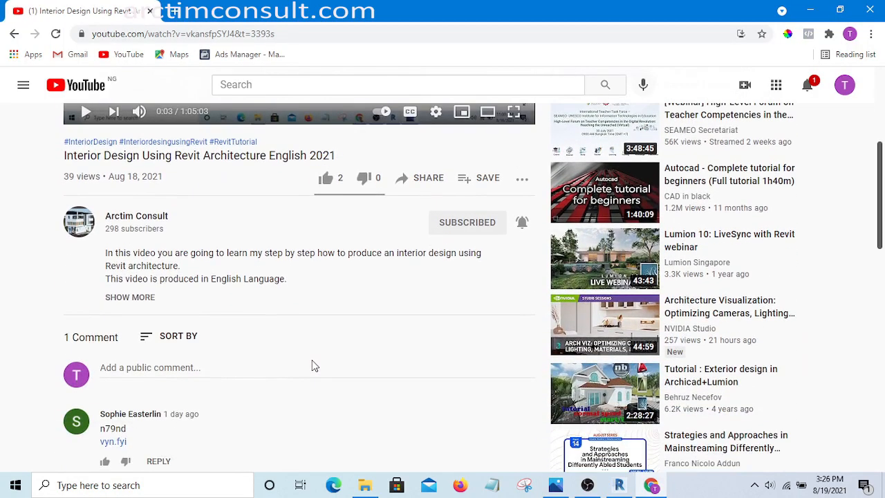
scroll(306, 360, "up", 1)
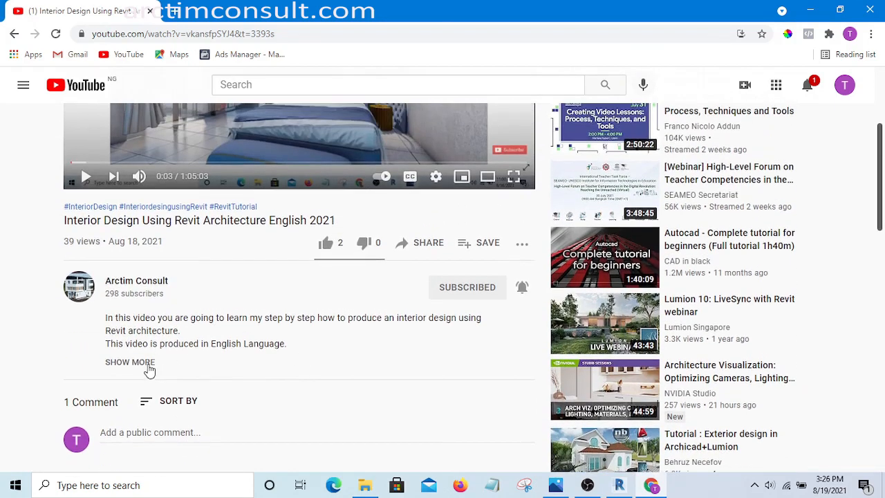
left_click(148, 364)
scroll(150, 370, "down", 4)
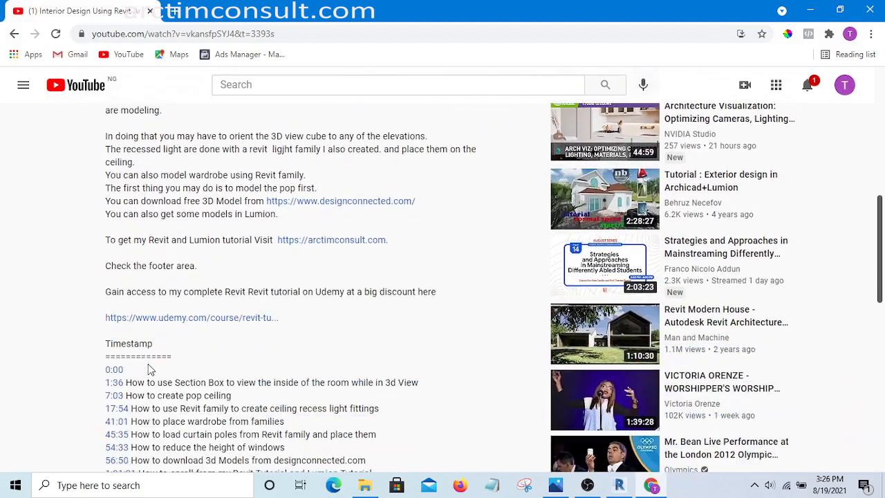
scroll(151, 370, "down", 5)
scroll(150, 367, "up", 5)
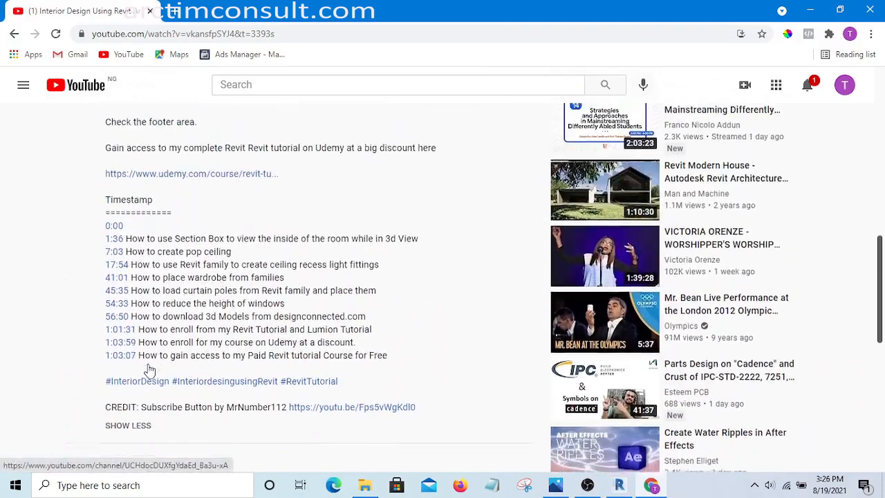
scroll(159, 345, "up", 5)
scroll(164, 314, "down", 7)
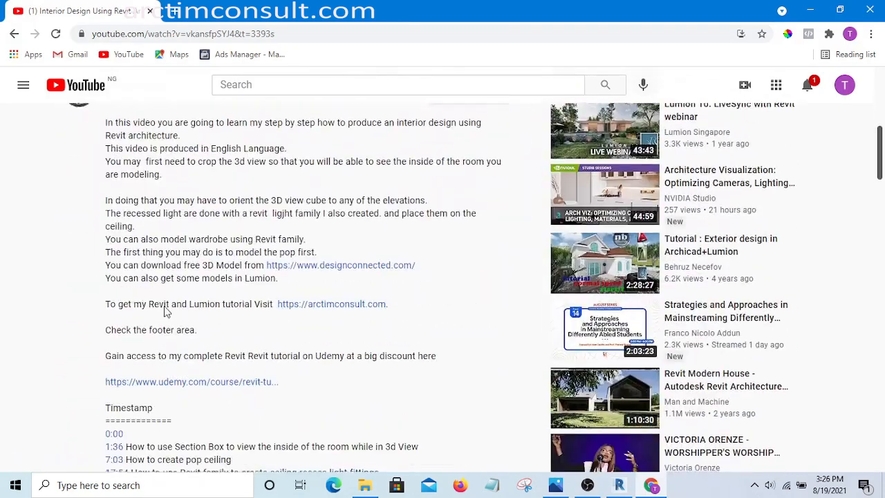
scroll(165, 312, "down", 1)
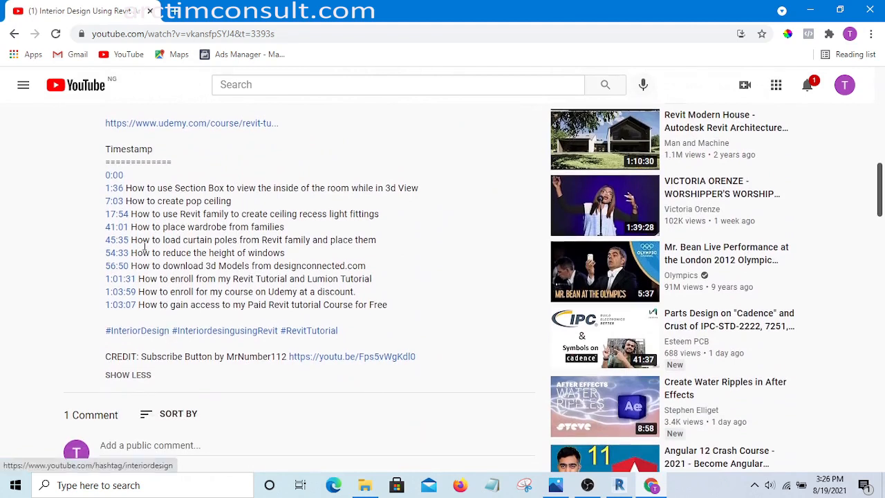
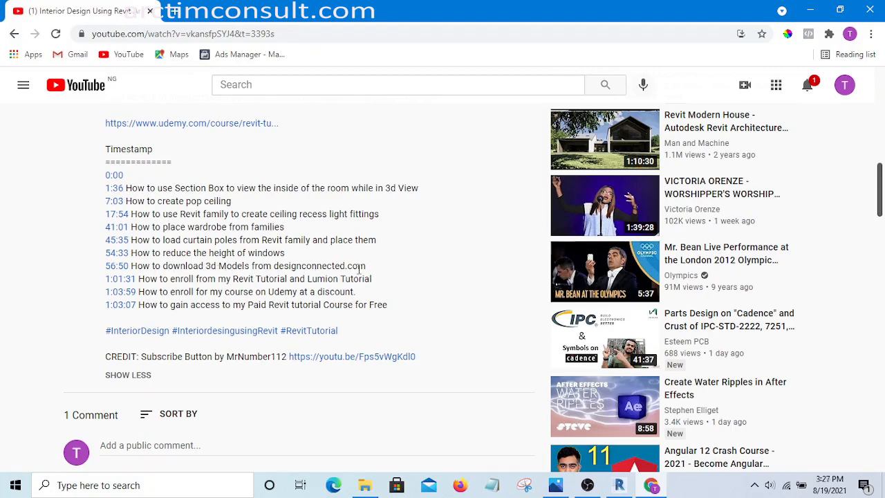
Jump to the video's 56:50 chapter on downloading 3D models, pause playback and return to the timestamp list.
left_click(117, 267)
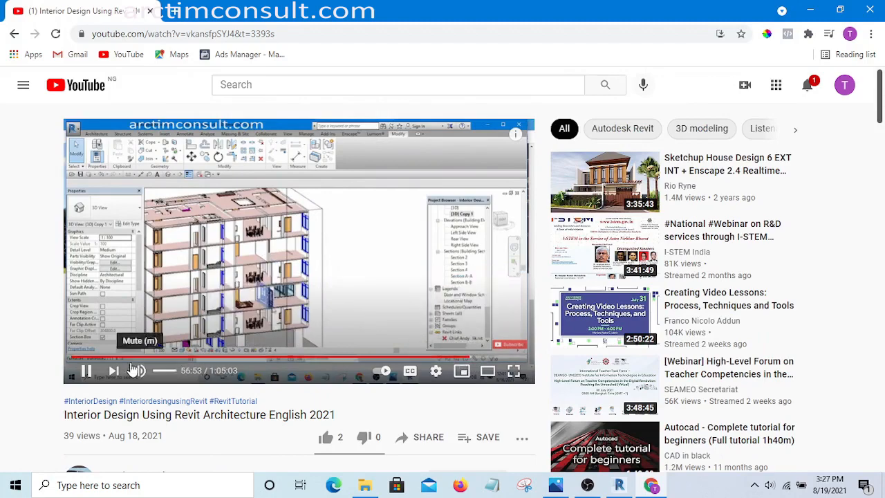
left_click(87, 371)
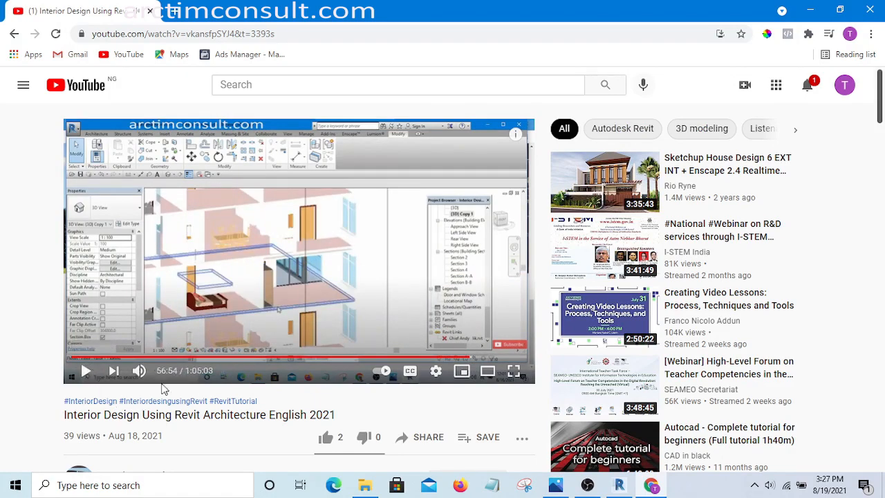
scroll(163, 389, "down", 8)
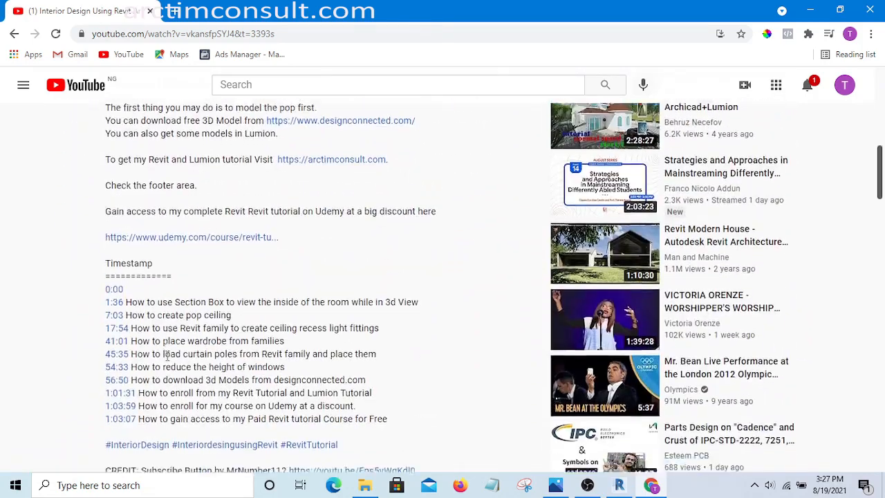
scroll(166, 356, "down", 4)
scroll(165, 355, "up", 4)
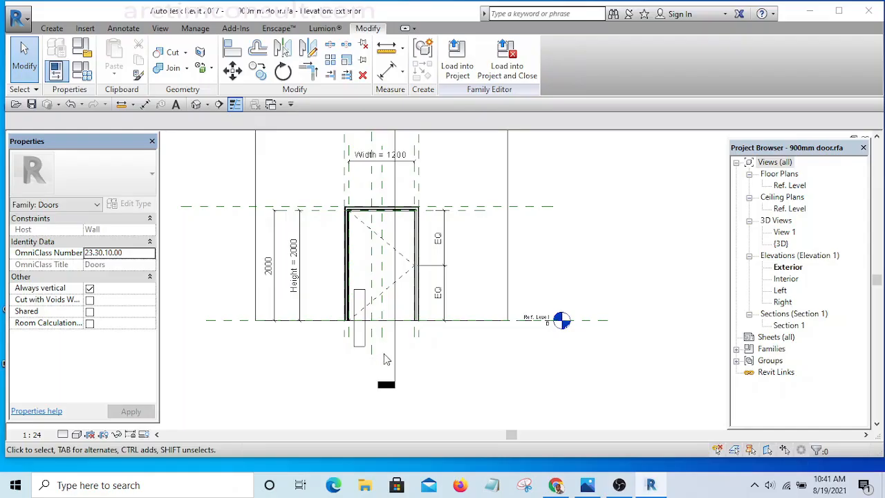
Draw a horizontal reference plane across the full door width, about 214 mm above the Ref. Level.
scroll(221, 328, "up", 2)
left_click(226, 327)
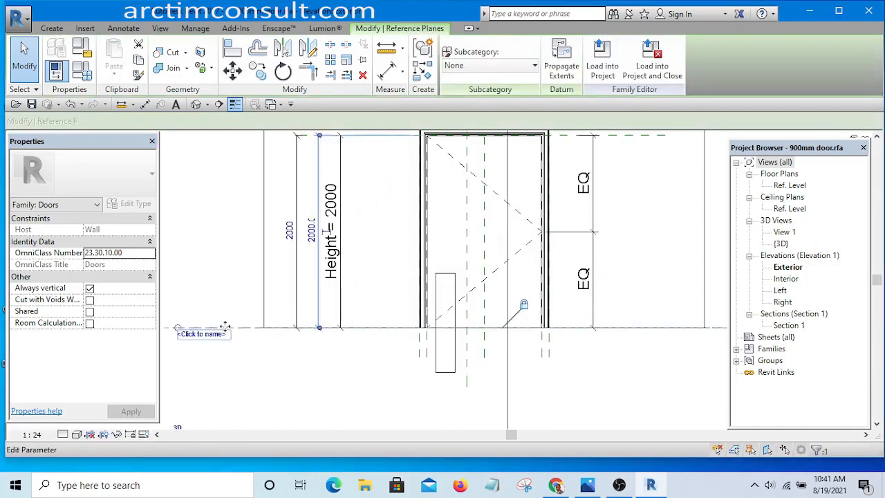
left_click(249, 356)
left_click(236, 329)
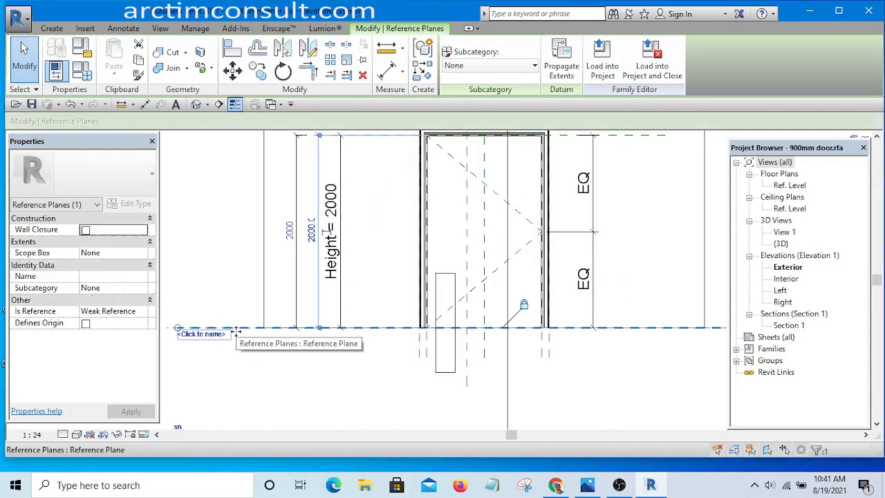
key("c")
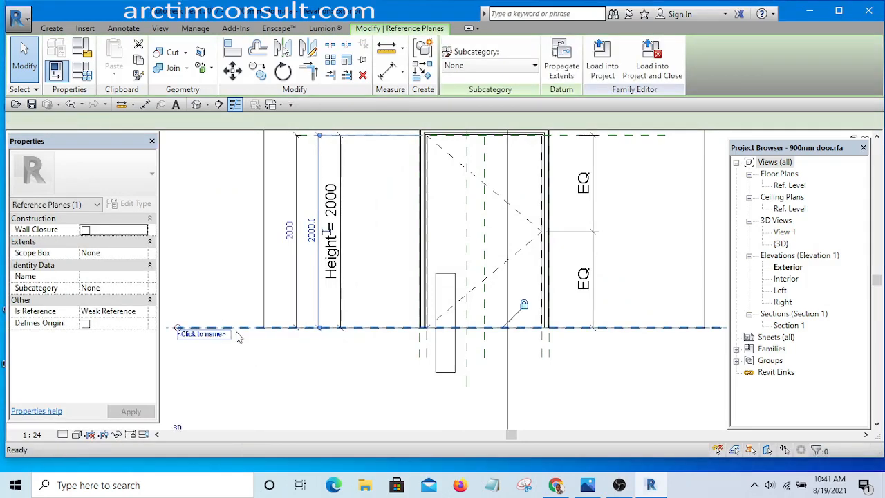
key("r")
key("p")
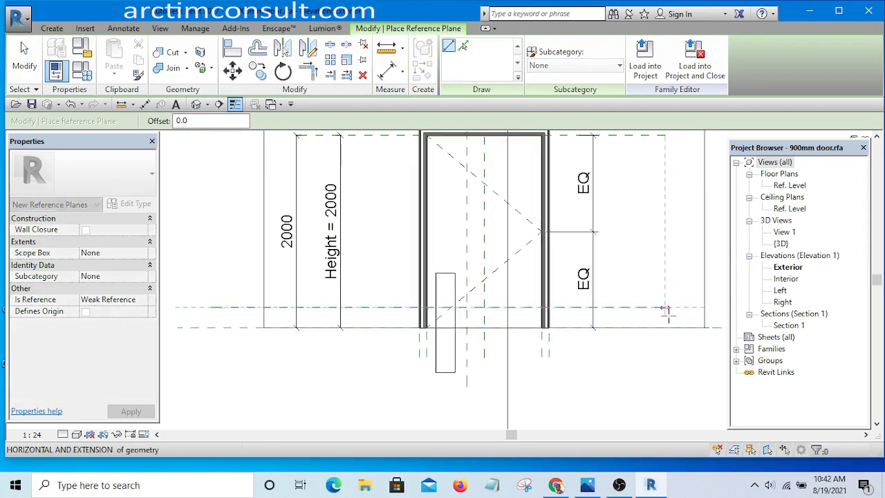
scroll(657, 312, "down", 1)
key("Escape")
scroll(622, 353, "up", 4)
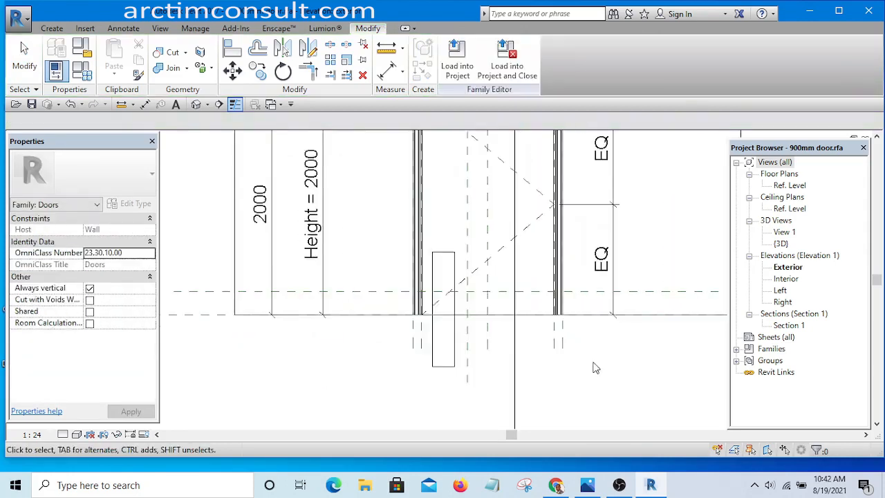
Add an aligned dimension between the new horizontal reference plane and the reference plane at the door's base.
key("d")
key("i")
scroll(563, 287, "up", 2)
left_click(560, 276)
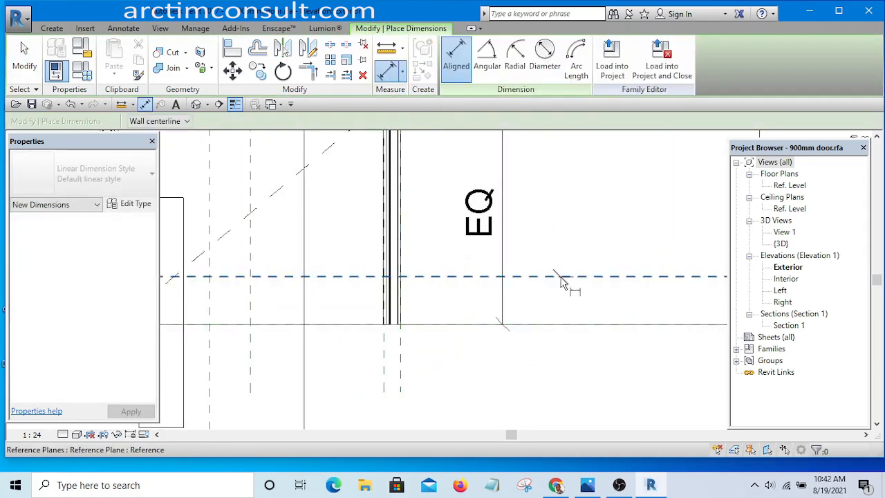
scroll(543, 360, "up", 1)
scroll(569, 338, "down", 5)
middle_click_drag(597, 334, 642, 335)
scroll(327, 332, "up", 3)
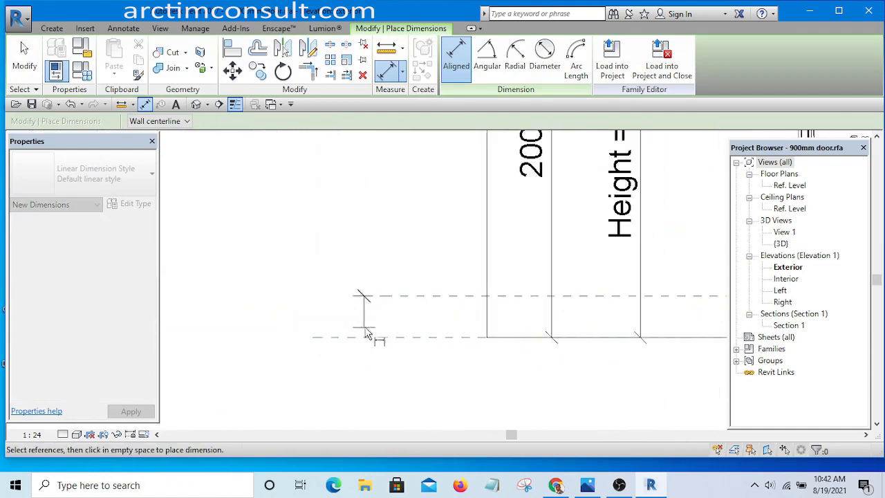
left_click(371, 338)
left_click(338, 385)
key("Escape")
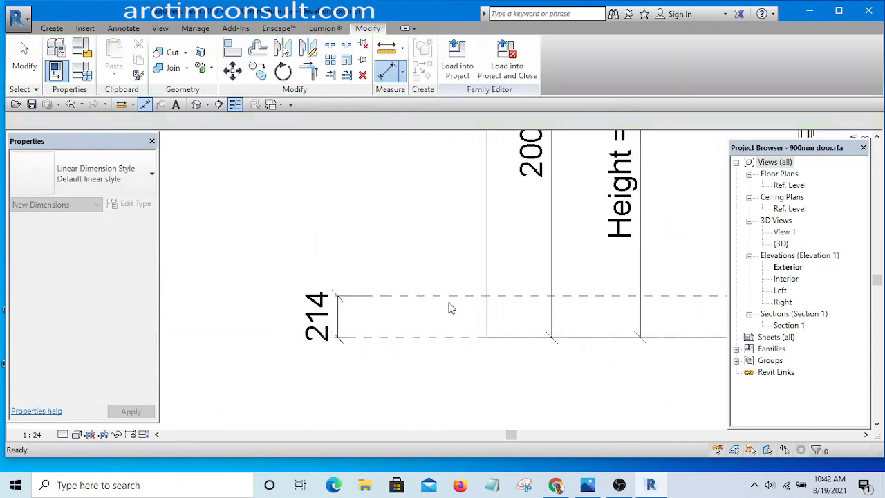
Set the new reference plane 150 mm above the base and lock its dimension.
left_click(387, 297)
left_click(321, 317)
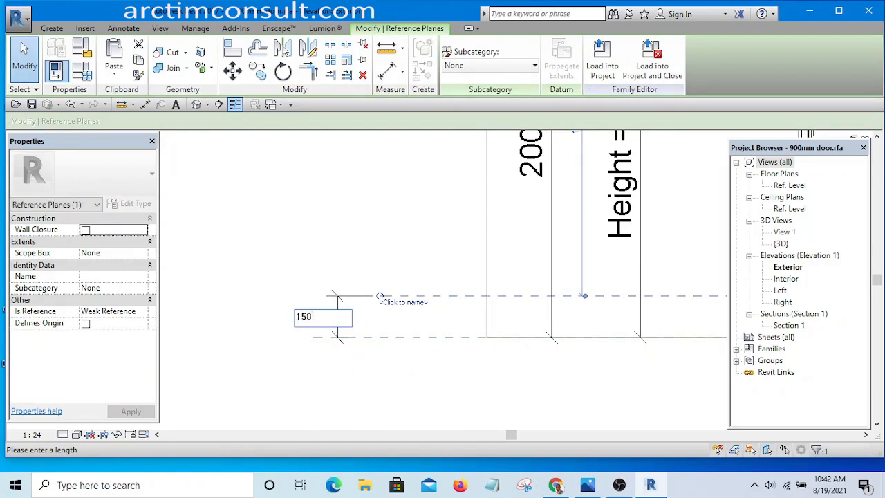
key("Return")
left_click(377, 222)
scroll(349, 332, "up", 1)
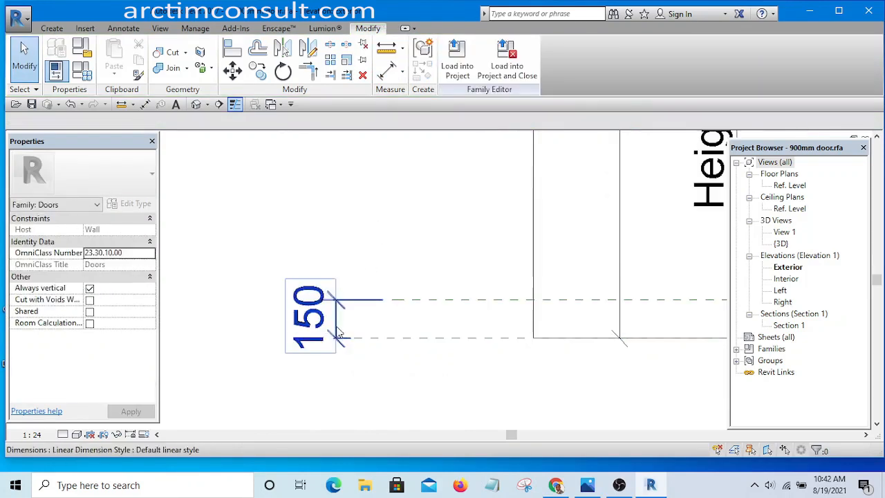
left_click(338, 332)
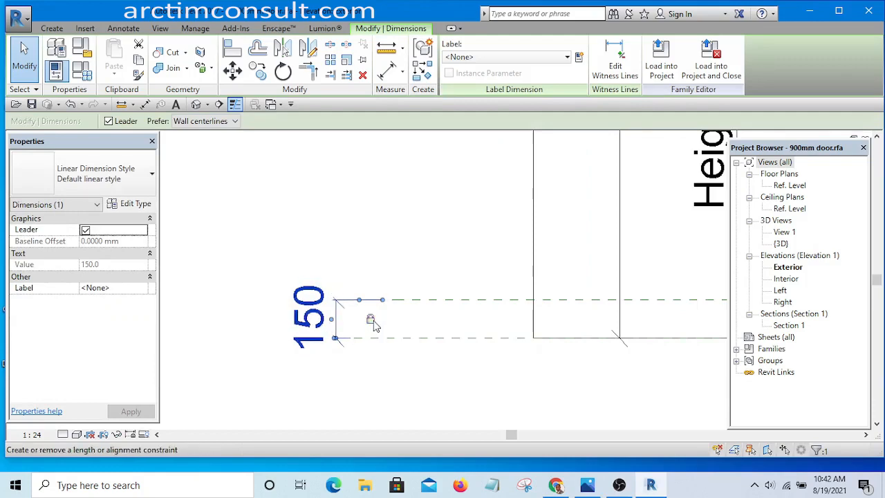
Switch to Door.jpg in Photos, examine the door's lower panel, bottom rail and base strip up close, and return to Revit.
middle_click_drag(380, 391, 233, 368)
scroll(233, 368, "down", 2)
scroll(233, 369, "down", 2)
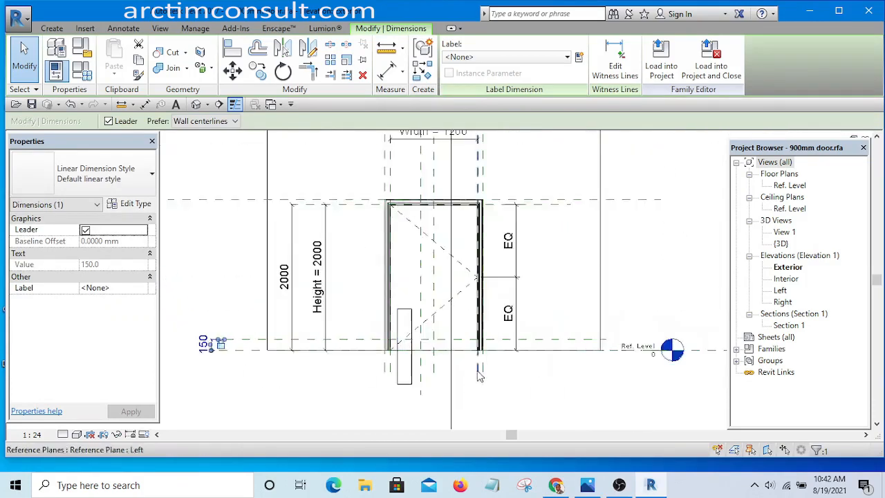
scroll(389, 367, "up", 5)
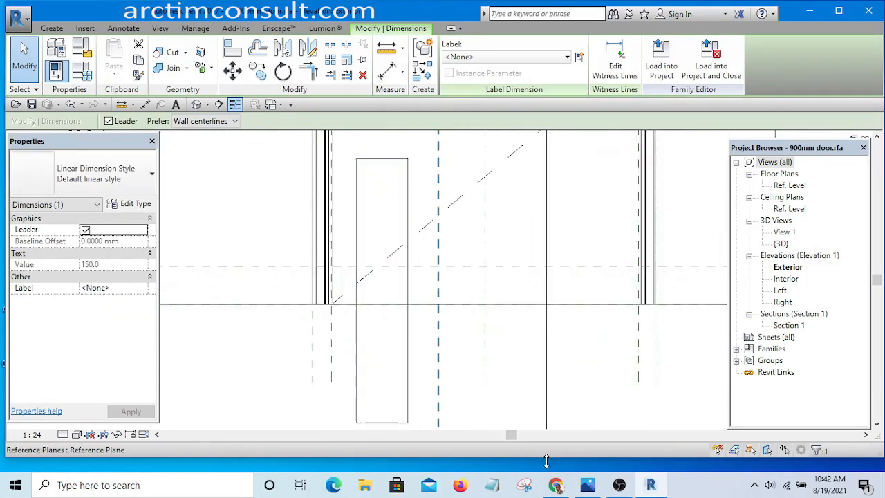
left_click(586, 487)
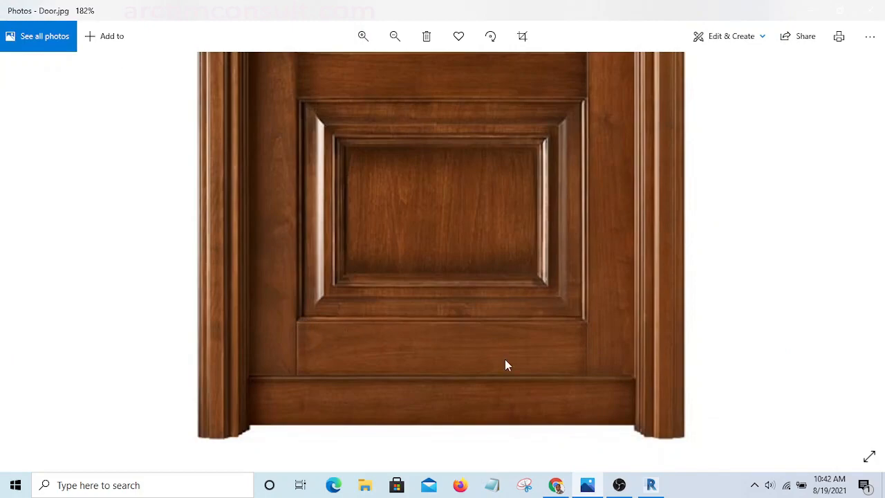
scroll(505, 365, "up", 6)
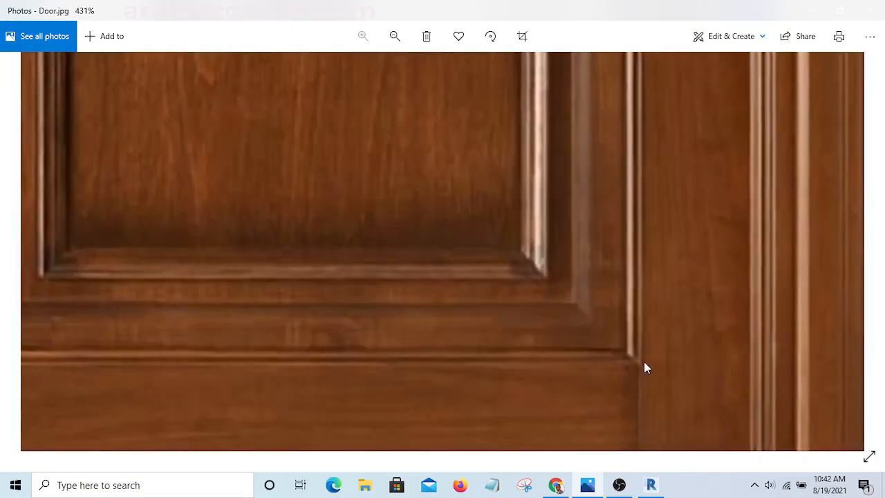
scroll(626, 354, "down", 5)
scroll(313, 358, "up", 2)
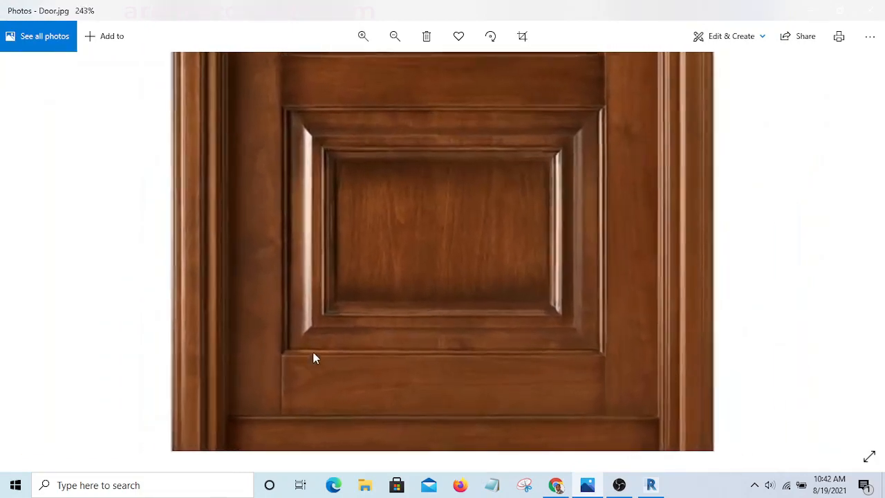
scroll(290, 355, "up", 2)
scroll(257, 351, "down", 6)
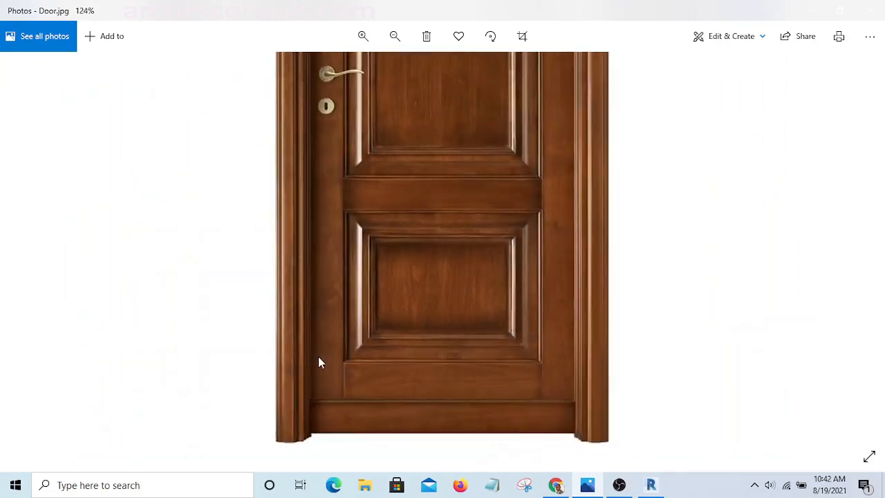
scroll(336, 384, "up", 3)
scroll(331, 391, "down", 3)
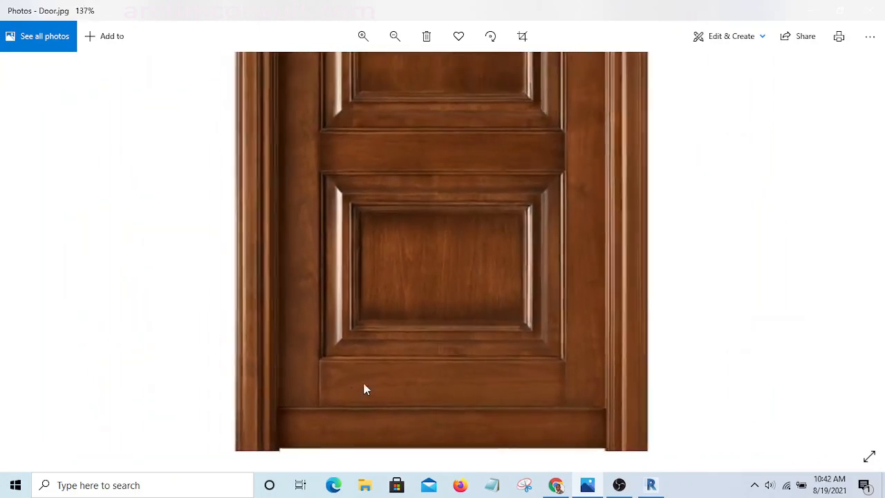
scroll(365, 389, "up", 6)
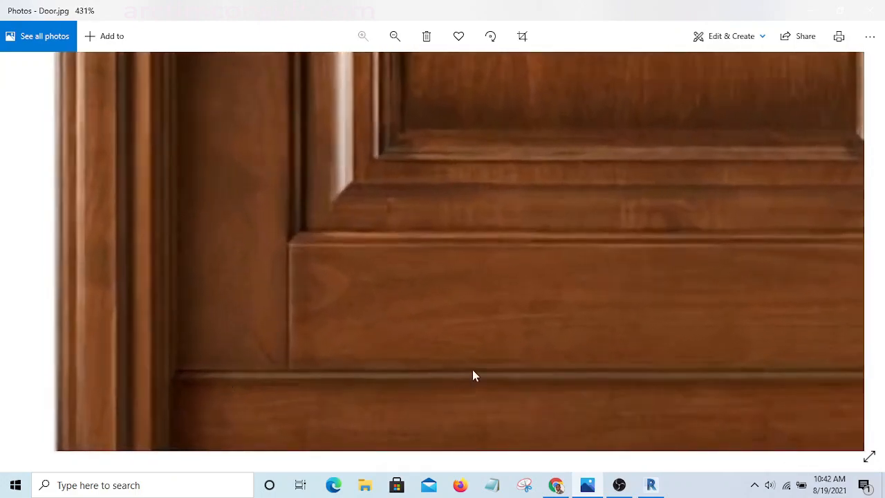
scroll(473, 375, "down", 2)
scroll(414, 311, "down", 2)
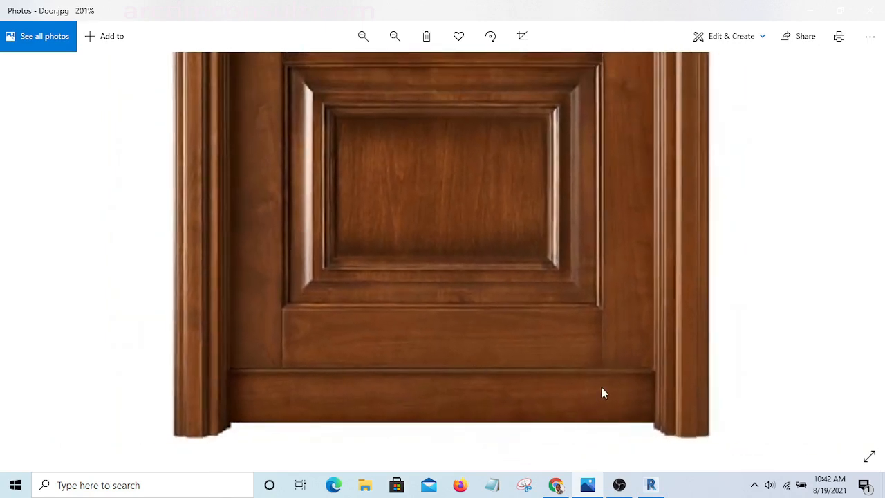
scroll(698, 363, "up", 4)
scroll(718, 354, "down", 1)
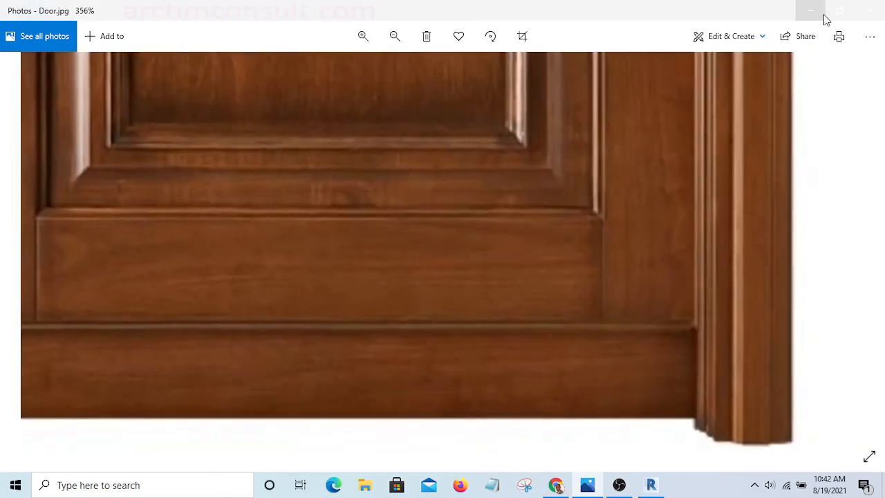
left_click(814, 14)
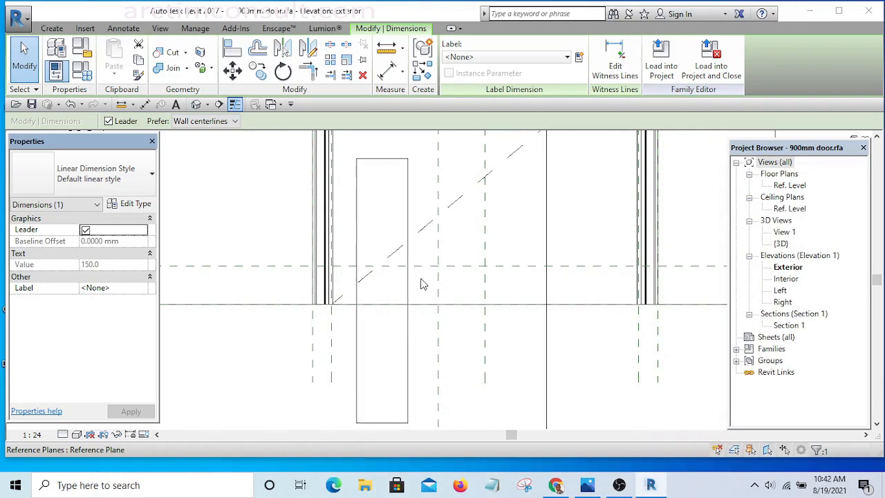
Stretch the wooden extrusion at the door's base to the inner faces of both frame legs and lock its sides there.
left_click(408, 291)
scroll(422, 332, "up", 3)
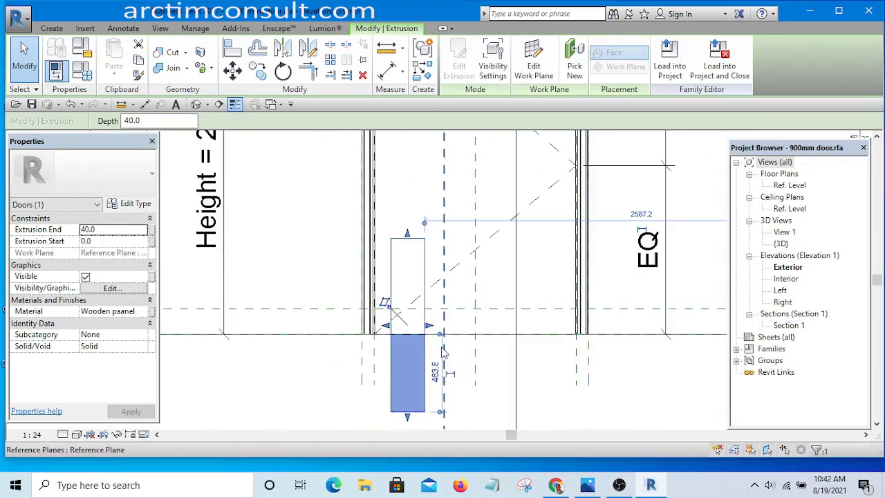
scroll(433, 333, "down", 4)
left_click_drag(426, 323, 624, 364)
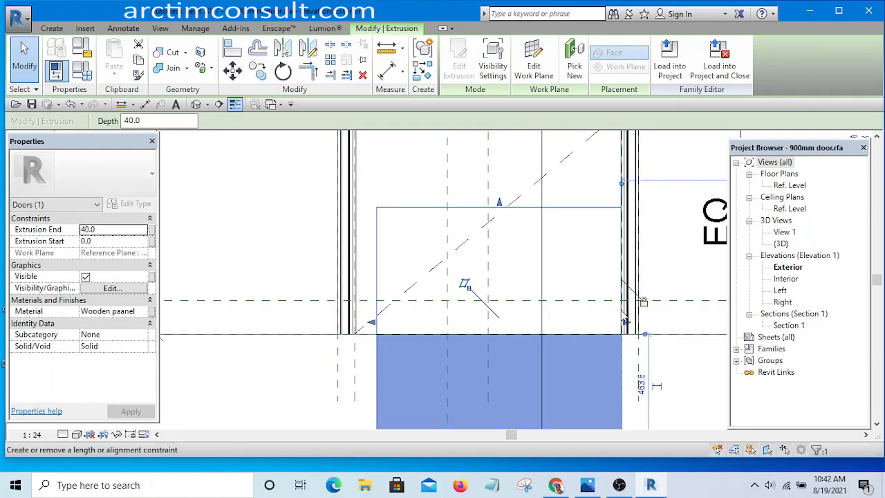
left_click_drag(372, 322, 355, 330)
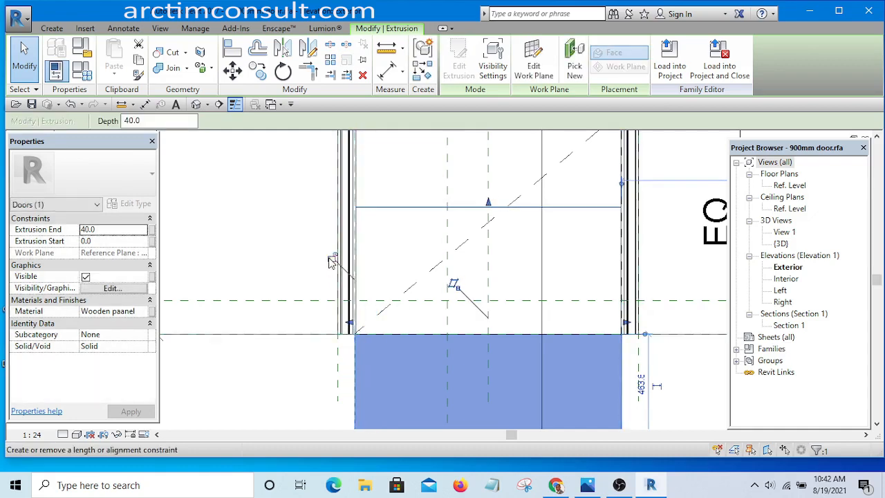
scroll(332, 259, "down", 5)
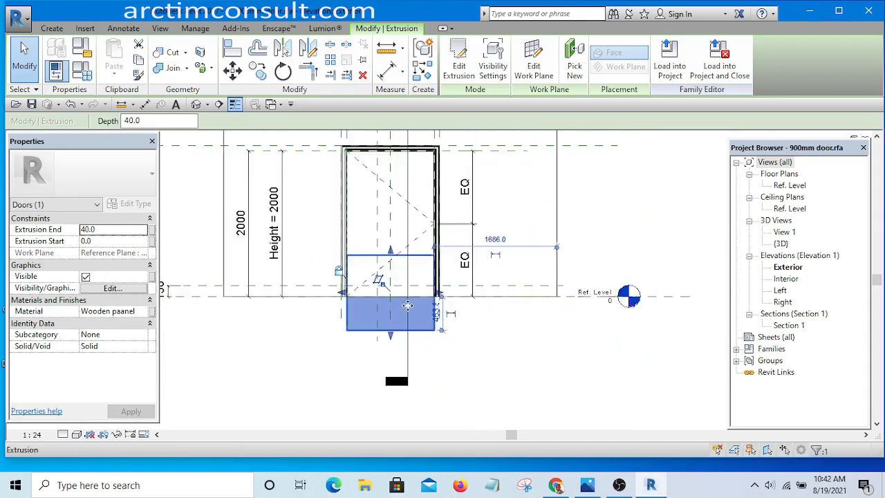
Align and lock the extrusion's upper edge to the 150 mm reference plane, and move its lower edge to the Ref. Level.
scroll(372, 231, "up", 5)
left_click_drag(374, 232, 382, 333)
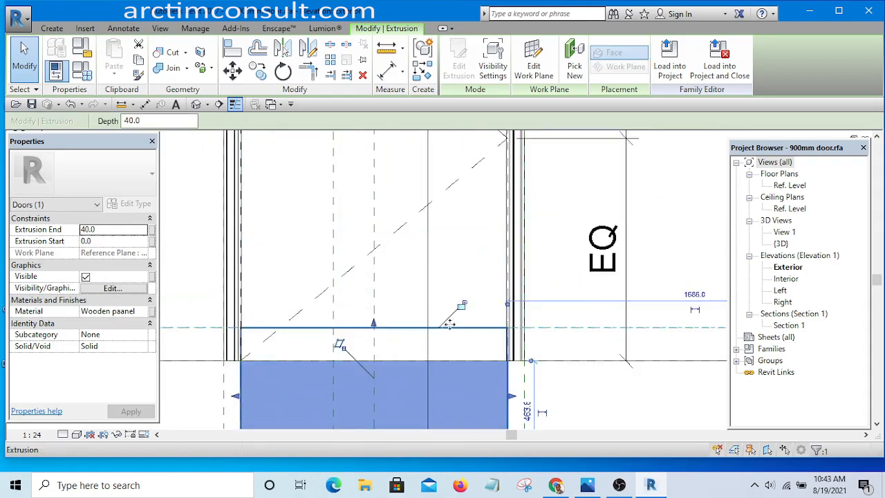
scroll(466, 316, "down", 4)
scroll(424, 373, "up", 4)
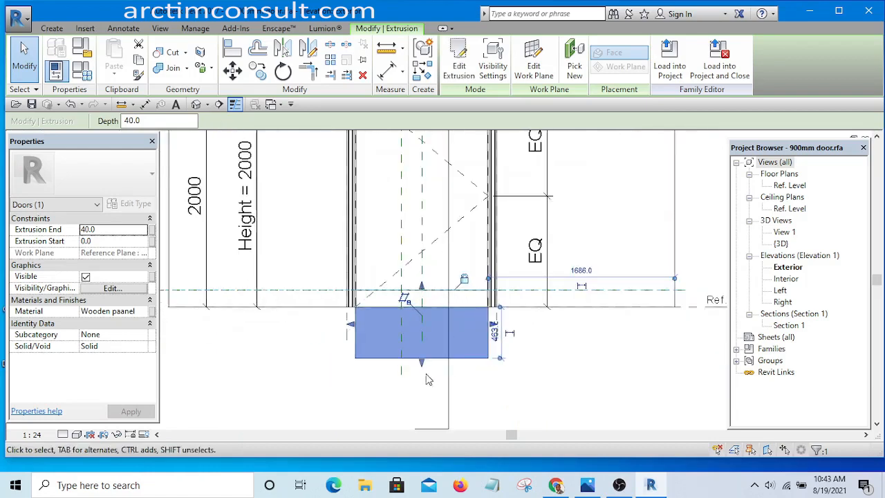
left_click_drag(414, 292, 419, 286)
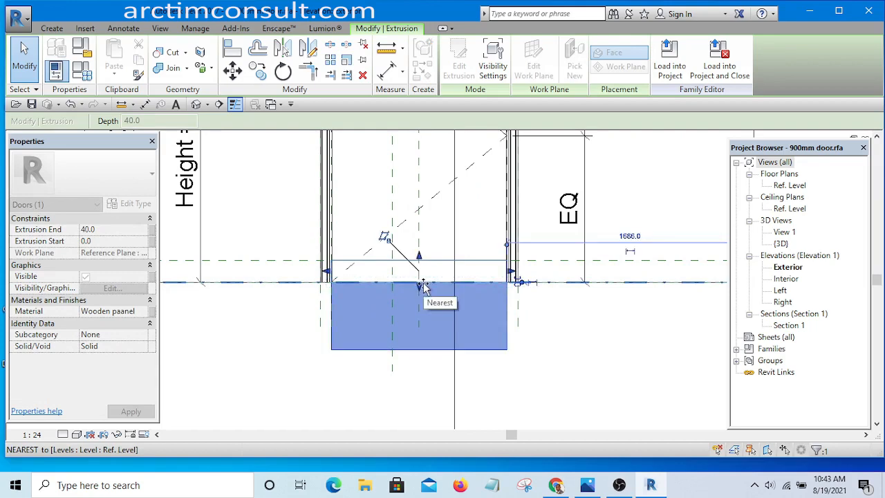
left_click_drag(424, 287, 420, 288)
left_click(505, 340)
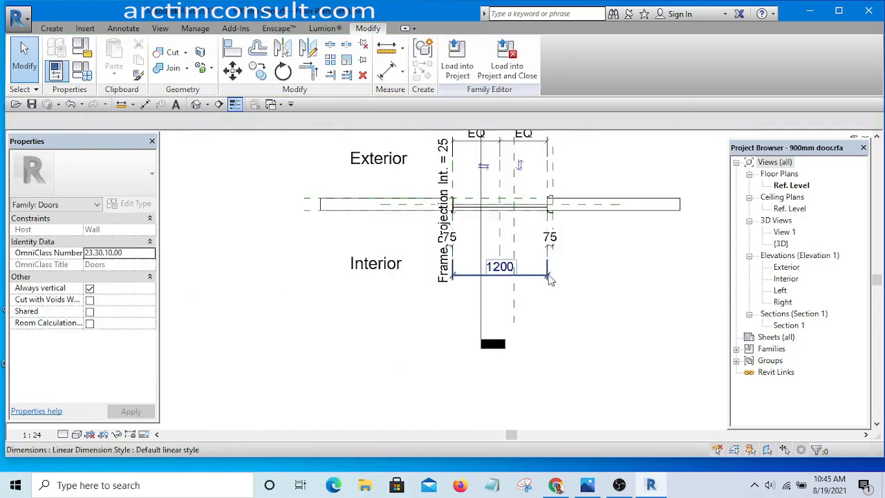
Open the Section 1 view from its section line in the floor plan and examine the leaf and frame at the door's base.
scroll(493, 303, "up", 2)
scroll(494, 302, "down", 2)
scroll(494, 303, "down", 2)
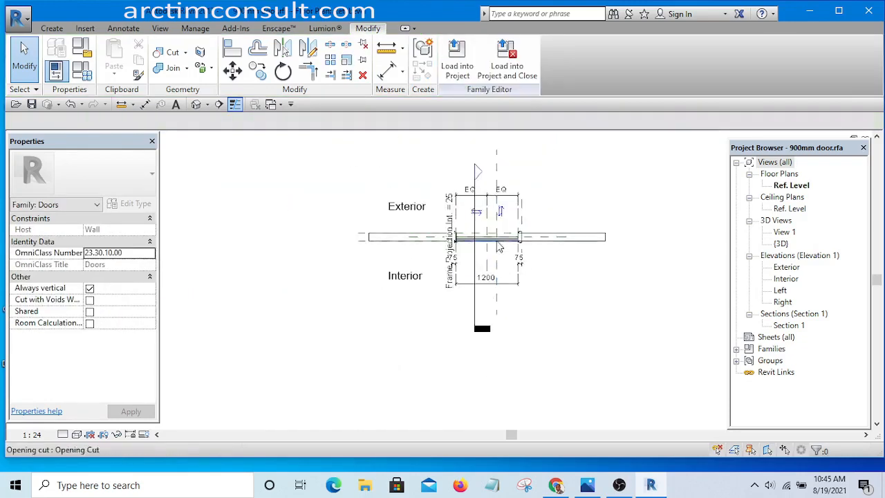
scroll(494, 303, "up", 5)
left_click(489, 276)
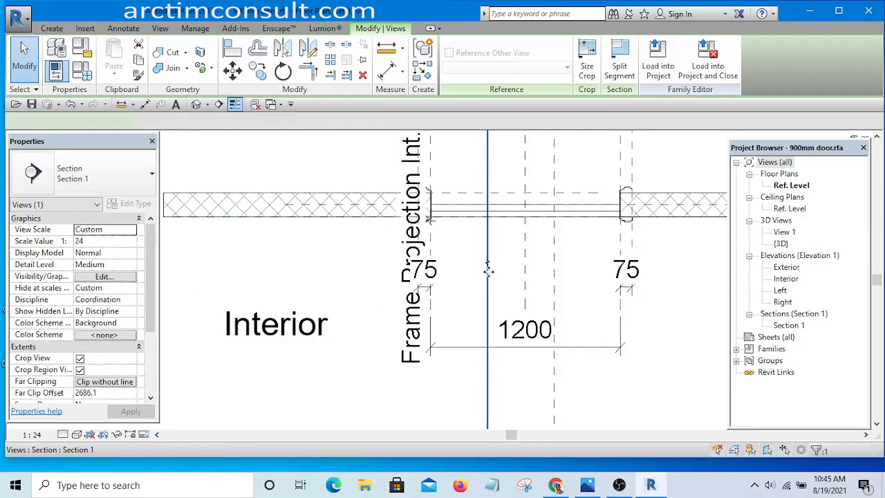
right_click(488, 276)
left_click(530, 240)
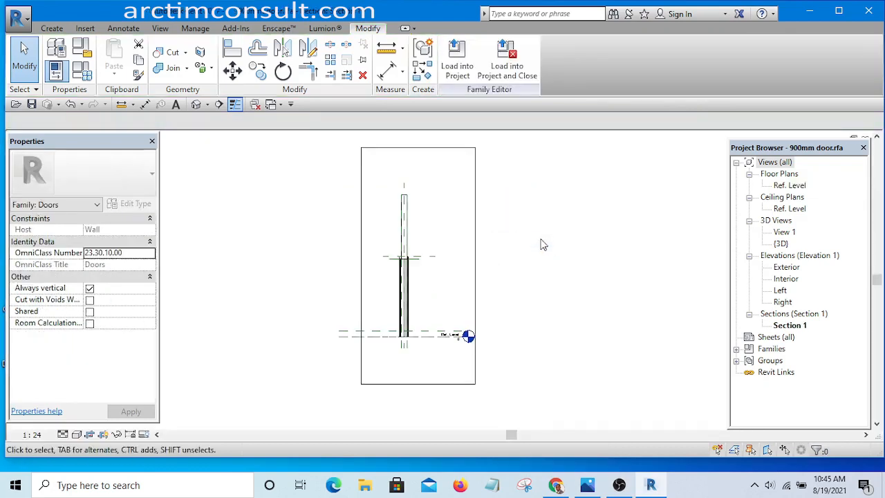
scroll(411, 311, "up", 5)
scroll(405, 321, "up", 4)
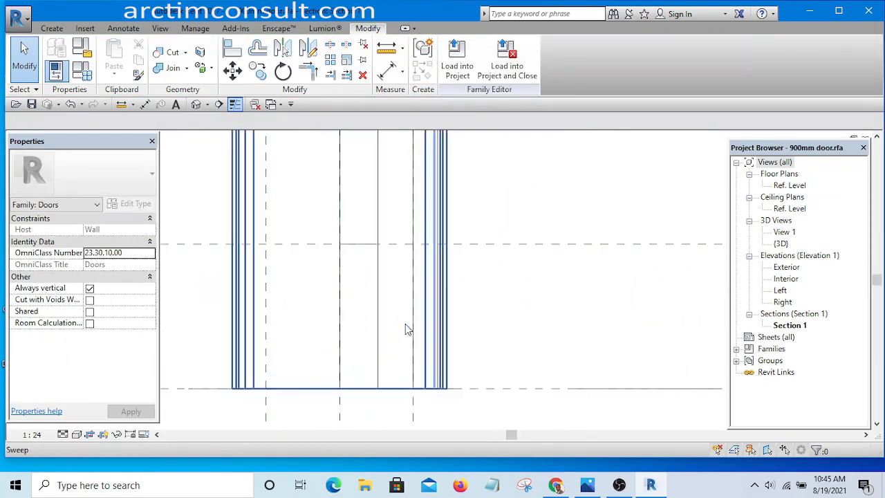
scroll(475, 330, "down", 8)
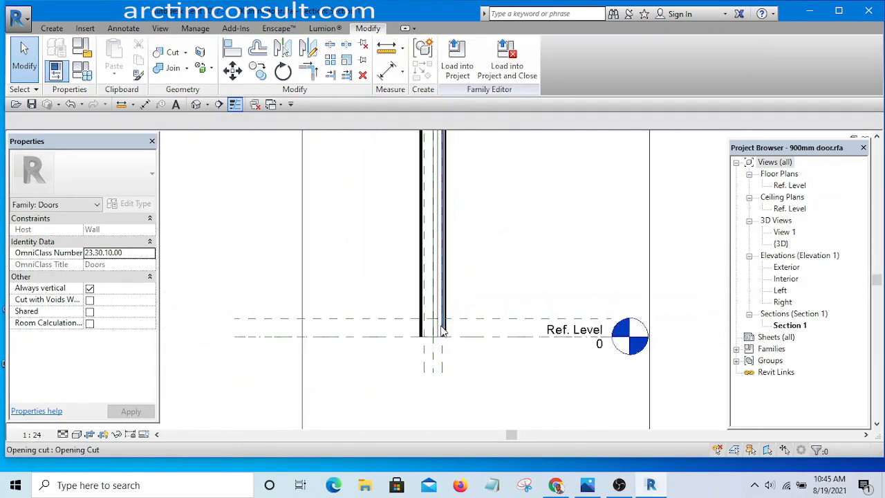
Examine the base strip extrusion against the leaf and moulded frame at the door's base in the section view.
scroll(437, 338, "up", 4)
left_click(411, 284)
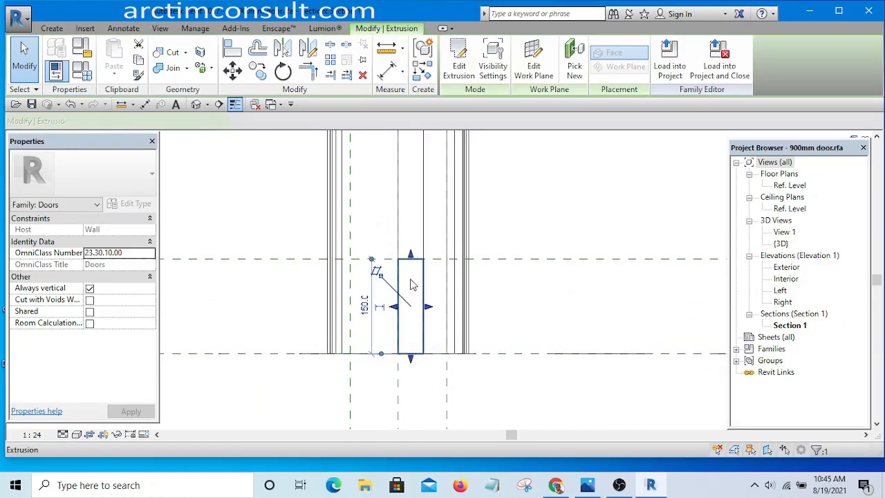
scroll(409, 276, "up", 4)
middle_click_drag(424, 311, 396, 279)
scroll(409, 288, "down", 3)
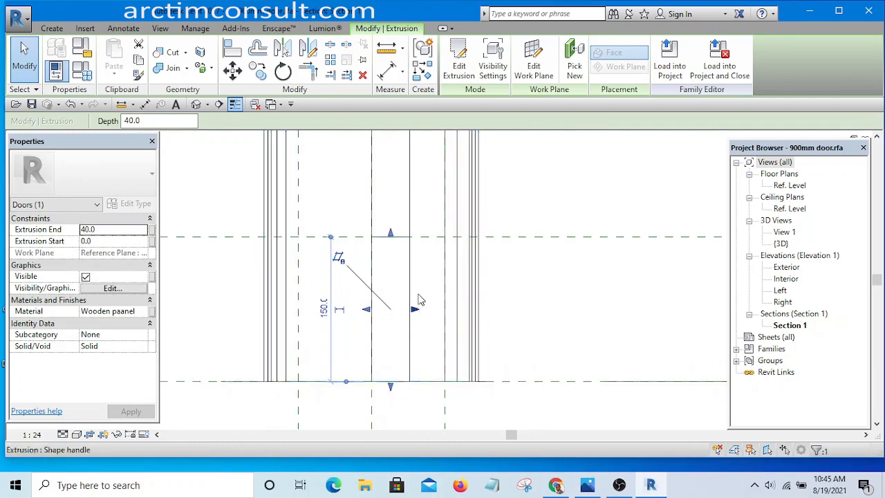
scroll(418, 307, "down", 2)
left_click(474, 386)
scroll(395, 238, "up", 3)
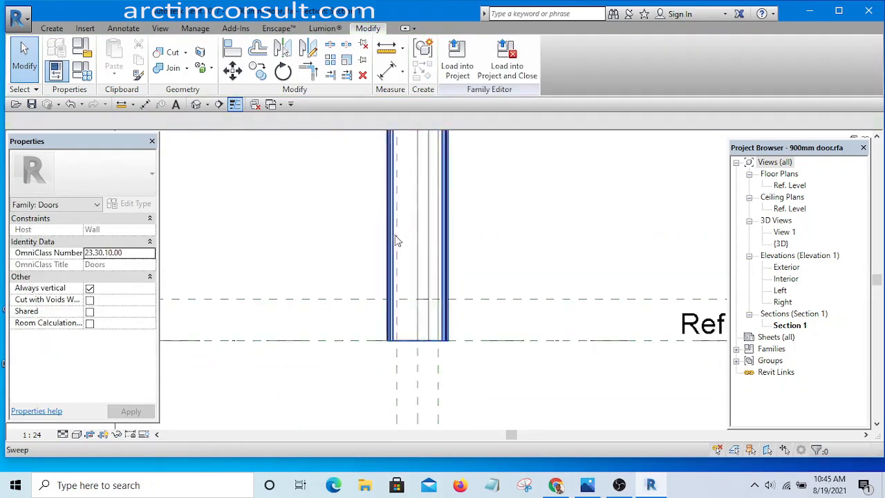
left_click(446, 248)
scroll(444, 247, "down", 4)
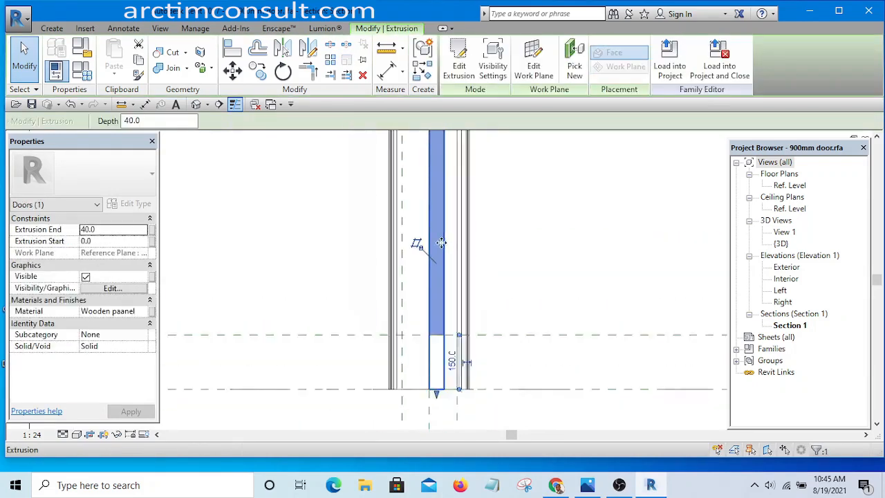
scroll(454, 286, "up", 3)
left_click(523, 407)
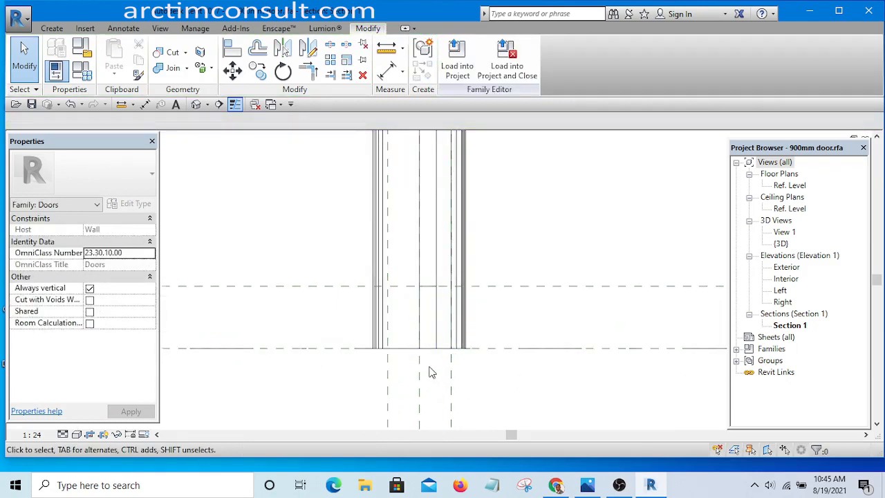
Extend the base strip extrusion's outer face beyond the leaf to a depth of about 64.7 mm.
scroll(429, 369, "up", 3)
left_click(436, 342)
scroll(450, 280, "up", 3)
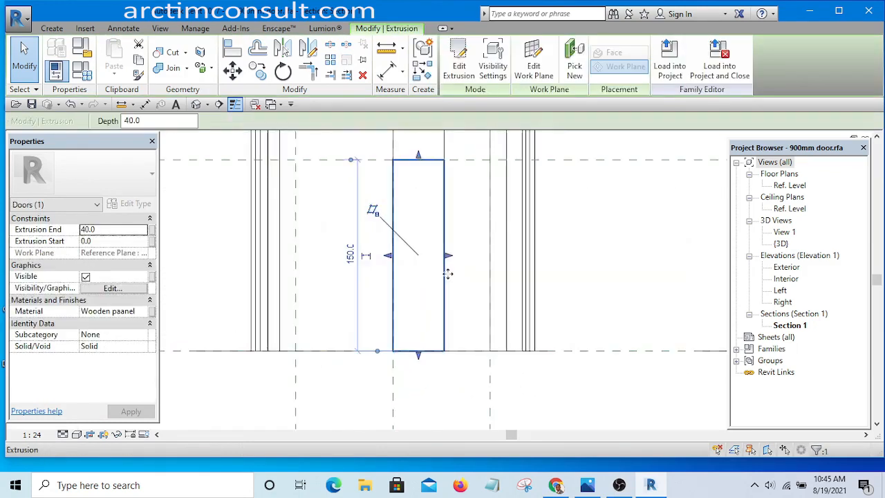
left_click_drag(451, 248, 488, 255)
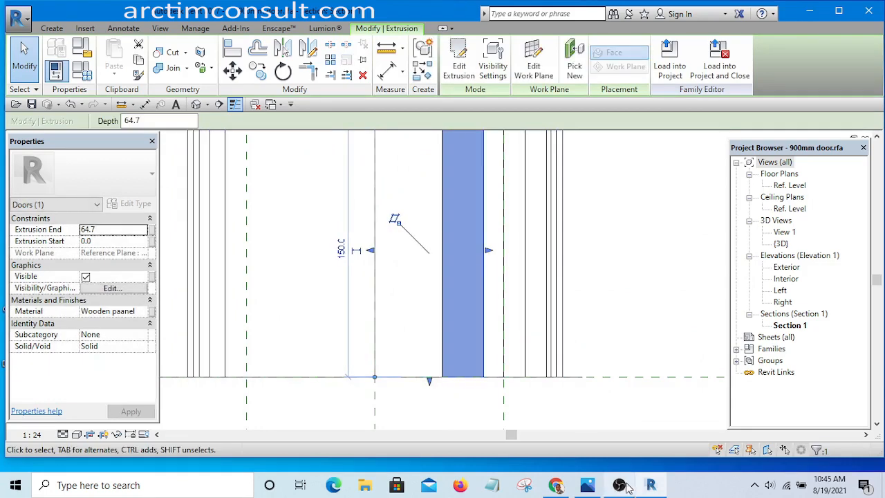
Switch to Door.jpg in Photos, examine how the base strip meets the leaf and frame legs, and return to Revit.
left_click(585, 486)
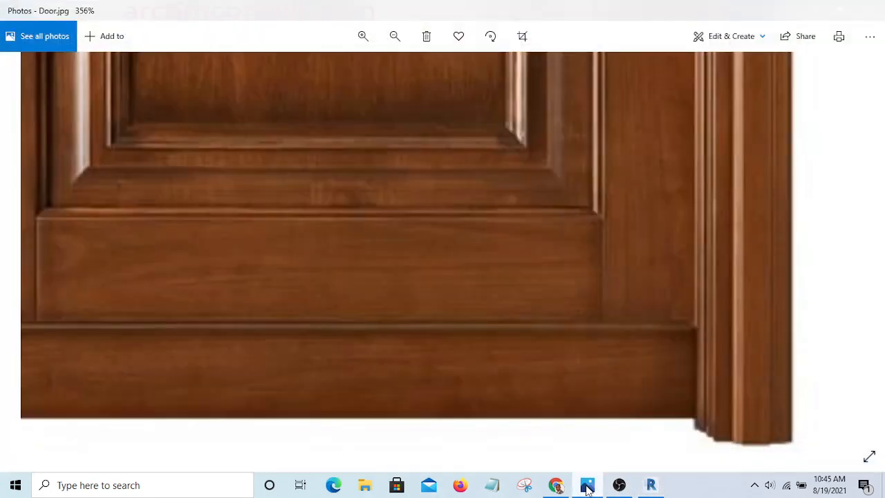
scroll(469, 392, "down", 5)
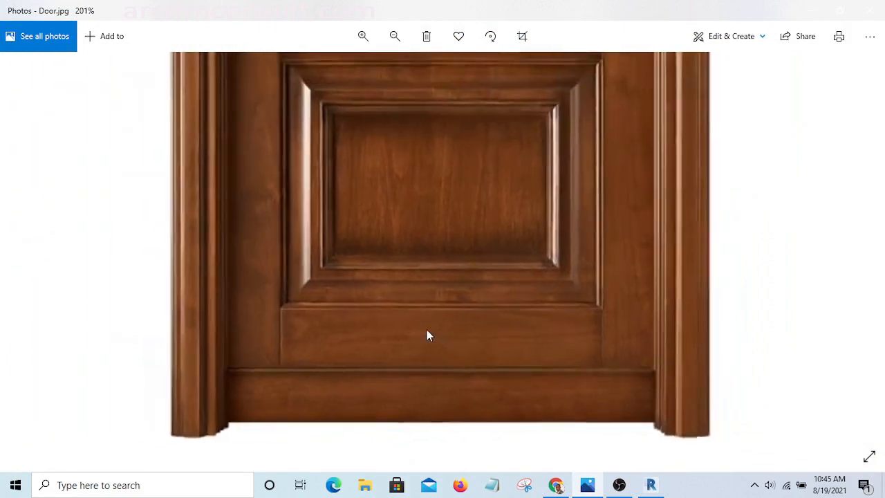
scroll(232, 360, "up", 7)
scroll(422, 242, "down", 3)
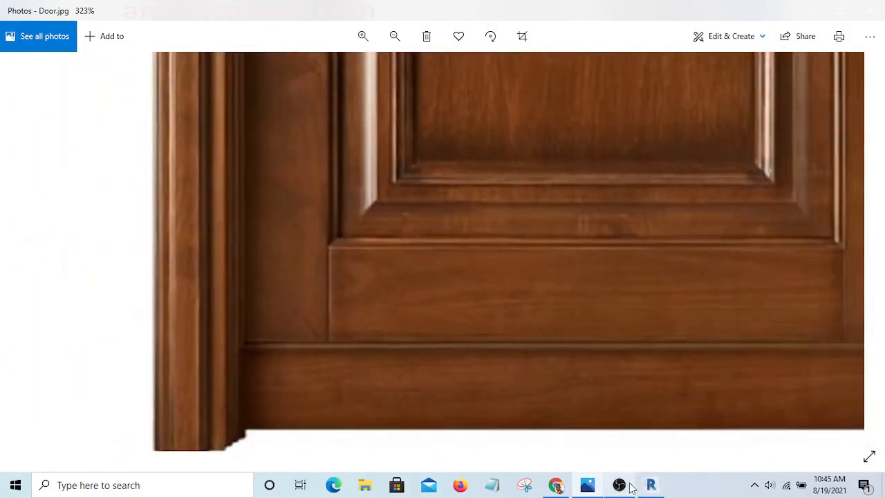
left_click(650, 486)
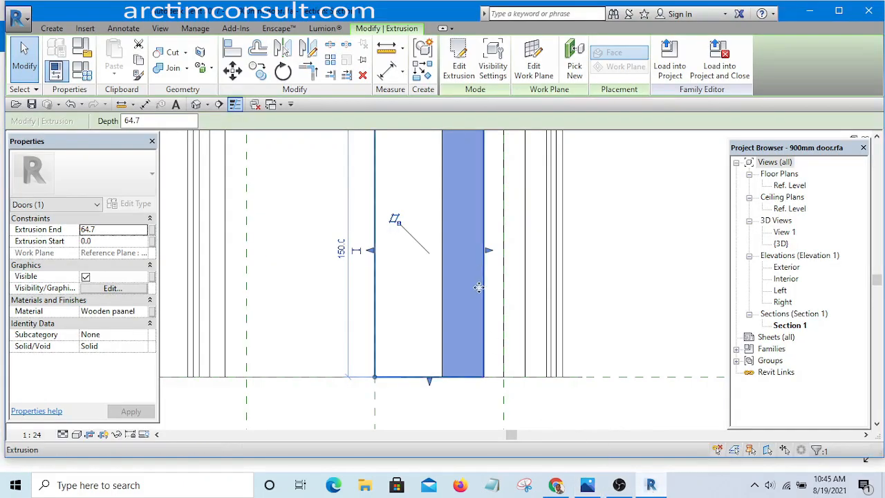
Extend the base strip's outer face to the vertical reference plane beyond the leaf, for a depth of 76.2 mm.
scroll(482, 298, "down", 3)
scroll(492, 263, "up", 4)
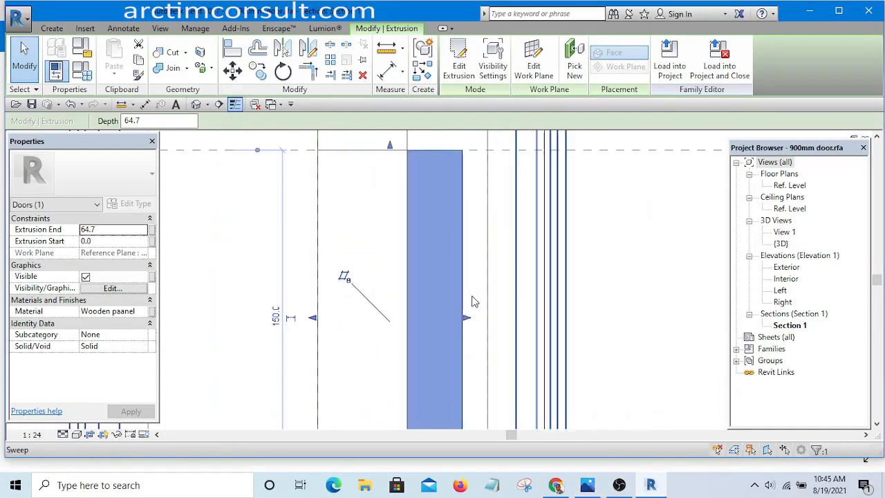
scroll(465, 284, "down", 3)
scroll(484, 331, "down", 2)
left_click(523, 405)
scroll(467, 313, "up", 2)
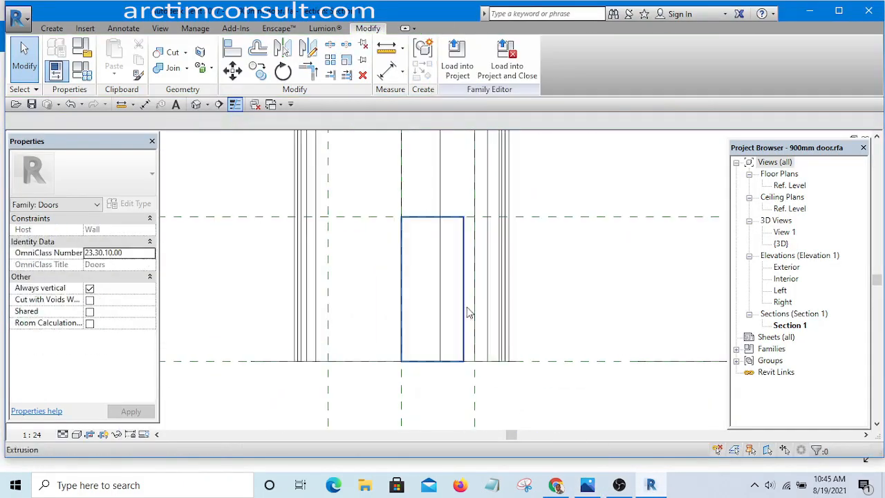
left_click(465, 268)
scroll(468, 276, "up", 2)
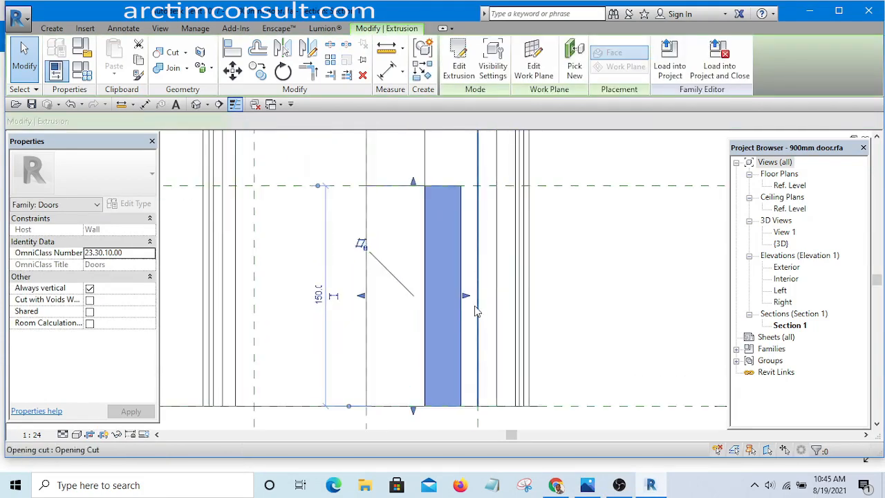
left_click_drag(478, 297, 478, 298)
left_click(513, 302)
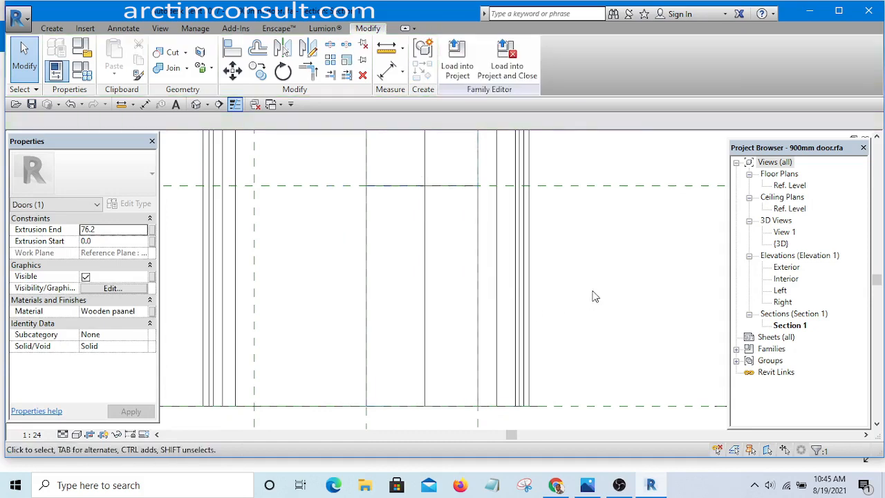
Try to snap the base strip's opposite face onto the middle vertical reference plane.
scroll(474, 326, "down", 3)
left_click(507, 358)
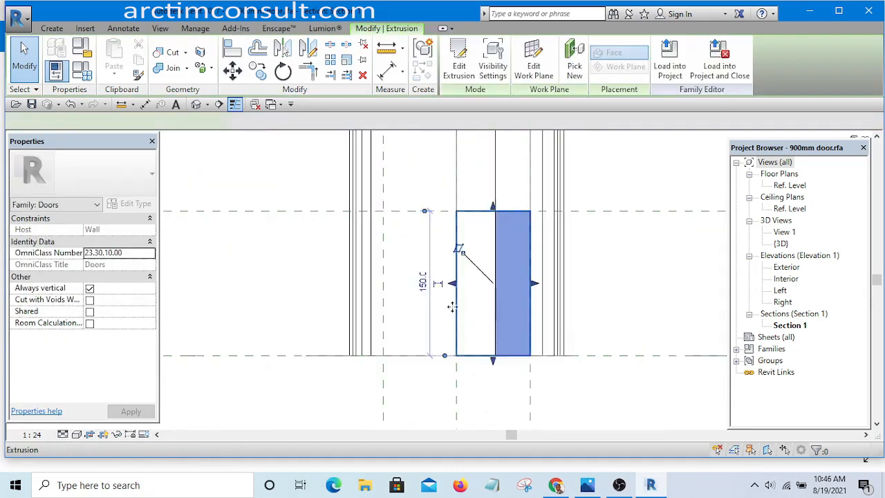
mouse_move(453, 282)
left_mouse_down()
mouse_move(476, 280)
mouse_move(456, 283)
left_mouse_up()
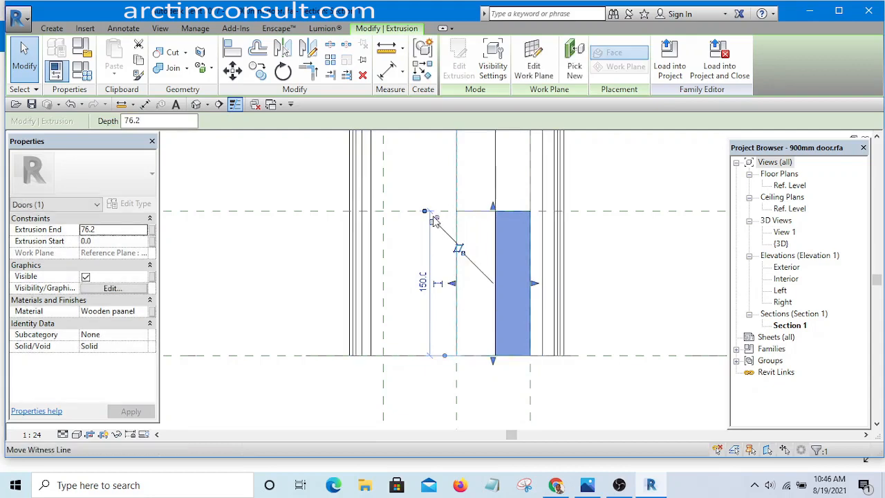
scroll(438, 235, "down", 3)
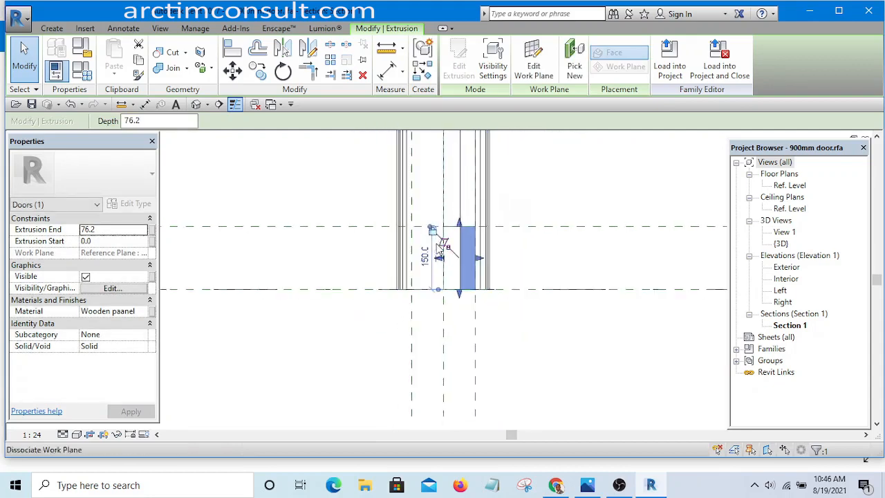
scroll(510, 289, "up", 1)
left_click(532, 330)
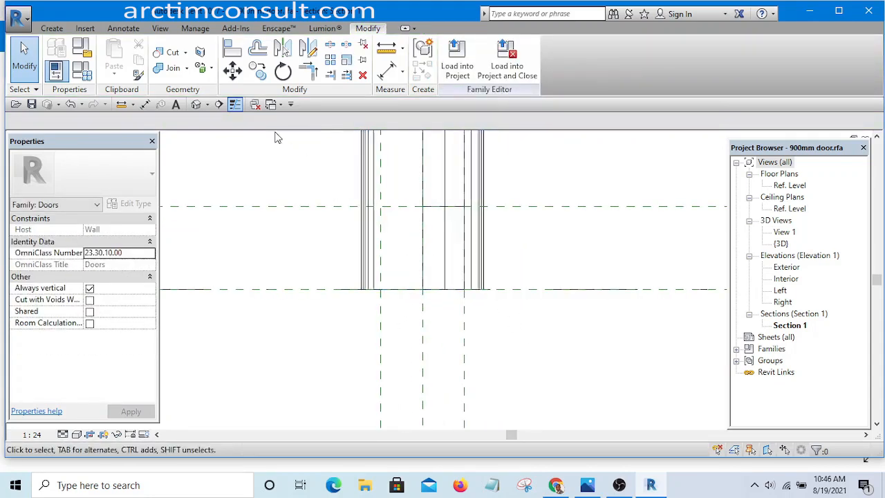
Duplicate the Wooden paanel material, name the copy Wooden hor, and assign it to the base strip extrusion.
scroll(425, 242, "up", 2)
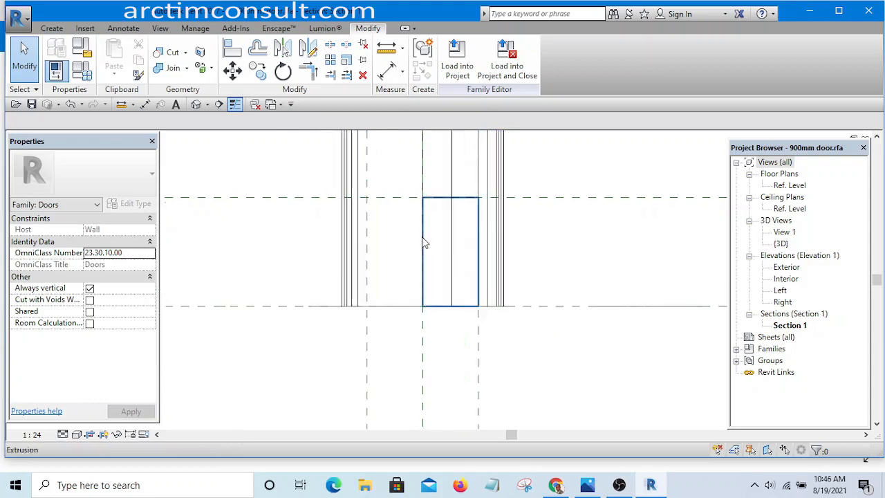
left_click(479, 222)
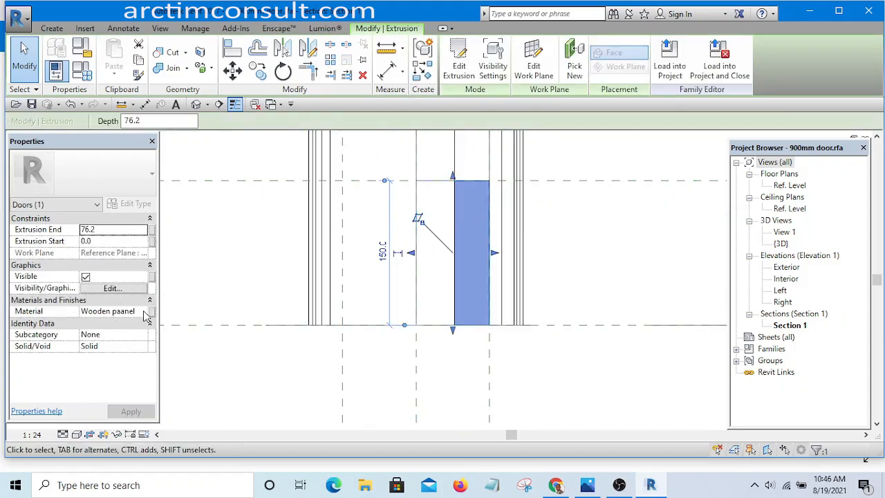
left_click(145, 312)
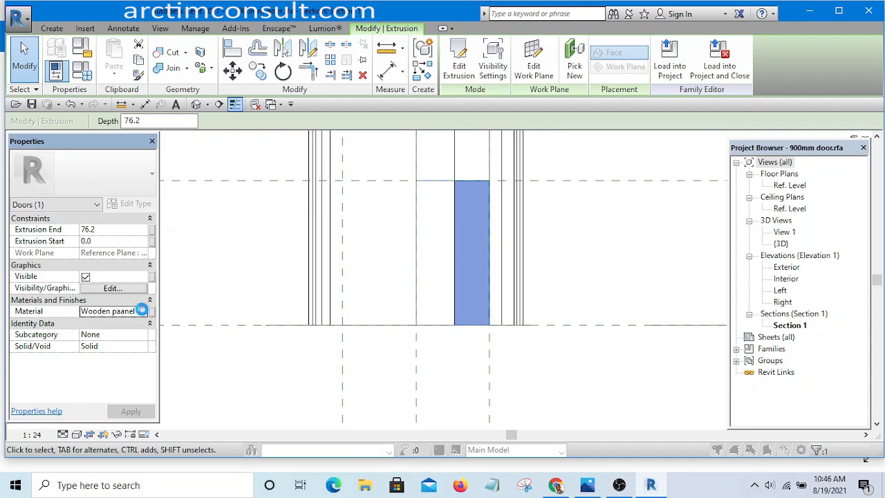
left_click(141, 311)
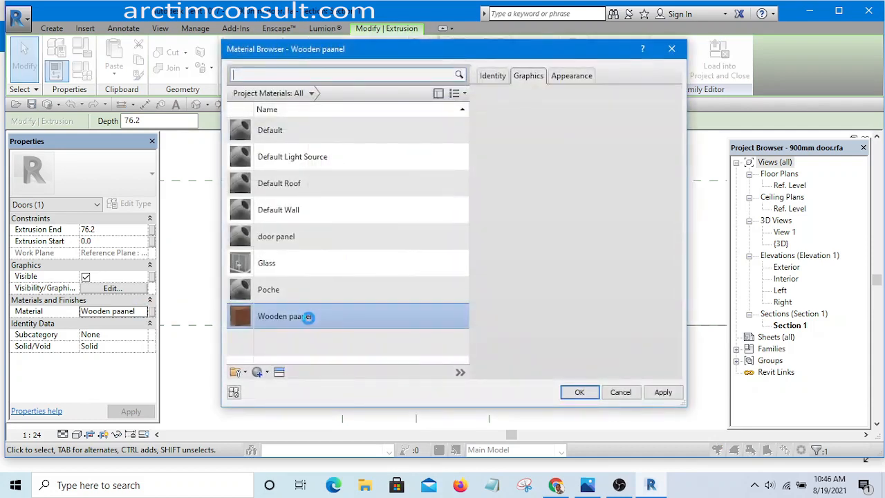
right_click(282, 315)
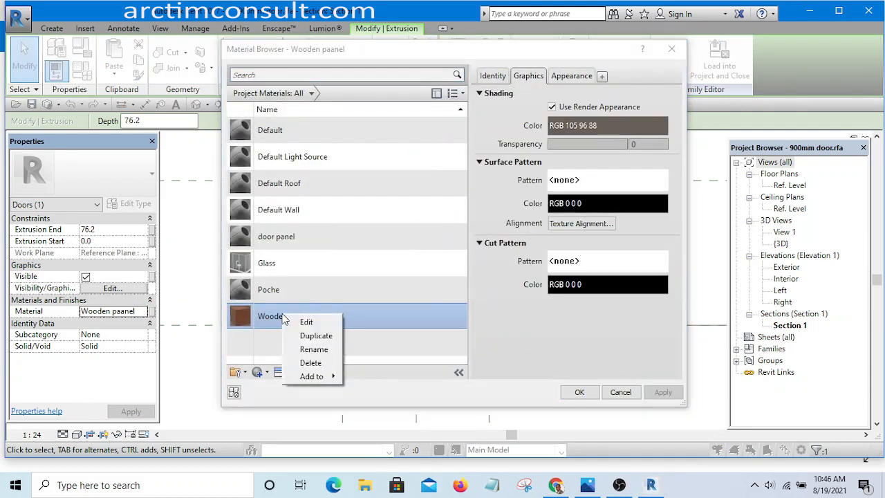
left_click(314, 335)
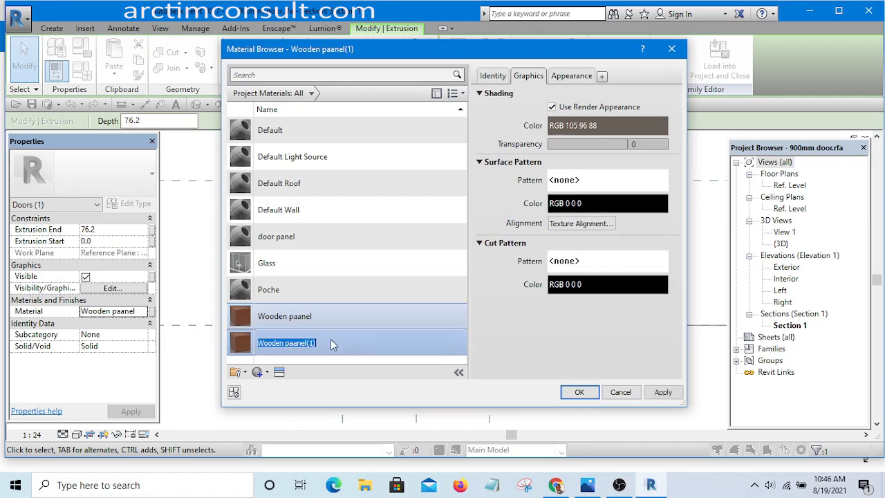
left_click(330, 339)
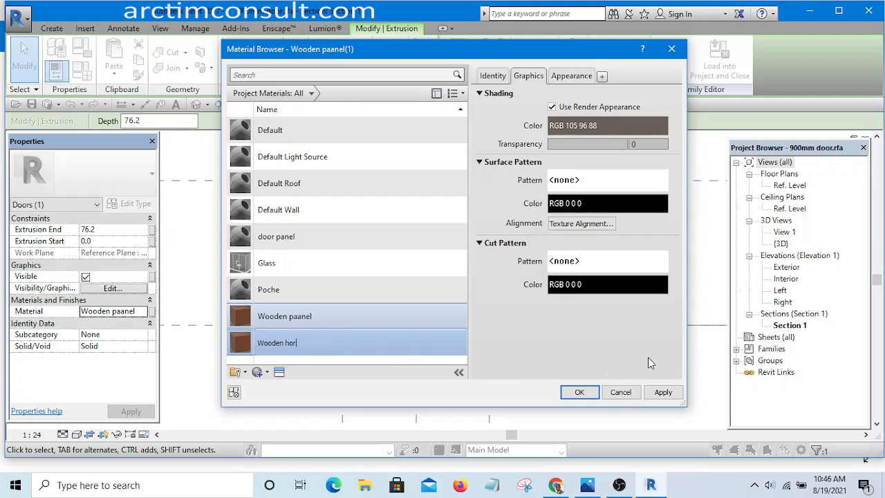
left_click(663, 392)
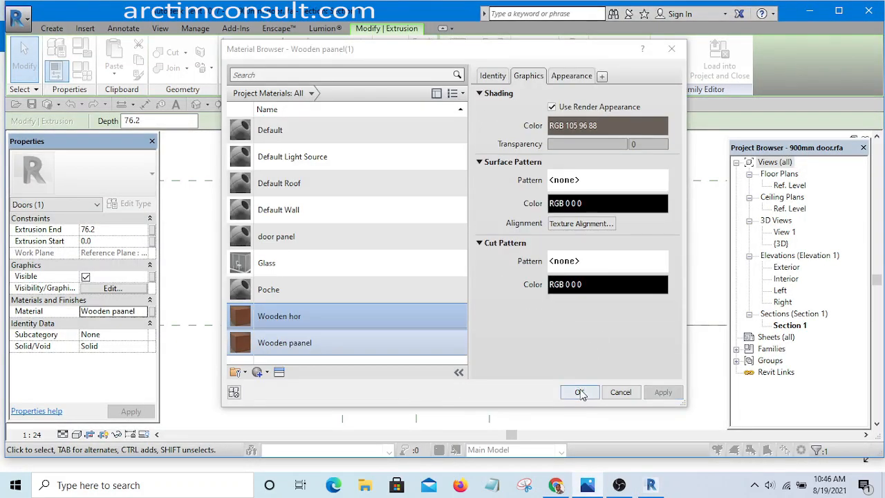
left_click(578, 392)
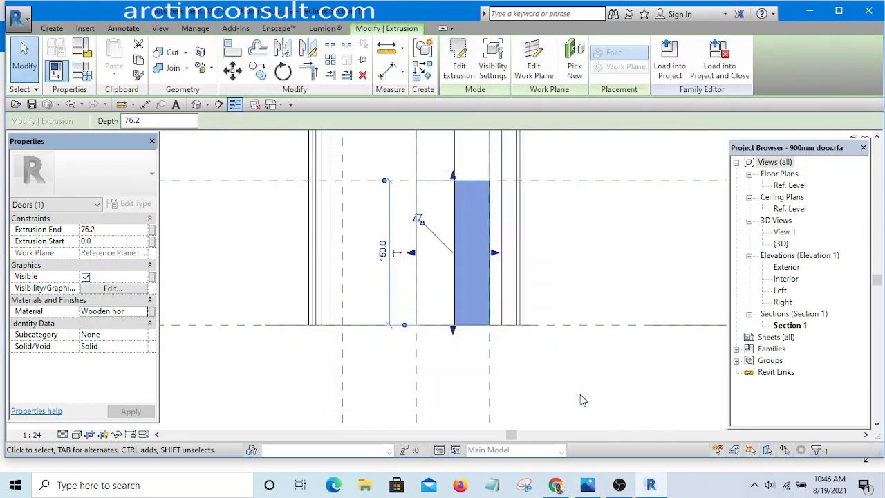
left_click(574, 226)
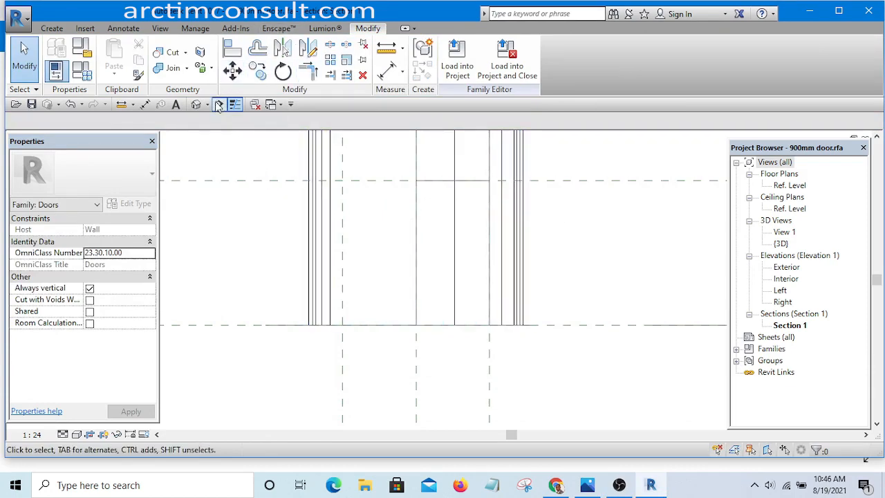
Open the default 3D view and examine the base strip's depth and its ends against the frame legs.
left_click(194, 105)
scroll(428, 380, "up", 5)
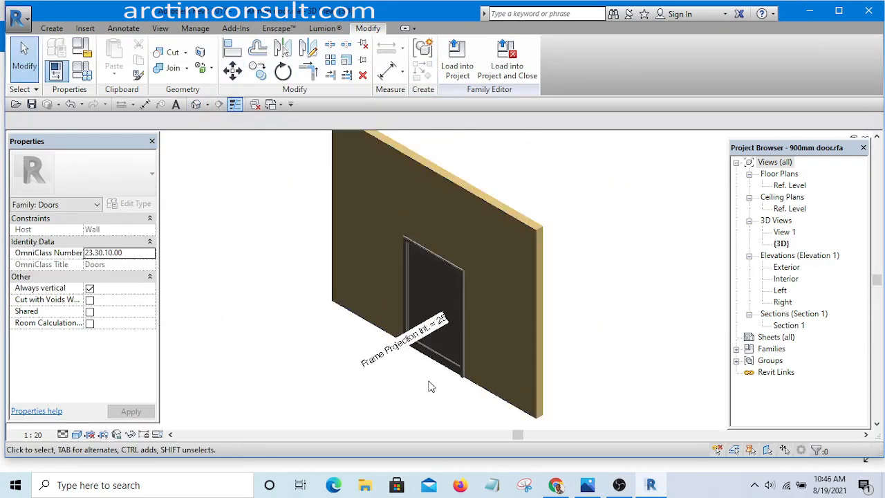
scroll(415, 360, "down", 3)
middle_click_drag(394, 366, 442, 257, "shift")
scroll(444, 336, "up", 3)
scroll(441, 297, "down", 4)
middle_click_drag(459, 358, 407, 361, "shift")
middle_click_drag(379, 325, 602, 363, "shift")
scroll(447, 297, "up", 4)
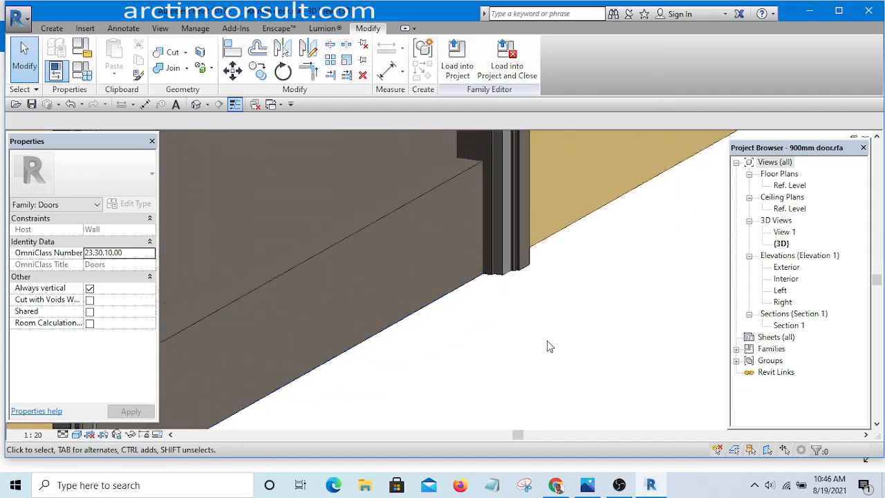
scroll(491, 289, "up", 2)
left_click(486, 275)
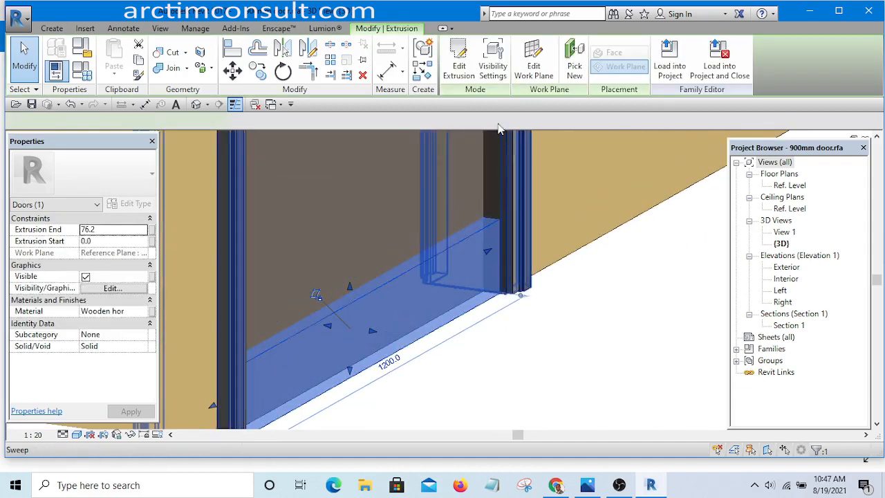
left_click(595, 315)
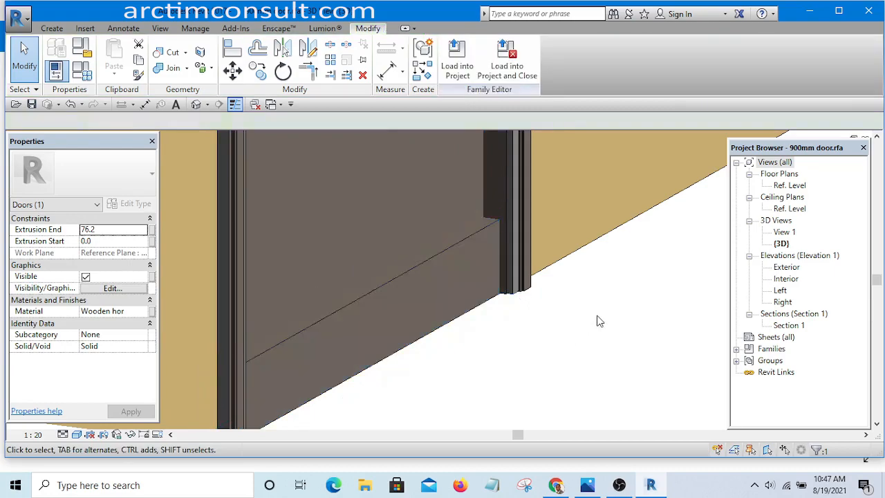
scroll(596, 314, "down", 2)
middle_click_drag(597, 316, 540, 252, "shift")
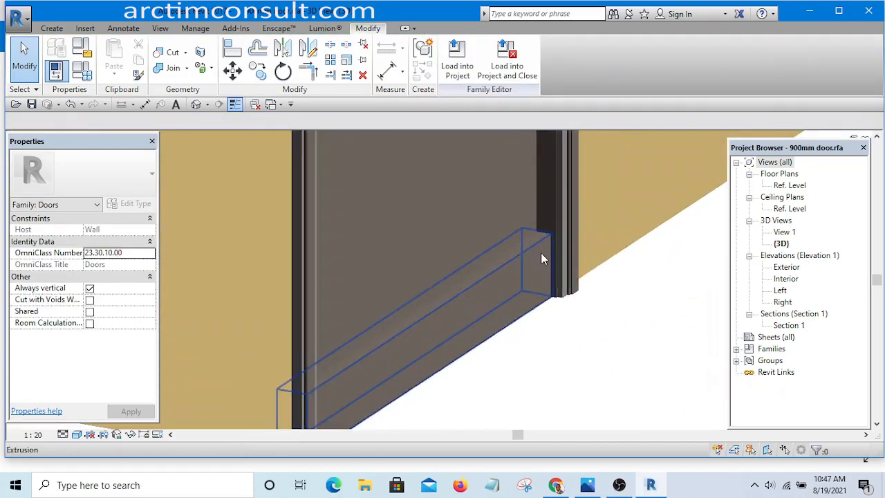
left_click(541, 253)
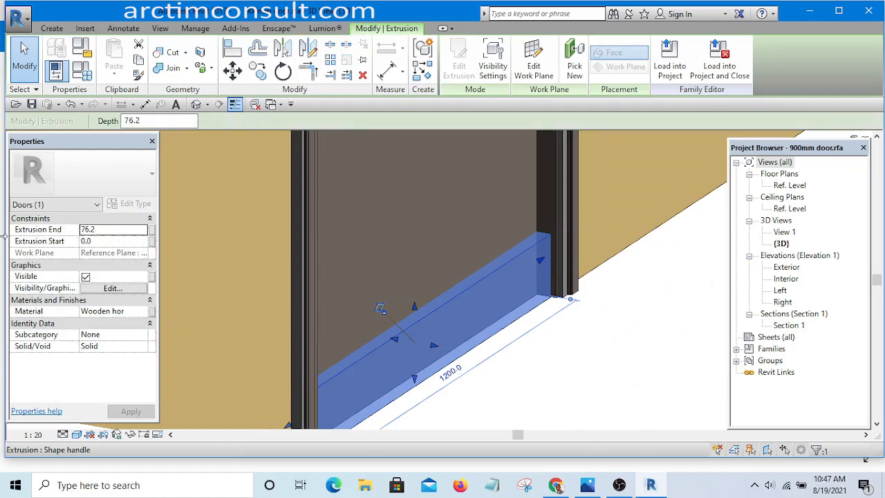
Replace the Wooden hor material's appearance asset with White Oak - Natural Medium Gloss.
left_click(147, 314)
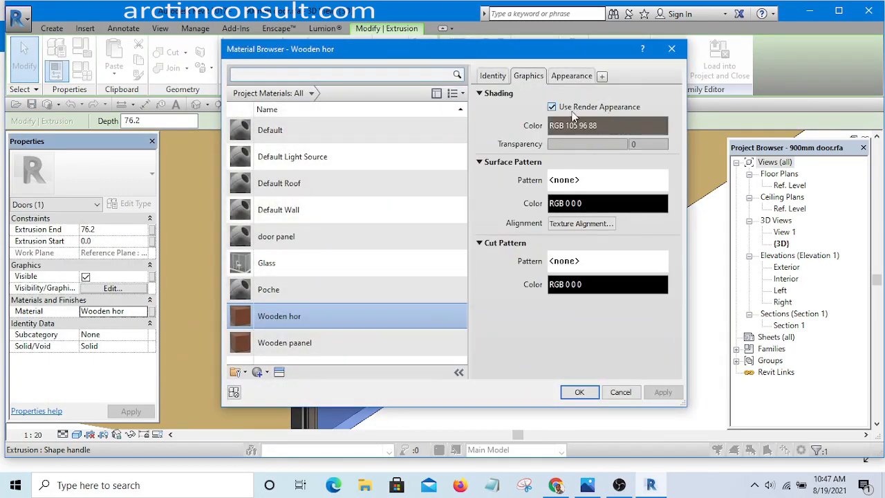
left_click(552, 107)
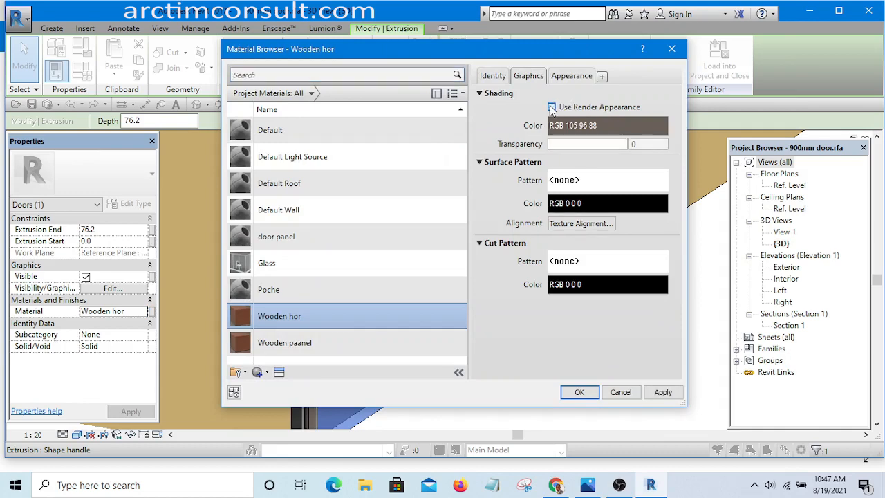
left_click(579, 77)
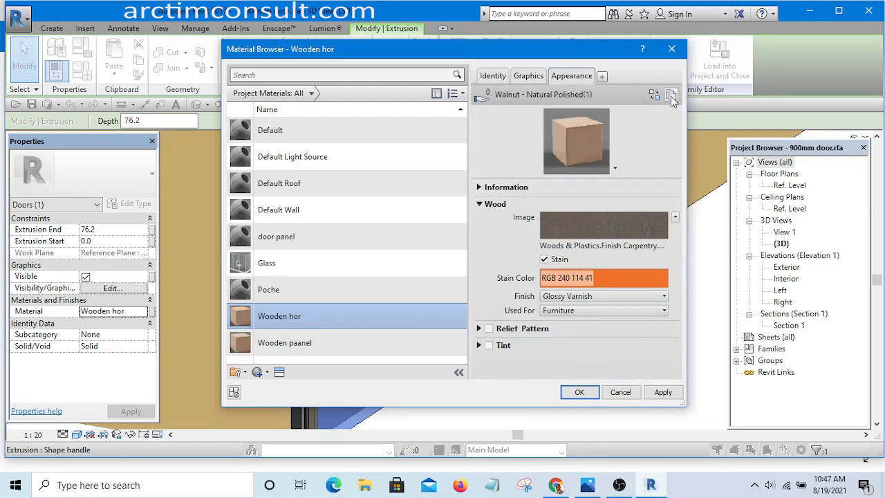
left_click(653, 95)
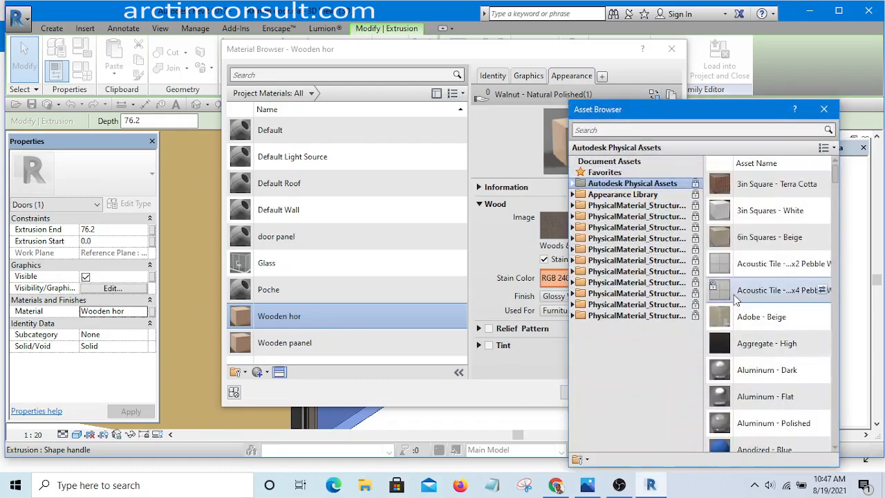
left_click_drag(836, 178, 835, 461)
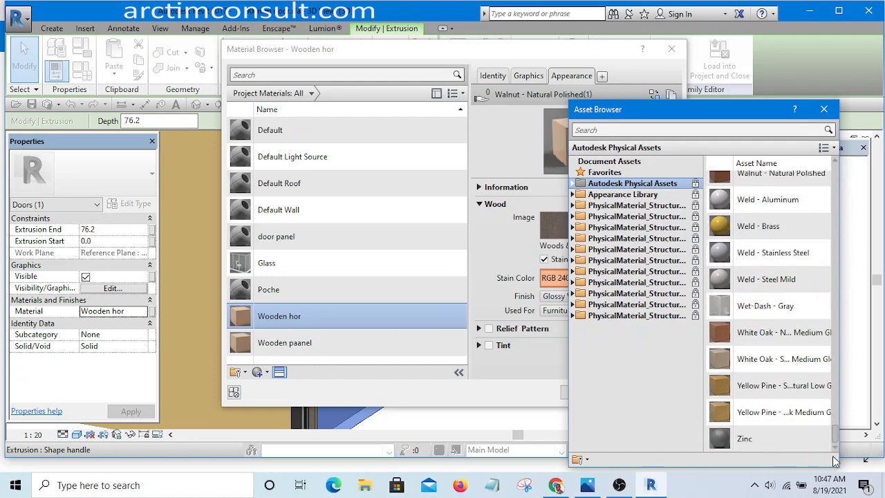
right_click(761, 333)
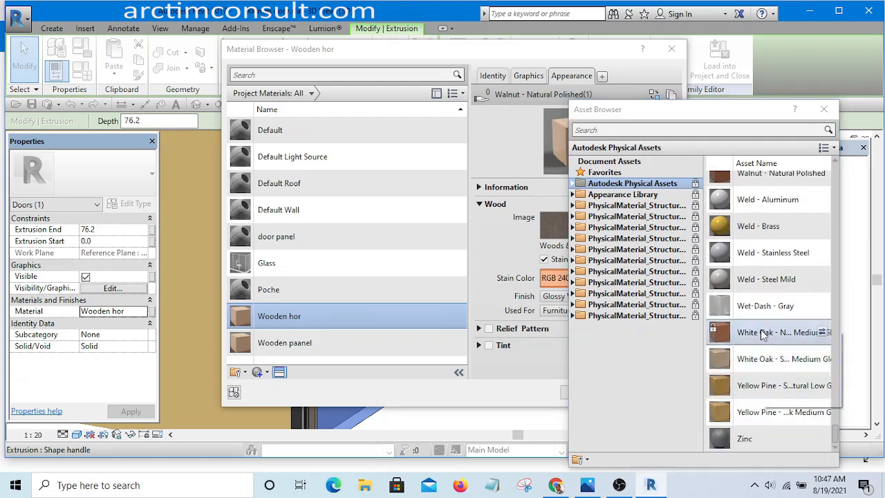
left_click(800, 352)
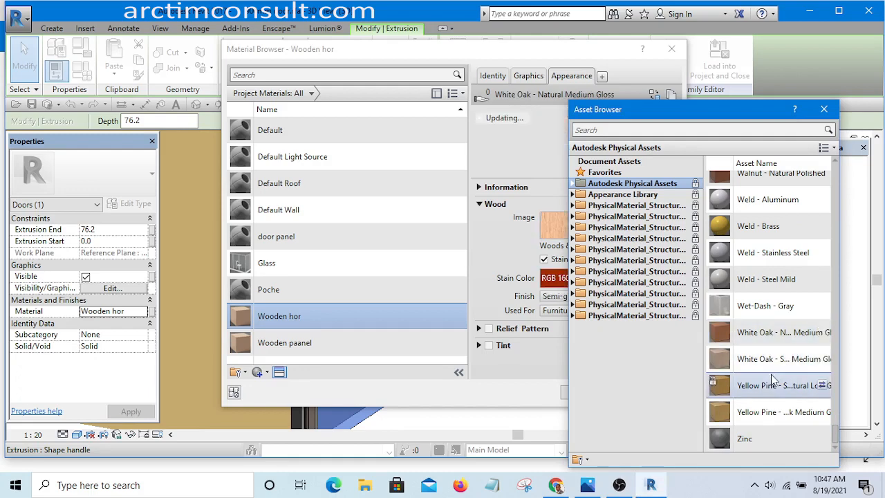
left_click(825, 110)
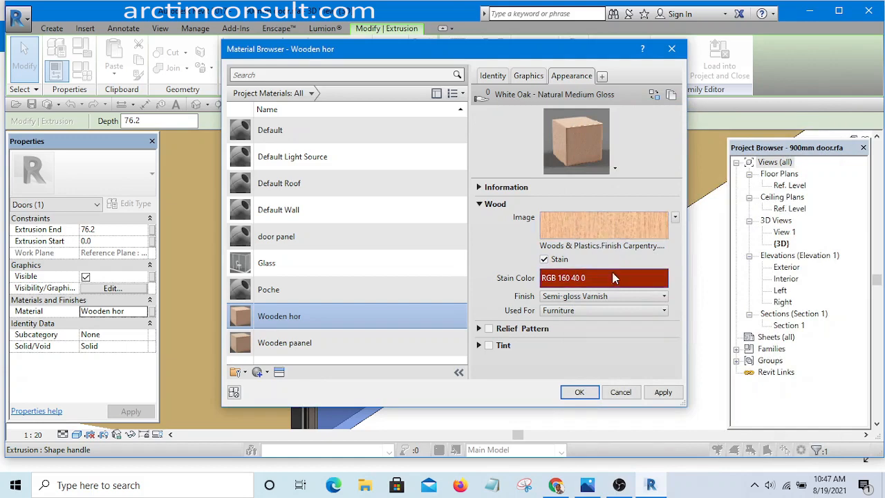
Enable Use Render Appearance for the Wooden hor material's shading and apply the changes to the base strip.
left_click(539, 78)
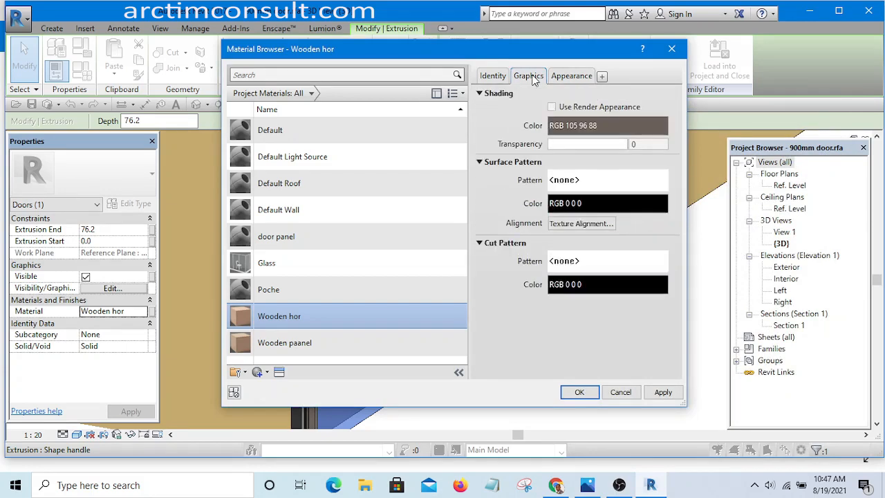
left_click(551, 108)
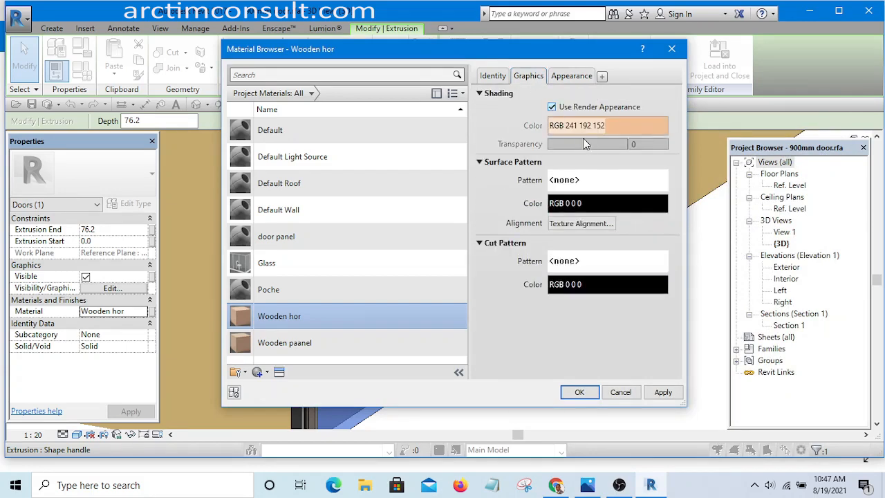
left_click(665, 392)
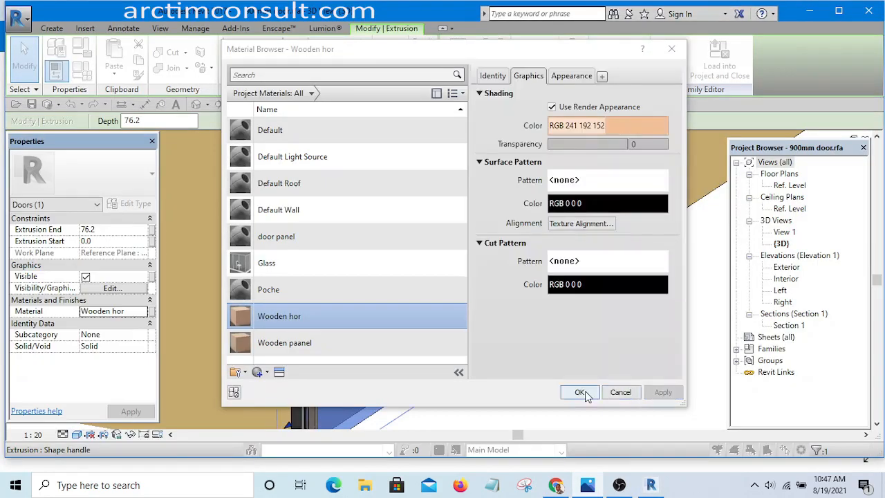
left_click(579, 392)
left_click(635, 320)
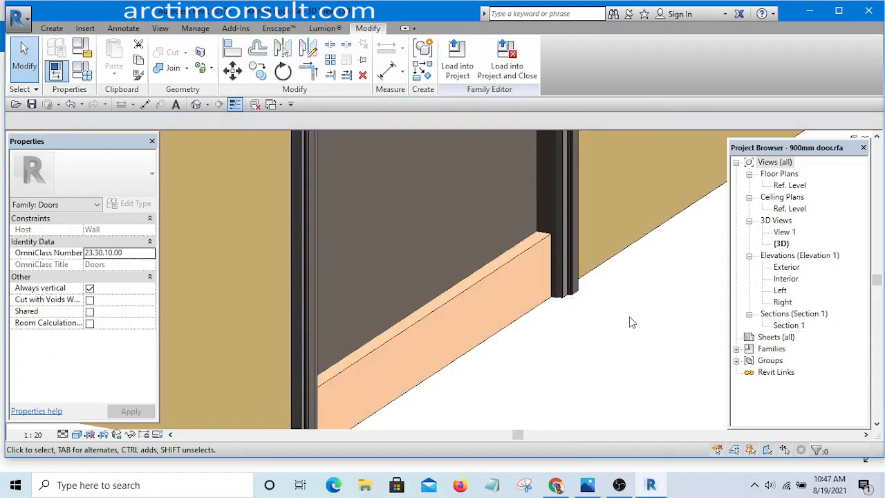
Inspect the base strip from several 3D angles, then switch to the Door.jpg photo in Photos and study the lower panel, rails and mouldings.
middle_click_drag(497, 345, 573, 422, "shift")
scroll(477, 346, "up", 2)
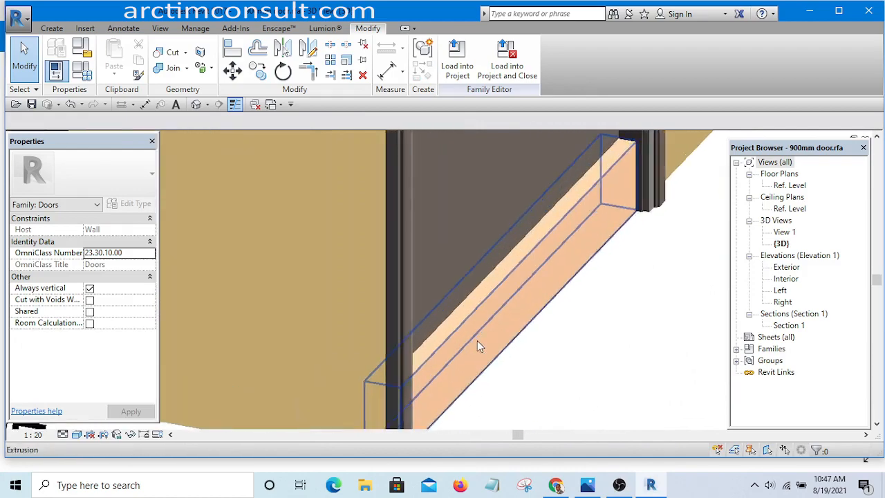
middle_click_drag(477, 346, 456, 362, "shift")
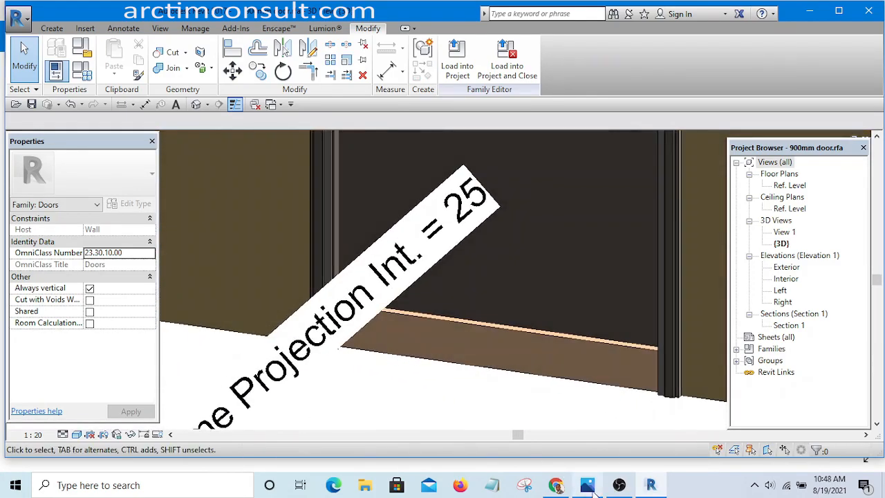
left_click(593, 490)
scroll(405, 309, "down", 3)
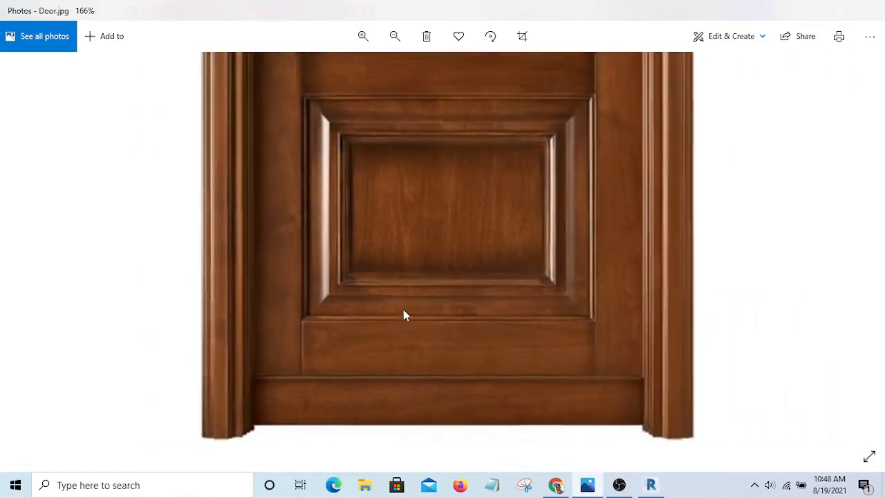
scroll(346, 342, "up", 1)
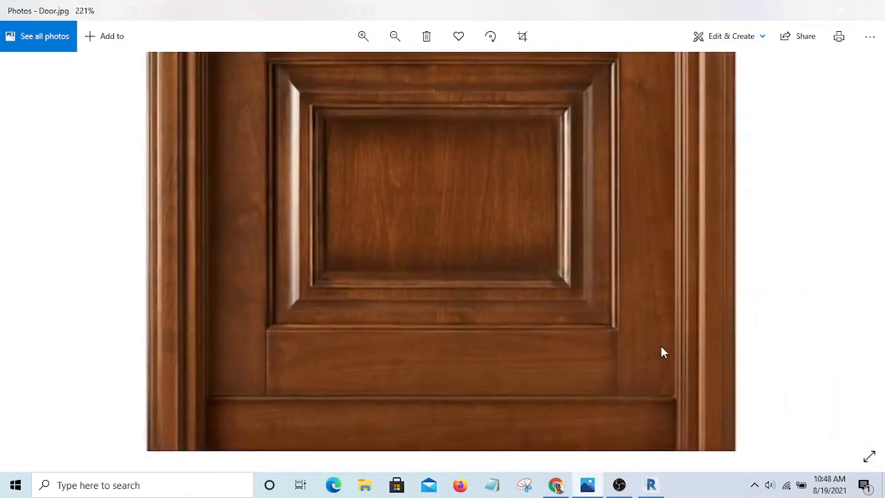
scroll(461, 355, "up", 1)
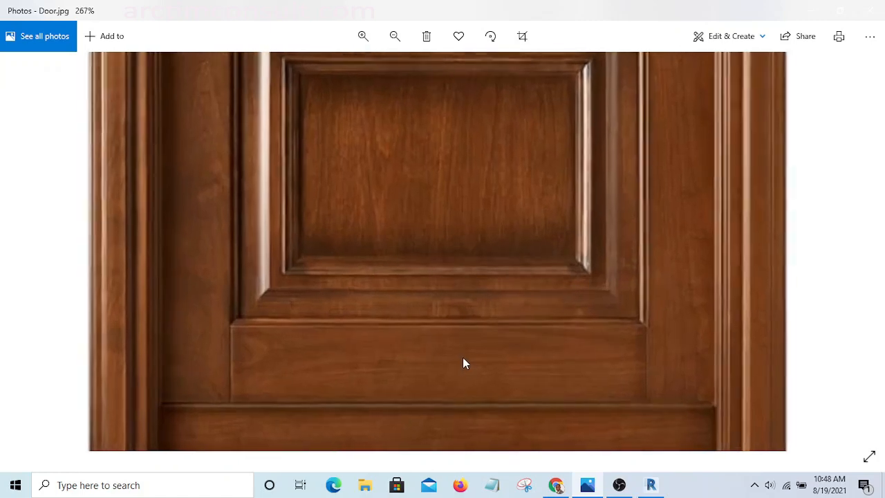
scroll(234, 322, "up", 3)
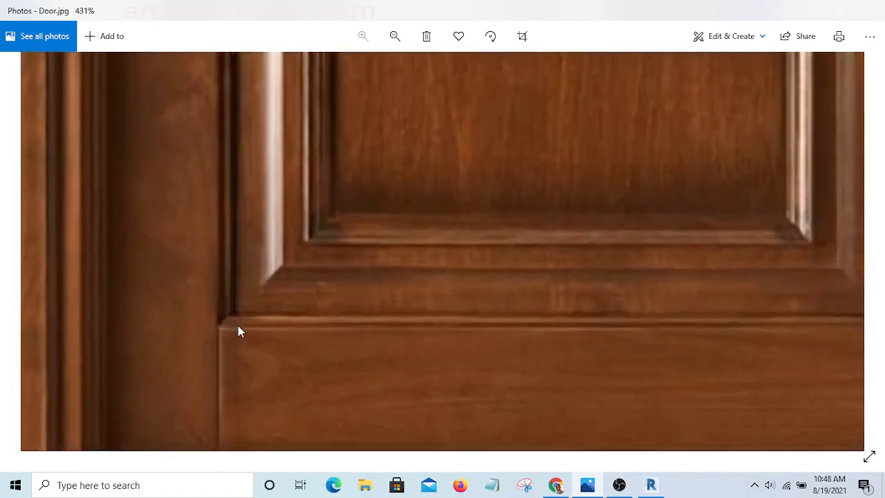
scroll(259, 324, "down", 4)
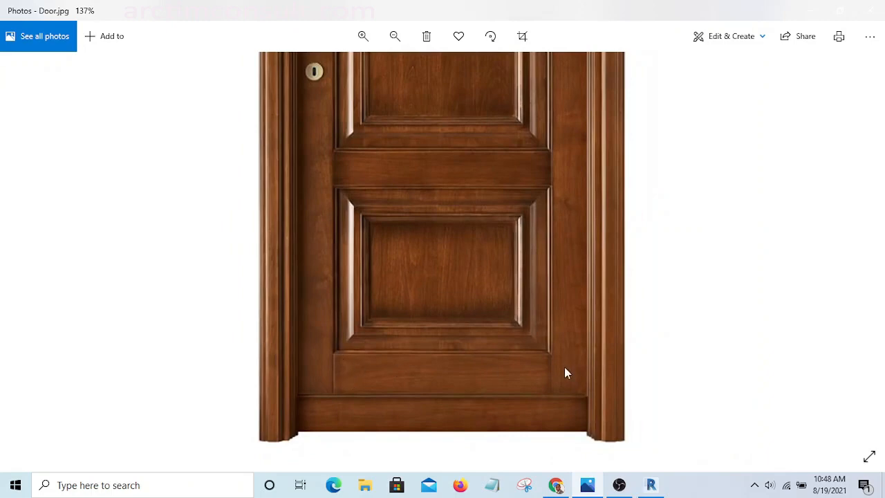
scroll(344, 362, "up", 1)
scroll(278, 355, "up", 1)
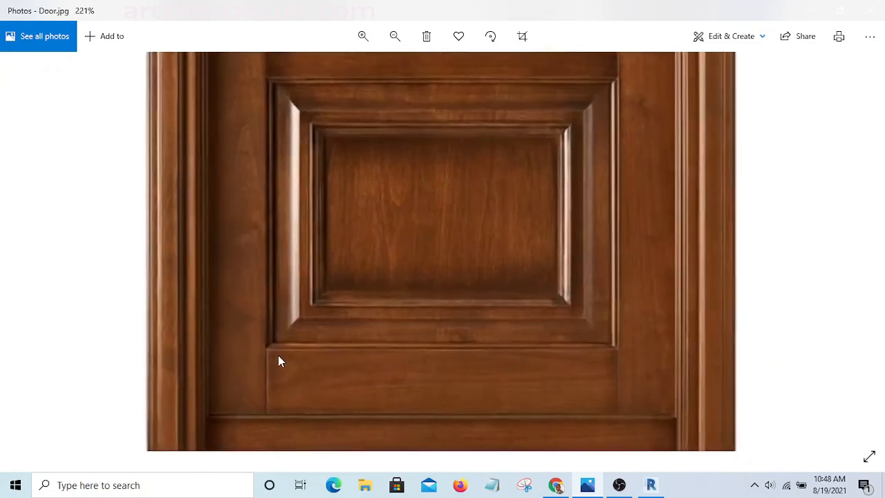
scroll(570, 356, "down", 1)
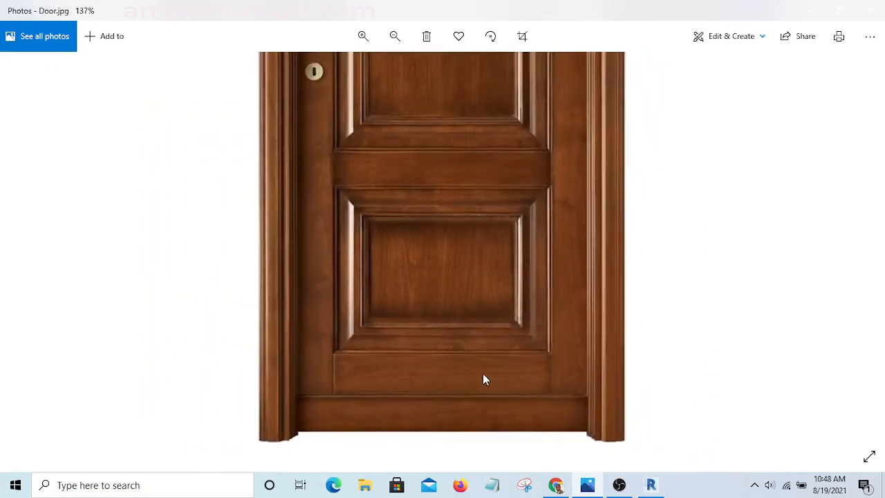
scroll(383, 368, "up", 2)
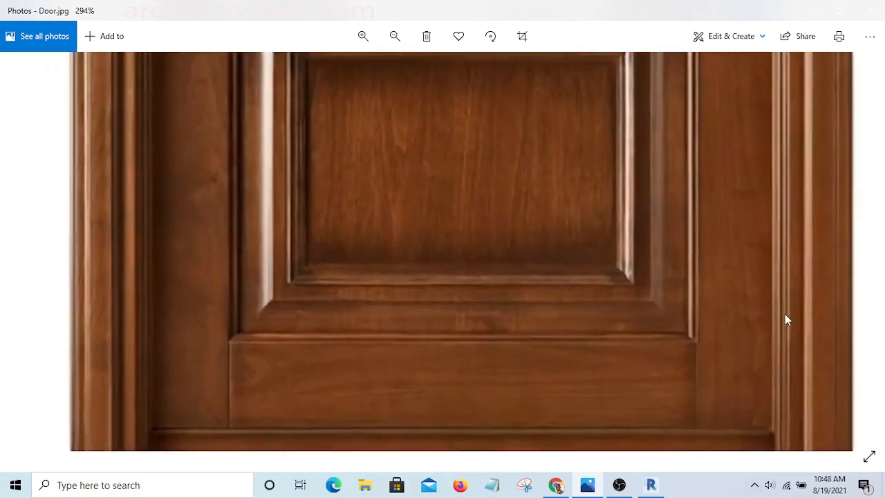
Switch back to Revit and open the Exterior elevation at the base of the door.
left_click(650, 486)
scroll(450, 339, "down", 2)
middle_click_drag(451, 356, 515, 359, "shift")
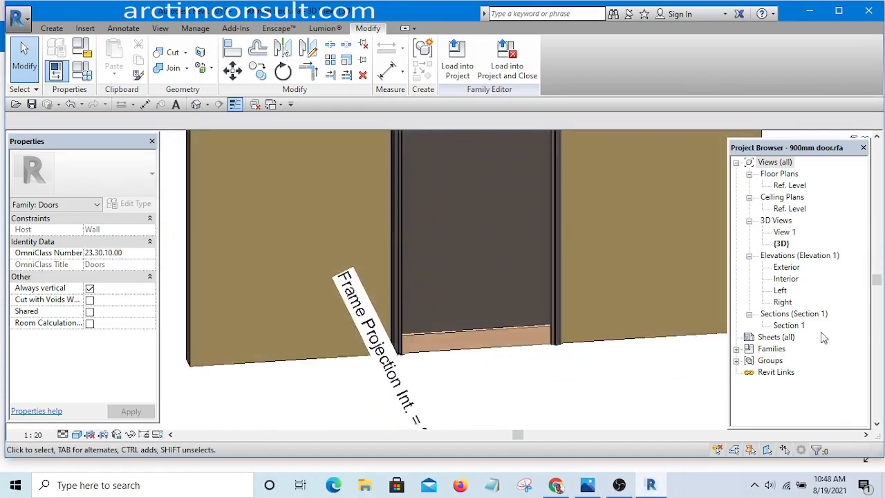
double_click(788, 268)
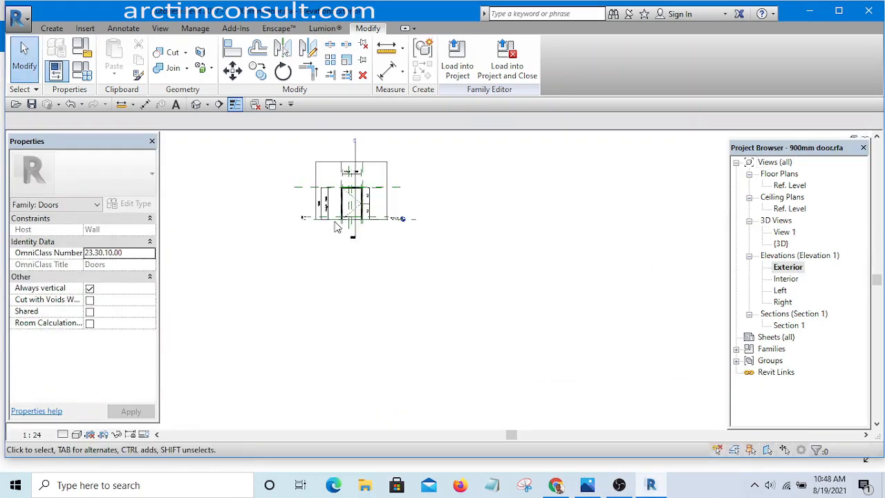
scroll(337, 228, "up", 8)
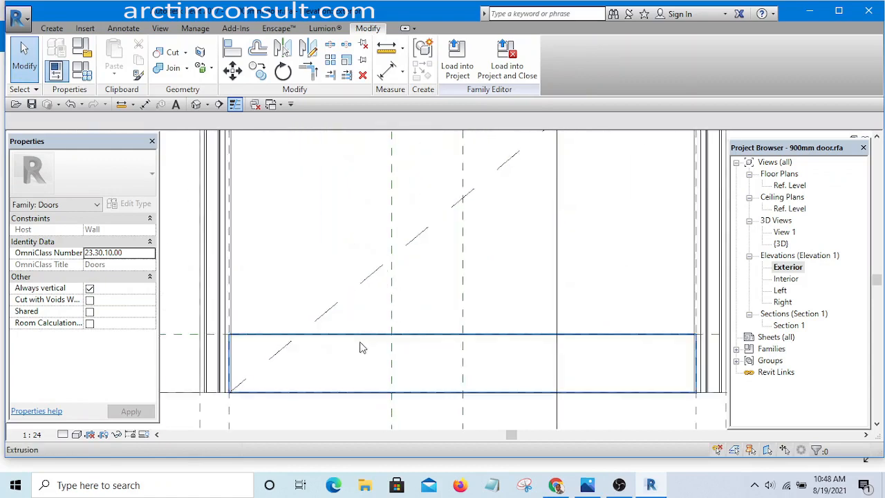
scroll(359, 347, "down", 2)
Start a sweep and sketch a horizontal path line 720 mm long just above the base strip's upper edge.
left_click(52, 29)
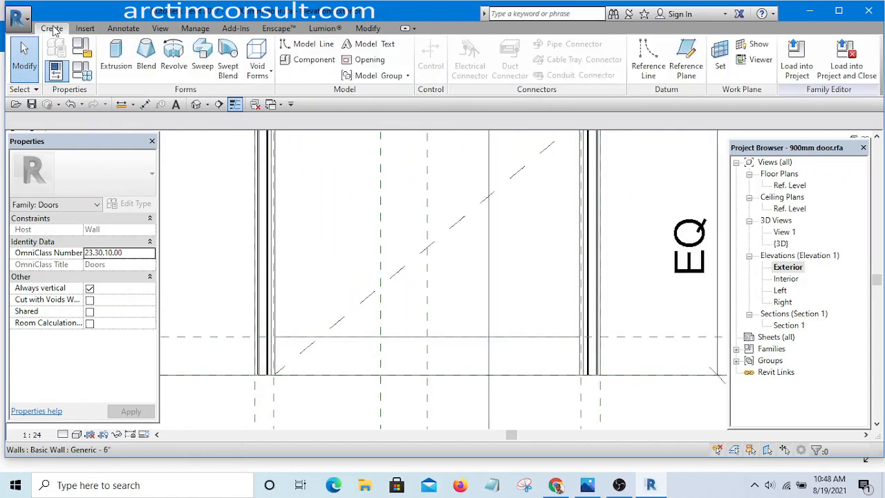
left_click(201, 58)
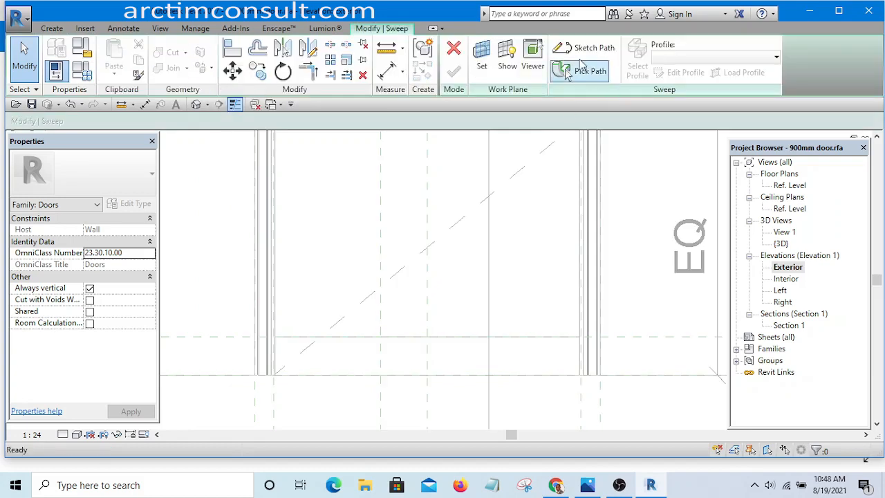
left_click(581, 48)
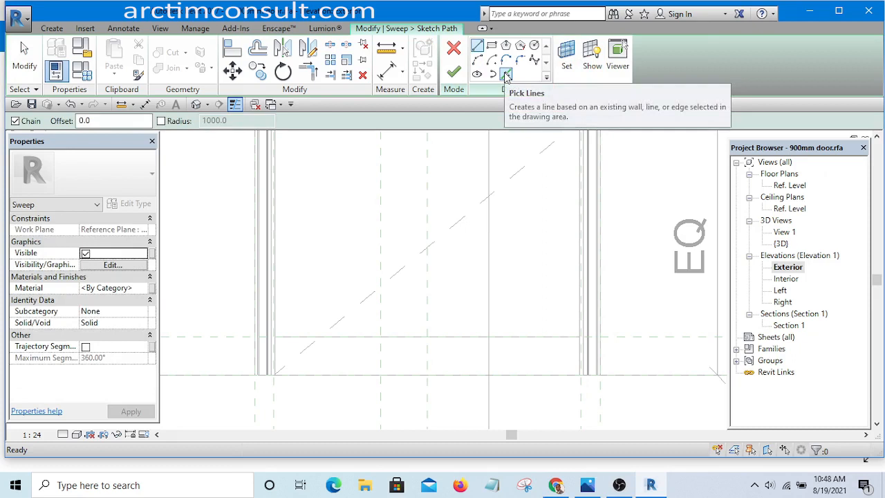
left_click(477, 49)
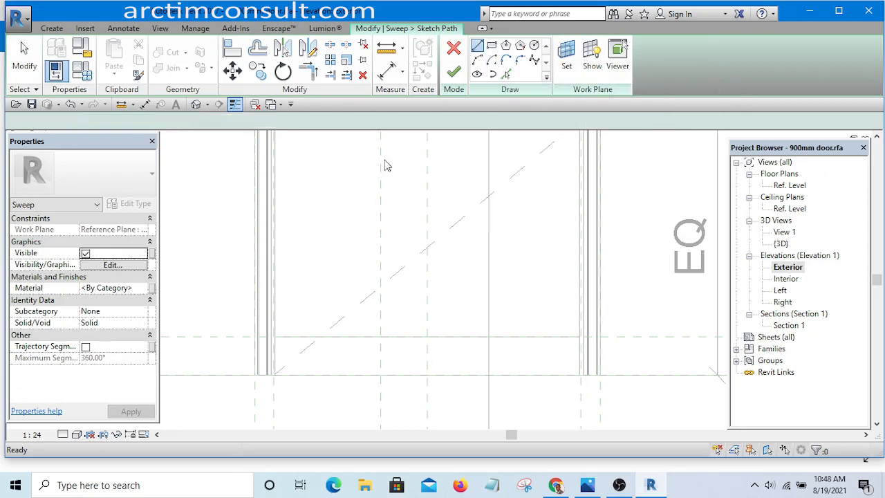
scroll(274, 355, "up", 5)
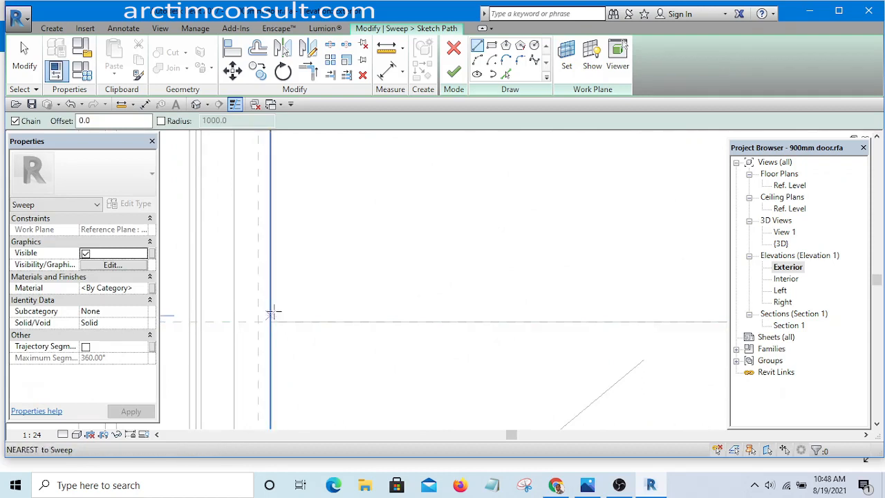
left_click(311, 278)
scroll(312, 278, "down", 1)
scroll(312, 279, "down", 4)
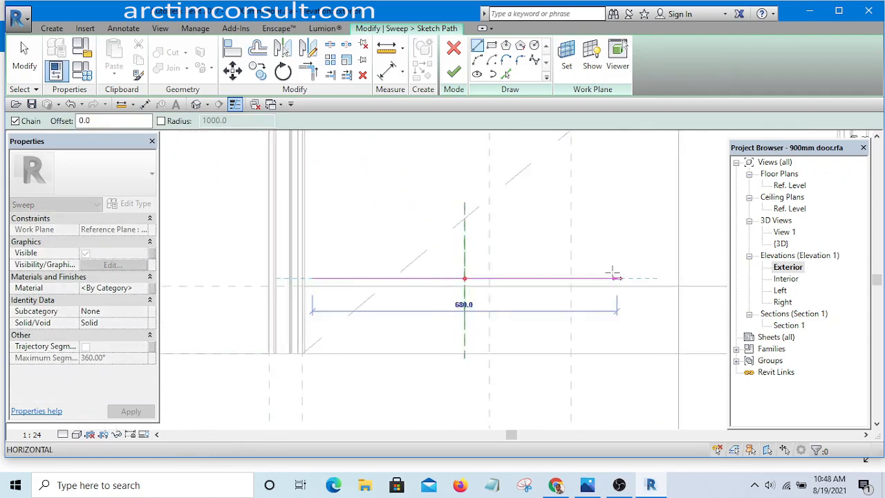
scroll(549, 270, "down", 1)
scroll(578, 271, "down", 1)
left_click(589, 273)
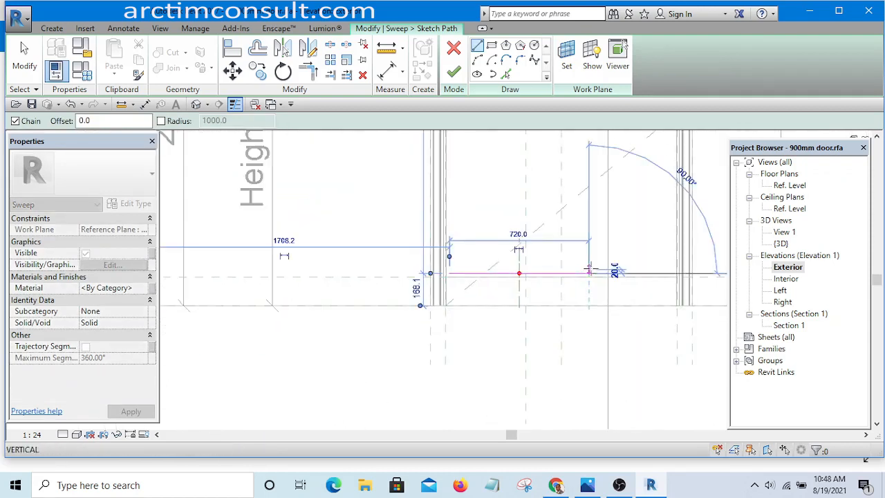
key("Escape")
key("Escape")
Align the sweep path's right end with the reference plane at the door opening's right side and lock the alignment.
scroll(620, 304, "up", 1)
middle_click_drag(621, 304, 535, 271)
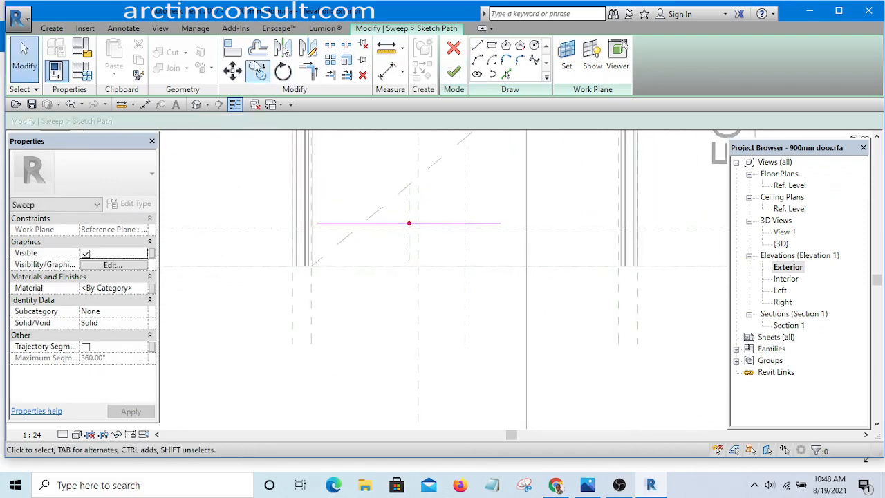
left_click(232, 47)
scroll(492, 261, "down", 2)
middle_click_drag(569, 264, 522, 248)
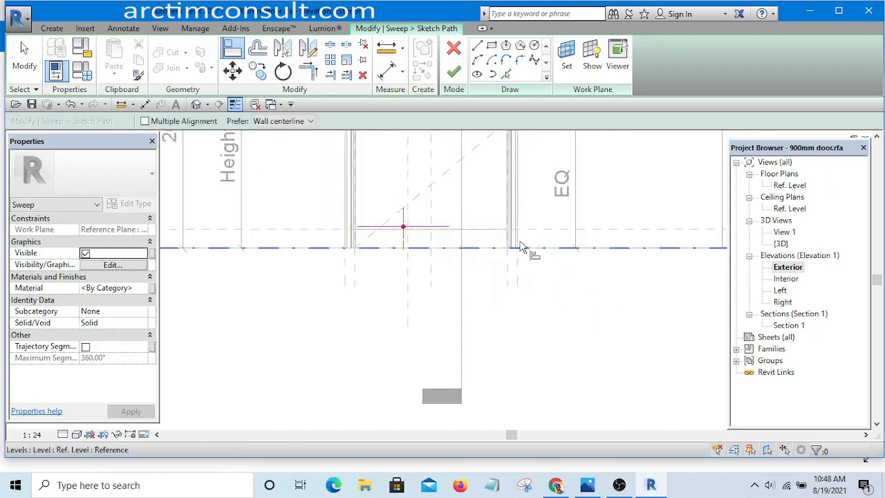
scroll(522, 247, "up", 3)
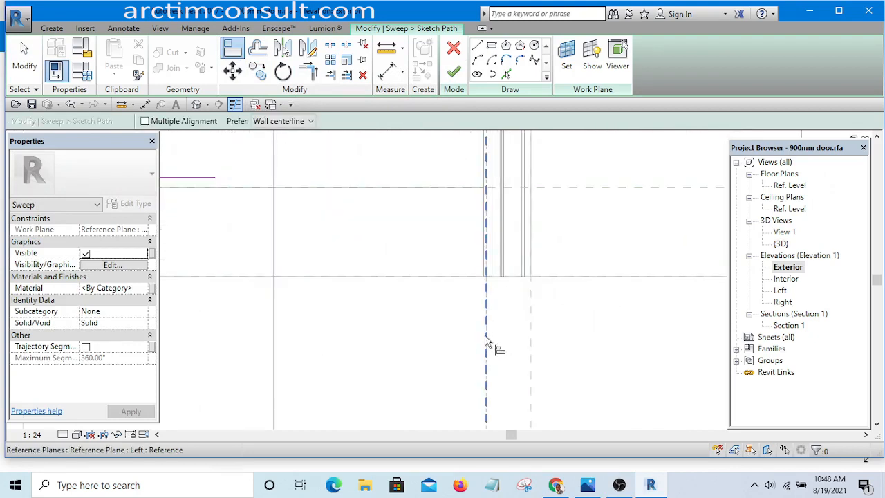
scroll(487, 335, "down", 2)
left_click(349, 256)
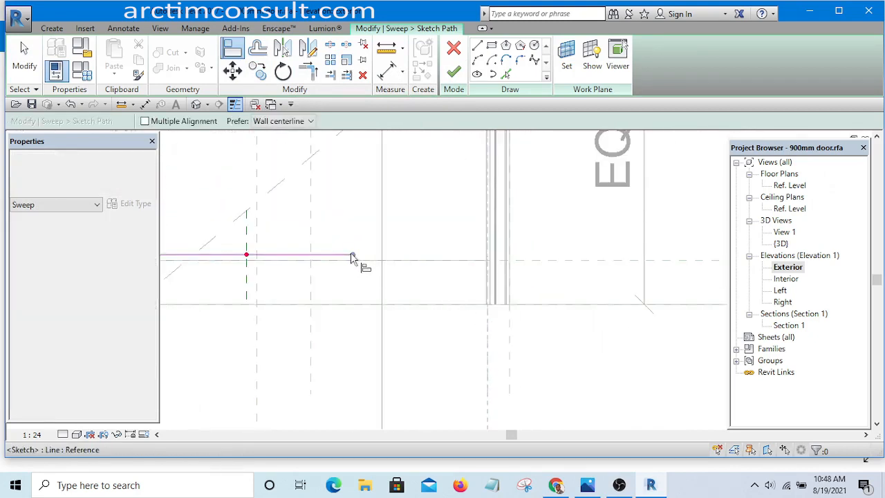
left_click(510, 285)
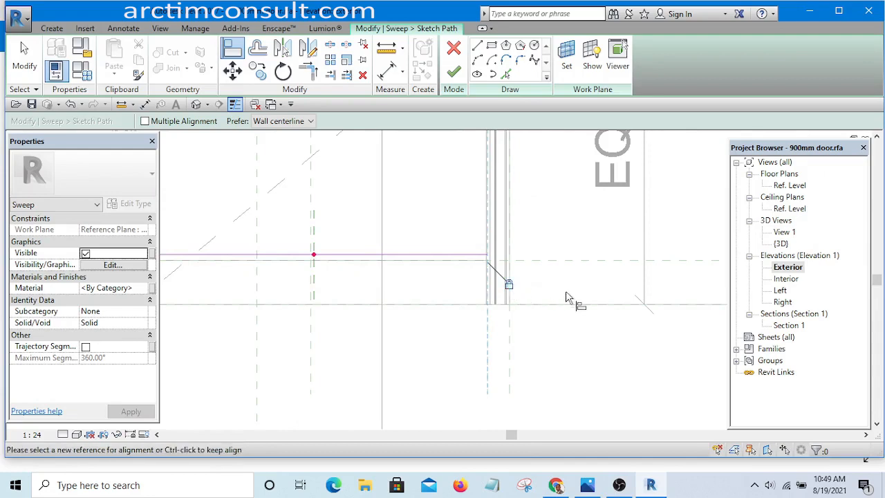
Align the sweep path's left end with the reference plane at the door opening's left side and lock the alignment.
scroll(565, 294, "down", 4)
scroll(390, 327, "up", 2)
scroll(419, 290, "up", 3)
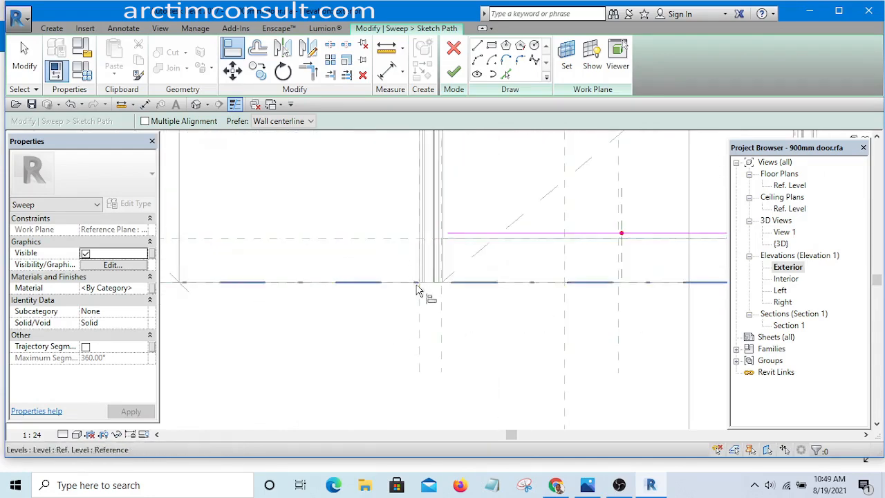
scroll(450, 334, "up", 2)
scroll(443, 335, "down", 3)
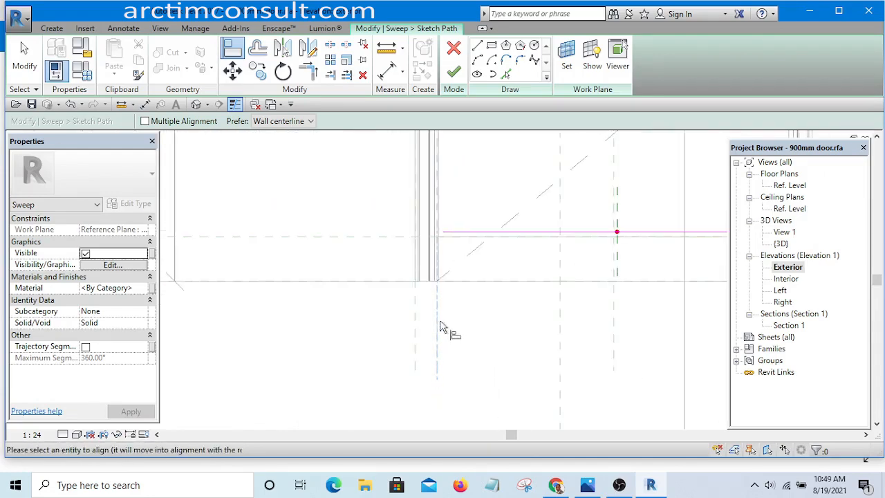
scroll(459, 231, "up", 4)
left_click(418, 243)
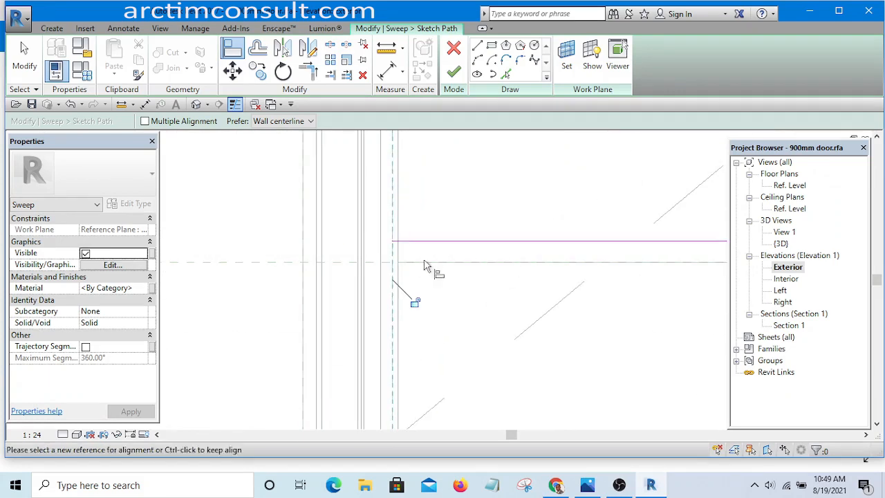
scroll(399, 294, "down", 3)
scroll(525, 277, "up", 4)
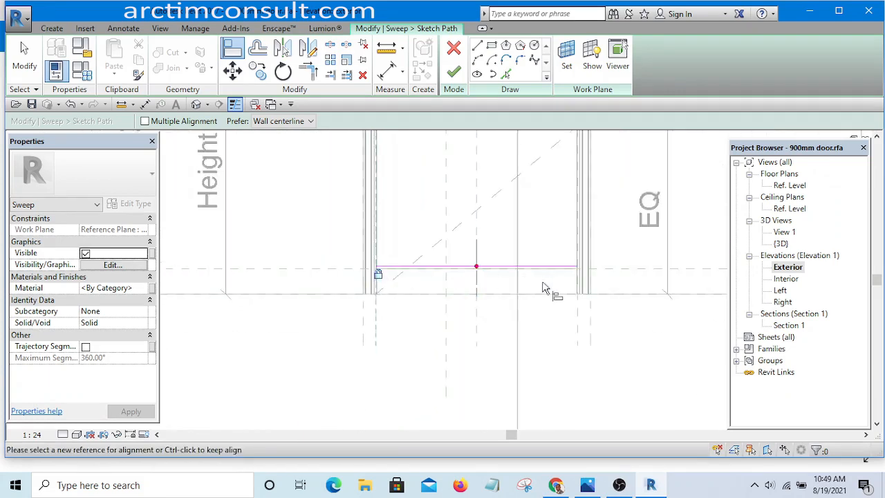
right_click(485, 213)
left_click(518, 213)
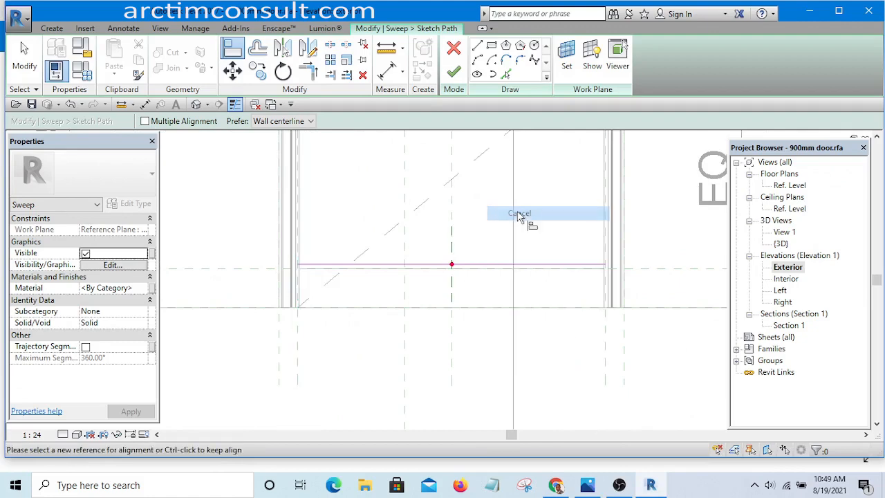
scroll(634, 256, "down", 2)
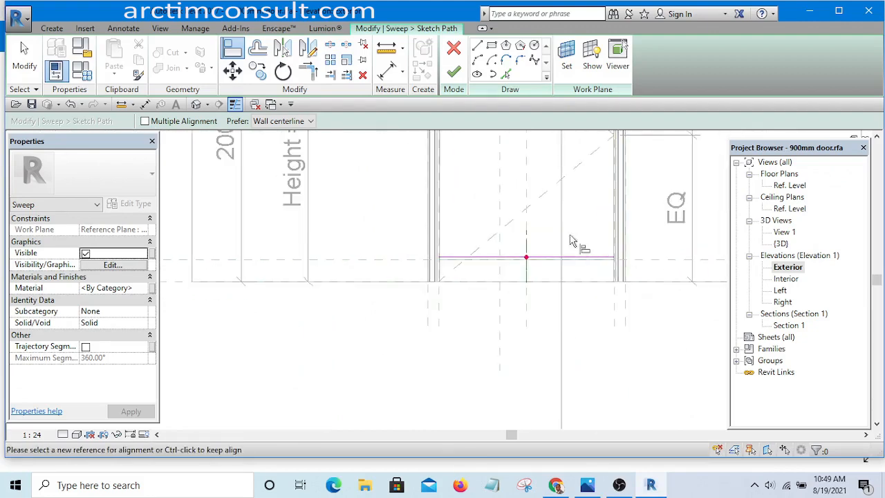
right_click(575, 196)
left_click(603, 204)
scroll(571, 278, "up", 5)
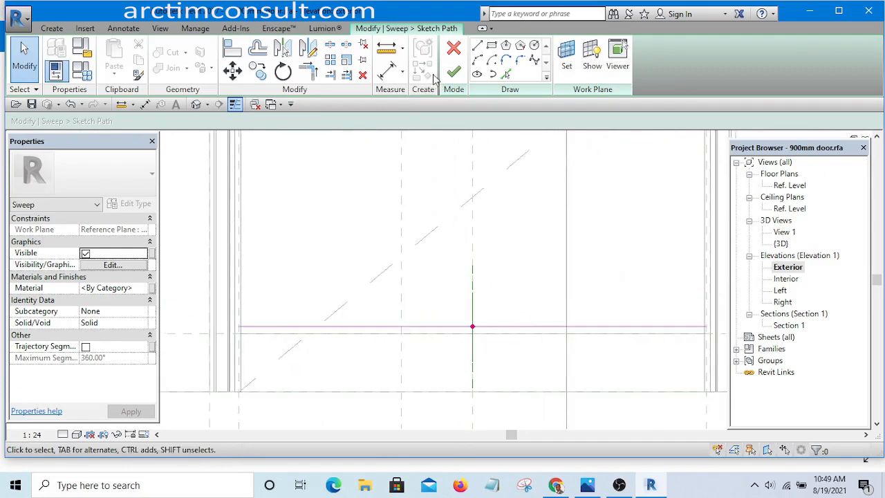
Finish the path sketch and open Section 1 to edit the sweep's profile.
left_click(454, 72)
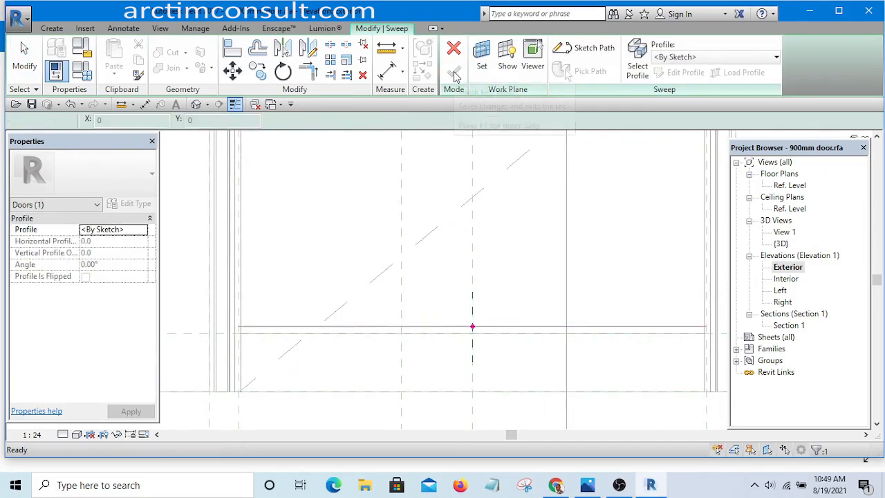
left_click(684, 73)
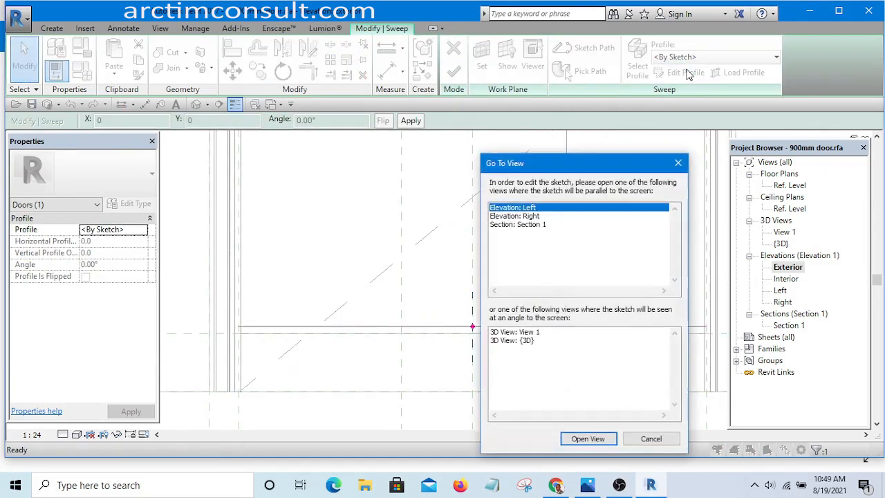
left_click(522, 225)
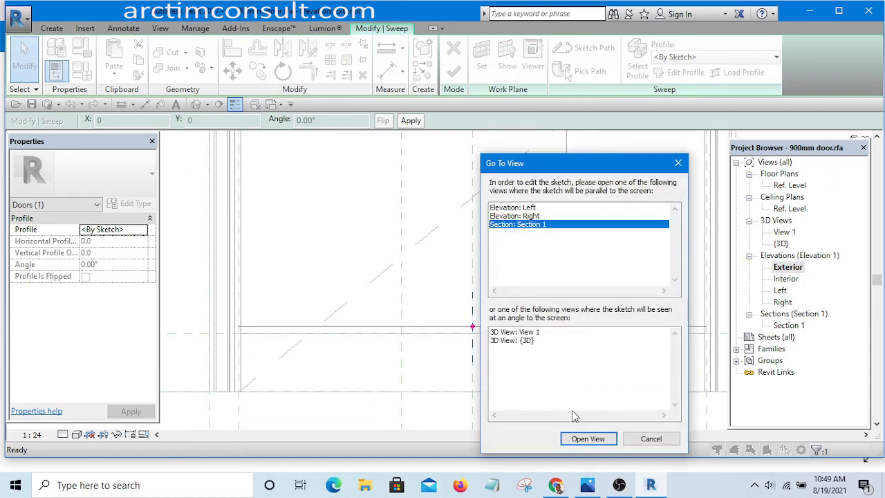
left_click(586, 439)
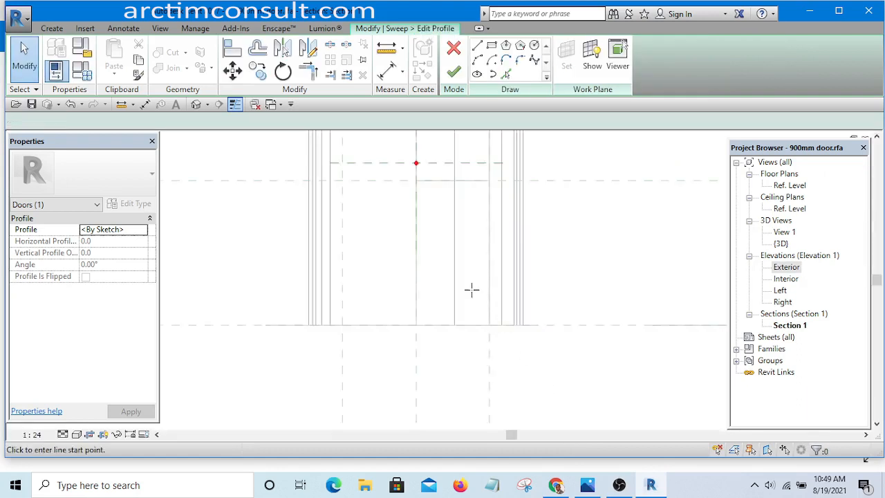
Draw an upright rectangular profile within the door leaf's thickness, with its lower edge just above the base strip's top.
middle_click_drag(477, 254, 502, 387)
scroll(447, 288, "down", 2)
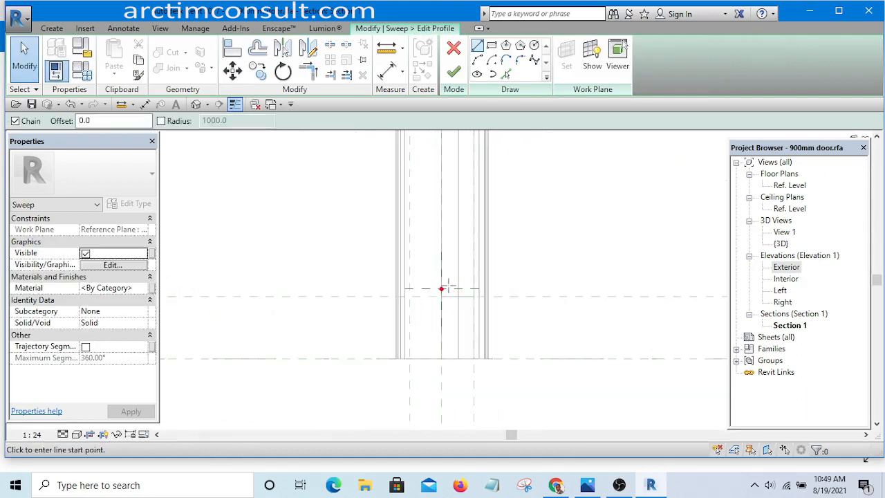
scroll(459, 294, "up", 5)
scroll(436, 300, "down", 3)
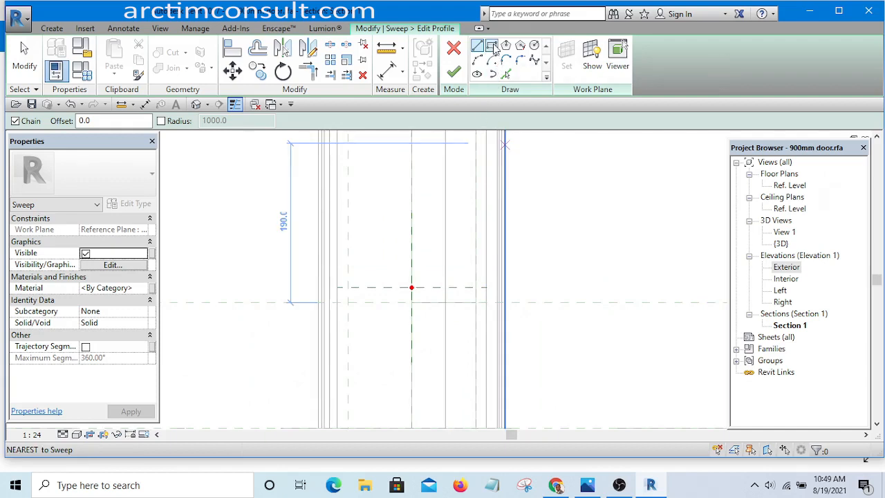
left_click(492, 45)
scroll(468, 307, "up", 2)
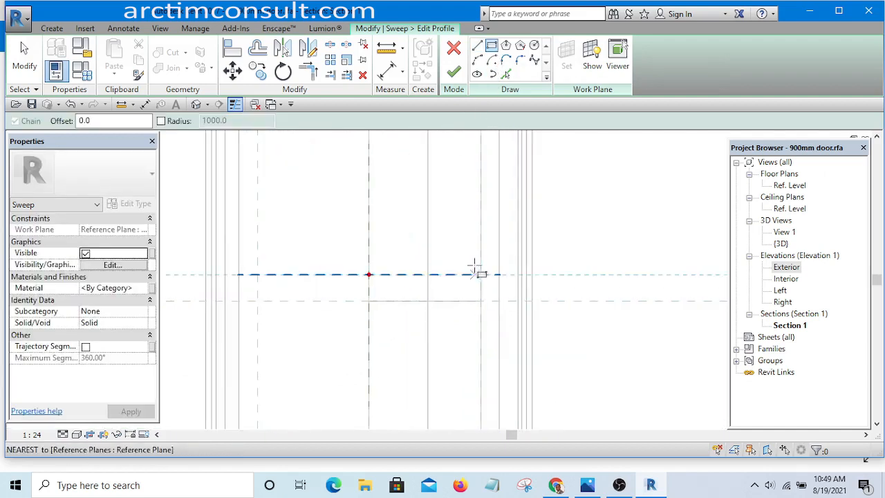
scroll(475, 266, "down", 2)
left_click(424, 179)
left_click(497, 256)
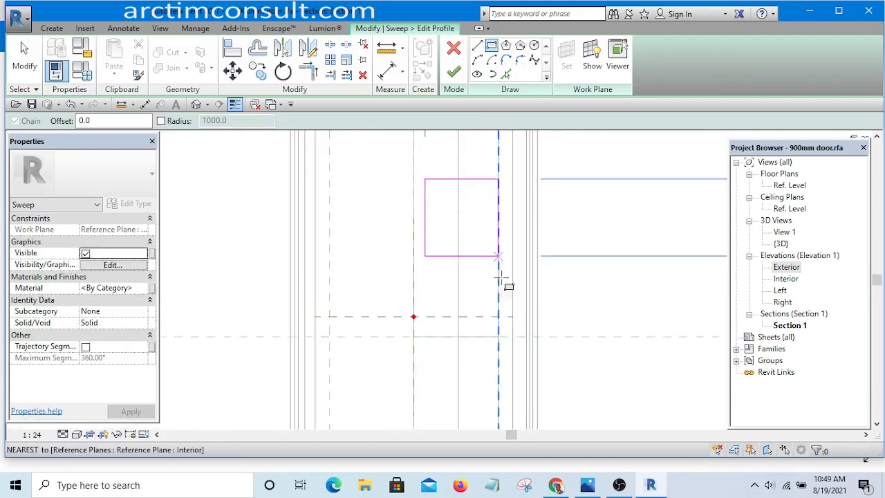
left_click(486, 322)
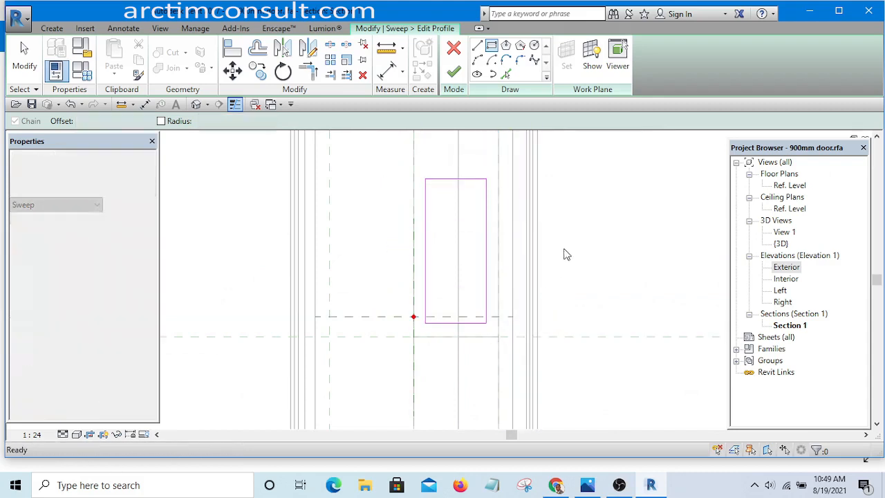
key("Escape")
key("Escape")
Align the profile rectangle's lower edge with the reference plane at the base strip's top and lock it.
left_click(232, 50)
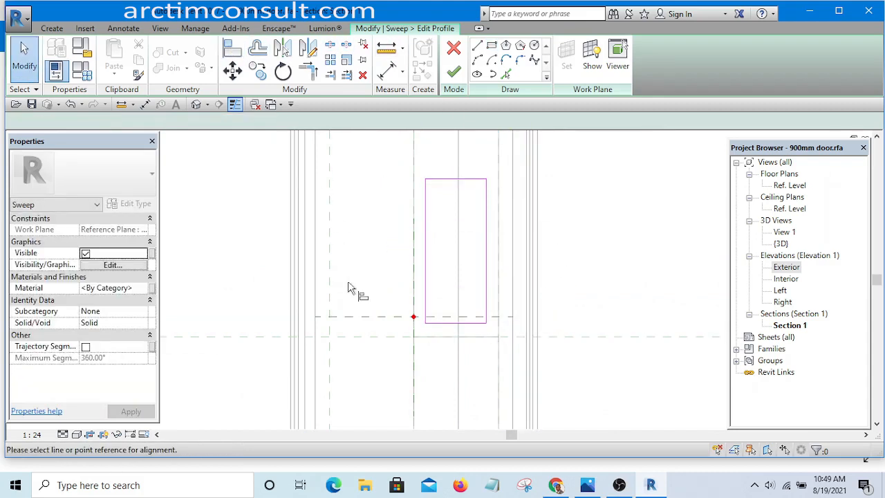
left_click(233, 338)
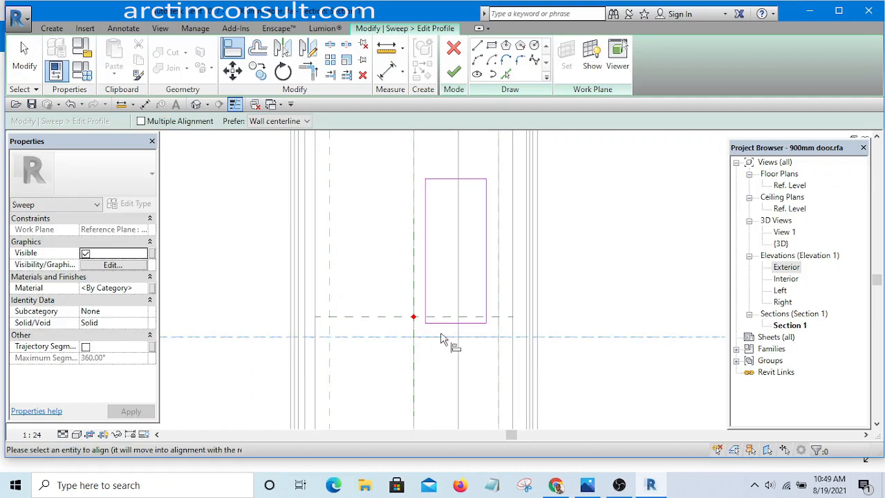
left_click(444, 326)
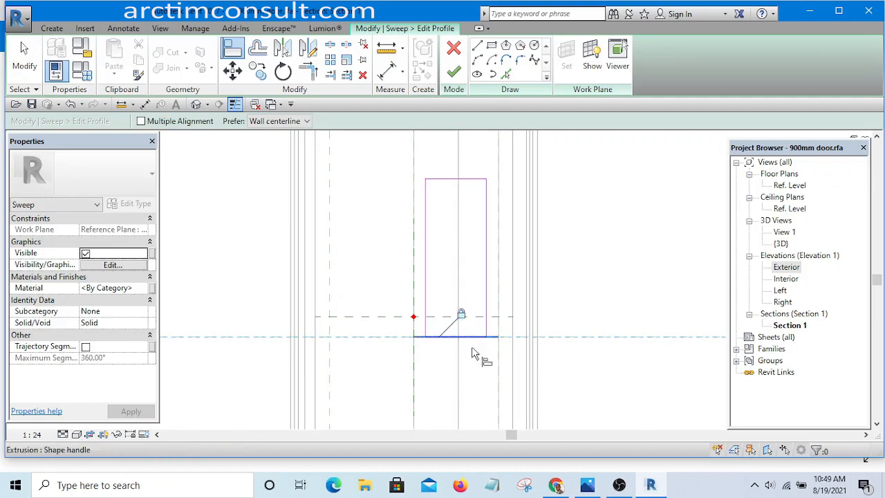
scroll(477, 338, "down", 3)
scroll(543, 262, "up", 1)
scroll(537, 315, "down", 2)
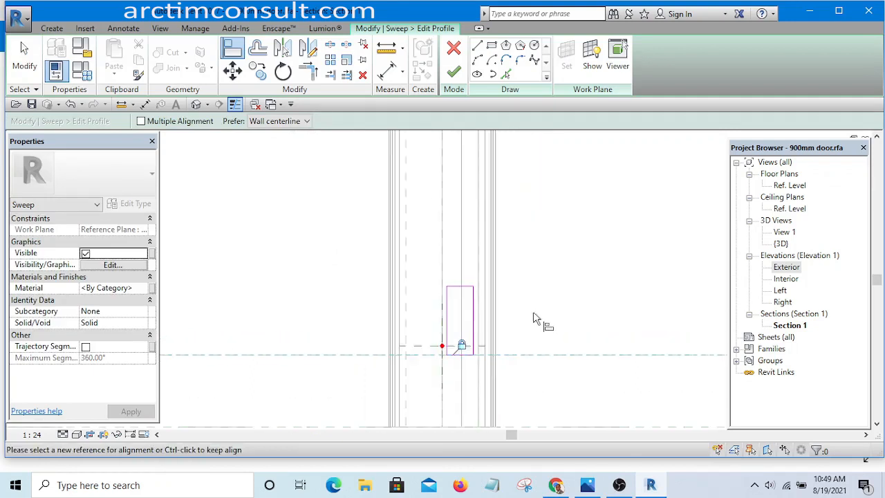
scroll(498, 318, "up", 2)
key("Escape")
key("Escape")
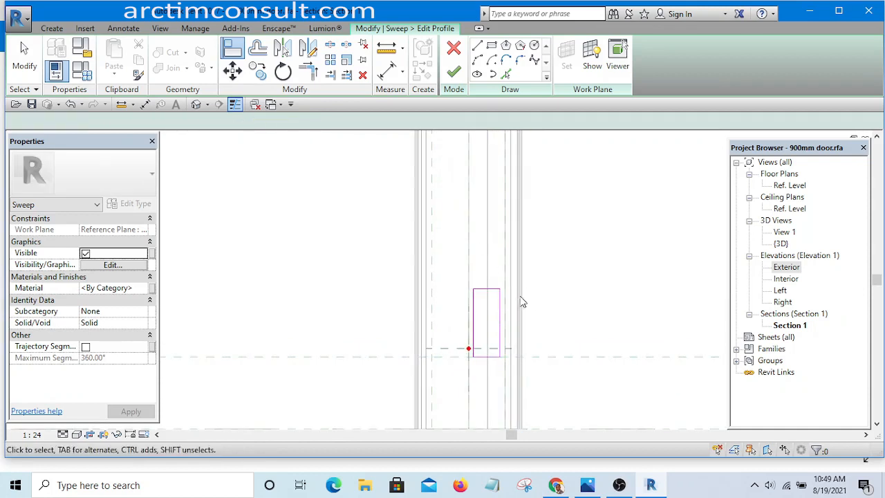
Finish the rectangular profile and complete the sweep.
scroll(365, 304, "down", 2)
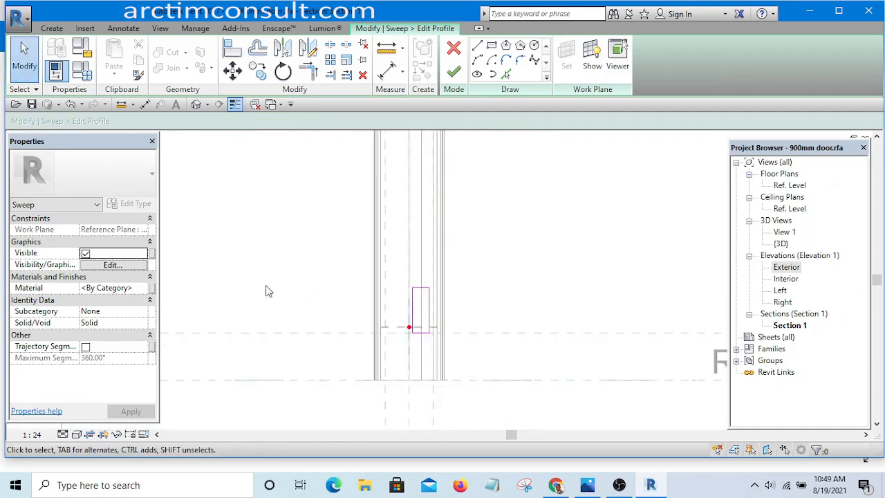
scroll(446, 311, "up", 5)
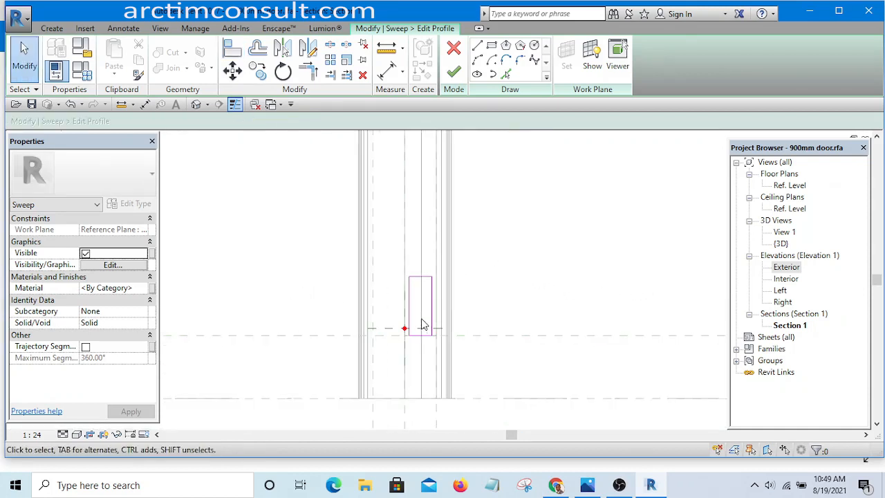
left_click(455, 72)
left_click(455, 72)
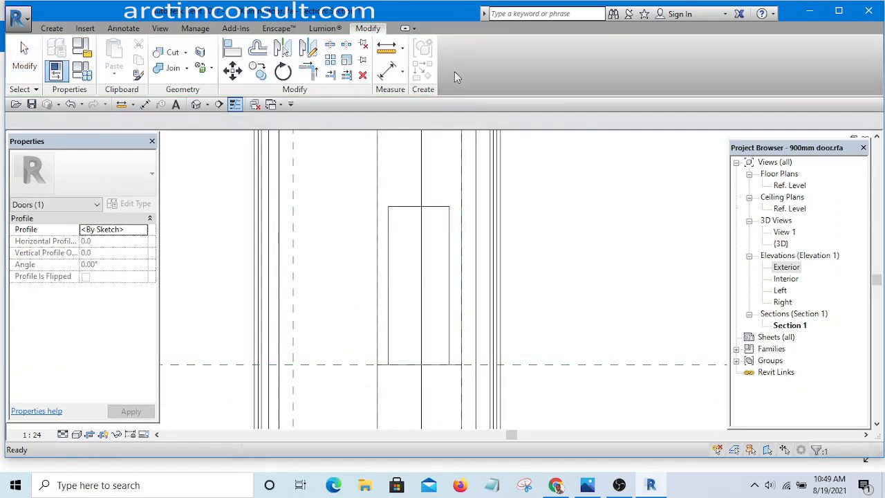
scroll(632, 267, "down", 4)
Place a horizontal reference plane across the door in Section 1, just above the new sweep's upper edge.
left_click(646, 229)
middle_click_drag(646, 229, 567, 296)
left_click(370, 348)
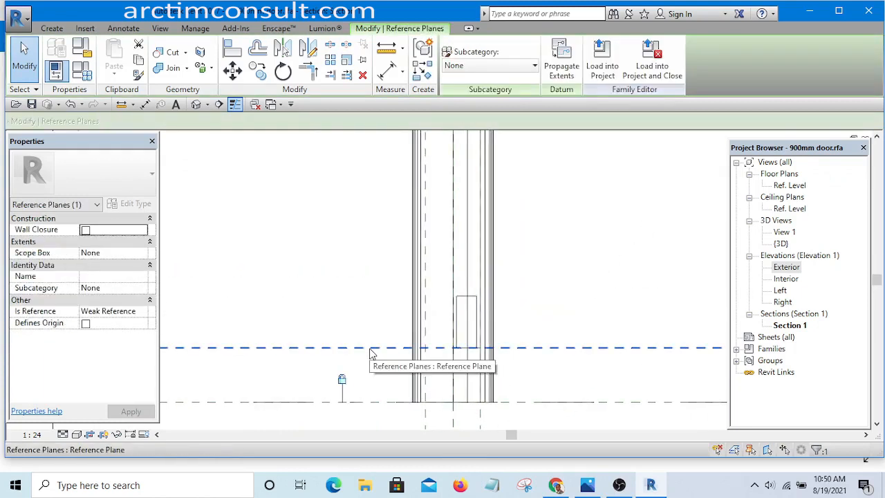
key("r")
key("p")
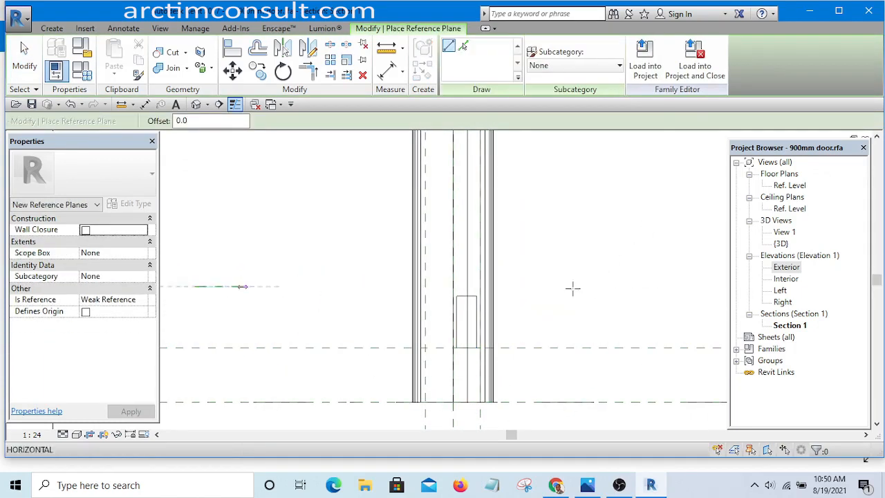
left_click(691, 286)
key("Escape")
key("Escape")
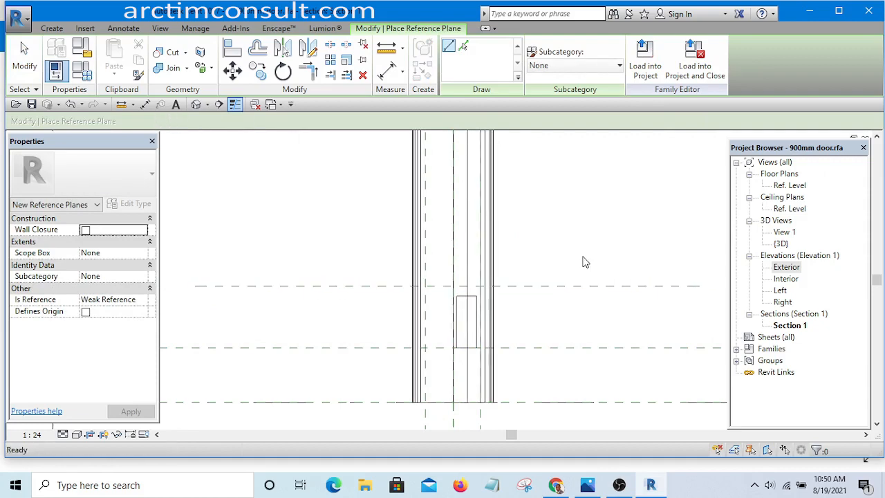
Dimension the distance between the new horizontal reference plane and the reference plane at the base strip's top.
scroll(541, 187, "down", 3)
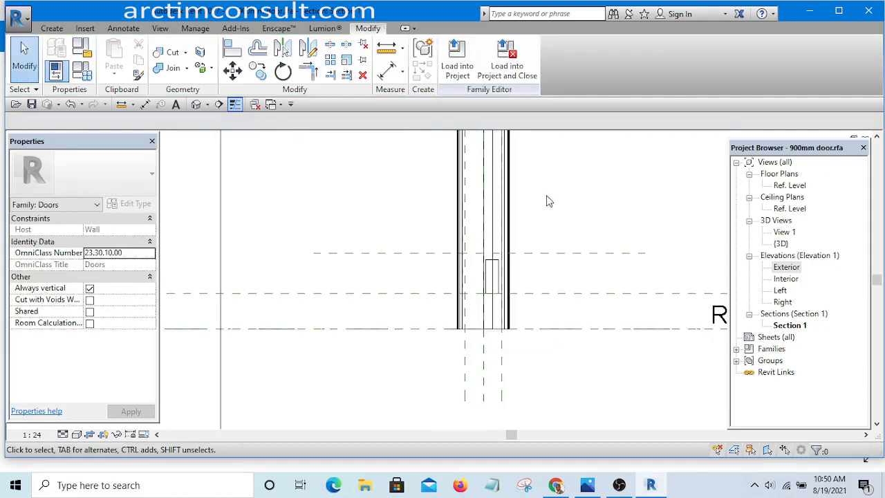
scroll(563, 254, "up", 5)
middle_click_drag(554, 240, 560, 264)
key("d")
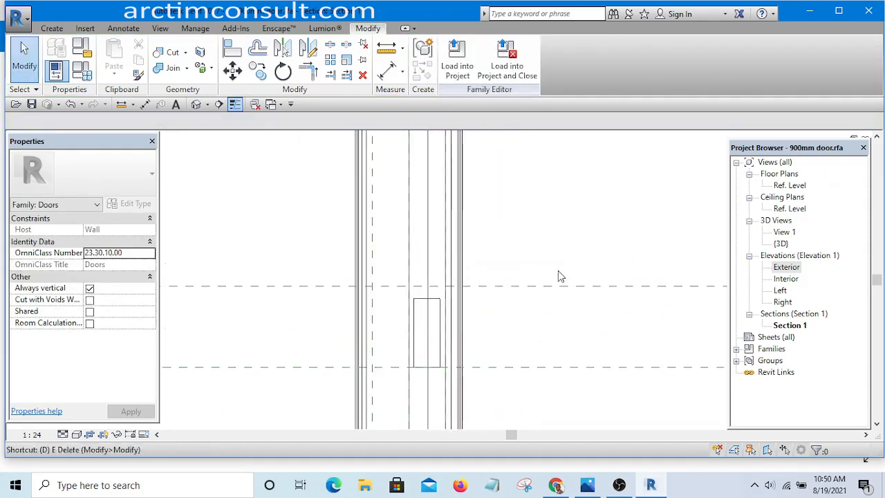
key("i")
scroll(451, 269, "down", 5)
scroll(331, 288, "up", 4)
left_click(330, 278)
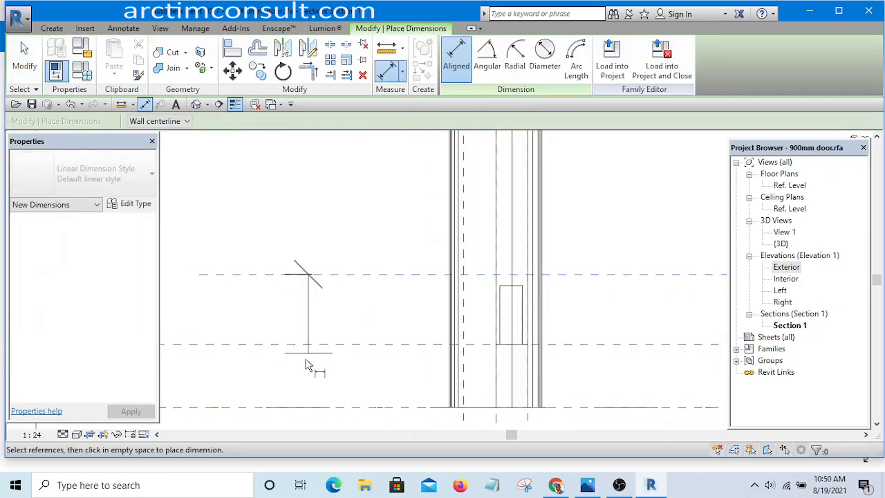
left_click(306, 344)
left_click(292, 316)
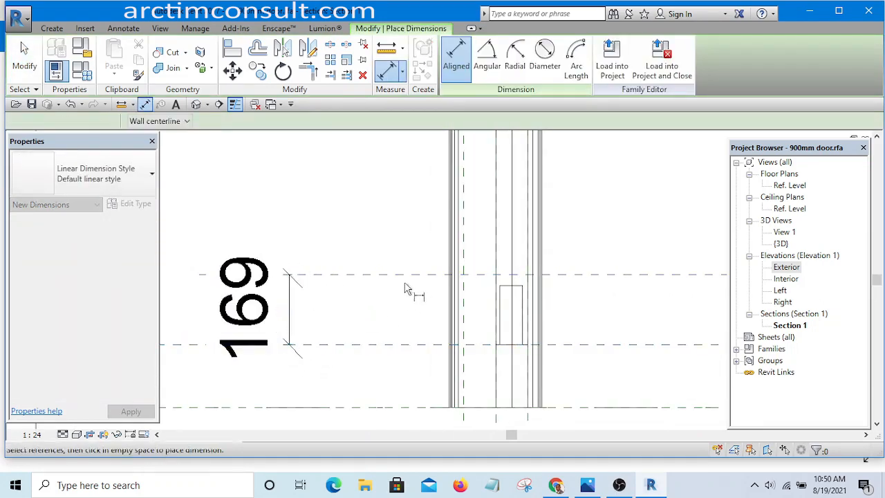
key("Escape")
key("Escape")
Set the new upper reference plane 150 mm above the base strip's top plane and lock that dimension.
left_click(400, 274)
scroll(269, 316, "up", 4)
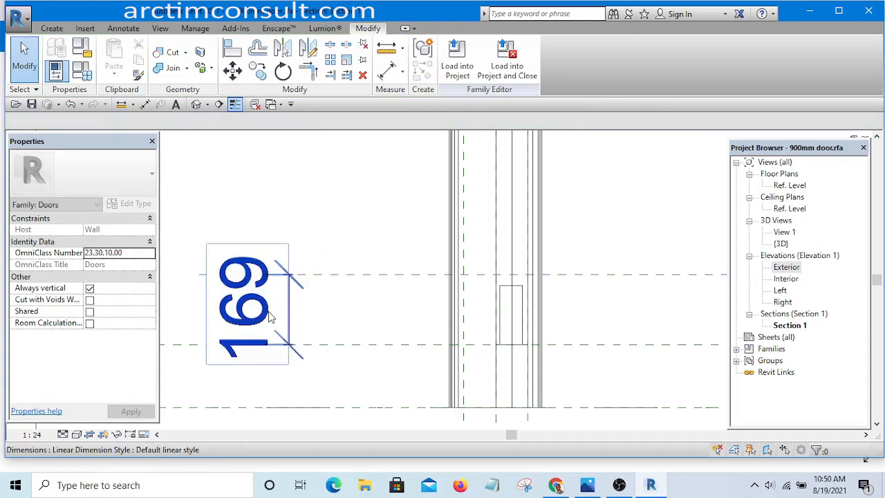
scroll(273, 312, "down", 4)
left_click(276, 311)
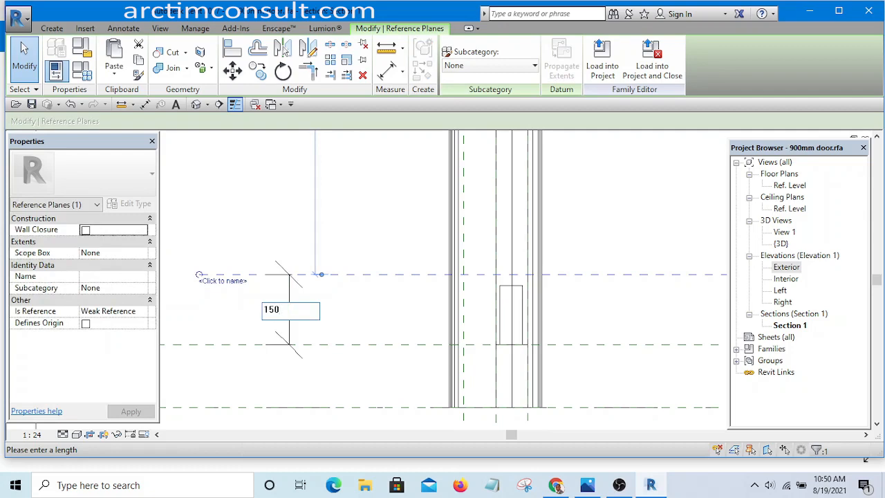
key("Return")
left_click(400, 191)
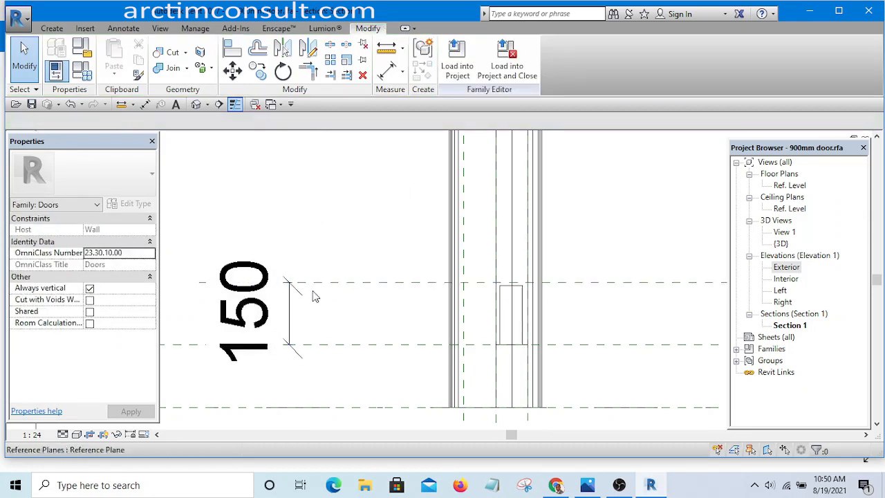
left_click(291, 311)
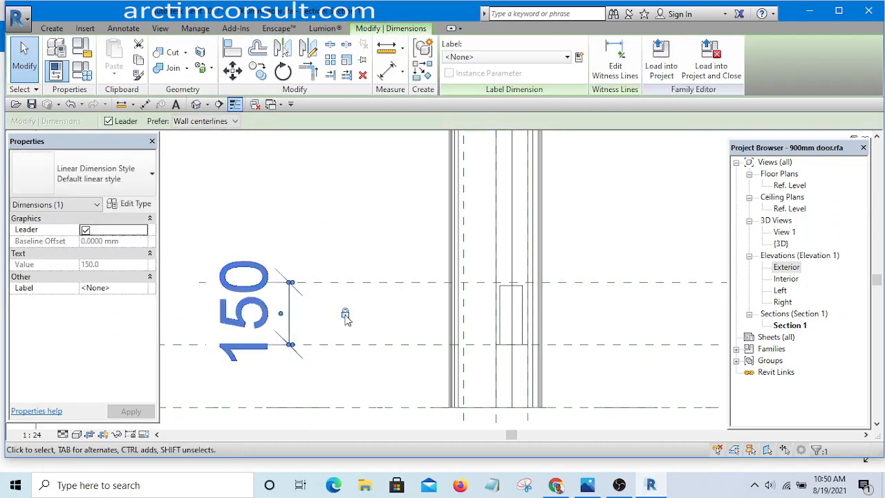
scroll(369, 217, "down", 3)
left_click(369, 215)
scroll(369, 211, "down", 4)
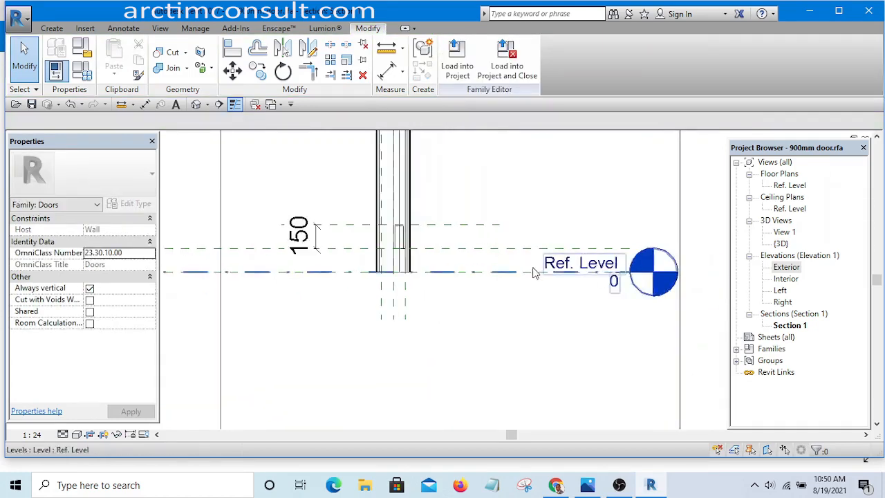
Dimension the height from the Ref. Level to the reference plane at the base strip's top.
scroll(533, 273, "up", 1)
scroll(262, 238, "up", 1)
scroll(468, 320, "down", 3)
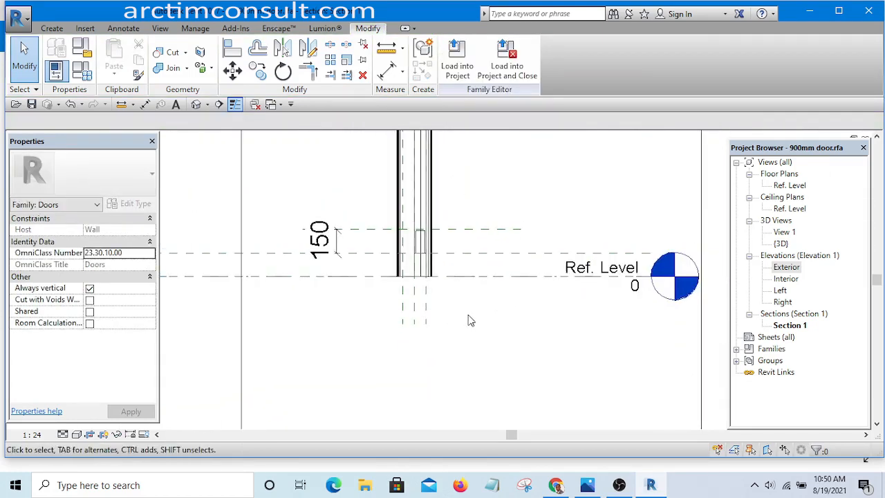
key("d")
key("i")
scroll(268, 251, "up", 2)
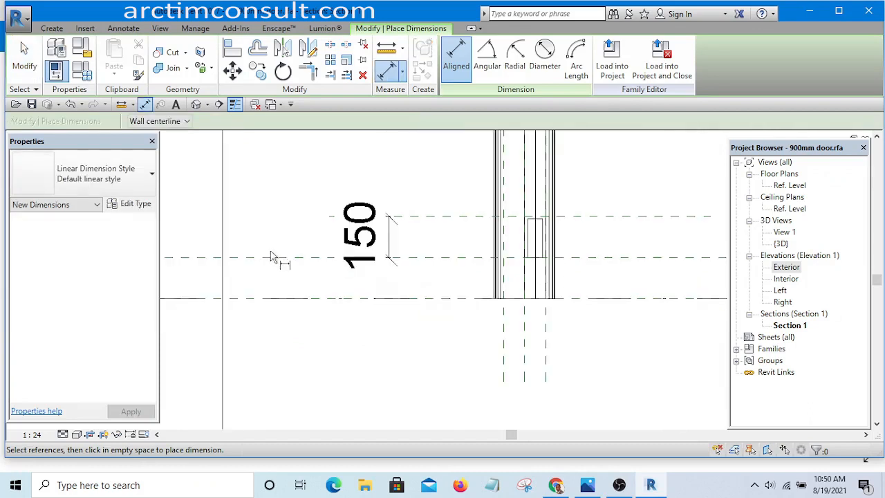
left_click(274, 263)
scroll(361, 292, "down", 3)
scroll(322, 283, "up", 2)
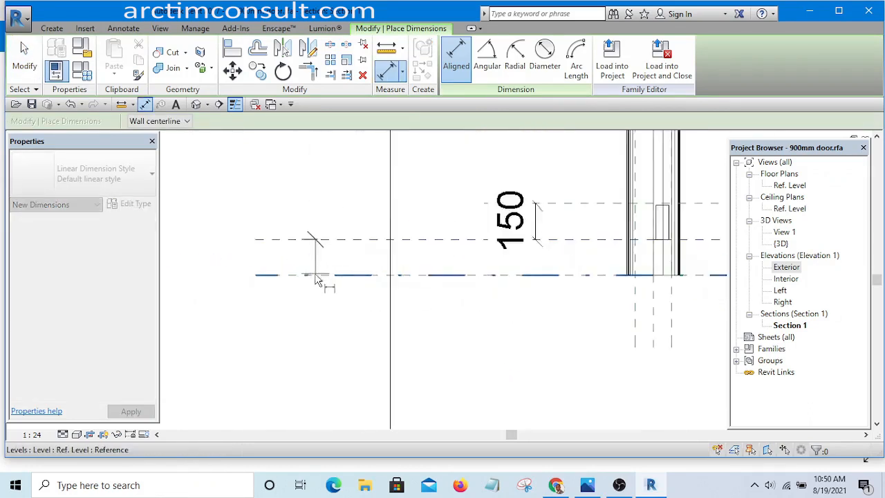
scroll(280, 280, "up", 2)
scroll(280, 280, "up", 4)
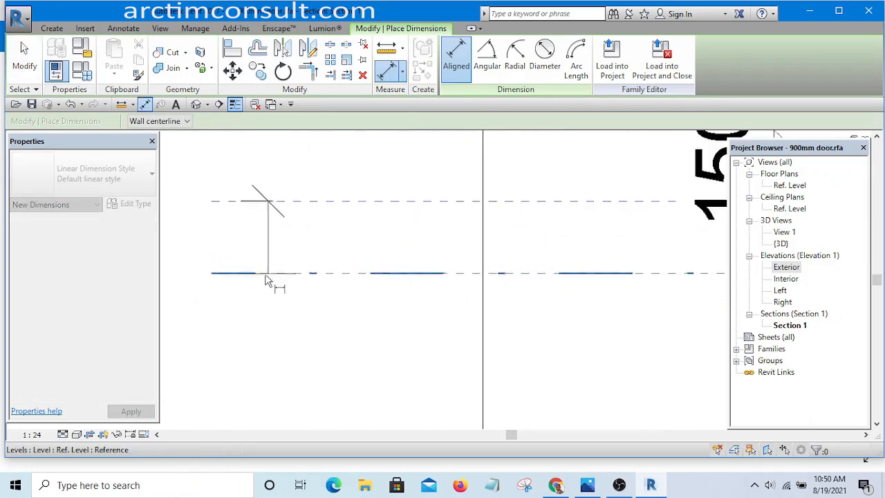
left_click(309, 275)
scroll(334, 354, "down", 4)
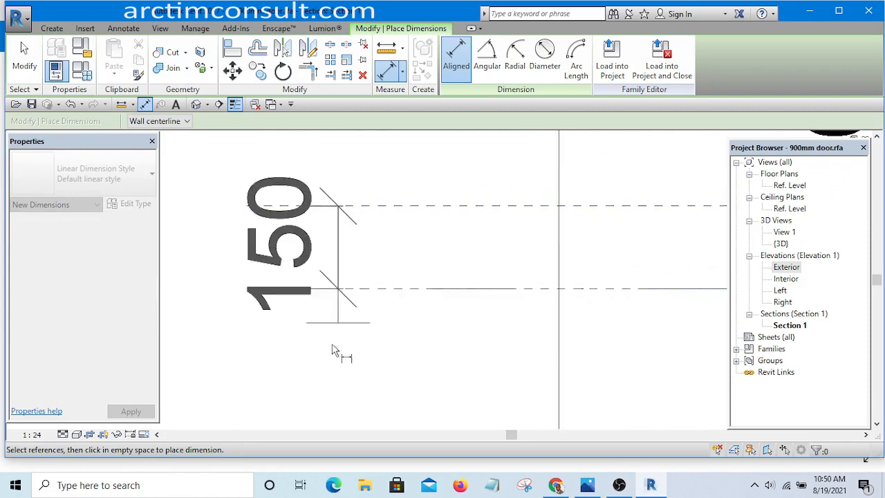
left_click(396, 261)
Try to lock the dimension between the Ref. Level and the base strip's top plane.
left_click(405, 288)
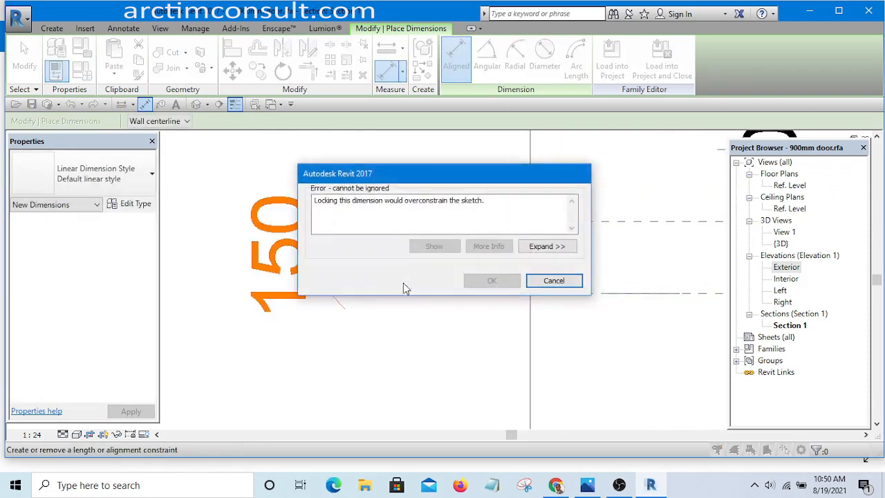
left_click(554, 281)
key("Escape")
key("Escape")
scroll(328, 331, "down", 2)
scroll(339, 304, "up", 4)
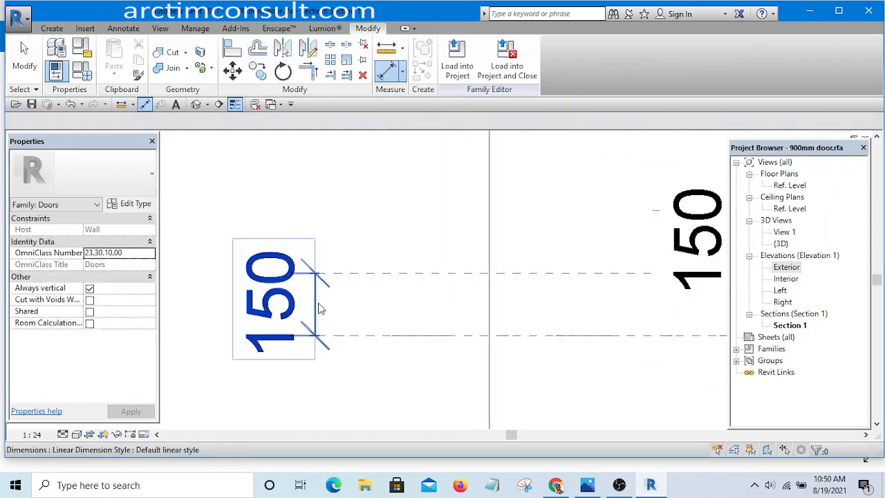
left_click(320, 309)
left_click(372, 304)
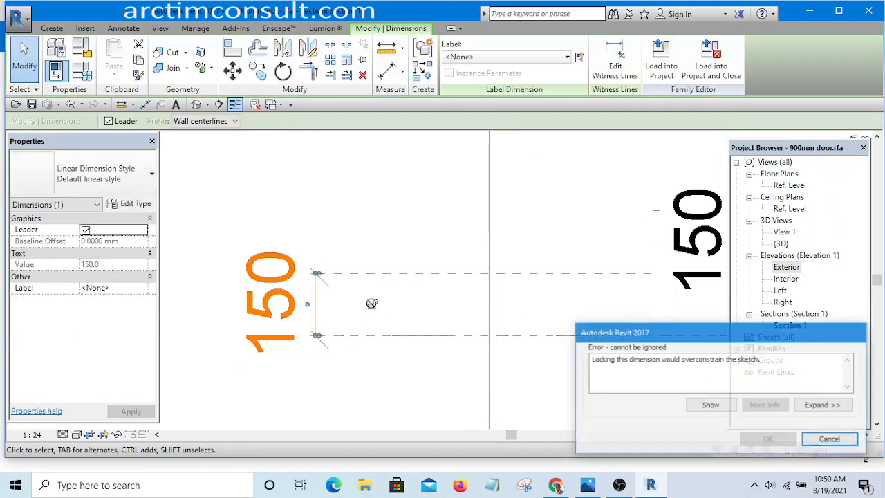
left_click(830, 439)
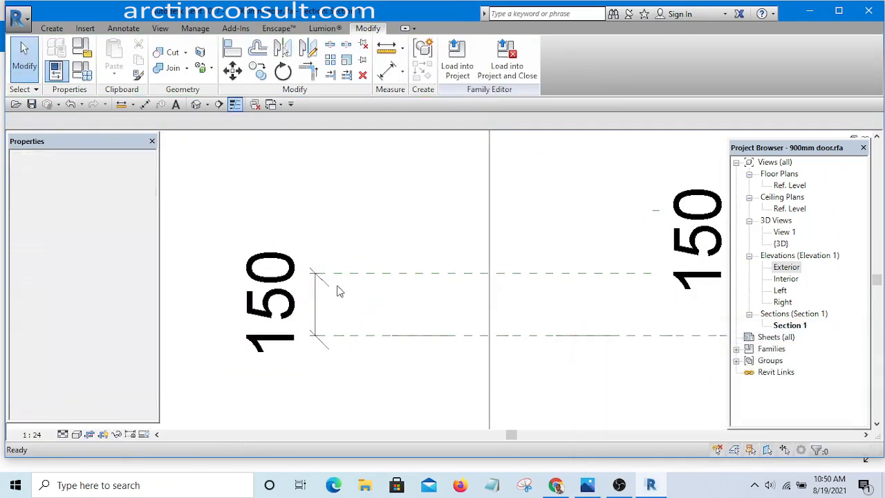
Delete the dimension between the Ref. Level and the base strip's top plane.
left_click(318, 303)
key("d")
key("e")
scroll(312, 305, "down", 3)
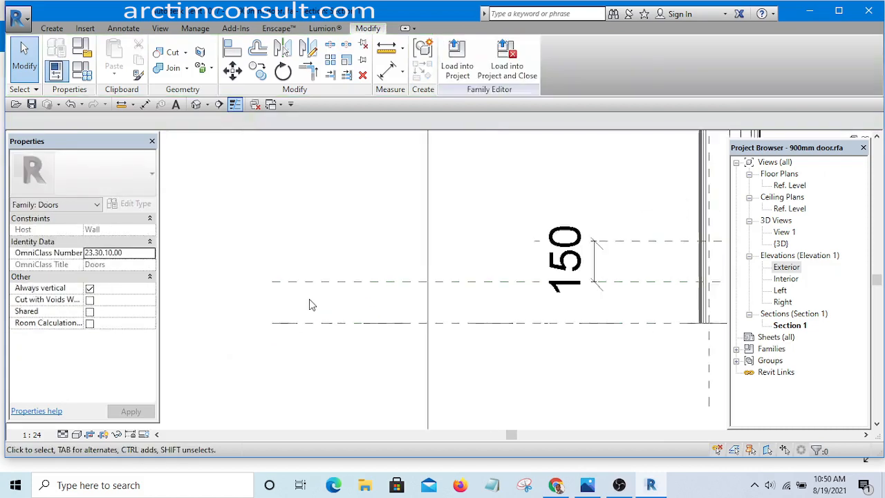
Edit the sweep above the base strip and open its rectangular profile sketch.
scroll(420, 233, "up", 5)
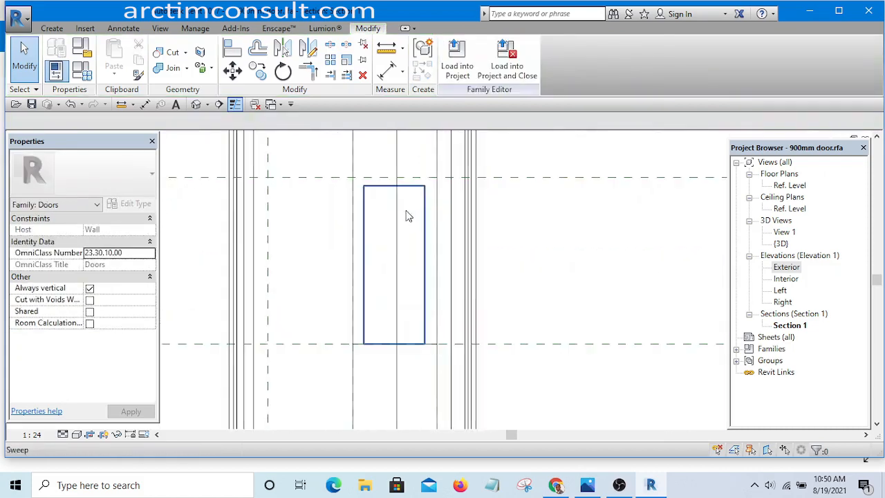
left_click(414, 229)
left_click(587, 247)
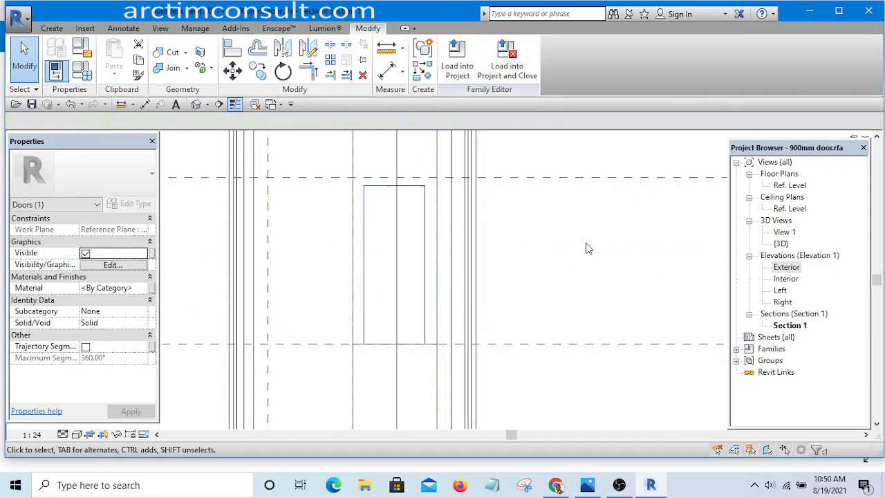
scroll(587, 247, "down", 3)
scroll(507, 249, "up", 2)
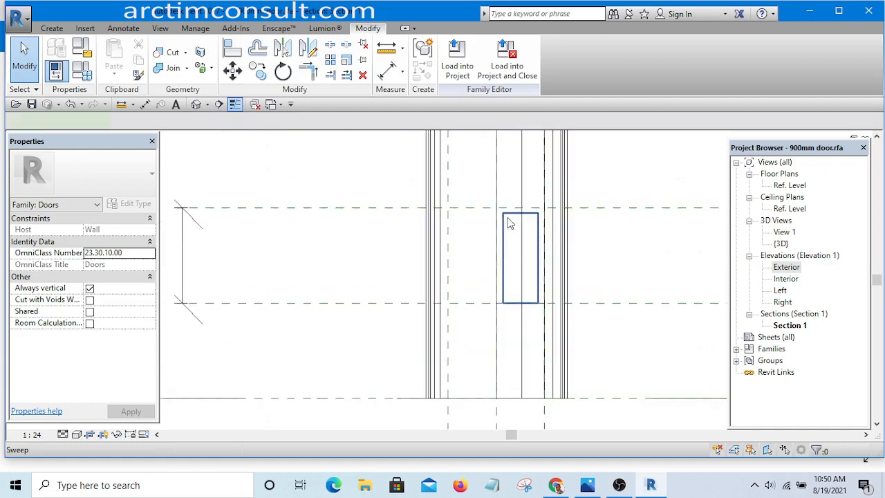
left_click(510, 222)
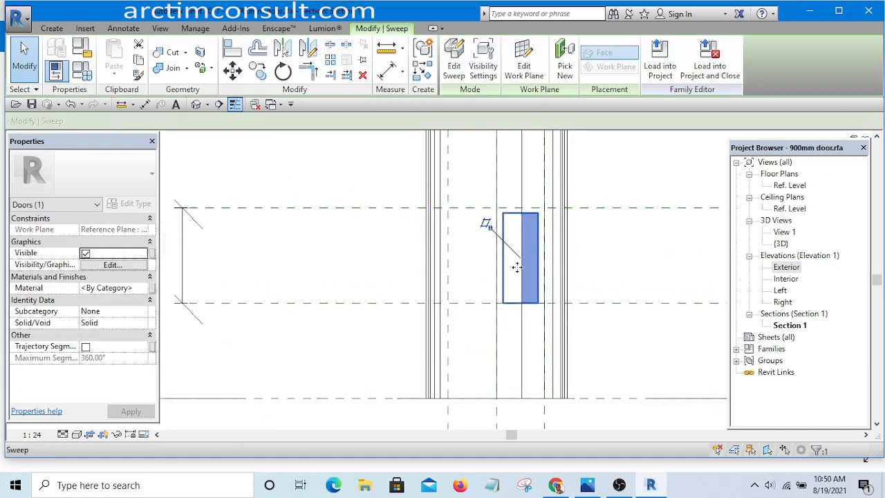
left_click(454, 70)
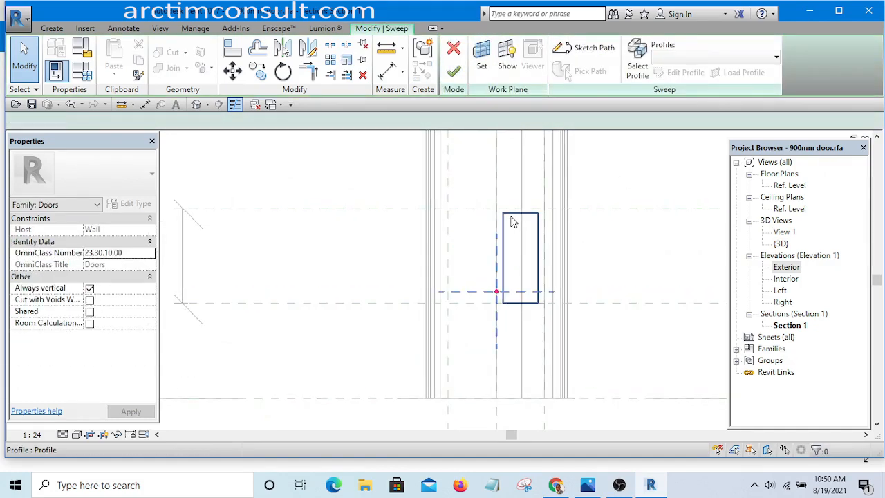
left_click(510, 220)
left_click(685, 73)
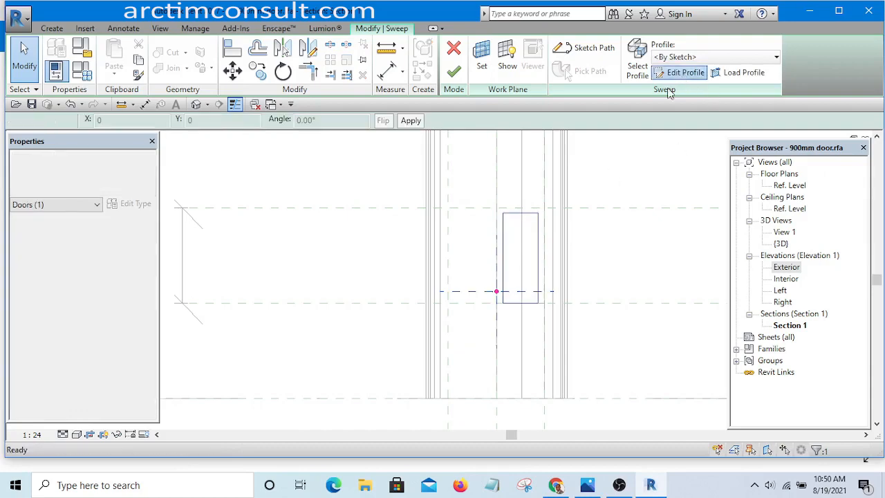
Try to move the profile's lower edge upward, away from the base strip's top reference plane.
middle_click_drag(604, 265, 425, 264)
scroll(349, 313, "up", 2)
scroll(349, 313, "up", 1)
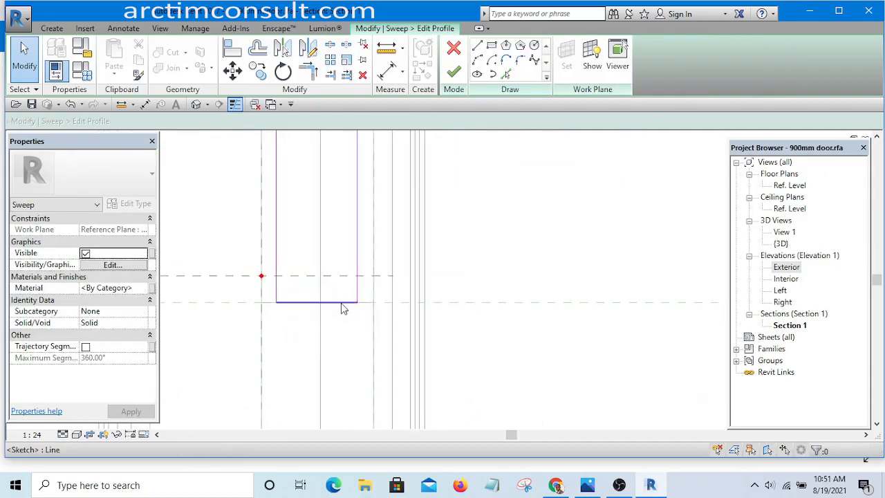
left_click_drag(341, 304, 340, 257)
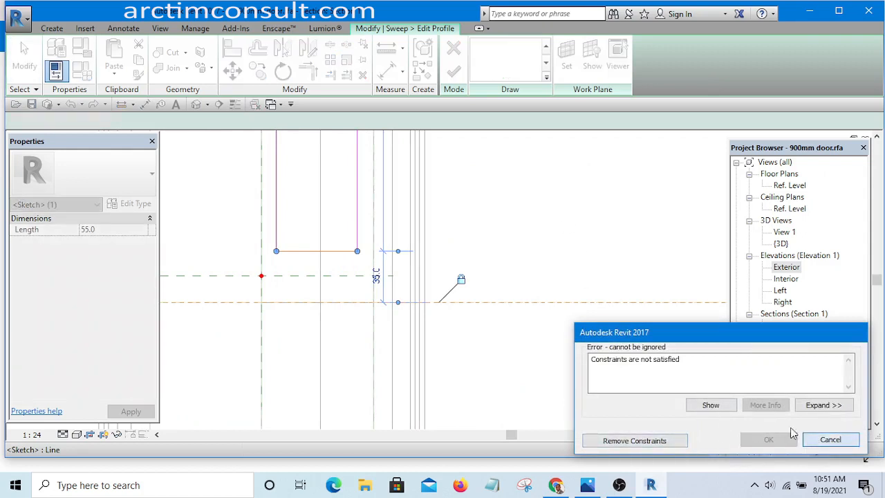
left_click(805, 437)
Move the profile's upper edge onto the reference plane just above it and lock it there.
scroll(527, 186, "down", 3)
middle_click_drag(527, 186, 530, 332)
scroll(410, 288, "up", 2)
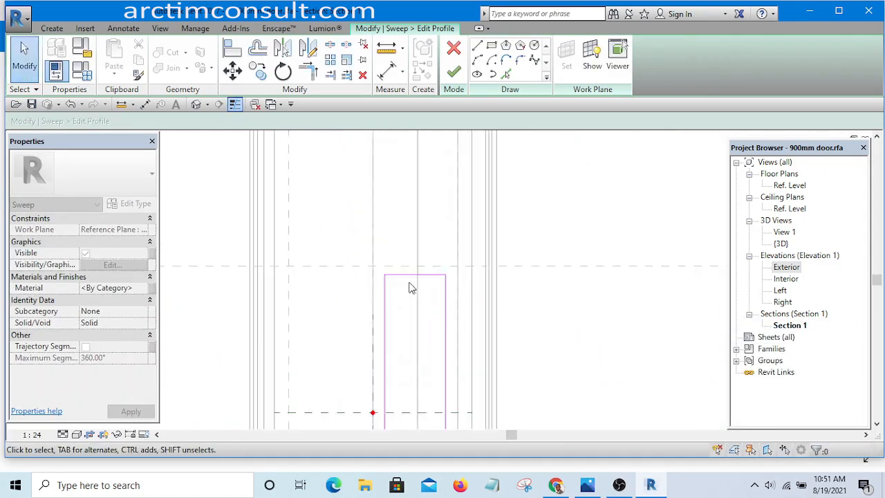
scroll(410, 288, "up", 2)
left_click_drag(412, 272, 419, 238)
left_click_drag(424, 270, 427, 258)
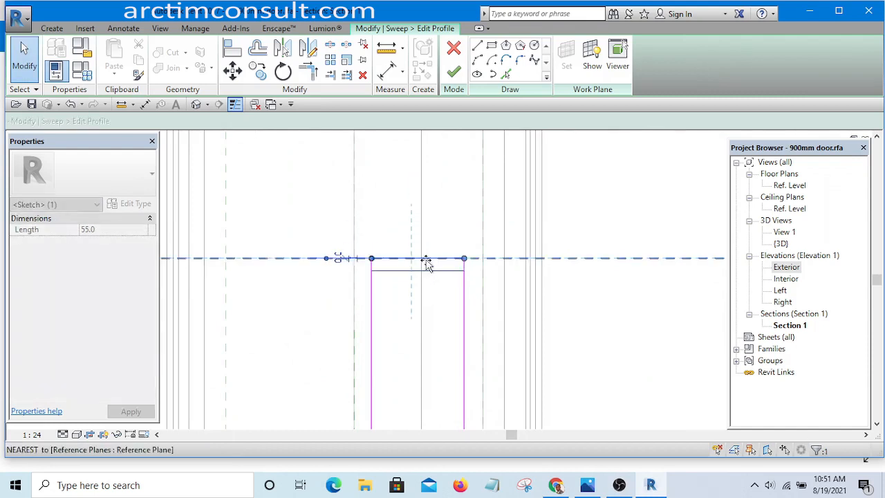
left_click(415, 282)
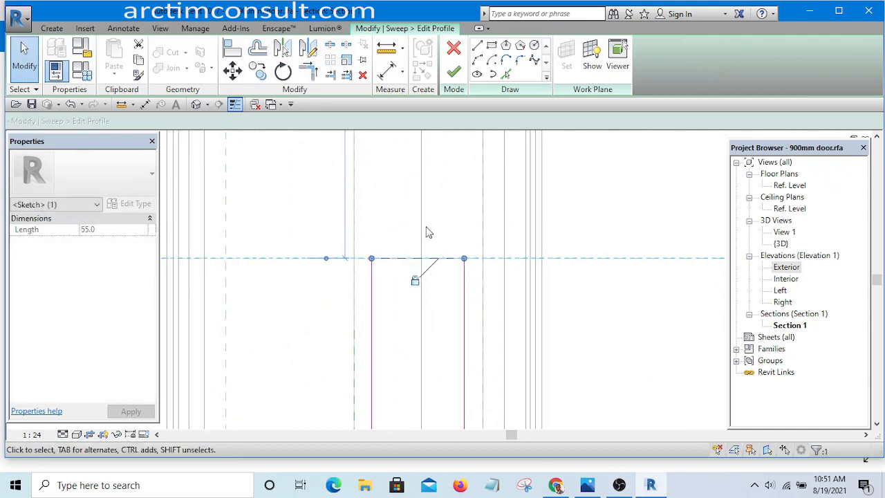
scroll(426, 232, "down", 3)
scroll(408, 259, "up", 3)
left_click(431, 291)
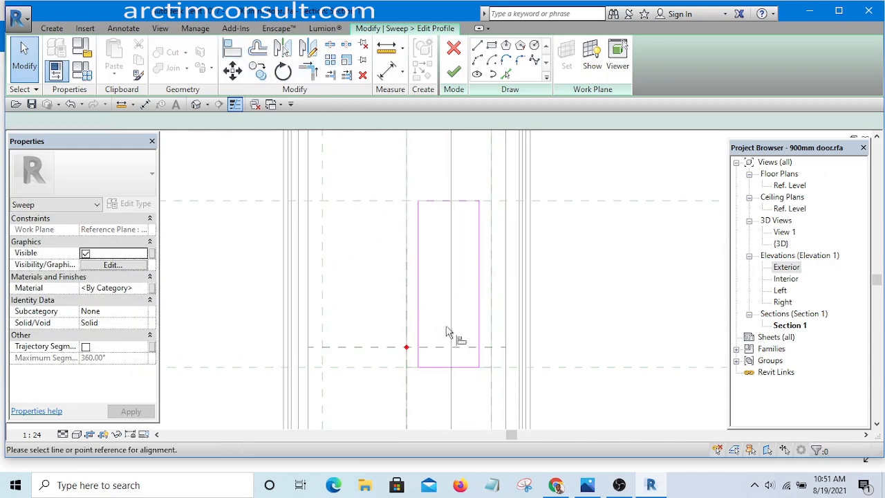
Align the profile's left edge with the base strip's left face and lock the alignment.
key("a")
key("l")
scroll(409, 256, "down", 3)
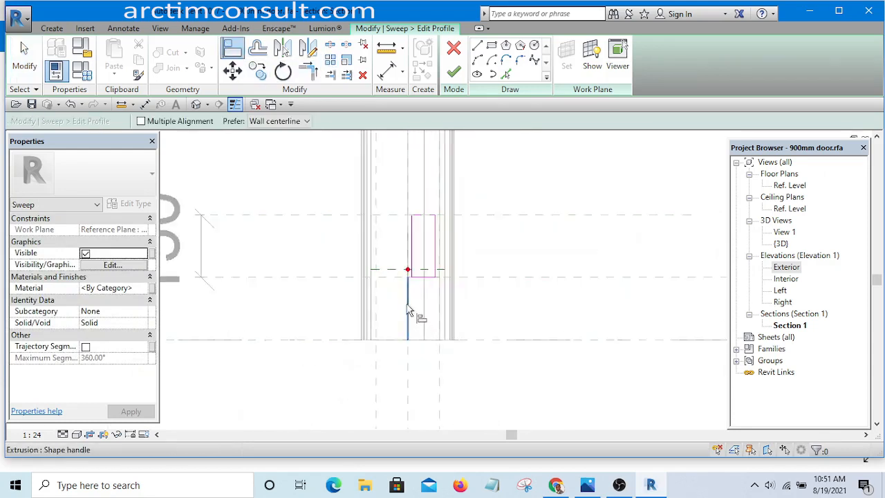
scroll(408, 311, "up", 2)
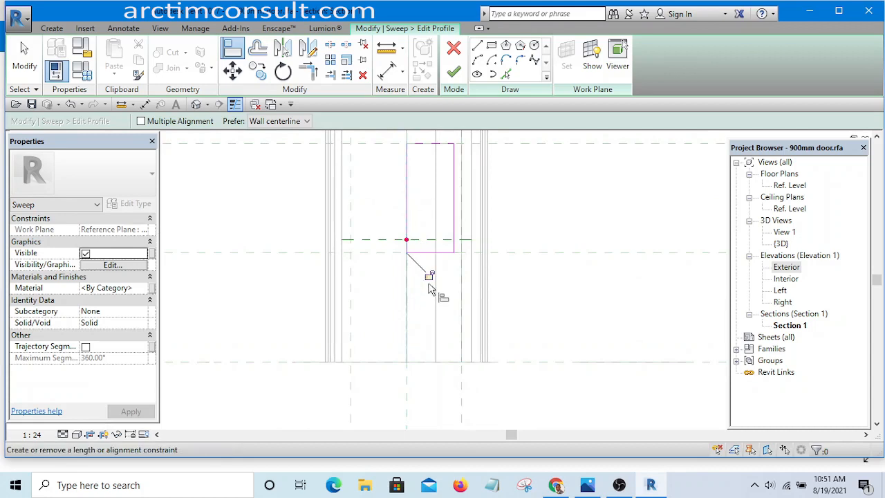
scroll(546, 194, "down", 3)
middle_click_drag(552, 216, 540, 284)
scroll(530, 252, "up", 4)
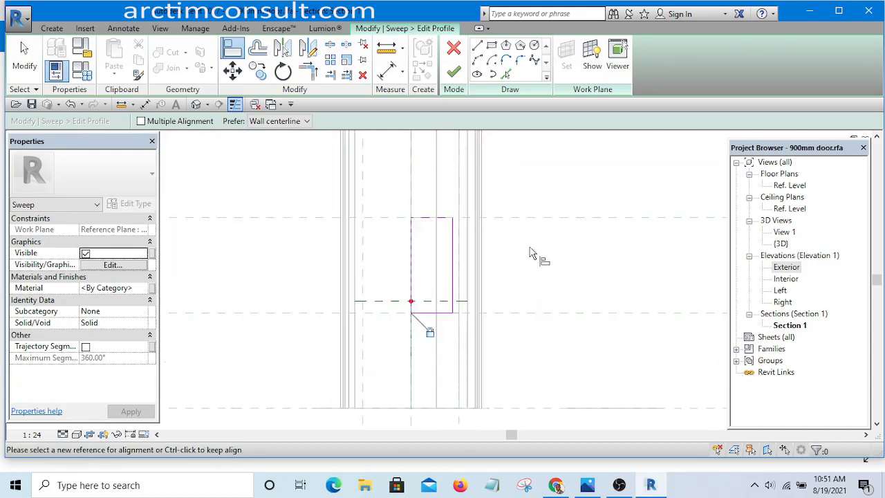
right_click(527, 232)
left_click(556, 239)
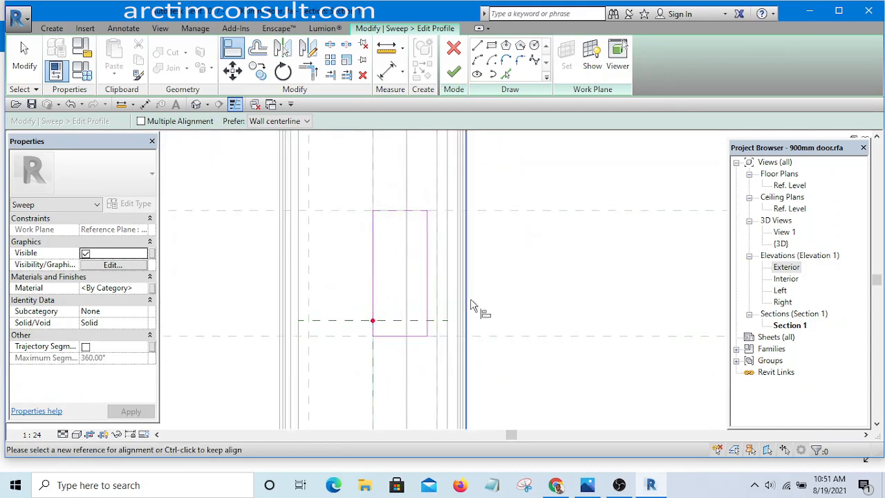
Align the profile's right edge with the Interior reference plane and lock the alignment.
scroll(431, 318, "up", 2)
scroll(477, 211, "down", 5)
scroll(467, 365, "up", 1)
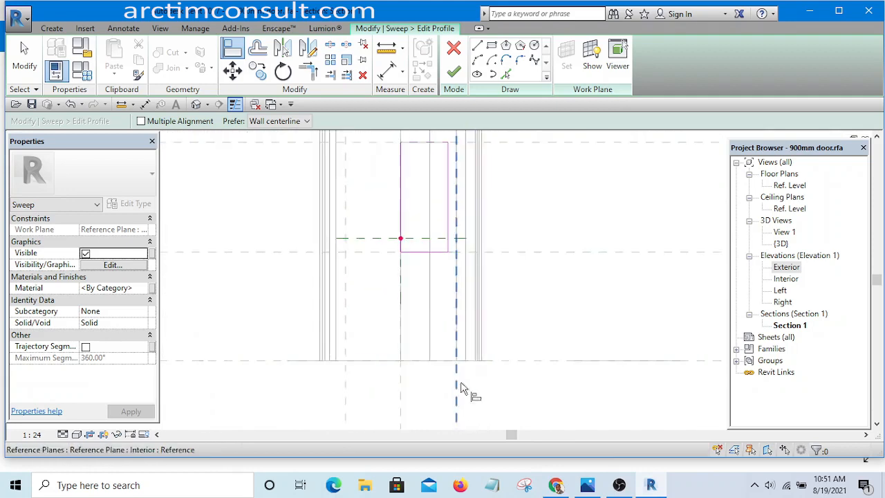
left_click(449, 250)
scroll(451, 218, "up", 1)
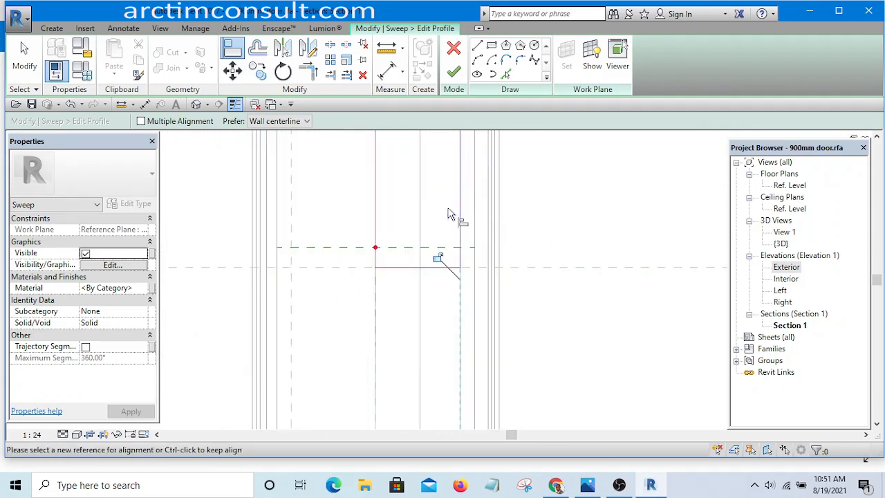
scroll(457, 277, "down", 3)
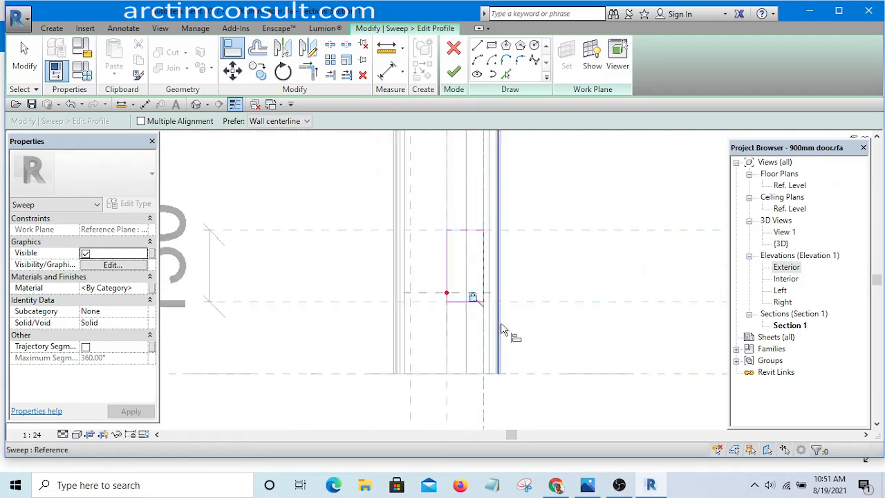
right_click(529, 247)
left_click(544, 254)
scroll(545, 251, "up", 1)
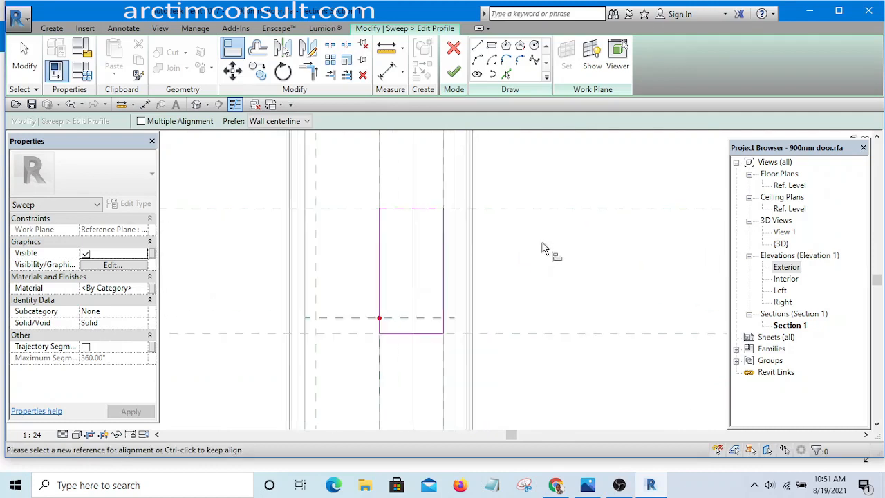
right_click(543, 244)
left_click(553, 252)
Sketch a small rectangle overlapping the profile's upper right corner.
middle_click_drag(391, 226, 373, 309)
scroll(394, 290, "up", 3)
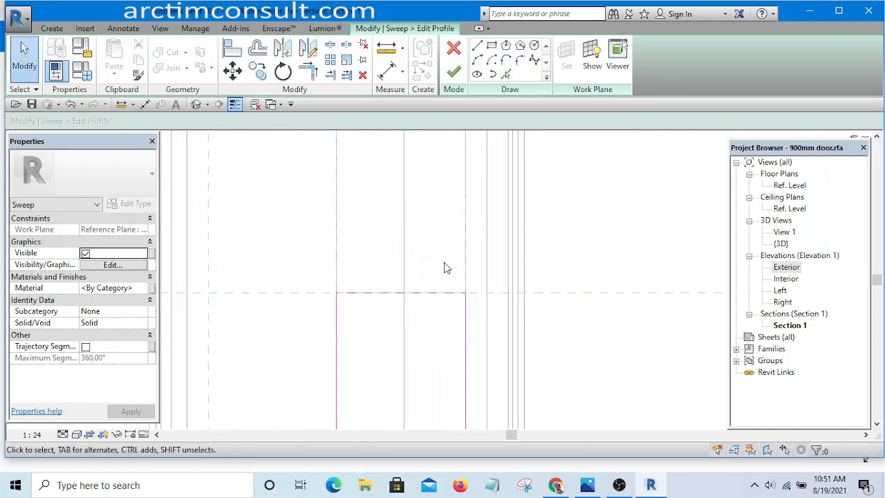
left_click(491, 46)
scroll(422, 303, "up", 2)
scroll(423, 302, "up", 1)
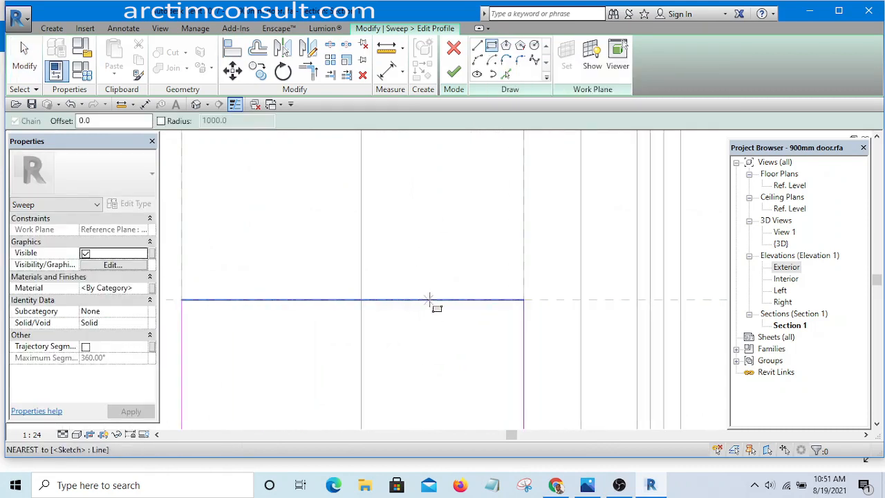
left_click(551, 354)
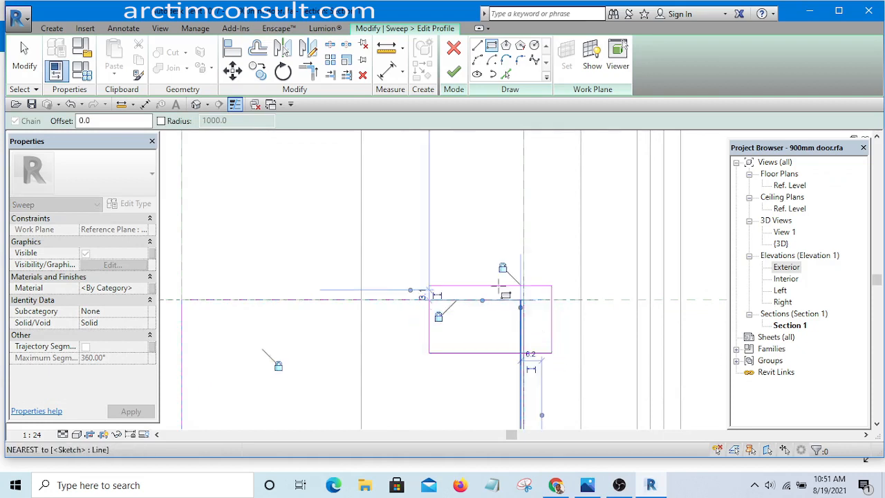
scroll(468, 227, "down", 2)
scroll(477, 256, "up", 1)
key("Escape")
scroll(456, 304, "up", 2)
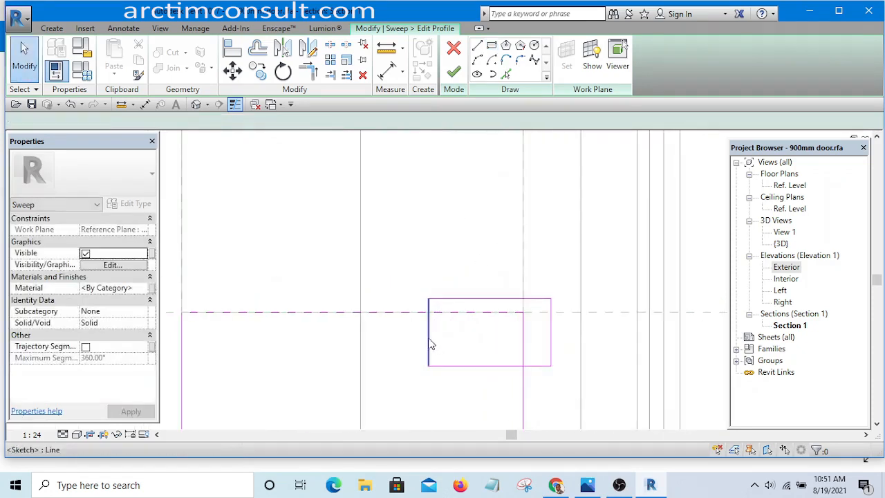
Move the small rectangle's left edge to 15 mm from the profile's right edge.
left_click_drag(430, 345, 458, 343)
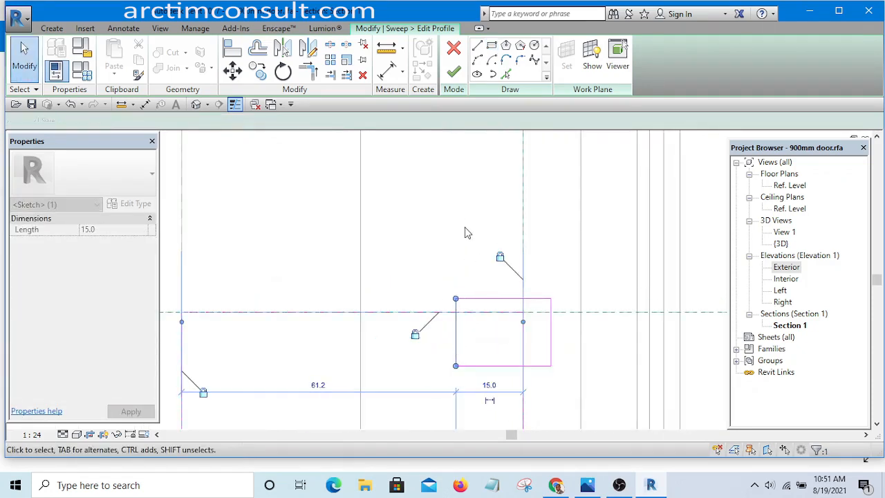
left_click(464, 288)
scroll(464, 289, "down", 2)
scroll(475, 316, "up", 3)
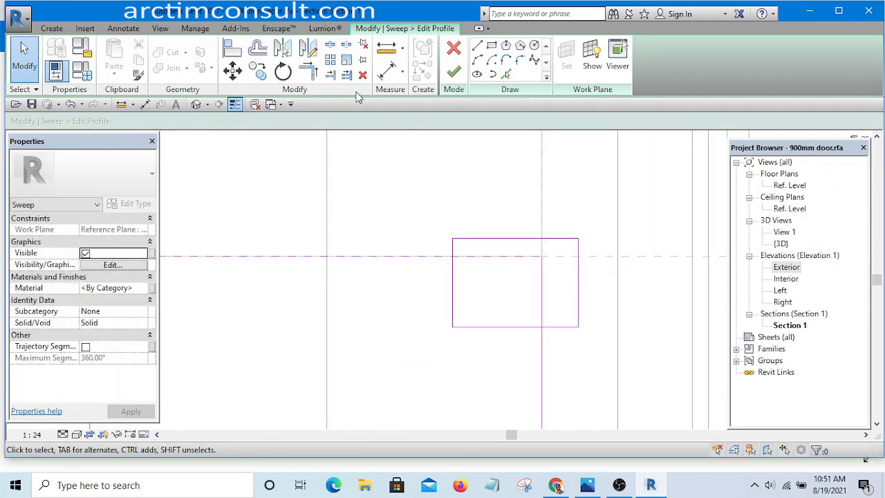
Trim the rectangle and profile lines into a stepped notch at the upper right corner and delete the leftover lines.
key("t")
key("r")
left_click(411, 259)
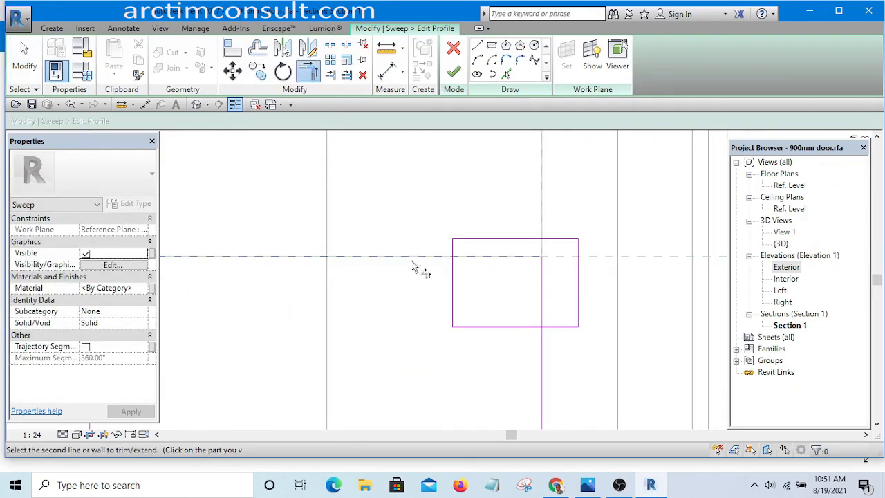
left_click(457, 294)
left_click(509, 327)
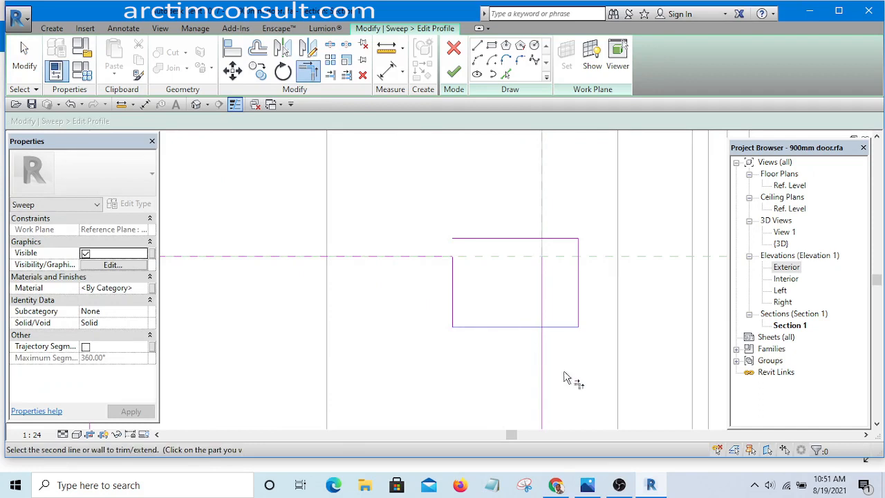
scroll(584, 225, "up", 1)
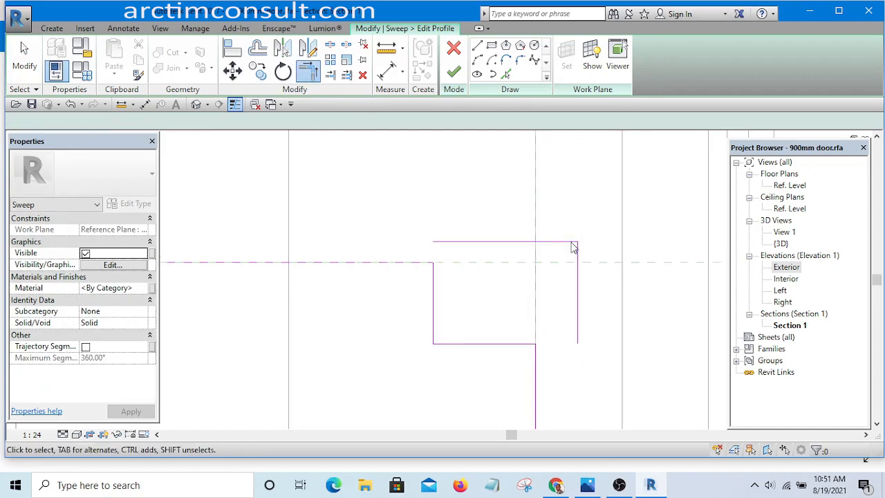
key("Escape")
left_click_drag(587, 211, 563, 261)
key("Delete")
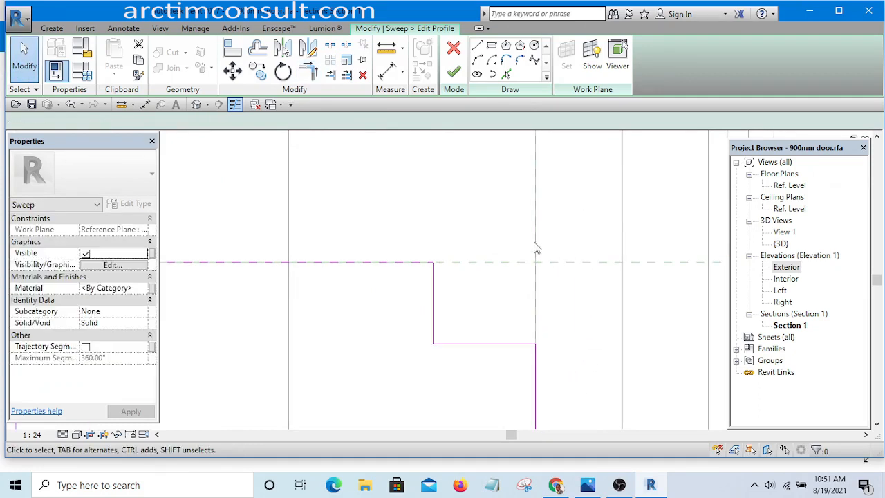
Draw a convex arc of about 7.1 mm radius from the profile's top edge to the midpoint of the notch's vertical edge.
scroll(526, 246, "down", 3)
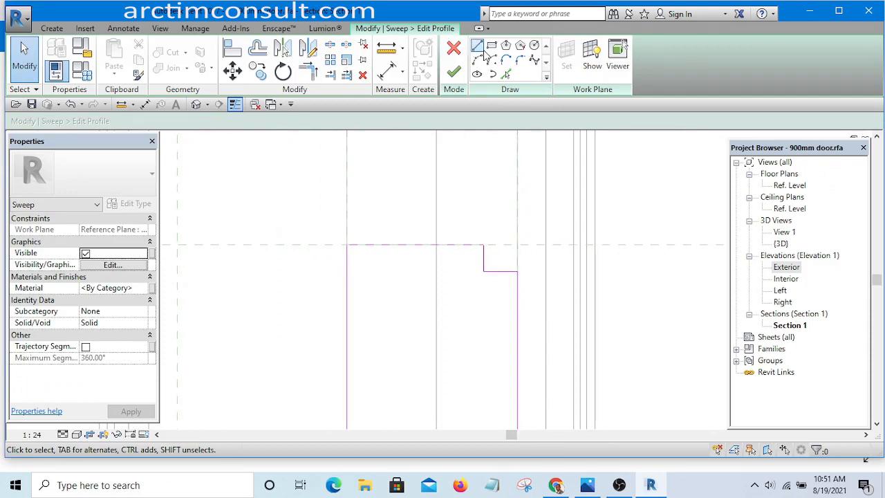
key("l")
key("i")
scroll(470, 242, "up", 5)
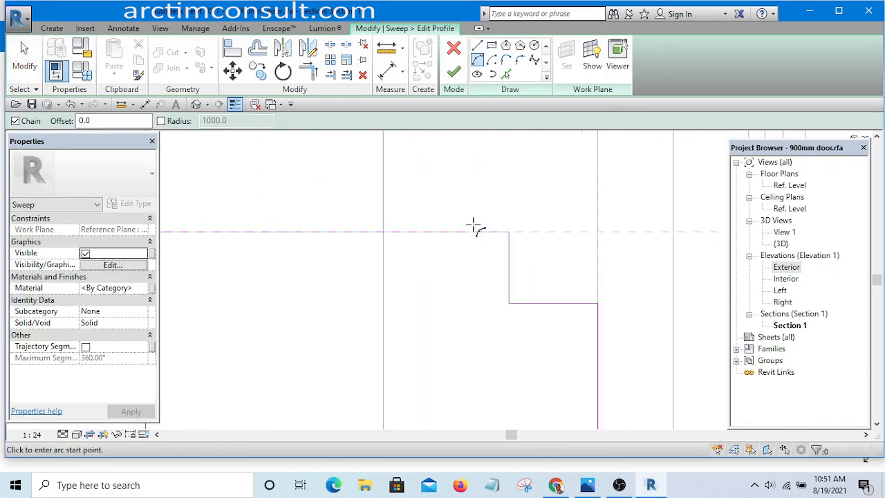
left_click(460, 234)
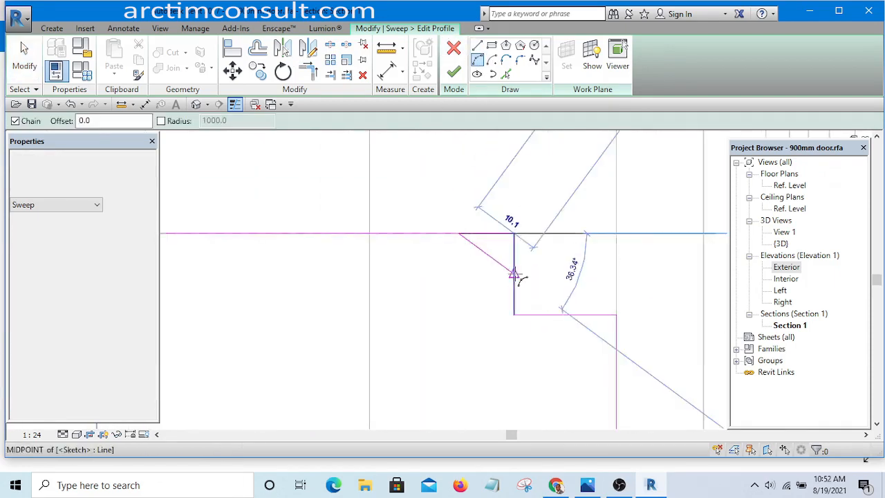
left_click(514, 274)
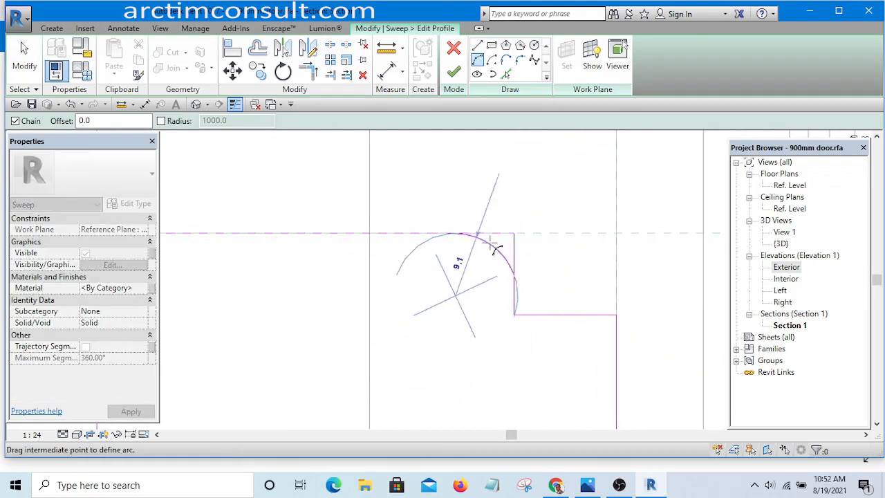
scroll(494, 247, "up", 1)
left_click(496, 244)
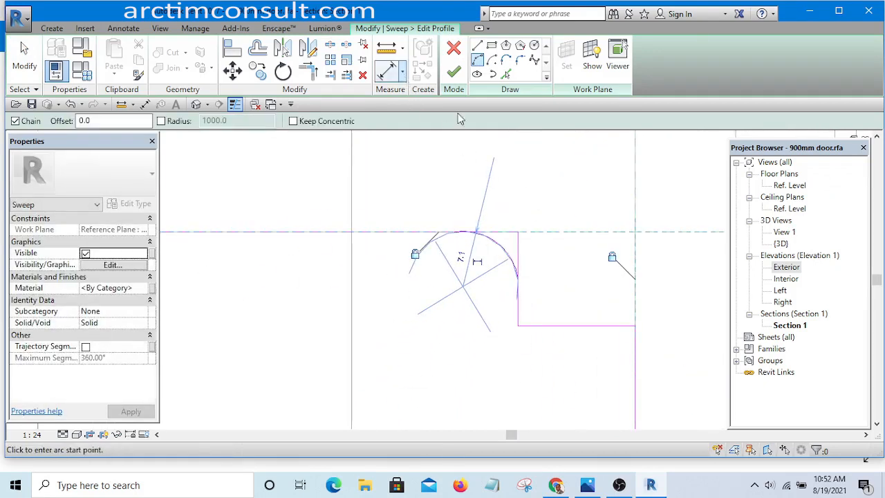
Draw a concave arc of about 3.4 mm radius across the notch's inner corner.
scroll(580, 238, "down", 3)
scroll(578, 300, "up", 1)
middle_click_drag(563, 304, 464, 228)
scroll(445, 211, "up", 3)
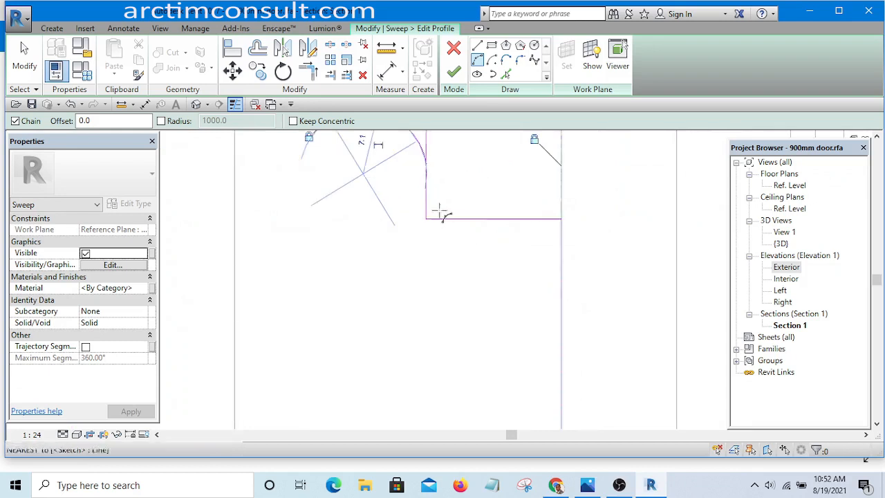
scroll(436, 207, "up", 1)
left_click(423, 193)
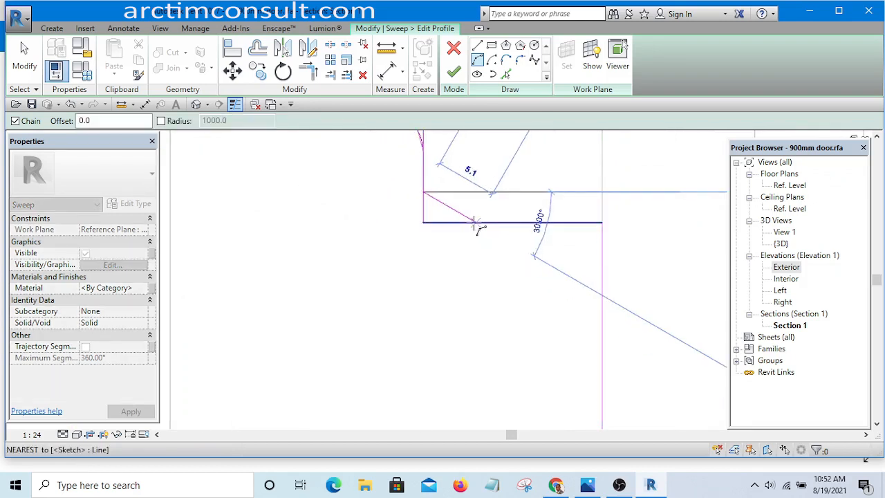
left_click(467, 222)
left_click(440, 219)
scroll(520, 237, "down", 3)
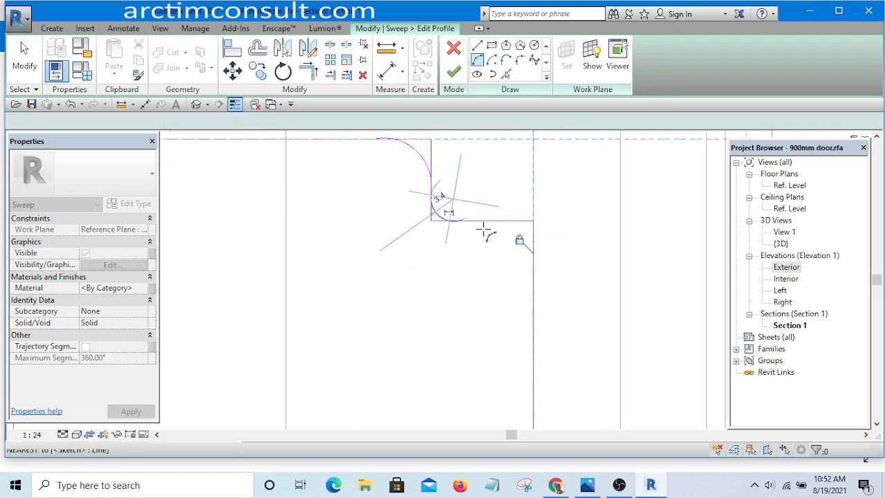
key("Escape")
key("Escape")
scroll(520, 238, "up", 3)
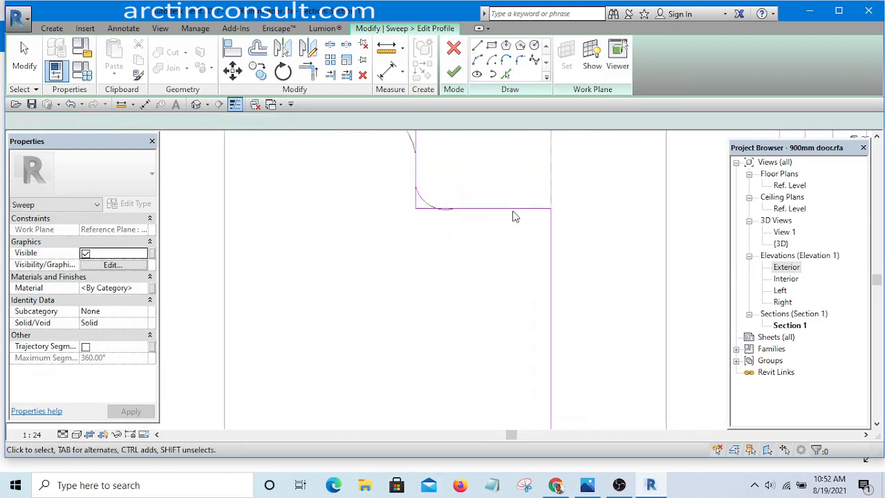
Check the door reference image in Photos, return to Revit and reshape the notch's inner-corner arc to a radius of about 5.6 mm.
left_click(586, 486)
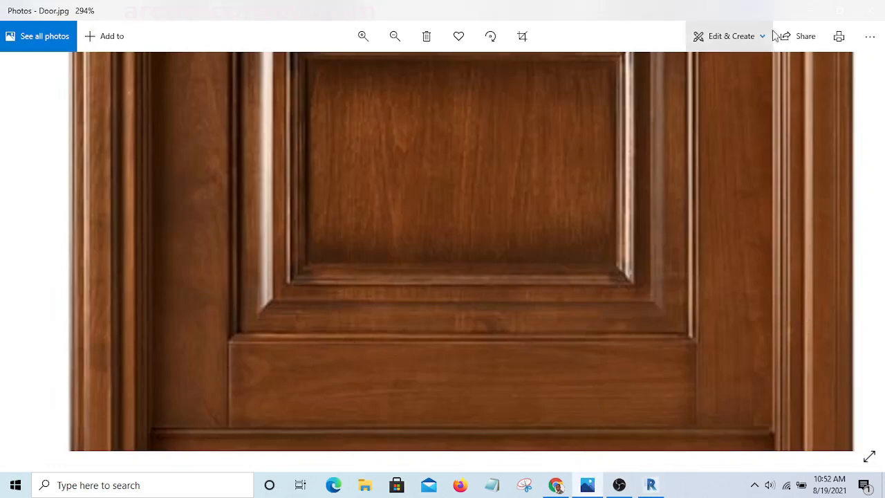
left_click(809, 11)
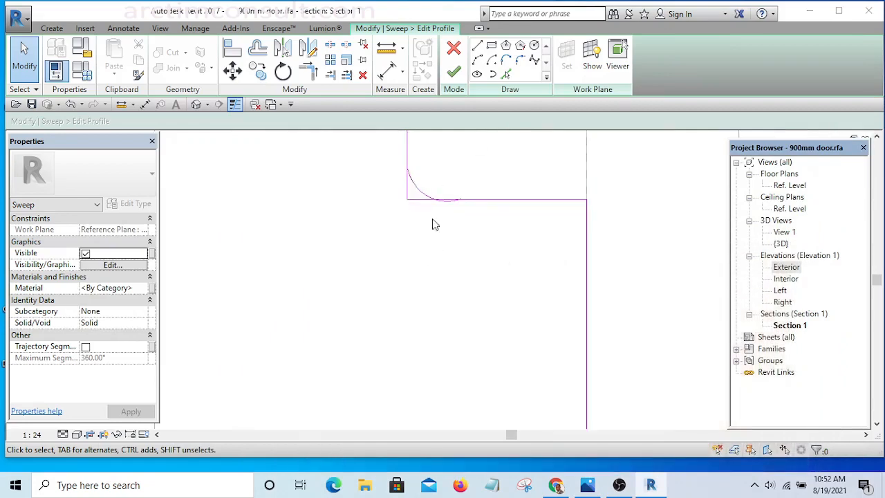
scroll(430, 195, "up", 2)
left_click(413, 196)
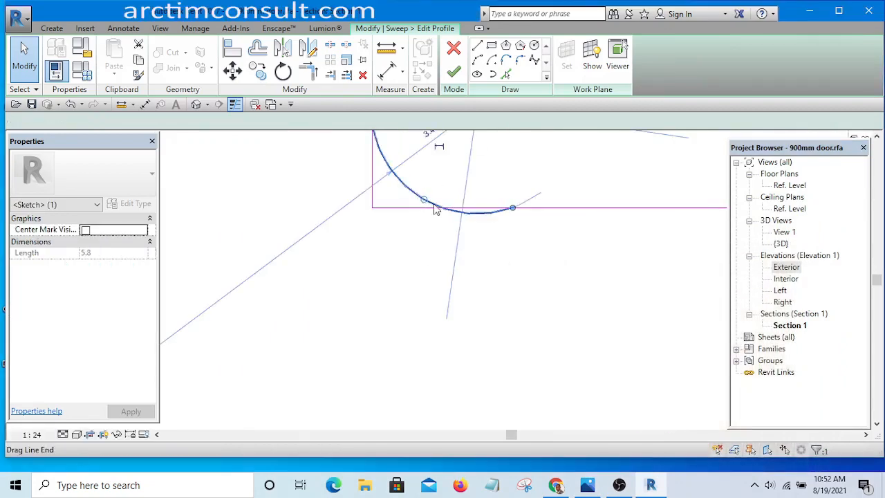
left_click_drag(428, 204, 424, 181)
scroll(440, 270, "down", 3)
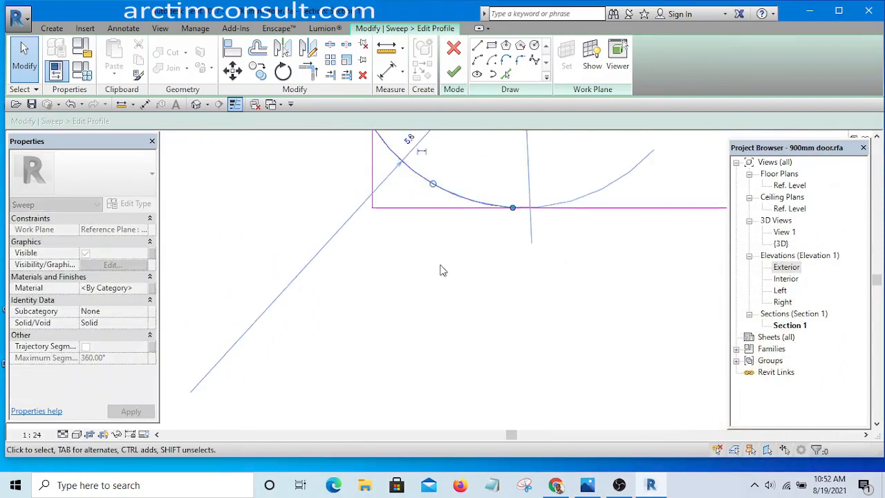
left_click(502, 298)
scroll(495, 291, "down", 2)
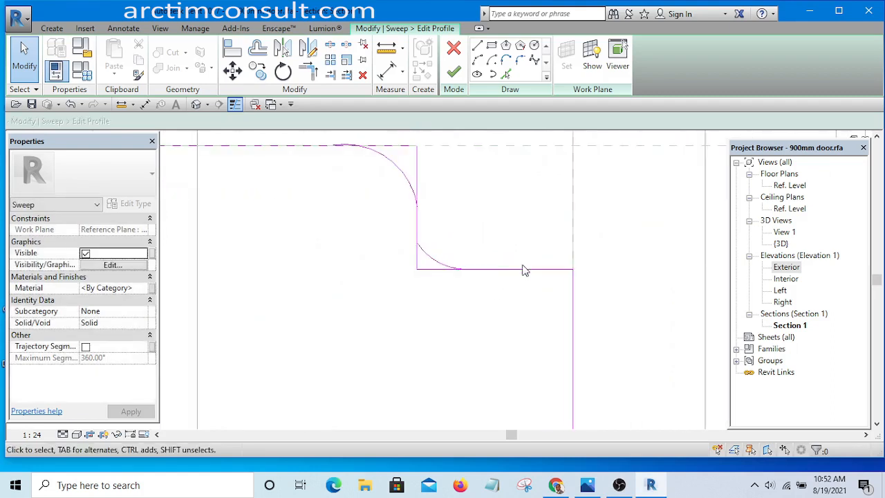
Draw a convex arc of about 2.8 mm radius across the corner between the notch's lower ledge and the profile's right edge.
left_click(524, 275)
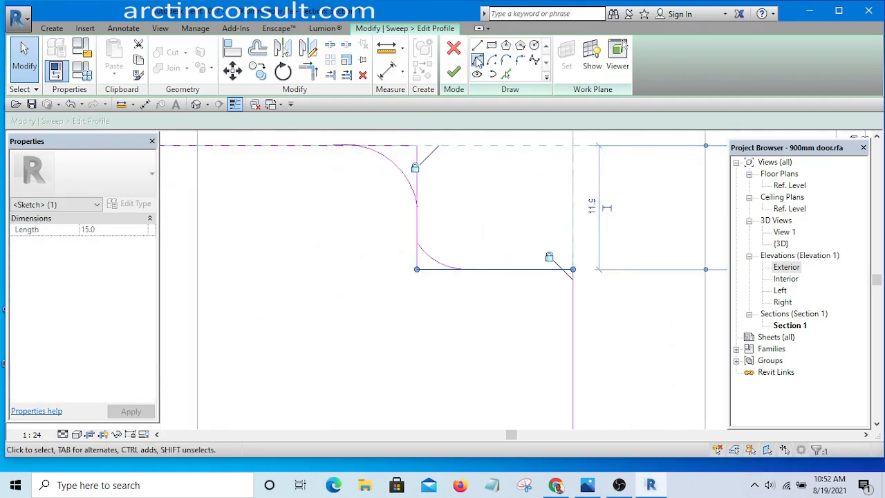
scroll(540, 297, "up", 3)
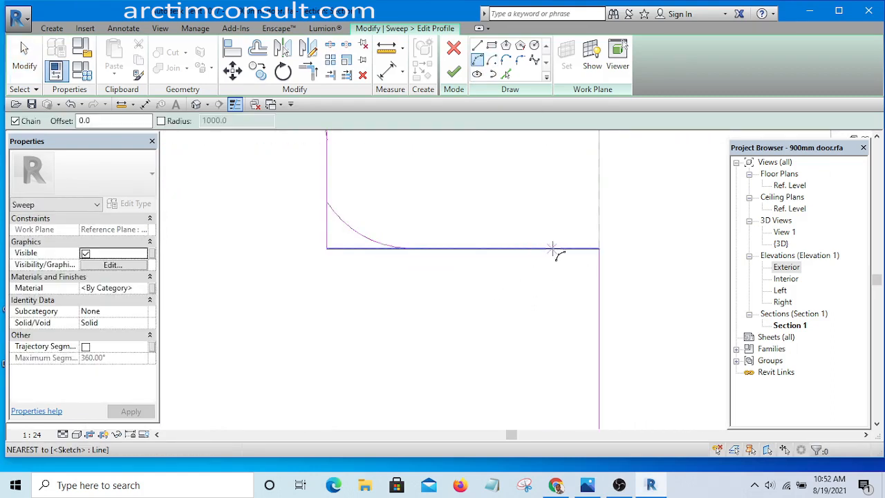
left_click(548, 248)
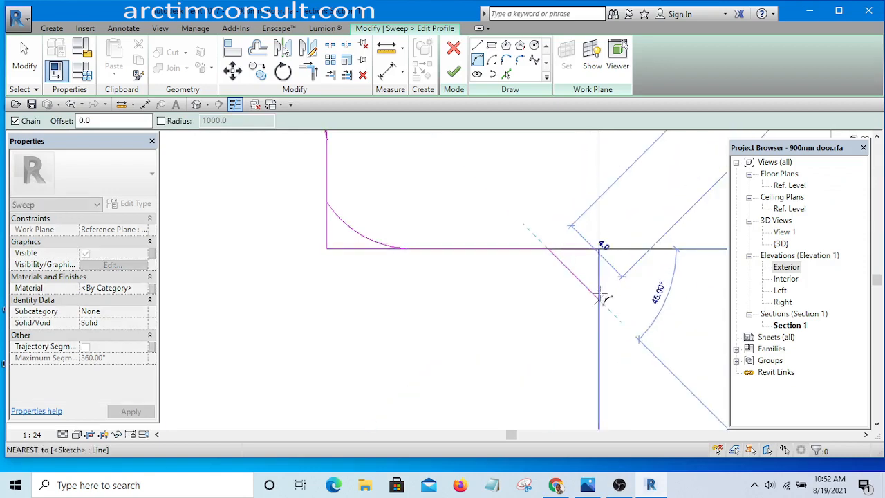
left_click(599, 298)
scroll(485, 274, "down", 6)
key("Escape")
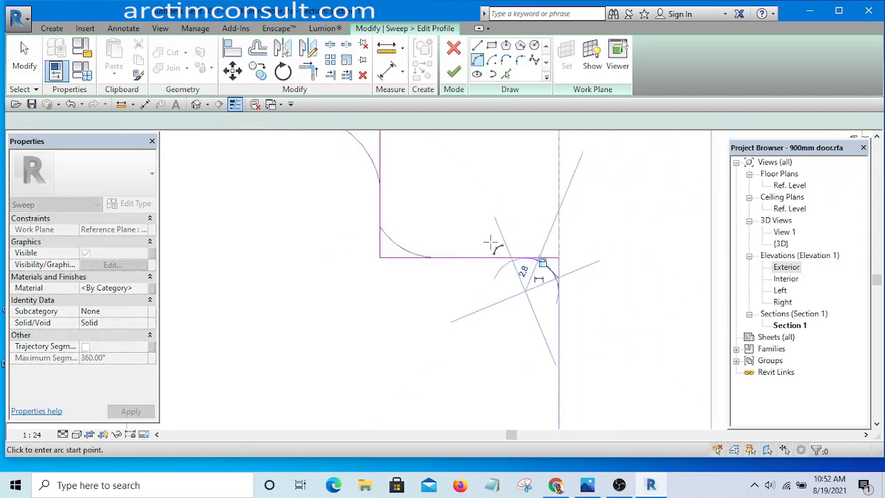
Reshape the upper convex arc to a radius of about 8.6 mm so it meets the top edge smoothly.
scroll(470, 207, "up", 5)
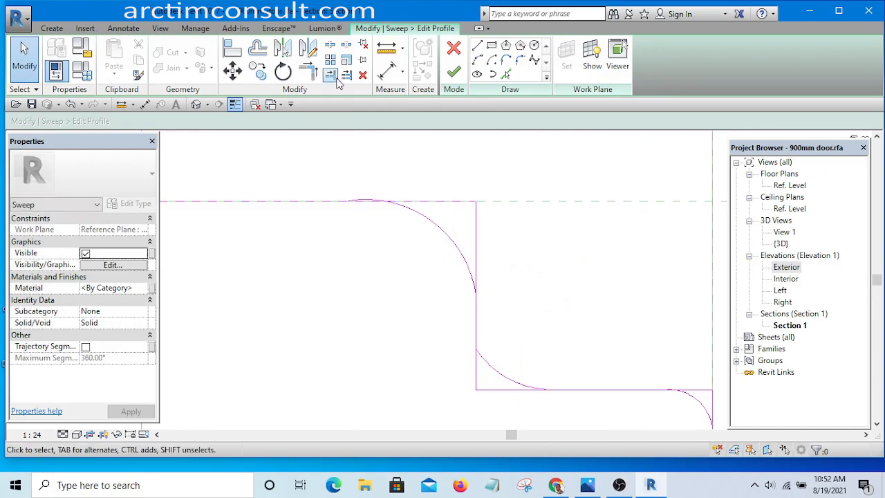
scroll(353, 176, "up", 3)
left_click(459, 228)
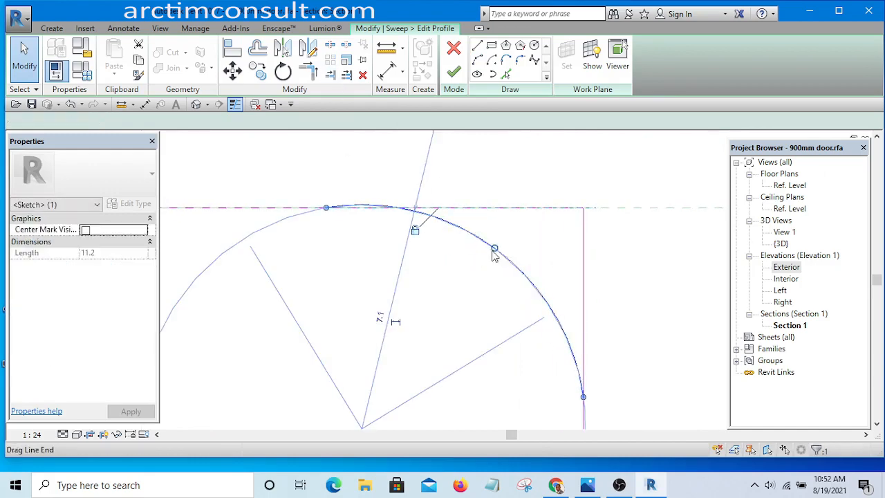
left_click_drag(494, 251, 488, 266)
left_click_drag(318, 253, 414, 229)
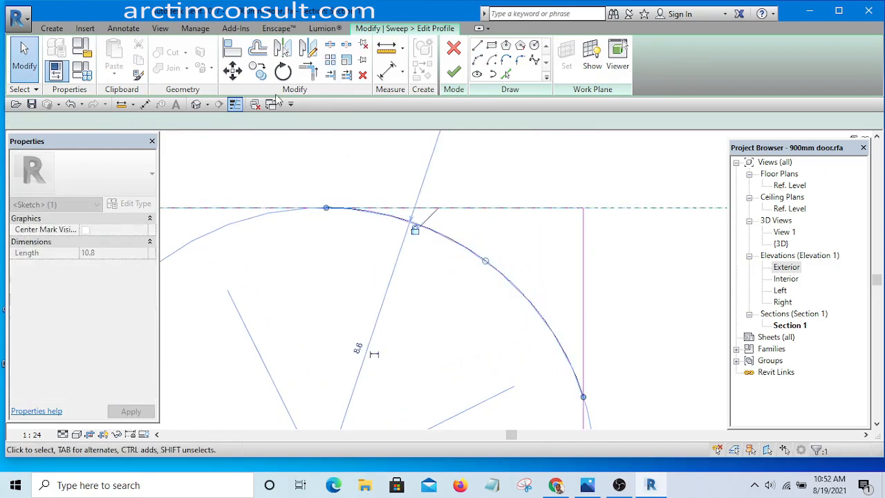
Trim the profile's top edge and the notch's vertical edge to the ends of the upper arc.
left_click(309, 70)
left_click(238, 216)
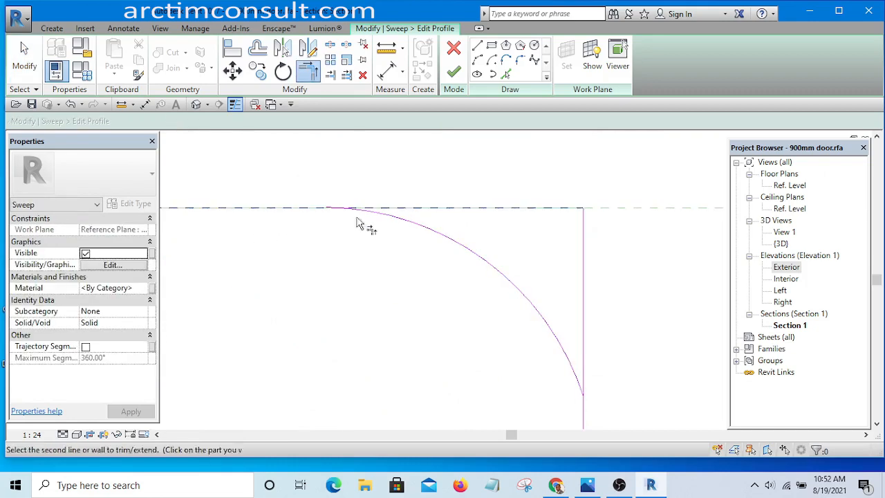
left_click(384, 222)
scroll(415, 235, "down", 3)
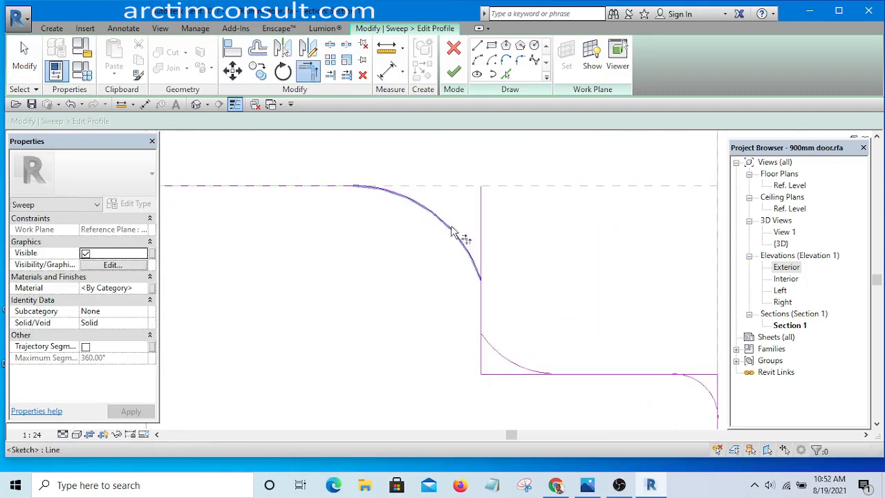
scroll(482, 312, "up", 2)
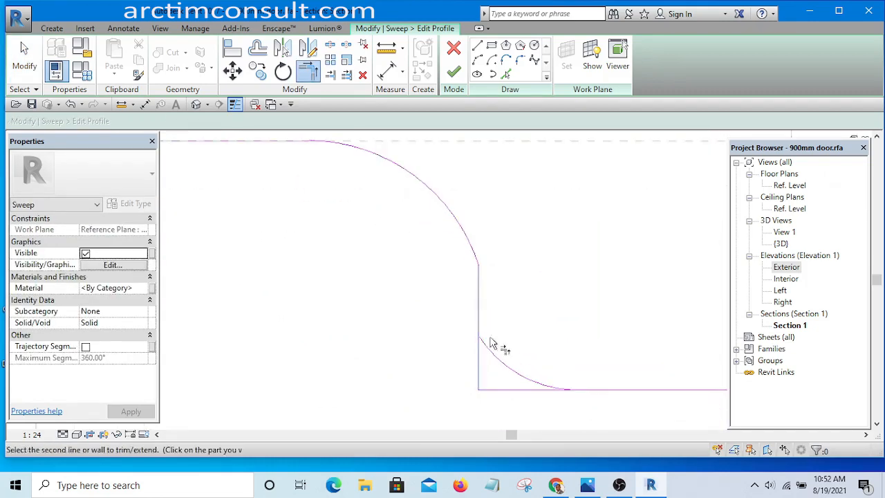
Trim the profile's concave arc to the horizontal ledge line, and the rounded outer corner to the vertical side line.
middle_click_drag(554, 342, 409, 252)
scroll(393, 275, "up", 2)
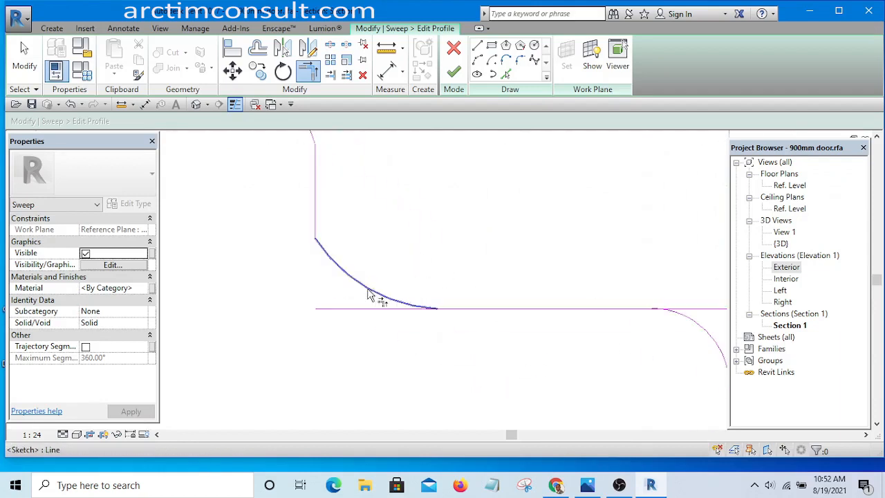
left_click(367, 290)
left_click(489, 309)
scroll(492, 312, "down", 2)
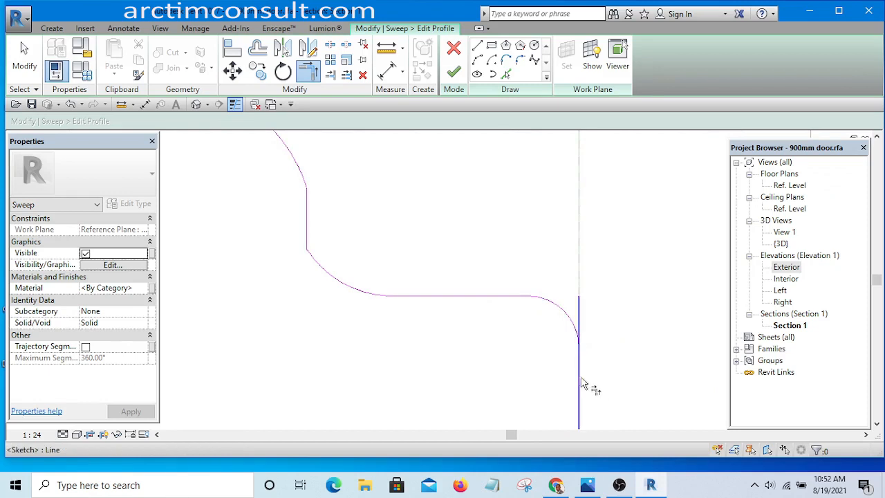
scroll(578, 294, "down", 4)
scroll(573, 303, "up", 3)
left_click(568, 289)
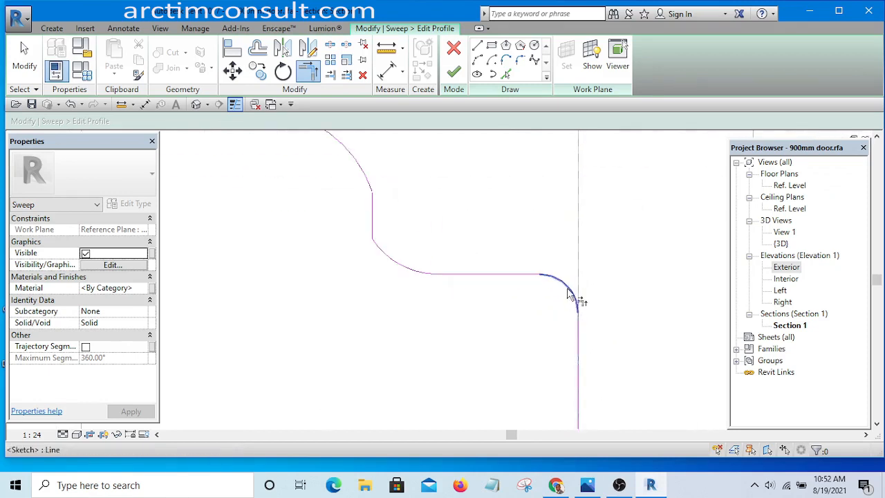
scroll(564, 275, "down", 5)
key("Escape")
key("Escape")
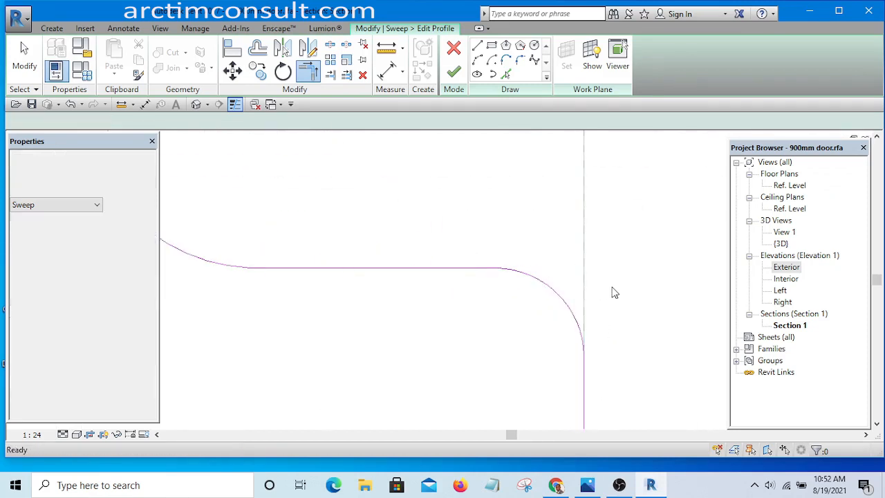
Examine the sweep profile's outline, checking the moulded corner's segments and the lower edge against the reference planes.
scroll(562, 270, "down", 6)
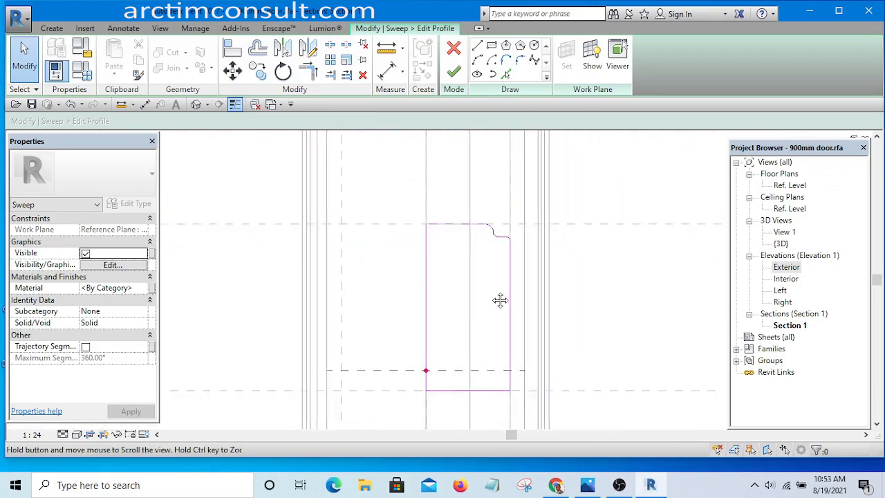
scroll(489, 238, "down", 2)
scroll(491, 309, "down", 2)
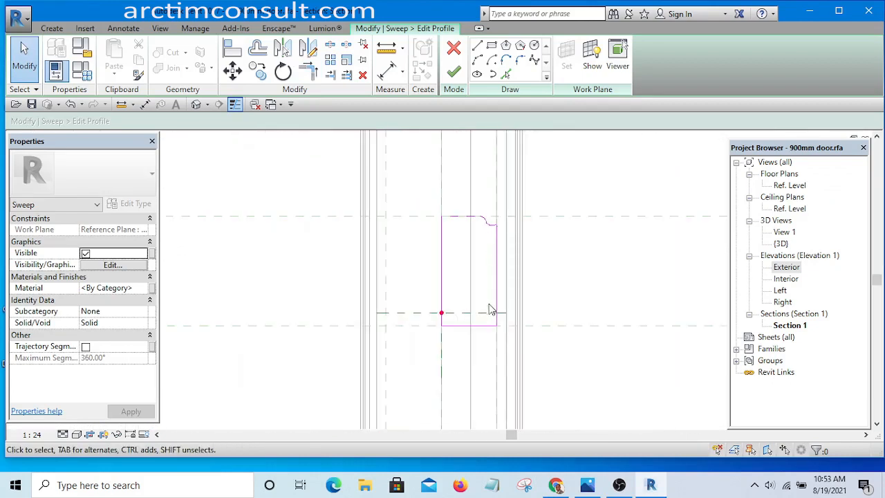
scroll(493, 240, "up", 6)
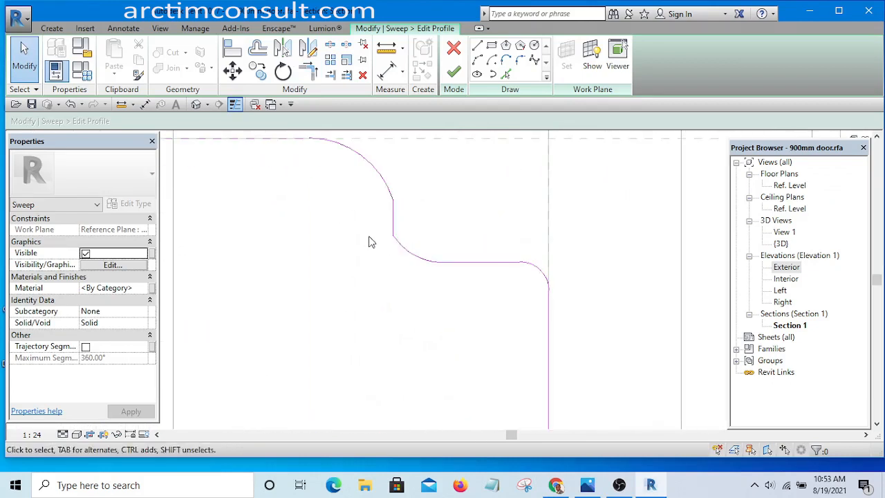
left_click_drag(504, 262, 598, 370)
scroll(569, 304, "down", 2)
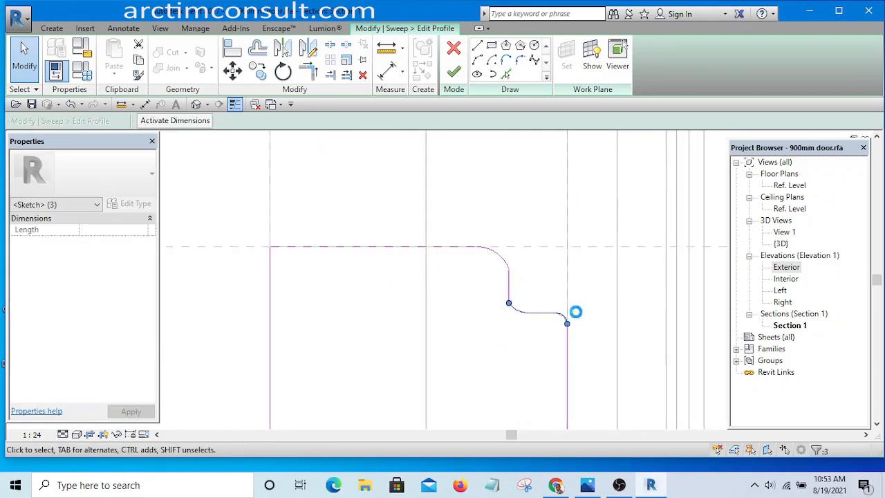
left_click(505, 188)
scroll(505, 187, "down", 2)
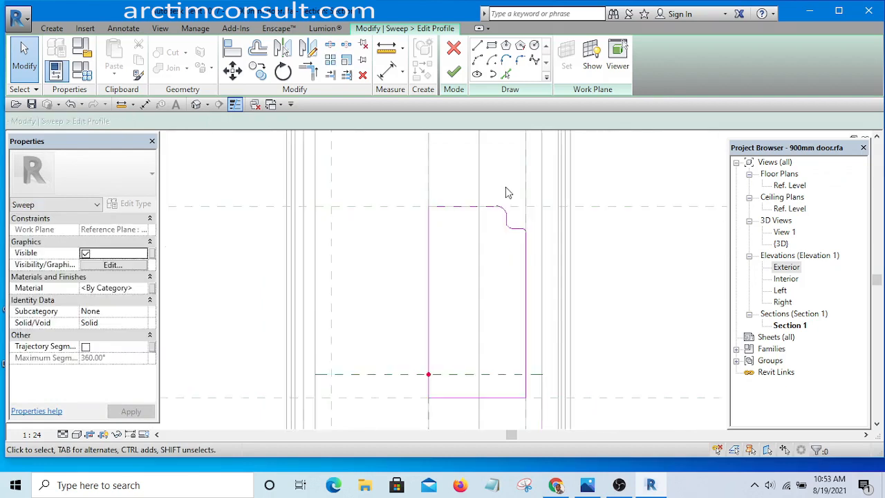
scroll(515, 249, "down", 2)
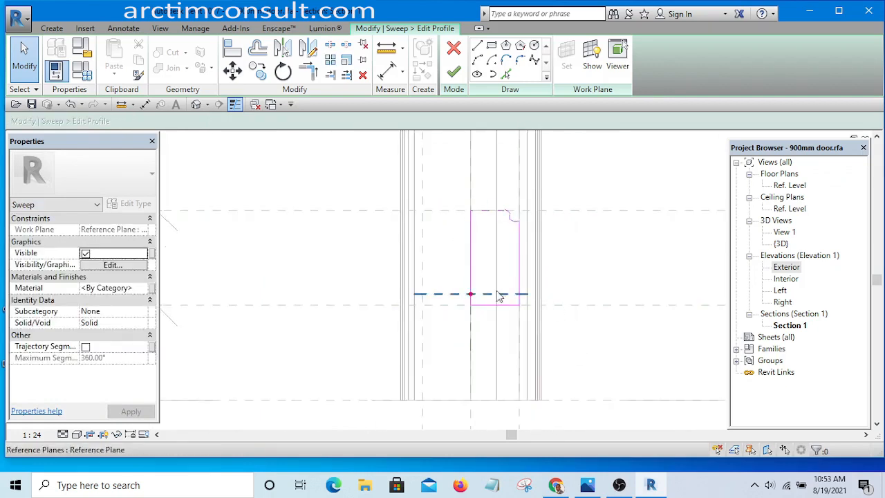
scroll(499, 300, "up", 4)
scroll(465, 301, "down", 4)
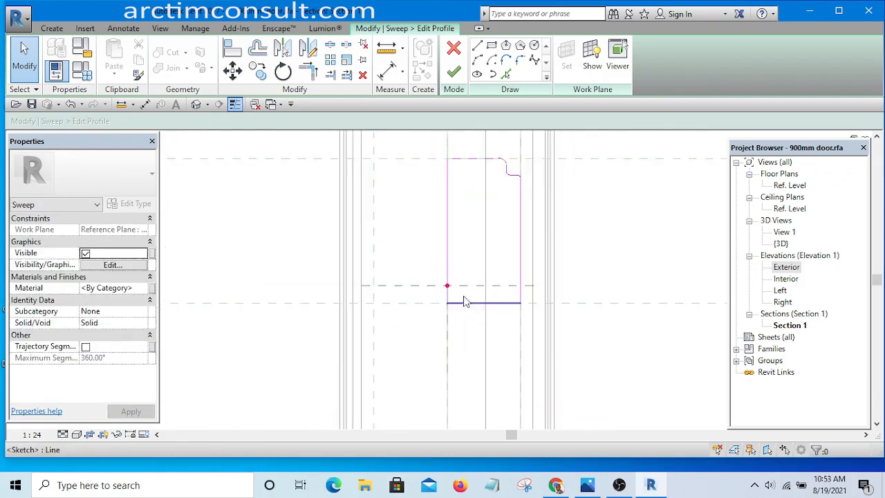
Assign the Wooden hor material to the sweep and finish both the profile sketch and the sweep.
left_click(145, 289)
left_click(143, 288)
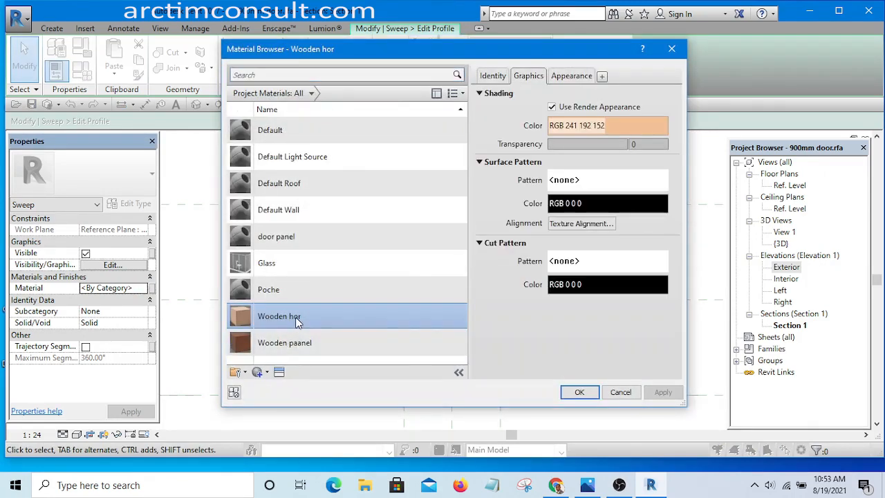
left_click(579, 392)
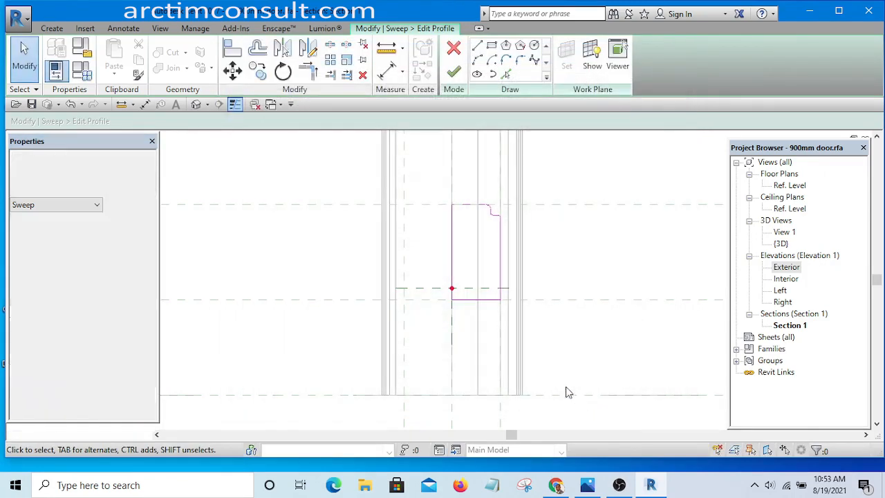
left_click(453, 73)
left_click(453, 74)
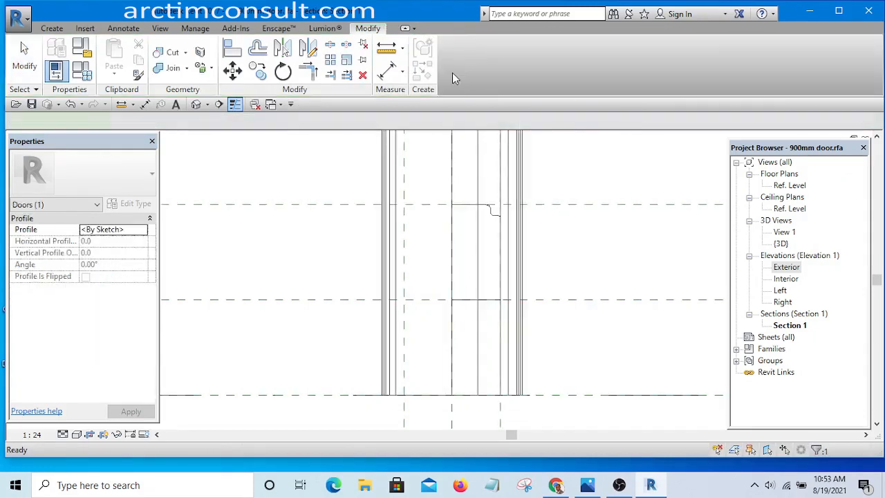
Examine the new sweep at the door's base in the 3D view from both sides of the wall, and select it.
left_click(197, 104)
key("Escape")
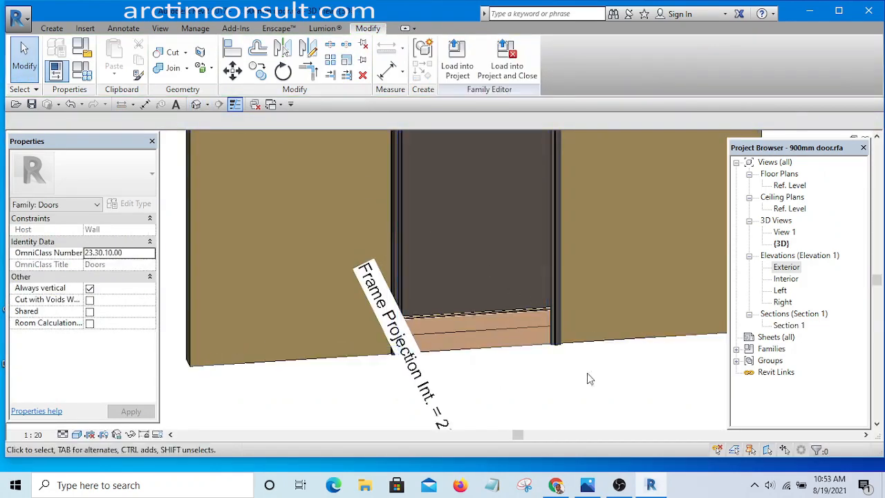
mouse_move(587, 378)
middle_mouse_down("shift")
mouse_move(498, 310)
mouse_move(646, 367)
mouse_move(583, 370)
middle_mouse_up("shift")
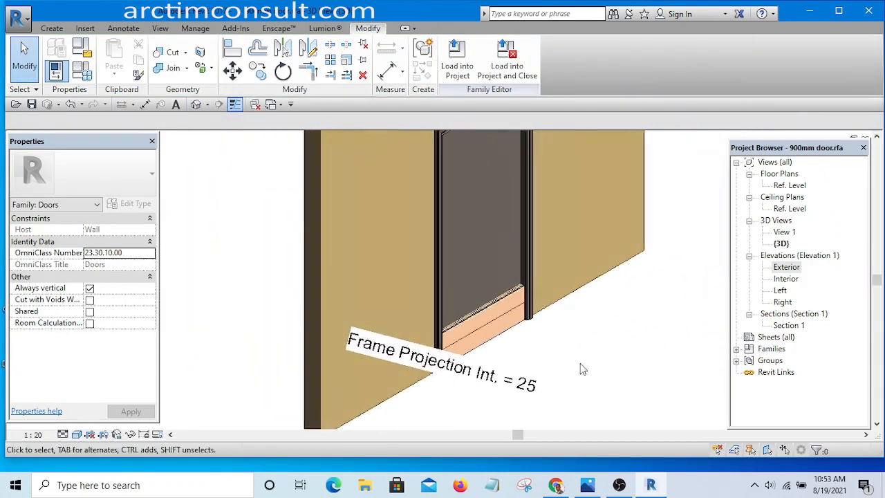
scroll(526, 309, "up", 5)
middle_click_drag(640, 327, 349, 269, "shift")
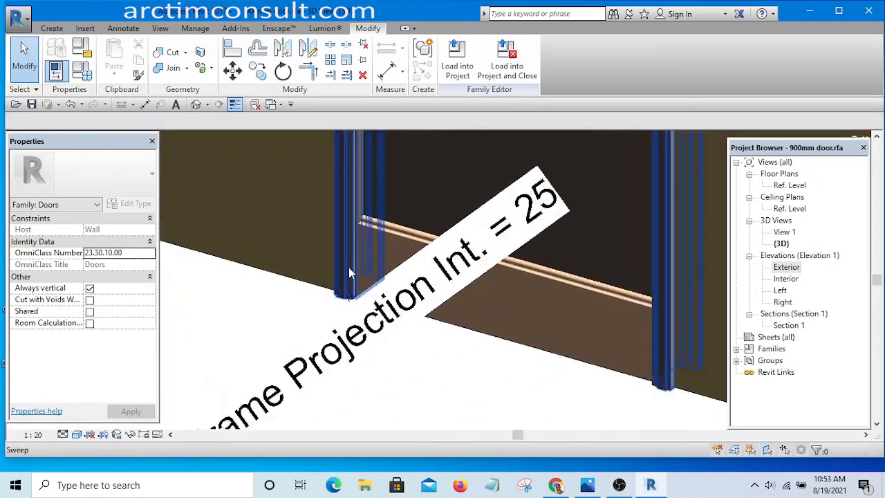
scroll(421, 228, "up", 4)
scroll(323, 208, "down", 5)
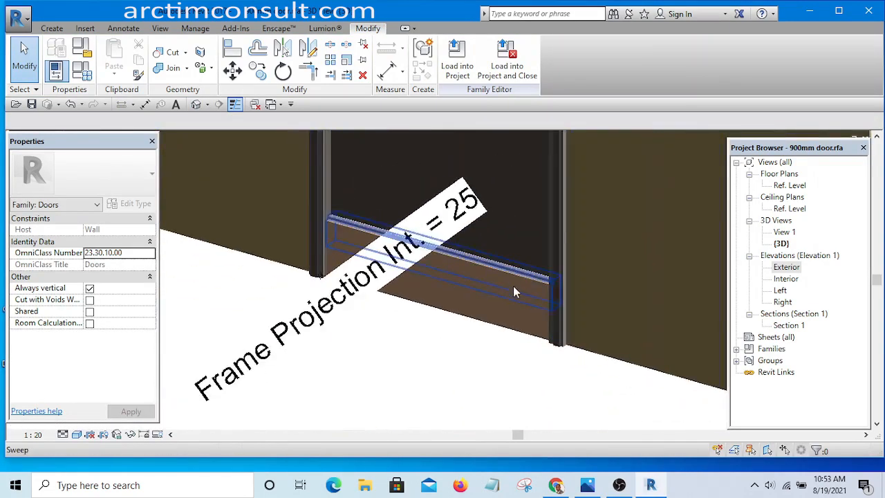
mouse_move(513, 290)
middle_mouse_down("shift")
mouse_move(582, 355)
mouse_move(606, 246)
mouse_move(513, 289)
middle_mouse_up("shift")
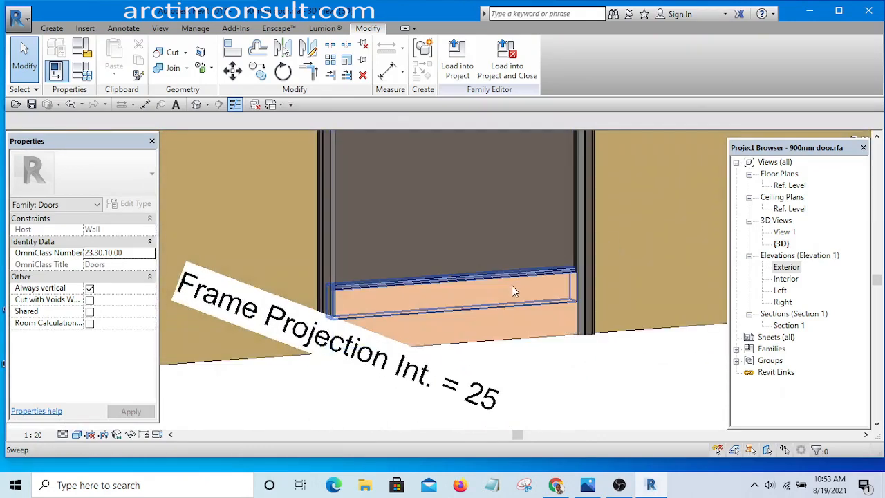
left_click(512, 291)
scroll(626, 365, "down", 3)
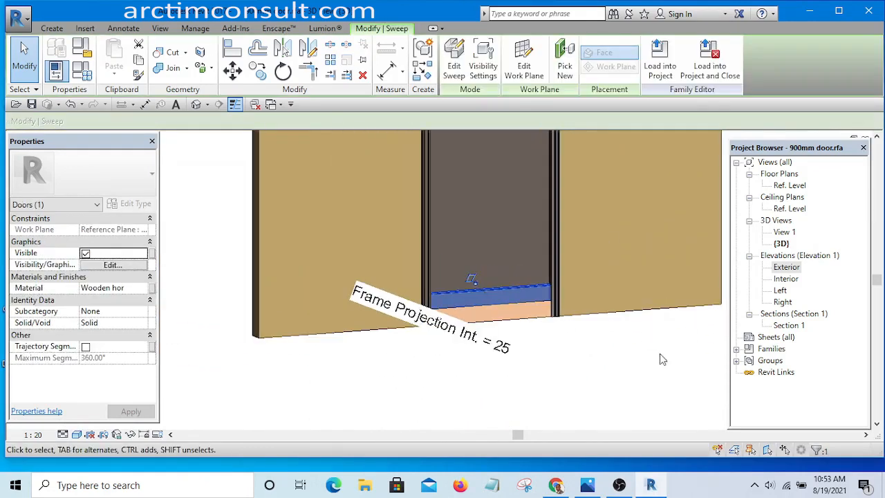
Switch to Photos and examine the lower panels, rails and stiles in the Door.jpg reference image.
left_click(586, 486)
scroll(432, 344, "down", 5)
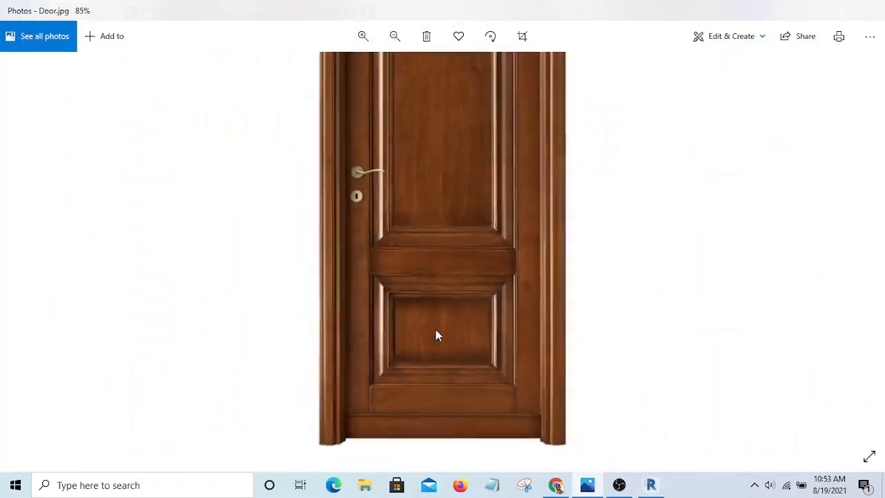
scroll(449, 298, "up", 2)
scroll(515, 353, "down", 1)
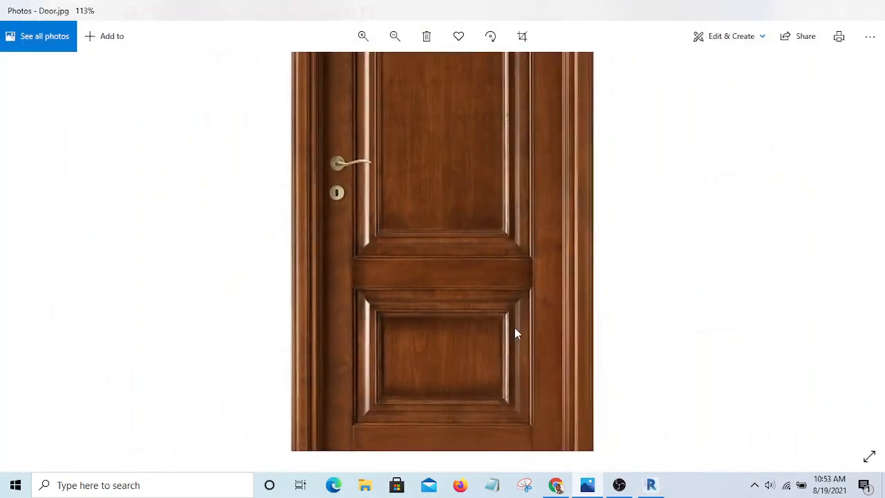
scroll(366, 314, "down", 2)
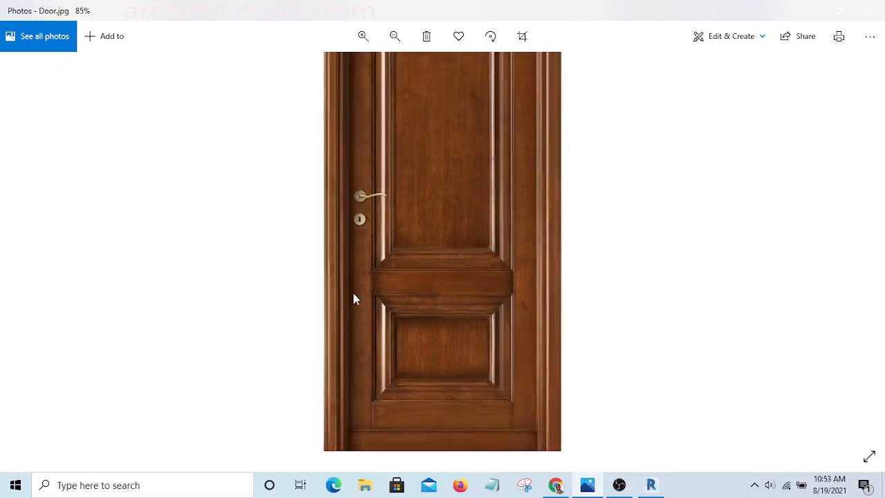
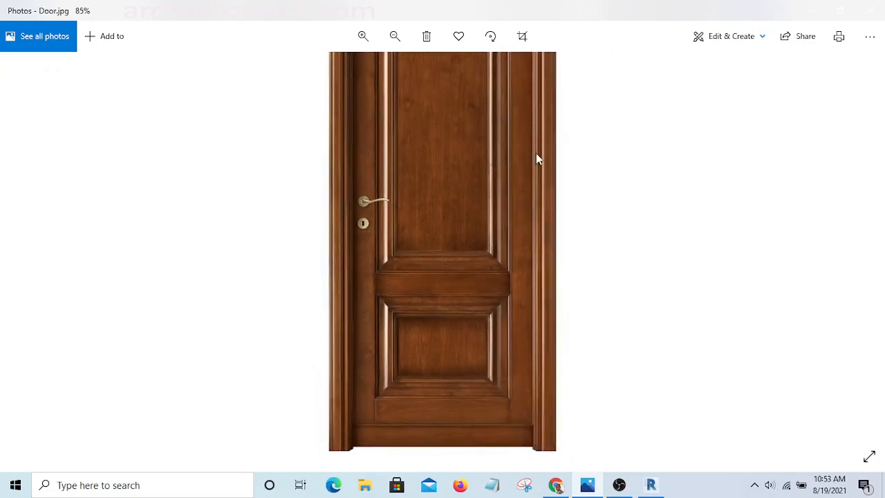
left_click(809, 14)
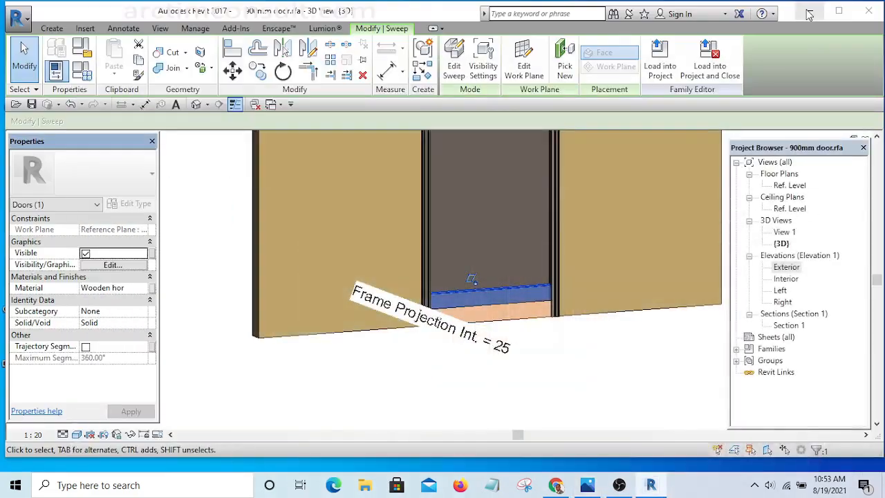
Copy the selected horizontal rail sweep straight up inside the door opening in the Exterior elevation.
double_click(786, 267)
scroll(477, 304, "down", 5)
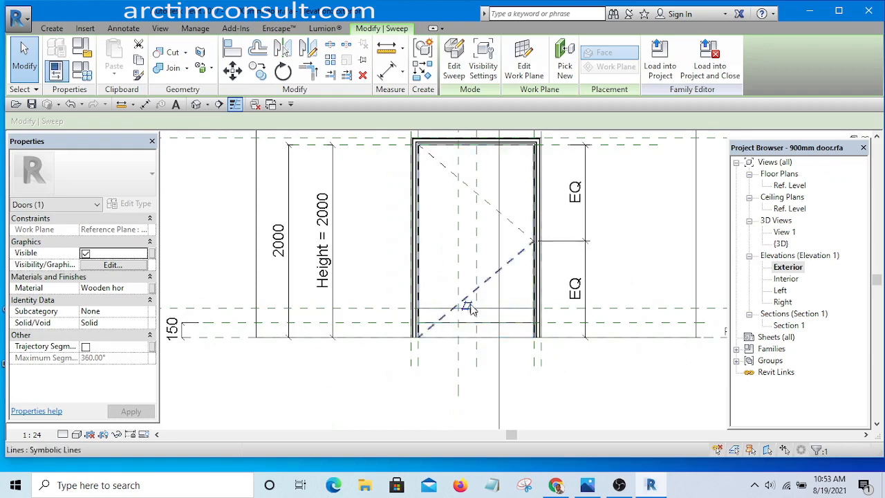
scroll(472, 311, "up", 3)
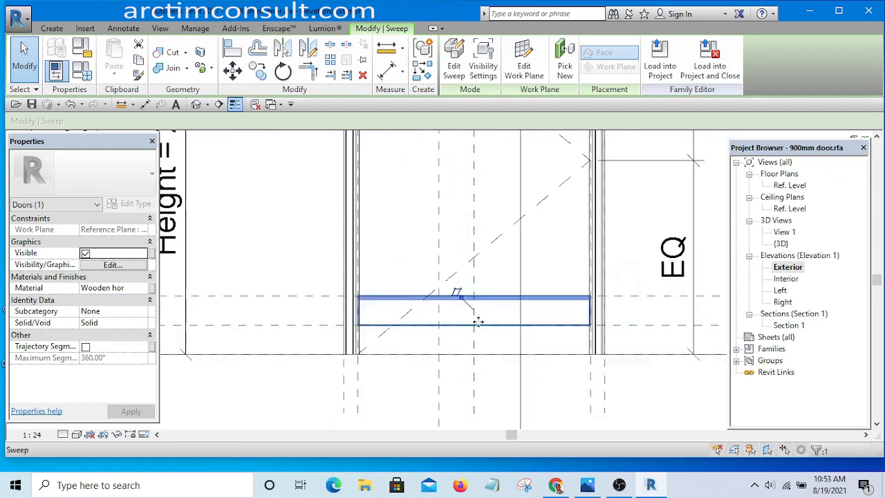
left_click(264, 74)
left_click(474, 297)
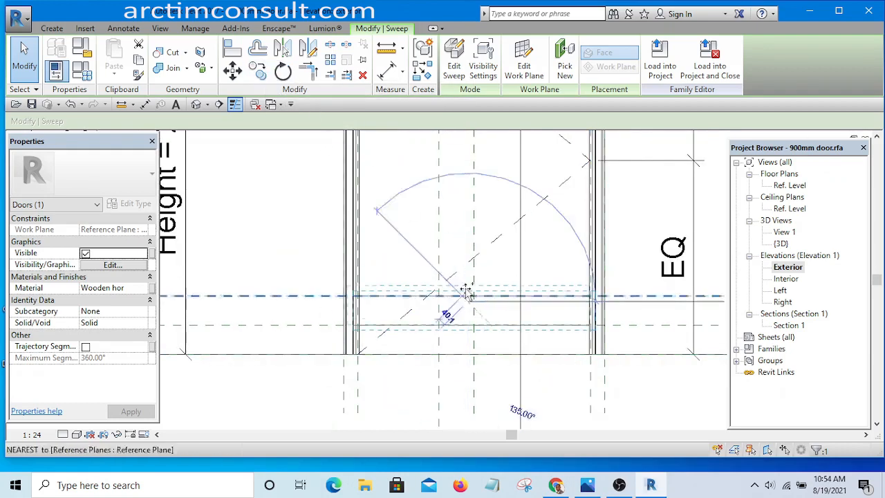
left_click(472, 195)
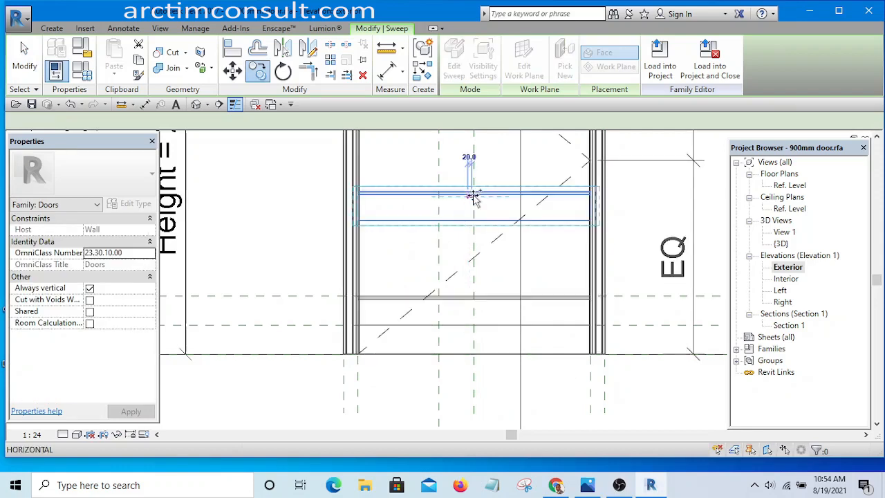
key("Escape")
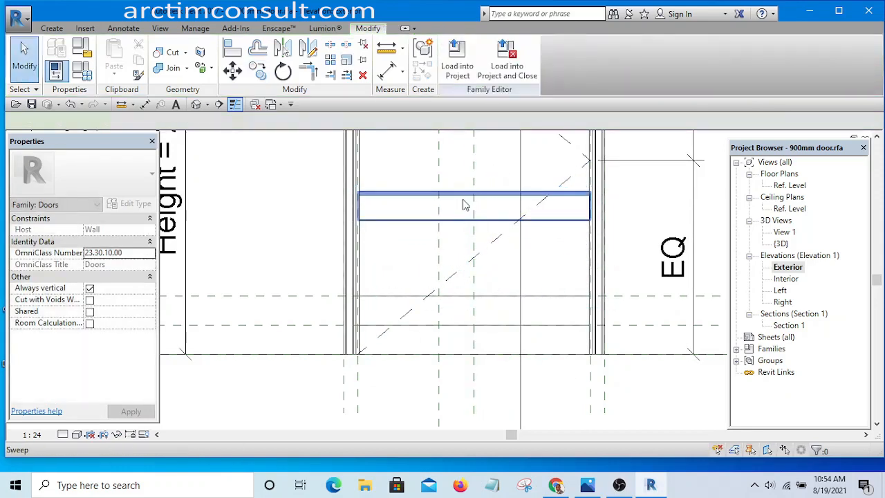
Rotate the copied rail sweep about its centre so that it stands vertically in the door opening.
left_click(466, 205)
left_click(283, 72)
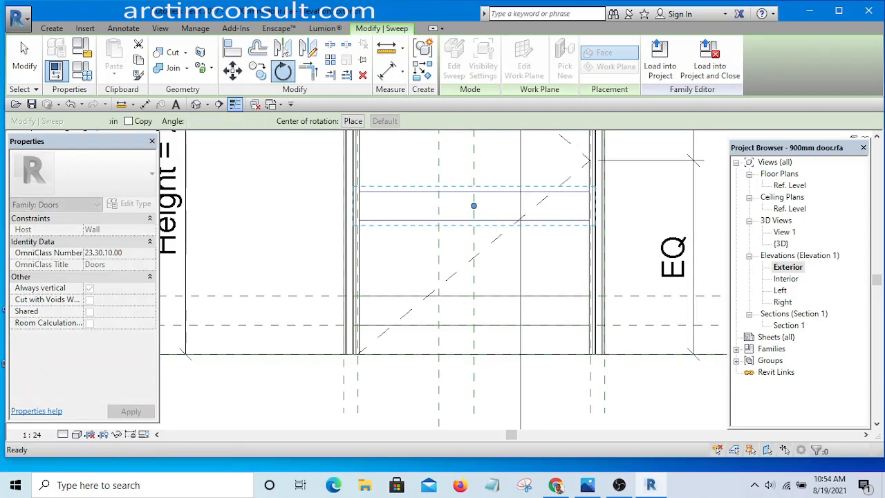
key("Return")
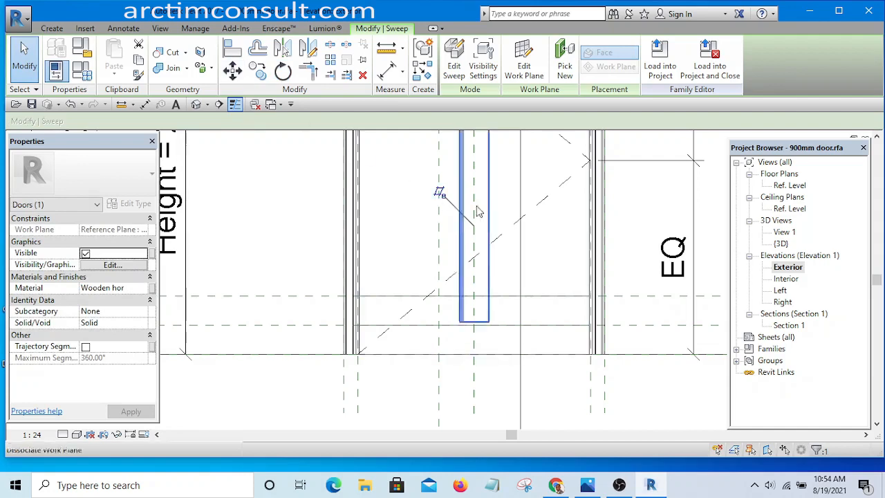
scroll(479, 212, "up", 2)
scroll(410, 253, "down", 4)
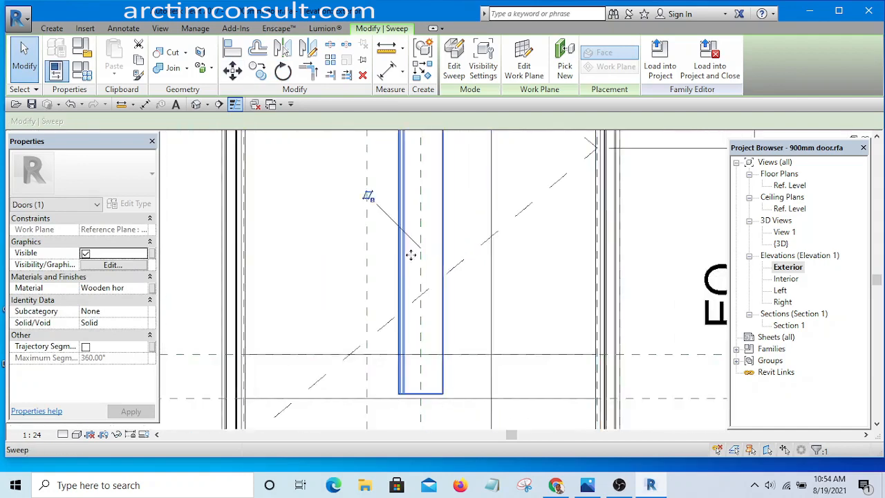
Open the vertical sweep's path sketch and align its upper end to the door opening's Top reference plane, locking the alignment.
left_click(454, 68)
scroll(433, 235, "down", 2)
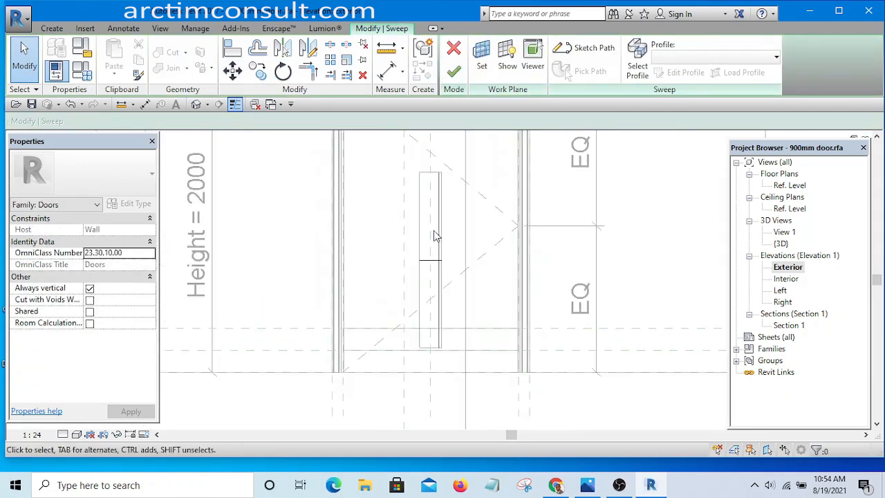
left_click(590, 49)
scroll(415, 325, "down", 3)
scroll(457, 231, "up", 3)
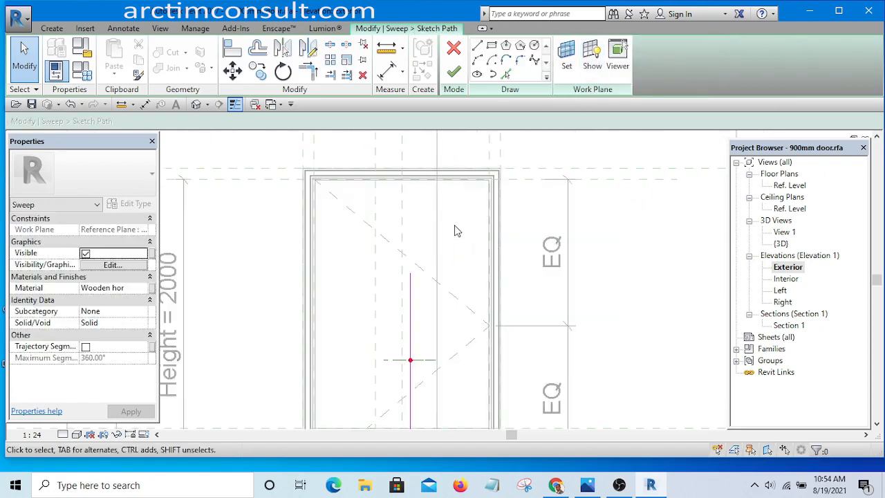
left_click(232, 47)
scroll(612, 187, "up", 2)
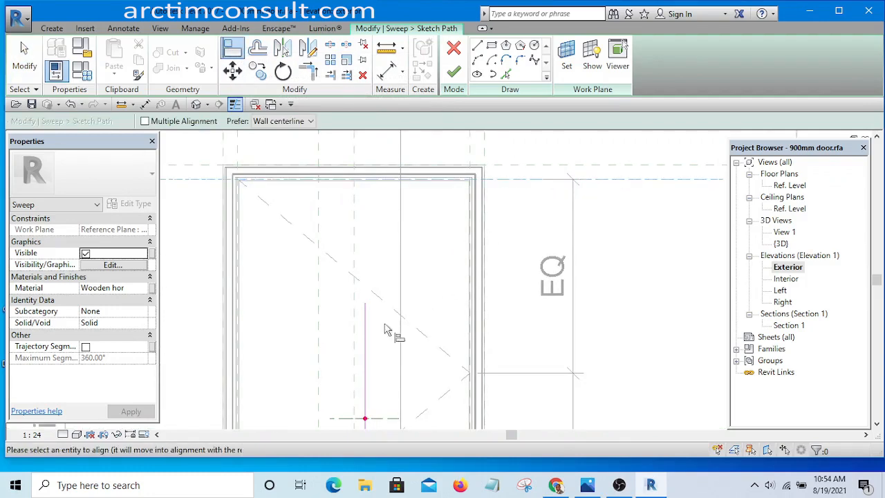
scroll(377, 315, "up", 2)
scroll(388, 246, "down", 2)
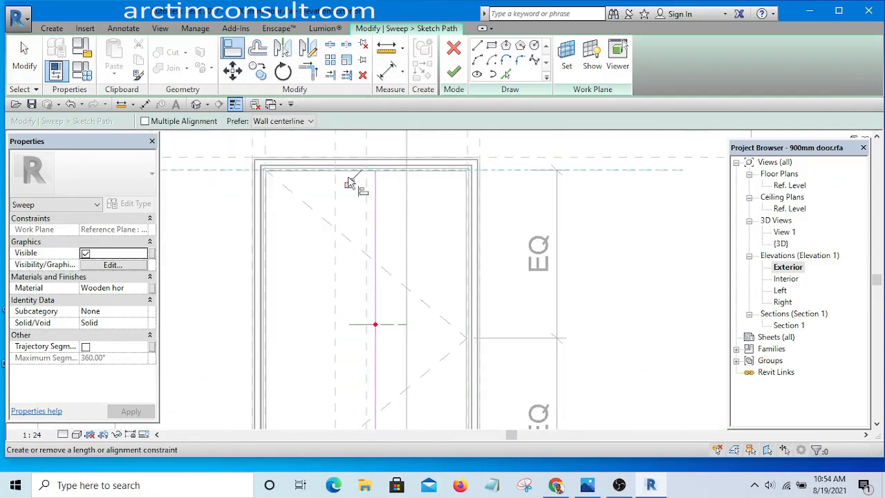
scroll(355, 188, "down", 6)
scroll(398, 215, "up", 4)
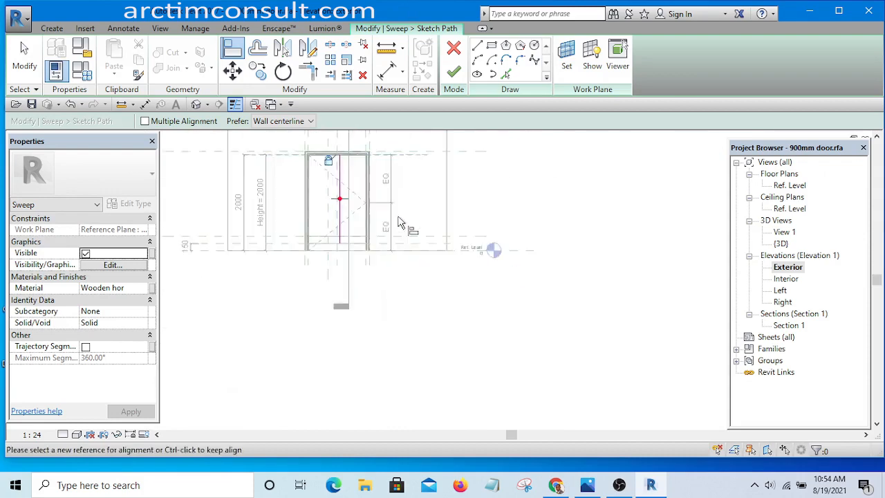
Align the path's lower end to the upper of the two reference planes above the door's base and lock it.
scroll(447, 260, "up", 1)
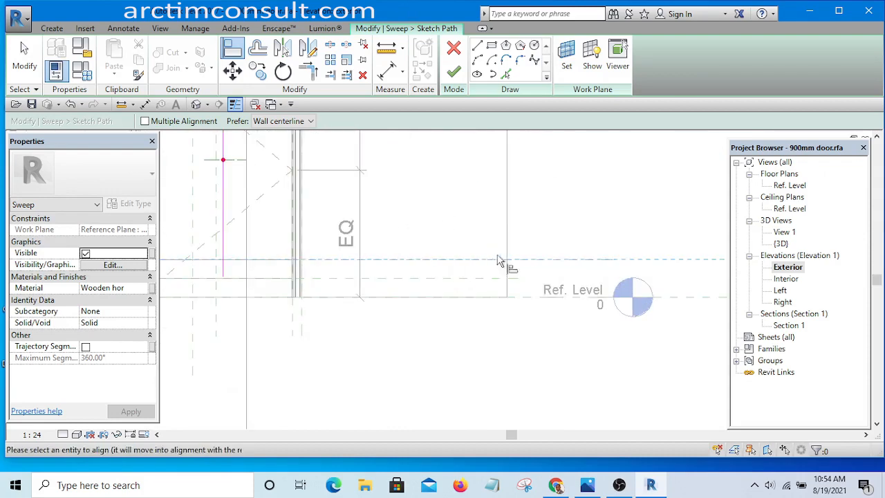
scroll(504, 253, "down", 3)
scroll(401, 282, "up", 4)
scroll(350, 219, "up", 1)
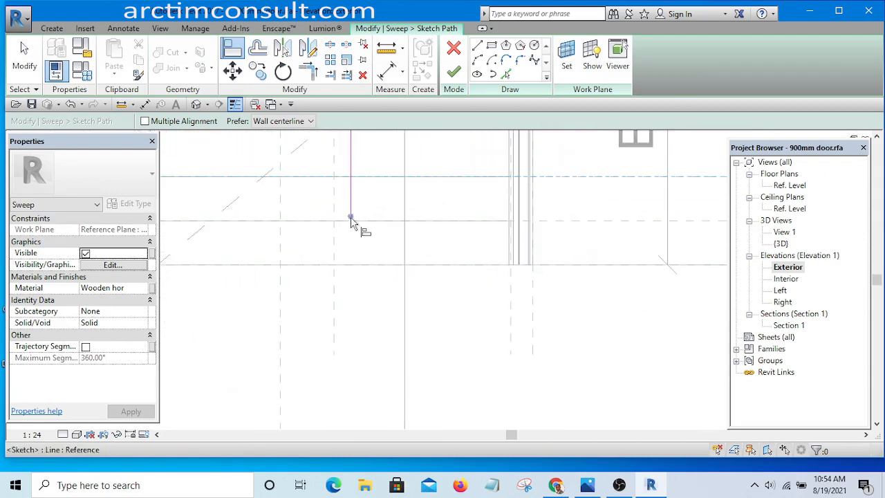
scroll(462, 163, "down", 5)
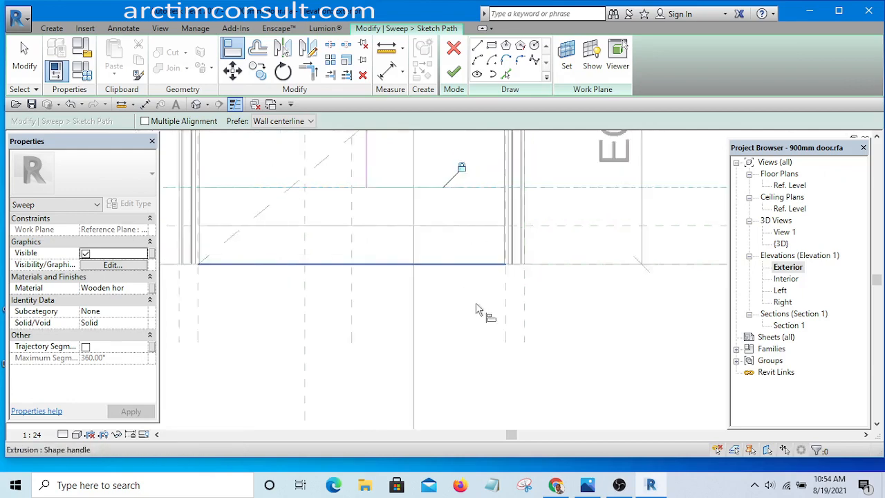
scroll(461, 200, "up", 2)
scroll(462, 199, "up", 2)
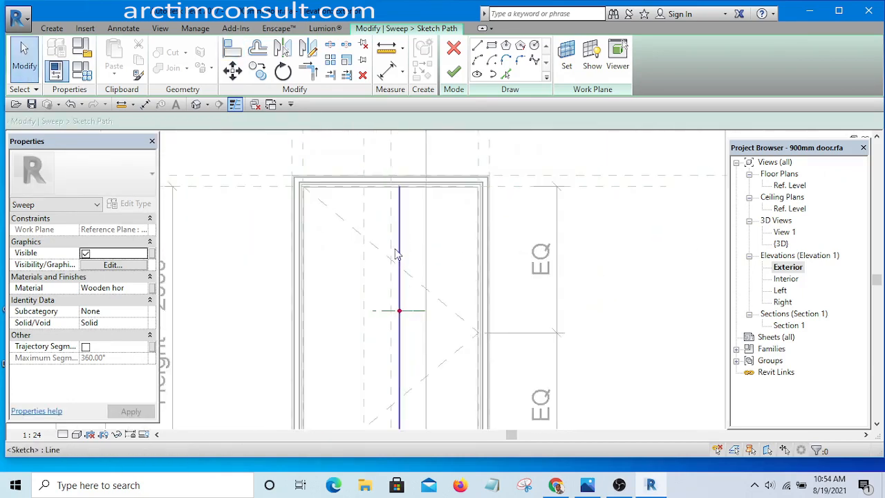
Align the vertical path to the Left reference plane at the opening's jamb and finish editing the sweep.
scroll(396, 253, "down", 2)
left_click(234, 49)
scroll(456, 200, "up", 4)
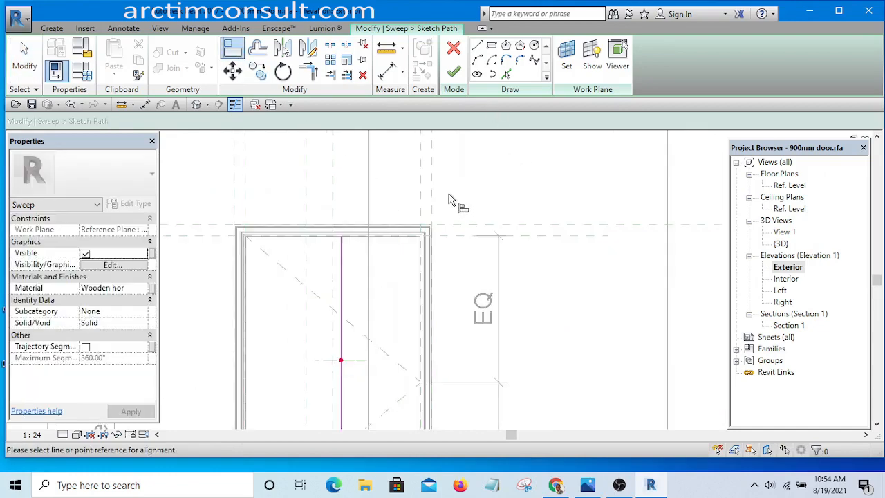
left_click(397, 171)
scroll(401, 172, "down", 3)
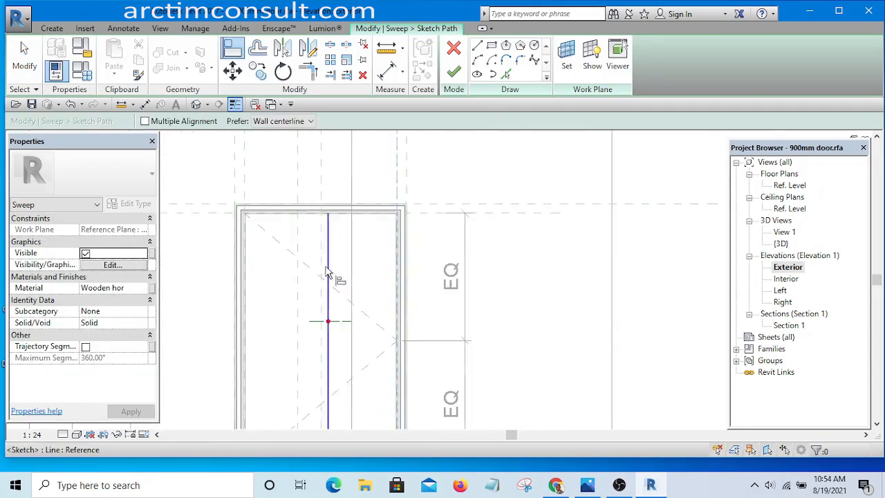
scroll(336, 276, "up", 3)
left_click(330, 275)
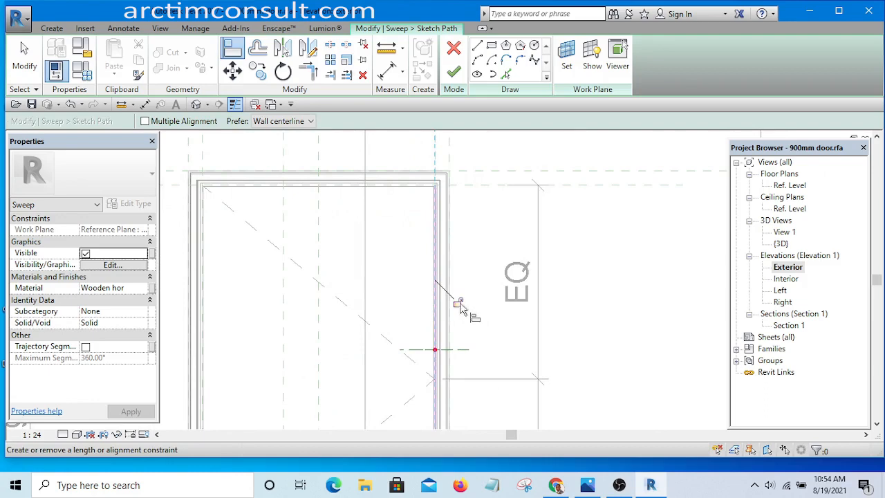
right_click(483, 212)
left_click(513, 214)
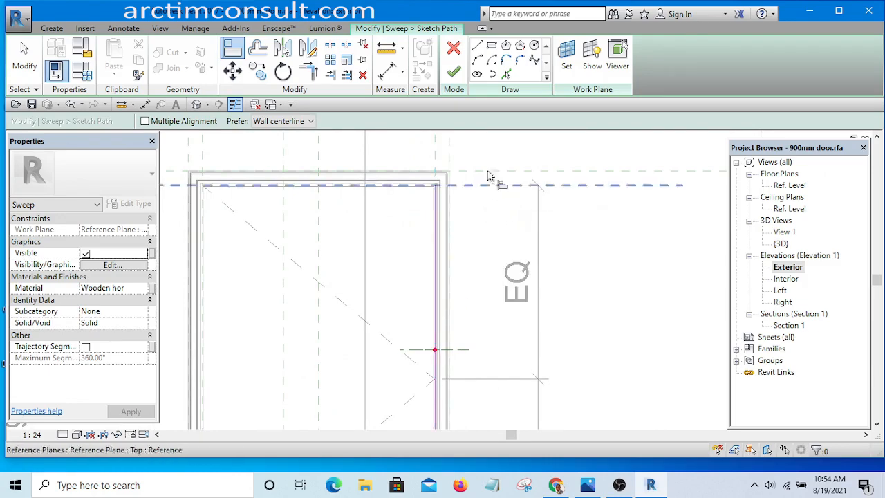
left_click(454, 75)
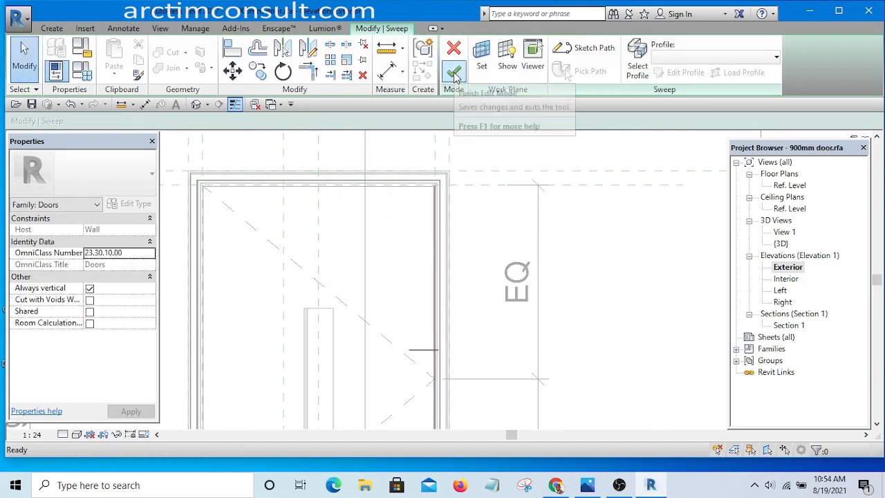
left_click(453, 72)
Examine how the vertical stile sweep meets the door head, the jamb and the bottom rail in the Exterior elevation.
left_click(650, 261)
scroll(503, 214, "down", 4)
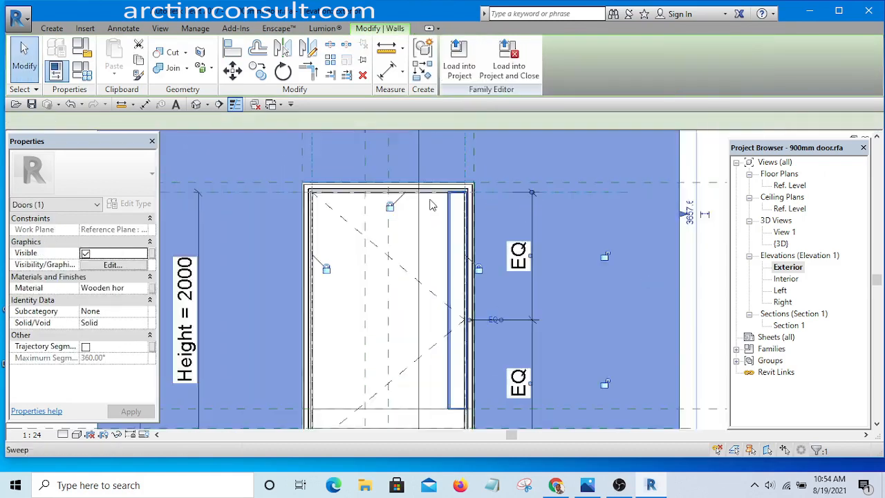
scroll(458, 354, "up", 2)
scroll(425, 311, "up", 3)
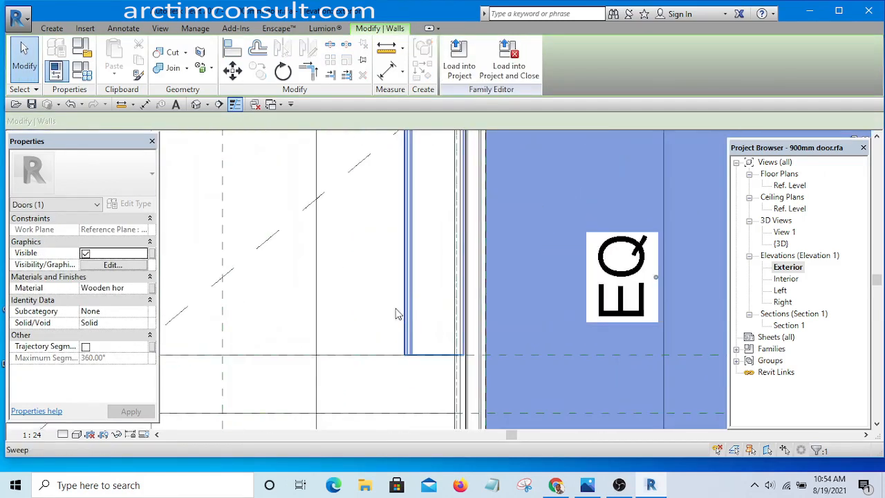
scroll(397, 312, "down", 2)
scroll(418, 317, "up", 2)
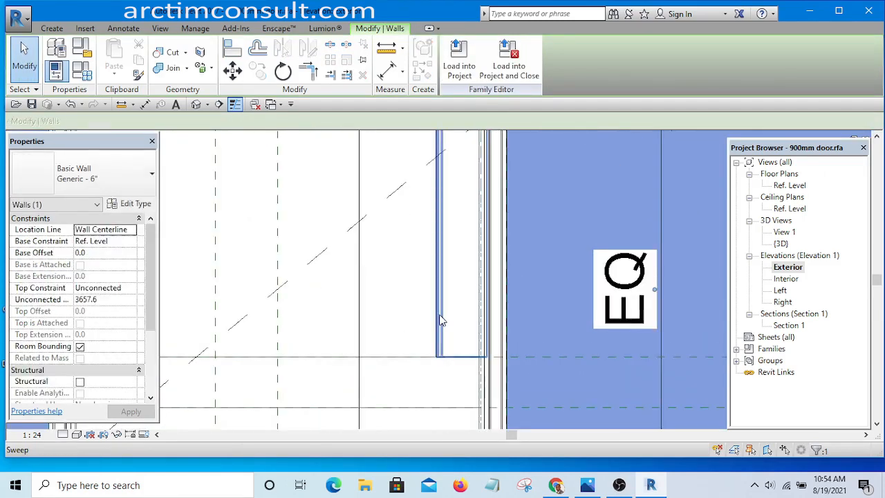
left_click(439, 318)
scroll(442, 325, "down", 4)
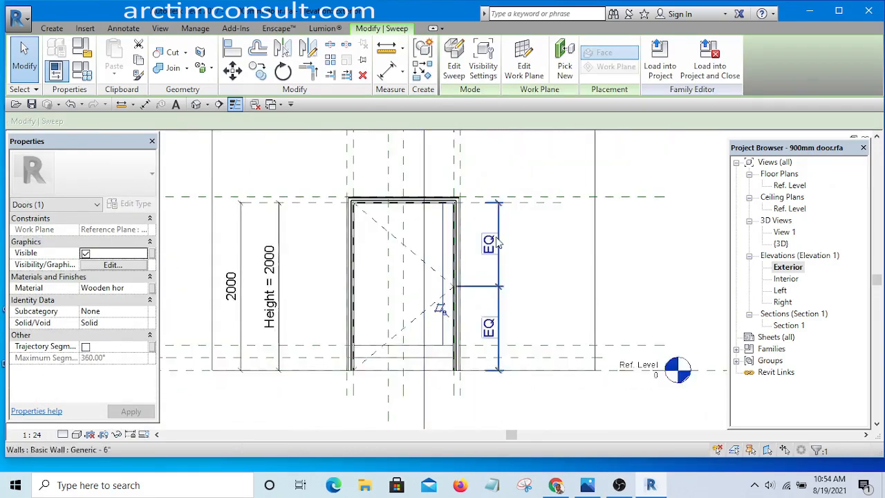
left_click(473, 168)
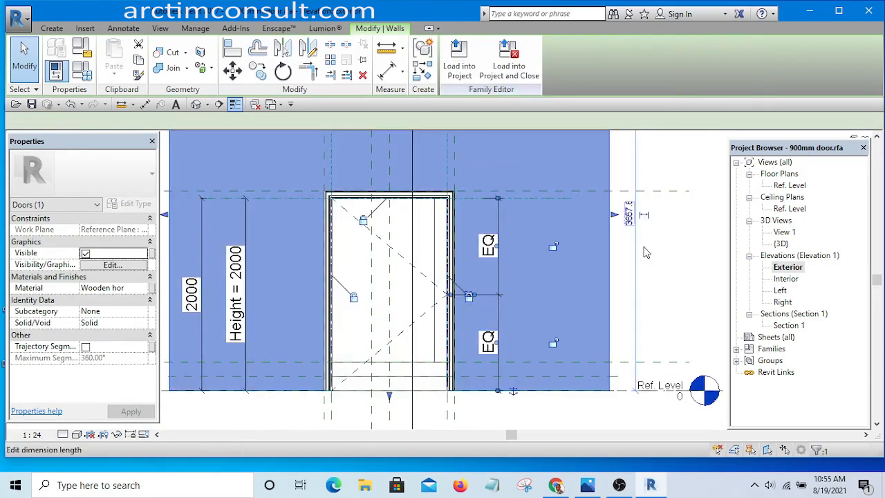
scroll(643, 251, "down", 3)
left_click(657, 178)
scroll(595, 179, "up", 2)
scroll(522, 210, "up", 3)
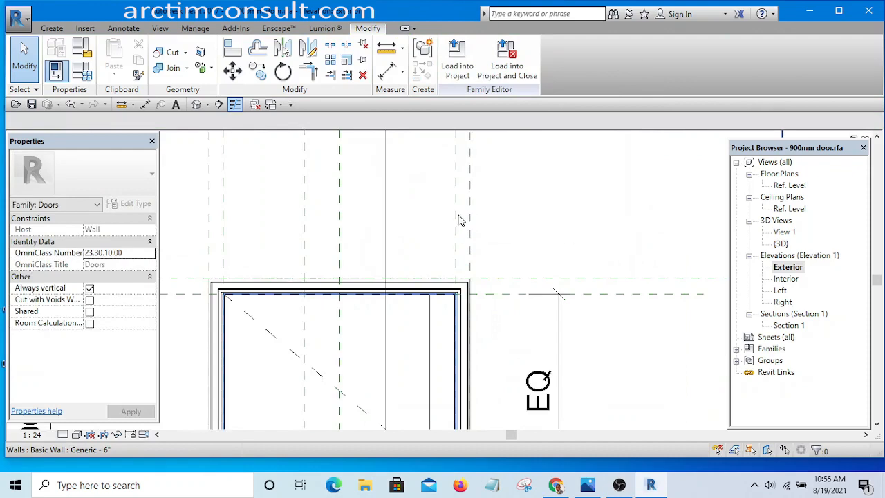
left_click(505, 207)
scroll(472, 228, "down", 4)
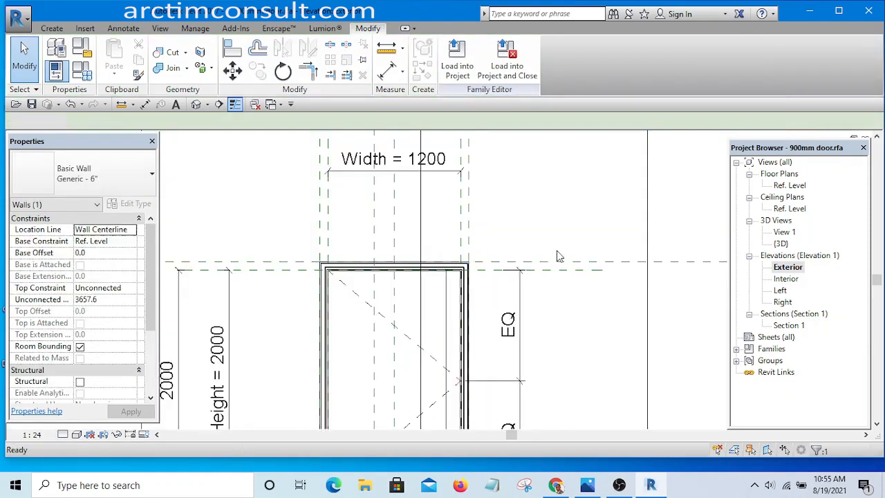
Draw a vertical reference plane through the door opening near the stile's inner edge, from above the wall to below the floor.
left_click(652, 190)
left_click(629, 265)
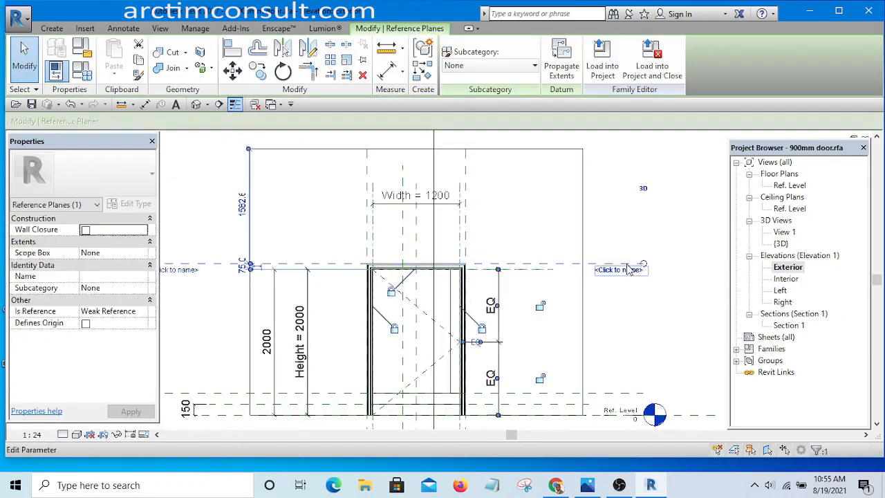
key("r")
key("p")
scroll(484, 173, "down", 3)
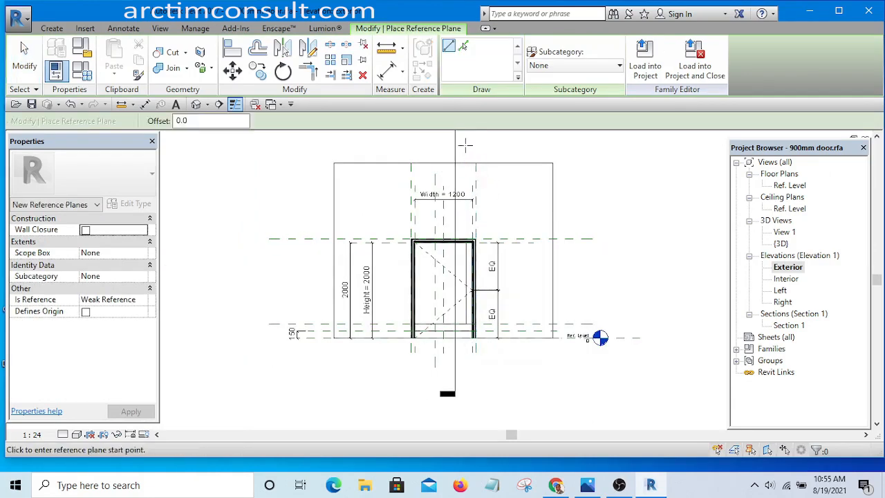
left_click(462, 145)
left_click(472, 387)
key("Escape")
key("Escape")
scroll(467, 389, "up", 7)
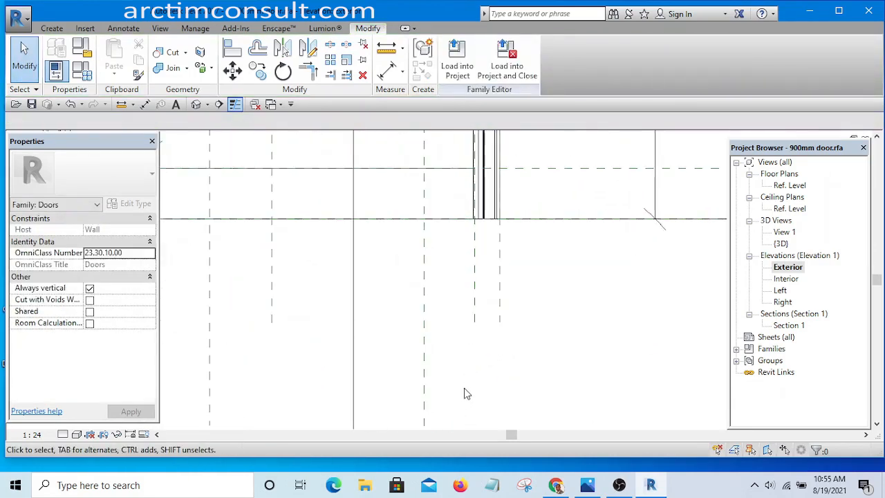
Add an aligned dimension below the door between the new vertical reference plane and the Left reference plane at the jamb.
key("d")
key("i")
scroll(421, 288, "up", 2)
left_click(420, 285)
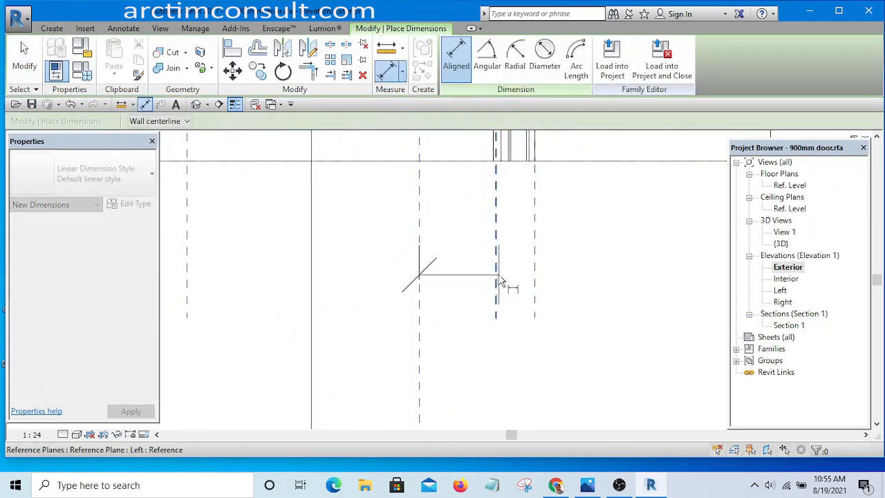
left_click(501, 282)
left_click(450, 330)
key("Escape")
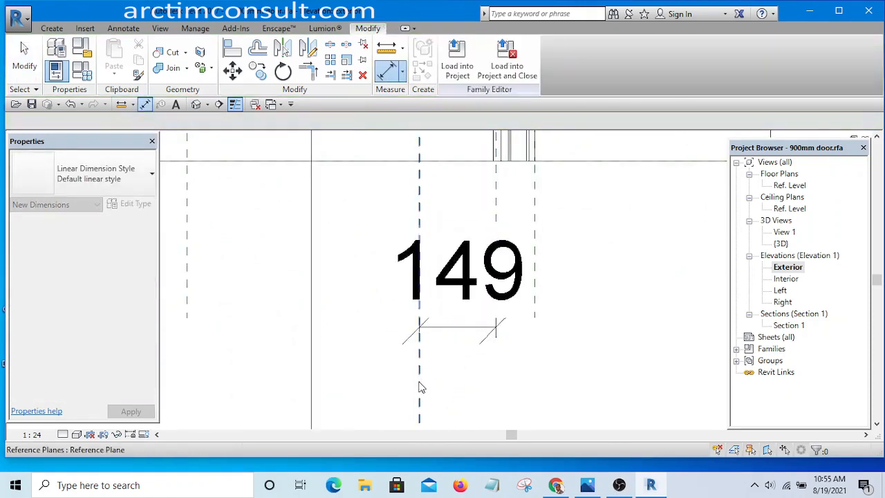
Set the new reference plane's distance from the jamb plane to 150 mm and lock that dimension.
left_click(419, 386)
left_click(457, 315)
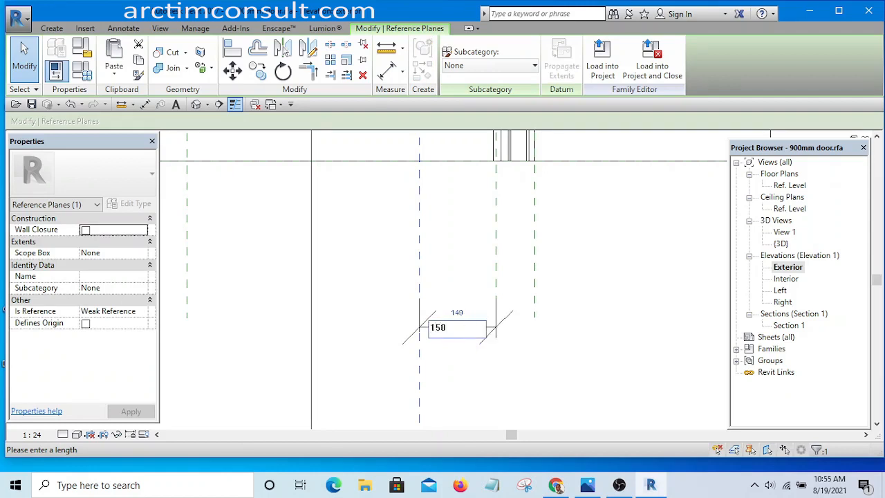
key("Return")
left_click(662, 311)
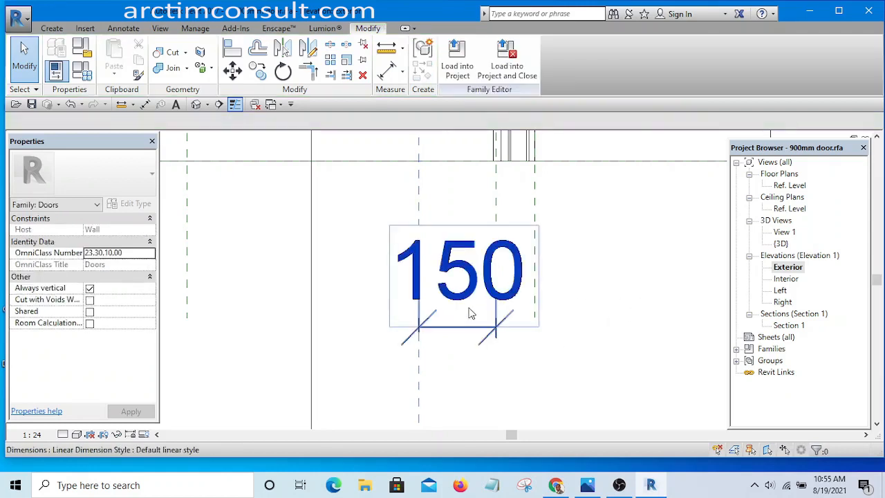
left_click(463, 332)
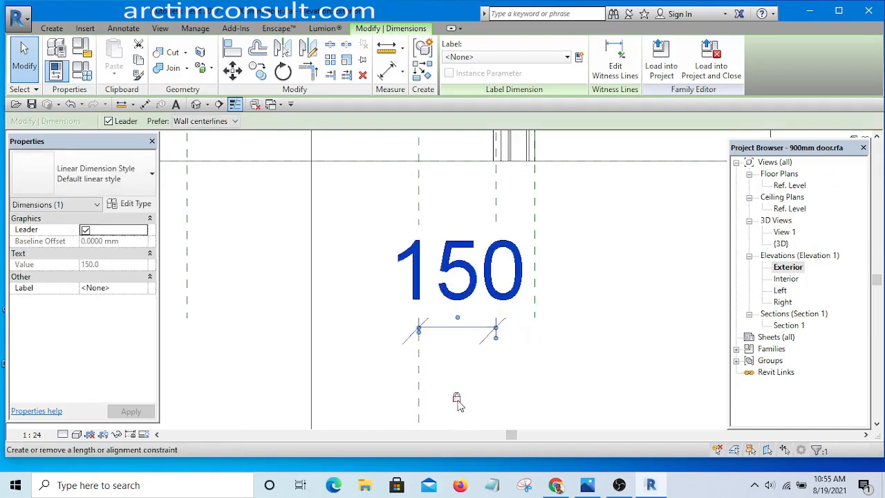
left_click(574, 380)
Open the vertical stile sweep's profile sketch for editing in the Floor Plan: Ref. Level view.
scroll(553, 305, "down", 5)
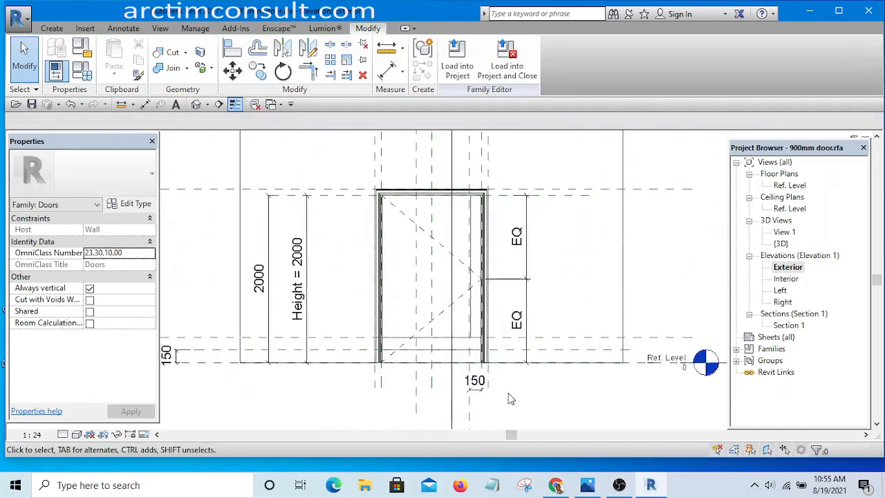
scroll(477, 228, "up", 4)
left_click(499, 298)
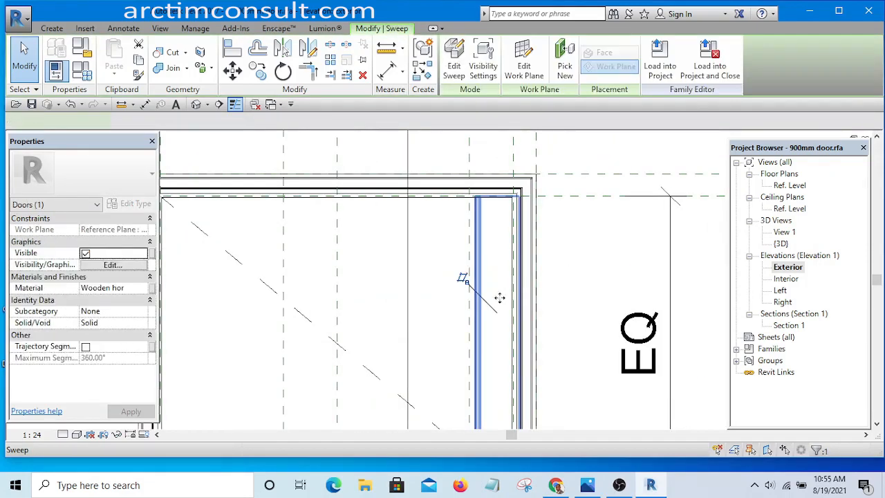
left_click(451, 73)
scroll(504, 291, "up", 5)
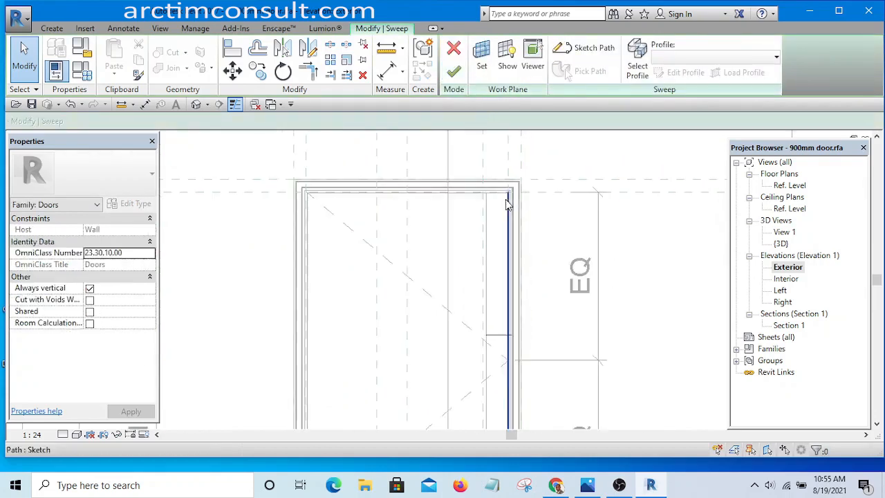
left_click(504, 298)
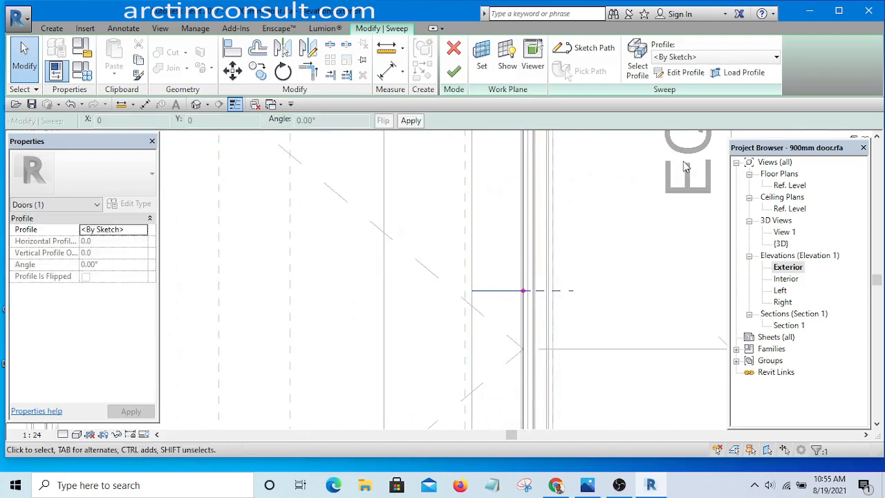
left_click(674, 76)
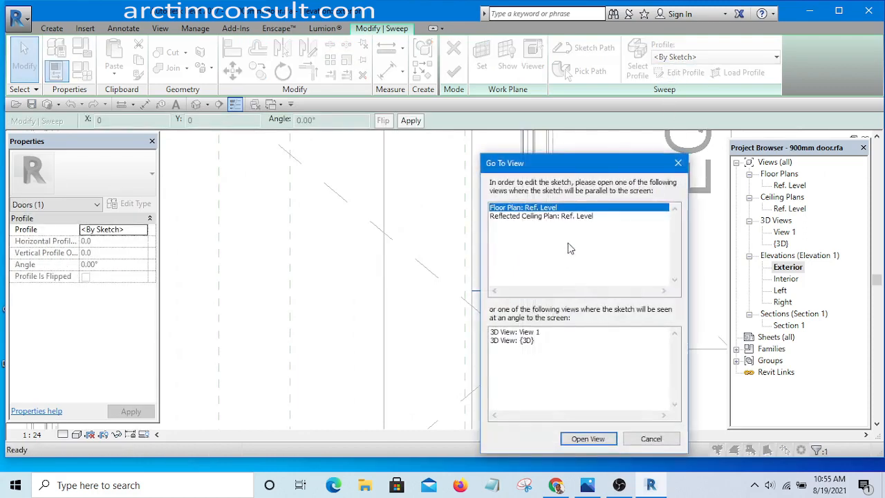
left_click(587, 438)
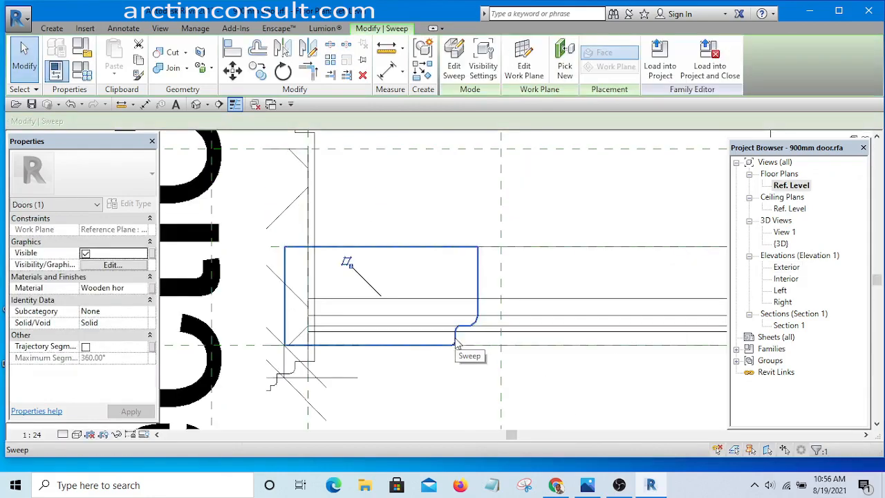
Put the left vertical stile sweep into edit mode and open its moulded profile for sketch editing.
scroll(388, 279, "down", 2)
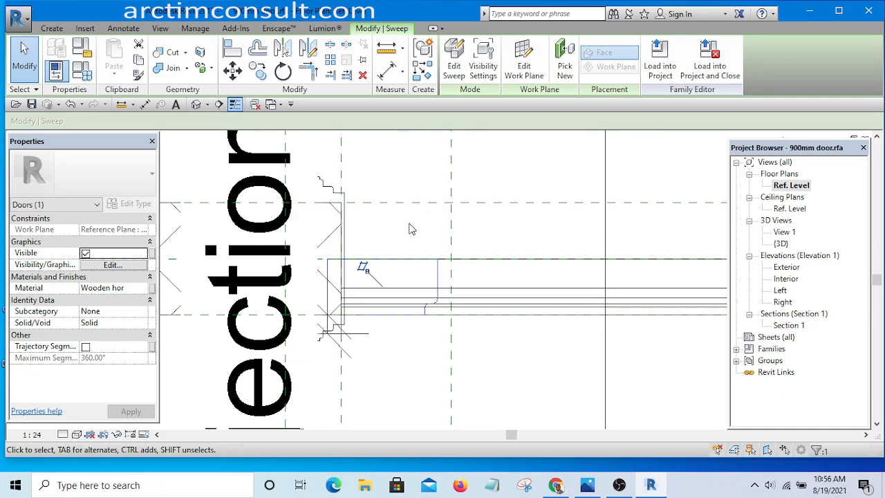
scroll(423, 200, "down", 2)
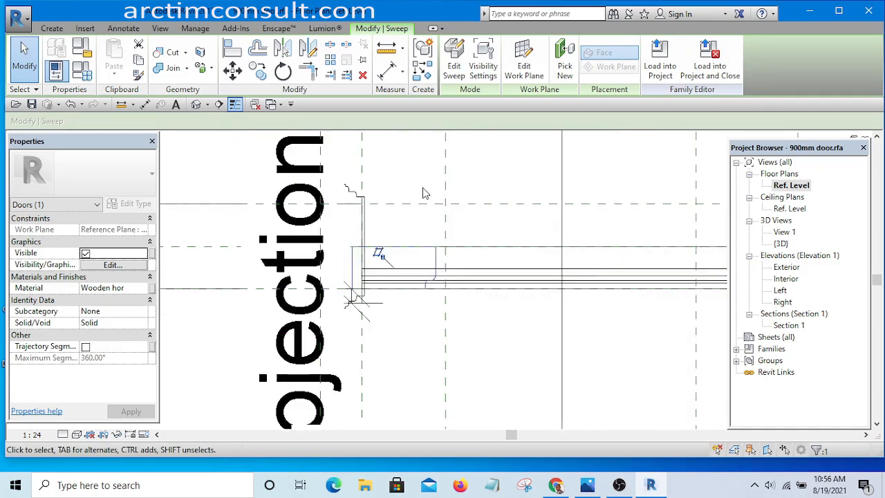
scroll(428, 246, "up", 3)
scroll(429, 241, "up", 2)
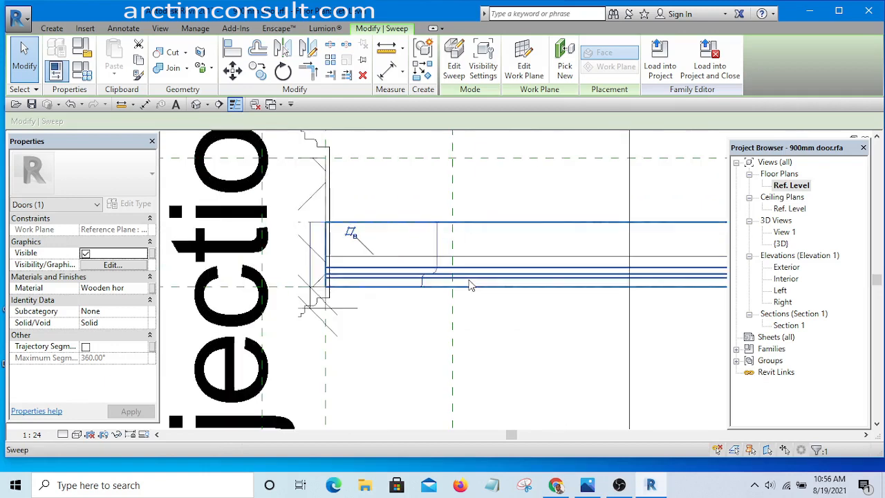
left_click(453, 66)
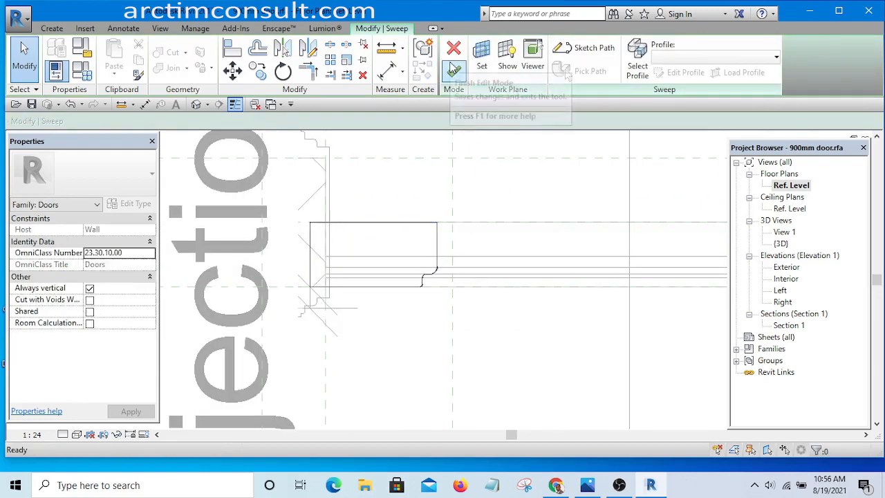
left_click(437, 257)
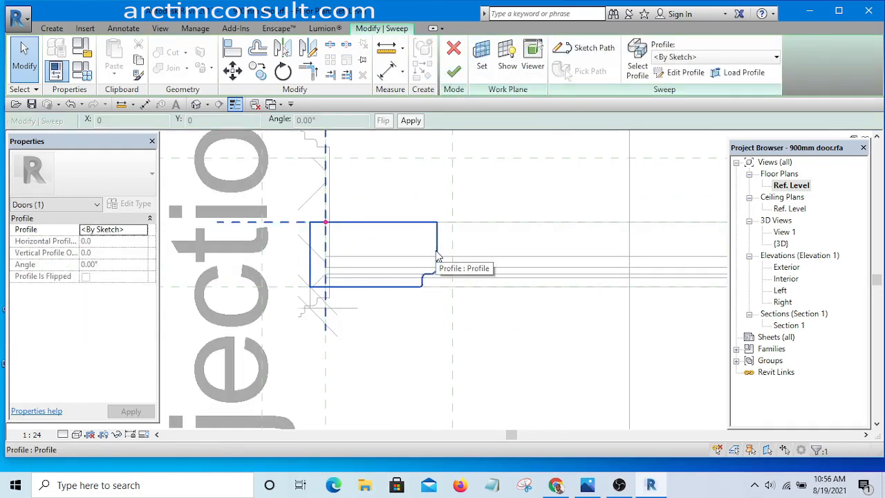
left_click(677, 73)
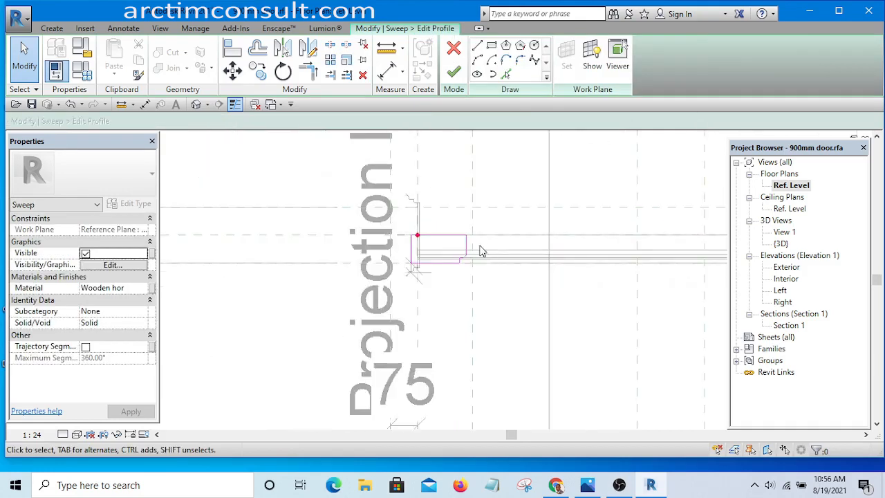
Shift the stile profile's front edge and moulding lines toward its back edge, making the profile about 53 mm deep.
scroll(431, 250, "down", 2)
scroll(401, 229, "up", 3)
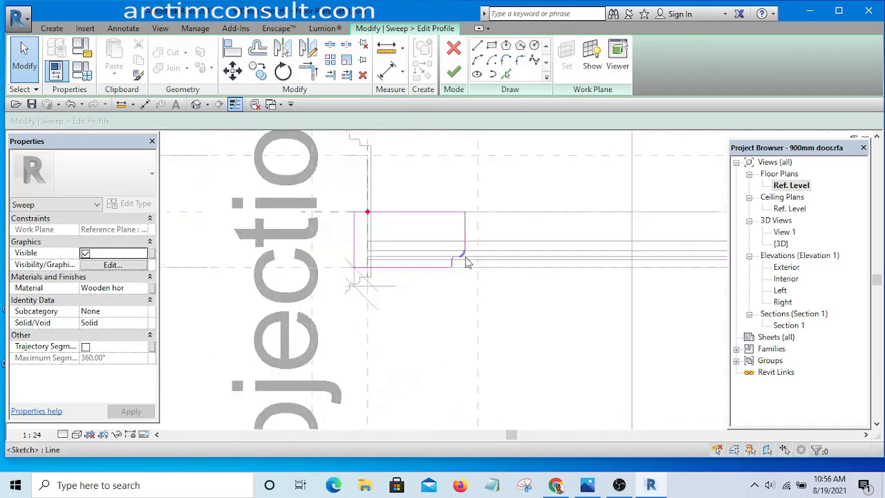
scroll(358, 239, "down", 2)
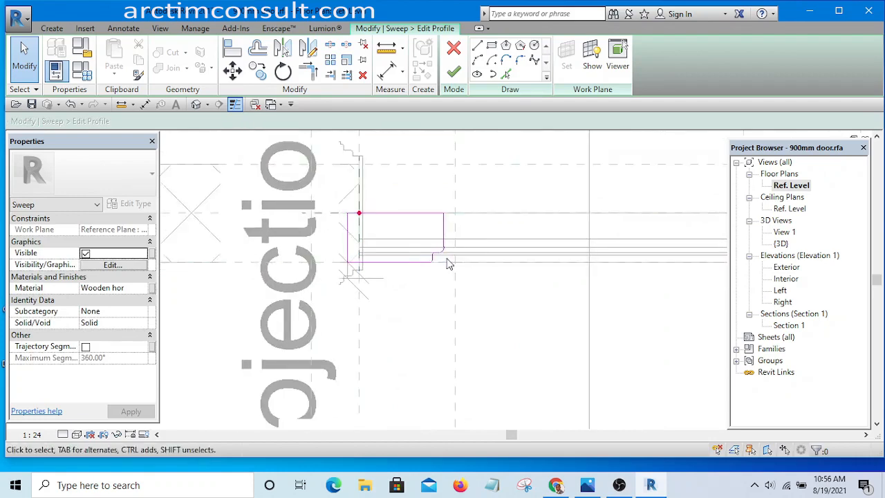
scroll(387, 249, "up", 1)
mouse_move(313, 217)
left_mouse_down()
mouse_move(480, 282)
mouse_move(502, 315)
left_mouse_up()
scroll(408, 276, "up", 3)
mouse_move(405, 274)
middle_mouse_down()
mouse_move(411, 326)
mouse_move(403, 323)
middle_mouse_up()
mouse_move(396, 306)
left_mouse_down()
mouse_move(405, 249)
mouse_move(409, 264)
left_mouse_up()
left_click(475, 351)
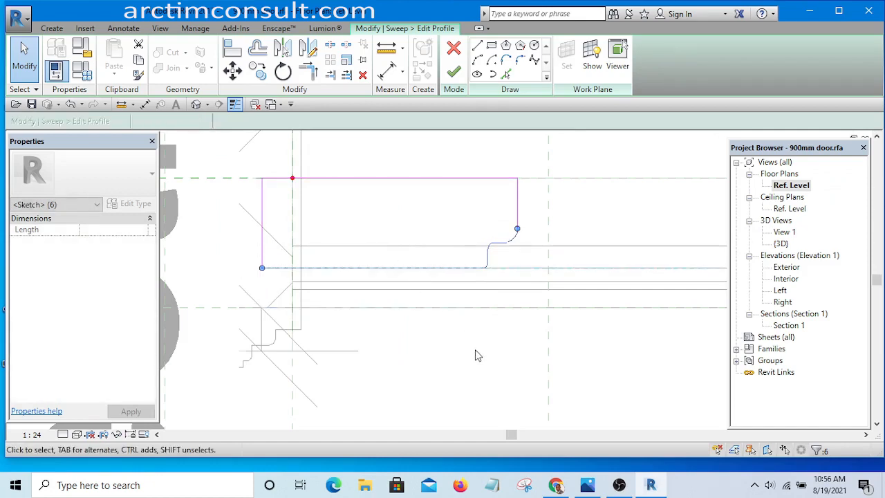
Move the whole stile profile sideways so its outer edge sits on the jamb reference plane.
scroll(462, 318, "down", 3)
scroll(359, 263, "down", 3)
scroll(356, 269, "up", 5)
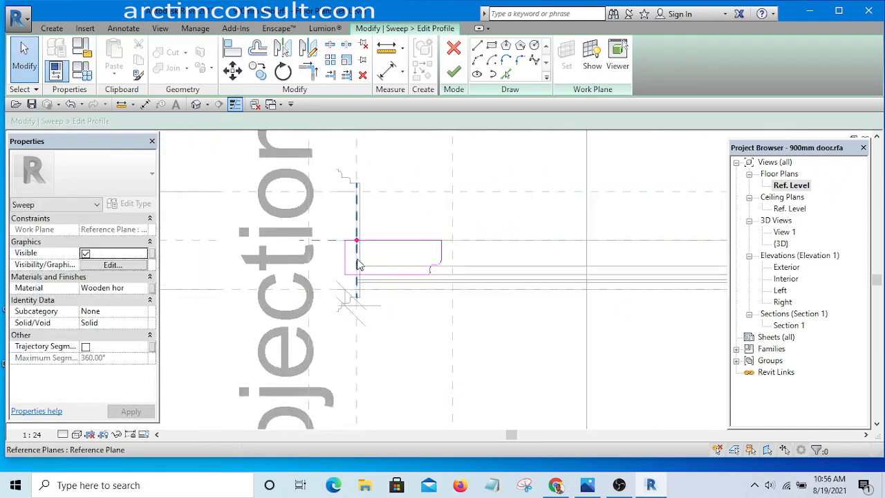
left_click_drag(301, 171, 622, 339)
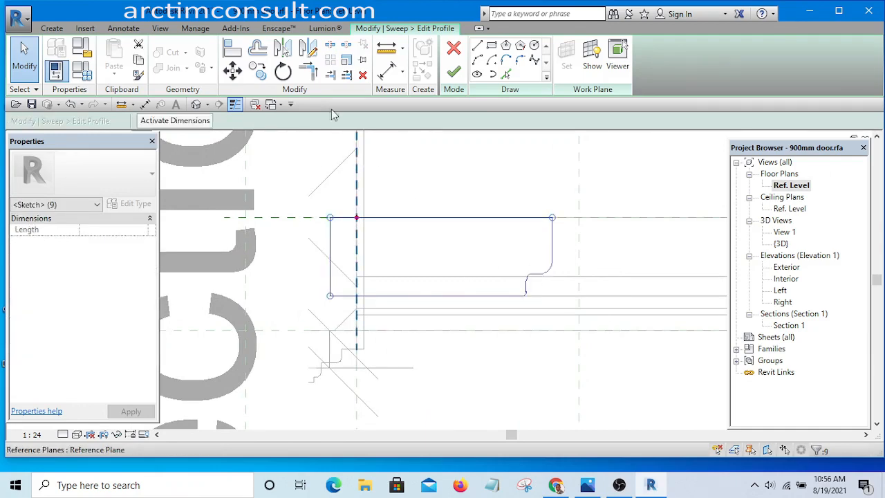
left_click(233, 72)
scroll(391, 241, "up", 5)
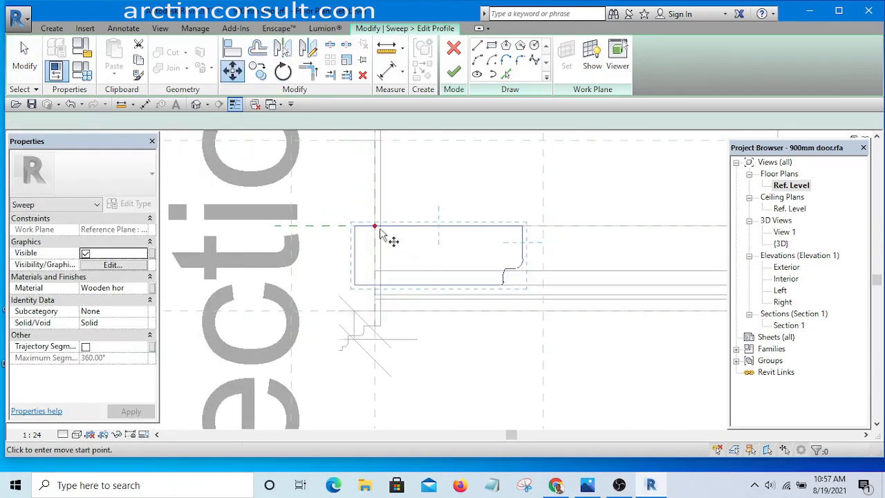
left_click(392, 275)
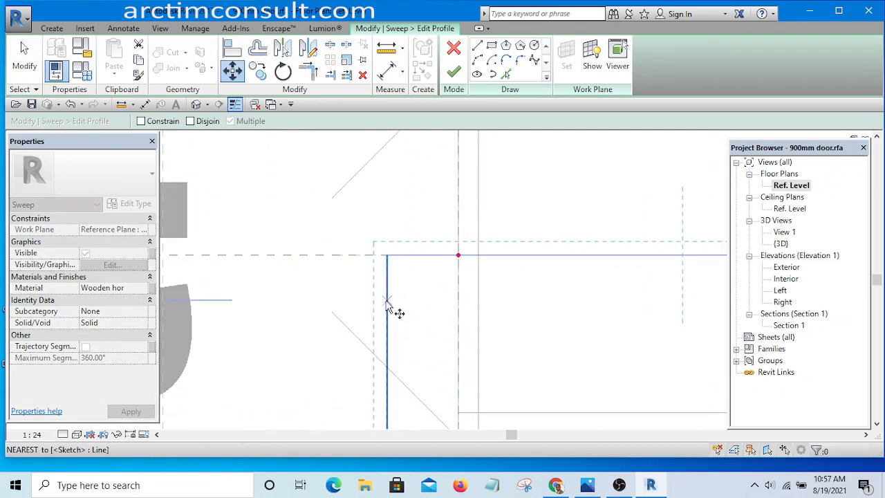
left_click(457, 299)
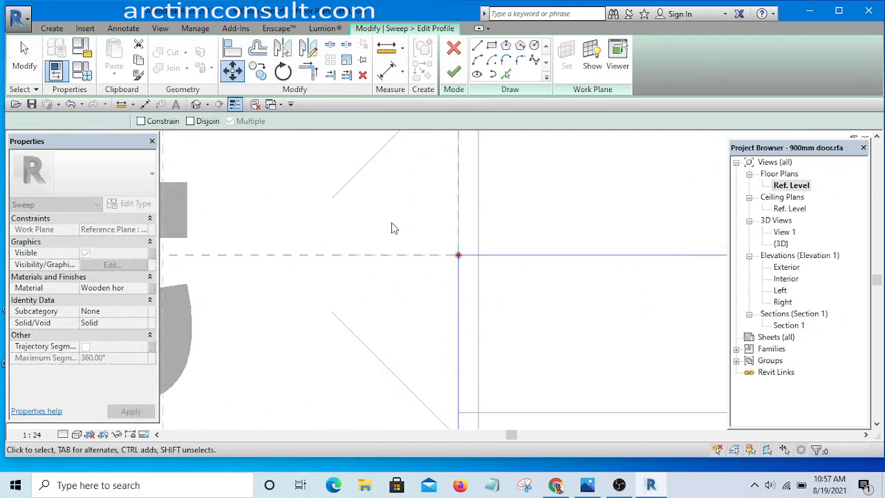
scroll(393, 231, "down", 3)
scroll(455, 328, "up", 2)
left_click(462, 328)
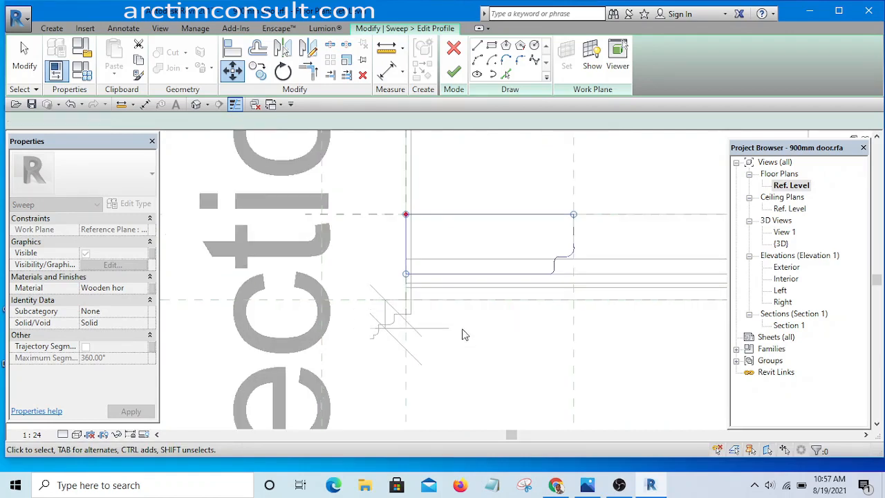
Pull the profile's outer vertical edge into the opening and align it back to the jamb reference plane.
scroll(394, 242, "up", 3)
scroll(396, 242, "down", 2)
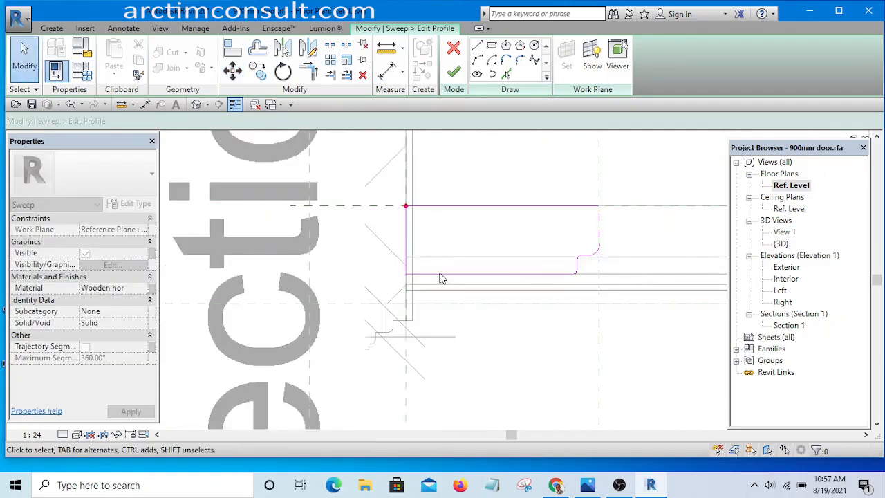
scroll(408, 238, "up", 1)
left_click_drag(403, 236, 450, 231)
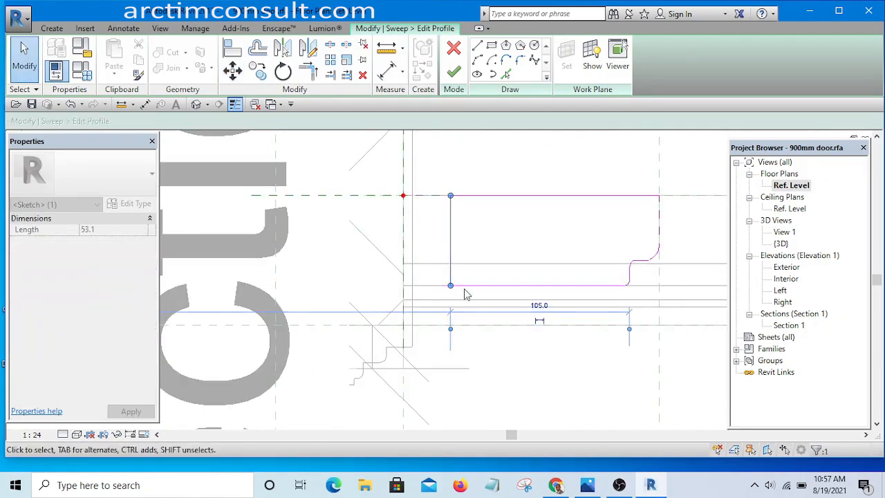
left_click(233, 48)
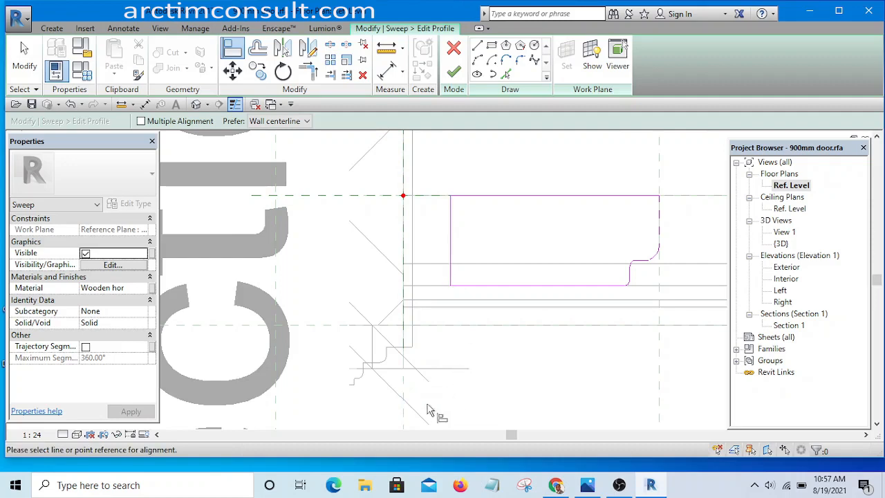
left_click(404, 405)
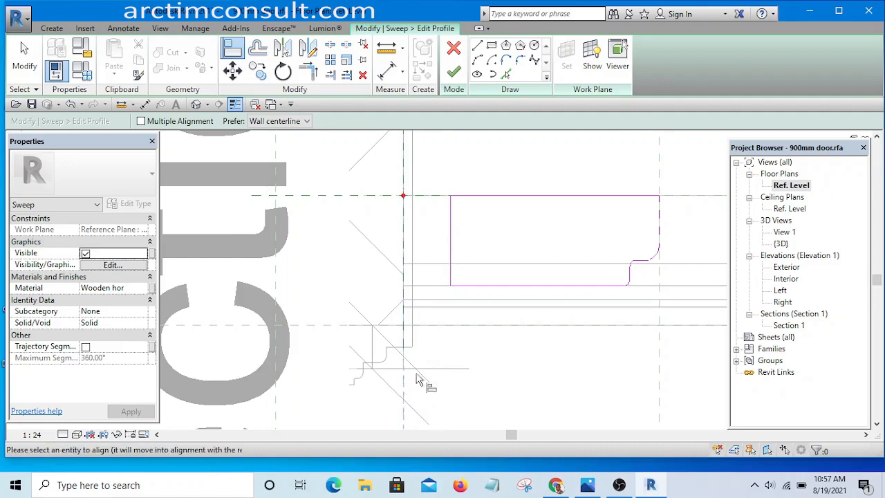
left_click(450, 243)
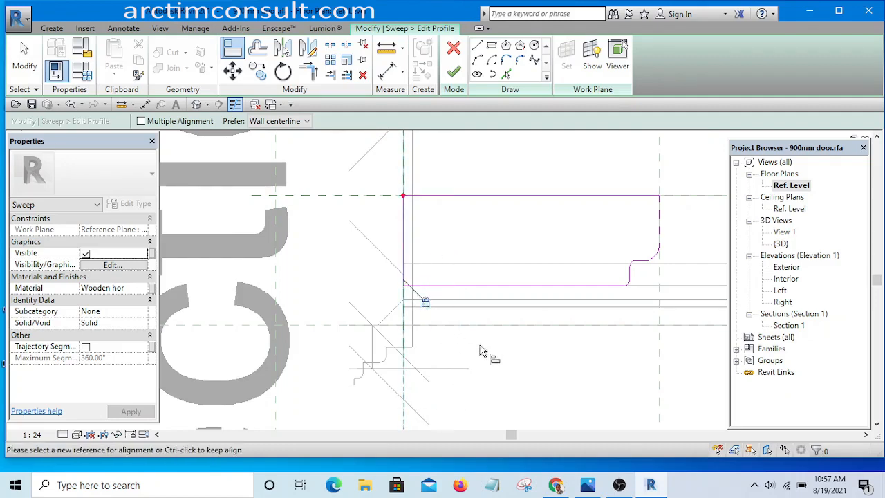
scroll(496, 355, "down", 2)
middle_click_drag(484, 341, 415, 309)
scroll(639, 193, "up", 3)
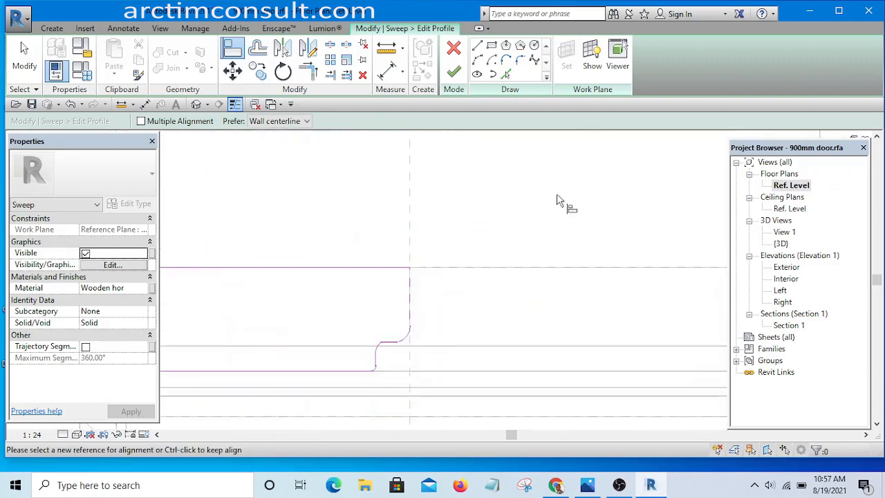
key("Escape")
scroll(438, 270, "up", 1)
scroll(384, 235, "up", 1)
left_click_drag(384, 228, 450, 395)
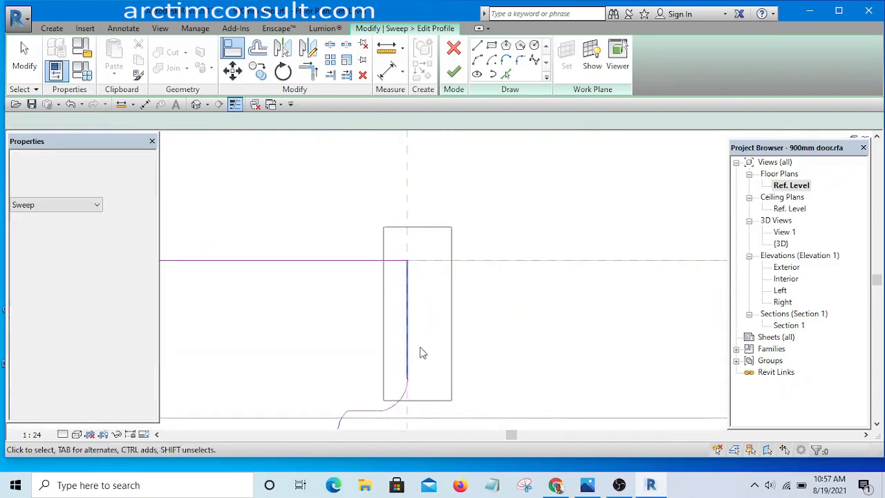
left_click_drag(408, 333, 383, 330)
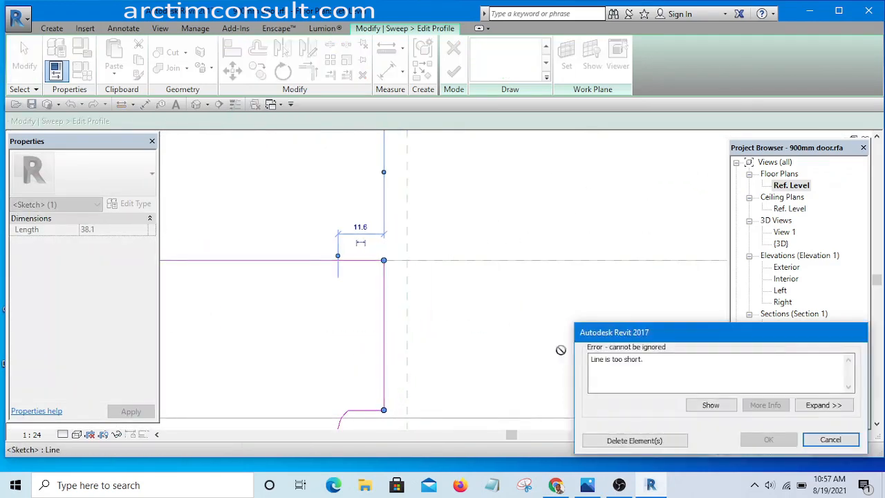
left_click(830, 440)
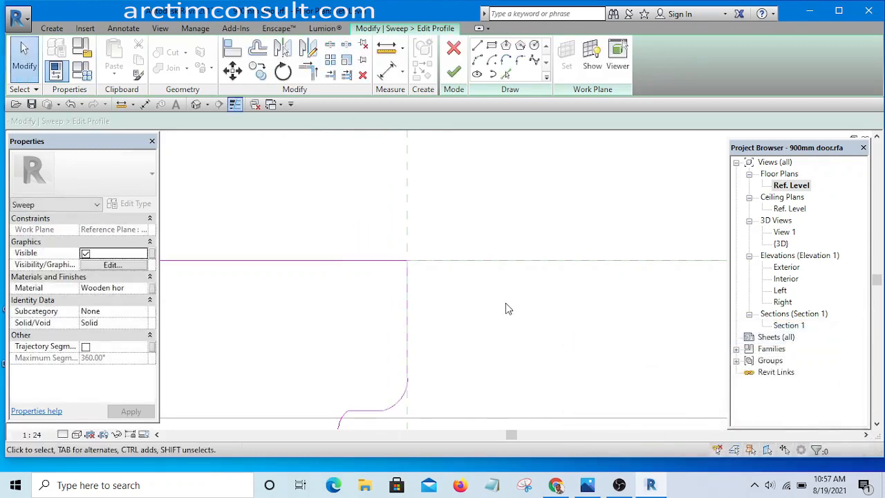
key("a")
key("l")
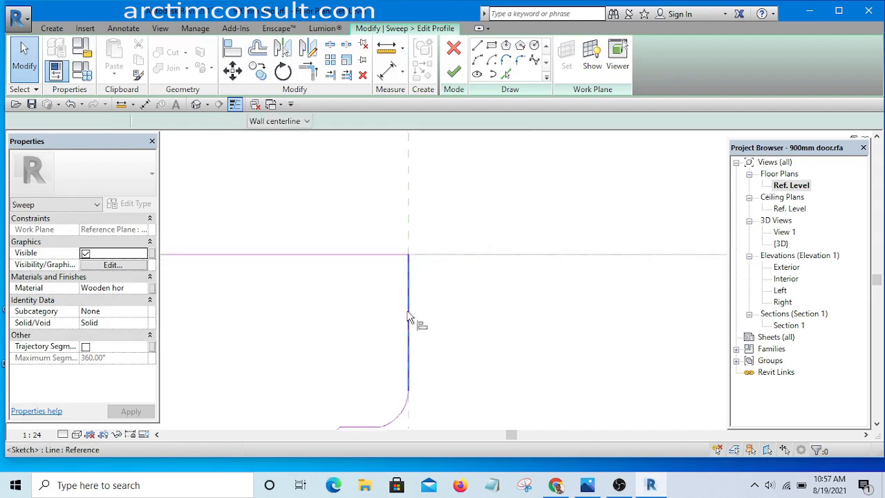
scroll(409, 318, "up", 1)
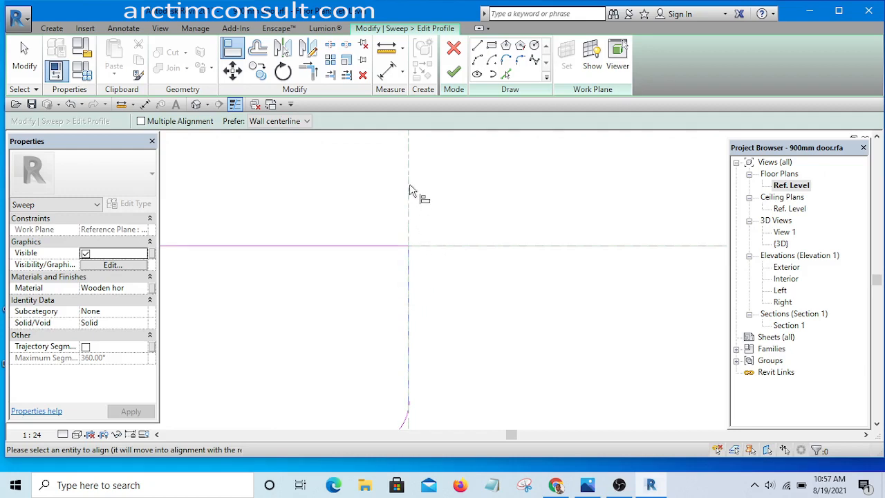
scroll(523, 206, "down", 4)
key("Escape")
Pull the profile's inner vertical edge slightly toward the jamb and align it to the reference plane 150 mm from the jamb.
scroll(528, 232, "up", 5)
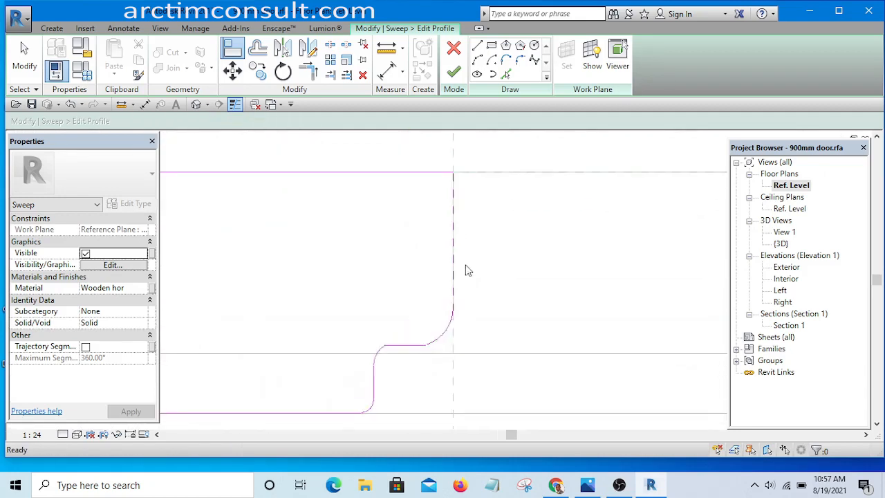
left_click_drag(453, 279, 432, 272)
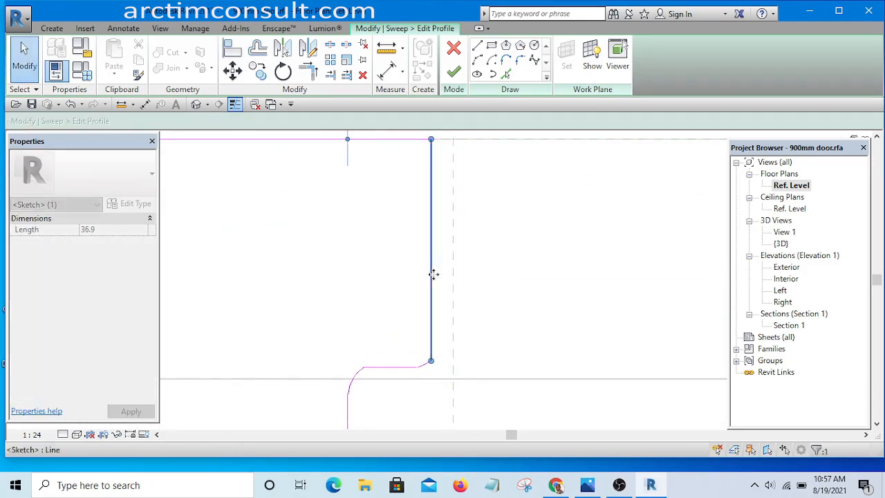
left_click(226, 52)
left_click(453, 249)
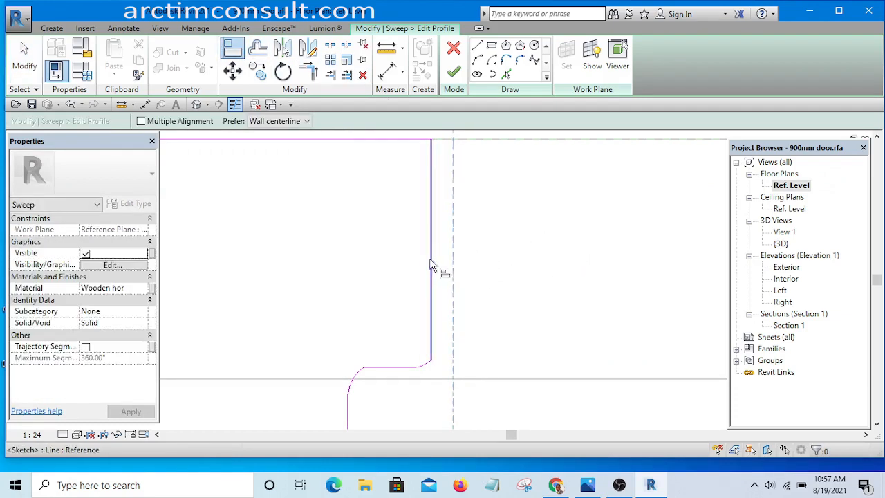
left_click(431, 266)
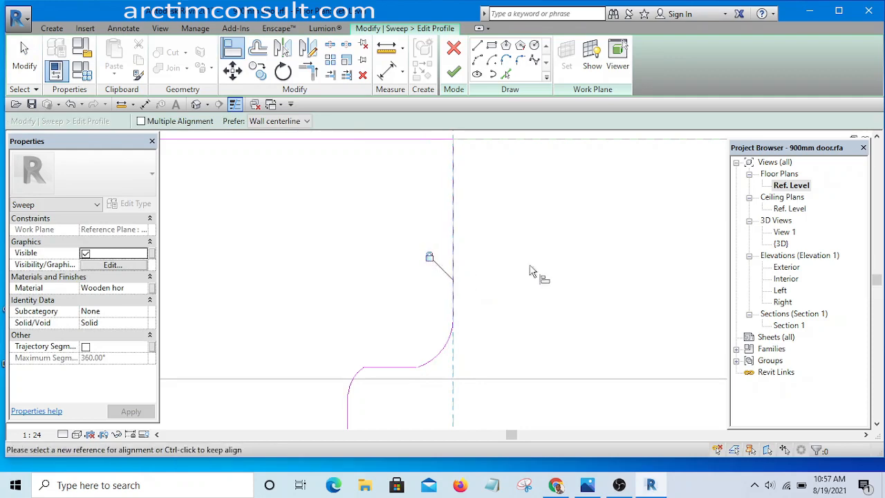
scroll(530, 271, "down", 5)
key("Escape")
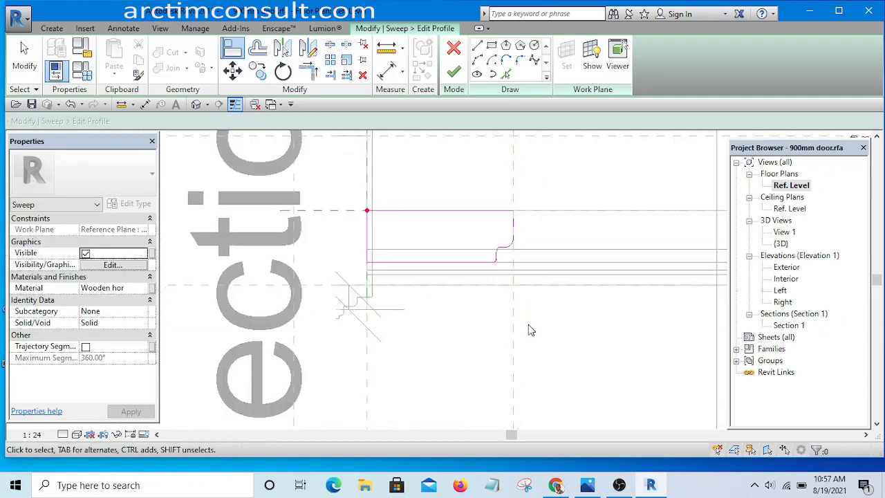
scroll(528, 330, "up", 1)
right_click(553, 323)
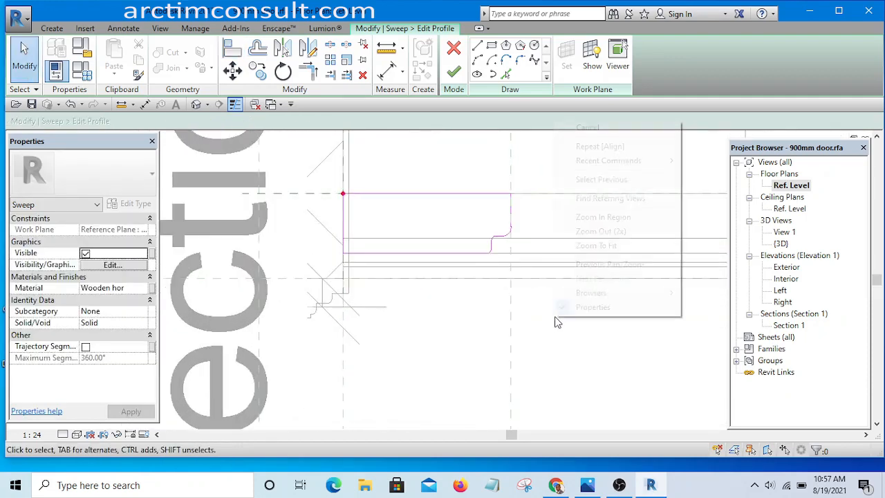
left_click(592, 131)
mouse_move(552, 355)
middle_mouse_down()
mouse_move(543, 379)
mouse_move(502, 379)
middle_mouse_up()
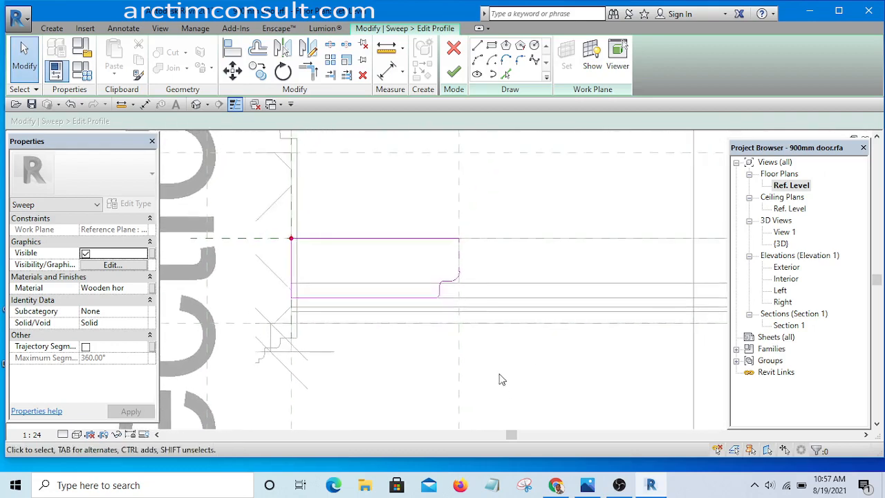
scroll(502, 380, "down", 3)
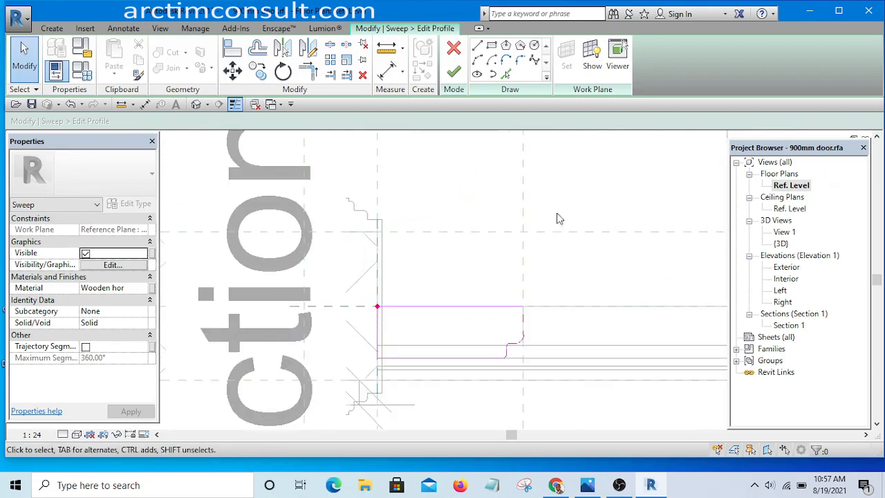
scroll(400, 298, "down", 2)
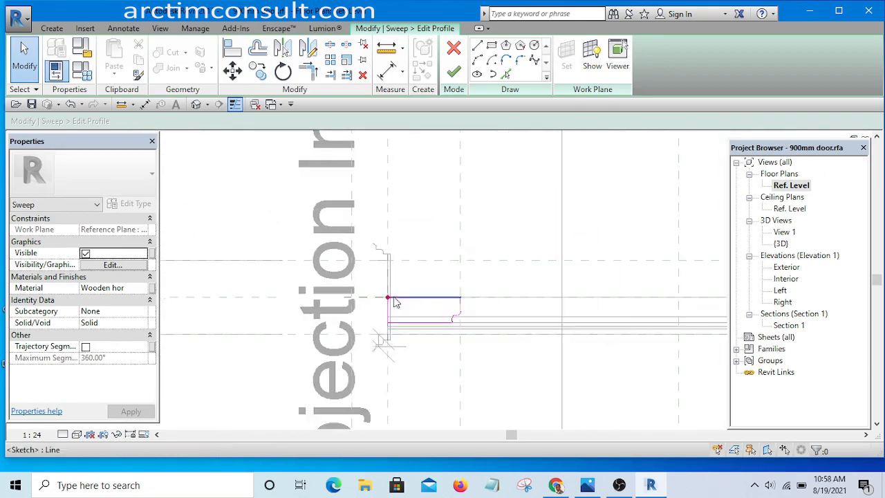
Mirror a copy of the stile profile's front edge and moulding lines about an axis drawn along the profile's back-edge reference plane.
scroll(395, 300, "up", 3)
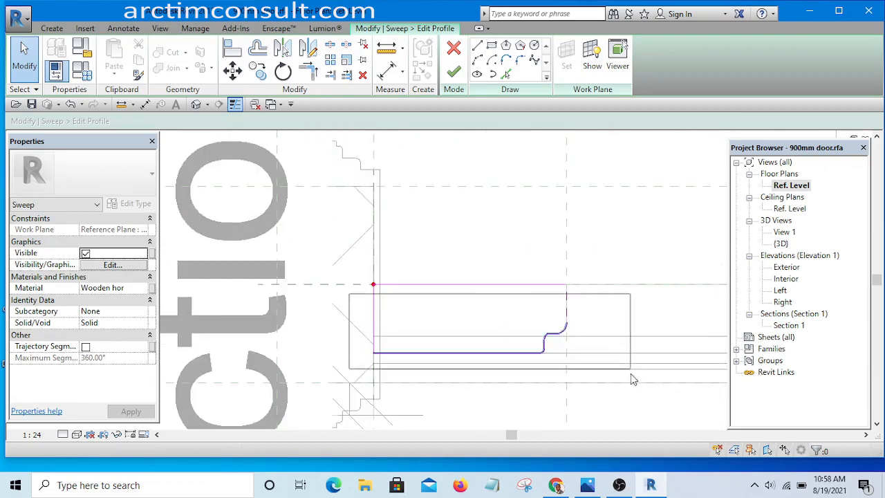
left_click_drag(622, 393, 622, 392)
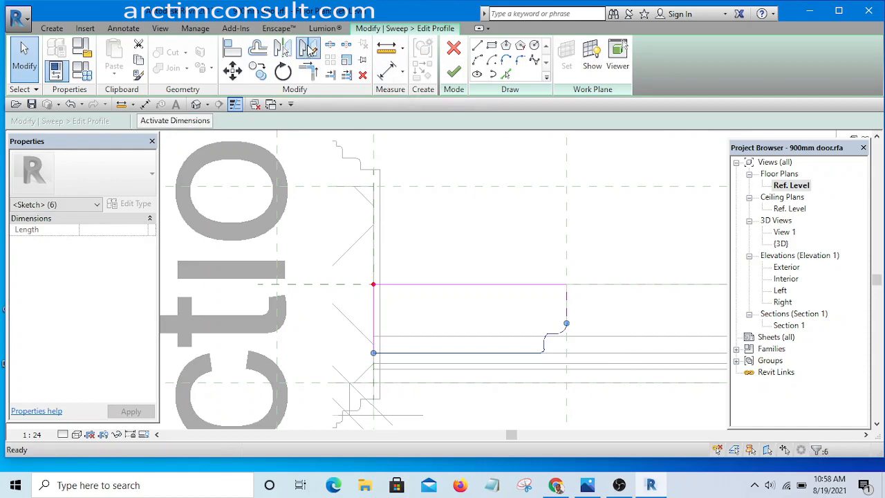
left_click(309, 48)
scroll(543, 187, "down", 3)
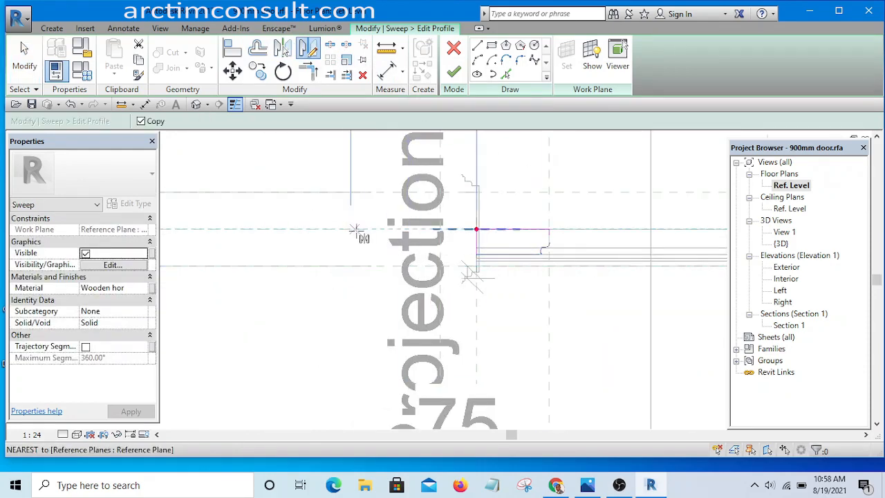
left_click(354, 230)
left_click(226, 229)
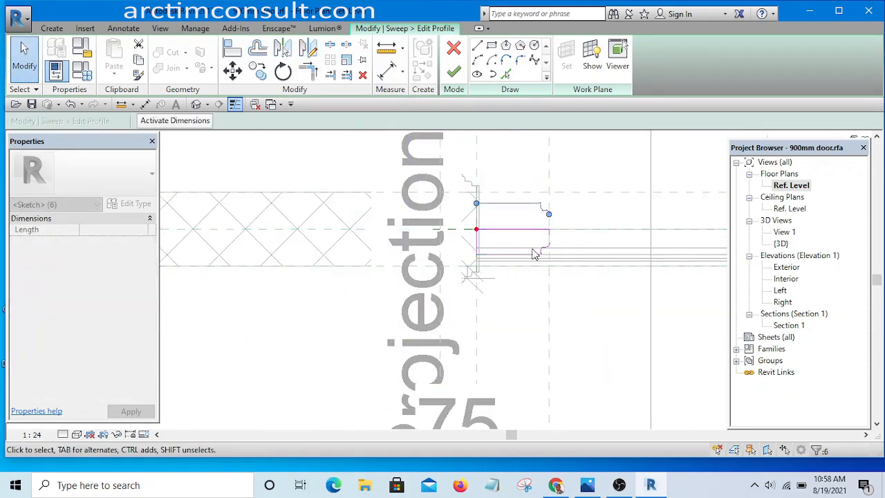
Trim and extend the stile profile's two side edges to meet the mirrored moulding arc and the mirrored long edge.
scroll(594, 188, "up", 3)
left_click(535, 215)
scroll(534, 227, "up", 2)
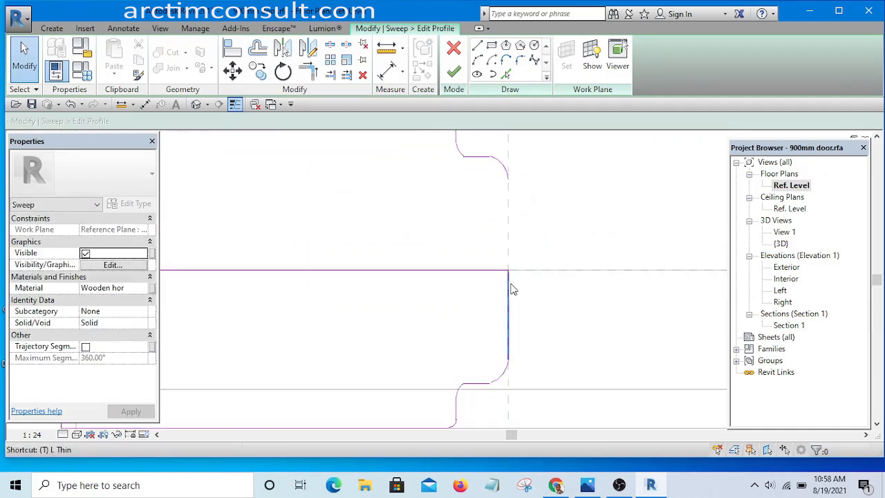
key("r")
scroll(509, 169, "up", 1)
key("t")
key("r")
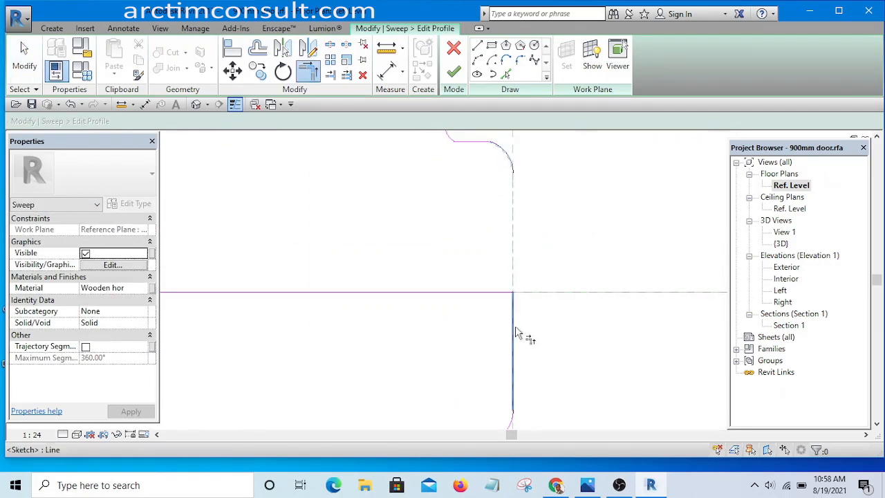
scroll(569, 205, "down", 2)
scroll(513, 233, "up", 2)
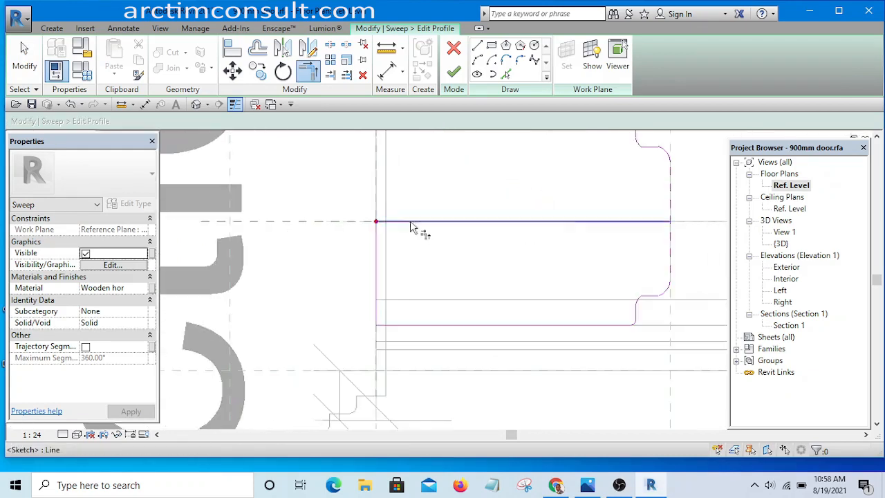
middle_click_drag(396, 131, 411, 214)
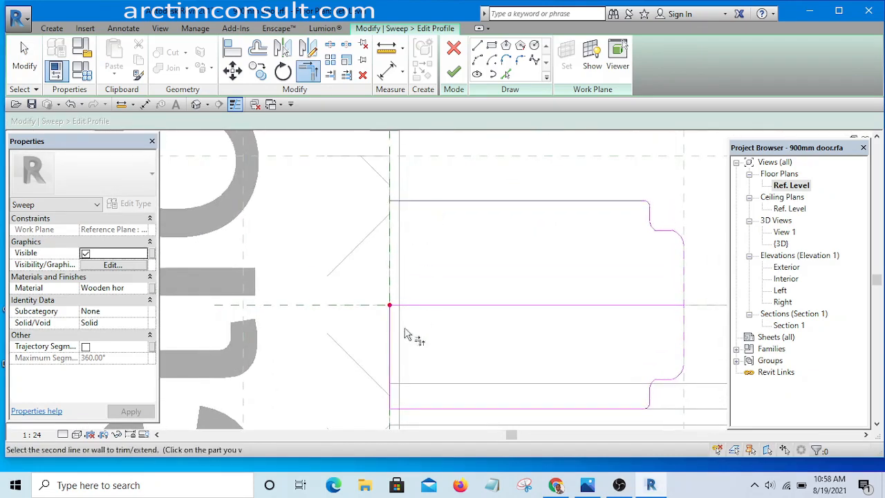
scroll(387, 340, "down", 3)
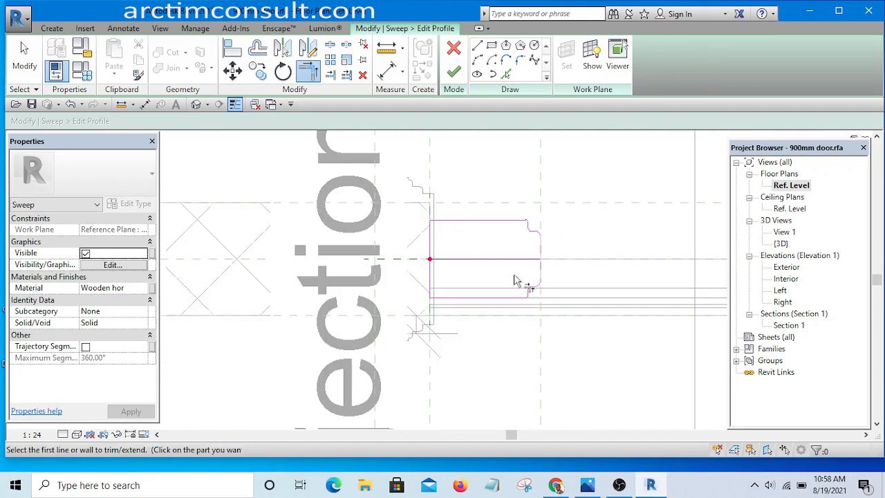
scroll(508, 263, "up", 1)
key("Escape")
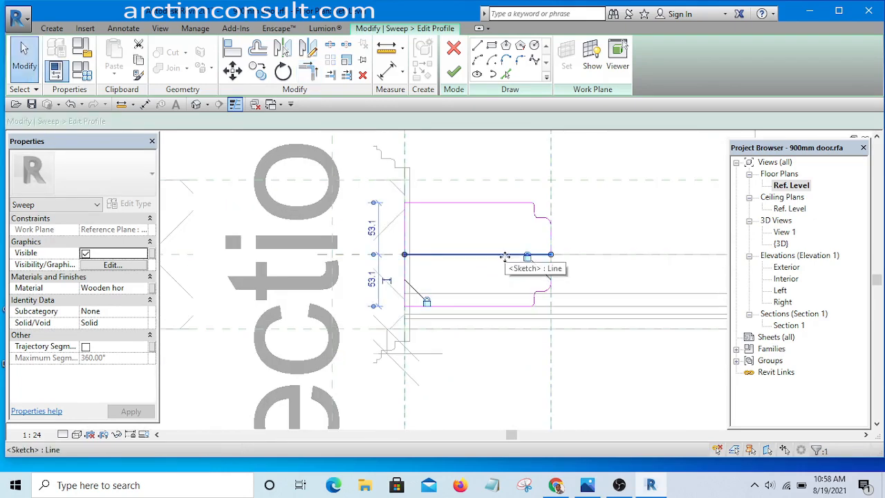
Delete the line running through the middle of the stile profile, and finish both the profile and the sweep.
left_click(505, 256)
key("Delete")
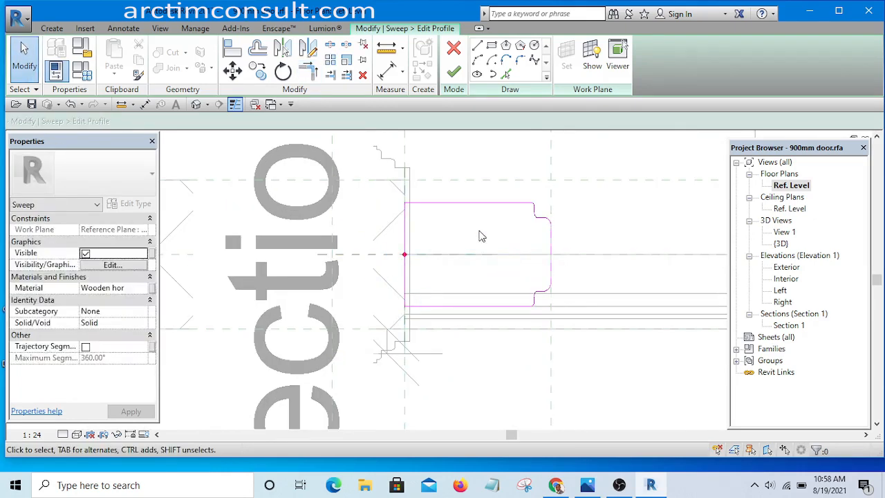
scroll(479, 235, "up", 1)
middle_click_drag(486, 254, 458, 268)
scroll(482, 254, "up", 4)
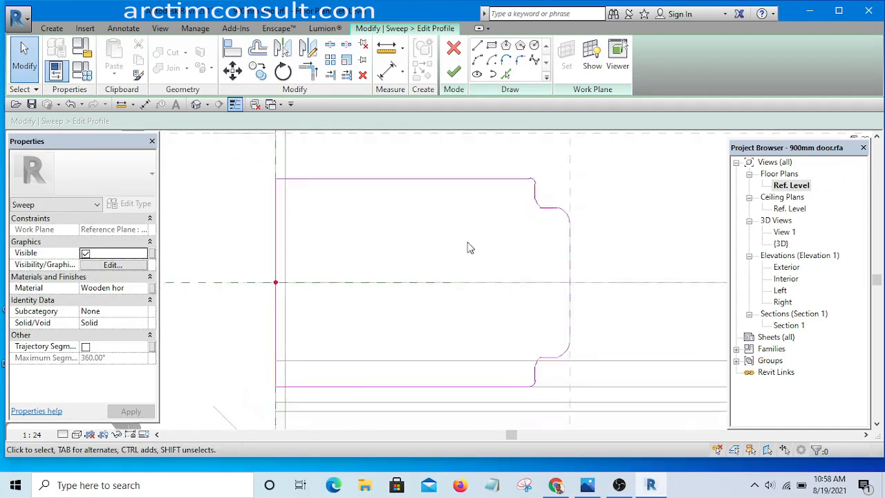
scroll(467, 247, "down", 4)
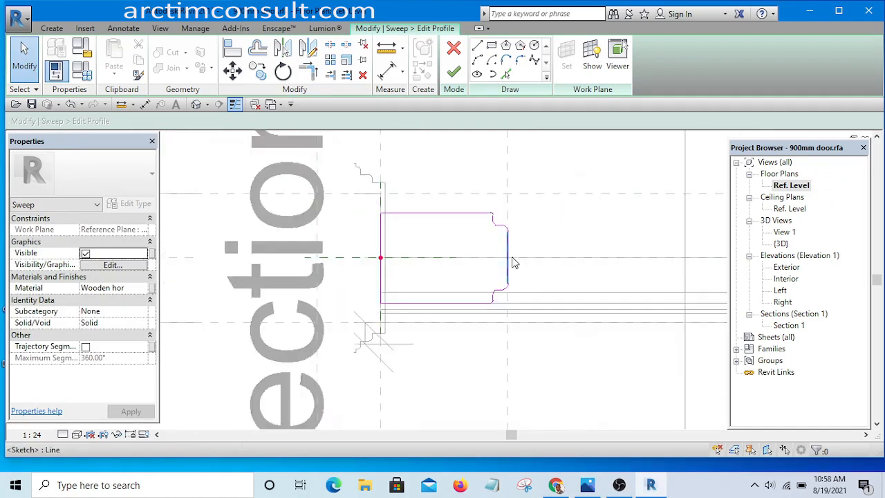
left_click(454, 76)
left_click(453, 74)
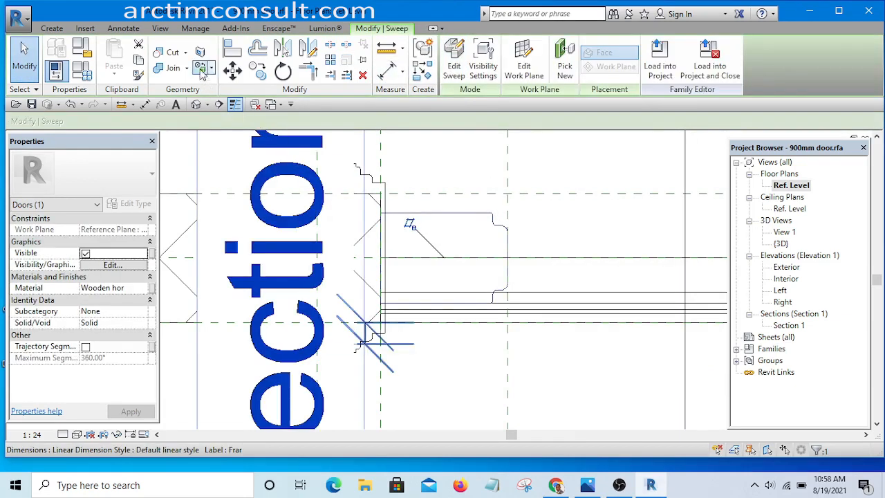
Examine in 3D how the double-sided stile sweep meets the moulded bottom rail at the lower corner of the door.
left_click(198, 104)
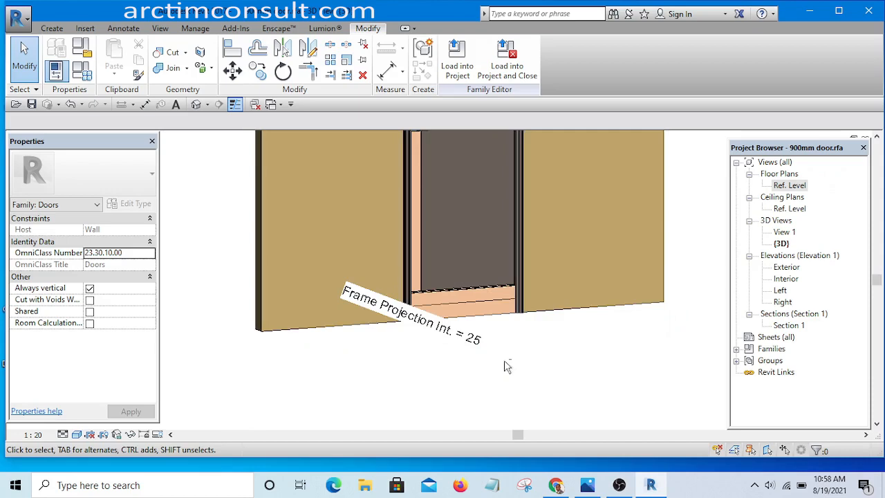
middle_click_drag(506, 366, 403, 399, "shift")
scroll(450, 274, "up", 4)
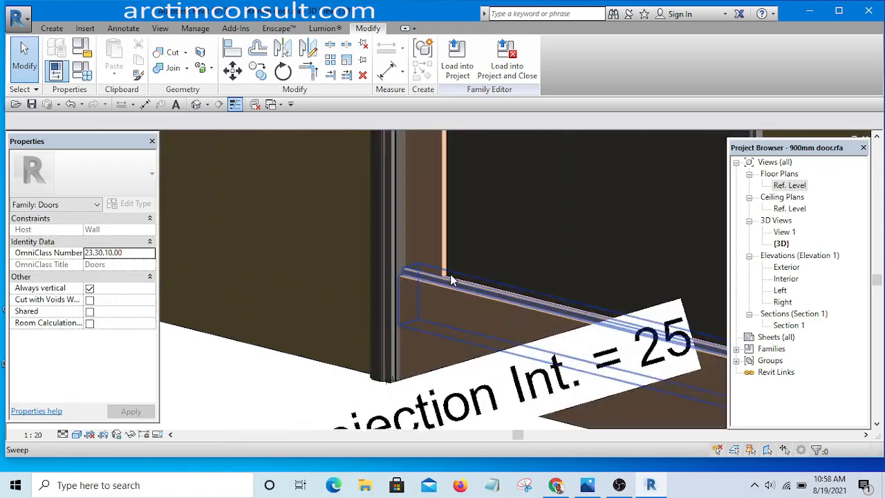
scroll(450, 273, "up", 5)
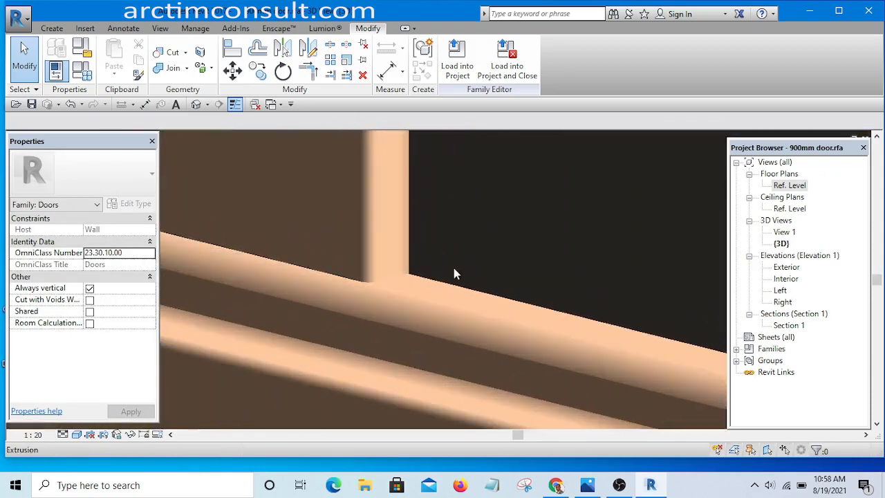
middle_click_drag(405, 294, 491, 292, "shift")
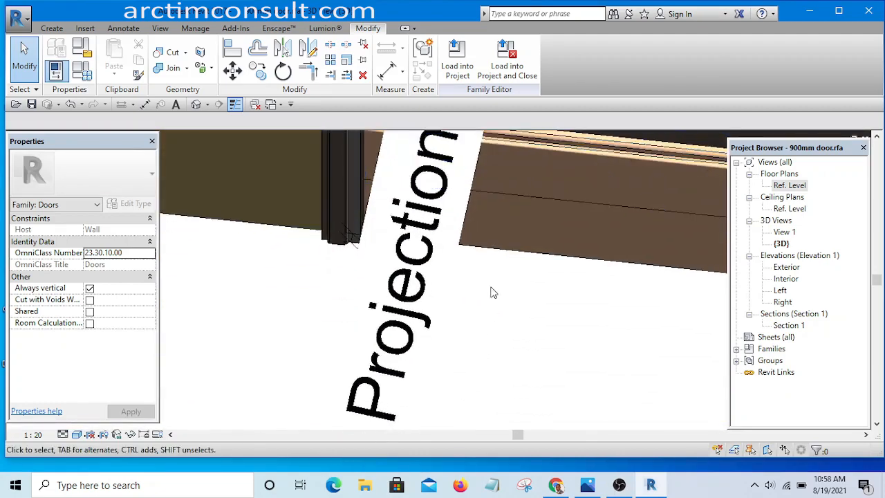
scroll(493, 293, "down", 8)
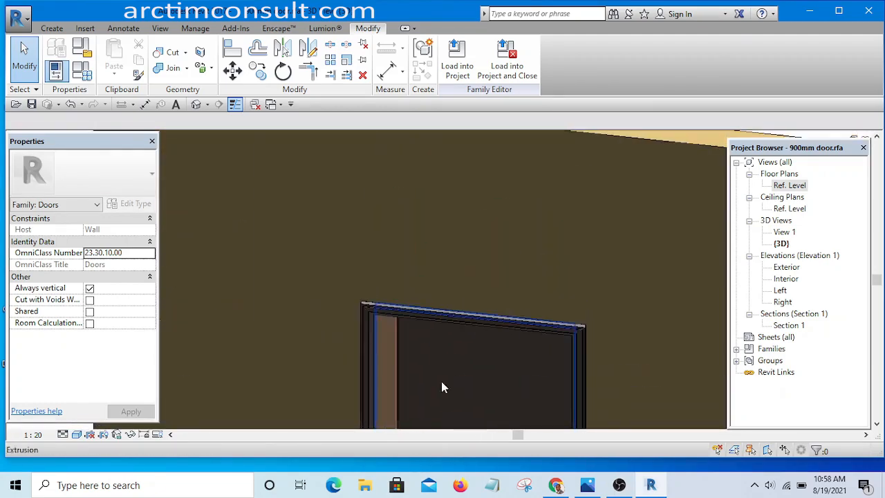
scroll(391, 301, "up", 7)
scroll(394, 235, "down", 11)
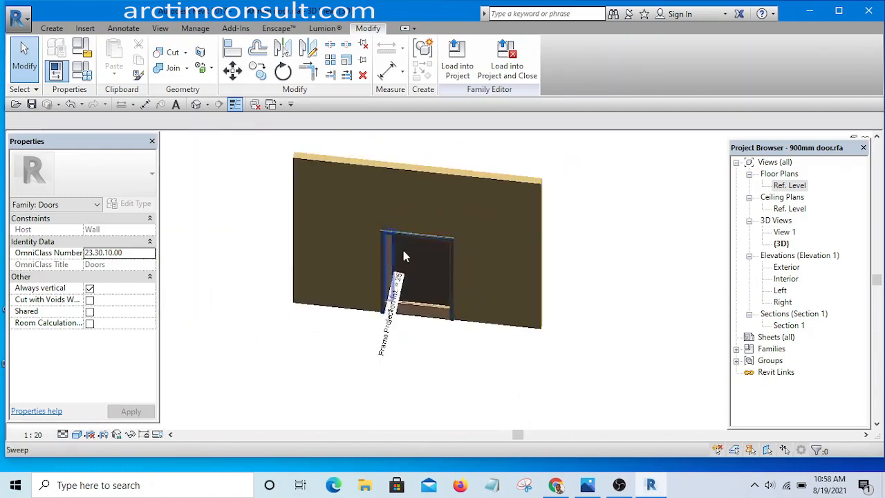
middle_click_drag(403, 250, 331, 275, "shift")
scroll(374, 302, "up", 7)
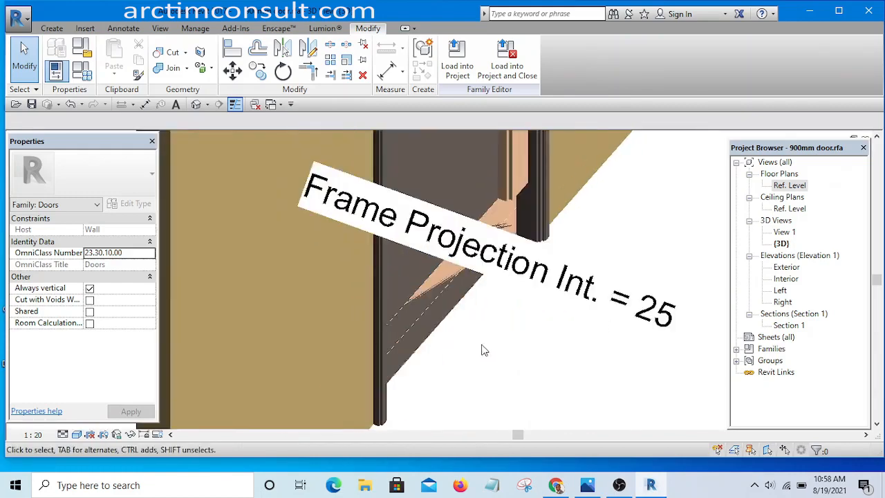
scroll(483, 351, "up", 3)
scroll(474, 322, "down", 6)
middle_click_drag(474, 322, 668, 316, "shift")
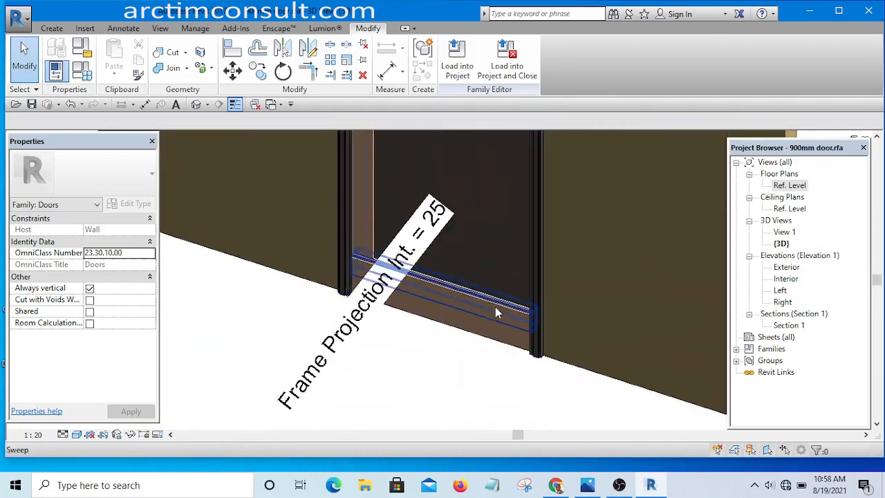
scroll(511, 304, "up", 3)
scroll(485, 306, "down", 3)
scroll(443, 270, "up", 6)
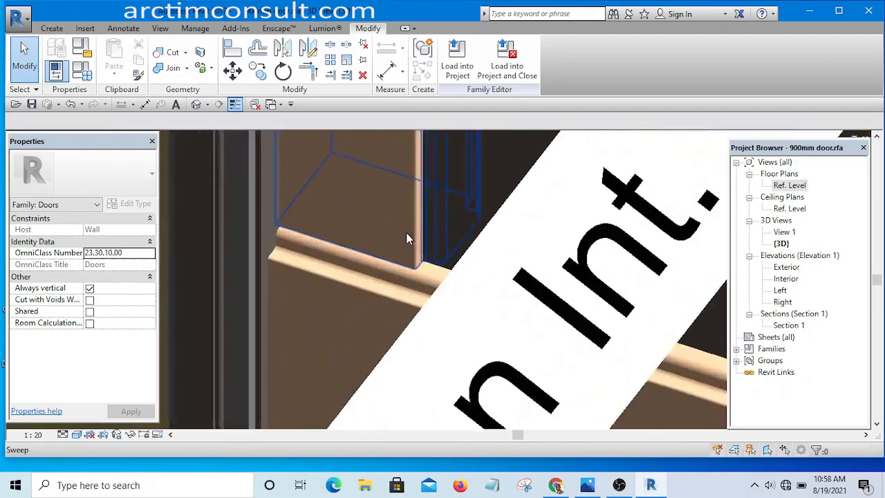
scroll(421, 266, "up", 2)
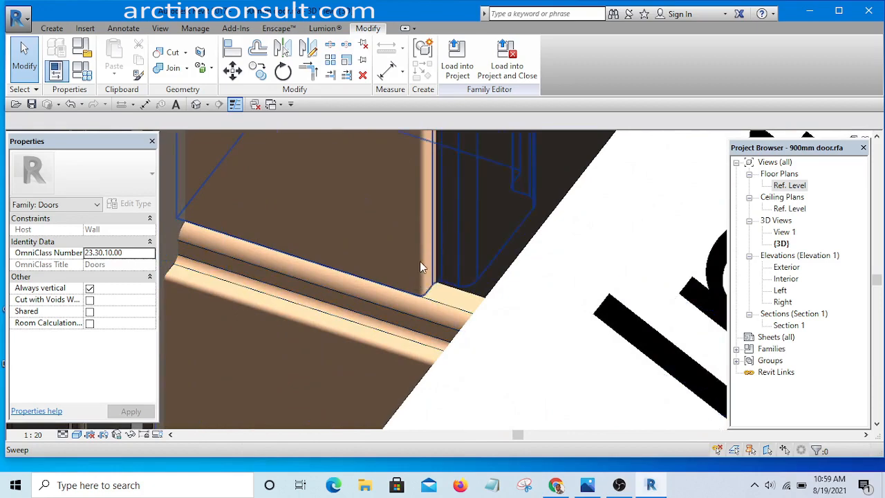
scroll(423, 254, "down", 2)
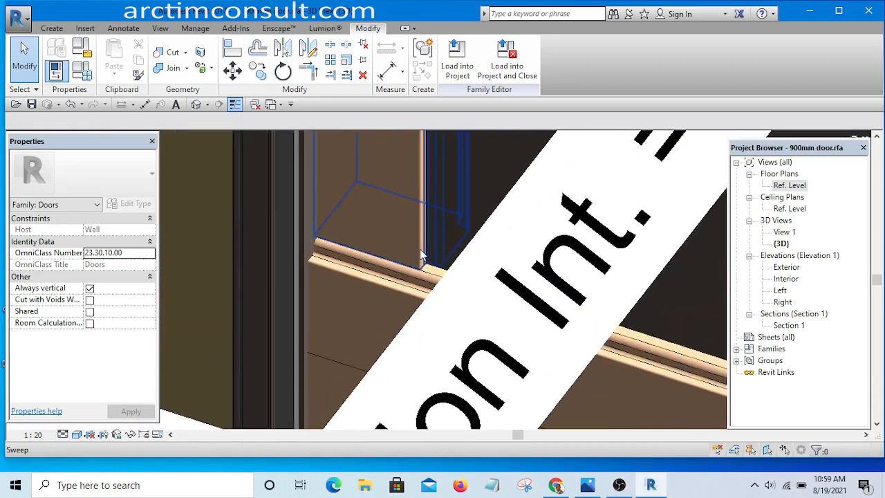
left_click(423, 254)
scroll(423, 254, "down", 3)
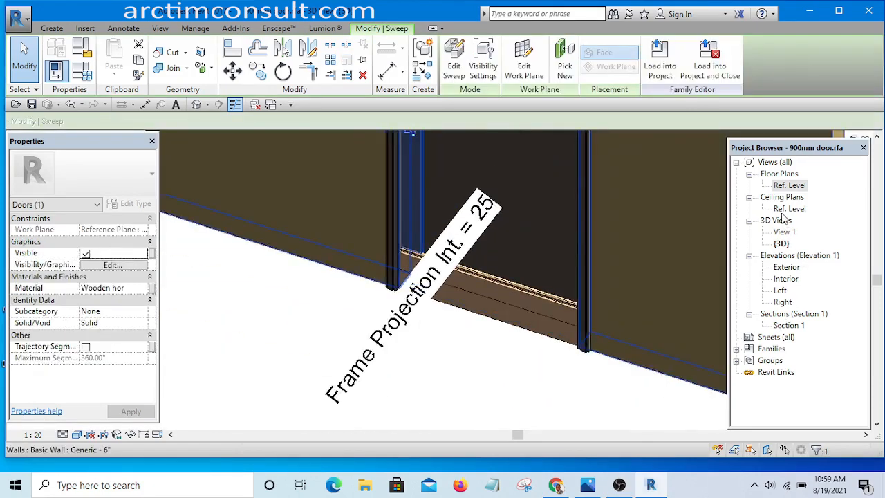
Measure the bottom rail's depth between its back and front edges in the Section 1 view, without keeping the dimension.
double_click(789, 326)
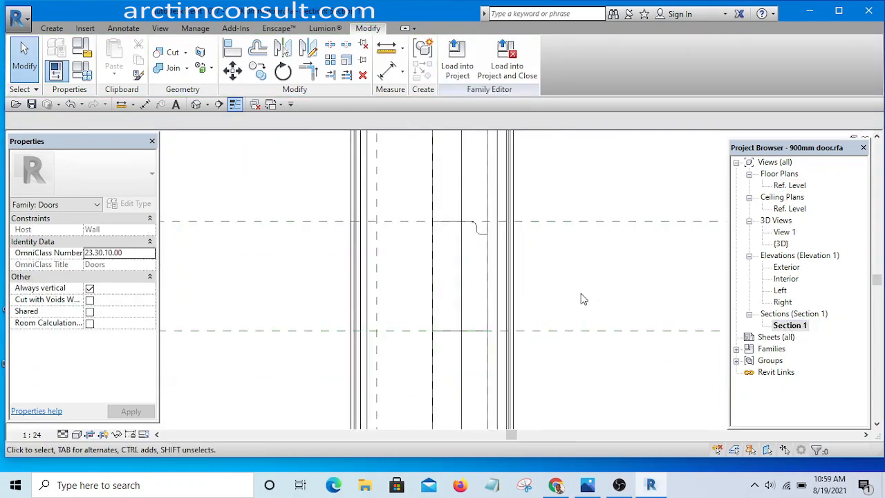
key("d")
key("i")
scroll(460, 259, "up", 1)
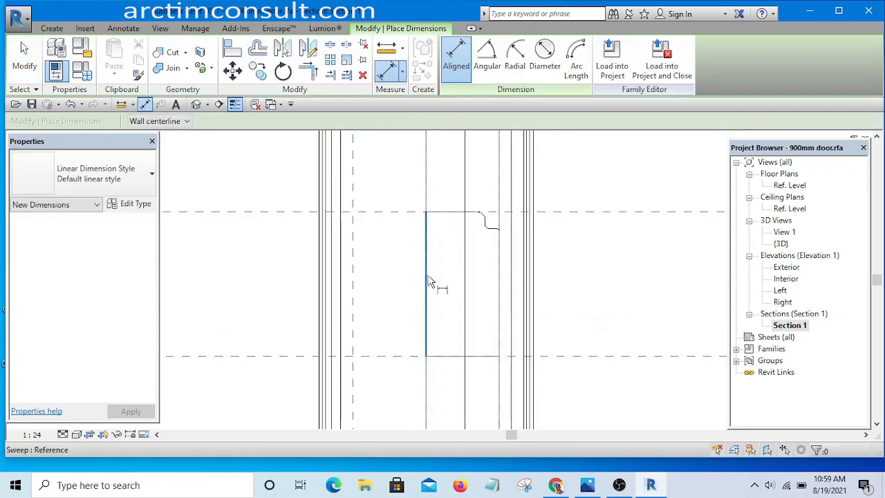
left_click(427, 288)
left_click(507, 297)
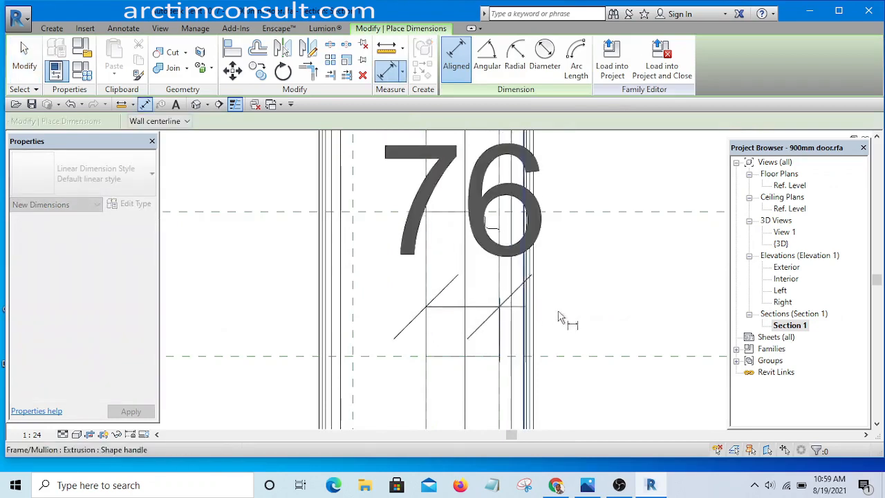
key("Escape")
key("Escape")
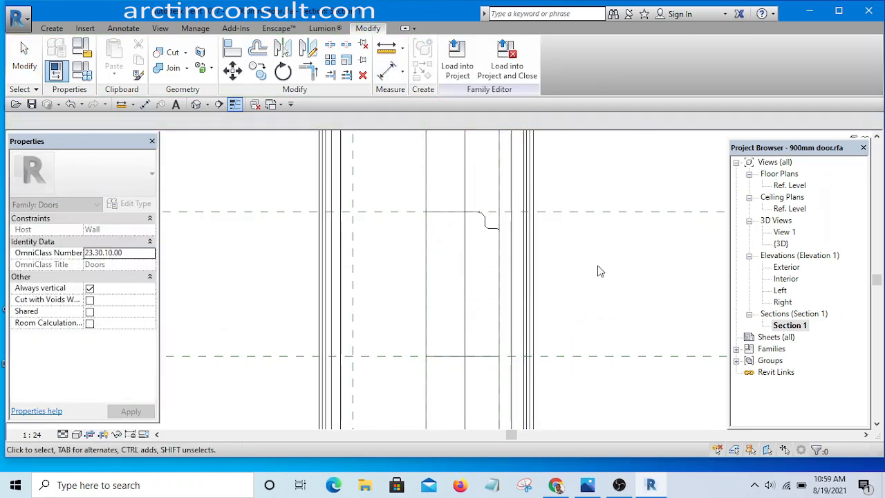
scroll(599, 270, "down", 2)
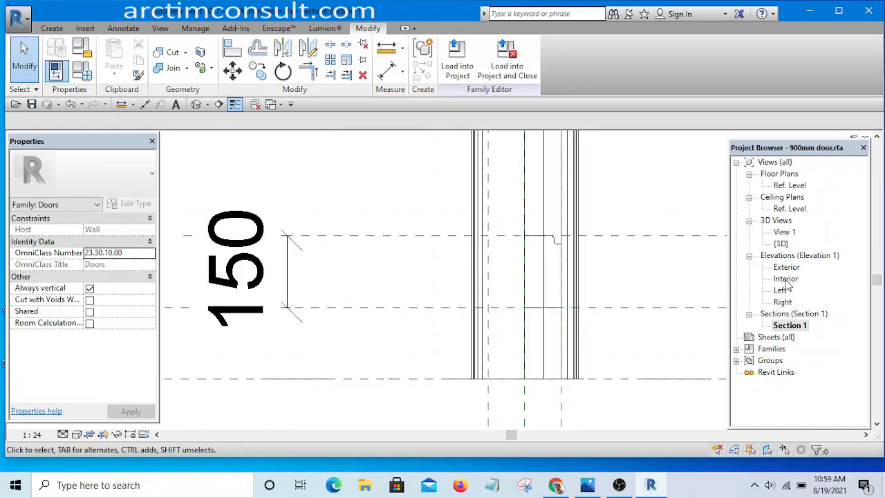
Open the stile sweep's profile for editing in the Ref. Level floor plan.
double_click(790, 185)
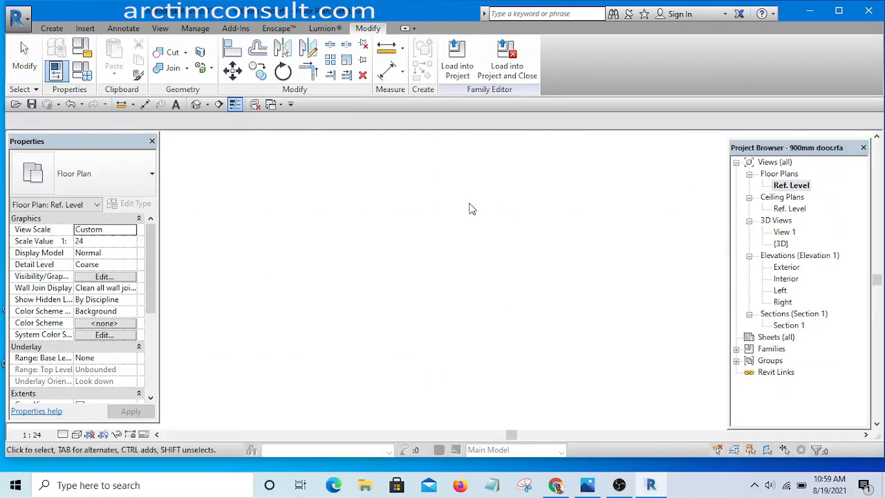
scroll(449, 257, "up", 3)
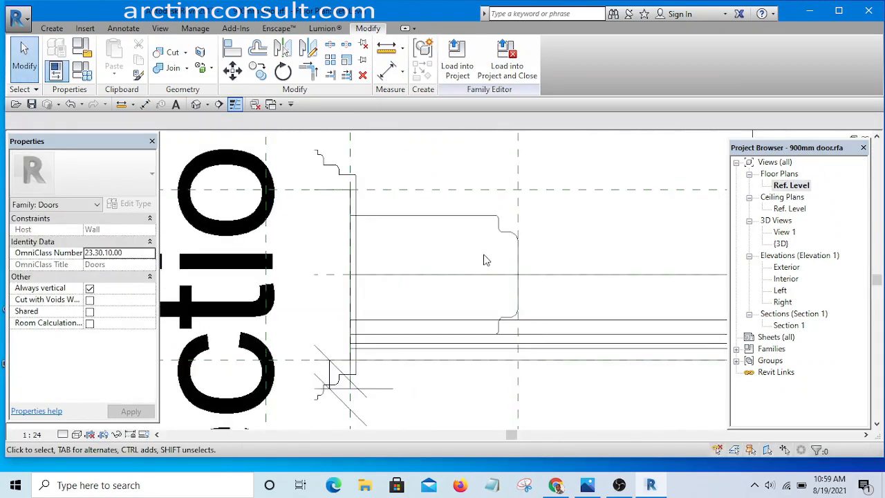
left_click(477, 215)
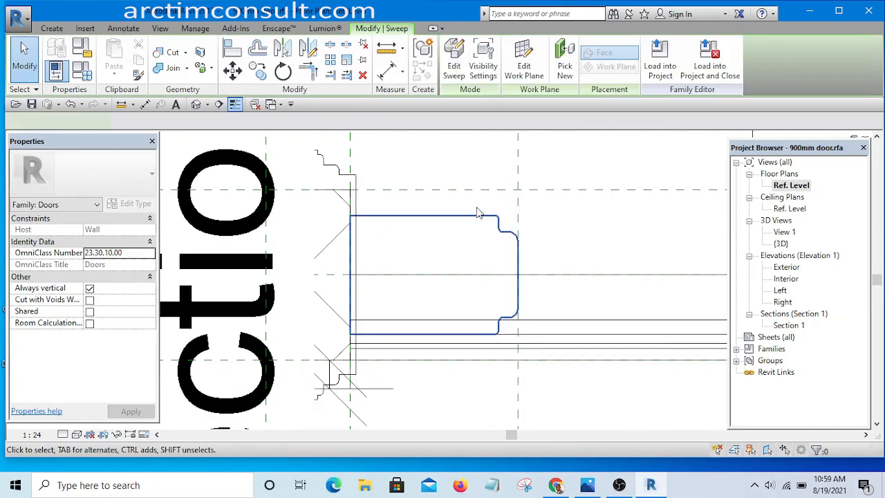
left_click(454, 81)
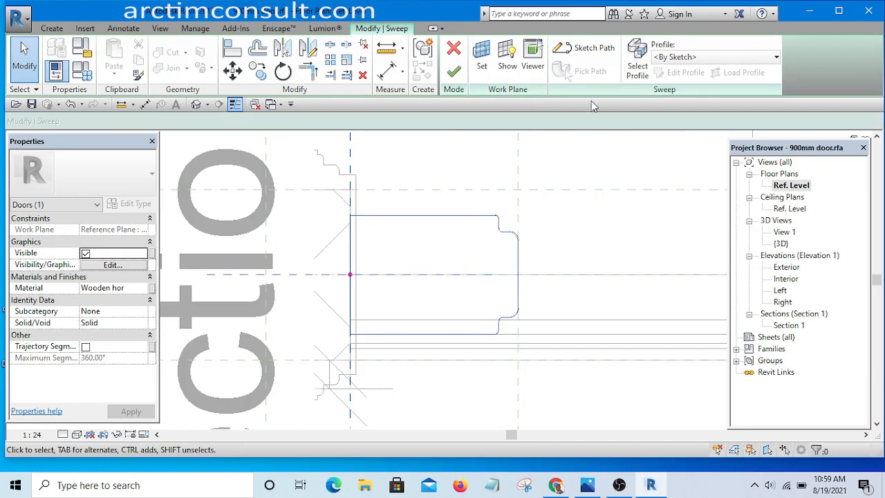
left_click(637, 64)
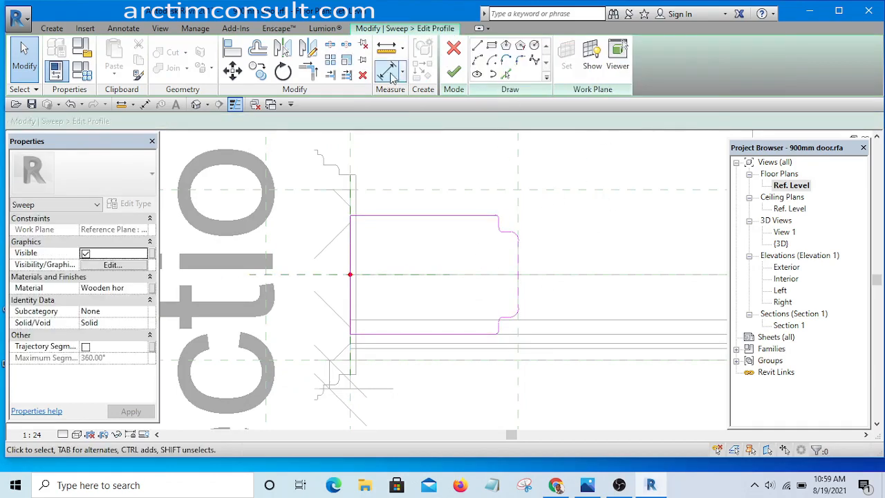
Dimension the stile profile's interior long edge from the centre line, placing the dimension clear of the door.
key("d")
key("i")
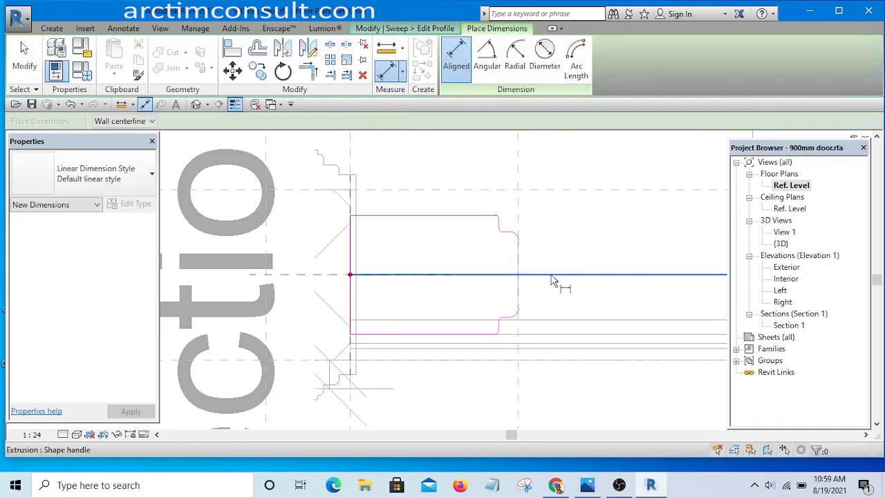
scroll(474, 342, "up", 2)
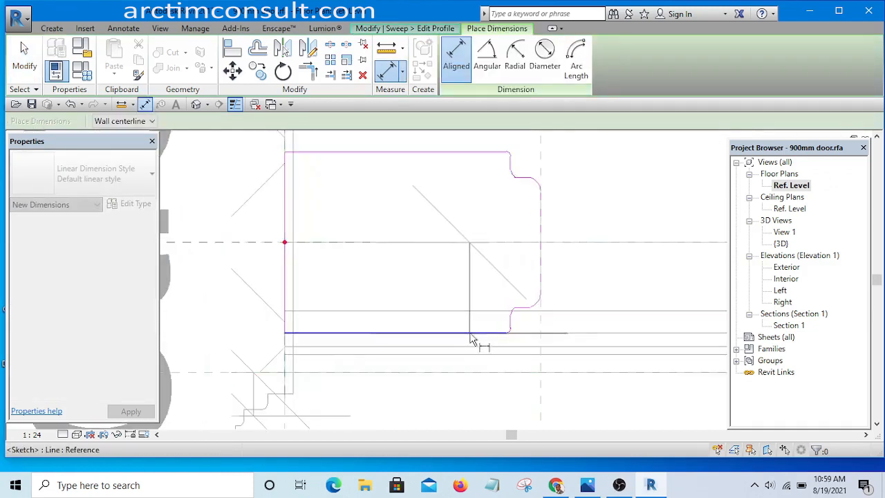
scroll(475, 342, "down", 4)
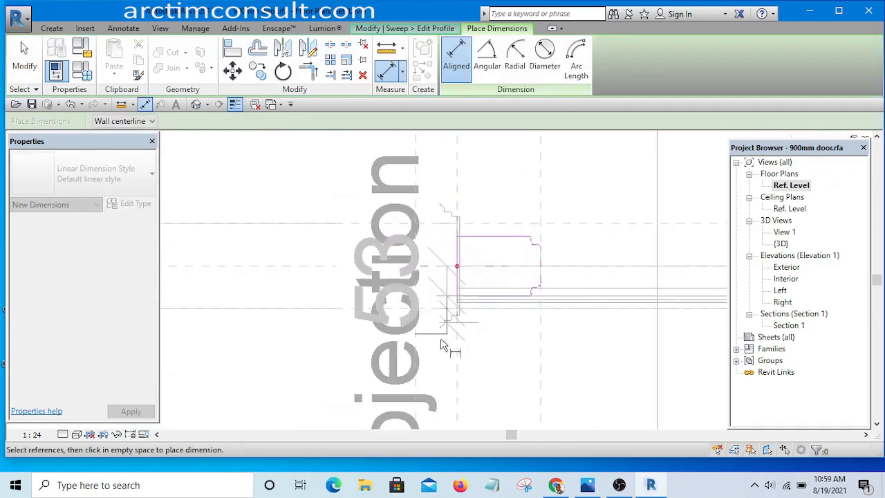
left_click(281, 369)
scroll(480, 311, "up", 1)
key("Escape")
key("Escape")
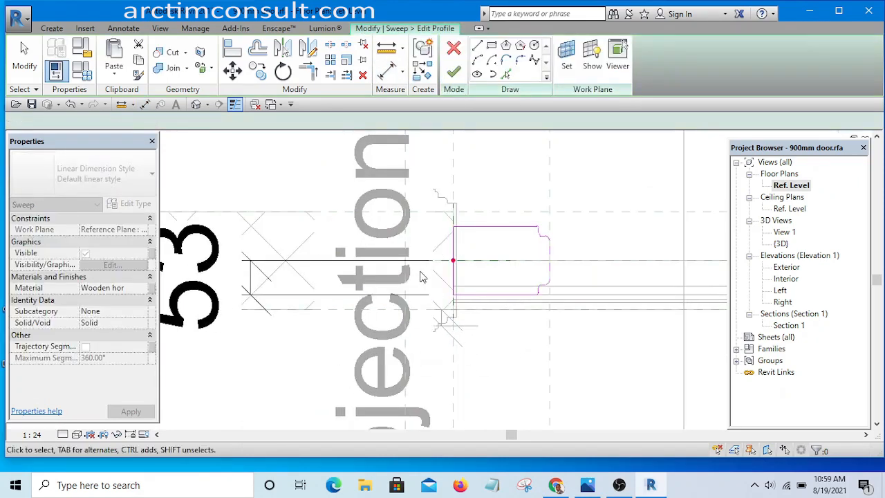
Move the profile's dimensioned long edge and its moulding outward, then back 2 mm, to sit 76 mm from the centre line.
mouse_move(420, 271)
left_mouse_down()
mouse_move(488, 303)
mouse_move(645, 326)
left_mouse_up()
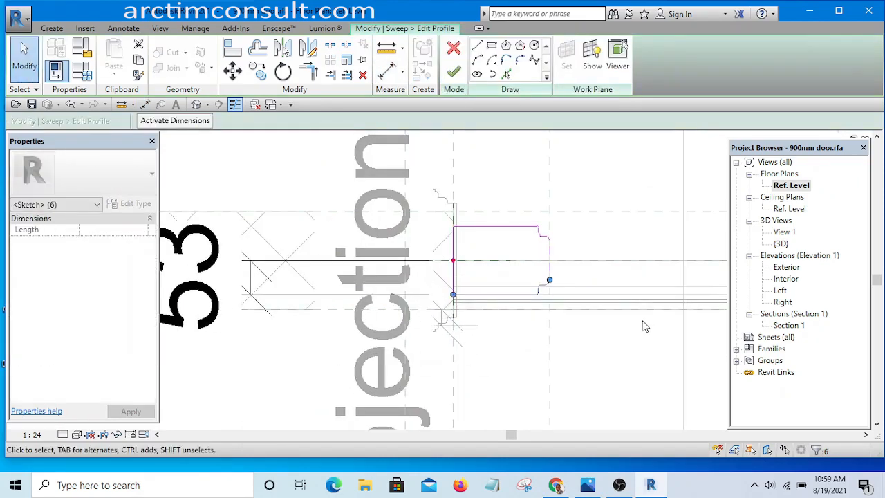
scroll(643, 325, "down", 2)
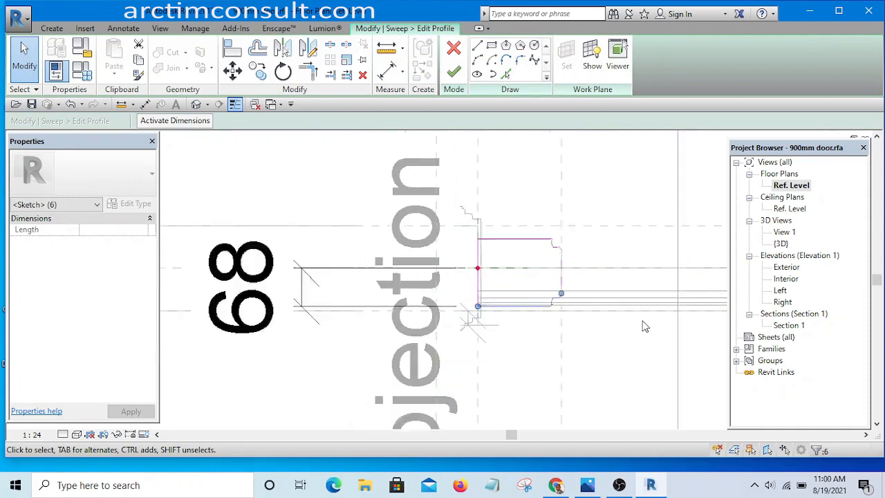
key("Down")
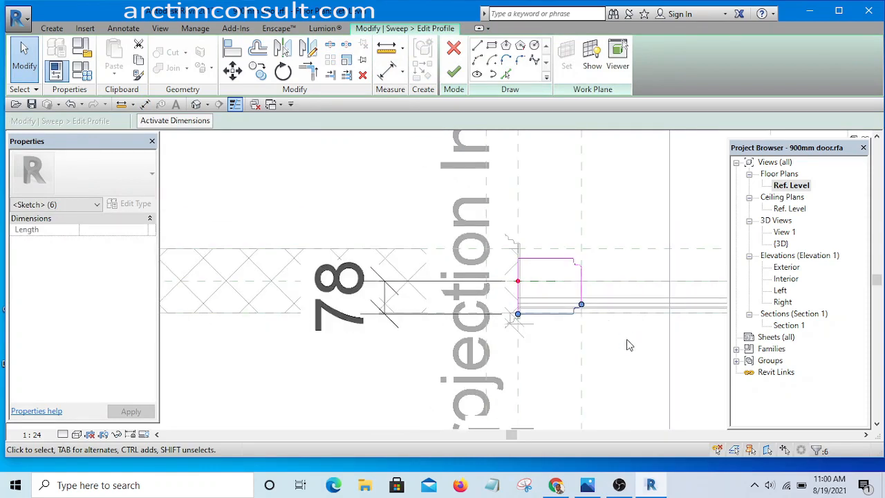
scroll(626, 342, "up", 5)
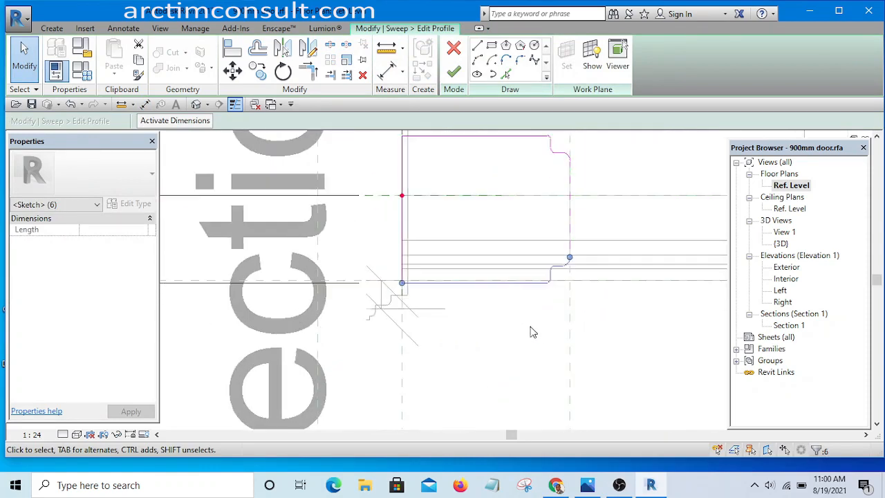
scroll(531, 332, "down", 5)
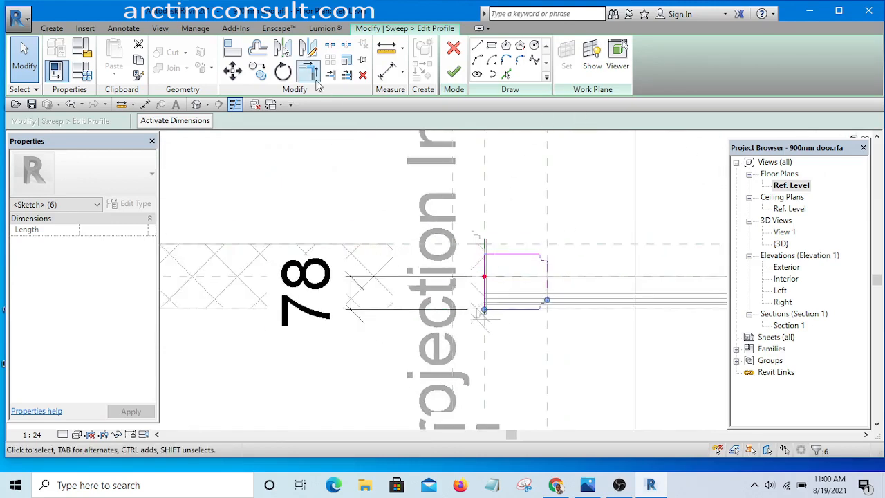
left_click(233, 71)
left_click(339, 205)
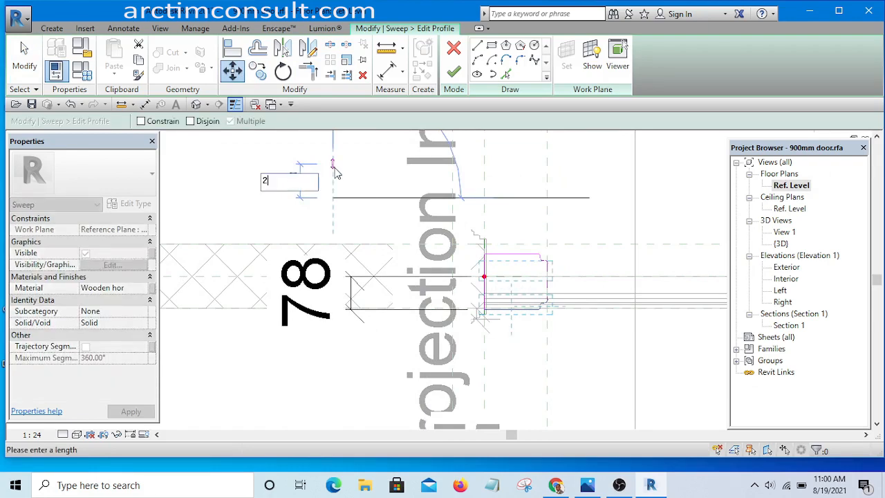
type("2")
key("Return")
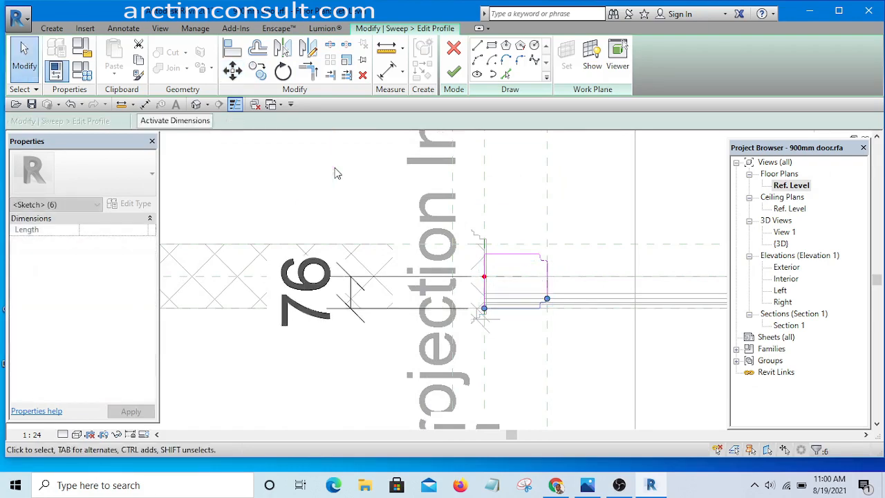
key("Escape")
Dimension the stile profile's opposite long edge from the centre line, beside the existing 76 mm dimension.
scroll(559, 312, "up", 3)
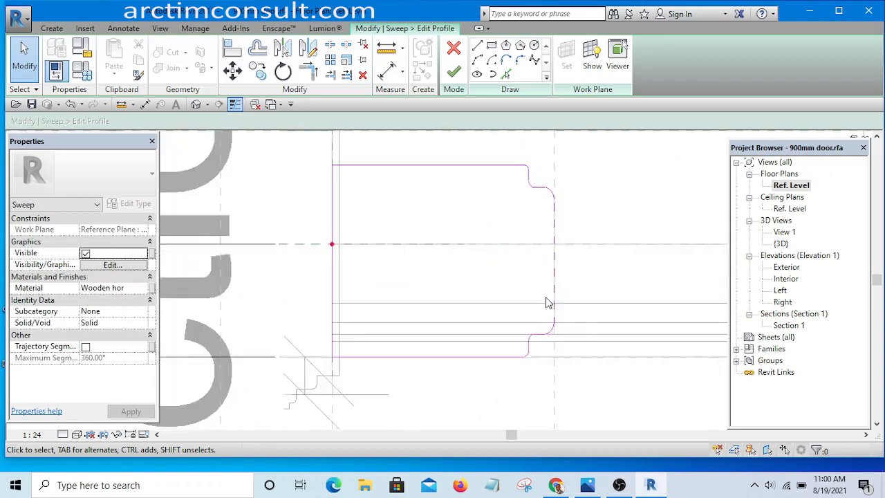
left_click(386, 72)
scroll(497, 280, "up", 2)
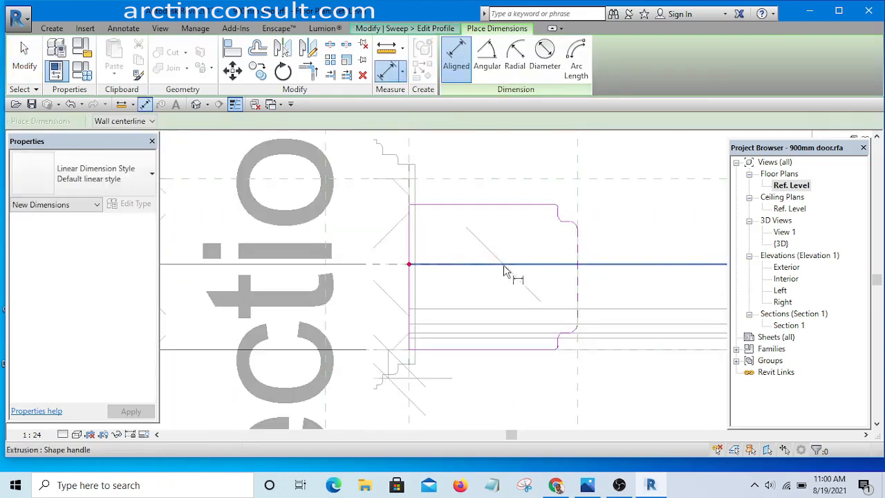
left_click(504, 265)
left_click(498, 205)
scroll(485, 265, "down", 4)
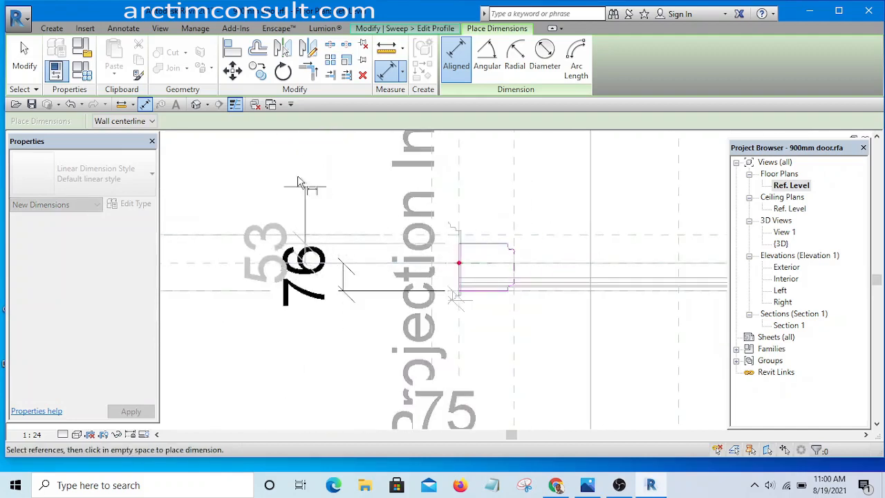
left_click(264, 159)
right_click(319, 160)
left_click(351, 171)
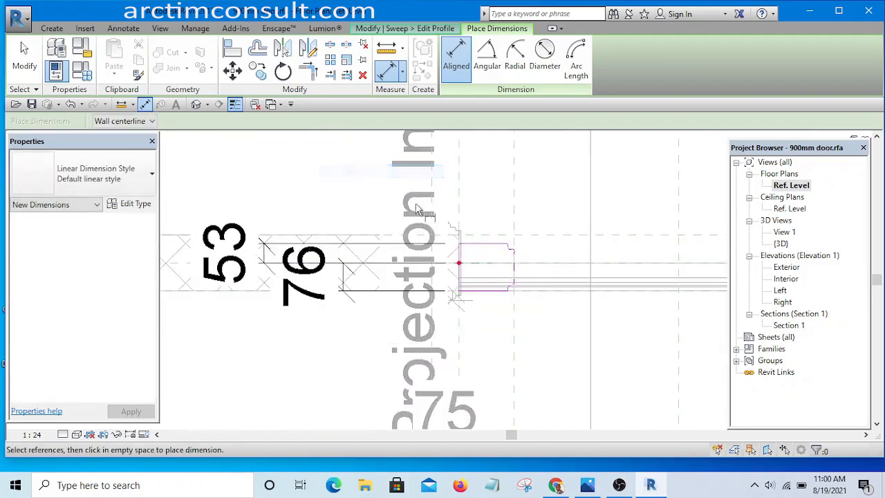
right_click(346, 186)
left_click(370, 190)
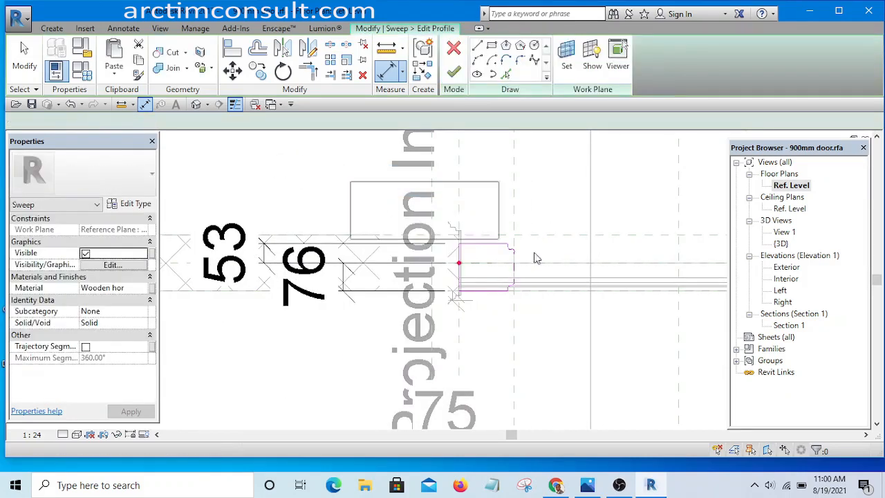
Move the opposite long edge and its moulding outward, then back 2 mm, to sit 76 mm from the centre line.
left_click_drag(606, 291, 607, 270)
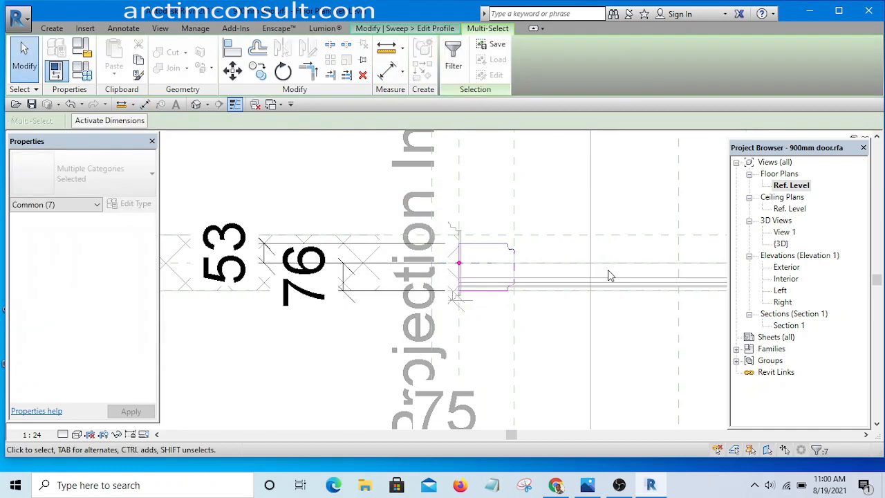
key("Up")
key("Up")
key("Up")
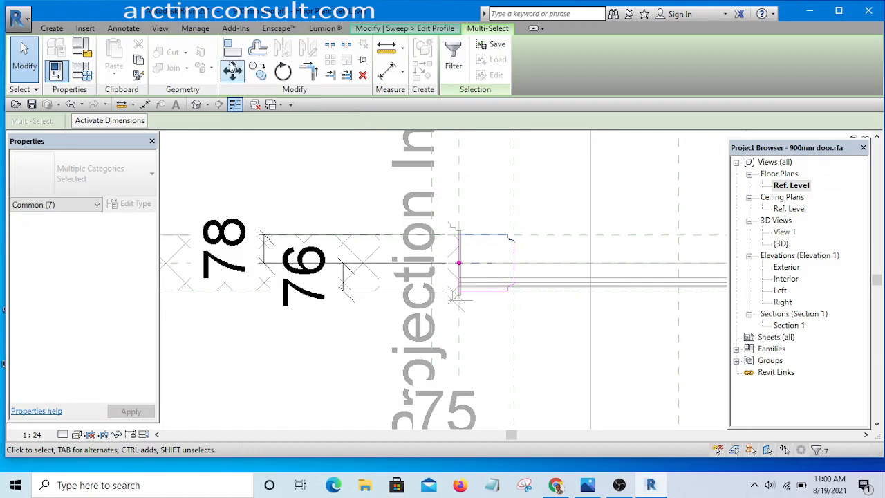
key("m")
key("v")
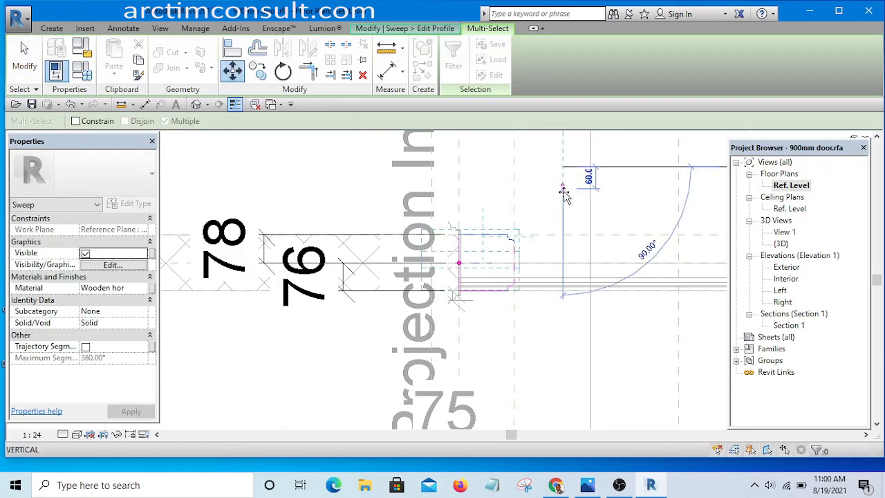
type("2")
key("Return")
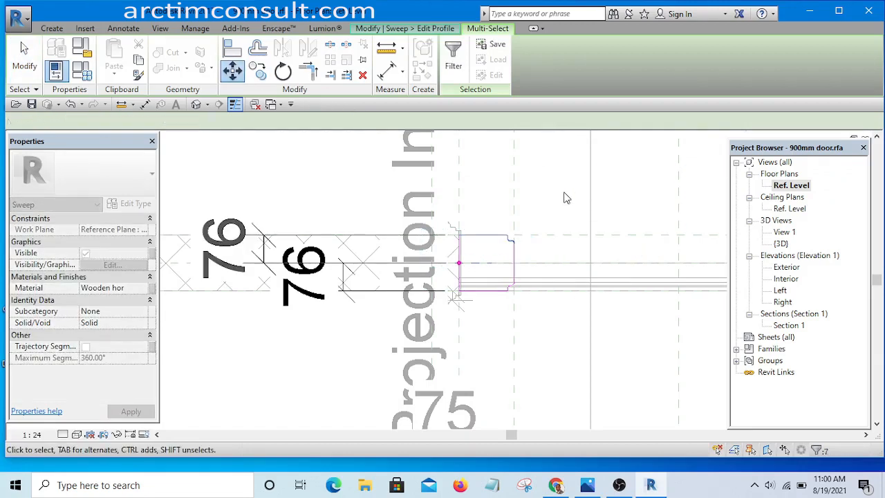
scroll(463, 221, "up", 2)
scroll(518, 243, "up", 2)
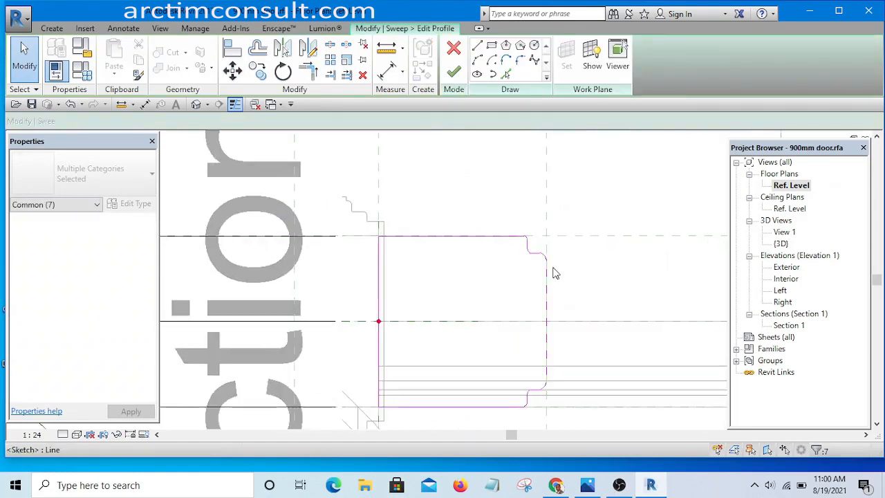
left_click(553, 268)
Check the thickened stile profile's outline and finish both the profile and the sweep.
scroll(545, 258, "up", 3)
scroll(488, 195, "down", 3)
scroll(481, 190, "down", 3)
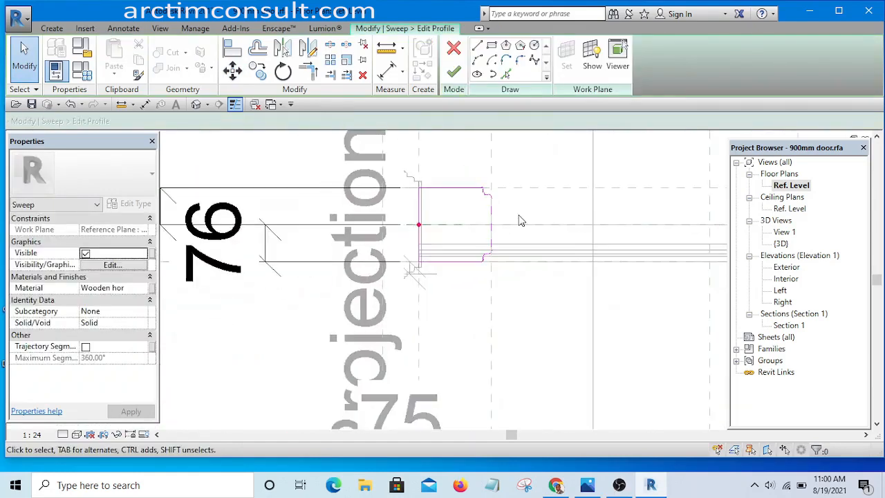
left_click(453, 73)
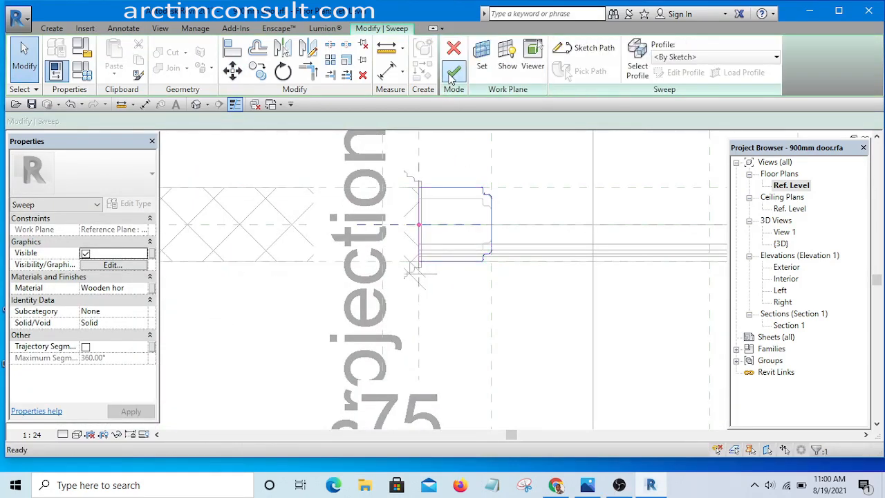
left_click(453, 73)
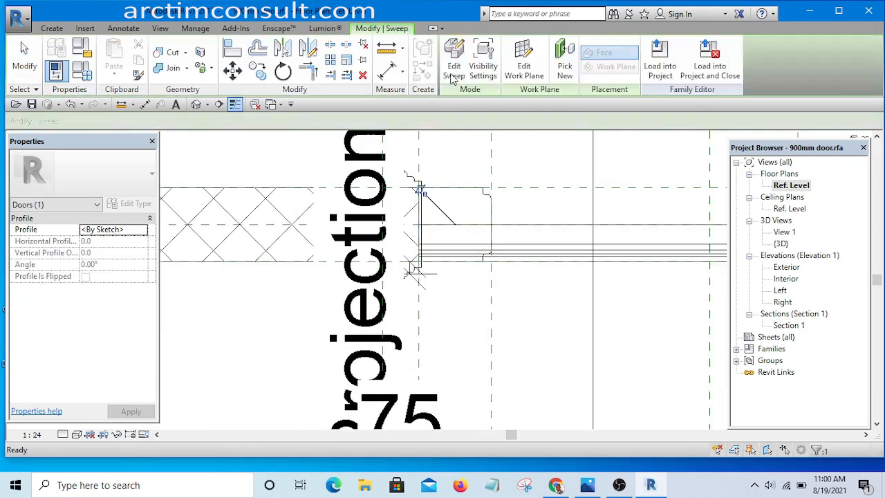
Examine in 3D how the thickened stile meets the bottom rail and the frame from both sides.
left_click(196, 103)
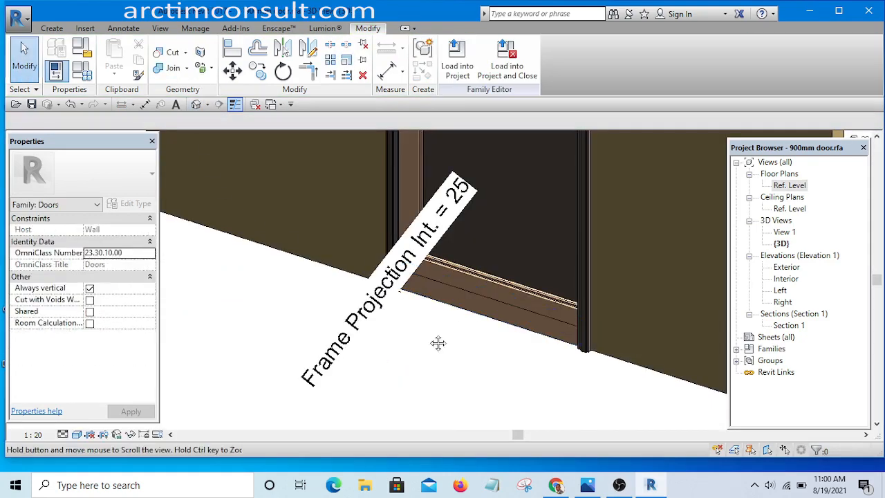
scroll(438, 343, "up", 8)
middle_click_drag(455, 227, 496, 347, "shift")
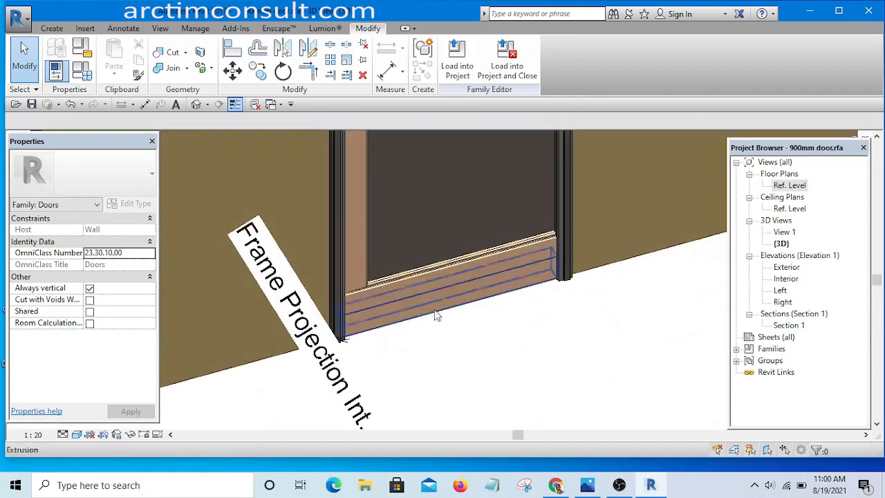
middle_click_drag(436, 316, 438, 442, "shift")
middle_click_drag(465, 309, 447, 248)
scroll(449, 245, "down", 3)
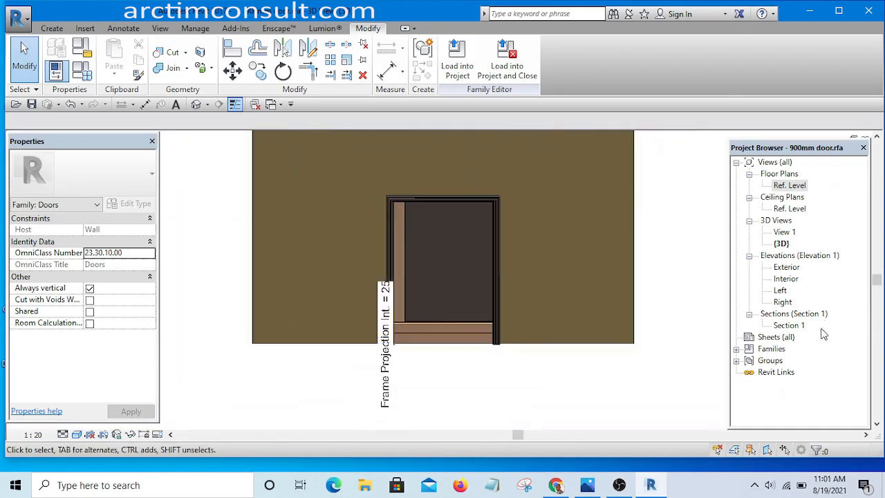
In the Exterior elevation, mirror a copy of the stile sweep about the door's Center (Left/Right) reference plane.
double_click(786, 267)
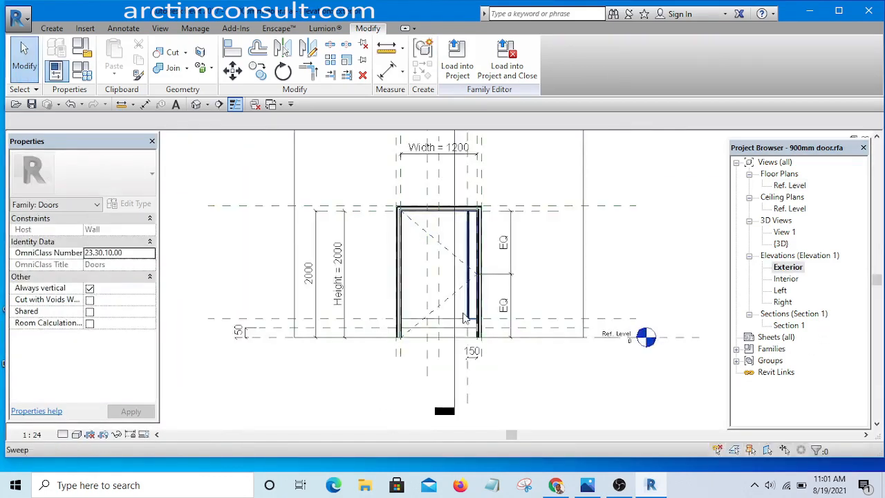
scroll(468, 308, "up", 5)
left_click(482, 319)
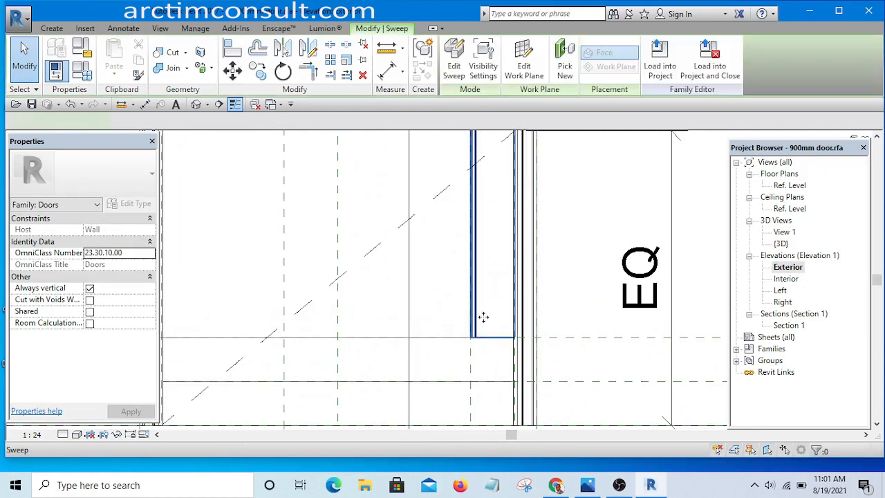
scroll(483, 317, "down", 4)
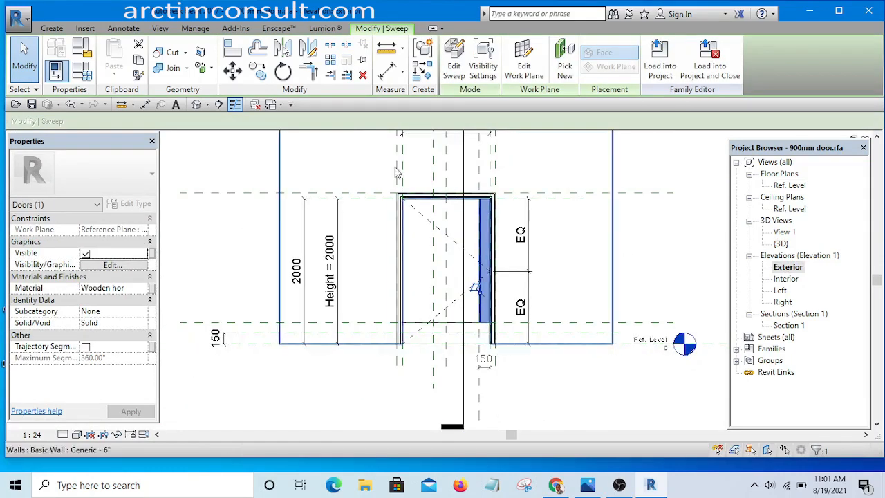
left_click(311, 52)
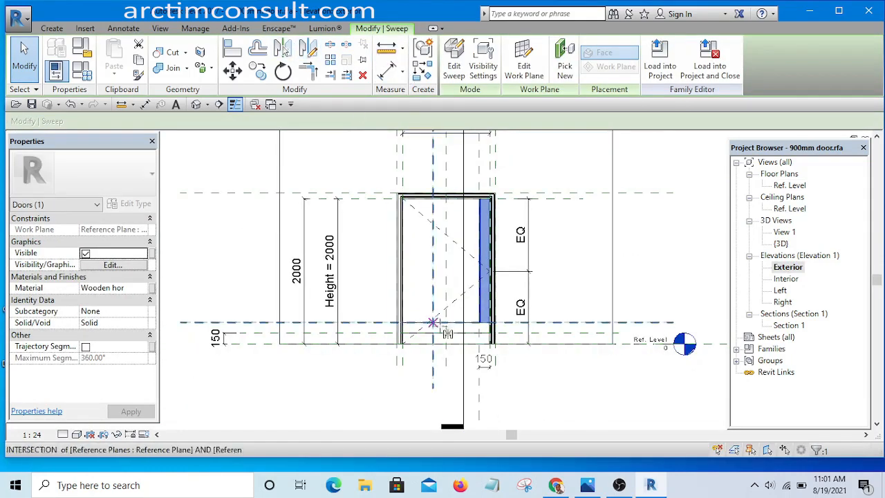
scroll(446, 209, "up", 2)
left_click(446, 174)
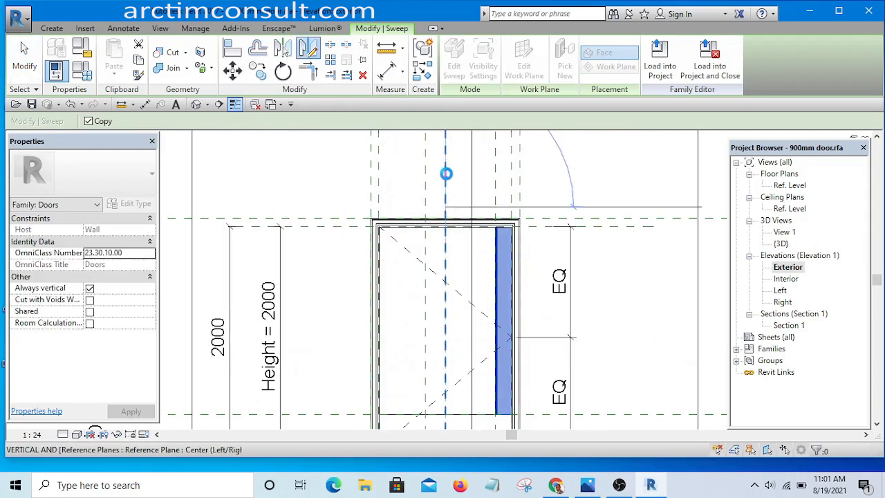
left_click(395, 186)
Open the mirrored stile's sweep for editing and enter its path sketch.
scroll(391, 291, "up", 2)
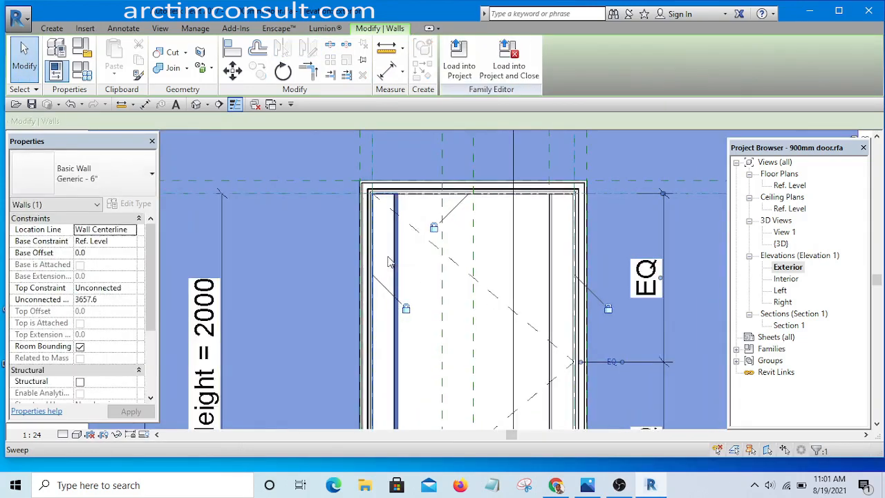
left_click(388, 256)
left_click(462, 76)
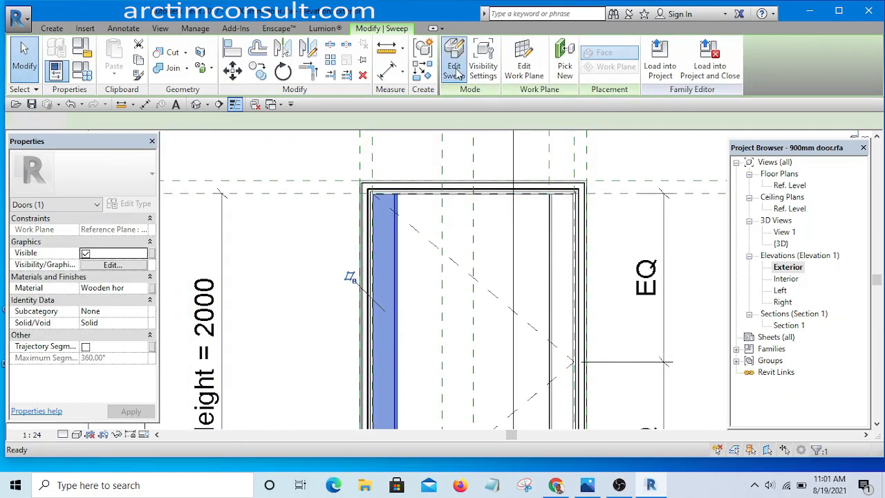
left_click(384, 341)
scroll(463, 244, "down", 3)
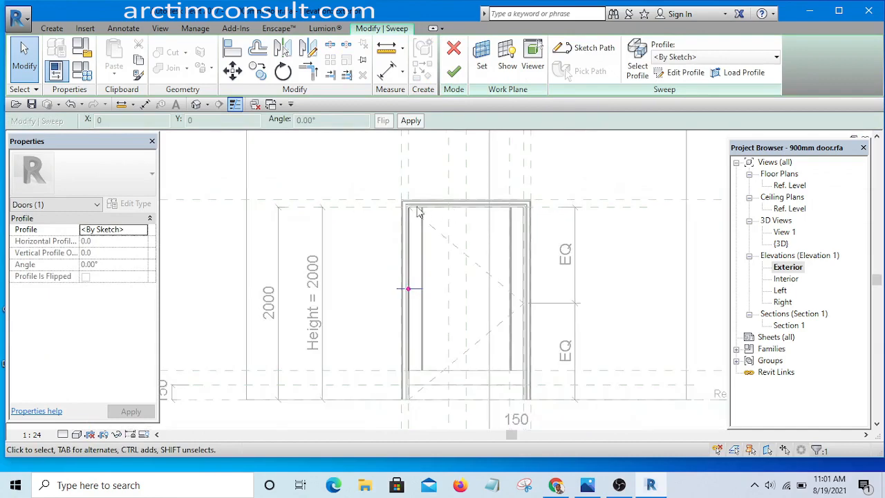
key("Escape")
scroll(415, 278, "up", 3)
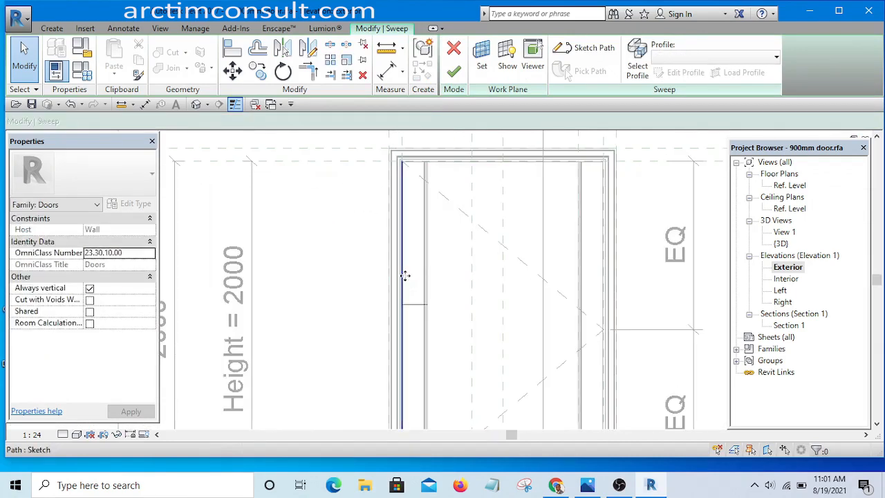
left_click(405, 275)
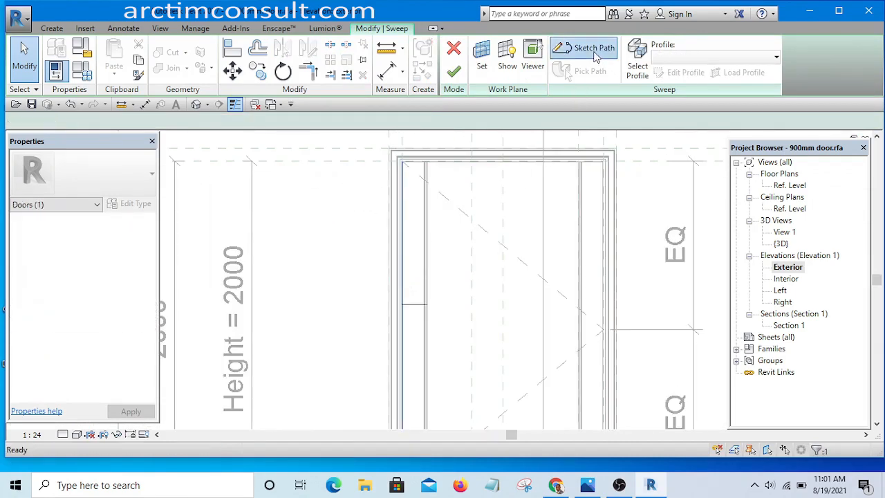
left_click(592, 50)
Shorten the mirrored stile's path at its upper end, then align that end with the reference plane at the door head.
scroll(414, 190, "up", 2)
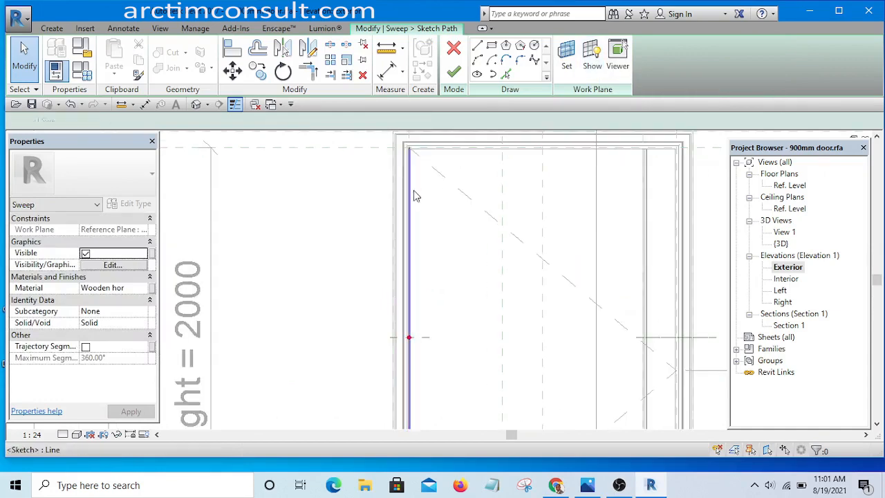
left_click_drag(410, 150, 409, 192)
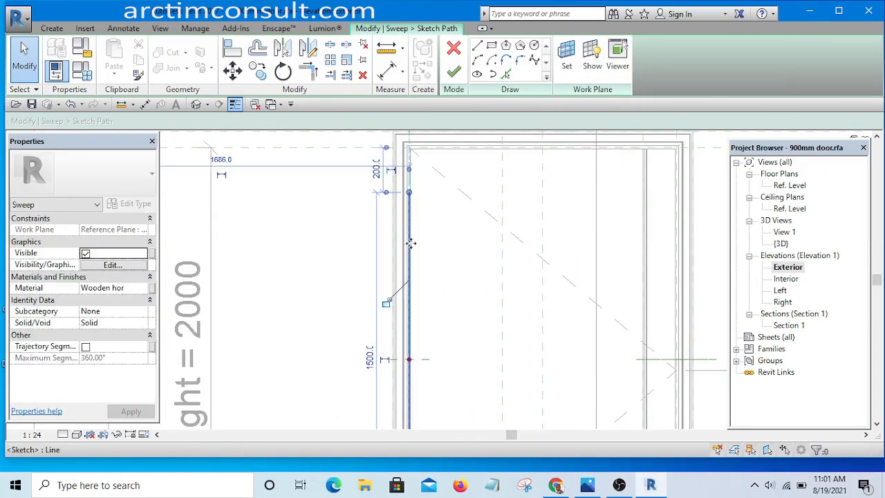
left_click(298, 257)
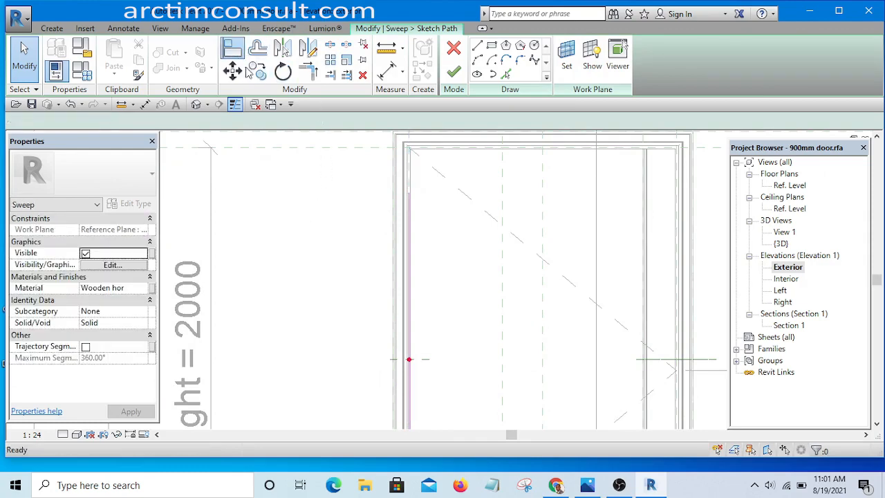
left_click(275, 147)
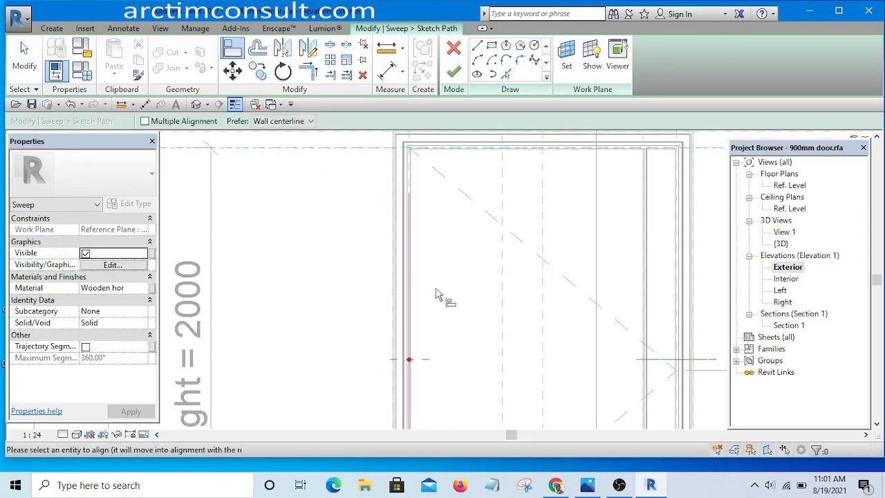
left_click(409, 193)
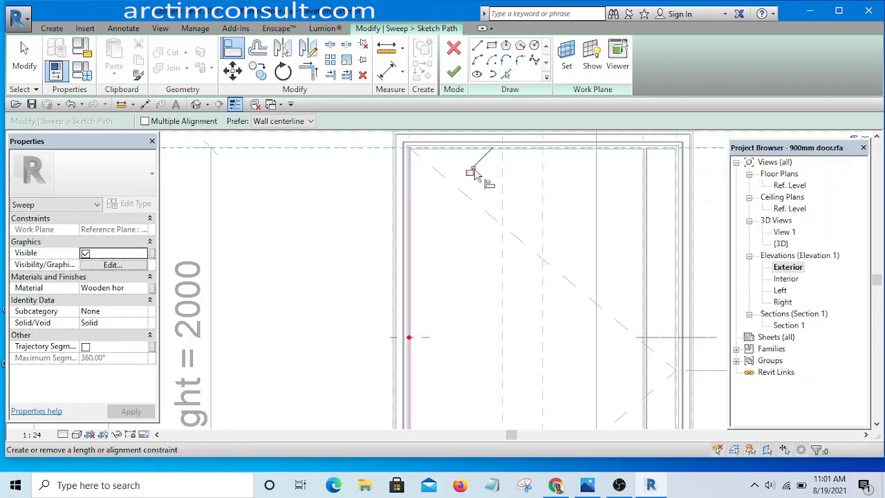
scroll(348, 209, "down", 2)
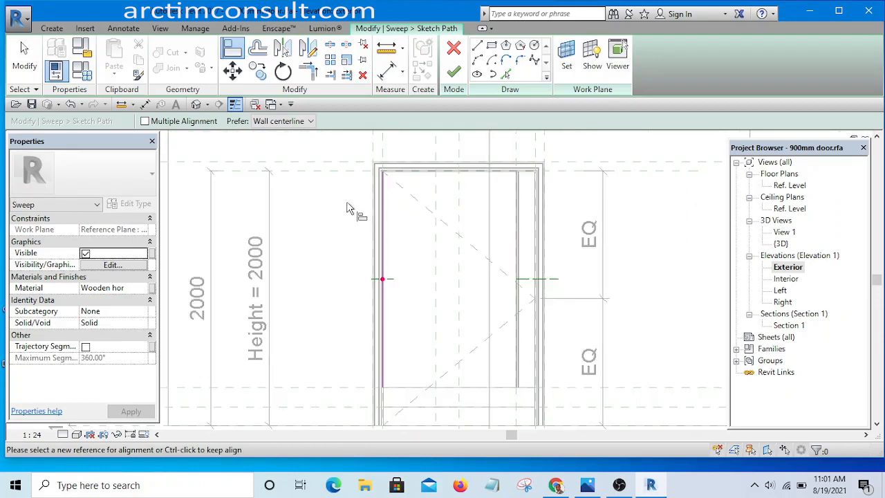
key("Escape")
Pull up the mirrored path's lower end, then align and lock it to the reference plane 150 mm above Ref. Level.
scroll(359, 325, "down", 1)
scroll(370, 323, "up", 4)
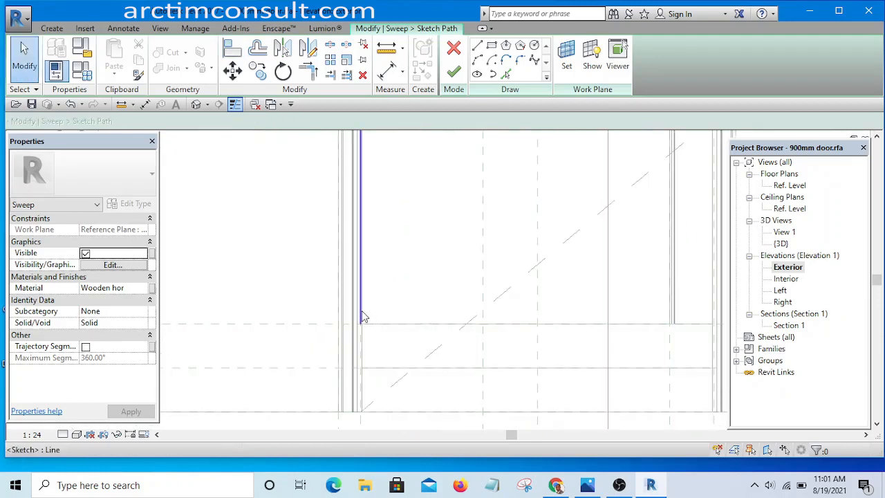
left_click(361, 321)
left_click_drag(363, 324, 361, 259)
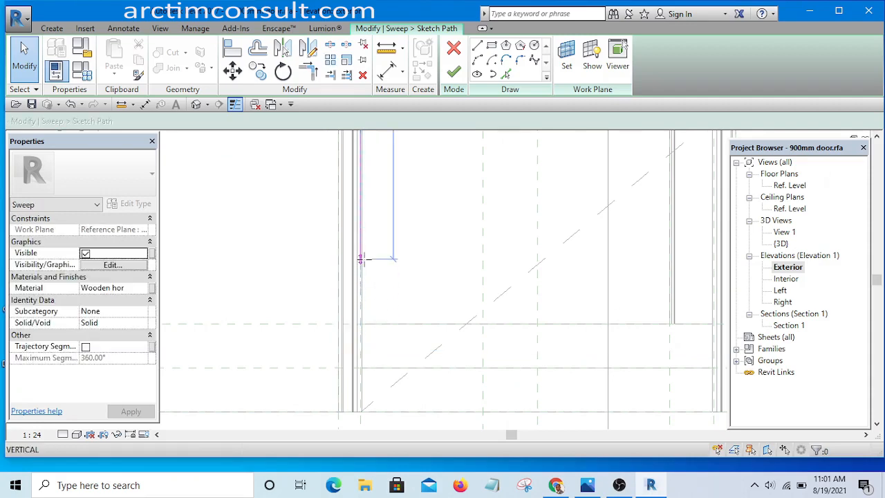
left_click(254, 243)
scroll(272, 251, "up", 3)
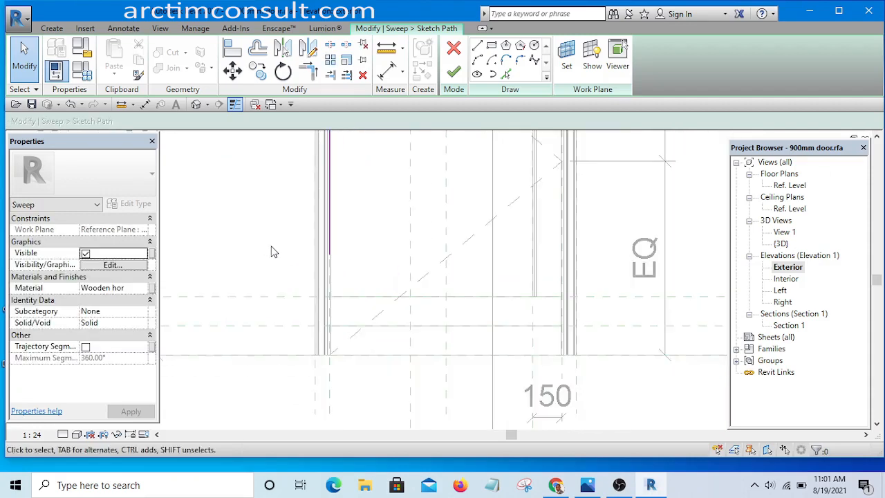
left_click(233, 50)
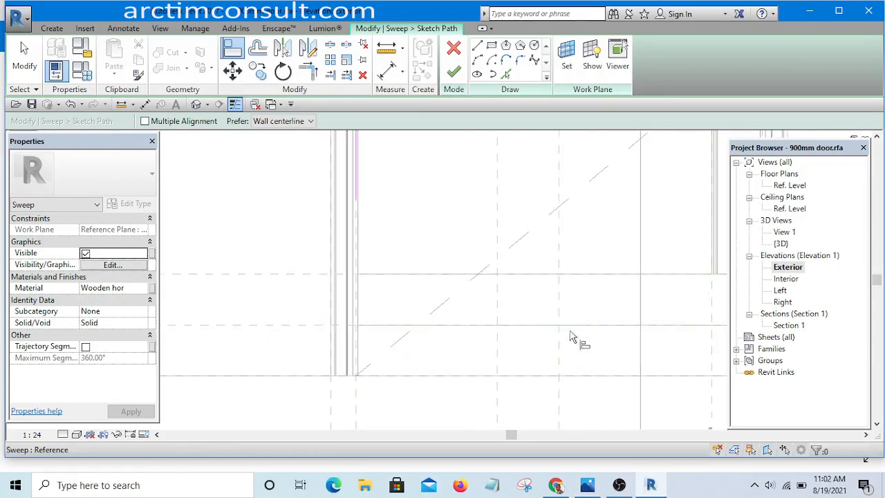
scroll(330, 334, "up", 3)
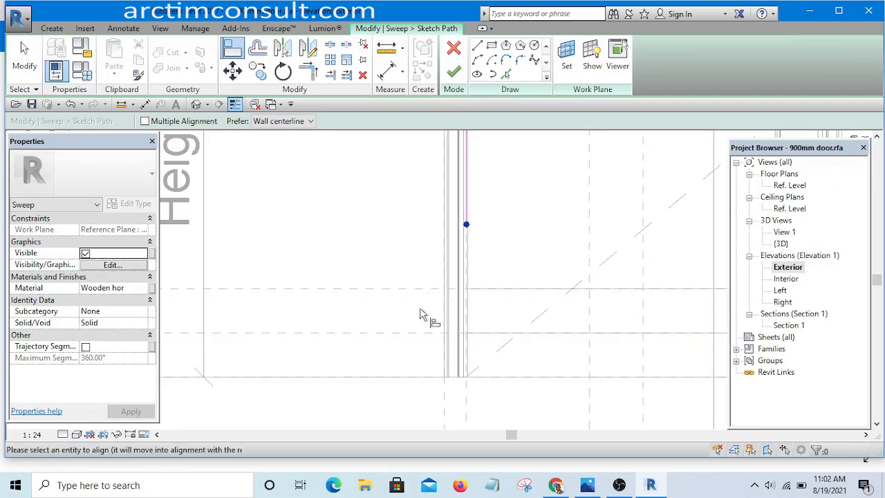
left_click(367, 333)
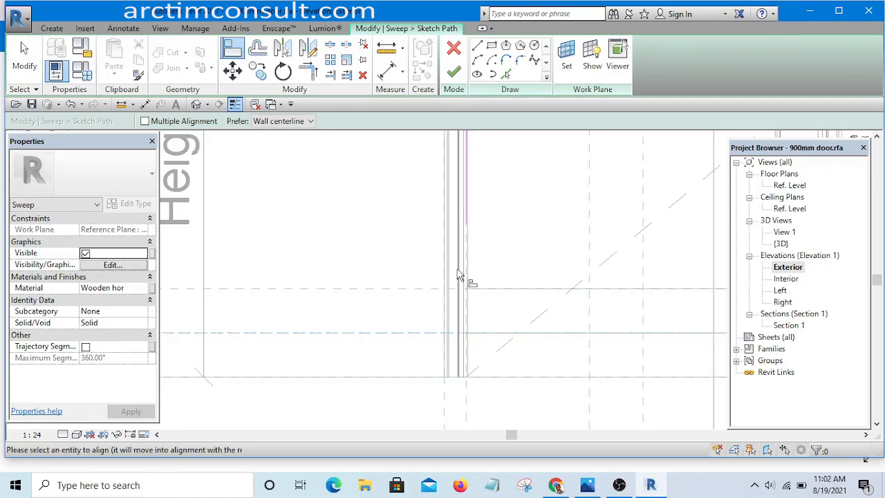
left_click(471, 225)
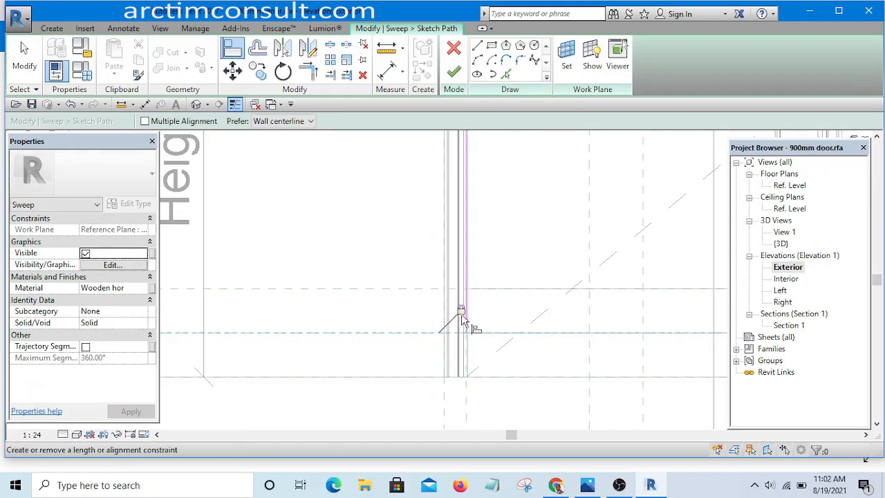
left_click(461, 313)
Check the mirrored stile's path ends against the frame, then finish the path sketch and the sweep.
scroll(420, 325, "down", 7)
scroll(584, 338, "up", 2)
scroll(532, 325, "down", 5)
scroll(436, 249, "up", 1)
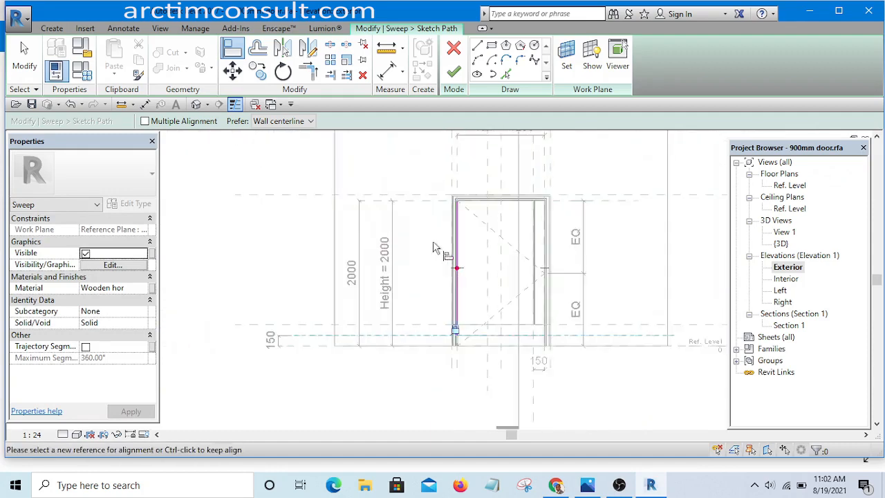
scroll(460, 191, "up", 5)
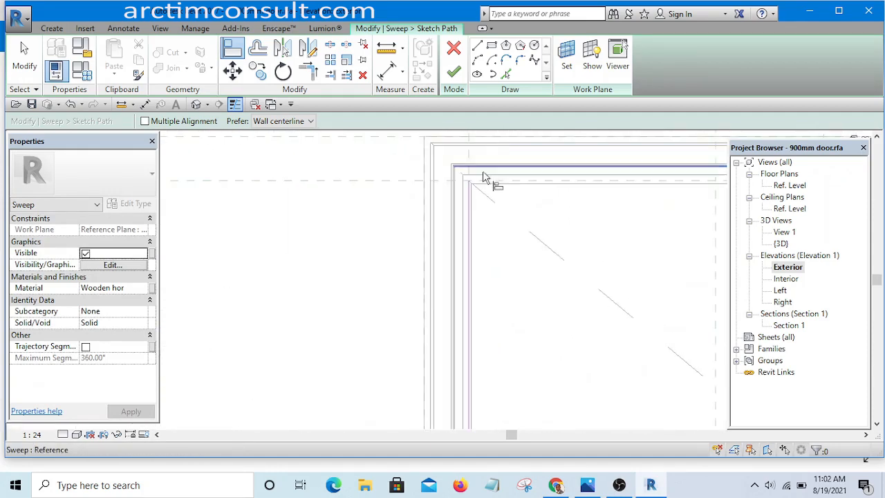
left_click(452, 75)
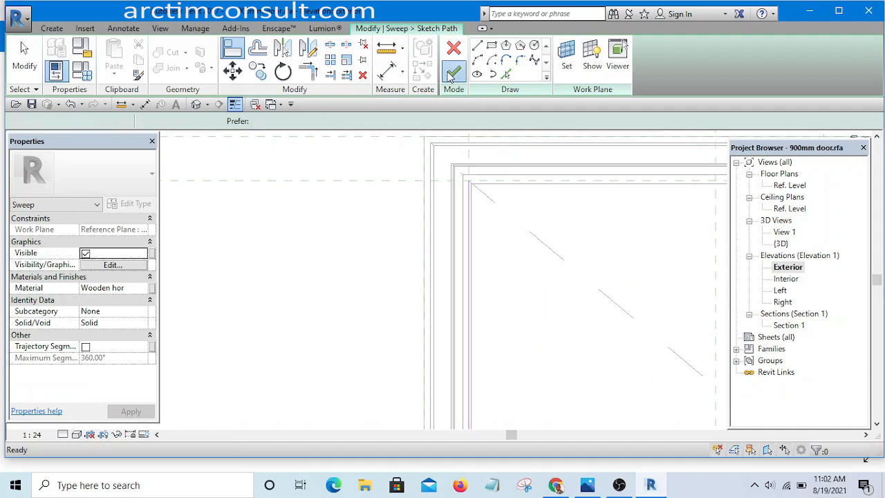
left_click(452, 75)
scroll(365, 198, "down", 5)
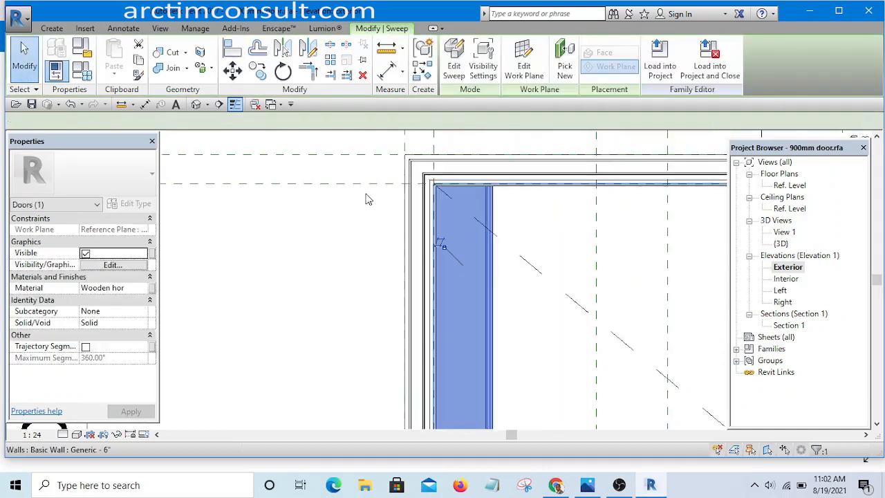
Open the original stile's sweep on the other side of the door for editing and enter its path sketch.
scroll(458, 321, "up", 5)
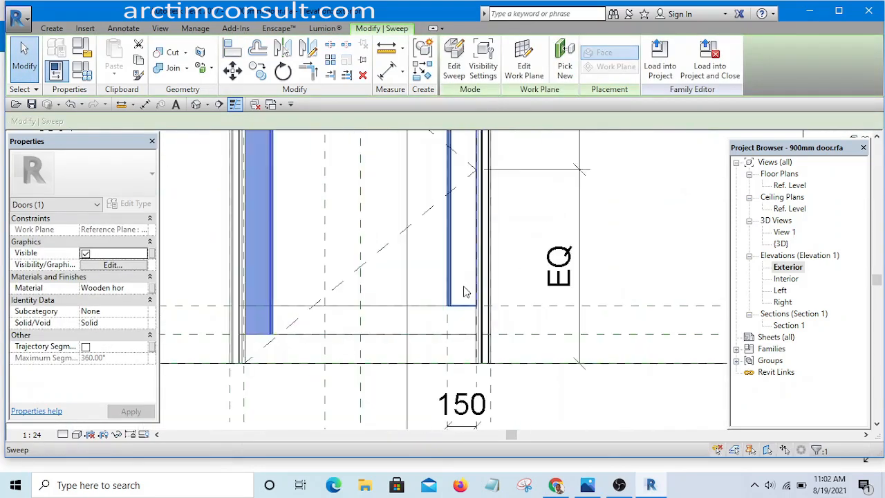
left_click(460, 274)
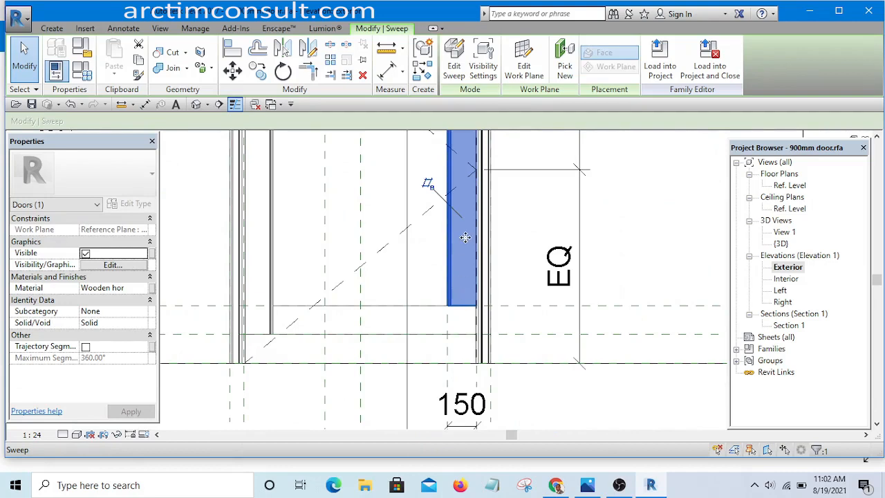
left_click(454, 73)
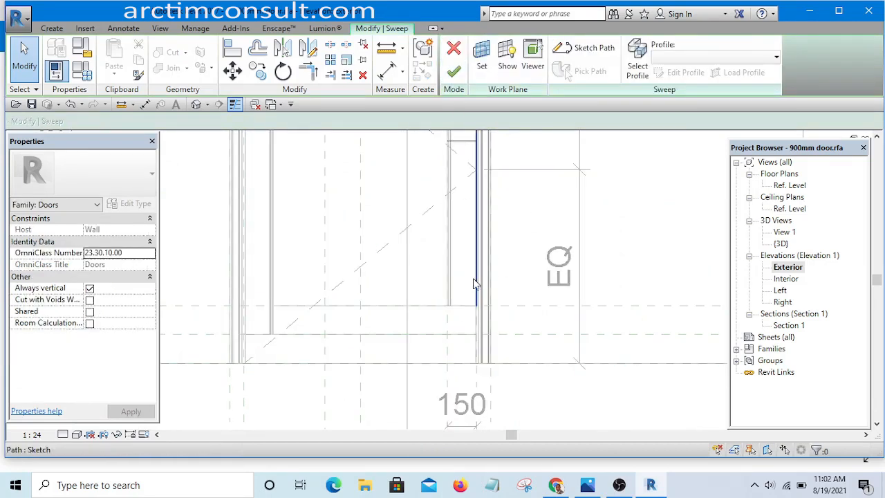
left_click(476, 282)
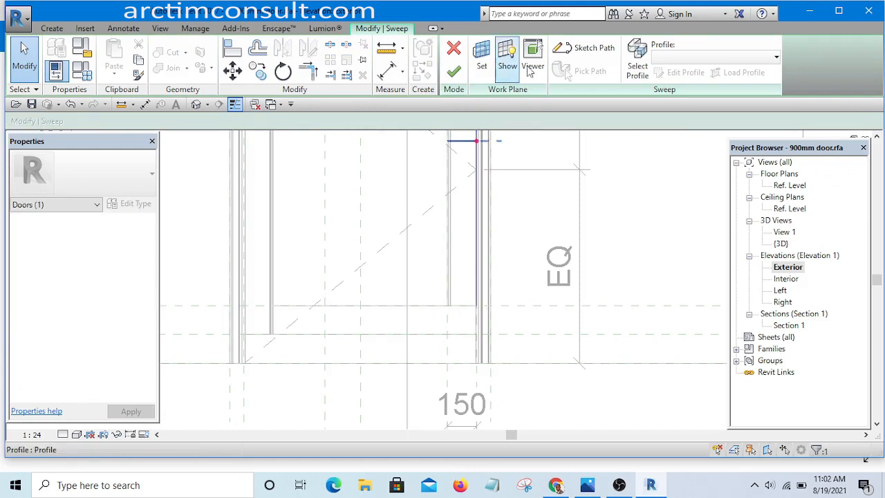
left_click(587, 48)
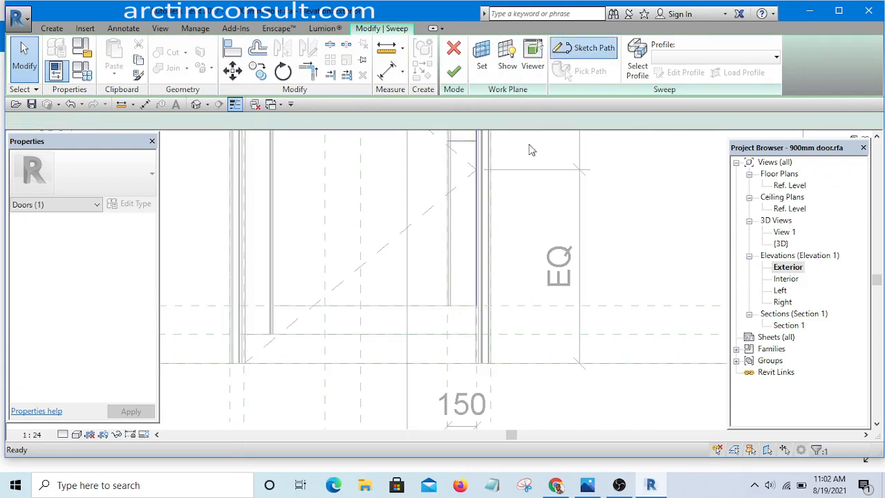
Pull up the lower end of the original stile's path and remove the constraints that block the change.
left_click(478, 297)
left_click_drag(476, 306, 476, 270)
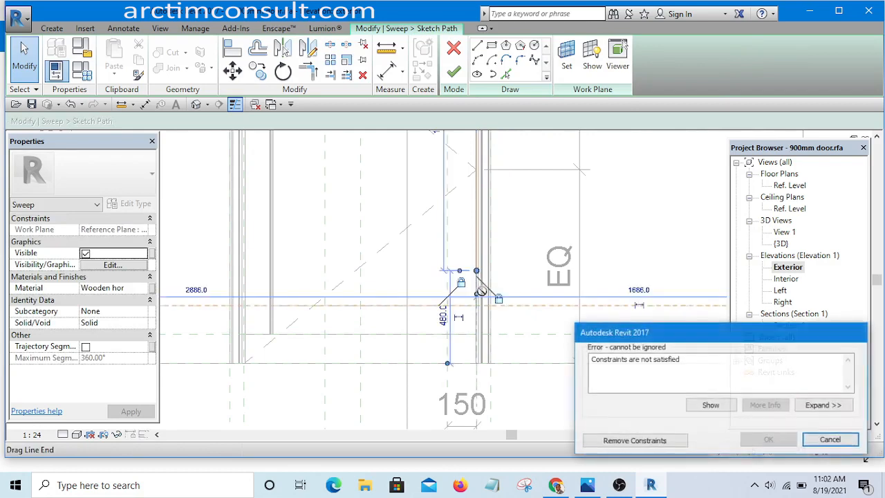
left_click(634, 441)
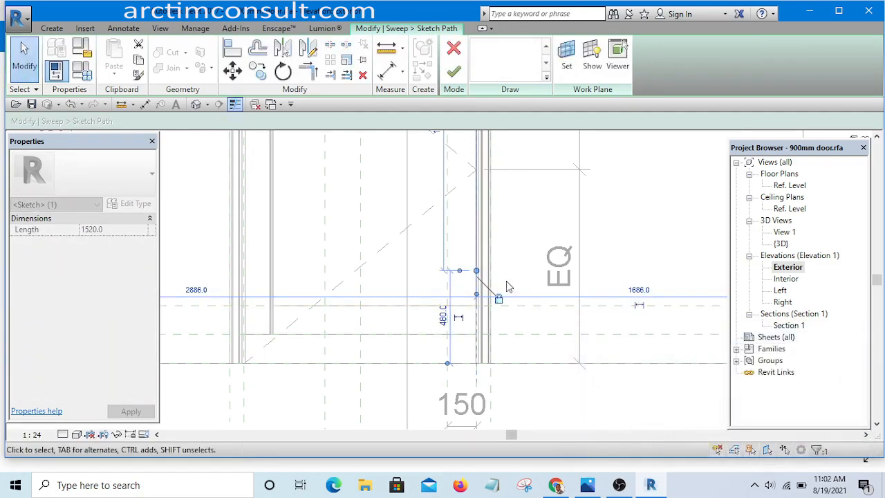
left_click(651, 175)
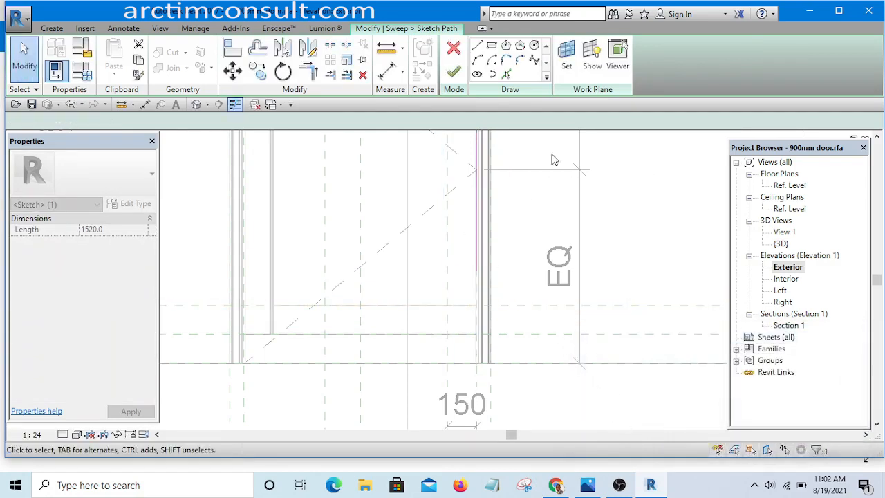
Align the path's lower end with the reference plane 150 mm above Ref. Level, then finish the path sketch and the sweep.
left_click(234, 50)
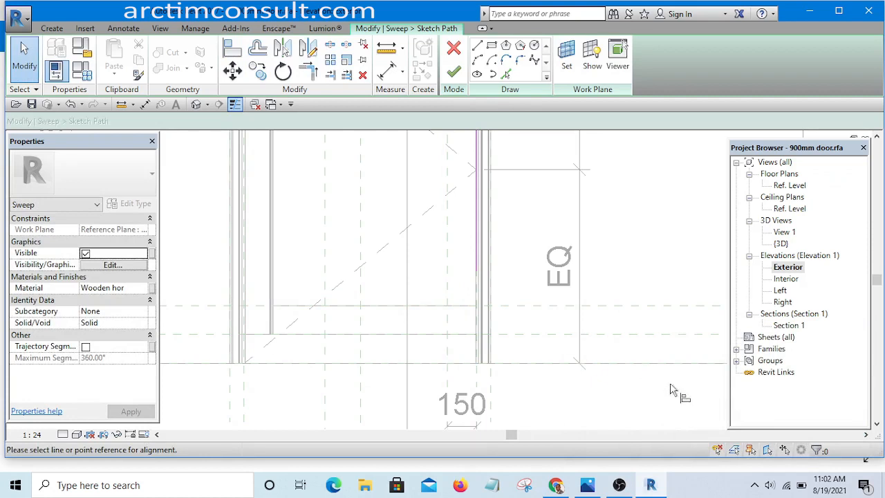
left_click(658, 336)
left_click(476, 272)
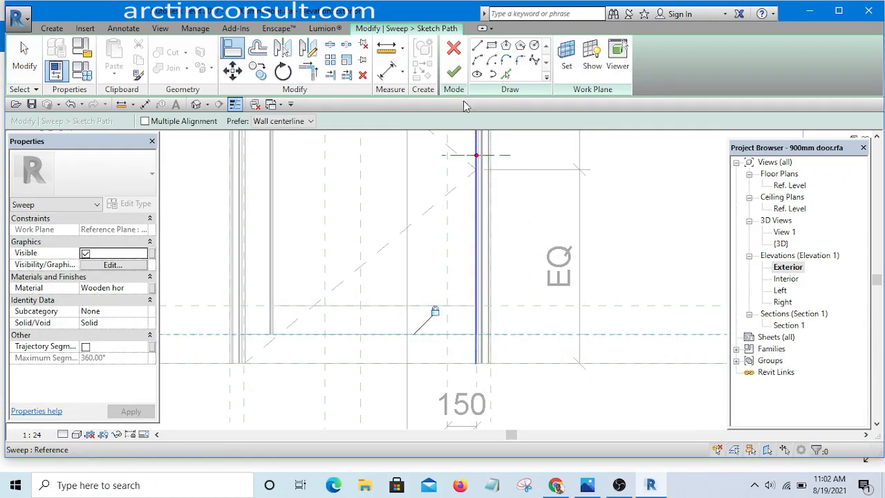
left_click(455, 74)
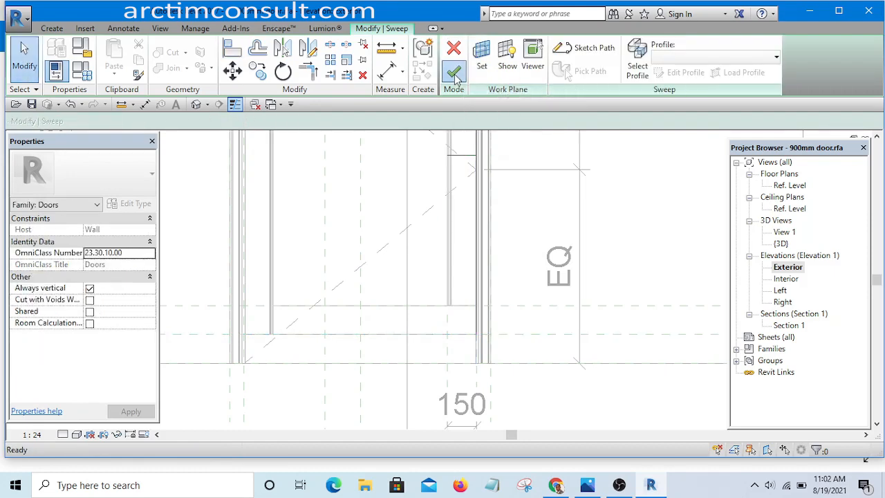
left_click(454, 74)
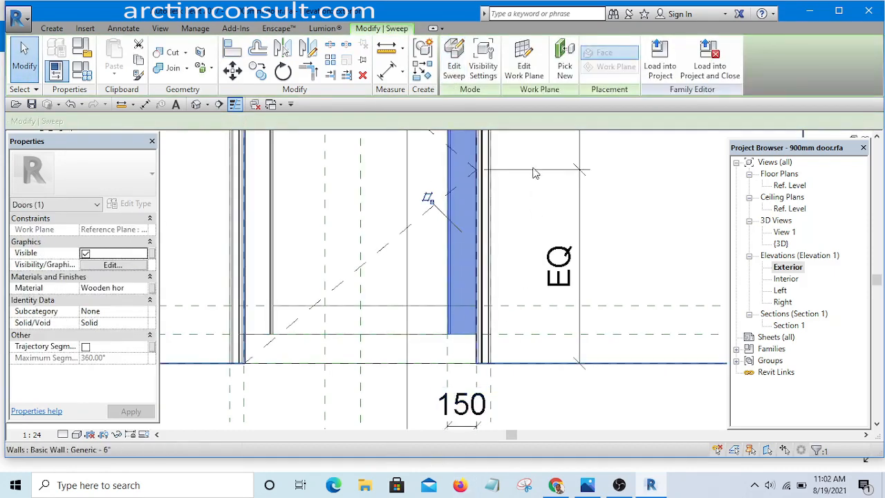
Examine both stiles and their junctions with the bottom rail in the 3D view.
scroll(533, 173, "down", 5)
scroll(423, 295, "up", 3)
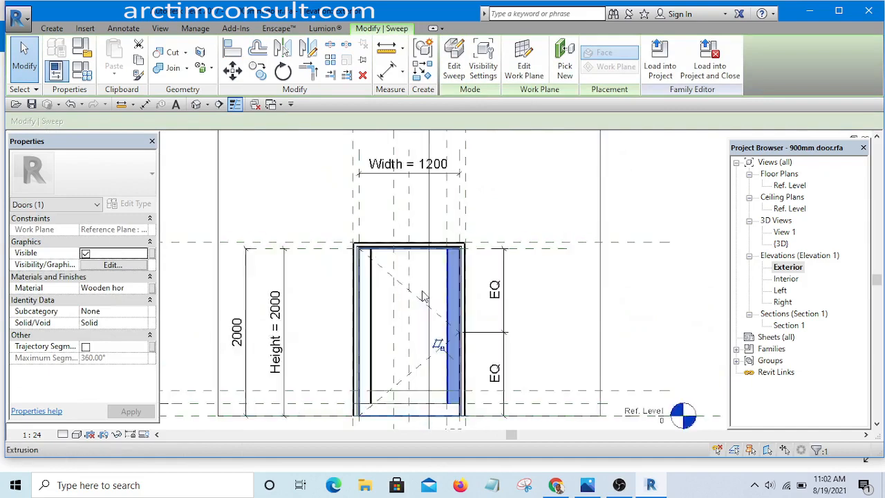
left_click(196, 104)
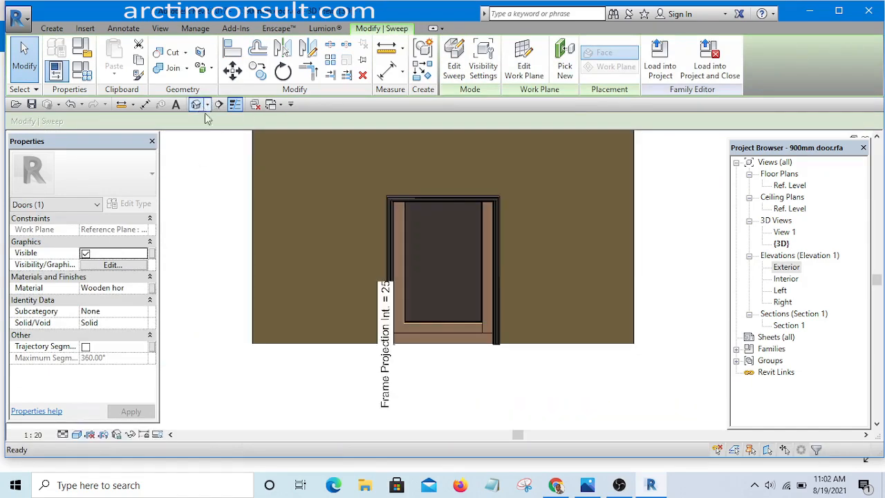
left_click(490, 427)
middle_click_drag(494, 427, 515, 419, "shift")
scroll(440, 318, "up", 6)
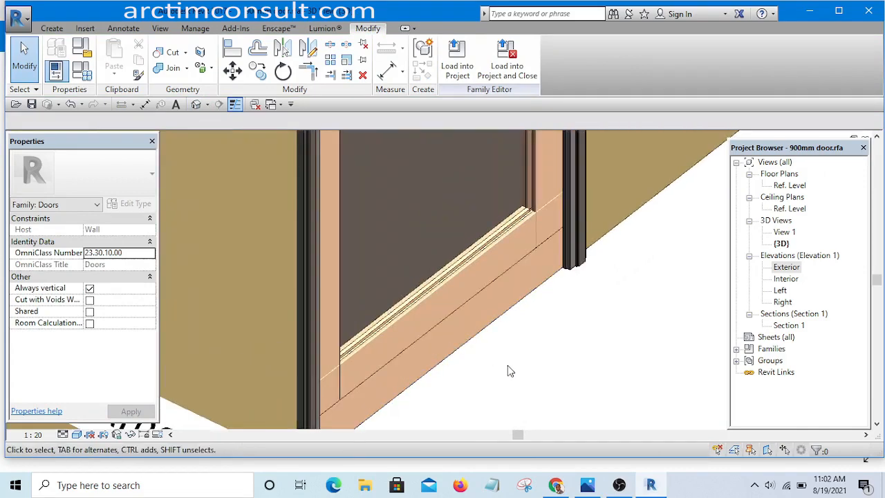
middle_click_drag(508, 369, 538, 422, "shift")
scroll(538, 421, "down", 2)
middle_click_drag(573, 352, 577, 413)
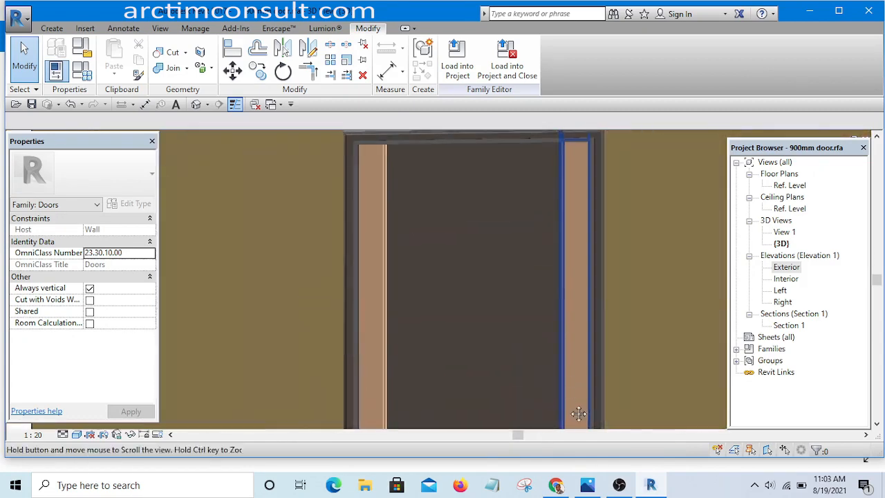
scroll(546, 314, "down", 4)
scroll(511, 392, "up", 1)
scroll(512, 392, "up", 3)
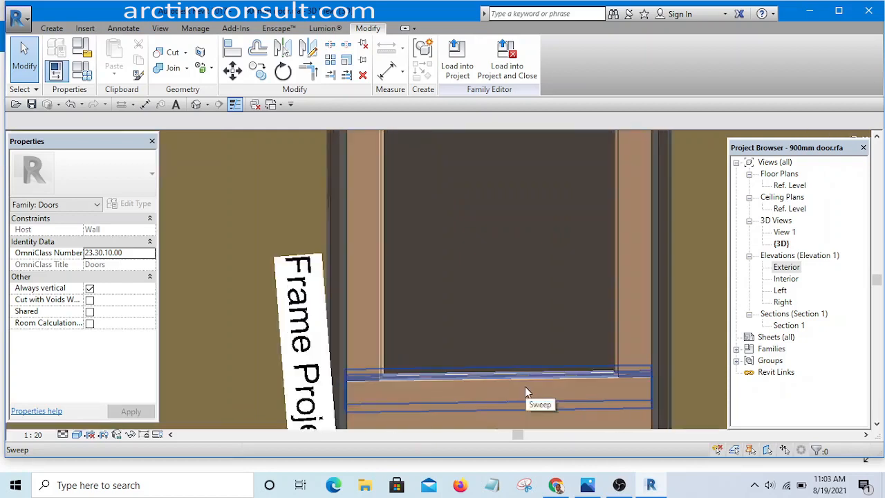
scroll(517, 385, "down", 4)
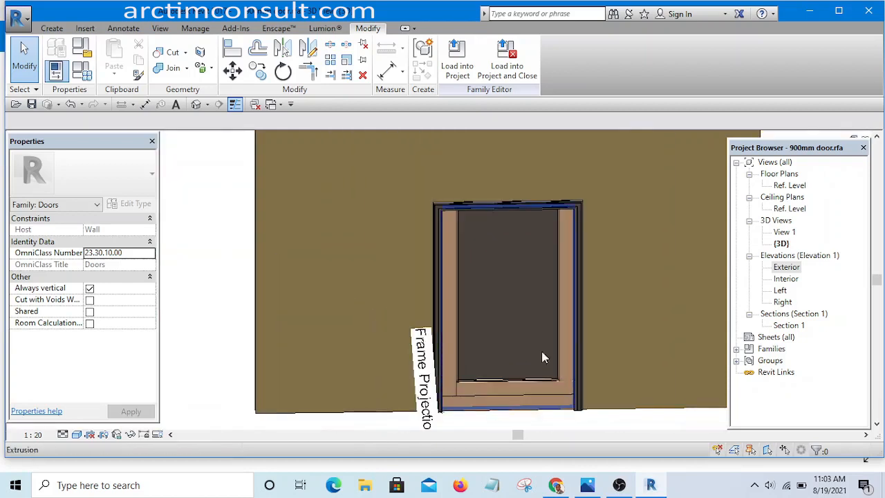
scroll(480, 207, "up", 3)
scroll(469, 191, "down", 3)
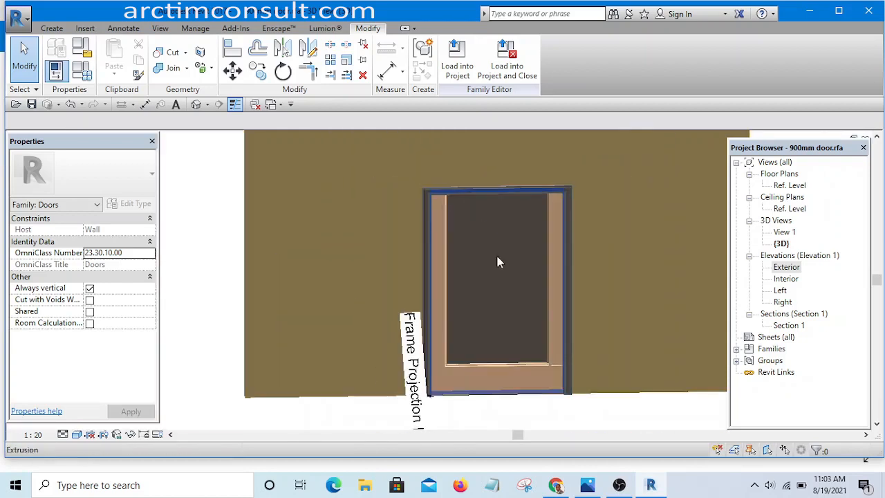
scroll(492, 321, "up", 1)
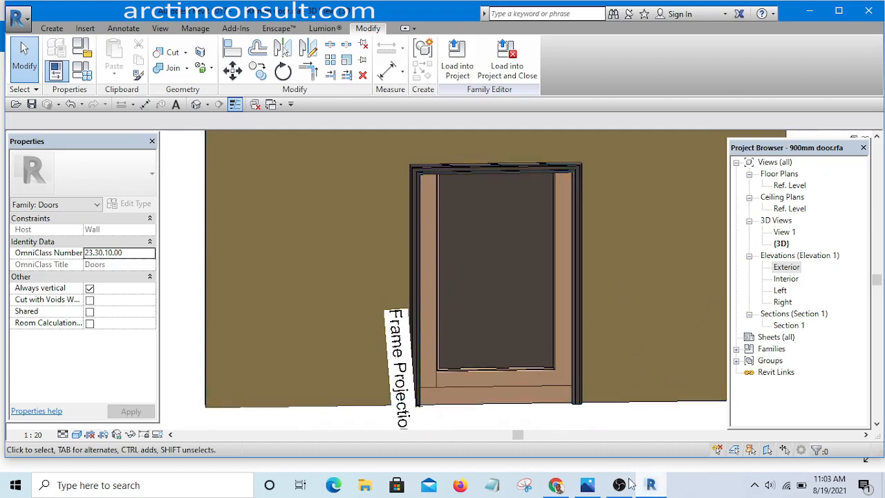
Switch to the Door.jpg reference photo, examine how the rails meet the stiles, and return to Revit.
left_click(589, 488)
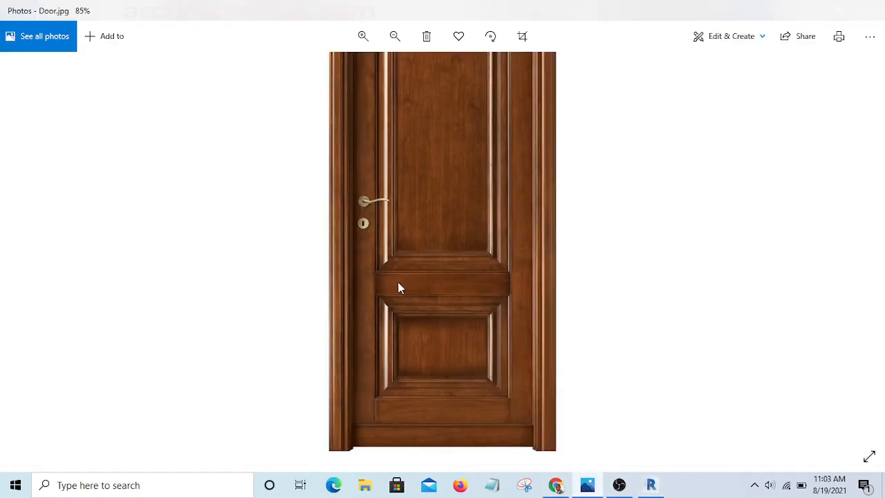
left_click_drag(522, 266, 550, 420)
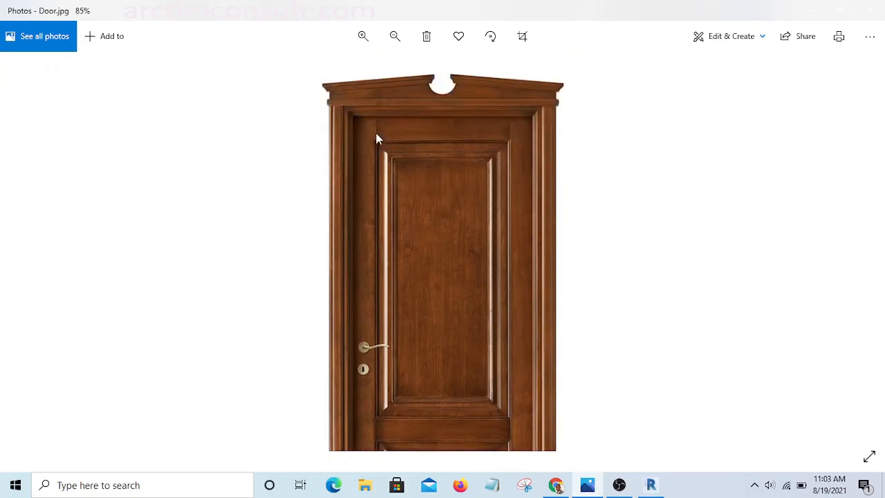
scroll(459, 132, "down", 3)
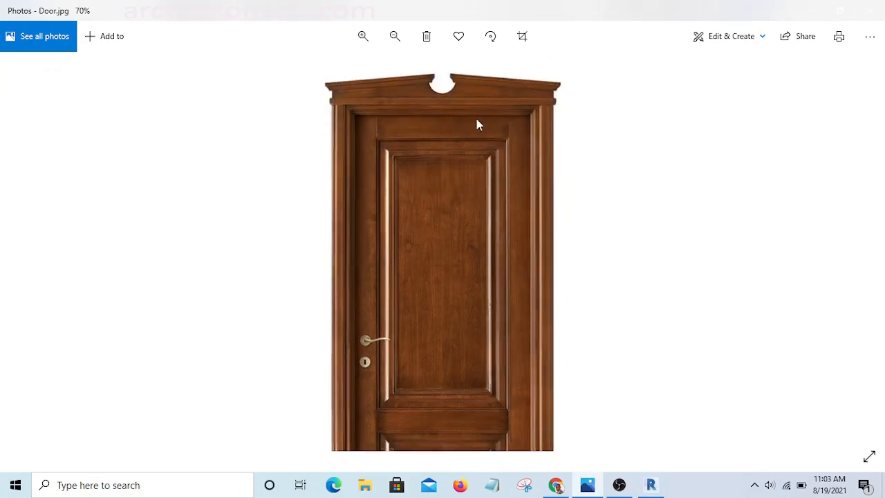
scroll(455, 306, "up", 1)
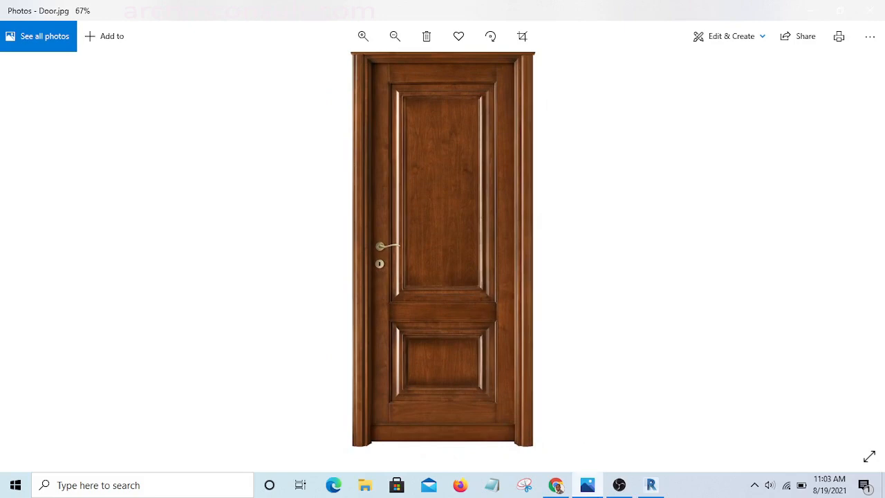
left_click(650, 486)
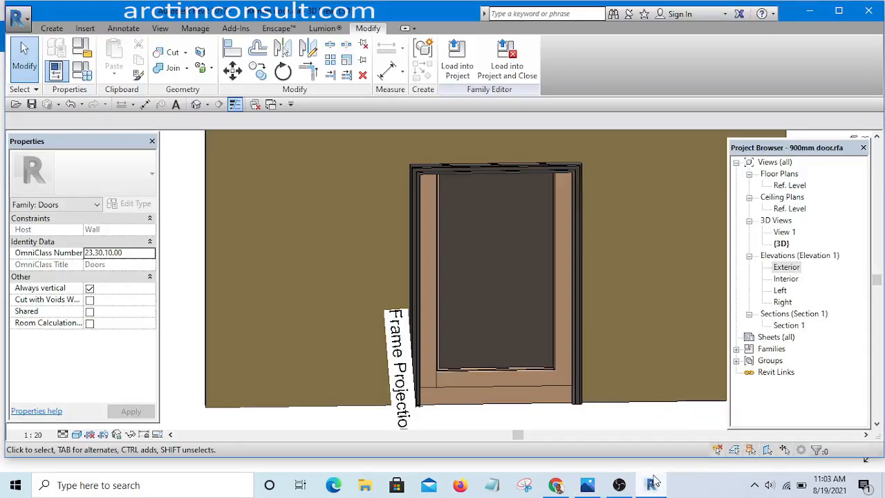
Open the bottom rail's sweep for editing from the Exterior elevation.
double_click(786, 268)
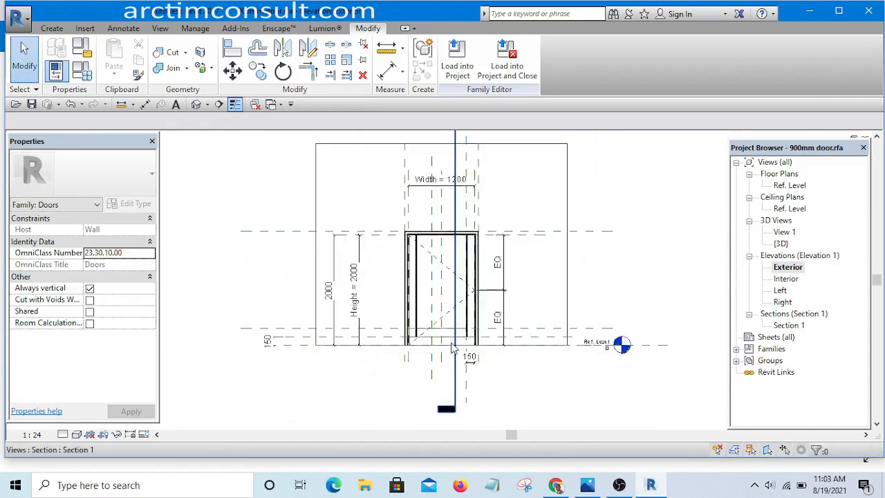
scroll(453, 348, "up", 5)
left_click(438, 306)
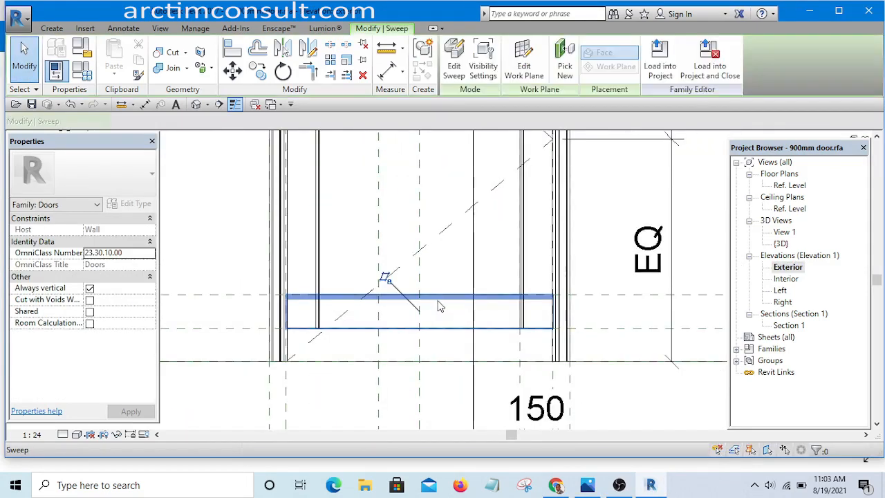
scroll(435, 346, "down", 3)
scroll(443, 345, "up", 3)
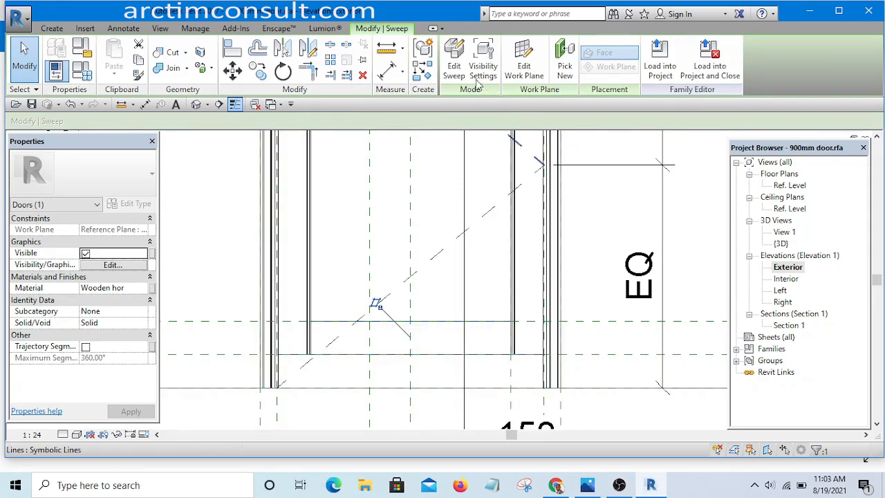
left_click(453, 69)
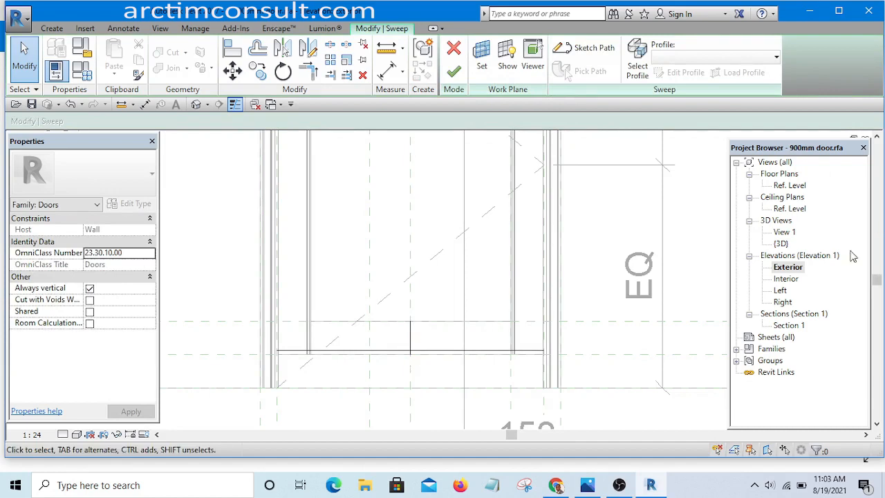
Check the bottom rail's path against the stiles in the Ref. Level plan, then open its profile sketch in Section 1.
double_click(790, 186)
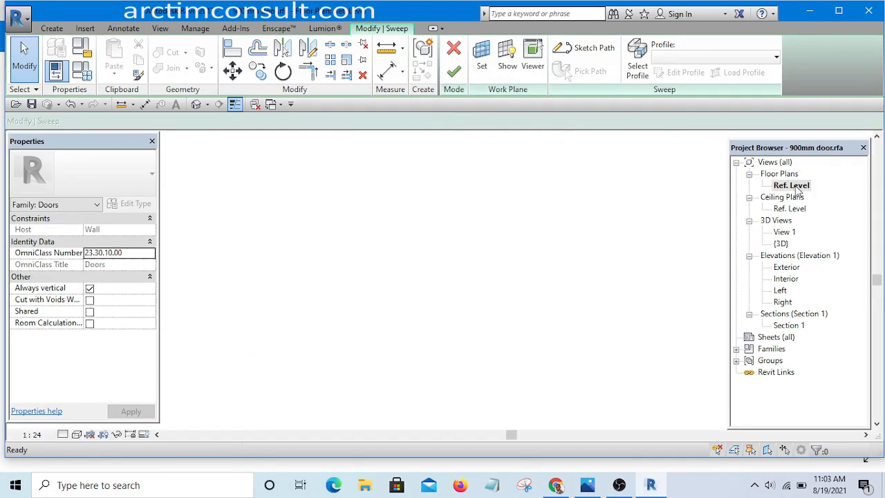
scroll(486, 229, "down", 4)
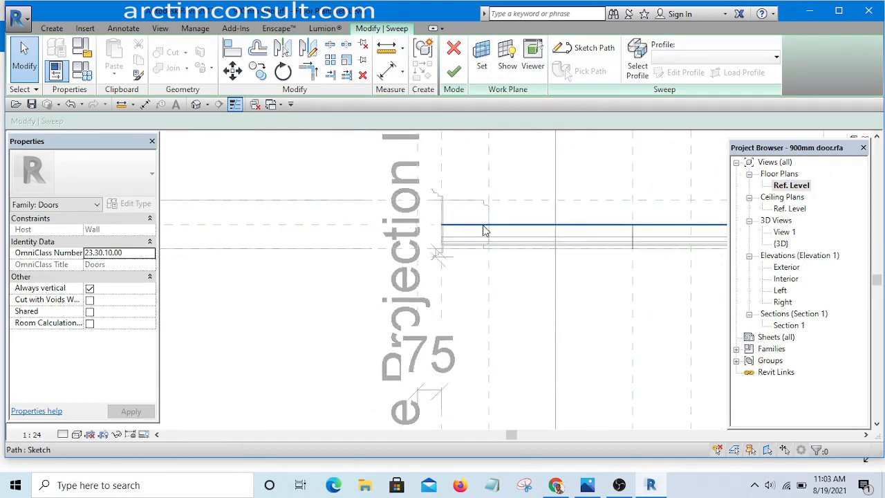
scroll(658, 221, "up", 5)
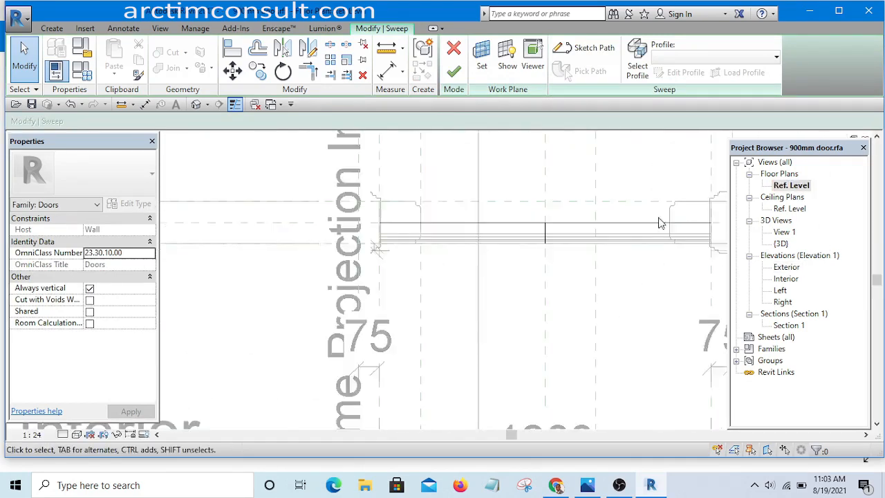
left_click(495, 281)
left_click(680, 73)
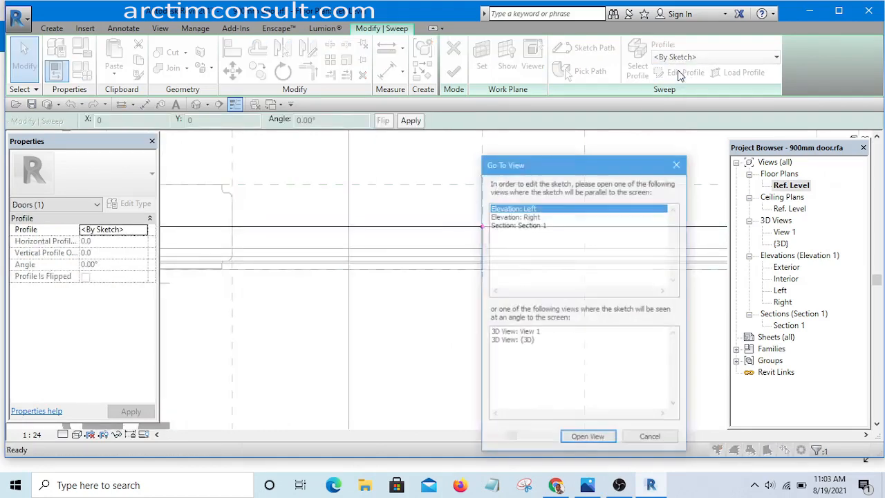
left_click(512, 224)
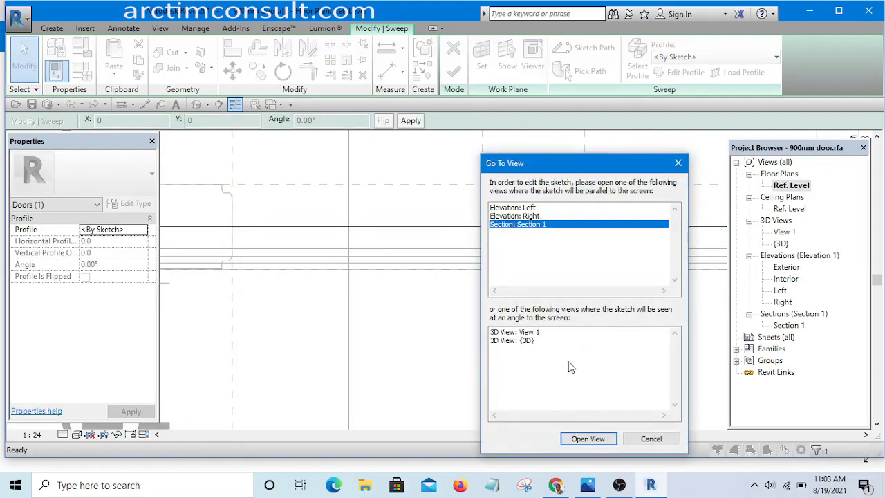
left_click(588, 439)
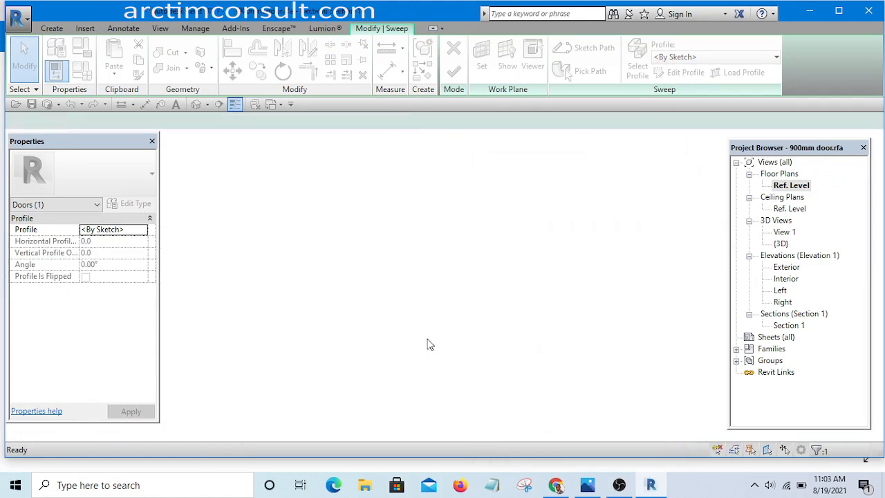
Mirror a copy of the bottom rail's half profile about the vertical centre reference plane in Section 1.
scroll(550, 259, "up", 4)
scroll(419, 230, "down", 2)
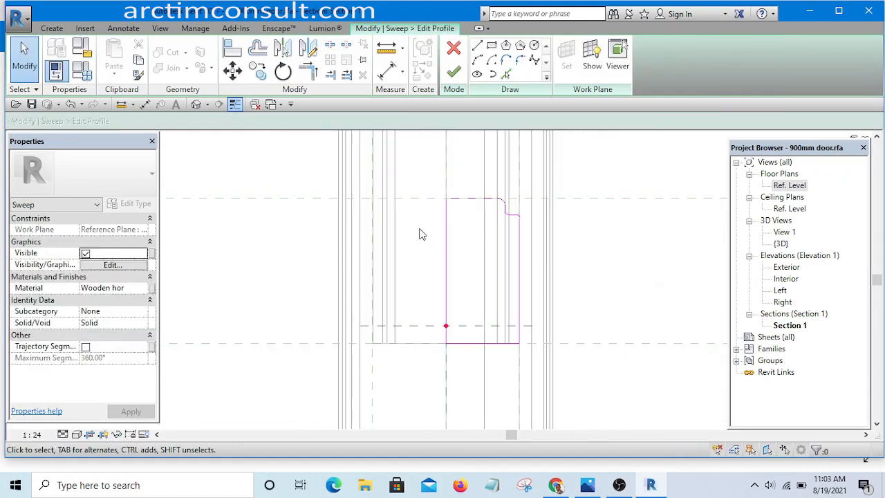
mouse_move(424, 164)
left_mouse_down()
mouse_move(602, 341)
mouse_move(605, 397)
left_mouse_up()
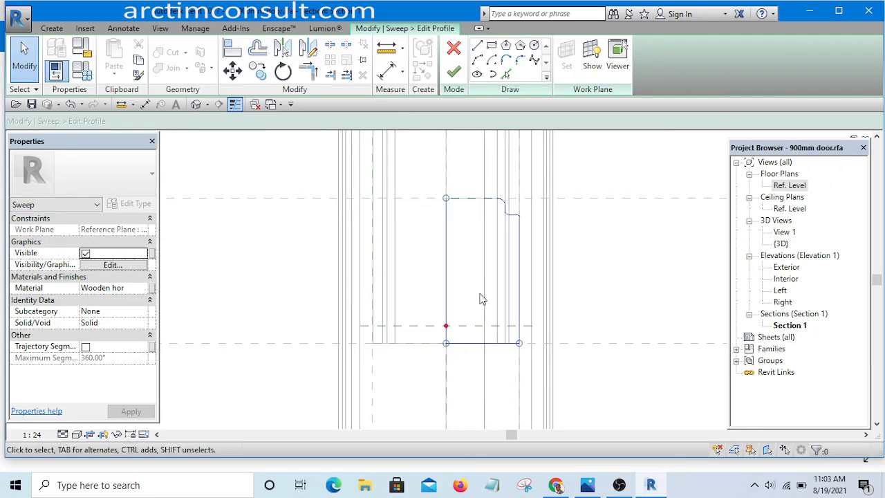
mouse_move(417, 162)
left_mouse_down()
mouse_move(449, 233)
mouse_move(471, 378)
left_mouse_up()
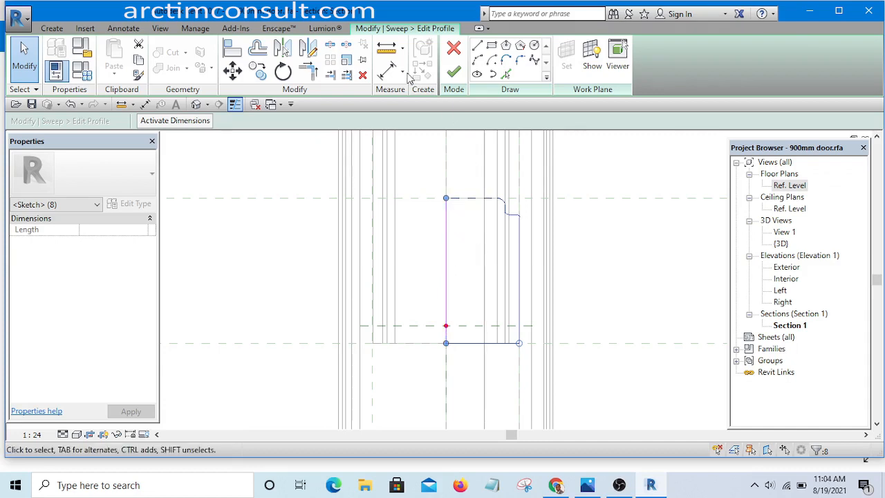
left_click(309, 50)
scroll(435, 243, "down", 3)
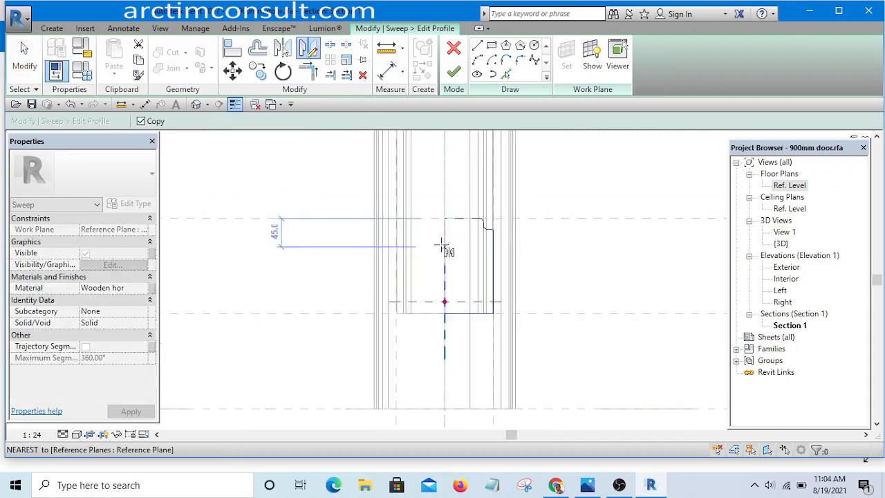
left_click(444, 186)
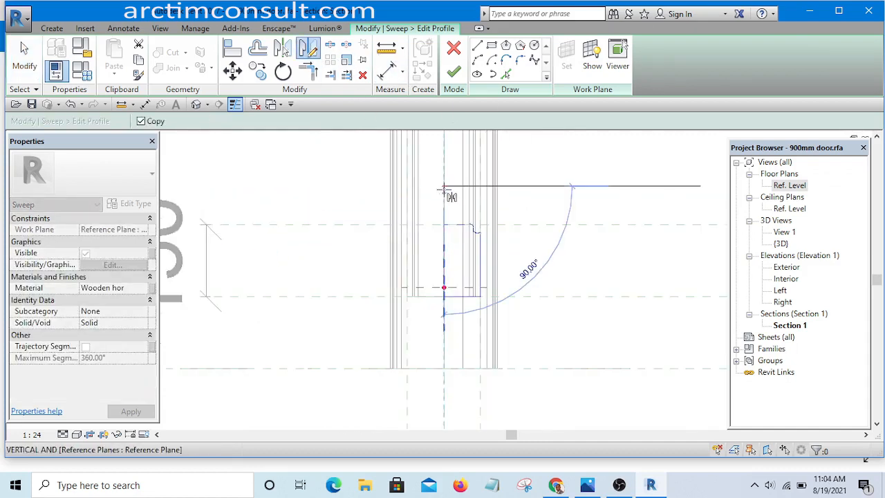
left_click(444, 414)
scroll(446, 273, "up", 5)
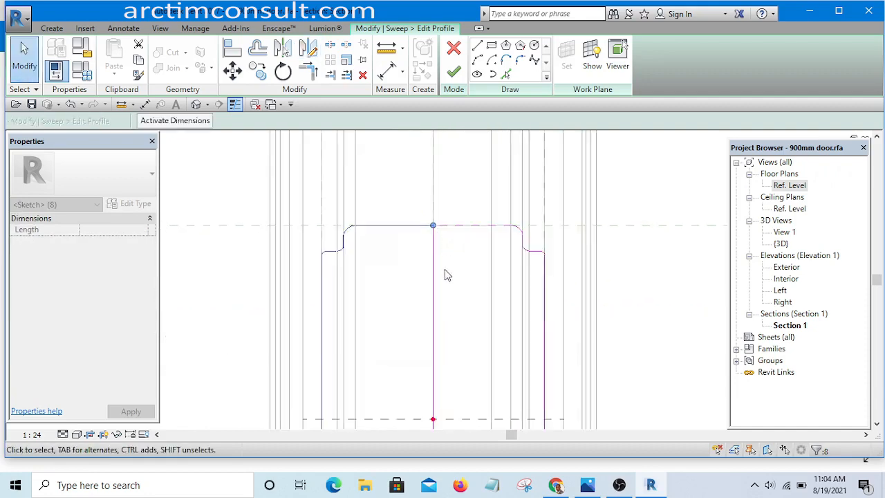
Delete the redundant lines down the middle of the mirrored profile to leave one closed outline.
left_click_drag(465, 247, 405, 320)
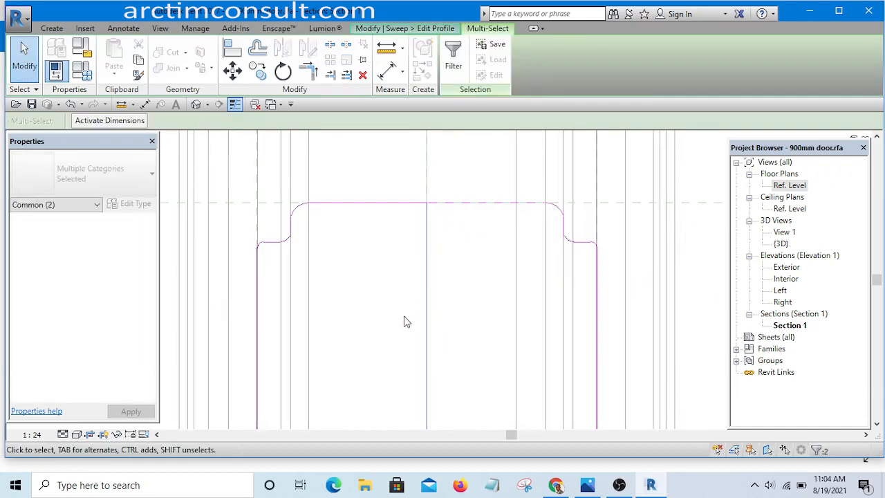
key("Delete")
scroll(441, 217, "down", 3)
scroll(453, 258, "up", 2)
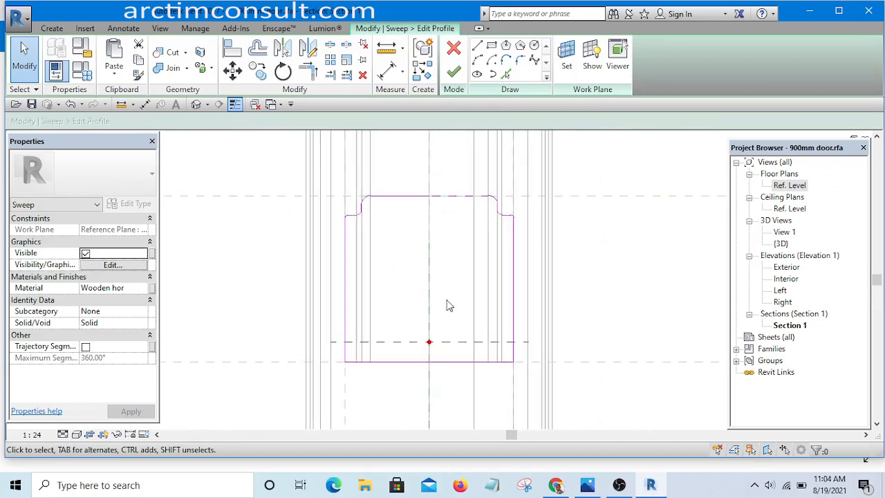
scroll(330, 271, "down", 3)
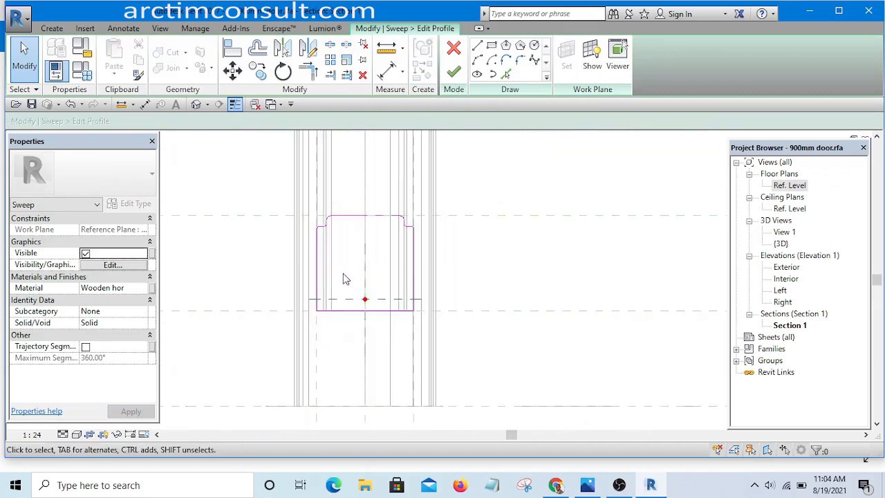
Pull the mirrored profile's side edge inward, align it to the Exterior reference plane and lock it.
scroll(332, 270, "up", 2)
left_click_drag(318, 261, 332, 267)
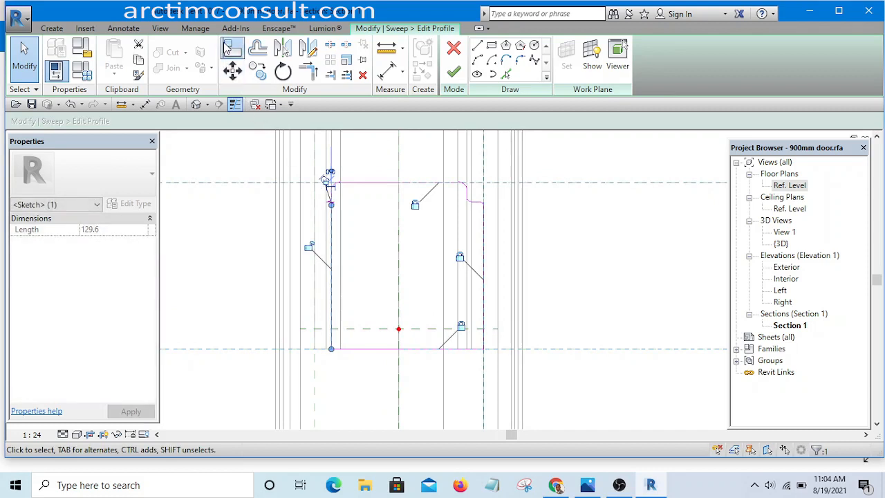
left_click(227, 47)
scroll(350, 162, "down", 4)
scroll(344, 318, "up", 3)
left_click(322, 294)
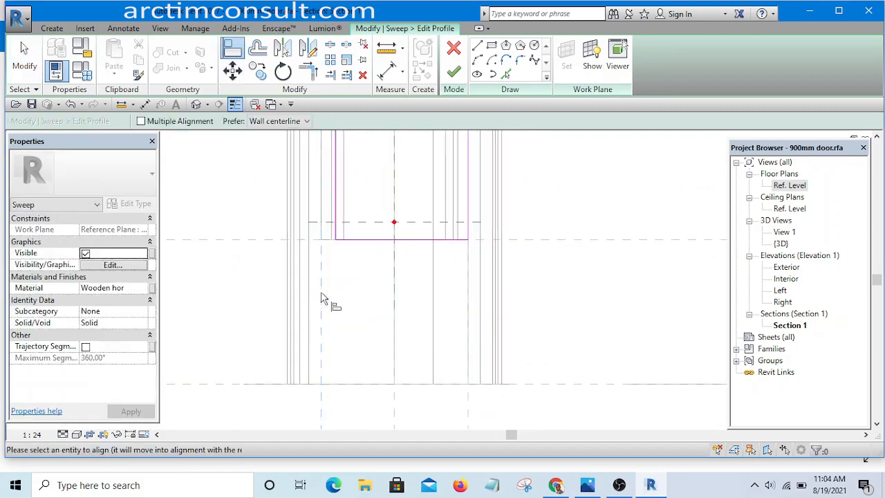
scroll(336, 192, "up", 2)
left_click(336, 193)
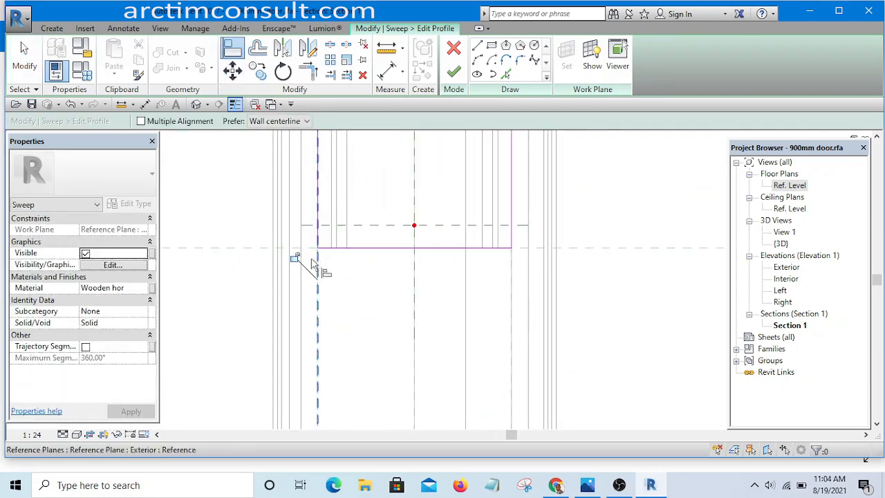
scroll(373, 313, "down", 3)
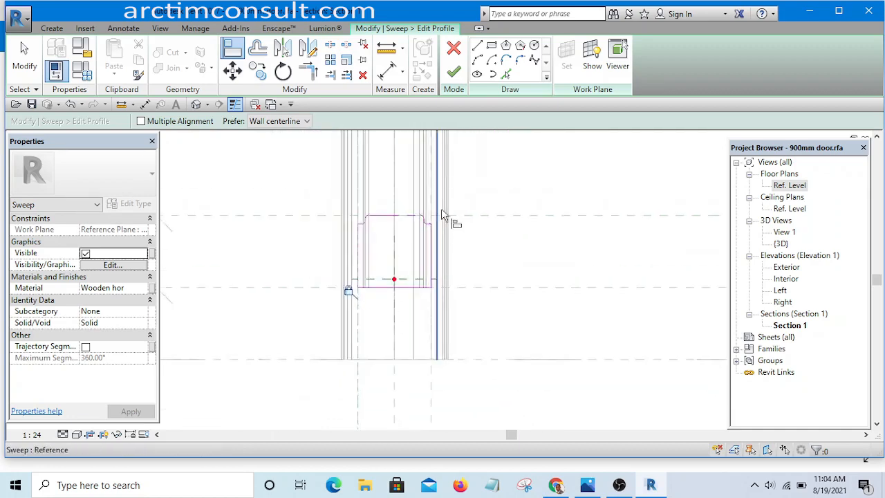
Exit the alignment and finish editing the bottom rail's profile and sweep.
right_click(488, 173)
left_click(520, 181)
right_click(512, 174)
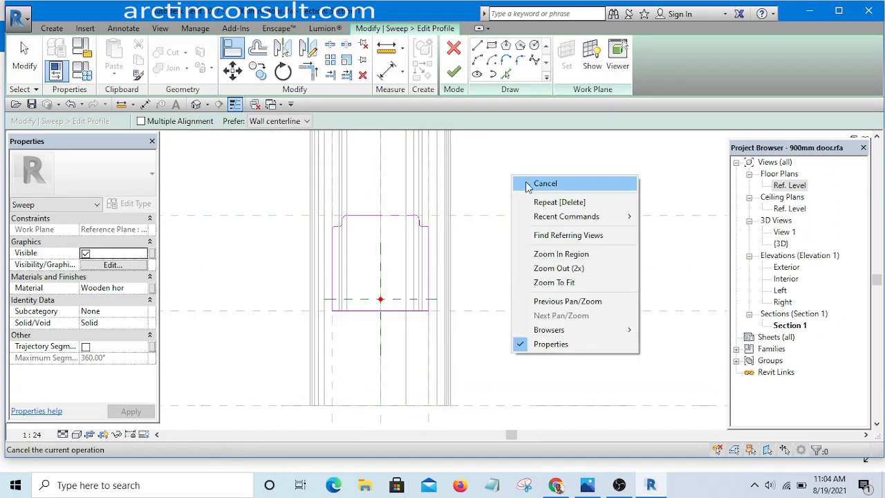
left_click(523, 183)
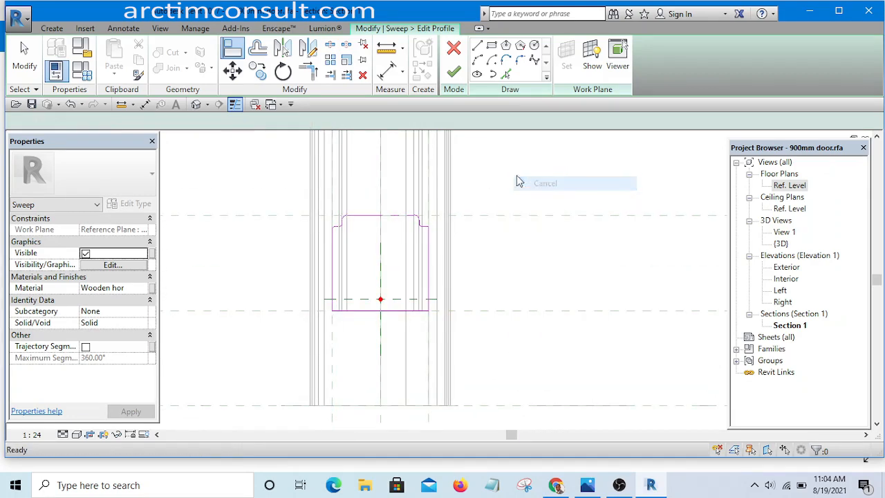
left_click(452, 75)
left_click(452, 71)
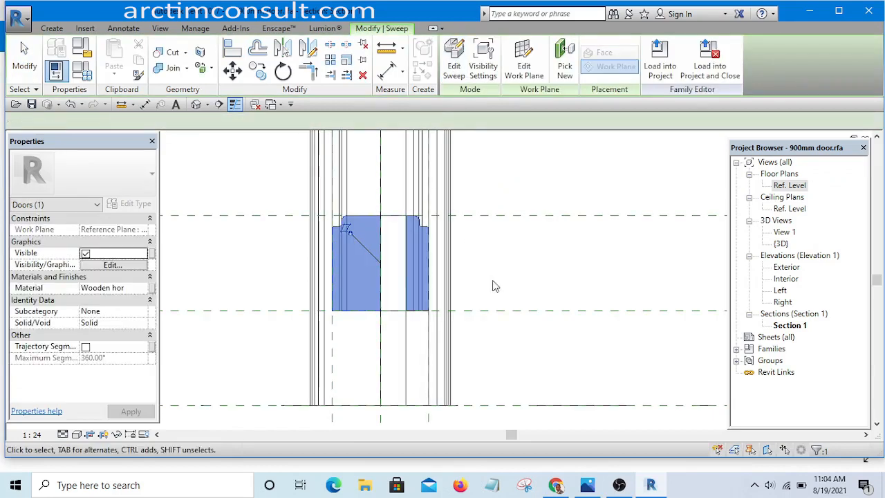
Mirror a copy of the bottom rail about a horizontal axis drawn midway up the door in Section 1.
scroll(494, 286, "down", 1)
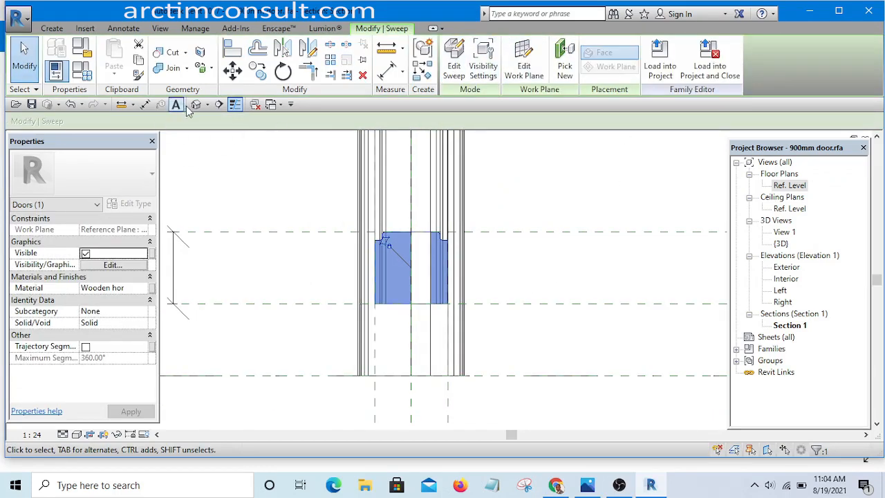
scroll(550, 331, "down", 3)
middle_click_drag(579, 245, 527, 345)
scroll(529, 328, "down", 3)
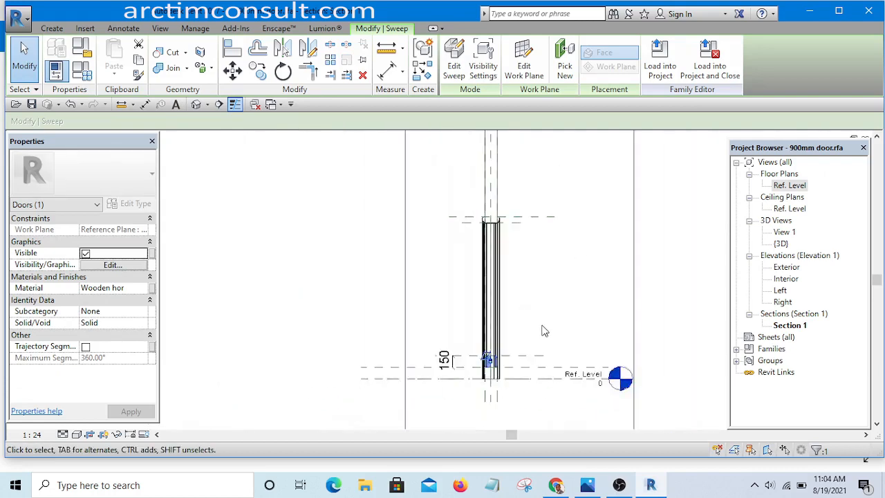
scroll(542, 332, "up", 3)
scroll(550, 345, "down", 1)
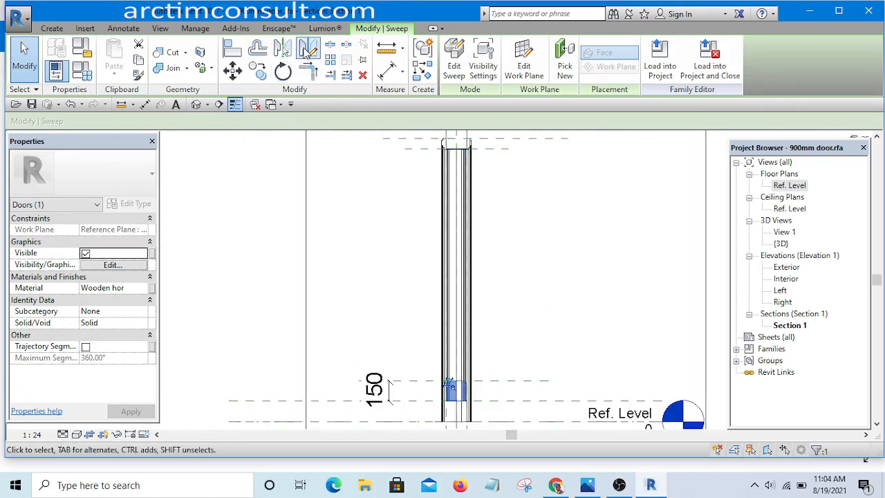
left_click(308, 49)
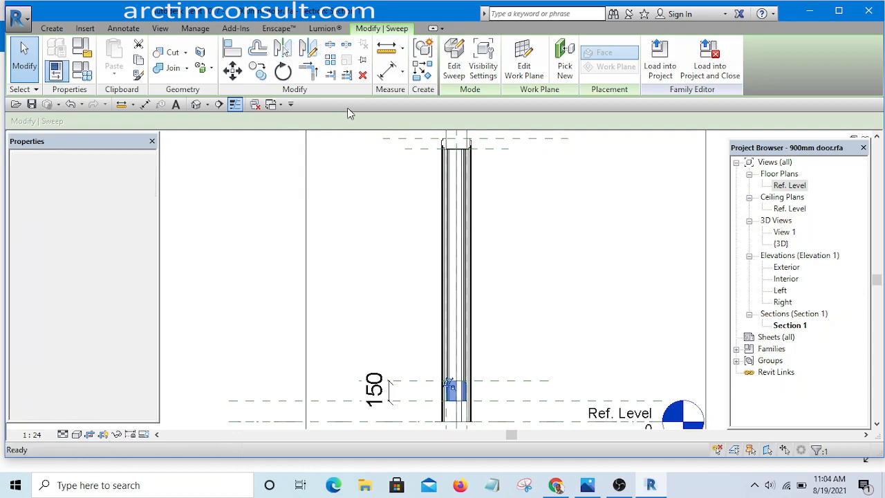
left_click(457, 285)
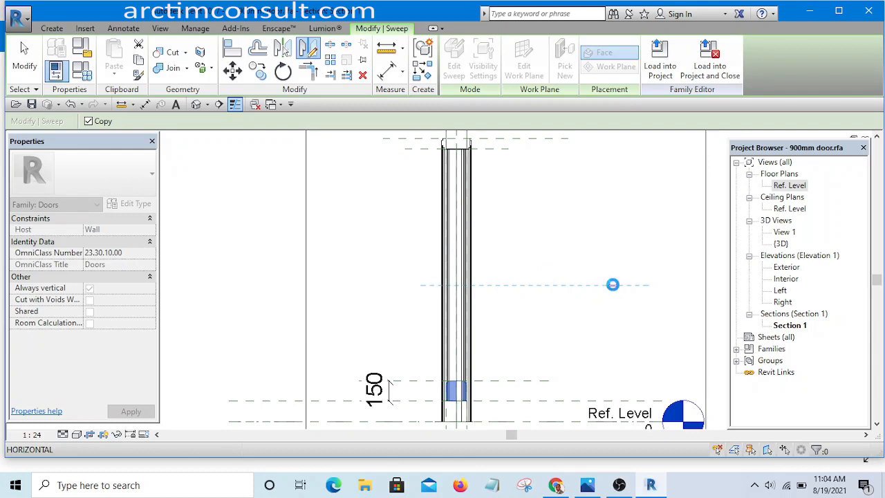
left_click(608, 282)
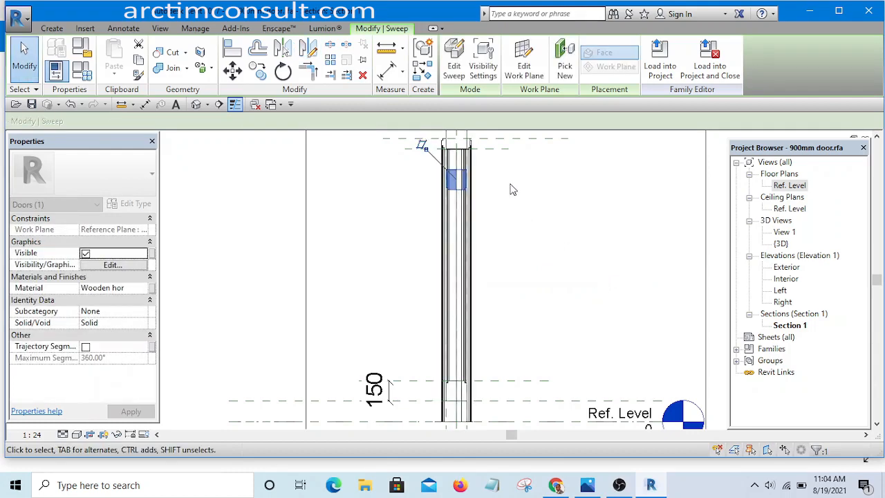
Move the copied rail up about 145 mm by its upper corner, so its top meets the underside of the door head frame.
scroll(458, 300, "up", 6)
middle_click_drag(452, 352, 448, 346)
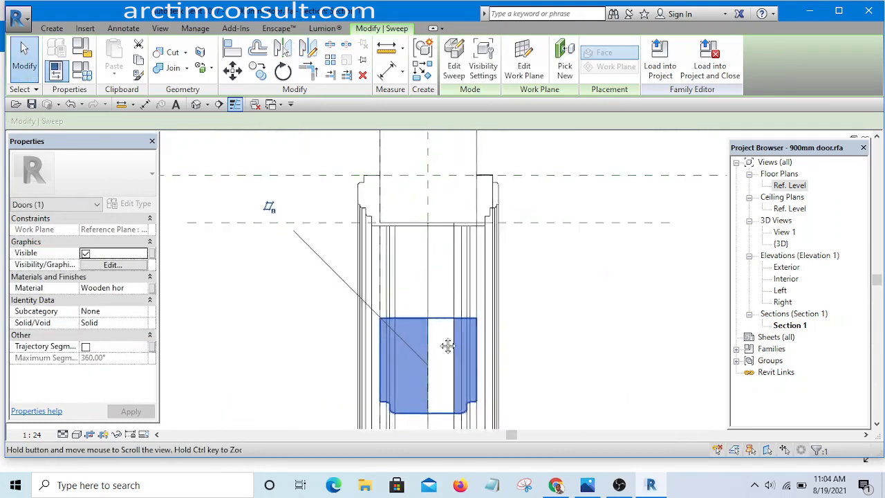
scroll(448, 345, "down", 3)
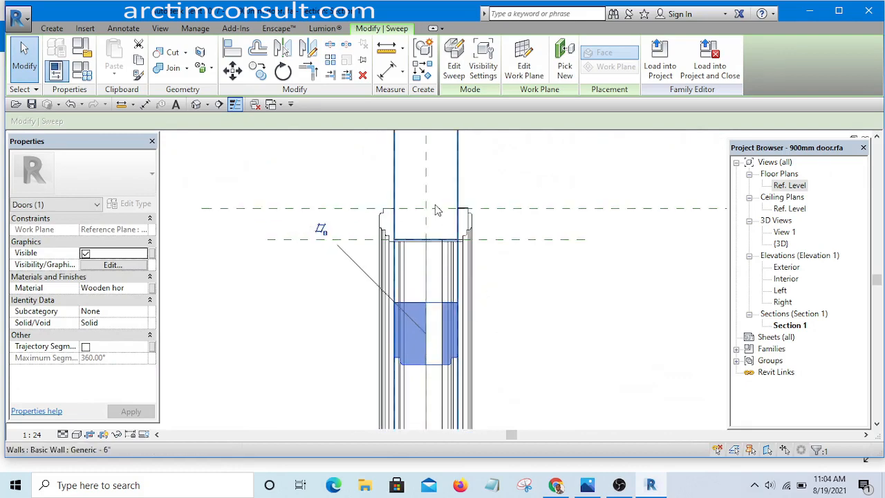
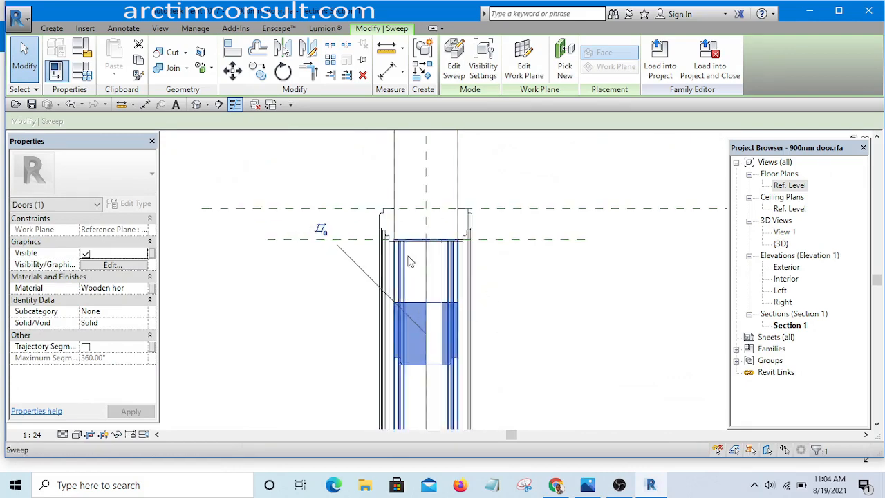
left_click(232, 71)
scroll(409, 326, "up", 3)
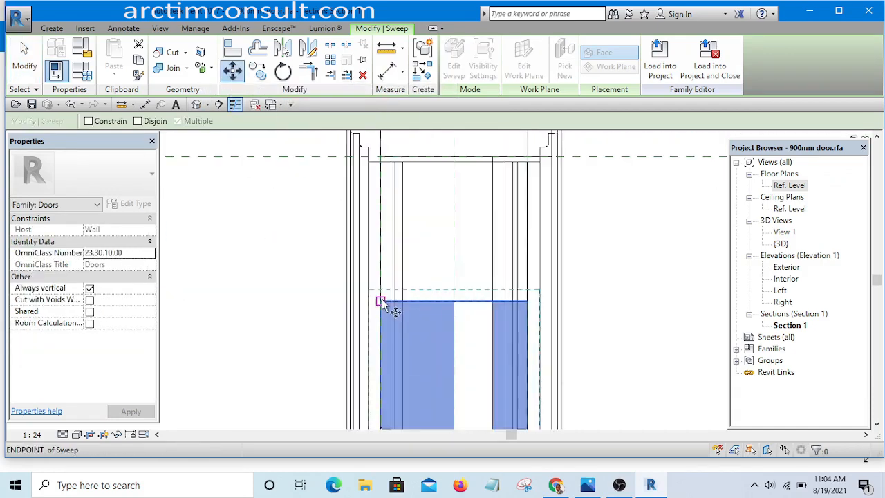
left_click(380, 300)
scroll(381, 197, "up", 2)
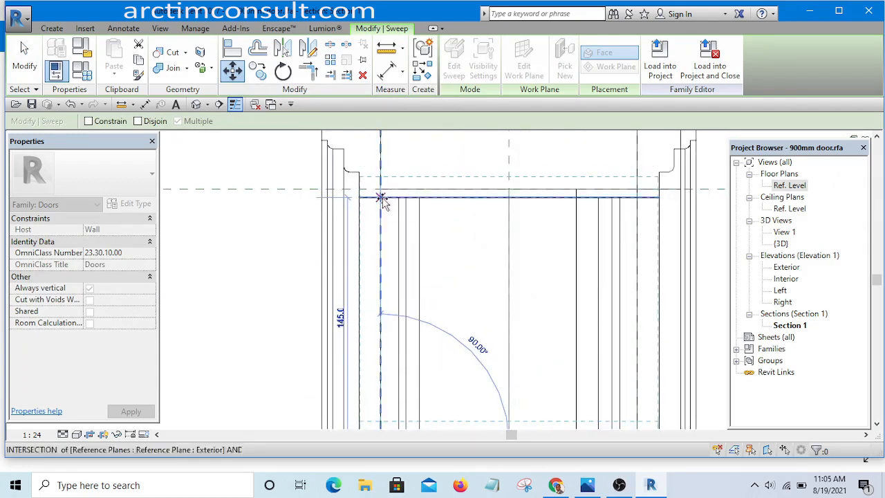
left_click(380, 189)
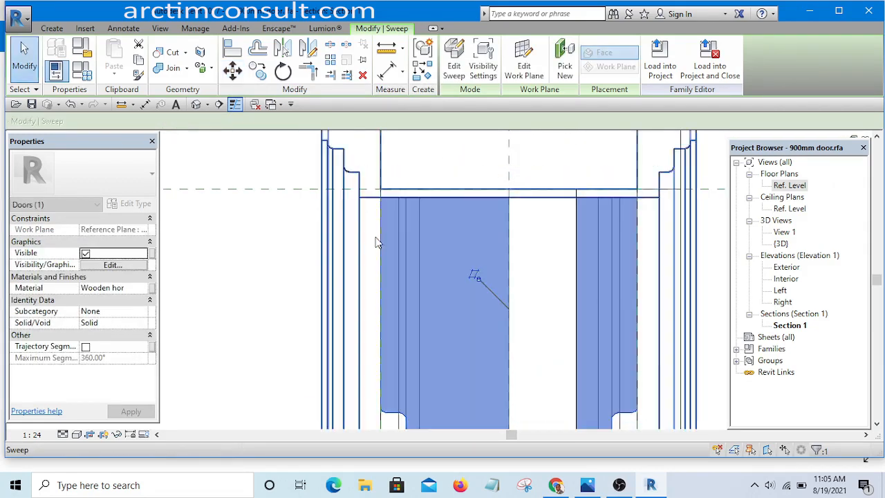
scroll(481, 280, "down", 3)
scroll(482, 279, "up", 1)
left_click(476, 271)
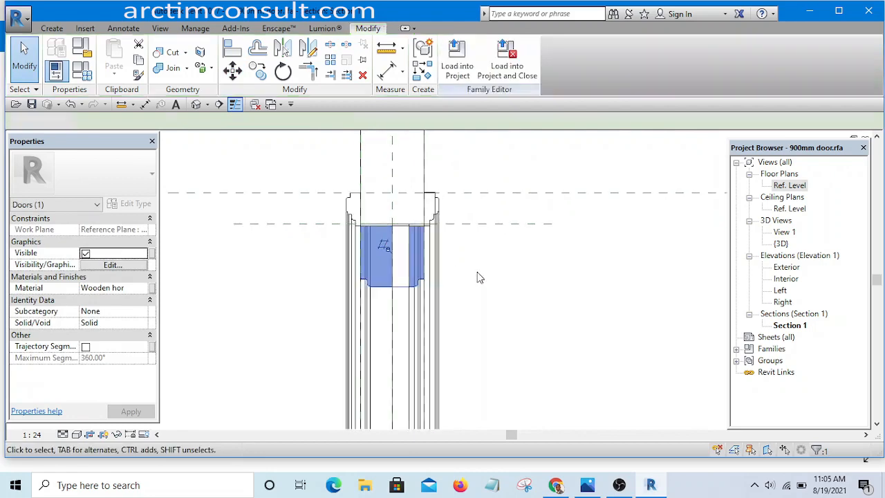
Open the top rail's sweep path sketch for editing in the Exterior elevation.
left_click(378, 289)
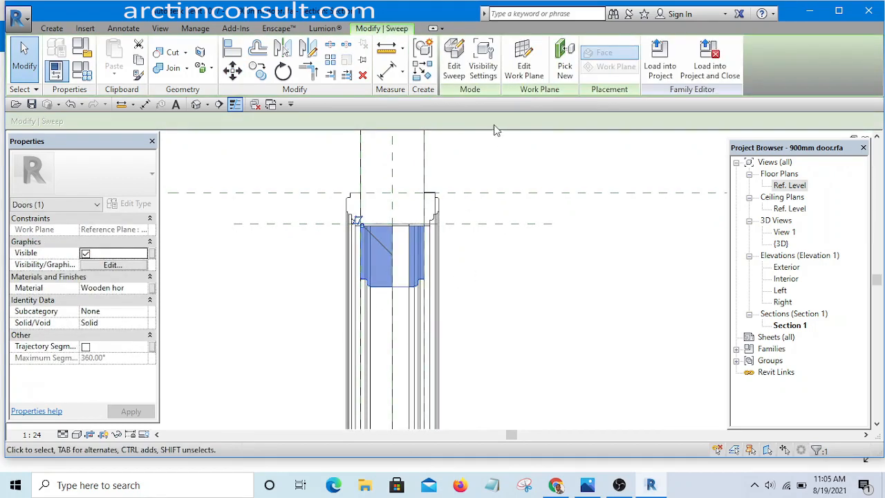
left_click(451, 69)
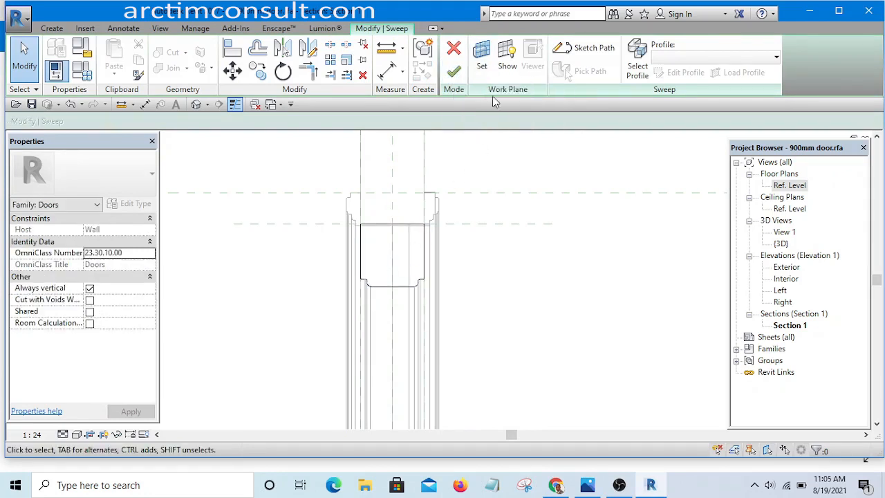
left_click(587, 47)
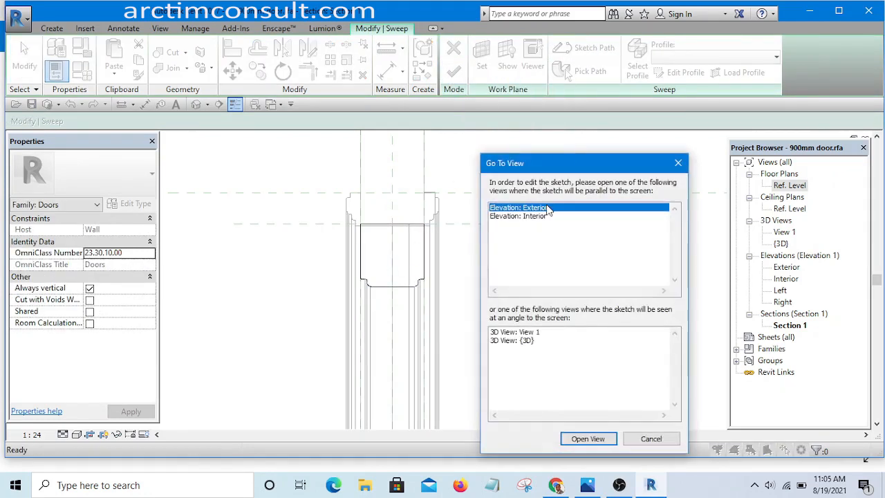
double_click(534, 209)
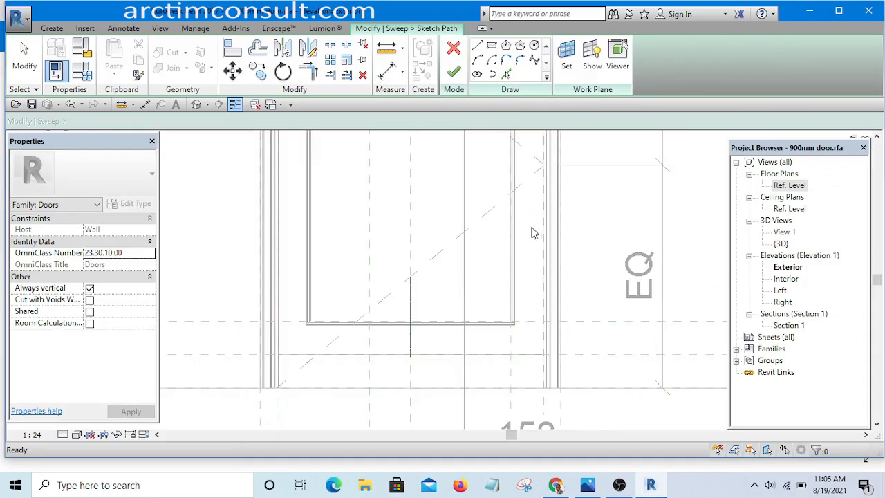
scroll(497, 256, "down", 2)
scroll(517, 186, "up", 6)
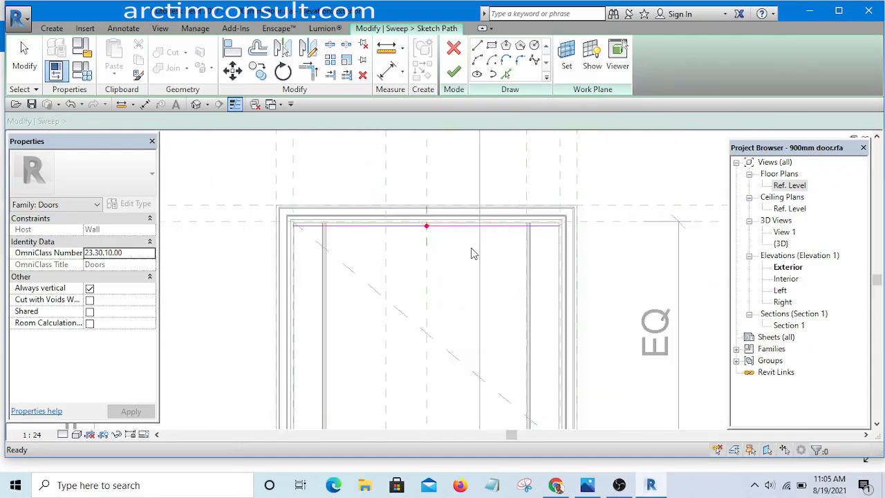
scroll(337, 225, "up", 5)
scroll(388, 242, "down", 5)
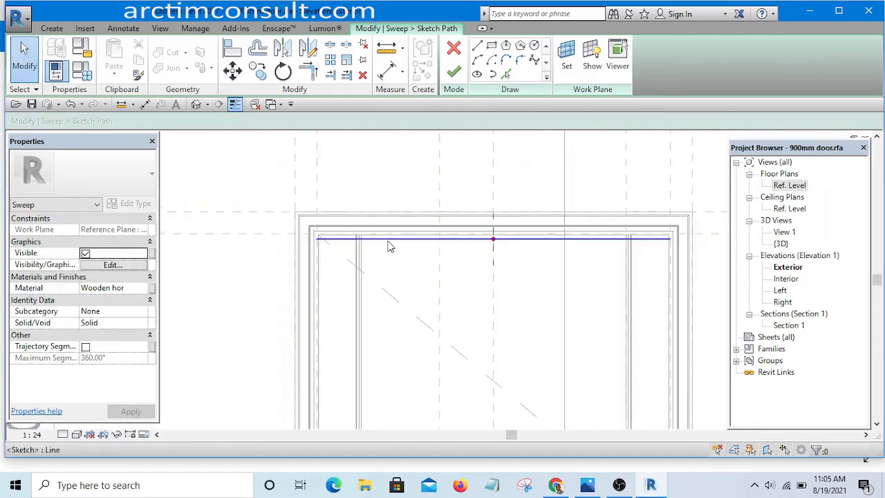
Dimension the top rail's sweep path line from the Top reference plane and lock the dimension.
scroll(287, 237, "up", 1)
scroll(303, 238, "up", 5)
scroll(376, 256, "up", 3)
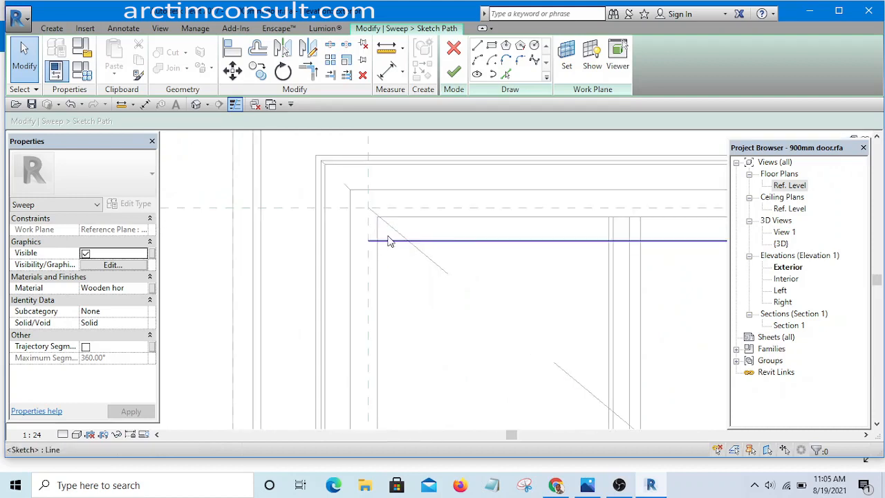
scroll(326, 249, "down", 3)
scroll(481, 243, "up", 3)
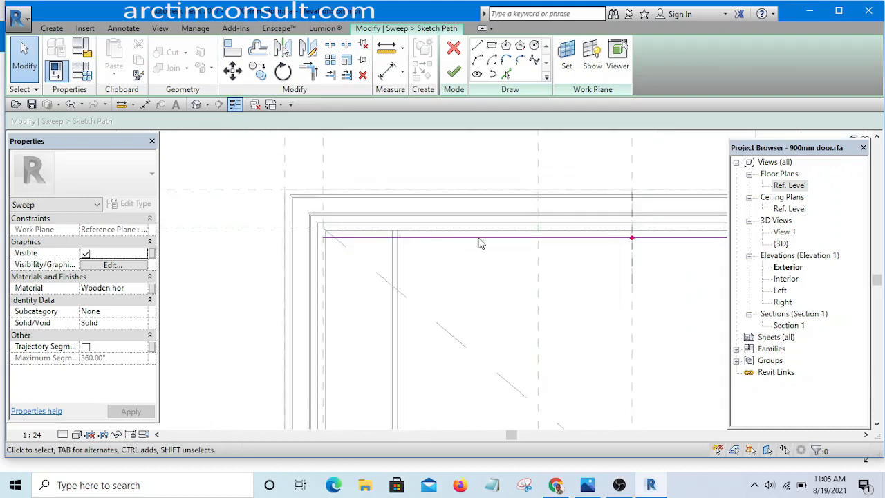
key("d")
key("i")
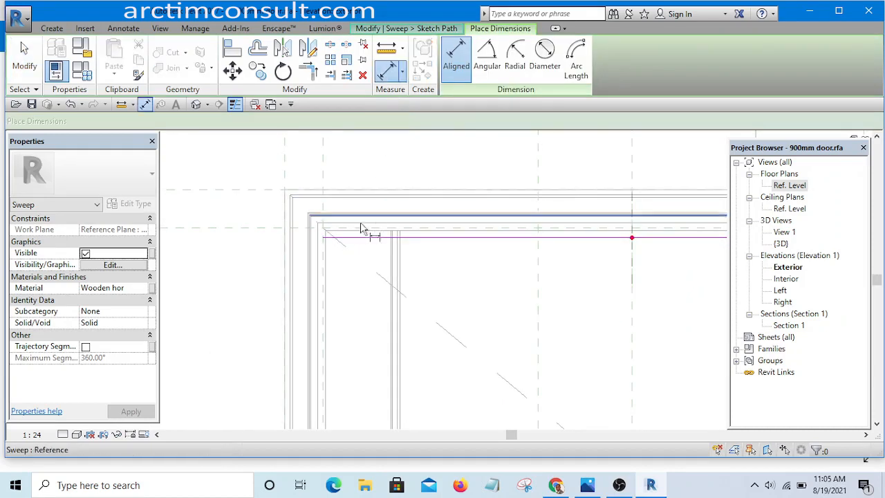
scroll(365, 231, "up", 2)
scroll(557, 250, "down", 3)
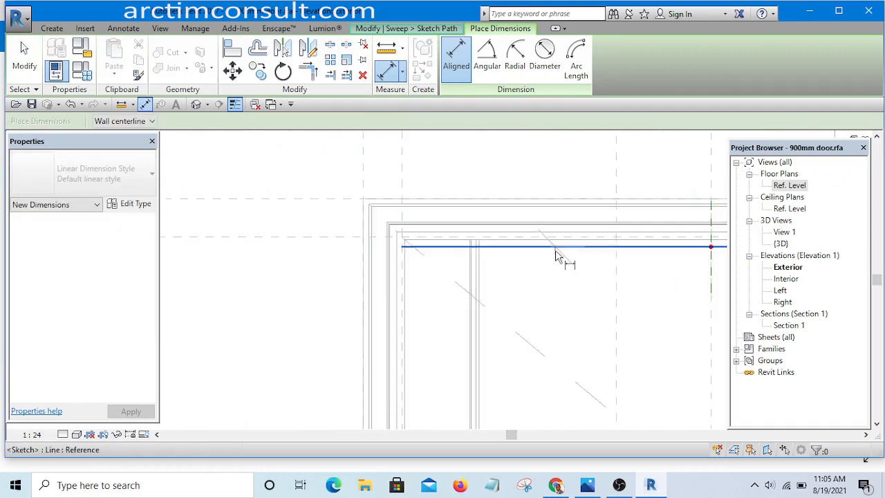
scroll(297, 248, "up", 5)
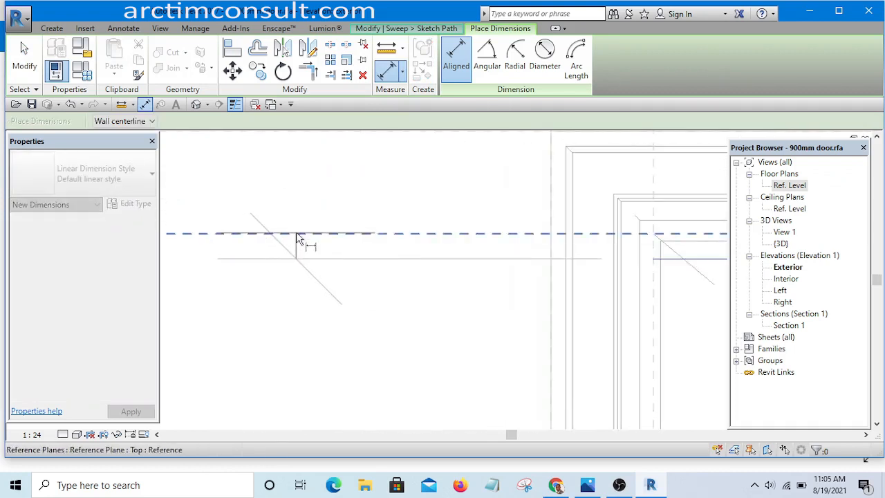
scroll(304, 241, "up", 4)
scroll(346, 285, "down", 5)
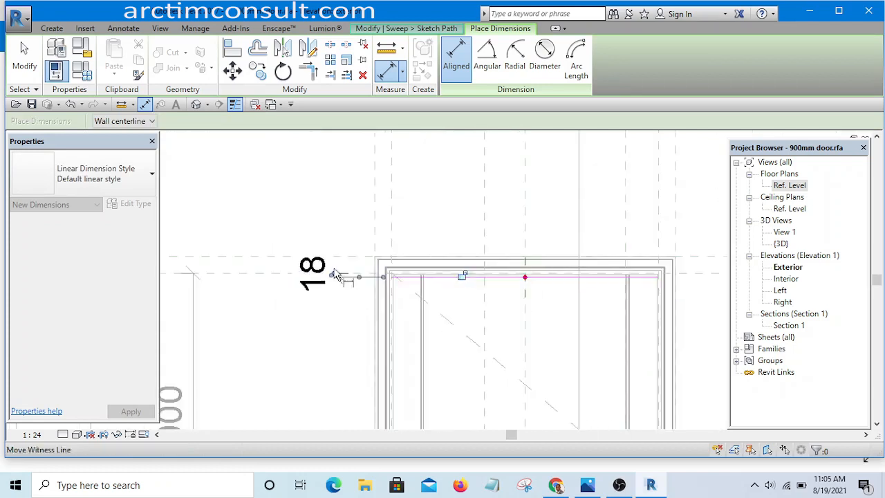
scroll(427, 285, "up", 2)
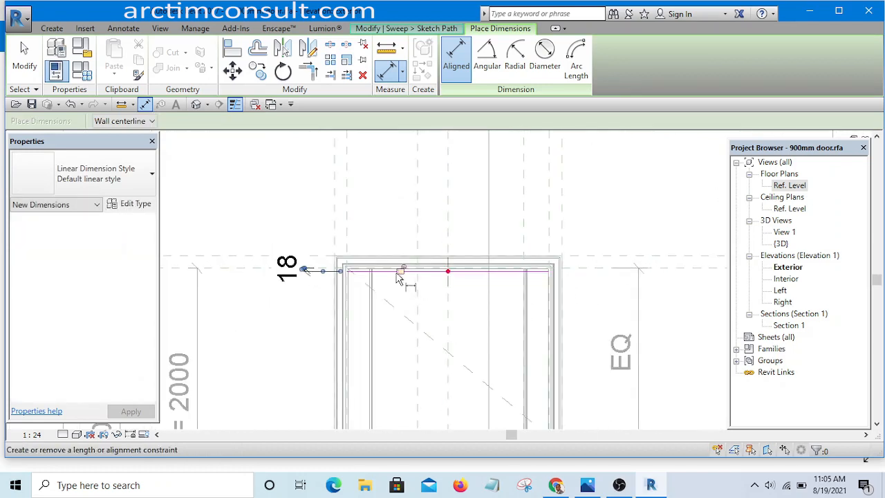
right_click(390, 197)
left_click(408, 201)
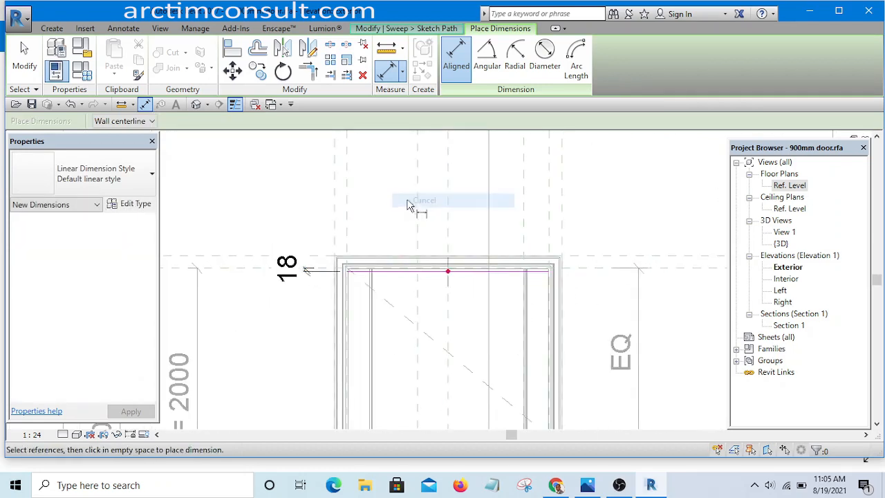
right_click(512, 196)
left_click(531, 201)
Shorten the top rail's path line from its right end to a length of 1080 mm, and start the Align tool.
scroll(555, 293, "up", 3)
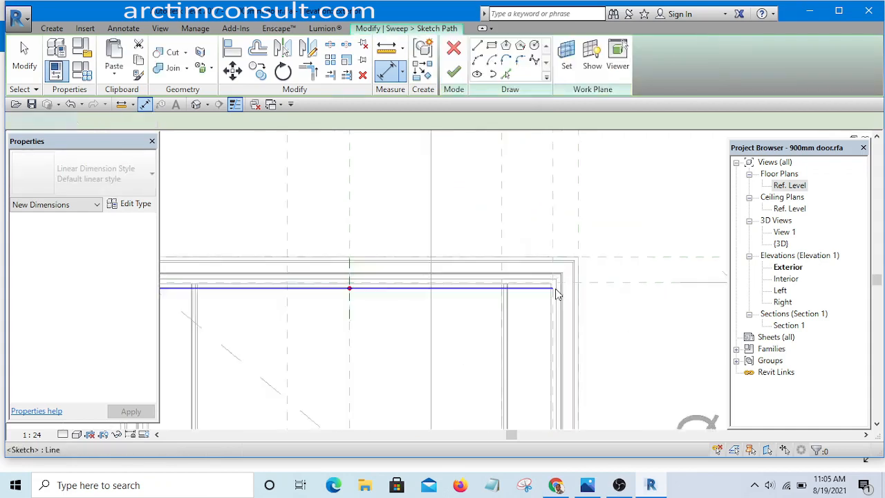
left_click(550, 290)
left_click_drag(552, 290, 499, 291)
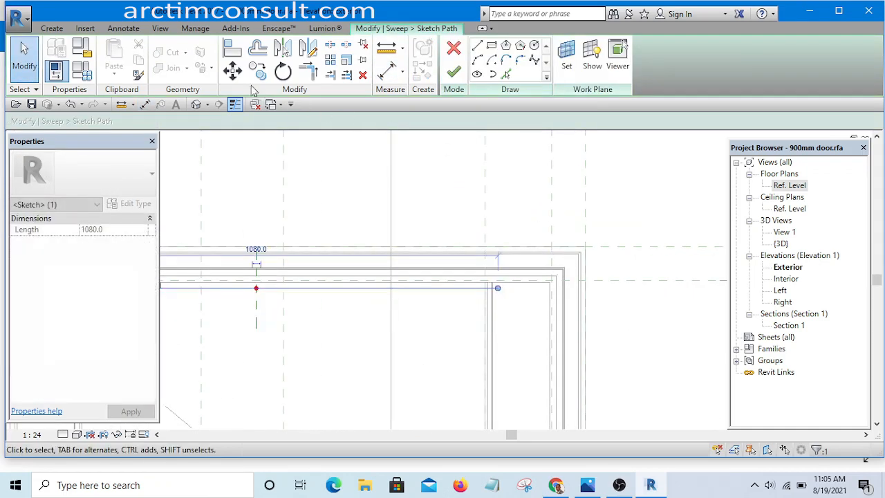
left_click(233, 50)
scroll(543, 220, "down", 2)
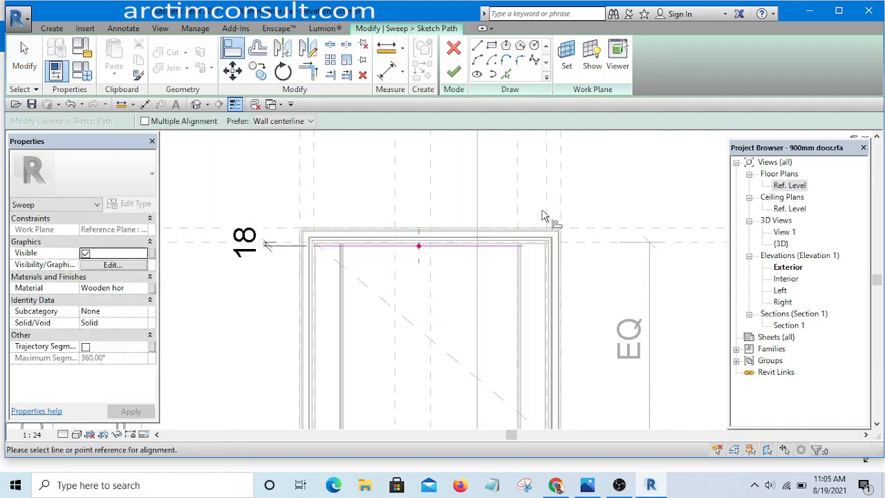
scroll(546, 240, "down", 1)
scroll(523, 217, "up", 5)
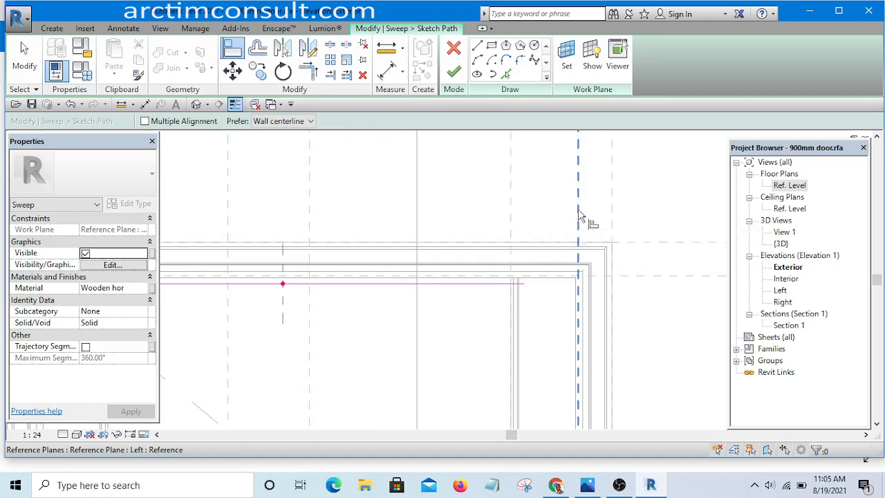
scroll(579, 216, "down", 2)
Examine in the Door.jpg reference photo where the top rail meets the two vertical stiles.
left_click(588, 486)
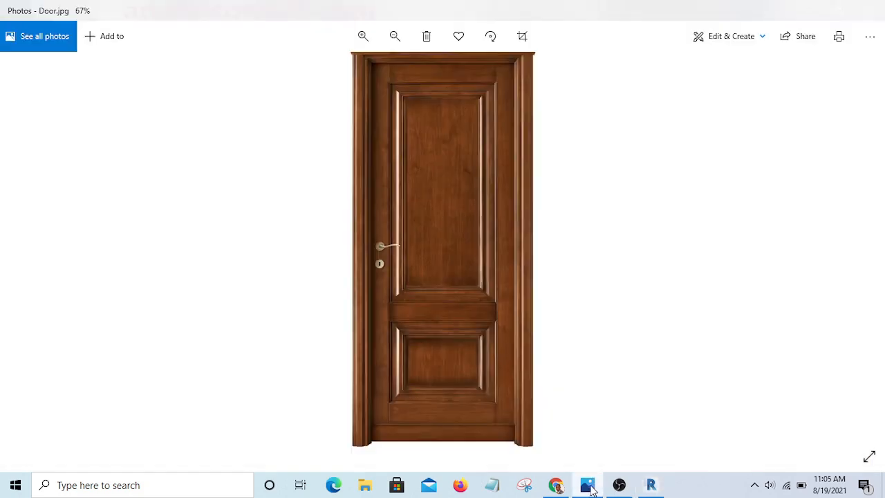
scroll(407, 70, "up", 5, "ctrl")
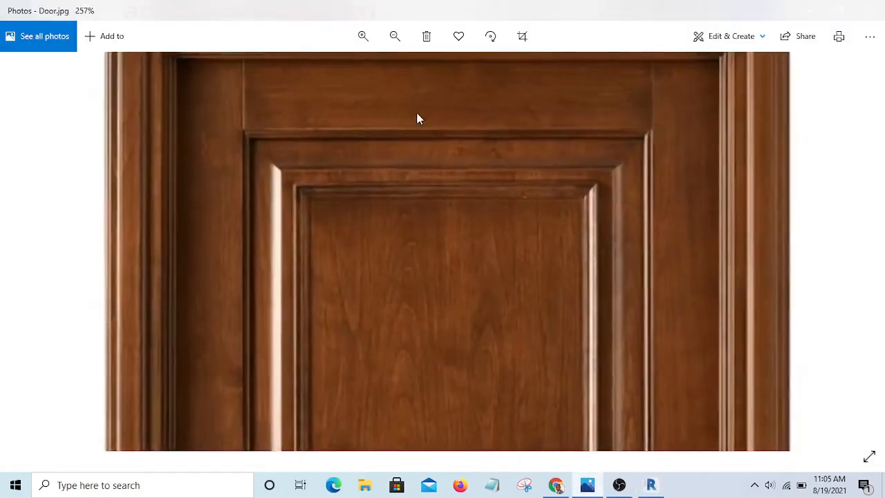
left_click_drag(417, 116, 417, 194)
scroll(292, 179, "up", 1, "ctrl")
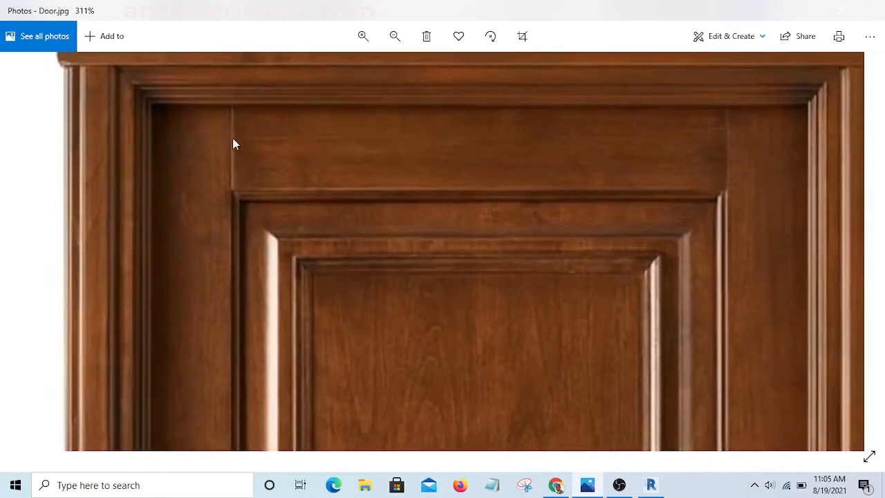
Back in Revit, align the path line's right end to the vertical reference plane at the right stile's inner edge and lock it.
left_click(652, 486)
scroll(558, 253, "up", 5)
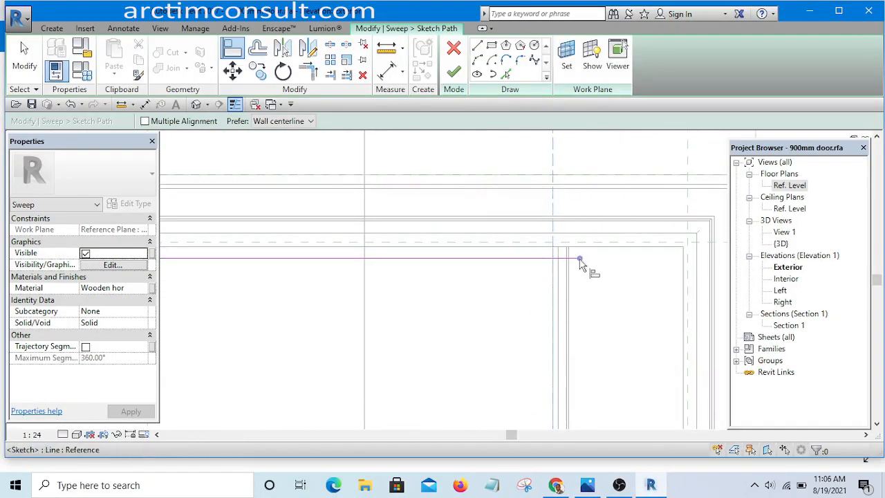
left_click(576, 302)
scroll(638, 237, "down", 6)
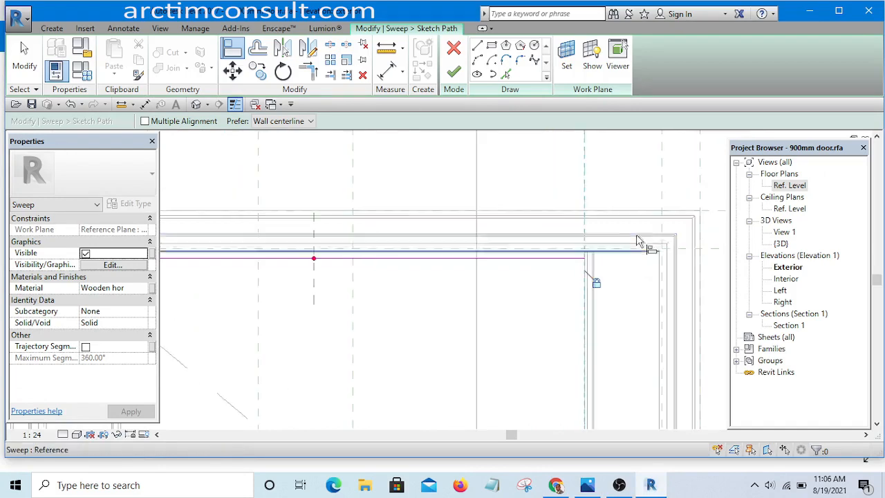
scroll(446, 199, "up", 1)
scroll(430, 212, "up", 3)
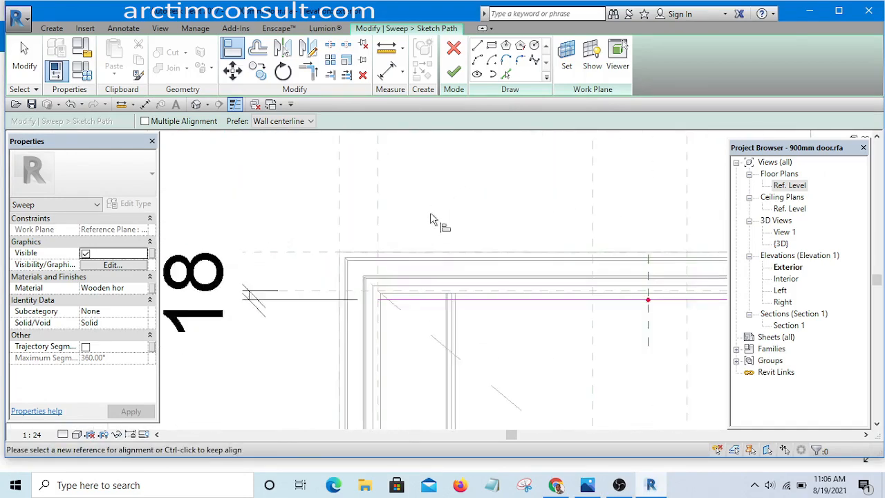
key("Escape")
Finish editing the top rail's sweep path and its sweep, leaving nothing selected.
scroll(392, 213, "down", 3)
scroll(391, 213, "down", 5)
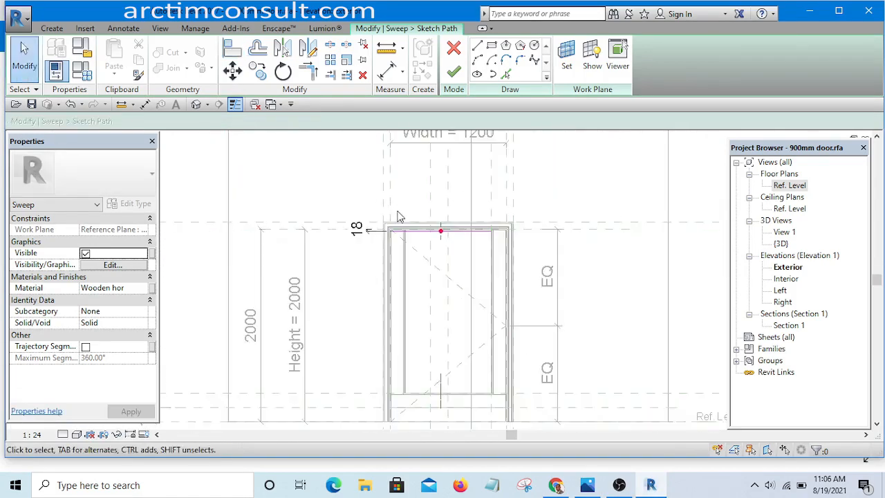
scroll(408, 211, "up", 5)
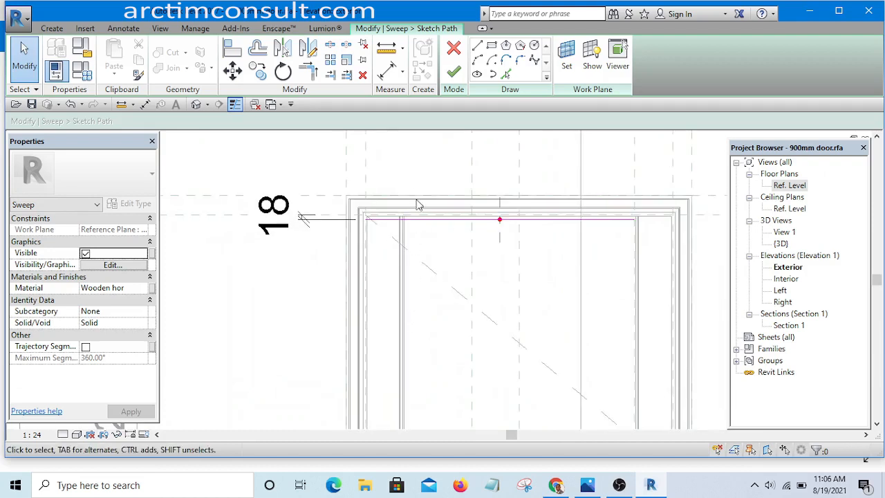
scroll(418, 270, "down", 4)
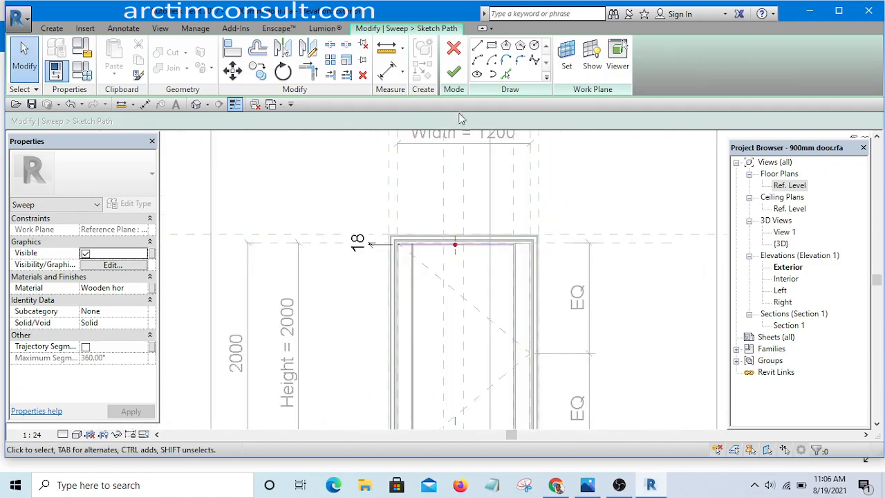
left_click(453, 76)
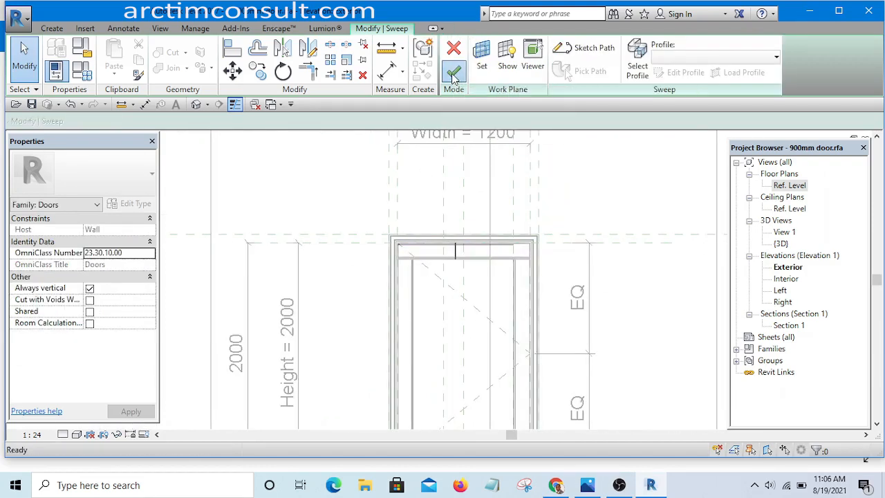
left_click(451, 73)
left_click(446, 223)
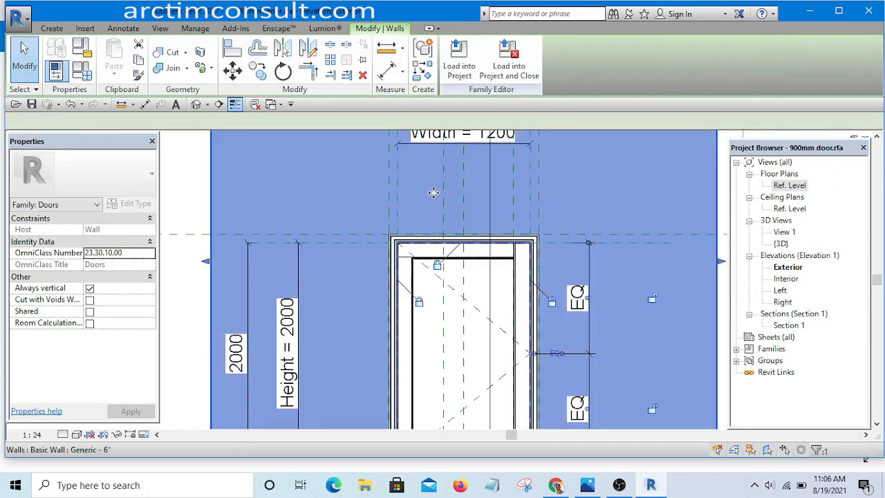
scroll(443, 220, "down", 3)
key("Escape")
scroll(559, 164, "up", 5)
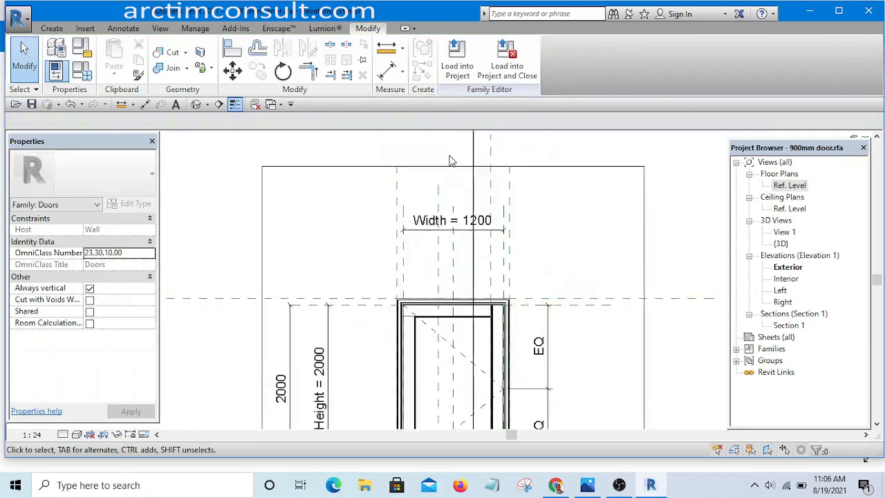
Draw a vertical reference plane through the door's full height near the left stile's inner edge.
left_click(524, 157)
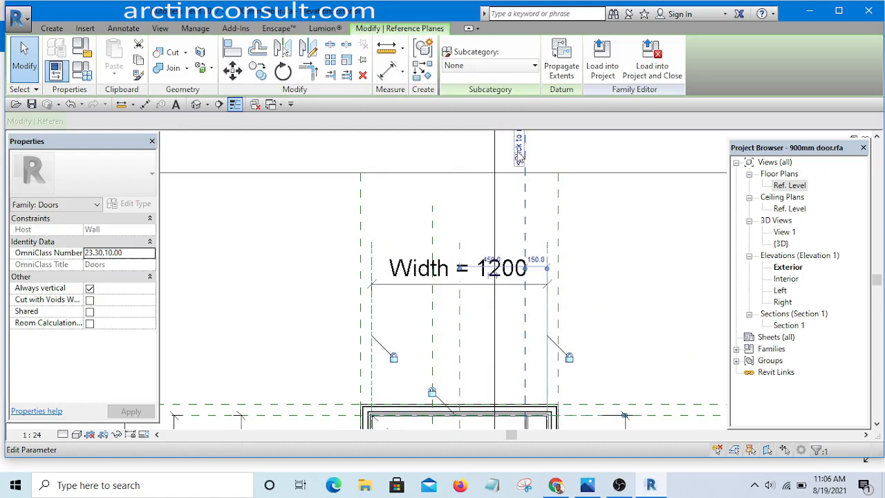
key("r")
key("p")
scroll(434, 164, "down", 4)
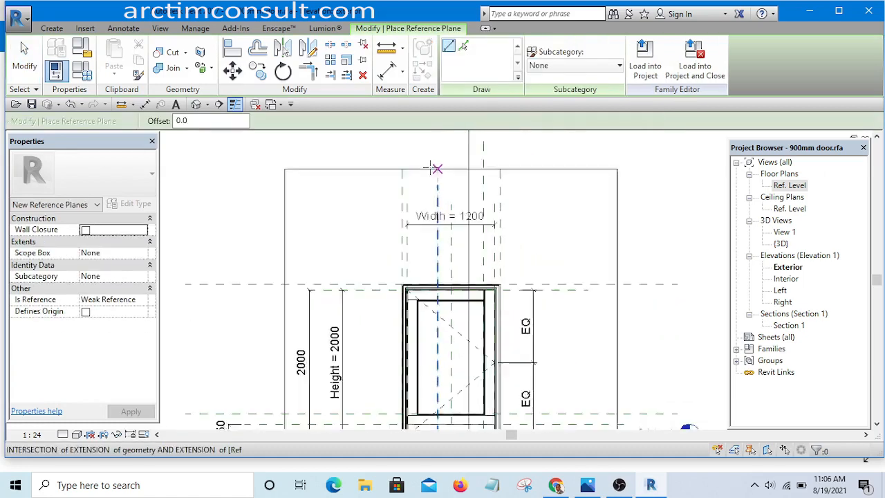
left_click(421, 149)
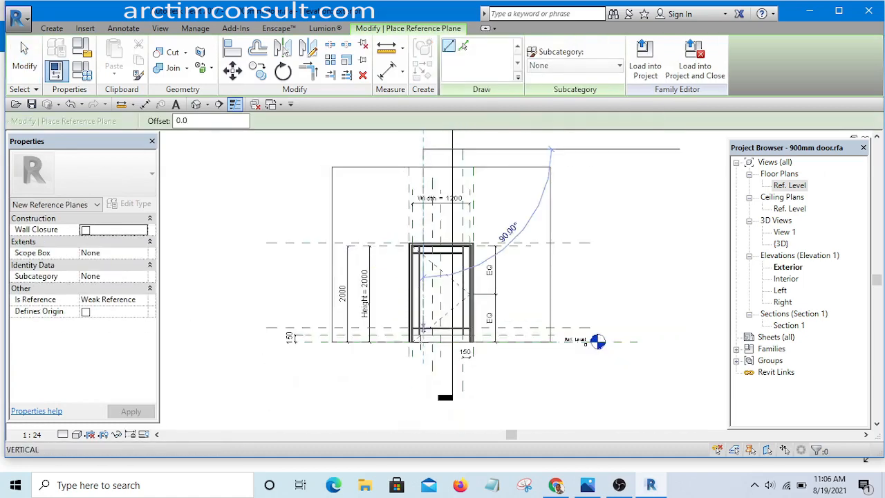
left_click(423, 390)
key("Escape")
key("Escape")
Dimension the distance from the left side of the door opening to the new vertical reference plane, below the Width dimension.
scroll(407, 190, "up", 5)
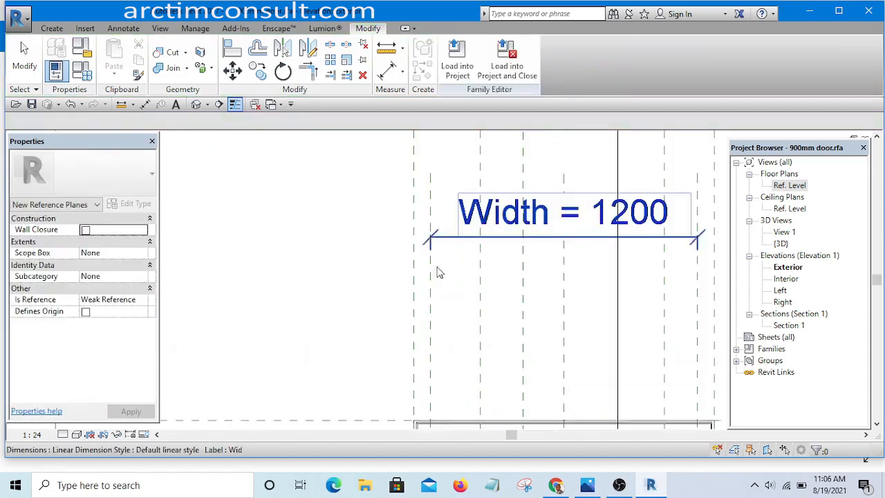
left_click(444, 305)
key("d")
key("i")
scroll(431, 272, "down", 3)
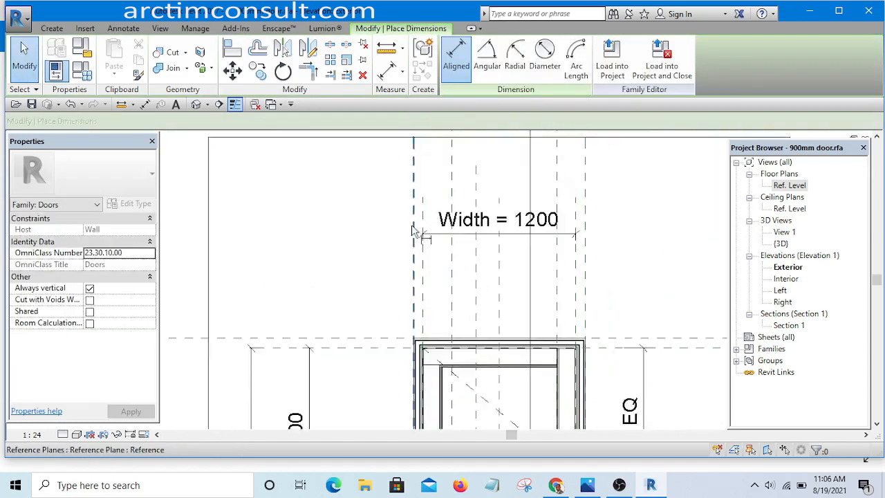
scroll(421, 296, "up", 1)
left_click(415, 276)
left_click(473, 272)
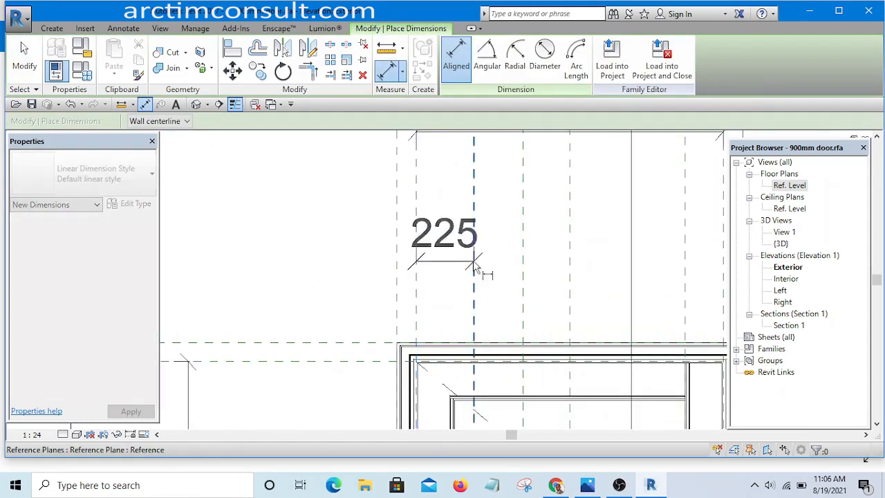
left_click(432, 222)
key("Escape")
Set the new reference plane's distance from the left side of the door opening to 150 mm.
left_click(473, 258)
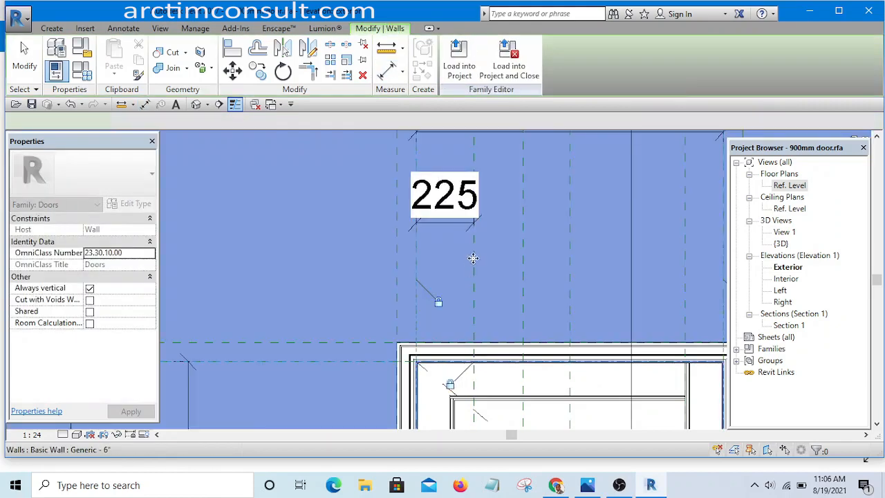
scroll(380, 259, "down", 6)
left_click(300, 169)
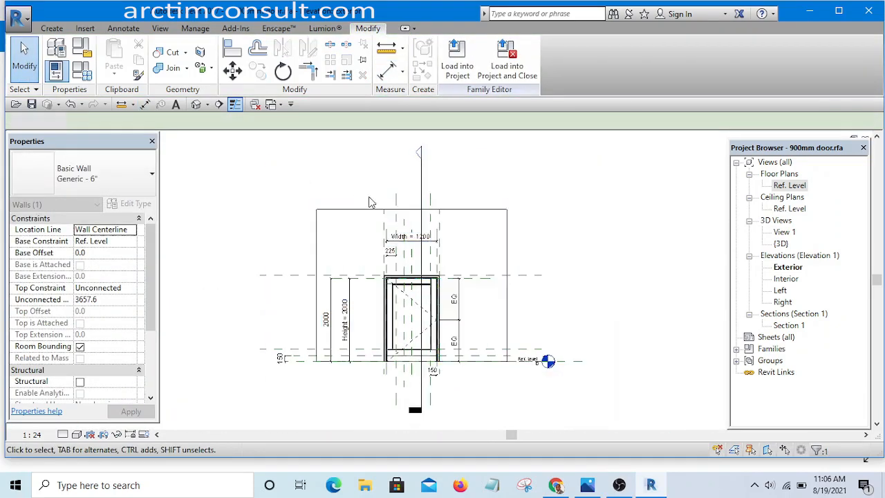
scroll(372, 199, "up", 3)
scroll(410, 223, "up", 2)
left_click(428, 205)
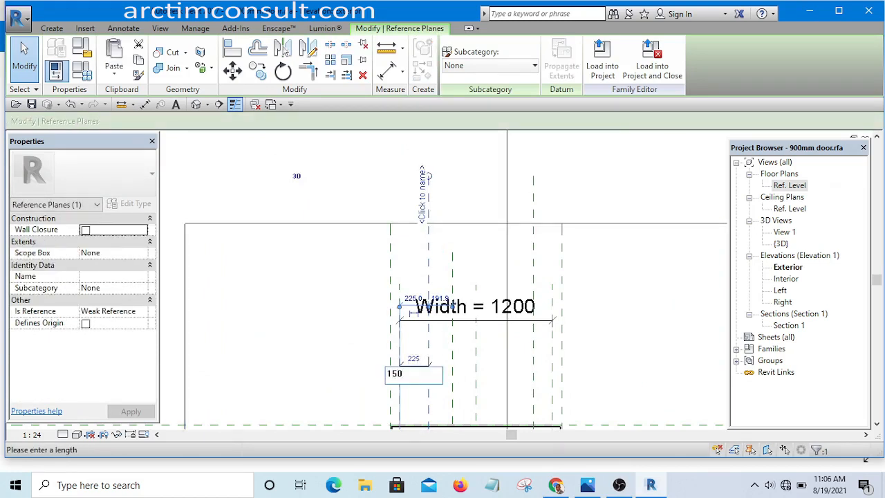
key("Return")
left_click(346, 181)
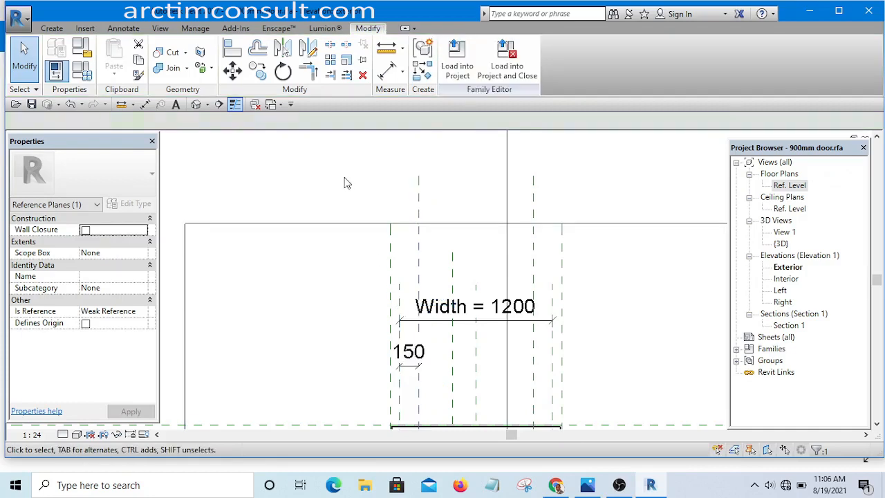
scroll(422, 356, "up", 2)
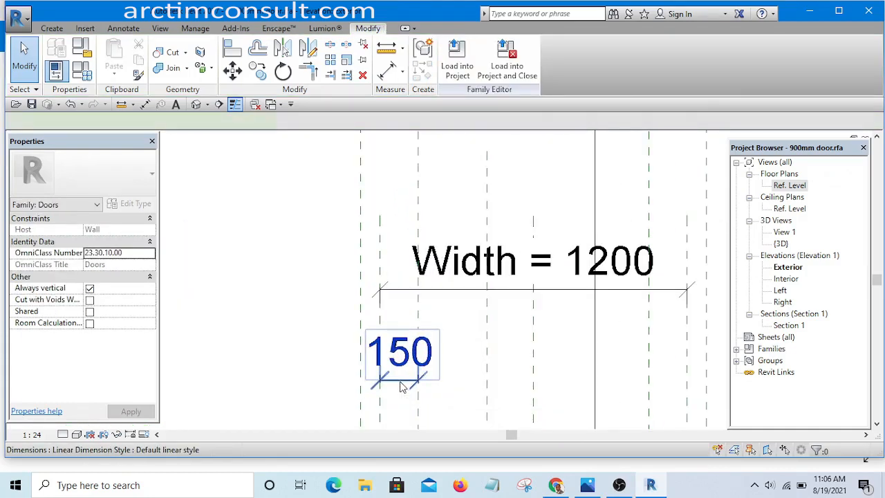
Lock the 150 mm dimension of the left vertical reference plane, leaving nothing selected.
left_click(405, 379)
scroll(395, 361, "down", 2)
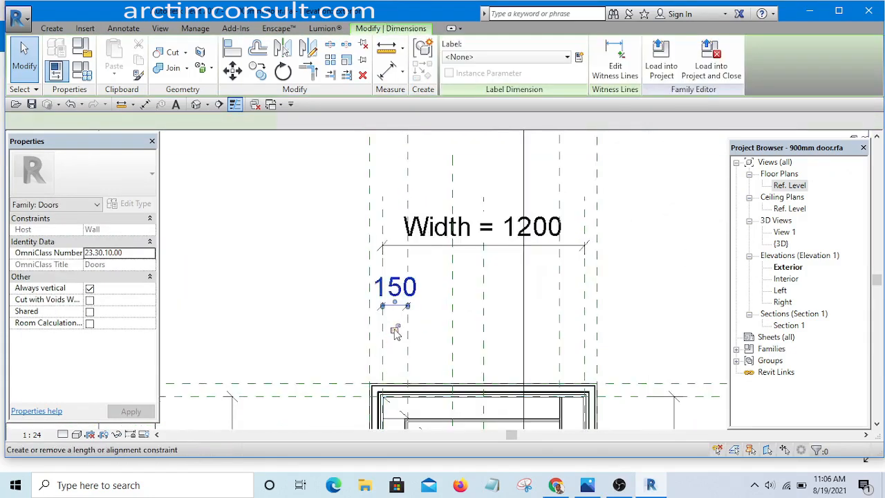
left_click(309, 219)
scroll(328, 215, "down", 8)
left_click(552, 199)
Open the top rail's sweep path for editing and pull its left end inward past the left stile, to a length of about 850 mm.
scroll(405, 266, "up", 3)
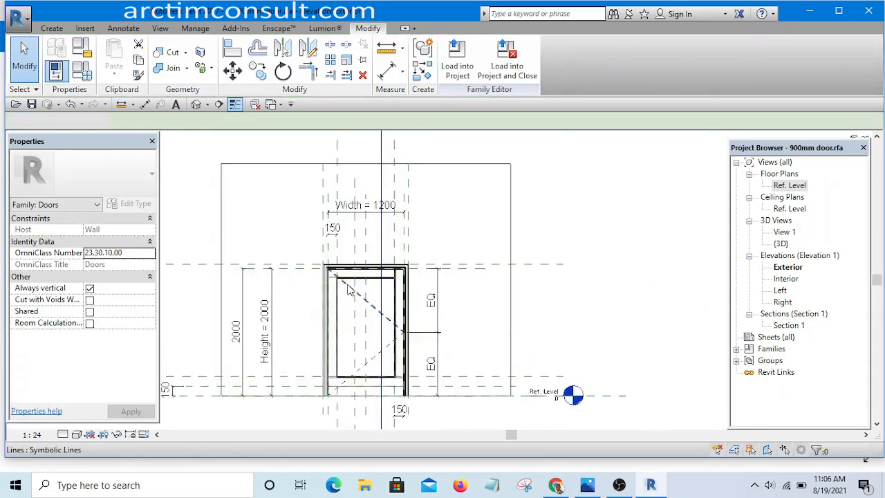
scroll(349, 290, "up", 5)
left_click(364, 276)
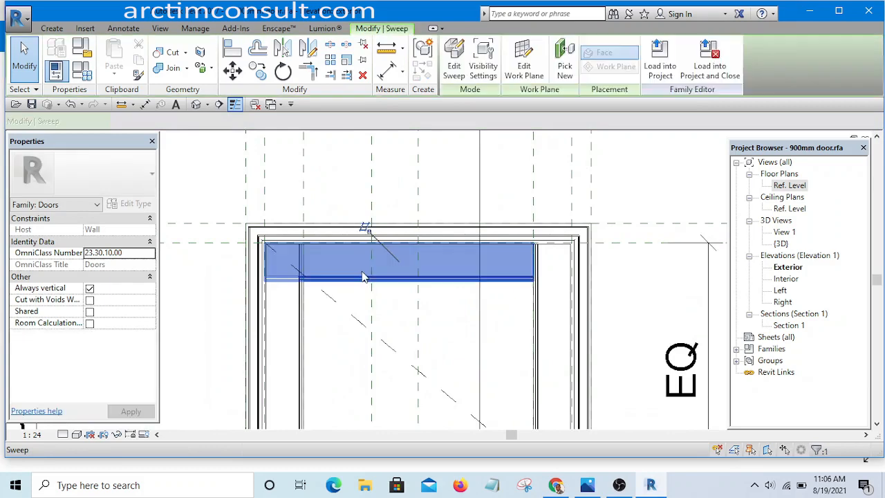
left_click(454, 69)
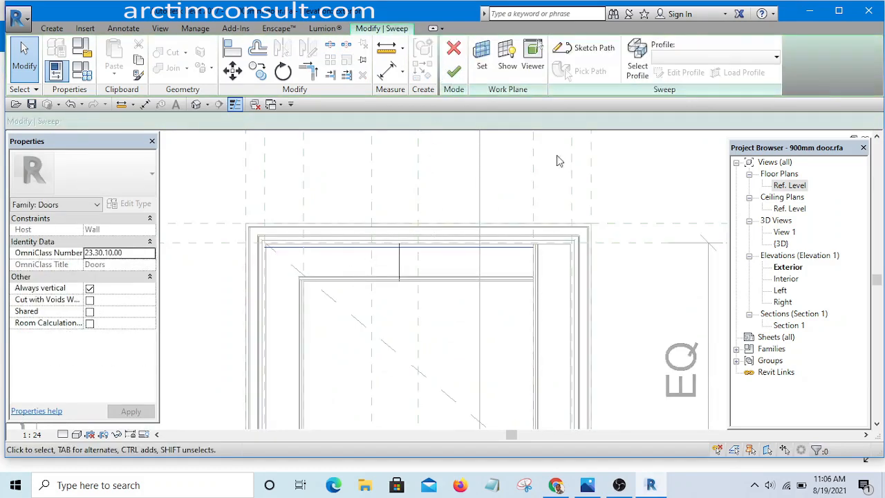
left_click(594, 49)
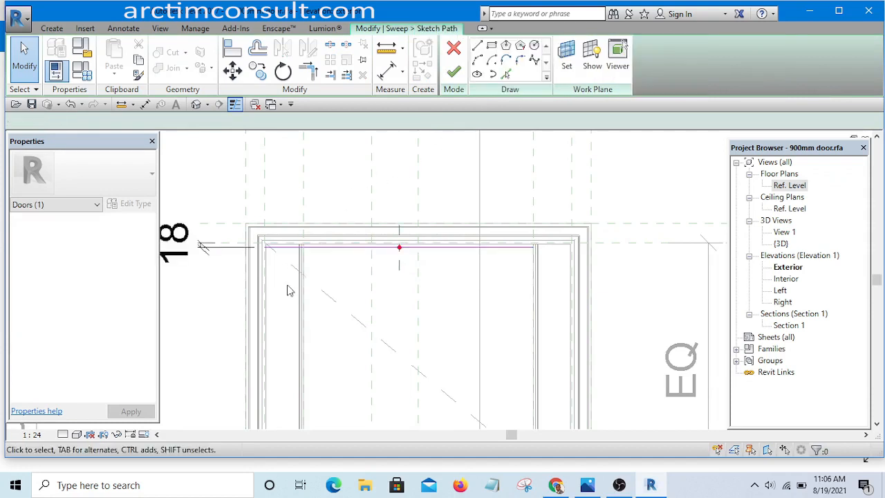
scroll(259, 221, "up", 3)
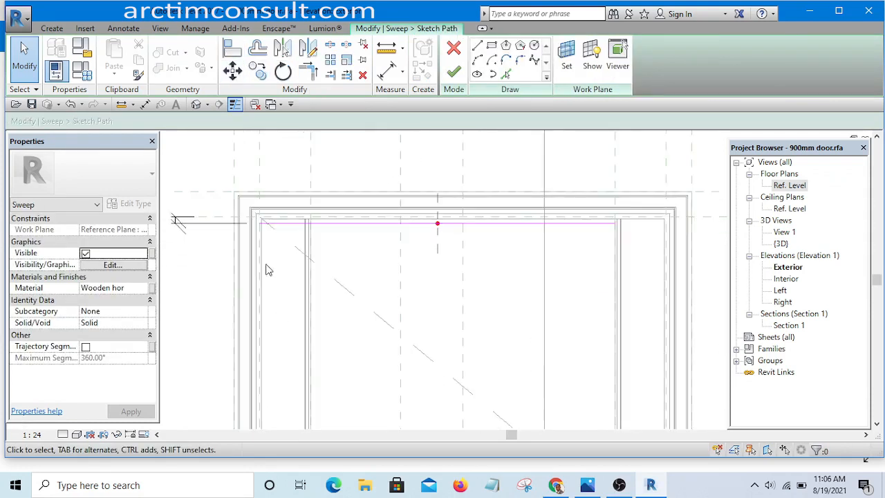
left_click(260, 207)
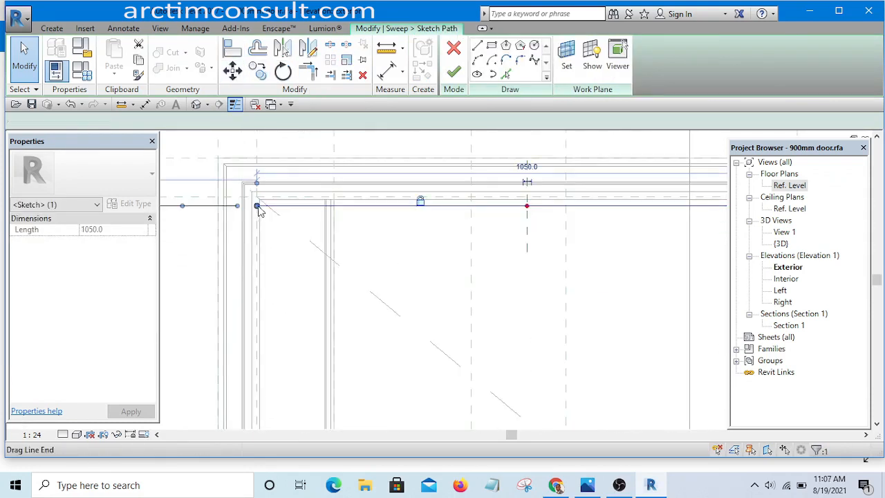
left_click_drag(358, 211, 359, 207)
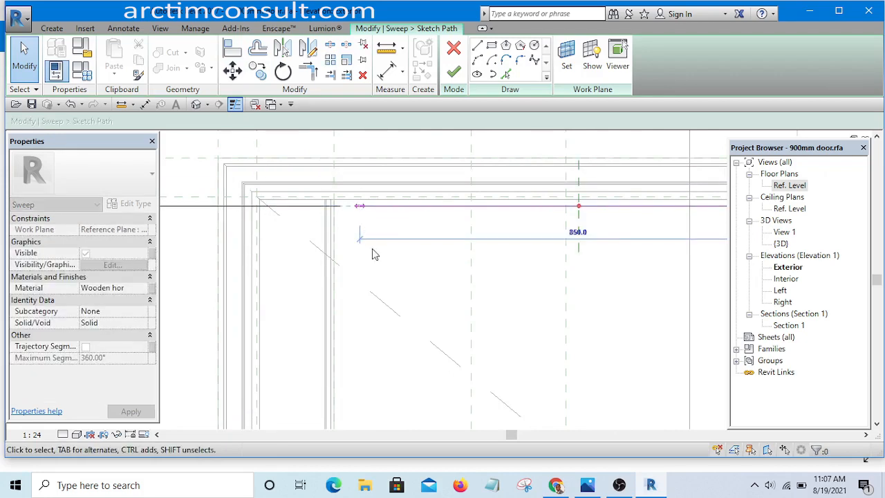
scroll(377, 277, "down", 3)
scroll(379, 277, "down", 1)
left_click(297, 191)
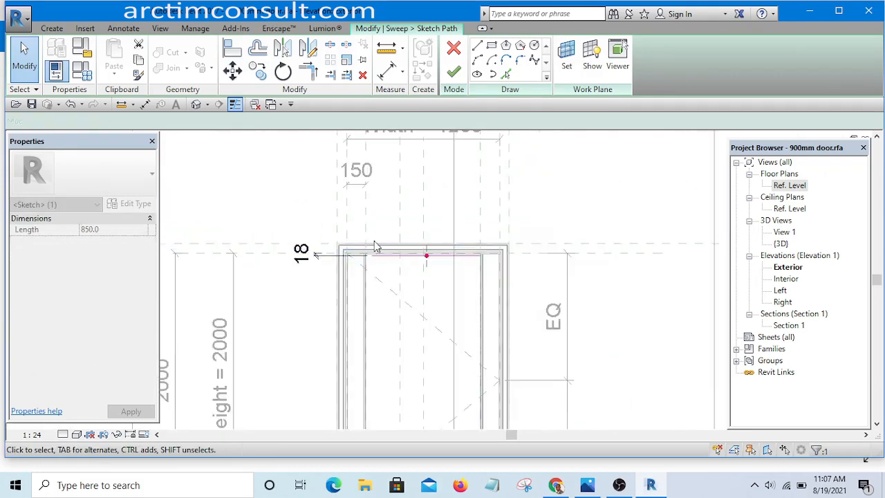
Align the left end of the top rail's sweep path to the left 150 mm reference plane and lock the alignment.
scroll(377, 247, "up", 3)
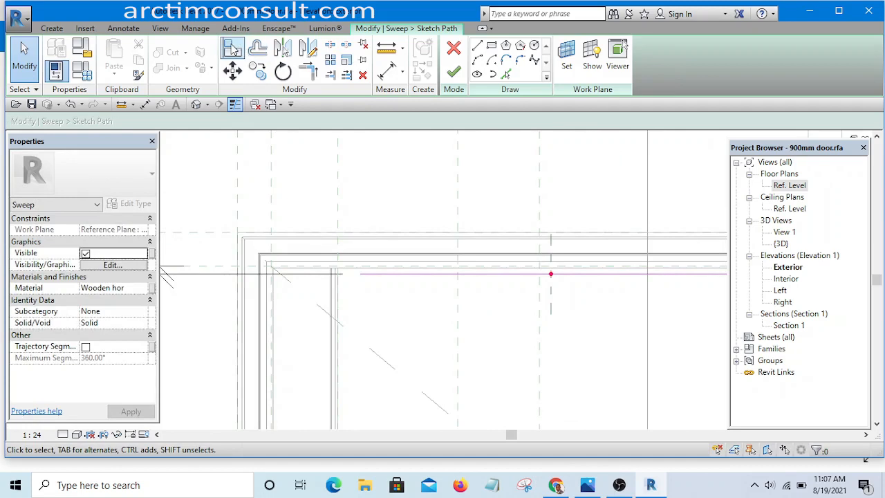
key("a")
key("l")
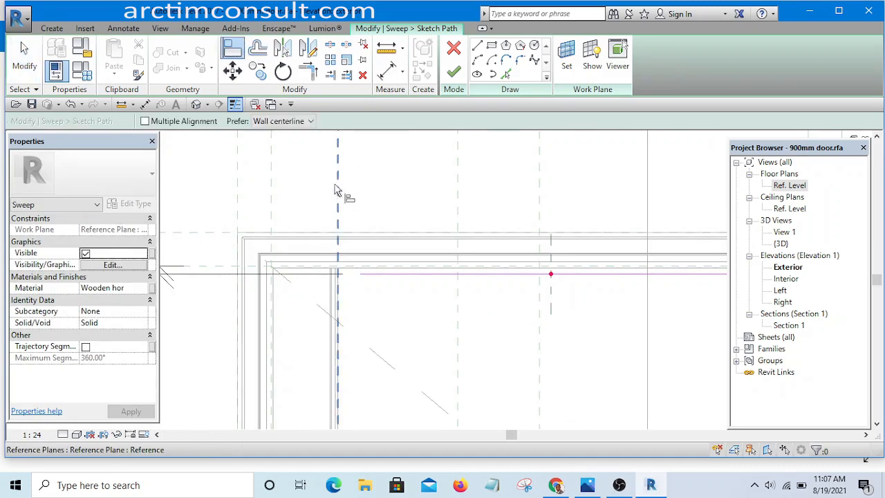
left_click(359, 273)
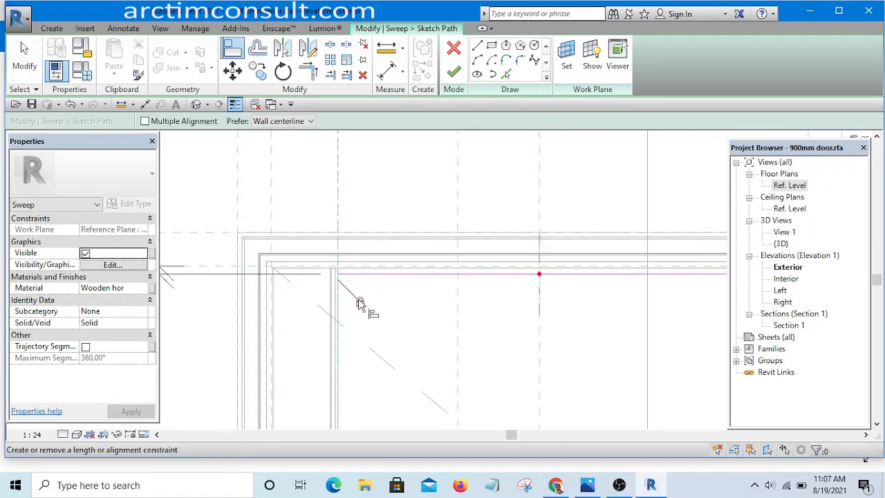
right_click(359, 183)
left_click(394, 183)
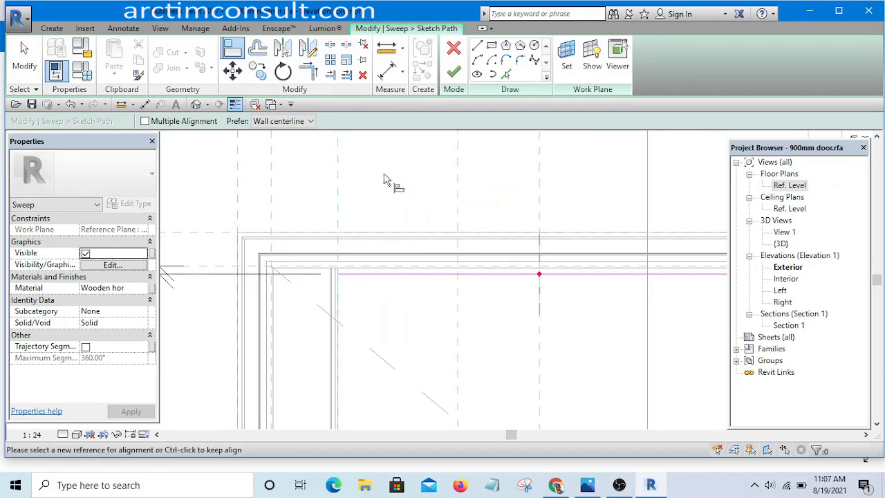
right_click(387, 179)
left_click(405, 188)
scroll(404, 186, "down", 2)
middle_click_drag(405, 190, 281, 264)
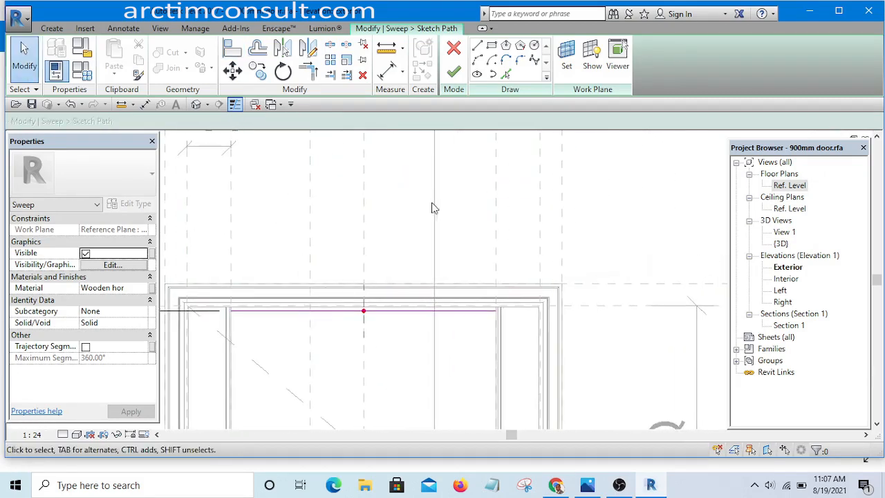
Finish editing the shortened path and the top rail's sweep, and clear the selection.
left_click(454, 74)
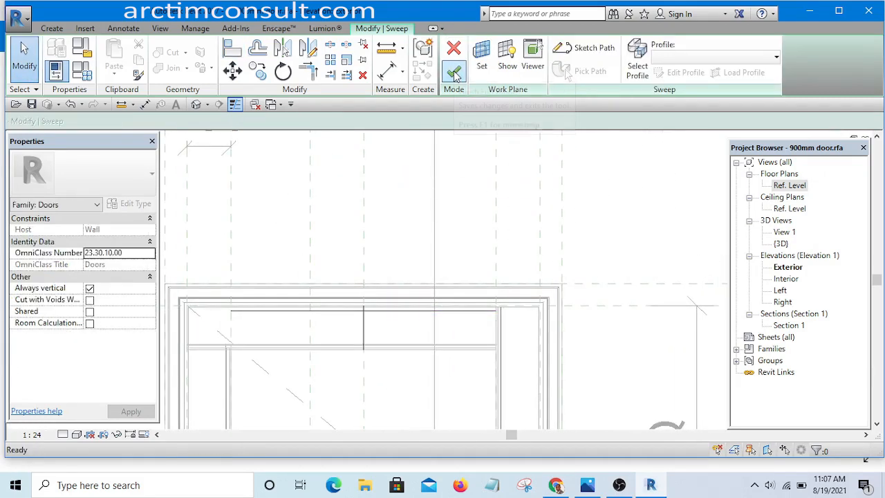
left_click(455, 72)
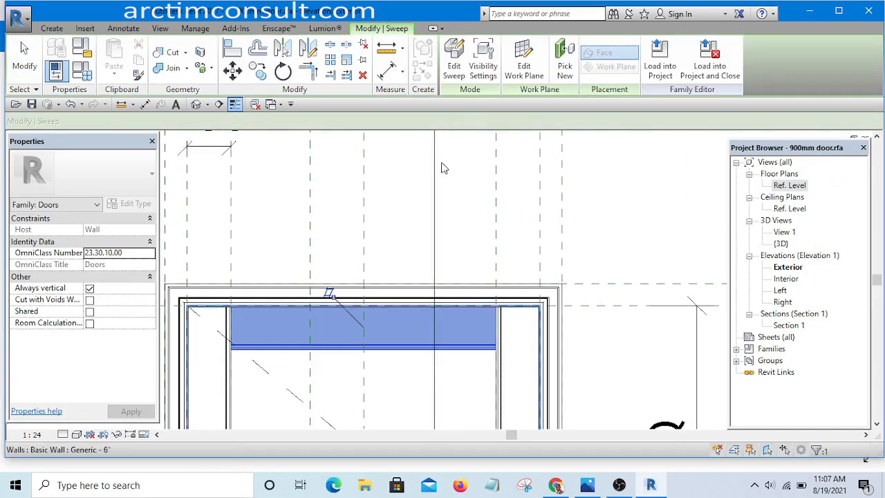
scroll(437, 188, "down", 3)
left_click(678, 201)
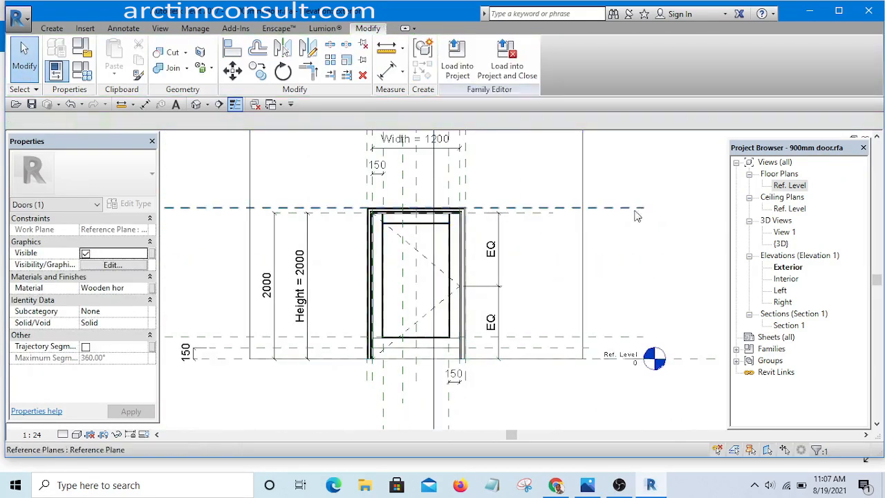
Examine the door in 3D from several angles, checking how the top and bottom rails meet the stiles.
left_click(196, 107)
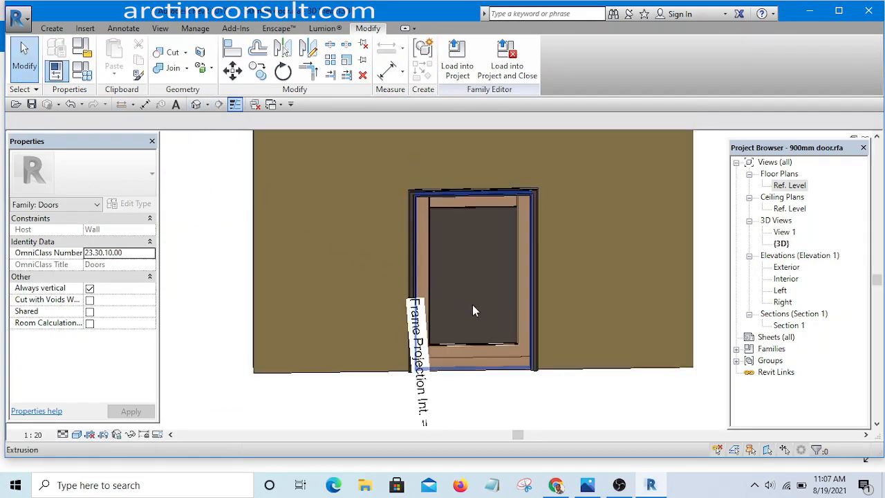
middle_click_drag(475, 311, 397, 323, "shift")
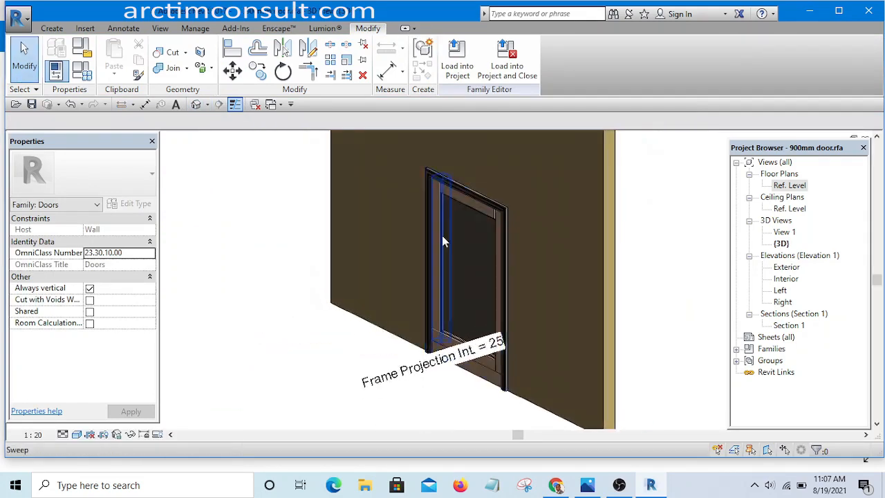
scroll(442, 199, "up", 3)
scroll(444, 178, "up", 3)
scroll(429, 300, "down", 3)
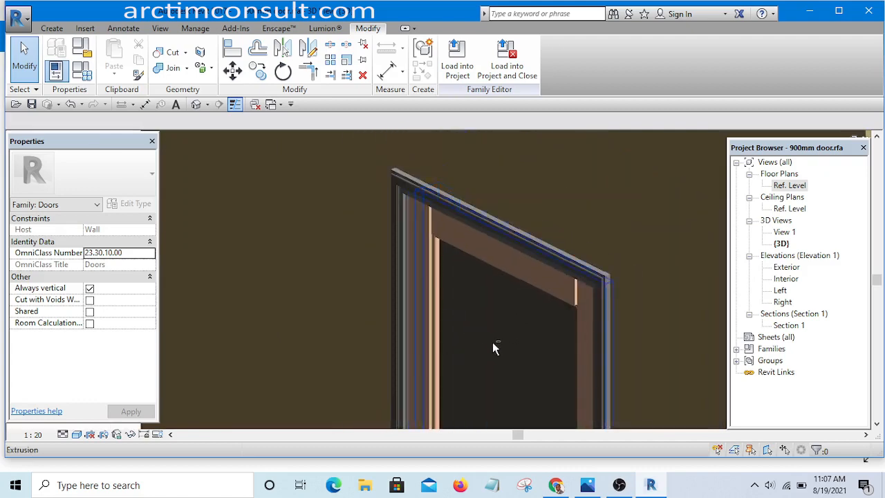
middle_click_drag(492, 342, 662, 238, "shift")
scroll(624, 253, "up", 4)
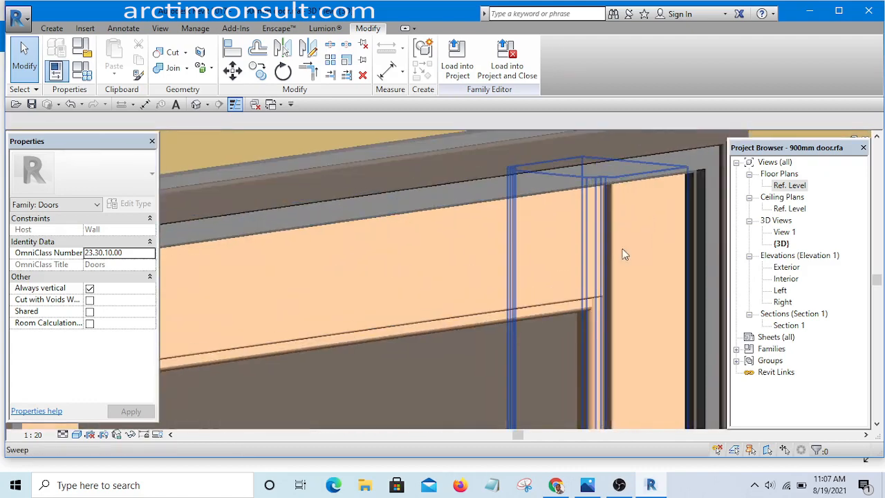
middle_click_drag(600, 340, 456, 268, "shift")
scroll(622, 249, "down", 4)
scroll(448, 251, "down", 5)
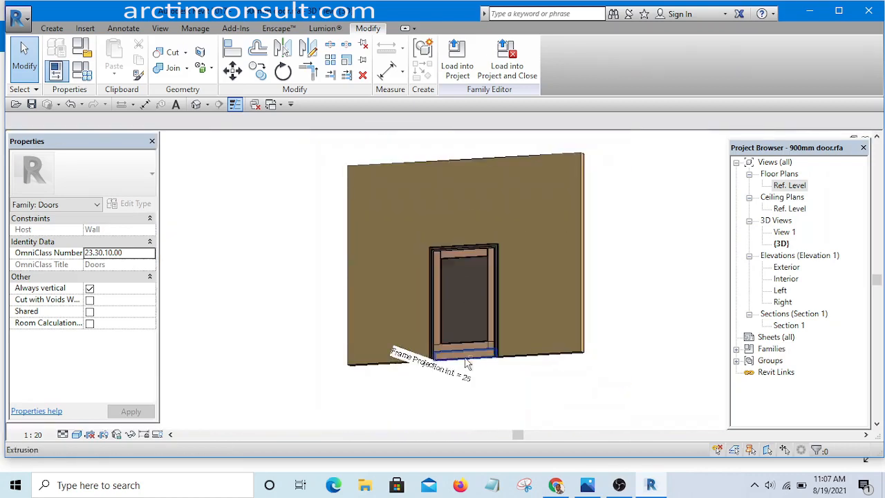
middle_click_drag(465, 359, 438, 368, "shift")
scroll(436, 339, "up", 2)
scroll(437, 343, "up", 3)
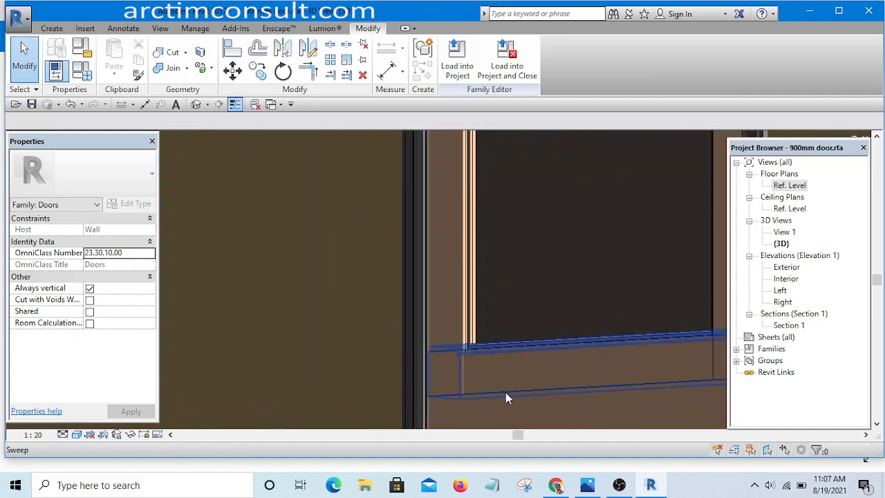
scroll(484, 391, "down", 3)
scroll(464, 223, "up", 5)
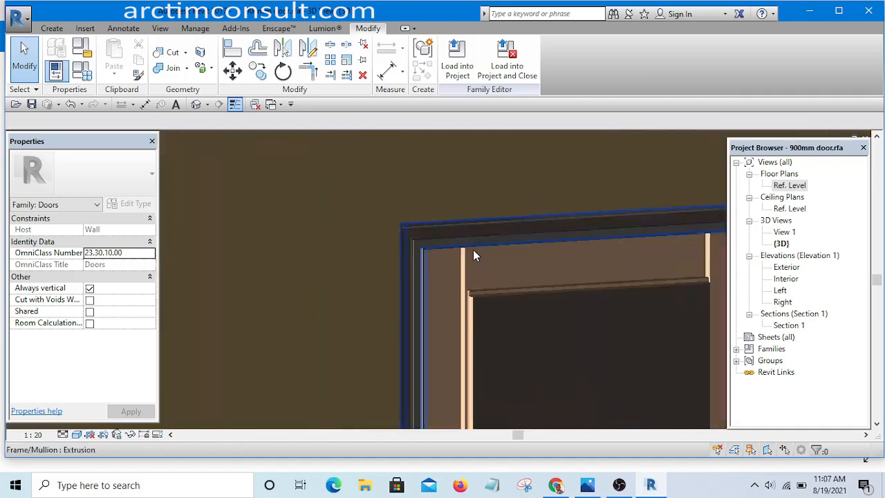
middle_click_drag(478, 340, 668, 334, "shift")
scroll(667, 334, "up", 5)
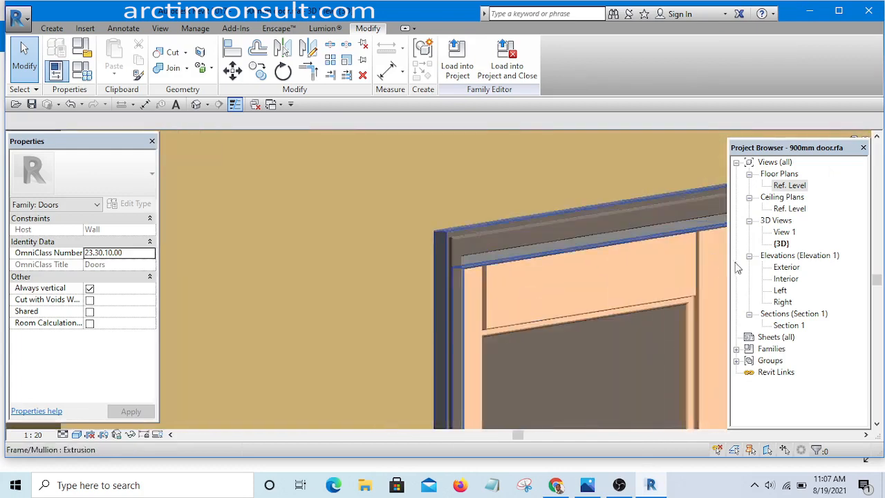
scroll(461, 271, "down", 5)
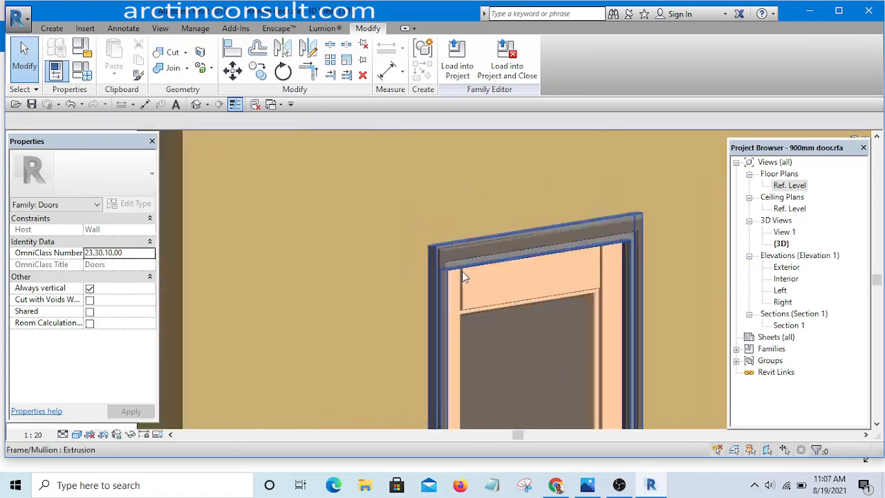
scroll(497, 268, "up", 4)
Select the top rail's sweep and open its path for editing in the Exterior elevation.
left_click(502, 256)
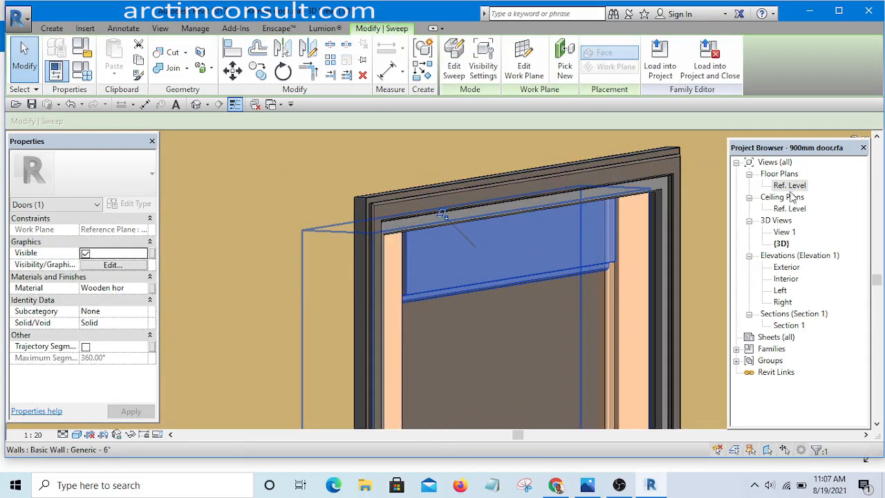
double_click(786, 267)
scroll(332, 276, "up", 4)
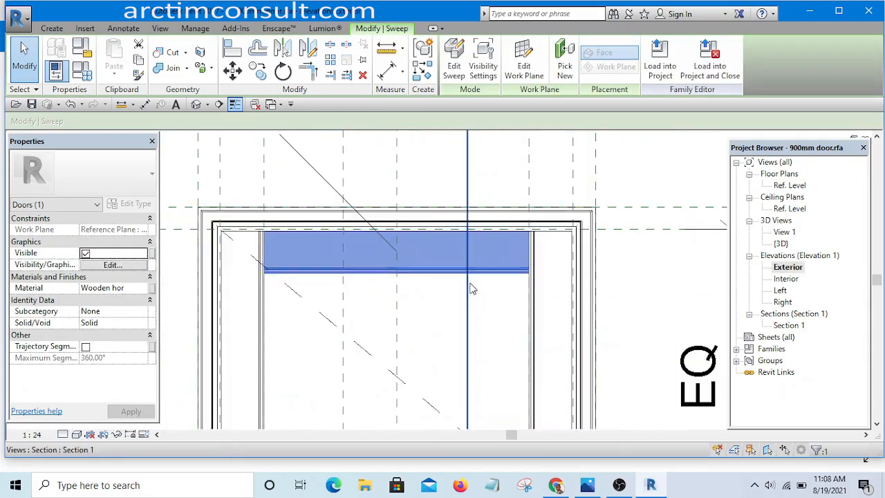
left_click(454, 69)
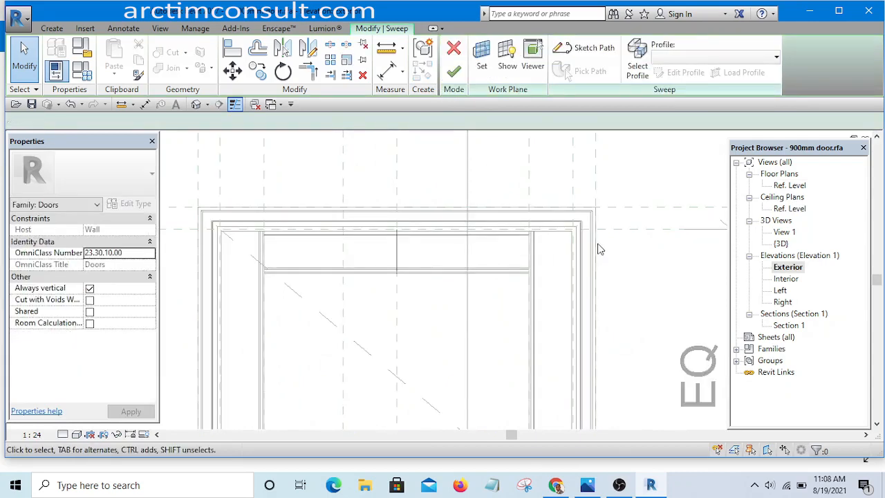
left_click(517, 237)
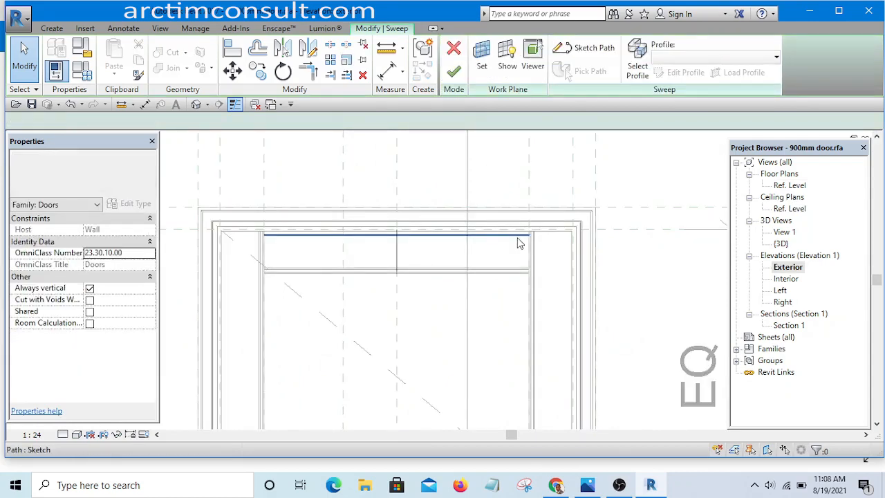
left_click(589, 49)
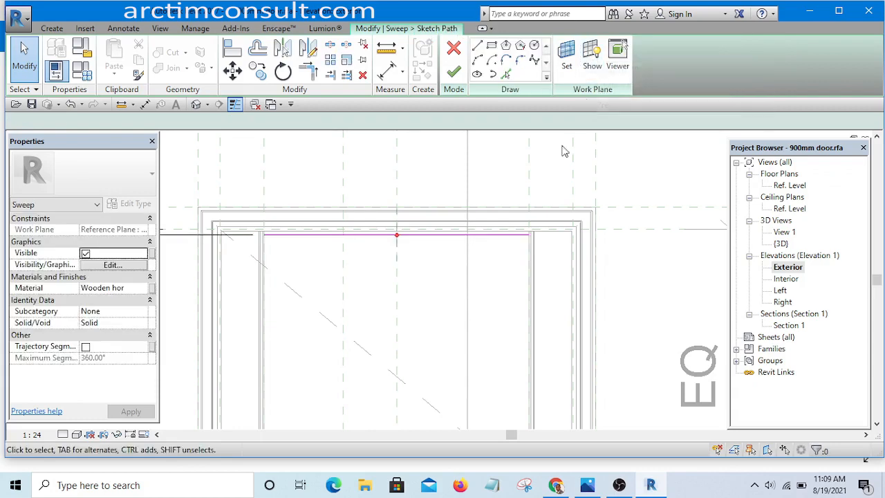
Pull the right end of the top rail's path inward to a length of about 820 mm, removing the conflicting constraint.
scroll(515, 239, "up", 1)
left_click(524, 236)
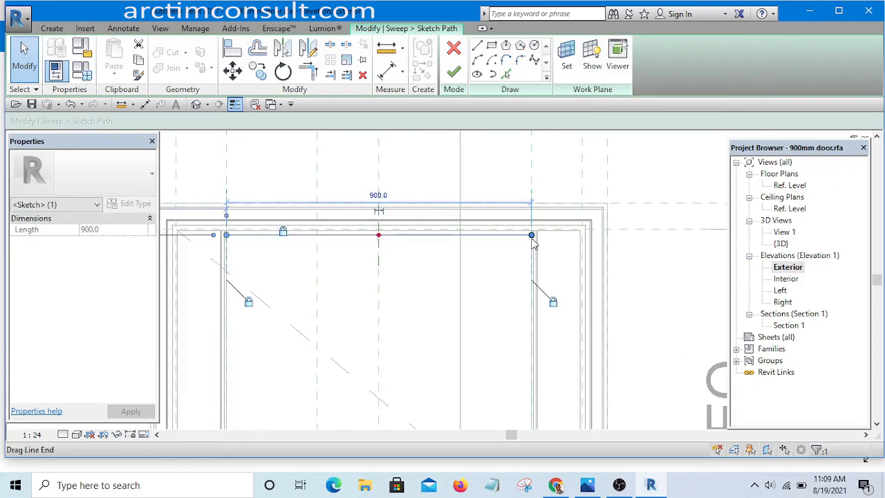
left_click_drag(508, 237, 504, 235)
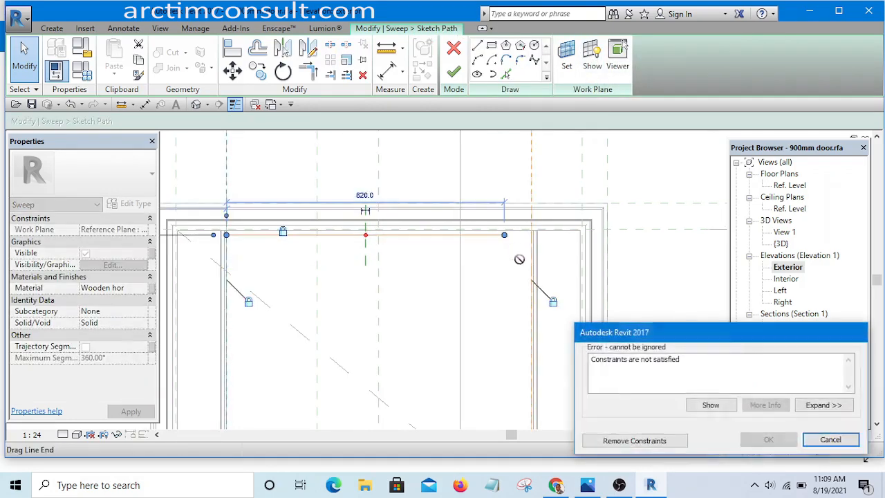
left_click(642, 440)
scroll(306, 258, "up", 3)
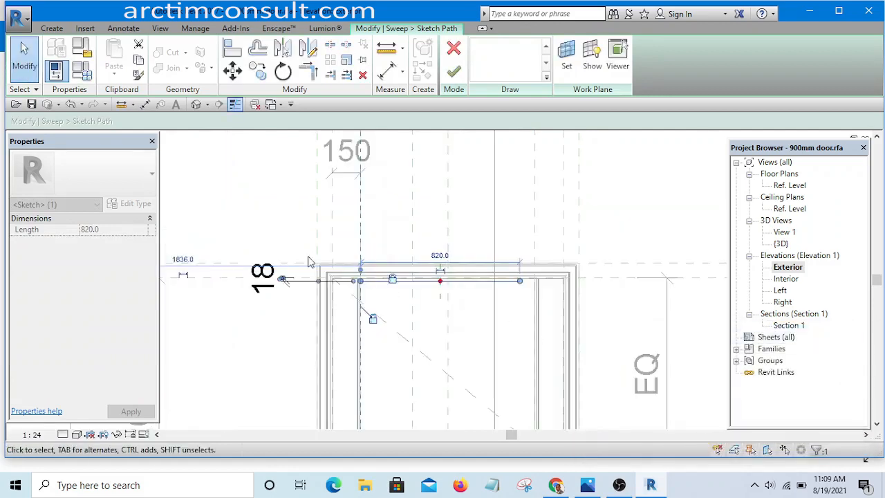
scroll(385, 298, "up", 1)
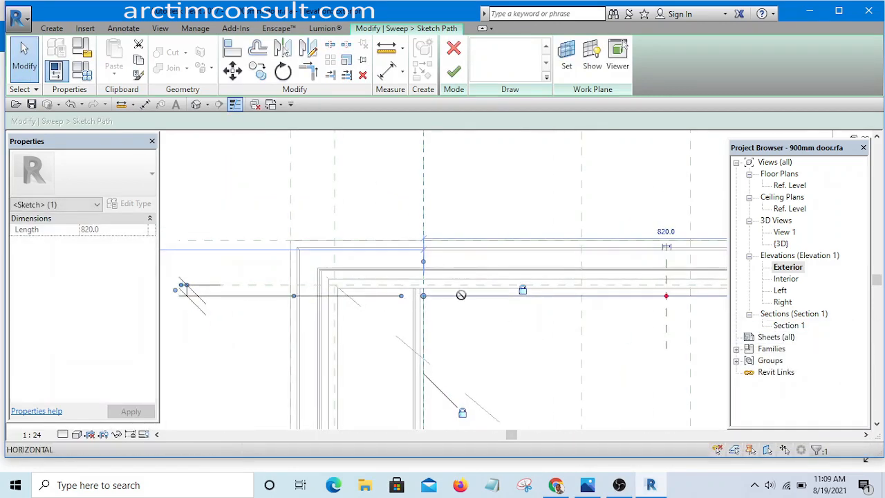
Pull the left end of the top rail's path inward to a length of about 755 mm, removing the conflicting constraints.
left_click_drag(461, 295, 462, 296)
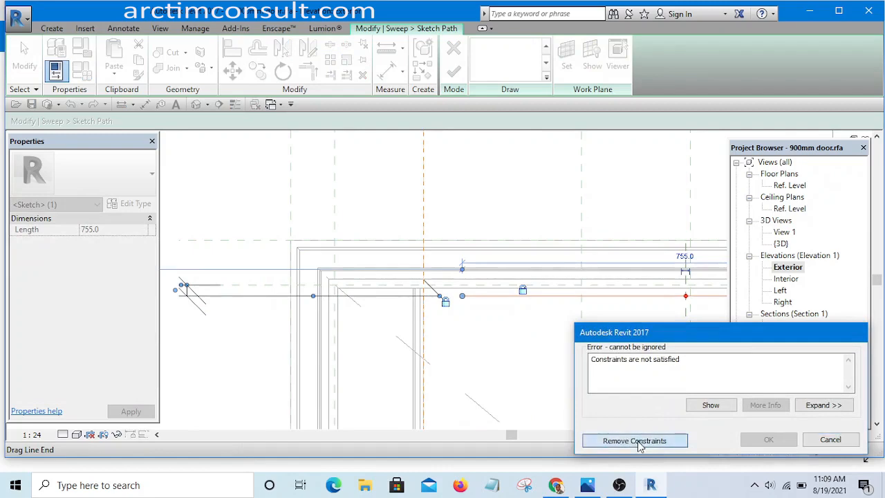
left_click(639, 442)
scroll(312, 249, "up", 3)
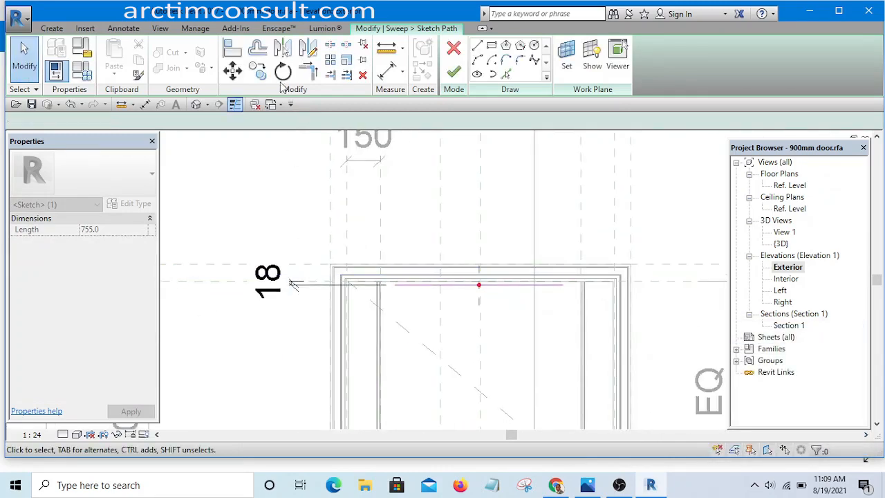
Align both ends of the top rail's path with the reference planes at the sides of the door opening, and finish the path and sweep.
scroll(377, 221, "up", 2)
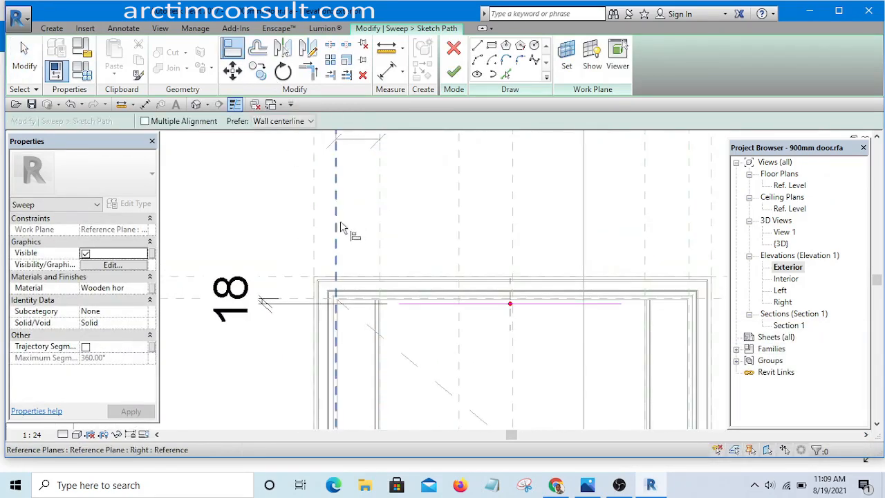
left_click(400, 307)
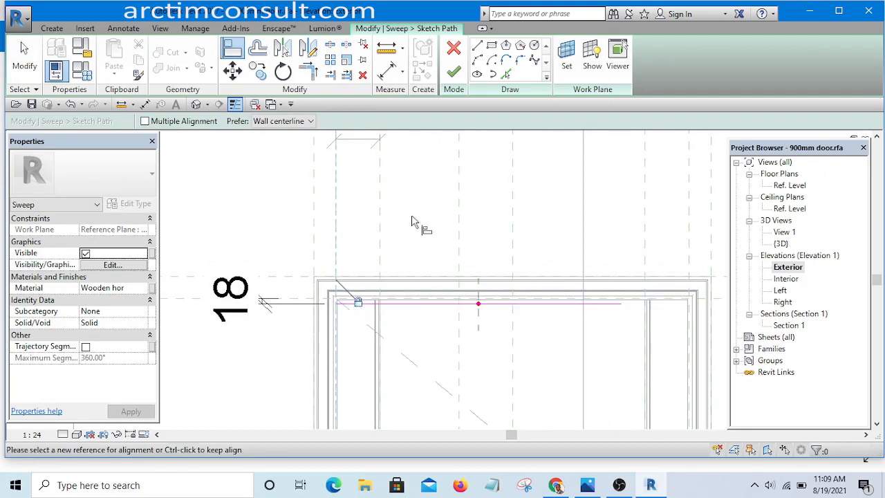
middle_click_drag(415, 223, 246, 244)
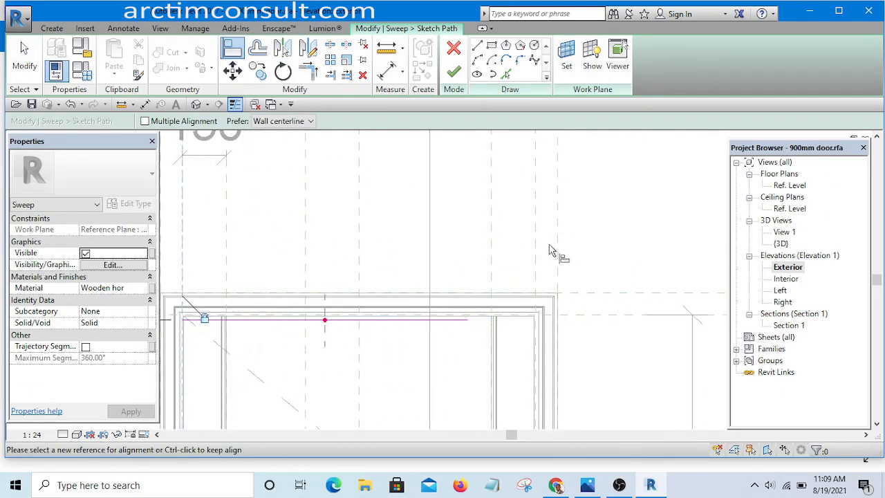
left_click(467, 322)
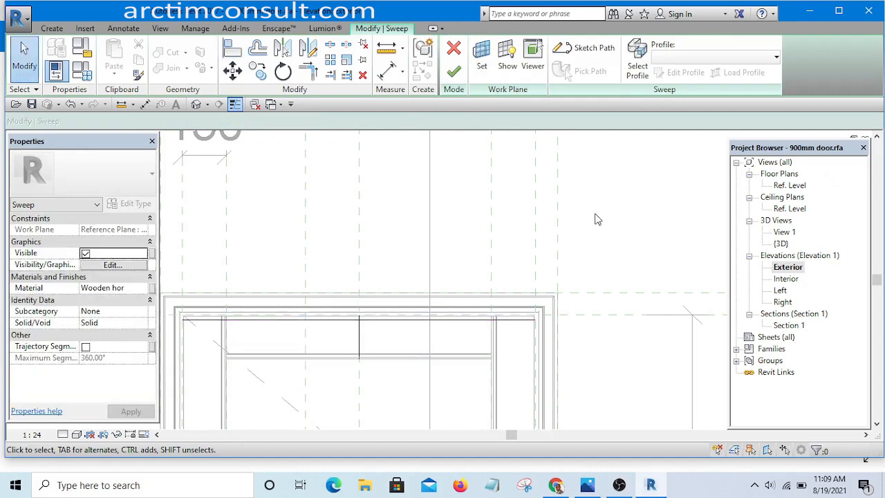
left_click(453, 72)
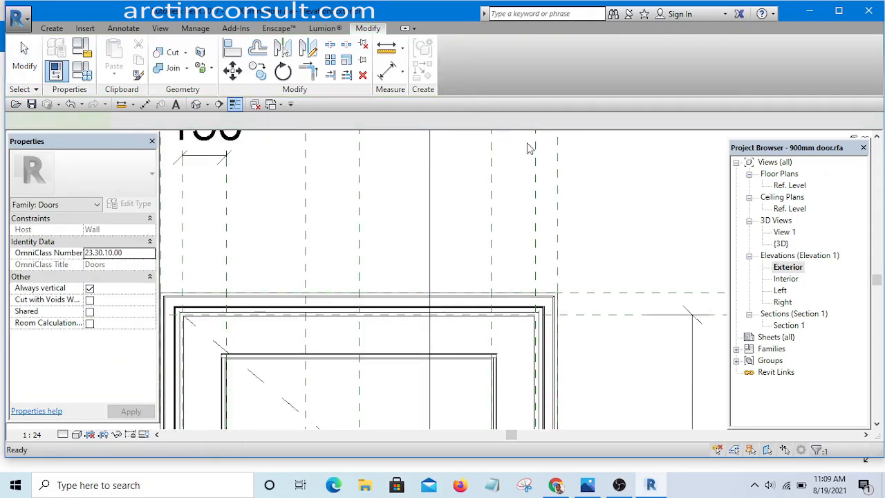
left_click(613, 192)
Examine the door in 3D from both faces, checking how the top rail's ends meet the stiles and how the whole door looks.
scroll(617, 190, "down", 2)
scroll(618, 189, "down", 1)
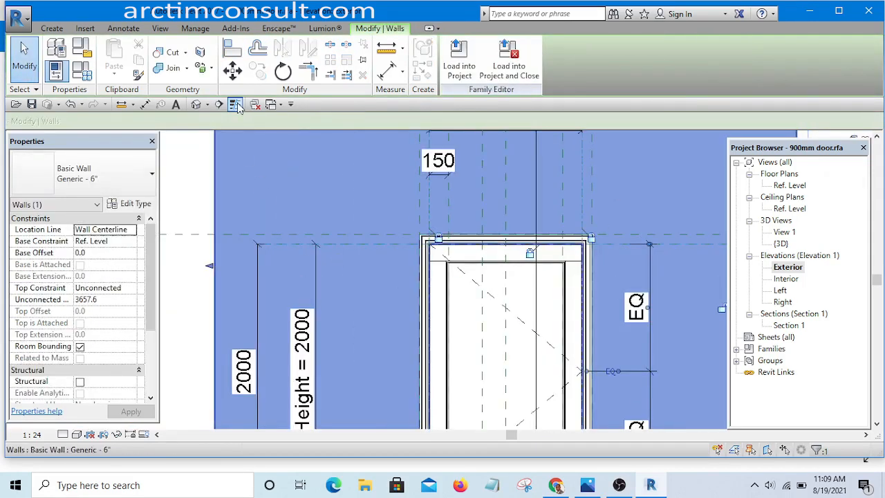
left_click(197, 104)
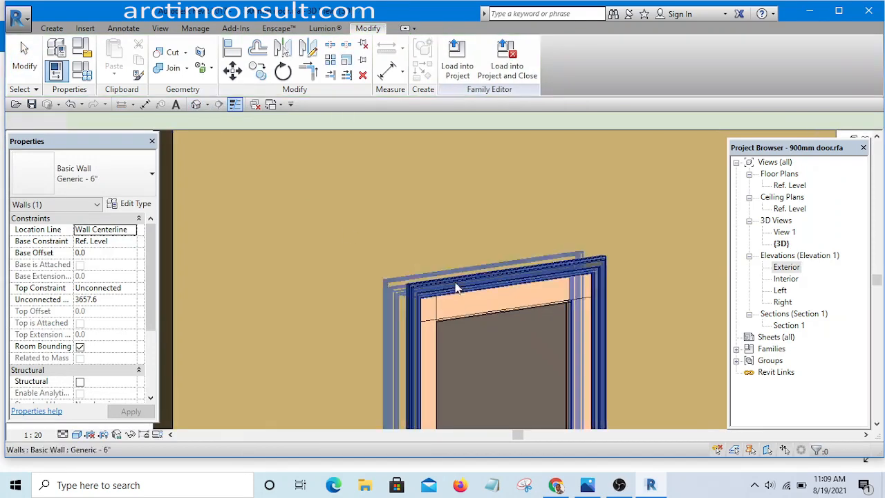
mouse_move(571, 328)
middle_mouse_down("shift")
mouse_move(498, 325)
mouse_move(564, 339)
mouse_move(545, 370)
mouse_move(627, 385)
mouse_move(652, 340)
mouse_move(668, 347)
mouse_move(566, 318)
middle_mouse_up("shift")
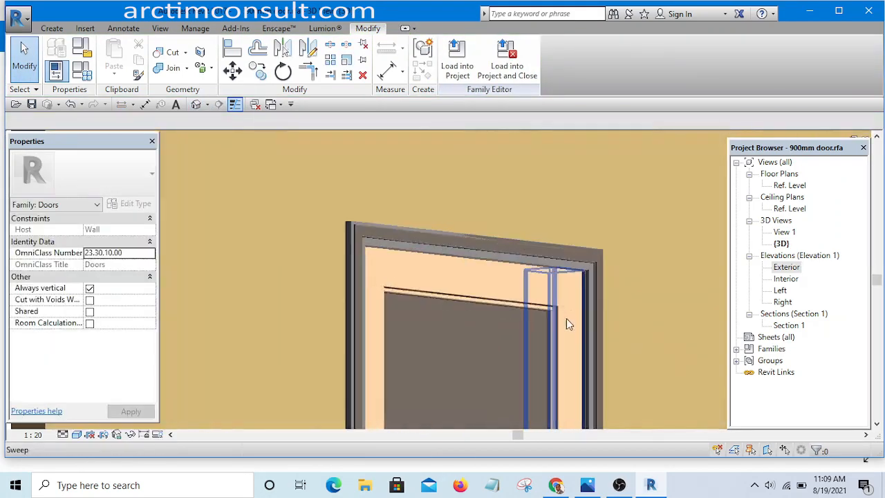
scroll(551, 297, "up", 3)
scroll(549, 294, "up", 1)
scroll(560, 338, "down", 5)
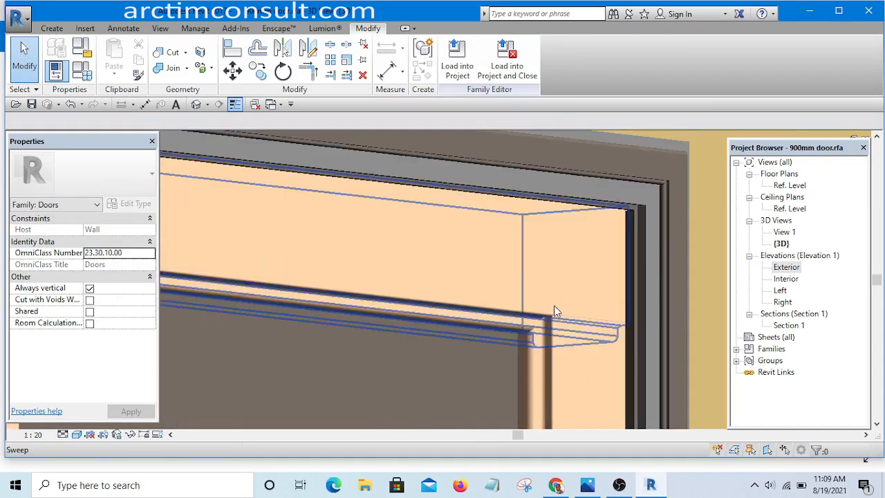
middle_click_drag(553, 218, 440, 375, "shift")
scroll(405, 251, "up", 5)
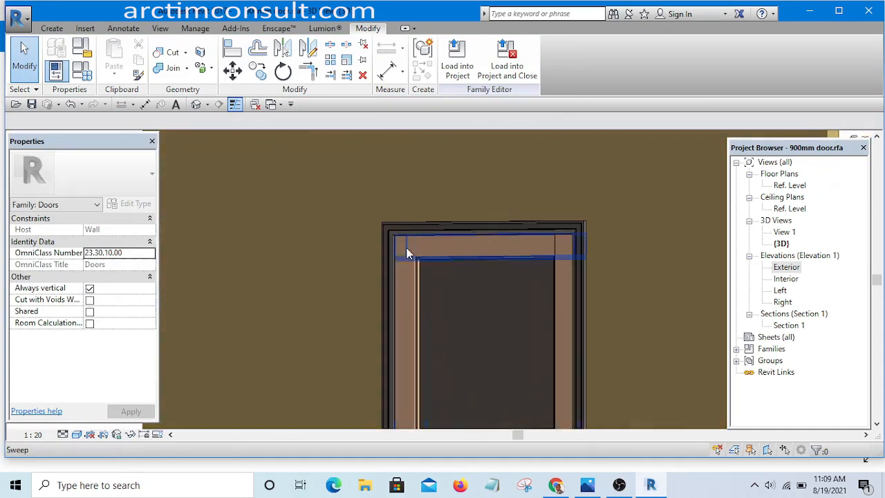
scroll(422, 273, "up", 2)
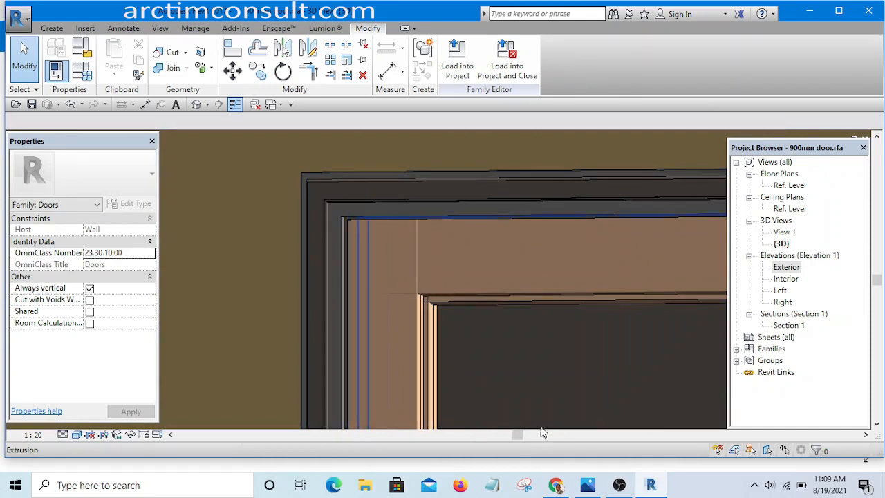
scroll(458, 311, "down", 6)
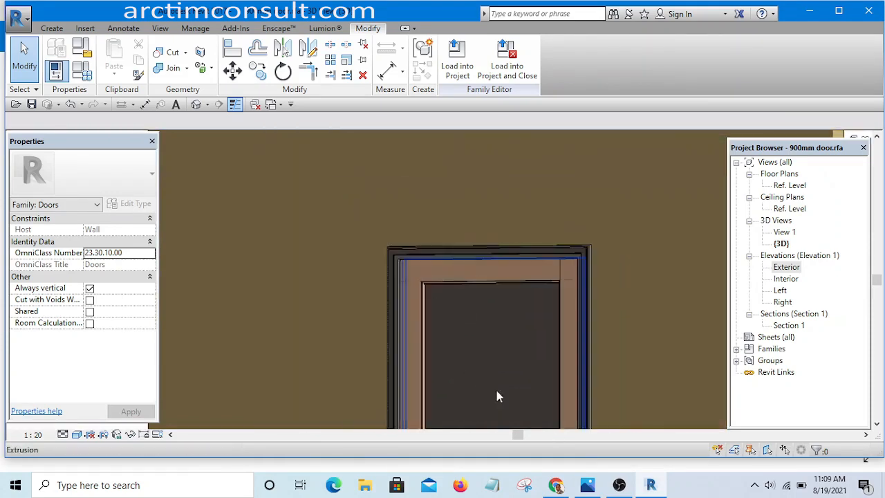
middle_click_drag(498, 395, 436, 228)
scroll(436, 229, "down", 3)
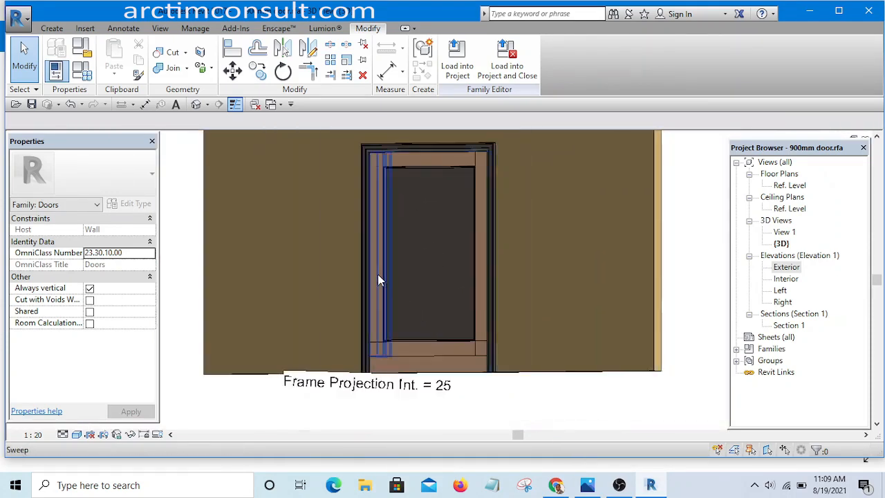
scroll(376, 273, "up", 1)
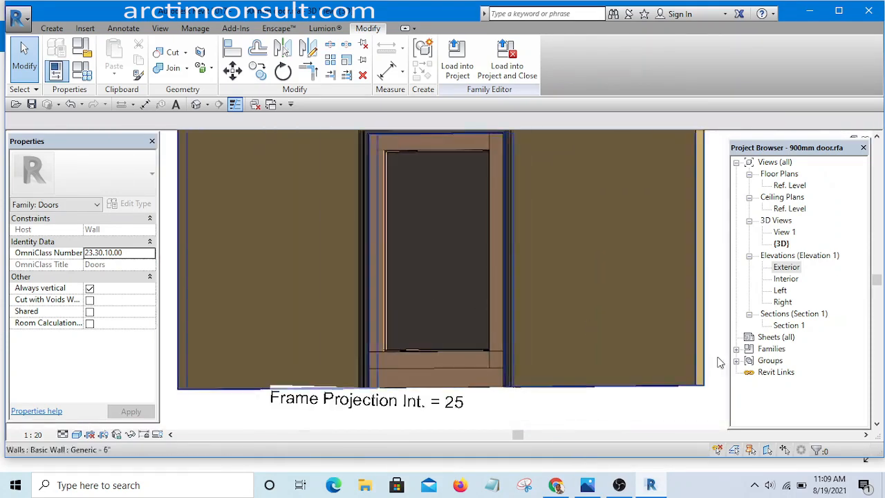
Switch to the reference door photo, examine the middle rail between the upper and lower panels, and return to Revit.
left_click(586, 487)
scroll(510, 358, "down", 5)
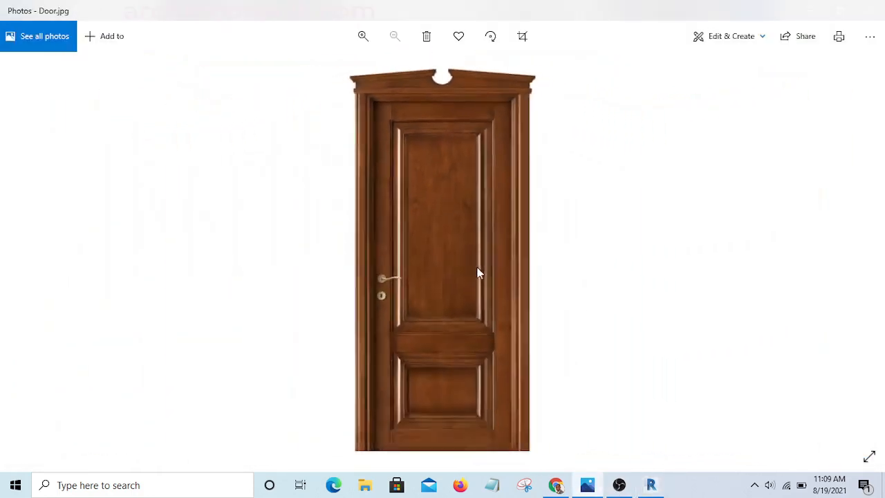
scroll(365, 318, "up", 4)
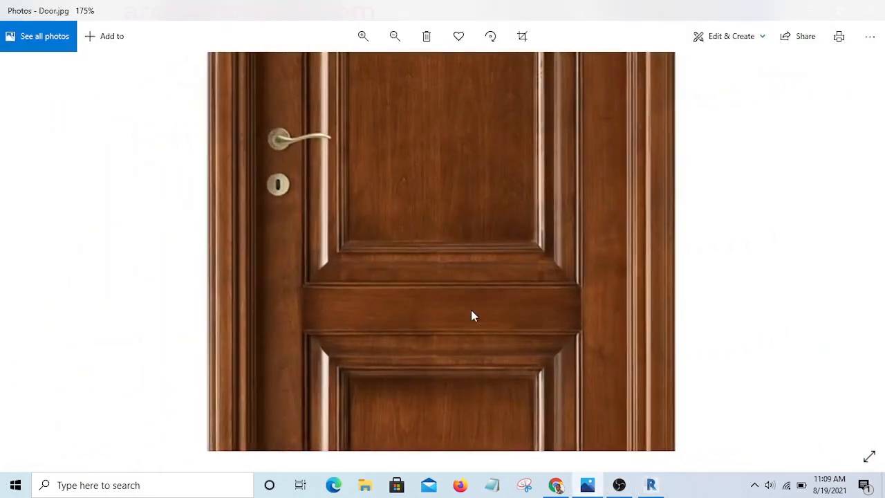
scroll(387, 311, "down", 4)
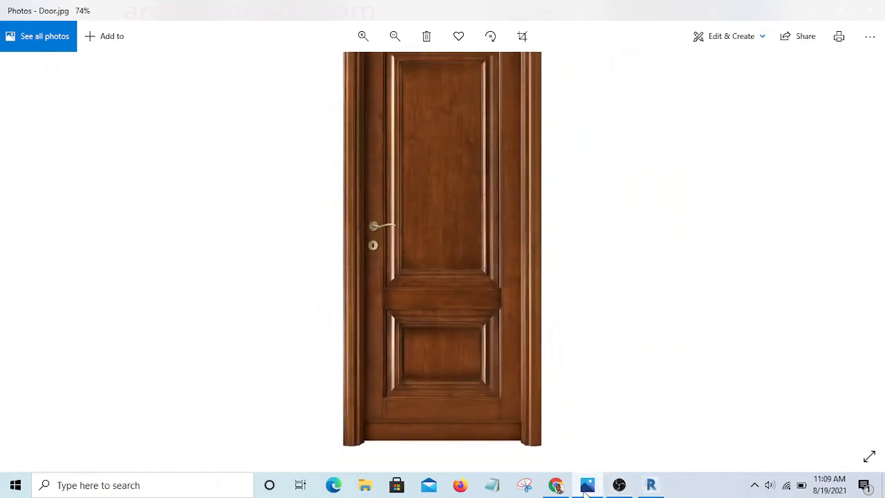
left_click(650, 485)
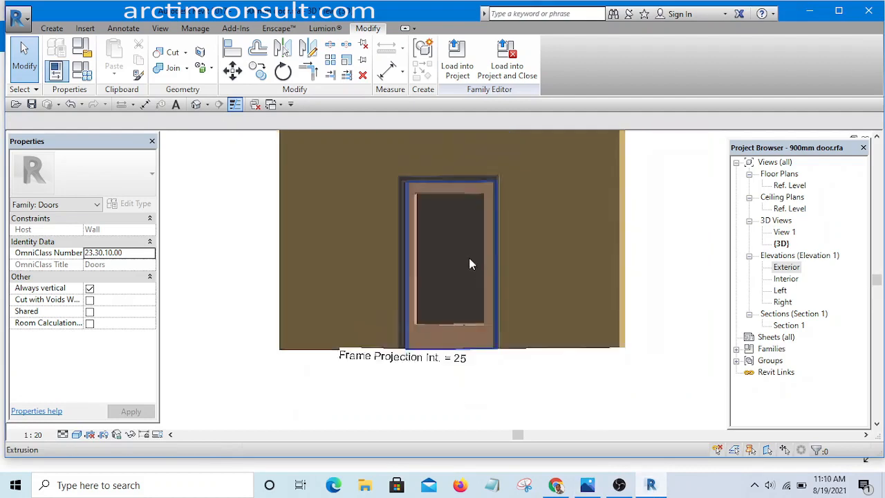
Draw a horizontal reference plane across the door in the Exterior elevation, about 1000 mm above the reference level.
scroll(465, 299, "up", 3)
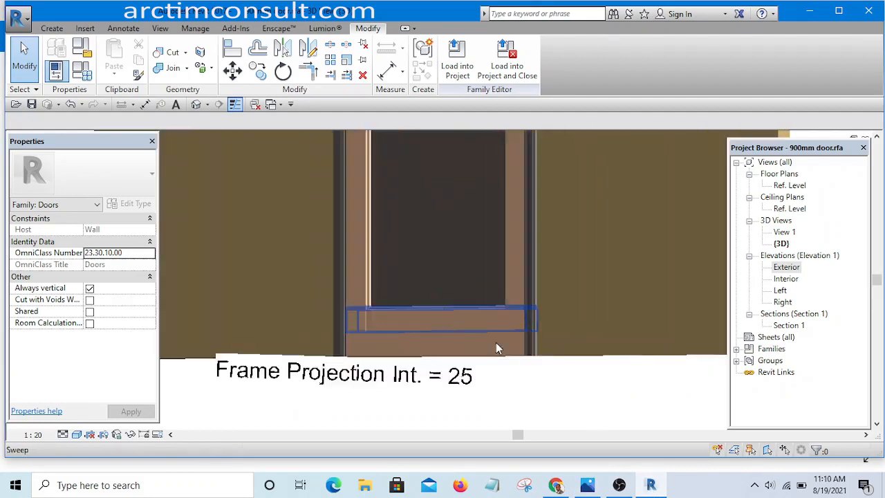
double_click(786, 267)
scroll(465, 270, "down", 4)
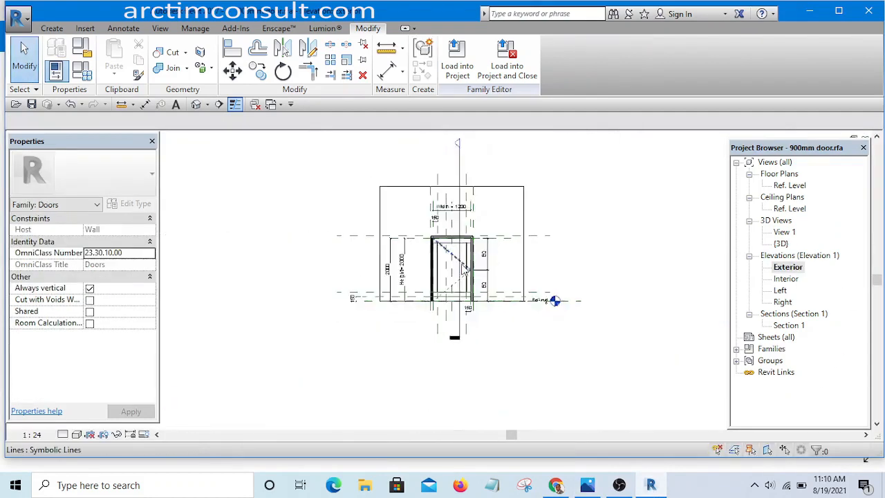
scroll(464, 270, "up", 3)
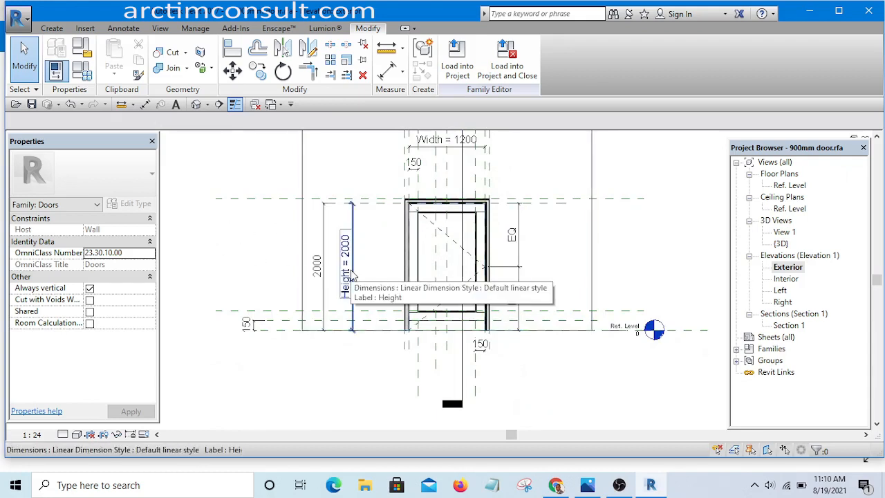
key("r")
key("p")
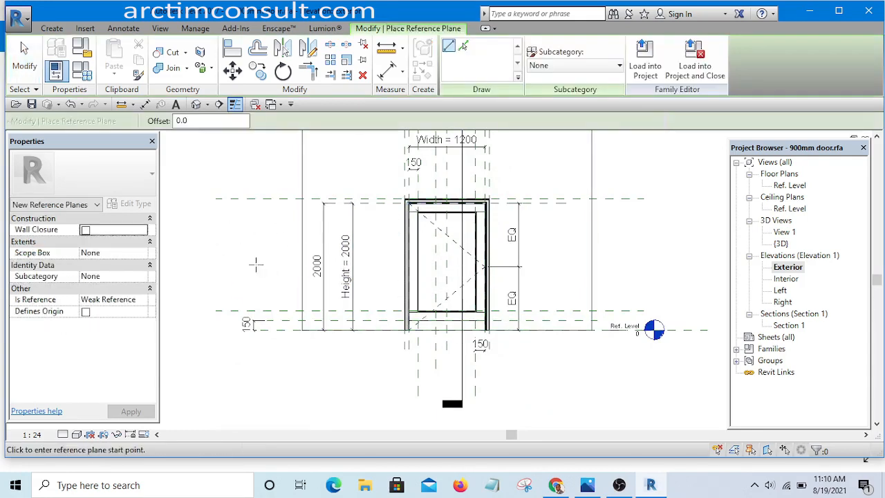
left_click(217, 266)
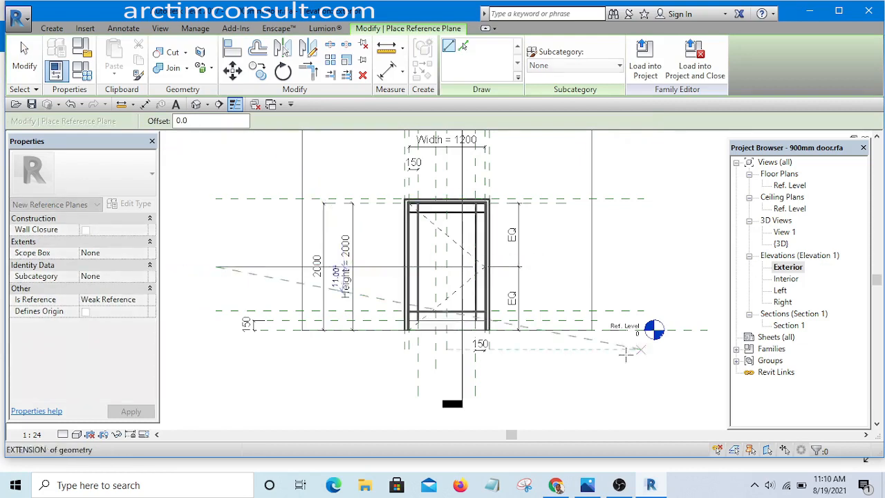
left_click(652, 265)
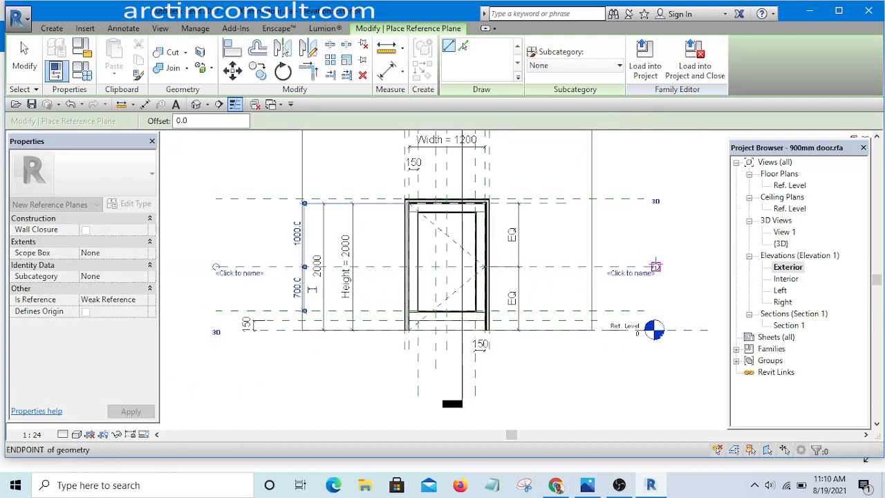
key("Escape")
key("Escape")
Place an aligned dimension chain beside the door from the frame's top reference plane through the mid-height plane to the reference level.
scroll(574, 263, "up", 3)
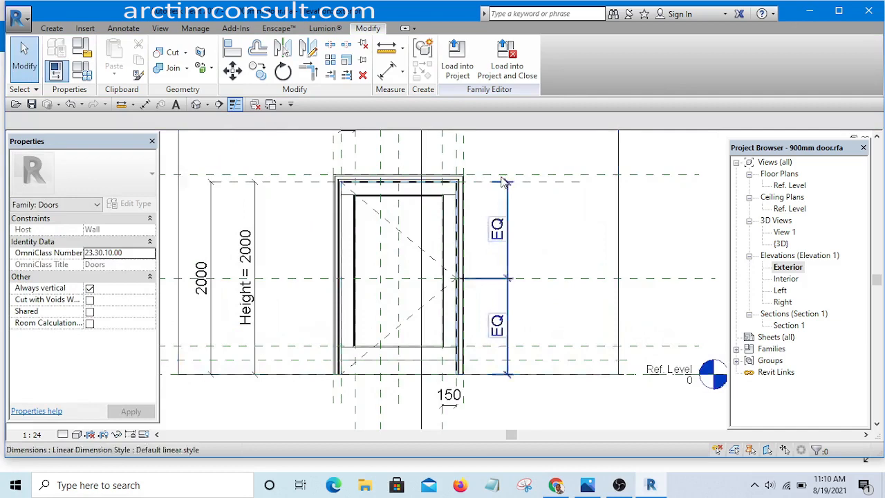
left_click(385, 69)
scroll(564, 222, "down", 1)
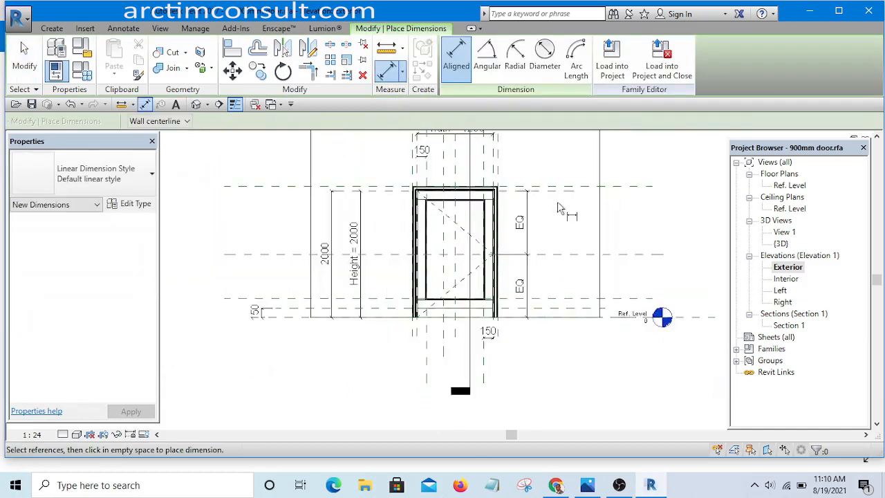
scroll(562, 213, "up", 2)
scroll(574, 220, "down", 1)
scroll(595, 197, "up", 1)
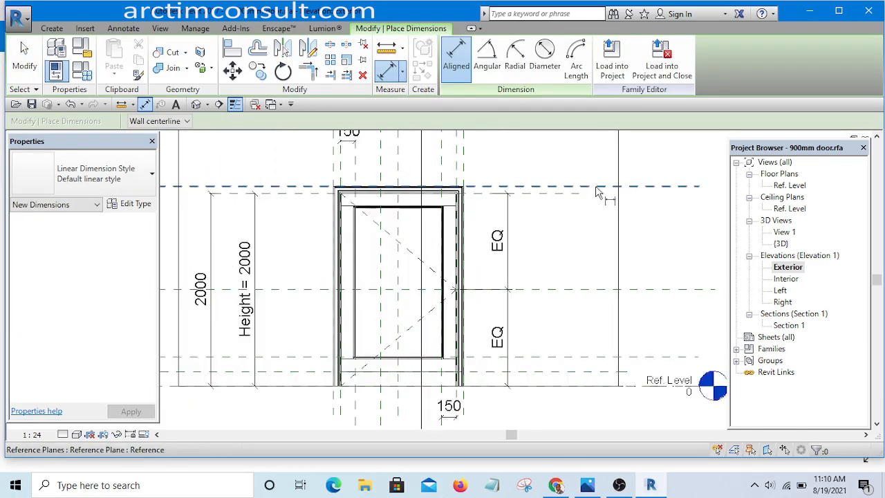
left_click(600, 187)
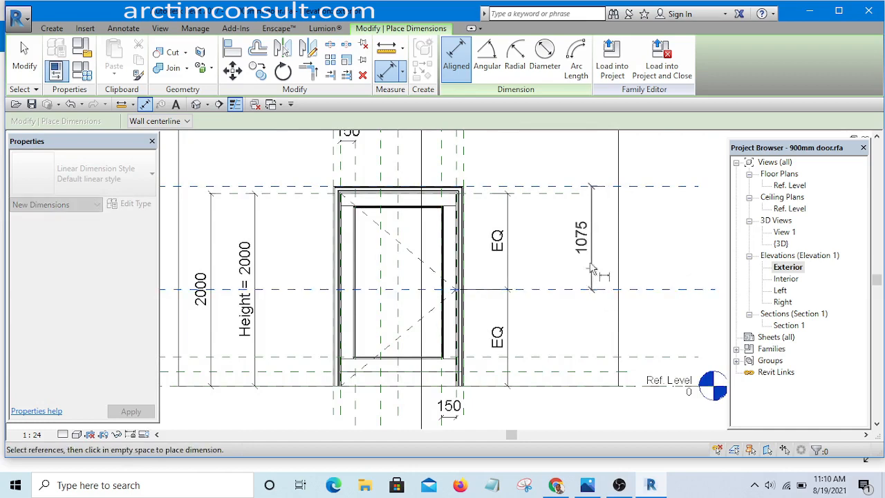
scroll(597, 304, "down", 1)
scroll(593, 358, "up", 2)
scroll(593, 358, "down", 3)
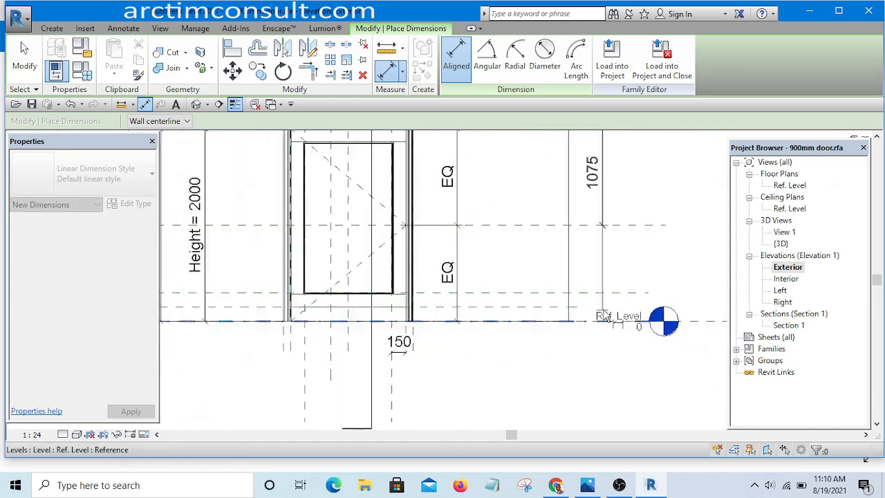
scroll(210, 325, "up", 1)
left_click(213, 318)
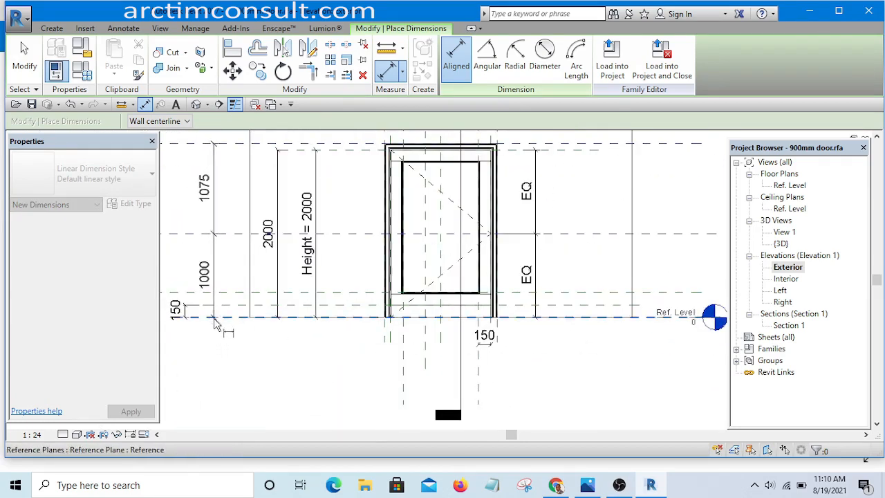
scroll(246, 369, "down", 1)
scroll(484, 305, "up", 1)
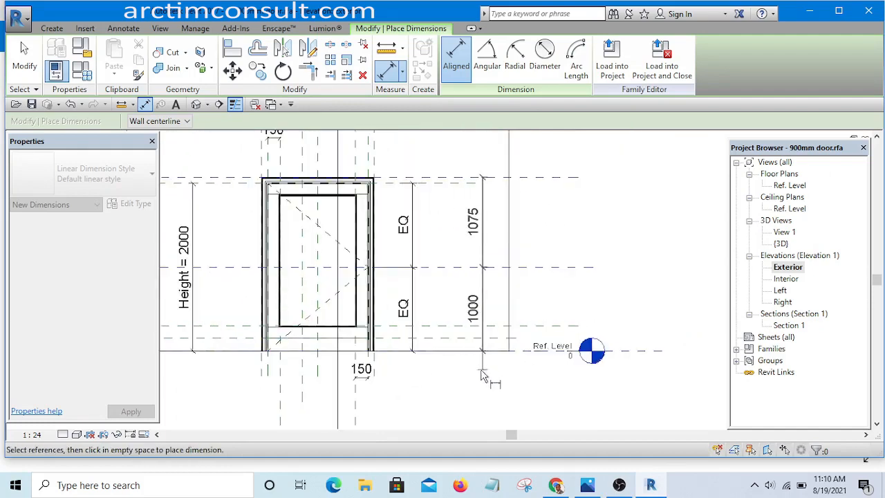
left_click(471, 384)
key("Escape")
key("Escape")
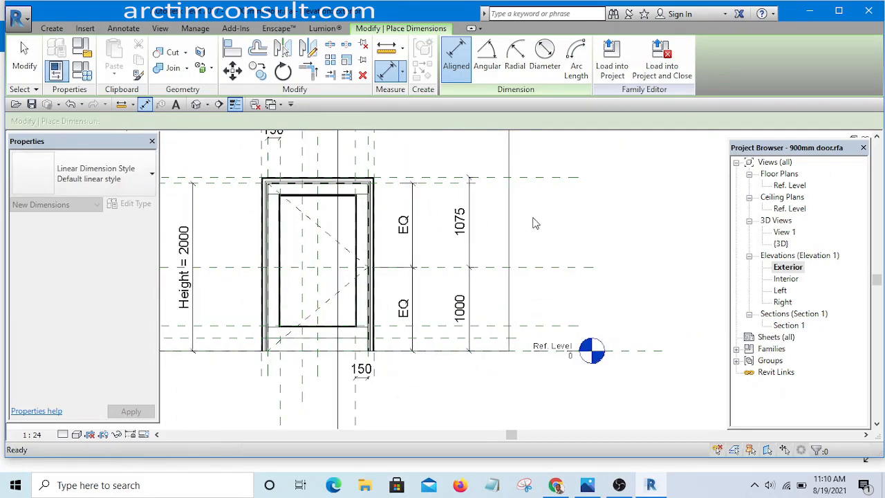
scroll(469, 257, "up", 1)
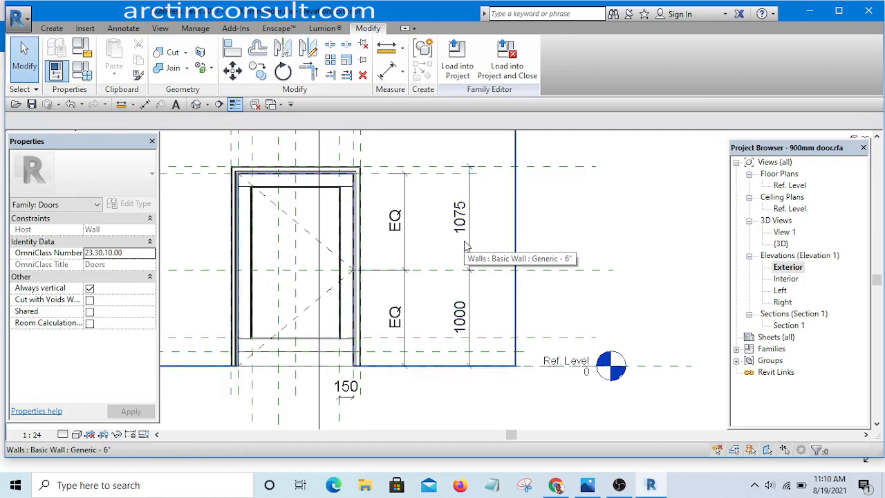
Delete the two-segment dimension chain running from the frame's top reference plane to the reference level beside the door.
key("Tab")
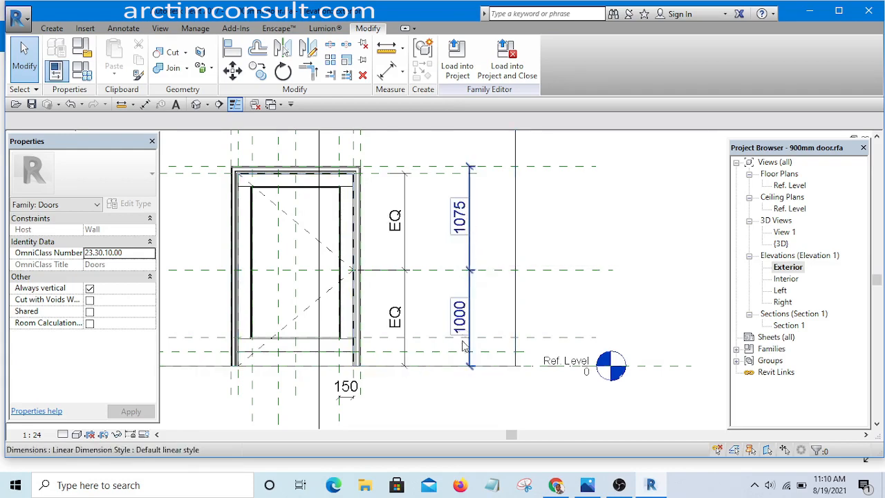
left_click(468, 233)
key("Escape")
left_click(463, 235)
key("d")
key("e")
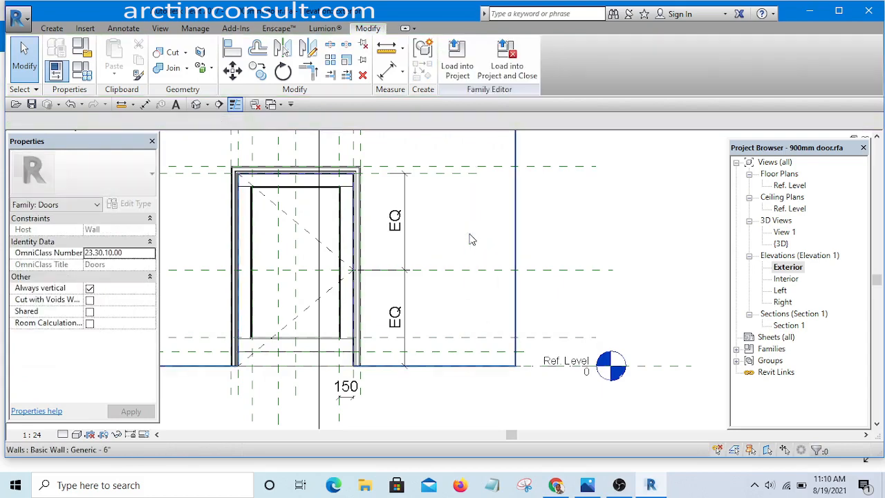
Place an aligned dimension beside the door between the frame's top reference plane and the mid-height reference plane.
key("d")
key("i")
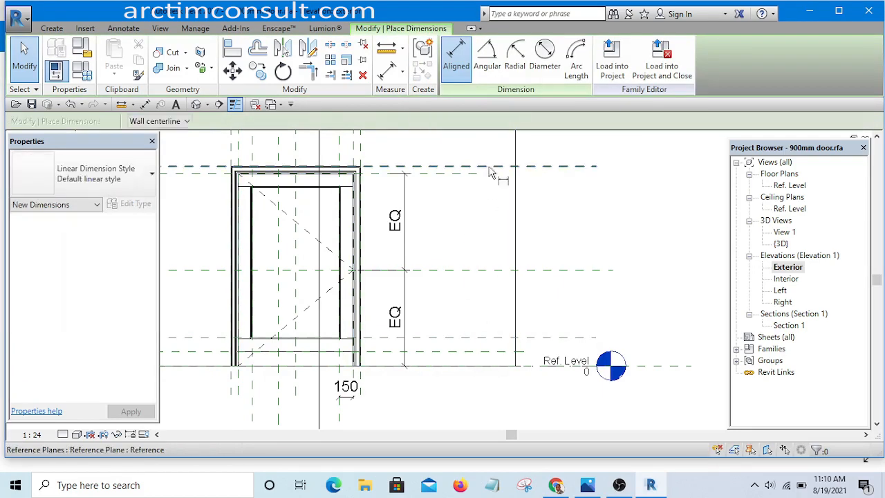
left_click(488, 168)
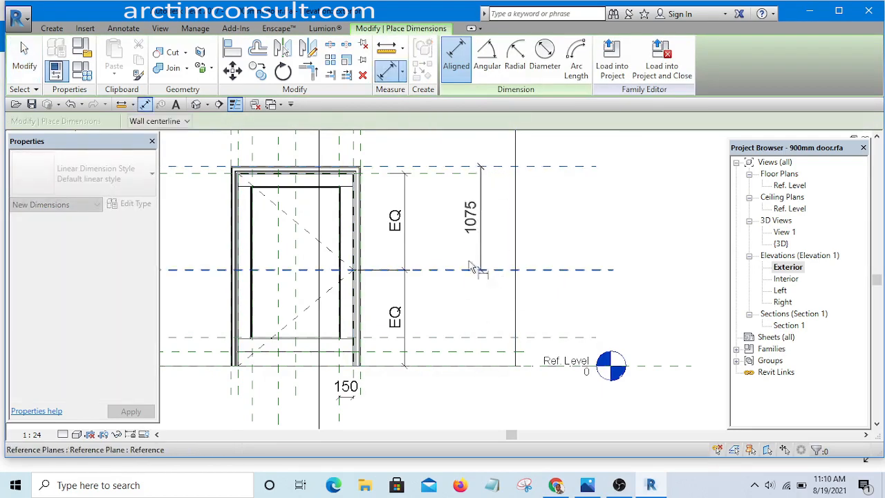
left_click(470, 268)
left_click(454, 248)
key("Escape")
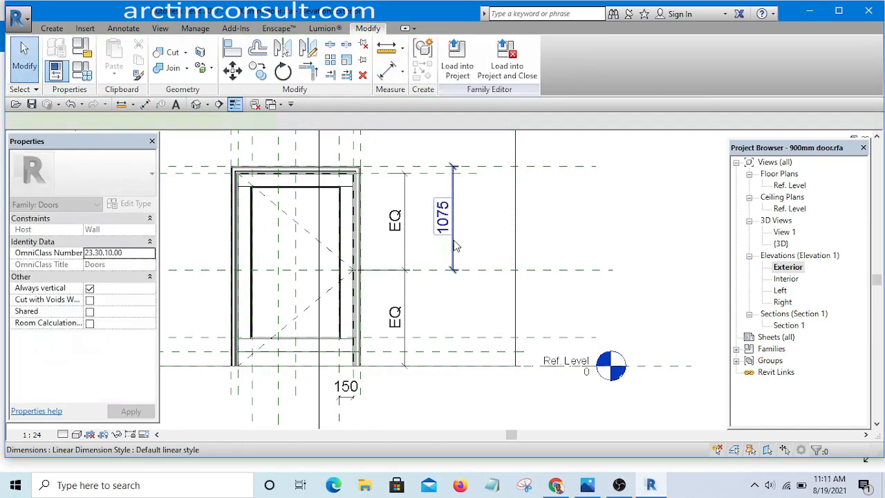
Label the dimension above the mid-height plane with a new instance family parameter named "Upper part", grouped under Dimensions.
left_click(454, 247)
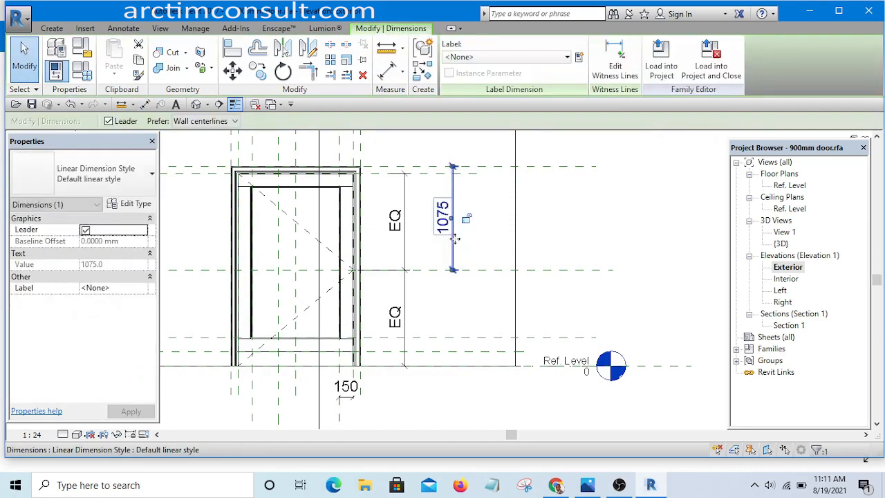
left_click(579, 58)
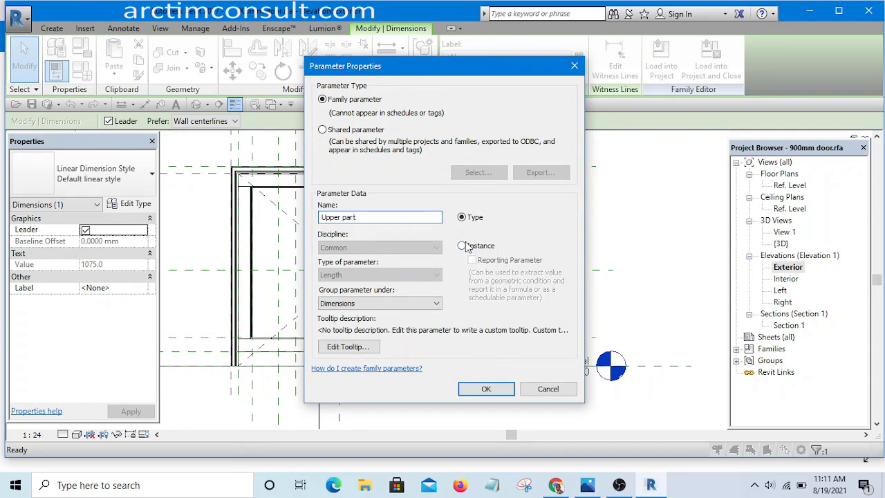
left_click(462, 247)
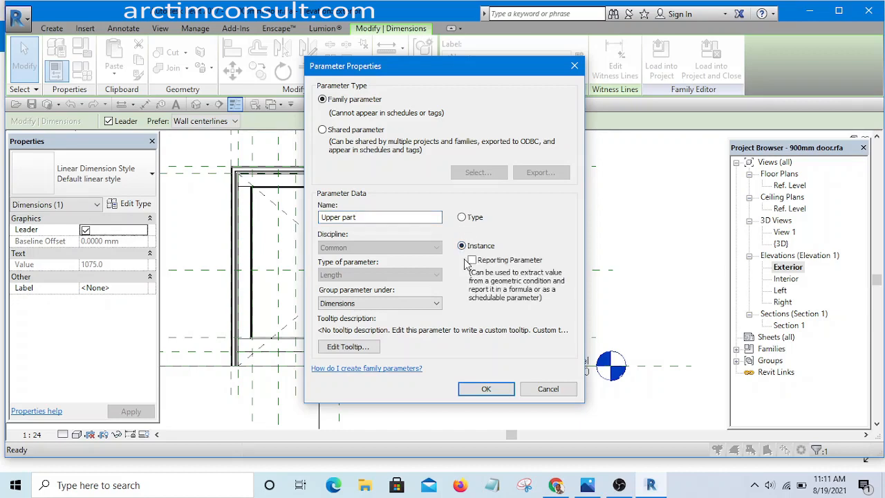
left_click(486, 390)
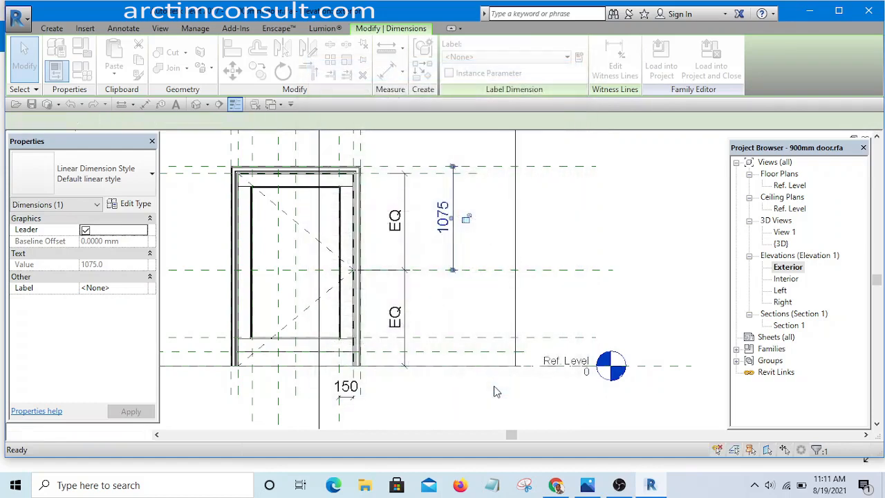
left_click(567, 208)
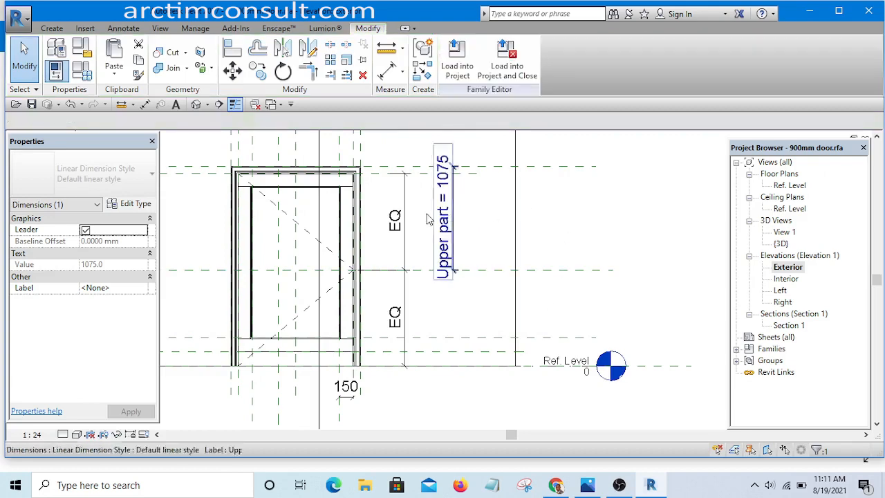
scroll(456, 170, "up", 1)
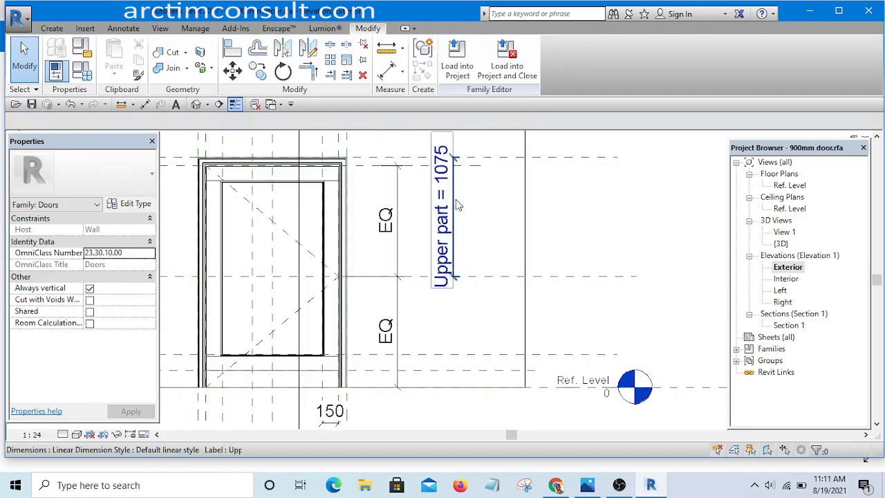
scroll(458, 187, "down", 2)
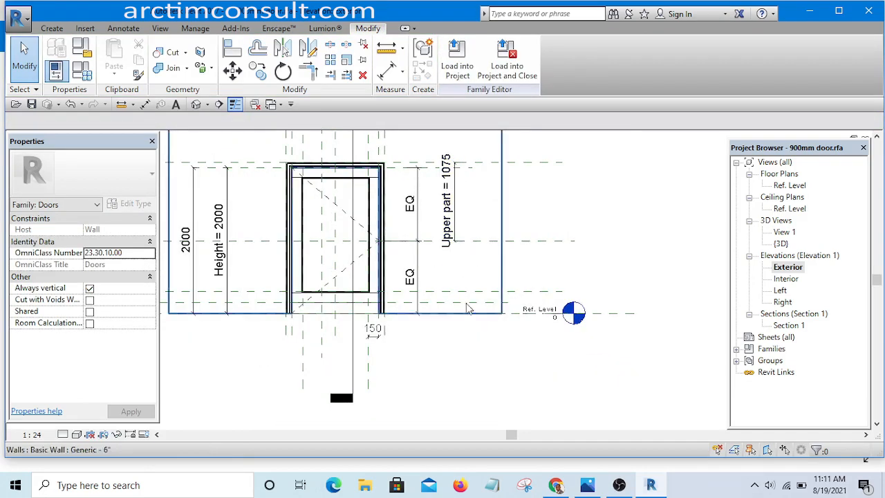
Delete the unlabelled 700 mm vertical dimension between the middle reference plane and the plane at the panel opening's bottom edge.
left_click(470, 266)
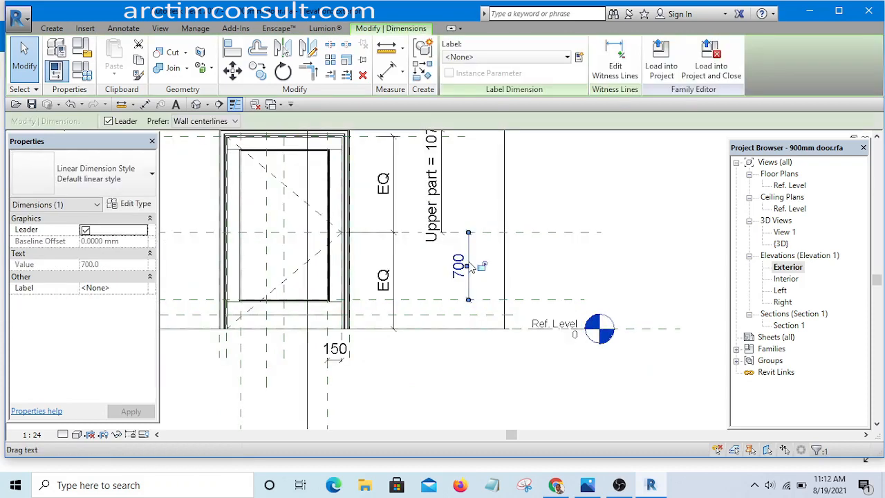
key("Delete")
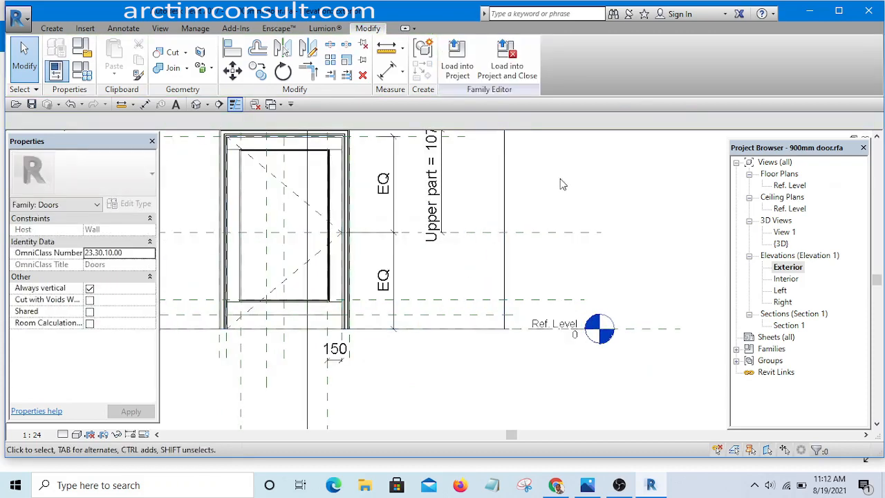
Examine the door's height, Upper part and equality dimensions and the reference planes in the exterior elevation.
scroll(586, 220, "down", 2)
scroll(419, 253, "up", 4)
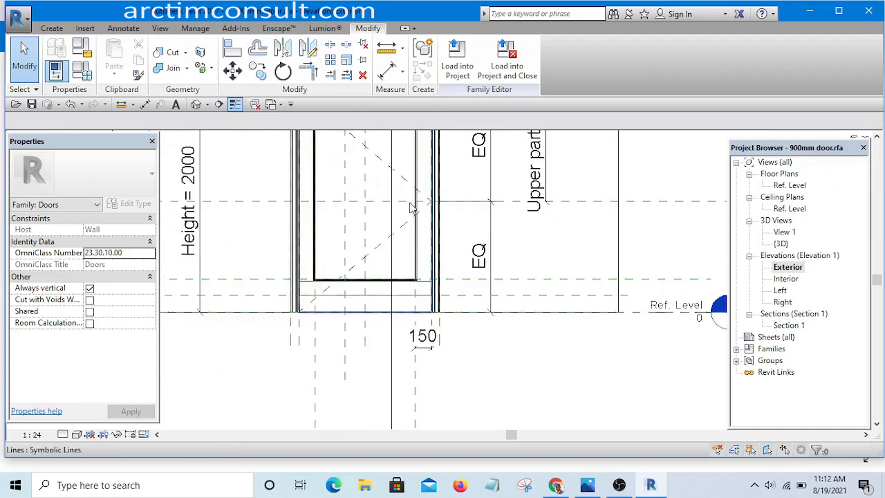
scroll(415, 256, "down", 3)
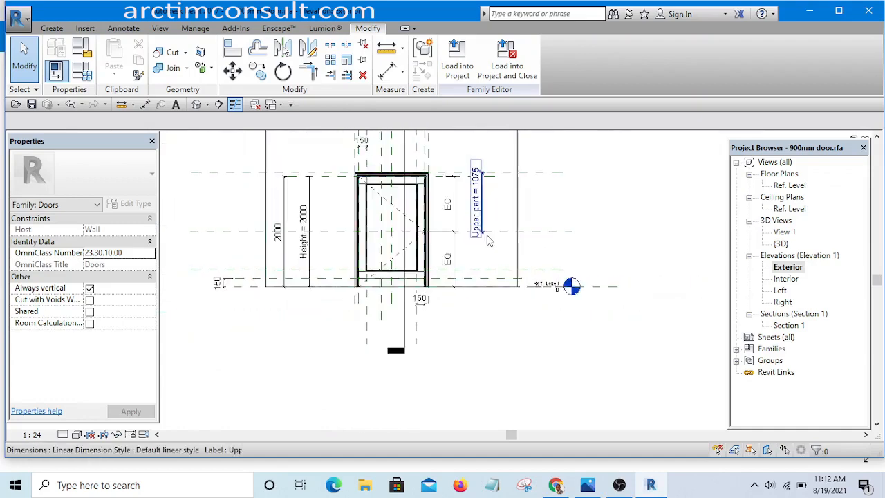
scroll(480, 183, "up", 2)
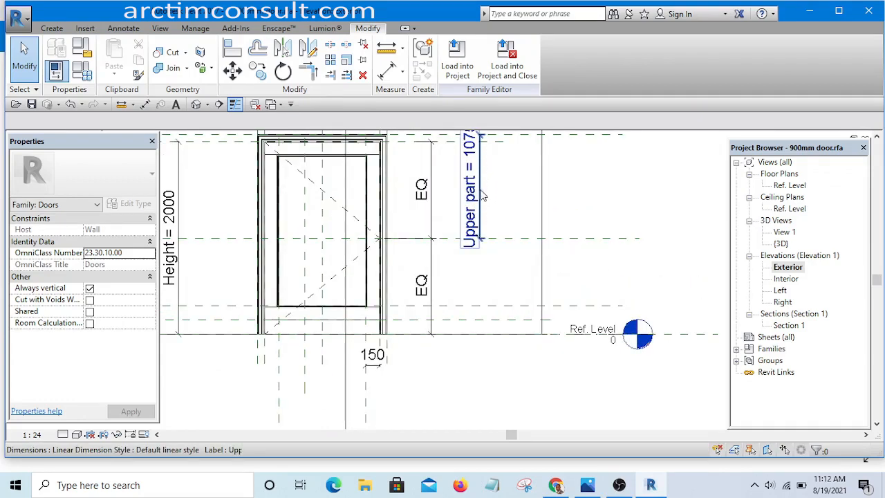
scroll(497, 201, "down", 2)
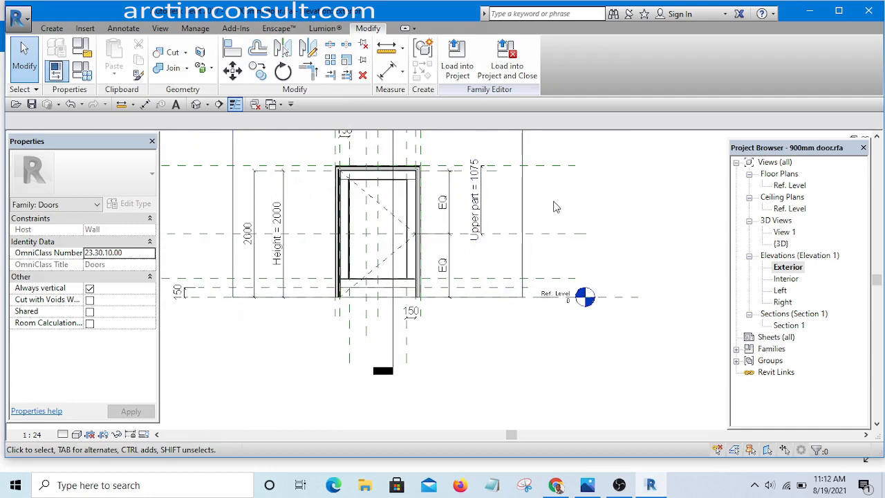
middle_click_drag(566, 188, 573, 212)
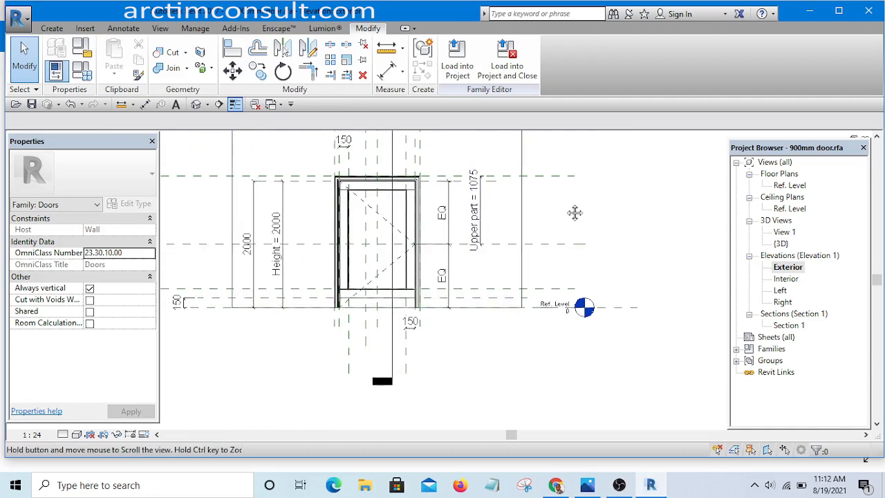
scroll(346, 276, "up", 1)
scroll(310, 288, "up", 1)
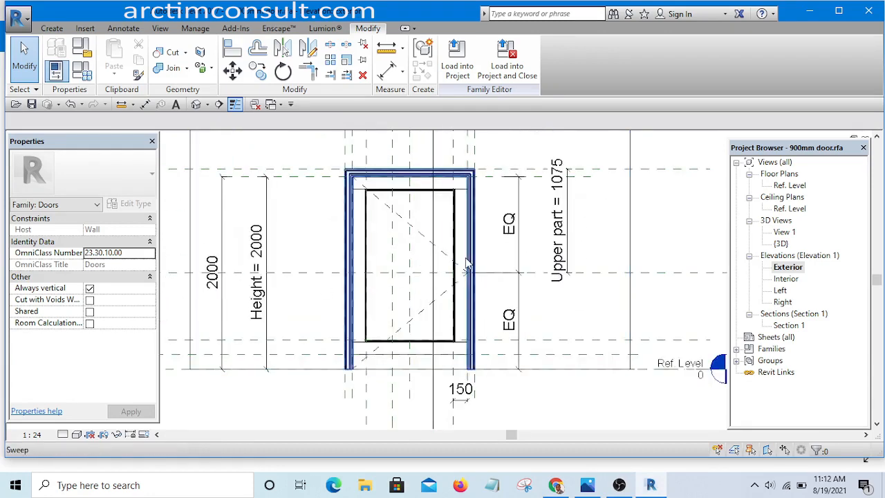
scroll(469, 263, "down", 2)
scroll(374, 251, "up", 1)
scroll(349, 242, "up", 1)
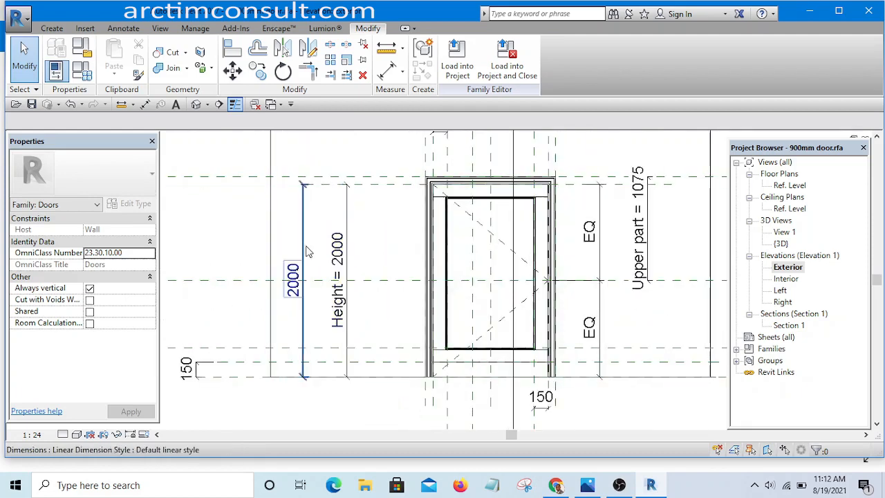
left_click(306, 250)
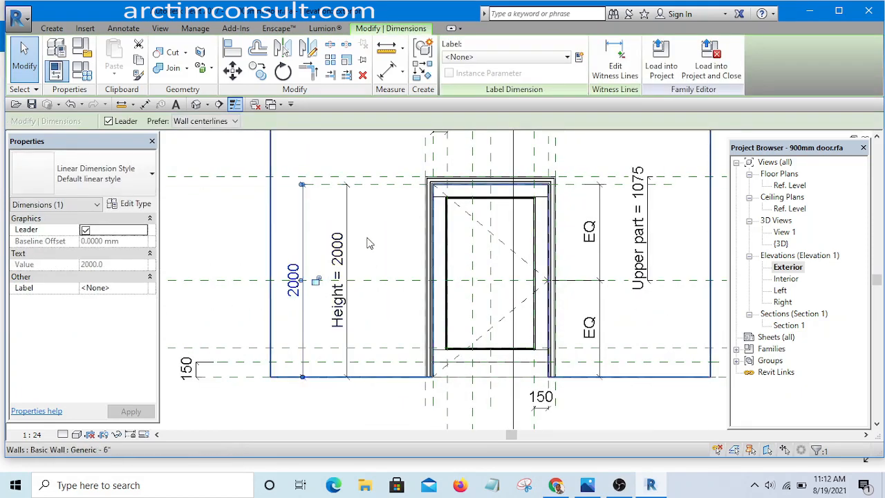
left_click(344, 226)
scroll(360, 236, "down", 3)
left_click(284, 179)
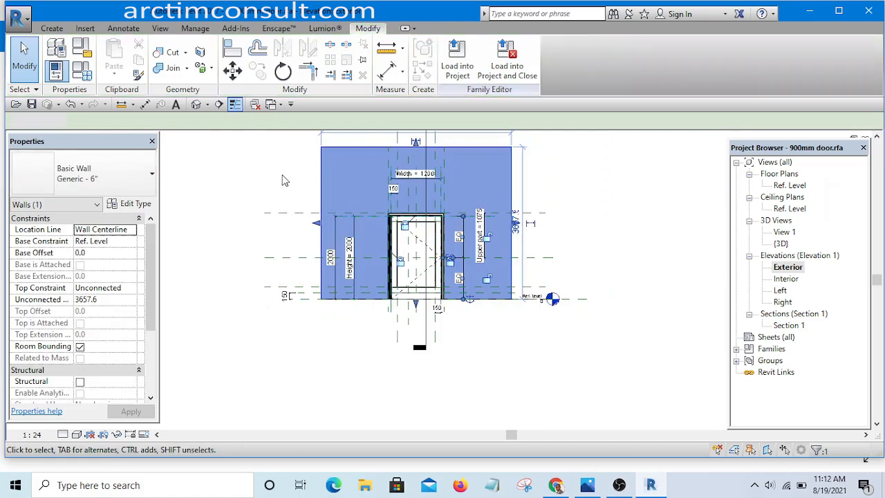
scroll(459, 227, "up", 1)
scroll(462, 232, "up", 2)
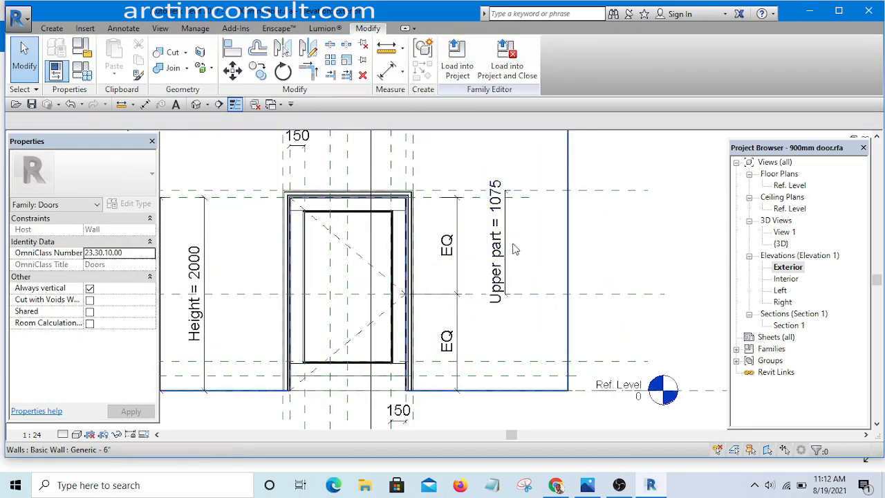
Set the Upper part parameter to 1200 in the door's family types and apply it to the elevation.
scroll(518, 251, "down", 1)
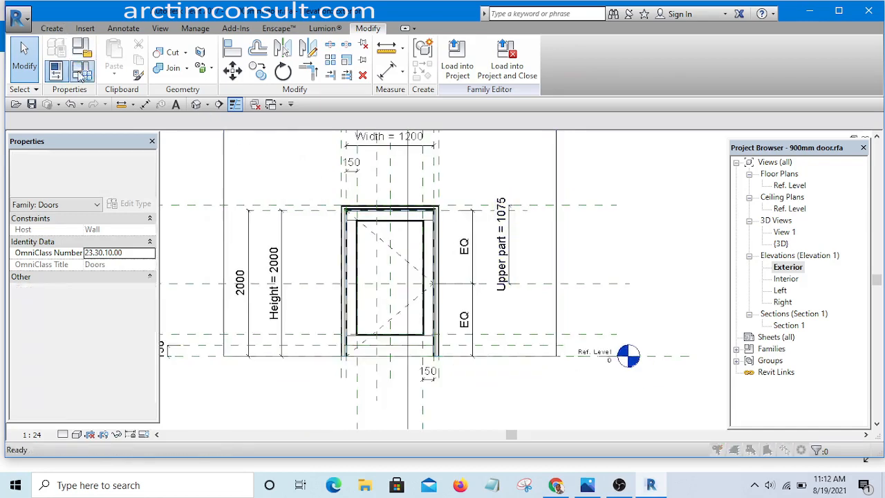
left_click(394, 209)
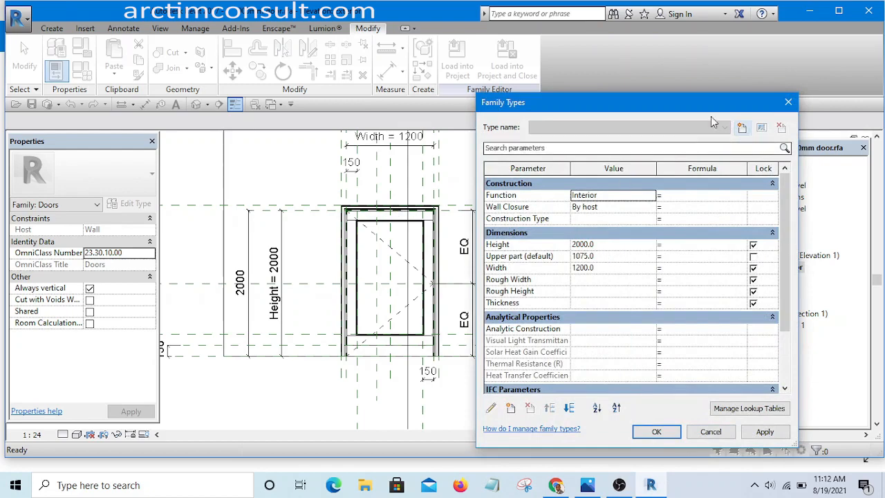
left_click_drag(669, 108, 286, 111)
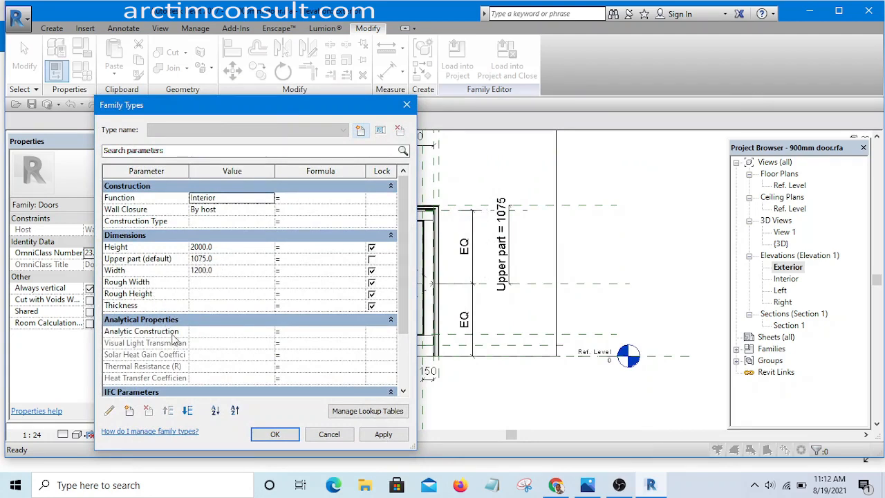
left_click(226, 259)
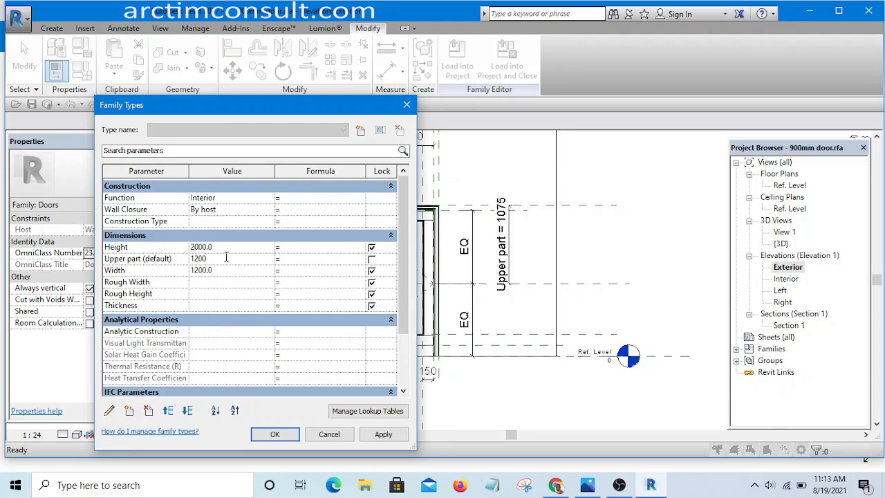
left_click(277, 434)
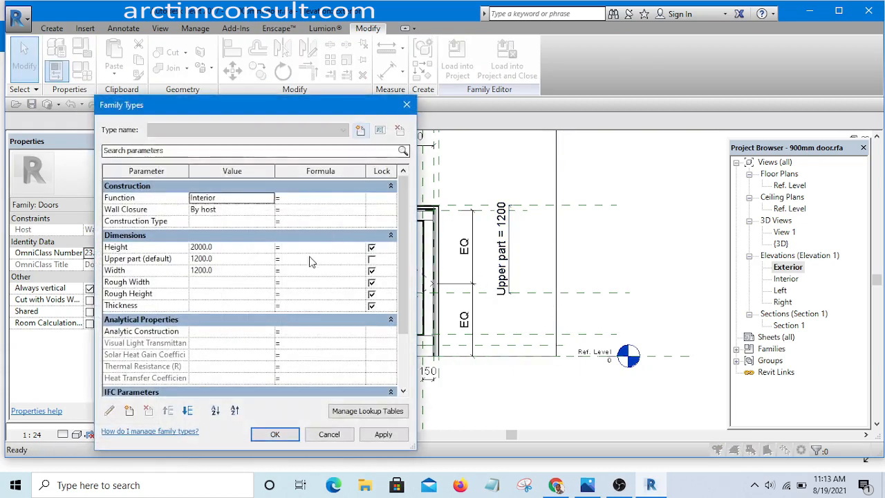
Set the Upper part parameter to 600 in the family types and check the reference plane in the elevation.
left_click(222, 259)
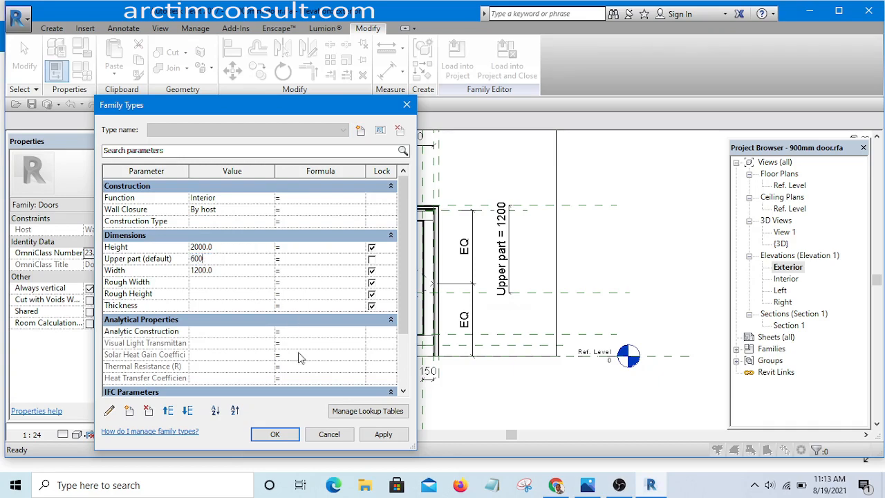
left_click(374, 437)
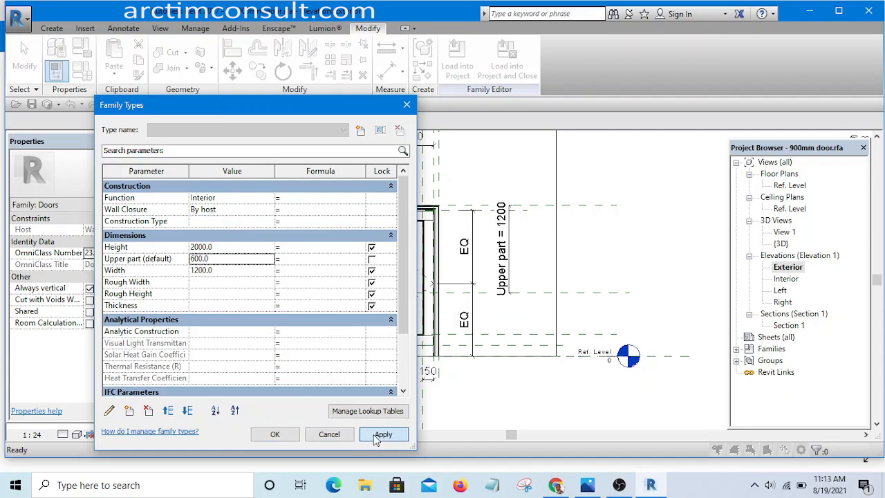
left_click(277, 434)
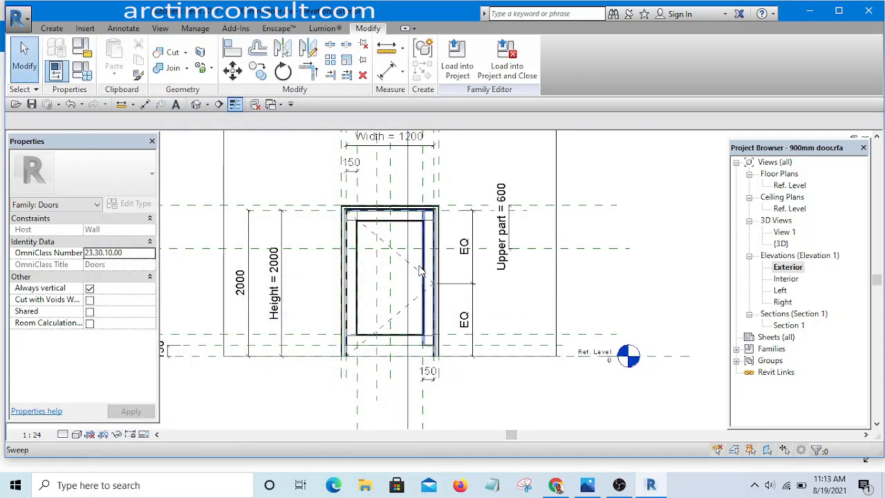
scroll(441, 273, "up", 1)
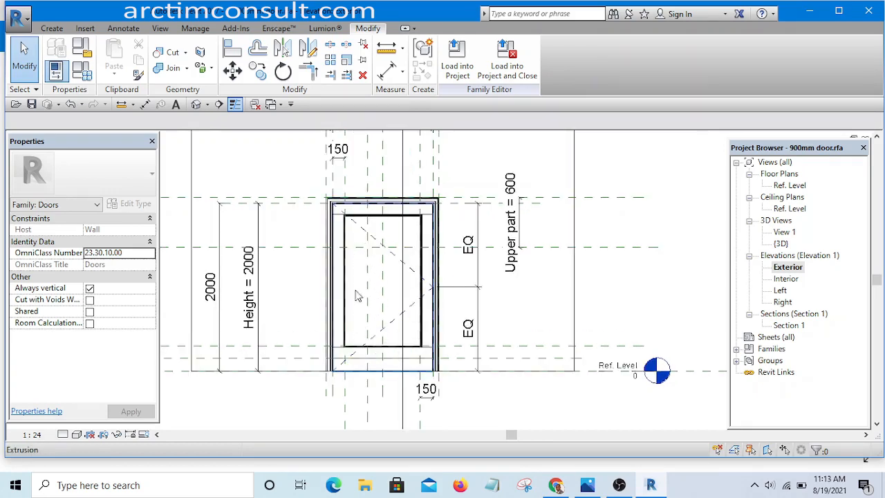
scroll(376, 273, "up", 1)
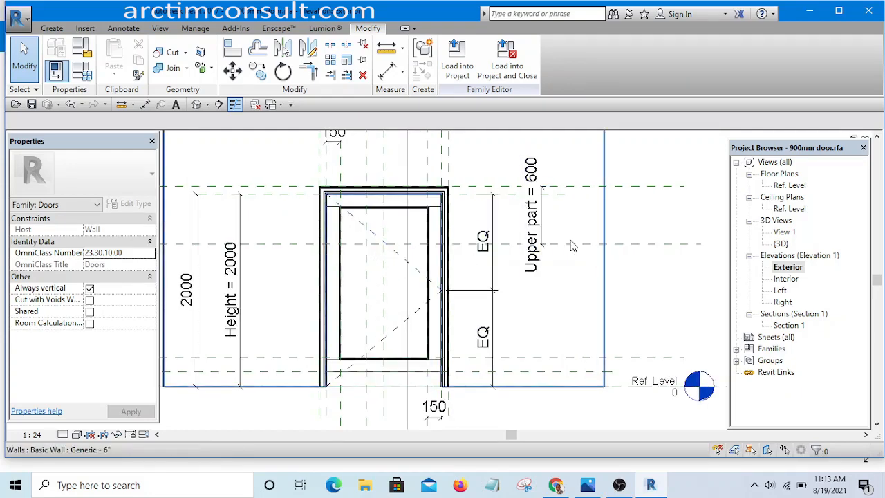
Set the Upper part parameter to 1000 in the family types and inspect the door elevation.
left_click(81, 71)
left_click(226, 259)
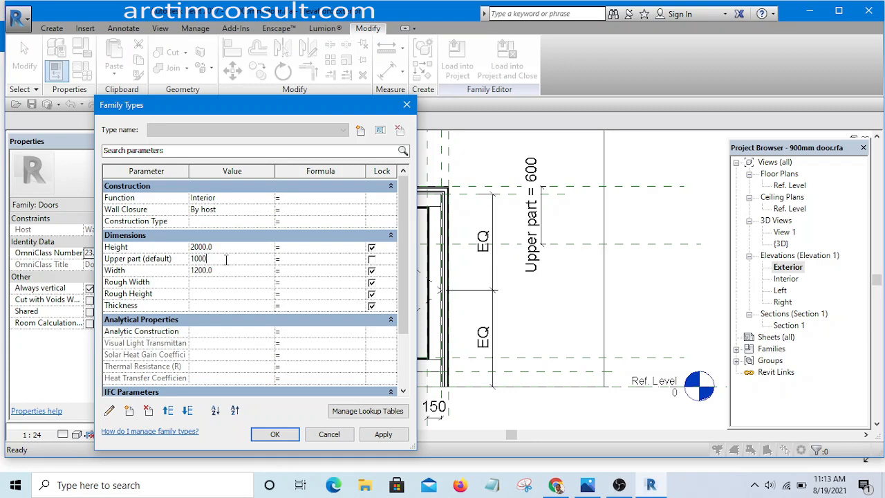
left_click(385, 436)
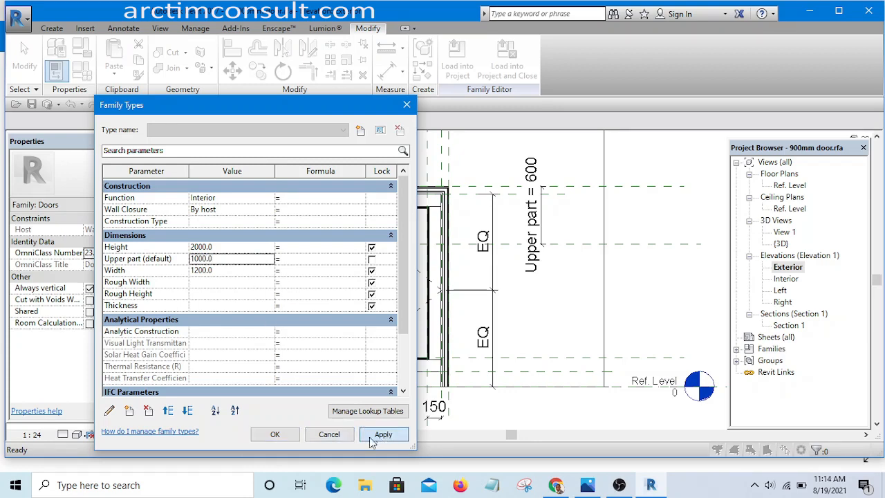
left_click(276, 434)
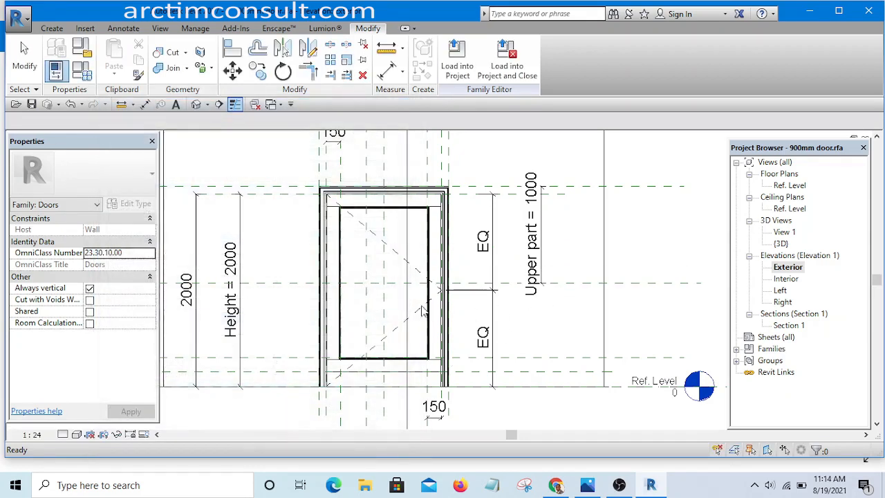
scroll(421, 311, "up", 4)
scroll(289, 258, "down", 4)
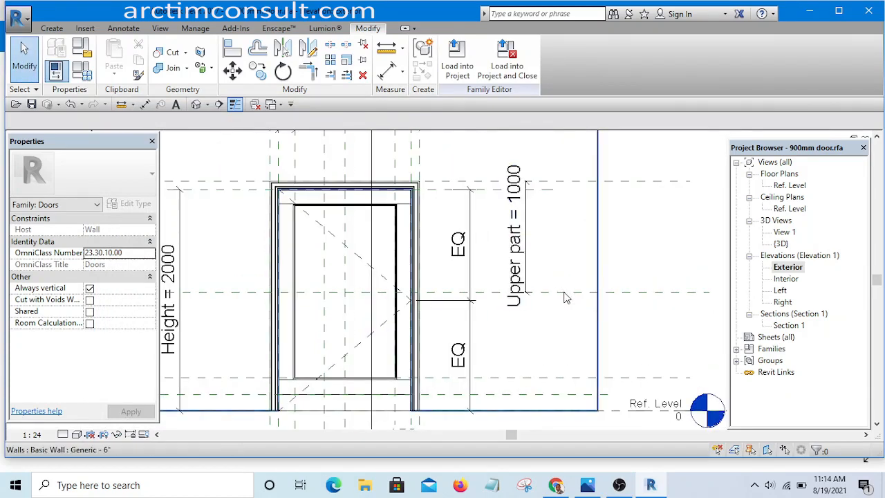
scroll(650, 247, "down", 2)
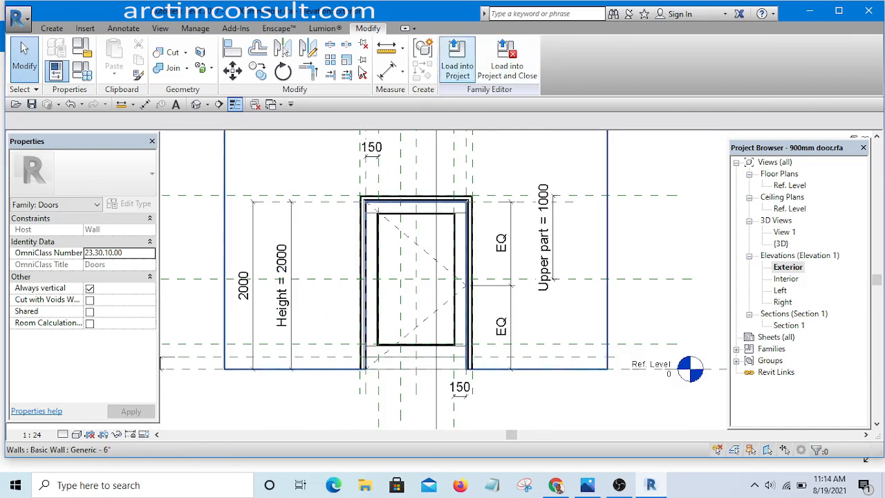
Set the door's Height parameter to 2100 in the family types and inspect the resized door.
left_click(82, 71)
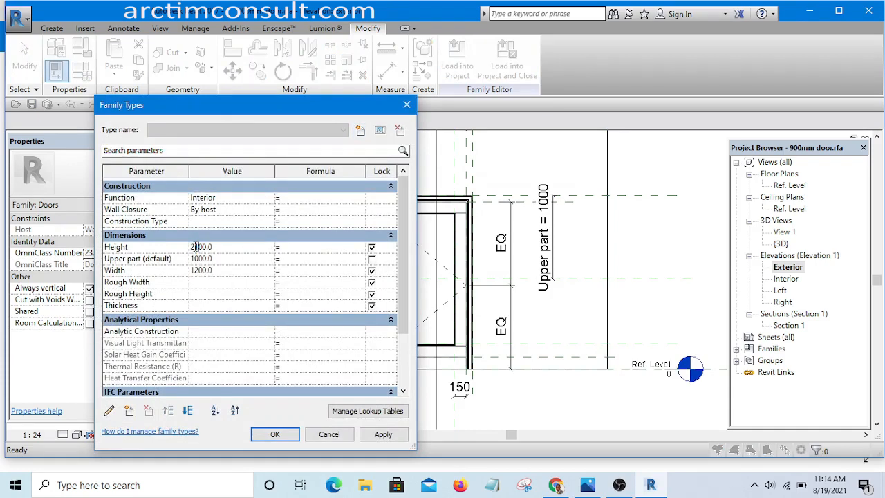
left_click(275, 434)
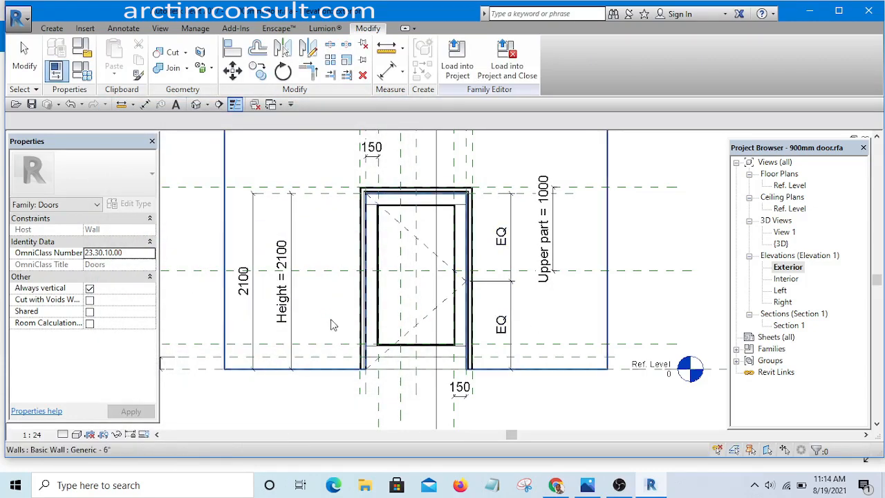
scroll(403, 327, "up", 4)
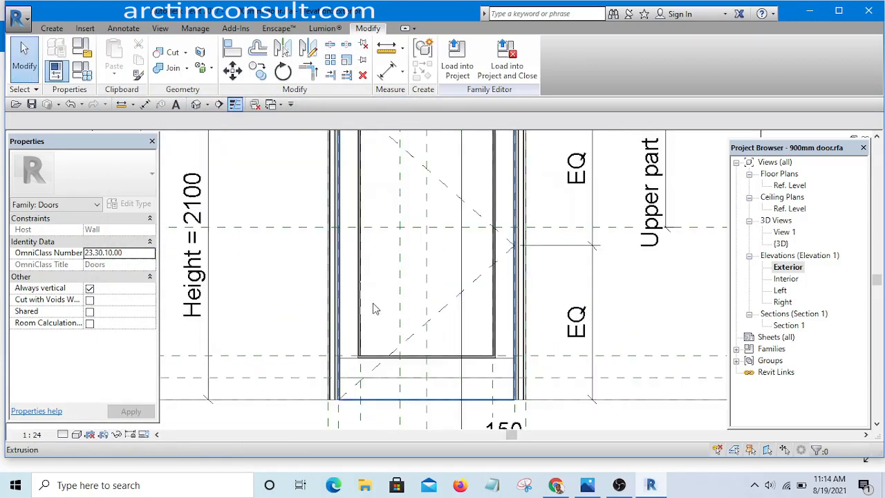
scroll(371, 301, "down", 5)
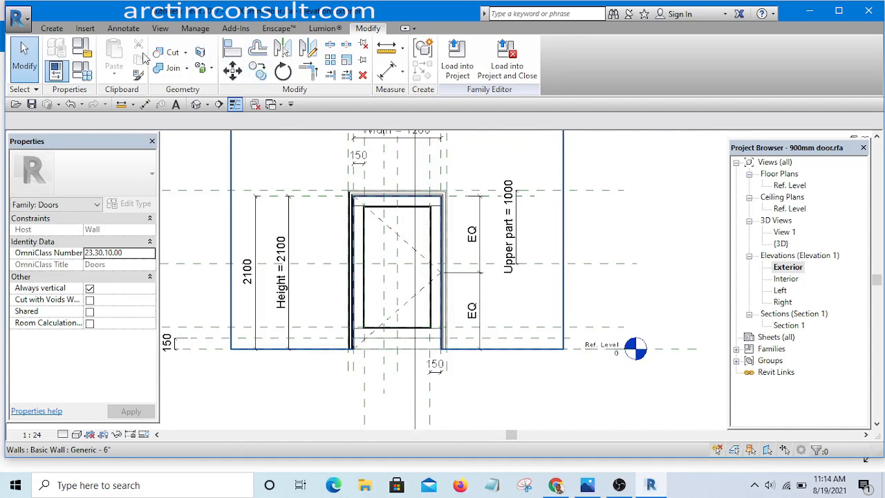
Set the Upper part parameter to 1500 in the door's family types.
left_click(87, 73)
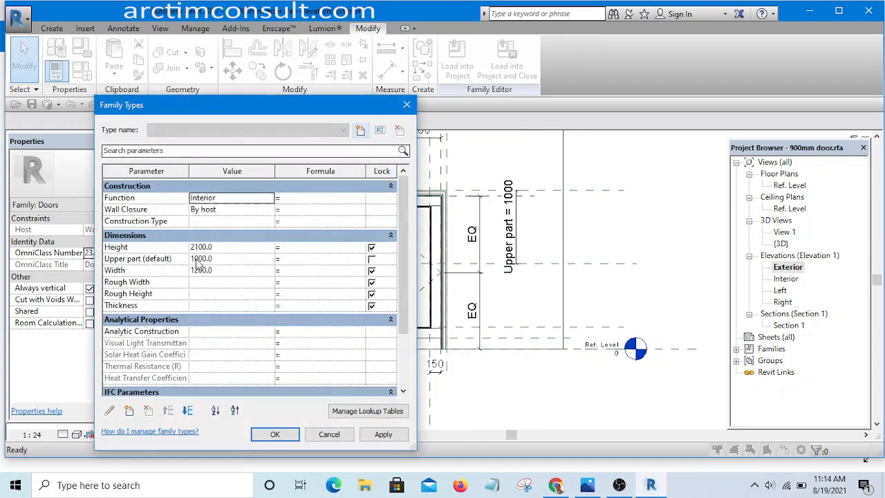
left_click(221, 260)
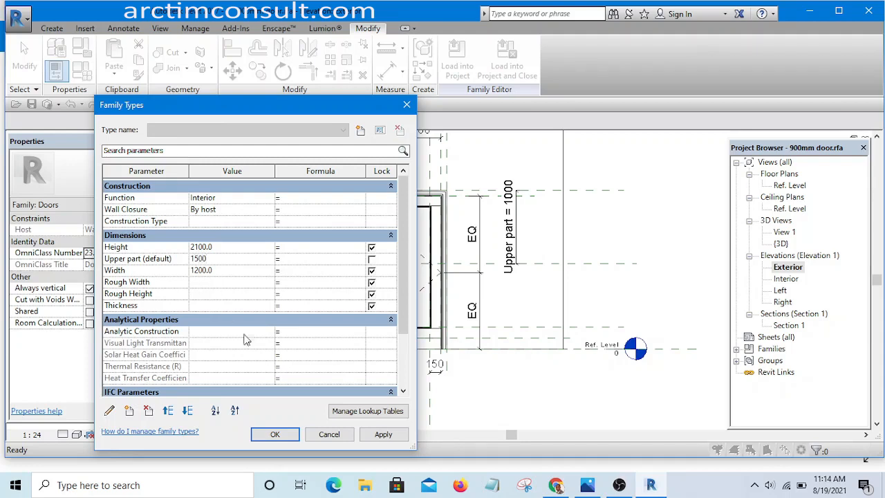
left_click(276, 434)
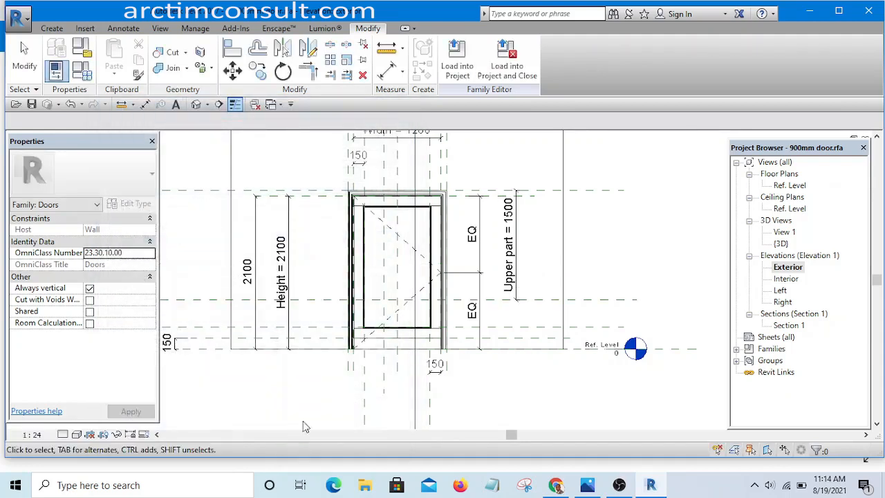
Set the Upper part parameter to 1300 in the door's family types and check the reference plane in the elevation.
left_click(83, 71)
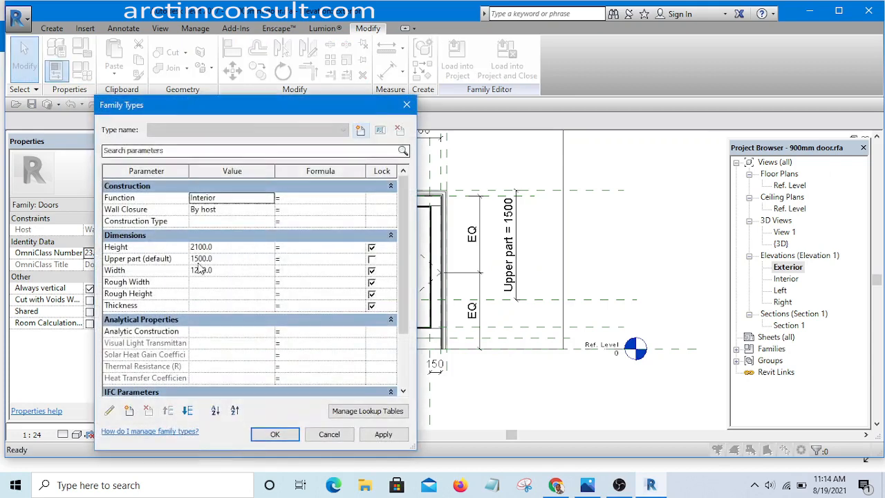
left_click(198, 258)
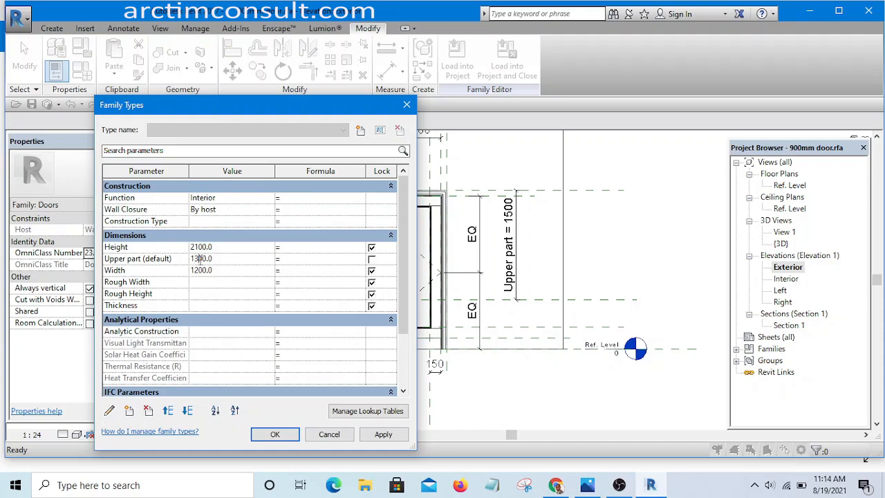
left_click(275, 433)
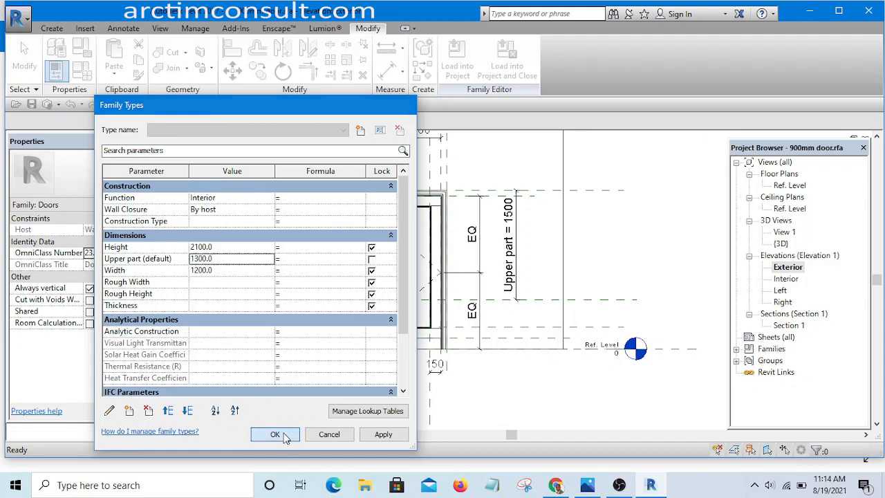
scroll(387, 290, "up", 5)
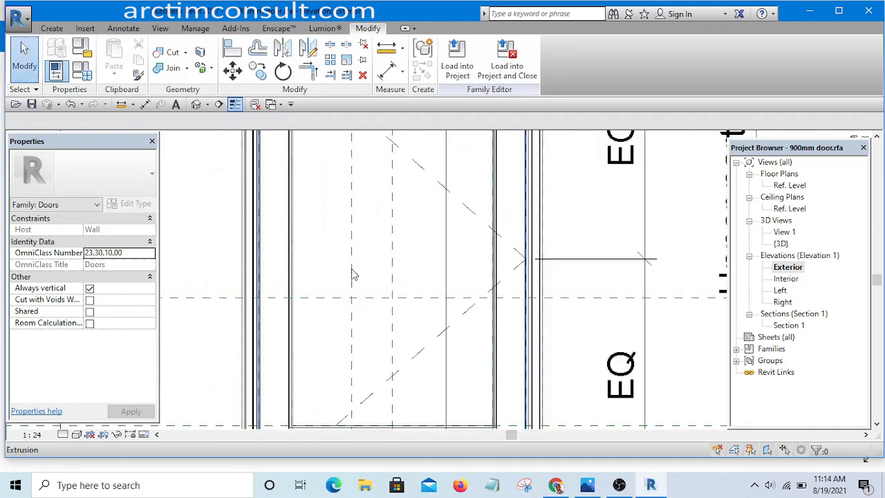
scroll(374, 363, "down", 3)
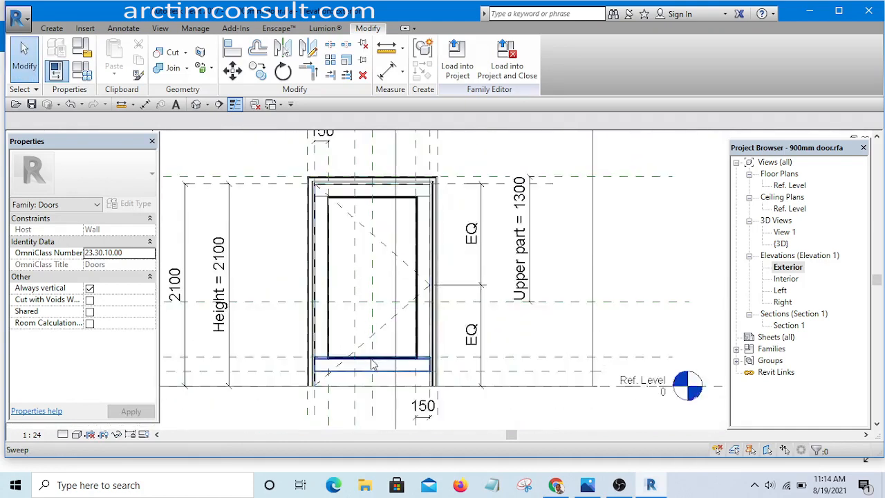
Copy the door's bottom rail sweep up onto the reference plane controlled by the Upper part parameter.
scroll(375, 367, "up", 4)
left_click(390, 367)
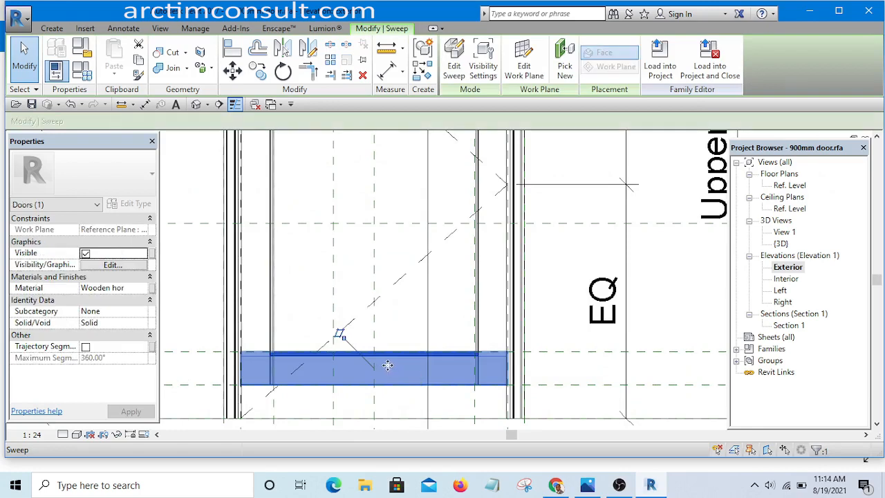
scroll(389, 366, "down", 4)
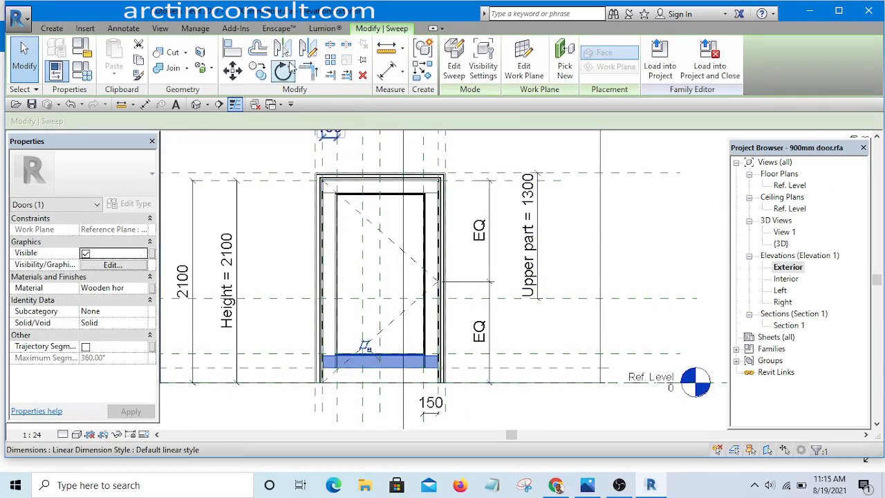
left_click(257, 71)
scroll(398, 367, "up", 2)
scroll(397, 367, "up", 1)
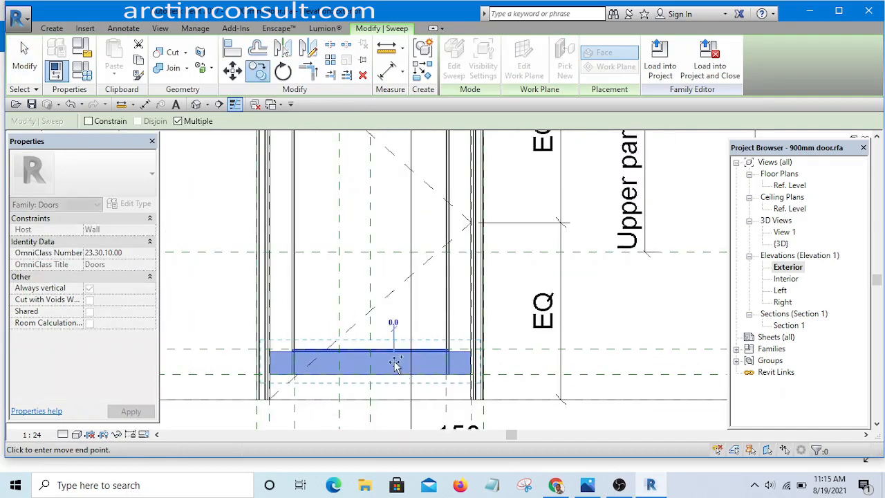
left_click(397, 365)
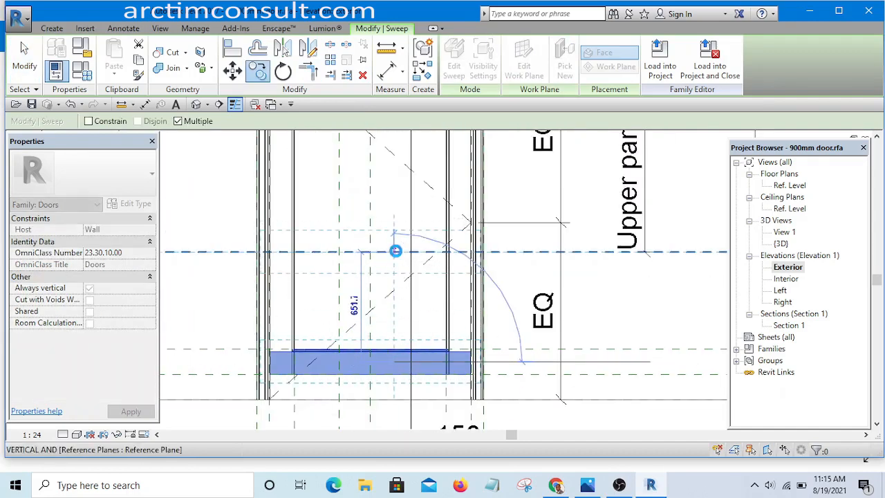
left_click(395, 250)
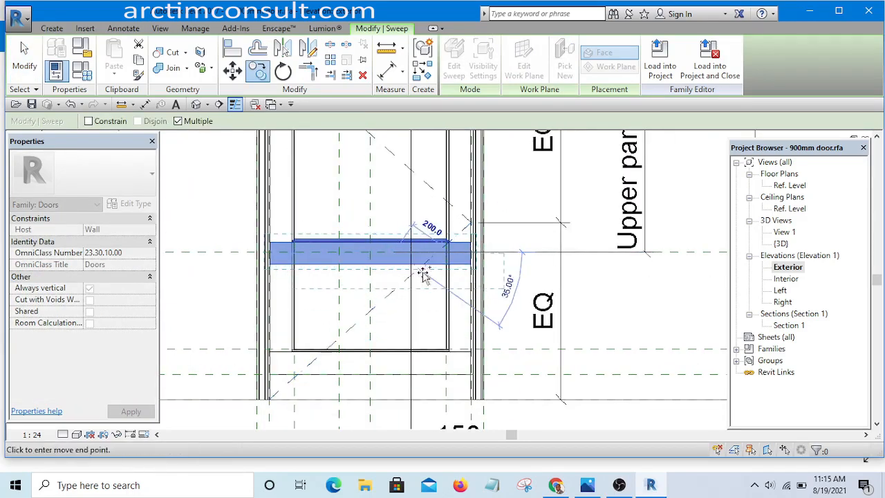
key("Escape")
key("Escape")
Open the copied rail sweep's profile sketch for editing in the Section 1 view.
left_click(395, 253)
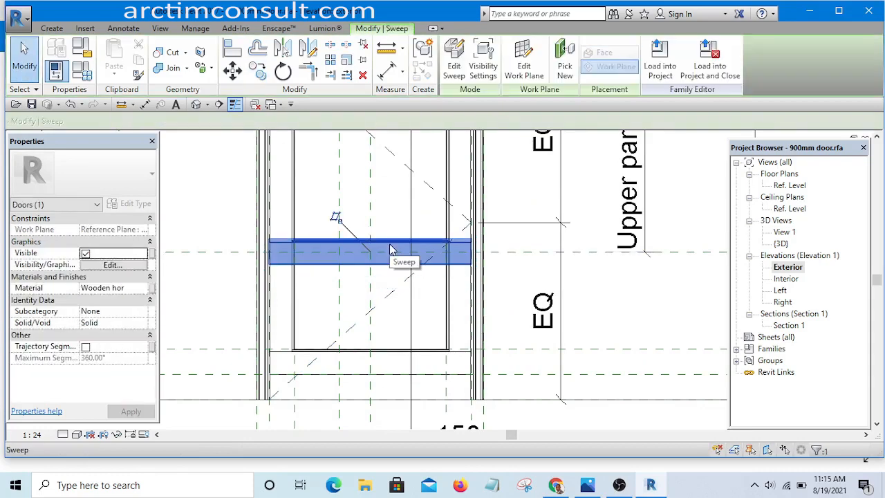
left_click(454, 66)
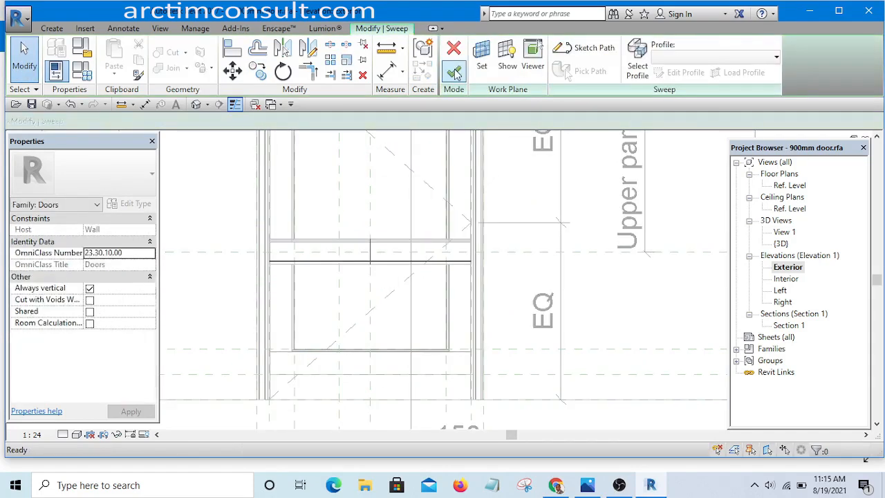
left_click(370, 255)
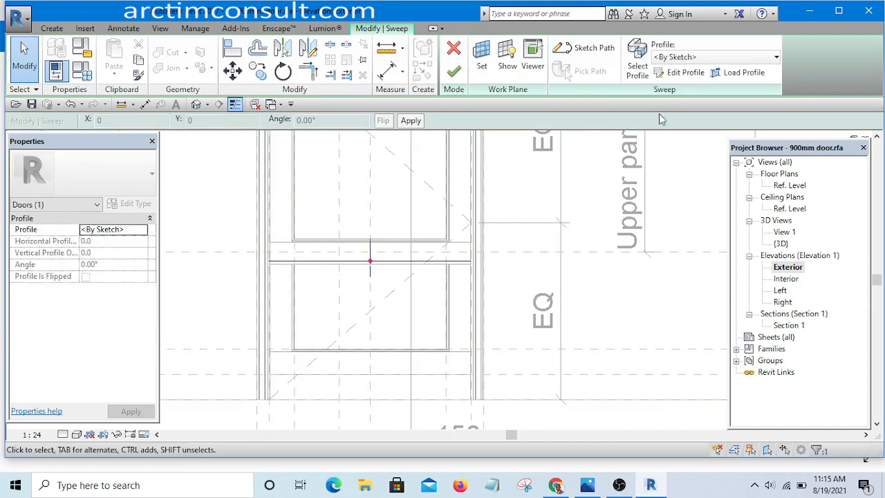
left_click(683, 72)
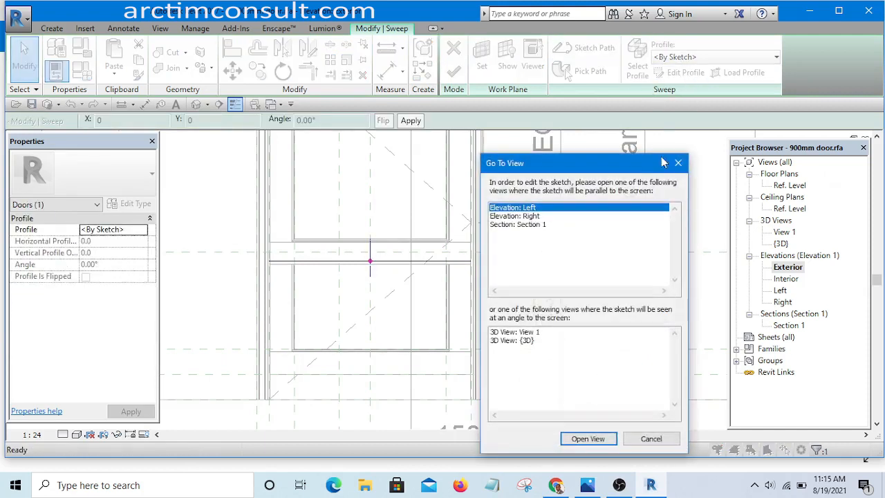
left_click(540, 225)
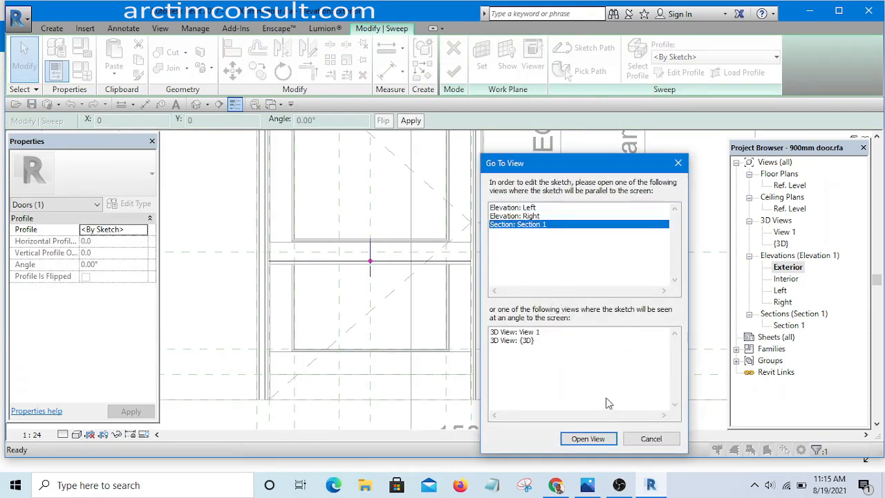
left_click(588, 439)
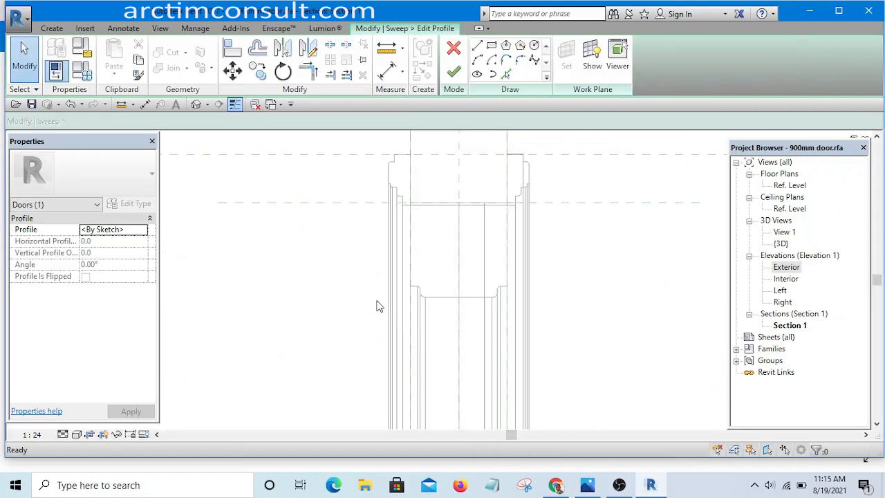
Move the whole rail profile sketch so the midpoint of its straight side edge lies on the horizontal Upper part reference plane.
scroll(329, 213, "down", 5)
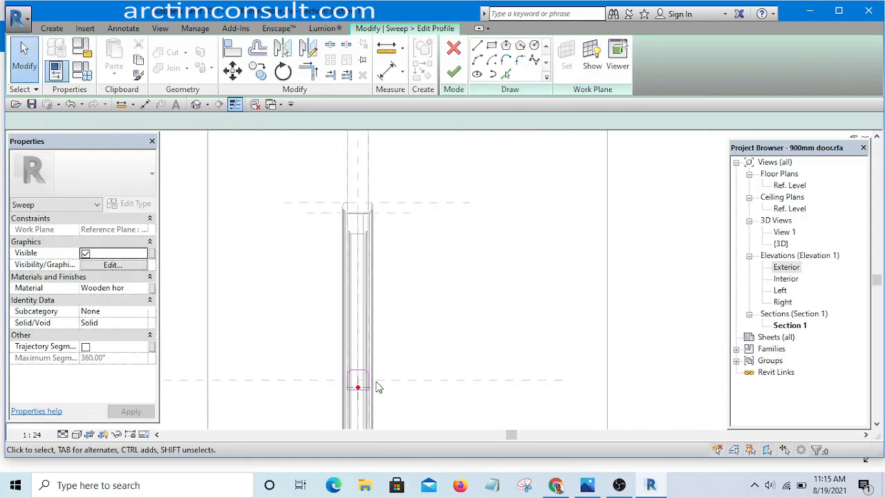
scroll(375, 384, "up", 3)
middle_click_drag(358, 385, 353, 237)
scroll(340, 208, "up", 10)
scroll(339, 208, "down", 6)
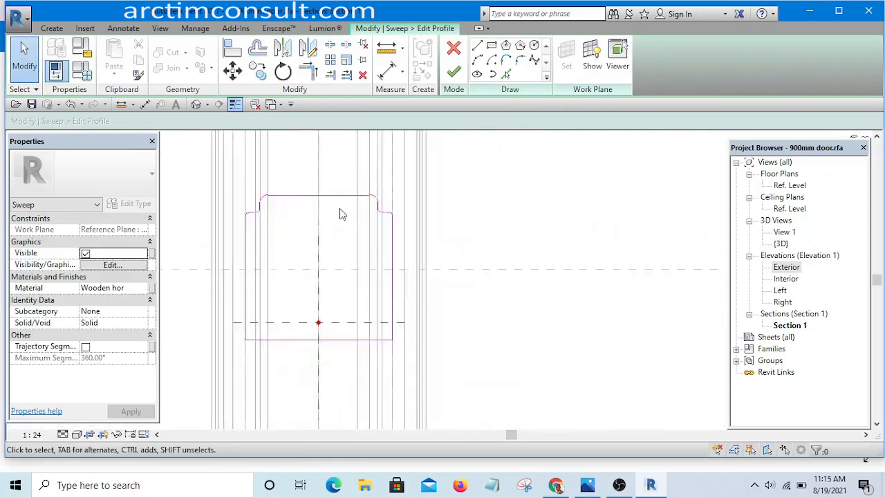
scroll(333, 257, "up", 1)
scroll(327, 213, "up", 1)
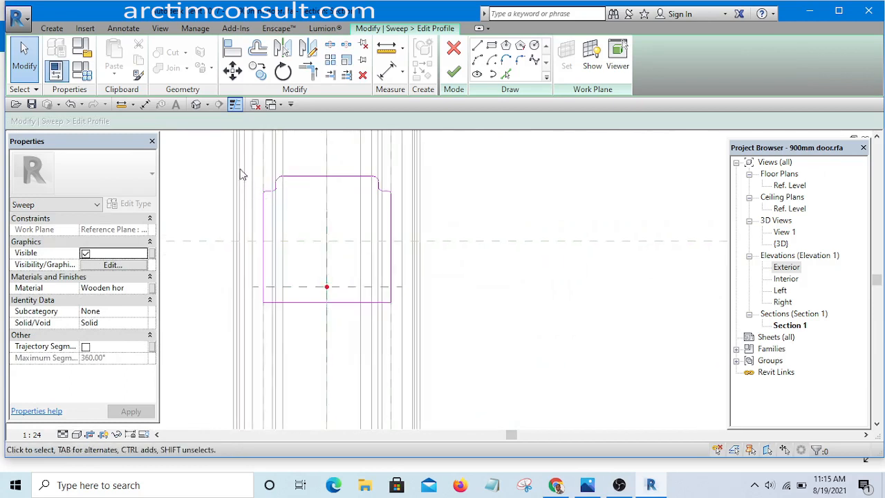
scroll(397, 262, "down", 1)
left_click_drag(260, 156, 552, 397)
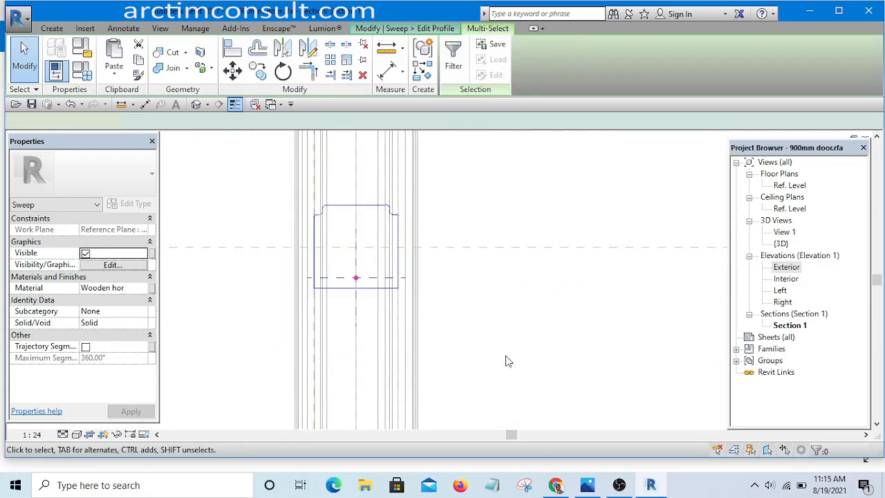
left_click(232, 71)
scroll(331, 256, "up", 3)
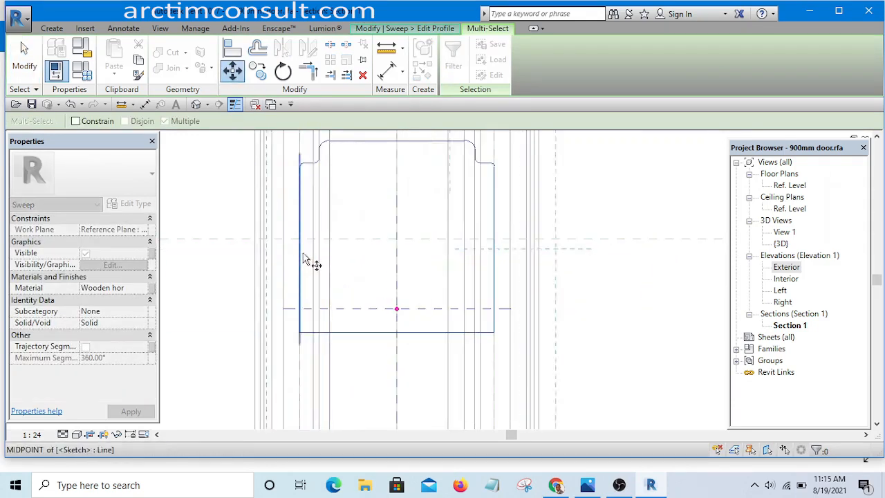
scroll(304, 259, "up", 2)
left_click(297, 251)
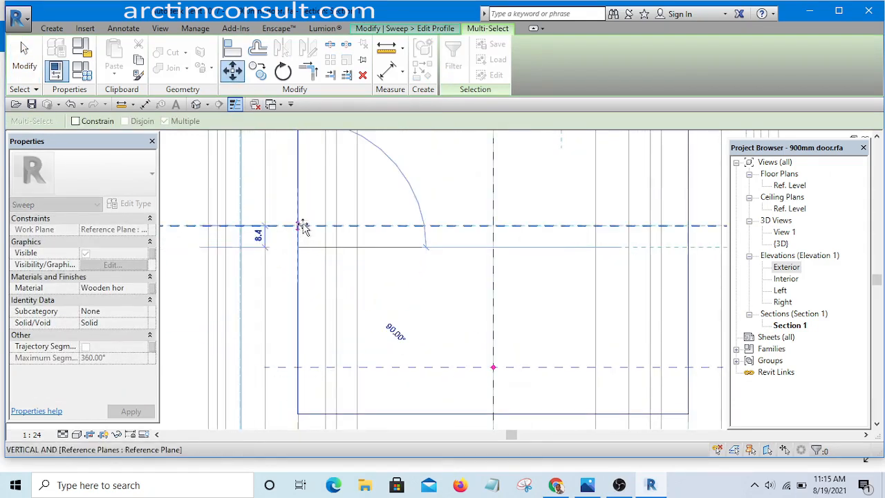
left_click(300, 227)
scroll(300, 227, "down", 4)
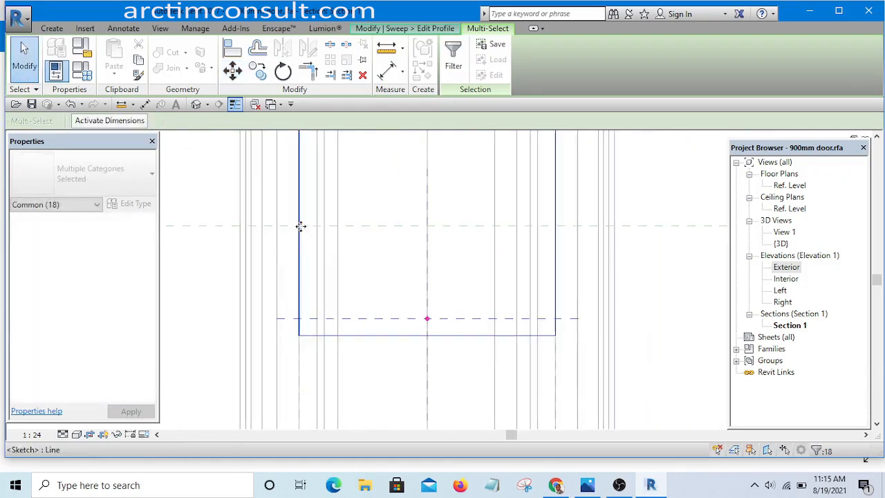
key("Escape")
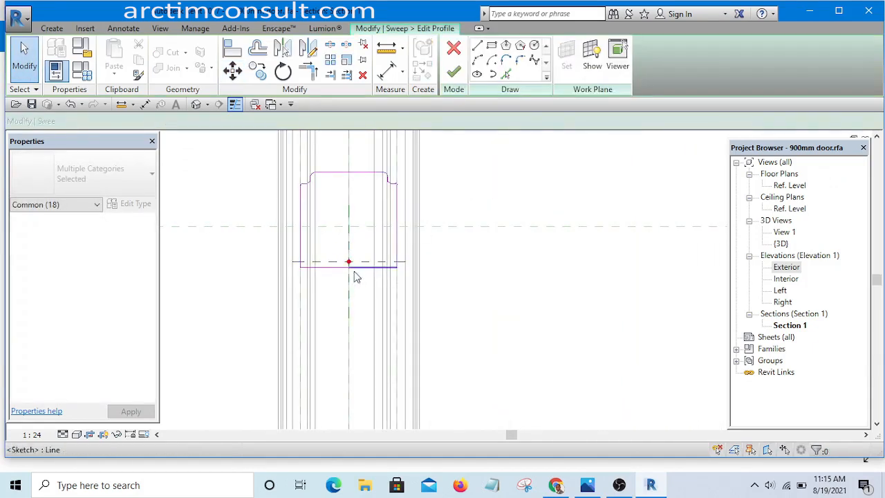
Delete the two straight line segments that form the bottom edge of the rail profile.
left_click(355, 266)
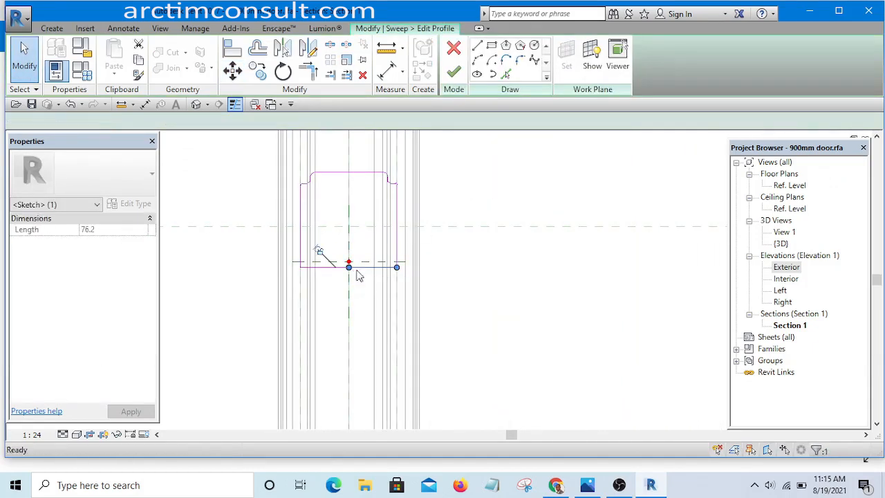
key("Escape")
scroll(322, 265, "up", 3)
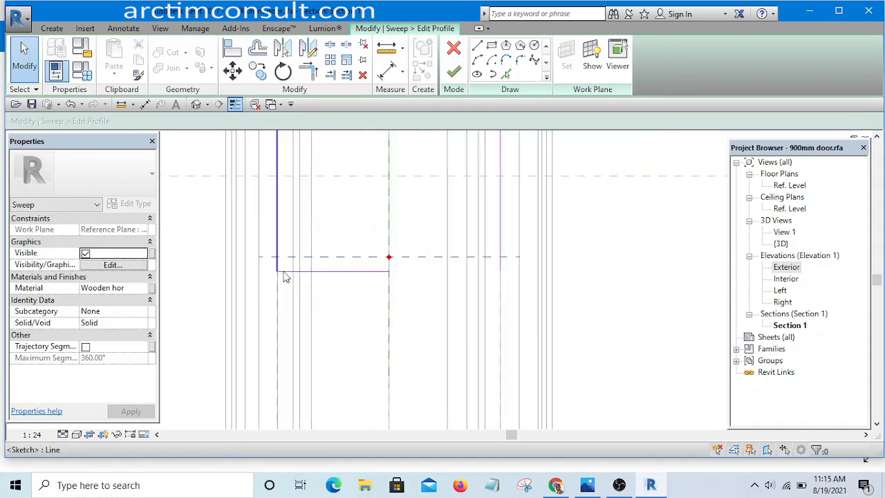
left_click(322, 271)
scroll(328, 287, "down", 2)
left_click(327, 287)
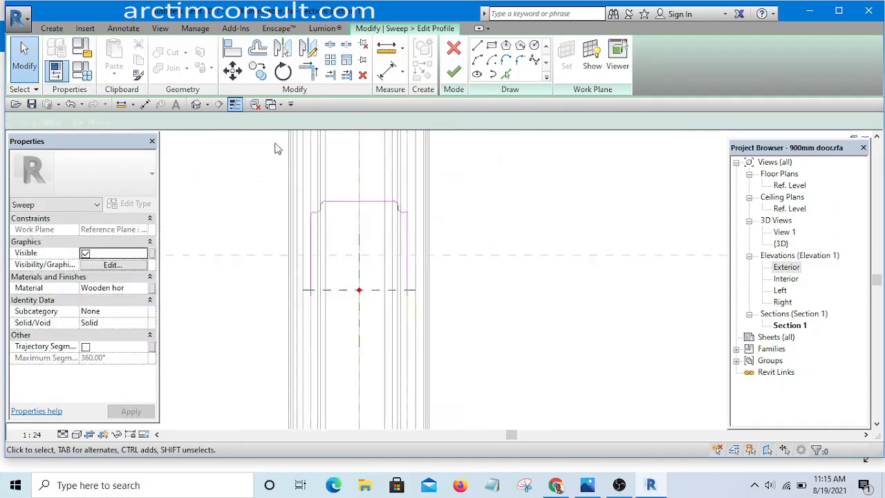
Mirror a copy of the profile's upper edge and rounded corner lines across the horizontal reference plane to close the profile.
mouse_move(262, 166)
left_mouse_down()
mouse_move(493, 251)
mouse_move(529, 255)
left_mouse_up()
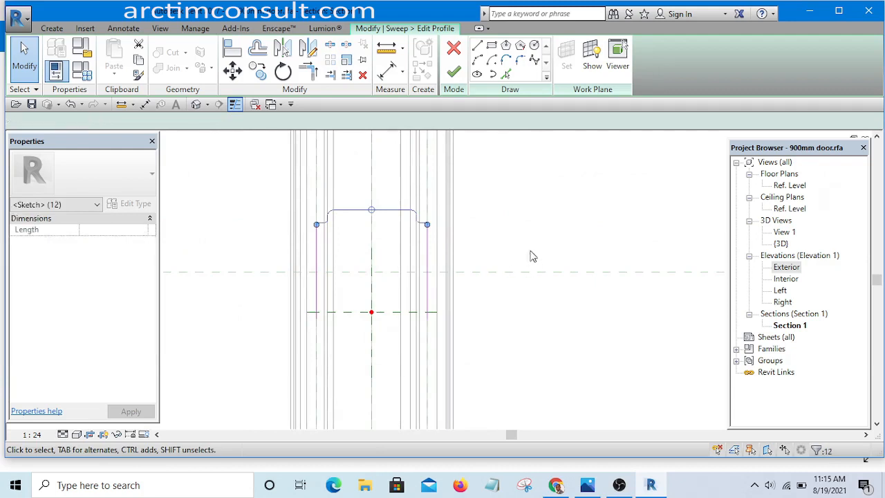
left_click(308, 49)
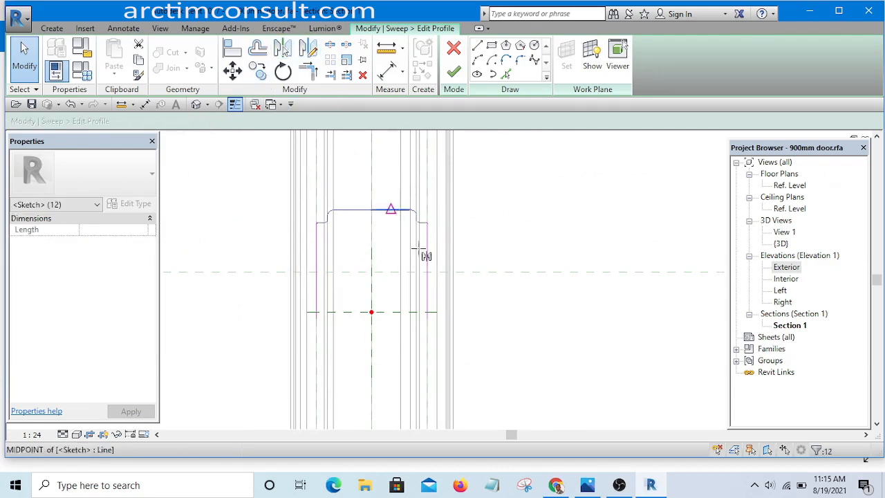
left_click(520, 271)
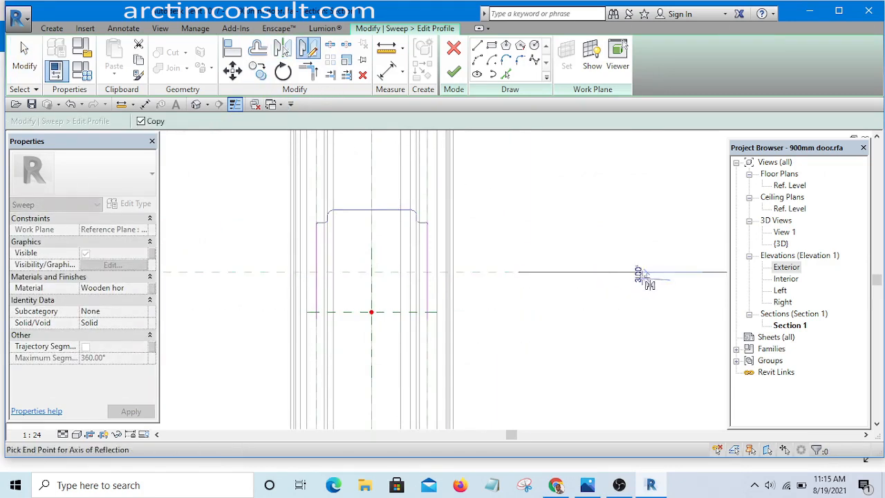
left_click(643, 276)
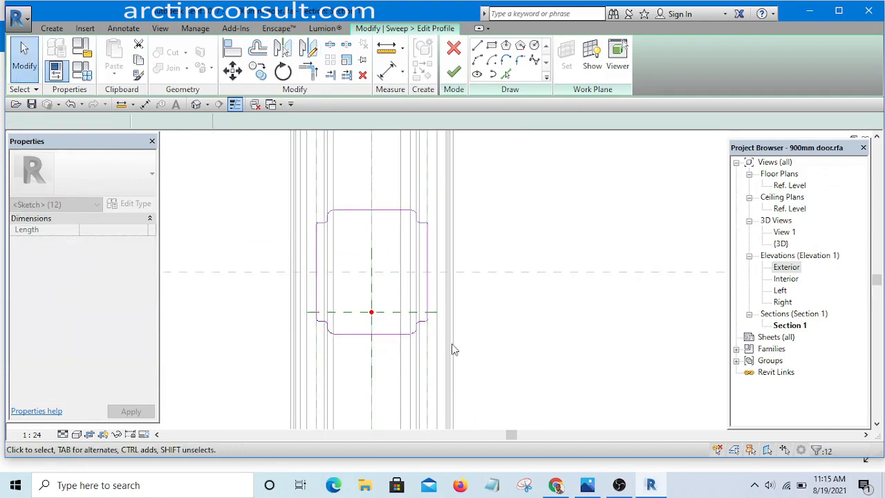
scroll(429, 329, "up", 6)
scroll(510, 290, "down", 3)
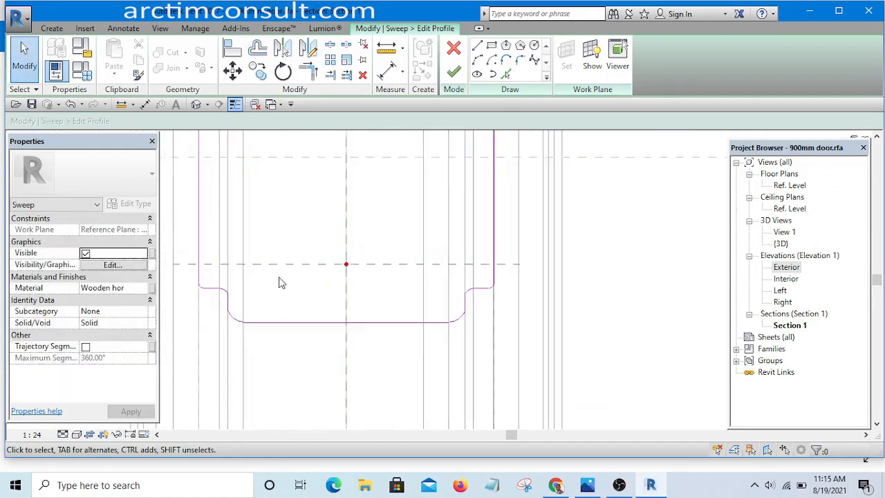
scroll(197, 274, "up", 3)
scroll(297, 316, "down", 5)
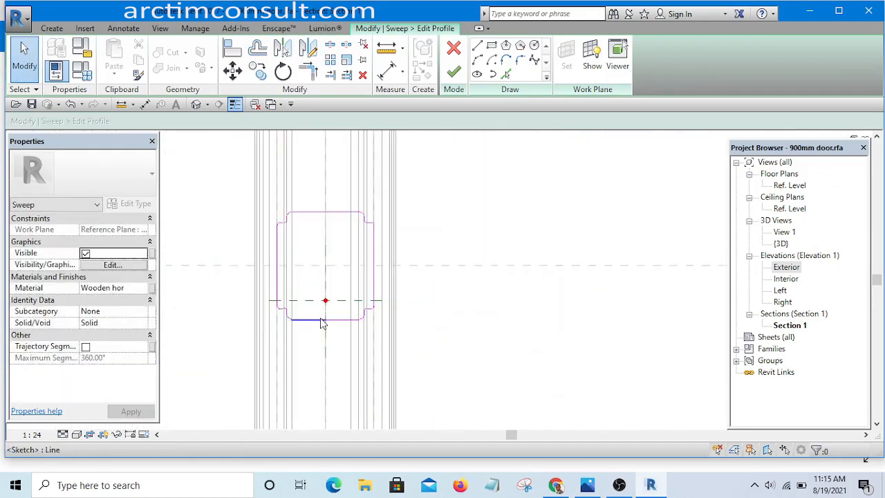
Place an aligned dimension between the rail profile's top edge and the horizontal reference plane.
left_click(388, 71)
scroll(338, 200, "up", 2)
left_click(341, 214)
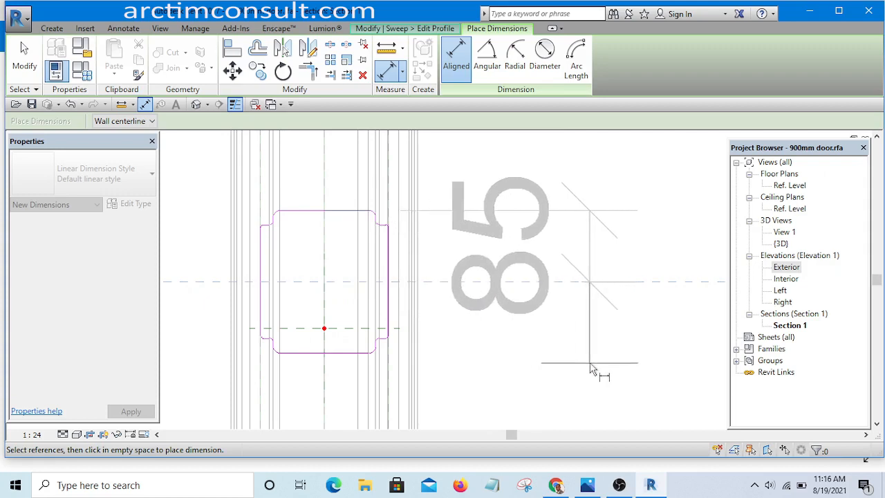
left_click(587, 363)
scroll(553, 290, "down", 5)
scroll(541, 295, "up", 1)
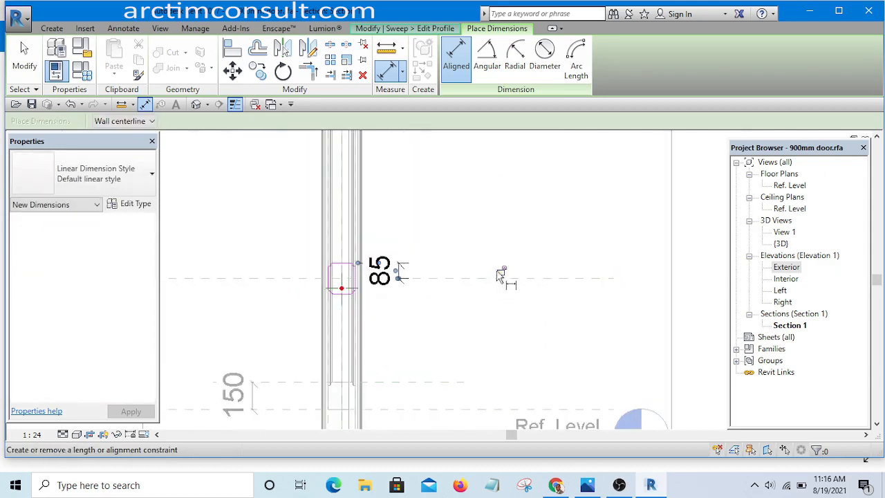
Place an aligned dimension between the rail profile's bottom edge and the horizontal reference plane.
scroll(338, 291, "up", 5)
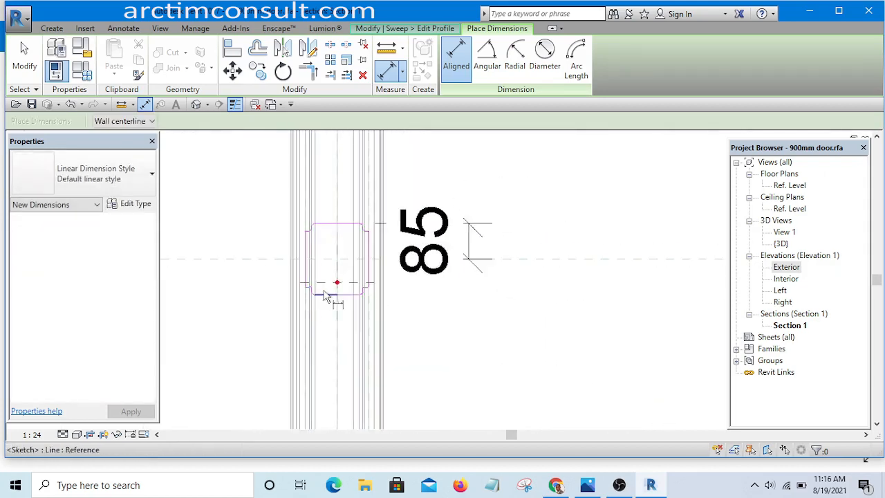
left_click(336, 220)
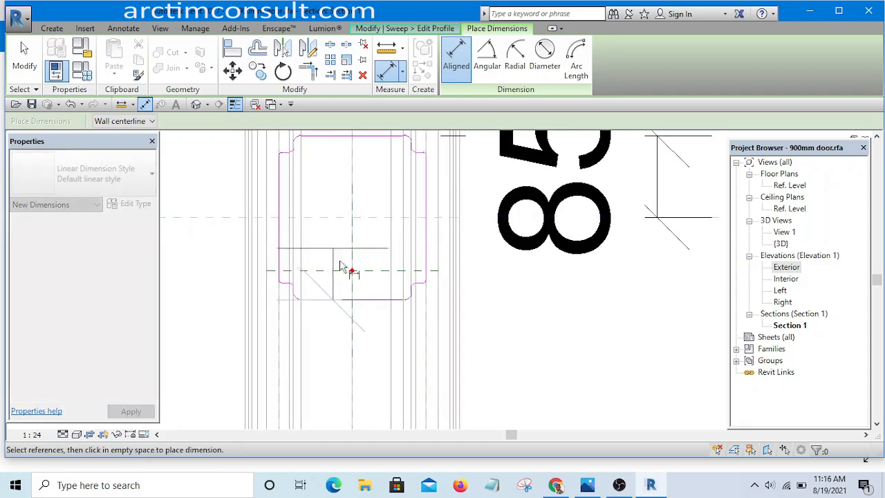
scroll(344, 269, "down", 2)
left_click(236, 242)
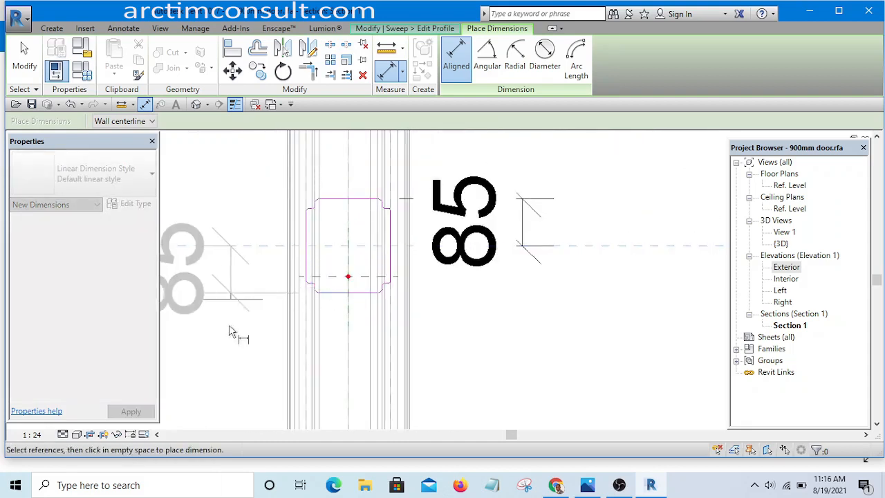
left_click(240, 369)
scroll(297, 325, "down", 1)
scroll(379, 285, "down", 2)
scroll(433, 296, "up", 2)
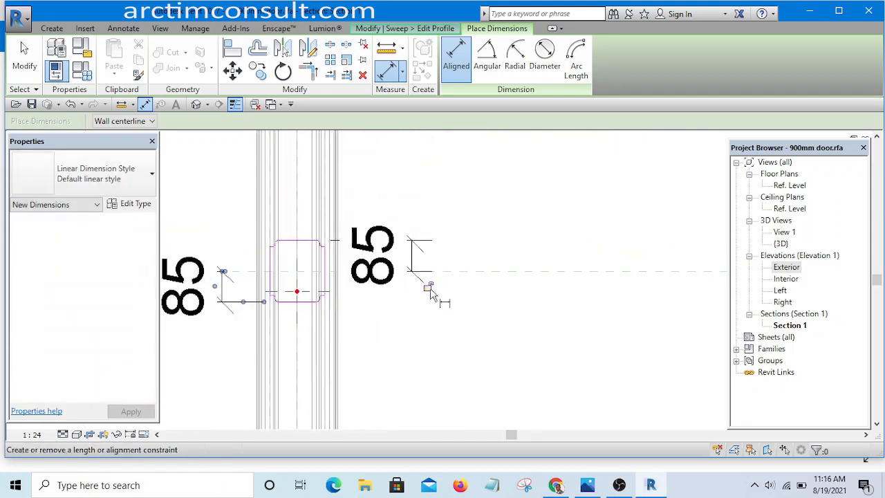
right_click(450, 159)
left_click(489, 166)
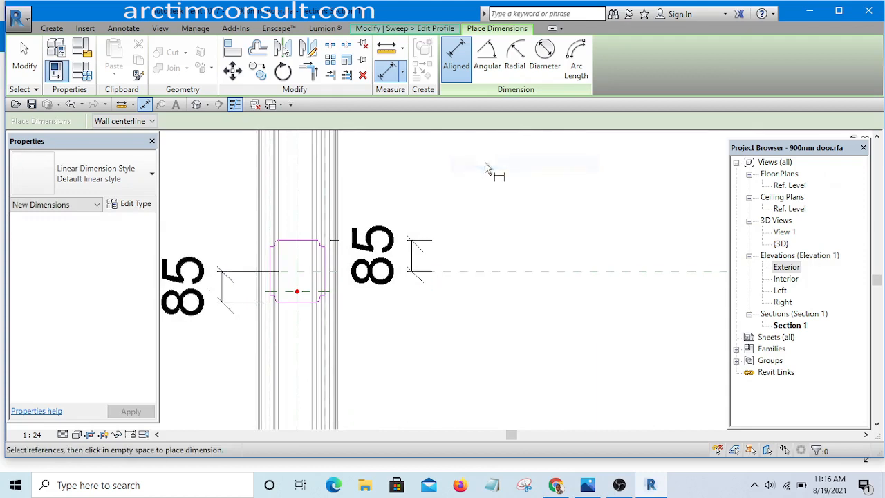
right_click(472, 159)
left_click(496, 166)
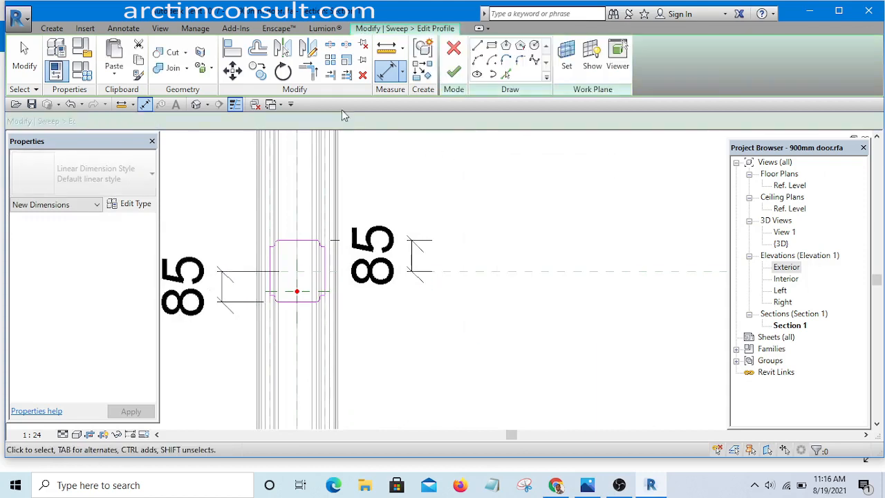
Finish the rail profile and the sweep, and inspect the rail's joint with the door stile in the 3D view.
left_click(452, 75)
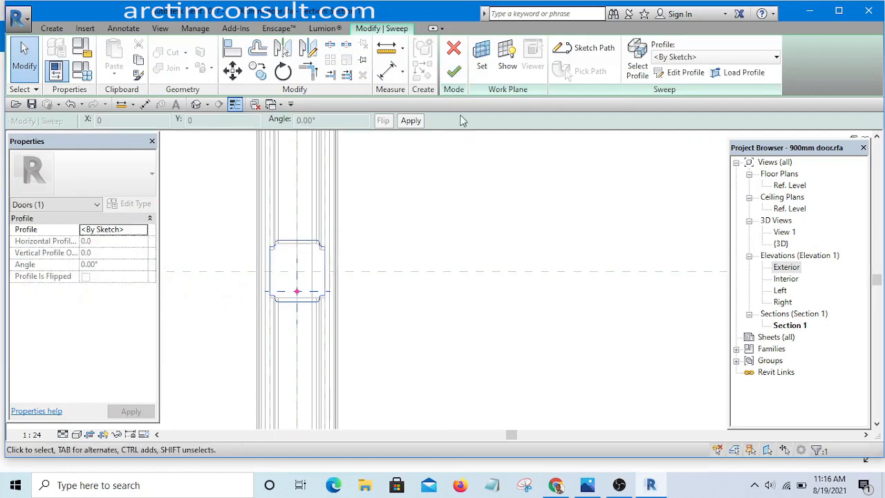
left_click(453, 75)
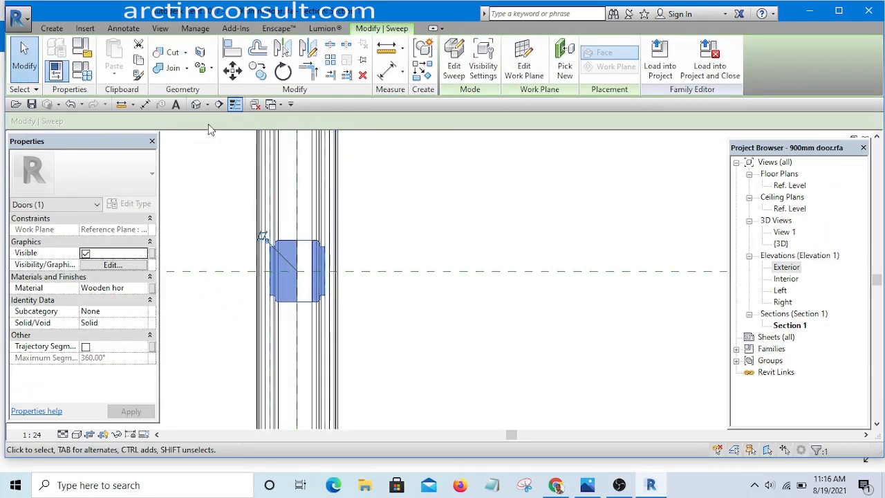
left_click(198, 104)
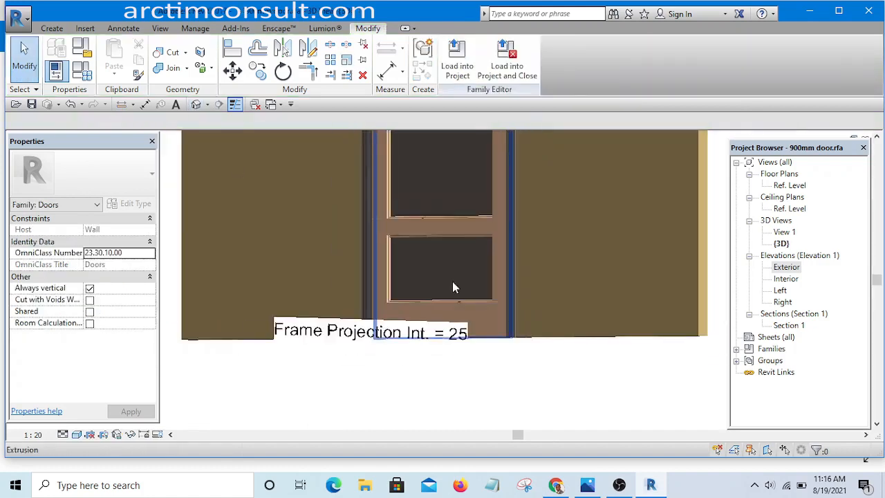
middle_click_drag(455, 270, 385, 293)
scroll(346, 217, "up", 2)
middle_click_drag(346, 221, 280, 270, "shift")
scroll(279, 267, "down", 1)
scroll(490, 272, "up", 4)
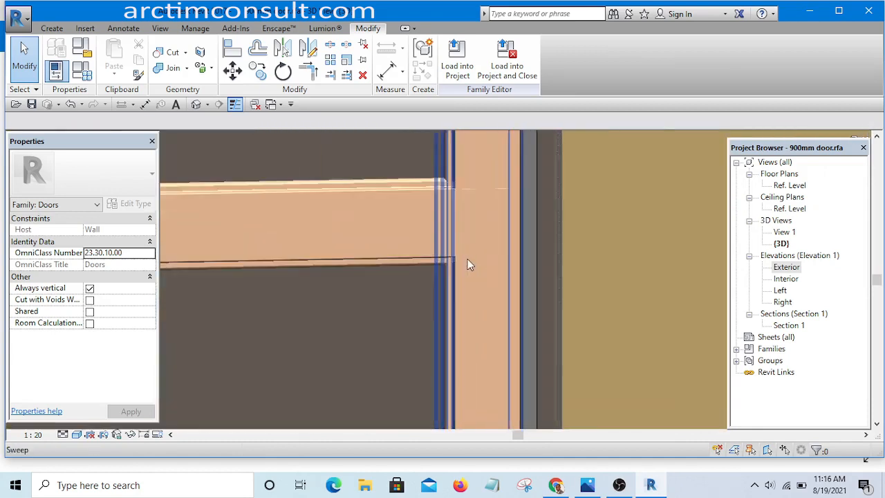
Reopen the middle rail sweep's path sketch for editing in the Exterior elevation.
scroll(388, 254, "down", 2)
left_click(374, 236)
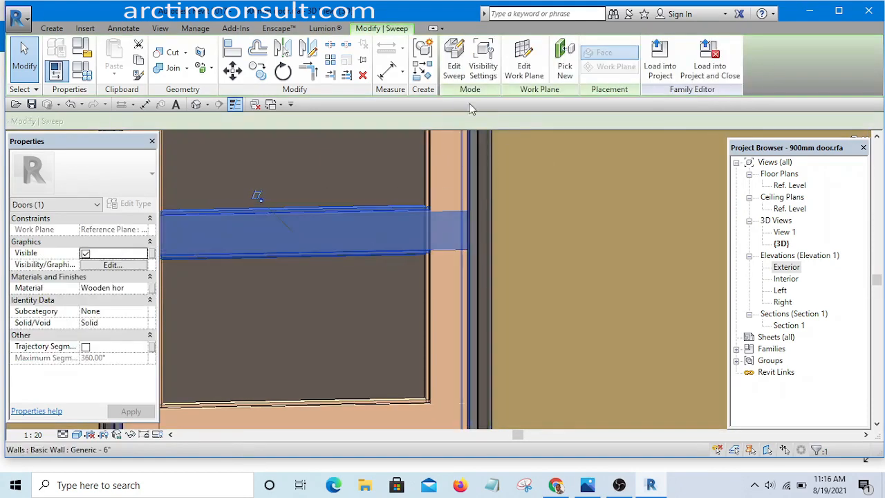
left_click(453, 69)
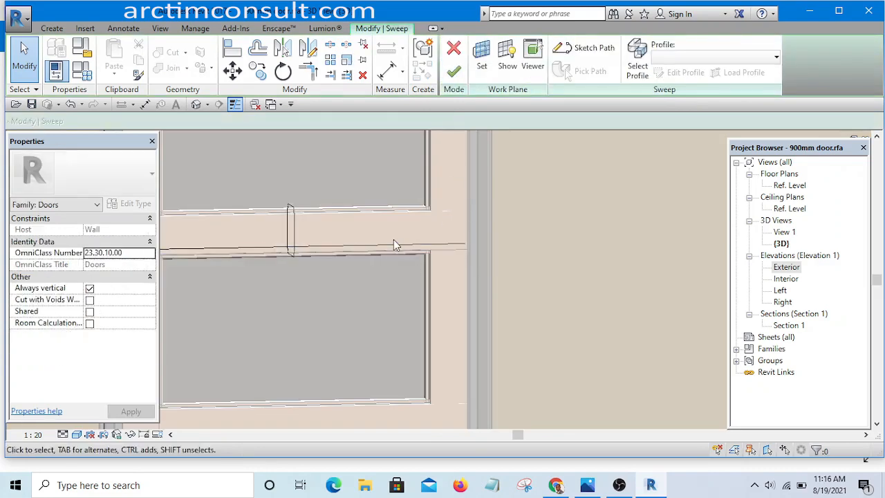
left_click(588, 48)
double_click(786, 267)
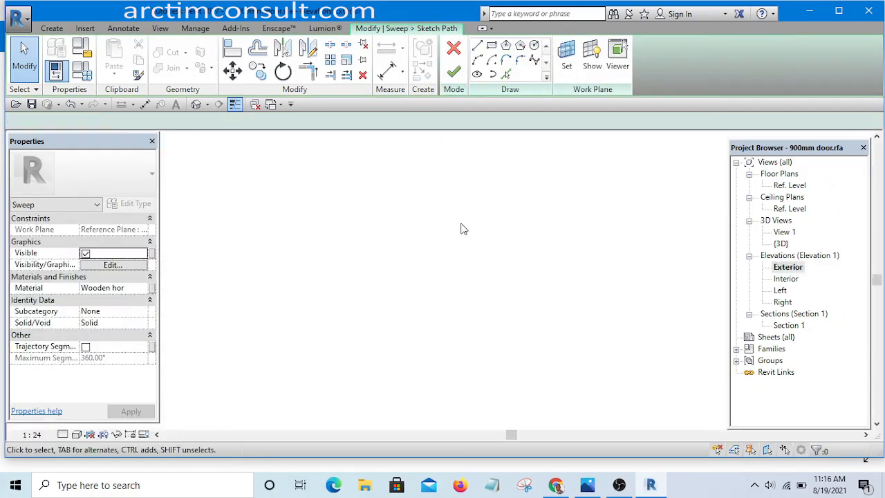
scroll(456, 239, "up", 3)
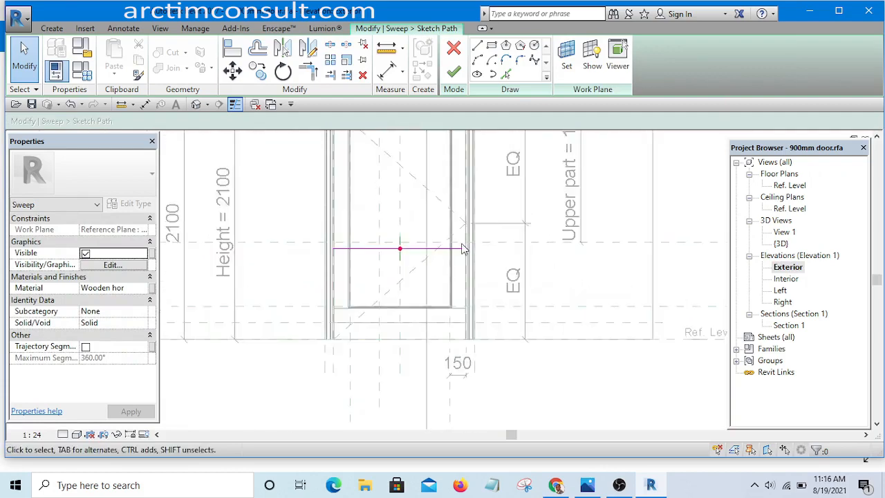
Pull both ends of the rail's sweep path inward from the door frame, shortening it to about 1020 mm.
left_click(467, 257)
scroll(468, 258, "up", 3)
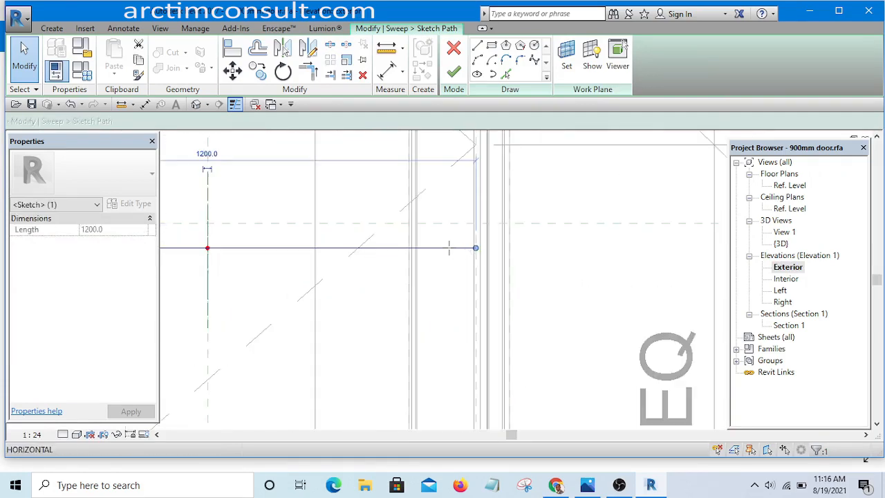
left_click_drag(449, 248, 449, 247)
scroll(476, 226, "down", 8)
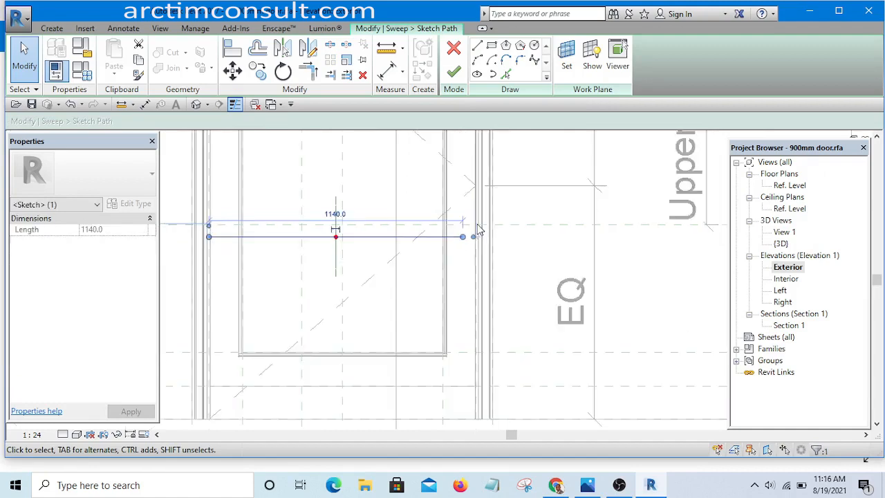
scroll(303, 236, "up", 6)
left_click_drag(321, 233, 333, 233)
scroll(333, 234, "down", 5)
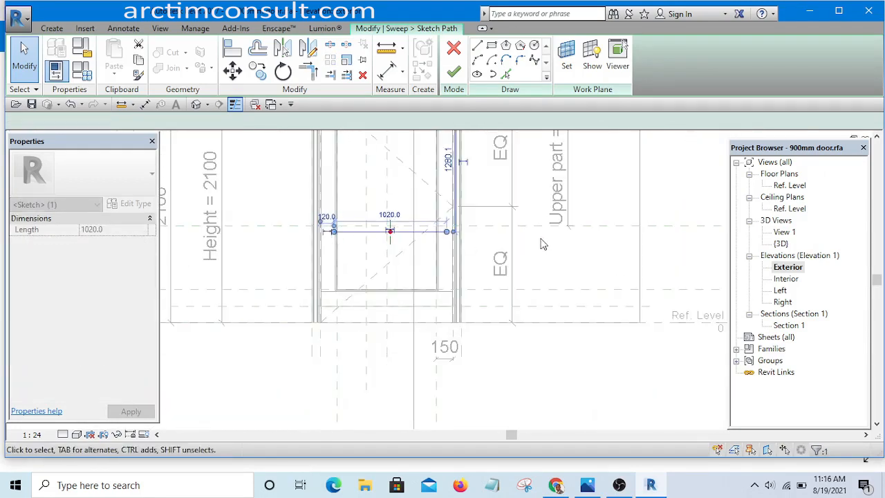
key("Escape")
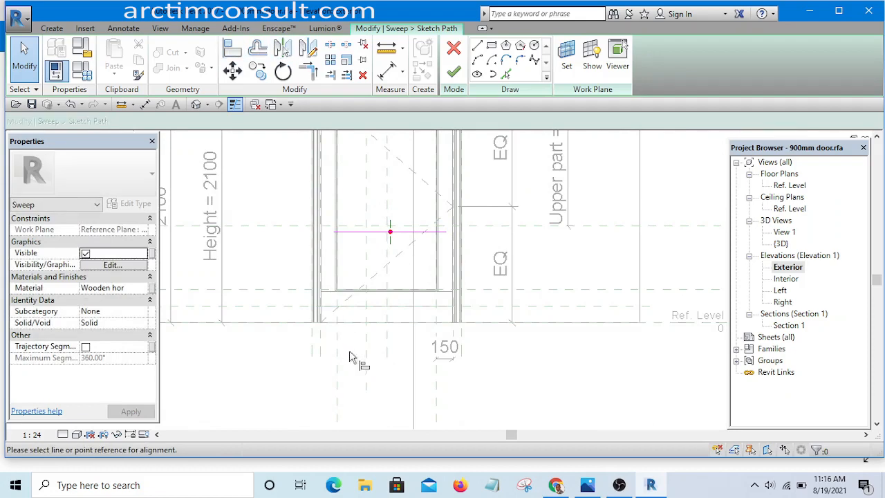
Align the sweep path's left end to the vertical reference plane at the left stile's inner edge and lock it.
scroll(350, 357, "up", 3)
left_click(327, 356)
scroll(327, 358, "down", 3)
scroll(334, 238, "up", 7)
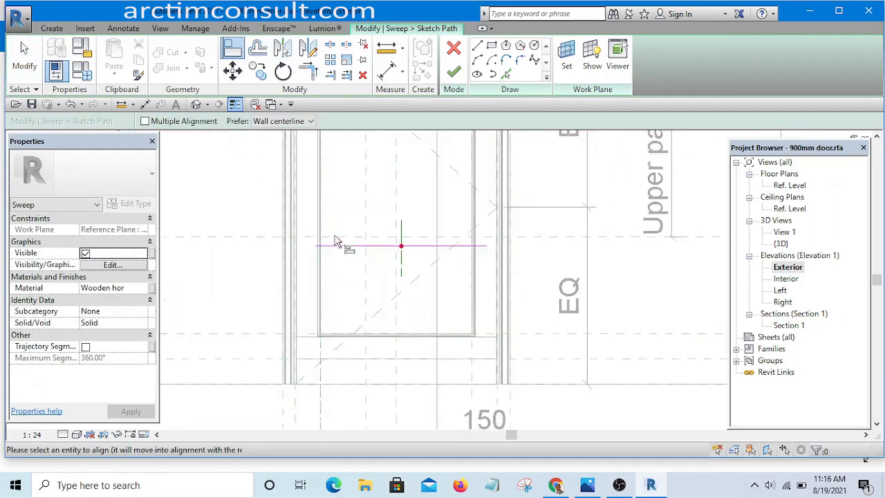
left_click(293, 252)
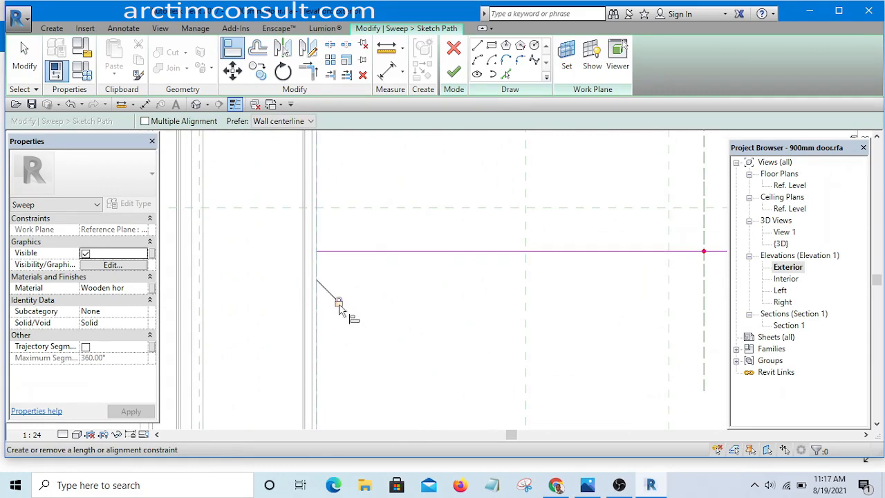
left_click(339, 304)
scroll(359, 296, "down", 3)
scroll(366, 296, "up", 5)
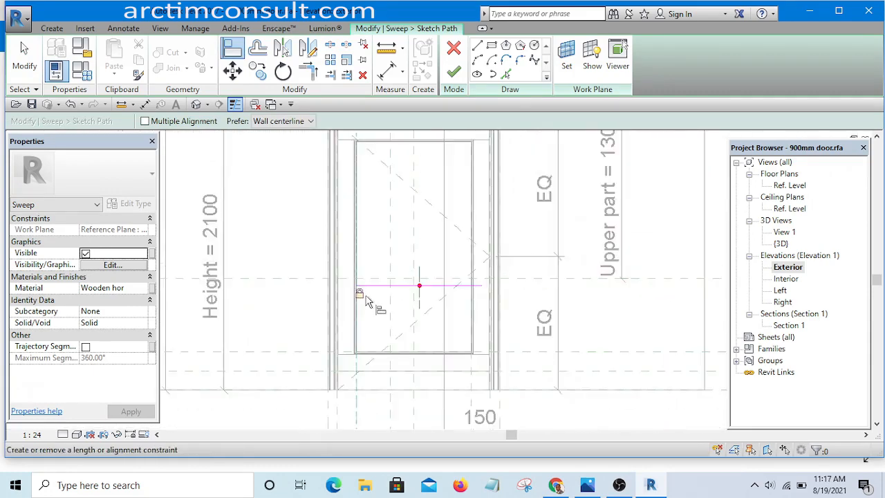
key("Escape")
key("Escape")
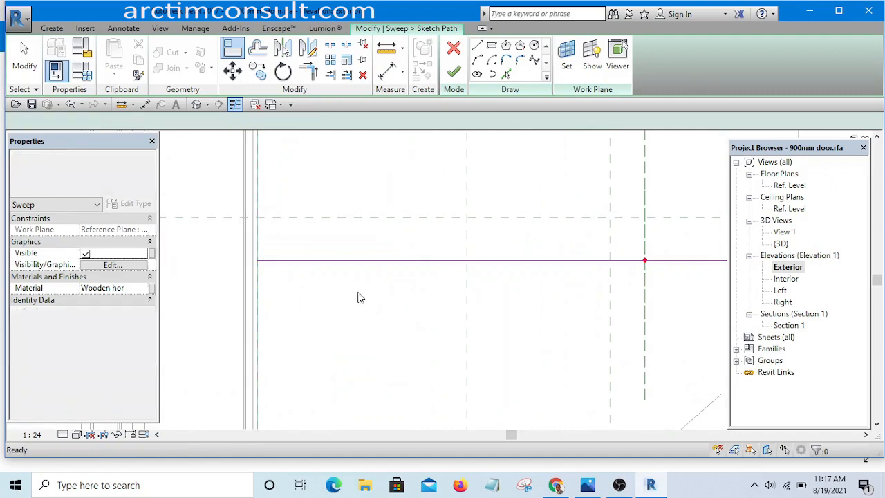
Finish the path sketch and the sweep edit, and deselect the middle rail.
scroll(338, 274, "down", 2)
scroll(329, 260, "up", 6)
scroll(329, 263, "up", 2)
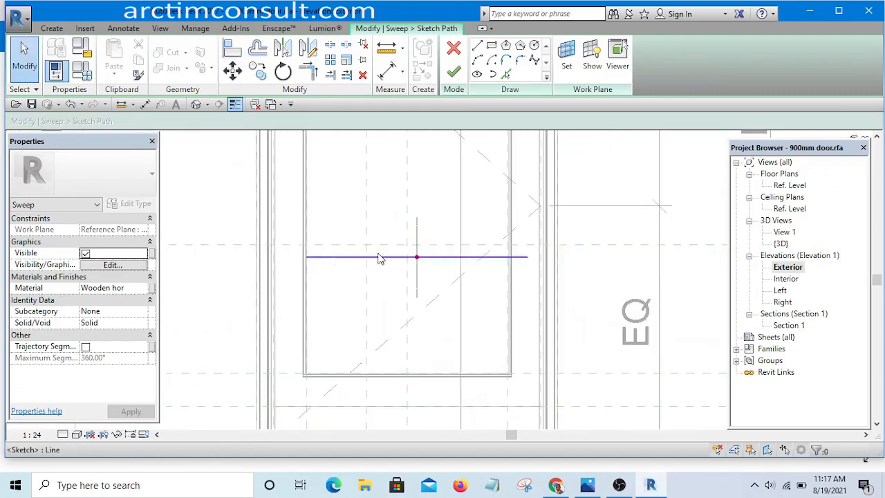
left_click(453, 73)
left_click(453, 73)
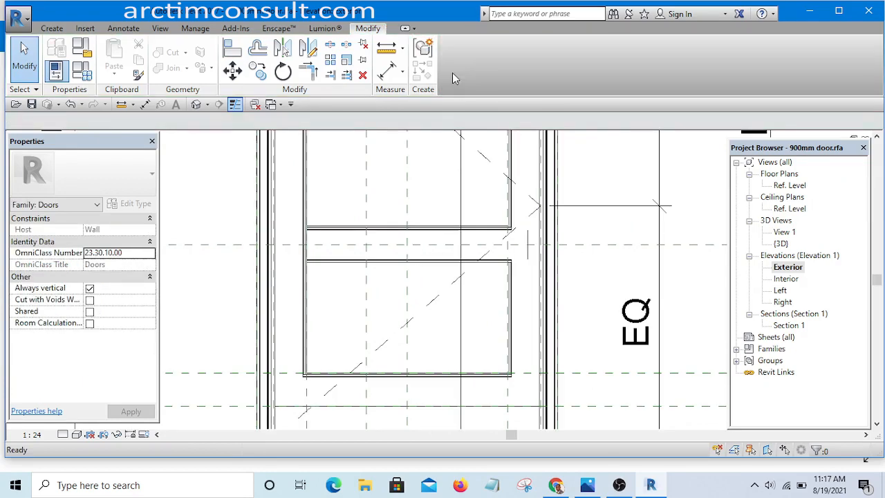
scroll(526, 221, "down", 5)
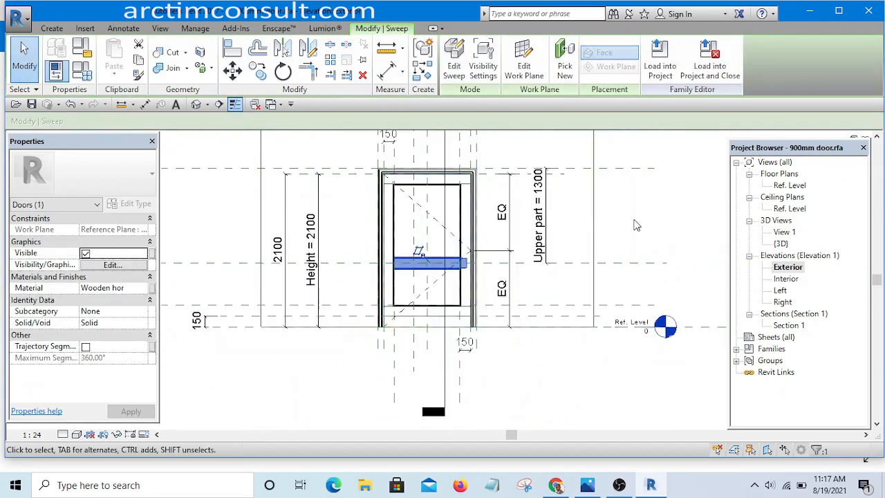
key("Escape")
scroll(480, 163, "up", 6)
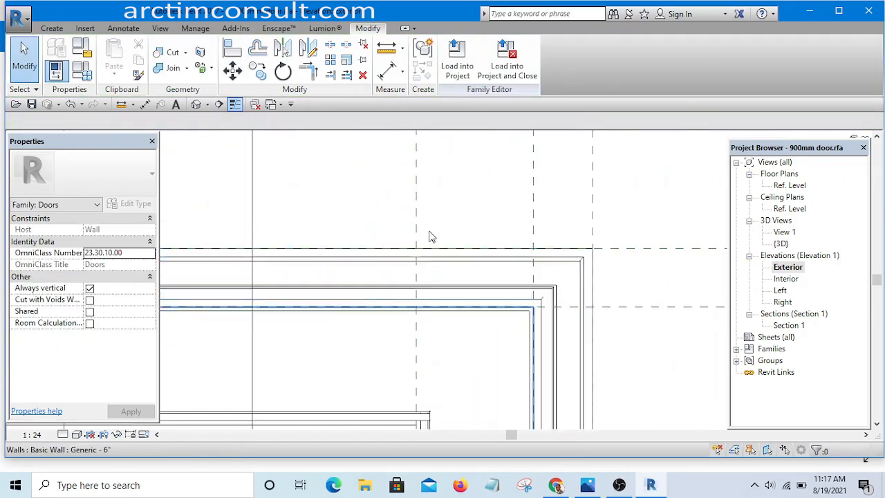
scroll(428, 236, "up", 5)
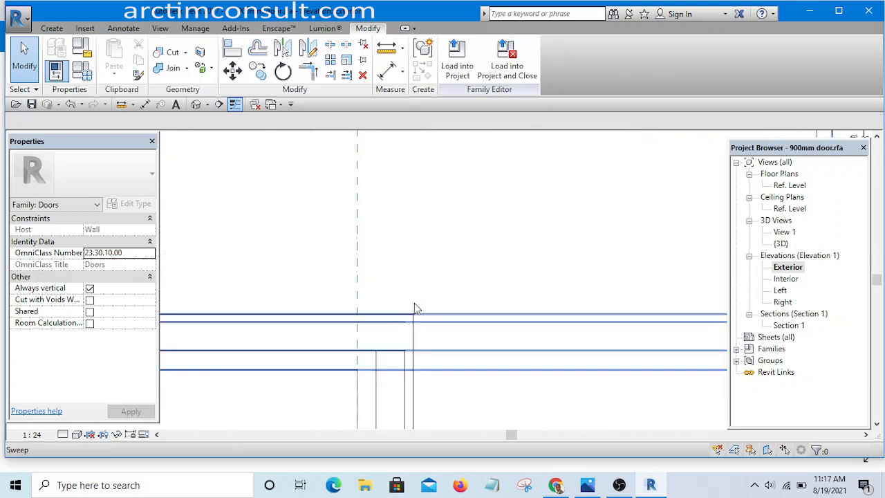
scroll(414, 348, "down", 2)
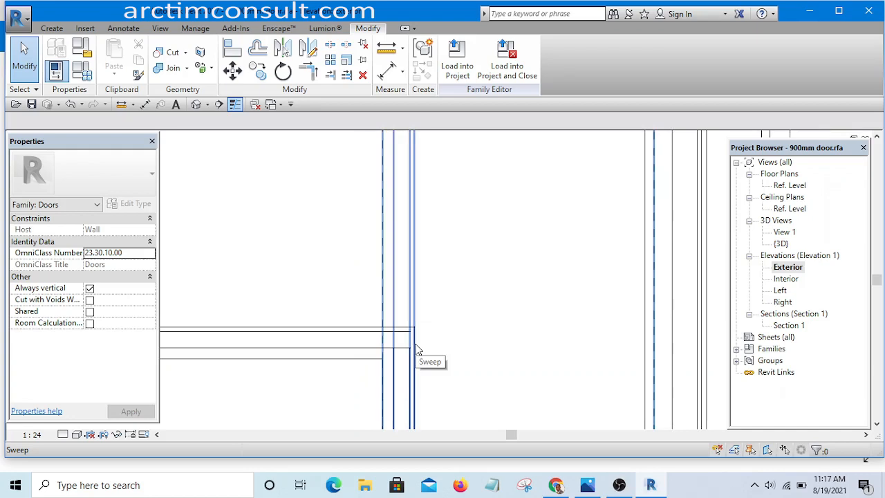
key("p")
scroll(437, 270, "down", 7)
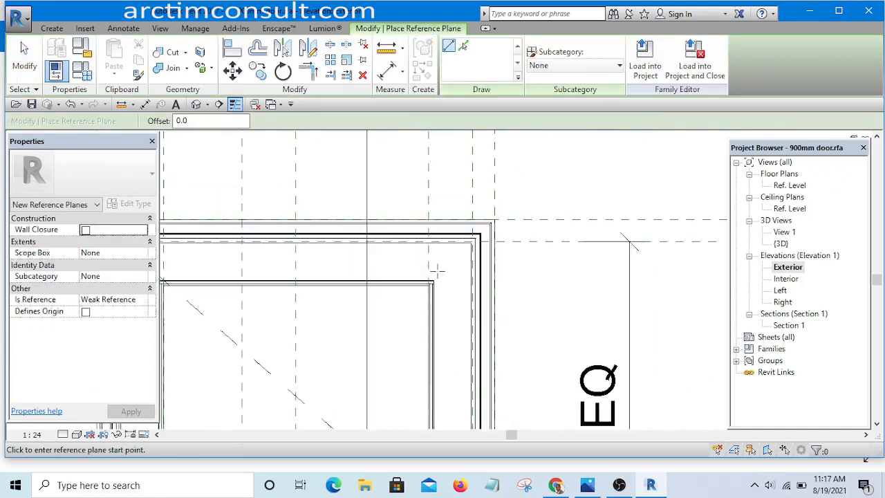
scroll(440, 185, "down", 3)
left_click(437, 141)
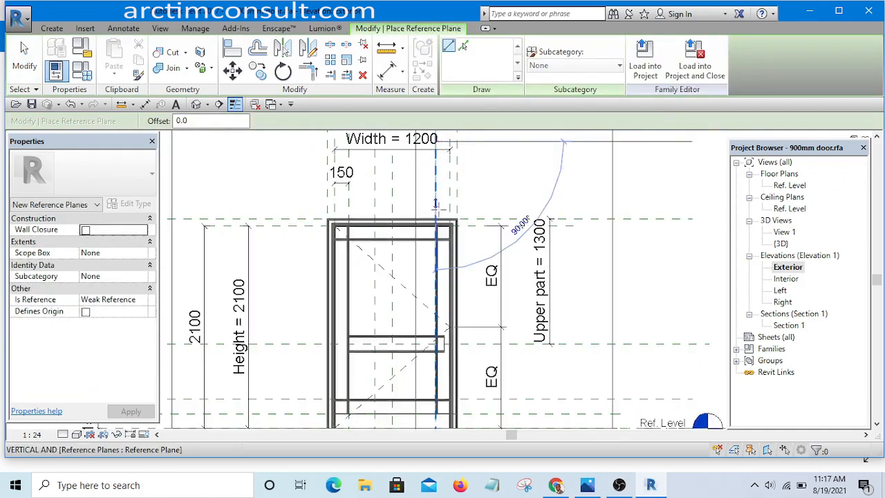
scroll(437, 210, "down", 2)
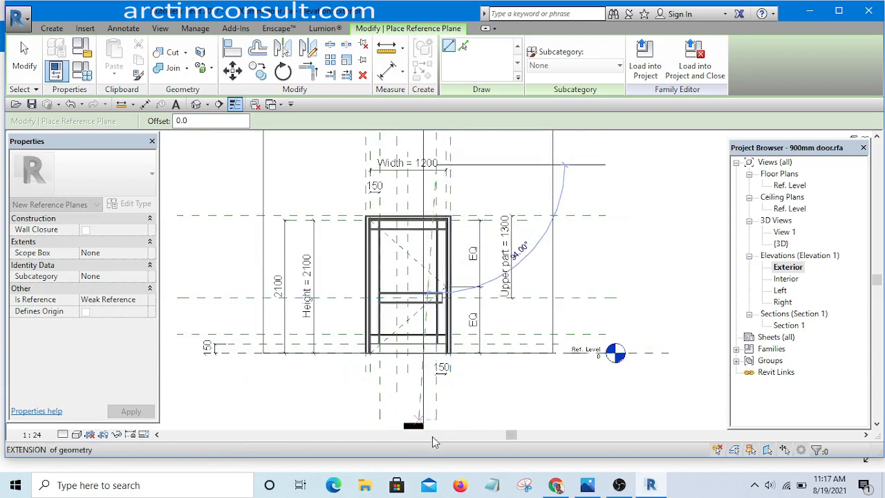
key("Escape")
key("Escape")
Draw a vertical reference plane just outside the one at the right stile's inner edge, running the full height of the door.
scroll(444, 406, "up", 2)
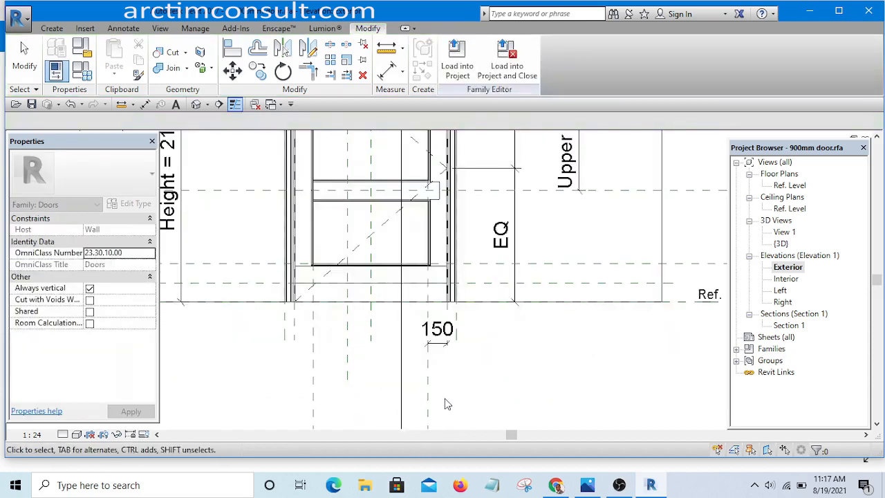
key("r")
key("p")
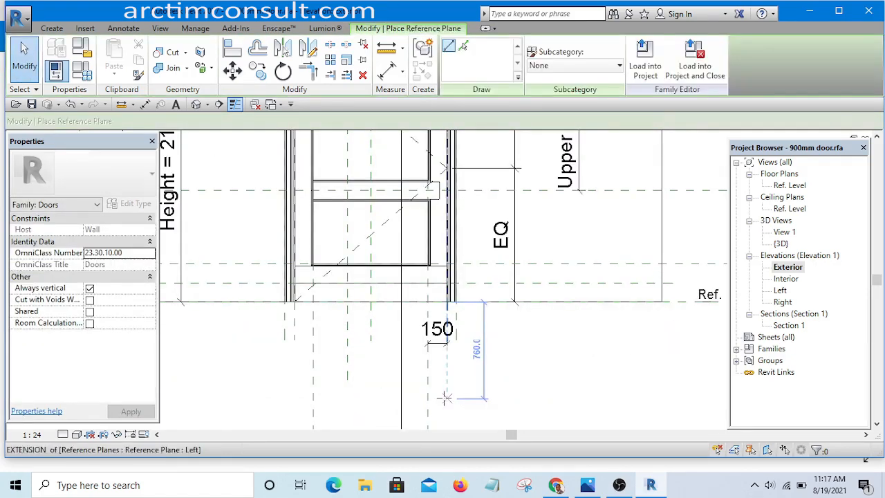
scroll(438, 411, "down", 3)
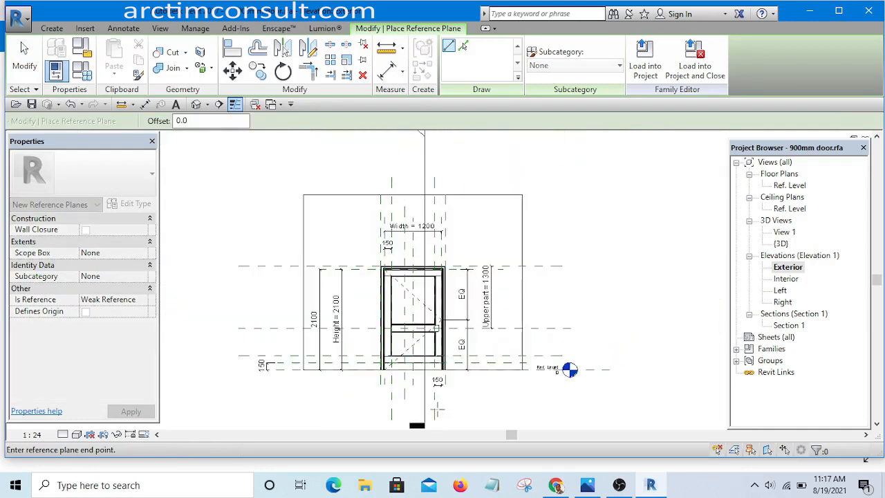
left_click(438, 410)
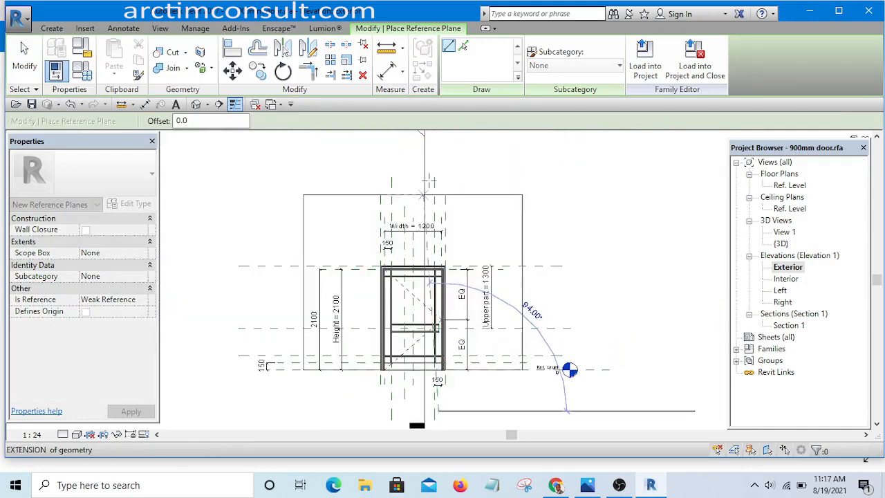
left_click(440, 146)
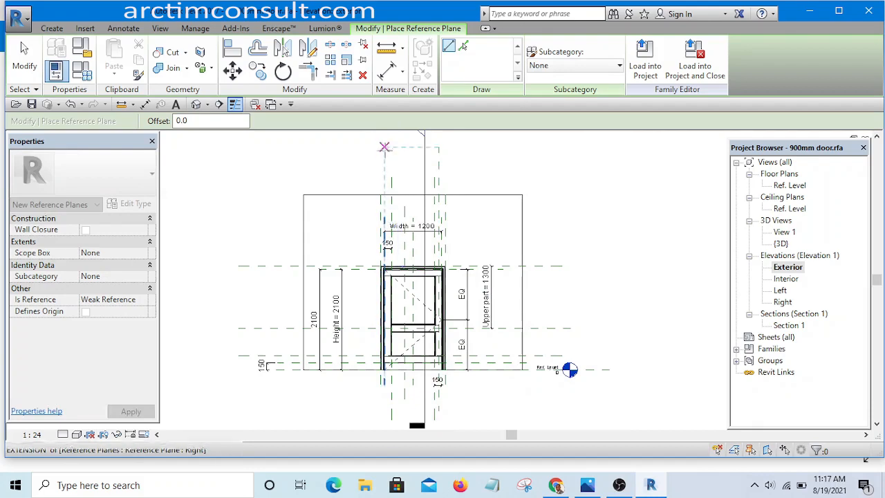
scroll(449, 276, "up", 6)
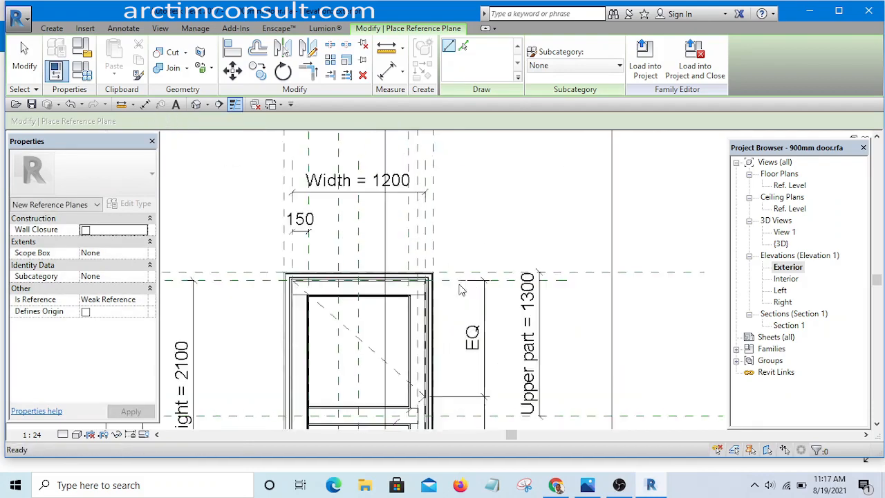
key("Escape")
key("Escape")
Align the new vertical reference plane to the outermost profile line along the right stile's inner edge.
scroll(448, 382, "down", 1)
scroll(443, 263, "up", 2)
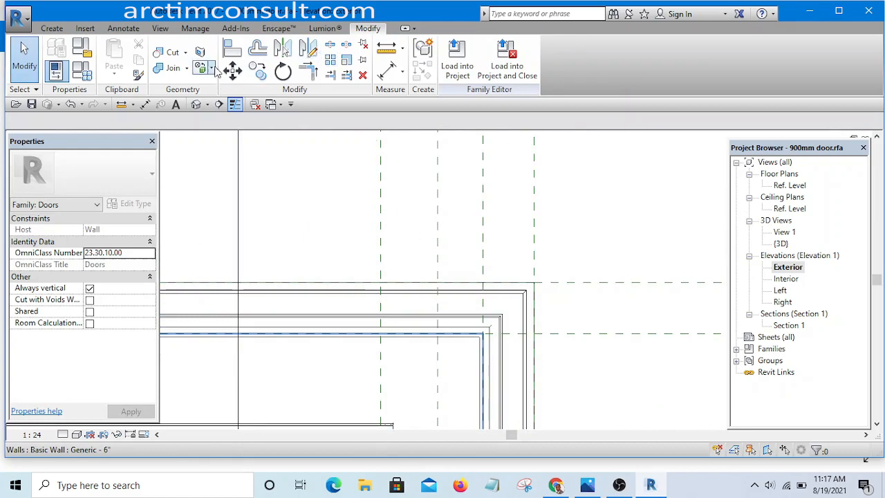
left_click(230, 47)
scroll(424, 257, "up", 4)
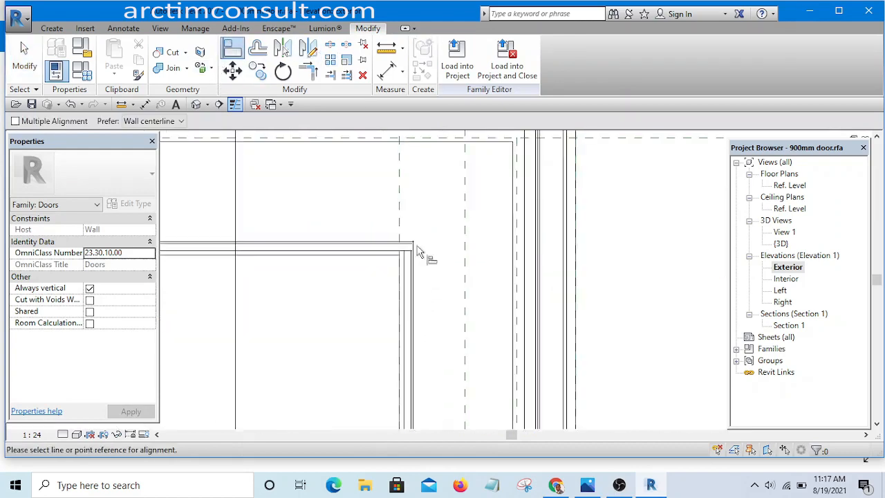
scroll(411, 216, "up", 4)
scroll(399, 364, "down", 8)
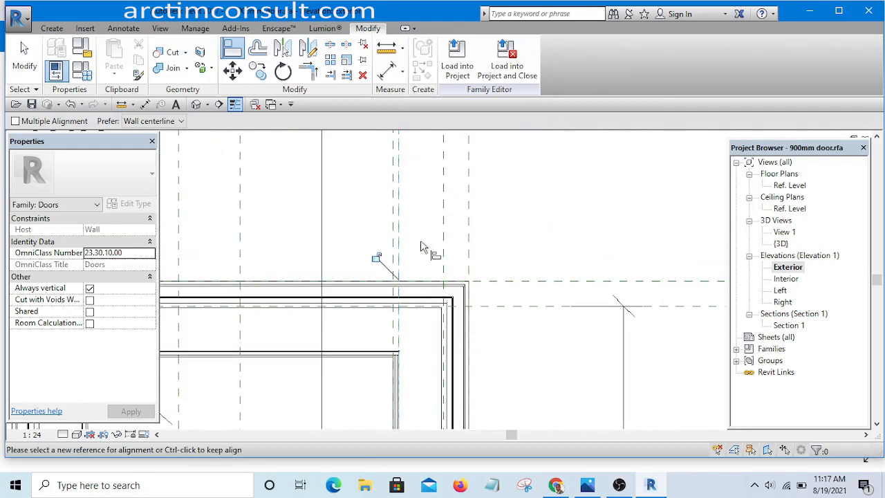
key("Escape")
Dimension the gap between the two closely spaced reference planes at the right stile and lock it.
scroll(414, 257, "up", 3)
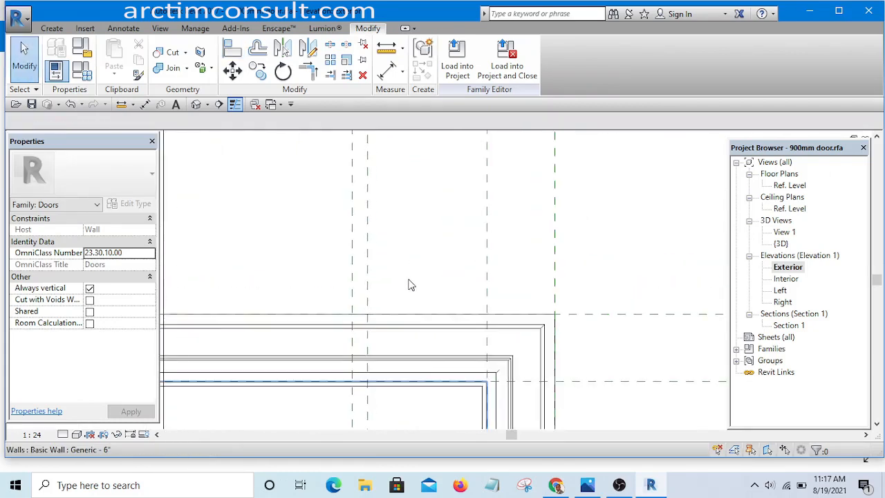
key("d")
key("i")
scroll(361, 249, "up", 3)
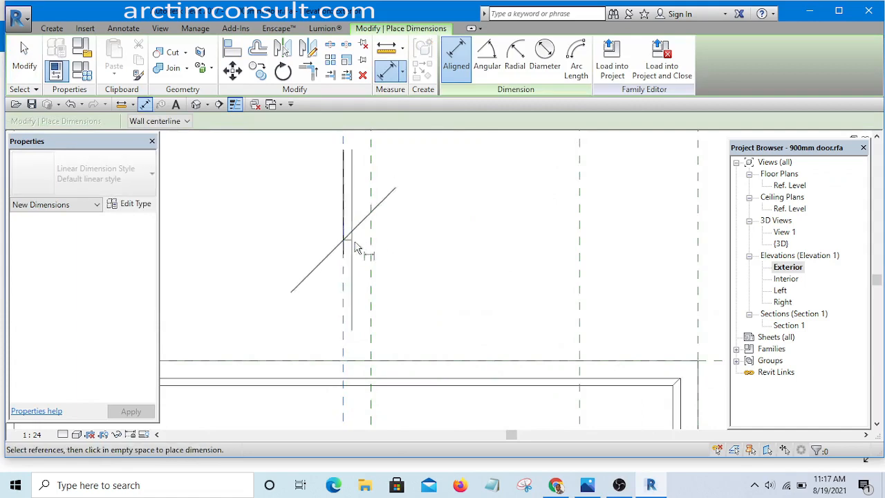
scroll(369, 271, "down", 7)
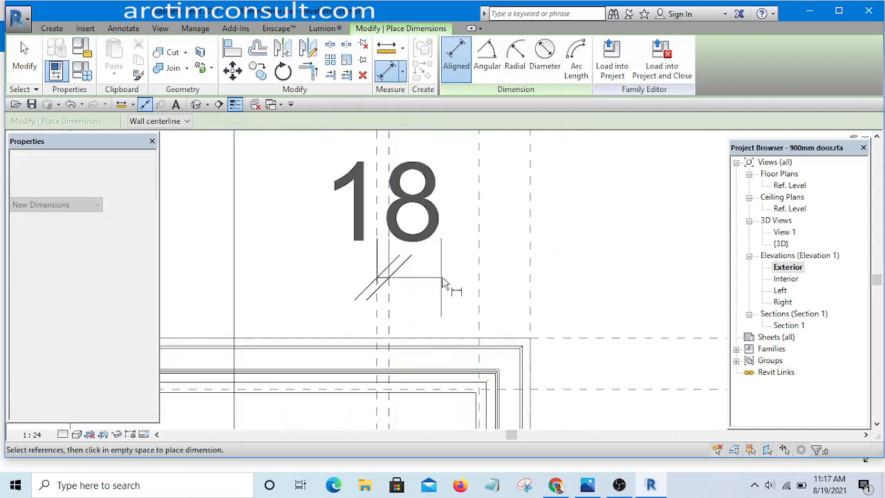
scroll(418, 325, "up", 2)
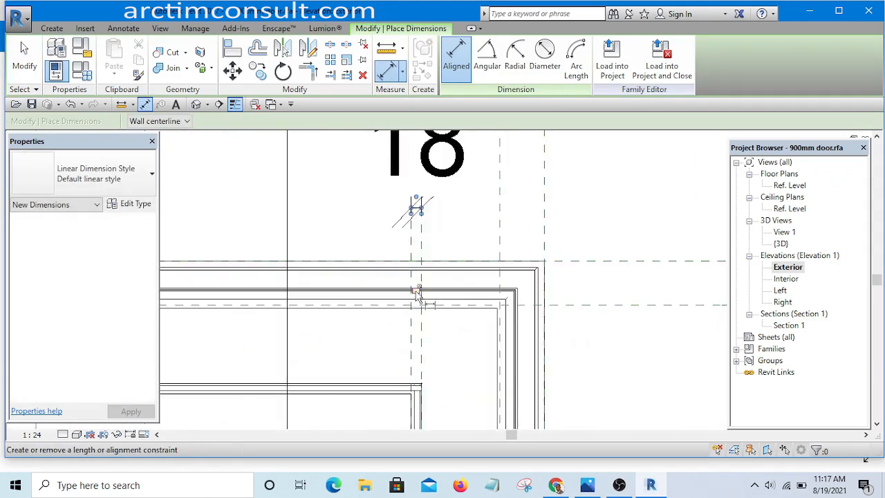
scroll(449, 290, "down", 4)
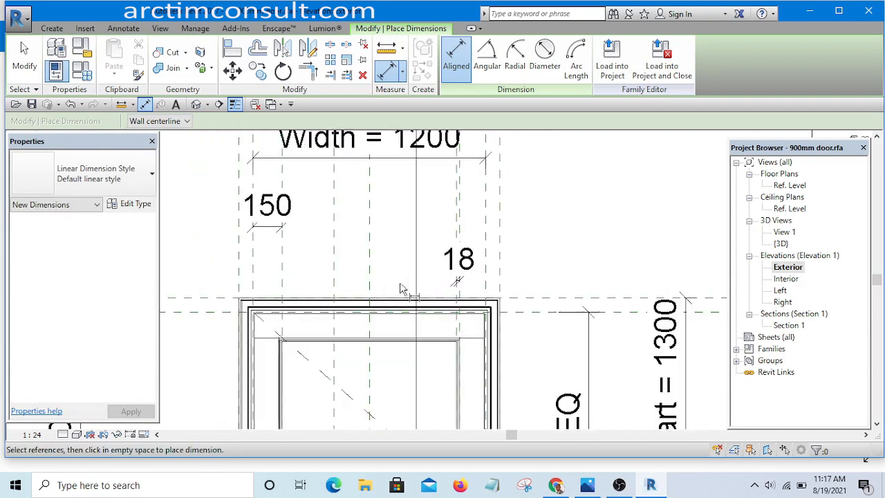
key("Escape")
key("Escape")
scroll(405, 294, "up", 1)
key("Escape")
Mirror a copy of the new right-stile reference plane to the left stile about the Center (Left/Right) plane.
scroll(428, 276, "down", 3)
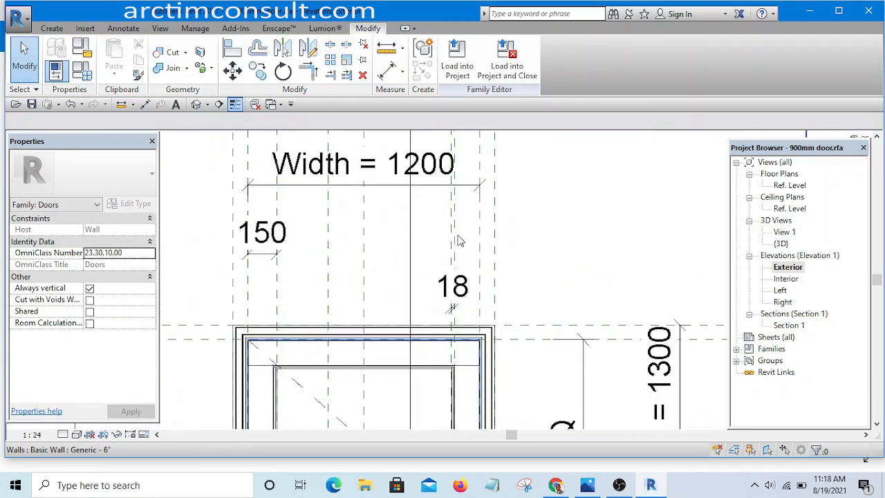
scroll(454, 241, "up", 3)
middle_click_drag(466, 269, 462, 344)
scroll(461, 344, "down", 3)
scroll(474, 214, "up", 1)
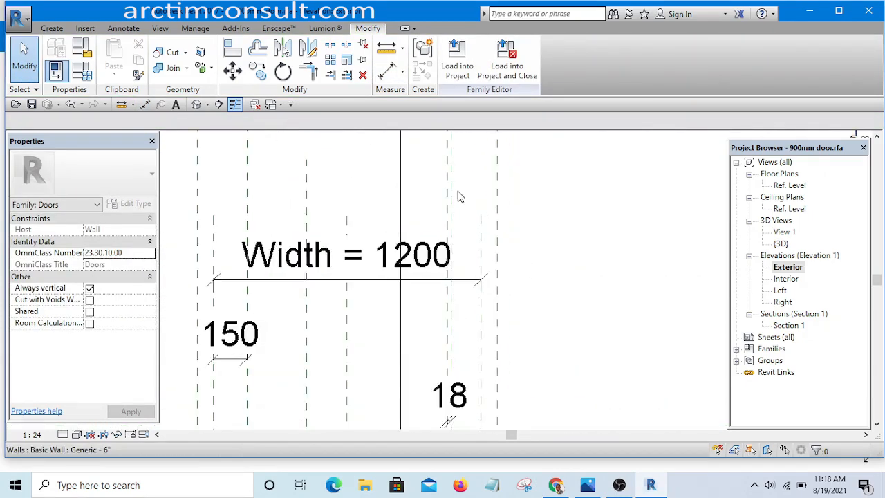
left_click(508, 234)
scroll(502, 234, "down", 3)
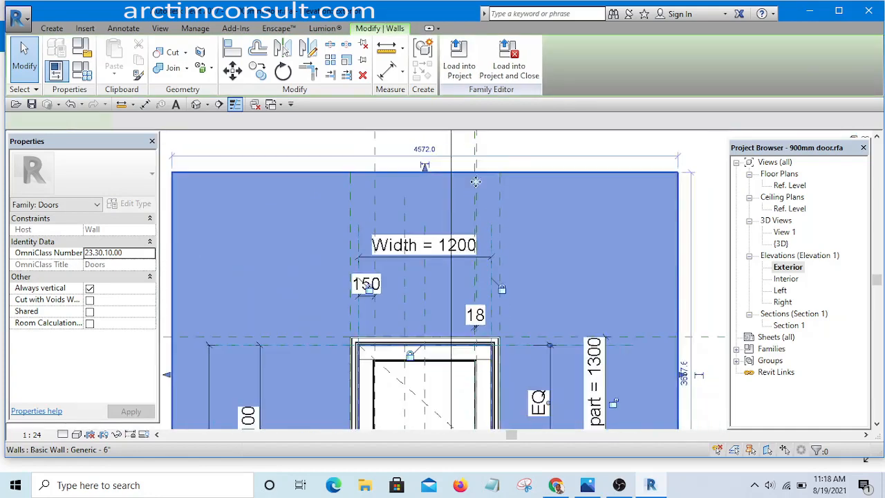
scroll(475, 184, "up", 1)
middle_click_drag(477, 200, 475, 347)
left_click(484, 230)
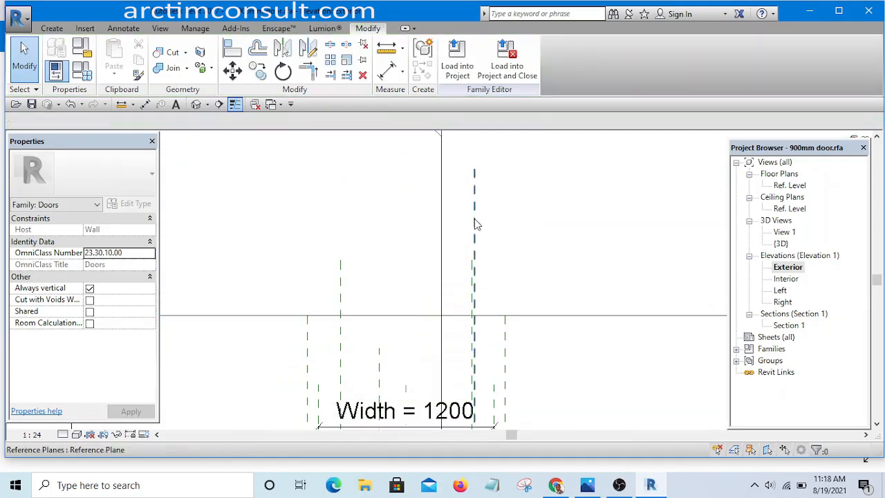
left_click(474, 223)
scroll(474, 224, "down", 4)
scroll(466, 291, "up", 2)
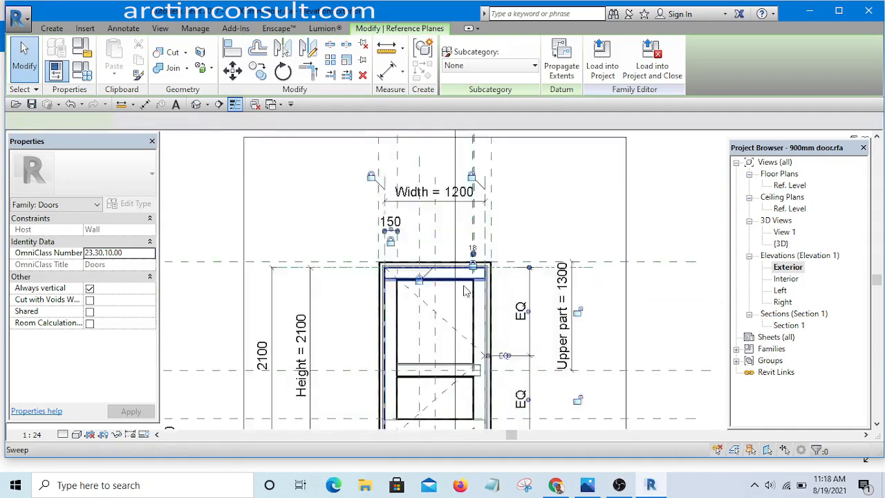
scroll(466, 291, "up", 1)
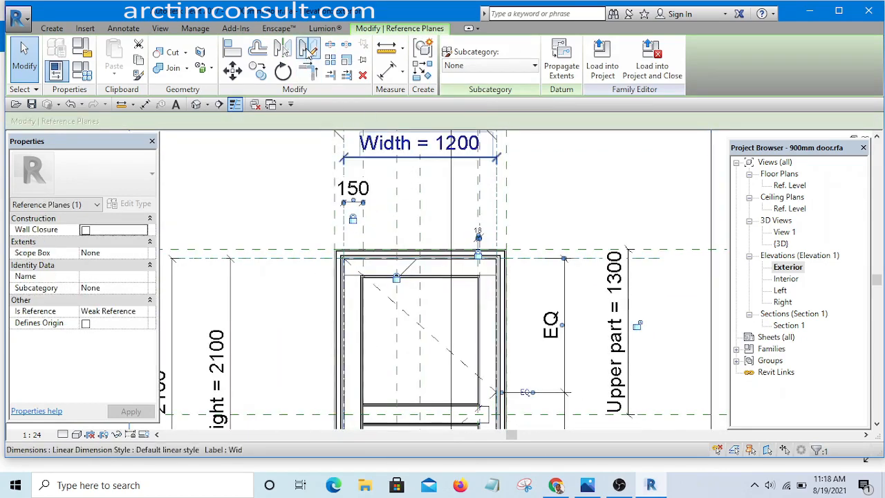
scroll(427, 234, "up", 2)
left_click(416, 238)
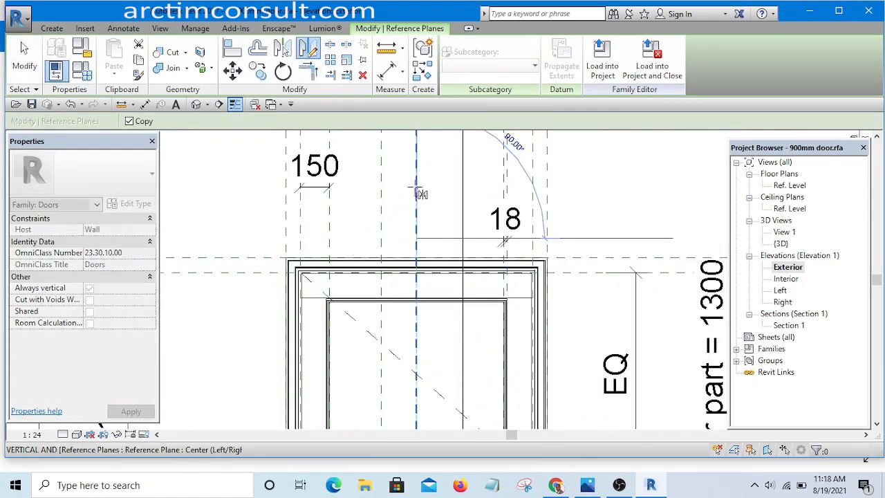
left_click(416, 178)
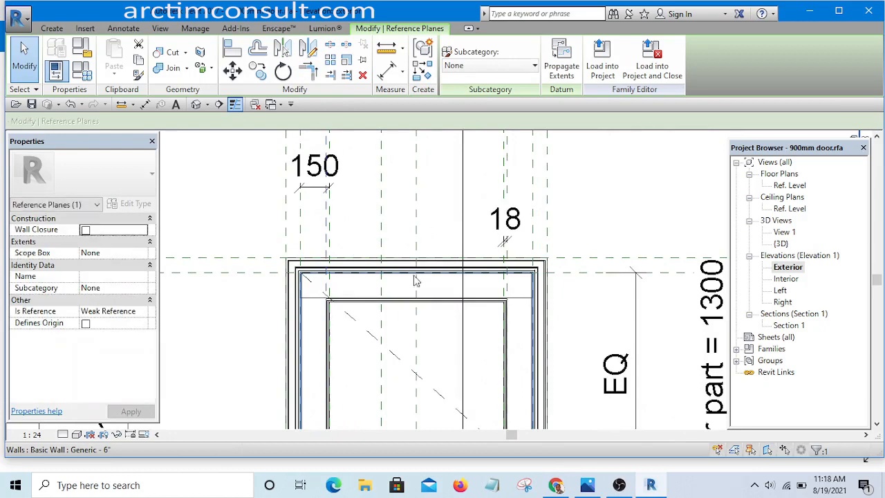
scroll(359, 211, "down", 1)
left_click(359, 210)
middle_click_drag(370, 233, 369, 282)
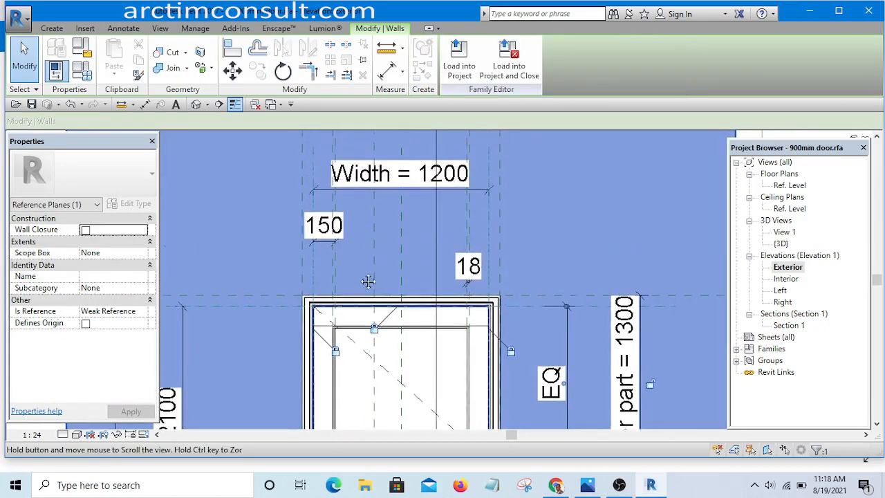
scroll(368, 281, "down", 2)
left_click(488, 151)
Dimension the gap between the mirrored reference plane and its neighbour at the left stile's inner edge, and lock it.
scroll(356, 235, "up", 4)
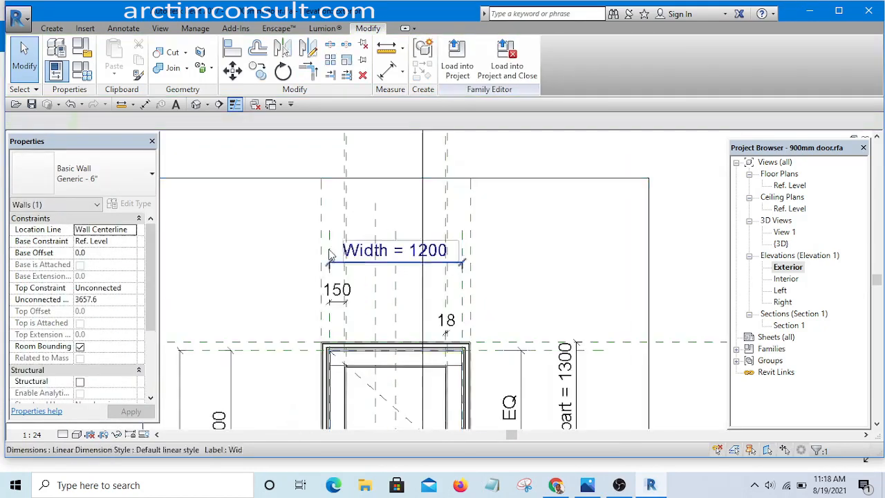
scroll(367, 299, "down", 2)
scroll(367, 299, "up", 4)
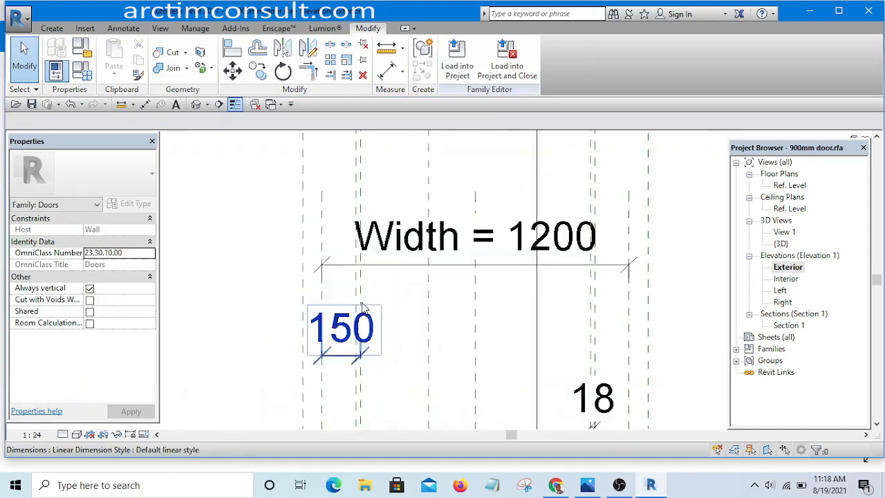
scroll(359, 314, "down", 5)
scroll(358, 314, "up", 6)
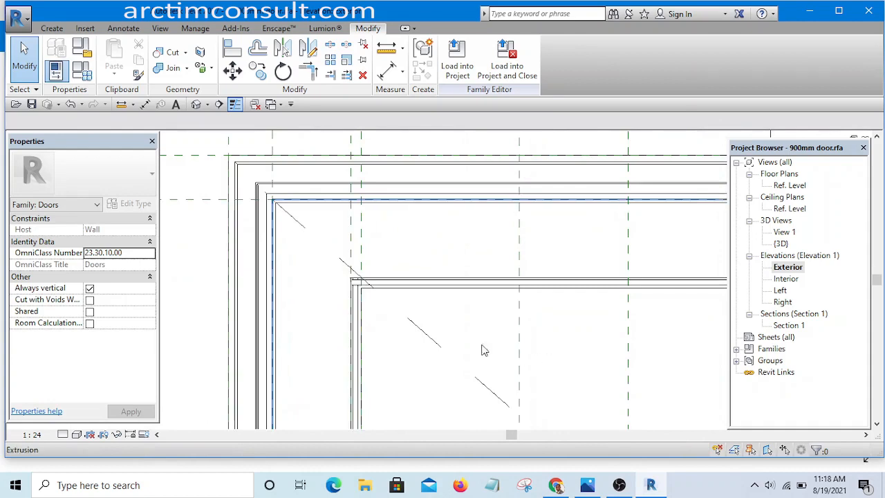
scroll(439, 328, "down", 4)
scroll(388, 196, "up", 3)
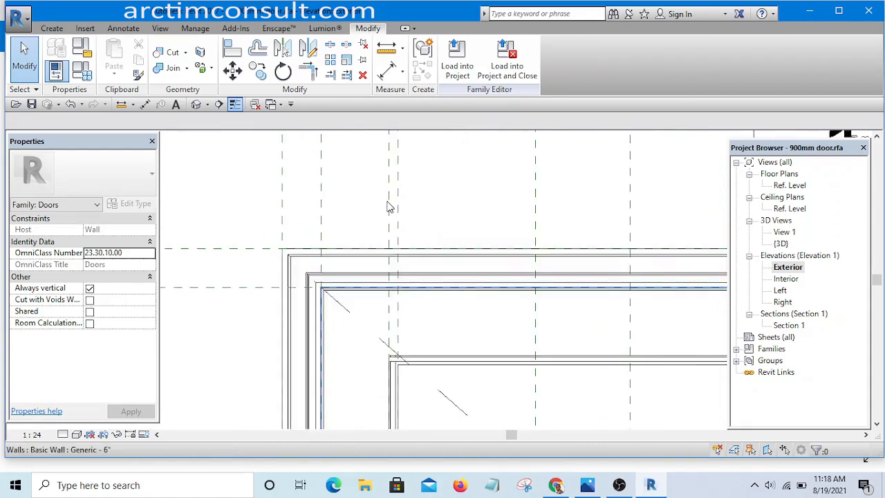
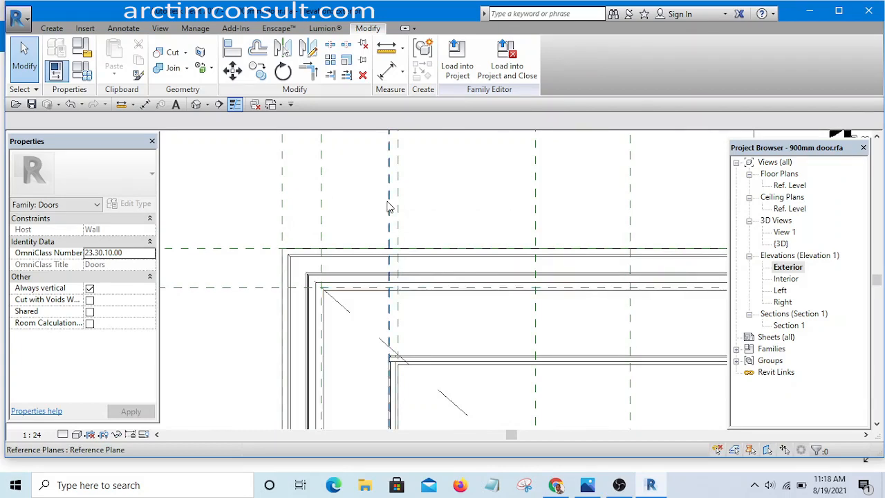
left_click(389, 207)
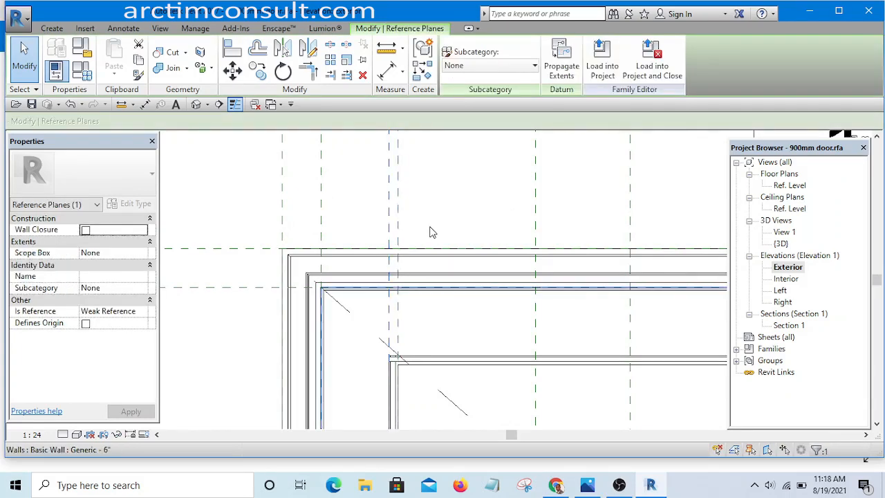
key("d")
key("i")
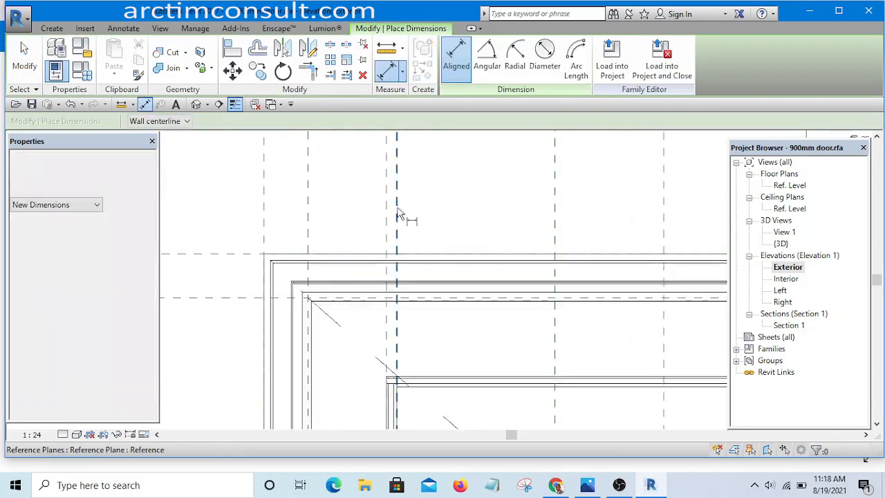
scroll(394, 221, "up", 2)
left_click(392, 227)
left_click(476, 224)
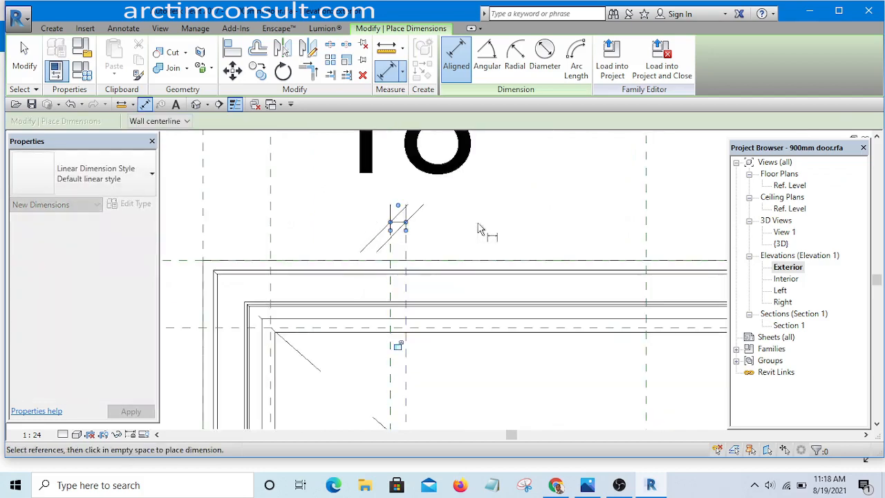
scroll(468, 245, "down", 3)
scroll(441, 306, "up", 1)
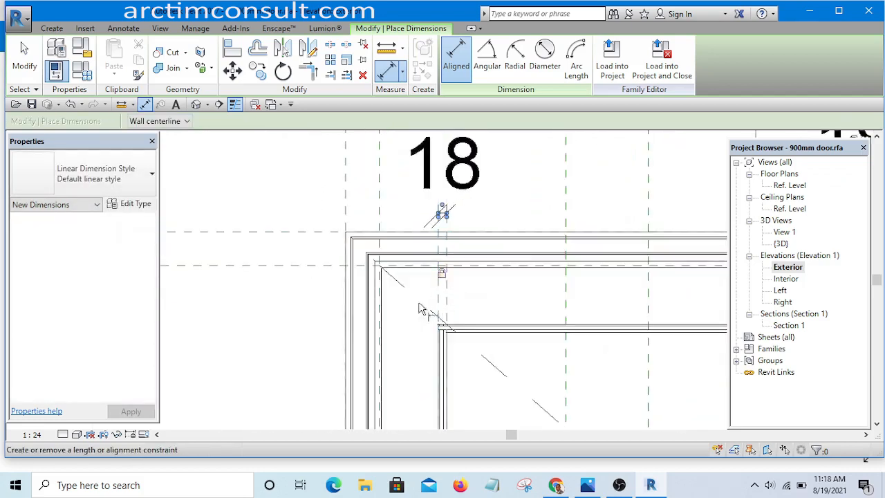
scroll(418, 308, "down", 4)
key("Escape")
key("Escape")
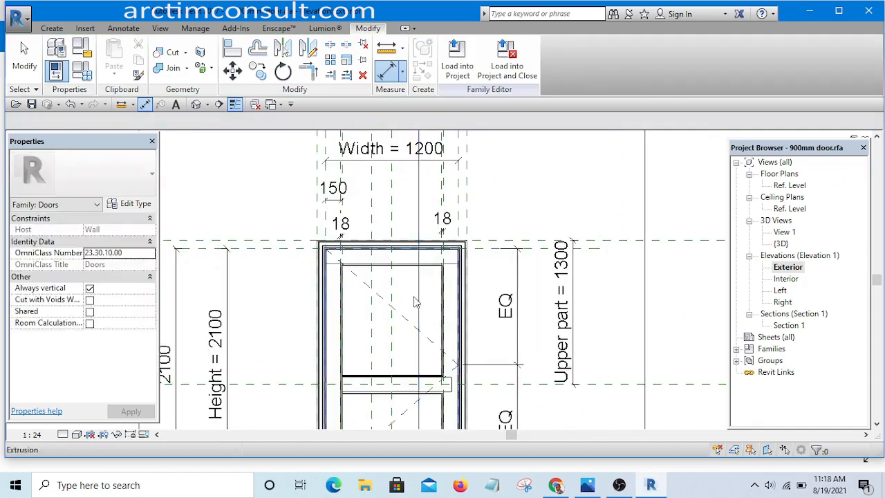
Align the top rail path's right end to the outer reference plane at the right stile, removing conflicting constraints, and lock it.
scroll(422, 280, "up", 3)
left_click(436, 241)
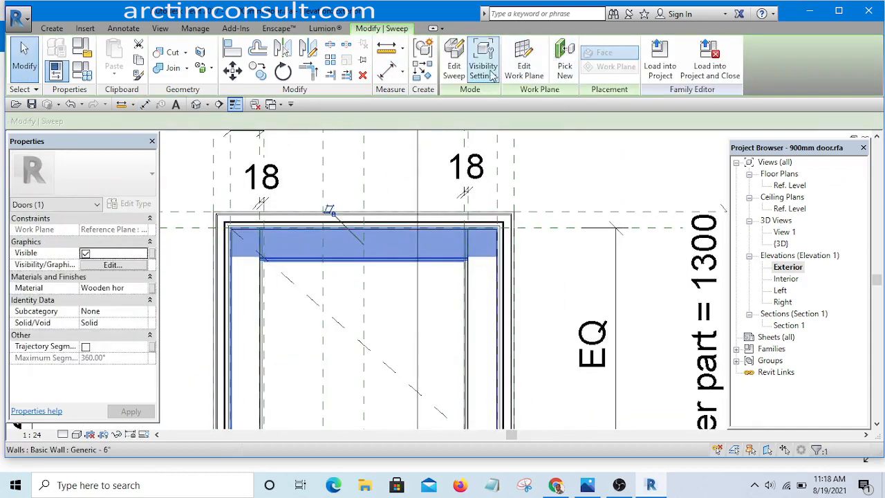
left_click(455, 64)
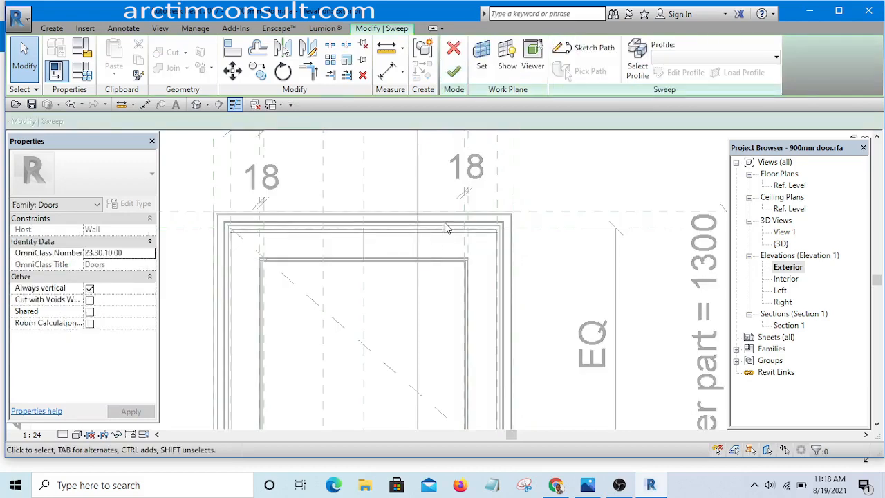
left_click(596, 50)
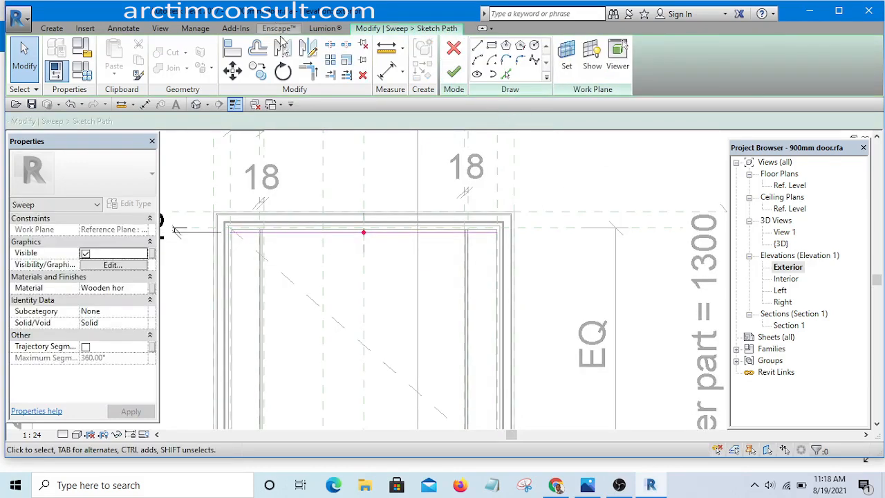
scroll(474, 191, "up", 4)
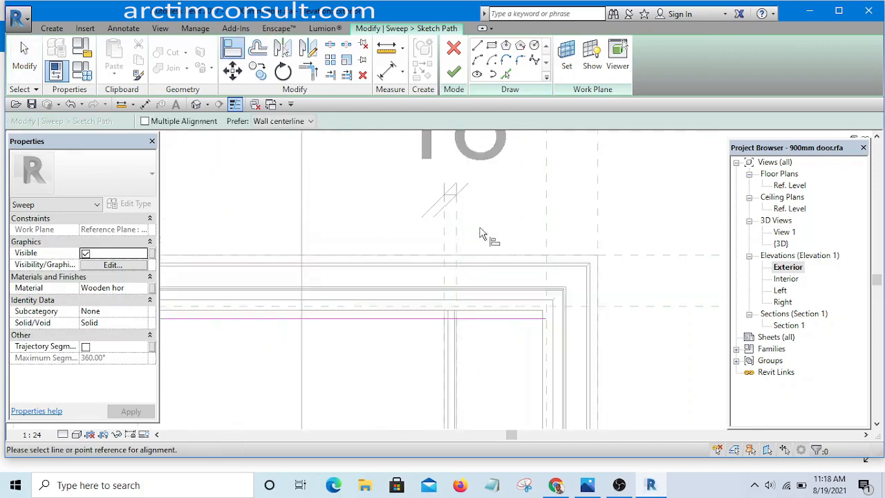
scroll(450, 225, "down", 2)
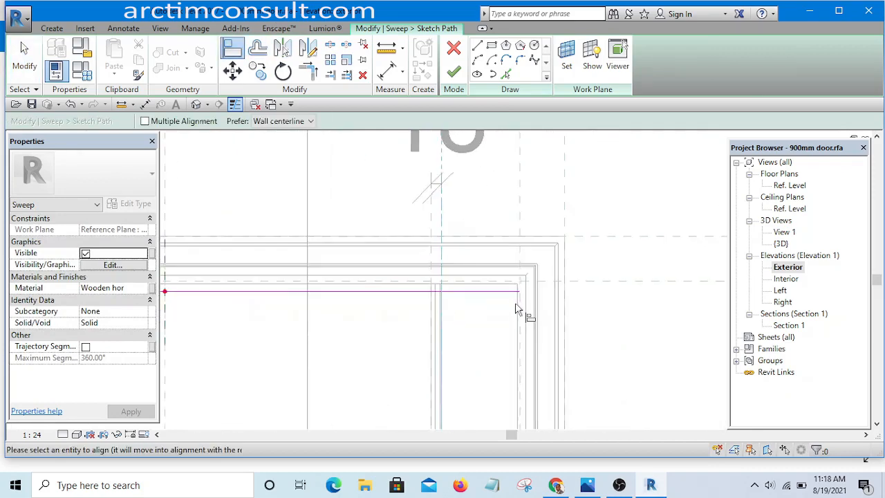
scroll(518, 305, "up", 2)
left_click(523, 293)
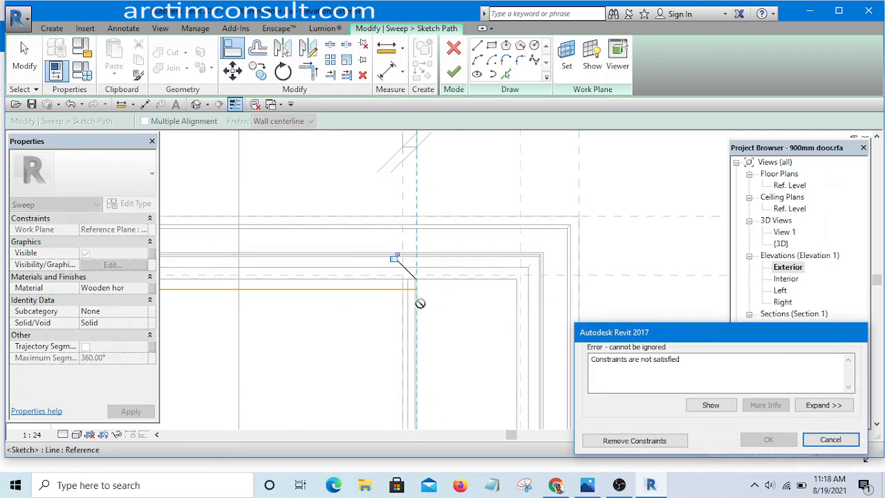
left_click(634, 441)
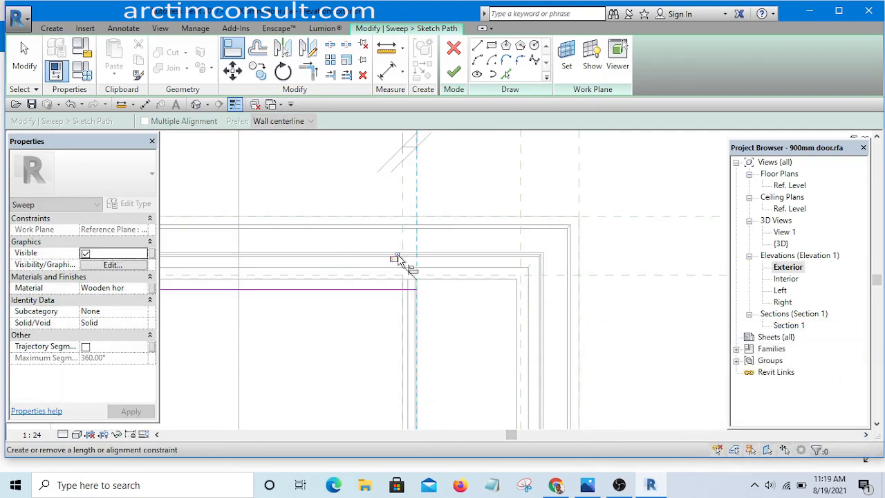
Align the top rail path's left end to the outer reference plane at the left stile, removing conflicting constraints, and lock it.
scroll(414, 259, "down", 3)
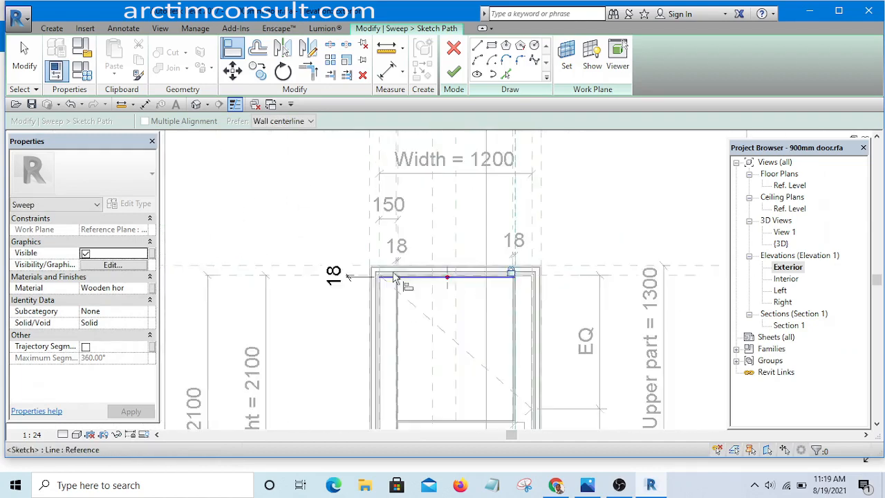
scroll(405, 266, "up", 4)
scroll(449, 236, "up", 1)
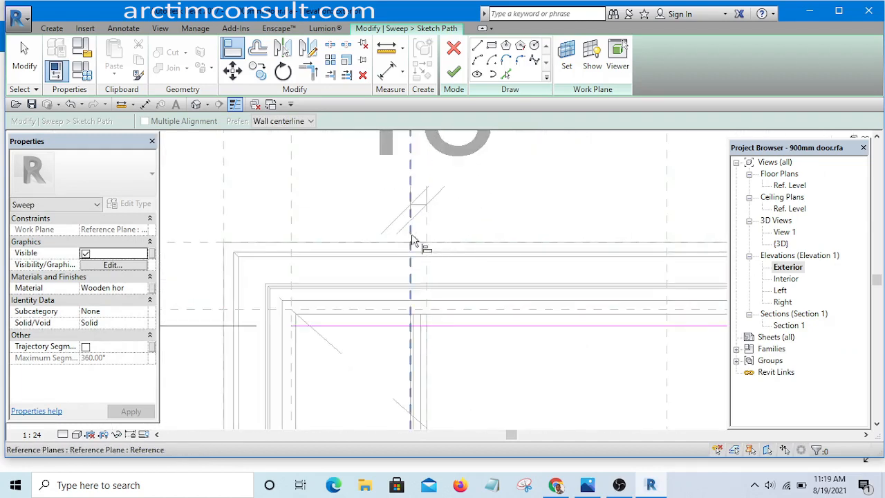
left_click(290, 326)
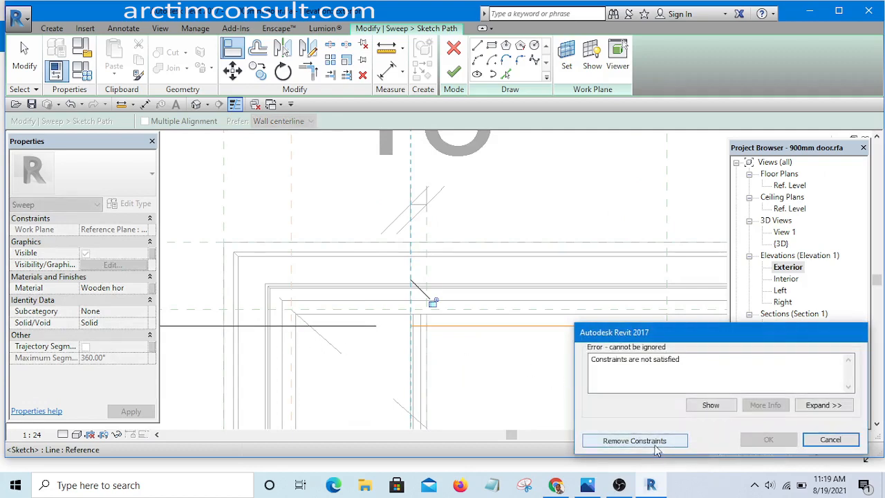
left_click(654, 441)
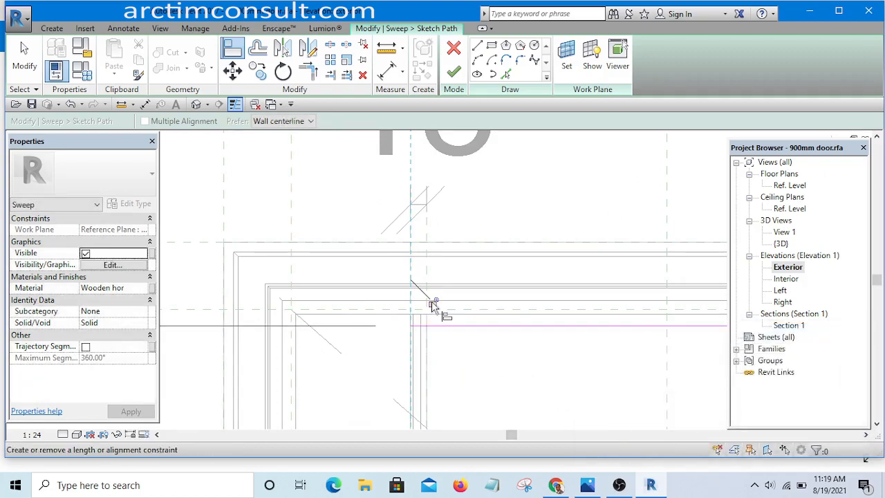
scroll(432, 304, "down", 3)
middle_click_drag(454, 346, 387, 273)
scroll(386, 260, "up", 5)
key("Escape")
key("Escape")
scroll(373, 243, "down", 4)
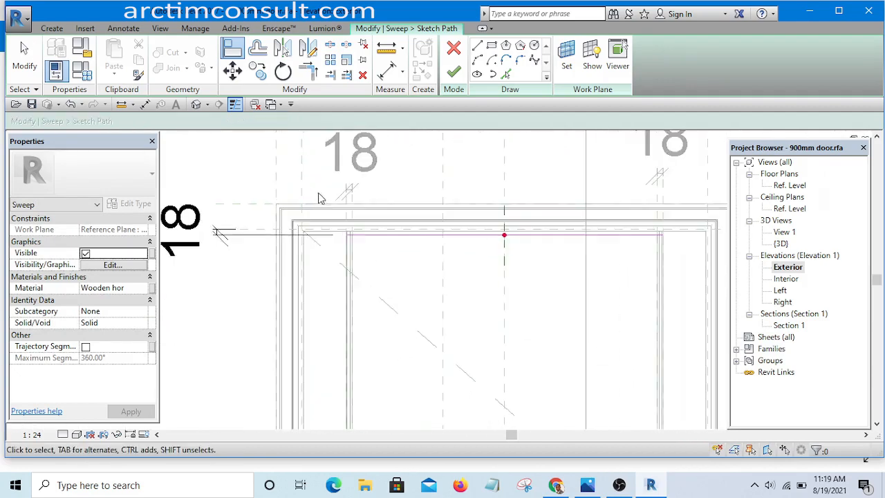
Finish the top rail's path and sweep, and inspect the door panel from both sides in 3D.
scroll(323, 202, "up", 1)
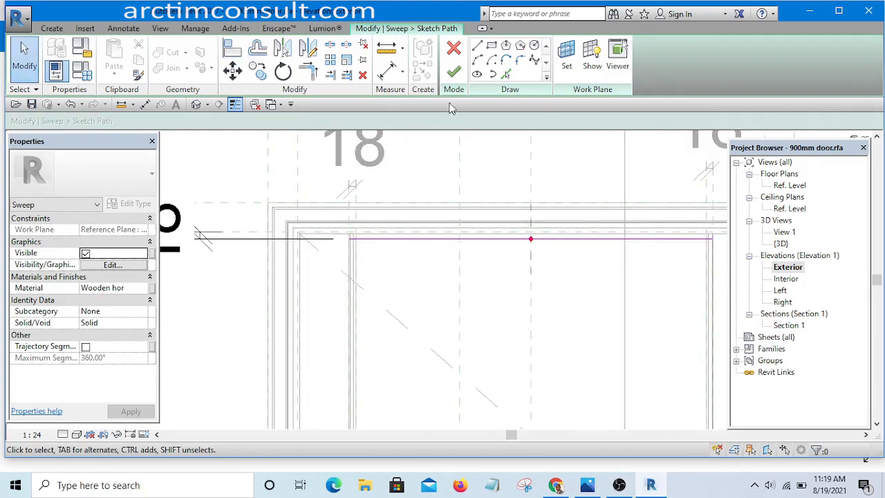
left_click(454, 77)
left_click(452, 75)
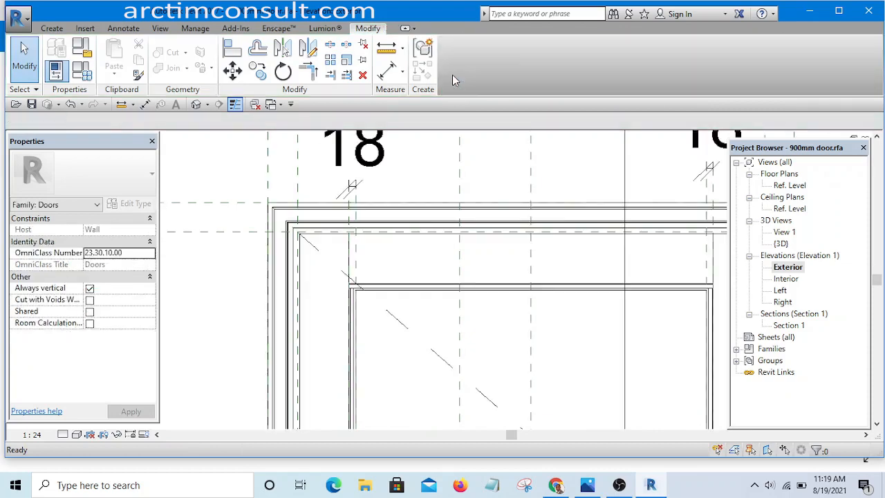
left_click(197, 105)
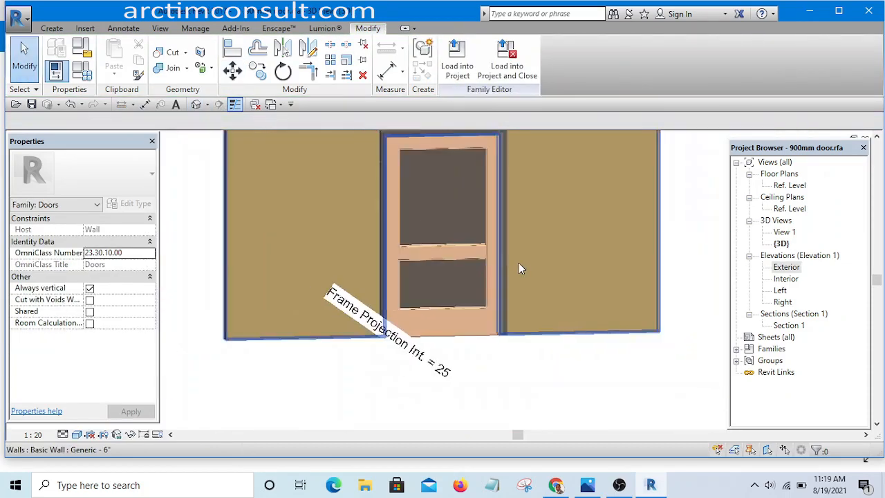
middle_click_drag(473, 284, 471, 317)
scroll(464, 255, "up", 5)
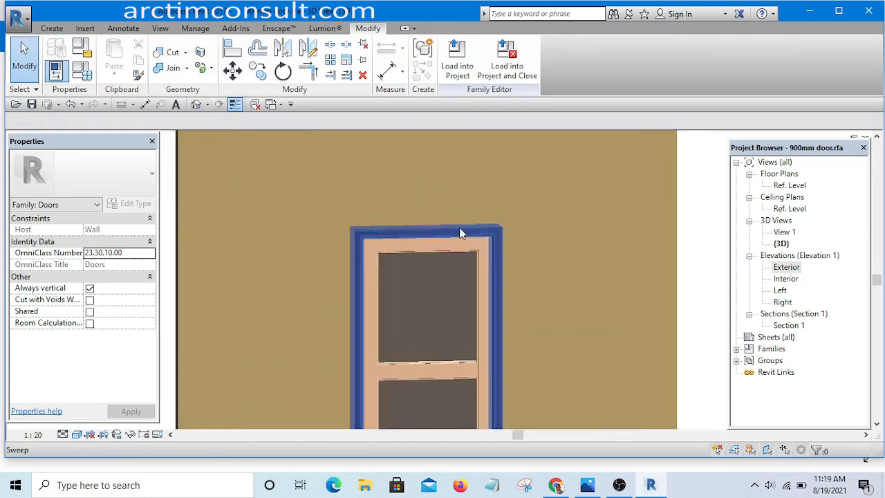
middle_click_drag(546, 303, 523, 257, "shift")
scroll(517, 251, "down", 3)
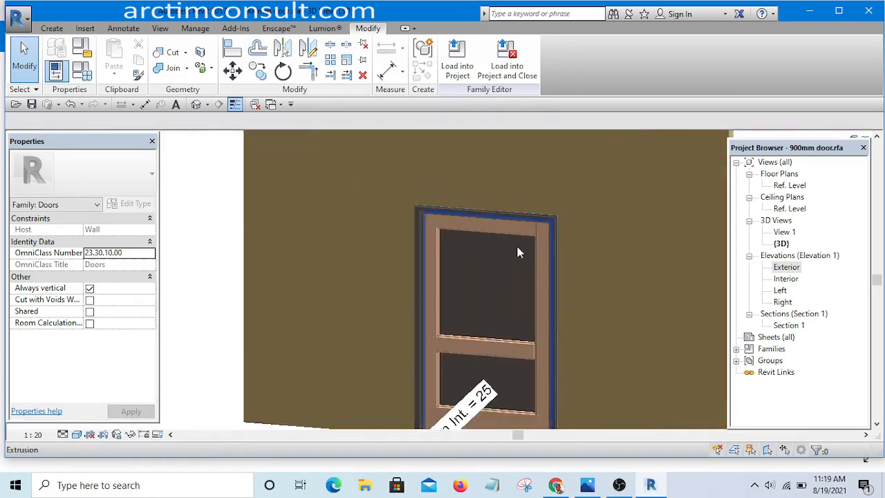
Open the middle rail sweep's path sketch for editing in the Exterior elevation.
scroll(464, 349, "up", 5)
left_click(465, 318)
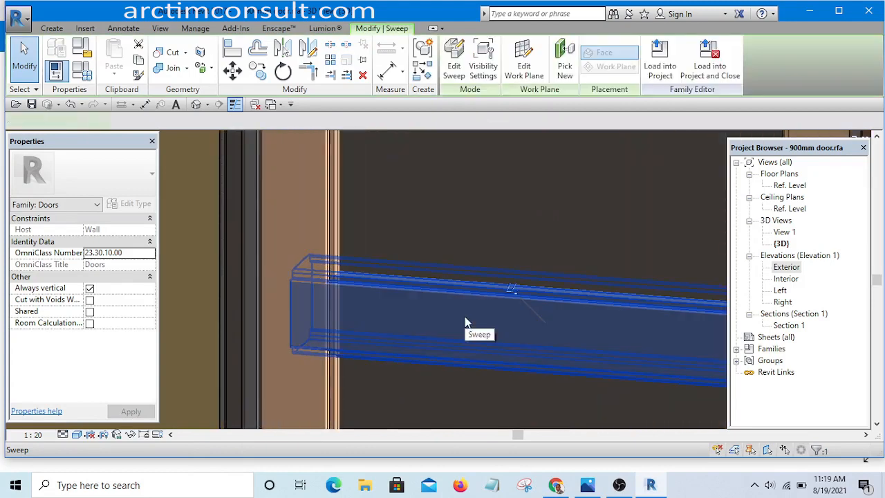
left_click(453, 69)
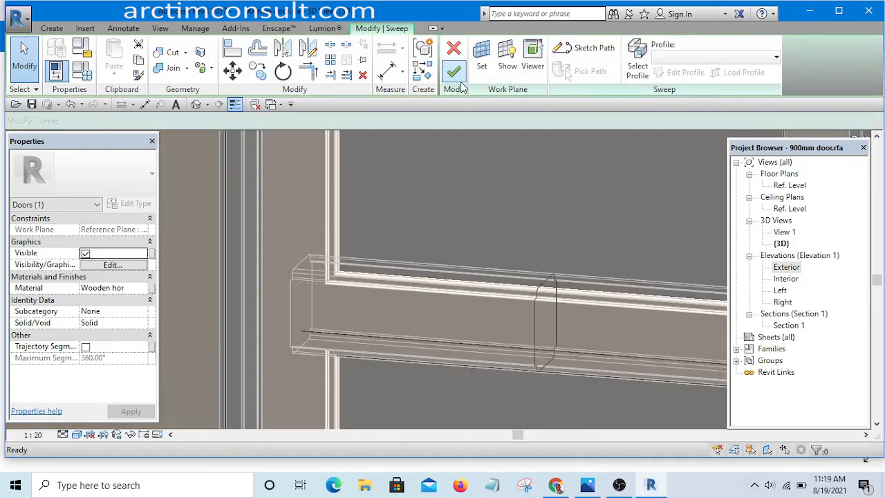
left_click(586, 49)
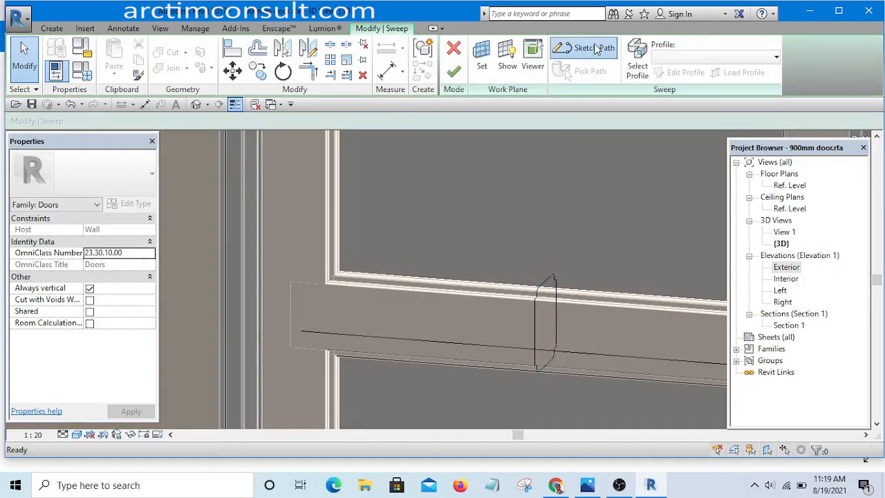
double_click(790, 271)
scroll(420, 245, "down", 1)
middle_click_drag(532, 374, 455, 187)
scroll(454, 187, "down", 3)
scroll(471, 322, "up", 1)
middle_click_drag(485, 353, 477, 291)
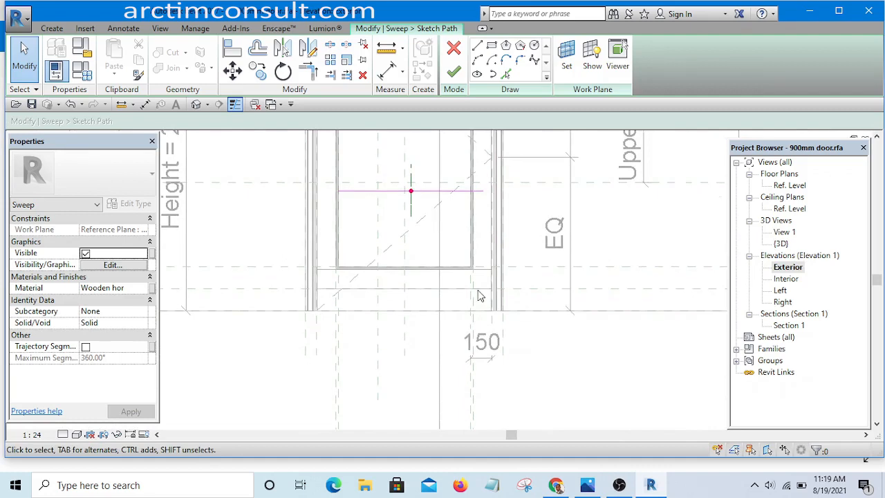
scroll(507, 271, "down", 1)
scroll(513, 244, "up", 3)
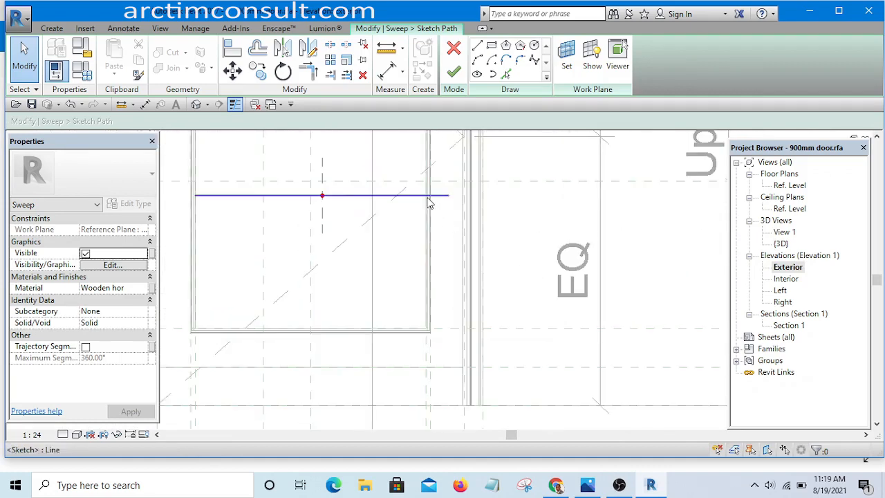
Shorten the middle rail's path at both ends to about 760 mm, removing the conflicting constraint at its left end.
left_click(427, 197)
left_click_drag(449, 197, 416, 195)
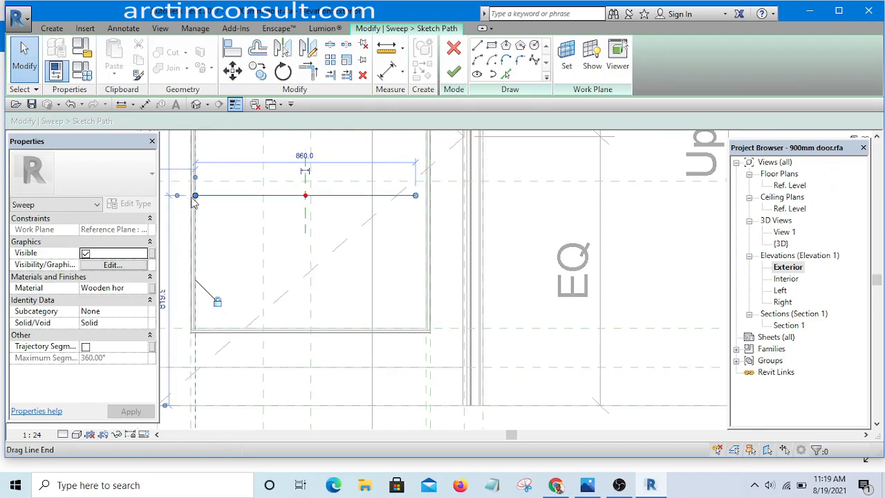
left_click_drag(195, 196, 221, 196)
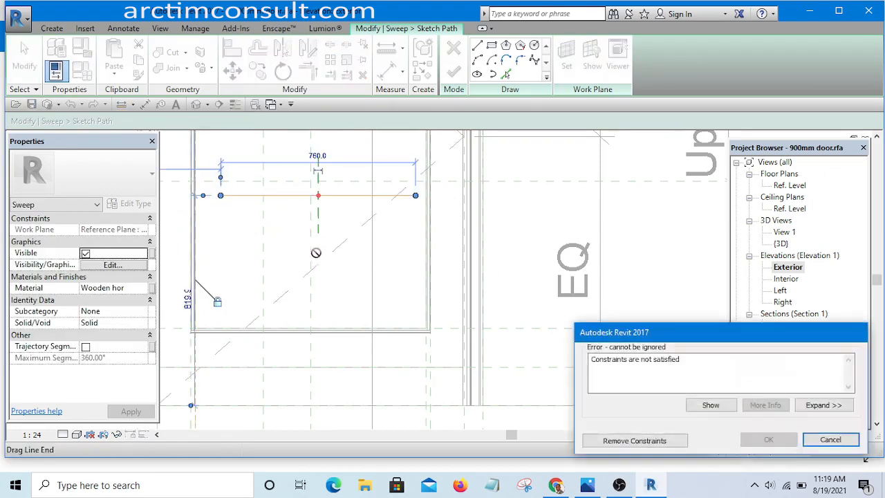
left_click(641, 441)
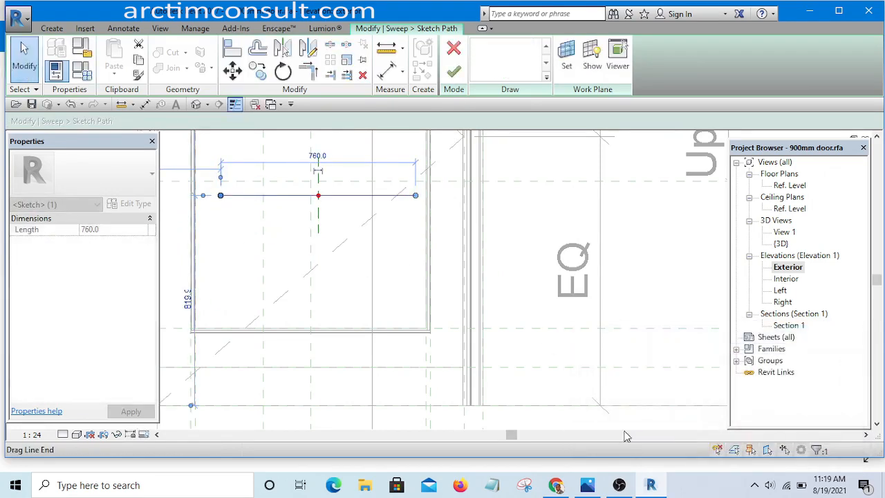
left_click(402, 277)
scroll(407, 277, "down", 5)
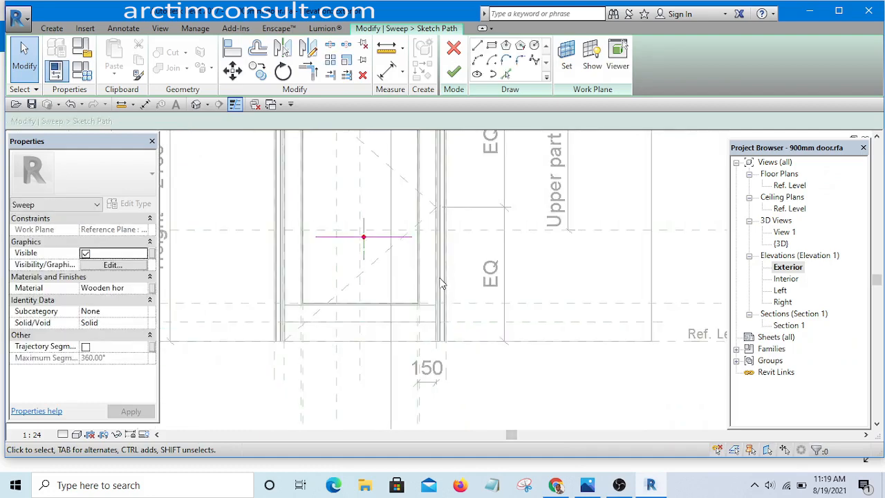
Align the middle rail path's right end to the outer reference plane at the right stile and lock it.
left_click(232, 49)
scroll(415, 344, "up", 5)
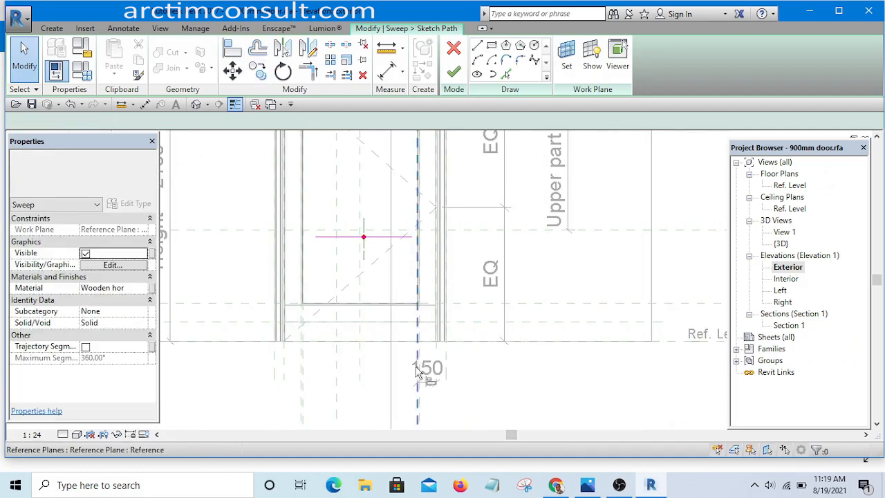
left_click(412, 335)
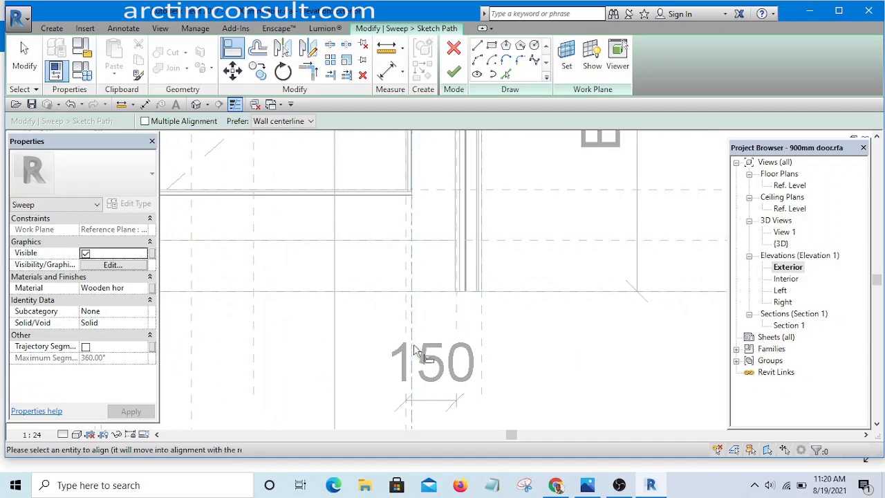
scroll(412, 339, "down", 2)
scroll(405, 219, "up", 5)
left_click(405, 216)
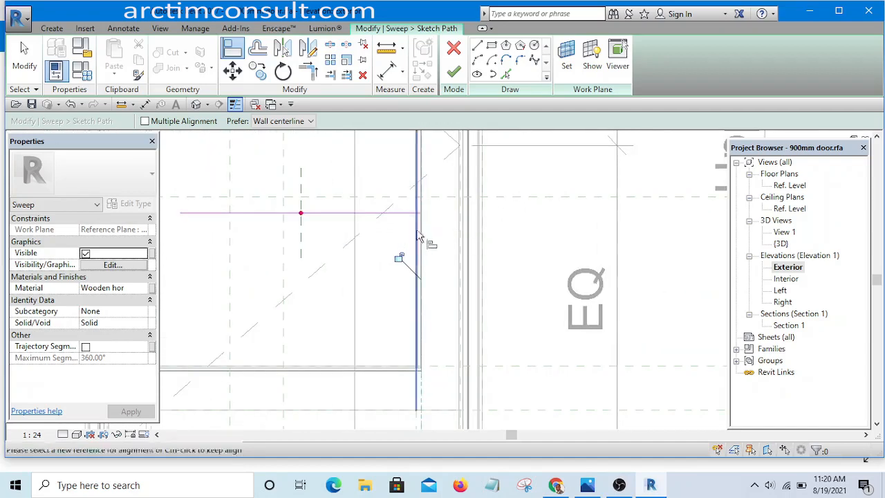
scroll(422, 222, "down", 3)
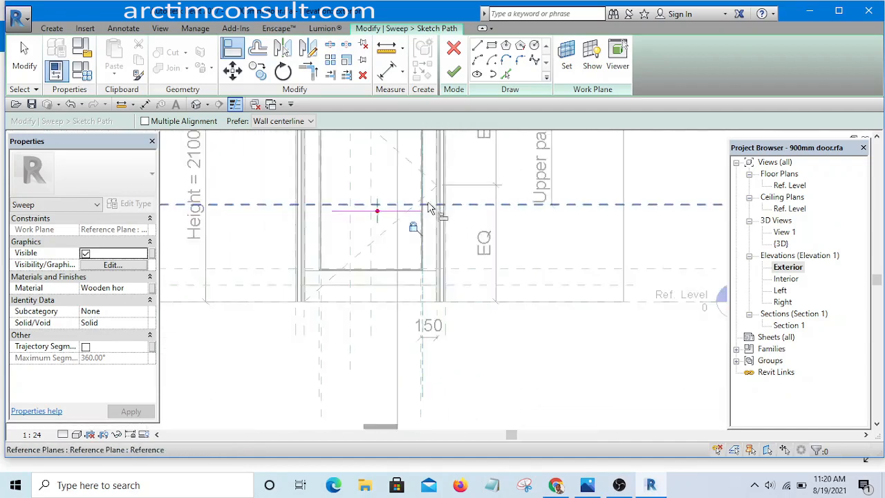
Align the middle rail path's left end to the outer reference plane at the left stile, lock it, and end the alignment.
scroll(390, 301, "up", 3)
scroll(319, 336, "up", 2)
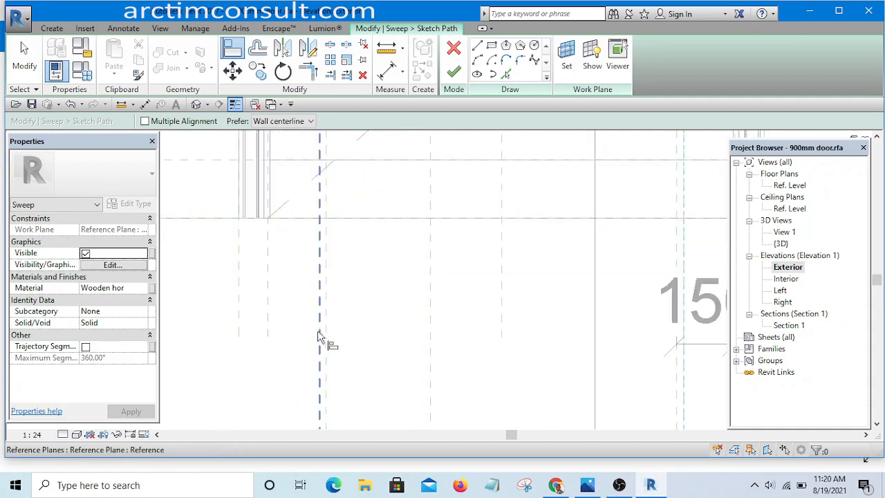
left_click(318, 337)
scroll(325, 343, "down", 2)
scroll(331, 190, "up", 3)
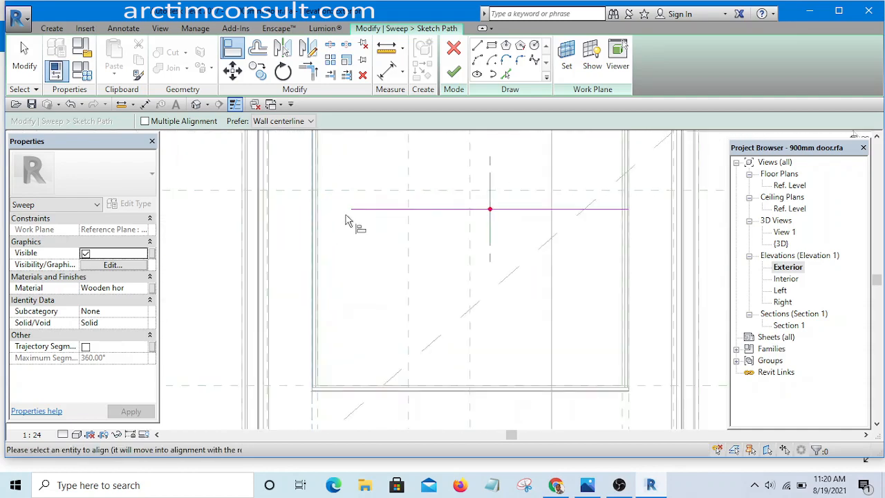
left_click(351, 212)
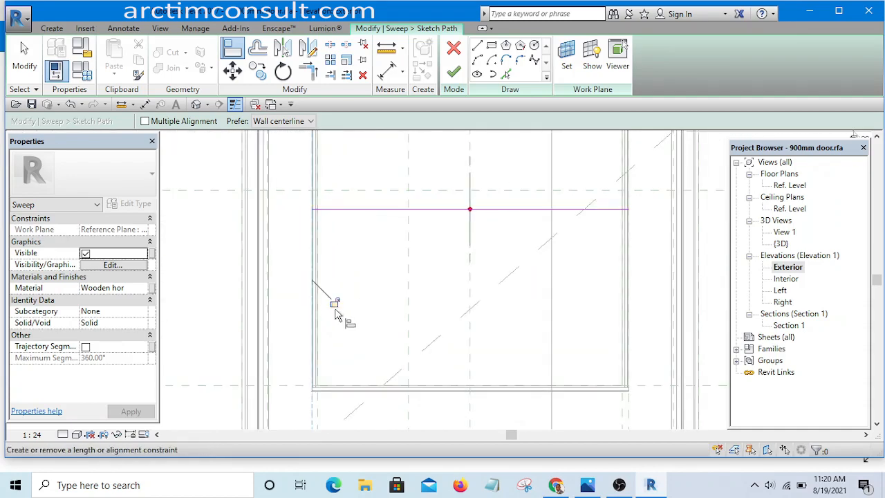
right_click(360, 243)
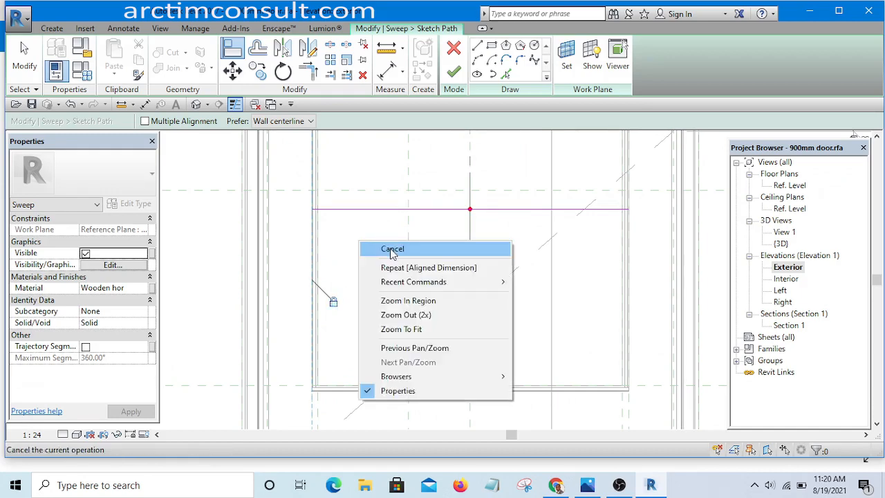
left_click(391, 248)
right_click(360, 232)
left_click(389, 239)
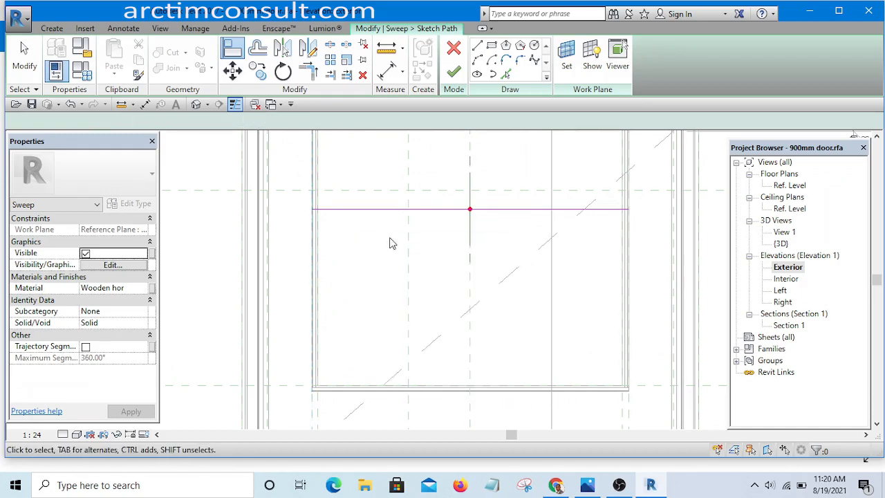
Finish the middle rail's path sketch and its sweep edit, leaving nothing selected.
left_click(454, 73)
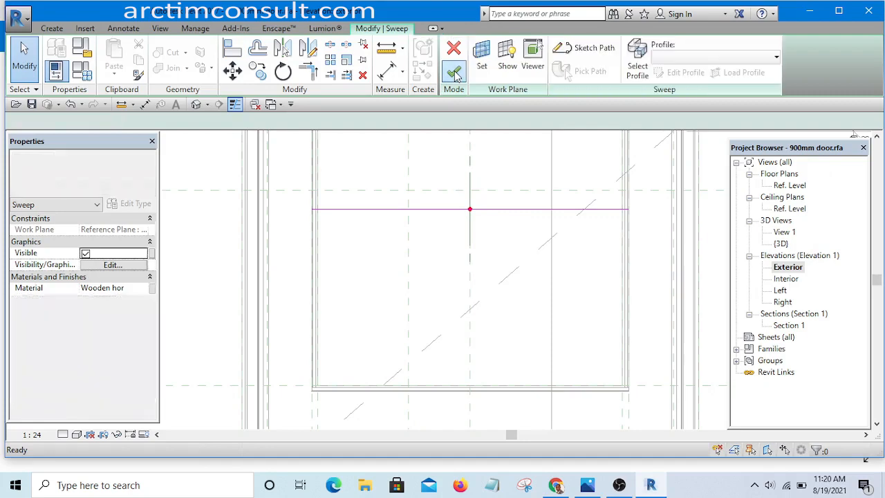
left_click(454, 71)
scroll(349, 219, "down", 5)
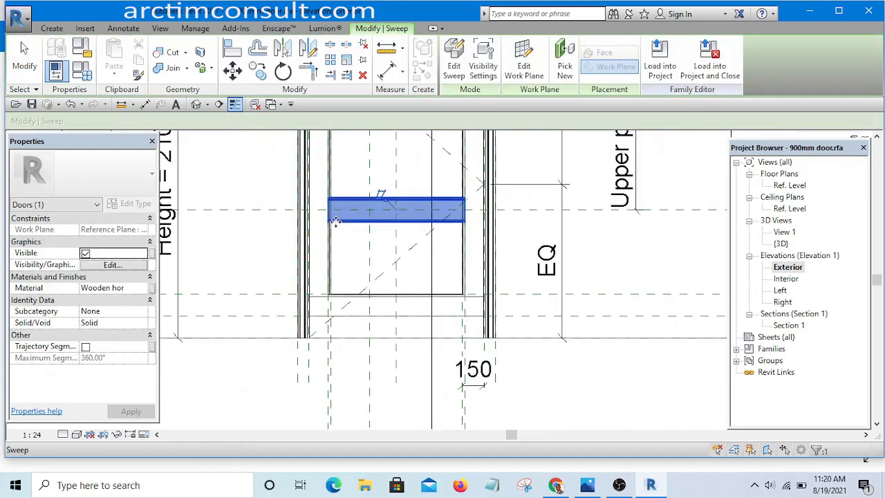
left_click(615, 231)
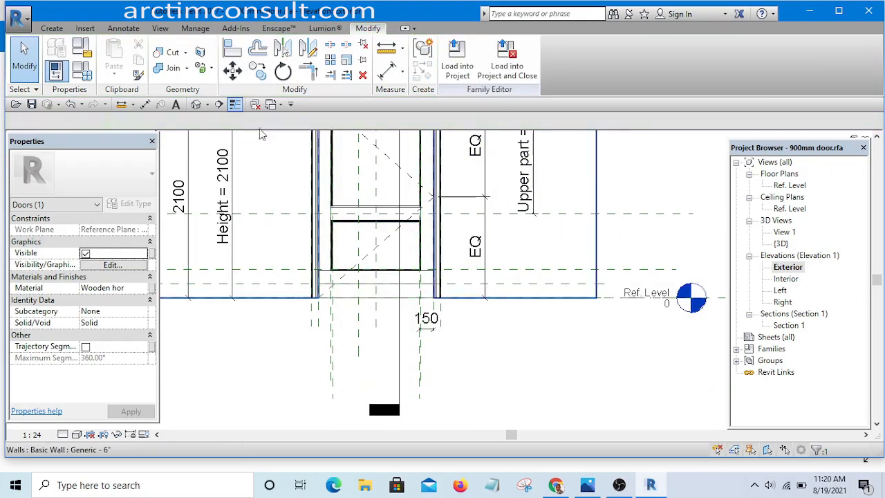
From the 3D view, open the bottom rail sweep's path sketch for editing and show it in the Exterior elevation.
left_click(198, 104)
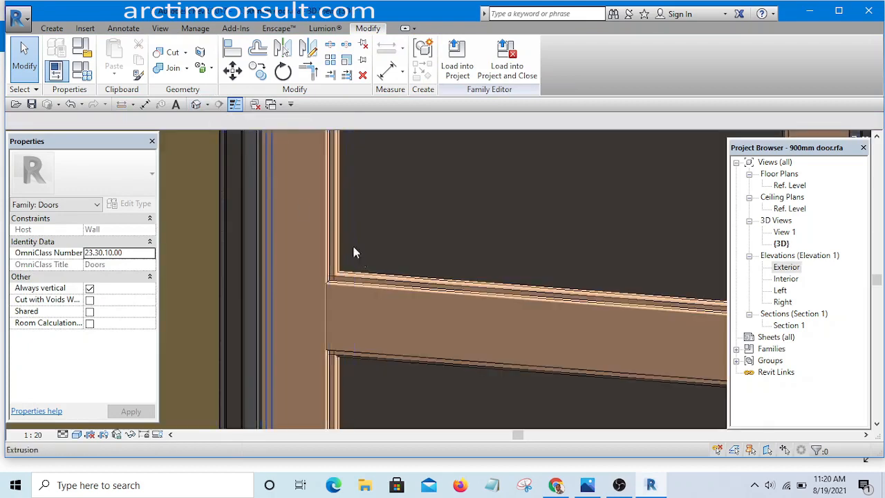
scroll(307, 256, "down", 3)
middle_click_drag(346, 320, 445, 329, "shift")
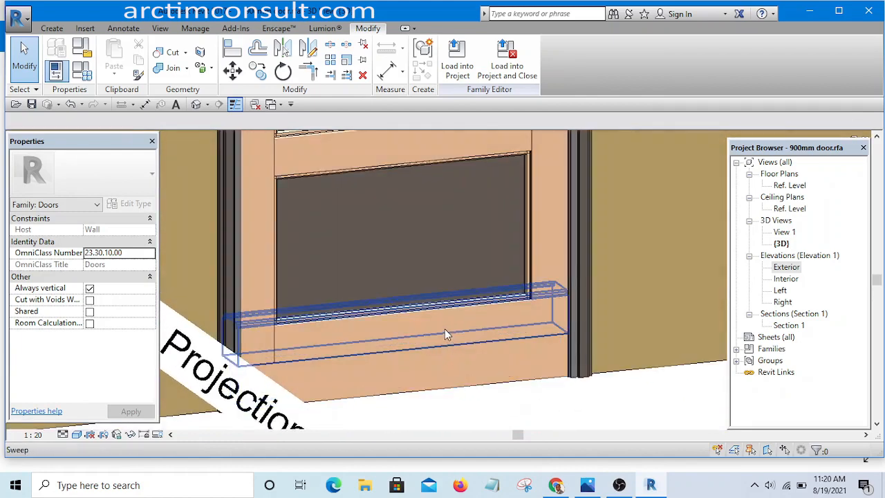
left_click(444, 328)
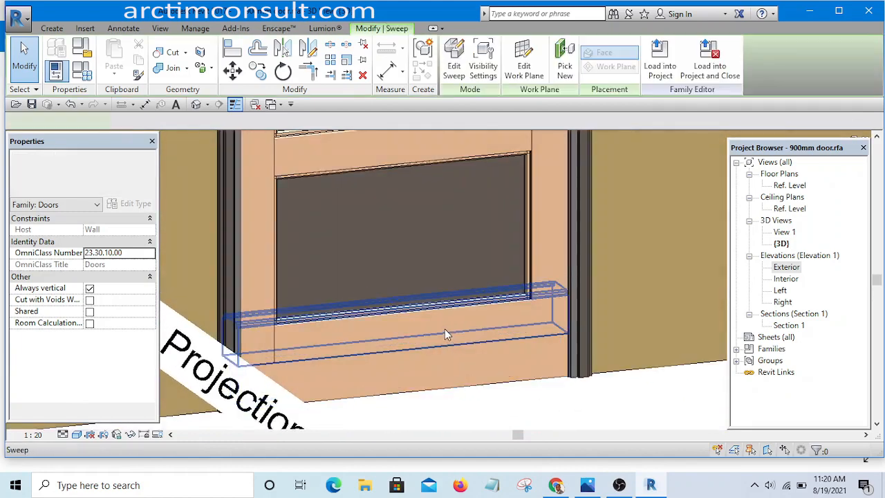
left_click(456, 69)
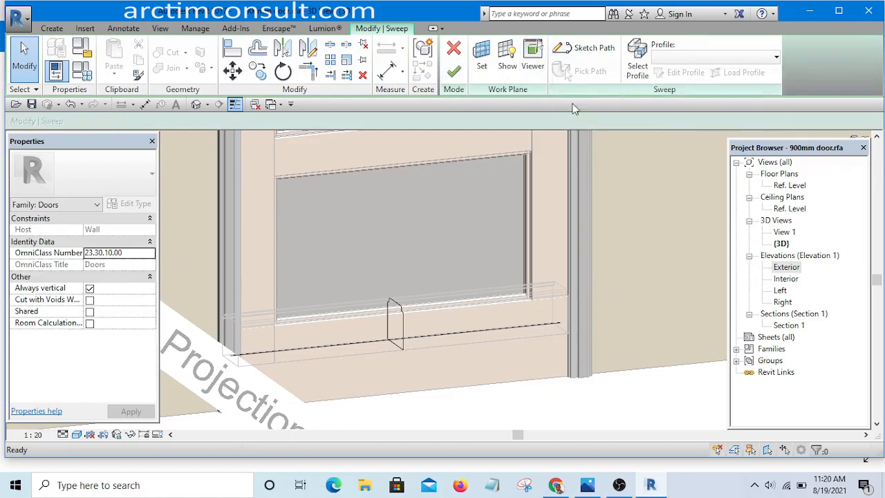
left_click(511, 329)
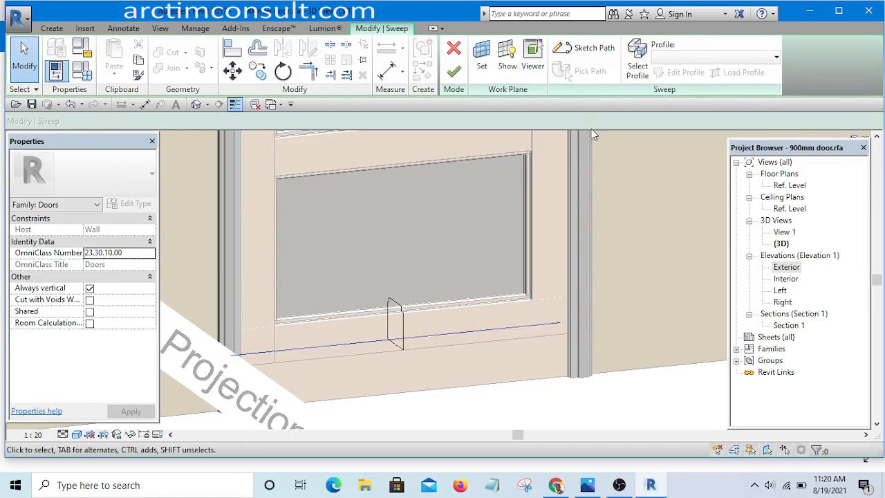
left_click(589, 48)
double_click(785, 267)
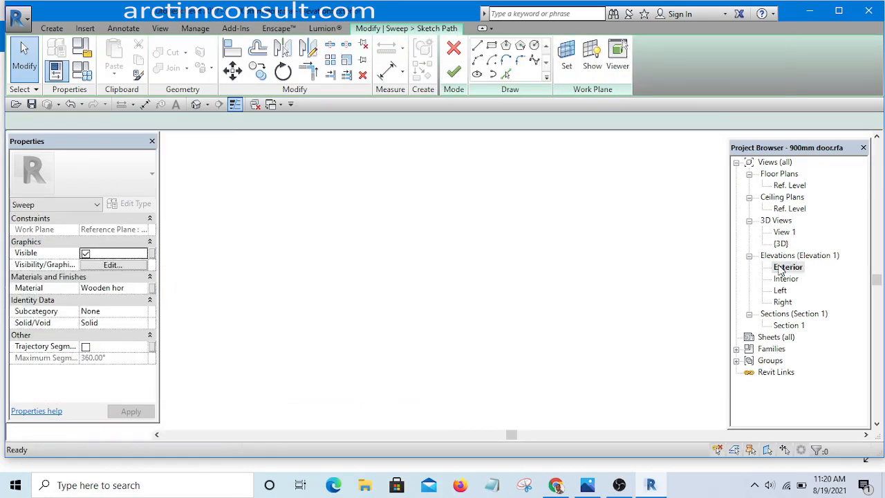
scroll(496, 243, "down", 2)
scroll(456, 270, "up", 5)
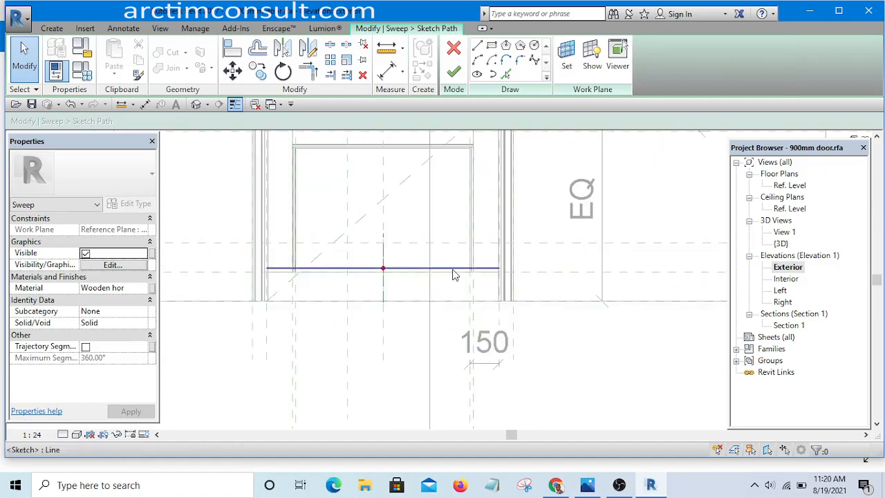
Shorten the bottom rail's path at both ends to about 1000 mm, removing the conflicting constraints.
left_click(456, 268)
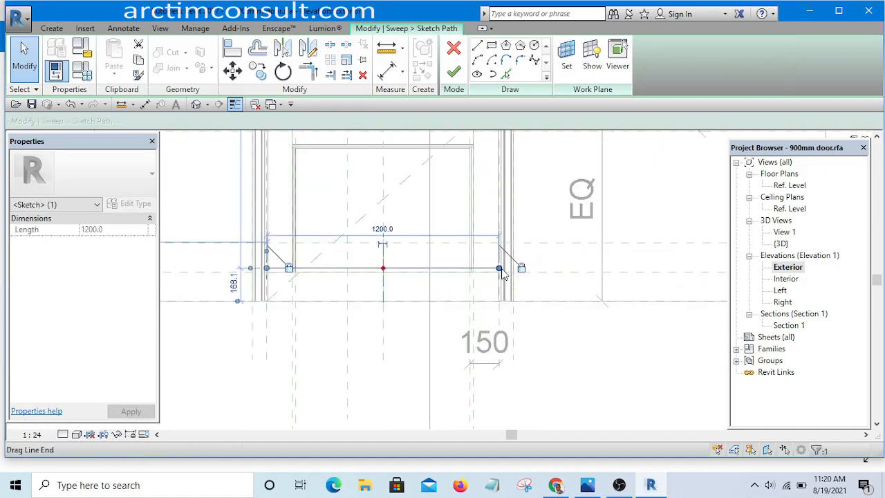
left_click_drag(499, 268, 474, 271)
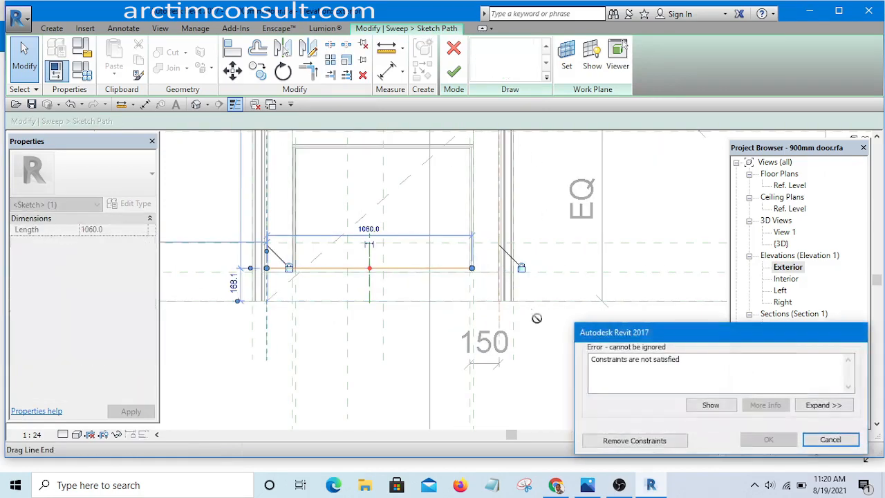
key("Return")
scroll(256, 270, "up", 3)
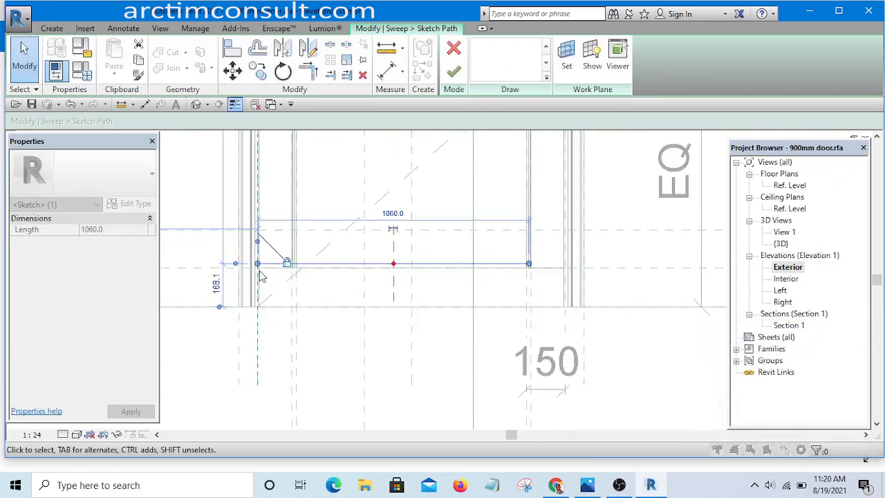
left_click_drag(250, 256, 270, 259)
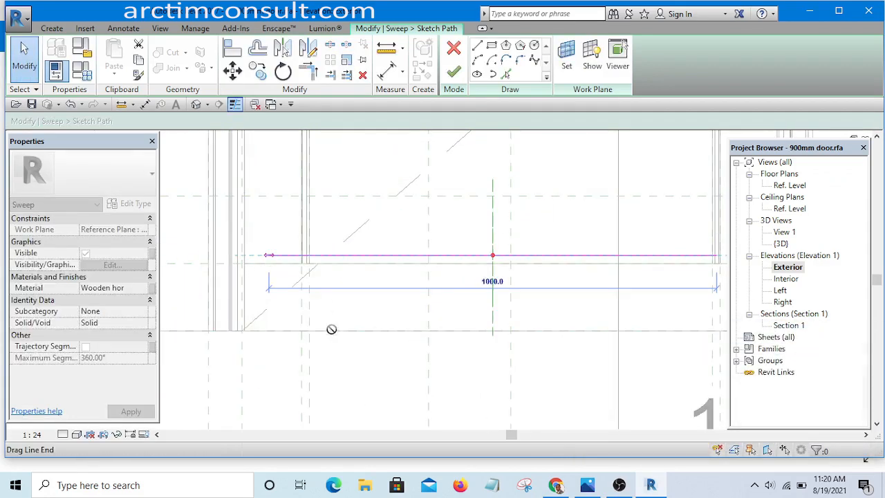
left_click_drag(331, 329, 332, 330)
left_click(641, 439)
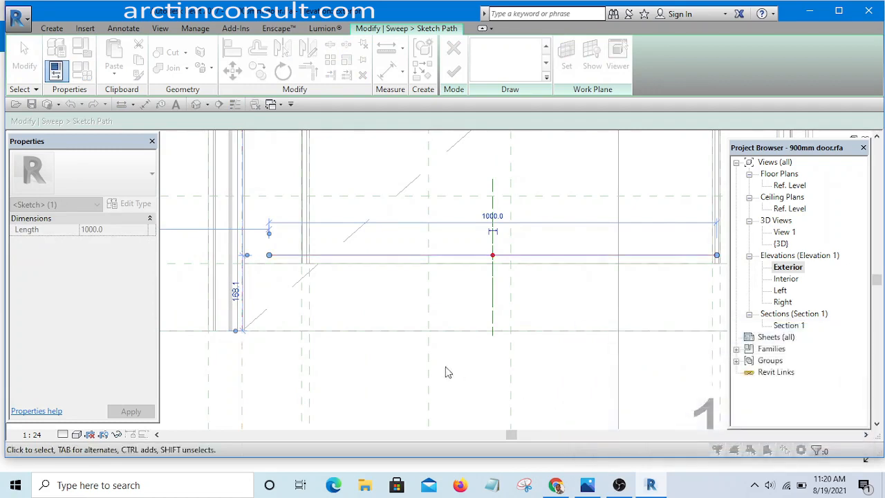
Align the bottom rail path's left end to the outer reference plane at the left stile and lock it.
scroll(320, 292, "up", 3)
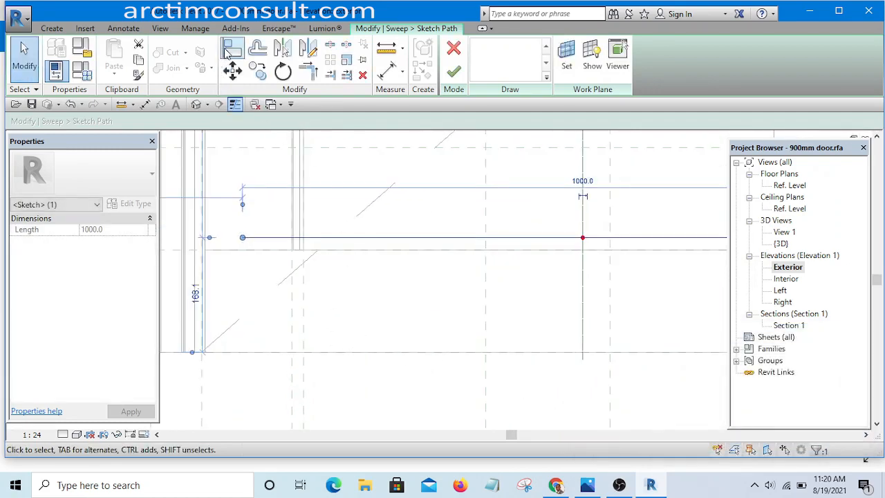
left_click(231, 50)
scroll(291, 388, "up", 1)
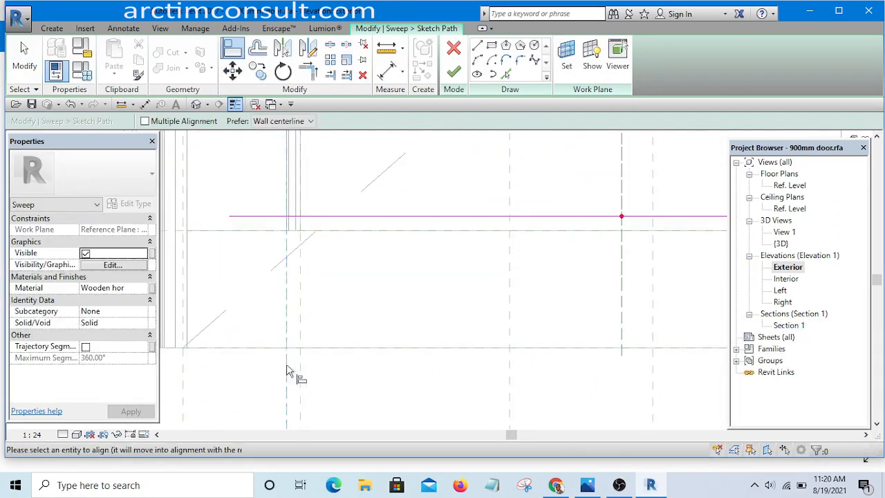
scroll(228, 210, "up", 1)
left_click(234, 219)
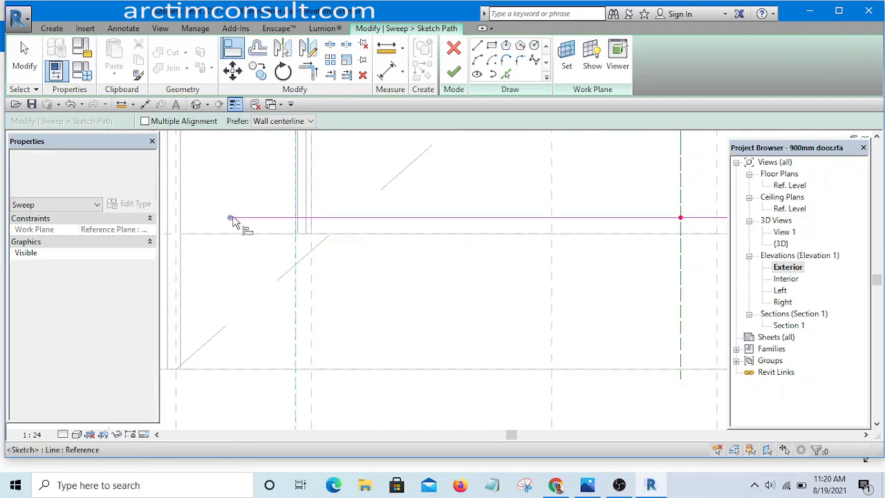
left_click(318, 302)
scroll(332, 272, "down", 6)
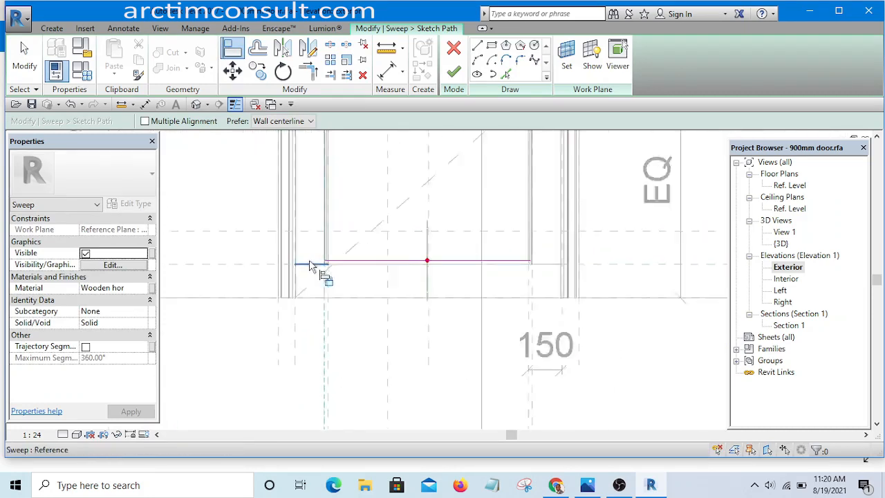
Align the bottom rail path's right end to the outer reference plane at the right stile, lock it, and end the alignment.
scroll(488, 300, "up", 4)
left_click(457, 313)
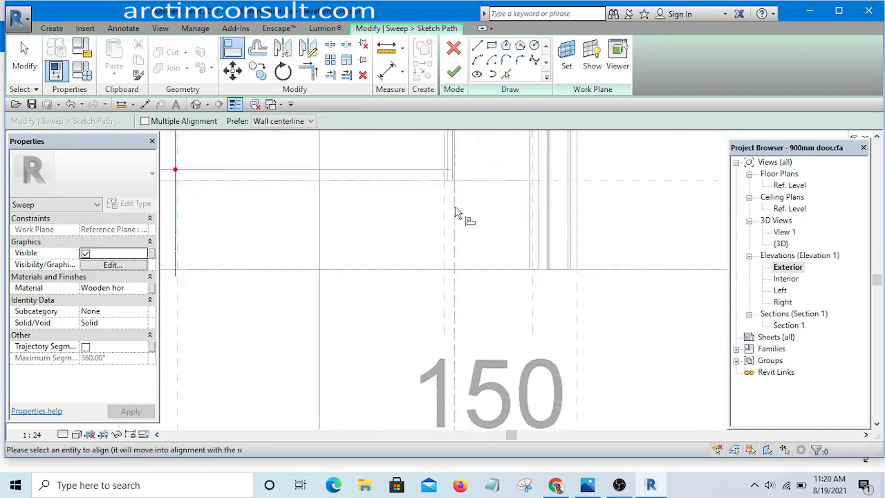
scroll(458, 214, "up", 3)
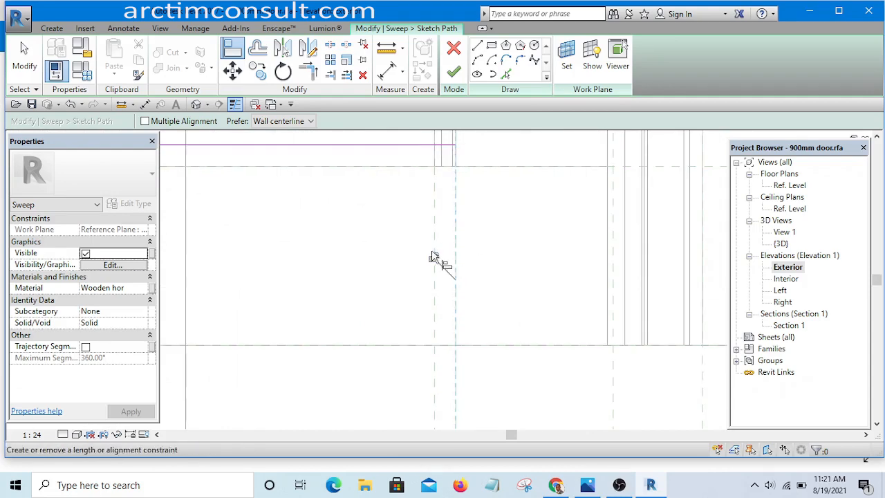
right_click(525, 228)
left_click(553, 233)
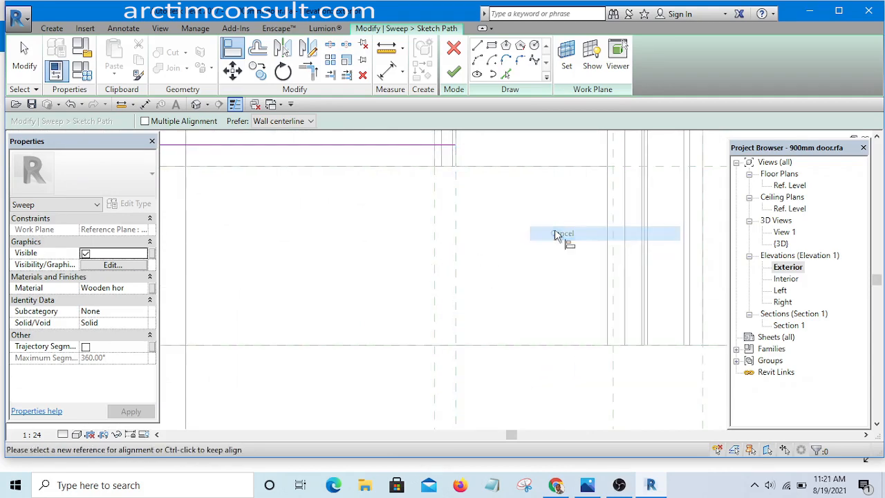
scroll(546, 235, "down", 4)
scroll(510, 258, "down", 2)
right_click(570, 212)
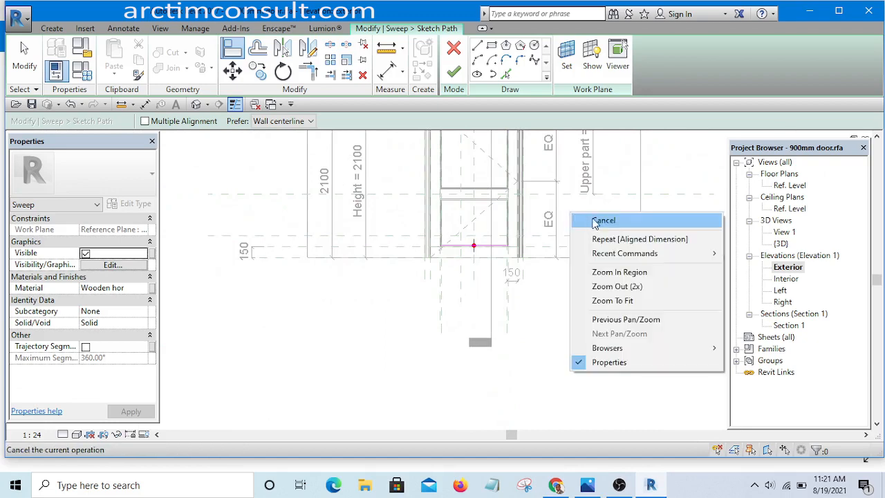
left_click(592, 222)
Finish the bottom rail's path and sweep edits, and check the whole door in the 3D view.
left_click(453, 72)
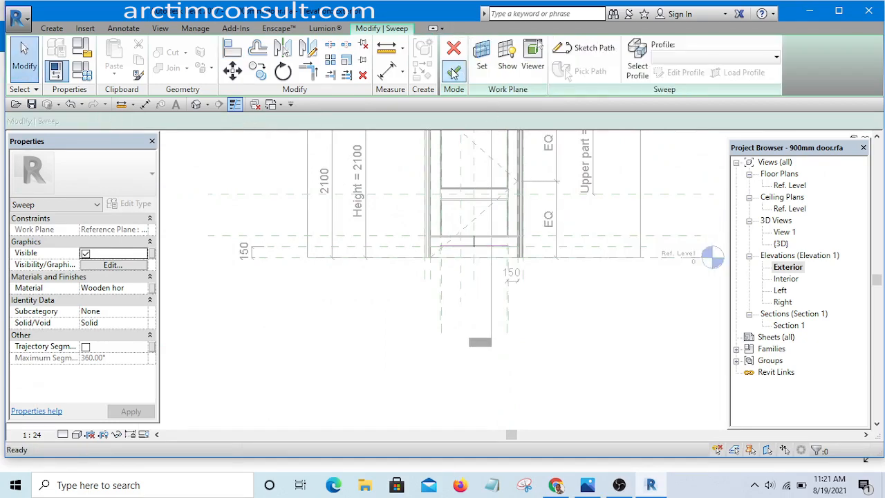
left_click(451, 70)
middle_click_drag(558, 317, 446, 314)
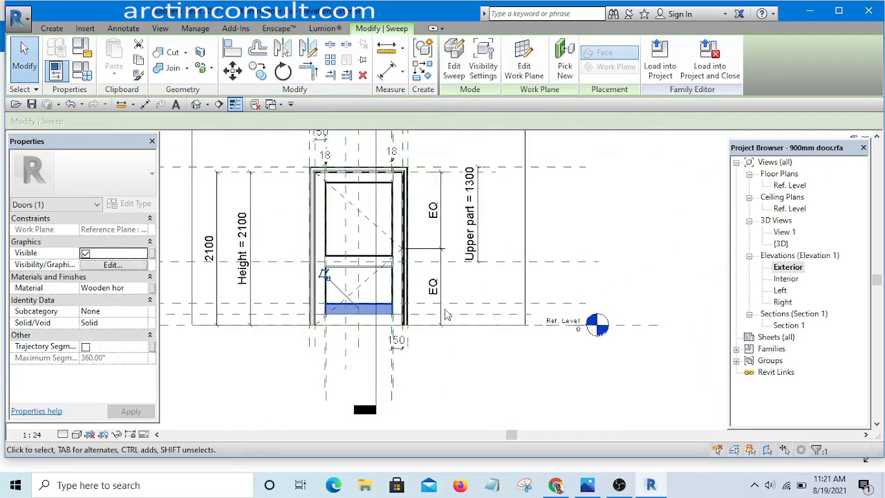
left_click(197, 103)
scroll(626, 246, "down", 2)
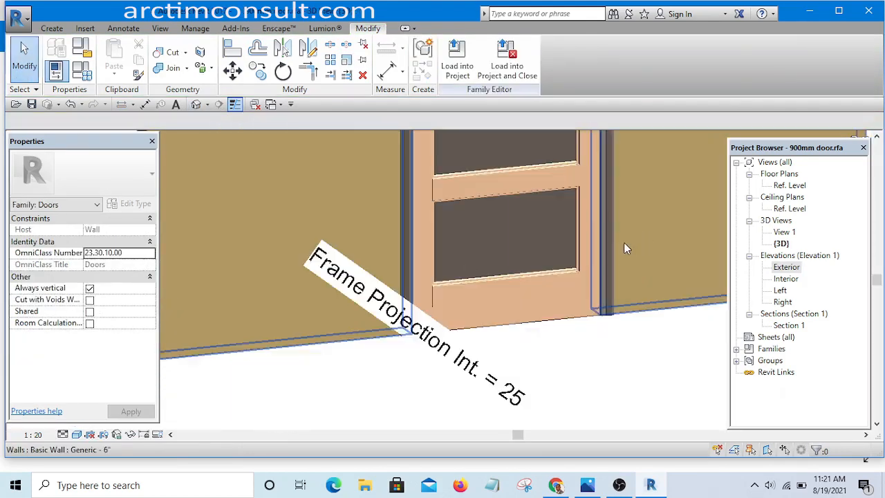
scroll(623, 248, "down", 5)
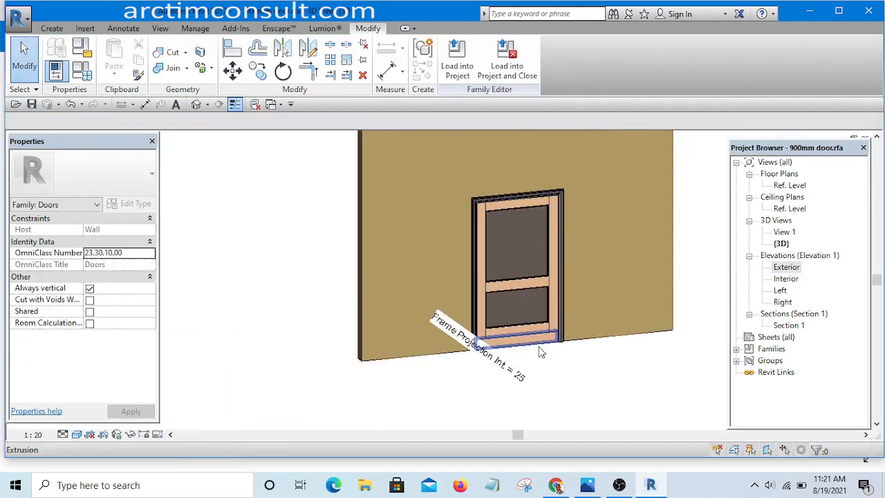
middle_click_drag(531, 349, 617, 451, "shift")
middle_click_drag(555, 426, 578, 420, "shift")
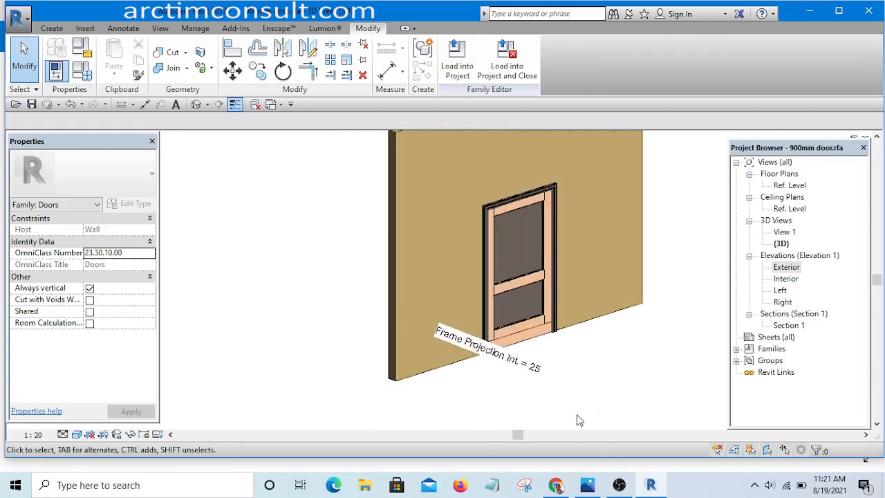
Switch to Photos and examine the moulding around the upper panel in the reference image Door.jpg.
left_click(586, 487)
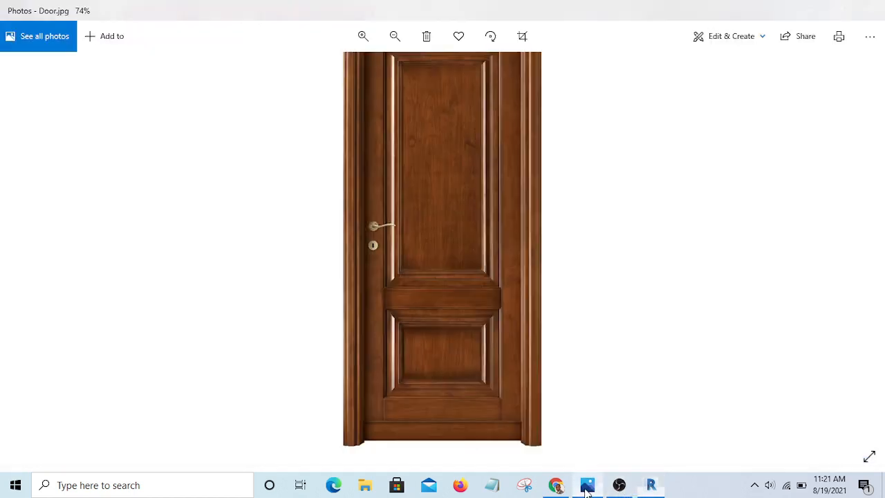
scroll(436, 320, "up", 4, "ctrl")
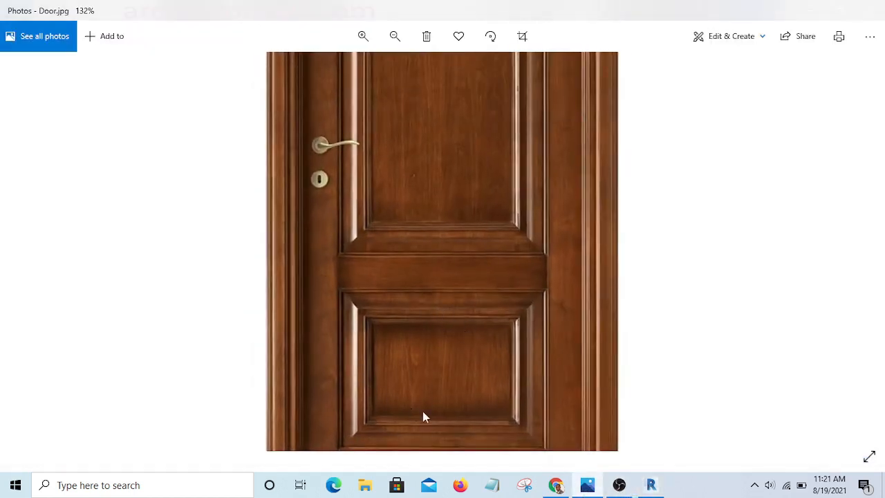
scroll(442, 345, "down", 3, "ctrl")
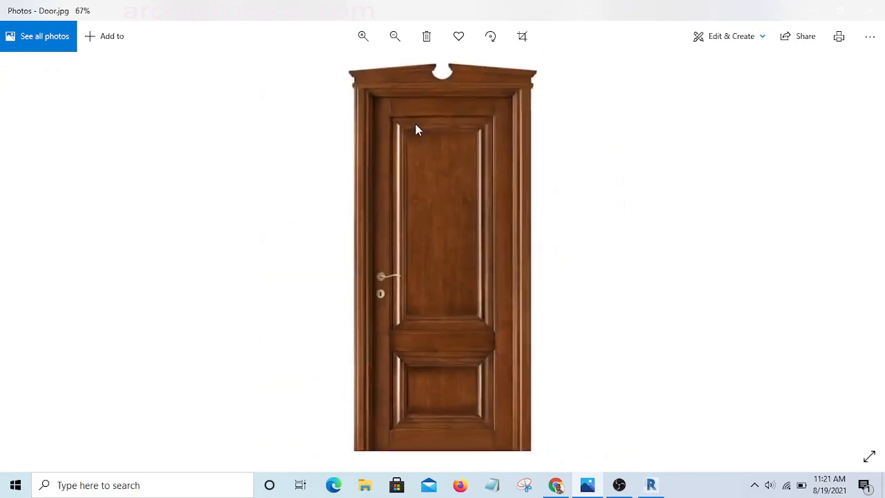
scroll(408, 131, "up", 3, "ctrl")
scroll(403, 130, "up", 4, "ctrl")
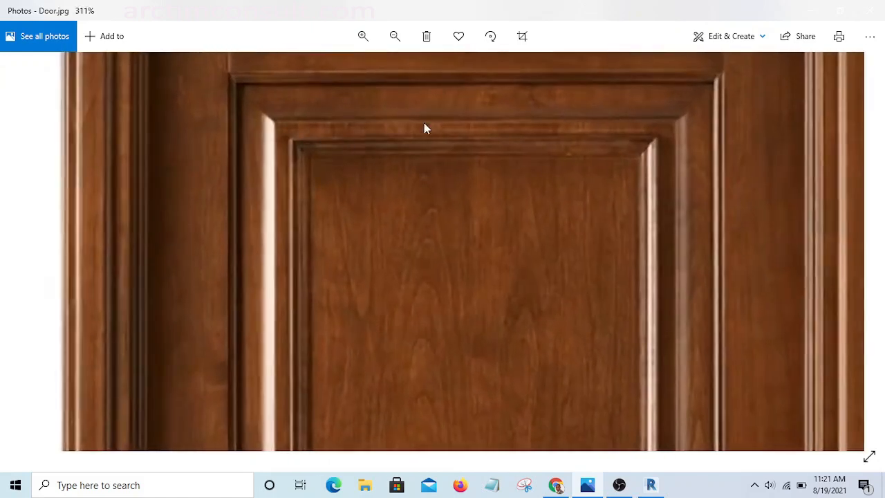
scroll(408, 125, "down", 1, "ctrl")
scroll(379, 116, "up", 2, "ctrl")
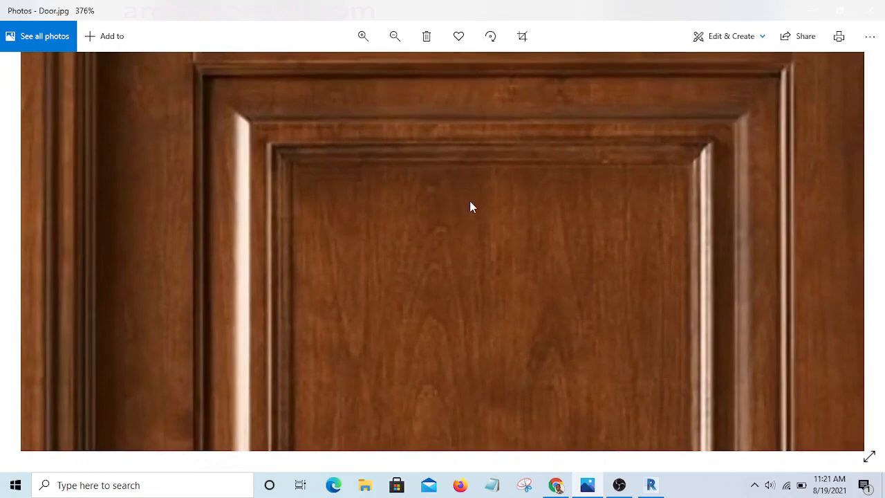
scroll(339, 123, "down", 3, "ctrl")
scroll(300, 125, "up", 4, "ctrl")
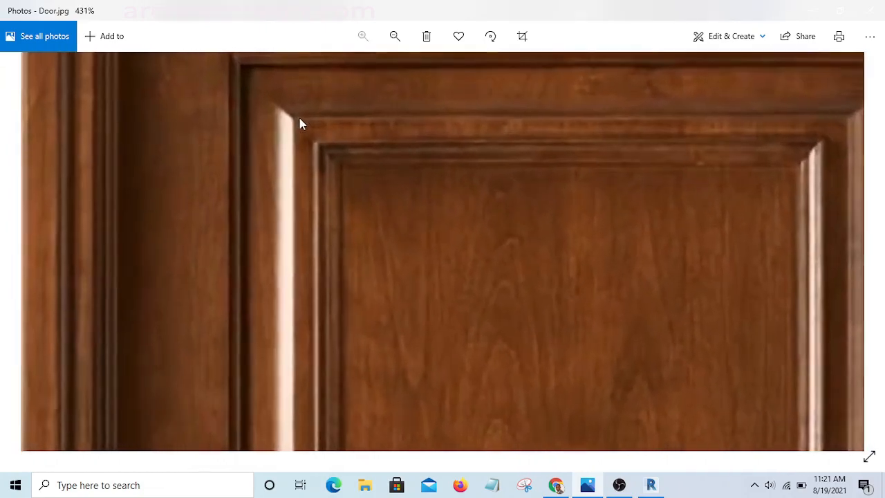
scroll(314, 161, "down", 3, "ctrl")
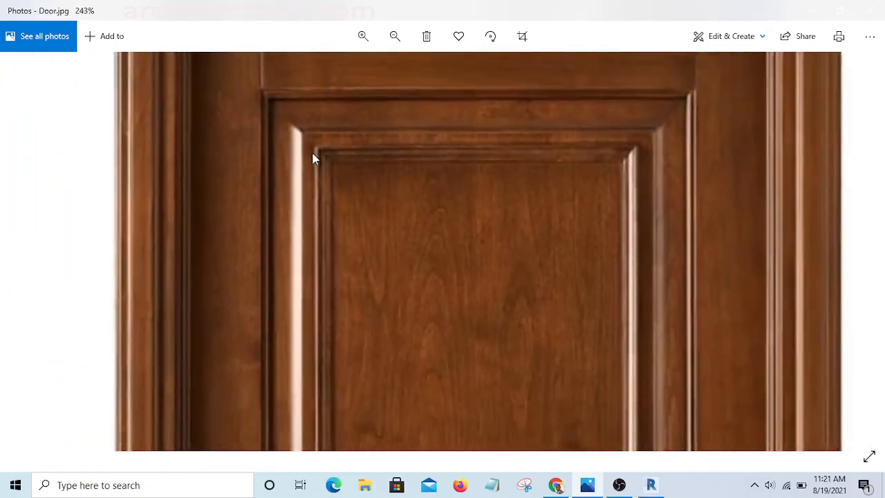
Examine the mouldings of the upper and lower panels in the reference photo Door.jpg.
scroll(316, 180, "down", 1, "ctrl")
scroll(298, 142, "up", 2, "ctrl")
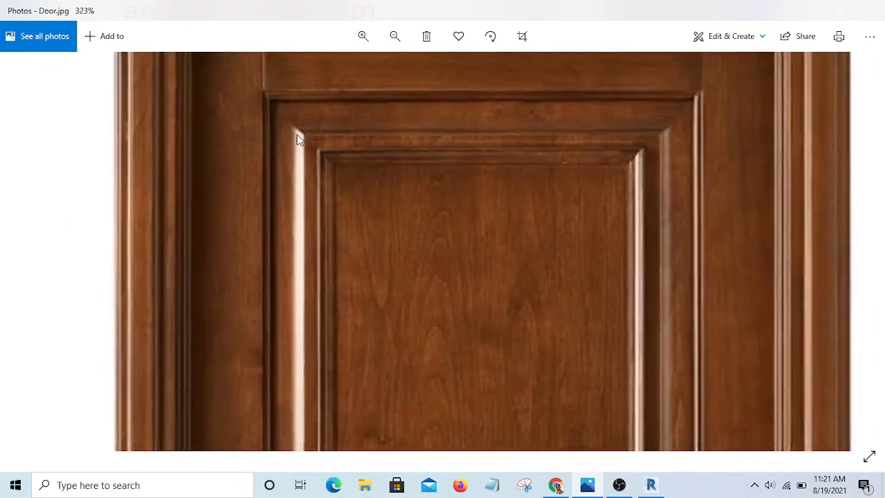
scroll(296, 135, "up", 1, "ctrl")
scroll(322, 134, "down", 5, "ctrl")
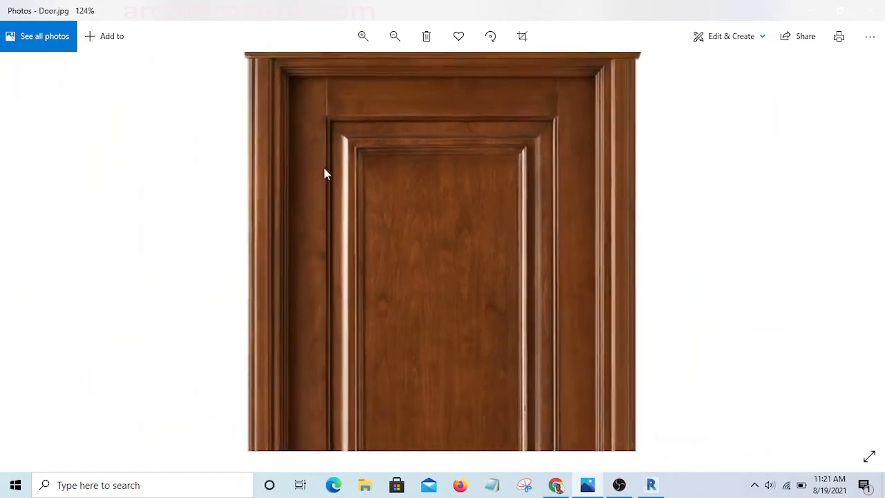
scroll(325, 173, "down", 2, "ctrl")
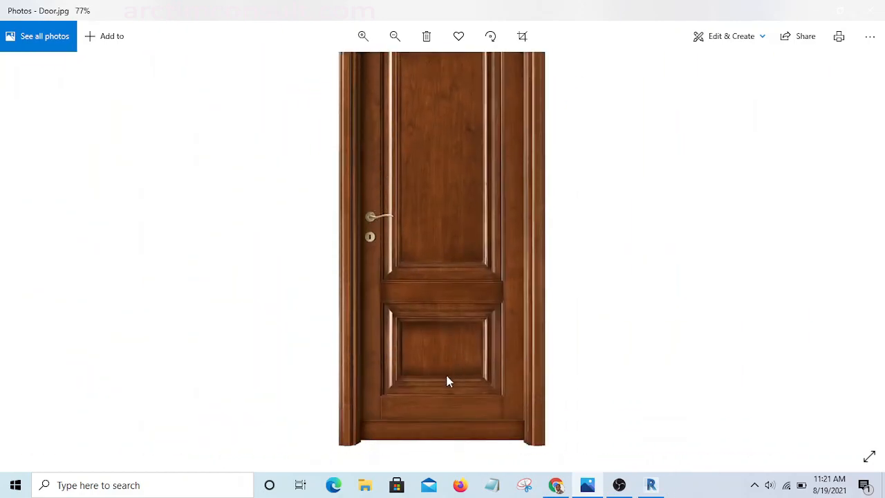
scroll(447, 381, "up", 3, "ctrl")
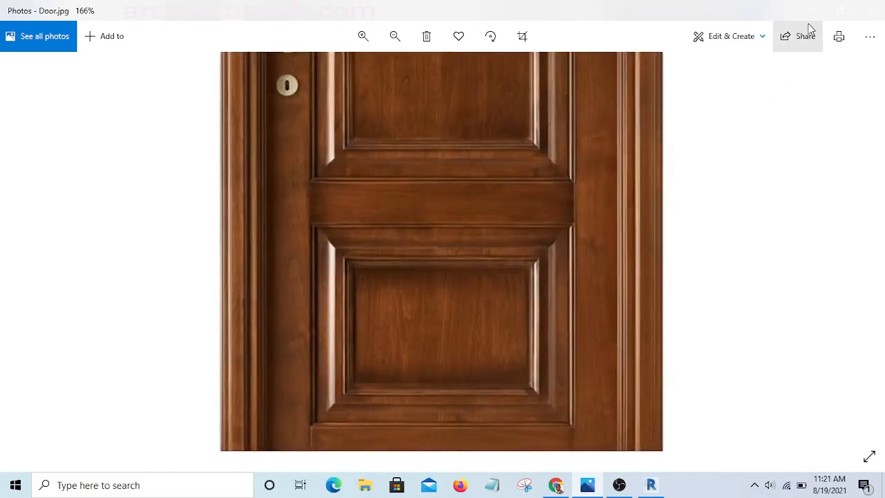
Return to Revit and load the 900mm door family into the Revit tutorial 2017 project.
left_click(806, 9)
scroll(499, 380, "down", 2)
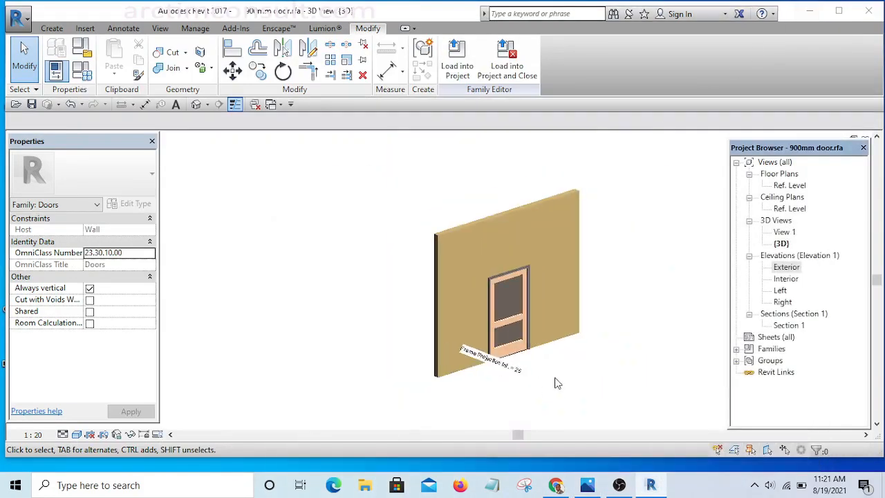
middle_click_drag(574, 376, 479, 356, "shift")
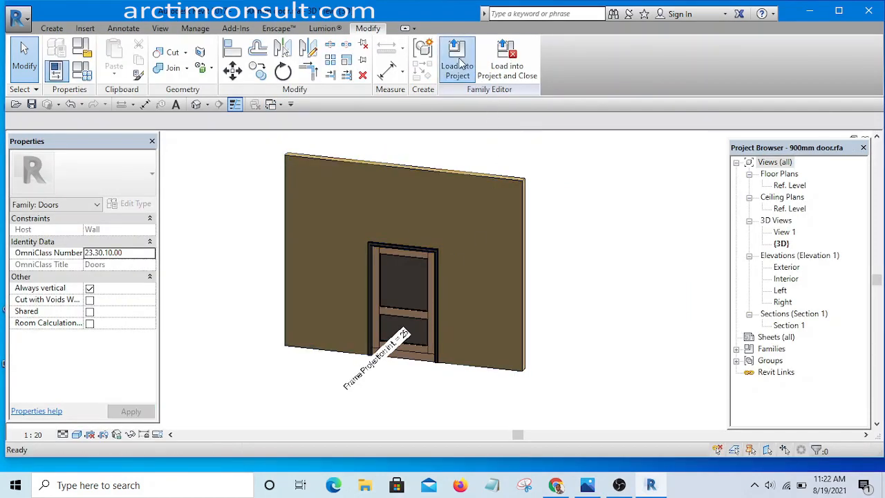
left_click(457, 61)
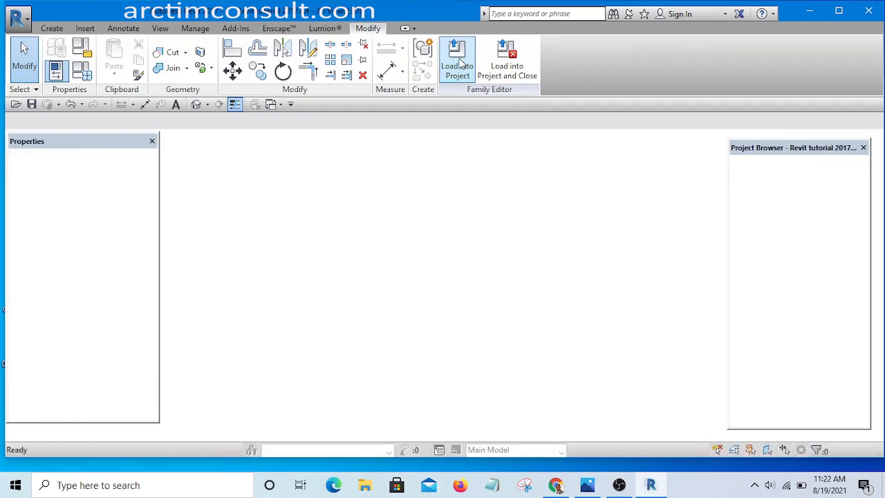
Place the 900mm door on the exterior ground-floor wall beside the existing stepped entrance door and end the placement.
scroll(457, 291, "up", 4)
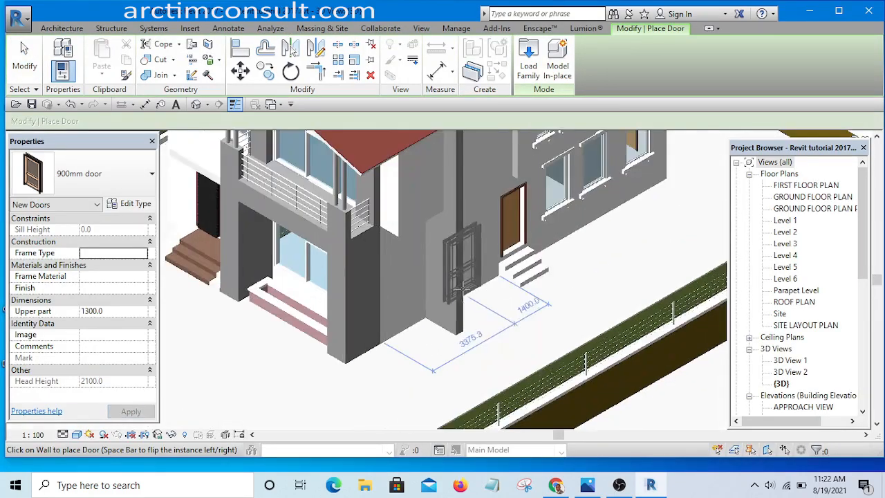
scroll(462, 289, "up", 1)
middle_click_drag(496, 290, 438, 305, "shift")
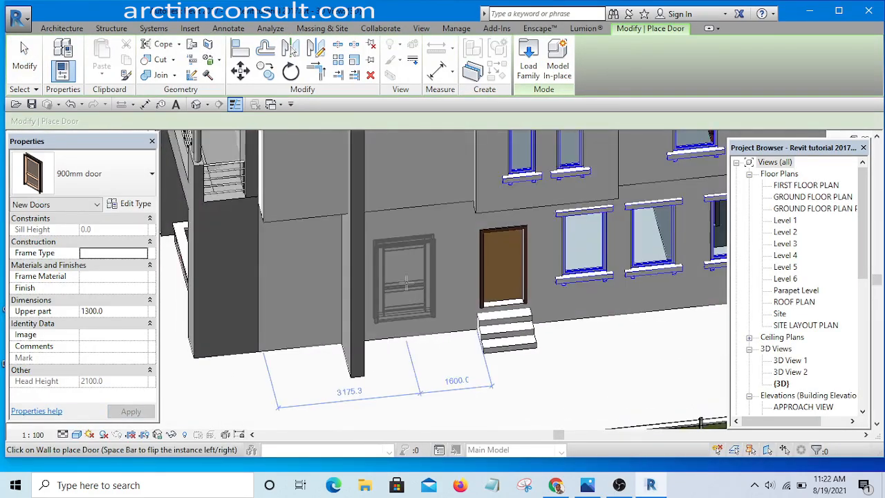
left_click(413, 285)
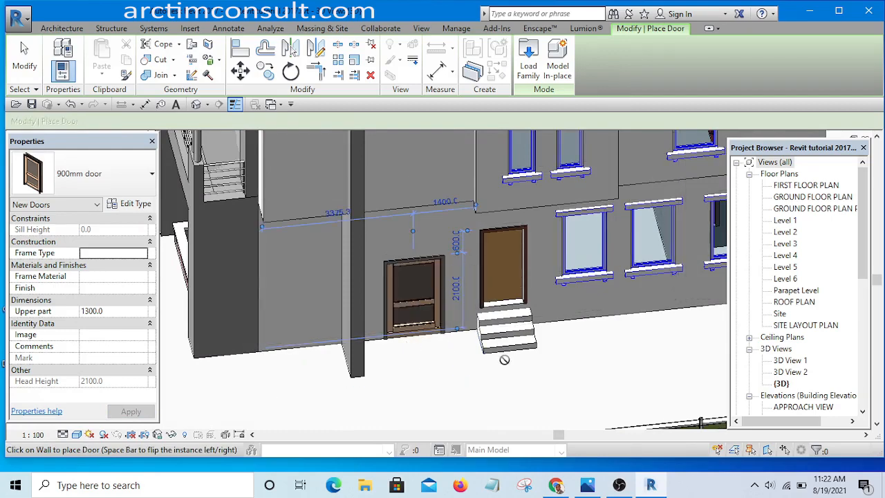
scroll(449, 371, "up", 6)
key("Escape")
key("Escape")
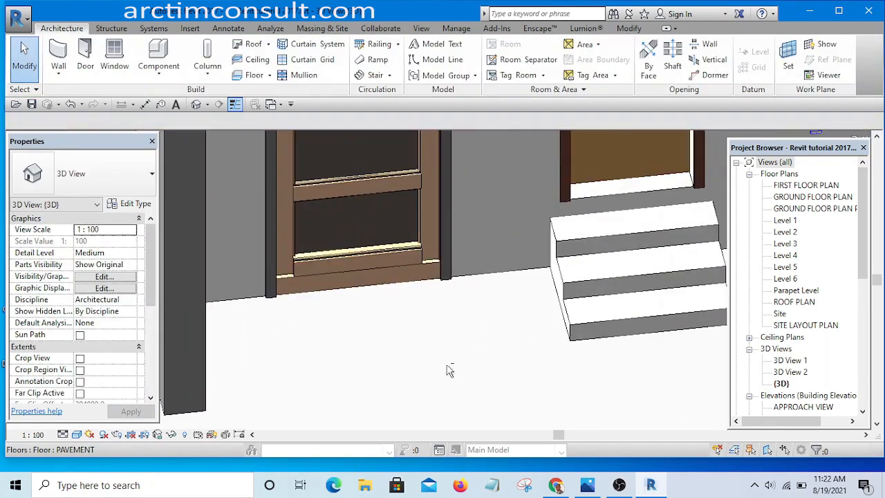
Examine the placed door's rails and mouldings from several angles, especially where the bottom rail meets the stiles.
middle_click_drag(449, 372, 414, 347, "shift")
scroll(454, 328, "down", 3)
scroll(338, 330, "up", 3)
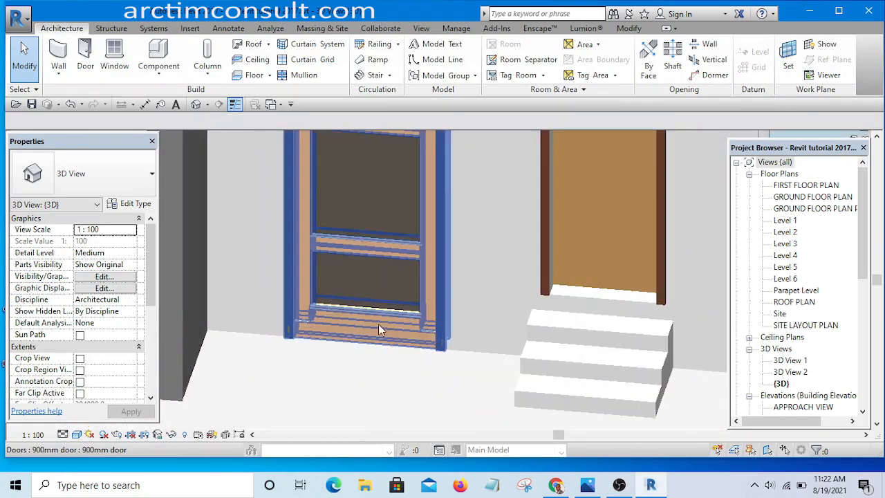
middle_click_drag(428, 414, 457, 356, "shift")
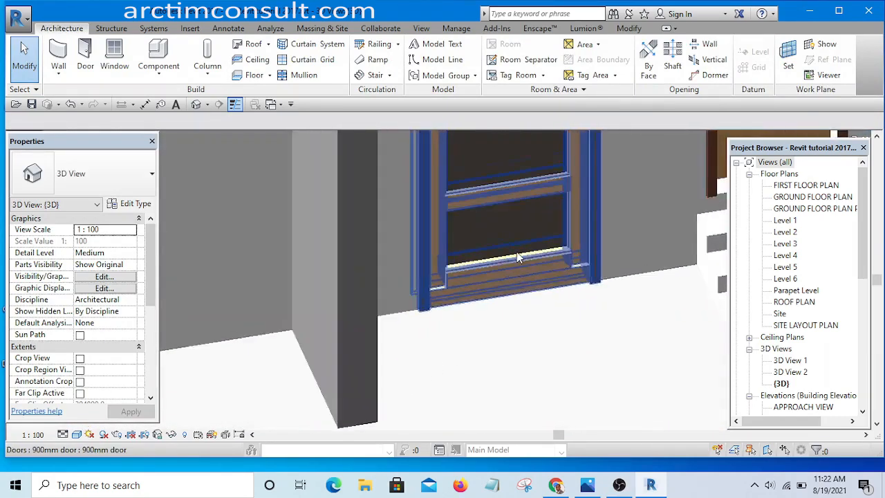
scroll(519, 257, "up", 2)
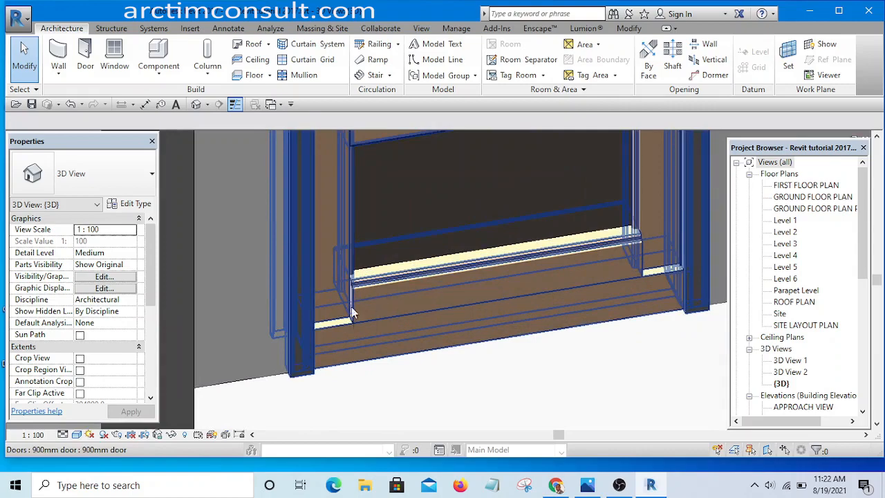
scroll(419, 310, "down", 2)
middle_click_drag(429, 337, 490, 372, "shift")
middle_click_drag(536, 251, 432, 425)
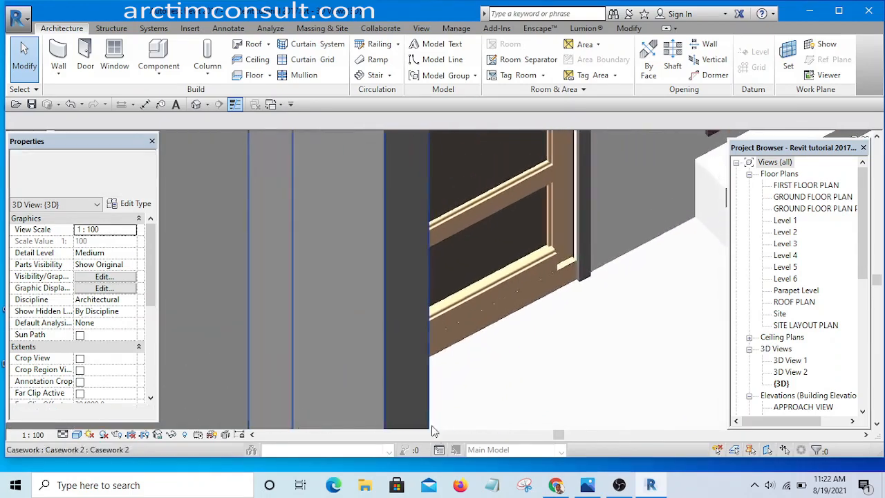
scroll(578, 253, "up", 5)
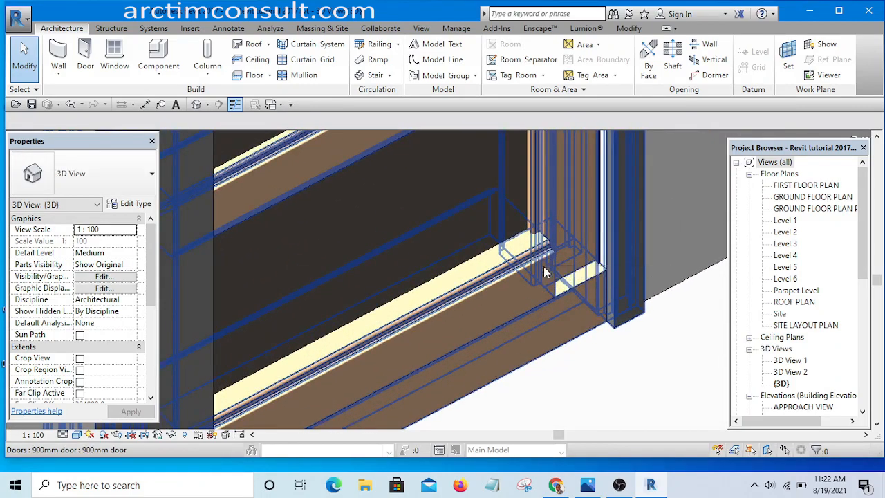
scroll(546, 271, "down", 5)
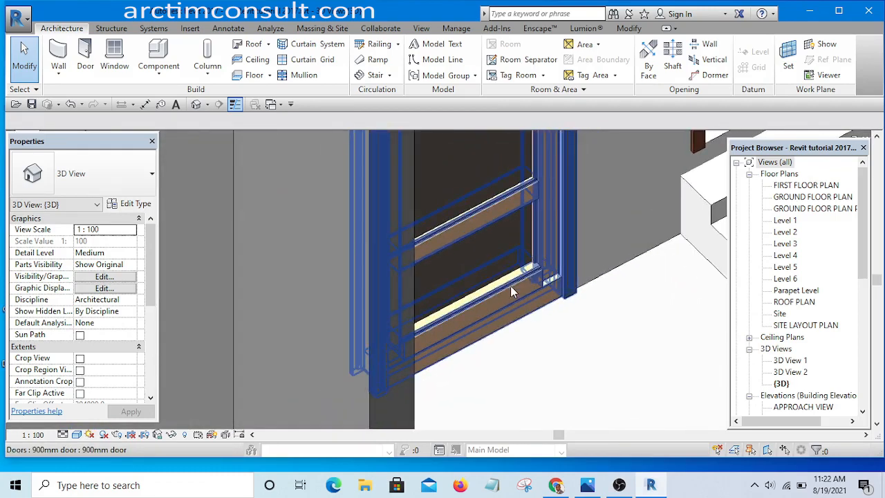
scroll(505, 290, "down", 3)
middle_click_drag(524, 188, 501, 293)
middle_click_drag(558, 331, 499, 206, "shift")
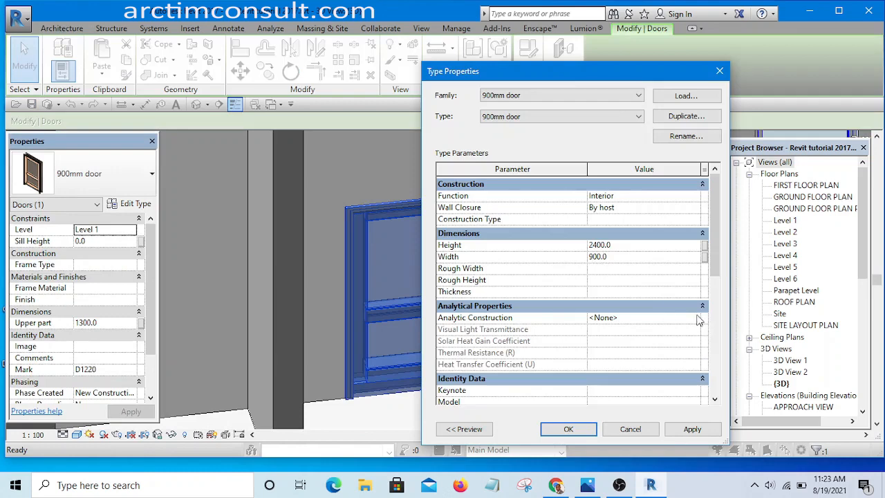
Set the 900mm door type's height to 2400, confirm the type properties, and deselect the door.
mouse_move(716, 251)
left_mouse_down()
mouse_move(720, 300)
mouse_move(717, 247)
left_mouse_up()
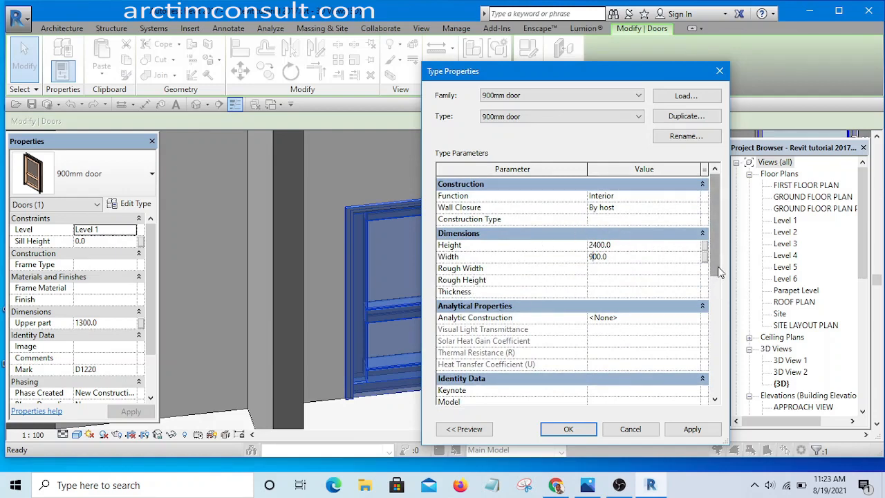
mouse_move(718, 273)
left_mouse_down()
mouse_move(741, 391)
mouse_move(729, 260)
left_mouse_up()
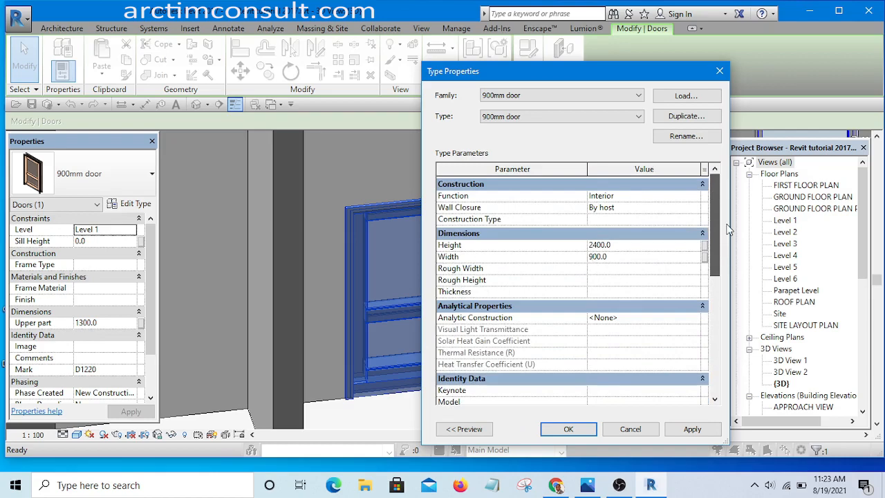
left_click(568, 430)
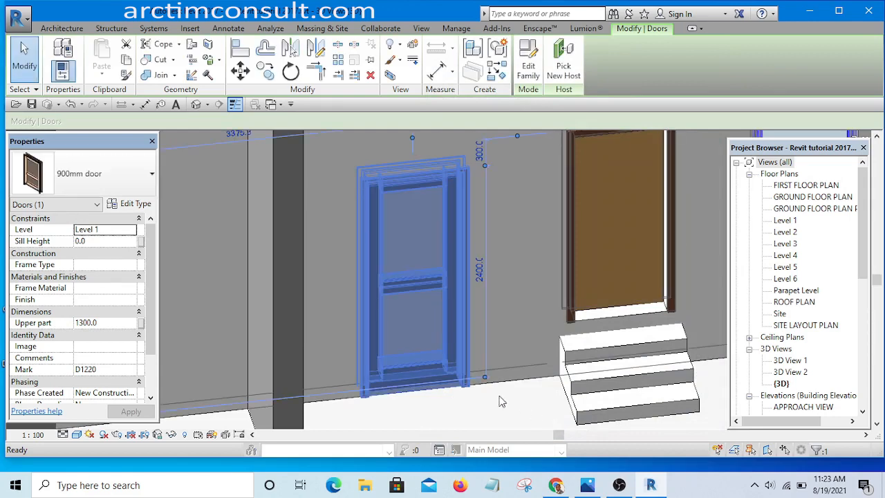
left_click(503, 402)
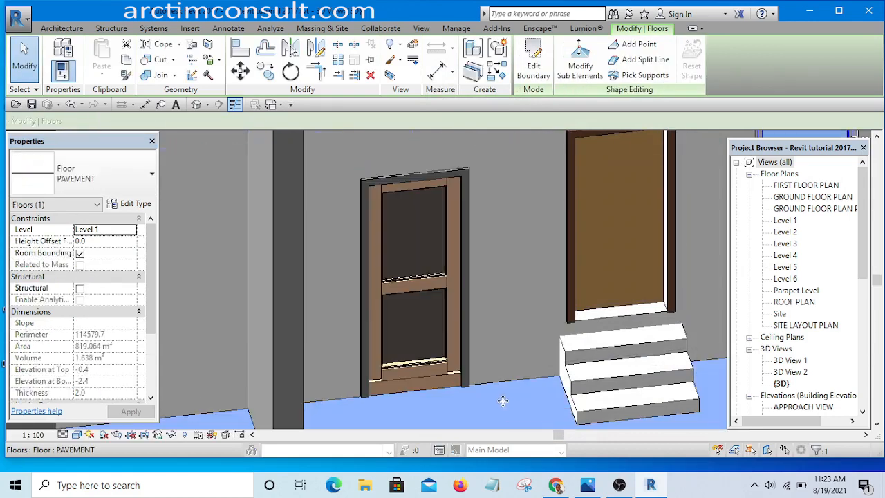
Inspect the taller door in the 3D view, checking its bottom rail against the stiles and the base strip.
middle_click_drag(502, 402, 369, 362, "shift")
scroll(349, 324, "up", 3)
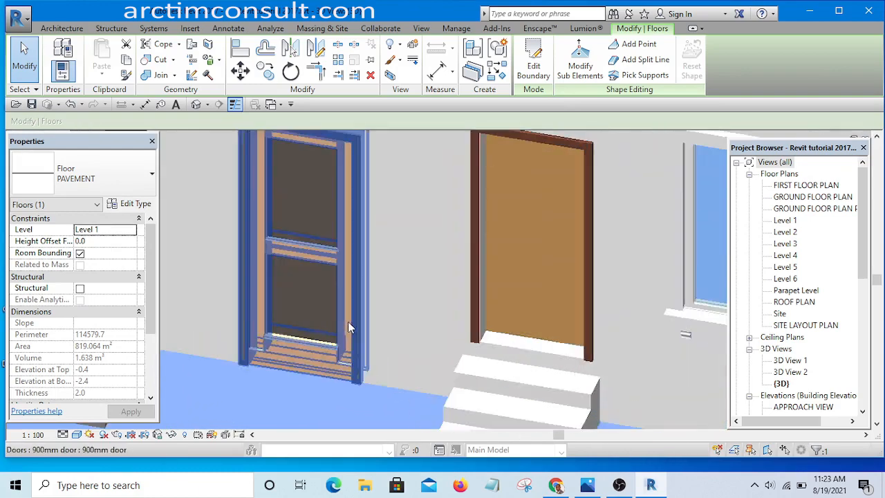
middle_click_drag(415, 401, 473, 397, "shift")
scroll(473, 396, "down", 2)
middle_click_drag(247, 256, 584, 403, "shift")
scroll(643, 385, "up", 4)
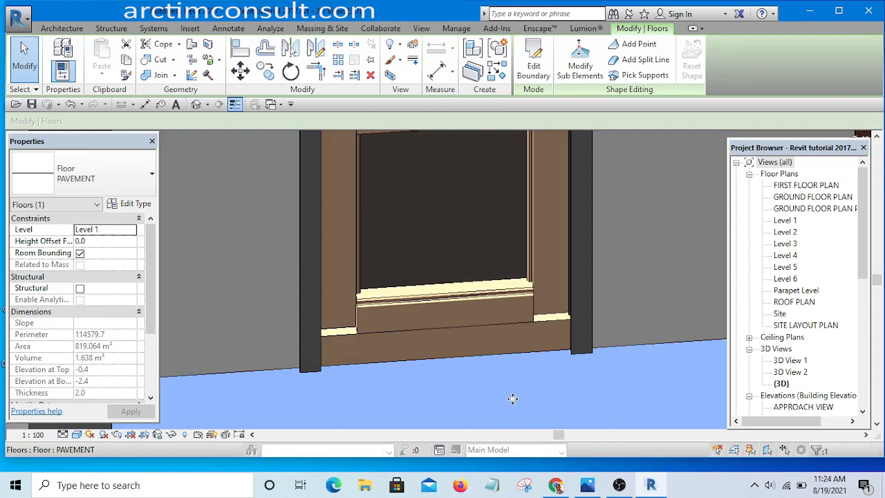
middle_click_drag(461, 379, 314, 353, "shift")
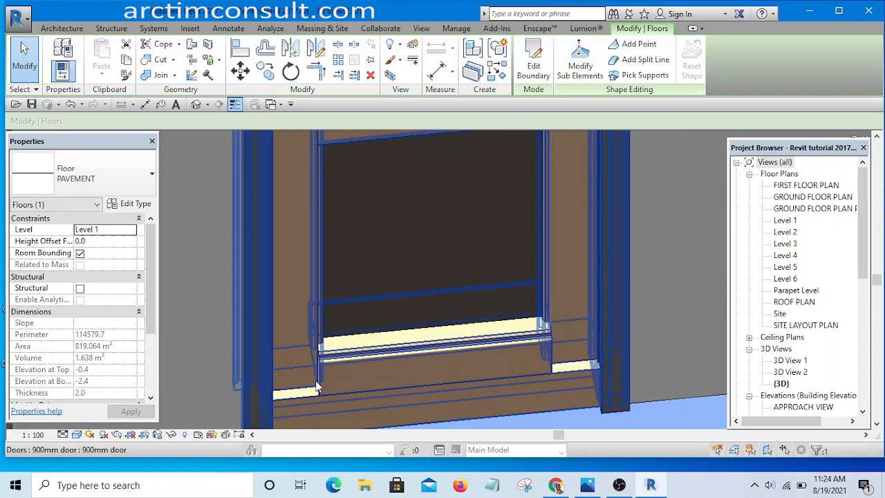
scroll(350, 372, "down", 5)
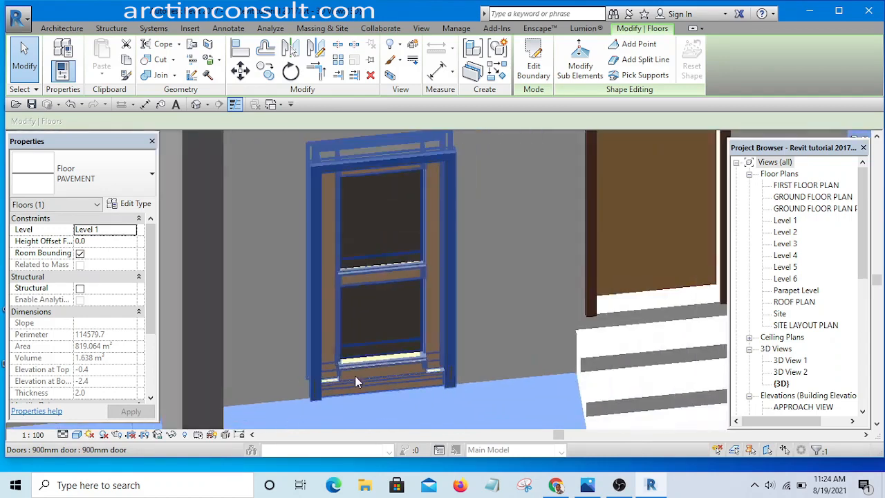
Open the placed 900mm door's family for editing and inspect the bottom rail's junction with the stiles and base.
left_click(369, 368)
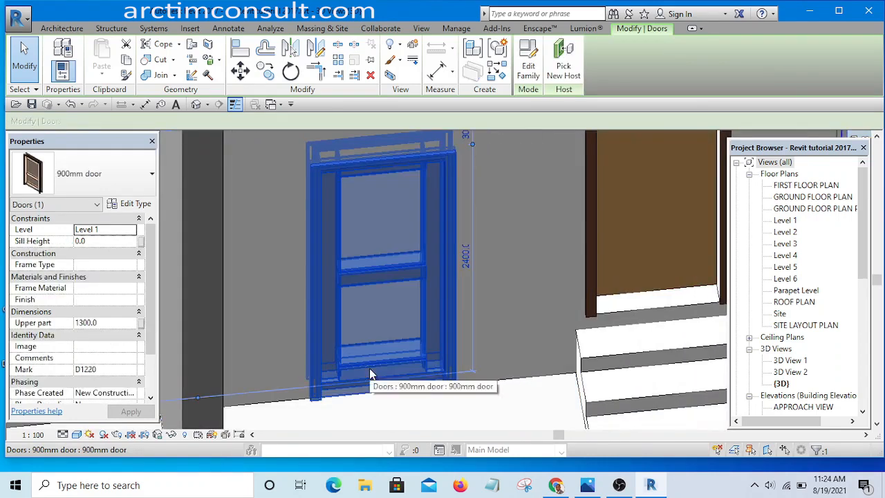
left_click(528, 70)
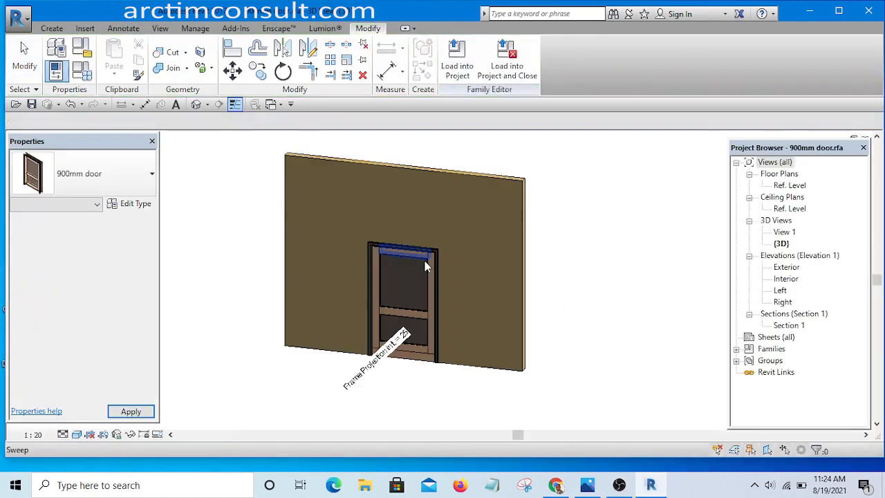
middle_click_drag(424, 362, 585, 419, "shift")
scroll(407, 331, "up", 4)
scroll(484, 363, "up", 3)
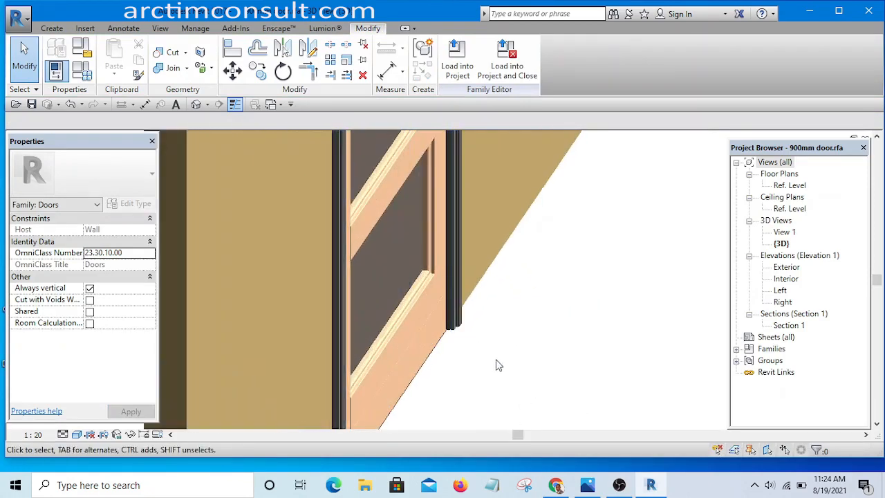
middle_click_drag(467, 366, 380, 322, "shift")
scroll(446, 248, "down", 3)
middle_click_drag(446, 249, 551, 331, "shift")
scroll(371, 287, "up", 5)
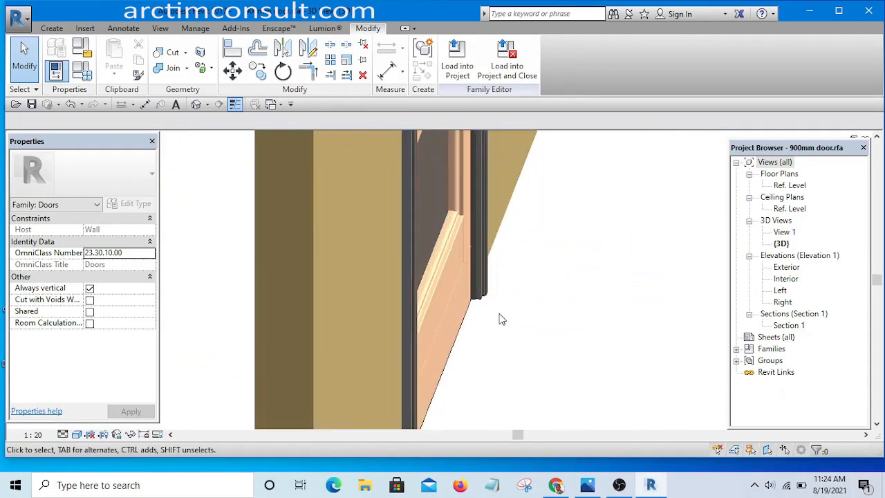
middle_click_drag(500, 318, 593, 395, "shift")
scroll(477, 290, "up", 5)
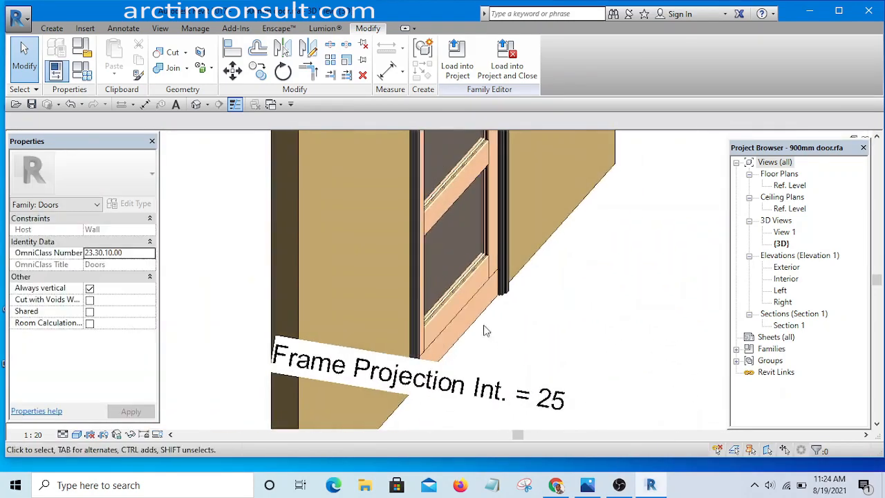
scroll(477, 276, "down", 2)
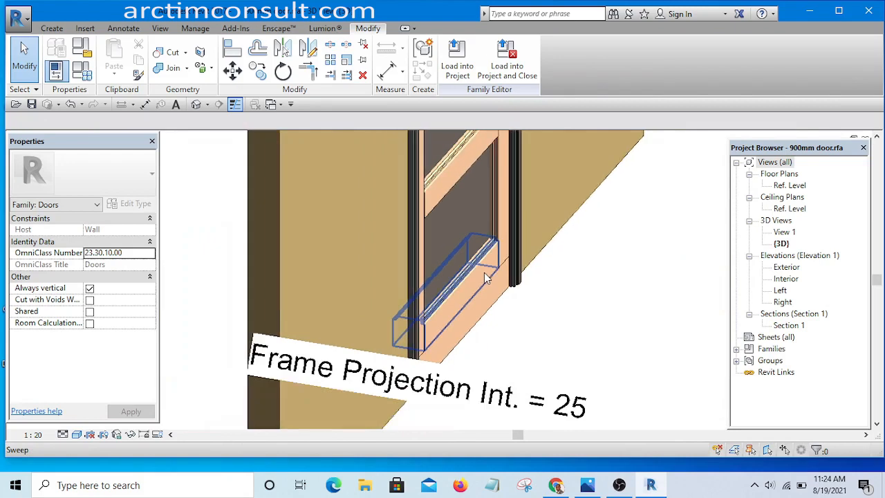
Check the bottom rail sweep in the door family and switch to the 3D view of Revit tutorial 2017.rvt.
left_click(483, 272)
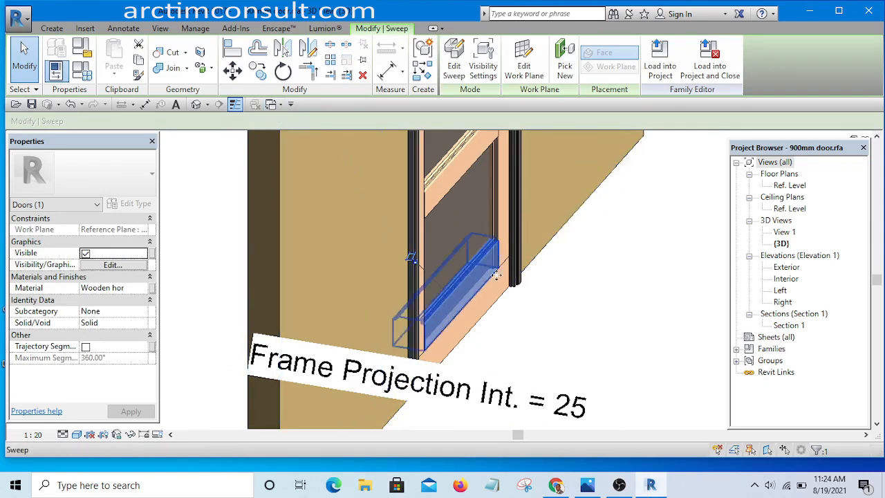
mouse_move(507, 313)
middle_mouse_down("shift")
mouse_move(463, 308)
mouse_move(484, 317)
mouse_move(506, 309)
middle_mouse_up("shift")
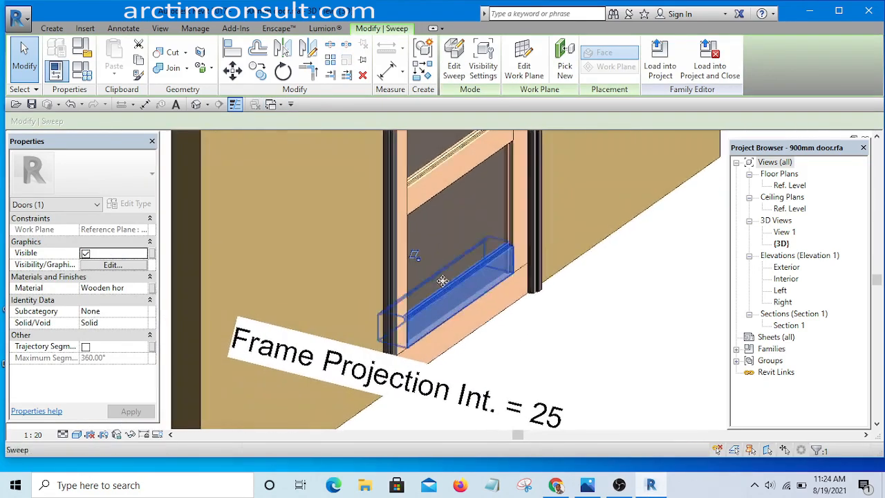
left_click(277, 103)
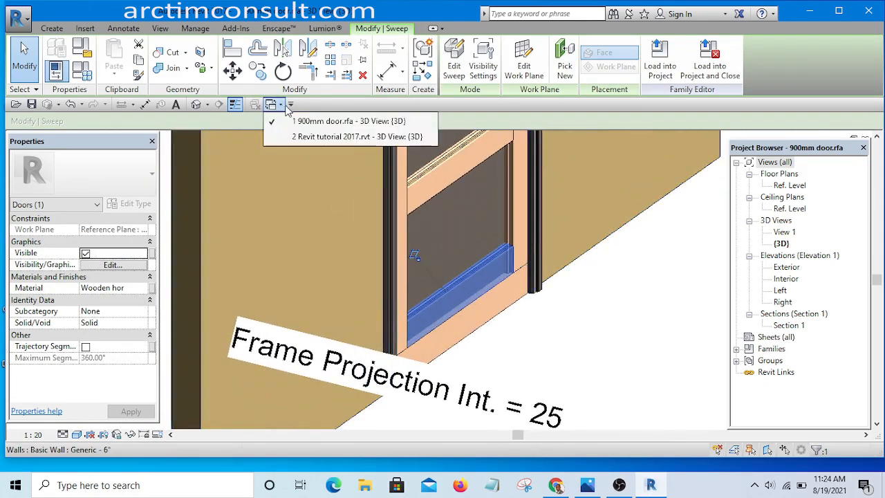
left_click(290, 104)
left_click(290, 104)
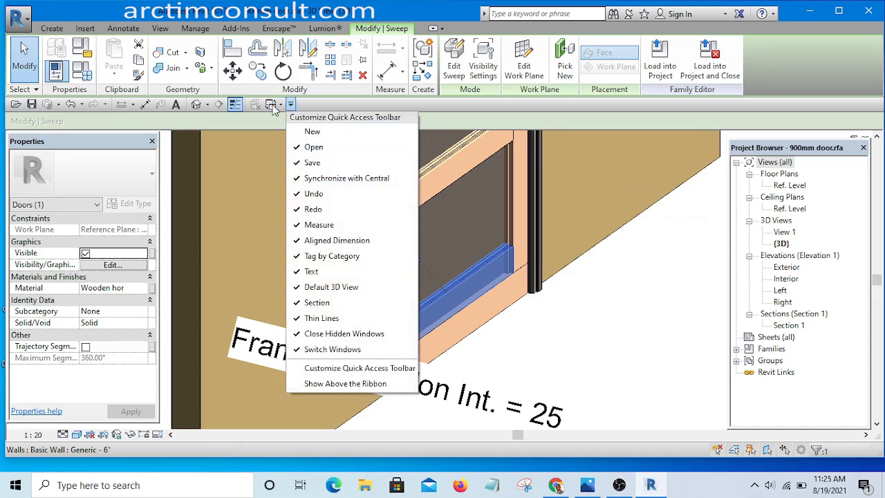
left_click(280, 105)
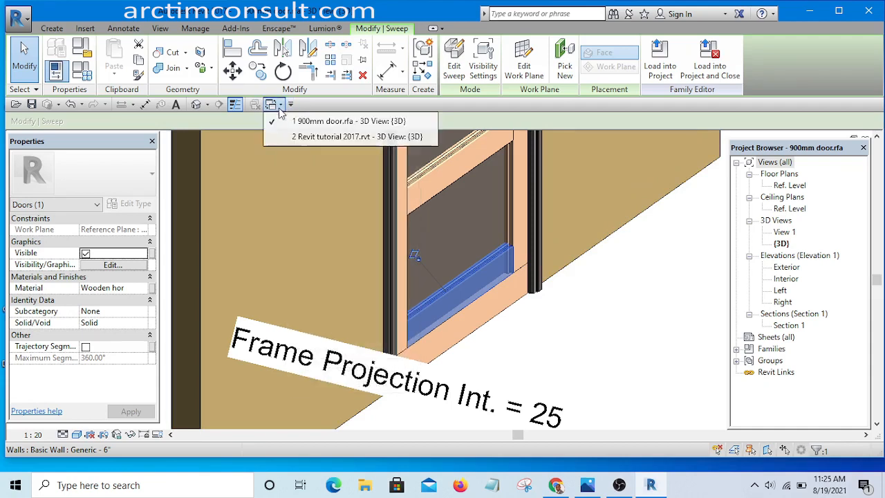
left_click(309, 137)
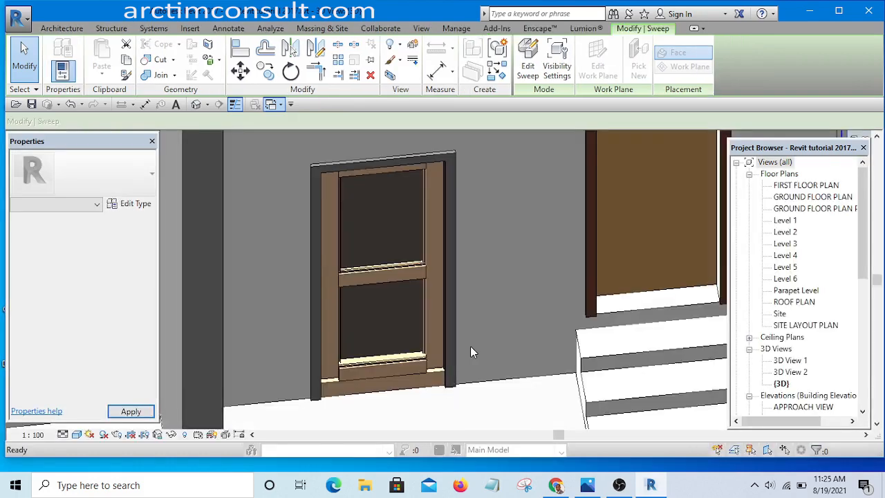
Examine the placed door's bottom rail up close where its end meets the stile and the base strip.
middle_click_drag(440, 398, 467, 381, "shift")
scroll(457, 302, "up", 4)
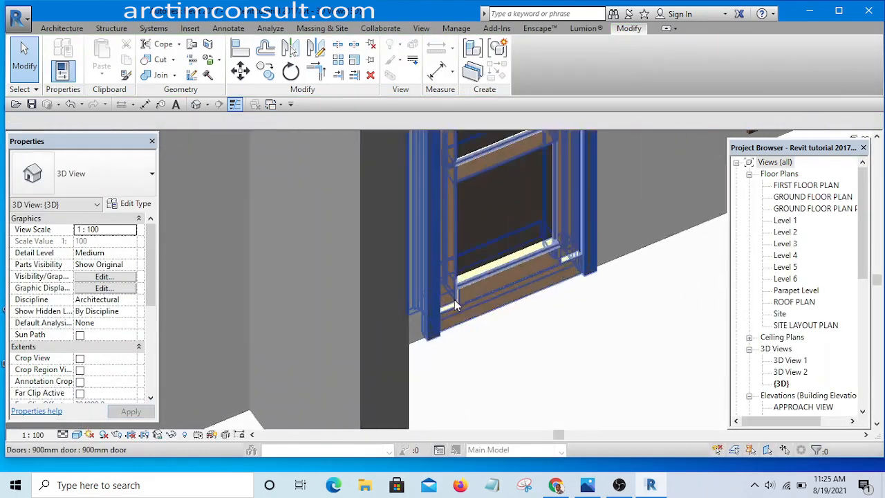
middle_click_drag(459, 306, 457, 341, "shift")
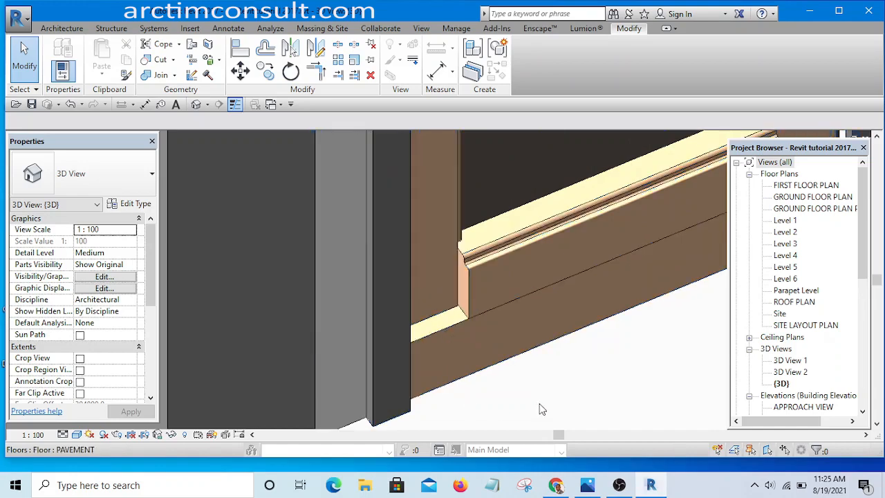
left_click(466, 355)
middle_click_drag(454, 340, 371, 265, "shift")
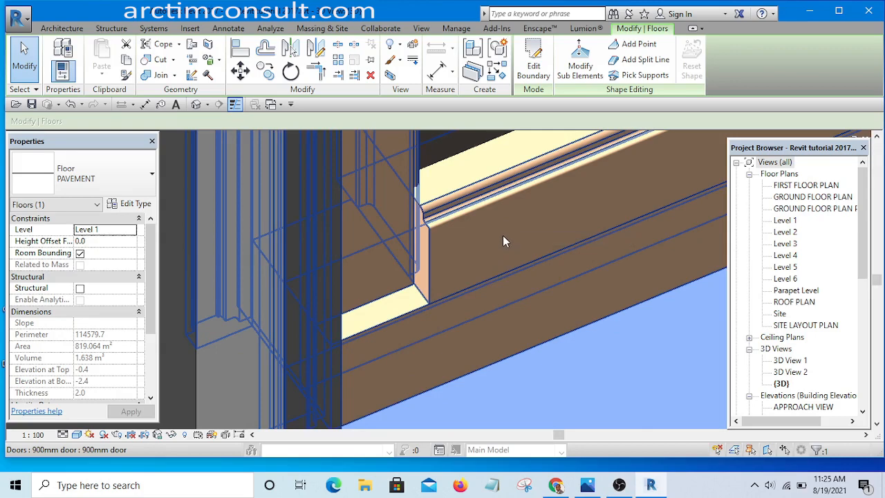
scroll(601, 217, "down", 2)
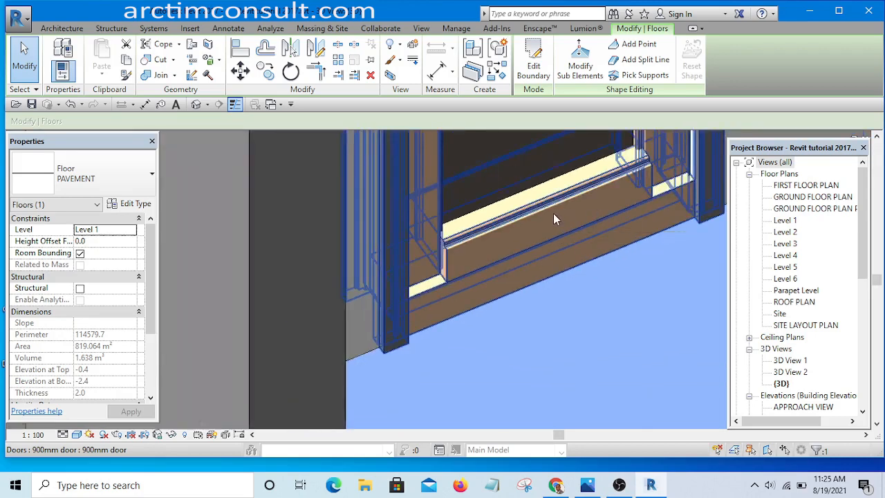
middle_click_drag(553, 219, 457, 251, "shift")
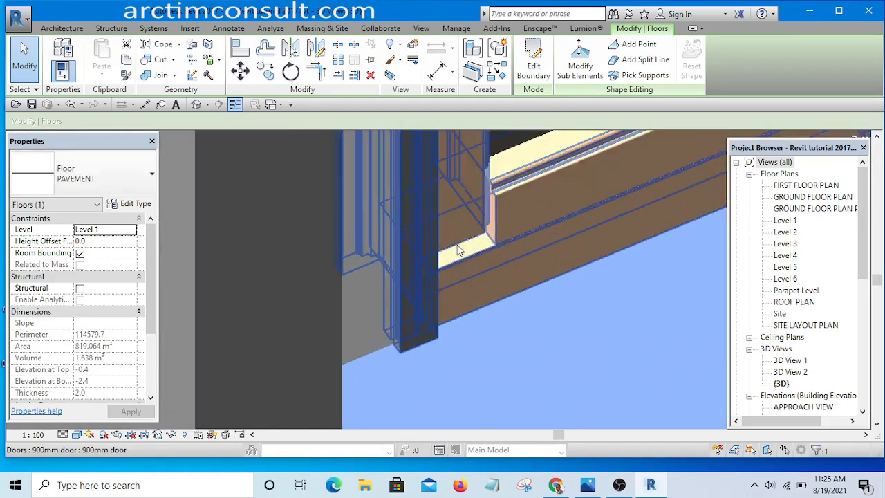
middle_click_drag(468, 302, 446, 367, "shift")
scroll(446, 367, "up", 5)
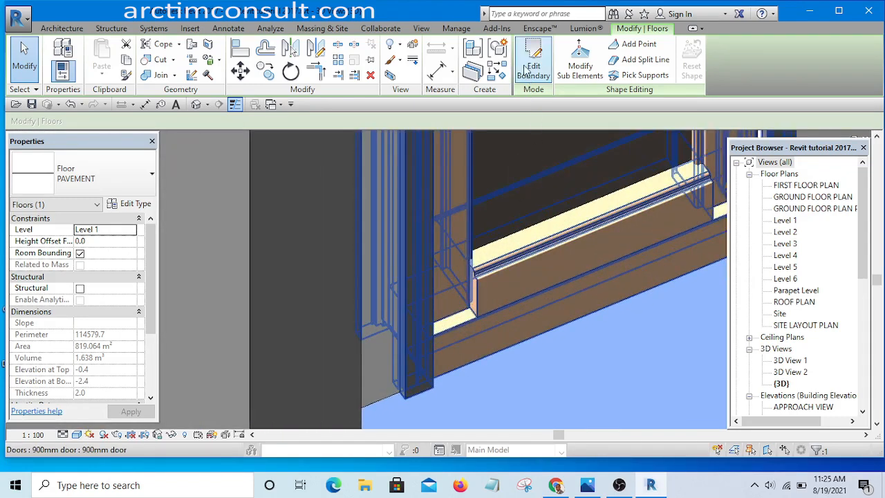
Switch back to the 900mm door.rfa 3D view and check the base extrusion and the stile sweep at the bottom rail.
left_click(270, 106)
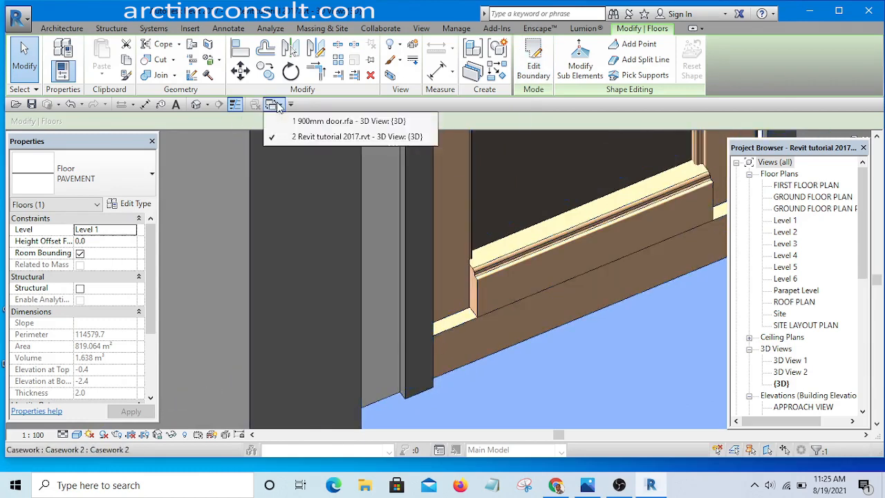
left_click(313, 122)
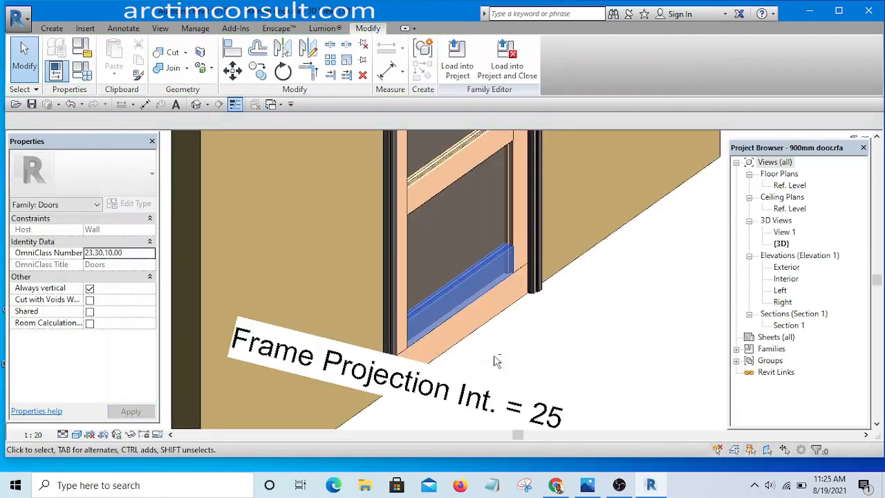
middle_click_drag(496, 360, 510, 339, "shift")
left_click(536, 306)
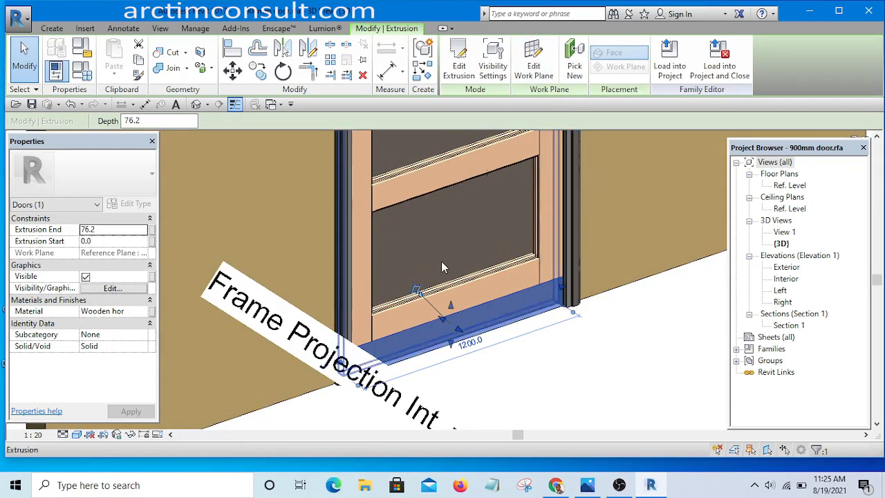
key("Escape")
left_click(363, 277)
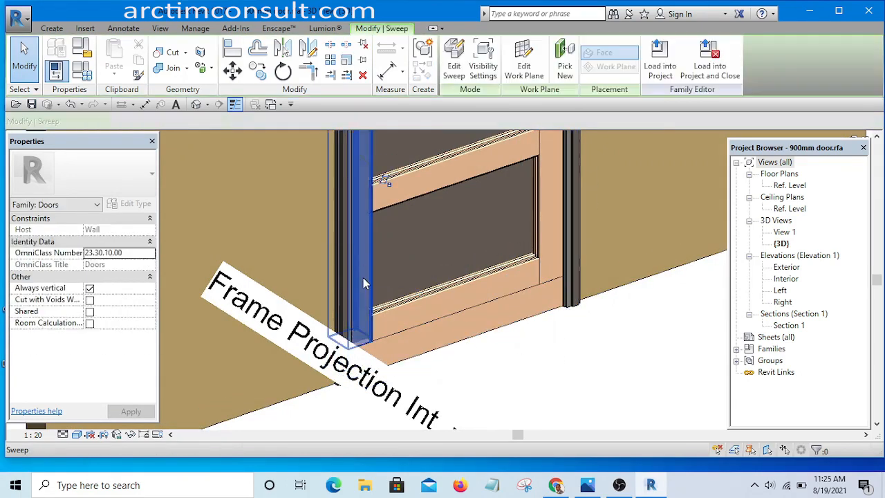
left_click(534, 316)
scroll(540, 306, "down", 1)
scroll(540, 306, "down", 1)
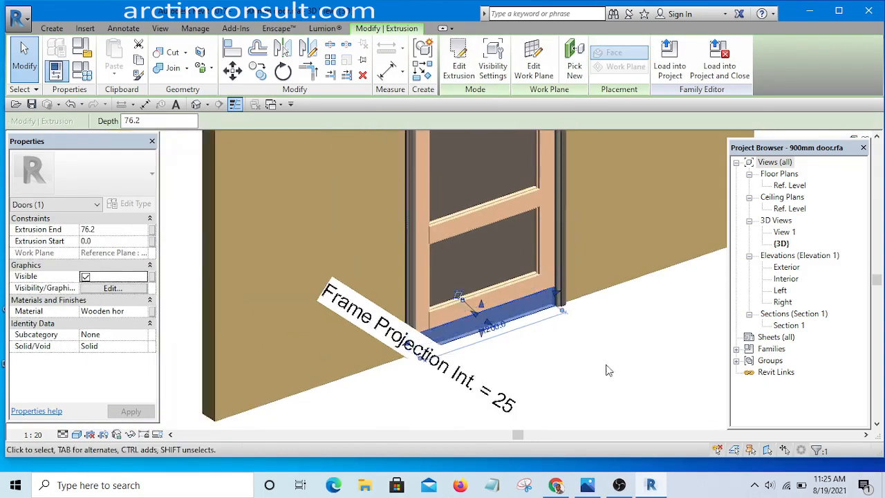
middle_click_drag(607, 366, 585, 371)
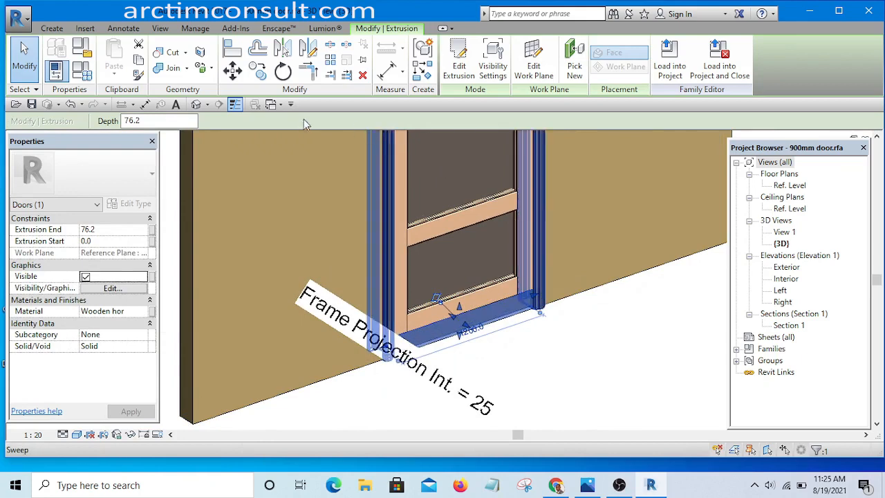
Return to the project's 3D view and compare the placed door's top, middle and bottom rails with its stiles.
left_click(282, 105)
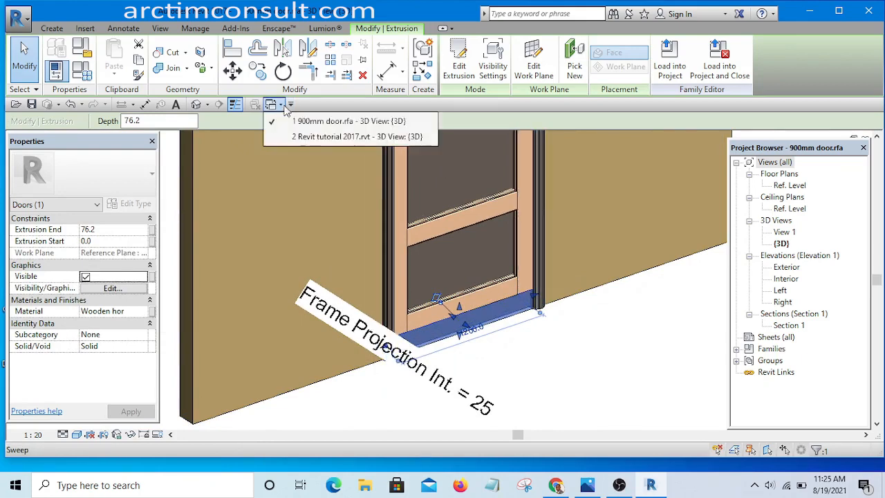
left_click(325, 136)
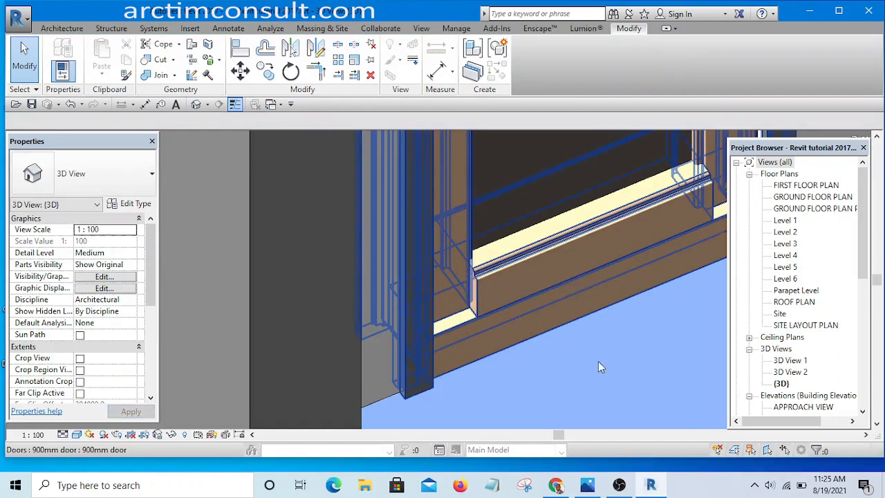
scroll(577, 340, "down", 2)
scroll(491, 394, "down", 2)
middle_click_drag(597, 377, 489, 405, "shift")
scroll(533, 358, "down", 3)
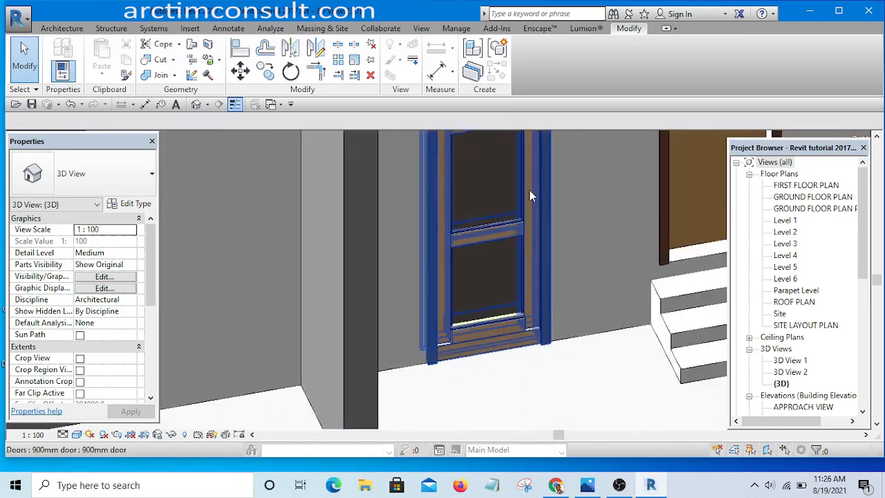
middle_click_drag(529, 193, 546, 216)
scroll(524, 207, "up", 2)
scroll(530, 148, "down", 3)
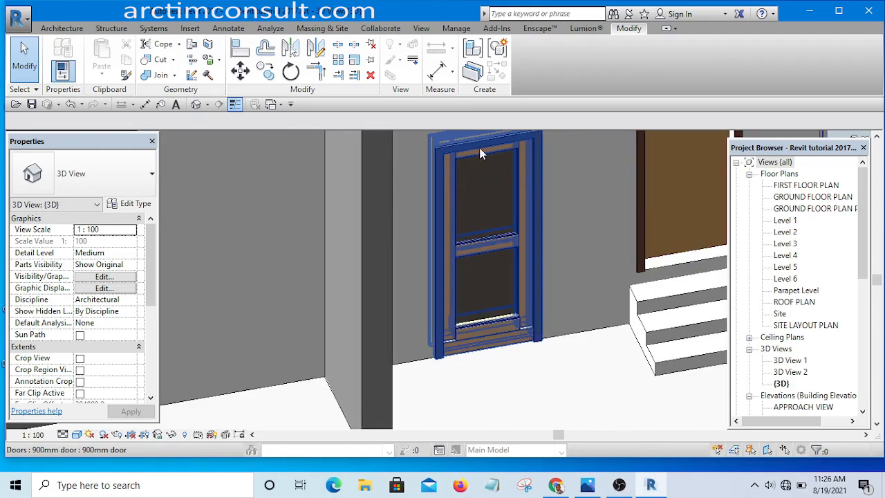
scroll(519, 346, "up", 3)
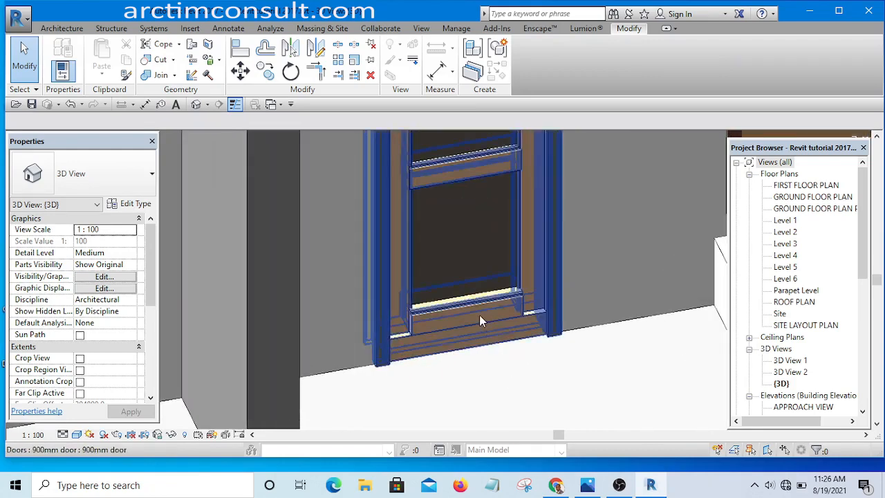
left_click(579, 405)
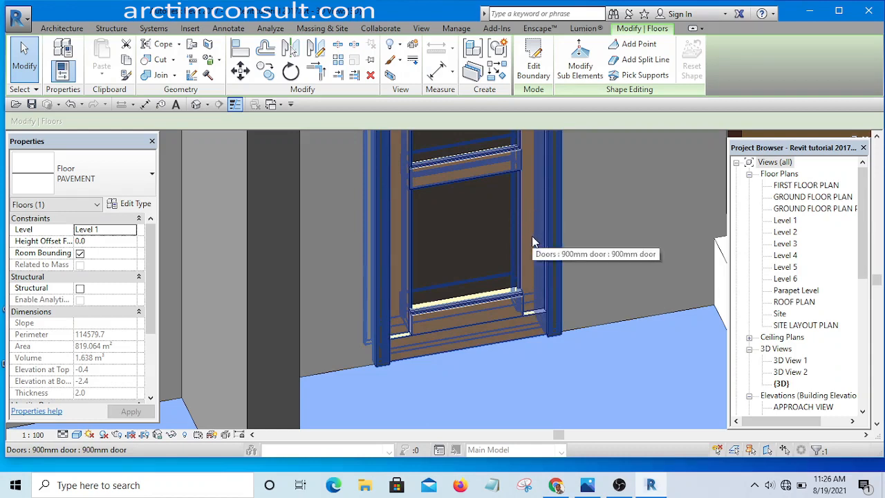
mouse_move(558, 487)
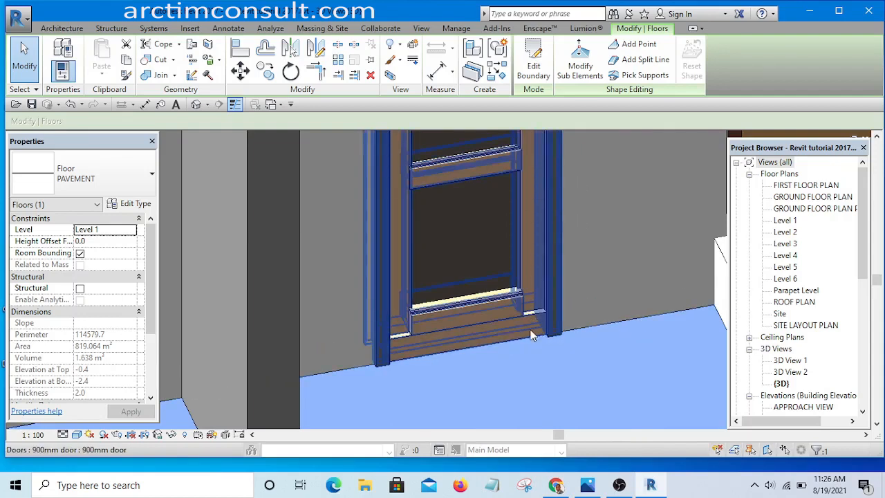
scroll(526, 332, "down", 3)
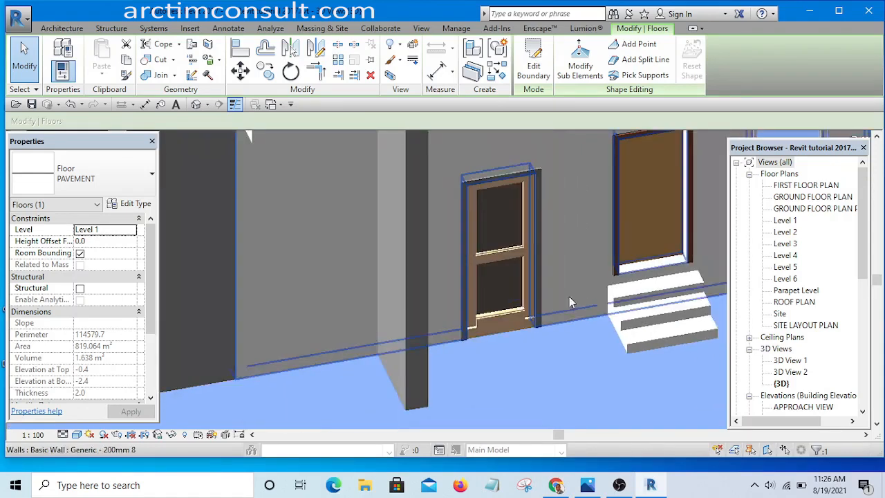
Open the family of the placed 900mm door for editing and check how the base strip extrusion meets the stile.
left_click(505, 320)
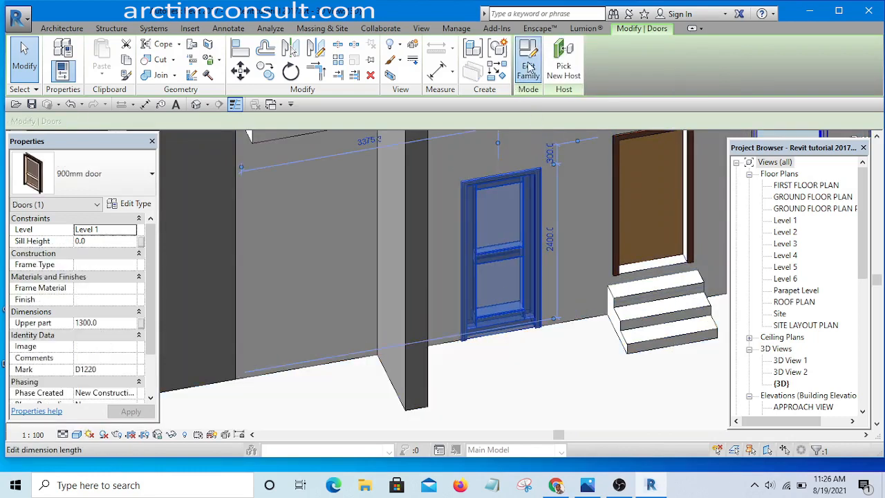
left_click(527, 67)
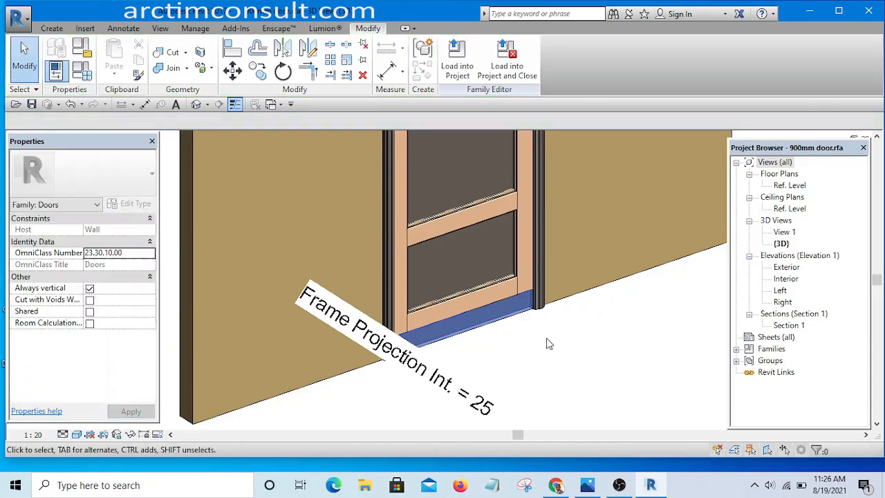
scroll(514, 329, "up", 5)
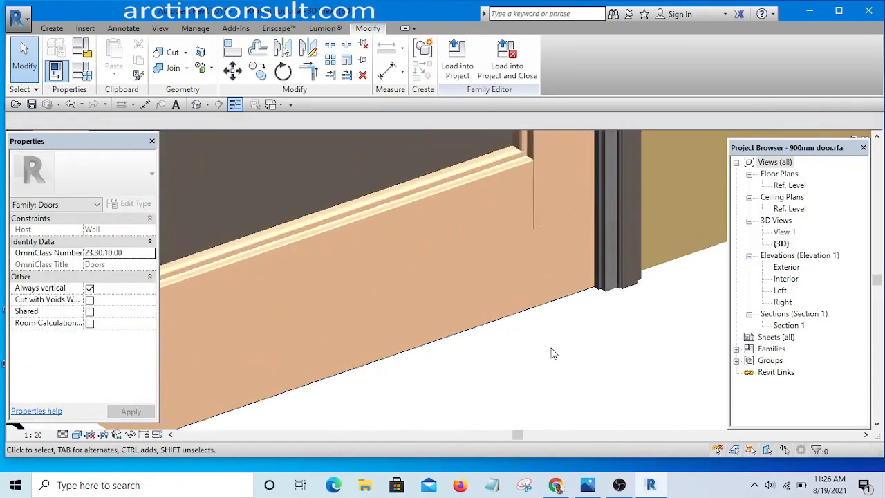
scroll(567, 329, "down", 3)
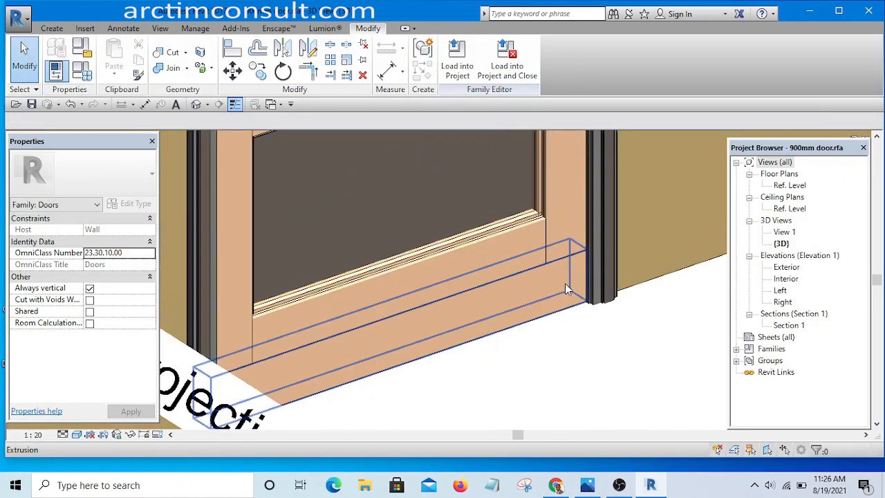
scroll(565, 283, "down", 2)
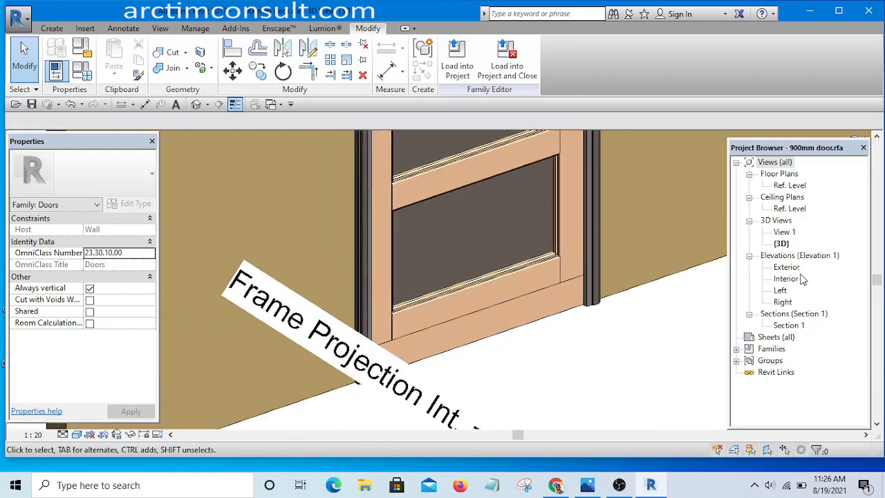
Move the Section 1 line over the door's left stile in the Ref. Level plan and open that section view.
double_click(790, 185)
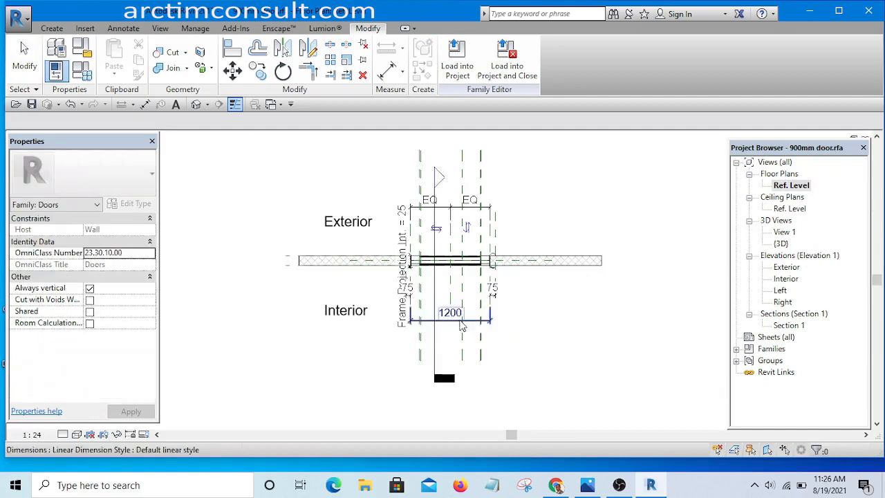
scroll(436, 280, "up", 5)
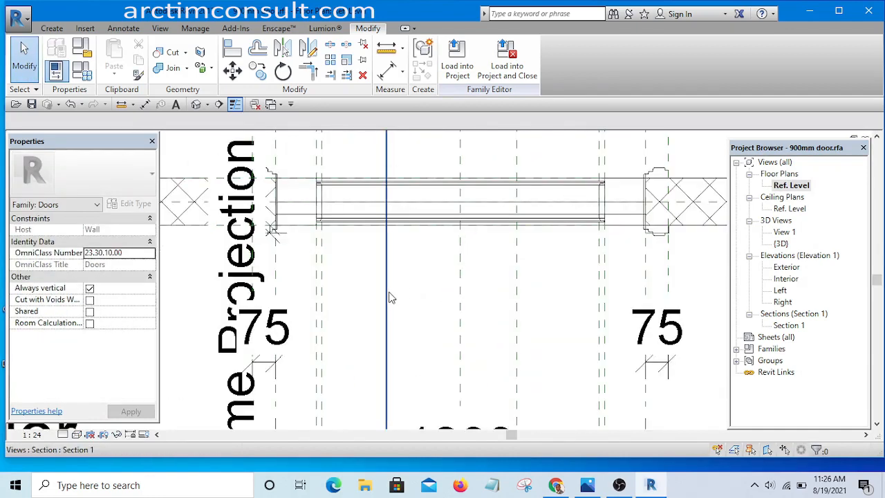
left_click_drag(386, 296, 302, 296)
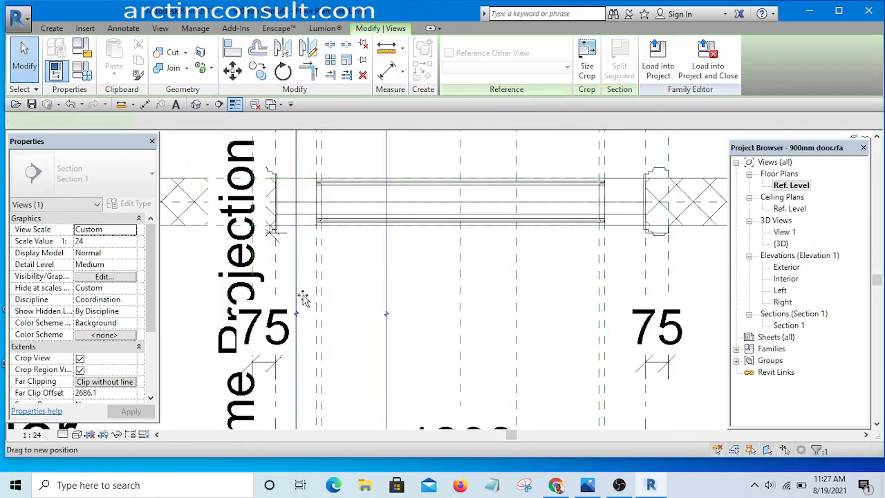
scroll(302, 293, "down", 3)
right_click(302, 271)
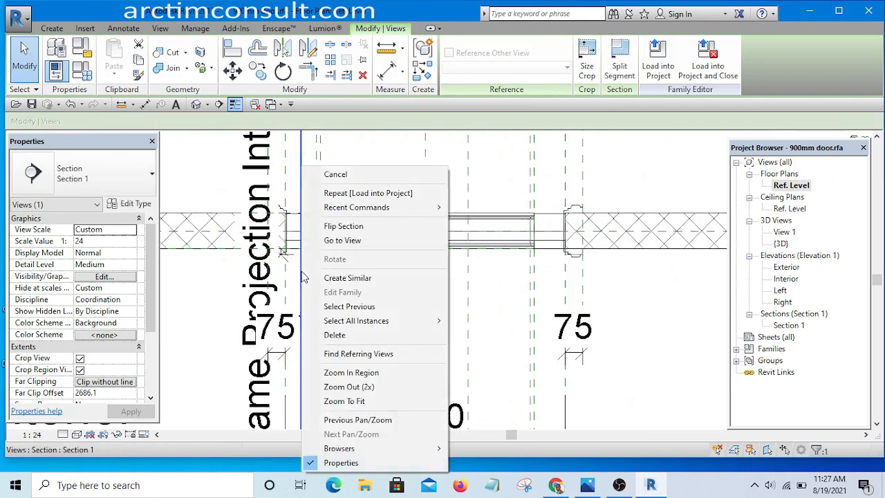
left_click(352, 239)
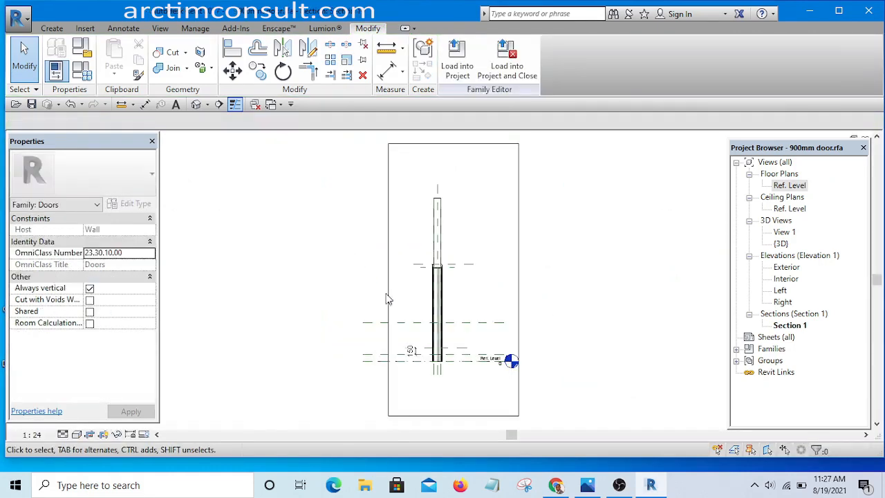
Stretch the base extrusion to the opposite wall face with its start at -76.2, removing conflicting constraints, and lock that face to the reference plane.
scroll(450, 387, "up", 5)
scroll(433, 338, "down", 5)
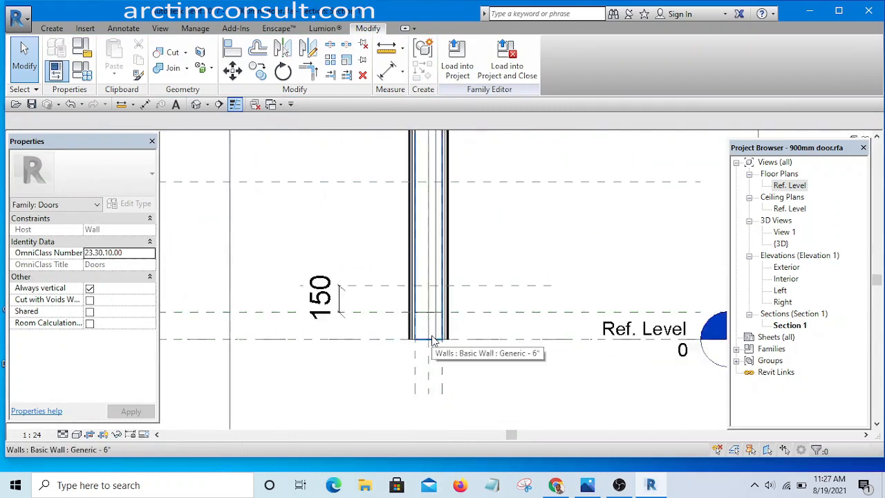
scroll(433, 338, "up", 3)
left_click(455, 301)
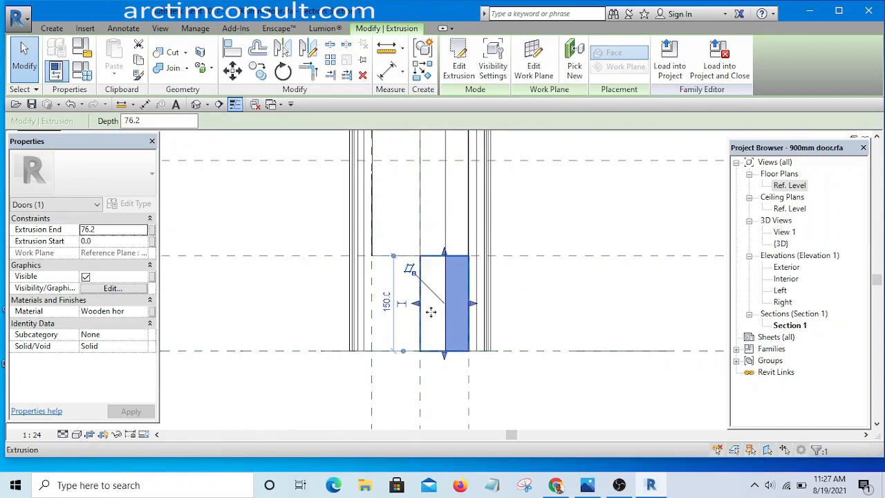
scroll(436, 276, "up", 4)
scroll(405, 316, "down", 5)
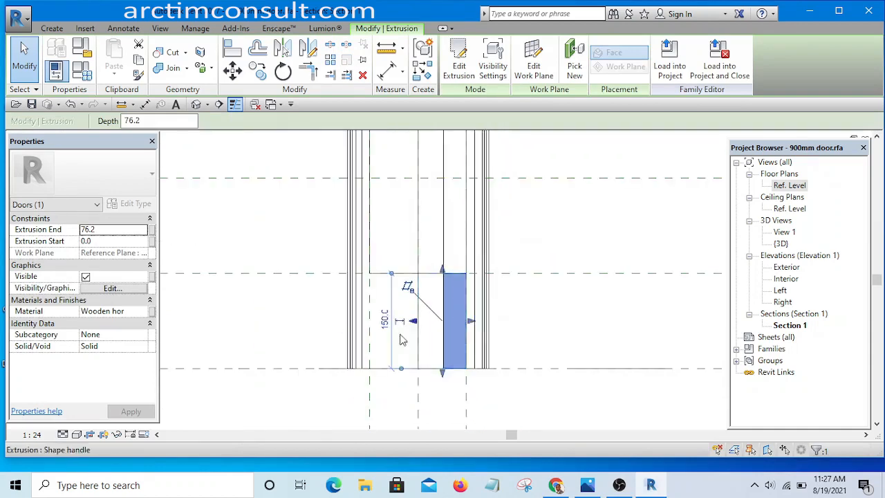
scroll(395, 315, "up", 2)
scroll(395, 313, "up", 2)
left_click_drag(427, 329, 349, 328)
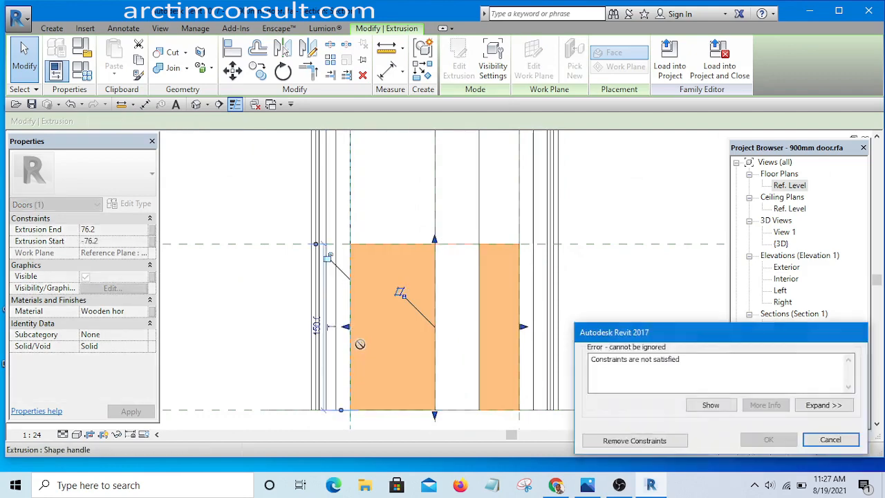
left_click(653, 440)
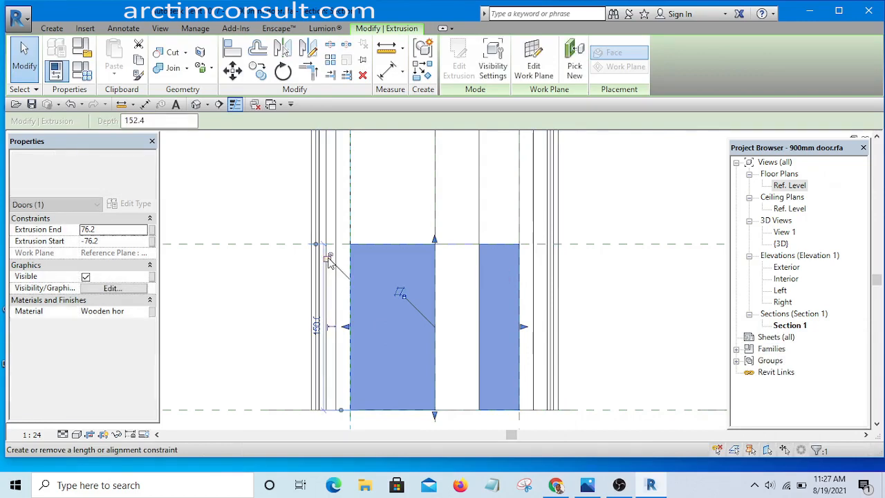
scroll(329, 261, "down", 1)
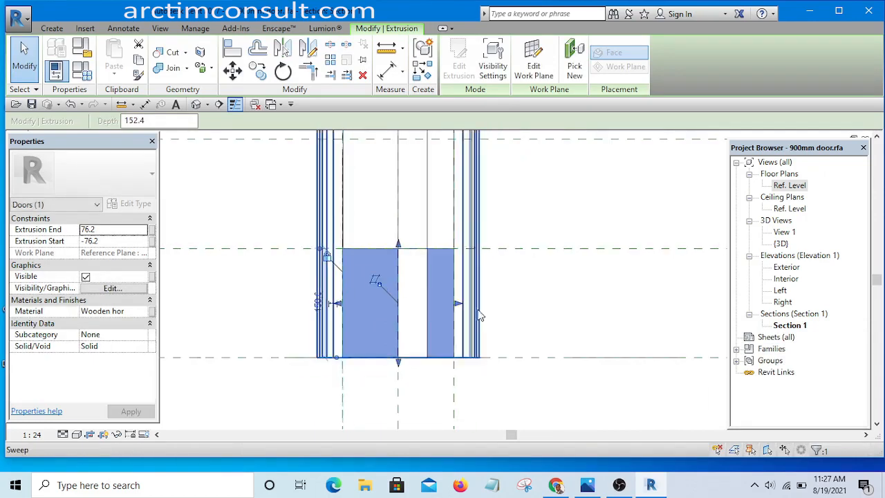
Try to pull the base extrusion's end face back to the inner extrusion line, at 40.0.
left_click(535, 284)
scroll(448, 306, "up", 1)
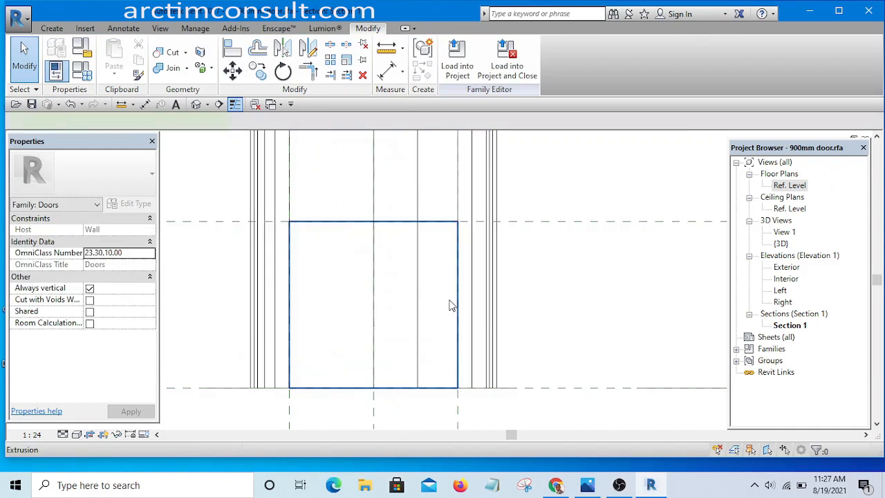
left_click(449, 305)
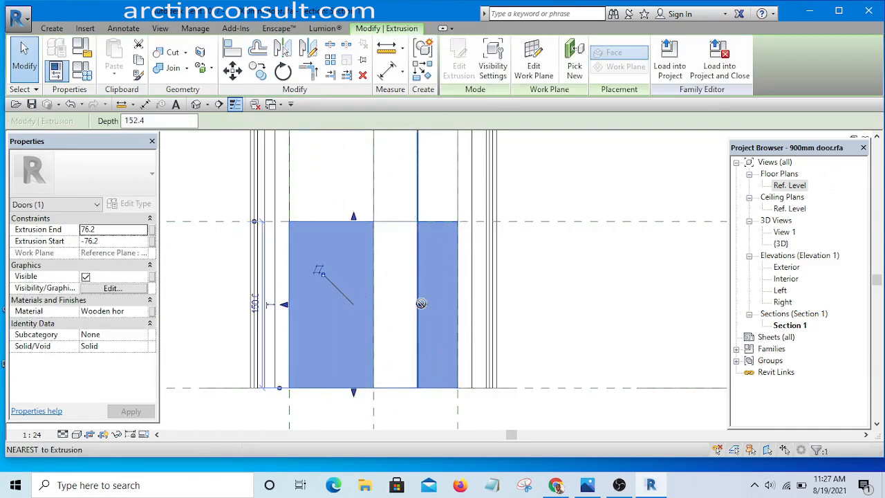
left_click(421, 303)
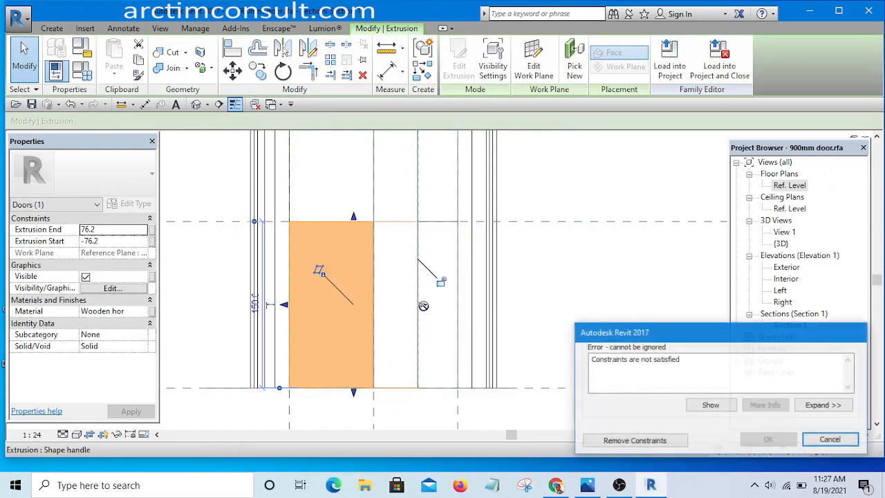
left_click(833, 441)
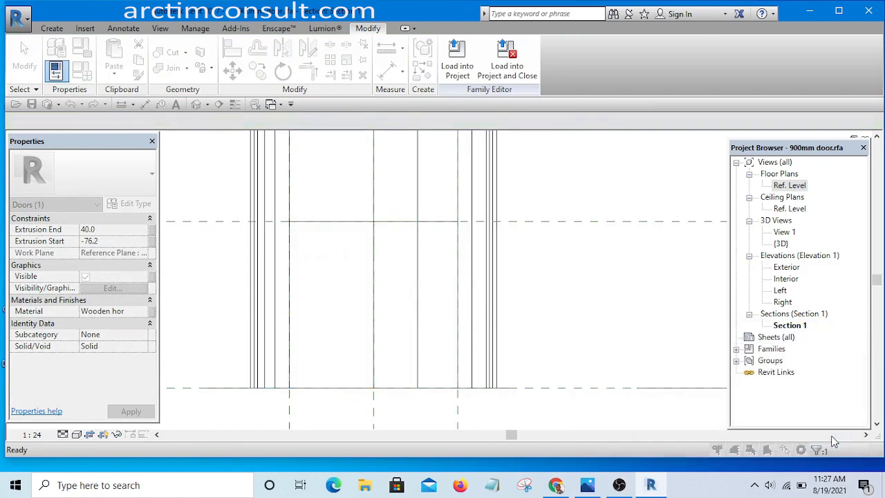
left_click(382, 271)
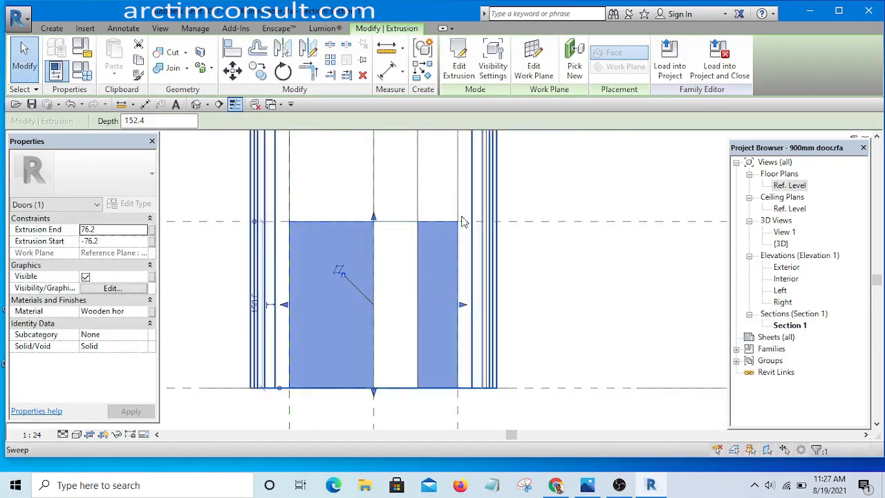
Load the revised 900mm door into the project, overwriting the existing version, and inspect the placed door's base and bottom rail.
scroll(463, 221, "down", 4)
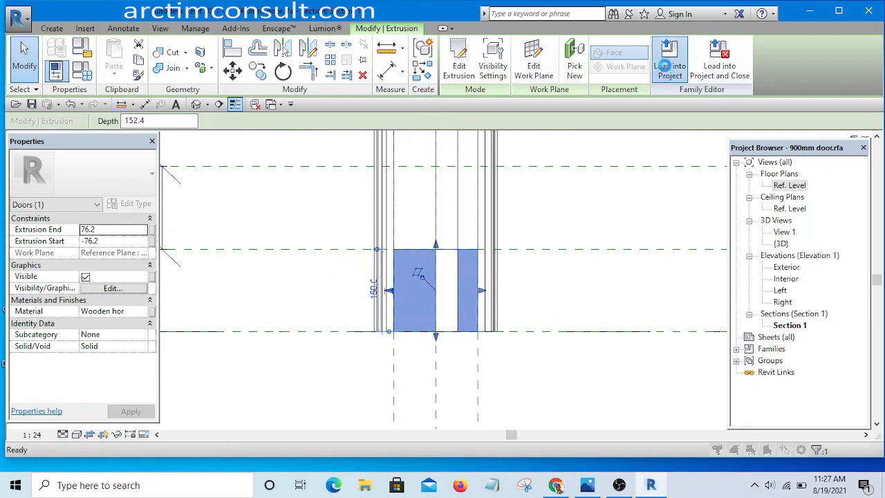
left_click(667, 67)
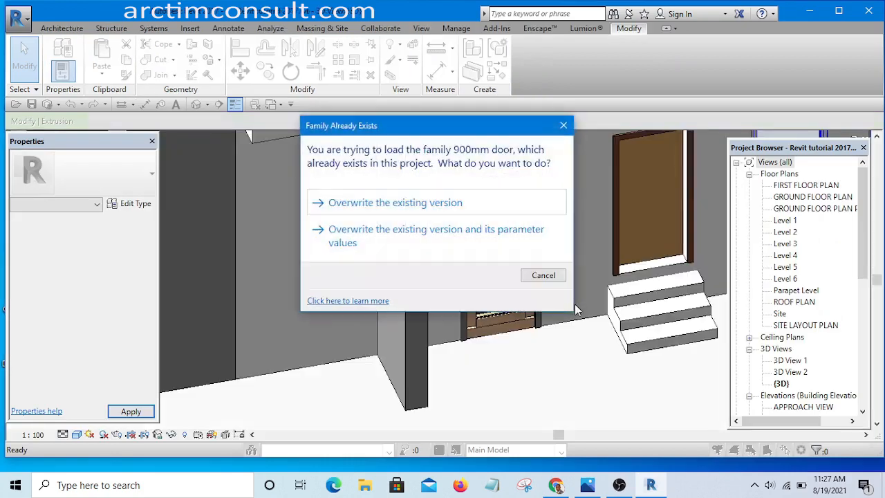
left_click(400, 203)
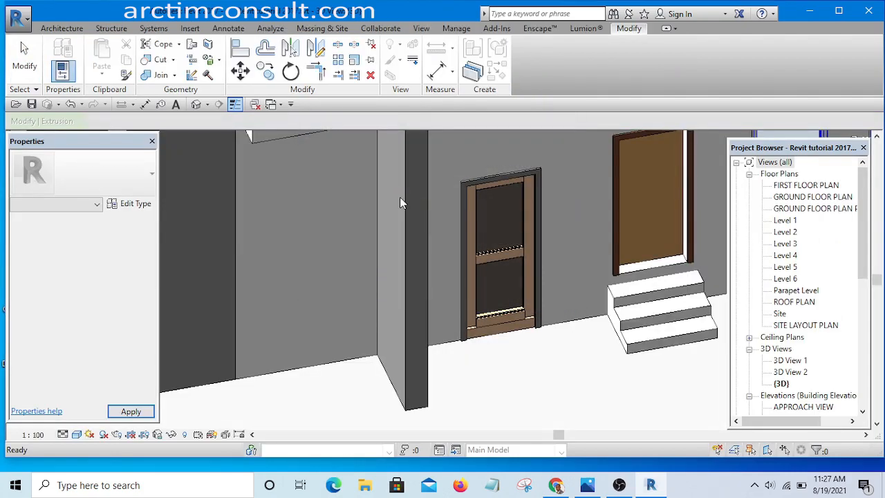
scroll(495, 337, "up", 3)
scroll(446, 313, "up", 3)
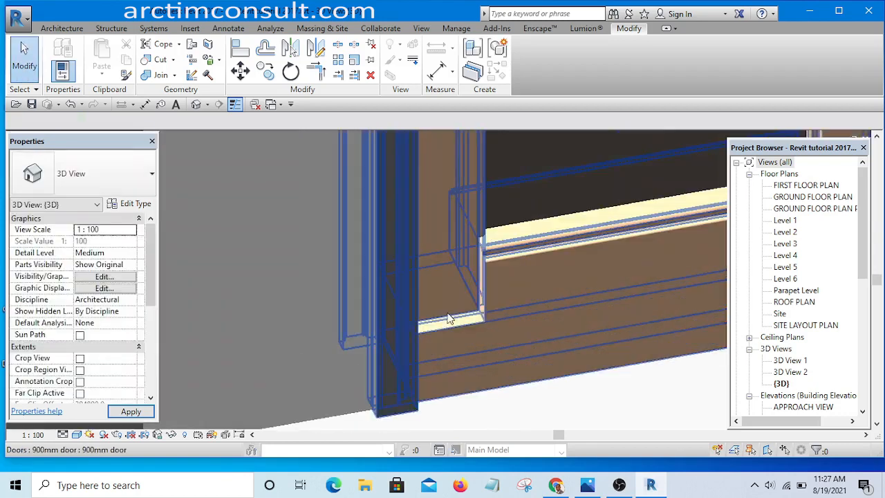
scroll(458, 312, "up", 2)
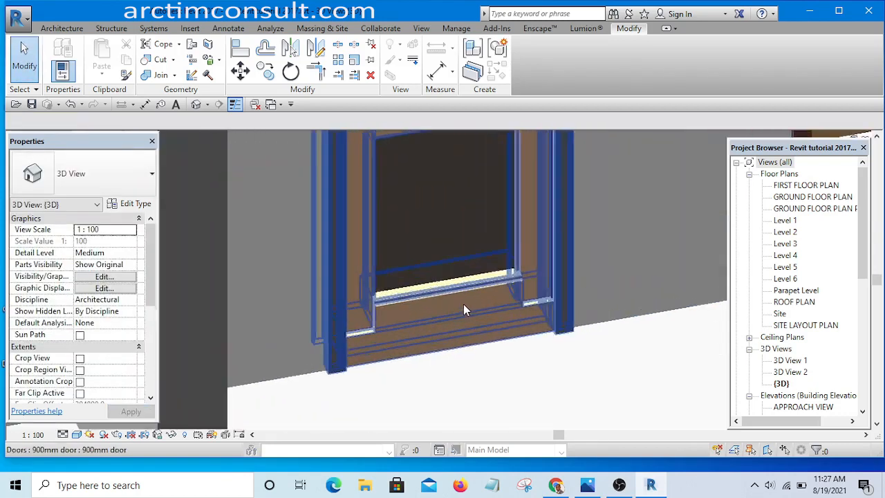
scroll(464, 308, "down", 3)
scroll(464, 311, "up", 3)
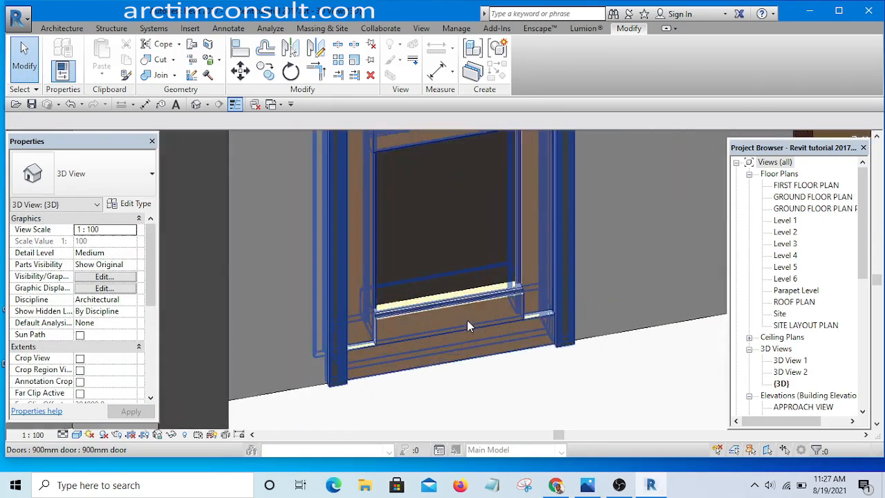
Reopen the family of the placed 900mm door for editing and check the door leaf in the Ref. Level plan.
left_click(463, 316)
left_click(528, 63)
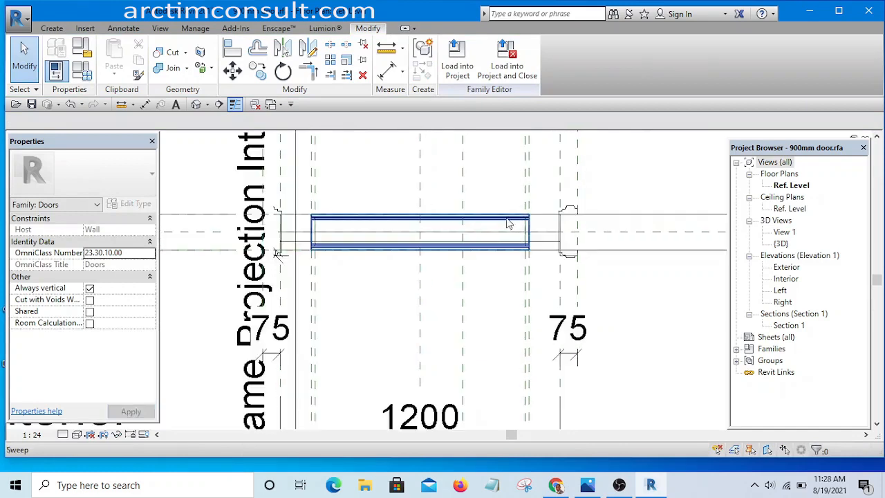
scroll(509, 224, "up", 2)
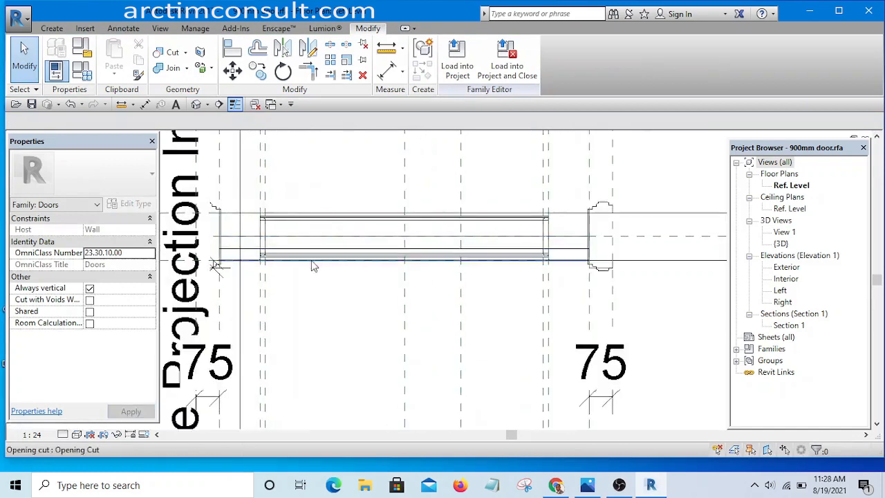
From the Exterior elevation, edit the bottom rail's sweep and open its profile sketch in the Section 1 view.
double_click(788, 269)
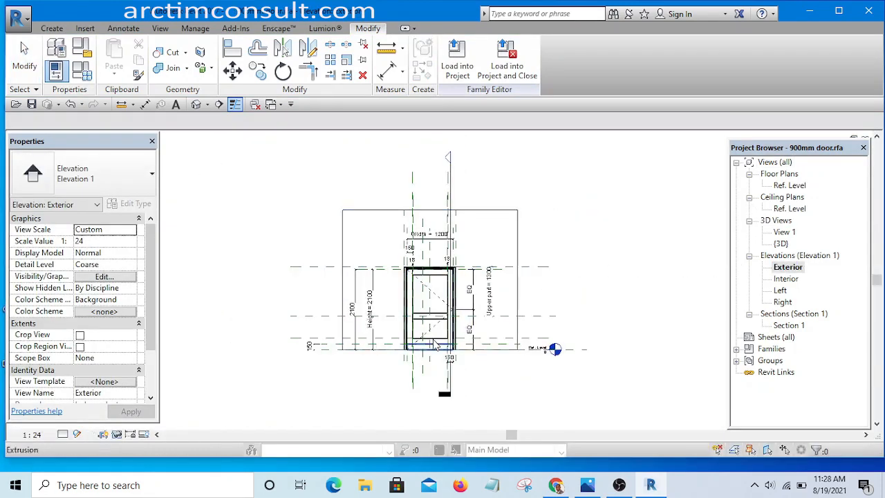
scroll(438, 347, "up", 3)
scroll(438, 348, "up", 2)
left_click(456, 347)
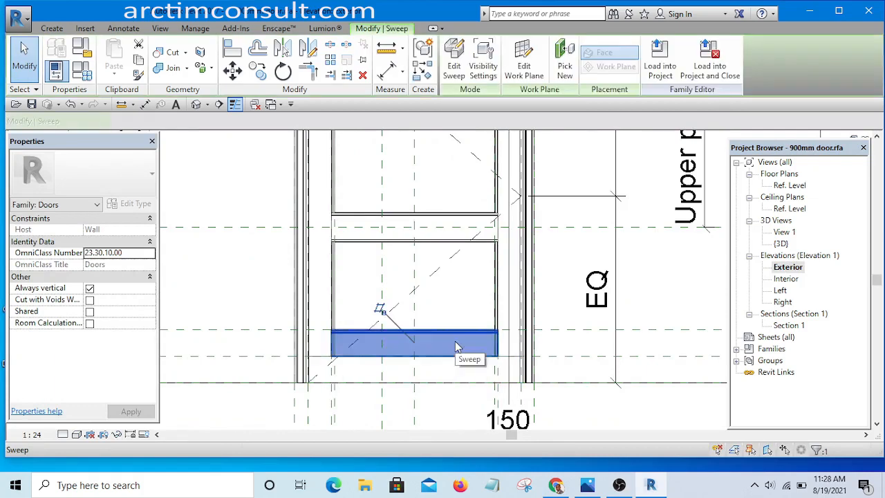
left_click(454, 64)
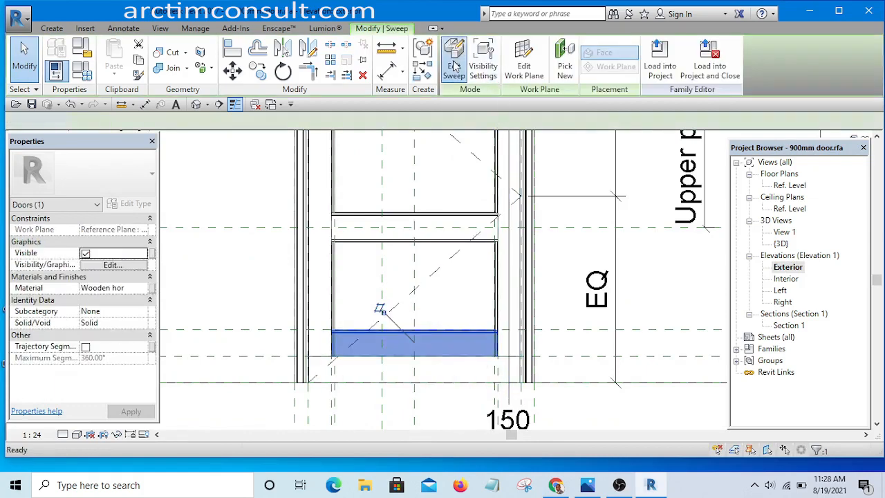
left_click(416, 344)
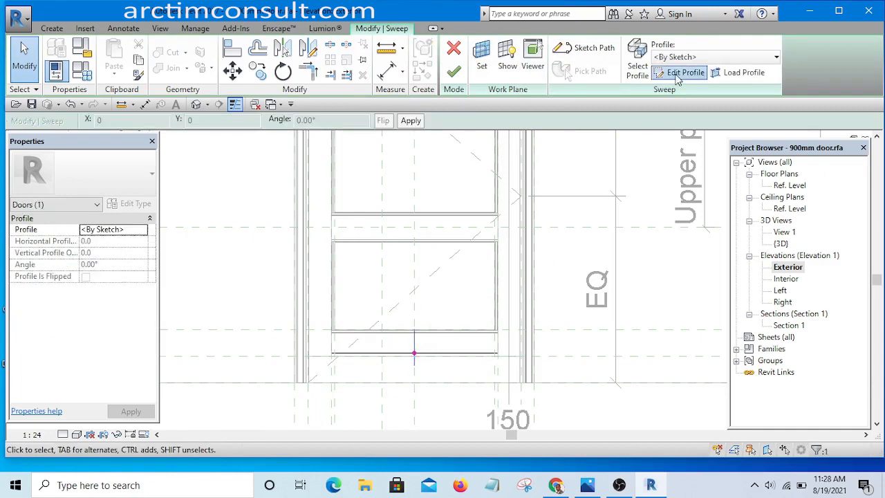
left_click(677, 75)
double_click(534, 225)
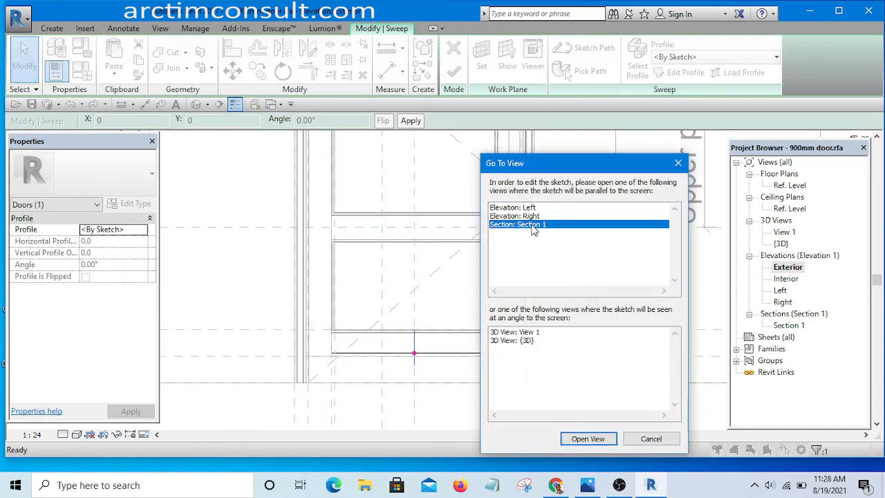
scroll(410, 224, "up", 1)
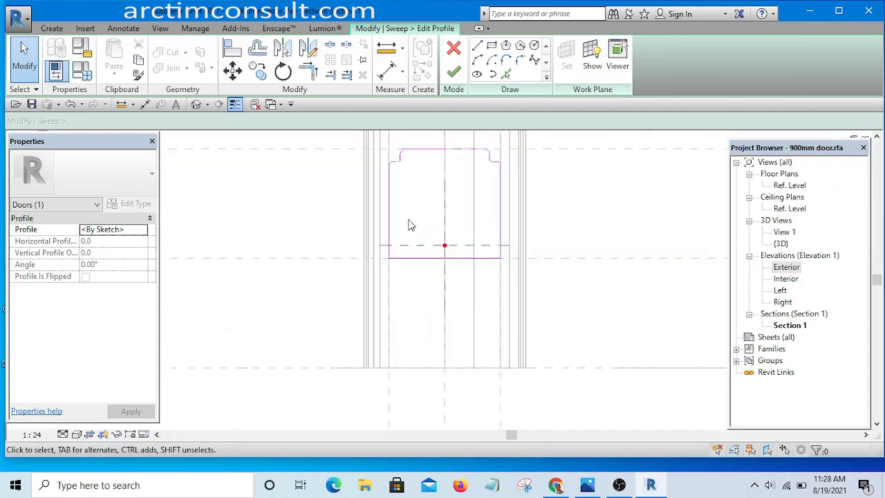
scroll(402, 299, "down", 5)
scroll(448, 245, "up", 7)
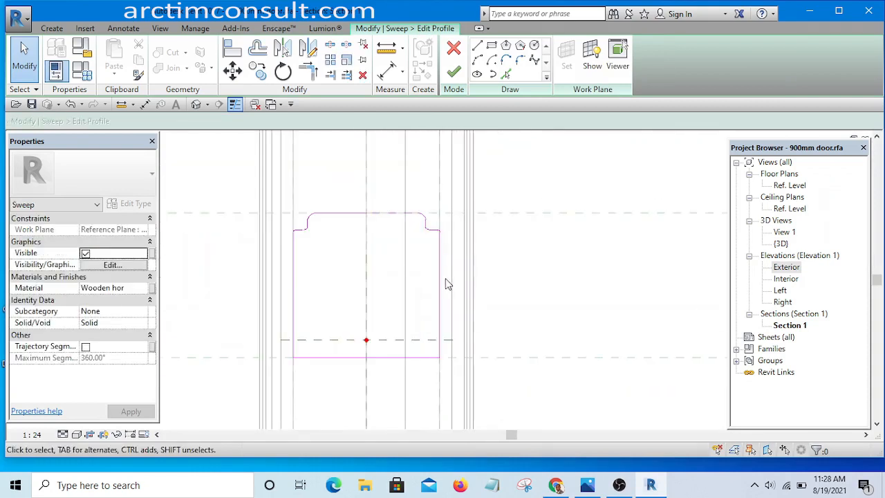
Try to narrow the bottom rail's sweep profile by moving both vertical edges inward.
mouse_move(442, 289)
left_mouse_down()
mouse_move(420, 283)
mouse_move(422, 291)
left_mouse_up()
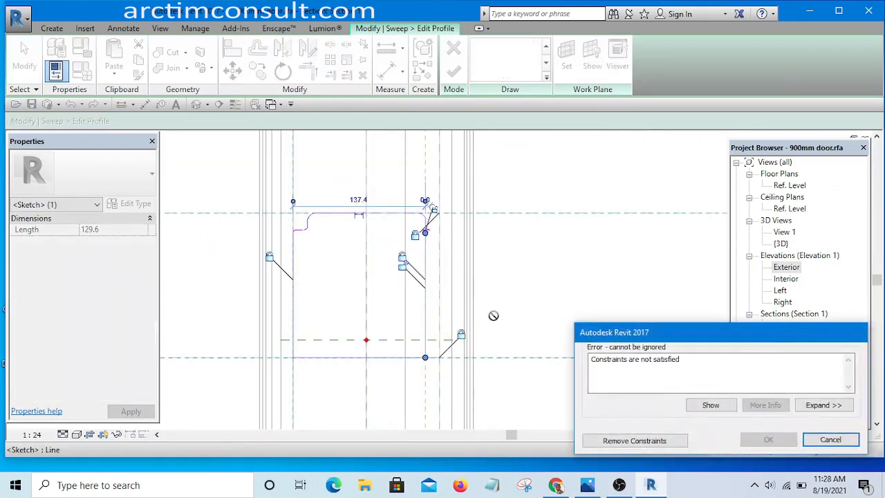
left_click(830, 440)
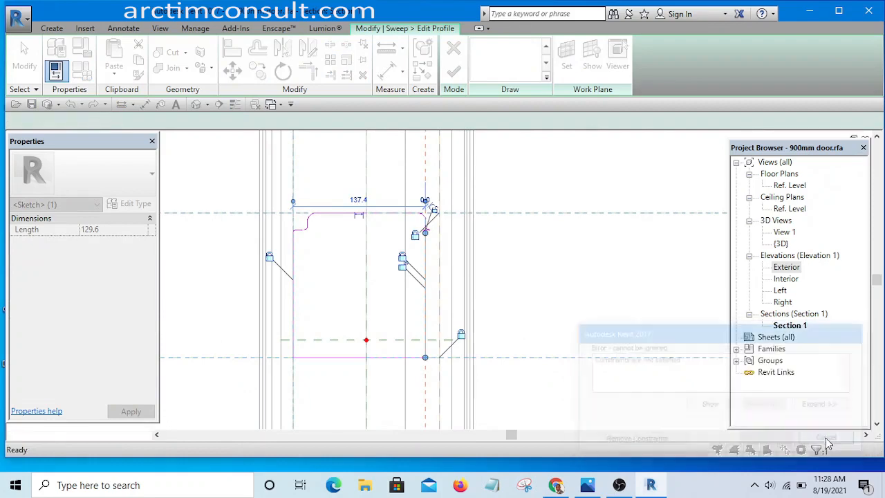
mouse_move(293, 317)
left_mouse_down()
mouse_move(340, 302)
mouse_move(334, 330)
left_mouse_up()
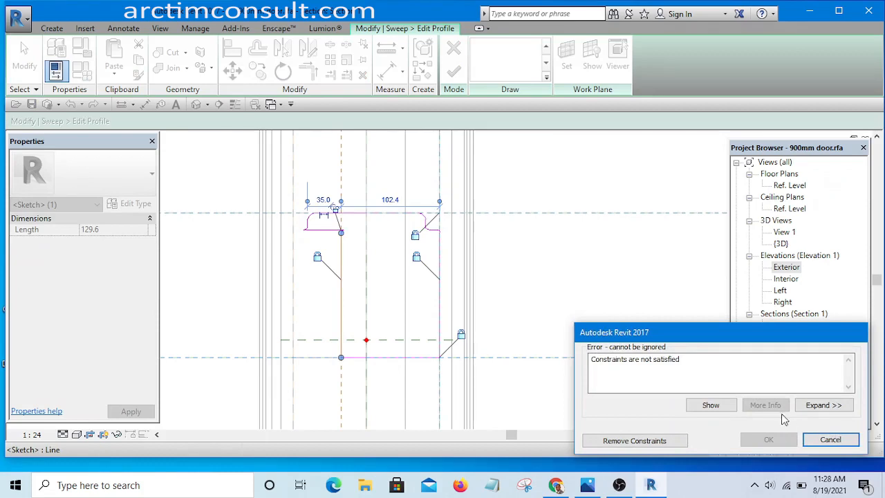
left_click(831, 440)
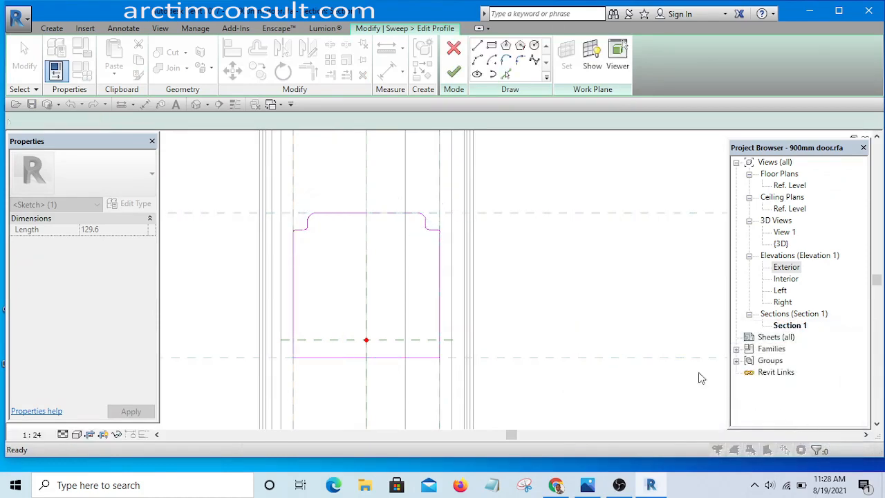
scroll(523, 244, "down", 4)
middle_click_drag(548, 282, 550, 348)
scroll(466, 289, "up", 2)
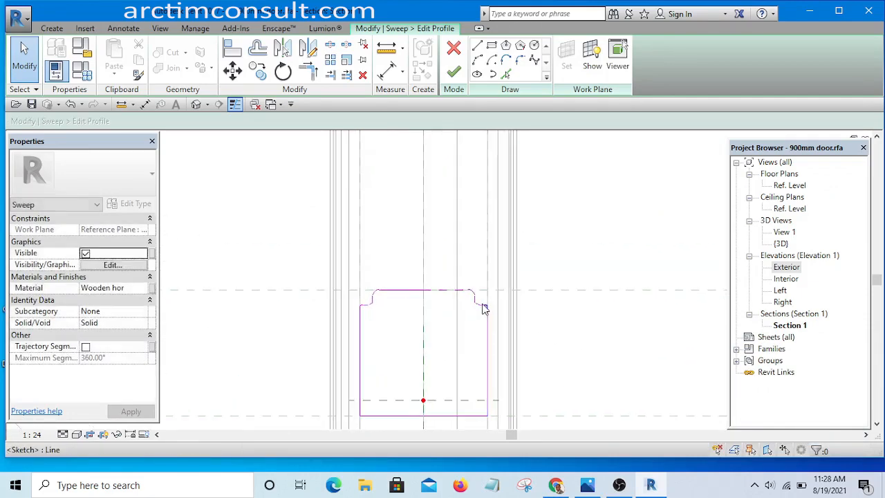
left_click(620, 485)
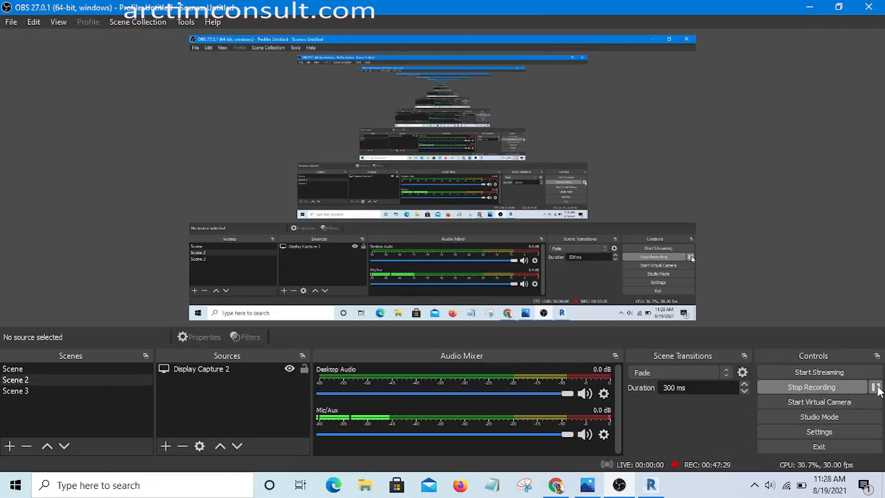
left_click(810, 8)
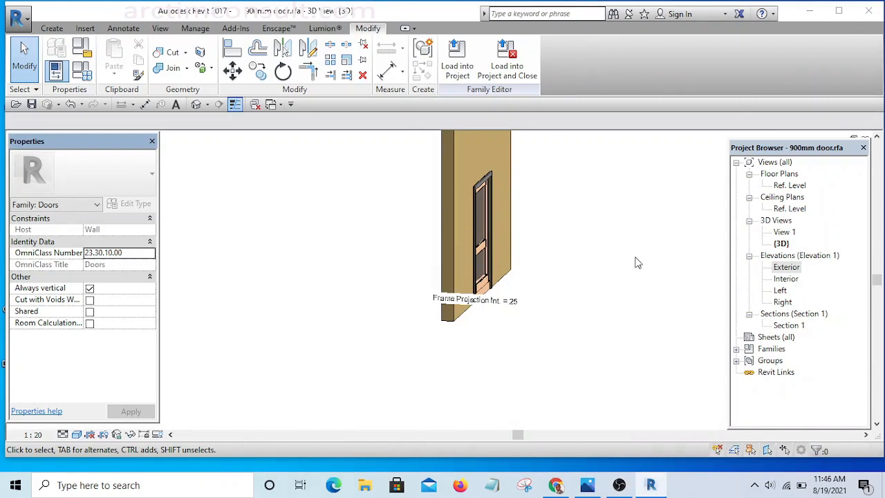
Examine in 3D how the door's bottom rail, stiles and base meet within the frame.
middle_click_drag(636, 262, 450, 289, "shift")
scroll(450, 289, "up", 4)
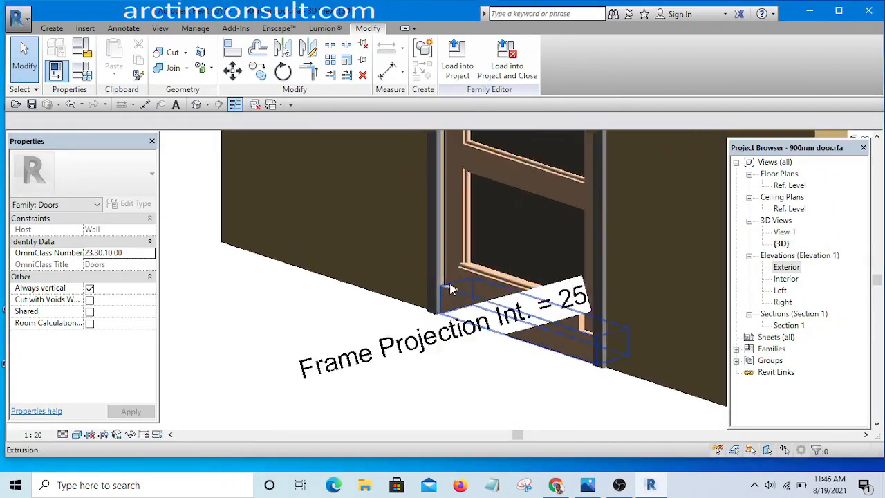
scroll(452, 290, "up", 4)
scroll(369, 256, "down", 4)
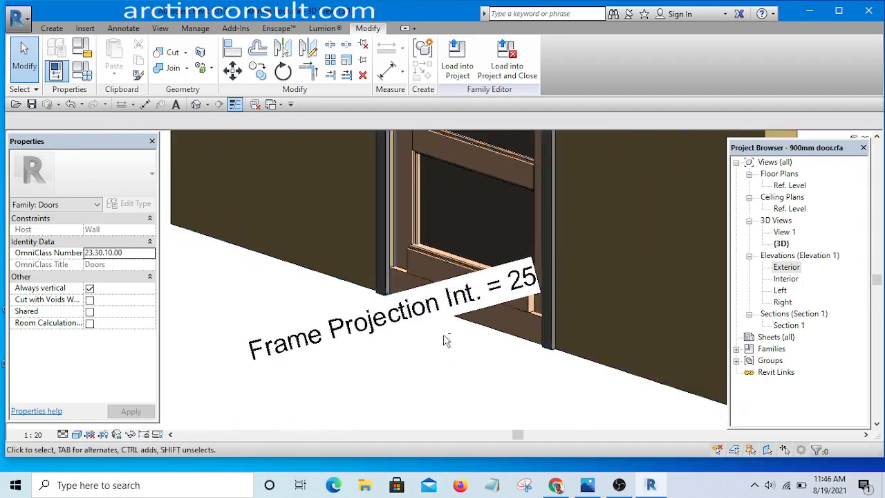
middle_click_drag(446, 340, 618, 381, "shift")
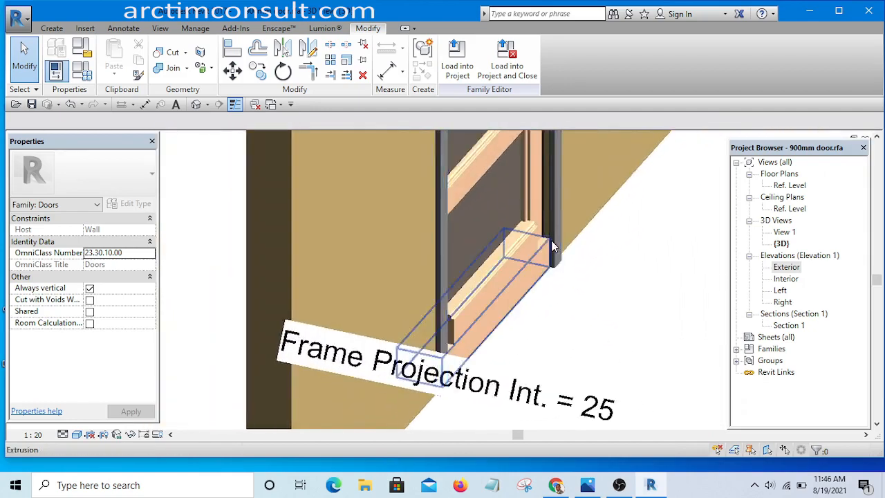
scroll(549, 240, "up", 5)
scroll(525, 196, "down", 4)
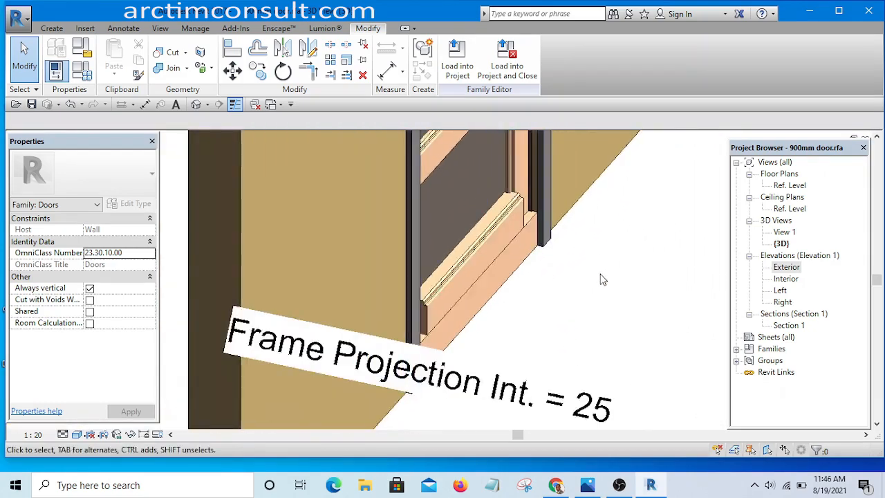
scroll(600, 279, "down", 5)
middle_click_drag(628, 237, 609, 311, "shift")
scroll(612, 304, "up", 3)
Set the structure layer thickness of the host wall type Generic - 6" to 150 mm.
left_click(617, 288)
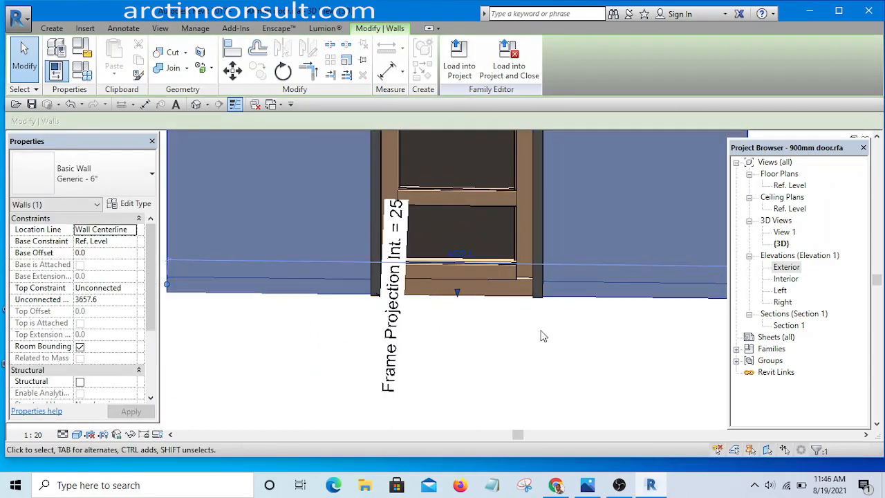
middle_click_drag(543, 335, 624, 421, "shift")
scroll(520, 220, "up", 3)
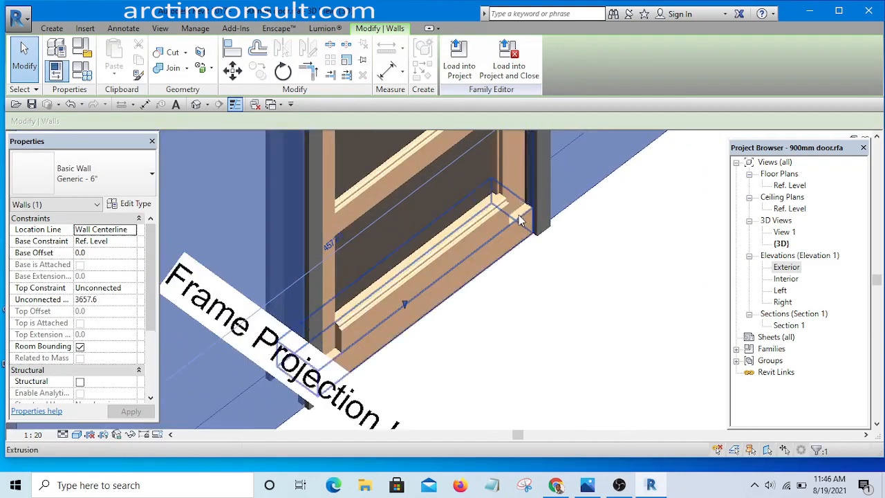
scroll(520, 220, "up", 2)
scroll(534, 265, "down", 2)
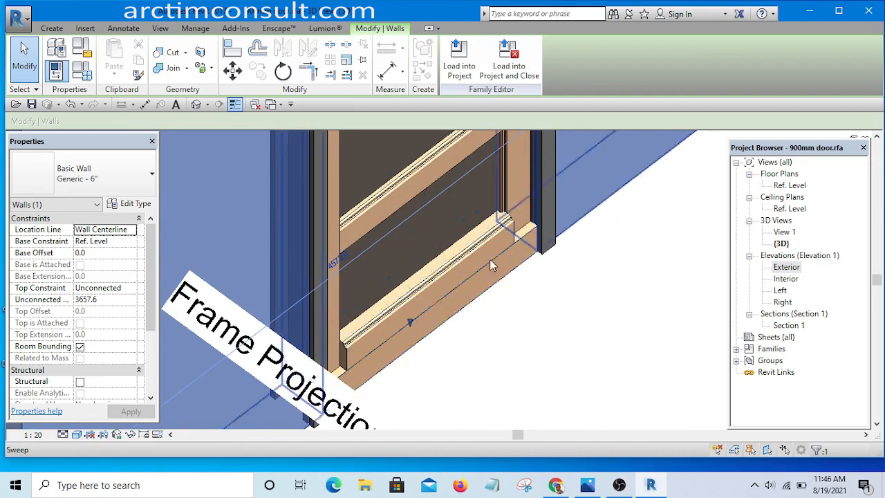
scroll(542, 214, "down", 2)
scroll(542, 214, "down", 1)
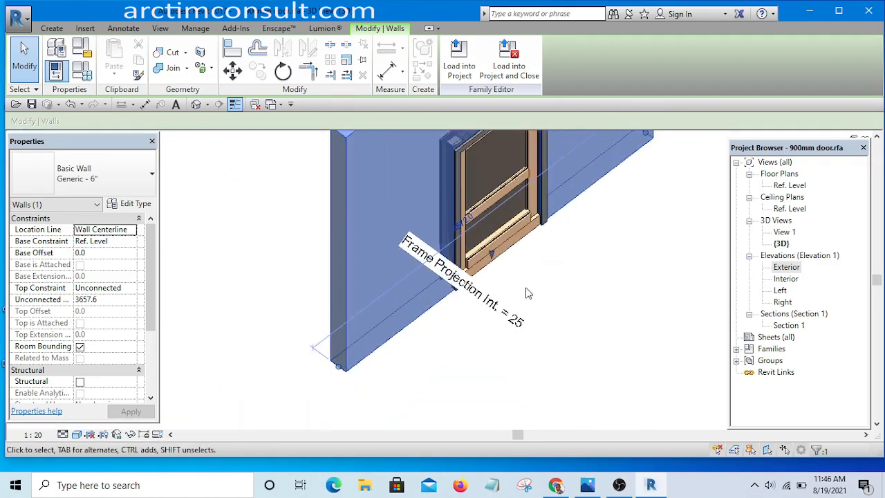
left_click(134, 204)
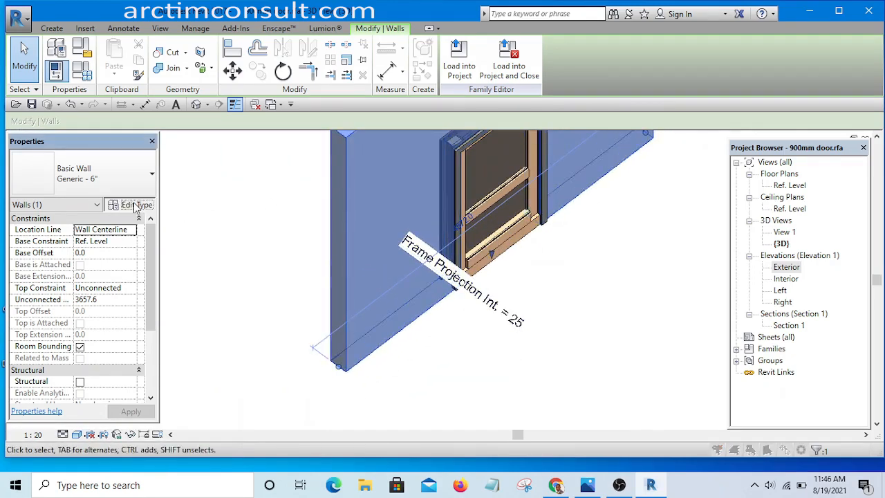
left_click(642, 197)
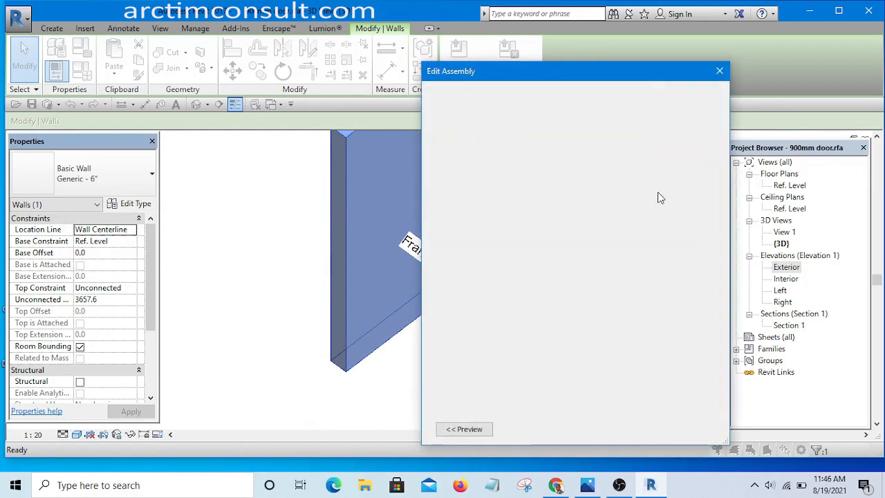
left_click(607, 204)
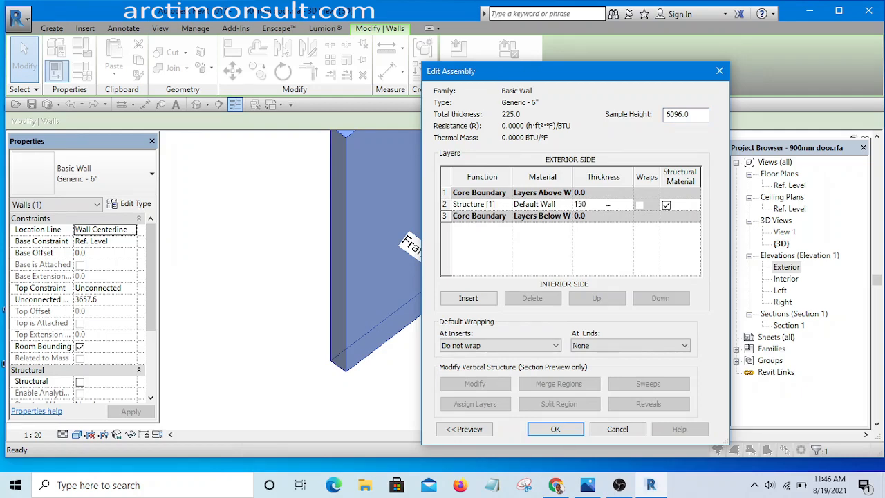
left_click(555, 429)
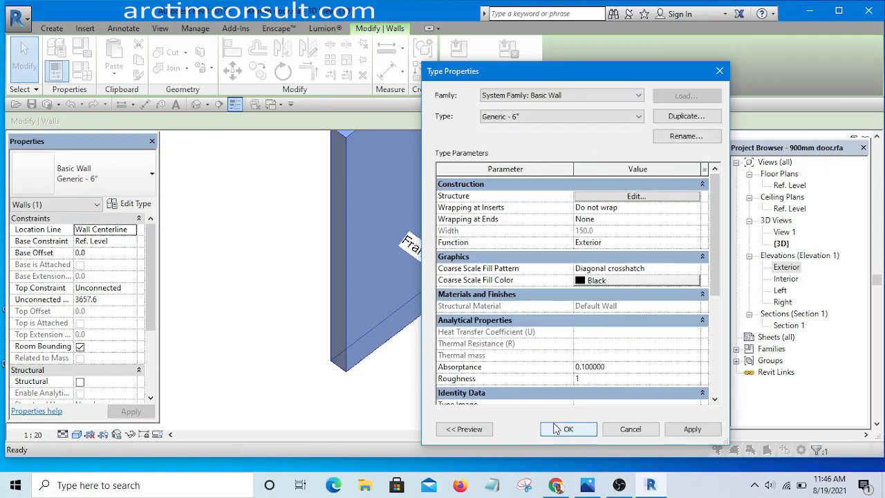
left_click(566, 430)
left_click(575, 355)
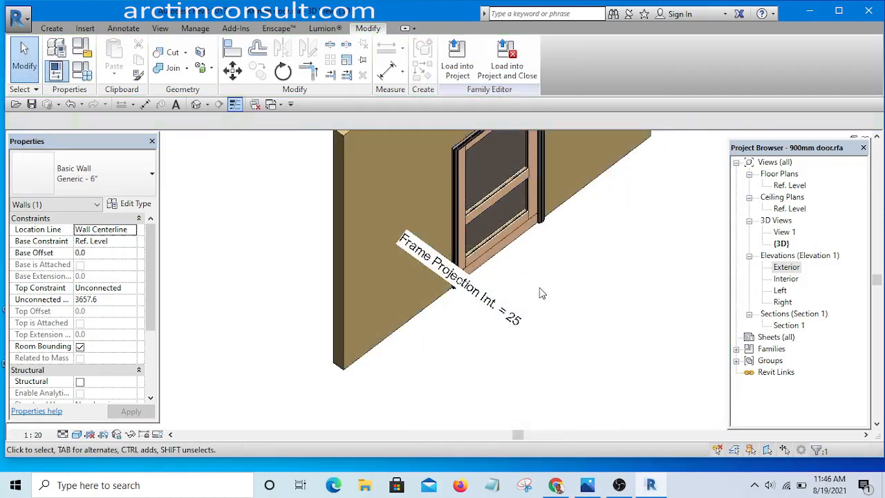
Check how the door's bottom rail and base sit in the 150 mm wall in 3D.
scroll(530, 201, "up", 3)
scroll(531, 201, "up", 3)
scroll(609, 341, "down", 3)
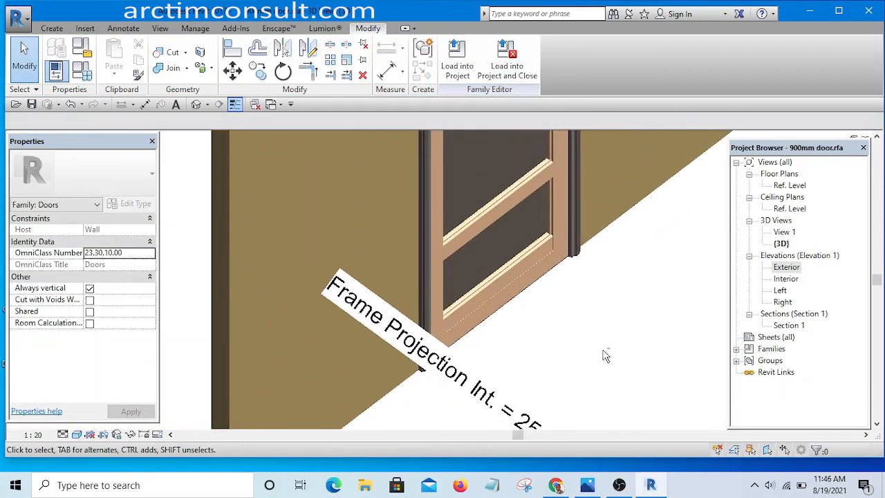
middle_click_drag(604, 356, 527, 351, "shift")
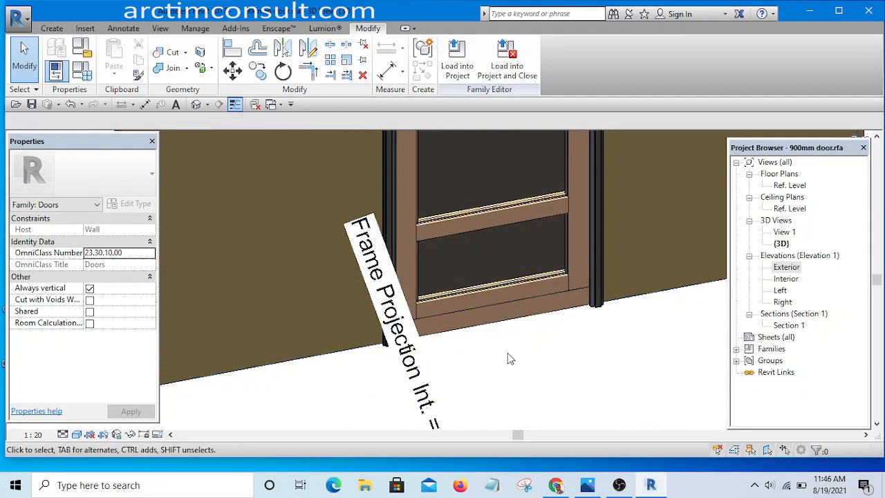
middle_click_drag(556, 371, 454, 365, "shift")
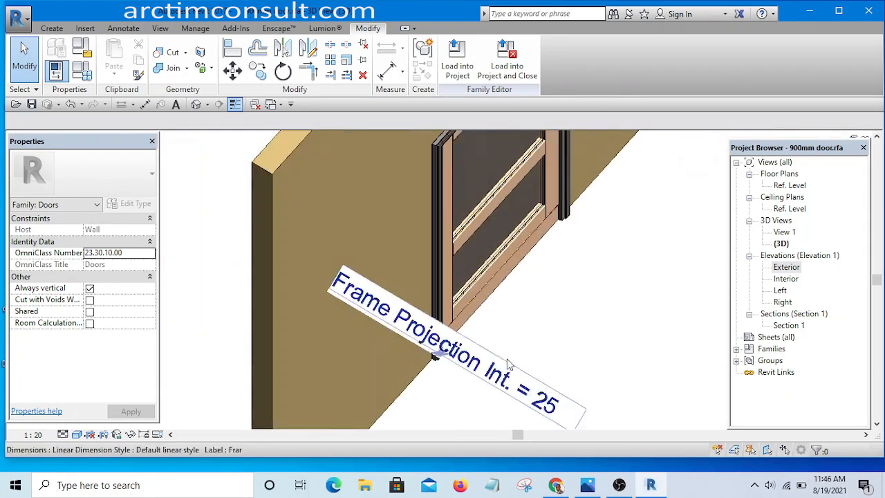
Restore the host wall type's structure layer thickness to 225 mm.
left_click(262, 182)
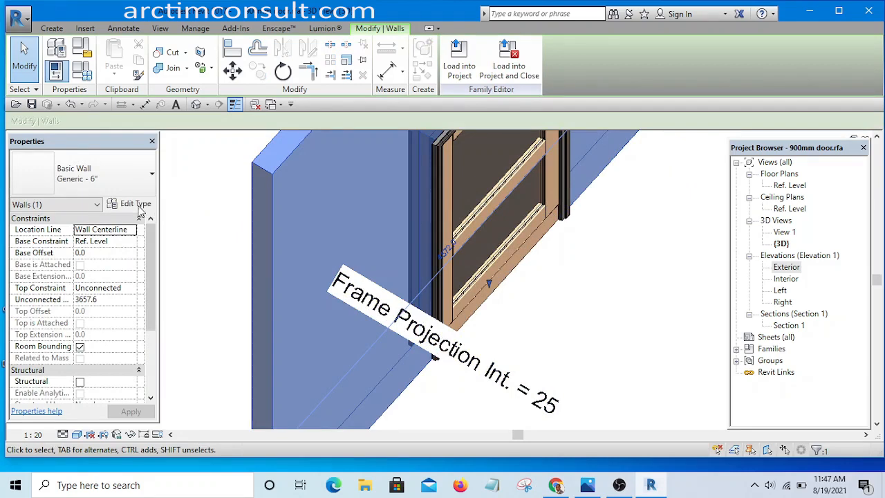
left_click(137, 205)
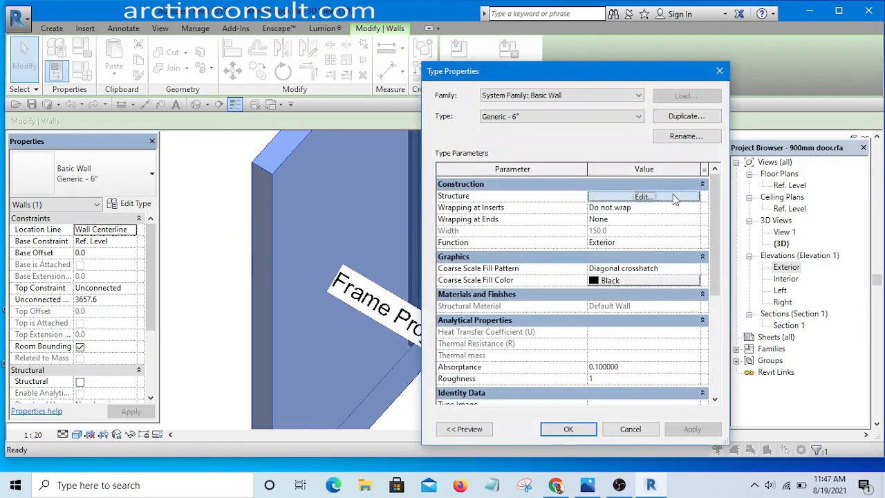
left_click(674, 197)
left_click(599, 205)
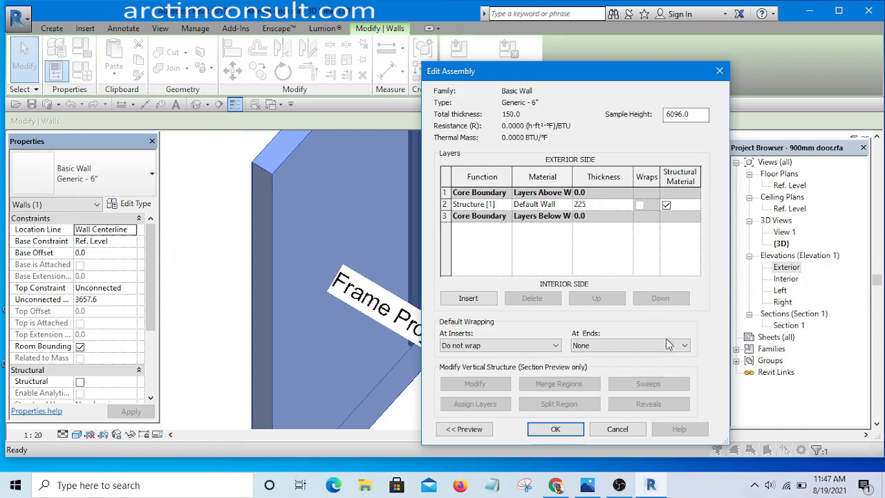
left_click(573, 430)
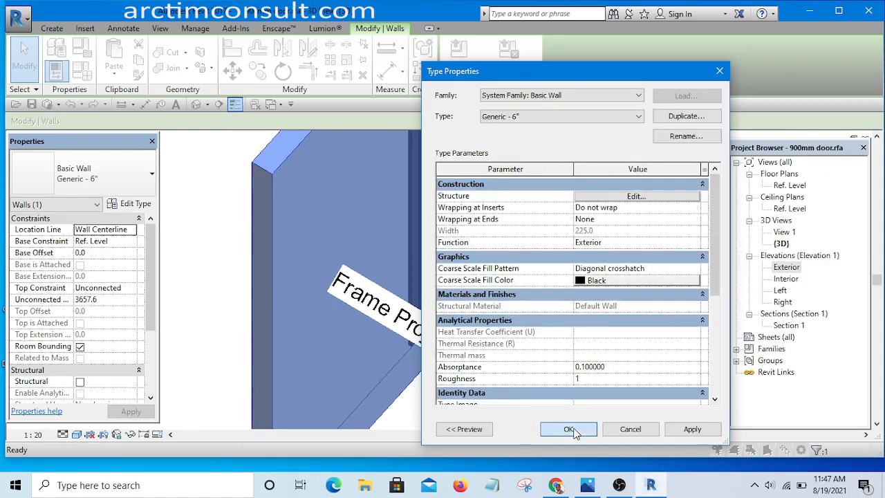
left_click(569, 430)
left_click(598, 340)
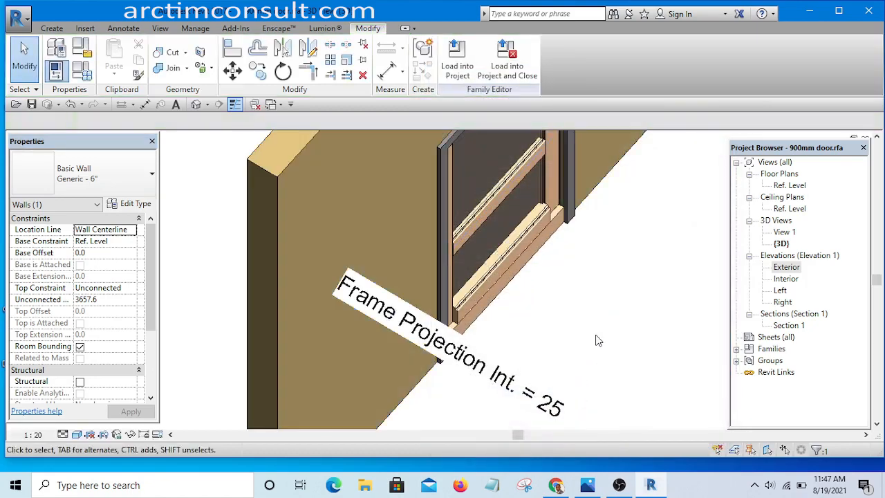
Examine in 3D how the bottom rail projects from the stiles and base in the 225 mm wall.
middle_click_drag(596, 356, 585, 272, "shift")
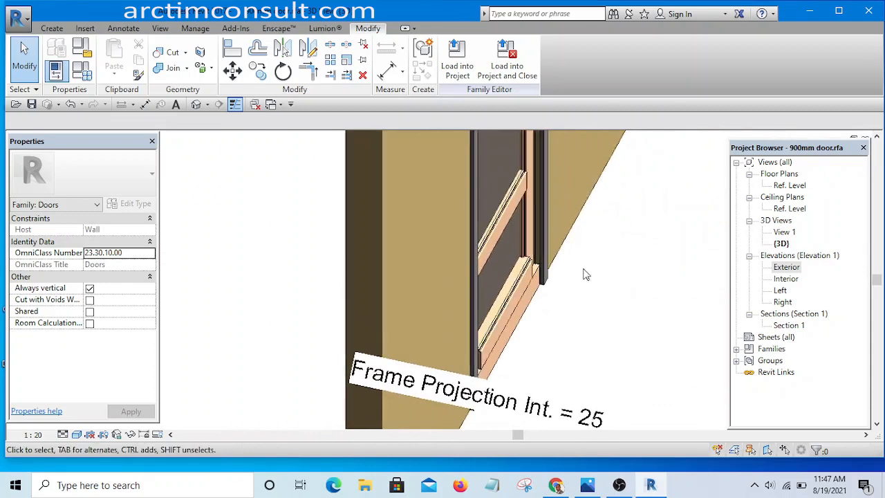
scroll(589, 335, "up", 4)
middle_click_drag(589, 335, 521, 238, "shift")
scroll(563, 249, "up", 5)
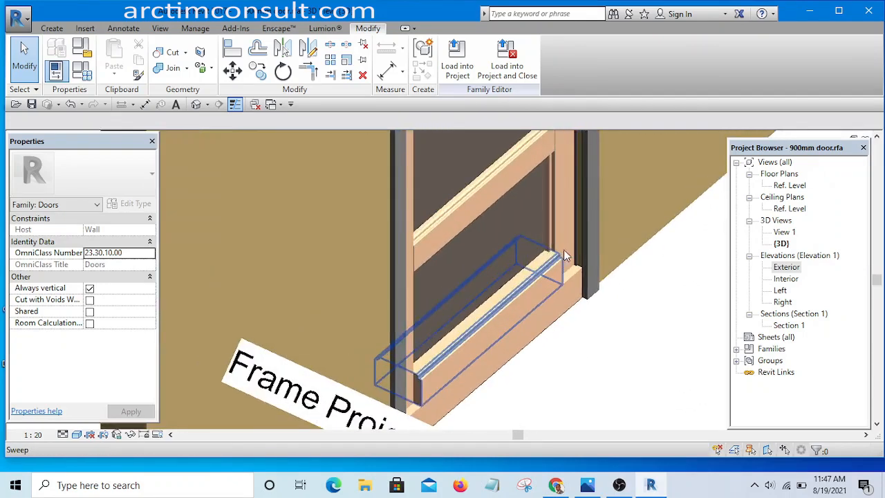
scroll(570, 217, "down", 5)
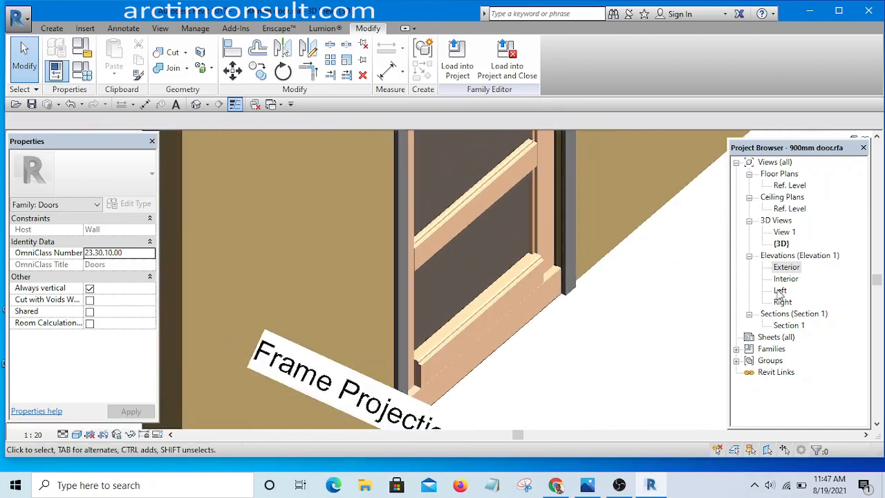
middle_click_drag(577, 326, 469, 371)
scroll(444, 288, "up", 3)
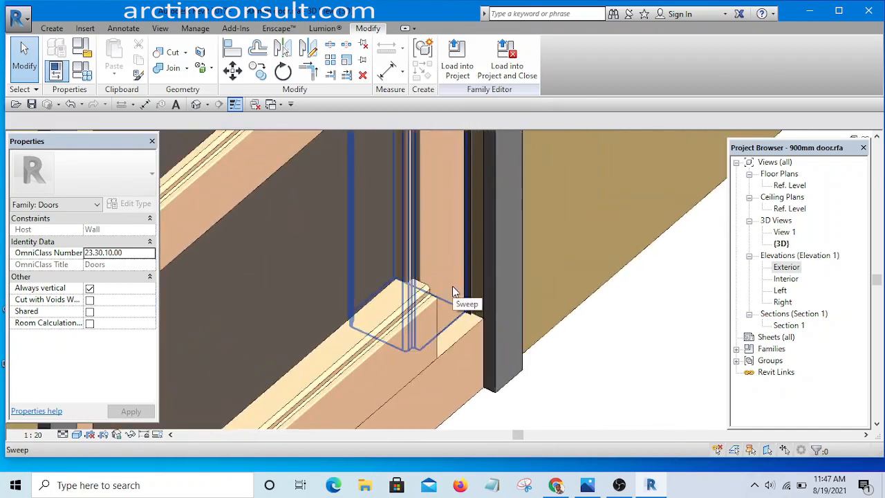
scroll(453, 290, "down", 2)
scroll(465, 365, "down", 4)
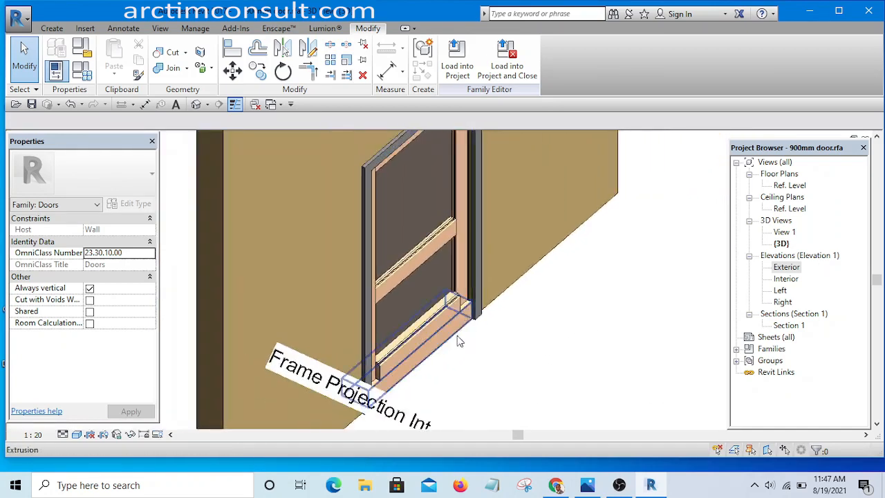
middle_click_drag(491, 355, 512, 366)
scroll(459, 325, "up", 5)
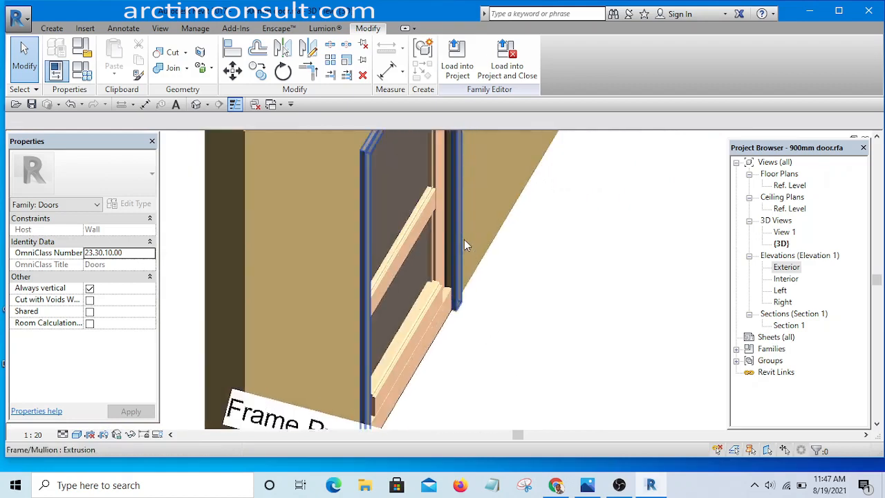
scroll(457, 342, "down", 5)
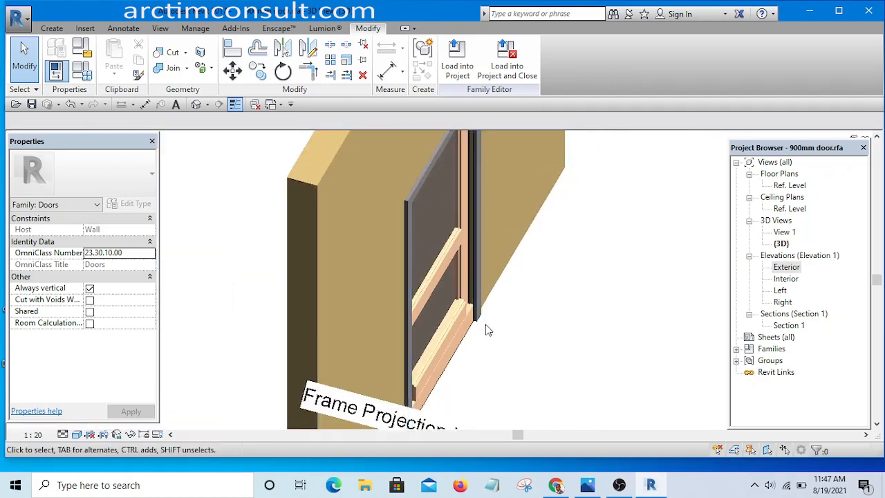
middle_click_drag(485, 324, 464, 346, "shift")
scroll(463, 337, "up", 4)
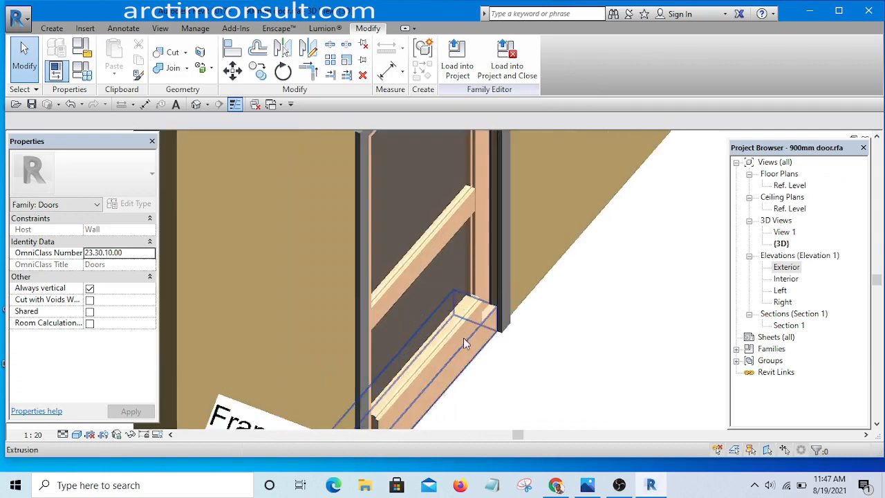
scroll(478, 324, "down", 2)
scroll(479, 324, "down", 1)
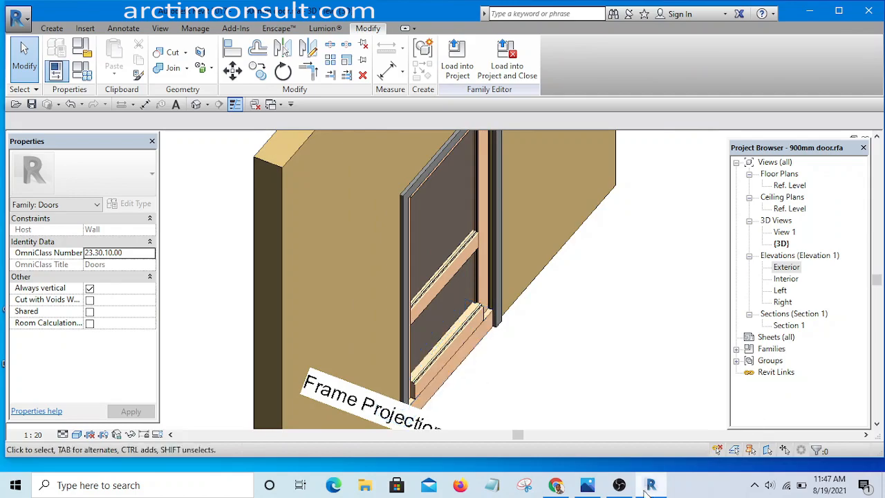
left_click(620, 486)
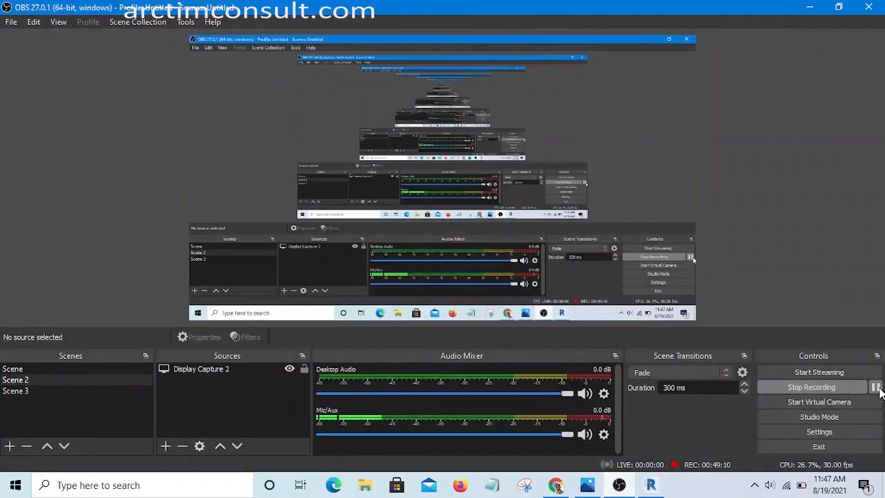
left_click(811, 8)
Inspect in 3D the bottom rail sweep and base against the door frame and wall from several angles.
middle_click_drag(640, 307, 547, 272, "shift")
scroll(425, 314, "up", 5)
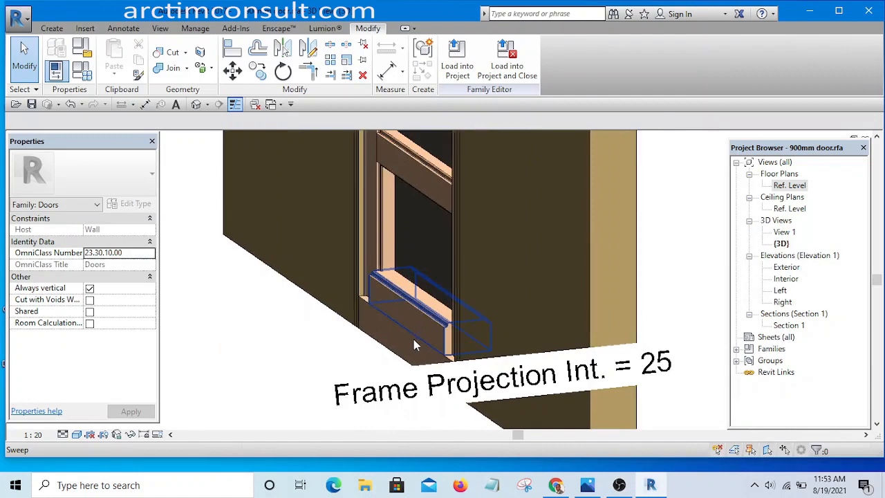
scroll(367, 309, "down", 5)
middle_click_drag(367, 360, 425, 345, "shift")
scroll(311, 281, "up", 4)
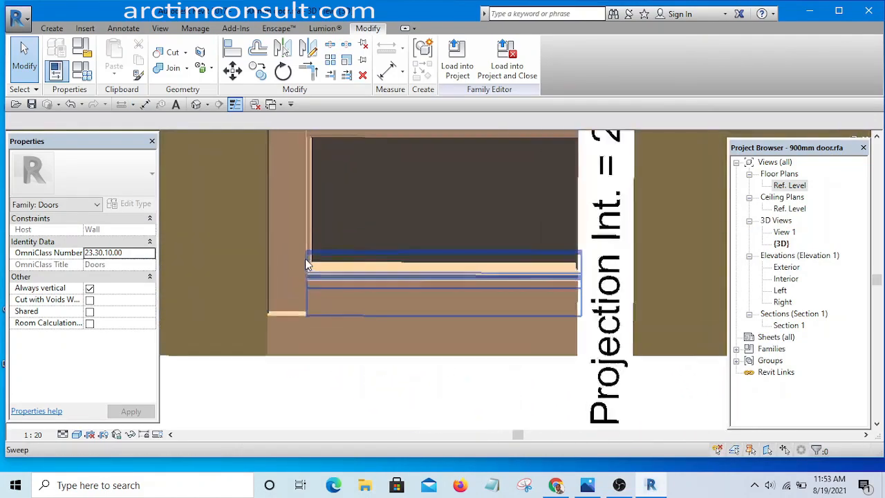
scroll(318, 288, "down", 4)
middle_click_drag(330, 270, 223, 300, "shift")
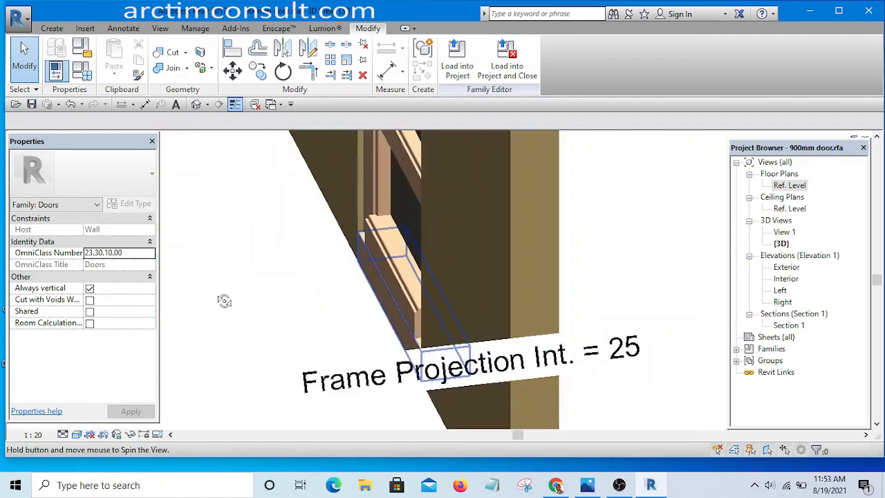
middle_click_drag(463, 272, 655, 298, "shift")
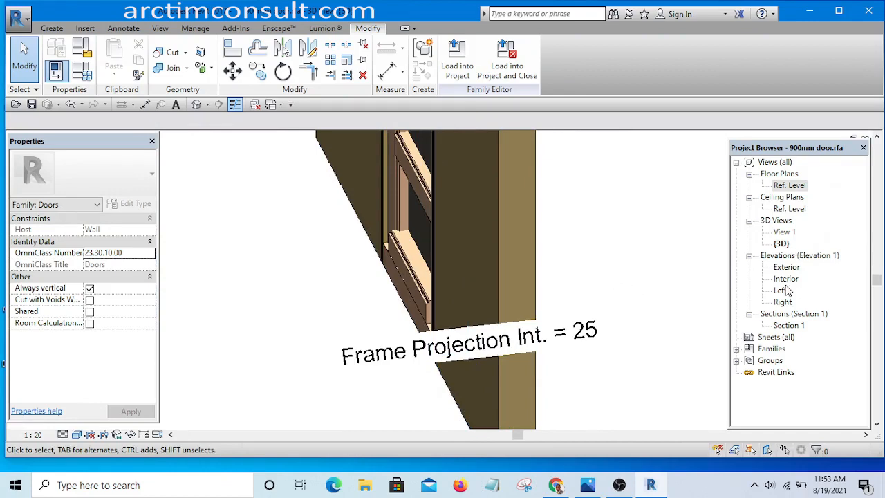
In Section 1, draw a vertical reference plane on the wall's centre line, from below the reference level to above the wall.
double_click(789, 325)
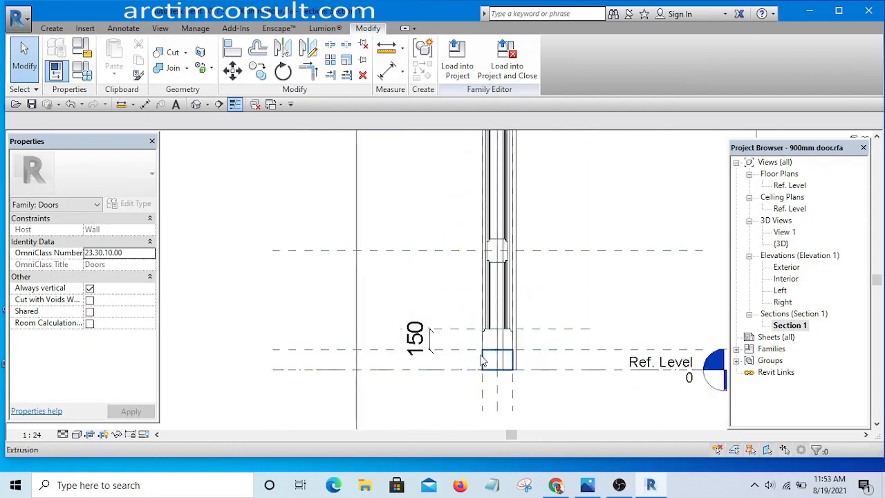
scroll(481, 361, "up", 4)
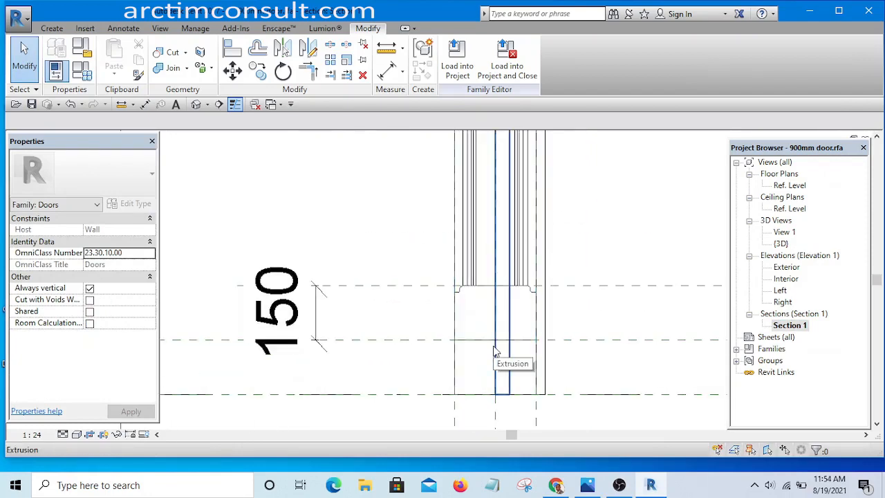
key("r")
key("p")
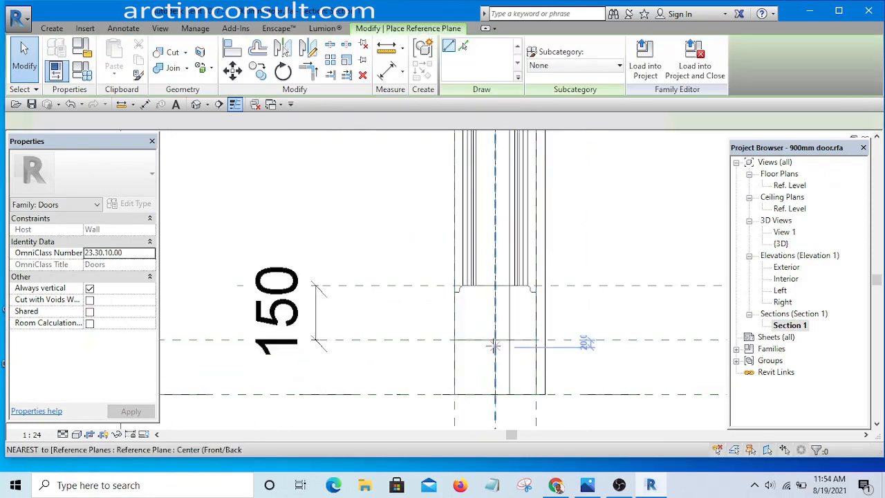
scroll(495, 352, "down", 5)
scroll(484, 345, "up", 1)
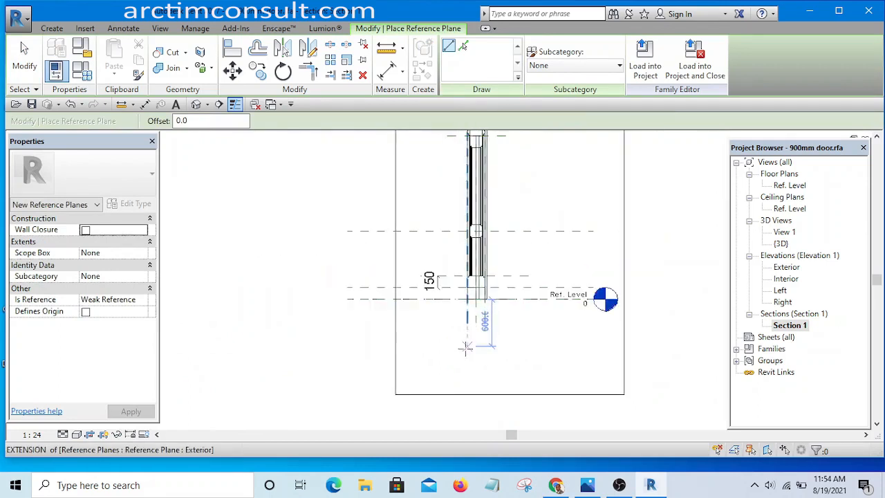
left_click(473, 364)
scroll(473, 364, "down", 2)
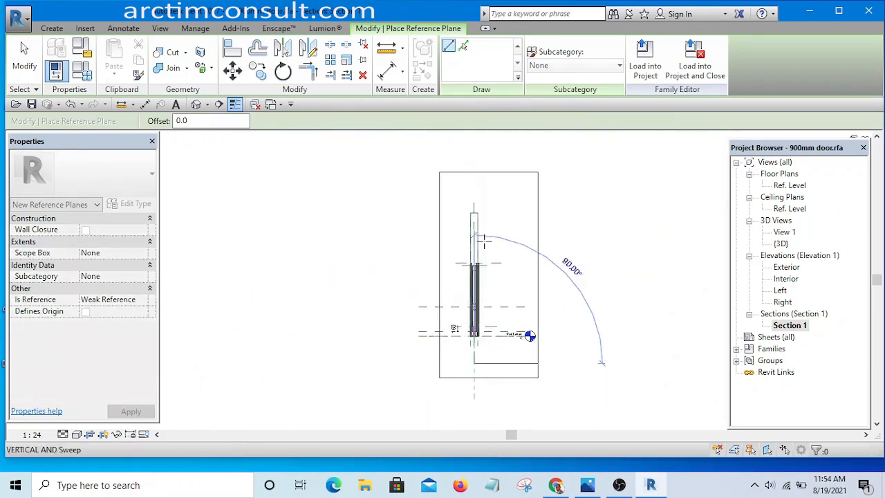
scroll(463, 176, "up", 3)
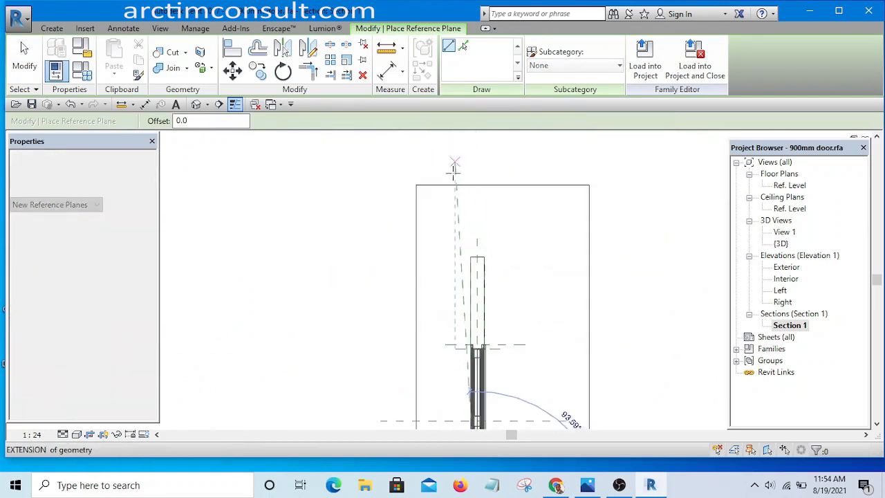
left_click(474, 161)
scroll(472, 153, "up", 3)
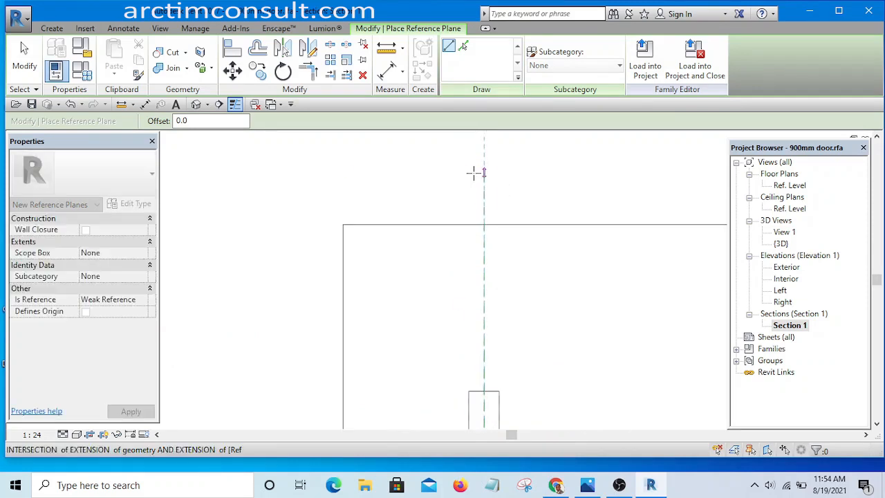
scroll(475, 173, "down", 3)
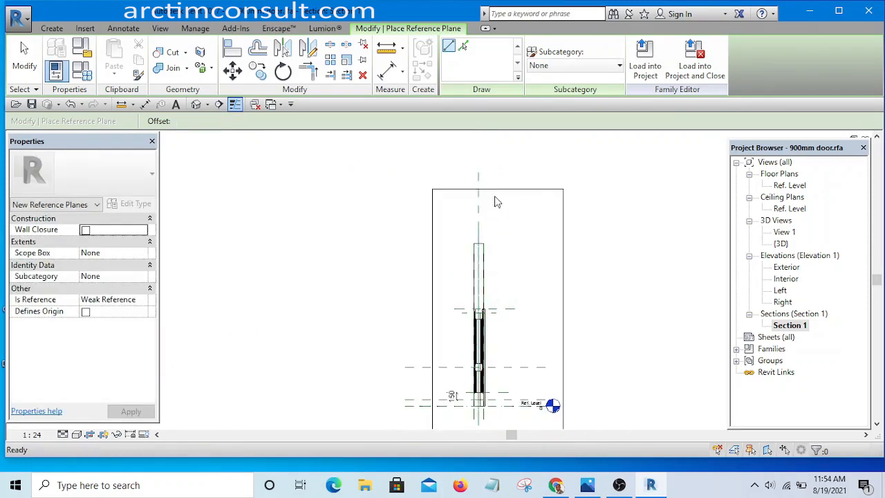
key("Escape")
key("Escape")
Offset the new reference plane to the exterior side of the wall centre and copy it to the interior side, within the wall thickness.
scroll(481, 222, "up", 3)
left_click(478, 212)
scroll(476, 208, "up", 2)
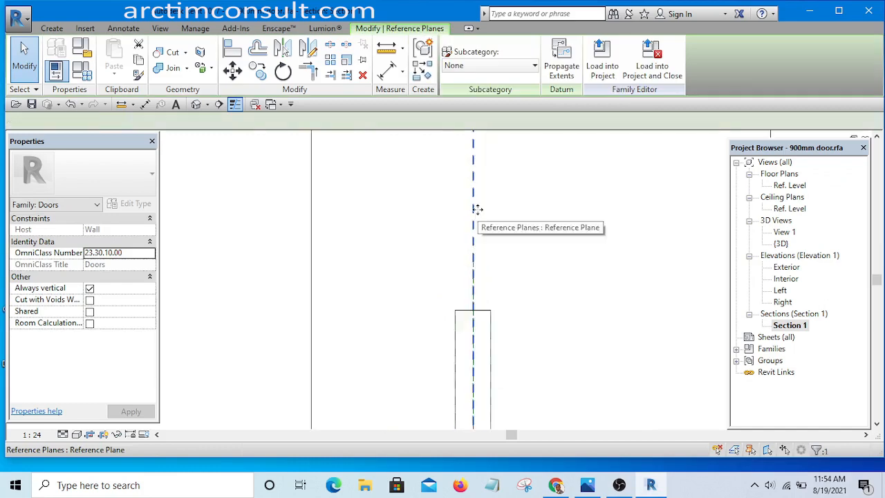
mouse_move(465, 203)
left_mouse_down()
mouse_move(457, 203)
mouse_move(464, 207)
left_mouse_up()
key("Delete")
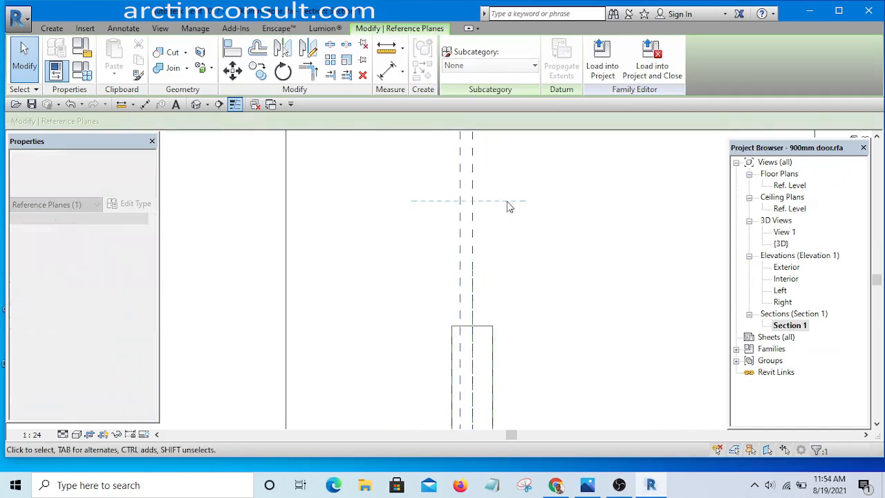
left_click(460, 178)
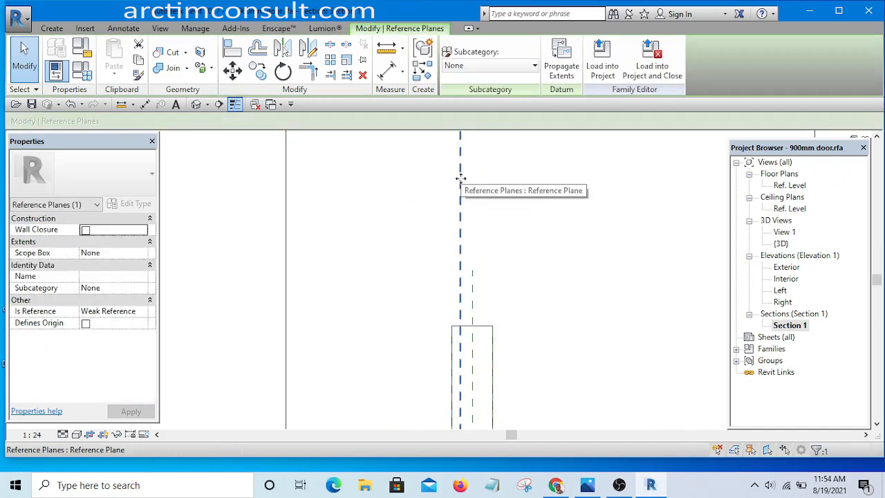
left_click_drag(461, 178, 485, 190)
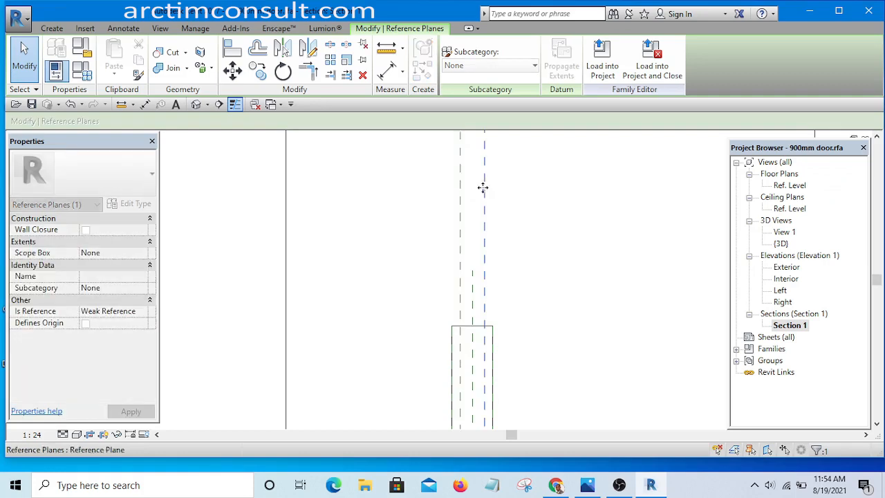
left_click(545, 211)
Dimension both new reference planes to the Center (Front/Back) plane and constrain the two distances to be equal.
key("d")
key("i")
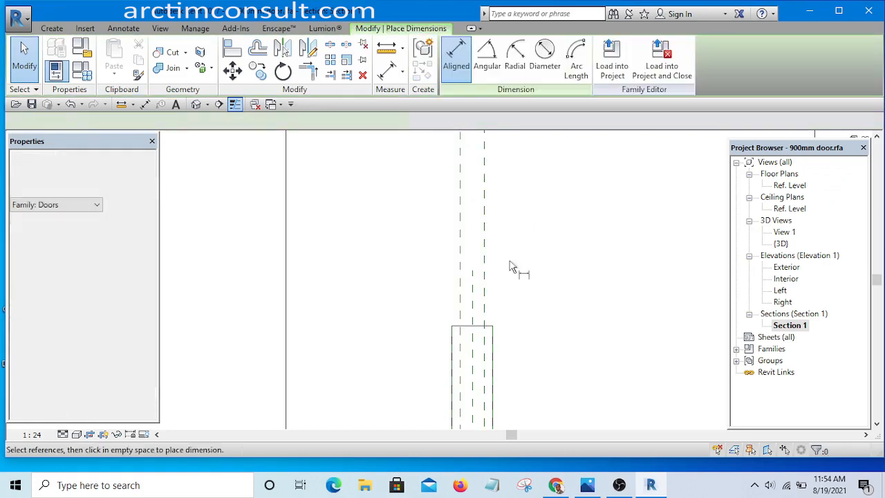
scroll(450, 322, "up", 3)
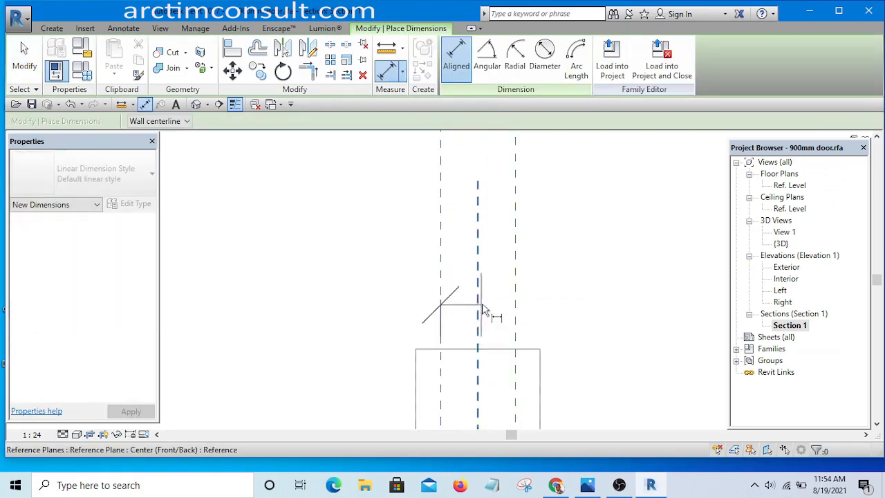
left_click(480, 304)
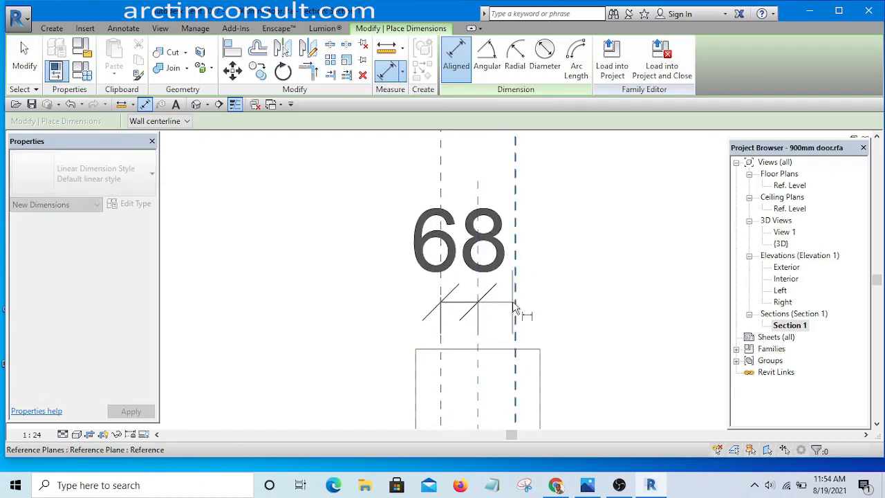
left_click(512, 301)
left_click(652, 309)
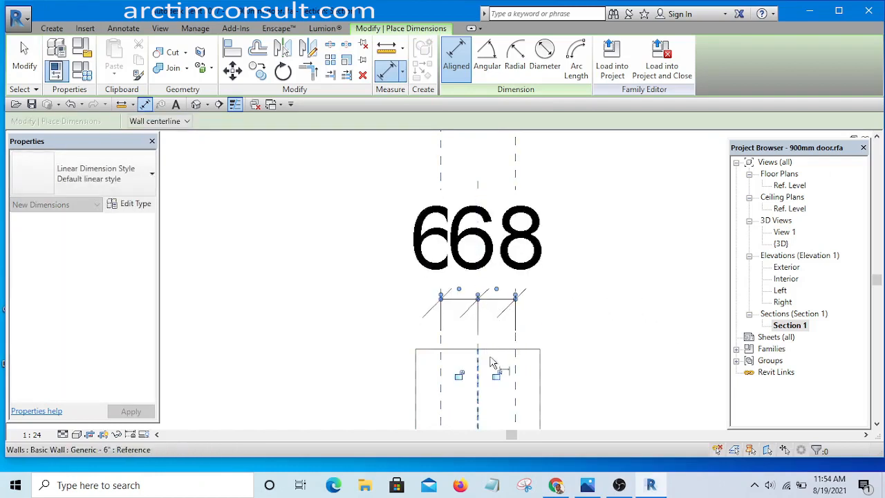
scroll(490, 361, "down", 3)
left_click(484, 238)
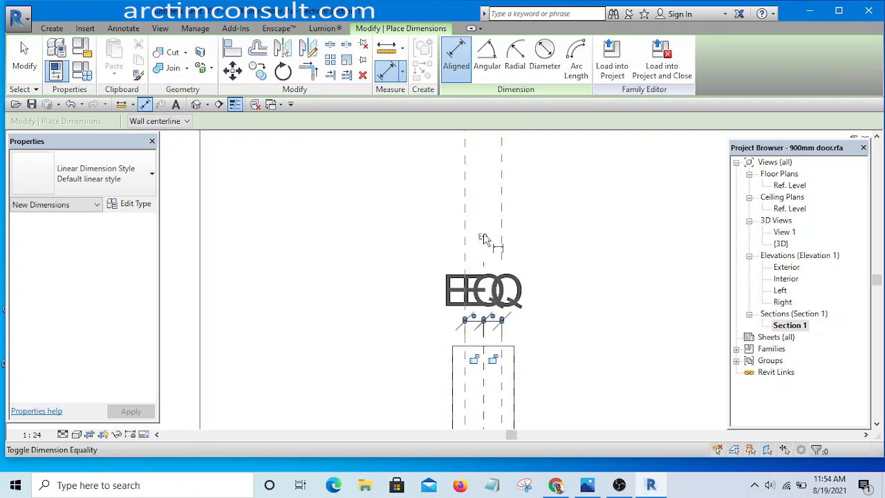
key("Escape")
key("Escape")
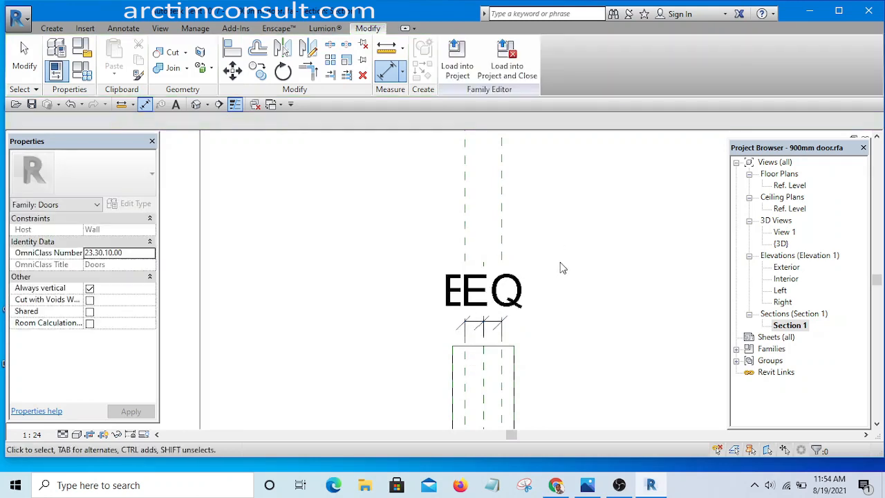
Add an overall aligned dimension between the two new reference planes above the equality dimension.
key("d")
key("i")
scroll(468, 232, "up", 2)
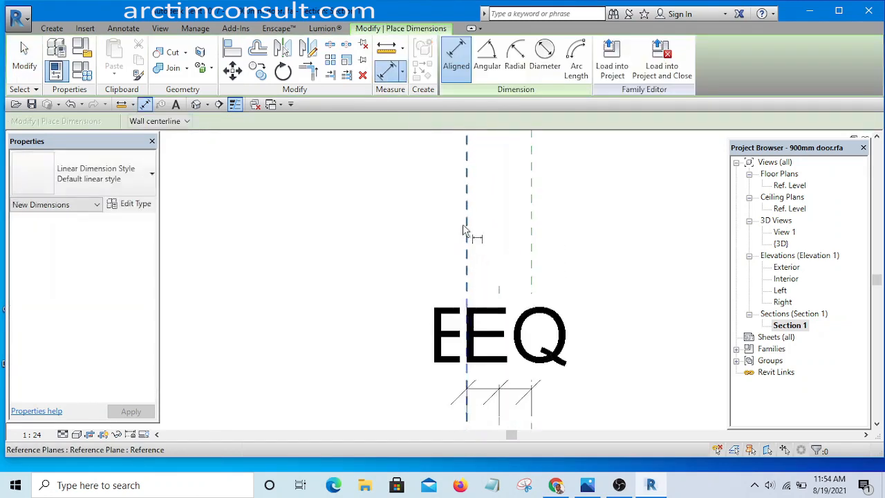
left_click(466, 231)
left_click(534, 235)
left_click(619, 255)
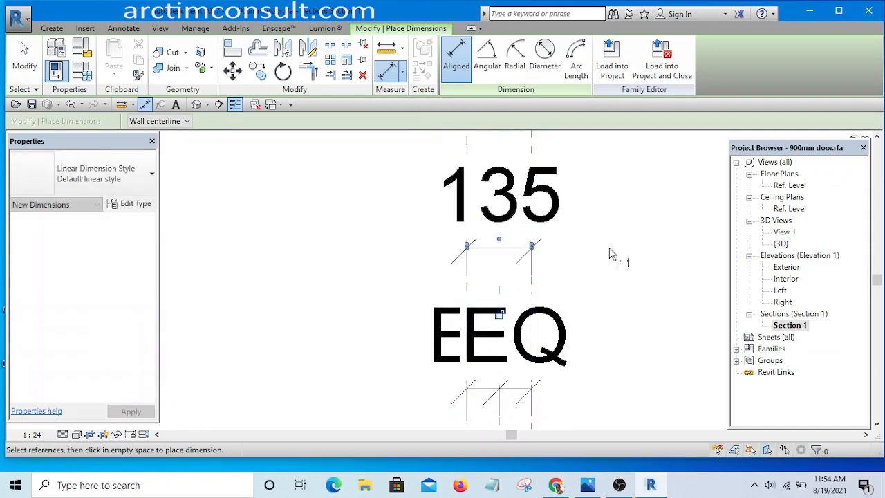
scroll(594, 256, "down", 3)
key("Escape")
Label the overall dimension with a new family type parameter named "Thickness of wall", grouped under Dimensions.
scroll(520, 244, "up", 5)
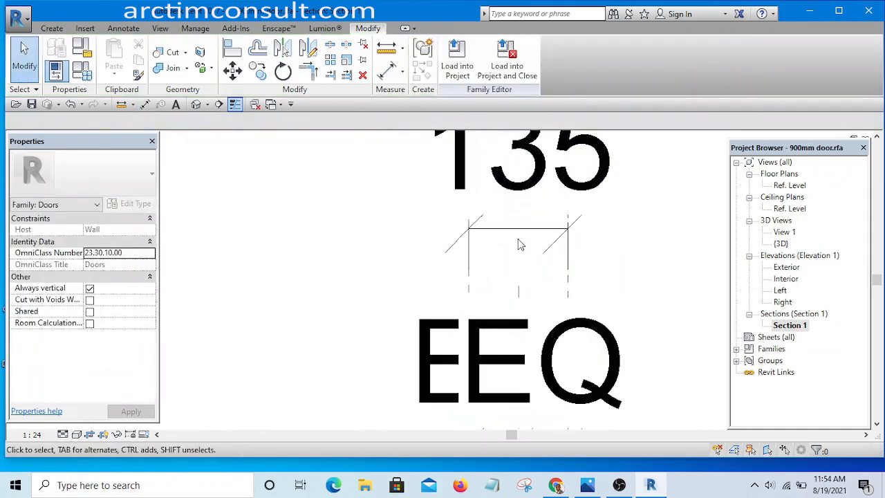
left_click(520, 235)
scroll(483, 242, "down", 5)
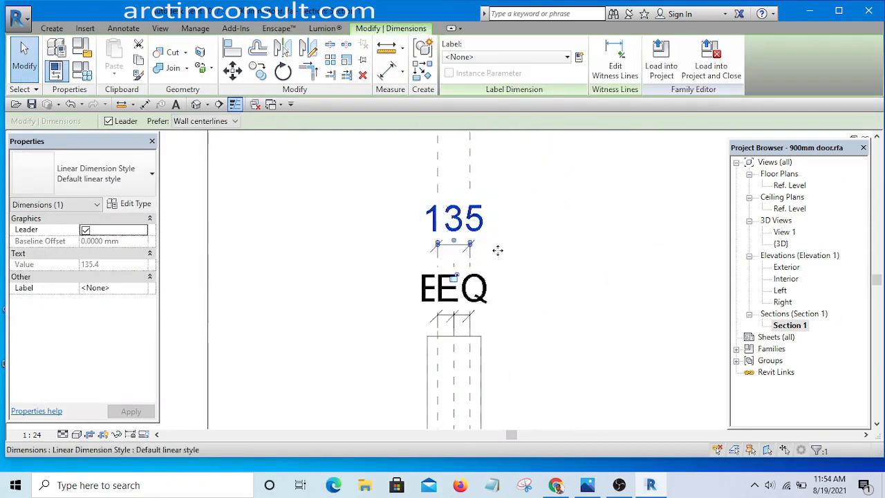
left_click(578, 58)
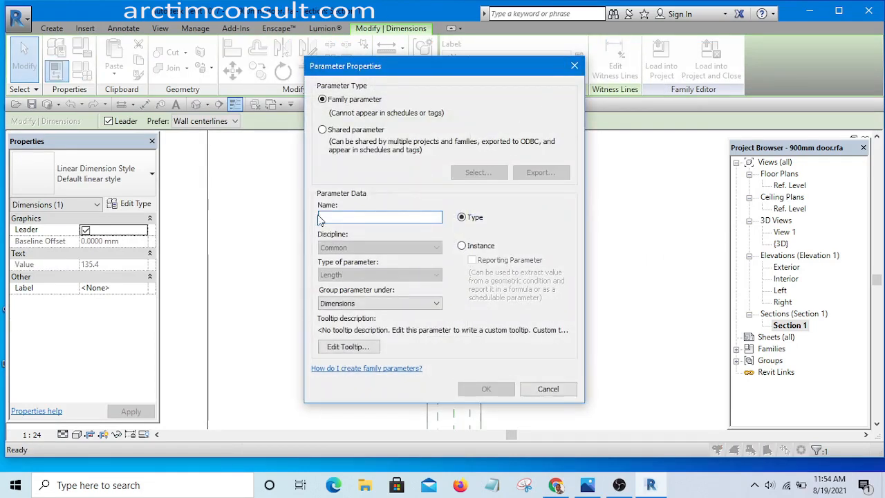
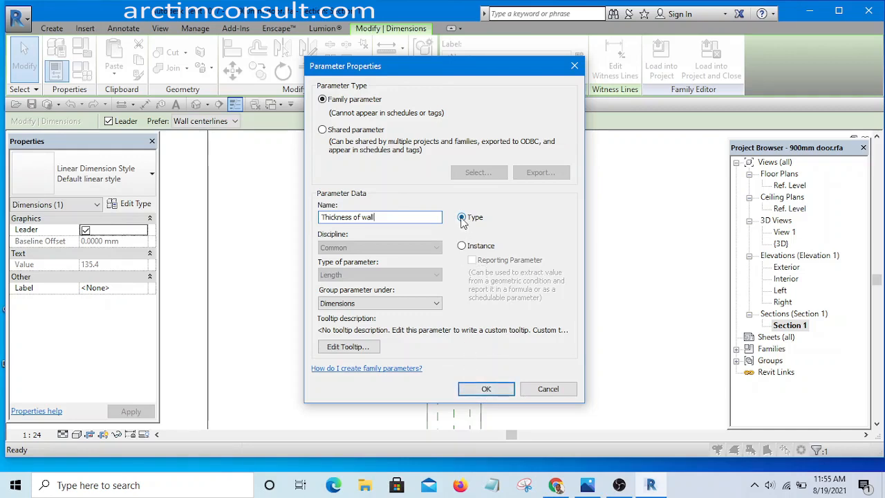
left_click(483, 390)
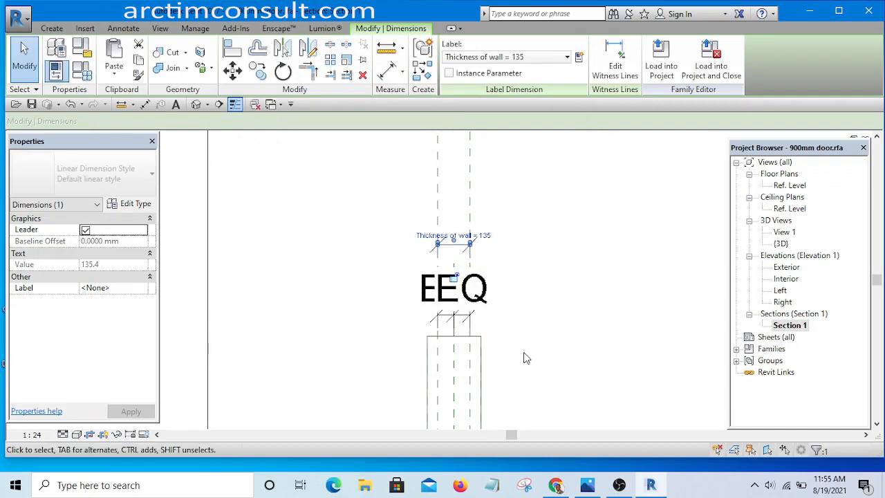
left_click(558, 303)
scroll(475, 307, "up", 2)
scroll(484, 311, "down", 4)
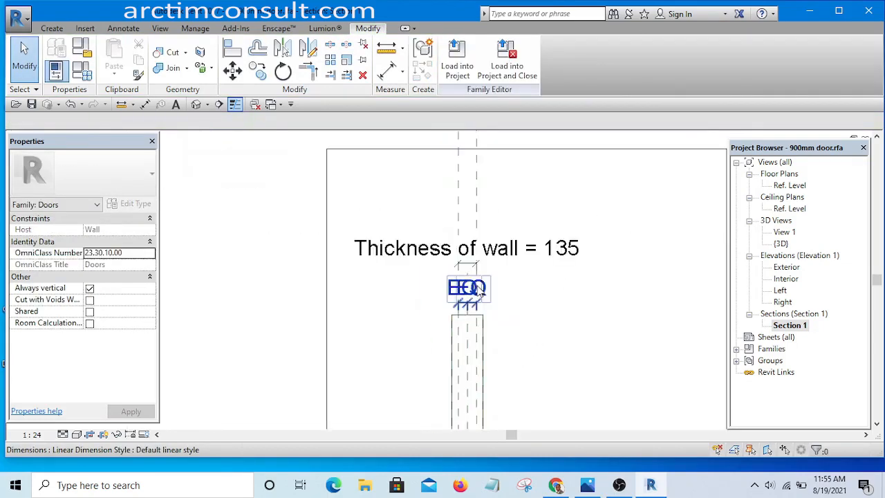
Set the "Thickness of wall" parameter to 150 in the family types.
scroll(508, 328, "up", 1)
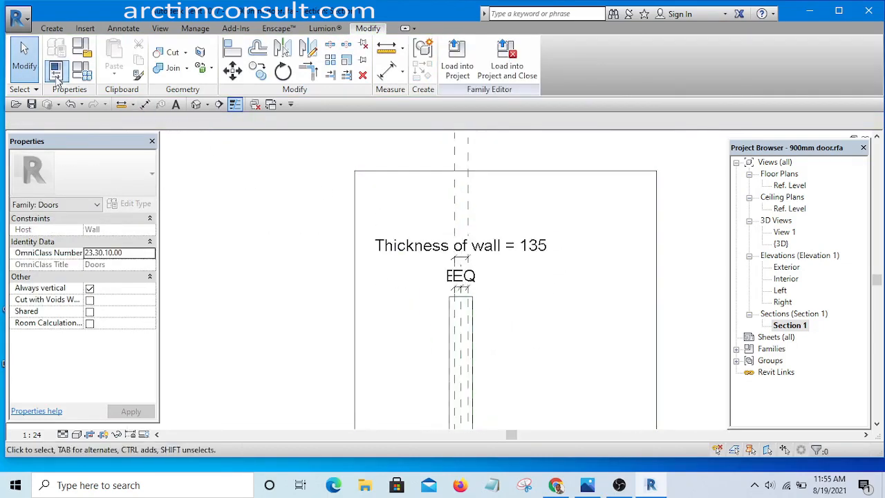
left_click(83, 71)
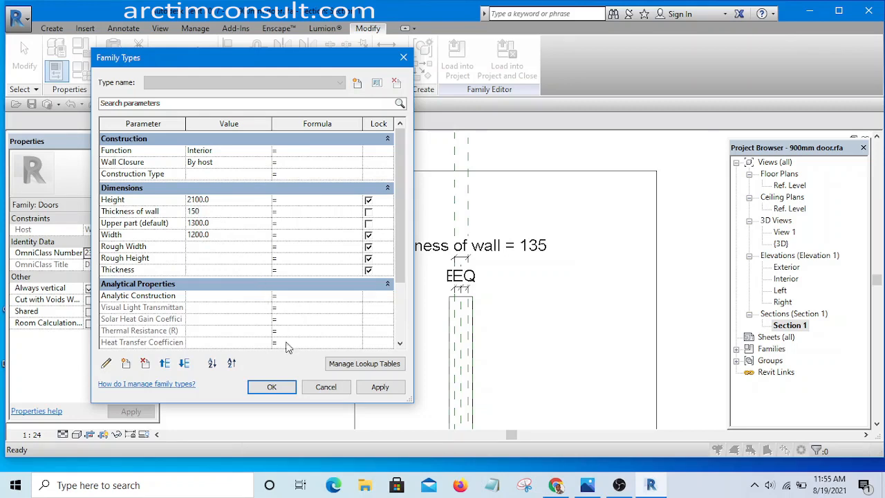
left_click(286, 390)
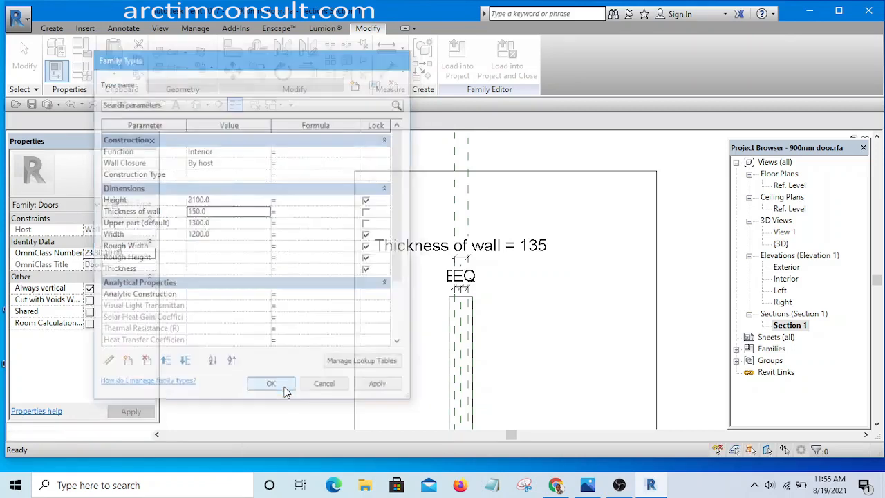
scroll(484, 304, "up", 3)
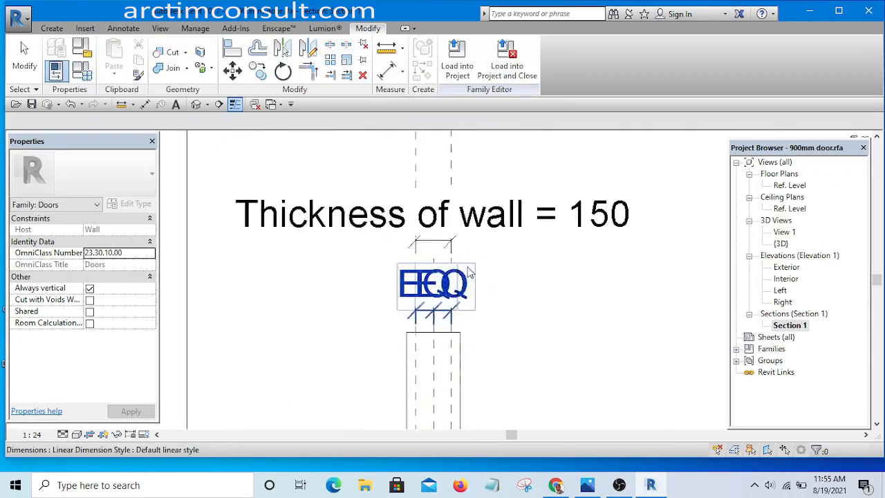
scroll(493, 271, "down", 3)
scroll(556, 250, "up", 2)
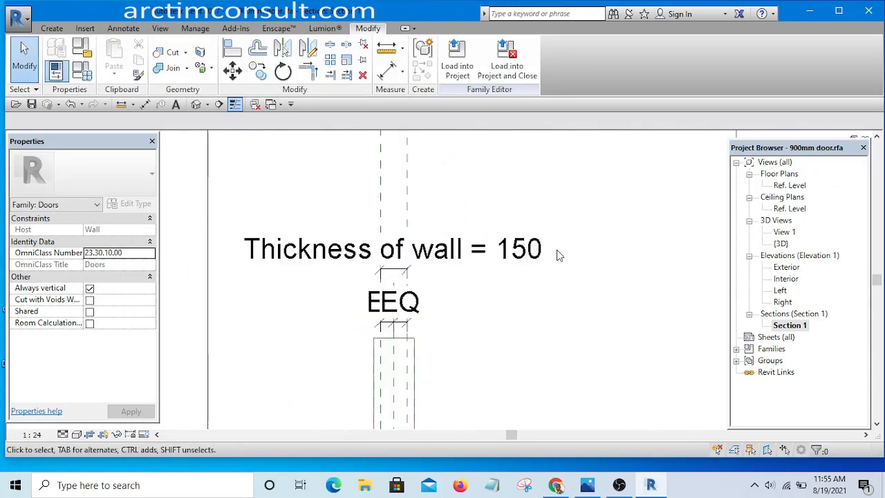
Set the "Thickness of wall" parameter to 225 in the family types and apply it.
left_click(81, 72)
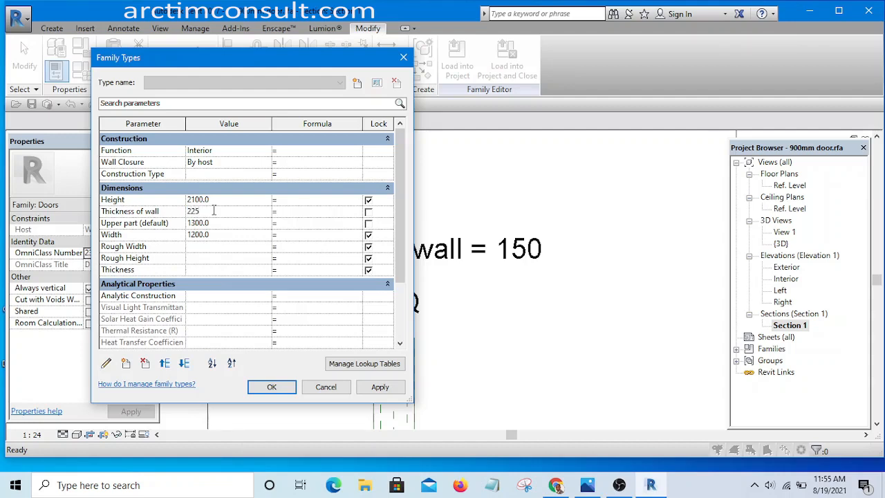
left_click(377, 387)
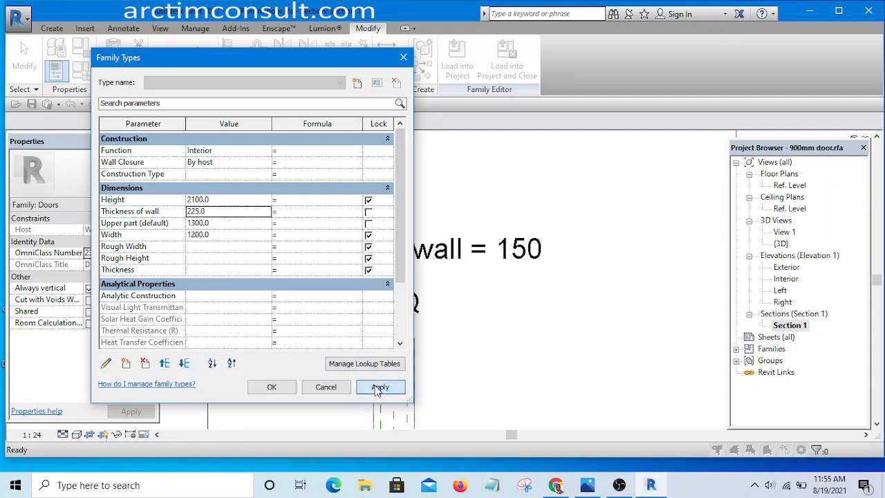
left_click(280, 387)
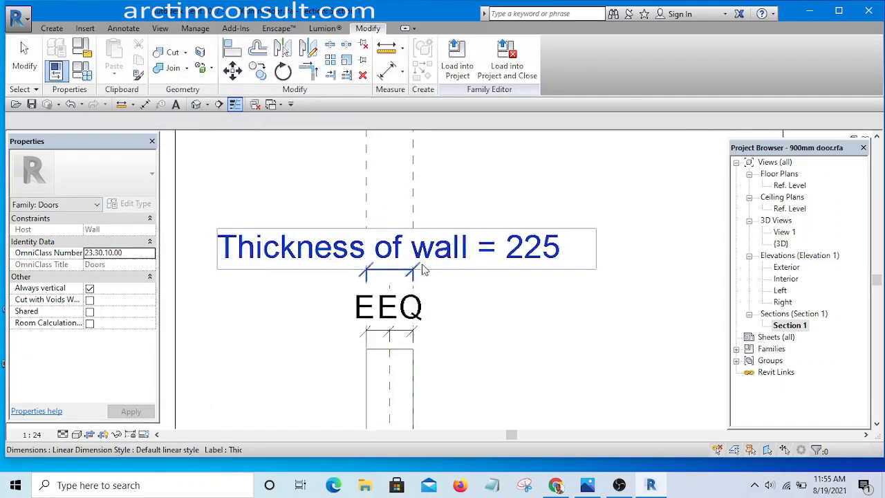
Examine the section from wall top to door base, comparing the thickness reference planes with the wall faces, rails and base.
scroll(553, 332, "up", 2)
scroll(428, 176, "down", 3)
scroll(429, 181, "down", 3)
scroll(425, 357, "up", 1)
middle_click_drag(435, 358, 434, 282)
scroll(434, 283, "down", 2)
middle_click_drag(467, 236, 459, 325)
scroll(408, 238, "up", 4)
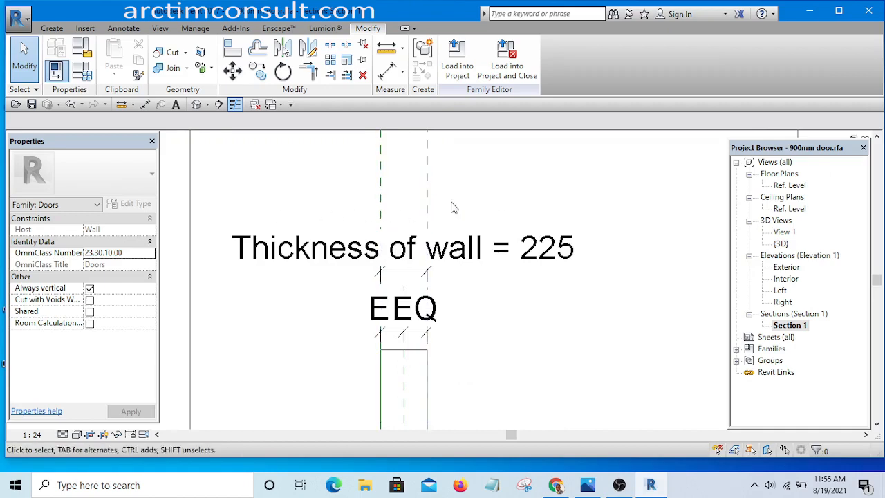
scroll(436, 204, "down", 4)
scroll(424, 374, "up", 4)
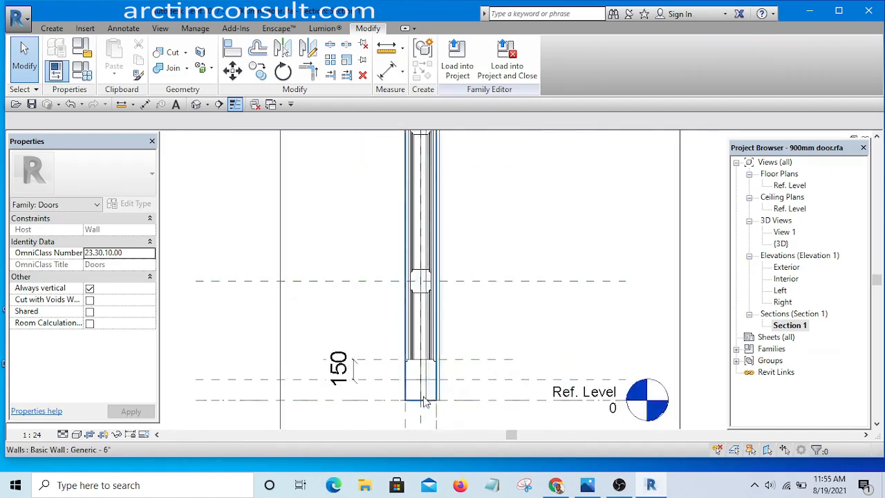
scroll(423, 403, "up", 4)
scroll(446, 359, "down", 3)
scroll(443, 399, "up", 1)
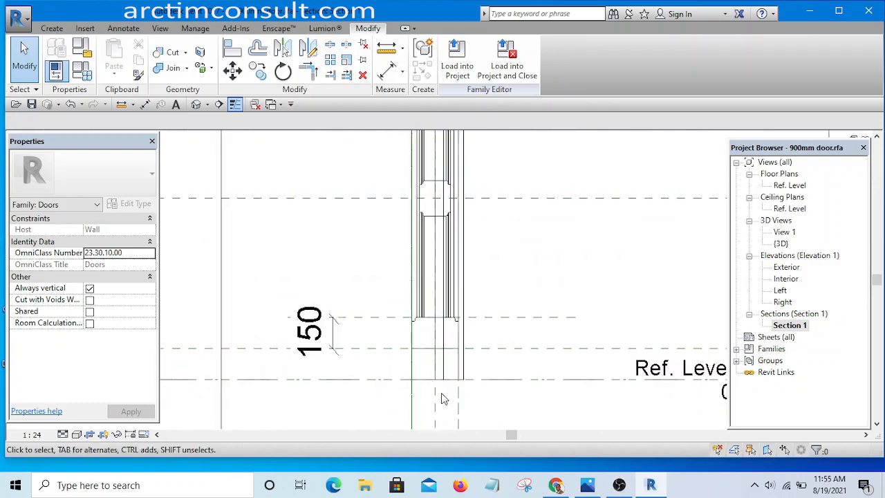
scroll(443, 399, "down", 4)
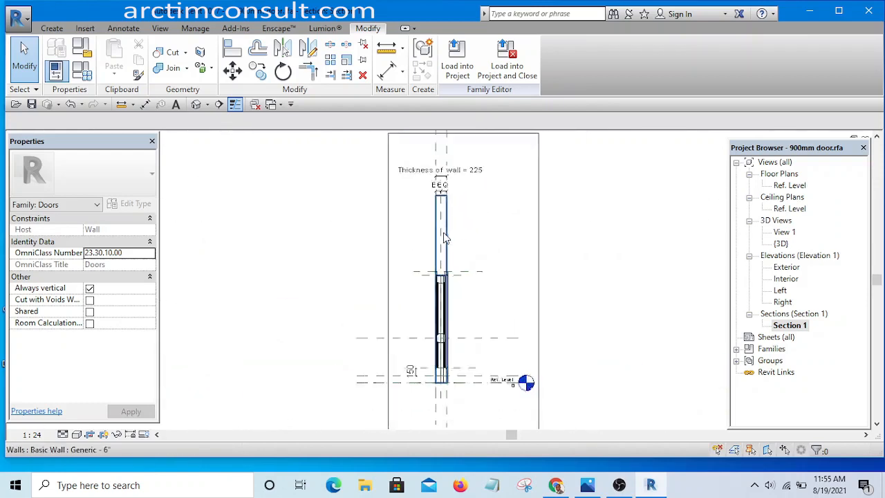
scroll(445, 238, "down", 2)
scroll(445, 180, "up", 5)
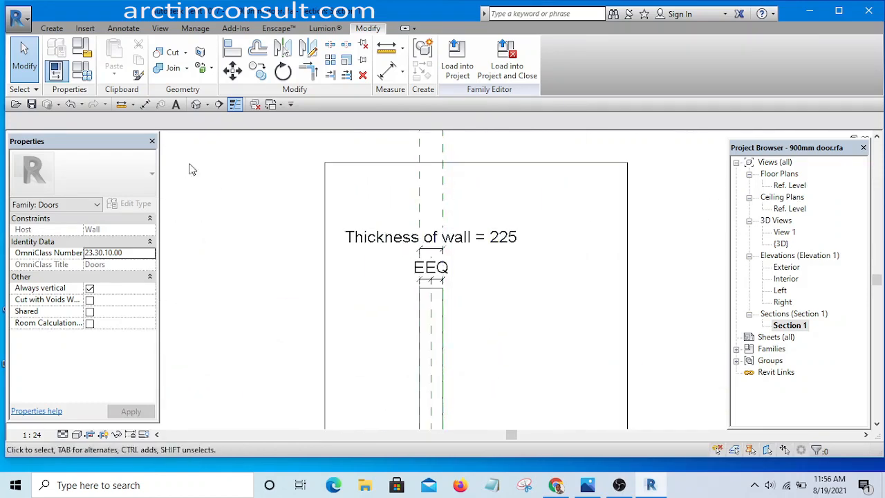
Select the right-hand reference plane of the wall-thickness pair in the section.
left_click(447, 198)
scroll(443, 196, "down", 5)
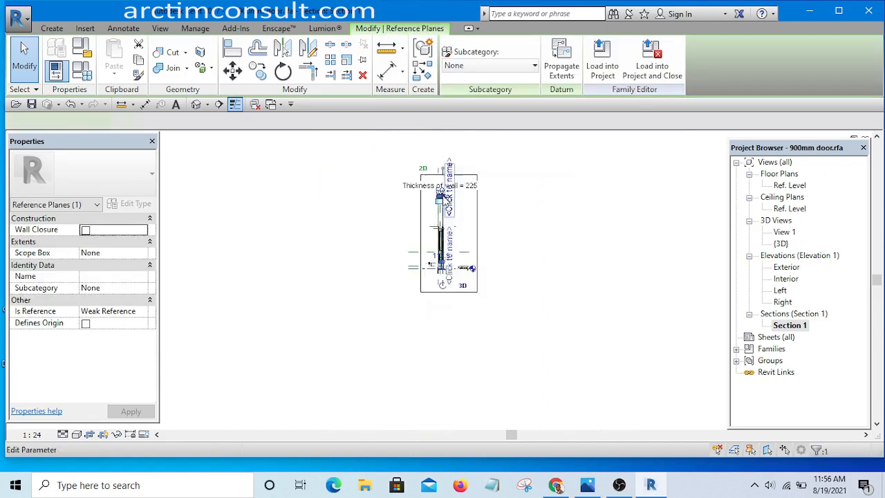
Extend the lower ends of the two vertical reference planes at the door frame faces well below the Ref. Level line.
scroll(436, 283, "up", 5)
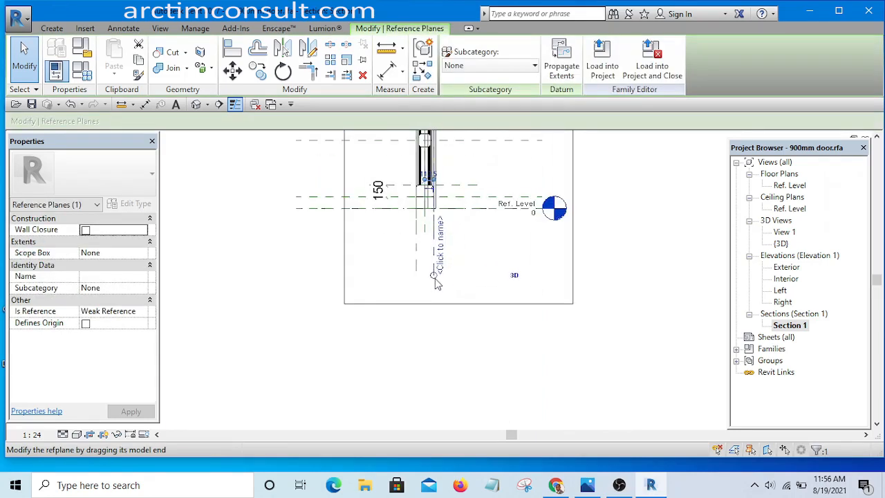
left_click_drag(434, 277, 433, 318)
left_click_drag(433, 364, 434, 365)
left_click(502, 337)
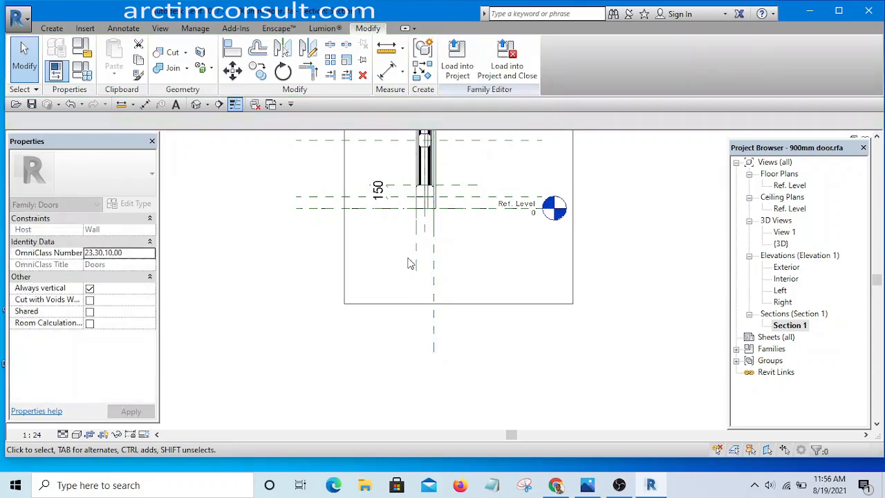
left_click(417, 251)
left_click_drag(418, 271, 416, 351)
left_click(507, 352)
Open the sketched profile of the bottom rail sweep, just above Ref. Level, for editing.
scroll(425, 201, "up", 3)
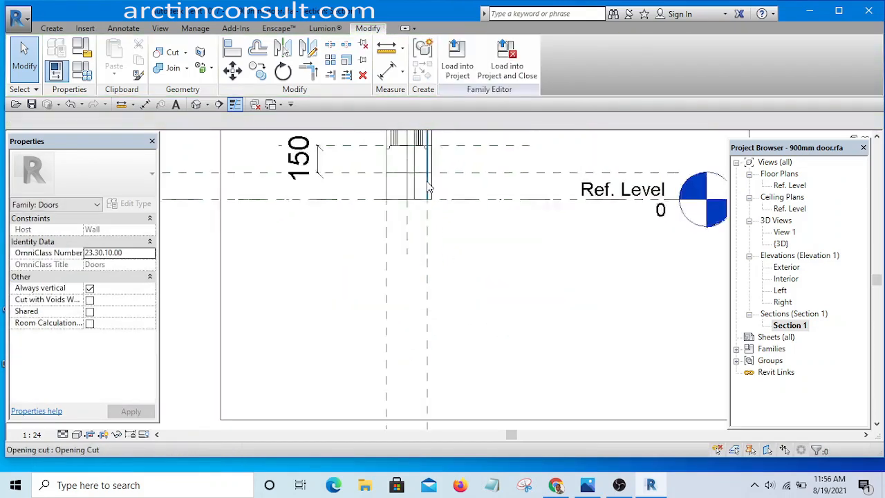
middle_click_drag(426, 200, 431, 351)
scroll(423, 371, "up", 2)
scroll(345, 302, "up", 2)
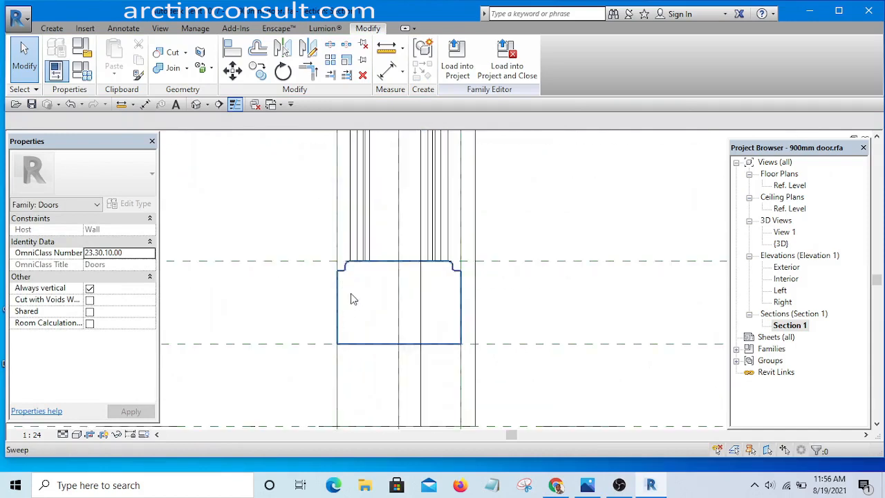
left_click(350, 293)
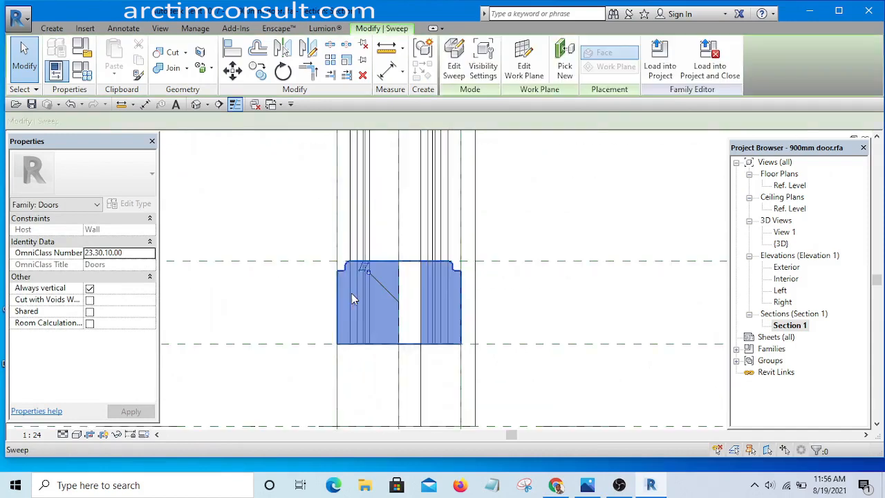
left_click(455, 67)
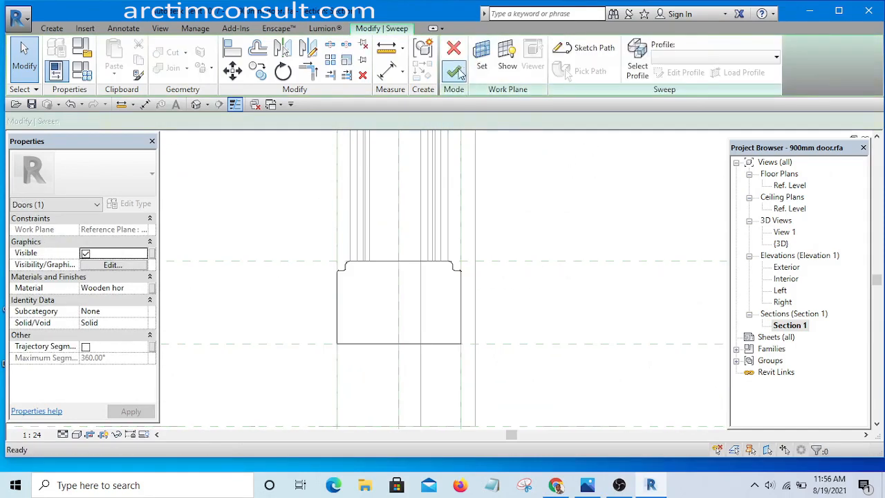
left_click(388, 270)
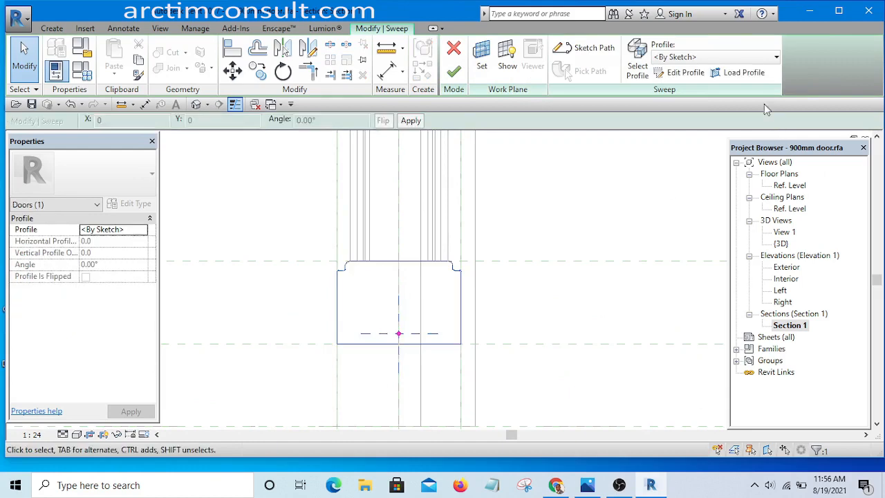
left_click(681, 73)
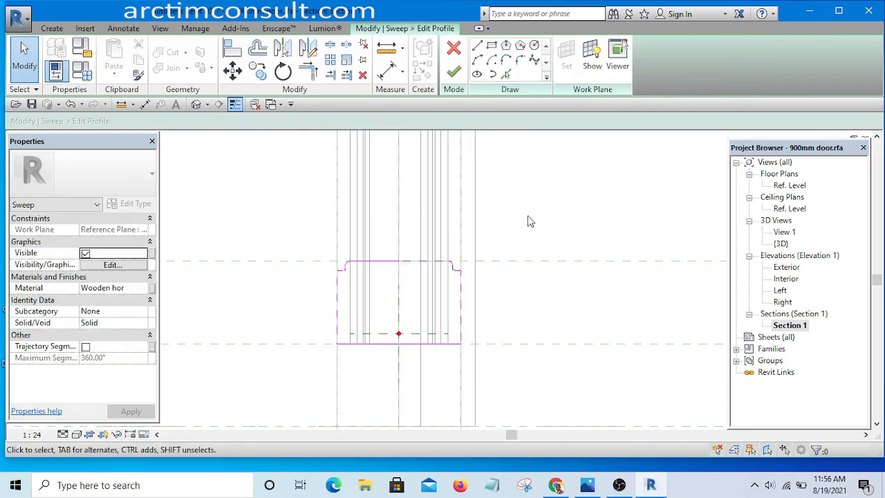
Shift the bottom rail profile's right vertical edge about 5 mm inward and remove the constraints that block the move.
scroll(467, 314, "up", 3)
middle_click_drag(468, 316, 477, 212)
scroll(446, 218, "up", 2)
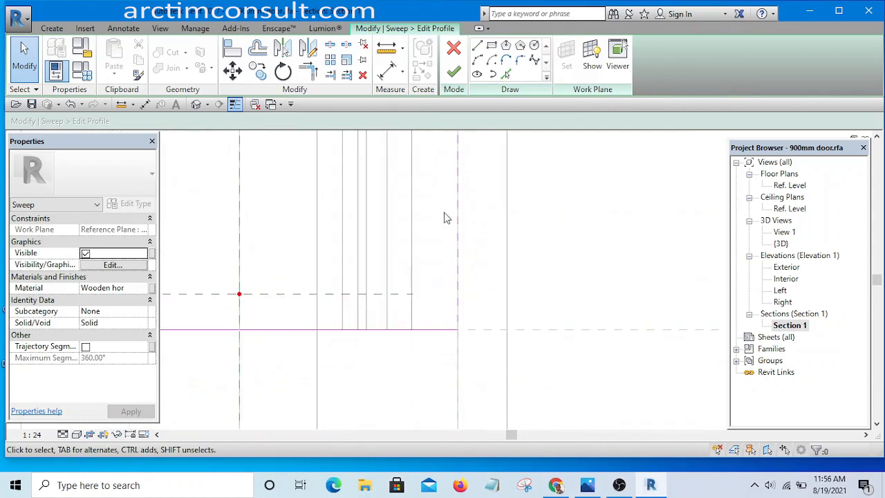
left_click_drag(425, 226, 445, 229)
scroll(588, 249, "down", 2)
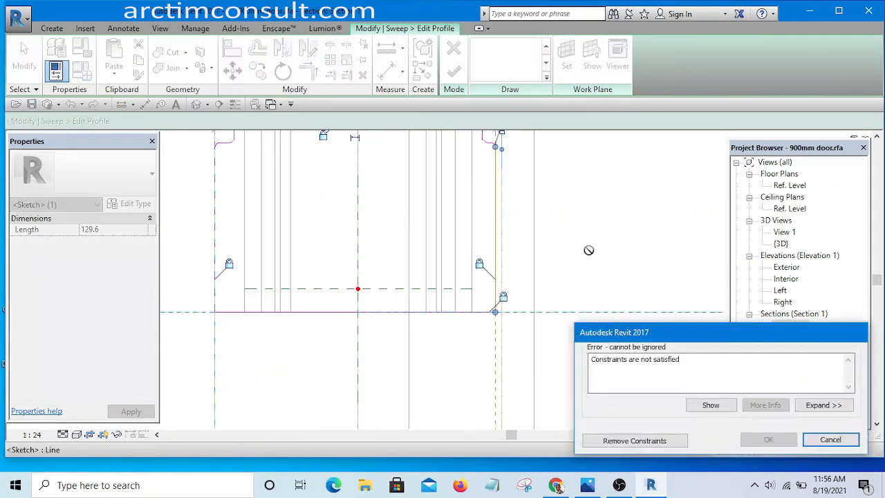
middle_click_drag(558, 312, 558, 340)
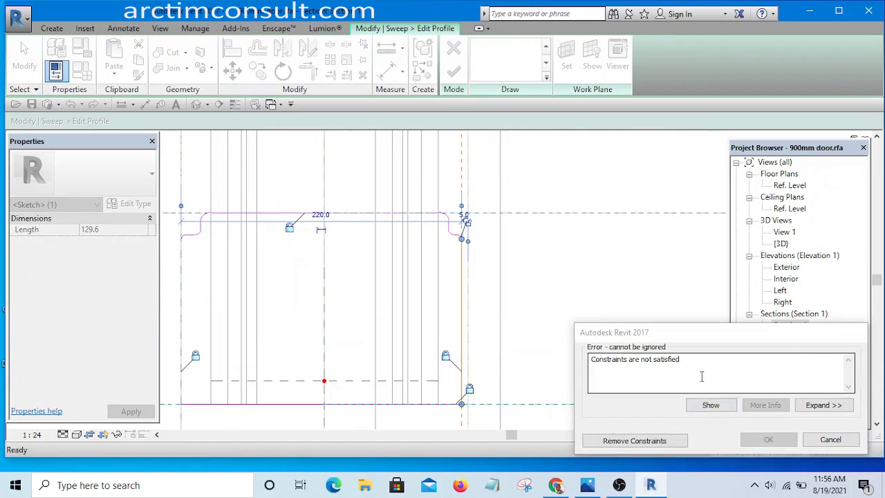
left_click(634, 441)
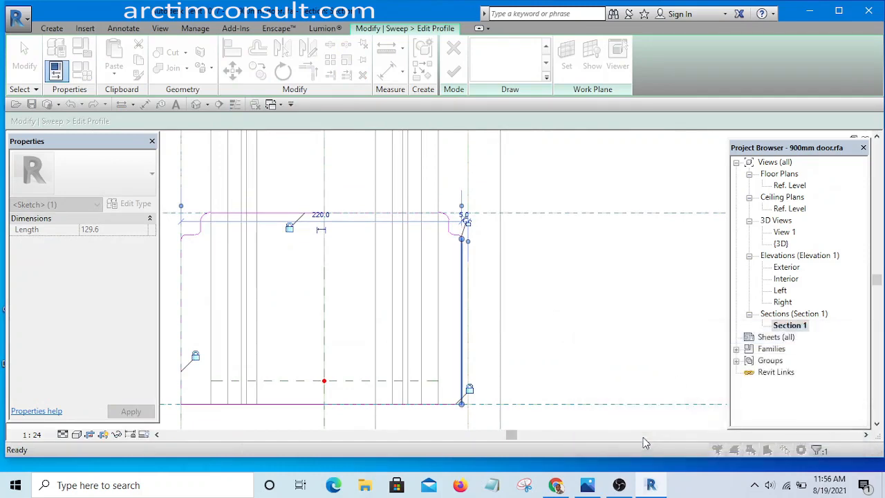
scroll(522, 261, "down", 1)
scroll(520, 261, "down", 2)
scroll(485, 284, "up", 1)
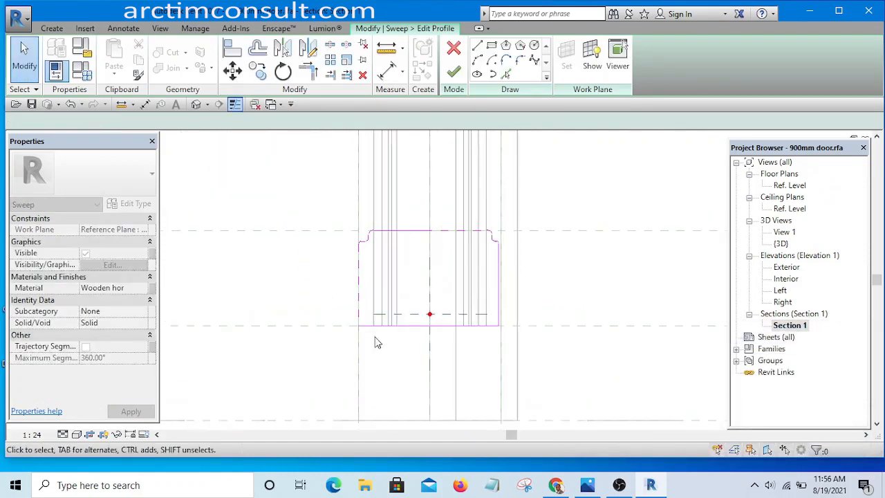
Shift the bottom rail profile's left vertical edge slightly inward and remove its conflicting constraints.
scroll(363, 284, "up", 4)
left_click_drag(350, 247, 389, 282)
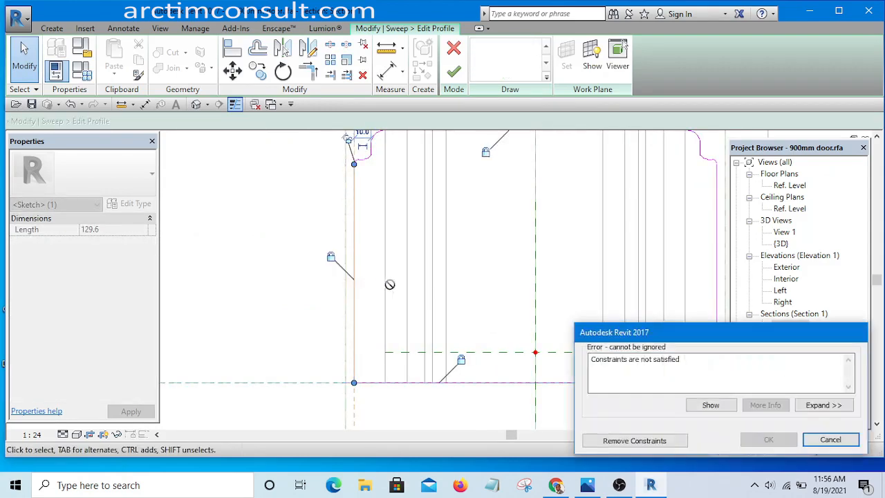
left_click(647, 441)
left_click(276, 247)
scroll(291, 228, "down", 9)
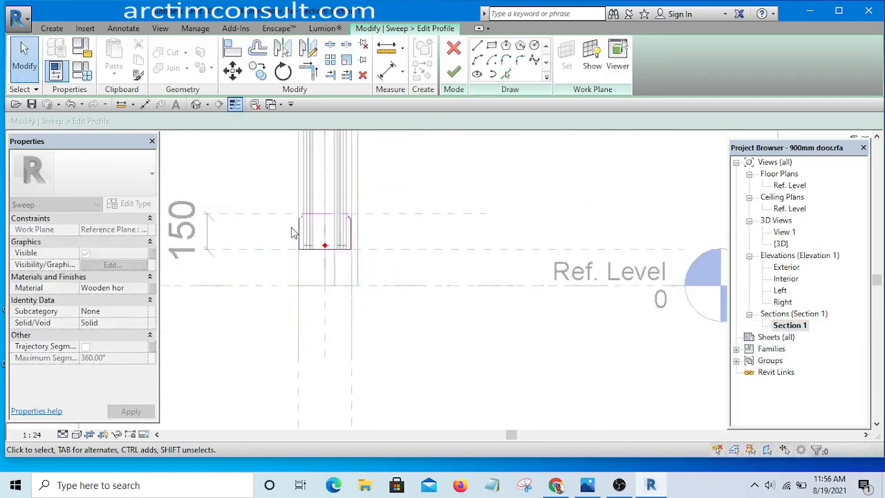
Align the profile's right vertical edge to the extended right reference plane and lock the alignment.
scroll(315, 185, "up", 1)
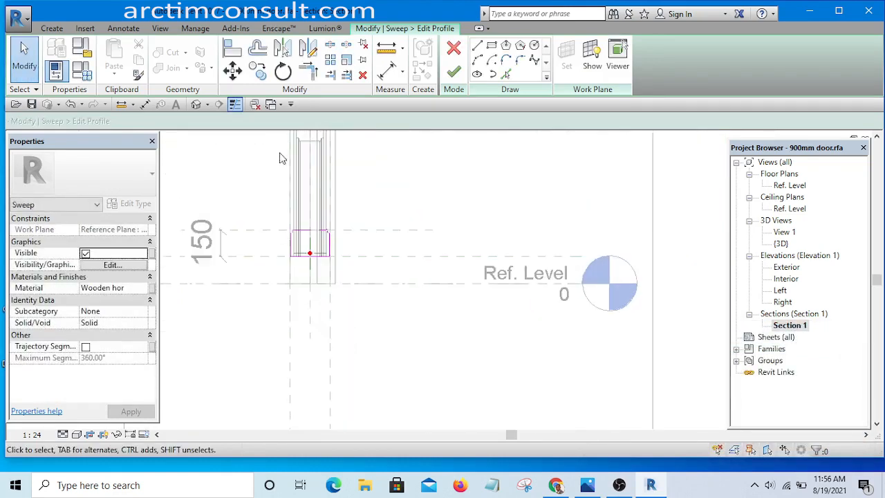
left_click(232, 48)
scroll(325, 397, "up", 1)
left_click(332, 394)
scroll(336, 214, "up", 3)
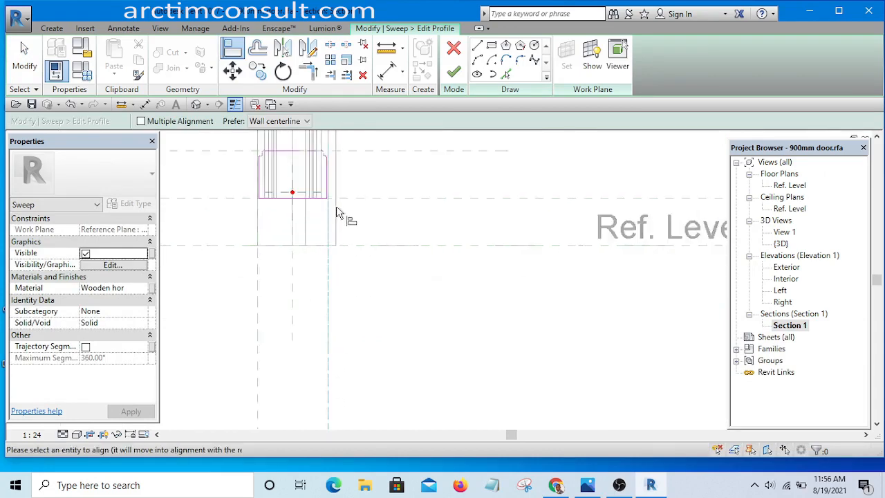
left_click(318, 157)
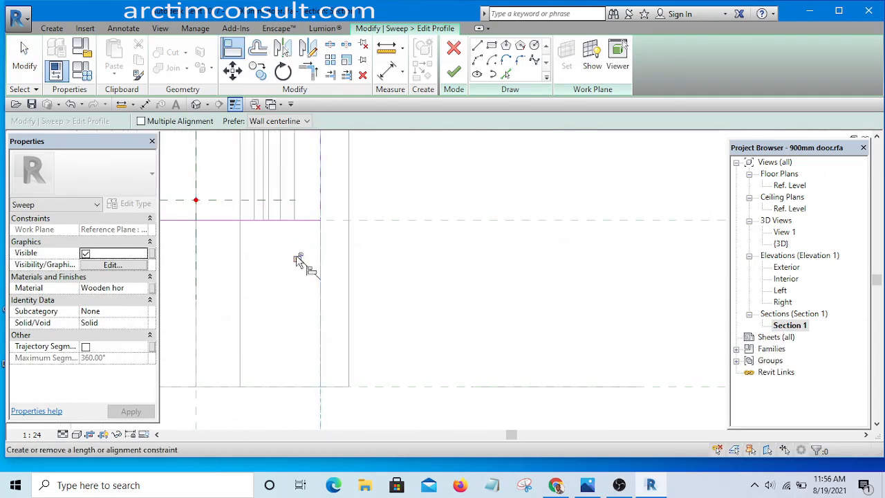
left_click(298, 260)
scroll(477, 273, "down", 2)
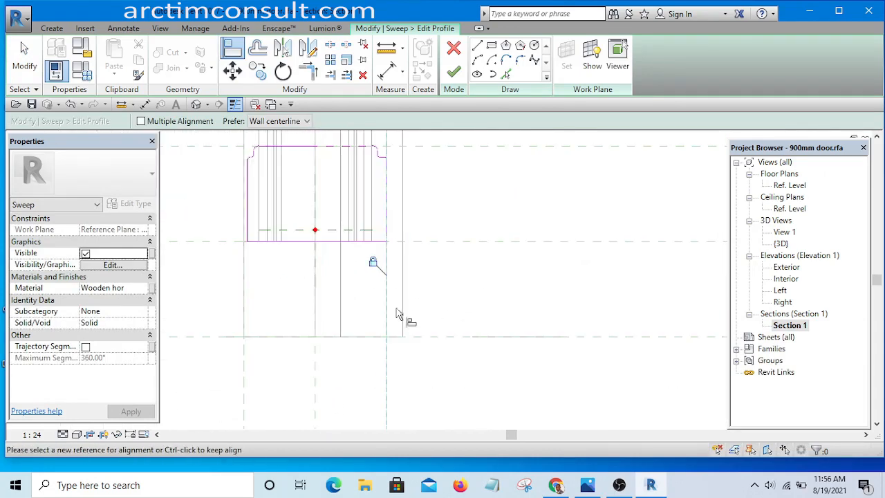
Align the profile's left vertical edge to the extended left reference plane, lock the alignment and end the Align command.
left_click(244, 395)
scroll(325, 345, "down", 2)
scroll(277, 232, "up", 5)
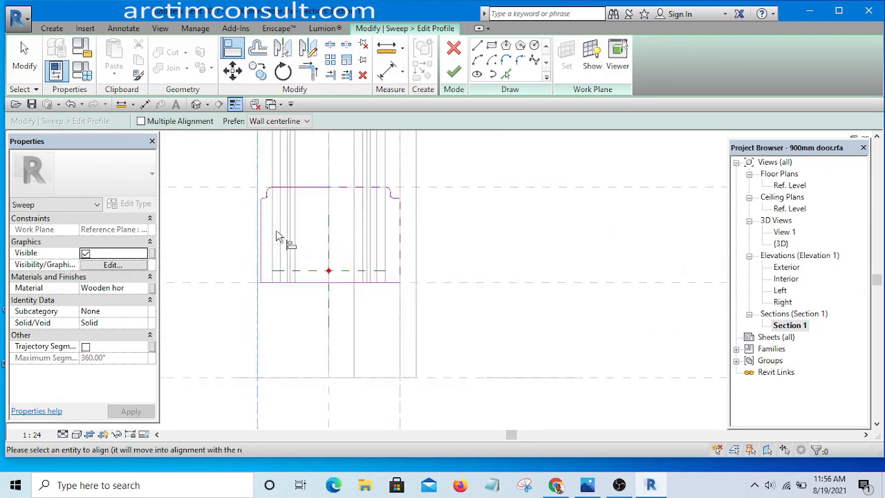
left_click(250, 255)
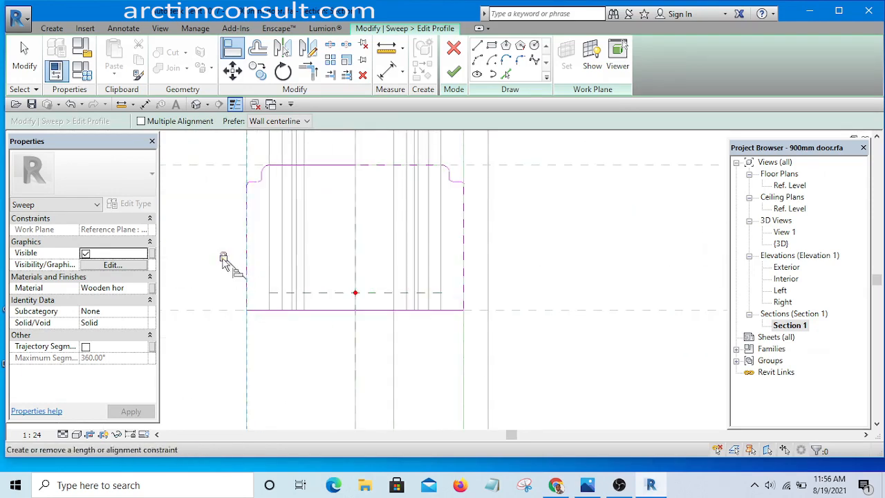
scroll(562, 239, "down", 3)
right_click(575, 221)
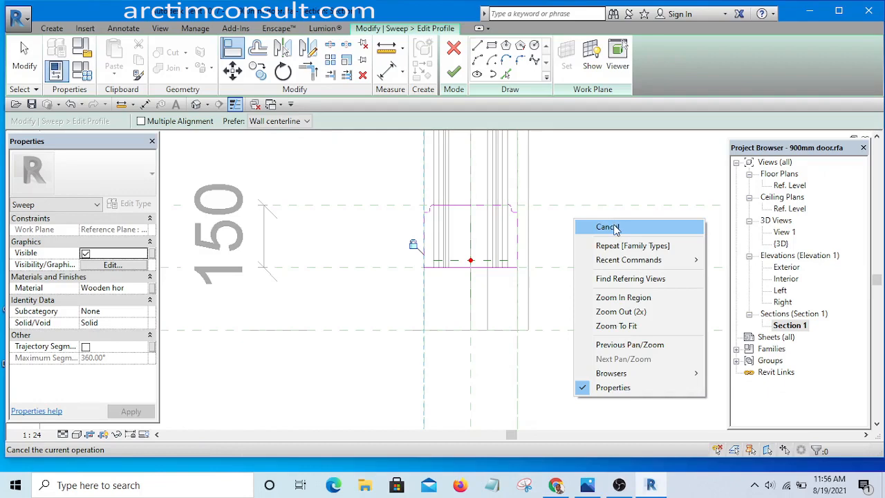
left_click(613, 230)
middle_click_drag(614, 235, 579, 304)
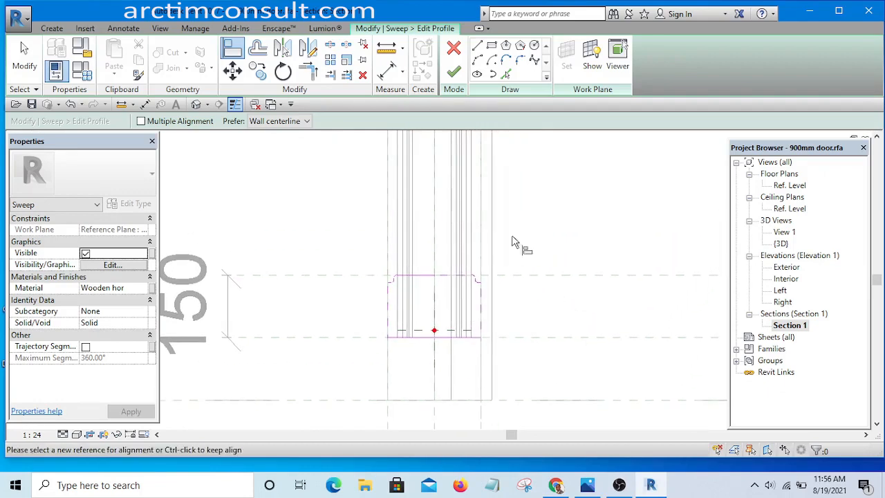
Finish the bottom rail's profile sketch and its sweep edit, then deselect the sweep.
left_click(454, 74)
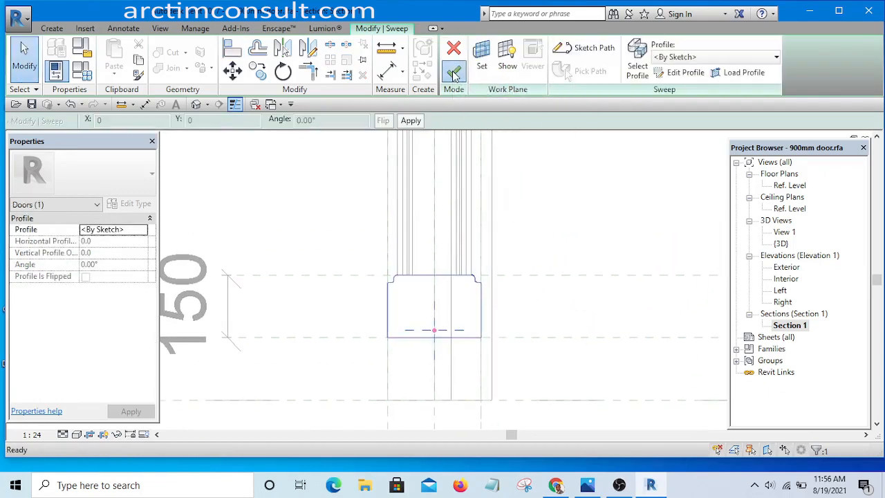
left_click(453, 76)
scroll(517, 343, "down", 3)
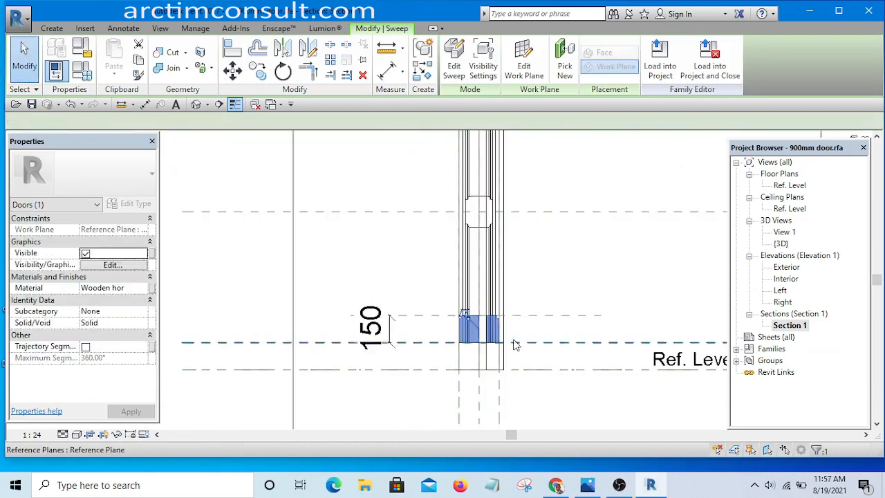
left_click(548, 251)
Open the sketched profile of the middle rail sweep, above the bottom rail, for editing.
middle_click_drag(475, 239, 444, 350)
scroll(437, 312, "up", 3)
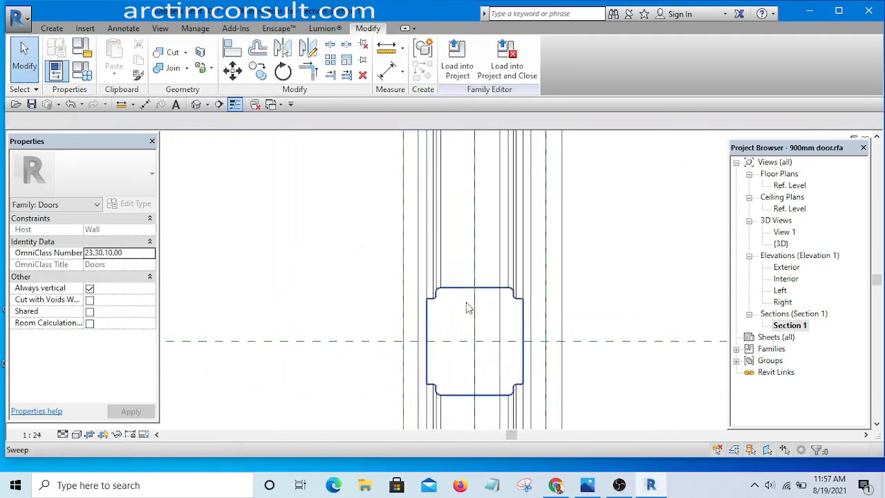
left_click(464, 305)
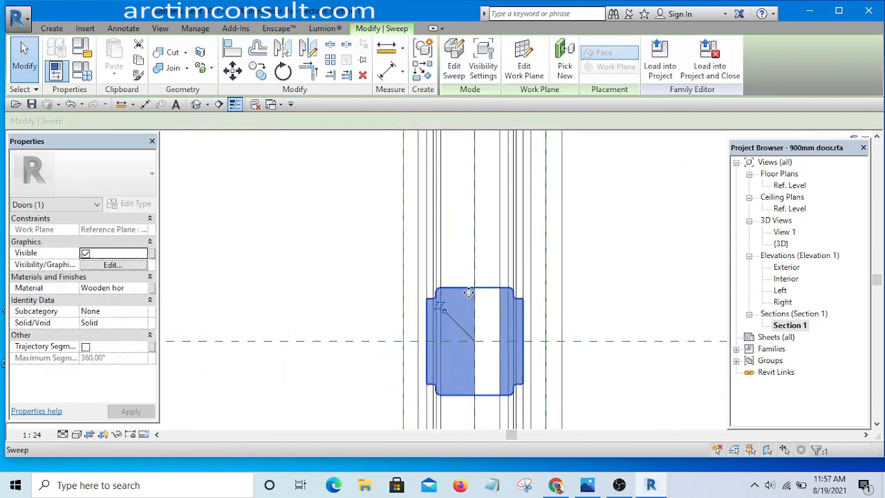
left_click(454, 64)
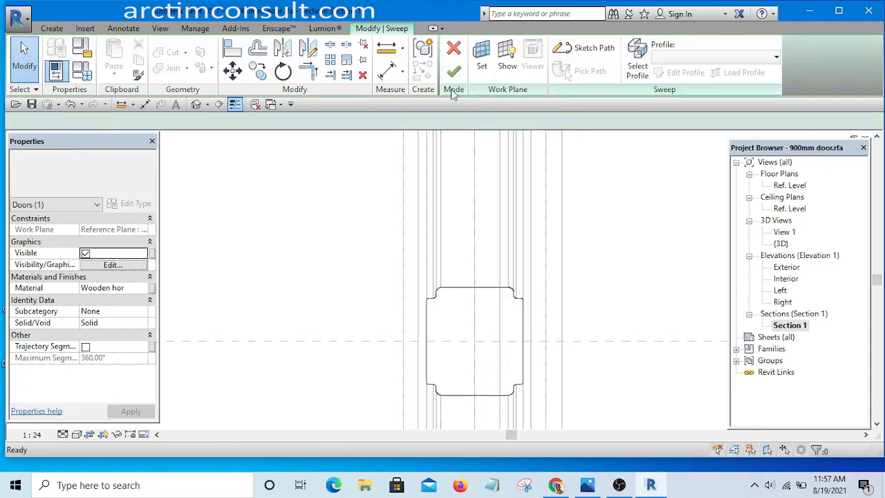
left_click(457, 296)
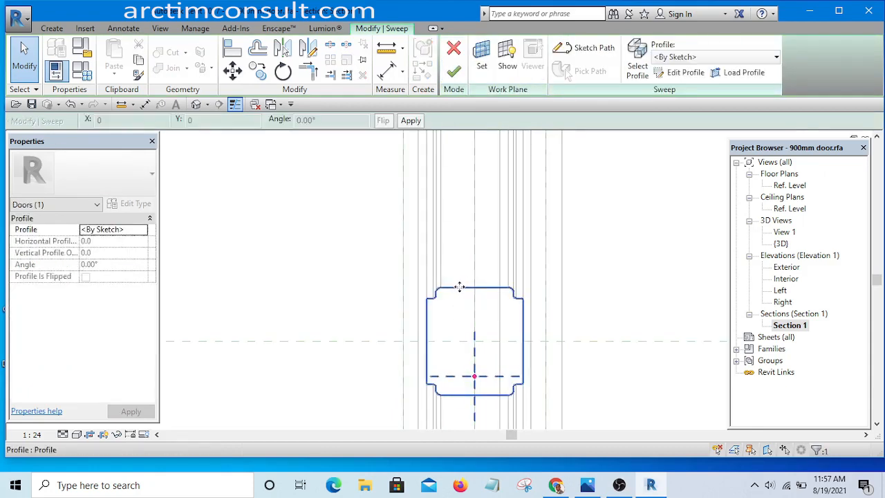
left_click(677, 73)
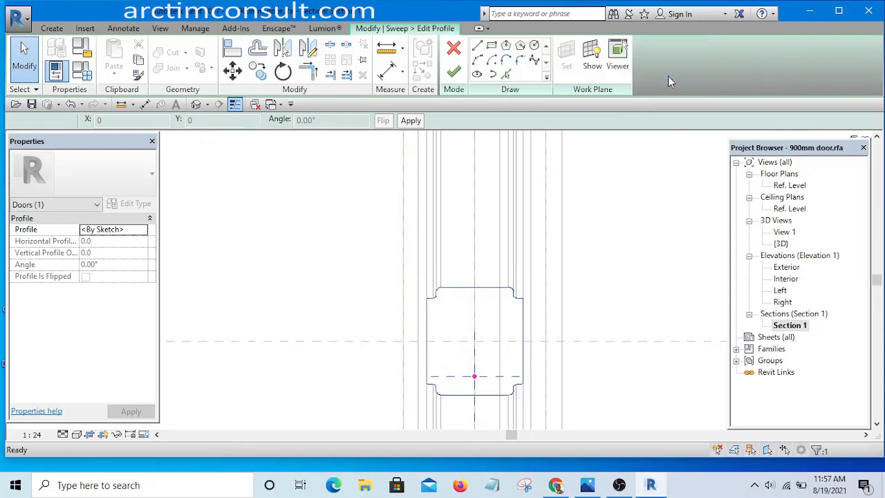
Examine the middle rail profile, its two 85 mm dimensions and its position relative to the surrounding reference planes.
middle_click_drag(540, 351, 475, 255)
scroll(481, 255, "down", 4)
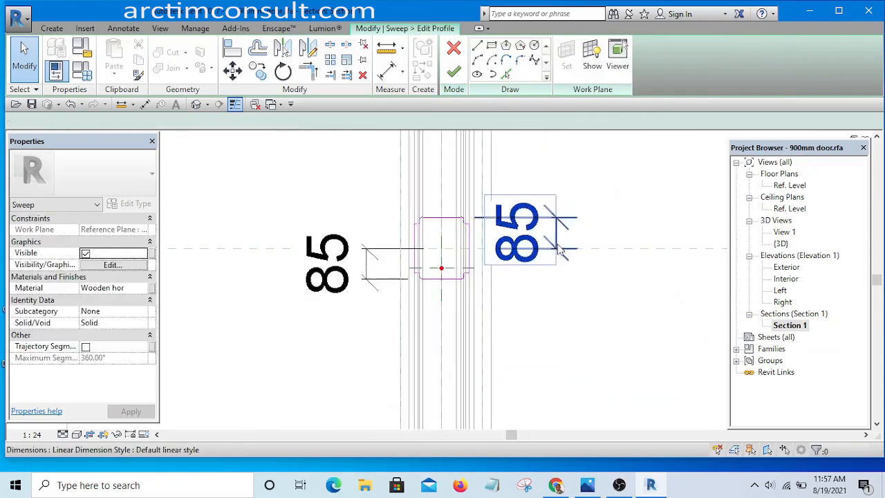
scroll(559, 250, "up", 1)
scroll(504, 259, "up", 1)
scroll(562, 257, "down", 4)
scroll(563, 257, "down", 2)
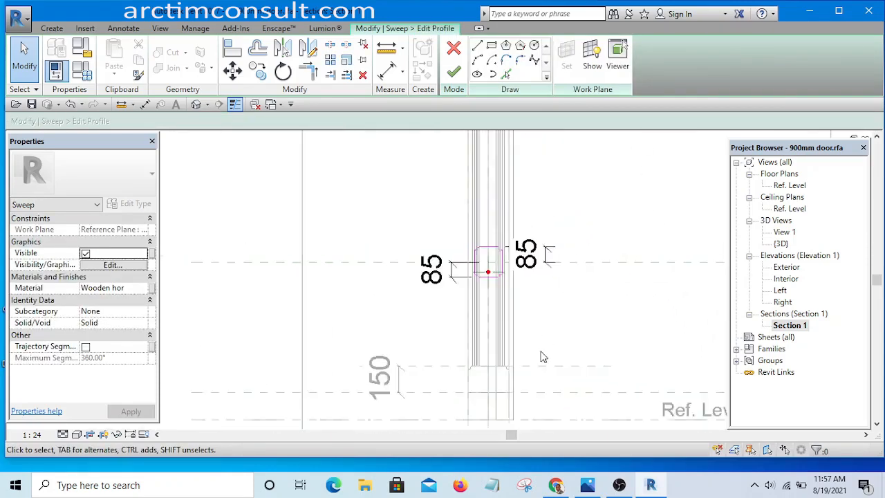
middle_click_drag(542, 357, 492, 319)
scroll(419, 247, "up", 5)
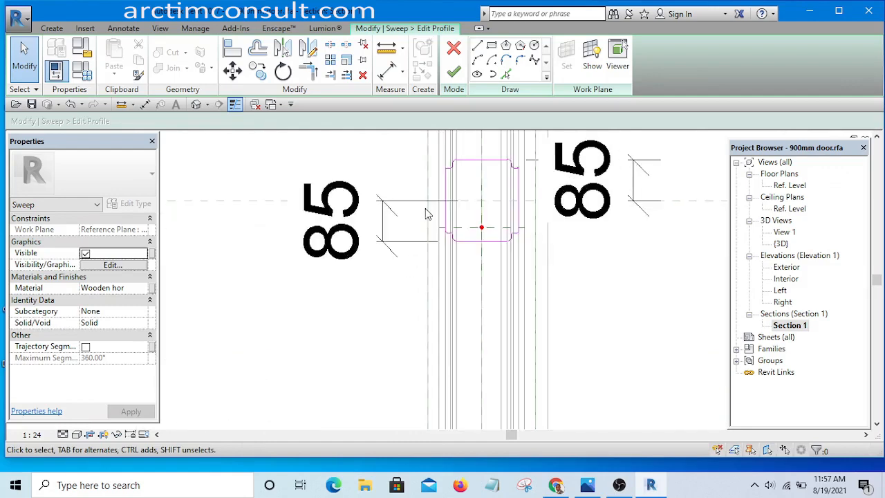
scroll(454, 285, "up", 3)
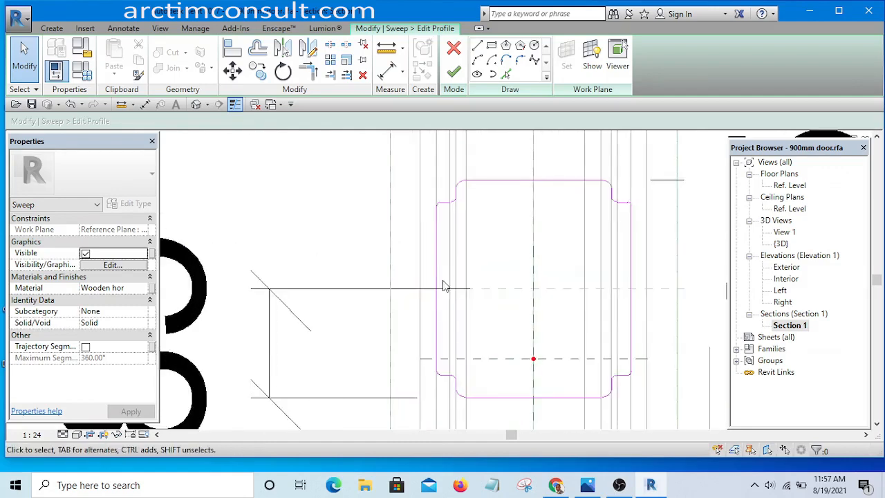
scroll(408, 300, "down", 6)
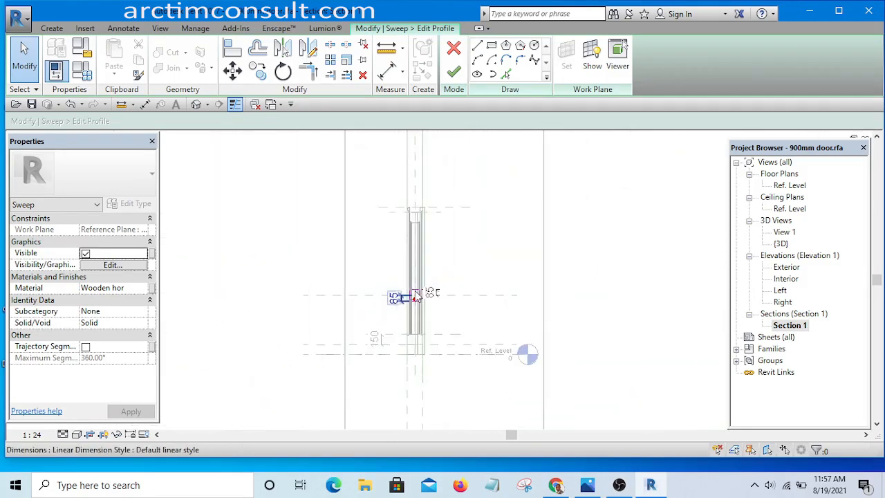
Finish the middle rail's profile sketch and its sweep edit, leaving nothing selected.
scroll(428, 280, "up", 4)
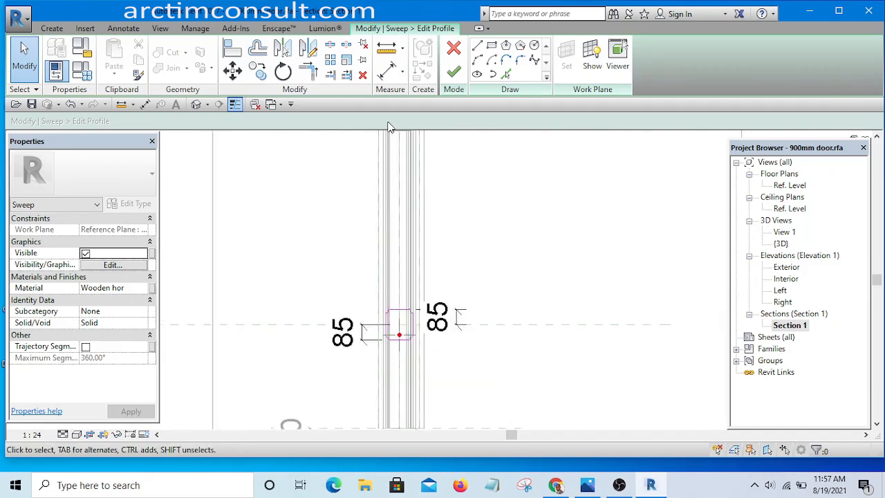
left_click(524, 239)
left_click(454, 71)
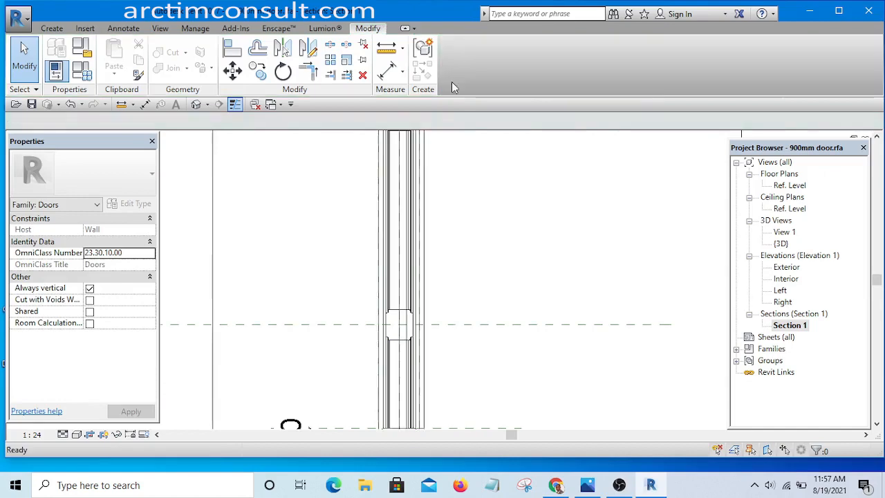
left_click(490, 219)
Select the middle rail sweep together with the two extended vertical reference planes below the door.
scroll(388, 338, "up", 2)
scroll(403, 292, "up", 1)
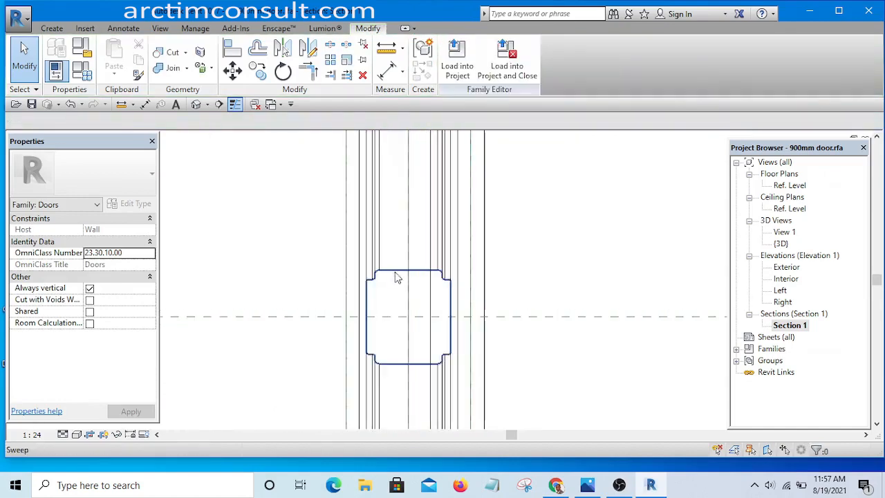
left_click(392, 280)
scroll(414, 237, "down", 5)
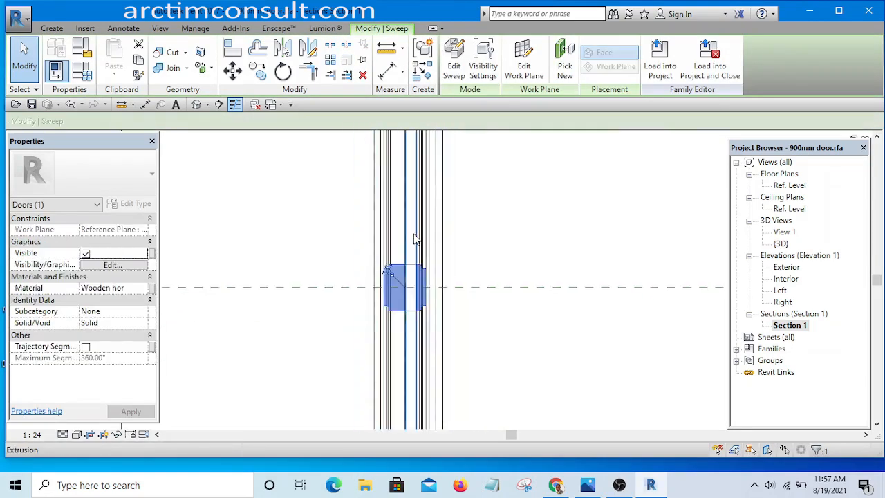
scroll(423, 225, "down", 2)
scroll(425, 335, "up", 4)
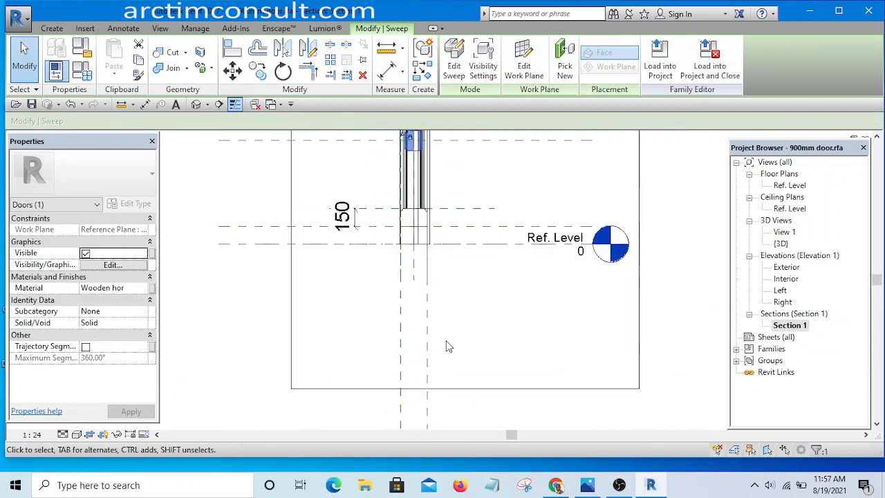
left_click_drag(487, 316, 353, 364)
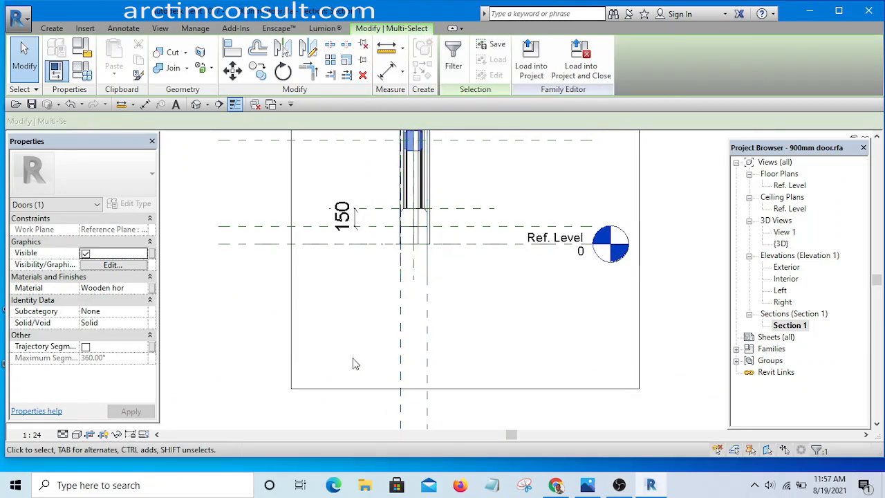
scroll(423, 284, "up", 1)
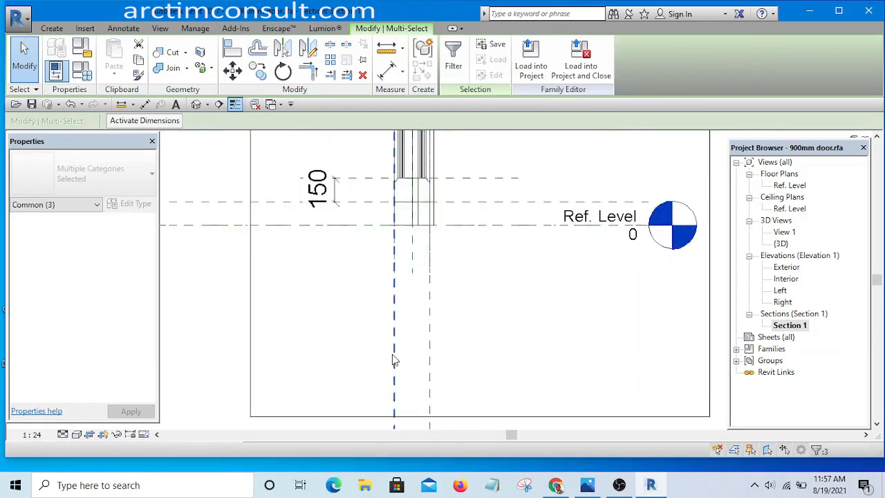
Add the top rail sweep and the bottom rail sweep to the current selection.
scroll(395, 325, "down", 3)
scroll(396, 238, "up", 2)
scroll(397, 238, "up", 2)
scroll(419, 336, "down", 3)
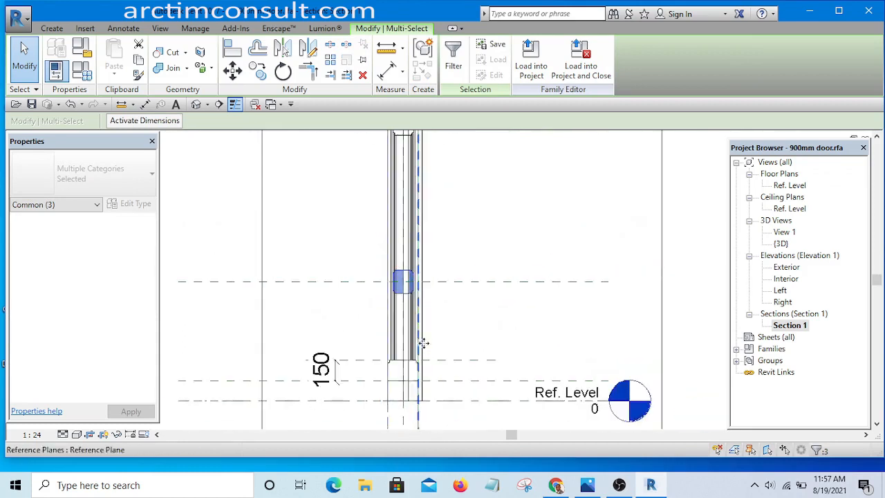
scroll(407, 208, "up", 3)
scroll(416, 232, "up", 1)
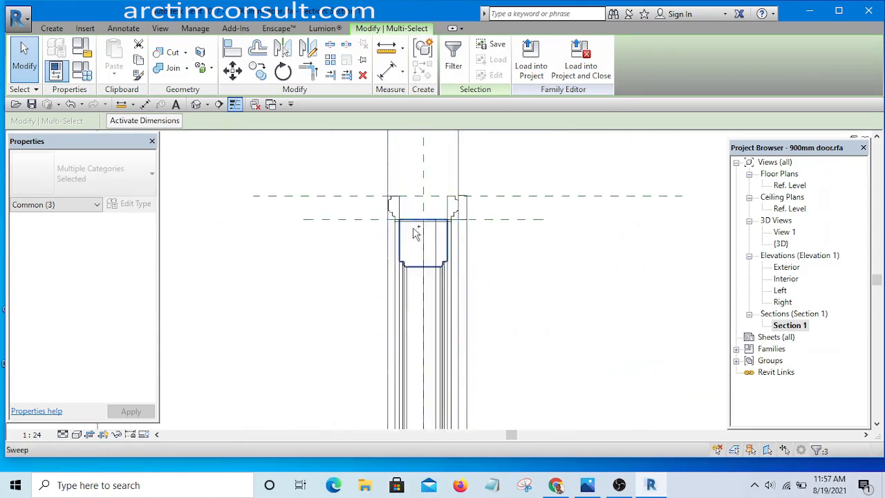
left_click(415, 234, "ctrl")
scroll(415, 233, "down", 4)
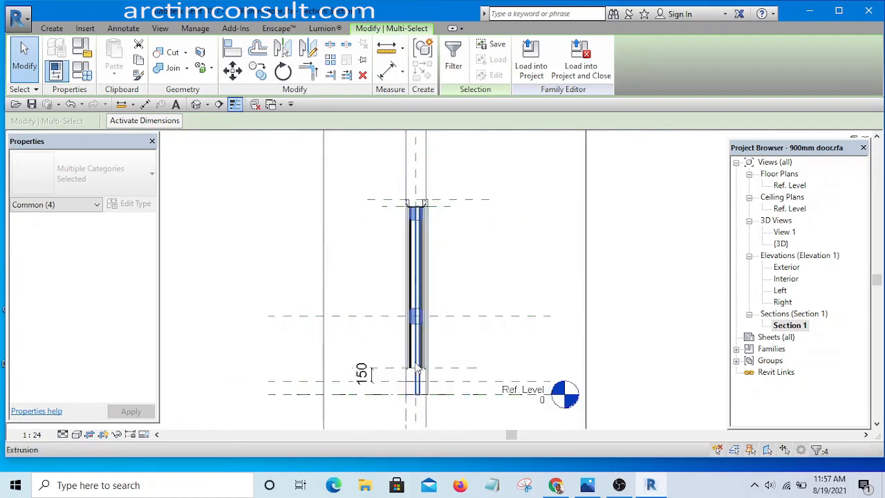
scroll(418, 366, "up", 4)
scroll(418, 350, "down", 4)
scroll(417, 355, "up", 1)
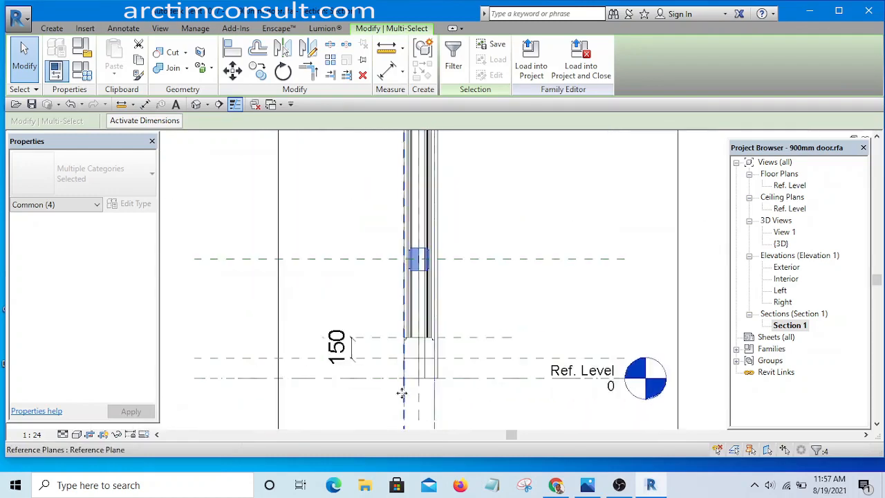
scroll(412, 344, "up", 3)
left_click(410, 340, "ctrl")
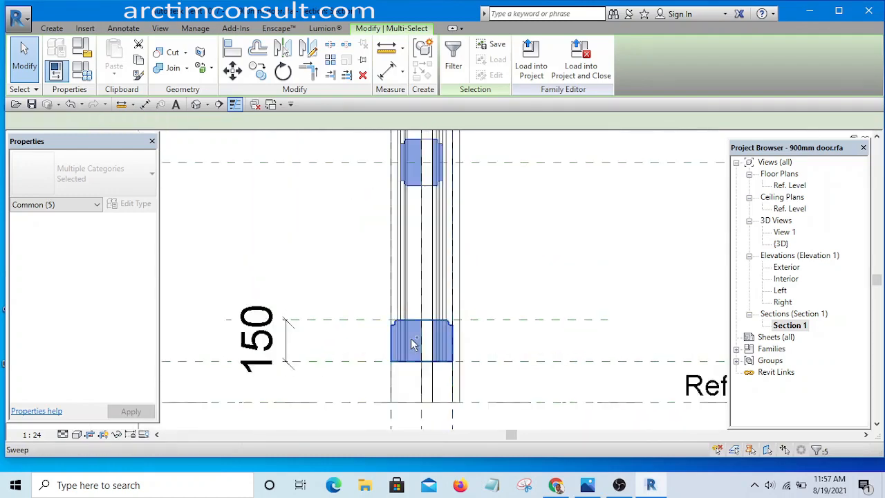
scroll(410, 339, "down", 5)
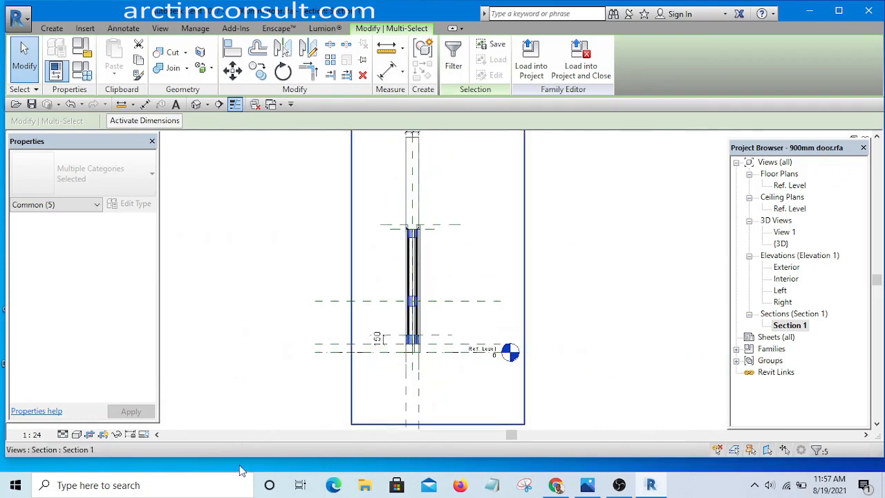
Temporarily isolate the selected rail sweeps and reference planes in the Section 1 view, and clear the selection.
left_click(118, 435)
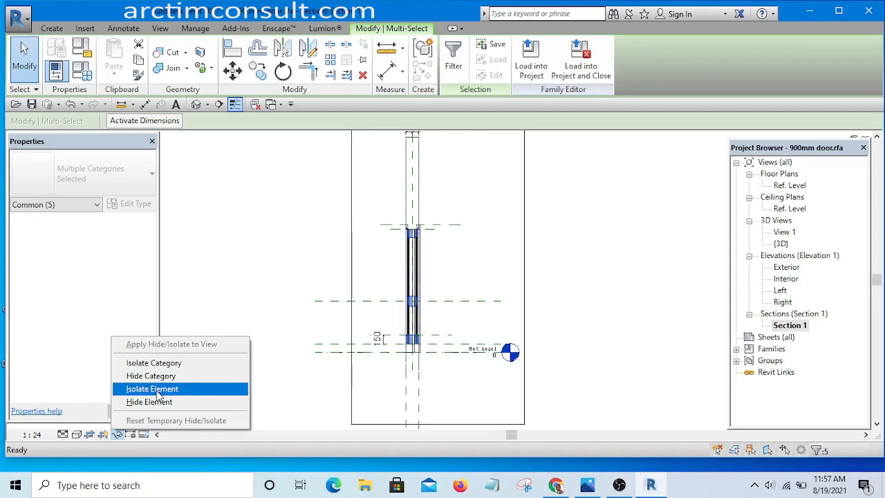
left_click(156, 388)
scroll(435, 235, "up", 3)
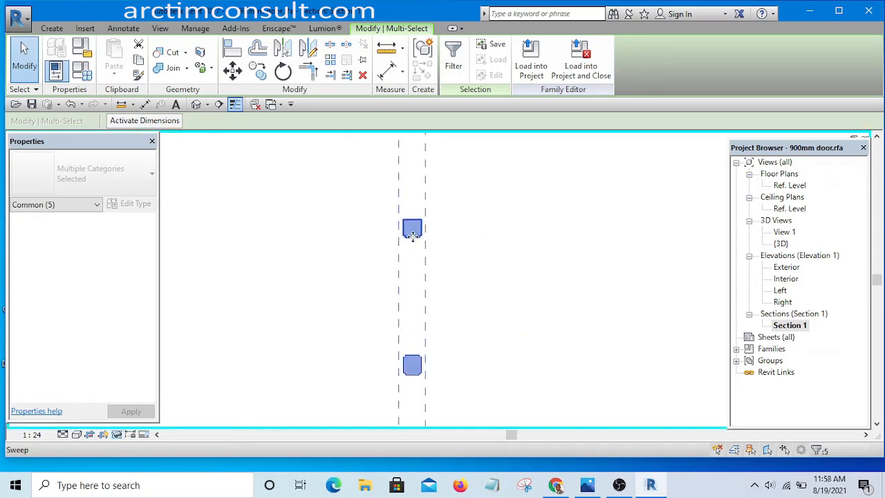
scroll(420, 239, "down", 4)
scroll(425, 319, "up", 5)
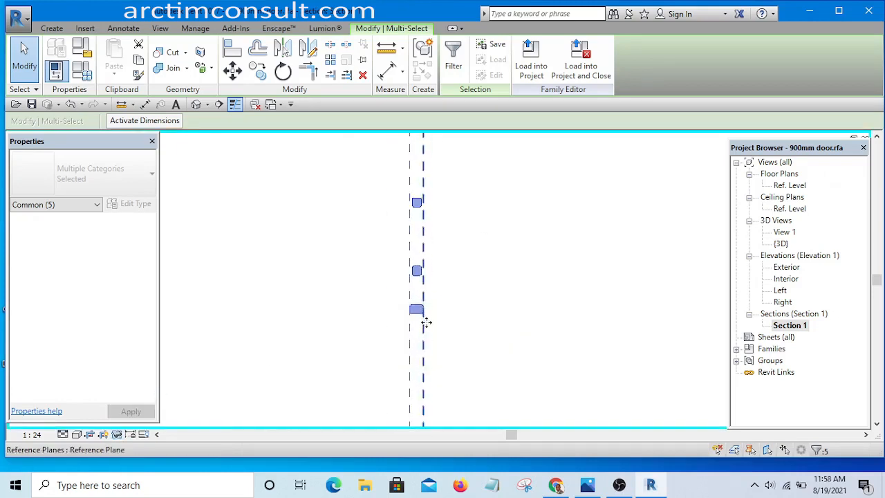
scroll(425, 319, "down", 2)
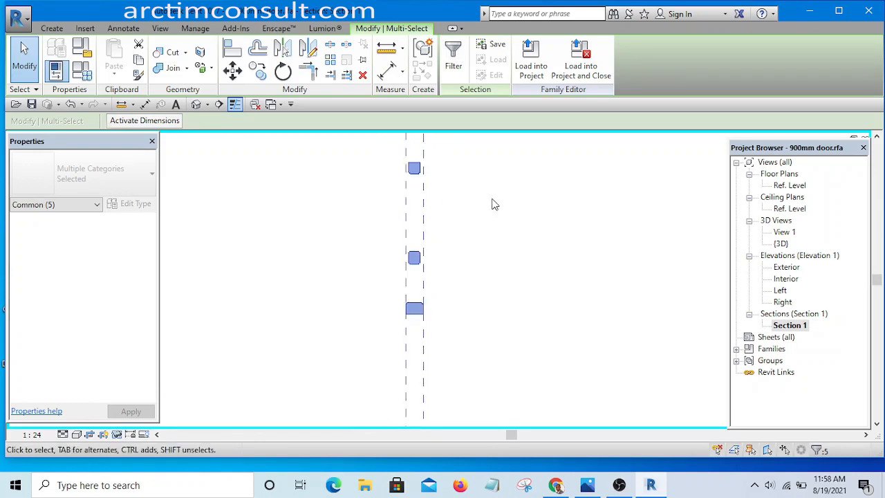
left_click(493, 201)
Open the sketched profile of the isolated middle rail sweep for editing.
middle_click_drag(433, 253, 433, 318)
scroll(420, 320, "up", 4)
scroll(417, 330, "up", 2)
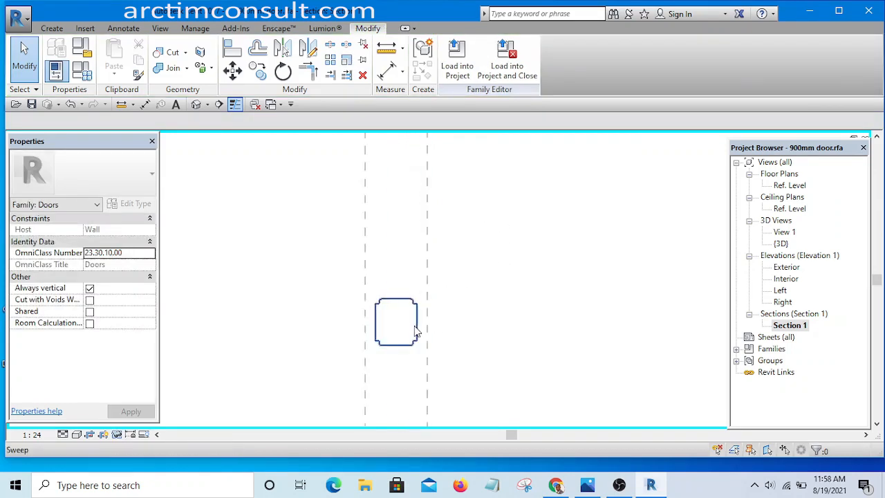
left_click(401, 324)
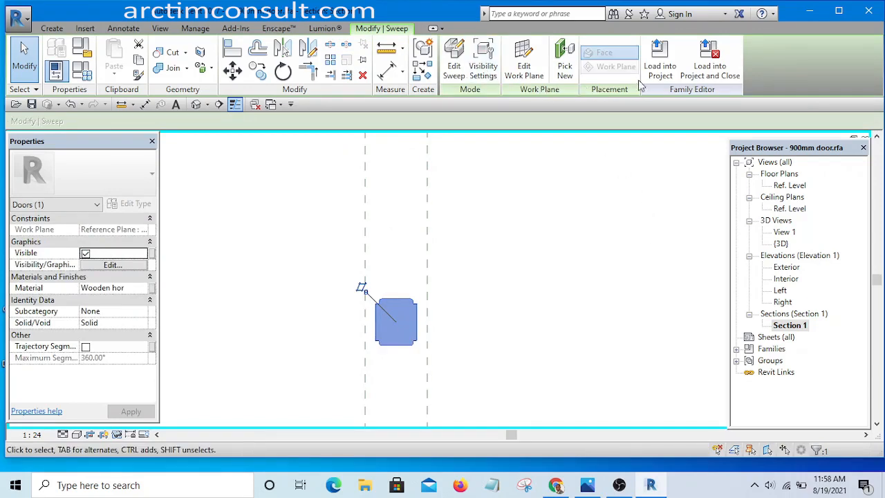
left_click(454, 67)
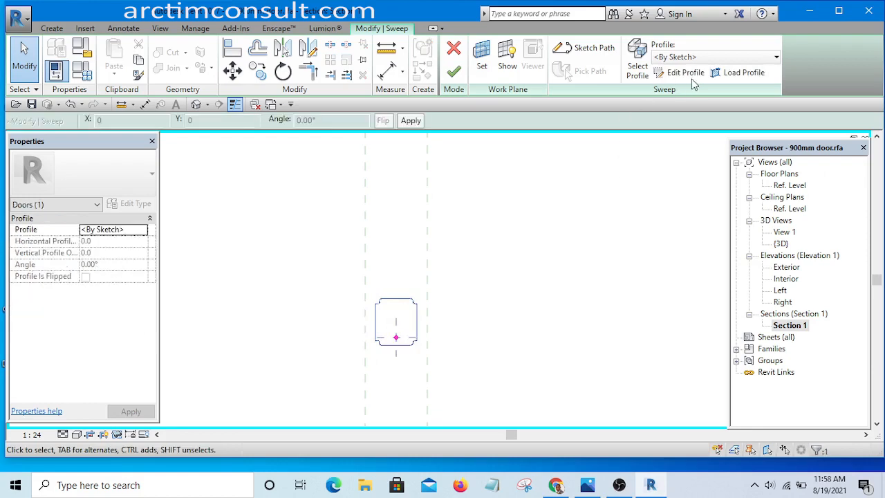
left_click(692, 73)
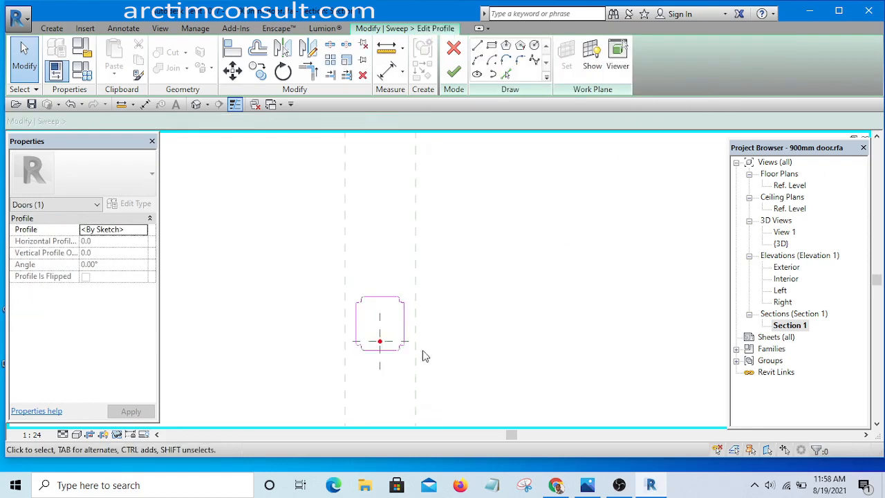
Move the right half of the middle rail profile so its vertical edge reaches the right reference plane, and deselect it.
scroll(403, 357, "up", 2)
mouse_move(335, 178)
left_mouse_down()
mouse_move(448, 387)
mouse_move(467, 355)
left_mouse_up()
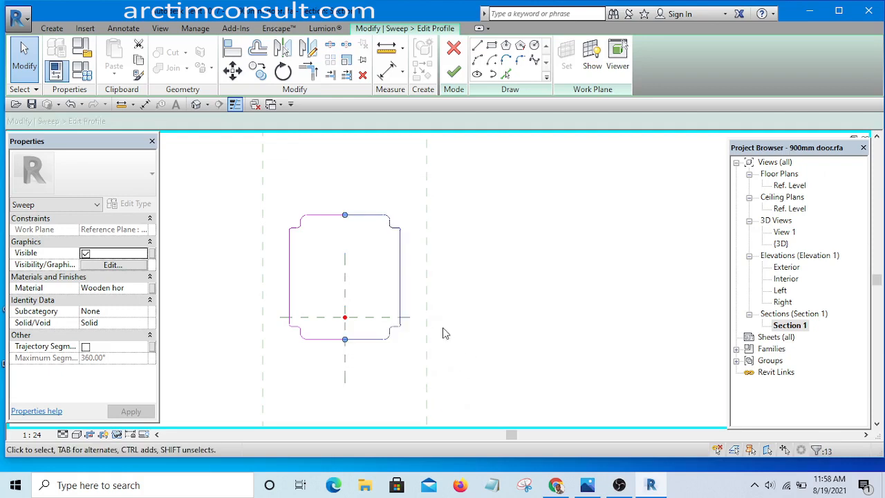
left_click(233, 72)
scroll(395, 292, "down", 2)
scroll(395, 289, "up", 4)
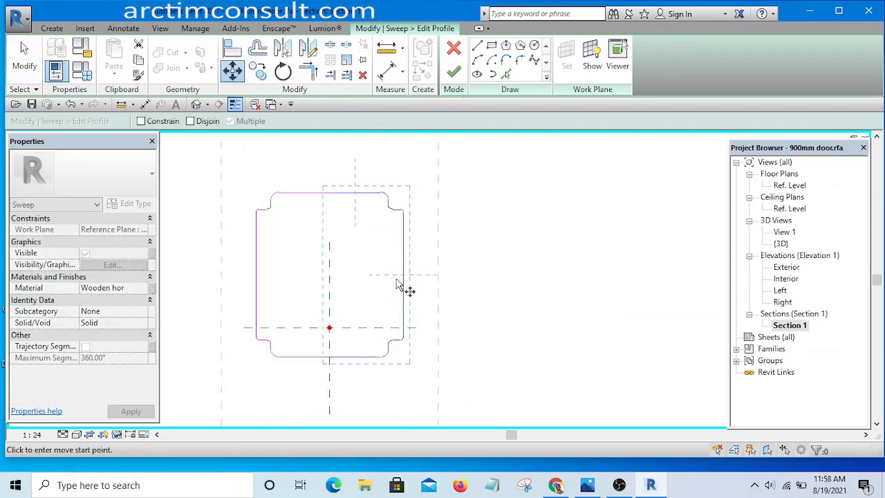
left_click(439, 274)
scroll(470, 278, "down", 2)
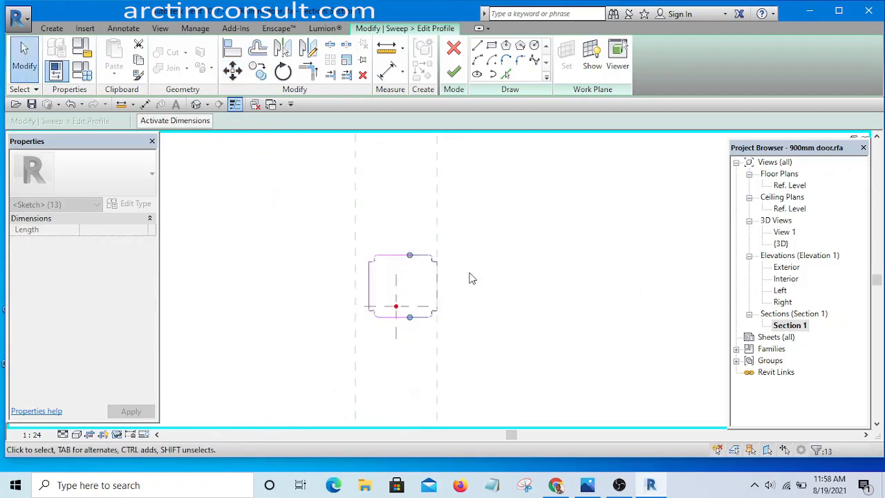
scroll(472, 278, "up", 1)
left_click(480, 262)
Shift the profile's right vertical edge slightly inward off the right reference plane and deselect it.
scroll(431, 299, "up", 4)
middle_click_drag(436, 291, 421, 288)
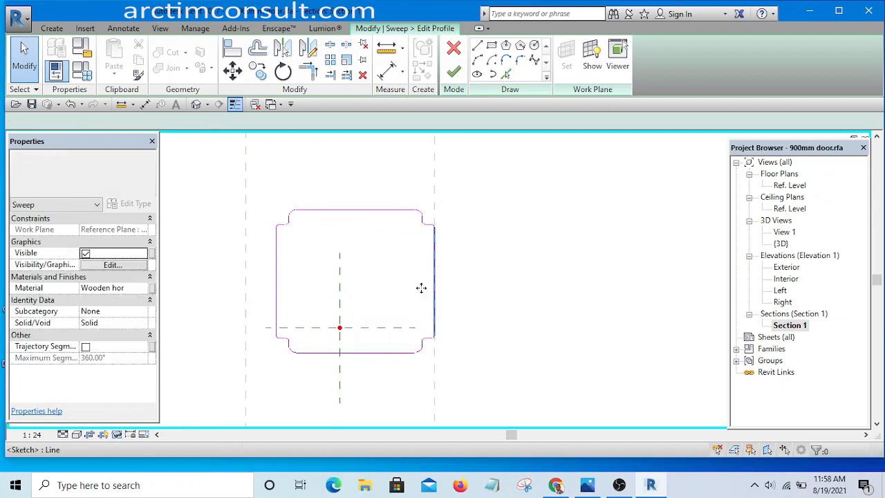
left_click(434, 288)
mouse_move(430, 287)
left_mouse_down()
mouse_move(417, 287)
mouse_move(428, 284)
left_mouse_up()
left_click(510, 250)
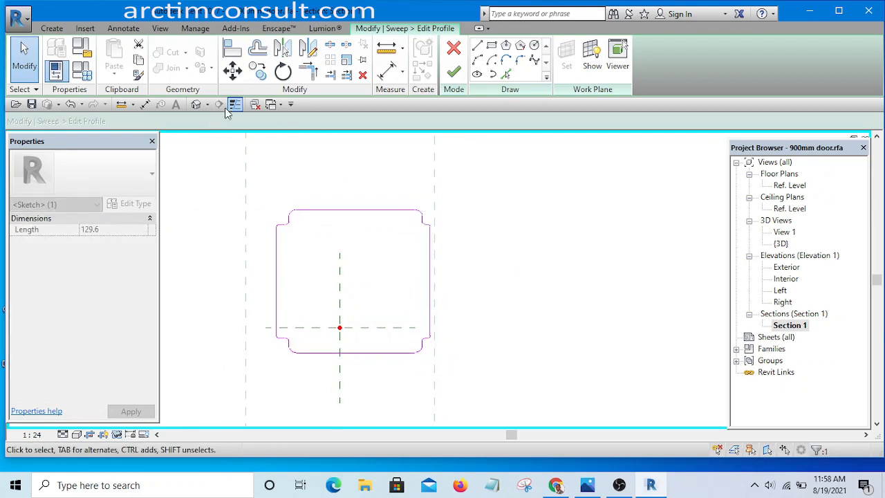
Align the profile's right vertical edge to the right reference plane, lock the alignment and end the Align command.
left_click(232, 48)
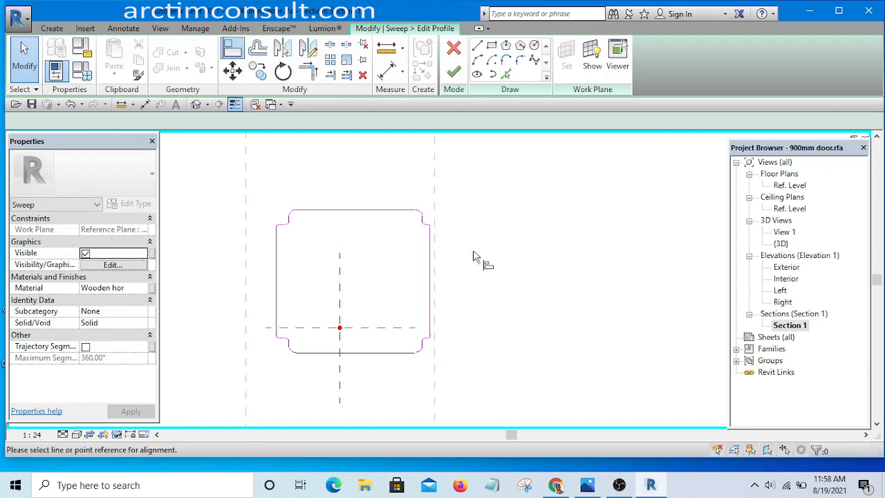
left_click(436, 280)
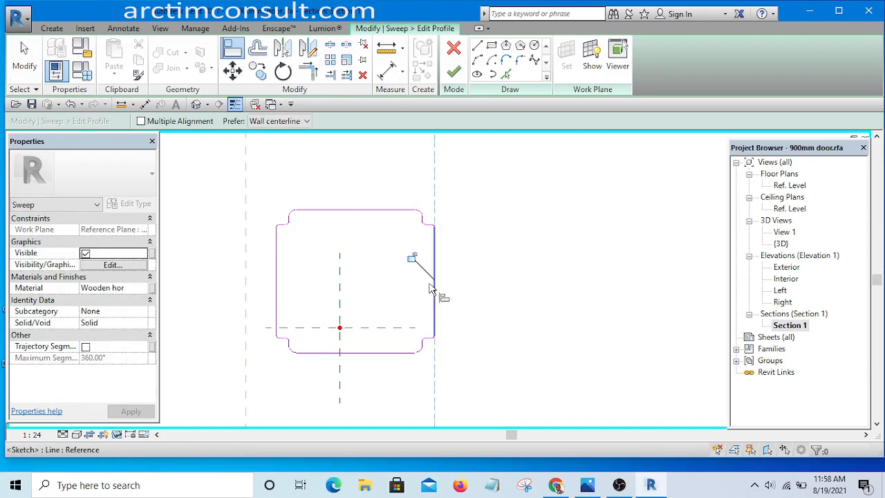
left_click(433, 284)
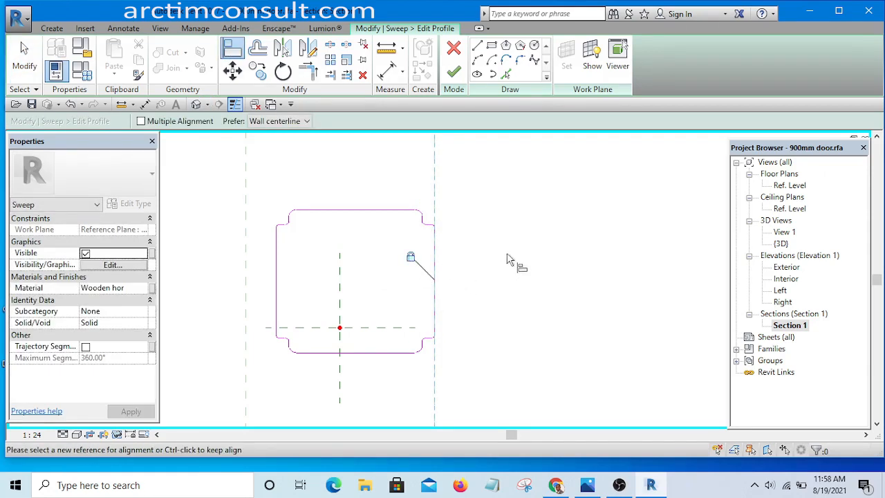
scroll(508, 256, "down", 2)
right_click(372, 181)
left_click(388, 189)
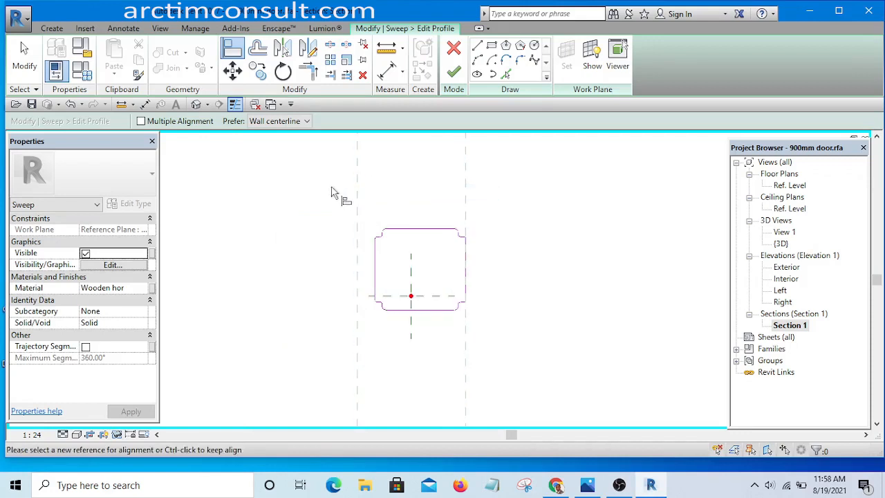
right_click(333, 188)
left_click(347, 200)
Move the left side of the middle rail profile so its vertical edge reaches the left reference plane, and deselect it.
left_click_drag(337, 179, 404, 364)
left_click(233, 71)
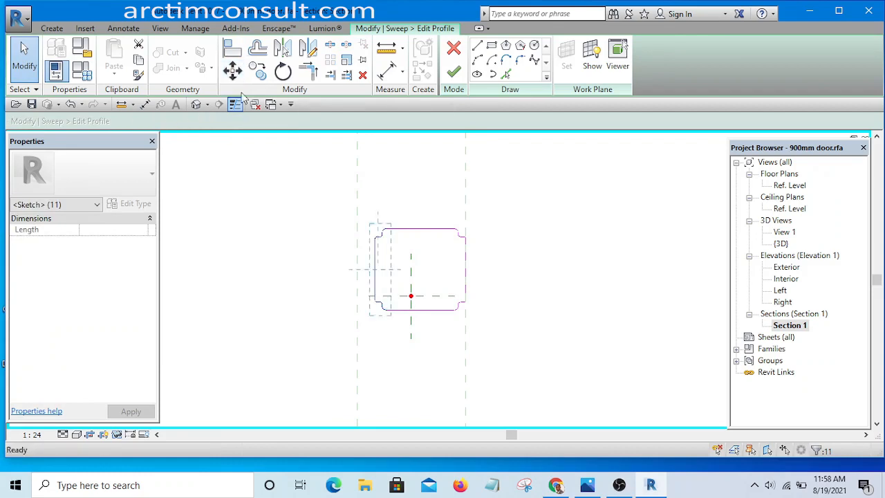
scroll(364, 232, "up", 3)
left_click(382, 275)
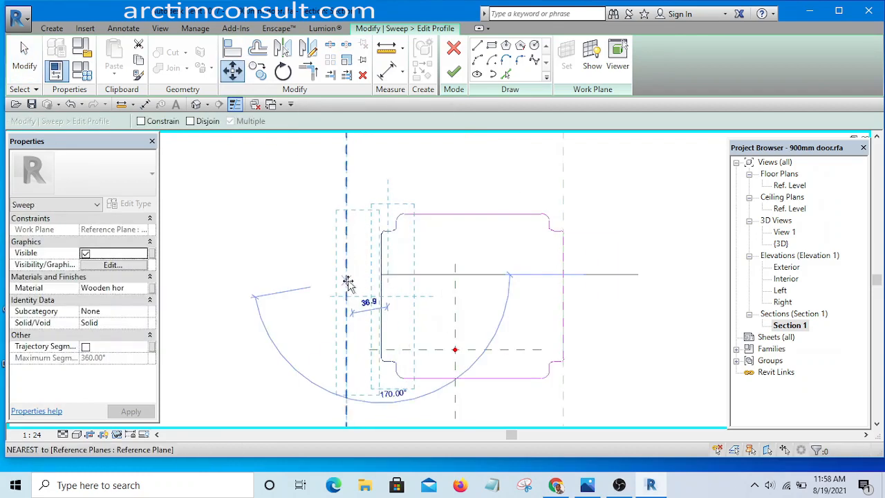
left_click(346, 275)
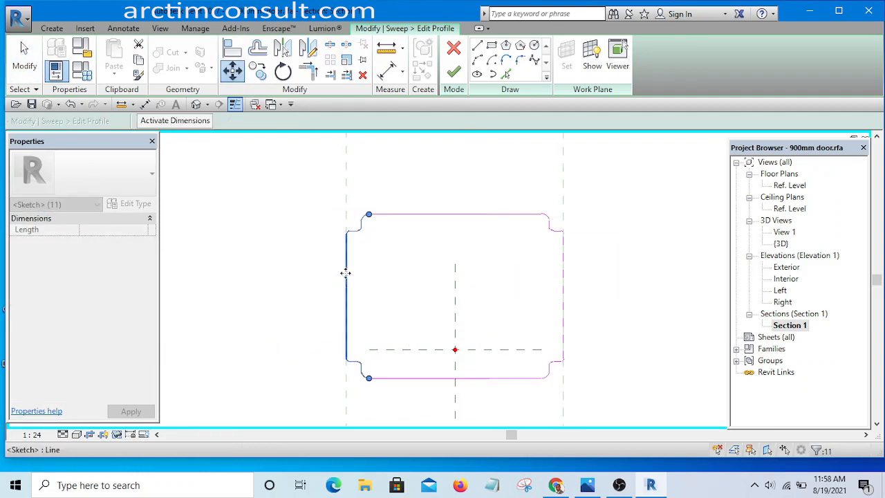
left_click(355, 204)
scroll(352, 239, "up", 5)
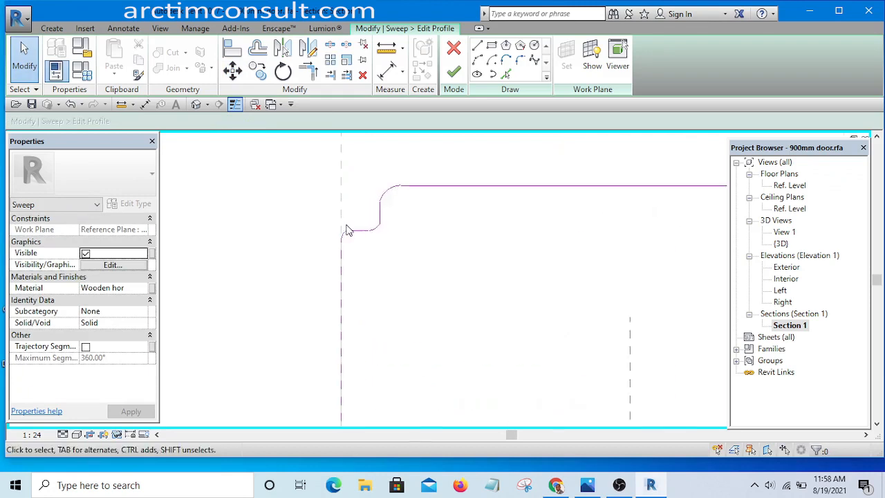
scroll(367, 224, "down", 5)
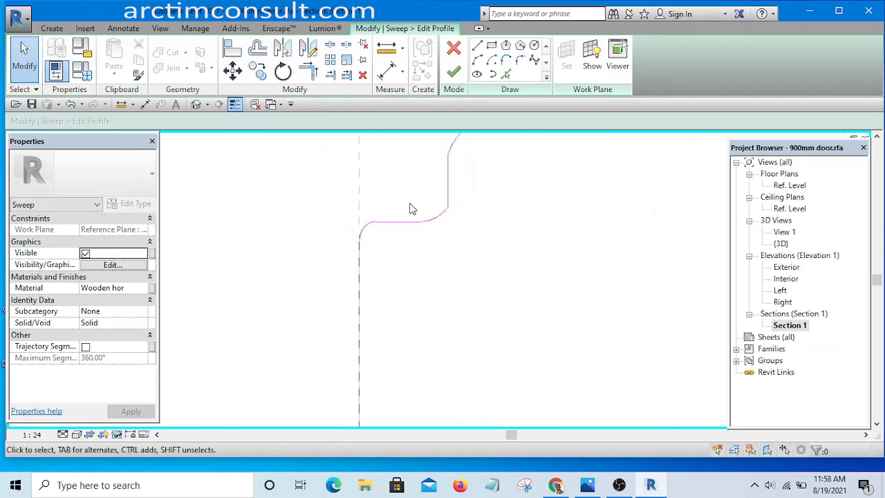
left_click_drag(358, 165, 466, 398)
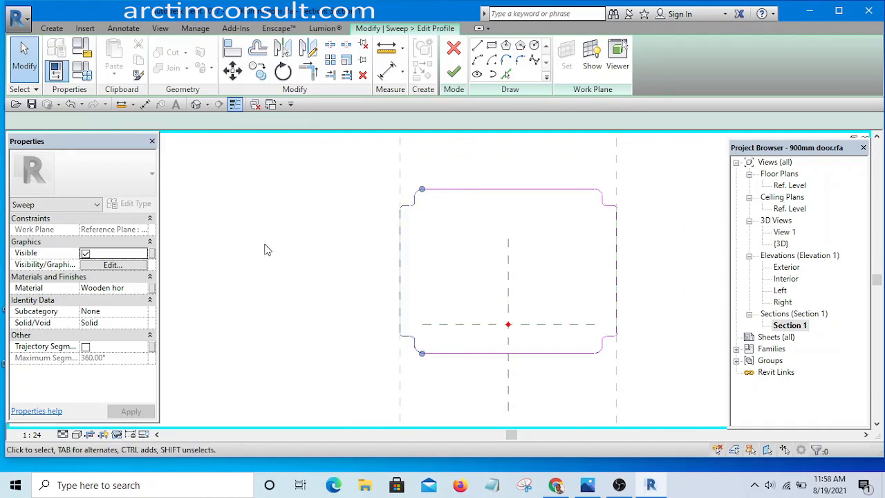
left_click(233, 71)
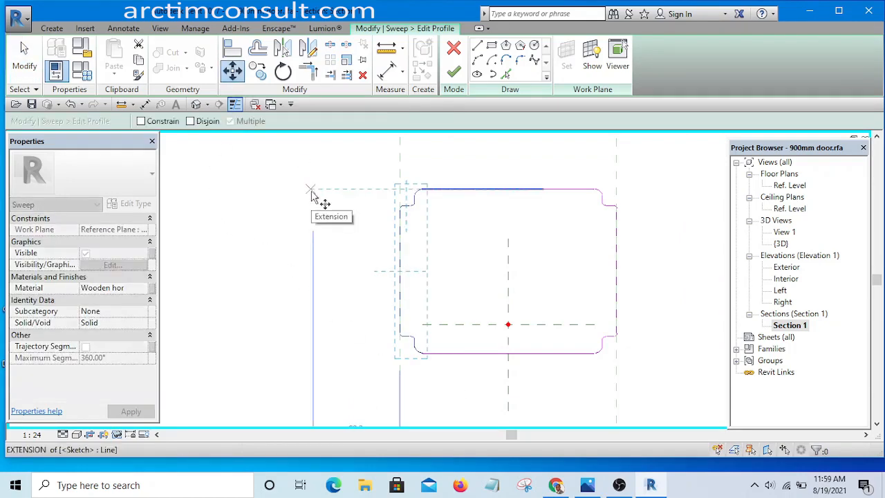
key("Escape")
Shift the middle rail profile's left vertical edge slightly inward off the left reference plane and deselect it.
scroll(404, 284, "up", 5)
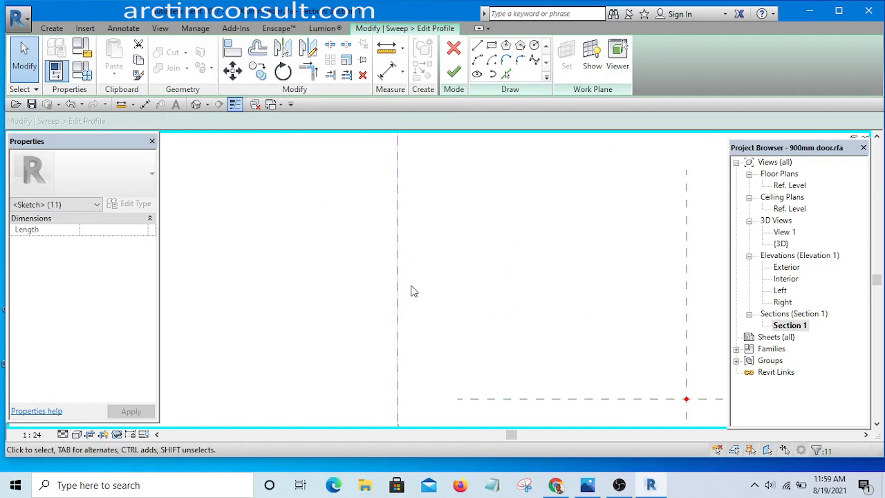
left_click_drag(412, 287, 407, 291)
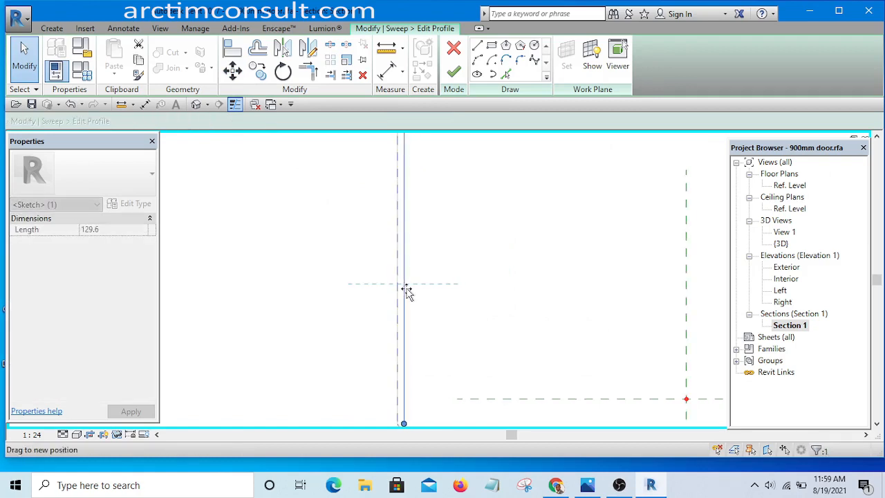
left_click(318, 272)
scroll(321, 261, "down", 4)
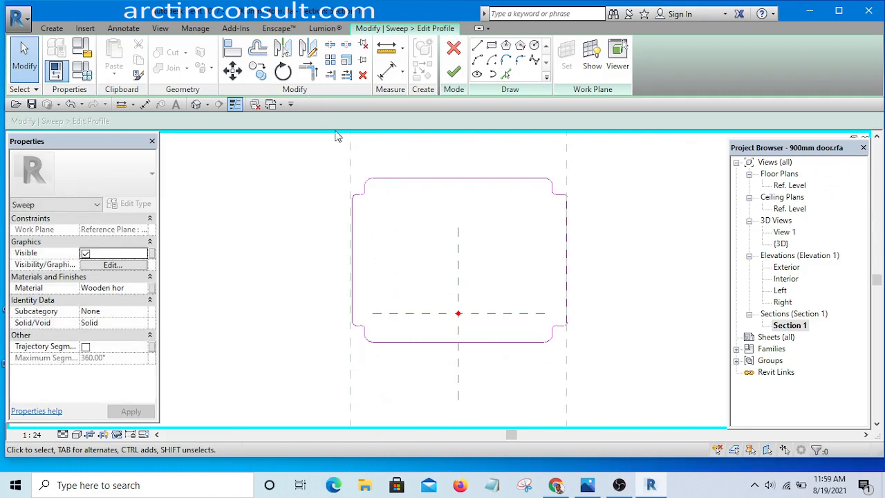
Align the middle rail profile's left vertical edge to the left reference plane and lock the alignment.
left_click(233, 47)
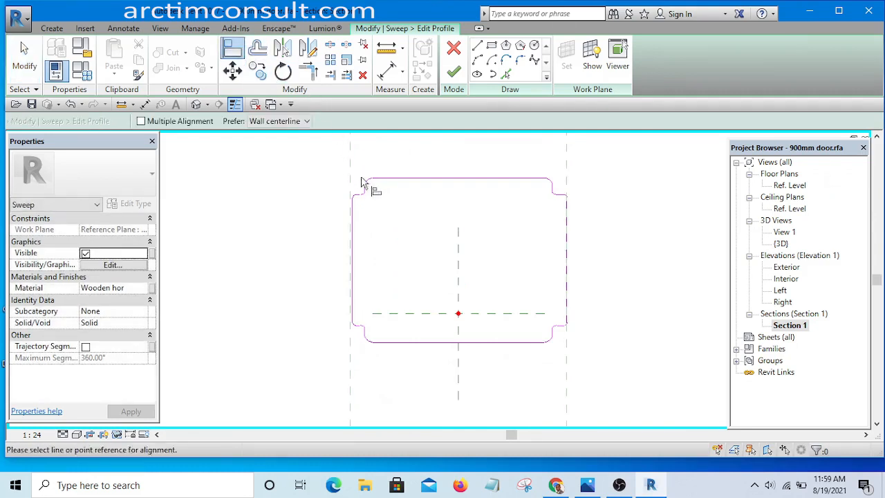
scroll(351, 166, "up", 2)
scroll(362, 263, "up", 2)
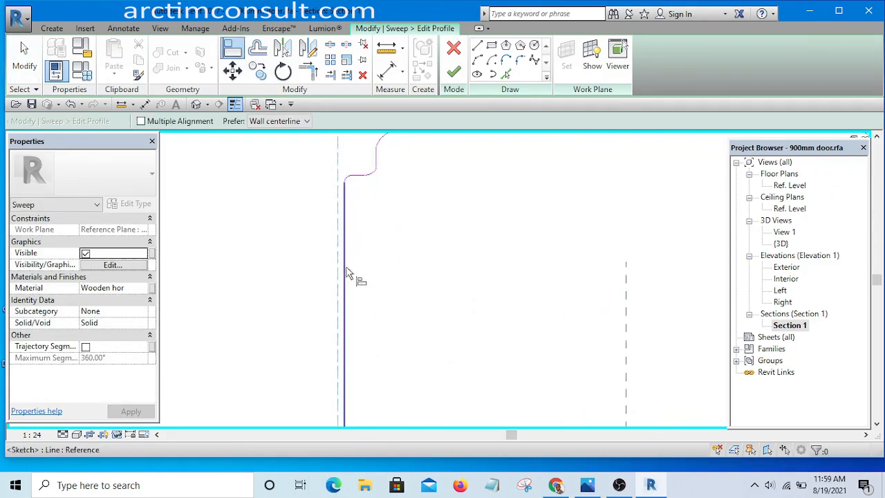
left_click(348, 274)
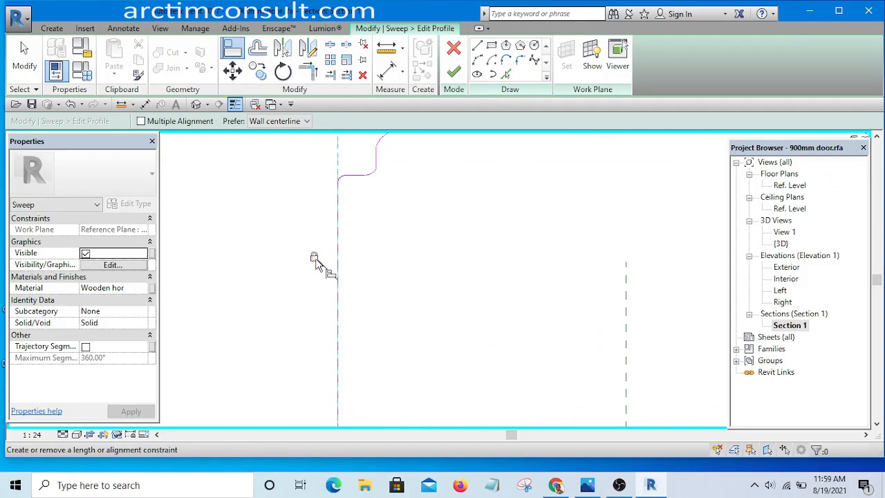
right_click(263, 175)
left_click(287, 183)
scroll(287, 182, "down", 6)
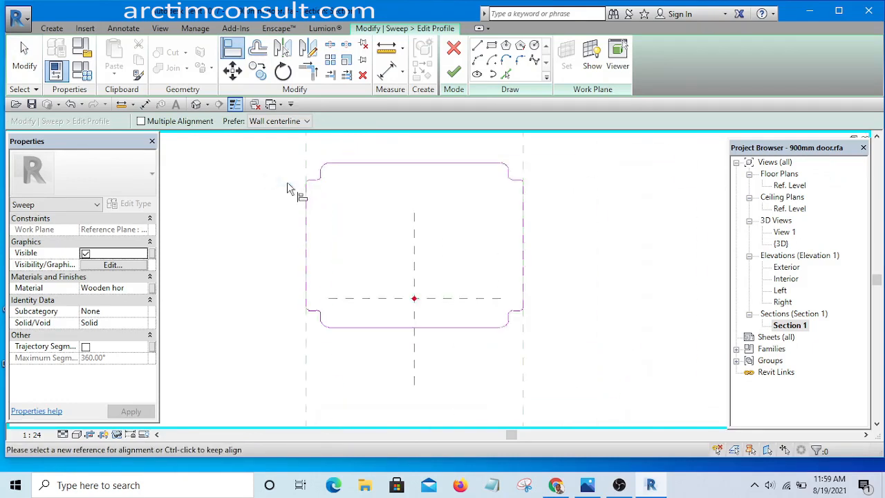
Finish the middle rail's profile sketch and complete its sweep edit.
scroll(427, 282, "up", 1)
middle_click_drag(470, 242, 466, 399)
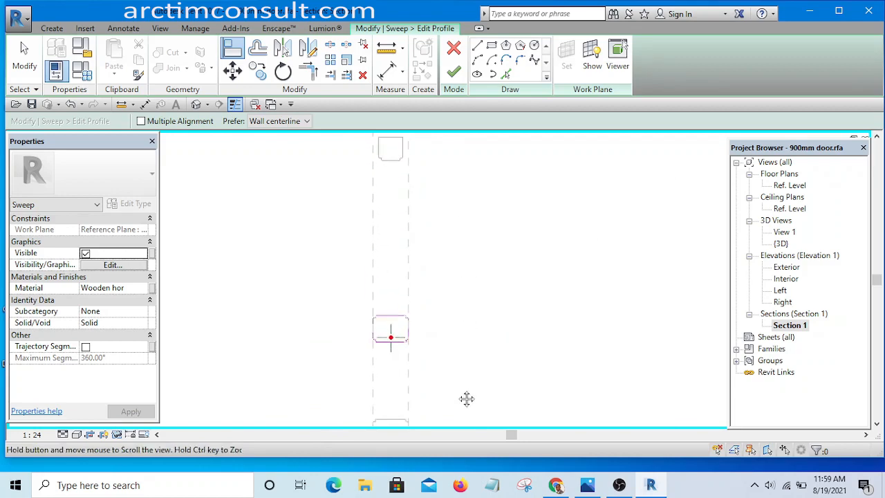
middle_click_drag(471, 265, 473, 407)
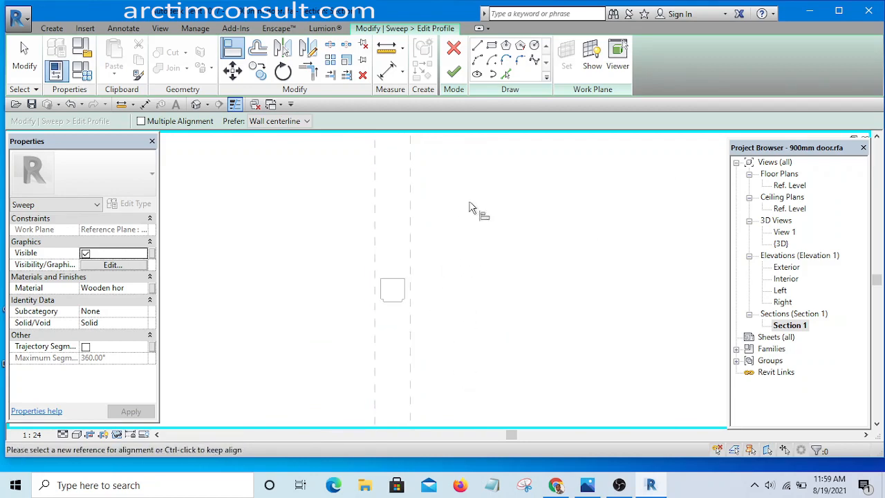
left_click(454, 74)
left_click(455, 73)
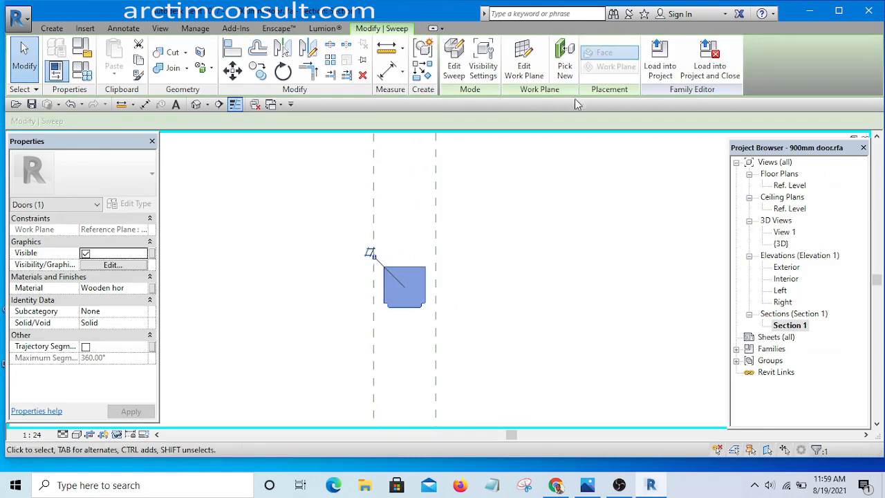
Open the top rail sweep's sketched profile for editing.
left_click(454, 66)
left_click(413, 289)
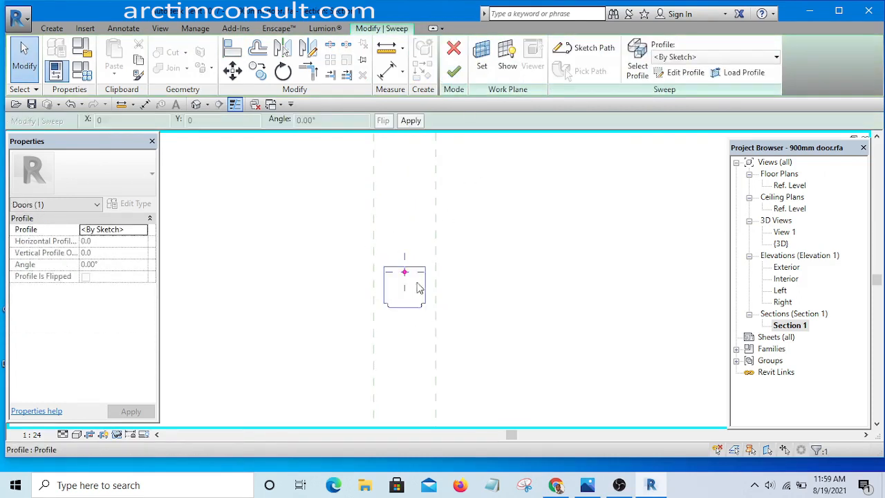
left_click(683, 73)
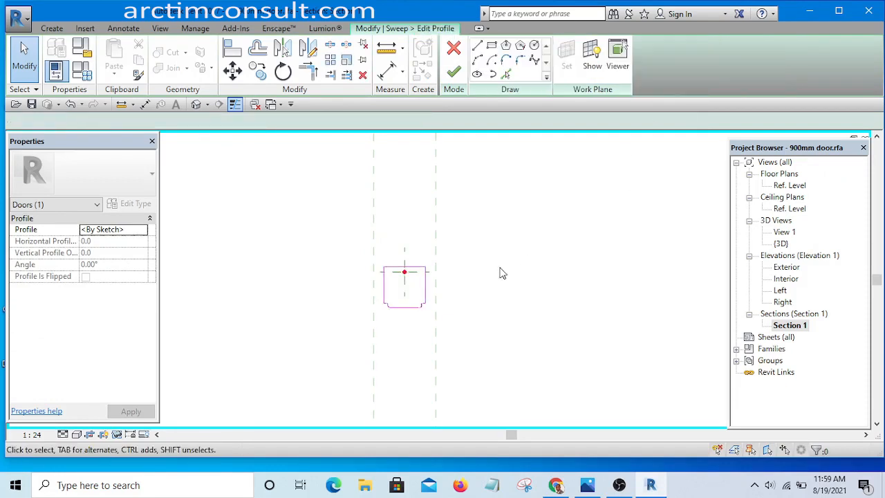
Move the right side of the top rail profile outward to just short of the right reference plane, and deselect it.
scroll(440, 297, "up", 3)
mouse_move(382, 193)
left_mouse_down()
mouse_move(511, 405)
mouse_move(518, 387)
left_mouse_up()
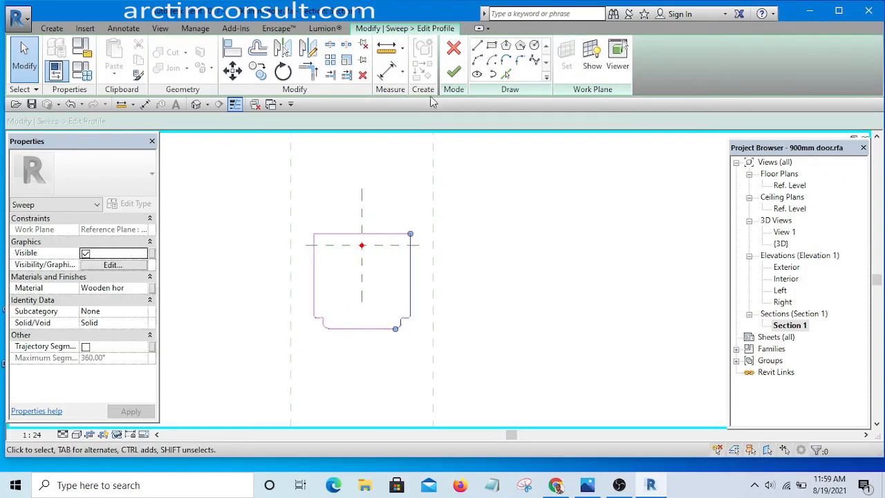
left_click(235, 74)
scroll(450, 278, "up", 4)
left_click(391, 262)
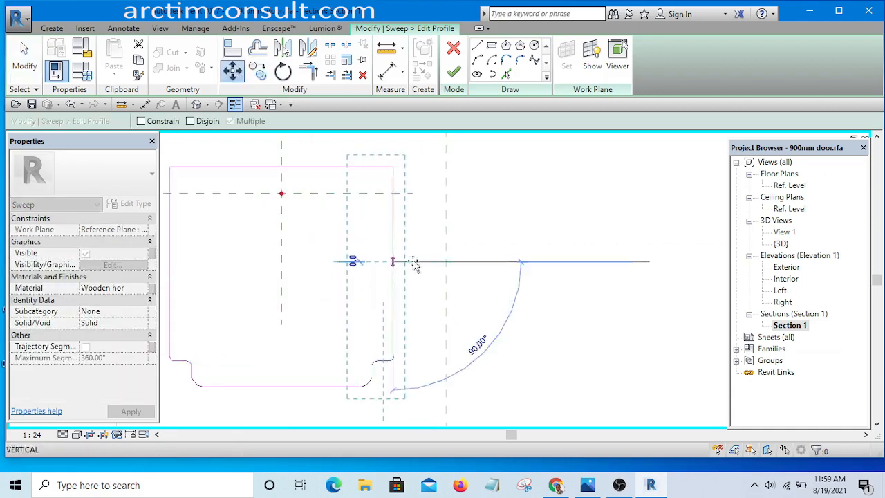
scroll(413, 265, "up", 4)
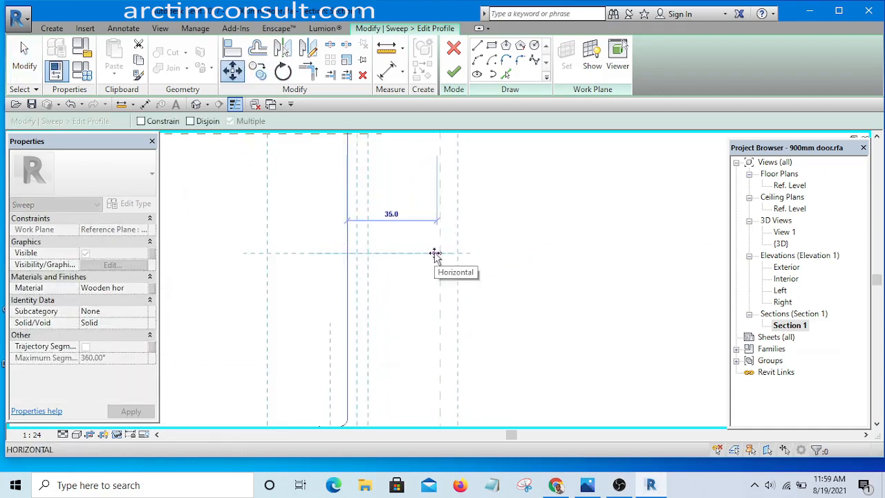
left_click(431, 253)
left_click(544, 237)
scroll(542, 237, "down", 4)
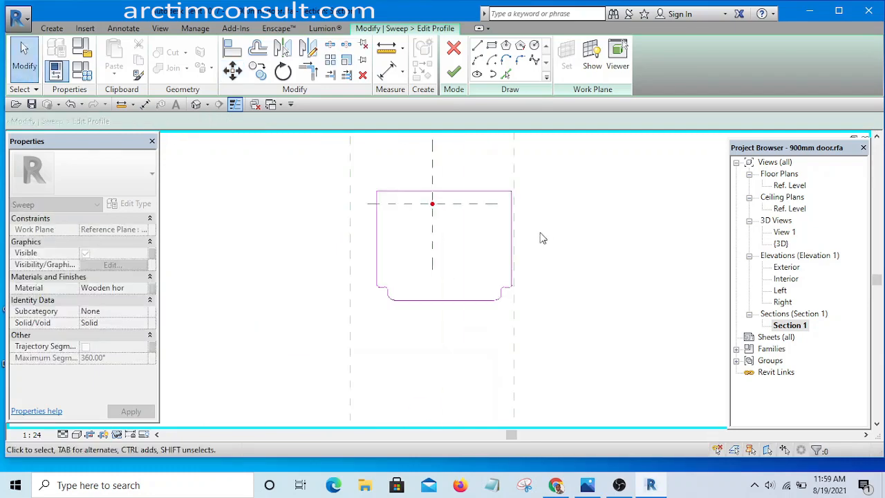
Move the left side of the top rail profile 25 mm outward toward the left reference plane, and deselect it.
mouse_move(324, 155)
left_mouse_down()
mouse_move(474, 307)
mouse_move(428, 346)
mouse_move(418, 335)
left_mouse_up()
key("m")
key("v")
scroll(395, 251, "up", 3)
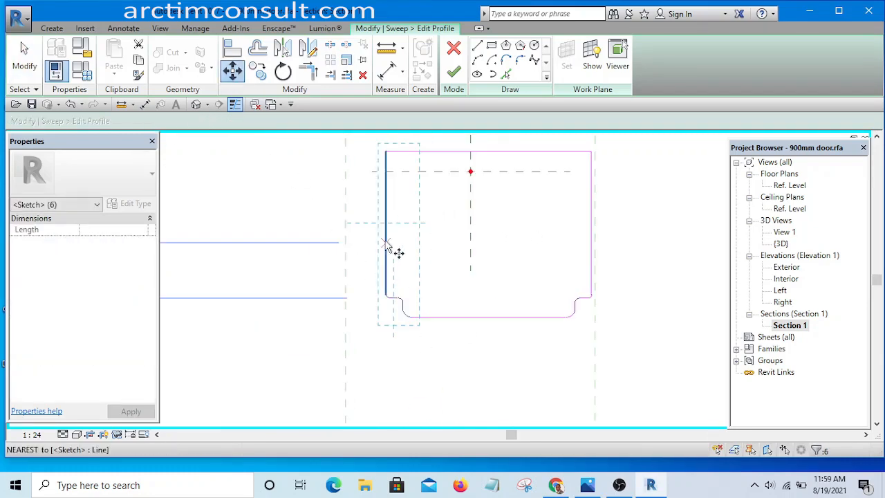
left_click(385, 218)
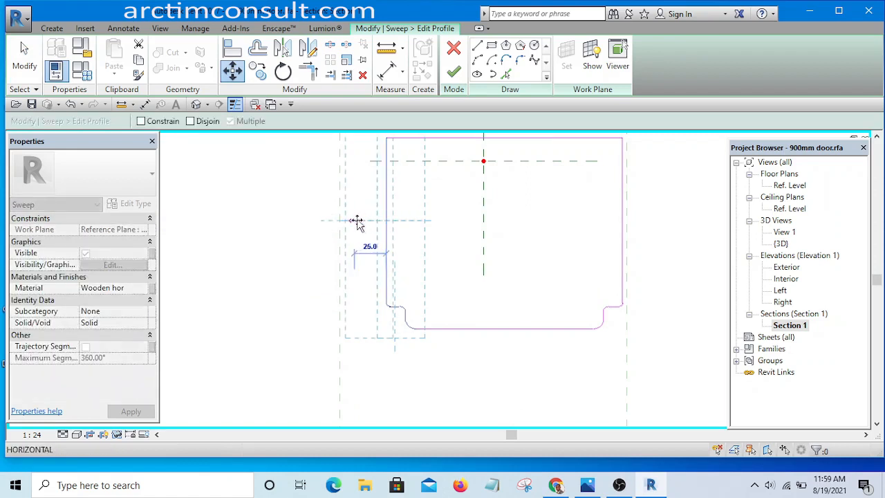
left_click(354, 221)
left_click(271, 249)
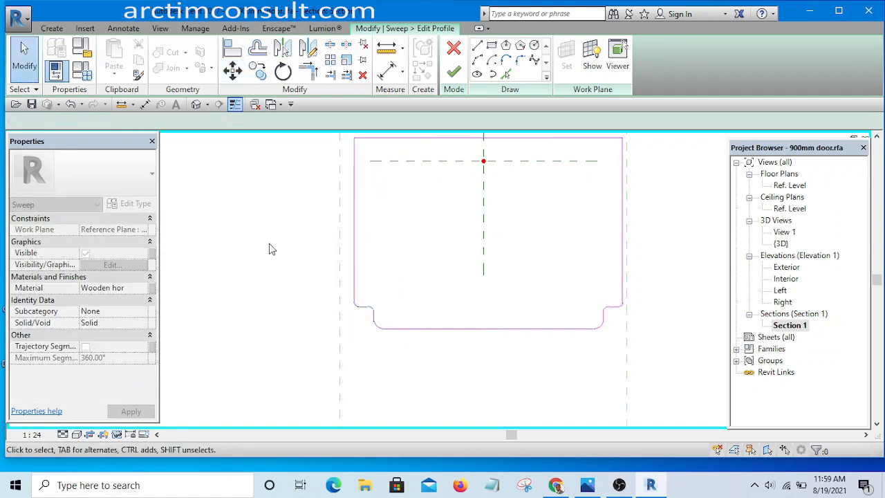
Align the top rail profile's right vertical edge to the right reference plane and end the Align command.
scroll(270, 249, "down", 3)
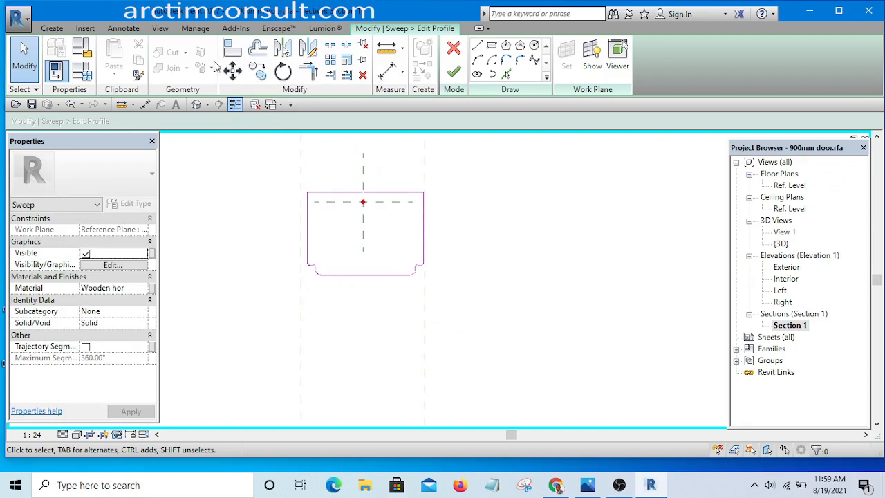
left_click(235, 47)
scroll(432, 228, "up", 4)
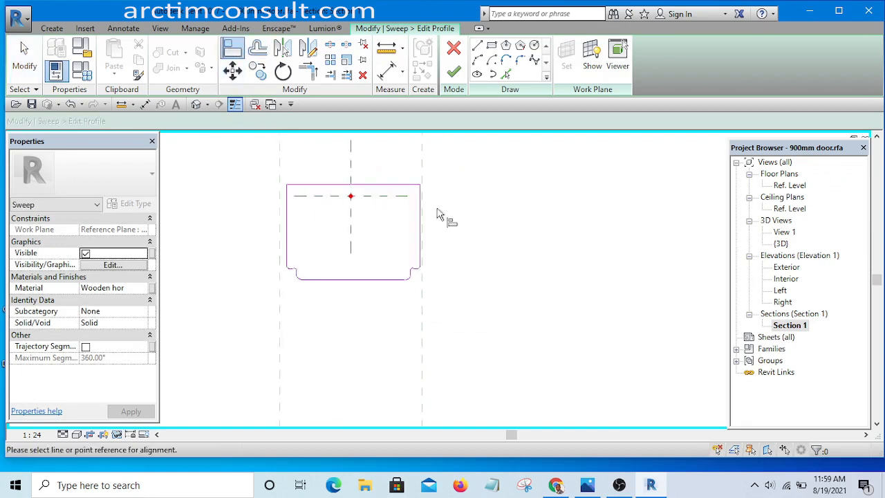
scroll(427, 237, "up", 1)
left_click(413, 240)
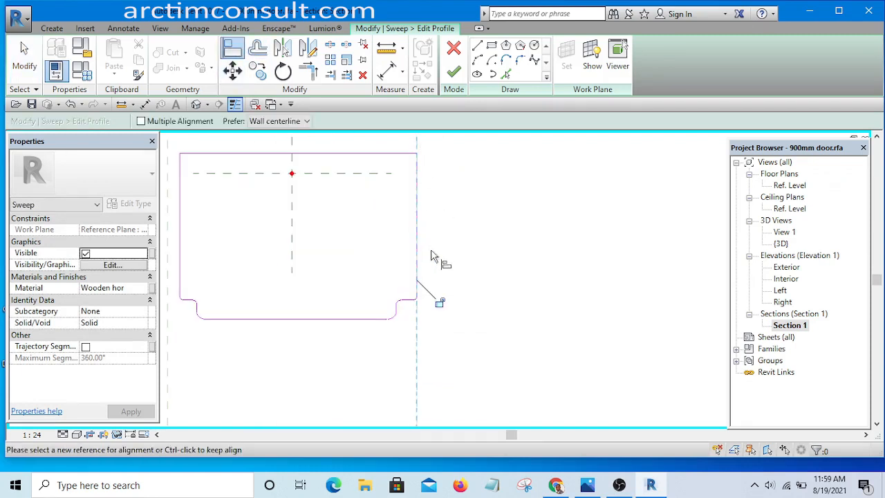
scroll(553, 274, "down", 4)
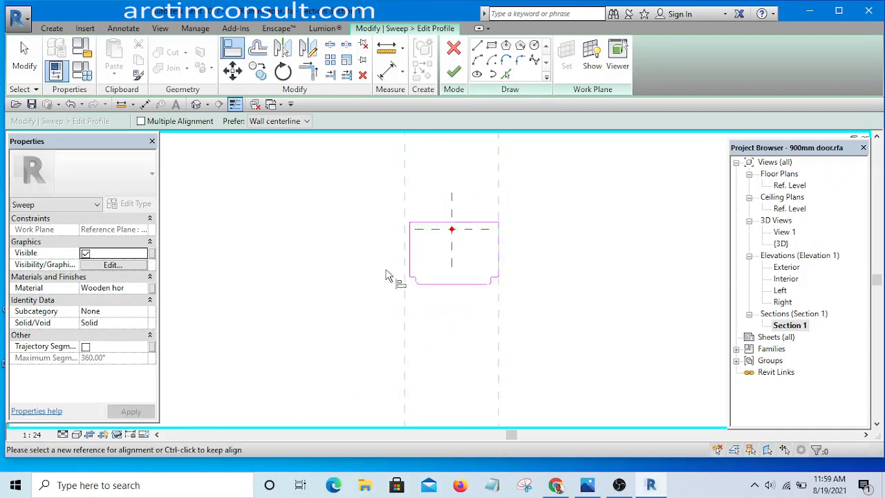
scroll(383, 228, "up", 3)
key("Escape")
key("Escape")
Nudge the top rail profile's left side closer to the left reference plane, and align and lock its vertical edge to that plane.
left_click_drag(370, 175, 480, 381)
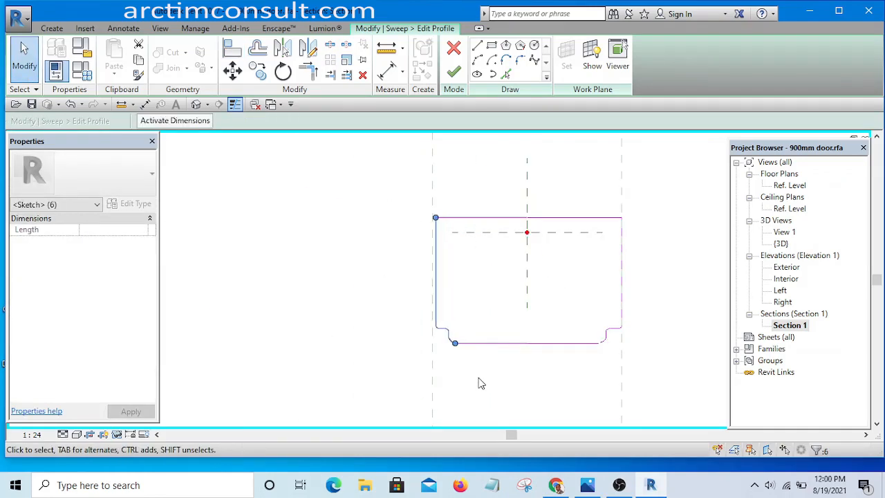
left_click(488, 387)
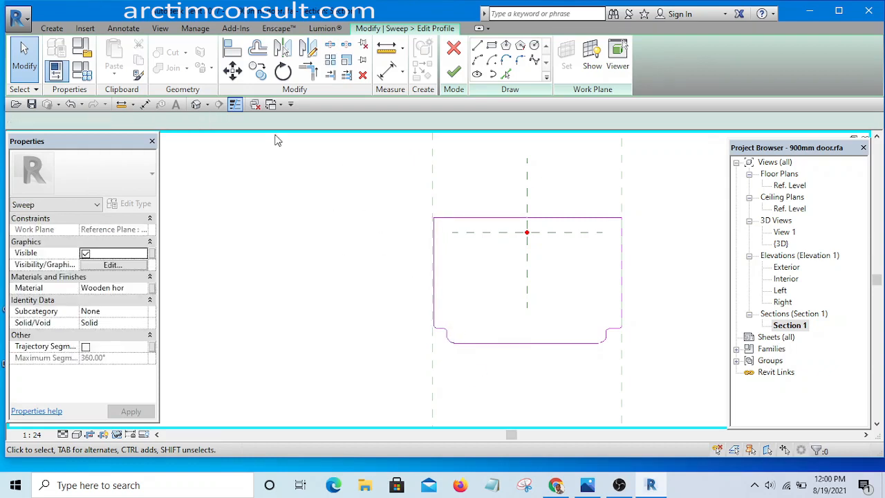
left_click(233, 55)
scroll(438, 191, "up", 2)
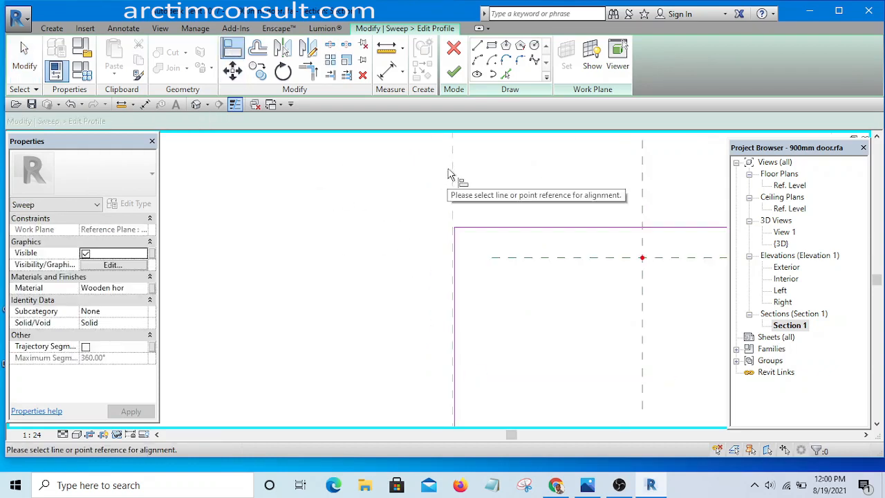
left_click(453, 192)
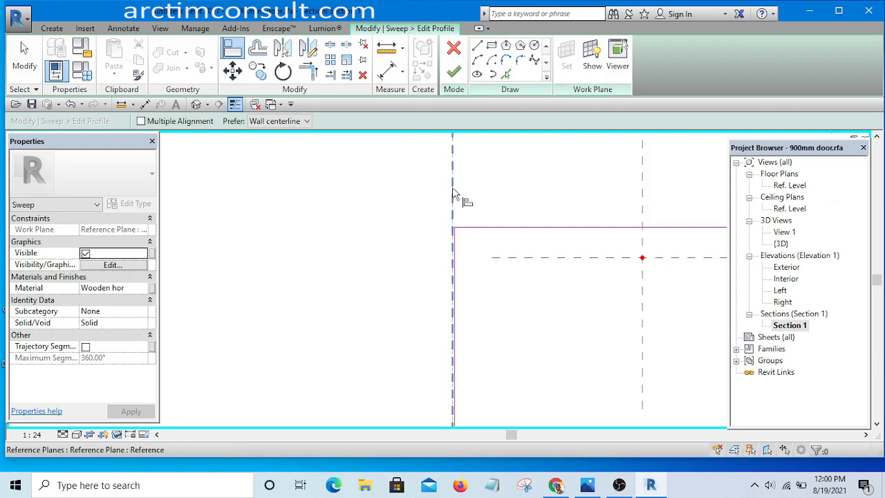
scroll(457, 287, "up", 2)
left_click(458, 293)
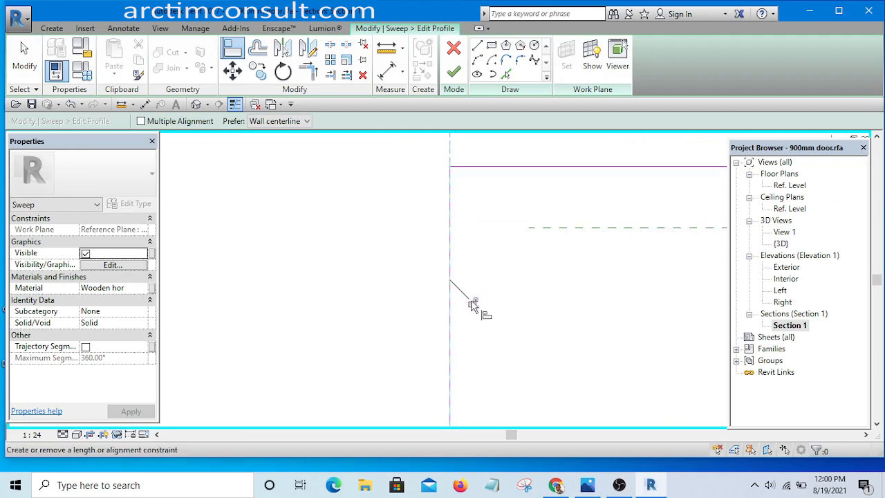
scroll(340, 245, "down", 4)
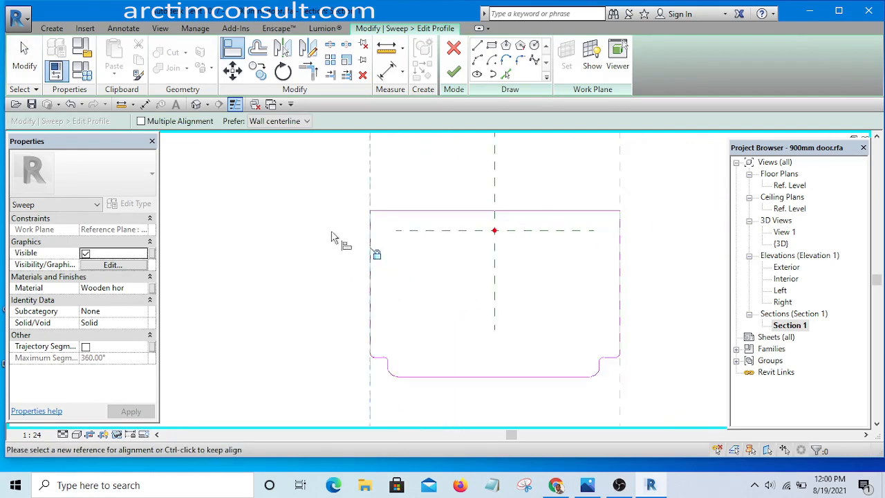
scroll(413, 220, "down", 1)
right_click(482, 177)
key("Escape")
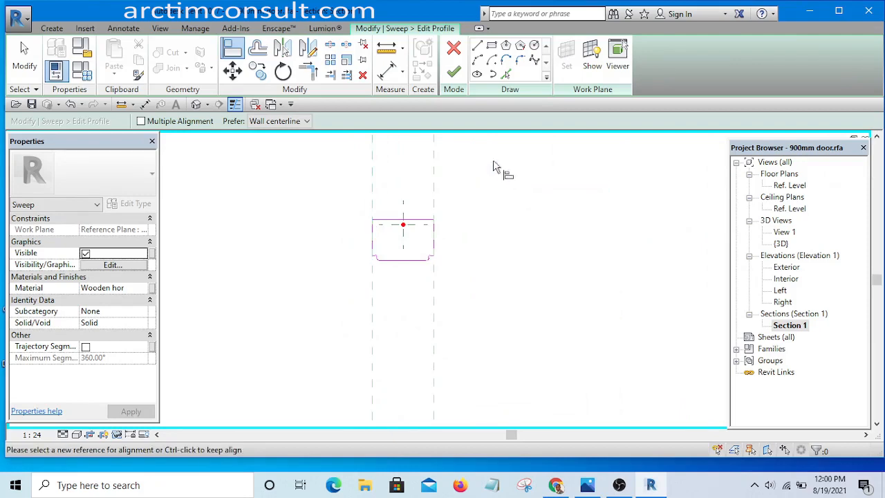
right_click(491, 156)
left_click(529, 159)
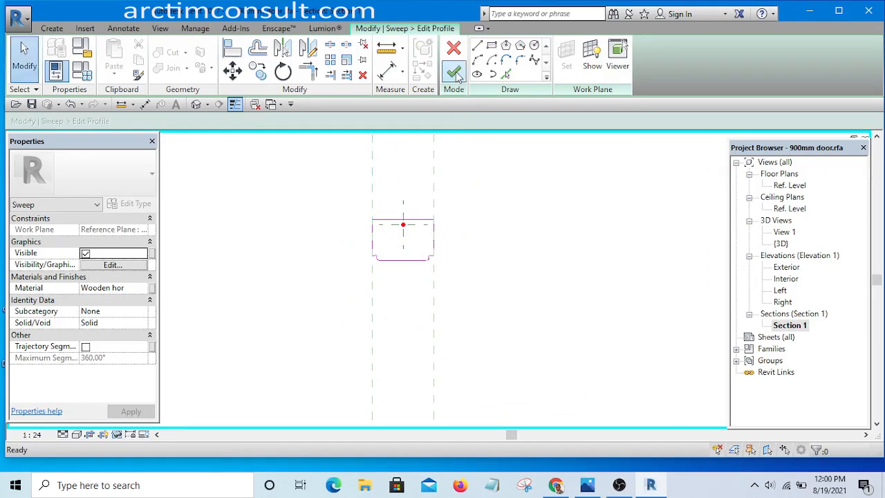
Finish the top rail's profile sketch and complete its sweep edit.
left_click(455, 74)
left_click(453, 71)
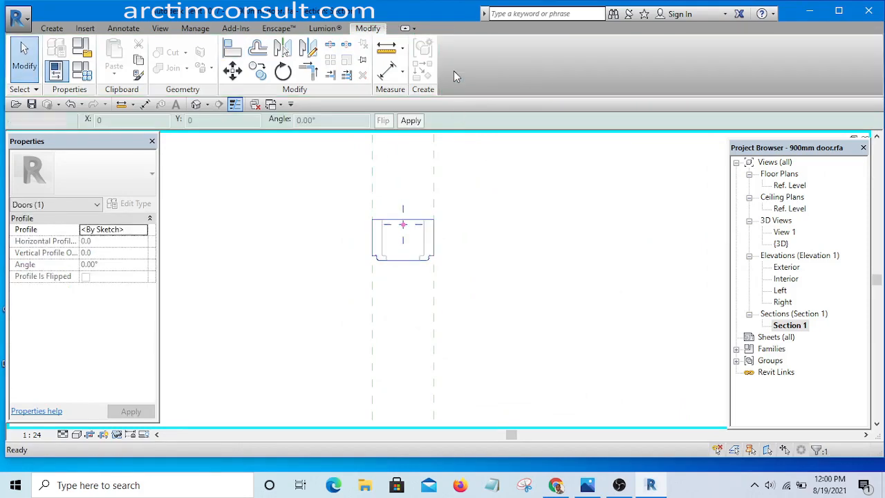
scroll(482, 201, "down", 5)
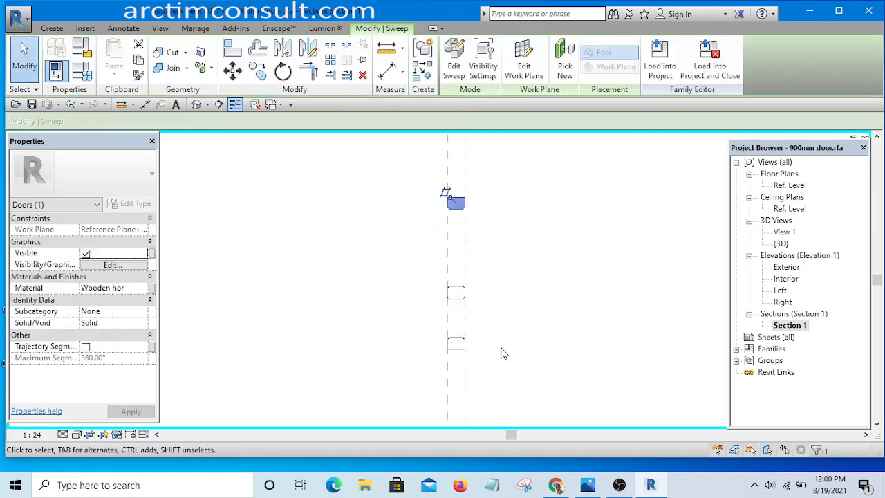
Deselect the top rail sweep and examine the three rail profiles between the vertical reference planes.
middle_click_drag(503, 353, 446, 336)
scroll(410, 259, "up", 4)
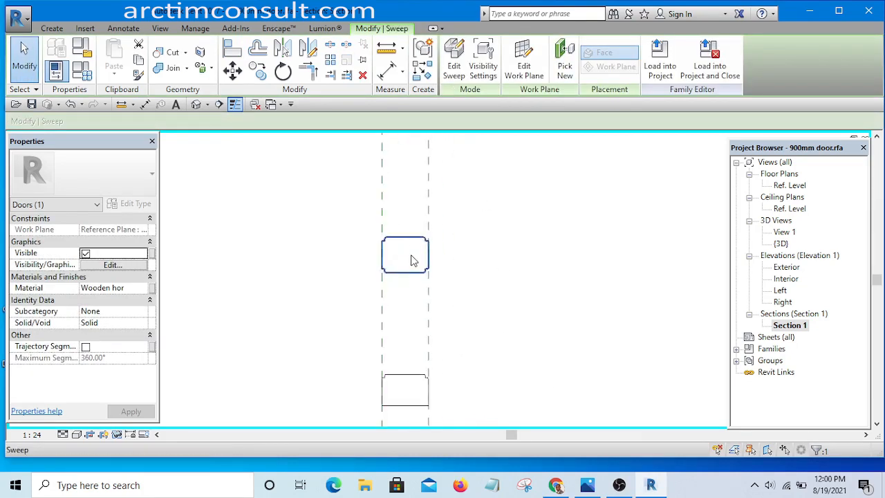
left_click(496, 313)
scroll(499, 313, "down", 4)
scroll(515, 314, "up", 1)
middle_click_drag(513, 321, 444, 372)
scroll(440, 316, "up", 1)
scroll(433, 297, "down", 2)
scroll(399, 277, "up", 1)
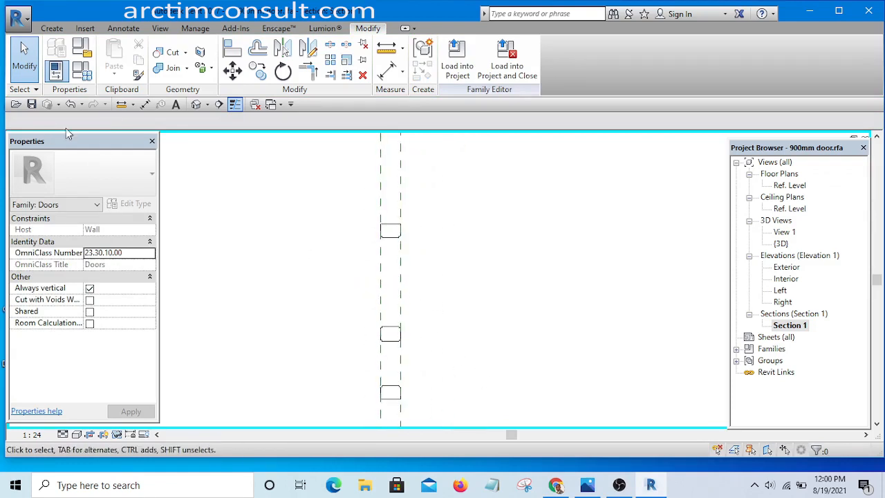
Try setting Thickness of wall to 200 in the family types and deleting the sweep that cannot be created, and undo the change.
left_click(81, 72)
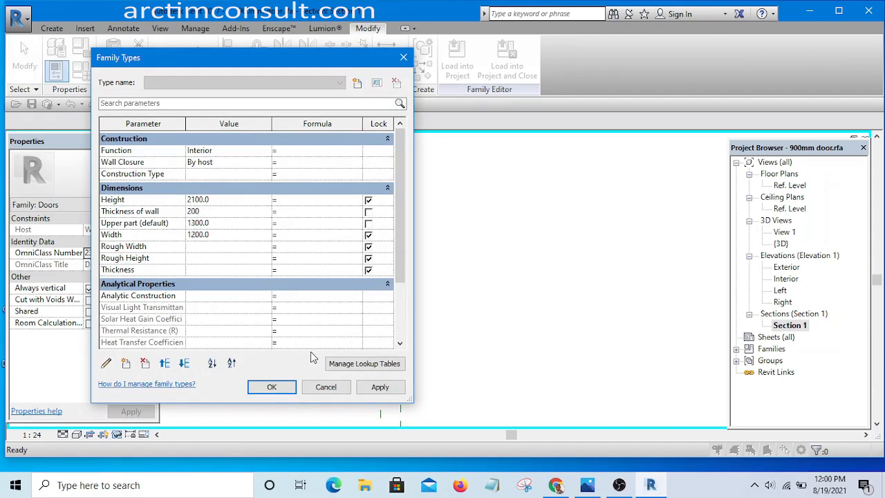
left_click(380, 388)
left_click(276, 387)
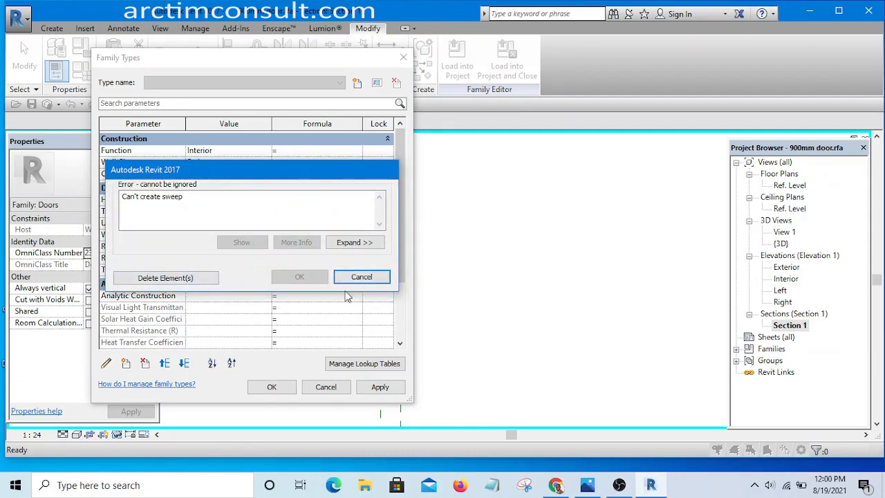
left_click(271, 388)
left_click(193, 278)
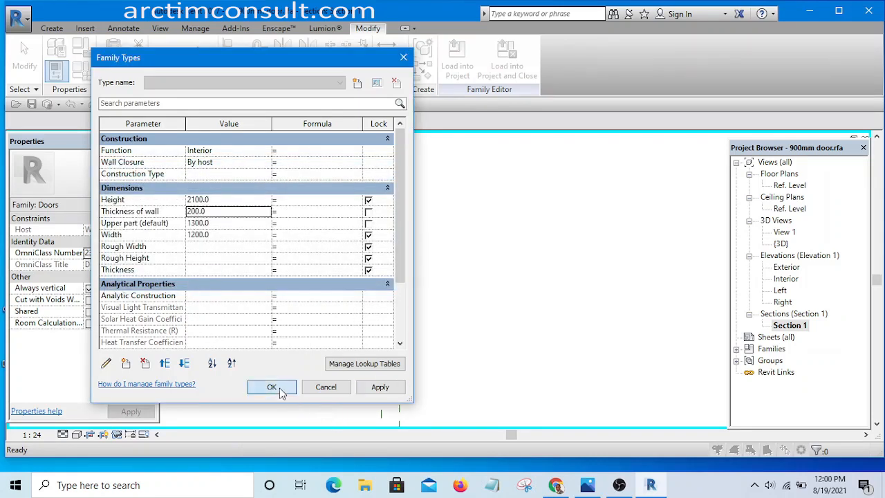
left_click(271, 387)
scroll(394, 322, "down", 8)
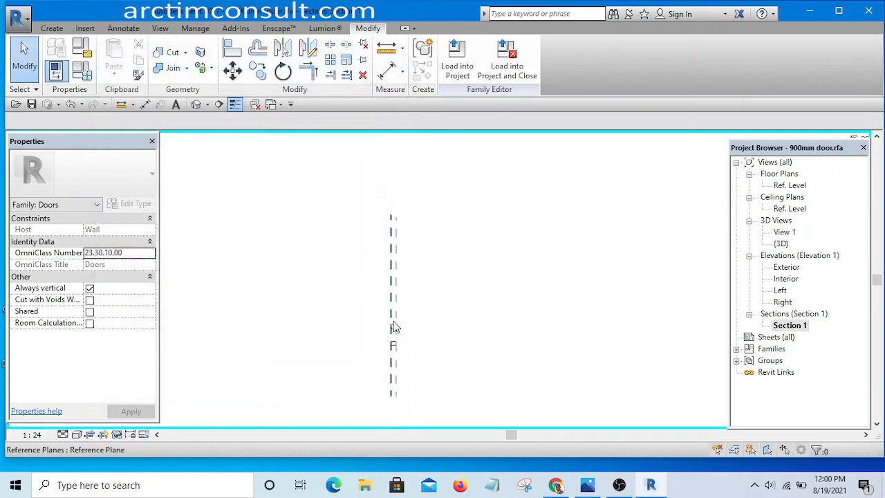
scroll(384, 374, "up", 8)
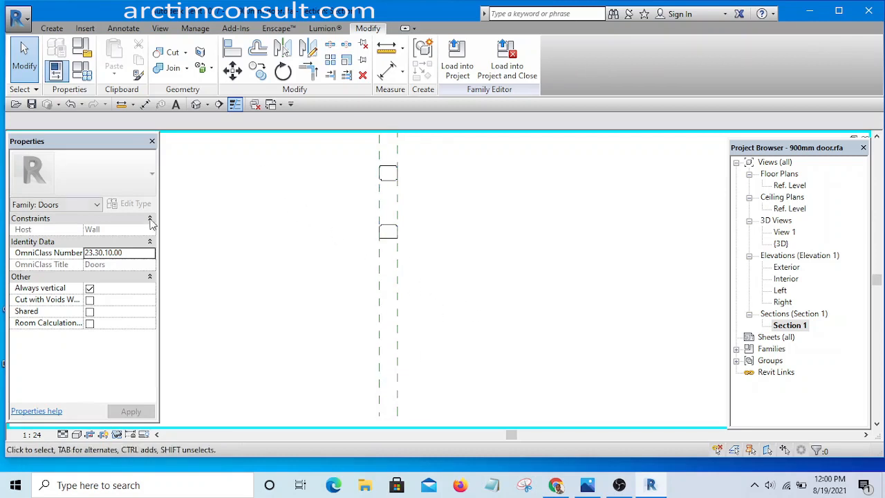
middle_click_drag(166, 231, 168, 392)
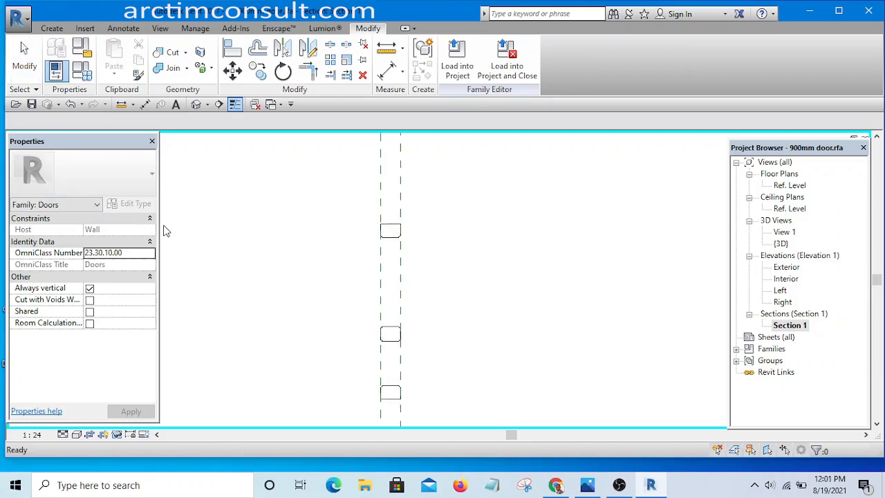
Examine the lowest rail's sweep profile and how its vertical edges meet the two reference planes.
middle_click_drag(449, 289, 451, 173)
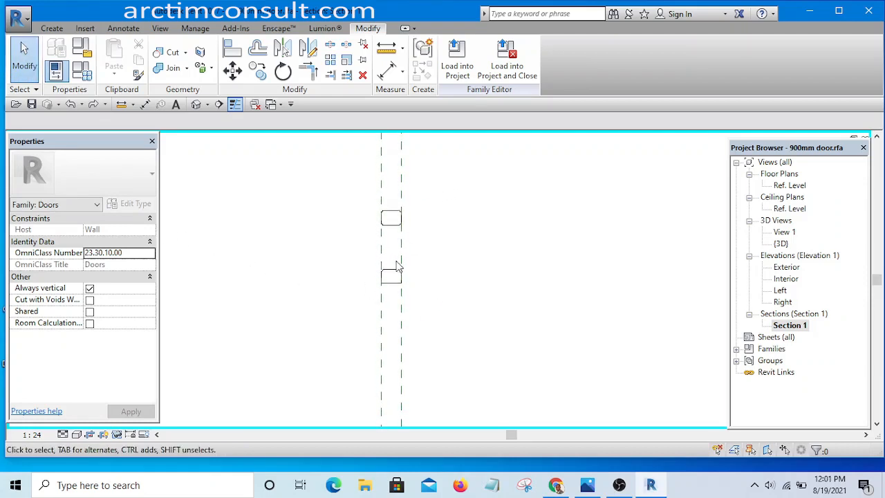
scroll(391, 284, "up", 5)
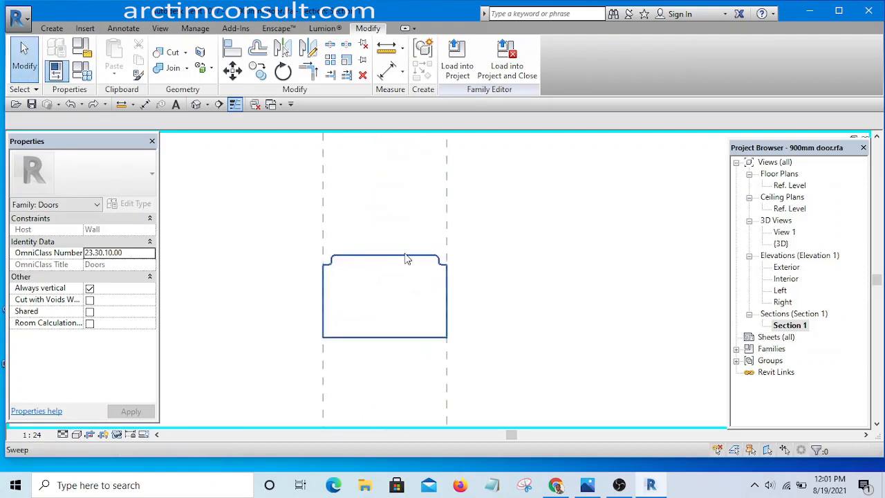
left_click(408, 259)
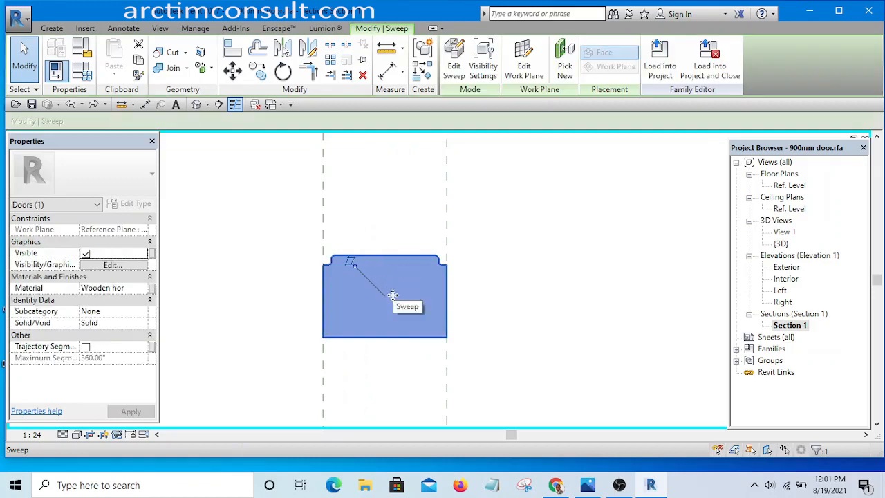
left_click(606, 235)
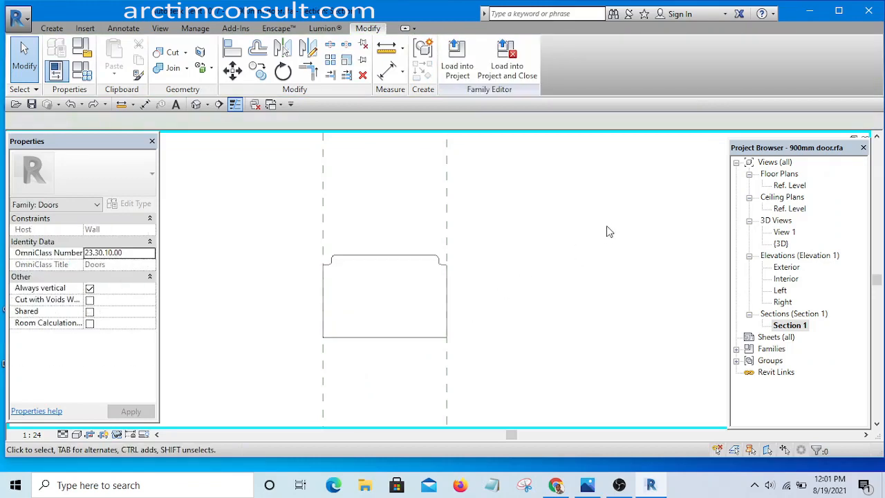
left_click(394, 266)
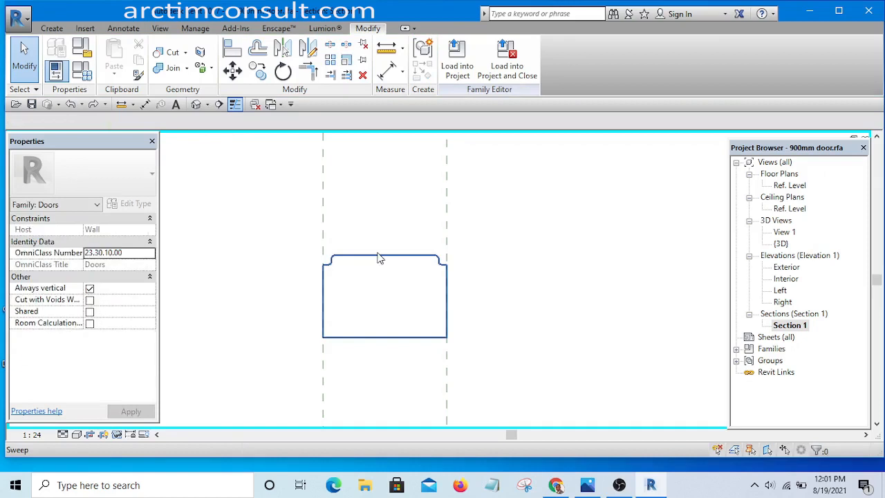
scroll(416, 320, "down", 5)
middle_click_drag(484, 279, 479, 300)
scroll(456, 311, "down", 4)
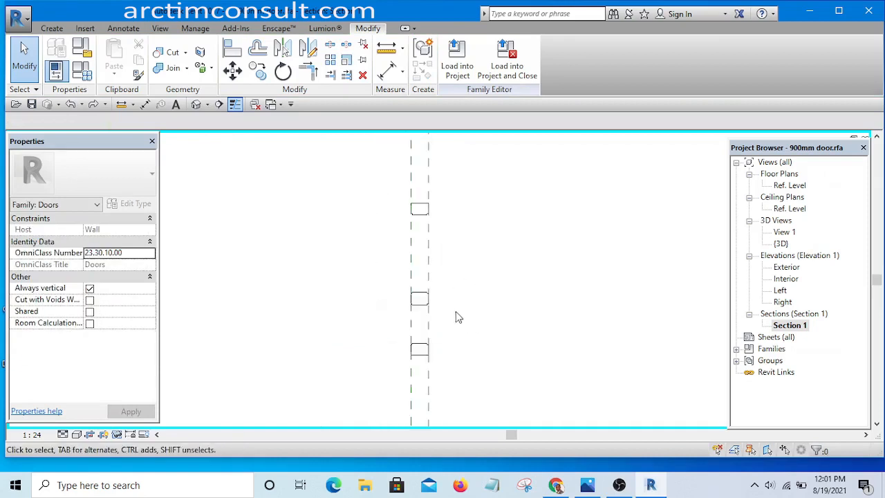
Compare the width of the rail profiles with the two vertical reference planes, checking the left plane.
scroll(443, 276, "up", 6)
scroll(338, 259, "down", 3)
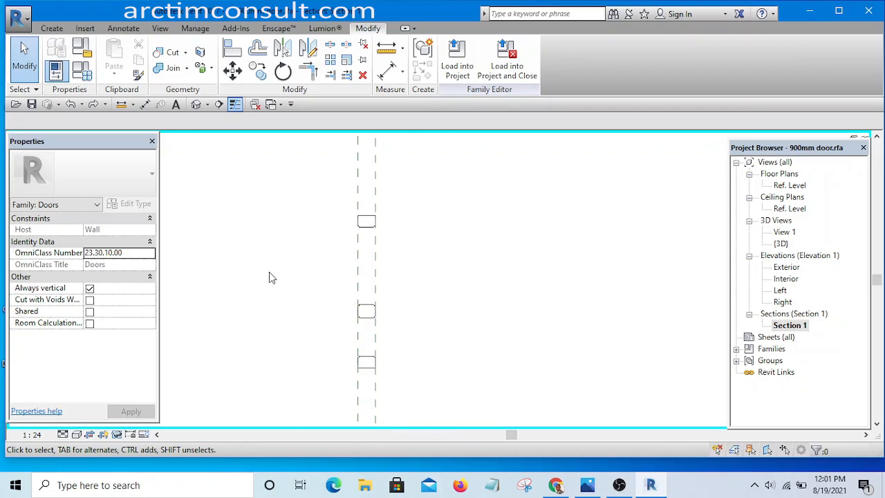
scroll(380, 261, "up", 1)
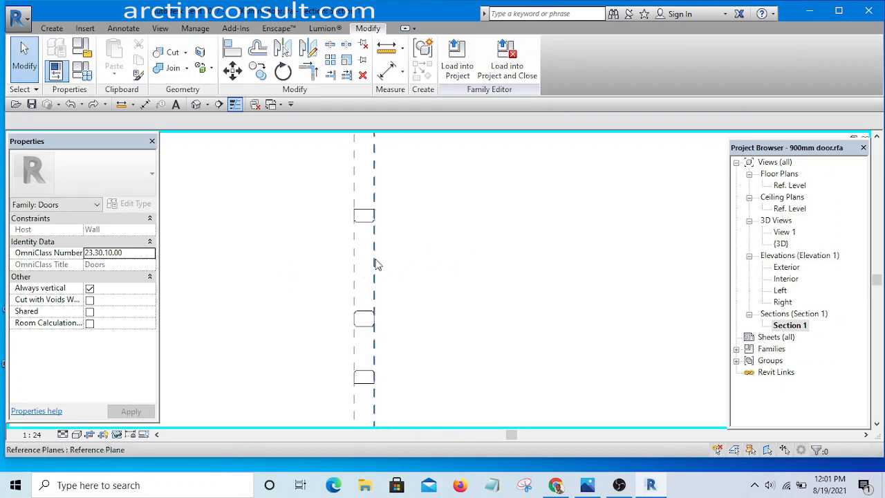
scroll(373, 262, "up", 2)
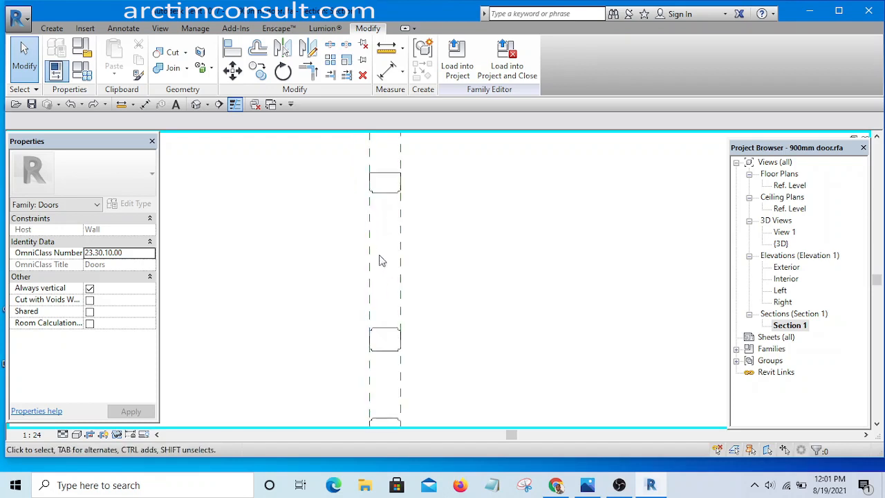
left_click(370, 255)
left_click(506, 257)
scroll(443, 231, "down", 3)
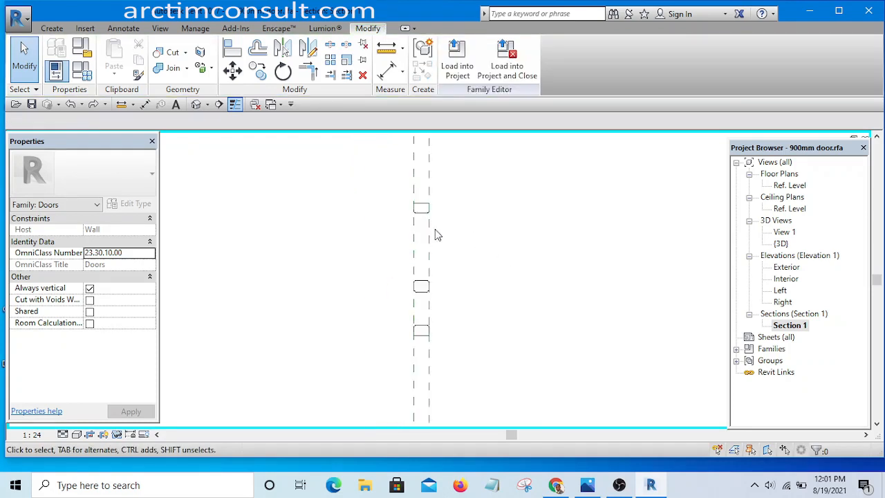
scroll(419, 229, "up", 3)
scroll(394, 257, "down", 2)
scroll(394, 263, "down", 1)
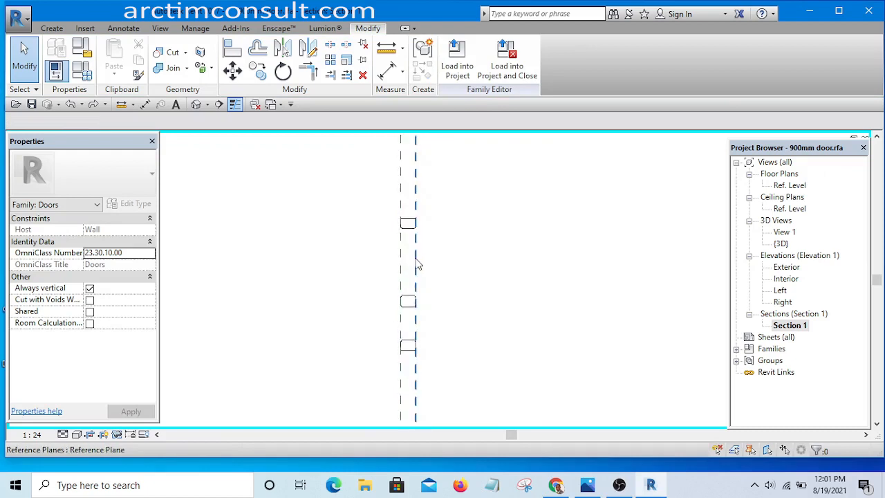
scroll(412, 275, "up", 3)
scroll(394, 263, "down", 3)
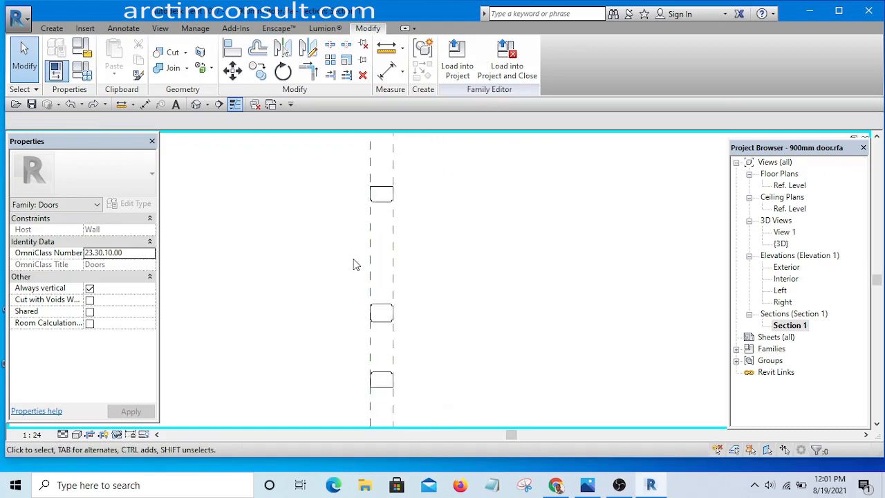
scroll(385, 275, "up", 2)
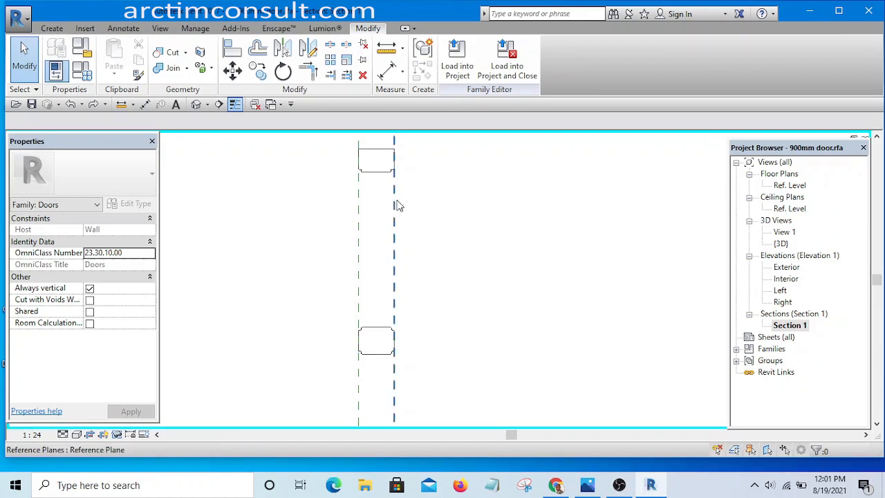
scroll(397, 211, "down", 2)
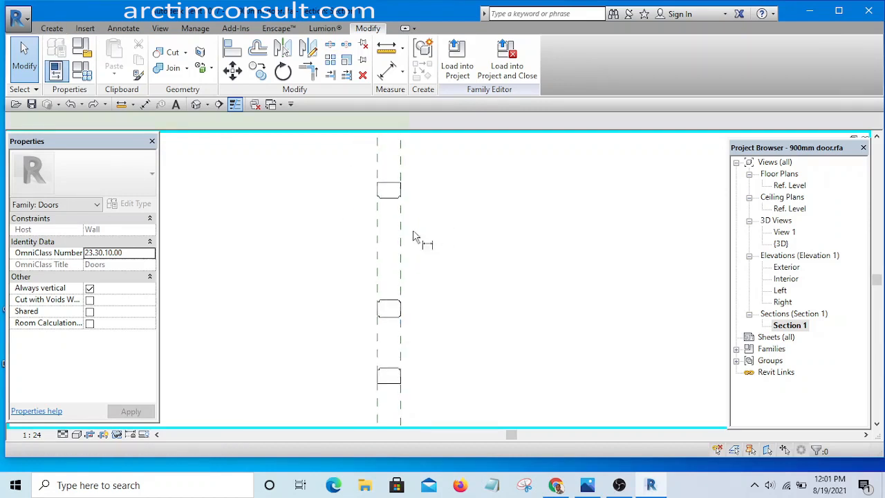
Measure the distance between the two vertical reference planes with an aligned dimension, and cancel without placing it.
key("d")
key("i")
scroll(401, 237, "up", 2)
left_click(365, 232)
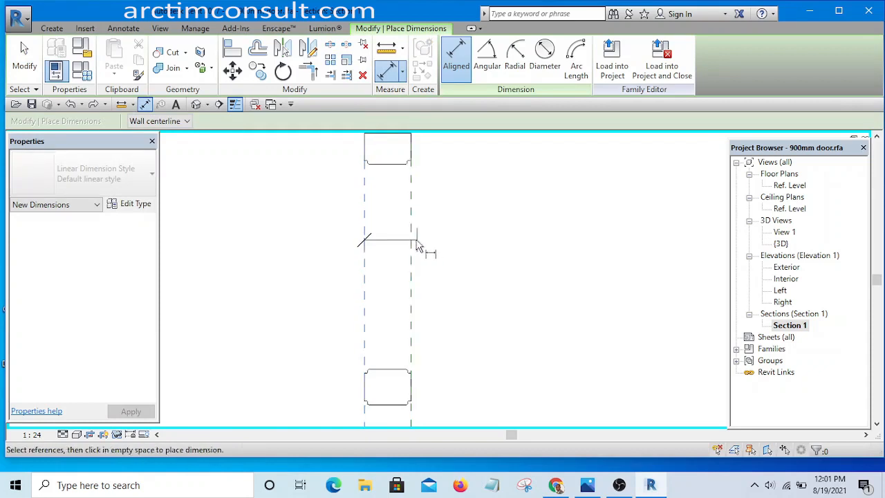
left_click(411, 250)
scroll(389, 254, "up", 2)
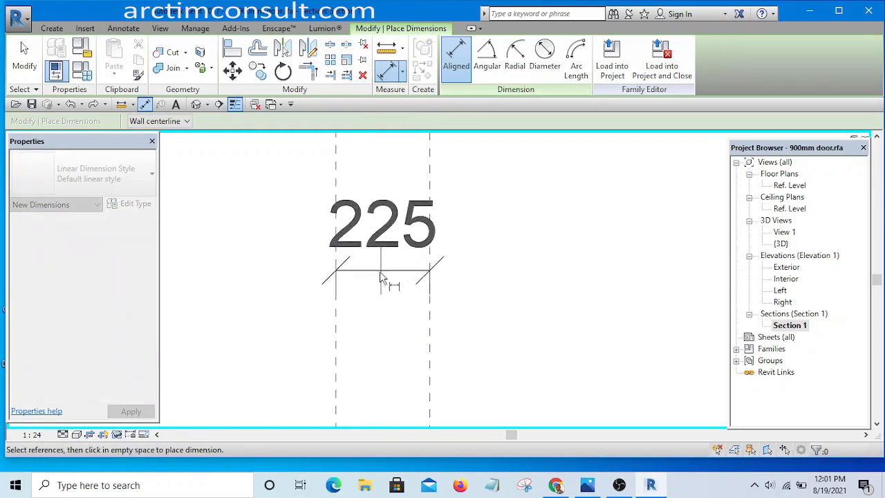
scroll(387, 263, "down", 4)
scroll(382, 166, "up", 2)
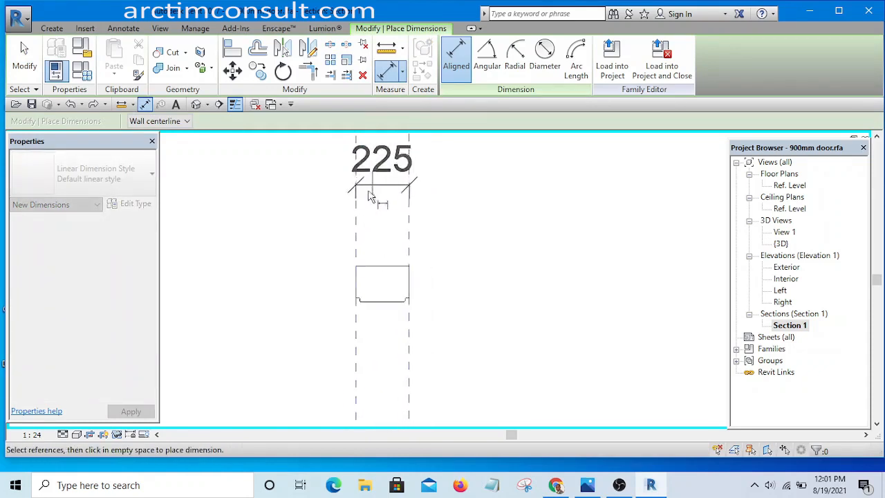
right_click(284, 208)
left_click(318, 217)
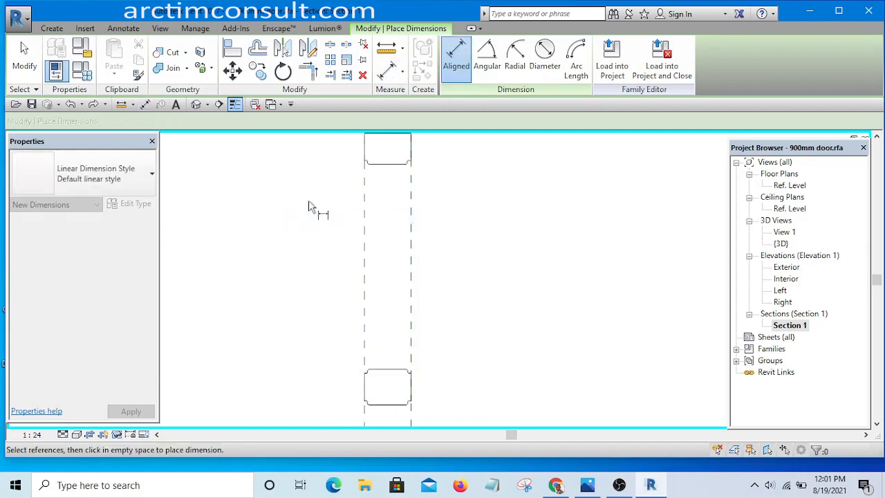
right_click(309, 202)
left_click(337, 210)
key("Escape")
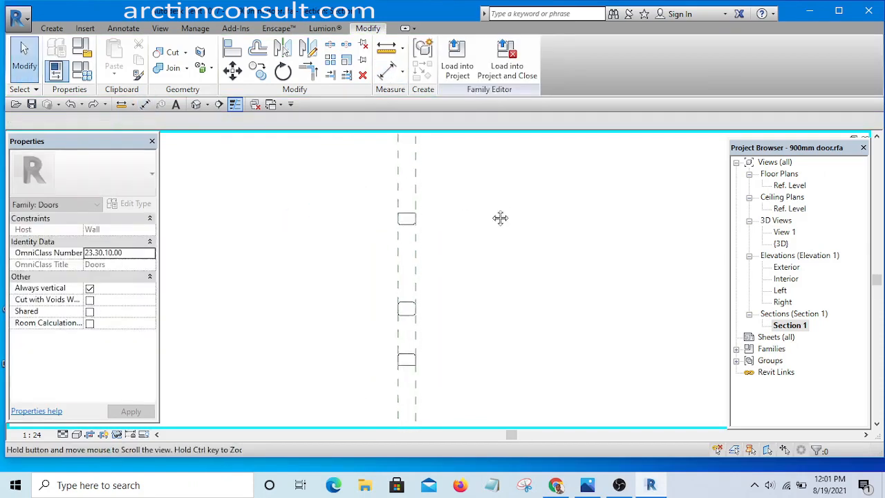
Try a Thickness of wall of 200 in the family types, deleting the top rail sweep, and cancel the family types dialog.
scroll(424, 239, "up", 5)
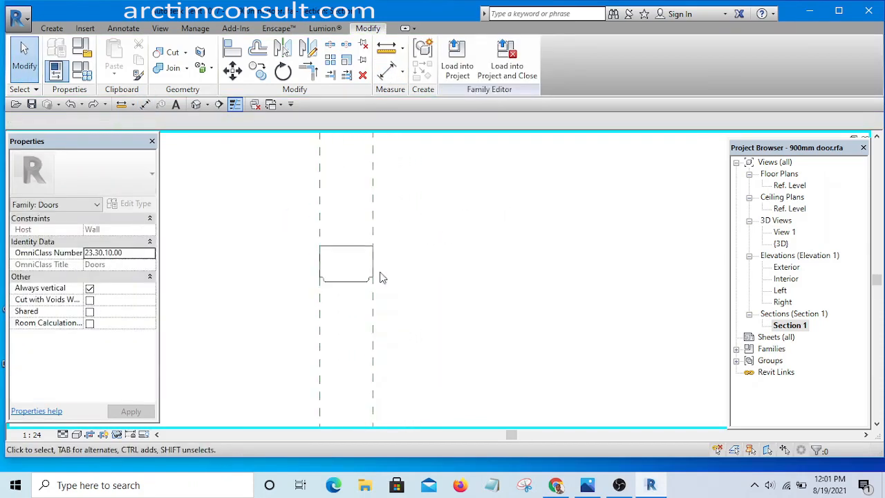
scroll(397, 192, "down", 3)
scroll(377, 215, "up", 4)
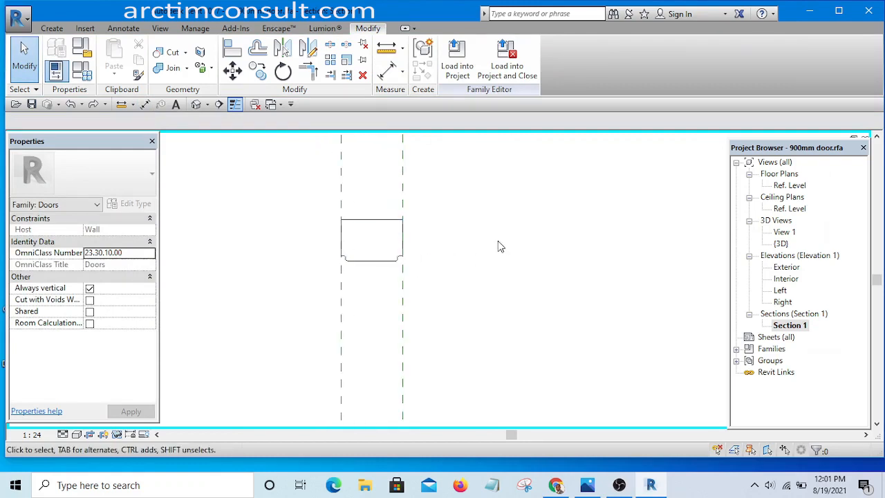
scroll(490, 241, "down", 3)
middle_click_drag(489, 241, 445, 266)
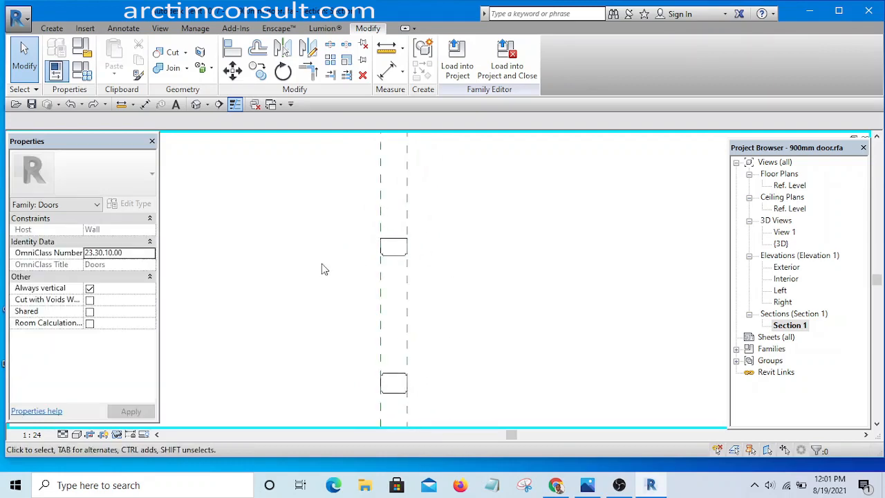
left_click(81, 74)
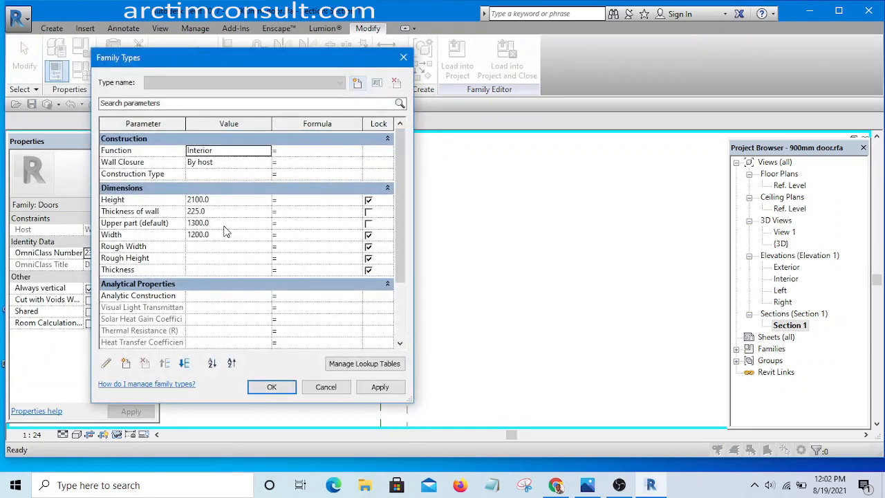
left_click(221, 213)
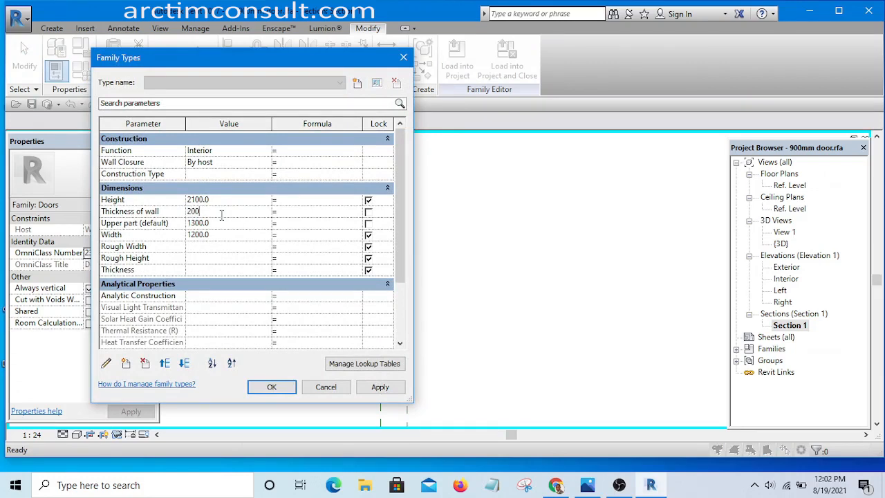
left_click(377, 387)
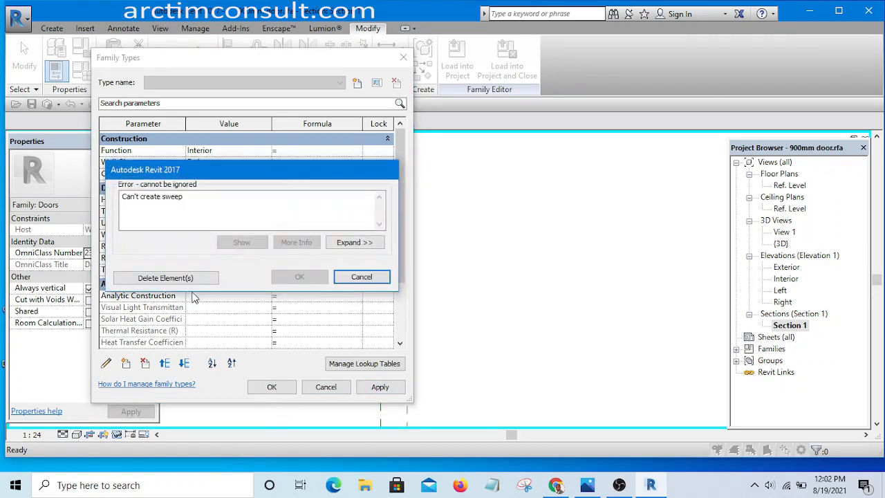
left_click(188, 278)
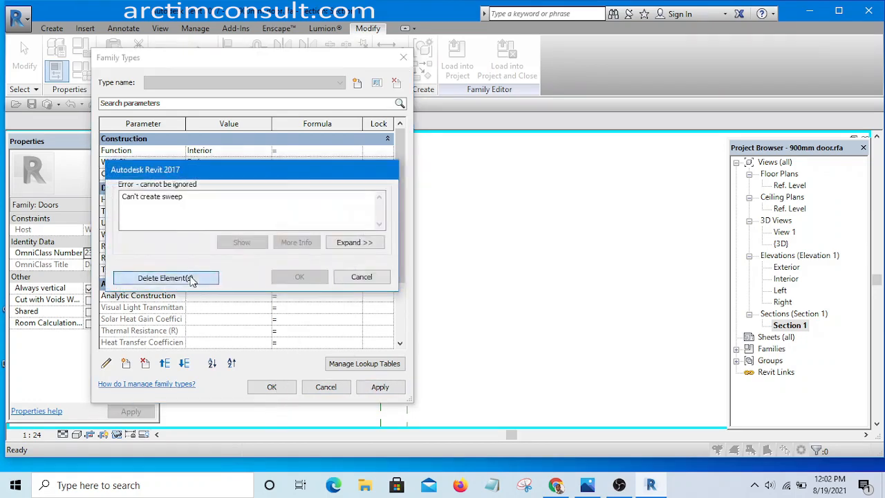
left_click(324, 387)
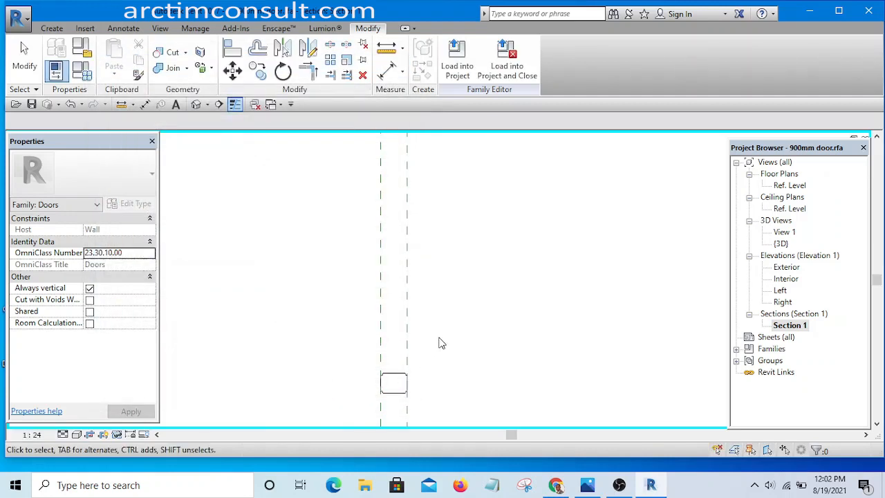
Open the lowest rail's sweep in Section 1 and edit its sketched profile.
scroll(366, 276, "up", 5)
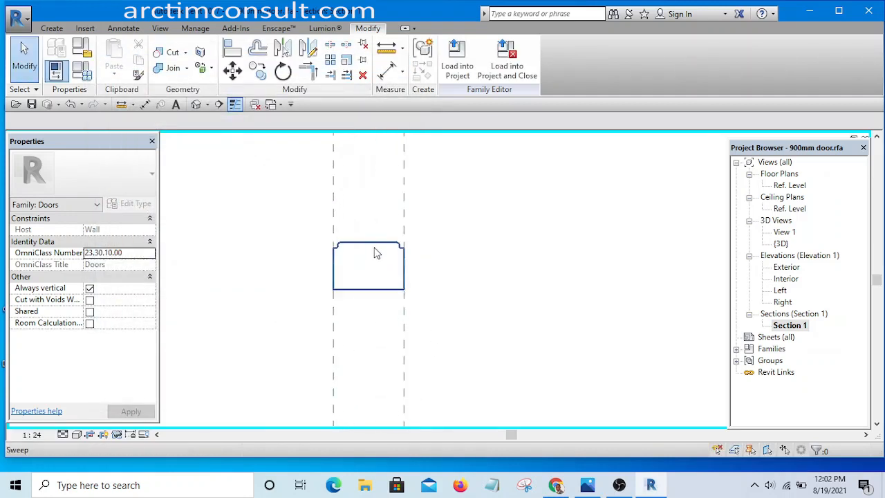
left_click(375, 252)
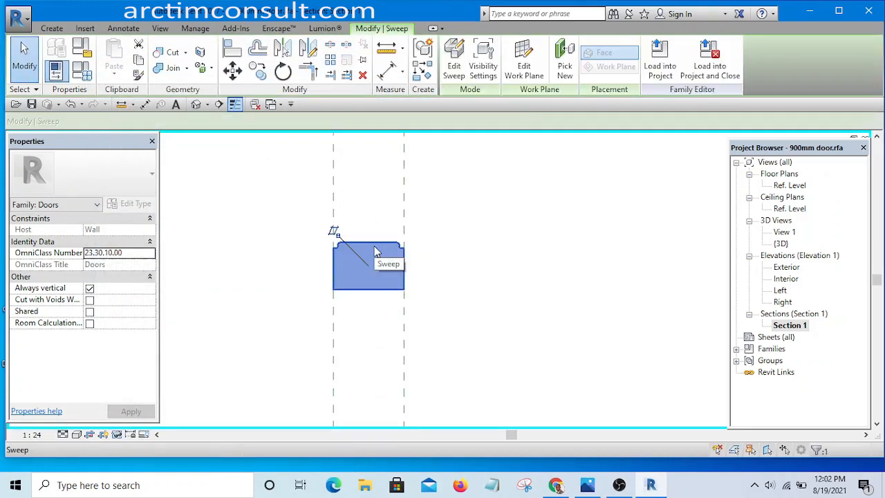
left_click(454, 62)
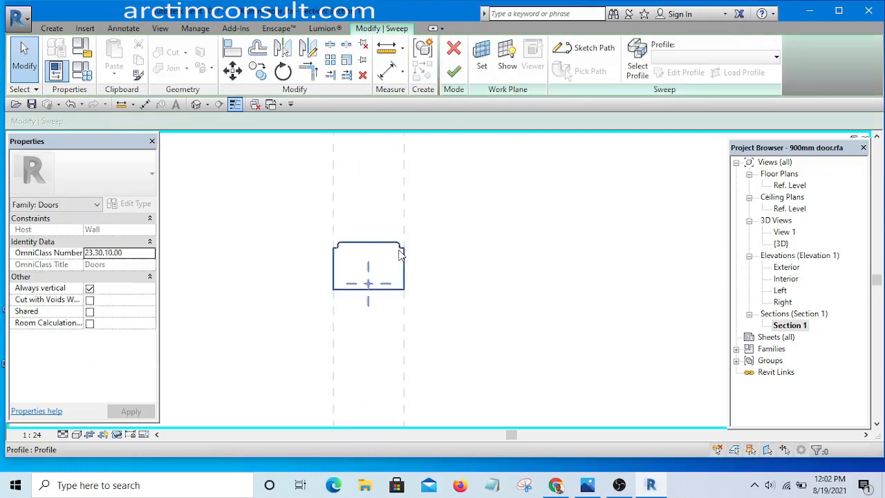
left_click(638, 61)
left_click(681, 72)
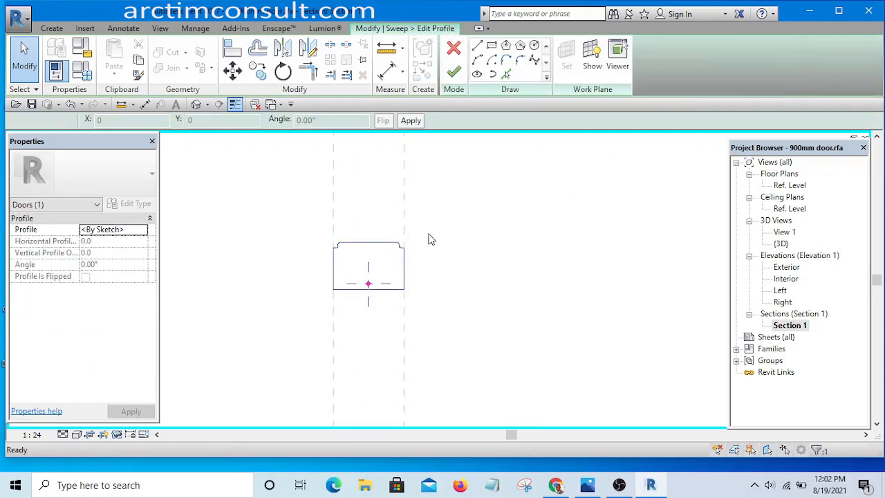
Examine the profile's right vertical edge and its locked constraint to the right reference plane.
scroll(408, 268, "up", 3)
left_click(389, 293)
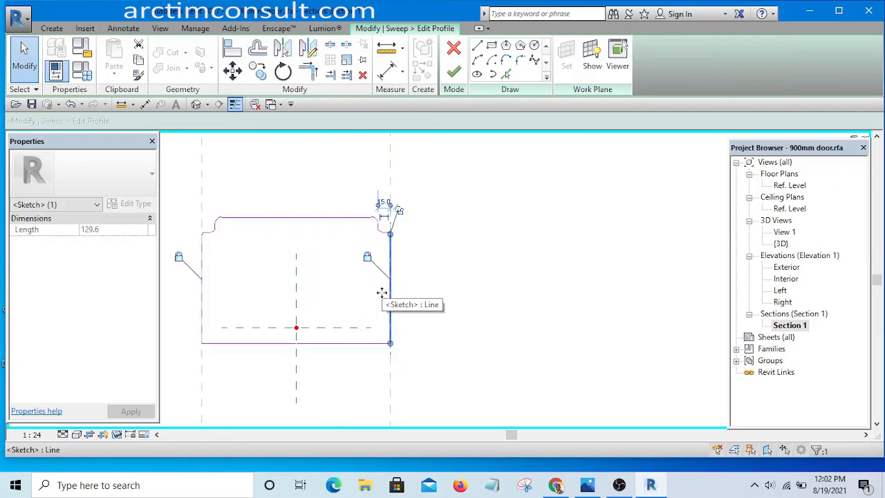
scroll(395, 242, "up", 9)
scroll(396, 195, "down", 5)
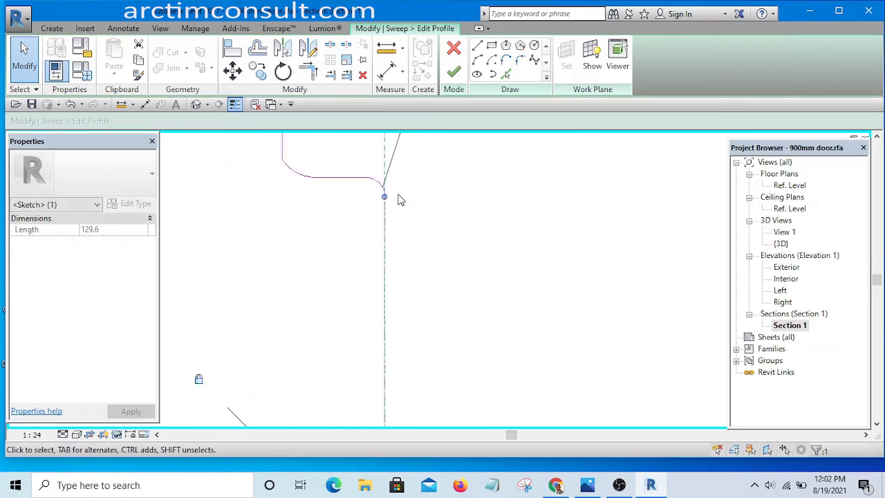
left_click(472, 258)
scroll(473, 258, "down", 6)
scroll(324, 274, "up", 3)
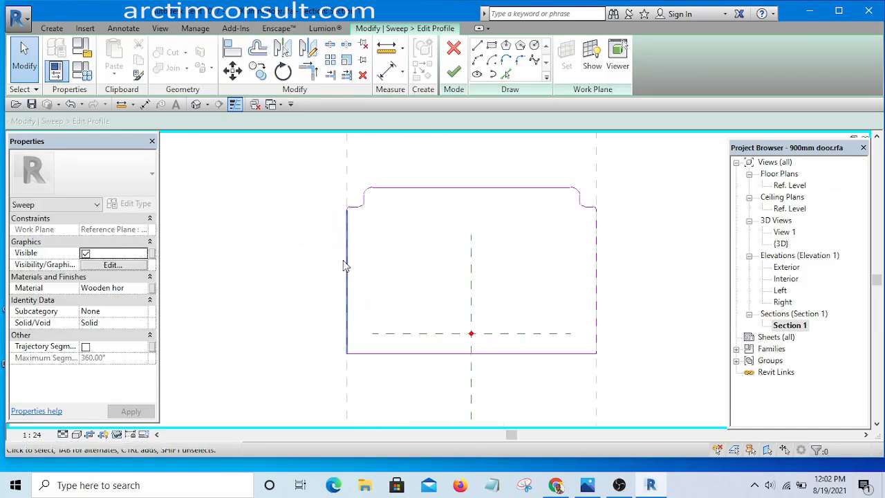
Try to move the profile's left vertical edge inward, cancel the move, and examine that edge's lock to its reference plane.
mouse_move(345, 266)
left_mouse_down()
mouse_move(367, 271)
mouse_move(355, 278)
left_mouse_up()
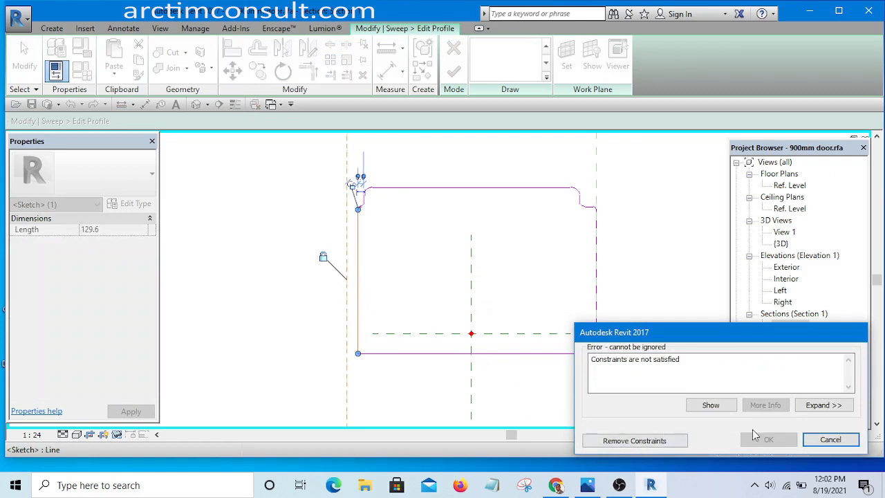
left_click(813, 441)
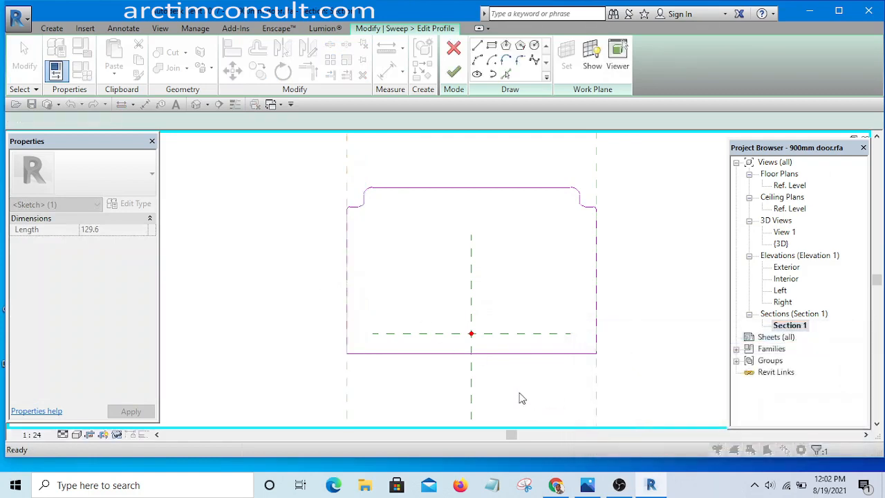
scroll(339, 281, "up", 1)
left_click(350, 271)
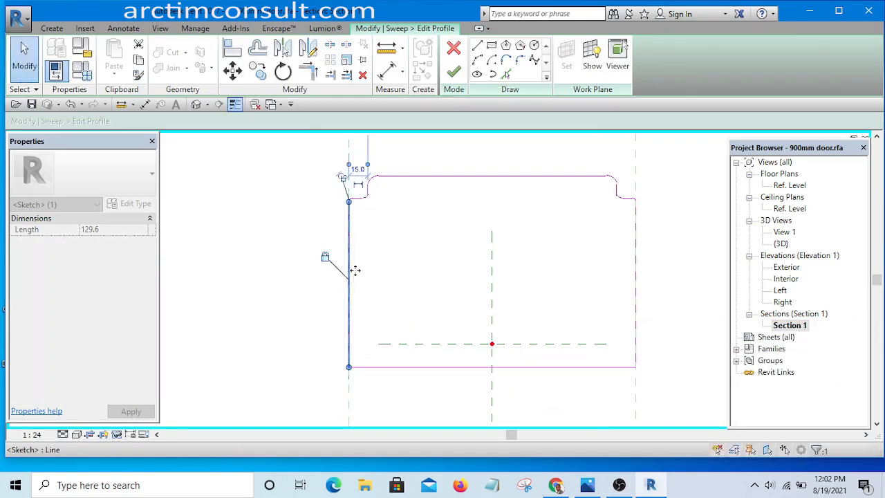
left_click(292, 312)
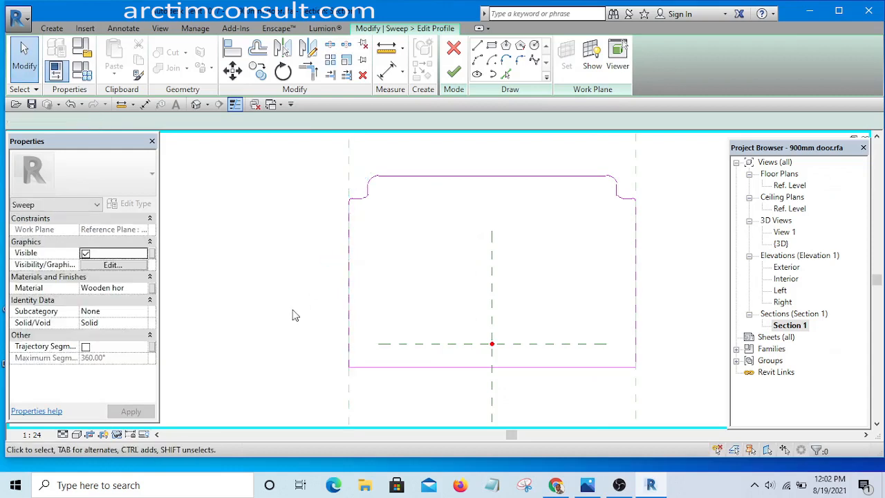
scroll(293, 312, "down", 5)
scroll(349, 287, "down", 2)
scroll(325, 304, "up", 4)
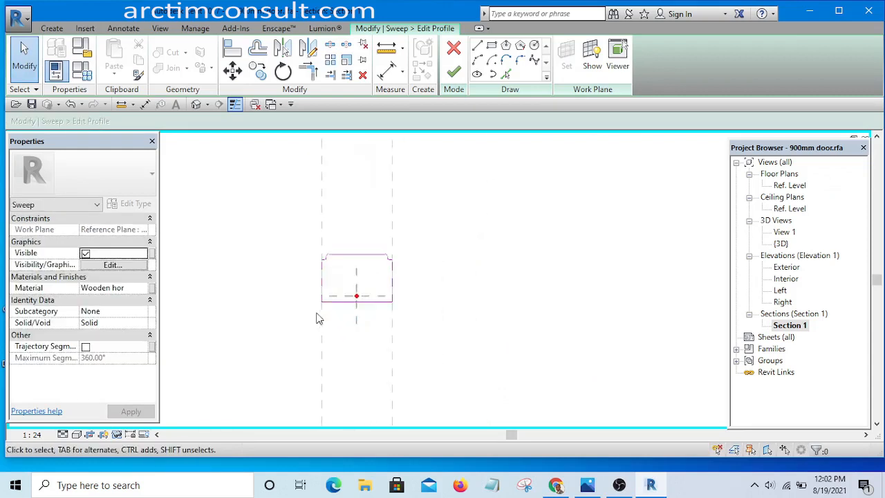
scroll(332, 211, "up", 4)
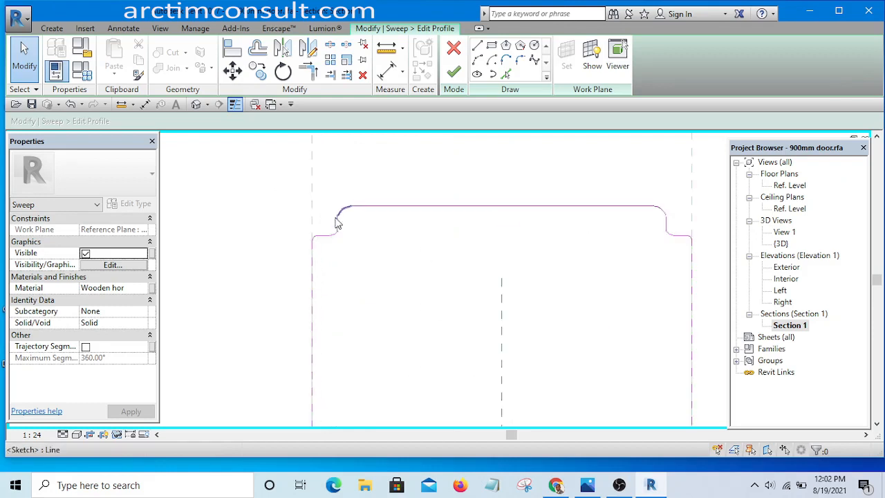
scroll(345, 235, "down", 3)
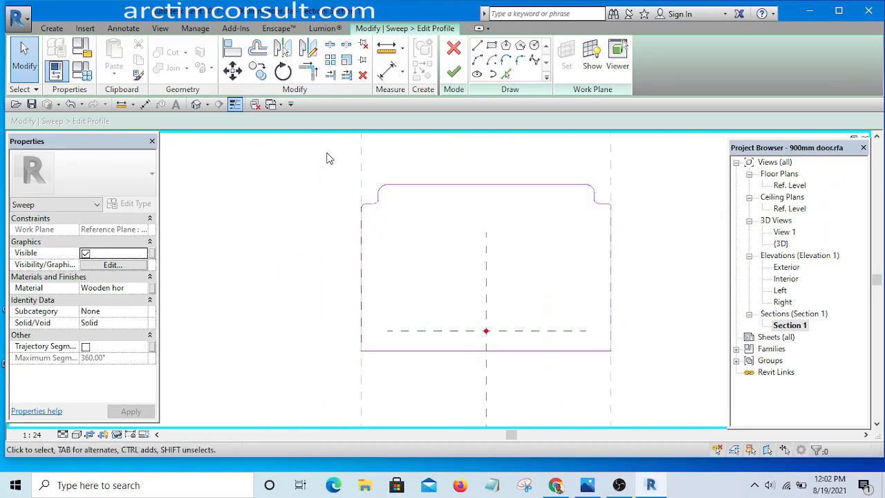
Move the profile's left edge together with its upper corner lines and arcs slightly inward from the left reference plane.
mouse_move(328, 159)
left_mouse_down()
mouse_move(419, 357)
mouse_move(417, 377)
left_mouse_up()
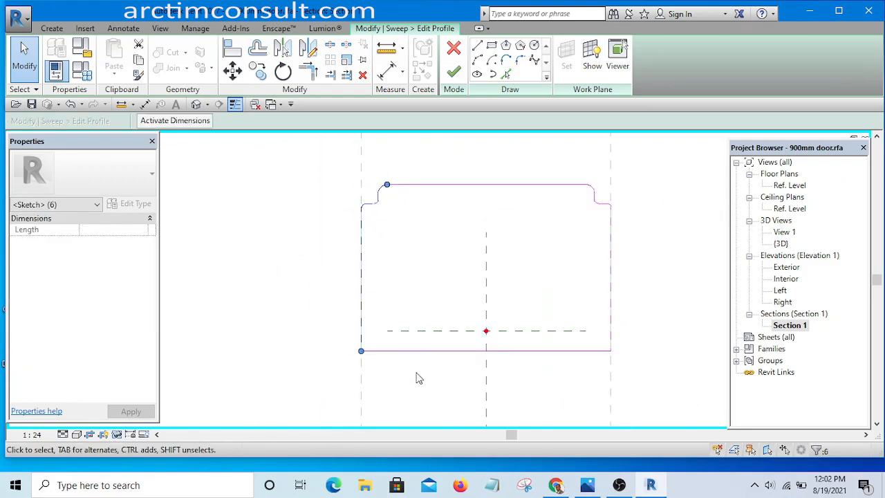
key("Right")
key("Right")
key("Right")
key("Right")
left_click(417, 378)
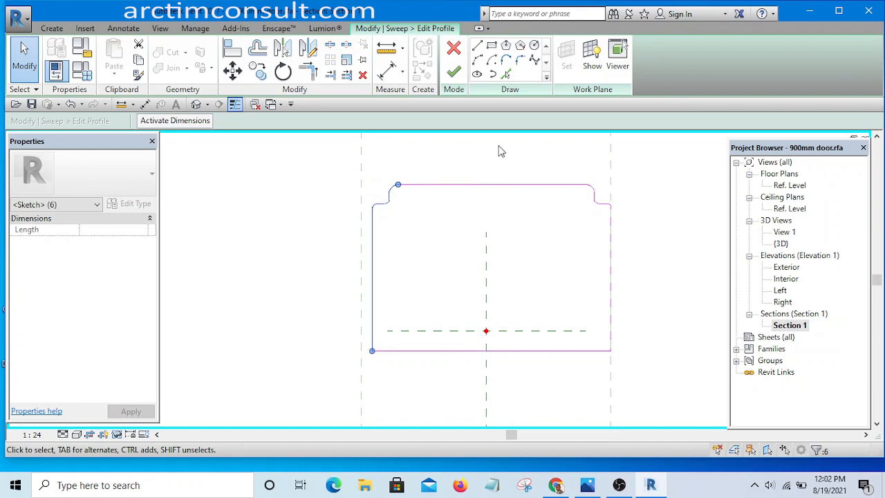
Move the profile's right edge and upper corner segments slightly inward from the right reference plane, and finish the profile and sweep.
middle_click_drag(557, 157, 421, 183)
scroll(412, 165, "down", 2)
mouse_move(413, 165)
left_mouse_down()
mouse_move(510, 289)
mouse_move(512, 331)
left_mouse_up()
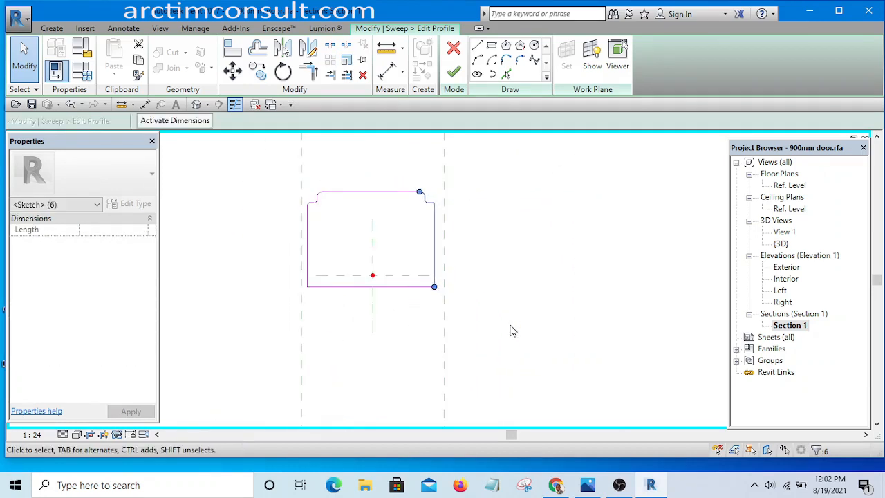
left_click(551, 251)
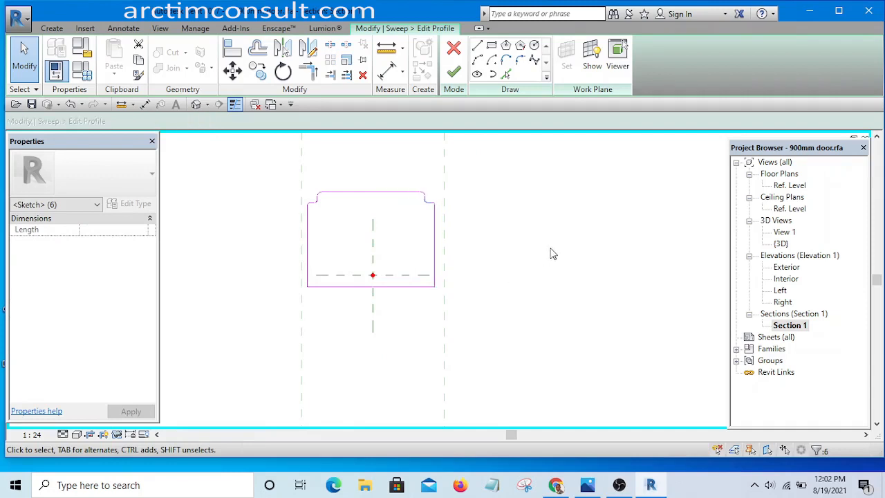
left_click(454, 72)
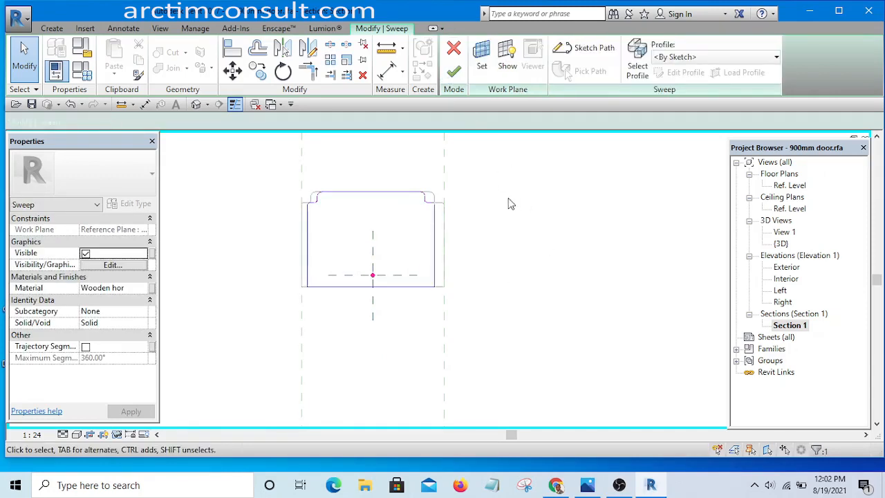
left_click(454, 72)
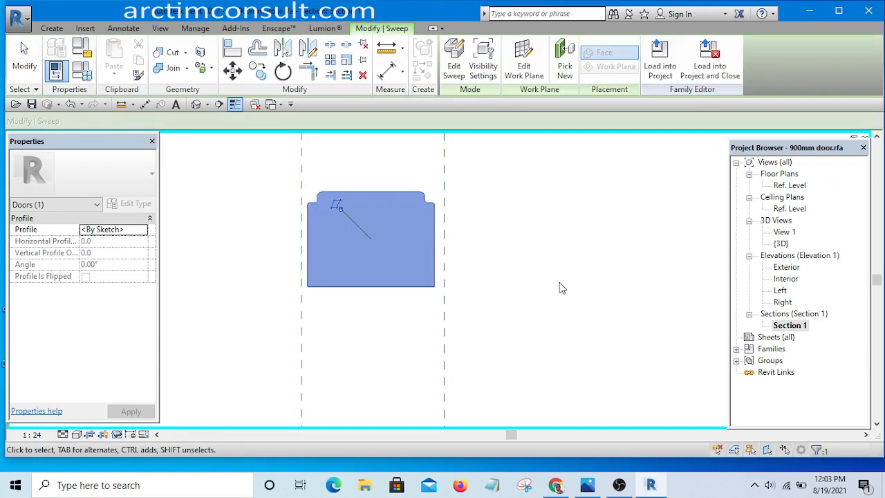
Try a Thickness of wall of 150 in the family types, deleting the failing sweep, and cancel the family types dialog.
scroll(574, 259, "down", 3)
middle_click_drag(574, 259, 508, 332)
scroll(480, 304, "down", 2)
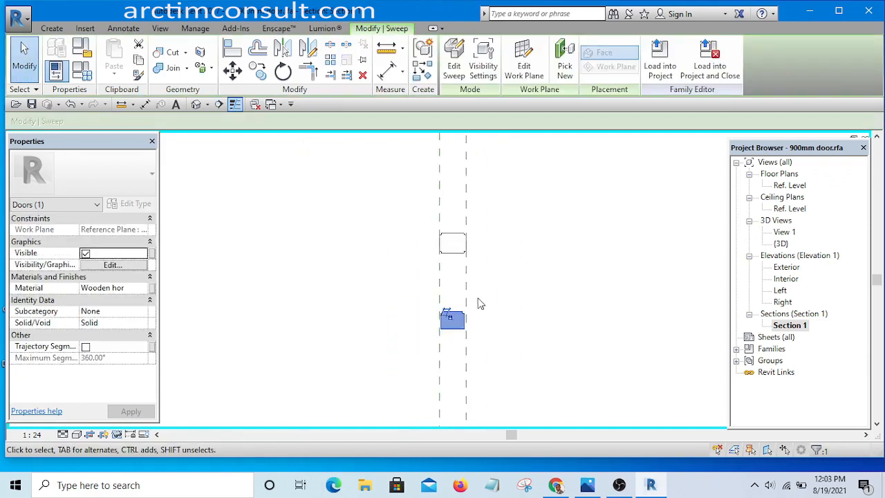
left_click(543, 267)
scroll(523, 251, "down", 2)
middle_click_drag(523, 251, 468, 290)
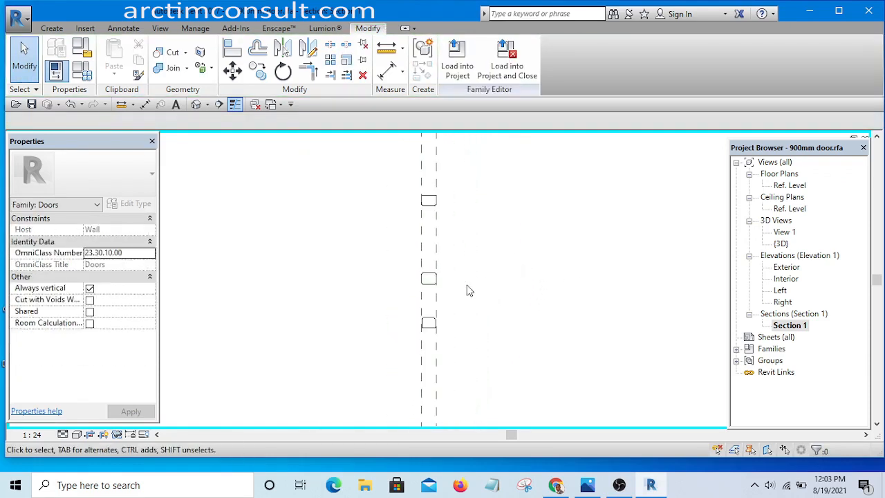
left_click(82, 71)
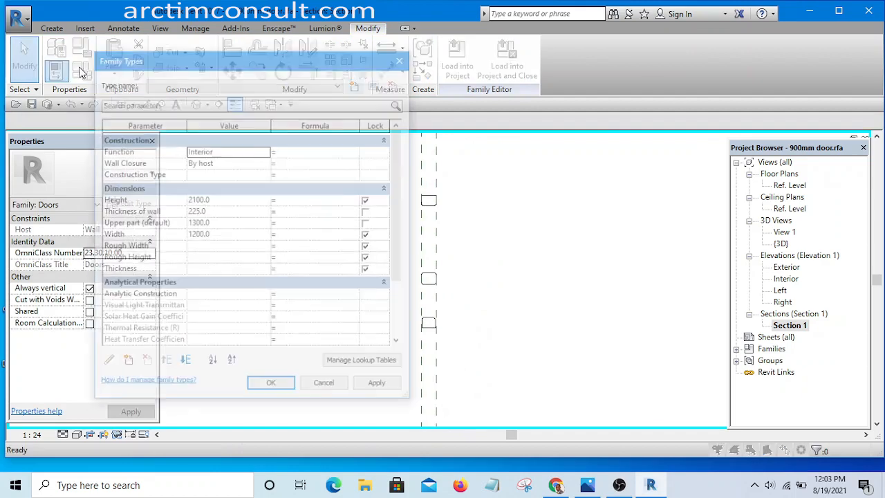
left_click(222, 212)
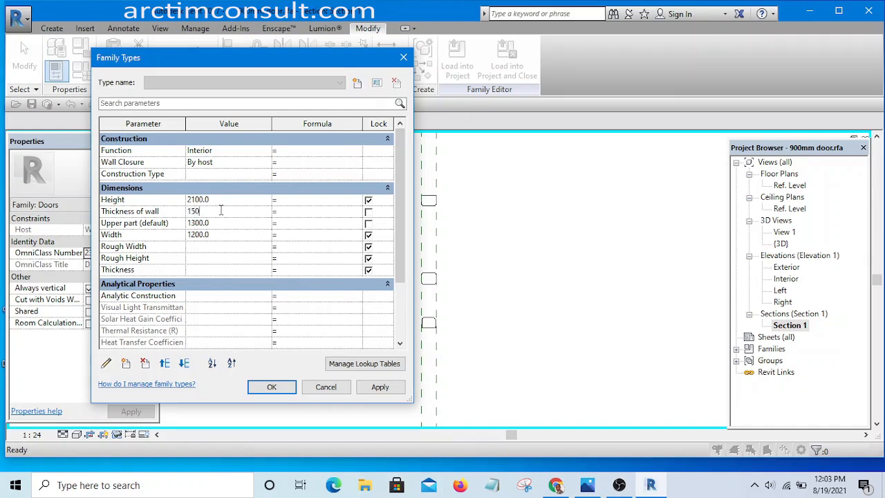
left_click(379, 391)
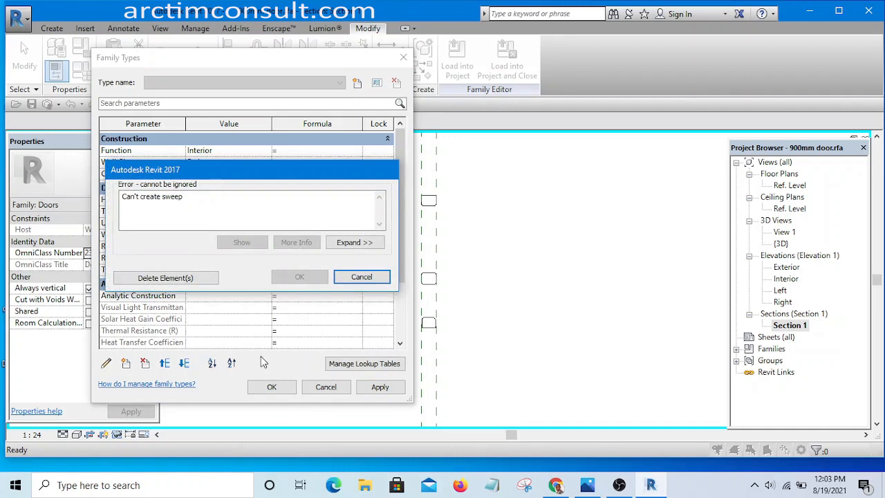
left_click(187, 277)
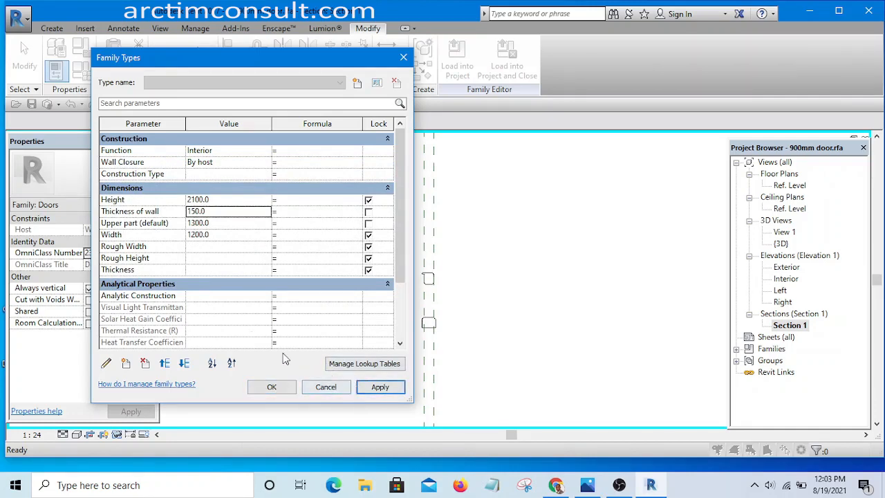
left_click(326, 389)
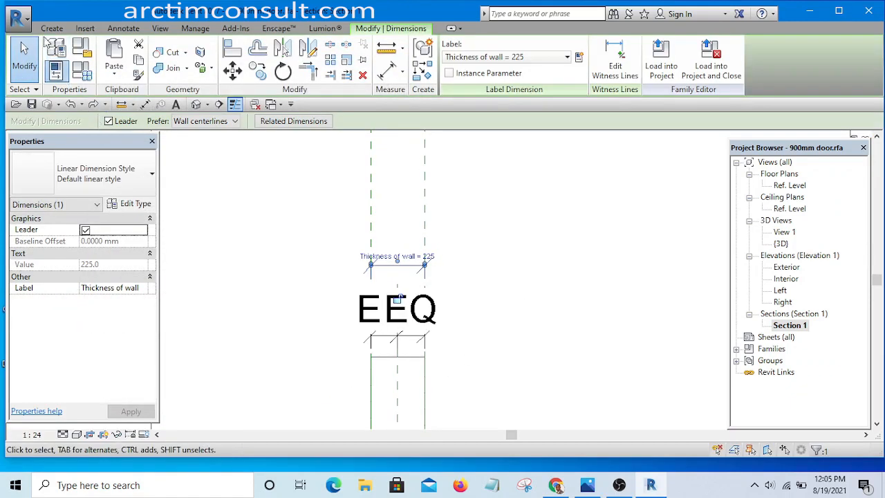
Set Thickness of wall to 200 in the family types, apply it and accept the dialog.
left_click(57, 69)
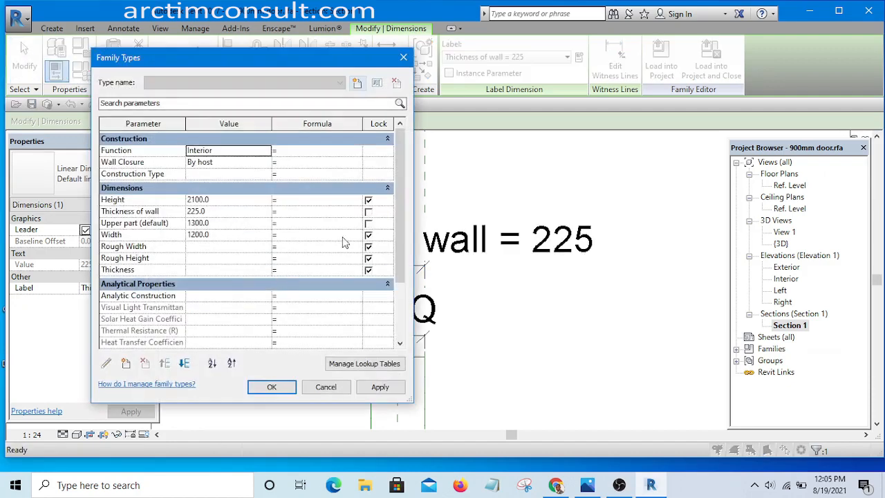
left_click(223, 210)
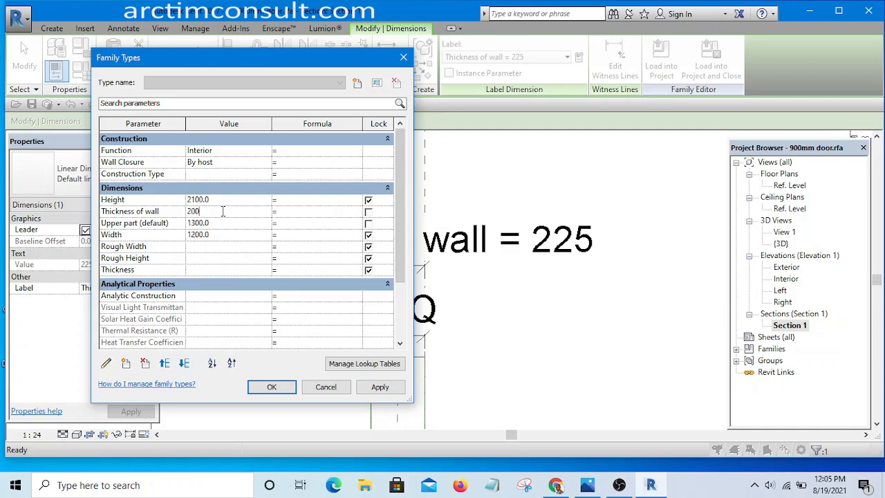
left_click(379, 389)
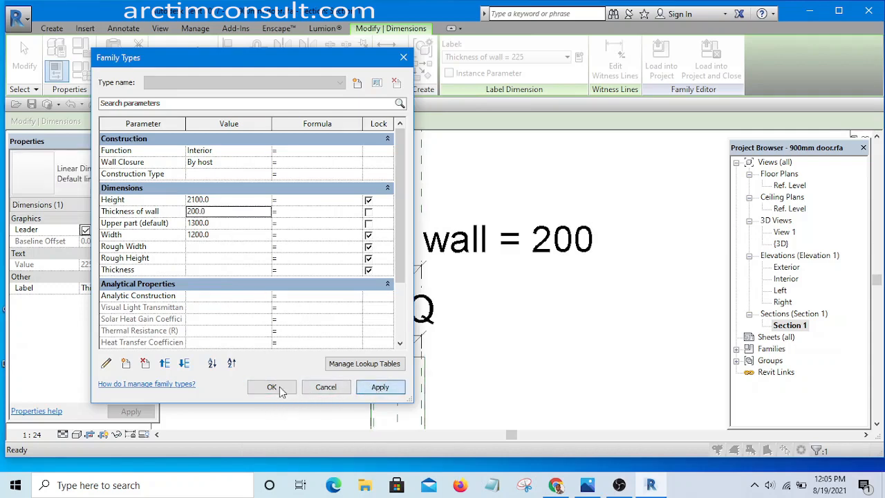
left_click(278, 389)
left_click(280, 388)
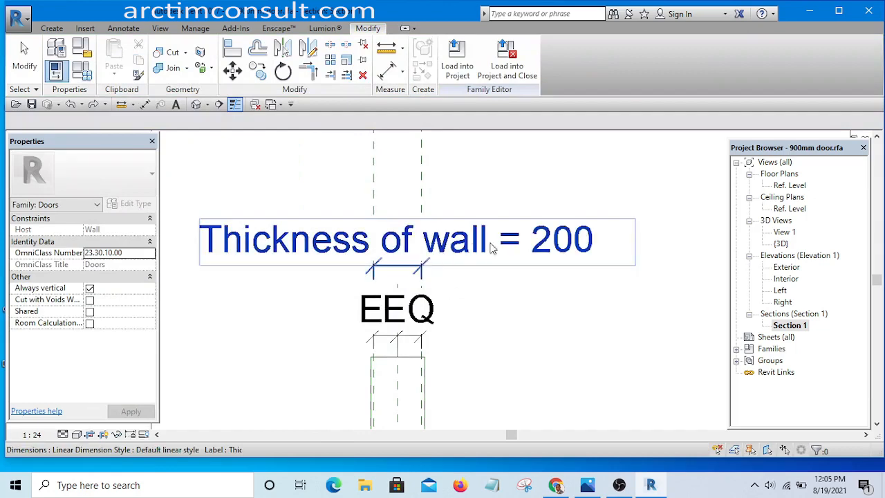
Check the Thickness of wall dimension and how the two vertical reference planes sit against the frame below it.
scroll(496, 257, "down", 3)
scroll(512, 258, "up", 3)
left_click(541, 256)
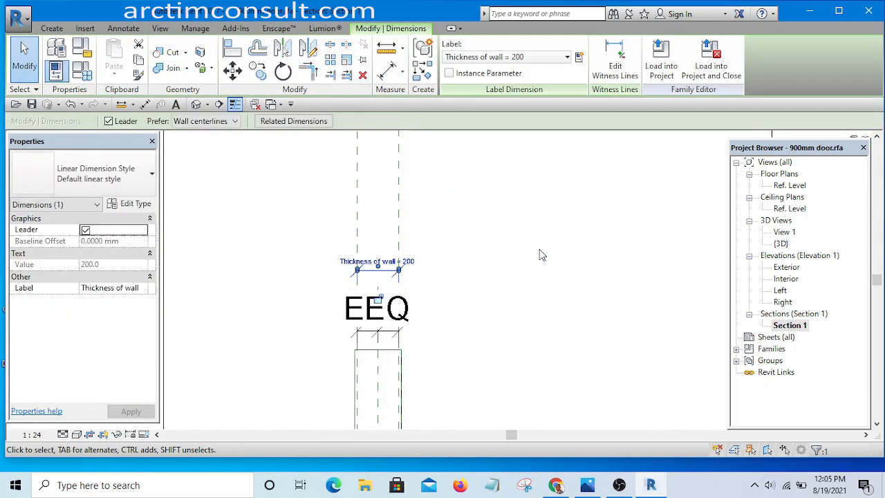
left_click(439, 278)
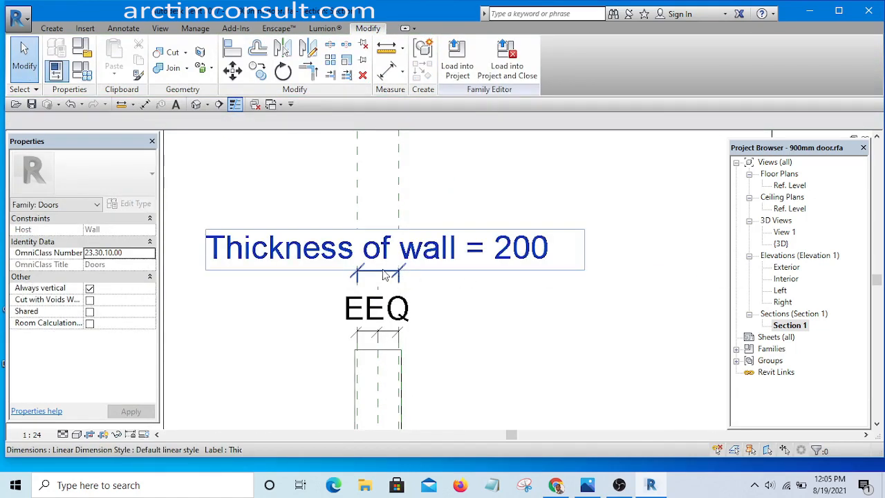
left_click(385, 275)
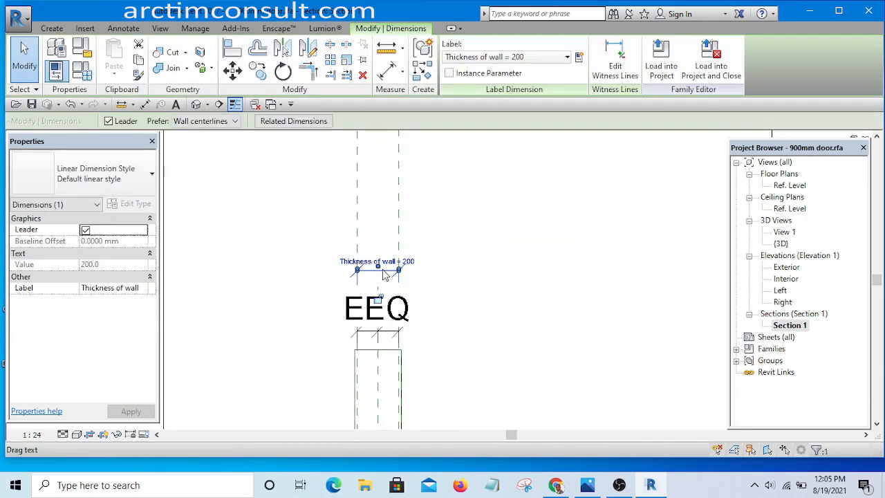
left_click(441, 286)
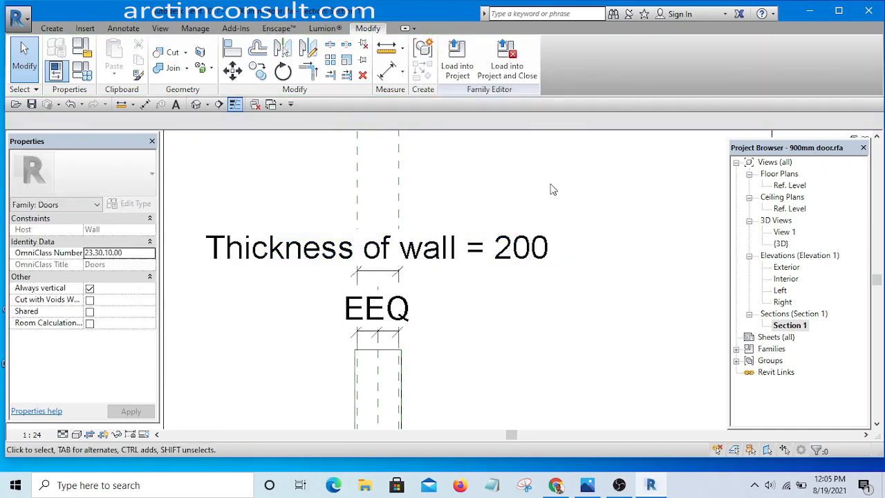
Select the top, middle and bottom rail sweeps of the door together in the section.
scroll(552, 191, "down", 3)
scroll(550, 229, "up", 1)
middle_click_drag(547, 233, 453, 228)
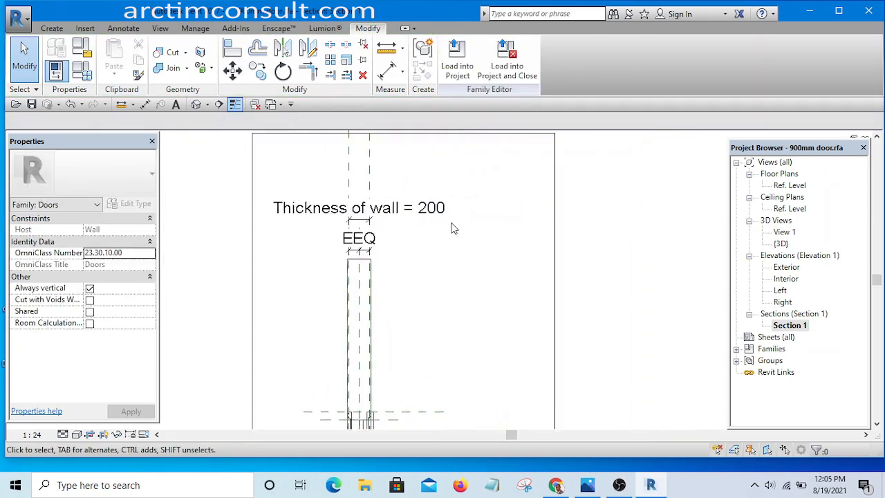
scroll(398, 334, "up", 5)
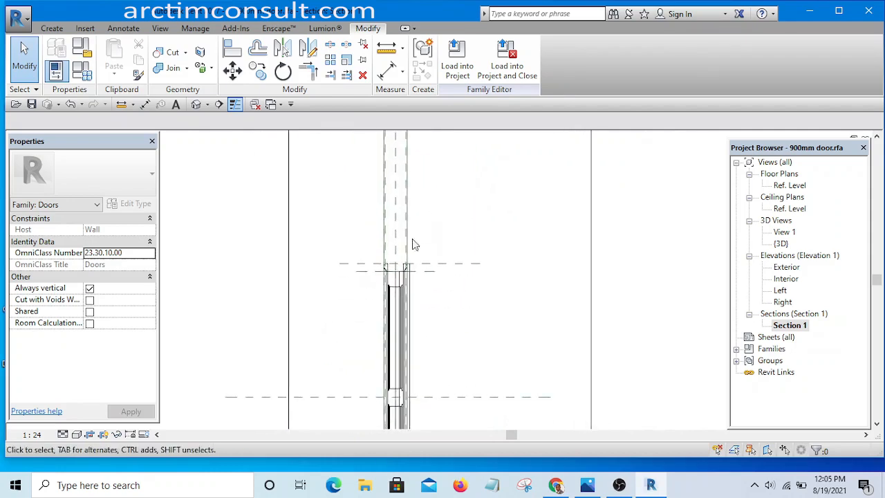
scroll(396, 304, "up", 3)
scroll(399, 214, "down", 6)
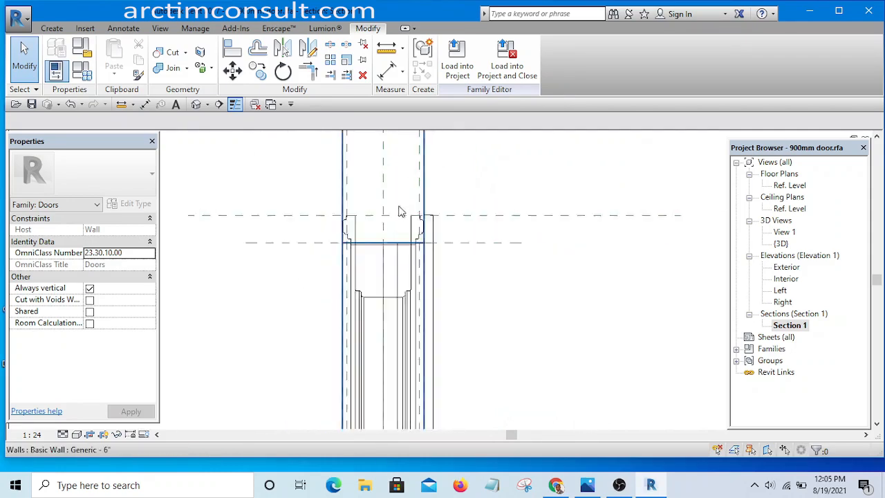
scroll(389, 266, "up", 4)
left_click(378, 258)
scroll(387, 331, "down", 2)
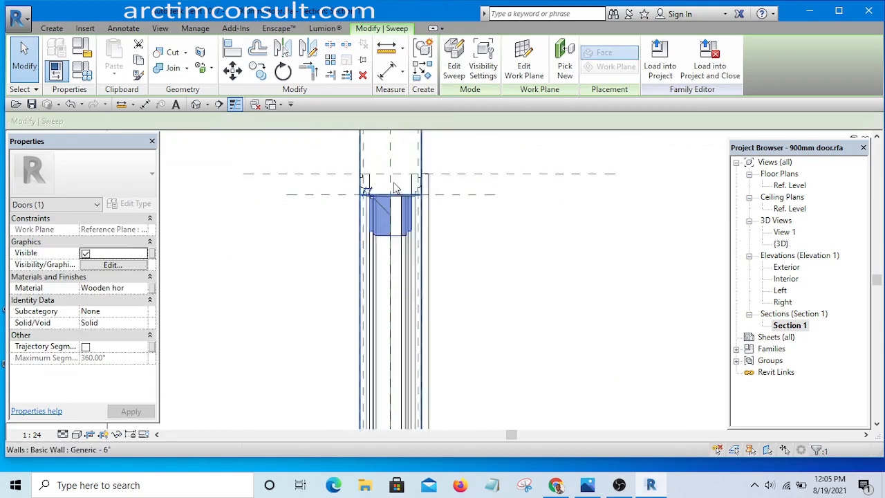
scroll(394, 413, "up", 2)
scroll(387, 404, "up", 2)
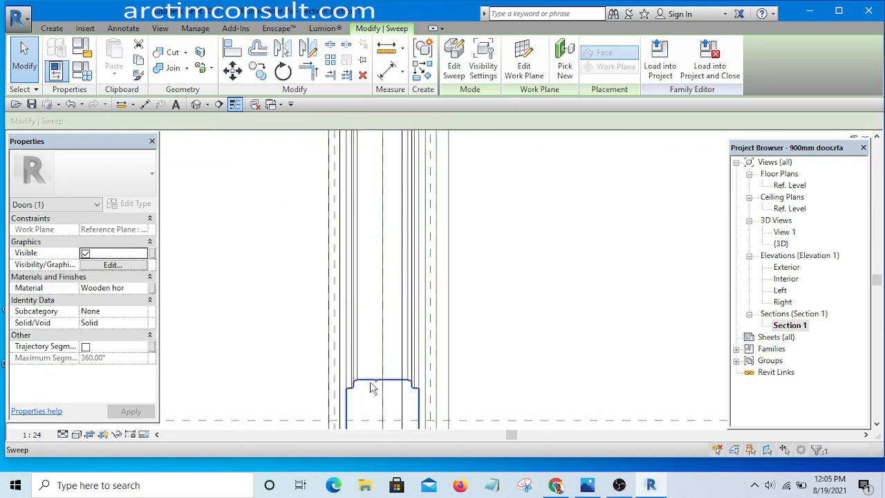
left_click(371, 382, "ctrl")
scroll(389, 270, "down", 5)
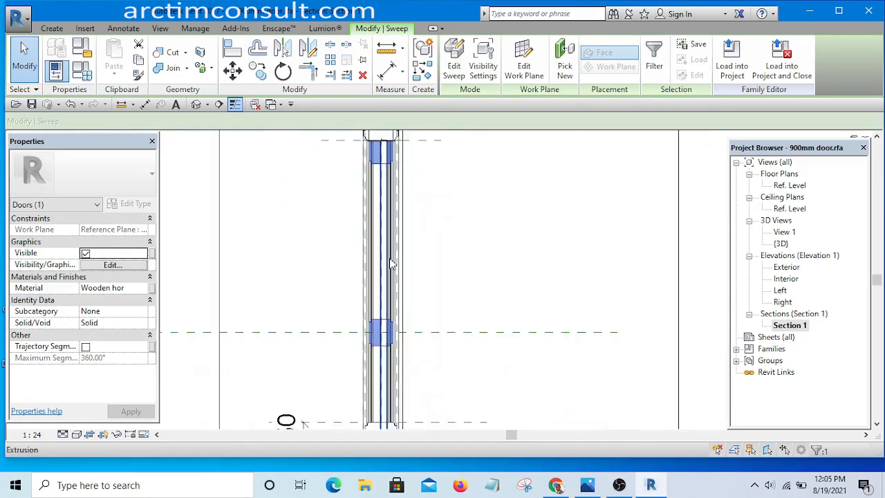
scroll(384, 360, "up", 2)
scroll(379, 358, "up", 2)
left_click(379, 343, "ctrl")
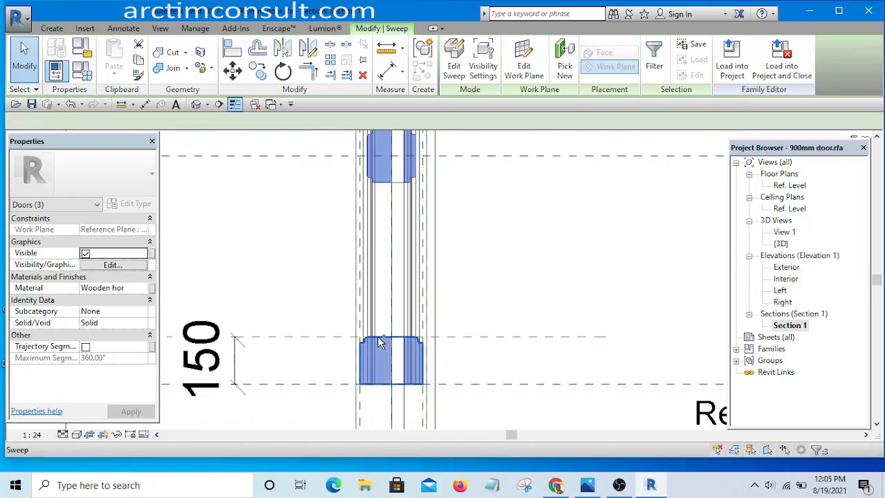
Add the two vertical wall-thickness reference planes to the selected rail sweeps, and temporarily isolate these elements in the view.
scroll(387, 345, "down", 5)
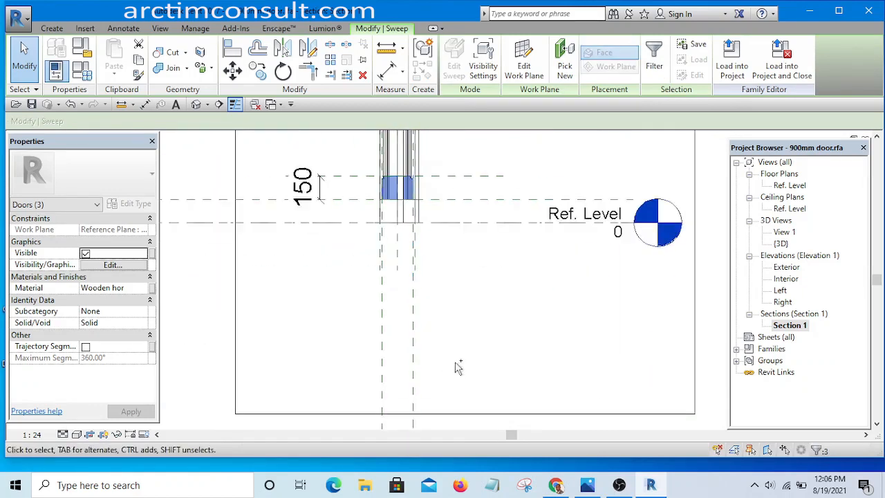
left_click_drag(419, 352, 344, 395, "ctrl")
scroll(344, 394, "down", 5)
scroll(341, 389, "down", 1)
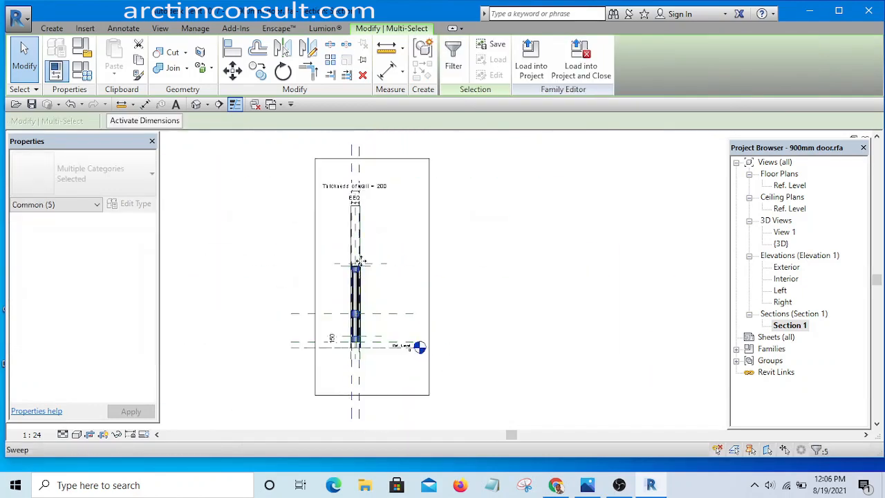
scroll(360, 265, "up", 6)
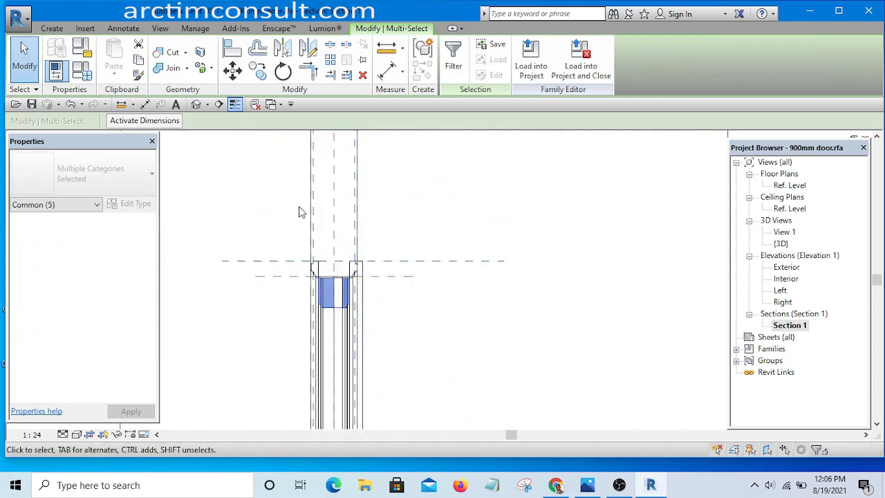
left_click(117, 435)
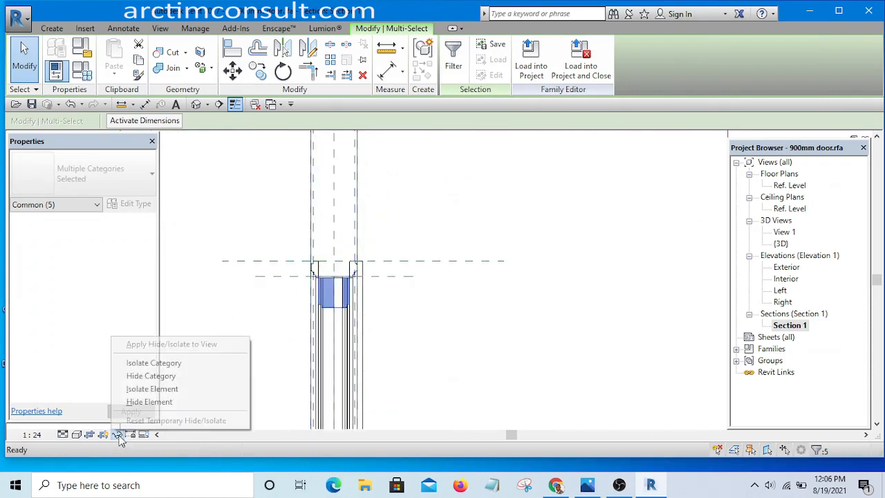
left_click(156, 389)
scroll(551, 256, "down", 4)
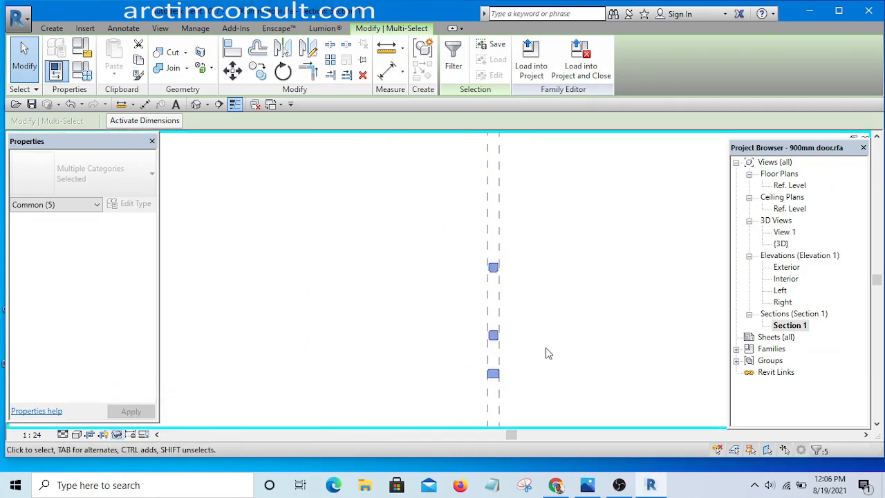
middle_click_drag(546, 354, 504, 310)
scroll(447, 286, "up", 4)
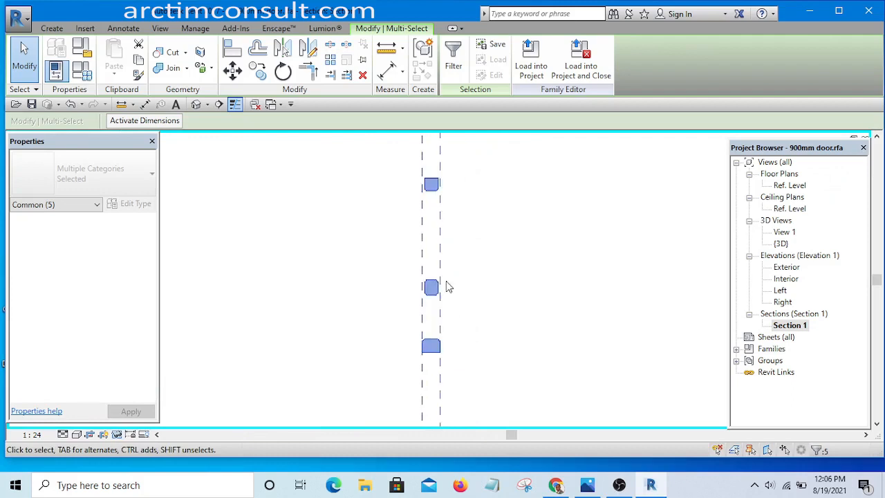
left_click(514, 330)
scroll(474, 310, "down", 2)
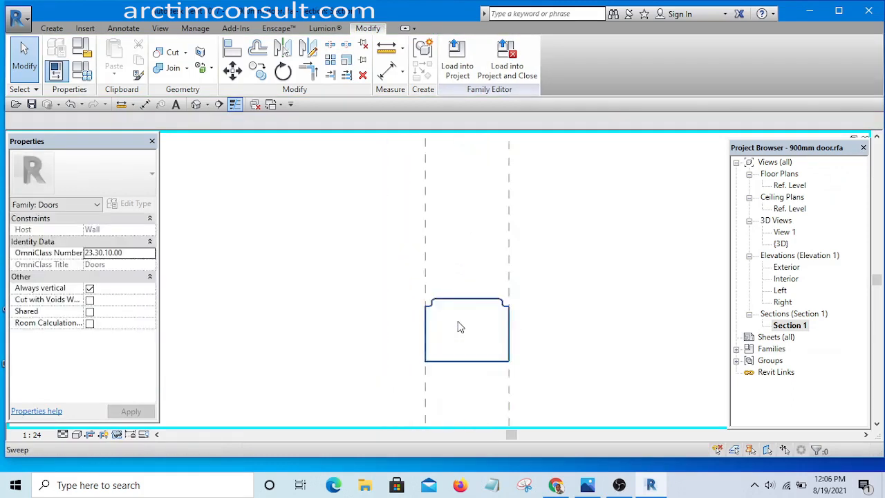
Switch to the exterior elevation and go back to Section 1 through its section line.
left_click(459, 328)
scroll(470, 320, "up", 5)
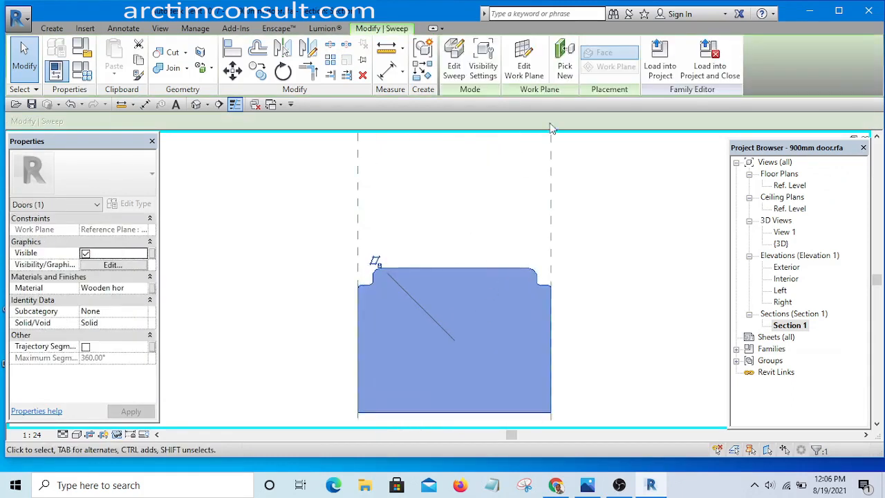
key("ctrl+Tab")
scroll(419, 318, "down", 5)
scroll(433, 372, "up", 1)
left_click(431, 372)
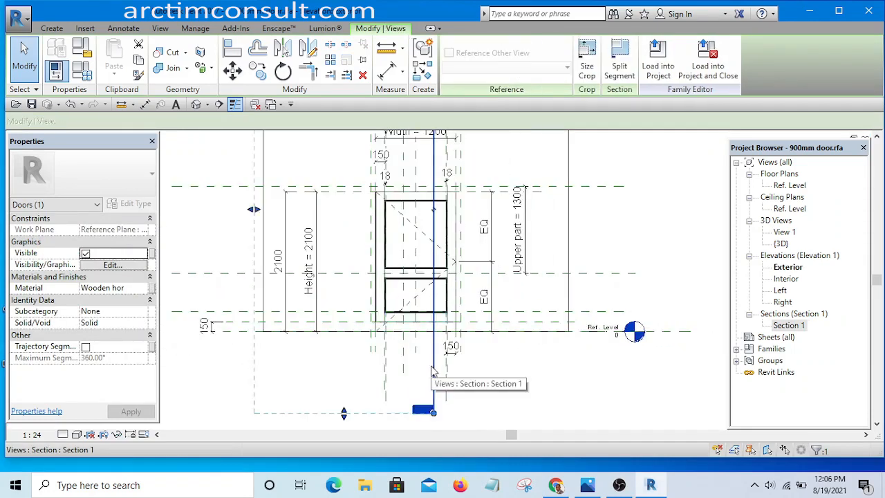
right_click(432, 373)
left_click(483, 153)
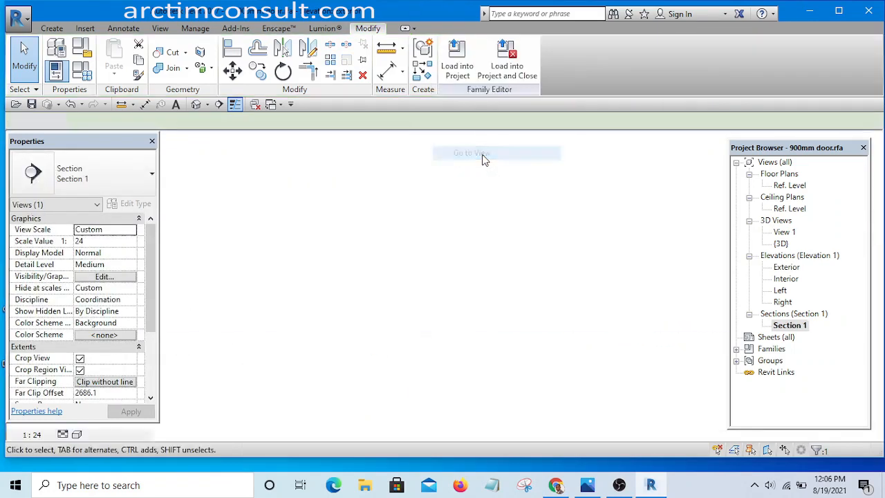
Open the bottom rail sweep's profile for editing and unlock the alignment constraints on its left and right vertical edges.
scroll(424, 223, "down", 3)
scroll(432, 239, "down", 1)
scroll(434, 238, "up", 4)
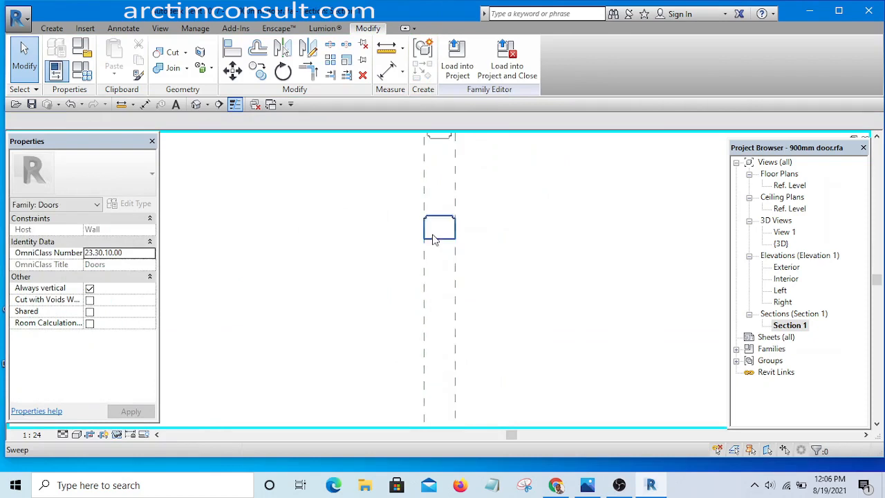
left_click(438, 229)
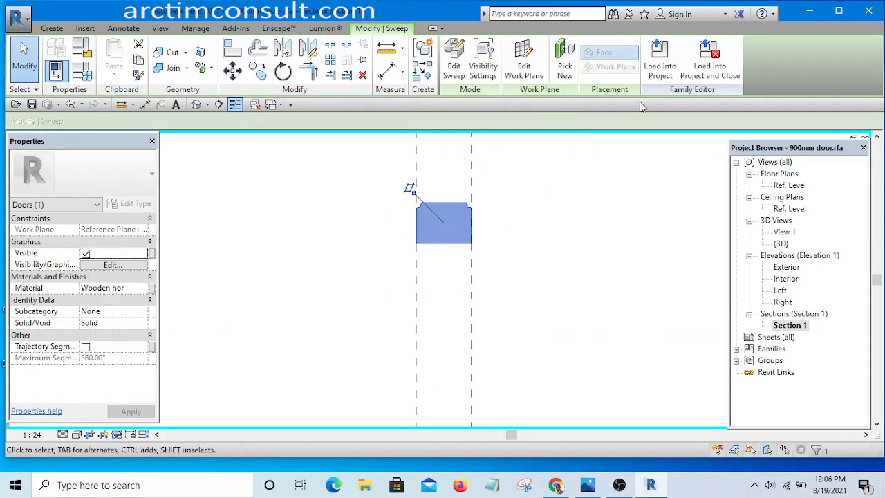
left_click(455, 66)
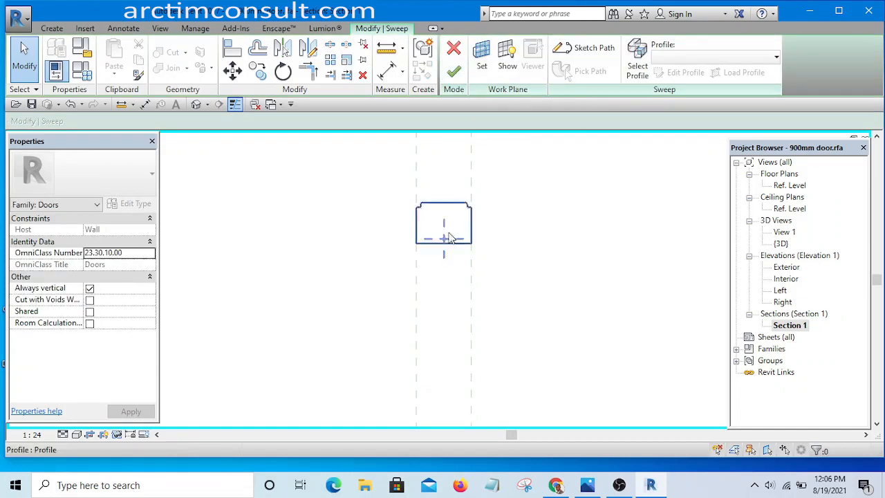
left_click(443, 209)
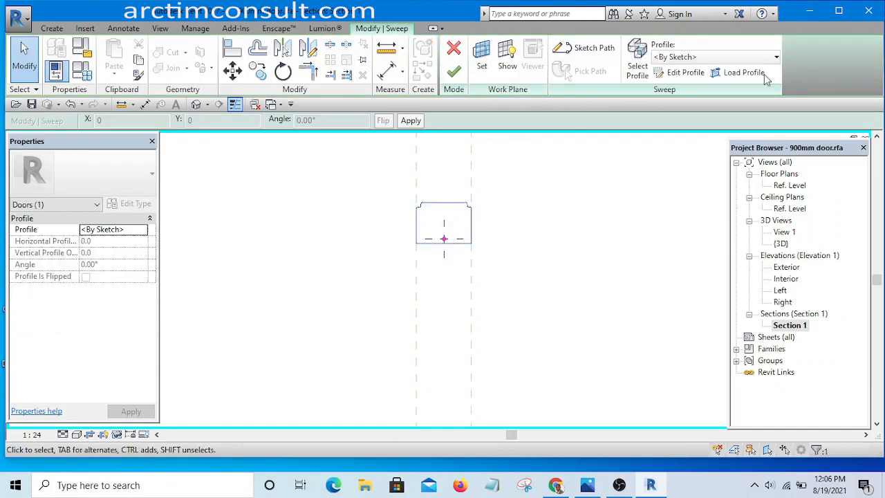
left_click(685, 73)
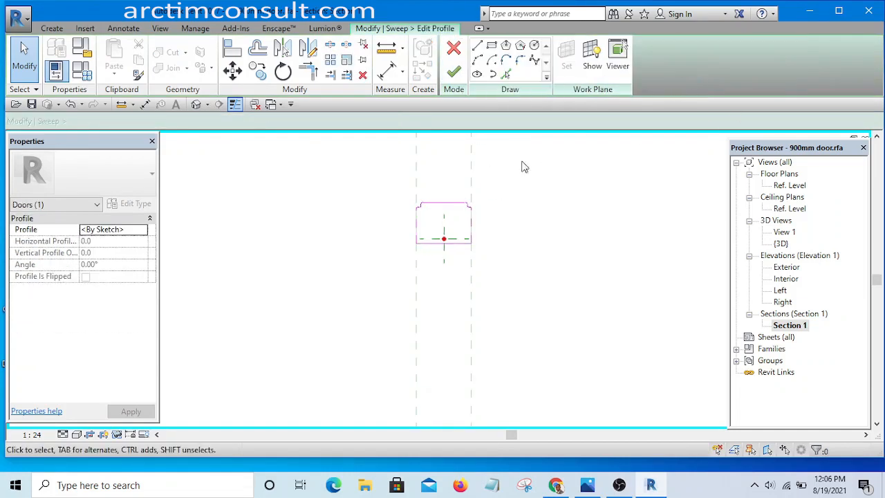
scroll(458, 205, "up", 5)
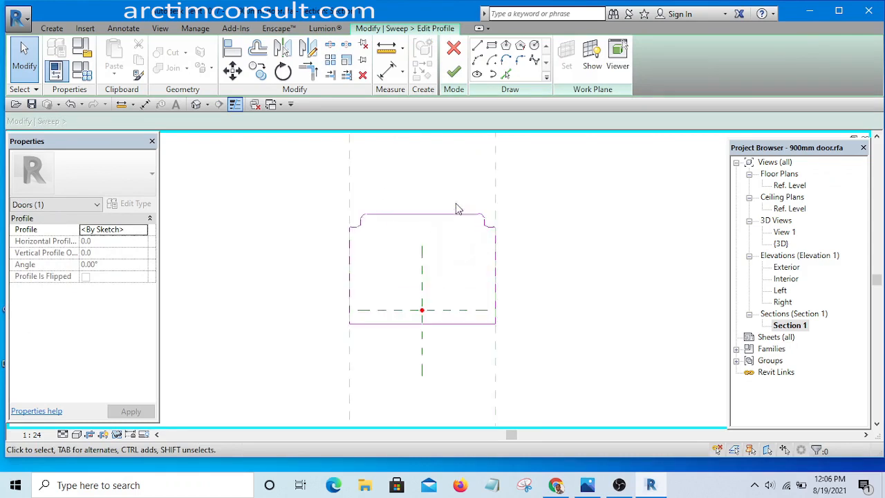
left_click(509, 279)
left_click(484, 258)
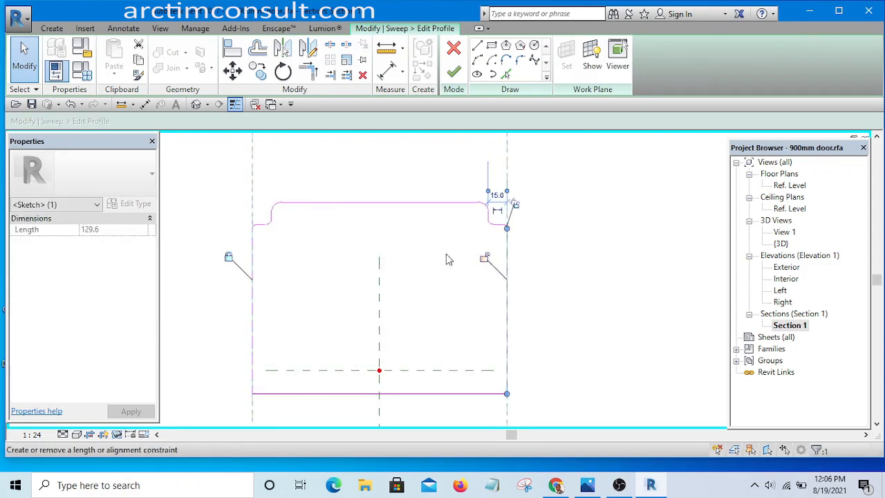
left_click(252, 293)
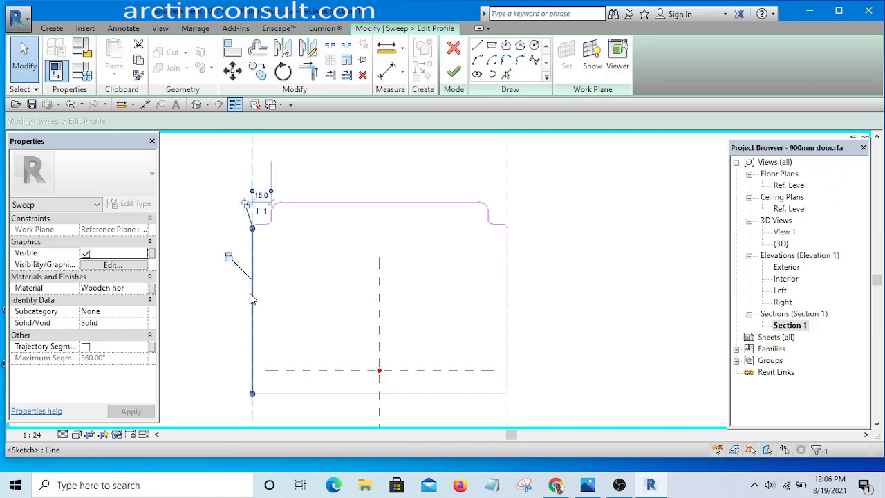
left_click(270, 259)
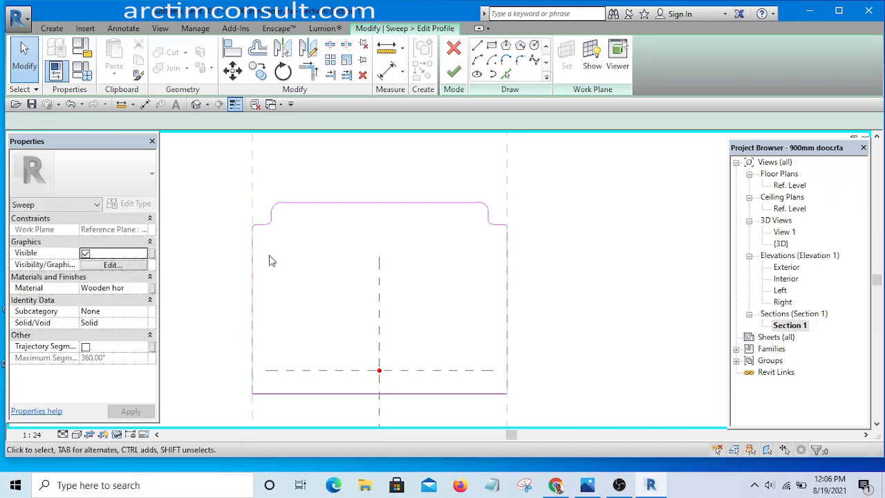
Align and lock the profile's left and right edges to the two vertical reference planes, and finish the profile and sweep.
scroll(270, 257, "down", 5)
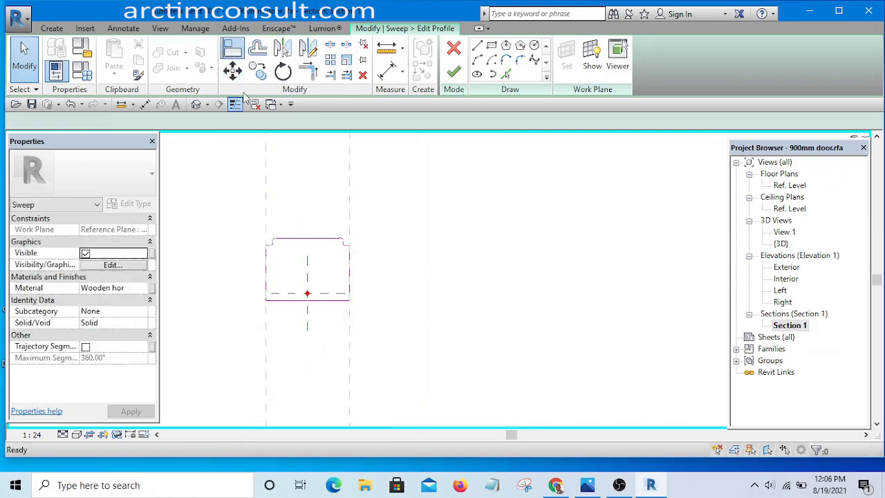
scroll(268, 284, "up", 2)
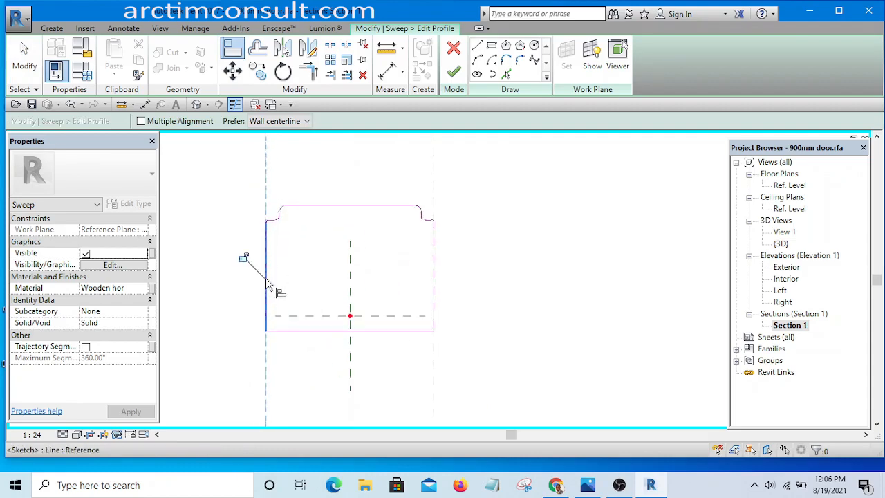
left_click(267, 288)
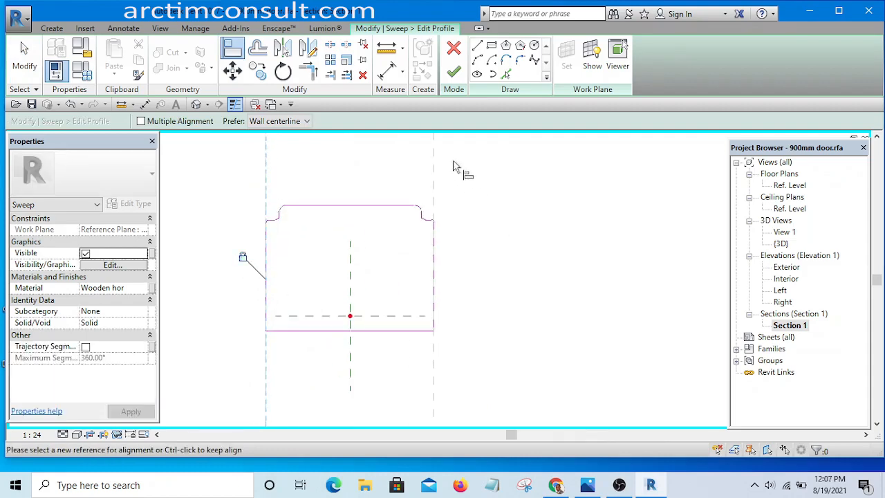
scroll(438, 221, "up", 4)
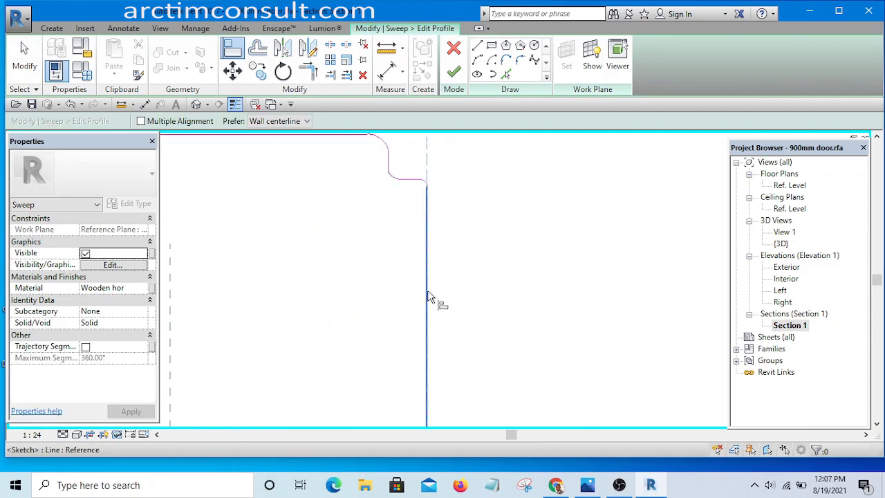
left_click(405, 258)
scroll(497, 214, "down", 5)
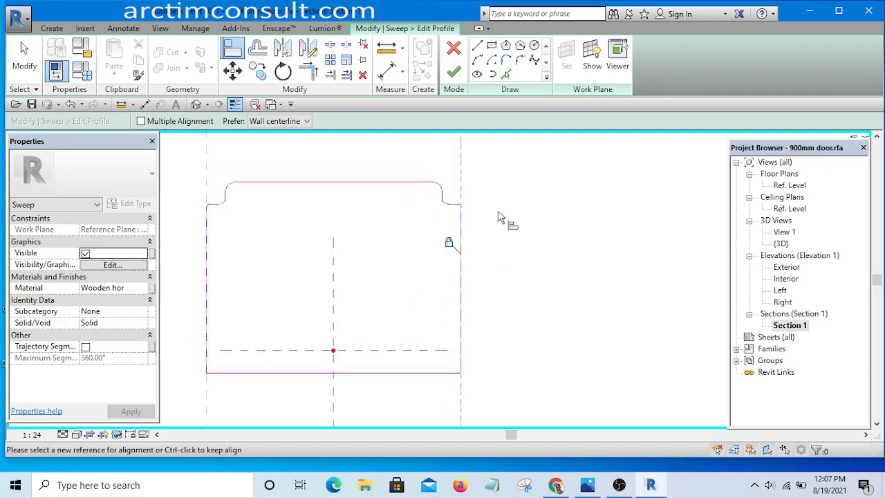
right_click(522, 197)
left_click(538, 200)
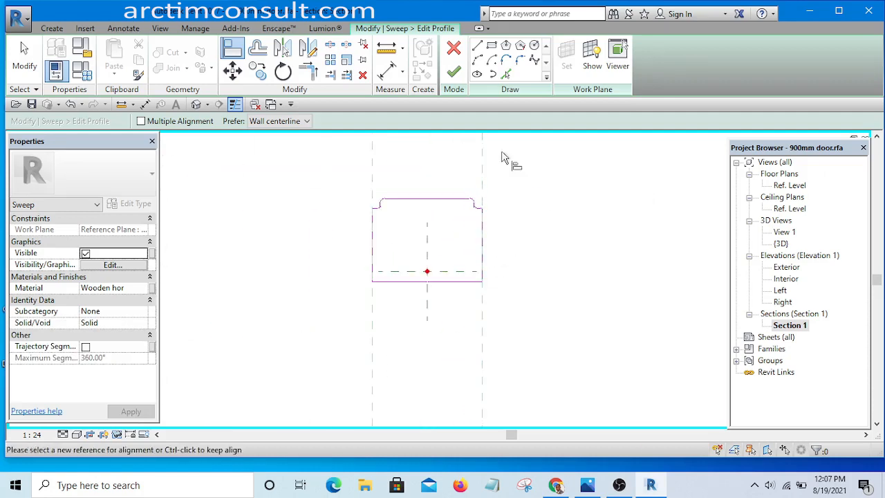
left_click(451, 76)
scroll(555, 263, "down", 3)
middle_click_drag(551, 281, 492, 376)
left_click(454, 74)
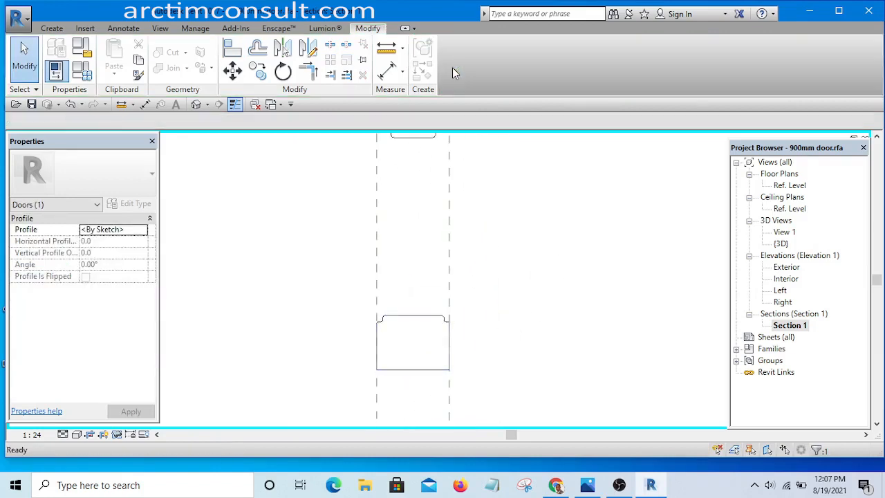
Open the middle rail sweep and its profile sketch for editing in Section 1.
scroll(519, 245, "down", 3)
middle_click_drag(519, 245, 494, 339)
scroll(443, 310, "up", 2)
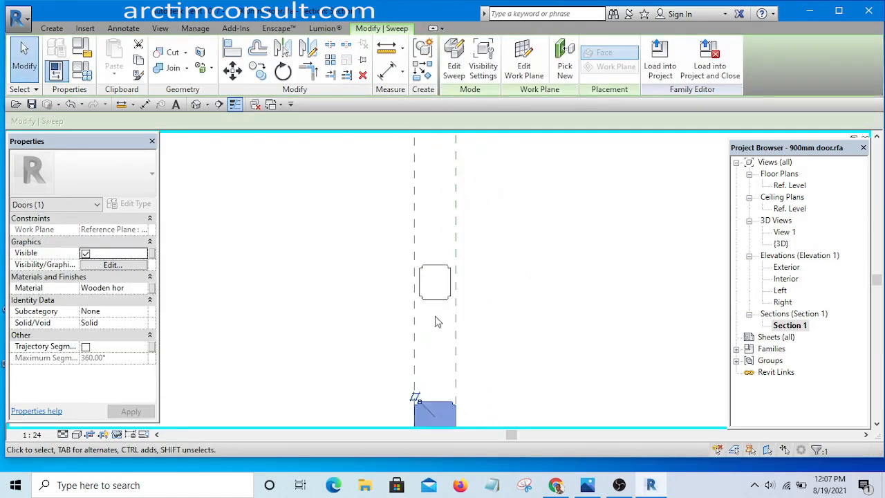
left_click(441, 287)
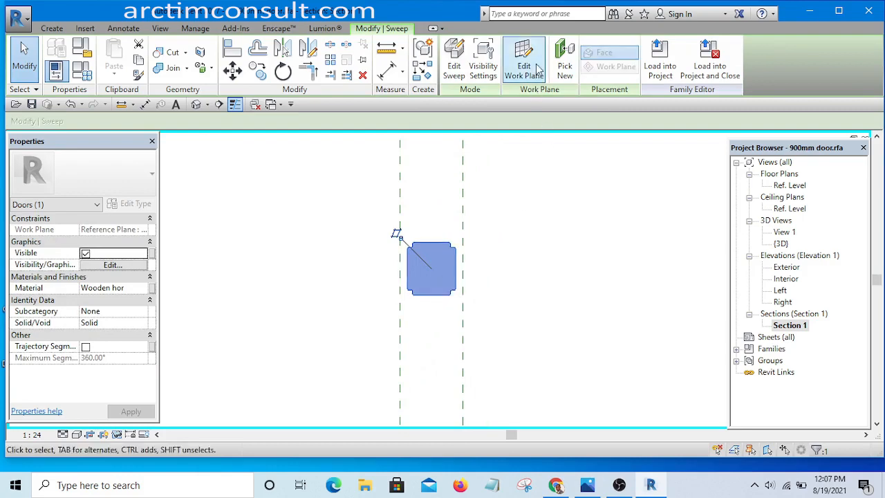
left_click(454, 69)
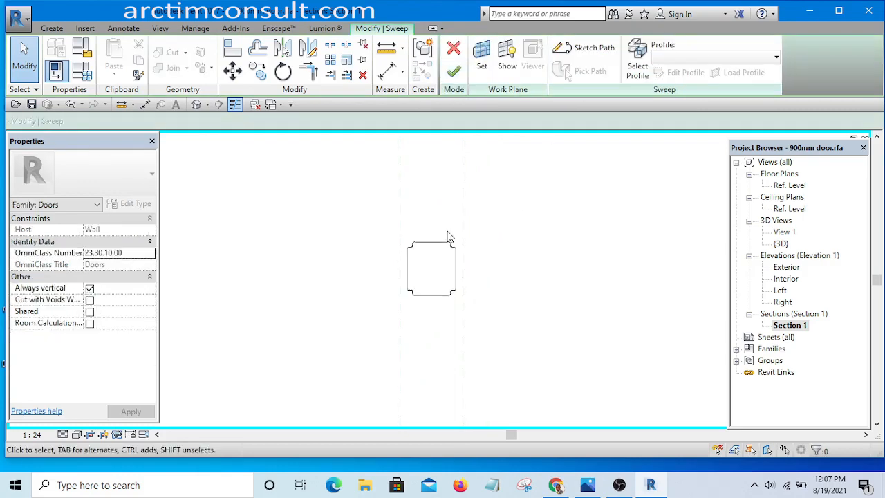
left_click(450, 250)
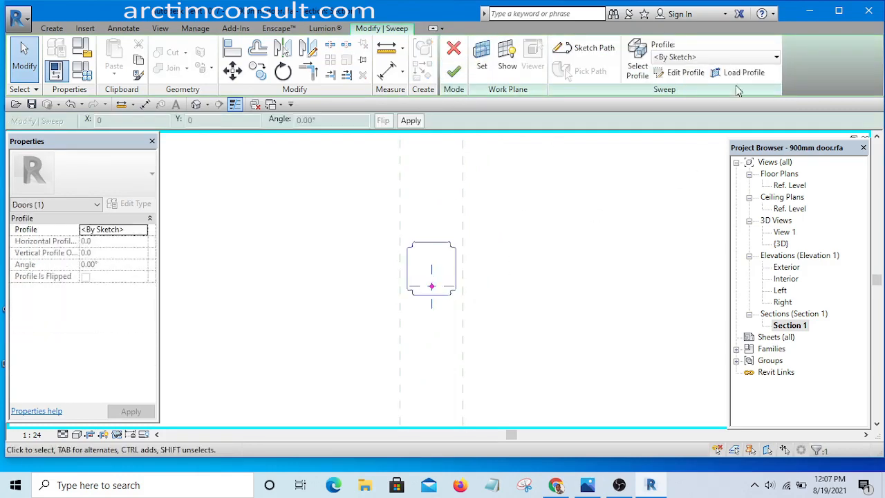
left_click(686, 73)
scroll(465, 272, "up", 3)
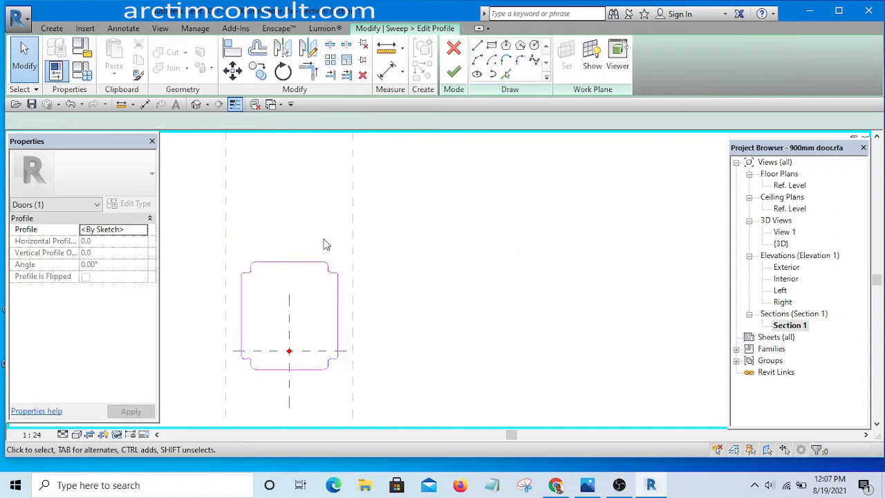
Move the right and left side segments of the middle rail profile outward until they nearly reach the two vertical reference planes.
left_click_drag(299, 210, 389, 379)
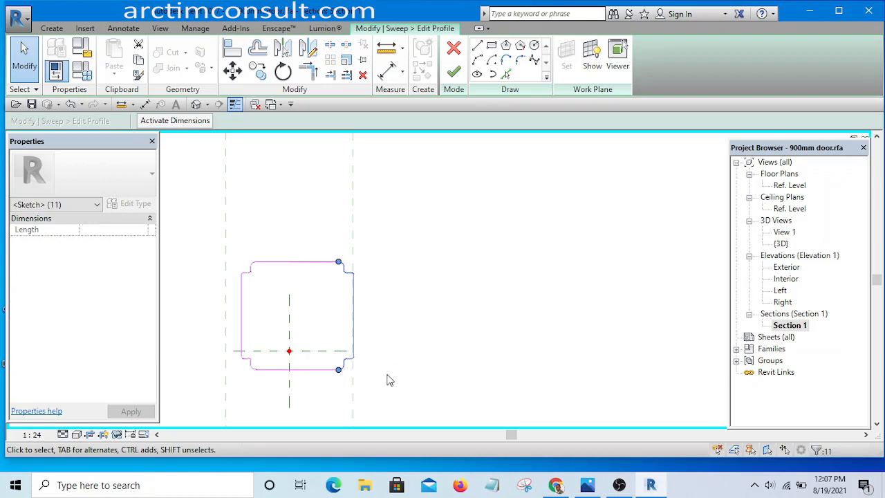
left_click(449, 297)
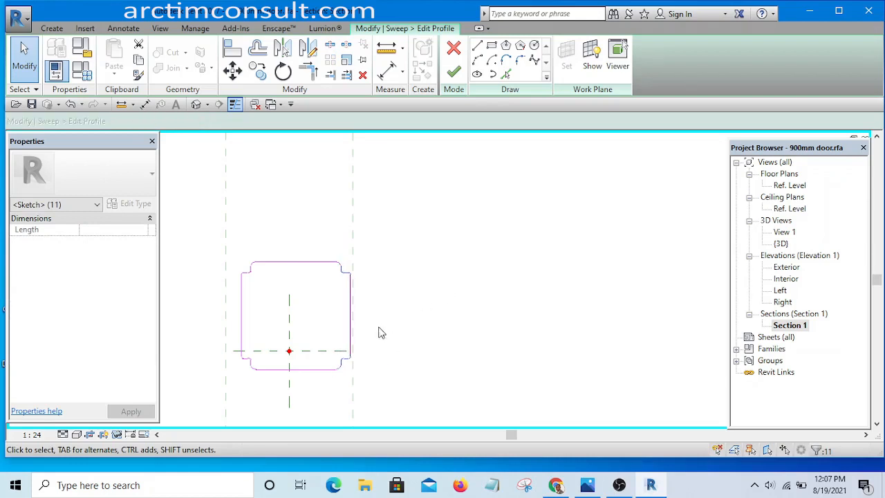
scroll(378, 327, "up", 2)
scroll(512, 216, "down", 1)
left_click_drag(330, 163, 455, 405)
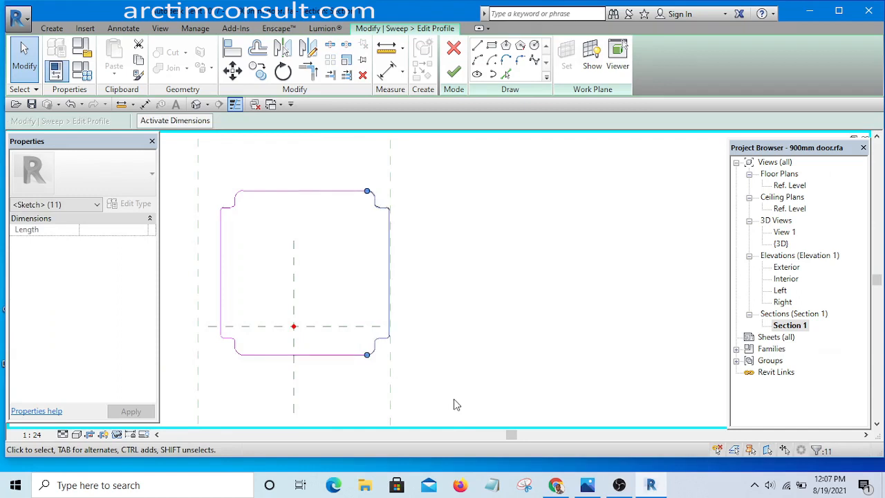
scroll(442, 370, "up", 1)
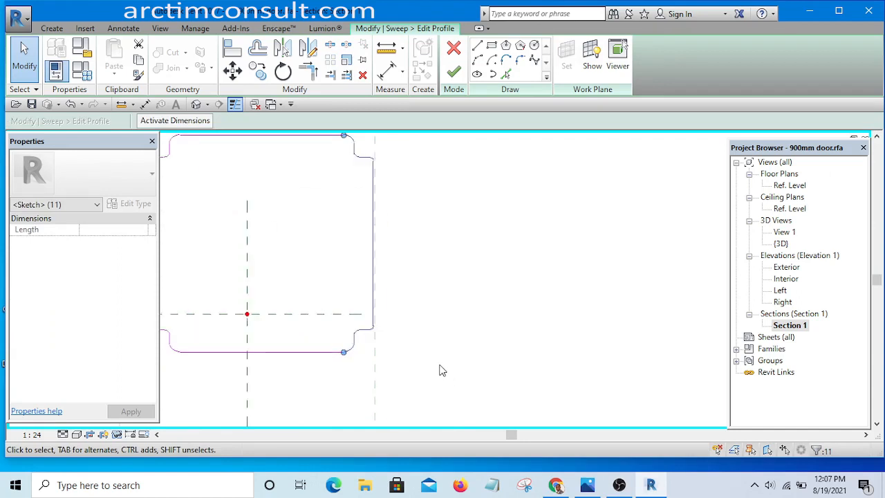
scroll(515, 320, "down", 2)
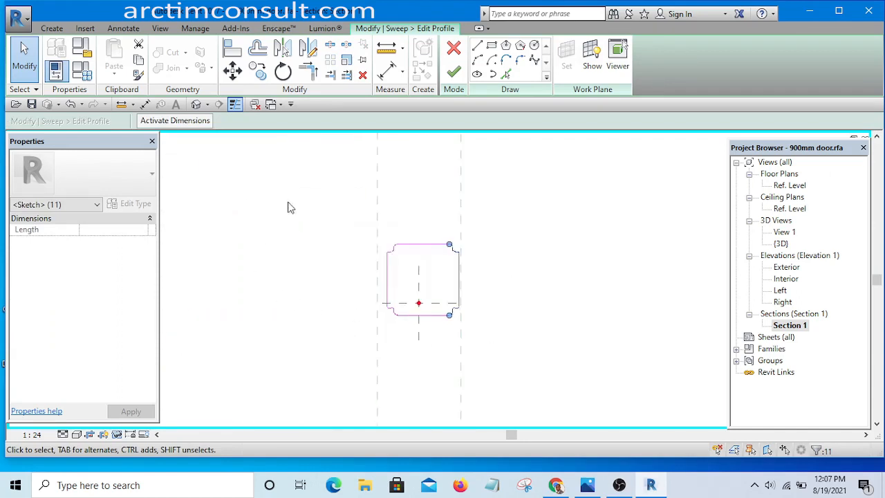
mouse_move(293, 192)
left_mouse_down()
mouse_move(387, 331)
mouse_move(407, 344)
left_mouse_up()
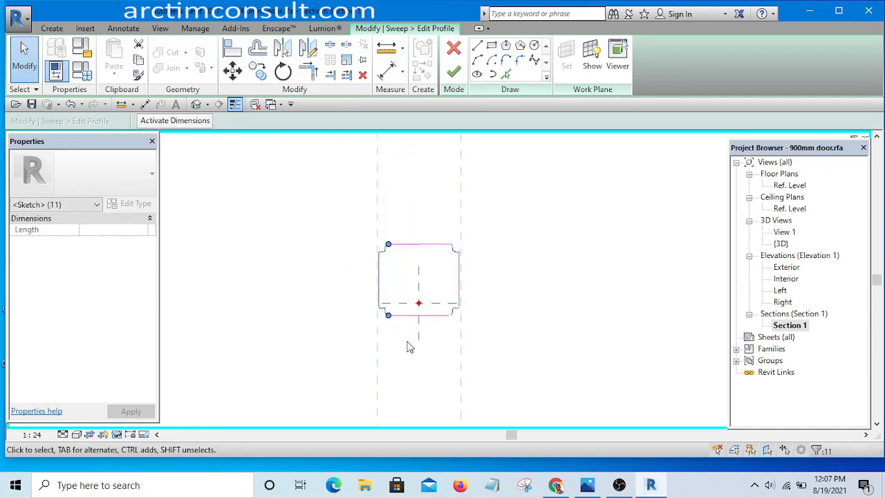
left_click(531, 243)
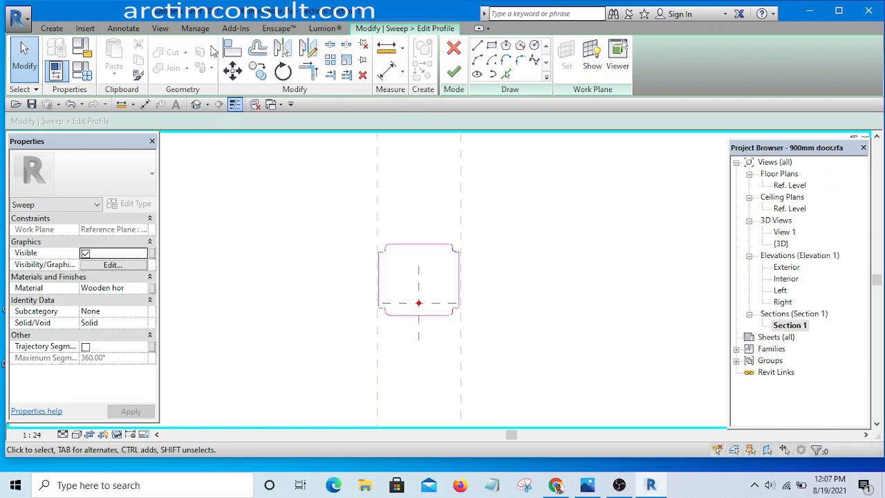
Align the middle rail profile's left edge to the left vertical reference plane and lock the alignment.
left_click(232, 48)
scroll(384, 219, "up", 3)
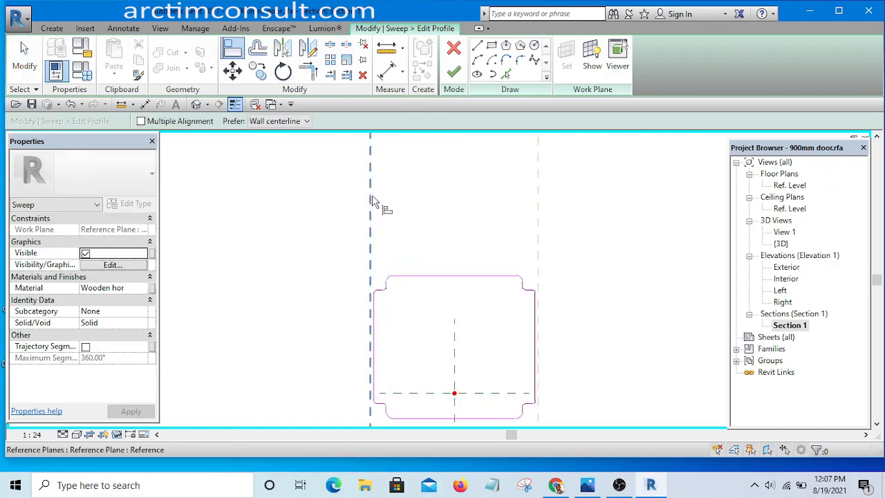
scroll(379, 322, "up", 2)
scroll(378, 332, "up", 2)
left_click(370, 336)
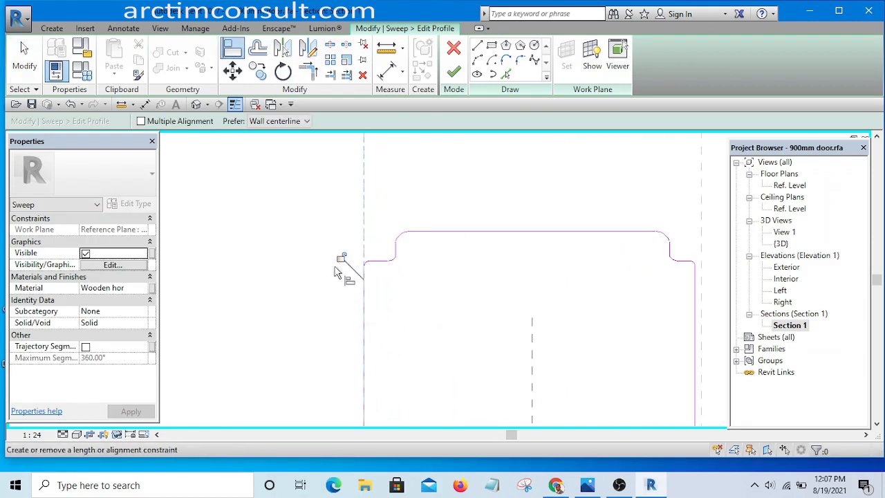
left_click(344, 261)
scroll(337, 262, "down", 5)
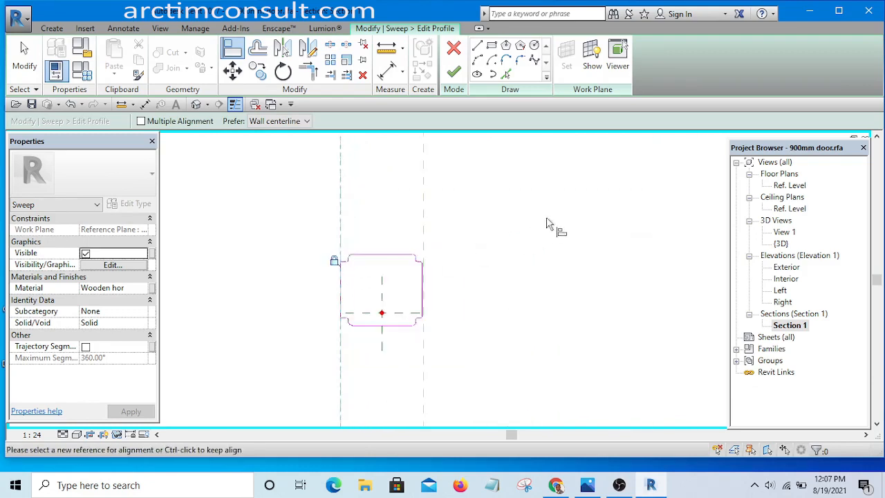
Align and lock the middle rail profile's right edge to the right vertical reference plane, and finish the profile and sweep.
scroll(438, 225, "up", 2)
left_click(421, 249)
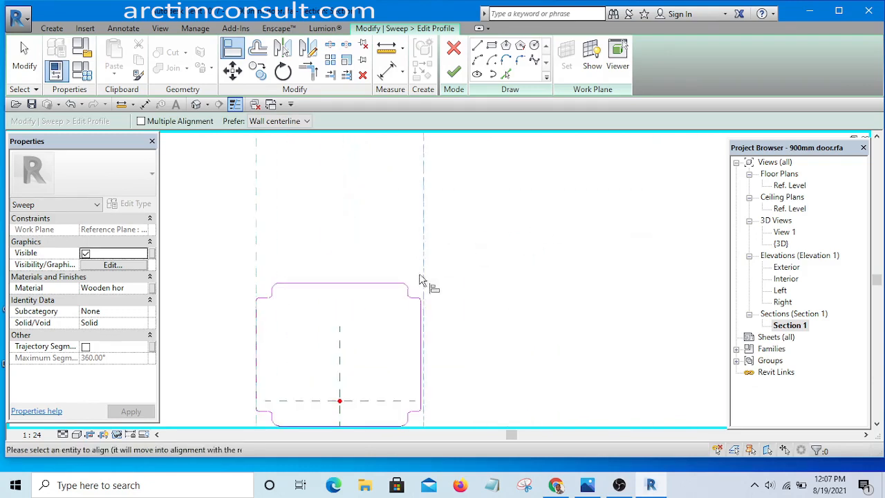
scroll(421, 304, "up", 3)
left_click(420, 326)
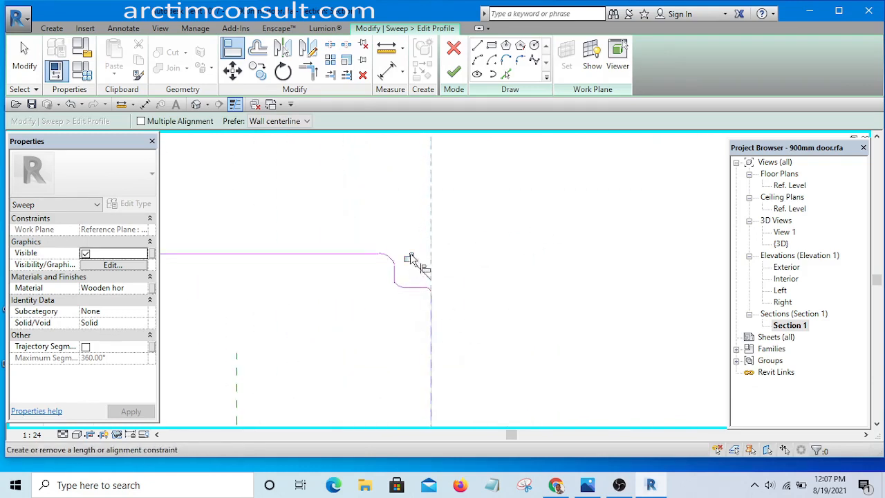
scroll(498, 249, "down", 3)
scroll(553, 218, "down", 2)
right_click(565, 209)
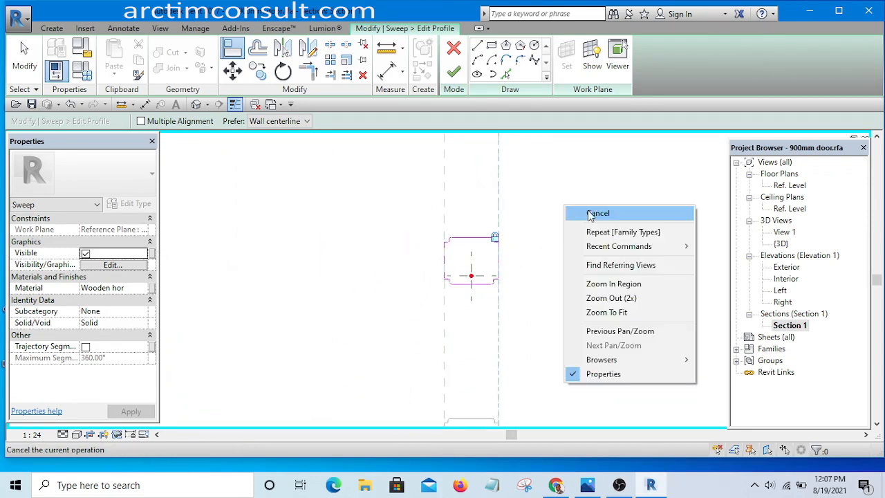
key("Escape")
scroll(559, 201, "down", 2)
middle_click_drag(564, 217, 521, 362)
right_click(522, 218)
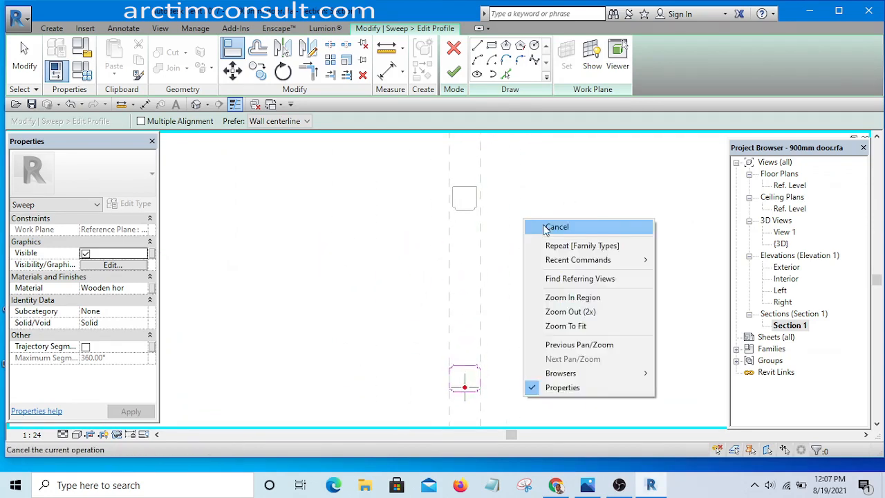
left_click(544, 227)
left_click(454, 72)
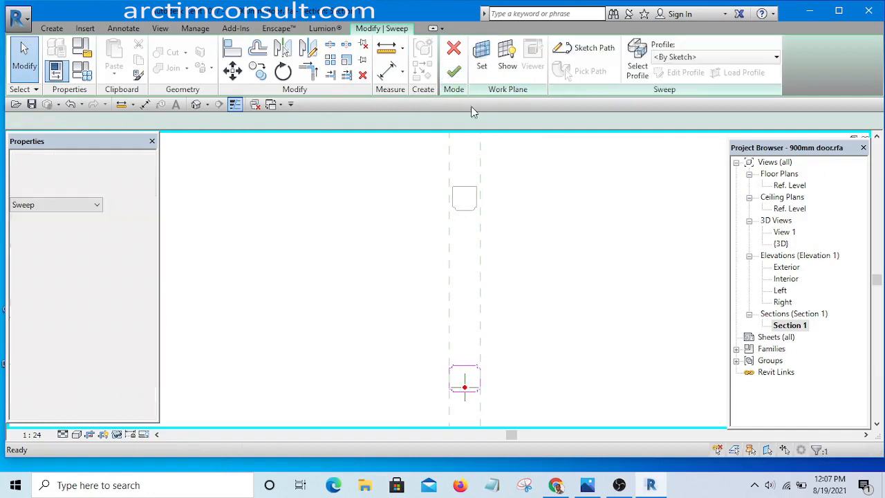
left_click(453, 74)
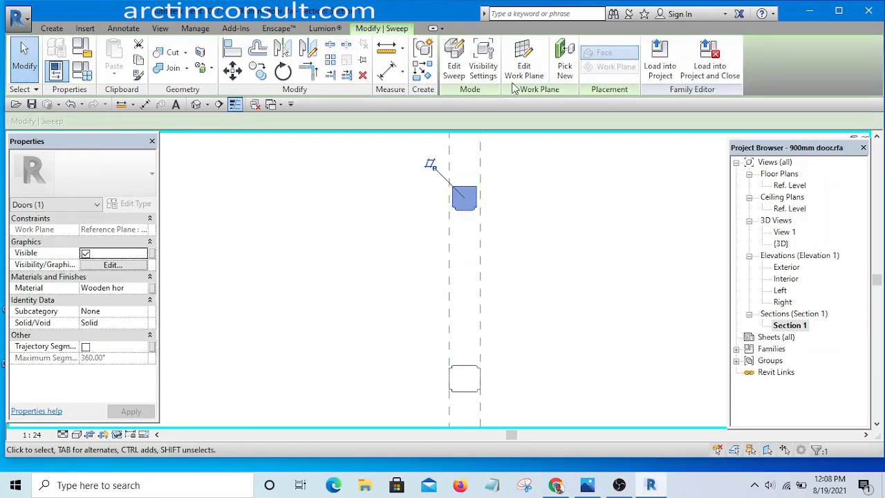
Open the top rail sweep and its profile sketch for editing.
left_click(462, 69)
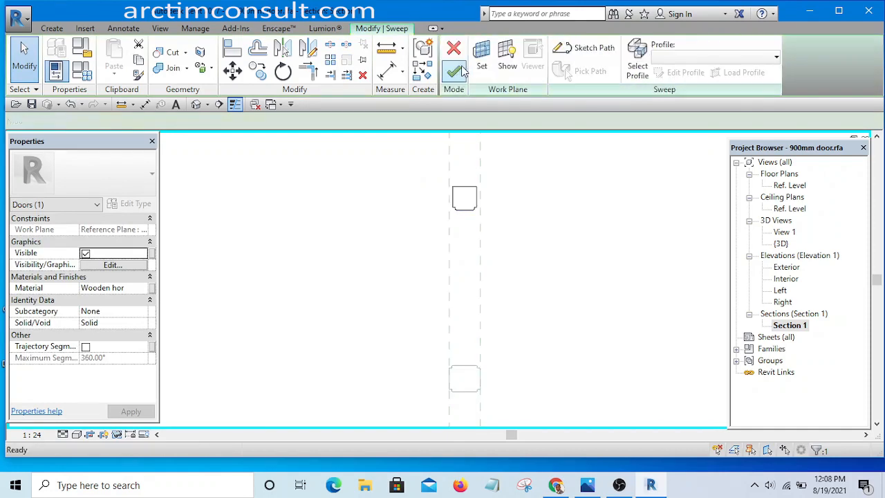
left_click(467, 215)
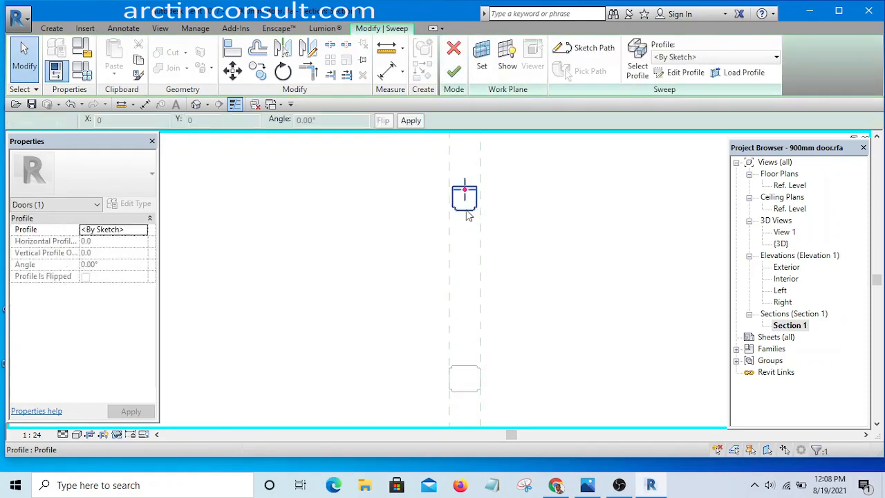
left_click(674, 74)
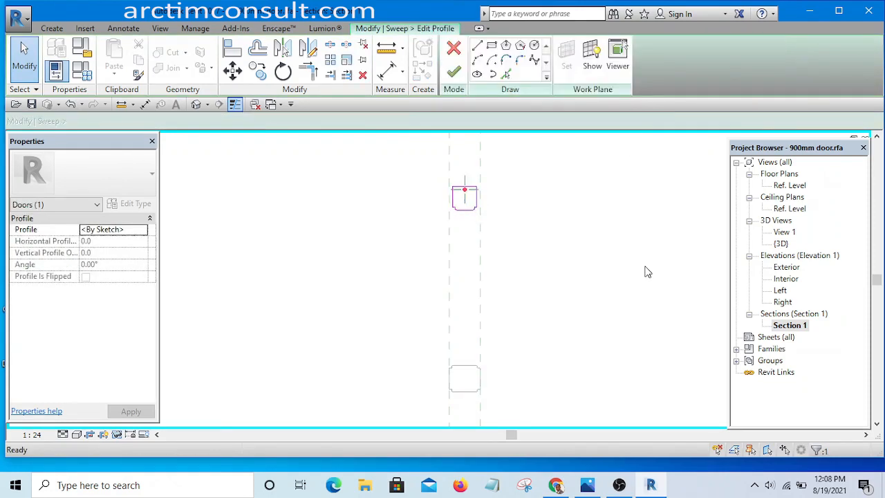
Move the right and left side segments of the top rail profile outward until they nearly reach the two vertical reference planes.
scroll(393, 305, "up", 5)
left_click_drag(374, 203, 431, 360)
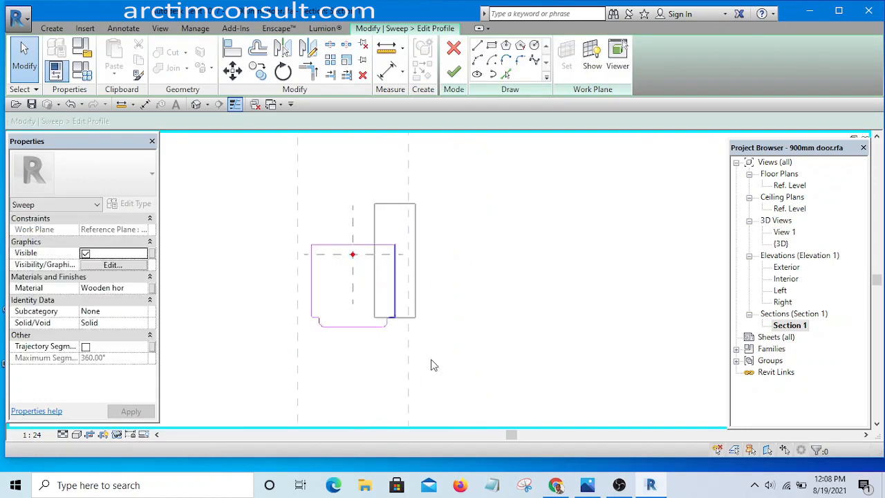
left_click_drag(455, 393, 454, 393)
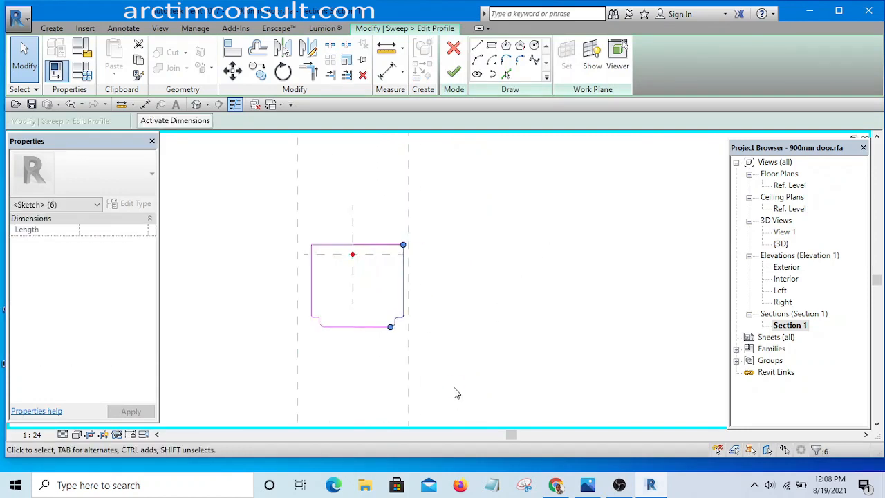
scroll(318, 279, "up", 1)
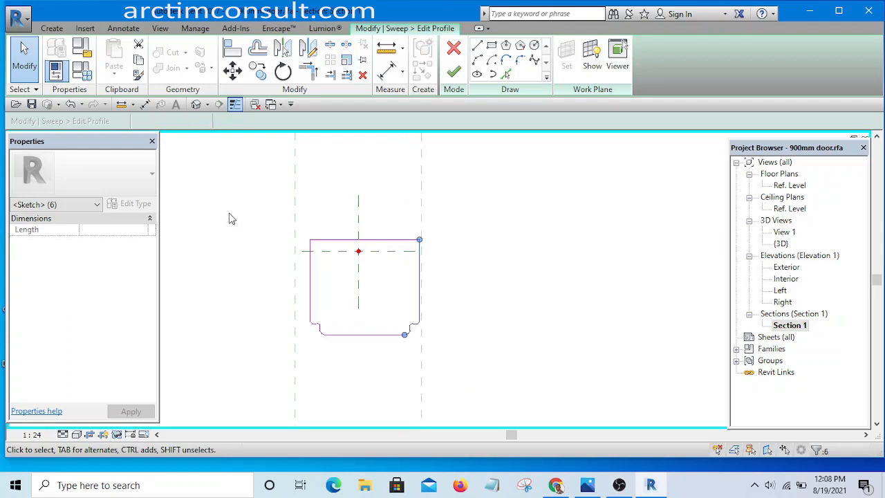
mouse_move(229, 212)
left_mouse_down()
mouse_move(347, 387)
mouse_move(345, 370)
left_mouse_up()
key("Left")
key("Left")
key("Left")
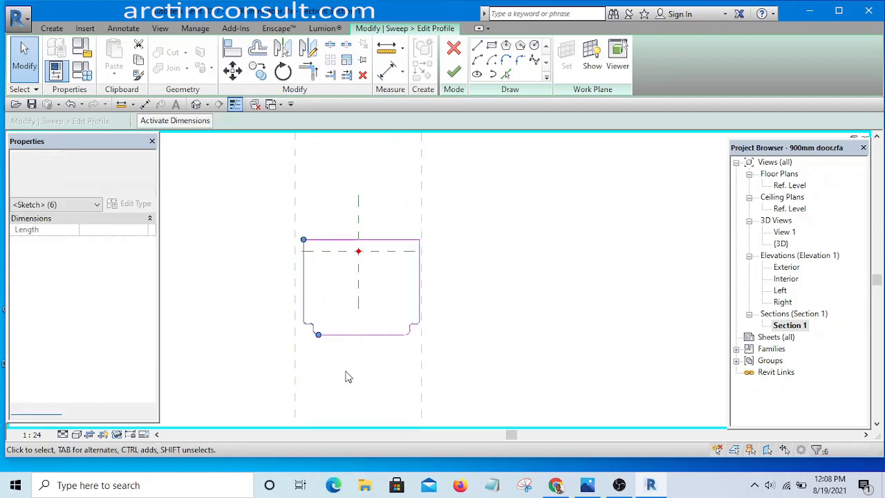
left_click(460, 214)
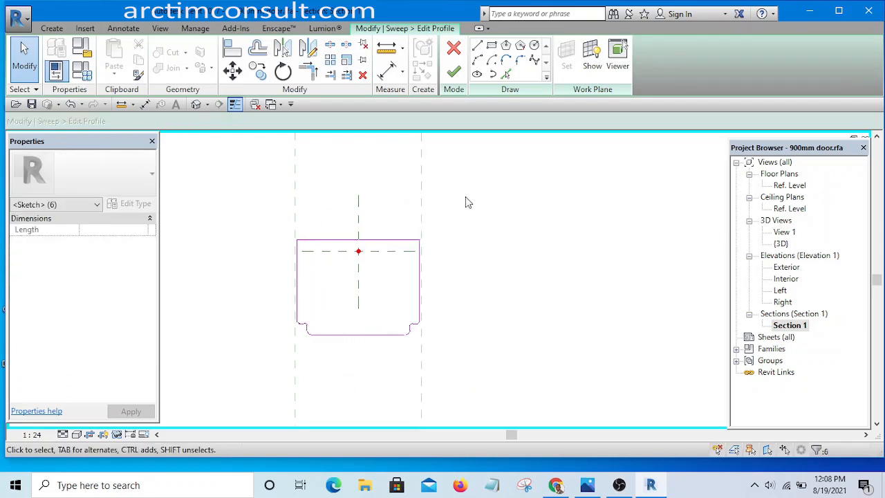
Align and lock the top rail profile's right and left edges to the two vertical reference planes, and finish the profile and sweep.
left_click(232, 47)
scroll(421, 207, "up", 2)
scroll(418, 276, "up", 3)
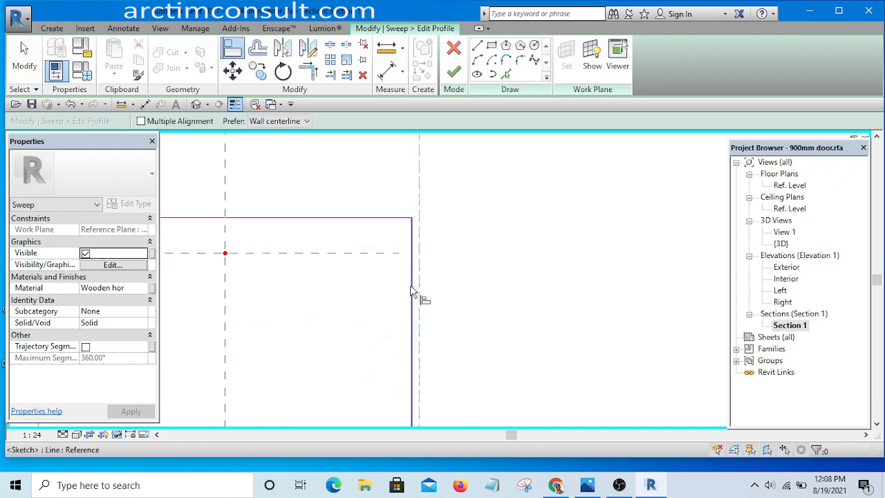
left_click(410, 284)
scroll(510, 243, "down", 4)
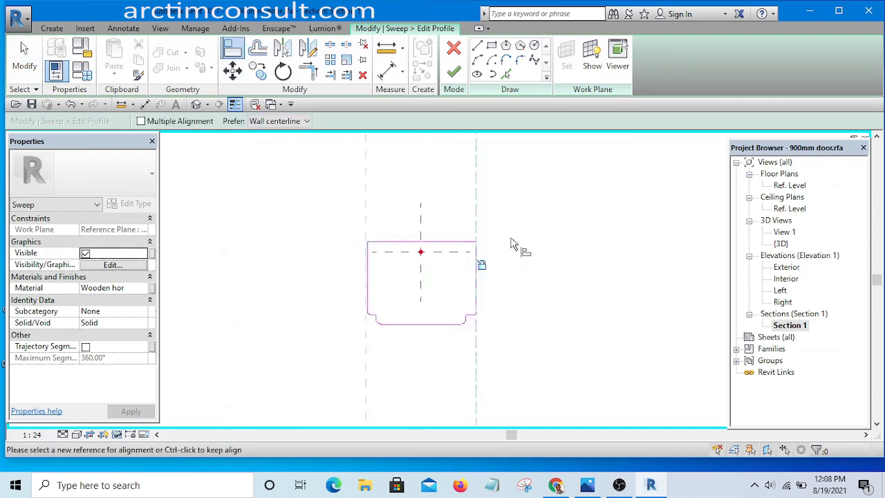
scroll(421, 307, "up", 2)
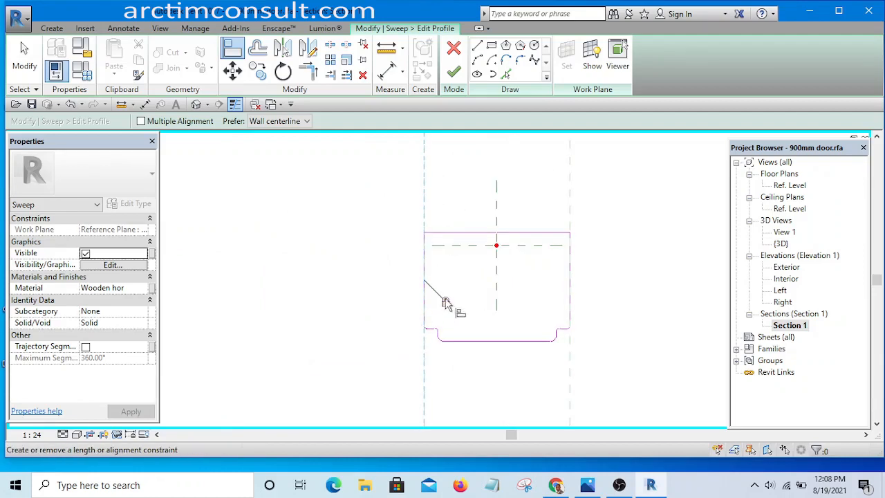
scroll(362, 193, "up", 2)
right_click(363, 195)
left_click(401, 206)
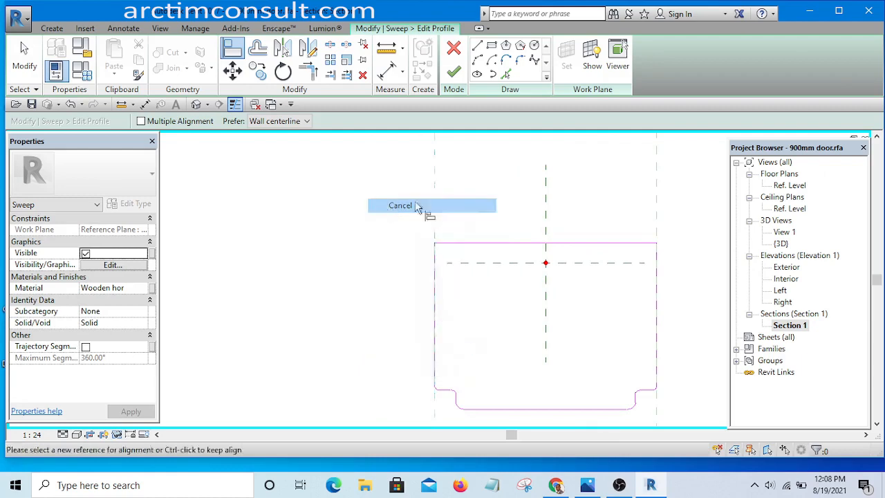
left_click(453, 73)
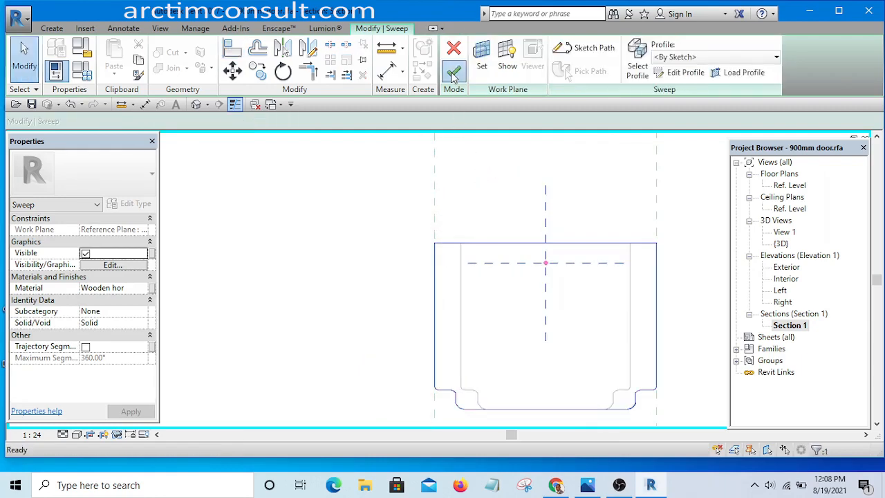
left_click(453, 70)
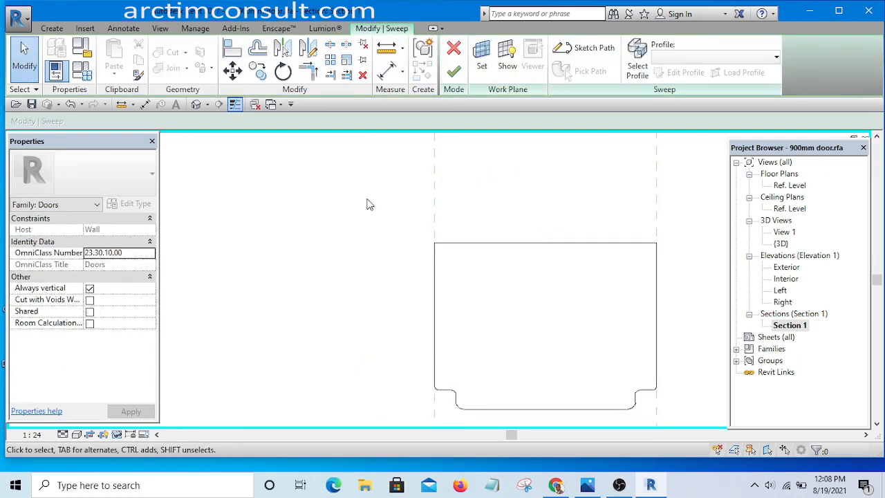
Finish the top rail sweep and reset the temporary hide/isolate so the full section is shown.
left_click(454, 72)
left_click(284, 263)
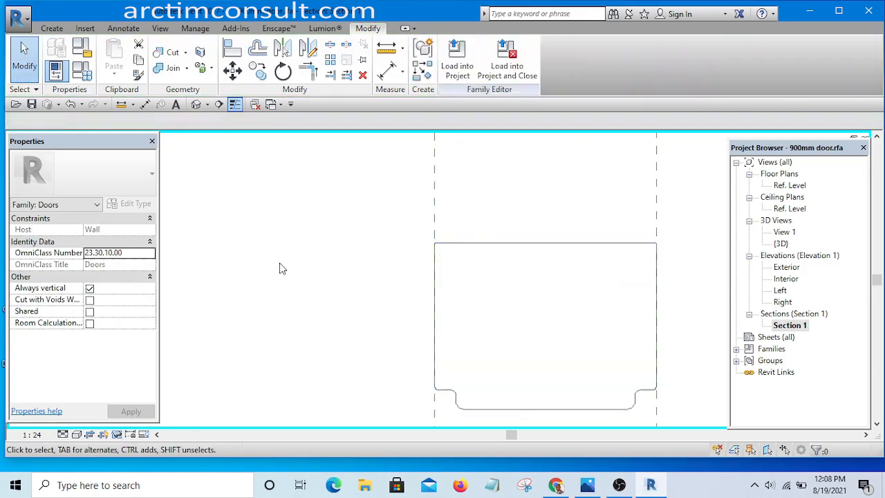
scroll(279, 263, "down", 4)
scroll(314, 238, "down", 2)
scroll(424, 308, "up", 4)
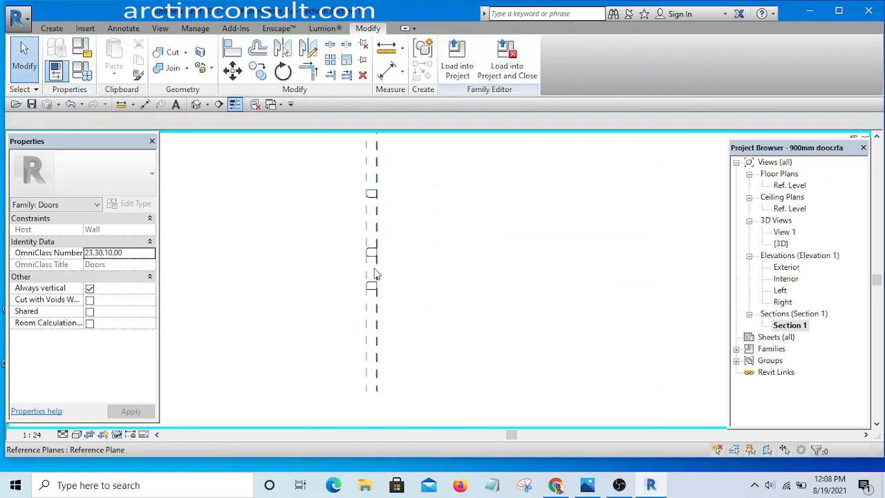
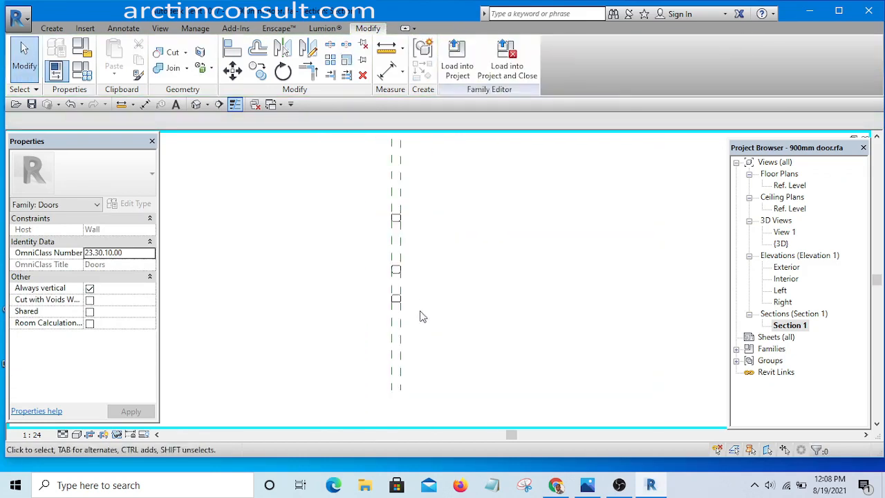
left_click(118, 434)
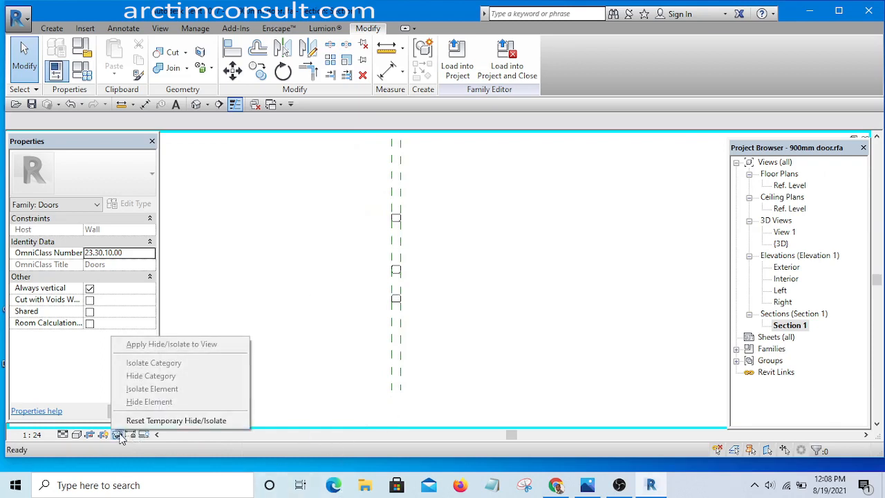
left_click(153, 421)
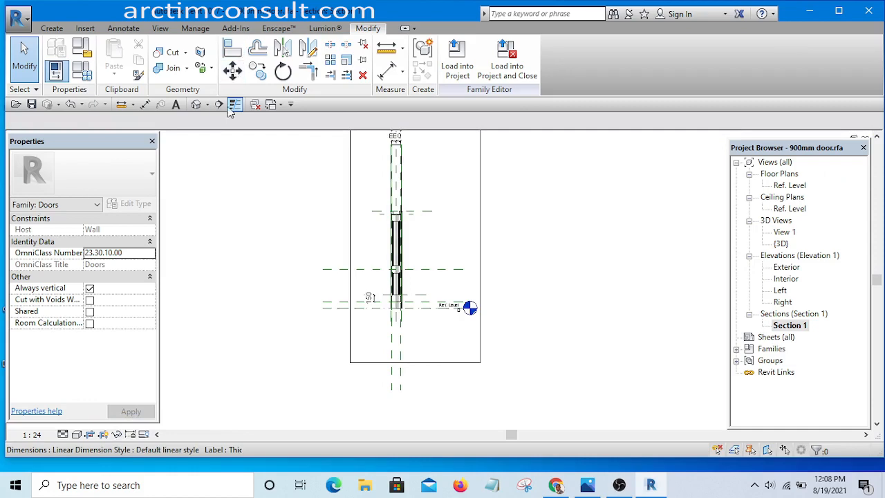
Open the default 3D view and orbit around the door to examine its rails and vertical stiles.
left_click(197, 104)
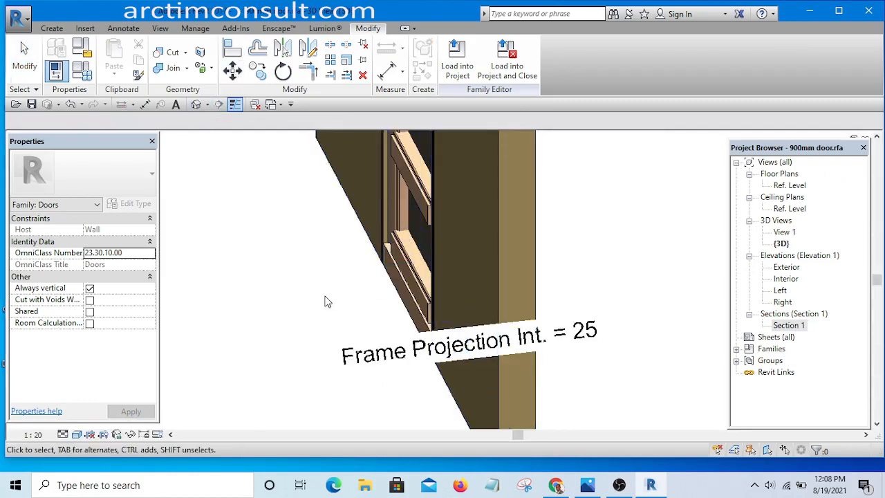
middle_click_drag(327, 301, 436, 313, "shift")
scroll(436, 311, "down", 3)
middle_click_drag(428, 281, 470, 242, "shift")
scroll(451, 314, "up", 5)
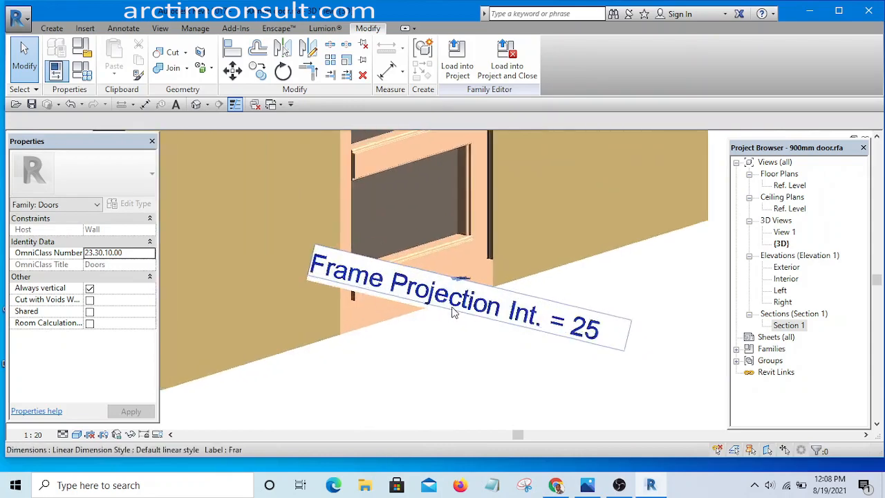
middle_click_drag(452, 311, 474, 312, "shift")
scroll(450, 262, "down", 3)
scroll(460, 249, "up", 5)
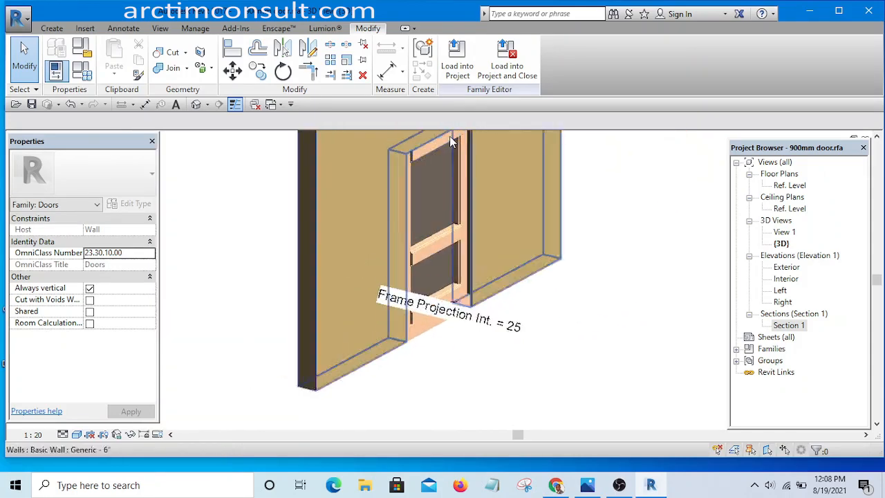
middle_click_drag(466, 242, 446, 247, "shift")
scroll(472, 206, "down", 3)
scroll(411, 228, "up", 5)
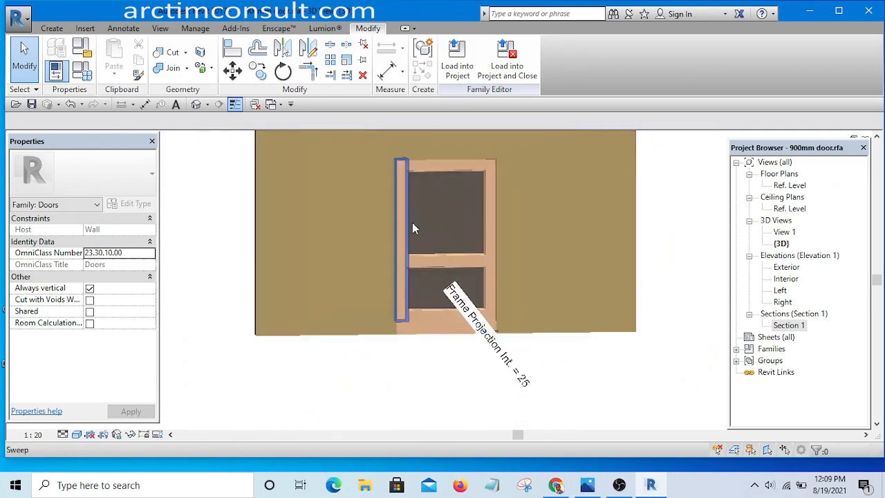
Open the sweep of the left stile in the 3D view and its profile for editing, and show the profile in the Ref. Level floor plan.
left_click(402, 217)
scroll(402, 215, "down", 2)
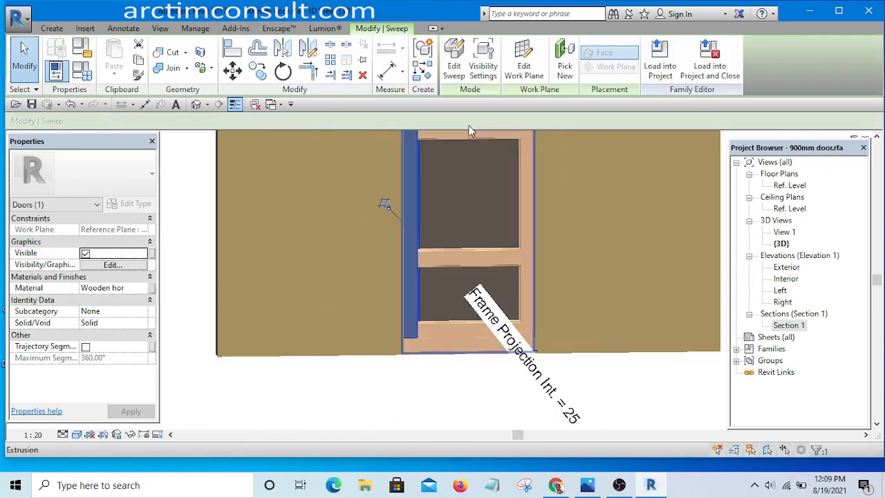
left_click(454, 62)
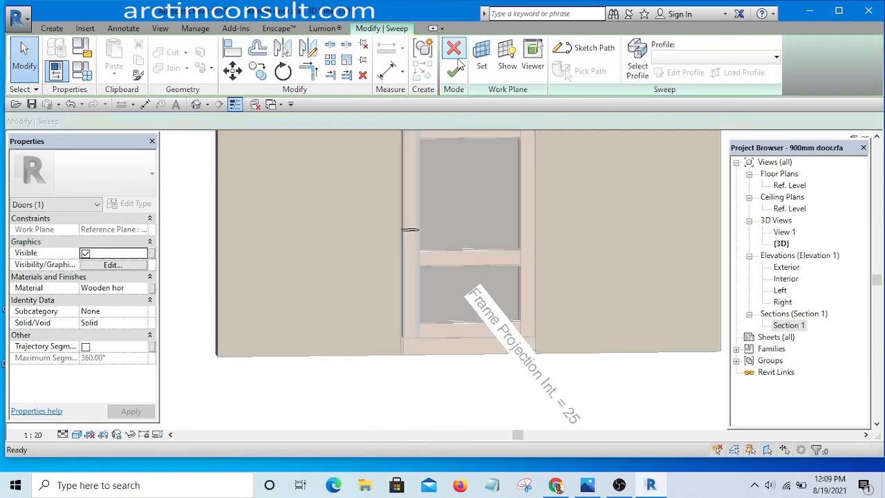
scroll(413, 239, "up", 4)
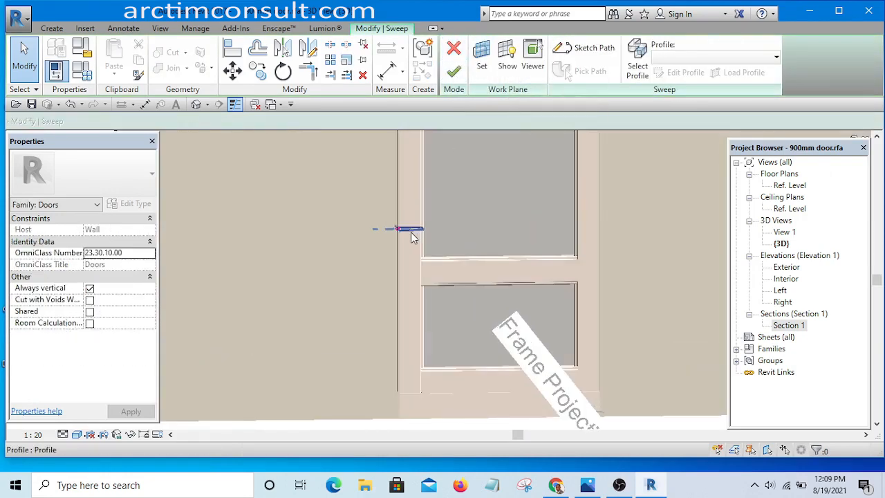
left_click(410, 227)
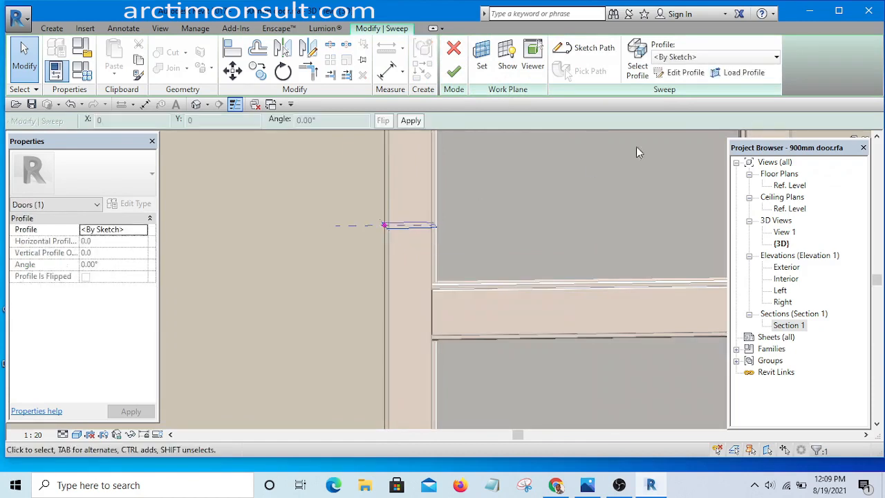
left_click(683, 75)
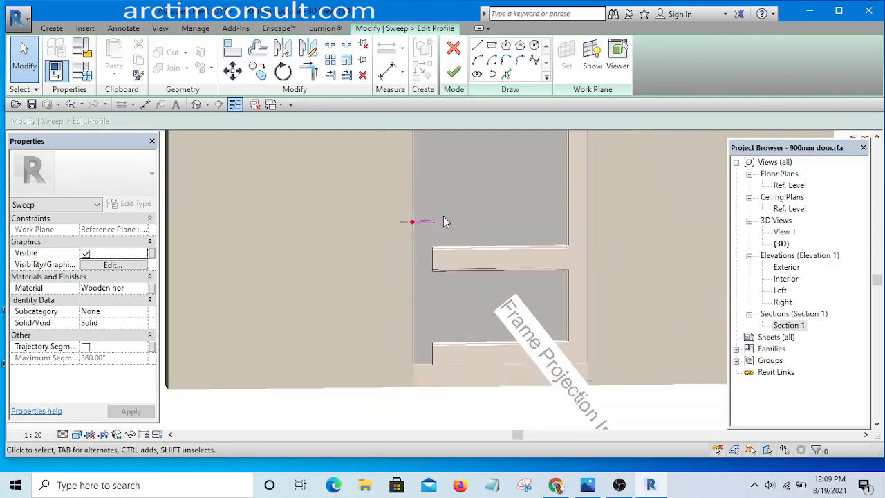
double_click(790, 185)
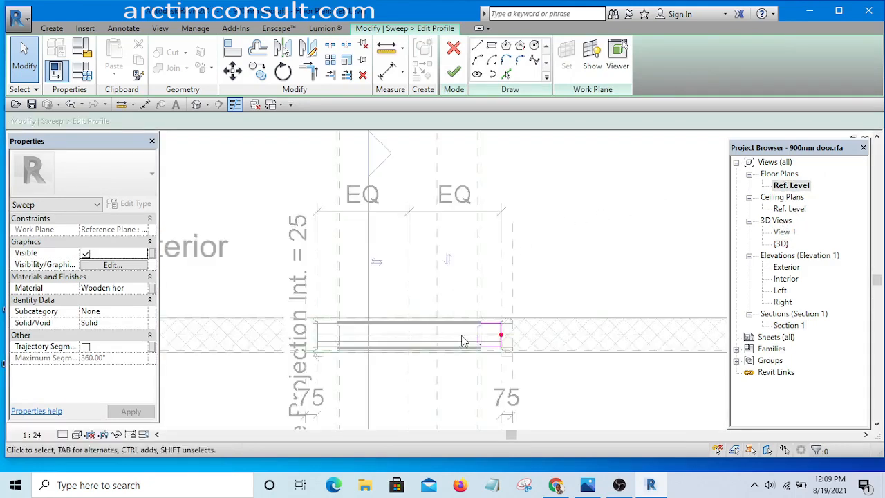
Move the six upper segments of the stile profile up until they nearly reach the upper wall-thickness reference plane.
scroll(484, 334, "up", 7)
scroll(409, 227, "down", 6)
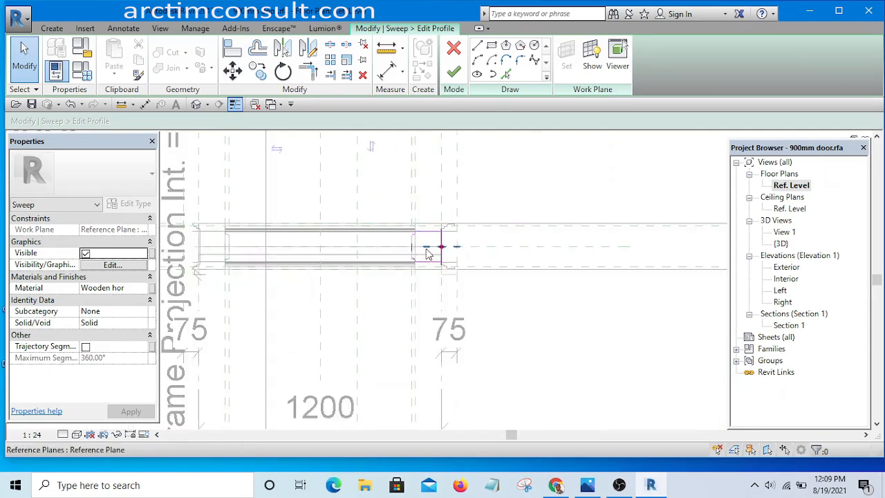
scroll(426, 254, "up", 5)
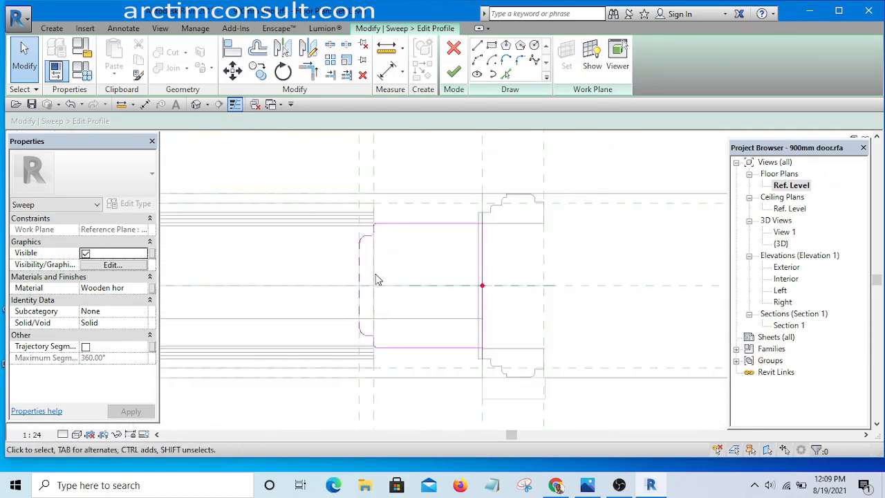
scroll(439, 228, "down", 4)
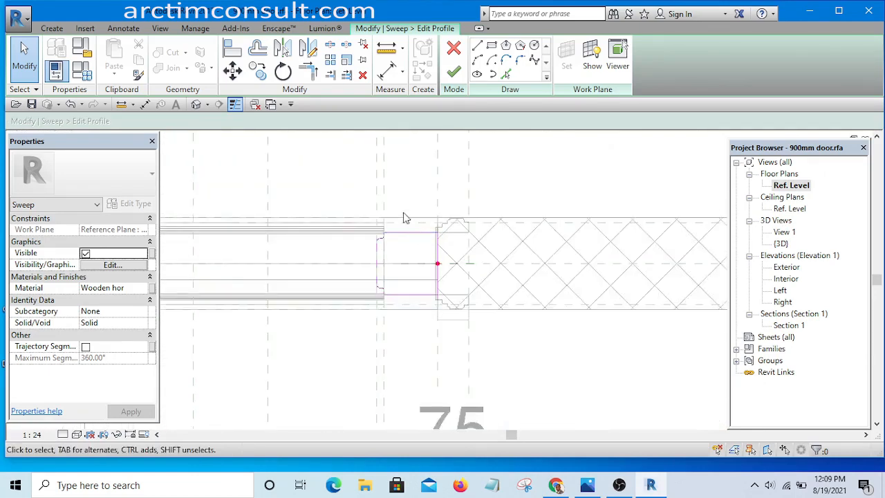
scroll(391, 231, "up", 5)
scroll(340, 235, "down", 3)
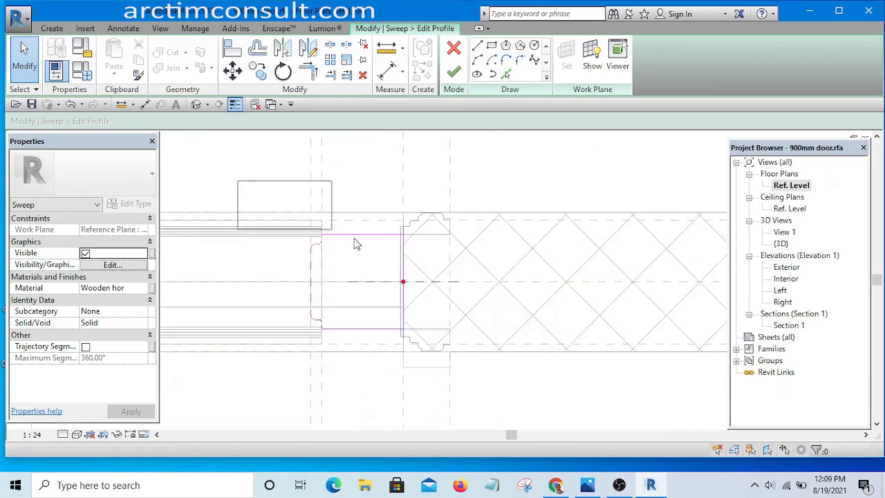
left_click_drag(237, 180, 650, 273)
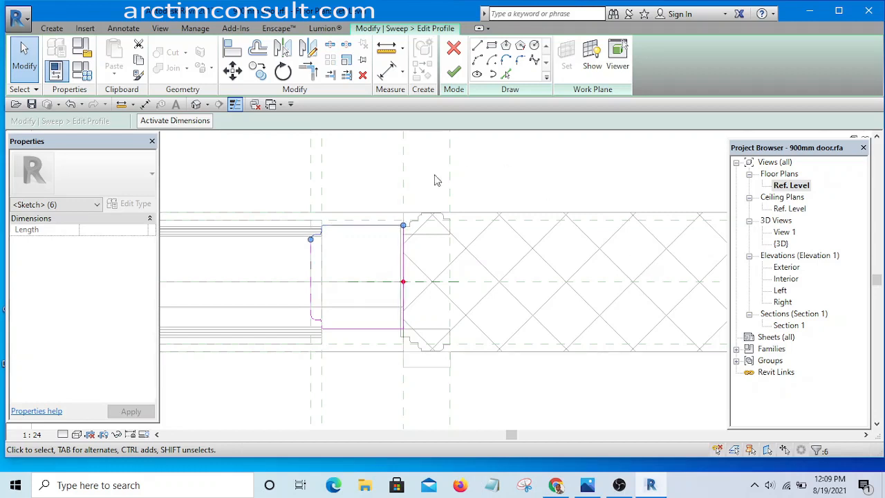
scroll(332, 195, "up", 4)
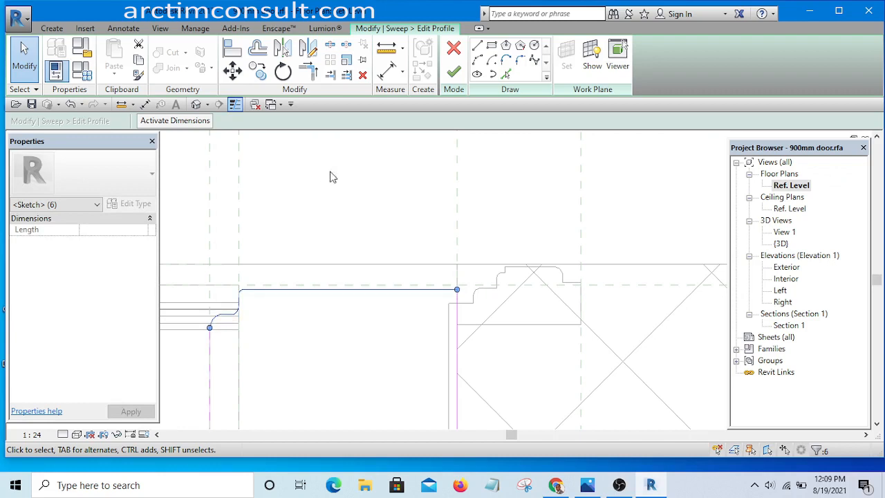
left_click(331, 171)
Move the six lower segments of the stile profile down until they nearly reach the lower wall-thickness reference plane.
scroll(355, 156, "down", 5)
scroll(300, 244, "up", 4)
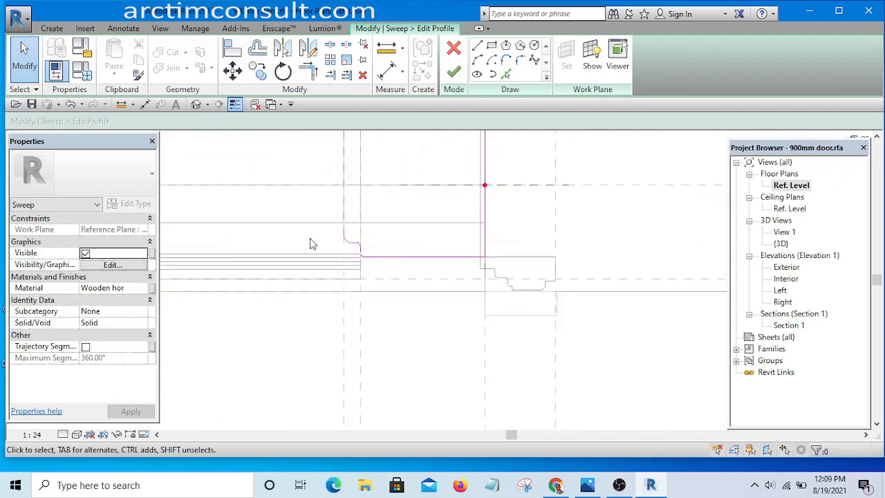
scroll(310, 243, "up", 1)
mouse_move(286, 233)
left_mouse_down()
mouse_move(681, 330)
mouse_move(676, 304)
left_mouse_up()
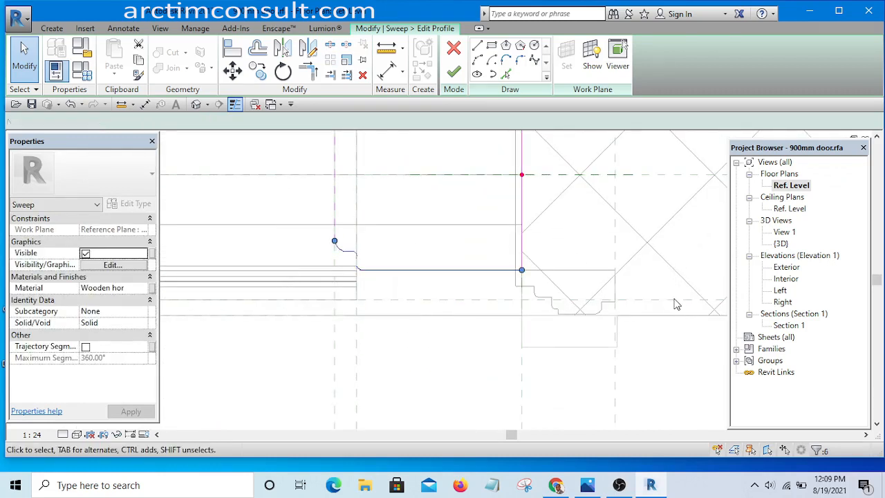
key("Down")
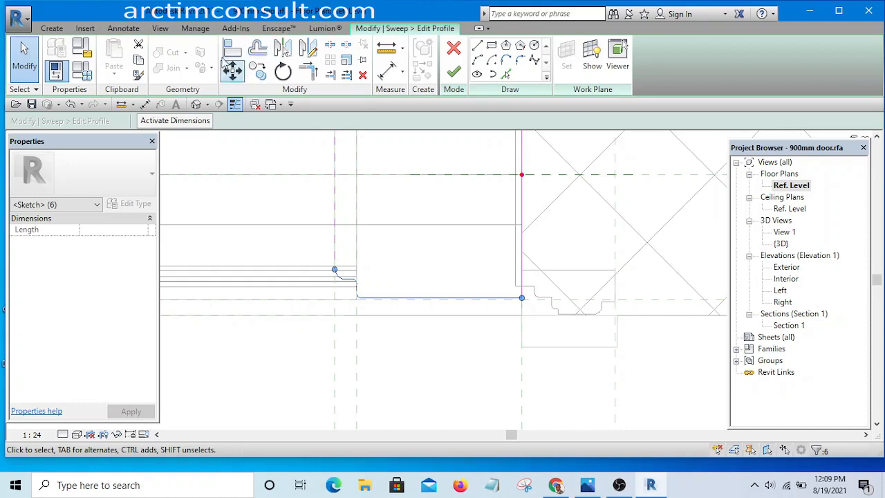
Align the stile profile's lower edge to the lower horizontal reference plane and lock the alignment.
left_click(232, 47)
scroll(450, 328, "up", 5)
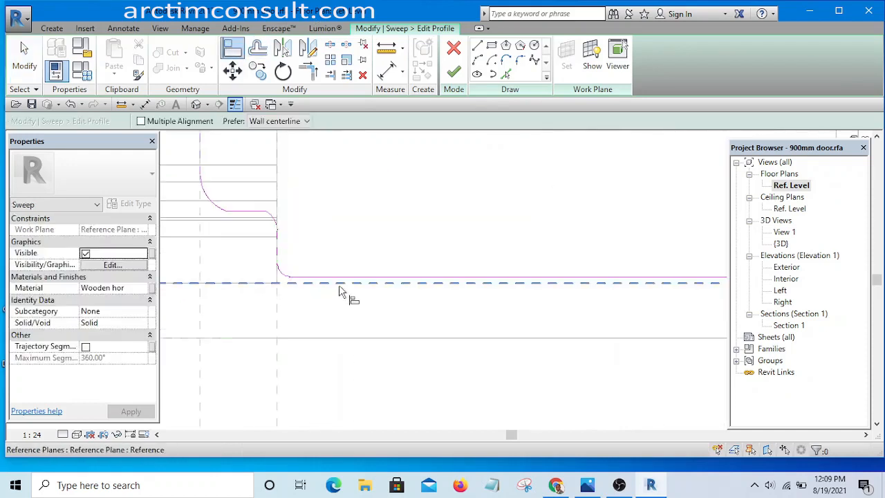
left_click(339, 285)
left_click(381, 279)
scroll(418, 316, "up", 2)
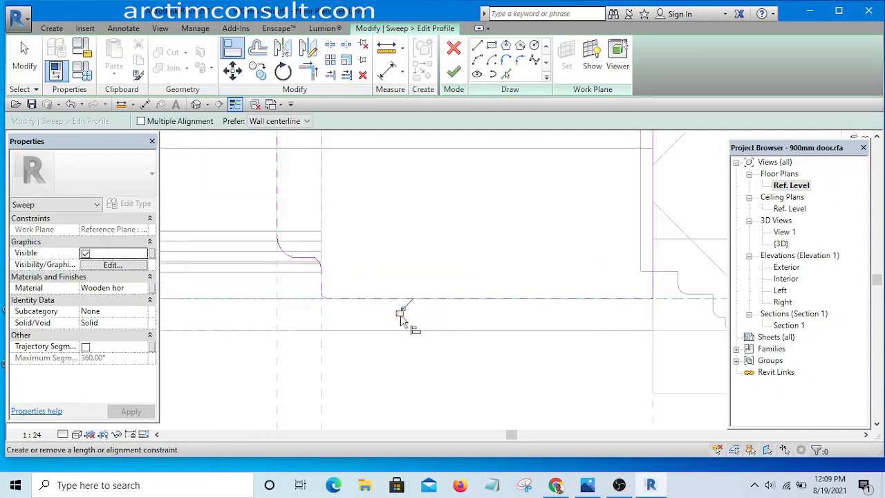
scroll(401, 315, "down", 2)
scroll(456, 266, "down", 2)
Align and lock the stile profile's upper edge to the upper horizontal reference plane, and finish the profile and sweep.
middle_click_drag(459, 275, 437, 415)
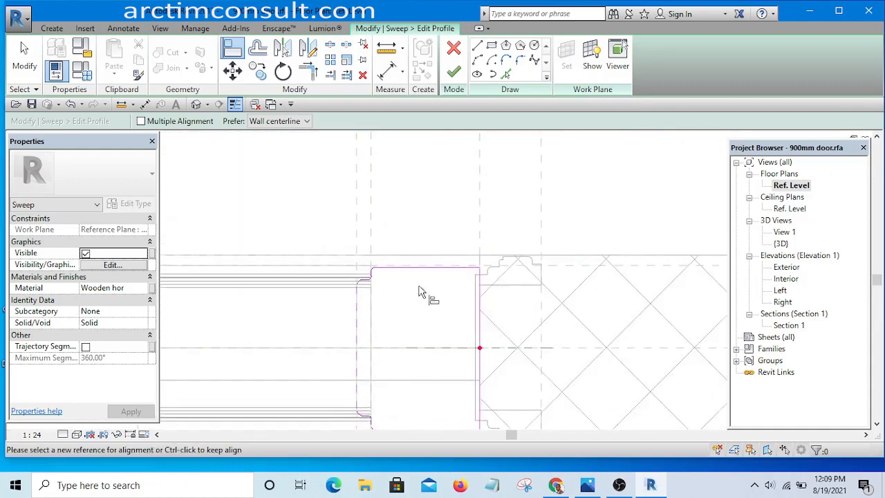
scroll(398, 270, "up", 3)
scroll(304, 267, "up", 3)
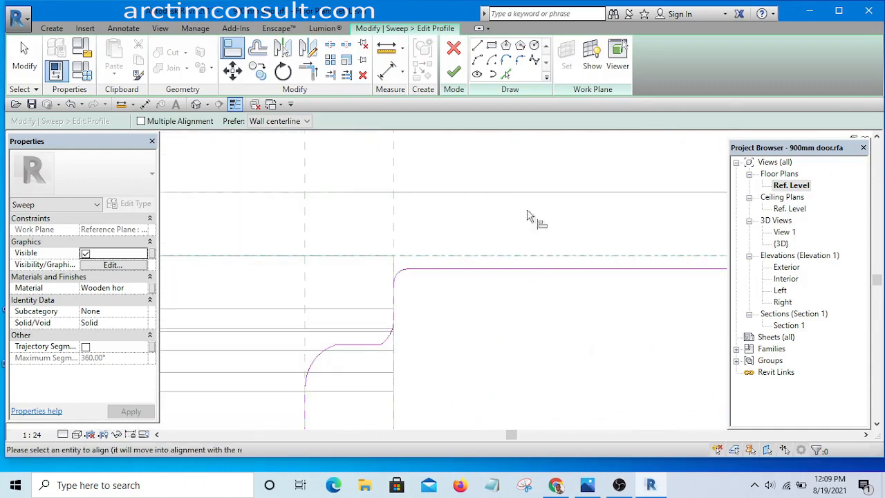
scroll(418, 260, "down", 3)
key("Escape")
scroll(486, 198, "down", 2)
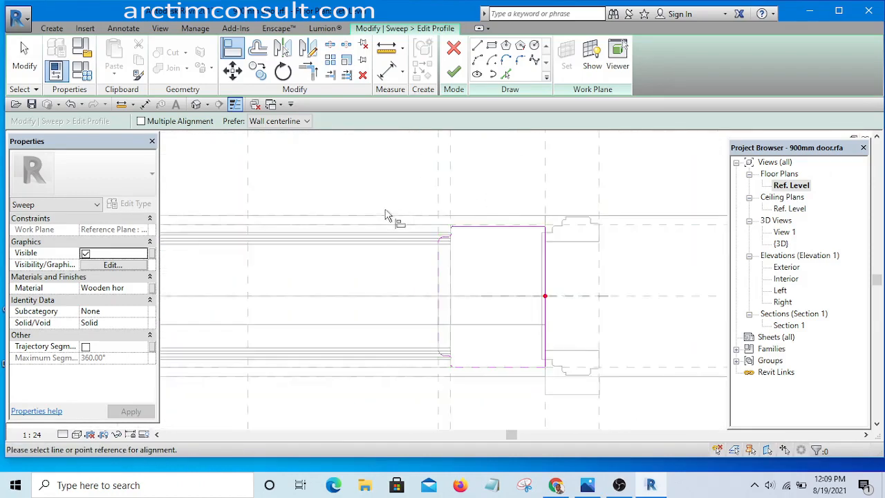
scroll(385, 212, "down", 2)
scroll(515, 219, "up", 4)
left_click(499, 220)
scroll(524, 242, "down", 3)
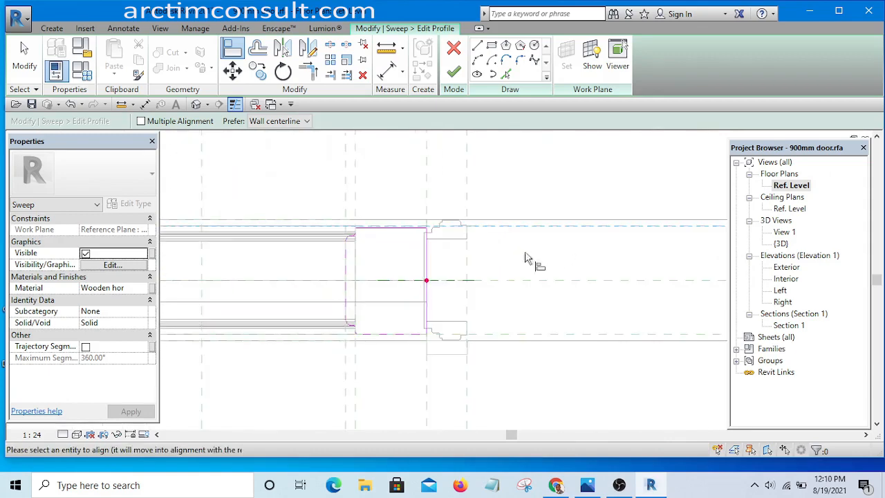
scroll(384, 243, "up", 1)
scroll(379, 228, "up", 4)
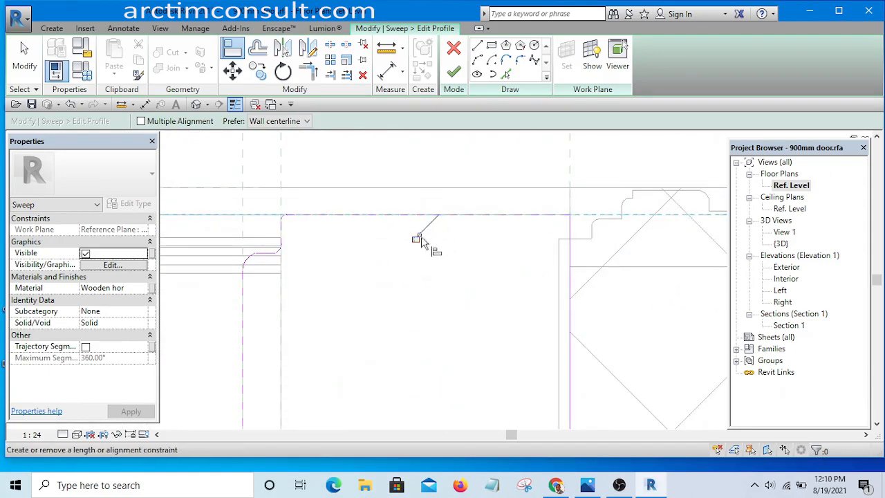
scroll(430, 158, "down", 1)
right_click(429, 155)
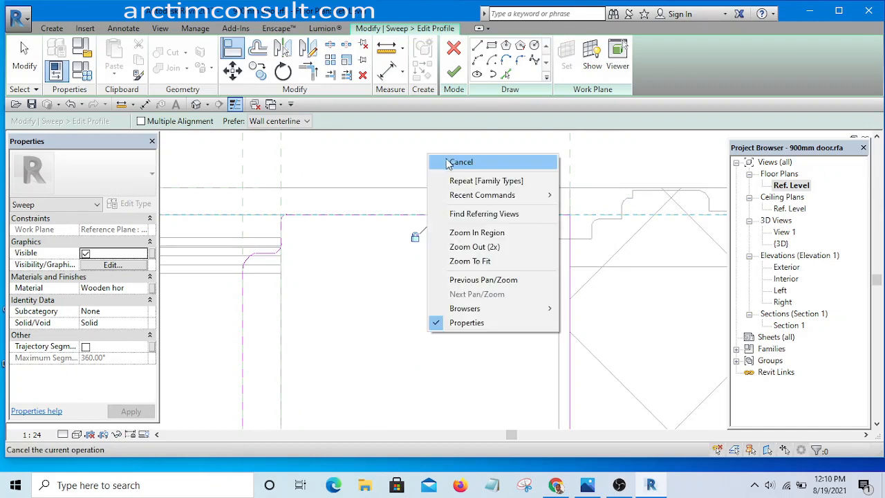
left_click(458, 166)
right_click(452, 160)
left_click(470, 166)
scroll(466, 154, "down", 2)
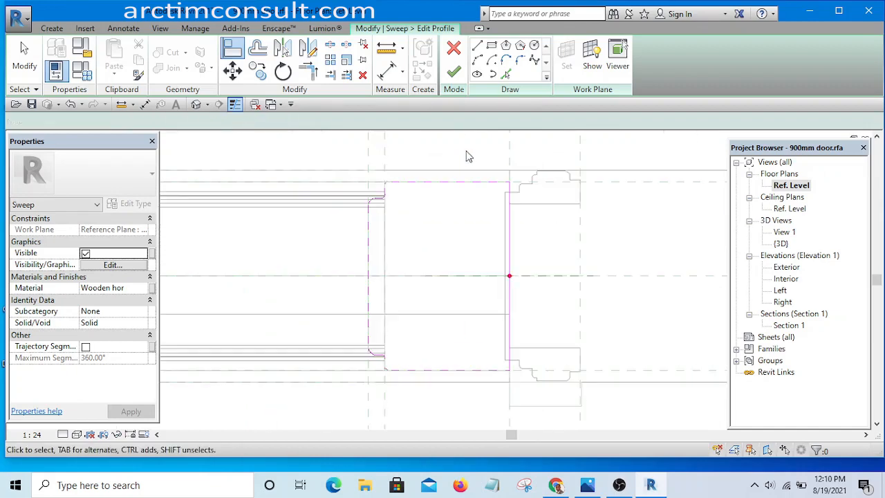
left_click(455, 76)
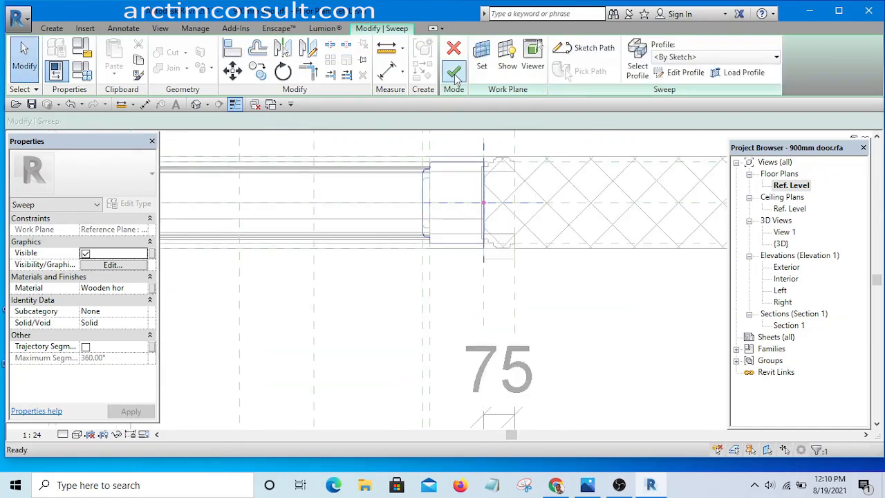
left_click(454, 74)
scroll(577, 318, "down", 3)
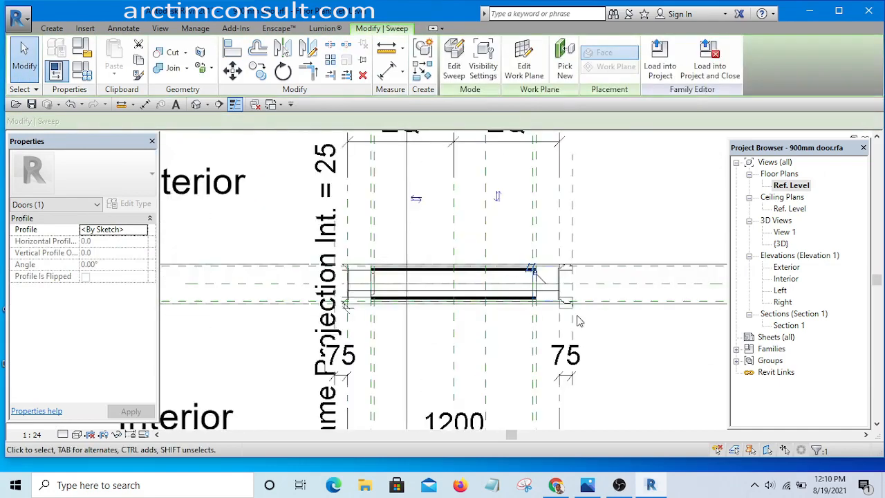
Open the profile sketch of the left vertical stile sweep for editing.
scroll(340, 270, "up", 5)
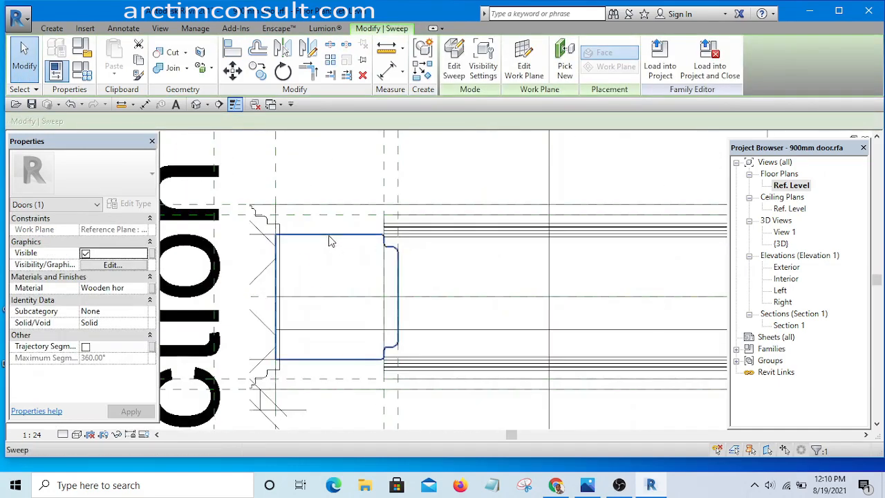
left_click(330, 240)
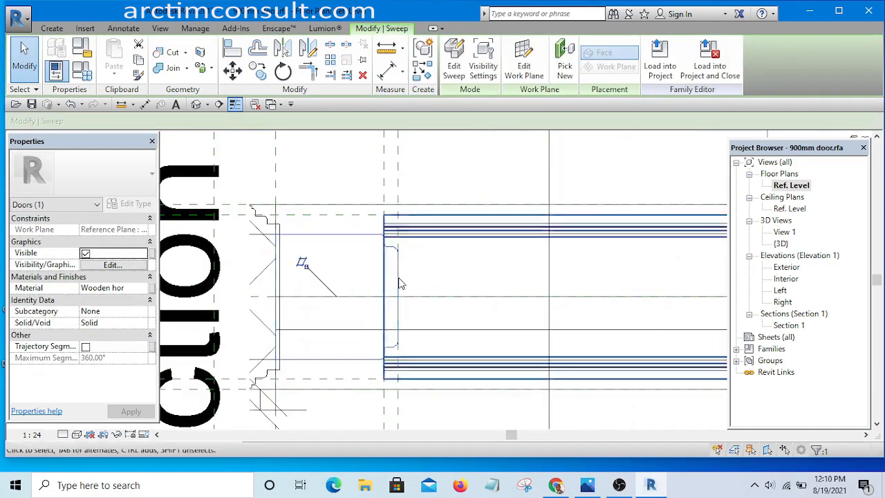
left_click(453, 68)
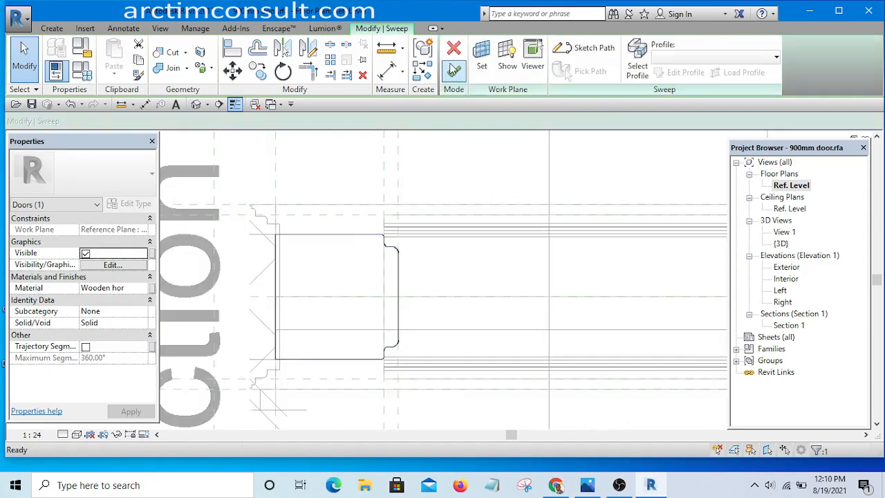
left_click(343, 241)
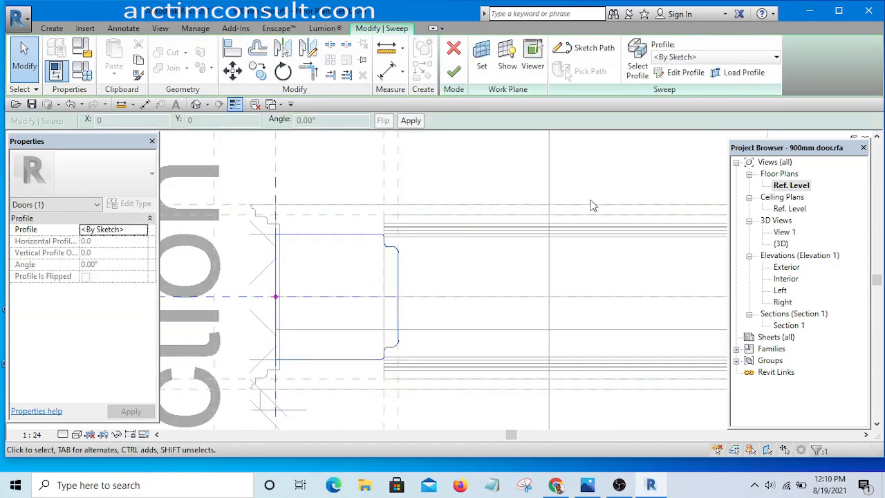
left_click(679, 73)
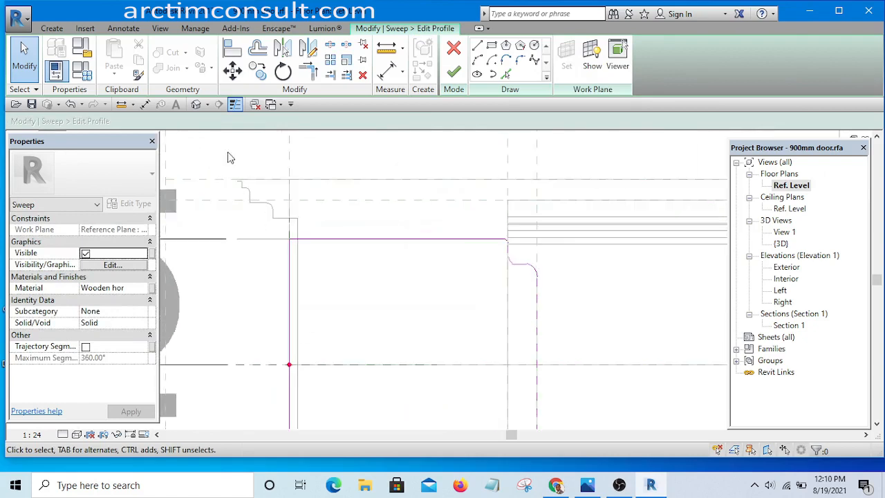
Move the six upper segments of the left stile profile up to just below the upper wall-thickness reference plane.
mouse_move(220, 147)
left_mouse_down()
mouse_move(671, 365)
mouse_move(624, 352)
mouse_move(620, 334)
left_mouse_up()
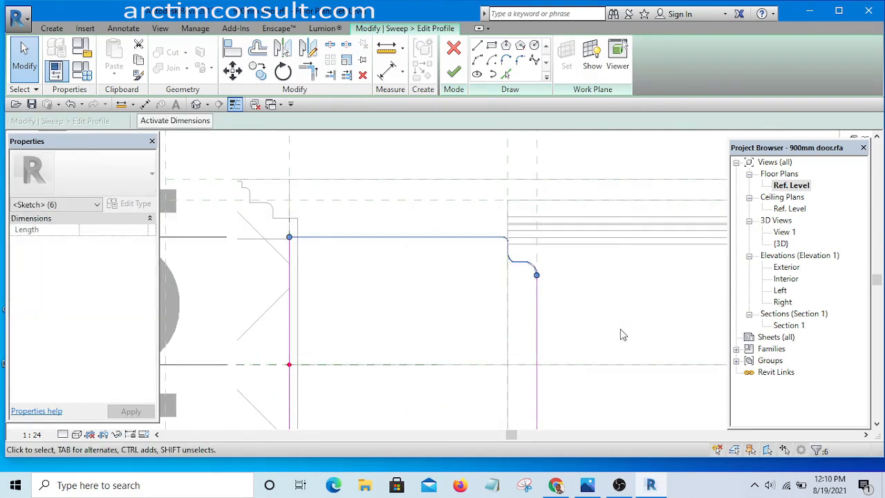
key("Up")
key("Up")
key("Up")
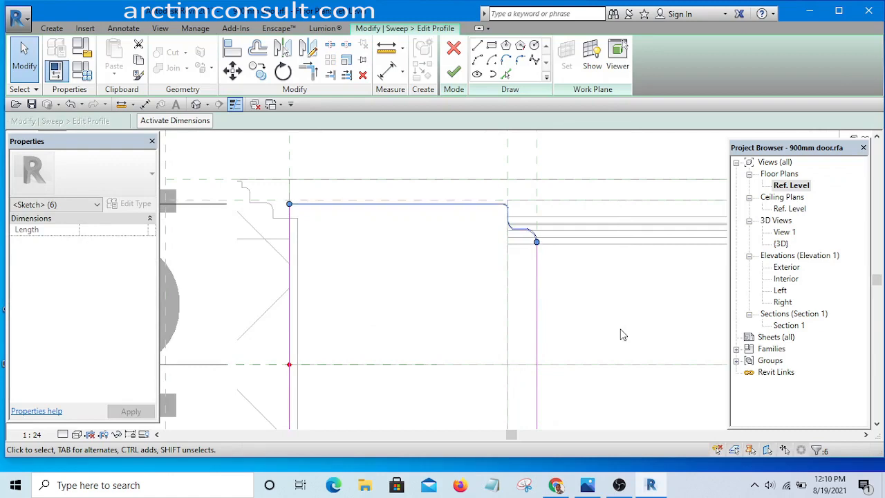
Move the six lower segments of the left stile profile down towards the lower wall-thickness reference plane.
scroll(563, 250, "down", 2)
scroll(450, 215, "down", 2)
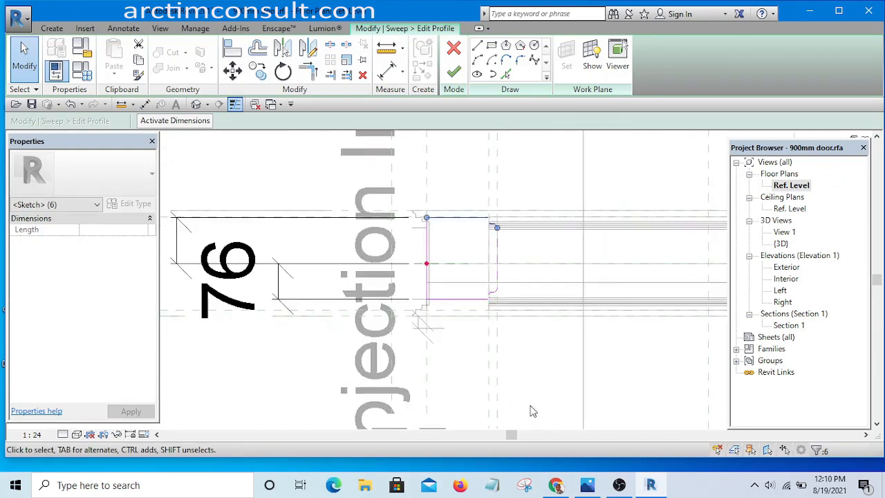
scroll(521, 387, "up", 2)
scroll(423, 245, "up", 2)
mouse_move(289, 182)
left_mouse_down()
mouse_move(584, 269)
mouse_move(596, 297)
left_mouse_up()
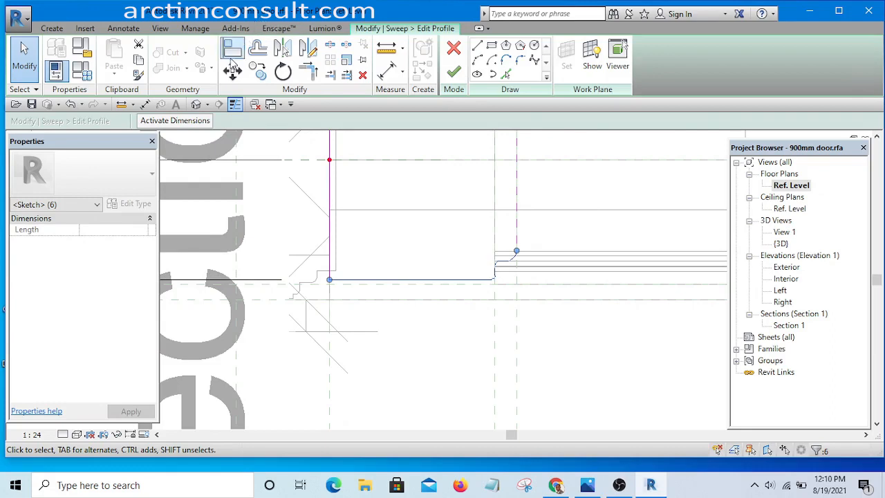
left_click(232, 48)
scroll(415, 276, "up", 3)
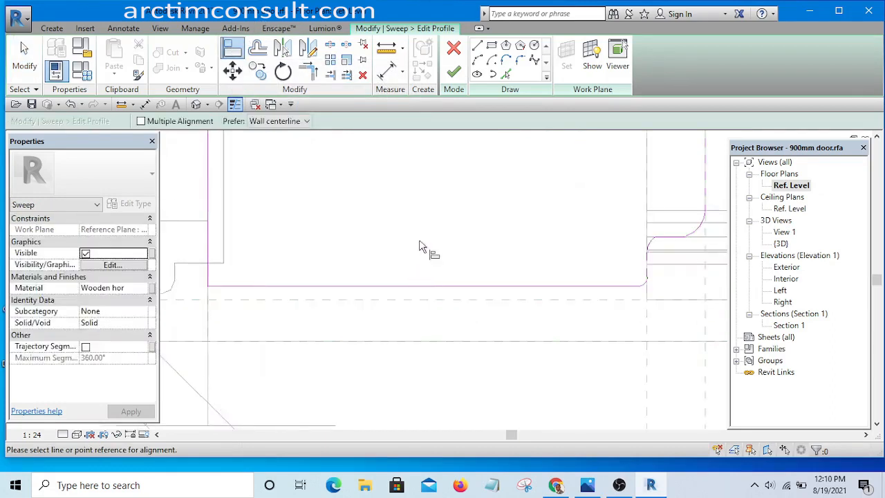
key("Escape")
key("Escape")
Nudge the six lower segments of the left stile profile further down, close to the lower reference plane.
scroll(355, 230, "down", 4)
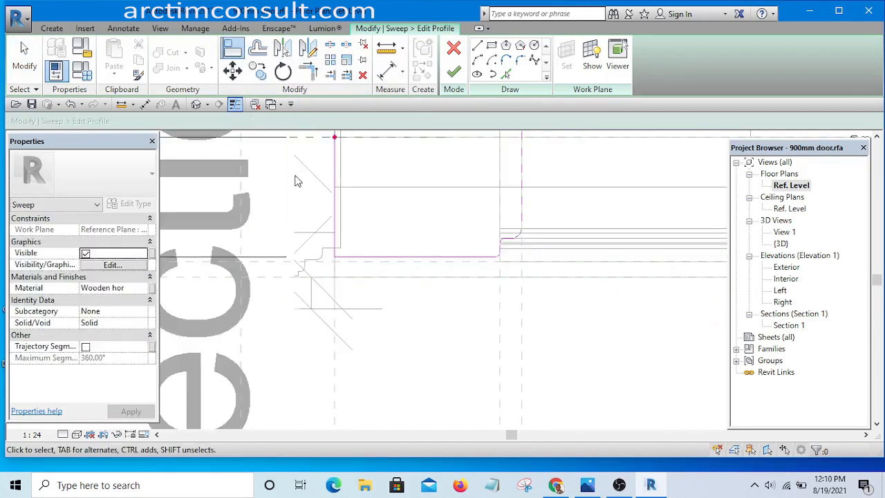
left_click_drag(296, 174, 629, 302)
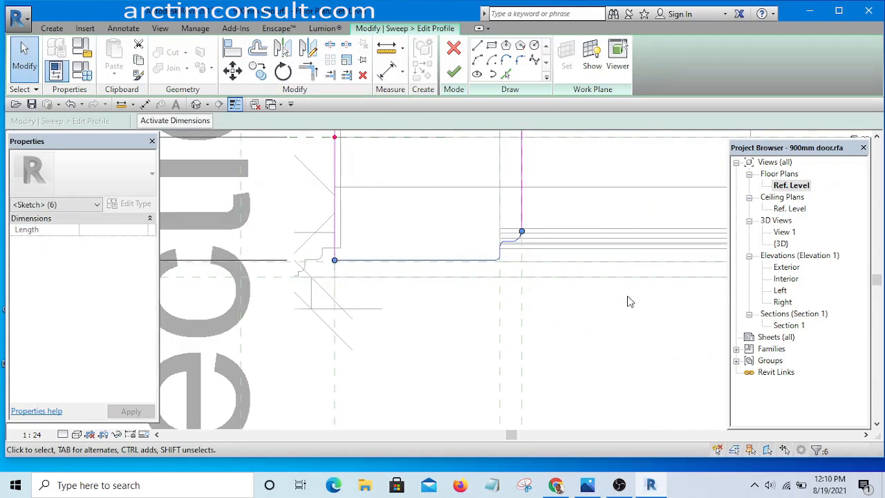
Align the left stile profile's lower edge to the lower wall-thickness reference plane and try to lock the alignment.
scroll(425, 265, "up", 4)
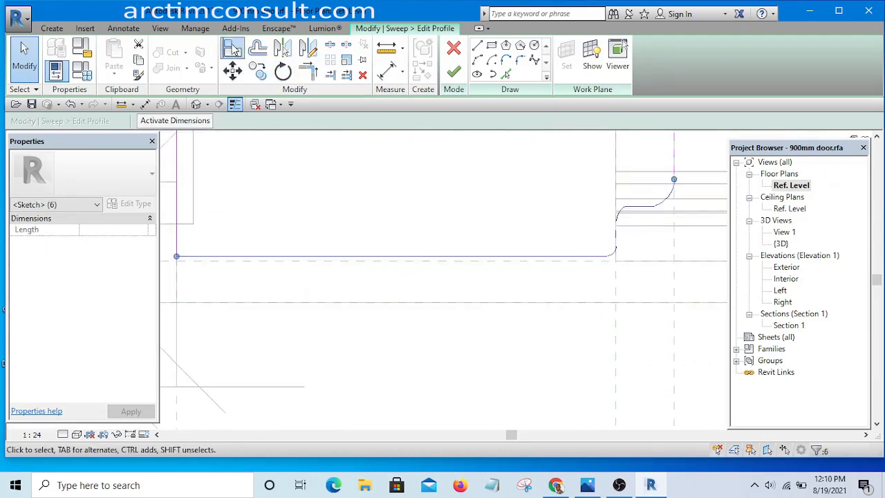
scroll(686, 304, "up", 3)
scroll(633, 260, "down", 8)
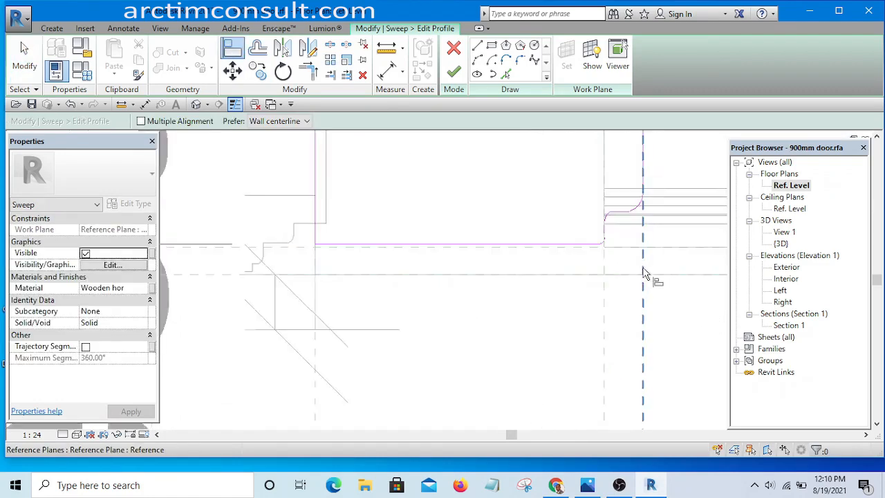
scroll(539, 268, "down", 3)
scroll(221, 277, "down", 4)
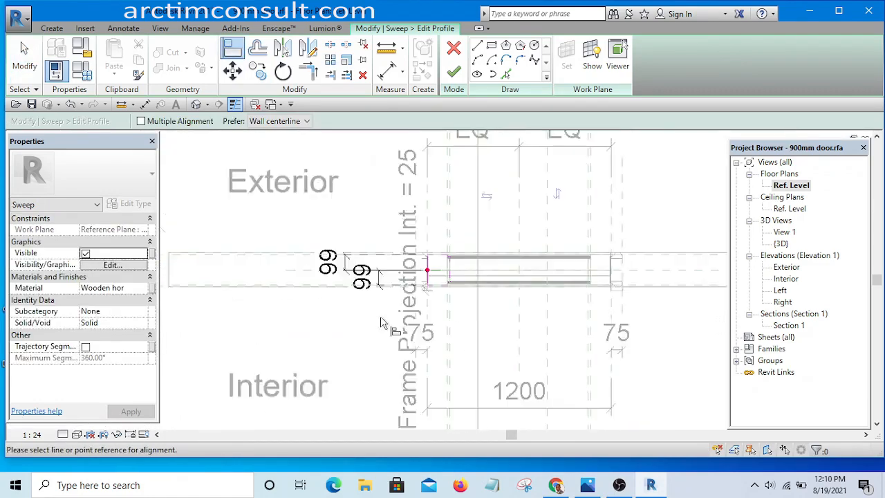
scroll(235, 309, "up", 1)
scroll(237, 304, "up", 10)
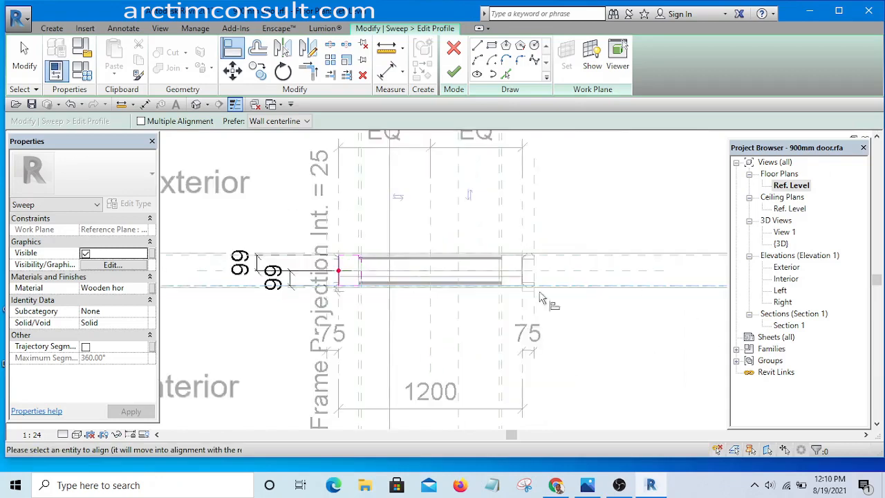
scroll(289, 312, "up", 1)
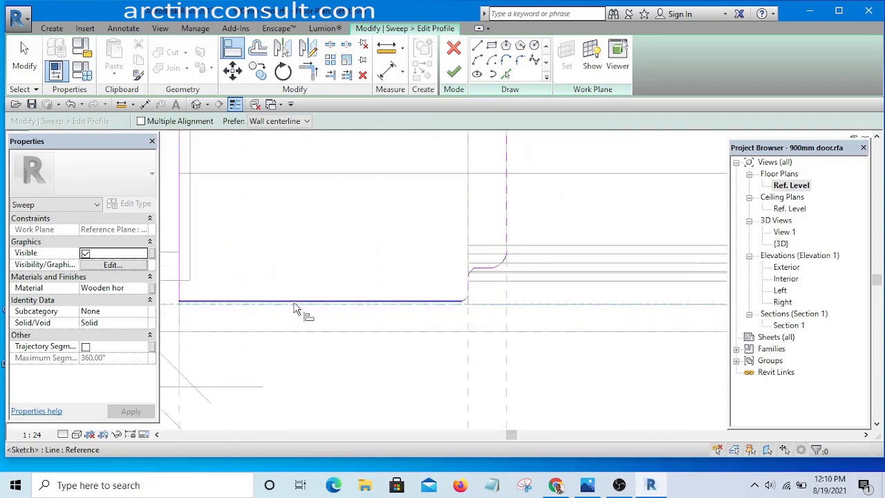
left_click(296, 306)
left_click(463, 285)
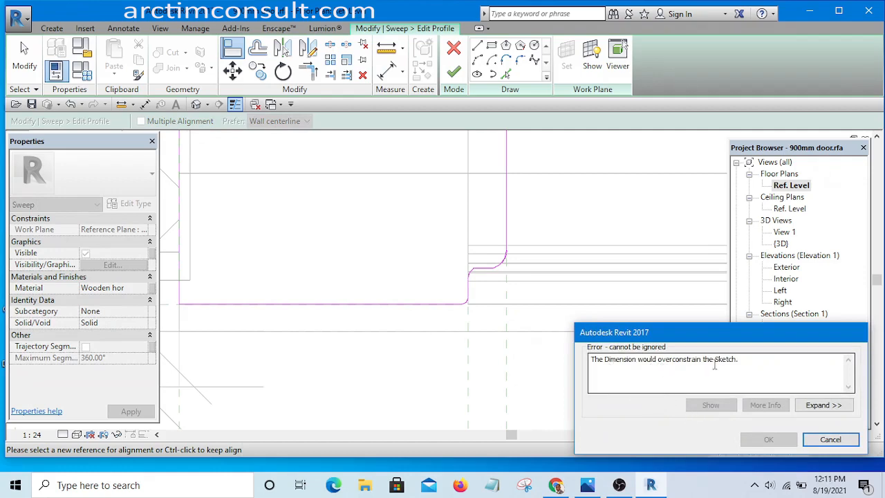
left_click(831, 439)
Select the profile's lower horizontal line and move it up off the lower reference plane.
scroll(546, 328, "down", 3)
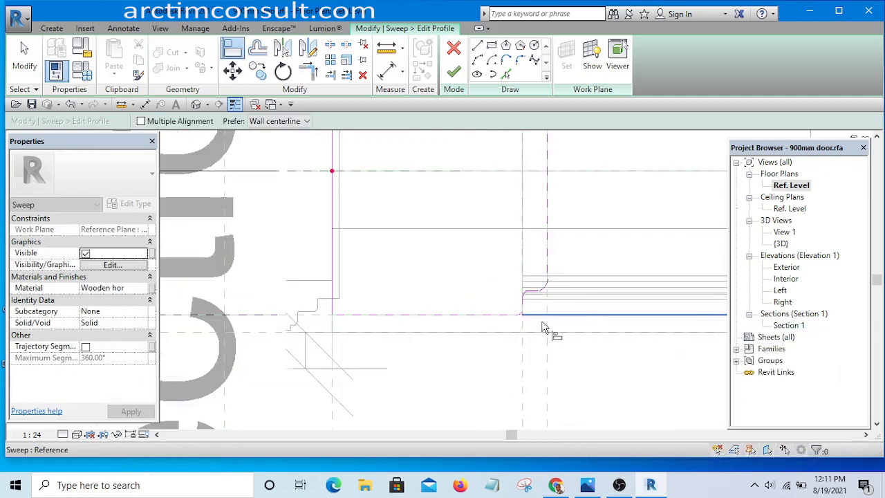
scroll(455, 338, "up", 5)
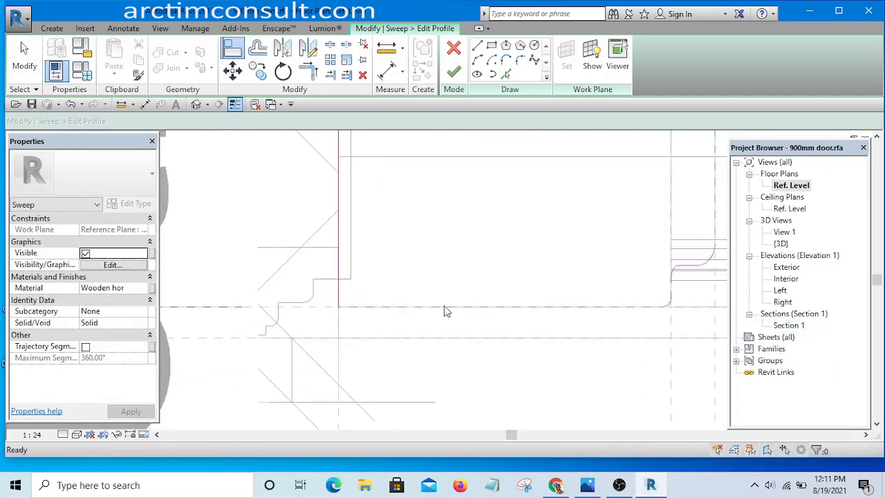
left_click(445, 307)
scroll(446, 309, "down", 3)
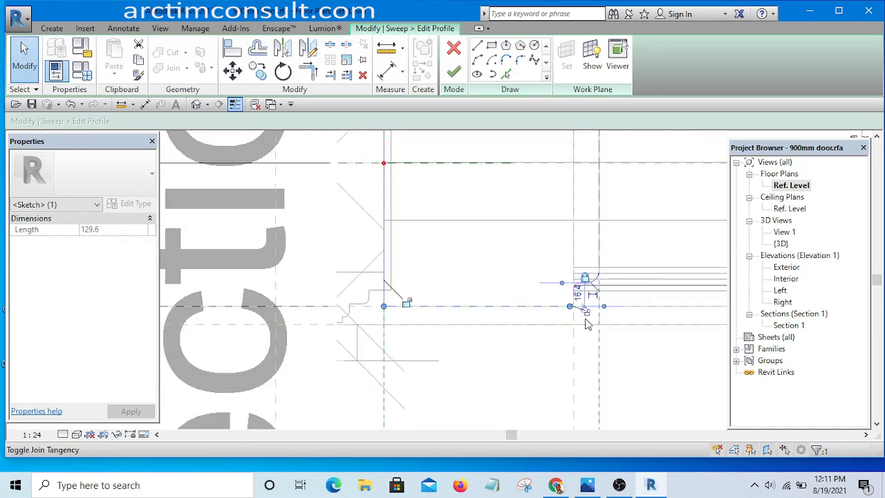
left_click(496, 321)
scroll(481, 318, "up", 2)
left_click(482, 294)
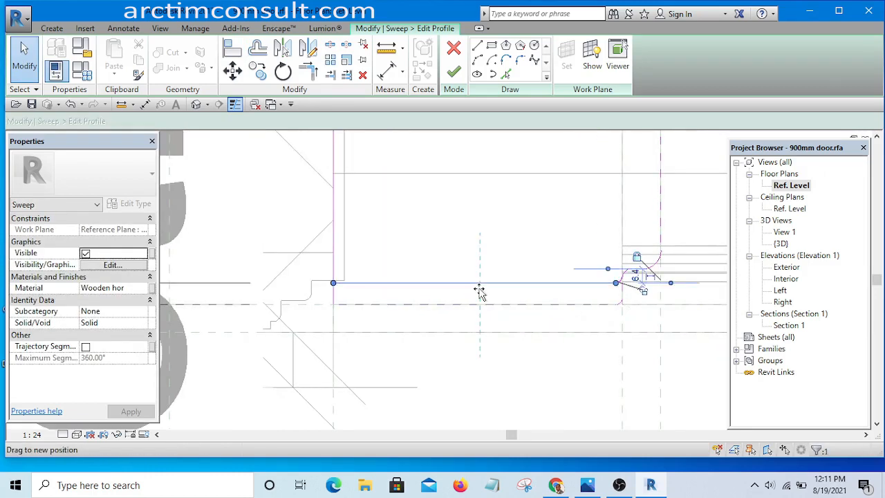
left_click_drag(483, 303, 483, 302)
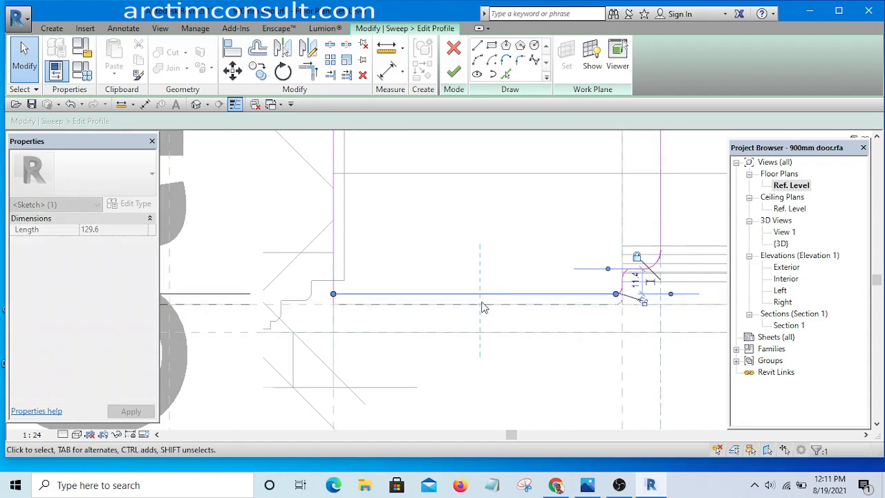
Move the profile's lower horizontal line back down to just above the lower reference plane and deselect it.
scroll(637, 297, "up", 1)
scroll(527, 296, "up", 2)
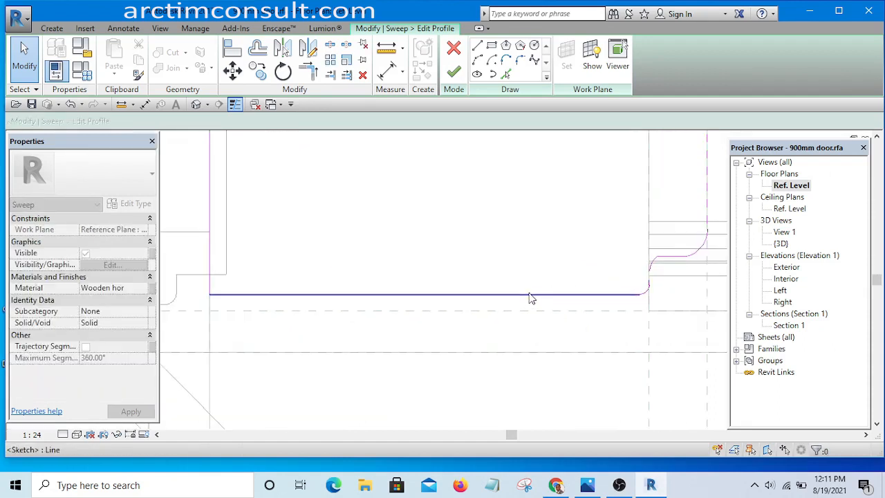
scroll(520, 298, "down", 1)
left_click(520, 298)
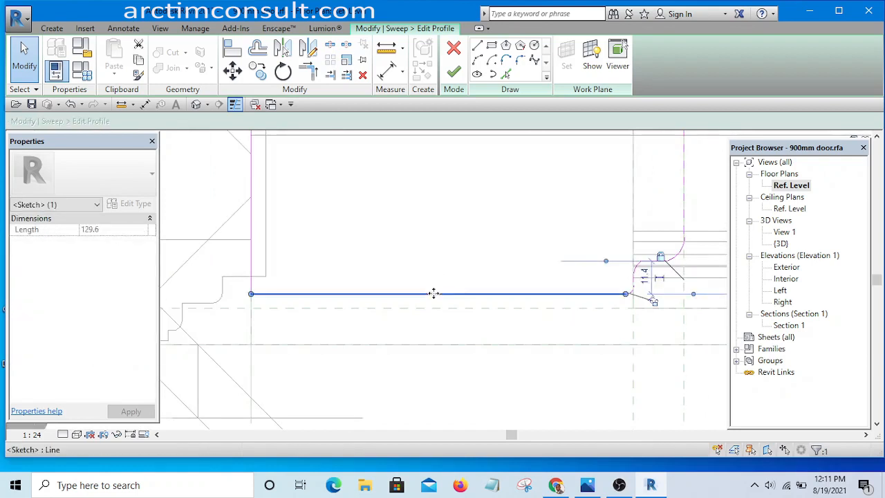
left_click_drag(433, 293, 433, 298)
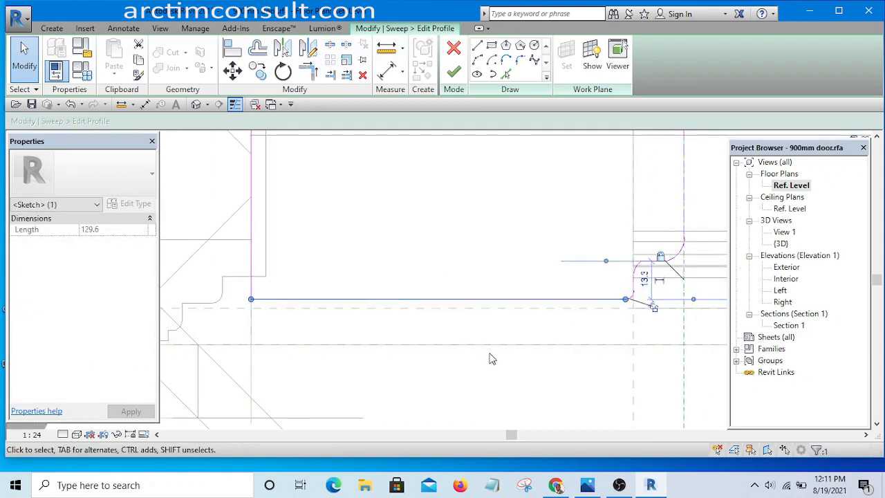
left_click(503, 381)
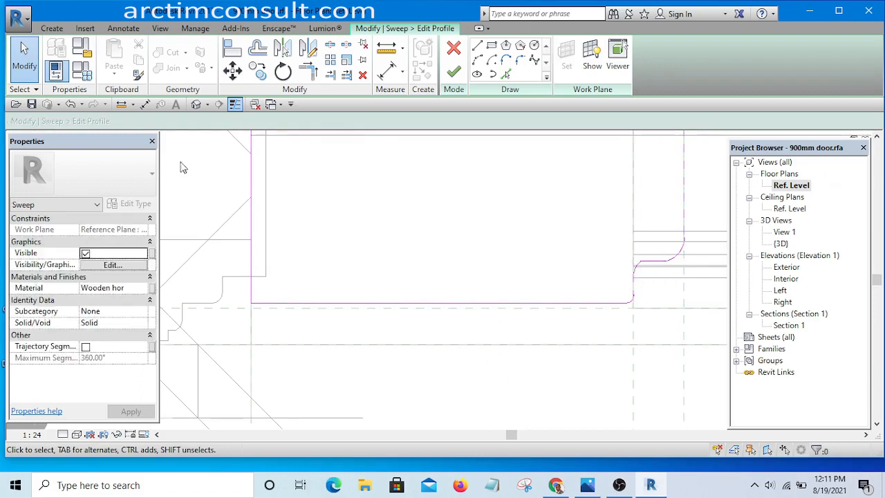
Realign the profile's lower line to the lower reference plane, try again to lock it, and leave the Align command.
scroll(635, 248, "down", 8)
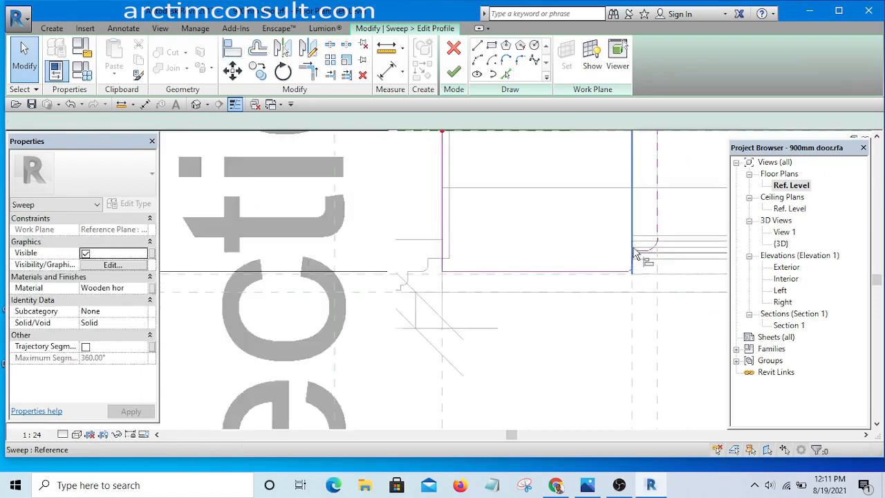
scroll(231, 256, "up", 1)
left_click(230, 257)
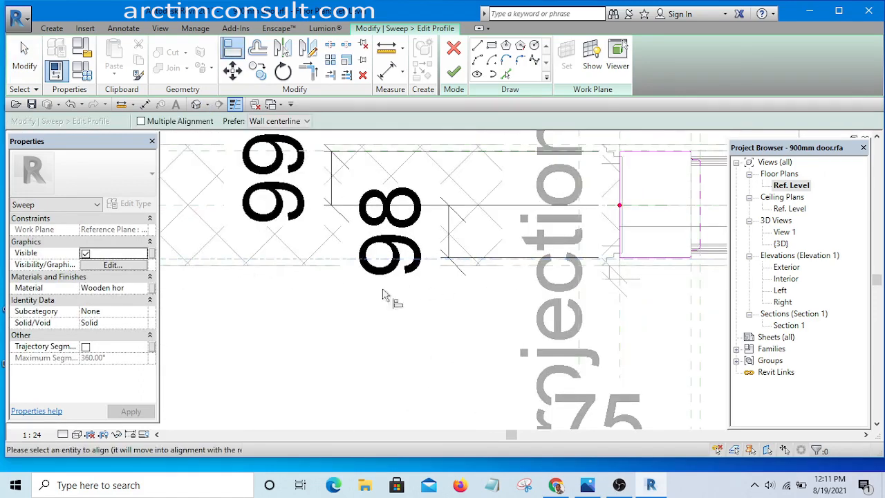
scroll(679, 256, "up", 6)
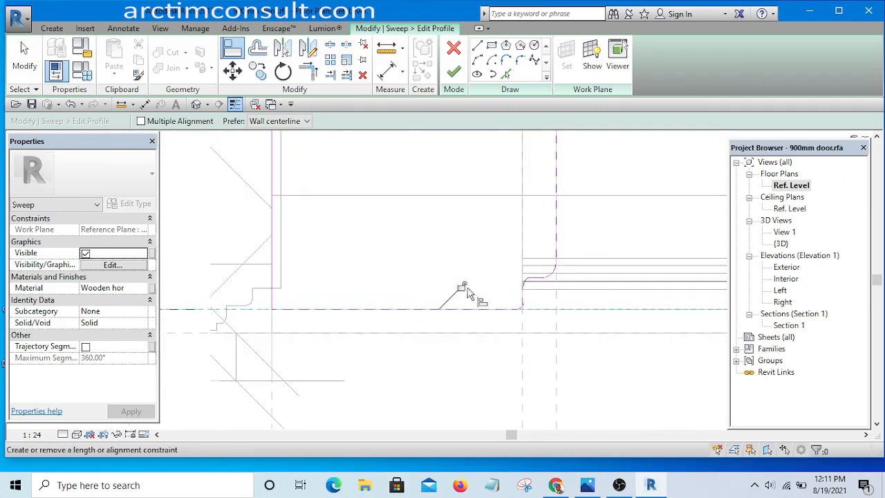
left_click(467, 292)
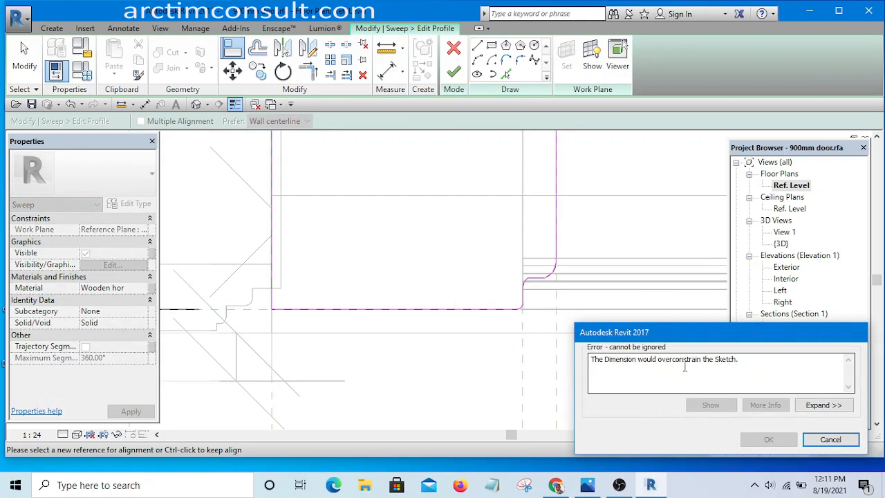
left_click(846, 441)
scroll(484, 292, "up", 2)
right_click(457, 232)
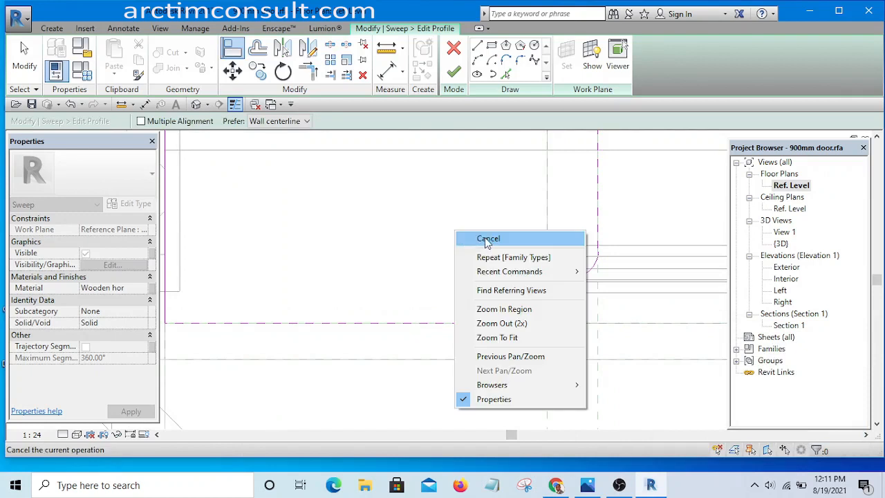
left_click(487, 239)
Examine the constraints on the short vertical segment beside the left stile profile's lower rounded corner.
scroll(546, 306, "up", 1)
left_click(547, 304)
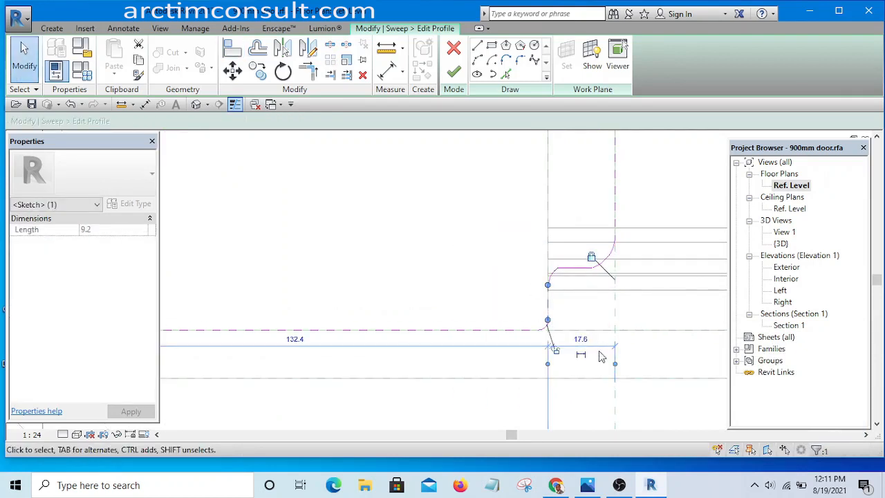
scroll(555, 310, "up", 3)
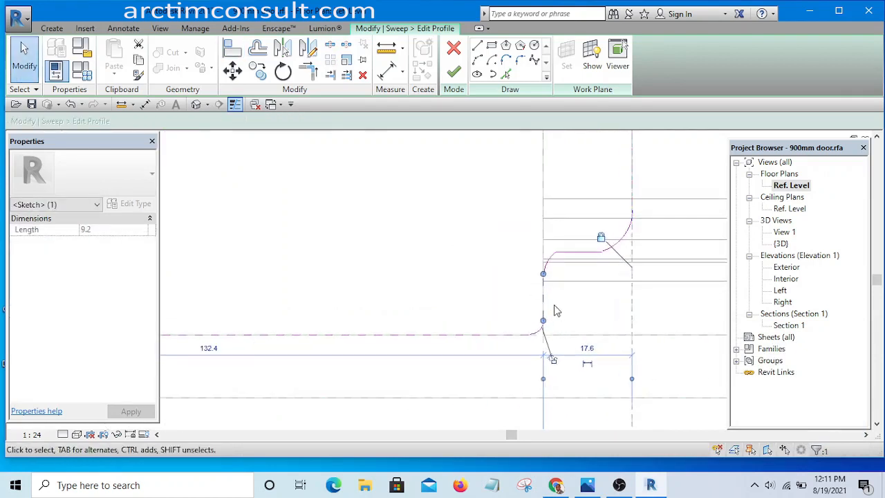
mouse_move(499, 292)
left_mouse_down()
mouse_move(466, 292)
mouse_move(540, 297)
left_mouse_up()
left_click(464, 281)
scroll(477, 280, "down", 5)
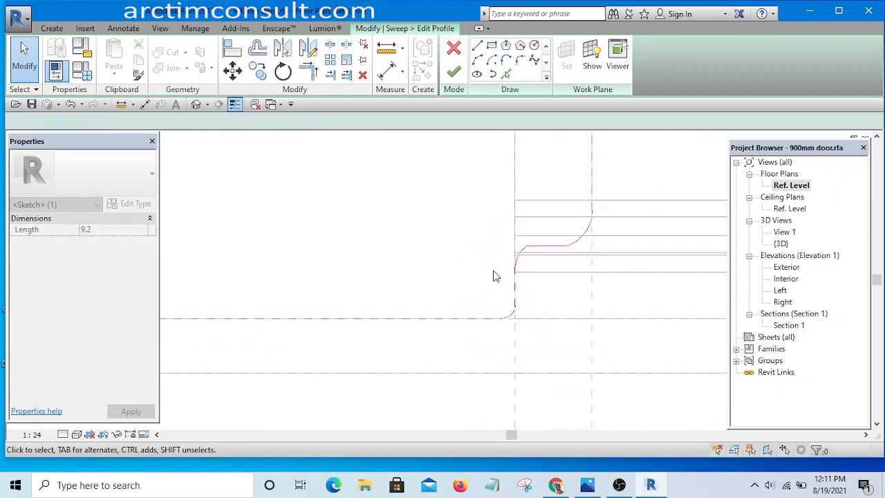
Nudge the stile profile's lower horizontal line slightly up off the lower reference plane and deselect it.
scroll(325, 288, "up", 3)
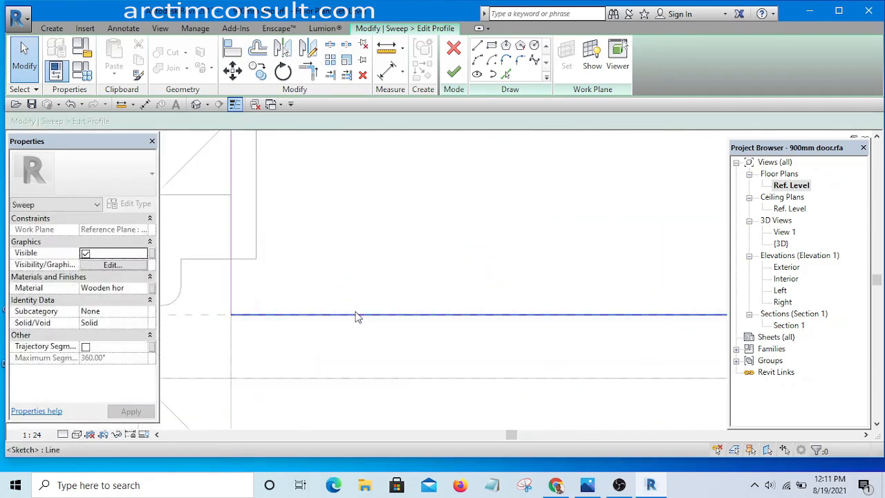
left_click(359, 316)
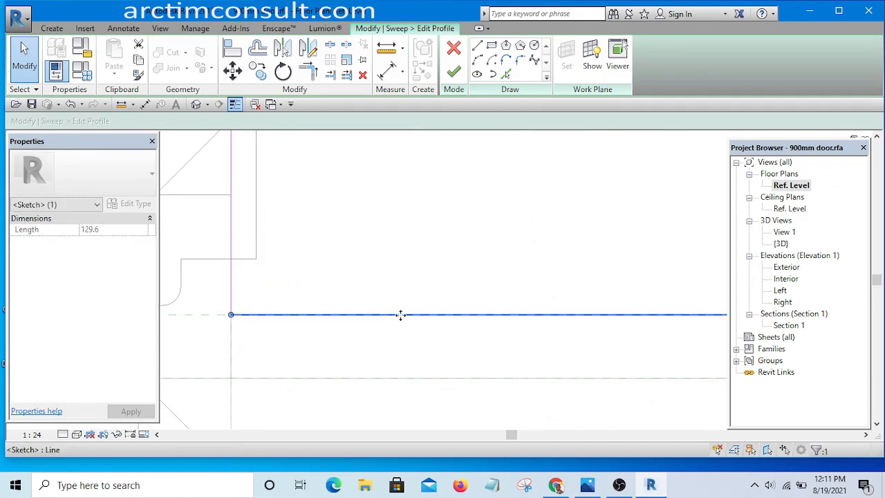
left_click_drag(403, 312, 403, 310)
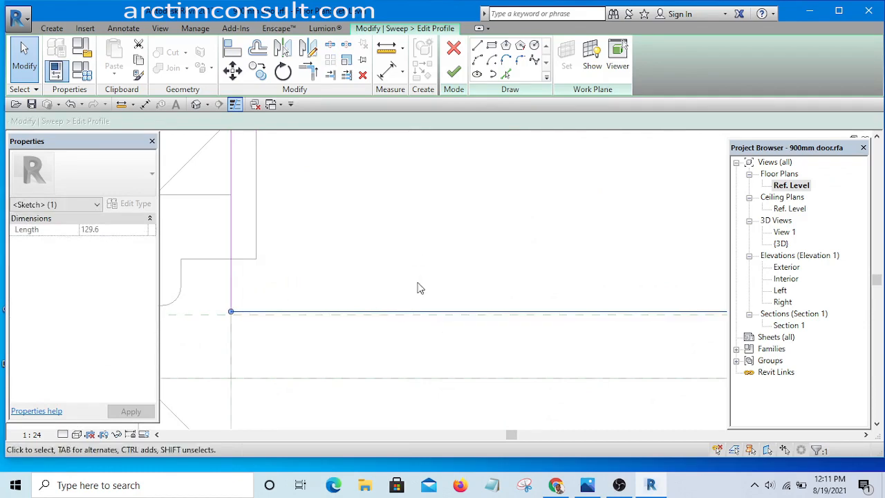
left_click(433, 251)
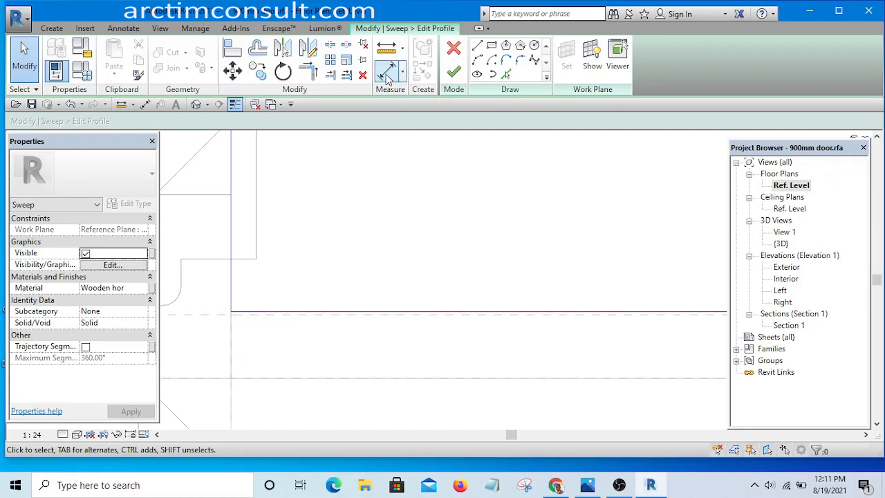
Place an aligned dimension between the profile's lower line and the lower reference plane, clear of the door, and leave the command.
key("d")
key("i")
scroll(269, 306, "up", 3)
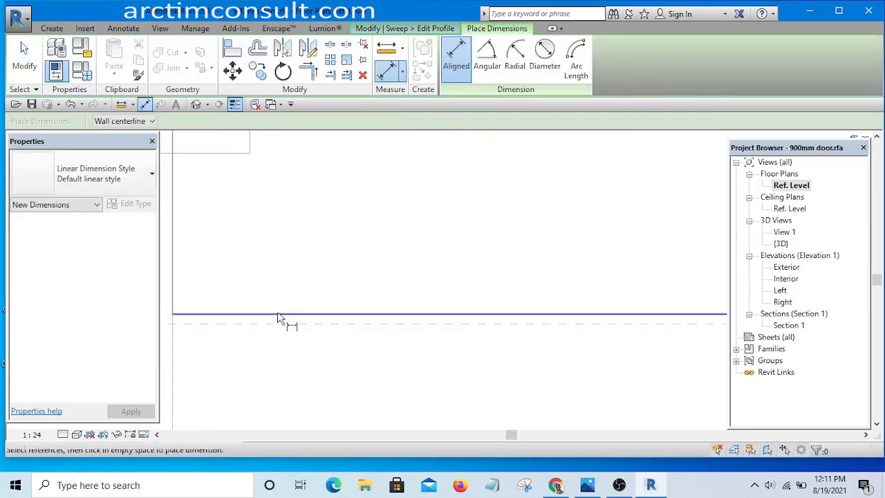
scroll(508, 265, "down", 7)
scroll(270, 273, "up", 7)
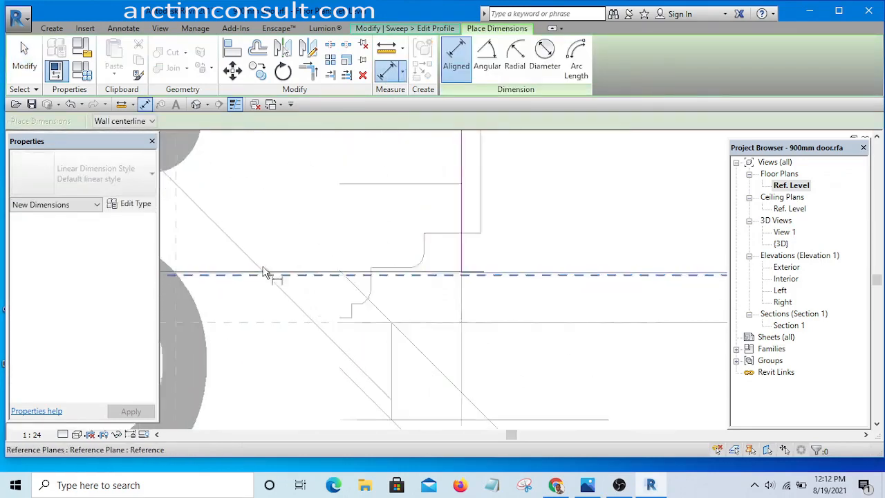
scroll(370, 284, "up", 3)
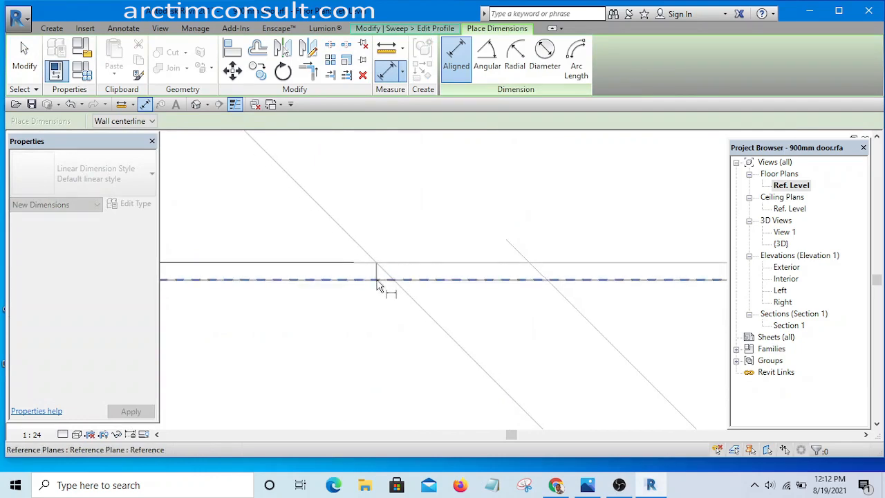
scroll(443, 290, "down", 9)
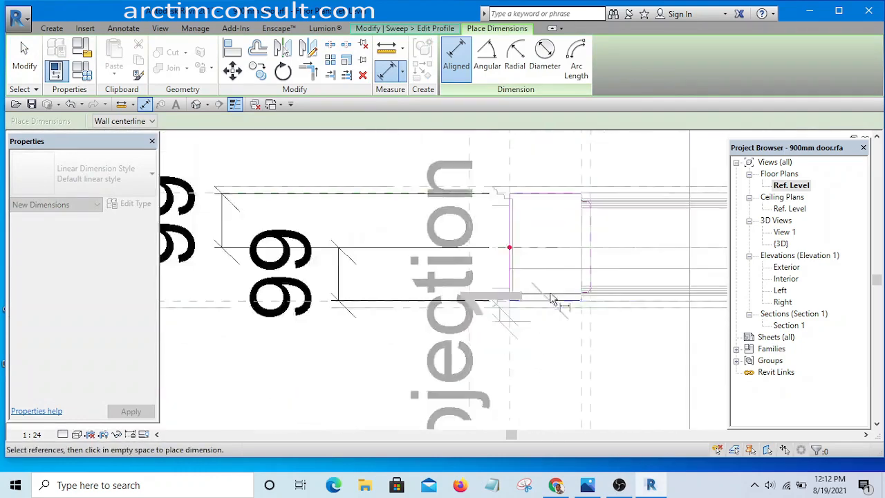
left_click(290, 367)
scroll(323, 336, "up", 3)
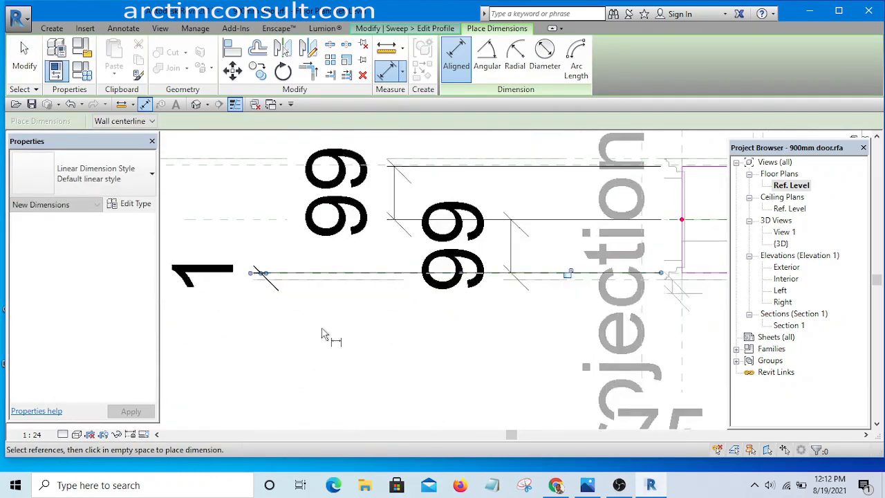
scroll(322, 335, "down", 3)
scroll(435, 313, "up", 2)
key("Escape")
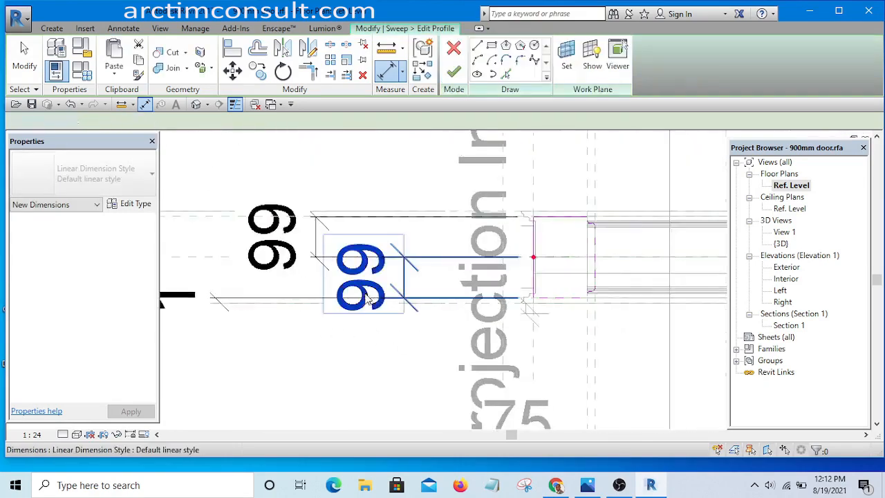
Set the dimension between the profile's lower line and the lower reference plane to 0.
scroll(367, 315, "down", 5)
scroll(370, 306, "up", 1)
scroll(365, 307, "up", 2)
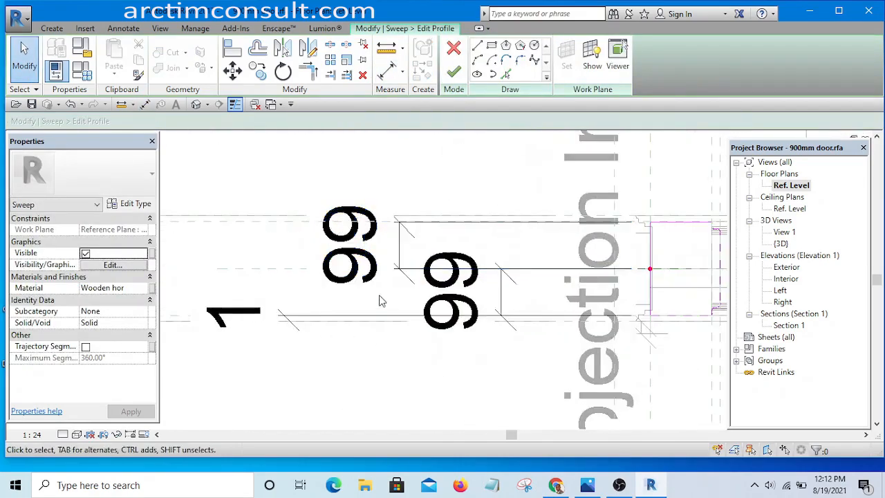
scroll(380, 300, "down", 2)
scroll(415, 305, "up", 1)
scroll(351, 321, "up", 2)
scroll(410, 300, "up", 4)
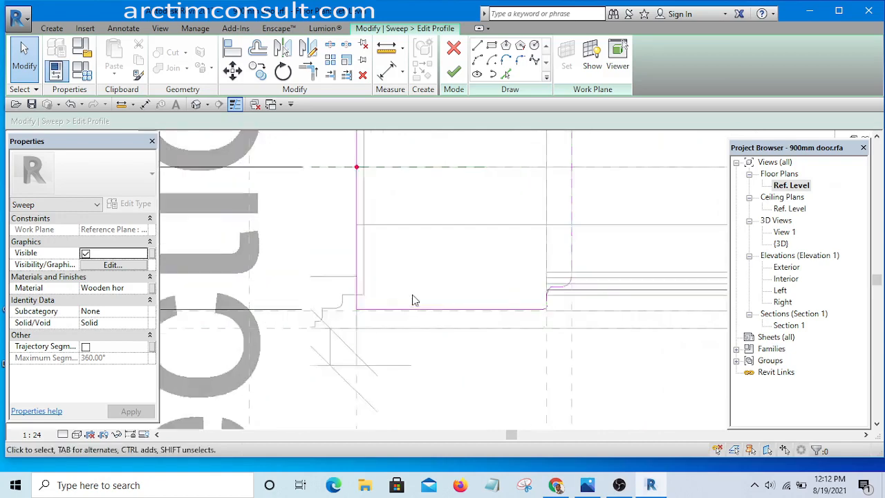
left_click(426, 315)
scroll(616, 263, "up", 4)
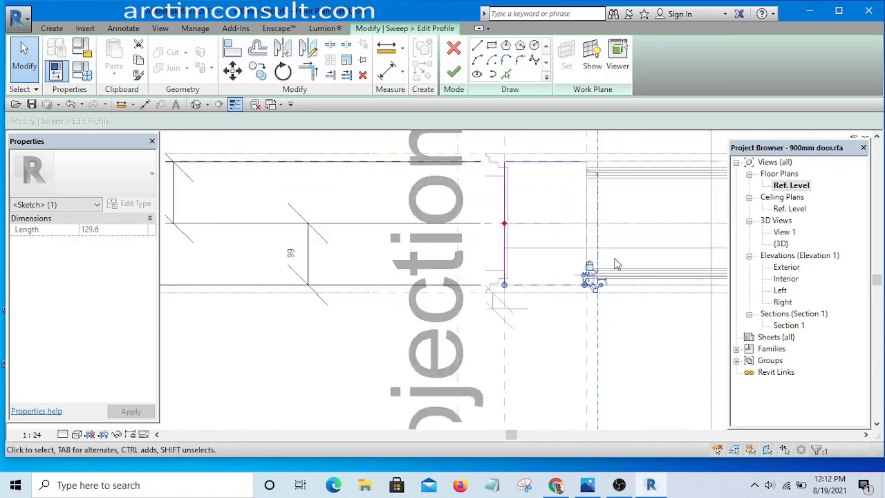
scroll(346, 271, "up", 4)
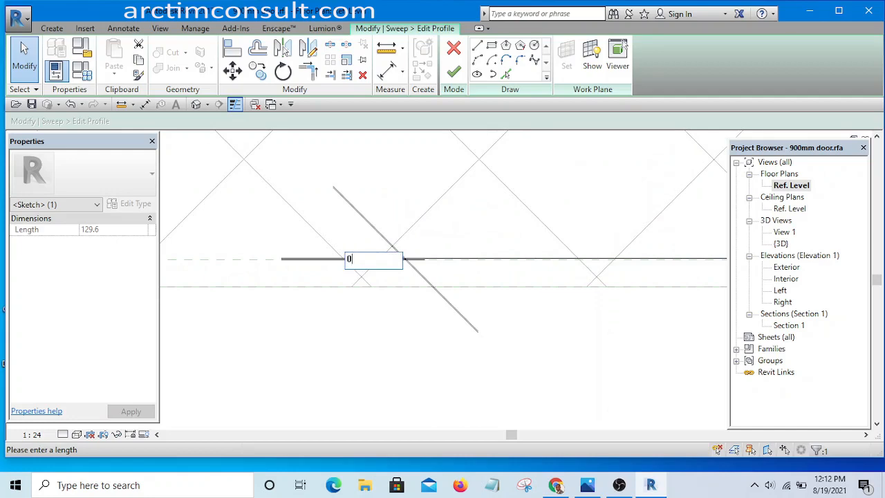
key("Return")
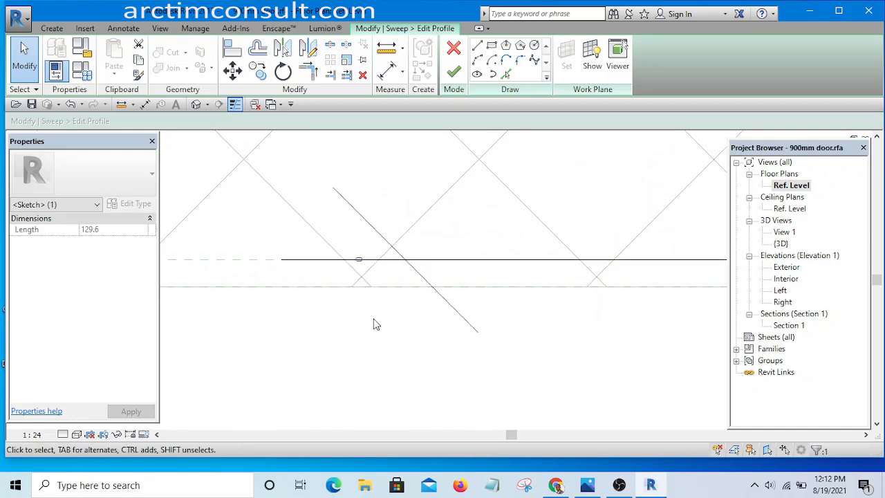
Lock the zero dimension between the profile's lower line and the reference plane, then finish editing the profile and the sweep.
left_click(425, 280)
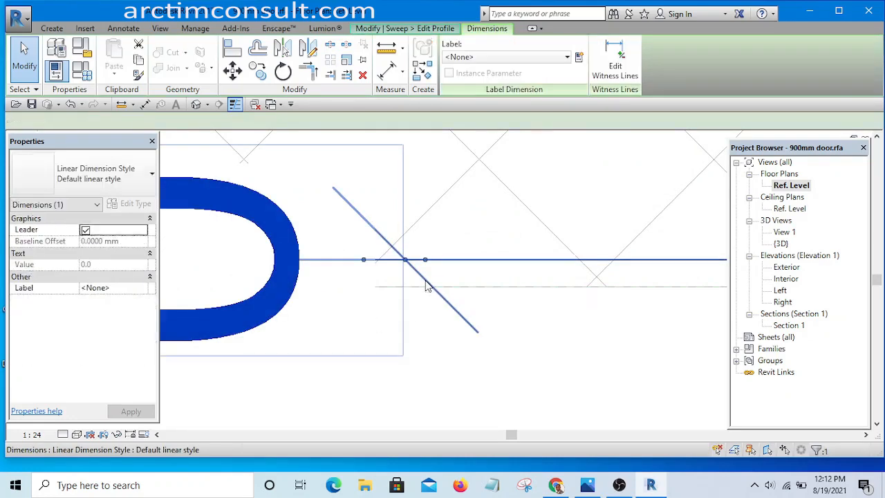
scroll(425, 280, "down", 5)
scroll(463, 280, "up", 4)
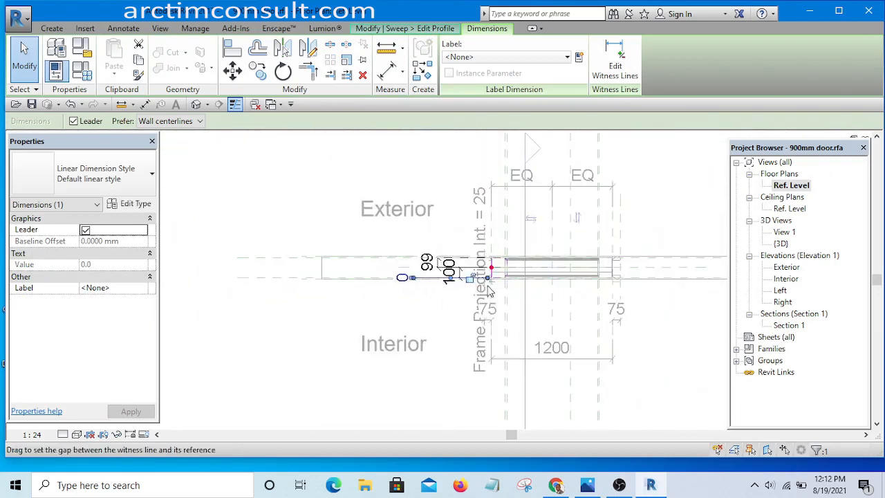
scroll(456, 277, "up", 2)
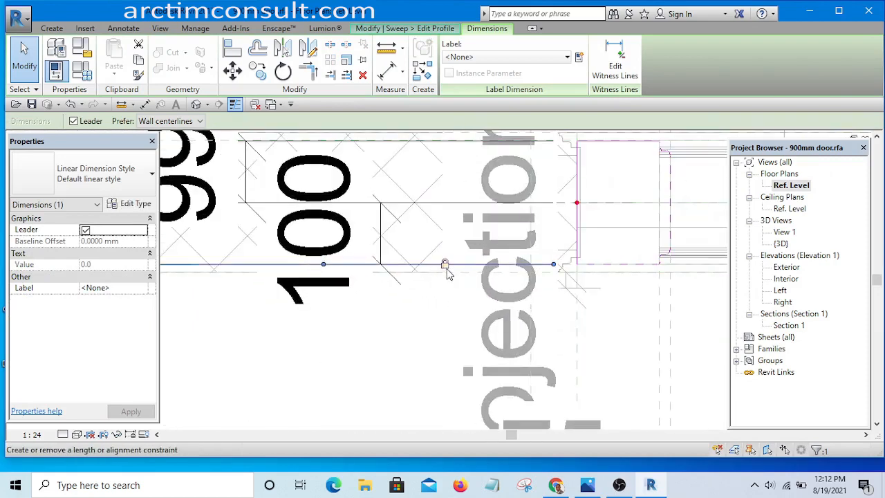
left_click(452, 342)
scroll(424, 330, "down", 3)
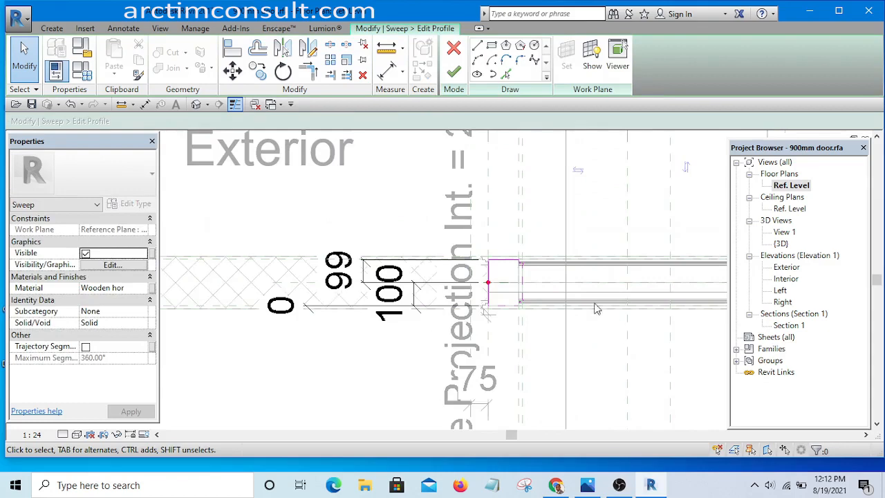
left_click(454, 75)
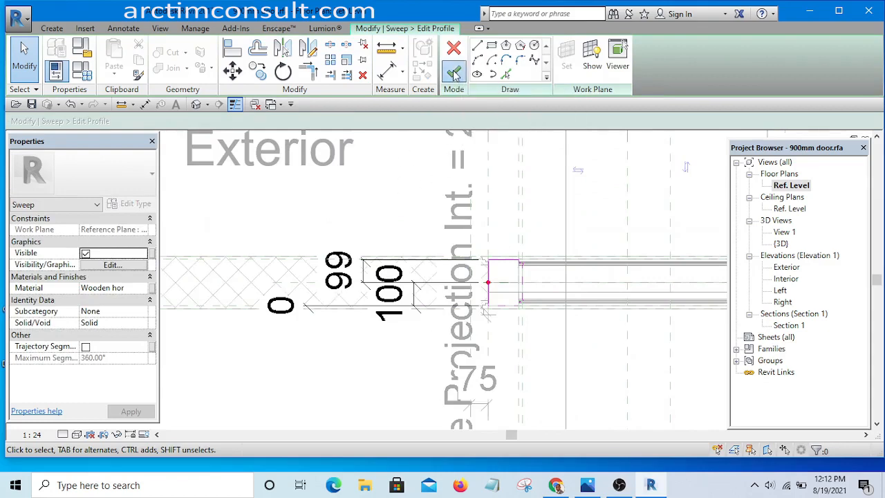
left_click(454, 74)
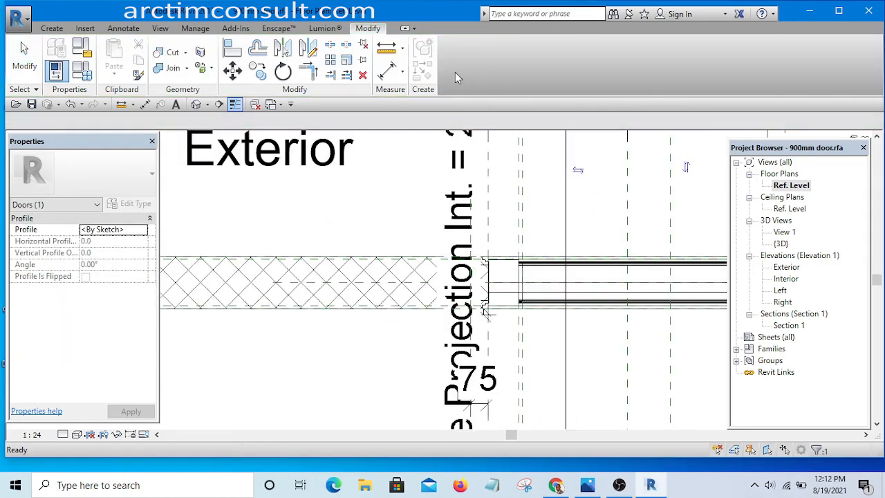
Examine the door family in the default 3D view, checking the frame and stiles from both sides of the wall.
left_click(195, 104)
scroll(484, 276, "down", 3)
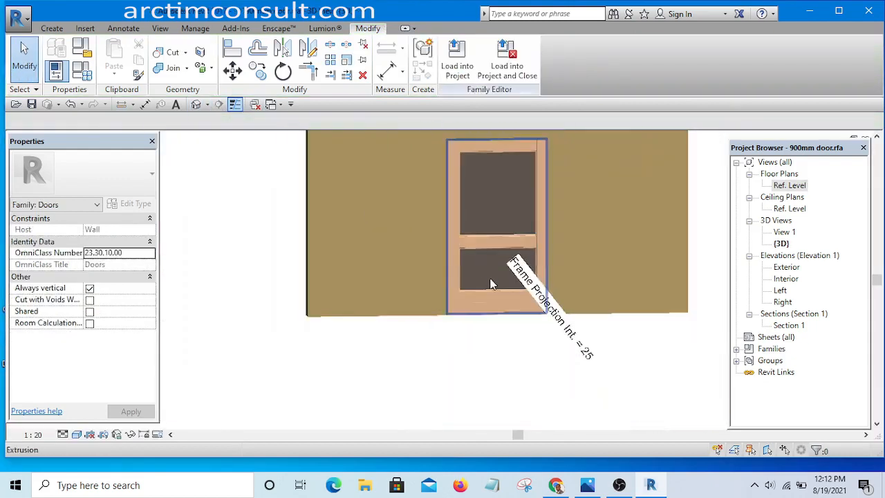
middle_click_drag(473, 290, 565, 328, "shift")
scroll(510, 230, "up", 4)
scroll(516, 267, "down", 3)
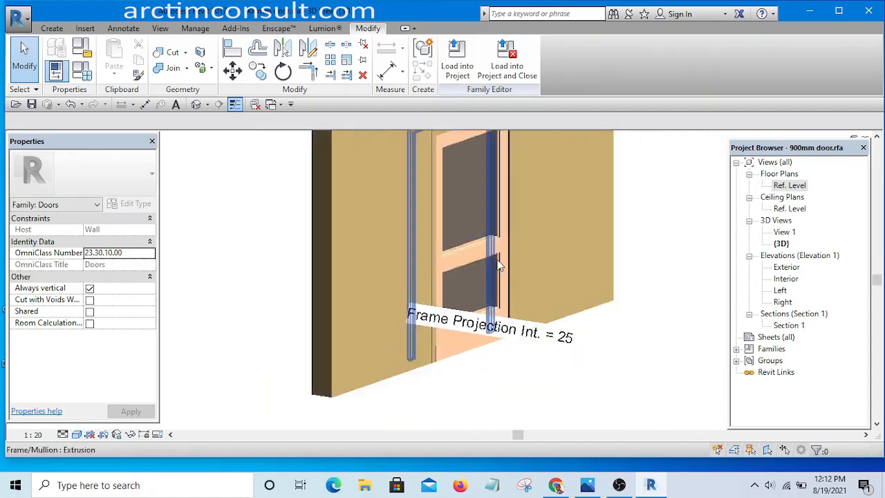
middle_click_drag(500, 266, 203, 302, "shift")
middle_click_drag(551, 306, 614, 331, "shift")
scroll(444, 313, "up", 3)
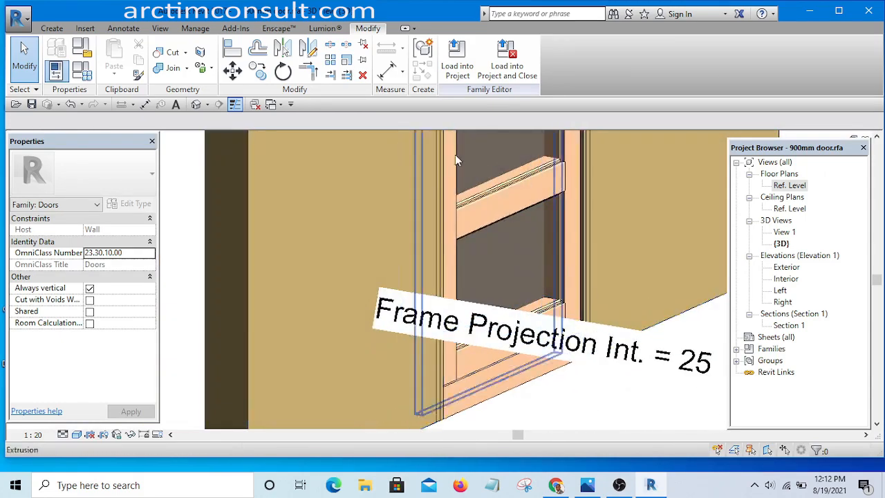
Load the edited 900mm door family into the project, overwriting the existing version.
left_click(457, 59)
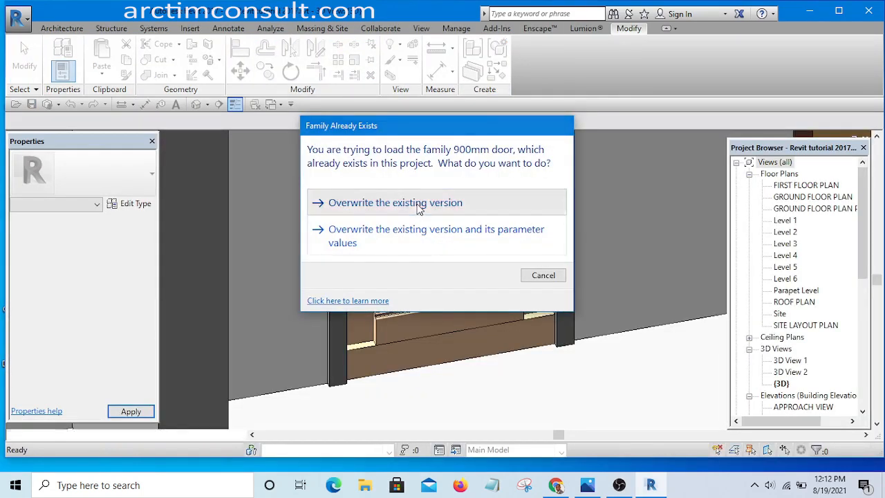
left_click(415, 201)
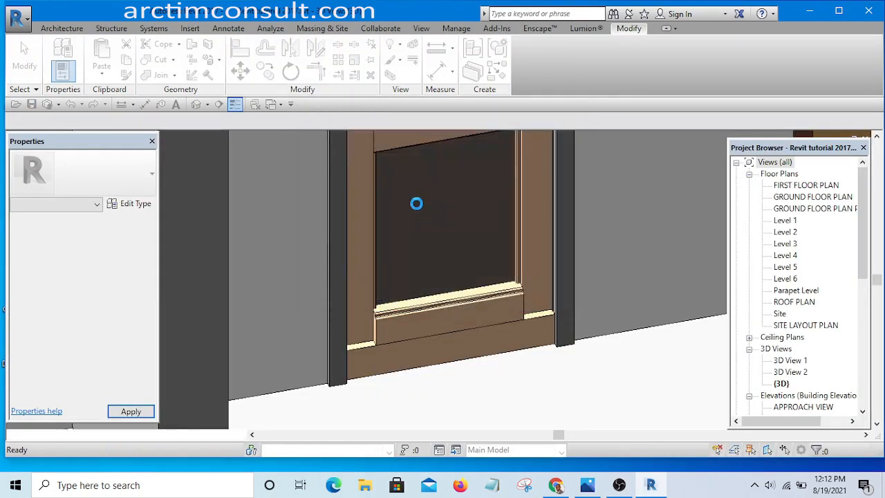
Examine the reloaded 900mm door in the project's 3D view, checking its rails, stiles and frame against the wall.
middle_click_drag(445, 313, 255, 304, "shift")
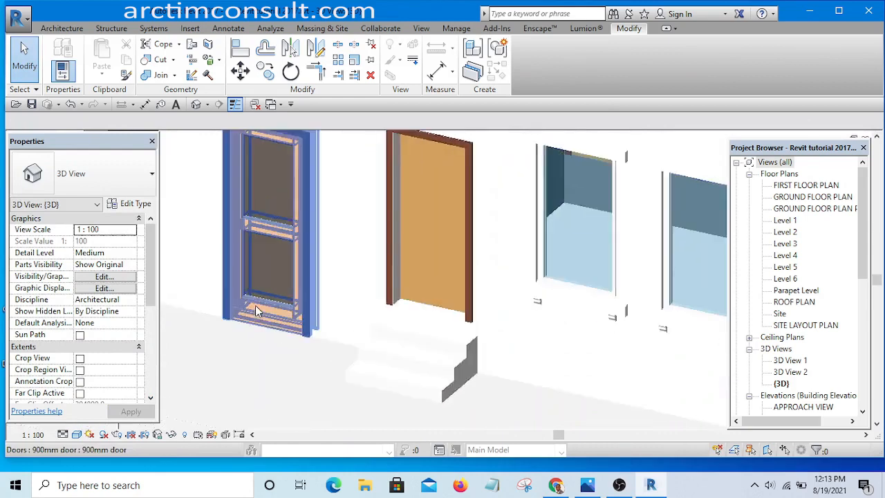
scroll(256, 304, "up", 3)
scroll(399, 368, "down", 2)
middle_click_drag(397, 363, 390, 327, "shift")
scroll(390, 326, "up", 4)
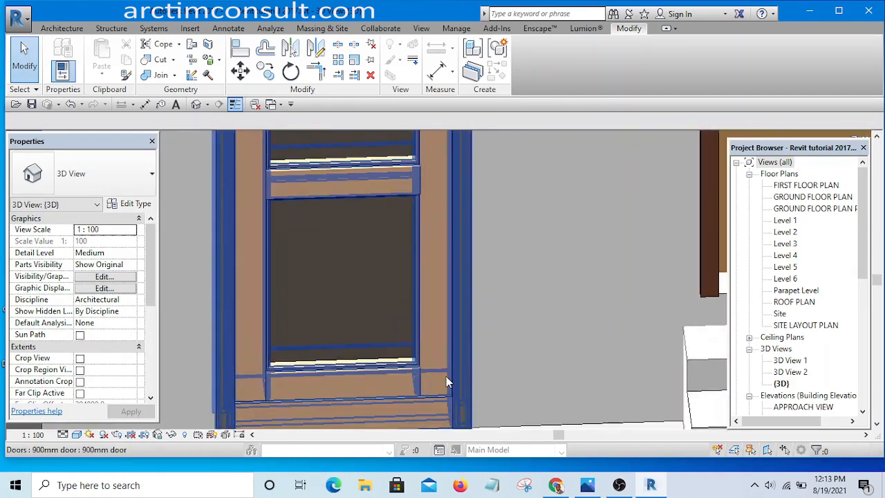
scroll(446, 377, "down", 3)
scroll(398, 346, "up", 5)
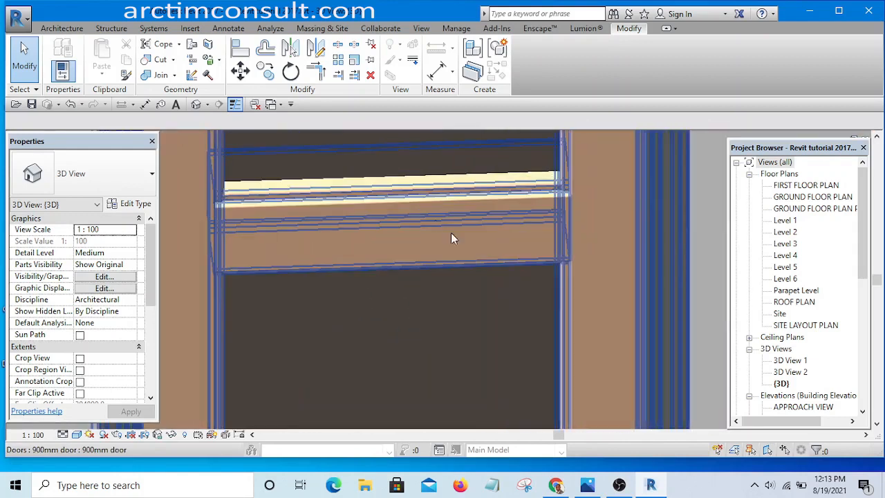
scroll(451, 238, "down", 3)
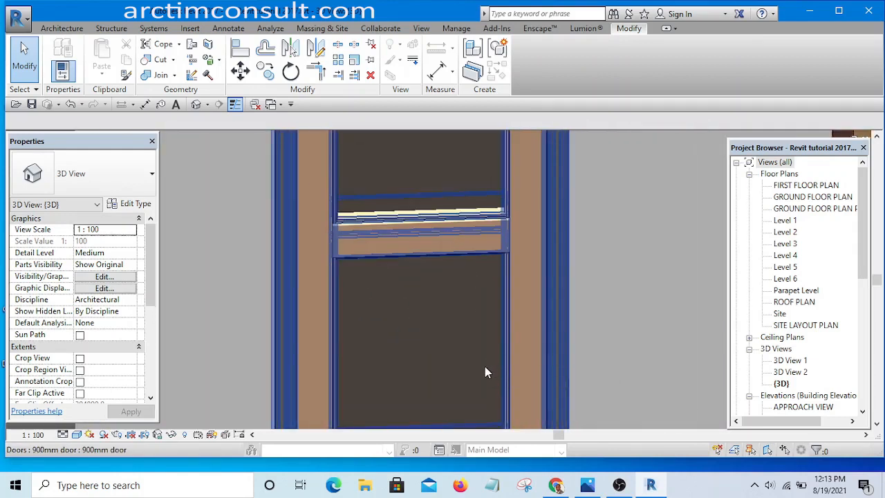
middle_click_drag(484, 366, 441, 399, "shift")
scroll(373, 184, "up", 4)
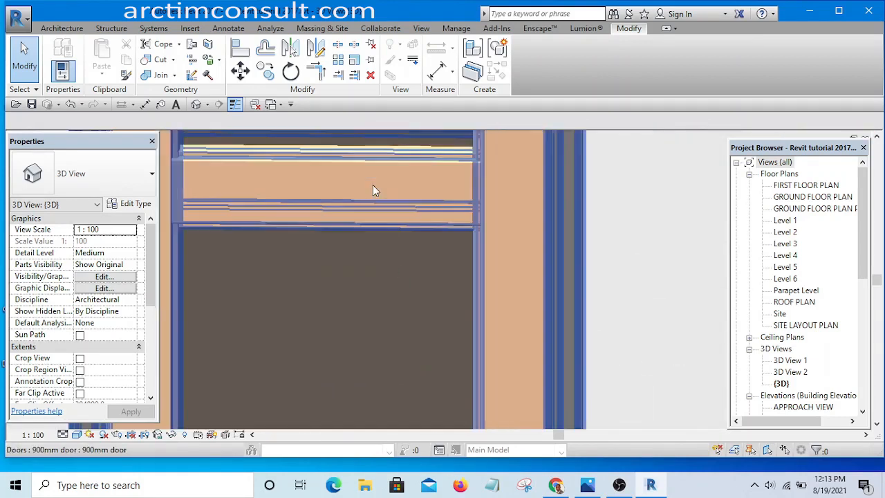
scroll(580, 273, "down", 4)
scroll(571, 361, "down", 5)
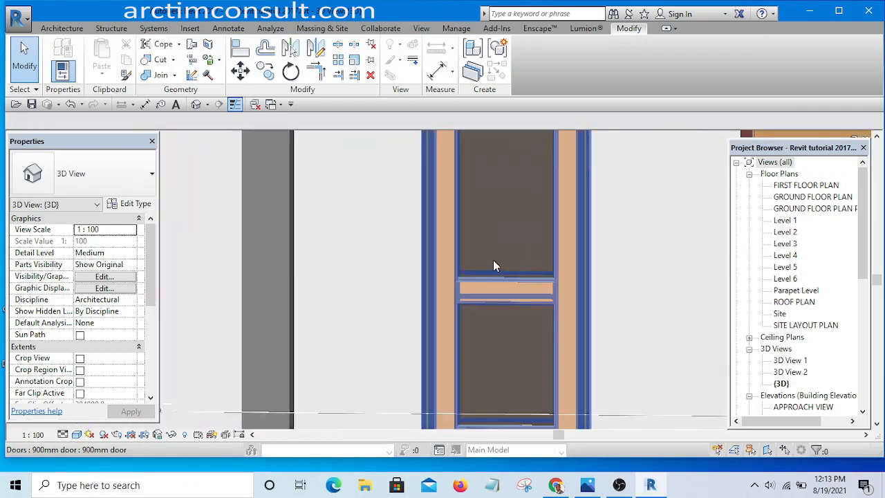
Switch to the Door.jpg reference photo in Photos, compare its panel mouldings, and return to the Revit project.
left_click(589, 486)
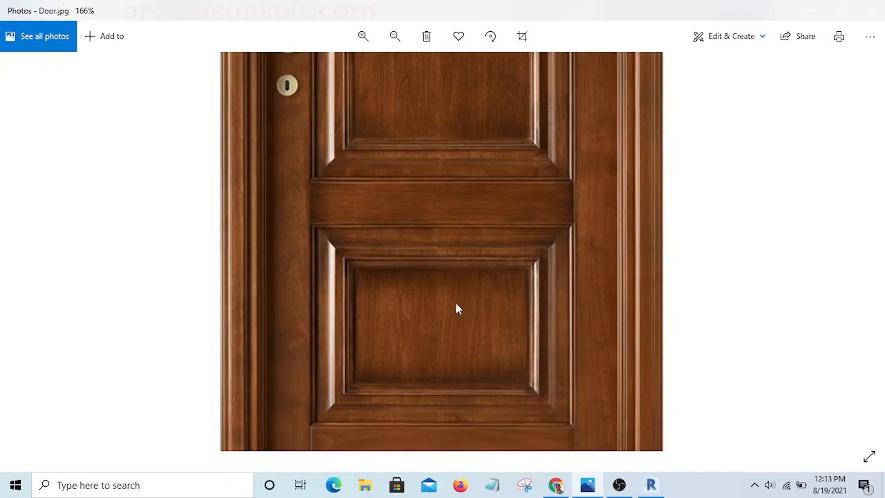
scroll(455, 303, "down", 3)
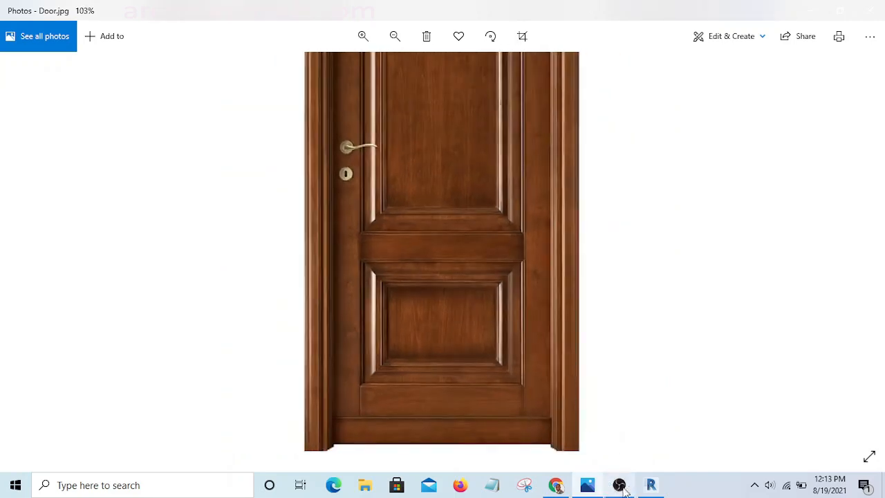
left_click(650, 485)
scroll(509, 284, "down", 2)
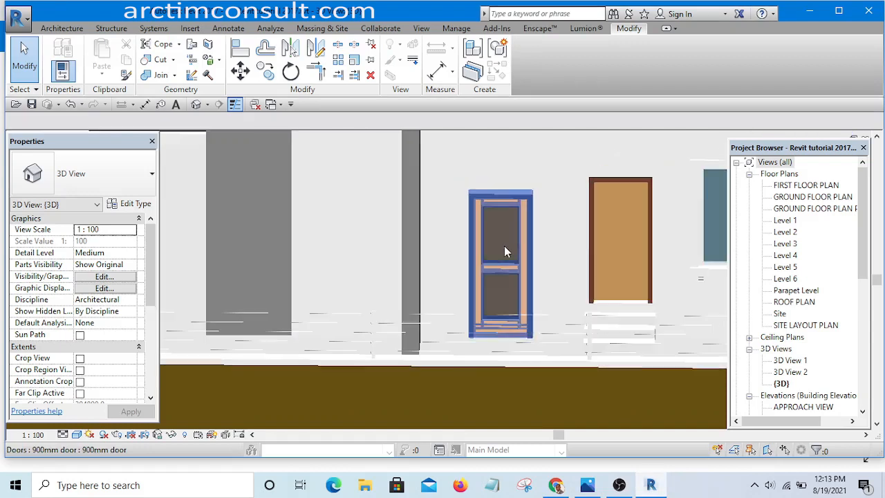
Open the placed 900mm door's family for editing and inspect its Ref. Level plan around the door opening.
left_click(504, 246)
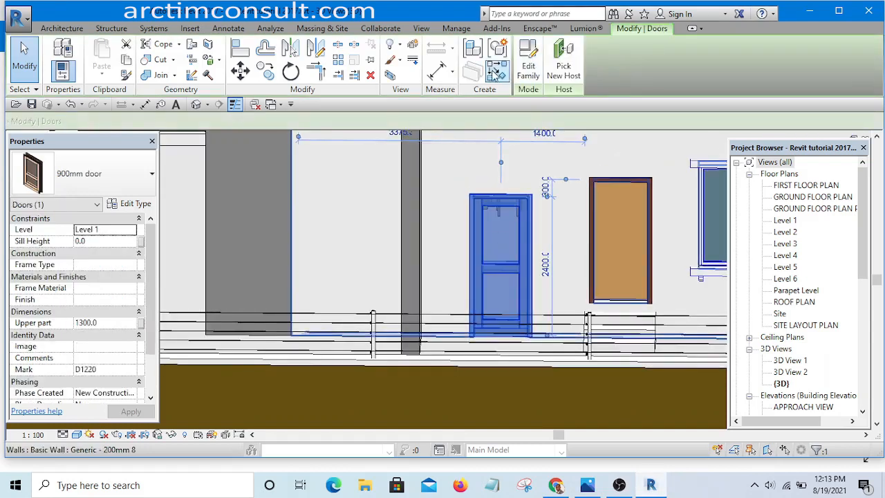
left_click(528, 70)
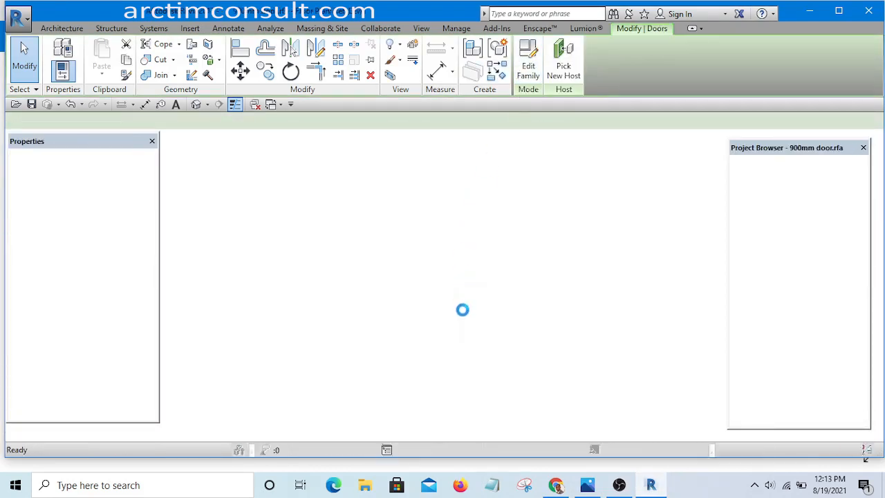
scroll(465, 283, "down", 2)
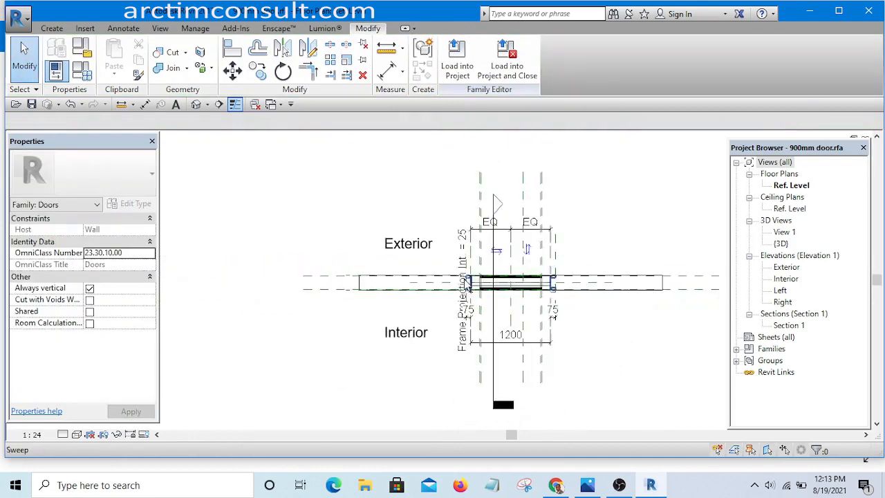
scroll(492, 329, "up", 4)
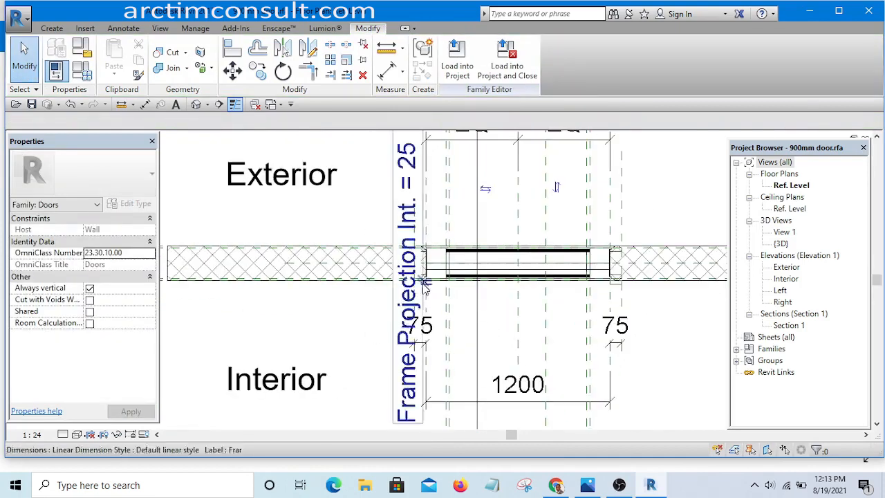
scroll(492, 329, "down", 1)
scroll(487, 329, "up", 3)
scroll(482, 304, "down", 3)
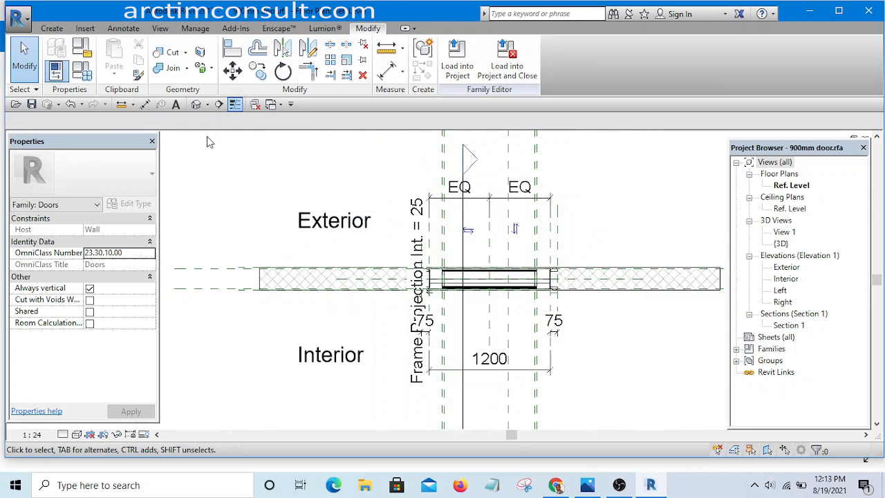
Set the door family's Height to 2400 and its Width to 1000 in the family types, and apply the changes.
left_click(57, 70)
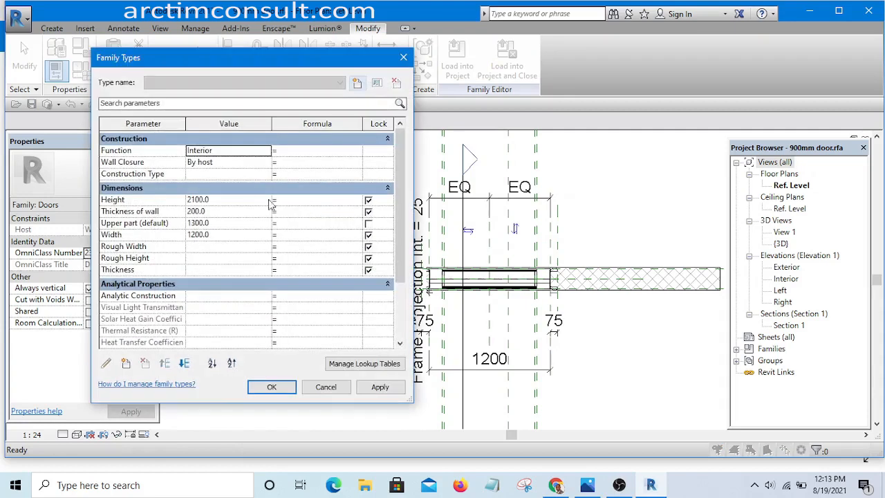
left_click(212, 211)
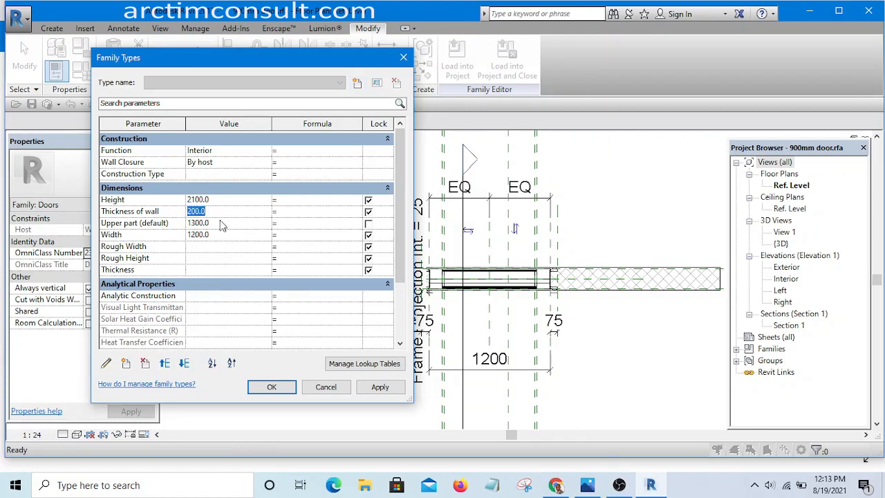
key("Up")
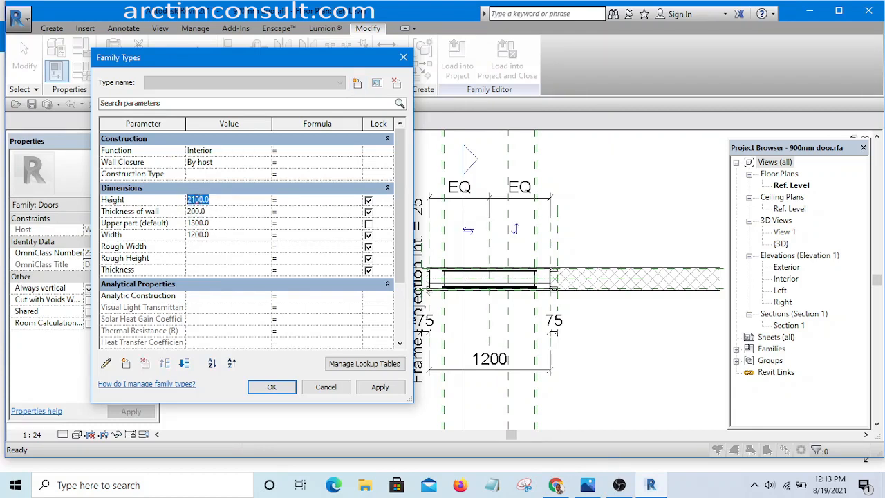
left_click(196, 199)
left_click(196, 236)
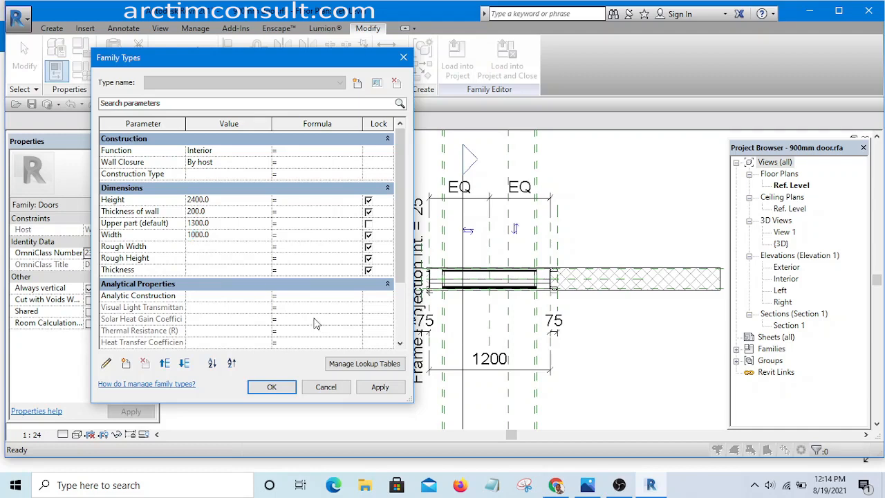
left_click(388, 390)
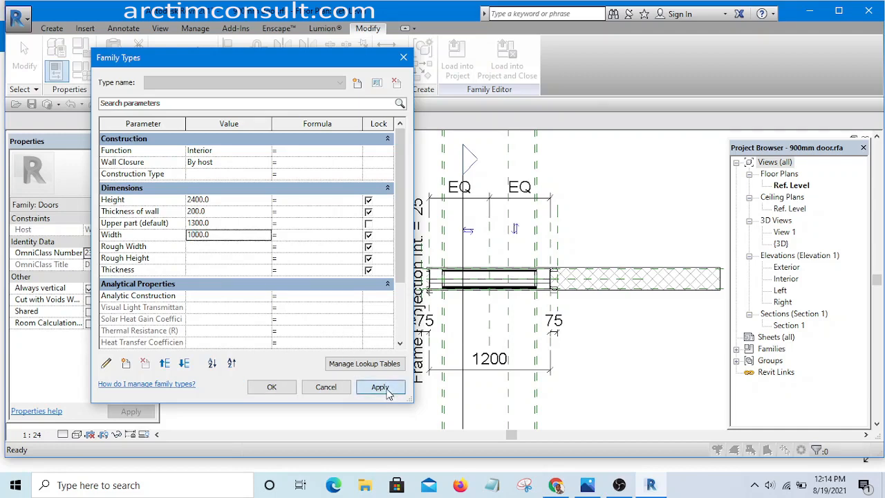
left_click(272, 387)
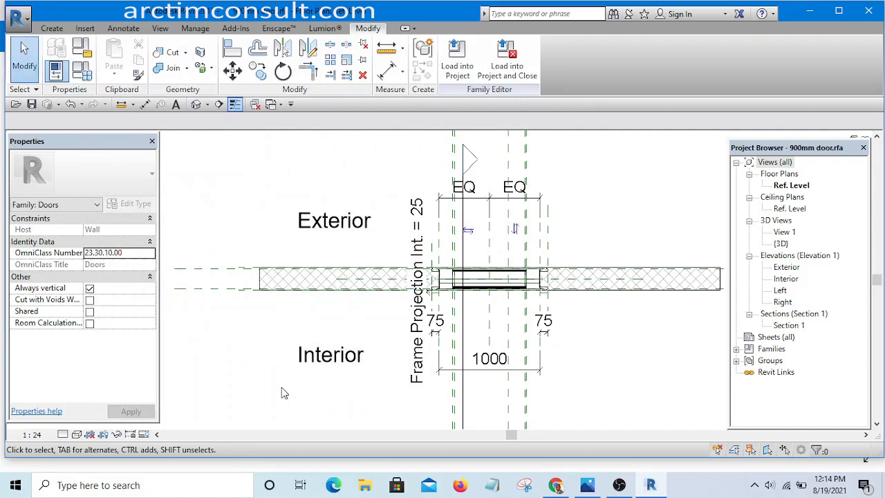
Examine the resized door family in the default 3D view, checking the rails, stiles and frame from both wall sides.
left_click(195, 104)
scroll(413, 239, "down", 8)
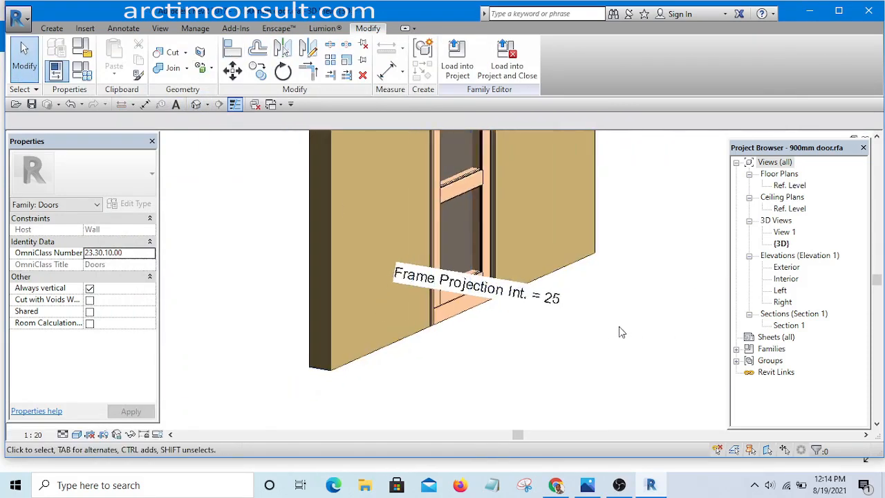
middle_click_drag(604, 328, 396, 321, "shift")
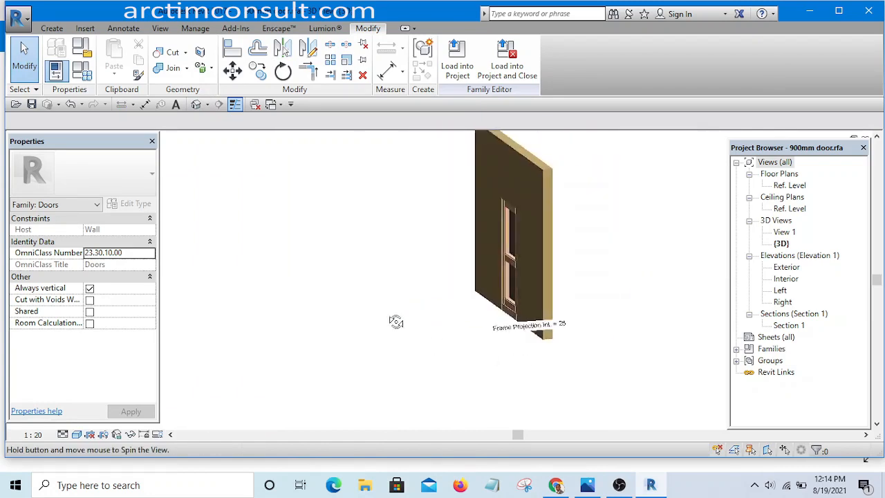
scroll(476, 300, "up", 5)
middle_click_drag(410, 362, 537, 356, "shift")
scroll(409, 313, "down", 2)
scroll(468, 265, "up", 5)
scroll(469, 265, "down", 8)
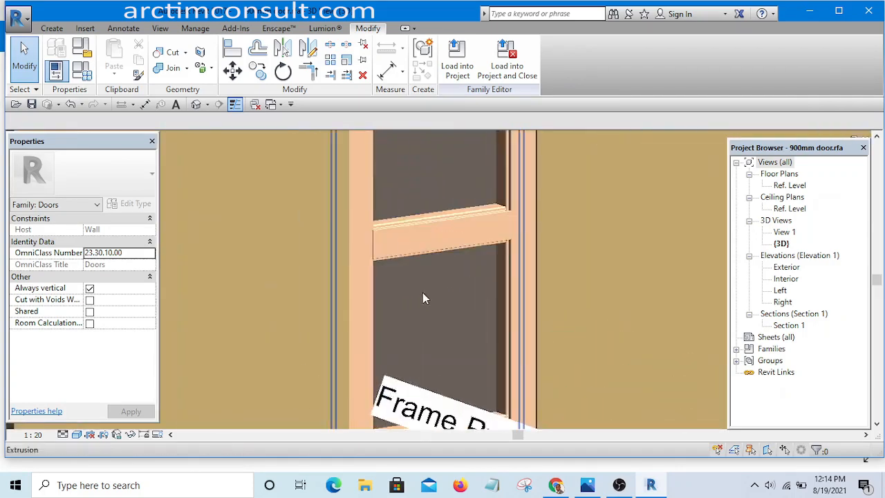
Delete the labelled Upper part dimension beside the door in the Exterior elevation.
double_click(786, 266)
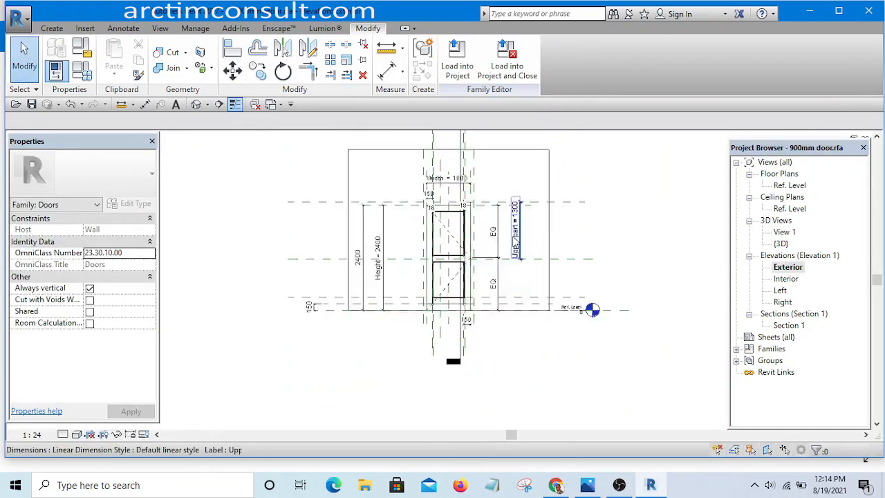
scroll(504, 262, "up", 5)
left_click(527, 230)
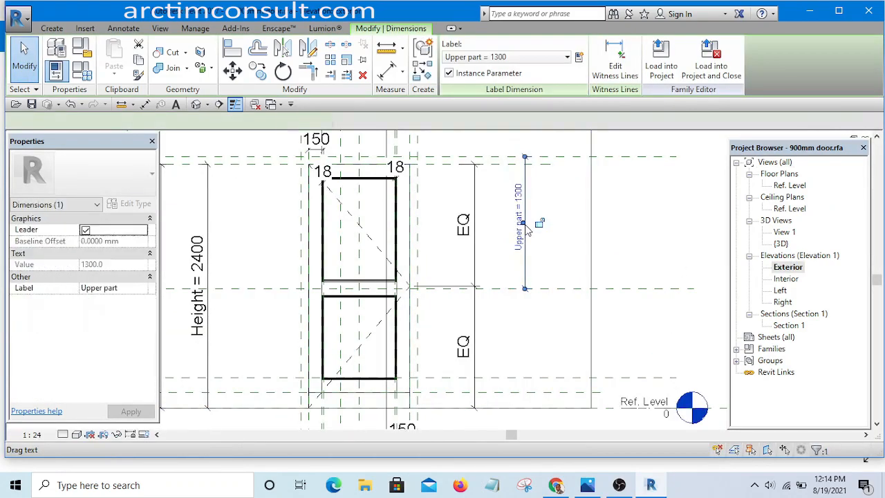
key("Escape")
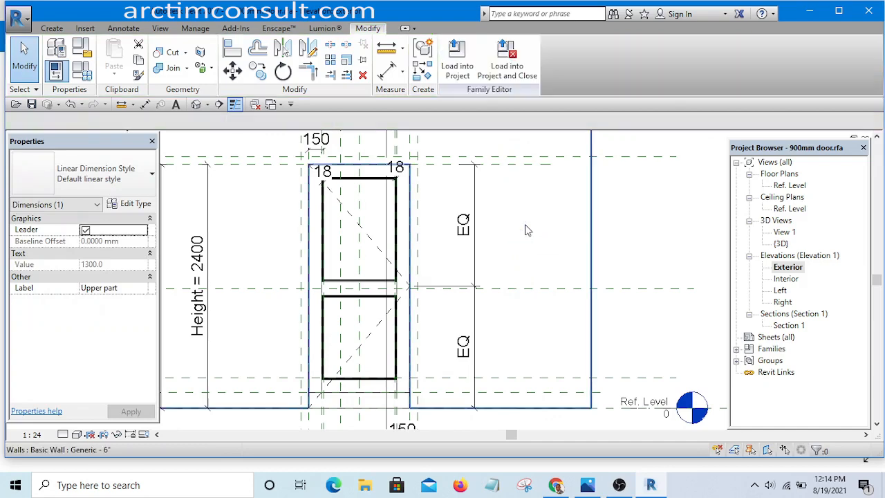
scroll(524, 235, "down", 5)
scroll(520, 257, "up", 5)
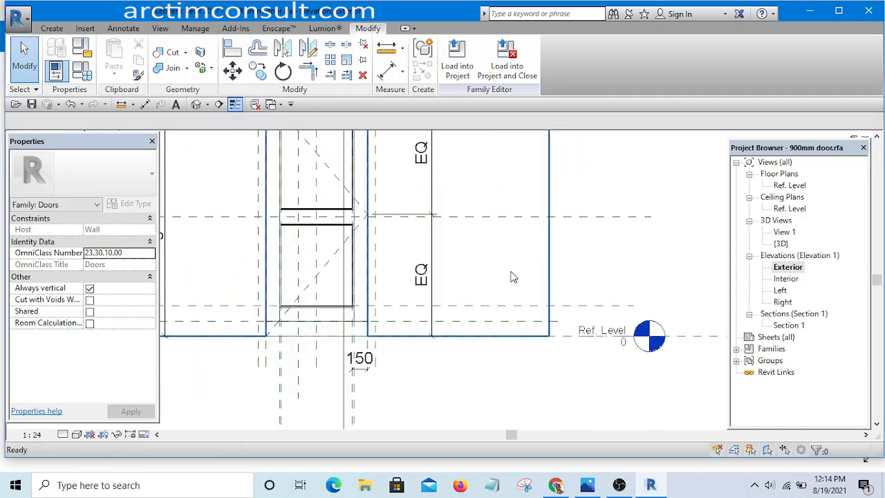
Place an aligned dimension from the middle rail's reference plane down to the reference plane at the lower panel's bottom edge.
key("d")
key("i")
left_click(542, 240)
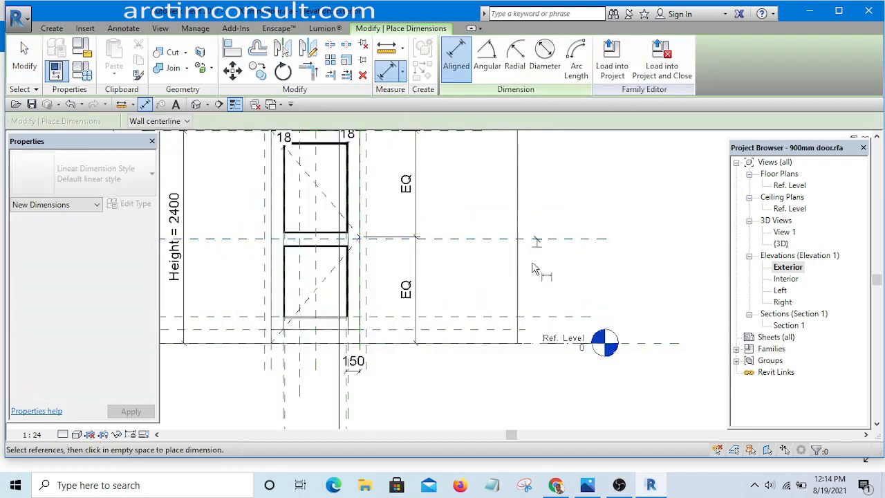
scroll(533, 320, "up", 1)
left_click(537, 313)
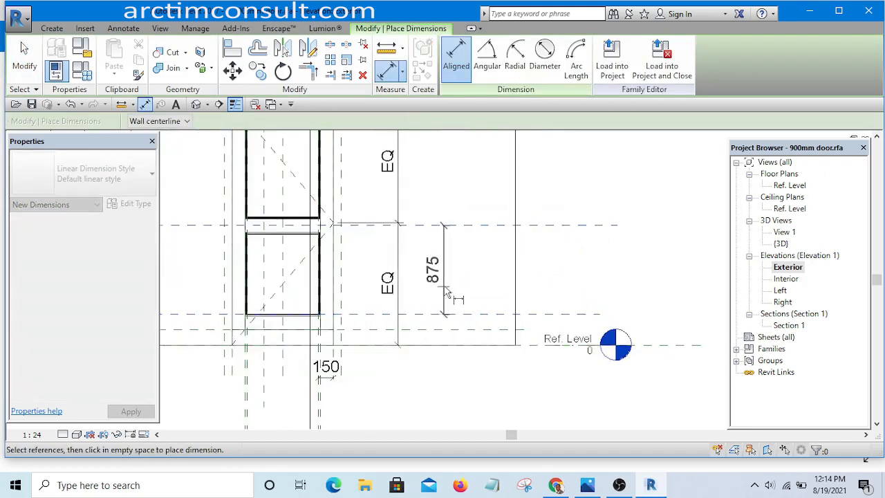
left_click(445, 297)
key("Escape")
key("Escape")
scroll(446, 271, "up", 1)
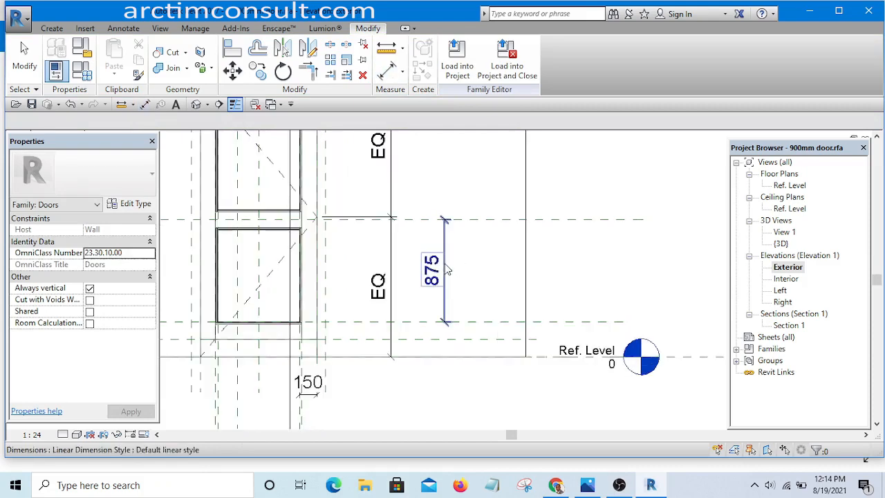
Label the new lower panel dimension with a new type family parameter named Lower Part, grouped under Dimensions.
left_click(444, 271)
scroll(453, 268, "down", 2)
scroll(452, 268, "up", 1)
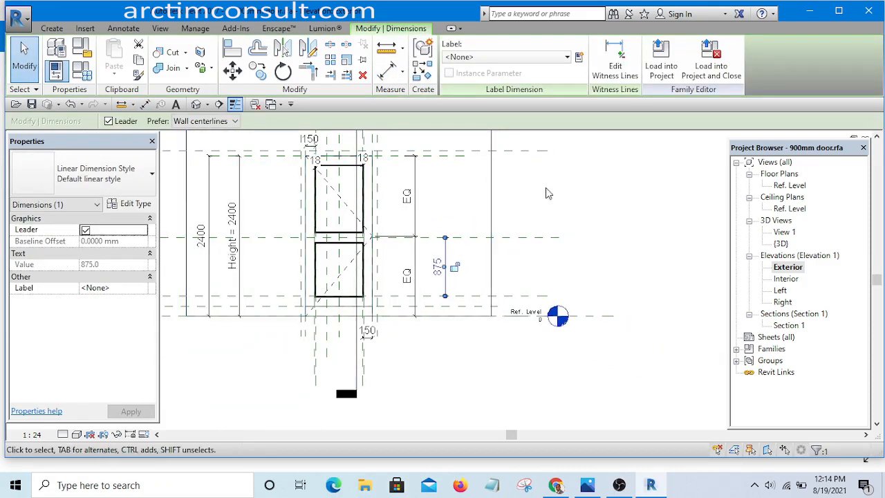
left_click(579, 58)
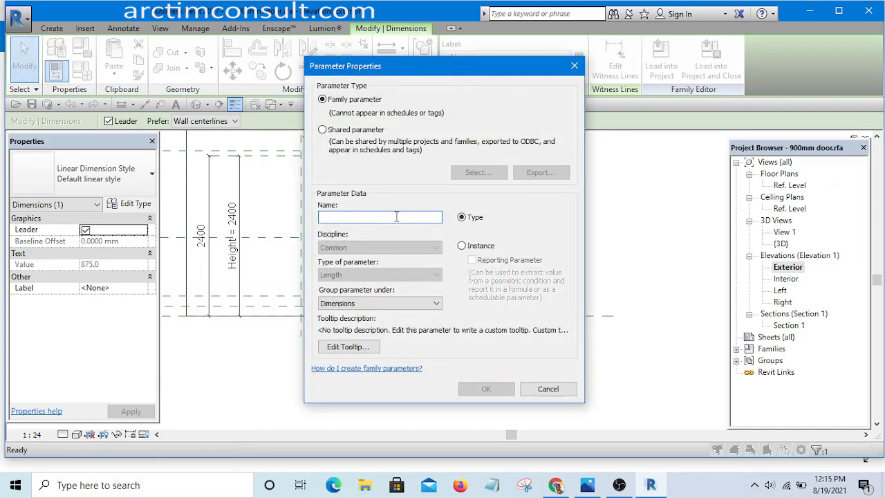
type("Lower Part")
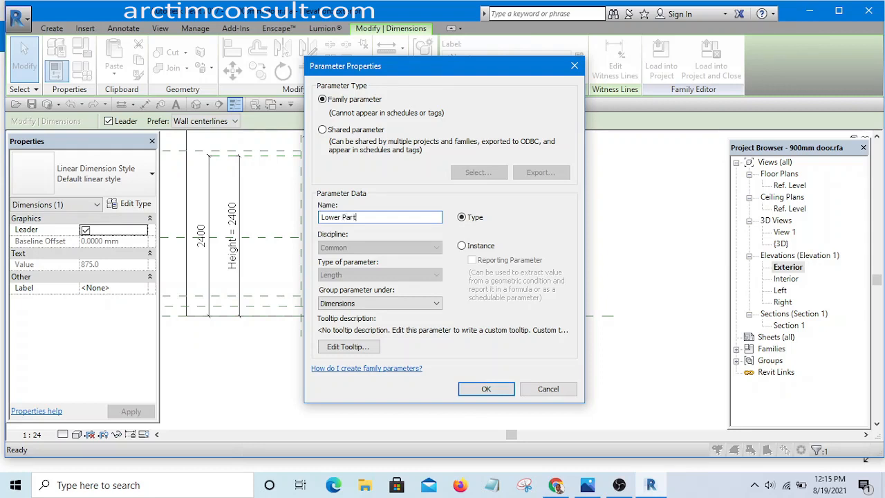
left_click(492, 388)
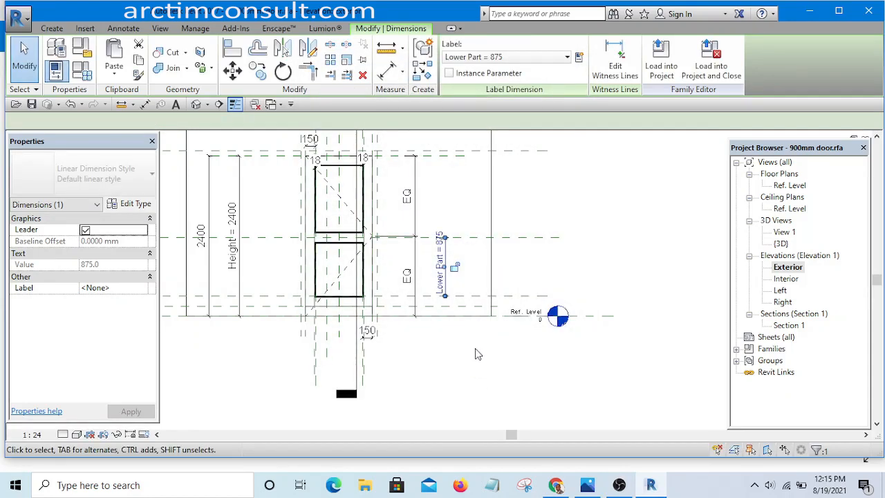
left_click(571, 211)
Examine the Lower Part dimension against the middle rail, the lower panel and the equality dimensions in the Exterior elevation.
scroll(462, 271, "up", 3)
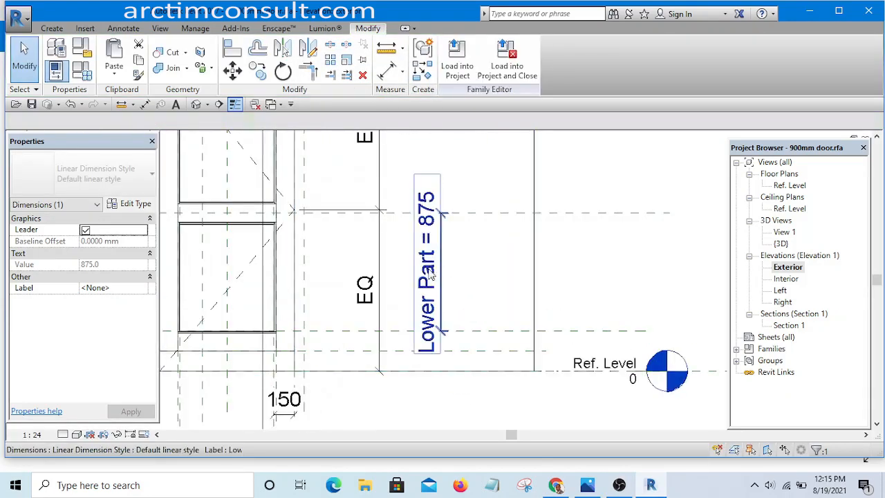
scroll(443, 278, "down", 1)
scroll(442, 279, "down", 3)
scroll(499, 253, "up", 2)
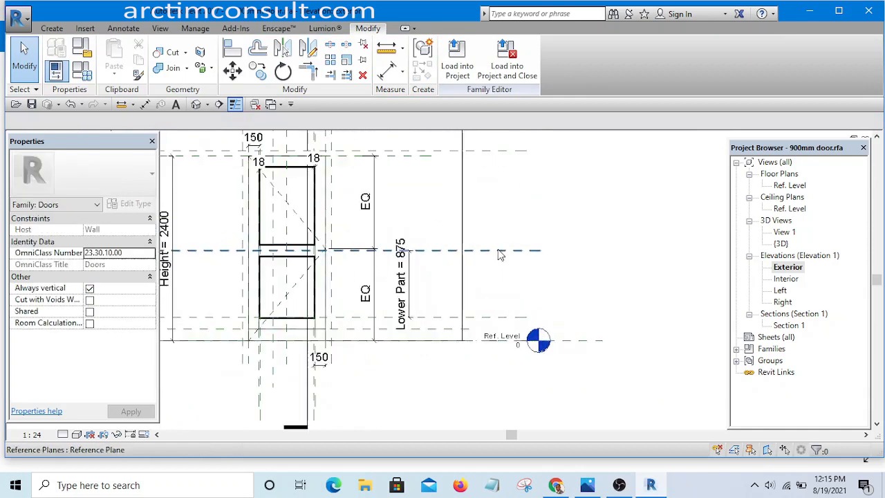
scroll(545, 268, "down", 1)
scroll(546, 268, "up", 2)
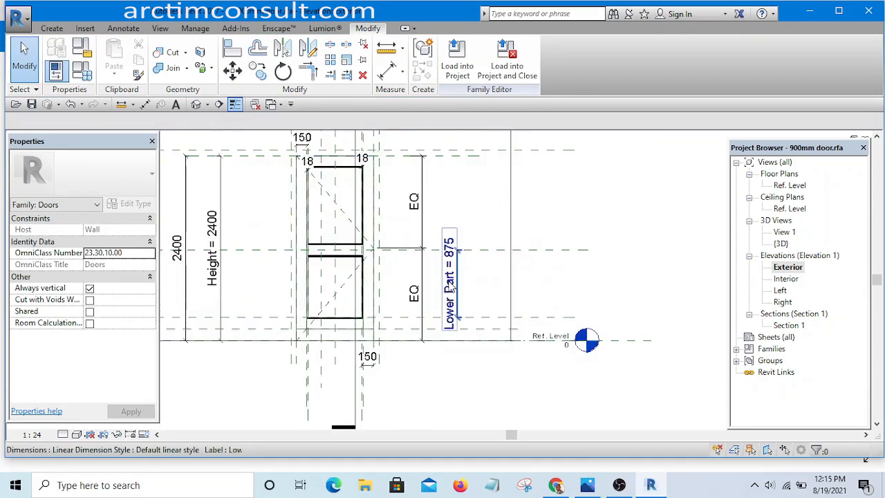
scroll(498, 276, "down", 2)
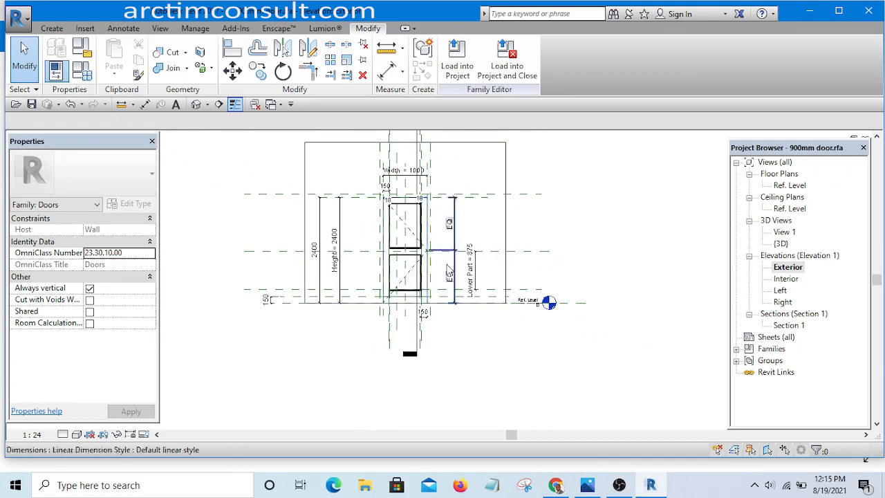
scroll(421, 249, "up", 2)
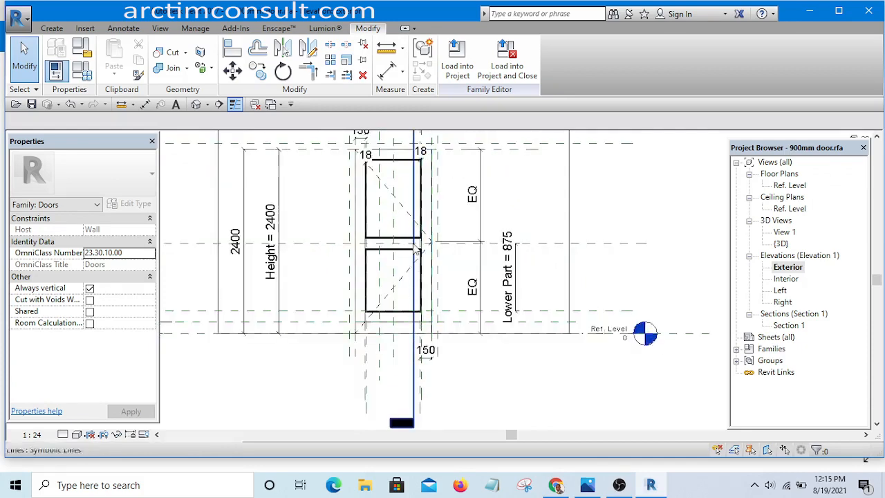
scroll(392, 254, "up", 1)
scroll(392, 254, "up", 1)
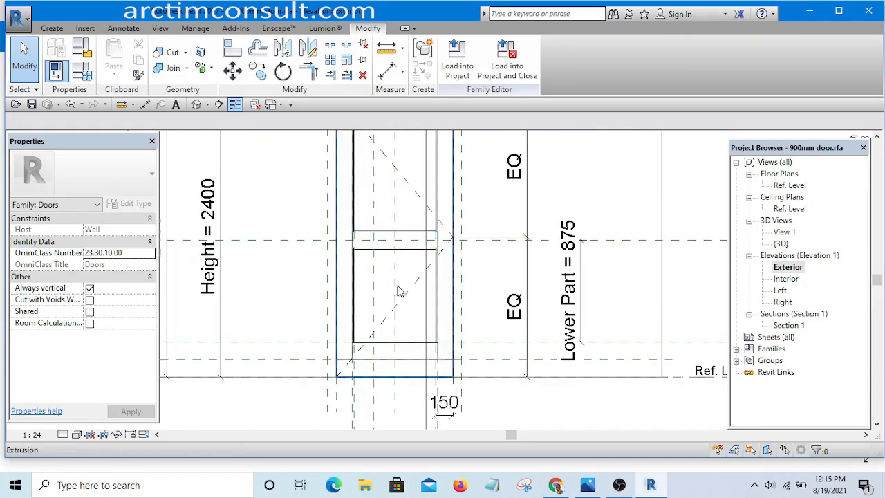
Set the Lower Part parameter to 750 in the door's family types.
scroll(443, 288, "down", 2)
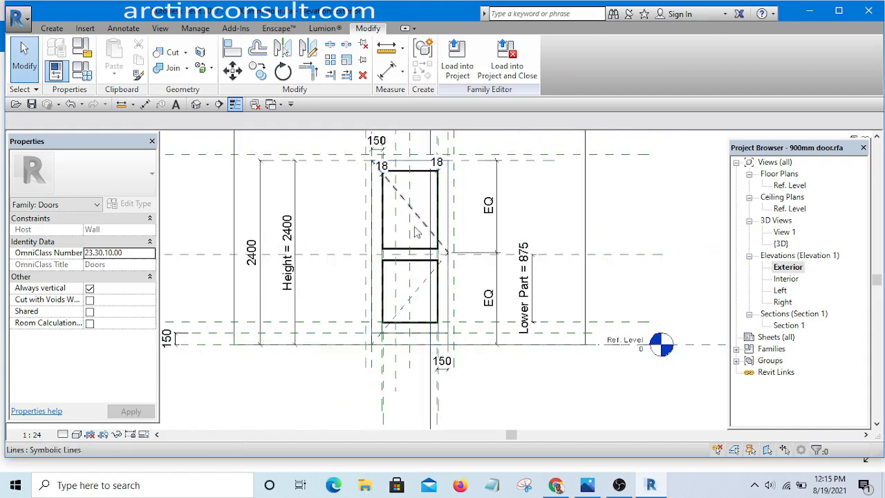
left_click(82, 71)
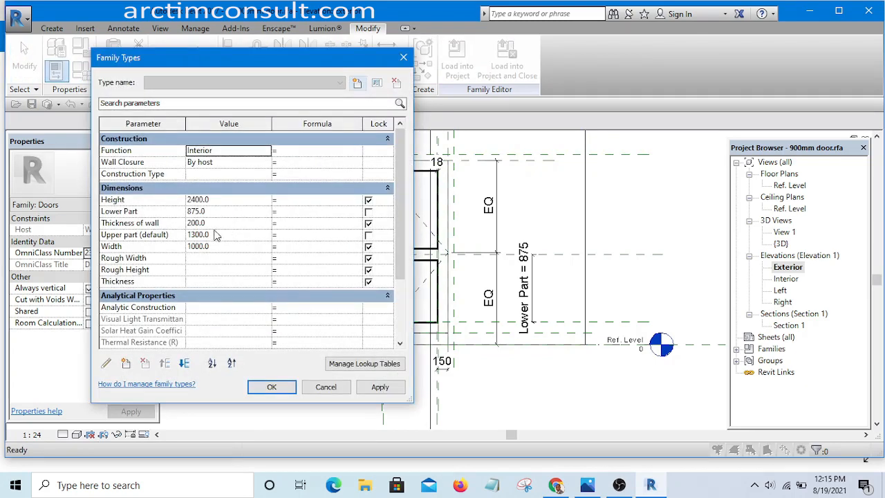
left_click(217, 210)
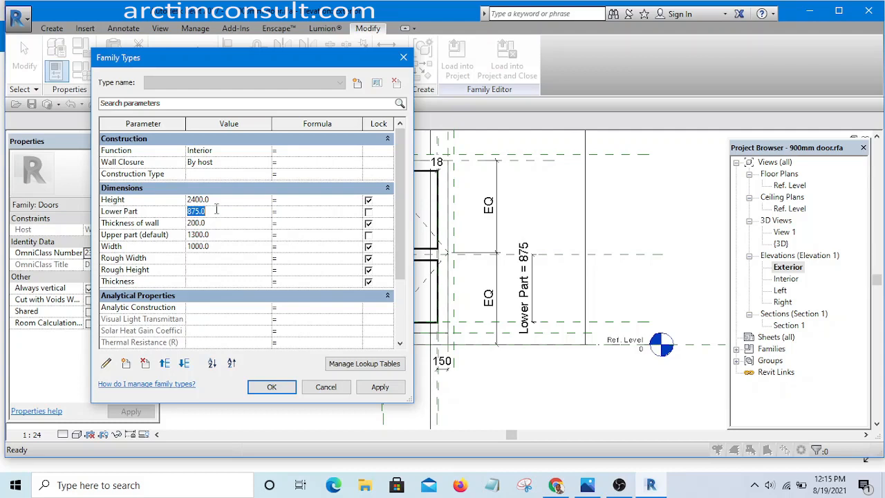
type("7")
left_click(380, 387)
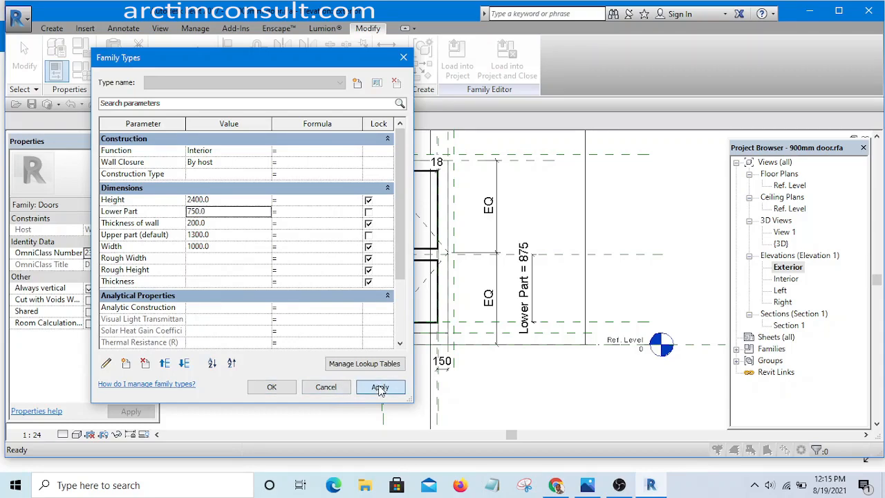
left_click(277, 386)
scroll(411, 252, "up", 3)
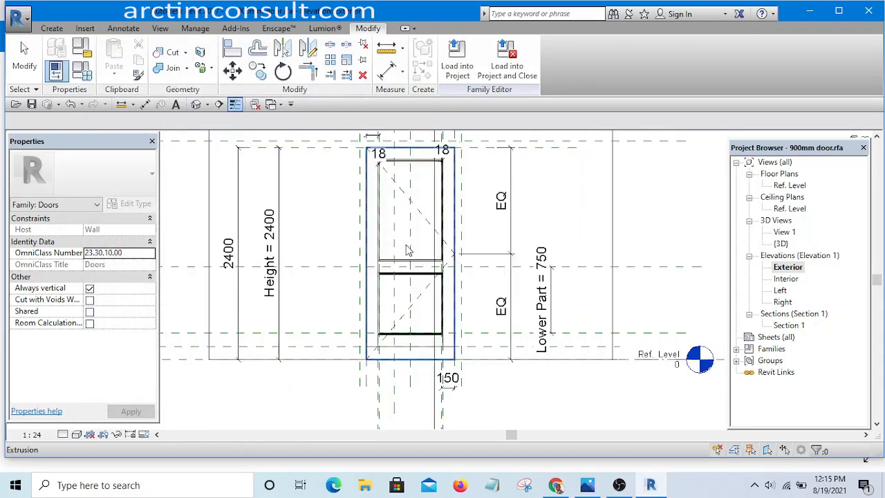
scroll(425, 257, "down", 5)
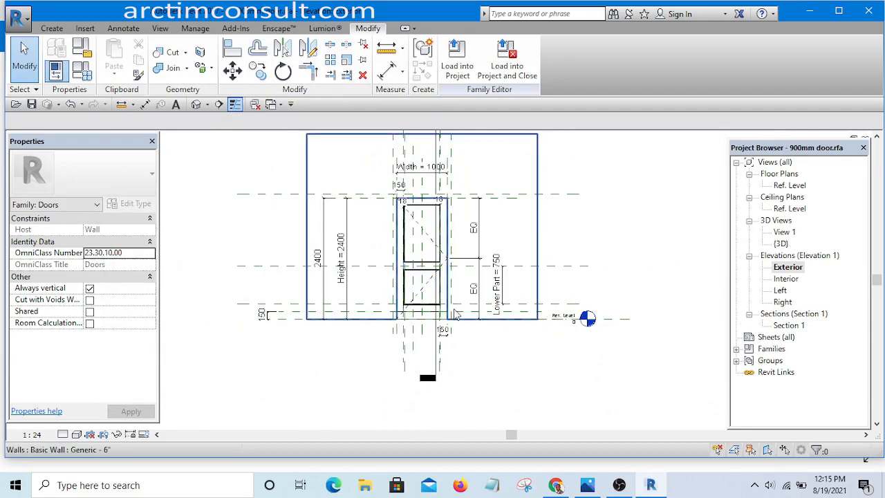
Delete the Upper part parameter from the door's family types.
left_click(81, 71)
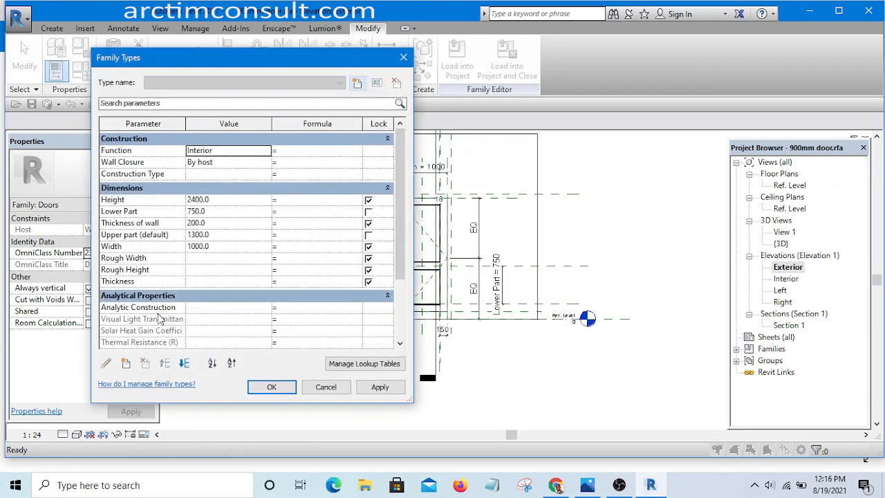
left_click(111, 235)
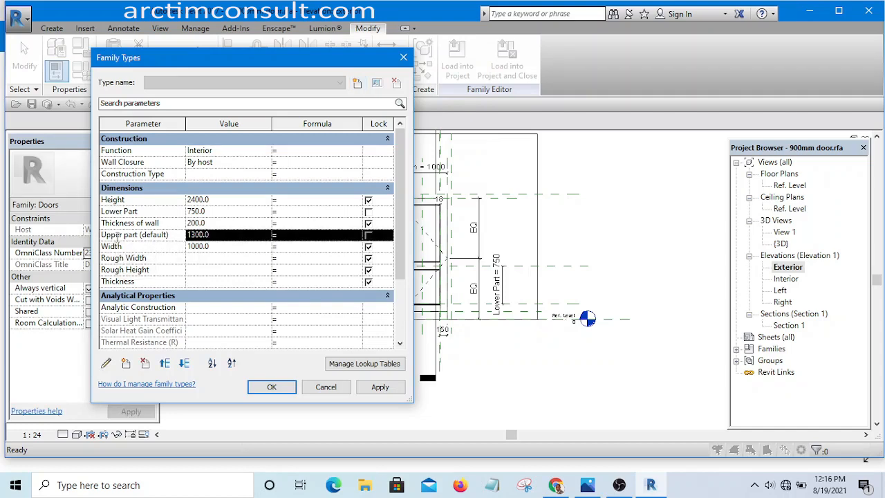
left_click(145, 364)
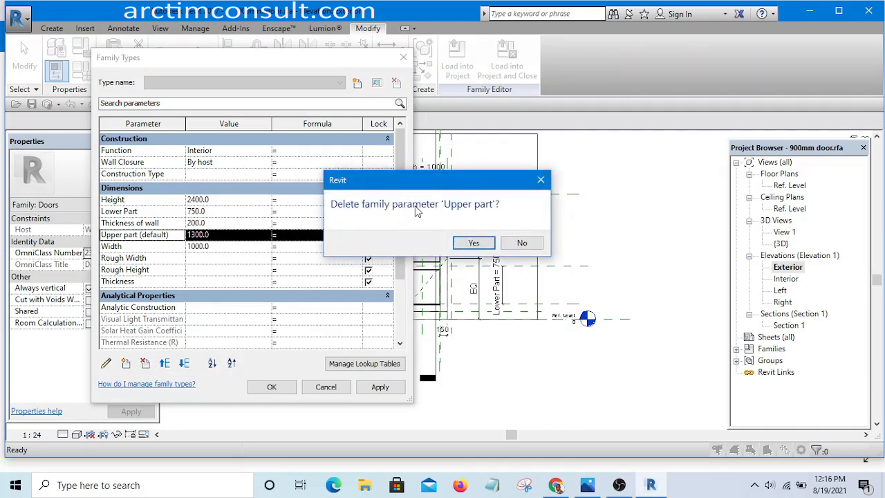
left_click(483, 246)
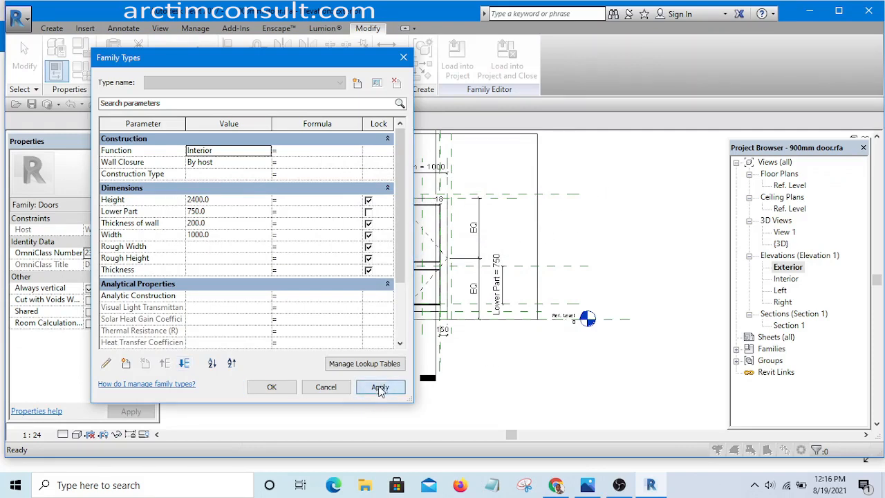
left_click(275, 387)
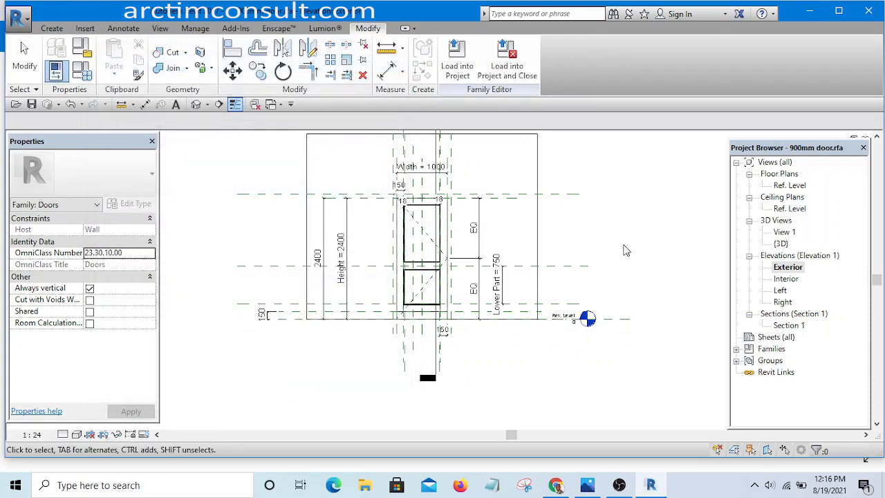
Set the Lower Part parameter to 1500 in the door's family types.
scroll(415, 276, "up", 5)
scroll(368, 285, "down", 4)
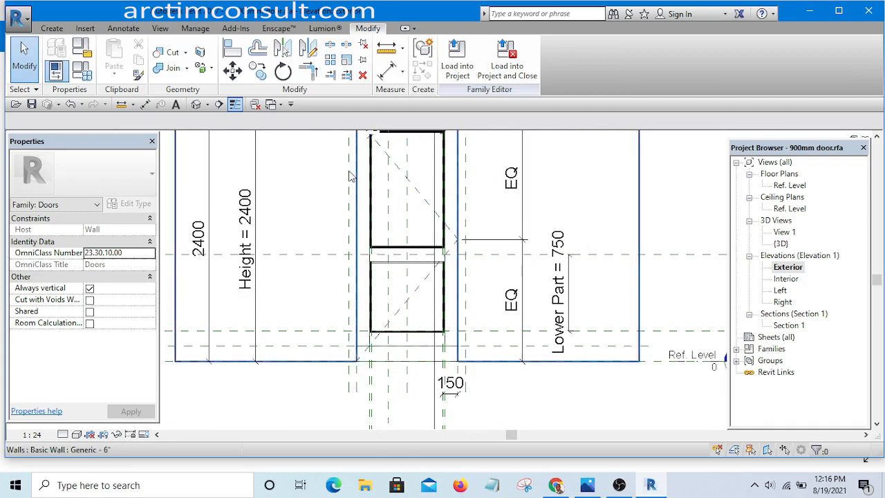
scroll(447, 249, "down", 3)
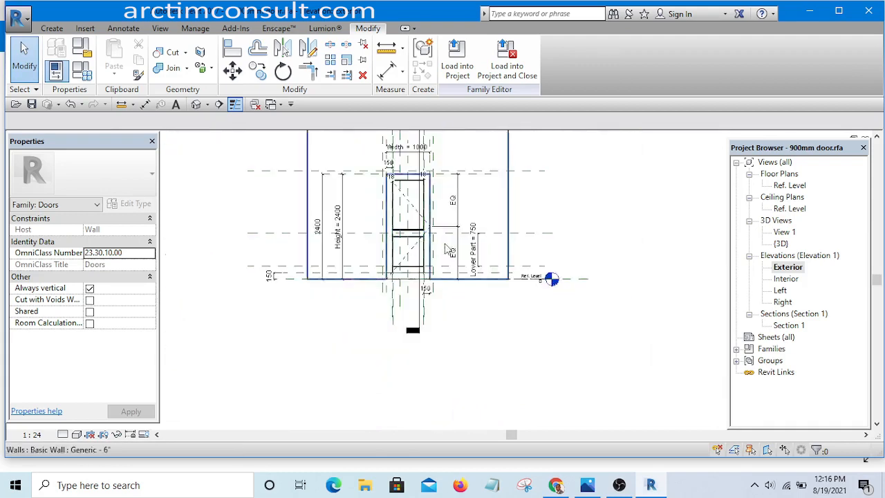
scroll(448, 249, "up", 4)
scroll(402, 235, "down", 5)
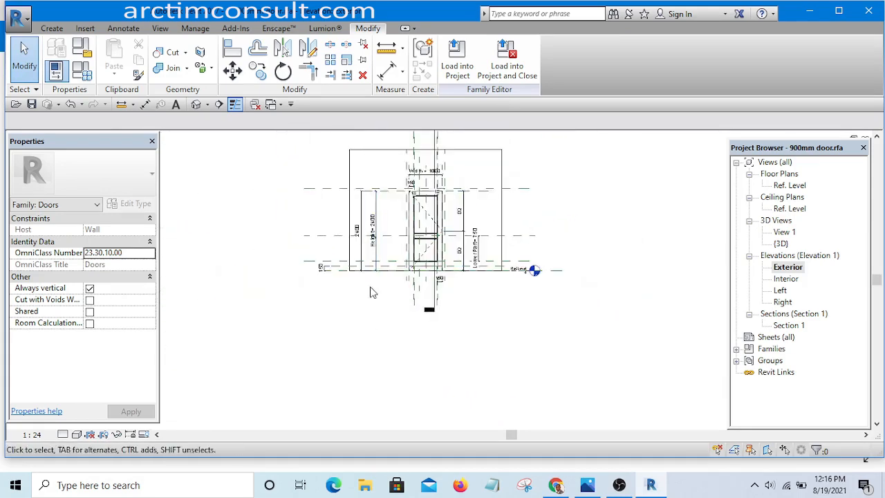
left_click(83, 72)
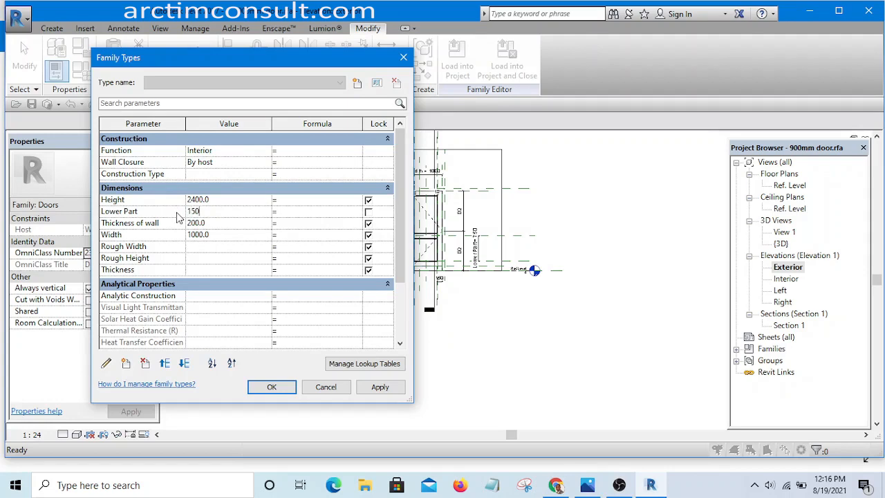
left_click(272, 387)
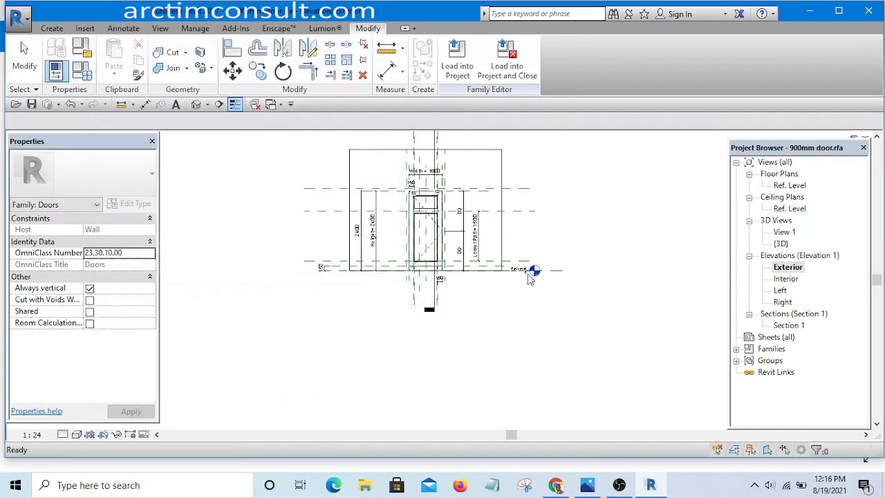
Examine the panels and middle rail in the exterior elevation, and compare them with the Door.jpg reference photo.
scroll(442, 228, "up", 7)
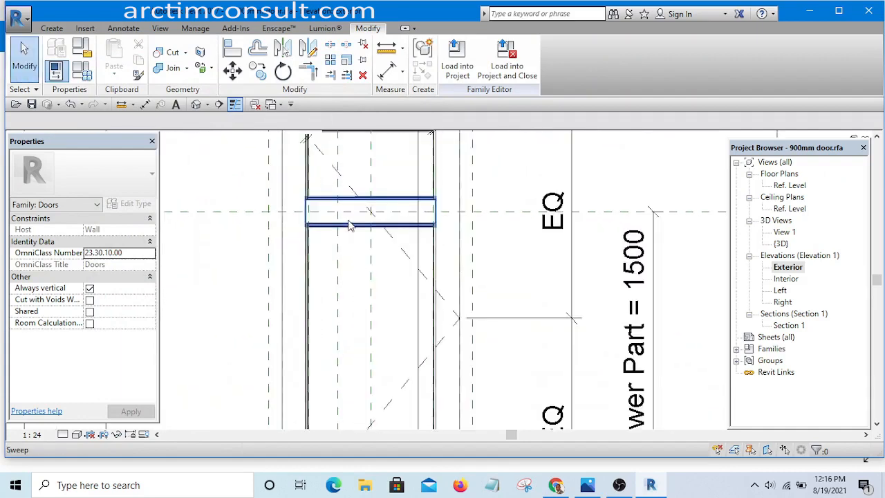
scroll(349, 225, "down", 5)
scroll(356, 280, "up", 6)
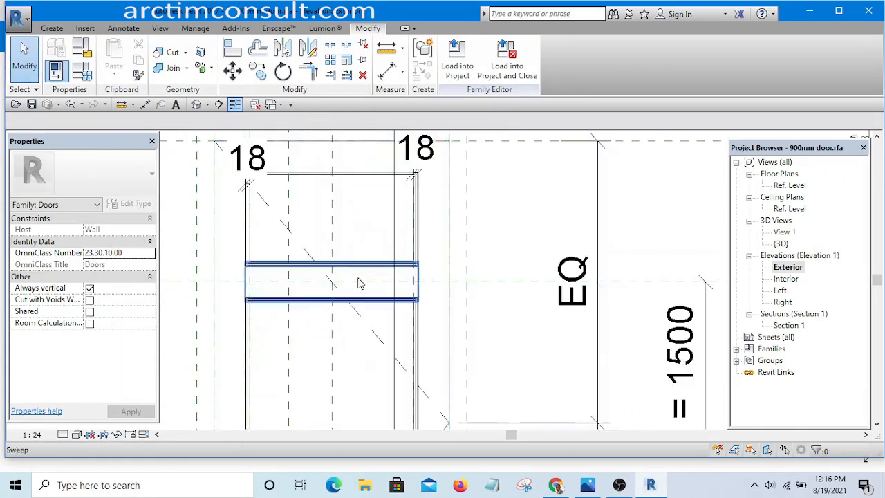
scroll(358, 282, "down", 5)
middle_click_drag(467, 383, 391, 327)
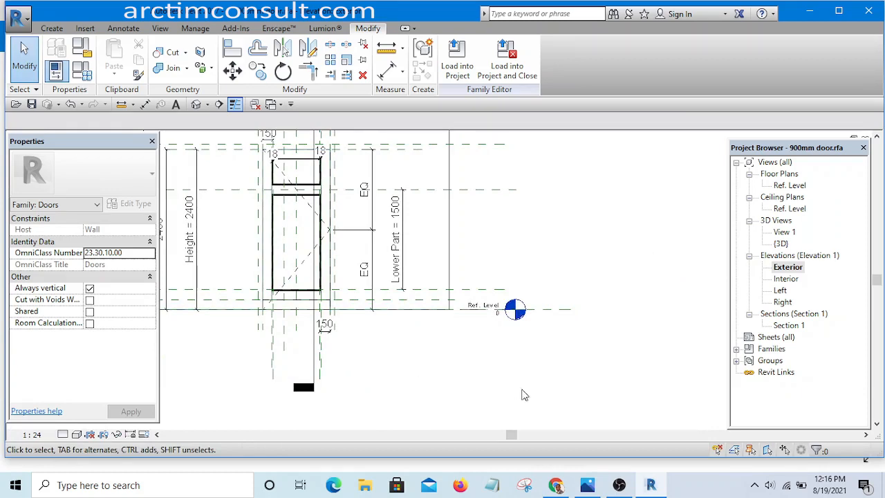
scroll(521, 386, "down", 3)
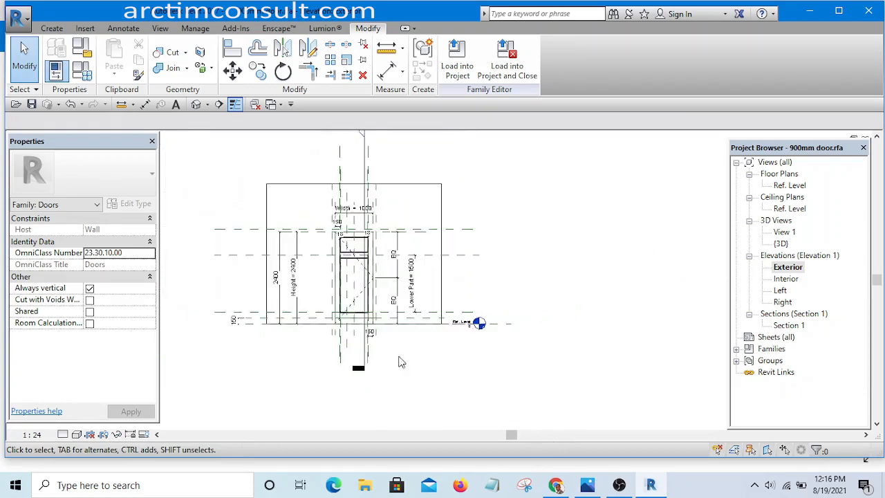
scroll(334, 294, "up", 3)
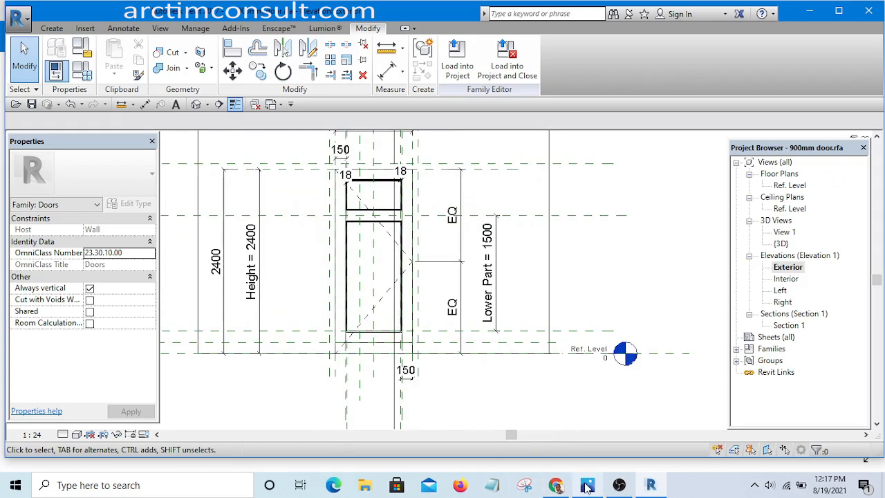
left_click(587, 486)
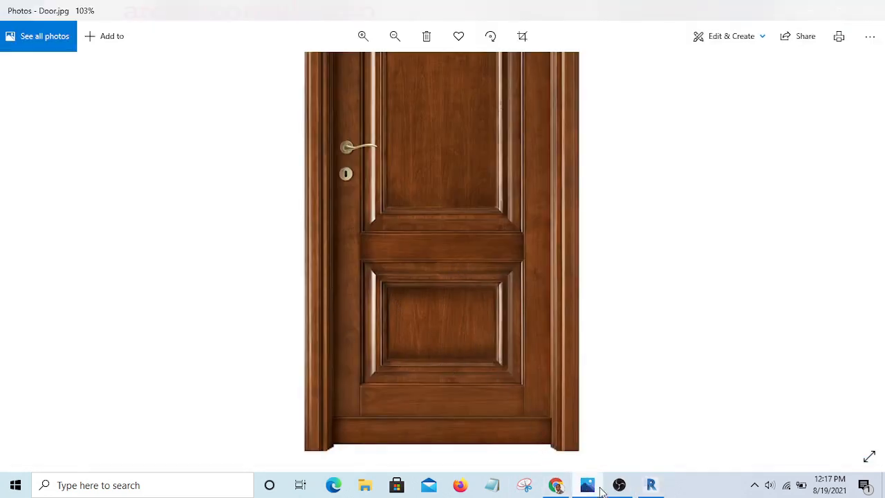
left_click(650, 486)
Start a Sweep and sketch a rectangular path inside the lower door panel, inset from the panel frame on all sides.
scroll(371, 267, "up", 4)
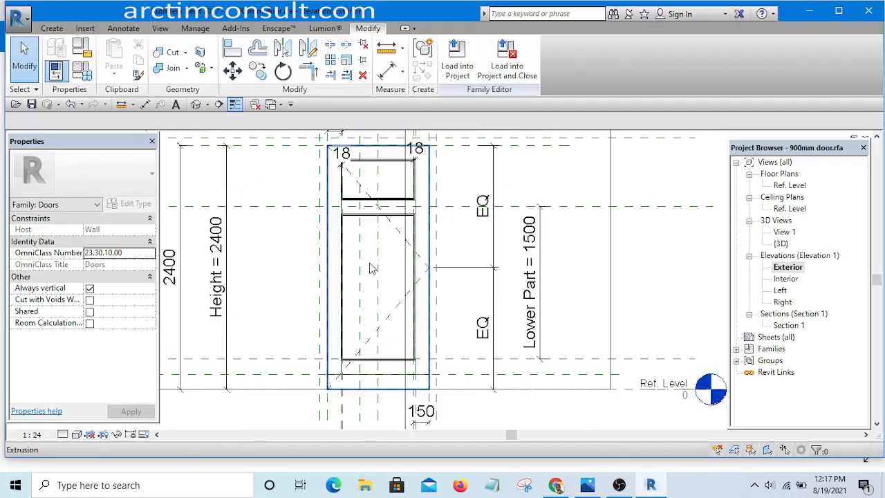
left_click(54, 28)
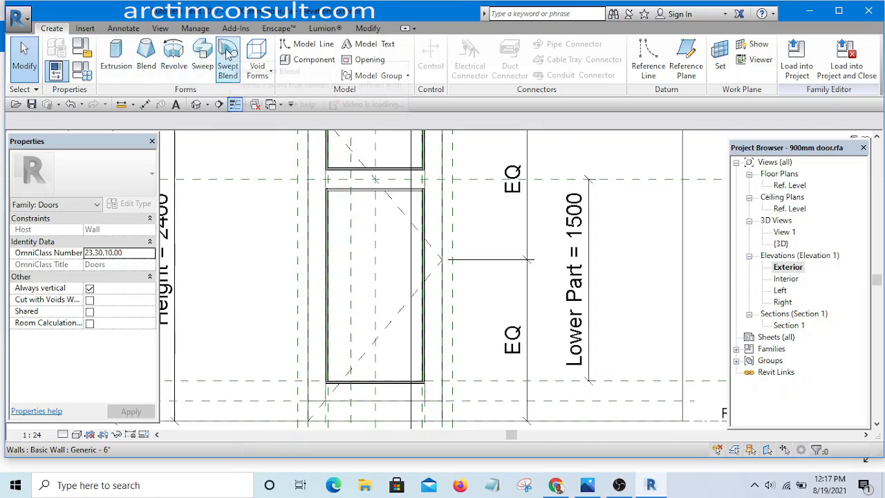
left_click(202, 61)
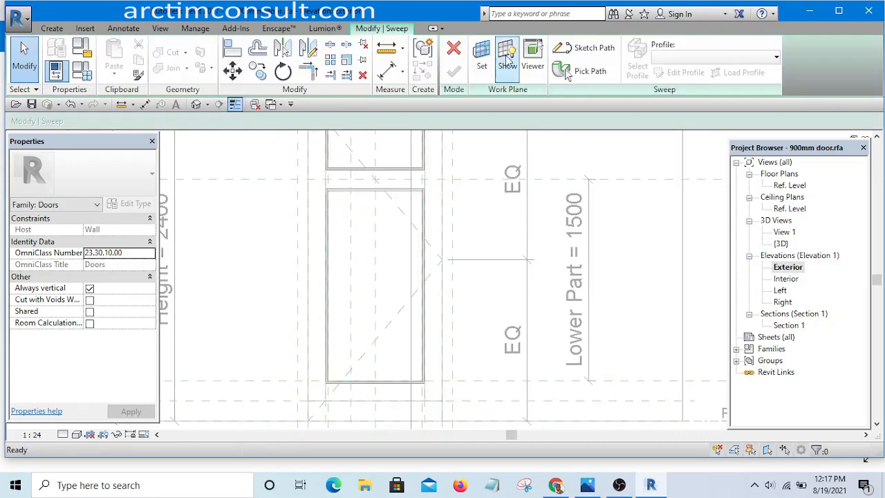
left_click(584, 48)
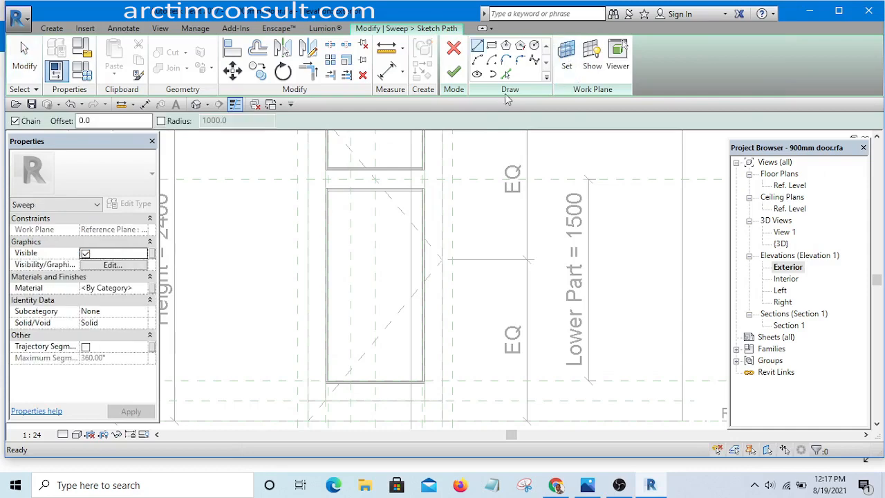
left_click(491, 45)
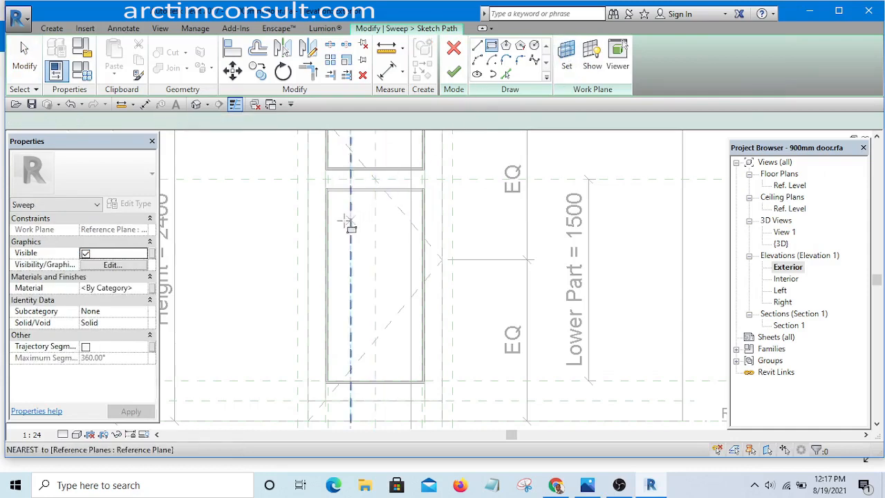
scroll(346, 203, "up", 3)
left_click(337, 191)
scroll(408, 235, "down", 2)
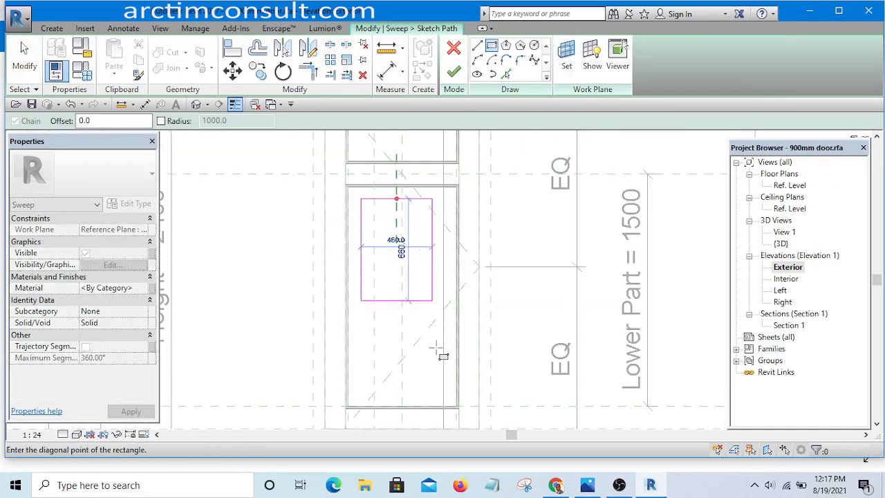
left_click(435, 371)
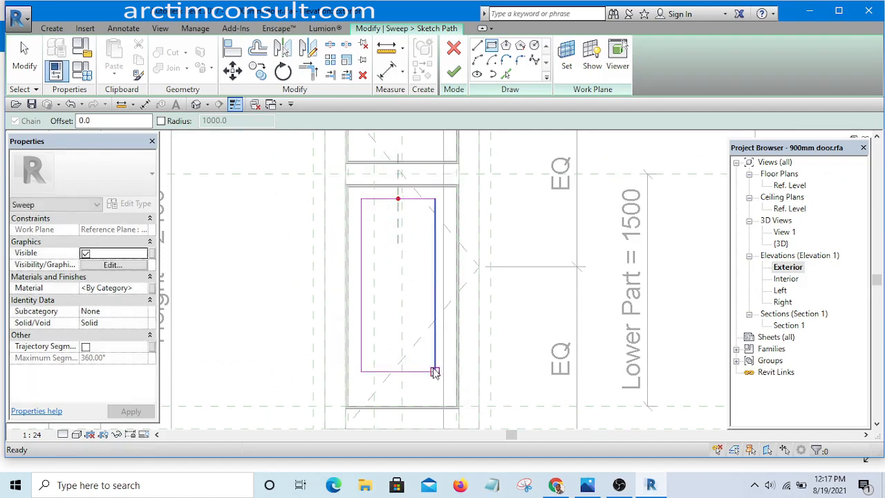
key("Escape")
key("Escape")
scroll(359, 276, "down", 2)
scroll(367, 291, "up", 2)
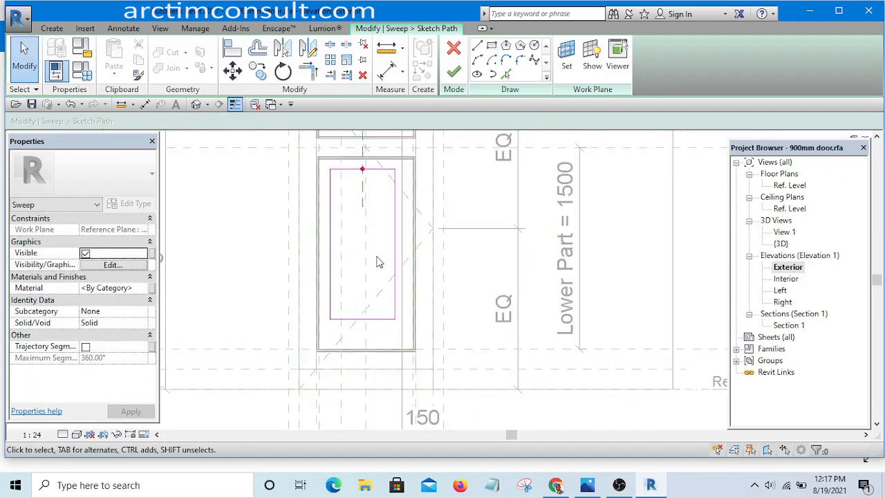
Align the top line of the rectangular sweep path to the inner edge of the lower panel's top frame.
scroll(384, 300, "down", 2)
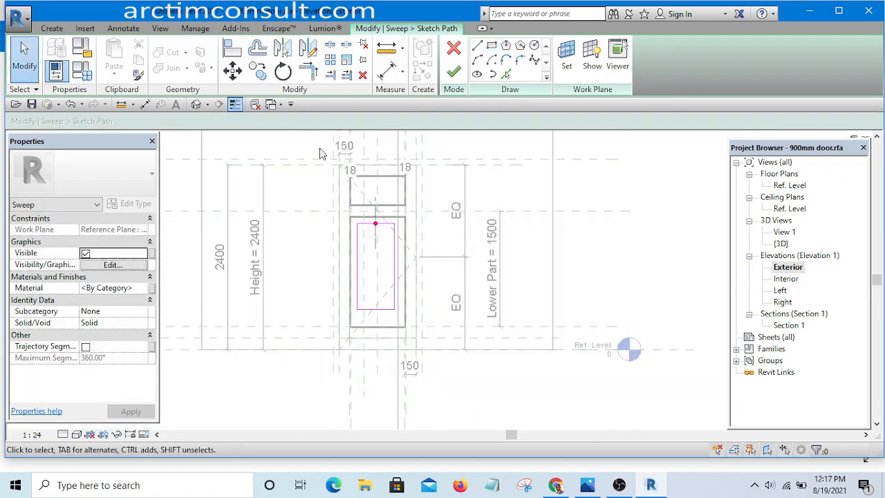
left_click(232, 47)
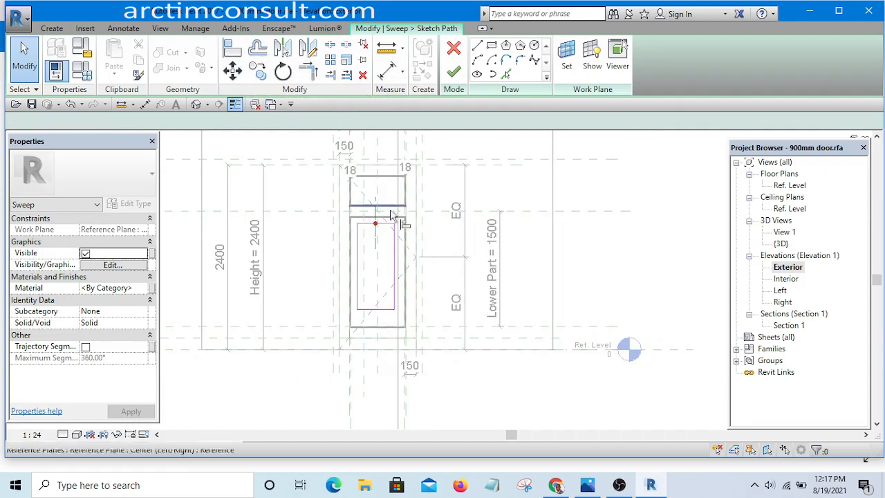
scroll(405, 236, "up", 3)
scroll(410, 231, "down", 3)
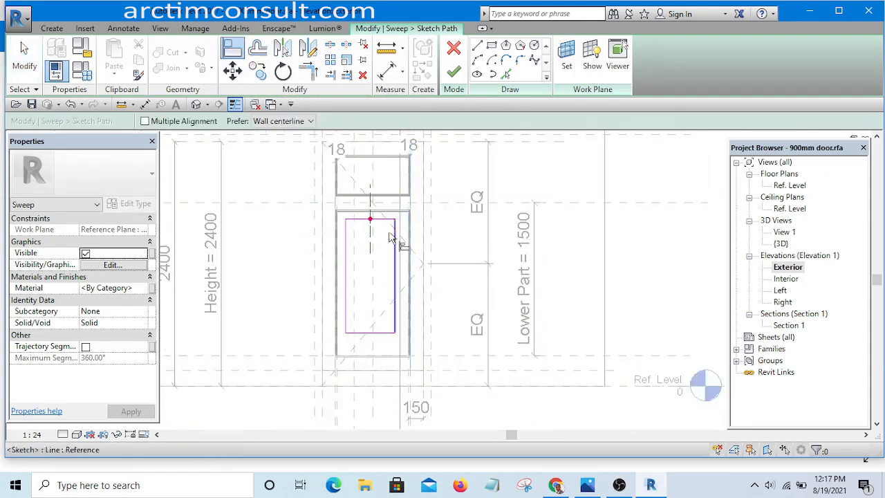
scroll(380, 238, "up", 3)
scroll(397, 289, "down", 3)
scroll(378, 227, "up", 3)
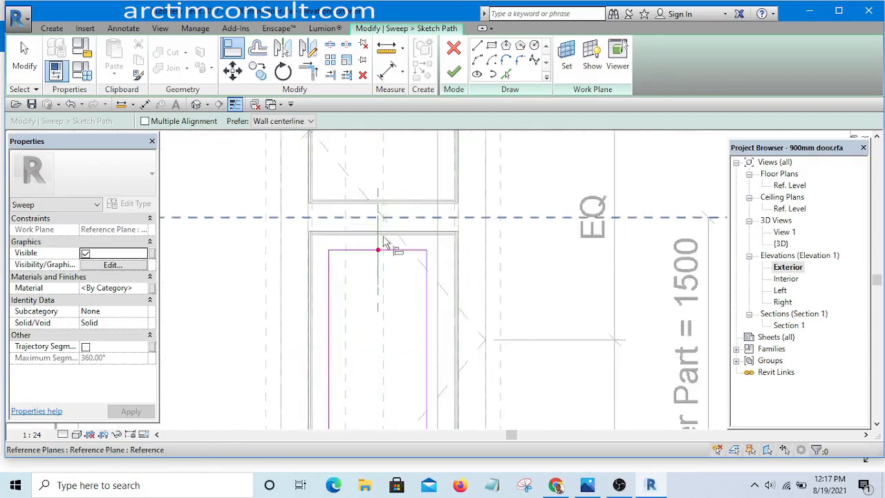
scroll(414, 256, "down", 2)
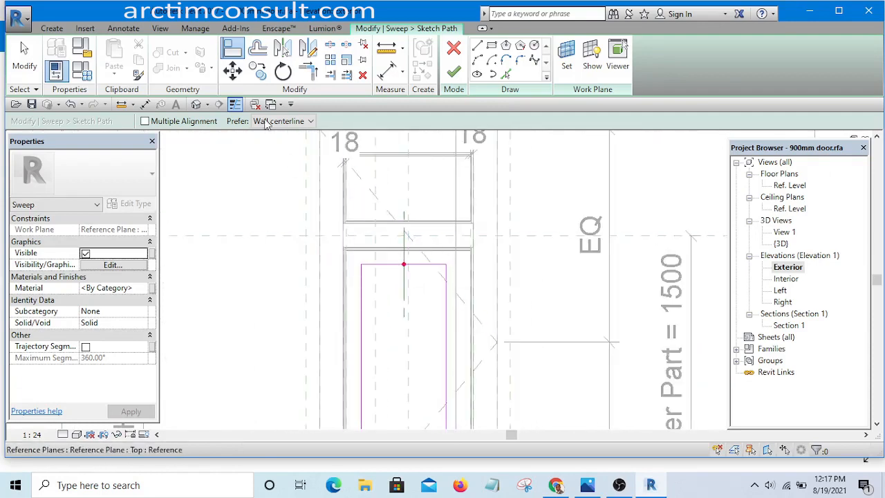
scroll(453, 276, "up", 5)
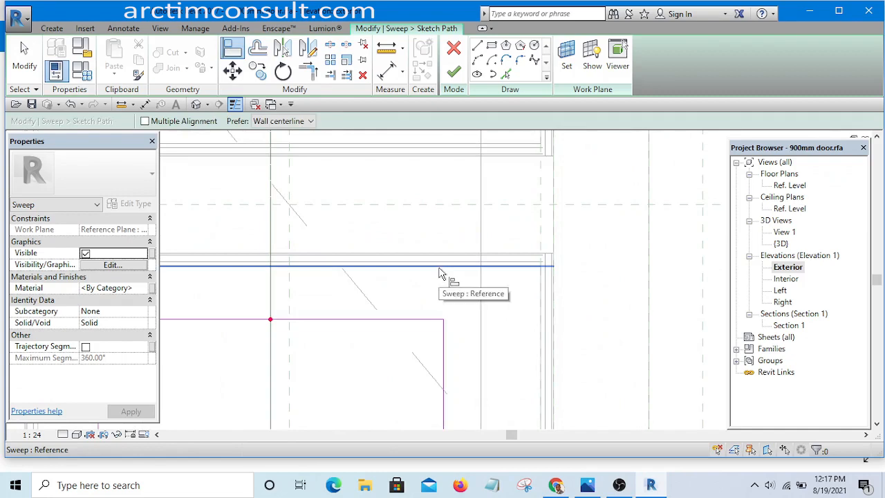
scroll(452, 323, "down", 3)
scroll(446, 284, "up", 3)
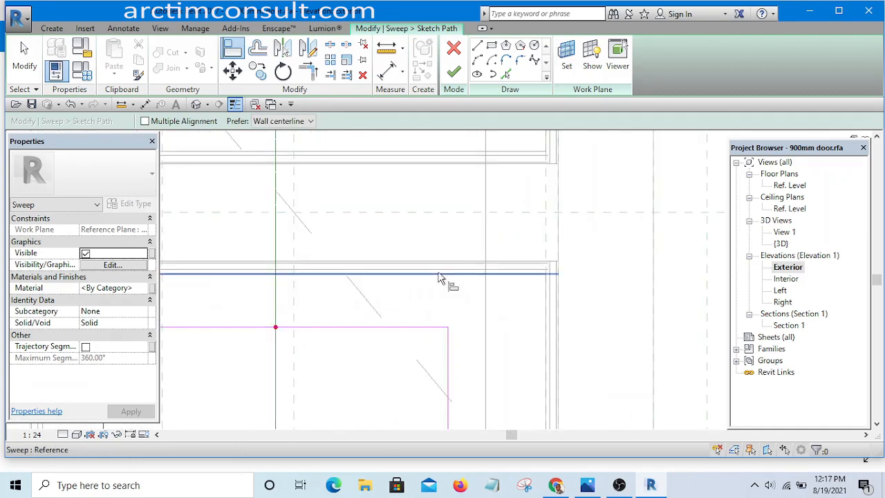
left_click(423, 329)
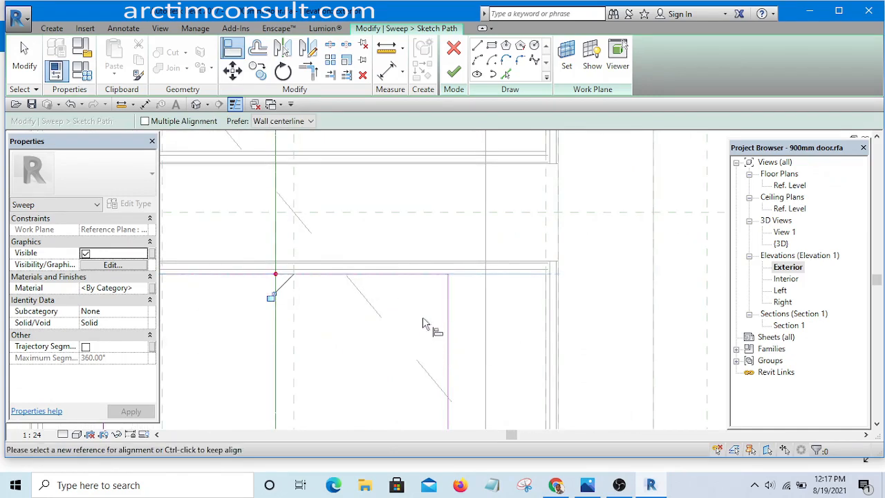
Align the right line of the sweep path to the inner edge of the lower panel's right frame side.
scroll(425, 322, "down", 4)
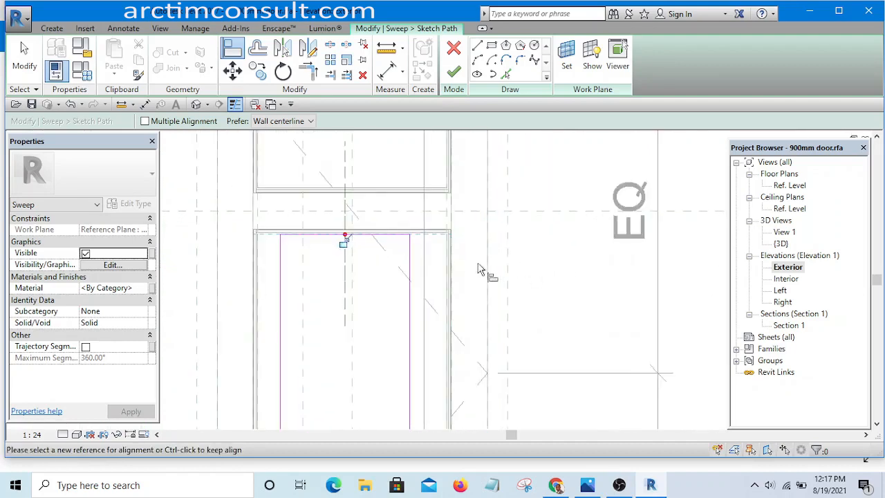
scroll(433, 255, "up", 3)
scroll(436, 241, "down", 5)
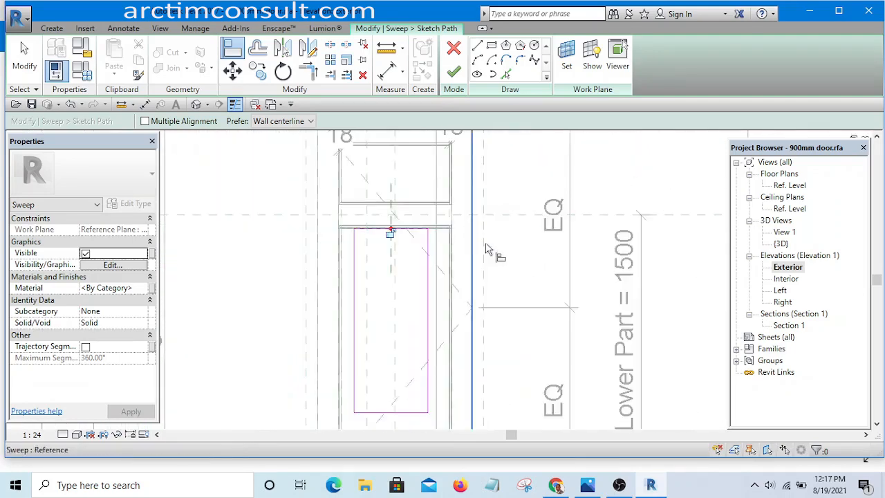
scroll(487, 249, "down", 2)
scroll(456, 255, "up", 5)
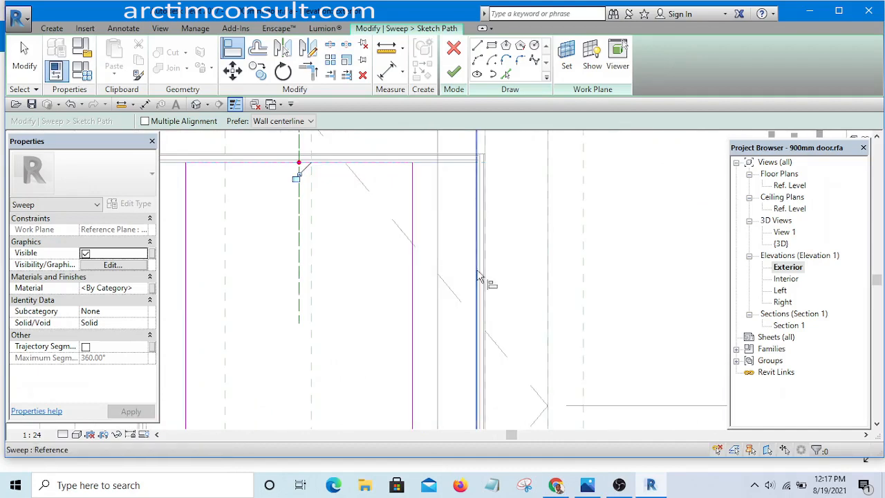
scroll(479, 276, "down", 5)
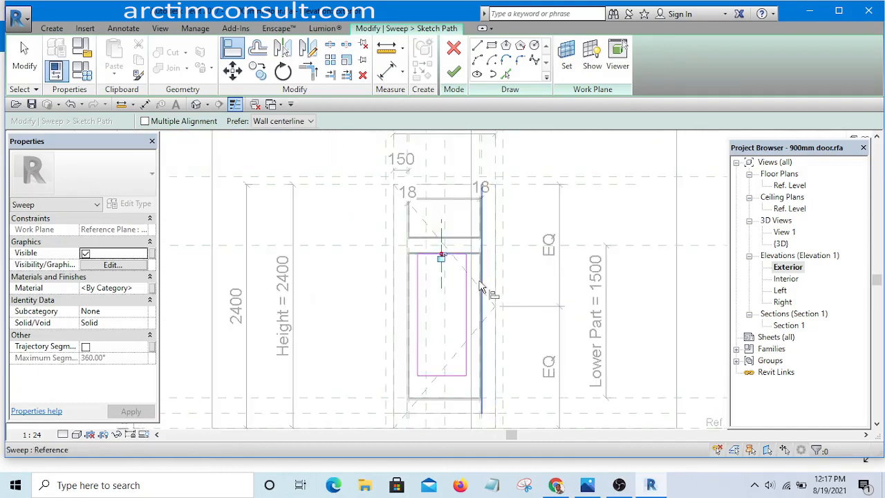
scroll(482, 288, "up", 5)
left_click(482, 267)
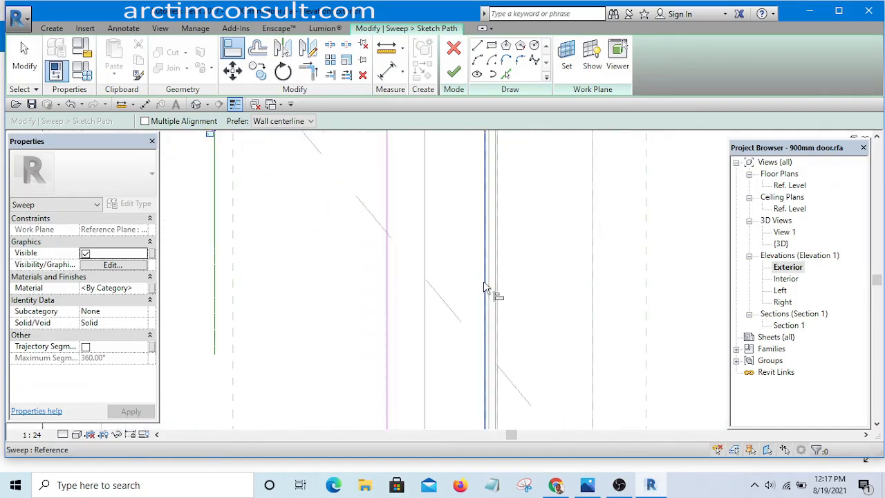
scroll(483, 285, "down", 4)
left_click(481, 282)
scroll(456, 293, "up", 4)
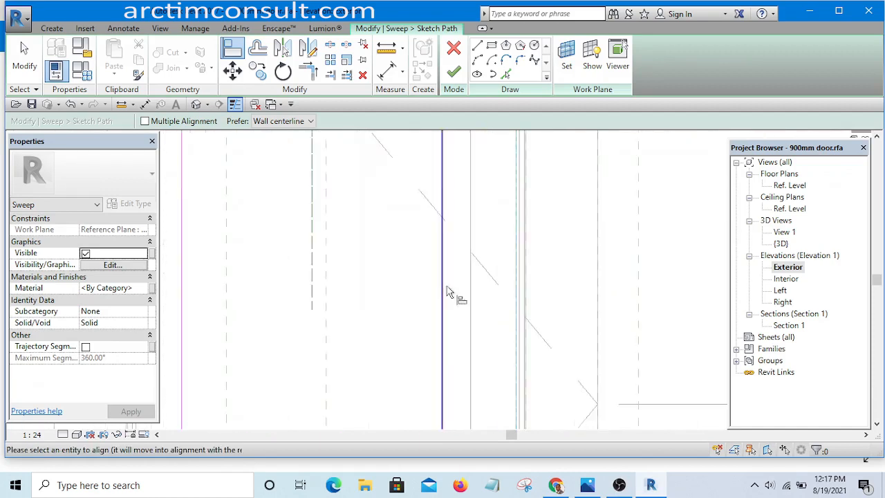
left_click(447, 291)
Align the bottom line of the sweep path to the reference plane along the lower panel's bottom frame edge.
scroll(499, 234, "down", 4)
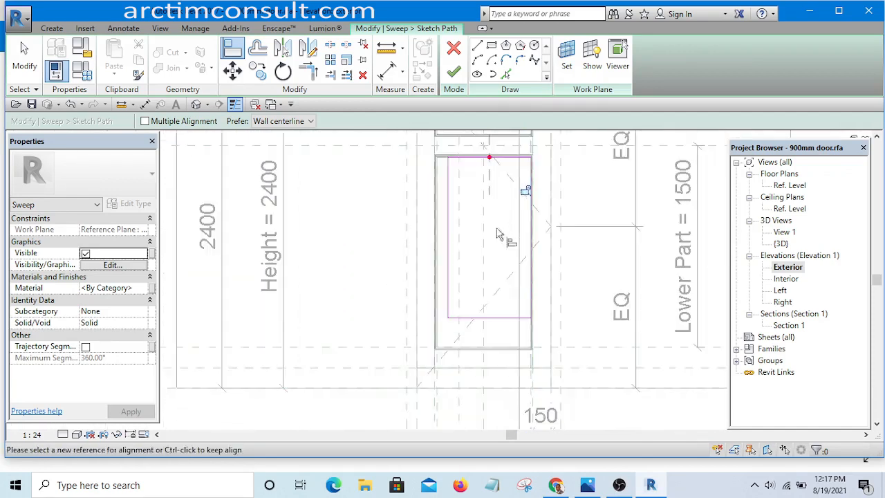
scroll(491, 298, "up", 6)
scroll(488, 250, "down", 4)
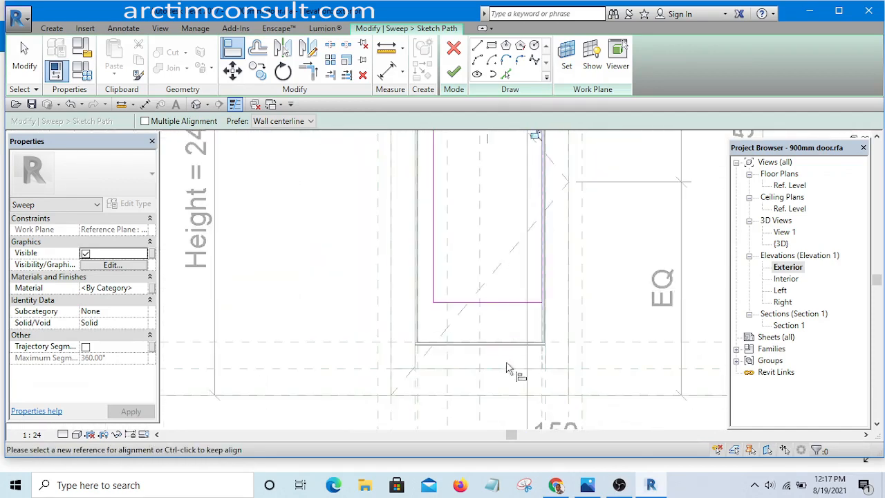
scroll(506, 356, "up", 5)
left_click(504, 350)
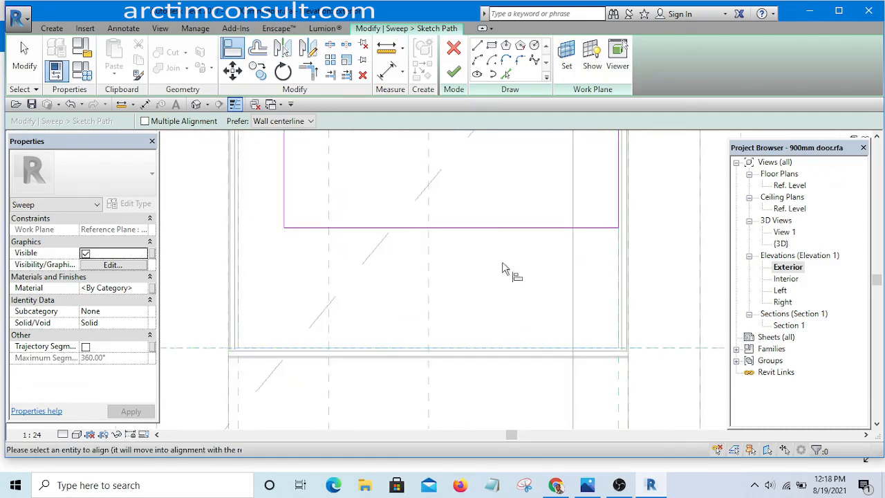
left_click(497, 227)
scroll(515, 262, "down", 3)
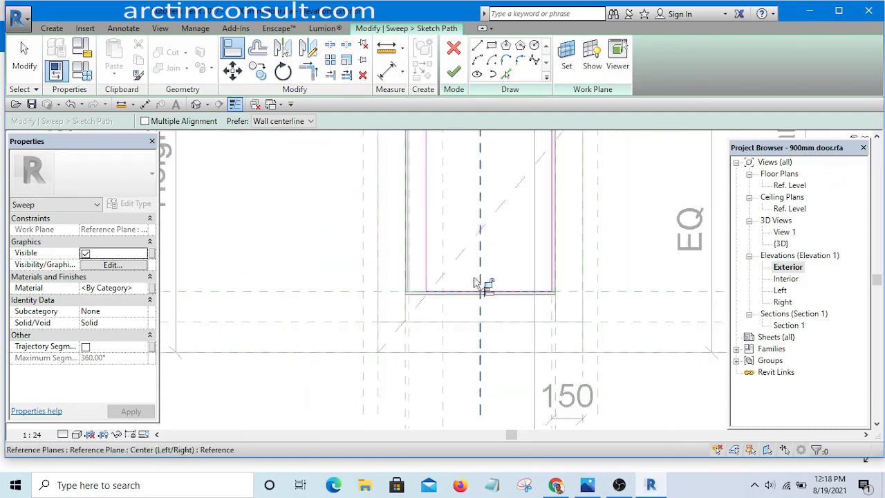
Align the left line of the sweep path to the vertical reference plane at the panel frame's inner left edge, and end Align.
scroll(420, 303, "up", 6)
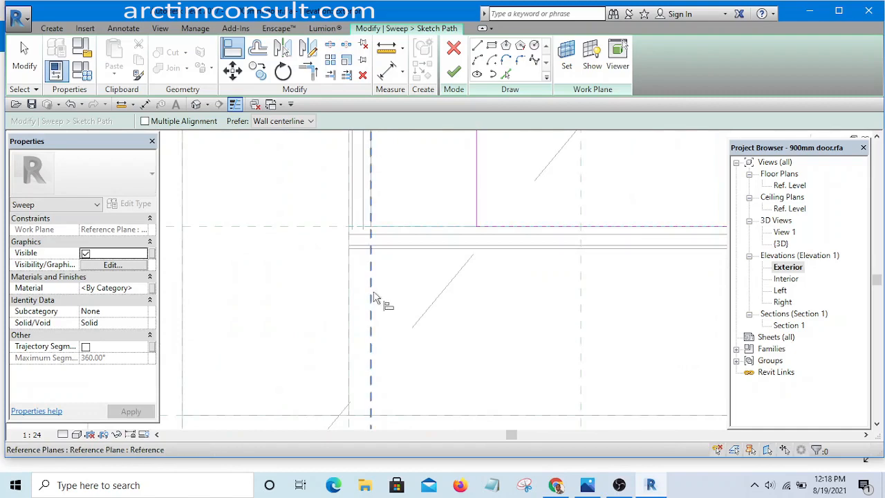
left_click(377, 297)
scroll(379, 298, "down", 3)
left_click(426, 218)
scroll(411, 254, "down", 5)
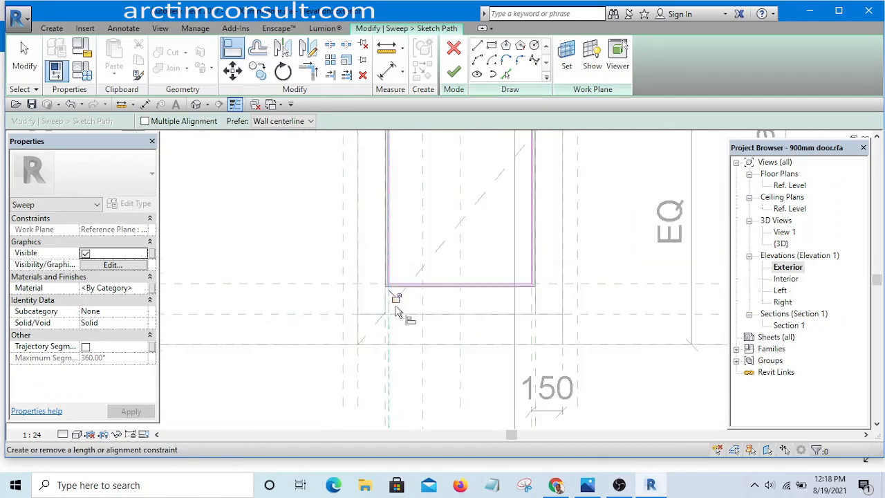
scroll(456, 208, "up", 4)
scroll(456, 208, "up", 1)
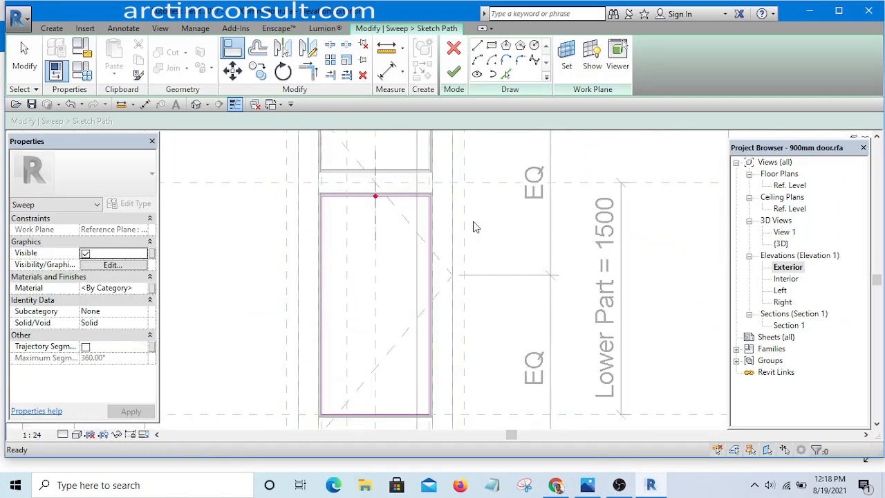
key("Escape")
Examine the bottom corners and top edge of the sweep path against the lower panel's frame.
scroll(477, 228, "down", 5)
scroll(454, 327, "up", 7)
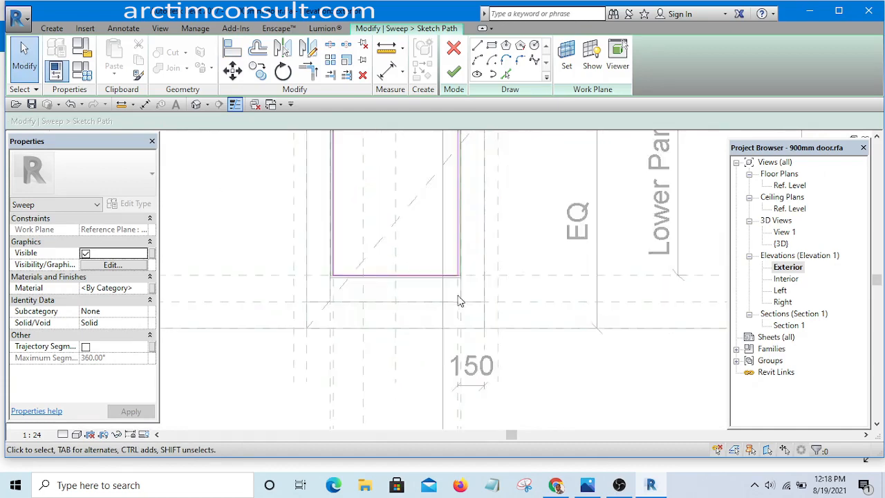
scroll(481, 282, "down", 4)
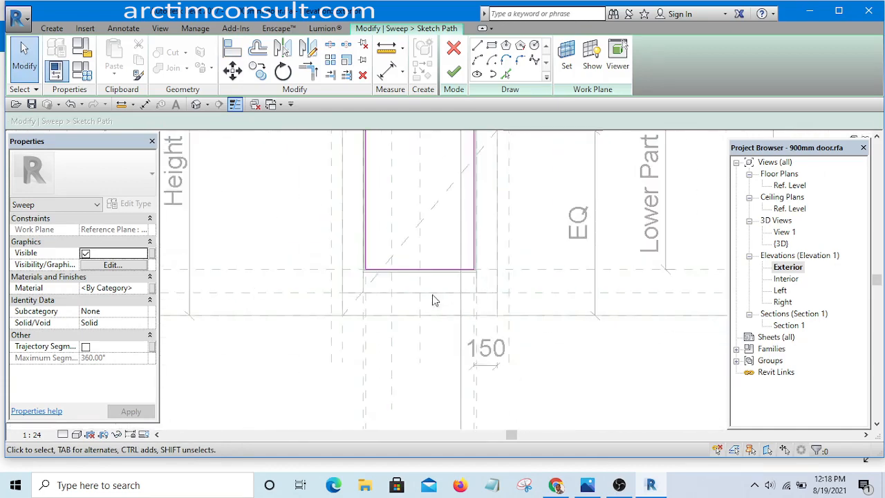
scroll(379, 287, "up", 5)
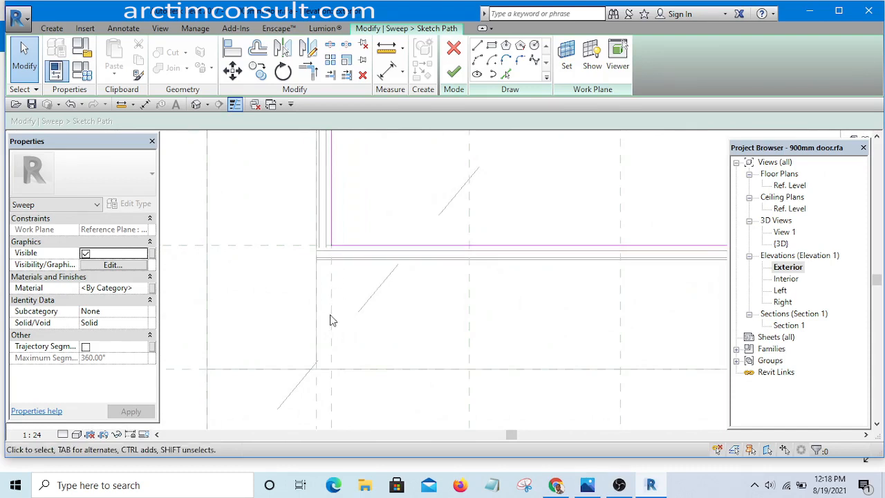
scroll(466, 311, "down", 4)
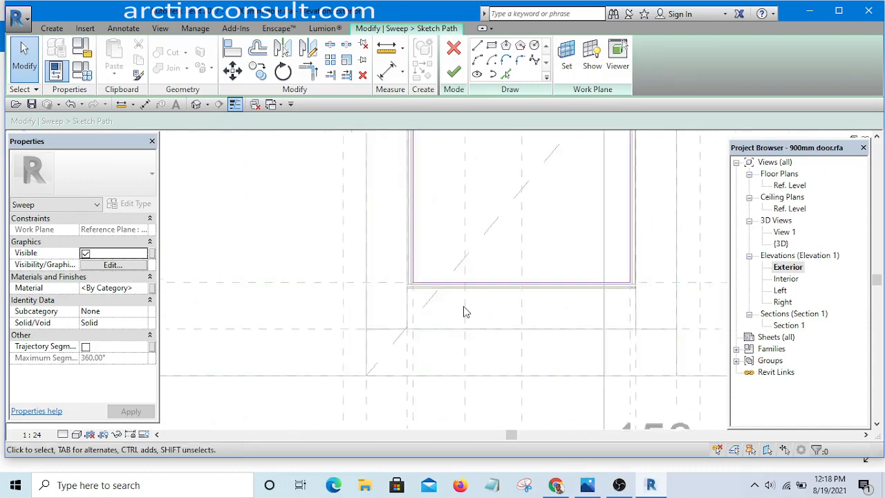
middle_click_drag(535, 248, 498, 432)
scroll(520, 207, "up", 3)
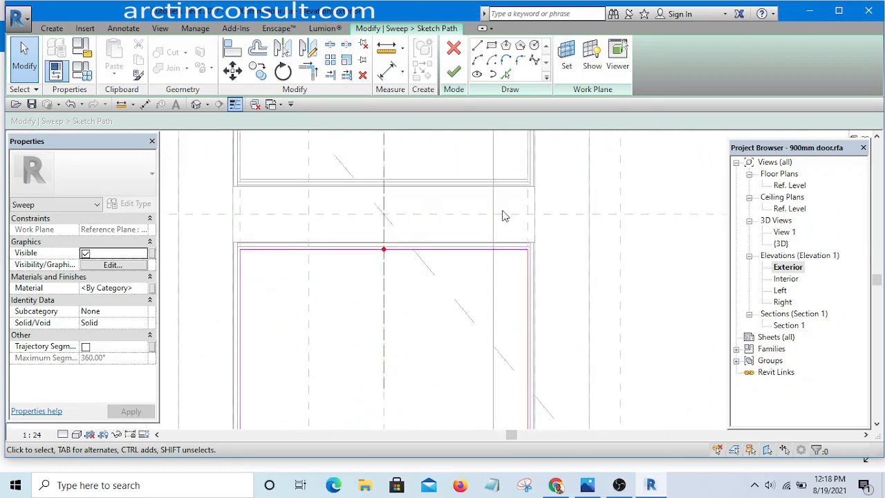
scroll(482, 229, "down", 1)
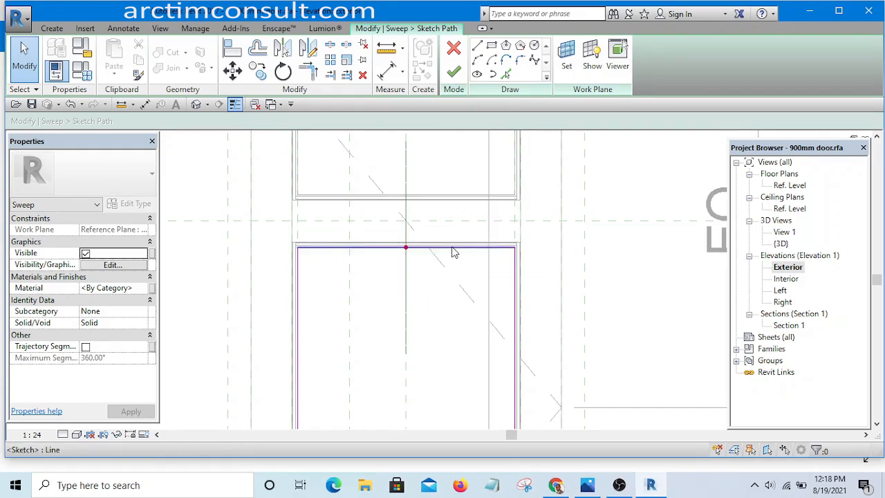
Move the top line of the sweep path down, away from the panel frame's inner edge, and finish the path.
left_click_drag(453, 252, 455, 280)
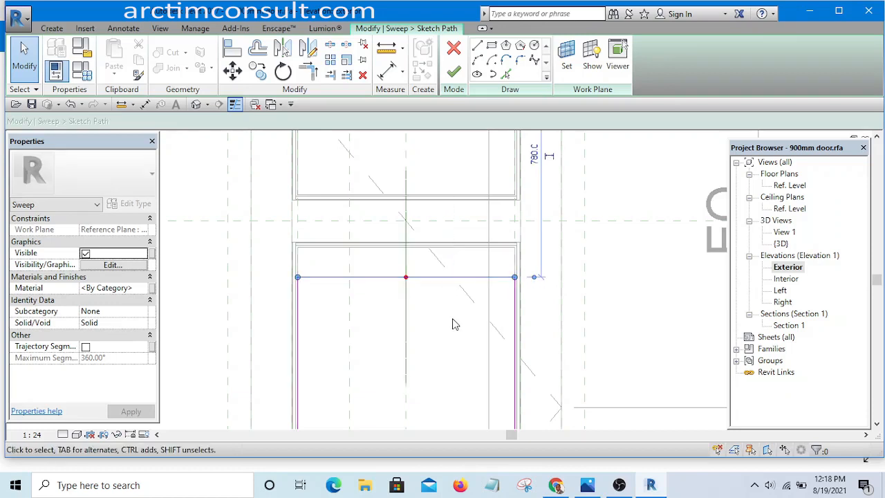
left_click(453, 318)
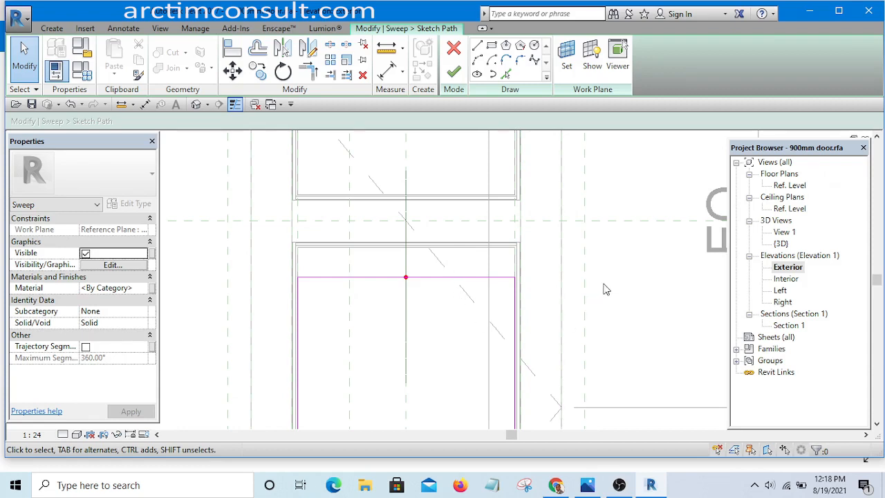
left_click(455, 73)
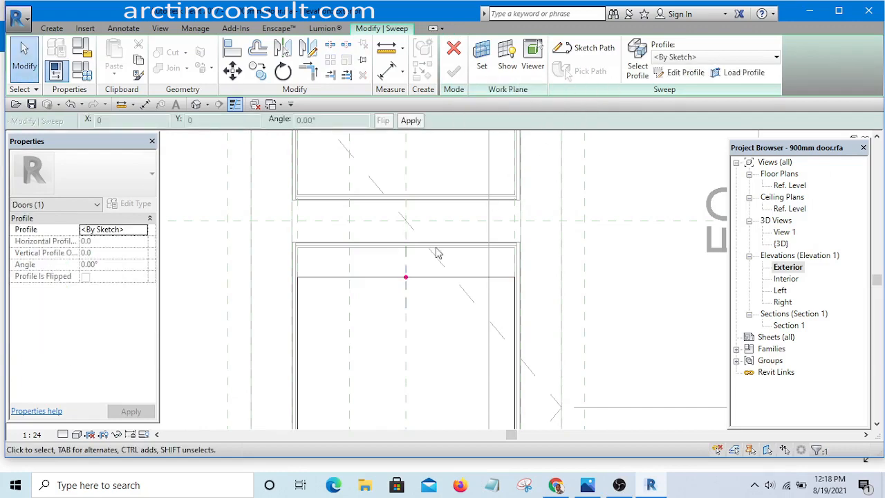
Sketch a rectangular sweep profile about 135 by 105 mm just below the path in the Left elevation, and finish the sweep.
left_click(678, 73)
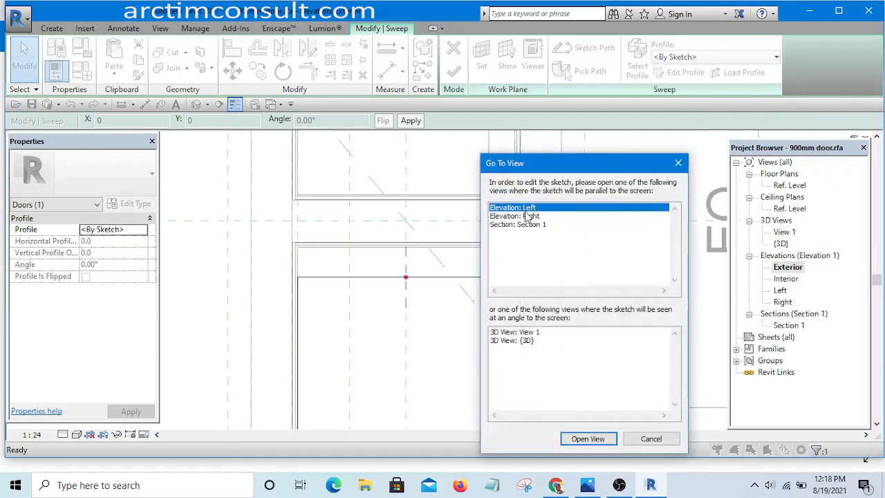
double_click(524, 209)
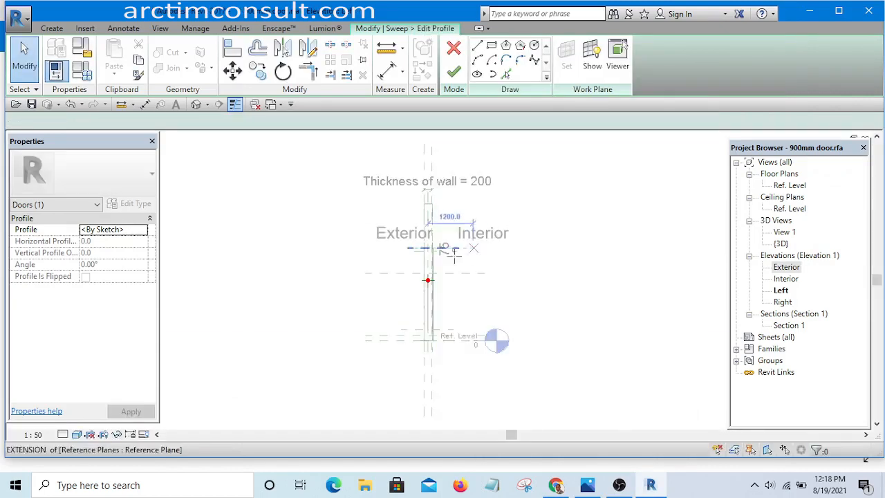
left_click(477, 46)
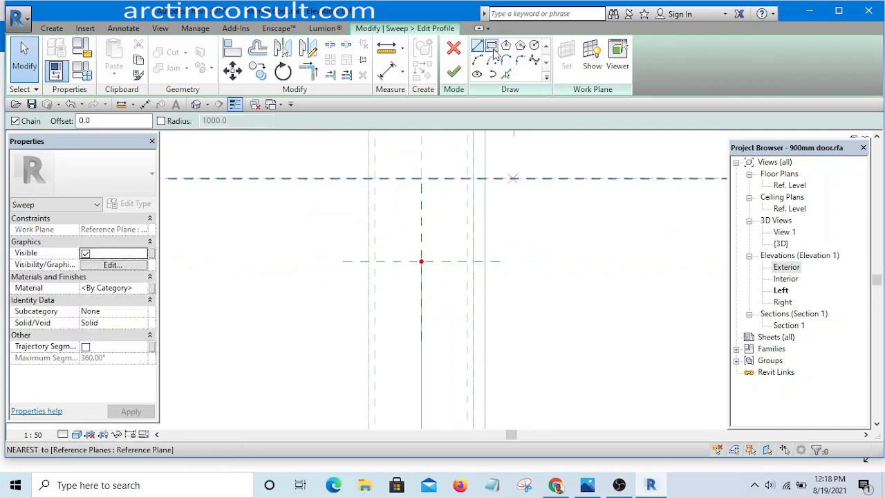
left_click(492, 46)
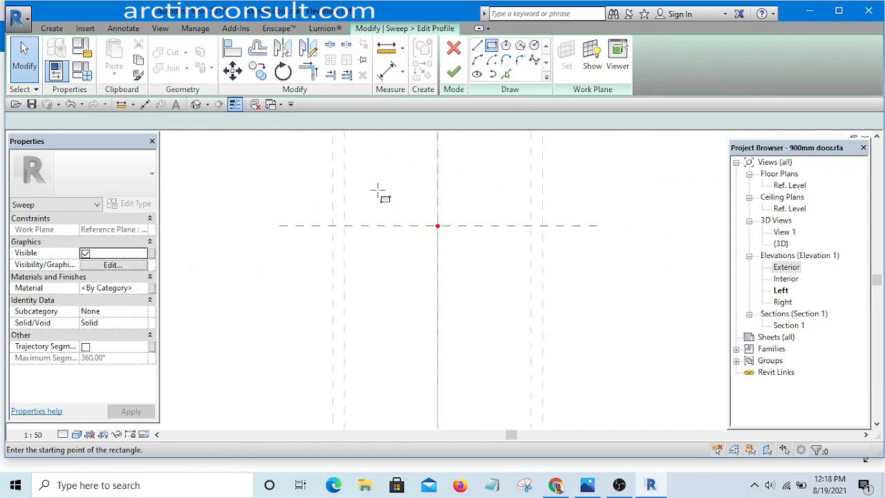
left_click(370, 240)
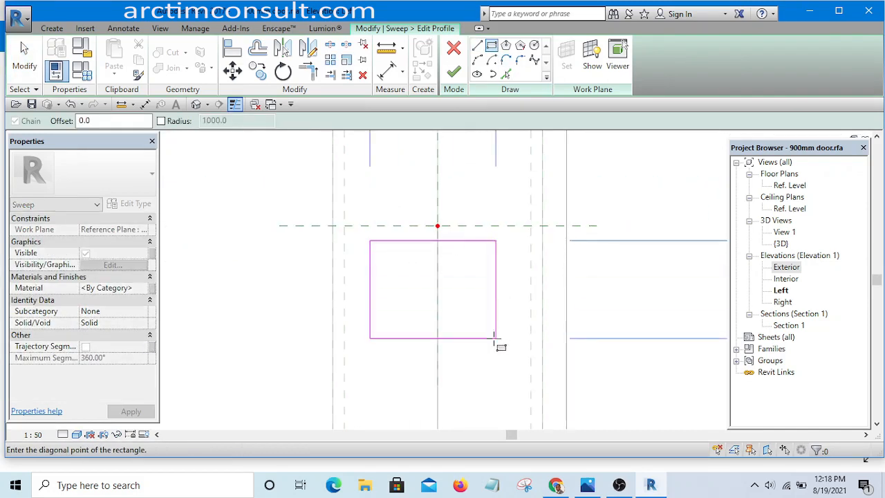
left_click(495, 338)
left_click(454, 72)
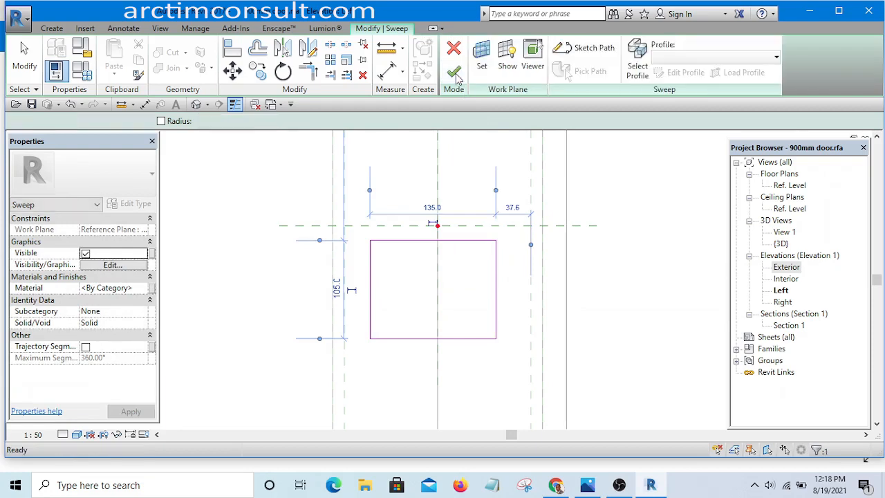
left_click(455, 73)
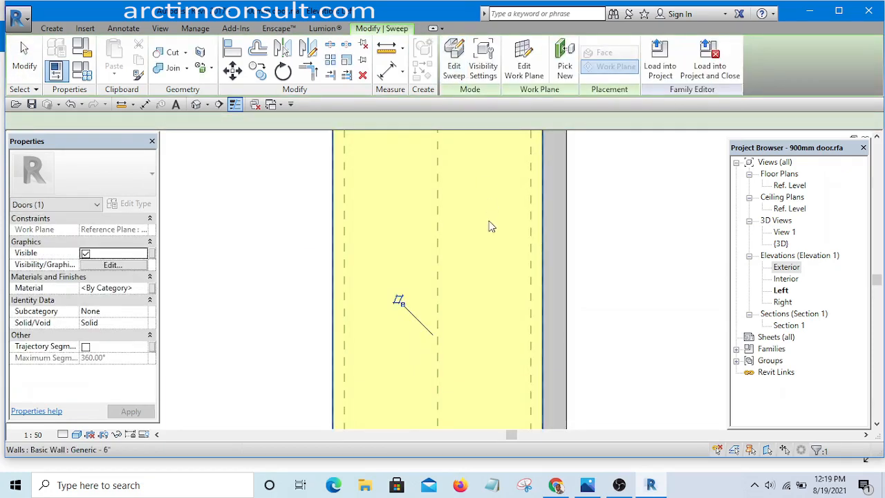
Return to the Exterior elevation and draw a horizontal reference plane across the door just below the Lower Part reference plane.
left_click(787, 268)
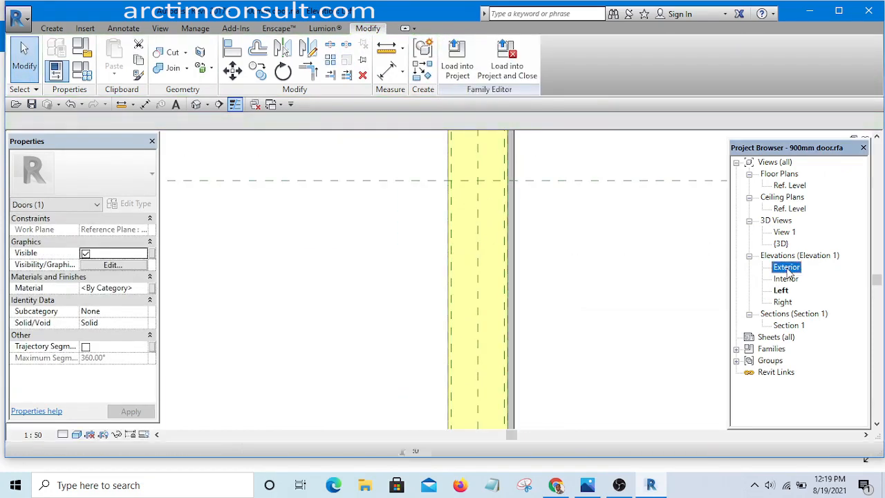
double_click(787, 268)
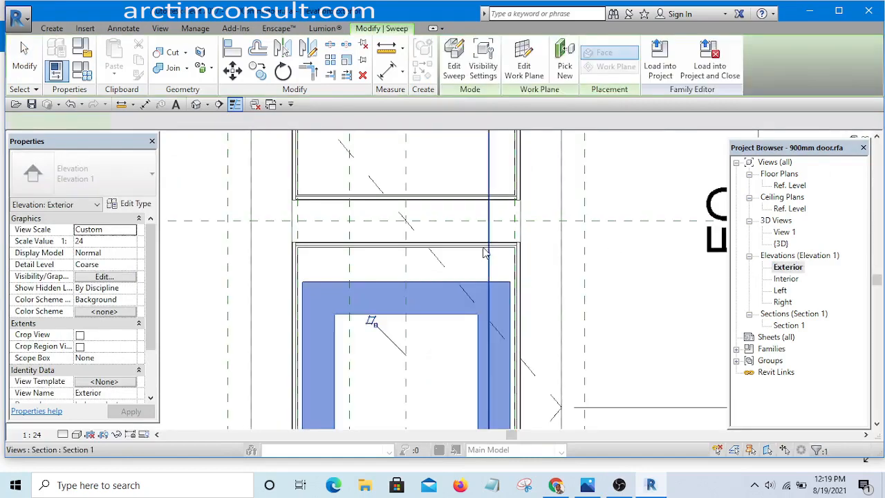
scroll(629, 276, "down", 4)
left_click(692, 283)
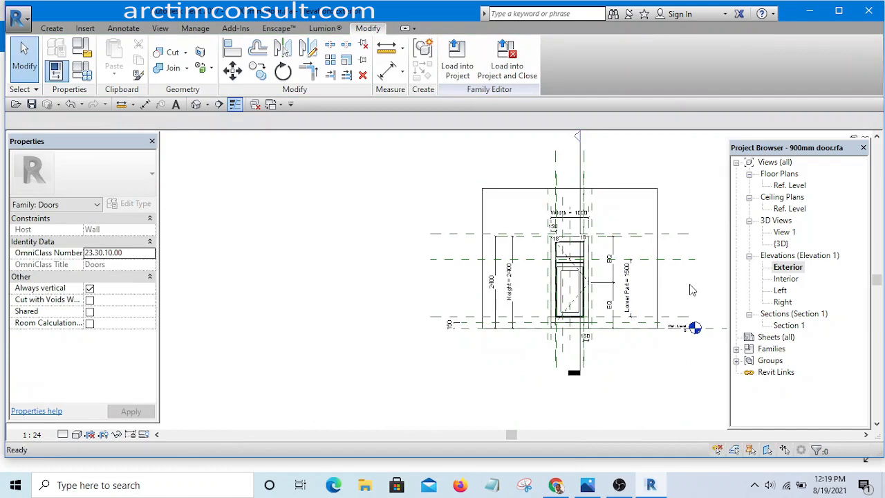
key("r")
key("p")
scroll(692, 290, "up", 3)
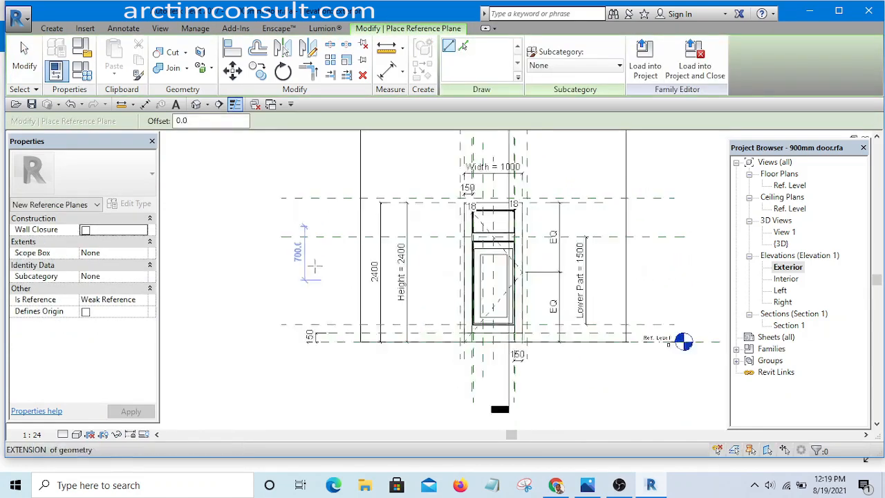
scroll(314, 266, "up", 1)
left_click(255, 243)
scroll(331, 241, "down", 2)
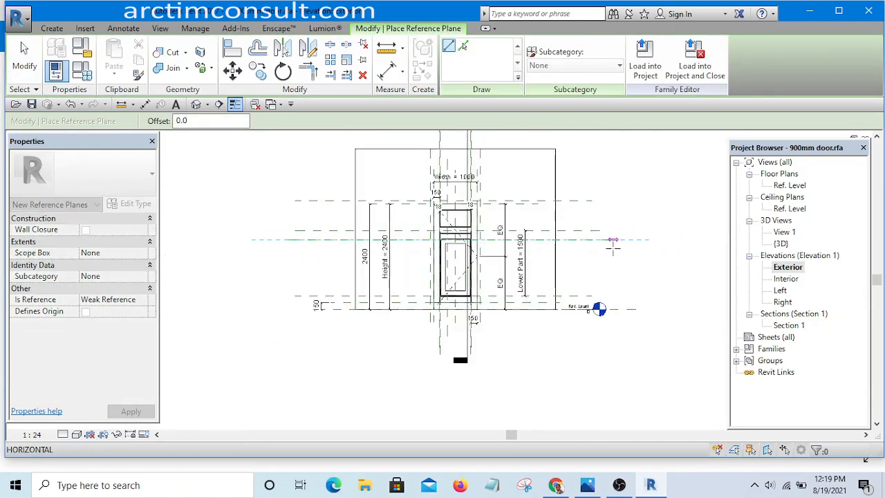
left_click(612, 240)
key("Escape")
key("Escape")
Draw a second horizontal reference plane across the door just above the Lower Part reference plane.
scroll(288, 233, "up", 1)
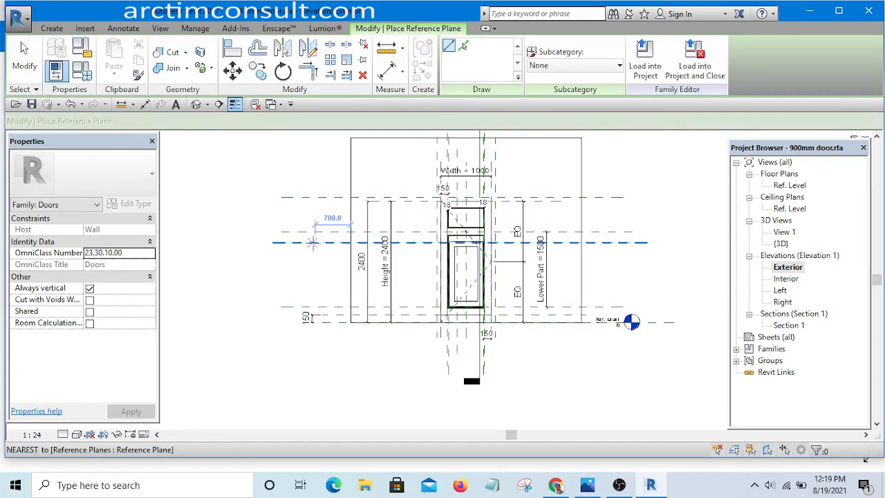
key("r")
key("p")
left_click(282, 222)
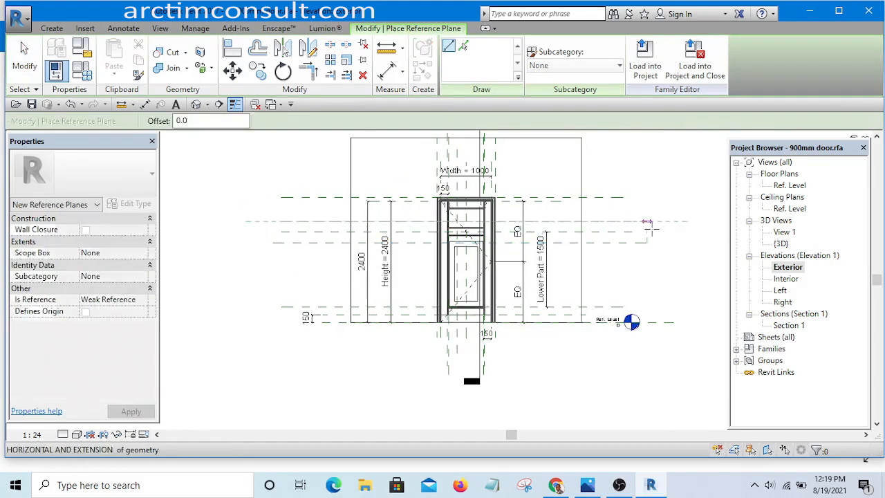
left_click(652, 223)
scroll(615, 270, "up", 5)
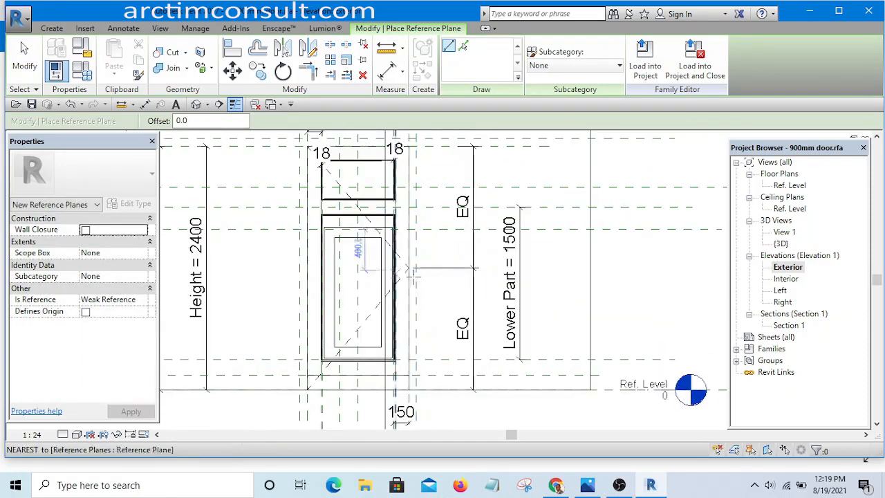
scroll(394, 273, "up", 1)
key("Escape")
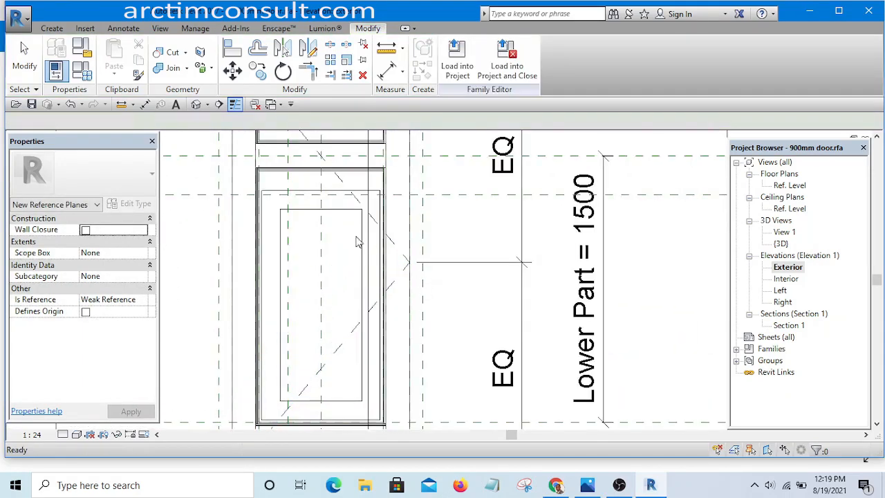
Align the lower new reference plane to the inner top edge of the lower panel's frame.
middle_click_drag(366, 252, 436, 327)
scroll(380, 277, "down", 2)
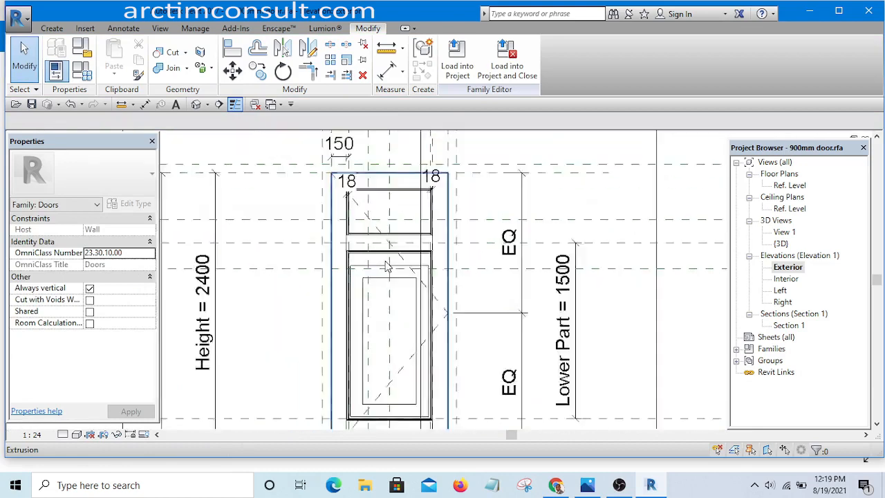
scroll(415, 318, "up", 4)
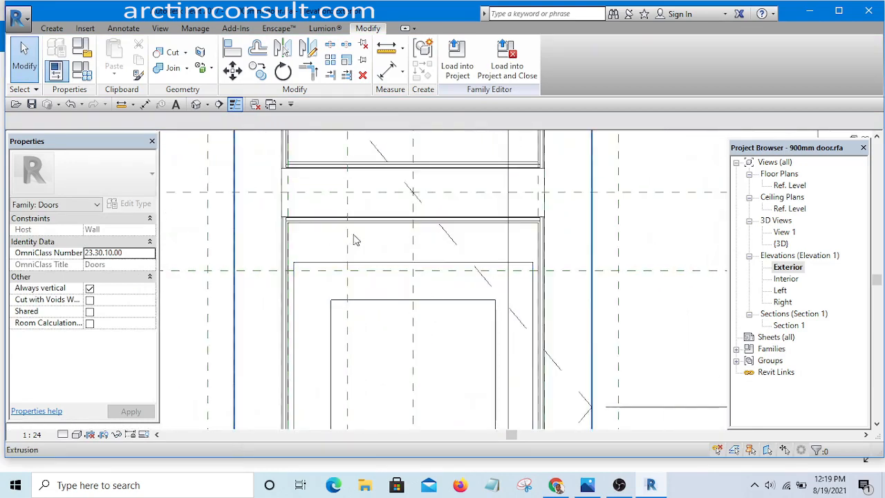
scroll(352, 240, "down", 2)
left_click(228, 54)
scroll(331, 242, "up", 4)
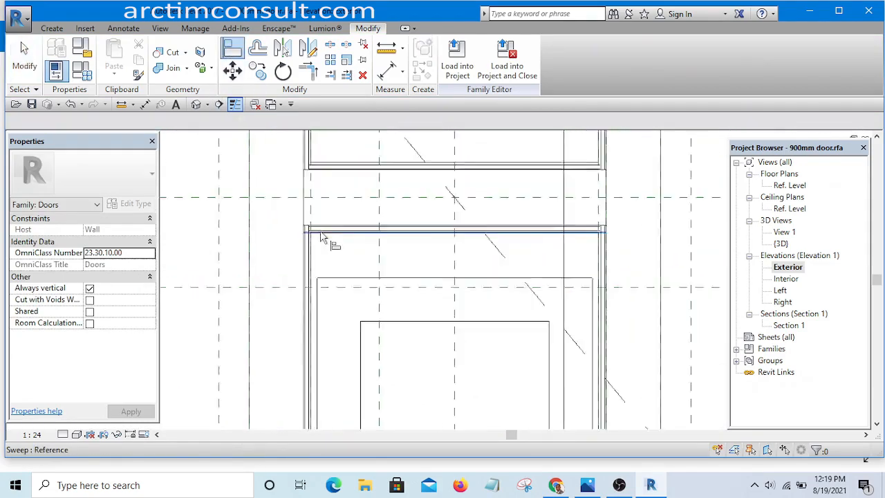
left_click(351, 233)
scroll(355, 230, "down", 4)
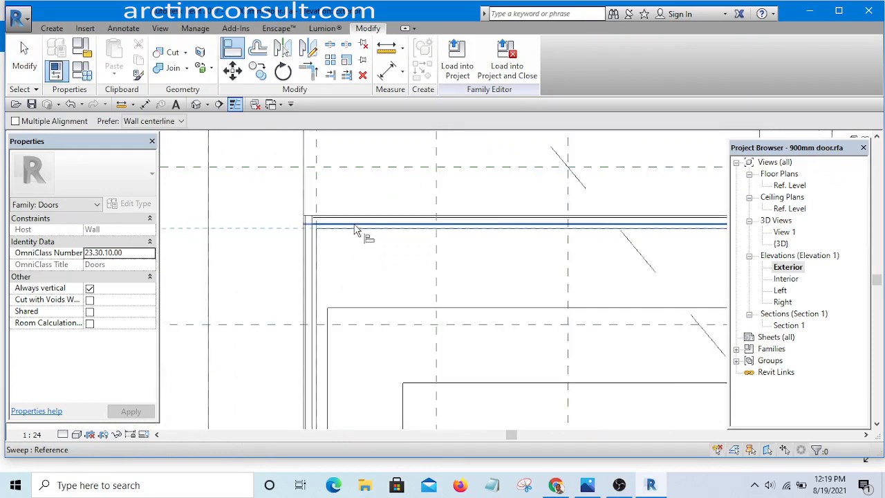
left_click(284, 282)
scroll(318, 256, "down", 5)
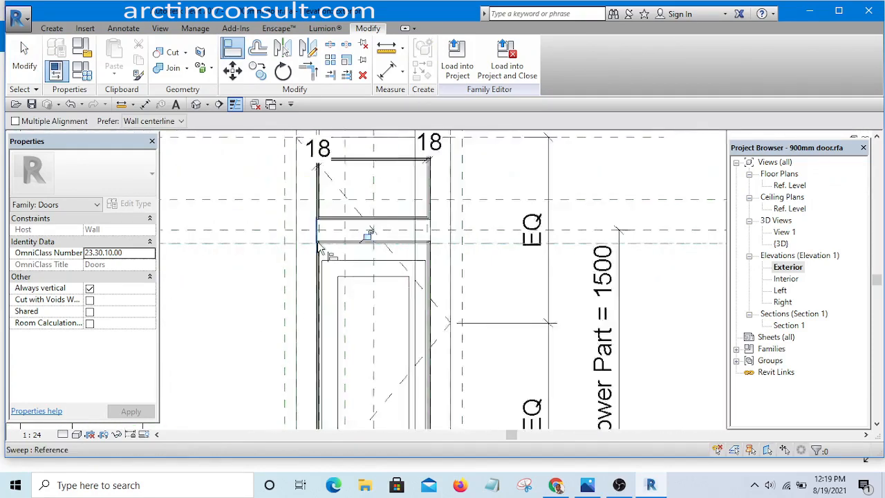
Align the upper new reference plane to the inner bottom edge of the upper panel's frame, and end Align.
scroll(439, 220, "up", 6)
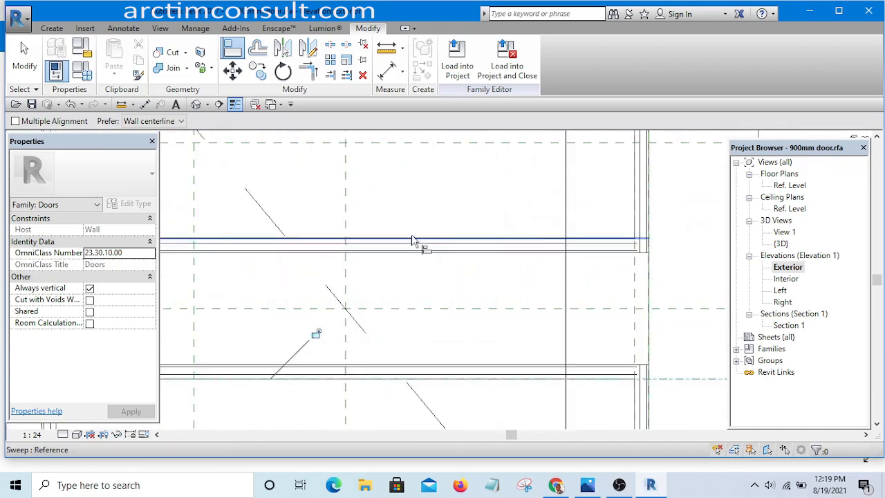
scroll(415, 239, "down", 4)
left_click(440, 220)
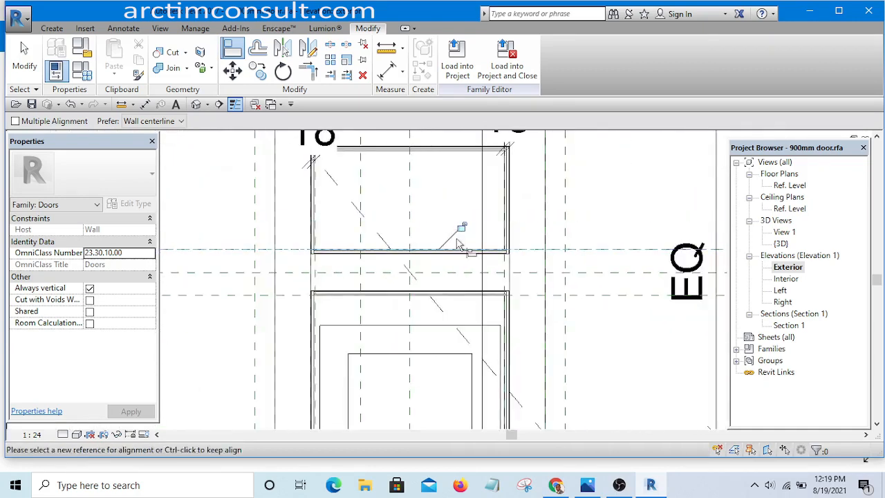
key("Escape")
key("Escape")
Add an aligned dimension between the upper new reference plane and the Lower Part reference plane.
scroll(597, 195, "down", 3)
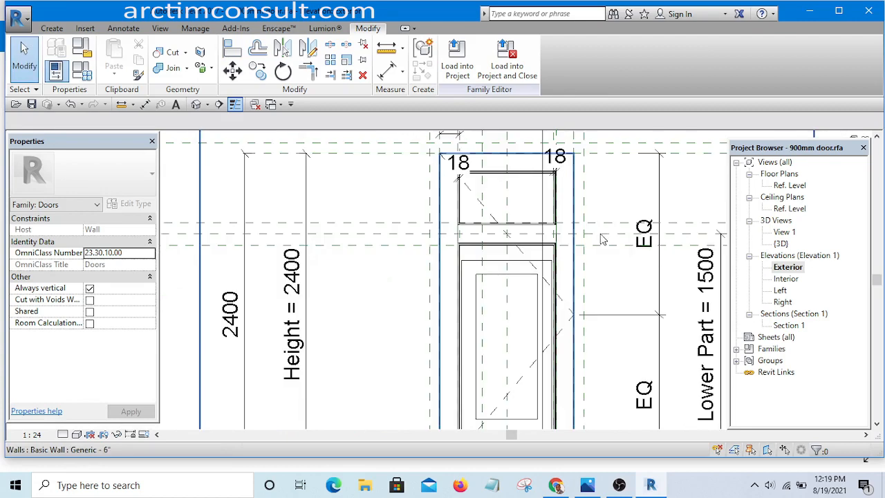
key("d")
key("i")
scroll(591, 234, "down", 2)
scroll(522, 160, "up", 5)
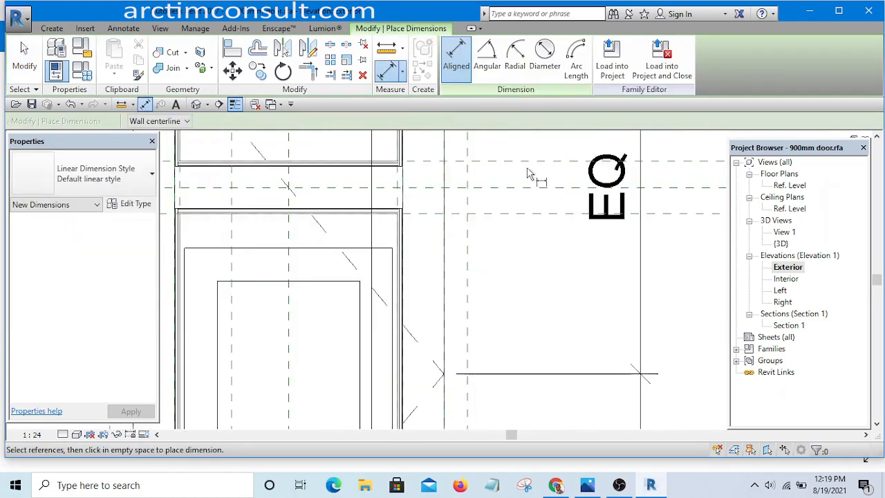
left_click(522, 159)
scroll(530, 188, "up", 2)
left_click(525, 187)
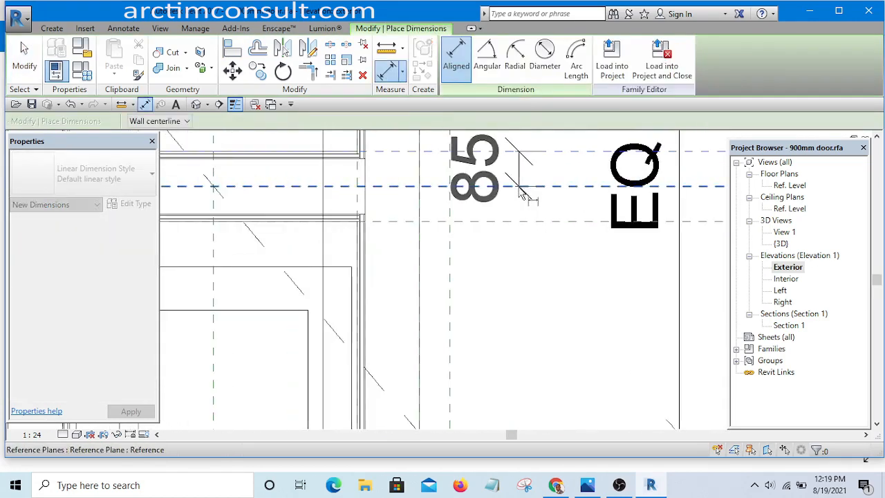
scroll(515, 222, "down", 2)
scroll(517, 192, "up", 2)
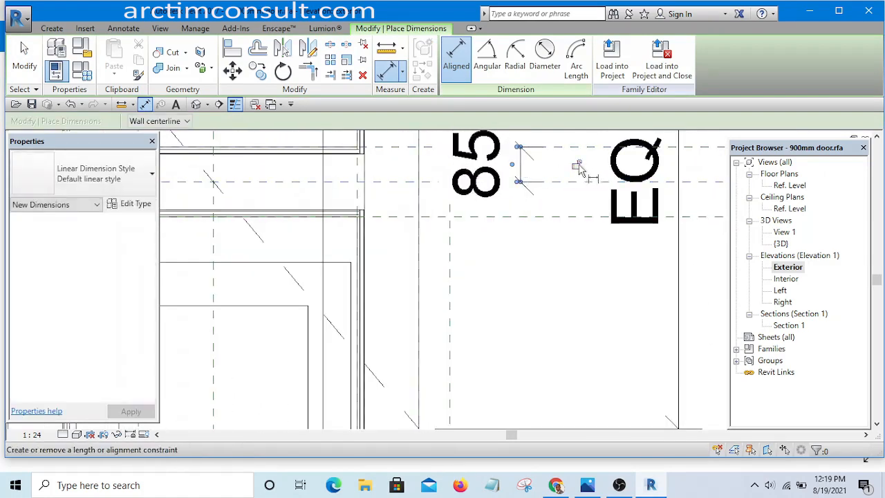
Add an aligned dimension between the Lower Part reference plane and the lower new reference plane, and end dimensioning.
scroll(560, 170, "down", 3)
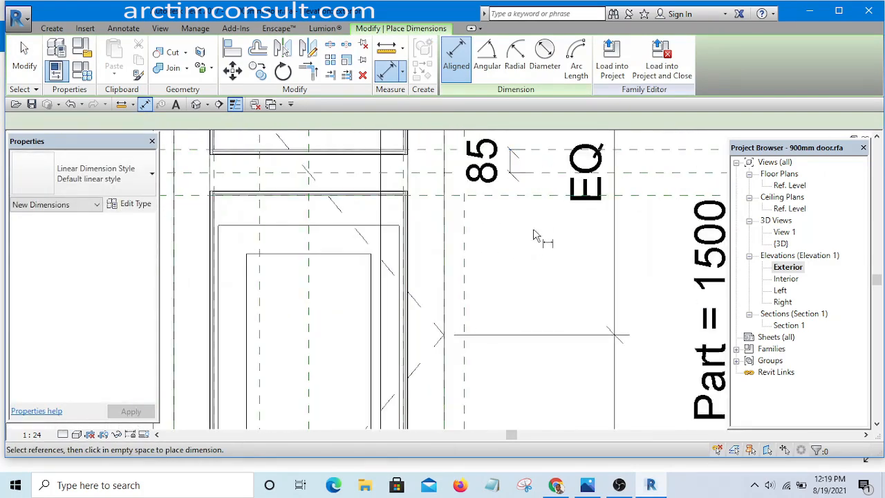
scroll(524, 202, "up", 2)
left_click(524, 197)
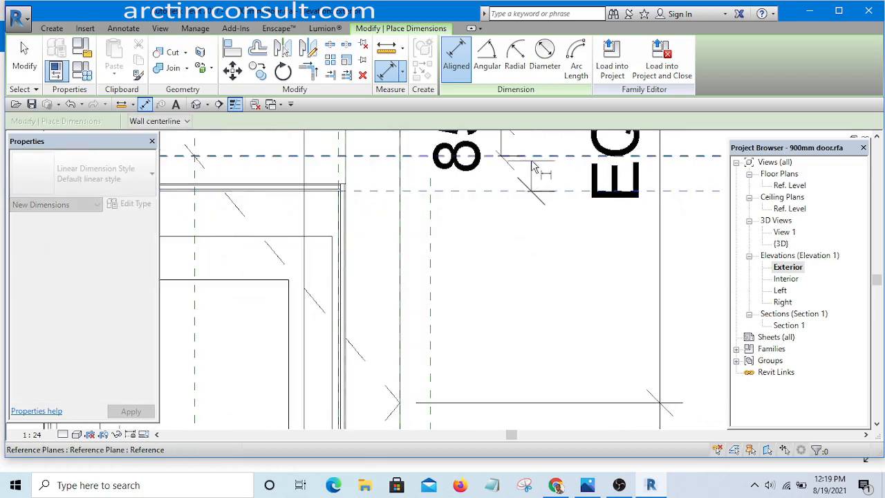
left_click(532, 157)
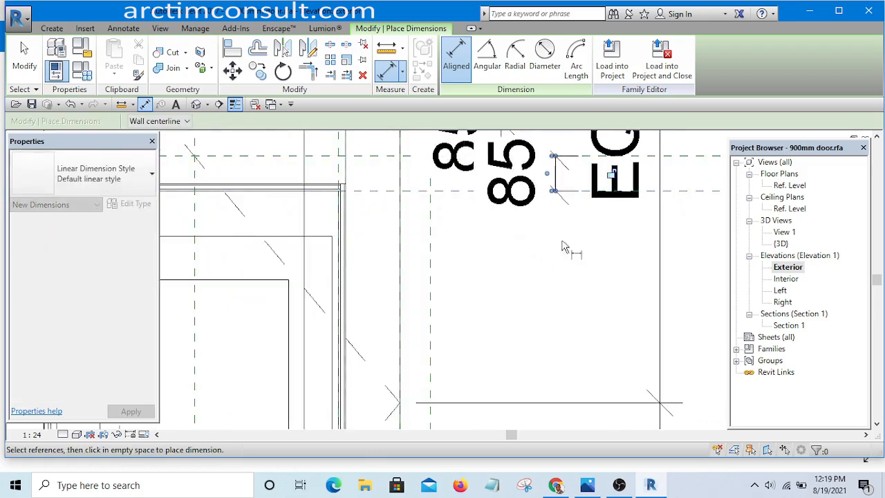
left_click(555, 235)
scroll(559, 238, "down", 4)
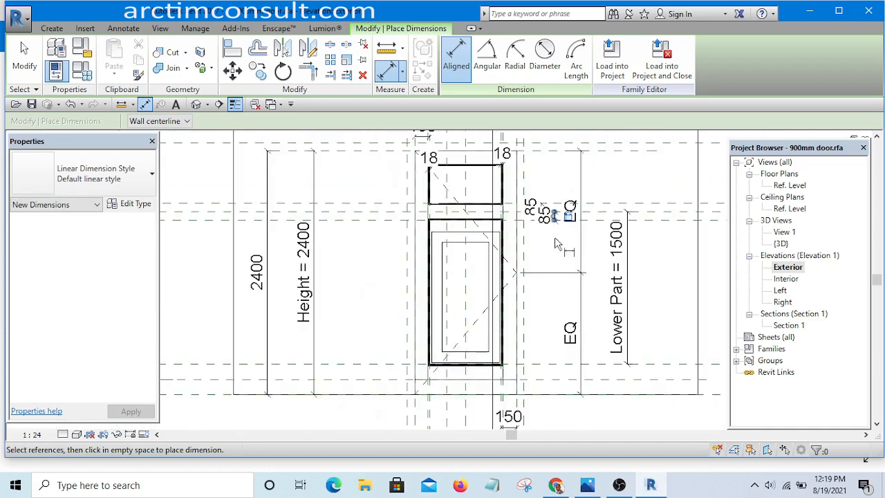
key("Escape")
key("Escape")
Open the lower panel sweep's profile for editing in the Left elevation.
scroll(519, 232, "up", 2)
scroll(520, 232, "up", 2)
scroll(521, 239, "down", 3)
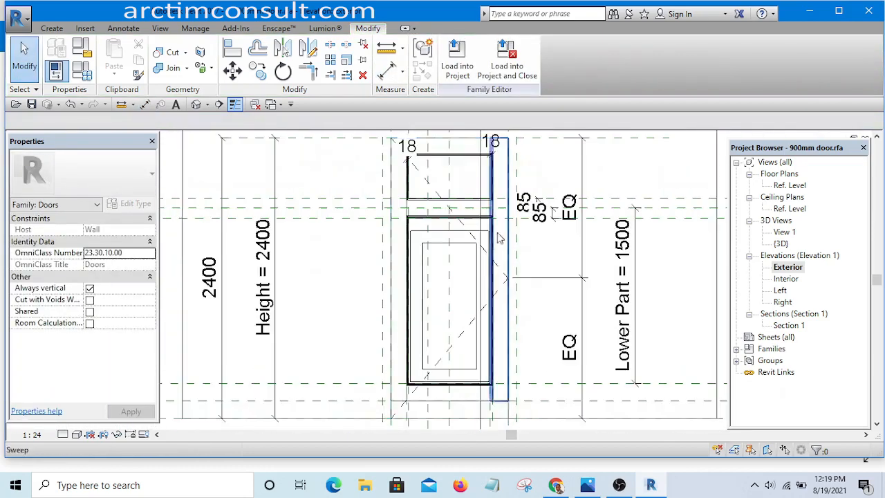
left_click(457, 249)
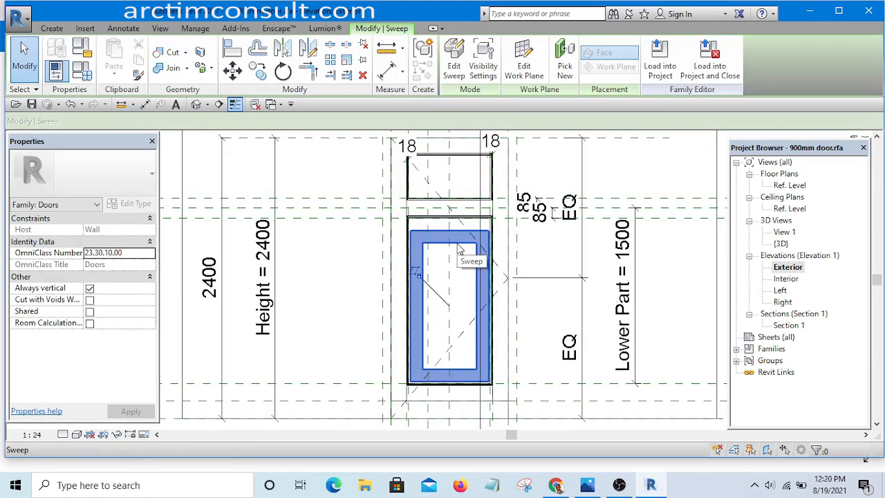
left_click(454, 69)
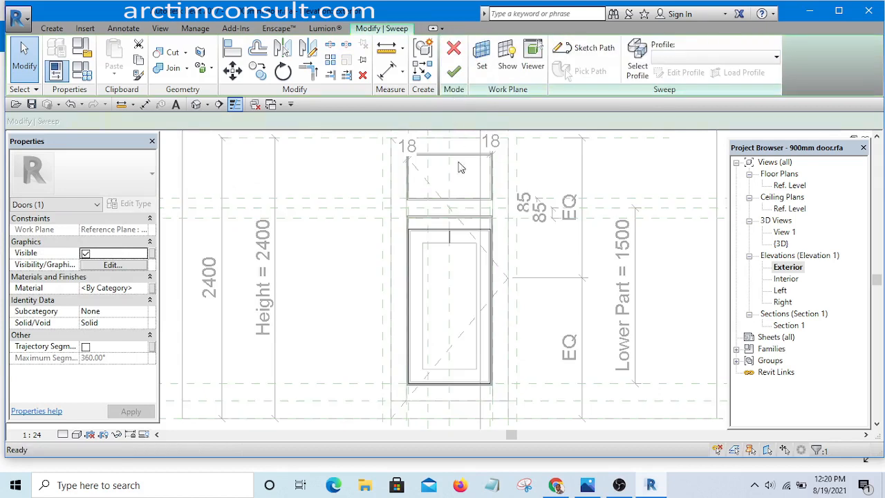
left_click(450, 231)
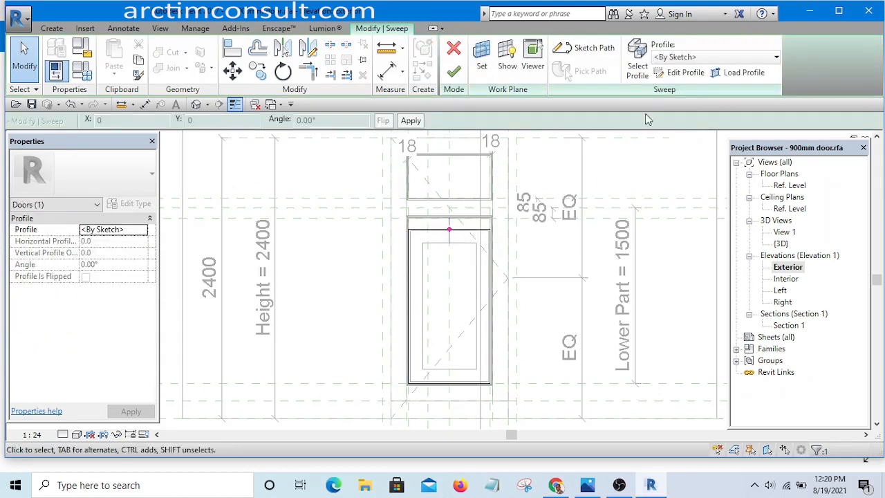
left_click(682, 73)
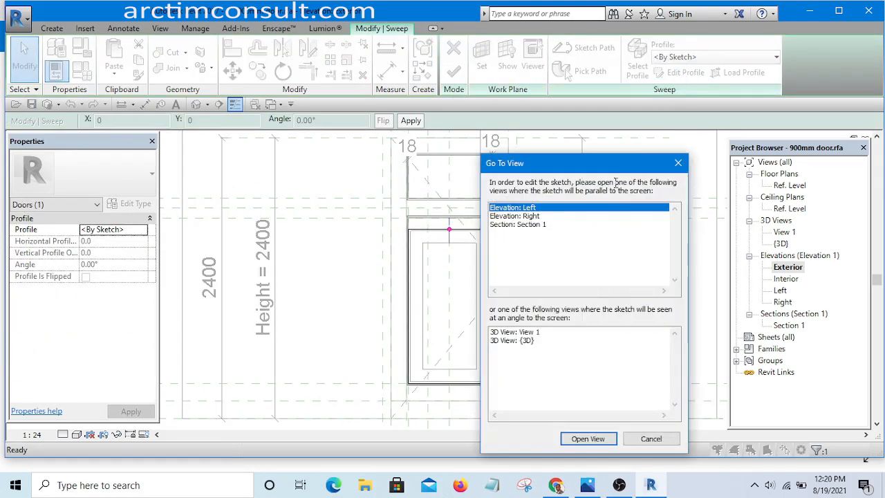
double_click(527, 211)
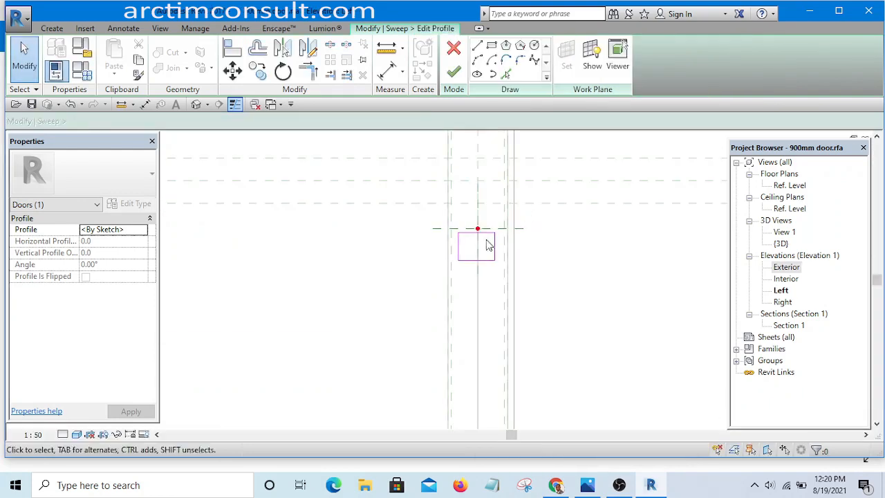
Align the sweep profile's top edge to the lowest of the three mid-height reference planes and end Align.
key("a")
key("l")
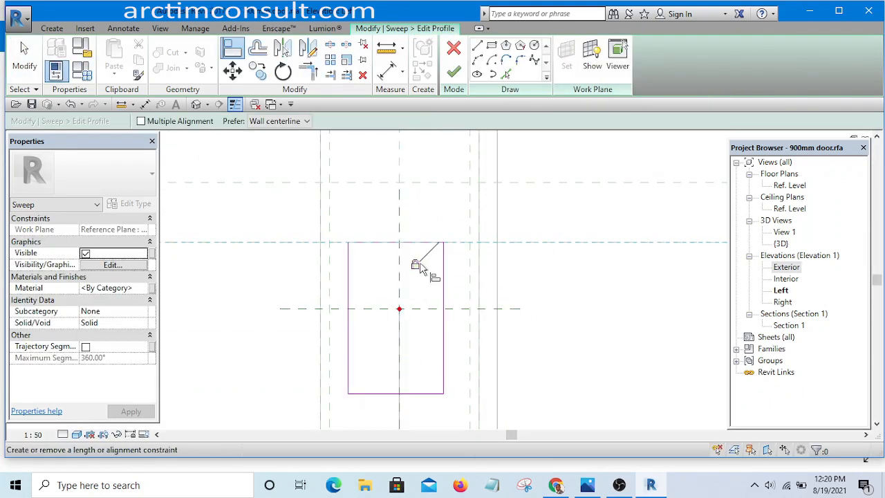
scroll(558, 287, "down", 5)
key("Escape")
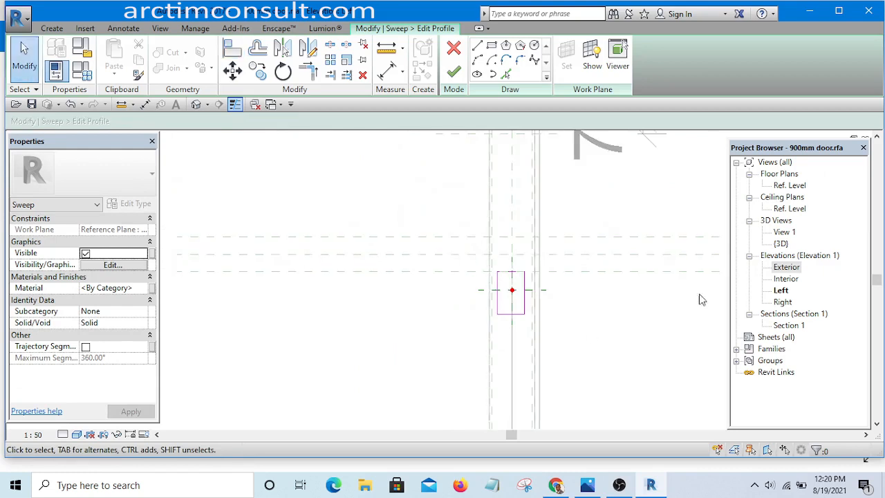
Switch to Photos to examine the lower panel and its moulding in Door.jpg, and return to Revit.
scroll(537, 330, "up", 4)
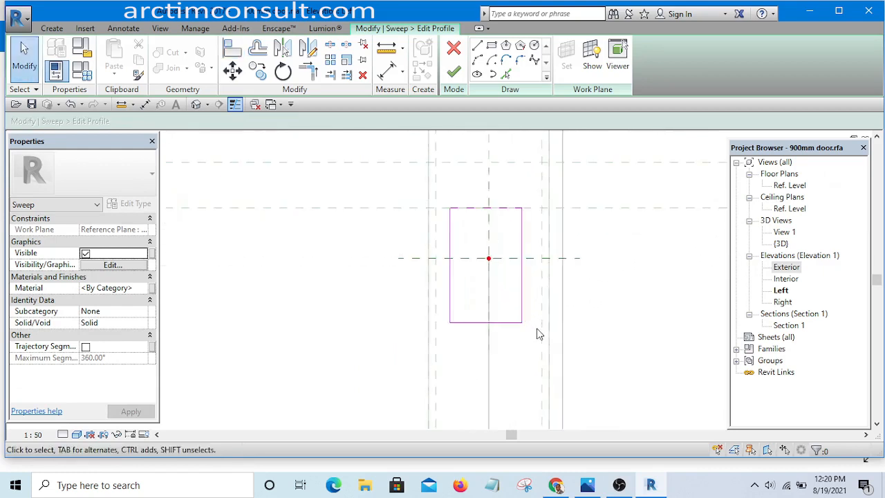
scroll(537, 332, "down", 1)
left_click(590, 486)
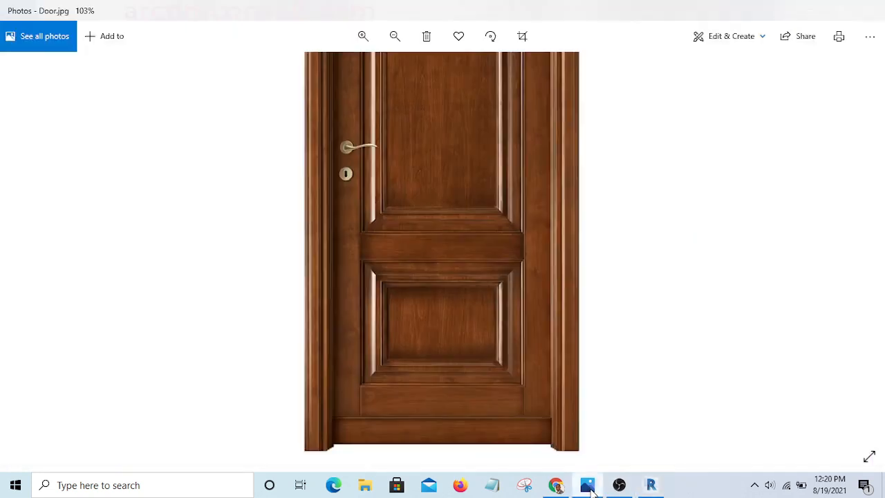
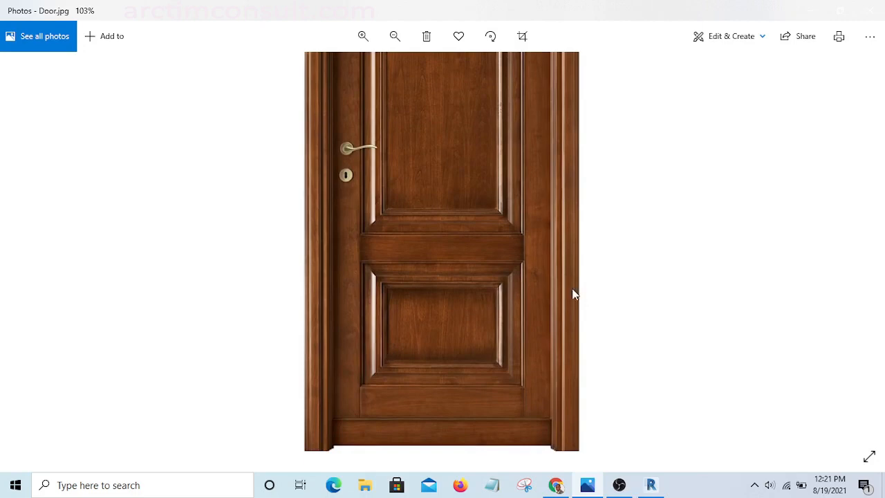
left_click(811, 15)
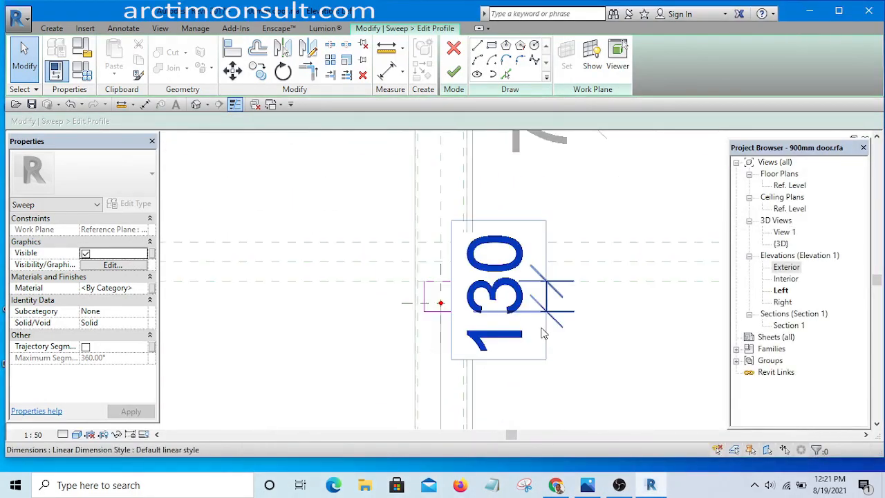
Move the sweep profile's height dimension clear of the profile toward the interior side and deselect it.
left_click_drag(542, 328, 684, 347)
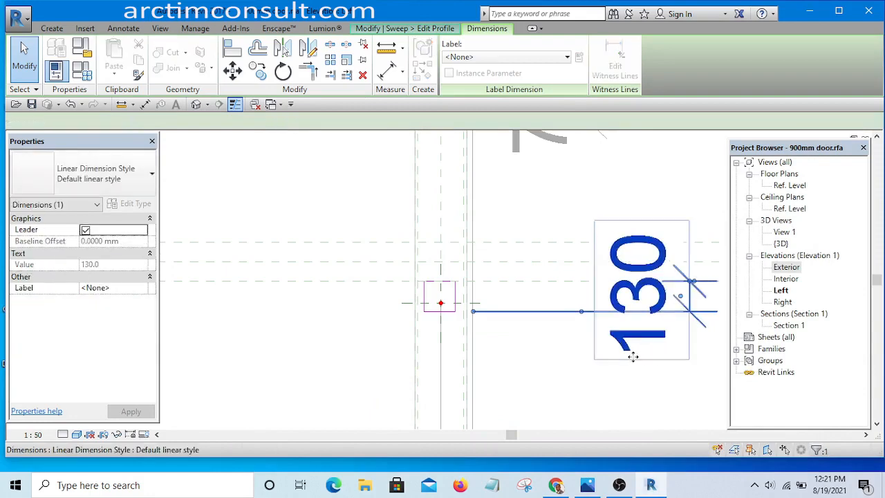
scroll(475, 352, "down", 5)
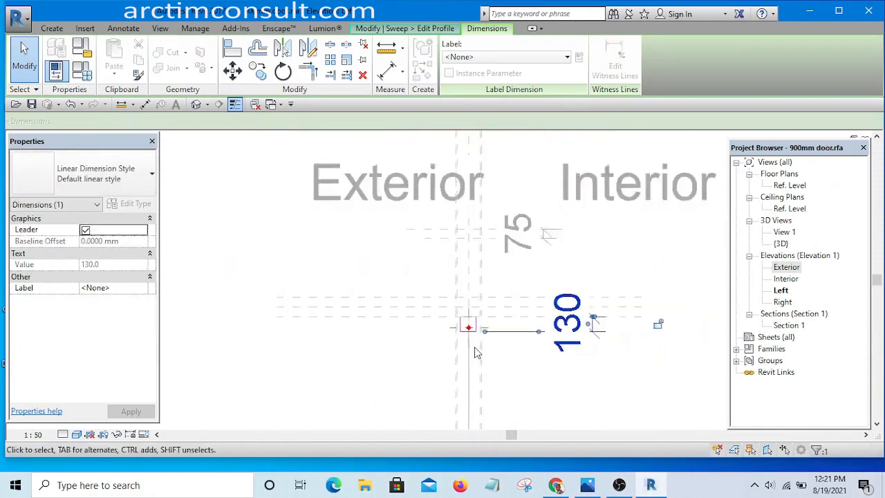
left_click(589, 352)
scroll(461, 334, "up", 5)
scroll(462, 331, "up", 3)
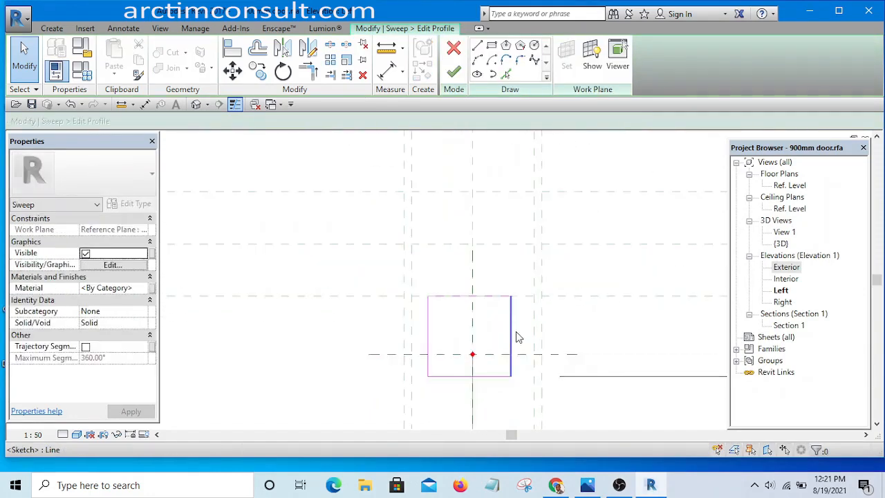
Finish the profile sketch and the lower panel's sweep.
left_click(511, 332)
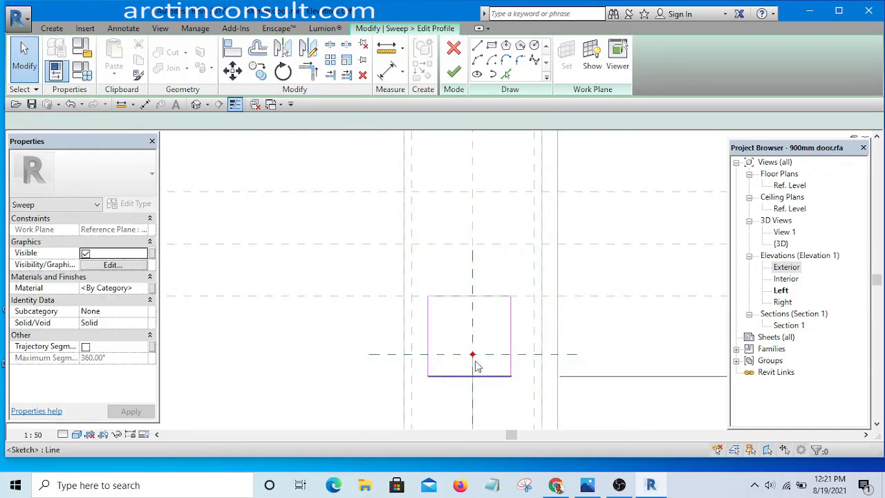
scroll(434, 376, "up", 2)
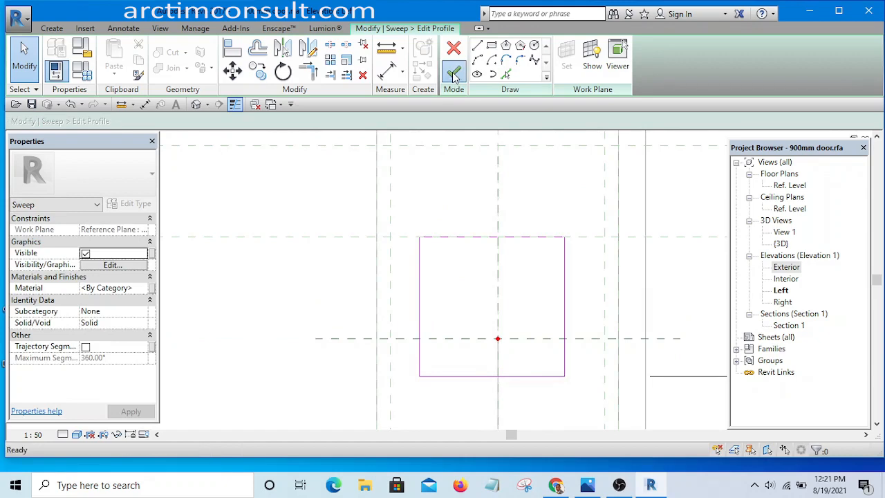
left_click(454, 76)
left_click(452, 72)
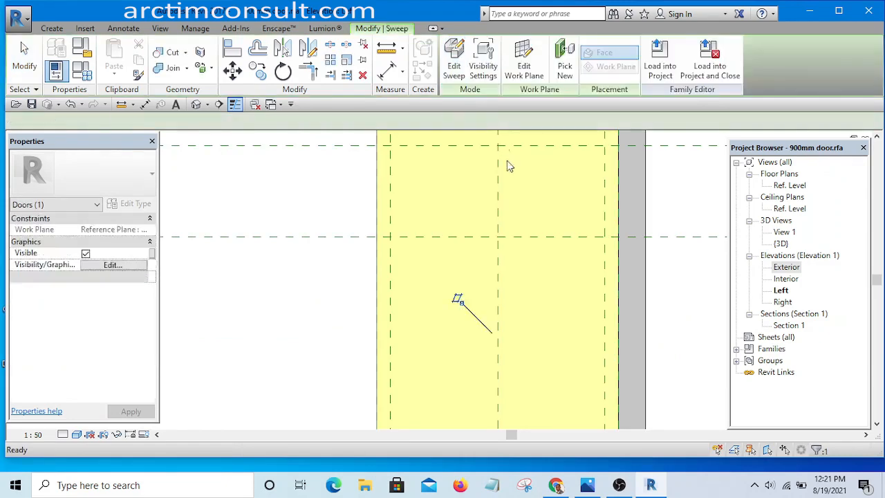
Return to the Exterior elevation and deselect the sweep.
scroll(466, 219, "down", 5)
double_click(787, 268)
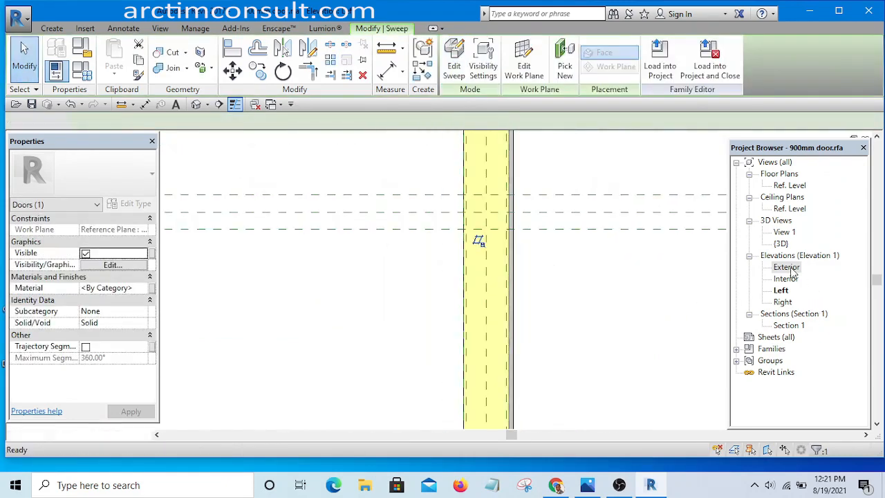
scroll(405, 309, "down", 3)
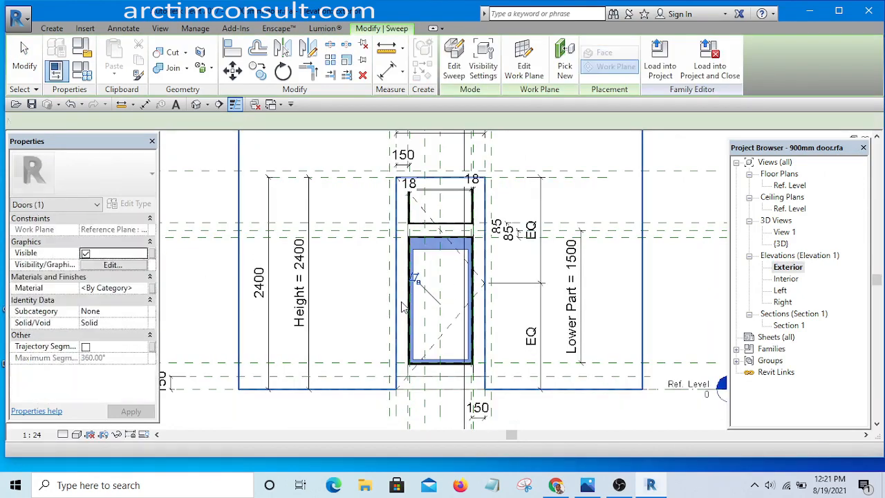
left_click(585, 293)
scroll(415, 293, "up", 5)
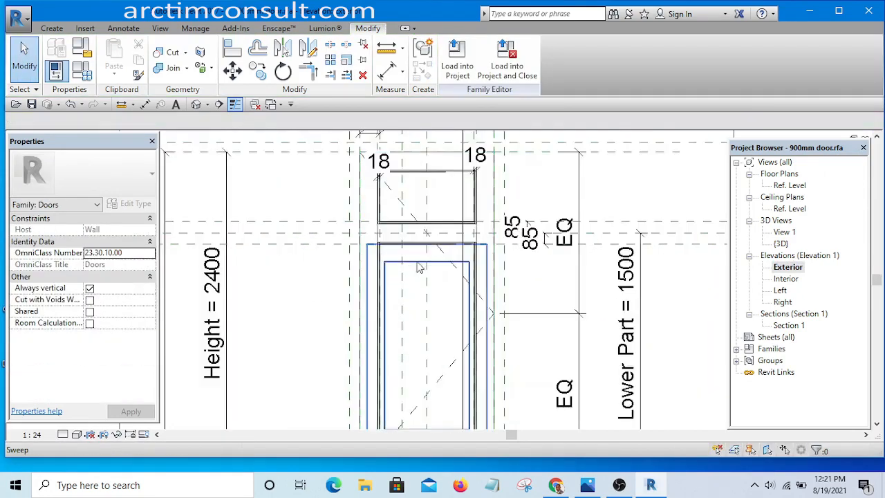
Open the lower panel sweep's path sketch for editing.
left_click(445, 265)
scroll(449, 238, "down", 5)
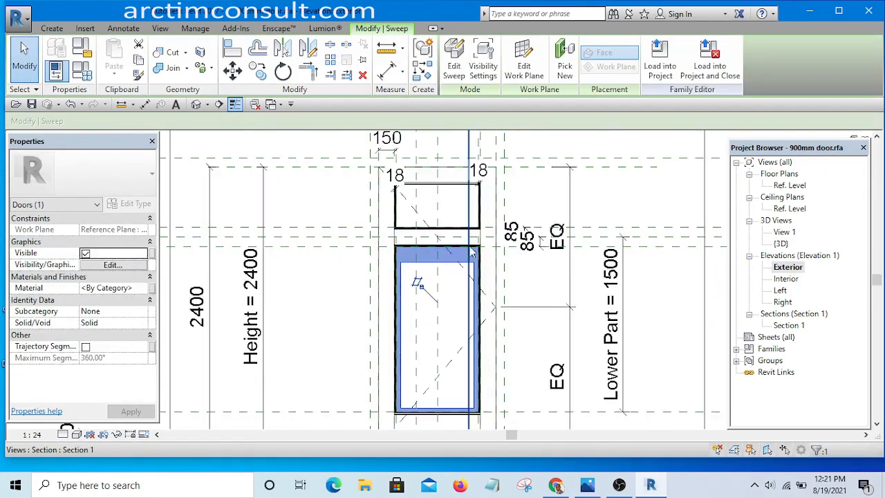
left_click(454, 66)
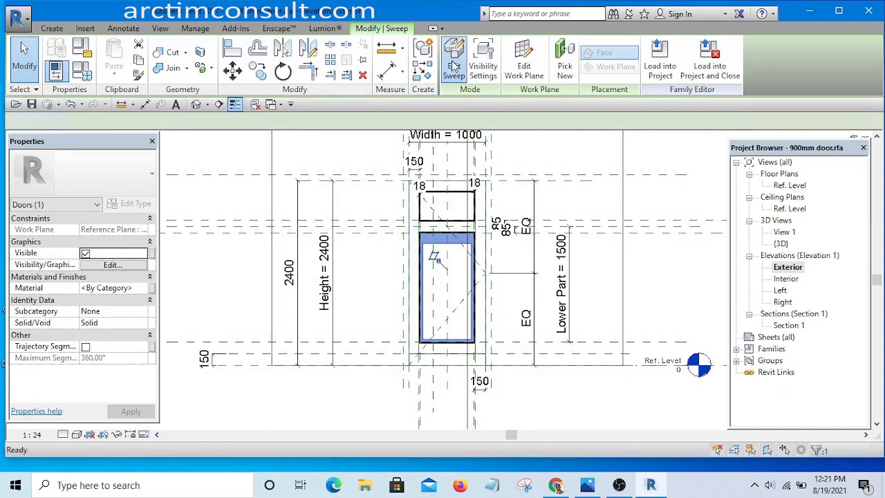
scroll(440, 248, "up", 2)
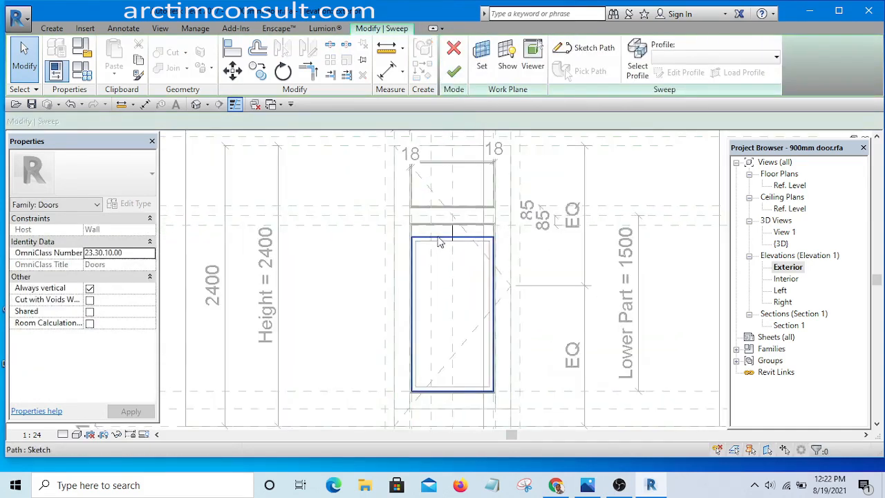
left_click(437, 237)
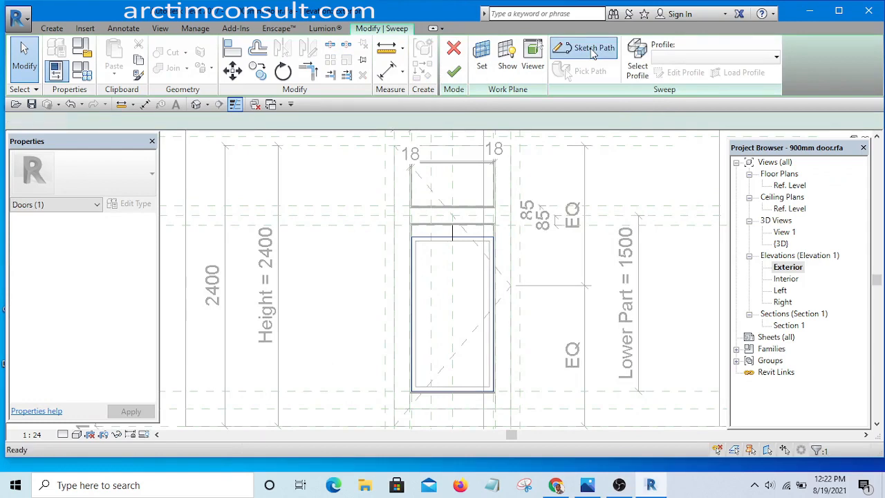
left_click(591, 50)
scroll(490, 346, "up", 2)
scroll(500, 240, "down", 2)
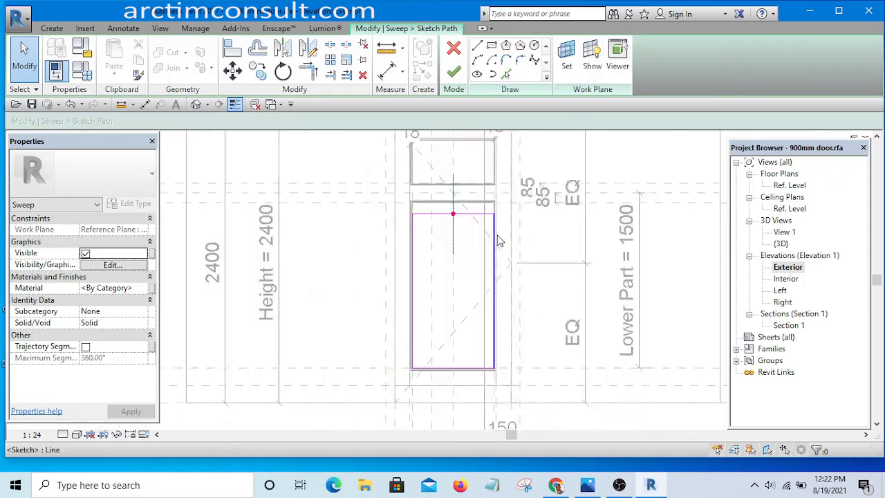
Pull the sweep path's right line inward, align it to the reference plane at the panel's right edge, and lock the alignment.
scroll(503, 280, "down", 3)
scroll(501, 277, "up", 4)
left_click_drag(488, 269, 464, 270)
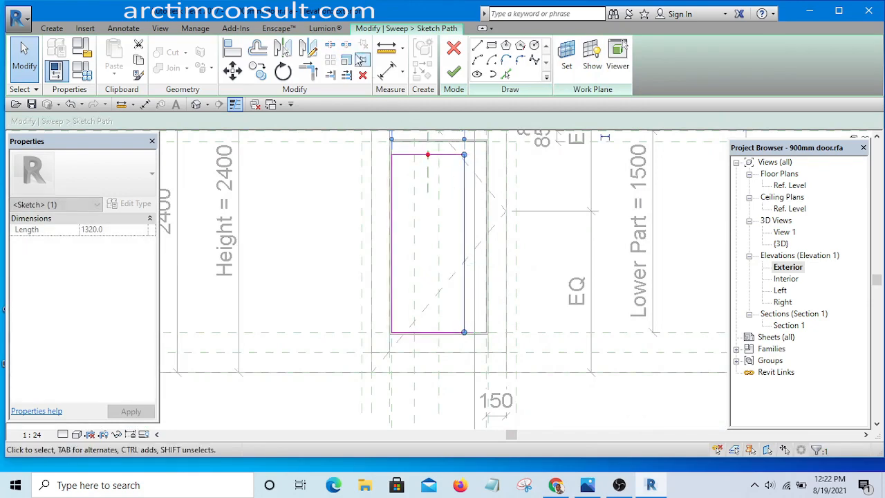
left_click(238, 53)
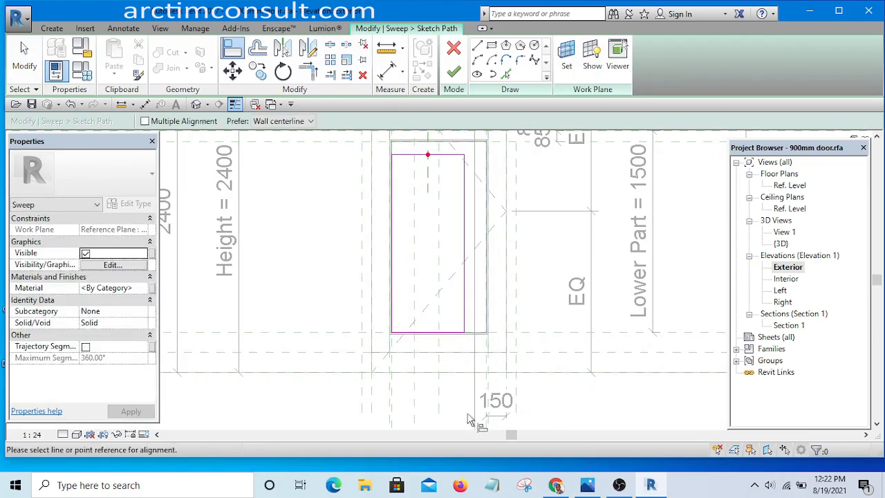
middle_click_drag(475, 419, 444, 176)
scroll(472, 218, "up", 5)
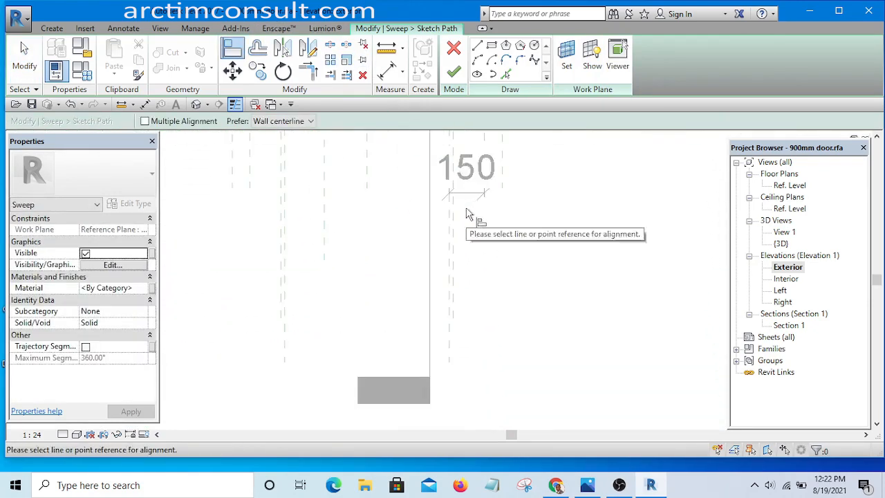
left_click(444, 247)
scroll(495, 377, "down", 7)
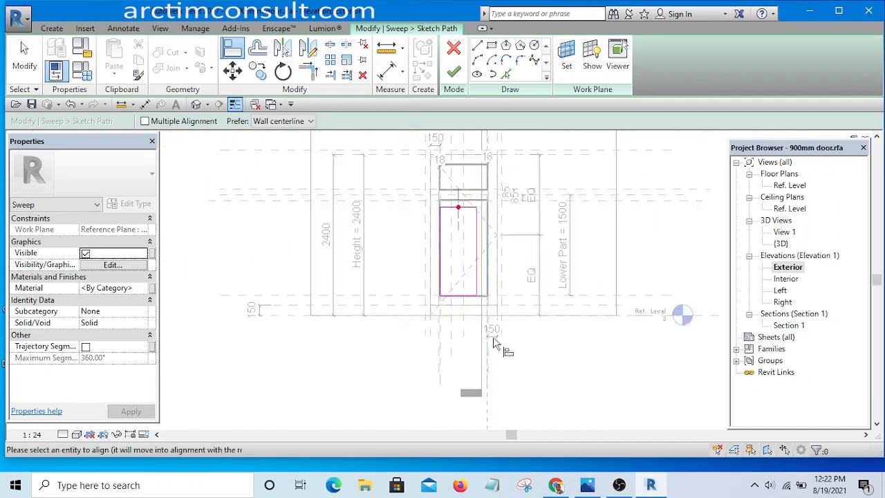
scroll(479, 269, "up", 3)
left_click(475, 259)
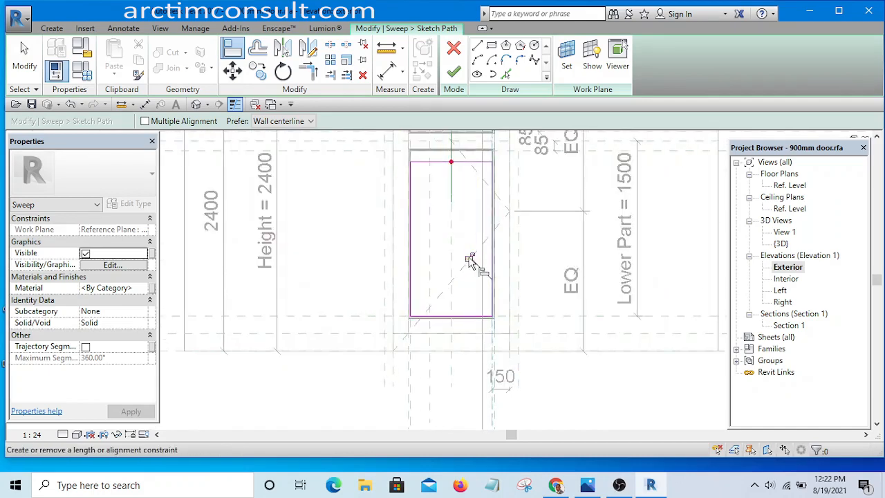
left_click(470, 246)
Try to align the sweep path's left line to the reference plane at the lower panel's left edge.
scroll(477, 185, "down", 4)
scroll(535, 284, "up", 2)
scroll(409, 200, "up", 4)
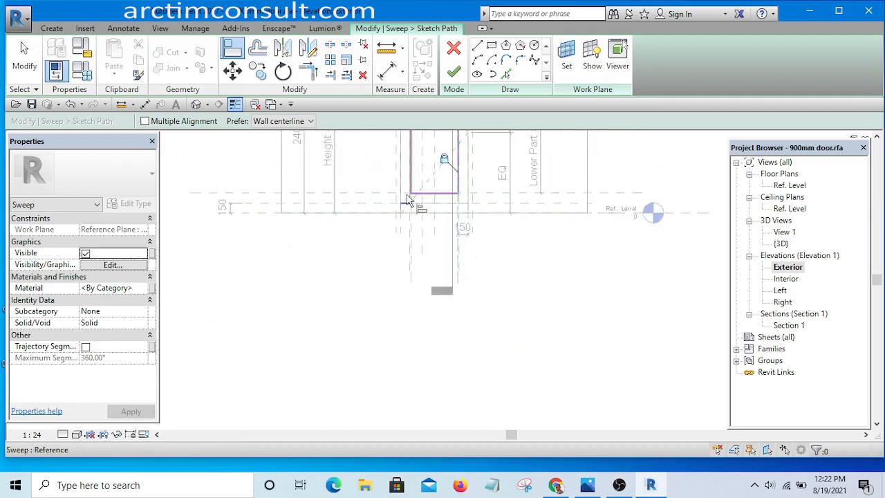
scroll(427, 299, "up", 2)
left_click(412, 306)
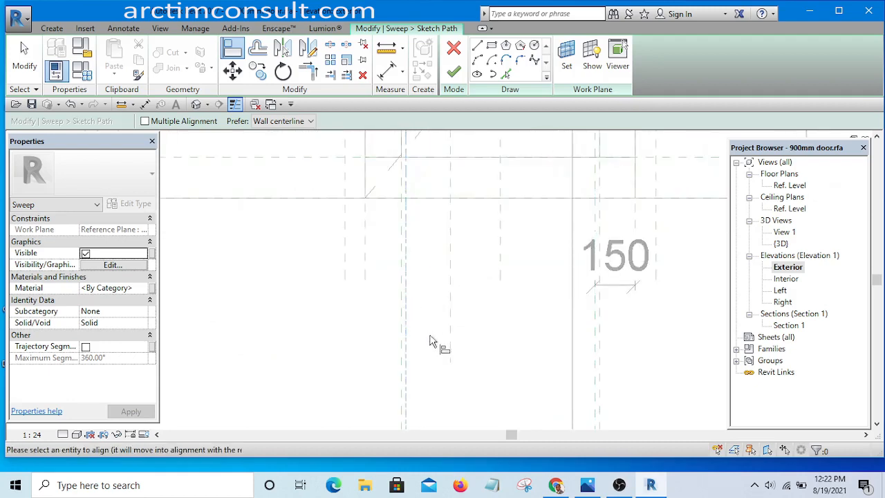
scroll(439, 345, "down", 3)
scroll(429, 217, "up", 1)
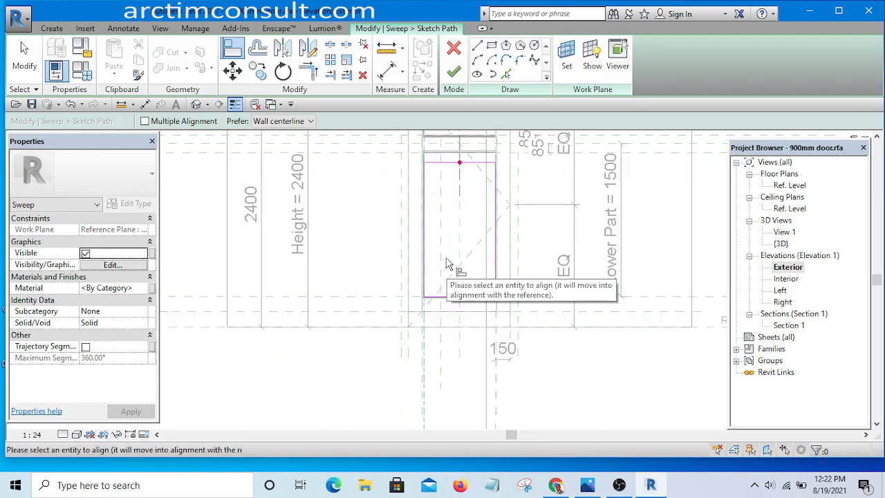
scroll(428, 246, "up", 5)
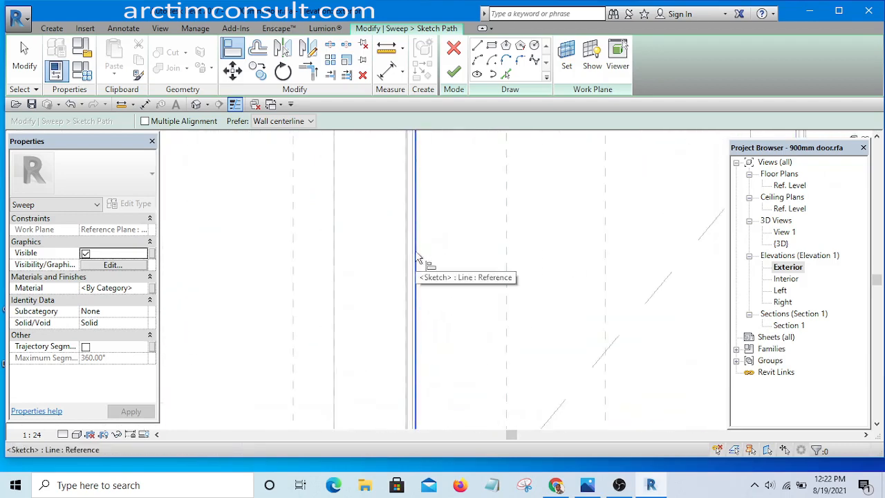
scroll(418, 253, "down", 7)
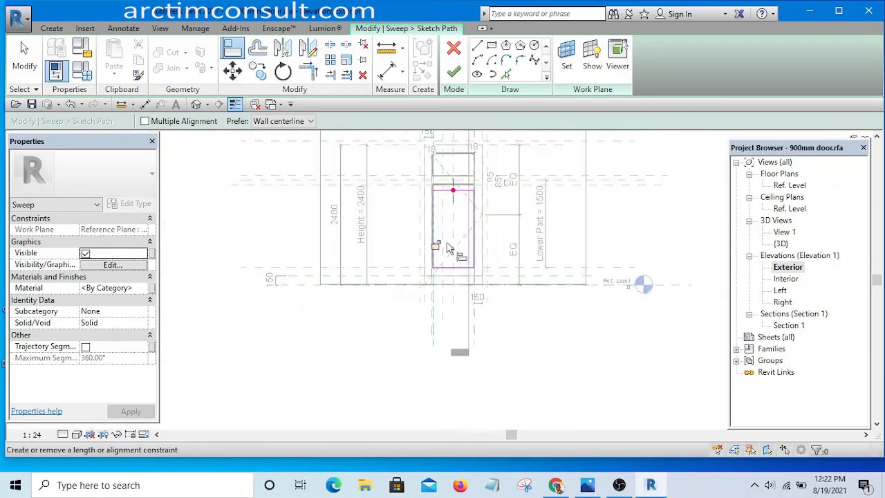
scroll(448, 176, "up", 4)
scroll(451, 194, "up", 2)
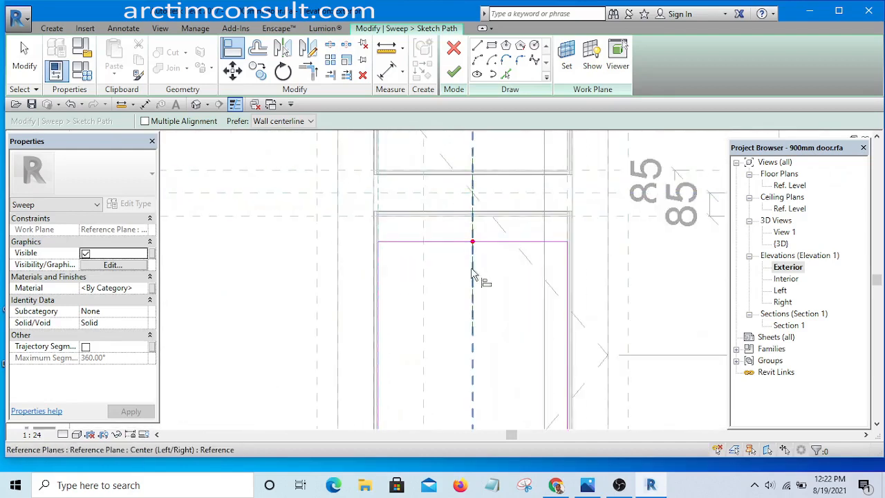
scroll(434, 237, "down", 3)
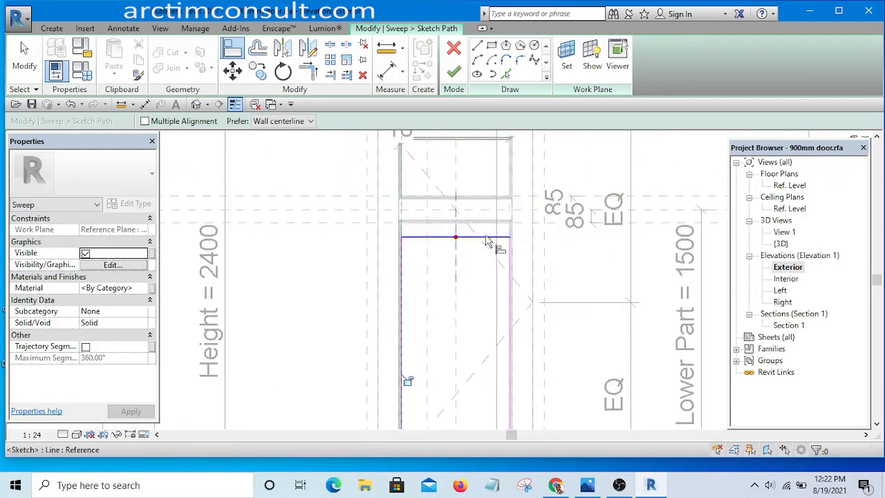
scroll(446, 206, "up", 3)
scroll(458, 249, "down", 3)
scroll(512, 242, "up", 4)
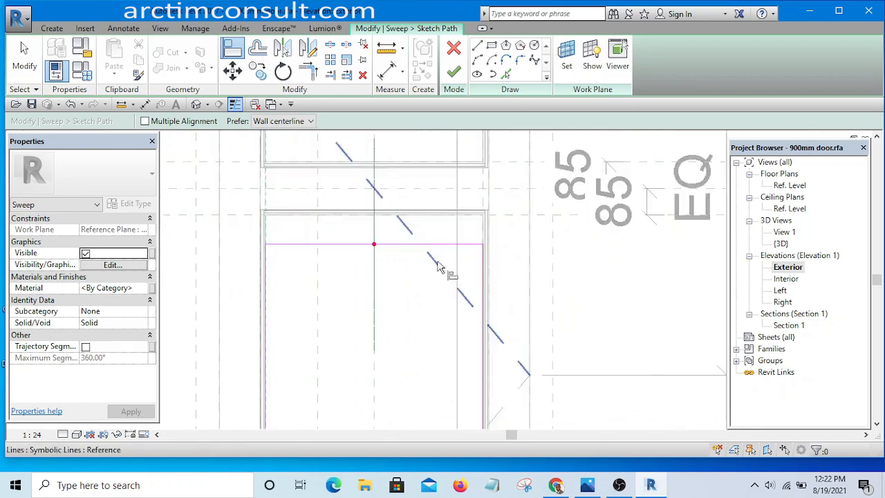
scroll(439, 268, "down", 5)
scroll(401, 324, "up", 1)
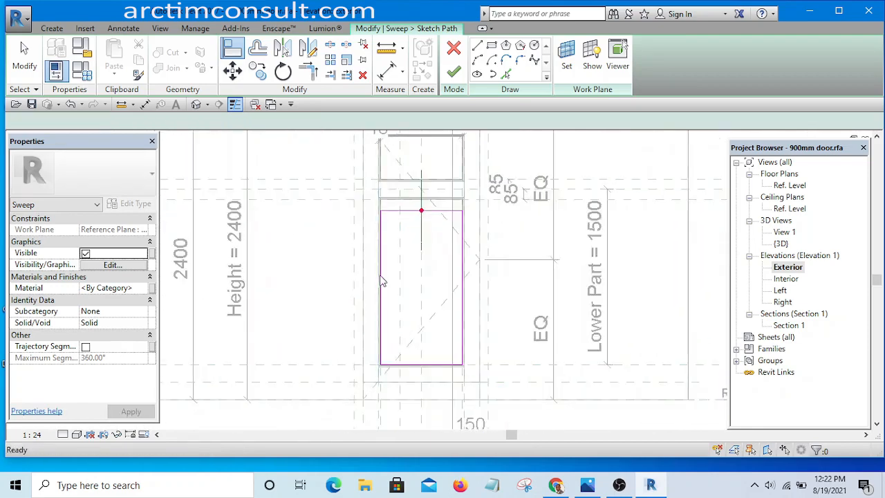
Pull the sweep path's left line inward, align it to the reference plane at the panel's left edge, and lock the alignment.
scroll(380, 278, "up", 2)
mouse_move(381, 282)
left_mouse_down()
mouse_move(403, 287)
mouse_move(391, 286)
left_mouse_up()
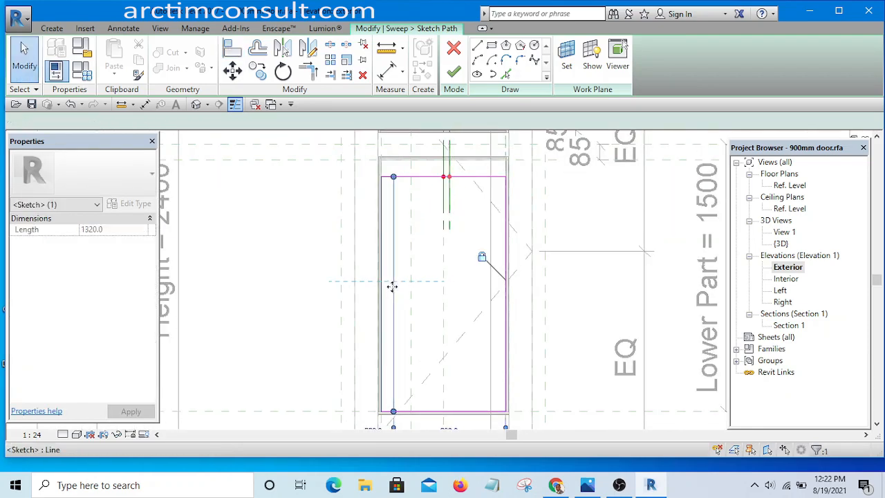
scroll(442, 225, "down", 3)
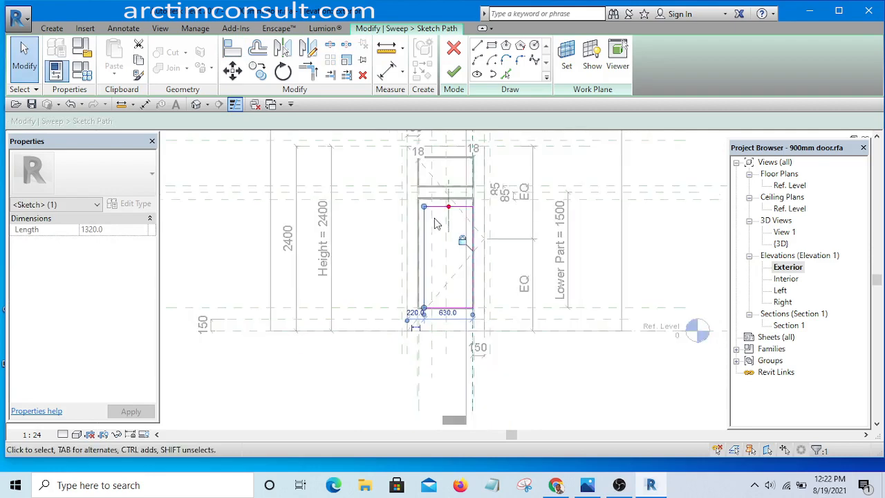
left_click(233, 50)
scroll(410, 336, "up", 6)
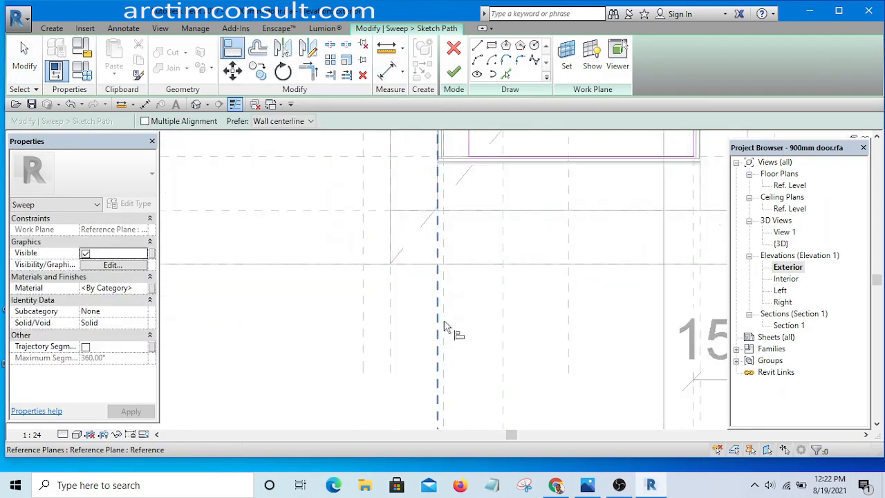
left_click(443, 330)
scroll(449, 356, "down", 3)
scroll(441, 170, "up", 2)
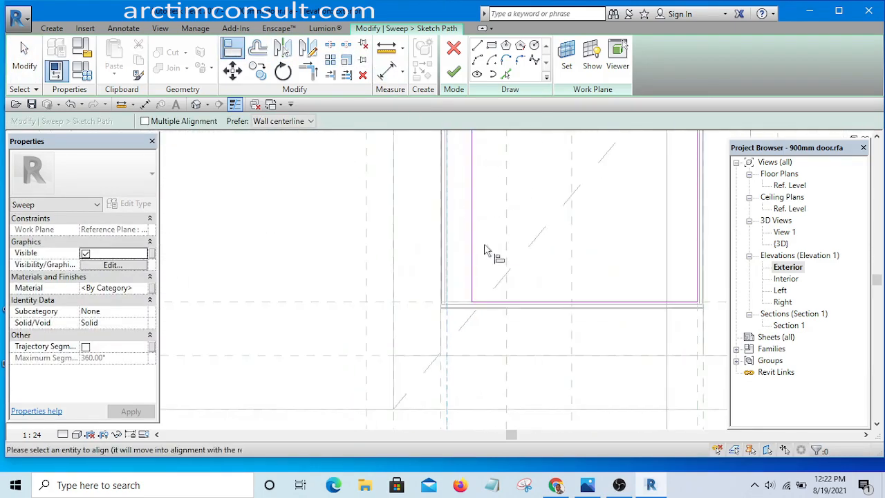
left_click(473, 232)
scroll(474, 242, "down", 2)
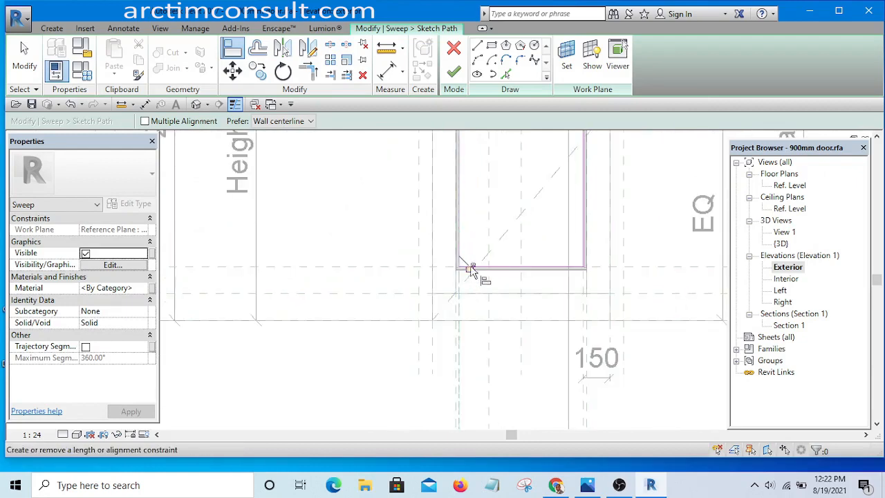
scroll(440, 298, "down", 3)
scroll(436, 287, "up", 4)
key("Escape")
key("Escape")
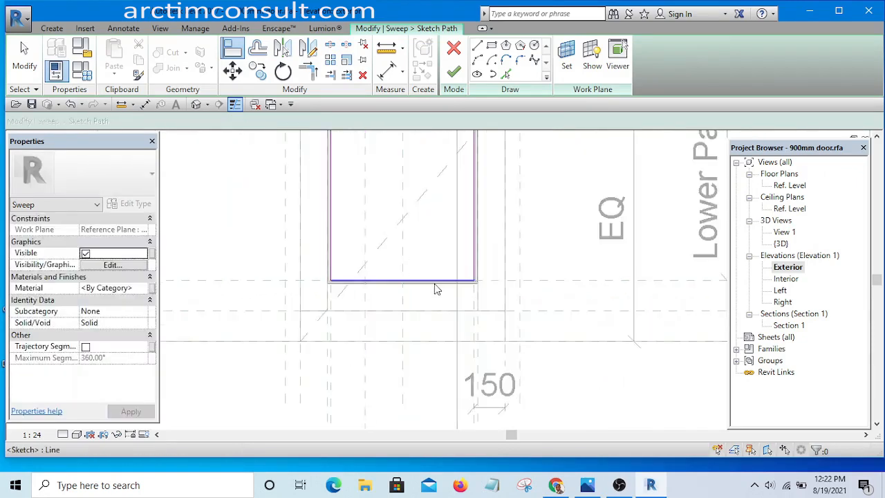
Pull the sweep path's bottom line upward, align it to the reference plane at the panel's lower edge, and lock the alignment.
left_click_drag(436, 281, 434, 248)
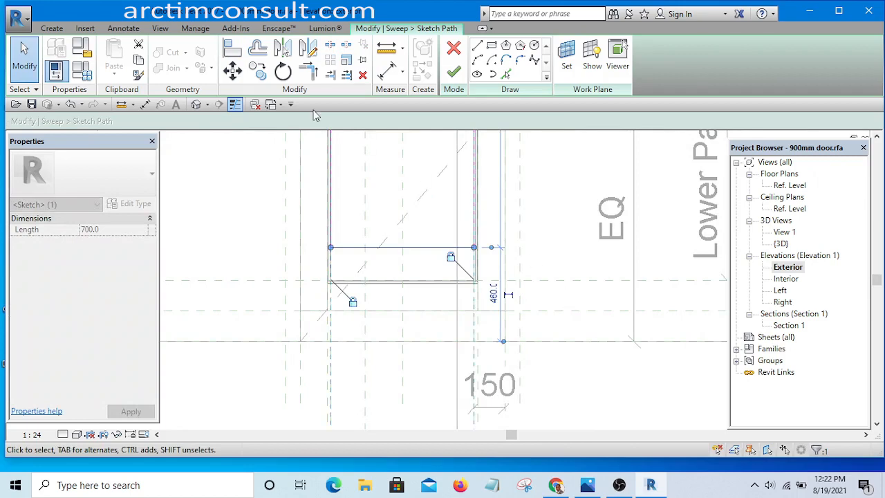
left_click(228, 52)
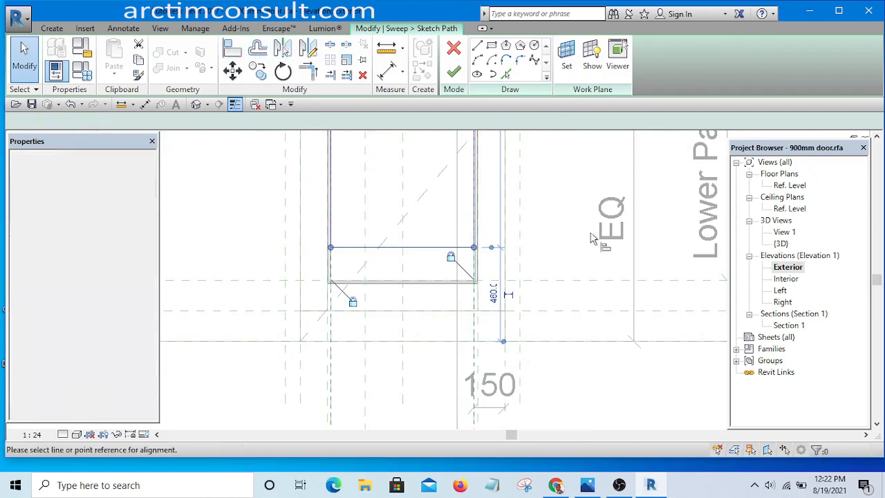
left_click(579, 282)
left_click(429, 253)
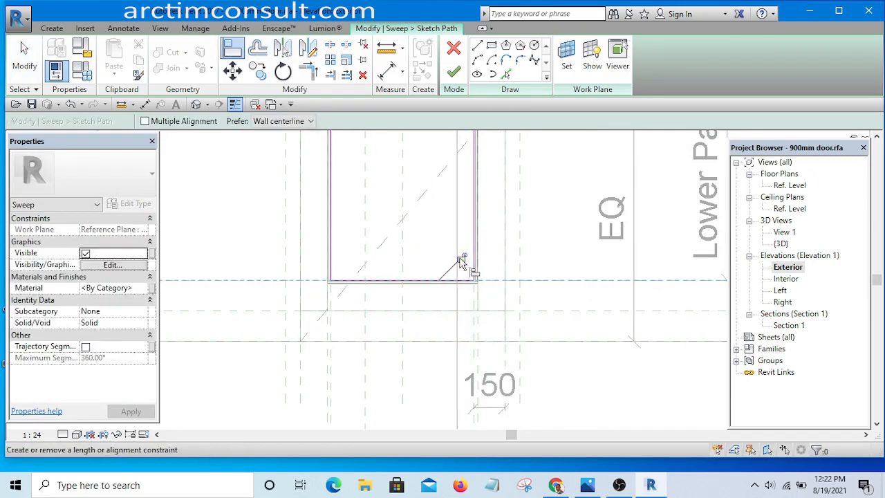
Align the sweep path's top line to the reference plane below the middle rail, lock it, and leave the Align tool.
scroll(572, 286, "down", 4)
middle_click_drag(579, 270, 535, 394)
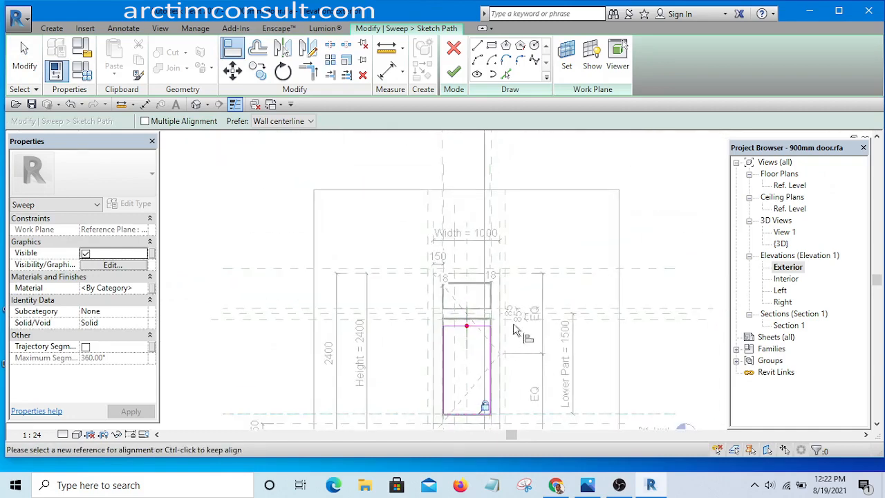
scroll(515, 327, "up", 5)
scroll(488, 287, "down", 2)
scroll(658, 289, "up", 1)
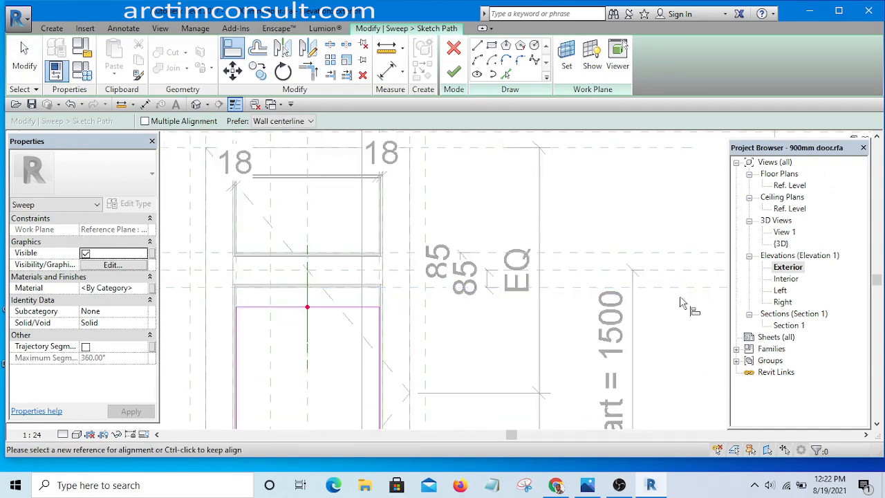
left_click(672, 288)
left_click(325, 307)
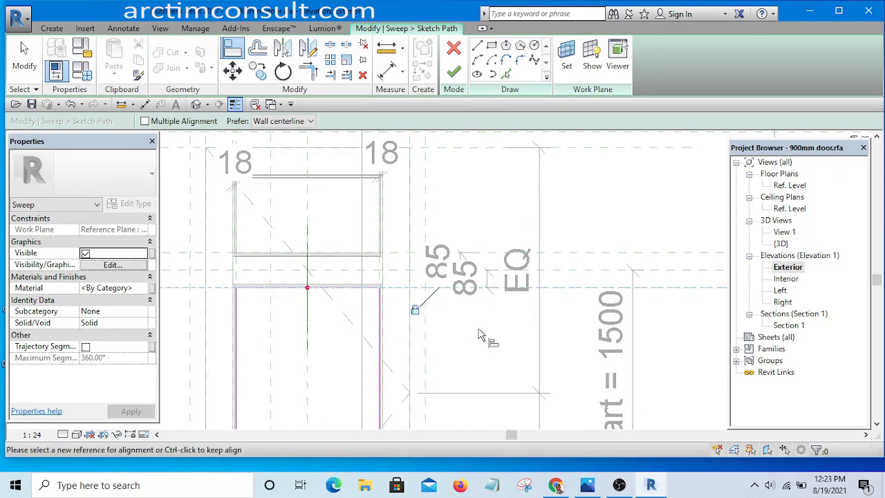
scroll(500, 245, "down", 4)
key("Escape")
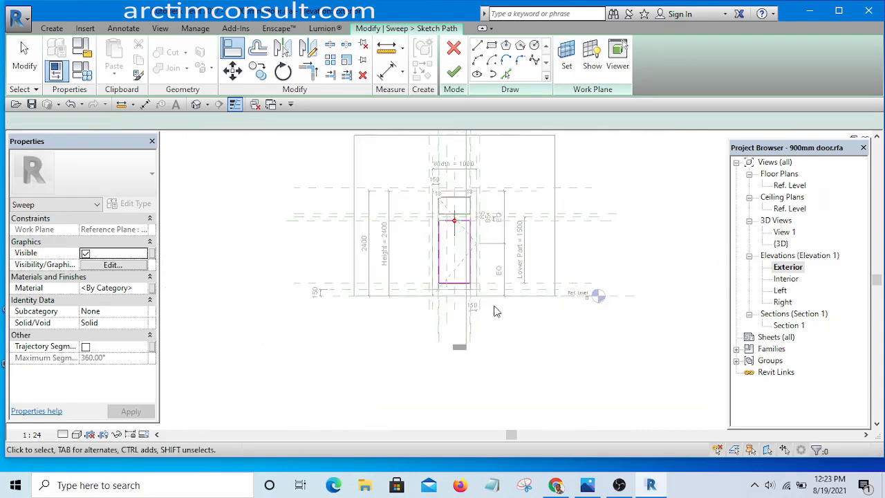
Finish the path sketch and the lower panel's sweep, and deselect the sweep.
scroll(495, 311, "up", 2)
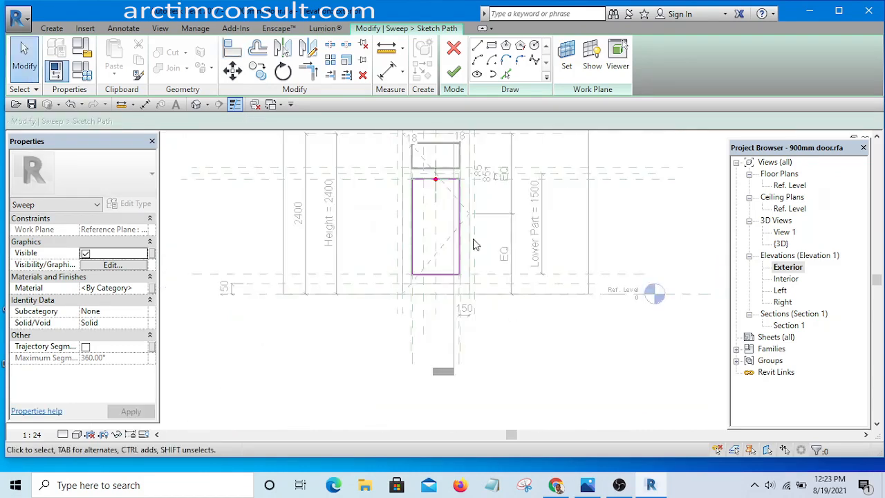
left_click(454, 74)
left_click(451, 71)
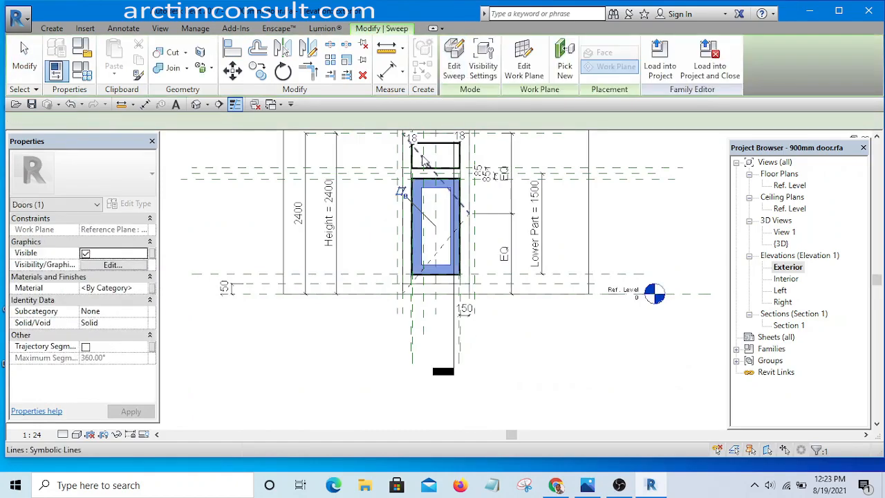
scroll(423, 161, "up", 5)
scroll(387, 214, "down", 4)
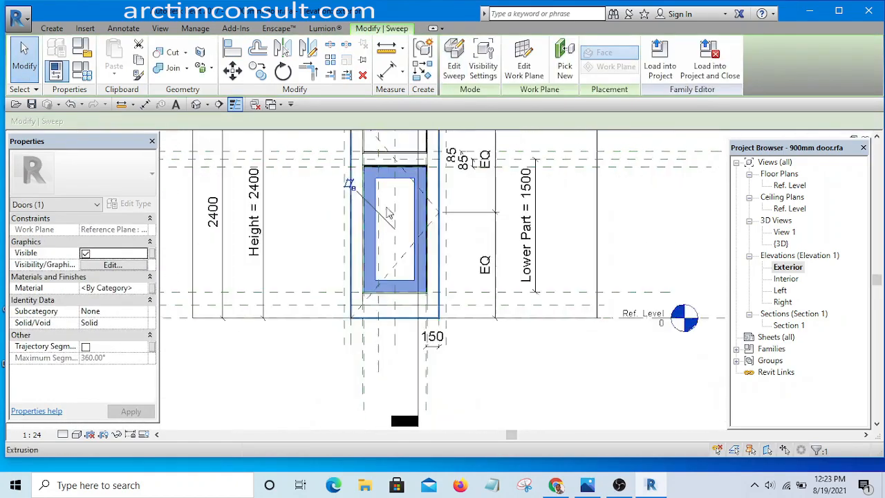
scroll(405, 263, "up", 2)
scroll(384, 287, "down", 4)
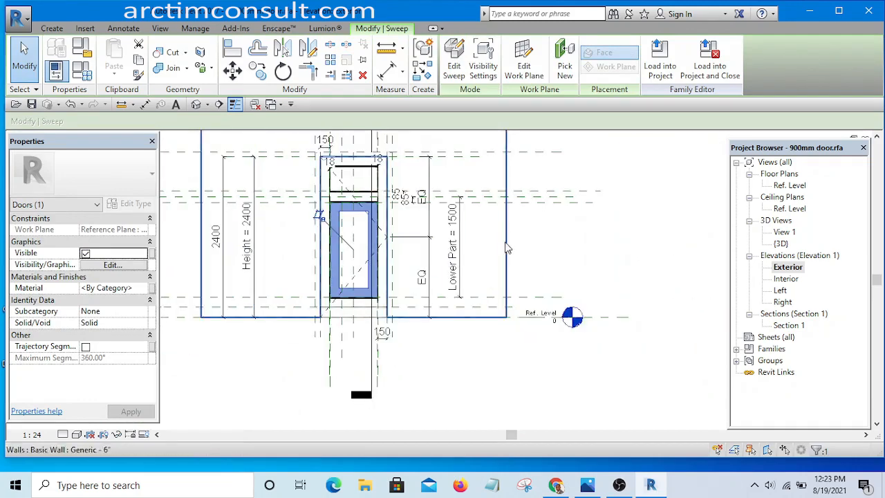
left_click(533, 237)
Examine how the reshaped sweep fits the edges of the lower panel opening.
scroll(355, 213, "up", 3)
scroll(355, 213, "up", 3)
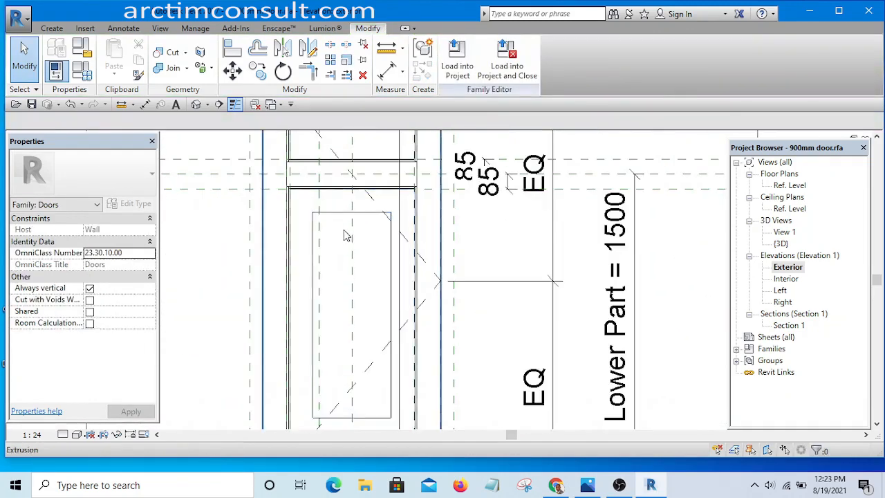
left_click(336, 214)
scroll(336, 216, "down", 2)
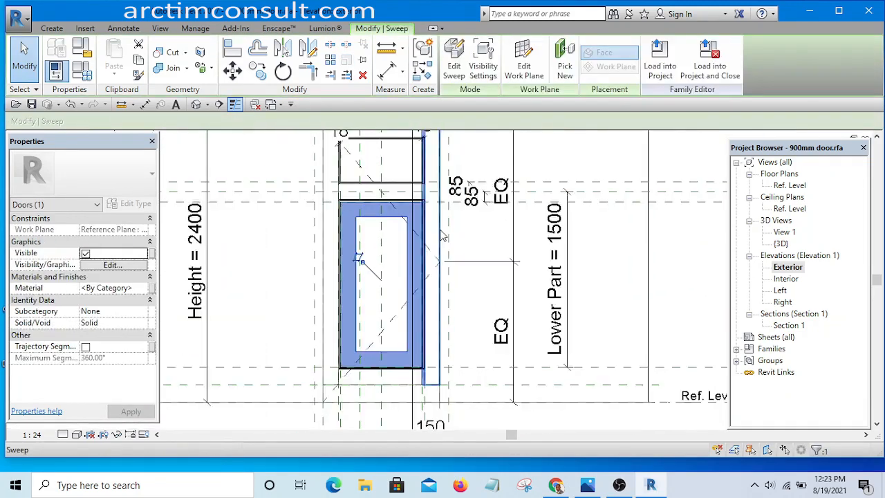
scroll(380, 227, "up", 2)
scroll(377, 221, "up", 2)
scroll(421, 224, "down", 4)
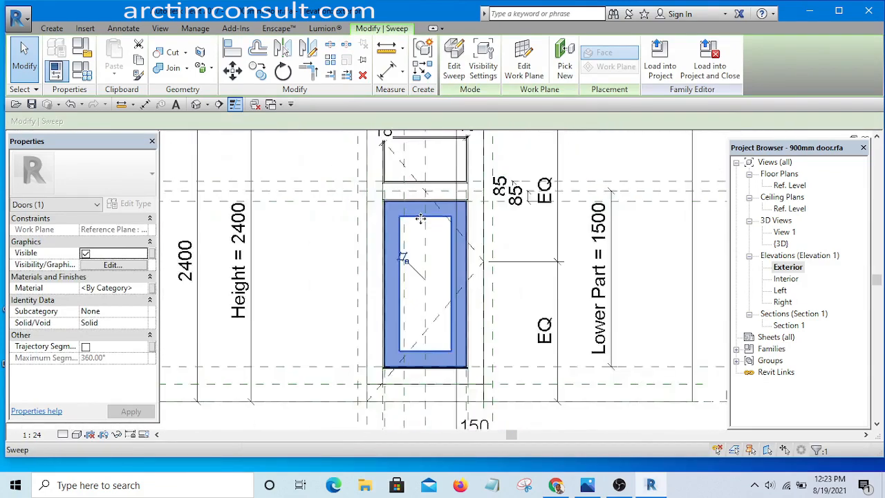
key("Escape")
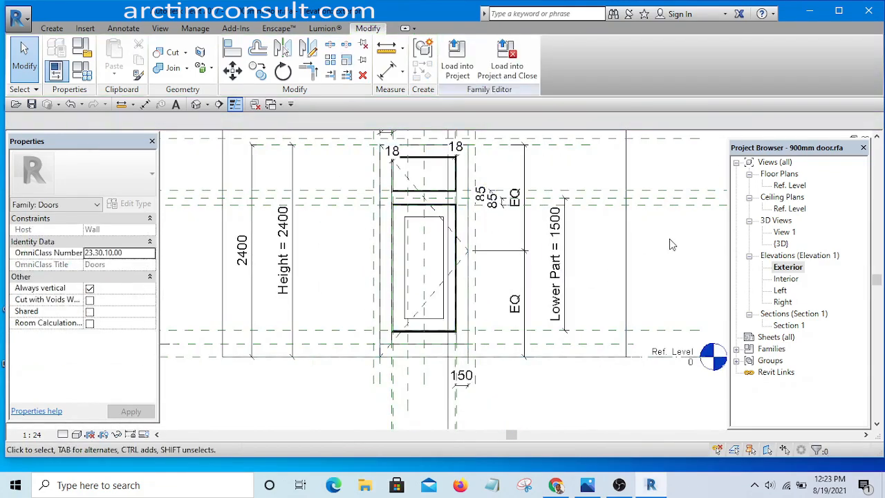
scroll(420, 209, "up", 5)
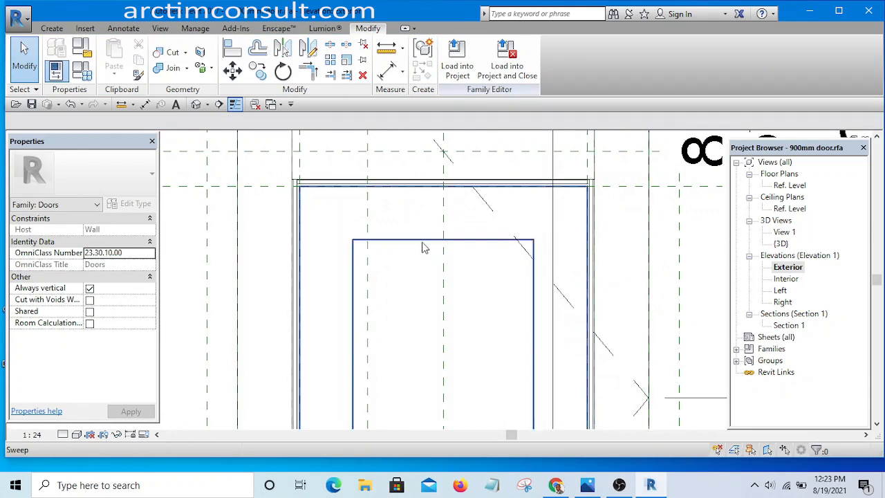
left_click(424, 247)
scroll(409, 243, "down", 5)
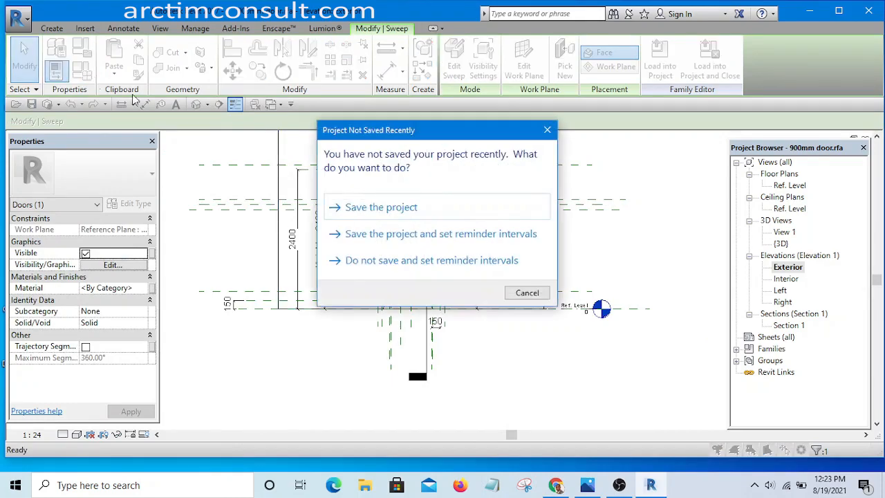
Save the project and set the Lower Part parameter to 750 to test the lower panel's sweep.
left_click(391, 209)
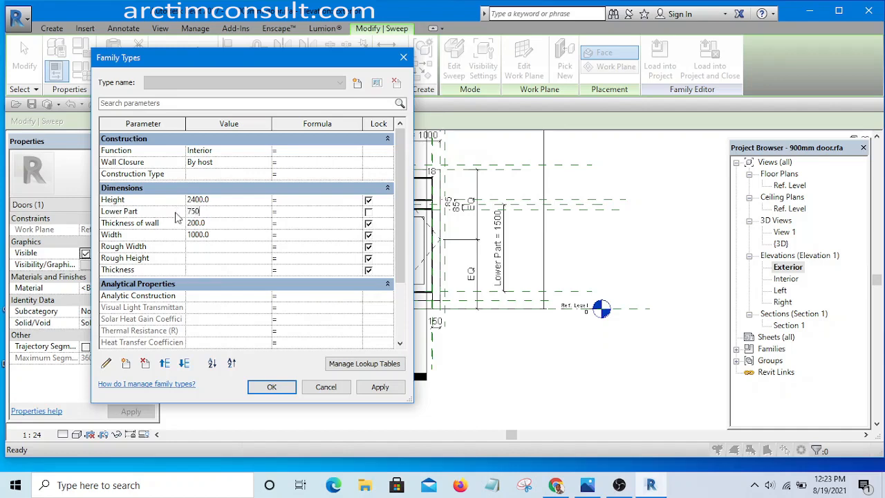
left_click(272, 388)
left_click(369, 370)
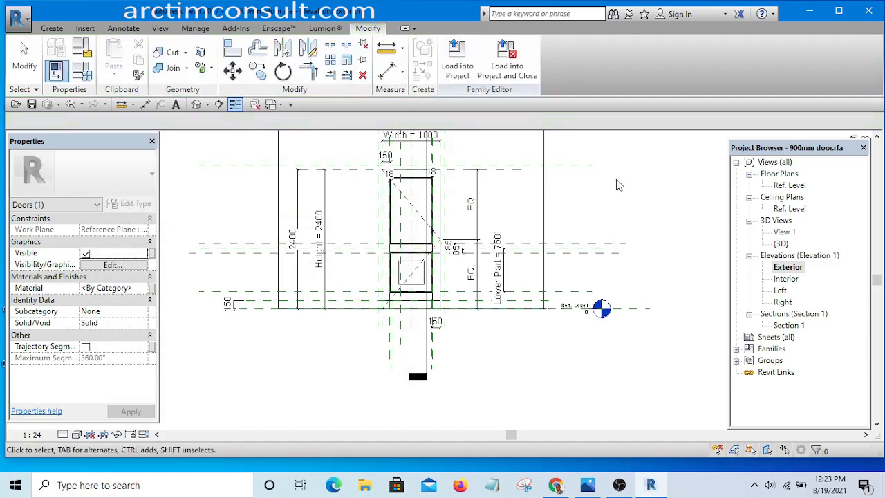
scroll(397, 265, "up", 5)
scroll(408, 261, "up", 2)
scroll(422, 255, "down", 4)
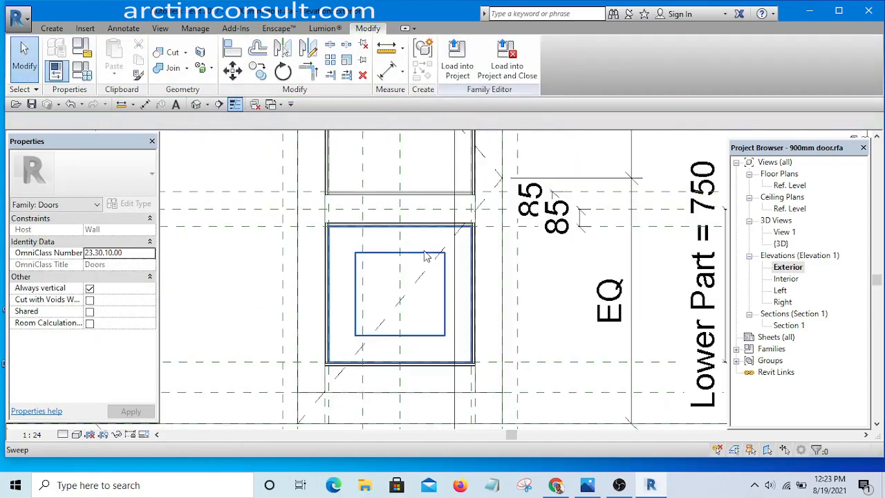
Open the lower panel's sweep for editing and go to its profile sketch in the Section 1 view.
scroll(425, 256, "up", 3)
left_click(420, 246)
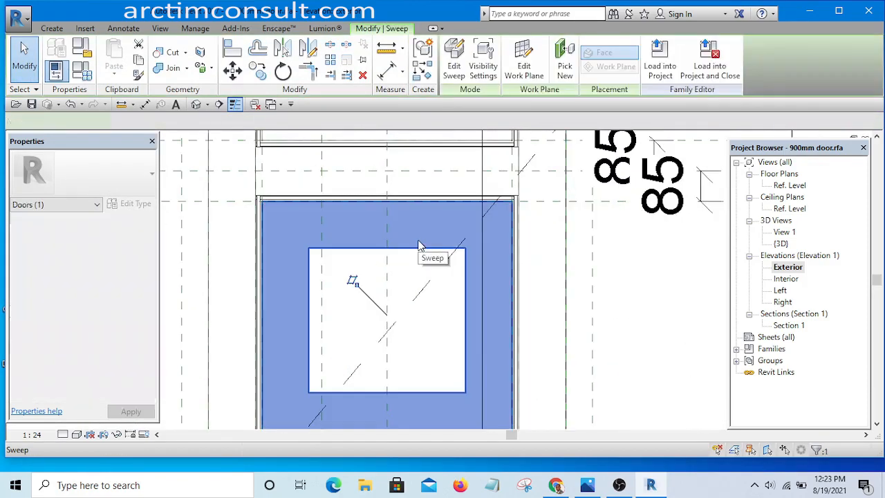
scroll(430, 214, "down", 4)
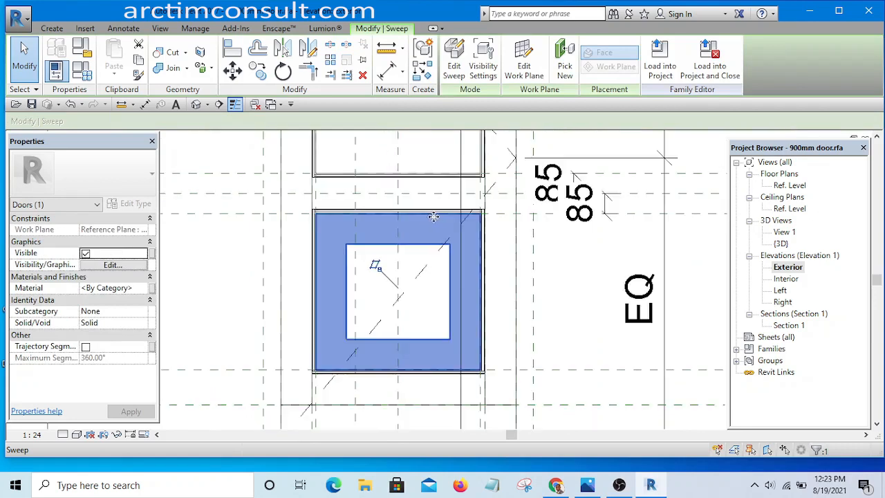
left_click(453, 69)
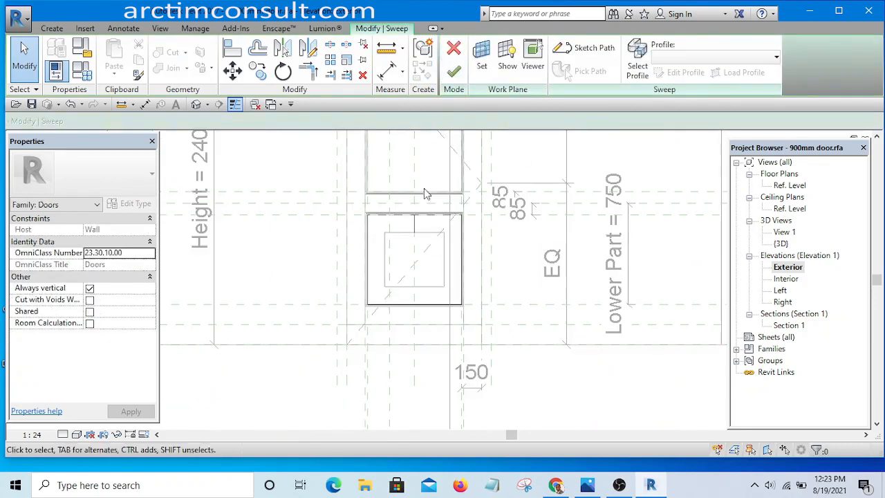
left_click(416, 229)
left_click(684, 73)
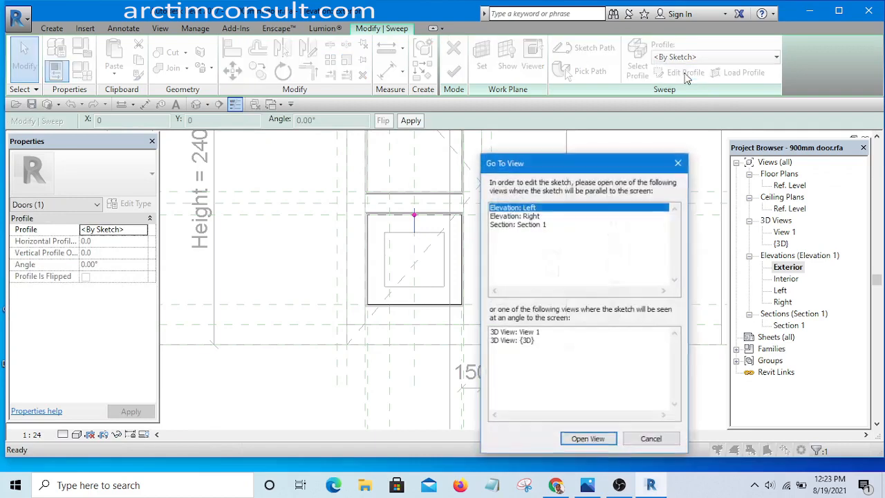
double_click(532, 225)
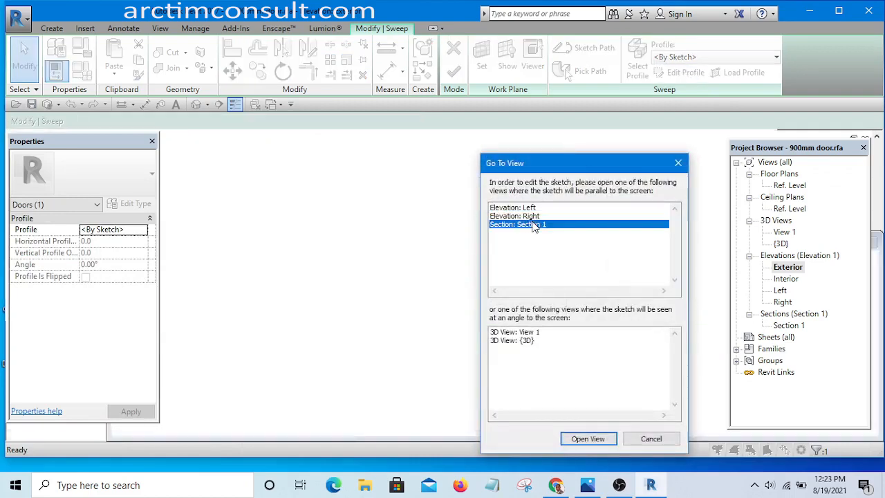
scroll(386, 279, "up", 5)
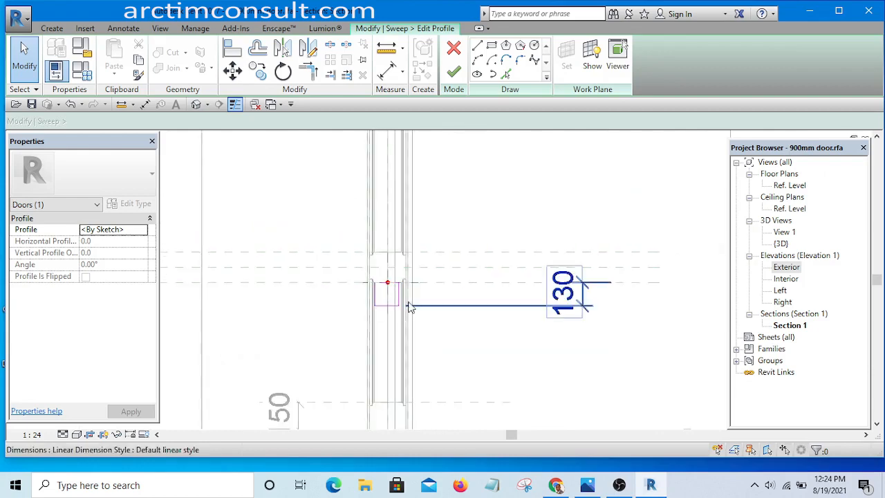
scroll(387, 307, "up", 4)
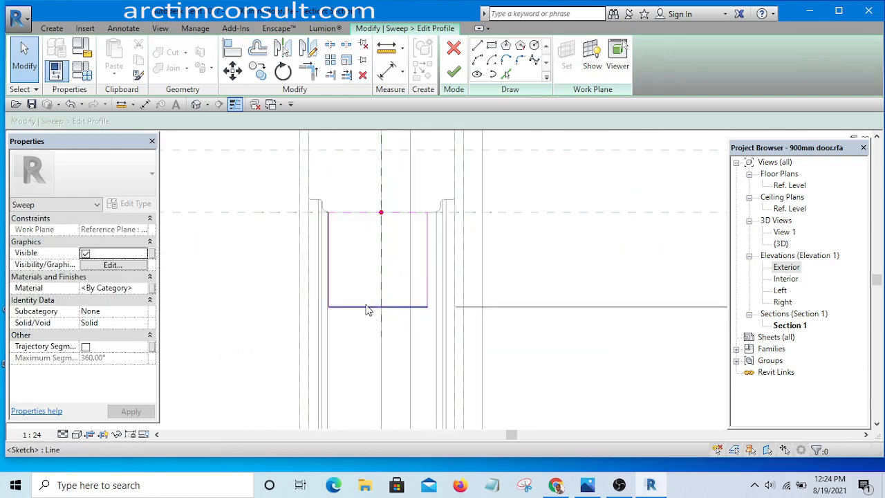
Set the vertical dimension of the lower panel's sweep profile to 120 mm.
scroll(362, 302, "down", 3)
left_click(614, 302)
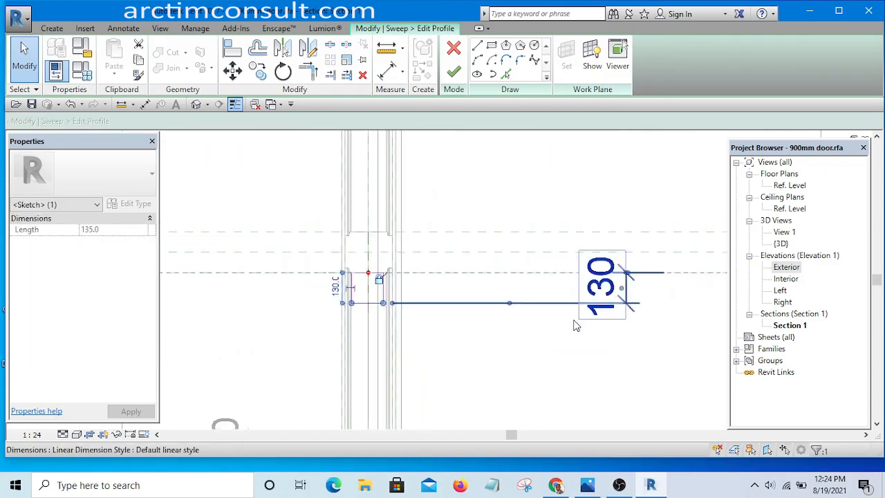
left_click(602, 324)
left_click(626, 294)
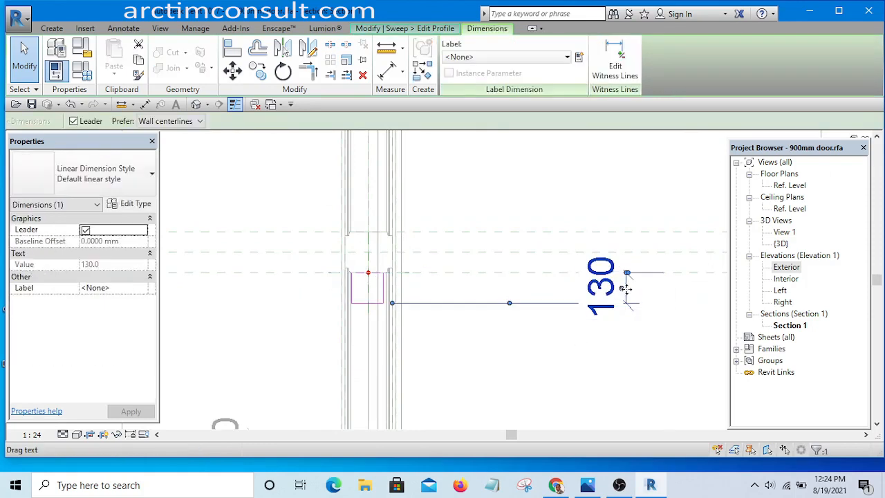
scroll(458, 331, "down", 3)
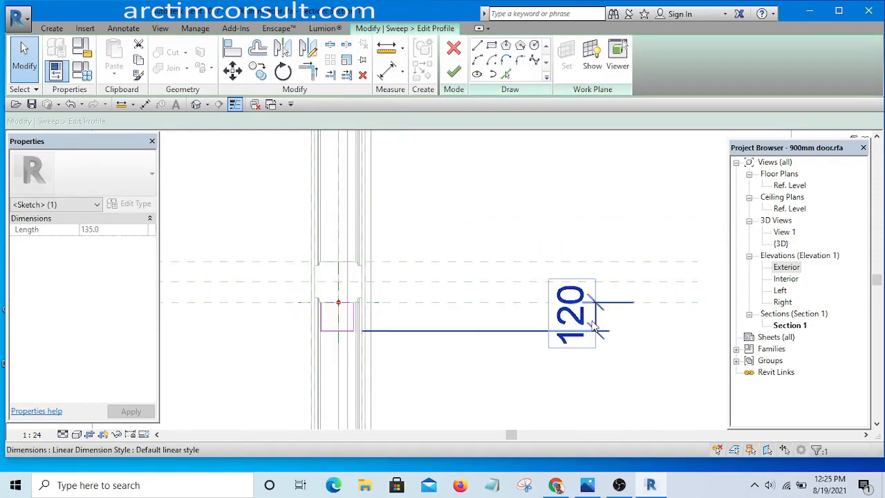
key("Escape")
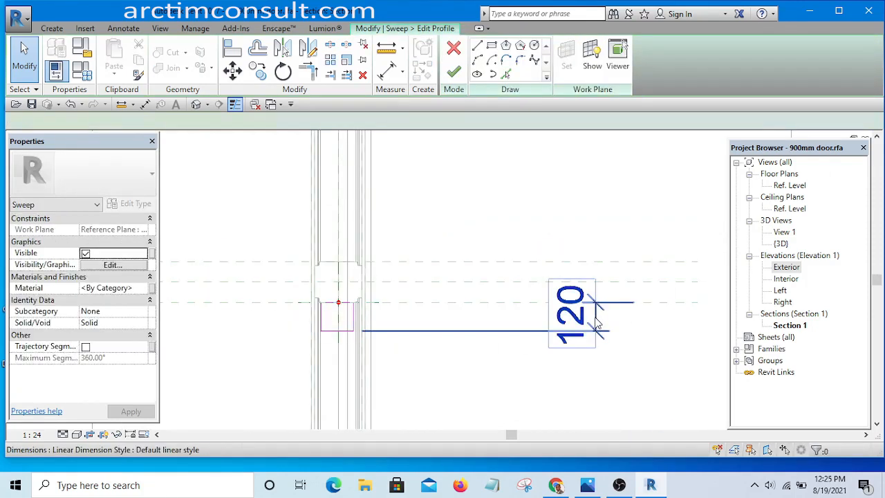
Set the depth of the sweep profile to 75 mm by moving its lower line with the vertical dimension.
left_click(598, 323)
scroll(510, 299, "down", 2)
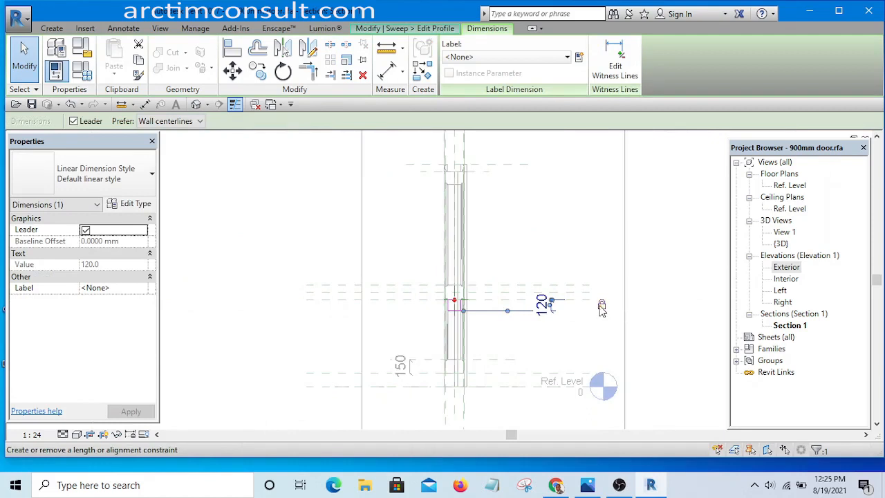
scroll(508, 338, "up", 3)
left_click(453, 298)
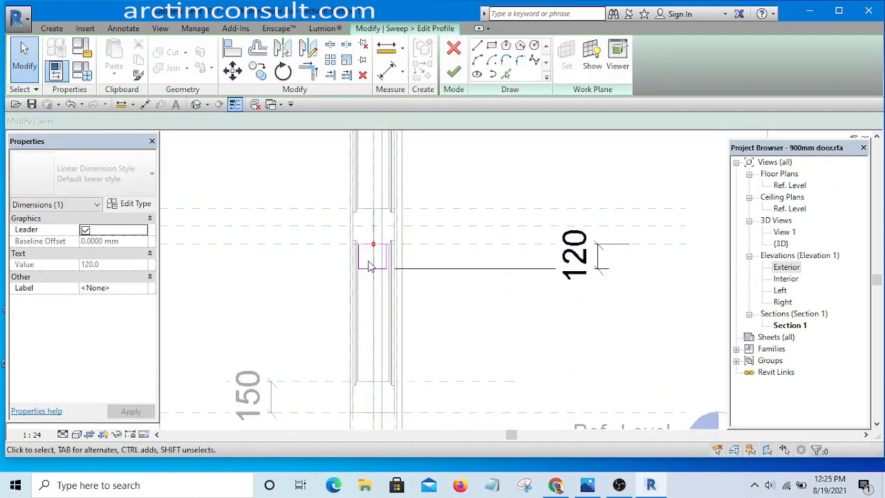
left_click(369, 269)
left_click(589, 256)
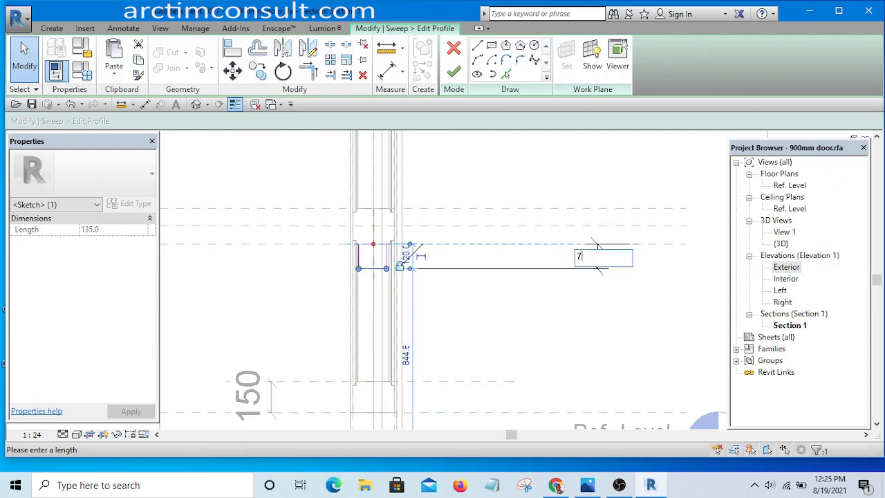
key("Return")
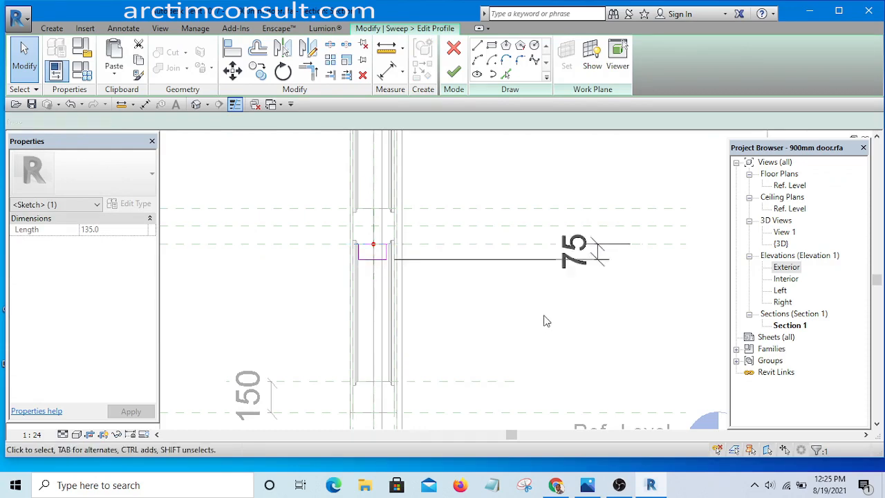
left_click(588, 253)
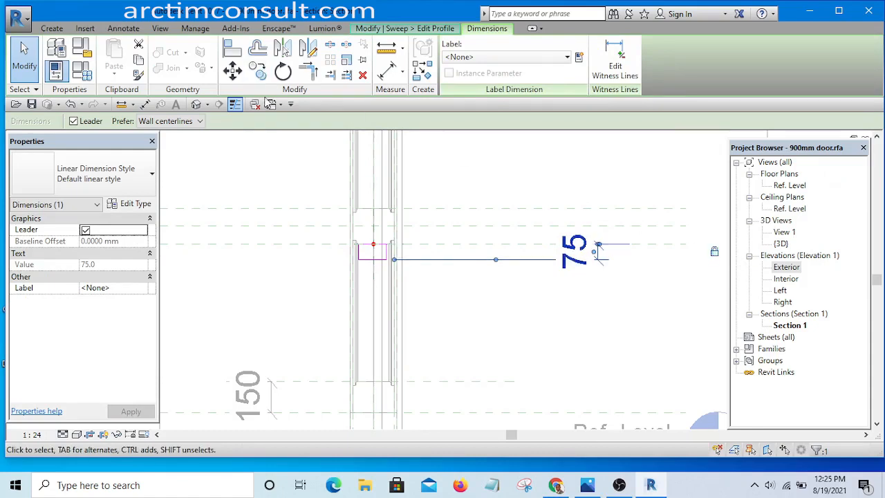
Finish the profile sketch and the lower panel's sweep.
left_click(421, 28)
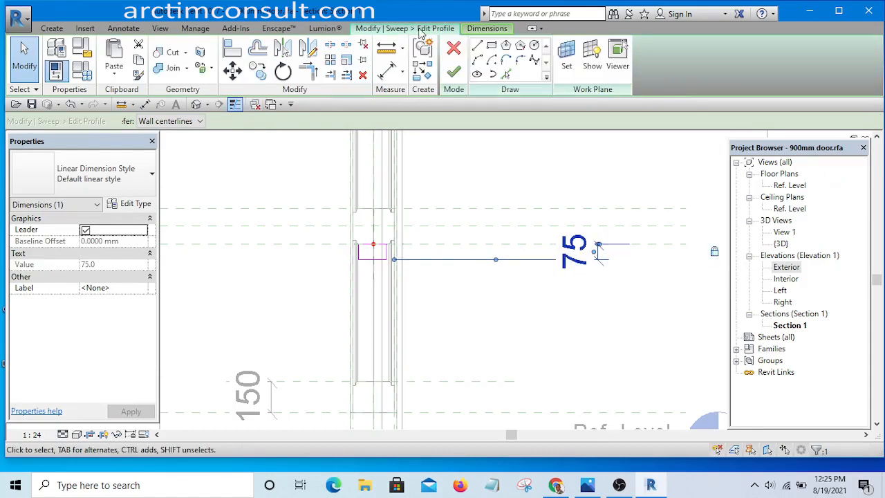
left_click(455, 74)
left_click(454, 71)
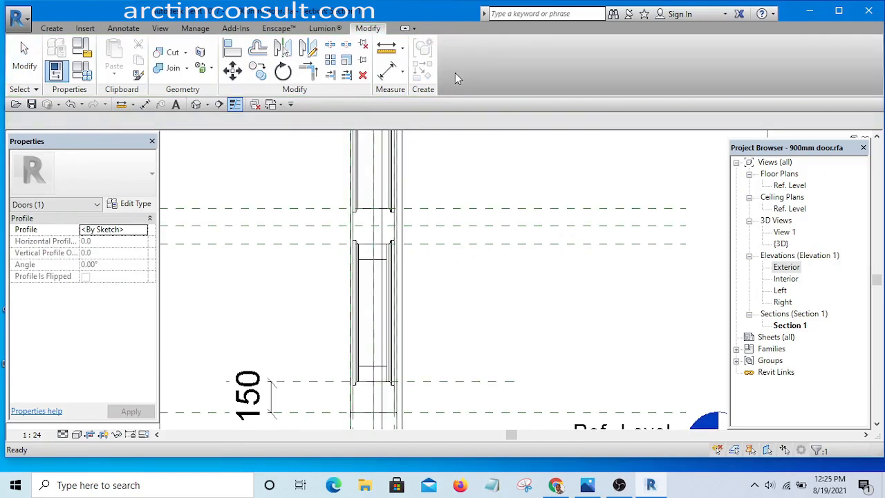
Select the lower panel's sweep in the 3D view and choose Wooden paanel as its material.
left_click(198, 104)
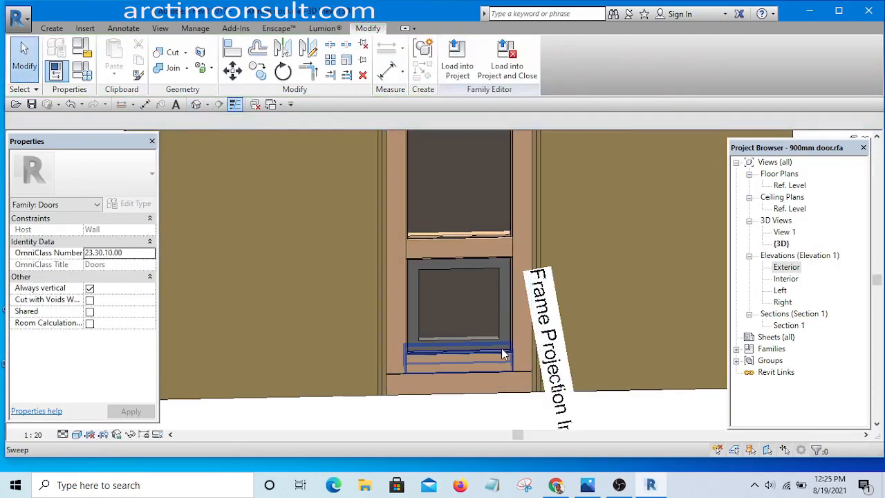
middle_click_drag(503, 353, 488, 219, "shift")
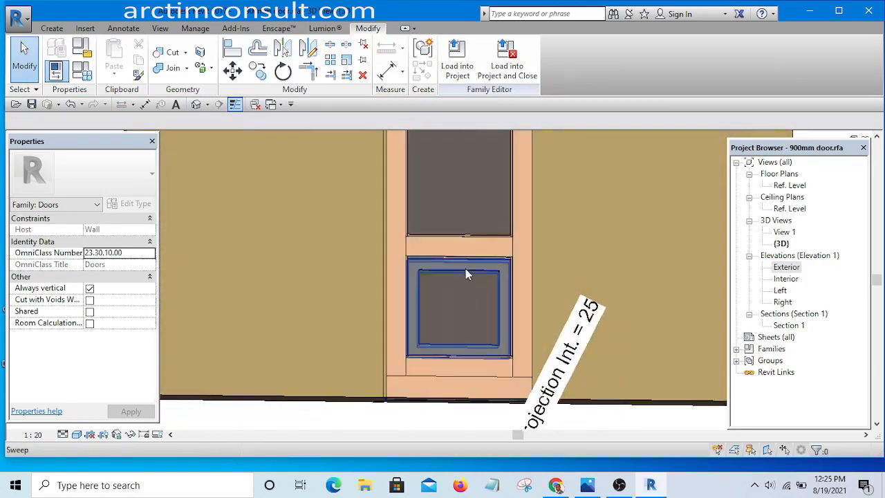
scroll(466, 269, "up", 3)
scroll(420, 241, "down", 4)
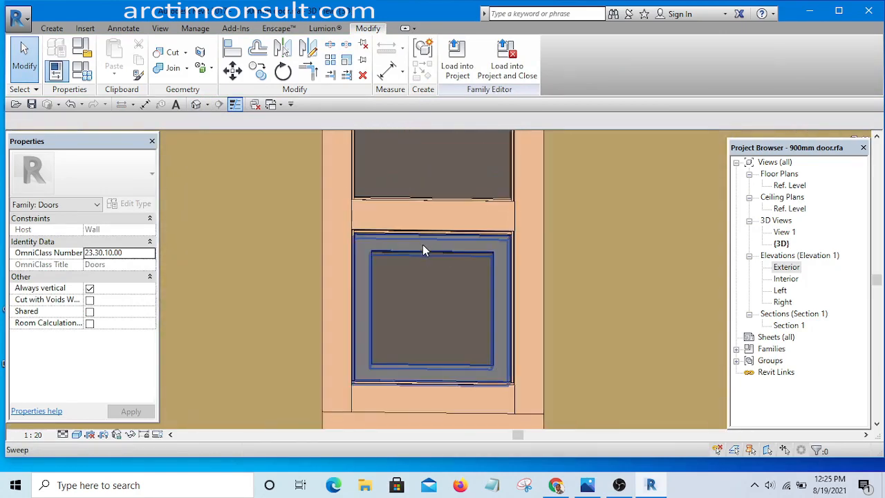
left_click(423, 247)
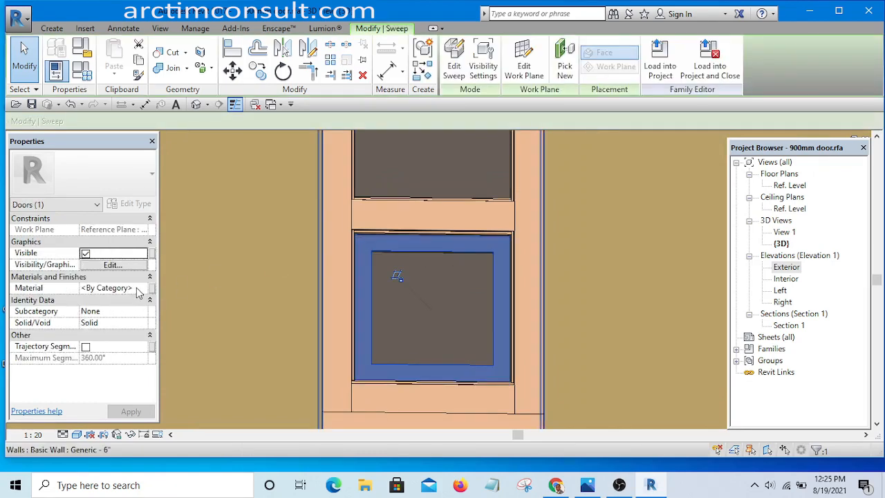
left_click(142, 289)
left_click(144, 287)
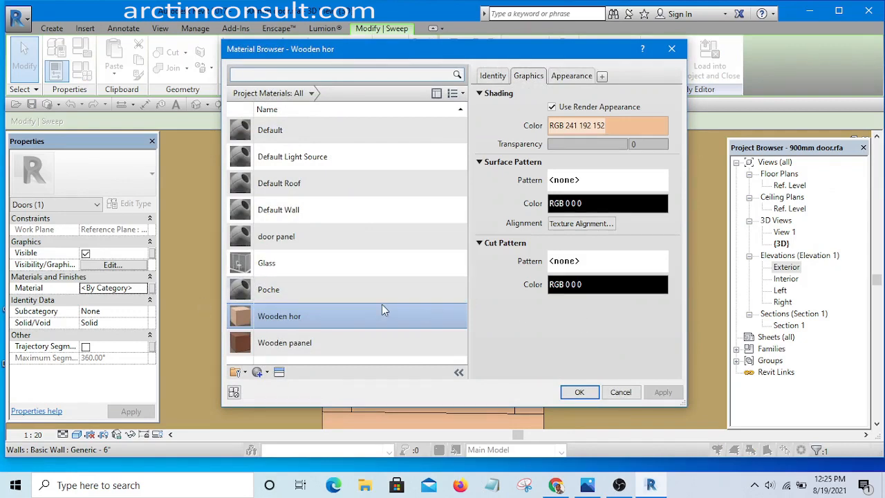
left_click(286, 343)
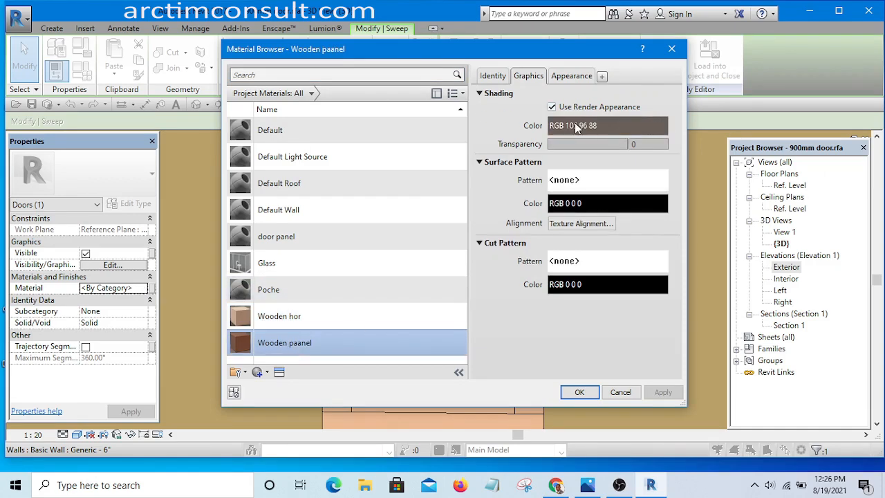
Turn off Use Render Appearance for Wooden paanel and replace its appearance asset with Cherry - Solid Stained Dark Medium Gloss.
left_click(551, 107)
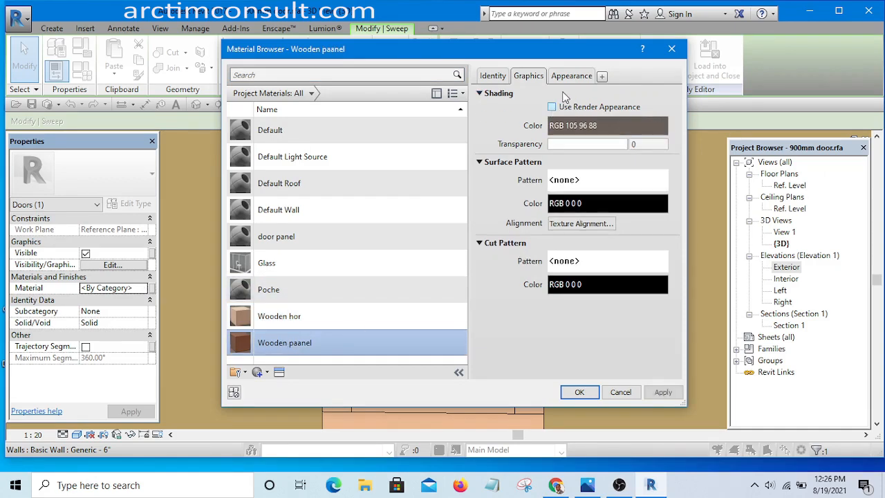
left_click(571, 75)
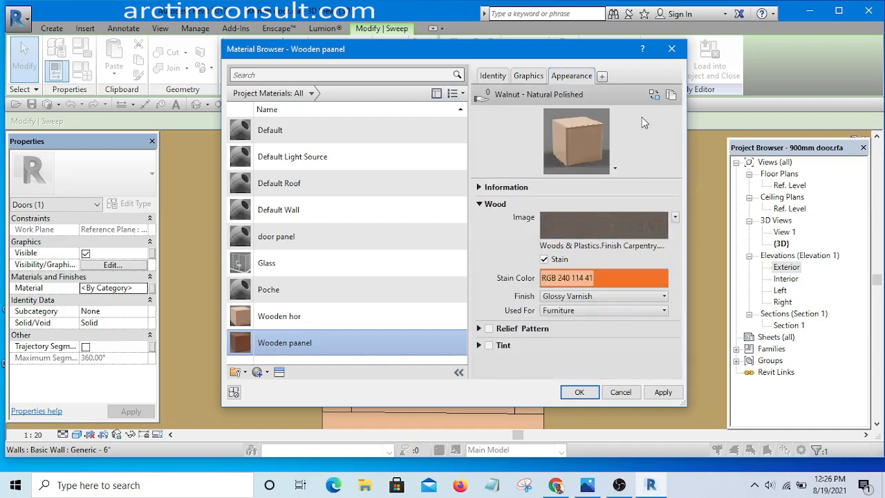
left_click(653, 94)
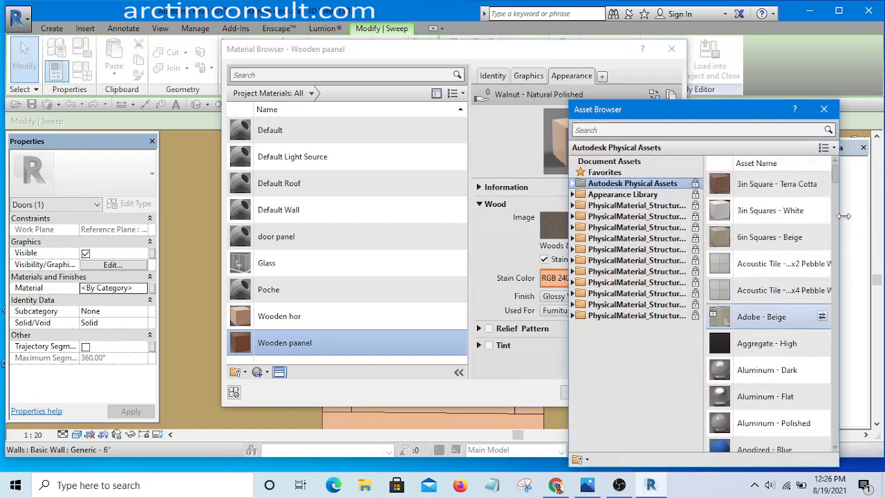
left_click_drag(834, 187, 840, 233)
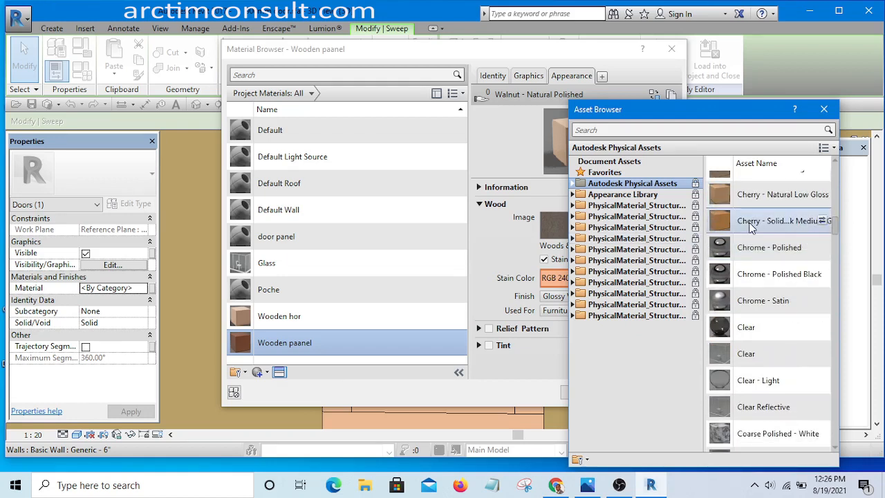
right_click(792, 221)
left_click(787, 245)
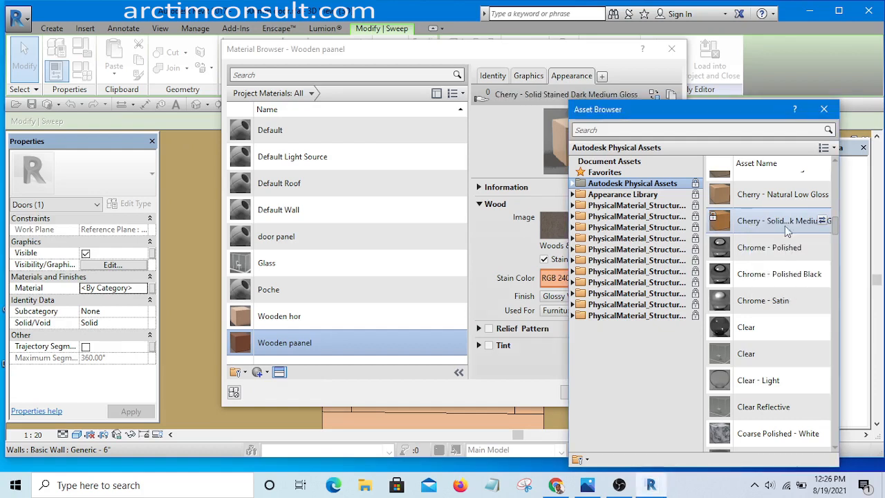
left_click(824, 111)
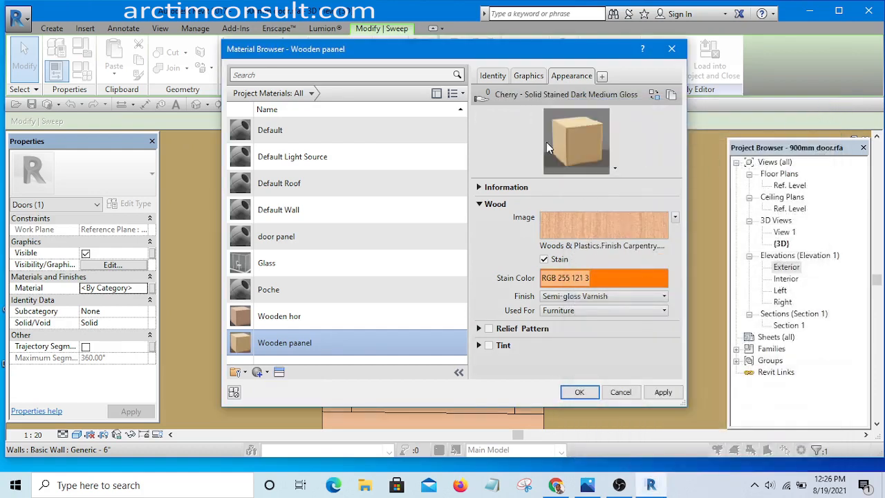
Turn on Use Render Appearance for Wooden paanel, apply the material to the lower panel's sweep, and deselect it.
left_click(543, 78)
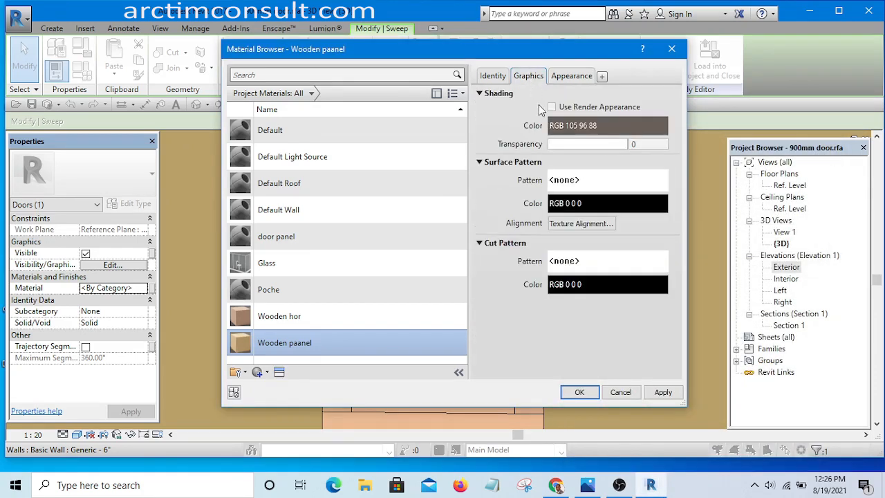
left_click(552, 107)
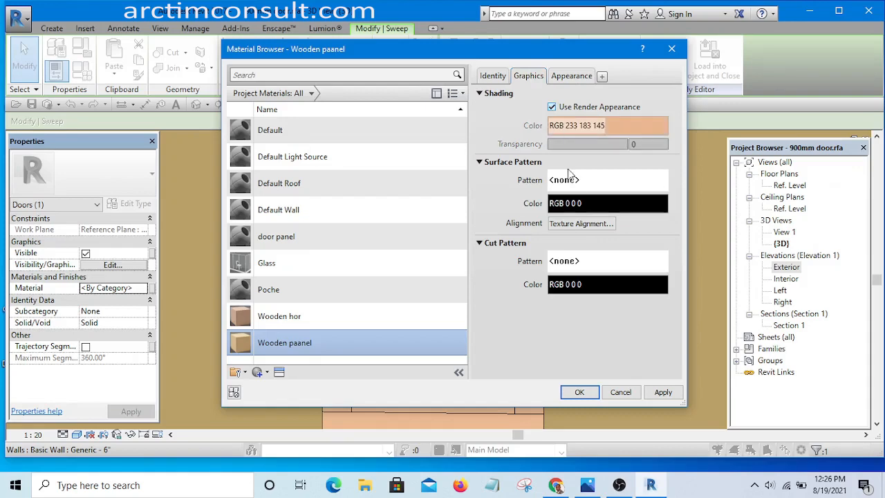
left_click(659, 392)
left_click(579, 392)
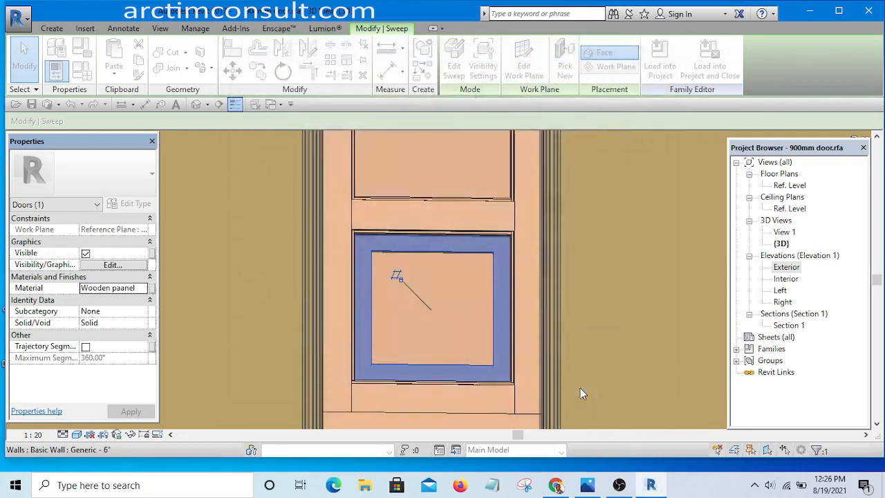
scroll(477, 291, "down", 5)
left_click(624, 402)
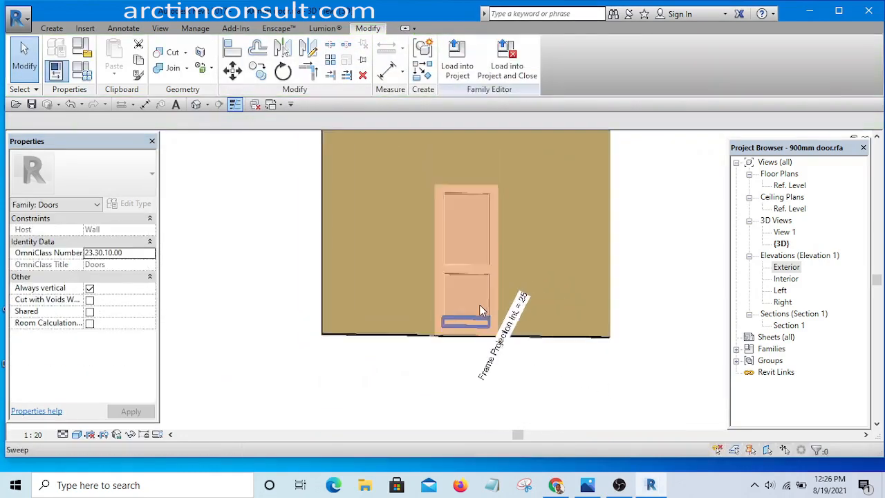
scroll(482, 310, "up", 5)
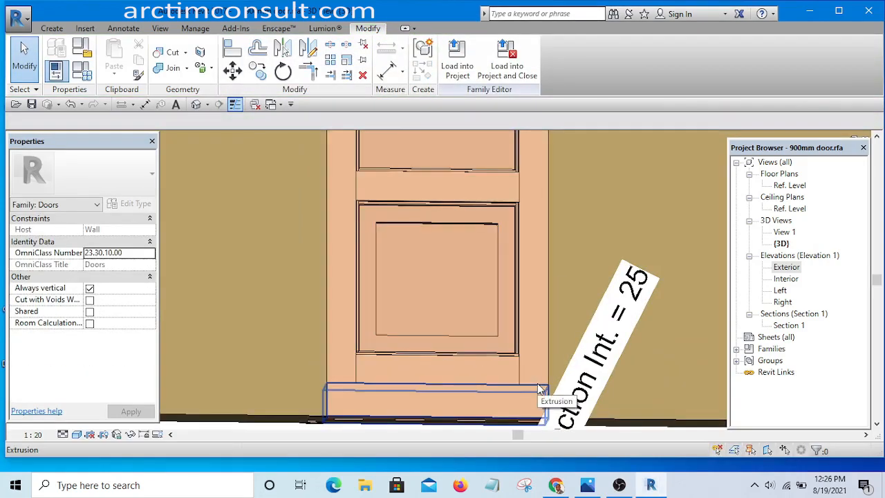
Compare the lower panel in the 3D view with the lower panel in the Door.jpg reference photo, and return to Revit.
middle_click_drag(488, 336, 424, 214, "shift")
scroll(424, 214, "up", 3)
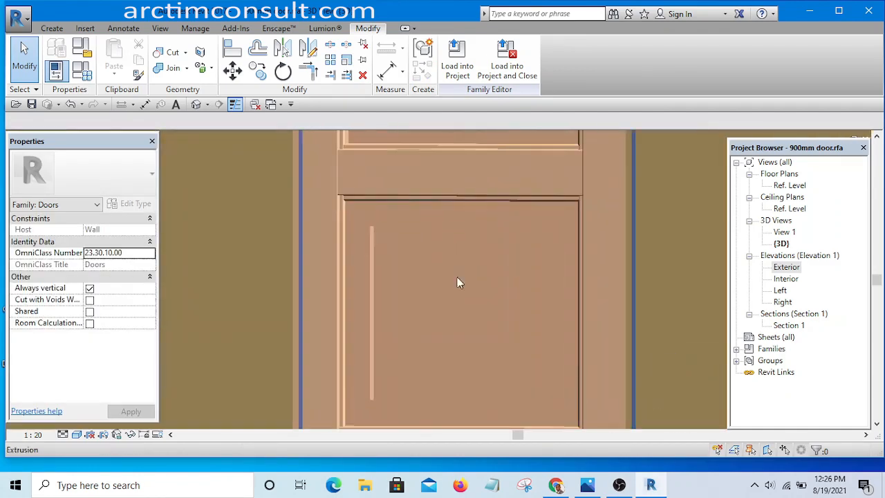
scroll(423, 214, "down", 1)
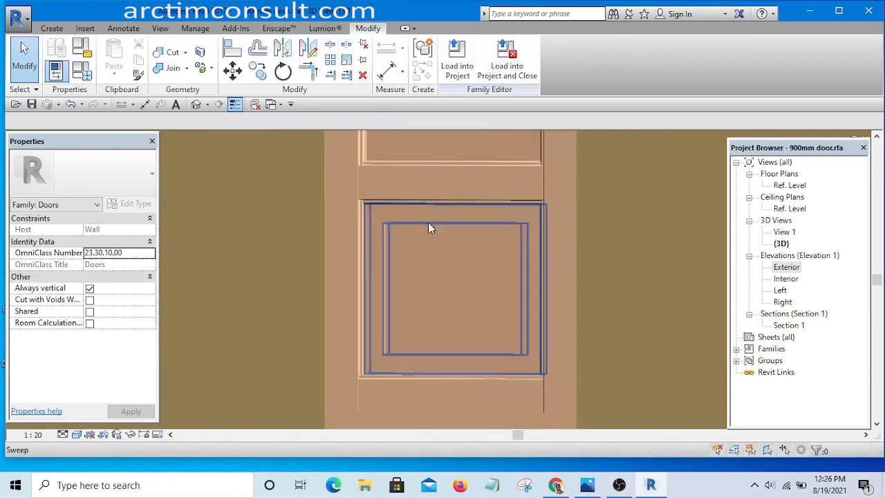
scroll(413, 215, "down", 1)
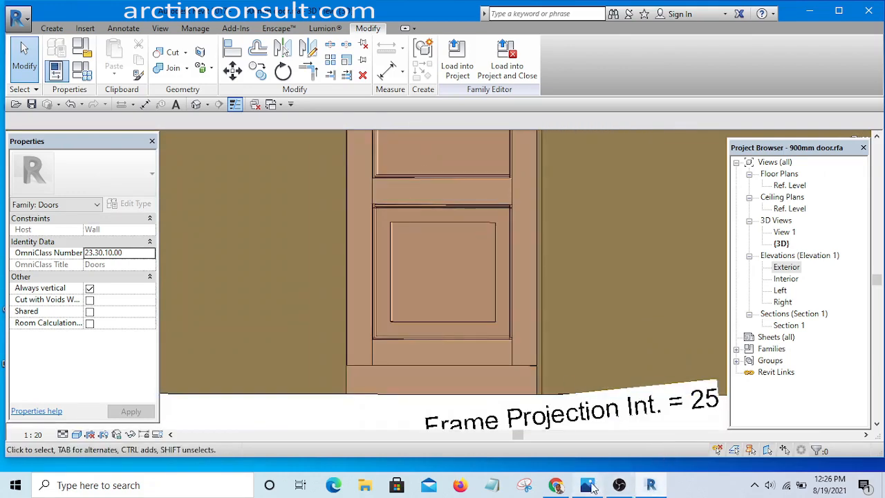
left_click(585, 483)
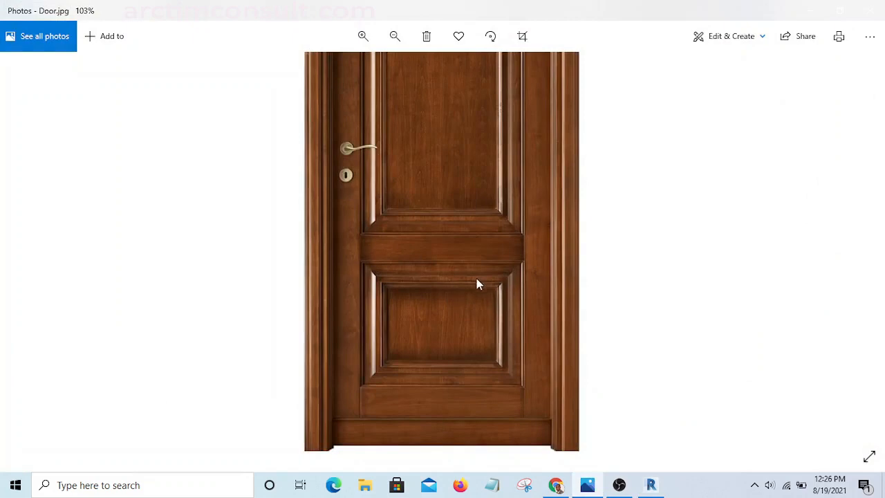
scroll(385, 313, "up", 4)
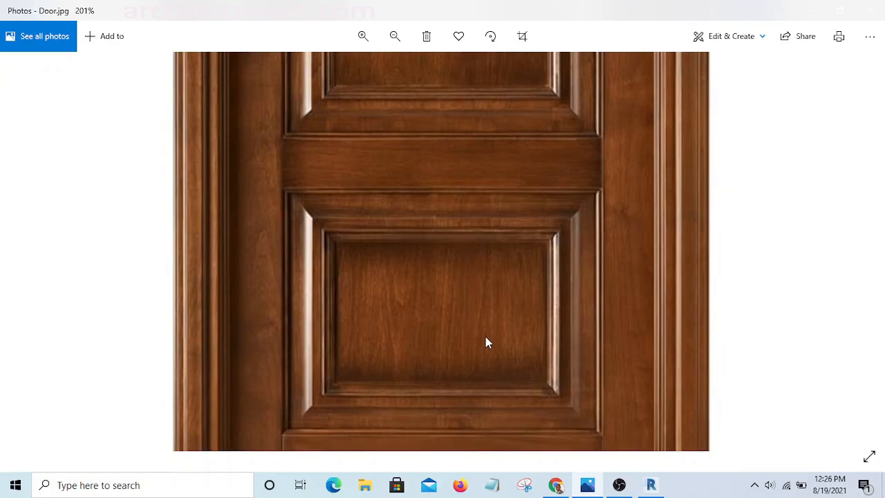
left_click(651, 486)
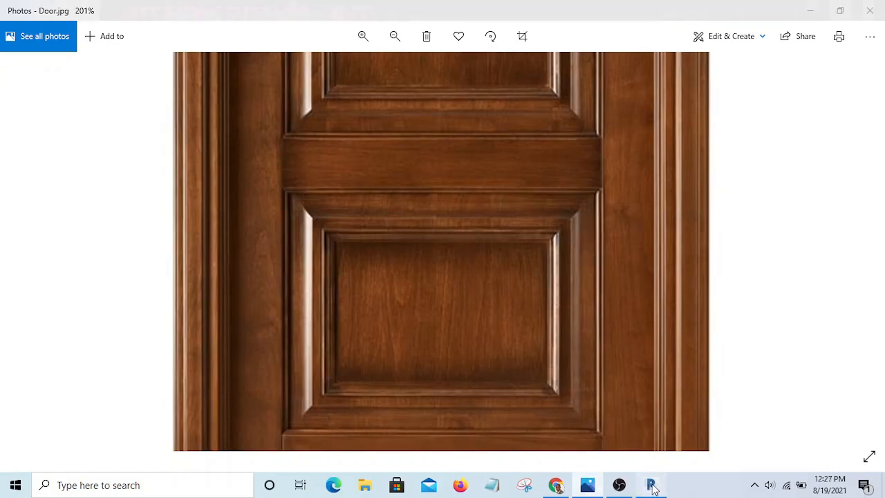
Open the profile of the lower panel's sweep for editing in the Section 1 view.
left_click(464, 222)
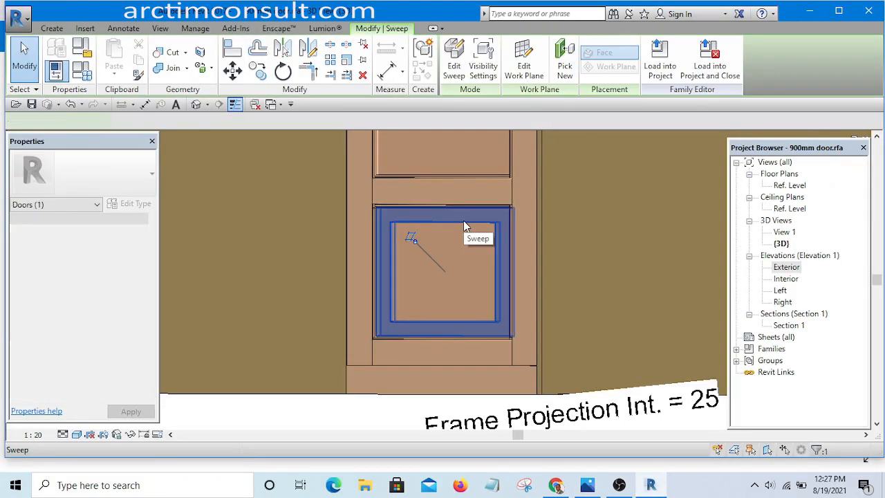
left_click(462, 65)
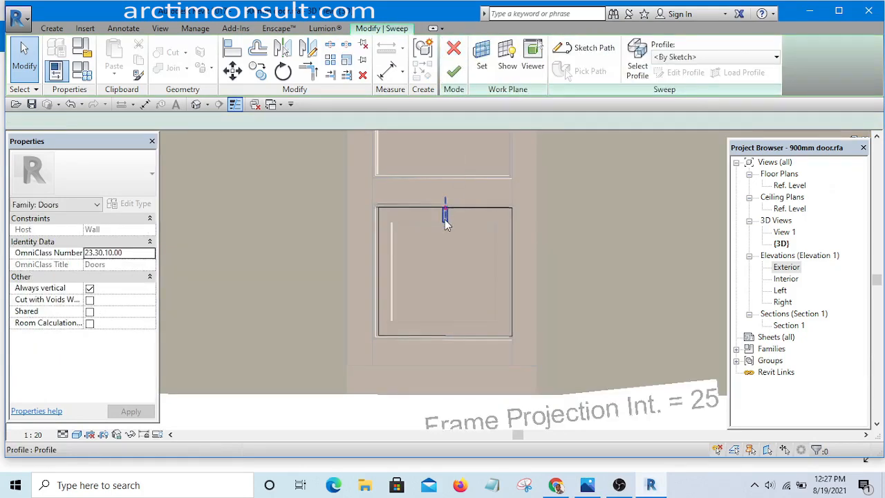
left_click(446, 222)
left_click(684, 72)
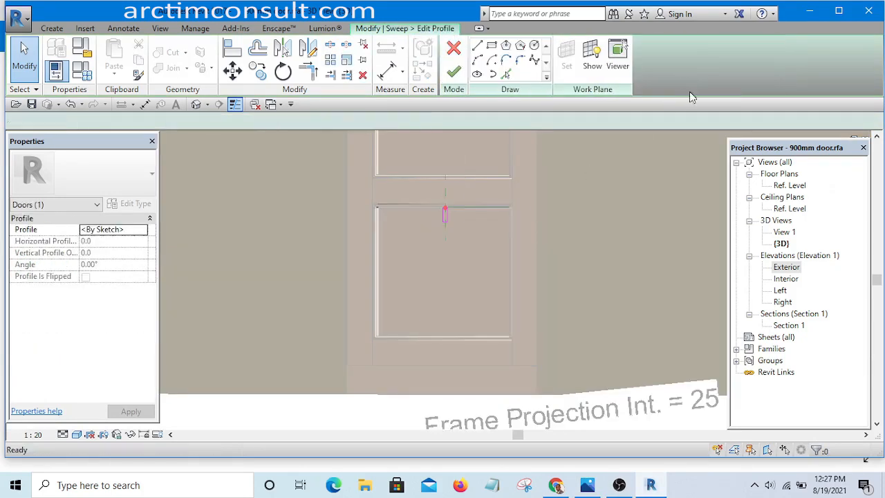
double_click(790, 326)
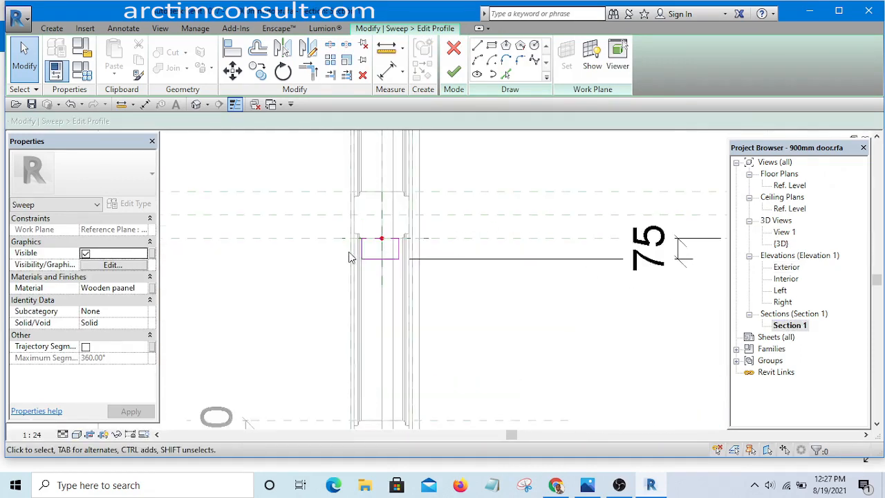
scroll(421, 256, "up", 5)
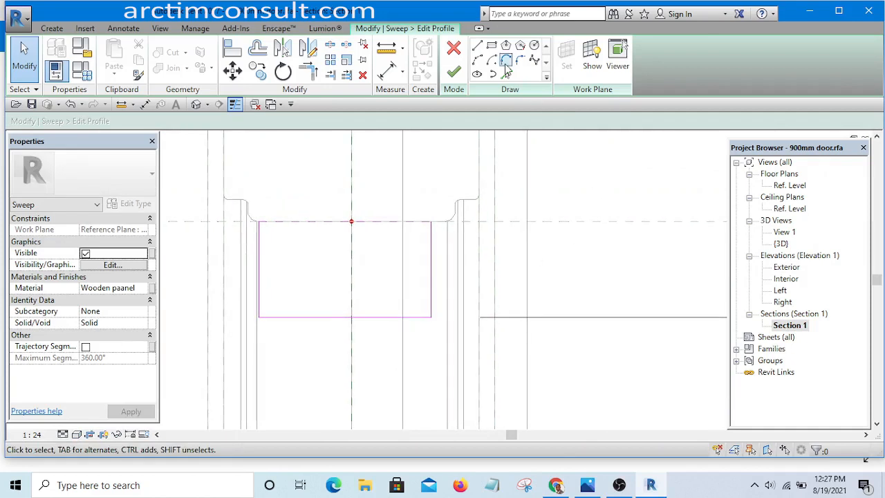
Sketch a rectangle over the profile's upper-right corner, extending about 8 mm above its top edge and 4.4 mm beyond its side.
left_click(491, 47)
scroll(401, 218, "up", 3)
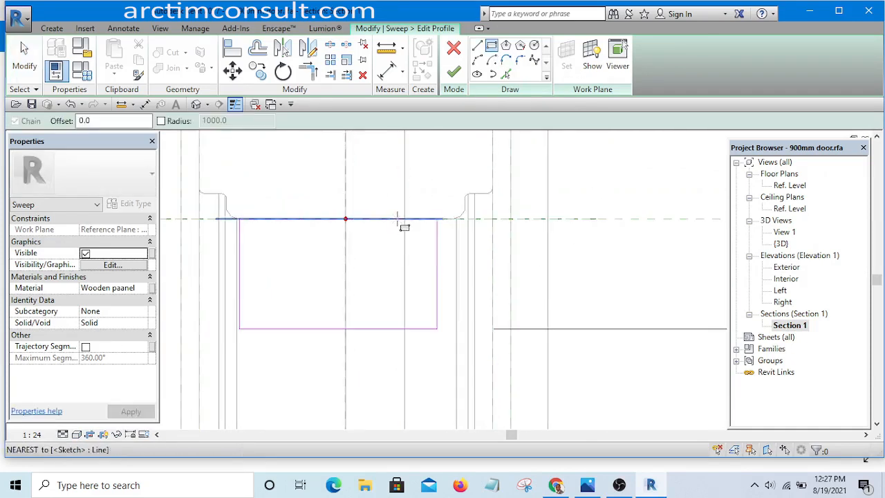
left_click(390, 204)
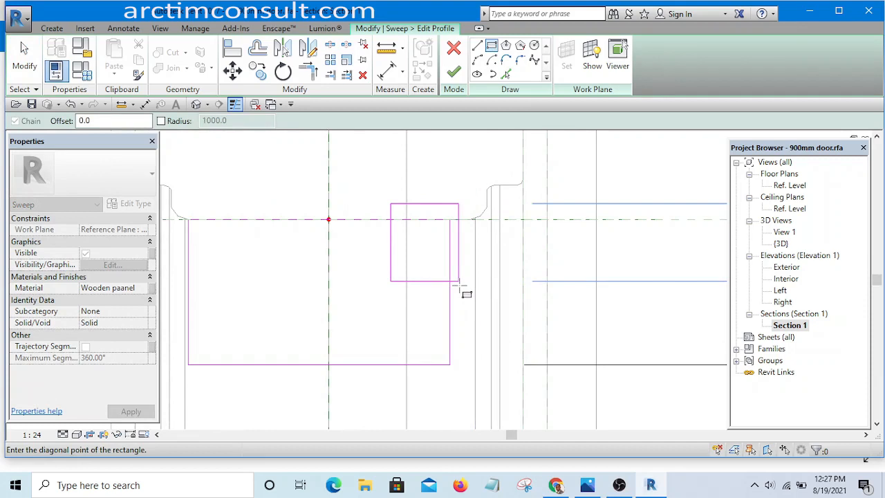
left_click(458, 281)
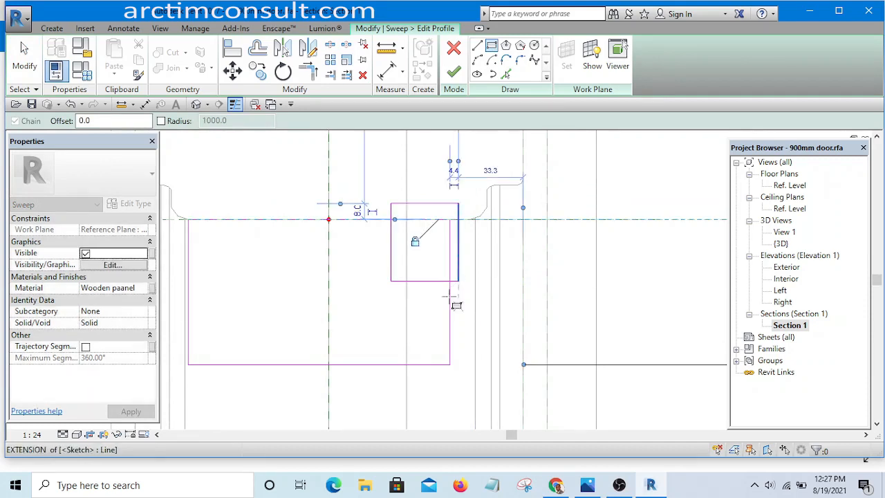
right_click(377, 161)
left_click(407, 168)
Trim the rectangle against the profile to form a stepped notch in the corner, and delete the leftover outer lines.
left_click(308, 71)
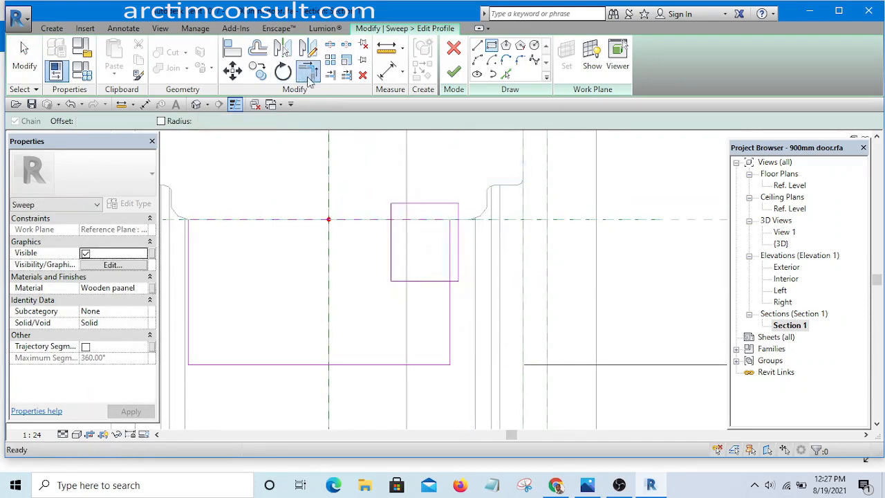
scroll(363, 239, "up", 2)
left_click(371, 216)
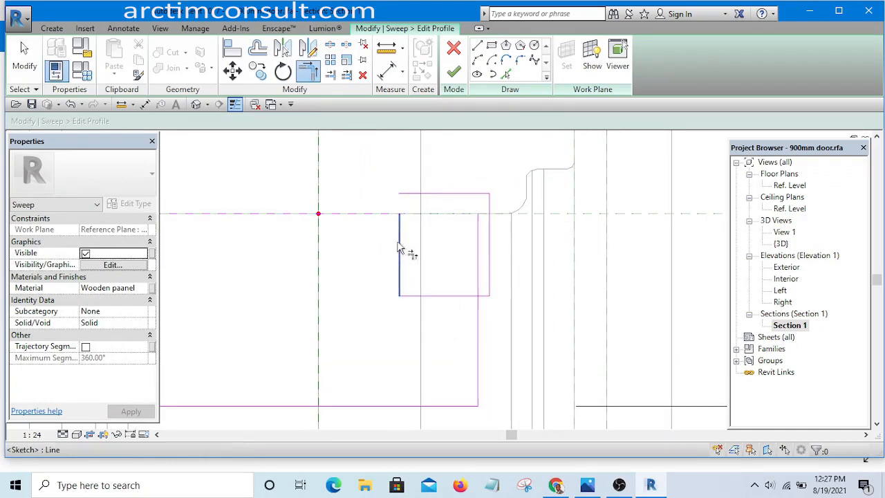
left_click(461, 299)
left_click(481, 330)
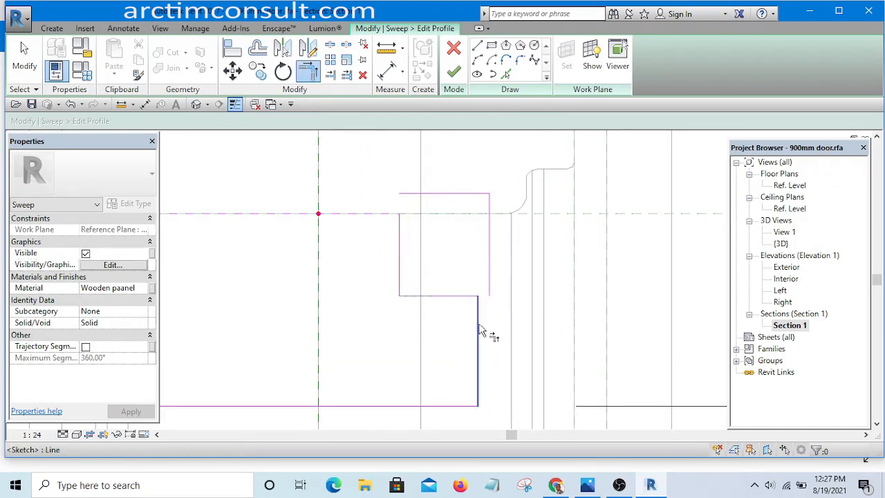
scroll(479, 325, "down", 3)
scroll(505, 237, "up", 2)
key("Escape")
left_click_drag(496, 196, 473, 244)
key("Delete")
scroll(473, 245, "down", 2)
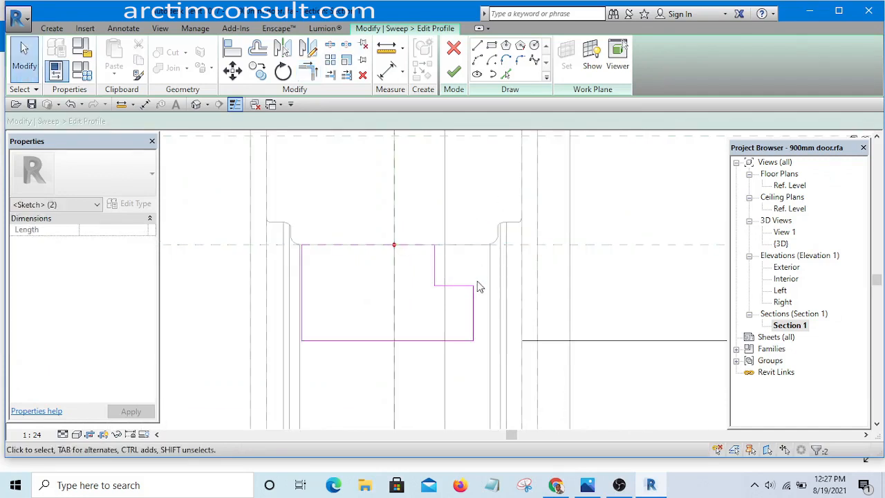
Move the profile's outer vertical edge below the notch inward until the notch's ledge is about 18.1 mm wide.
scroll(461, 272, "up", 2)
scroll(437, 270, "up", 2)
scroll(494, 254, "down", 2)
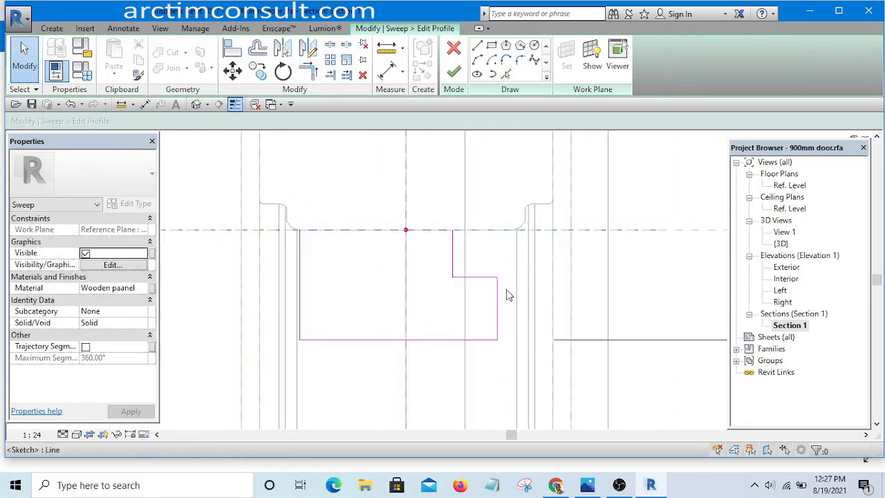
scroll(500, 311, "up", 2)
mouse_move(498, 311)
middle_mouse_down()
mouse_move(490, 248)
mouse_move(488, 258)
middle_mouse_up()
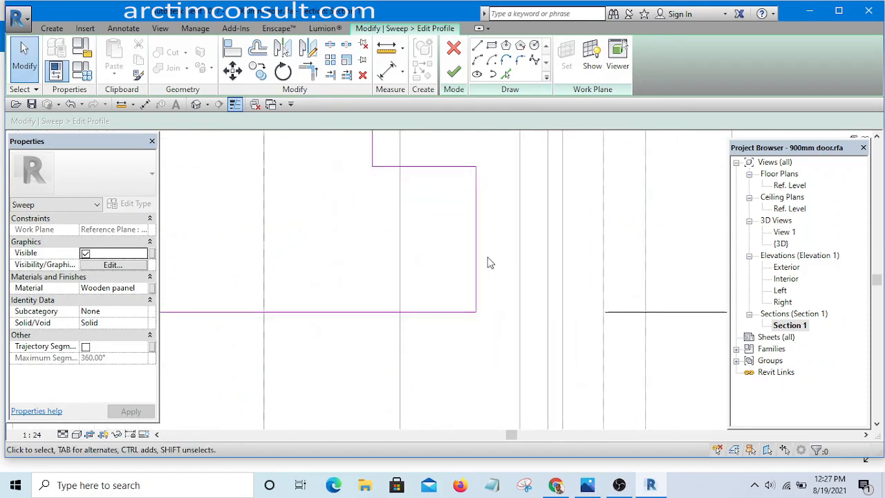
scroll(496, 275, "down", 3)
scroll(481, 261, "up", 2)
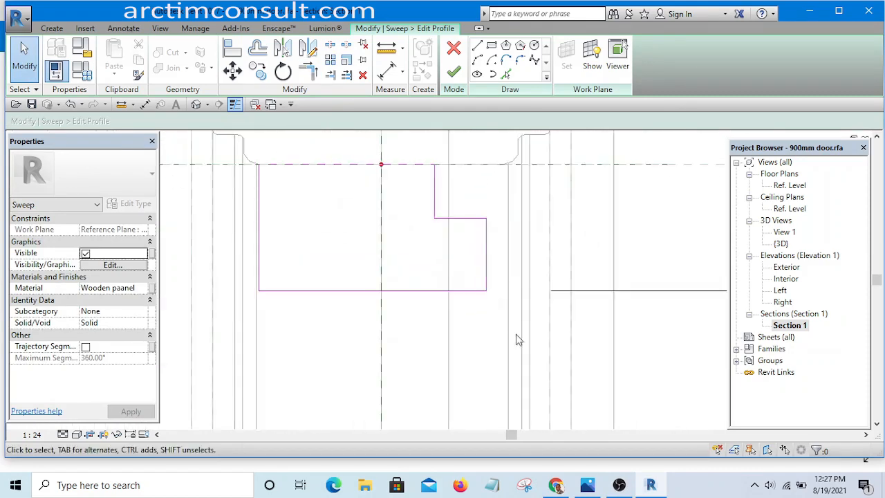
scroll(517, 333, "down", 4)
scroll(495, 293, "up", 4)
scroll(507, 320, "up", 2)
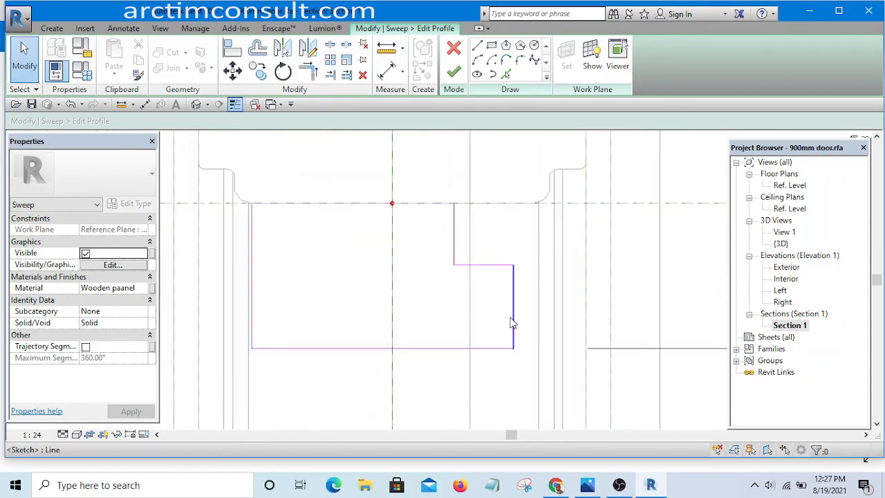
left_click_drag(510, 322, 494, 316)
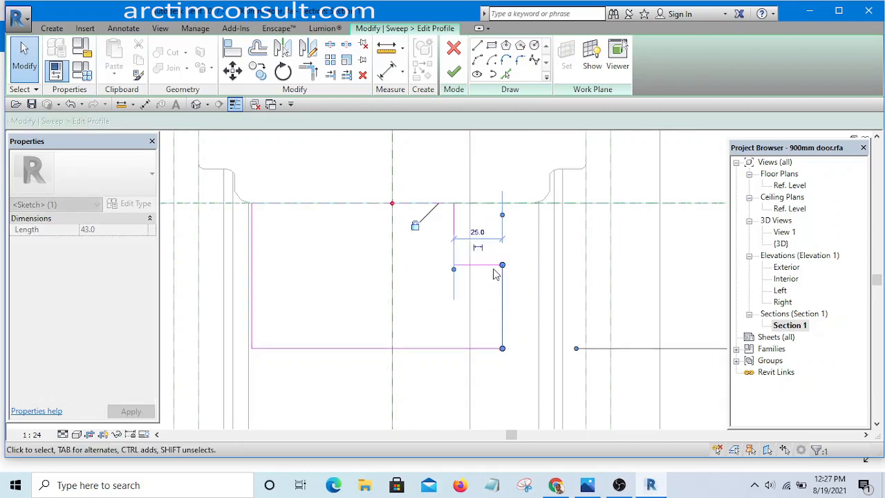
scroll(489, 273, "down", 4)
scroll(491, 272, "up", 3)
scroll(495, 271, "down", 2)
scroll(482, 251, "up", 5)
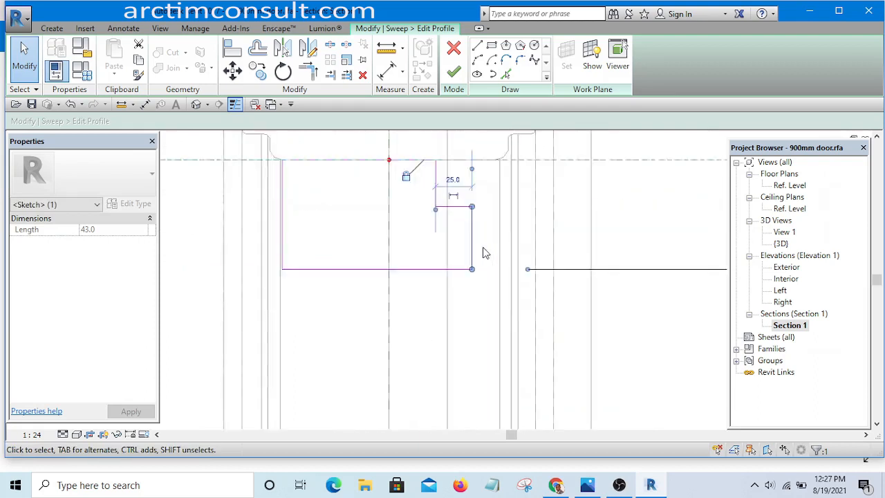
key("Escape")
left_click_drag(450, 240, 442, 239)
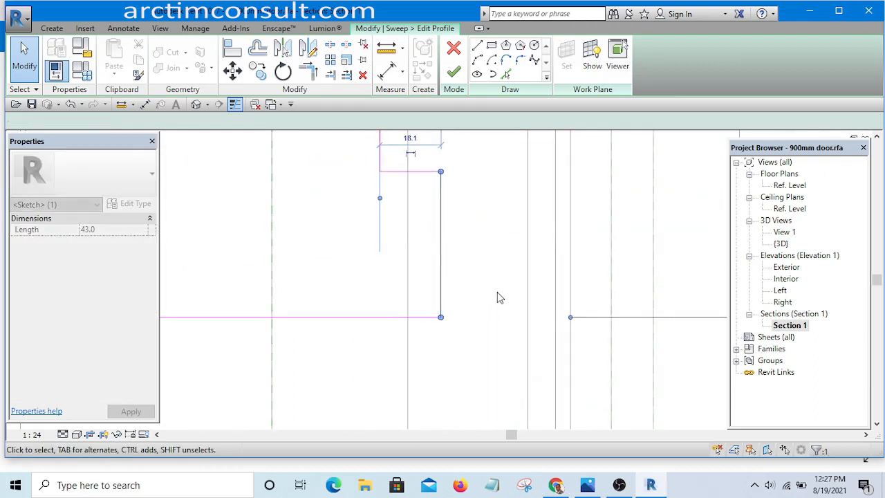
scroll(486, 257, "down", 2)
key("Escape")
Raise the notch's horizontal ledge to 25 mm below the profile's top edge.
scroll(468, 251, "up", 3)
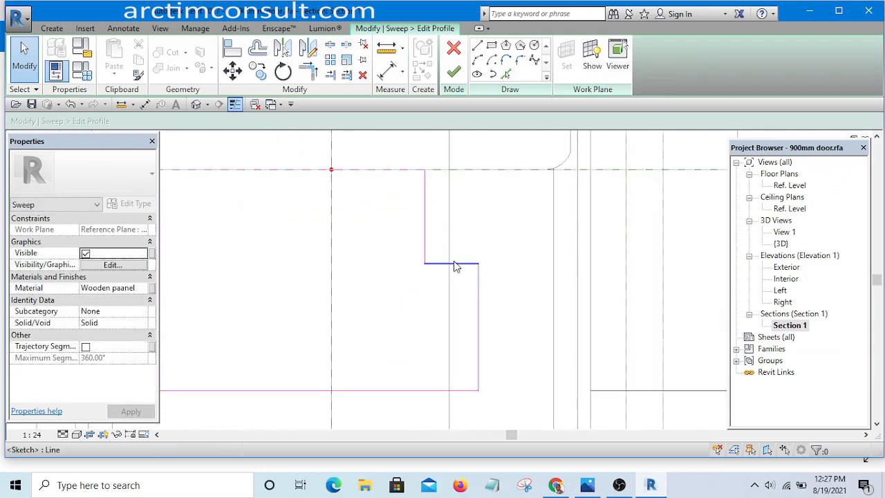
left_click_drag(455, 269, 450, 241)
scroll(526, 257, "down", 2)
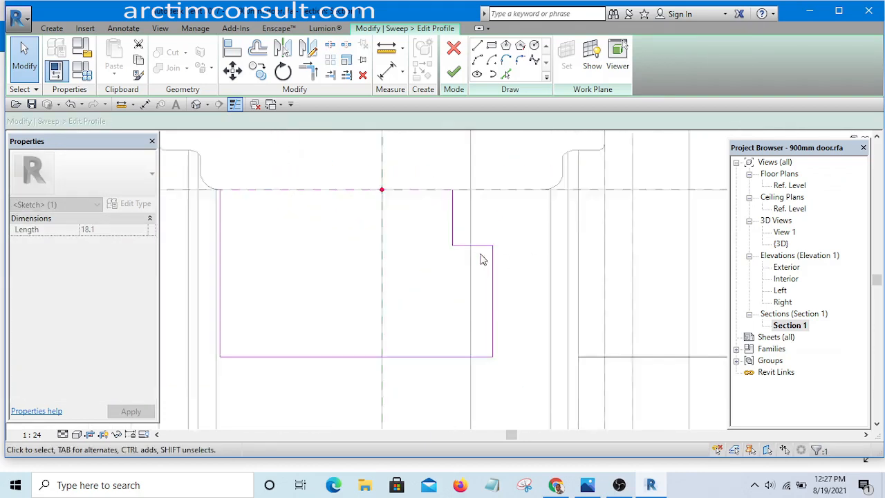
scroll(480, 242, "up", 2)
left_click(483, 251)
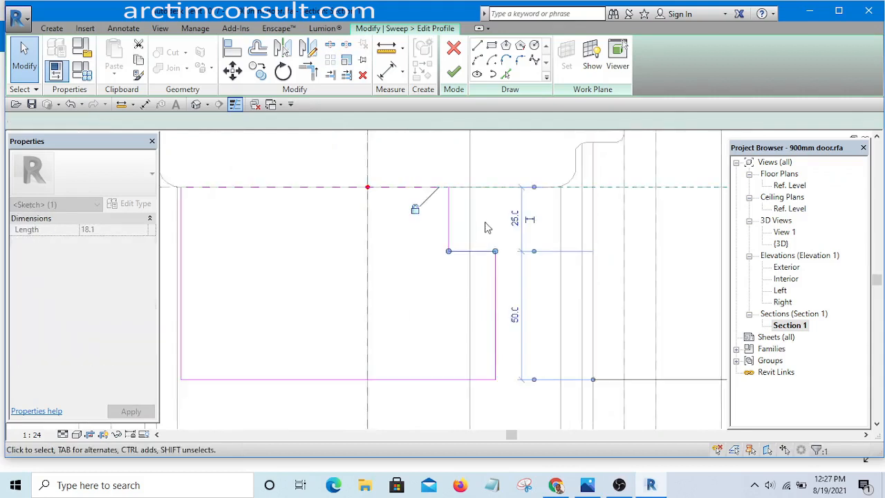
left_click(508, 139)
Draw a concave Start-End-Radius arc of about 18 mm radius from the notch's vertical line to the ledge's outer corner.
left_click(477, 60)
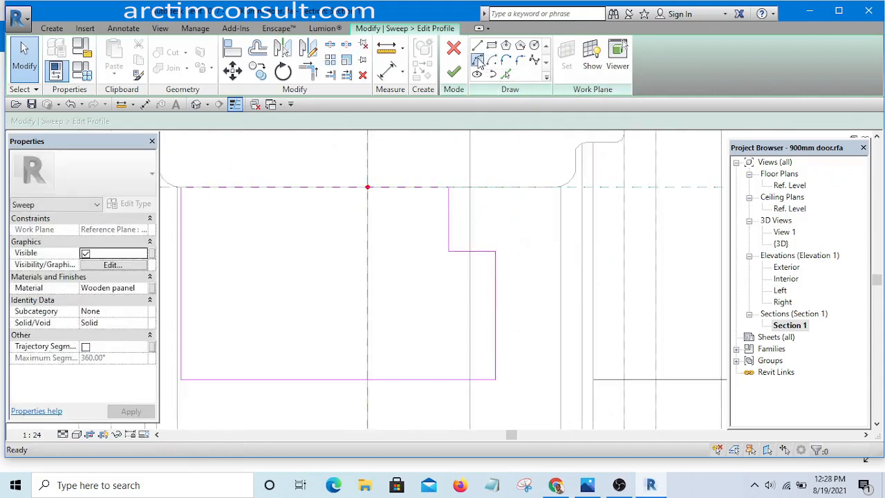
scroll(445, 222, "up", 1)
scroll(446, 222, "up", 2)
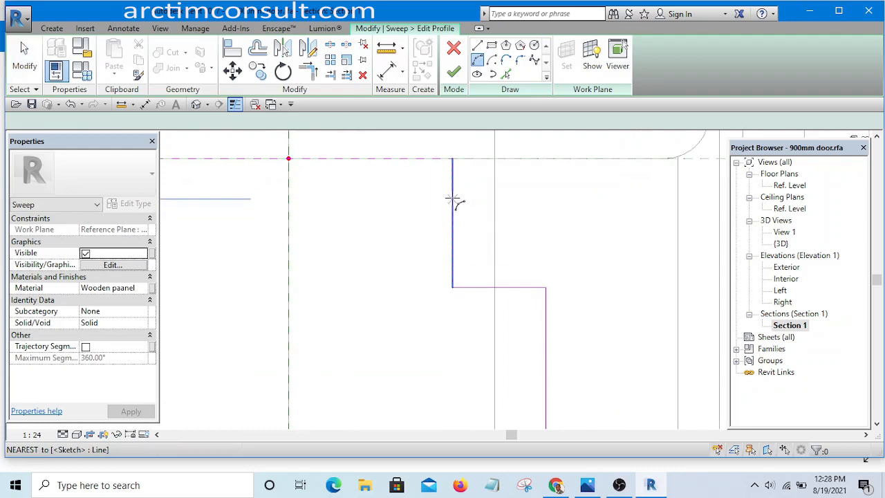
left_click(453, 200)
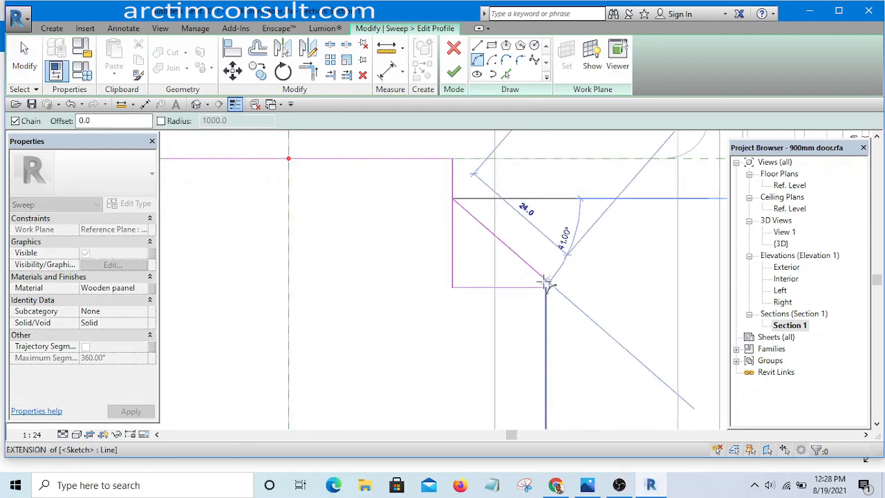
scroll(544, 287, "up", 2)
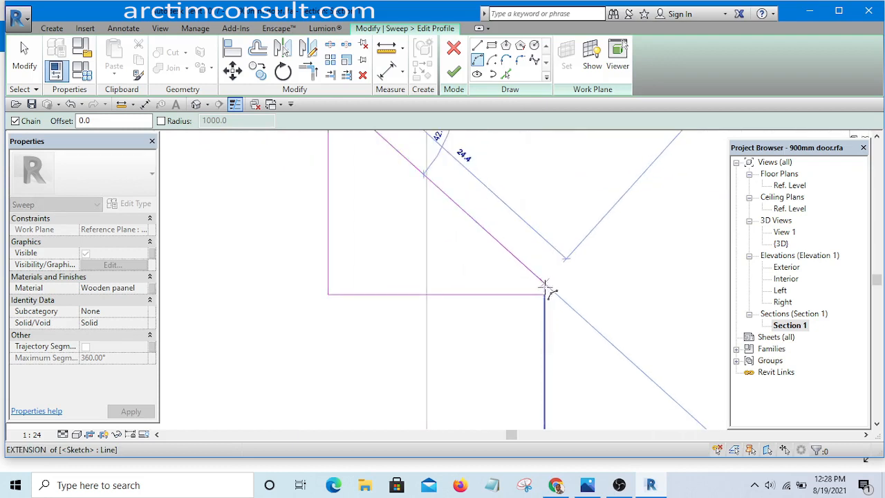
scroll(544, 296, "up", 2)
left_click(544, 295)
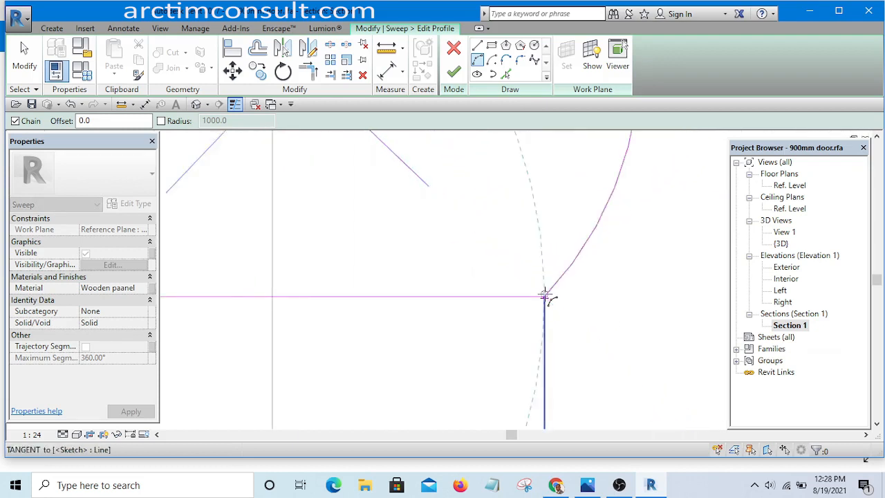
scroll(544, 293, "down", 4)
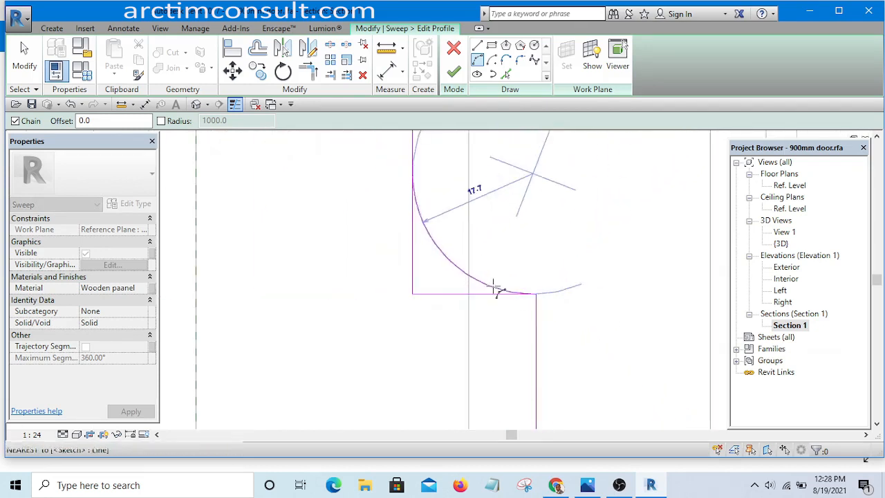
scroll(450, 263, "down", 2)
left_click(451, 263)
key("Escape")
key("Escape")
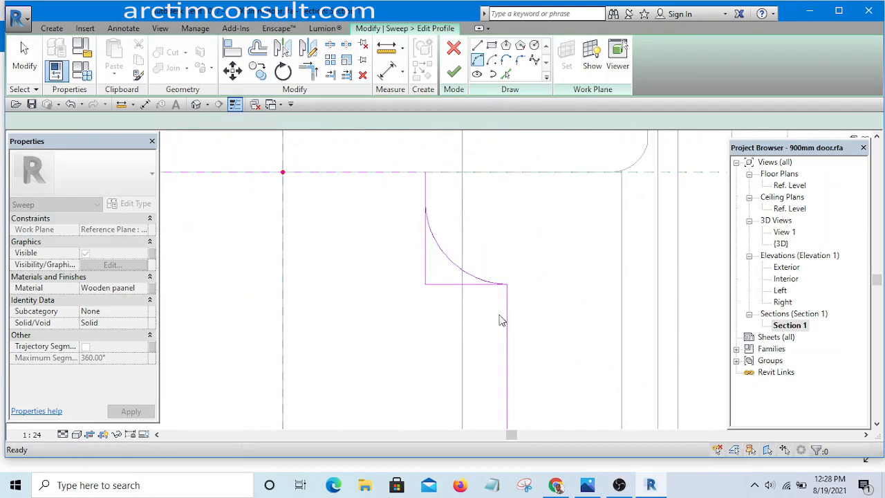
Trim the notch's vertical line to the start of the concave arc and remove the leftover ledge line beneath the arc.
scroll(427, 198, "up", 1)
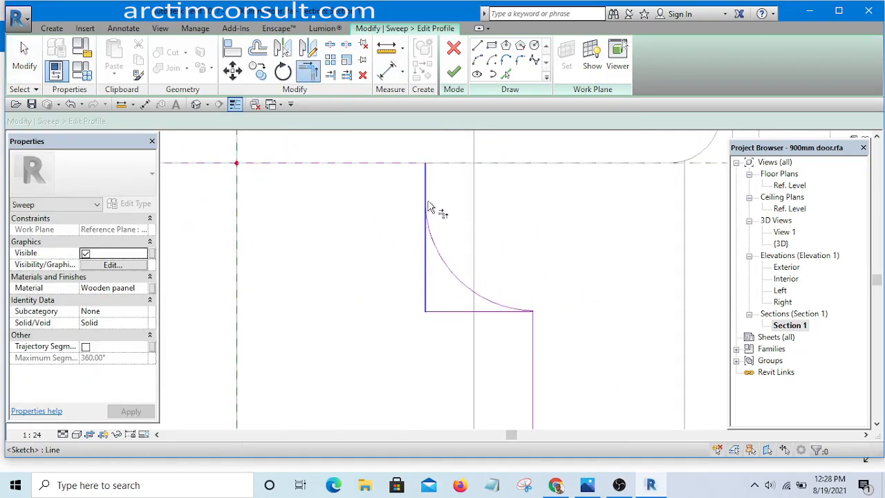
left_click(446, 263)
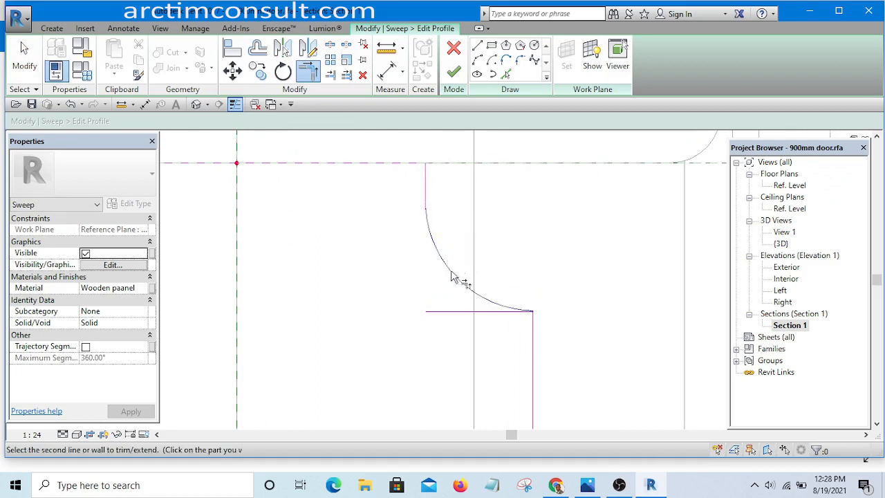
left_click(452, 312)
key("Escape")
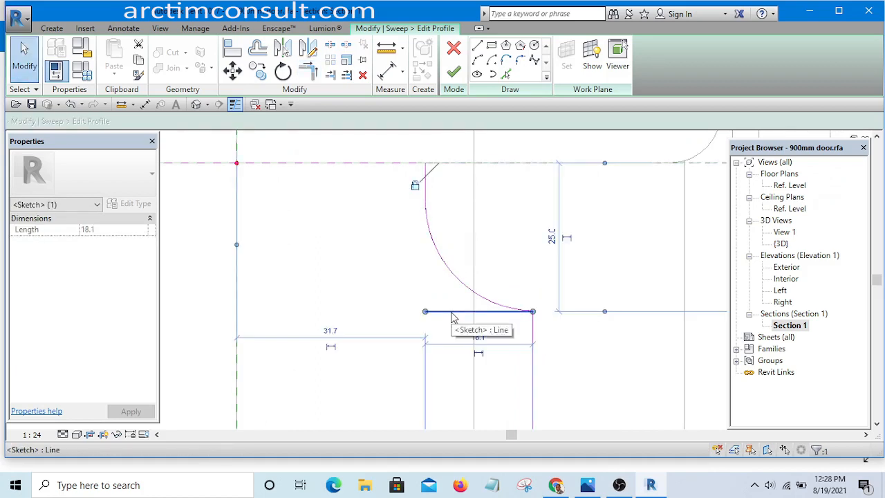
scroll(447, 242, "down", 4)
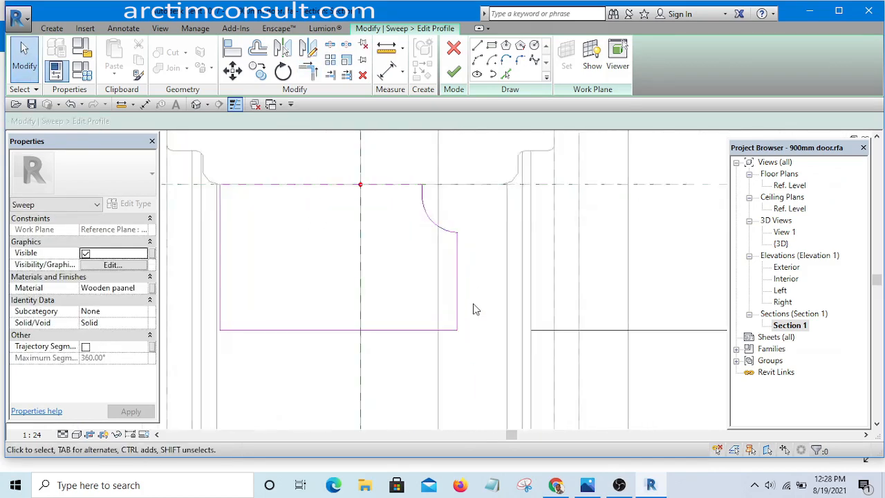
Check the reference door photo's moulding, and sketch a small rectangle across the profile's lower outer corner.
left_click(595, 486)
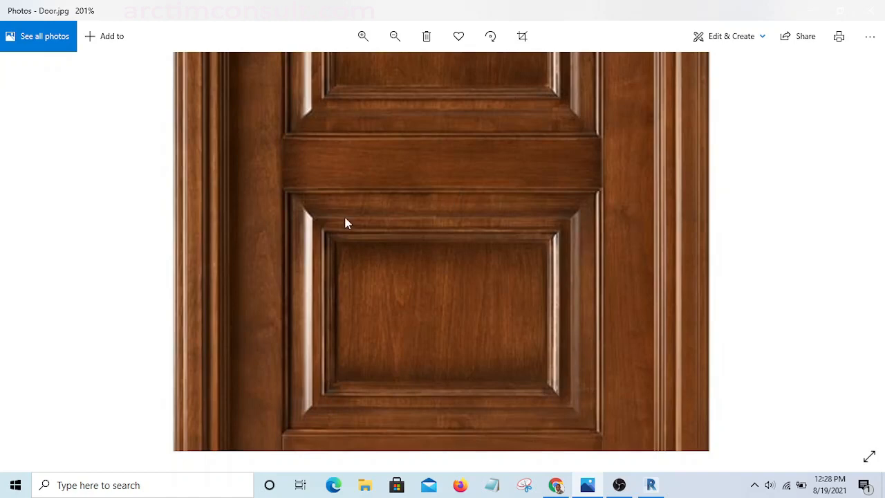
left_click(652, 485)
scroll(432, 239, "up", 5)
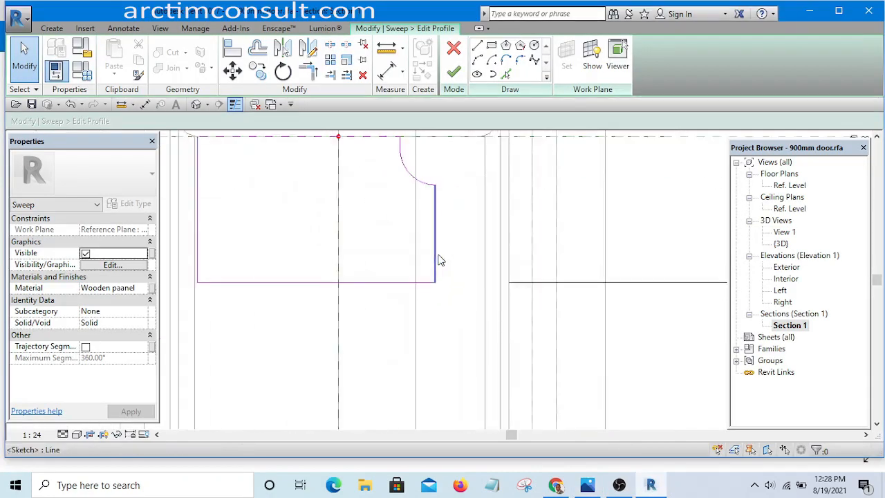
left_click(493, 48)
scroll(422, 290, "down", 6)
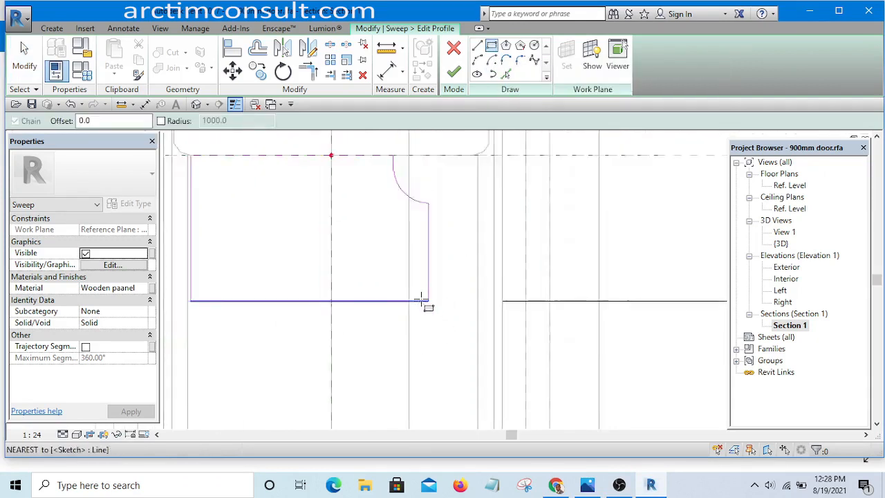
scroll(420, 282, "up", 3)
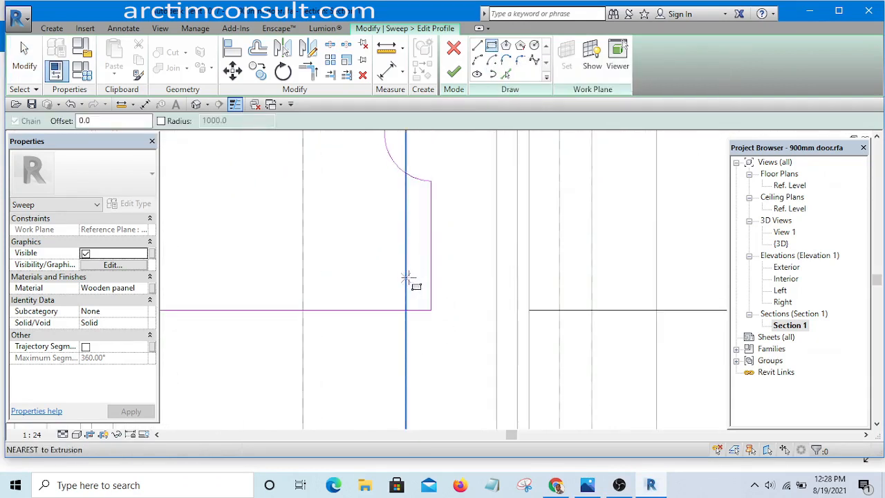
left_click(404, 285)
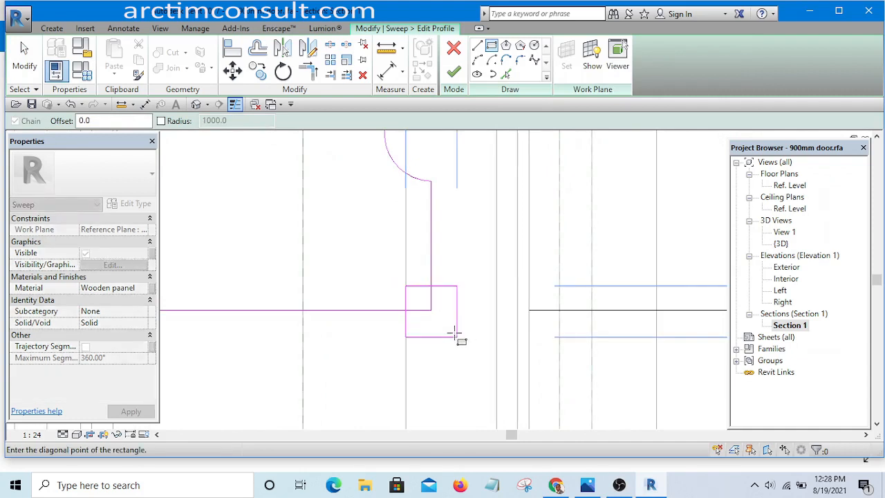
left_click(454, 334)
scroll(438, 297, "down", 1)
key("Escape")
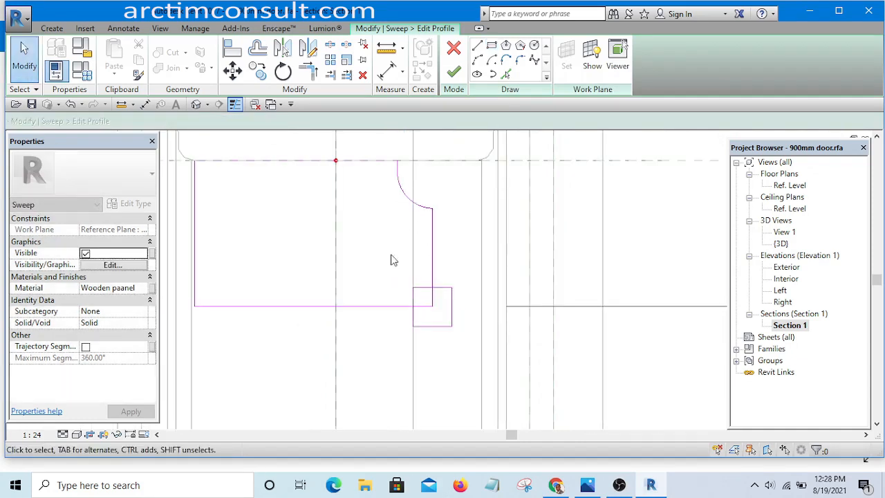
Trim the small rectangle against the profile to form a notch in the lower outer corner, and delete the leftover outer lines.
scroll(414, 276, "up", 2)
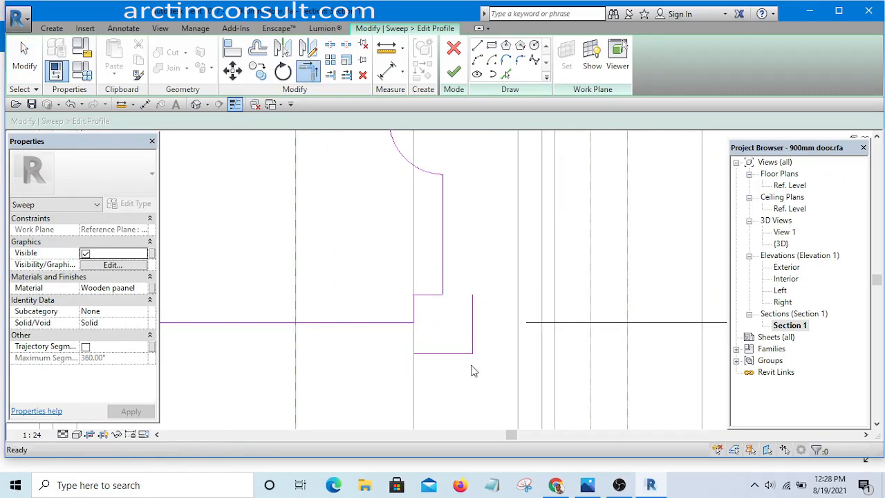
left_click_drag(450, 312, 450, 311)
key("Delete")
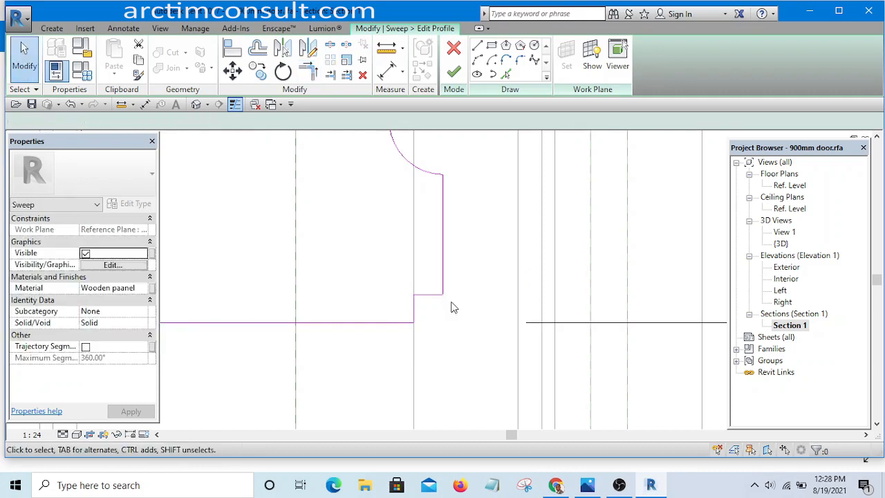
scroll(407, 317, "down", 2)
scroll(409, 315, "up", 2)
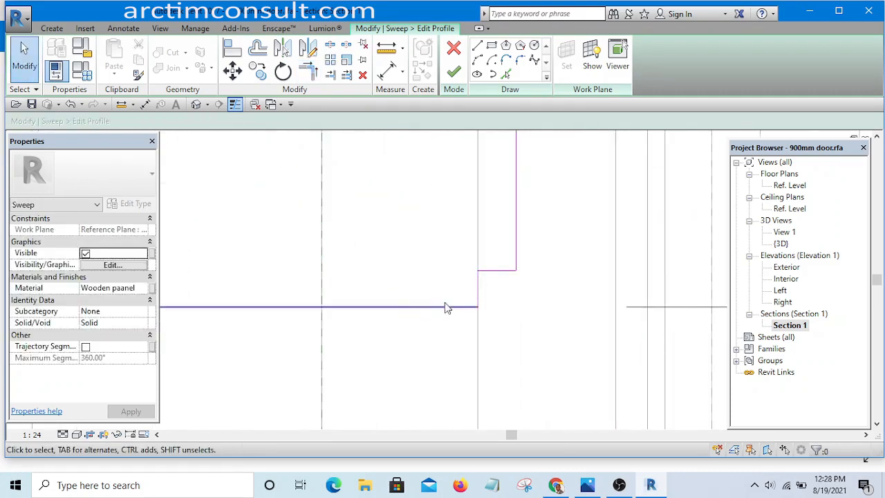
scroll(422, 303, "down", 2)
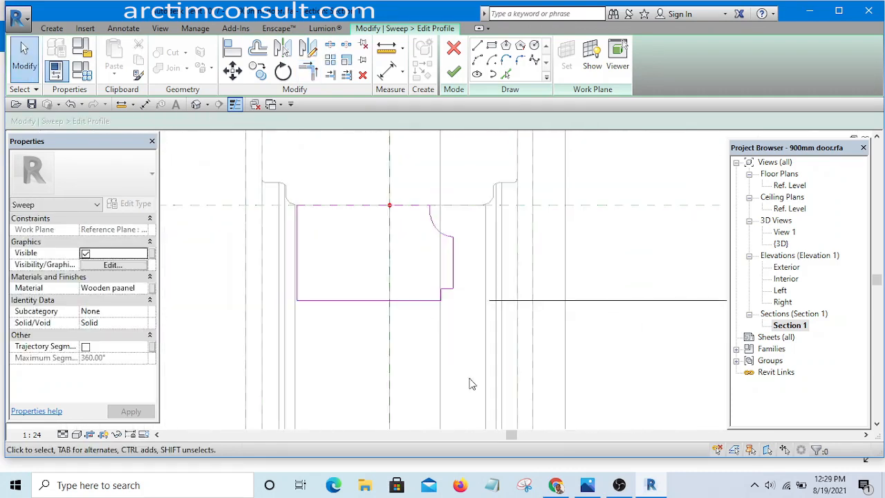
Compare the profile with the reference photo, and raise the lower notch's ledge to make the notch taller and the outer edge shorter.
left_click(587, 486)
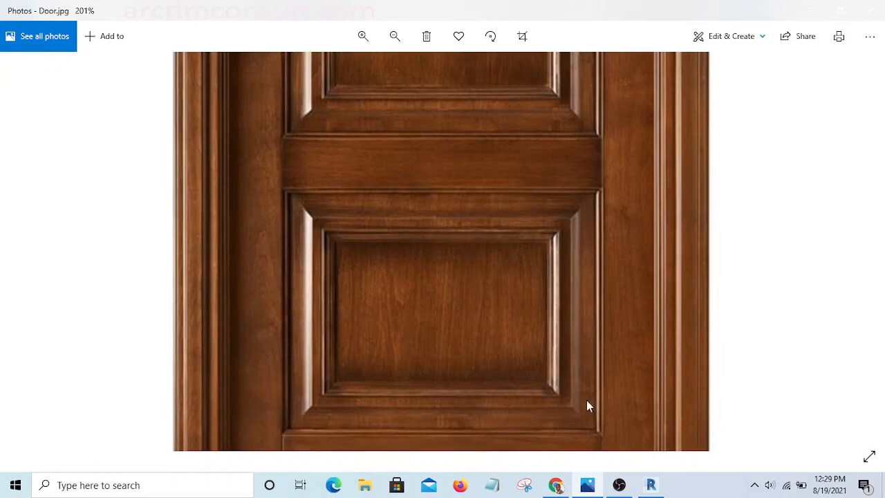
left_click(650, 486)
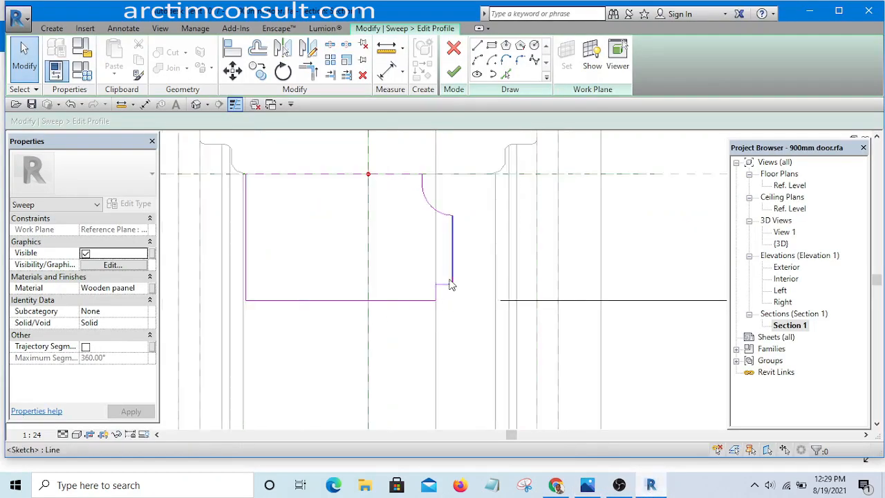
scroll(410, 245, "up", 3)
left_click_drag(514, 369, 515, 381)
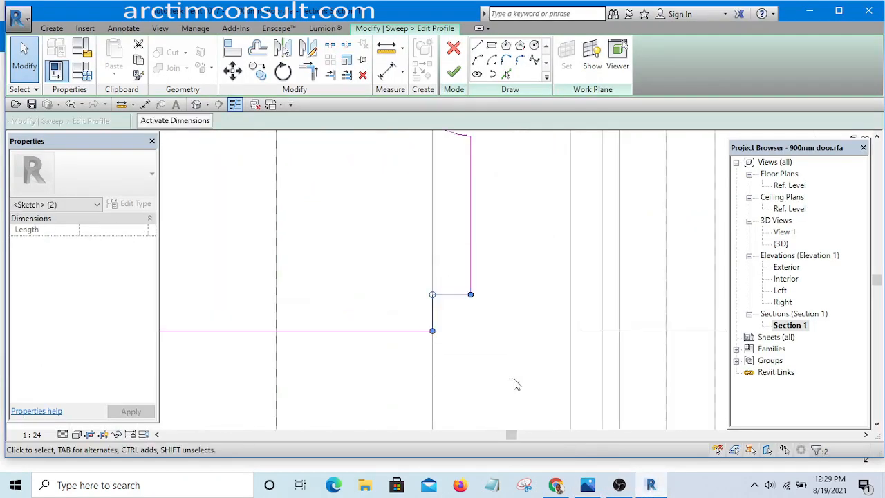
scroll(513, 366, "down", 5)
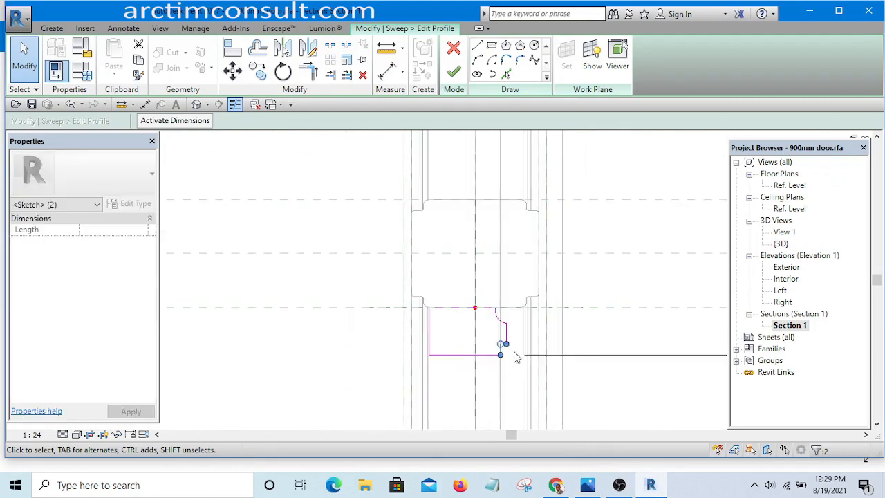
scroll(519, 367, "up", 4)
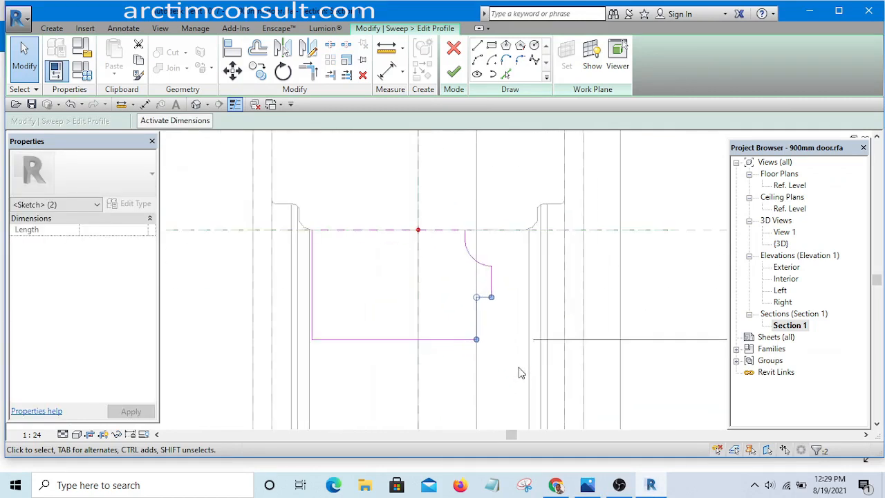
left_click(518, 367)
scroll(484, 329, "up", 3)
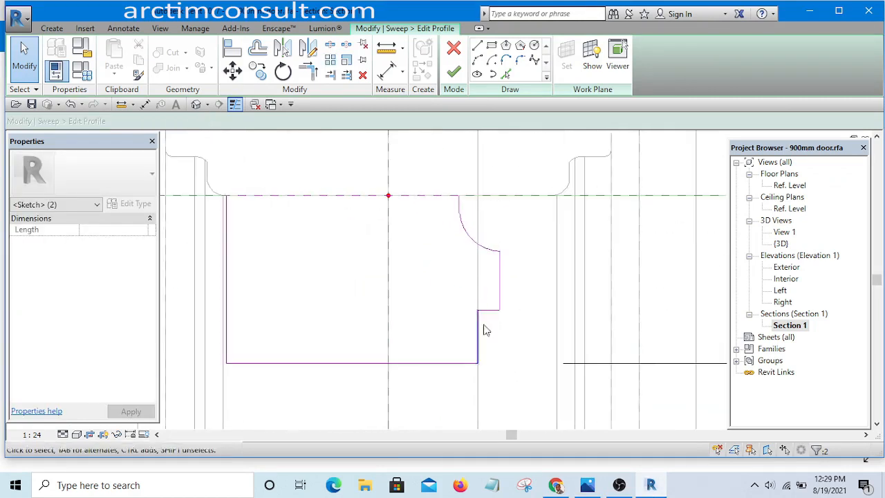
Draw a chained two-step line inward from the lower notch's vertical edge down to the bottom edge, with a first drop of about 7.6 mm.
left_click(477, 46)
scroll(482, 328, "up", 1)
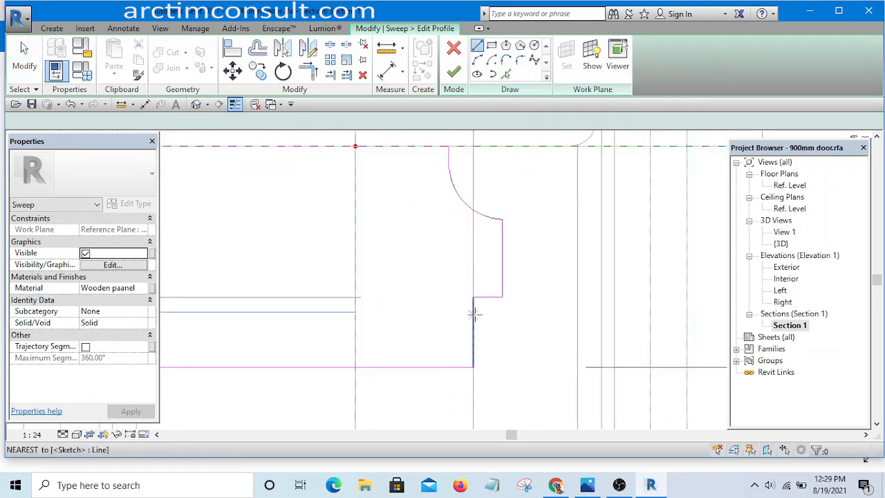
left_click(475, 326)
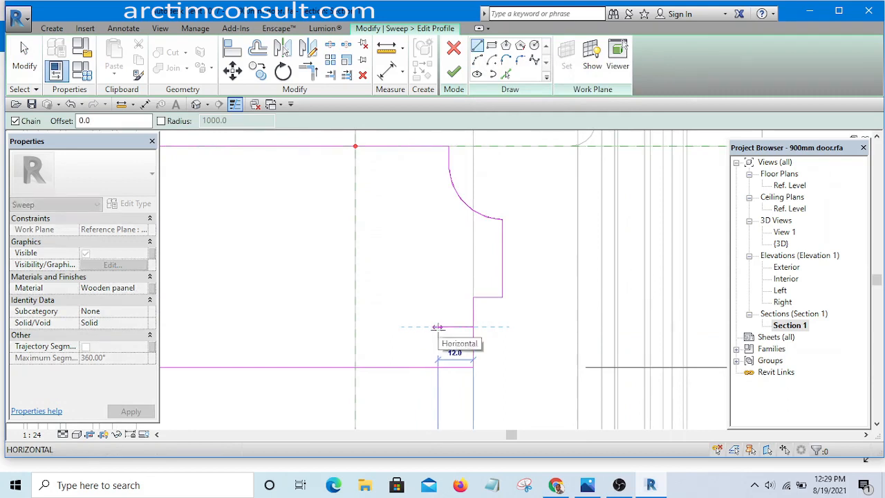
left_click(429, 326)
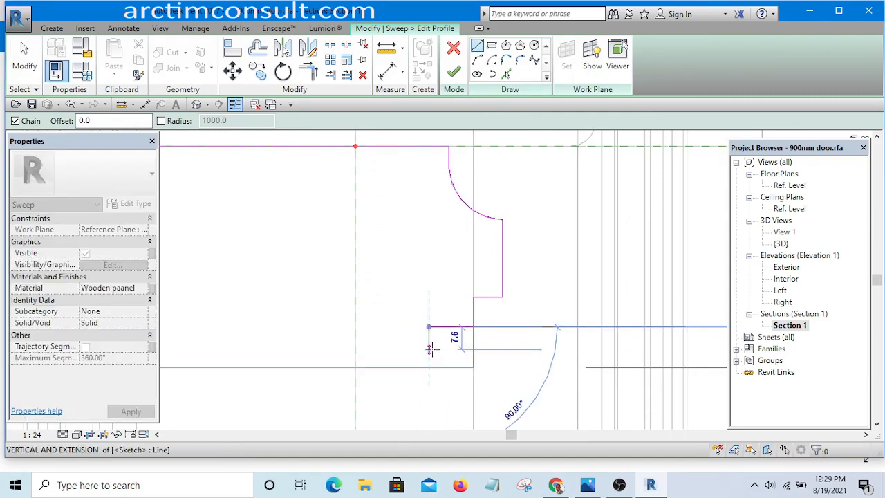
left_click(428, 350)
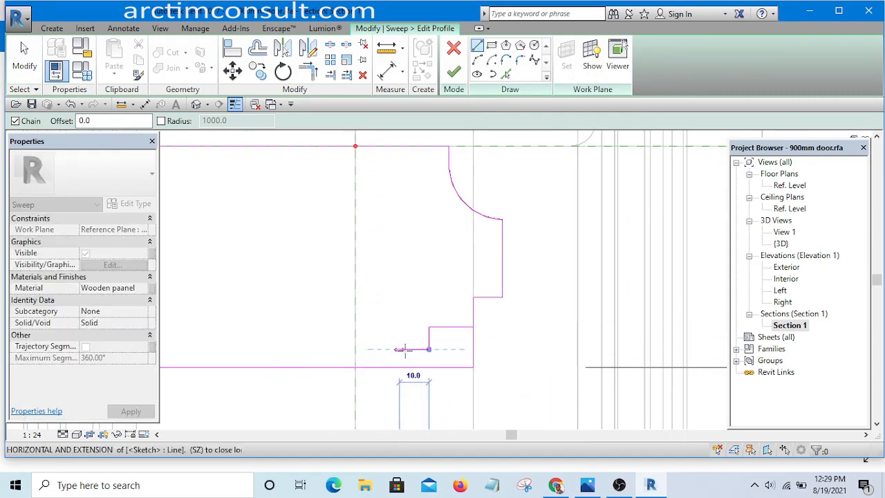
left_click(404, 349)
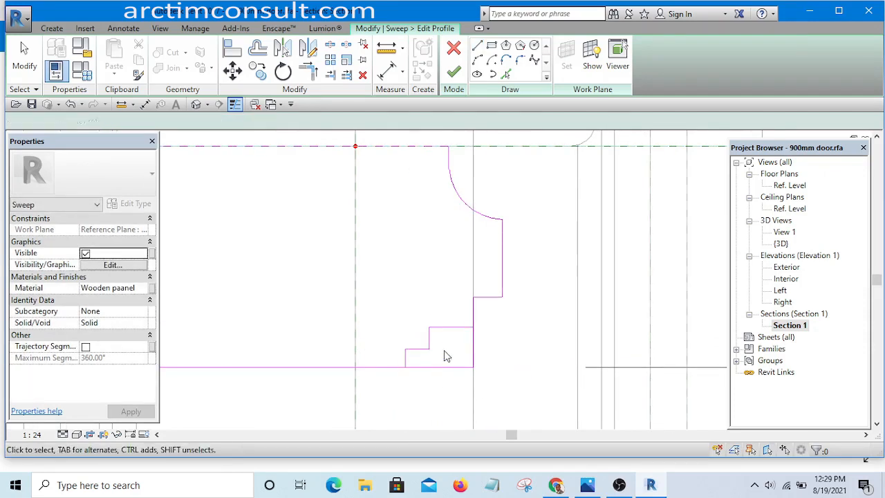
key("Escape")
Trim the profile's bottom edge back to the innermost vertical line of the new steps.
scroll(435, 343, "up", 3)
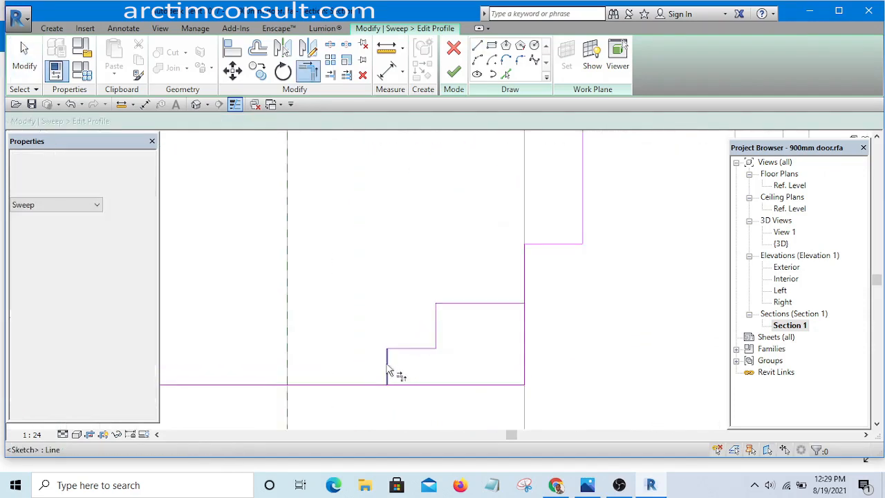
scroll(480, 336, "down", 5)
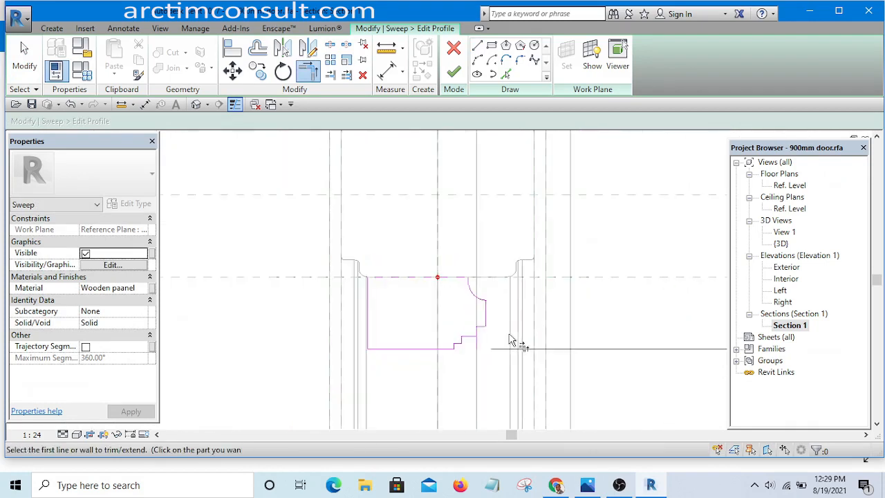
scroll(513, 353, "up", 5)
key("Escape")
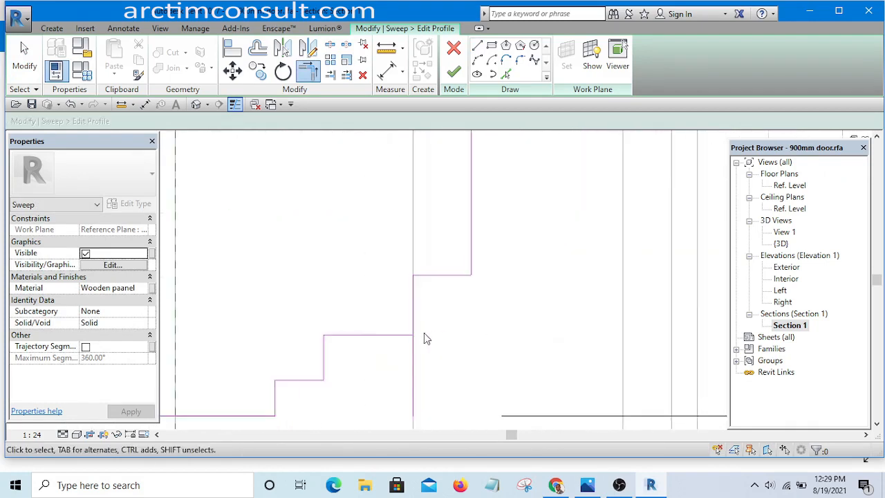
Draw a Start-End-Radius arc with a chord of about 8.6 mm, rounding the corner between the lower notch's vertical line and the upper step.
scroll(389, 329, "down", 3)
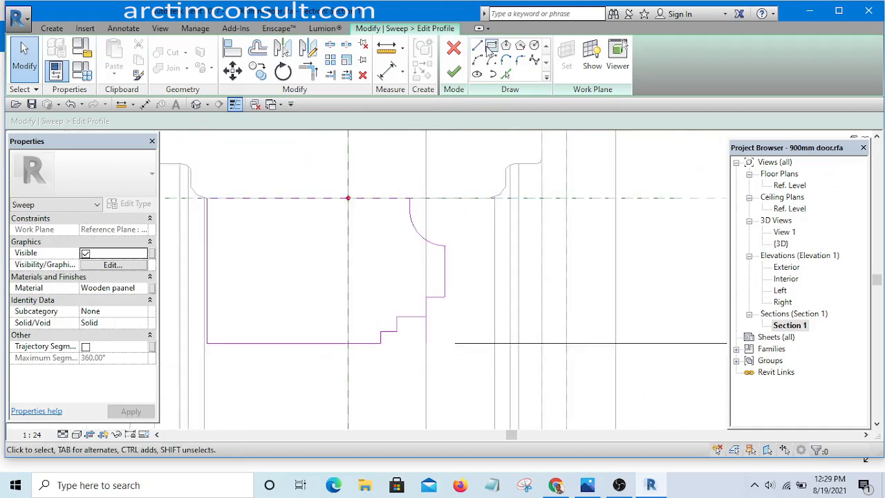
scroll(446, 266, "up", 4)
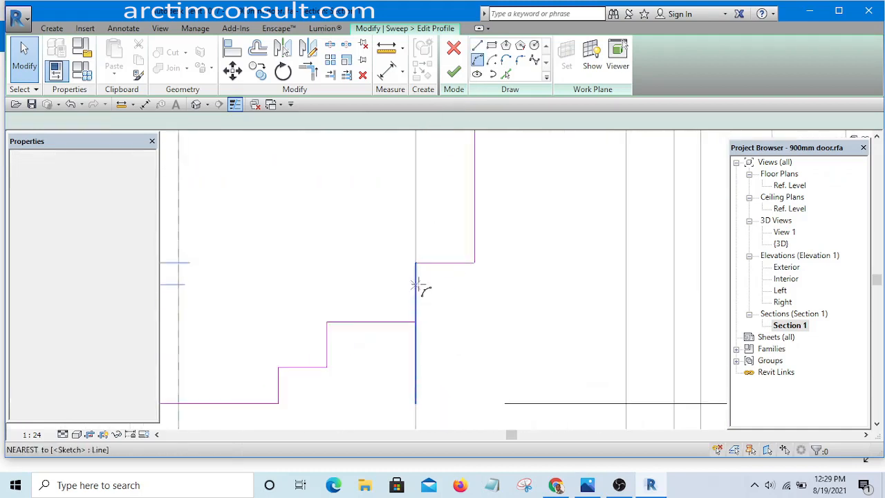
key("l")
key("i")
left_click(417, 287)
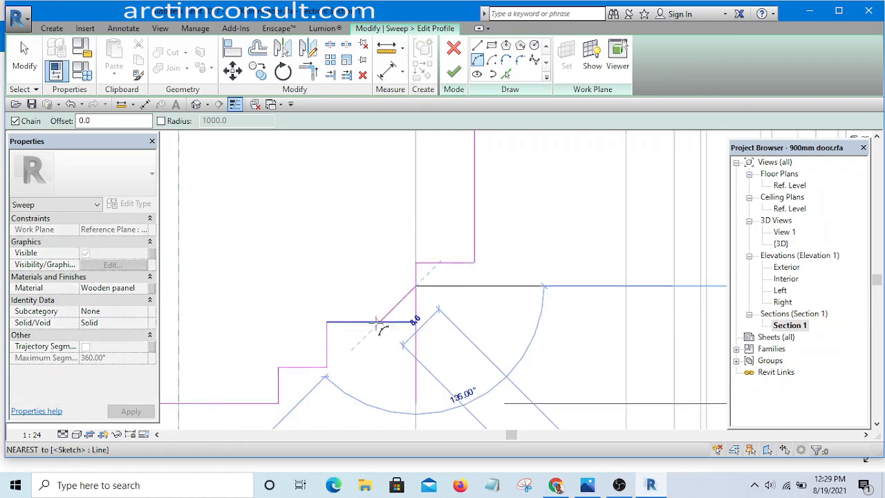
left_click(413, 319)
left_click(407, 303)
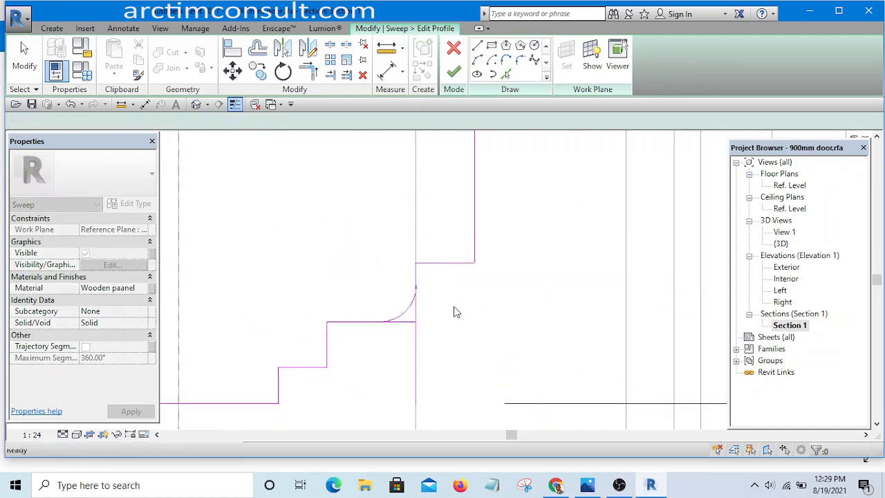
key("Escape")
key("Escape")
Trim the lower notch's vertical line and the upper step line to the ends of the rounding arc.
key("t")
key("r")
scroll(430, 280, "up", 3)
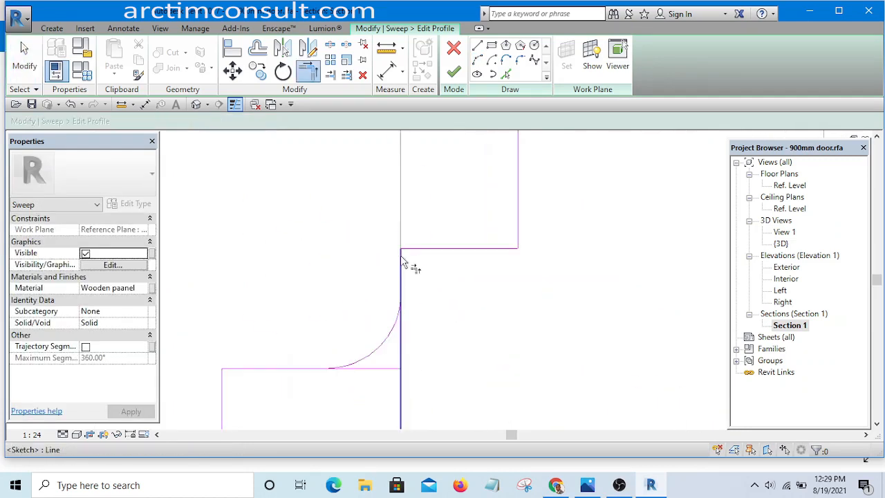
left_click(394, 329)
scroll(470, 304, "down", 6)
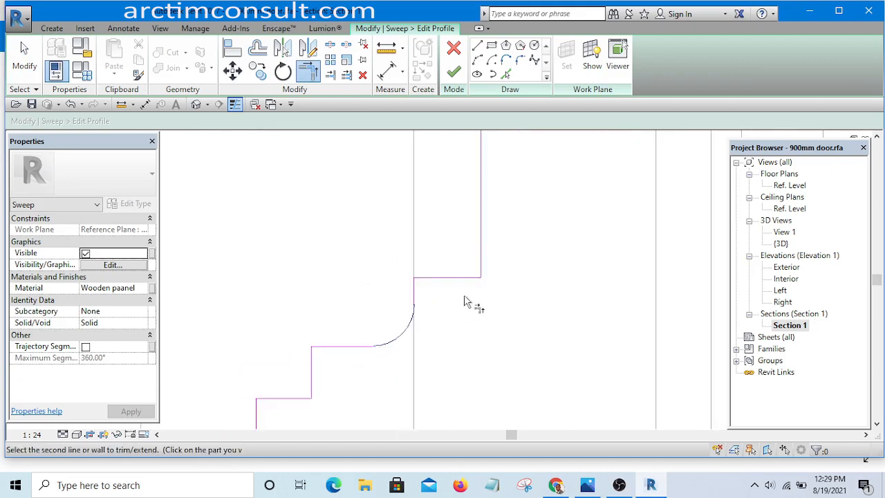
scroll(431, 337, "up", 5)
key("Escape")
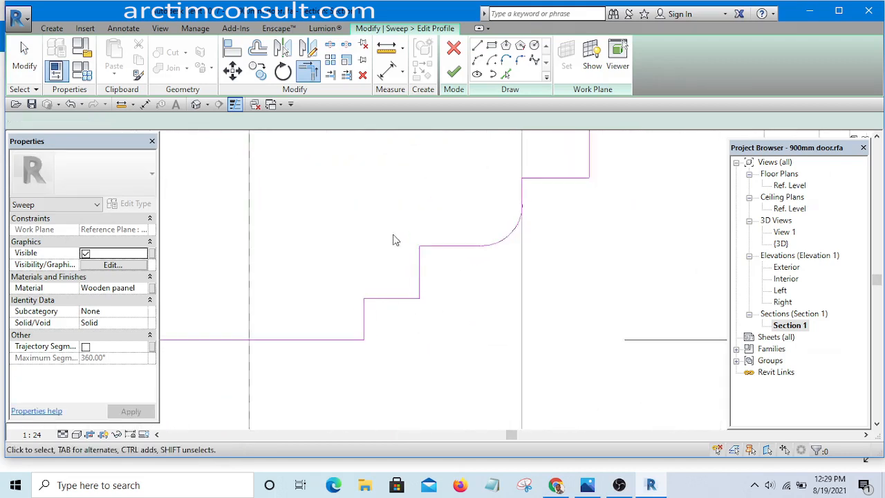
Nudge the vertical line between the profile's two lower steps outward, away from the centre line, to widen the lowest step.
left_click_drag(463, 366, 462, 366)
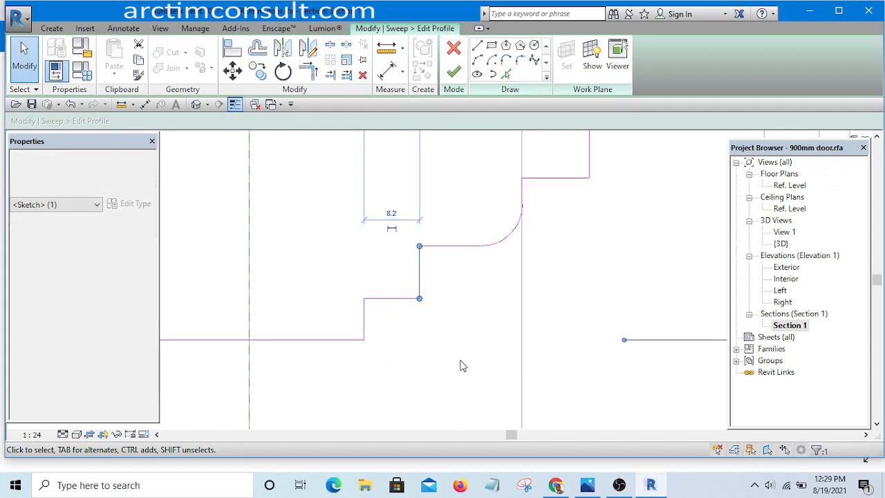
key("Right")
key("Right")
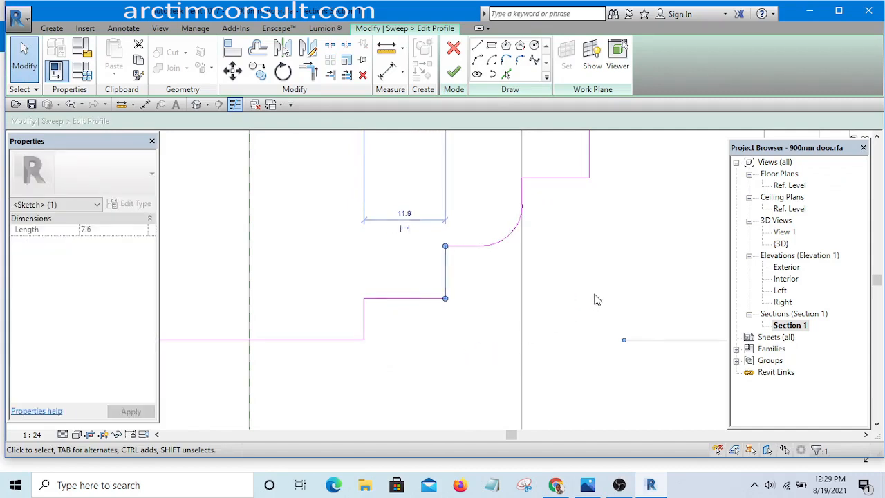
key("Escape")
scroll(488, 326, "down", 2)
scroll(492, 349, "up", 3)
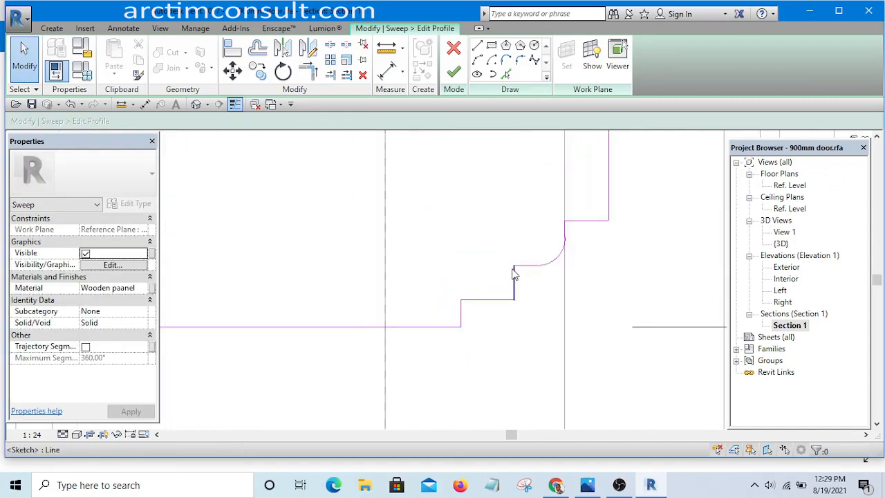
mouse_move(496, 230)
left_mouse_down()
mouse_move(520, 283)
mouse_move(530, 347)
left_mouse_up()
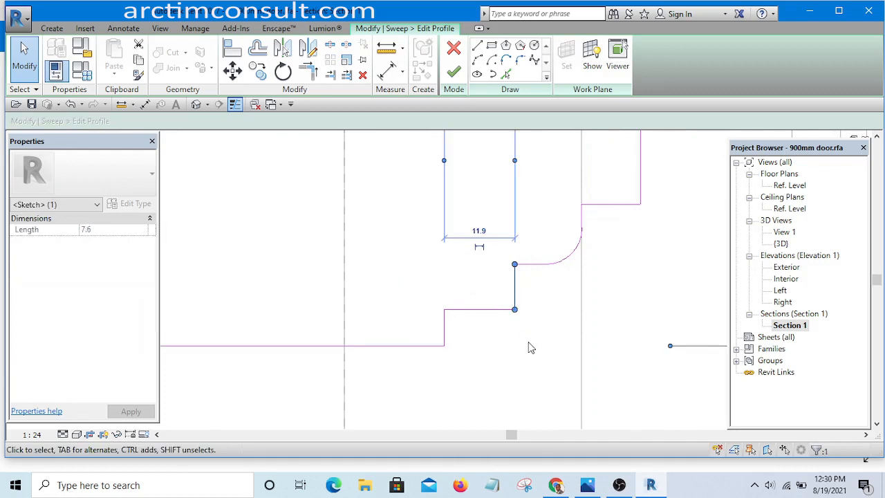
key("Right")
left_click(477, 315)
scroll(452, 295, "down", 6)
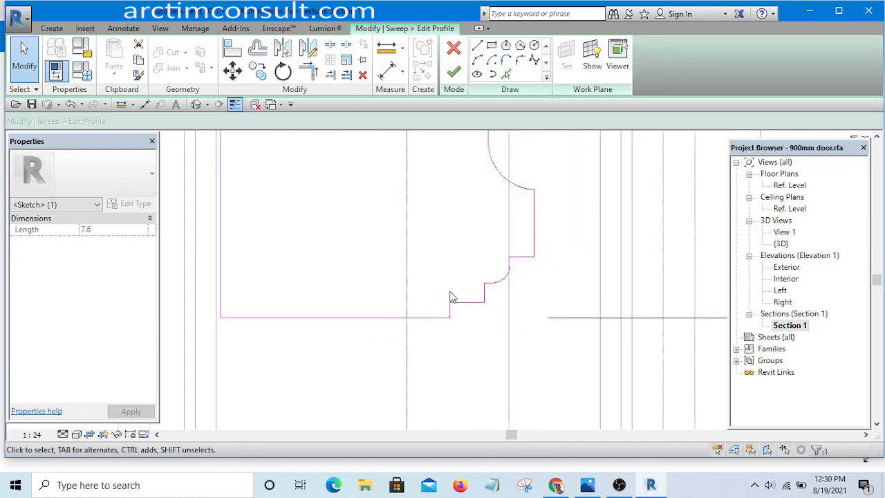
Nudge the profile's innermost lower vertical line slightly inward toward the centre line.
scroll(463, 309, "up", 11)
scroll(400, 298, "down", 4)
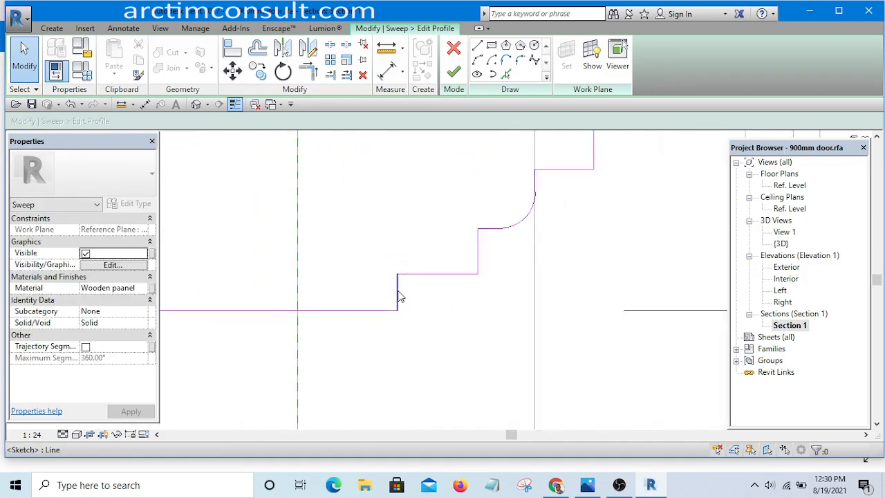
left_click_drag(387, 297, 392, 301)
left_click(446, 344)
scroll(436, 340, "down", 10)
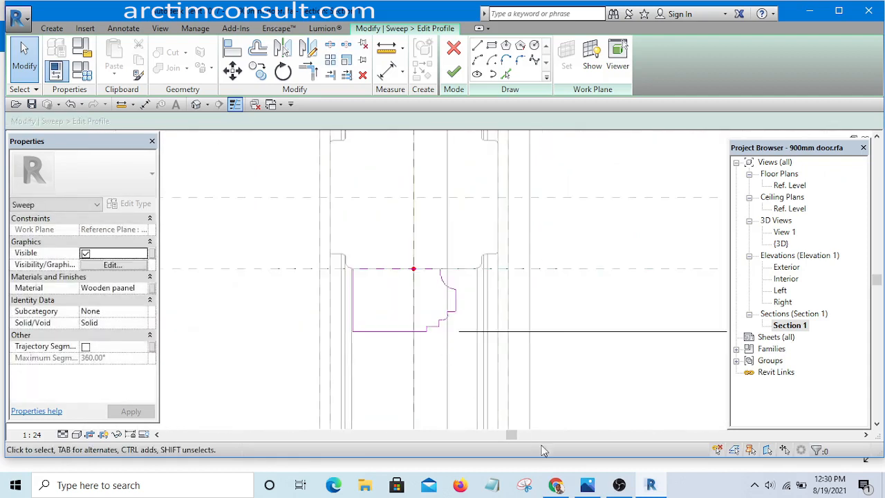
scroll(474, 316, "up", 4)
scroll(455, 283, "down", 3)
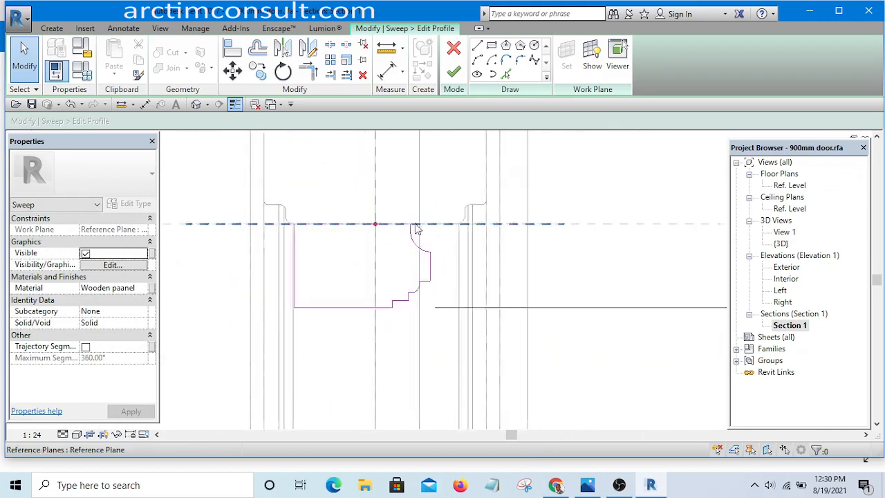
scroll(398, 185, "up", 4)
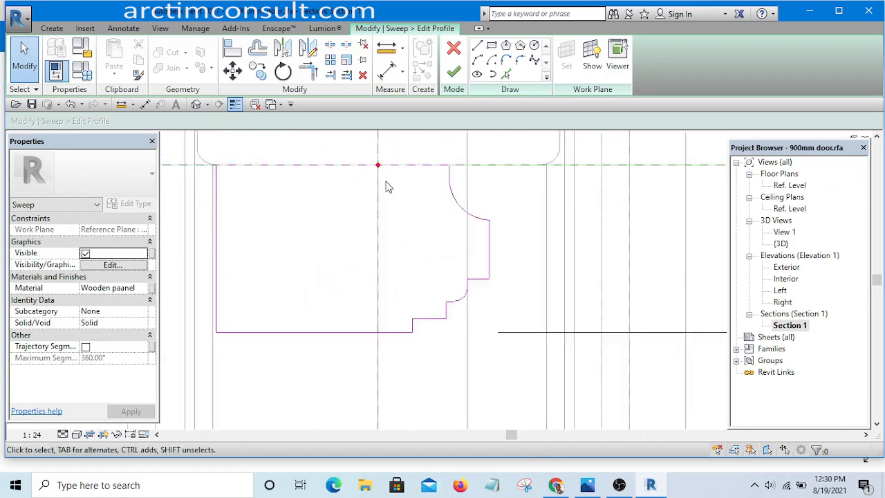
scroll(394, 164, "down", 2)
scroll(395, 166, "down", 1)
mouse_move(367, 138)
left_mouse_down()
mouse_move(472, 262)
mouse_move(459, 283)
left_mouse_up()
scroll(459, 283, "down", 1)
middle_click_drag(441, 259, 417, 329)
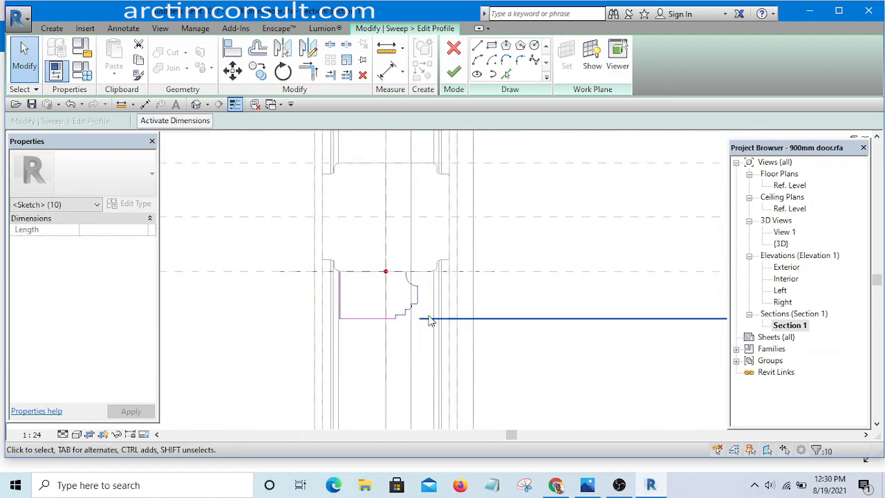
left_click(308, 50)
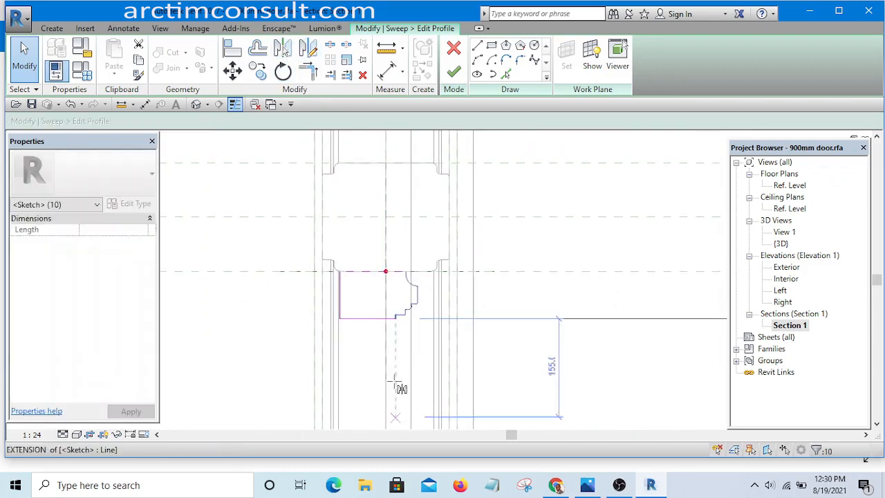
scroll(400, 283, "up", 3)
scroll(392, 336, "down", 4)
scroll(391, 337, "up", 2)
scroll(390, 340, "down", 3)
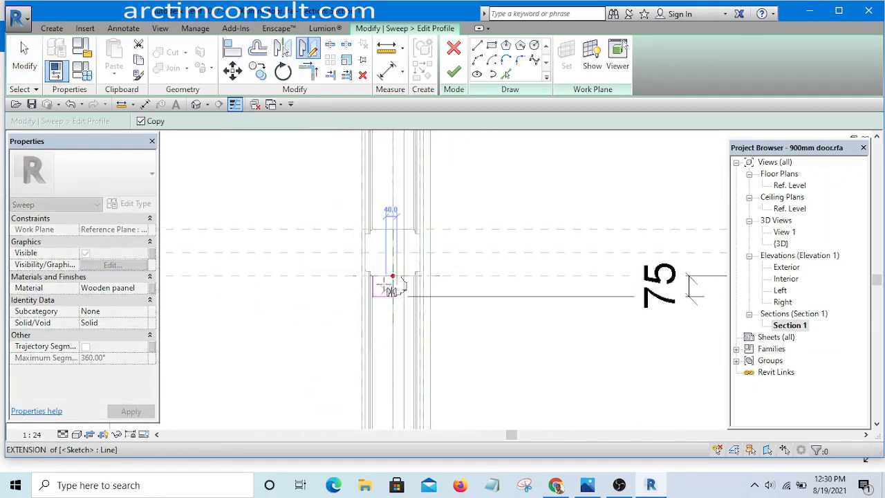
key("Escape")
key("Escape")
Delete the profile's straight vertical edge on the side opposite the stepped moulding.
scroll(376, 298, "up", 3)
left_click_drag(288, 208, 399, 367)
key("Escape")
Mirror the curved and stepped side of the profile about a drawn axis along the vertical centre line, keeping the original.
left_click_drag(397, 226, 487, 375)
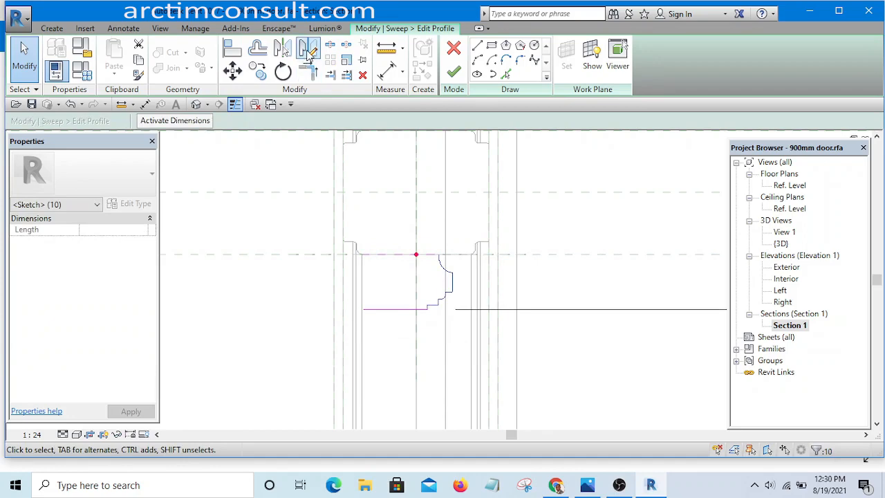
left_click(309, 55)
left_click(416, 386)
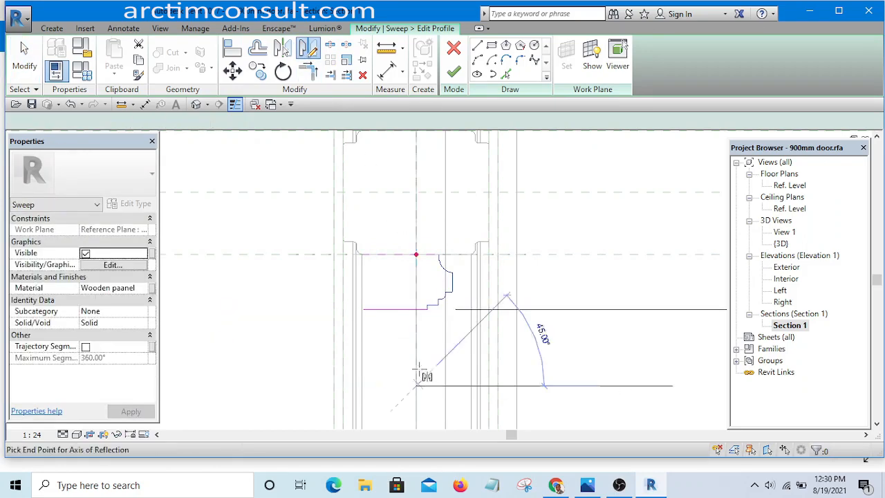
left_click(414, 335)
scroll(397, 228, "up", 4)
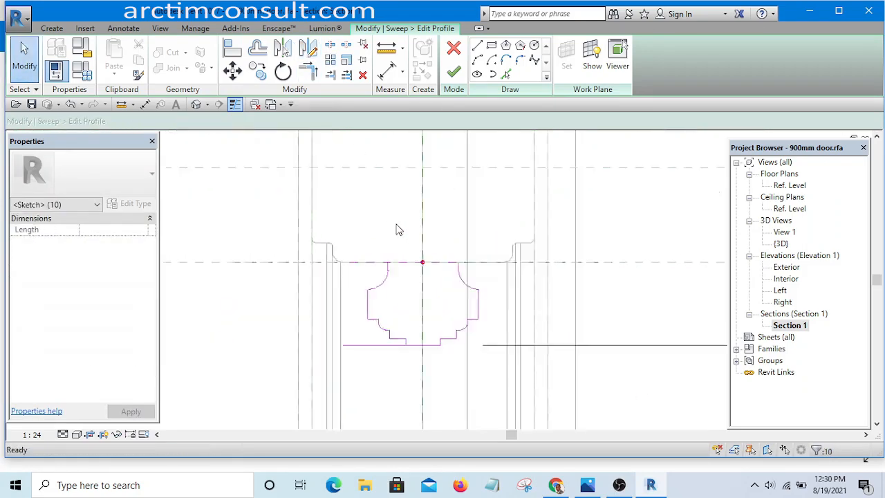
key("Escape")
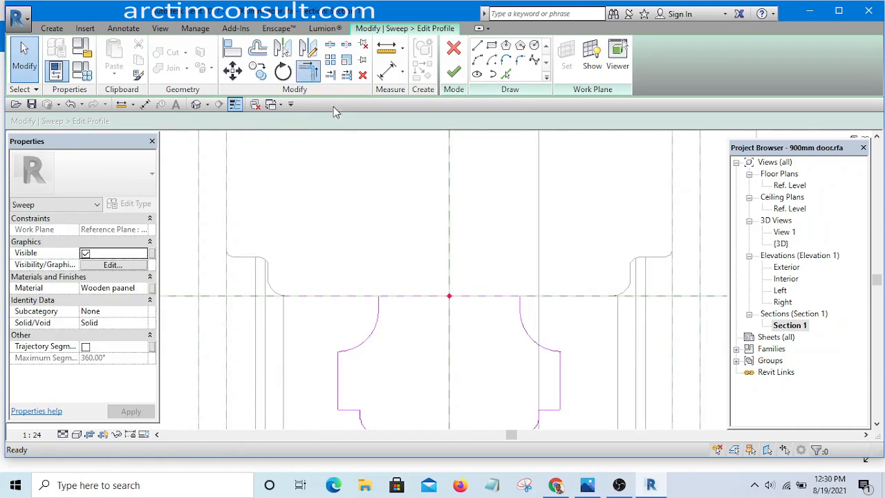
Trim the profile's top and bottom edges to the outermost and innermost mirrored vertical lines, closing the loop symmetrically.
scroll(425, 295, "up", 2)
left_click(411, 298)
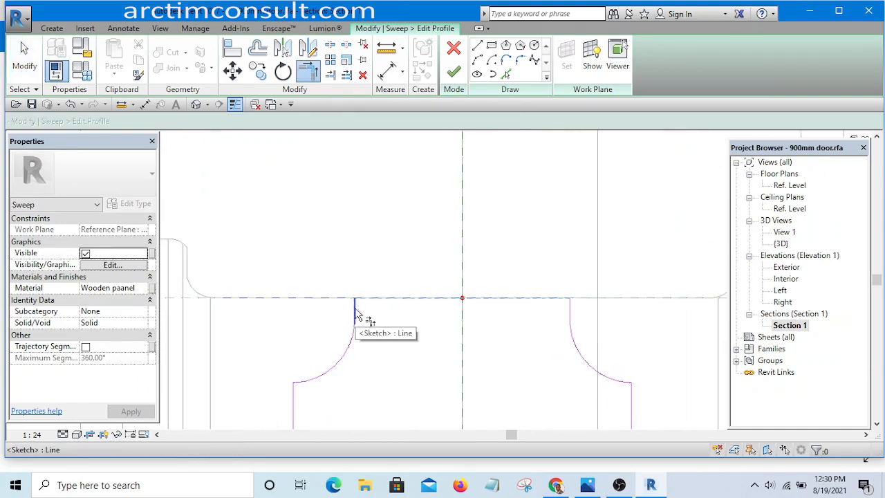
scroll(358, 314, "up", 2)
scroll(408, 256, "down", 4)
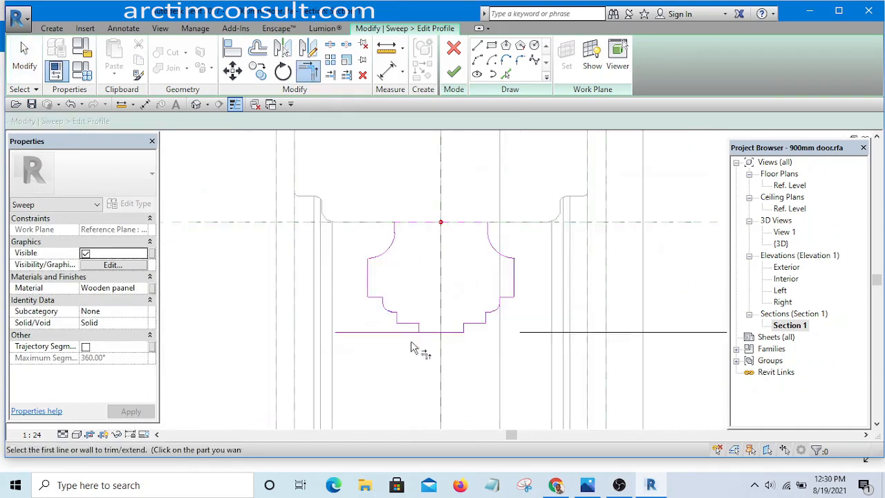
scroll(425, 330, "up", 4)
left_click(440, 297)
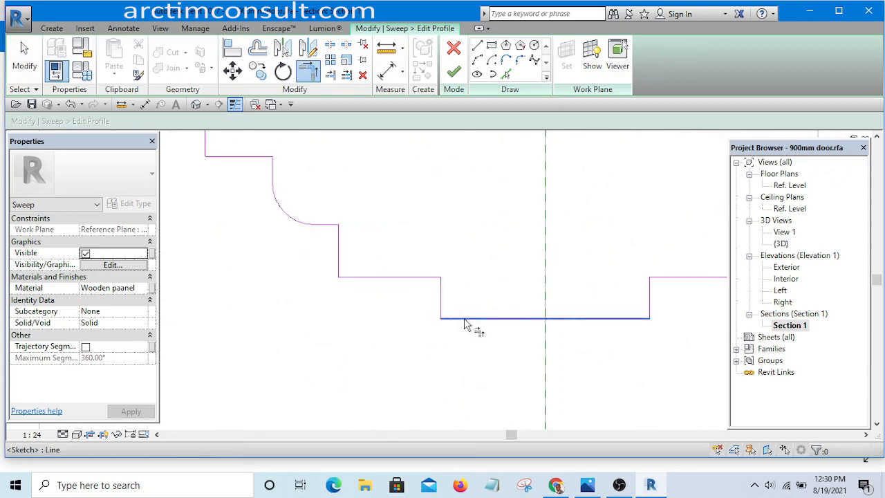
left_click(465, 320)
scroll(407, 315, "down", 6)
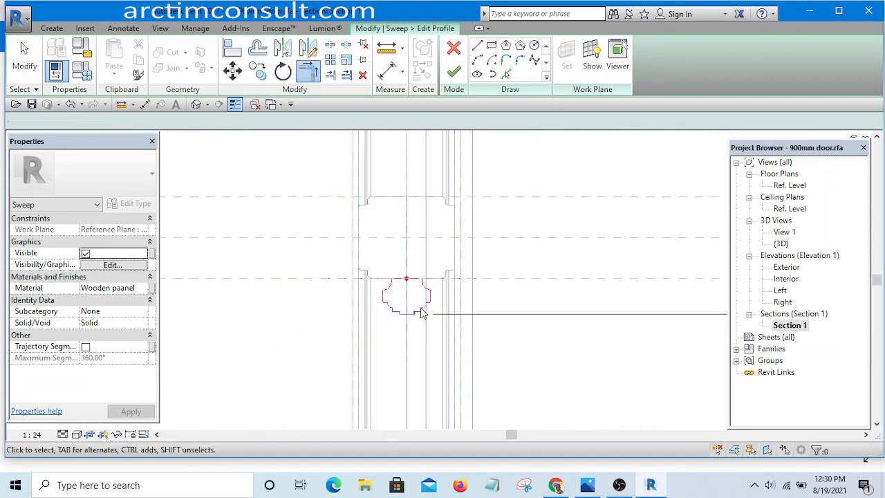
key("Escape")
scroll(419, 355, "up", 4)
scroll(422, 355, "down", 4)
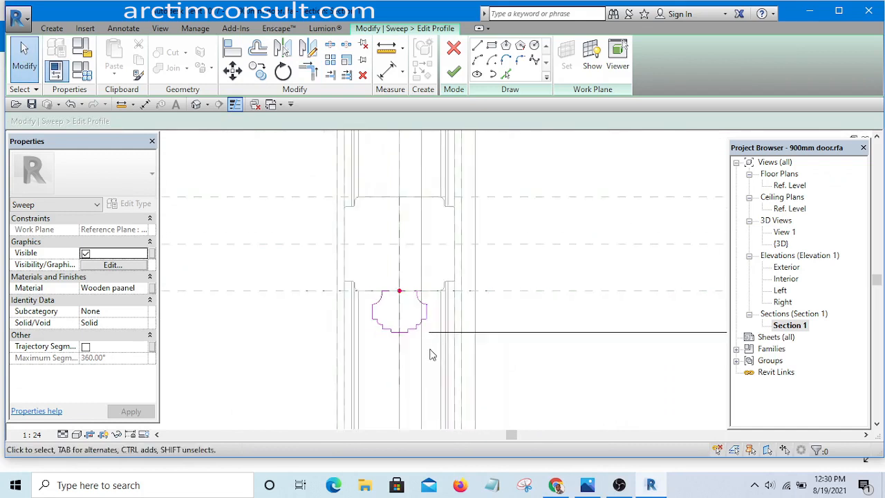
Finish the profile sketch and the sweep edit for the lower panel moulding.
left_click(454, 74)
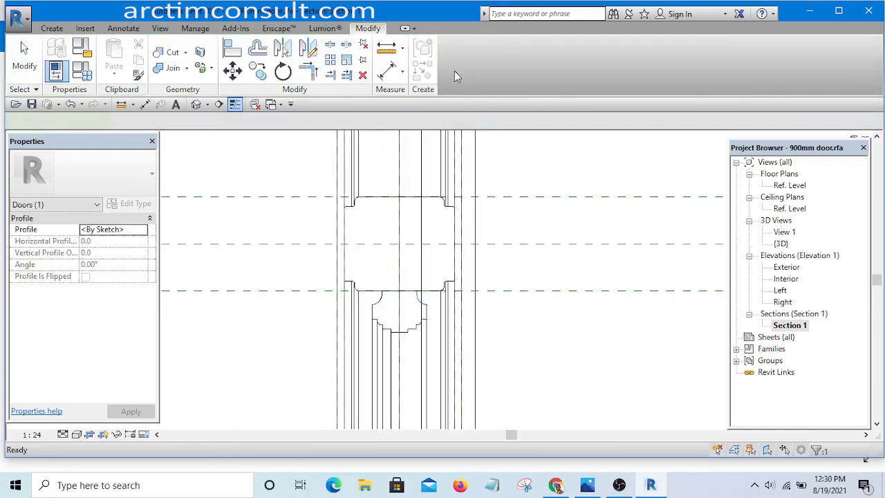
left_click(454, 72)
scroll(500, 264, "down", 4)
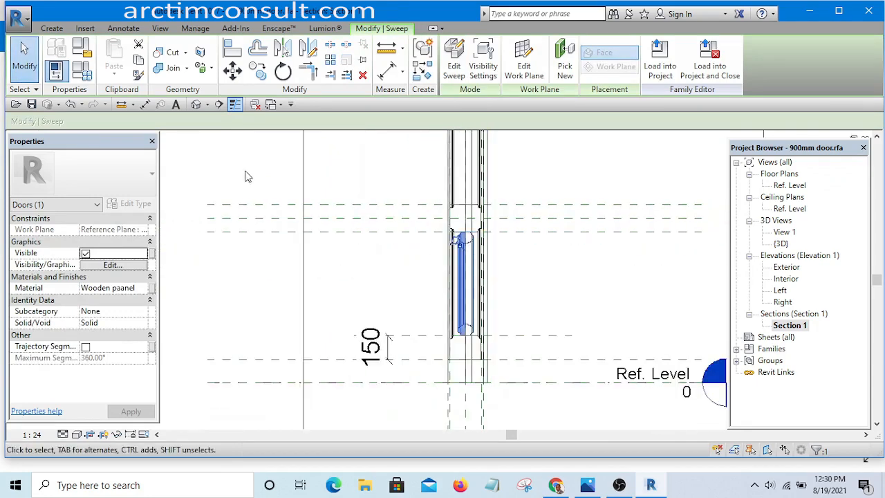
Examine the lower panel's swept moulding and the adjoining rail in the default 3D view.
left_click(195, 104)
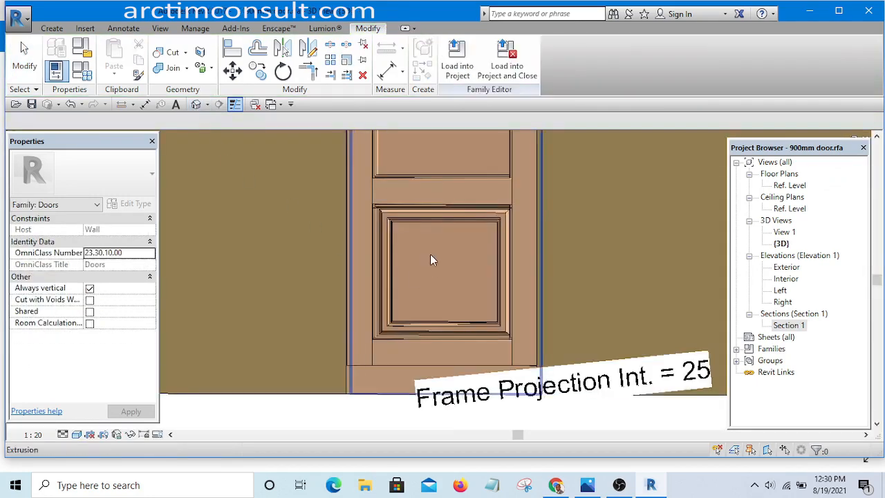
scroll(408, 210, "up", 2)
scroll(374, 186, "down", 3)
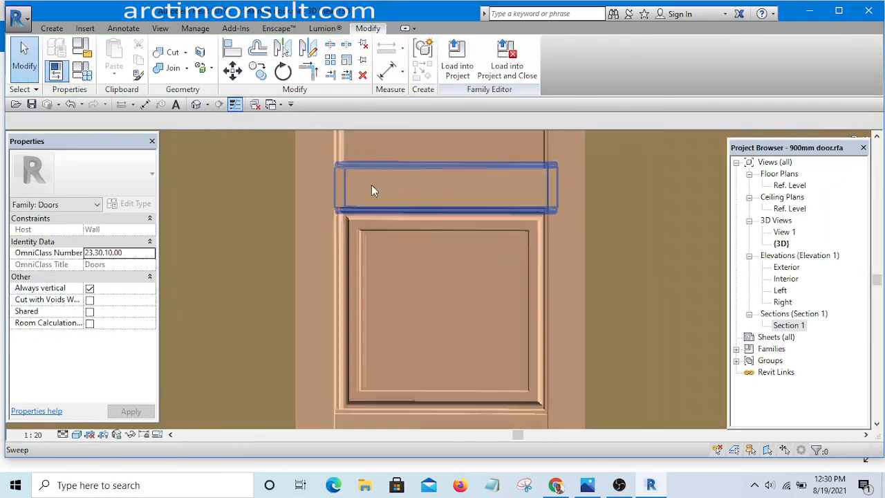
middle_click_drag(465, 342, 444, 286, "shift")
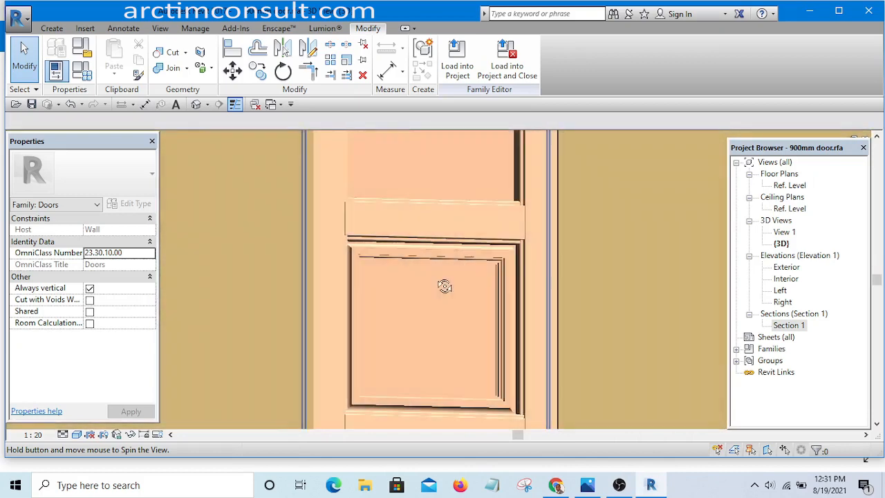
left_click(396, 255)
scroll(433, 310, "down", 3)
scroll(432, 314, "up", 5)
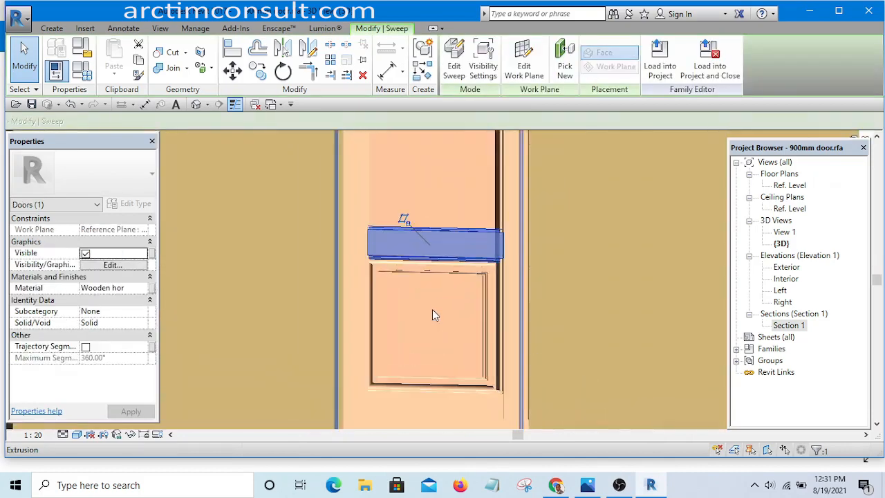
scroll(471, 219, "down", 7)
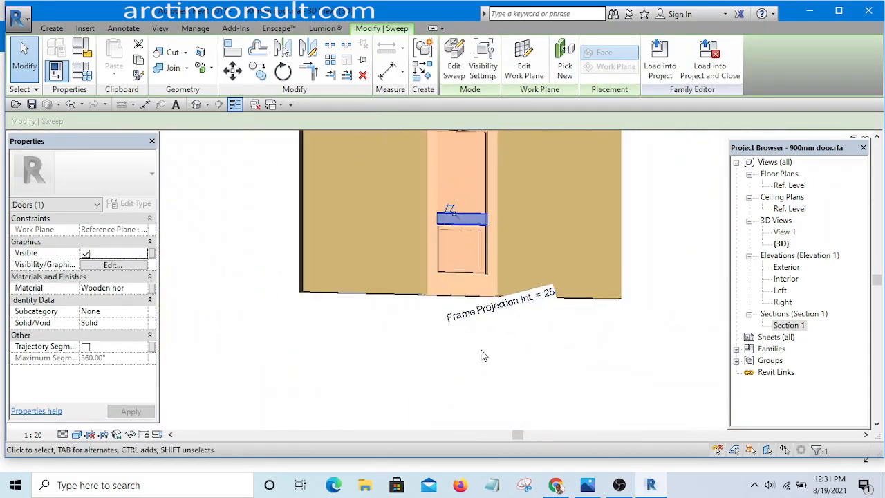
left_click(481, 356)
scroll(452, 221, "up", 5)
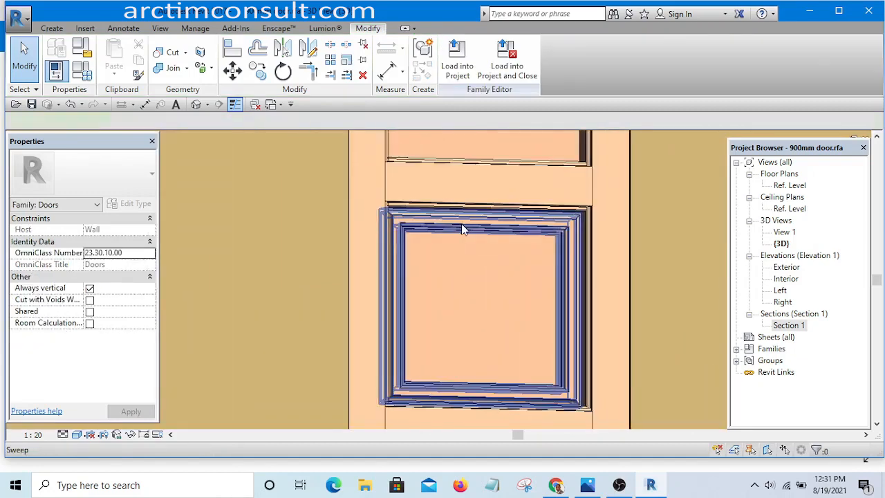
Reopen the lower panel moulding sweep's profile for editing and display it in Section 1.
left_click(461, 224)
left_click(454, 64)
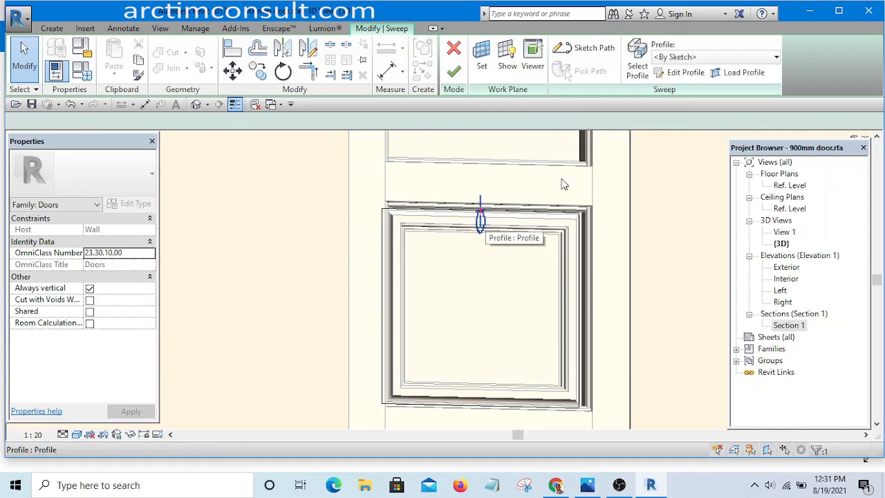
left_click(482, 223)
left_click(686, 72)
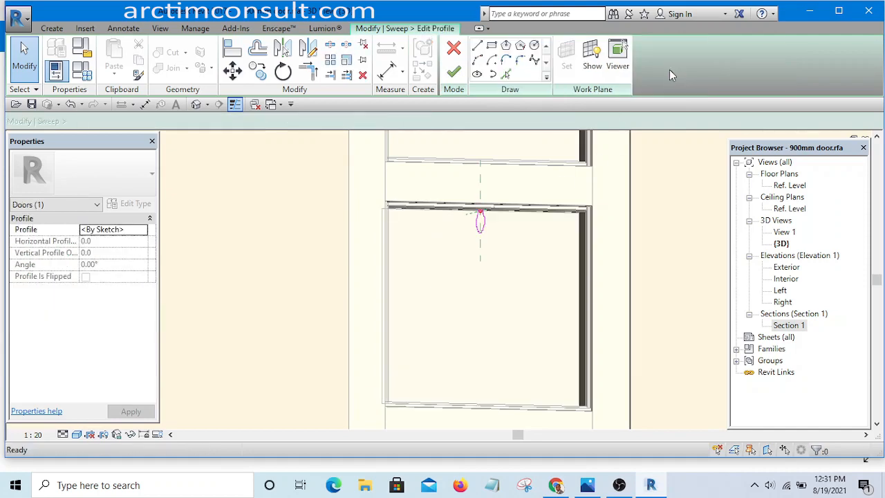
double_click(788, 325)
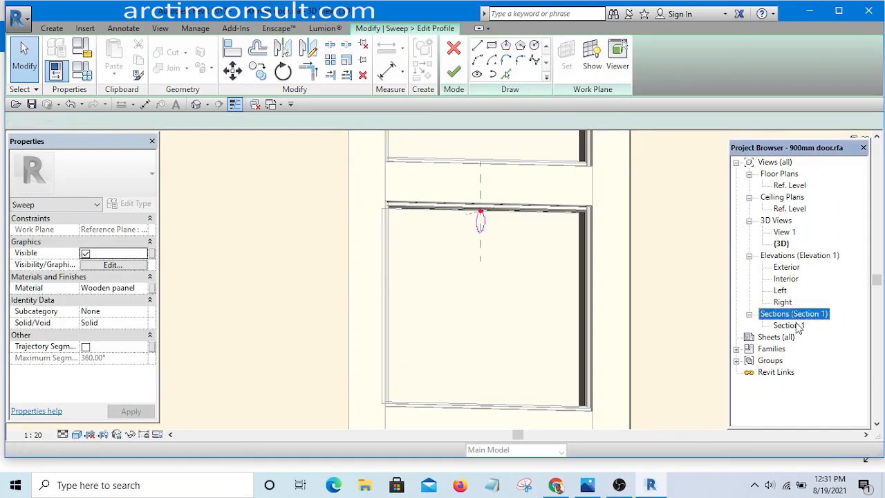
scroll(467, 253, "up", 8)
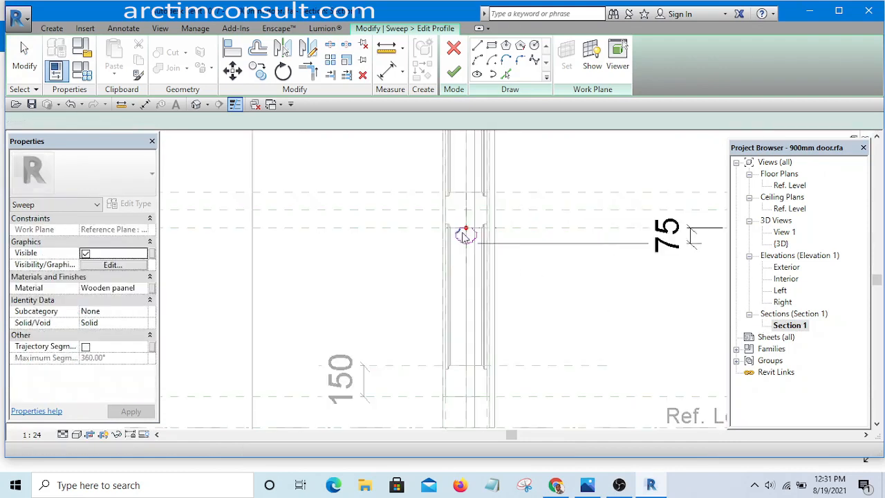
scroll(422, 241, "up", 3)
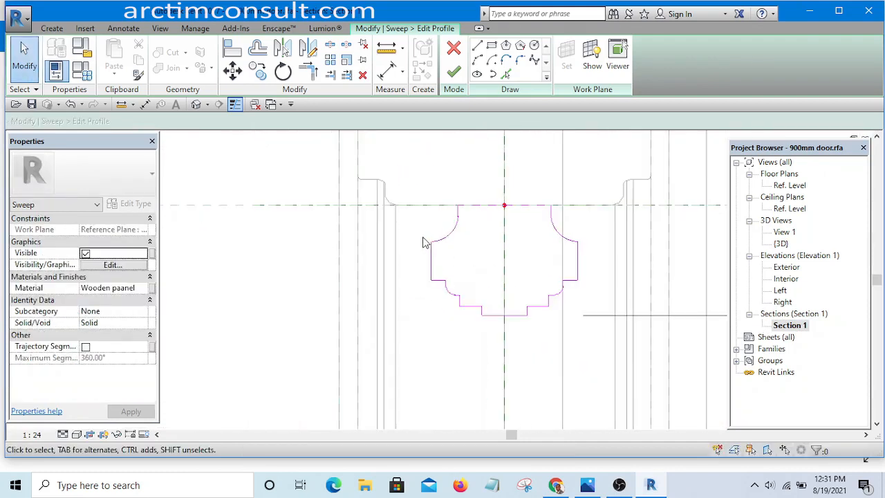
left_click_drag(406, 217, 707, 281)
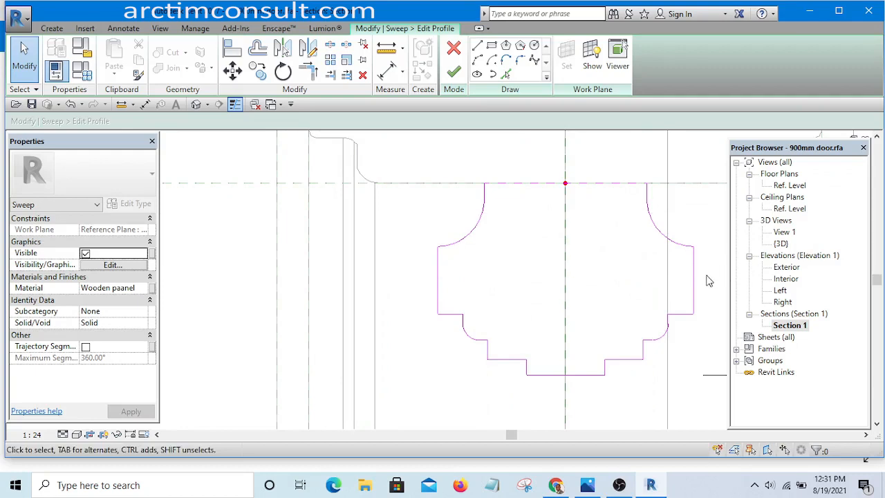
Move both concave arcs of the lower panel moulding profile downward together, lengthening the neck symmetrically.
left_click(474, 237)
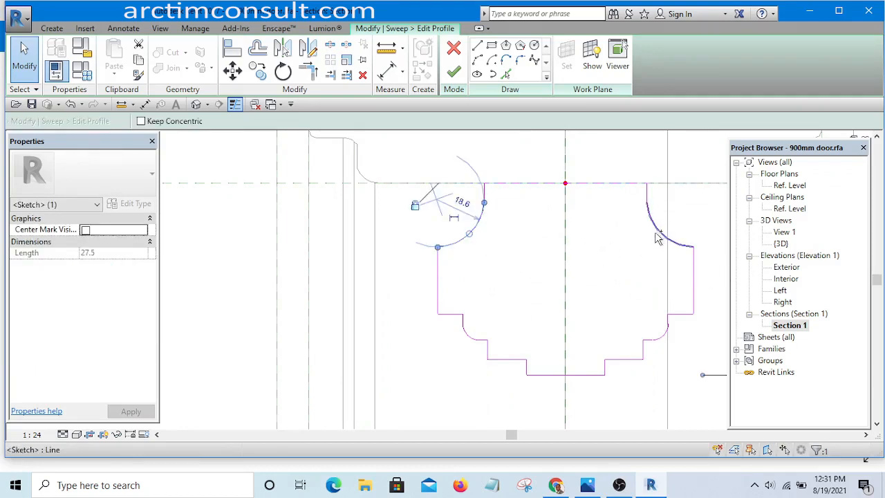
scroll(487, 234, "up", 4)
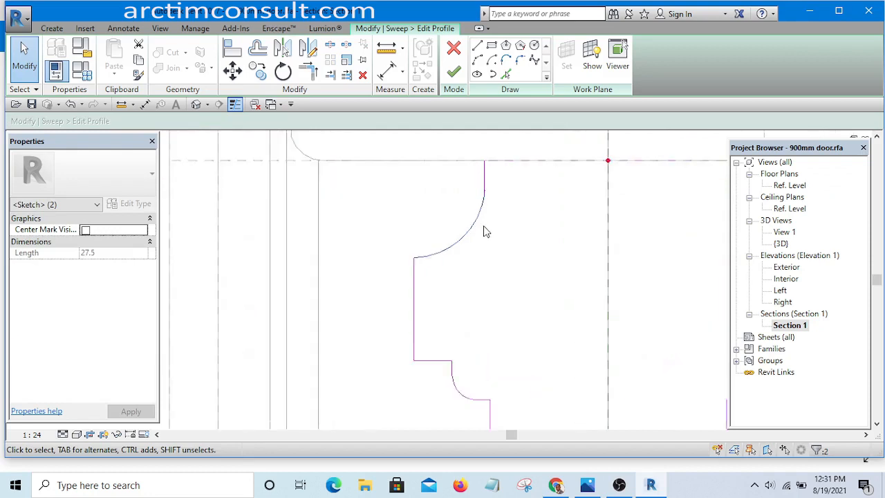
scroll(484, 233, "down", 5)
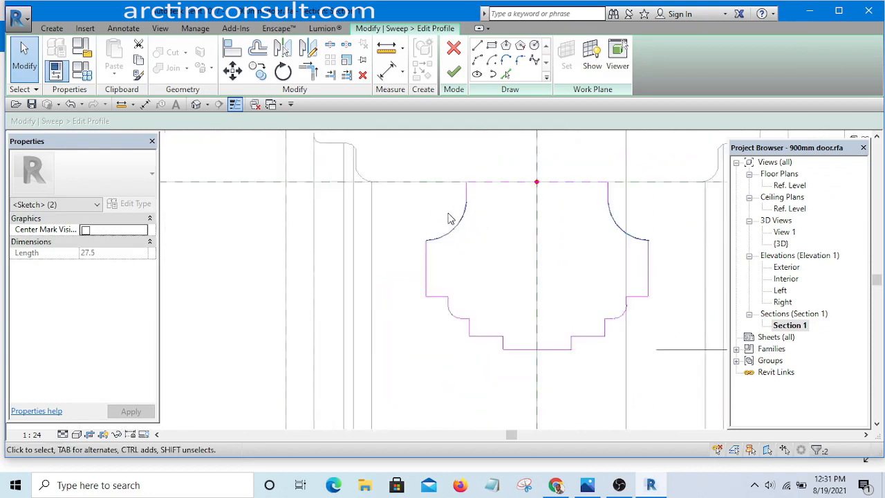
scroll(526, 254, "up", 3)
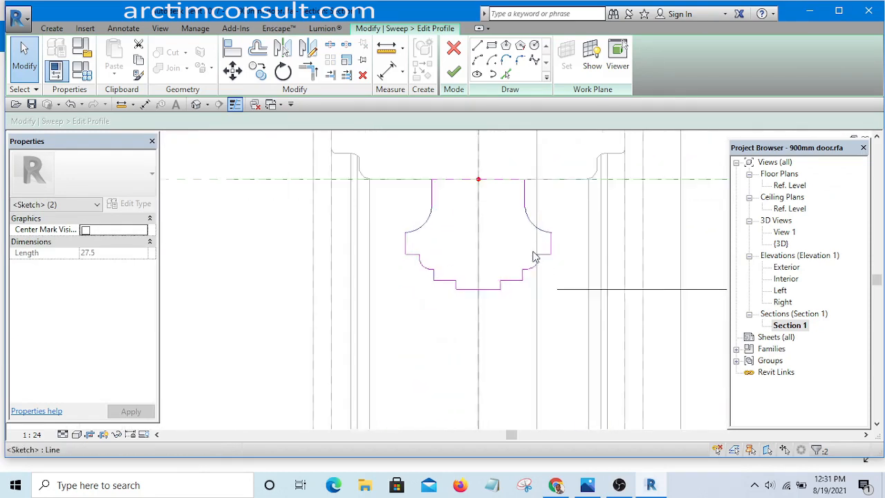
Shift the profile's side ledges, small rounded corners and adjoining lines downward together on both sides of the centreline.
mouse_move(322, 235)
left_mouse_down()
mouse_move(583, 304)
mouse_move(604, 283)
mouse_move(601, 294)
left_mouse_up()
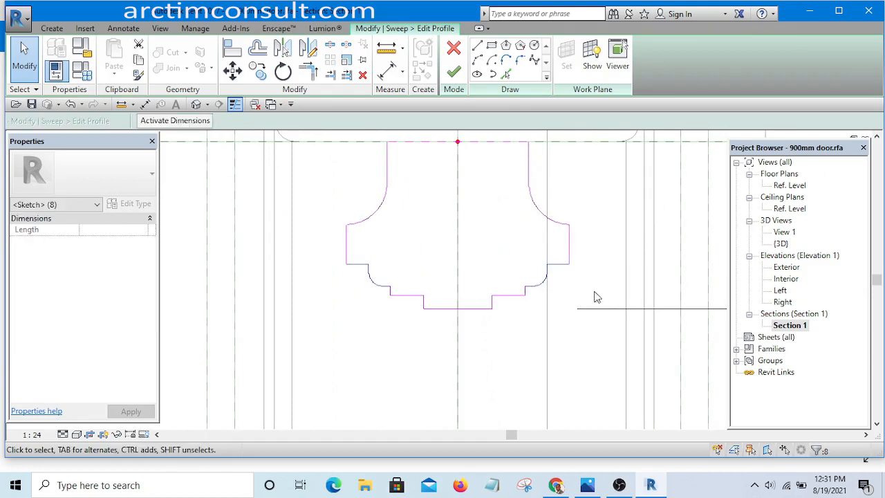
scroll(492, 344, "up", 2)
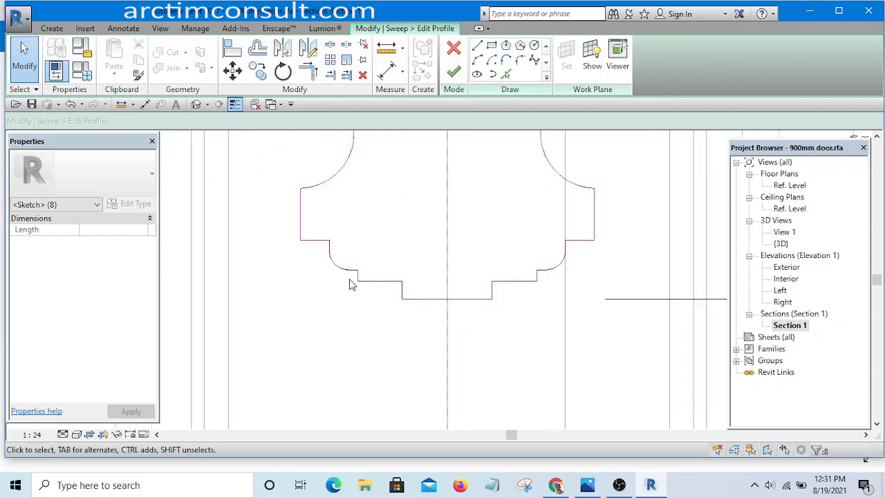
left_click_drag(571, 291, 576, 281)
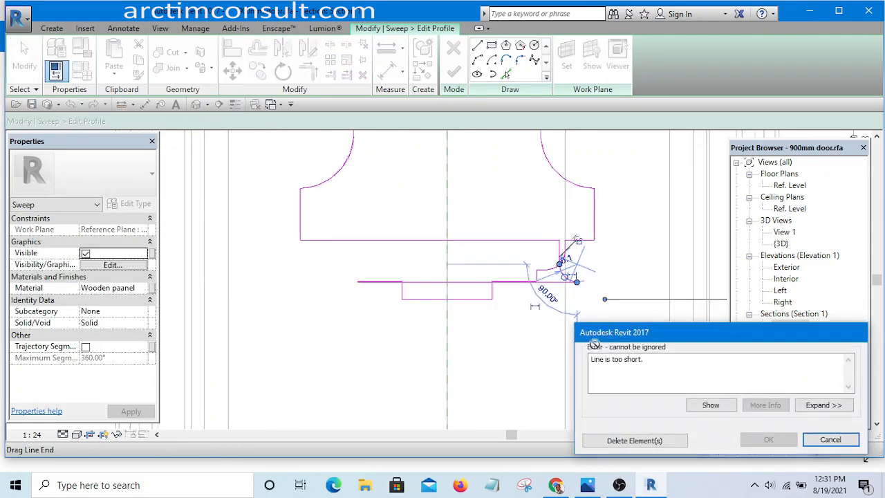
left_click(830, 439)
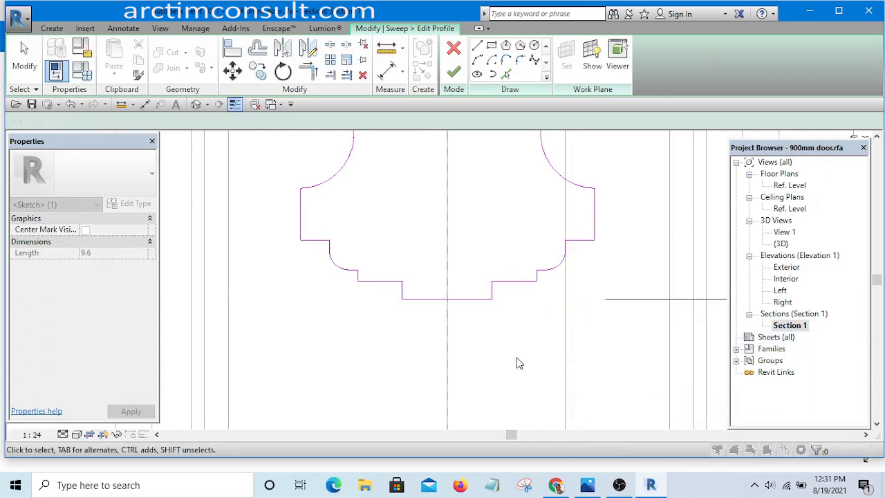
Nudge the two horizontal ledges flanking the profile's lowest step downward together, making that step shallower.
scroll(371, 280, "up", 3)
left_click(357, 273)
scroll(358, 275, "down", 3)
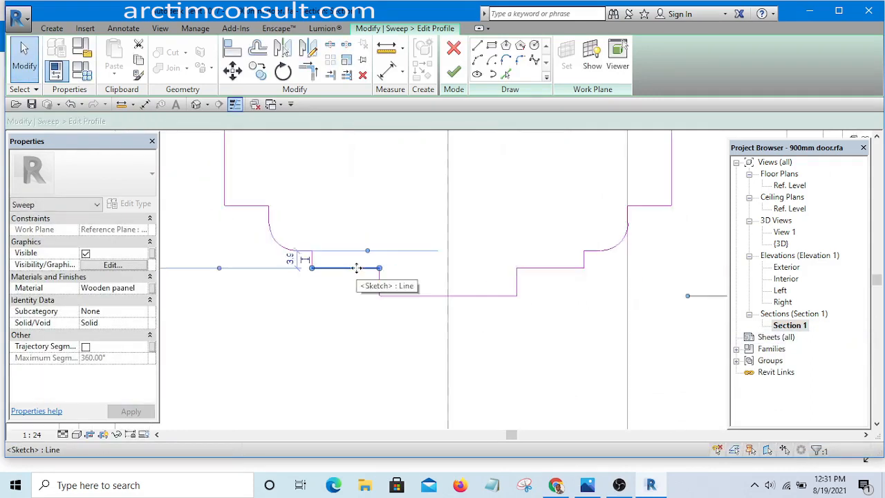
left_click(466, 261, "ctrl")
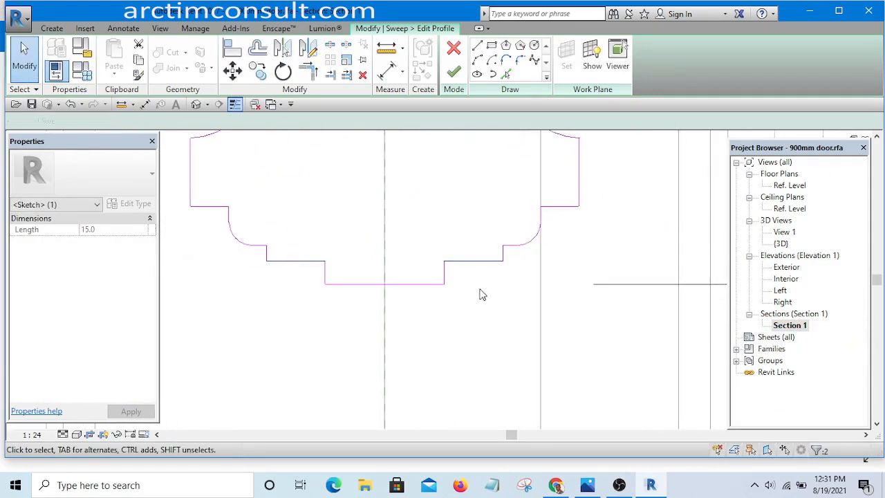
key("Down")
key("Down")
key("Down")
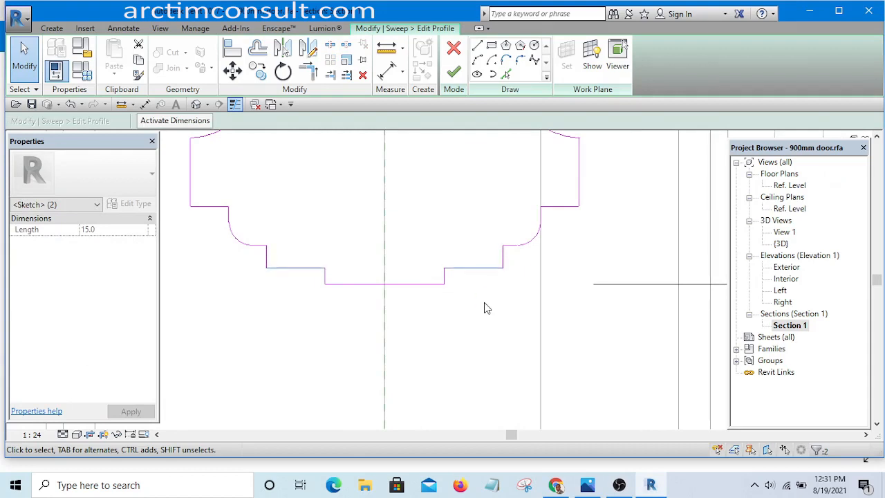
left_click(486, 315)
Finish the reshaped profile sketch and the sweep edit for the lower panel moulding, and deselect the sweep.
scroll(483, 311, "down", 3)
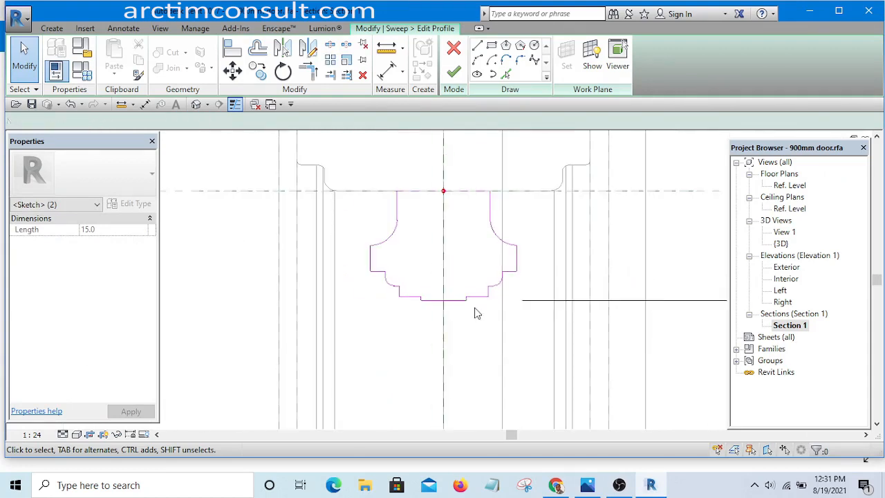
scroll(493, 289, "up", 4)
scroll(464, 342, "down", 3)
scroll(464, 342, "down", 2)
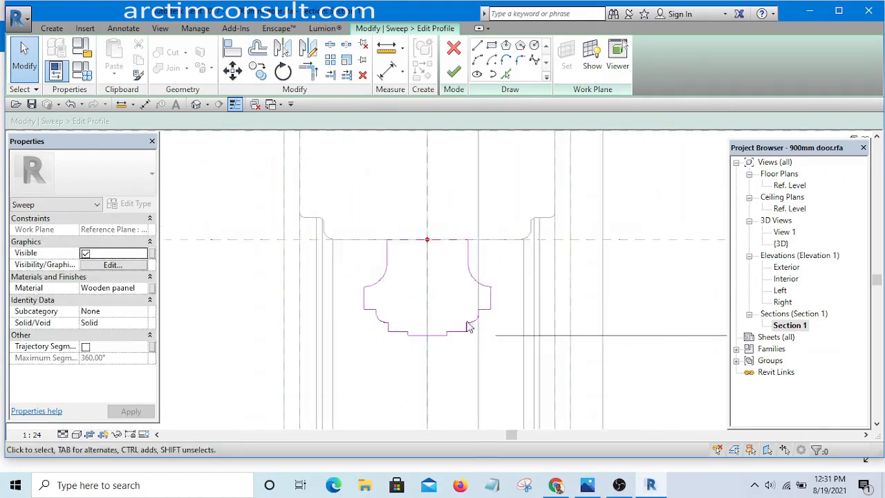
scroll(454, 277, "up", 5)
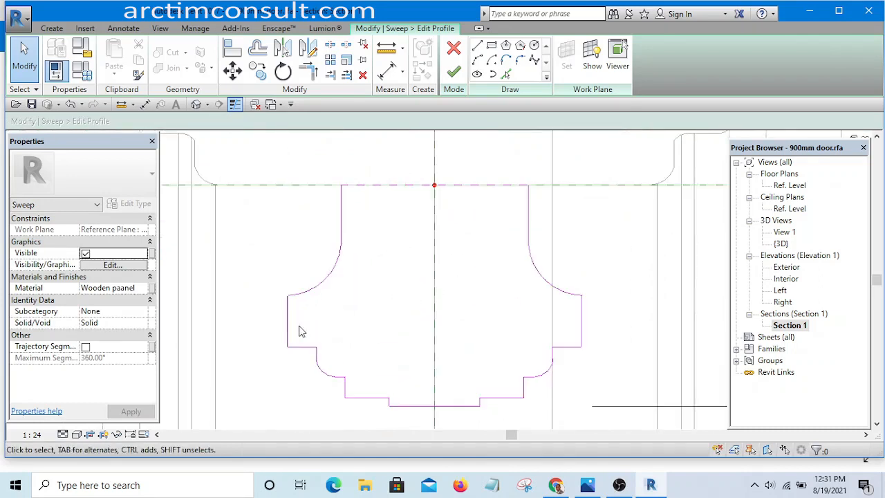
left_click(454, 74)
left_click(450, 251)
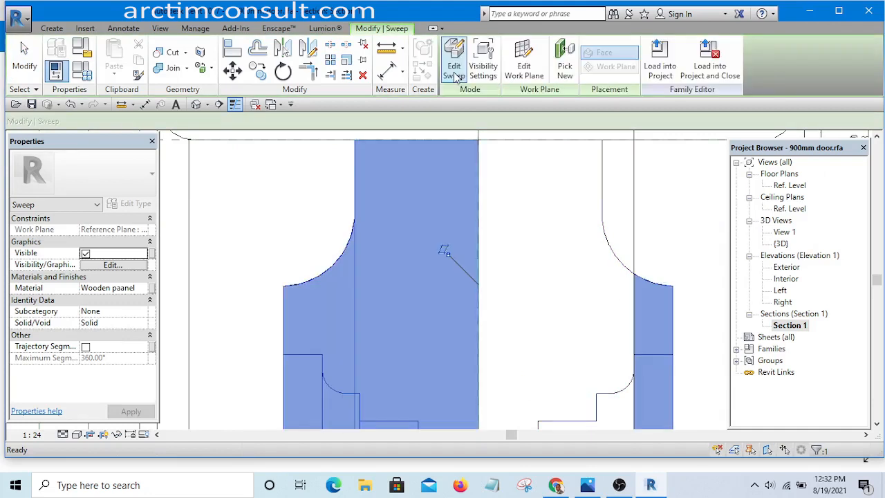
scroll(509, 291, "down", 3)
scroll(335, 202, "down", 5)
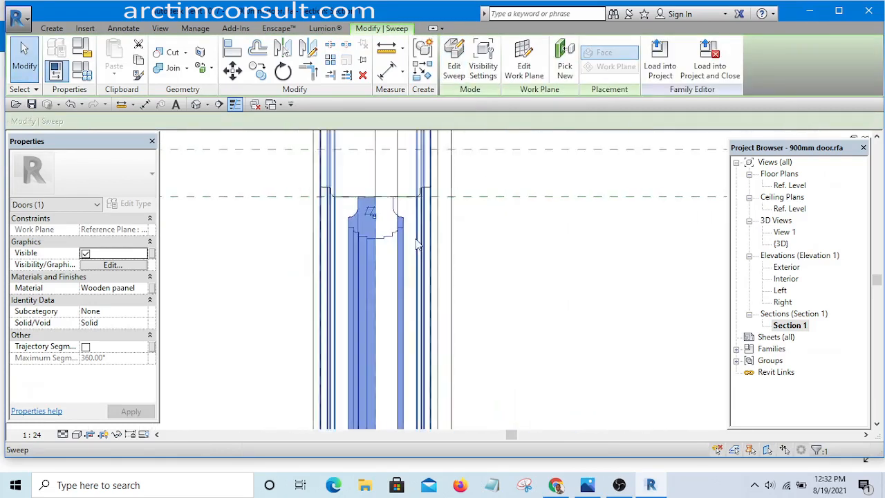
left_click(502, 264)
scroll(354, 165, "up", 1)
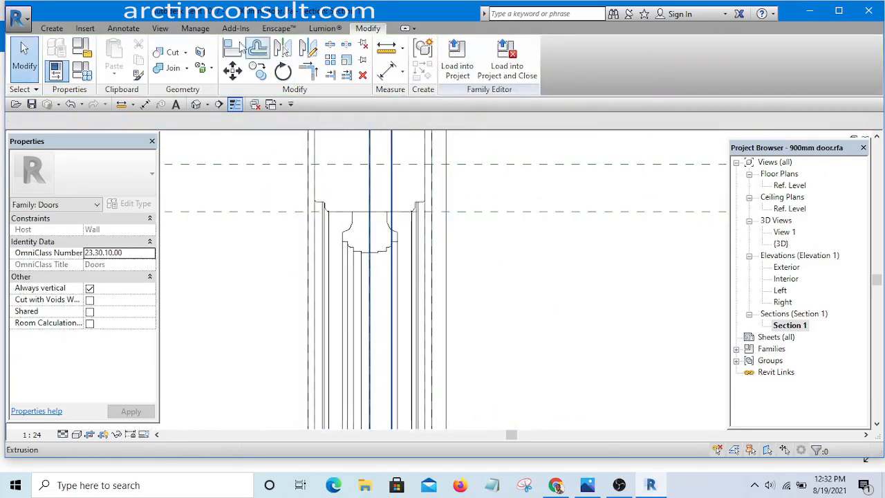
Examine the reshaped lower panel moulding in the default 3D view and compare it with the reference photo Door.jpg.
left_click(197, 103)
scroll(470, 276, "up", 4)
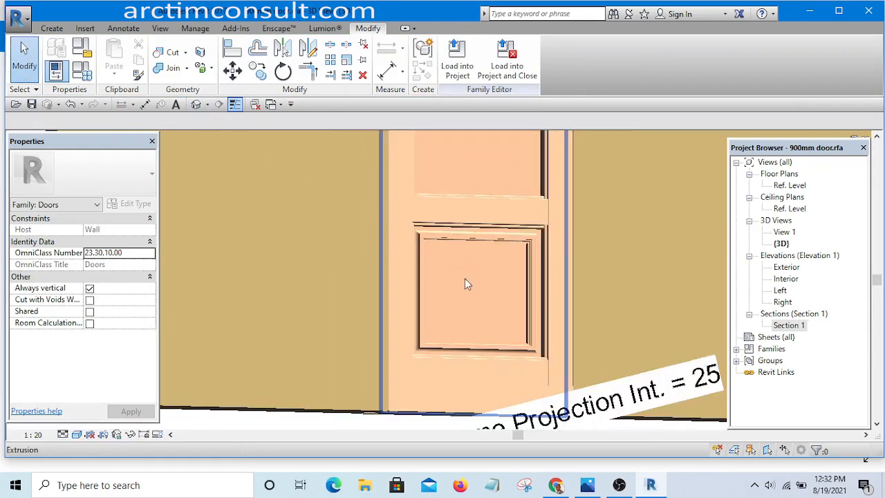
middle_click_drag(474, 308, 420, 214, "shift")
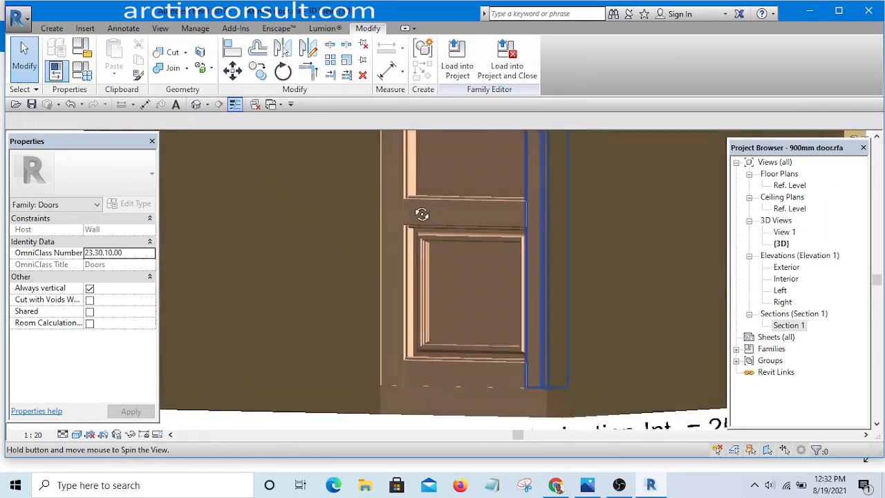
left_click(589, 486)
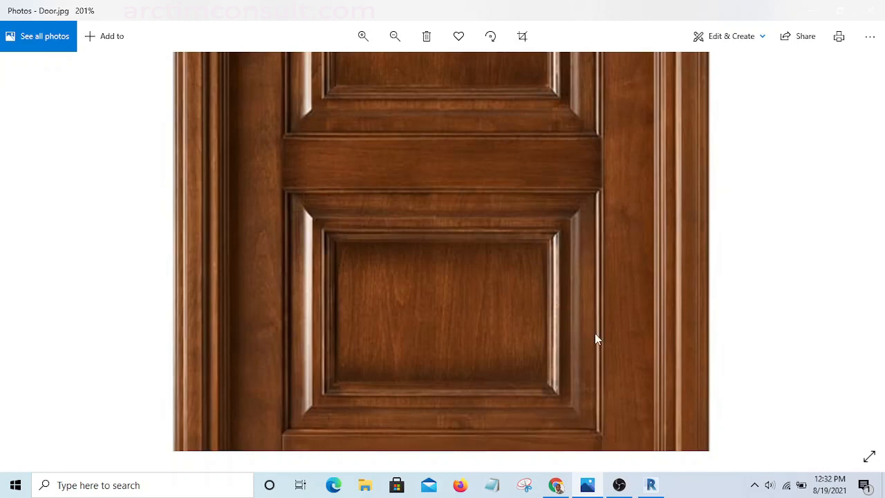
left_click(650, 485)
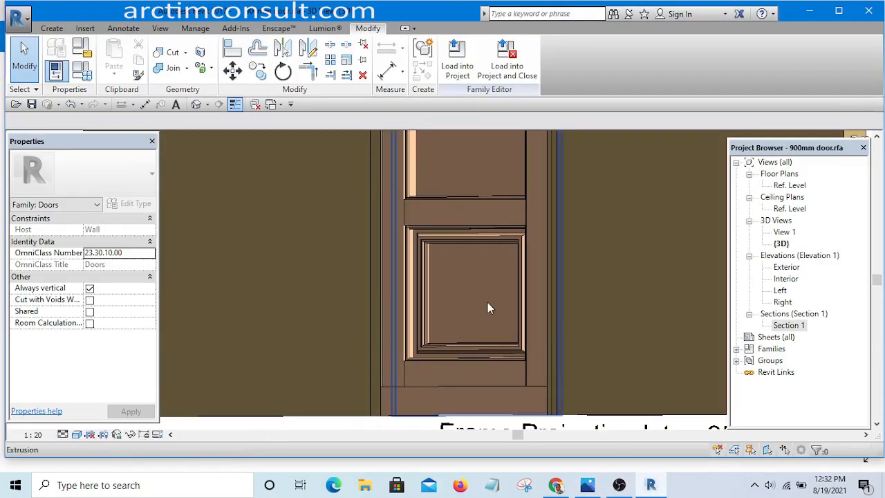
Reopen the lower panel moulding sweep's profile for editing and display it in Section 1.
scroll(449, 229, "up", 5)
left_click(452, 233)
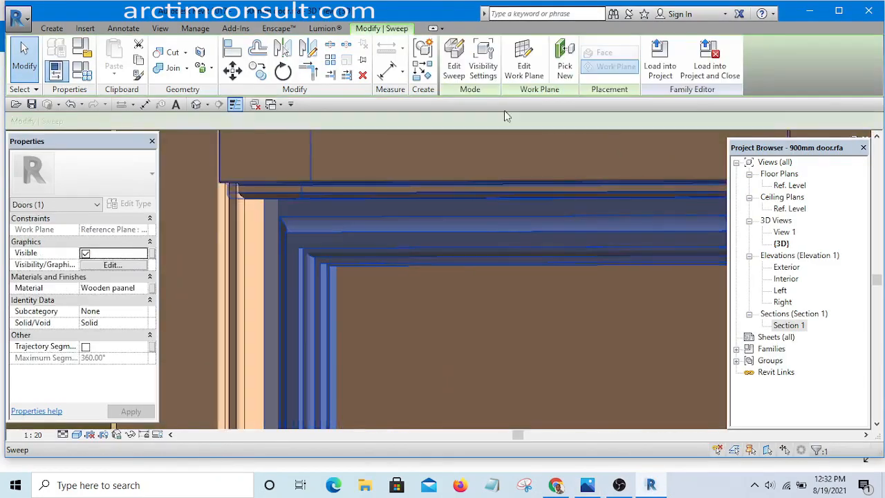
left_click(454, 67)
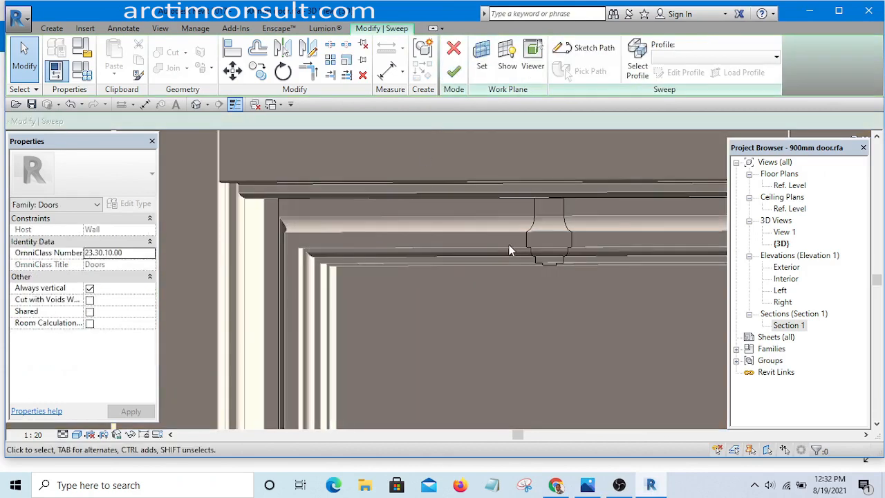
left_click(529, 237)
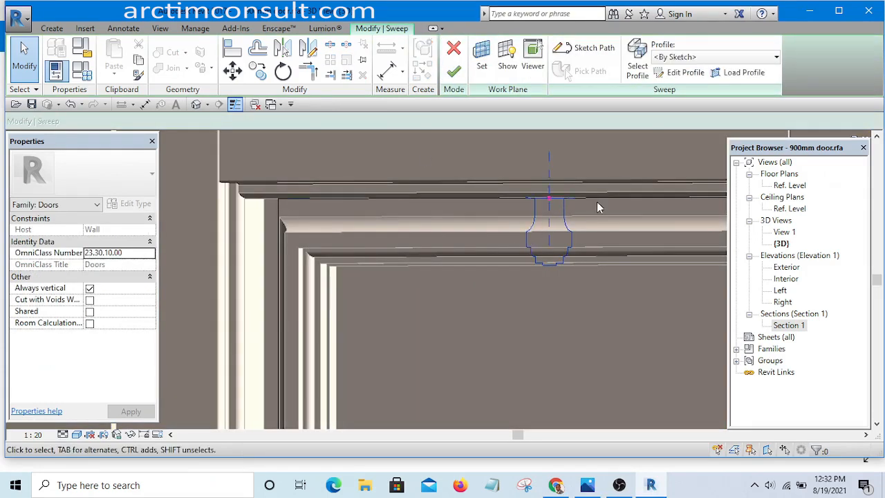
left_click(685, 73)
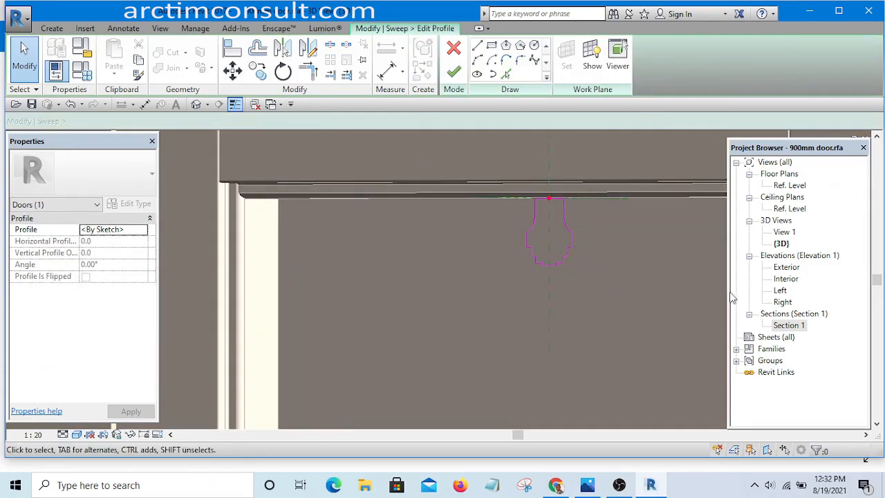
double_click(789, 325)
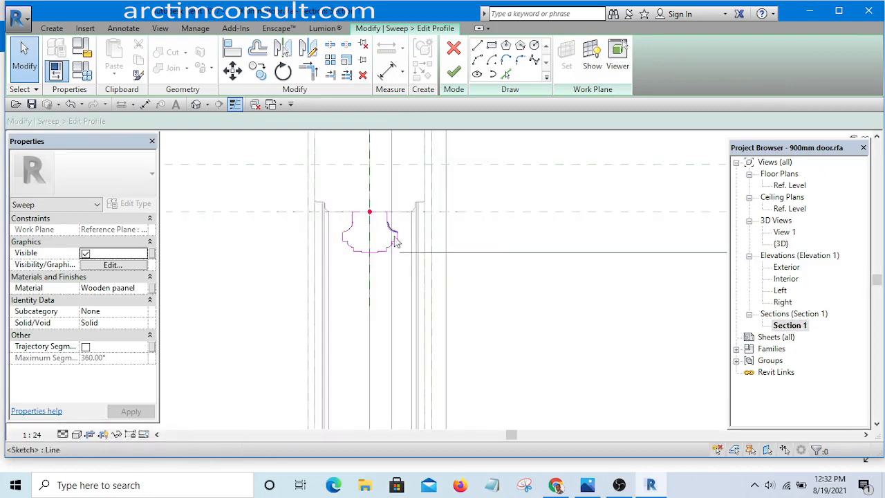
scroll(396, 241, "up", 5)
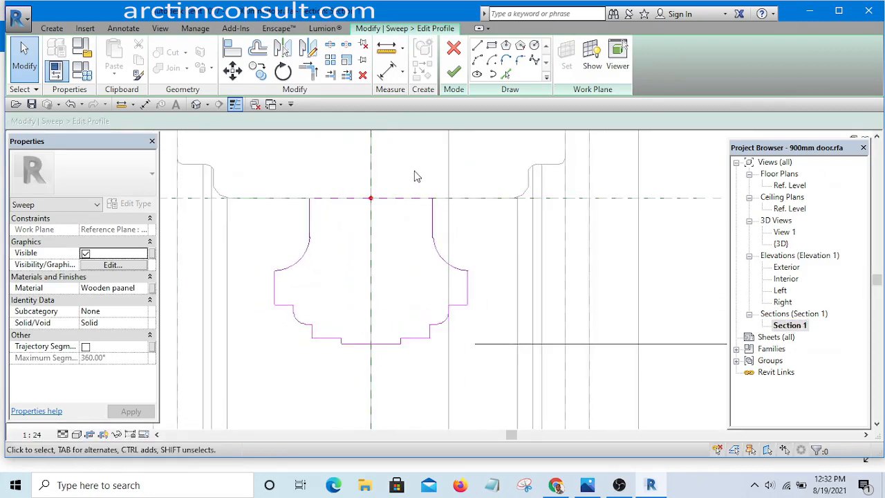
Nudge the profile's right vertical neck line outward until it is about 10.6 mm from the outer side edge.
left_click_drag(491, 284, 490, 284)
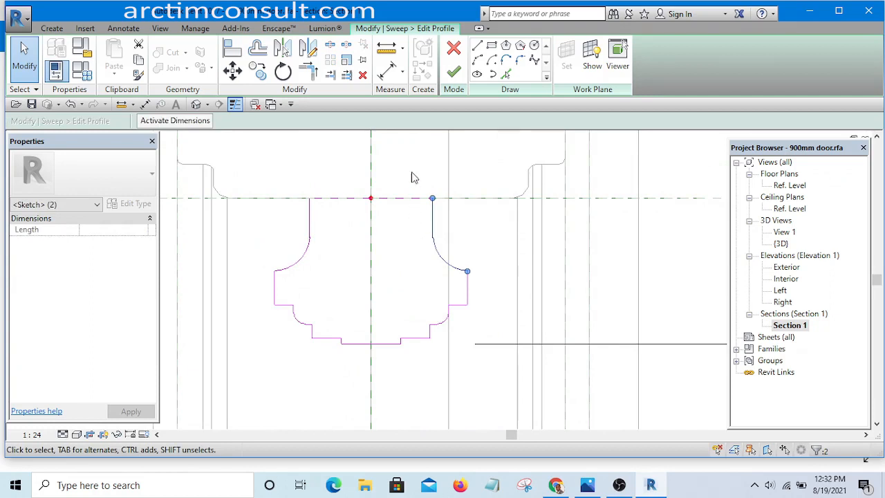
scroll(443, 232, "up", 4)
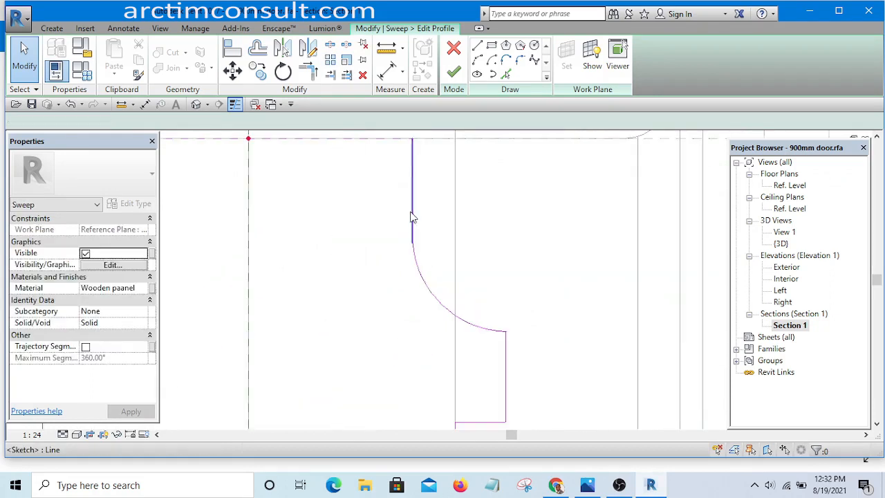
left_click(412, 218)
key("Right")
key("Right")
key("Right")
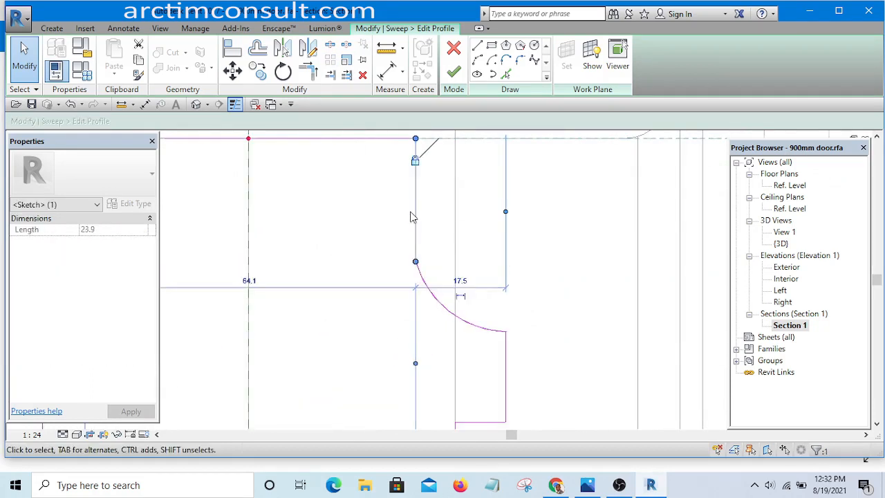
key("Right")
key("Right")
key("Right")
key("Right")
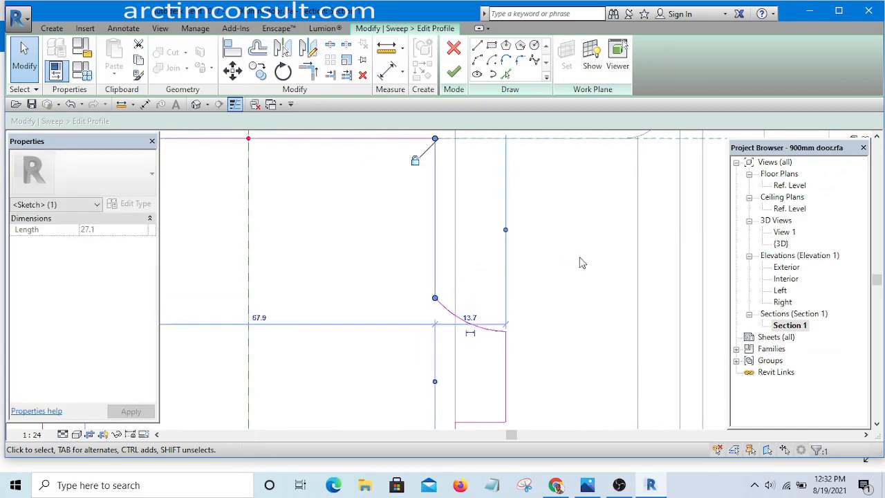
key("Right")
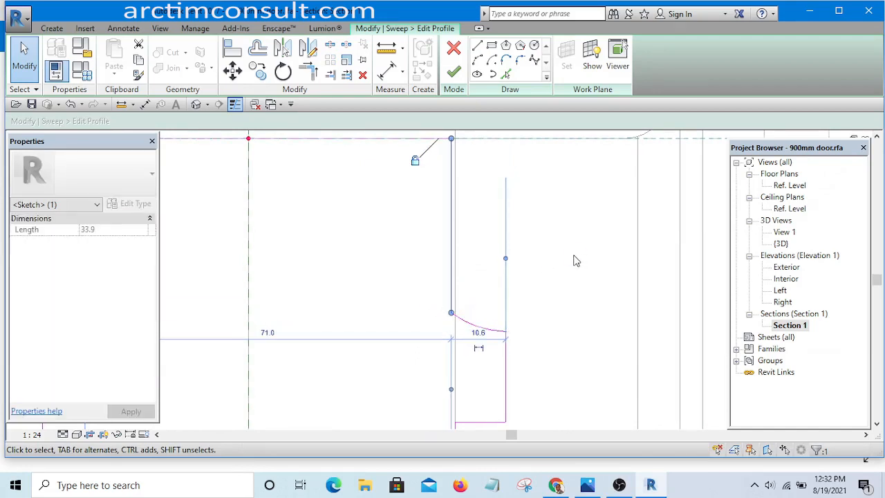
scroll(458, 224, "down", 3)
scroll(477, 280, "up", 5)
key("Escape")
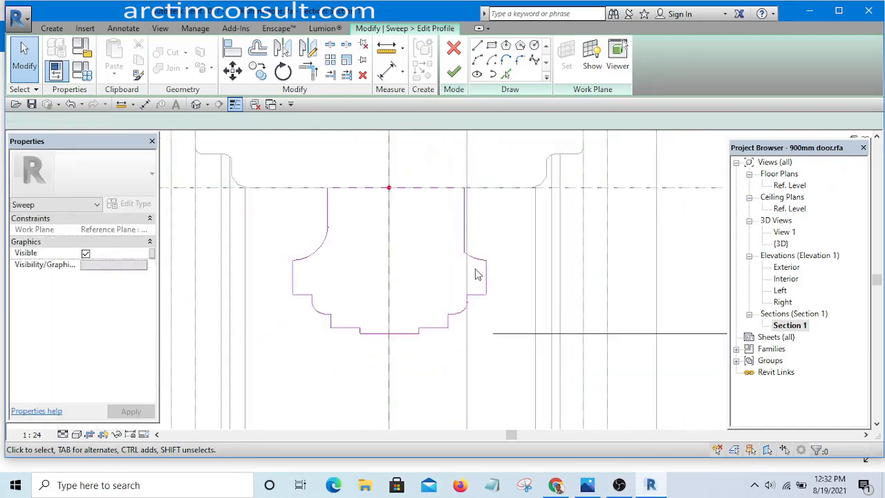
Delete the concave arc joining the right neck line to the profile's outer side edge.
left_click(486, 301)
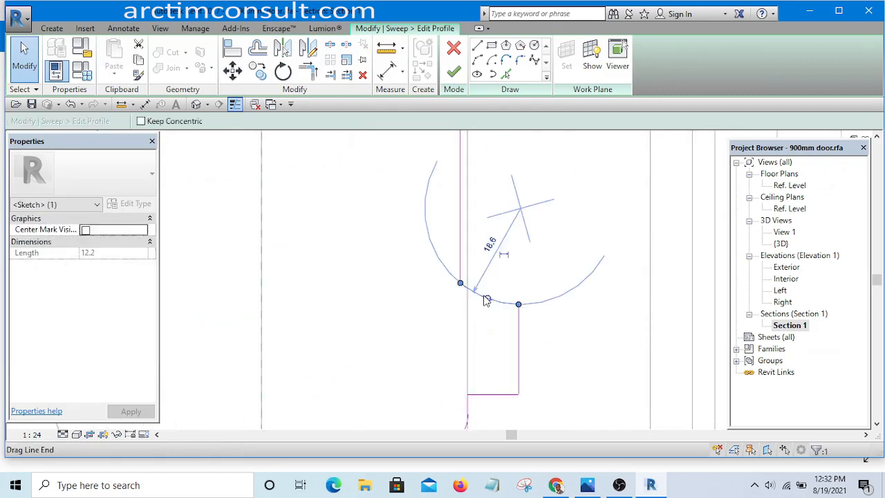
key("Delete")
scroll(483, 222, "down", 3)
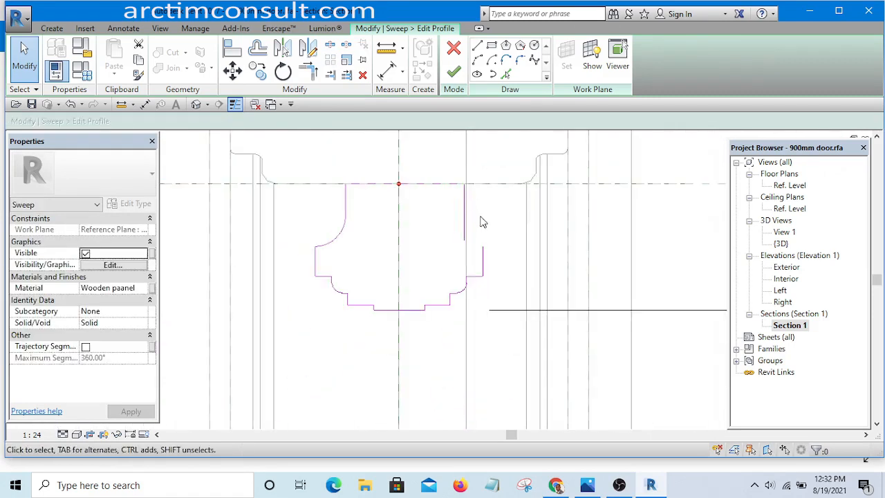
Draw a concave arc of about 37 mm radius from the profile's right neck line to the upper end of the outer side edge.
left_click(477, 60)
scroll(465, 214, "up", 4)
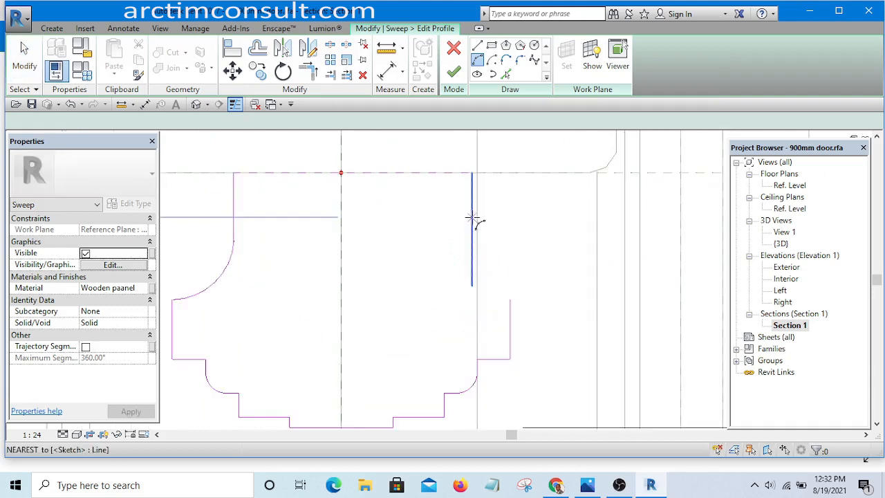
left_click(510, 299)
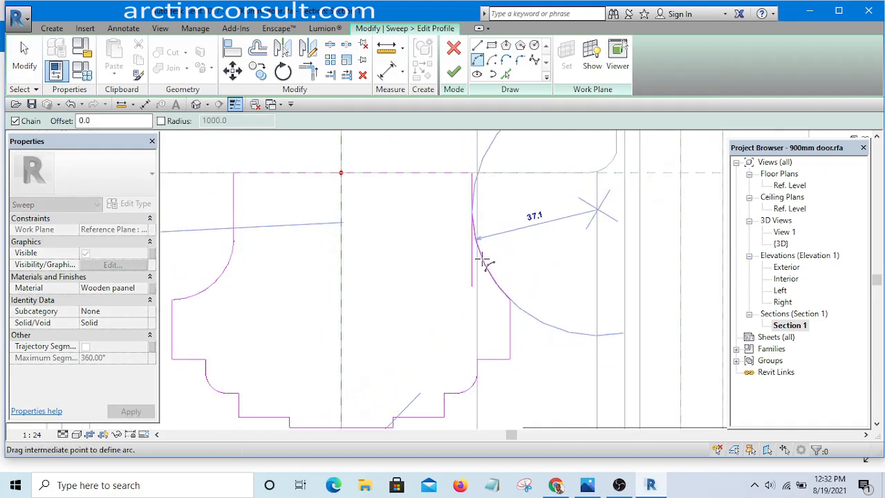
left_click(483, 259)
key("Escape")
key("Escape")
scroll(459, 205, "down", 2)
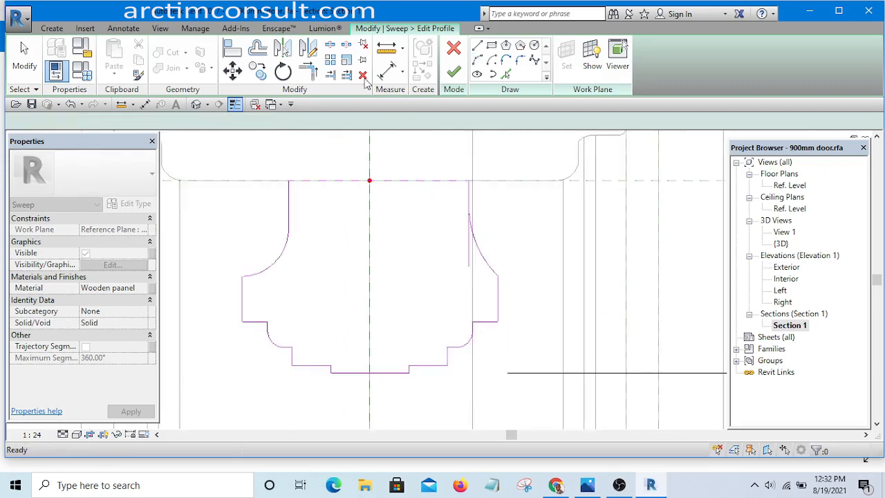
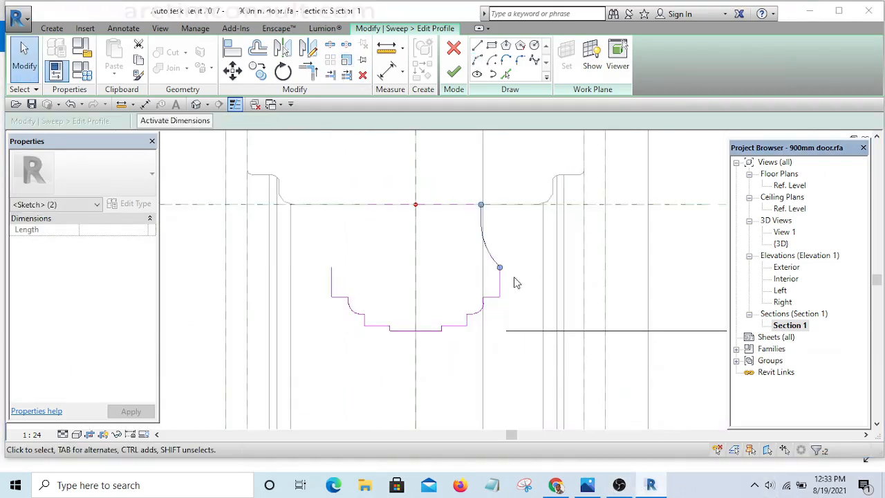
Mirror the right neck line and its new arc about the vertical centre reference plane to shape the profile's left side.
scroll(437, 179, "up", 2)
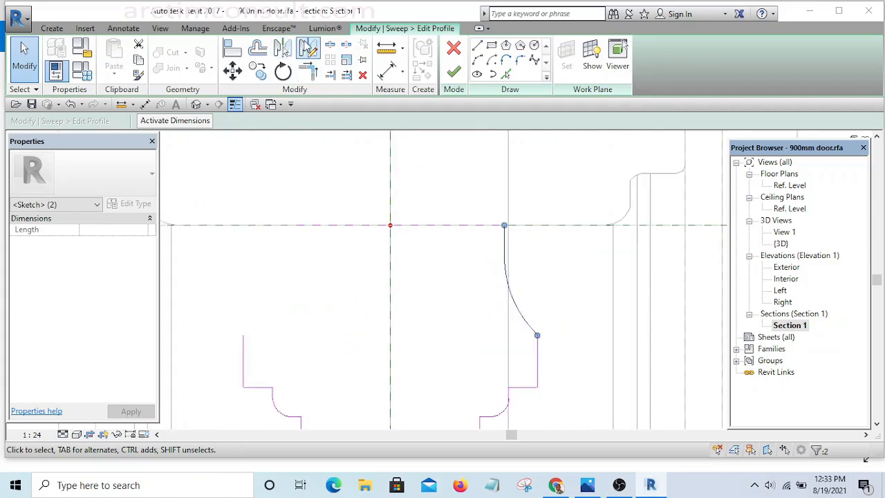
left_click(305, 45)
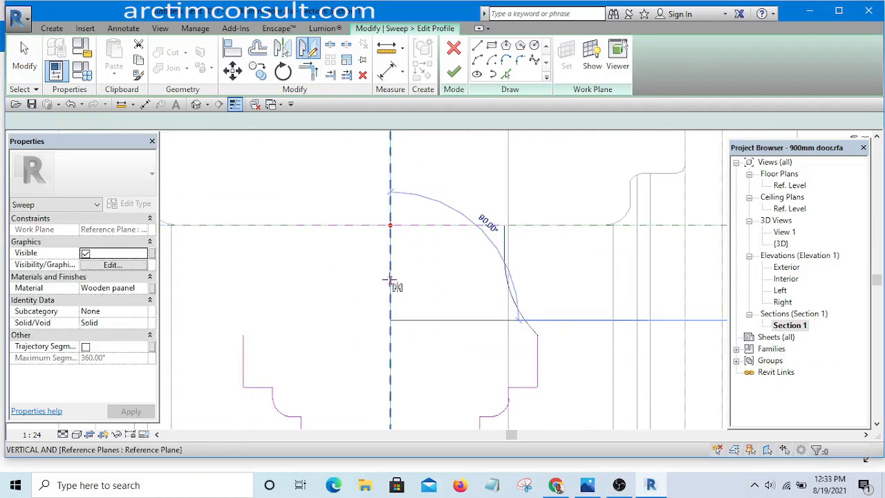
left_click(391, 280)
scroll(390, 280, "down", 3)
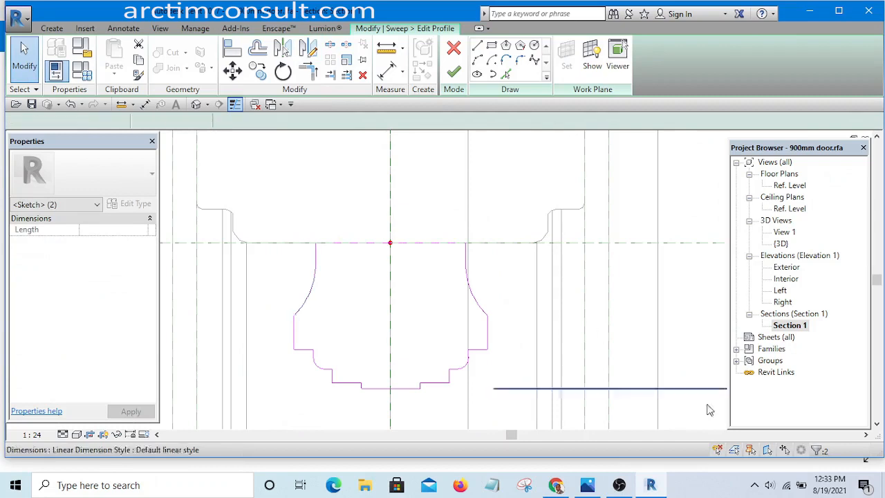
Check the mirrored profile outline and try to finish the profile sketch.
scroll(463, 339, "up", 3)
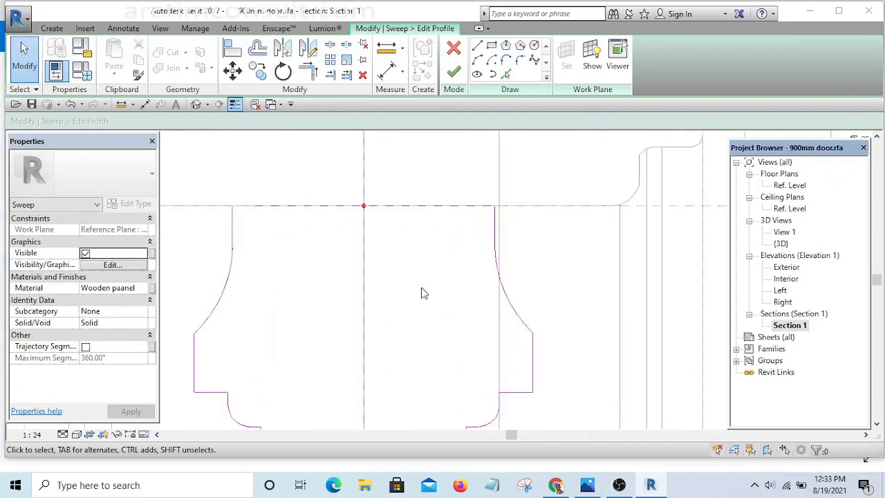
scroll(422, 292, "down", 3)
scroll(409, 265, "up", 4)
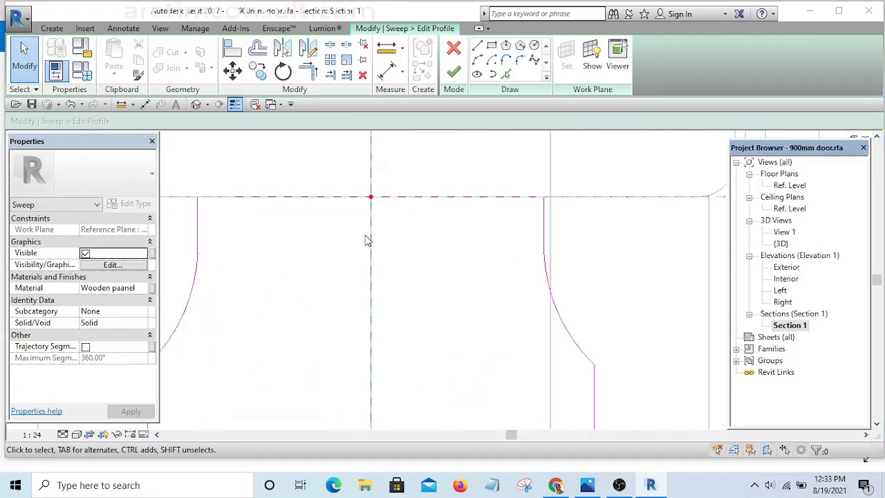
scroll(429, 256, "down", 3)
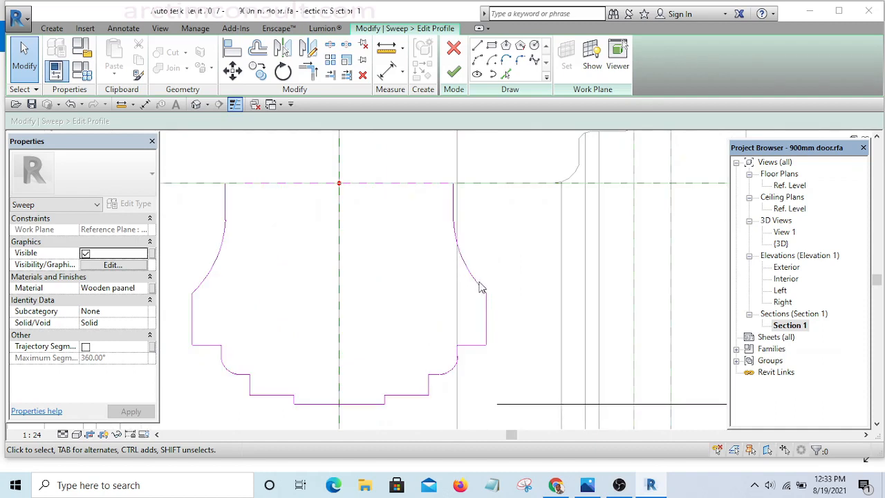
scroll(429, 249, "down", 3)
left_click(454, 72)
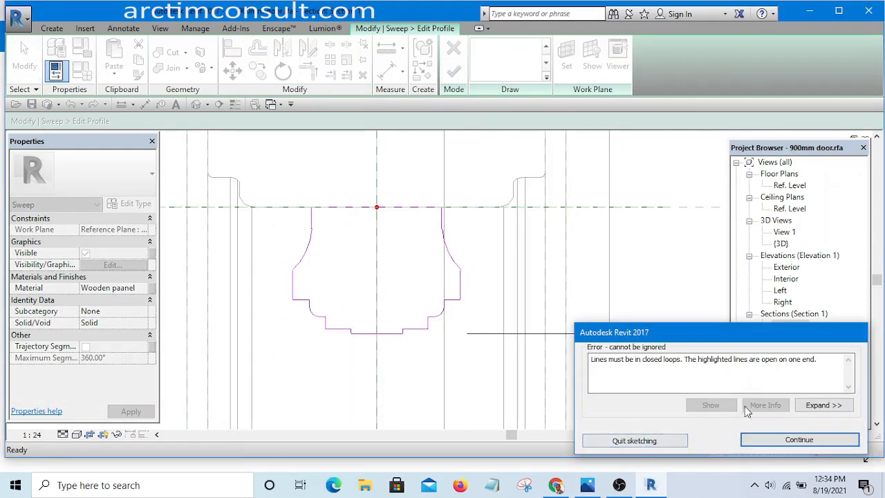
left_click(795, 440)
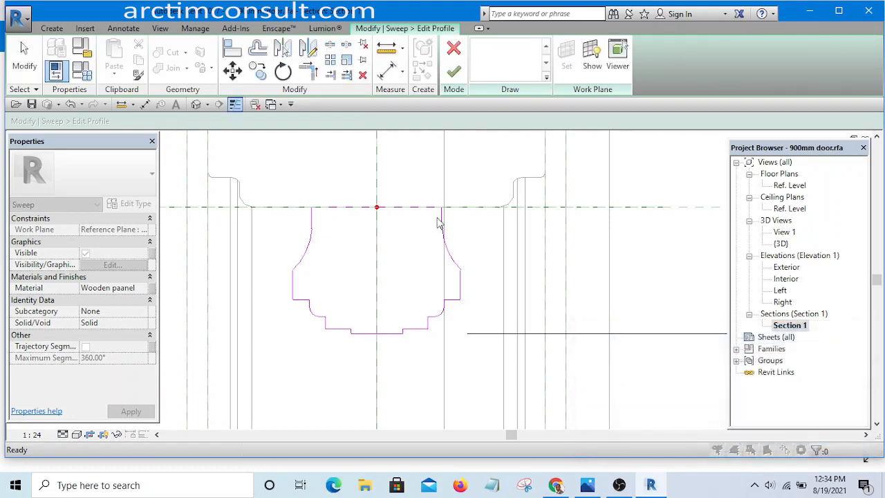
Turn off thin-line display and inspect the profile's top edge for a gap.
scroll(296, 201, "up", 5)
scroll(316, 244, "down", 2)
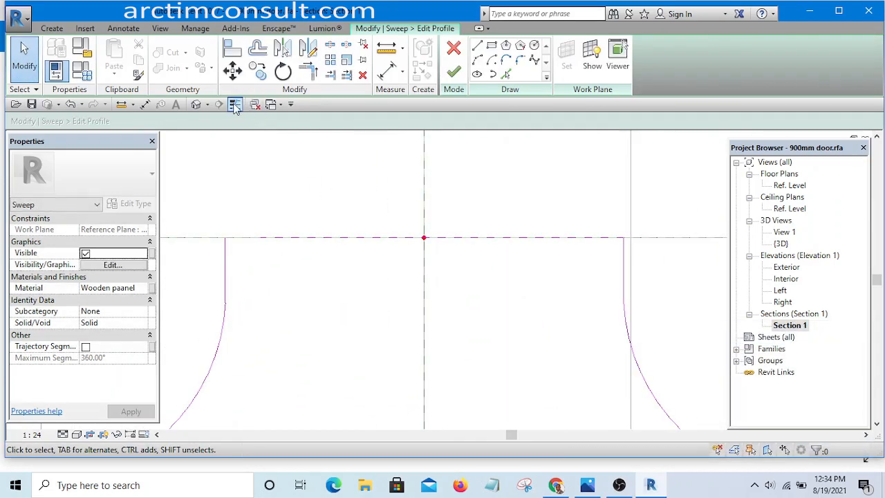
left_click(234, 105)
scroll(328, 182, "down", 4)
scroll(367, 197, "up", 6)
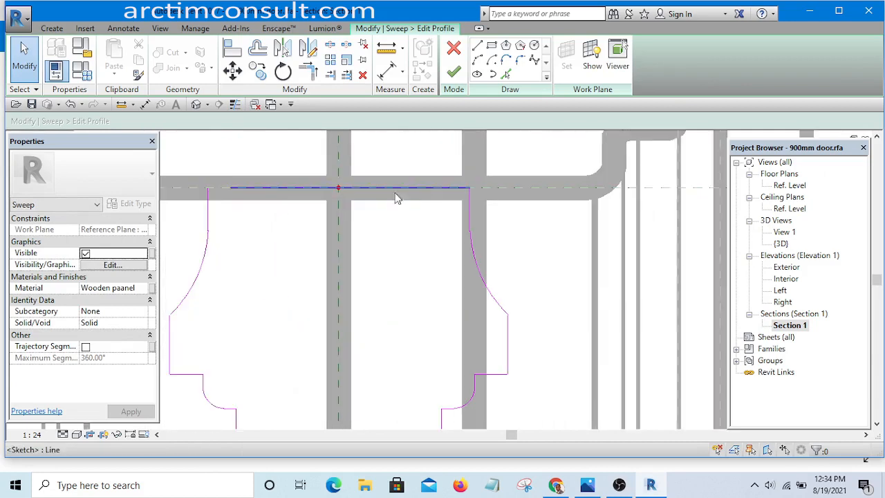
Trim the profile's top line and left neck line to a closed corner, and finish both the profile and the sweep.
scroll(485, 182, "down", 4)
scroll(511, 249, "up", 5)
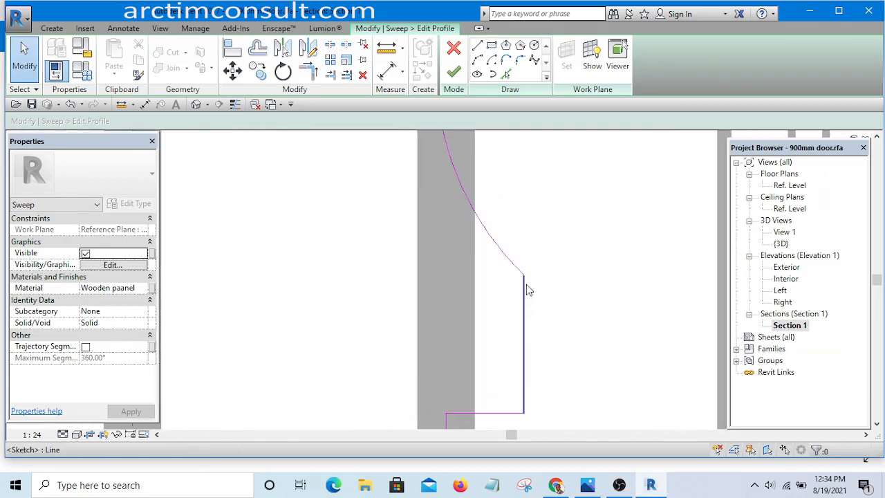
scroll(415, 201, "down", 5)
scroll(302, 185, "up", 1)
scroll(302, 186, "up", 4)
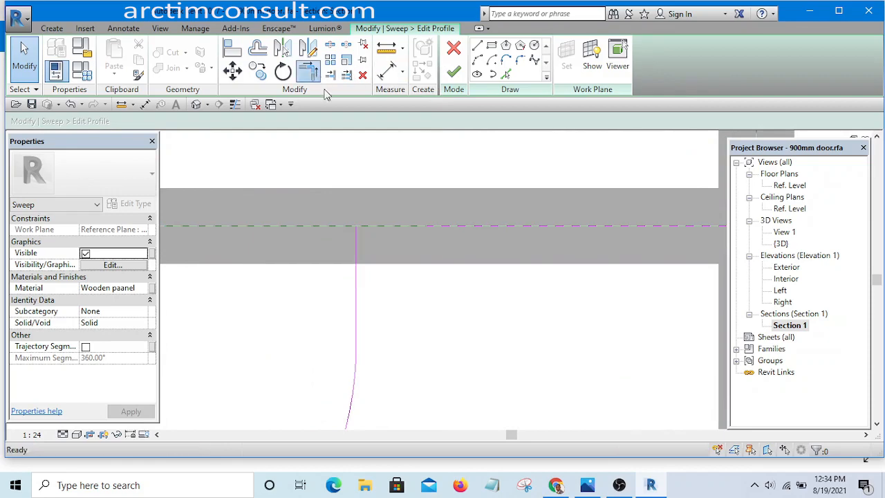
left_click(508, 228)
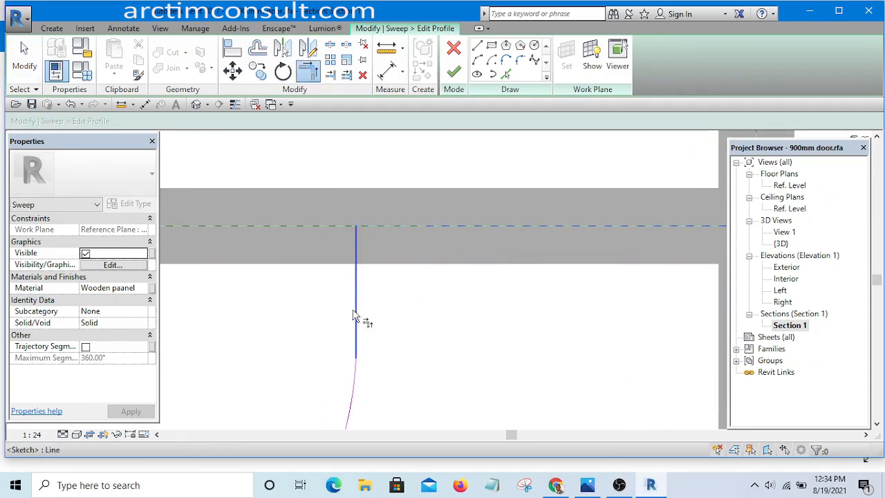
left_click(357, 312)
scroll(351, 214, "down", 6)
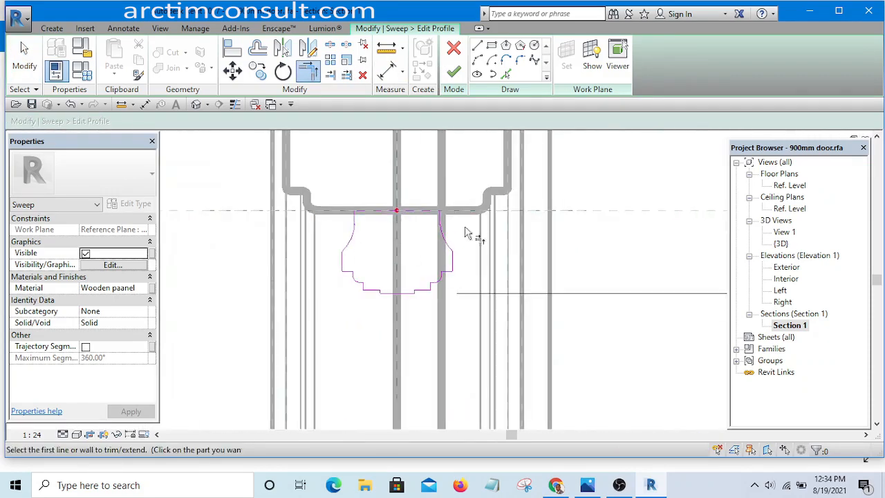
left_click(454, 74)
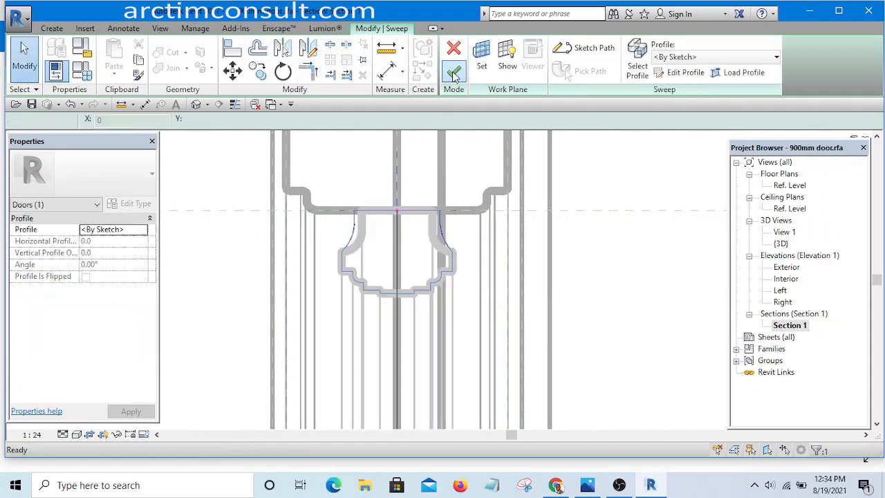
left_click(454, 74)
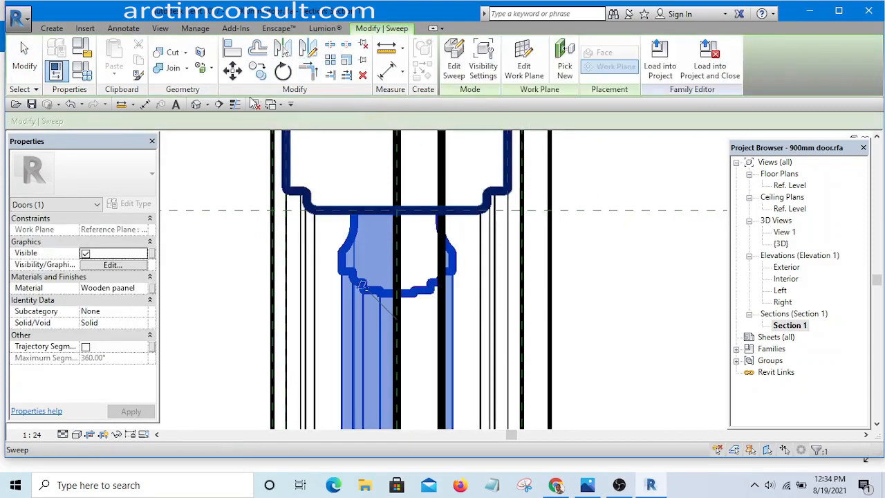
Examine the lower panel moulding from both door faces in the default 3D view, then check it against the reference photo Door.jpg.
left_click(196, 104)
scroll(366, 236, "down", 5)
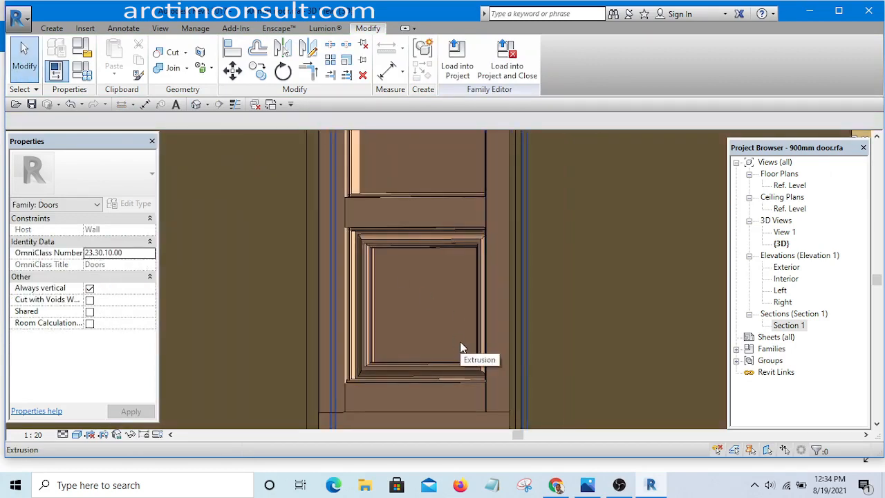
middle_click_drag(462, 347, 561, 320, "shift")
scroll(504, 246, "up", 3)
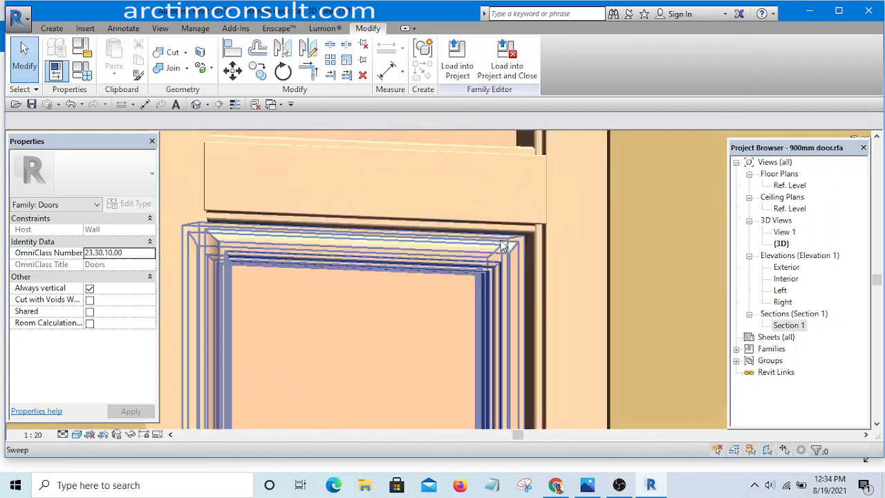
middle_click_drag(503, 246, 643, 290, "shift")
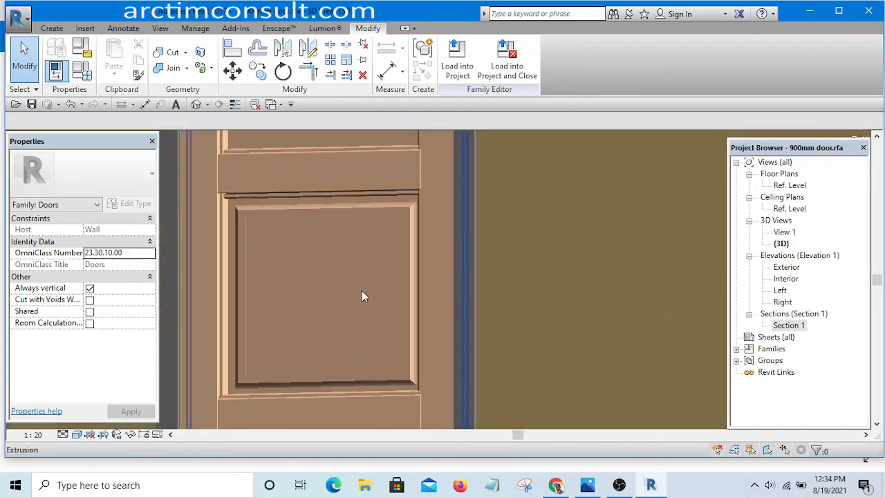
middle_click_drag(362, 296, 387, 345, "shift")
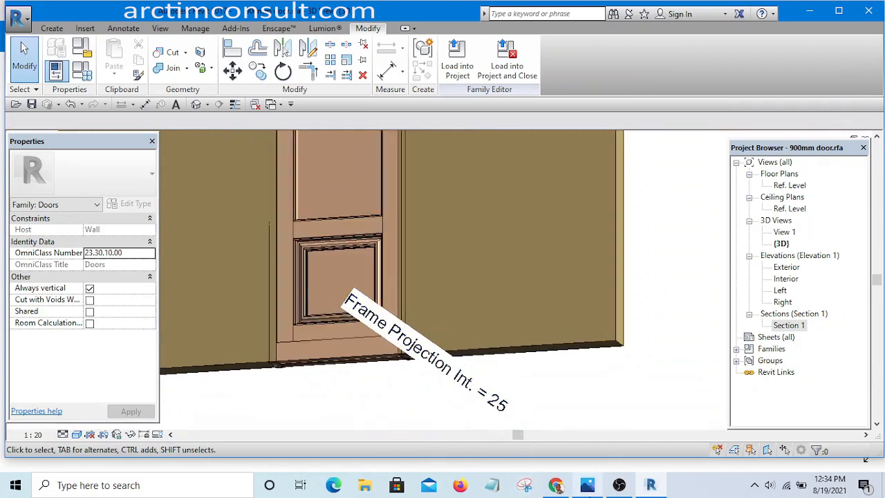
left_click(587, 486)
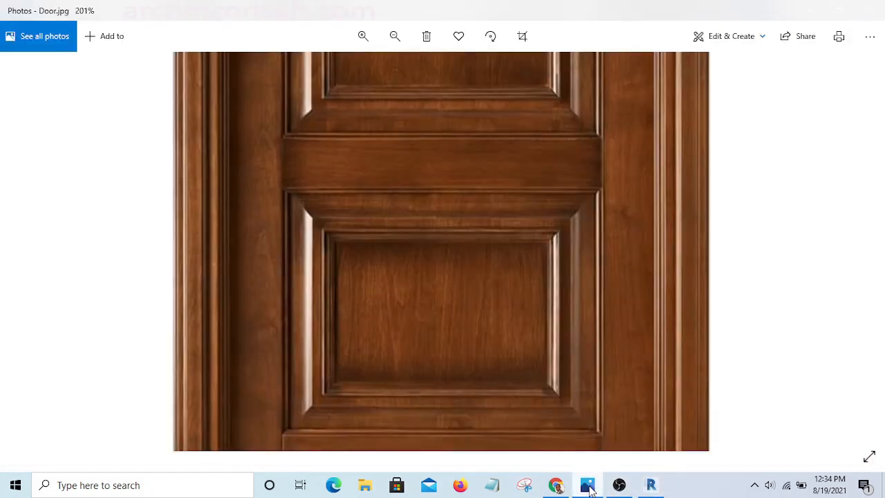
scroll(499, 326, "down", 2)
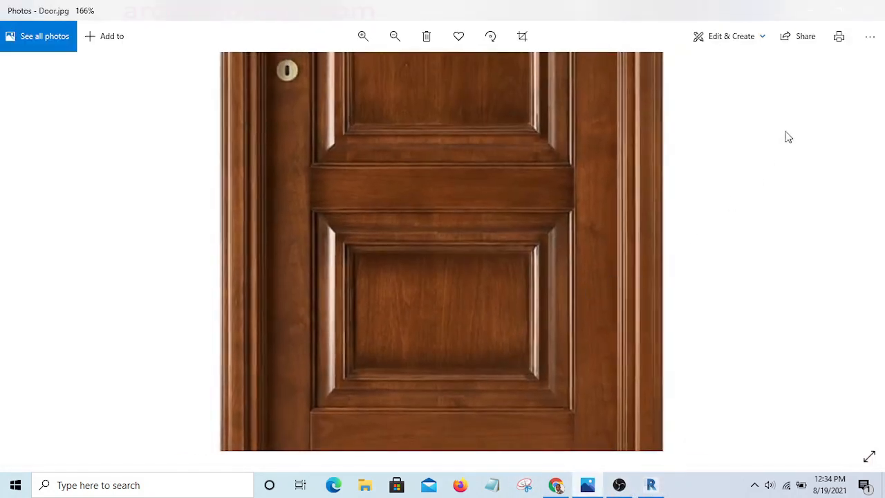
left_click(651, 486)
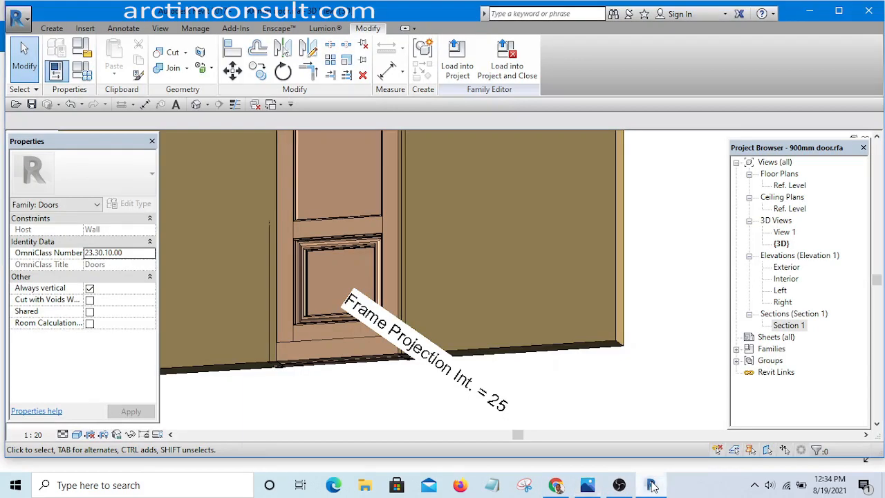
Select the thin inner door panel extrusion and display it in Section 1 around the middle rail.
scroll(335, 277, "up", 3)
scroll(333, 270, "down", 1)
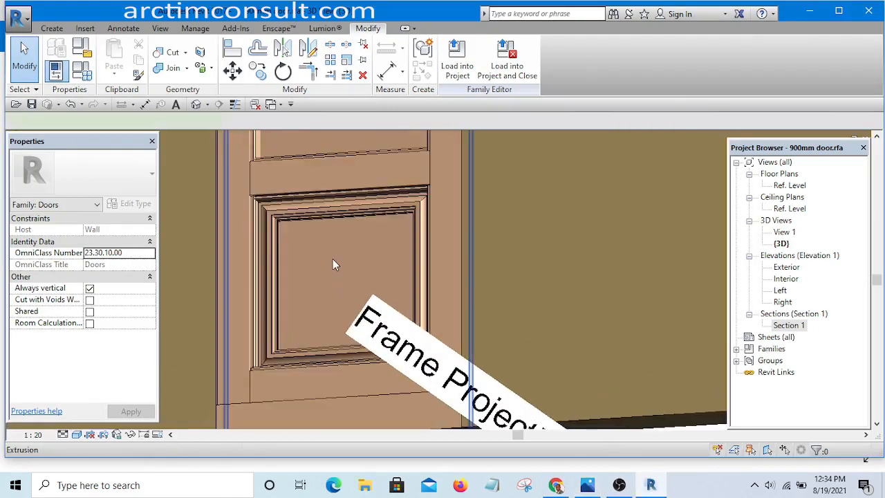
left_click(333, 259)
scroll(332, 259, "down", 5)
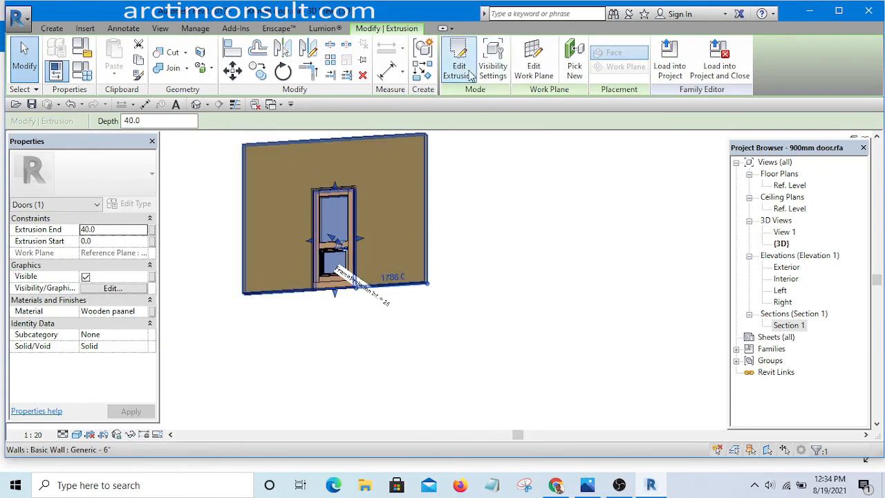
double_click(784, 326)
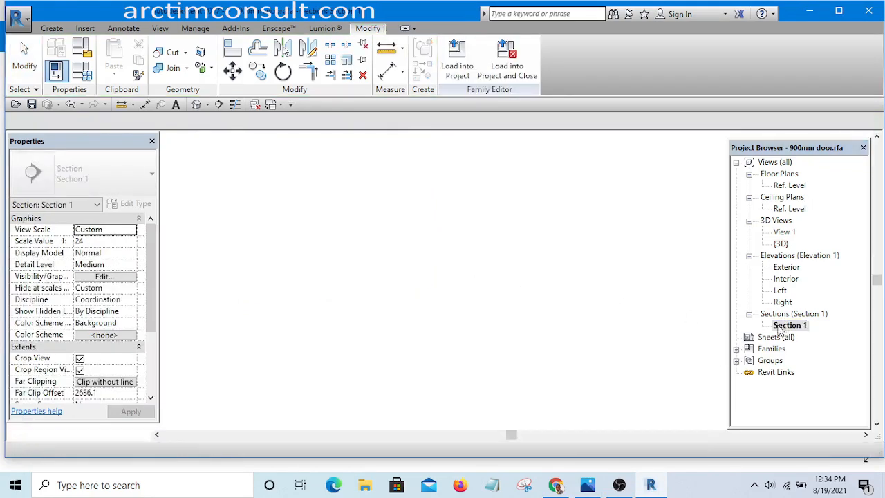
scroll(413, 281, "down", 4)
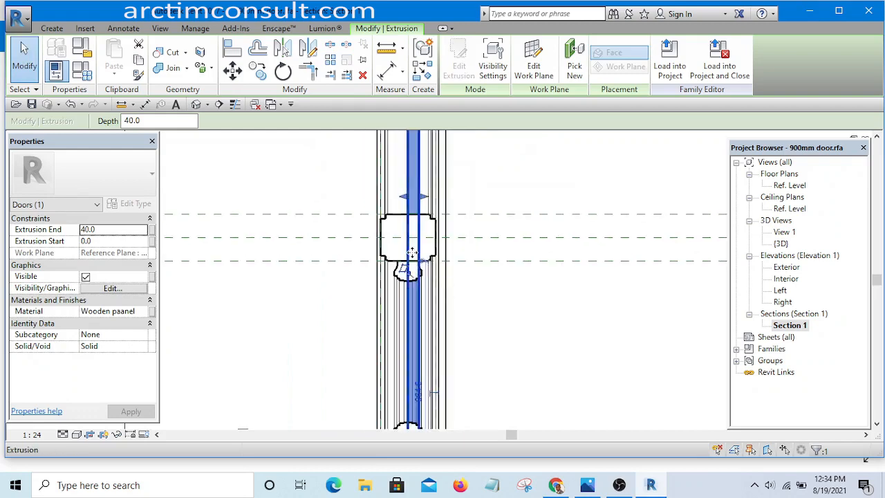
scroll(410, 250, "up", 3)
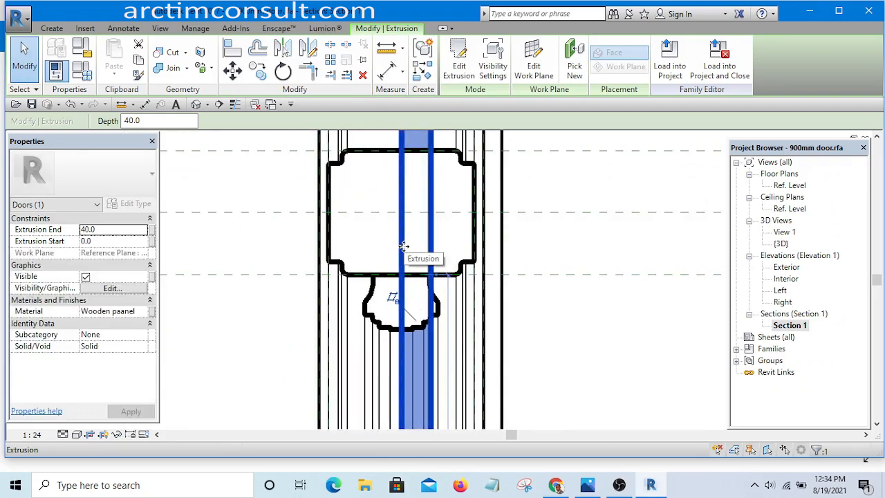
scroll(405, 248, "down", 4)
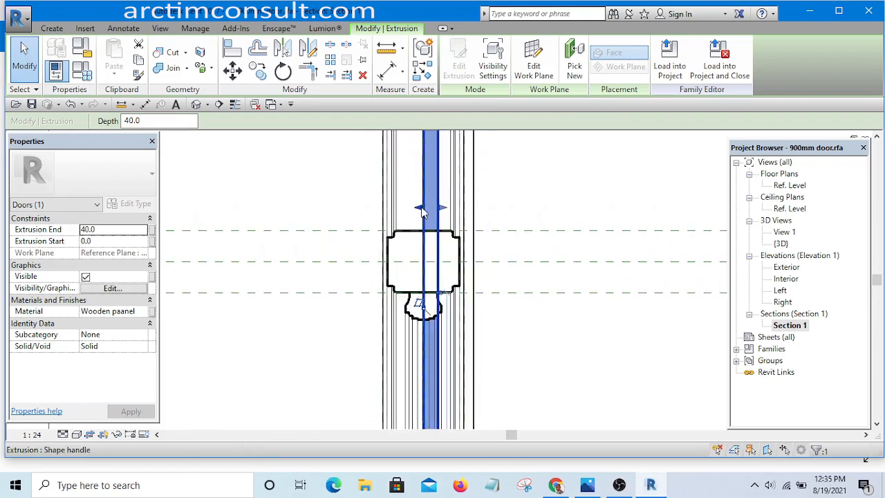
Reshape the inner panel extrusion about the door's centre line to about 26.9 mm depth, from start -15.1 to end 11.8.
mouse_move(421, 207)
left_mouse_down()
mouse_move(404, 207)
mouse_move(414, 216)
left_mouse_up()
scroll(413, 236, "up", 4)
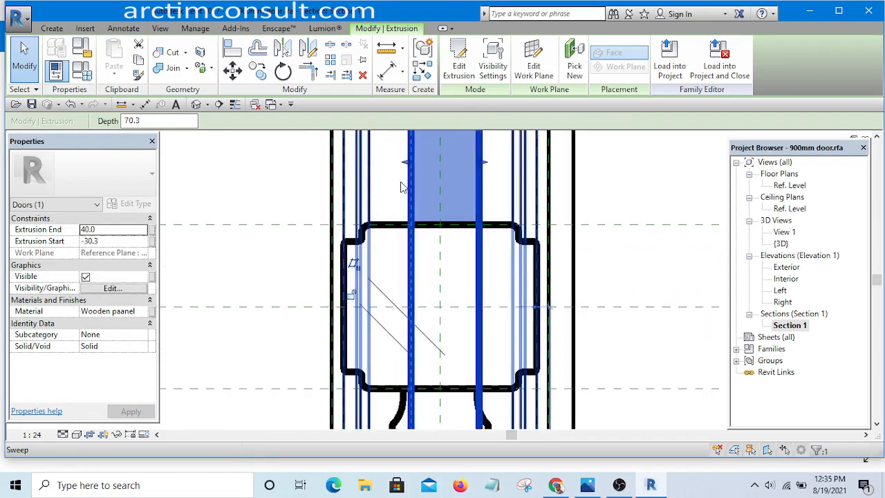
mouse_move(423, 170)
left_mouse_down()
mouse_move(436, 170)
mouse_move(412, 159)
mouse_move(420, 160)
left_mouse_up()
scroll(456, 181, "down", 3)
scroll(461, 177, "up", 3)
scroll(413, 159, "up", 4)
scroll(421, 159, "down", 5)
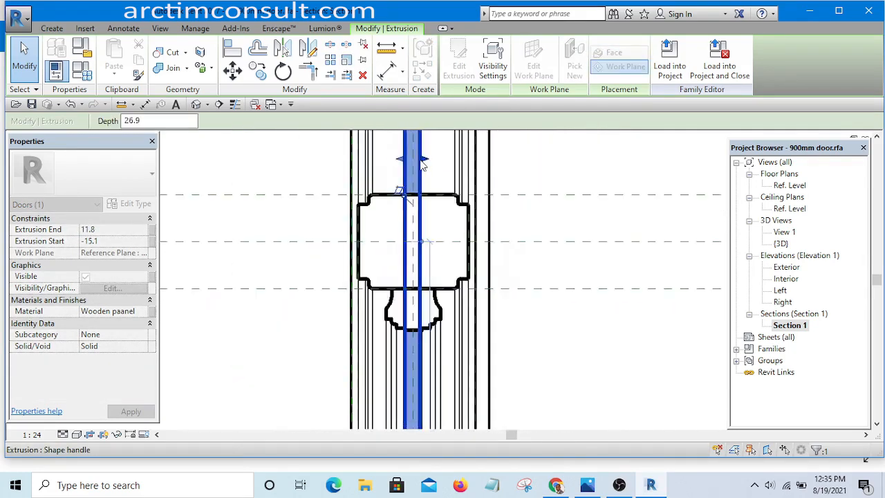
Check the inner panel's thickness and centring against the middle rail and lower moulding in the section, and clear the selection.
scroll(416, 296, "up", 3)
scroll(407, 318, "up", 1)
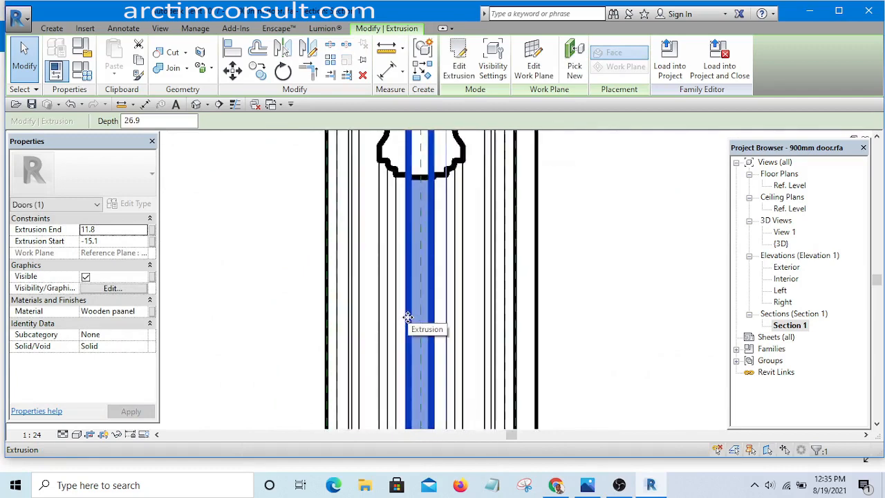
scroll(472, 309, "down", 3)
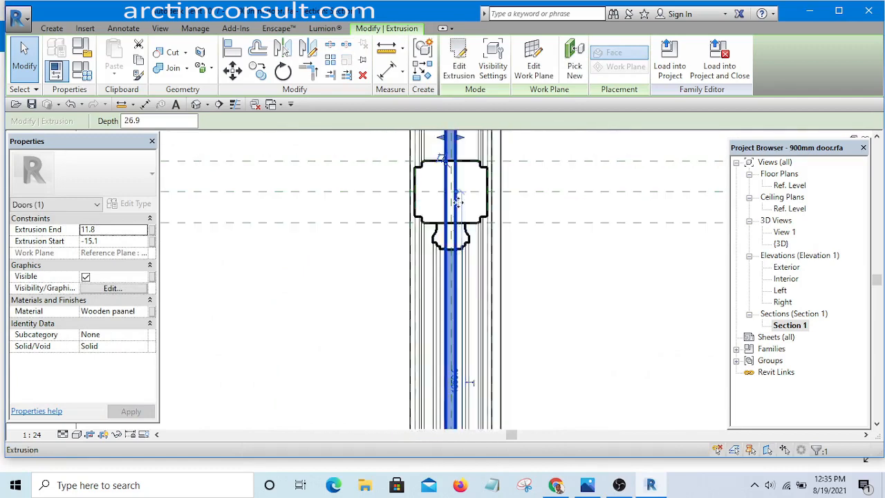
scroll(454, 150, "up", 2)
middle_click_drag(466, 173, 463, 311)
scroll(460, 297, "up", 2)
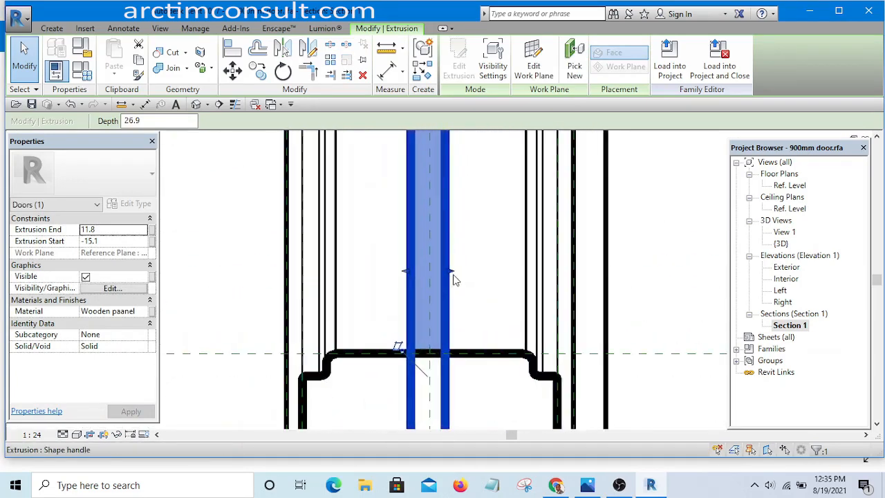
scroll(425, 261, "down", 4)
left_click(506, 349)
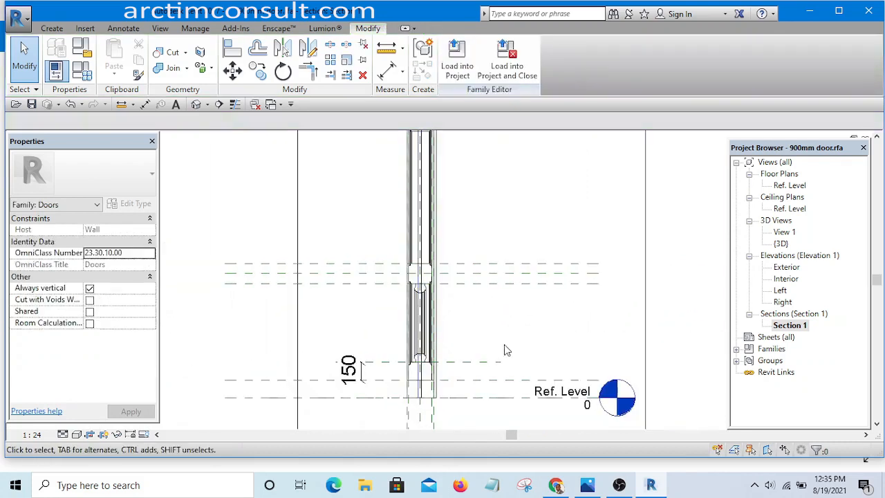
Examine the lower panel's moulding and inner panel from both door faces in the default 3D view.
left_click(197, 104)
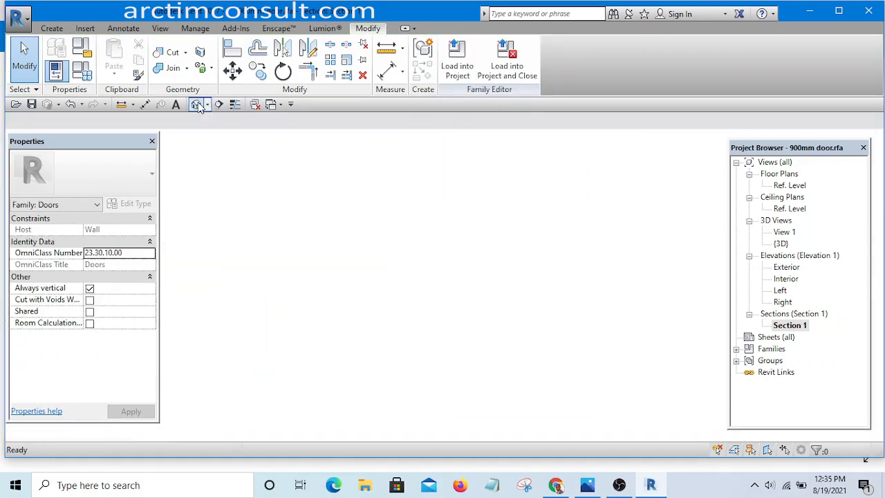
scroll(326, 252, "up", 5)
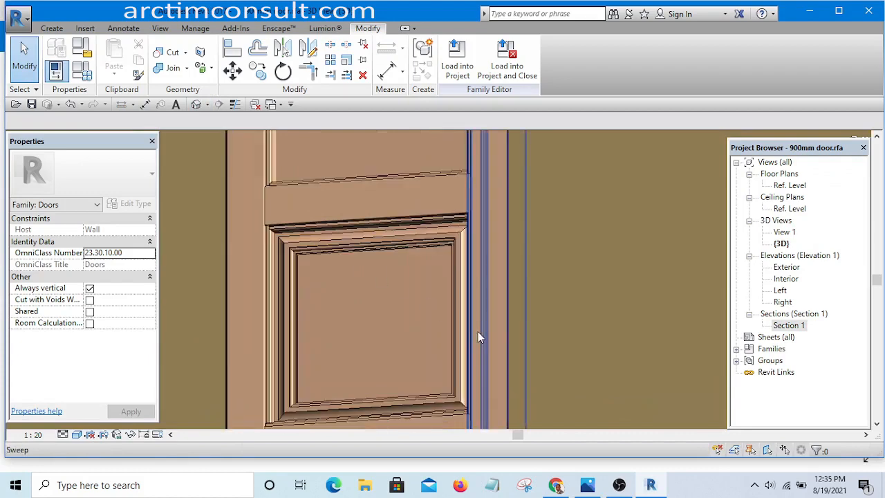
middle_click_drag(469, 333, 601, 356, "shift")
middle_click_drag(585, 326, 410, 360, "shift")
scroll(421, 230, "up", 7)
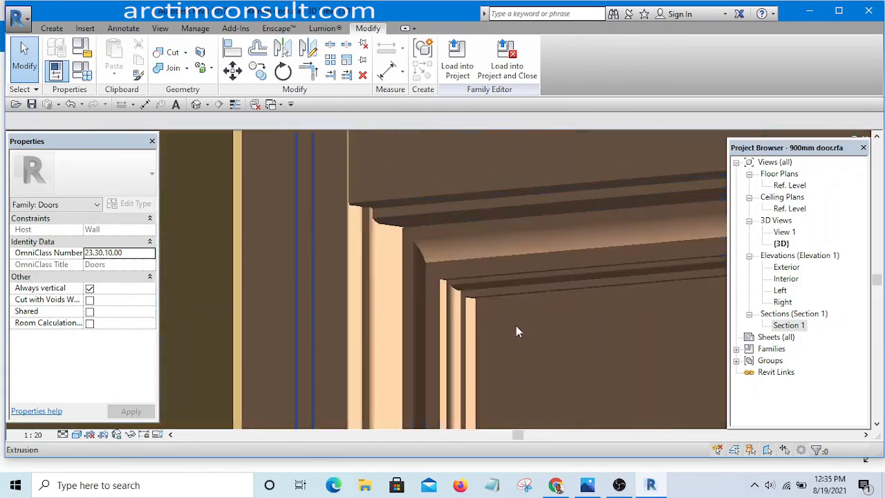
mouse_move(528, 358)
middle_mouse_down("shift")
mouse_move(474, 343)
mouse_move(408, 273)
mouse_move(443, 293)
mouse_move(460, 360)
mouse_move(537, 367)
middle_mouse_up("shift")
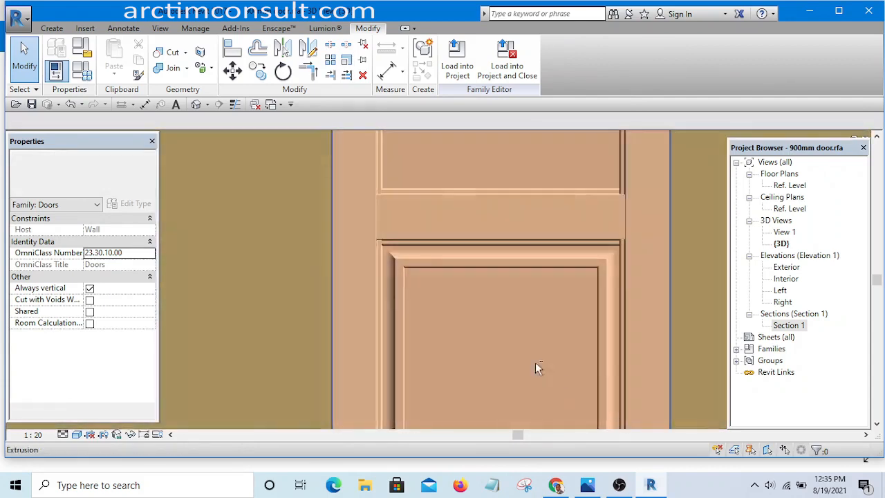
middle_click_drag(413, 291, 370, 308, "shift")
scroll(394, 301, "up", 4)
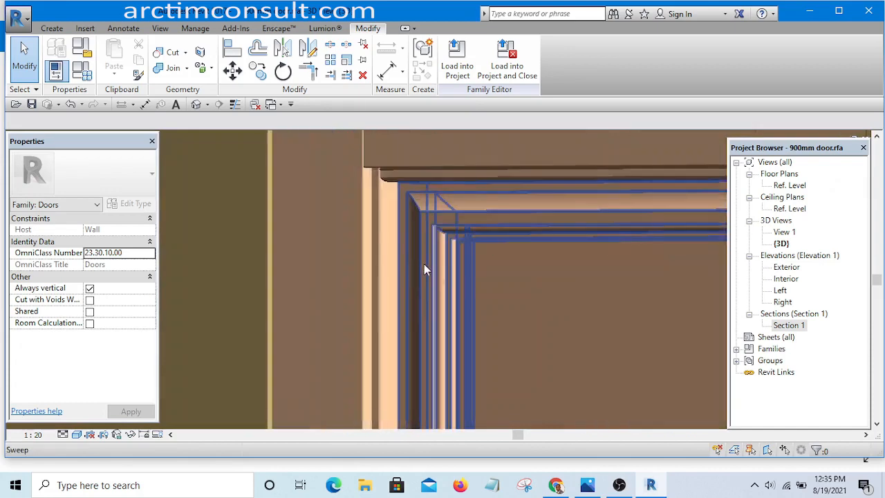
Open the lower panel's moulding sweep for editing and select its sketched profile.
left_click(430, 264)
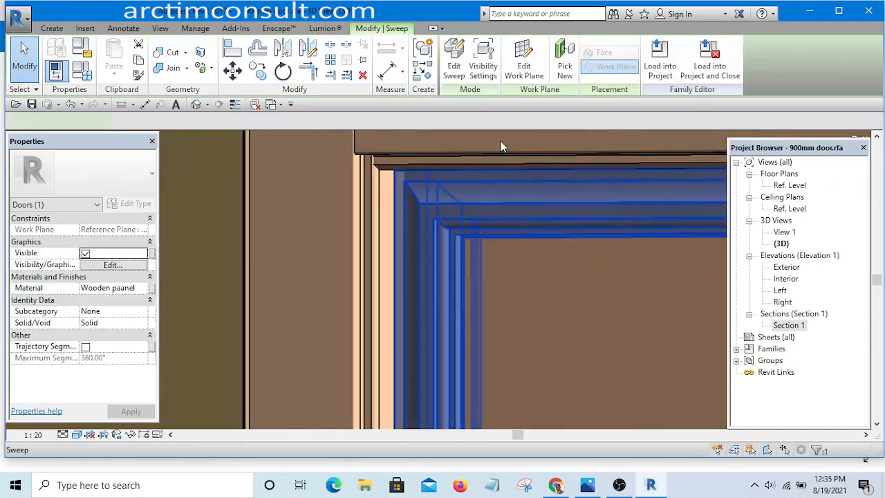
left_click(461, 68)
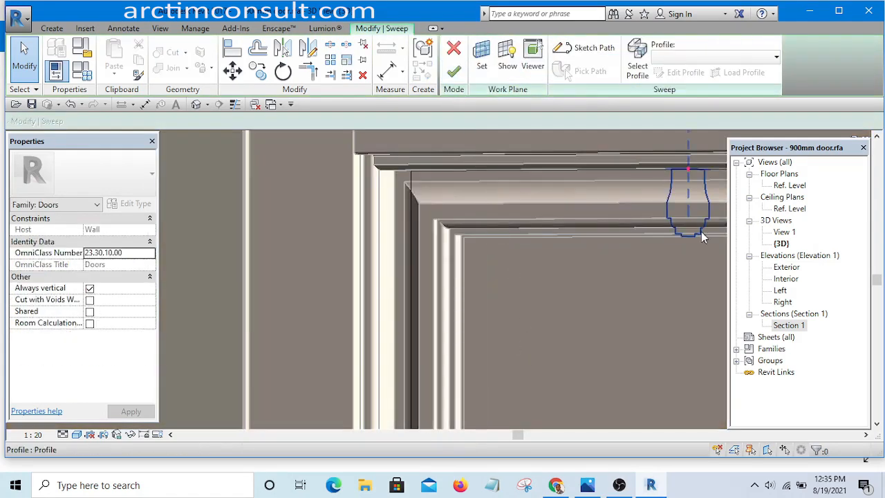
left_click(702, 234)
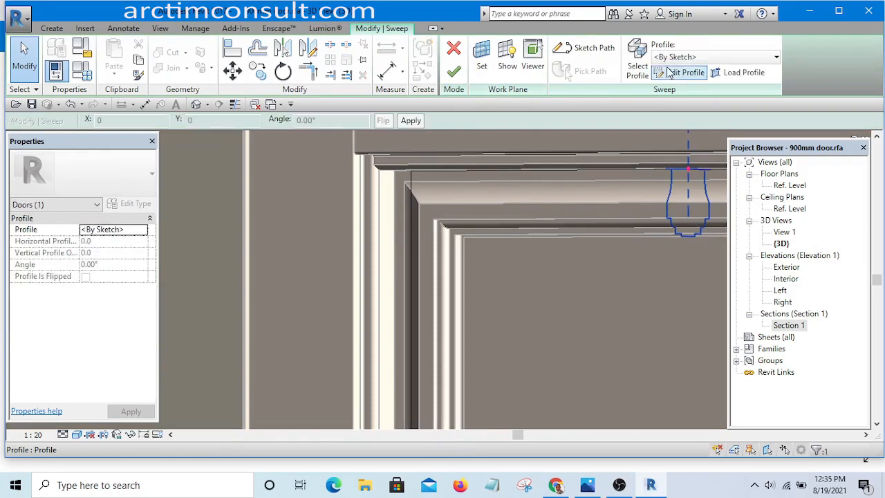
In the Section 1 view, delete the small two-line step at the sweep profile's lower right and trim the bottom line to the vertical edge.
double_click(788, 325)
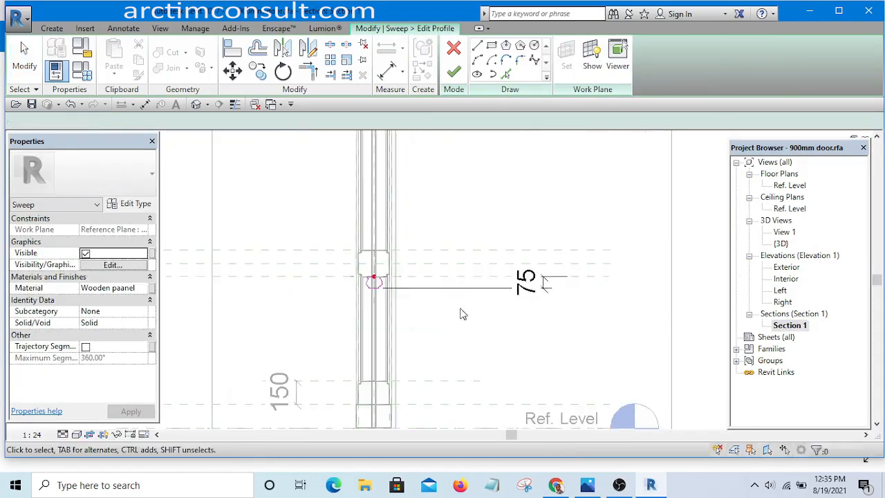
scroll(353, 291, "up", 5)
scroll(360, 308, "up", 6)
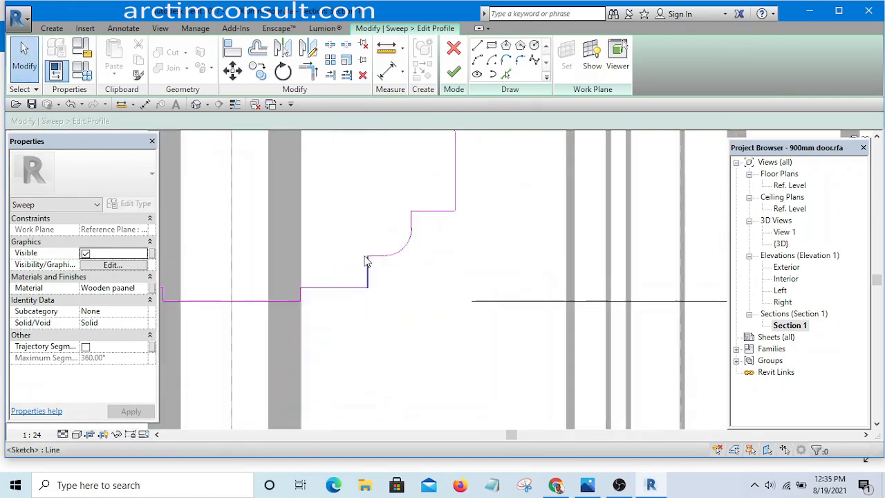
scroll(238, 292, "down", 4)
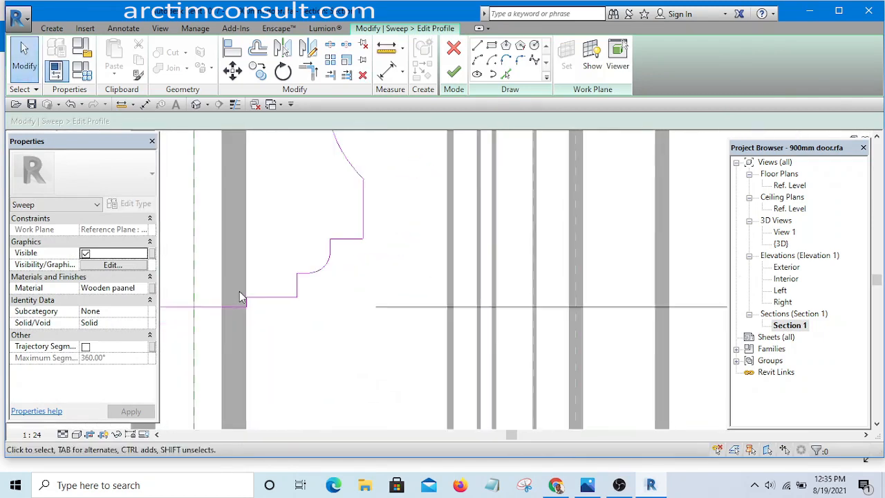
scroll(240, 292, "up", 3)
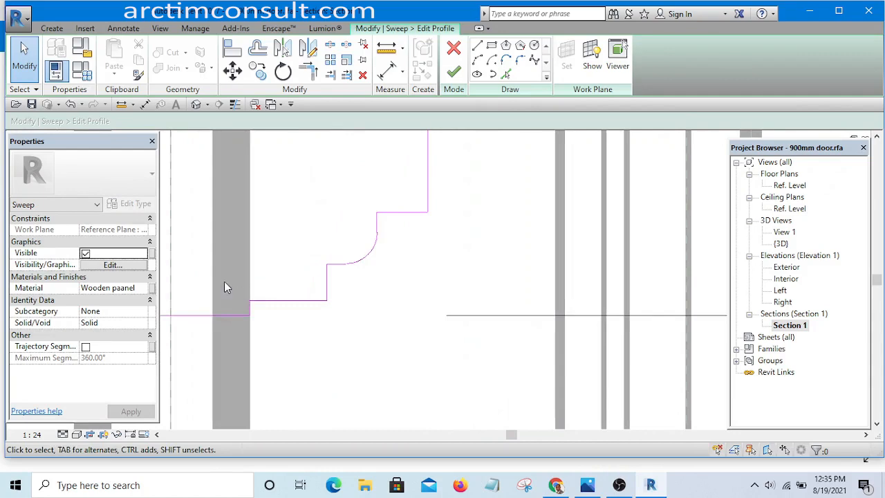
left_click_drag(224, 282, 363, 367)
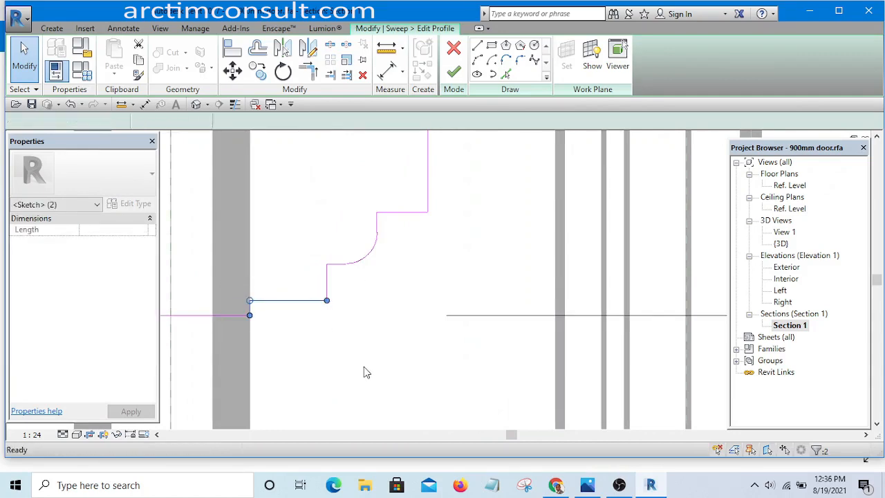
key("Delete")
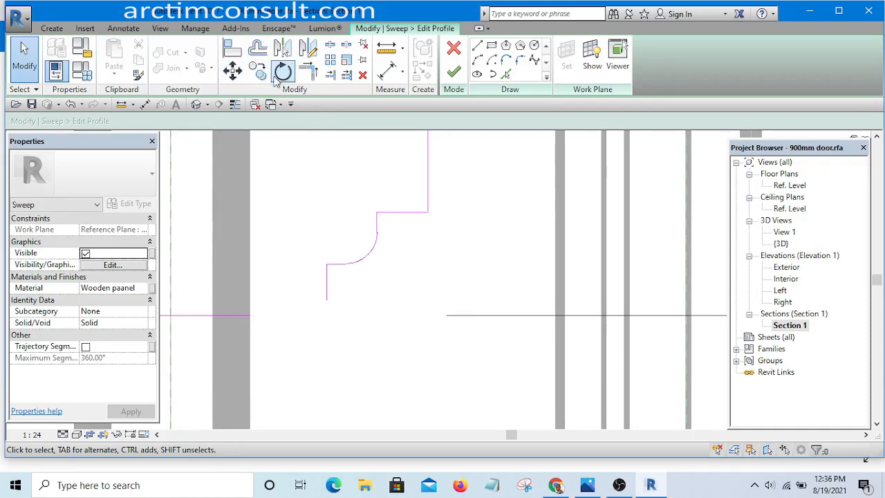
left_click(327, 297)
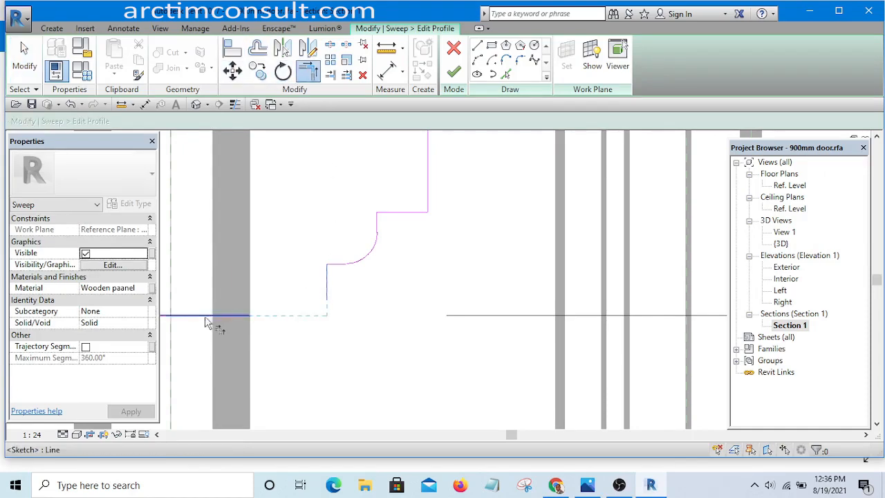
scroll(287, 335, "down", 3)
scroll(397, 311, "up", 4)
key("Escape")
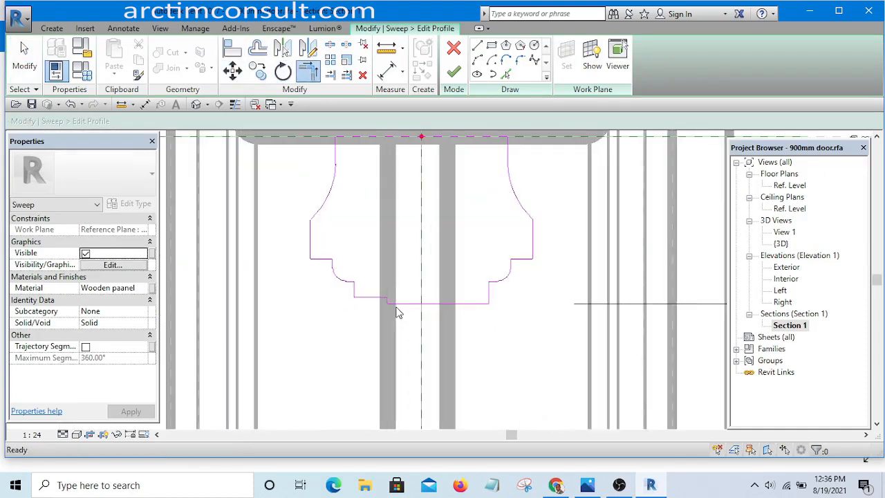
Delete the matching two-line step at the profile's lower left and trim the bottom line to the left vertical edge.
scroll(355, 299, "up", 2)
mouse_move(251, 264)
left_mouse_down()
mouse_move(480, 369)
mouse_move(474, 377)
left_mouse_up()
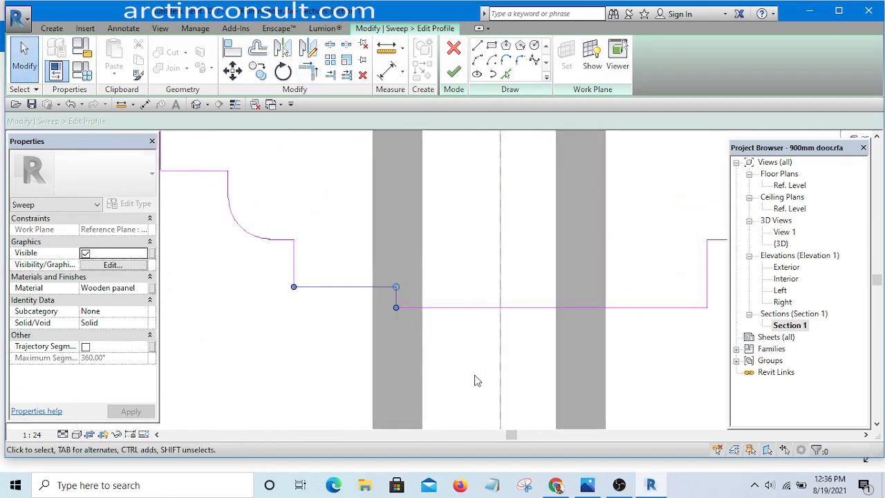
key("e")
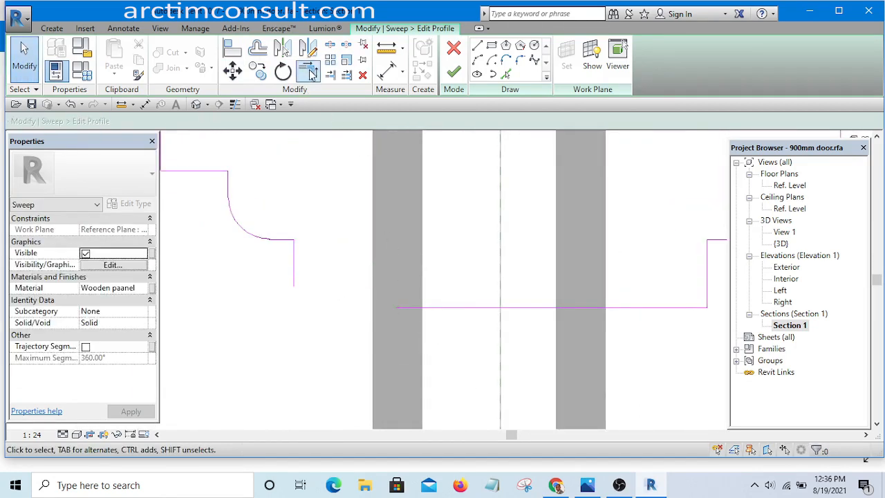
key("t")
key("r")
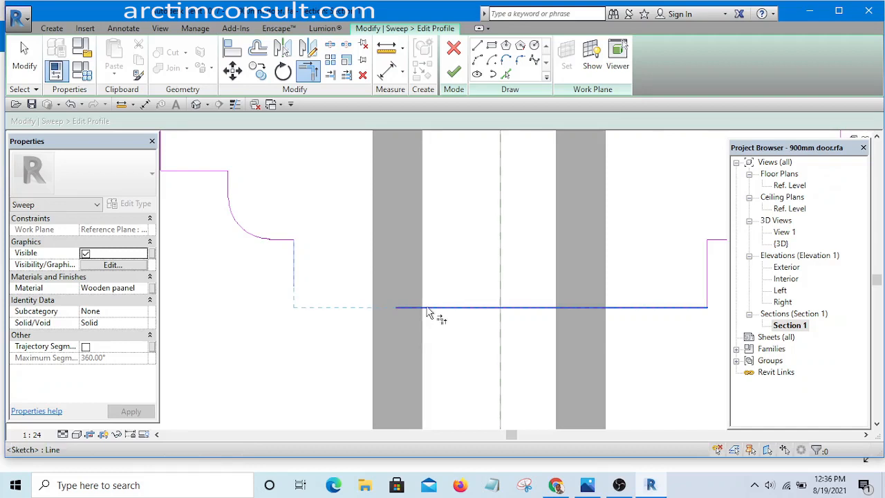
scroll(423, 306, "down", 6)
scroll(401, 292, "up", 3)
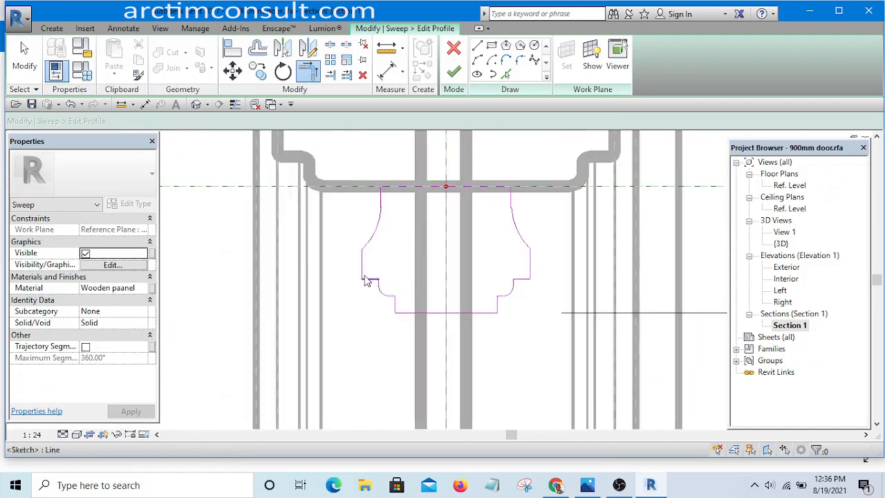
key("Escape")
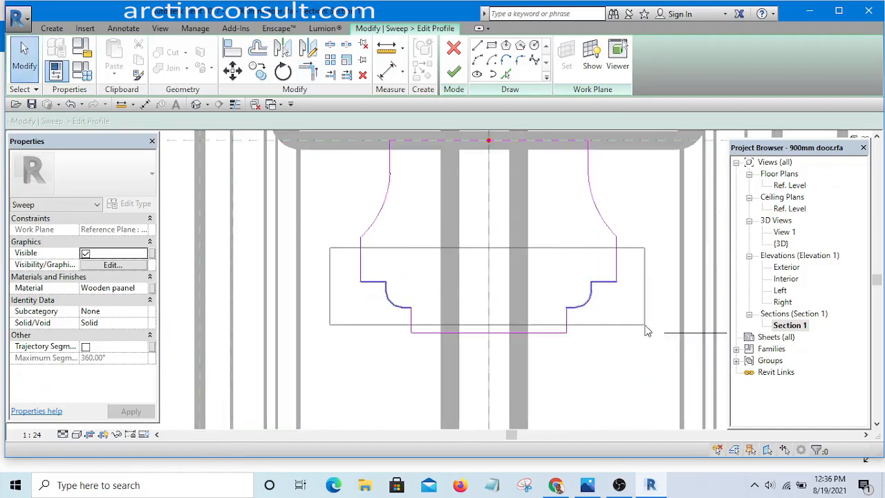
Shift the ledges and curved corners on both sides of the profile slightly downward, and finish the profile and sweep edits.
left_click_drag(647, 331, 645, 331)
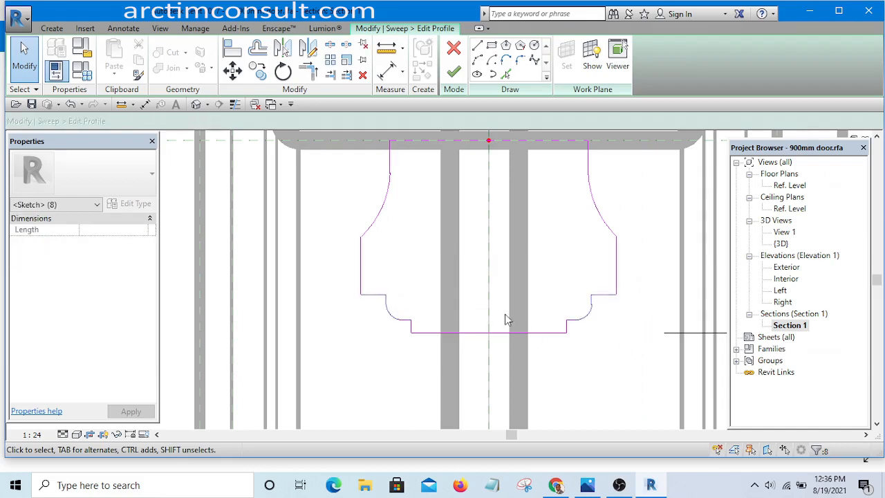
scroll(511, 310, "down", 3)
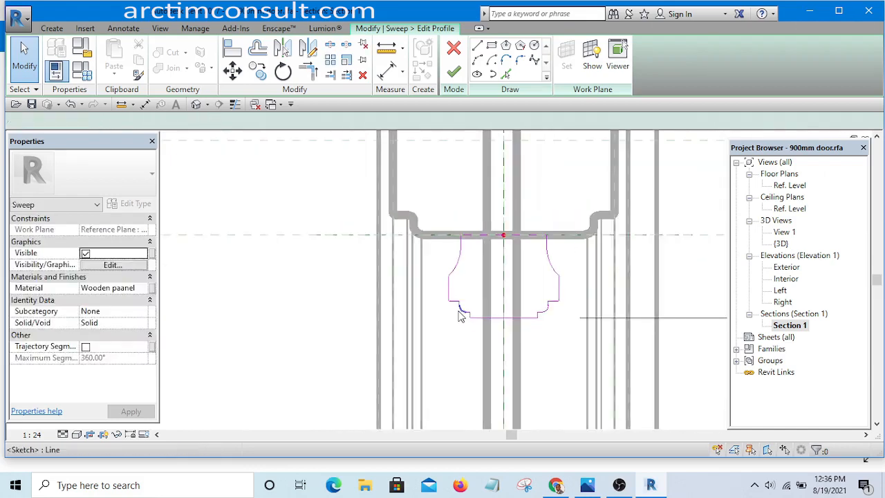
left_click(454, 74)
left_click(455, 75)
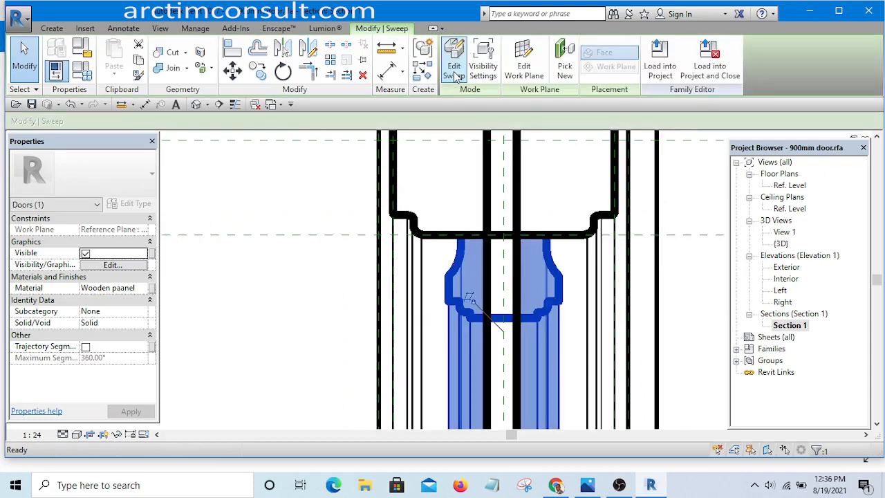
Examine the reshaped moulding around the lower door panel in the 3D view.
left_click(196, 105)
key("Escape")
scroll(262, 163, "down", 3)
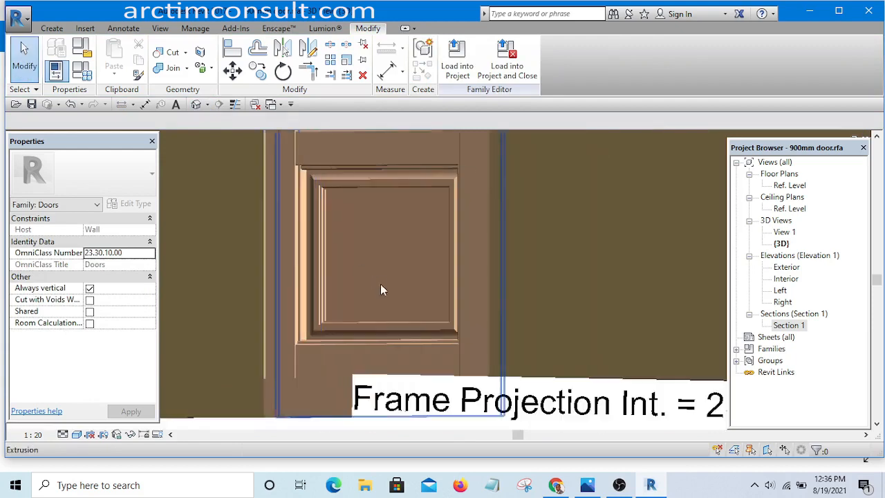
scroll(380, 289, "up", 6)
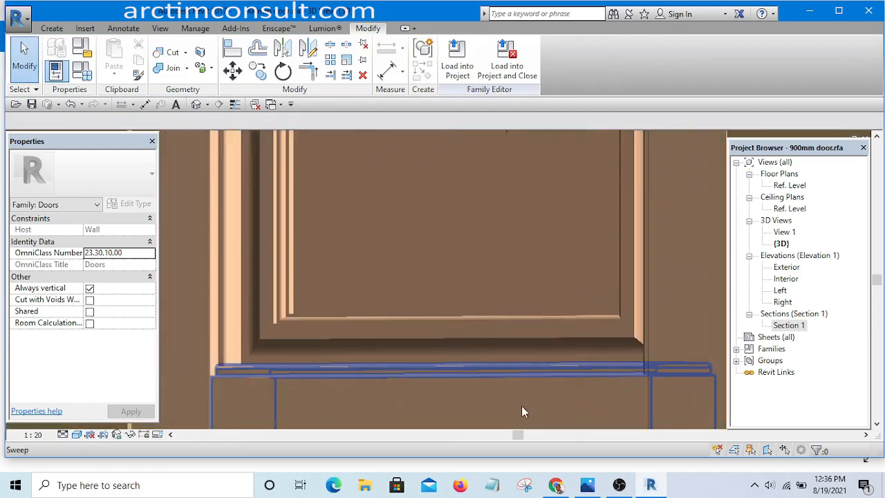
middle_click_drag(521, 412, 361, 257, "shift")
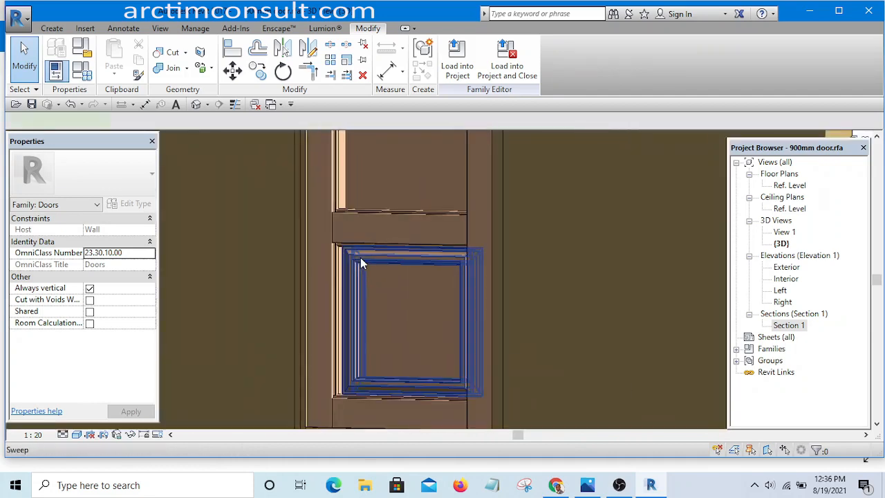
In the Exterior elevation, mirror a copy of the lower panel's moulding sweep about the reference plane midway through the middle rail.
left_click(360, 257)
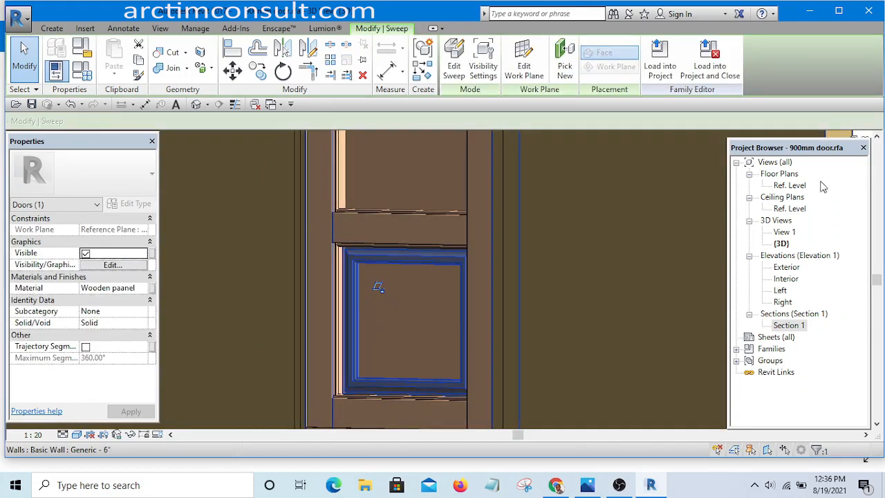
double_click(786, 266)
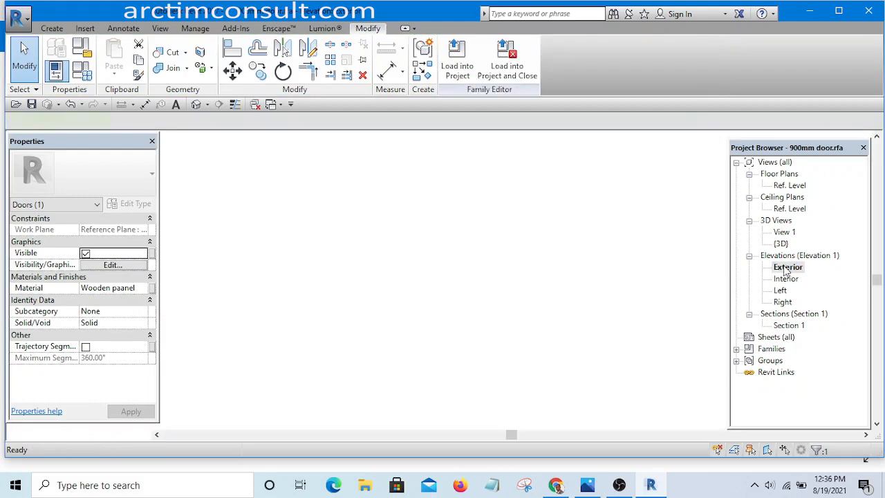
scroll(485, 325, "down", 5)
scroll(568, 292, "up", 6)
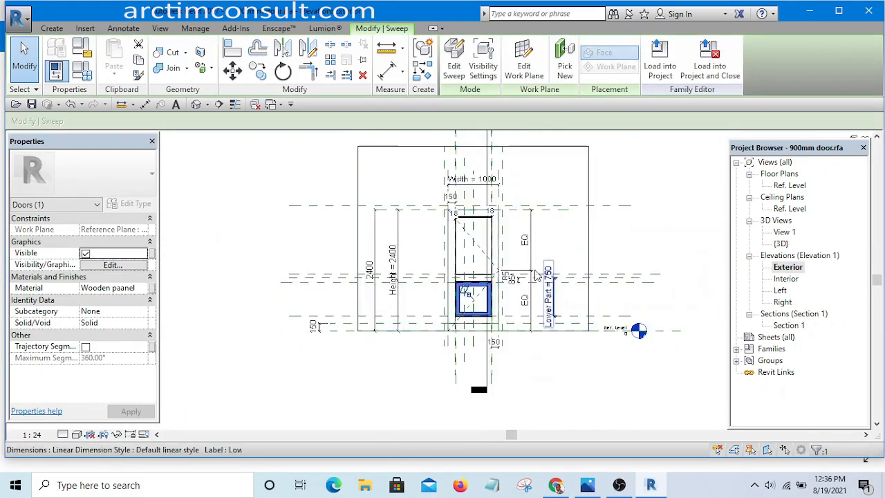
scroll(442, 283, "up", 4)
scroll(326, 226, "down", 4)
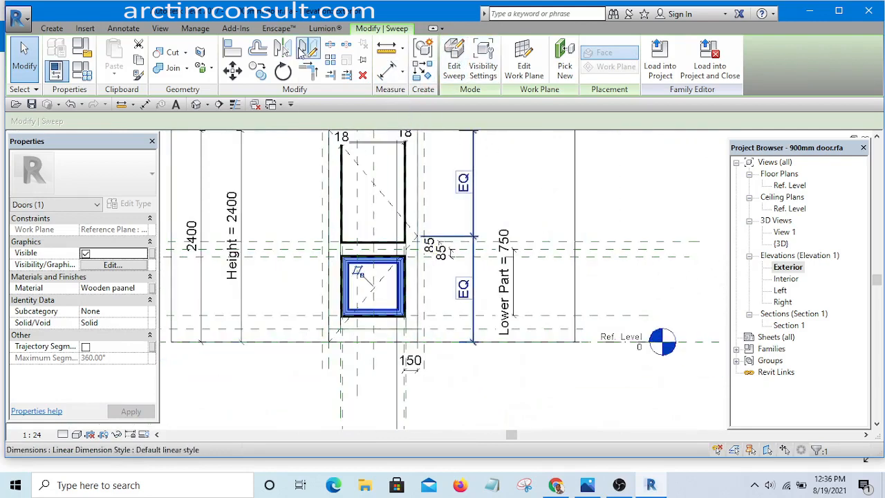
left_click(308, 50)
scroll(535, 245, "up", 3)
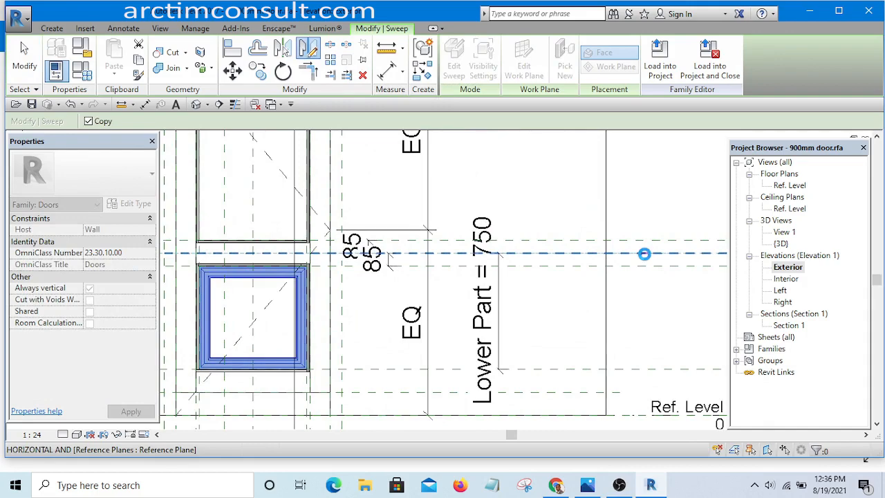
key("Escape")
key("Escape")
scroll(608, 221, "down", 5)
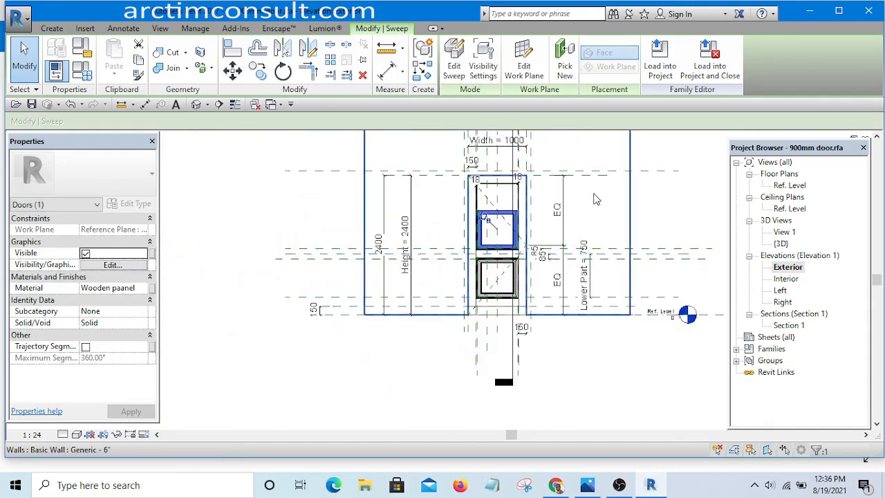
left_click(596, 198)
scroll(598, 207, "up", 3)
scroll(605, 232, "down", 3)
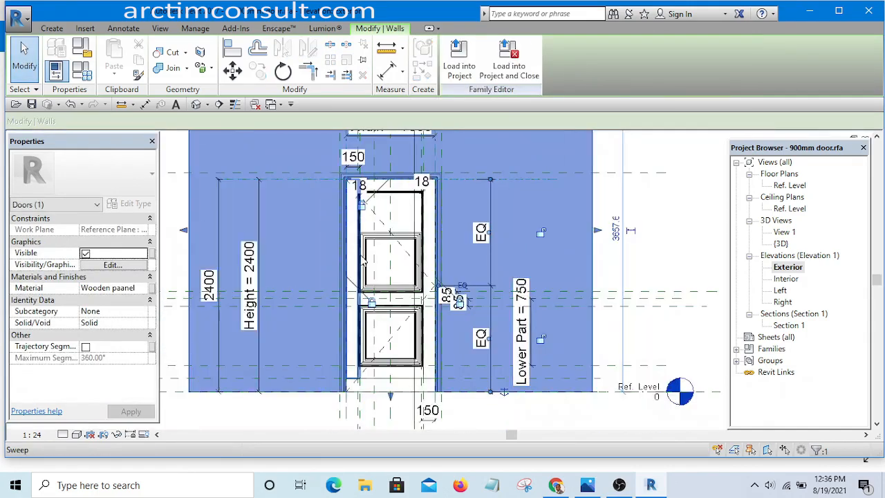
key("Escape")
Open the path sketch of the mirrored upper sweep and move its bottom line up, away from the middle rail.
scroll(407, 236, "up", 4)
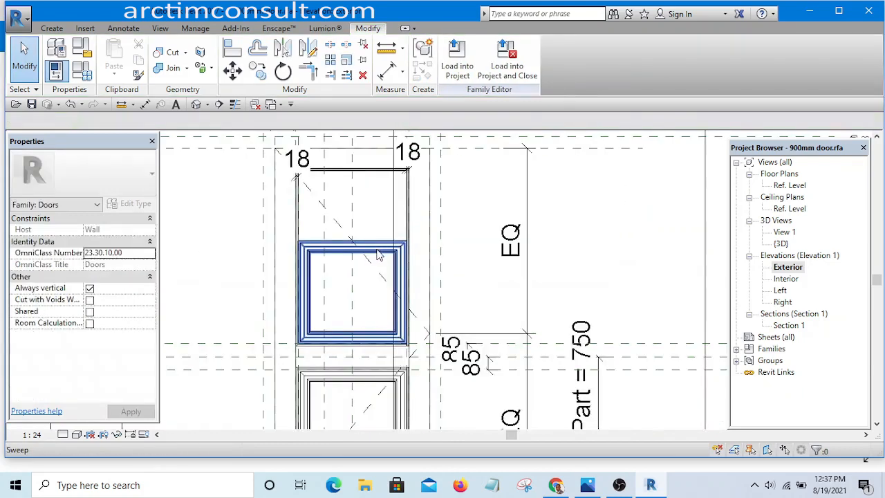
left_click(378, 255)
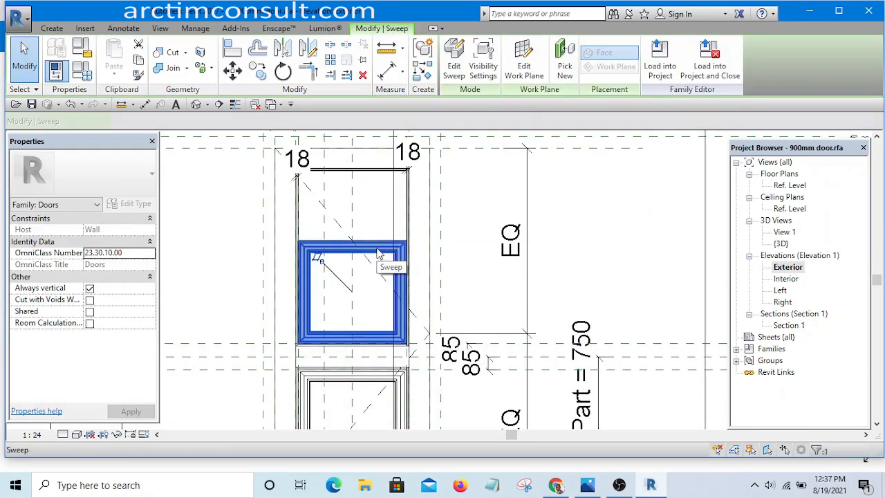
left_click(454, 63)
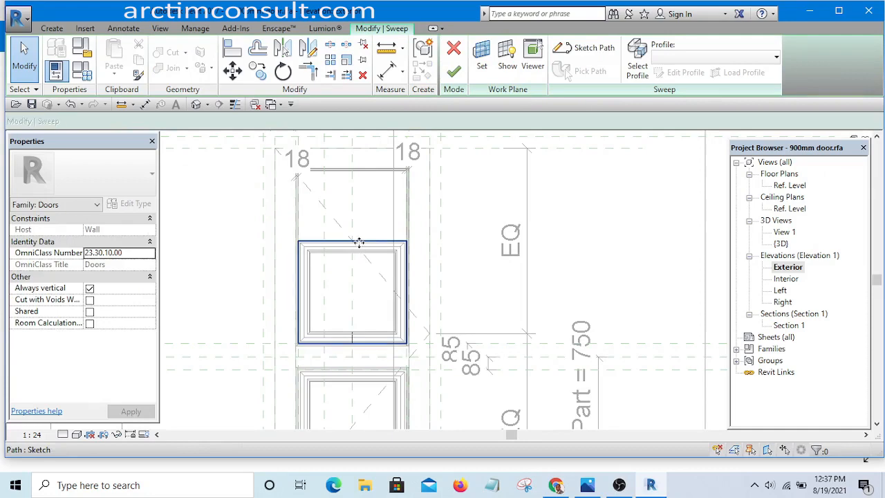
left_click(359, 242)
left_click(594, 50)
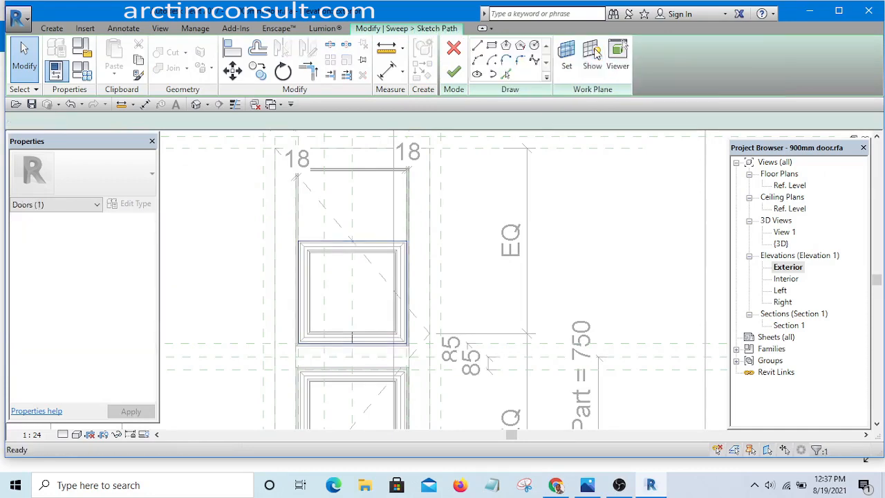
scroll(345, 333, "up", 3)
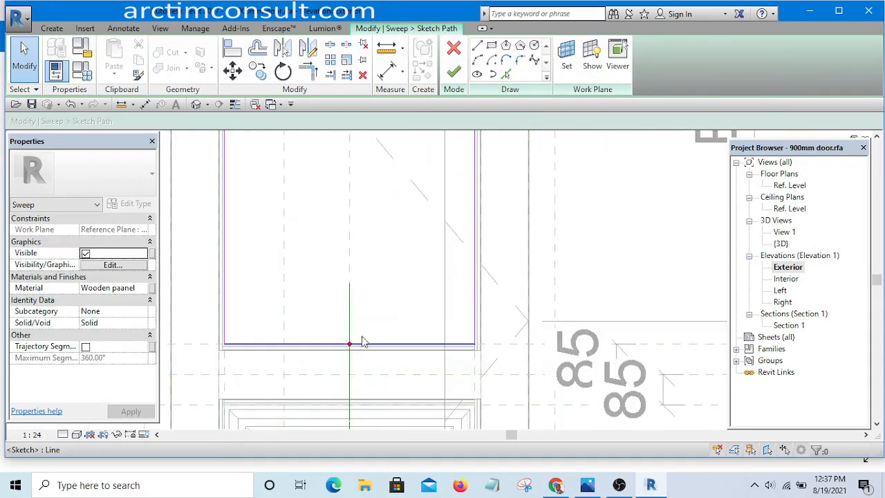
scroll(350, 336, "down", 3)
scroll(374, 332, "up", 3)
scroll(399, 327, "up", 2)
mouse_move(405, 344)
left_mouse_down()
mouse_move(401, 297)
mouse_move(399, 306)
left_mouse_up()
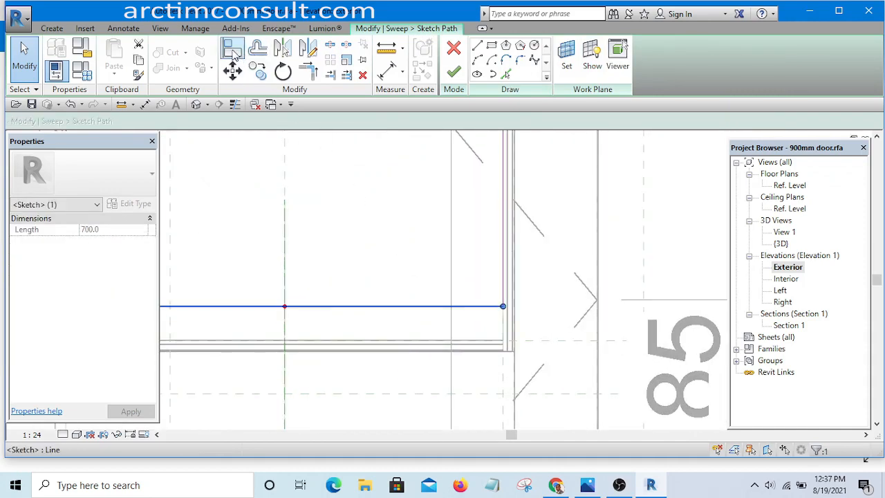
Align the path's bottom line with the reference plane at the middle rail's upper edge and lock the alignment.
key("a")
key("l")
scroll(294, 185, "down", 2)
scroll(533, 250, "up", 1)
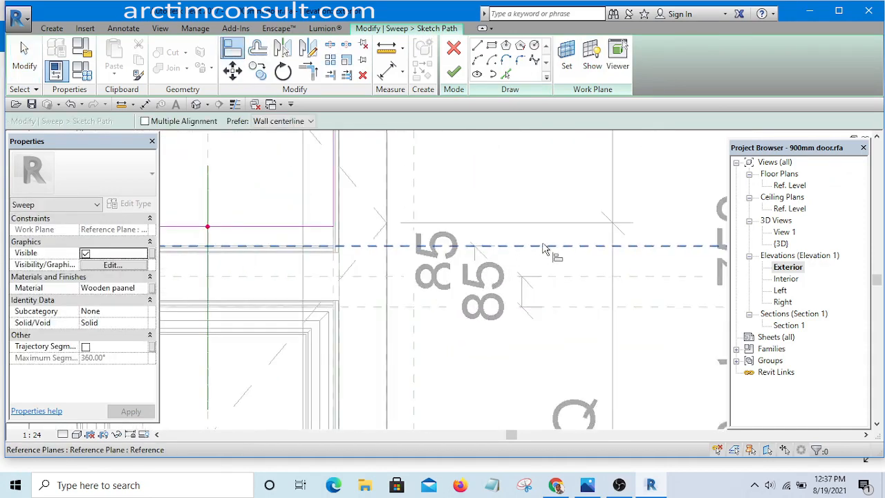
scroll(546, 252, "down", 1)
left_click(391, 240)
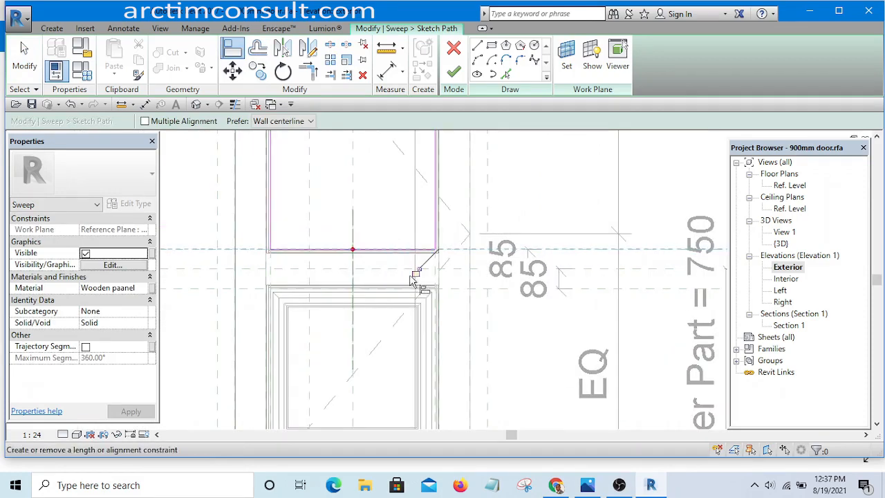
scroll(413, 313, "down", 2)
left_click(415, 223)
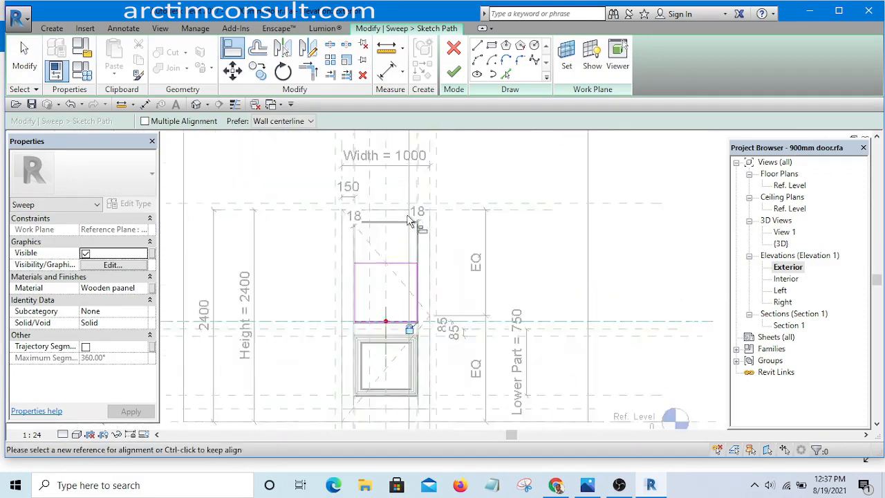
Align the path's right line with the vertical reference plane at the upper panel's right edge and lock the alignment.
scroll(439, 195, "up", 3)
scroll(423, 212, "down", 2)
scroll(416, 166, "up", 1)
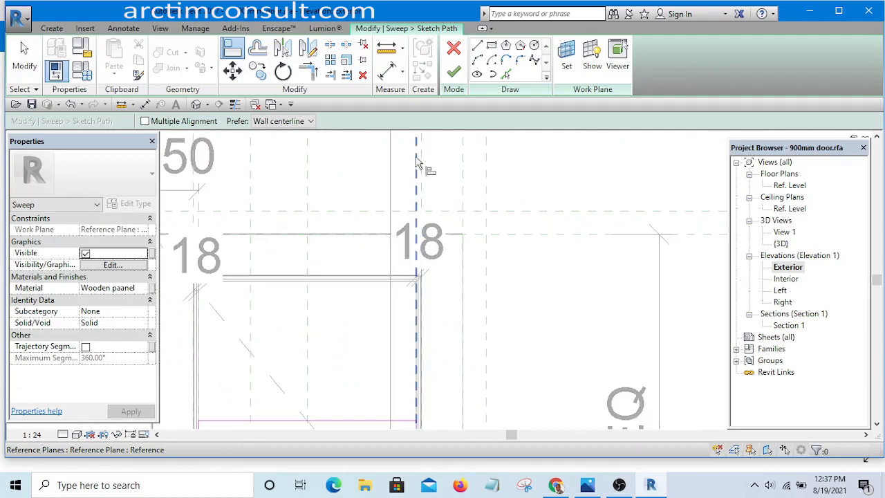
left_click(417, 163)
scroll(417, 162, "down", 3)
scroll(412, 284, "up", 3)
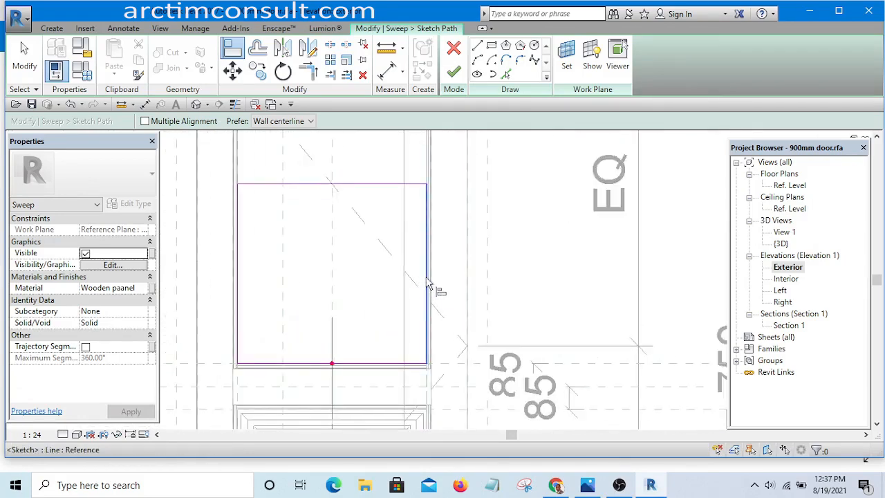
scroll(453, 308, "down", 3)
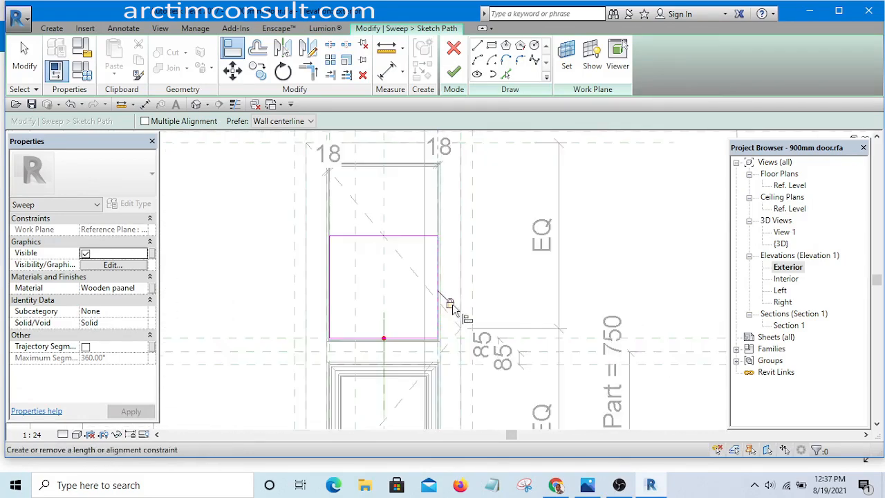
key("Escape")
Move the path's right and left lines inward from the panel edges, removing the alignment constraints that block the move.
scroll(444, 283, "up", 3)
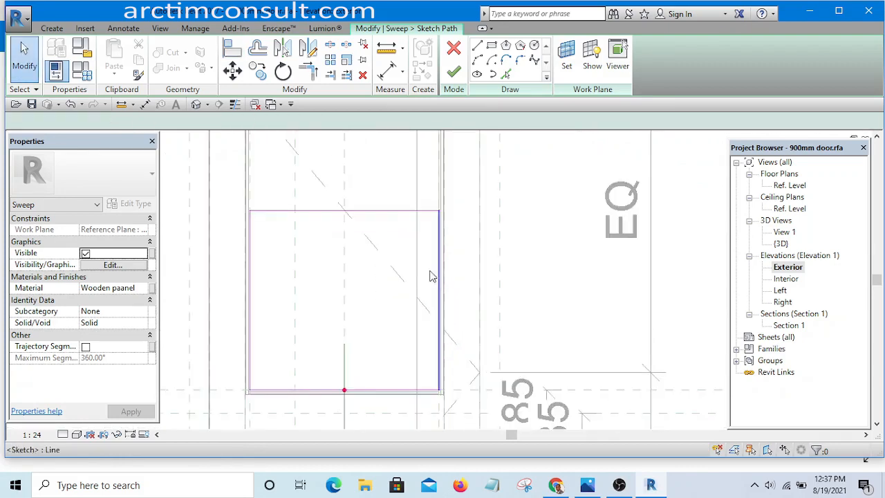
left_click_drag(430, 276, 421, 265)
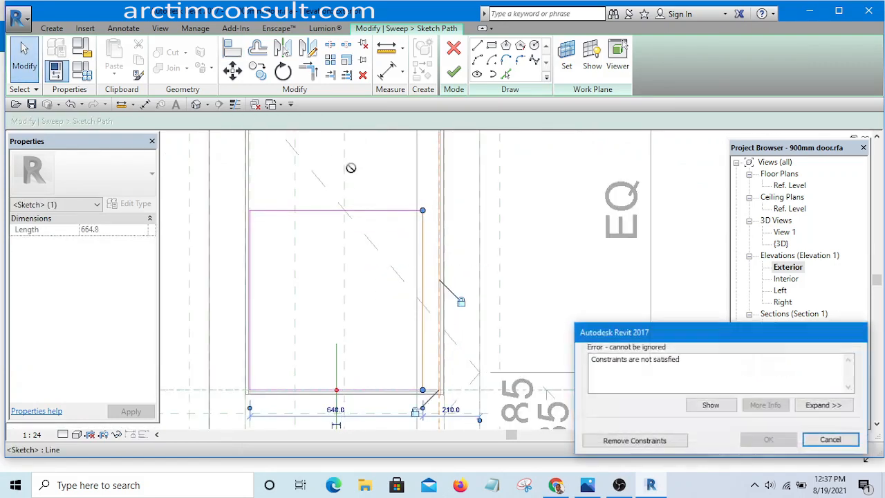
left_click(656, 441)
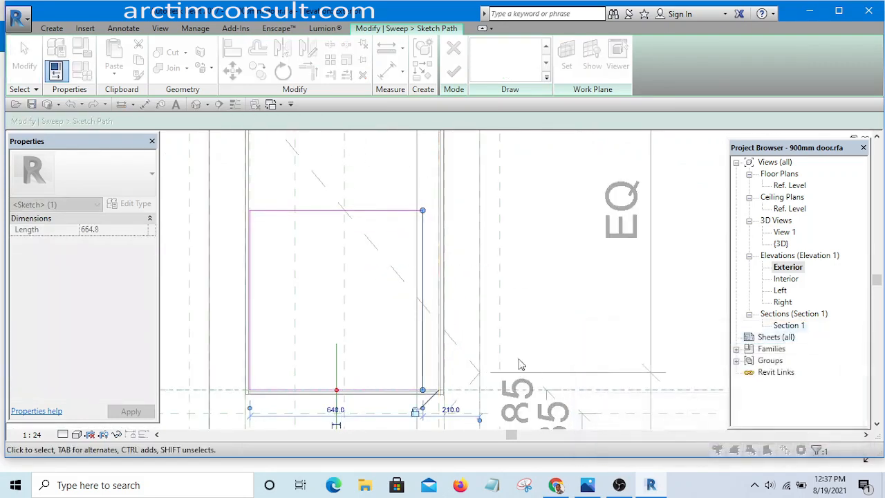
scroll(245, 283, "up", 1)
mouse_move(253, 288)
left_mouse_down()
mouse_move(284, 307)
mouse_move(274, 300)
left_mouse_up()
scroll(330, 369, "down", 5)
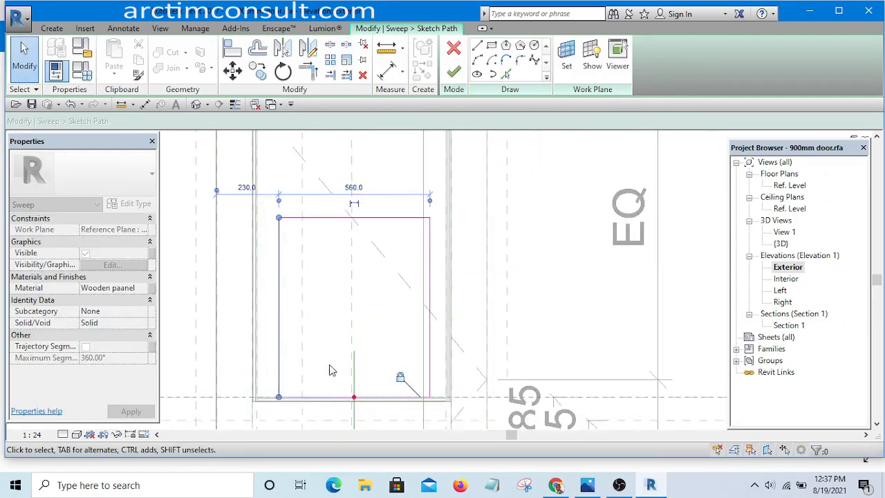
left_click(573, 221)
scroll(356, 342, "up", 2)
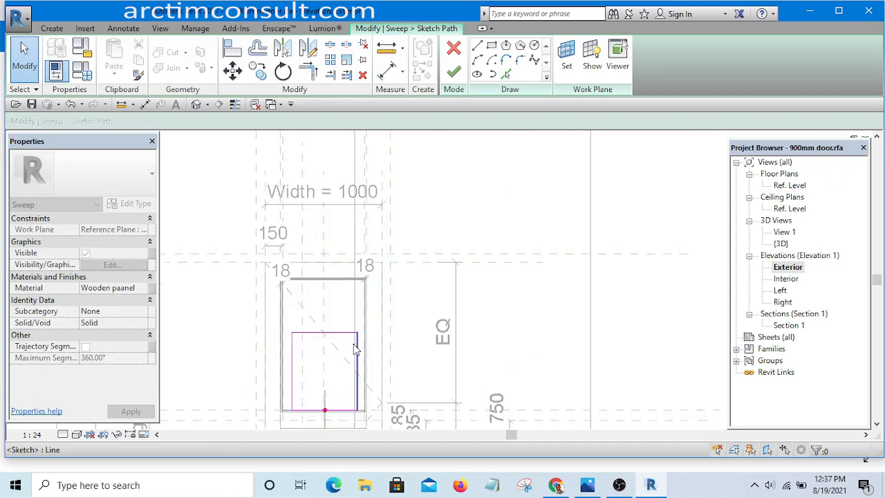
Align the path's left line with the vertical reference plane at the upper panel's left edge and lock the alignment.
scroll(290, 207, "up", 5)
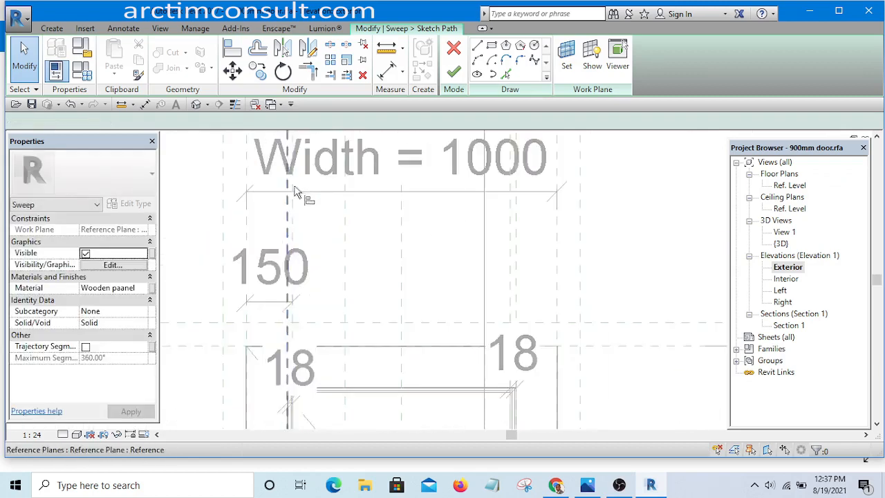
key("a")
key("l")
scroll(293, 228, "down", 5)
scroll(298, 325, "up", 3)
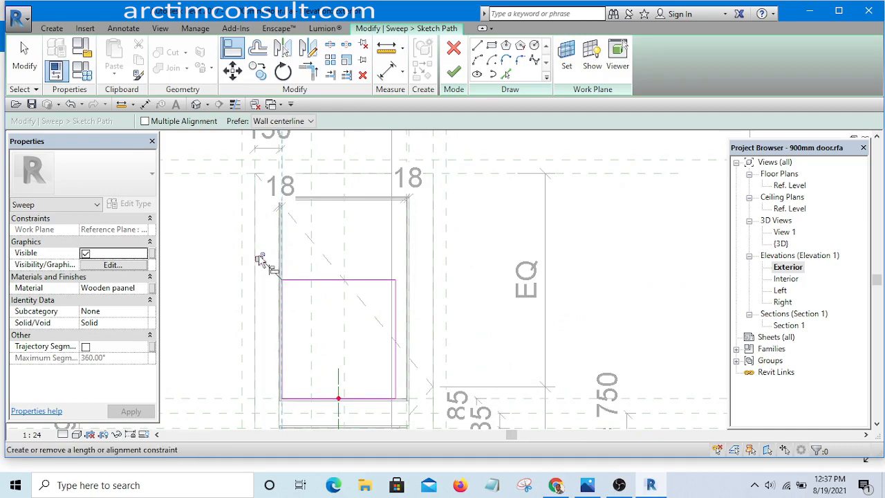
scroll(327, 344, "down", 2)
Align the path's right line again with the reference plane at the upper panel's right edge and lock it.
scroll(345, 260, "up", 5)
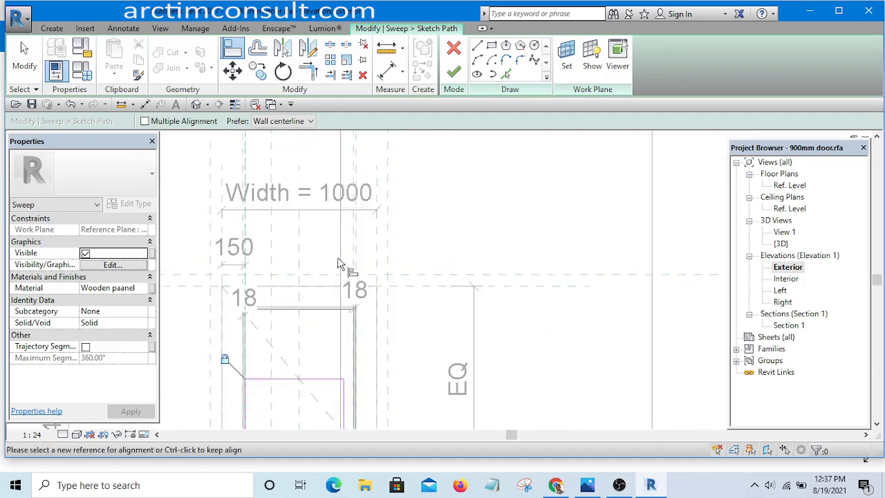
scroll(370, 254, "up", 1)
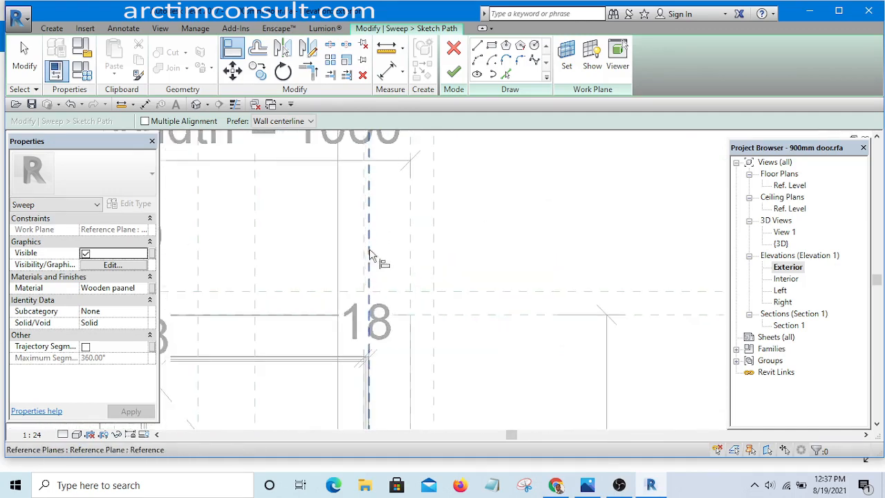
scroll(364, 251, "down", 3)
scroll(363, 332, "up", 2)
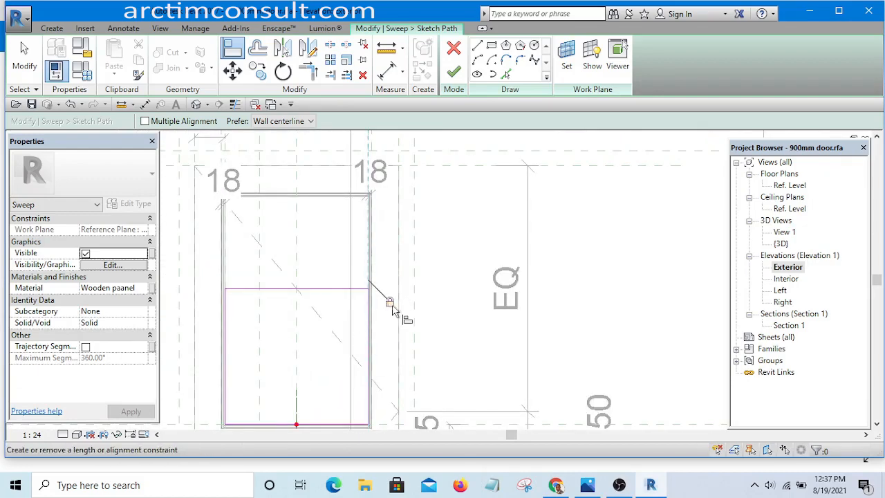
scroll(578, 231, "down", 2)
scroll(574, 295, "up", 3)
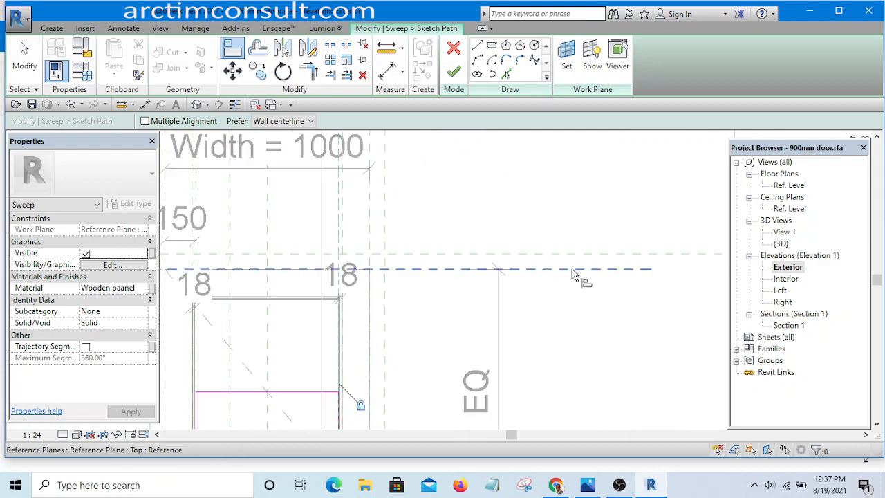
left_click(573, 274)
scroll(427, 322, "down", 2)
scroll(421, 320, "up", 3)
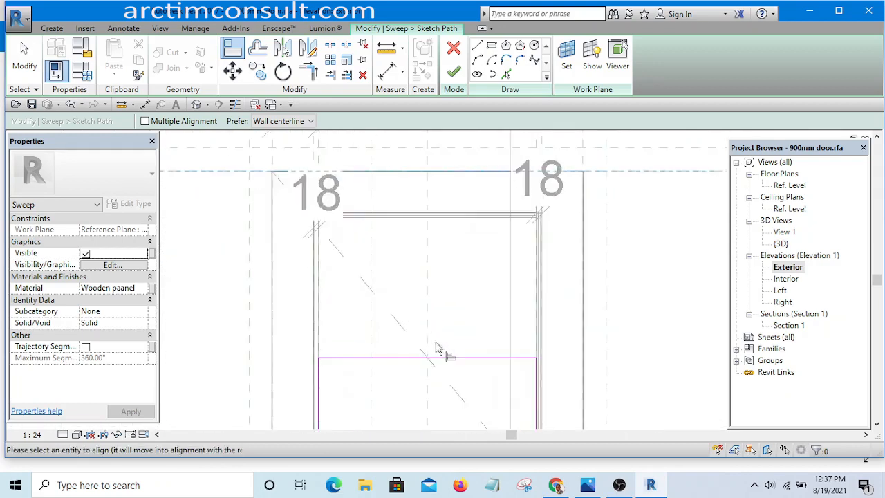
scroll(436, 345, "down", 2)
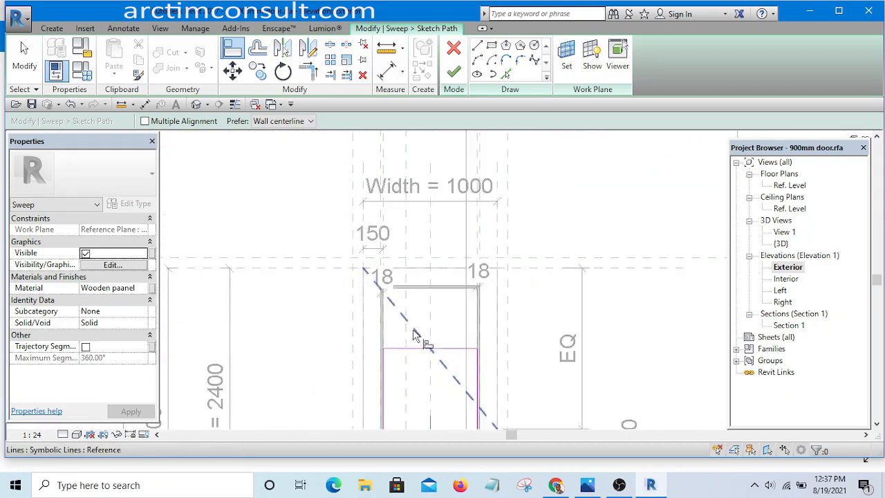
scroll(426, 348, "up", 2)
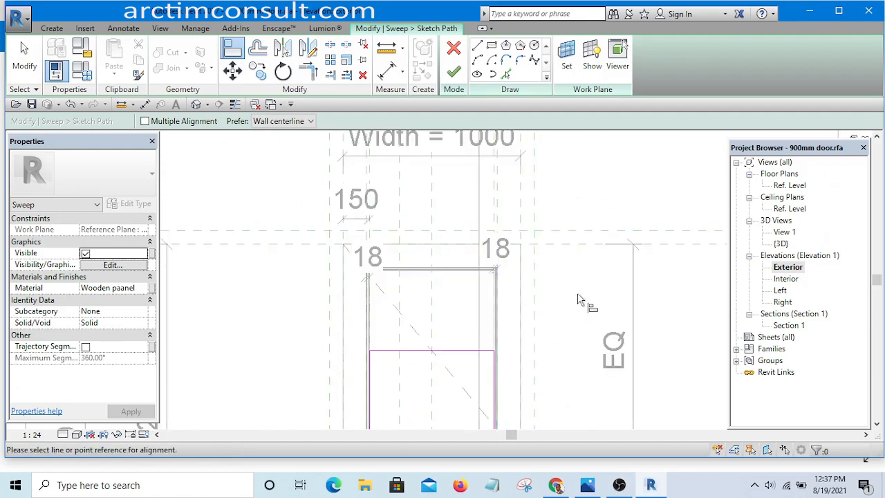
Align the path's top line with the Top reference plane at the door's upper edge and lock the alignment.
left_click(656, 244)
scroll(460, 325, "up", 3)
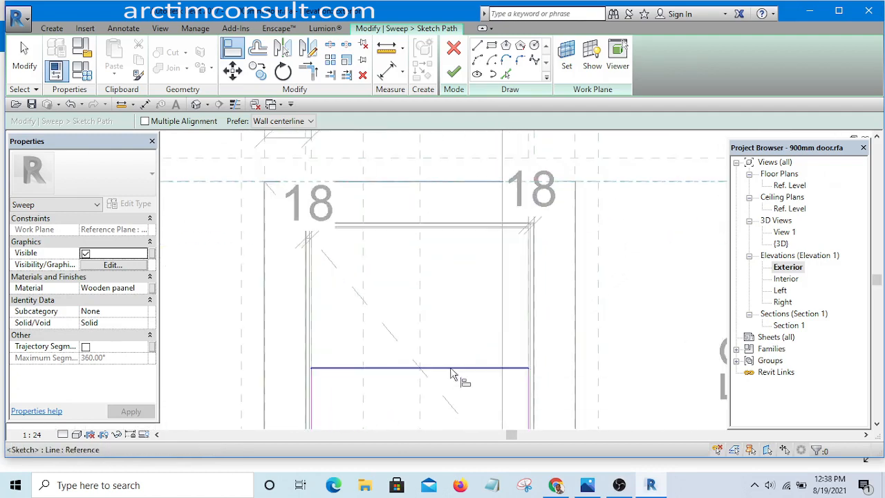
left_click(451, 368)
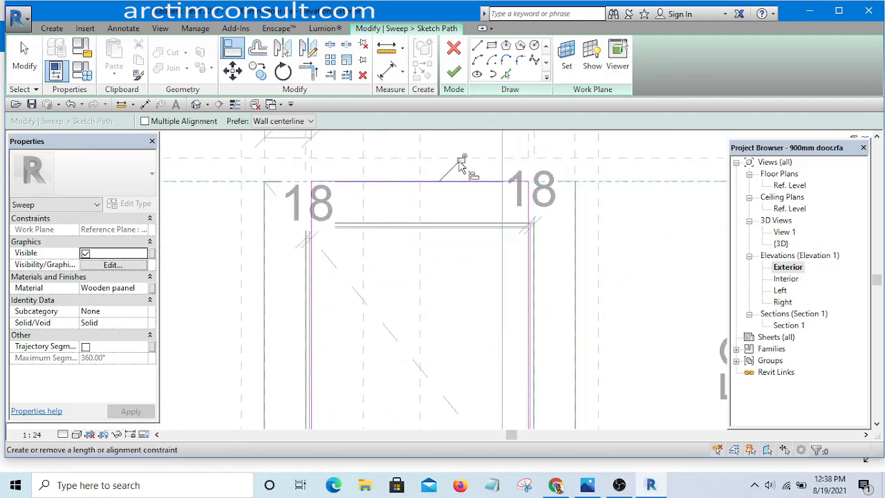
scroll(387, 282, "down", 4)
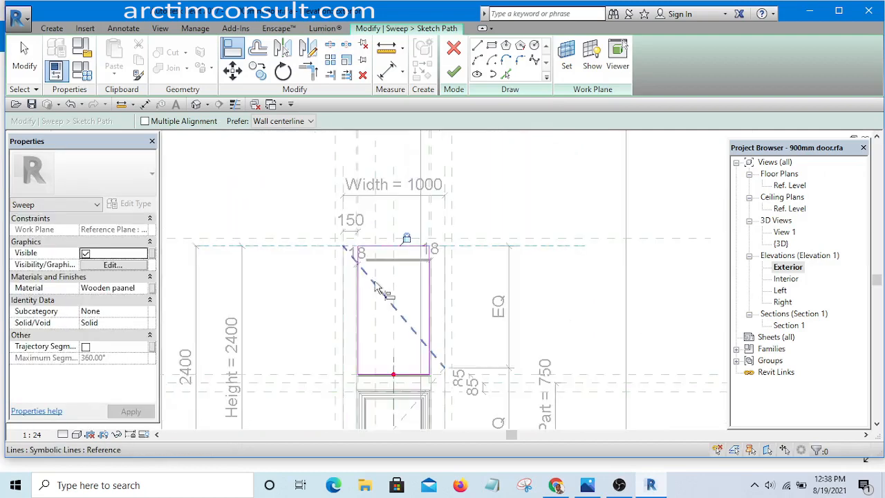
Finish the path sketch and complete the edit of the upper panel's moulding sweep.
scroll(465, 284, "up", 2)
scroll(453, 266, "down", 4)
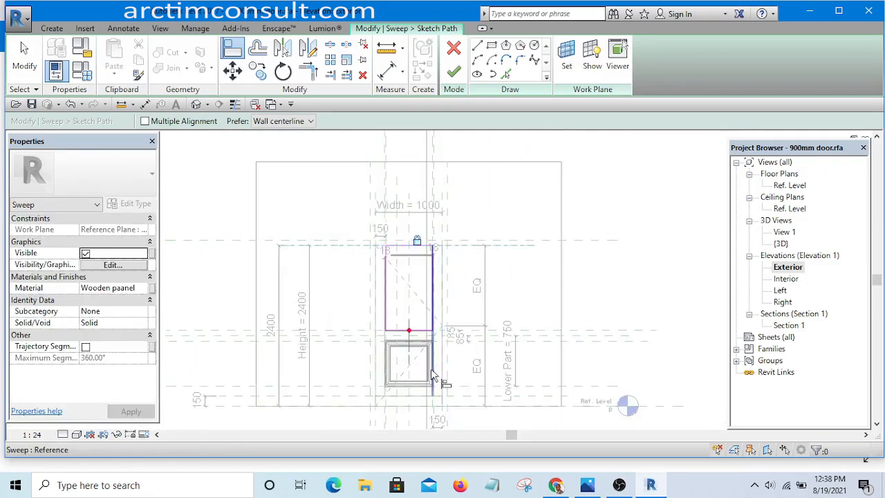
scroll(431, 372, "up", 2)
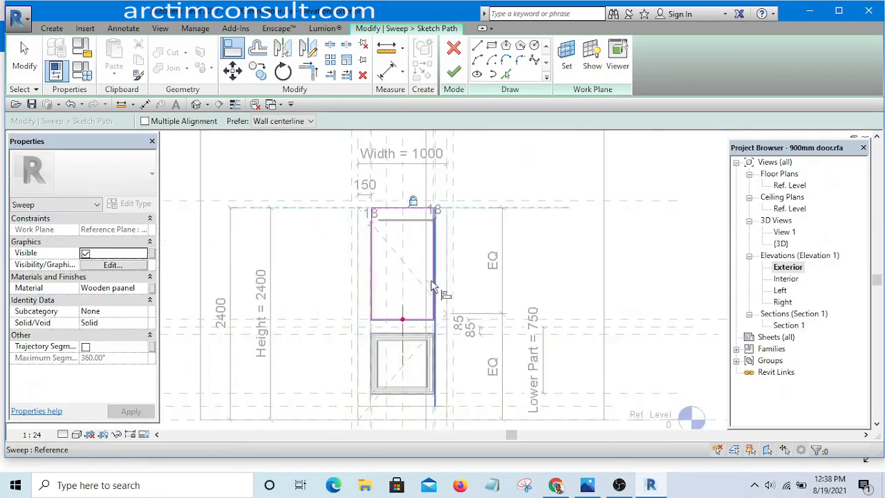
left_click(454, 73)
left_click(454, 73)
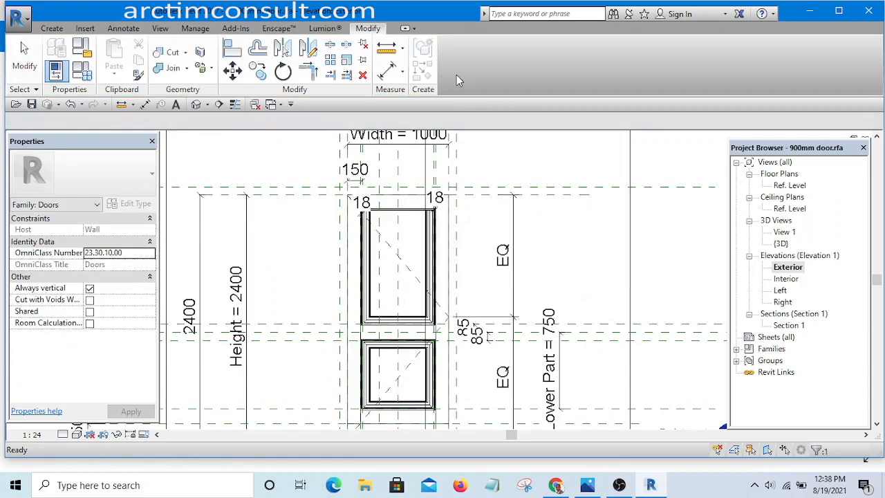
Examine the upper panel's moulding in the 3D view, checking how its top edge meets the door's top rail.
left_click(196, 105)
scroll(414, 304, "down", 4)
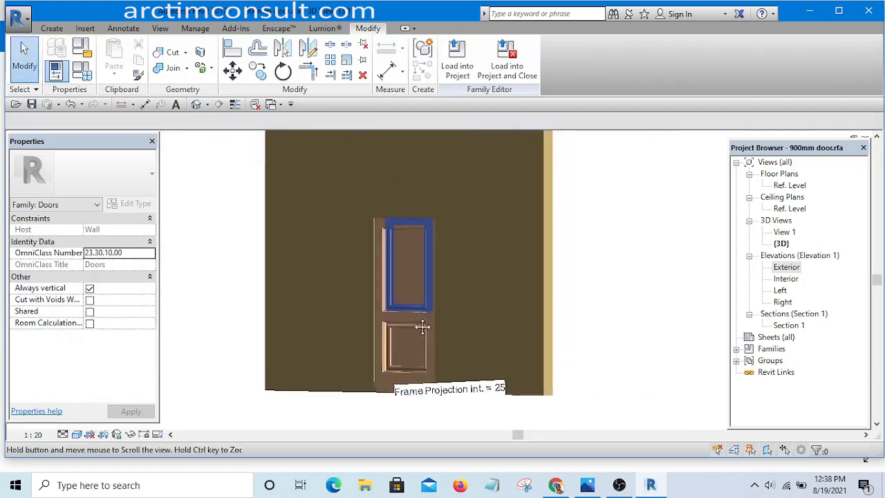
scroll(401, 253, "up", 6)
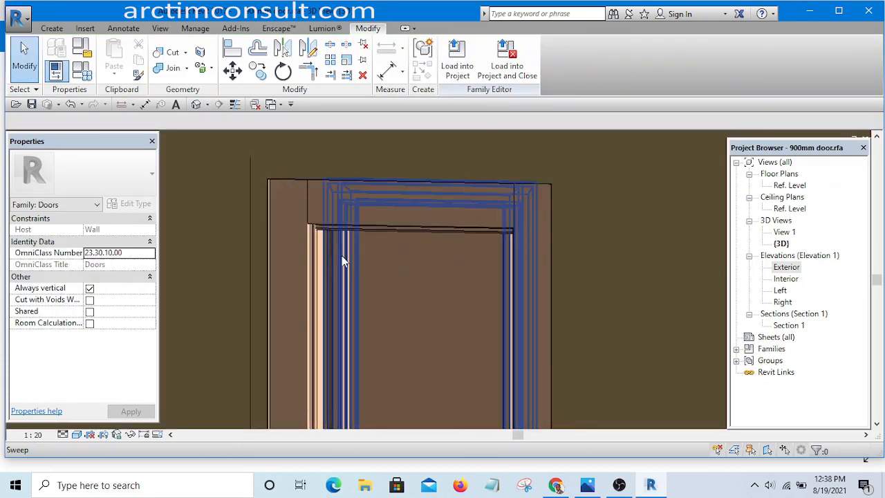
middle_click_drag(359, 298, 406, 231, "shift")
scroll(408, 277, "down", 8)
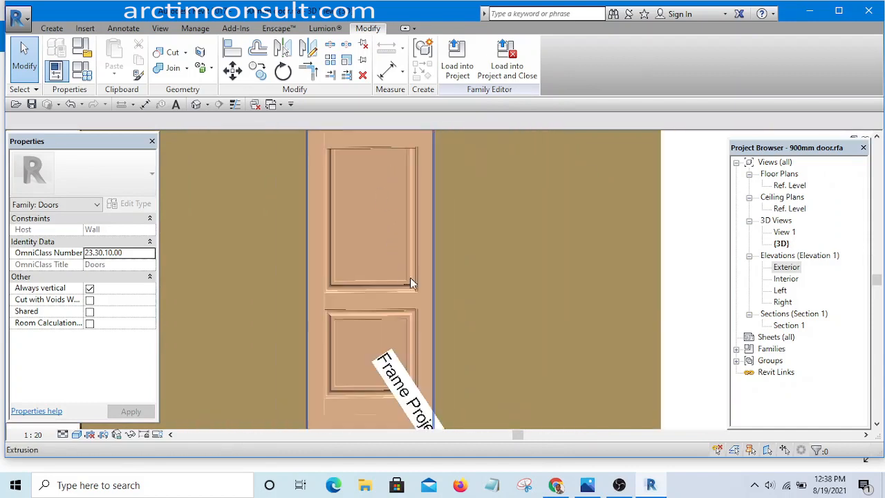
In the Exterior elevation, draw a horizontal reference plane across the door just below the upper panel's top edge.
double_click(795, 267)
scroll(407, 218, "up", 3)
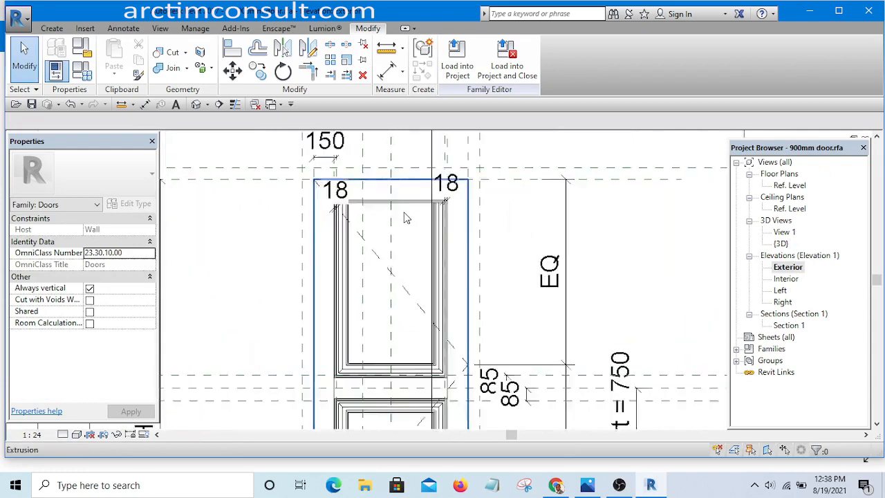
scroll(415, 228, "down", 1)
scroll(438, 229, "up", 3)
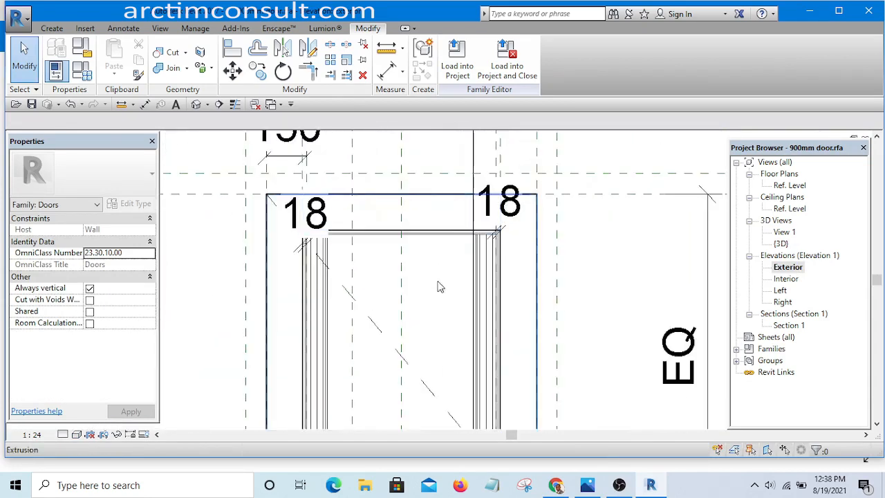
scroll(371, 263, "up", 3)
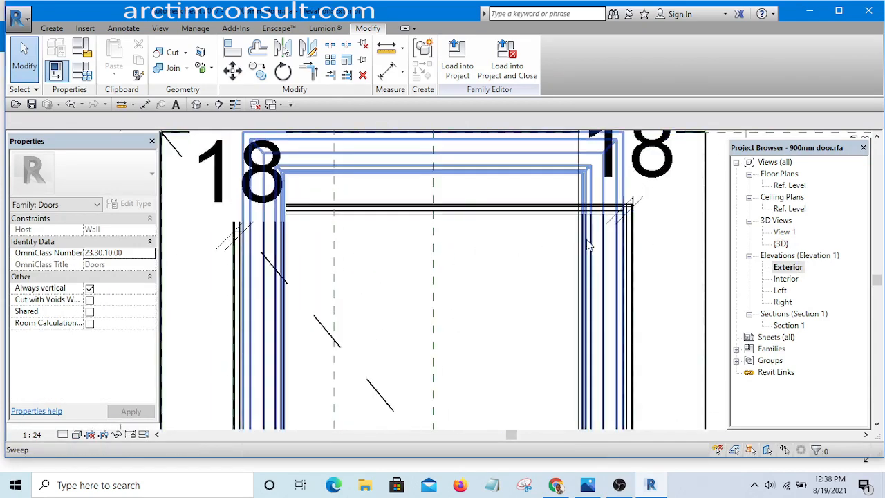
scroll(577, 259, "down", 2)
scroll(545, 269, "up", 2)
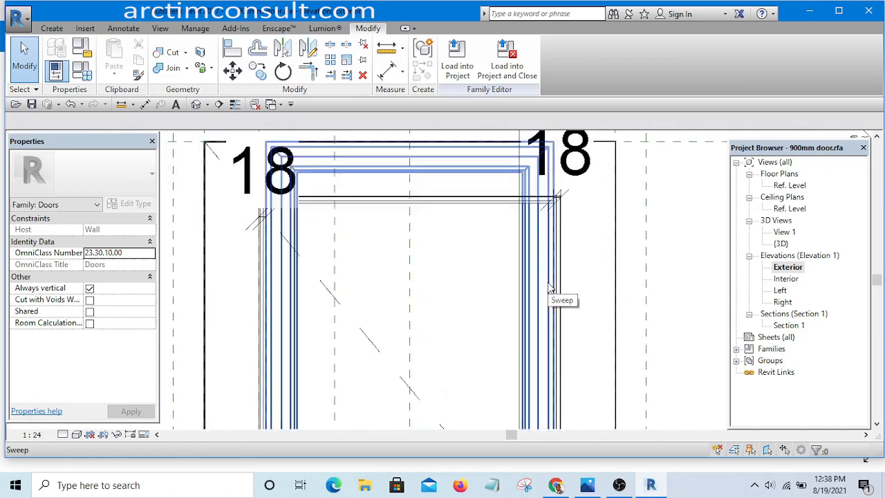
key("r")
key("p")
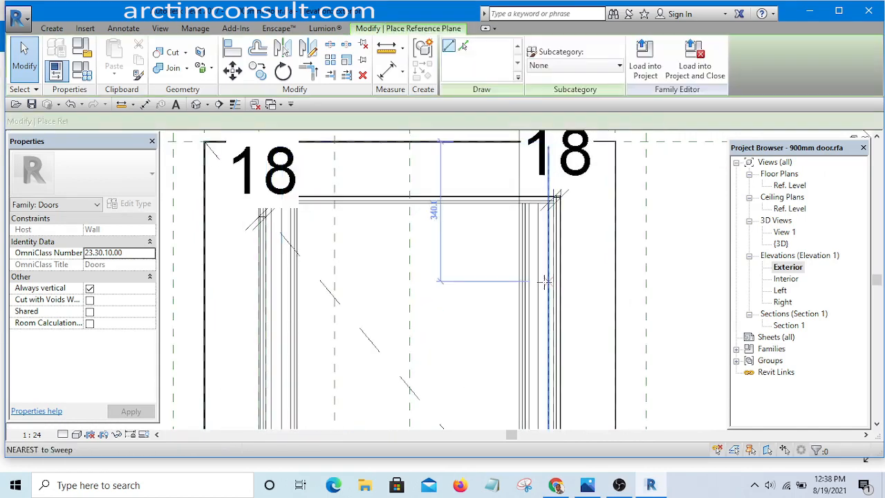
scroll(421, 259, "down", 3)
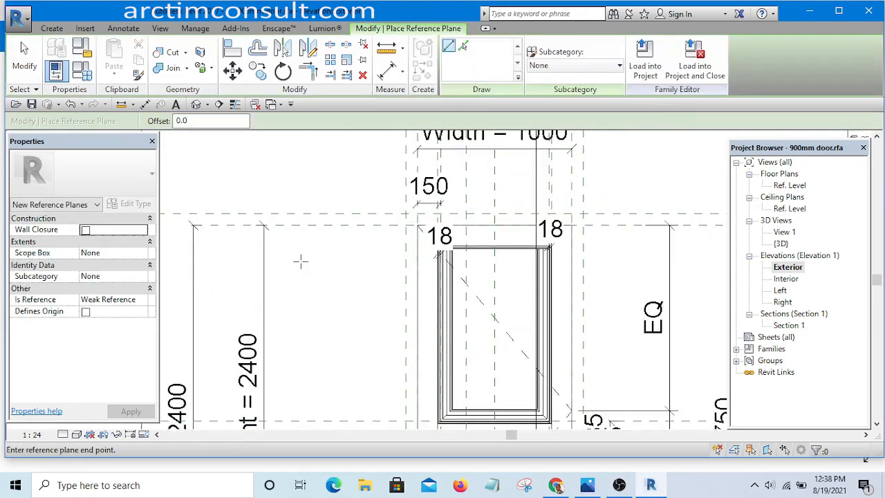
left_click(643, 263)
scroll(560, 256, "up", 4)
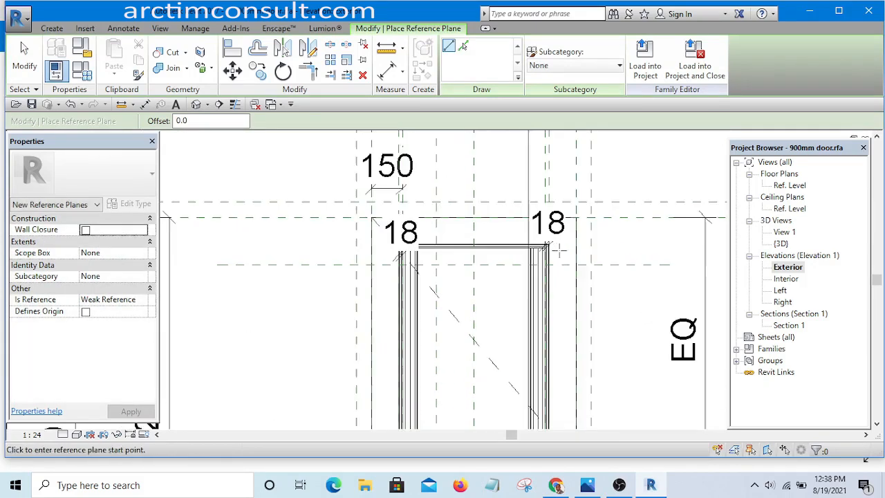
key("Escape")
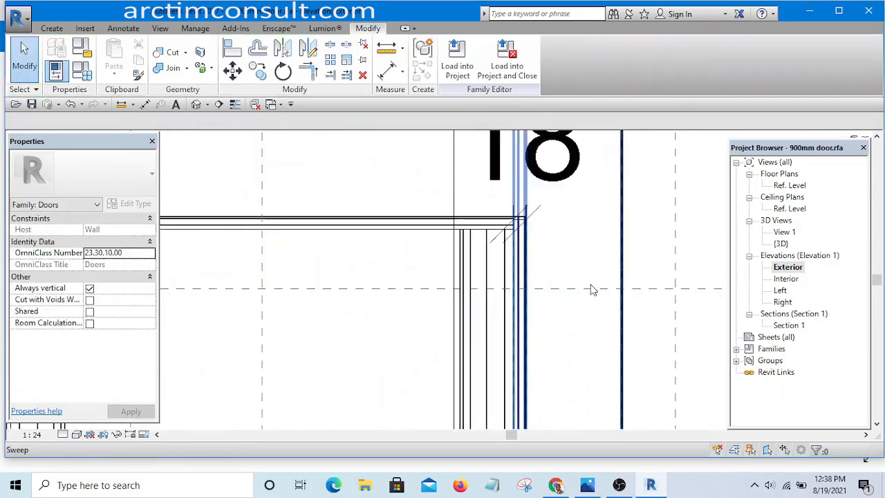
Align the new horizontal reference plane with the lower edge of the door's top rail sweep.
left_click(233, 48)
scroll(477, 231, "up", 4)
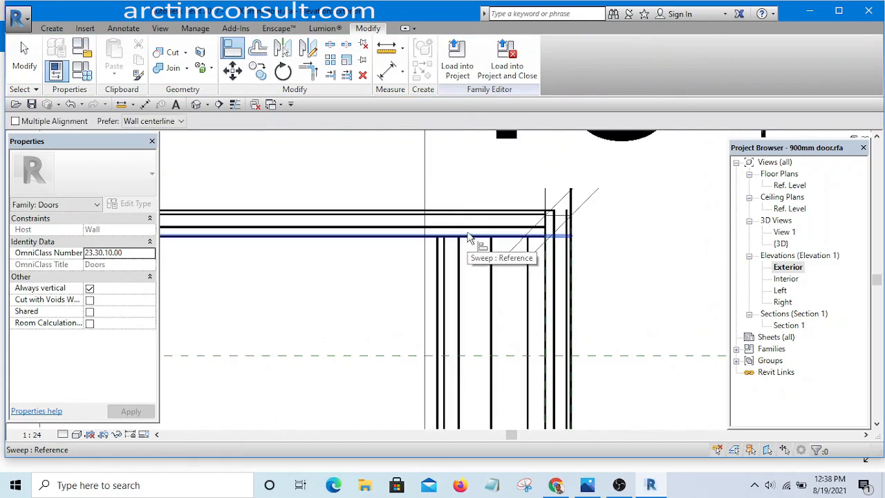
left_click(468, 238)
scroll(468, 238, "down", 5)
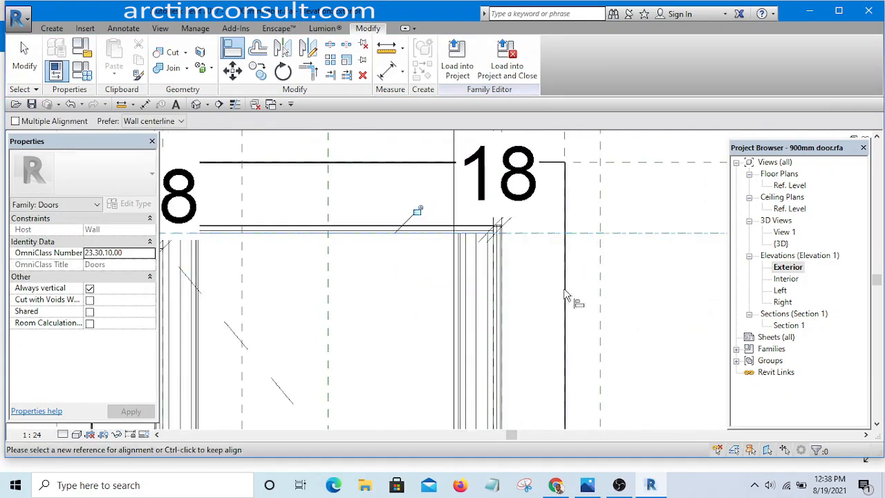
key("Escape")
key("Escape")
scroll(510, 256, "down", 3)
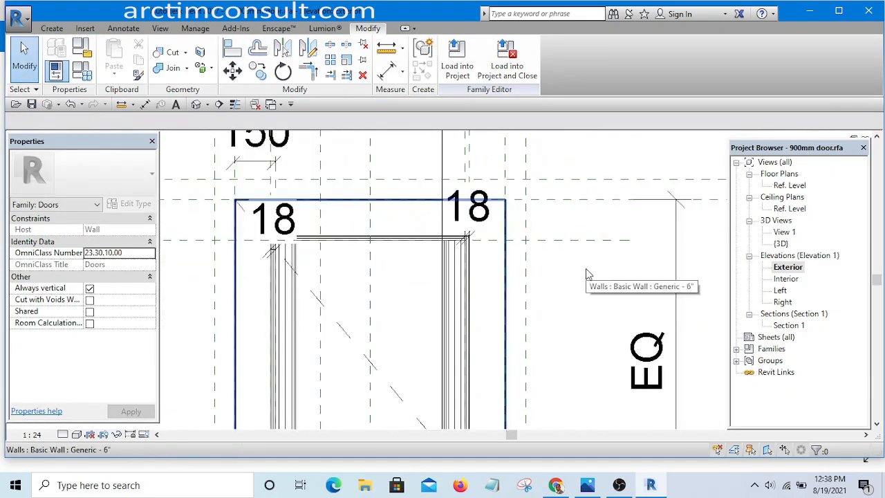
Dimension the distance between the Top reference plane at the door's upper edge and the new reference plane below it.
key("d")
key("i")
scroll(581, 245, "up", 1)
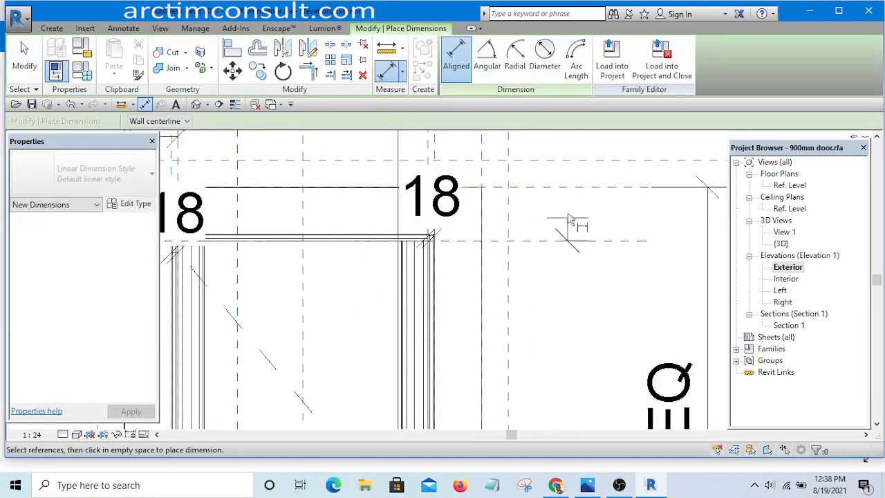
left_click(571, 187)
left_click(580, 240)
left_click(588, 282)
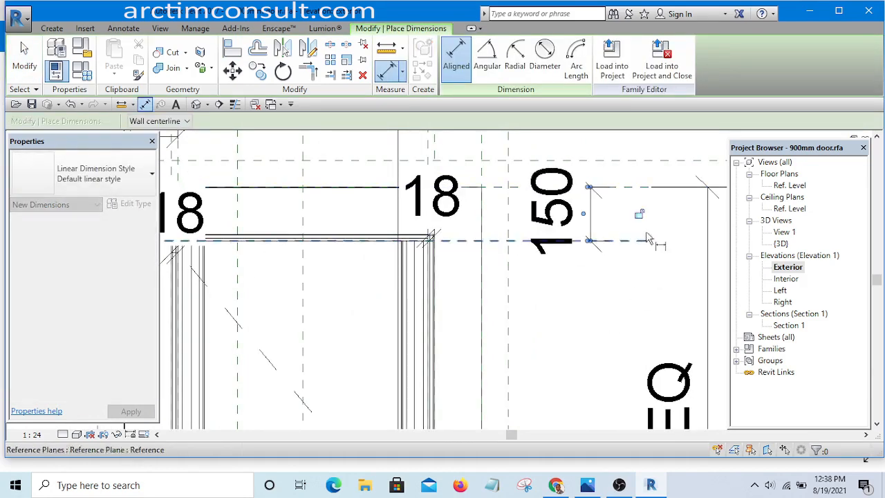
key("Escape")
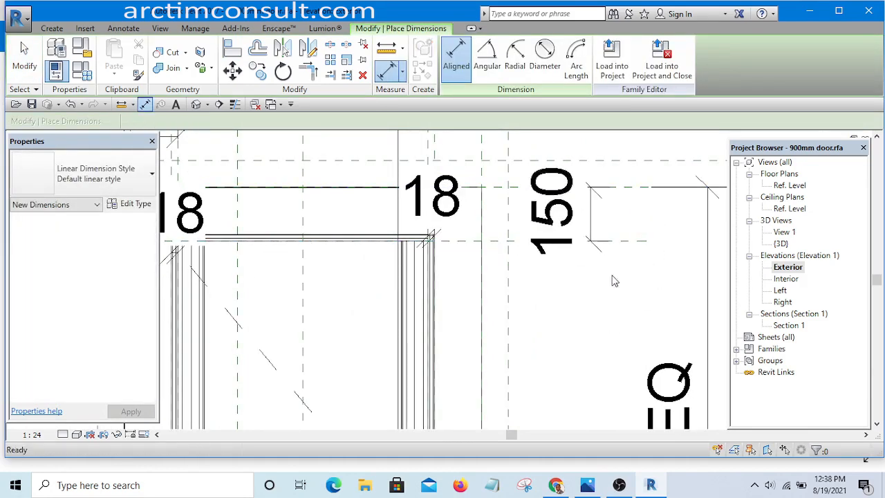
key("Escape")
Open the path sketch of the upper panel's moulding sweep for editing.
scroll(615, 281, "down", 2)
scroll(445, 312, "up", 3)
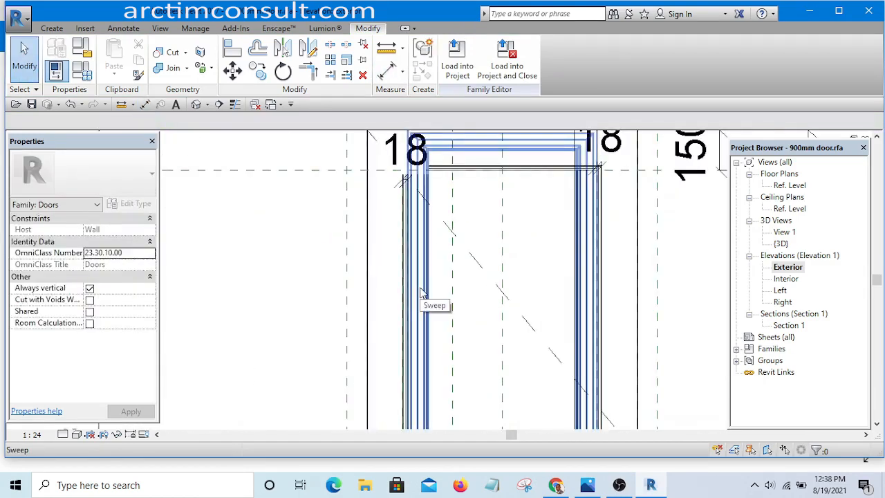
left_click(421, 292)
scroll(453, 252, "down", 2)
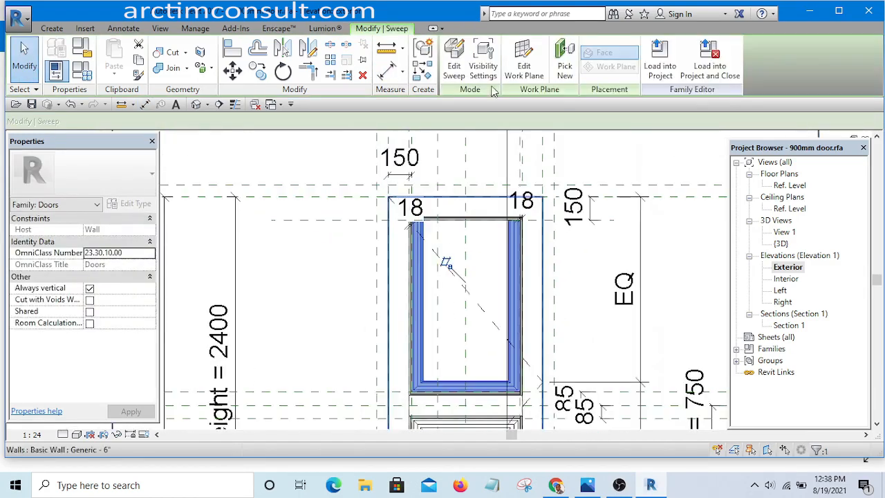
left_click(453, 65)
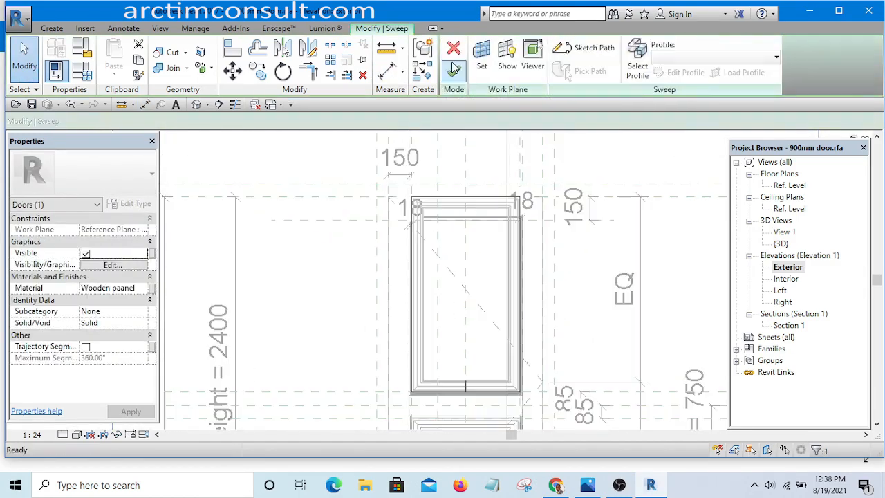
left_click(486, 198)
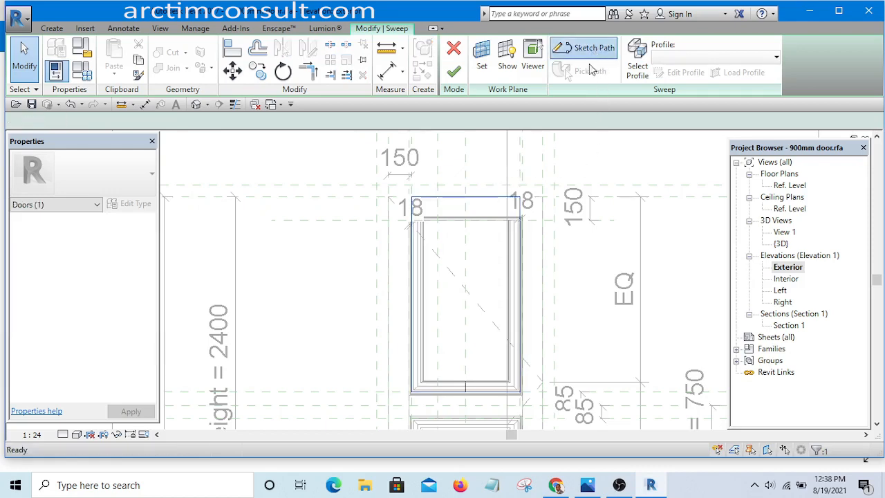
left_click(587, 48)
Align the path's top line with the new reference plane, removing the conflicting constraints, and lock the alignment.
middle_click_drag(559, 270, 507, 290)
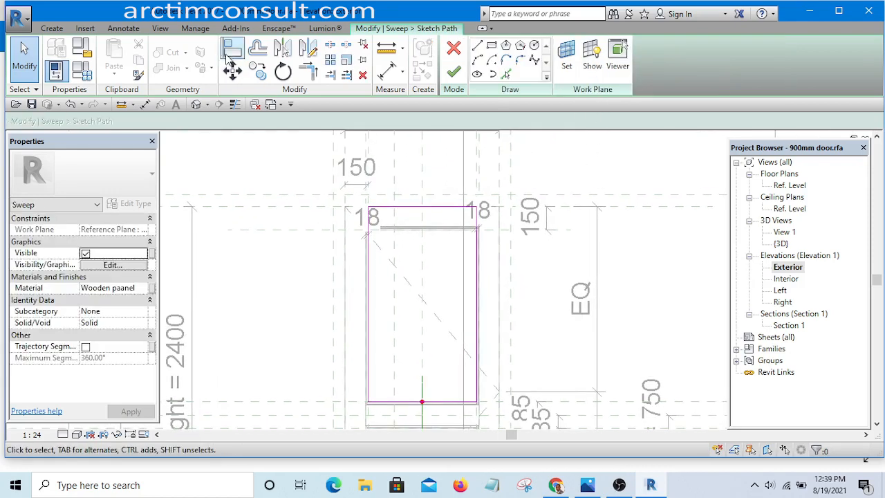
scroll(385, 223, "up", 1)
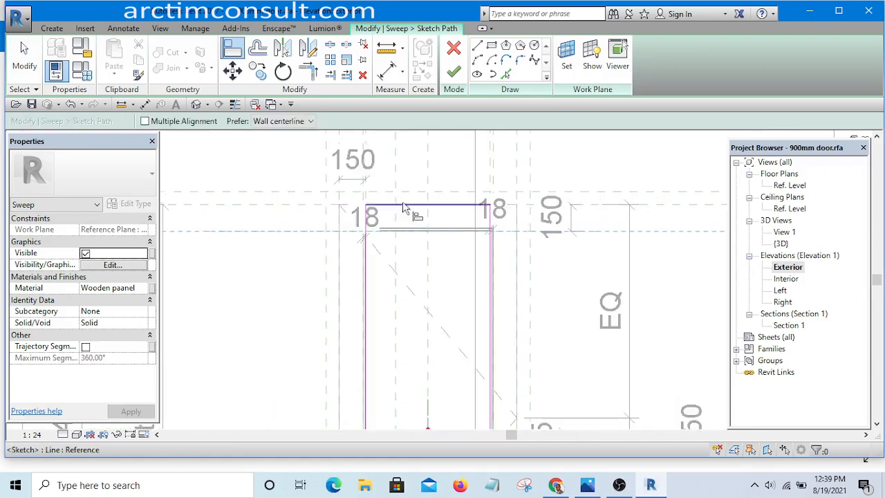
left_click(405, 200)
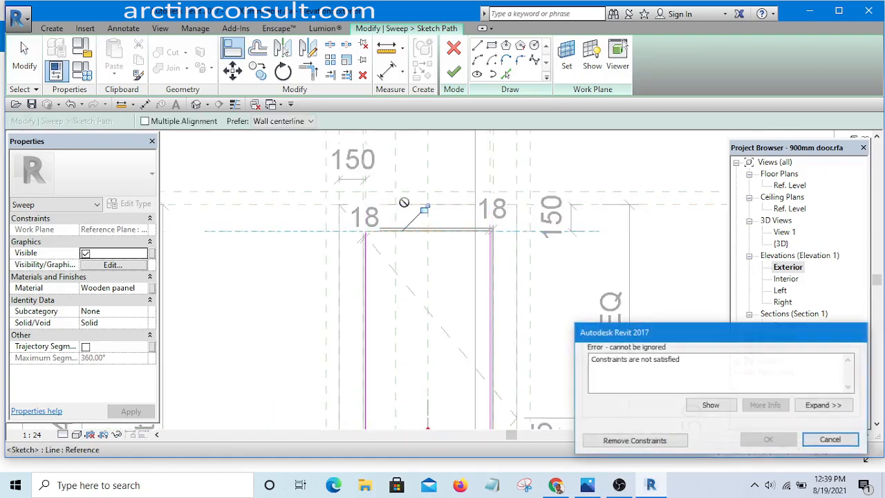
left_click(634, 440)
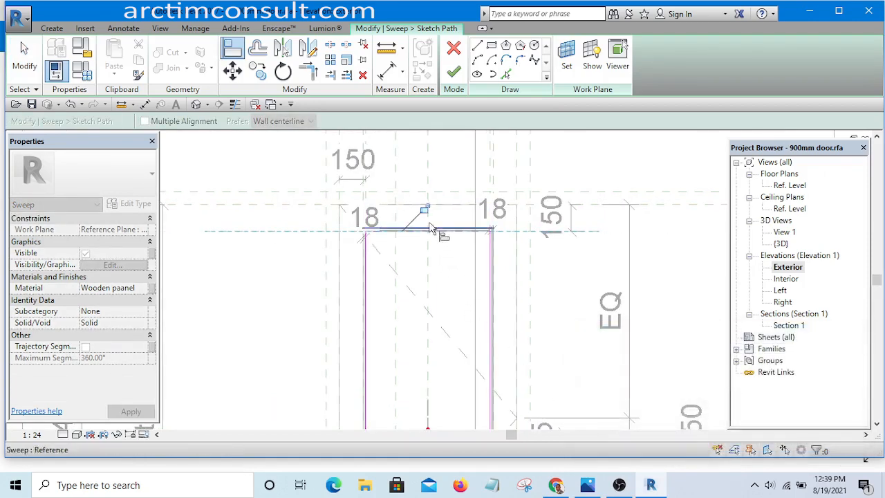
scroll(325, 228, "down", 3)
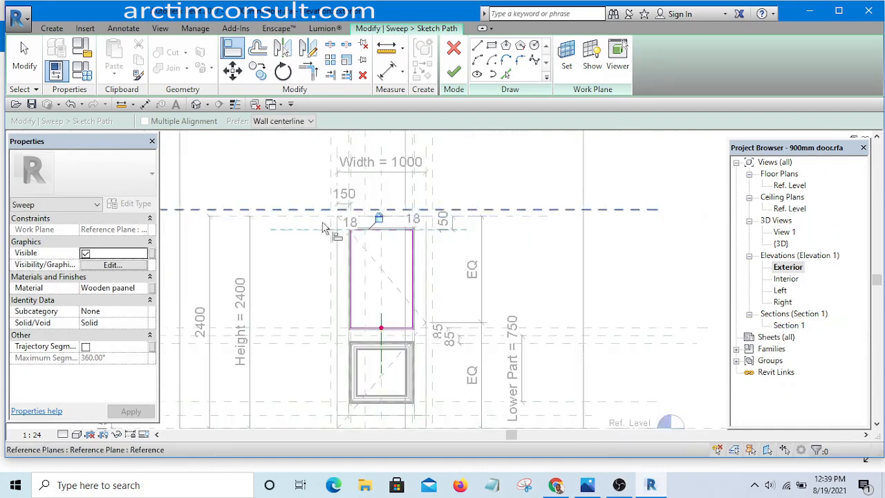
right_click(473, 246)
left_click(495, 252)
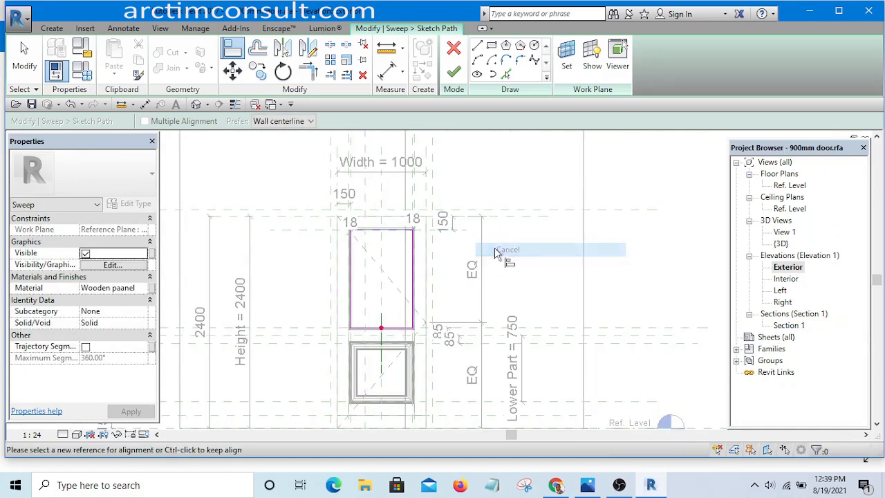
Finish the path sketch and the upper panel's sweep edit, then deselect the moulding.
left_click(456, 73)
left_click(457, 71)
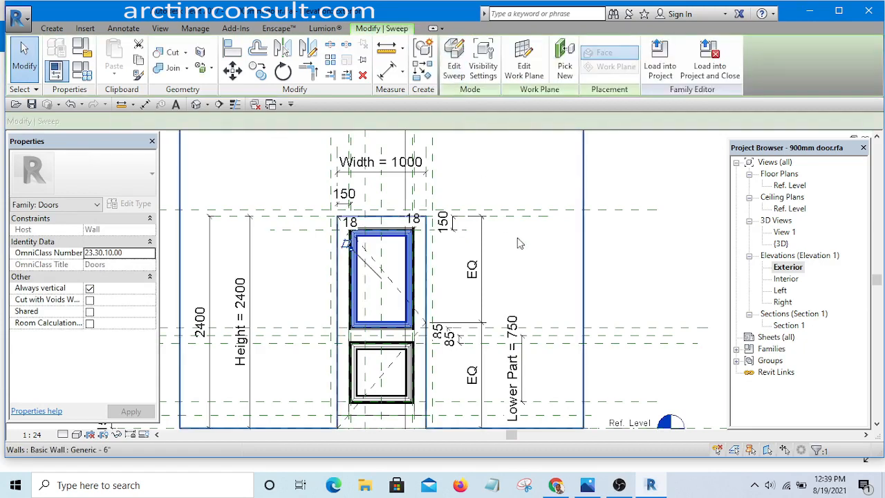
left_click(553, 266)
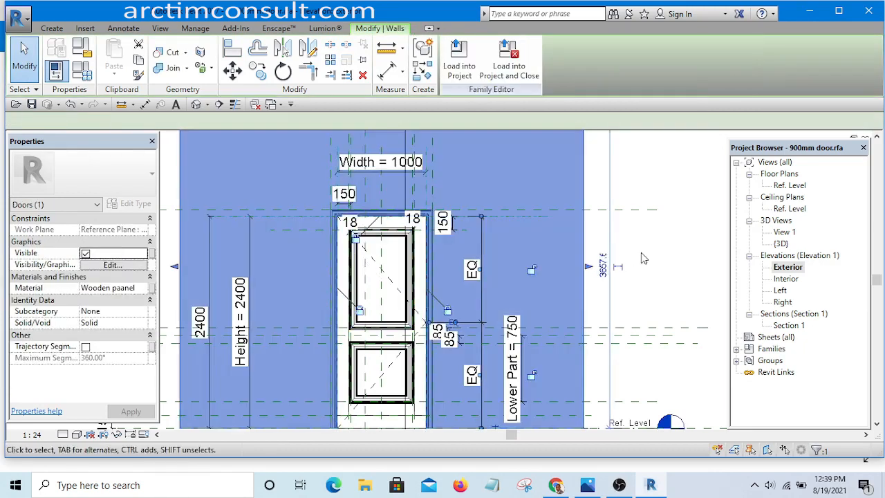
Examine the door in the 3D view from both sides, checking how the upper panel's moulding meets the top rail.
left_click(196, 106)
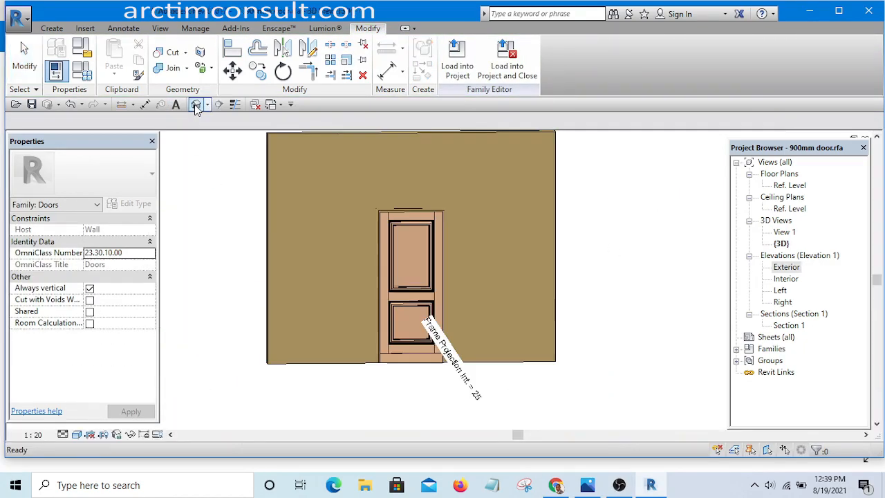
middle_click_drag(600, 282, 517, 325, "shift")
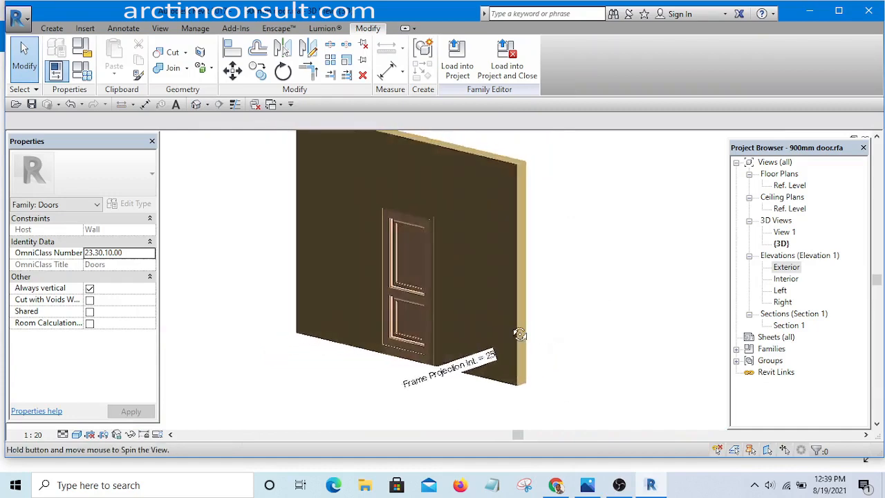
scroll(439, 311, "up", 5)
middle_click_drag(372, 316, 829, 325, "shift")
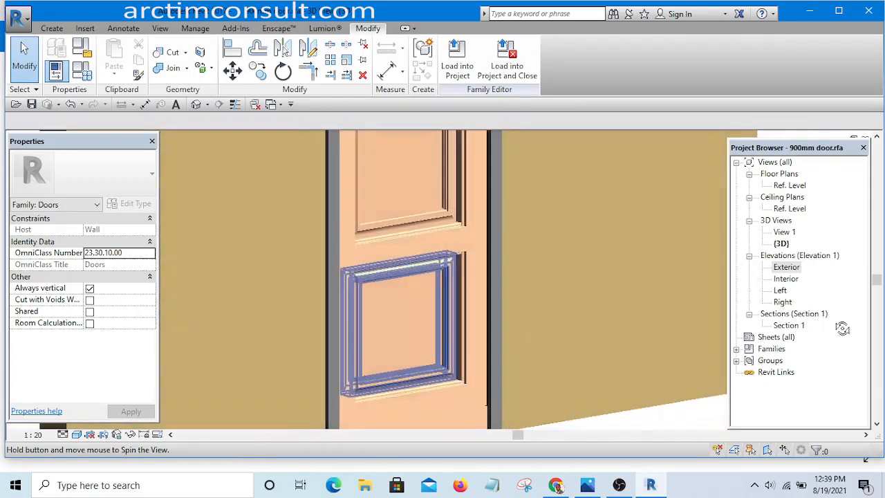
scroll(624, 340, "down", 6)
middle_click_drag(603, 293, 496, 290, "shift")
scroll(481, 269, "up", 2)
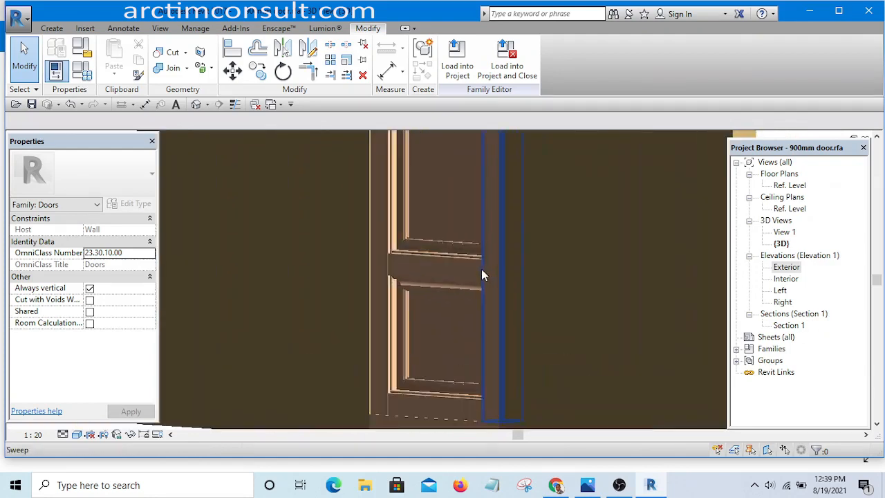
scroll(464, 294, "down", 5)
middle_click_drag(552, 335, 446, 215, "shift")
scroll(446, 209, "up", 5)
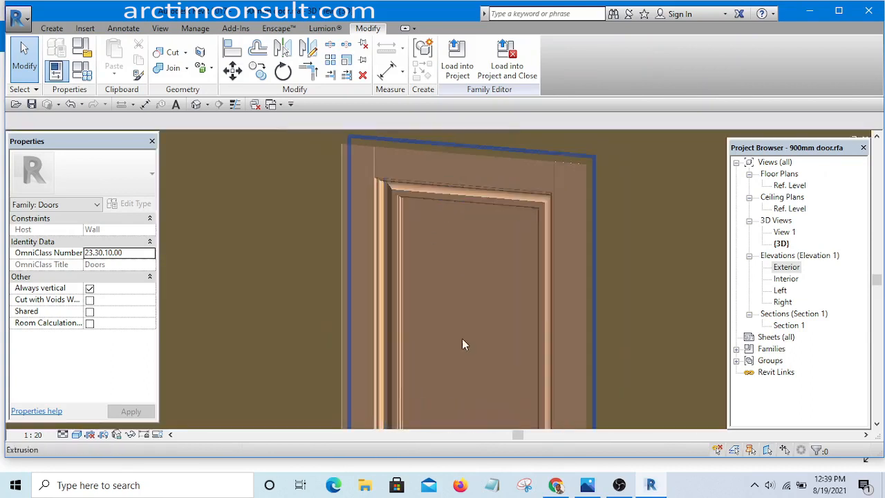
scroll(193, 160, "down", 2)
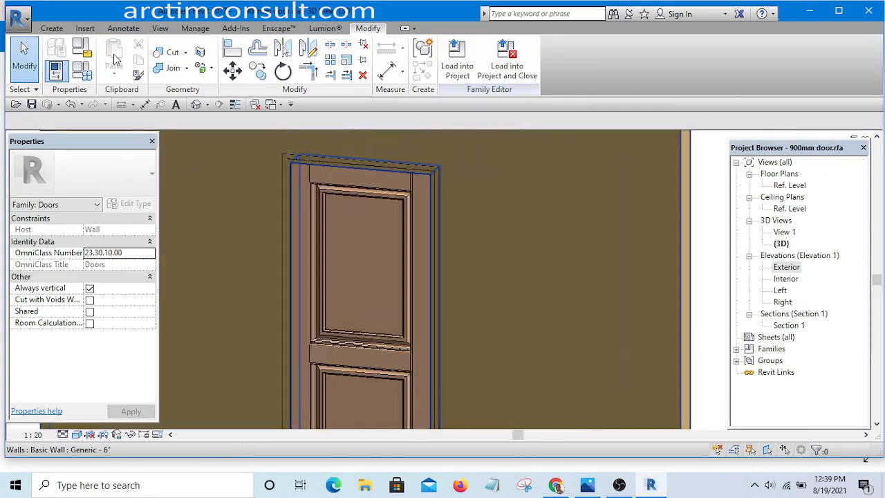
Set the door family's Height parameter to 2100 and inspect how the panels and rails adapt.
left_click(83, 72)
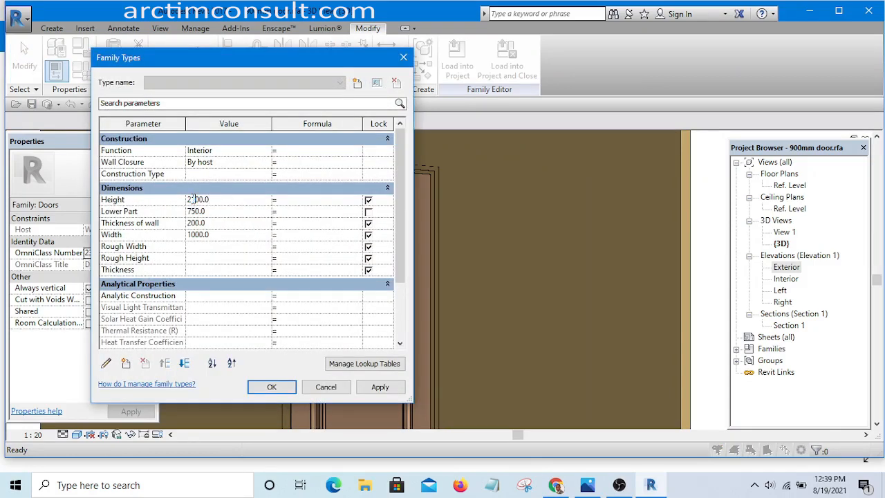
left_click(280, 387)
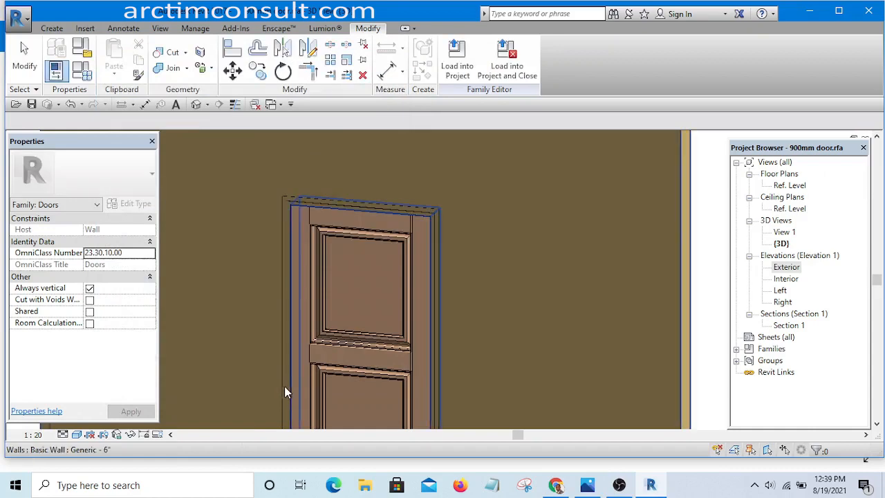
scroll(410, 223, "down", 3)
scroll(398, 276, "up", 5)
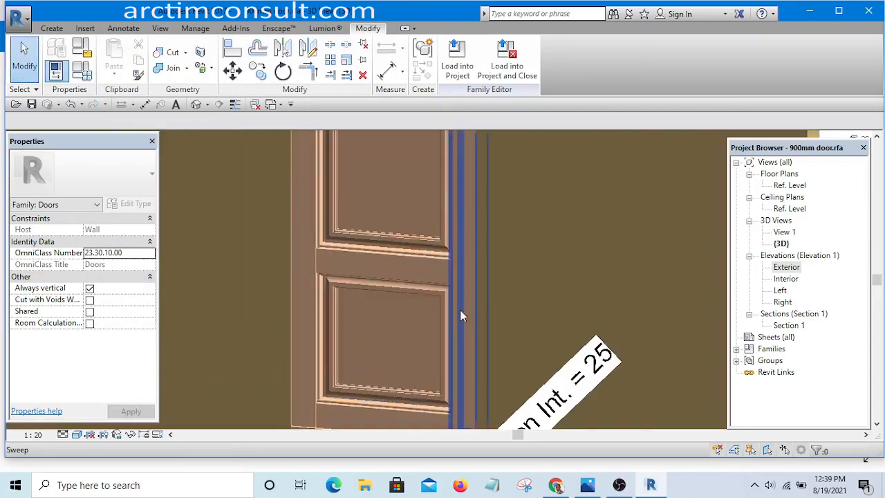
scroll(463, 312, "down", 5)
scroll(415, 313, "up", 2)
scroll(415, 313, "up", 5)
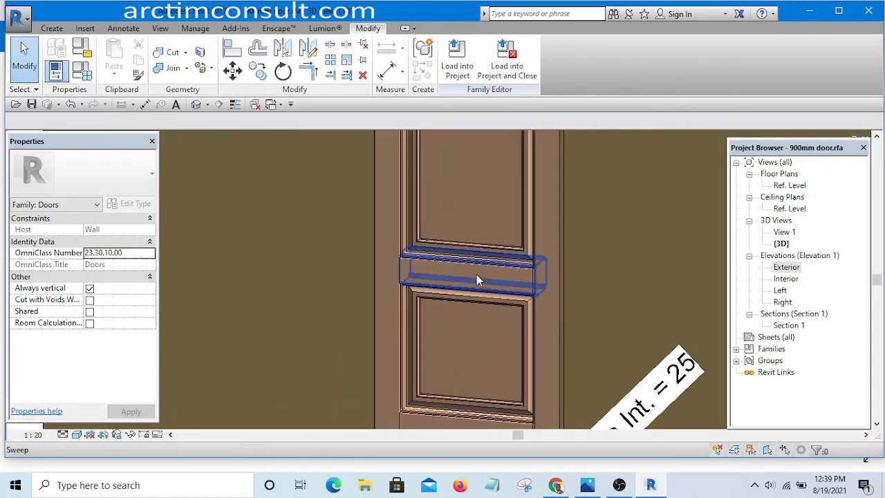
Set the family's Lower Part and Width parameters to 1200 each and inspect both faces of the resized door.
left_click(86, 72)
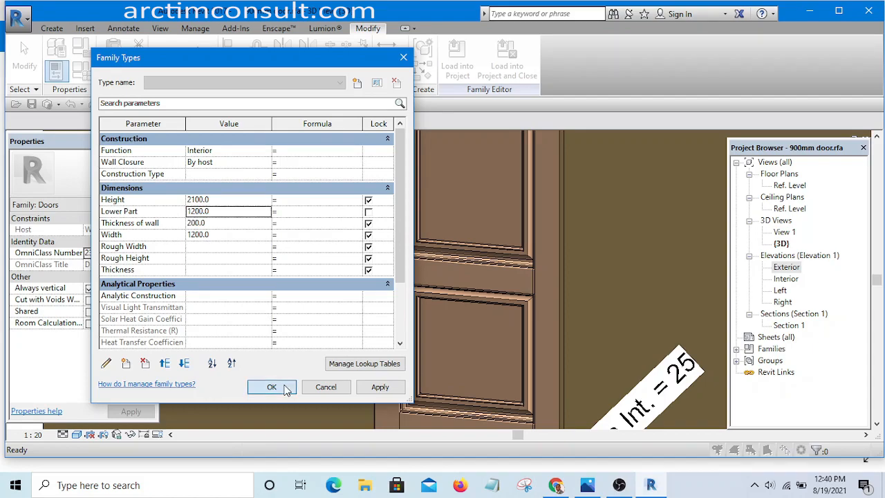
left_click(271, 387)
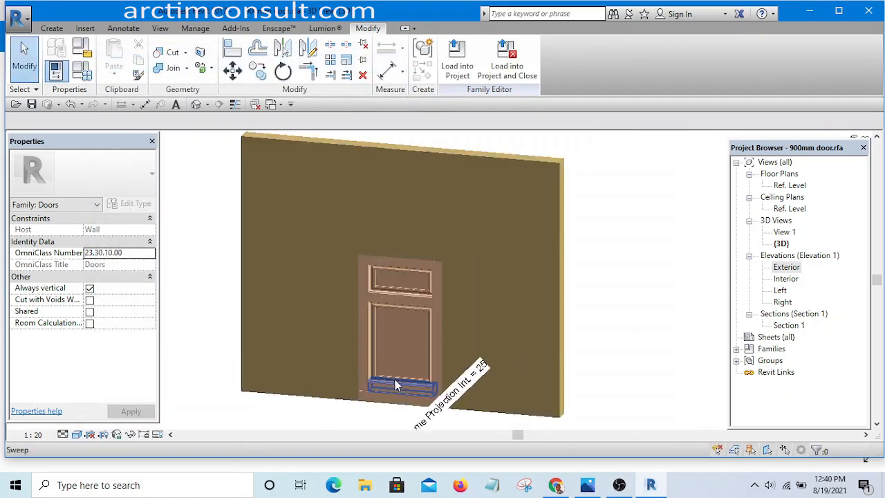
scroll(399, 382, "up", 3)
scroll(449, 370, "down", 4)
middle_click_drag(448, 372, 470, 231, "shift")
scroll(443, 310, "up", 5)
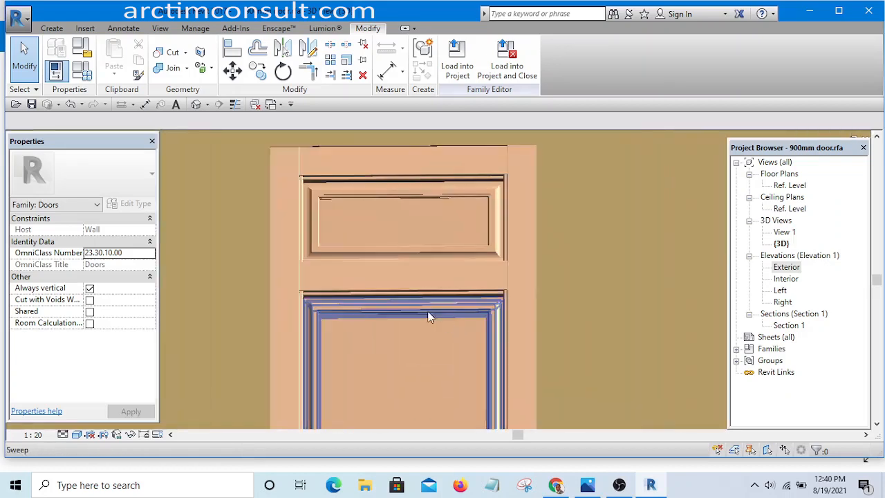
scroll(428, 317, "down", 6)
middle_click_drag(577, 338, 520, 411, "shift")
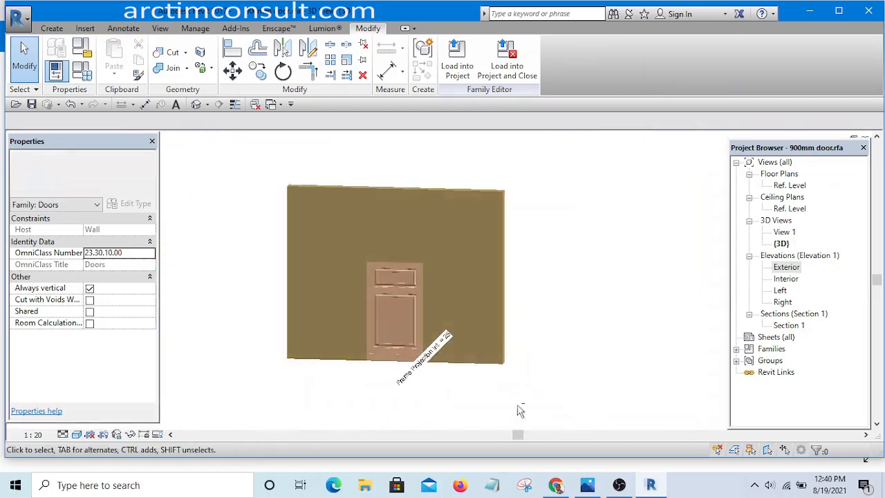
Load the door family into the project, overwriting the existing version without its parameter values.
scroll(429, 325, "up", 6)
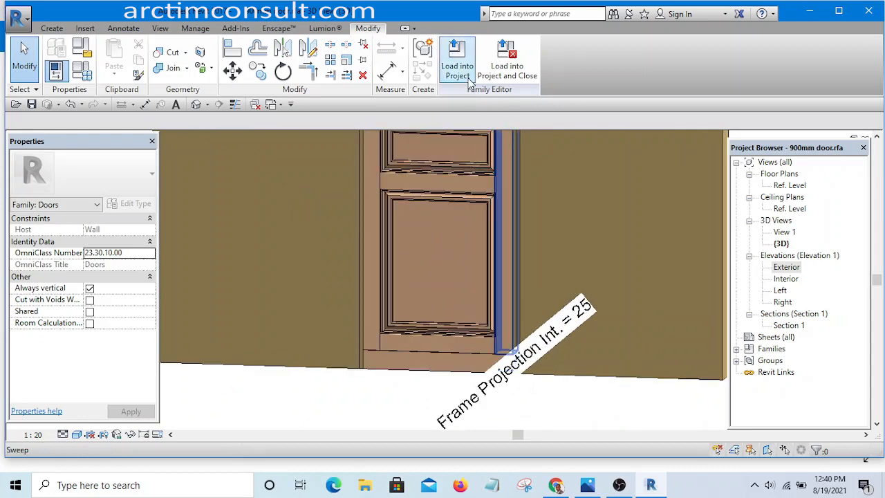
left_click(468, 78)
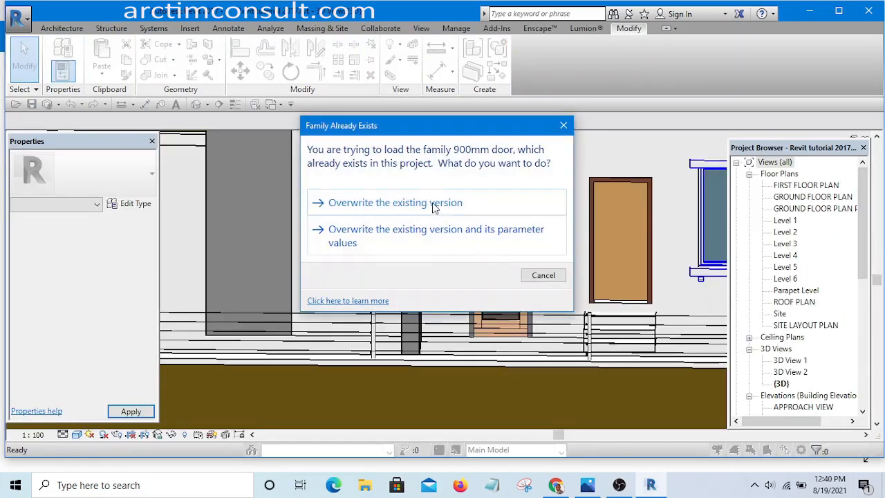
left_click(432, 203)
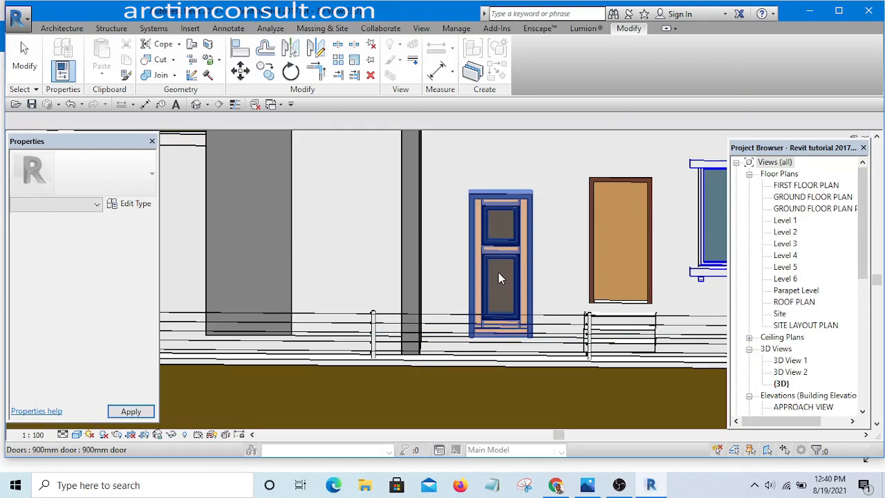
Examine the reloaded panelled door in the project's 3D view from several angles, comparing its frame and panels with the neighbouring flush door.
middle_click_drag(498, 272, 422, 320, "shift")
scroll(381, 324, "up", 4)
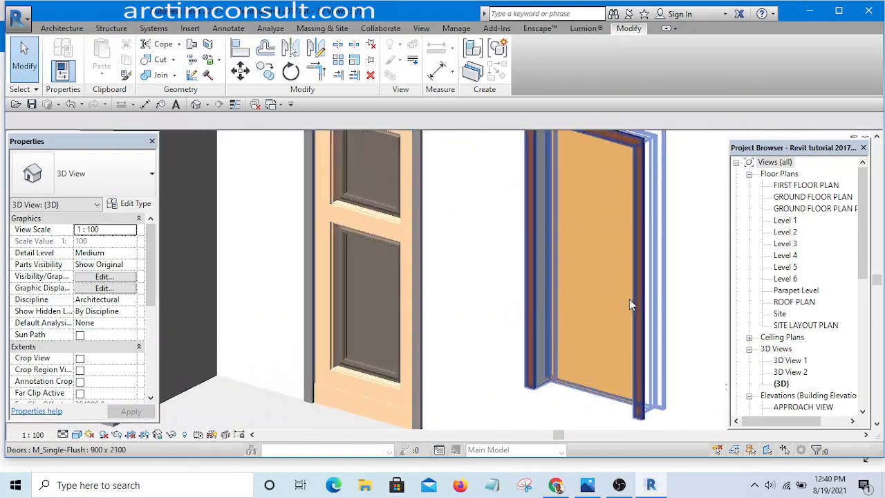
scroll(493, 321, "down", 4)
middle_click_drag(493, 321, 442, 356, "shift")
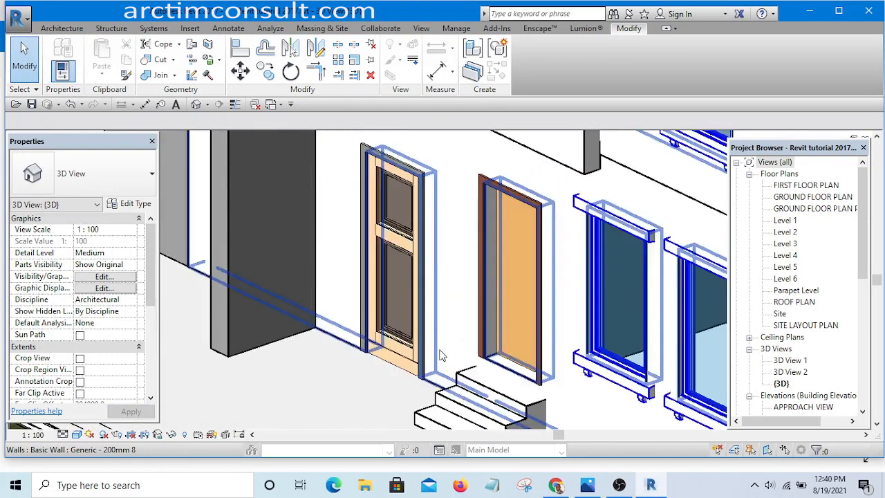
scroll(441, 355, "up", 5)
scroll(498, 269, "down", 4)
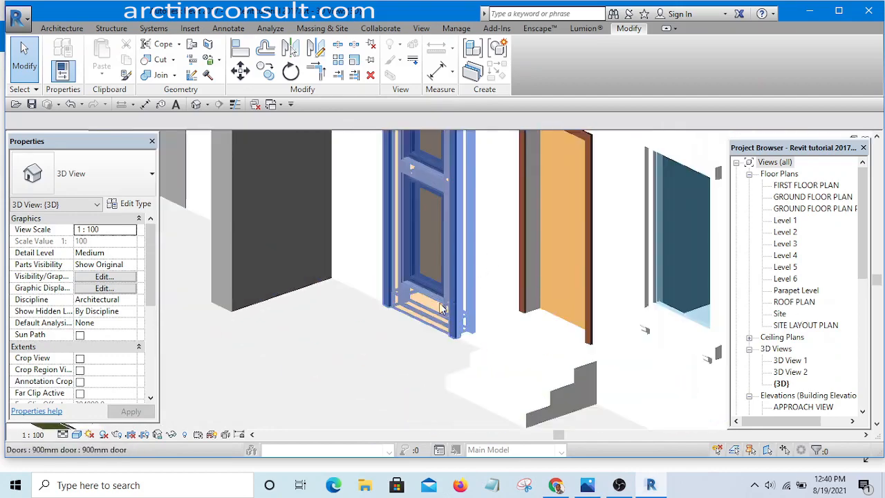
scroll(442, 309, "down", 5)
scroll(524, 320, "up", 5)
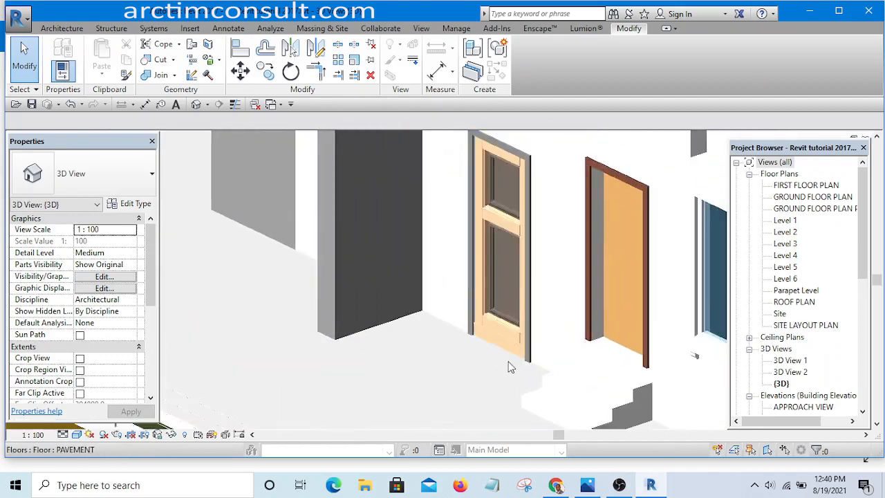
Set the Width of the 900mm door type to 1000 in the project and deselect the door.
left_click(505, 337)
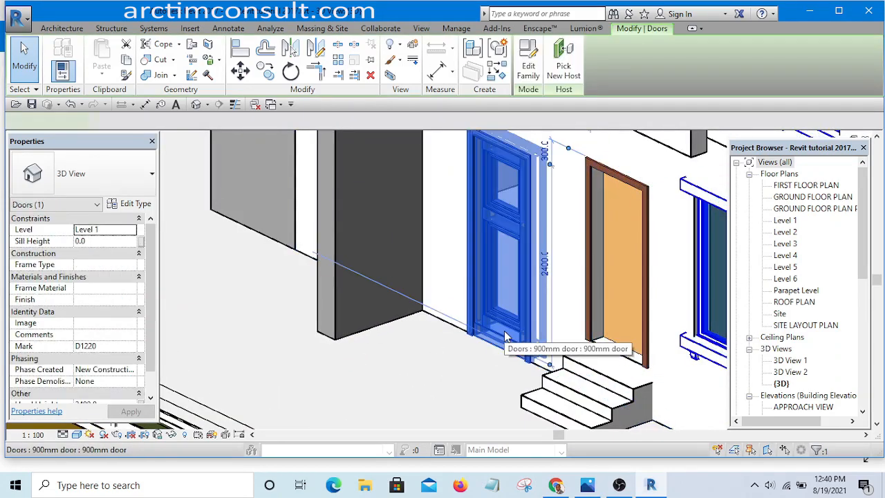
left_click(127, 204)
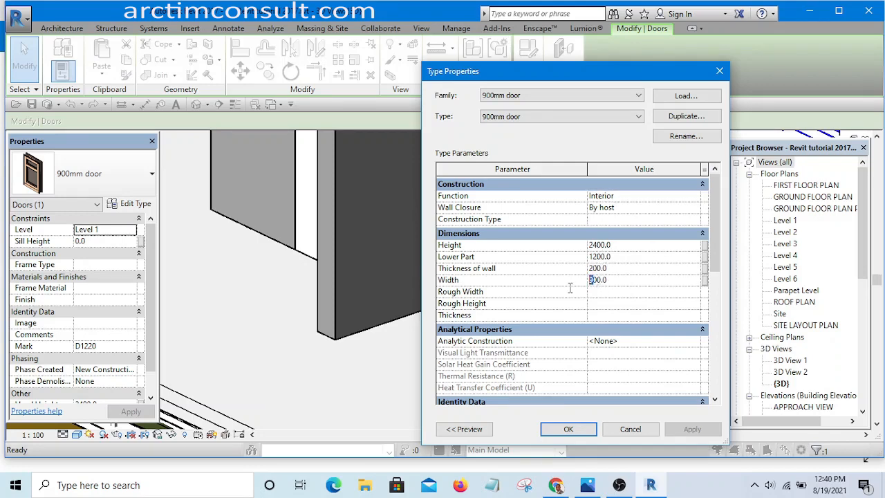
type("0")
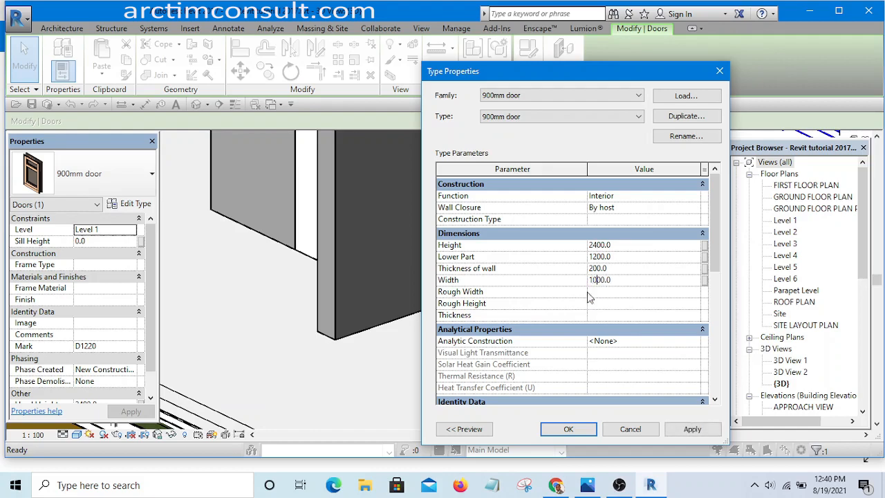
left_click(567, 430)
left_click(463, 381)
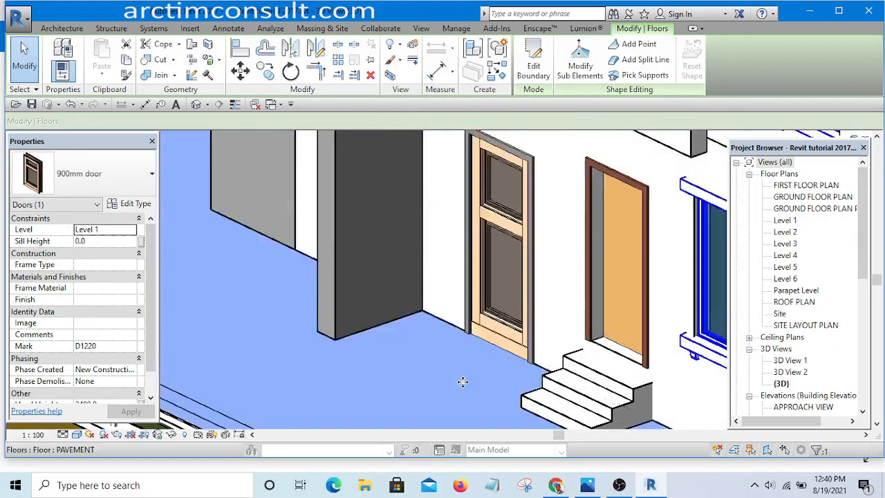
Inspect the widened door on the building facade, from the whole house down to a close view of its frame.
scroll(463, 382, "down", 6)
left_click(237, 410)
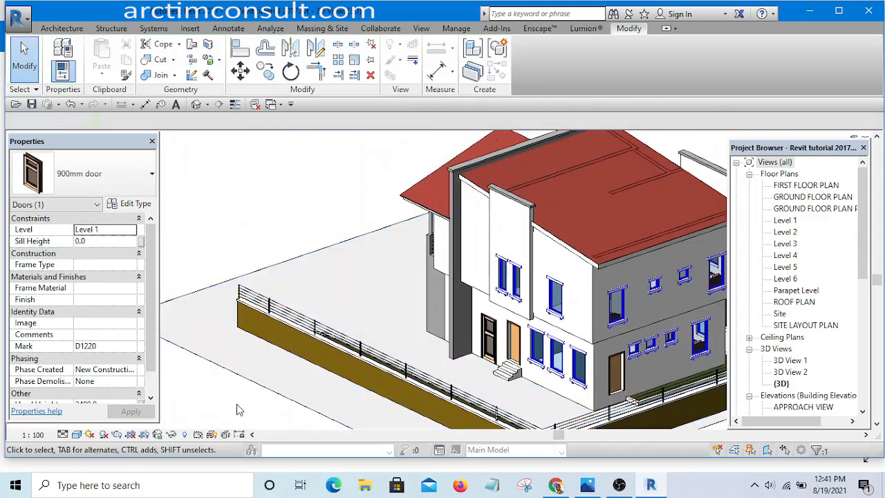
middle_click_drag(237, 409, 393, 425, "shift")
scroll(581, 337, "up", 6)
middle_click_drag(579, 362, 584, 366, "shift")
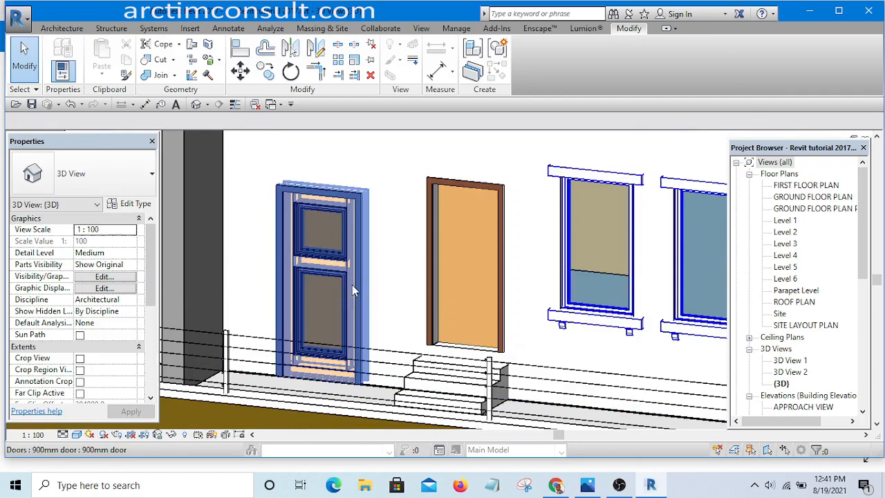
scroll(356, 294, "up", 1)
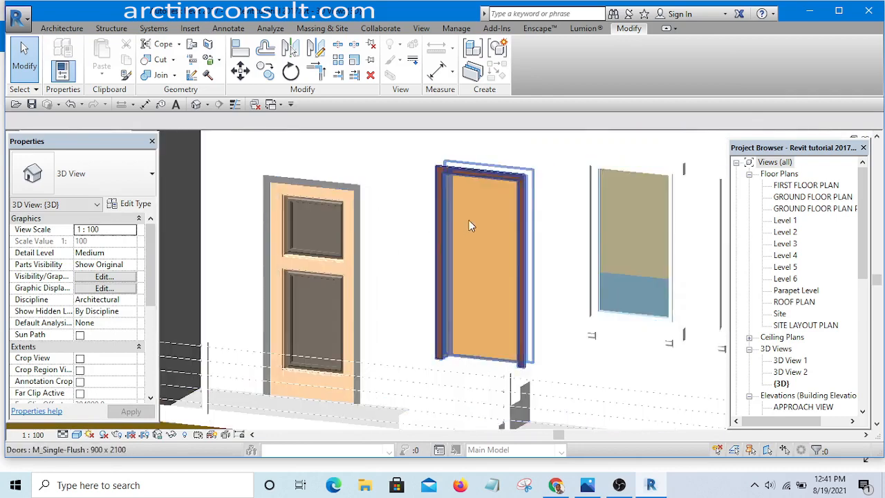
scroll(469, 220, "down", 3)
Switch to the Door.jpg reference photo in Photos and study the whole door, its frame moulding and the crown above it.
left_click(589, 486)
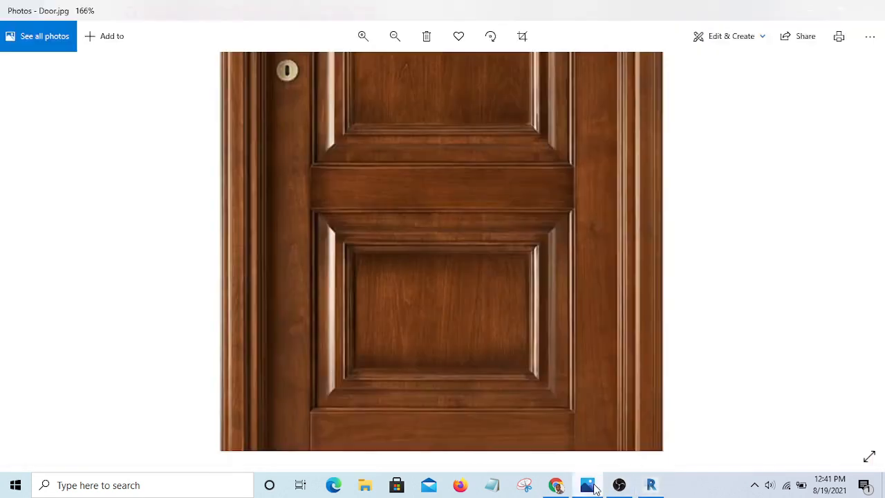
scroll(529, 387, "down", 5)
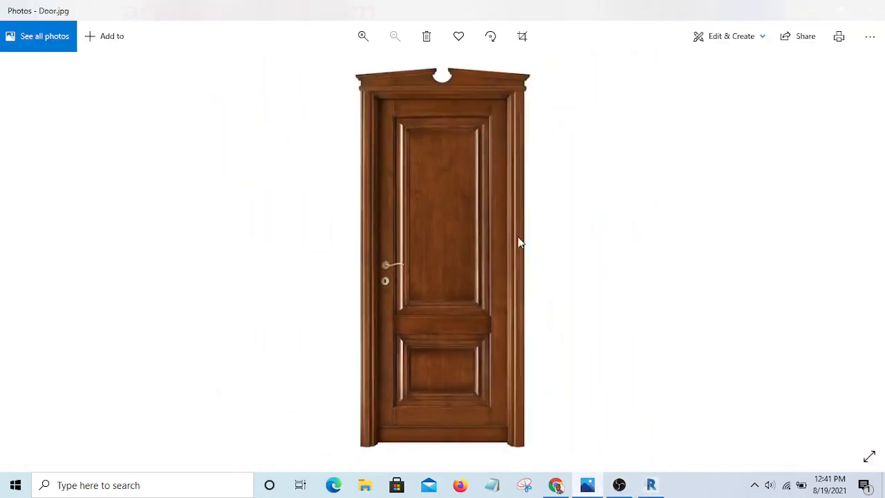
scroll(436, 90, "up", 4)
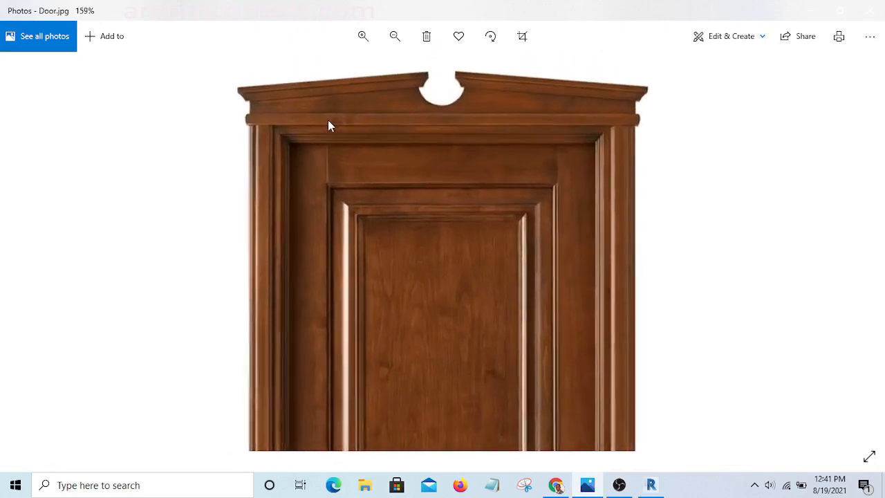
scroll(325, 131, "up", 2)
scroll(174, 158, "down", 2)
scroll(170, 154, "up", 3)
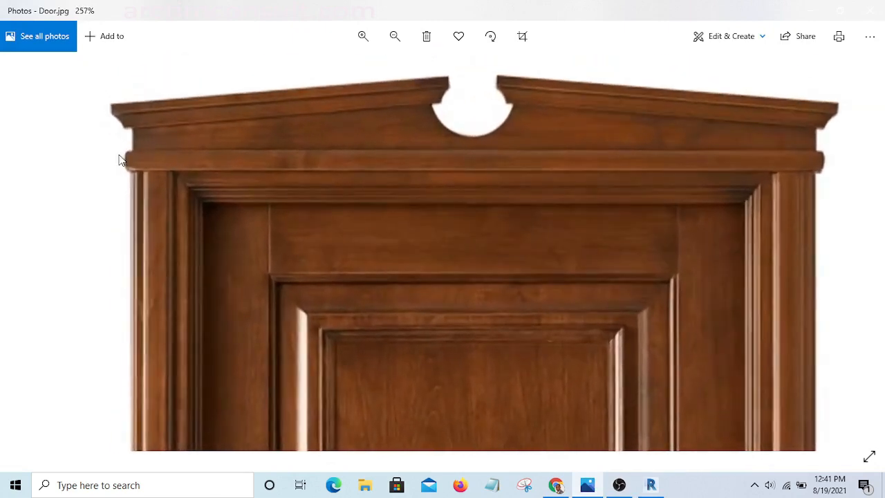
scroll(119, 159, "down", 2)
scroll(119, 158, "up", 2)
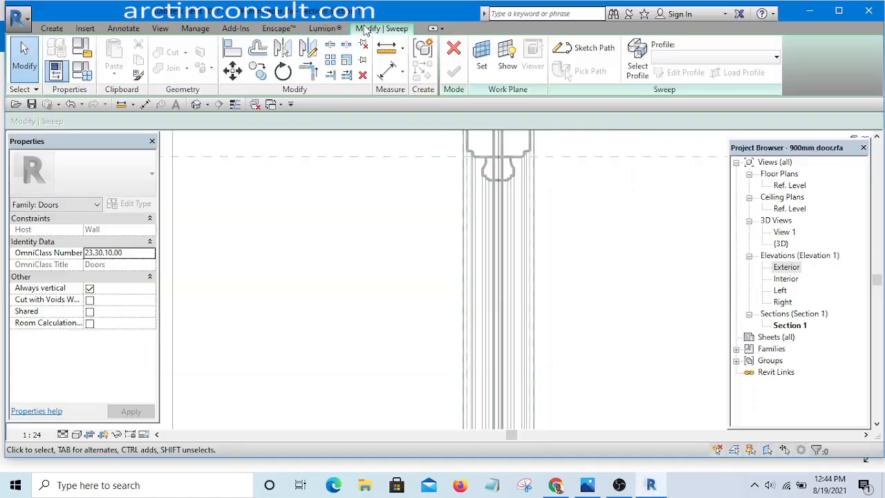
Discard the unfinished sweep in the door family's Section 1 view.
left_click(454, 54)
left_click(473, 250)
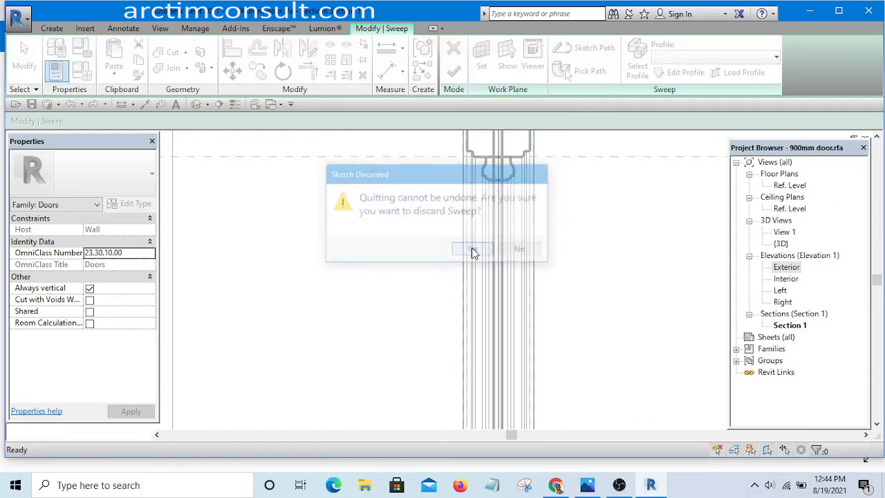
scroll(505, 202, "up", 8)
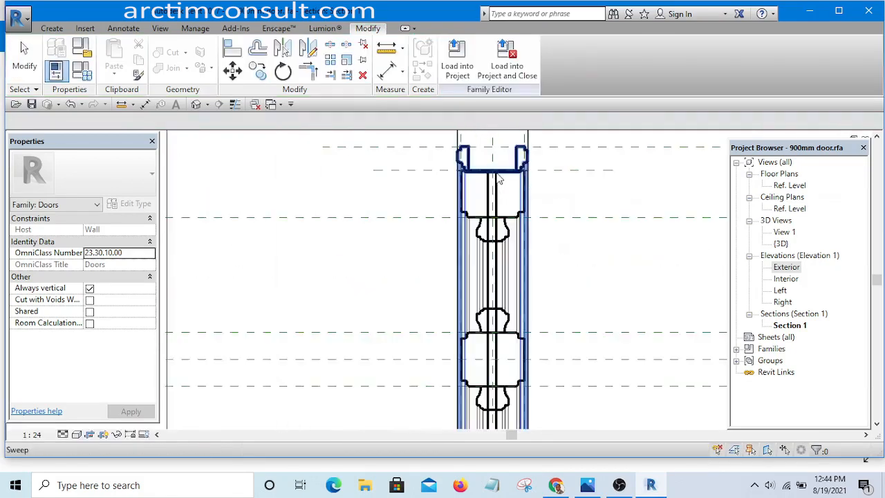
Open the profile sketch of the door frame's existing sweep for editing at the head of the door.
left_click(522, 296)
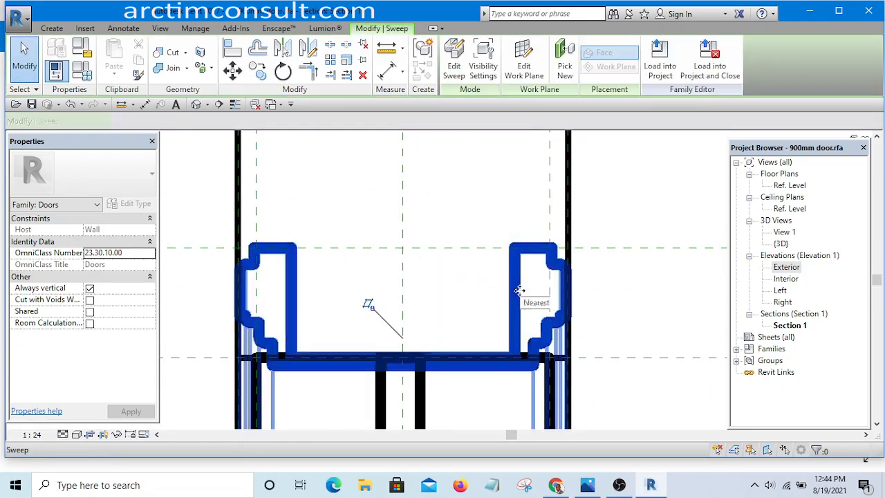
scroll(524, 291, "down", 5)
scroll(523, 292, "up", 3)
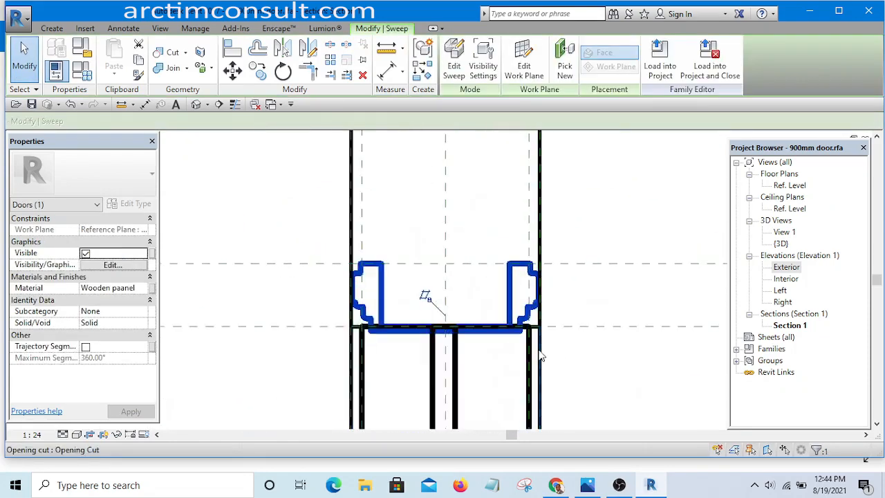
scroll(533, 304, "down", 5)
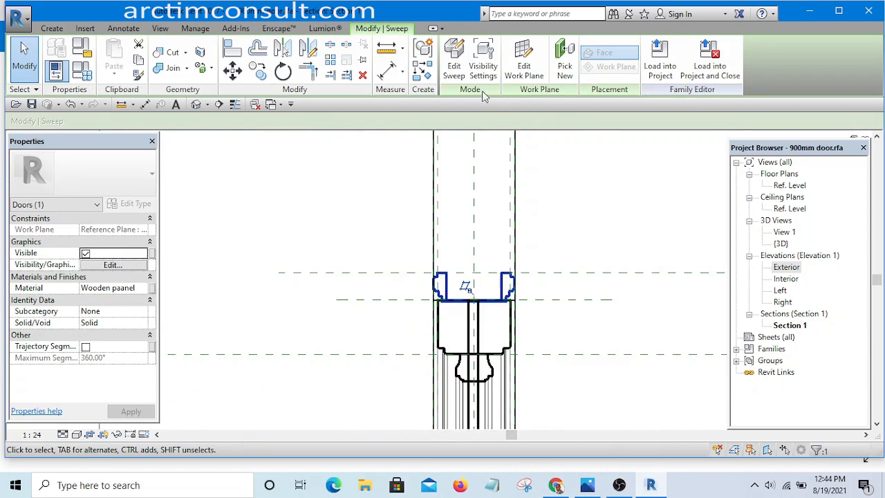
left_click(455, 68)
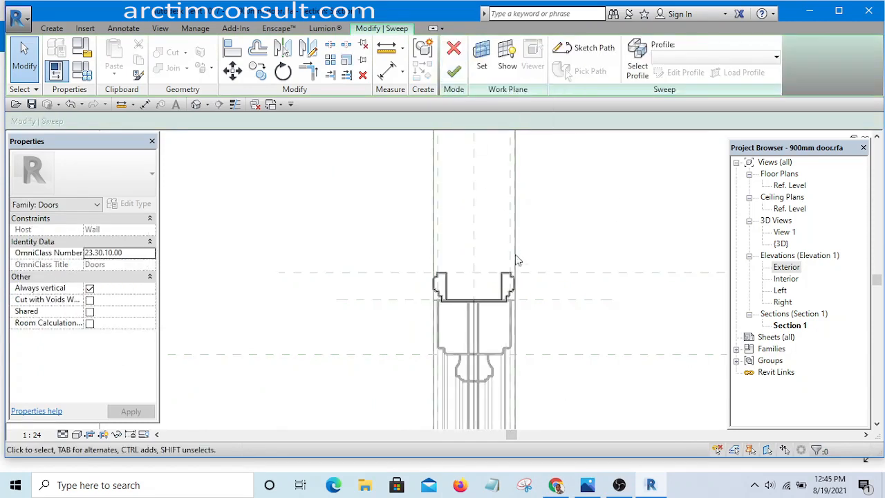
left_click(507, 295)
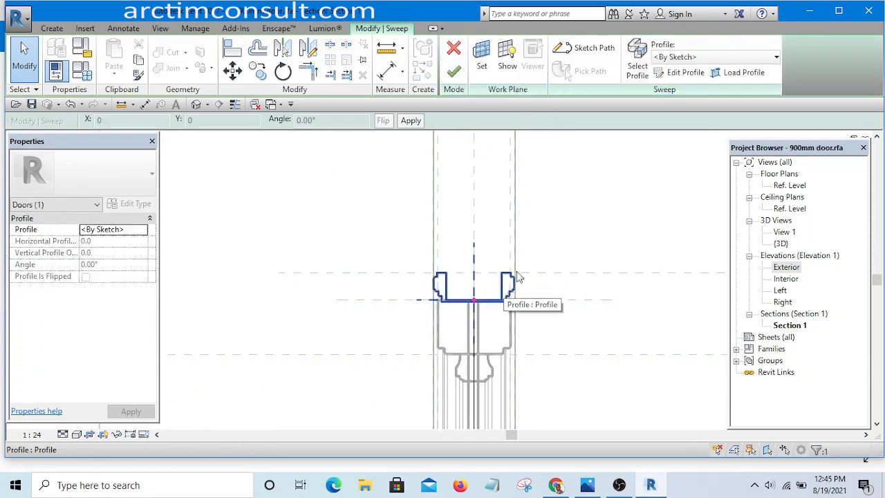
left_click(679, 72)
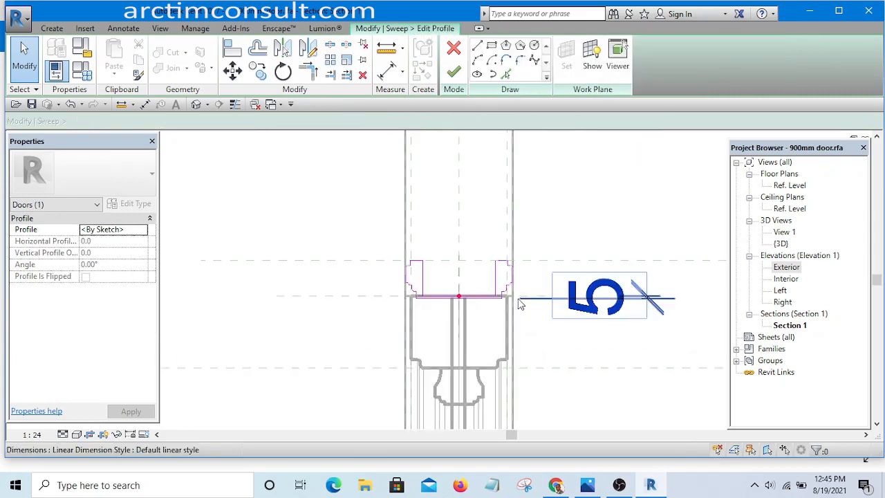
scroll(539, 302, "up", 5)
scroll(539, 302, "down", 6)
scroll(494, 254, "up", 3)
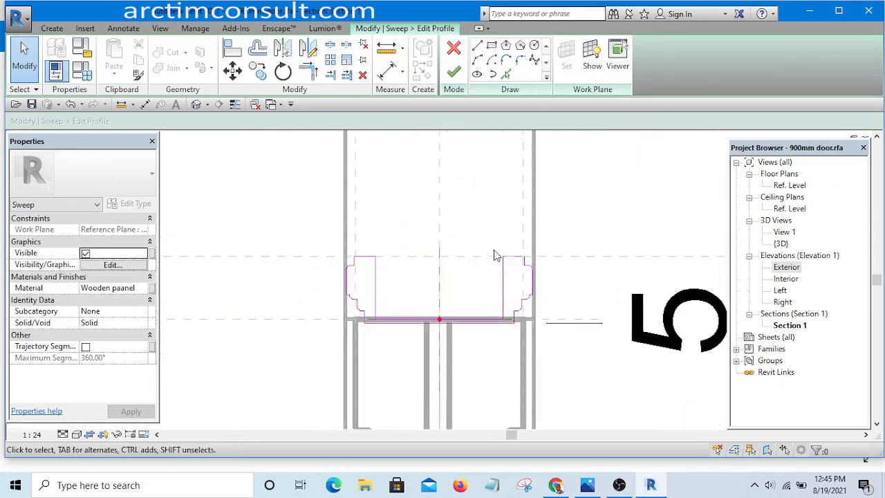
Move the right-hand moulding of the frame profile outward so its inner upper corner lies on the right vertical reference plane.
scroll(479, 202, "down", 3)
mouse_move(466, 176)
left_mouse_down()
mouse_move(599, 380)
mouse_move(596, 370)
left_mouse_up()
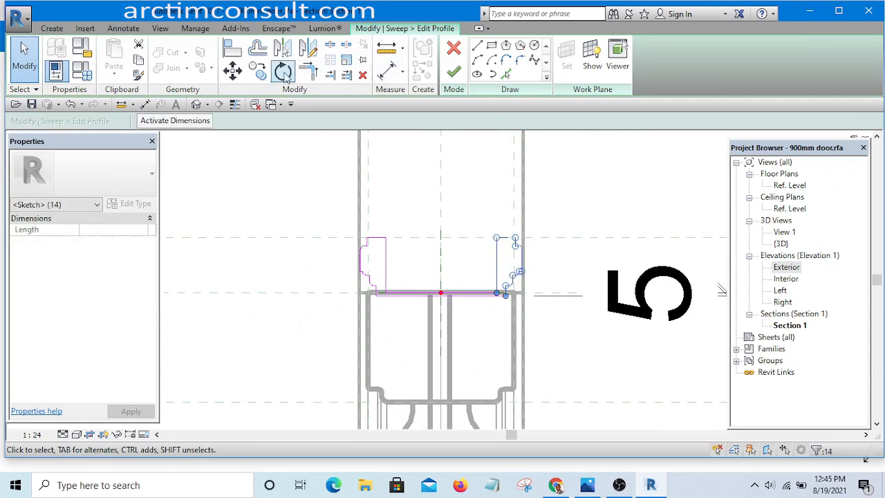
left_click(234, 73)
scroll(488, 226, "up", 4)
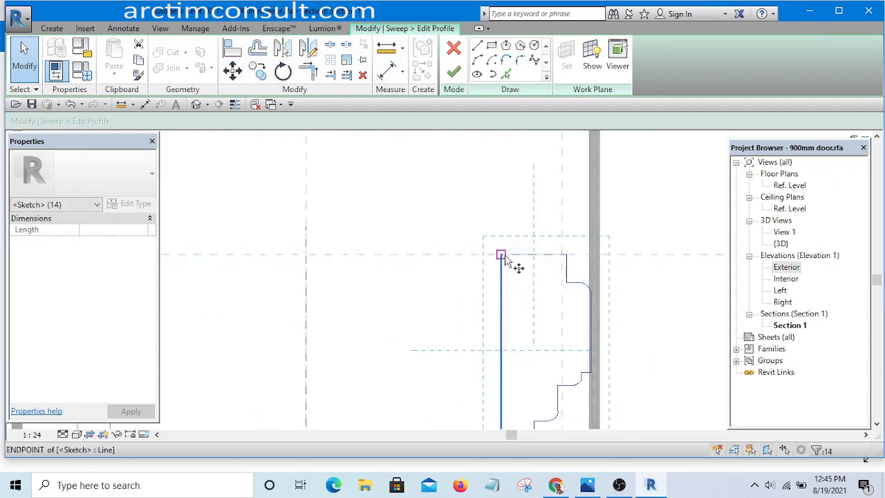
left_click(501, 255)
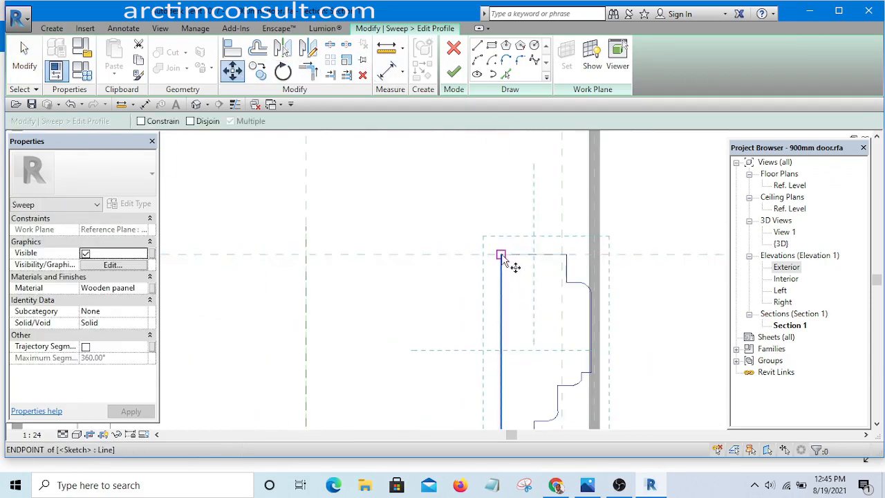
left_click(561, 255)
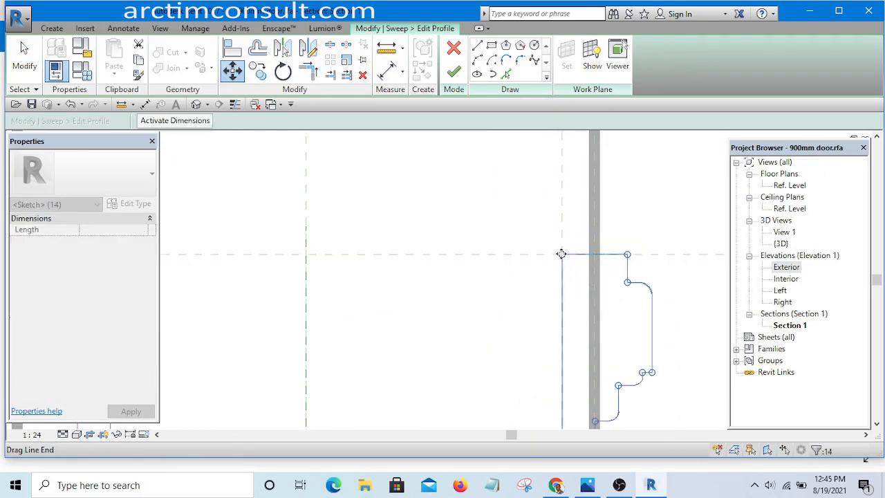
scroll(556, 248, "down", 4)
left_click(620, 209)
scroll(377, 235, "up", 1)
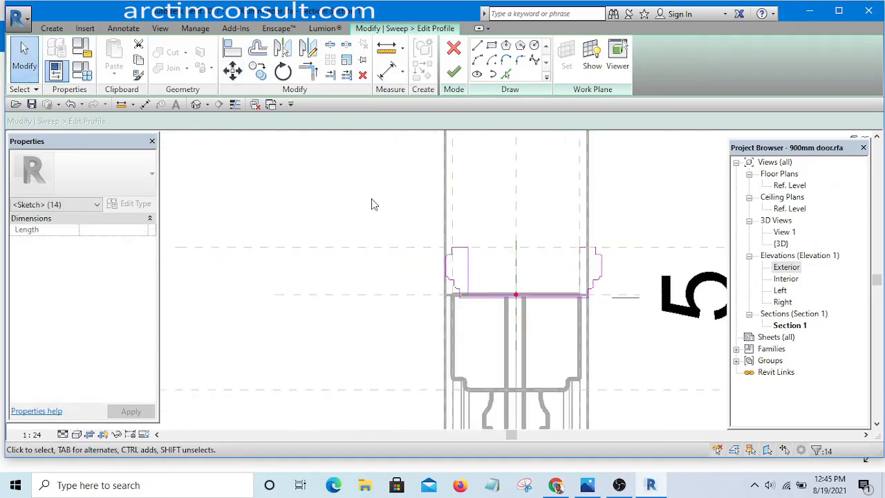
Move the left-hand moulding of the frame profile outward so its inner upper corner lies on the left vertical reference plane.
left_click_drag(371, 195, 491, 345)
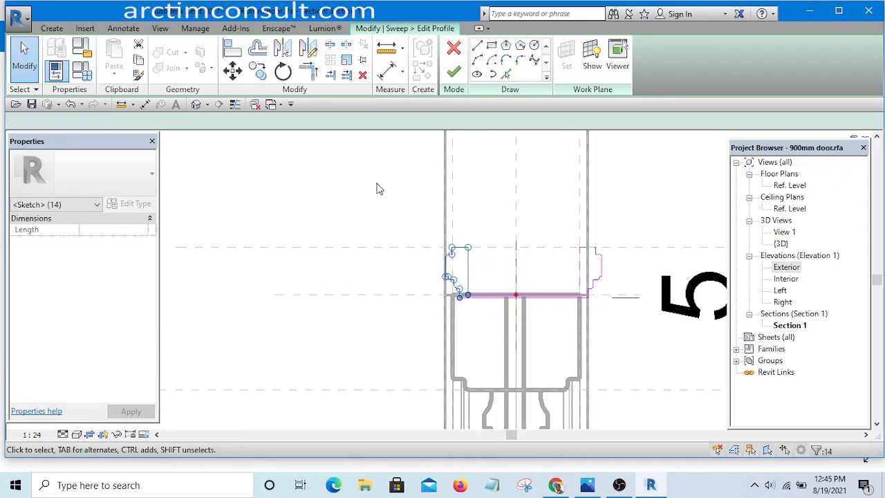
left_click(234, 72)
scroll(509, 279, "up", 4)
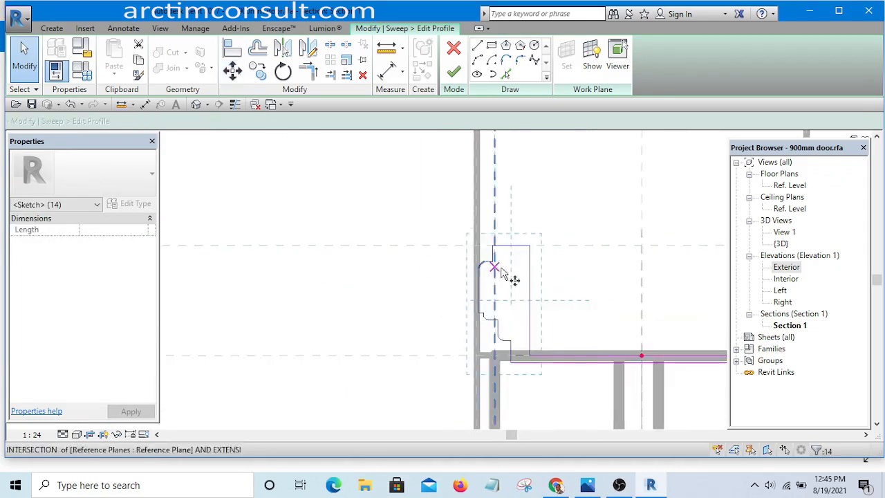
left_click(541, 231)
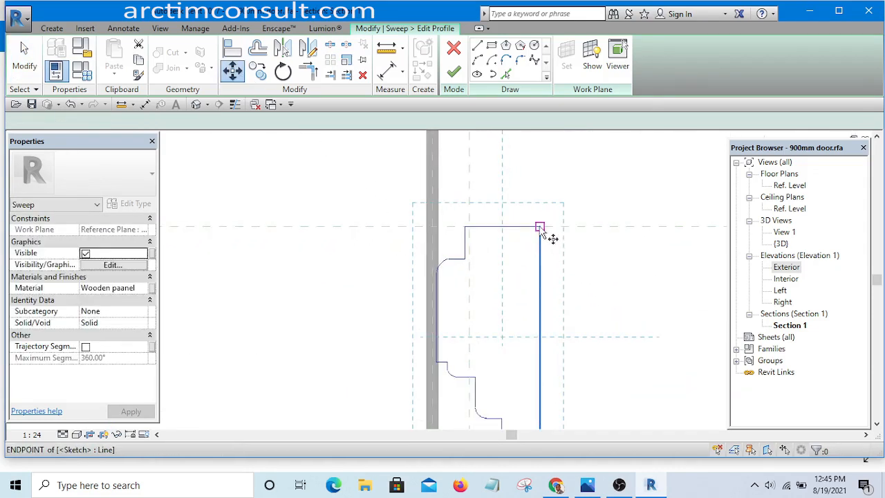
left_click(470, 227)
scroll(471, 227, "down", 4)
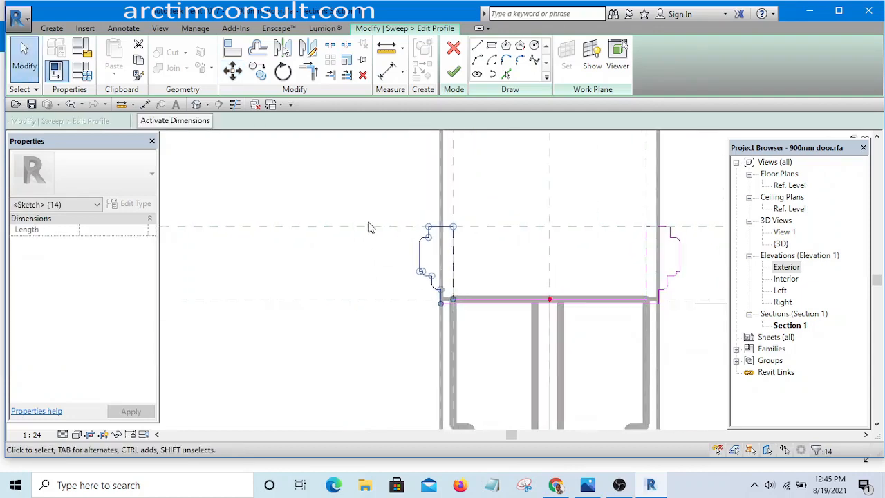
left_click(352, 201)
key("Escape")
scroll(385, 309, "up", 3)
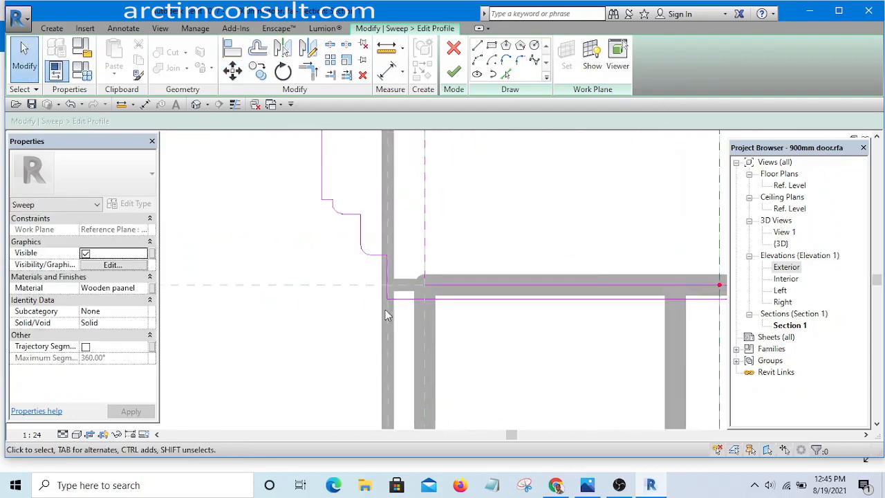
Nudge the outer edge of the left-hand moulding in the frame profile three increments outward, away from the wall.
scroll(385, 309, "down", 4)
scroll(425, 318, "up", 2)
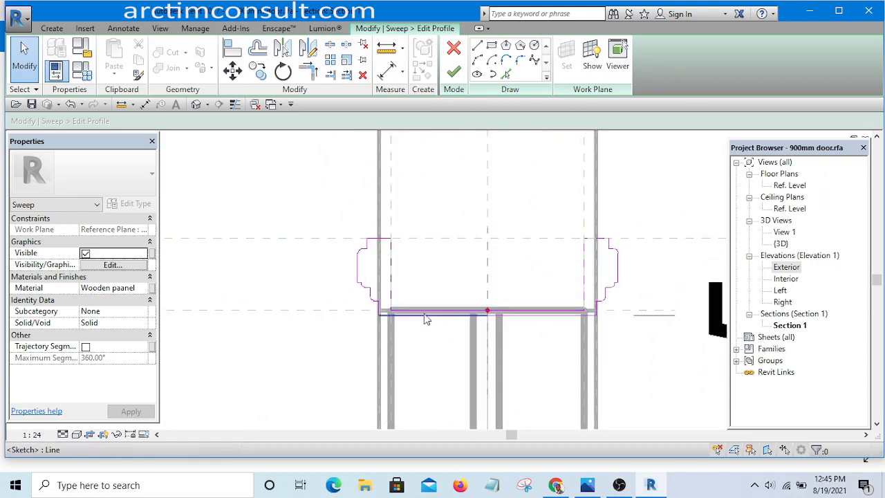
mouse_move(320, 184)
left_mouse_down()
mouse_move(379, 346)
mouse_move(373, 340)
left_mouse_up()
key("Left")
key("Left")
key("Left")
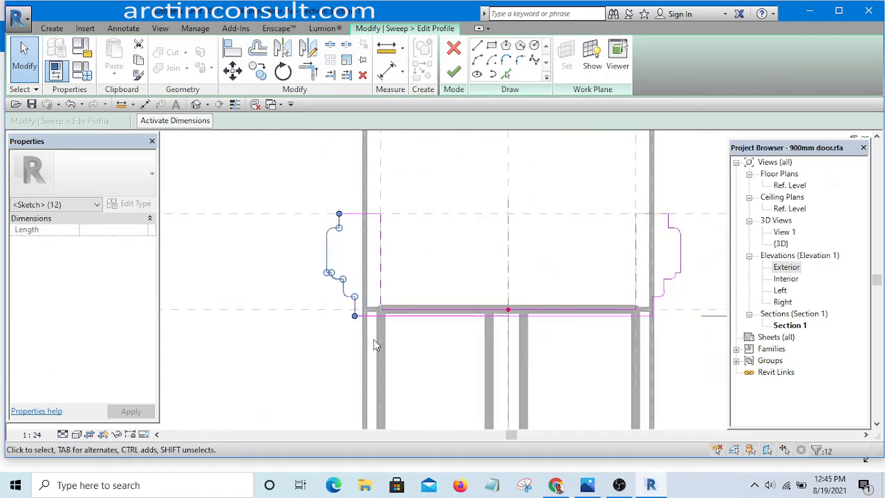
left_click(318, 333)
scroll(316, 332, "down", 3)
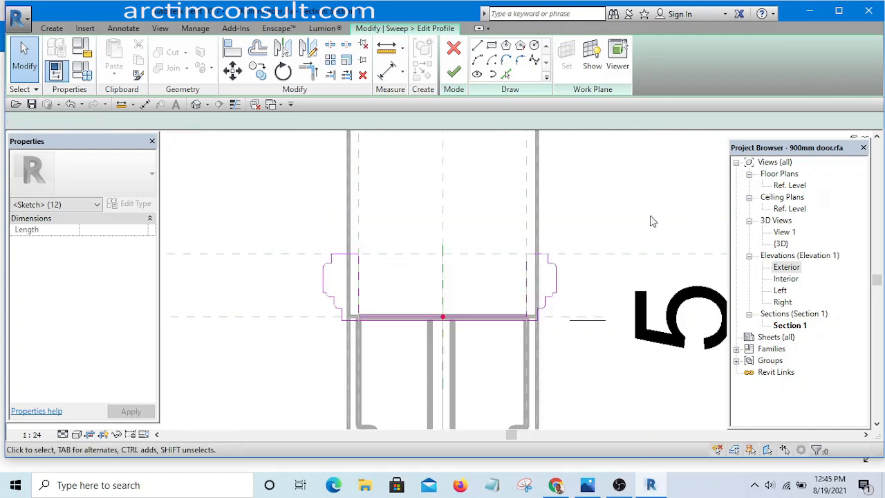
Nudge the whole right-hand moulding of the frame profile outward, away from the wall, by the same number of increments.
scroll(651, 216, "up", 2)
mouse_move(473, 214)
left_mouse_down()
mouse_move(598, 362)
mouse_move(605, 406)
left_mouse_up()
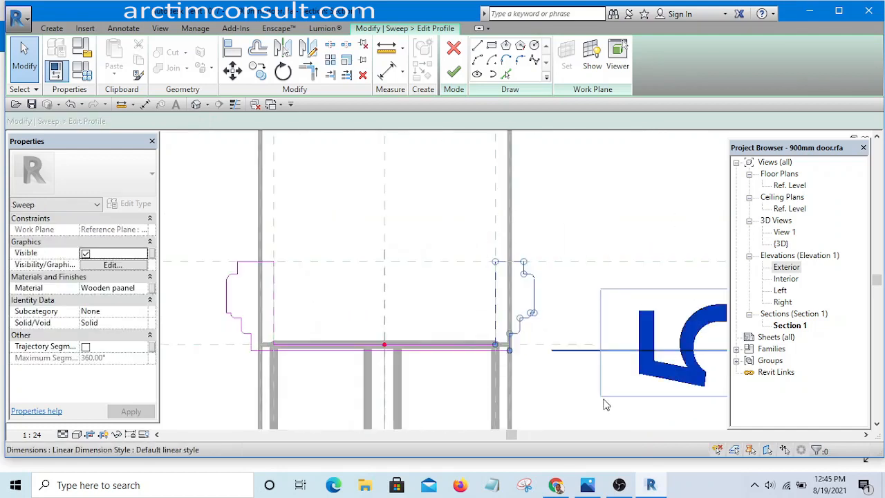
key("Right")
key("Right")
key("Right")
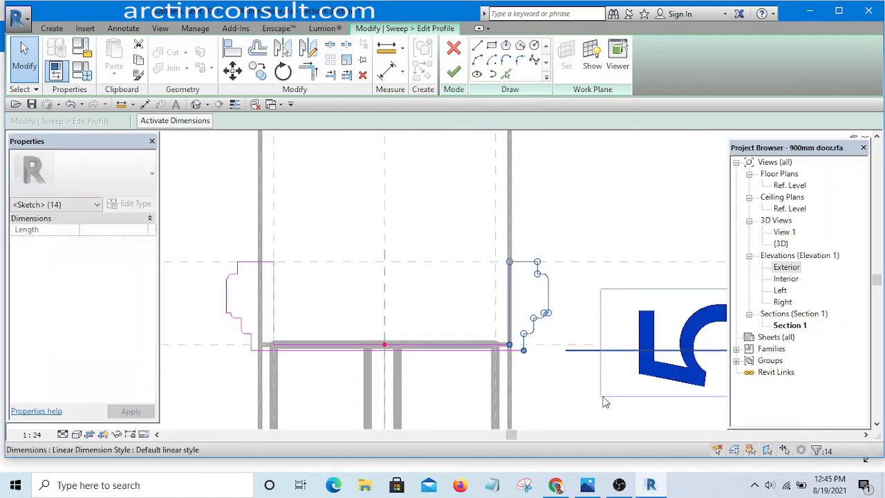
key("Escape")
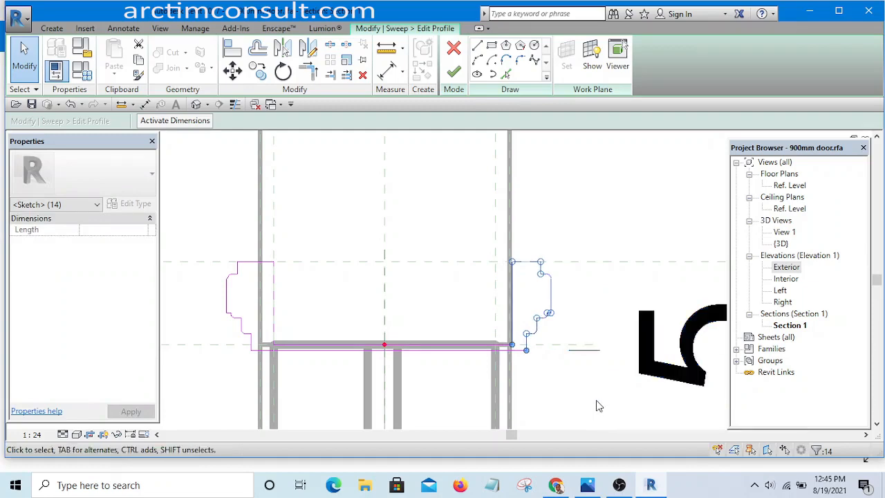
left_click(578, 384)
scroll(386, 257, "down", 3)
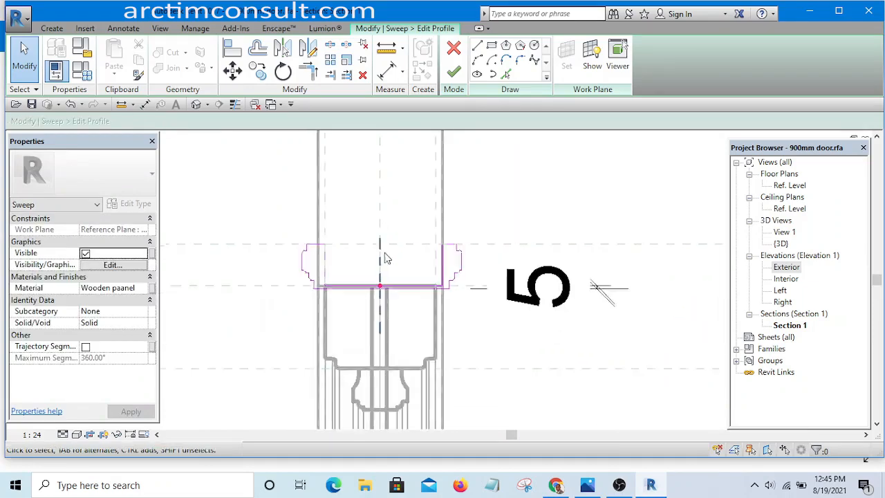
Move the inner vertical line of the right-hand moulding back inward onto the inner right reference plane.
scroll(326, 266, "up", 5)
scroll(351, 283, "down", 2)
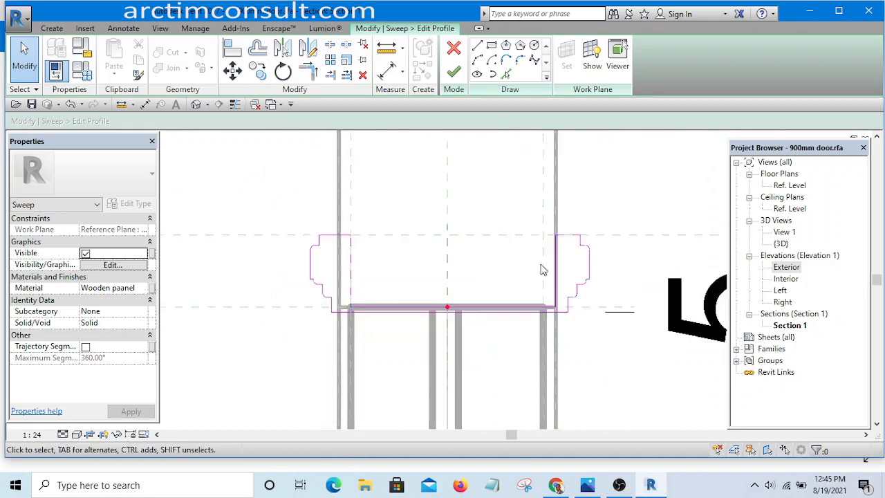
scroll(562, 257, "up", 2)
mouse_move(553, 268)
left_mouse_down()
mouse_move(535, 265)
mouse_move(540, 270)
left_mouse_up()
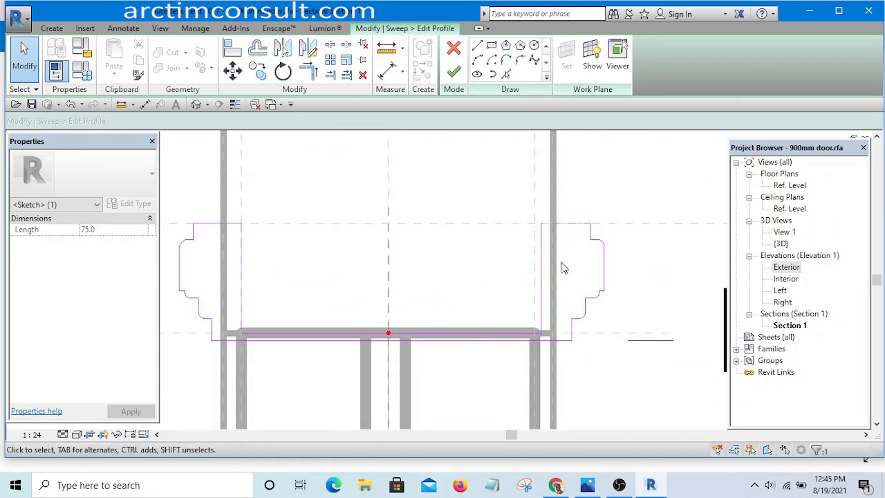
scroll(546, 280, "up", 1)
mouse_move(533, 274)
left_mouse_down()
mouse_move(515, 274)
mouse_move(523, 277)
left_mouse_up()
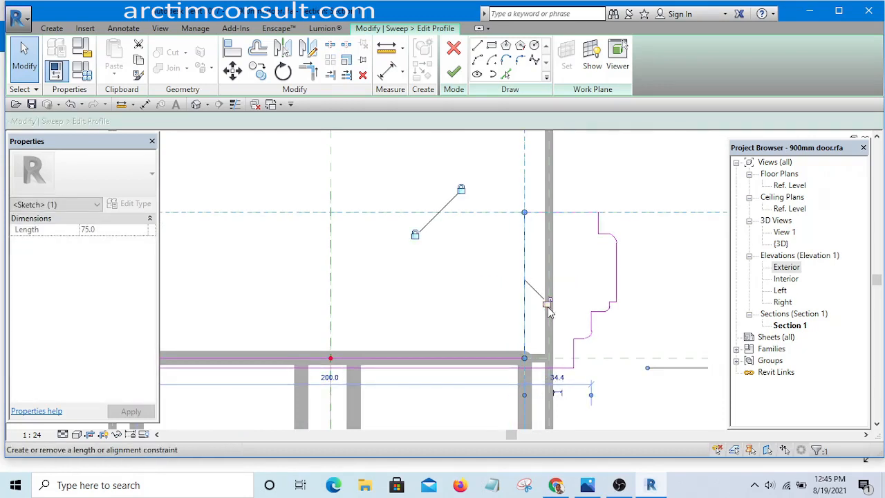
Examine the left-hand moulding's inner vertical line and its alignment constraints with the reference planes.
scroll(557, 301, "down", 6)
scroll(434, 273, "up", 6)
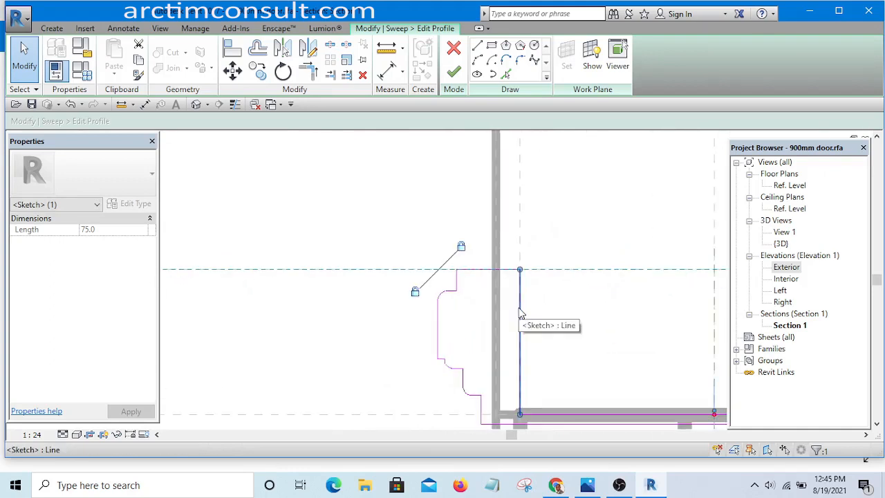
scroll(457, 268, "down", 4)
left_click(516, 228)
left_click(482, 298)
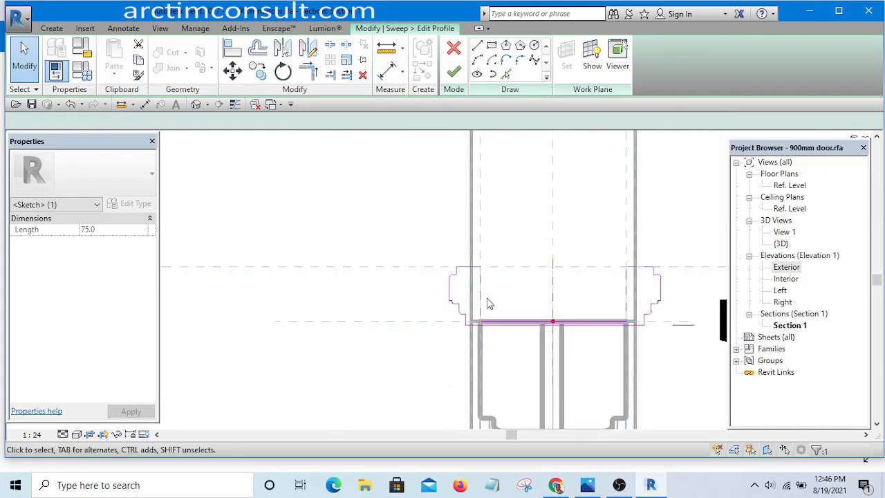
scroll(491, 295, "up", 3)
left_click(466, 294)
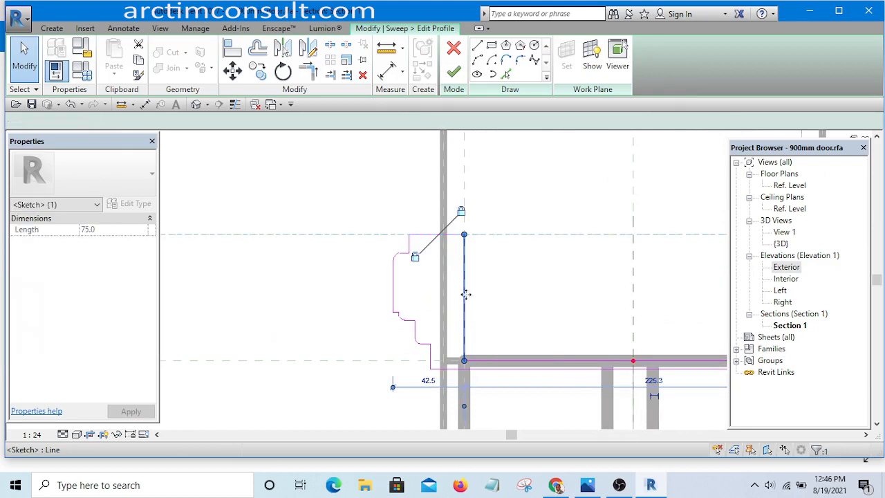
scroll(466, 295, "down", 3)
left_click(514, 197)
scroll(484, 234, "down", 3)
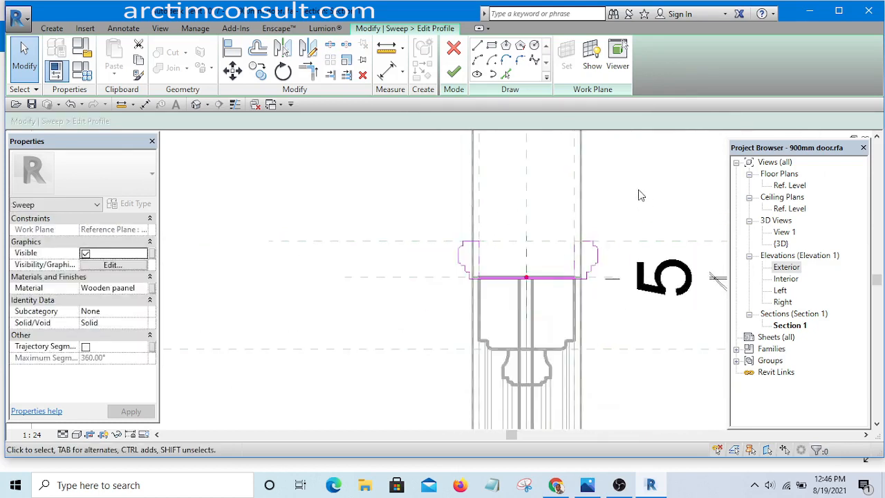
Try to move the right-hand moulding's inner vertical line outward onto the wall face.
scroll(596, 280, "up", 3)
scroll(596, 280, "down", 1)
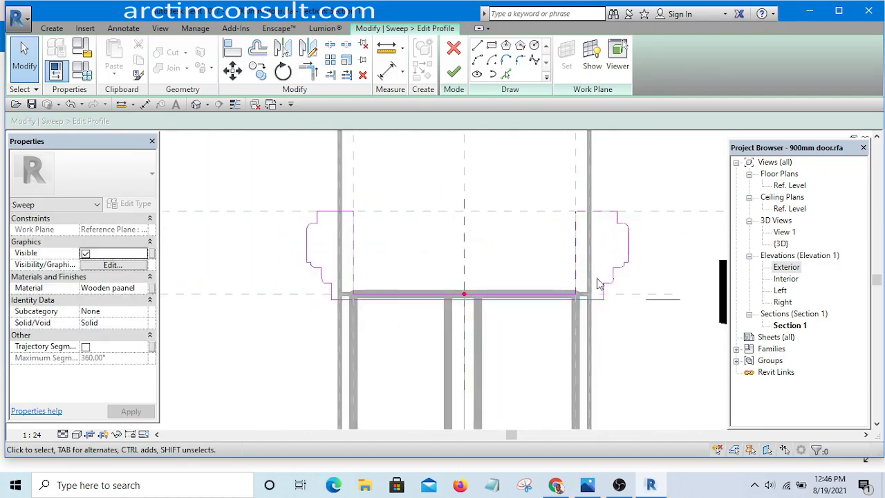
scroll(596, 269, "up", 2)
scroll(596, 267, "up", 2)
left_click_drag(516, 271, 568, 284)
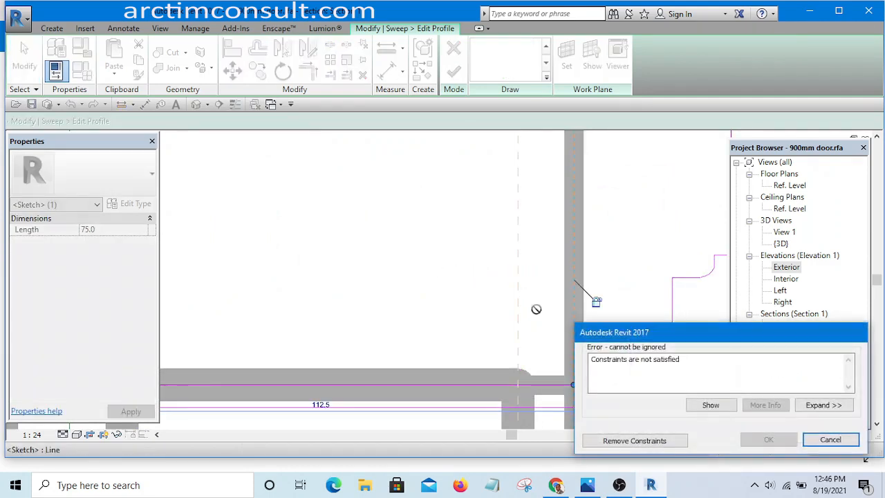
left_click(829, 440)
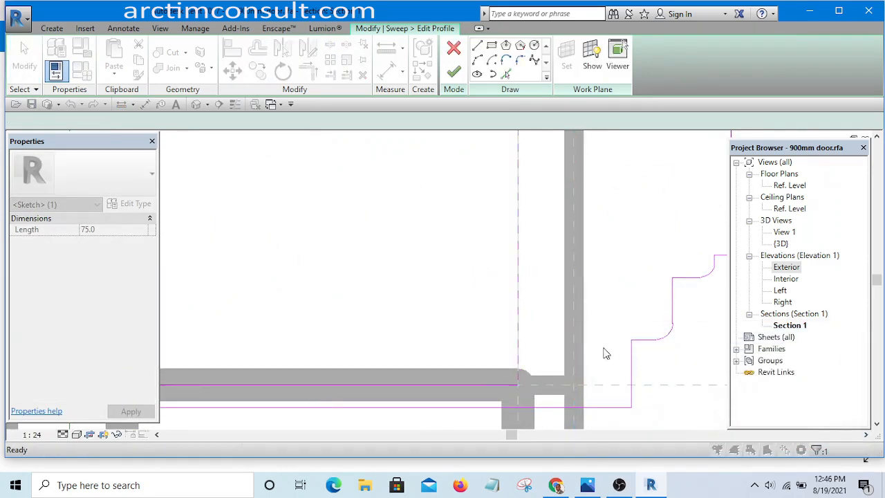
scroll(517, 293, "down", 5)
left_click(598, 194)
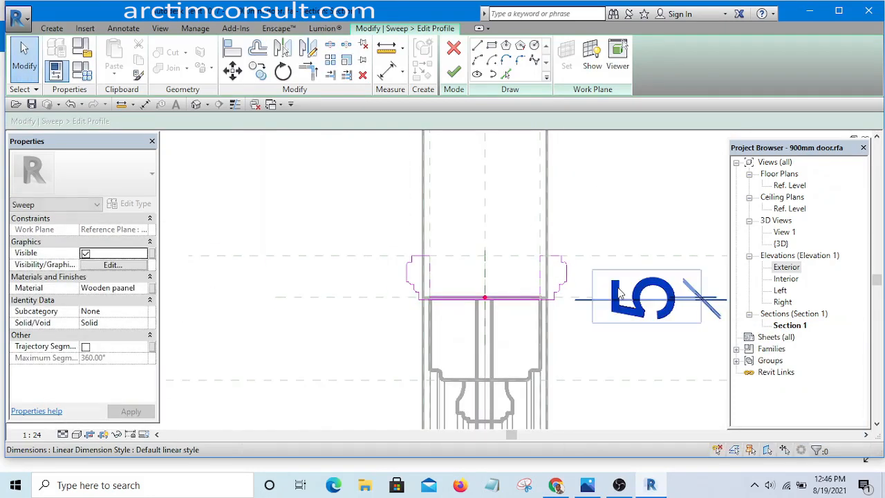
Finish the profile and sweep edits, and inspect the revised door frame in the default 3D view.
left_click(458, 75)
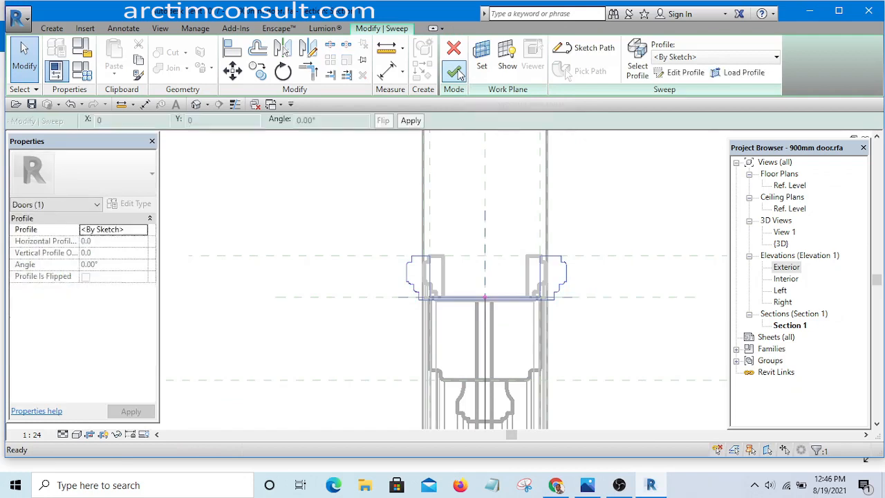
left_click(457, 73)
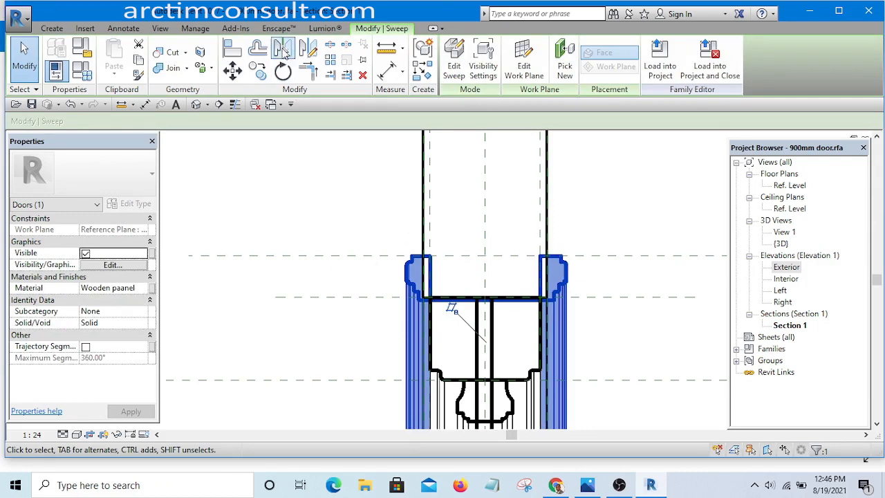
left_click(196, 104)
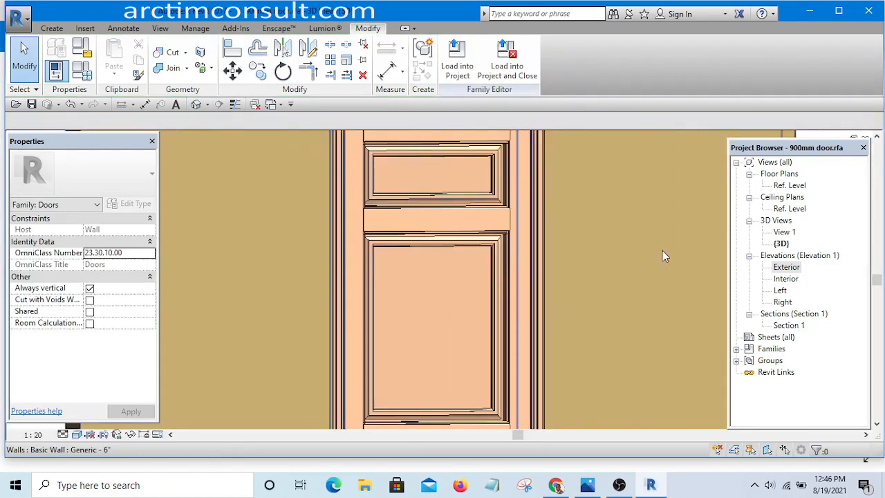
scroll(662, 250, "down", 3)
middle_click_drag(510, 383, 586, 347, "shift")
scroll(568, 289, "up", 5)
middle_click_drag(568, 289, 592, 413, "shift")
scroll(498, 346, "down", 3)
scroll(497, 347, "down", 4)
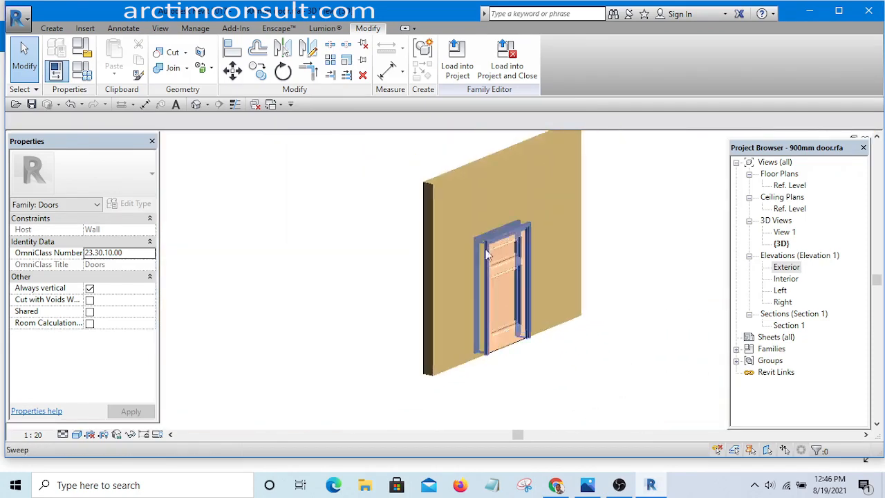
scroll(514, 159, "up", 3)
Load the door family into the project, overwriting the existing version, and inspect the frame on the placed door.
left_click(457, 68)
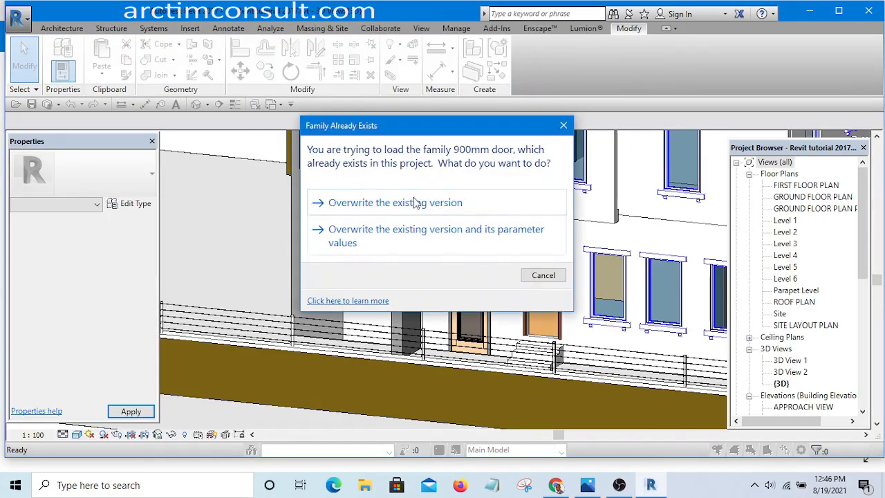
left_click(416, 202)
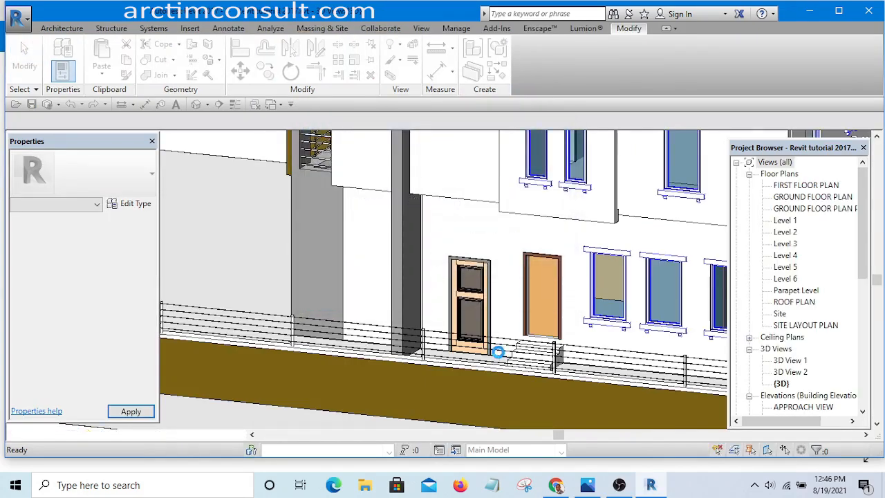
middle_click_drag(501, 371, 599, 355, "shift")
scroll(653, 249, "up", 6)
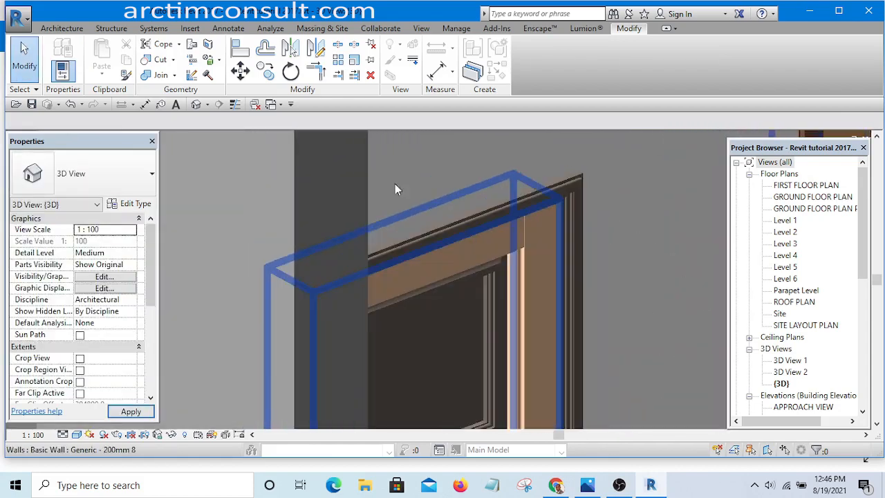
scroll(395, 183, "down", 5)
middle_click_drag(395, 183, 433, 274, "shift")
scroll(433, 274, "up", 8)
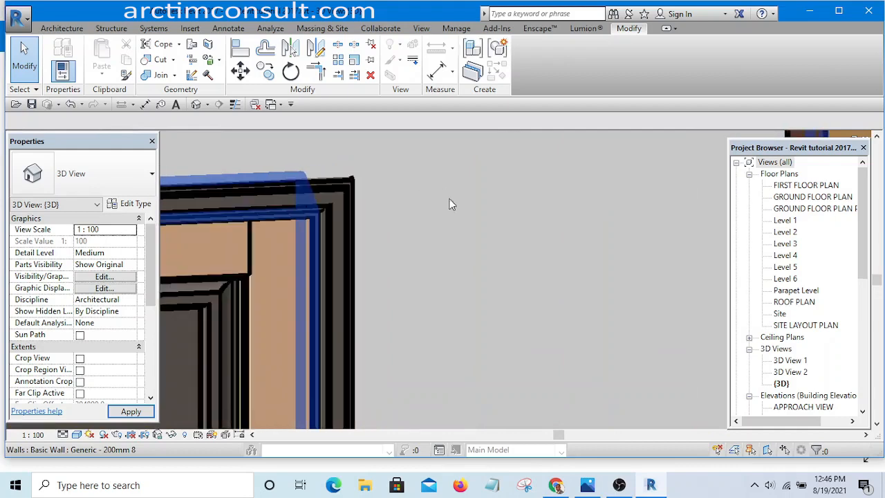
scroll(450, 205, "down", 6)
Reopen the placed 900mm door's family for editing and show the head of the frame in its Exterior elevation.
left_click(434, 251)
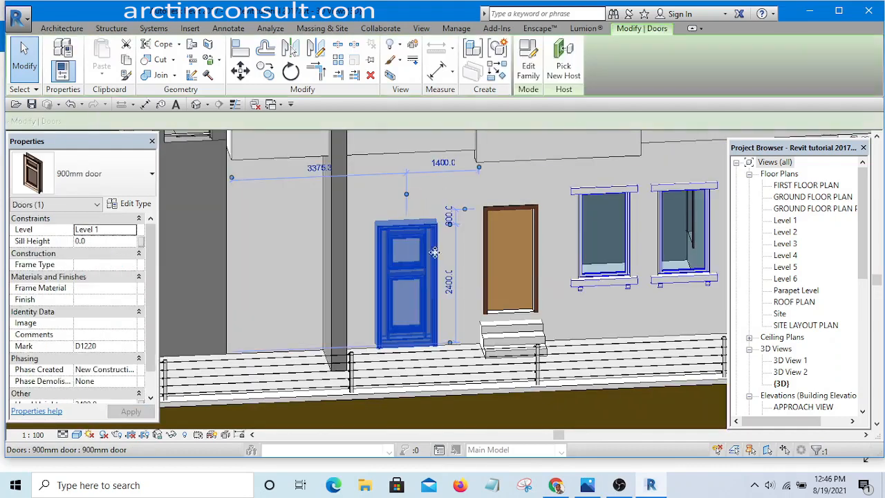
left_click(528, 71)
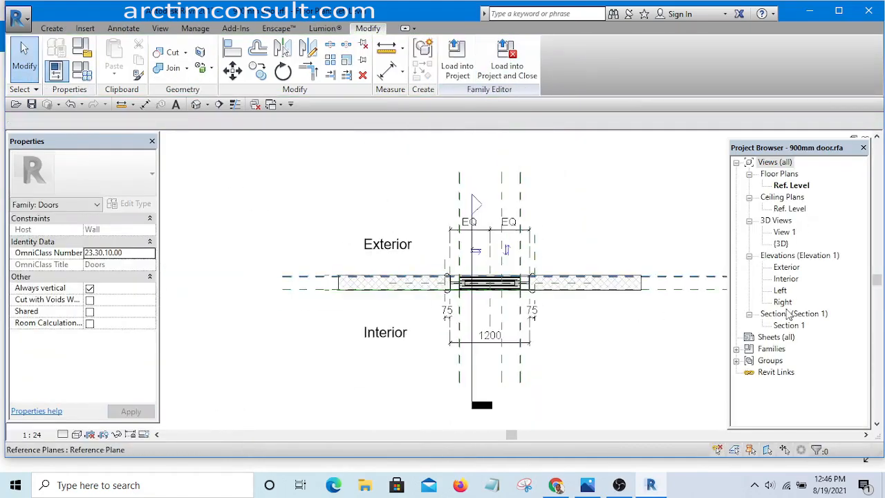
double_click(786, 269)
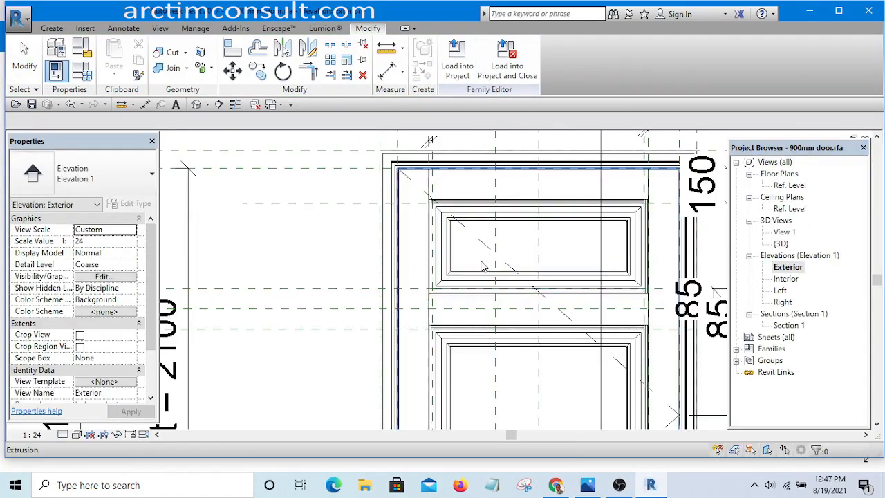
scroll(458, 228, "down", 2)
scroll(514, 223, "up", 5)
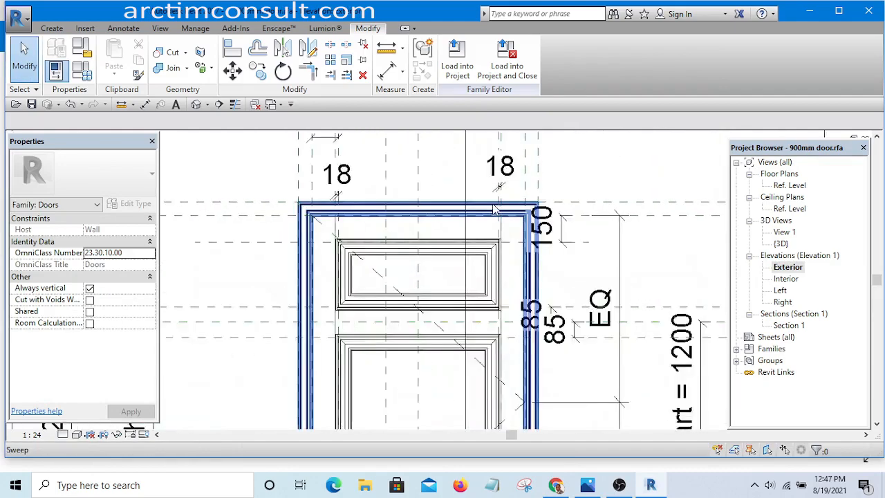
scroll(525, 277, "down", 1)
Examine the cornice and head mouldings in the Door.jpg reference photo in Photos, and return to Revit.
left_click(587, 484)
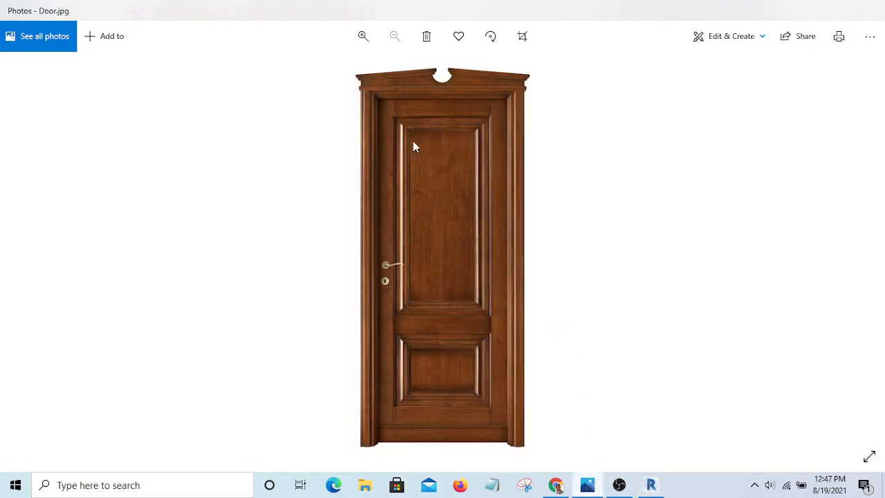
scroll(362, 94, "up", 5)
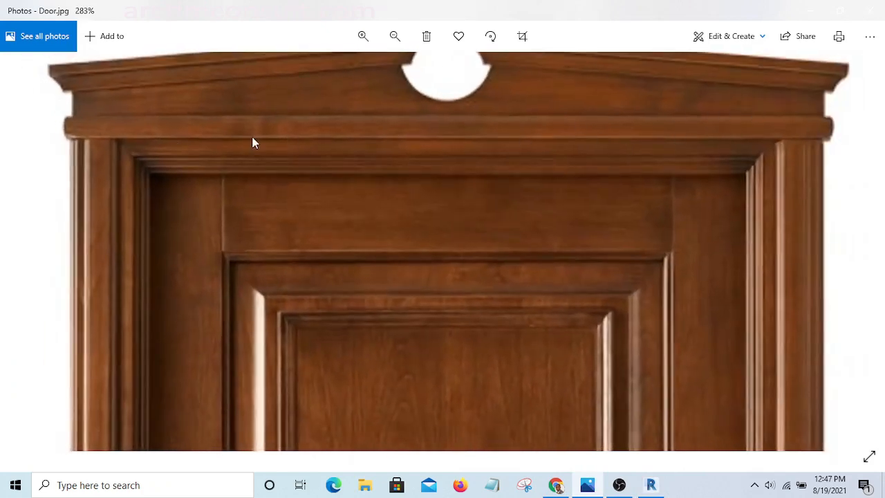
left_click(649, 485)
Start an Extrusion in the Exterior elevation and sketch a rectangle about 1413 mm long and 48.5 mm high along the top of the door frame.
scroll(323, 208, "up", 4)
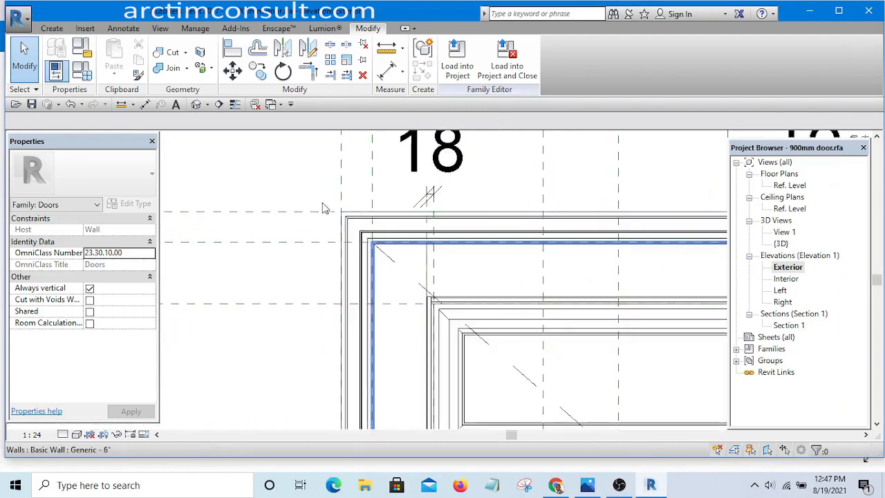
scroll(324, 208, "down", 3)
scroll(315, 197, "up", 4)
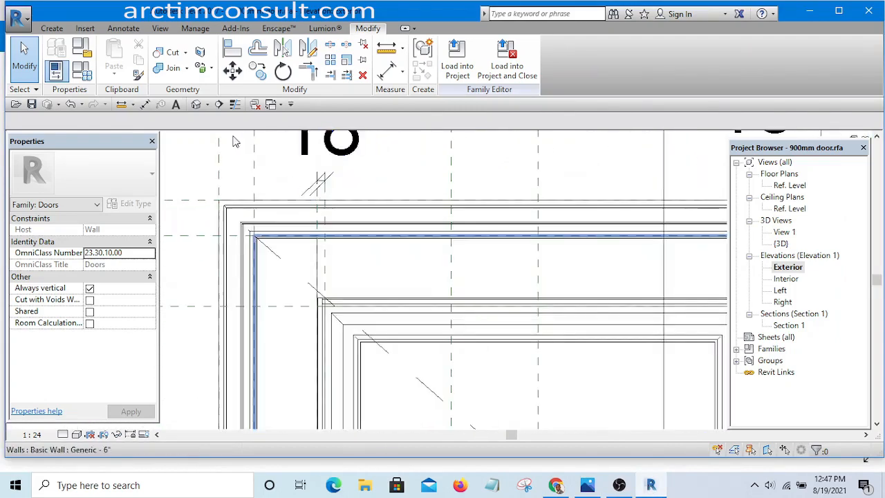
left_click(52, 28)
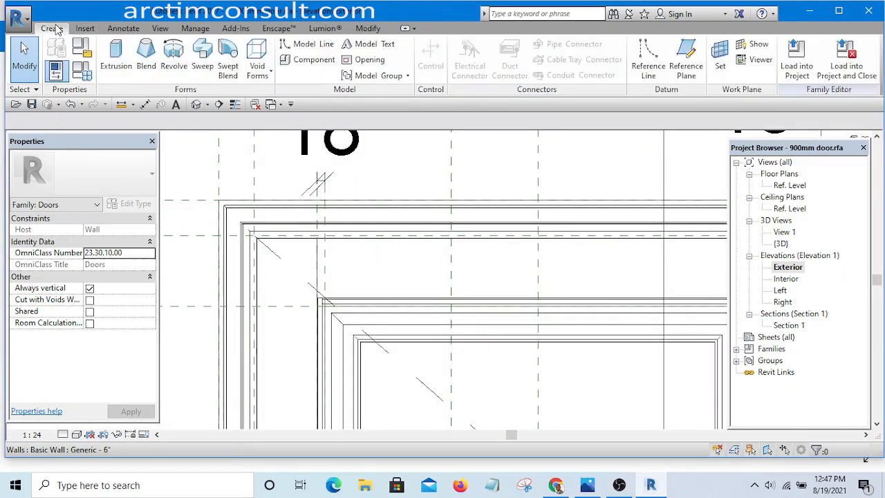
left_click(118, 60)
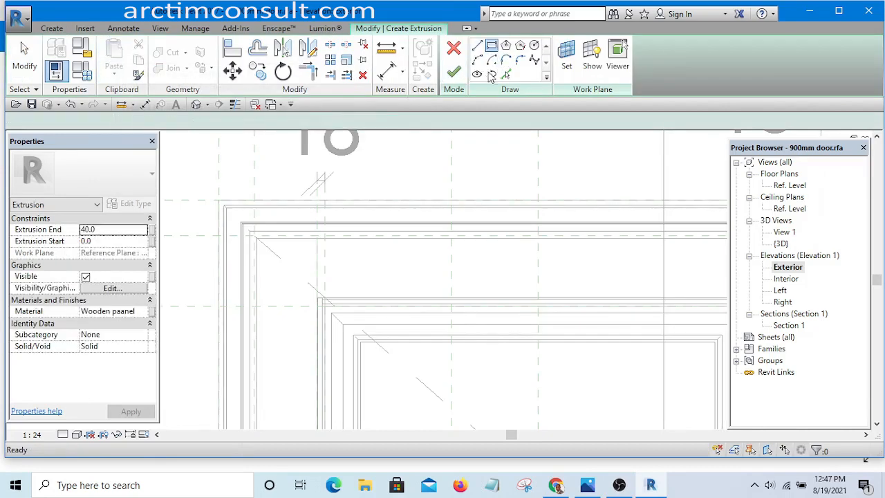
scroll(318, 242, "down", 3)
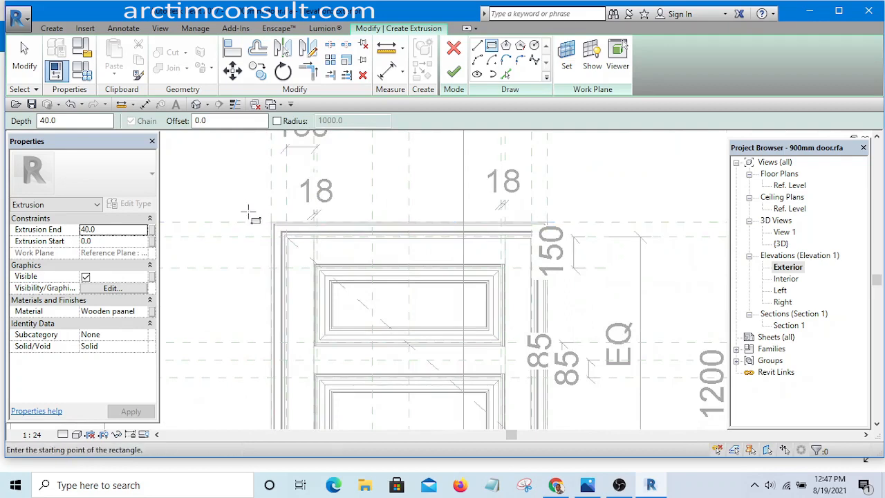
scroll(248, 210, "up", 2)
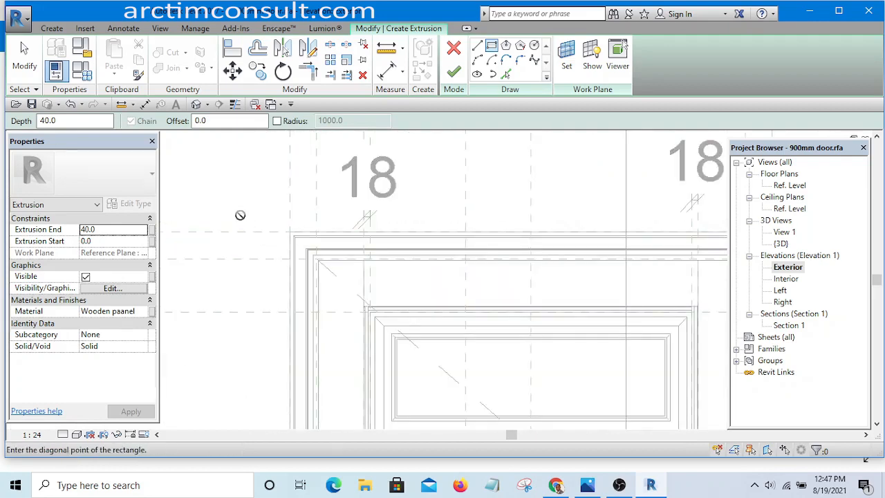
scroll(240, 215, "down", 2)
scroll(622, 249, "up", 2)
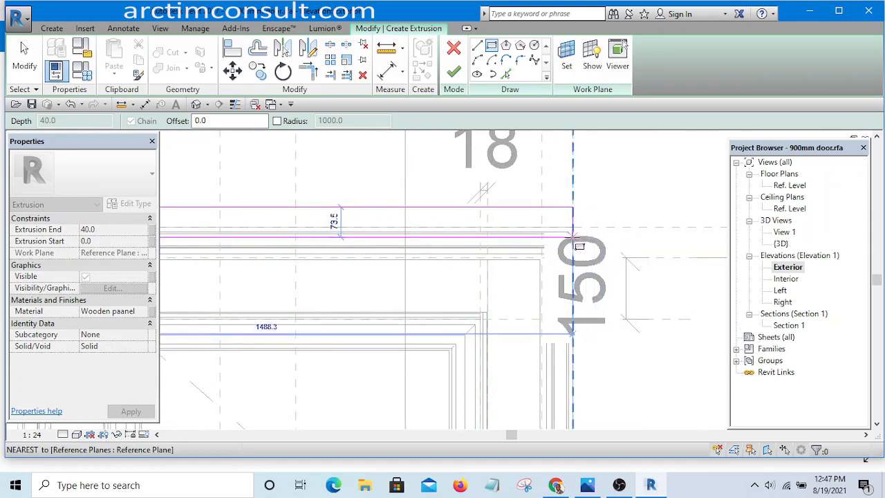
scroll(579, 246, "down", 2)
scroll(564, 235, "up", 2)
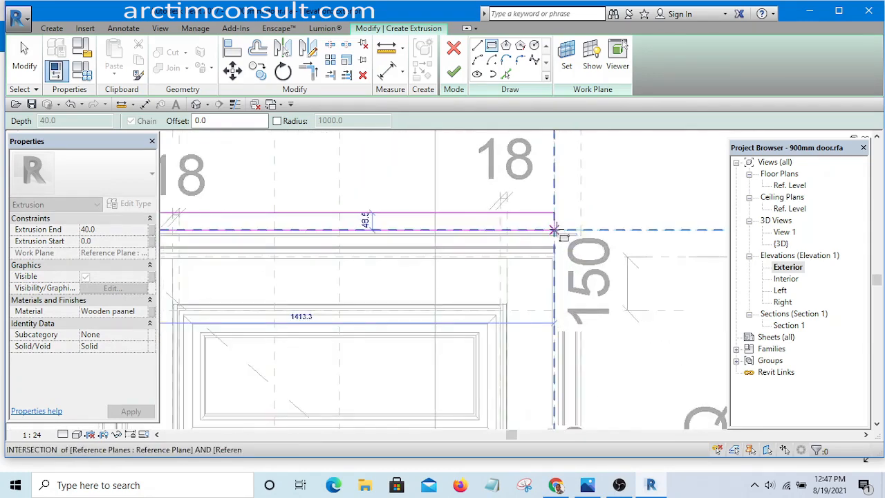
left_click(555, 228)
scroll(587, 215, "down", 1)
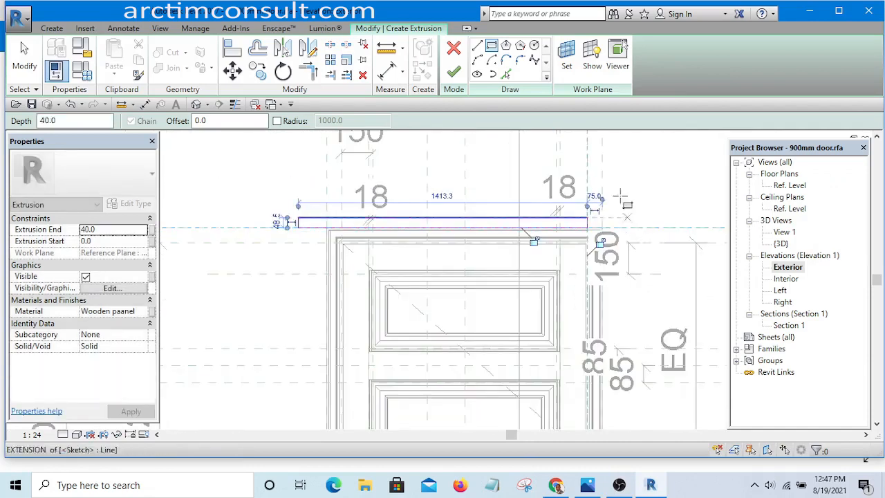
key("Escape")
key("Escape")
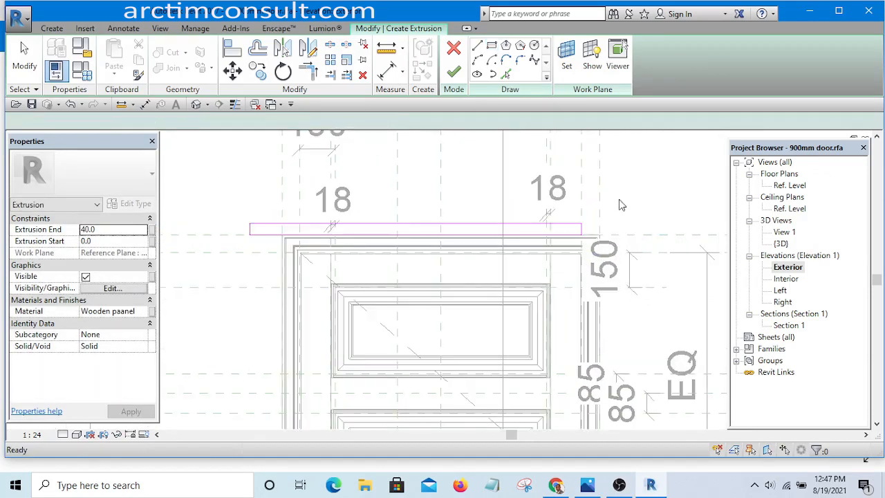
Move both end lines of the rectangle to slightly overhang the frame's outer sides, and compare with the Door.jpg photo in Photos before returning to Revit.
scroll(620, 201, "up", 2)
scroll(588, 191, "down", 2)
scroll(614, 200, "up", 3)
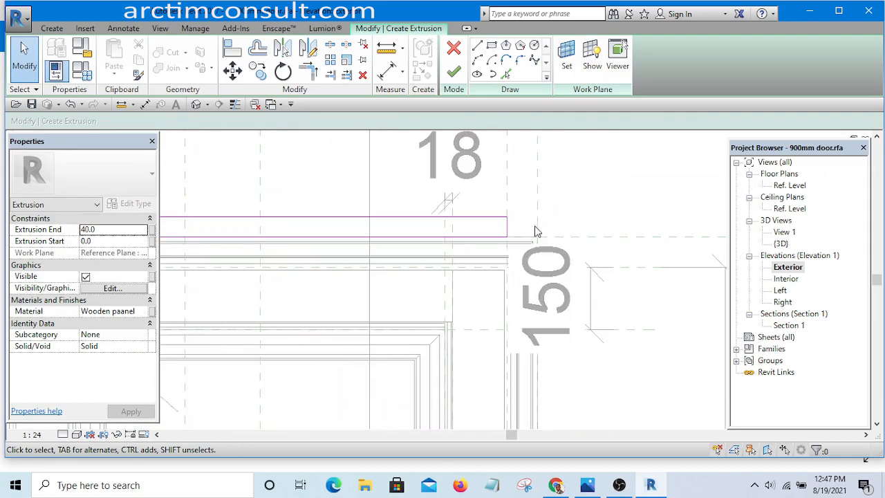
left_click_drag(504, 230, 567, 224)
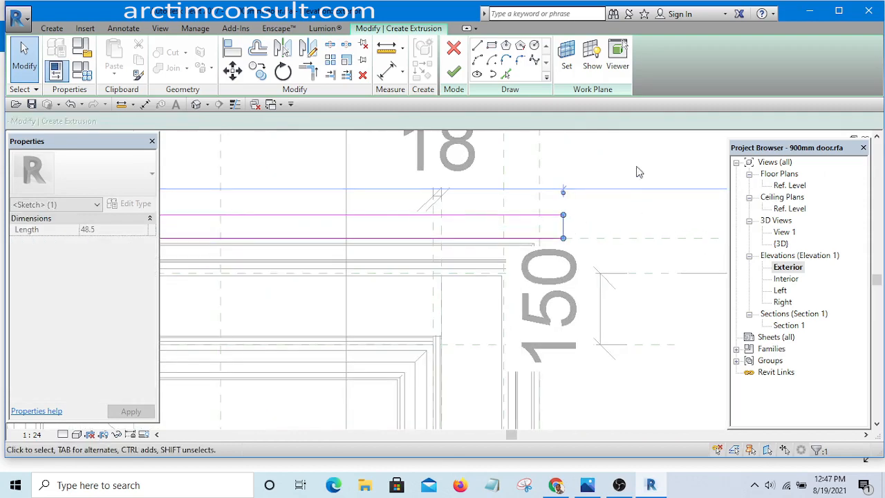
scroll(572, 245, "down", 3)
scroll(470, 225, "up", 5)
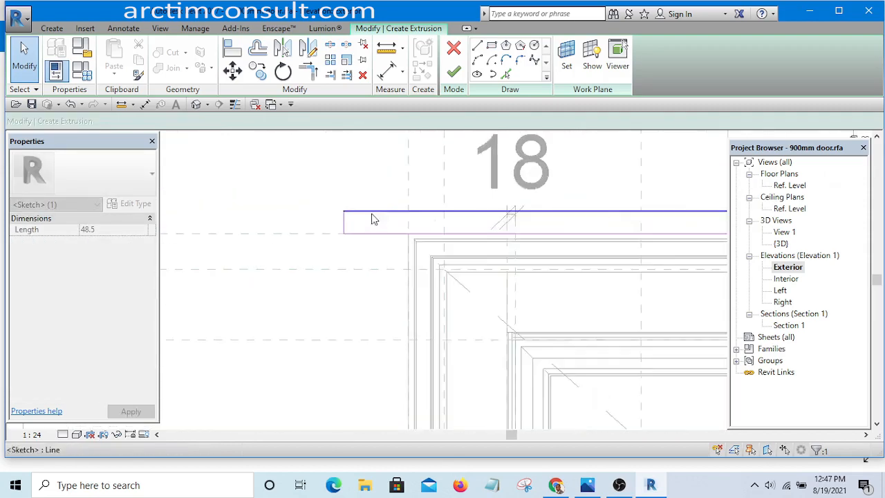
left_click_drag(336, 226, 405, 229)
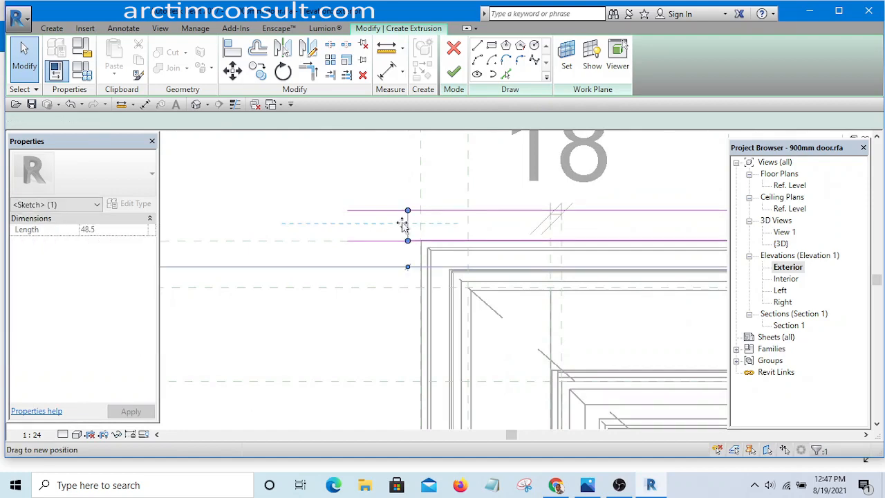
scroll(435, 162, "up", 2)
left_click(386, 228)
scroll(386, 228, "up", 1)
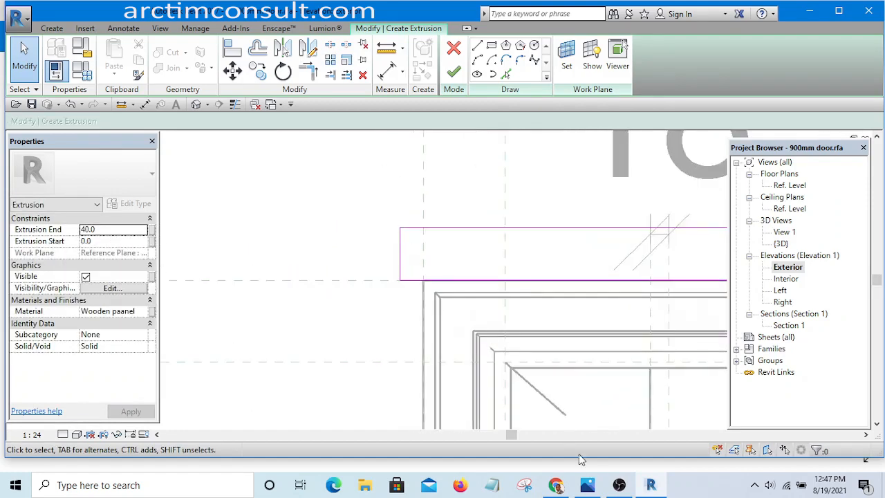
left_click(588, 485)
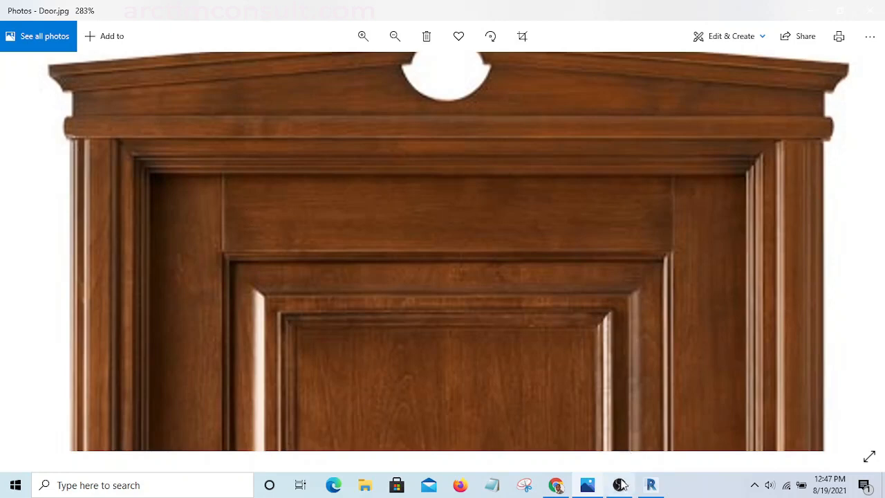
left_click(650, 484)
Add an aligned dimension between the rectangle's left end line and the frame's outer left reference plane.
scroll(441, 247, "up", 2)
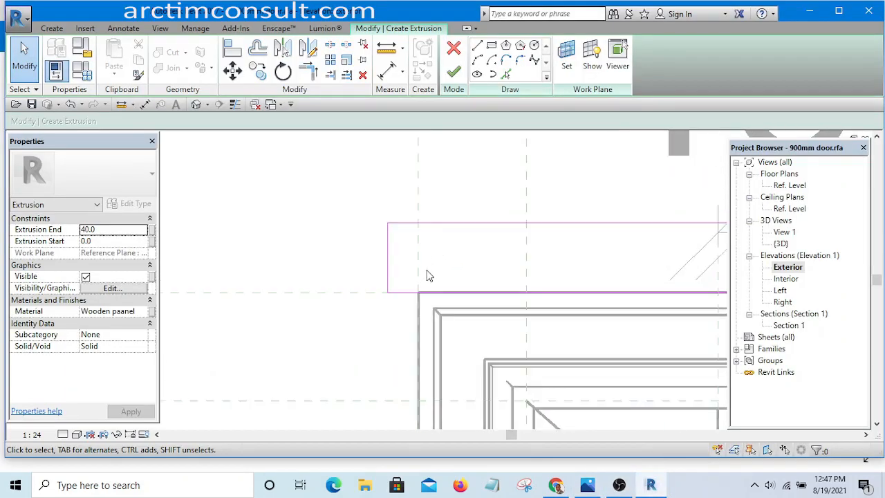
scroll(423, 271, "up", 2)
key("d")
key("i")
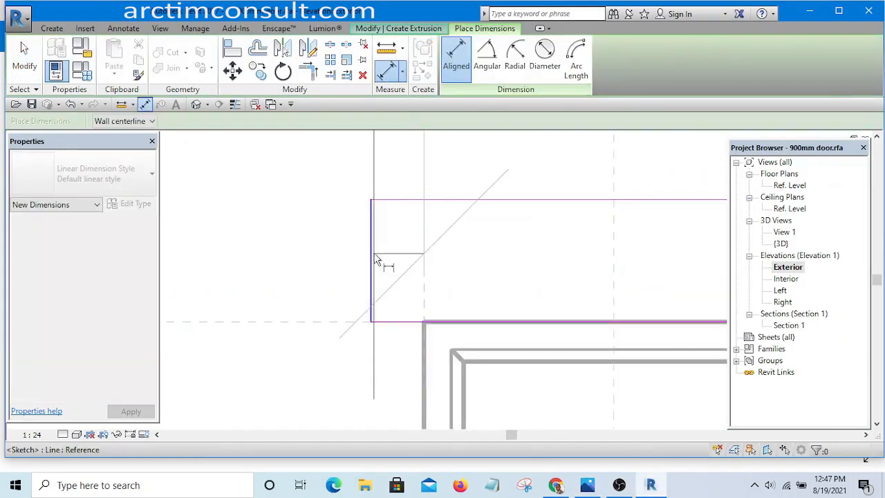
scroll(376, 281, "down", 3)
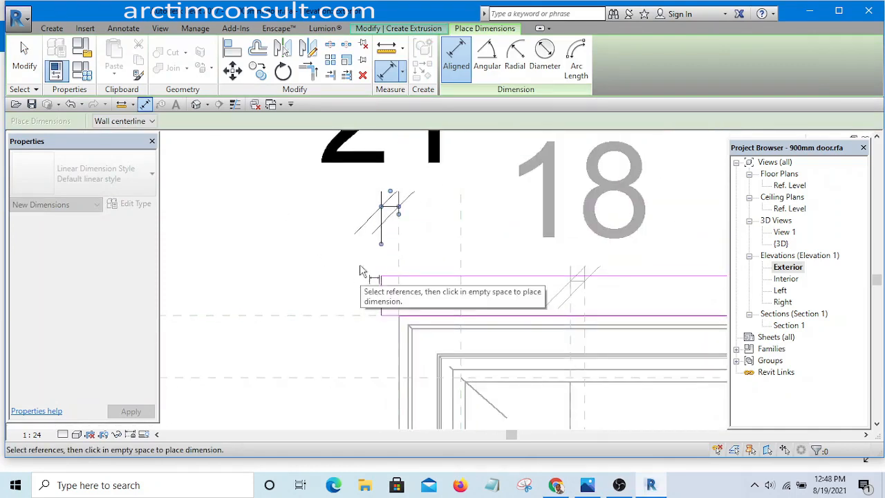
key("Escape")
key("Escape")
scroll(301, 212, "down", 2)
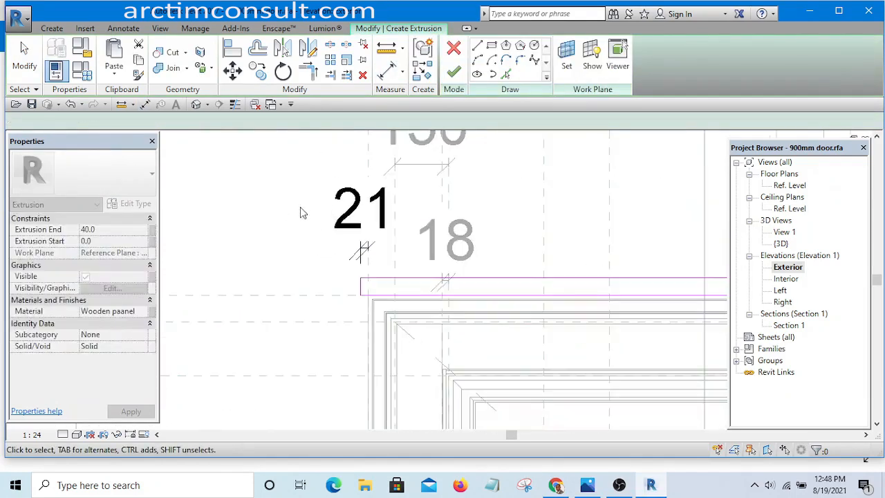
Set the rectangle's left overhang beyond the frame to 30 mm and lock that dimension.
left_click_drag(300, 206, 368, 336)
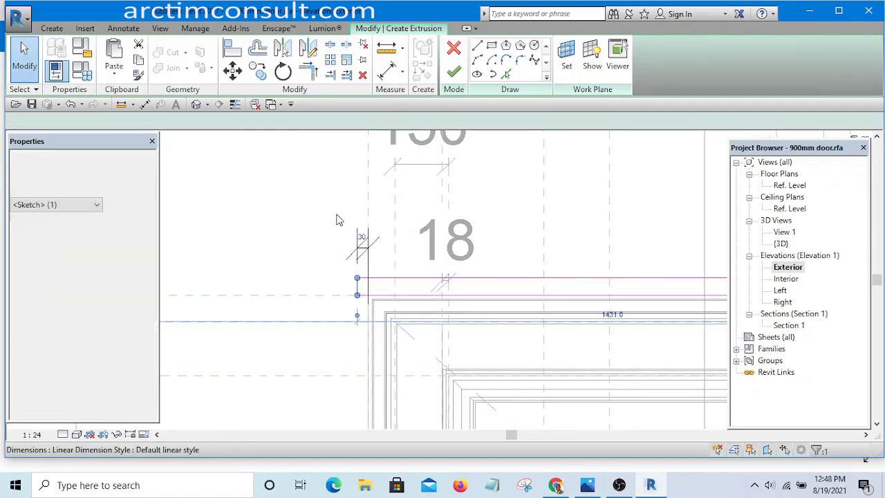
left_click(358, 241)
scroll(354, 259, "down", 4)
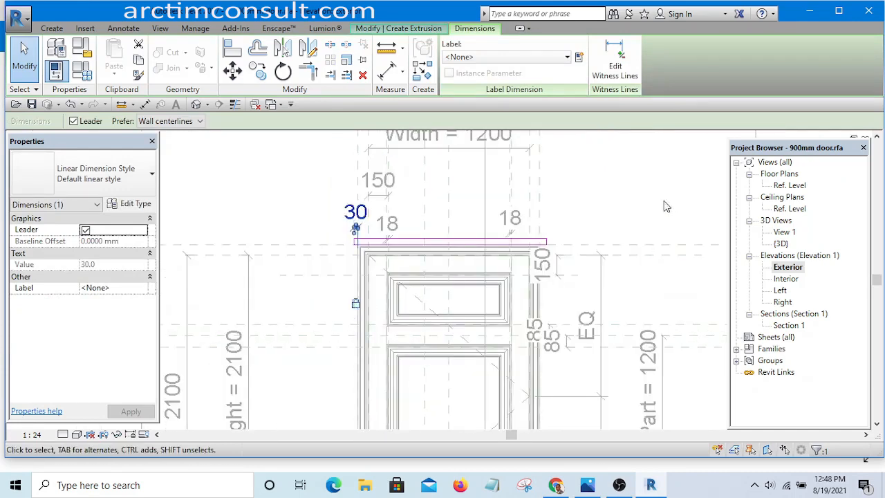
scroll(569, 196, "up", 2)
key("Escape")
Add an aligned dimension between the rectangle's right end line and the frame's outer right reference plane.
scroll(549, 242, "up", 2)
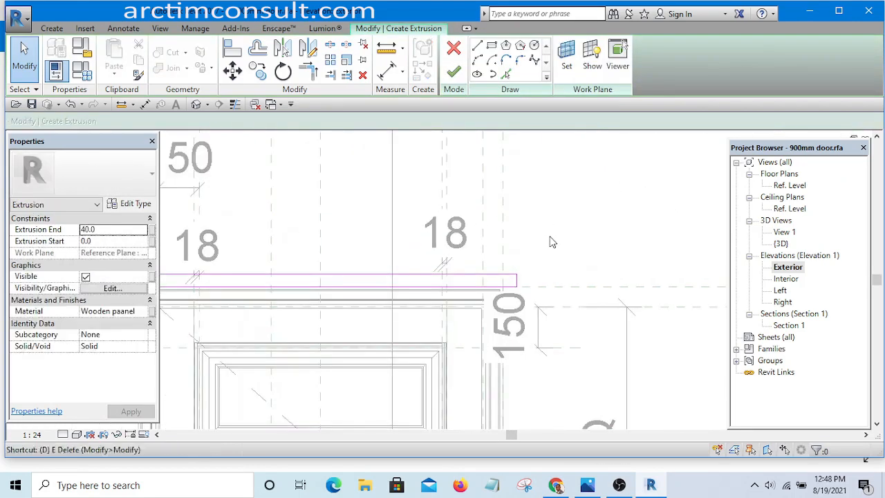
key("d")
key("i")
scroll(503, 241, "up", 2)
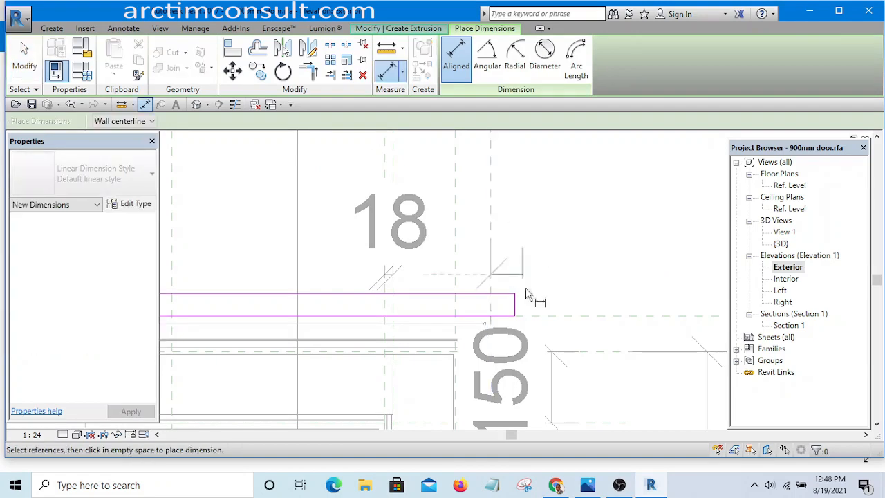
scroll(528, 296, "up", 1)
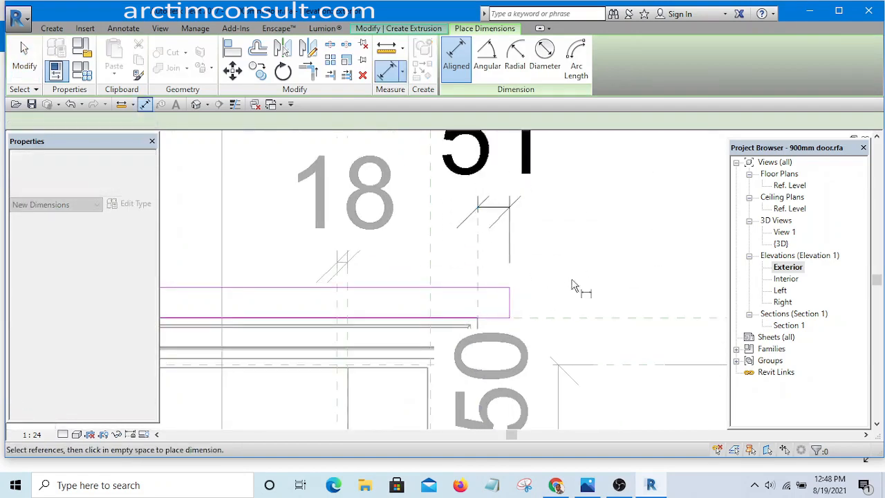
scroll(542, 279, "up", 2)
key("Escape")
Set the rectangle's right overhang beyond the frame to 30 mm and lock that dimension.
left_click_drag(480, 249, 547, 370)
scroll(543, 363, "down", 3)
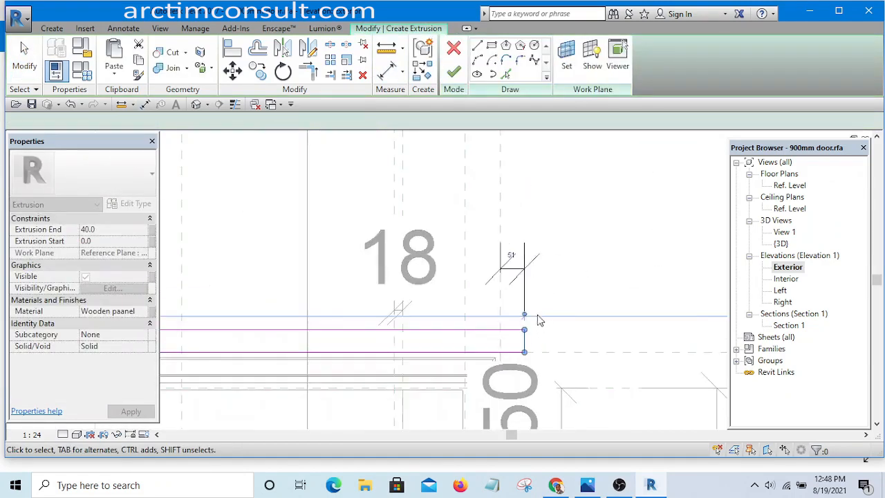
scroll(540, 320, "up", 1)
left_click(511, 256)
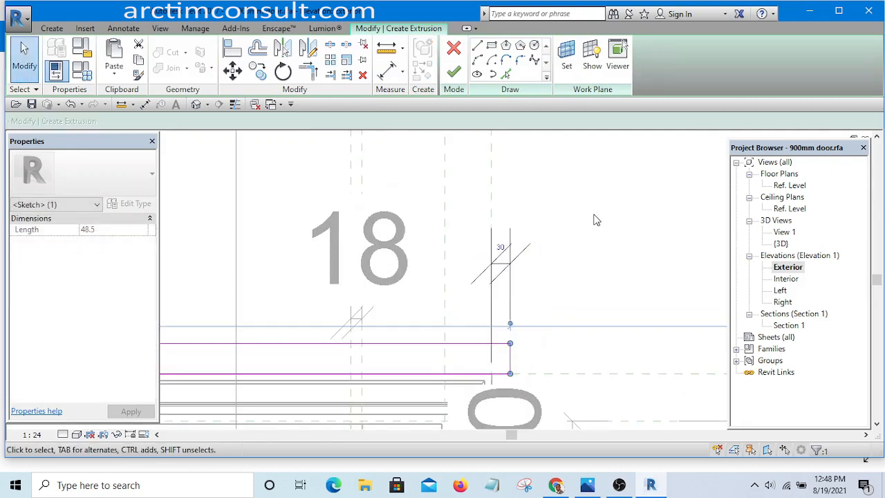
left_click(511, 261)
scroll(511, 261, "down", 2)
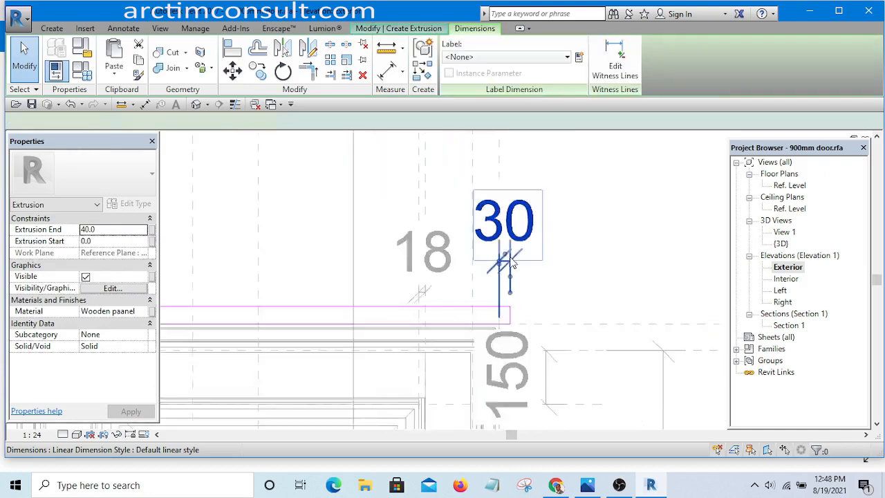
scroll(511, 263, "down", 2)
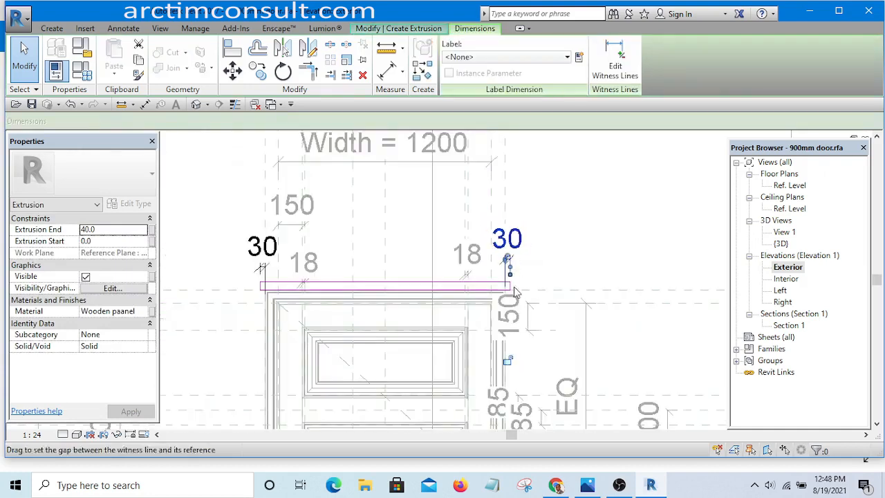
left_click(577, 220)
Lower the rectangle's bottom line to the inner moulding edge of the frame head, and lower its top line to make it about 30.5 mm high.
scroll(515, 275, "up", 3)
scroll(489, 308, "up", 3)
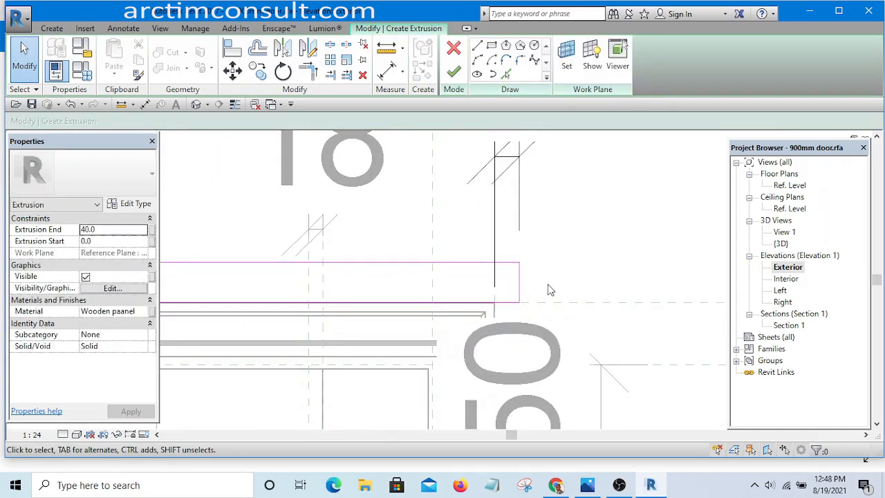
scroll(490, 292, "down", 3)
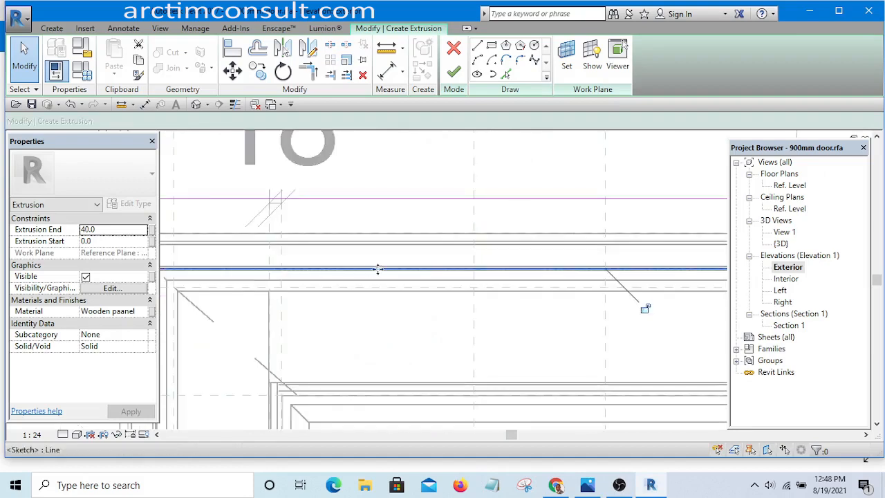
scroll(449, 257, "down", 3)
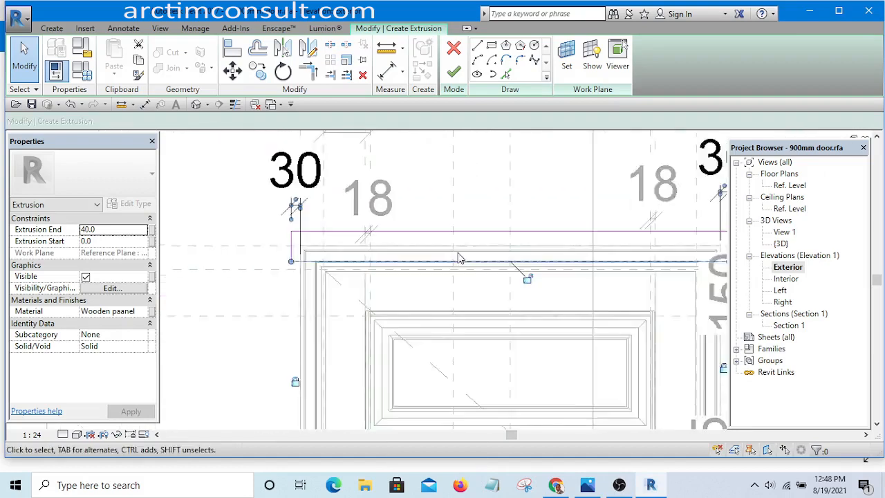
left_click(509, 259)
scroll(519, 266, "up", 5)
scroll(491, 266, "up", 2)
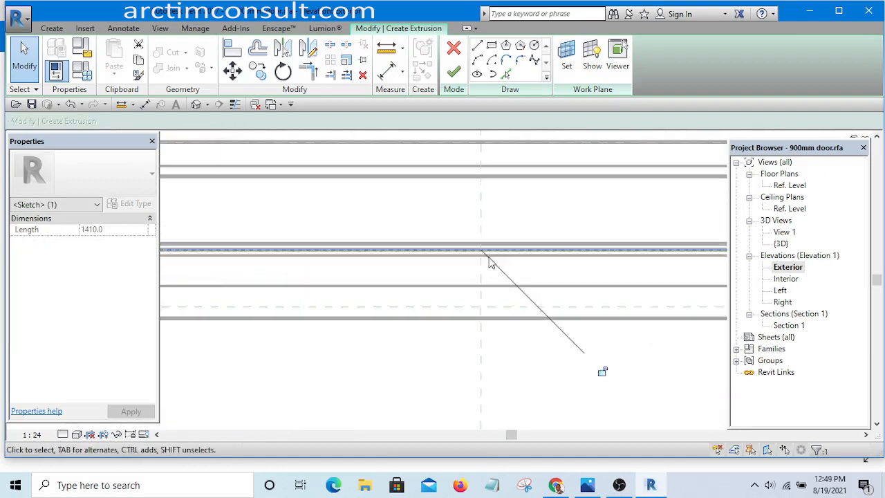
scroll(488, 248, "up", 2)
mouse_move(488, 251)
left_mouse_down()
mouse_move(486, 217)
mouse_move(489, 226)
mouse_move(580, 242)
left_mouse_up()
scroll(581, 246, "down", 4)
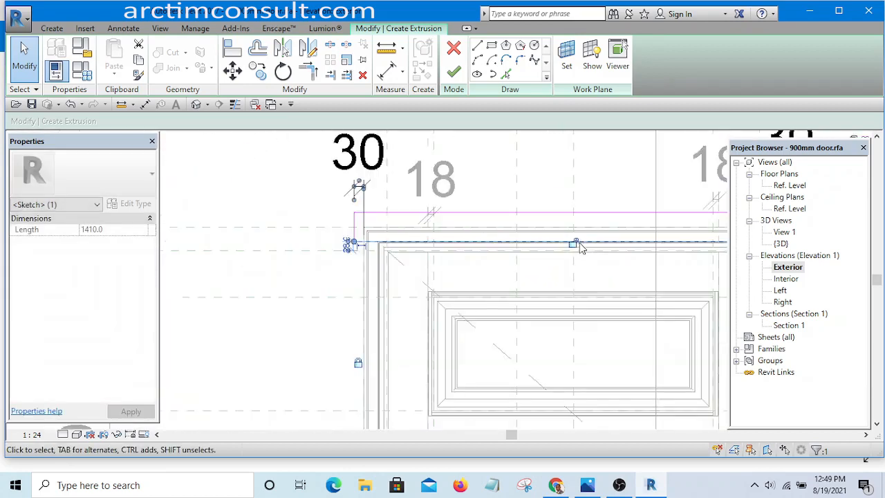
scroll(442, 214, "up", 2)
left_click_drag(475, 223, 477, 264)
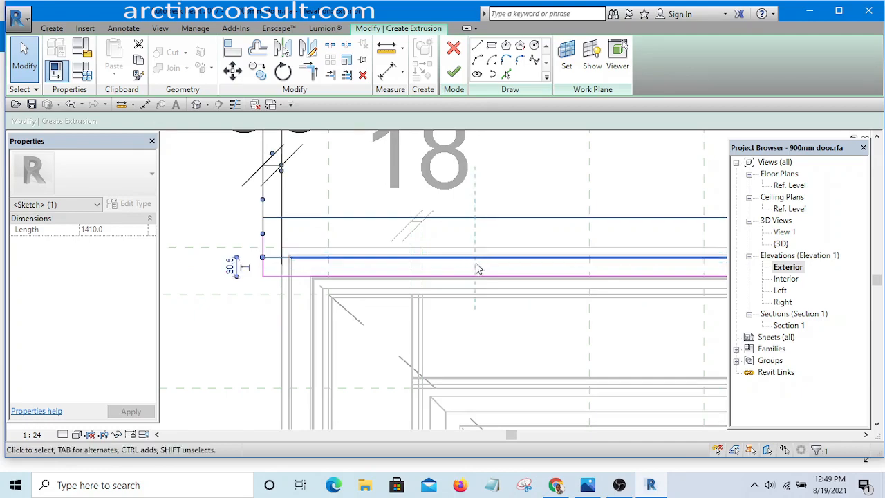
Raise the head trim rectangle's top line to the reference plane above the frame head, making the rectangle about 46 mm high.
scroll(475, 268, "up", 2)
scroll(543, 251, "down", 4)
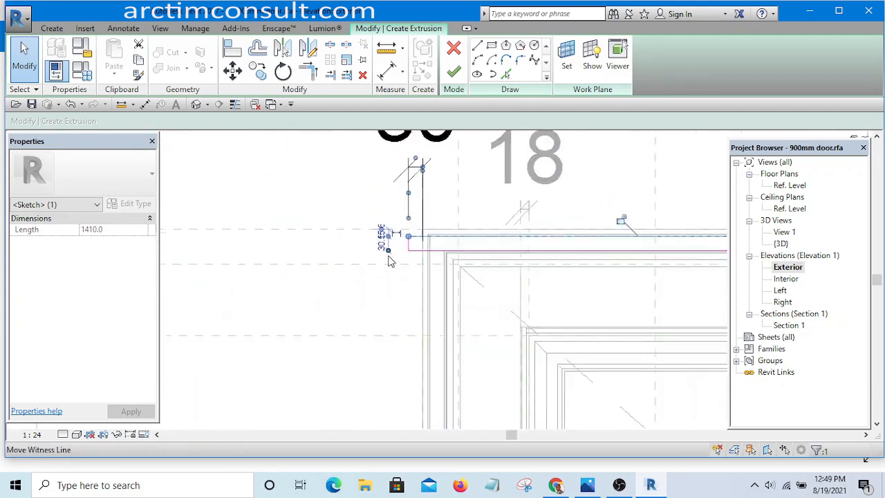
scroll(390, 262, "up", 2)
scroll(452, 214, "up", 1)
left_click(290, 267)
scroll(290, 266, "down", 4)
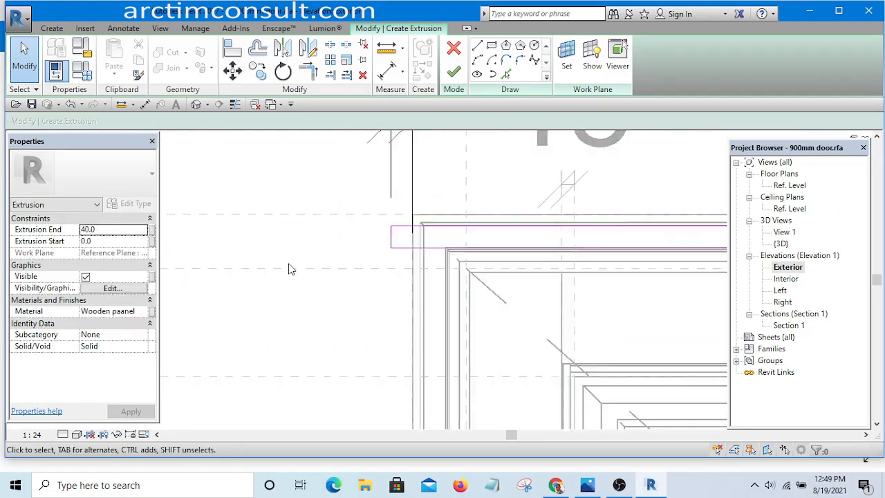
scroll(600, 267, "up", 4)
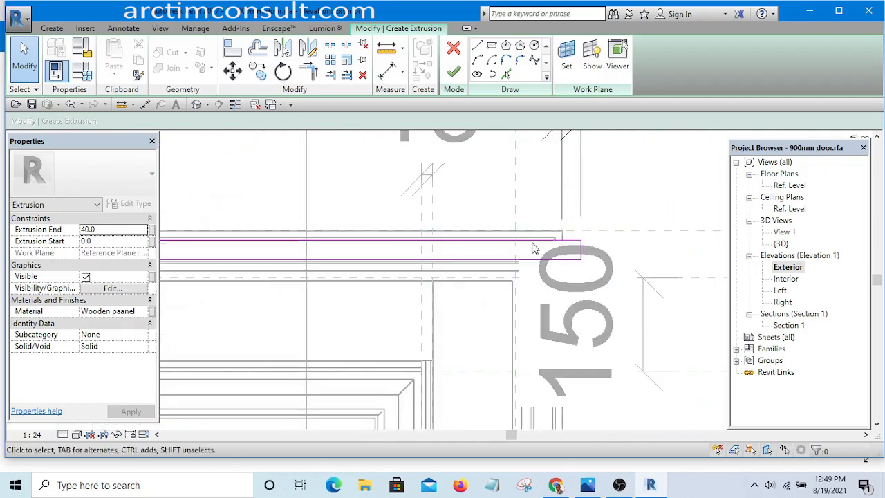
left_click(589, 235)
scroll(591, 280, "down", 3)
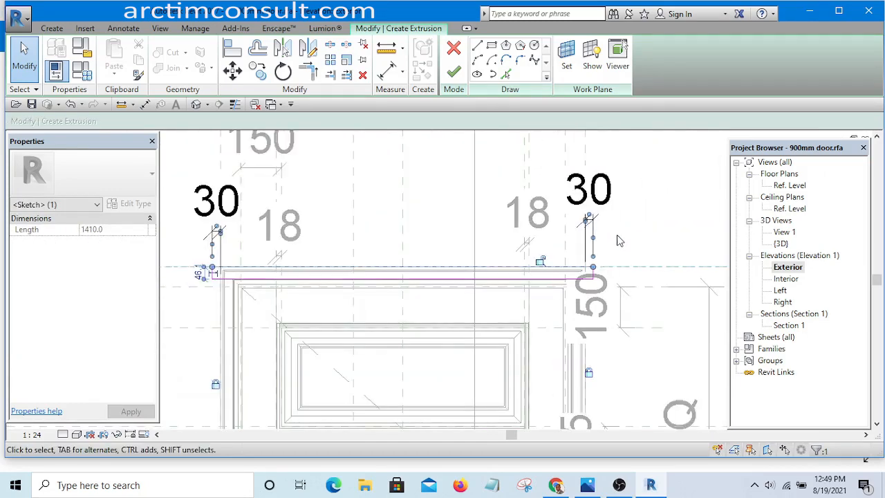
scroll(620, 240, "down", 2)
left_click(389, 271)
Add an aligned dimension between the rectangle's bottom and top lines at its left end, and lock it.
scroll(401, 274, "up", 5)
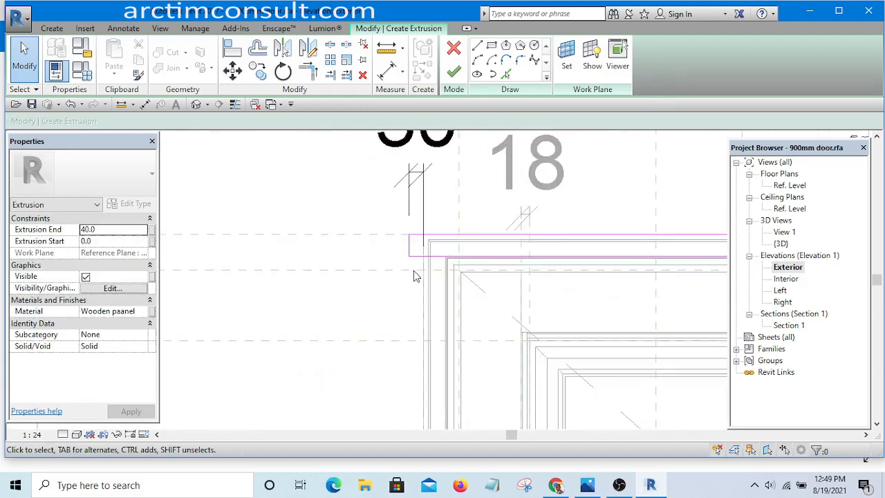
key("d")
key("i")
scroll(419, 249, "up", 3)
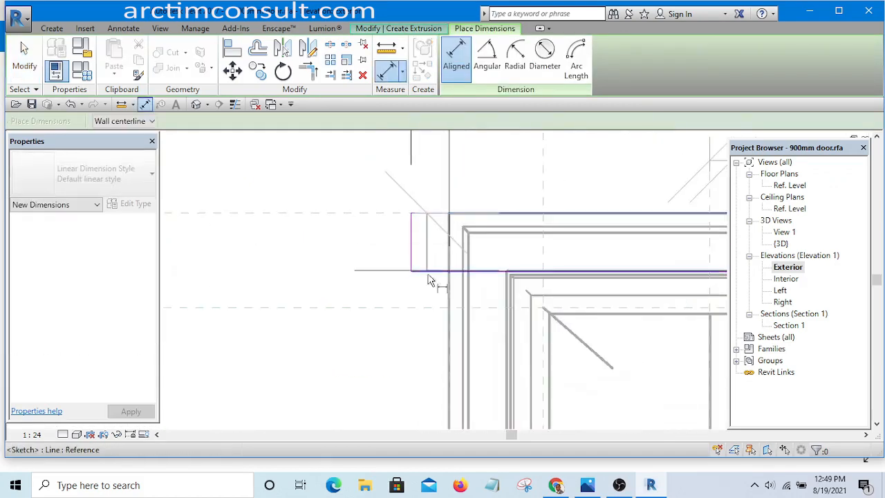
scroll(420, 280, "down", 3)
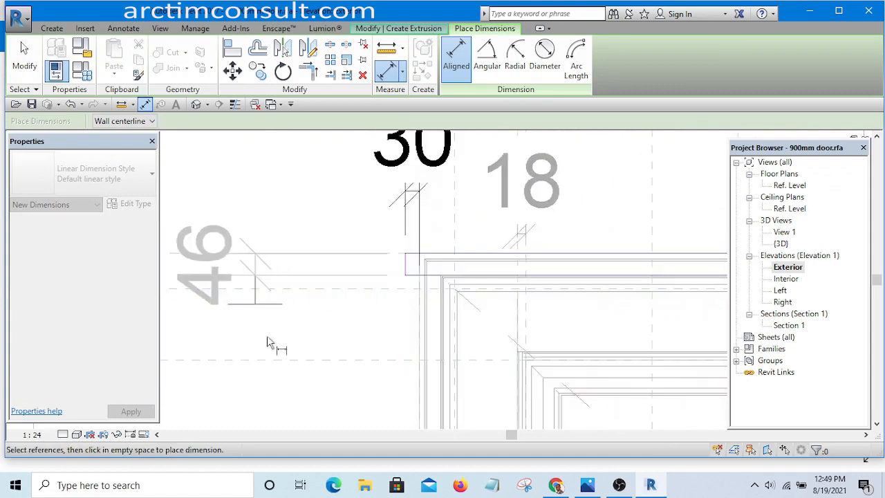
scroll(267, 337, "down", 3)
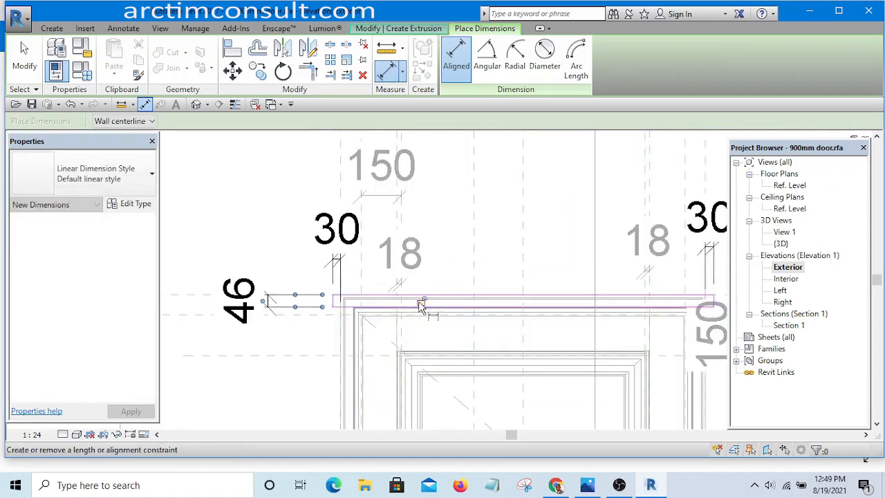
right_click(437, 239)
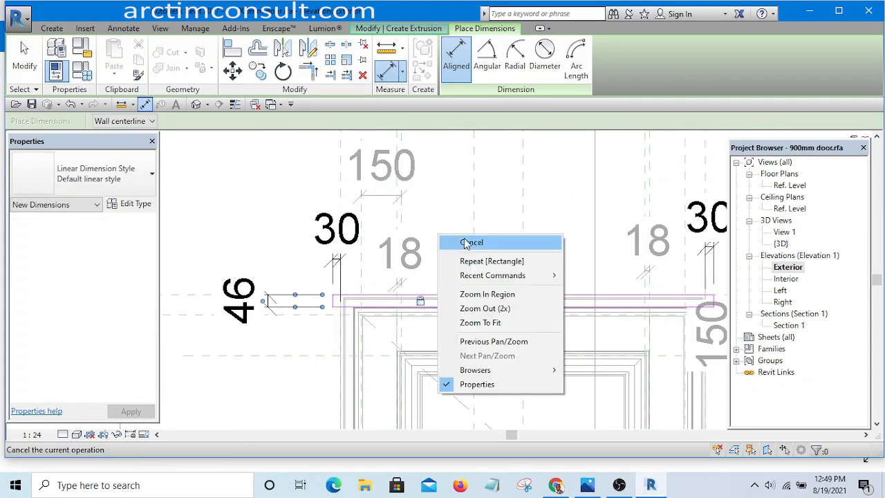
left_click(453, 242)
scroll(463, 239, "down", 4)
right_click(475, 234)
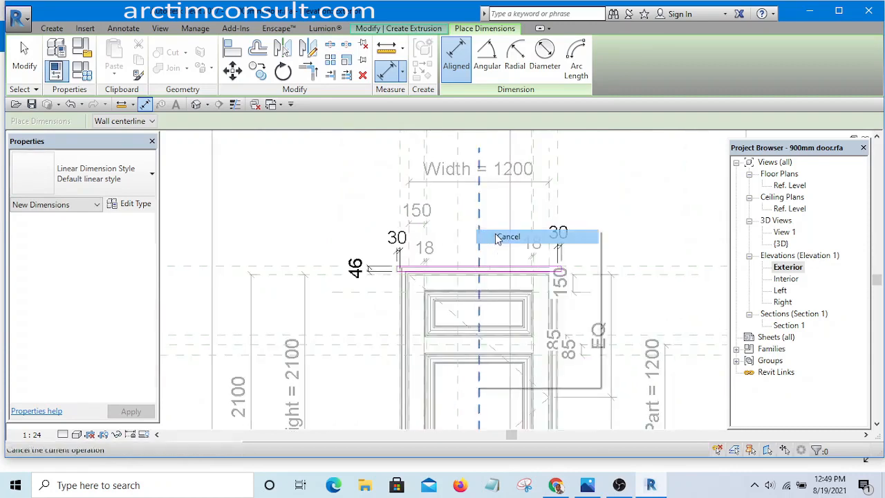
left_click(484, 237)
middle_click_drag(557, 304, 483, 294)
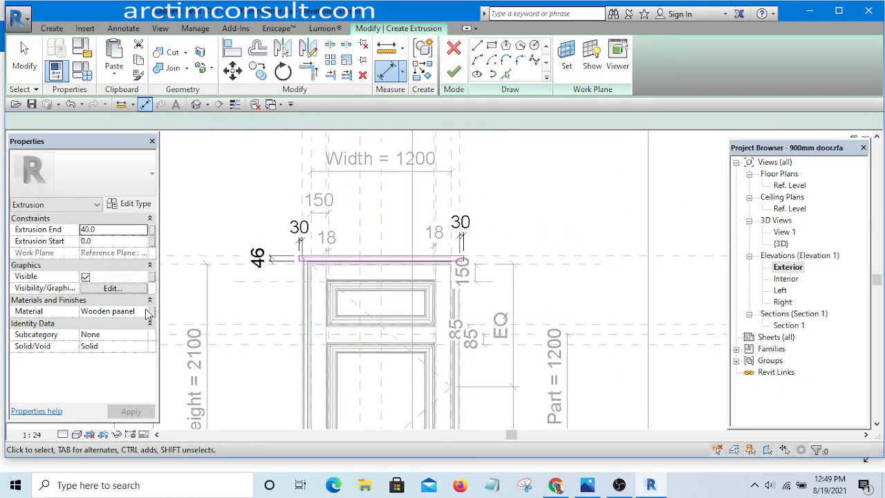
key("Escape")
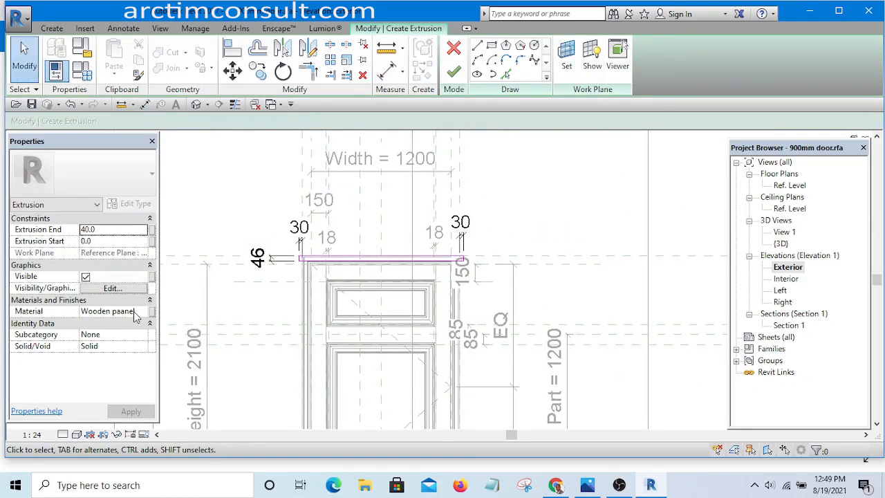
Assign the Wooden hor material to the head trim and finish the extrusion sketch.
left_click(111, 311)
left_click(151, 311)
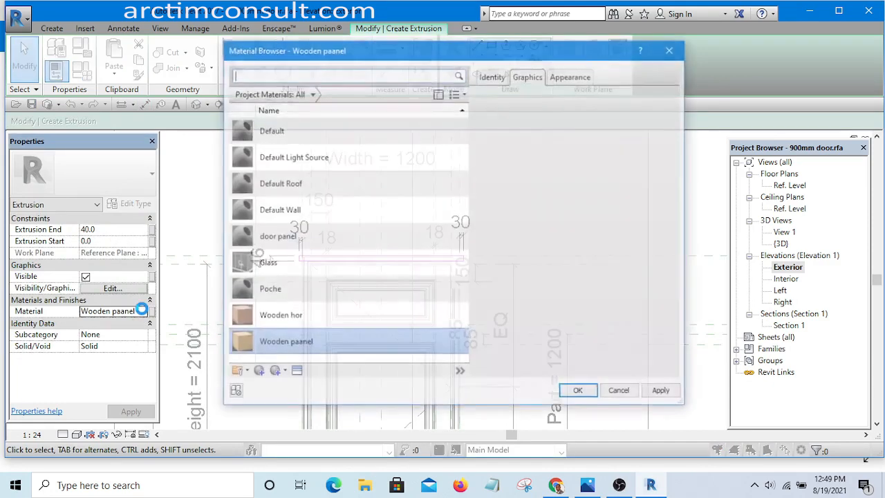
left_click(308, 317)
left_click(579, 392)
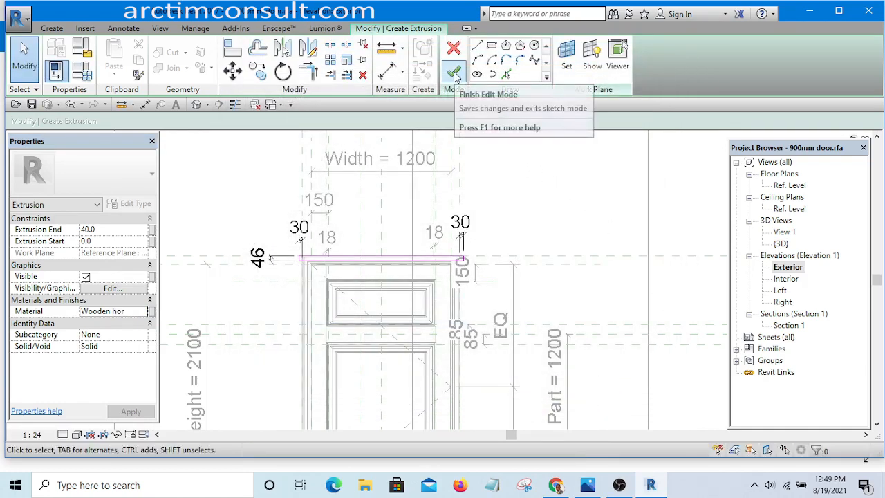
left_click(454, 73)
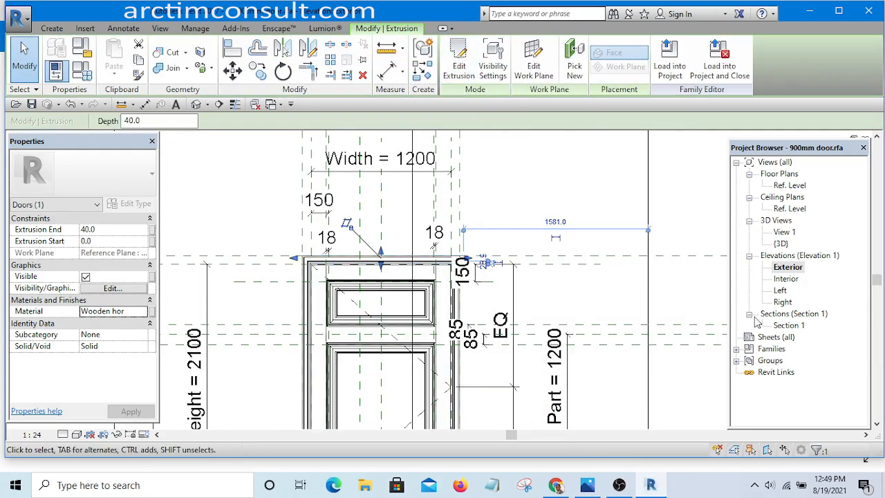
In the Left elevation, stretch the head trim beyond the mouldings on both wall sides, to extrusion end 157.0 and extrusion start -152.1.
double_click(780, 291)
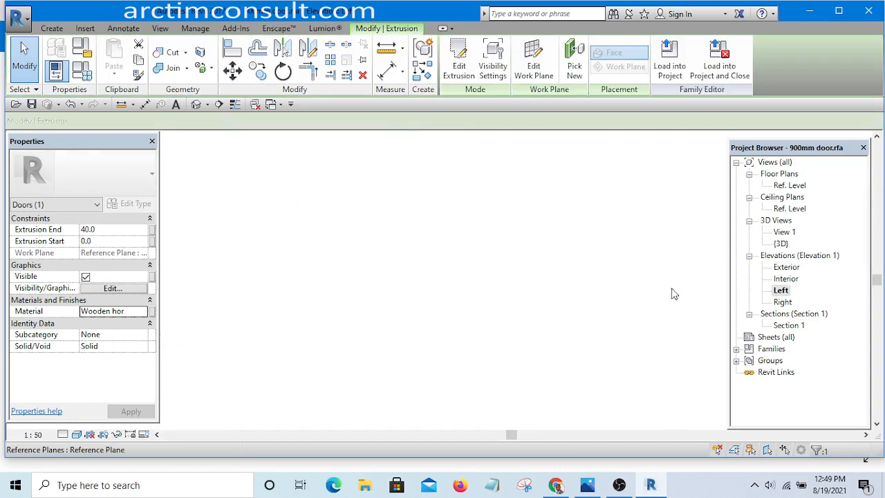
scroll(509, 244, "up", 6)
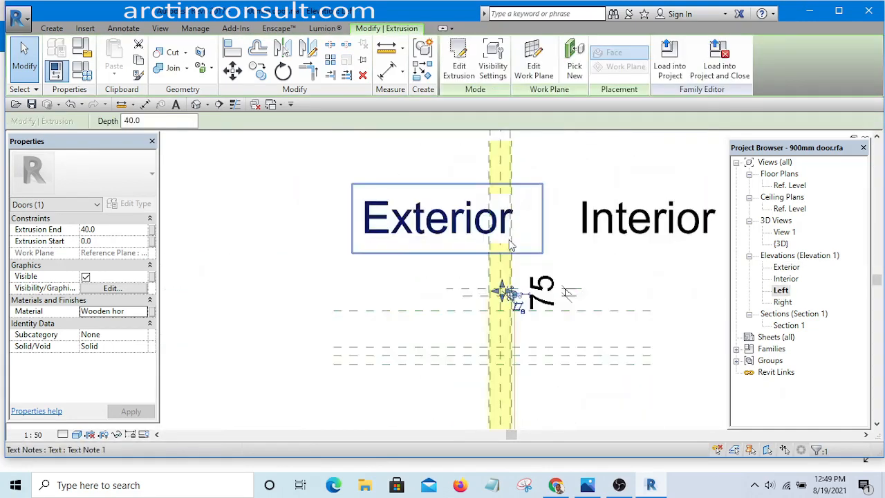
scroll(502, 324, "up", 3)
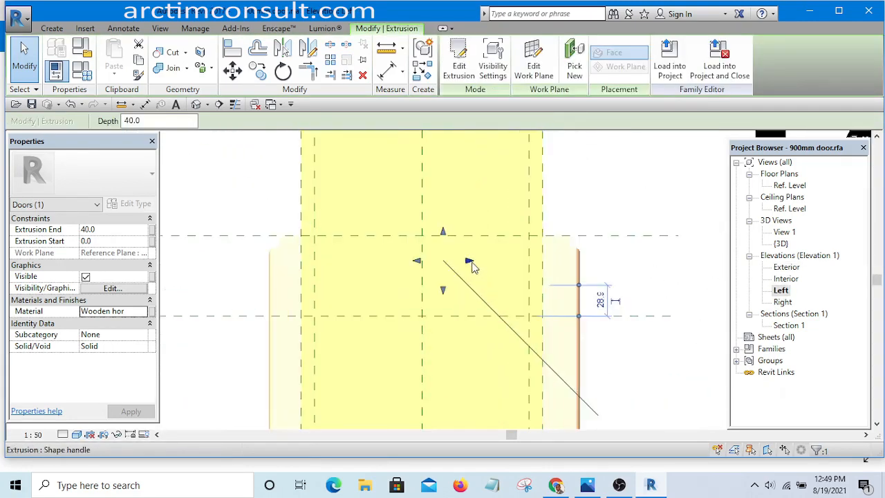
mouse_move(474, 260)
left_mouse_down()
mouse_move(608, 265)
mouse_move(590, 260)
left_mouse_up()
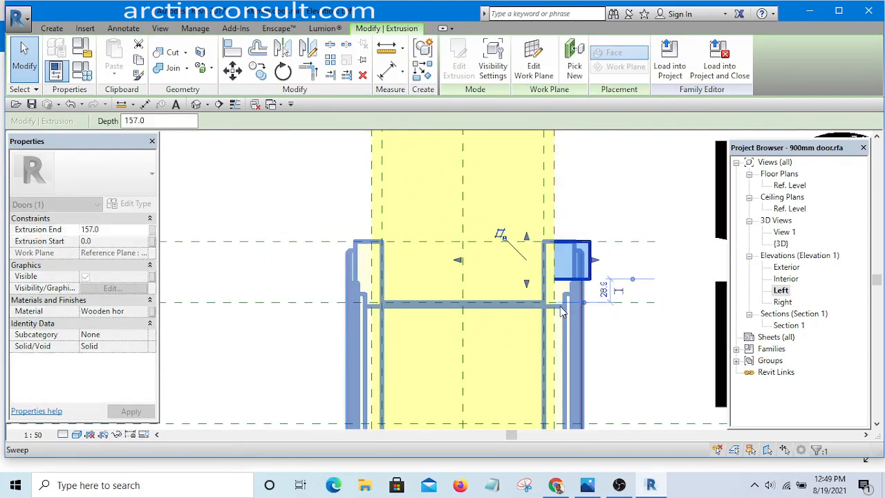
left_click_drag(370, 259, 342, 254)
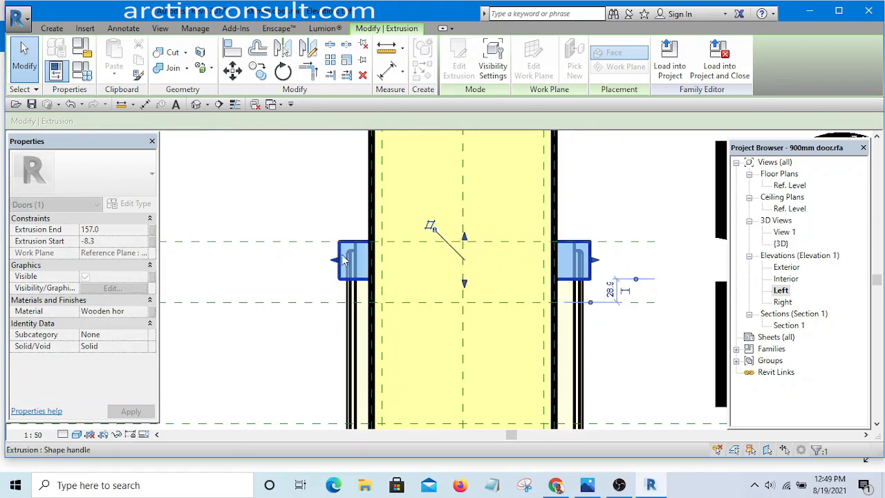
left_click(606, 191)
scroll(620, 198, "up", 4)
scroll(620, 198, "up", 5)
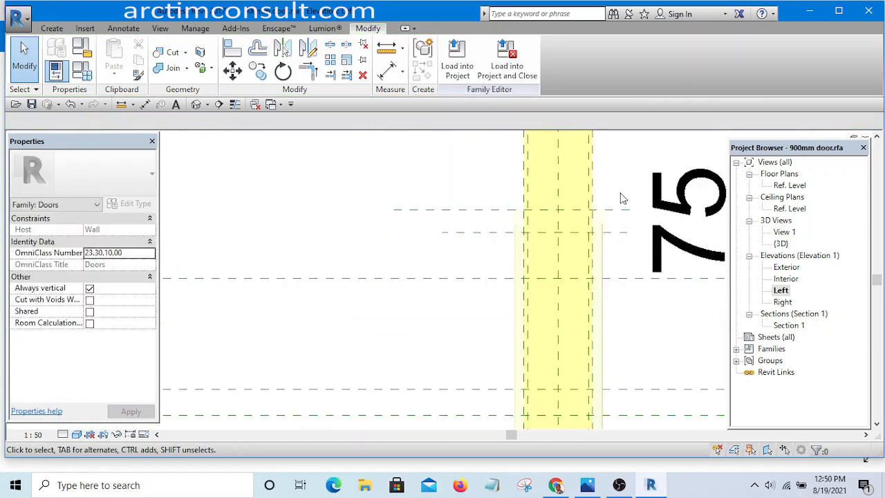
left_click(588, 253)
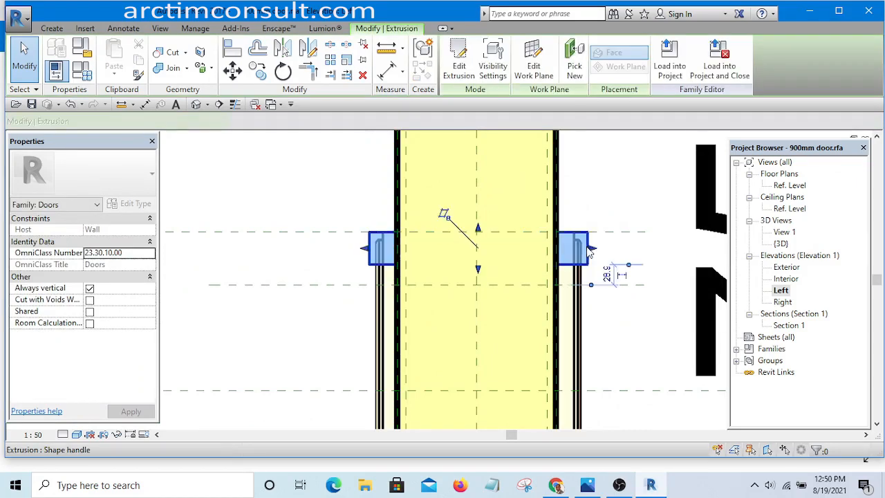
scroll(561, 276, "down", 4)
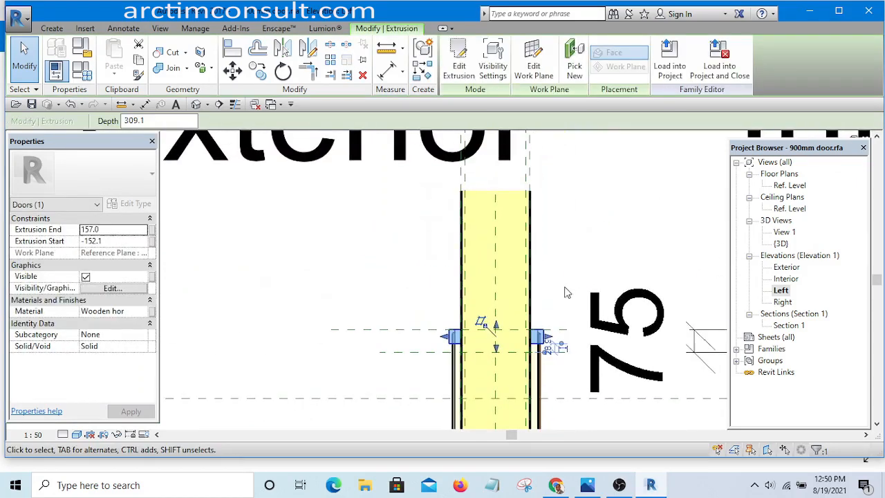
Add an aligned dimension between the interior-side wall thickness reference plane and the head trim's interior face, and lock it.
key("d")
key("i")
scroll(563, 207, "up", 1)
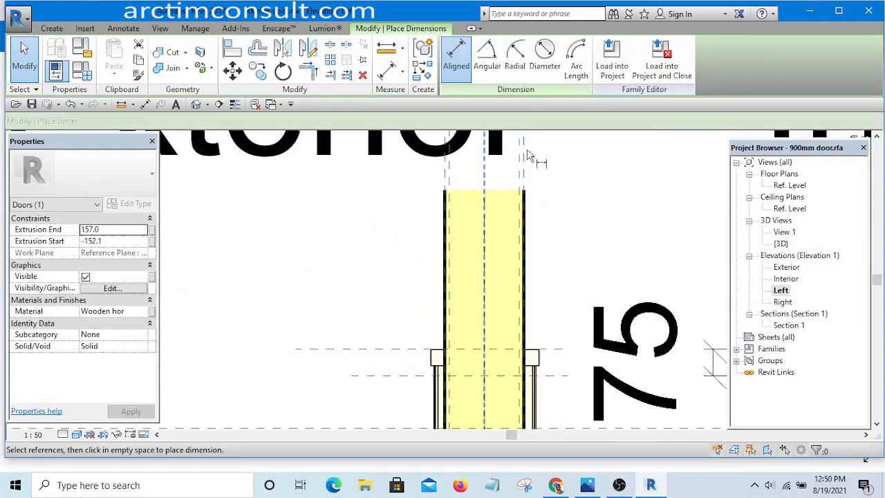
scroll(560, 225, "down", 3)
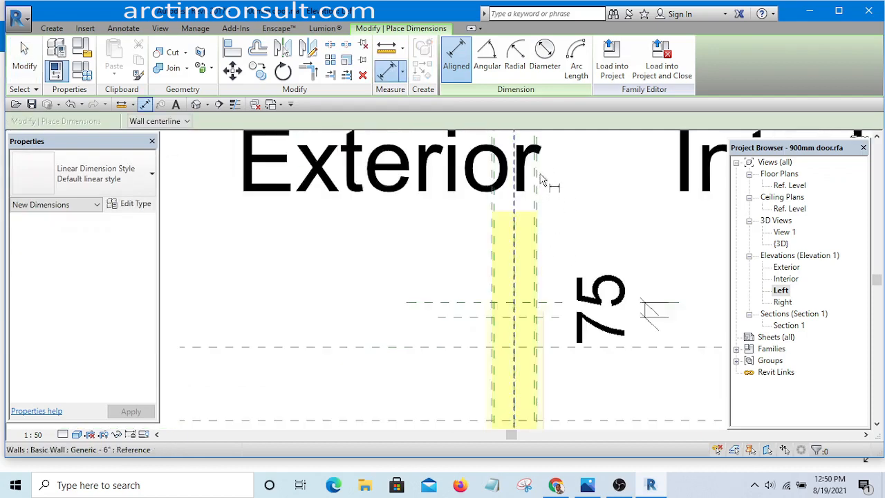
scroll(546, 200, "up", 2)
scroll(546, 276, "down", 4)
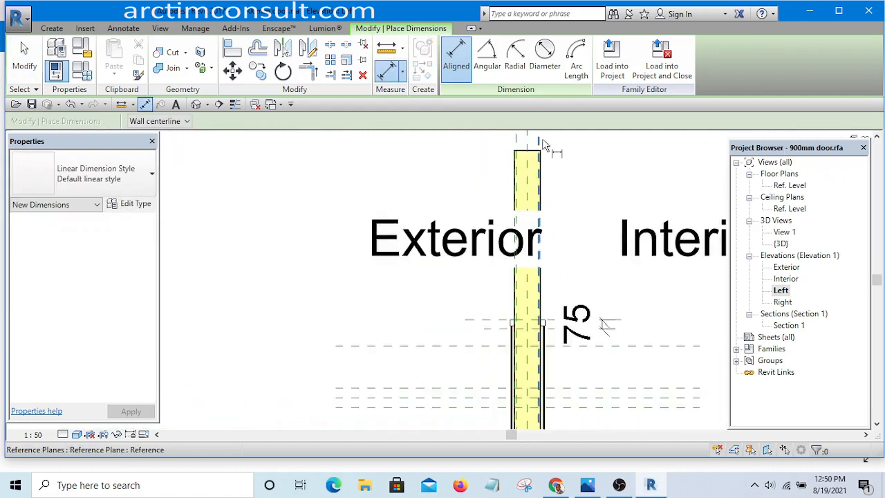
middle_click_drag(553, 150, 551, 233)
scroll(546, 235, "up", 5)
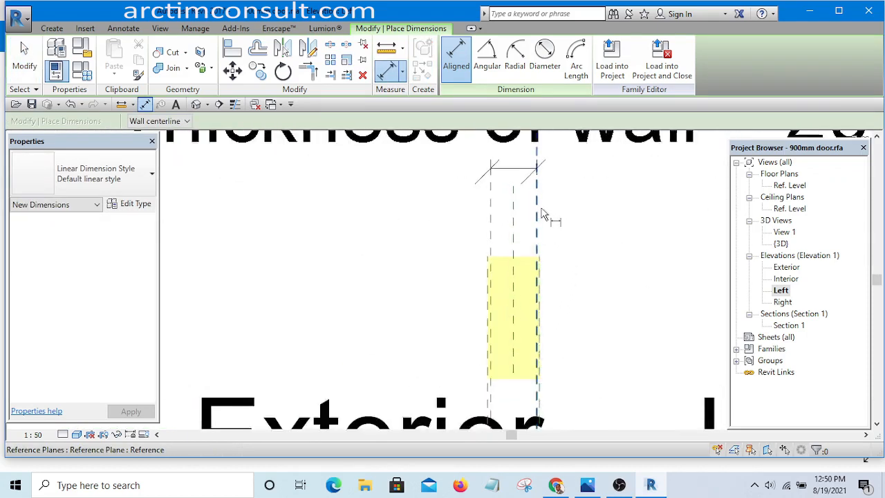
left_click(529, 245)
scroll(546, 221, "down", 4)
scroll(546, 277, "up", 8)
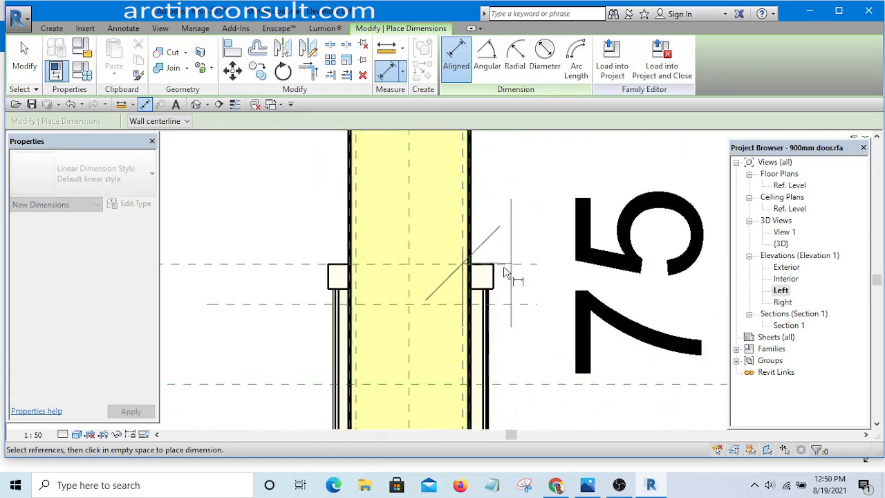
scroll(488, 275, "up", 3)
left_click(495, 277)
scroll(526, 335, "down", 4)
scroll(531, 339, "down", 3)
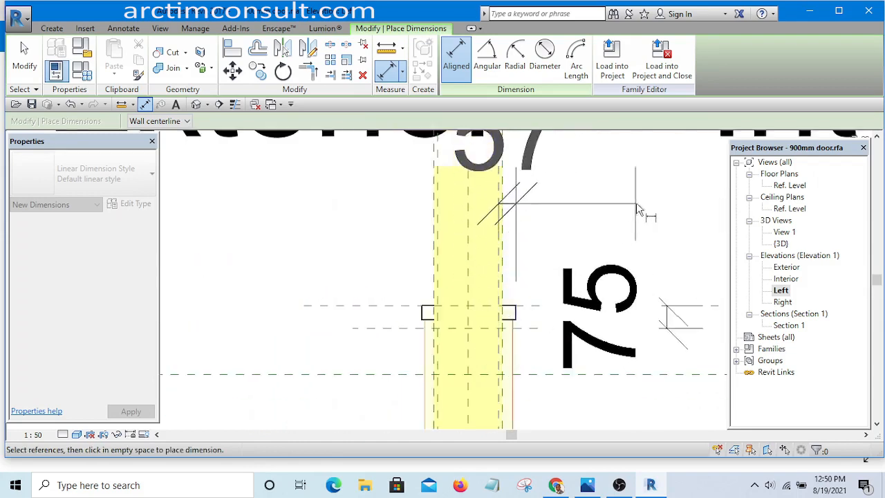
left_click(537, 317)
scroll(539, 308, "down", 4)
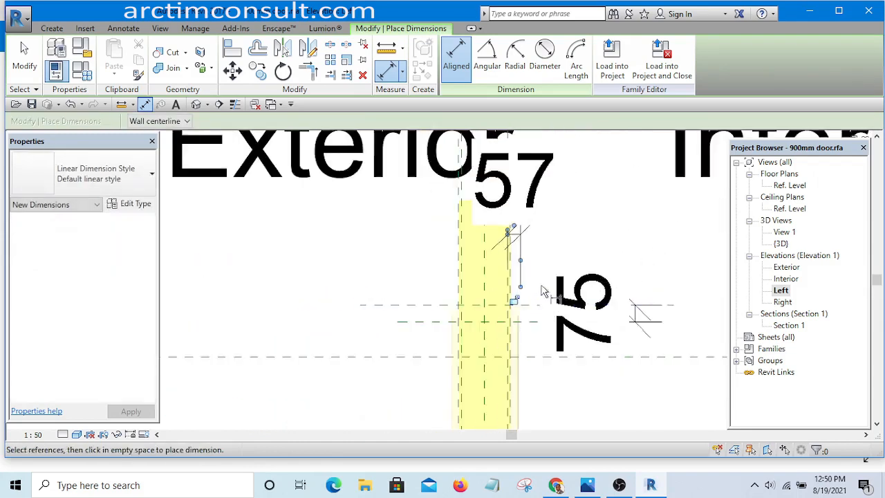
key("Escape")
key("Escape")
scroll(543, 220, "up", 2)
left_click(543, 220)
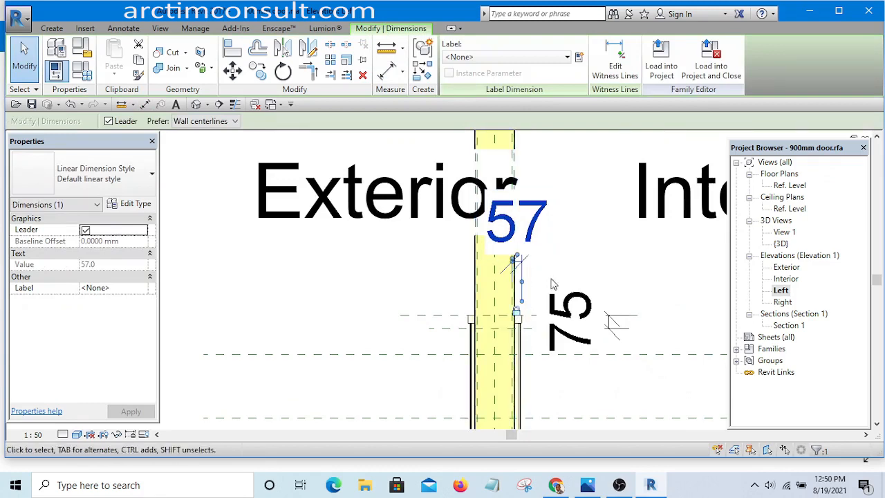
left_click(579, 238)
Add an aligned dimension between the exterior-side wall thickness reference plane and the head trim's exterior face.
key("d")
key("i")
scroll(569, 267, "down", 4)
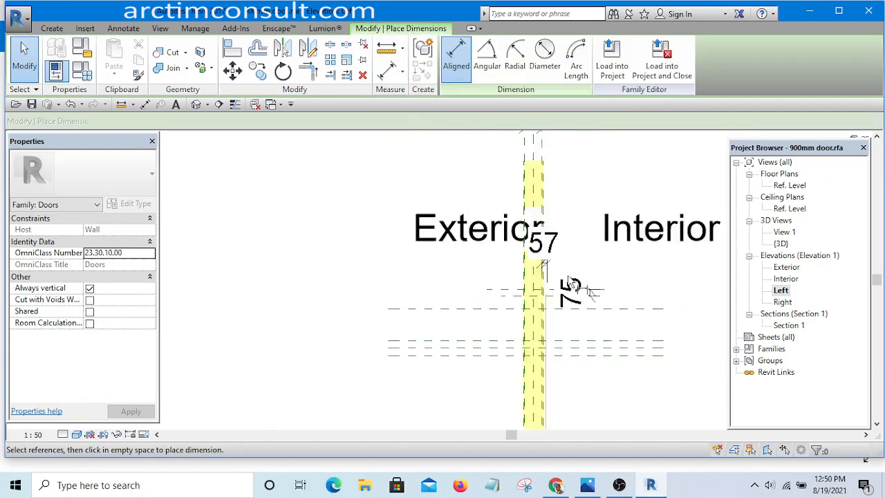
scroll(536, 170, "up", 4)
middle_click_drag(537, 166, 550, 309)
scroll(549, 318, "down", 2)
scroll(552, 246, "up", 1)
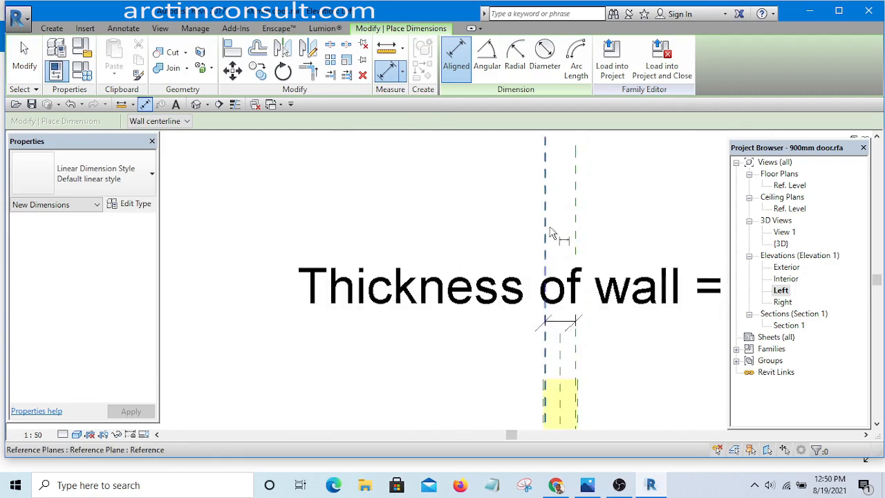
left_click(546, 220)
scroll(546, 221, "down", 7)
scroll(534, 383, "up", 4)
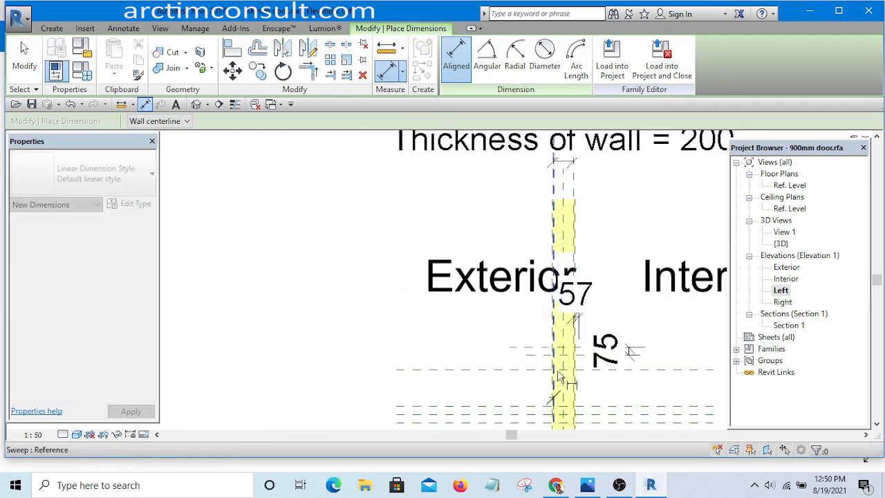
scroll(560, 207, "down", 3)
scroll(556, 280, "up", 5)
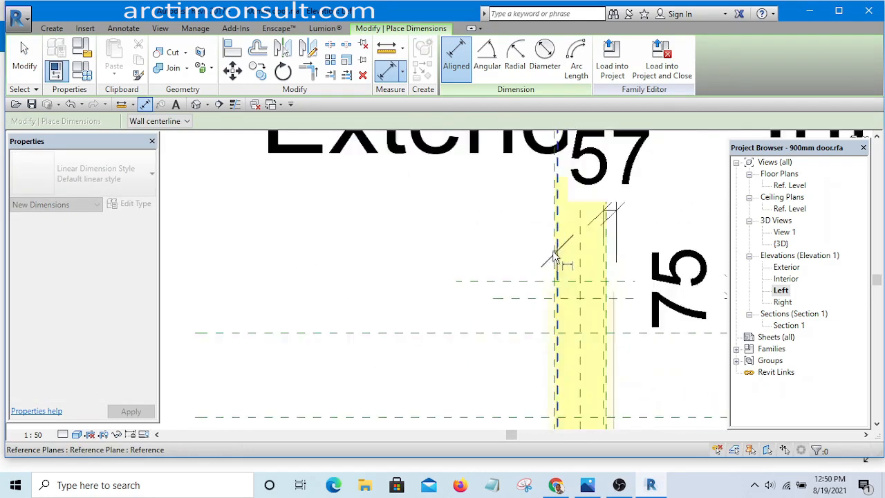
scroll(517, 367, "down", 8)
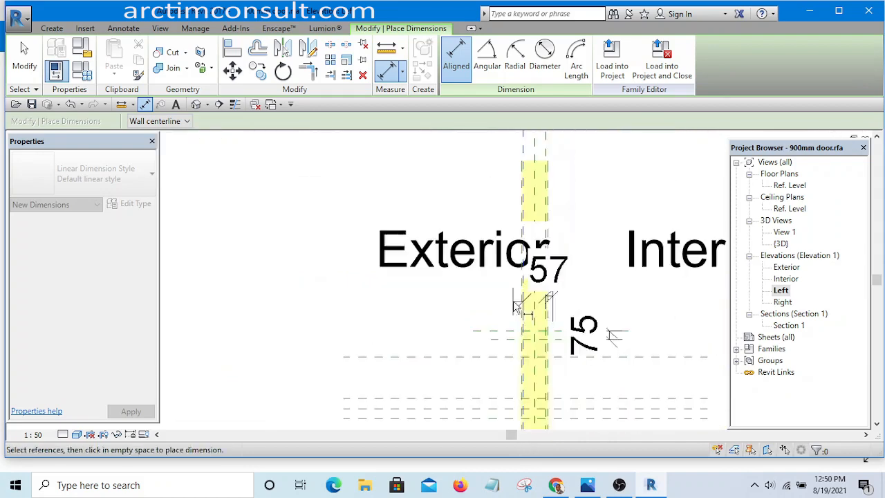
scroll(517, 389, "up", 7)
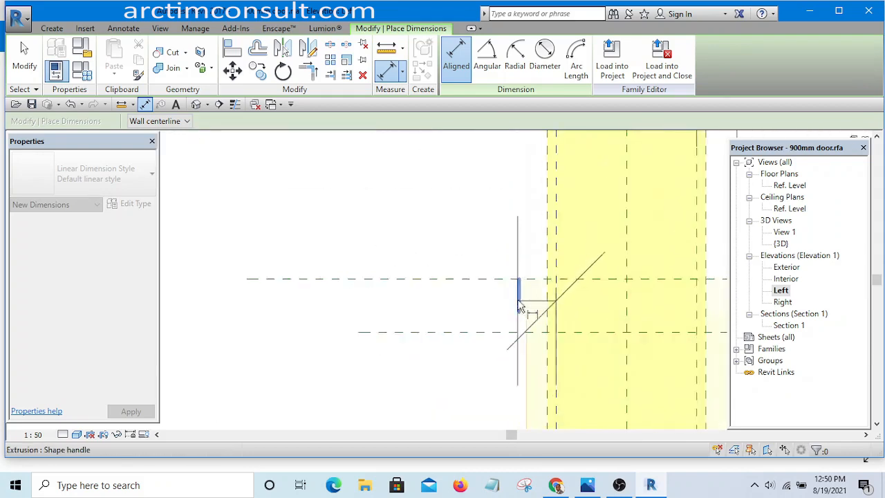
scroll(484, 352, "up", 6)
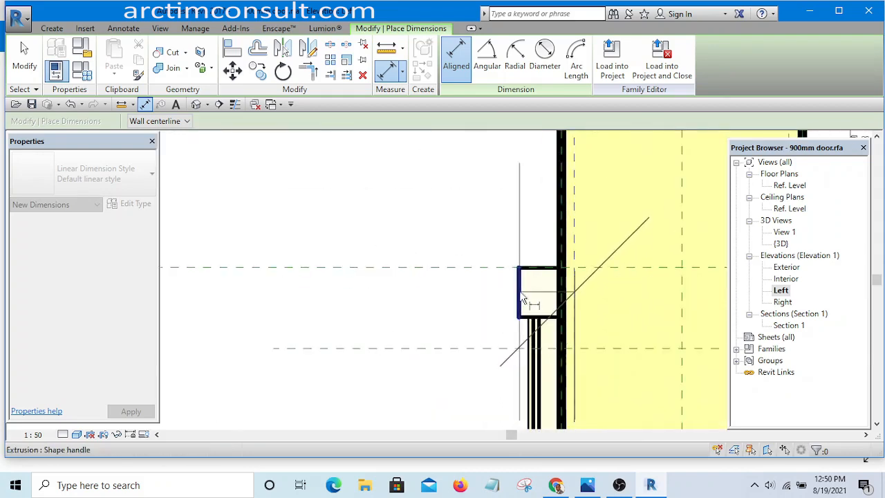
scroll(484, 351, "down", 2)
left_click(446, 274)
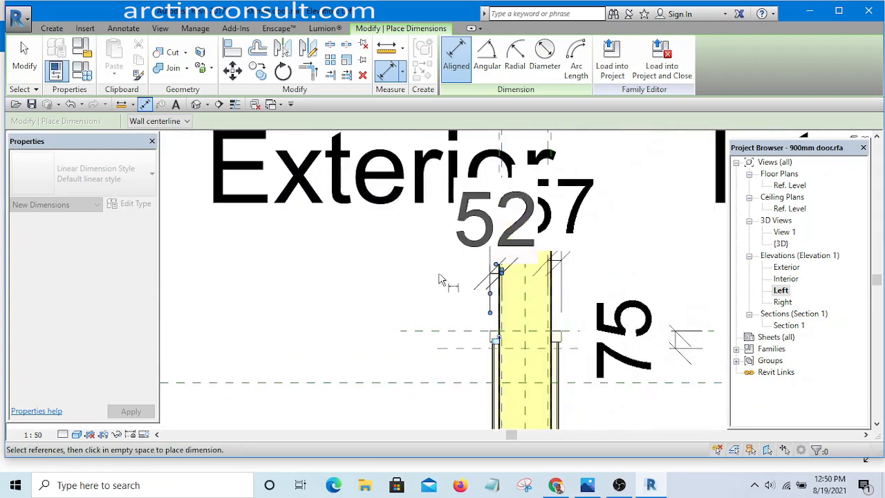
key("Escape")
key("Escape")
scroll(486, 351, "up", 2)
left_click(492, 336)
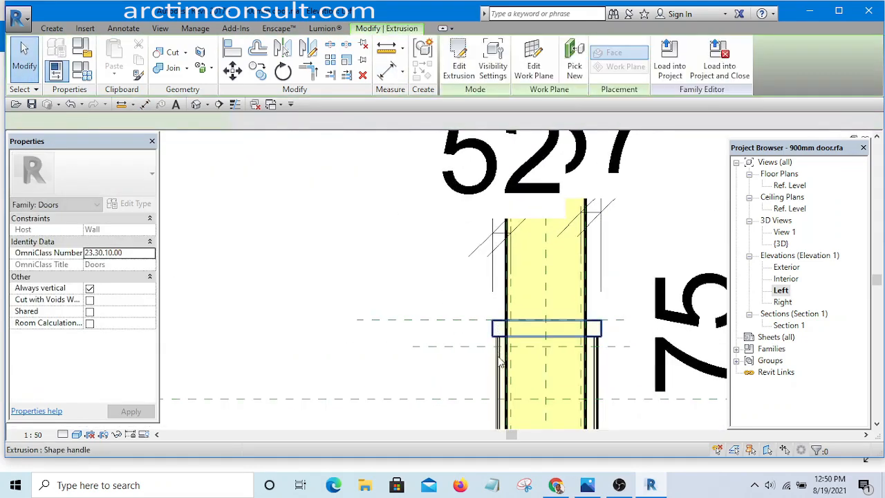
scroll(494, 339, "down", 2)
scroll(494, 342, "up", 3)
scroll(493, 342, "up", 2)
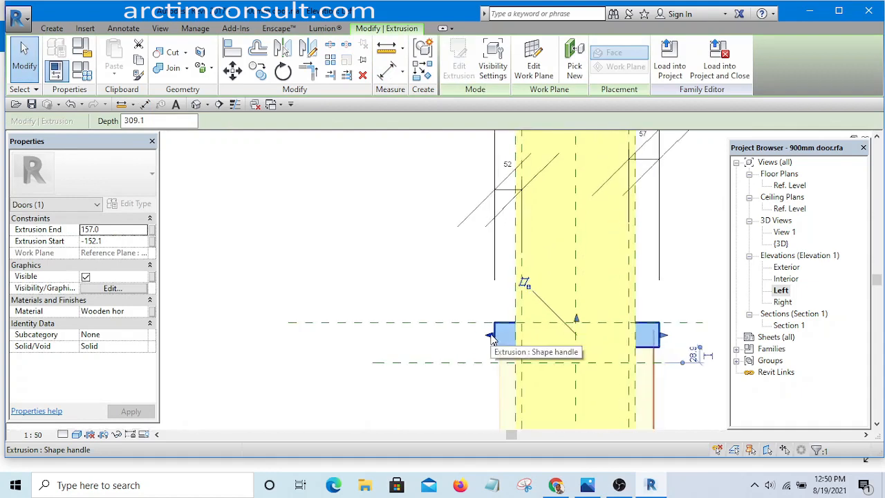
left_click(504, 170)
key("Escape")
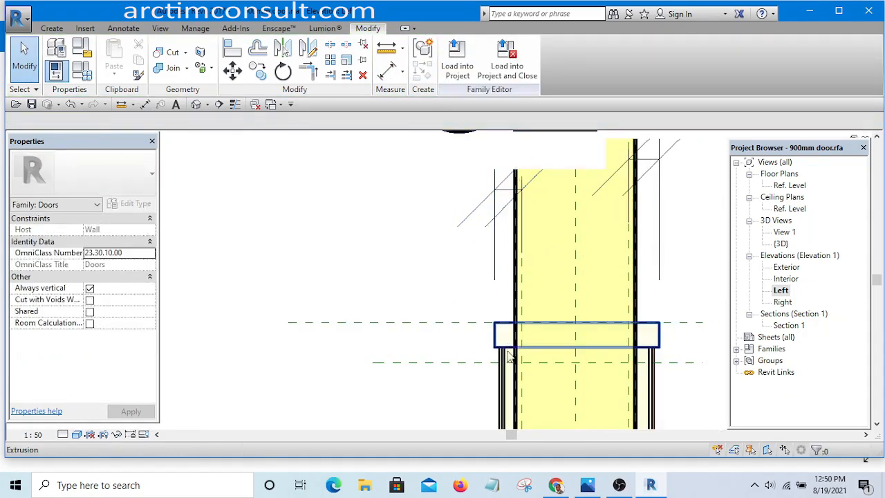
left_click(497, 332)
scroll(501, 304, "up", 3)
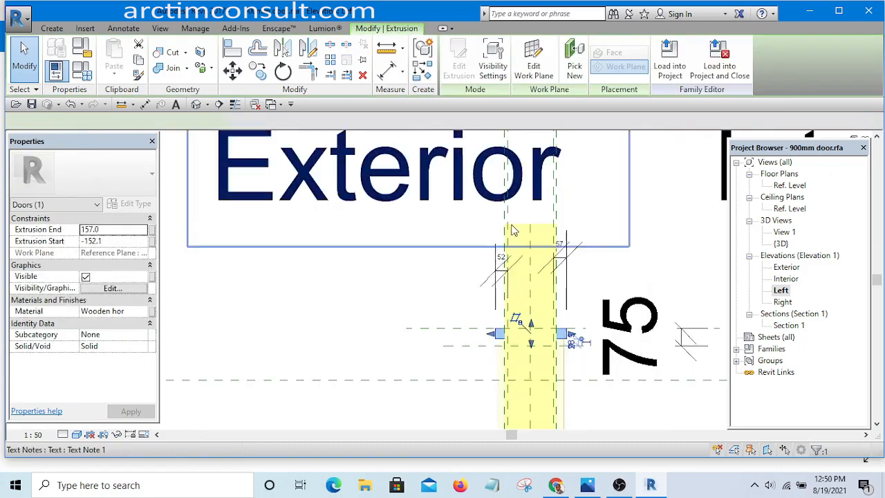
left_click(496, 269)
scroll(496, 270, "up", 3)
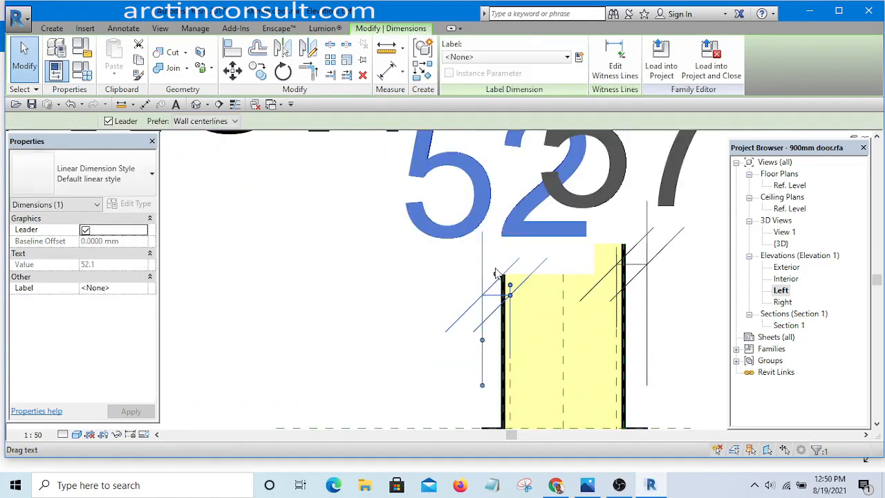
scroll(495, 270, "up", 4)
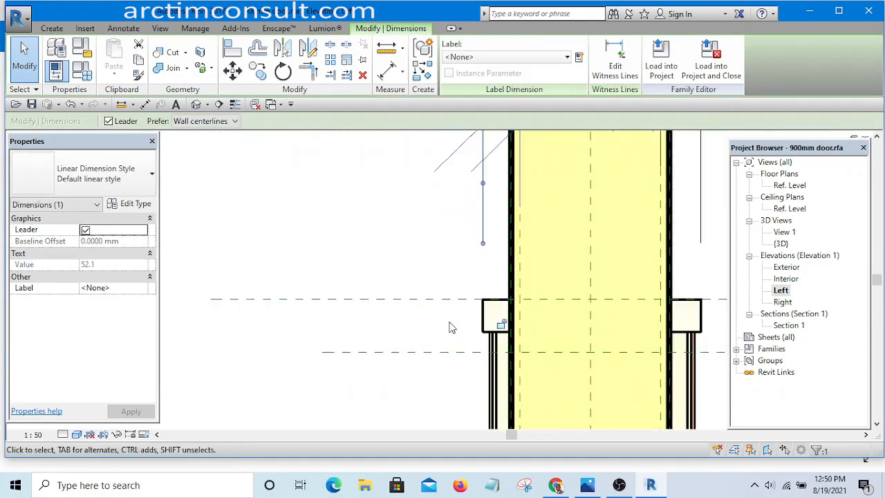
key("Escape")
Stretch the head trim's exterior face outward to extrusion start -157.6.
left_click(486, 319)
scroll(486, 320, "down", 2)
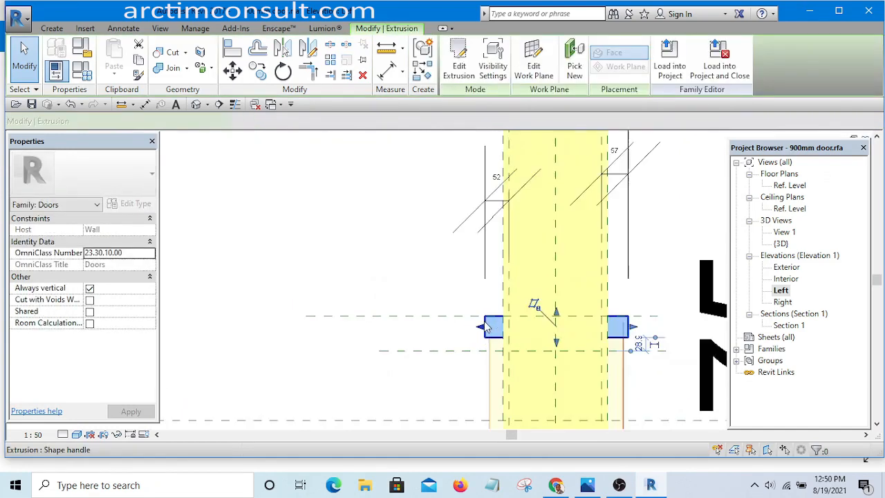
left_click_drag(482, 330, 482, 329)
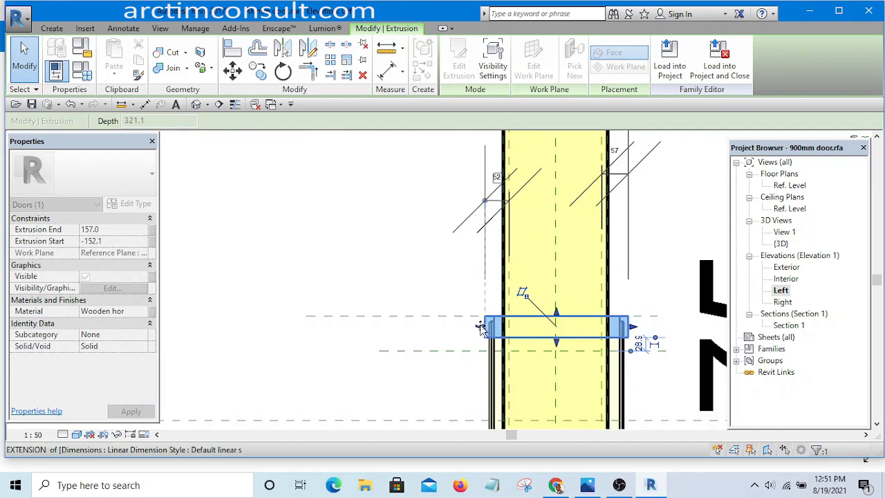
scroll(482, 329, "up", 5)
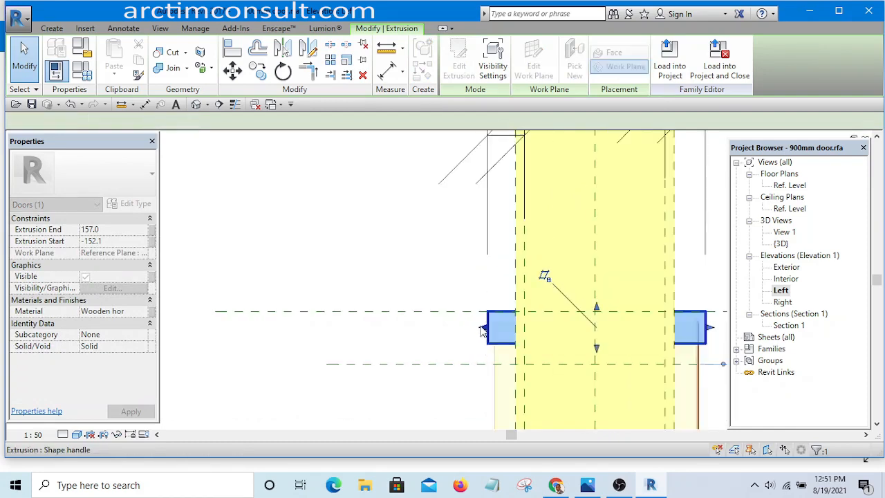
left_click_drag(492, 335, 485, 330)
scroll(477, 353, "down", 4)
scroll(488, 324, "down", 2)
scroll(489, 233, "up", 4)
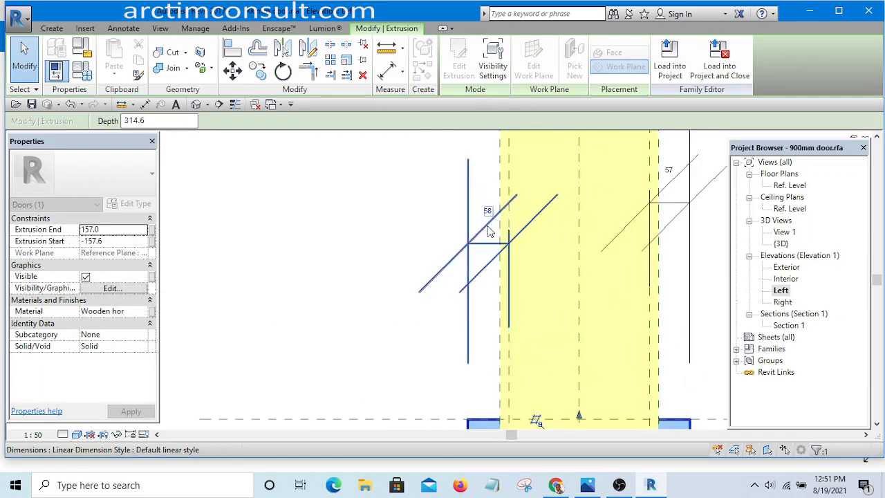
left_click(391, 233)
scroll(392, 234, "down", 3)
scroll(396, 249, "down", 3)
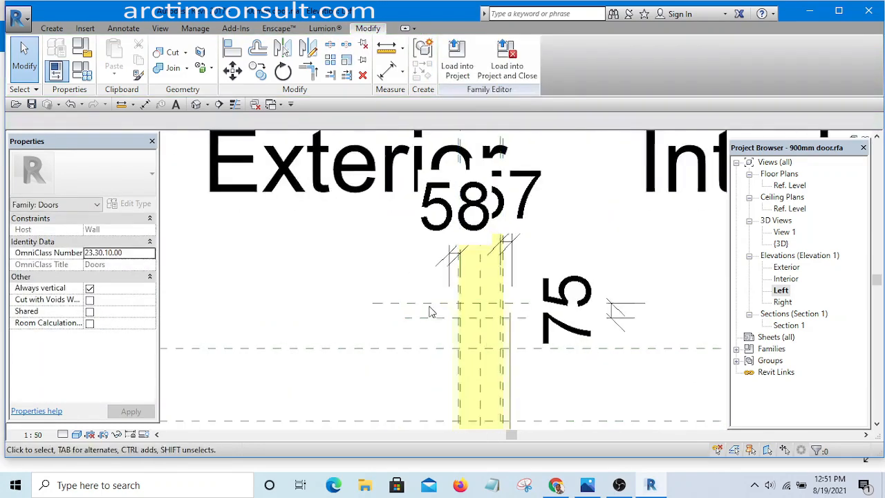
Adjust the head trim's exterior face to about 55.2 mm from the exterior-side wall thickness reference plane.
scroll(434, 301, "up", 4)
scroll(457, 331, "up", 2)
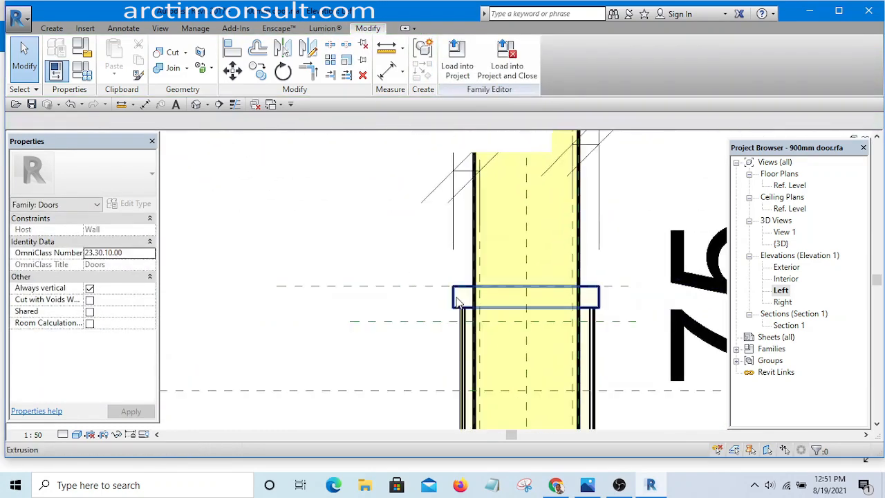
left_click(456, 299)
scroll(448, 291, "up", 4)
scroll(448, 292, "up", 2)
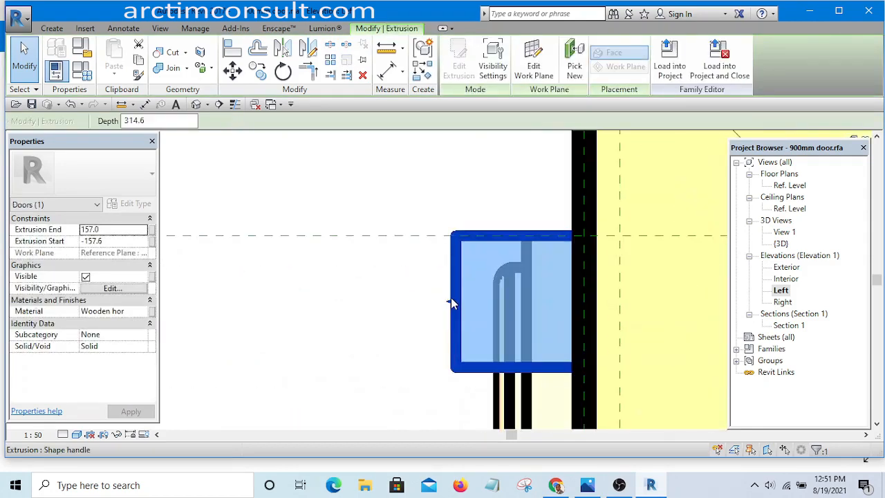
scroll(442, 360, "down", 5)
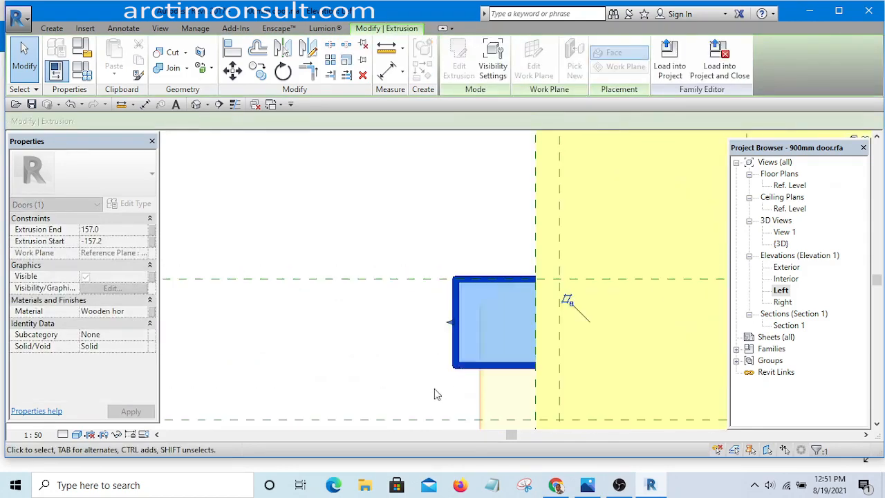
left_click(398, 252)
scroll(408, 252, "up", 3)
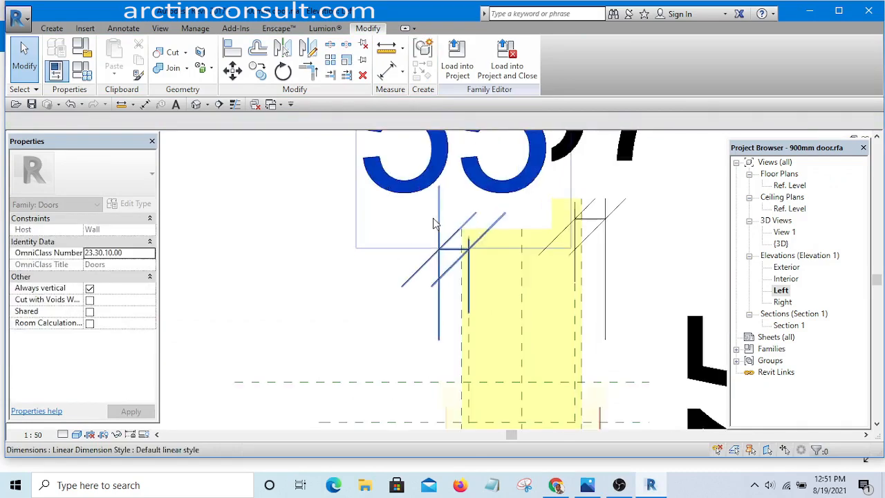
Lock the dimension between the exterior-side wall thickness reference plane and the head trim's exterior face.
left_click(454, 246)
scroll(439, 304, "down", 3)
scroll(437, 310, "down", 3)
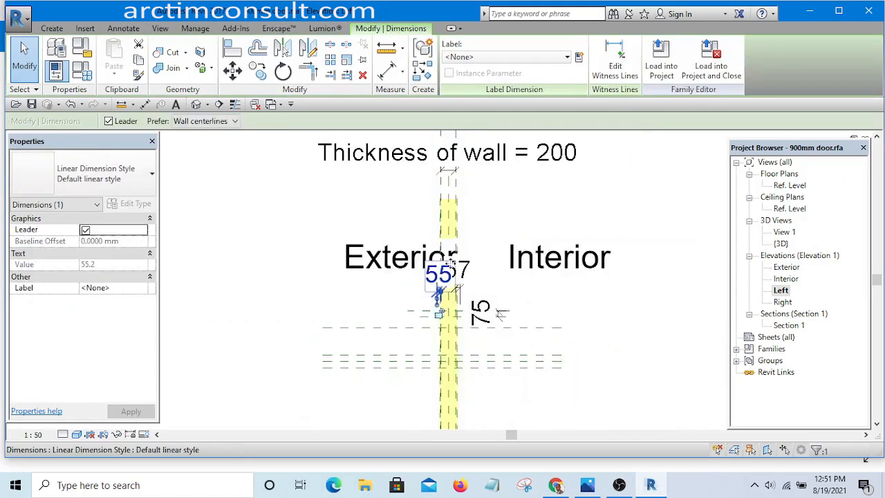
scroll(439, 311, "up", 2)
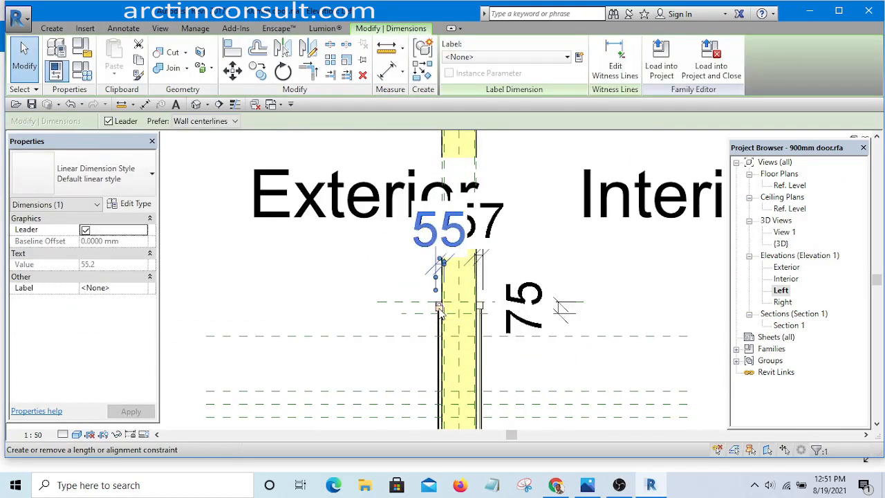
left_click(615, 260)
scroll(608, 262, "down", 3)
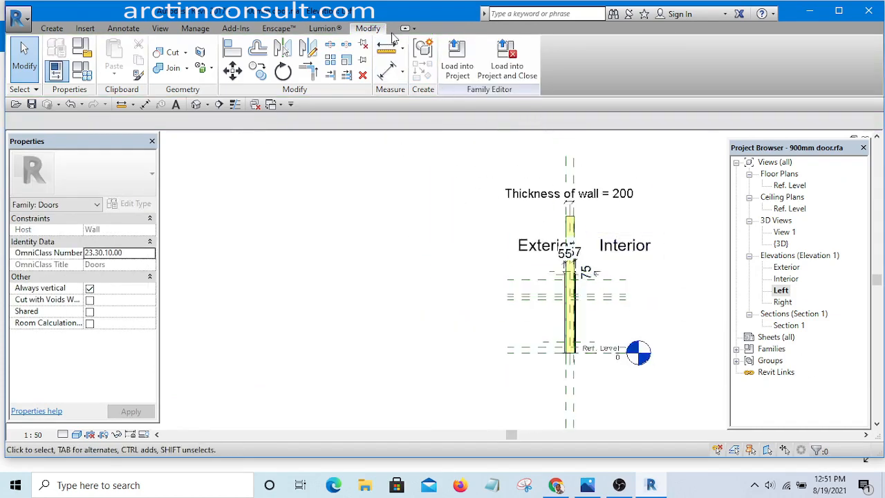
Open the default 3D view and inspect the head trim from both sides of the wall.
left_click(198, 106)
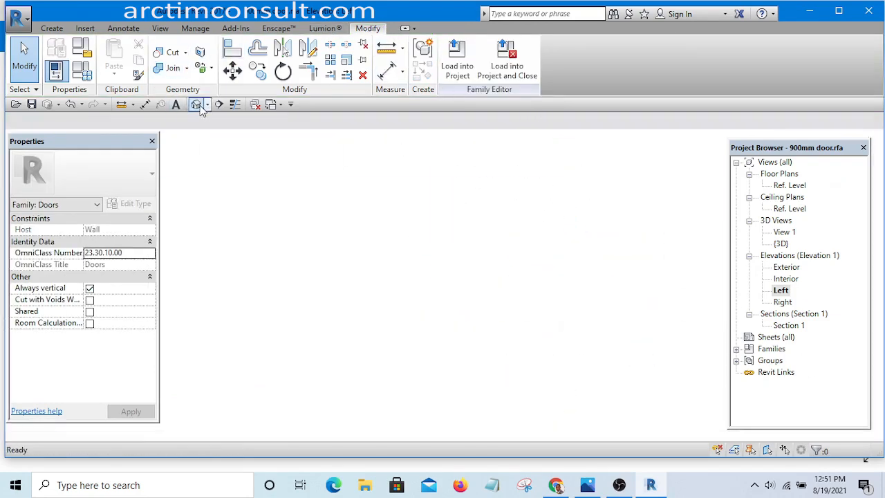
scroll(459, 286, "up", 4)
scroll(522, 298, "down", 5)
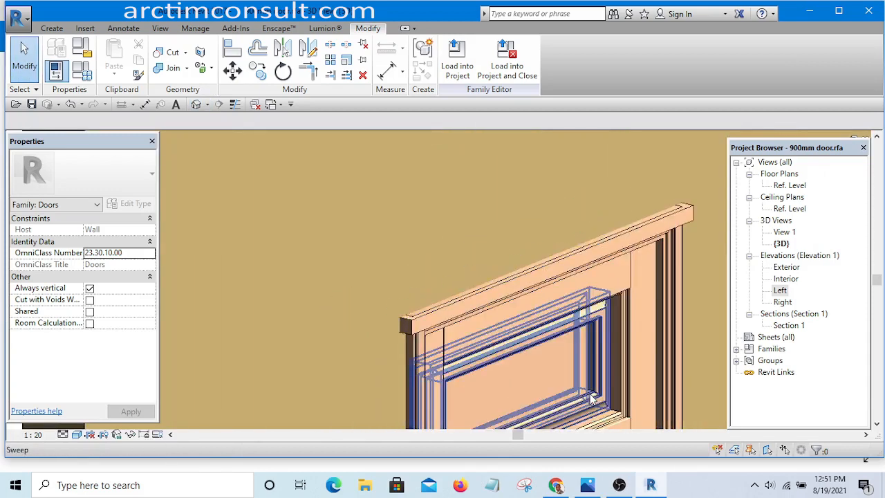
middle_click_drag(533, 309, 502, 338, "shift")
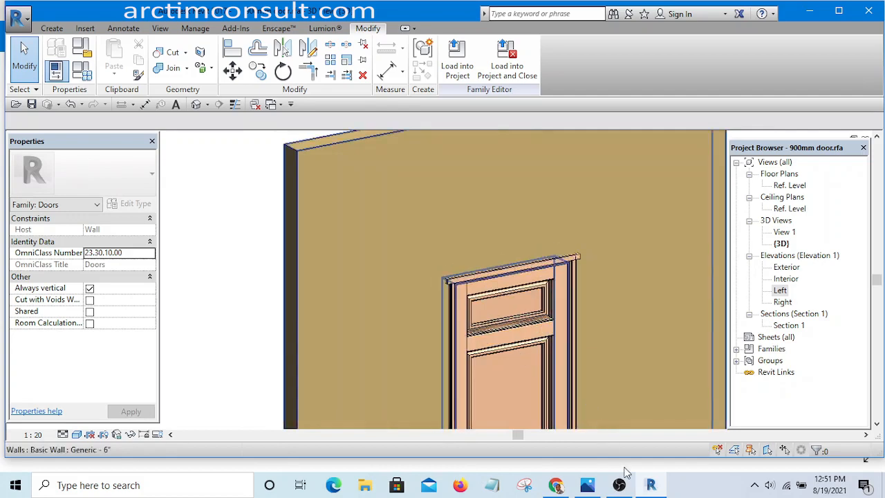
middle_click_drag(600, 367, 604, 490, "shift")
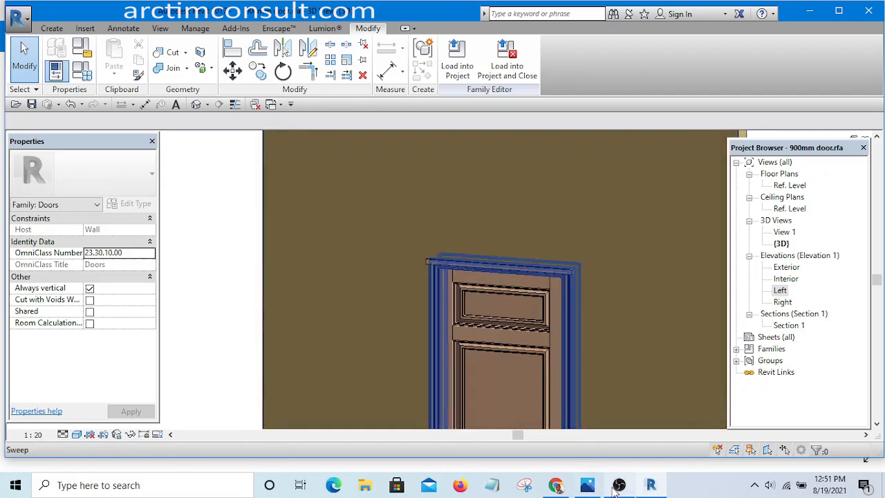
Switch to the Door.jpg reference photo and examine the pediment above the head trim, including its sloped mouldings and central cut-out.
left_click(587, 485)
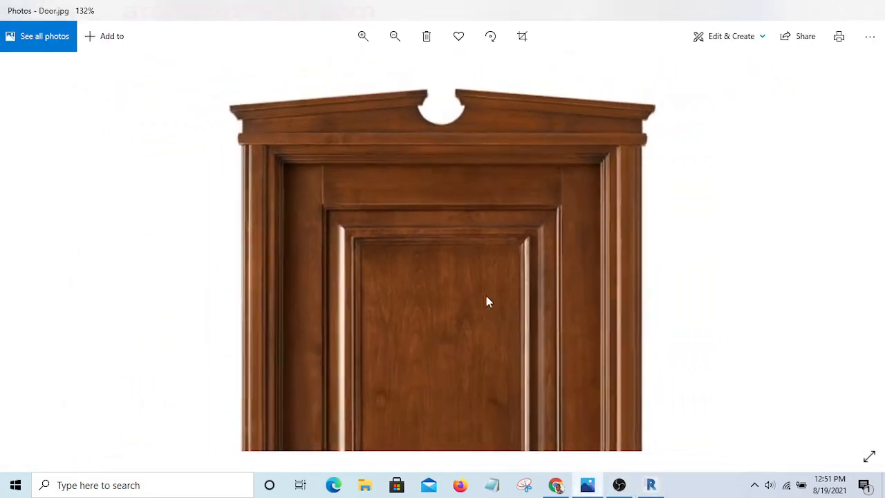
scroll(279, 69, "up", 9)
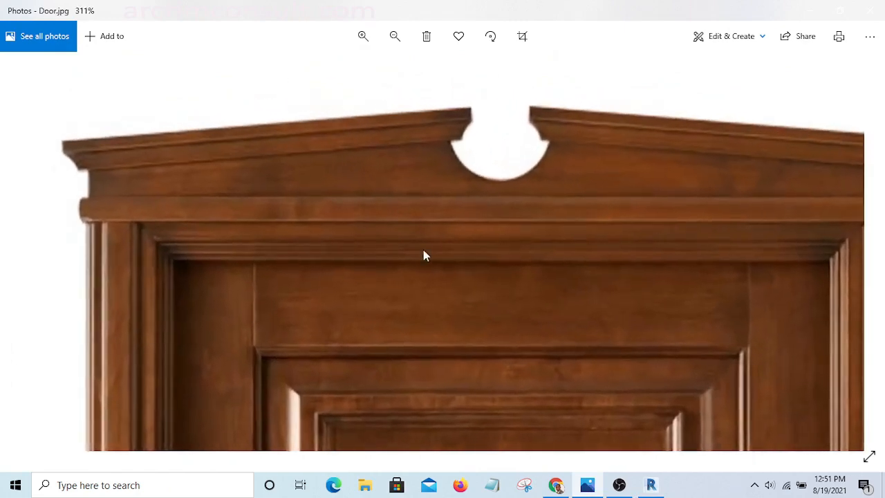
scroll(421, 250, "down", 4)
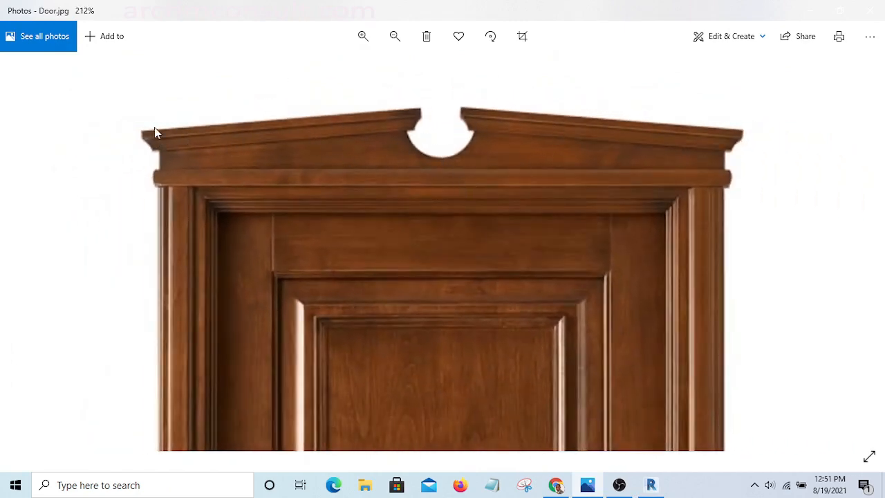
scroll(154, 133, "up", 7)
scroll(225, 231, "down", 5)
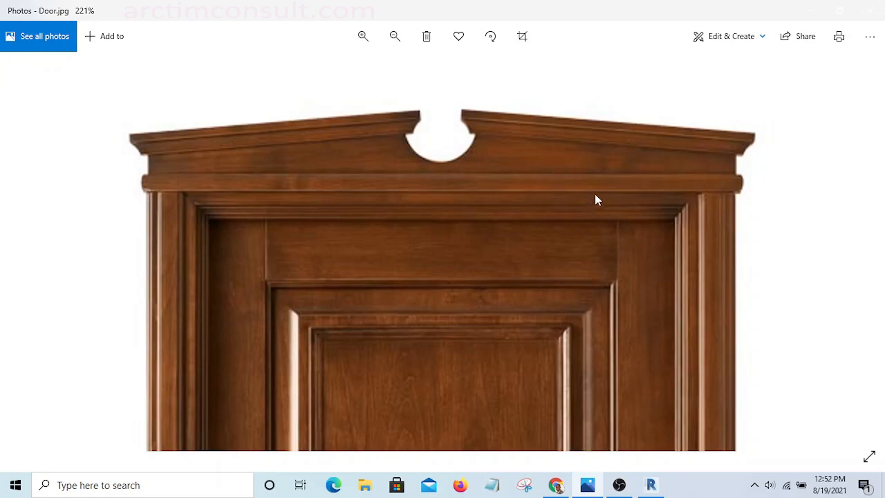
scroll(490, 153, "down", 2)
scroll(535, 124, "up", 3)
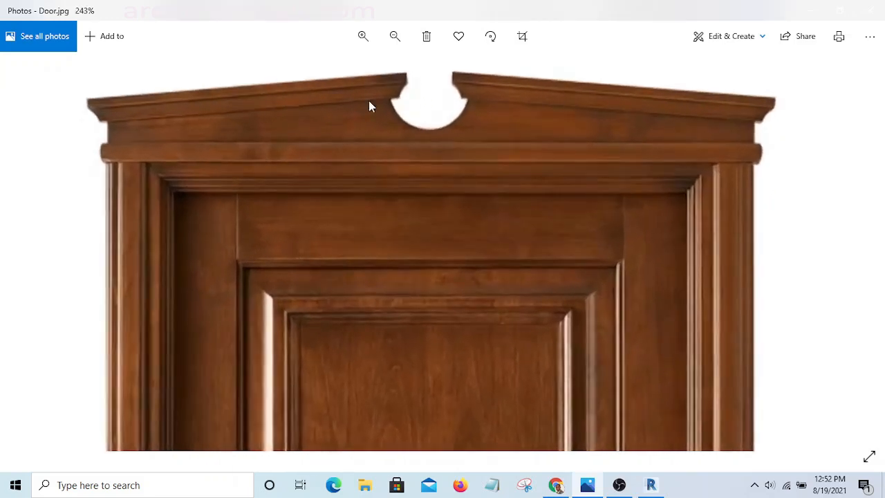
Return from the Door.jpg photo to the door family in Revit and open the Exterior elevation.
scroll(484, 118, "down", 2)
scroll(634, 168, "up", 1)
scroll(778, 138, "down", 2)
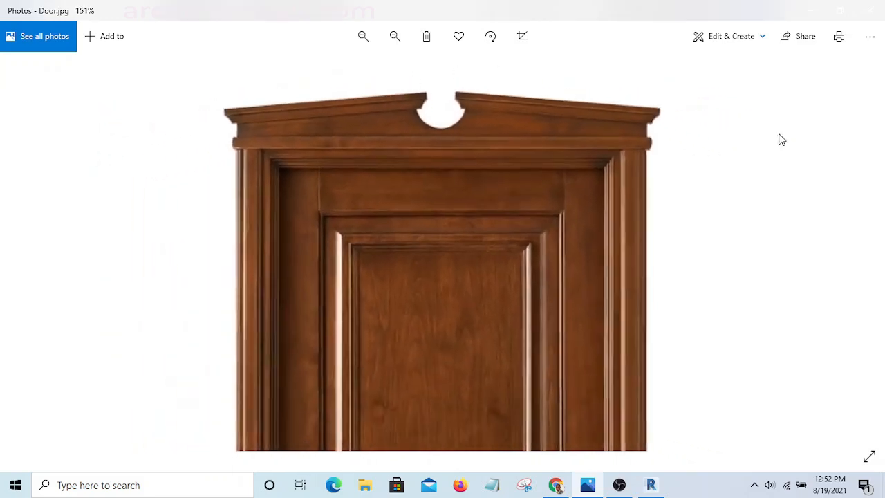
left_click(809, 16)
scroll(592, 231, "down", 3)
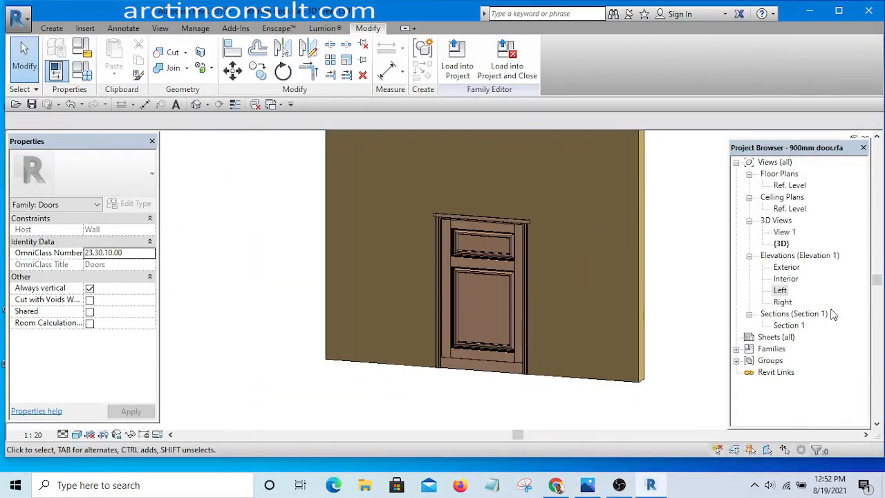
double_click(781, 268)
Draw a horizontal reference plane about 286 mm above the one at the head trim's top, extending beyond both wall ends.
key("r")
key("p")
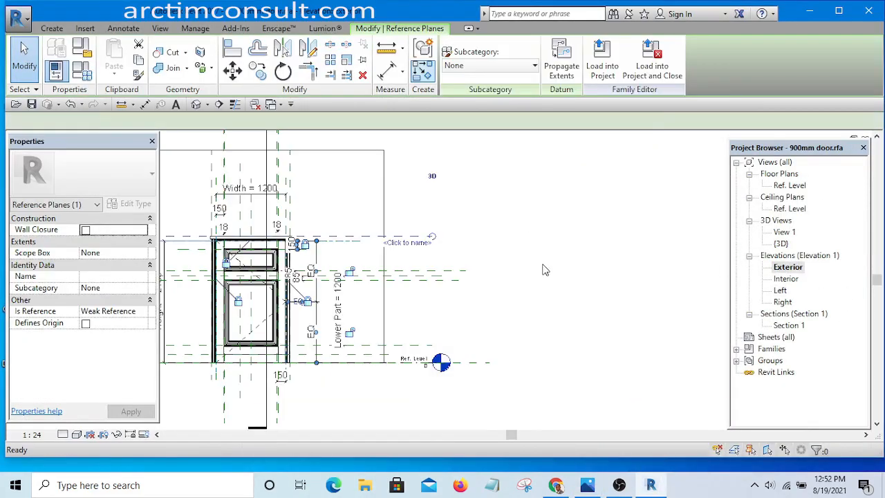
scroll(315, 239, "up", 2)
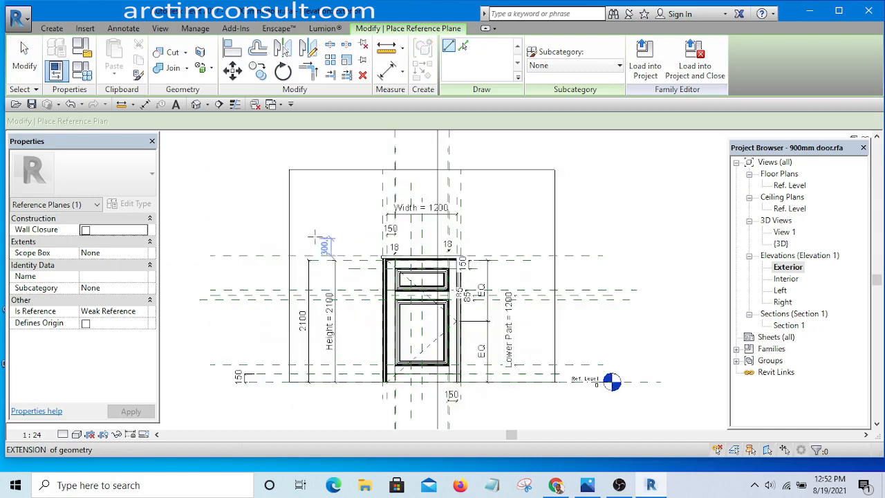
left_click(224, 240)
left_click(660, 239)
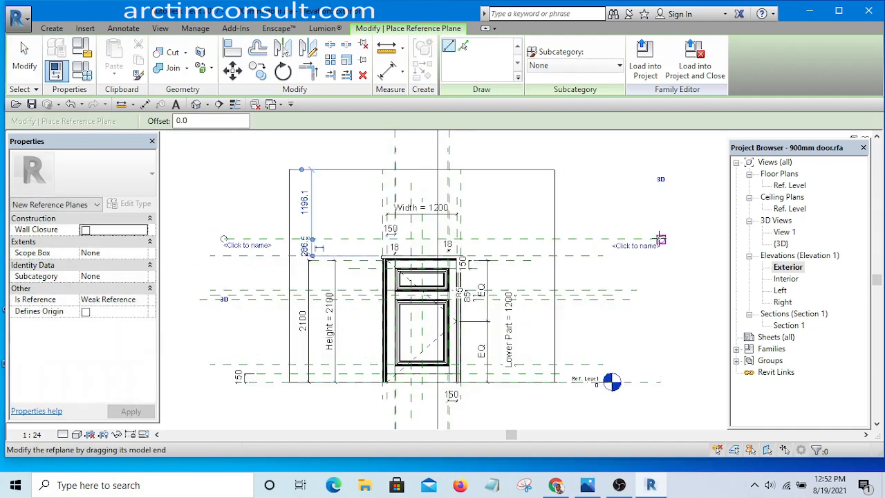
key("Escape")
key("Escape")
Check the pediment's proportions in the Door.jpg reference photo again and return to the Exterior elevation in Revit.
scroll(606, 308, "up", 4)
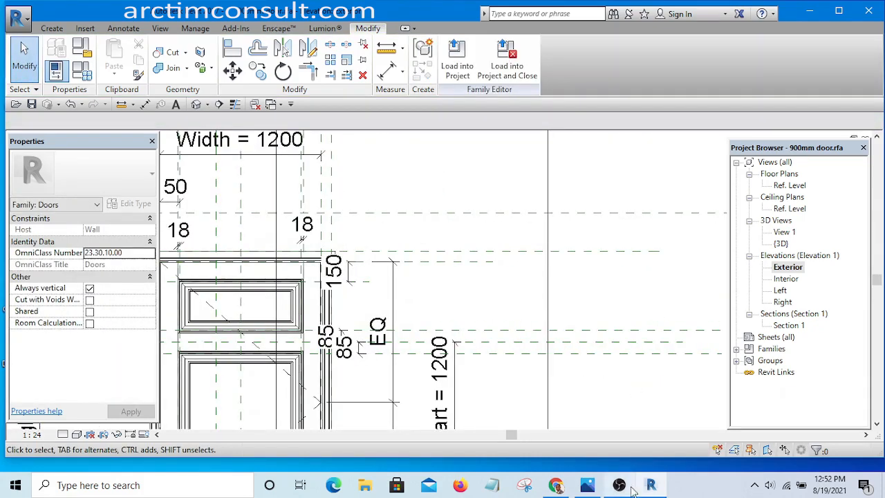
left_click(587, 486)
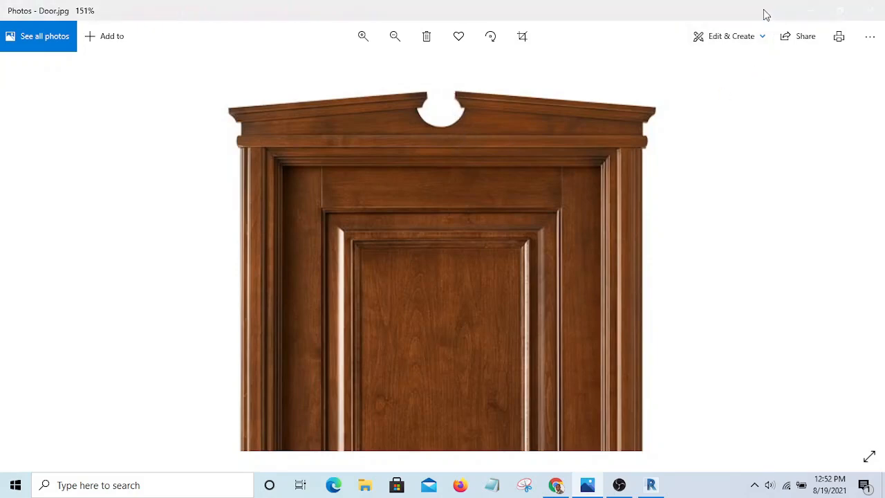
left_click(809, 14)
scroll(573, 178, "down", 4)
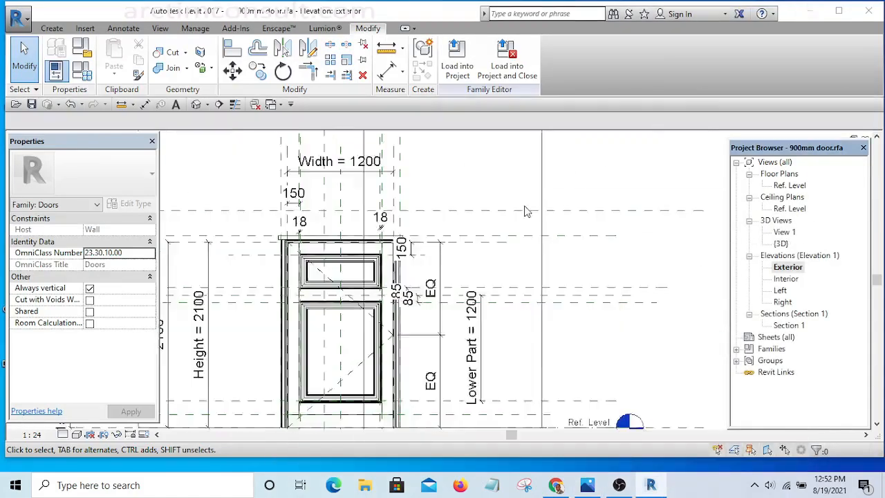
scroll(445, 289, "up", 3)
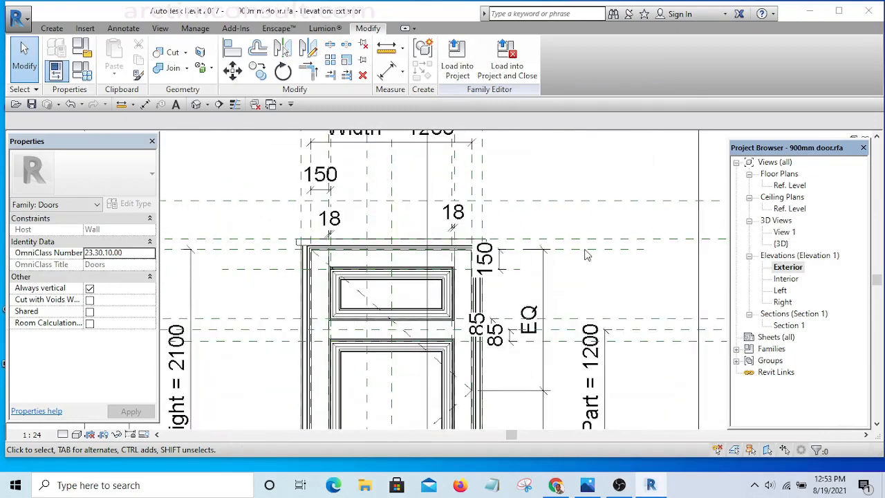
scroll(586, 250, "up", 1)
Dimension the distance between the new horizontal reference plane and the plane at the head trim's top.
left_click(624, 368)
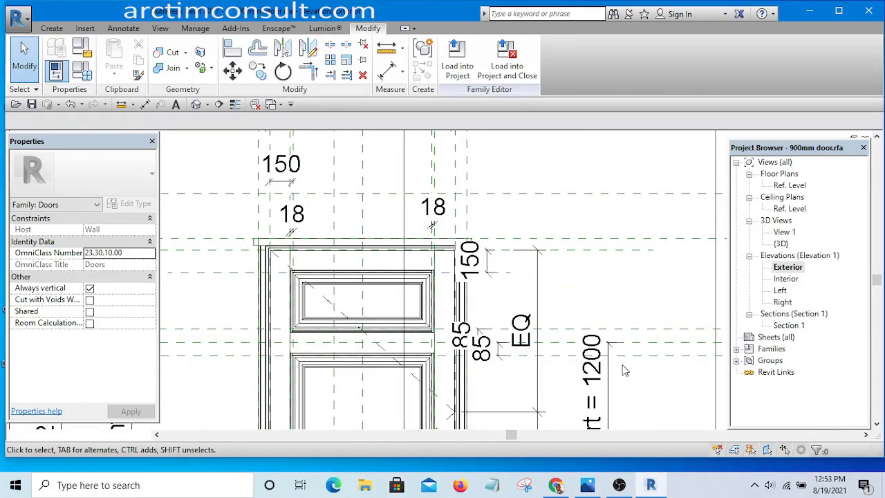
key("d")
key("i")
scroll(559, 257, "down", 2)
scroll(504, 230, "down", 3)
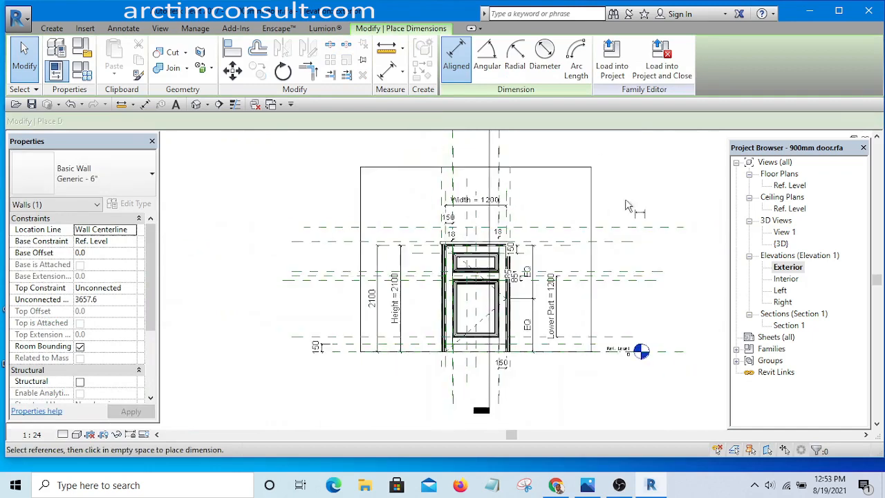
scroll(626, 208, "up", 4)
left_click(612, 239)
scroll(605, 296, "up", 1)
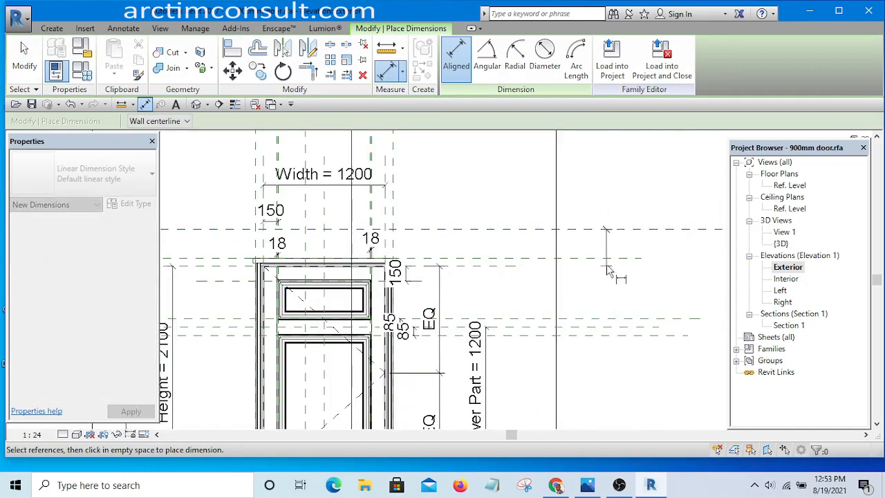
left_click(605, 258)
left_click(602, 287)
key("Escape")
key("Escape")
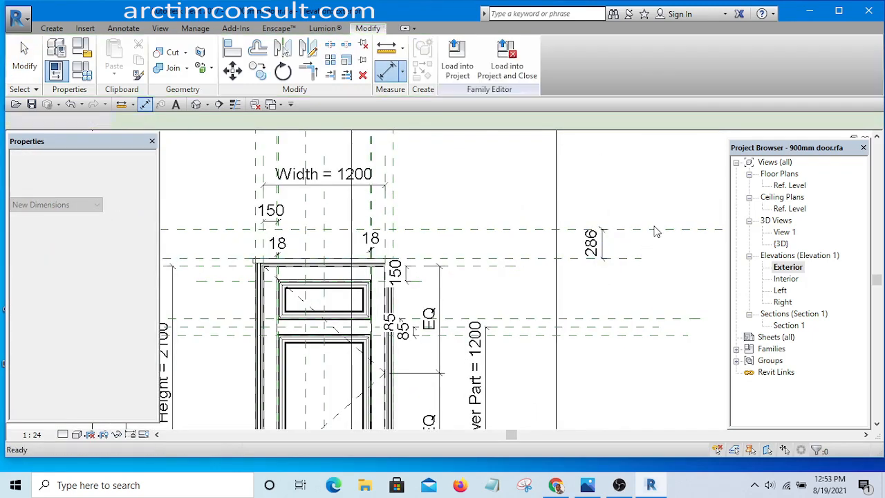
Set the new reference plane's height above the head trim plane to 180 mm and lock that dimension.
left_click(650, 228)
left_click(594, 242)
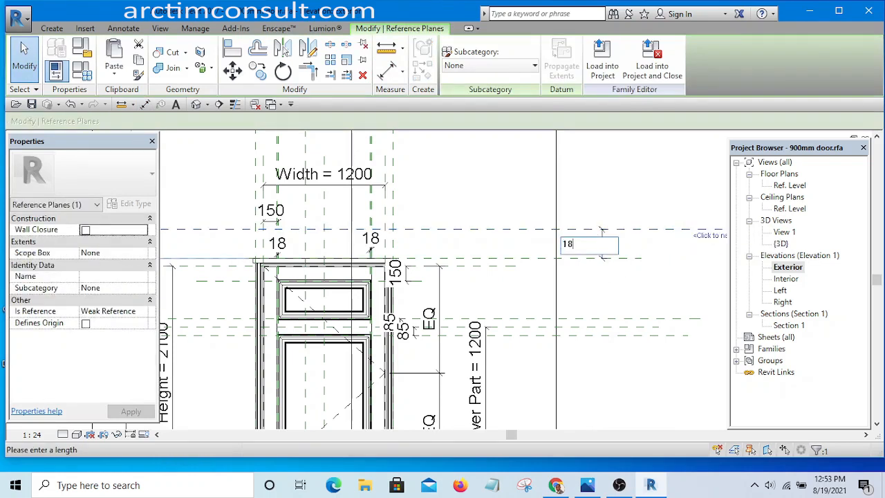
key("Return")
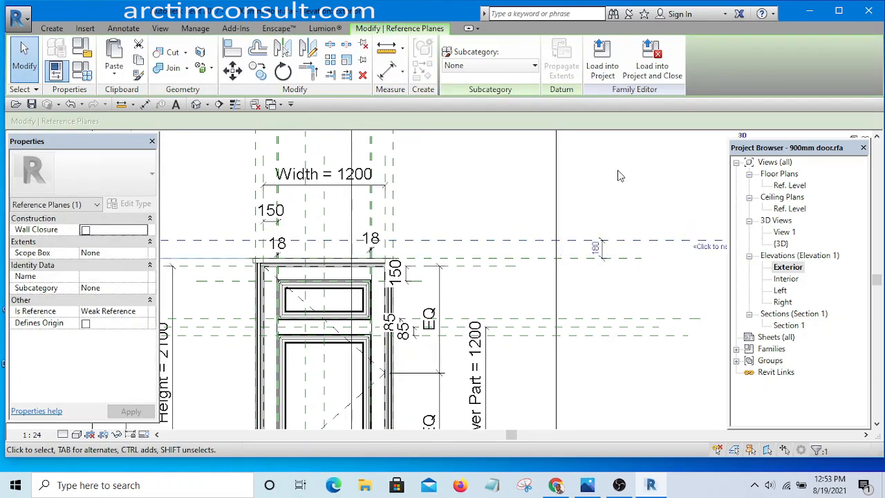
left_click(618, 171)
left_click(599, 249)
scroll(599, 249, "down", 2)
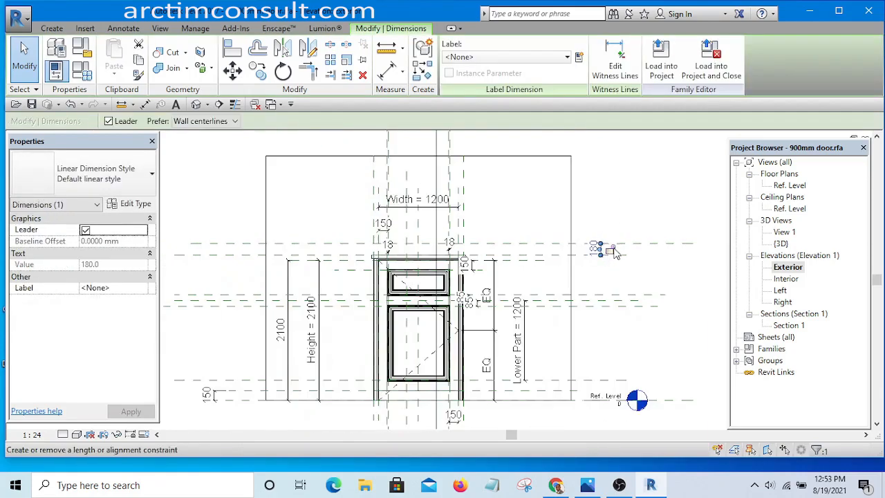
key("Escape")
scroll(584, 249, "up", 3)
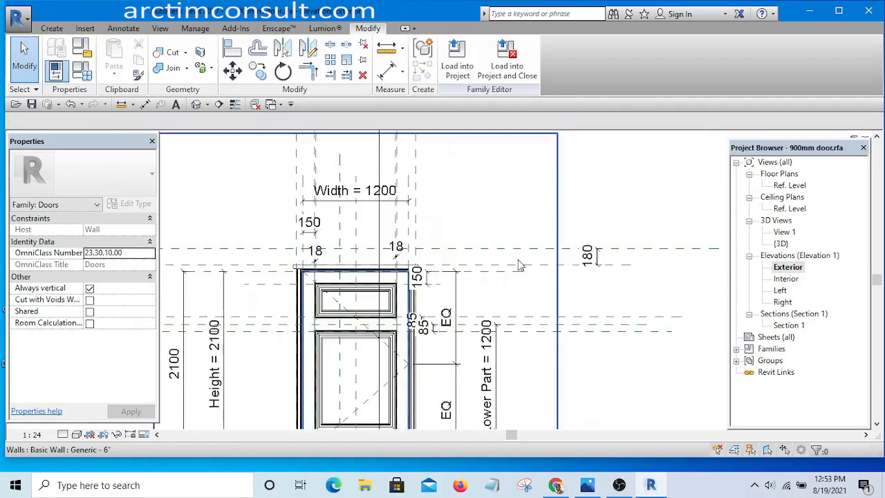
Copy the upper horizontal reference plane about 95 mm down, between it and the head trim plane.
middle_click_drag(497, 253, 532, 273)
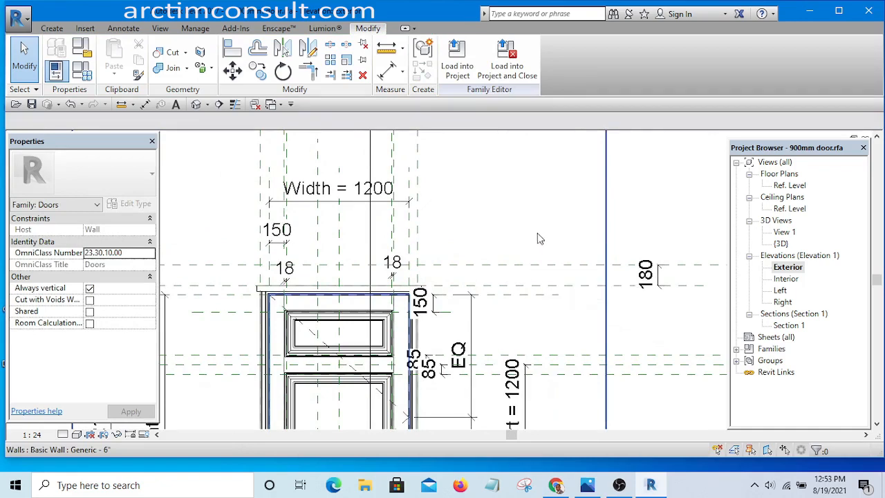
scroll(533, 272, "up", 1)
scroll(535, 276, "down", 3)
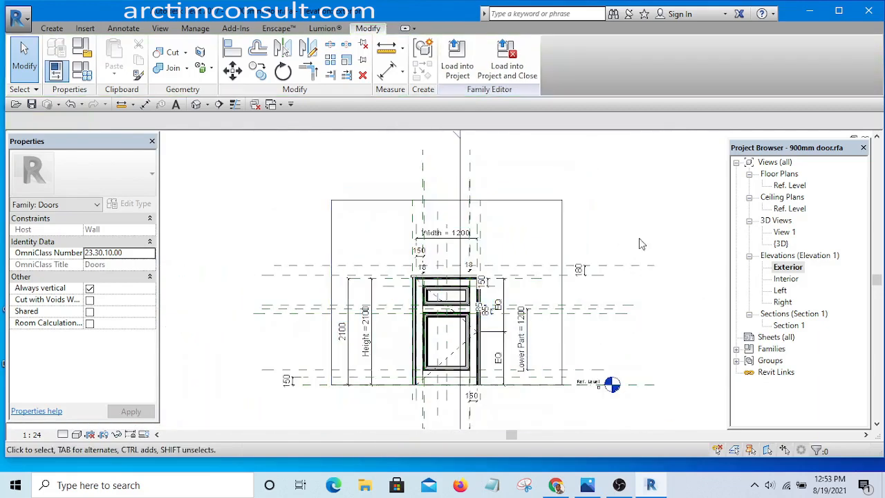
left_click(634, 275)
scroll(634, 274, "up", 2)
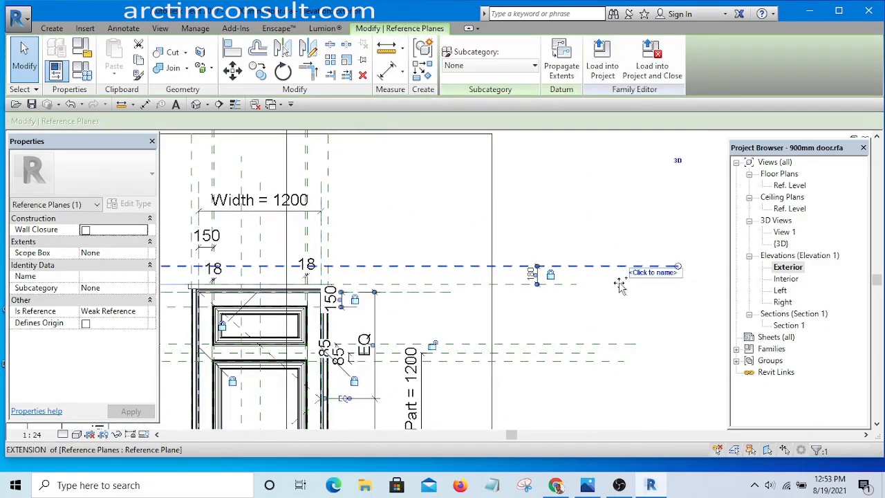
left_click_drag(620, 285, 621, 276)
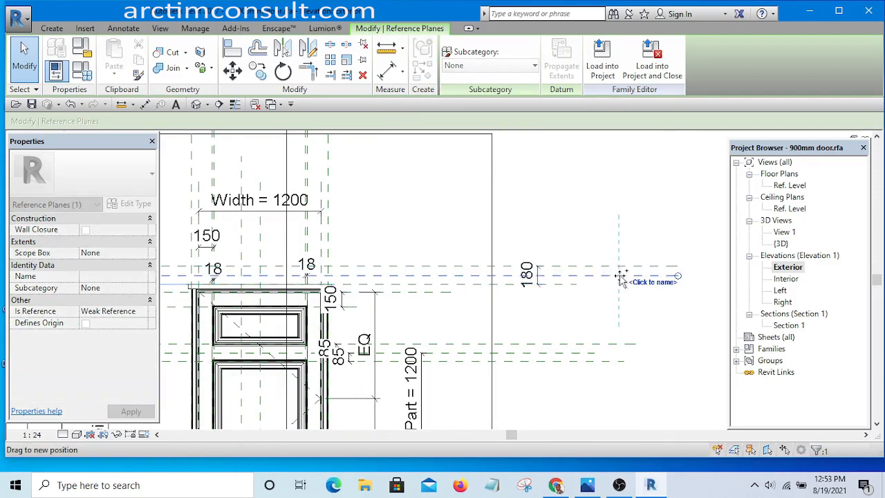
left_click(598, 217)
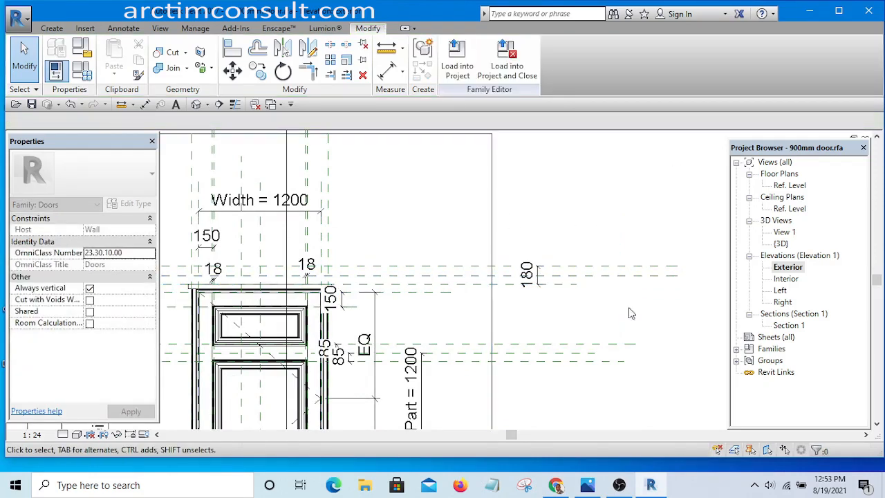
Dimension the spacing between the upper reference plane and its copy just below.
key("d")
key("i")
scroll(641, 326, "up", 4)
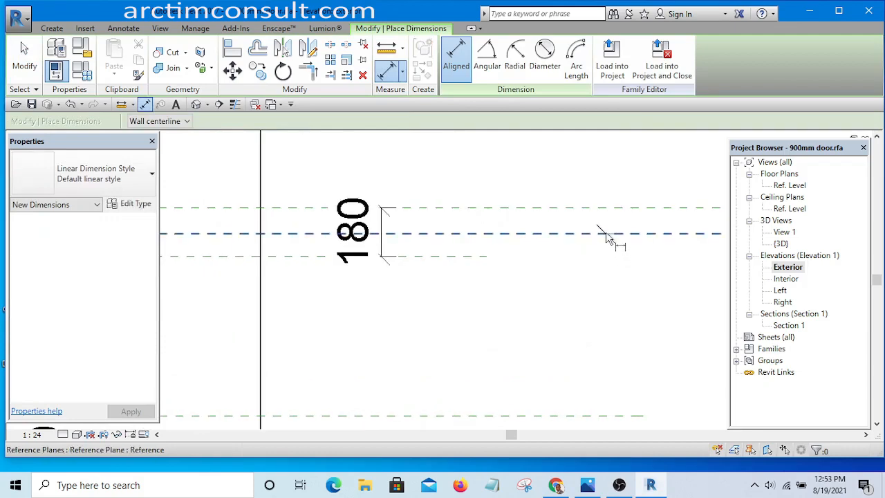
scroll(622, 297, "down", 3)
key("Escape")
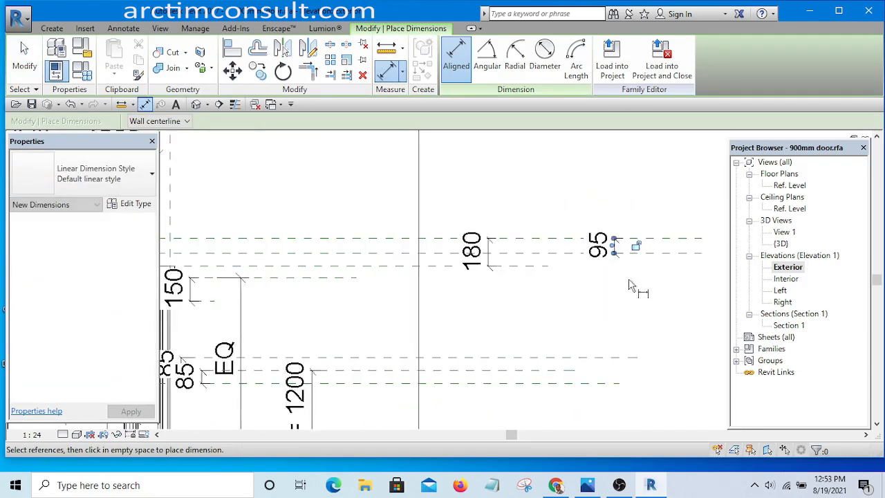
key("Escape")
Set the copied reference plane's distance below the upper plane to 15 mm.
scroll(667, 270, "up", 1)
left_click(662, 267)
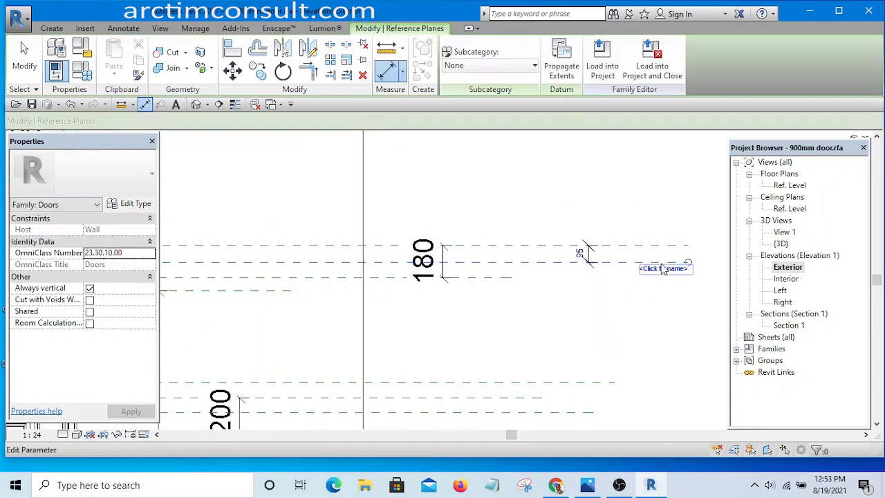
left_click(583, 253)
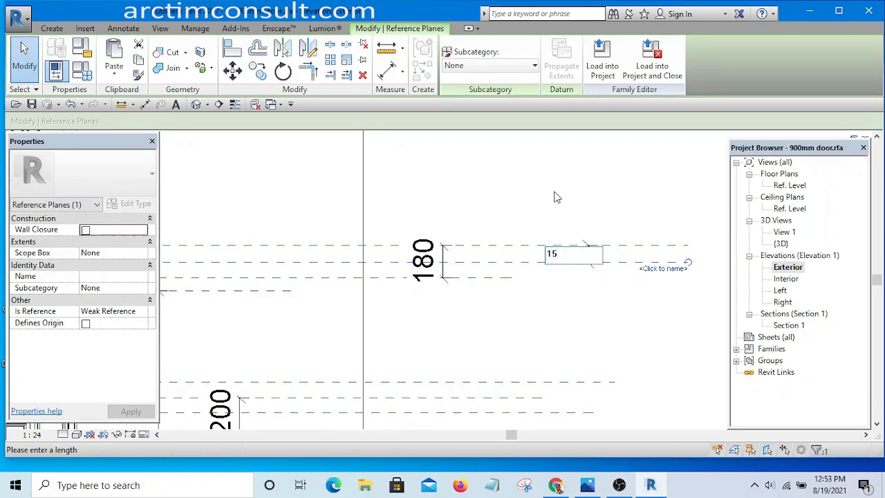
type("15")
key("Return")
left_click(602, 192)
scroll(613, 253, "up", 3)
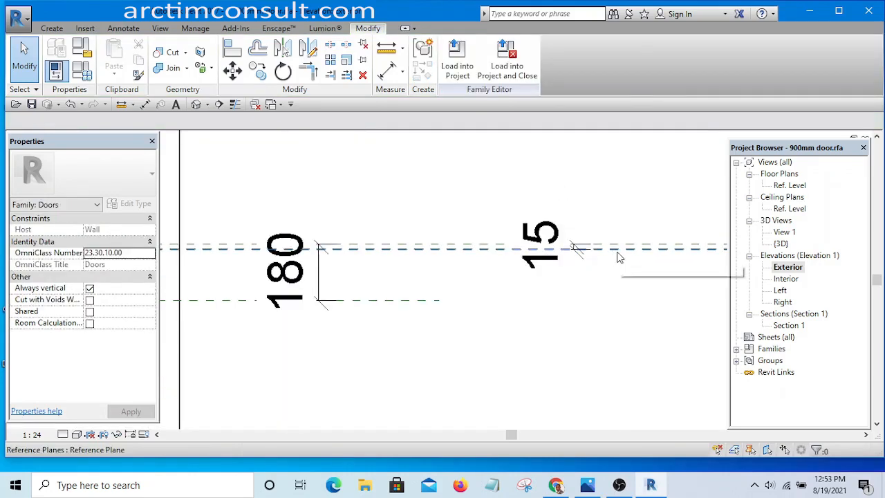
Set the spacing between the upper reference plane and its copy to 40 mm and lock the dimension.
left_click(619, 257)
left_click(563, 246)
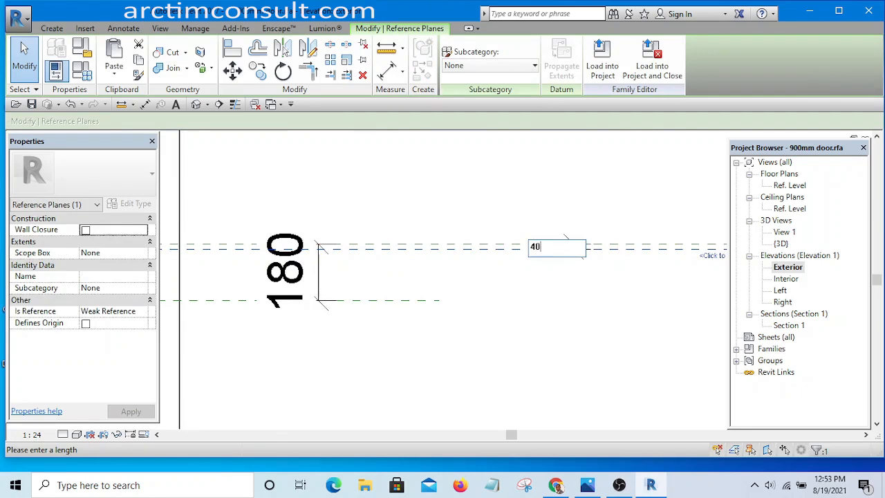
key("Return")
left_click(549, 186)
scroll(615, 292, "down", 3)
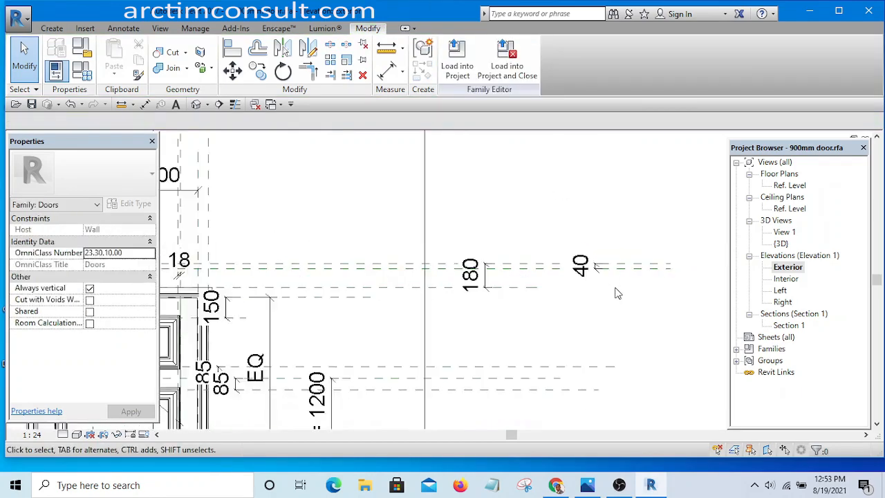
scroll(586, 298, "up", 4)
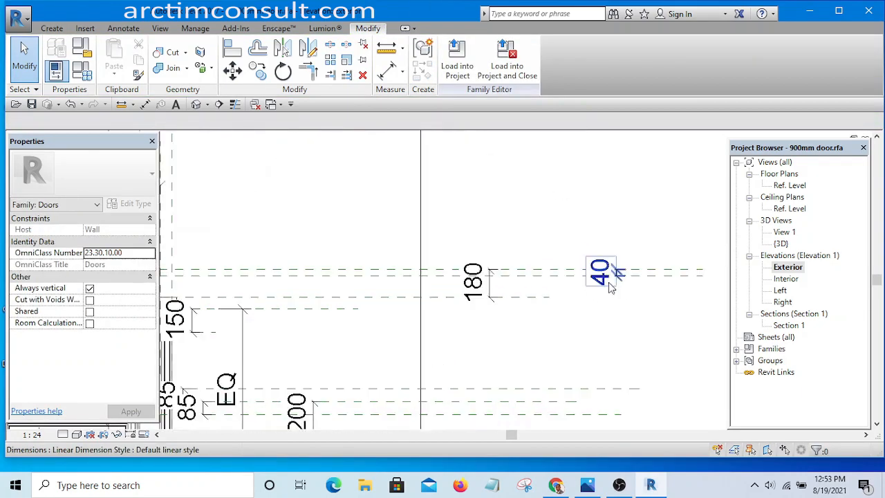
left_click(606, 277)
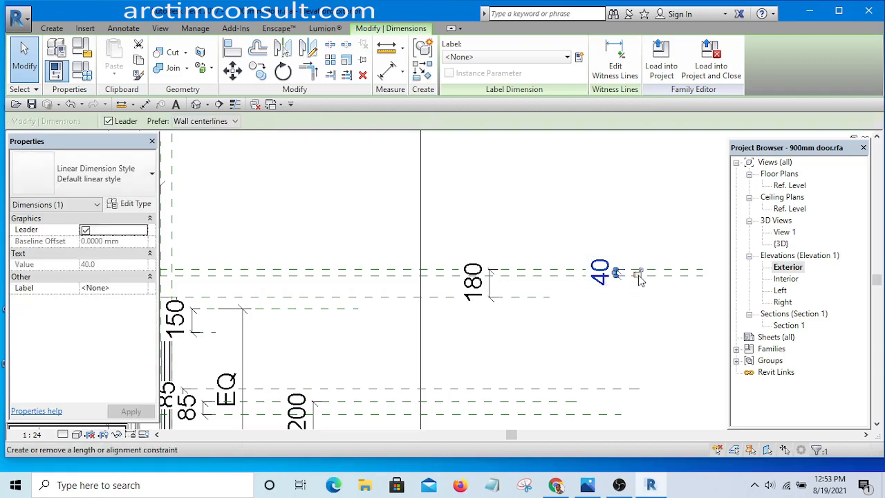
left_click(654, 324)
scroll(456, 361, "down", 3)
scroll(441, 364, "up", 5)
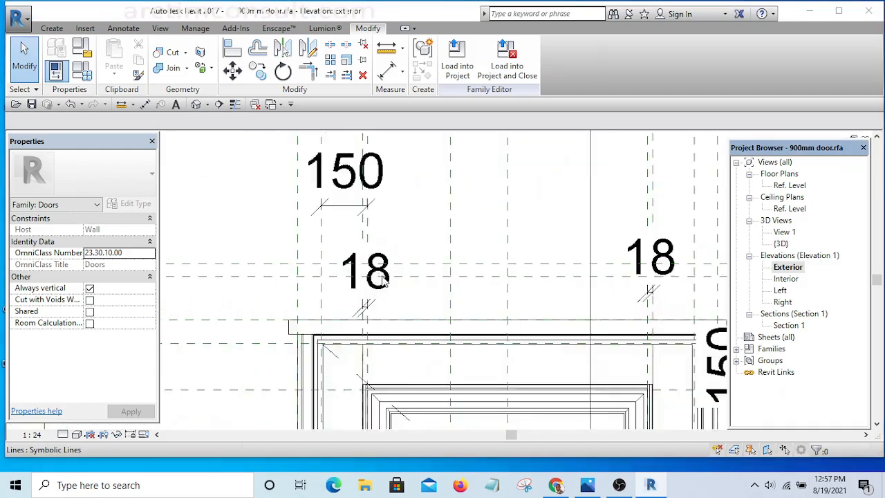
scroll(377, 306, "up", 2)
scroll(387, 312, "down", 4)
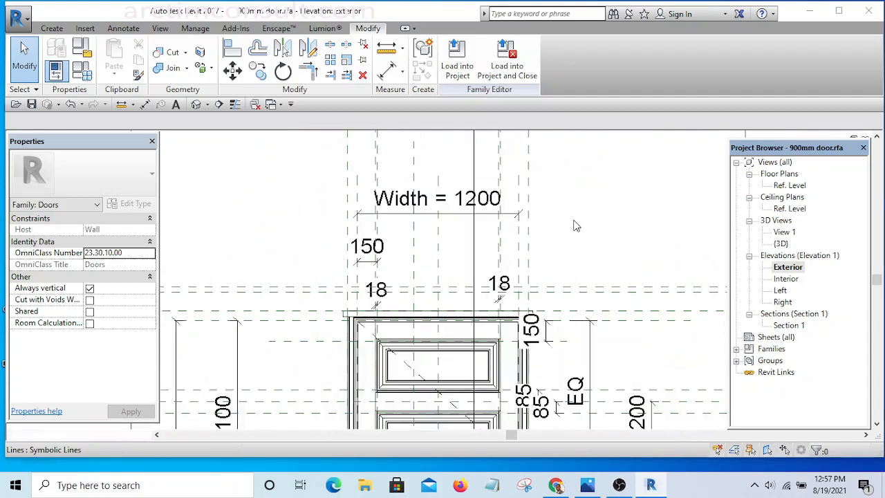
left_click(571, 286)
scroll(571, 286, "down", 3)
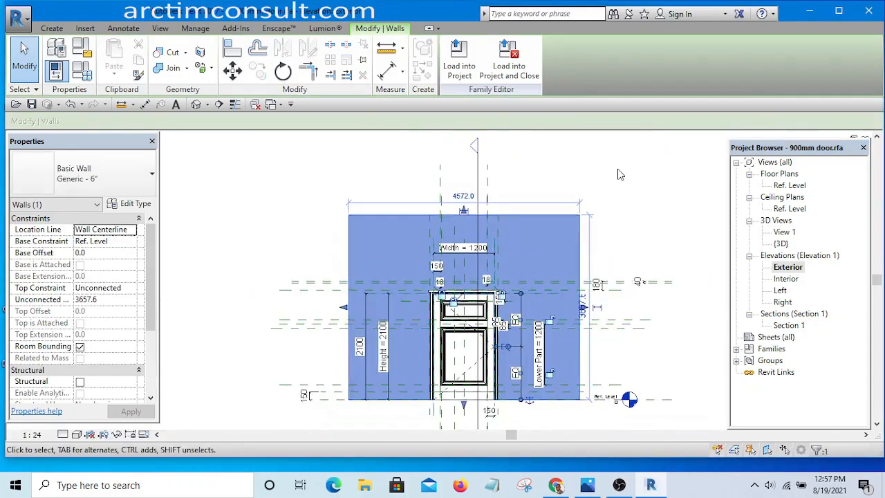
left_click(619, 174)
scroll(477, 200, "up", 5)
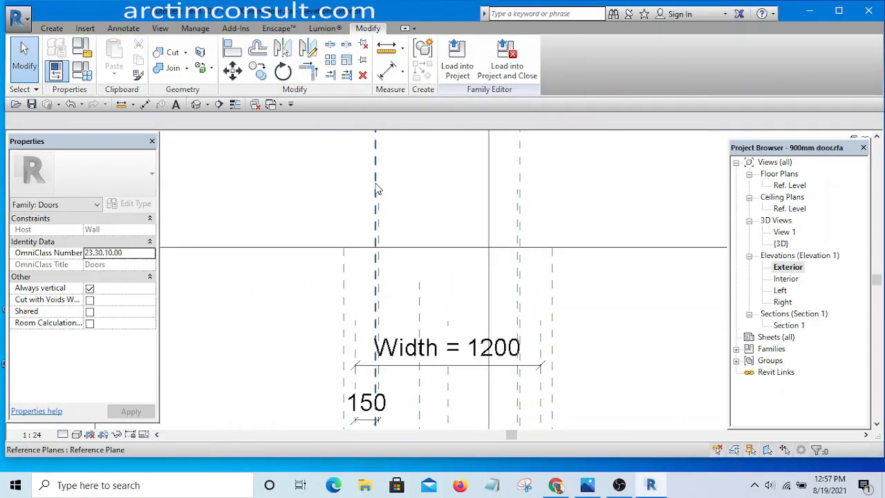
Draw a vertical reference plane across the head trim and horizontal planes, about 59 mm left of the centre plane.
left_click(377, 188)
key("r")
key("p")
scroll(449, 172, "down", 2)
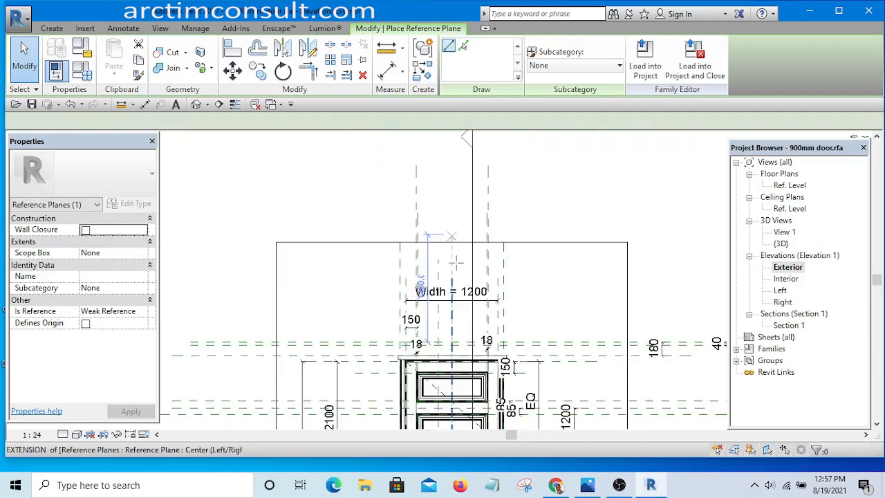
scroll(443, 379, "up", 5)
scroll(444, 379, "up", 1)
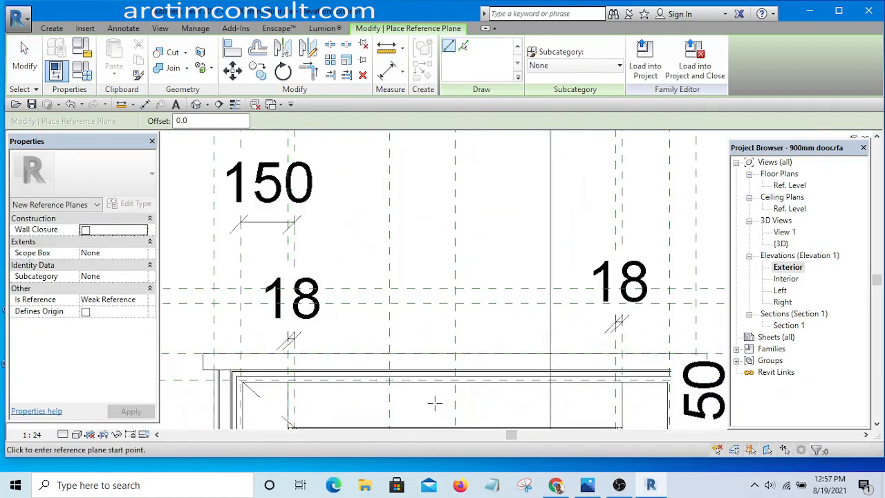
left_click(434, 404)
left_click(434, 158)
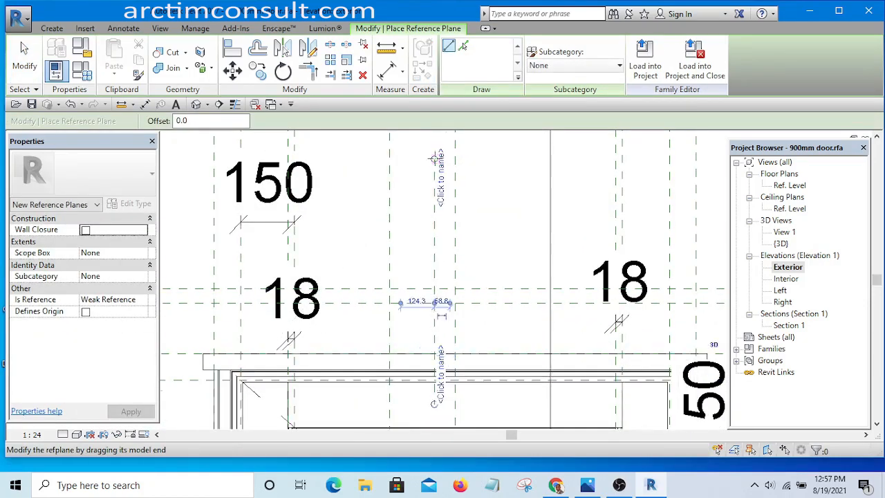
scroll(432, 221, "down", 2)
Draw a matching vertical reference plane about 62 mm right of the centre plane and finish placing planes.
scroll(430, 283, "up", 4)
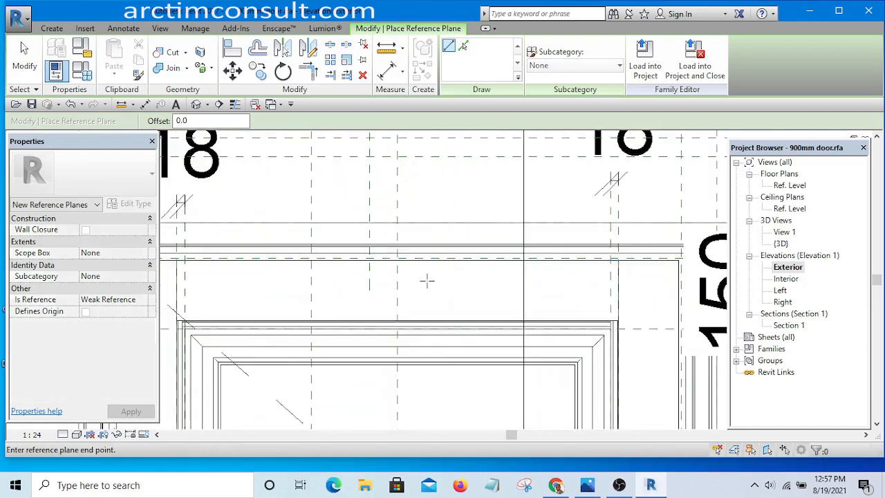
scroll(426, 280, "down", 2)
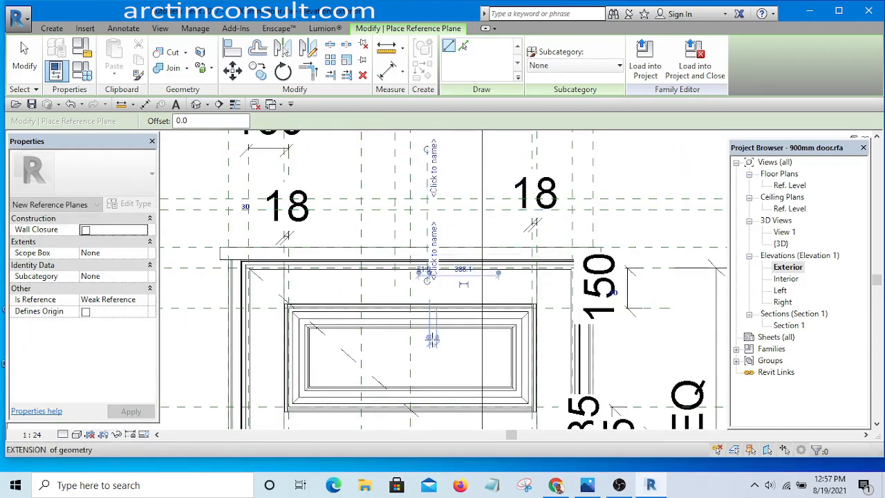
scroll(428, 287, "down", 2)
scroll(434, 325, "up", 5)
key("Escape")
key("Escape")
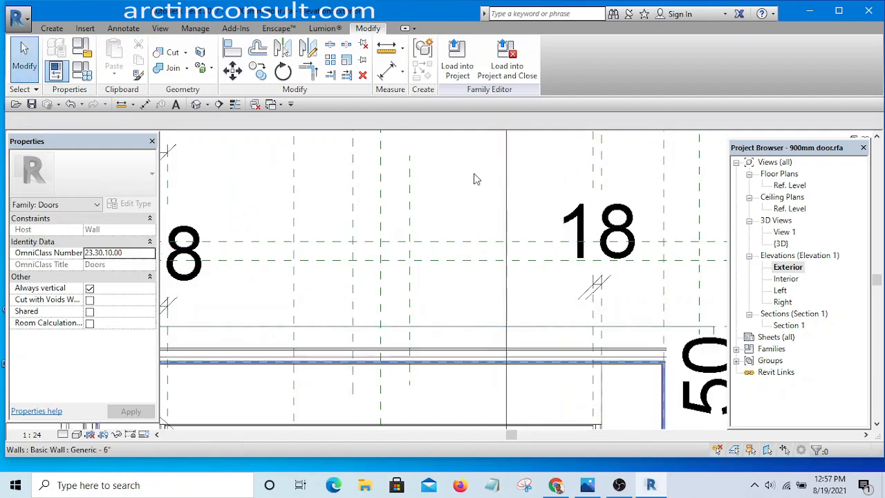
Switch to Photos, examine the pediment's central notch in Door.jpg up close, and return to Revit.
scroll(471, 175, "down", 2)
scroll(453, 188, "up", 2)
middle_click_drag(453, 187, 464, 251)
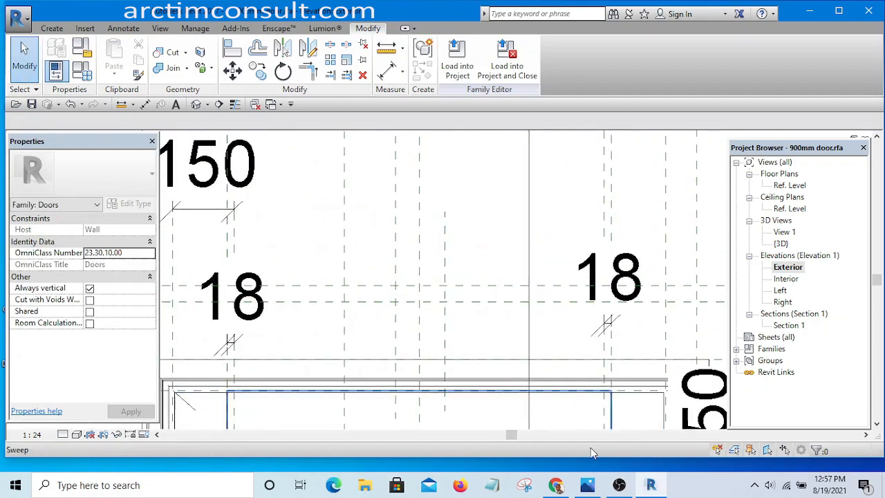
left_click(587, 486)
scroll(411, 90, "up", 2)
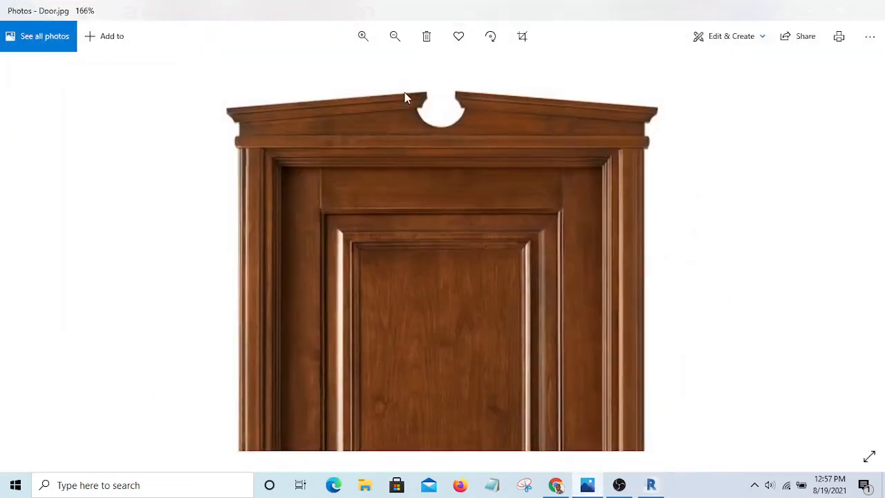
scroll(385, 89, "up", 2)
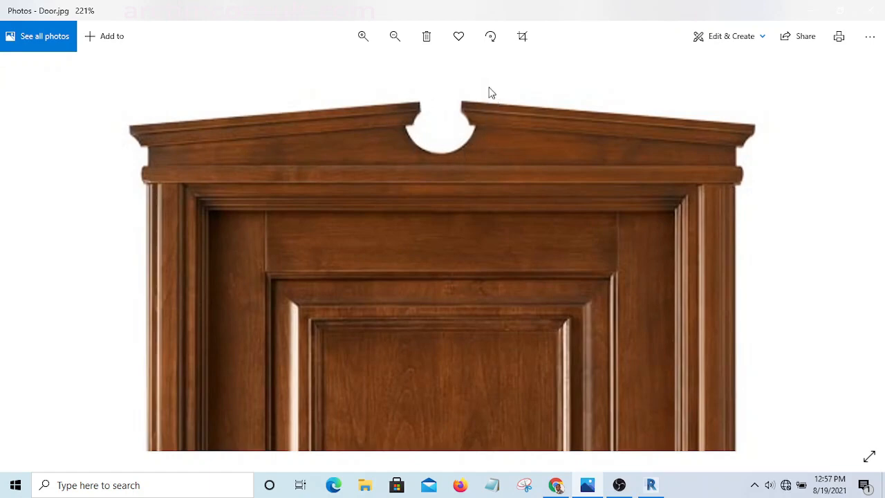
left_click(811, 14)
scroll(508, 270, "down", 2)
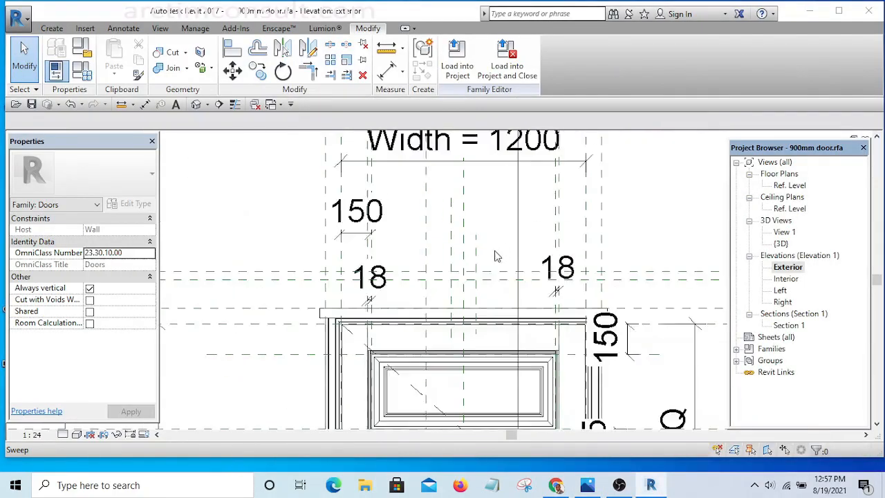
scroll(487, 266, "up", 3)
scroll(439, 240, "up", 2)
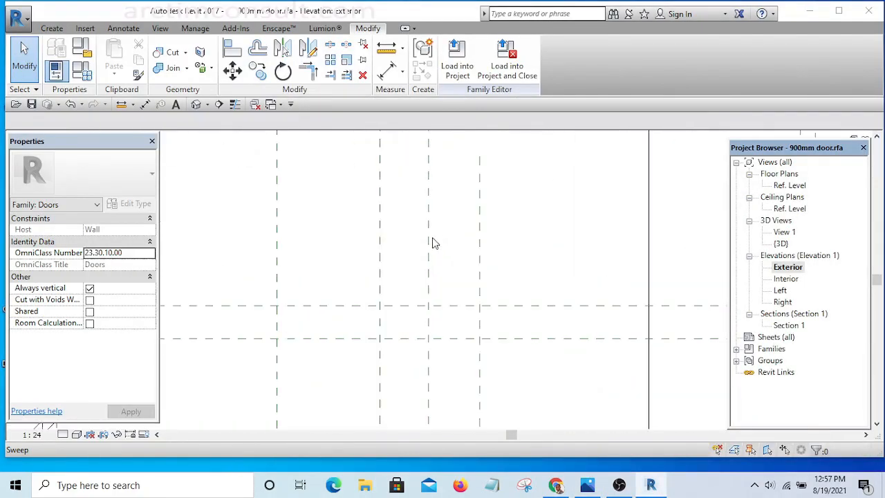
scroll(510, 245, "down", 6)
left_click(667, 175)
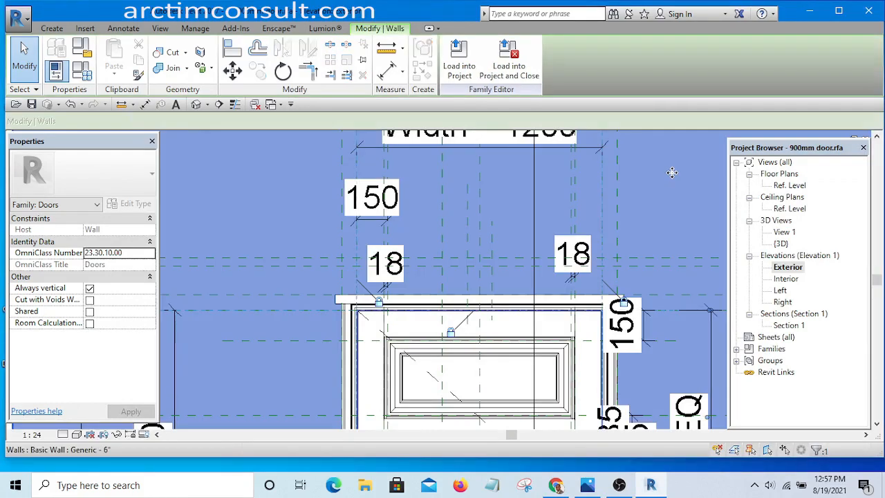
scroll(672, 175, "down", 4)
left_click(682, 180)
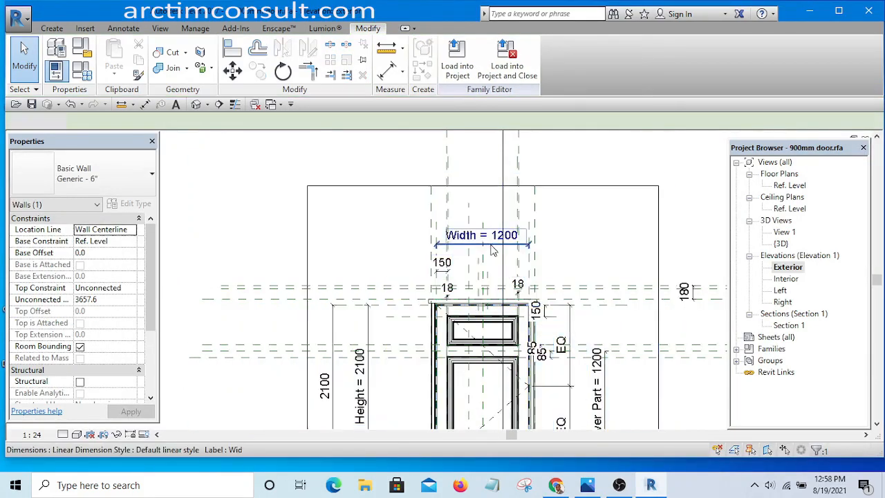
Extend the two new vertical reference planes upward past the wall's upper edge and save the family.
scroll(485, 271, "up", 4)
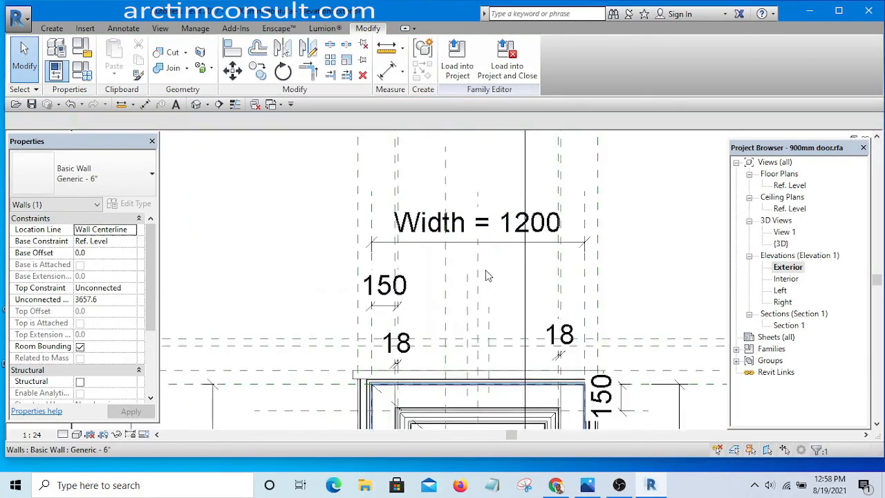
left_click(489, 326)
scroll(490, 332, "down", 2)
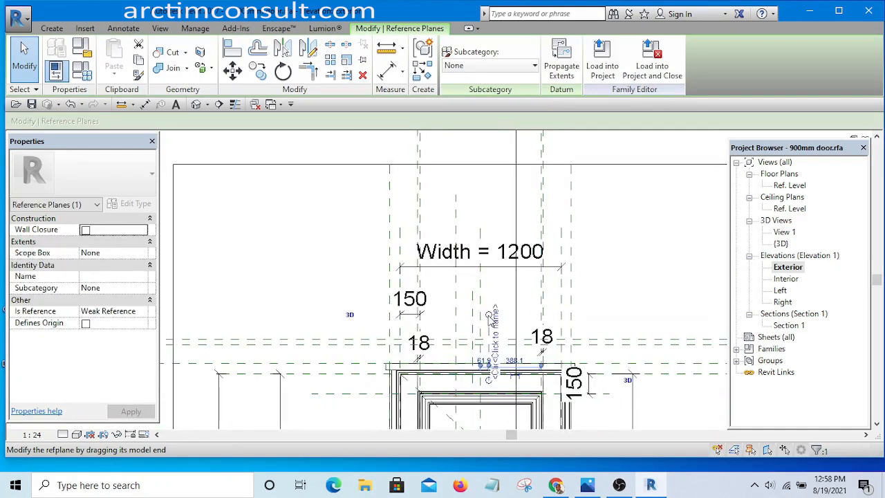
left_click_drag(490, 308, 488, 142)
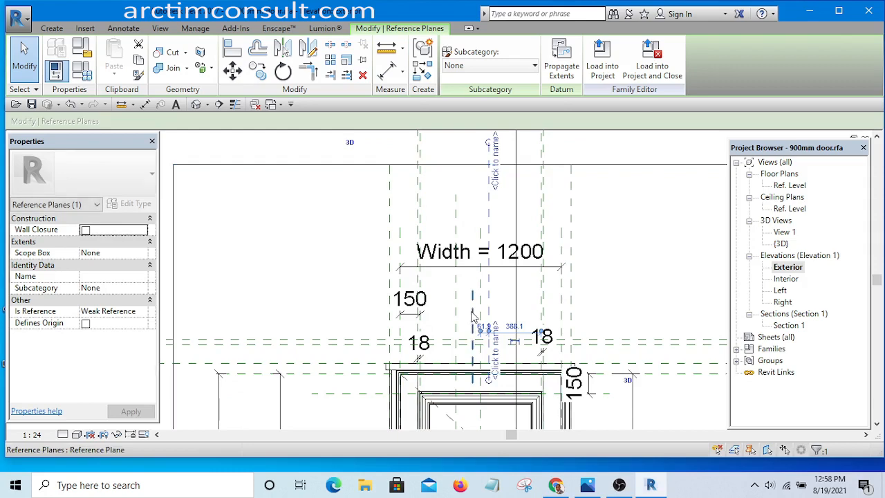
left_click(473, 315)
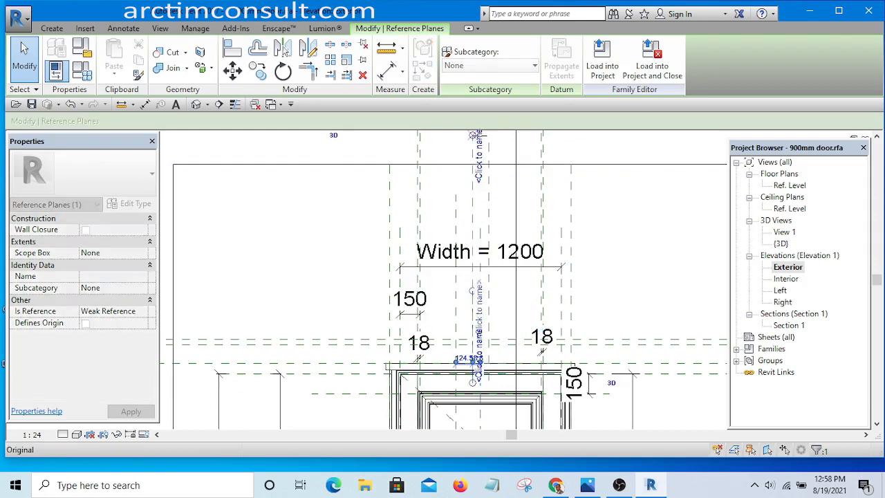
scroll(490, 148, "up", 2)
middle_click_drag(490, 148, 501, 250)
left_click(506, 224)
scroll(505, 241, "up", 1)
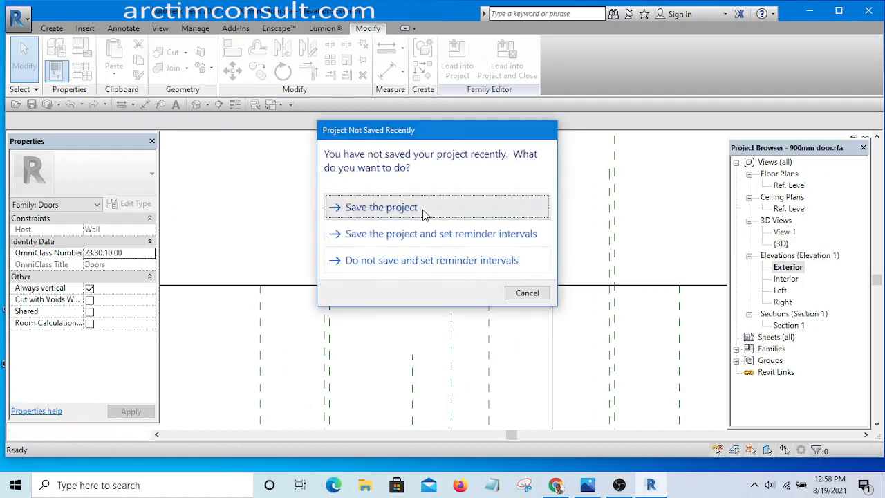
left_click(422, 210)
Add a continuous aligned dimension across the two new vertical reference planes and the centre plane, above the wall.
key("d")
key("i")
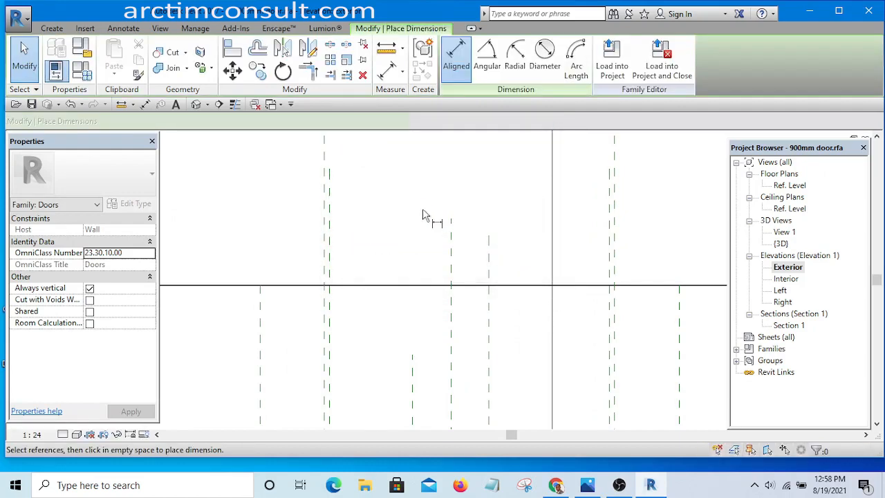
left_click(491, 261)
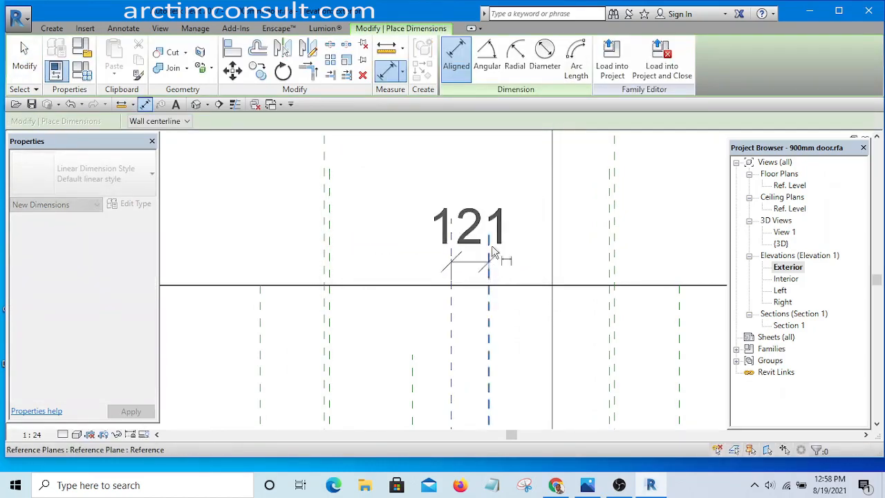
scroll(508, 193, "down", 2)
scroll(496, 258, "up", 1)
scroll(493, 276, "up", 1)
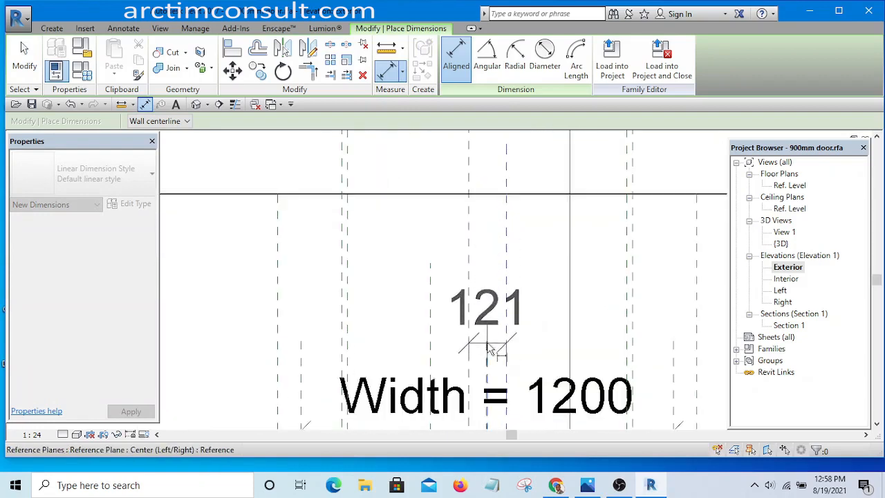
left_click(490, 344)
scroll(490, 323, "down", 2)
scroll(464, 210, "up", 2)
left_click(460, 195)
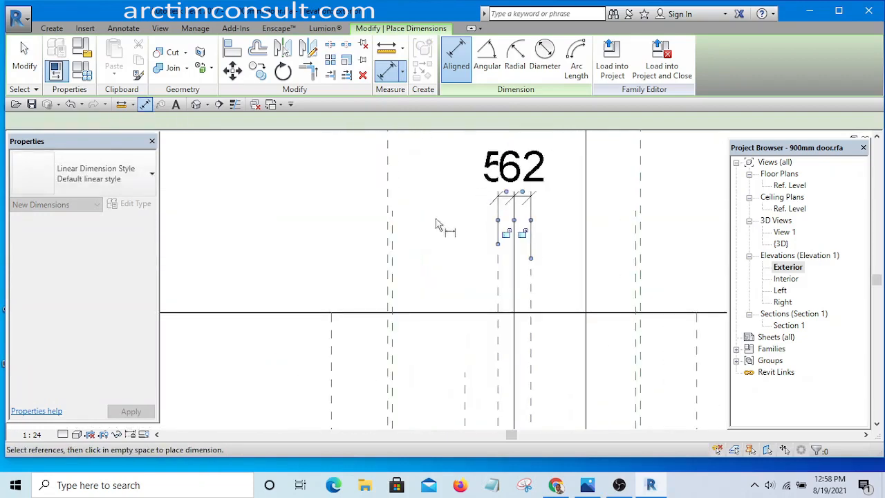
scroll(435, 227, "down", 2)
scroll(517, 262, "up", 2)
key("Escape")
key("Escape")
Set the distance from the centre plane to the vertical reference plane right of it to 100 mm.
left_click(462, 258)
scroll(463, 257, "down", 1)
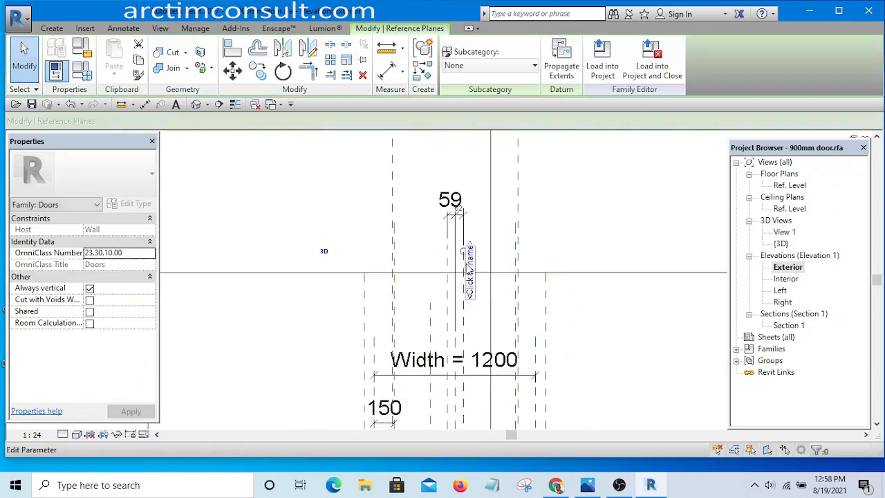
left_click(442, 202)
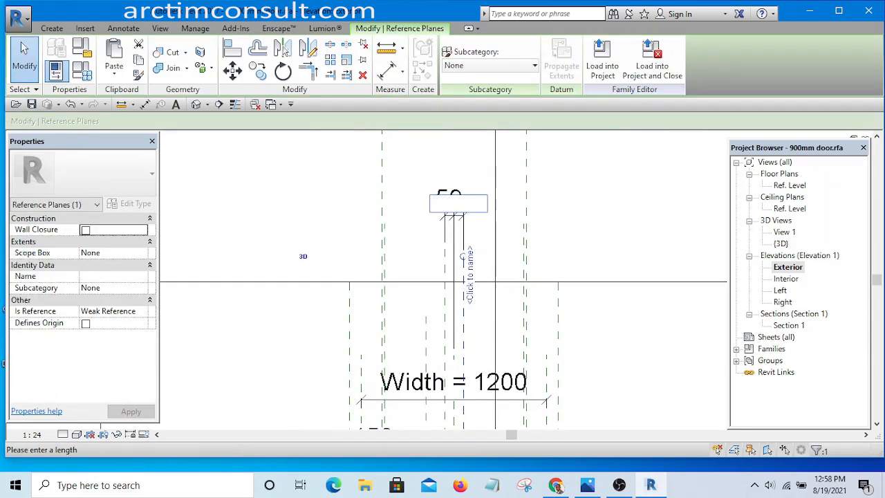
type("100")
key("Return")
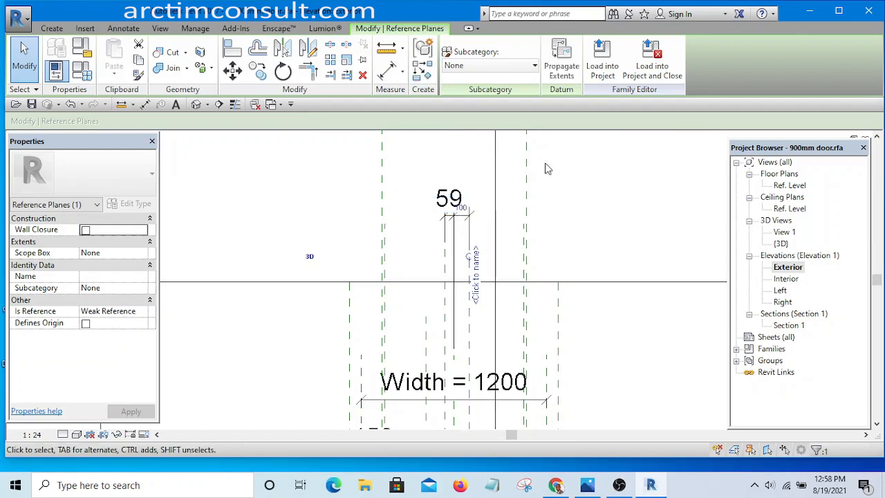
left_click(428, 164)
Set the distance from the centre plane to the vertical reference plane left of it to 100 mm.
scroll(444, 240, "up", 2)
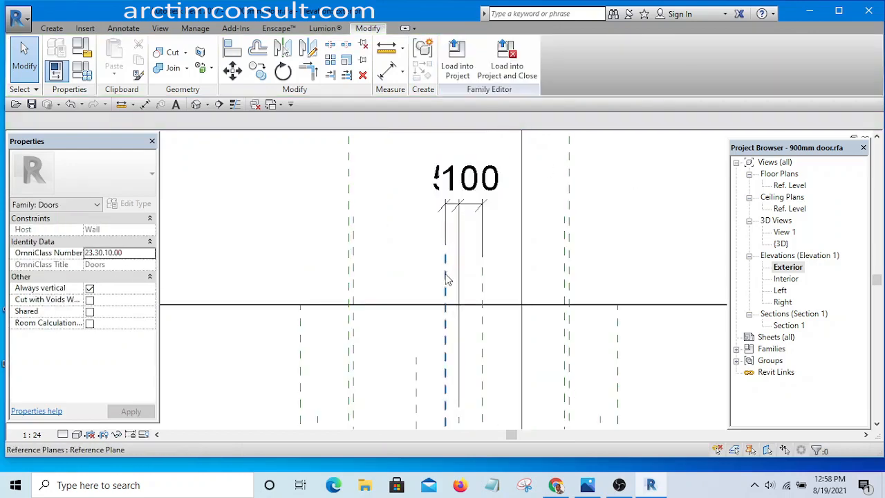
left_click(445, 271)
left_click(453, 196)
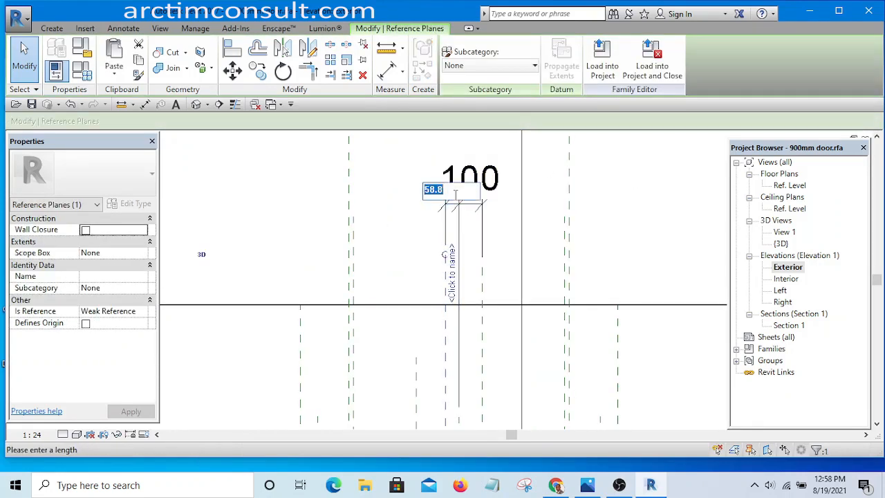
key("Return")
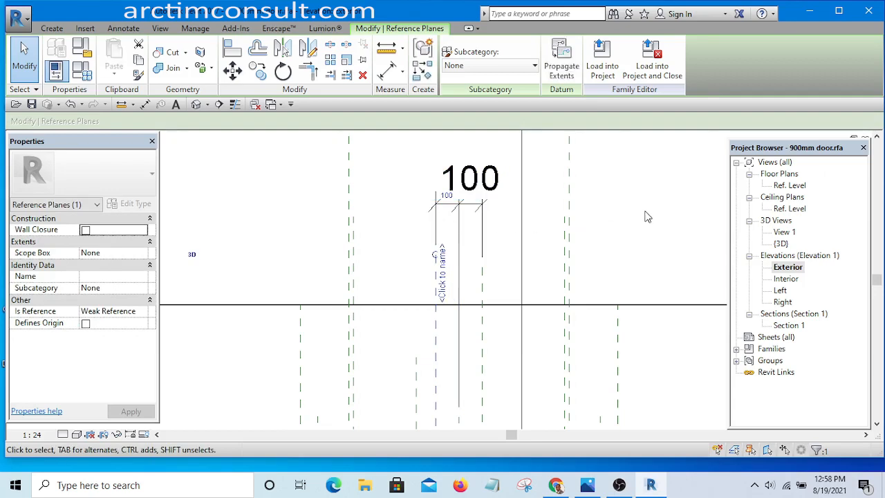
left_click(644, 218)
Lock both 100 mm segments of the dimension between the centre plane and its flanking reference planes.
scroll(495, 230, "down", 3)
scroll(482, 241, "up", 2)
middle_click_drag(499, 235, 493, 123)
scroll(480, 185, "down", 1)
middle_click_drag(493, 184, 488, 357)
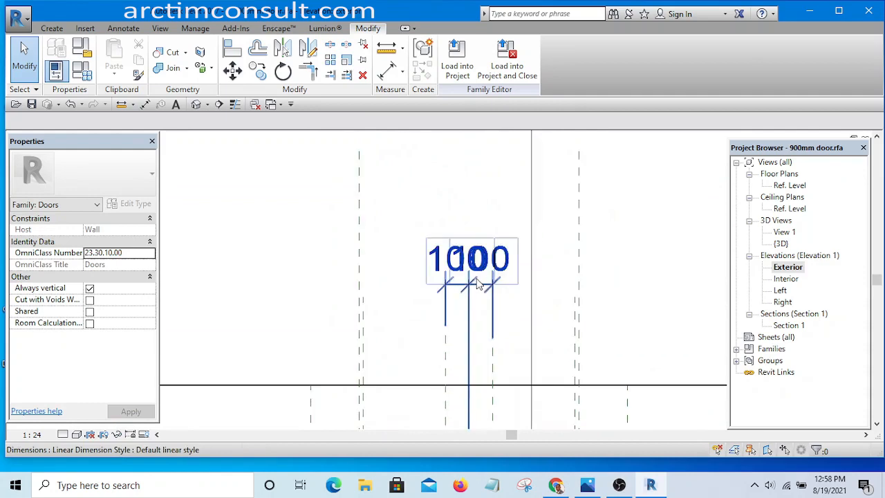
left_click(477, 285)
scroll(484, 325, "up", 2)
left_click(482, 318)
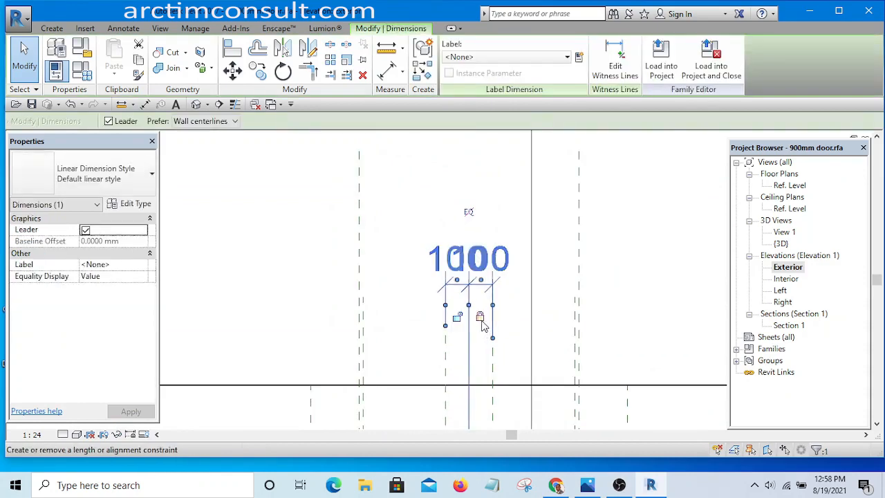
left_click(458, 318)
left_click(487, 177)
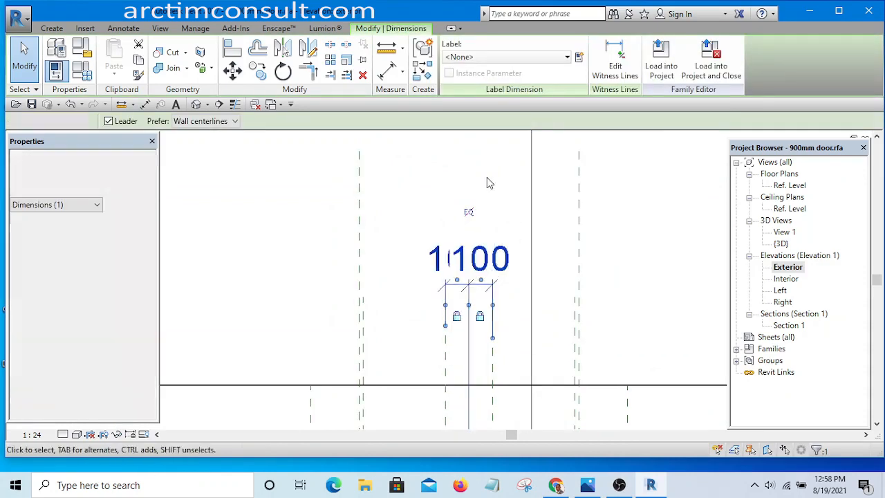
scroll(486, 177, "down", 3)
scroll(477, 296, "up", 2)
middle_click_drag(476, 346, 482, 192)
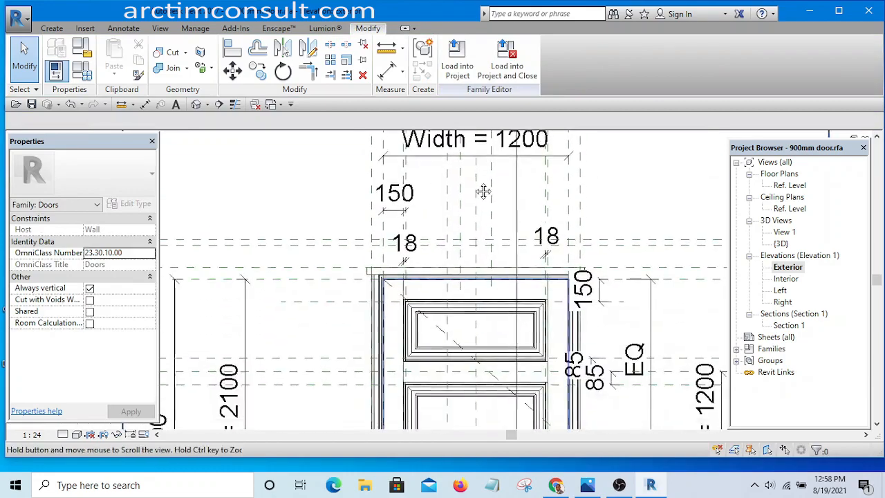
scroll(479, 242, "up", 3)
scroll(506, 265, "down", 3)
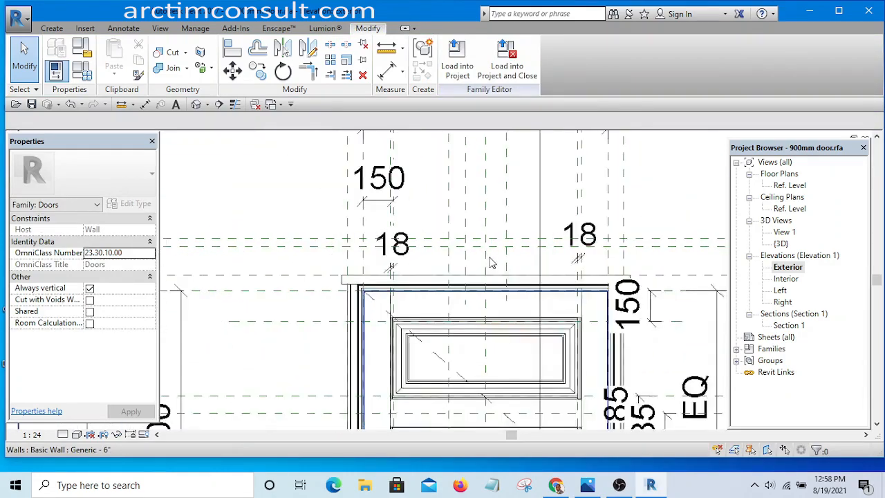
scroll(483, 271, "up", 2)
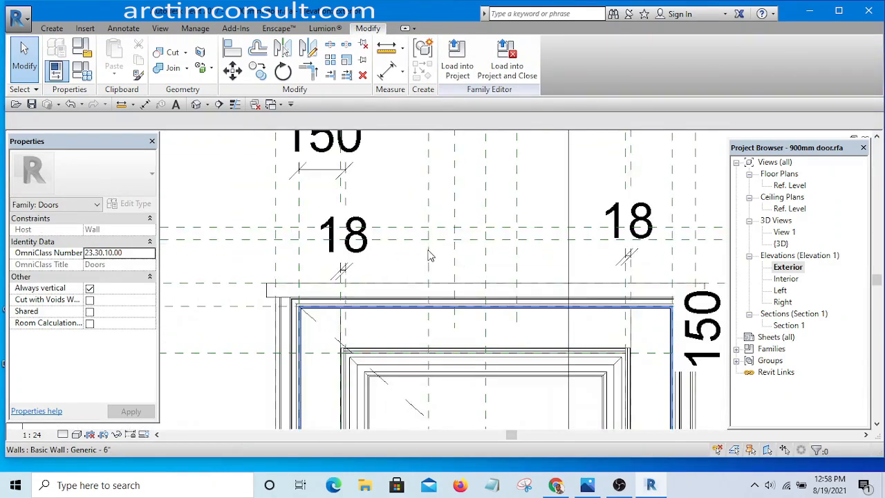
scroll(428, 256, "down", 1)
scroll(443, 242, "down", 3)
scroll(450, 239, "up", 4)
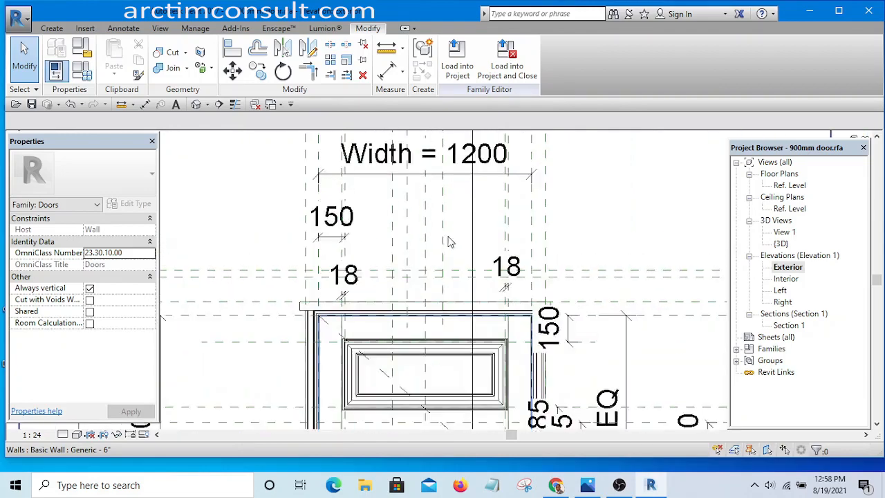
Start an extrusion and sketch a rectangle about 1070 mm wide above the head trim, from the outer left and uppermost reference planes' intersection.
scroll(447, 290, "down", 1)
scroll(447, 280, "down", 2)
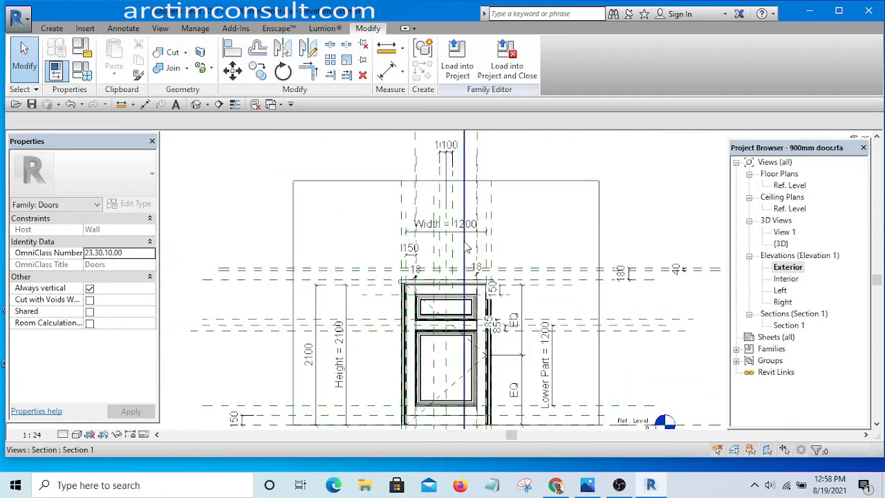
scroll(467, 242, "up", 2)
scroll(453, 276, "up", 3)
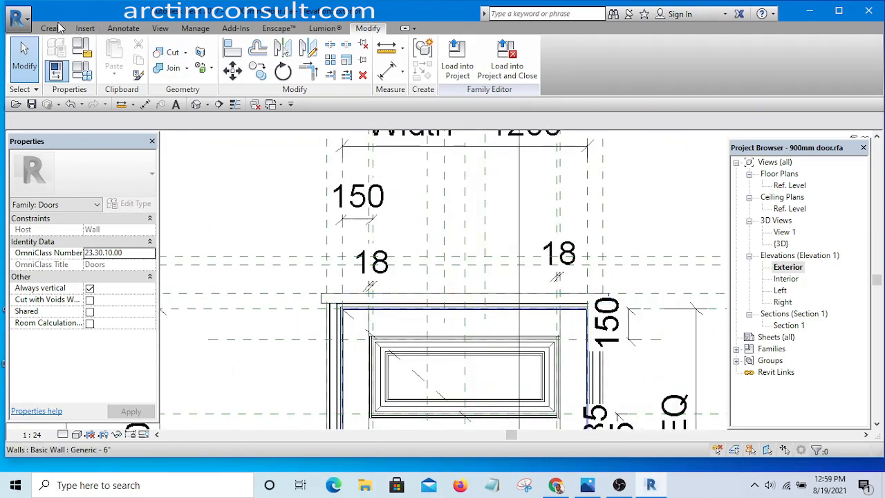
left_click(51, 28)
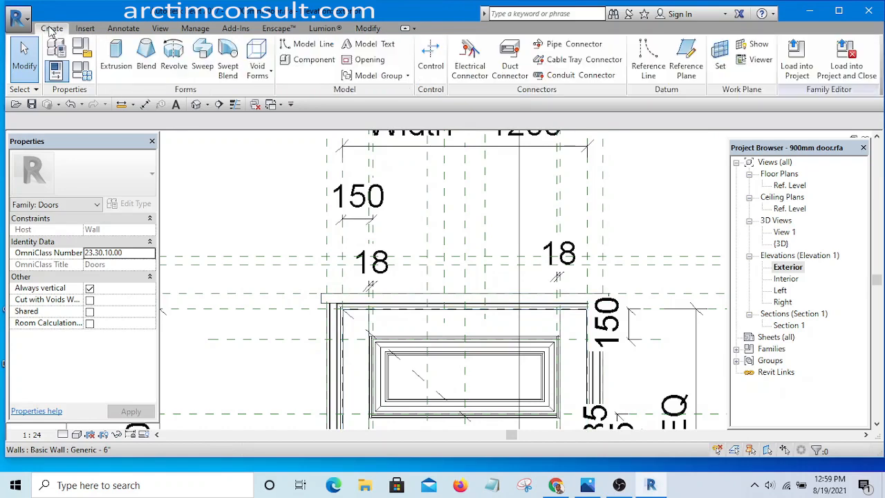
left_click(115, 55)
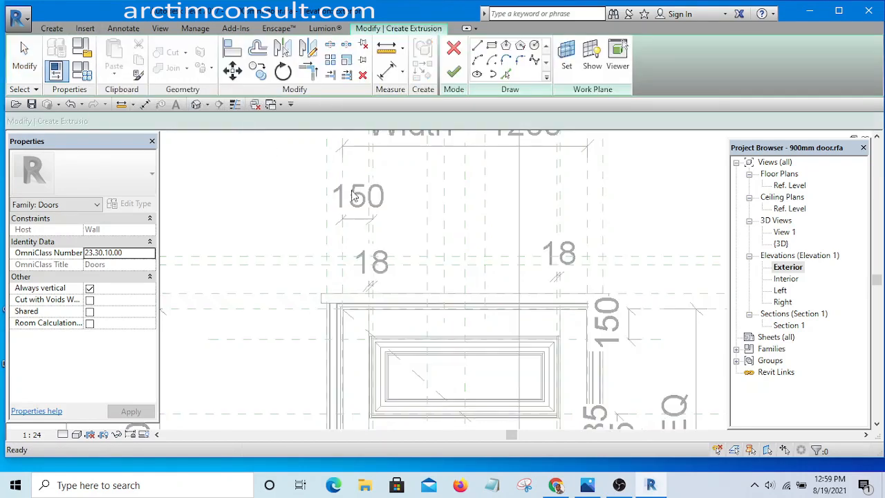
left_click(492, 46)
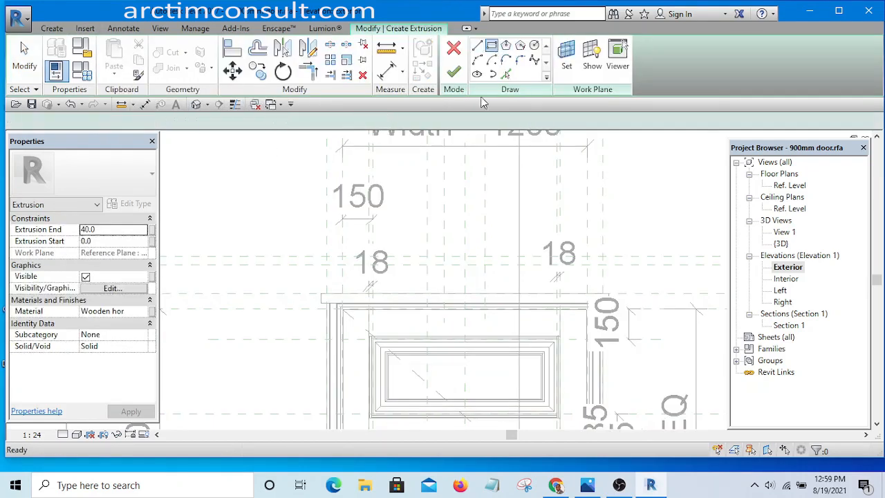
scroll(311, 249, "up", 4)
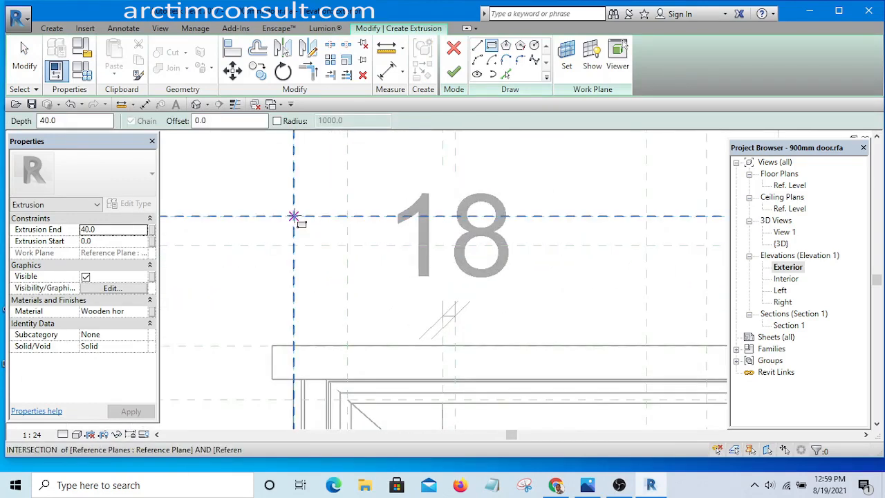
left_click(292, 217)
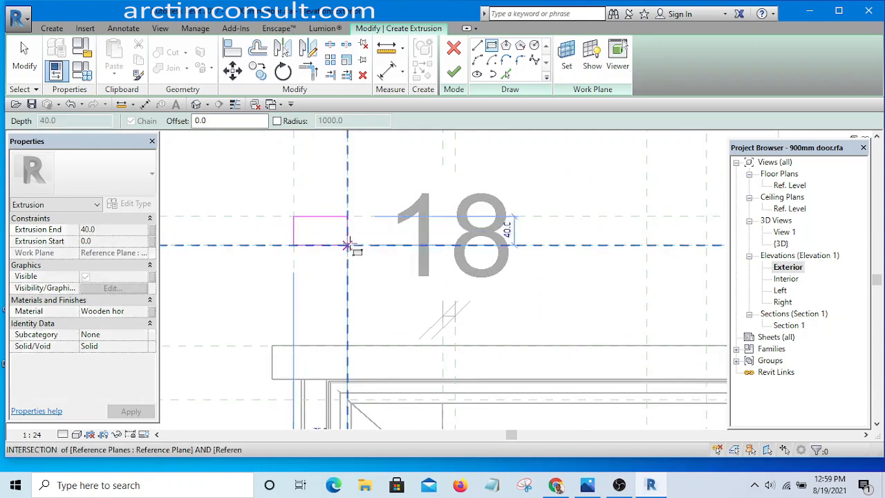
scroll(352, 247, "down", 3)
scroll(595, 255, "up", 1)
scroll(577, 263, "up", 3)
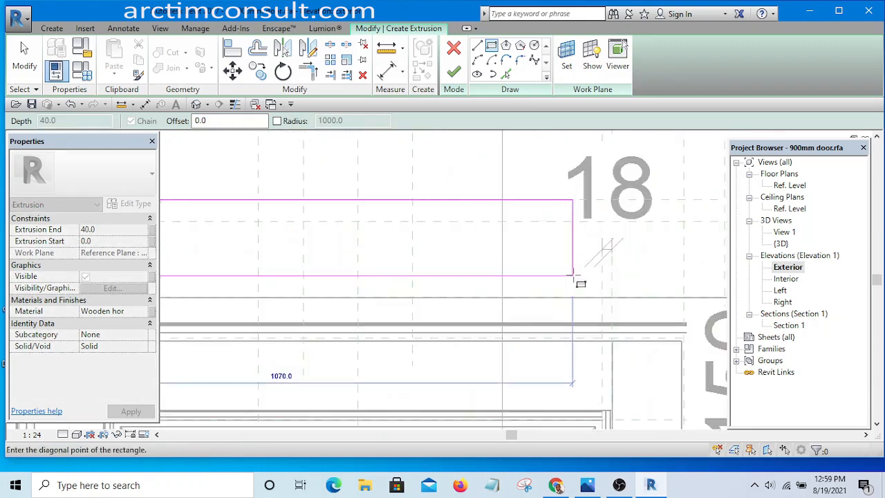
left_click(573, 275)
scroll(573, 275, "down", 4)
key("Escape")
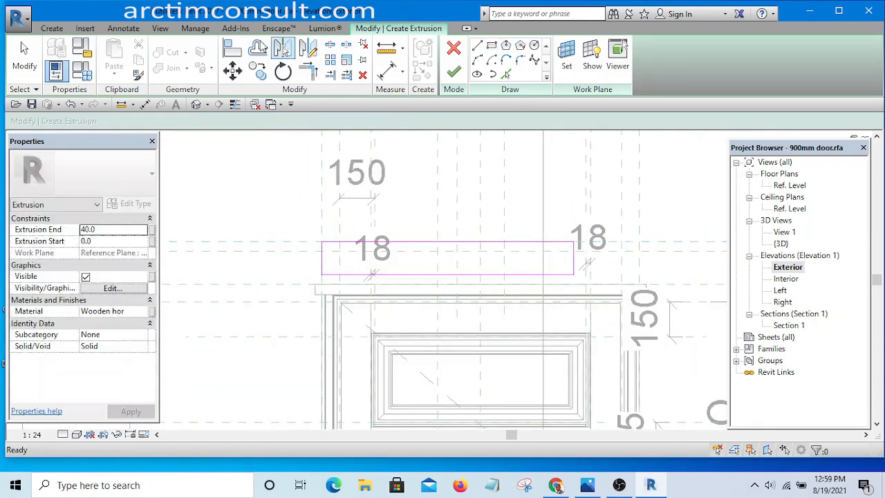
Align the rectangle's bottom edge with the reference plane along the head trim's top and lock it.
left_click(232, 47)
scroll(267, 306, "up", 1)
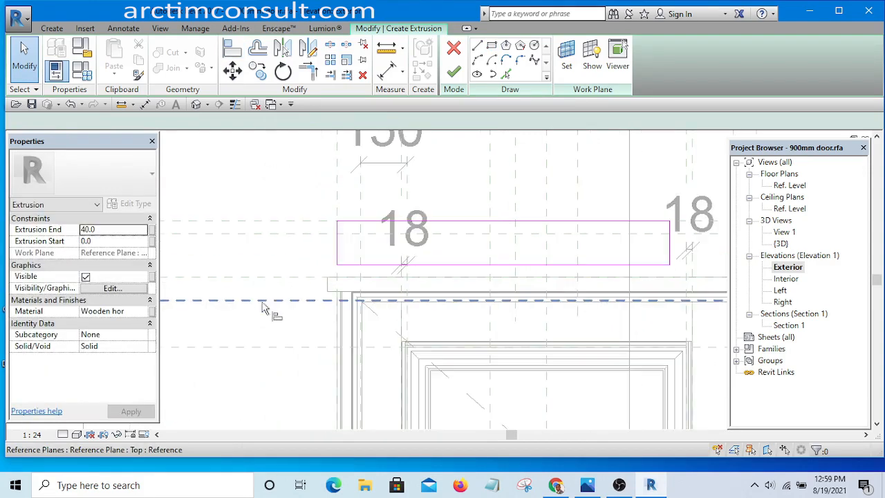
left_click(223, 278)
left_click(476, 264)
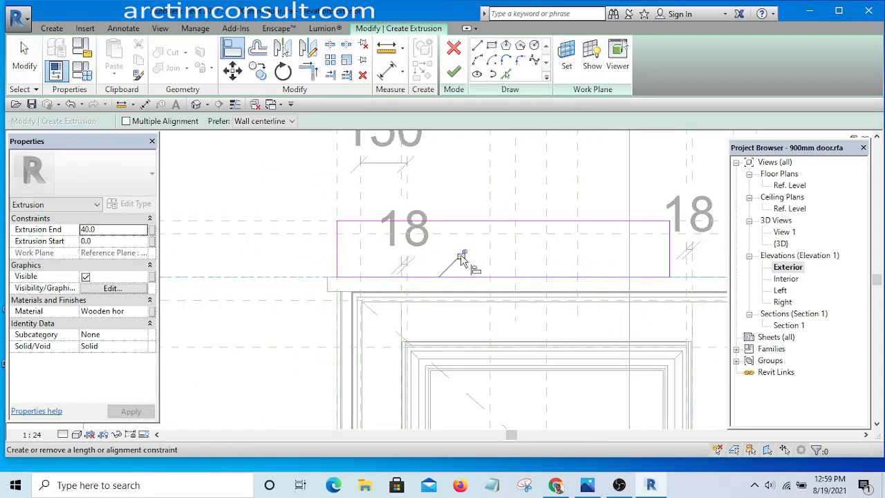
scroll(421, 253, "down", 3)
scroll(617, 178, "up", 2)
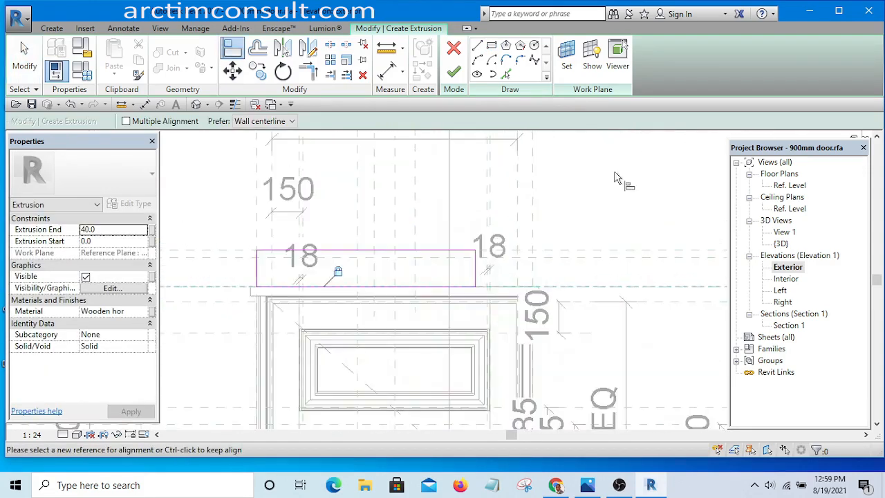
Examine the pediment's width relative to the door frame in the reference photo and compare it with the sketch's right end.
scroll(574, 211, "down", 1)
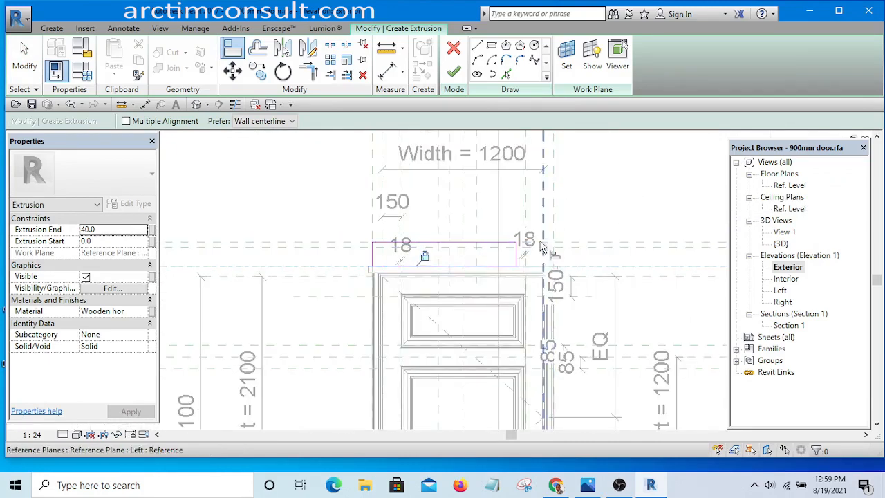
scroll(542, 238, "up", 2)
scroll(599, 199, "down", 2)
scroll(637, 191, "up", 1)
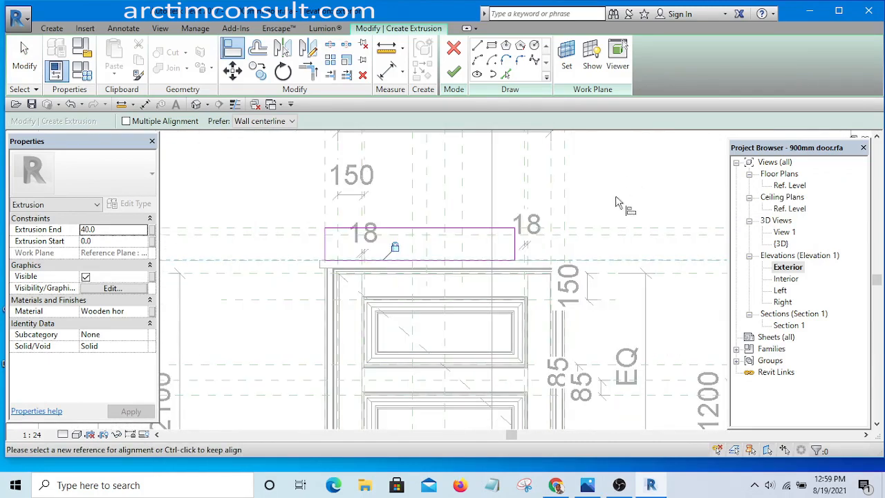
left_click(586, 486)
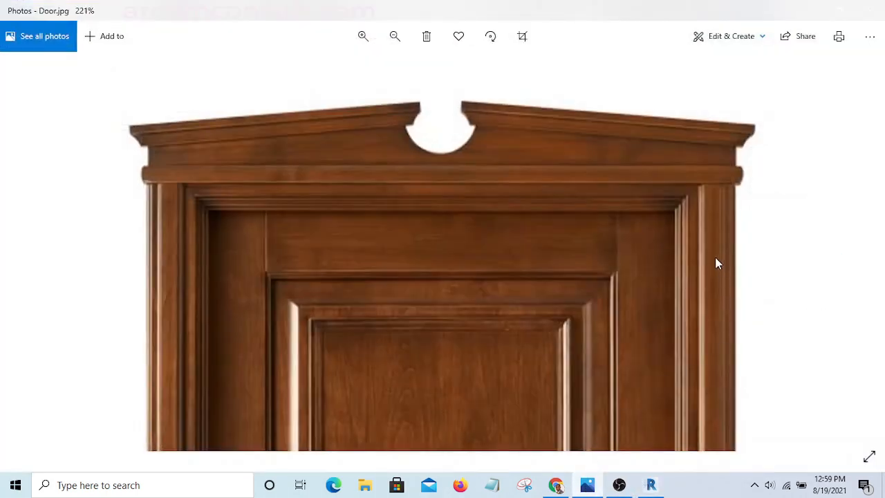
left_click(811, 17)
scroll(577, 249, "up", 3)
scroll(573, 214, "down", 2)
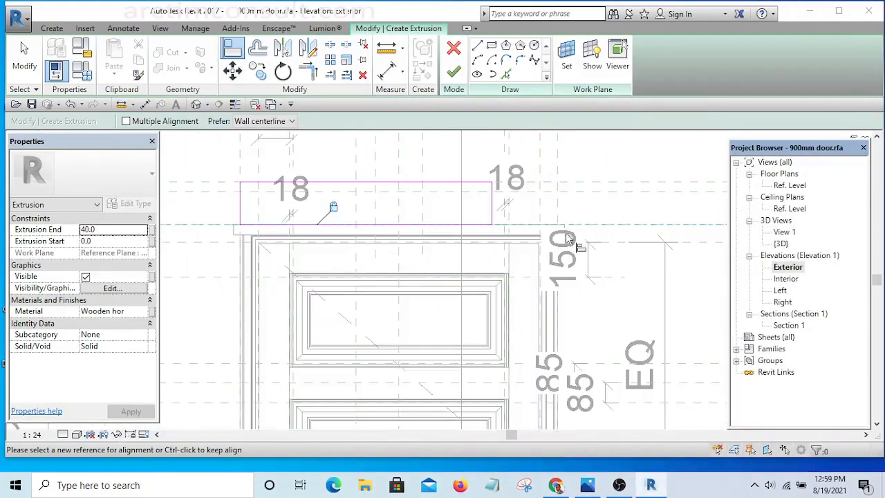
scroll(577, 241, "up", 3)
scroll(581, 207, "down", 3)
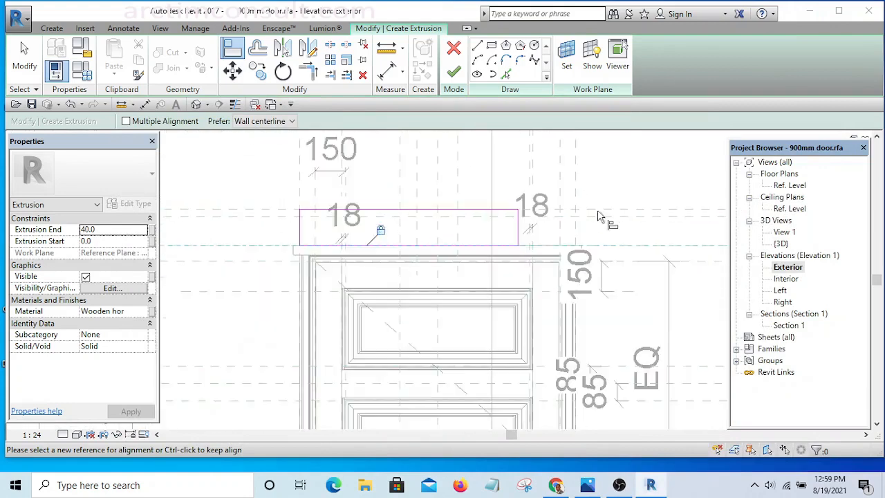
Align the rectangle's right edge with the outermost vertical reference plane on the right of the door.
left_click(574, 166)
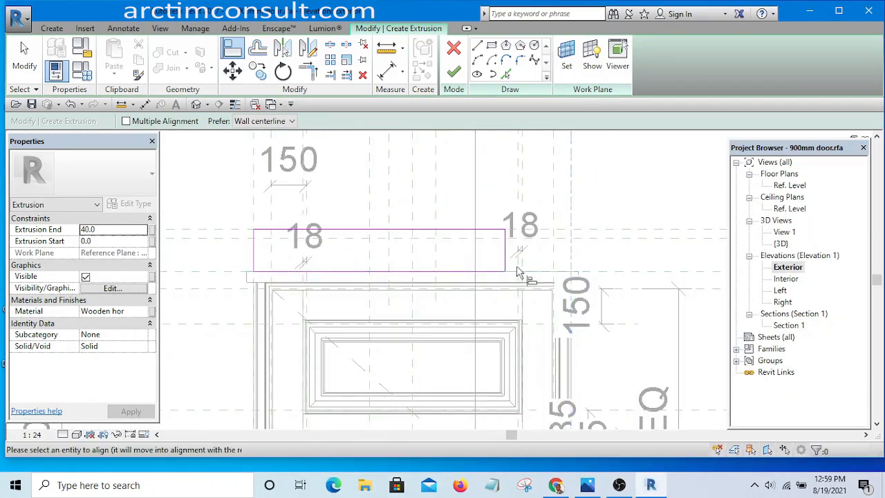
scroll(519, 263, "up", 2)
left_click(521, 252)
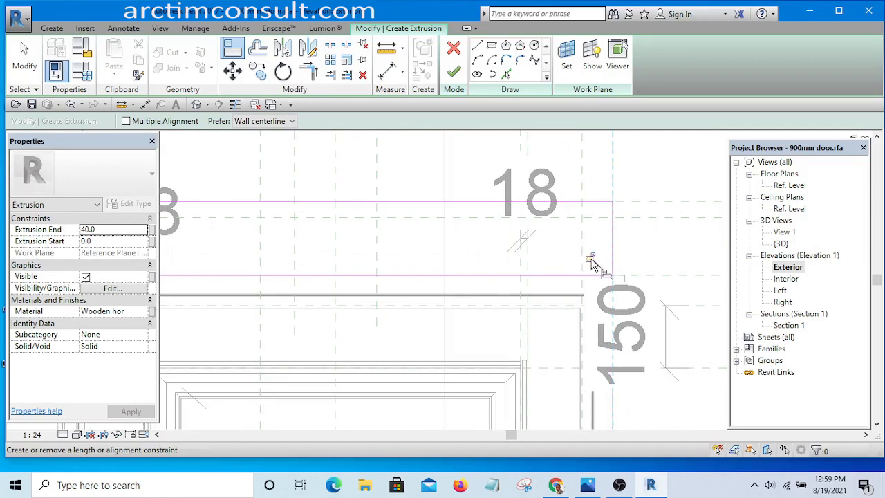
scroll(591, 261, "down", 4)
scroll(413, 192, "up", 4)
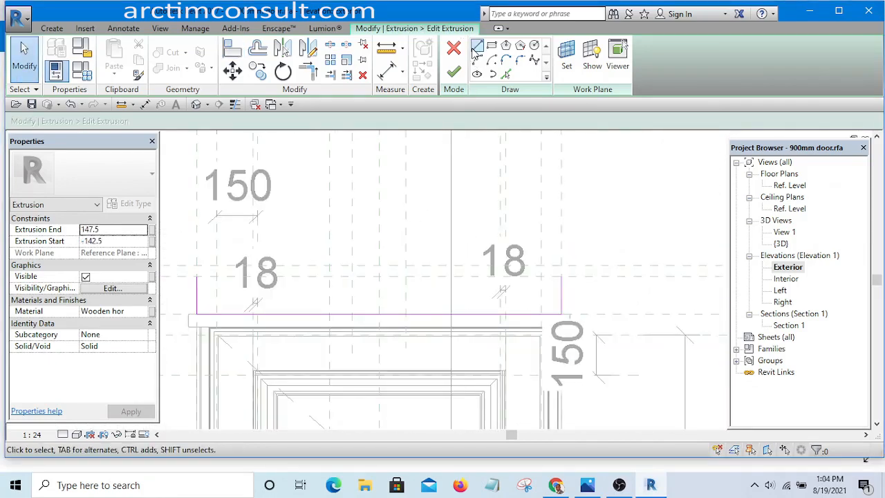
Draw a sloped line from the right edge's upper end to the uppermost reference plane at the right notch plane.
left_click(477, 46)
scroll(561, 289, "up", 3)
left_click(561, 313)
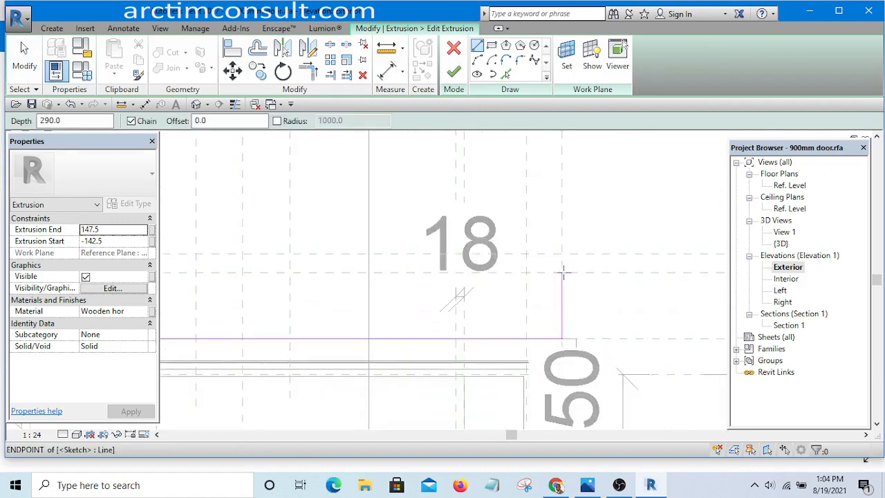
left_click(562, 272)
scroll(569, 298, "down", 3)
scroll(435, 273, "up", 4)
left_click(421, 283)
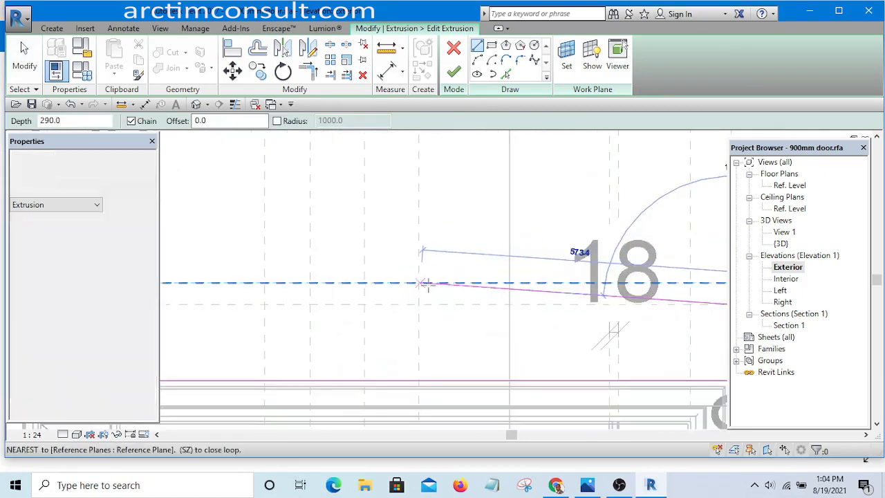
key("Escape")
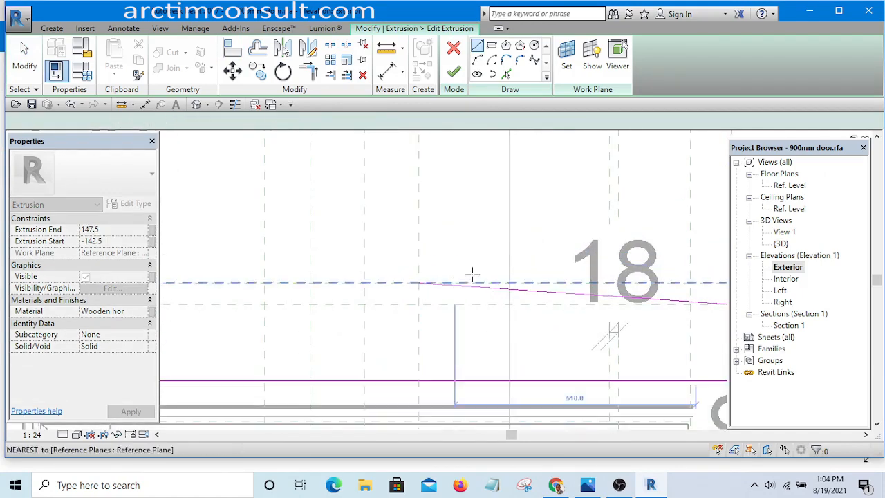
Draw a matching sloped line about 576 mm long from the left edge's upper end to the uppermost reference plane at the left notch plane.
scroll(492, 265, "down", 4)
scroll(292, 323, "up", 4)
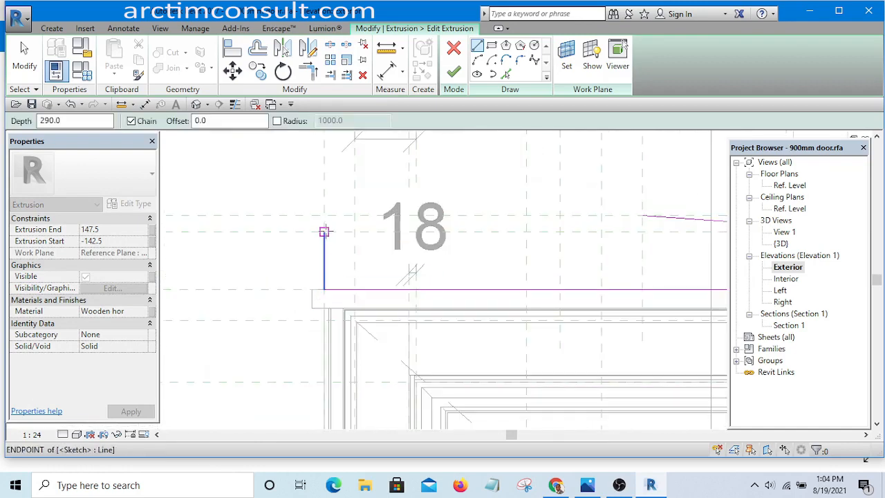
left_click(324, 231)
scroll(296, 288, "down", 3)
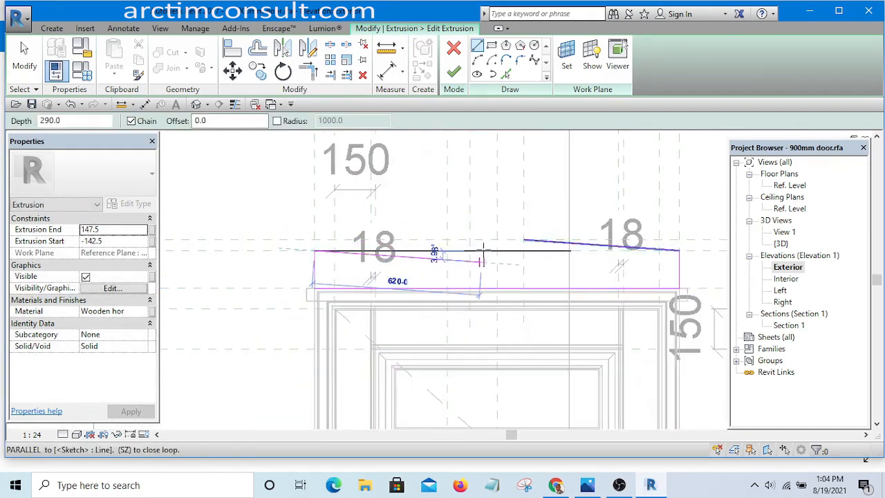
scroll(470, 242, "up", 1)
left_click(468, 240)
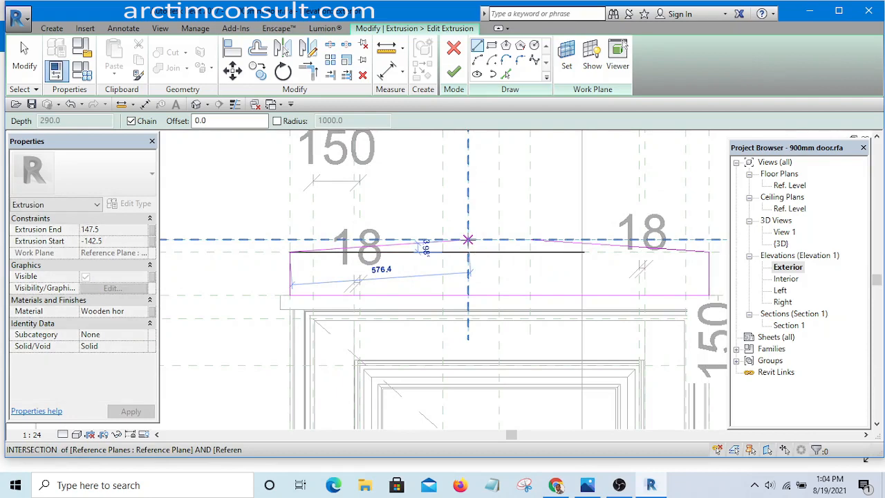
key("Escape")
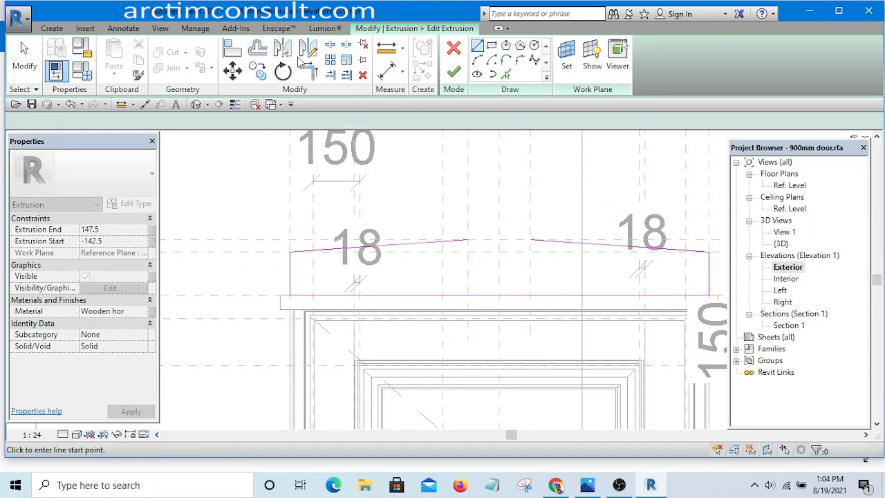
Align the inner ends of both sloped lines with the vertical notch reference planes, locking the right one.
left_click(232, 47)
scroll(471, 203, "up", 2)
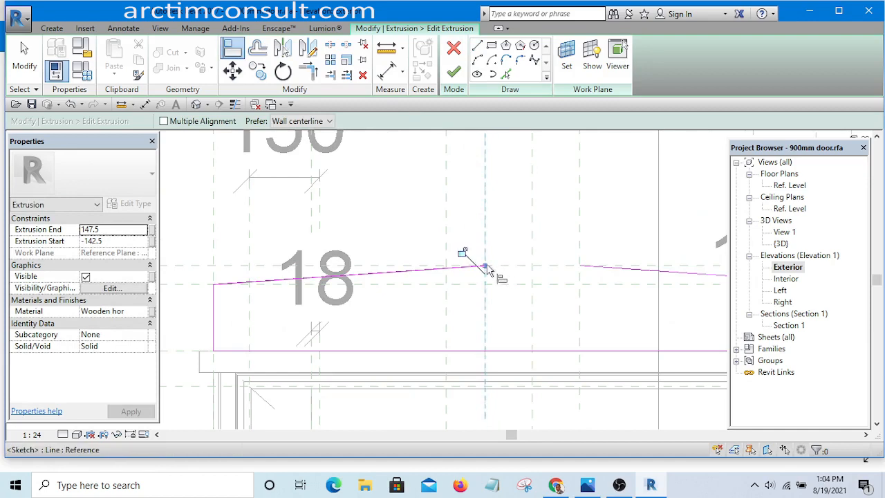
middle_click_drag(509, 224, 382, 236)
left_click(381, 236)
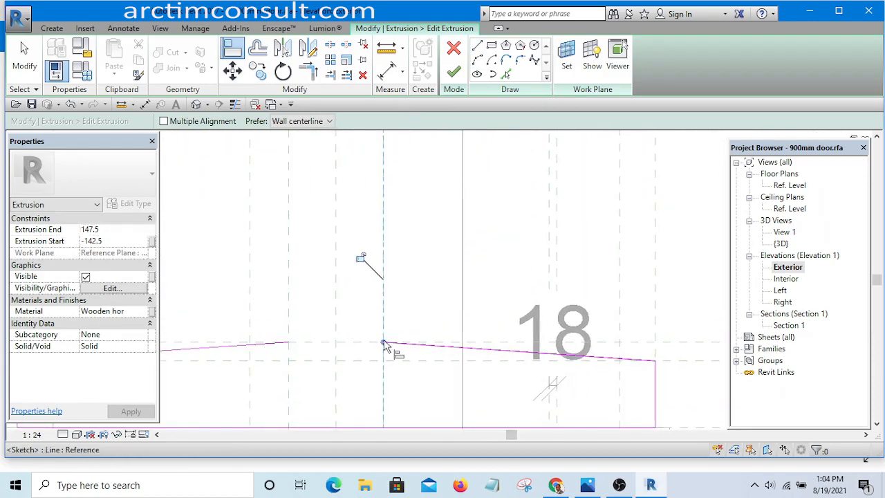
left_click(360, 258)
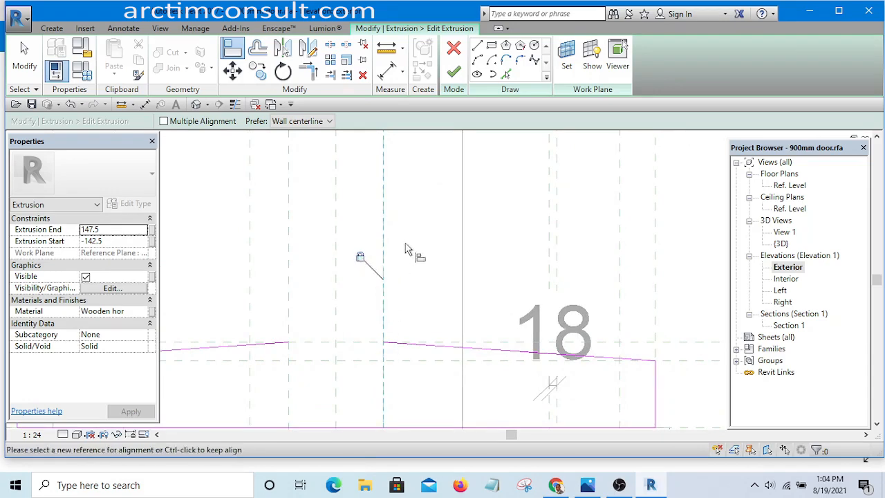
key("Escape")
key("Escape")
Close the gap between the sloped lines with a downward start-end-radius arc of 100 mm radius.
scroll(405, 247, "down", 4)
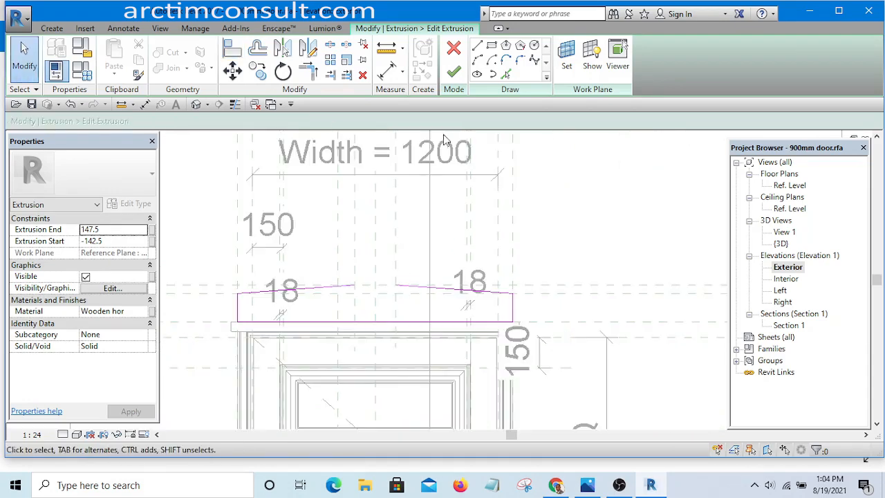
left_click(477, 61)
scroll(376, 267, "up", 4)
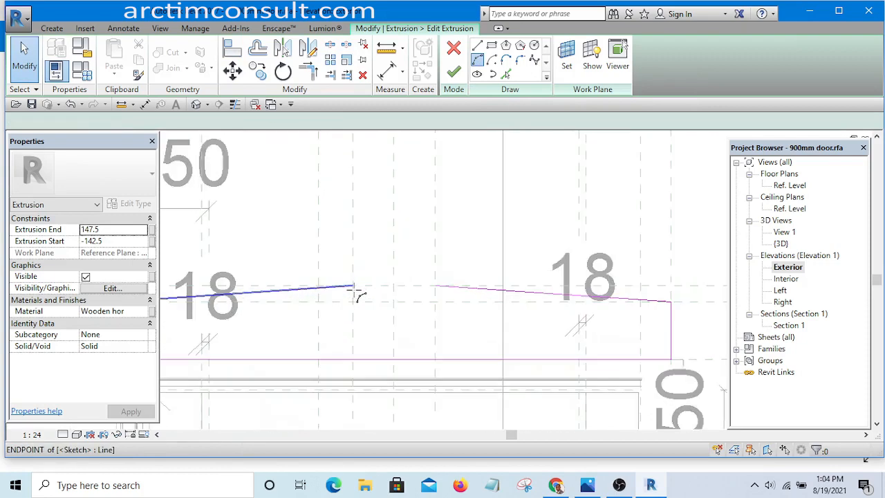
left_click(352, 283)
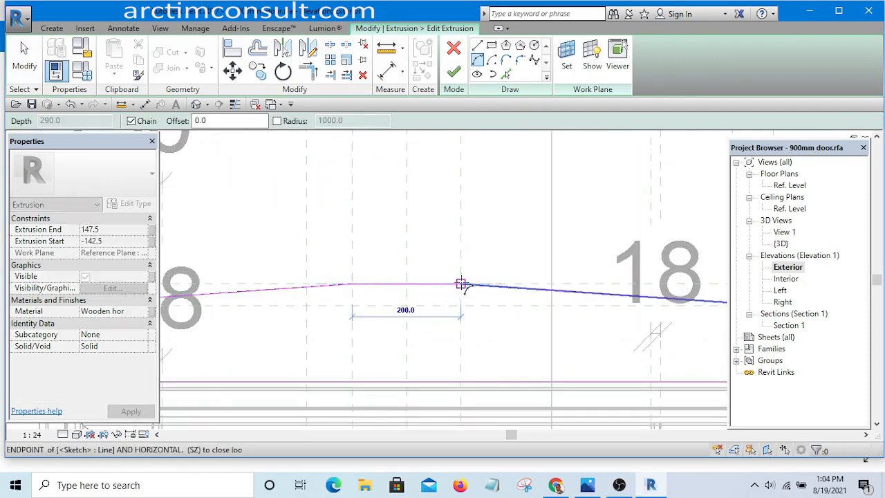
left_click(461, 283)
left_click(410, 335)
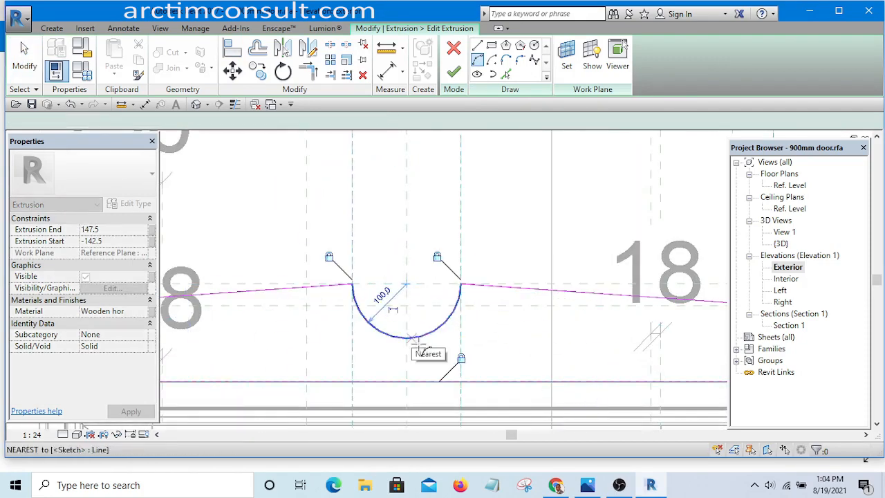
key("Escape")
key("Escape")
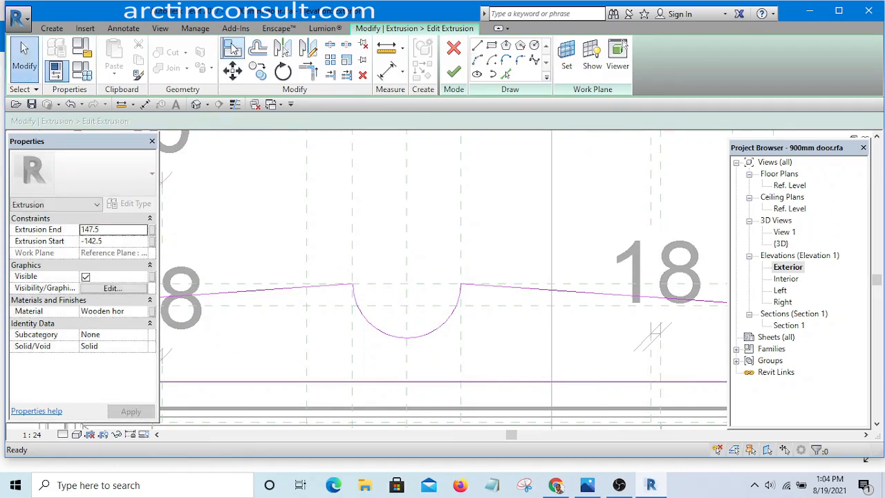
Try to align and lock the arc's left end to the left notch reference plane.
scroll(362, 256, "up", 1)
scroll(362, 277, "up", 2)
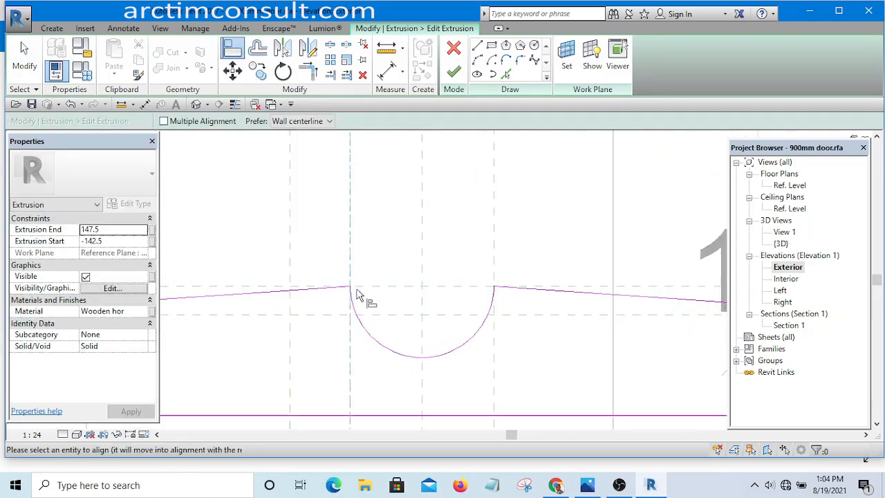
left_click(349, 282)
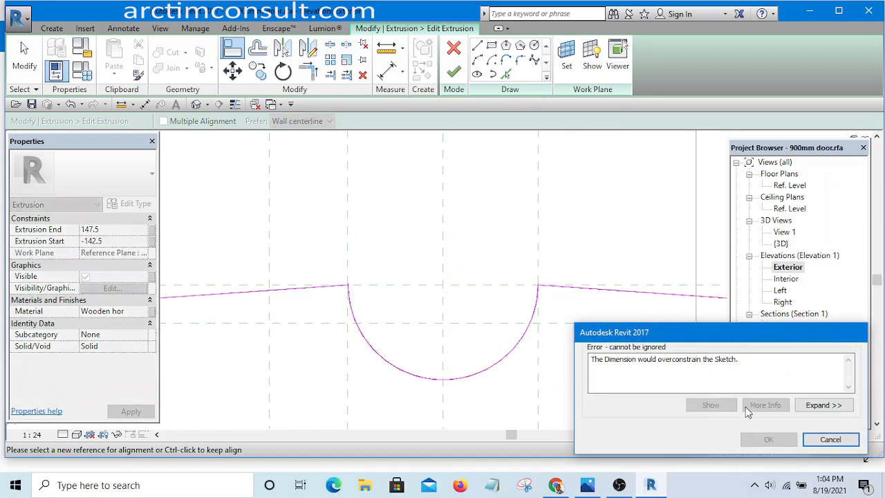
left_click(830, 439)
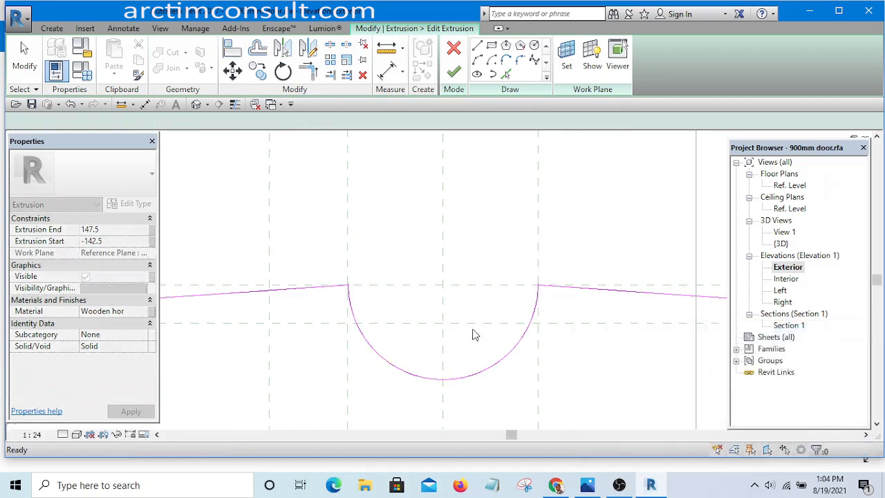
Finish editing the sketch of the door head extrusion with the semicircular notch in its sloping upper edge.
key("Escape")
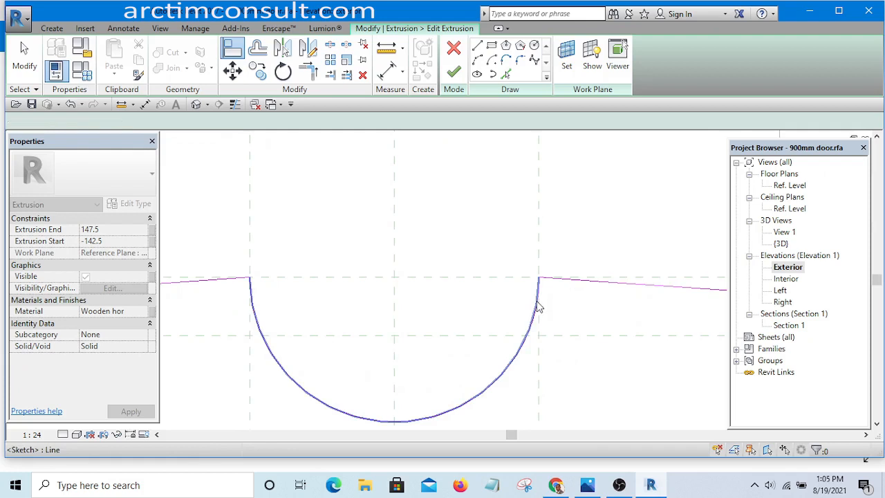
left_click(537, 306)
left_click(468, 190)
scroll(470, 207, "down", 3)
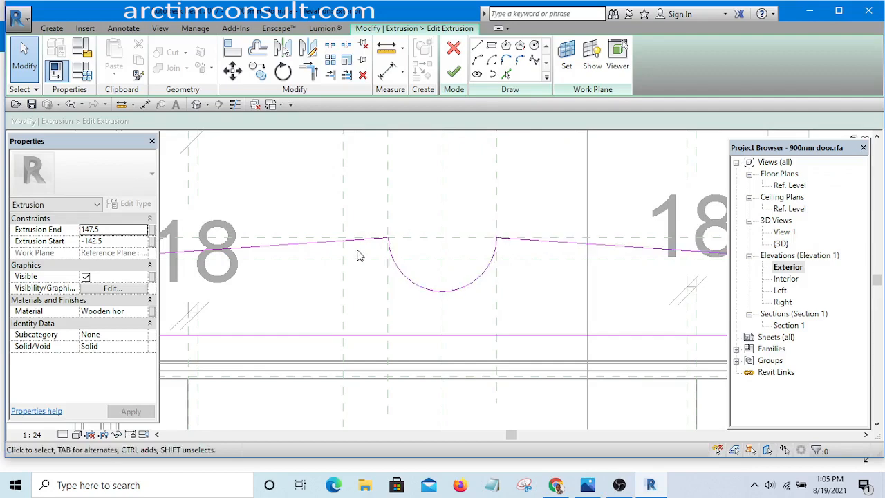
scroll(439, 242, "down", 1)
scroll(473, 177, "down", 2)
middle_click_drag(476, 182, 461, 257)
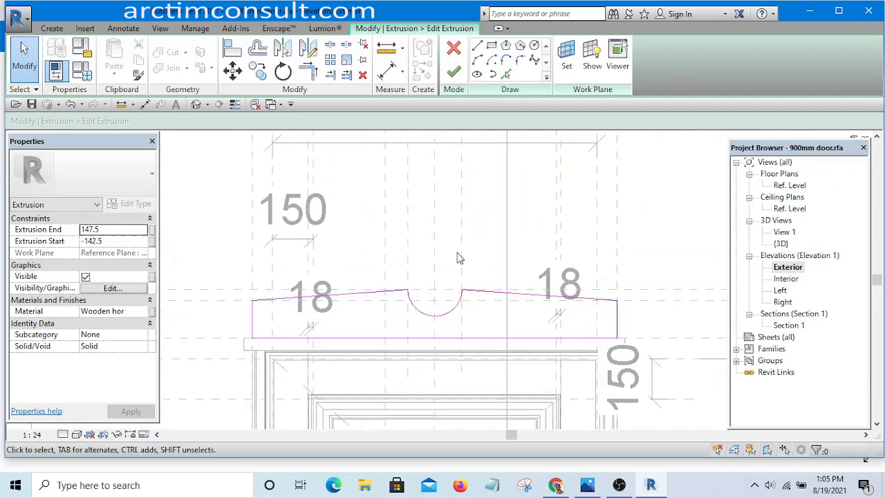
left_click(453, 75)
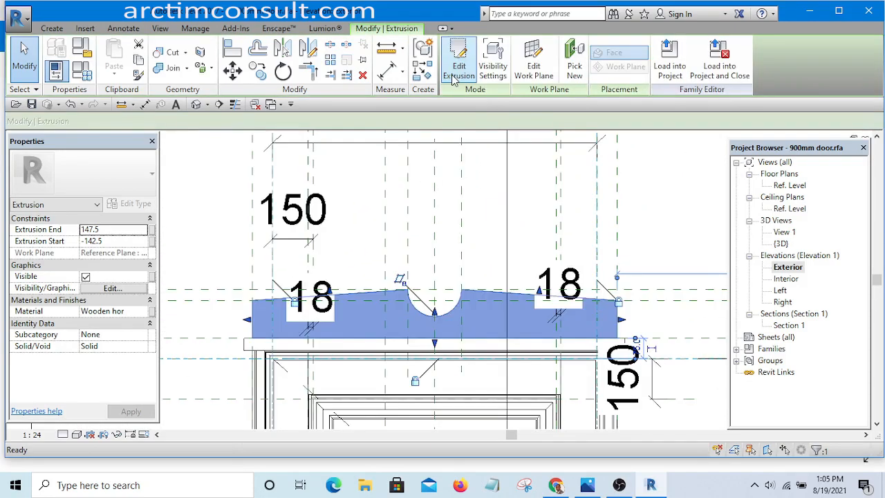
Open the 3D view and examine the notched head above the door from several angles.
left_click(195, 103)
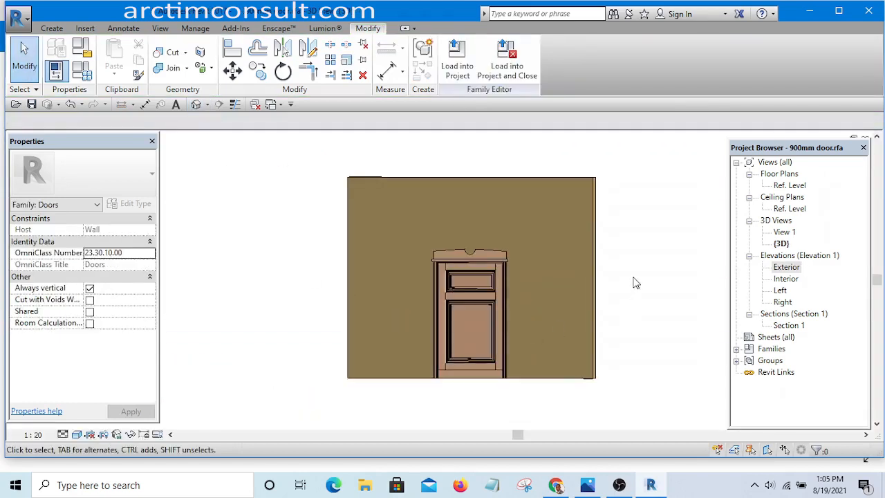
middle_click_drag(636, 282, 626, 311, "shift")
scroll(488, 262, "up", 6)
scroll(397, 262, "down", 4)
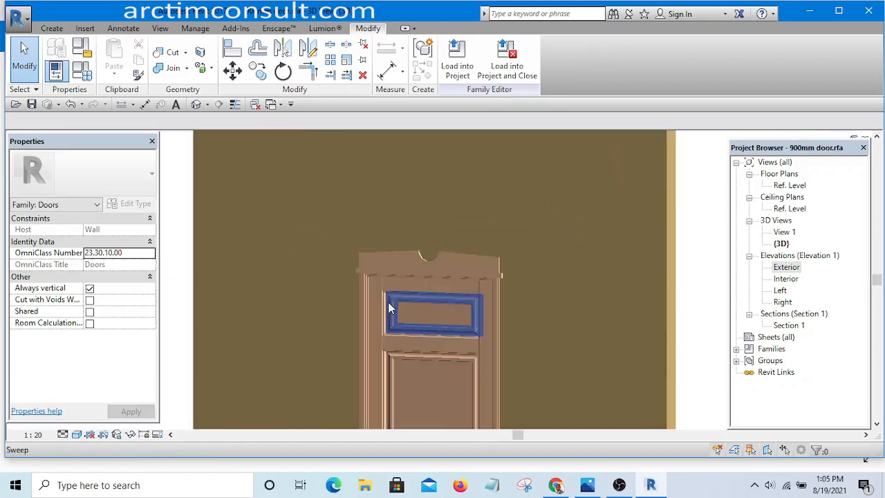
scroll(549, 339, "down", 4)
middle_click_drag(549, 339, 546, 364, "shift")
scroll(390, 269, "up", 6)
scroll(472, 313, "down", 2)
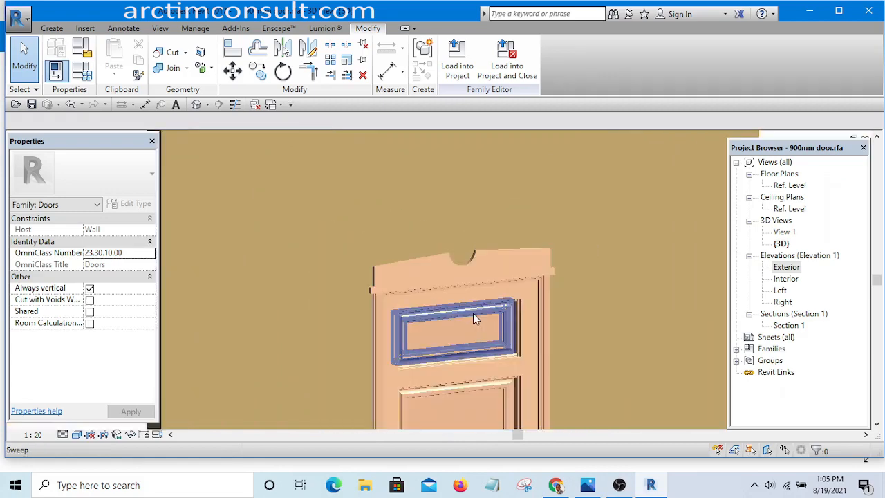
scroll(473, 313, "down", 4)
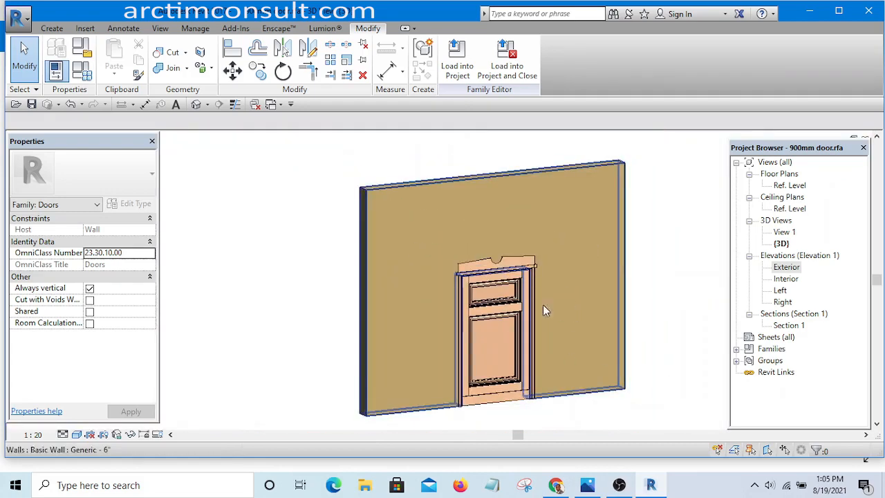
middle_click_drag(542, 310, 464, 259, "shift")
scroll(468, 261, "up", 5)
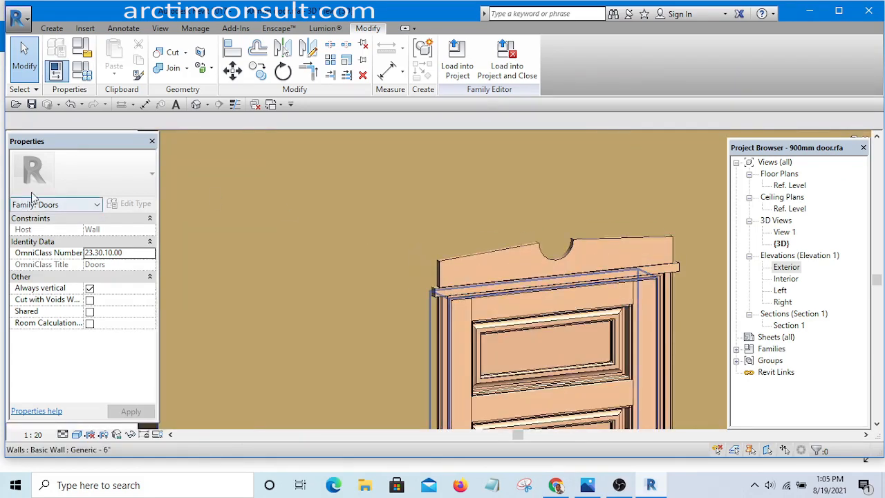
Set the door family's Width parameter to 1300 and apply it to the model.
left_click(81, 72)
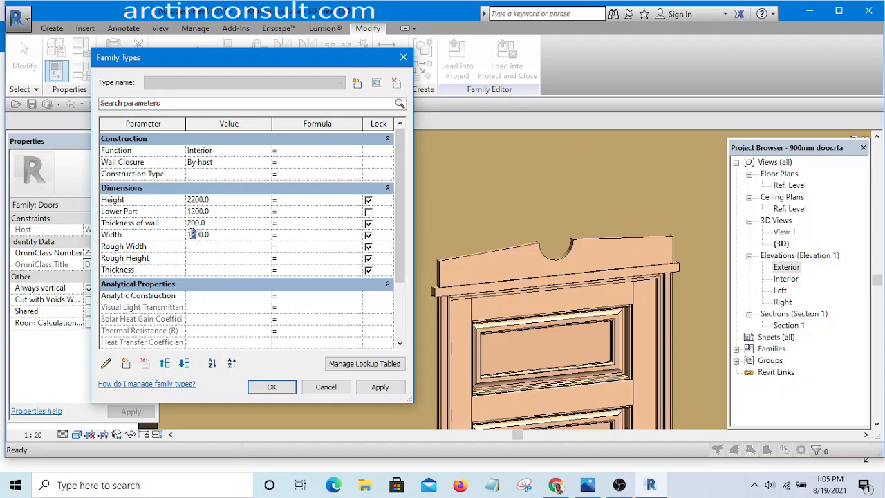
left_click(384, 389)
left_click(262, 387)
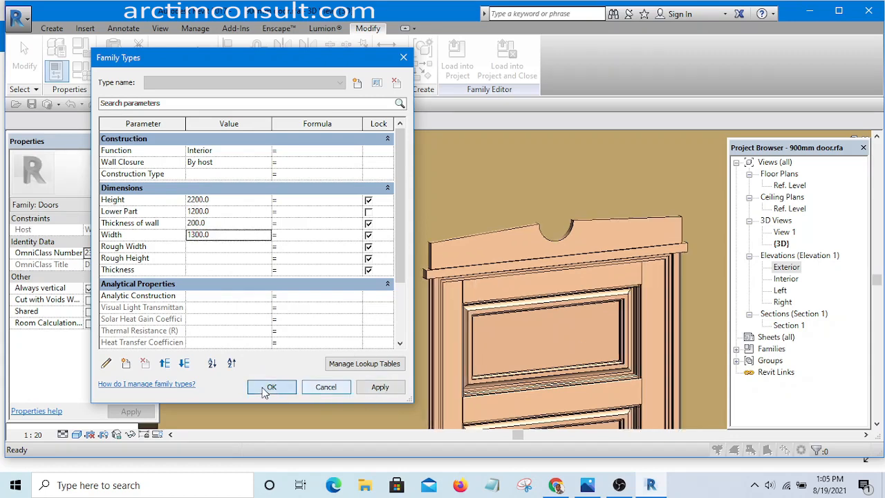
scroll(352, 270, "down", 4)
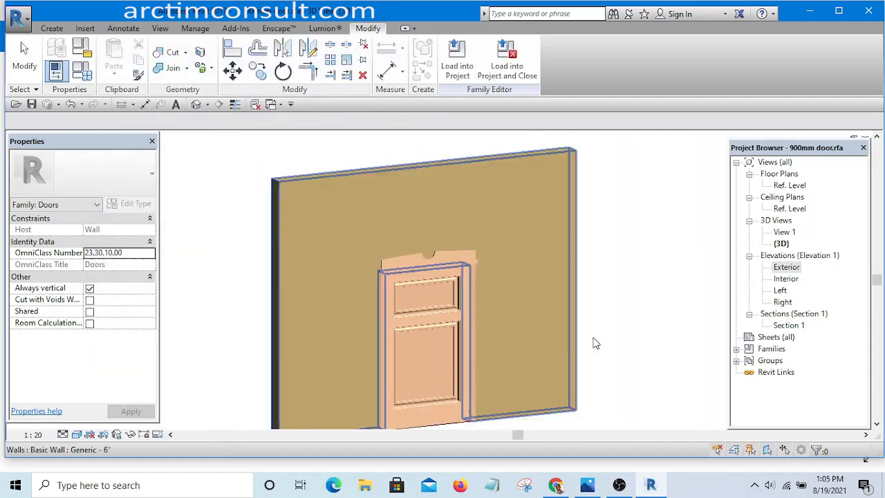
middle_click_drag(660, 281, 415, 291, "shift")
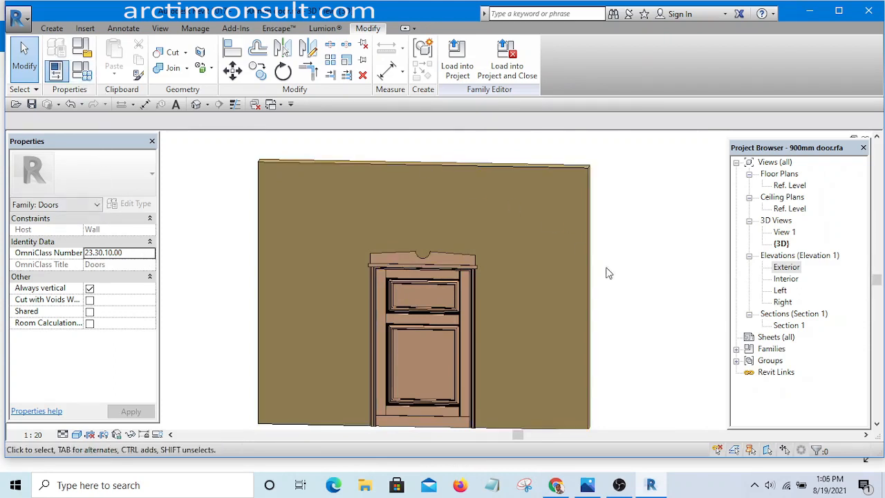
middle_click_drag(669, 367, 618, 354, "shift")
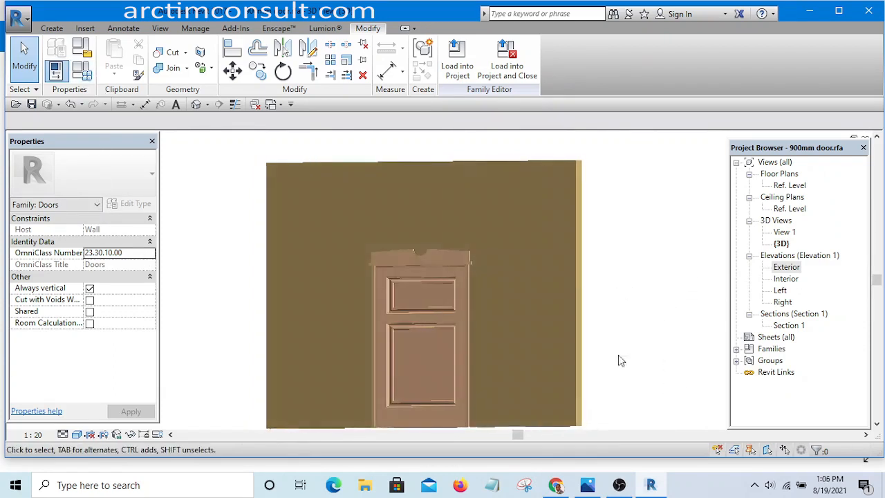
left_click(587, 486)
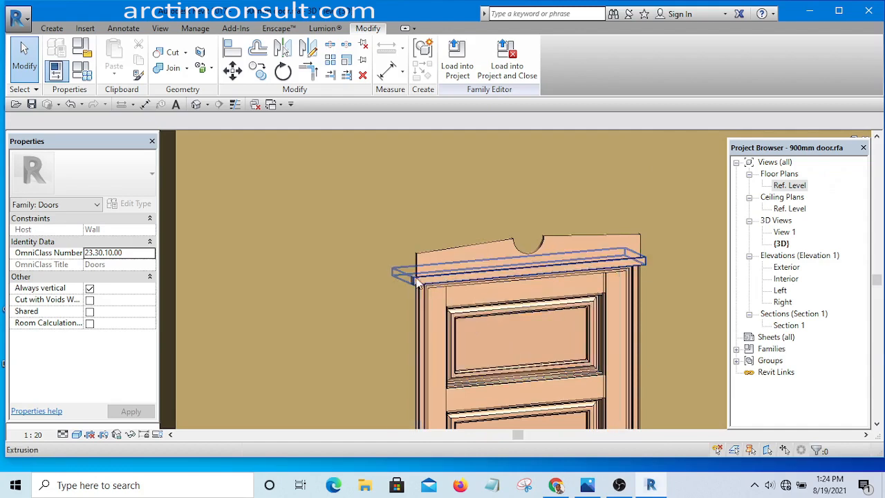
Start a sweep on the door head, picking the outer end edge and long edge of one sloping top face as path.
scroll(444, 241, "up", 1)
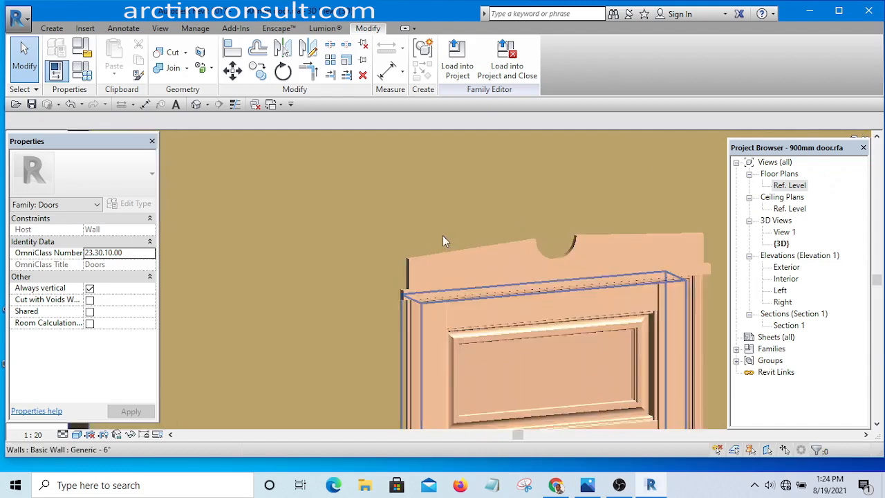
scroll(445, 241, "up", 1)
left_click(51, 28)
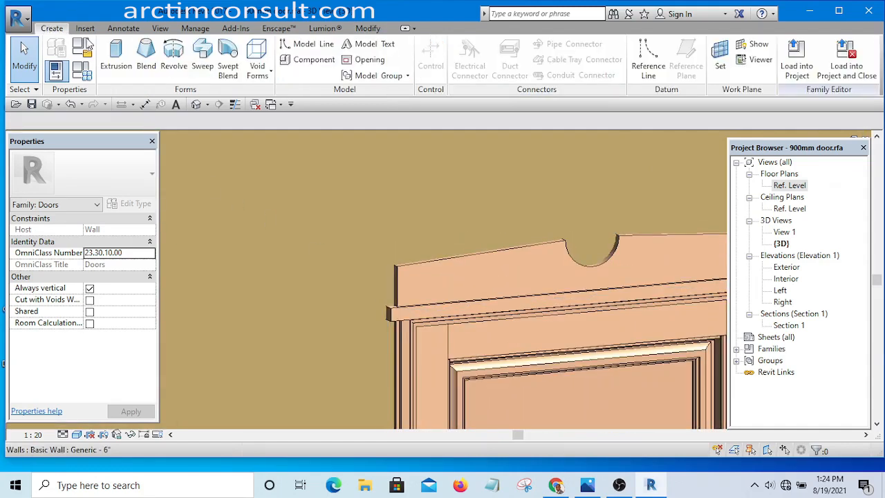
left_click(203, 59)
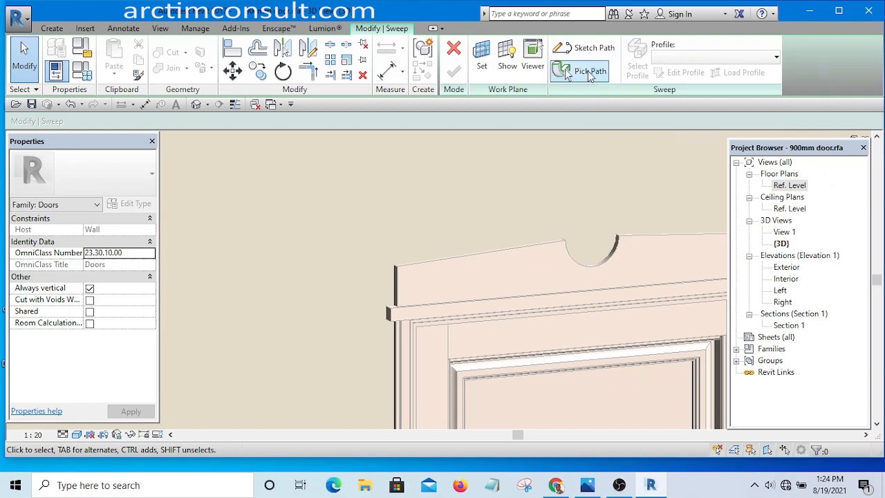
left_click(589, 74)
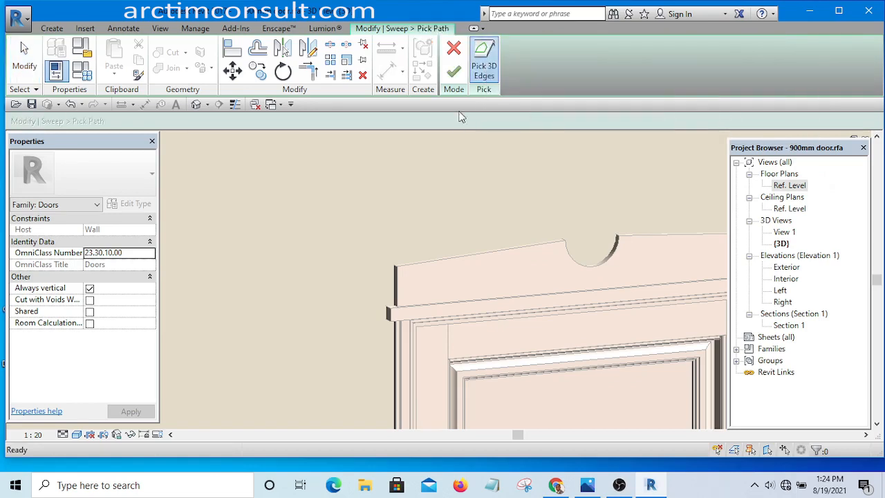
left_click(484, 69)
scroll(408, 266, "up", 6)
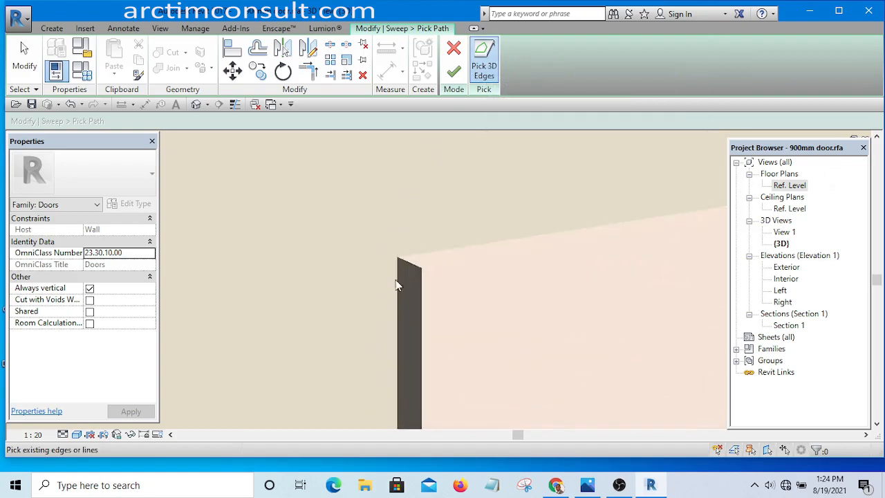
left_click(409, 263)
scroll(325, 292, "down", 3)
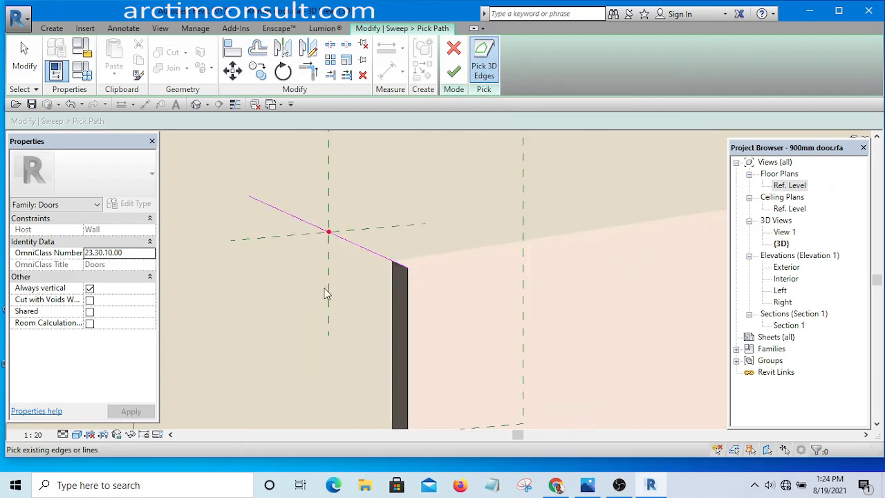
left_click(396, 275)
scroll(297, 294, "down", 3)
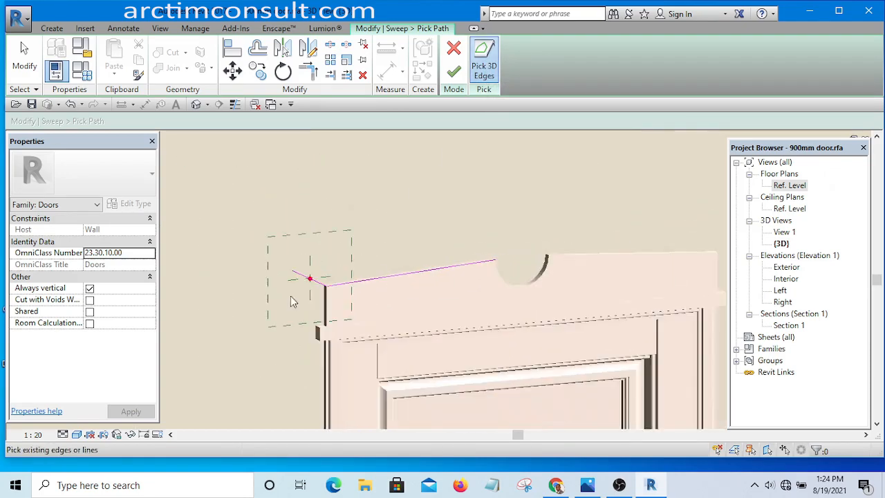
Close the sweep path by picking the sloping face's notch-side edge and other long edge, and finish the path.
middle_click_drag(503, 290, 419, 279, "shift")
scroll(419, 280, "up", 3)
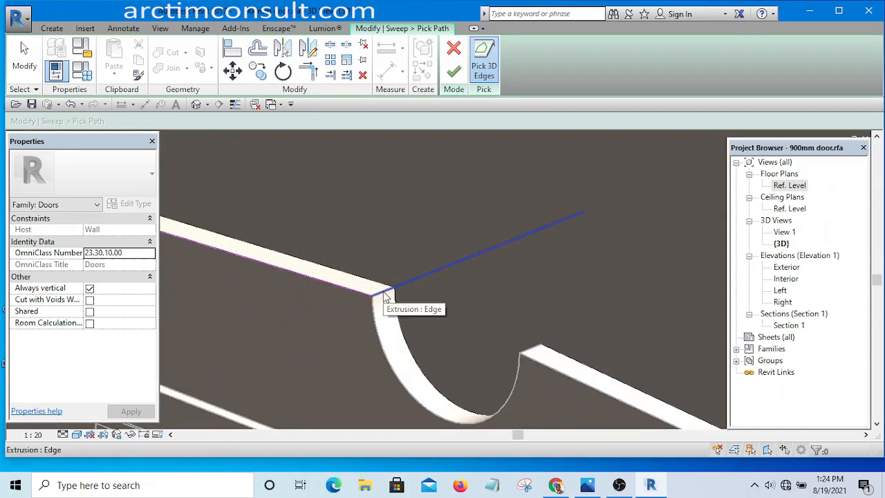
scroll(398, 301, "down", 4)
scroll(361, 293, "up", 2)
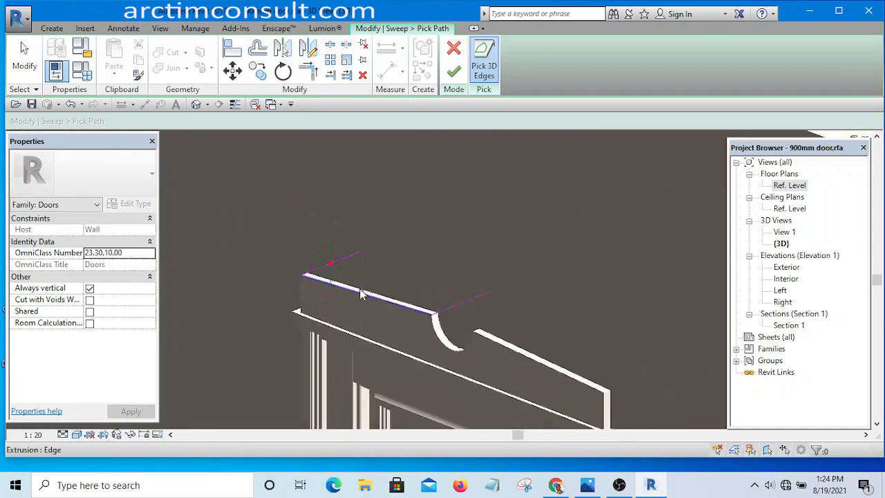
scroll(454, 319, "down", 2)
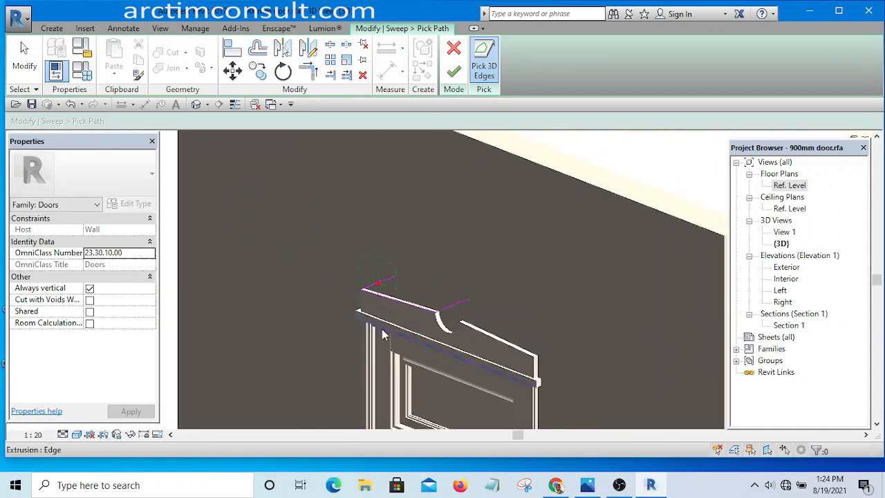
middle_click_drag(384, 335, 638, 302, "shift")
scroll(415, 311, "up", 2)
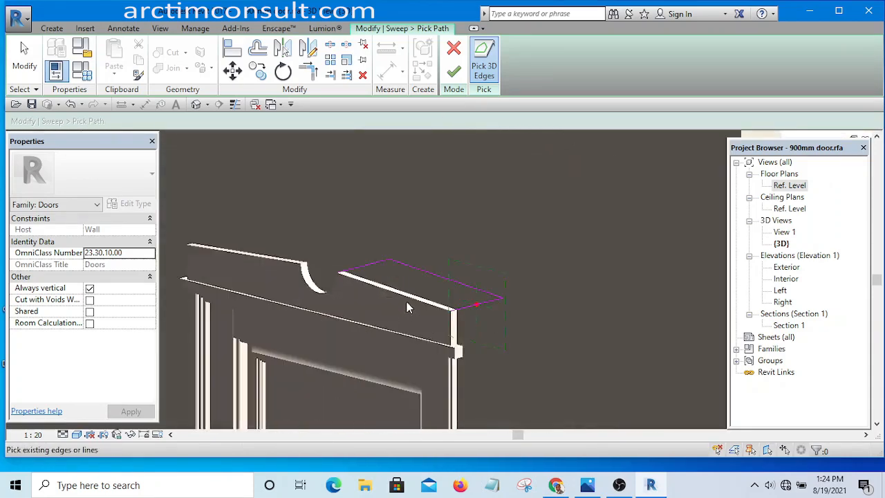
scroll(406, 301, "up", 1)
scroll(442, 306, "up", 1)
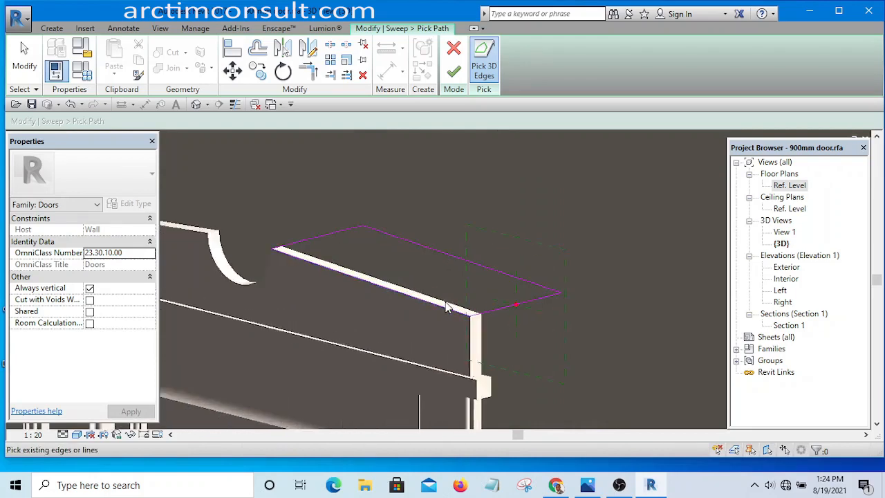
scroll(446, 307, "up", 2)
scroll(457, 277, "down", 2)
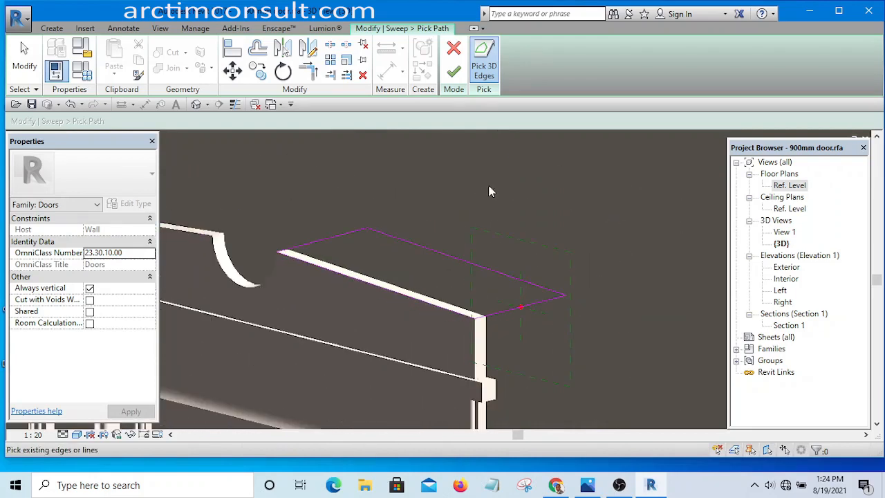
left_click(453, 73)
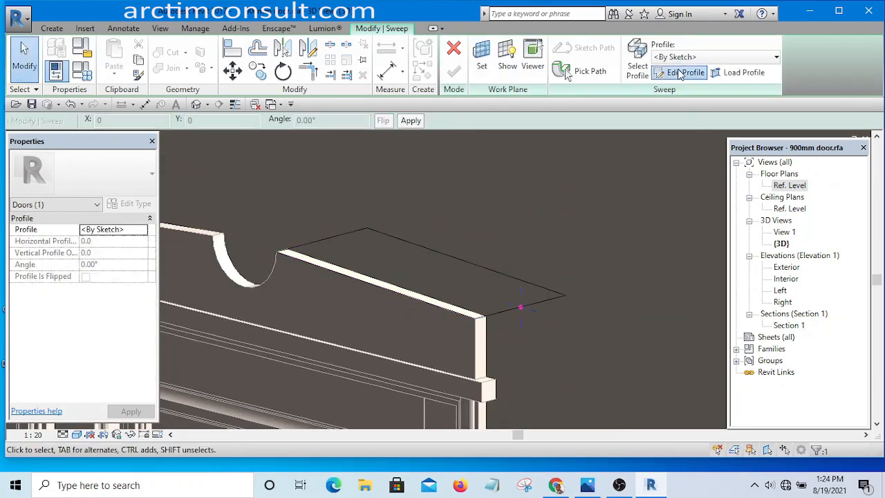
Open the sweep's profile for sketch editing and show it in the Exterior elevation.
left_click(681, 73)
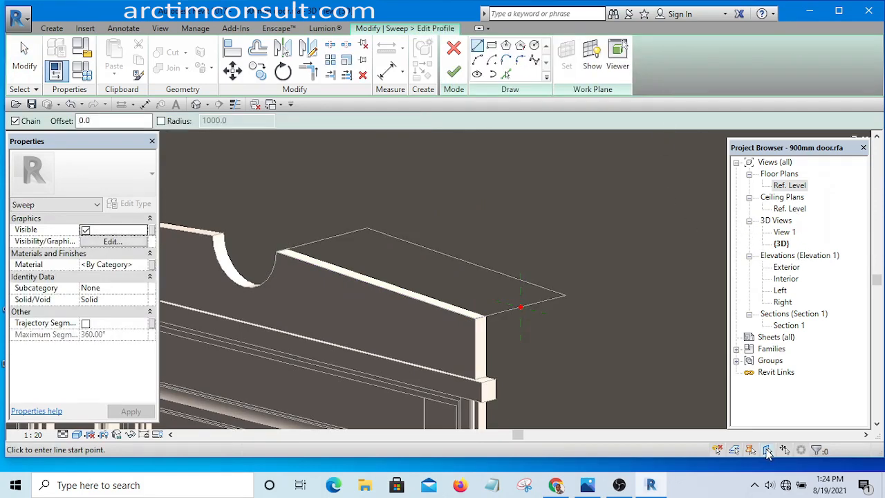
double_click(786, 267)
scroll(325, 280, "up", 5)
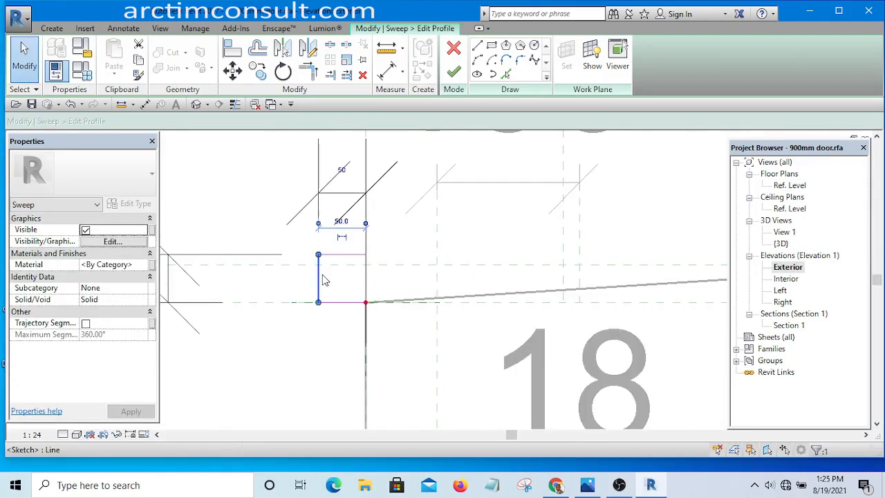
Nudge the rectangular profile's outer vertical line inward until the profile is 40 mm wide.
left_click(325, 281)
key("Right")
key("Right")
key("Right")
key("Right")
key("Right")
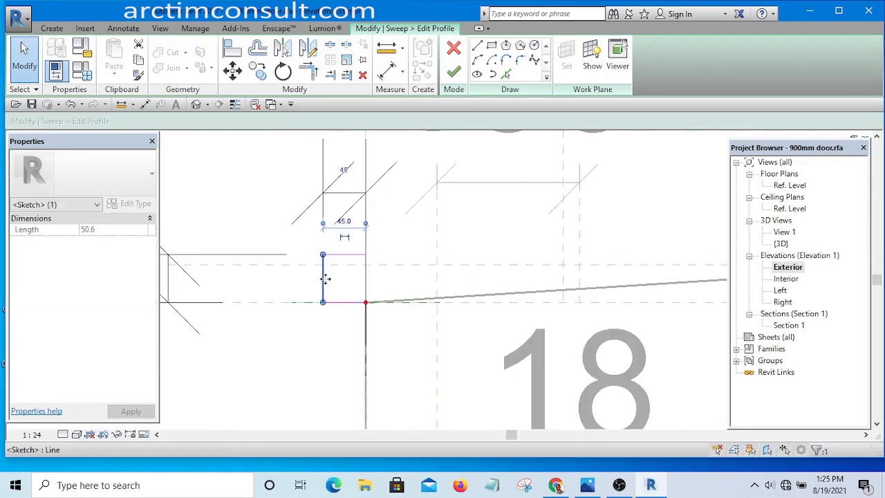
key("Right")
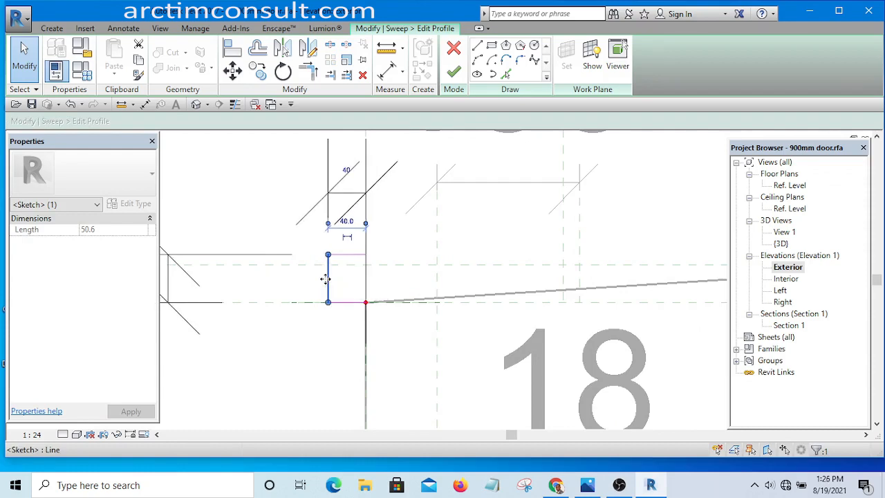
Finish the rectangular profile sketch and complete the sweep around the sloping top face of the door head.
scroll(359, 251, "down", 3)
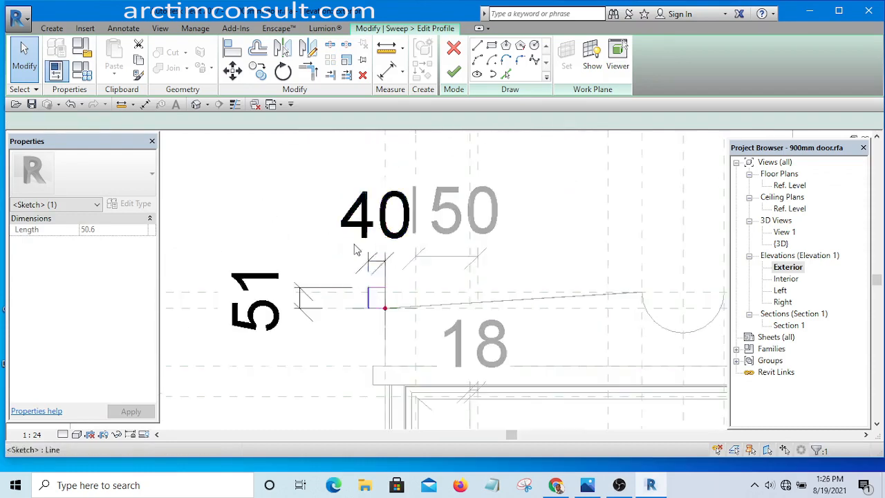
left_click(380, 263)
scroll(377, 252, "down", 4)
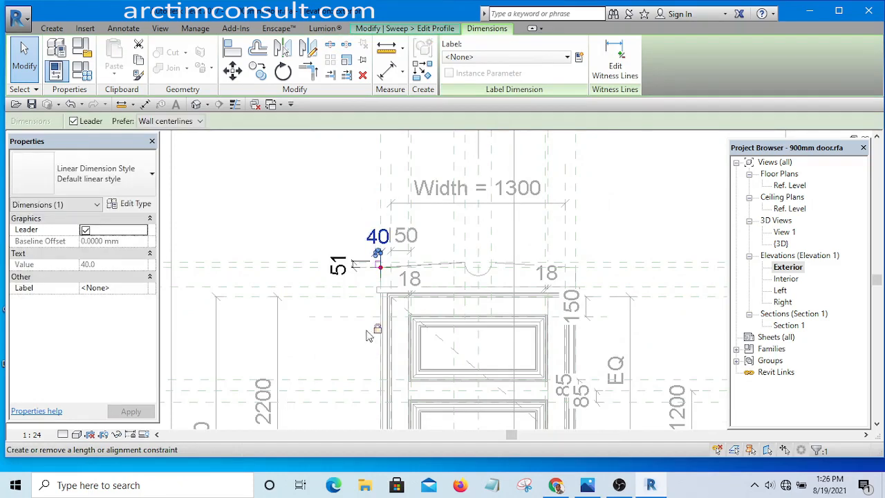
left_click(349, 304)
scroll(382, 254, "up", 2)
scroll(385, 254, "up", 2)
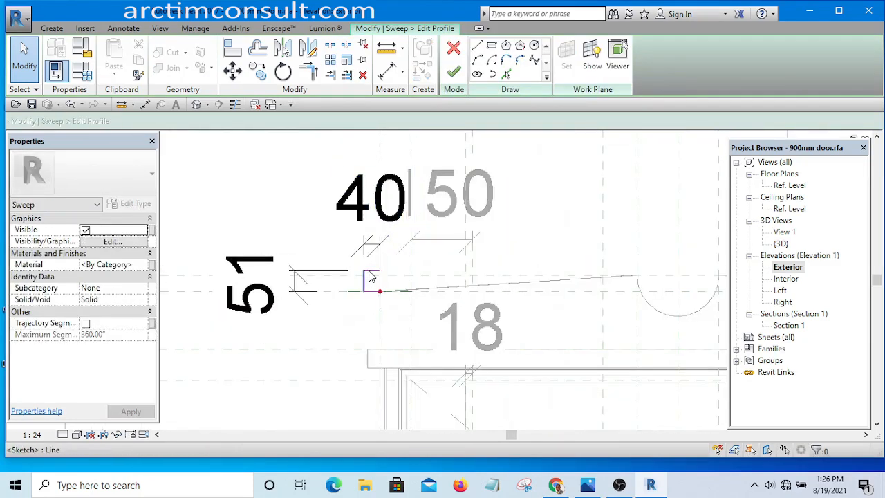
left_click(454, 70)
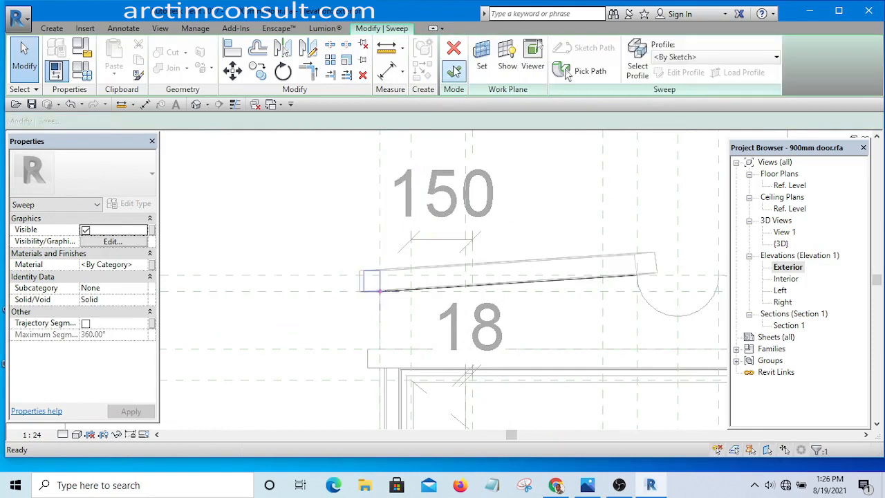
left_click(454, 70)
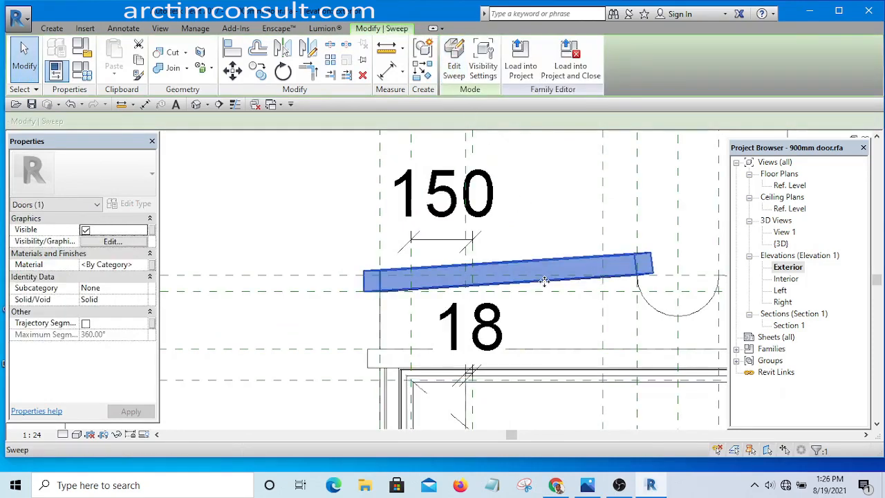
Reopen the sloping head's sweep for editing and open its profile sketch.
scroll(371, 242, "down", 3)
left_click(342, 217)
scroll(484, 258, "up", 5)
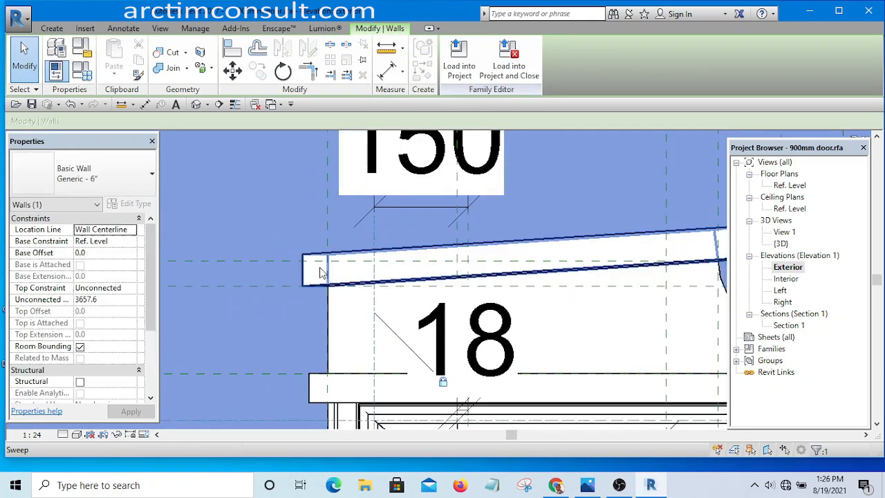
left_click(390, 280)
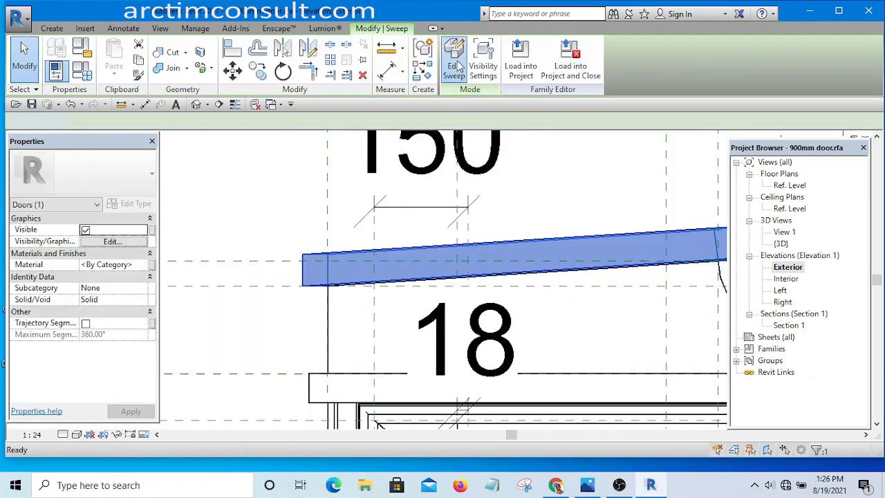
left_click(457, 65)
left_click(638, 69)
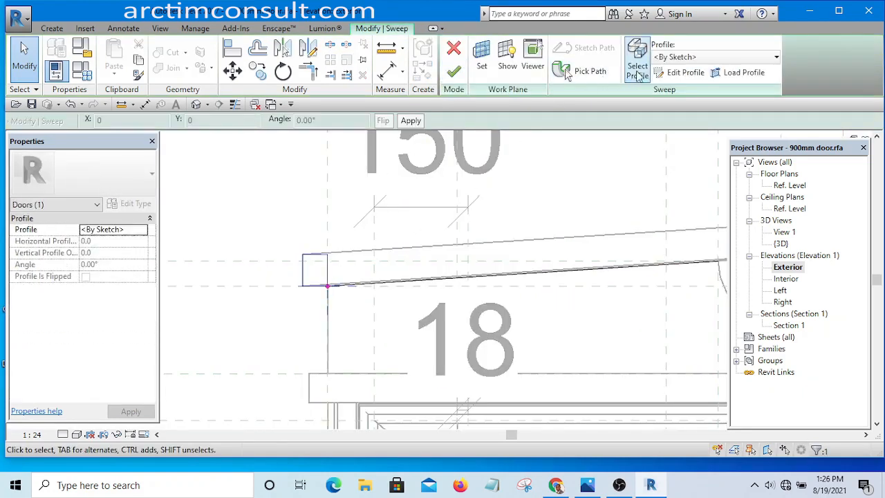
left_click(681, 72)
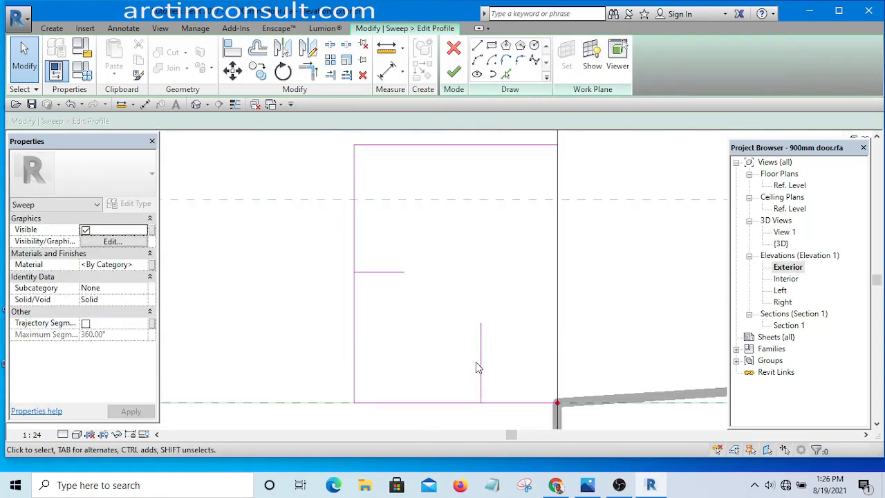
Shape the two inner profile lines into a corner box 20 mm wide and about 17.6 mm high at the lower outer corner.
left_click_drag(480, 369, 450, 358)
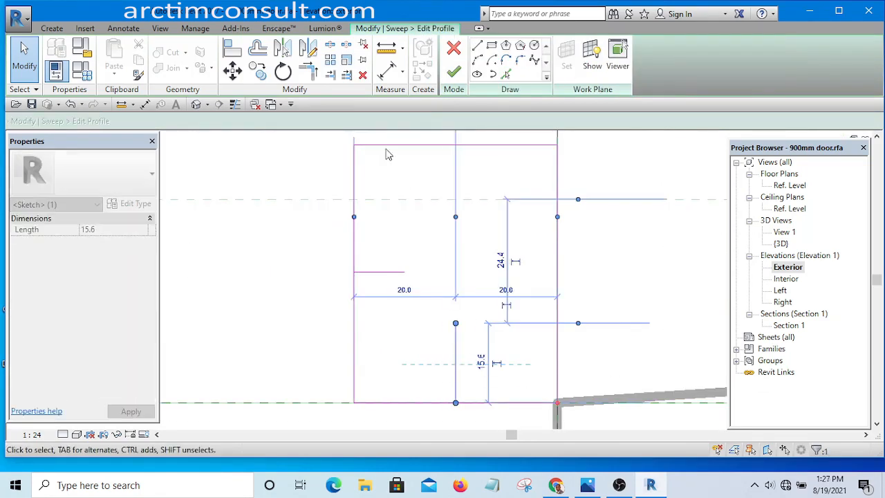
left_click(308, 71)
left_click(395, 273)
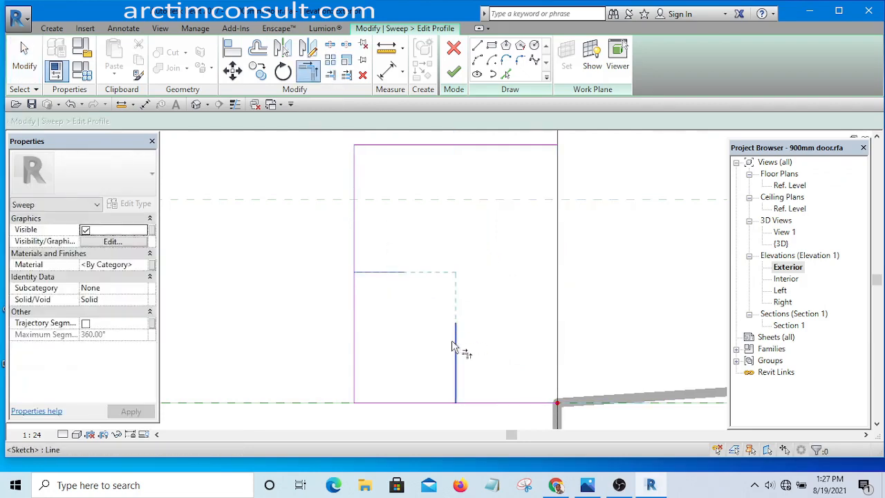
left_click(454, 340)
left_click_drag(420, 290, 420, 312)
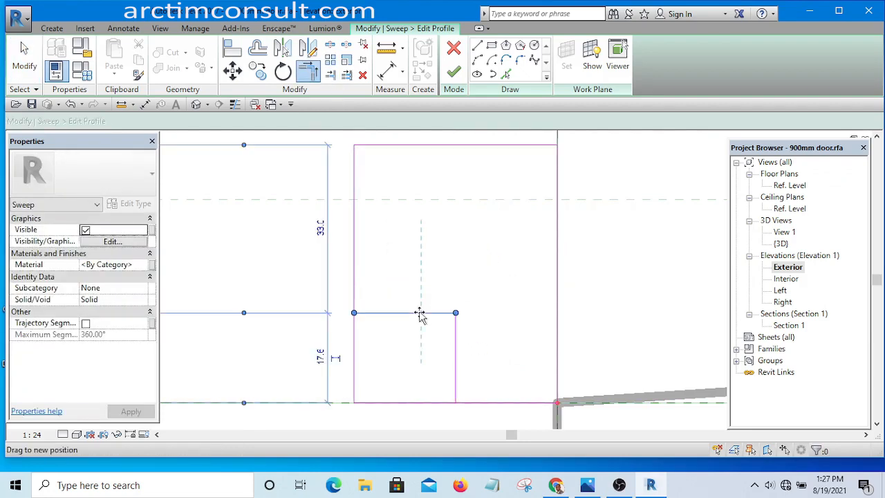
scroll(377, 221, "down", 3)
scroll(379, 342, "up", 2)
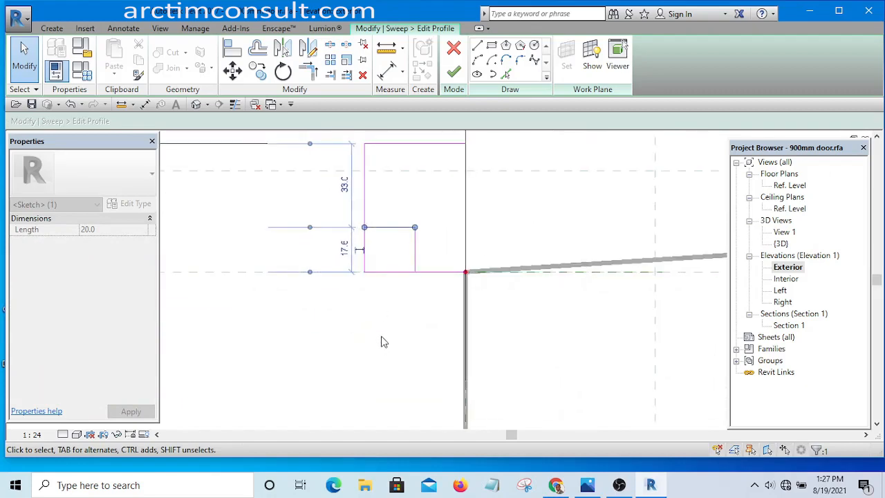
Draw a start-end-radius arc of about 32.6 mm radius from the box's upper outer corner to its lower inner corner, bulging inward.
left_click(379, 322)
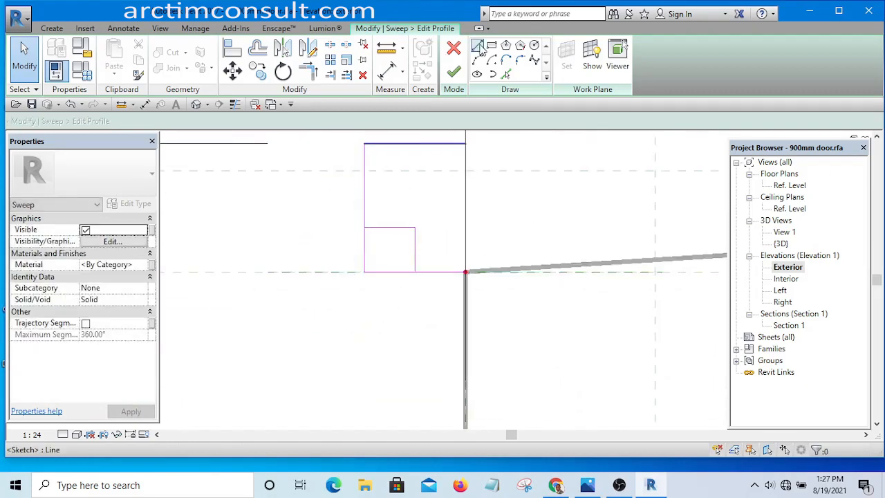
left_click(365, 227)
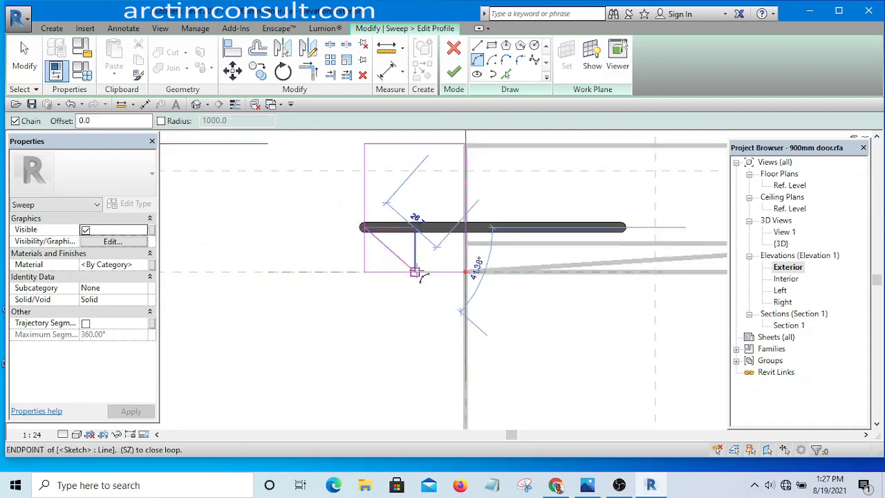
scroll(415, 272, "up", 2)
left_click(412, 274)
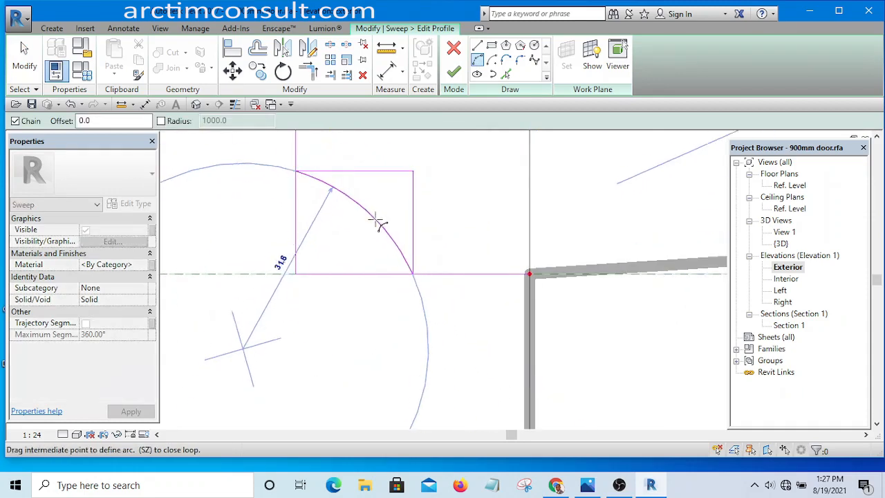
left_click(378, 223)
key("Escape")
key("Escape")
scroll(417, 257, "down", 2)
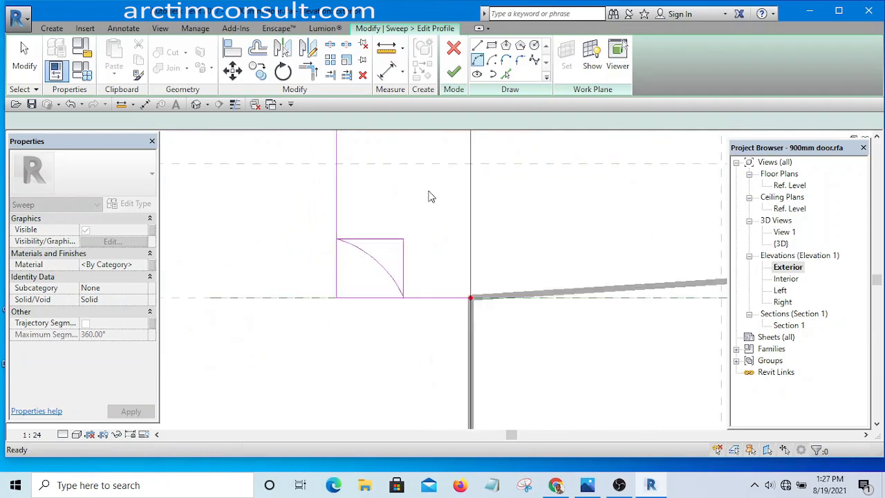
Switch to the Door.jpg reference photo and examine the shape of the moulding ends on the door head.
left_click_drag(387, 259, 387, 259)
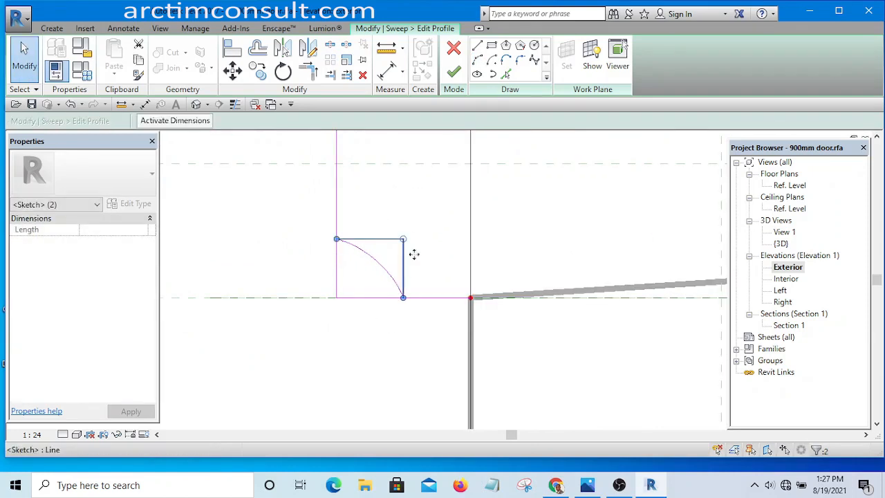
left_click(438, 206)
scroll(408, 276, "down", 3)
scroll(403, 288, "up", 2)
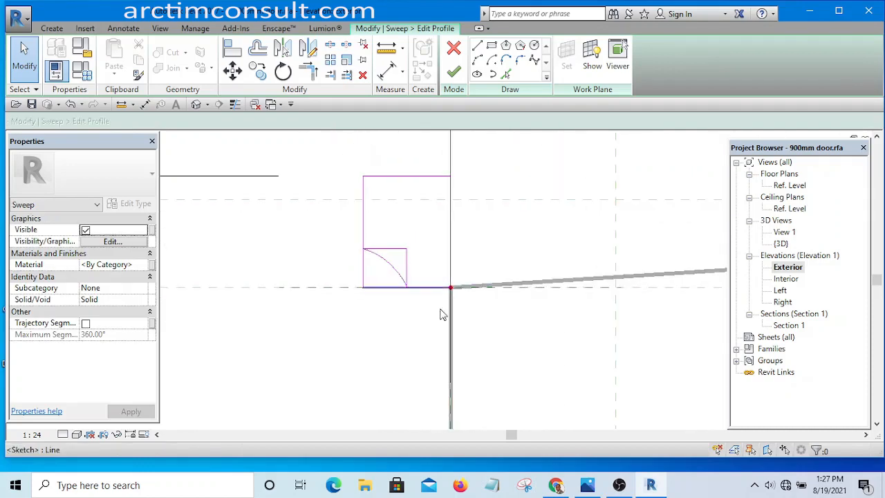
left_click(587, 485)
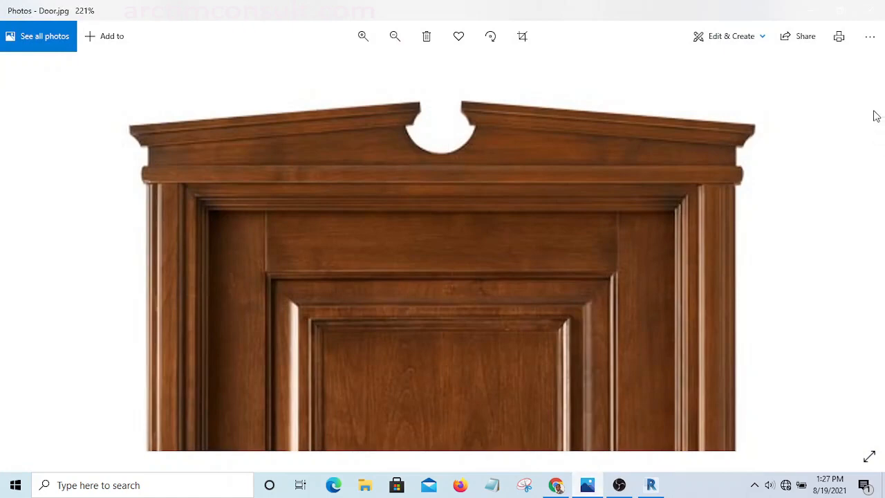
left_click(803, 15)
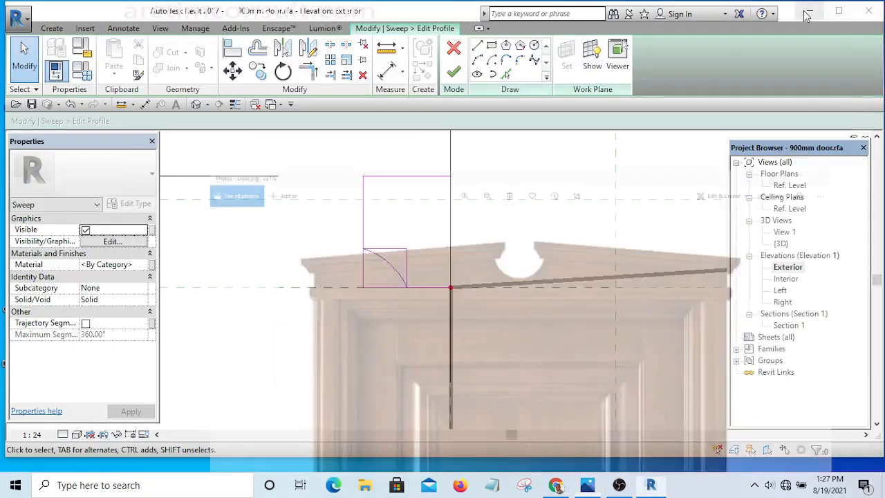
Delete the two inner box lines around the arc in the sweep profile.
scroll(339, 278, "up", 4)
scroll(420, 279, "up", 1)
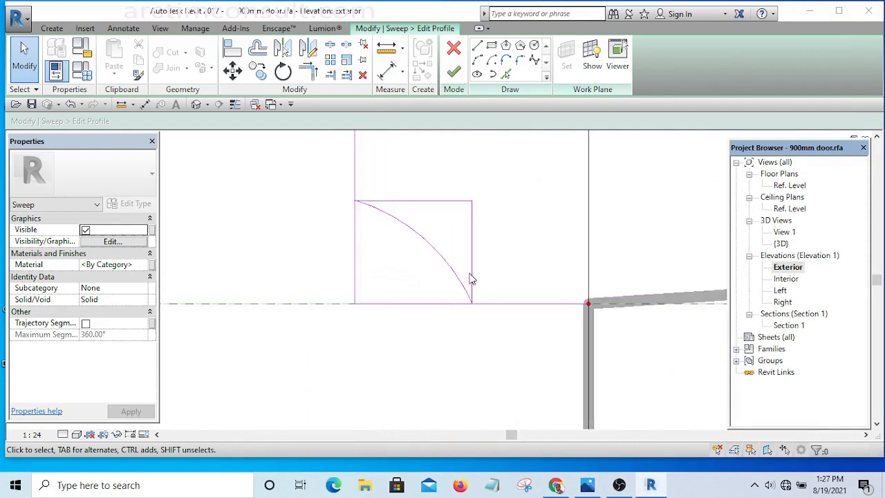
left_click_drag(487, 183, 440, 235)
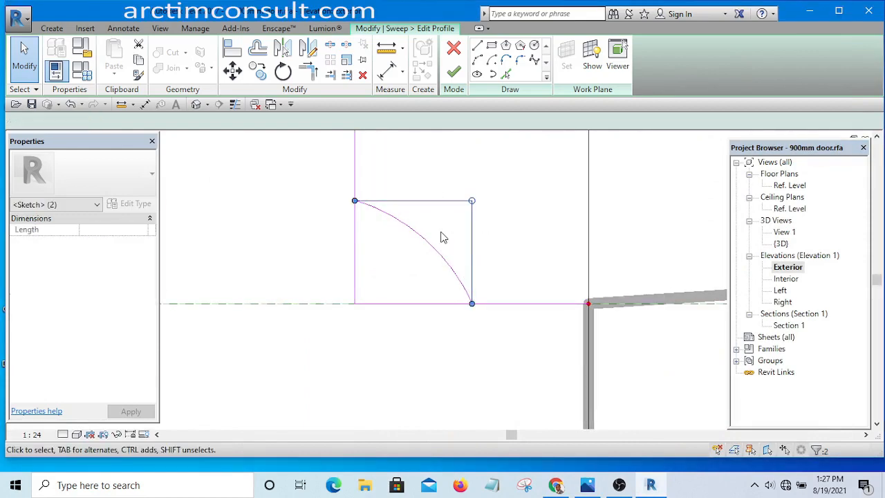
key("Delete")
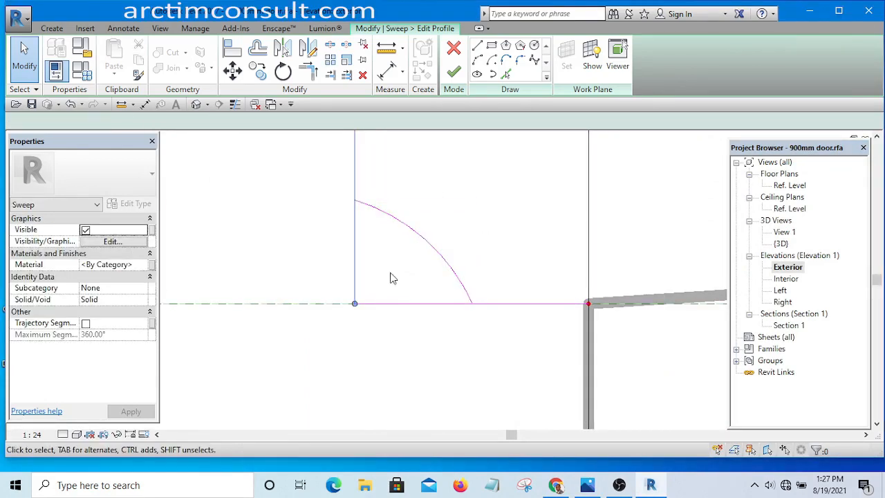
Trim the profile's outer vertical and bottom lines to the arc, cutting away the lower outer corner.
scroll(391, 277, "down", 4)
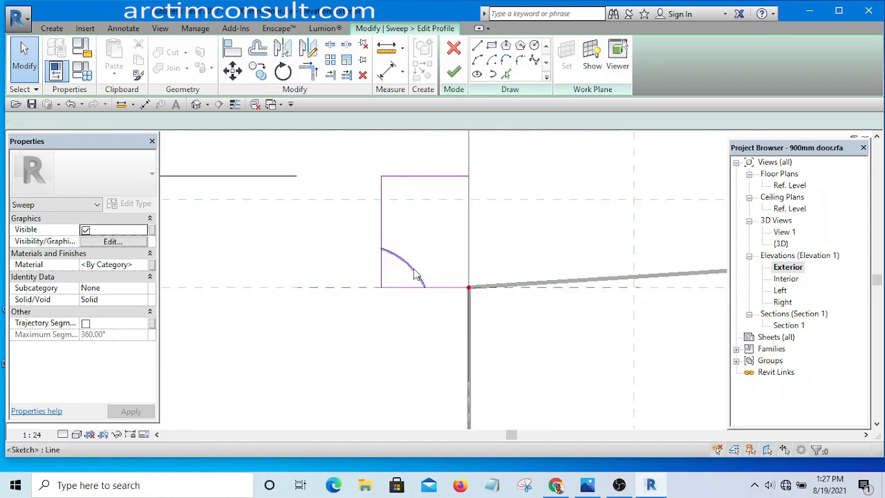
left_click(406, 264)
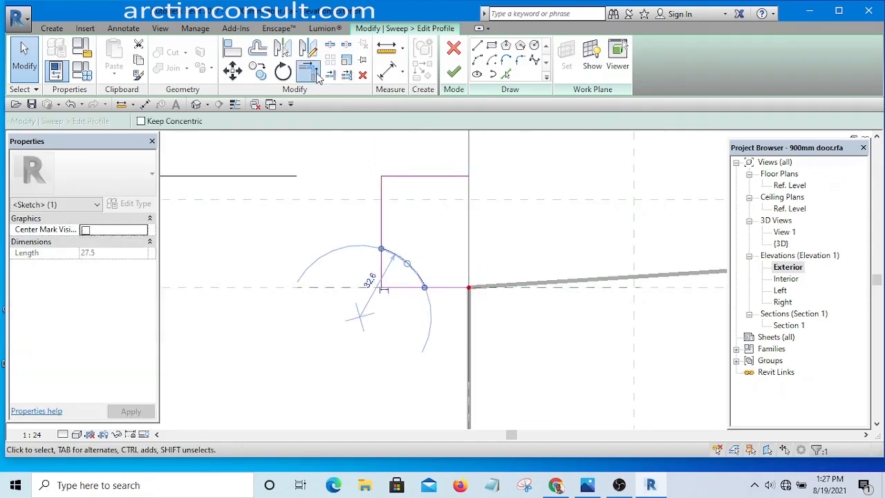
left_click(316, 76)
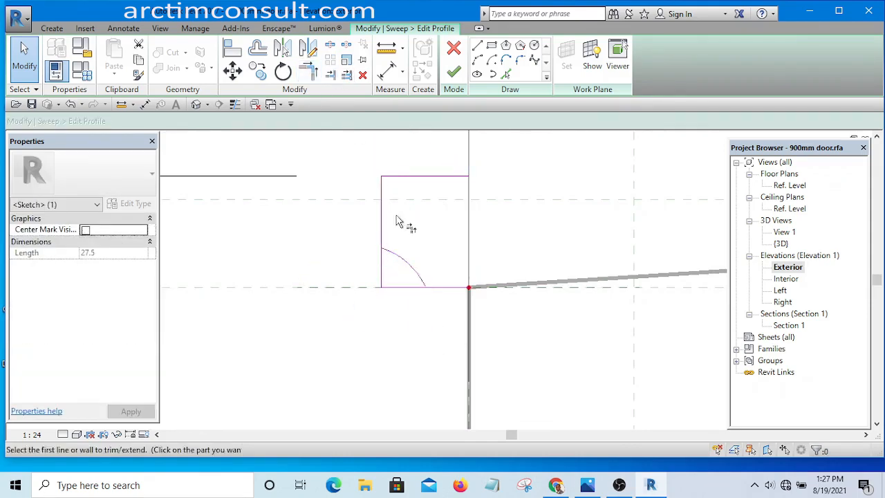
scroll(424, 291, "up", 2)
left_click(423, 282)
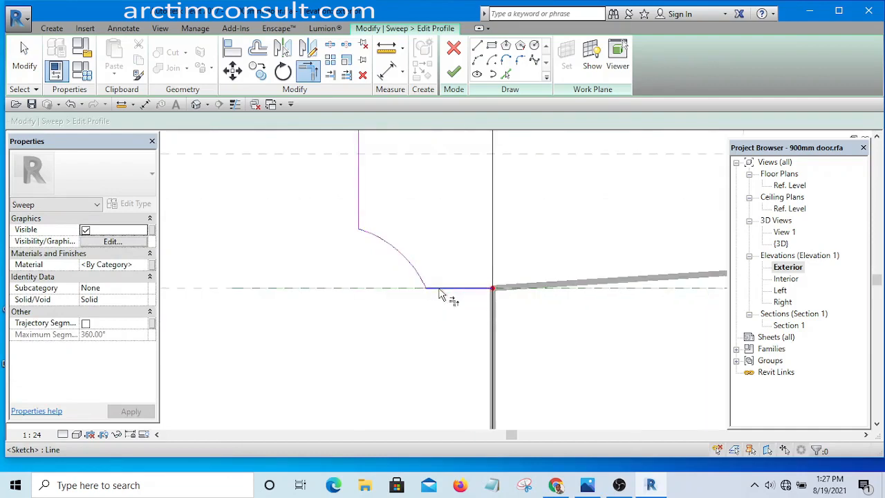
scroll(441, 290, "down", 2)
scroll(432, 302, "up", 2)
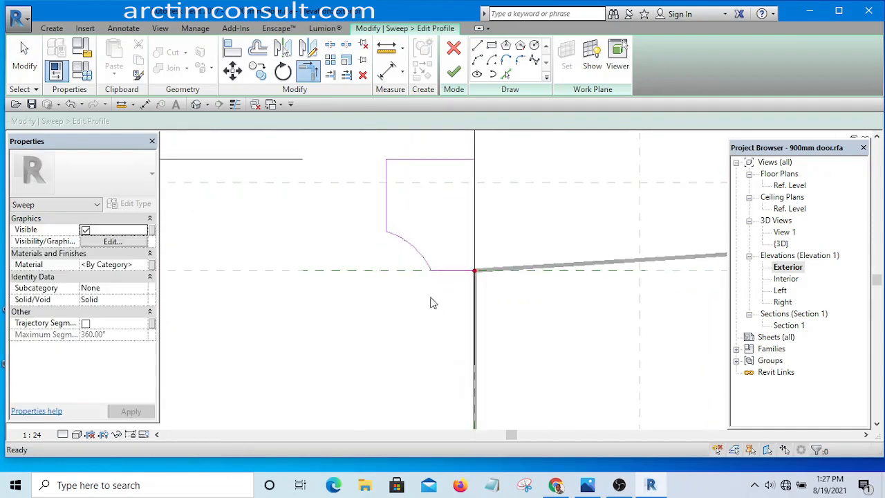
Delete the profile's corner arc and shorten the bottom line to 15 mm from its outer end.
key("Escape")
left_click(408, 244)
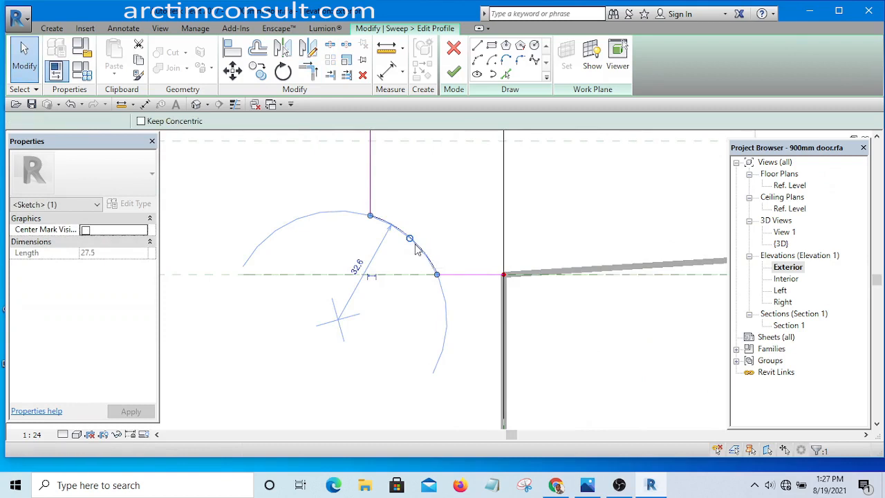
key("Delete")
left_click(448, 275)
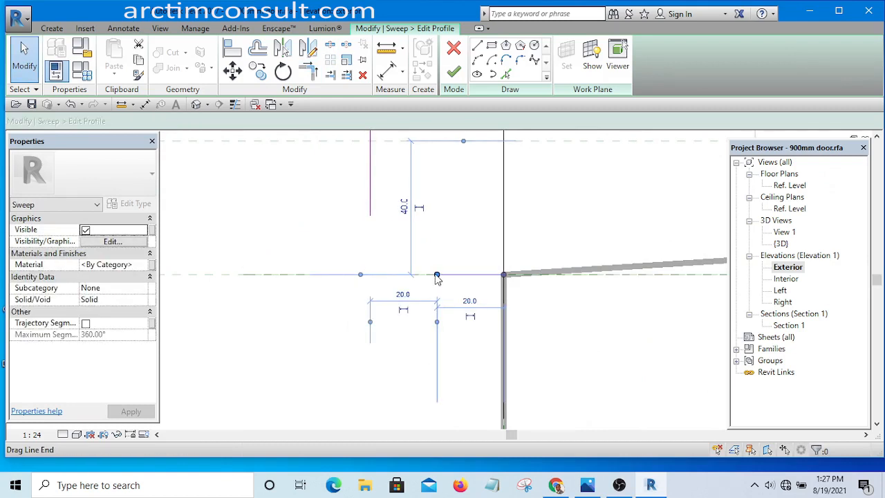
left_click_drag(437, 275, 455, 274)
scroll(430, 240, "down", 2)
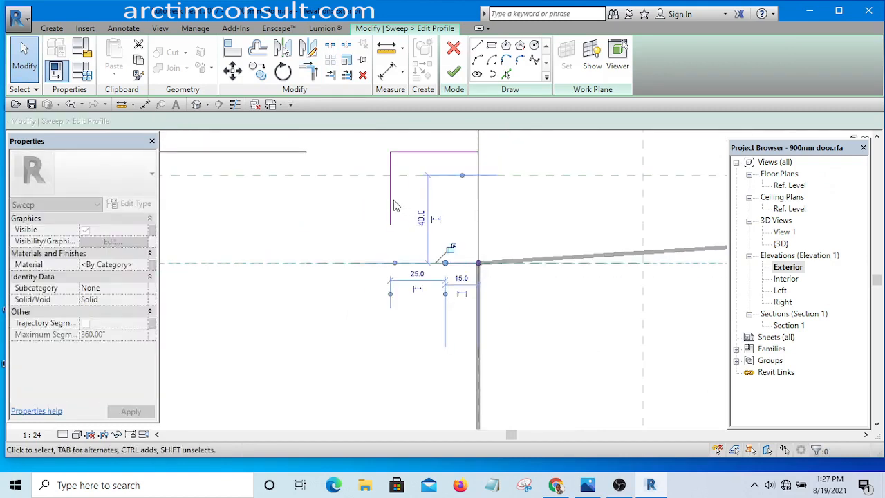
Shorten the sweep profile's outer vertical line from its lower end to a length of about 27 mm.
left_click(392, 205)
scroll(396, 215, "up", 2)
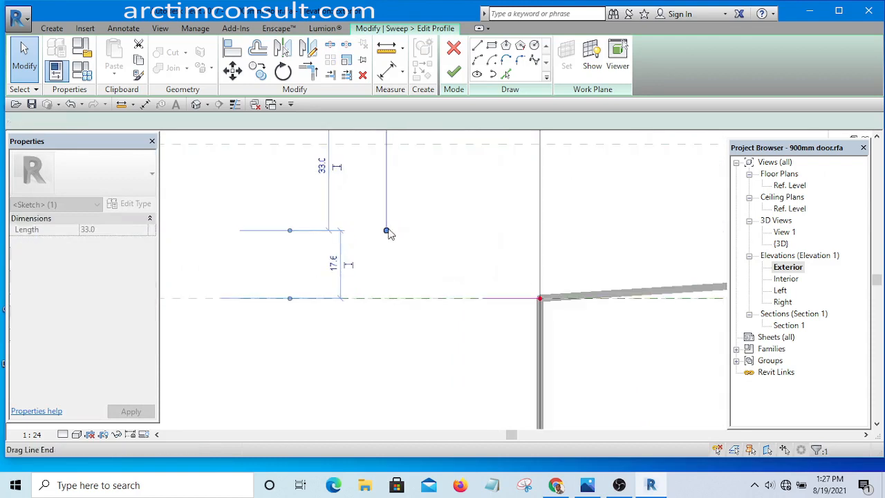
left_click_drag(389, 233, 387, 205)
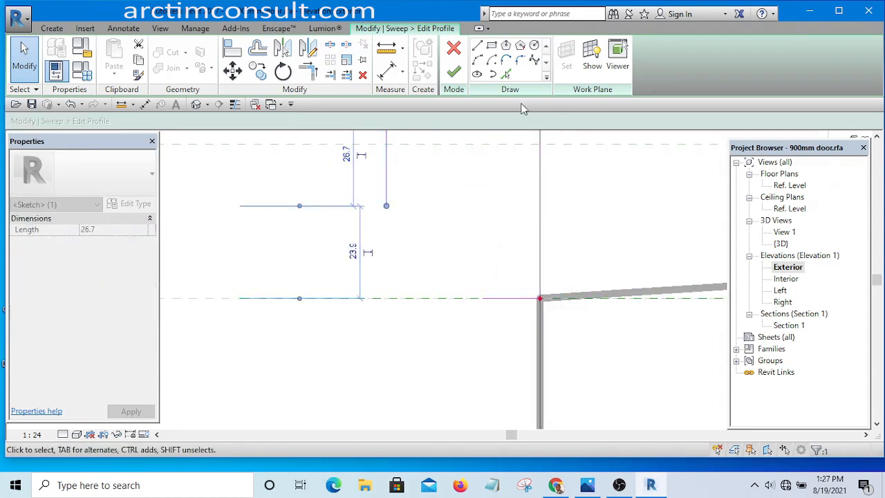
Draw an arc of about 32 mm radius joining the profile's outer vertical line to the free end of its bottom line.
left_click(479, 60)
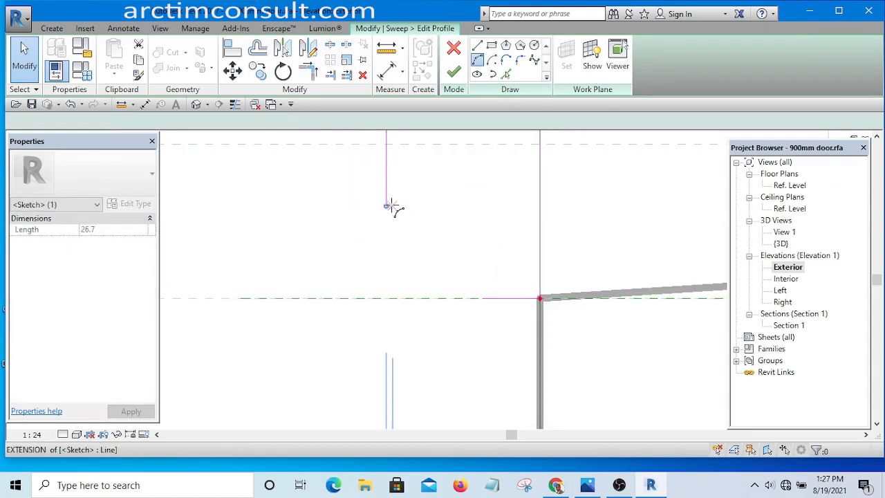
left_click(388, 205)
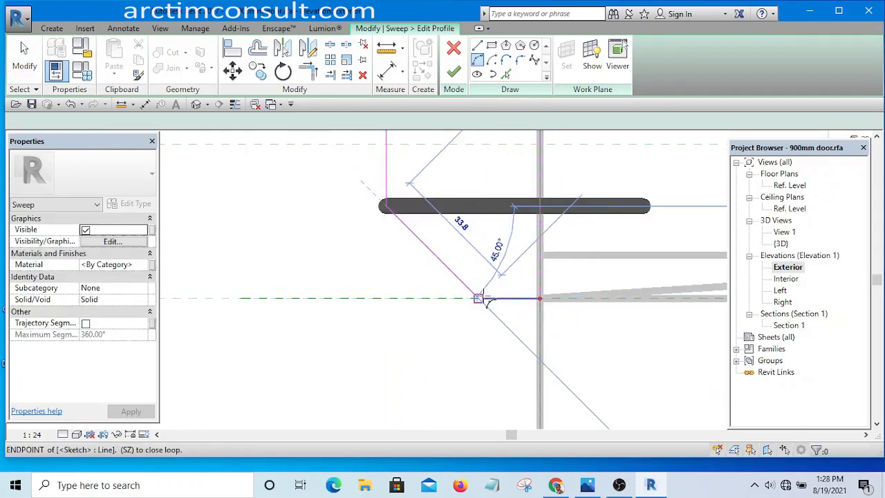
scroll(493, 302, "up", 4)
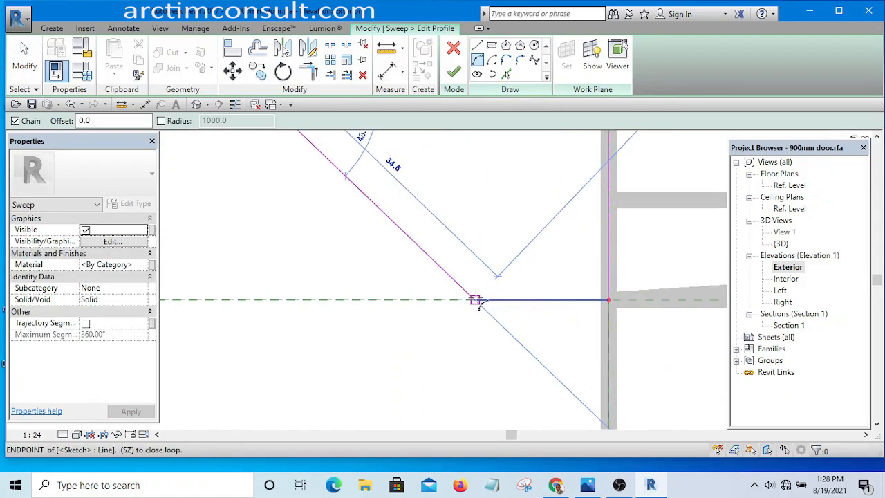
left_click(477, 298)
scroll(484, 311, "down", 3)
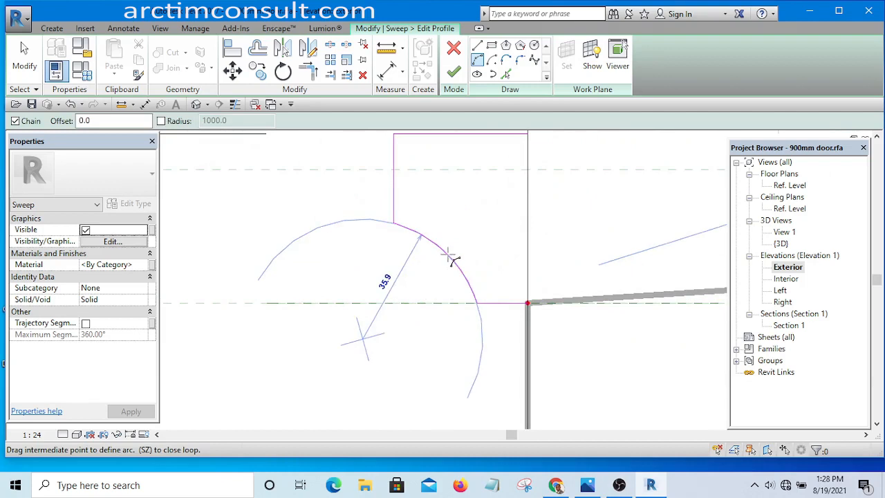
left_click(448, 251)
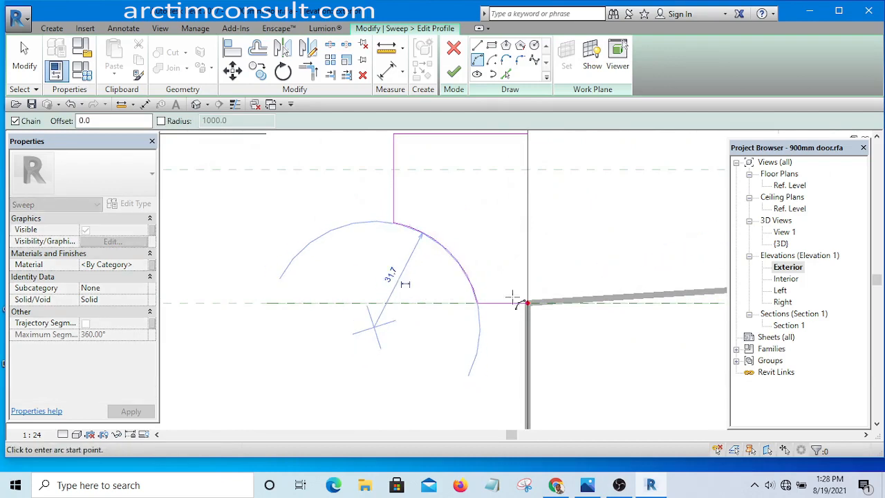
key("Escape")
Finish the profile sketch and complete the sweep along the head's sloping top, leaving nothing selected.
scroll(483, 278, "down", 4)
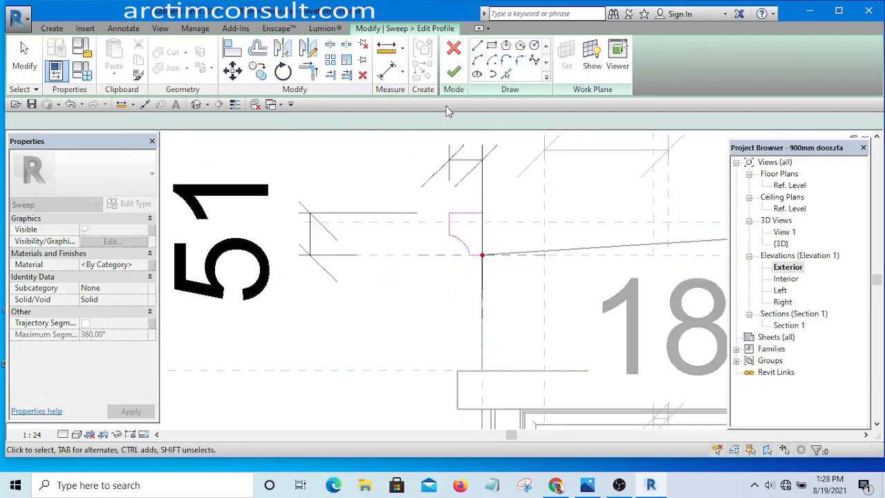
left_click(453, 72)
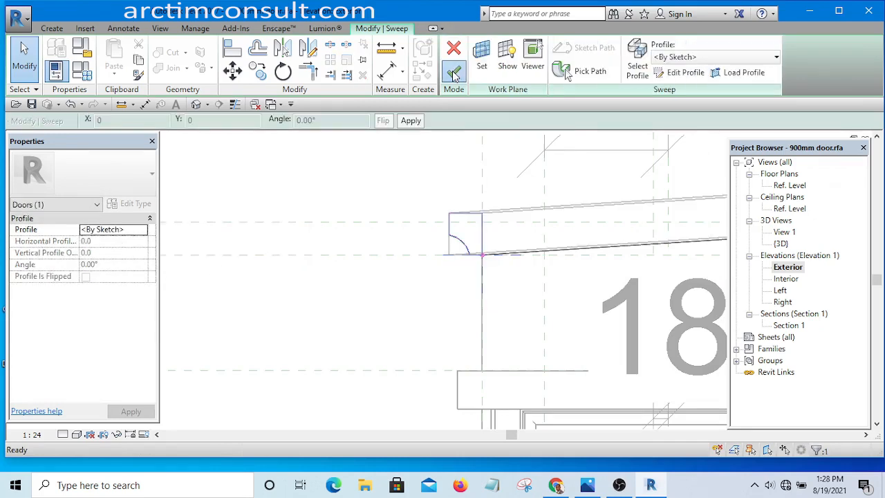
left_click(453, 71)
scroll(375, 220, "down", 5)
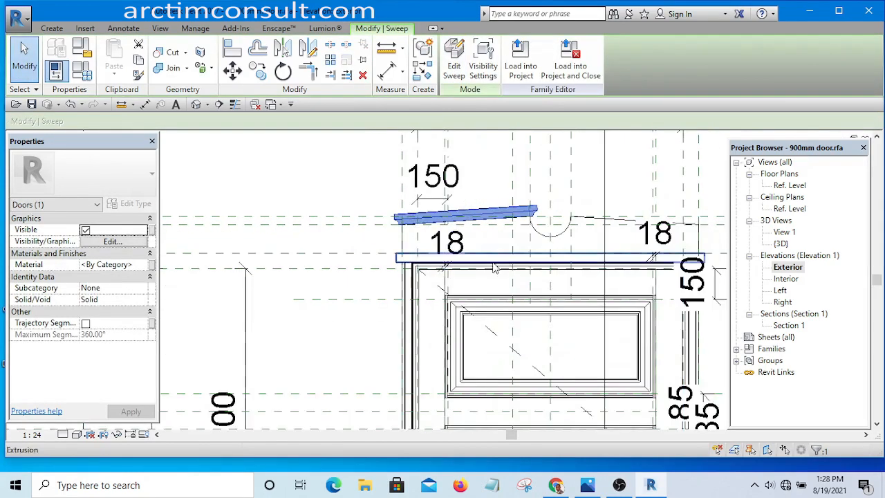
scroll(443, 278, "down", 5)
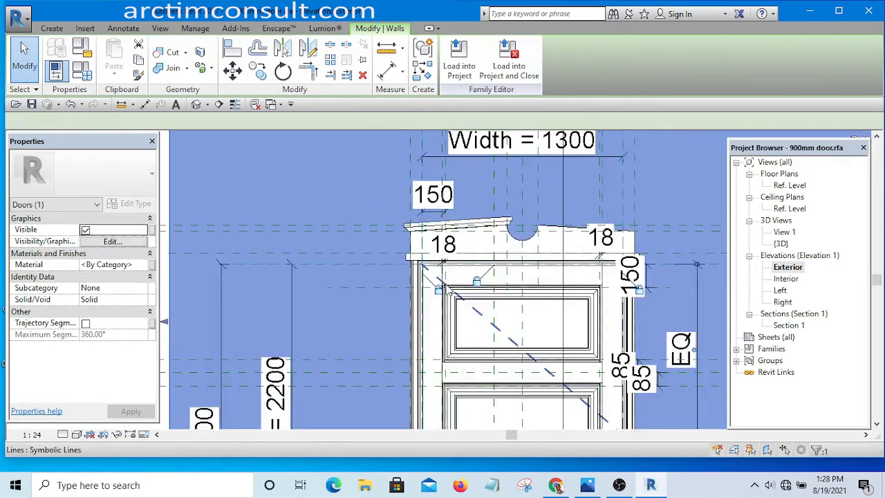
left_click(639, 182)
Mirror a copy of the sloping head moulding across the door's vertical centre reference plane using a drawn axis.
scroll(476, 265, "up", 6)
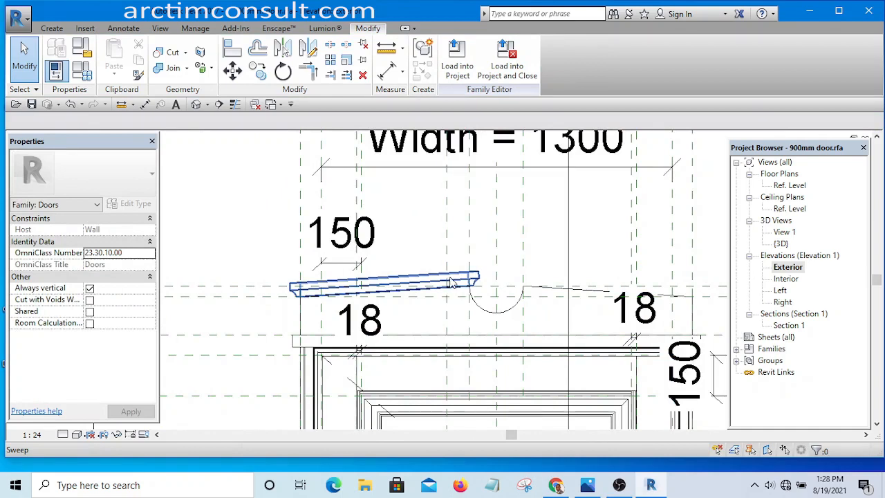
left_click(452, 282)
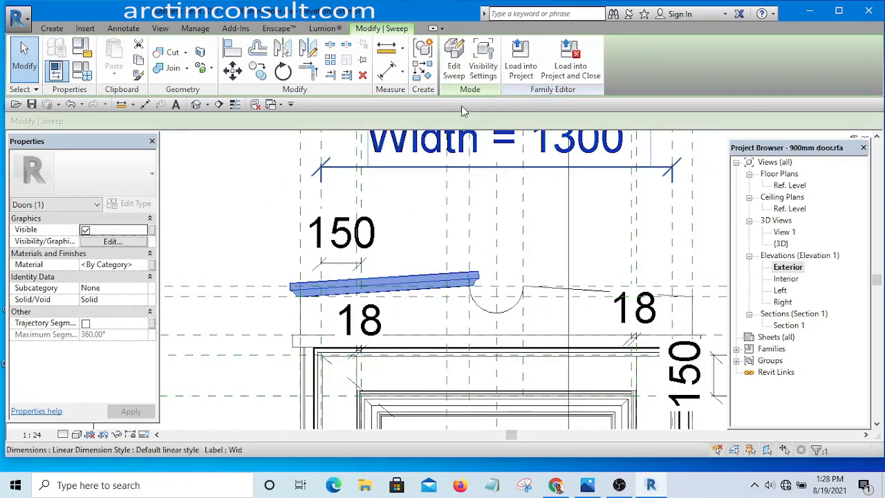
scroll(485, 277, "down", 2)
scroll(486, 277, "down", 2)
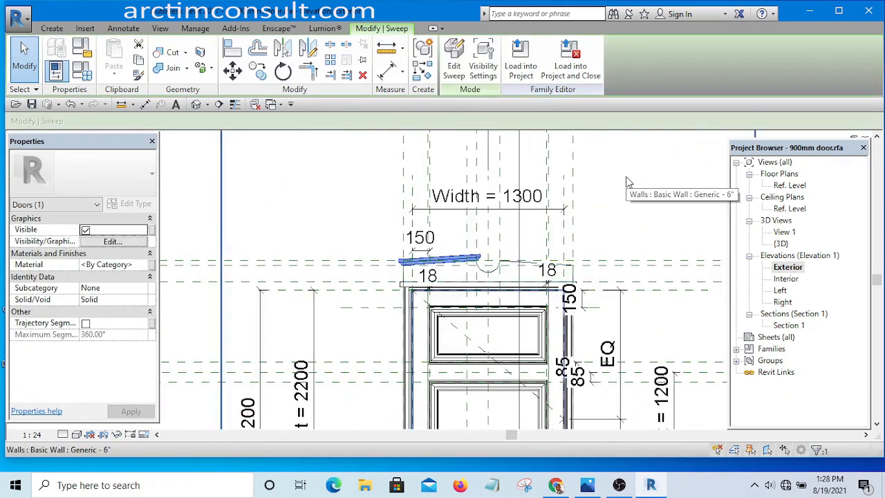
scroll(484, 204, "down", 2)
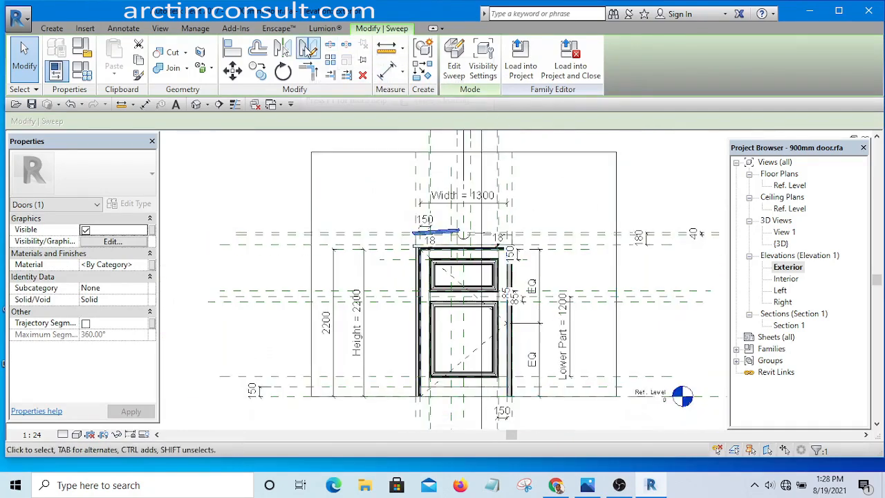
left_click(308, 50)
scroll(450, 219, "up", 4)
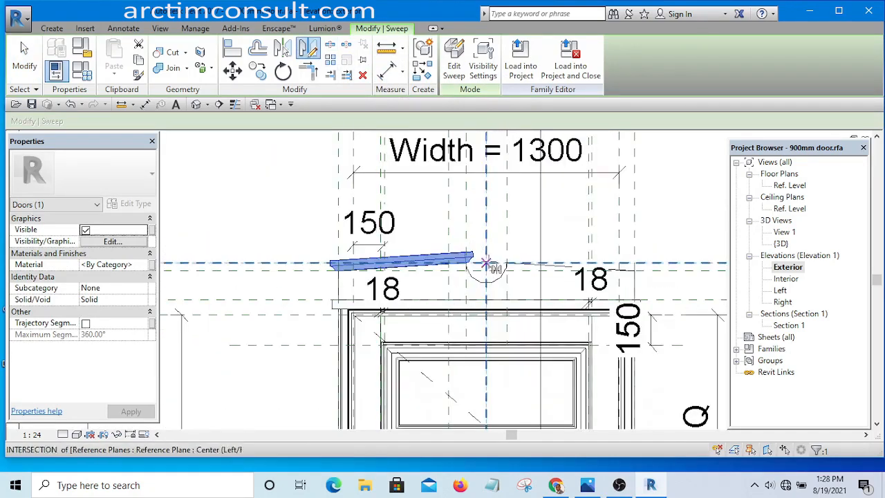
scroll(486, 263, "up", 1)
left_click(486, 250)
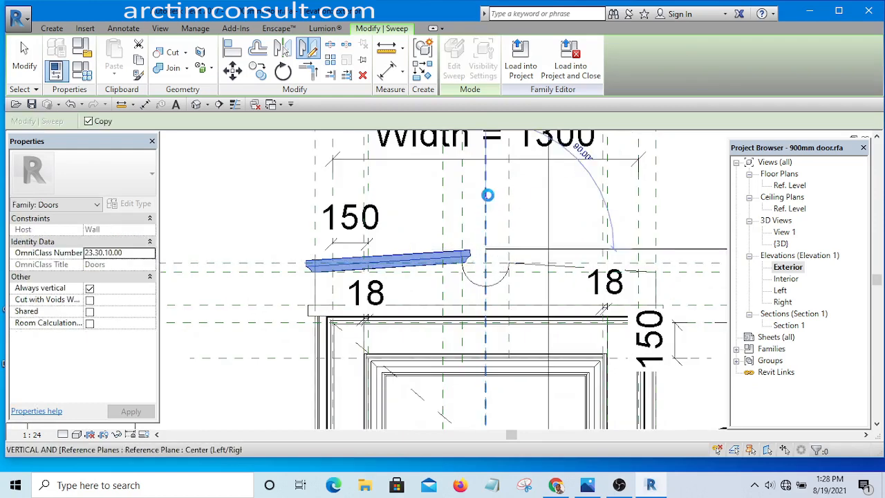
left_click(487, 195)
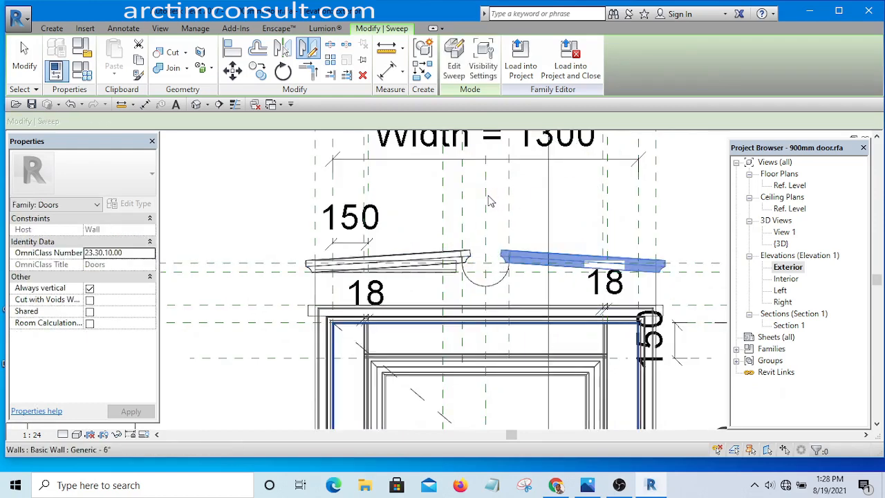
Examine the two mirrored mouldings on the door head, checking their ends and their fit to the sloping top.
scroll(484, 228, "down", 3)
scroll(587, 207, "up", 1)
scroll(600, 200, "up", 2)
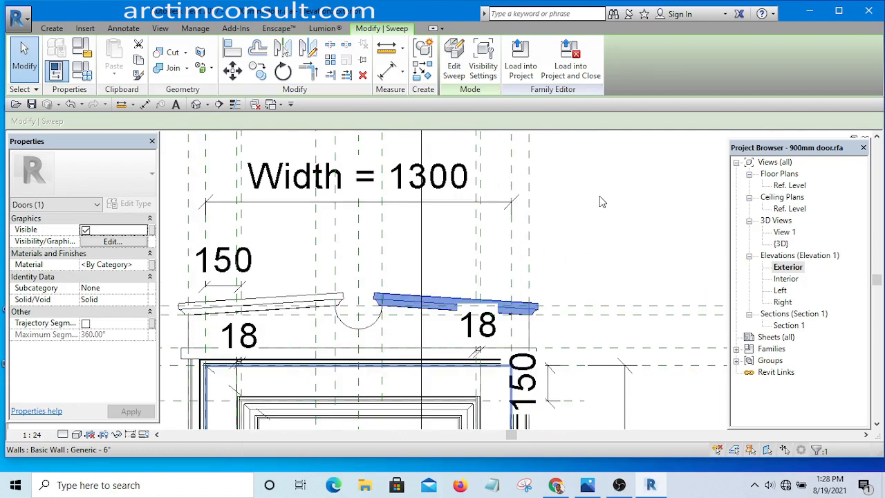
left_click(599, 195)
scroll(474, 298, "down", 4)
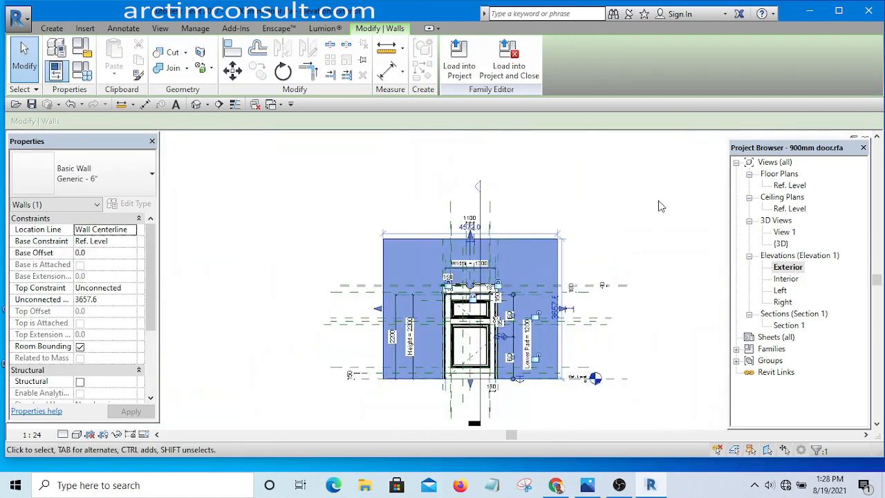
left_click(660, 204)
scroll(514, 272, "up", 5)
scroll(432, 312, "up", 2)
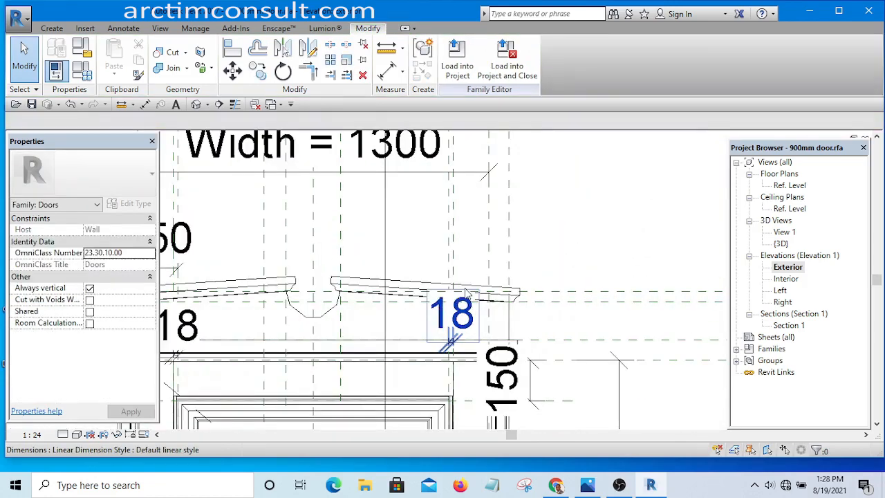
scroll(468, 293, "down", 2)
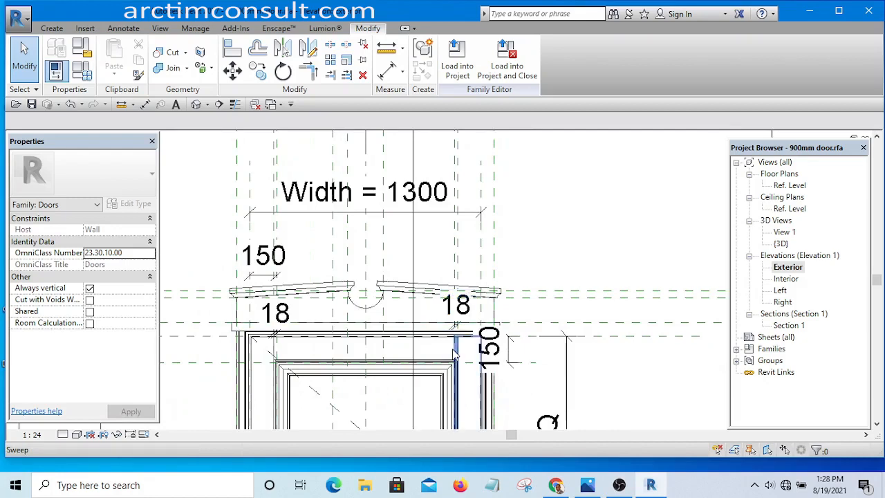
scroll(599, 198, "down", 2)
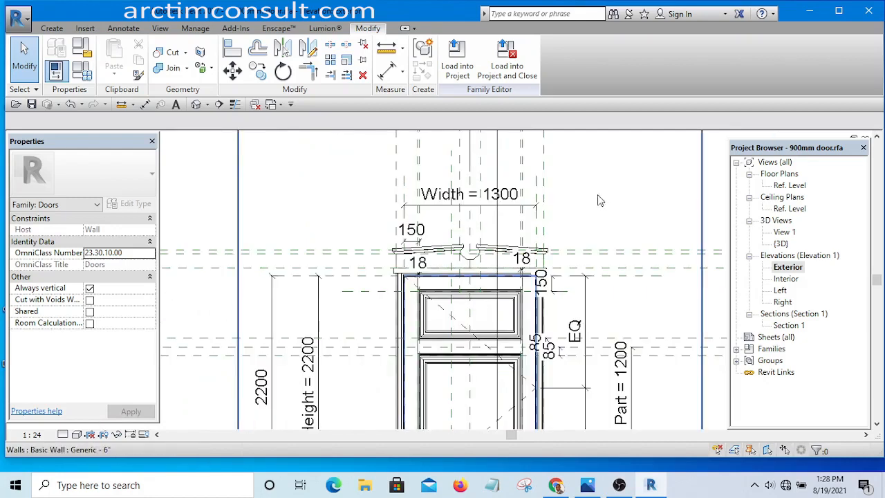
scroll(439, 298, "down", 2)
scroll(632, 235, "up", 2)
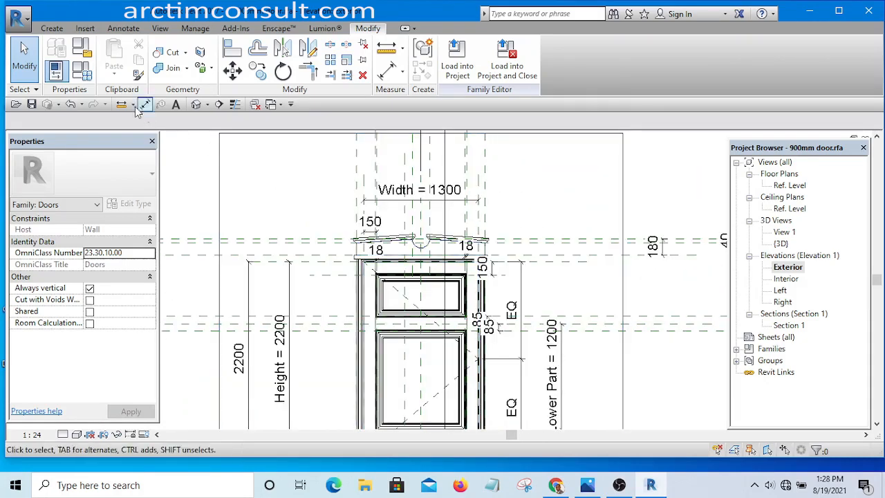
Save the door family and set its Width parameter to 900 in the family types.
left_click(82, 75)
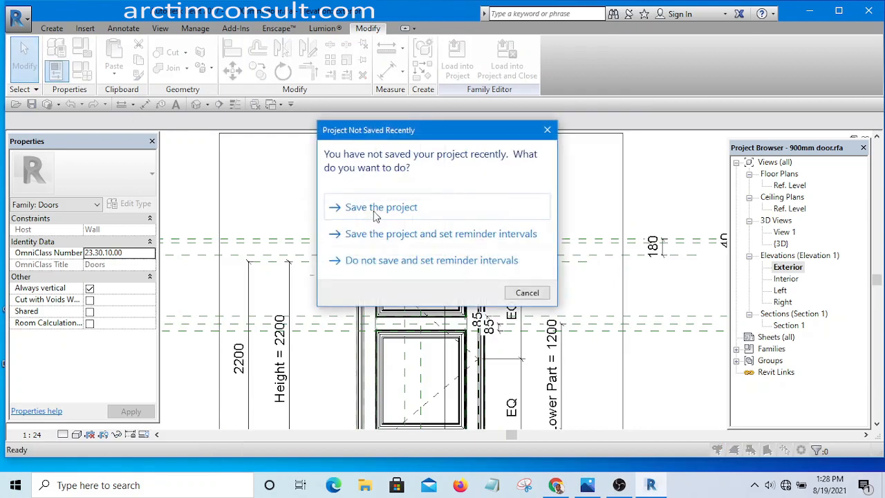
left_click(376, 208)
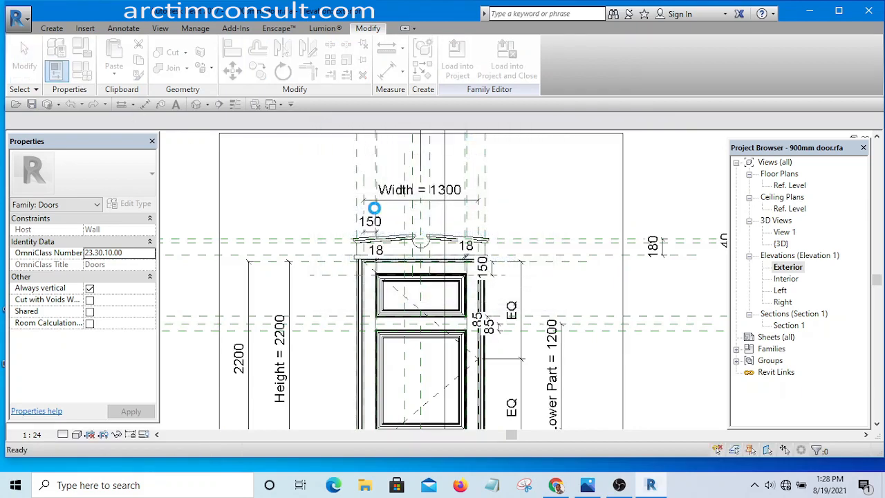
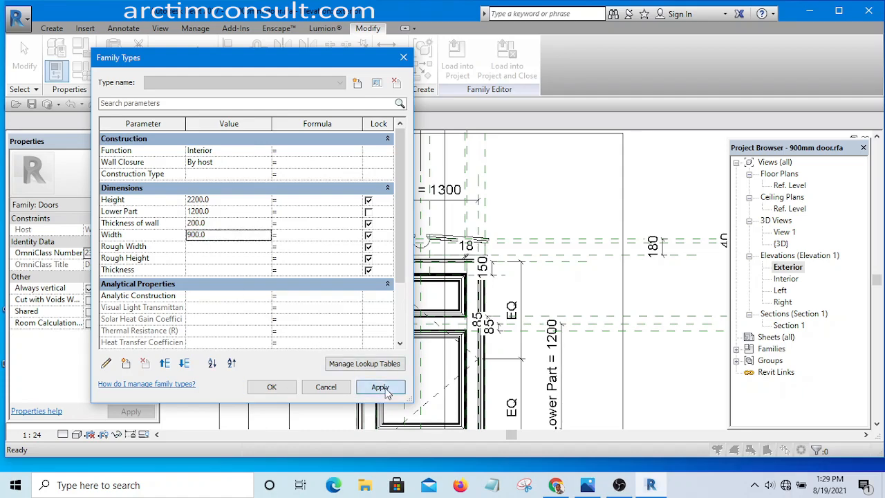
left_click(278, 387)
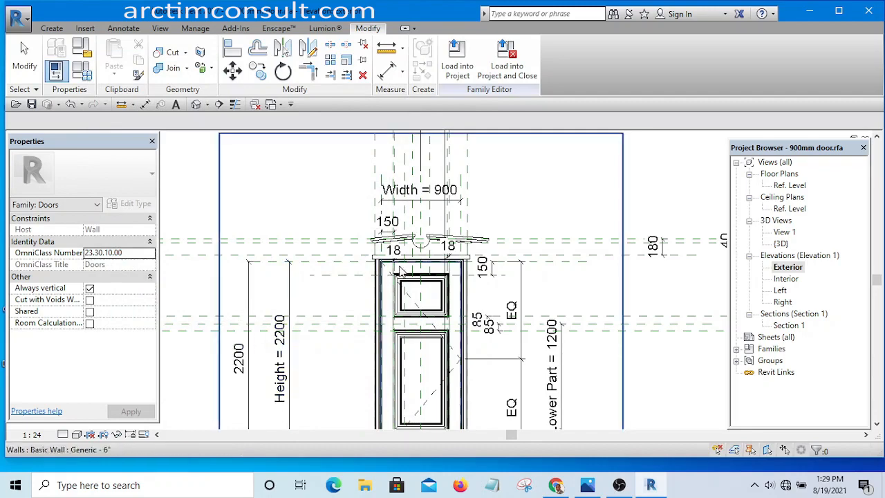
Examine how both head mouldings follow the door head at the new width, comparing the original sweep's outer end with the mirrored one's.
scroll(456, 238, "up", 4)
scroll(469, 284, "down", 2)
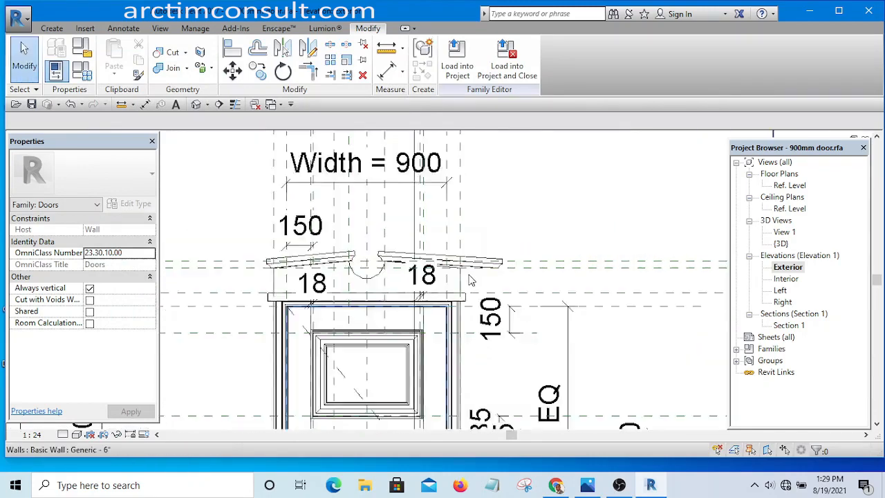
scroll(468, 279, "down", 1)
scroll(469, 278, "up", 3)
scroll(515, 271, "down", 3)
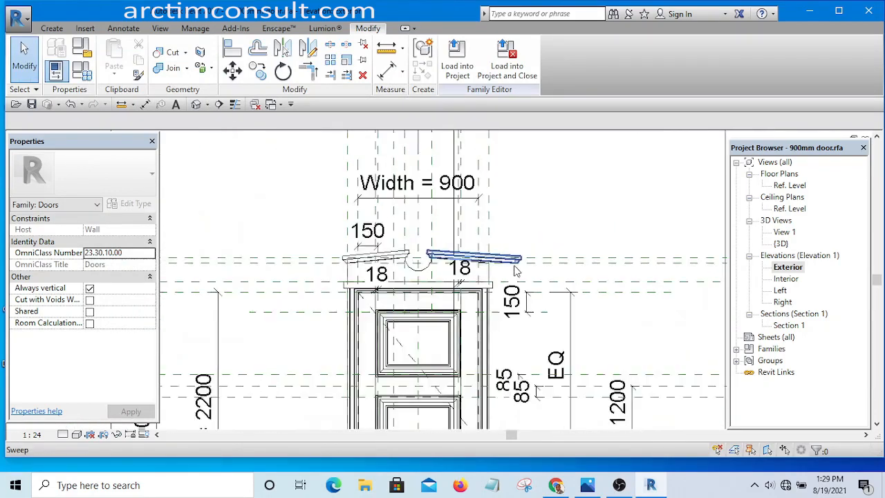
scroll(412, 273, "up", 4)
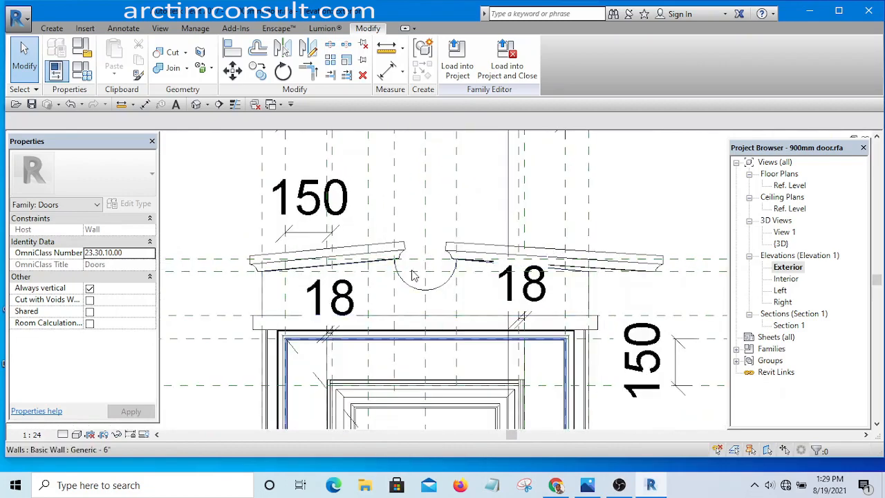
scroll(413, 273, "down", 2)
scroll(415, 273, "up", 2)
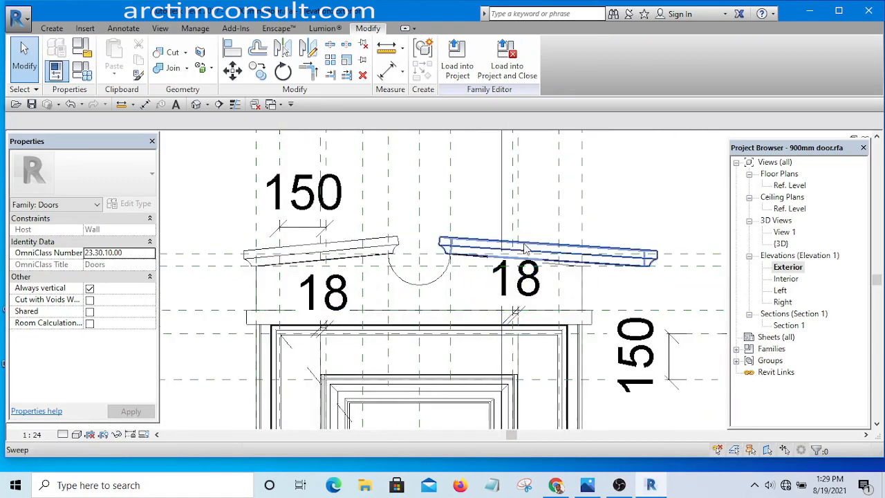
scroll(527, 299, "down", 1)
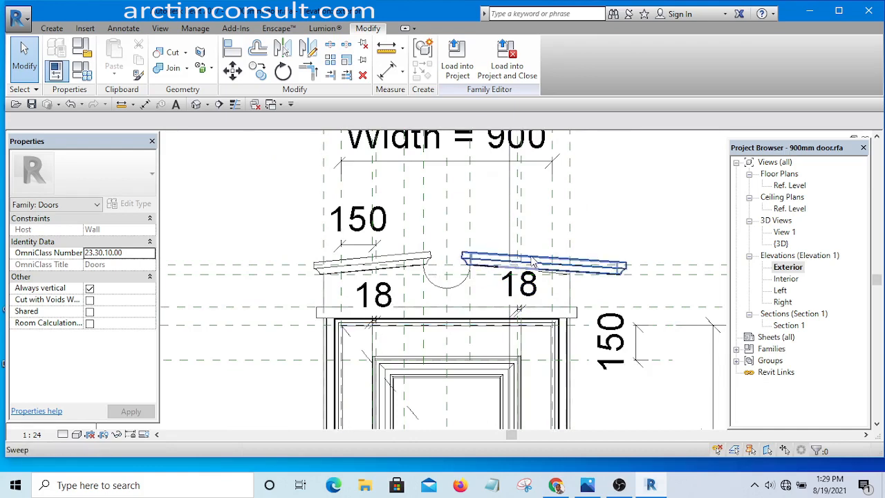
scroll(423, 256, "down", 1)
scroll(425, 261, "down", 1)
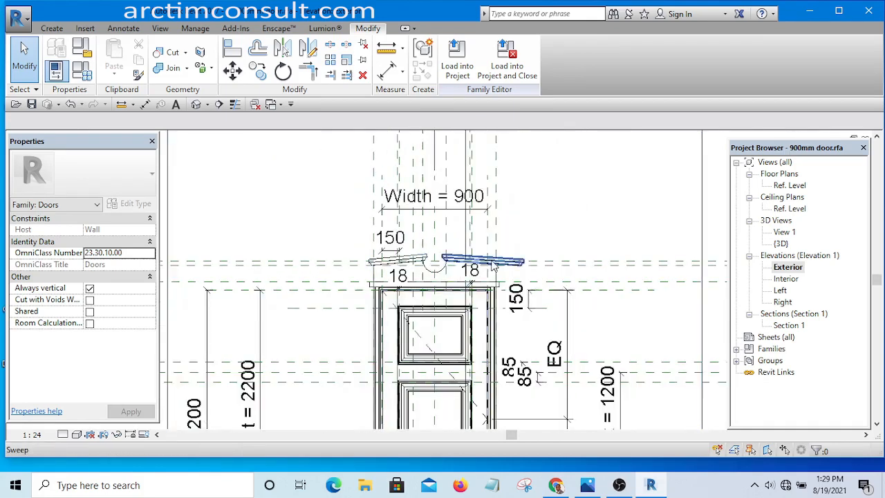
scroll(465, 256, "up", 3)
scroll(553, 270, "up", 1)
scroll(549, 267, "down", 2)
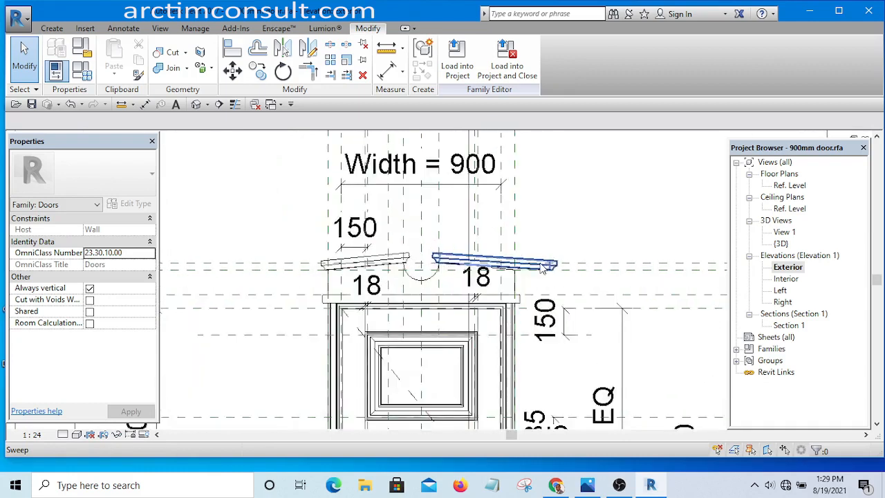
Reopen the path of the head moulding sweep on the left slope and delete its existing path lines.
scroll(546, 265, "up", 2)
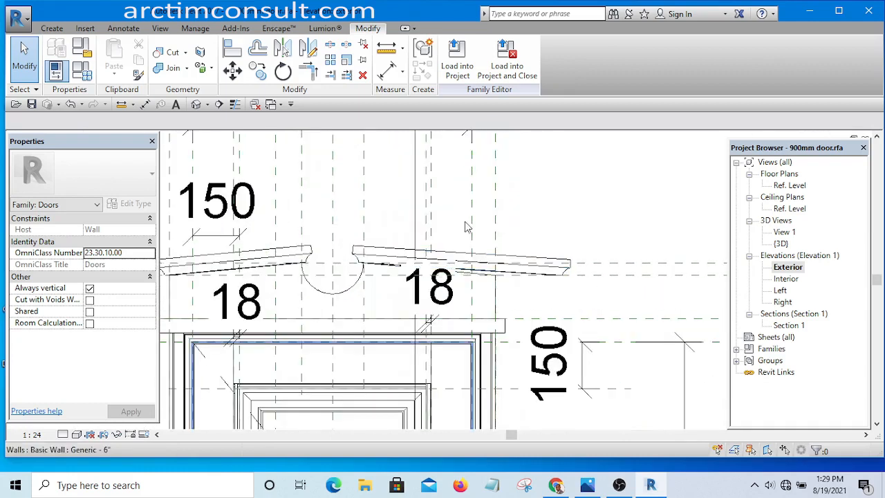
left_click(196, 104)
scroll(472, 221, "down", 3)
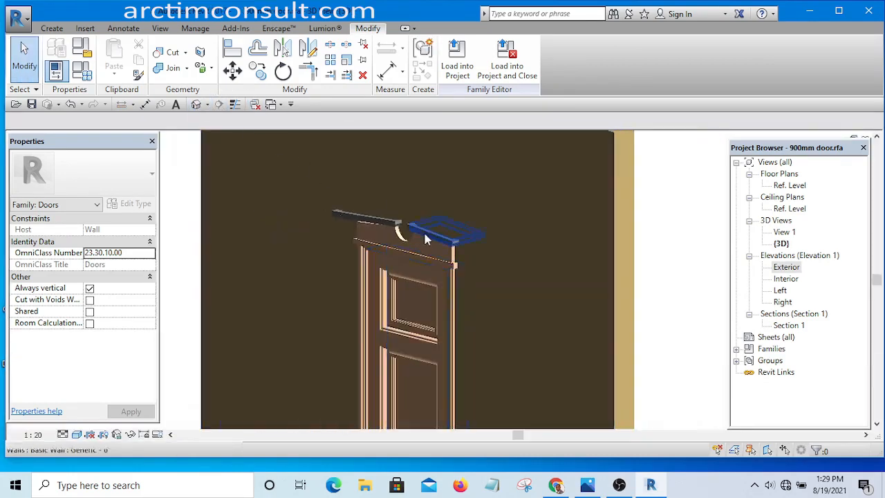
scroll(415, 235, "up", 3)
left_click(357, 203)
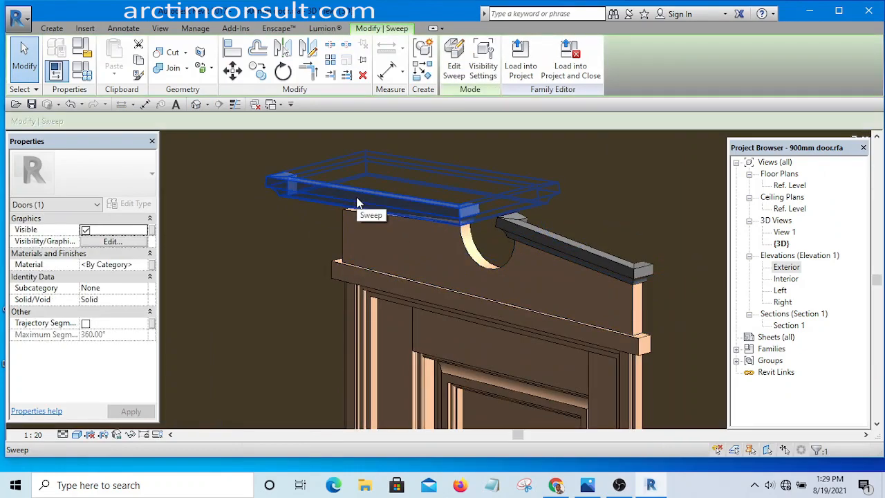
left_click(453, 69)
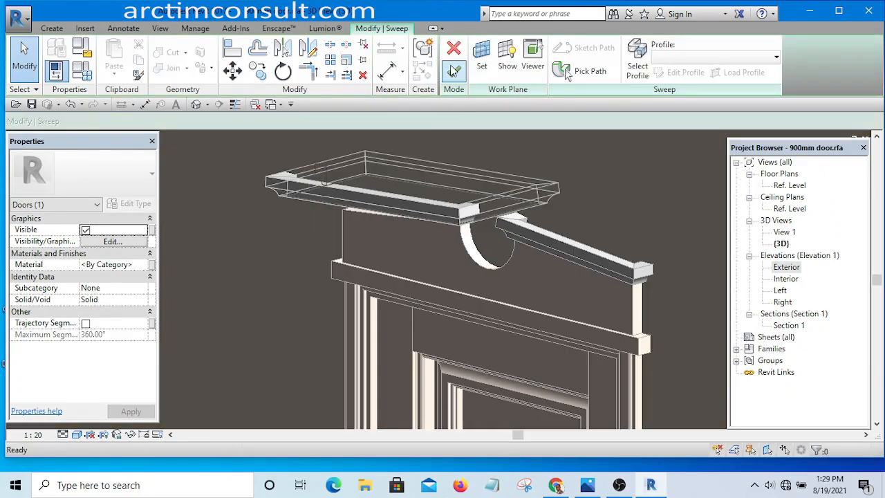
left_click(411, 183)
left_click(567, 72)
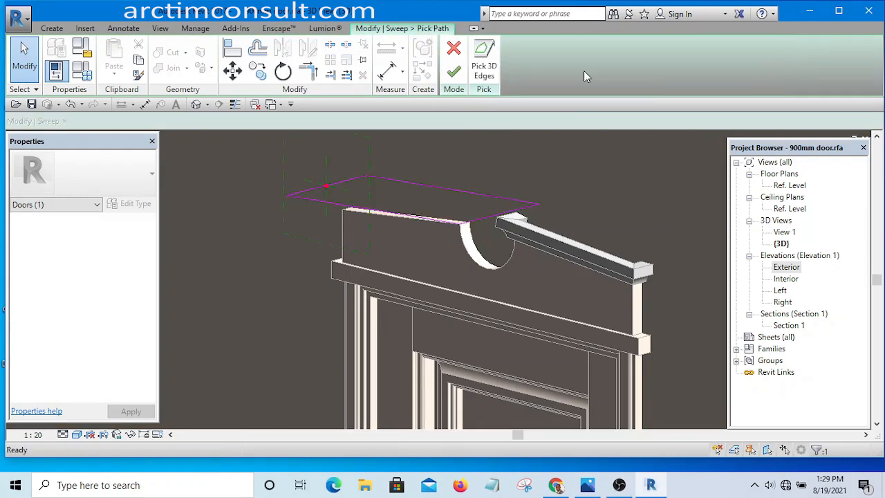
left_click(457, 187)
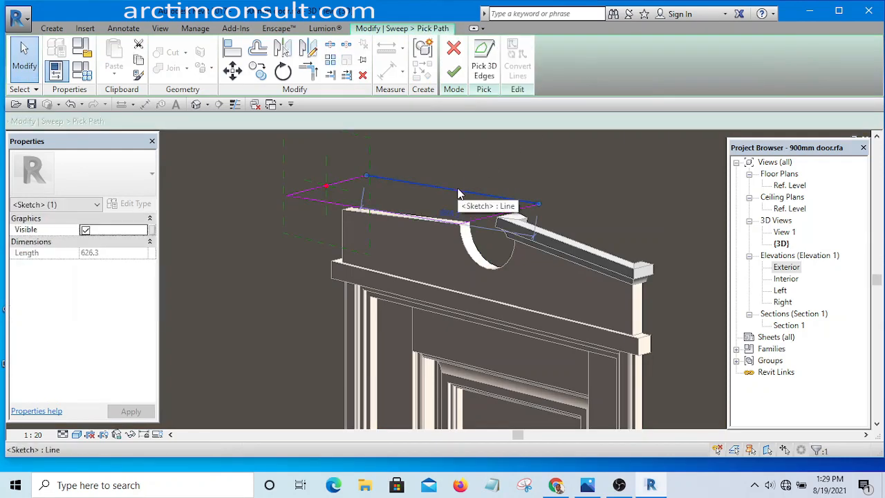
key("Delete")
left_click(352, 184)
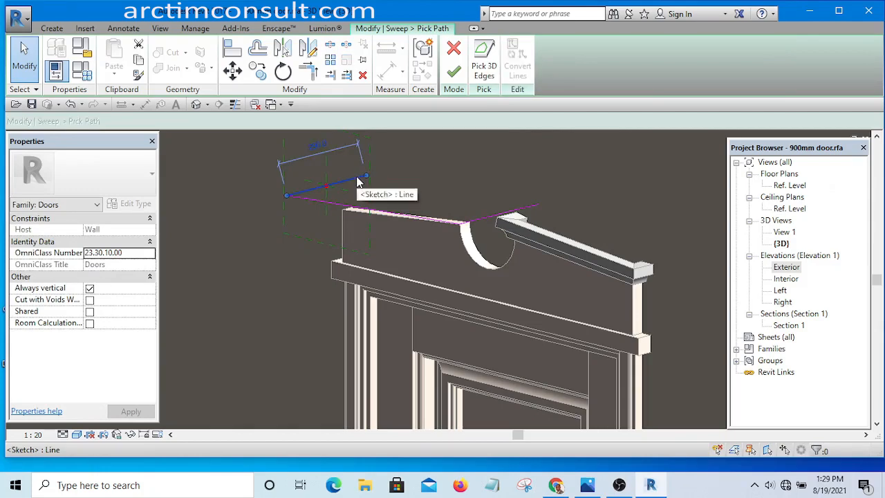
key("Delete")
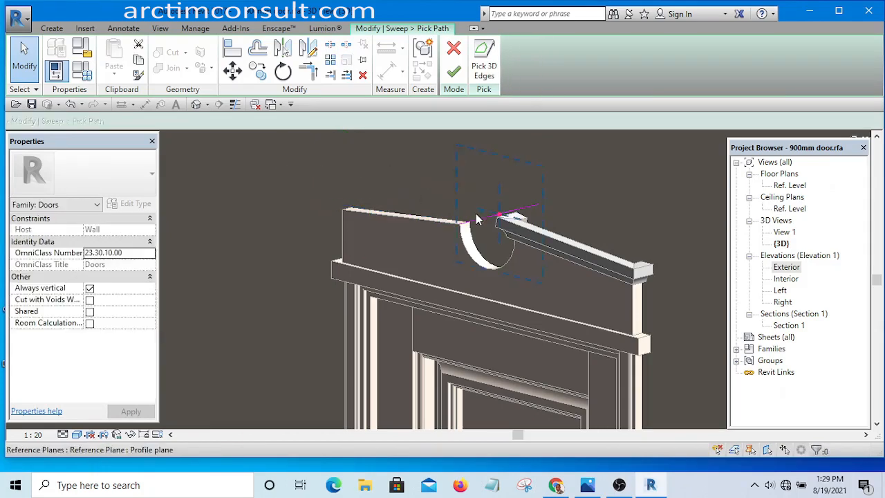
left_click(477, 216)
key("Delete")
scroll(478, 222, "down", 1)
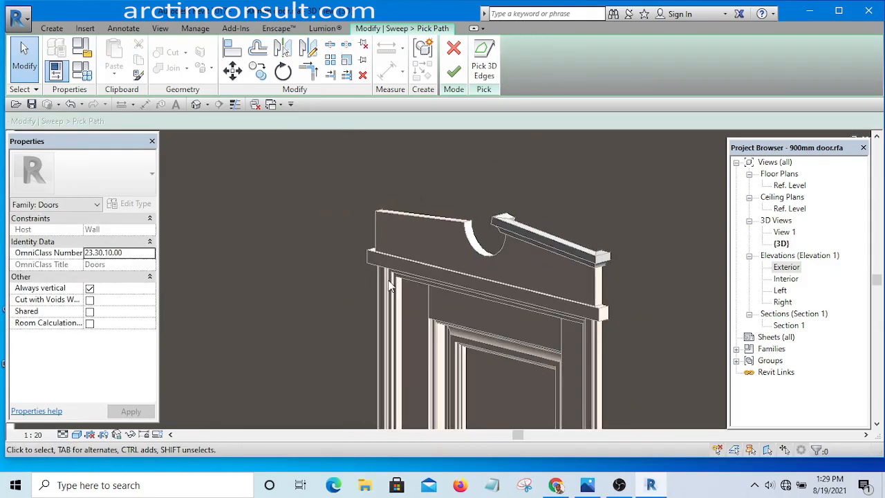
Pick the outer end, long sloping and notch-side top edges of the head's left slope as the moulding's new path.
middle_click_drag(389, 285, 487, 171, "shift")
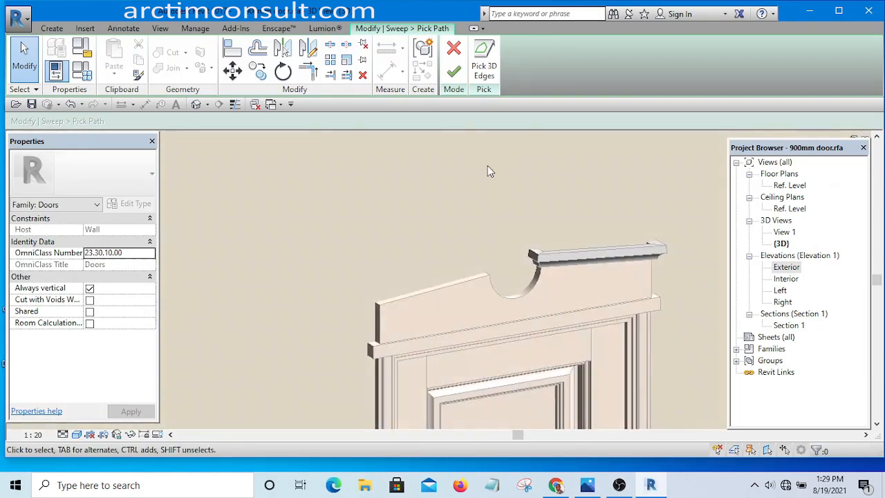
left_click(483, 71)
scroll(387, 303, "up", 5)
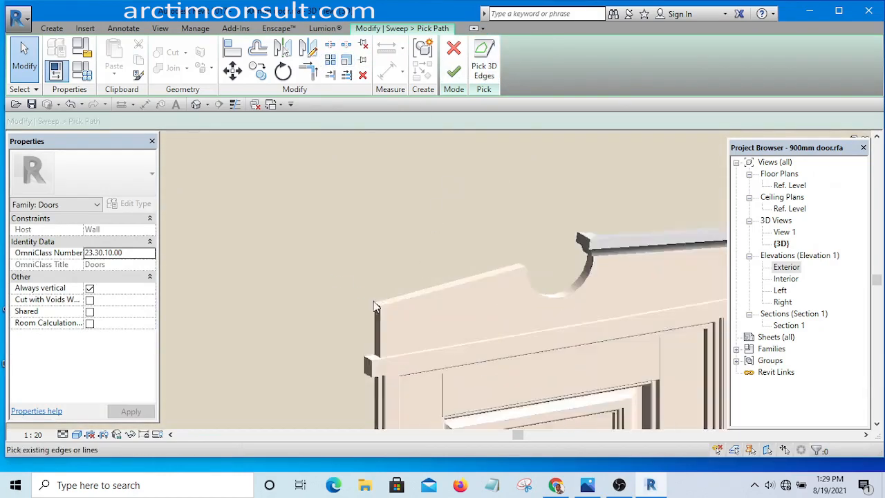
left_click(391, 301)
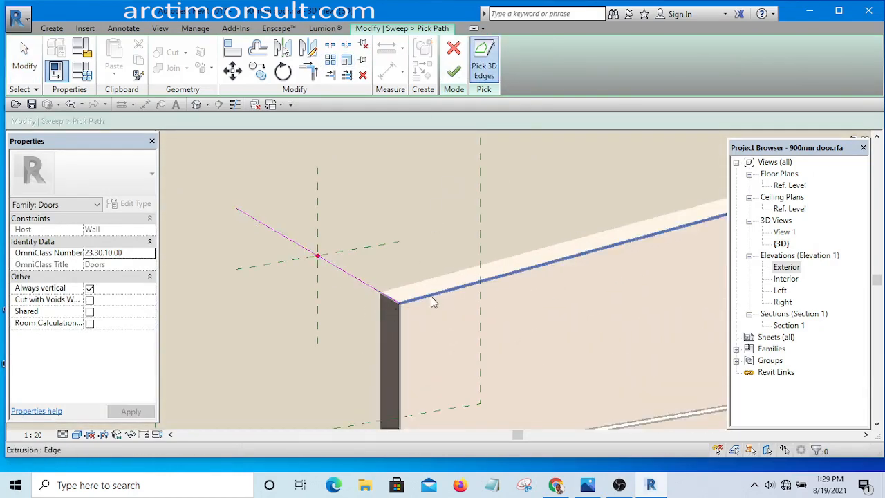
scroll(431, 295, "down", 6)
middle_click_drag(545, 289, 465, 205, "shift")
scroll(468, 199, "up", 5)
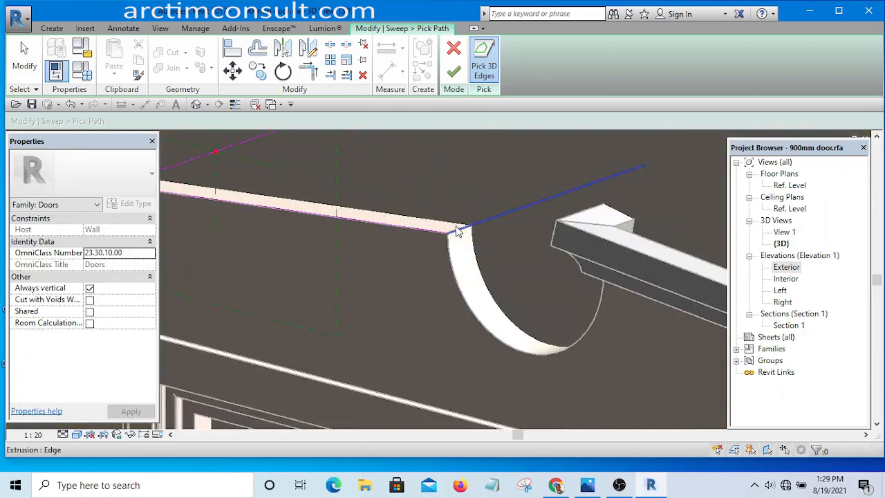
left_click(456, 229)
scroll(456, 230, "down", 2)
left_click(415, 231)
Close the path loop with the remaining long sloping edge on the opposite face and finish the moulding sweep.
scroll(424, 233, "down", 2)
middle_click_drag(617, 222, 430, 259, "shift")
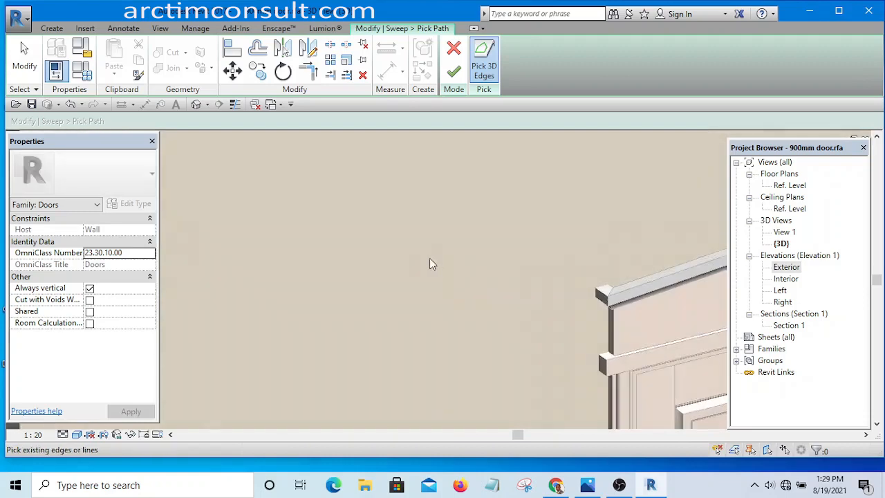
scroll(373, 278, "down", 4)
scroll(465, 271, "up", 5)
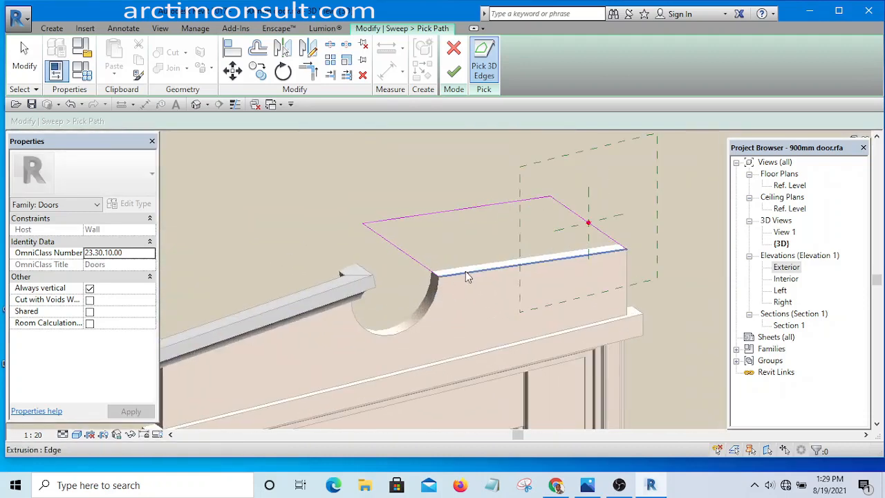
left_click(466, 271)
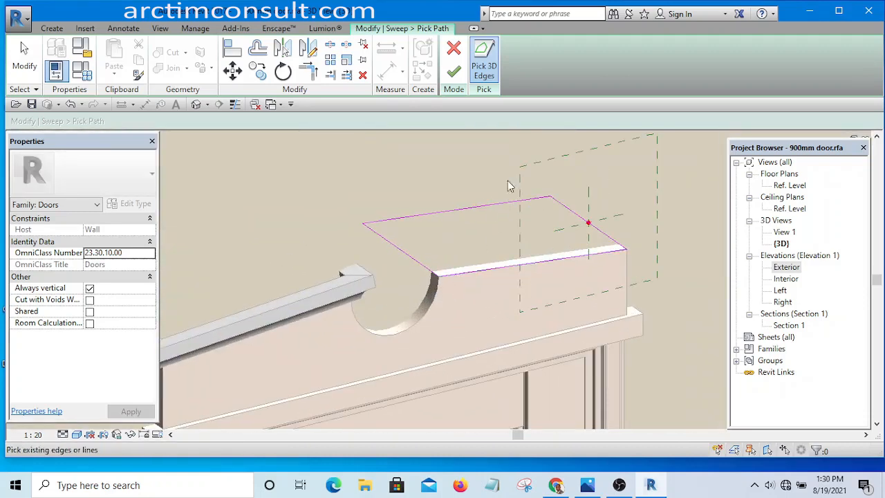
left_click(457, 73)
left_click(456, 67)
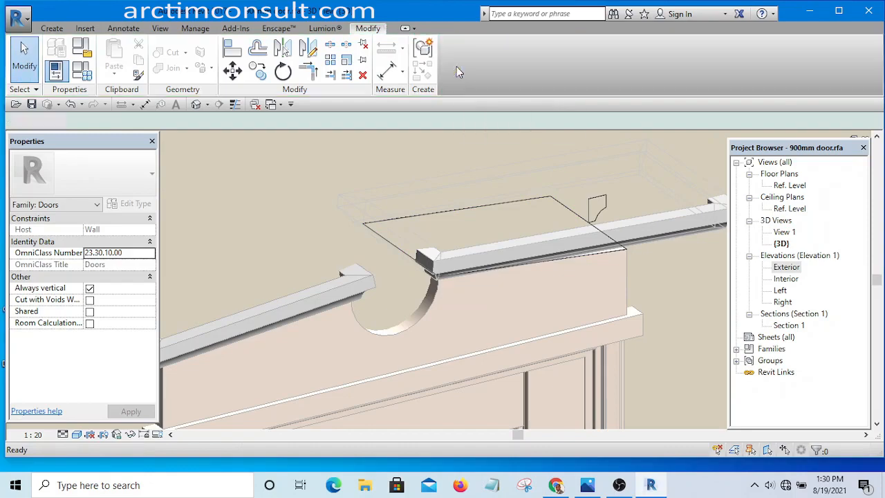
Examine the rebuilt moulding on the door head, comparing its fit to the slope with the moulding on the opposite side.
scroll(513, 285, "down", 3)
middle_click_drag(514, 286, 745, 269, "shift")
scroll(381, 286, "down", 4)
left_click(616, 203)
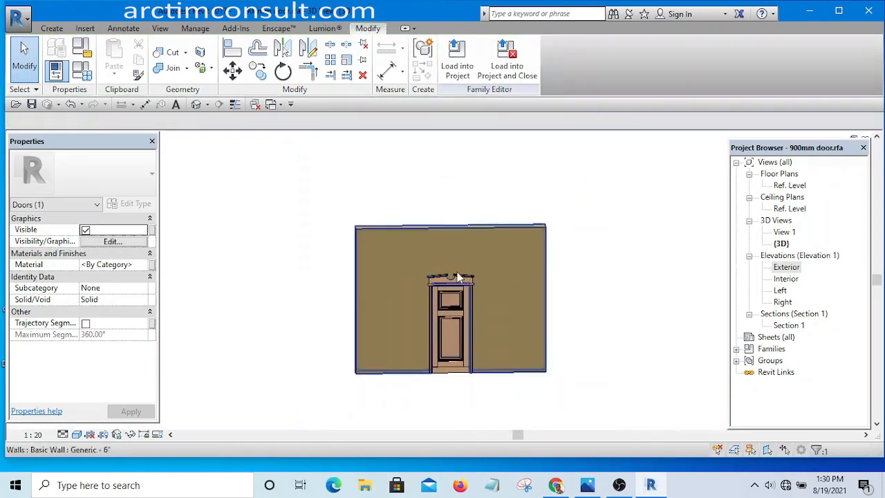
scroll(443, 264, "up", 3)
scroll(444, 263, "up", 4)
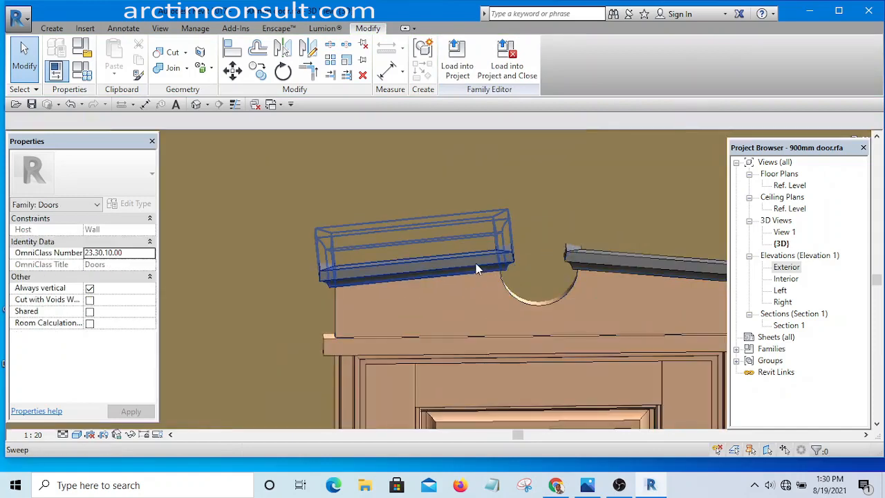
left_click(475, 268)
scroll(475, 268, "down", 5)
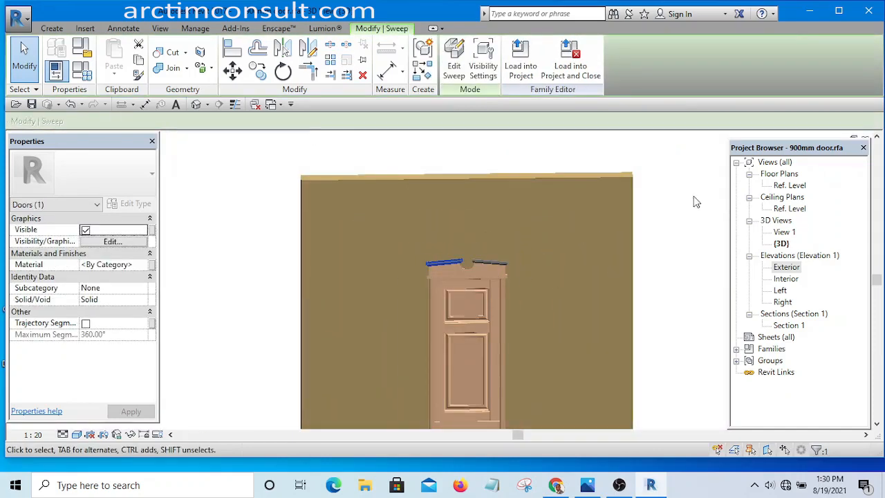
left_click(693, 200)
scroll(462, 277, "up", 5)
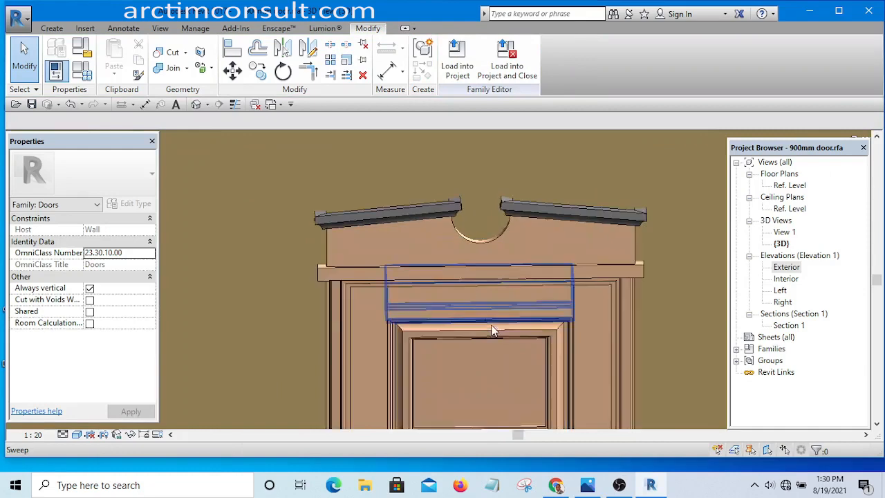
Set the door's Width parameter to 1200 in the family types and check how both head mouldings follow.
left_click(82, 73)
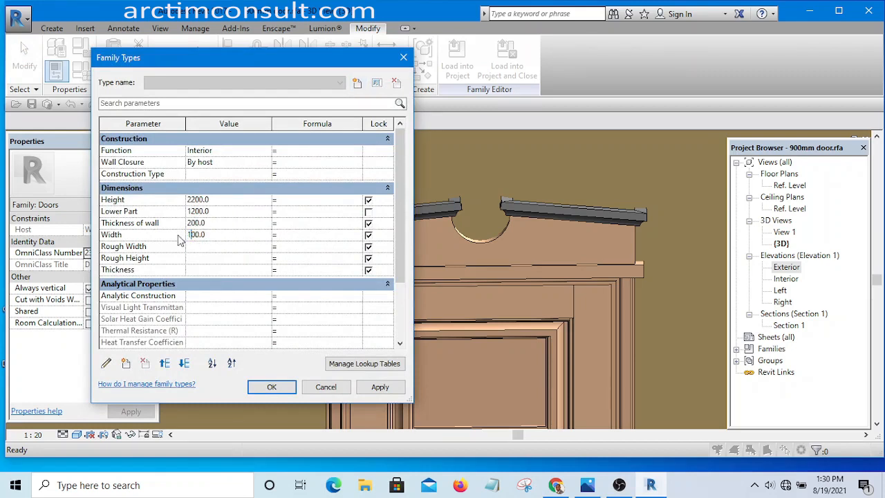
left_click(272, 387)
scroll(282, 346, "down", 5)
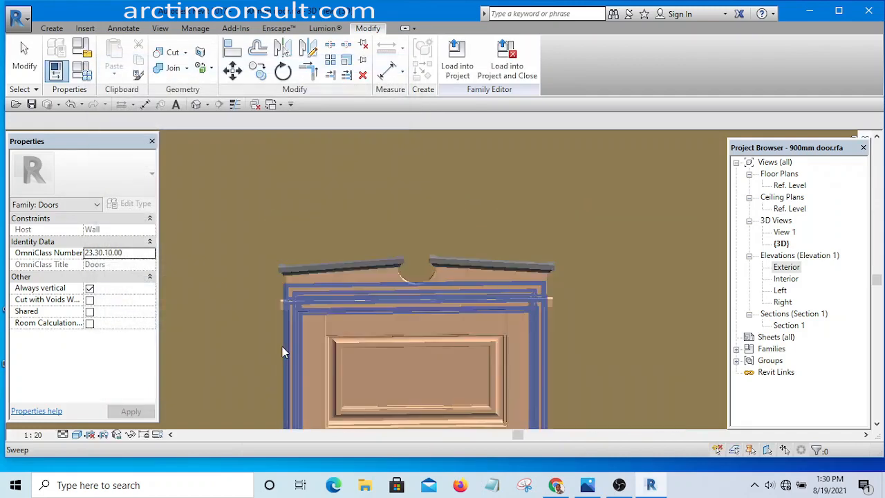
scroll(296, 343, "down", 2)
scroll(343, 318, "up", 10)
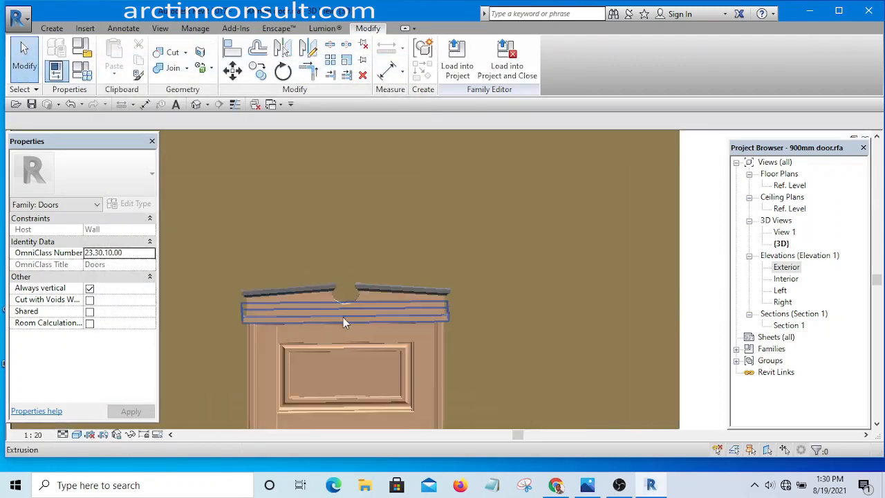
scroll(423, 287, "down", 5)
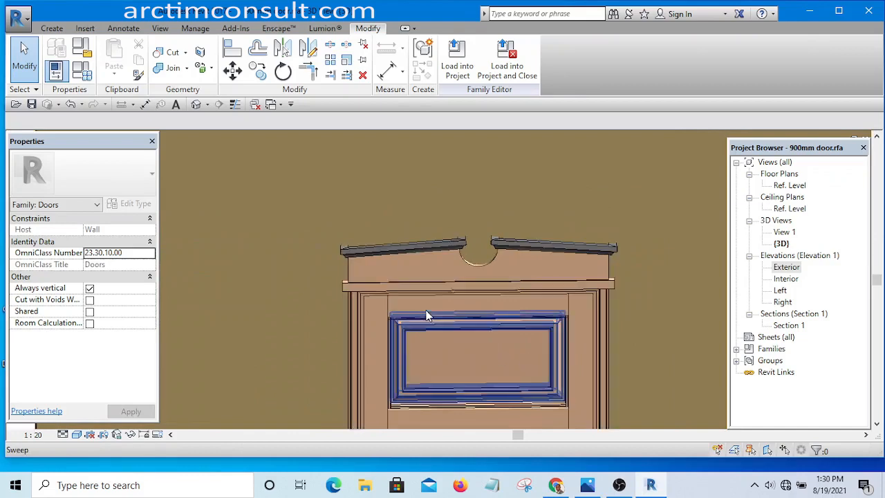
Set the door's Height parameter to 2400 in the family types.
left_click(79, 76)
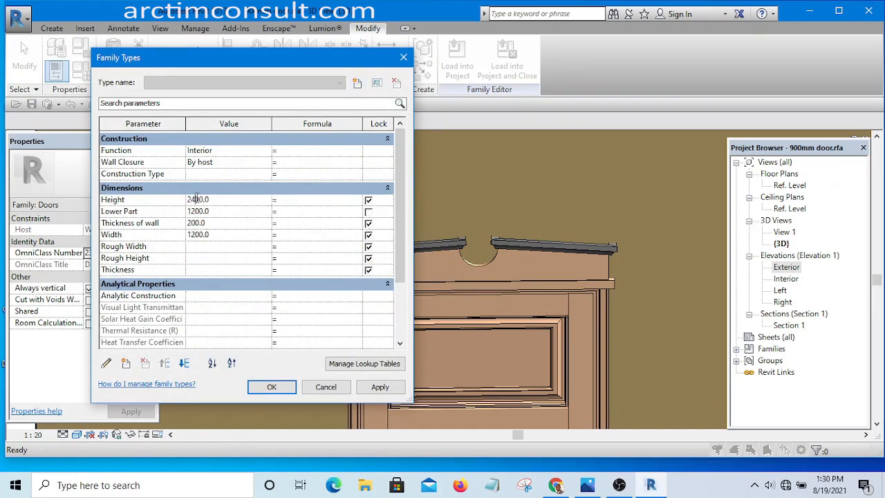
left_click(281, 387)
scroll(285, 346, "down", 4)
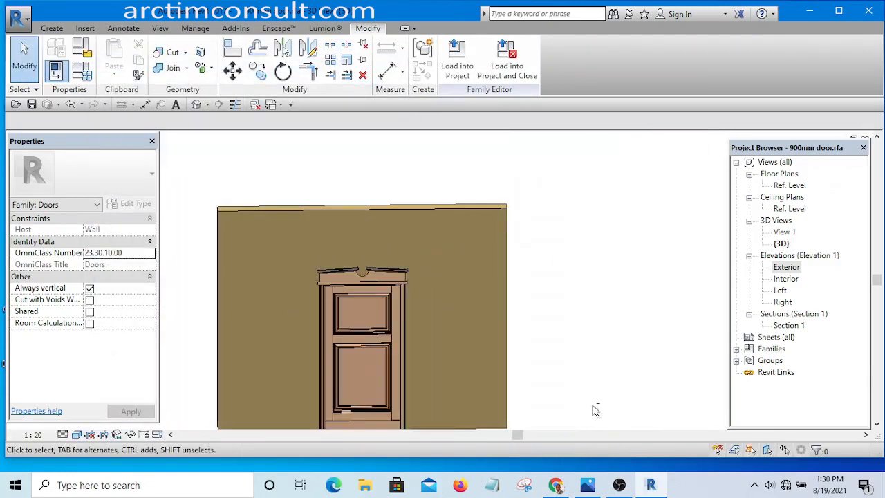
Assign the Wooden paanel material to the moulding on the head's left slope.
middle_click_drag(595, 411, 437, 317, "shift")
middle_click_drag(614, 305, 331, 299, "shift")
scroll(336, 277, "up", 3)
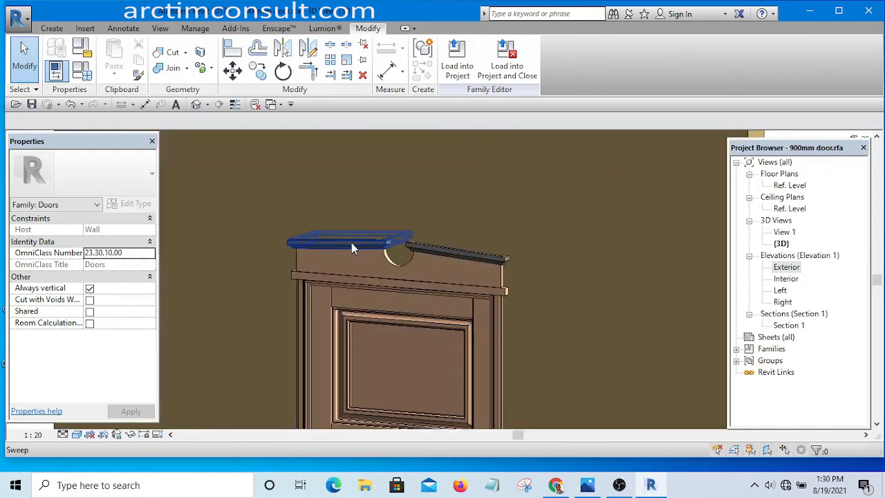
left_click(351, 243)
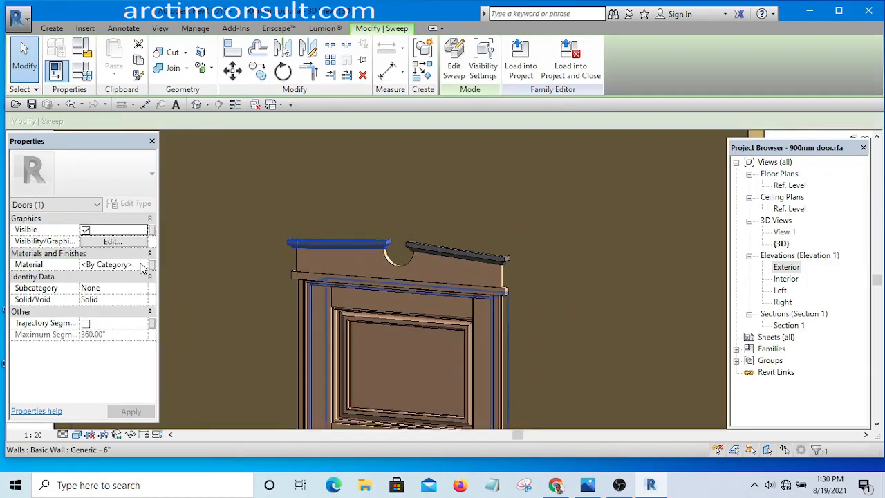
left_click(142, 266)
left_click(143, 265)
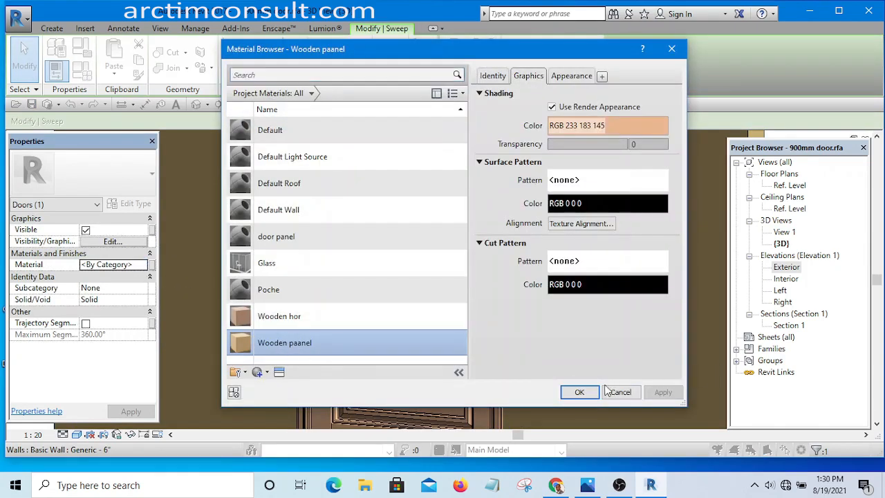
left_click(579, 392)
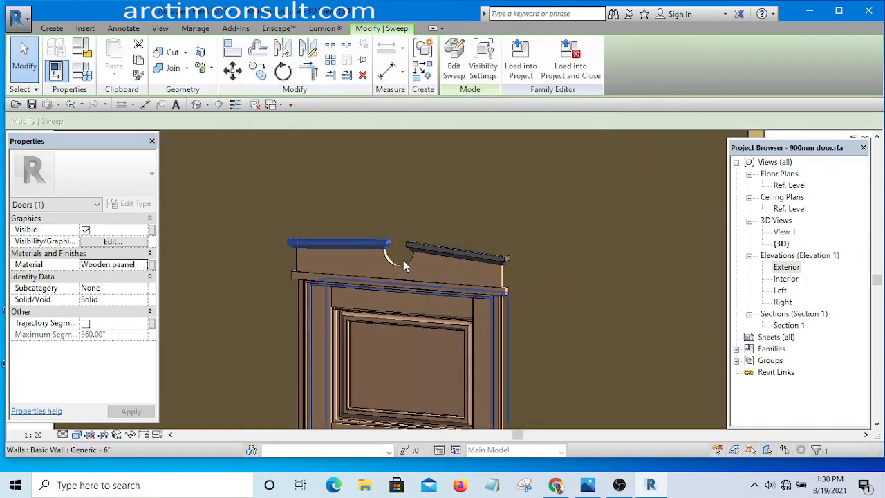
Assign the Wooden paanel material to the moulding on the head's right slope.
scroll(403, 260, "down", 4)
scroll(563, 237, "up", 2)
scroll(387, 261, "up", 5)
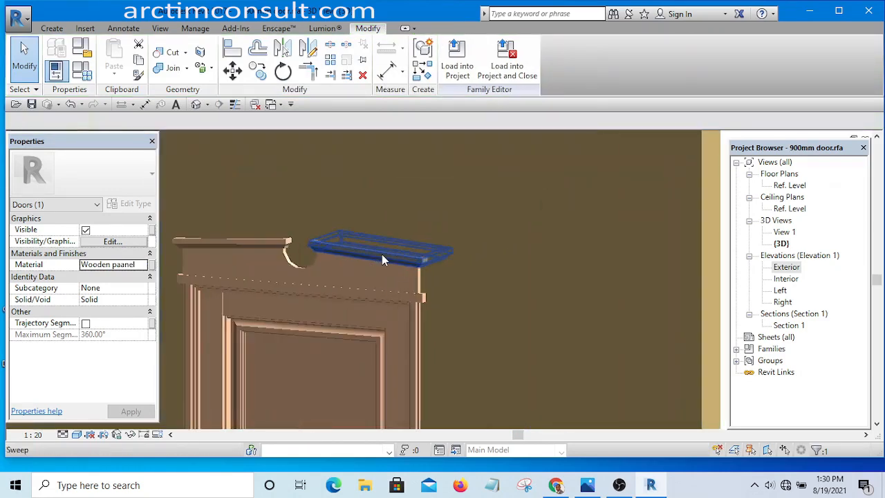
left_click(384, 259)
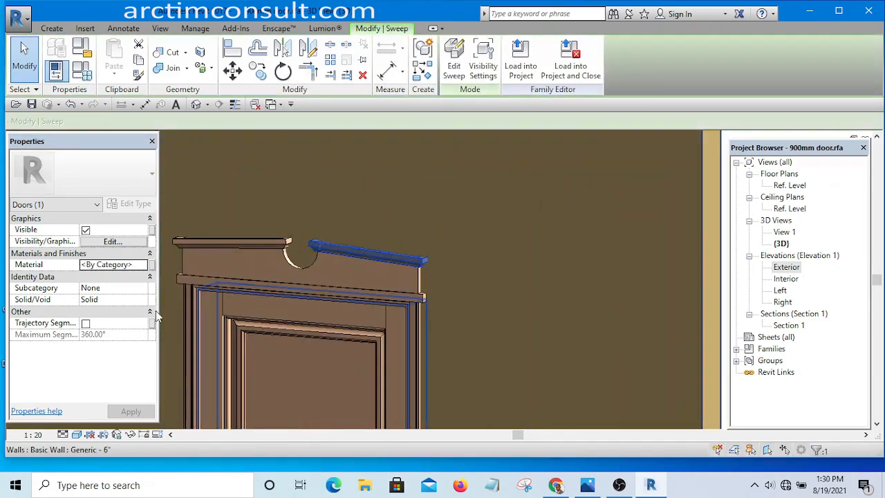
left_click(141, 268)
left_click(141, 264)
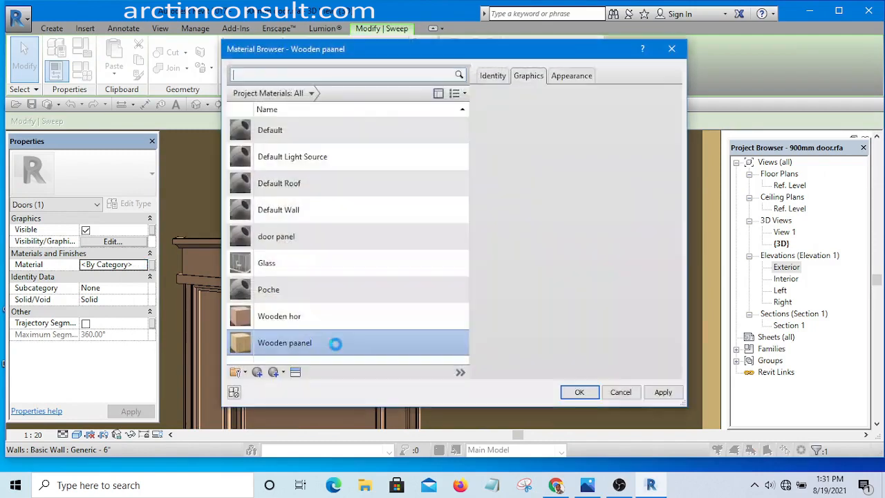
left_click(576, 392)
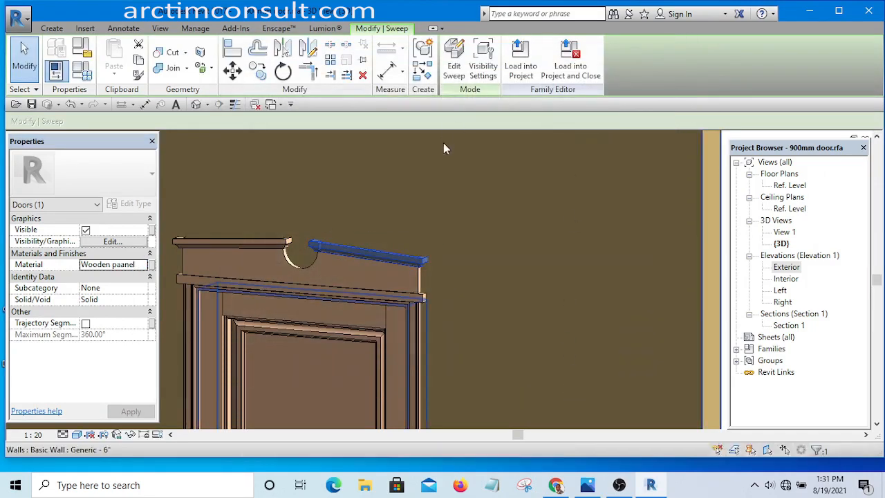
Load the updated 900mm door family into the project, overwriting the existing version.
scroll(468, 274, "down", 3)
scroll(468, 274, "down", 2)
key("Escape")
middle_click_drag(547, 311, 706, 293, "shift")
scroll(419, 231, "up", 8)
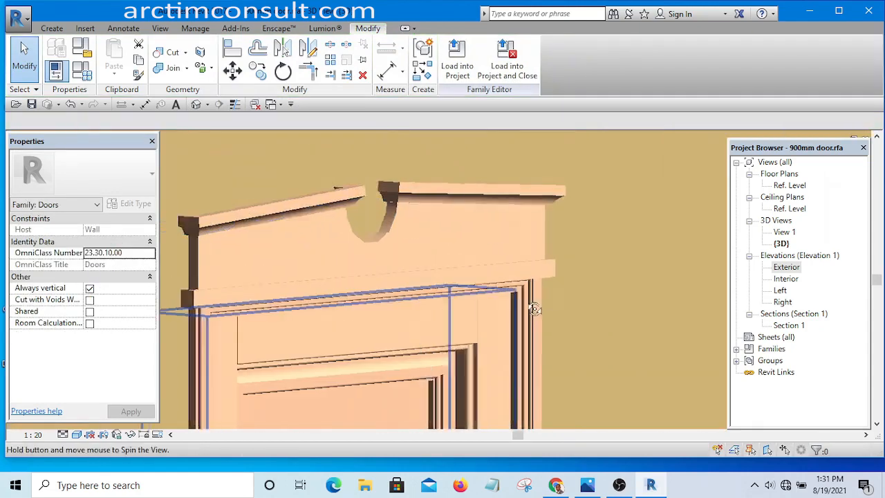
middle_click_drag(529, 306, 446, 267, "shift")
scroll(445, 267, "down", 8)
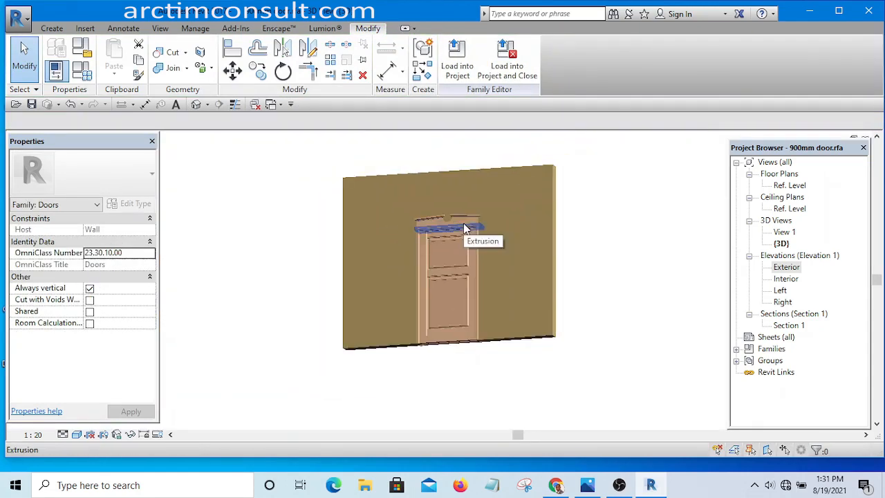
left_click(451, 67)
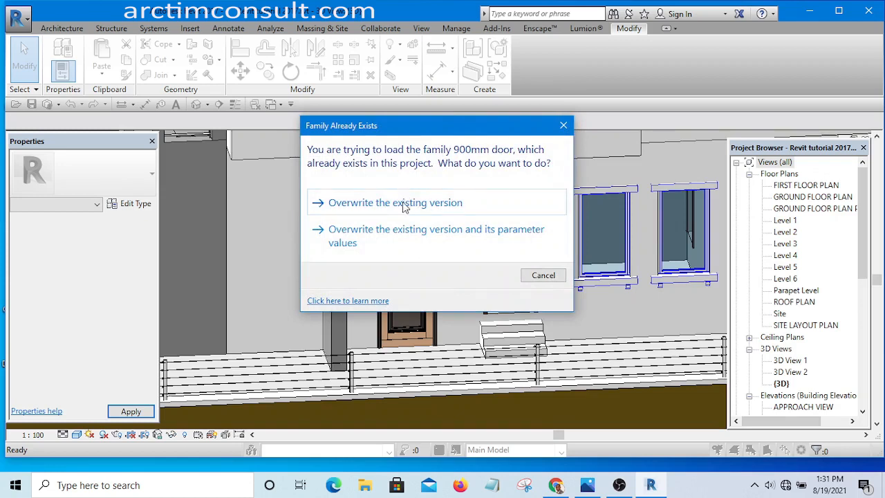
left_click(405, 205)
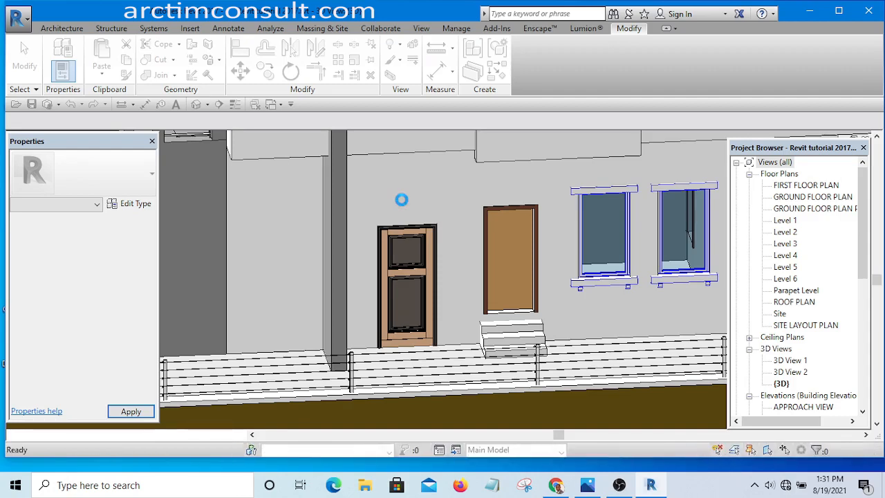
Examine the reloaded 900mm door on the building's facade from several angles, including its decorative head and mouldings.
middle_click_drag(442, 269, 377, 294, "shift")
scroll(328, 253, "up", 3)
scroll(404, 190, "down", 5)
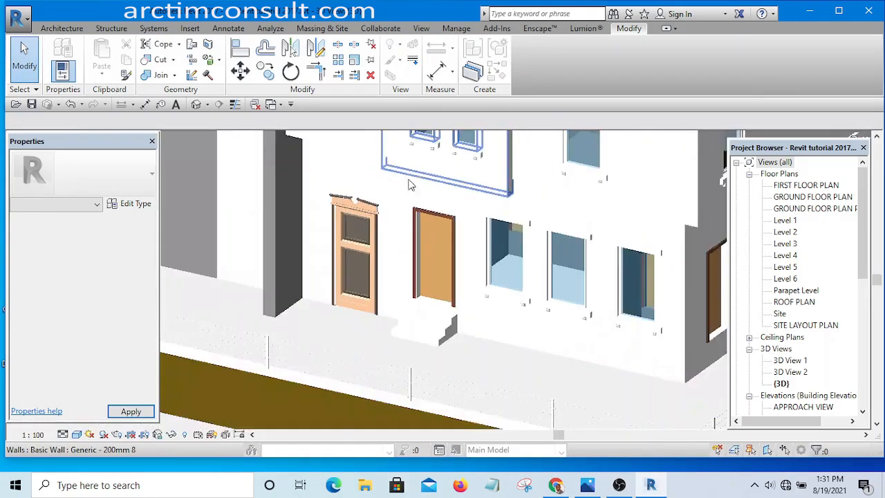
middle_click_drag(425, 221, 470, 328, "shift")
scroll(415, 291, "up", 5)
scroll(345, 227, "down", 5)
middle_click_drag(462, 262, 486, 297, "shift")
scroll(349, 225, "up", 5)
scroll(347, 219, "up", 5)
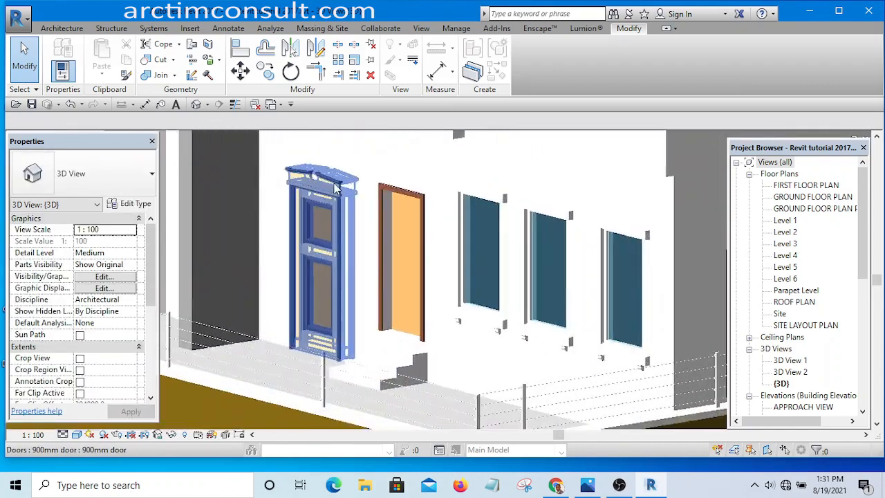
scroll(337, 218, "down", 5)
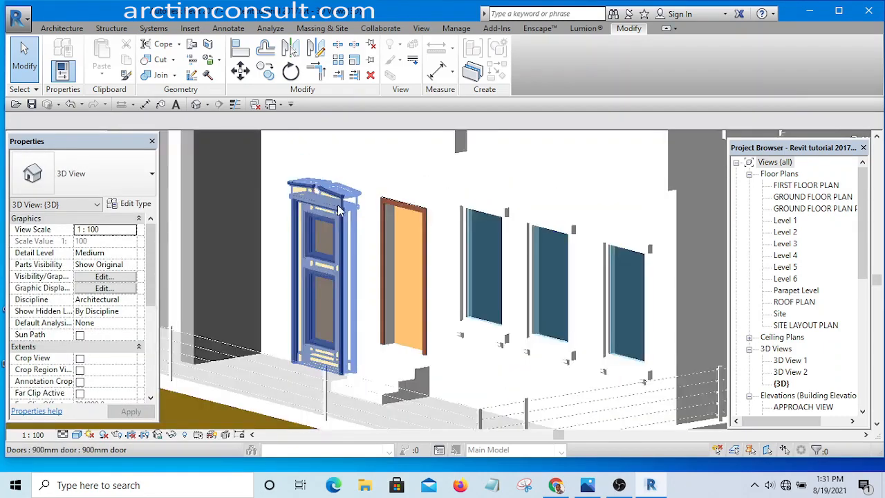
middle_click_drag(348, 338, 484, 263, "shift")
scroll(484, 242, "up", 5)
scroll(470, 238, "up", 2)
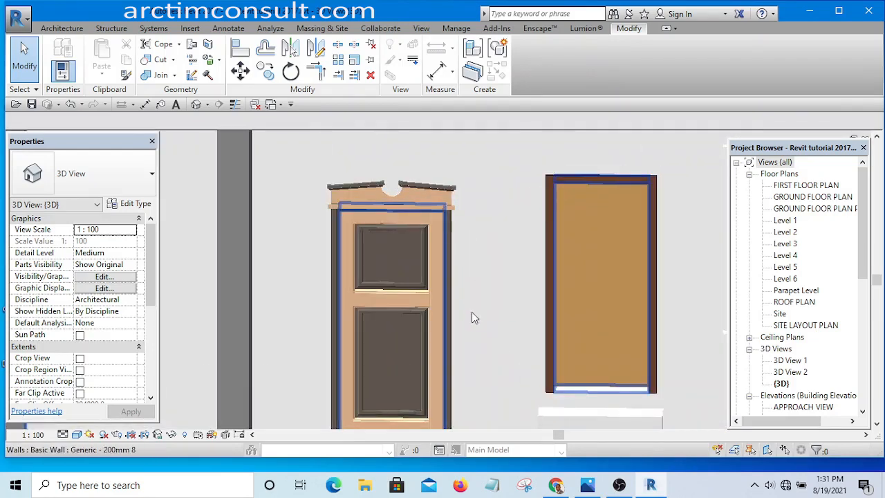
middle_click_drag(471, 312, 466, 271, "shift")
scroll(433, 310, "down", 3)
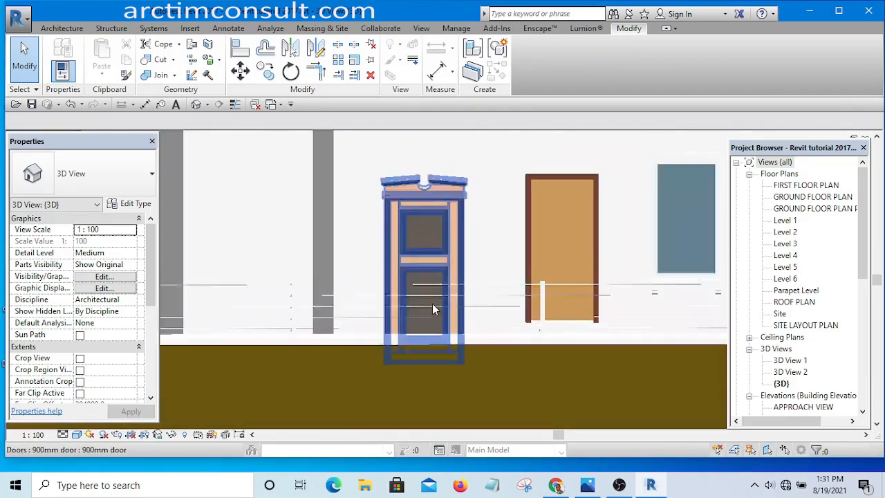
middle_click_drag(433, 310, 525, 349, "shift")
scroll(512, 307, "up", 2)
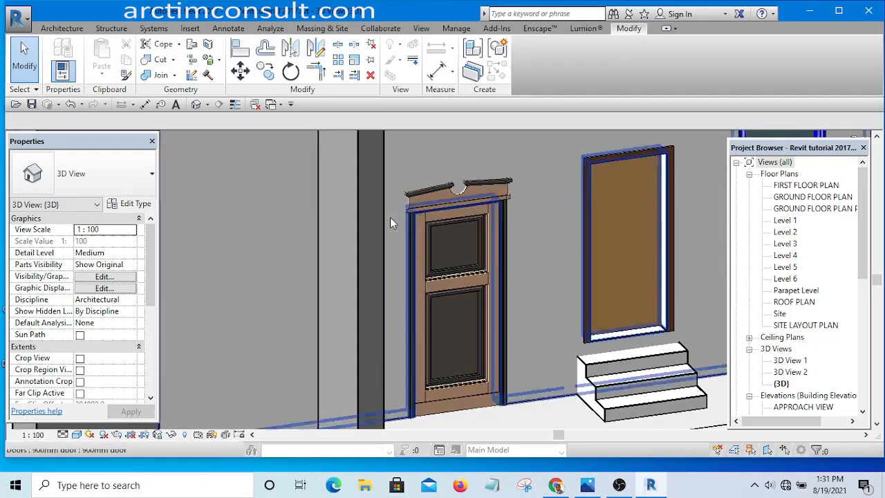
scroll(222, 371, "down", 2)
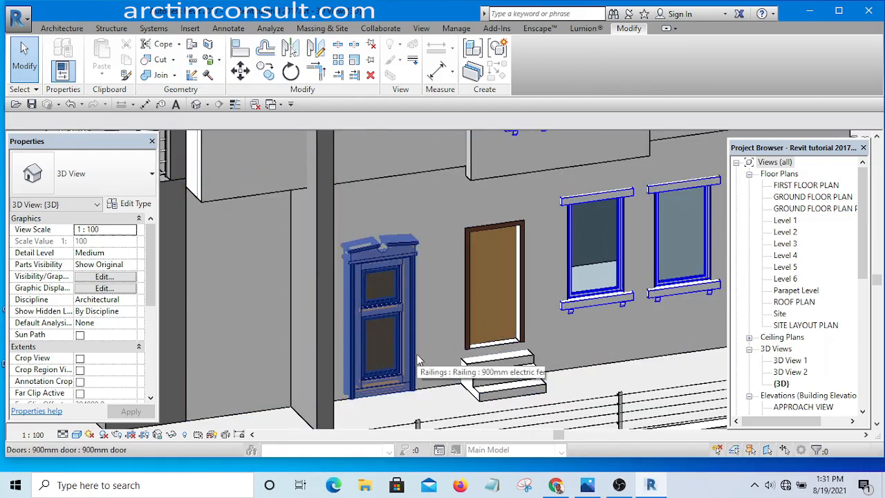
middle_click_drag(382, 355, 381, 304, "shift")
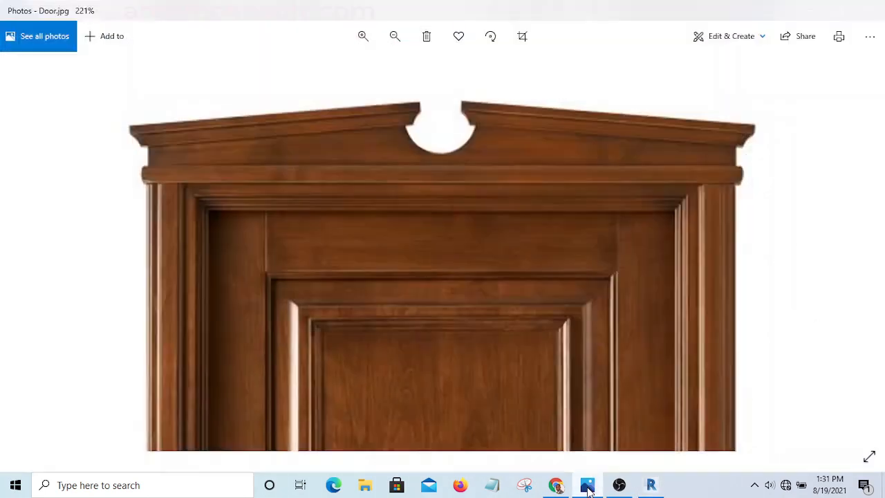
Examine the lever handle and the round keyhole plate below it in the Door.jpg reference photo.
scroll(360, 219, "down", 4)
scroll(356, 196, "up", 2)
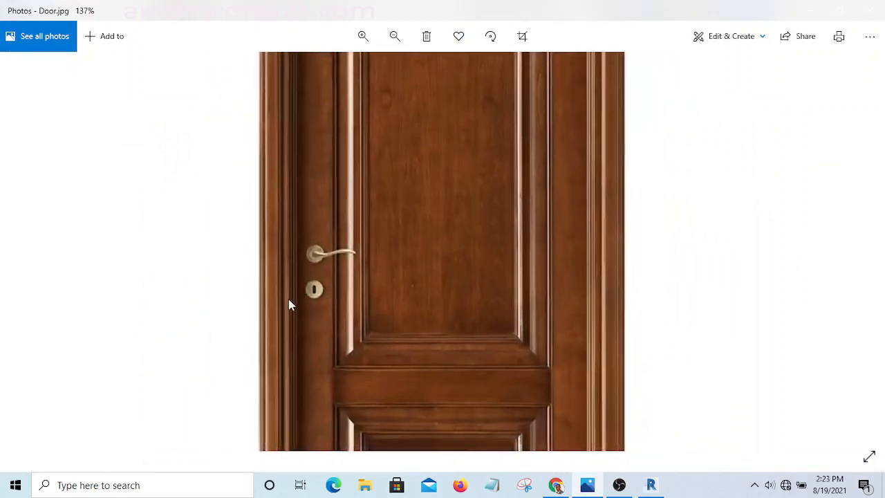
scroll(297, 304, "down", 3)
scroll(335, 316, "up", 4)
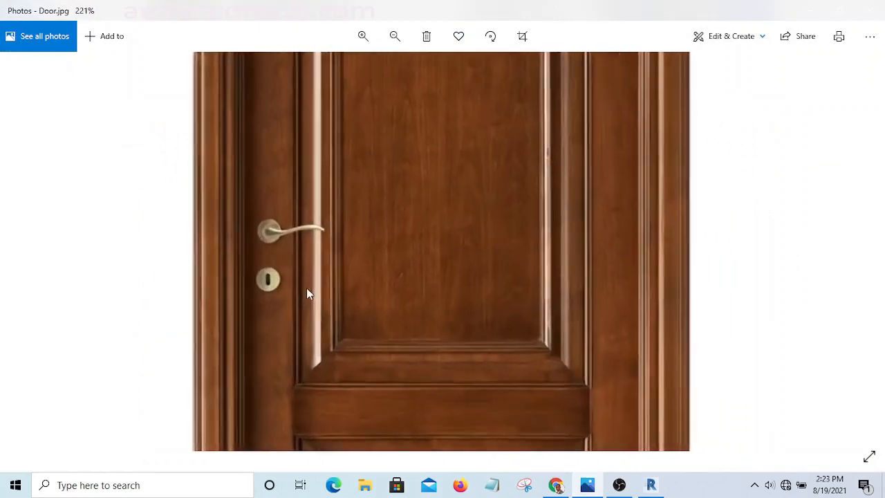
scroll(239, 276, "down", 4)
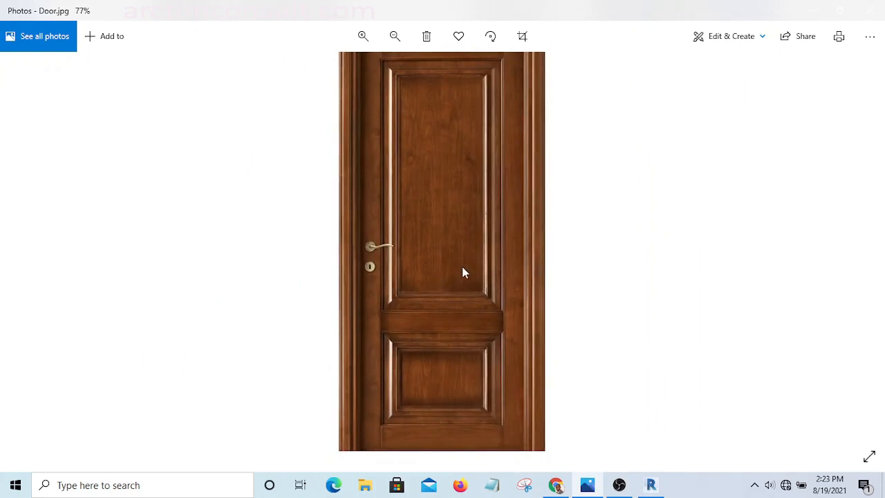
scroll(392, 230, "up", 4)
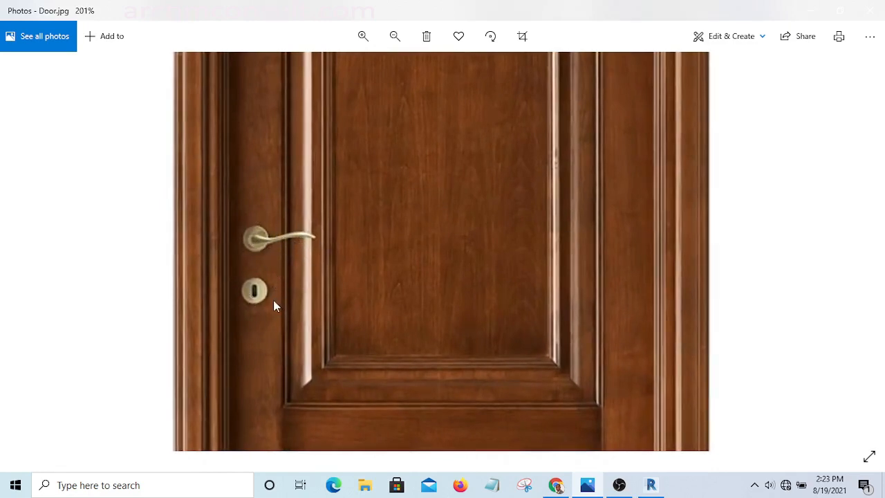
scroll(249, 235, "up", 4)
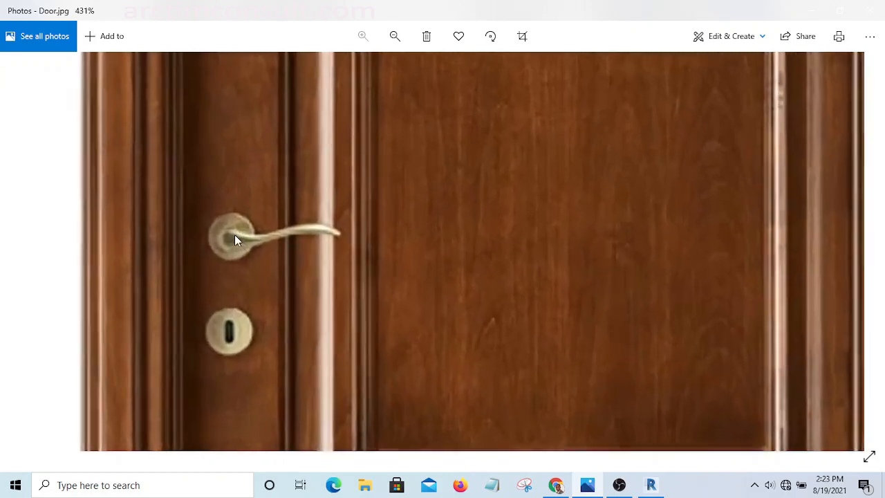
scroll(268, 322, "down", 2)
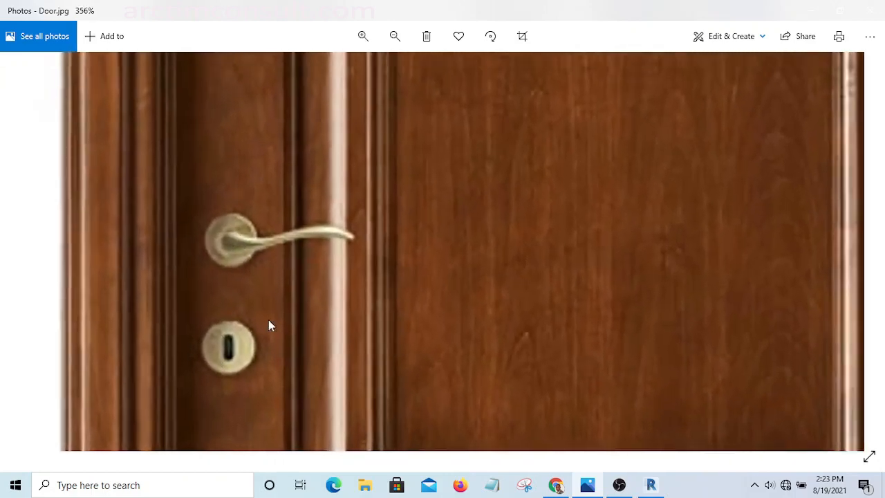
scroll(244, 348, "down", 1)
scroll(246, 352, "up", 3)
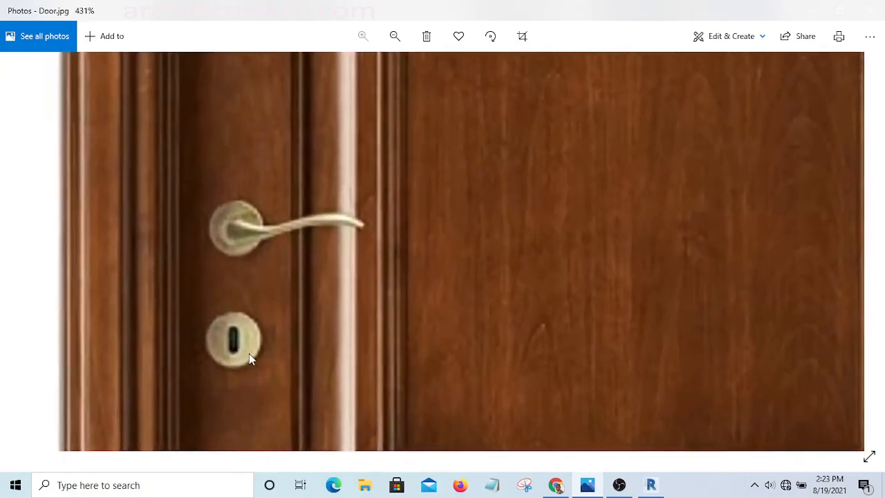
scroll(230, 371, "down", 4)
scroll(267, 329, "up", 2)
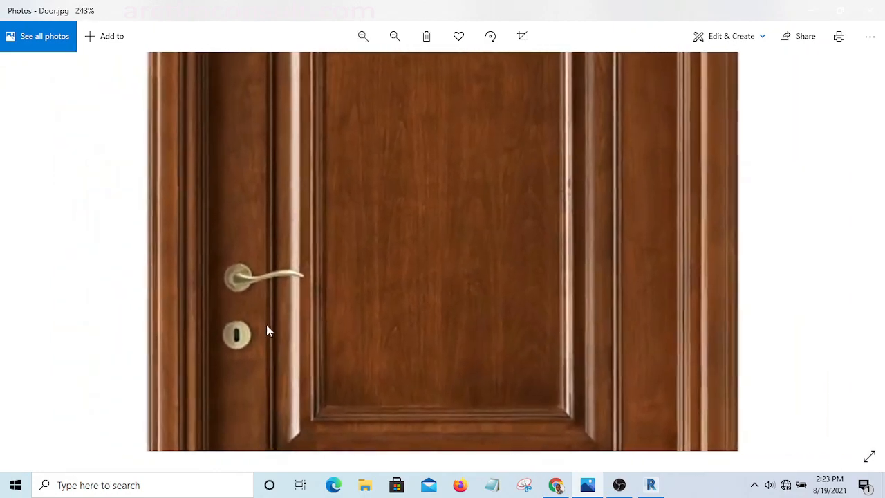
scroll(356, 303, "down", 5)
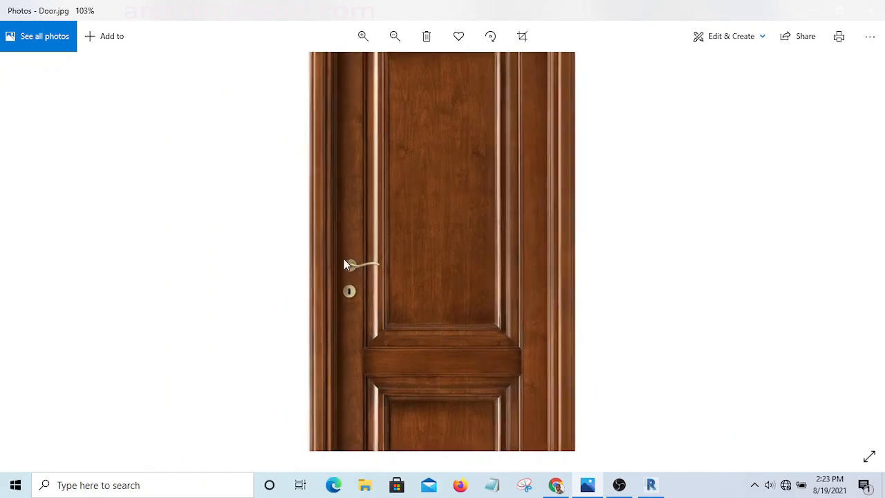
scroll(344, 261, "up", 2)
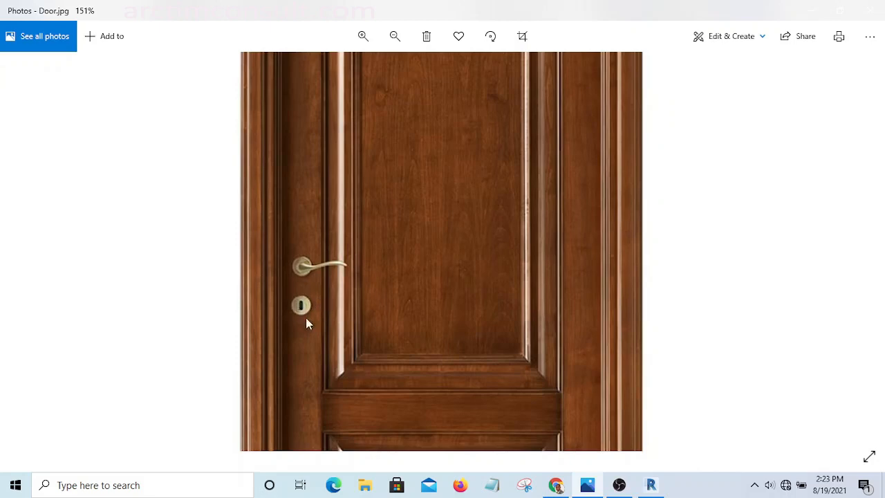
Return to Revit and create a new family from the Generic Model.rft template.
left_click(812, 13)
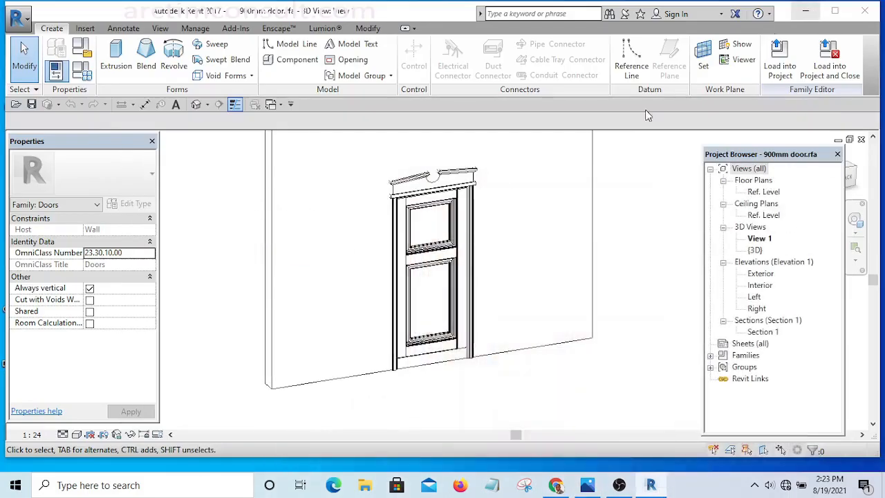
scroll(612, 214, "down", 2)
middle_click_drag(652, 212, 570, 278)
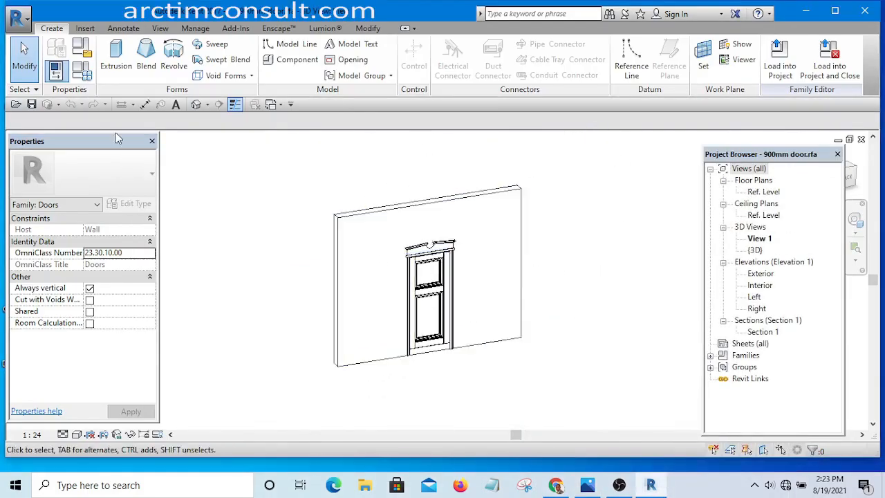
left_click(18, 19)
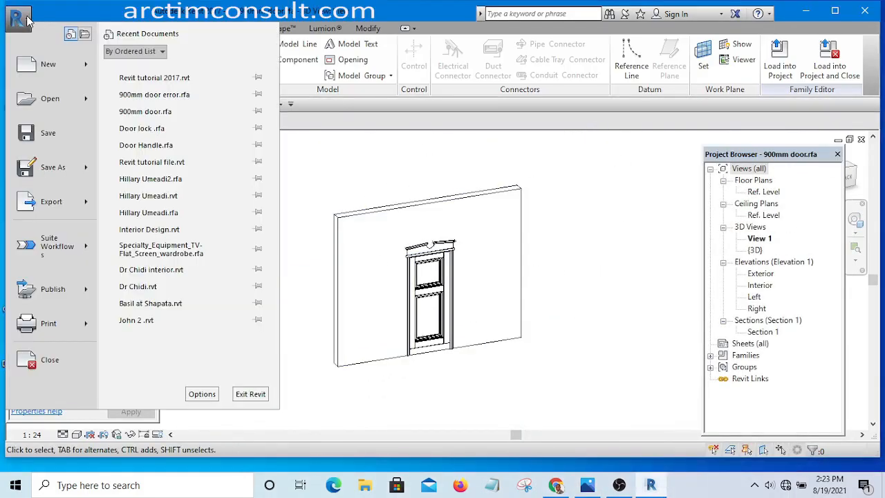
mouse_move(89, 66)
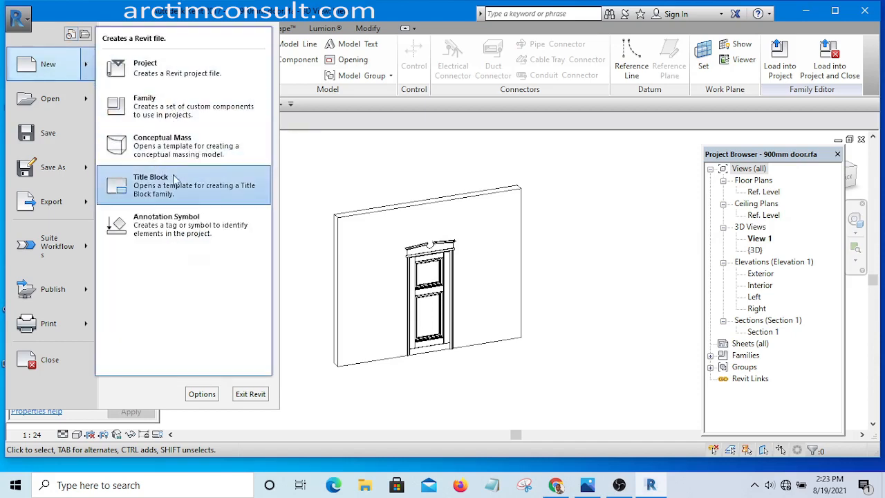
left_click(166, 103)
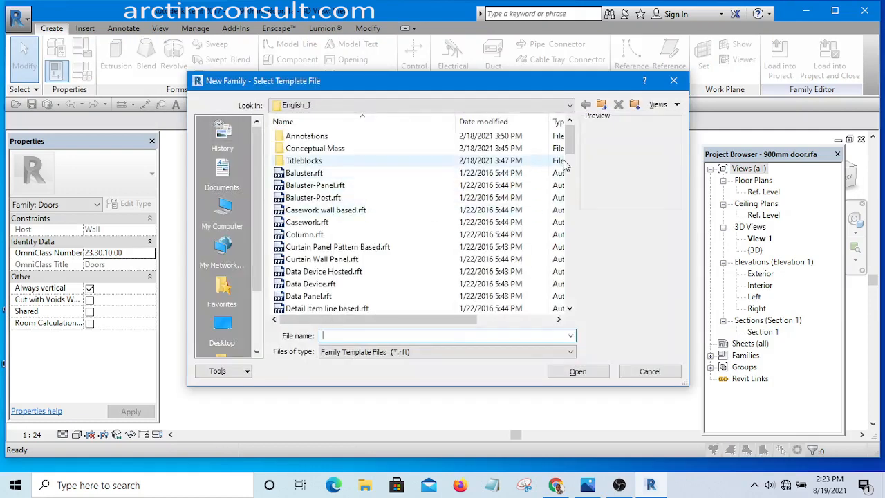
mouse_move(574, 145)
left_mouse_down()
mouse_move(592, 227)
mouse_move(586, 215)
left_mouse_up()
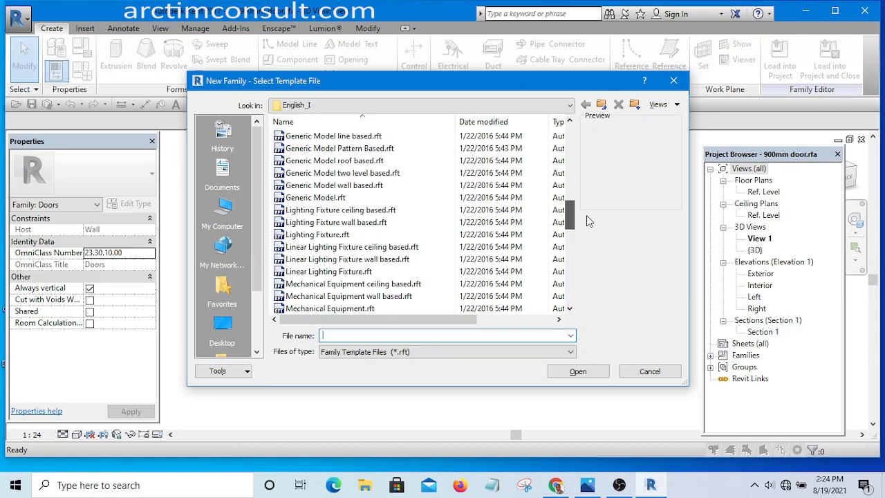
left_click(339, 199)
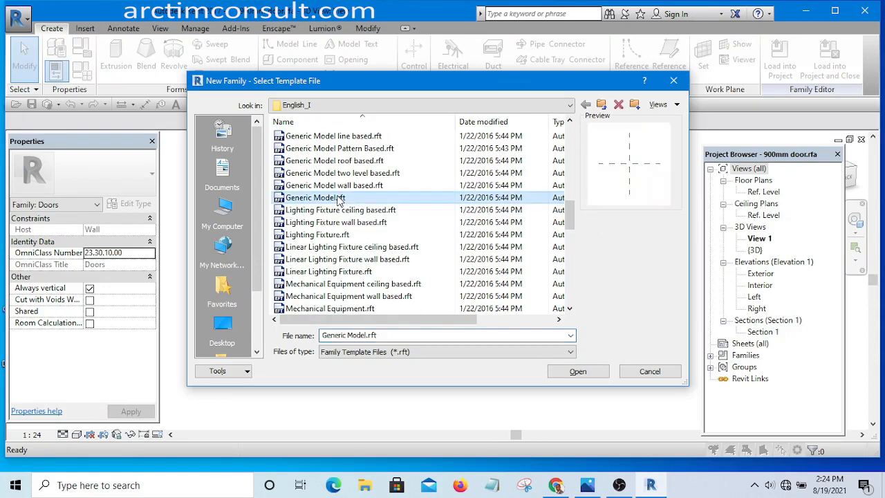
left_click(579, 372)
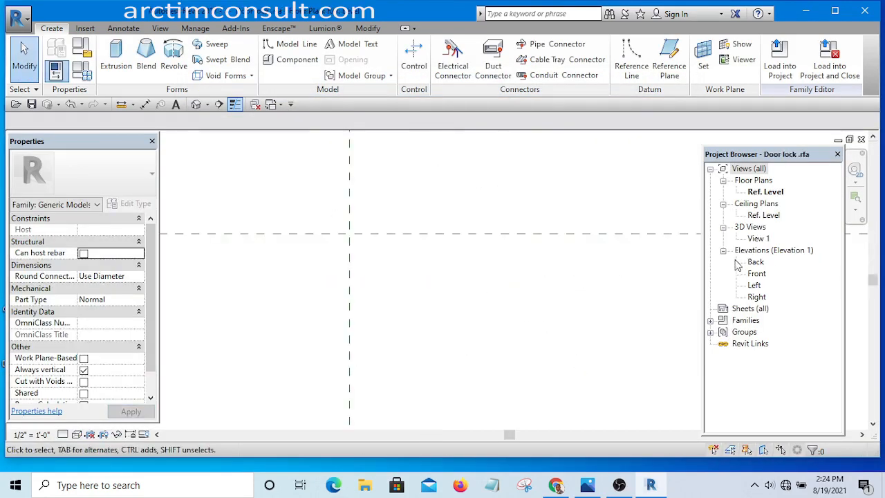
Open the Front elevation of the lock family and frame the crossing of the vertical reference plane and the Ref. Level.
double_click(756, 274)
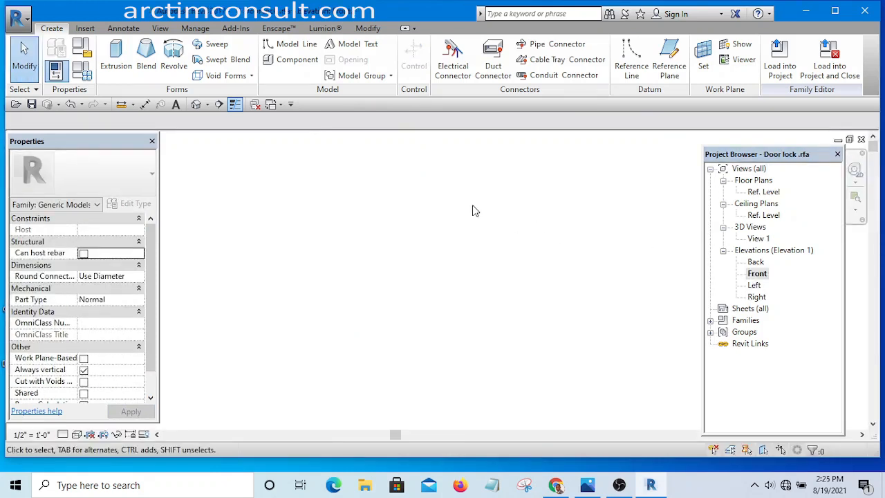
right_click(426, 203)
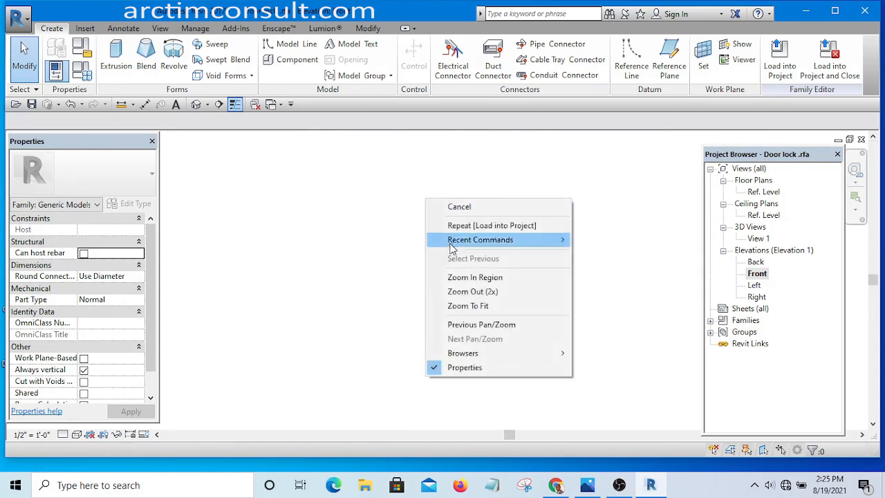
left_click(481, 307)
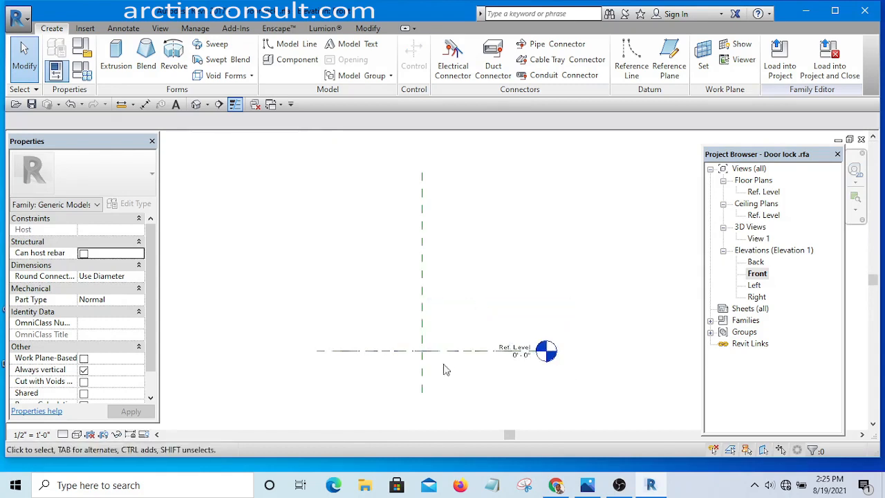
scroll(432, 363, "up", 4)
scroll(416, 329, "up", 2)
scroll(366, 267, "down", 4)
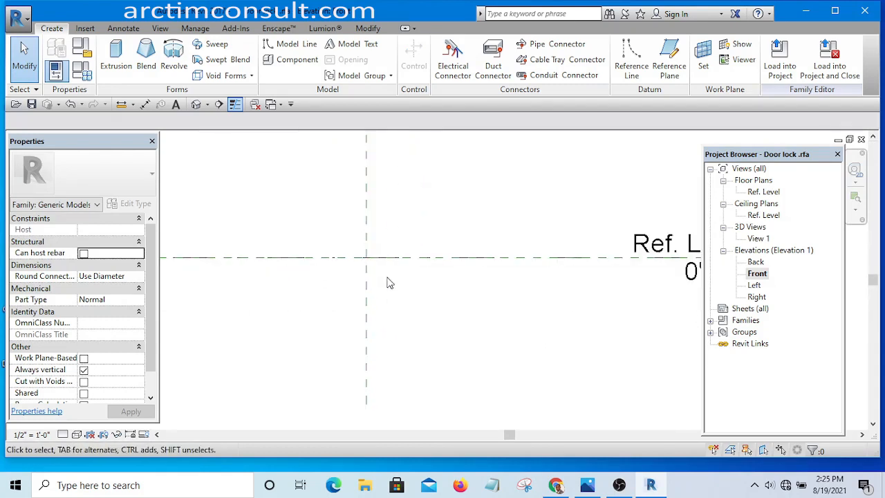
scroll(379, 273, "up", 4)
scroll(370, 264, "down", 1)
scroll(373, 235, "down", 1)
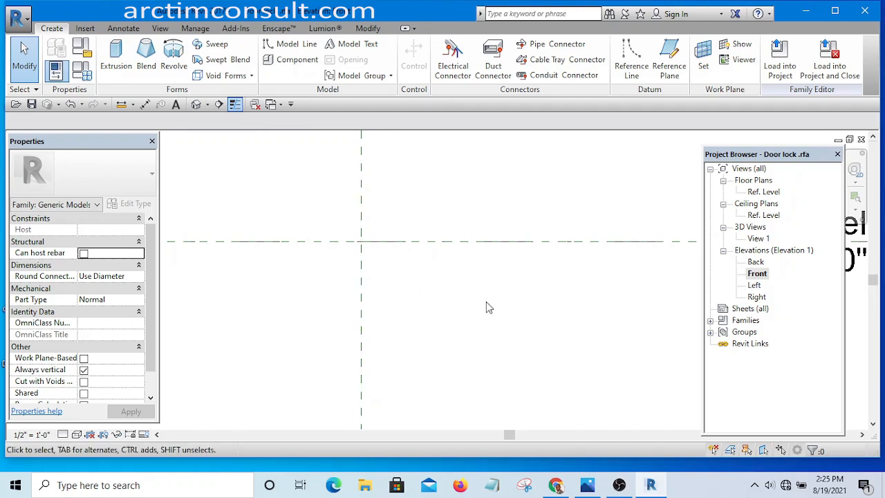
Open the Left elevation and inspect the crossing of its vertical reference plane and the Ref. Level.
scroll(470, 276, "down", 1)
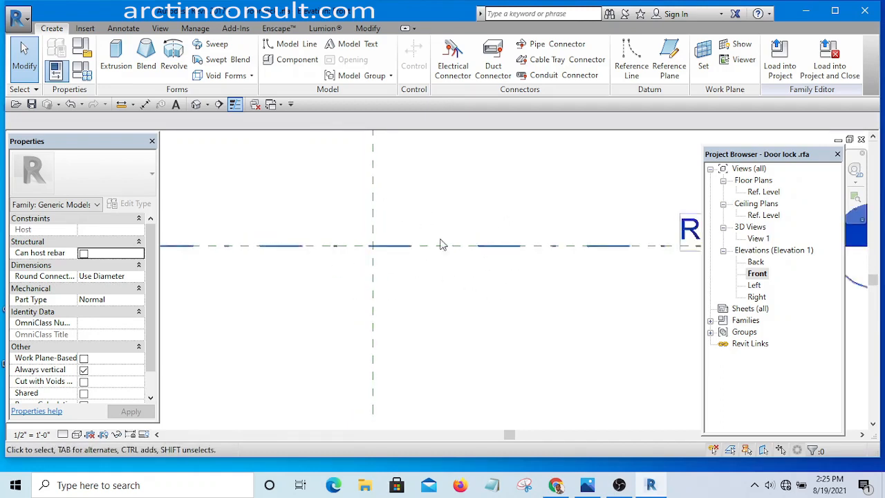
scroll(350, 267, "down", 1)
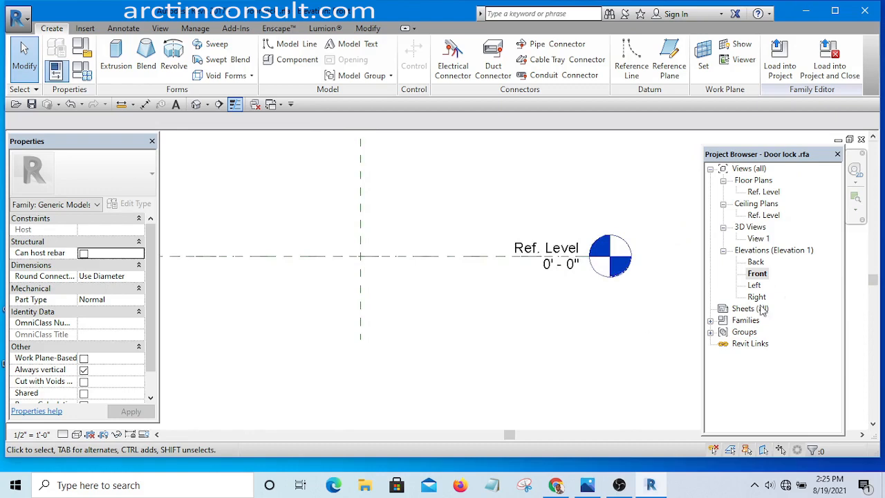
double_click(754, 284)
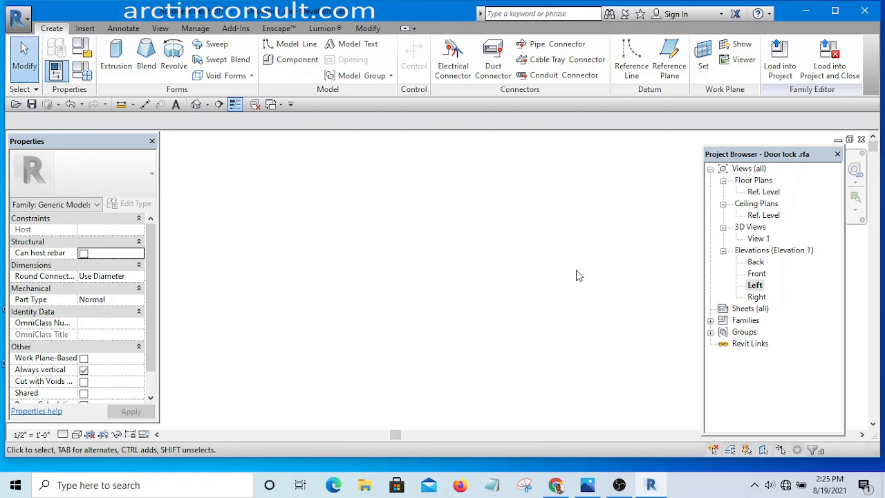
right_click(485, 238)
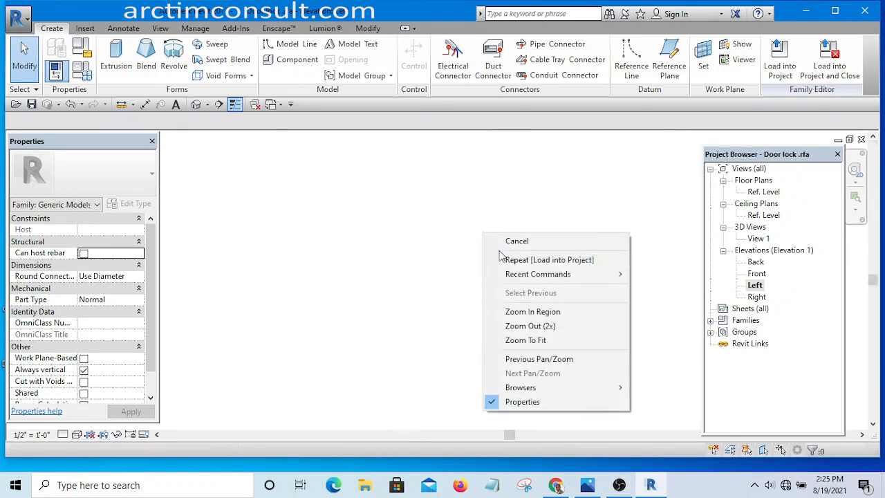
left_click(533, 341)
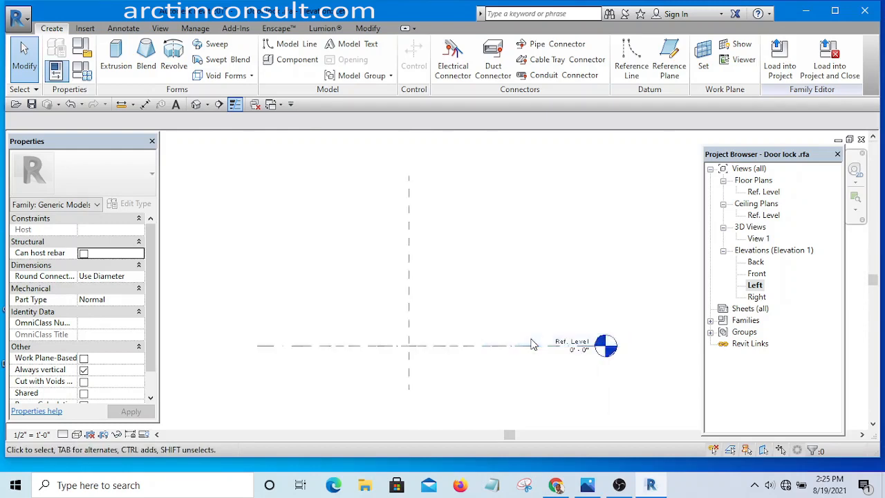
scroll(436, 361, "up", 3)
middle_click_drag(407, 355, 395, 262)
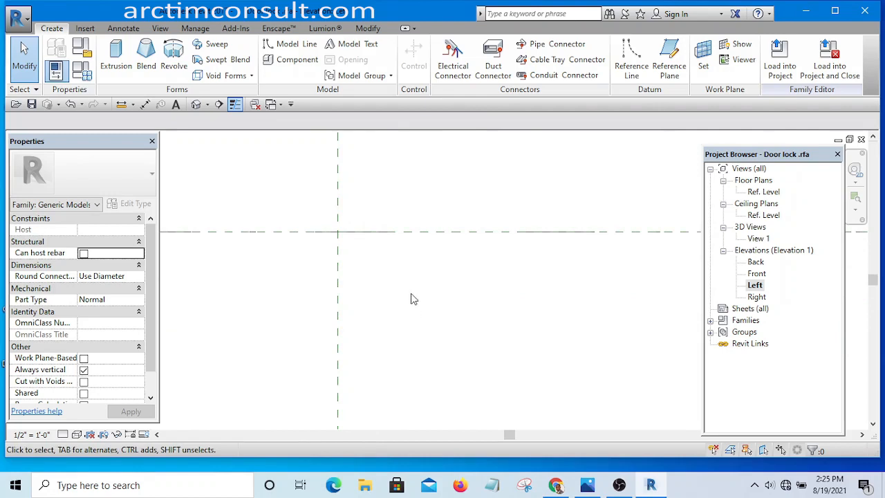
scroll(373, 274, "down", 2)
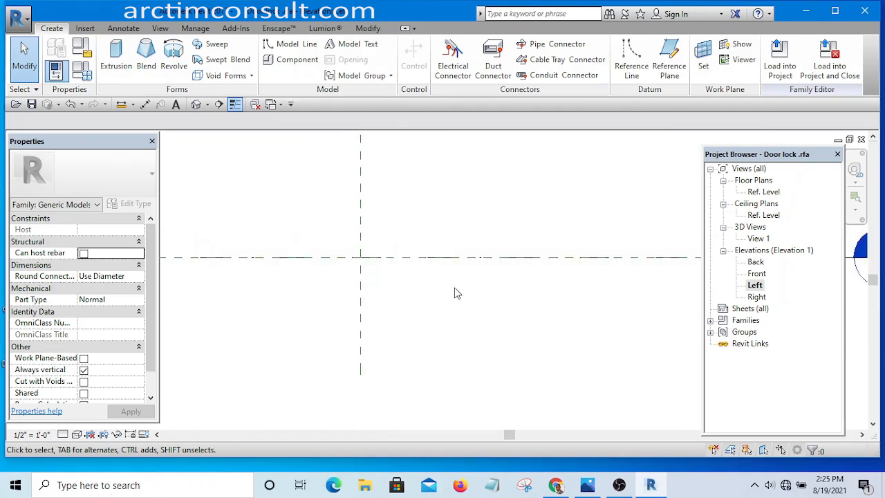
In the Front elevation, start an extrusion and sketch a circle of about 2 3/4" radius centred where the reference plane meets the Ref. Level.
double_click(756, 275)
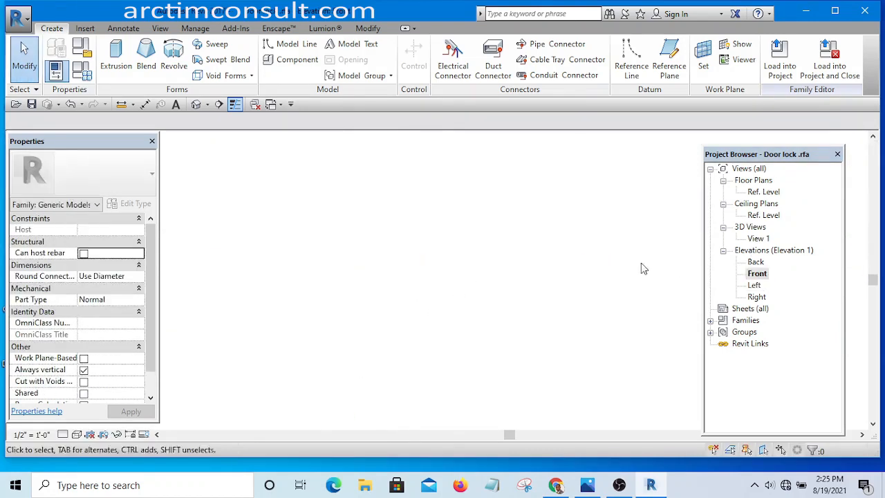
scroll(367, 271, "up", 2)
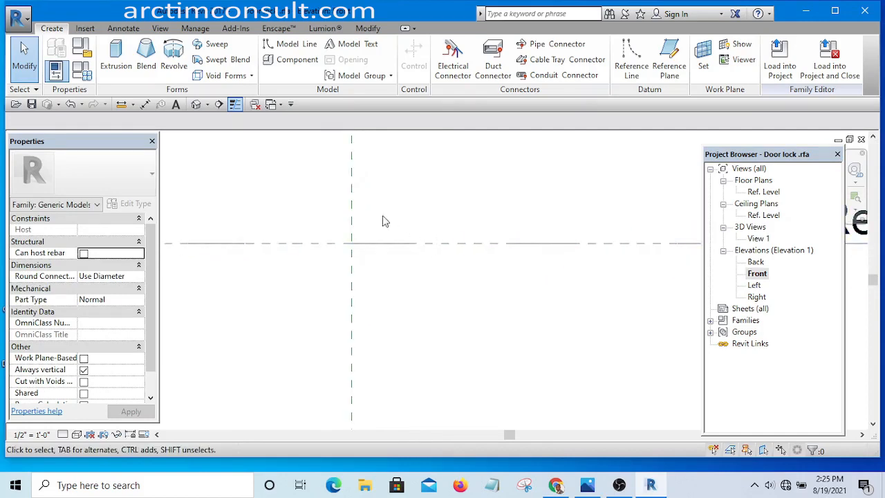
left_click(115, 55)
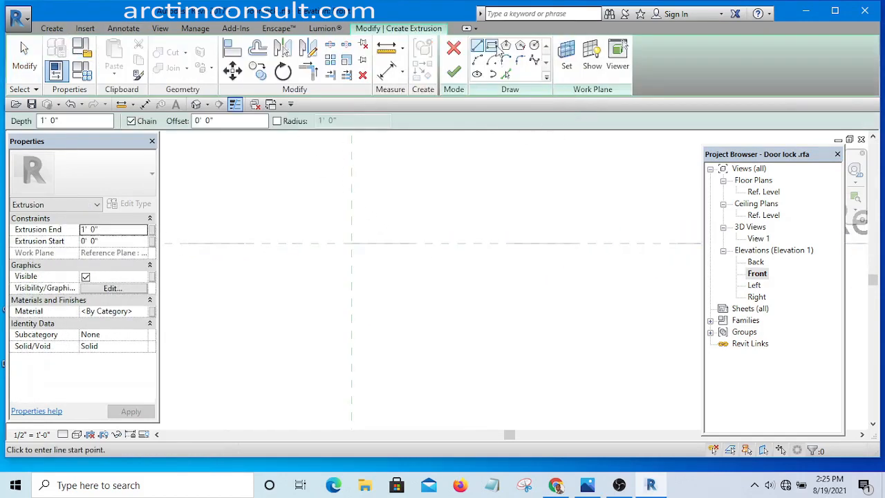
left_click(534, 47)
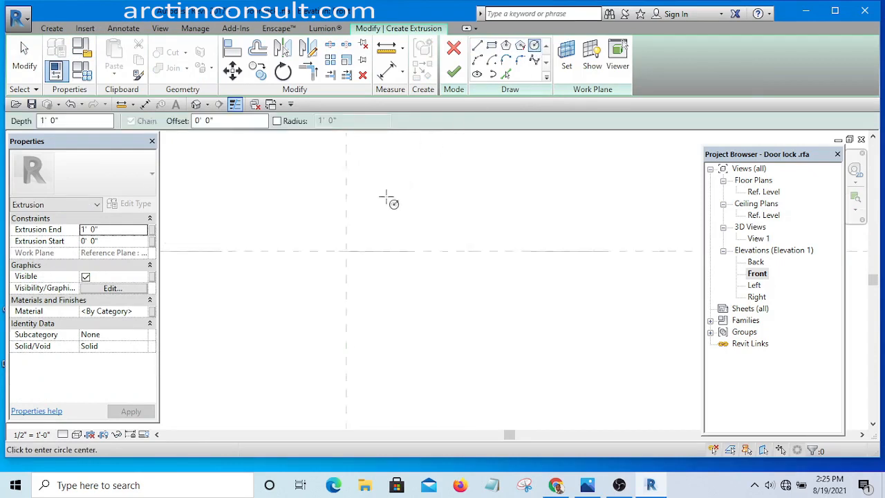
left_click(334, 262)
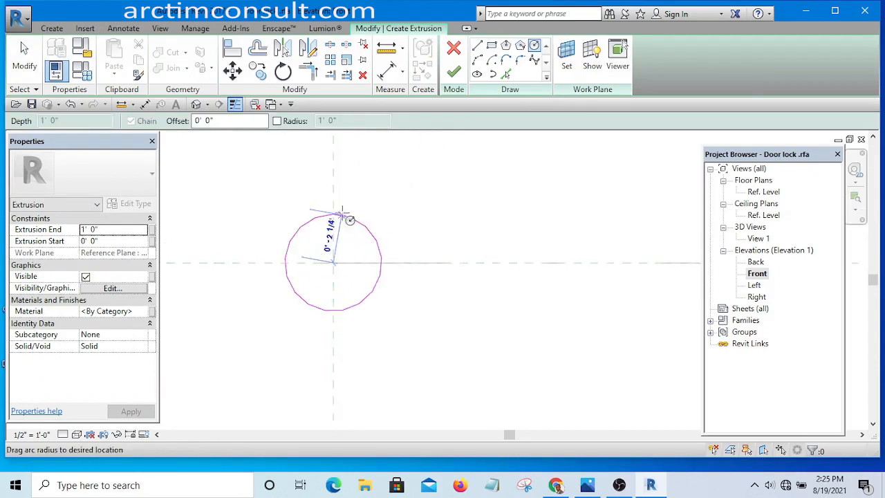
left_click(334, 206)
right_click(456, 145)
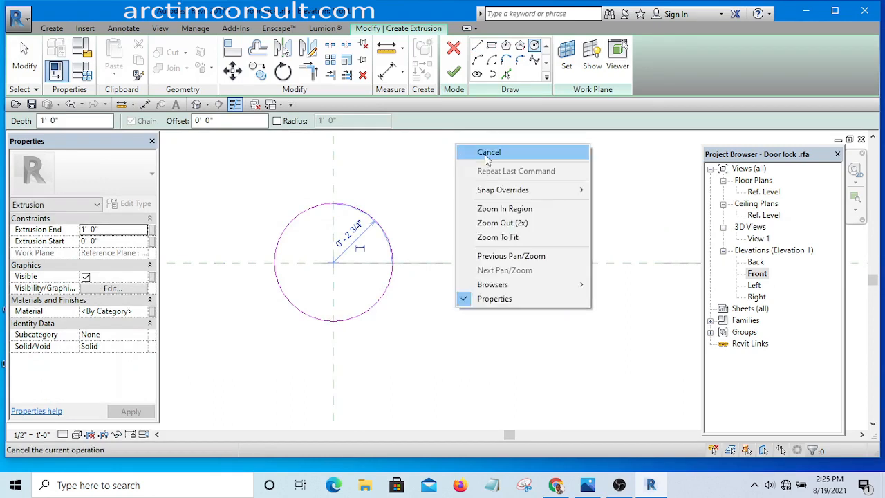
left_click(493, 153)
right_click(489, 149)
left_click(495, 156)
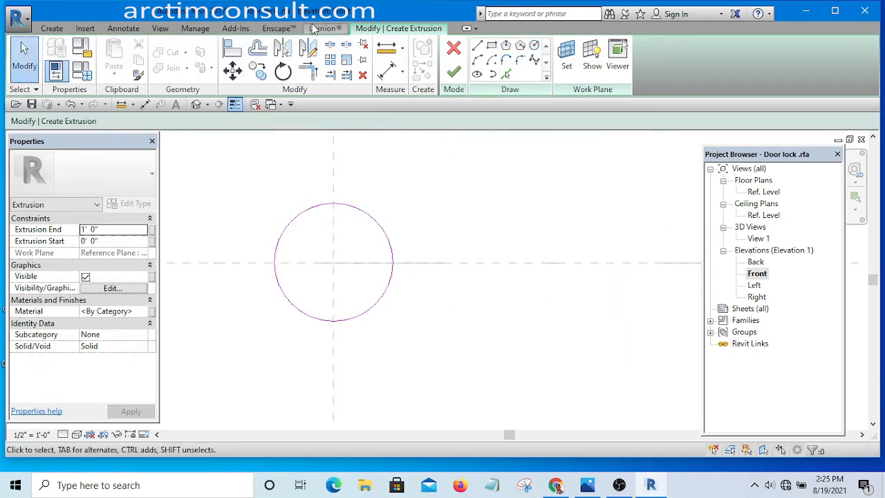
Change the family's length units to millimeters.
left_click(195, 30)
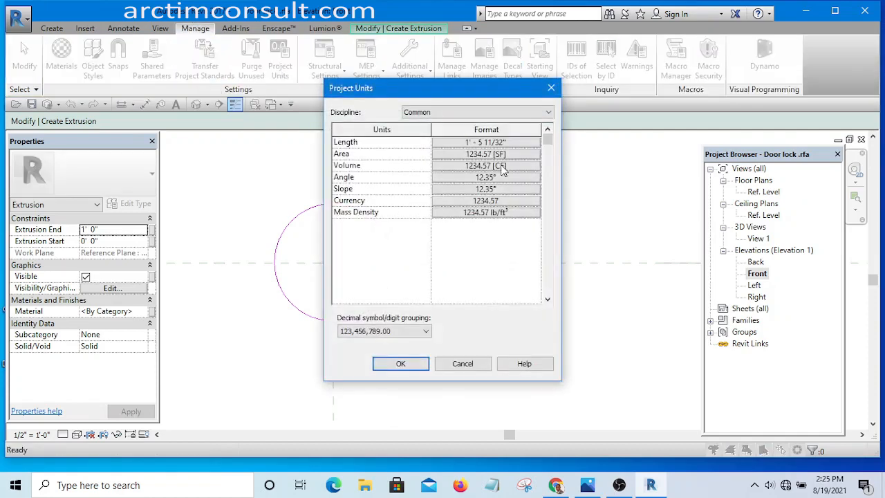
left_click(504, 143)
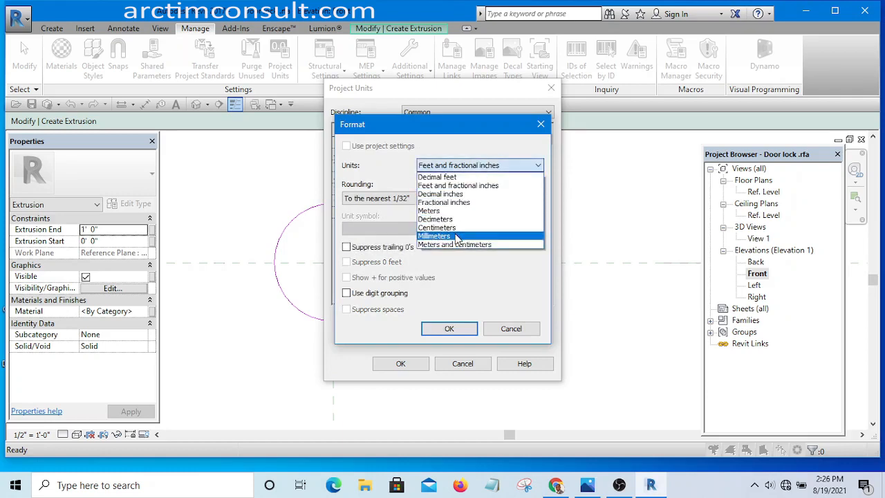
left_click(456, 235)
left_click(451, 329)
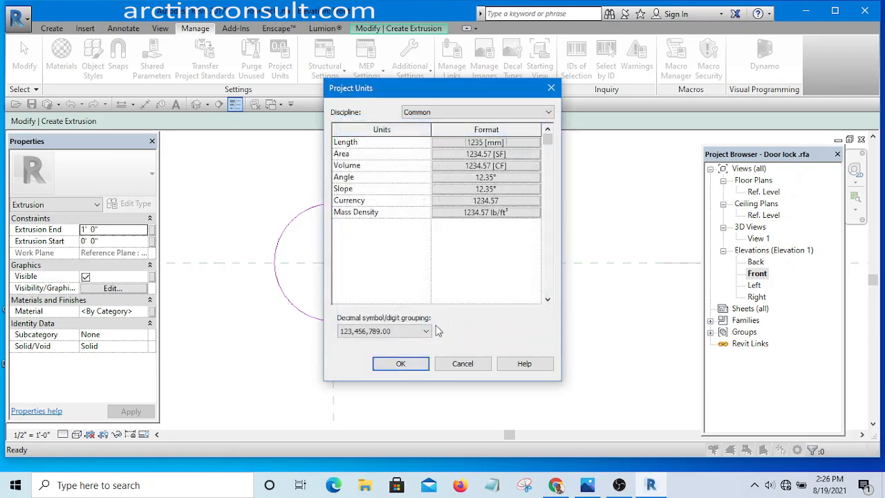
left_click(401, 363)
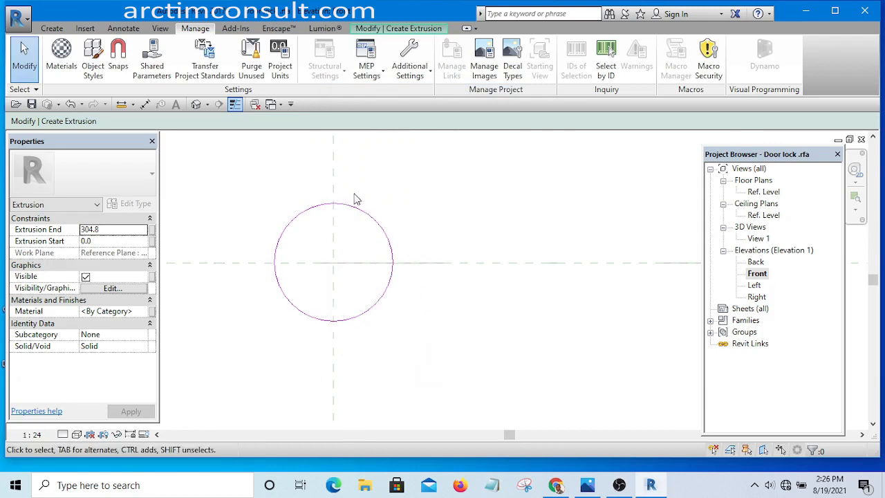
Set the sketched circle's radius to 20 mm and finish the extrusion.
left_click(358, 216)
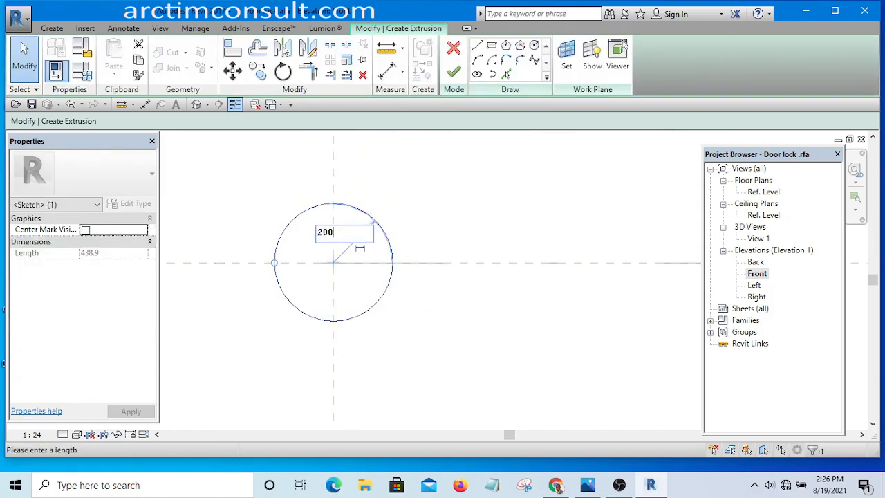
key("Return")
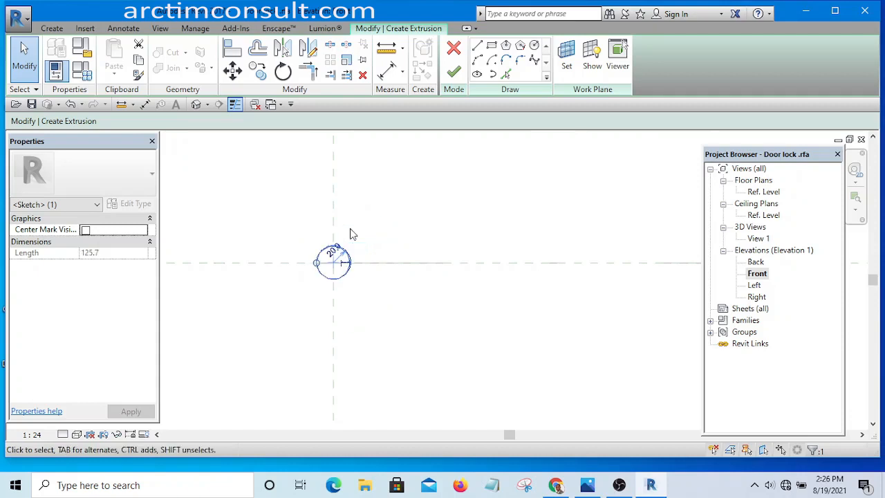
left_click(454, 73)
scroll(342, 244, "up", 2)
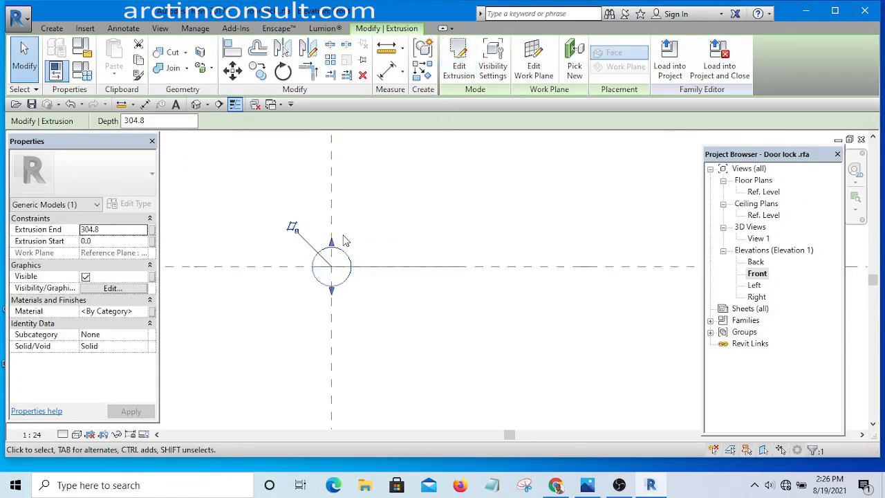
Examine the size of the circular extrusion against the reference plane and Ref. Level in the Front elevation.
left_click(404, 198)
scroll(397, 200, "down", 3)
scroll(394, 207, "up", 3)
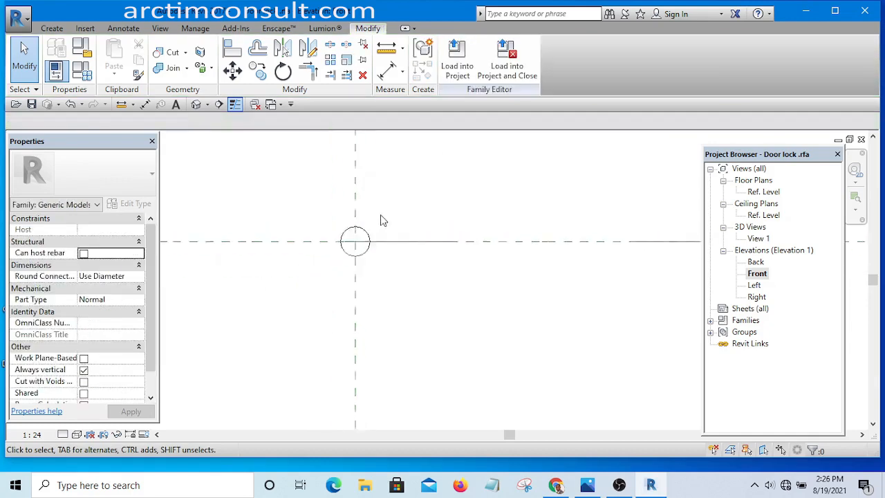
left_click(365, 252)
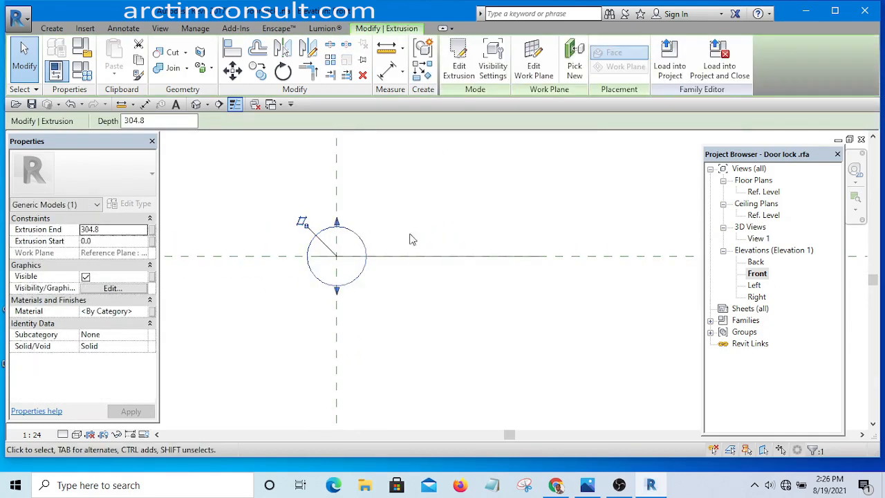
left_click(551, 212)
scroll(385, 251, "down", 3)
scroll(384, 253, "up", 3)
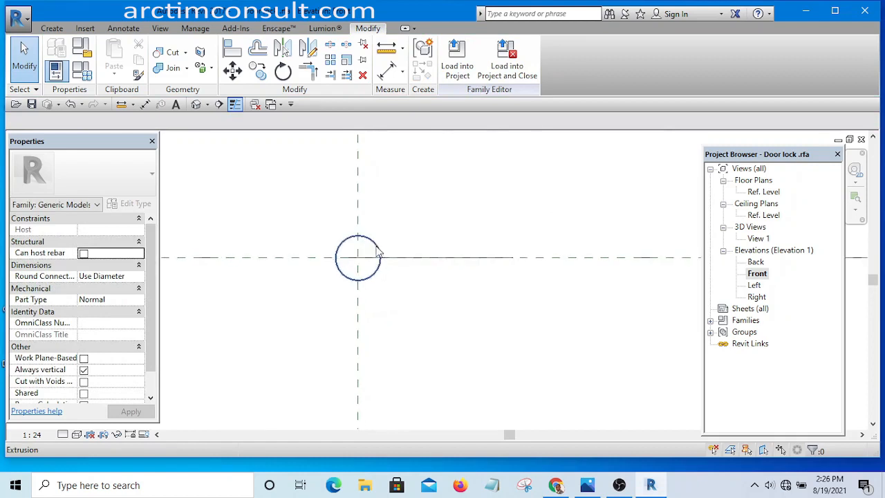
scroll(387, 243, "down", 4)
scroll(391, 242, "up", 2)
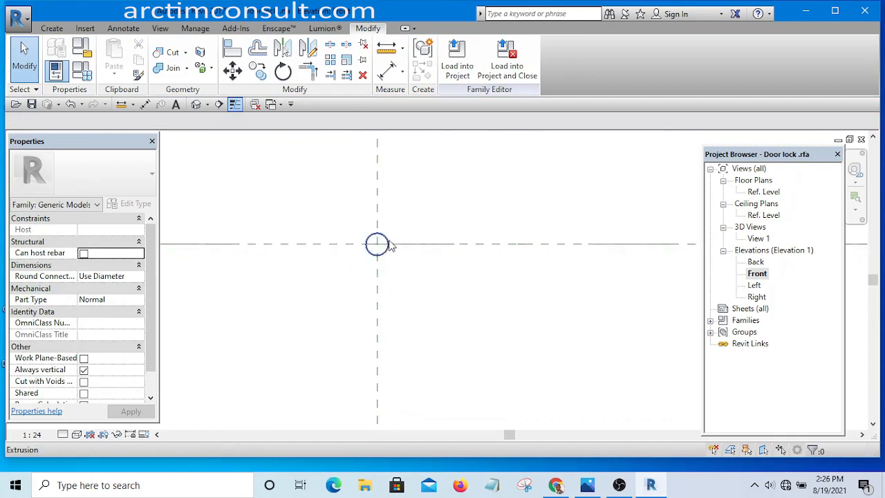
left_click(385, 238)
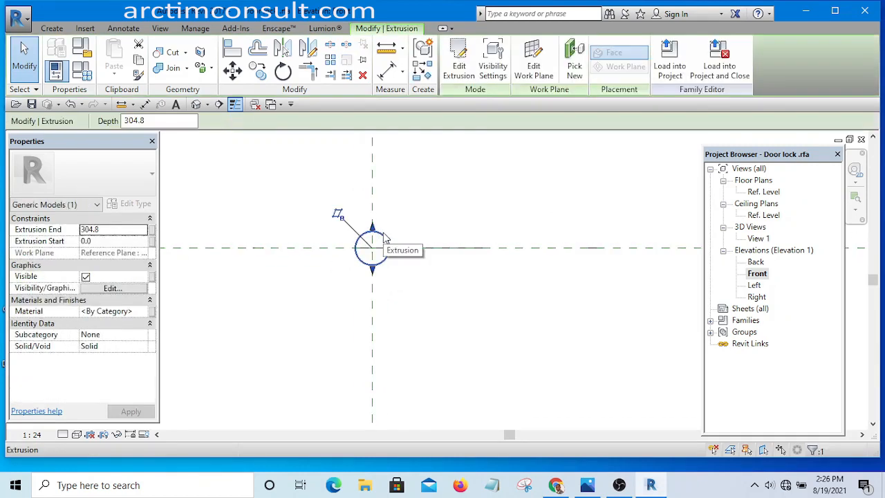
left_click(472, 304)
scroll(530, 260, "down", 3)
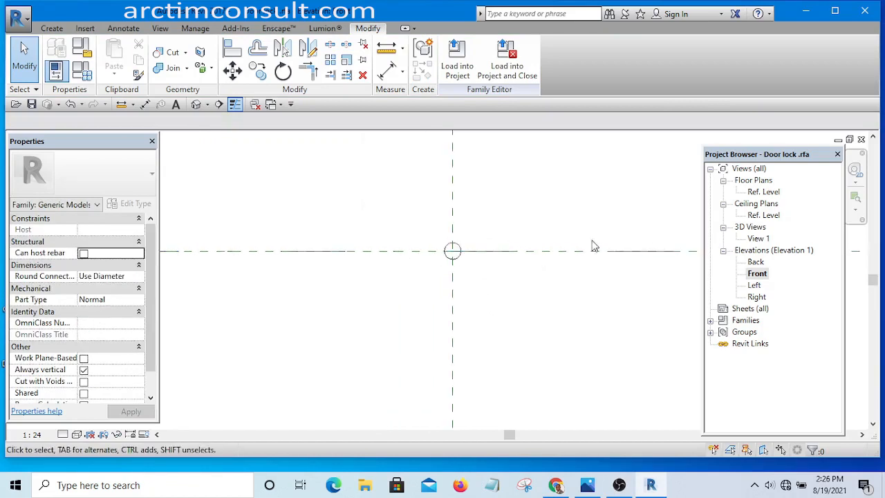
scroll(546, 250, "down", 1)
scroll(306, 256, "down", 2)
scroll(445, 246, "up", 2)
scroll(444, 246, "up", 1)
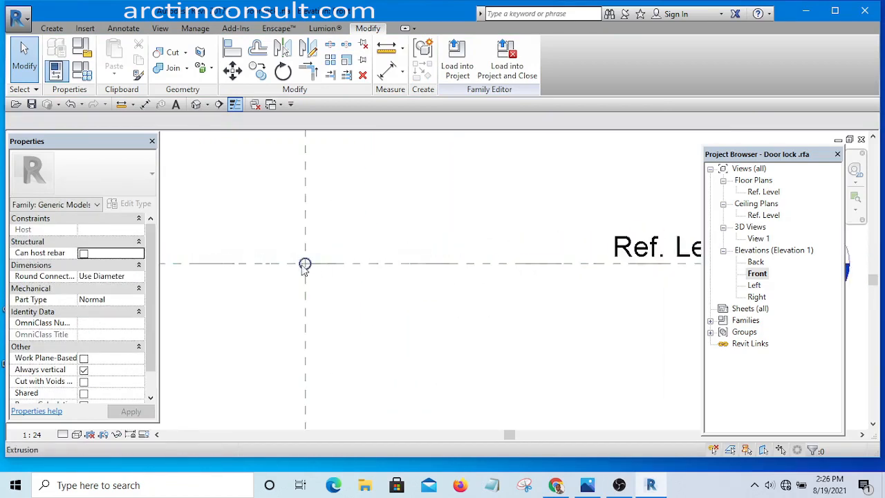
scroll(297, 260, "up", 4)
scroll(341, 264, "up", 2)
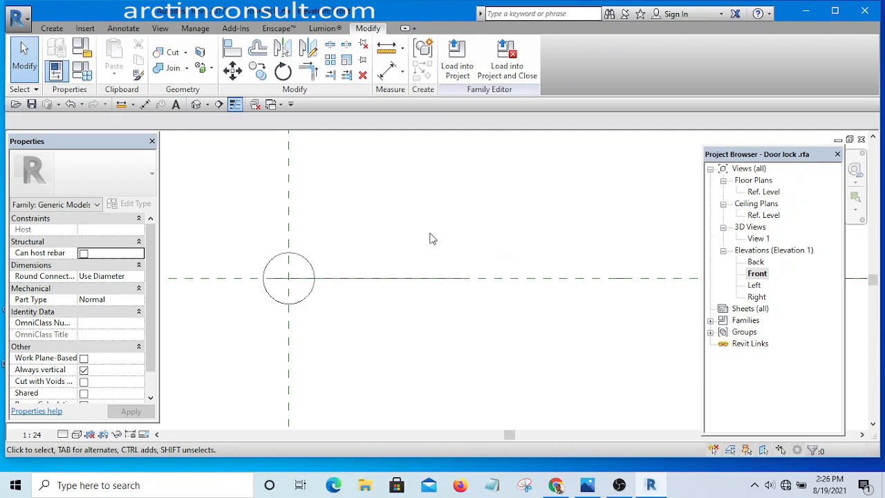
scroll(357, 279, "up", 2)
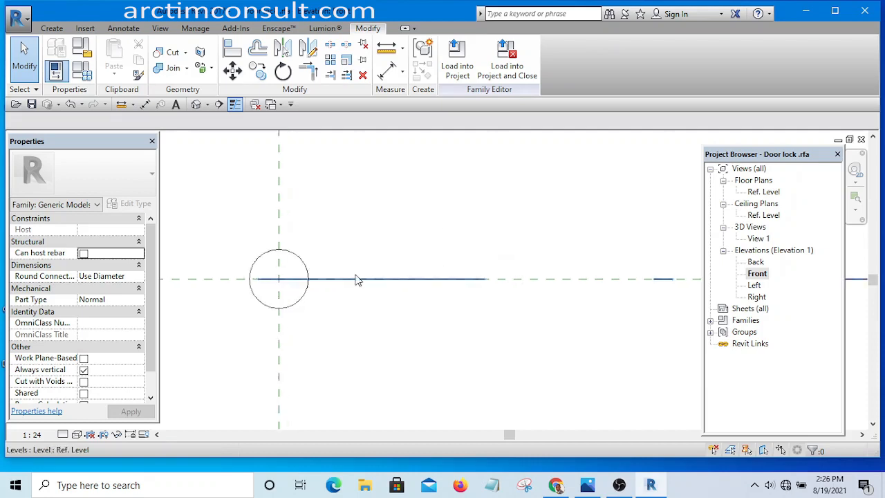
left_click(290, 266)
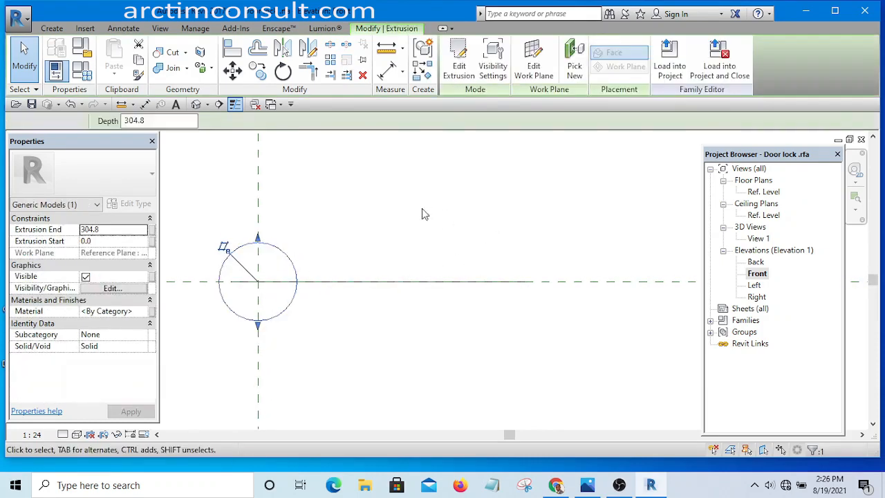
left_click(612, 270)
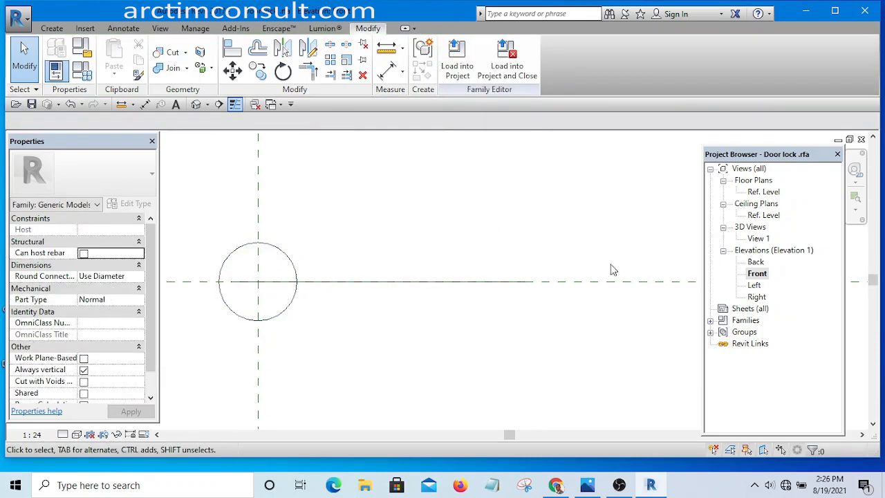
In the Left elevation, stretch the cylinder past the vertical reference plane to an extrusion start of about -249 mm.
double_click(753, 285)
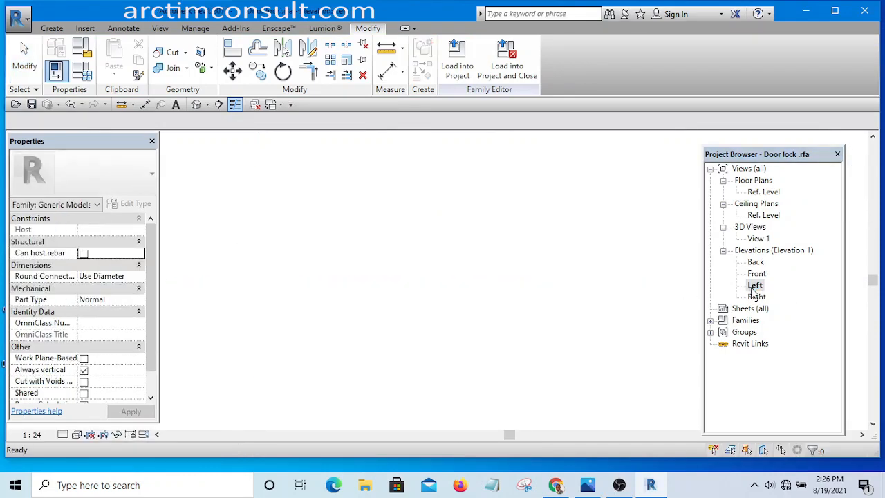
scroll(394, 267, "up", 2)
left_click(388, 257)
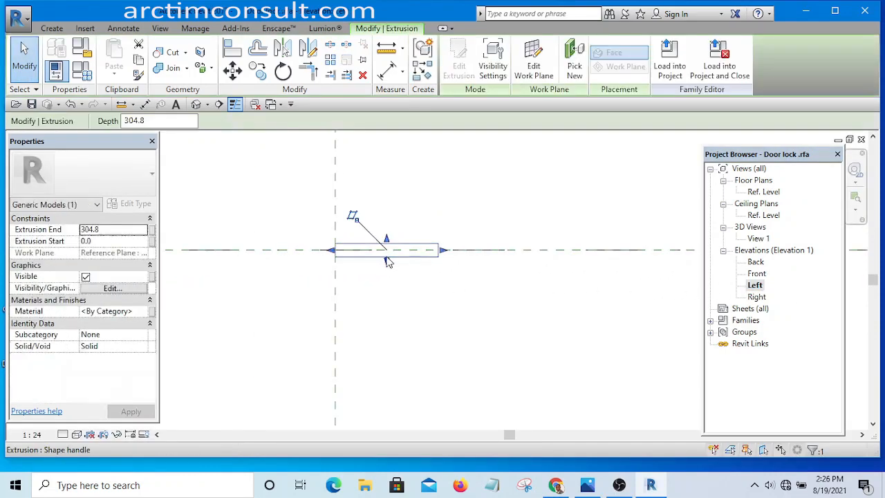
scroll(335, 255, "up", 1)
left_click_drag(331, 249, 223, 248)
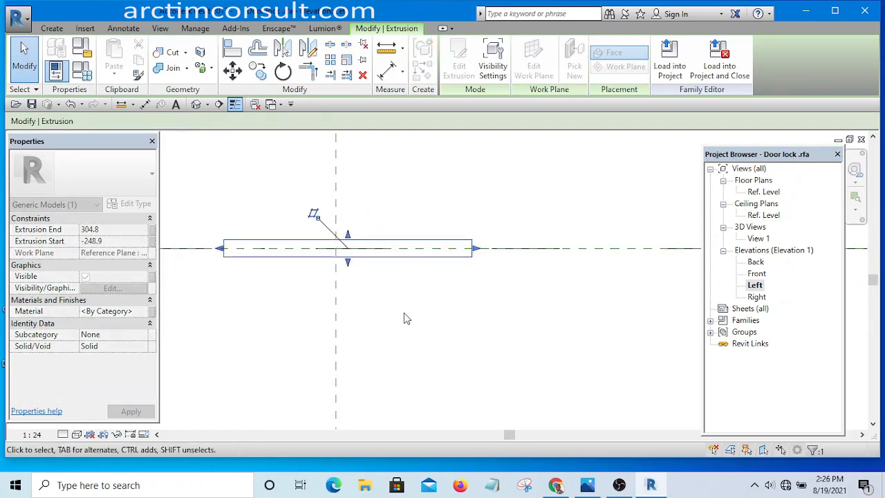
In the Left elevation, draw two vertical reference planes across the cylinder, one on each side of the centre reference plane.
left_click(435, 292)
scroll(484, 277, "down", 3)
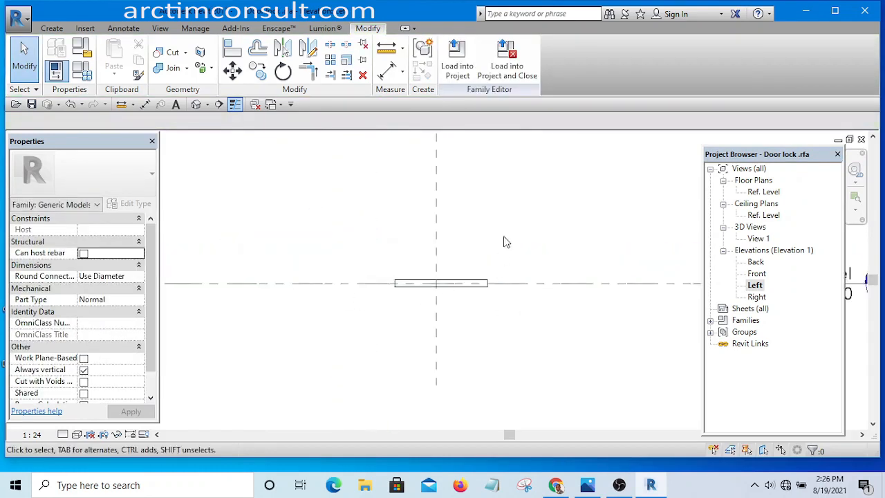
scroll(479, 284, "up", 2)
left_click(474, 287)
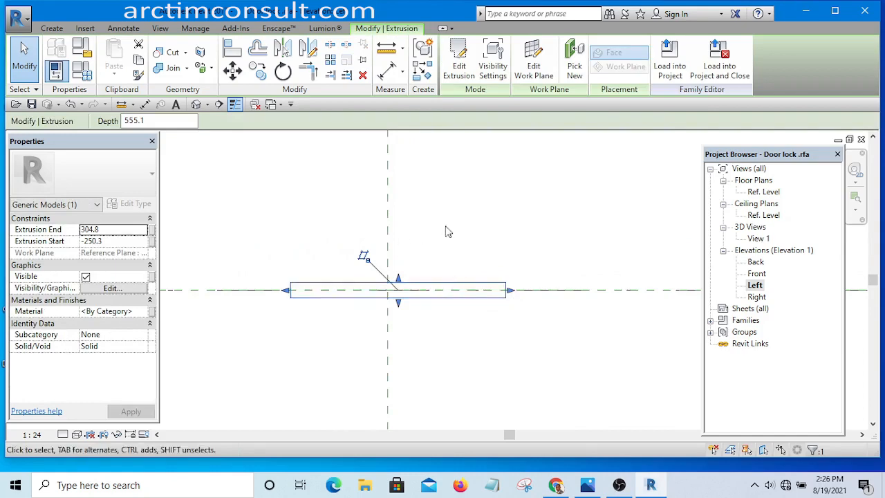
left_click(474, 220)
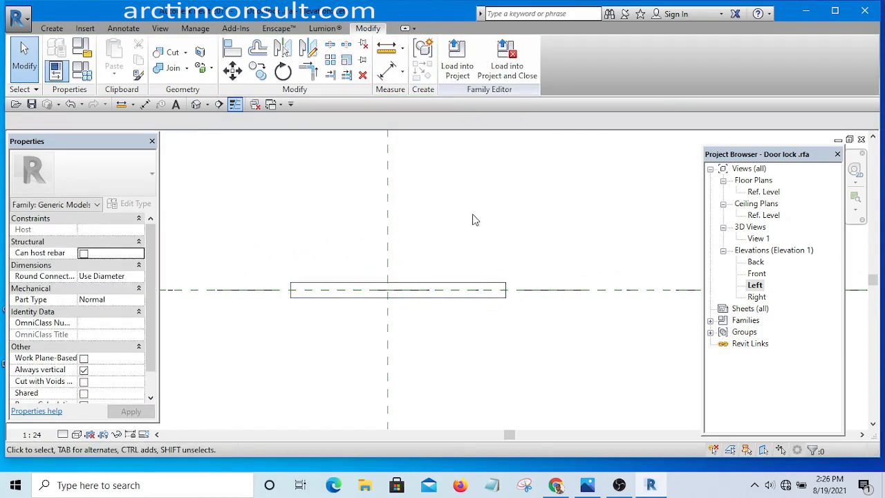
key("r")
key("p")
scroll(442, 357, "down", 3)
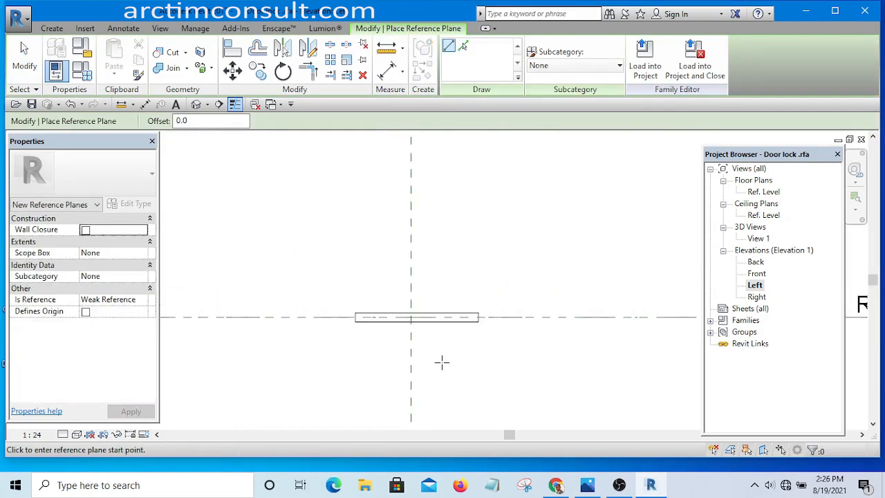
left_click(443, 361)
left_click(441, 206)
left_click(383, 363)
left_click(384, 204)
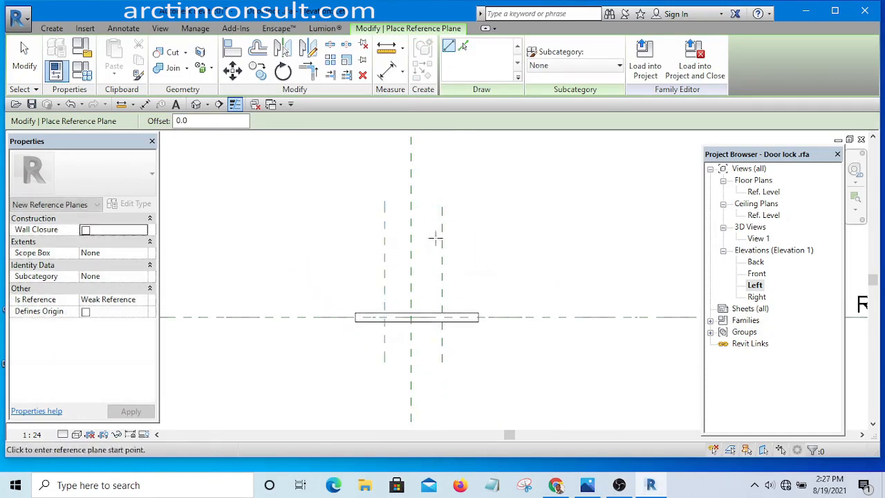
key("Escape")
key("Escape")
Dimension the three vertical reference planes in one aligned string and make the two spacings equal.
scroll(401, 259, "up", 1)
key("d")
key("i")
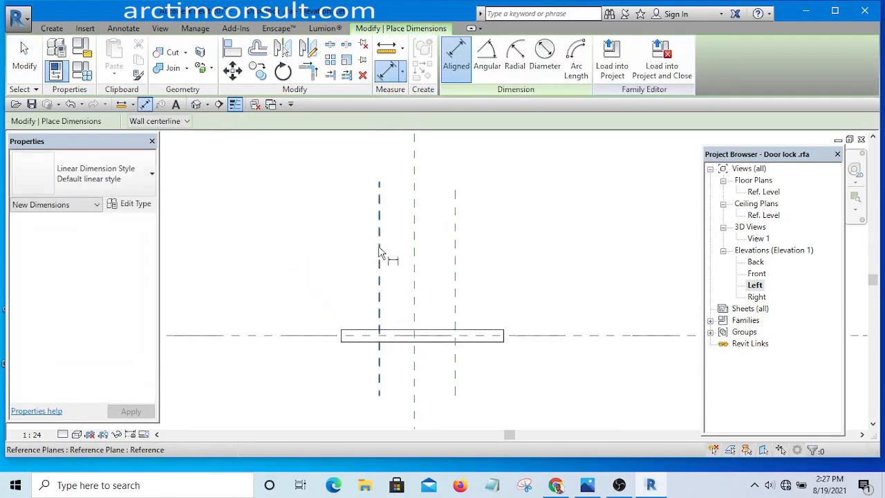
left_click(379, 253)
left_click(455, 254)
left_click(416, 257)
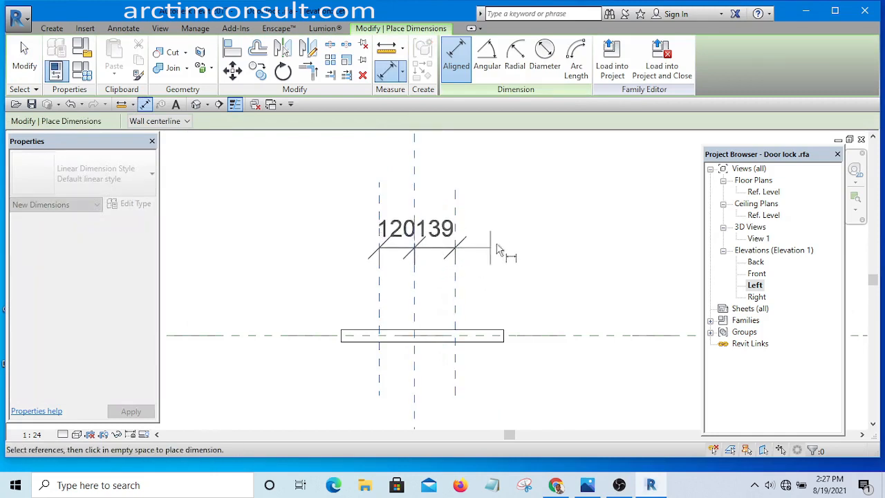
left_click(508, 248)
scroll(509, 247, "down", 1)
left_click(432, 174)
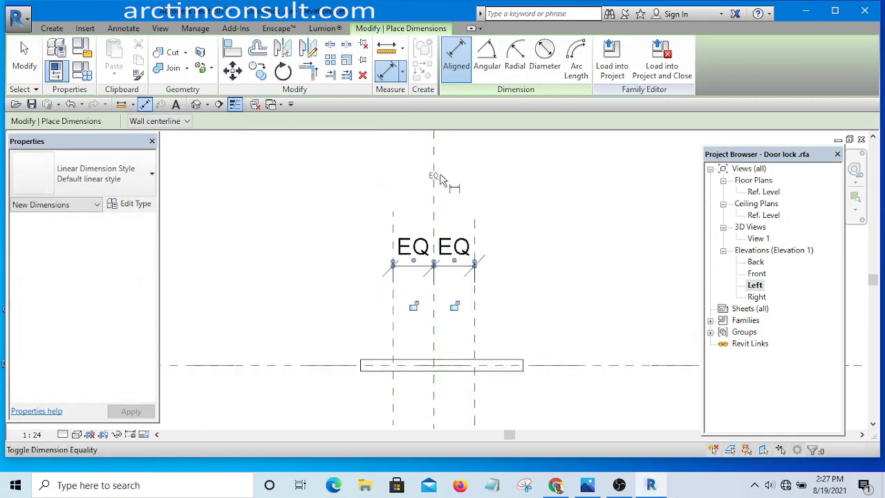
Add an overall aligned dimension between the two outer reference planes above the equality dimension.
scroll(524, 318, "down", 1)
scroll(435, 299, "up", 1)
left_click(437, 295)
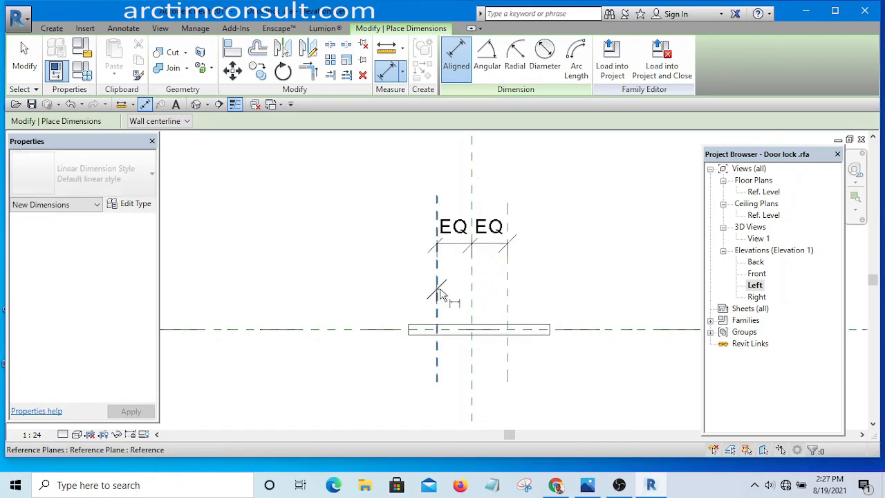
left_click(508, 295)
left_click(573, 210)
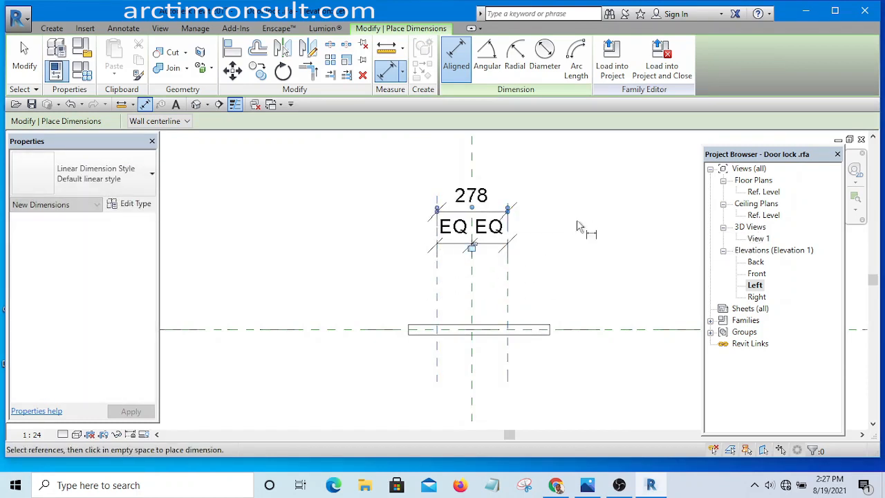
key("Escape")
key("Escape")
Label the overall dimension with a new type family parameter named Length of lock, grouped under Dimensions.
scroll(581, 226, "down", 1)
scroll(506, 225, "up", 2)
scroll(487, 242, "up", 1)
left_click(490, 276)
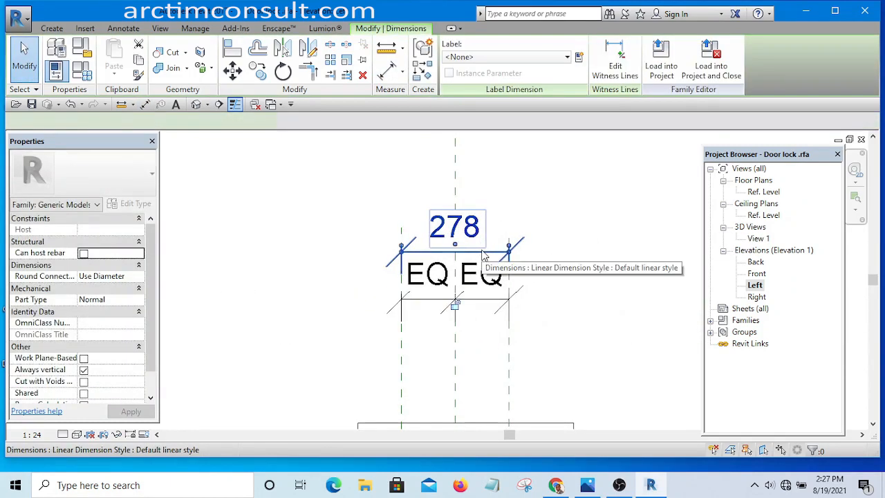
left_click(578, 58)
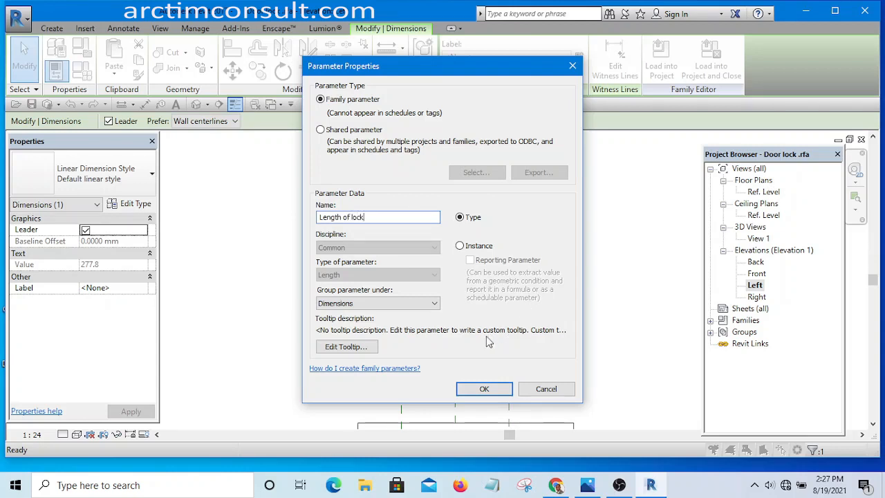
left_click(485, 389)
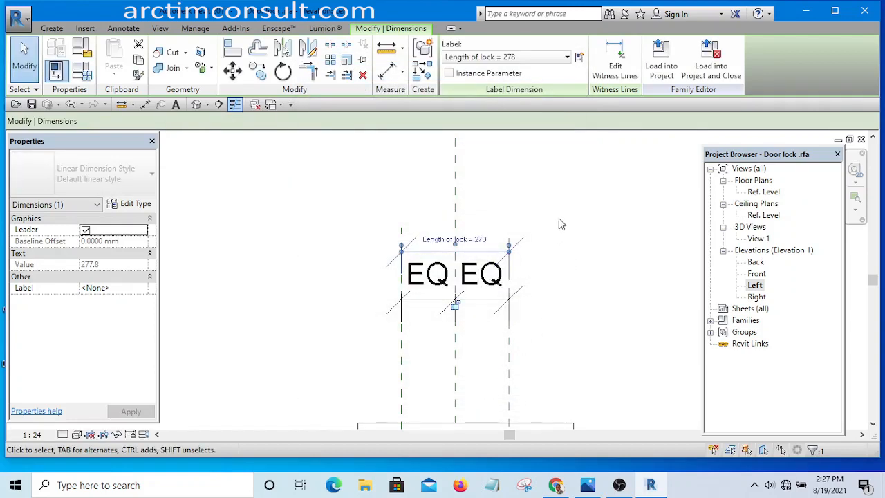
left_click(560, 217)
Stretch both ends of the cylinder to the outer reference planes, giving an extrusion from about -139 to 139 mm.
scroll(478, 291, "up", 2)
scroll(477, 295, "down", 4)
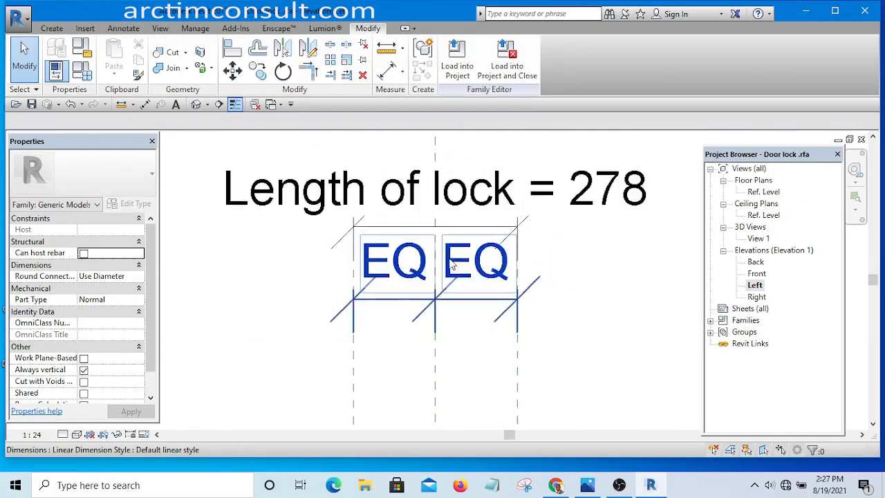
middle_click_drag(489, 383, 484, 328)
scroll(486, 323, "up", 1)
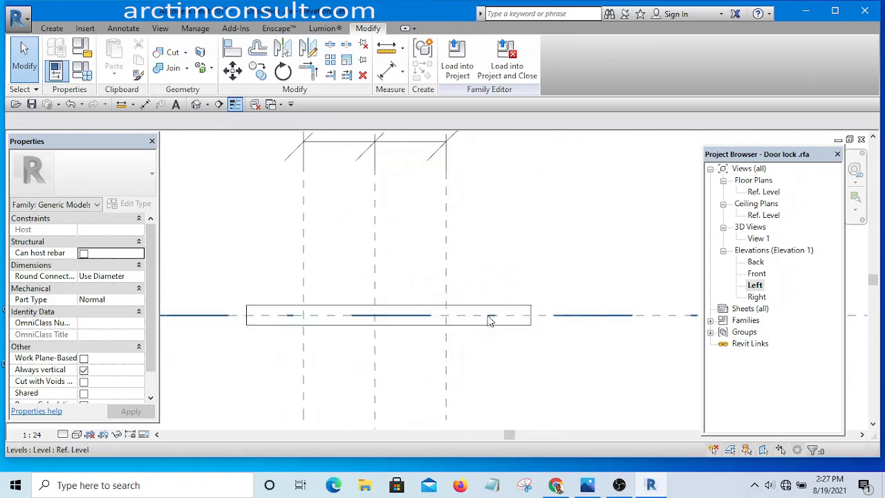
left_click(532, 316)
left_click_drag(536, 317, 448, 316)
left_click(408, 284)
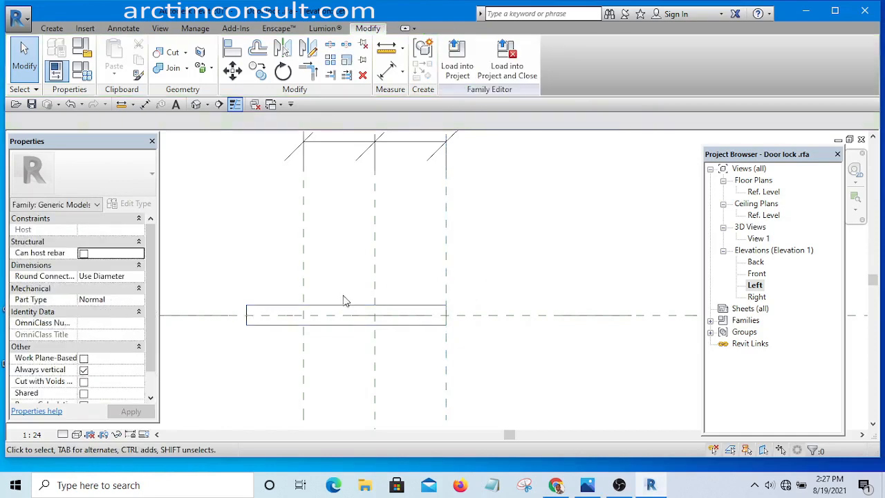
left_click(261, 306)
left_click_drag(248, 318, 303, 316)
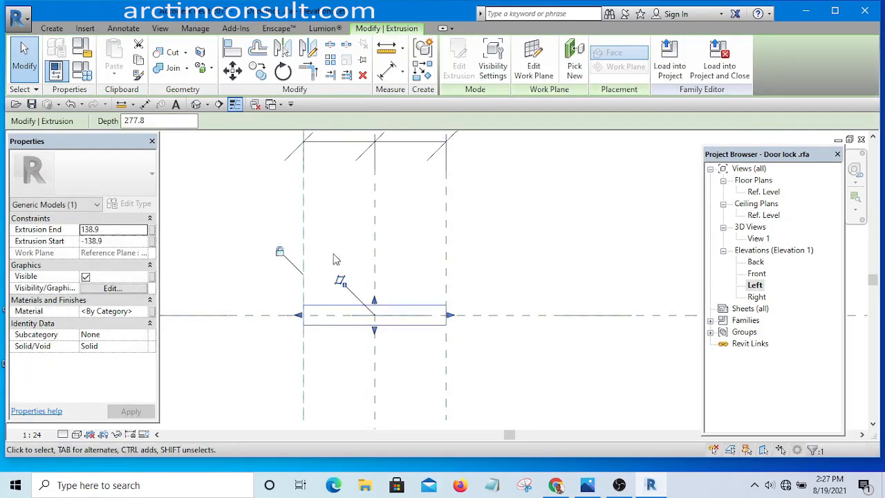
left_click(488, 242)
Examine how the cylinder's ends meet the outer reference planes below the Length of lock dimension.
scroll(488, 242, "down", 2)
middle_click_drag(445, 292, 369, 356)
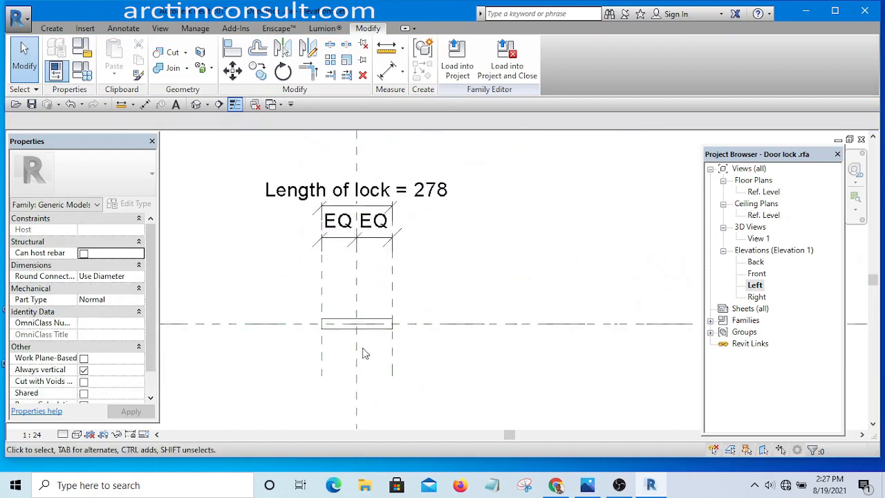
scroll(364, 327, "up", 5)
scroll(405, 340, "down", 5)
scroll(418, 333, "up", 1)
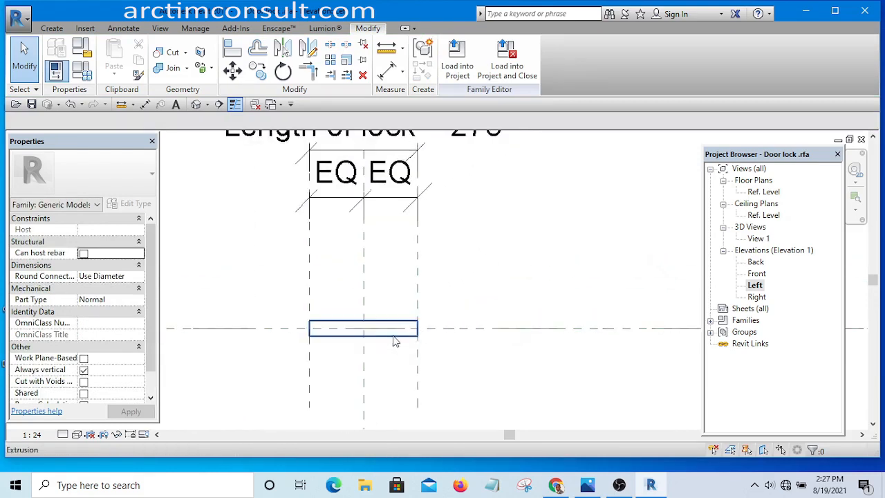
scroll(458, 269, "down", 2)
scroll(440, 290, "up", 1)
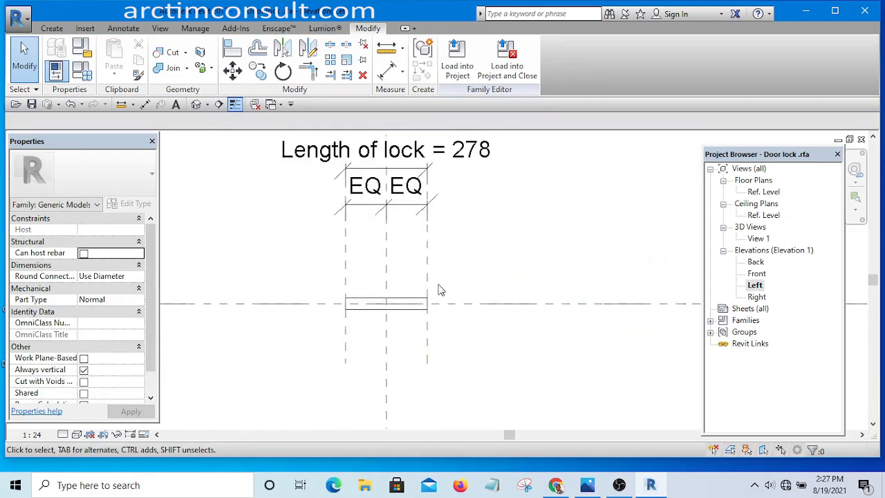
scroll(387, 283, "up", 1)
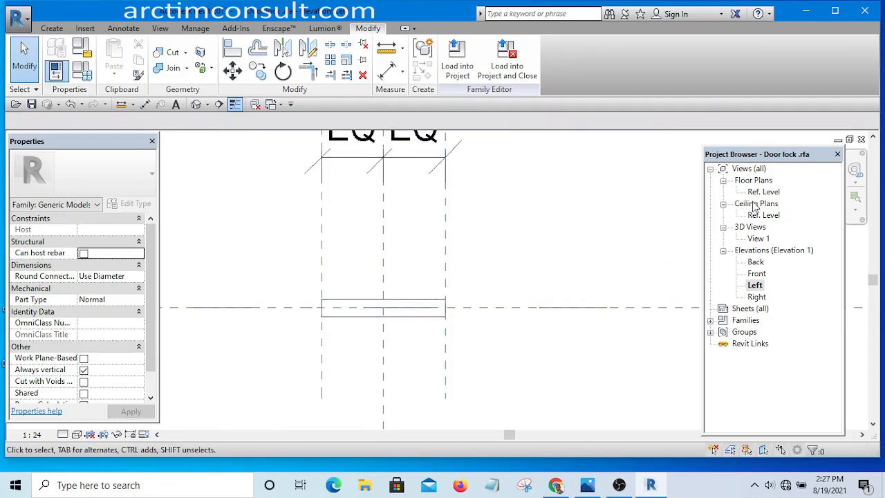
In the Front elevation, add a centred upright ellipse with semi-axes of about 12 and 3 mm to the cylinder's extrusion sketch as a keyhole.
double_click(756, 275)
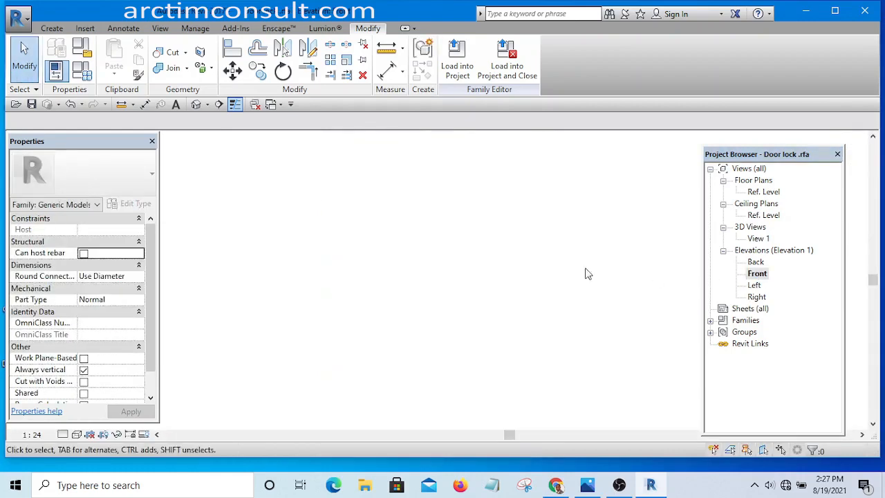
left_click(335, 253)
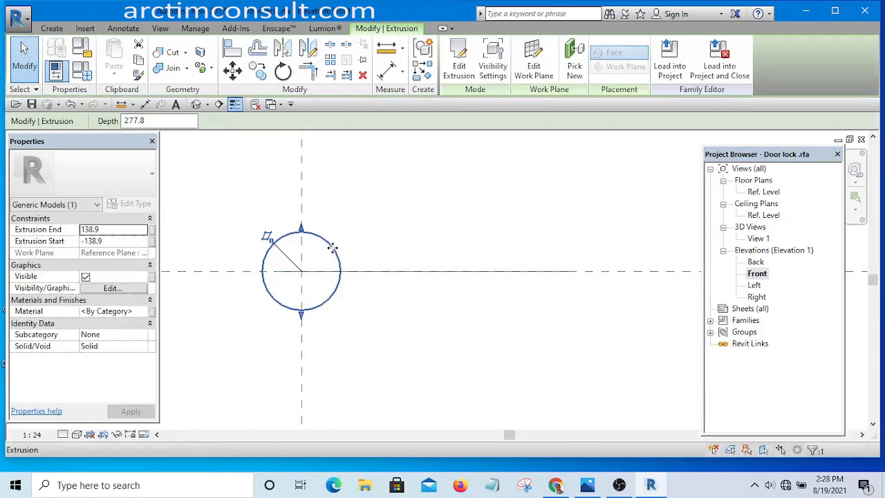
left_click(458, 72)
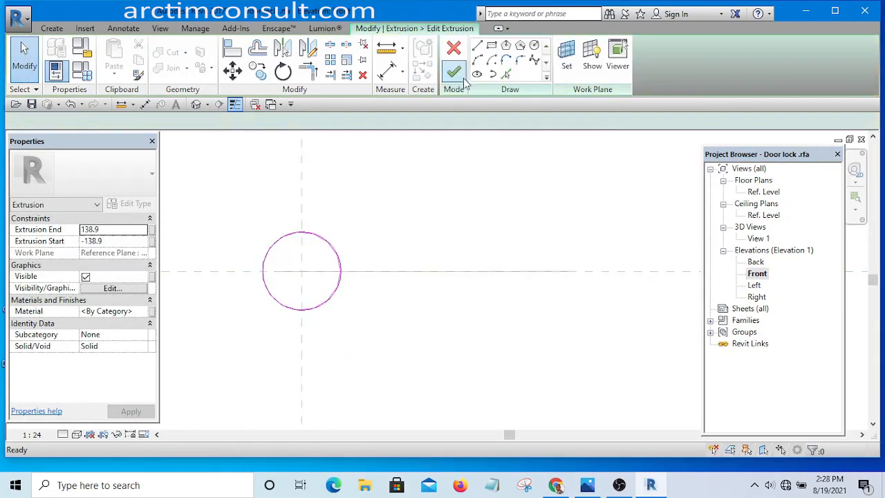
left_click(477, 74)
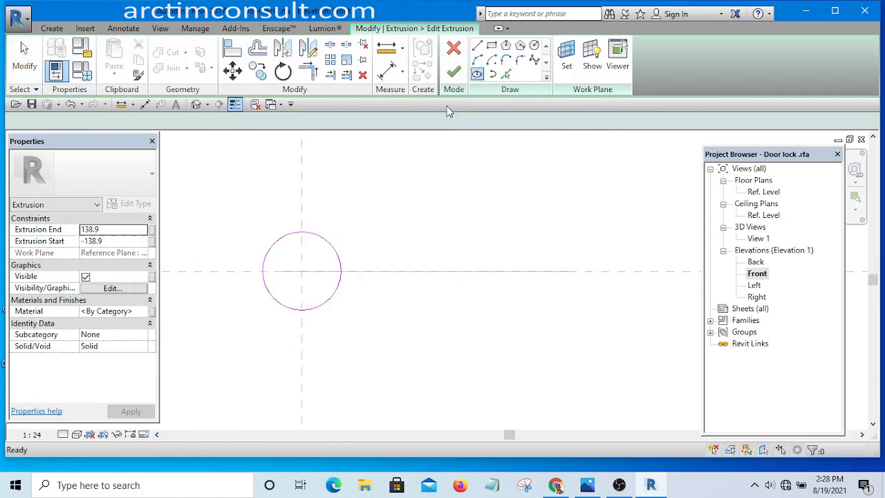
scroll(308, 283, "up", 3)
left_click(290, 257)
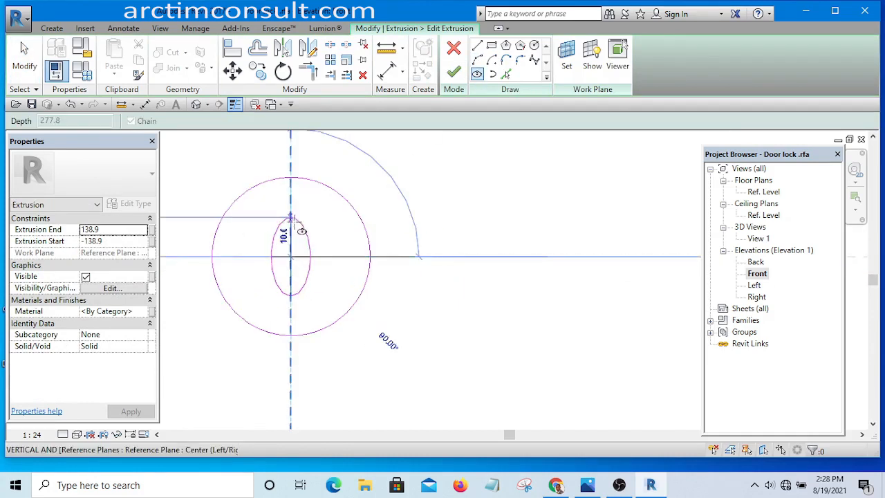
left_click(294, 211)
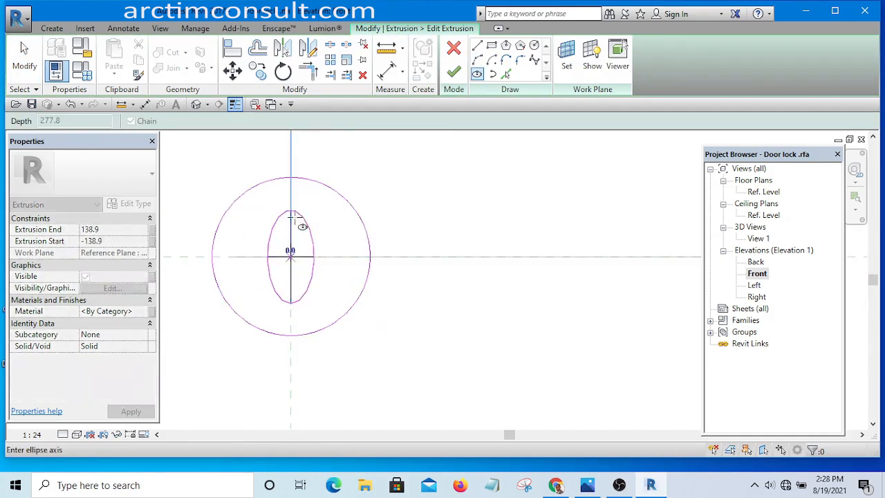
left_click(311, 261)
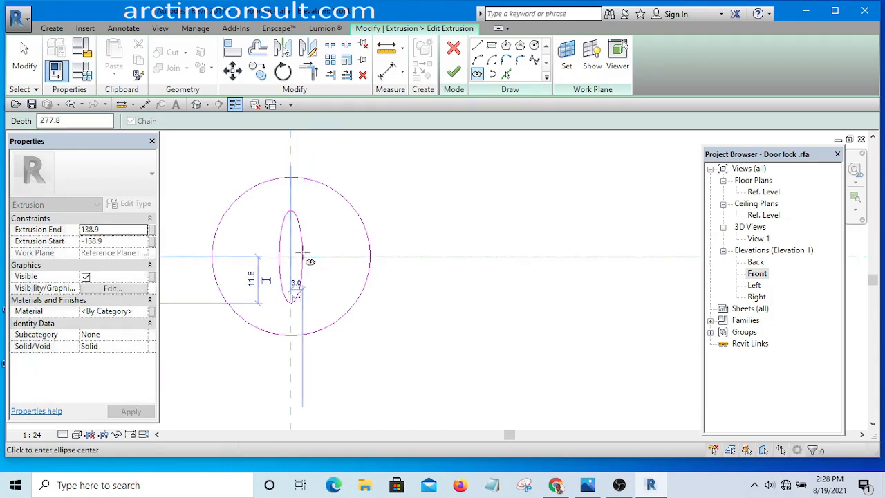
left_click(454, 71)
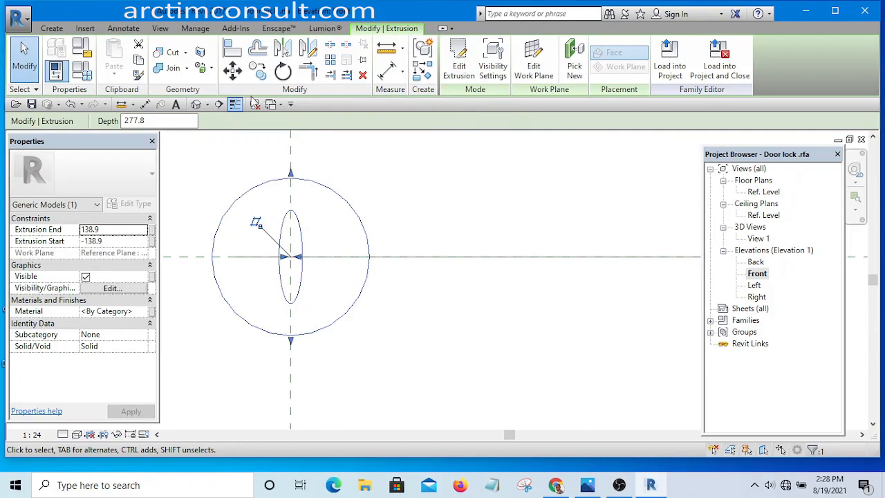
Inspect the cylinder and its elliptical keyhole from the end in the default 3D view.
left_click(219, 104)
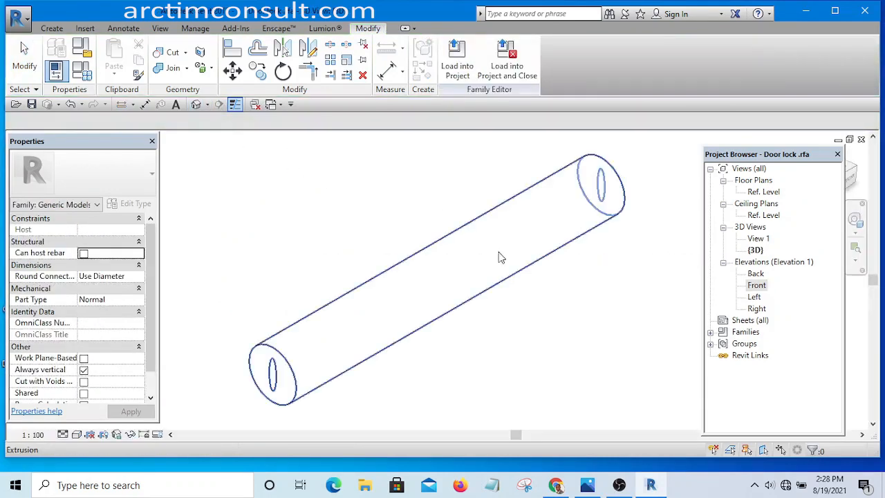
scroll(431, 267, "down", 3)
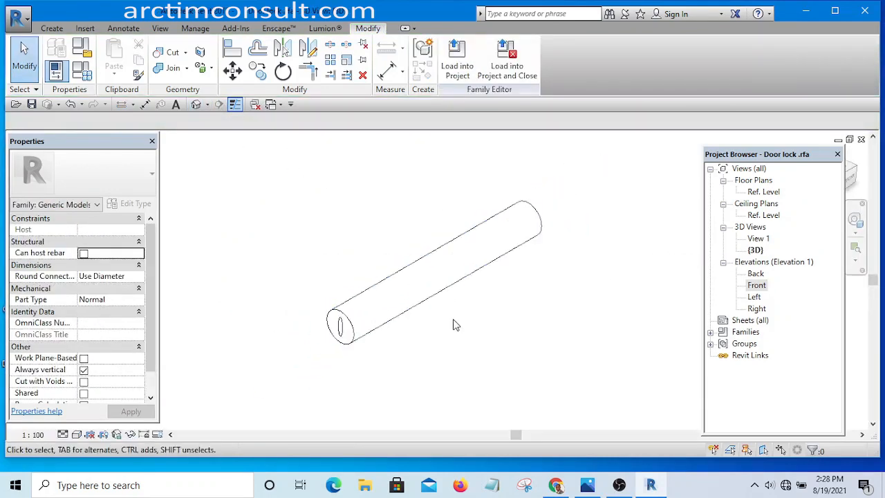
middle_click_drag(454, 330, 555, 258, "shift")
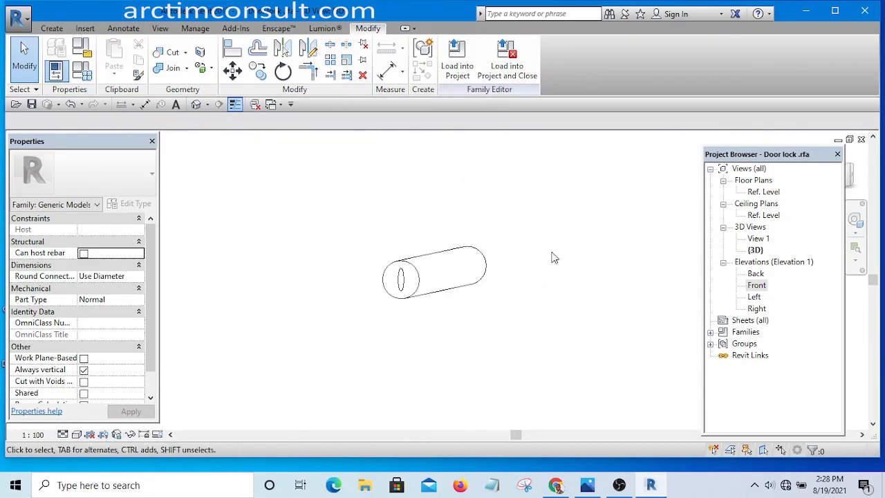
Load the door lock family into 900mm door.rfa only, leaving Revit tutorial 2017.rvt out.
left_click(453, 69)
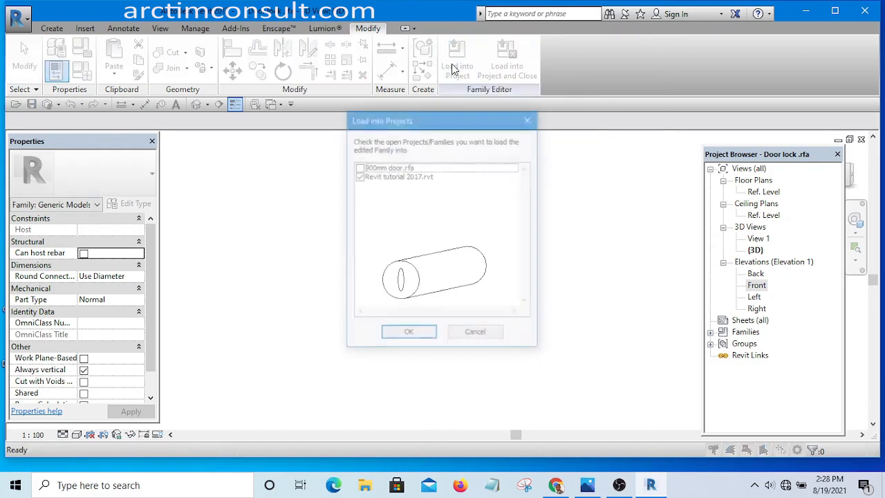
left_click(358, 177)
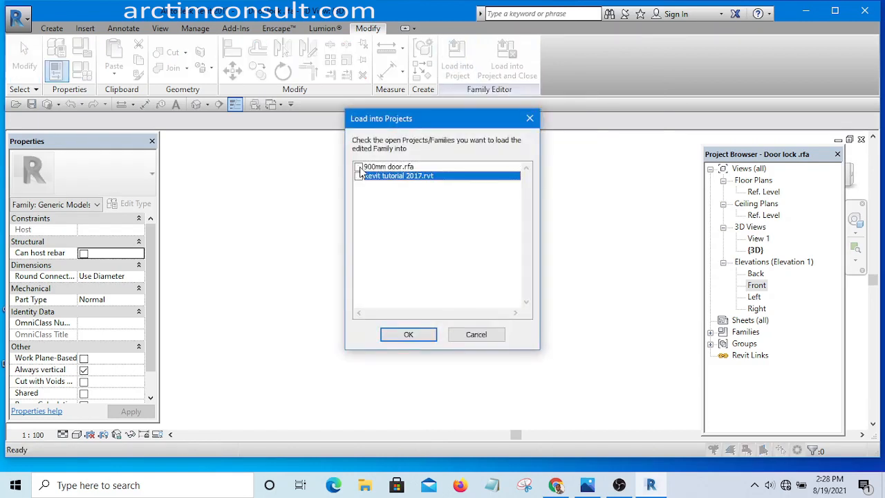
left_click(358, 167)
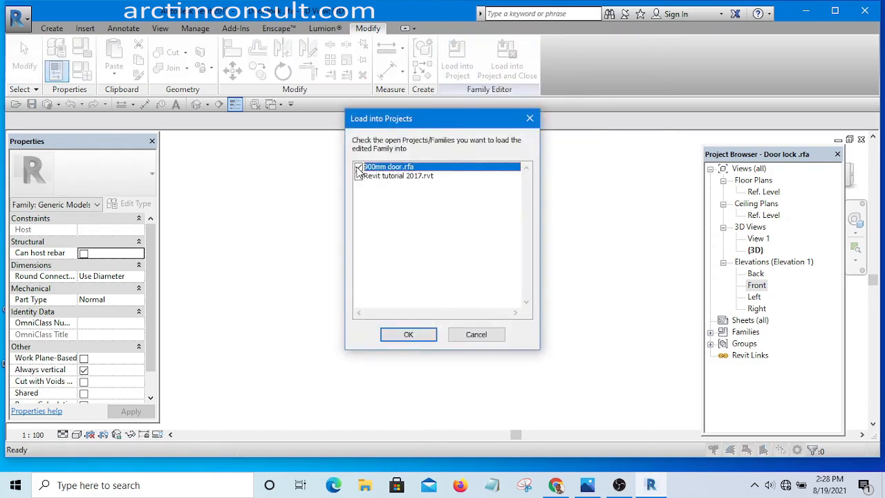
left_click(409, 335)
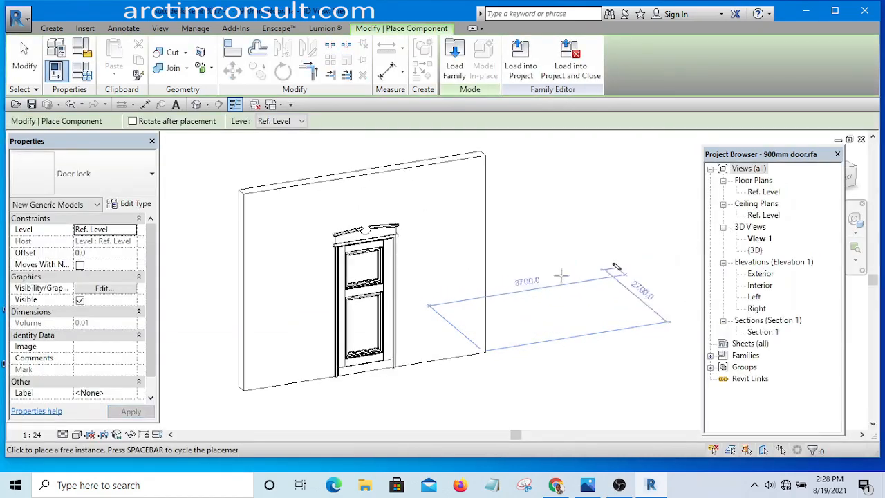
Place one door lock instance on the Ref. Level in the open area beside the wall, and end the placement.
scroll(461, 311, "up", 3)
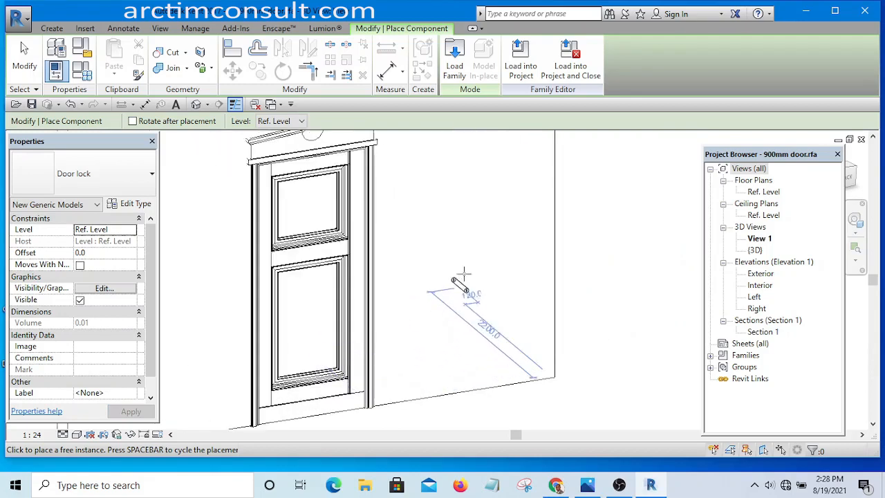
scroll(461, 277, "down", 1)
left_click(571, 308)
right_click(589, 206)
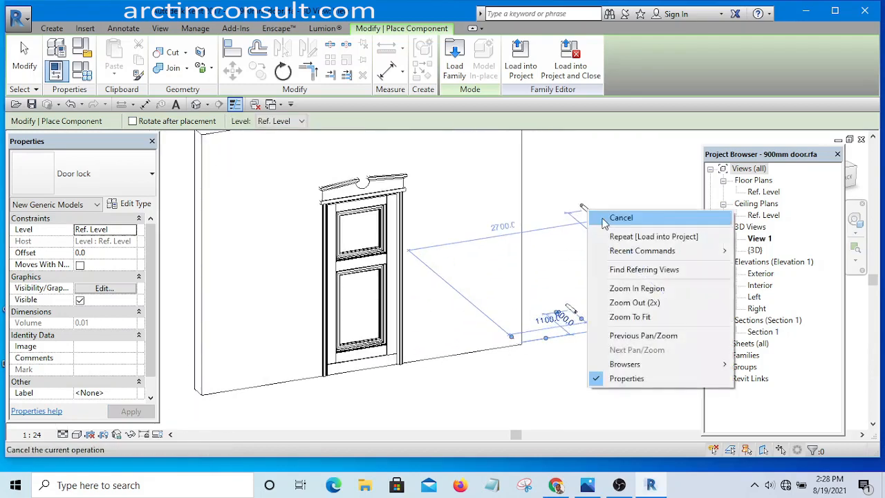
left_click(613, 219)
scroll(580, 297, "up", 1)
right_click(569, 237)
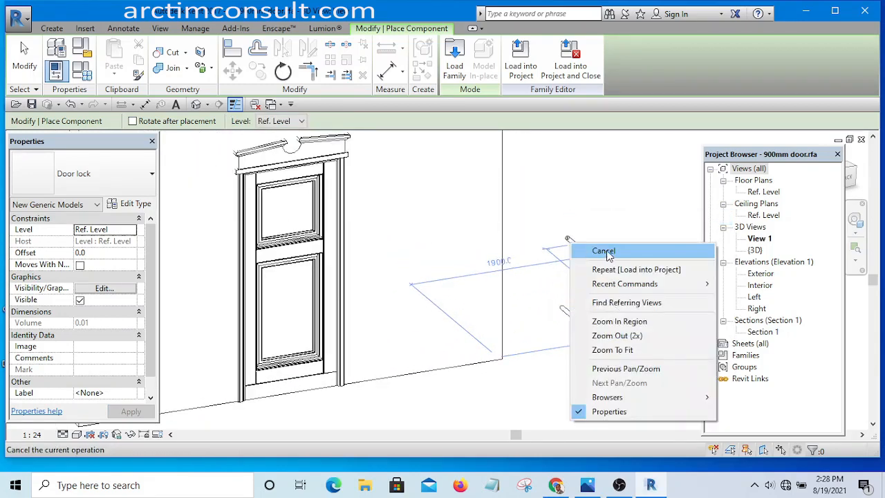
left_click(577, 250)
Inspect the placed lock's cylinder and elliptical keyhole at both ends in the 3D view.
scroll(563, 312, "up", 3)
scroll(567, 330, "up", 2)
scroll(540, 290, "down", 5)
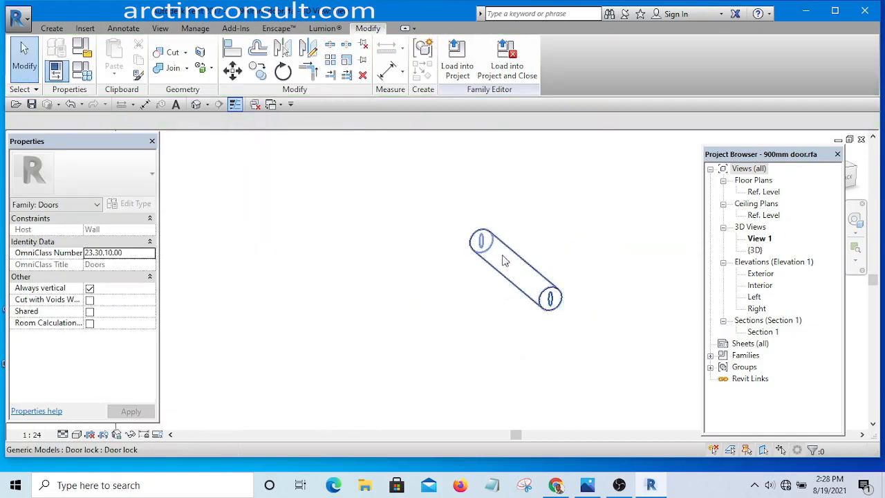
scroll(549, 301, "up", 3)
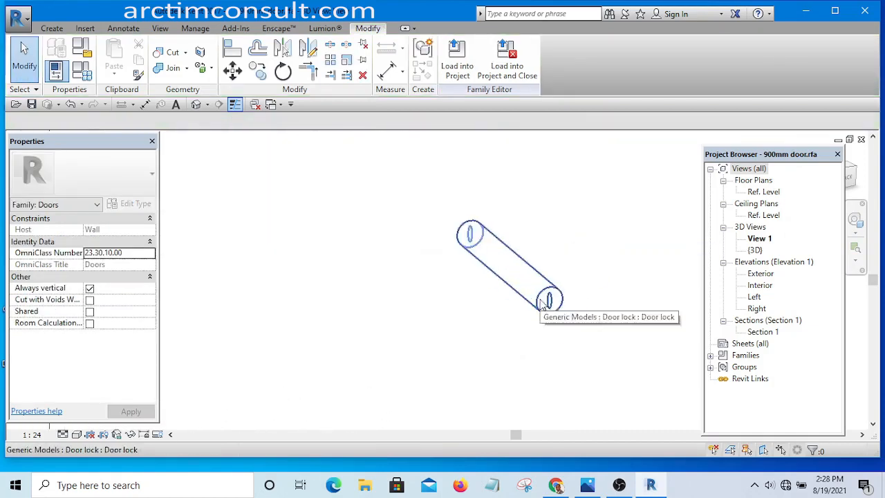
scroll(476, 237, "down", 4)
scroll(446, 300, "down", 3)
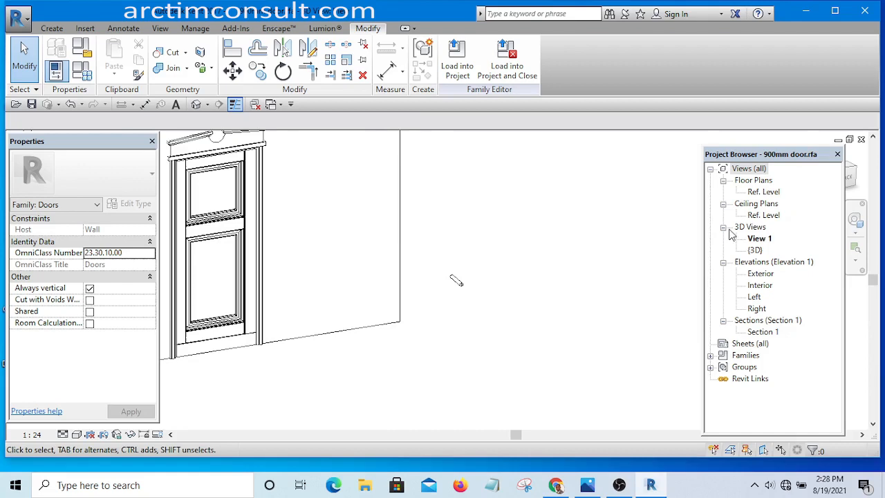
Open the Ref. Level floor plan and examine the door leaf, its jambs and the lock's position relative to them.
double_click(762, 192)
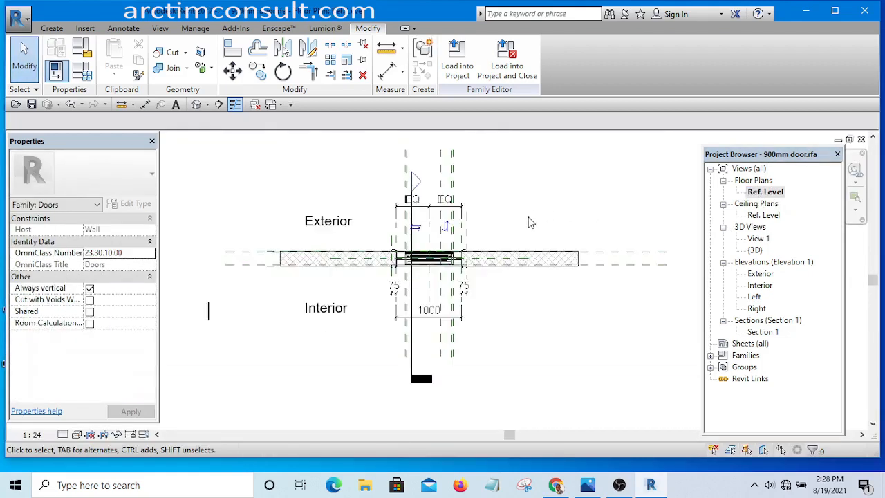
scroll(443, 283, "up", 6)
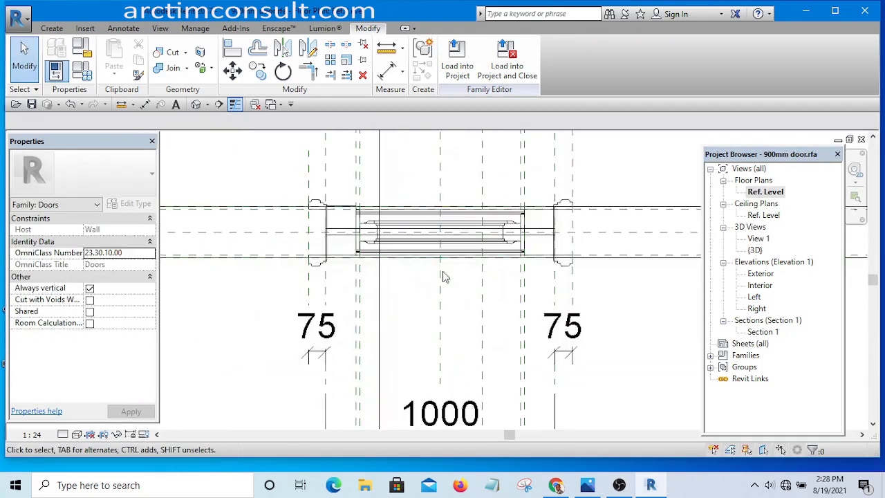
scroll(524, 250, "down", 3)
scroll(512, 259, "up", 3)
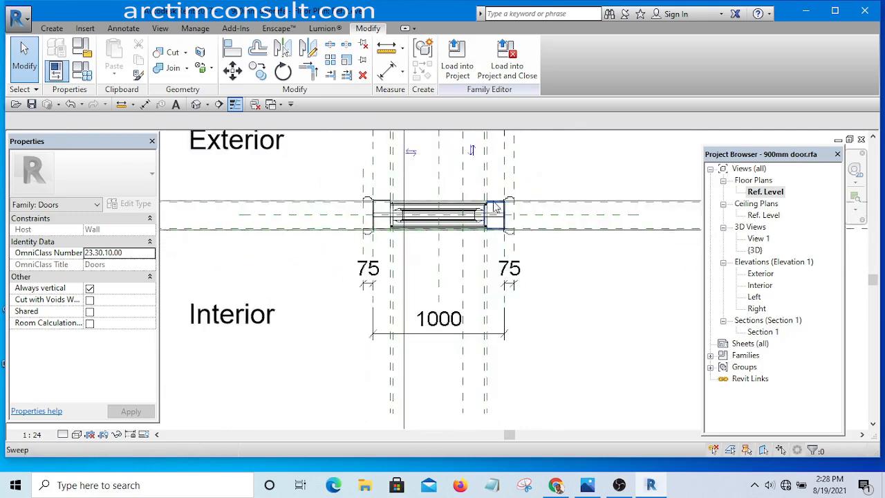
scroll(494, 283, "down", 4)
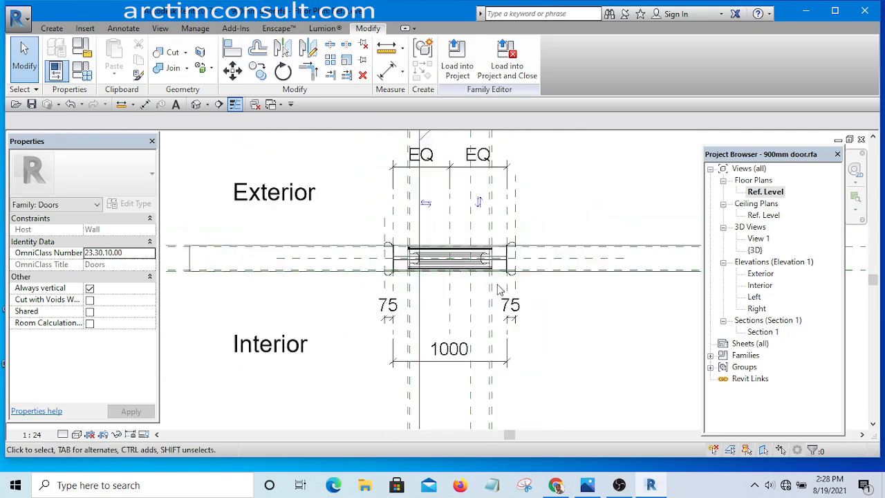
scroll(511, 266, "up", 5)
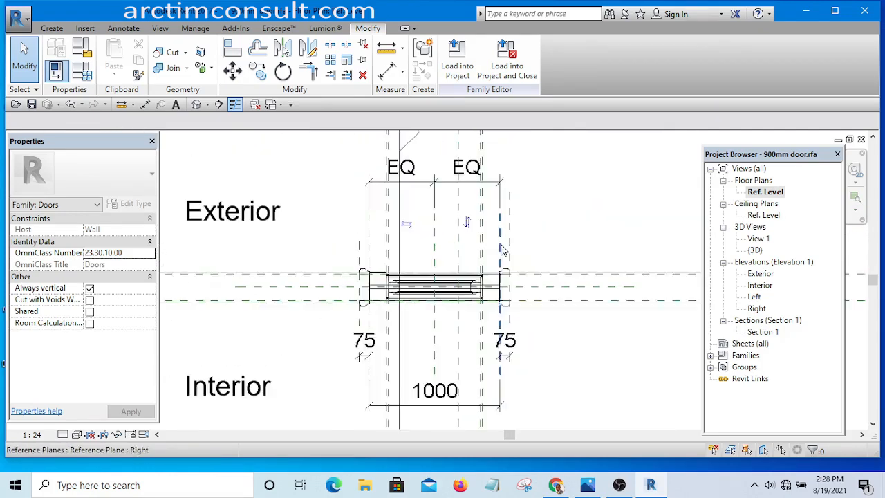
scroll(502, 186, "down", 4)
scroll(512, 290, "up", 5)
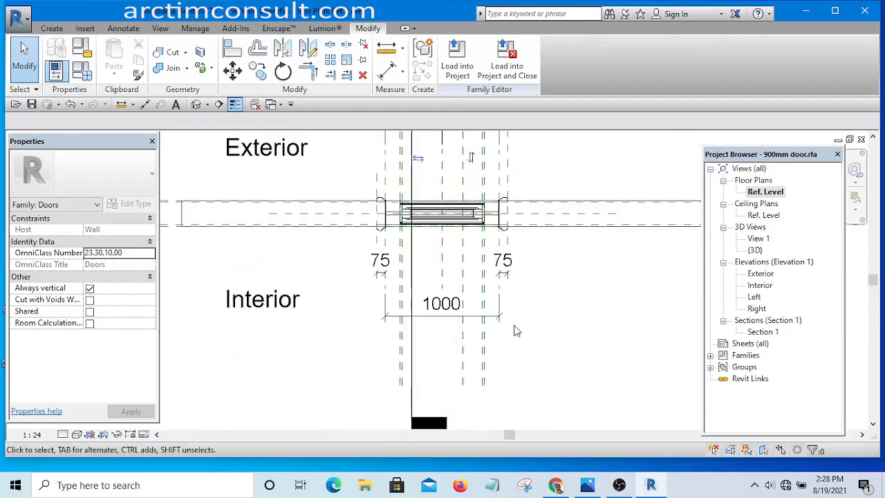
scroll(501, 216, "down", 3)
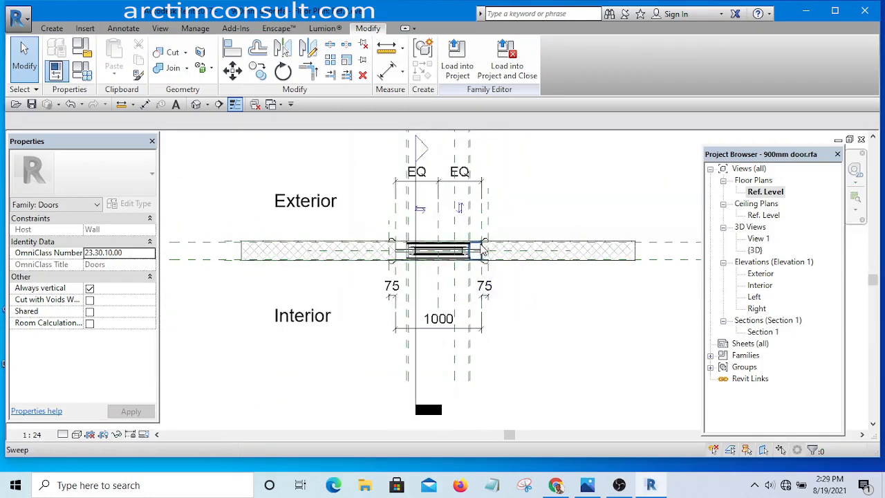
scroll(309, 288, "down", 2)
scroll(265, 296, "up", 3)
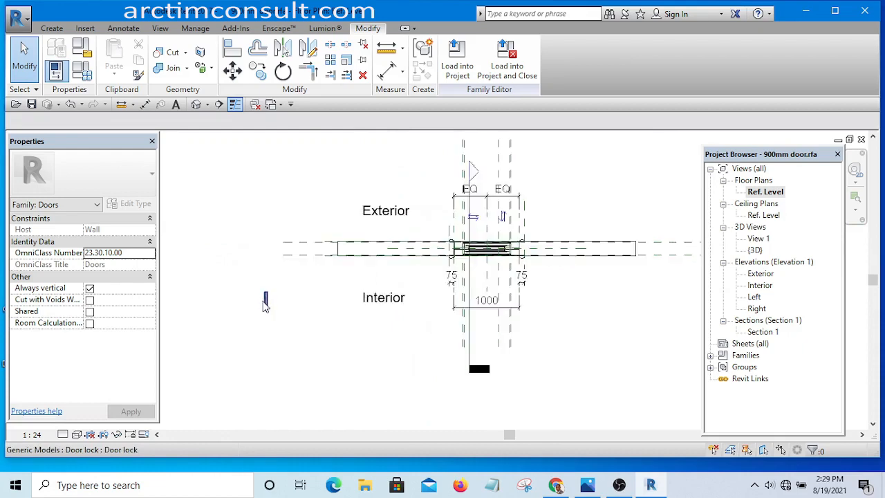
Move the door lock horizontally across the plan to the interior side, just right of the door opening.
left_click(265, 302)
left_click_drag(264, 303, 552, 300)
left_click(662, 315)
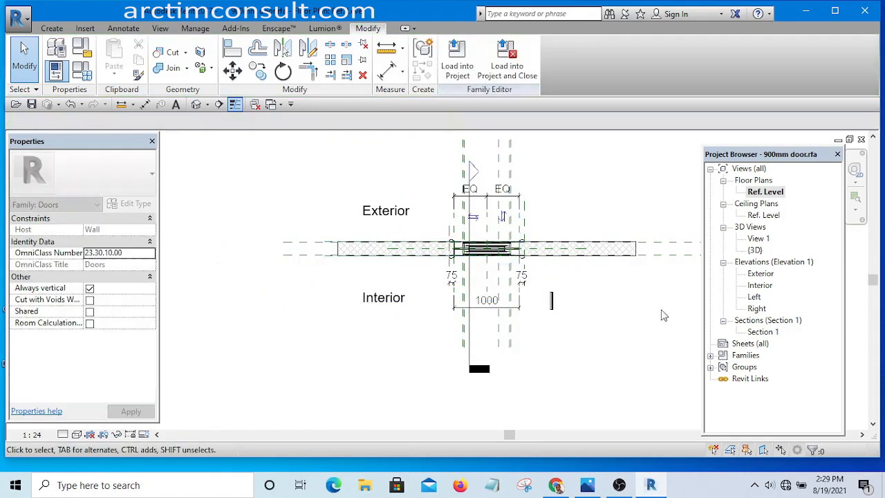
In the Exterior elevation, draw a long vertical reference plane along the outer edge of the door's left frame moulding.
double_click(761, 274)
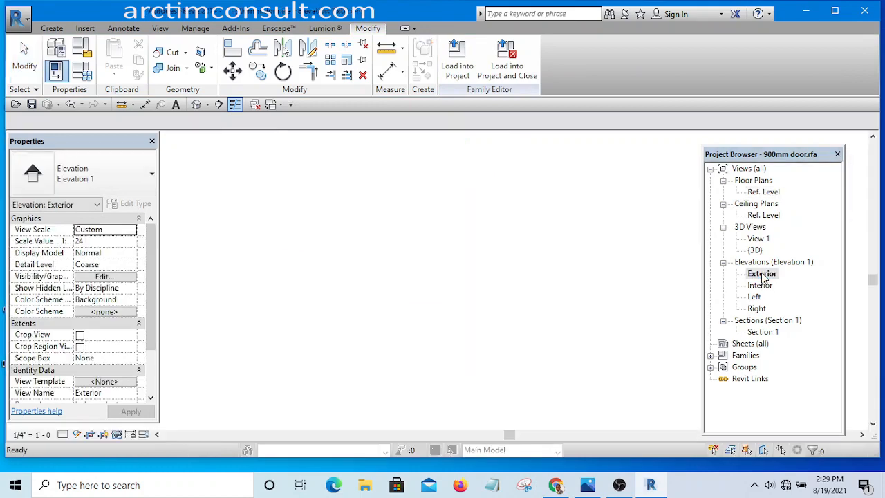
scroll(463, 311, "up", 5)
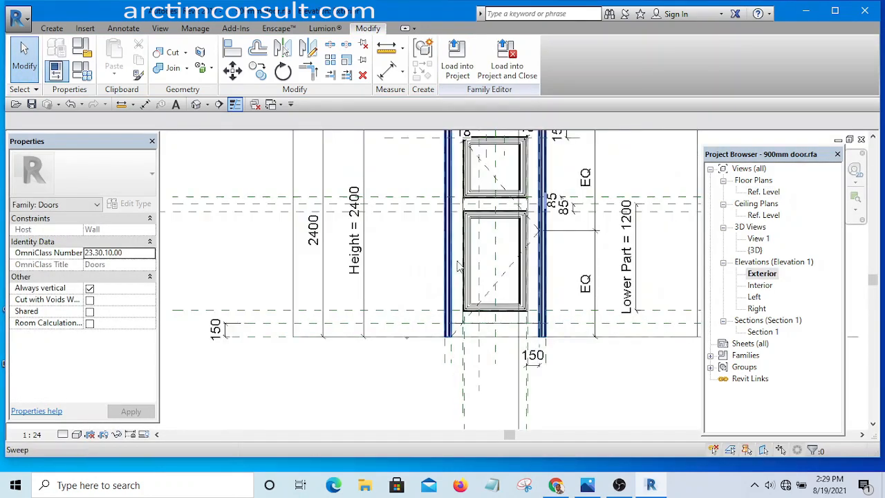
scroll(467, 252, "down", 4)
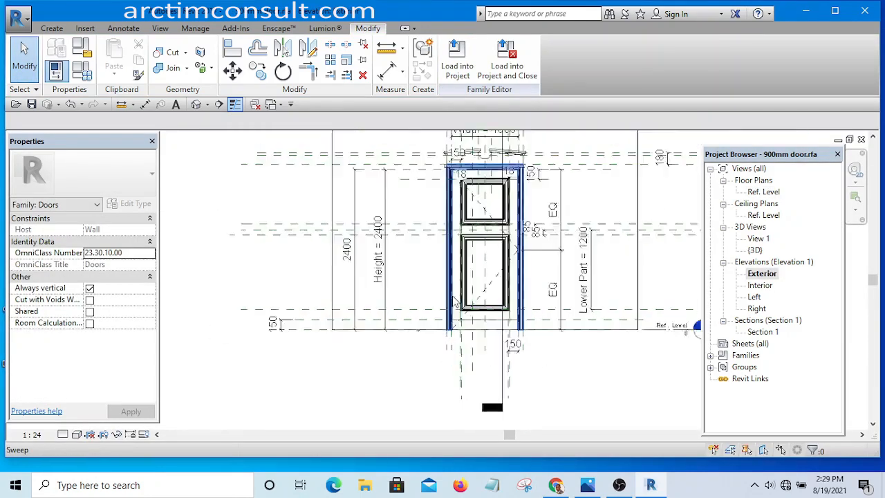
scroll(458, 205, "up", 5)
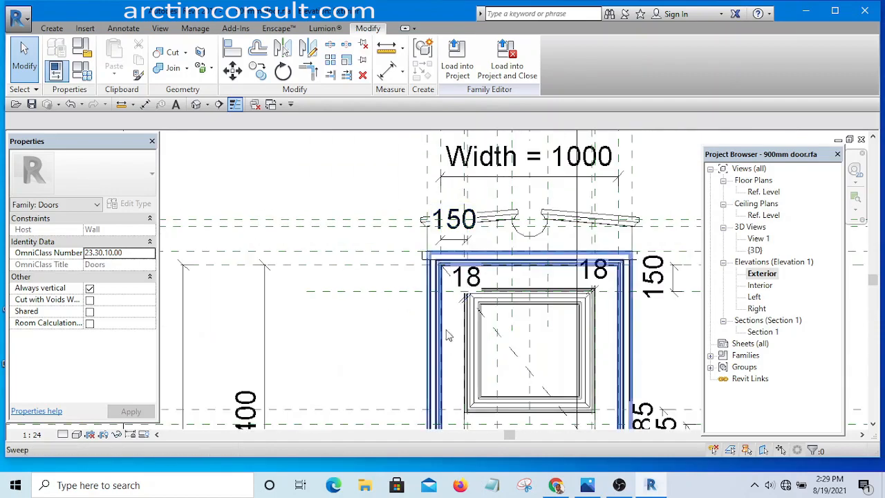
scroll(456, 304, "down", 3)
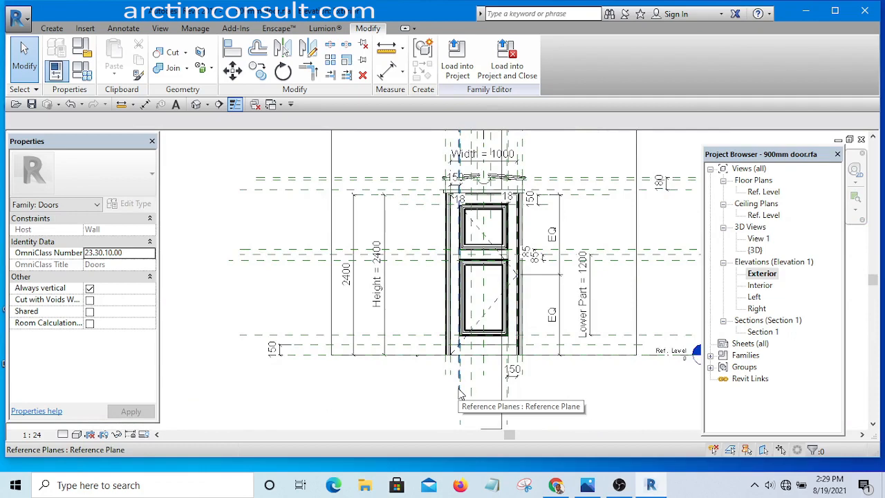
key("r")
key("p")
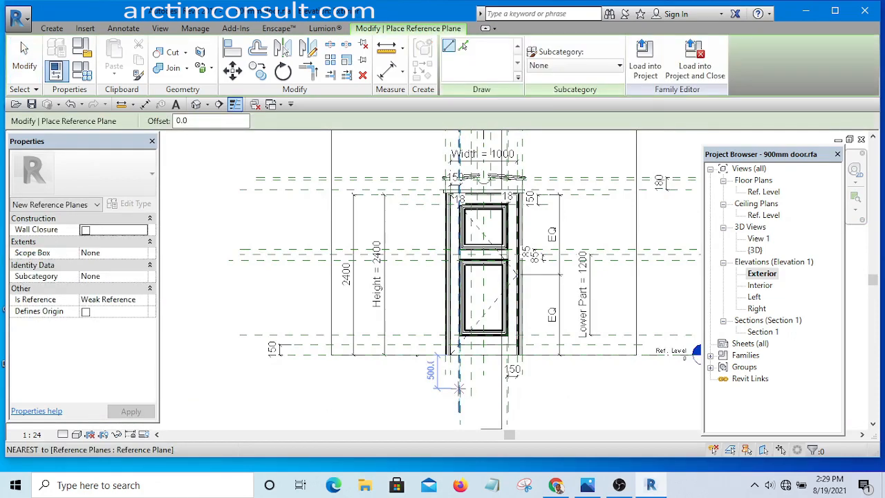
scroll(449, 377, "down", 2)
left_click(454, 393)
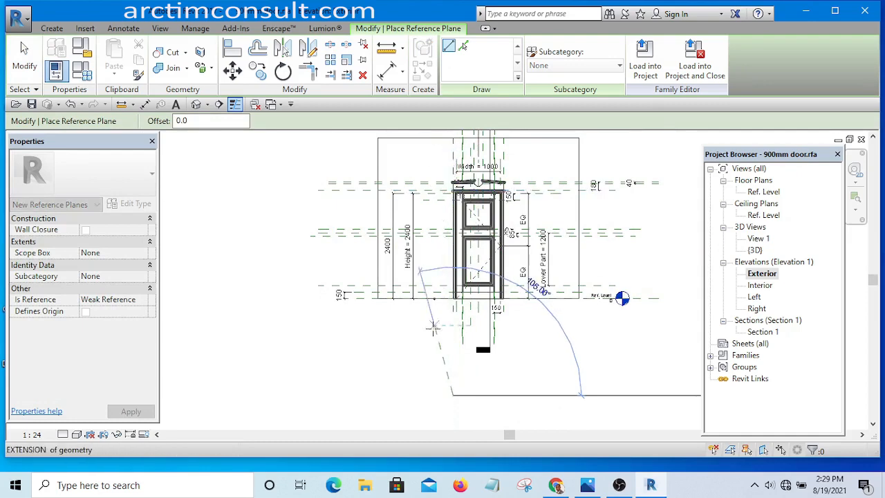
scroll(433, 327, "down", 2)
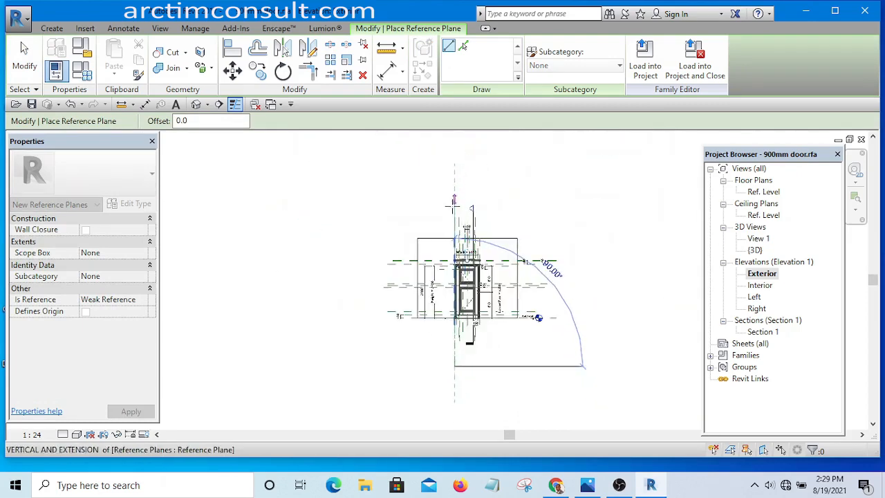
left_click(454, 210)
scroll(450, 323, "up", 6)
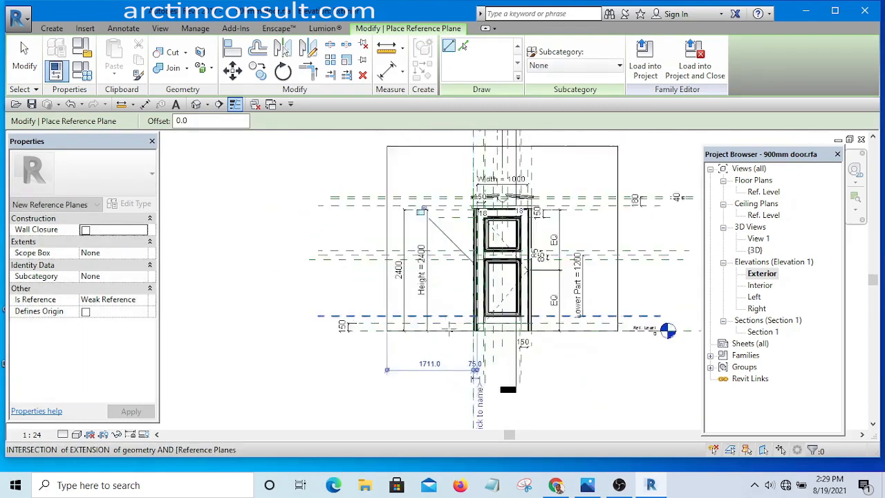
scroll(492, 339, "up", 1)
key("Escape")
key("Escape")
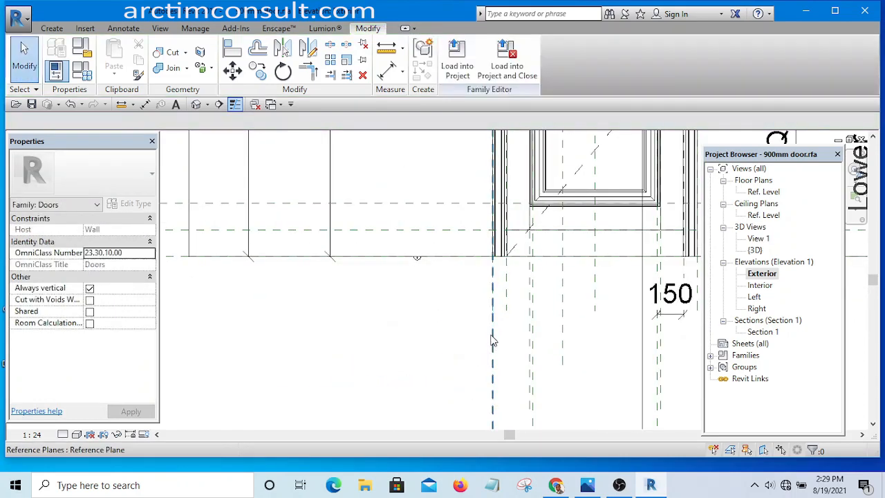
Move the new reference plane inward between frame and panel, to about 60 mm from the opening's left reference plane.
left_click(493, 339)
left_click_drag(505, 336, 518, 341)
left_click(425, 326)
scroll(472, 294, "down", 2)
scroll(488, 275, "up", 4)
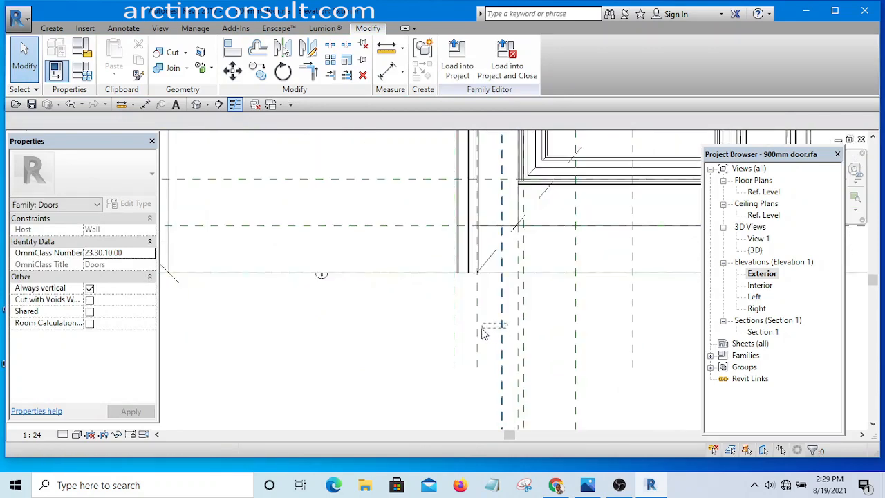
left_click(482, 335)
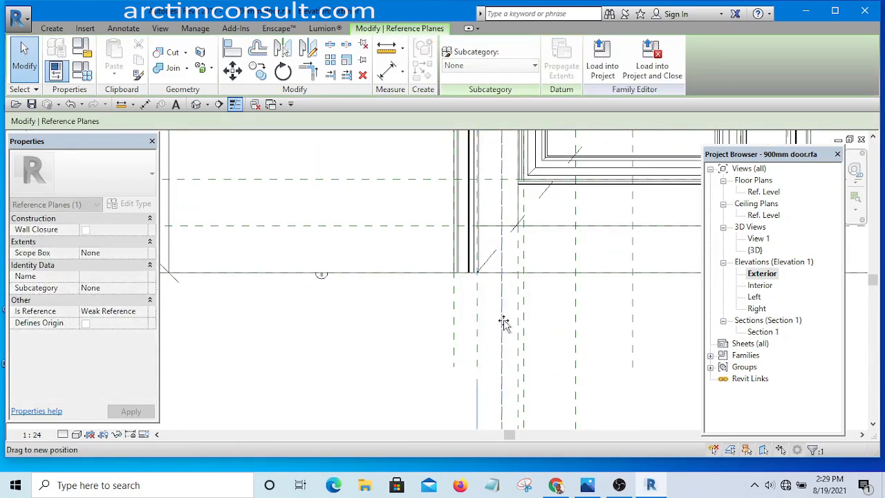
left_click_drag(495, 321, 497, 319)
left_click(374, 334)
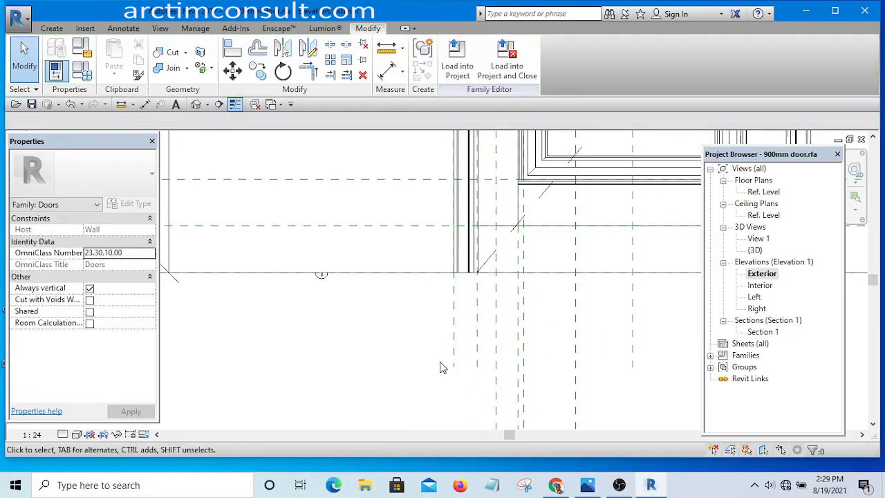
Place a chained aligned dimension across the opening's left reference plane, the new vertical plane and the panel's left edge plane.
key("i")
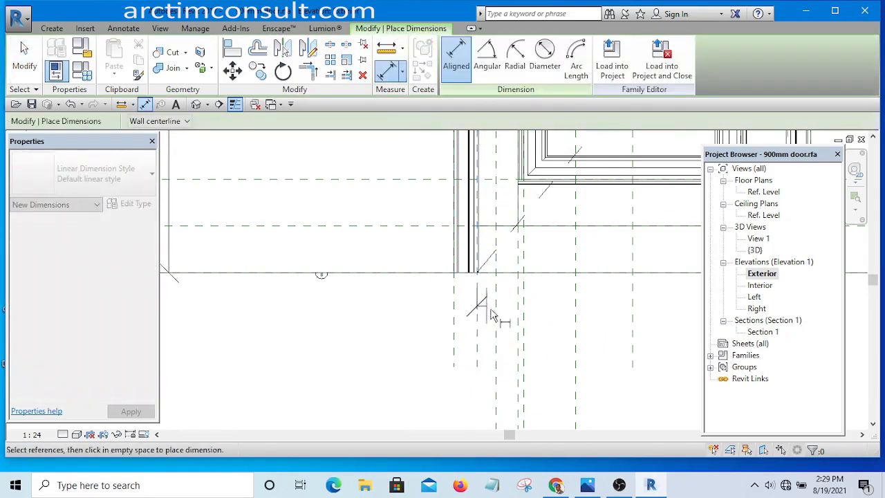
scroll(491, 310, "up", 2)
scroll(494, 311, "up", 1)
left_click(494, 309)
scroll(532, 315, "down", 2)
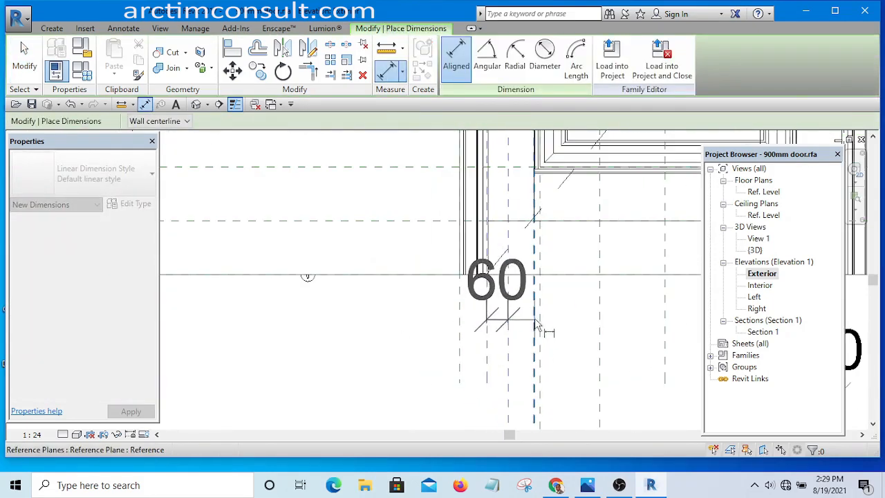
left_click(535, 311)
scroll(539, 314, "down", 3)
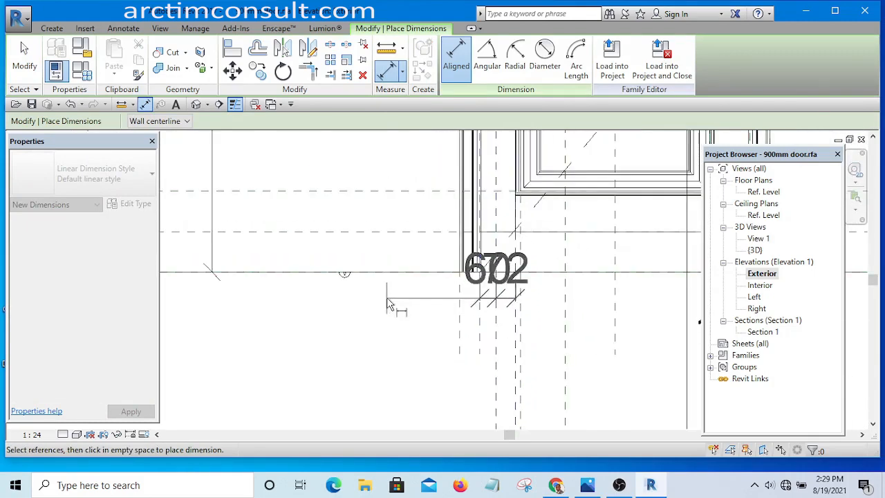
left_click(344, 396)
scroll(467, 408, "up", 2)
key("Escape")
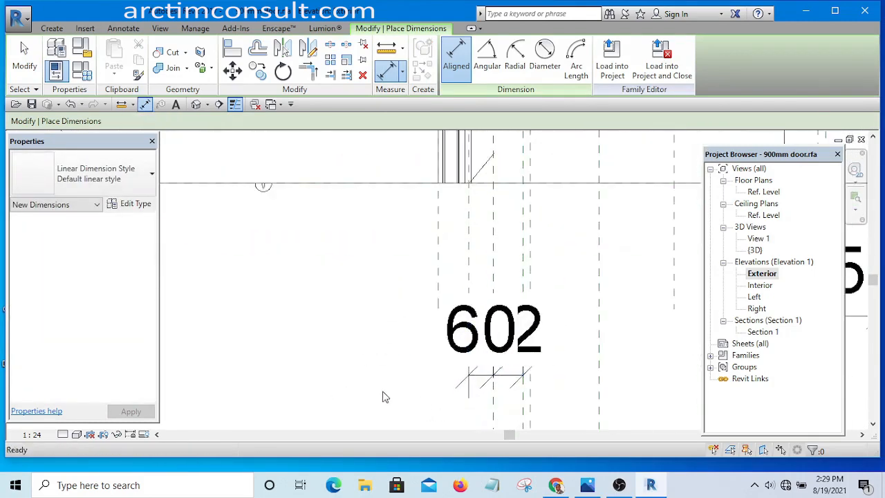
Equalize the chained dimension to centre the new plane between frame and panel, and remove the dimension.
left_click(511, 381)
scroll(501, 276, "down", 3)
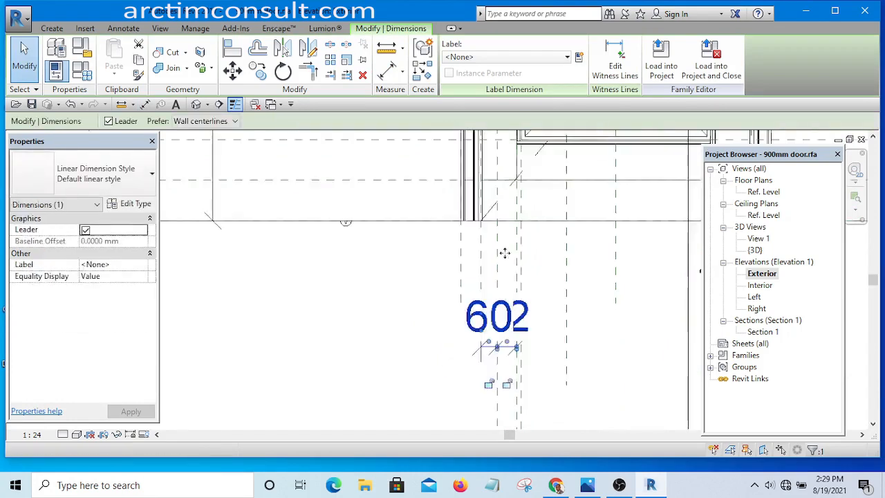
scroll(502, 289, "up", 3)
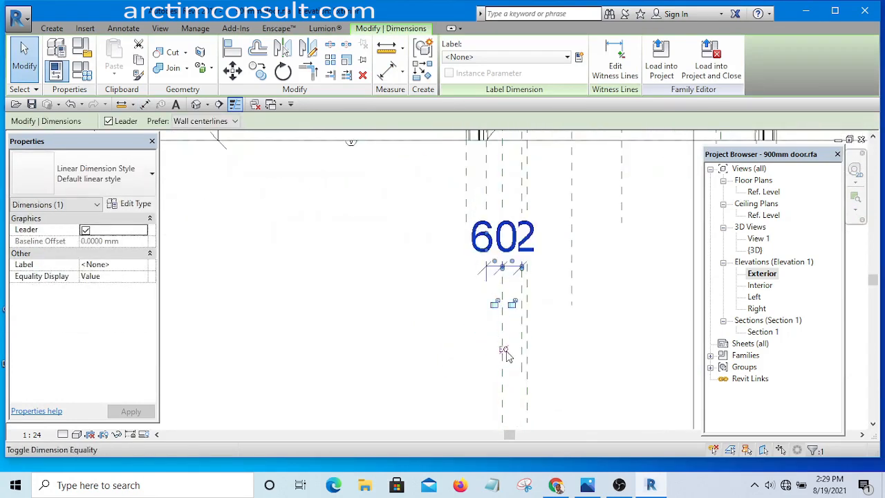
left_click(504, 351)
left_click(456, 349)
left_click(495, 274)
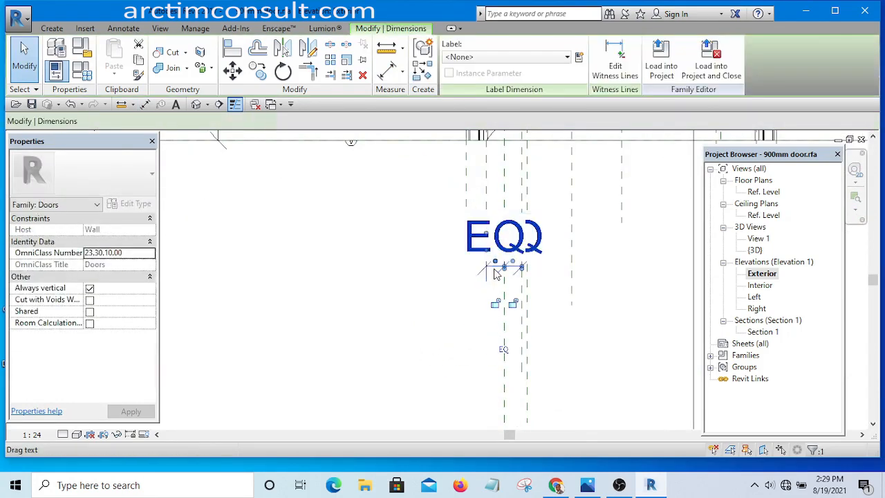
key("Escape")
scroll(406, 373, "down", 3)
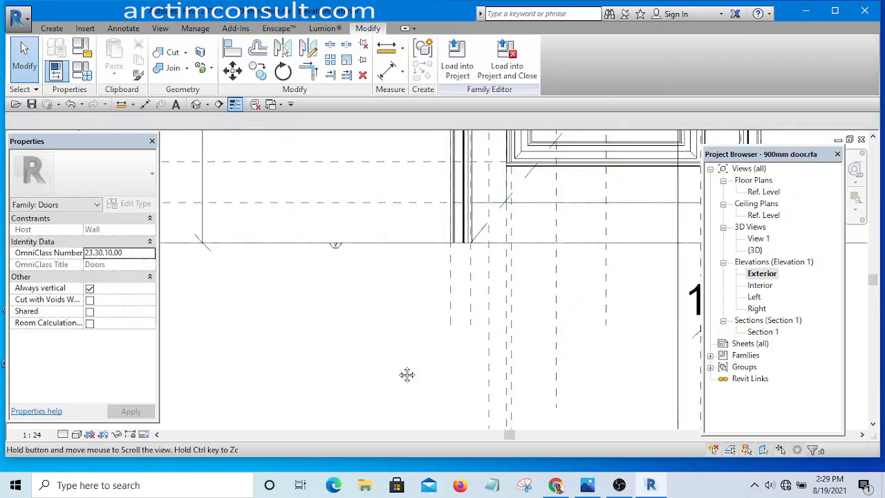
Dimension the distance between the opening's left reference plane and the centred vertical plane below the door.
key("d")
key("i")
scroll(474, 321, "up", 2)
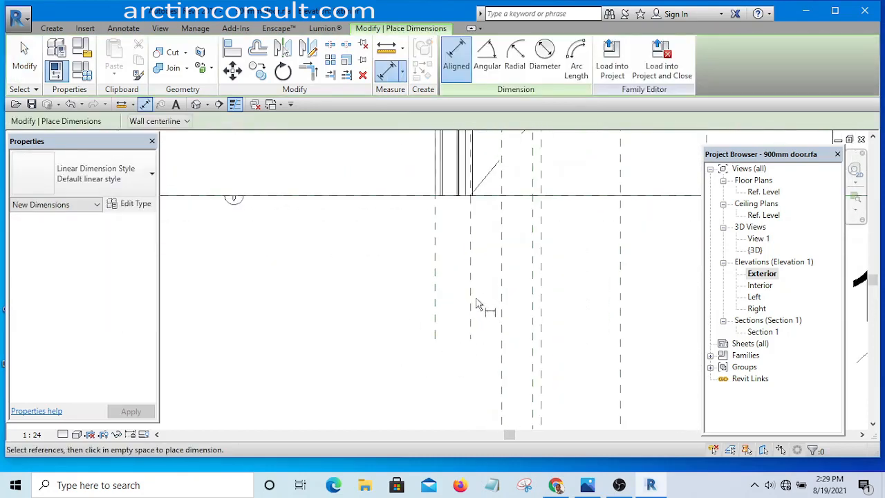
left_click(504, 312)
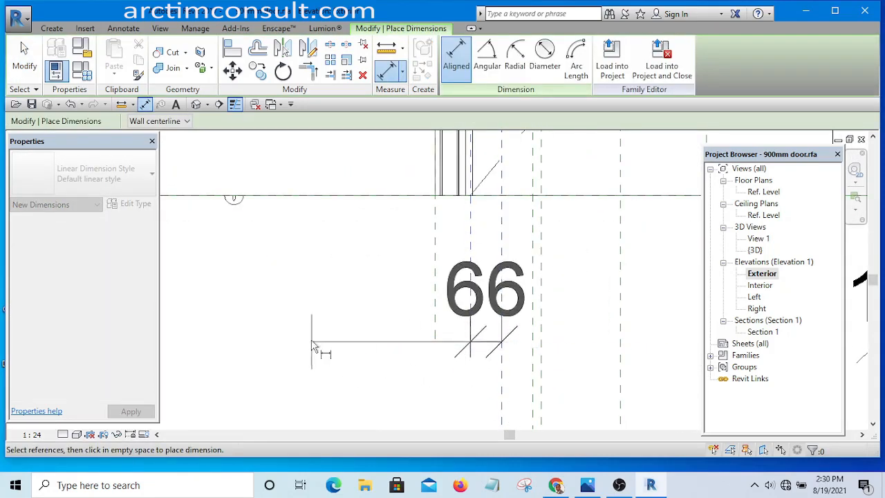
left_click(325, 339)
scroll(436, 283, "down", 2)
scroll(461, 374, "up", 2)
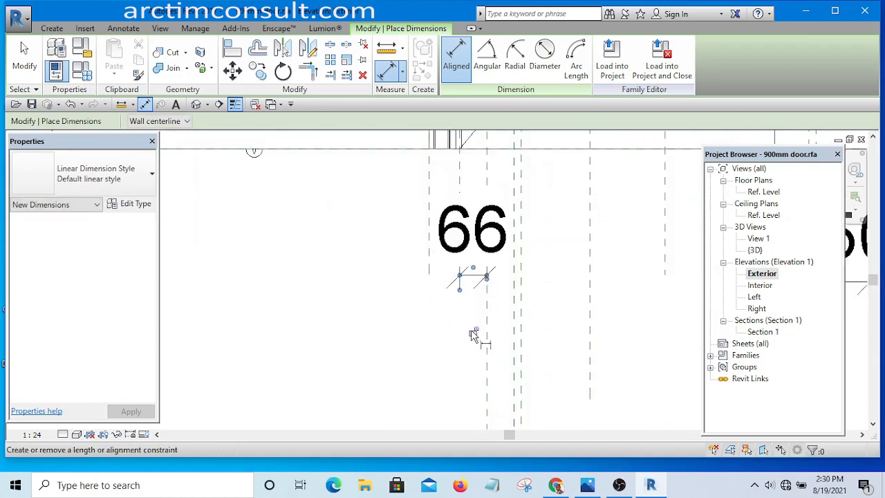
key("Escape")
key("Escape")
Examine the door's left stile, panels and existing height dimensions in the Exterior elevation.
scroll(456, 327, "down", 5)
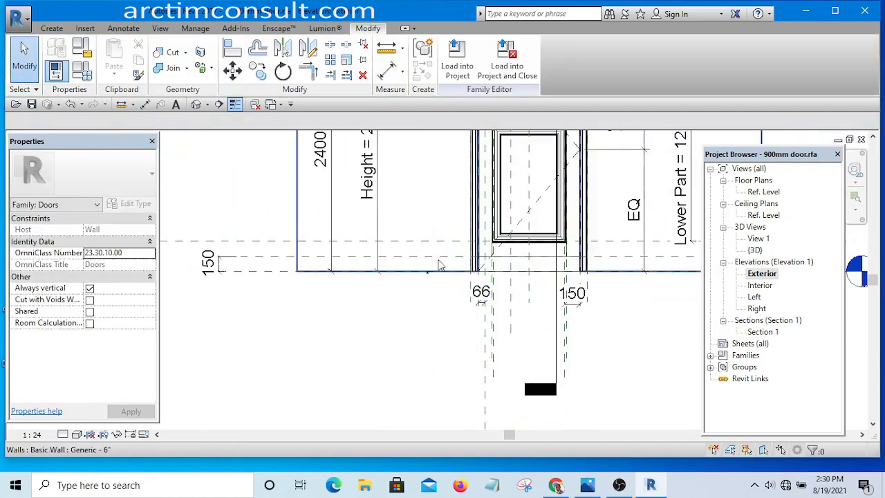
scroll(463, 223, "up", 1)
middle_click_drag(462, 222, 455, 328)
scroll(460, 304, "down", 2)
scroll(468, 263, "up", 3)
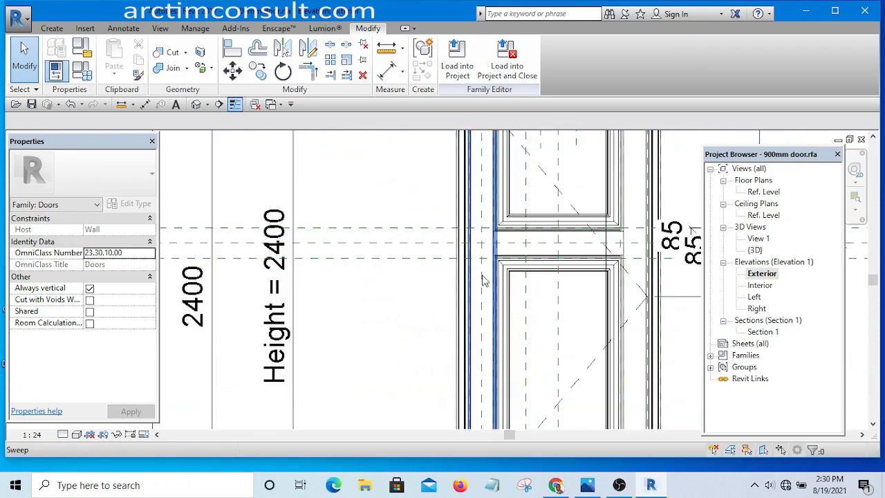
scroll(470, 252, "down", 1)
scroll(469, 269, "down", 1)
scroll(471, 276, "up", 3)
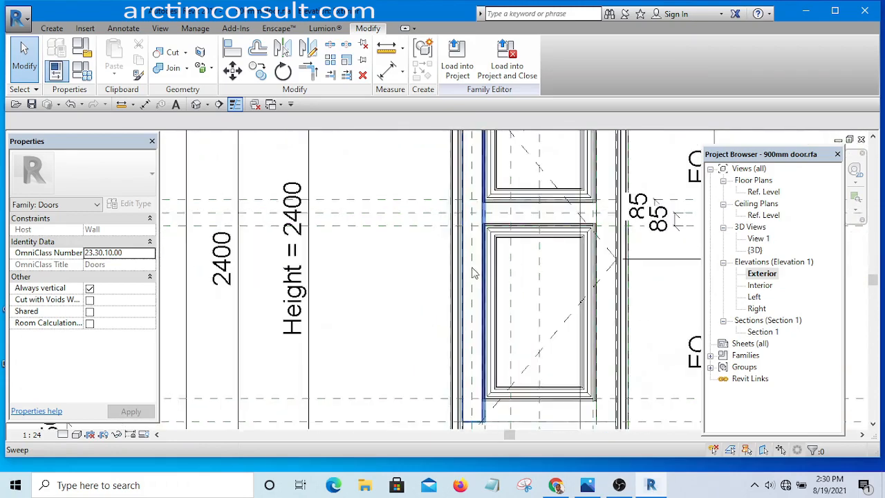
scroll(475, 278, "down", 2)
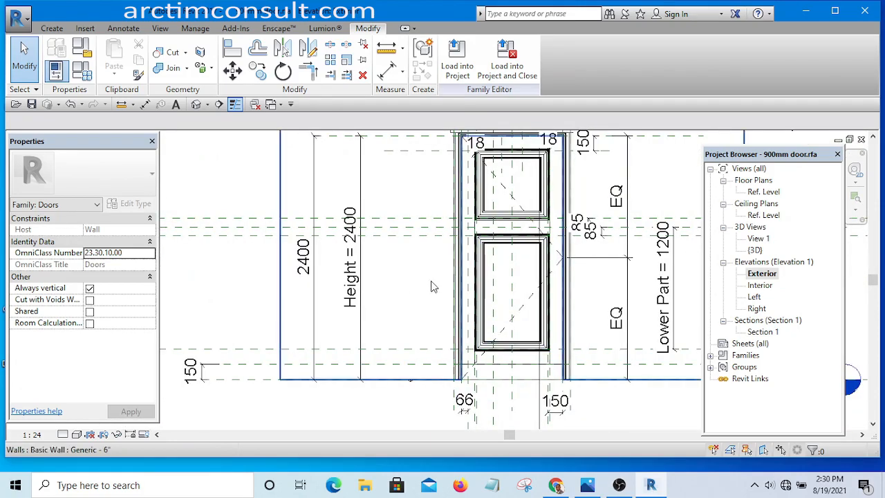
scroll(440, 278, "down", 3)
scroll(446, 275, "up", 1)
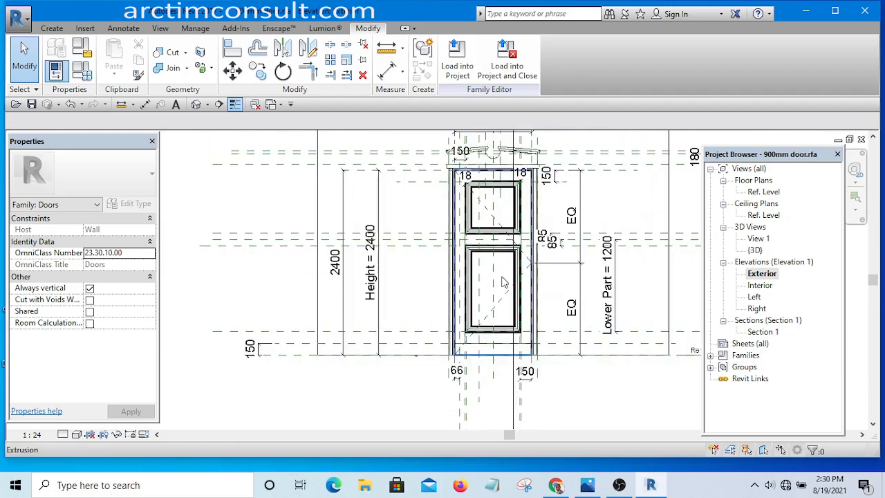
scroll(459, 276, "up", 3)
scroll(495, 278, "down", 2)
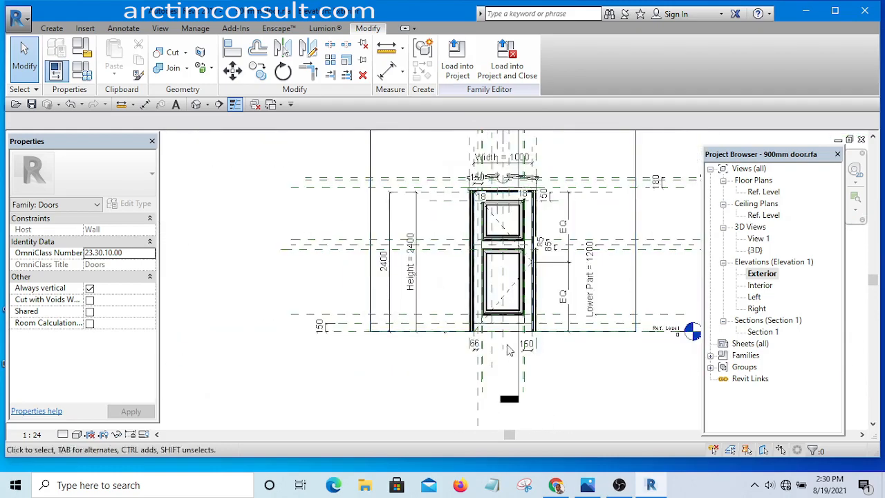
scroll(497, 325, "up", 2)
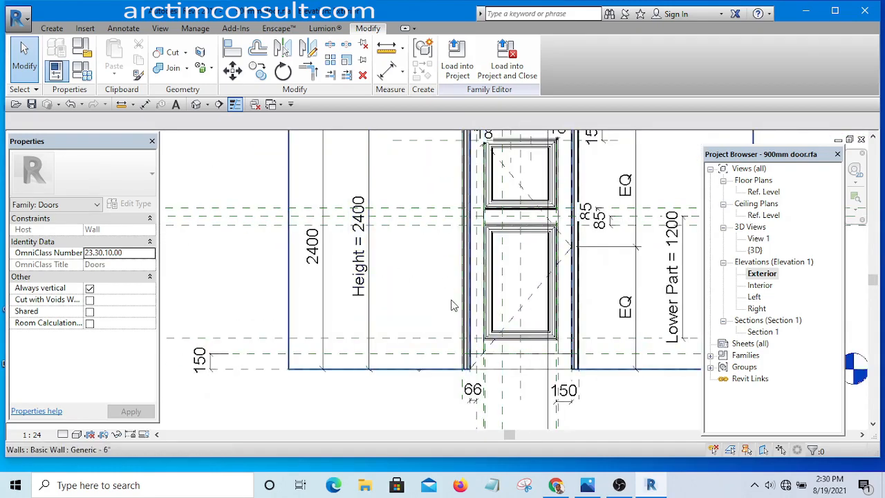
scroll(456, 319, "down", 1)
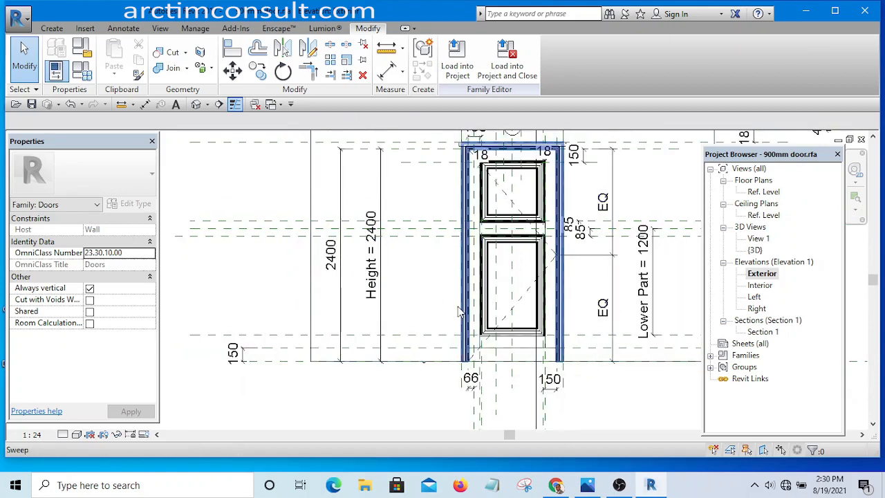
Draw a long horizontal reference plane across the wall through the door's lower panel.
key("p")
scroll(458, 311, "down", 2)
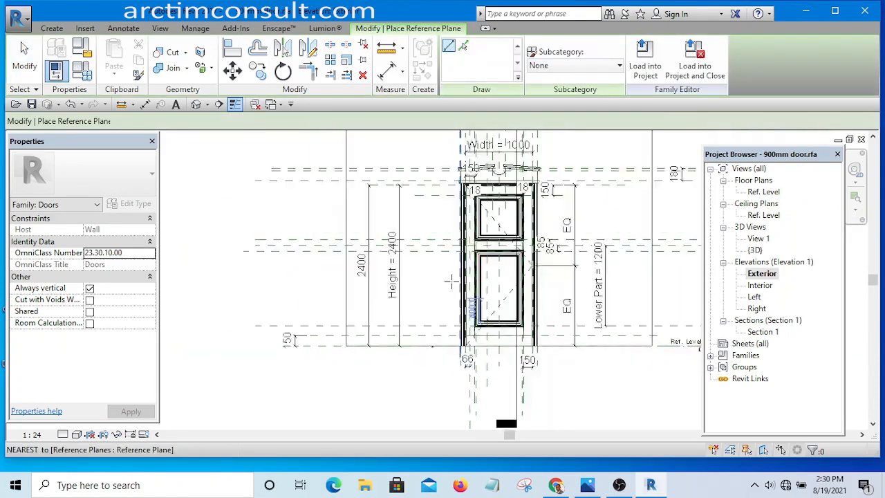
left_click(318, 285)
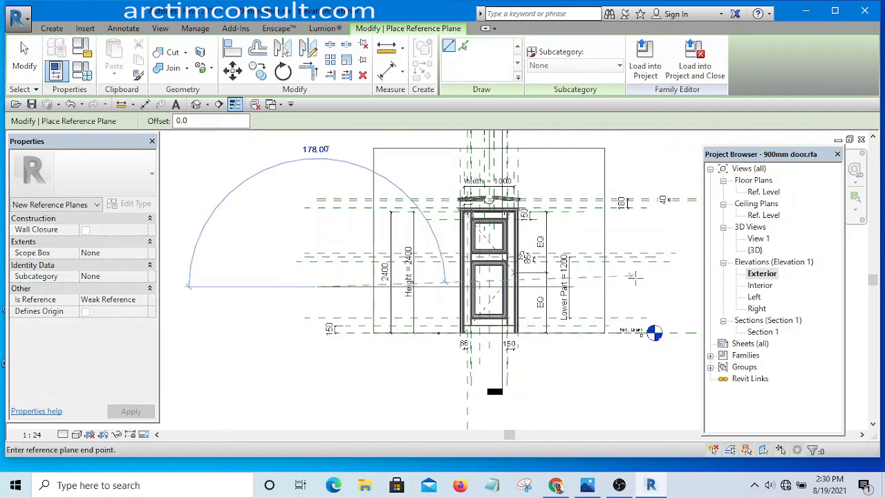
left_click(655, 285)
key("Escape")
key("Escape")
scroll(454, 295, "up", 4)
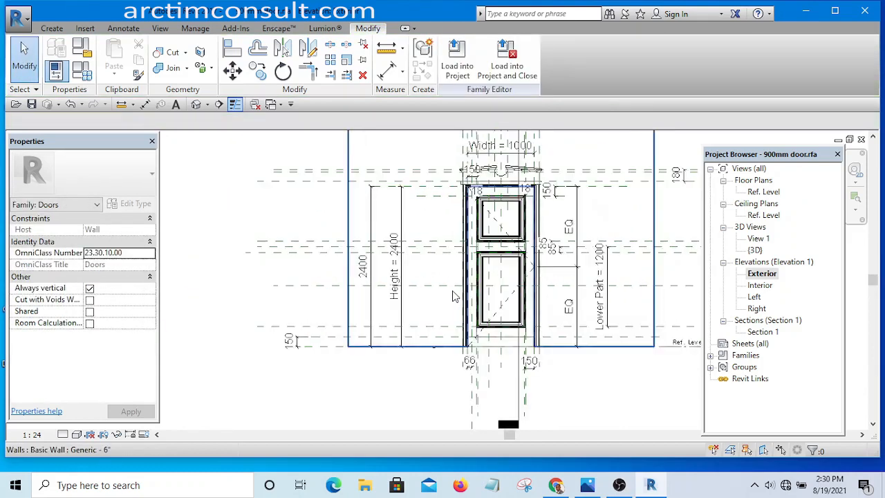
Copy the new horizontal reference plane about 304 mm upward to the door's mid-height.
scroll(455, 295, "down", 3)
scroll(454, 295, "down", 1)
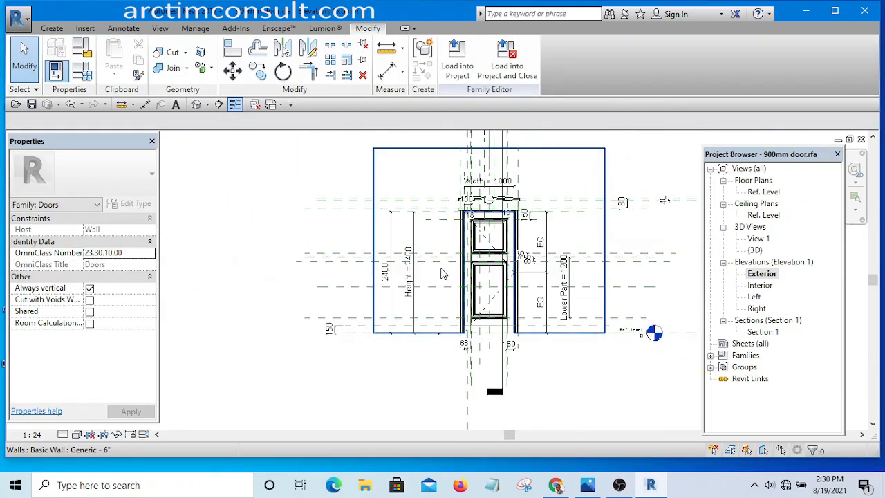
scroll(442, 273, "up", 2)
left_click(446, 302)
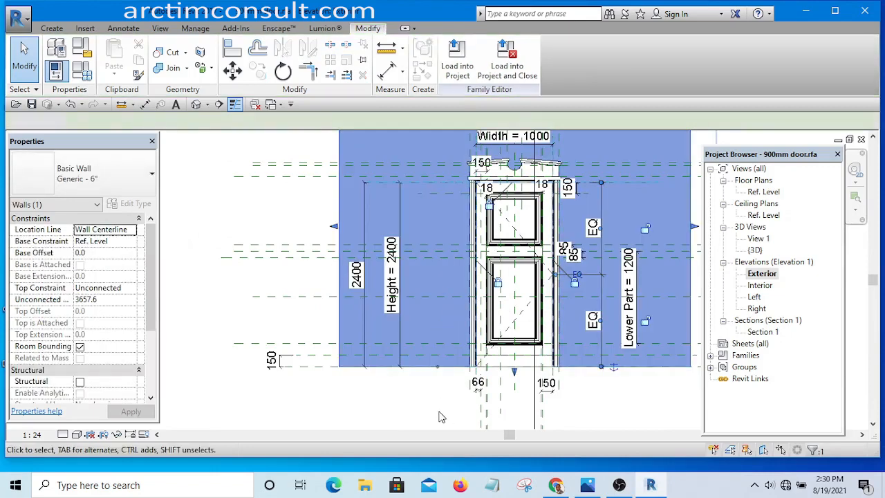
left_click(277, 320)
left_click_drag(281, 299, 285, 273)
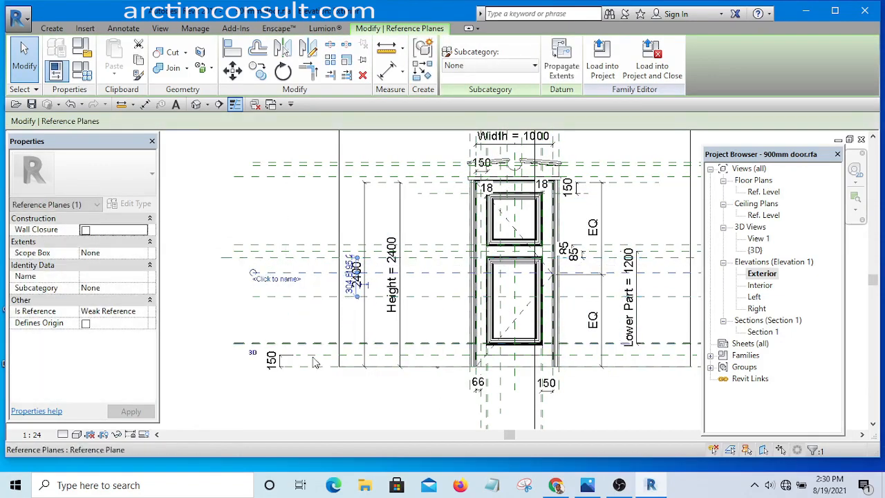
left_click(326, 400)
Extend the copied reference plane's left end well beyond the wall and the other horizontal planes.
left_click(301, 275)
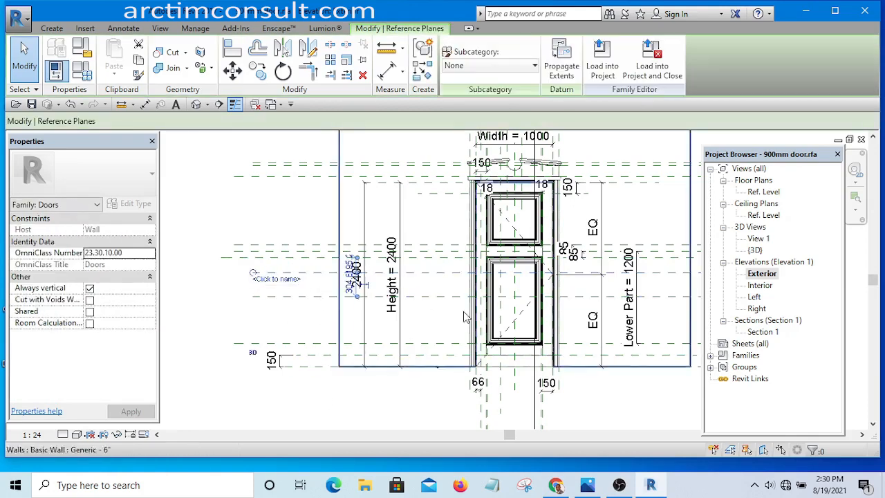
scroll(356, 299, "down", 2)
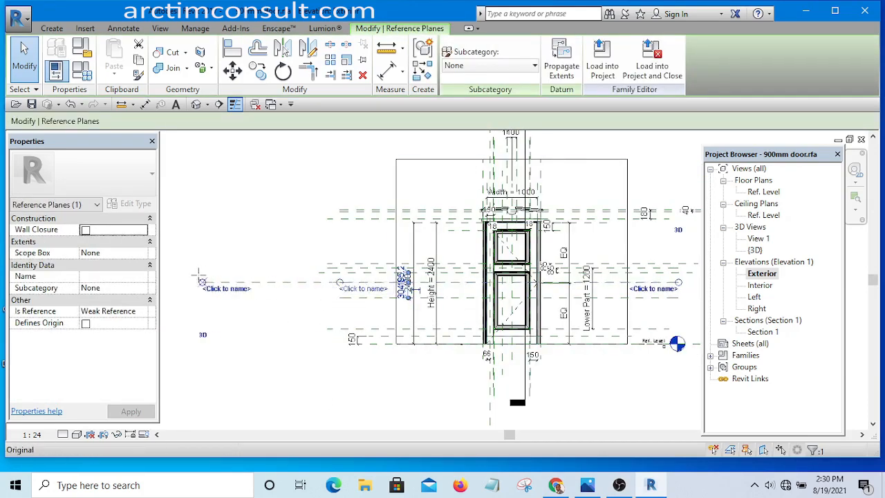
left_click(365, 405)
Name the extended horizontal reference plane "Centre of the door".
left_click(275, 283)
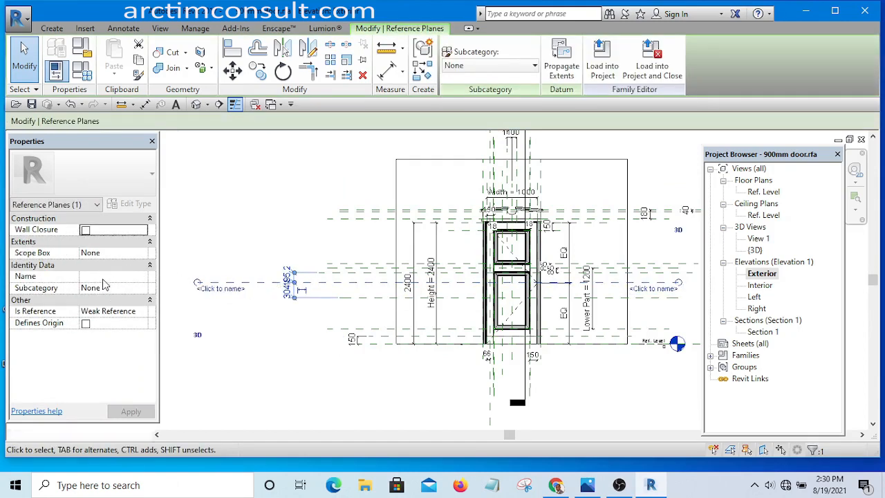
left_click(103, 277)
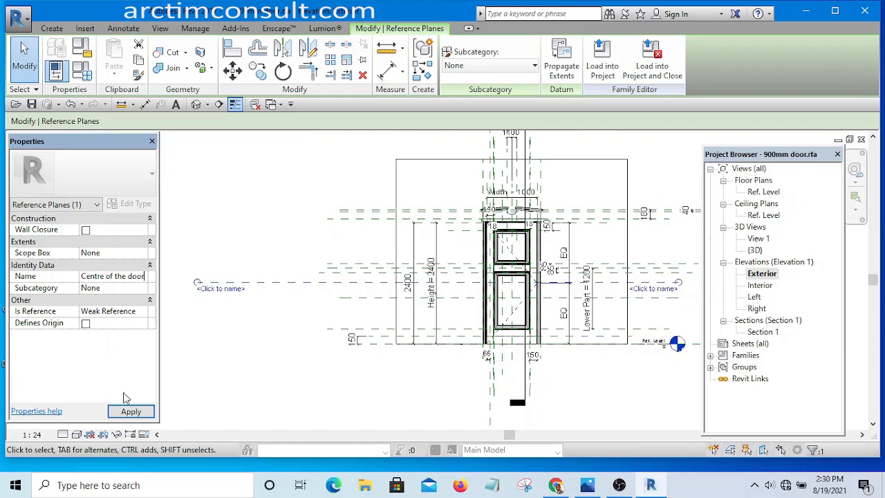
left_click(134, 415)
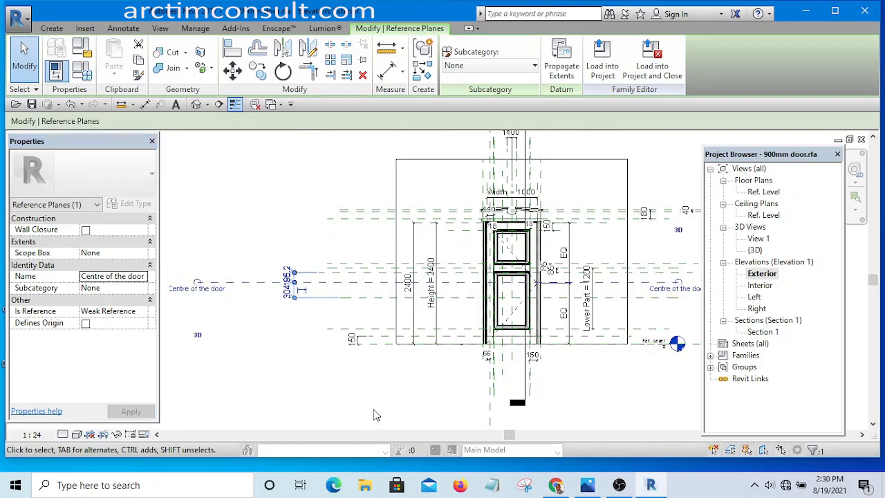
left_click(321, 365)
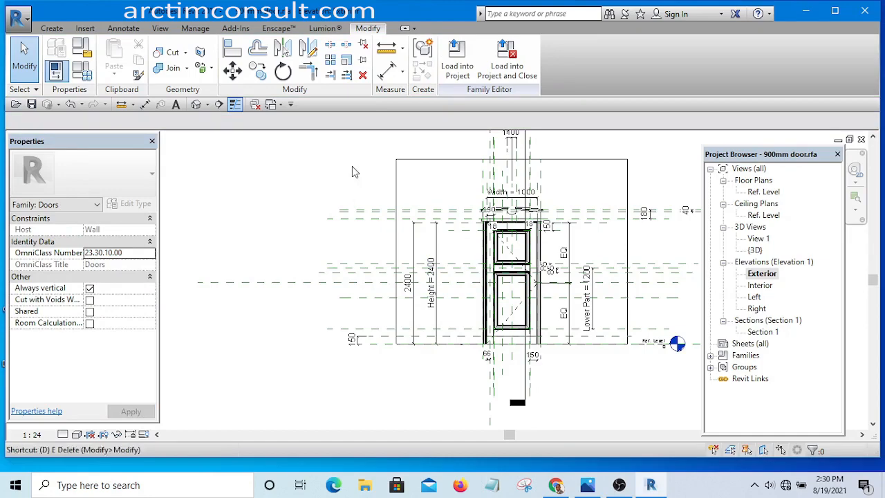
Place an aligned dimension string from the door's top reference plane through the "Centre of the door" plane to the Ref. Level.
key("d")
key("i")
scroll(443, 222, "up", 5)
scroll(466, 208, "down", 3)
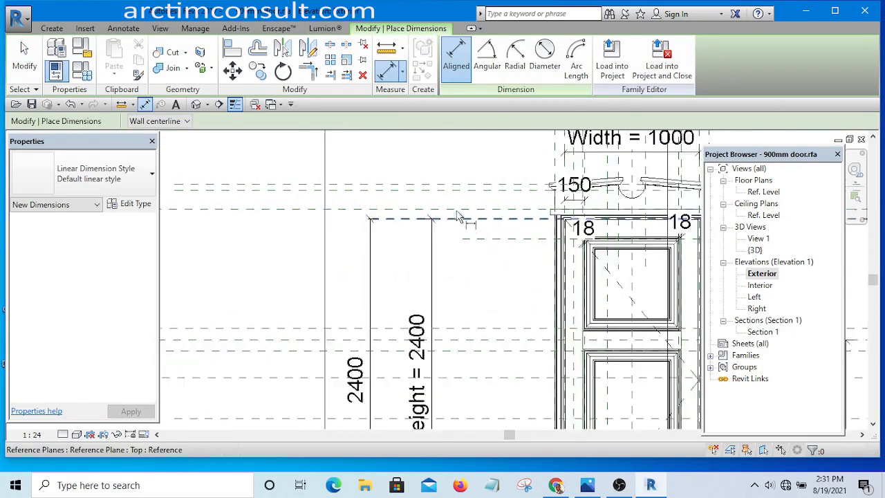
scroll(468, 209, "up", 3)
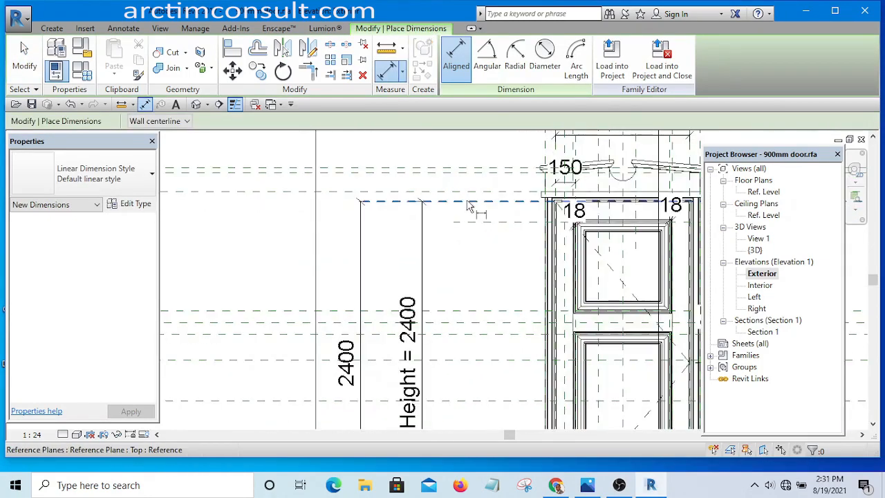
left_click(467, 205)
scroll(474, 204, "down", 4)
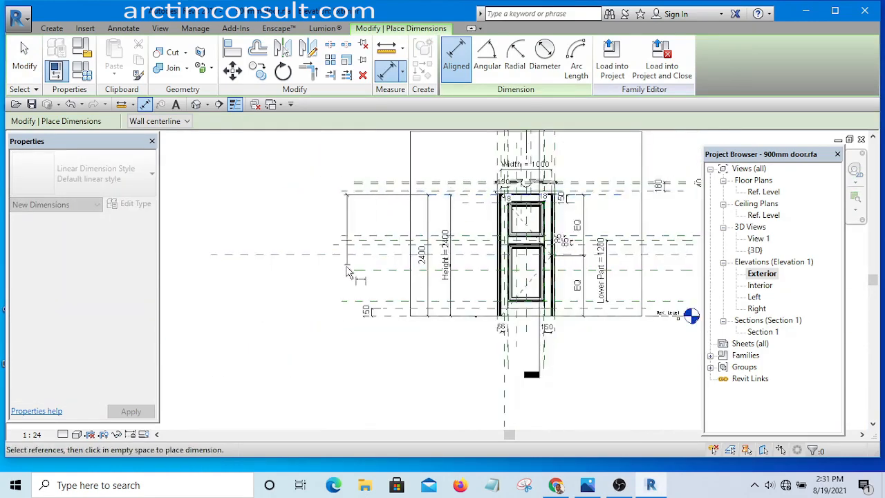
scroll(339, 263, "up", 3)
left_click(322, 251)
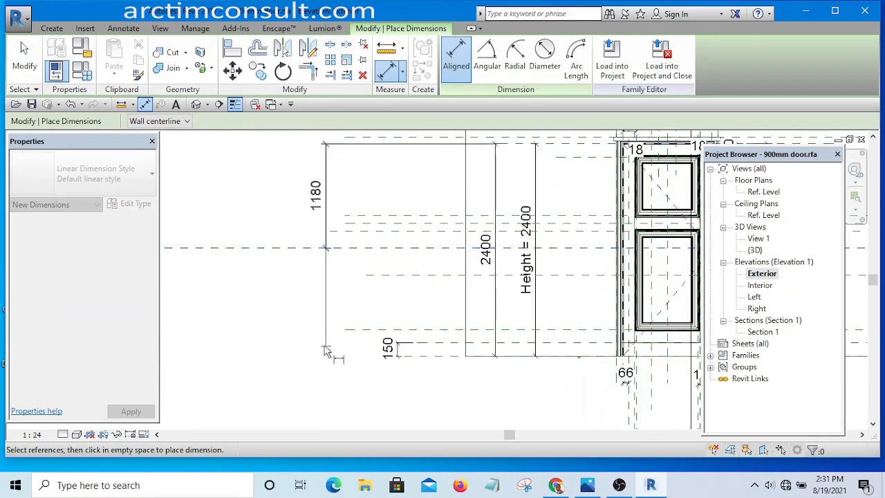
scroll(353, 366, "down", 2)
scroll(406, 366, "up", 2)
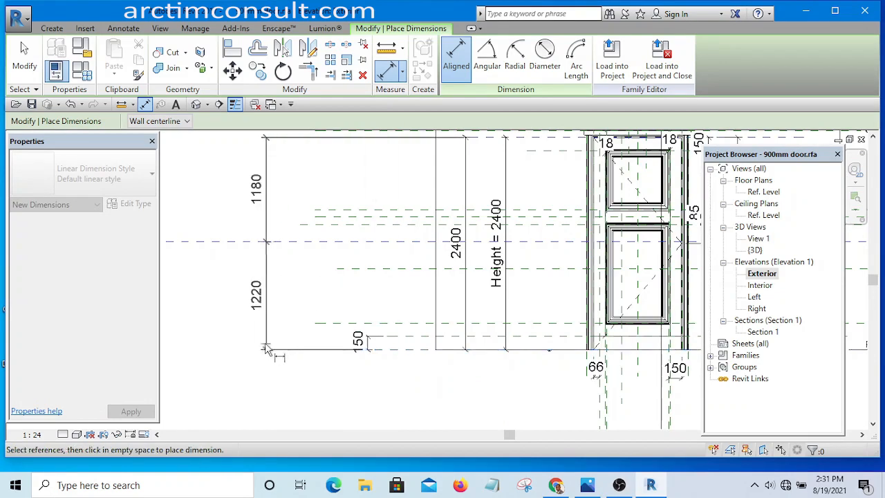
left_click(283, 388)
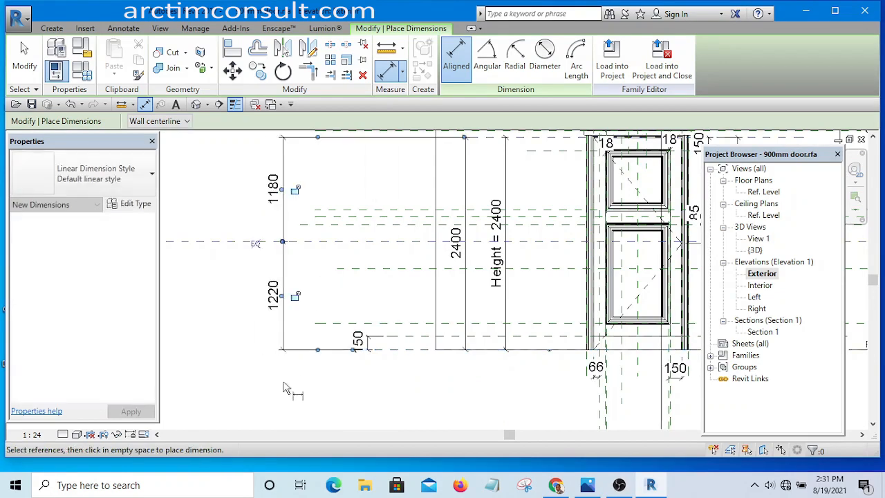
Apply the equality constraint to the two segments of the new vertical dimension string.
left_click(255, 245)
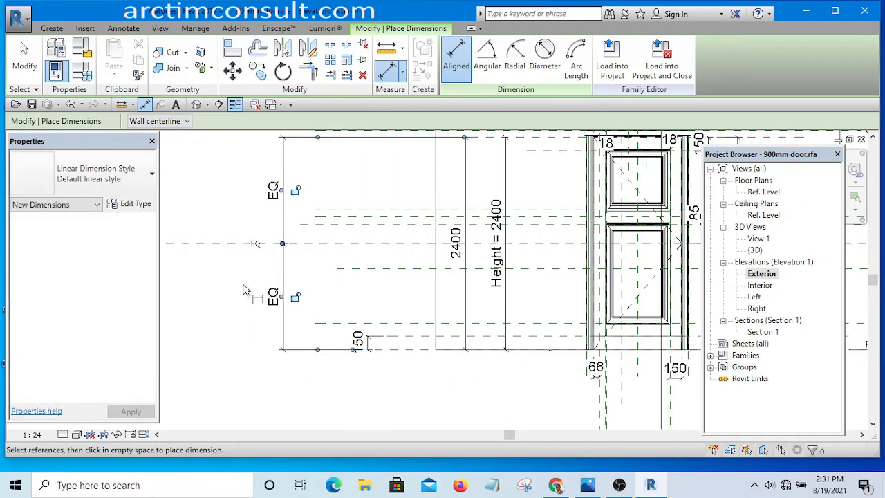
key("Escape")
key("Escape")
scroll(243, 291, "down", 3)
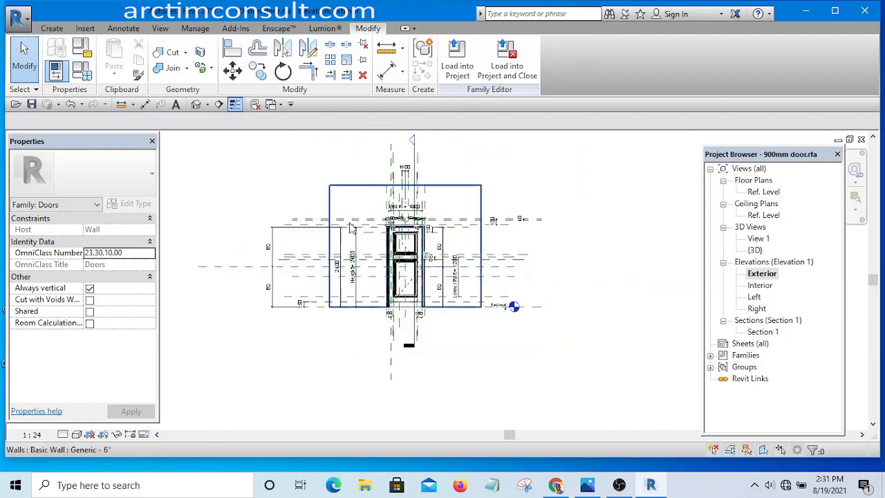
Load the door family into Revit tutorial 2017.rvt, overwriting the existing version.
left_click(458, 67)
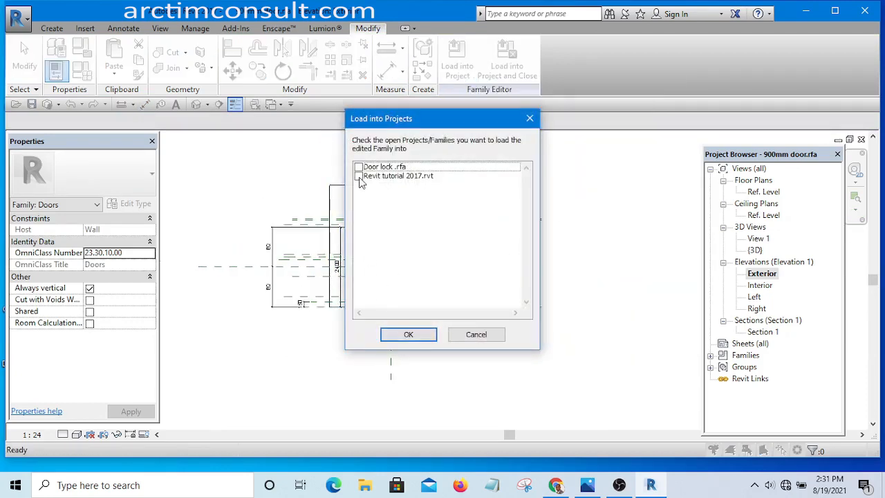
left_click(413, 334)
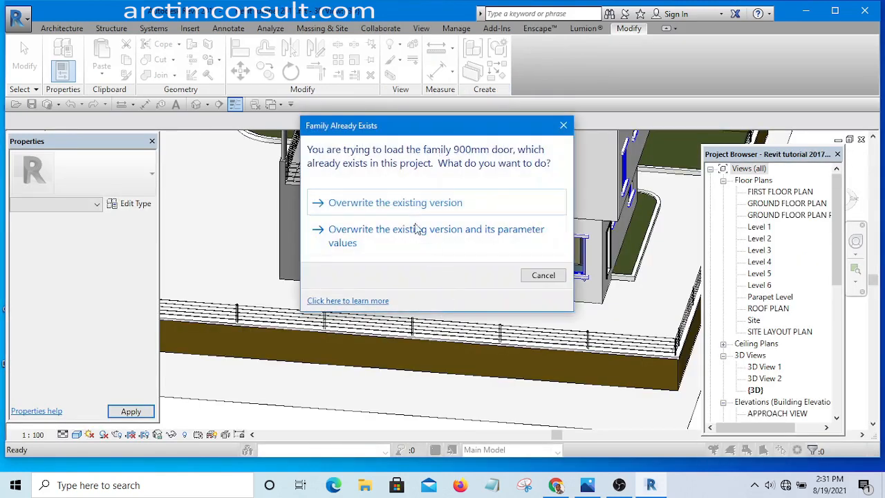
left_click(413, 204)
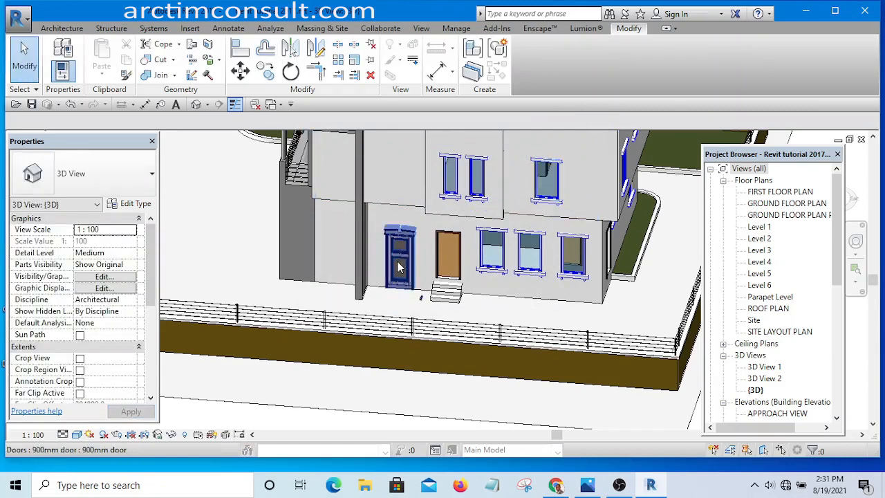
Inspect the updated 900mm door in the project's 3D view and reopen its family for editing.
scroll(421, 277, "up", 3)
scroll(420, 276, "up", 3)
scroll(426, 269, "down", 3)
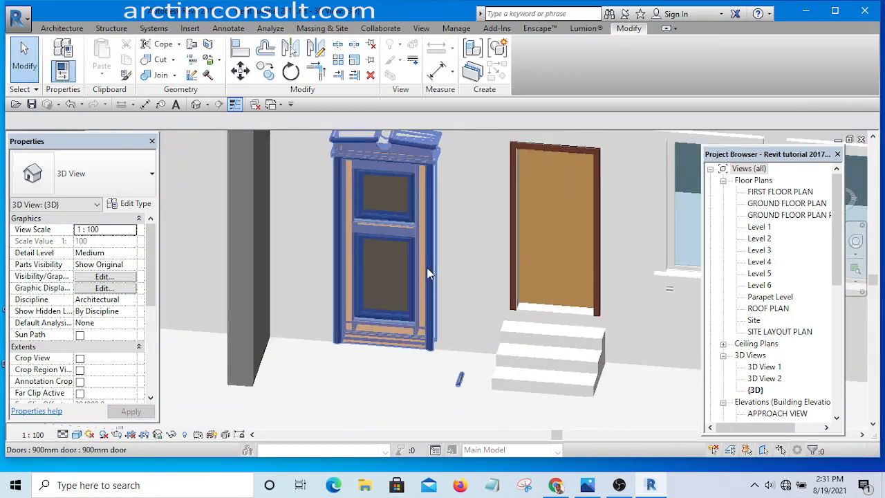
scroll(421, 303, "up", 1)
scroll(420, 302, "up", 2)
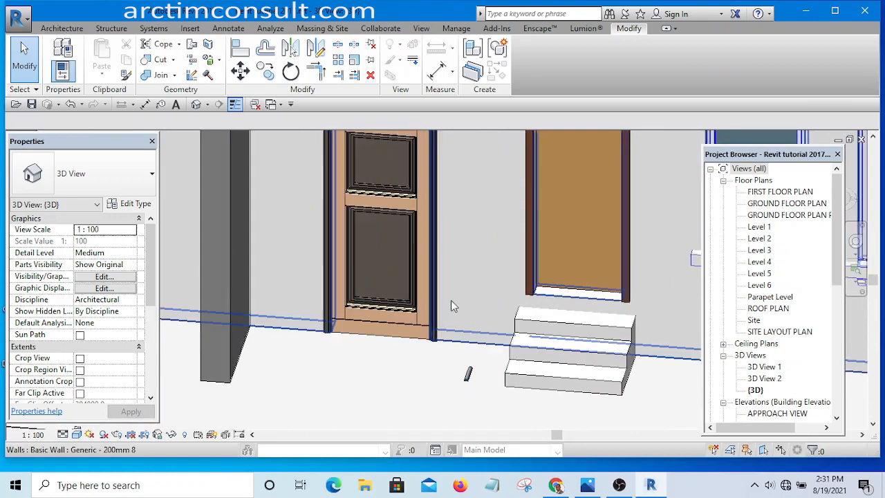
left_click(420, 219)
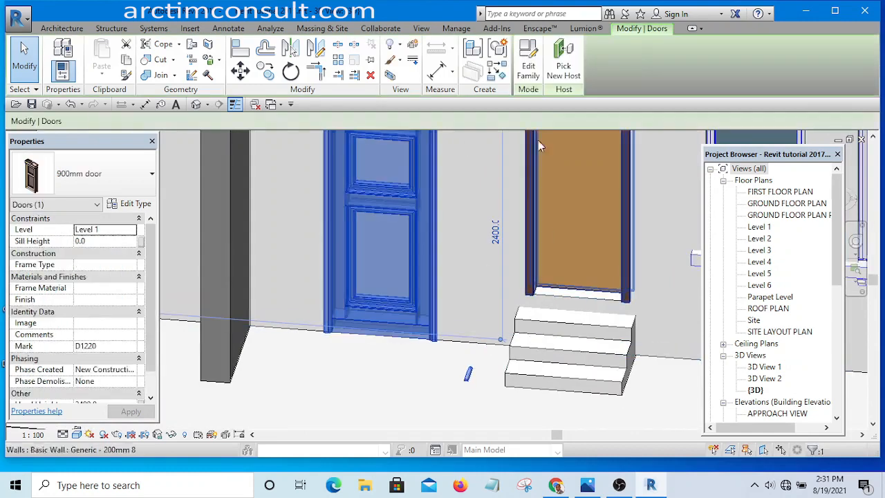
left_click(528, 70)
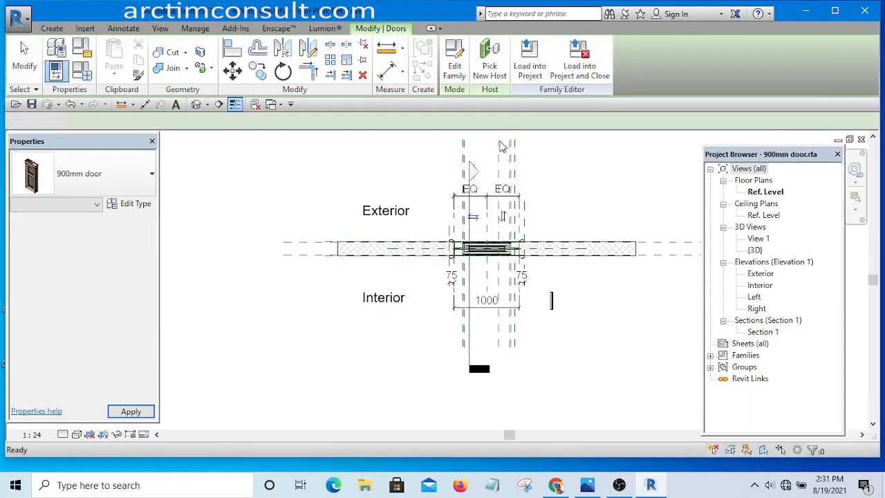
Align the door lock's lengthwise centreline with the vertical reference plane on the door's right stile in plan, and lock the alignment.
scroll(549, 302, "up", 4)
scroll(466, 239, "down", 3)
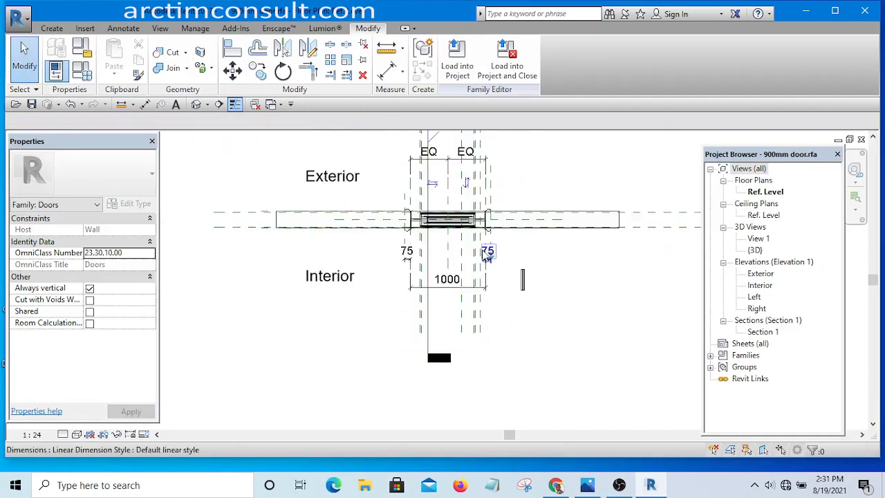
scroll(487, 255, "up", 5)
scroll(568, 313, "down", 3)
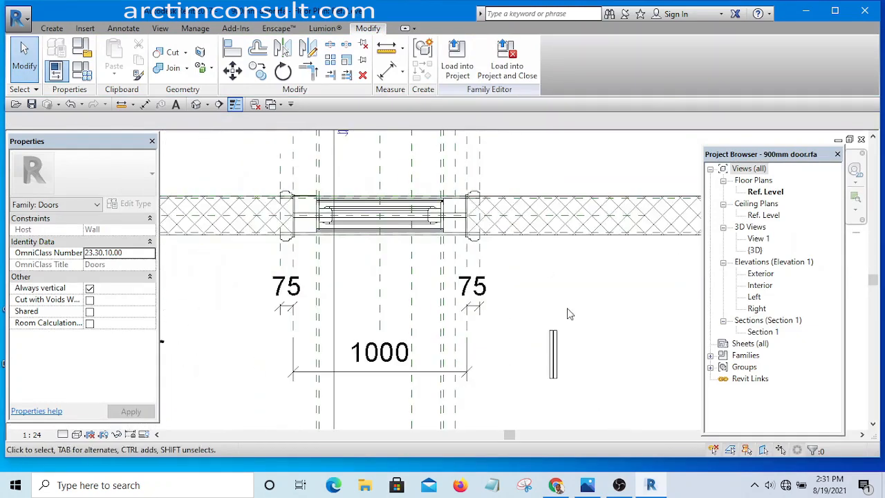
middle_click_drag(593, 314, 546, 294)
scroll(506, 336, "up", 2)
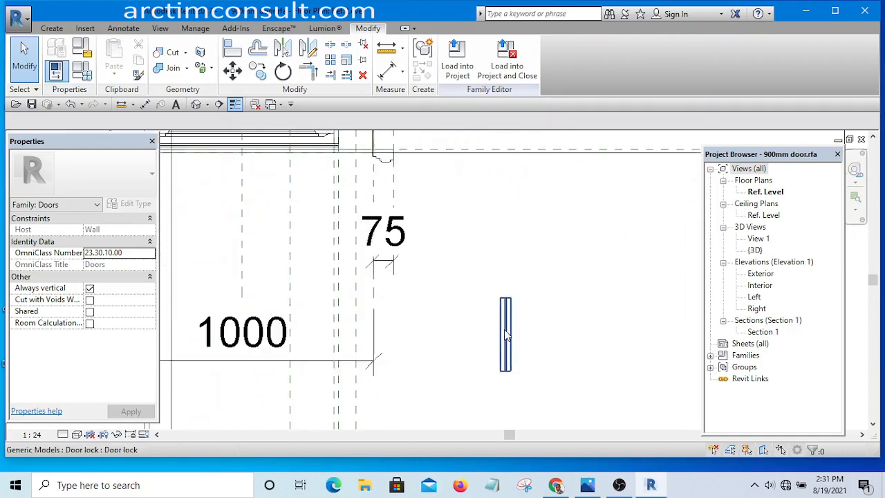
scroll(509, 308, "down", 2)
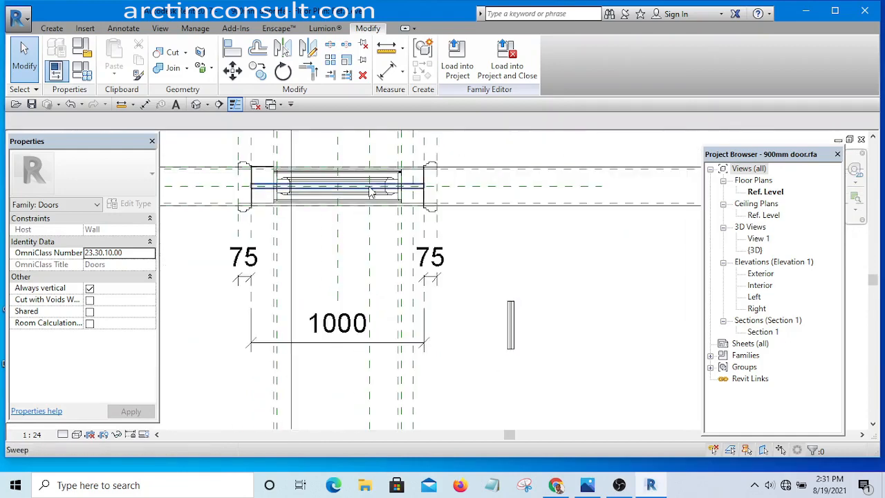
left_click(235, 49)
scroll(515, 318, "up", 1)
scroll(528, 332, "up", 2)
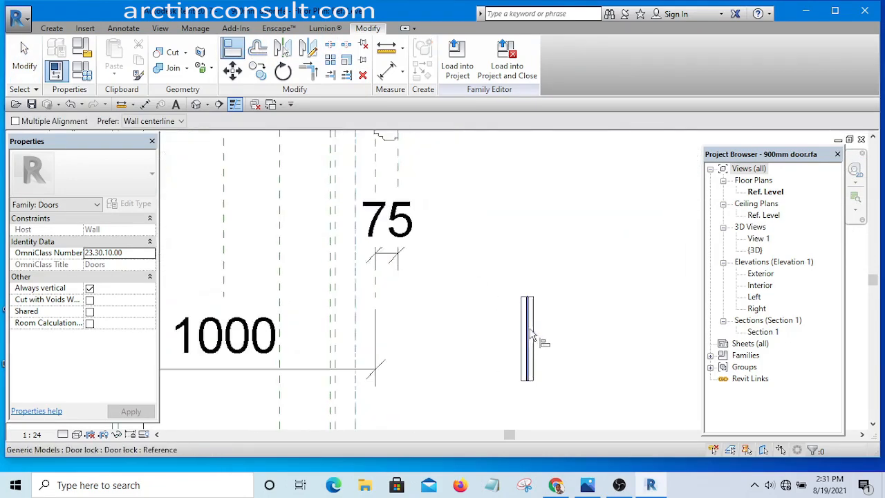
scroll(530, 333, "up", 1)
left_click(535, 329)
scroll(533, 293, "down", 3)
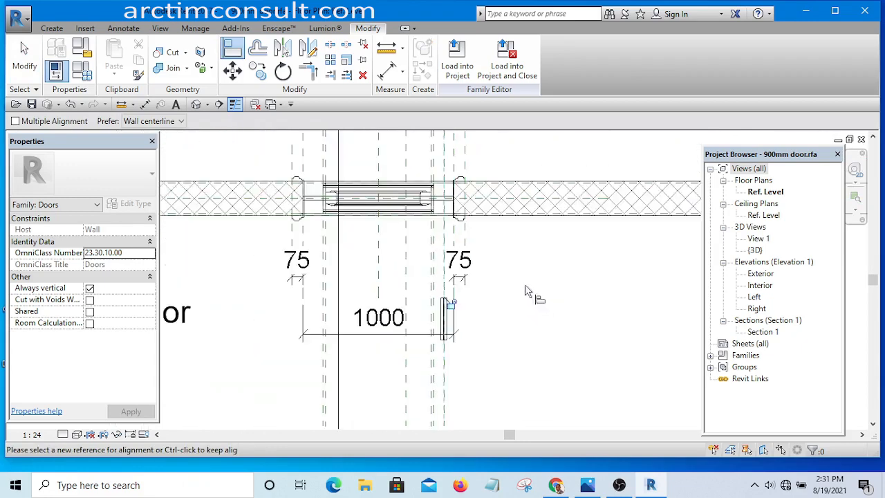
scroll(474, 303, "up", 1)
left_click(453, 303)
scroll(516, 300, "down", 3)
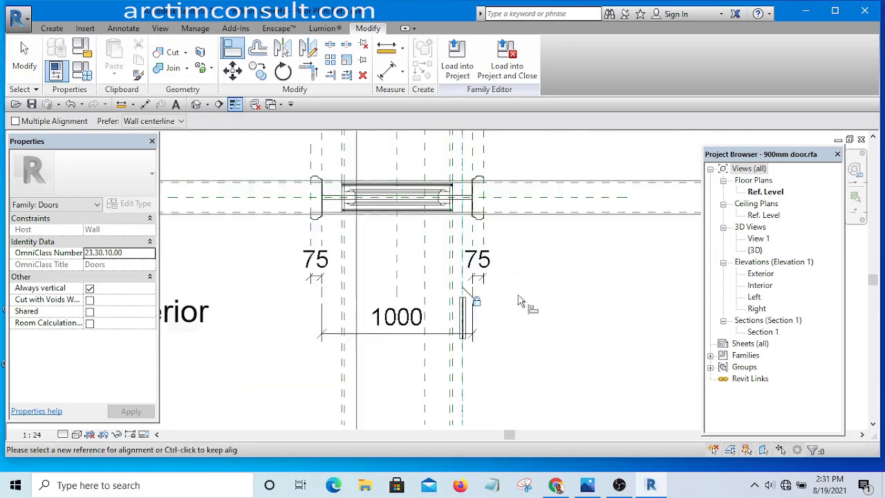
Align the door lock's crosswise centre with the wall's centreline in plan so it sits midway through the door's thickness.
middle_click_drag(573, 274, 529, 300)
scroll(503, 241, "up", 3)
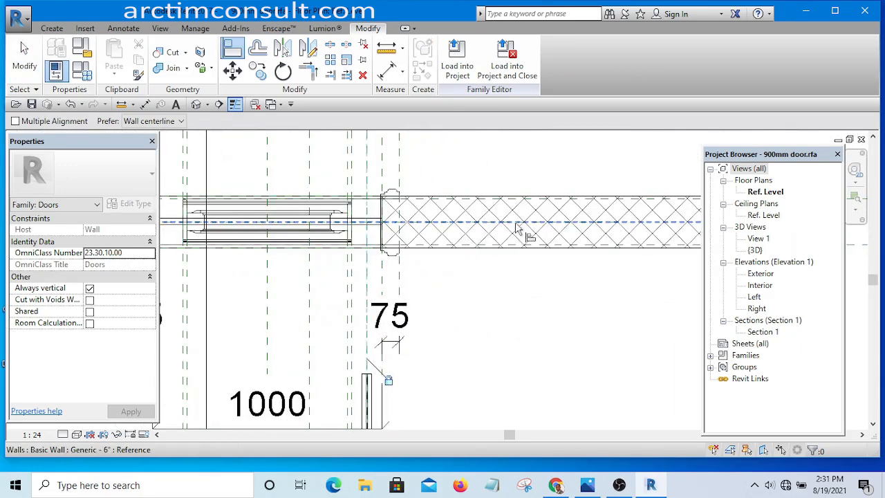
scroll(523, 233, "down", 3)
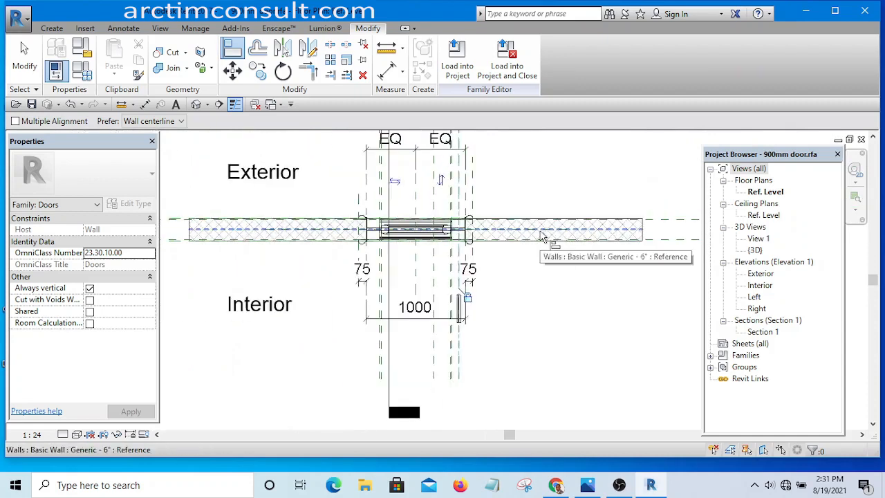
scroll(458, 308, "up", 5)
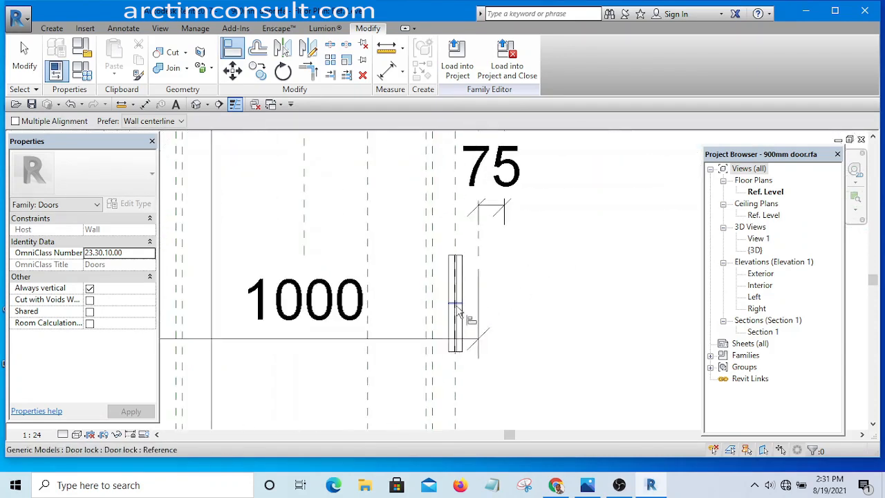
scroll(464, 337, "down", 3)
scroll(394, 255, "up", 4)
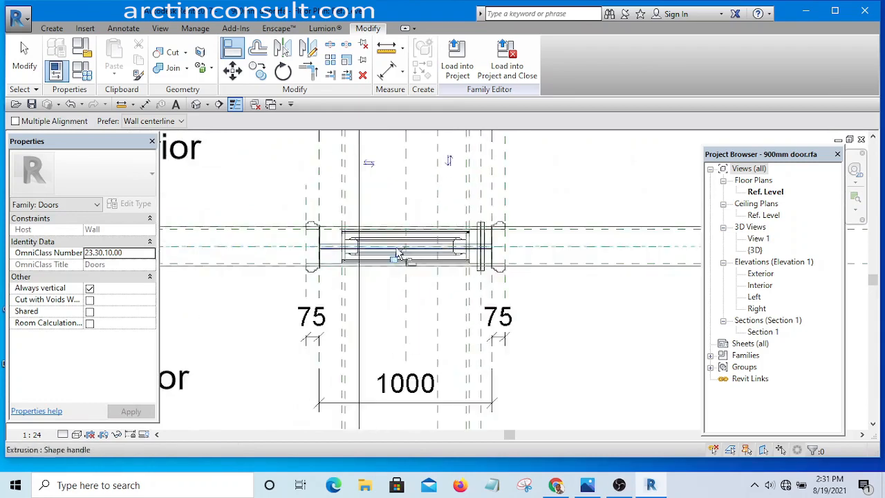
scroll(398, 268, "down", 3)
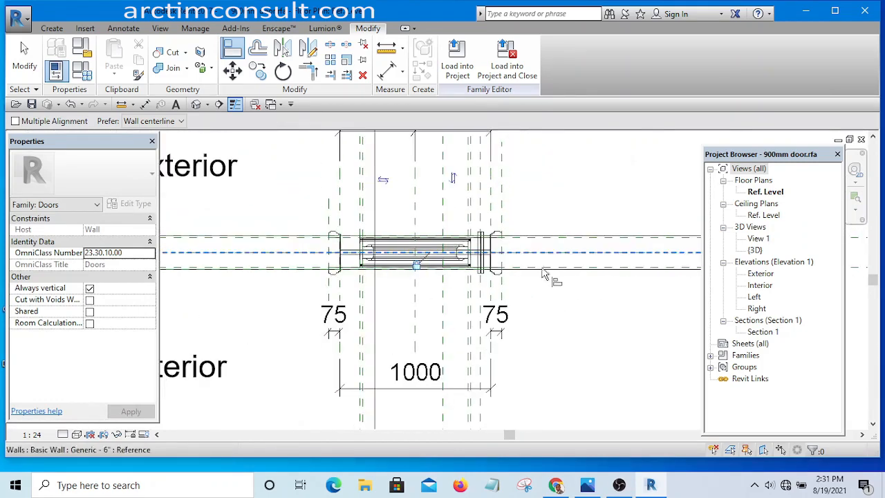
key("Escape")
Reload the door family with its repositioned lock into Revit tutorial 2017.rvt, overwriting the existing version.
scroll(471, 260, "up", 5)
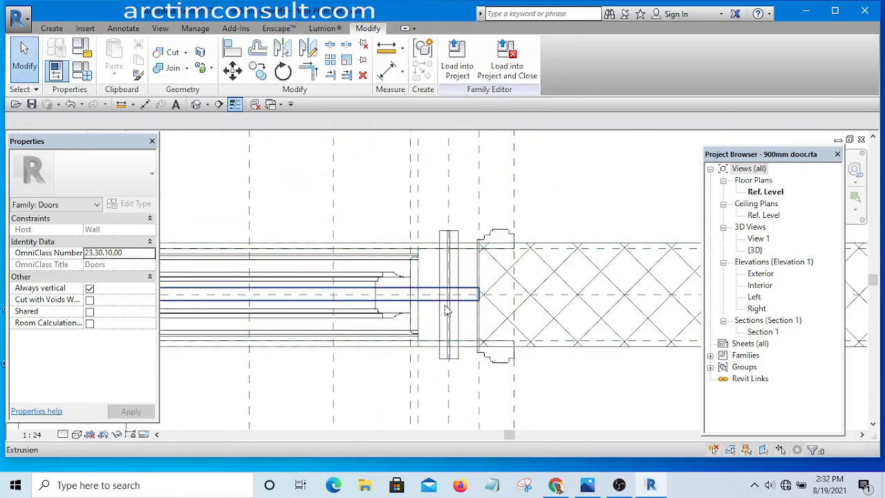
left_click(457, 63)
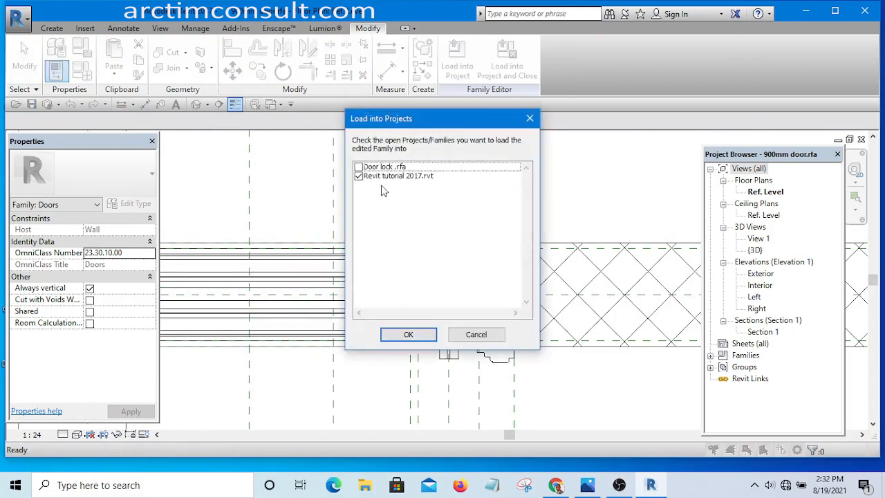
left_click(407, 335)
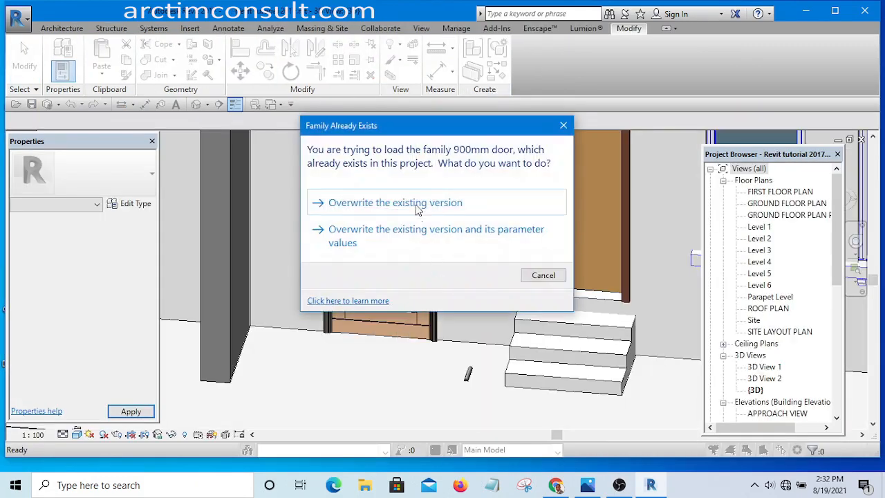
left_click(417, 207)
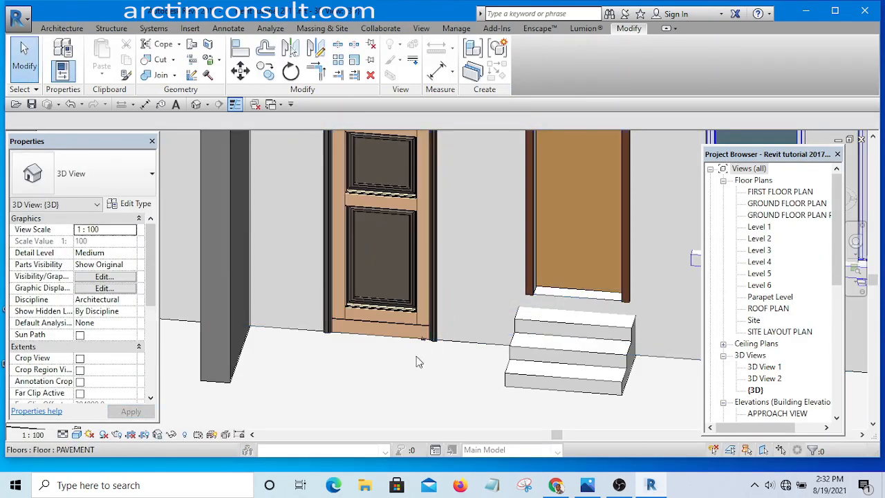
Examine the lock's position and height at the foot of the door in the project's 3D view.
scroll(421, 352, "up", 3)
scroll(439, 329, "up", 4)
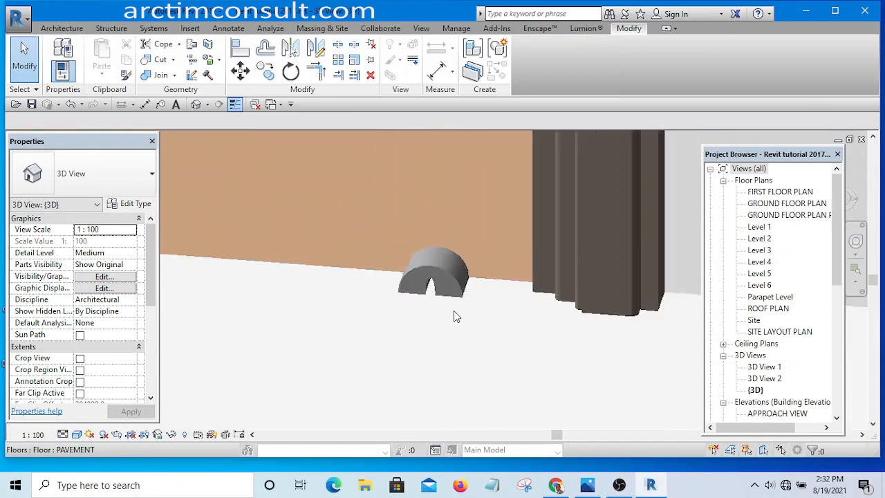
scroll(454, 312, "down", 2)
scroll(481, 332, "down", 2)
scroll(469, 320, "up", 3)
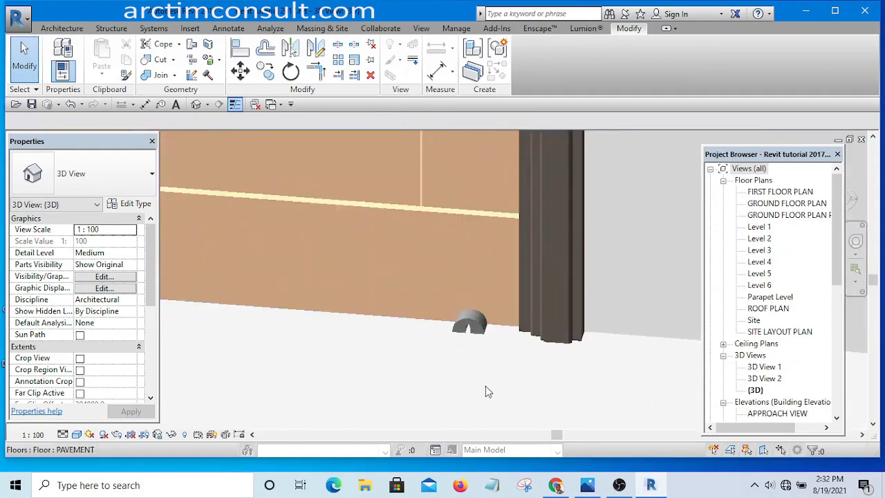
scroll(476, 334, "down", 3)
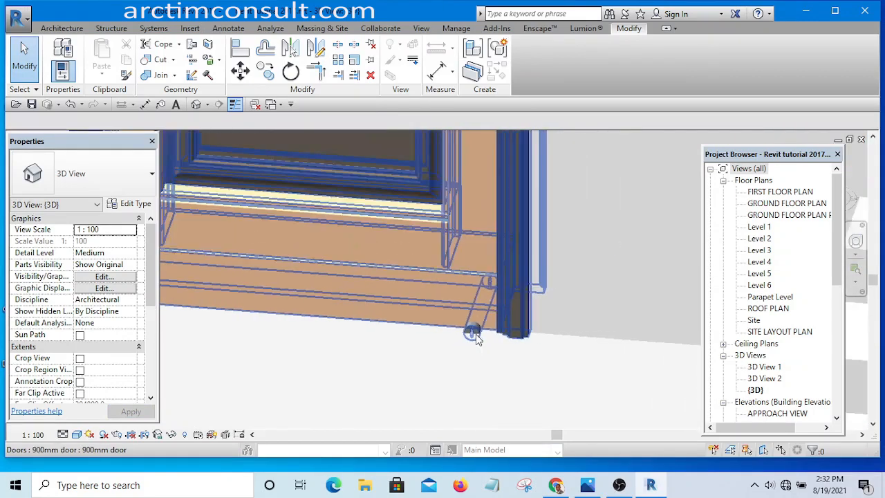
scroll(476, 347, "up", 3)
scroll(475, 338, "down", 3)
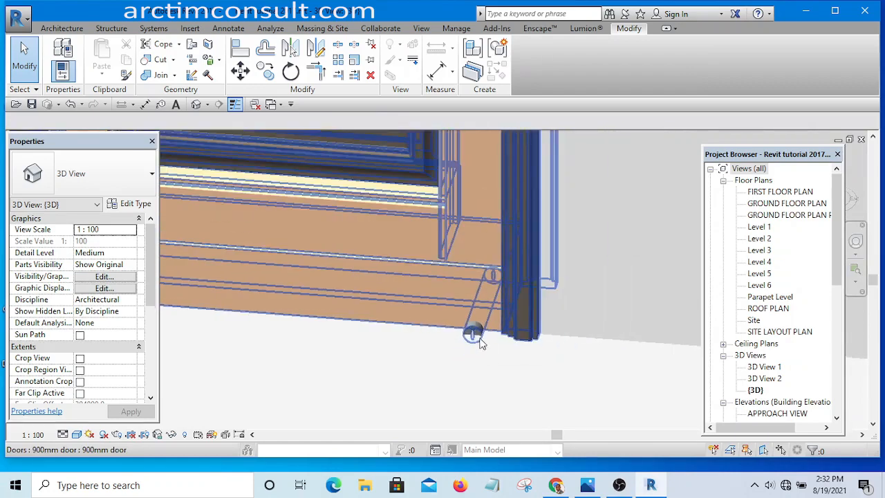
Open the 900mm door family for editing from the project's 3D view and show its Exterior elevation.
left_click(497, 300)
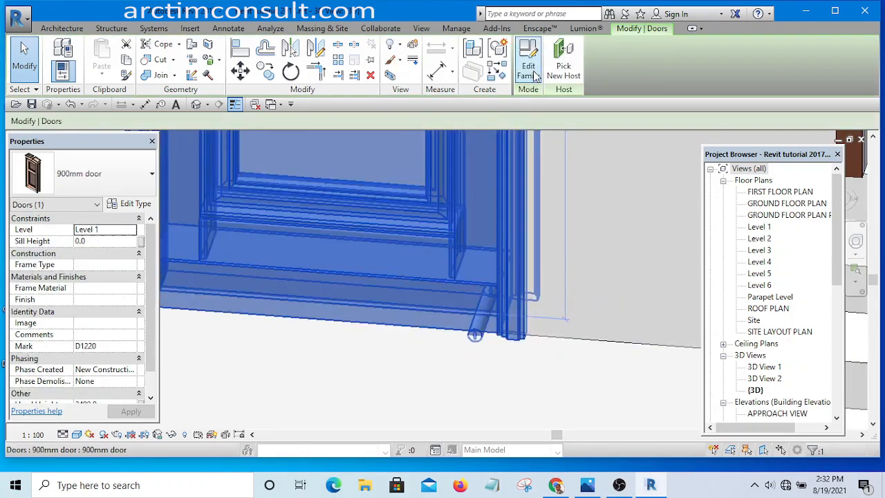
left_click(535, 75)
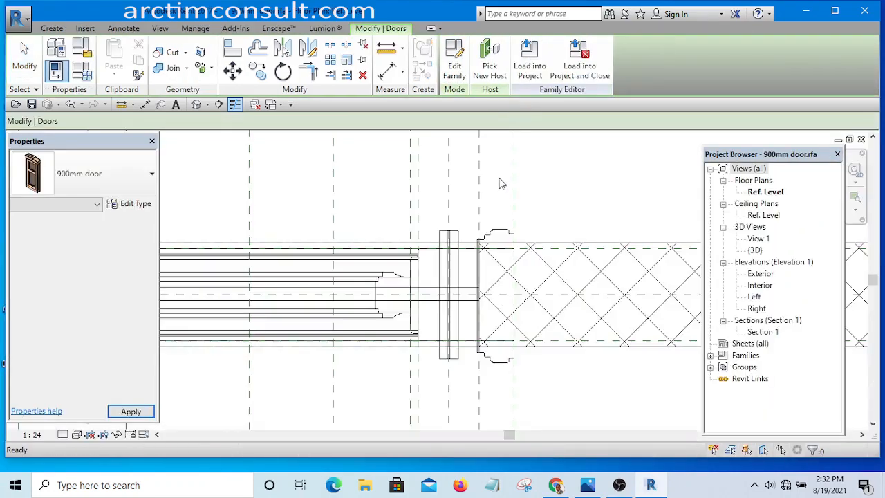
double_click(761, 273)
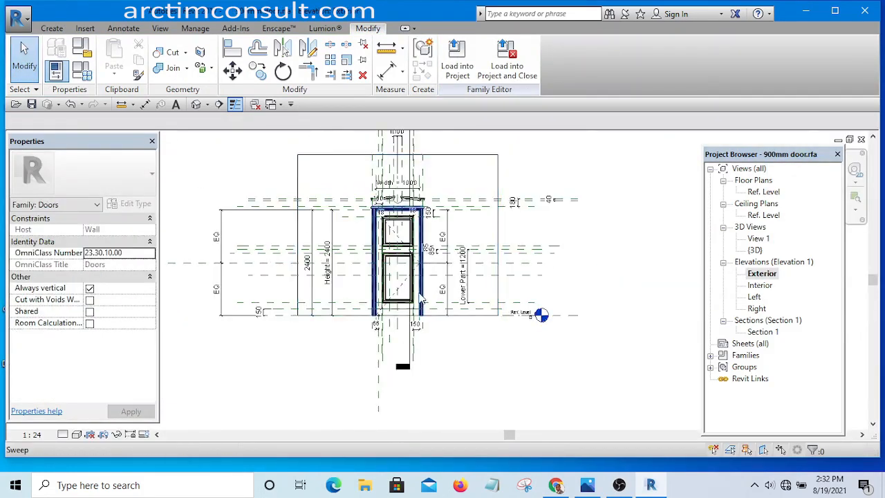
scroll(415, 307, "up", 8)
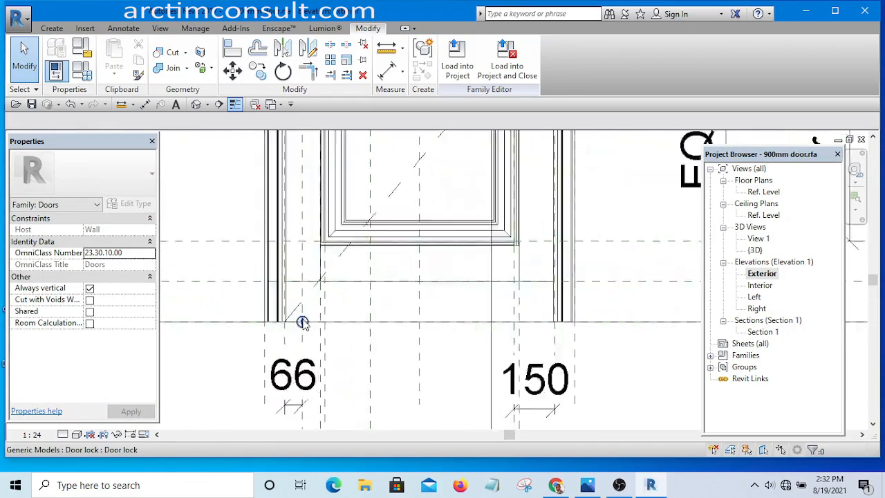
scroll(302, 324, "up", 2)
left_click(304, 322)
scroll(435, 325, "down", 3)
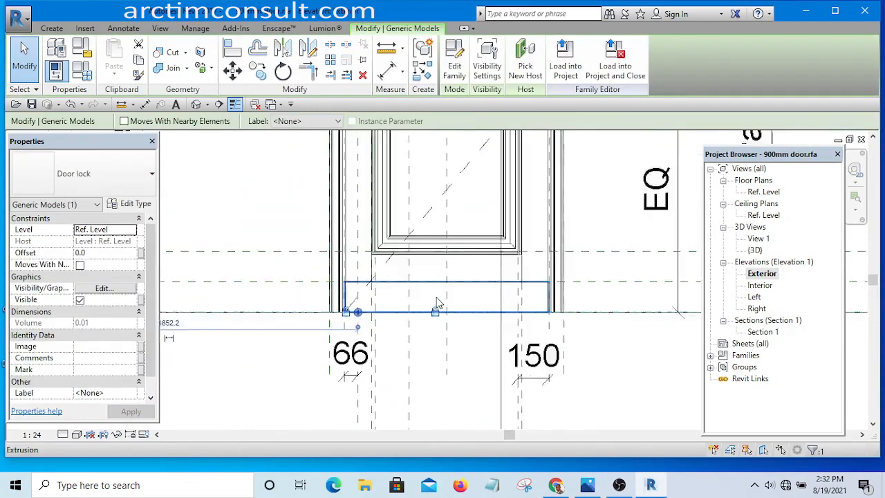
key("Escape")
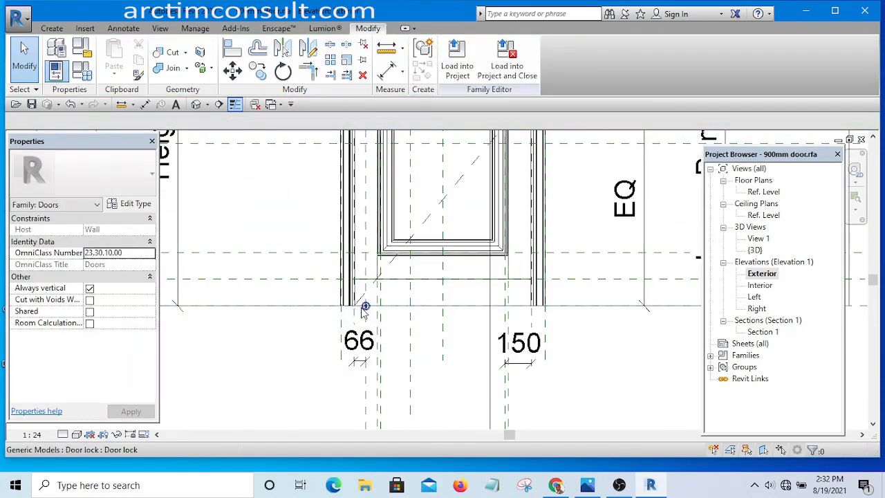
Move the door lock straight up 1200 mm from the foot of the door to the horizontal centre-of-the-door reference plane.
scroll(366, 304, "up", 4)
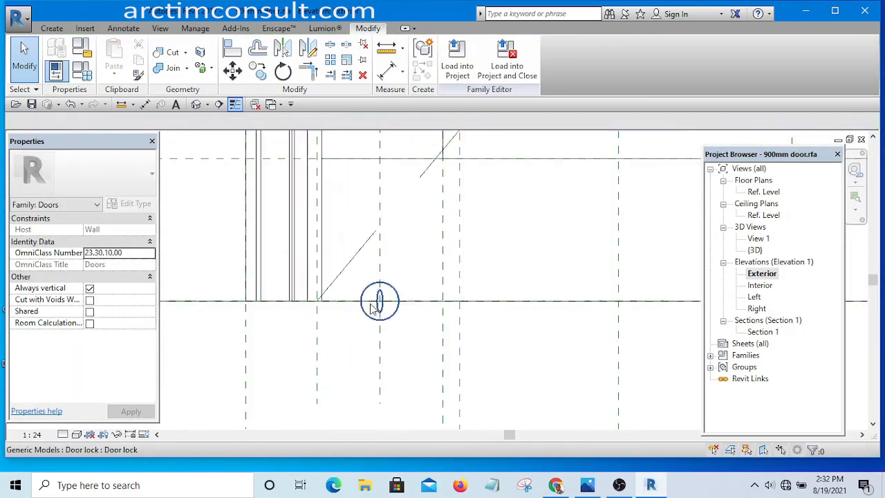
left_click(401, 286)
scroll(403, 309, "down", 3)
scroll(399, 309, "down", 1)
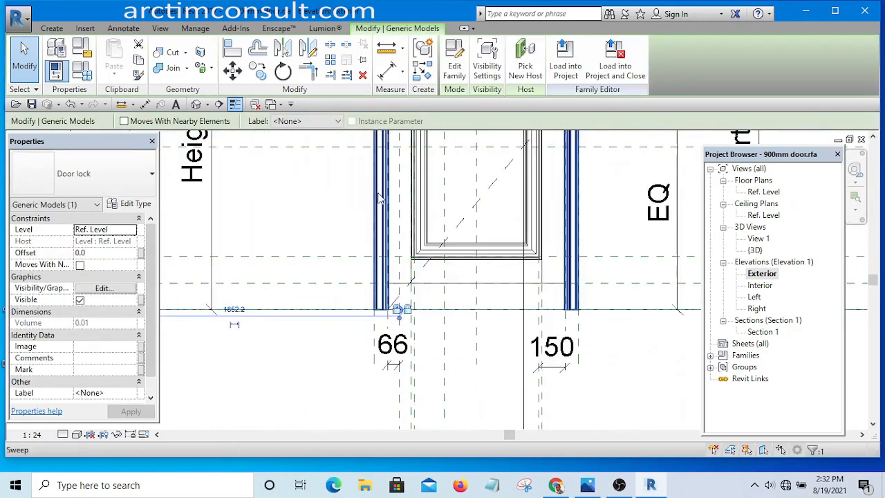
key("m")
key("v")
scroll(398, 309, "up", 4)
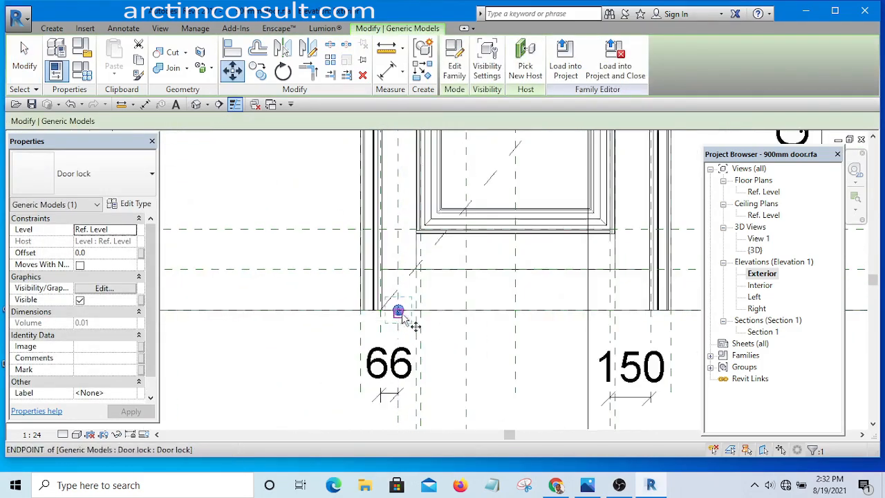
left_click(398, 309)
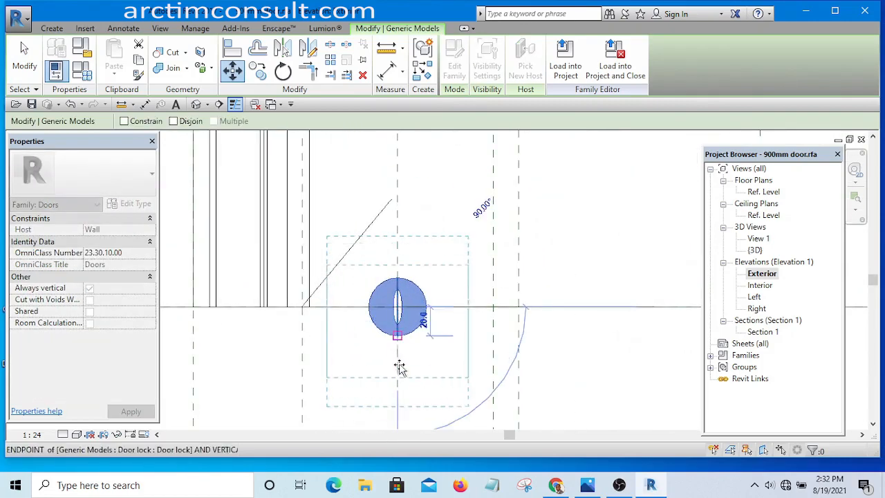
scroll(395, 360, "down", 4)
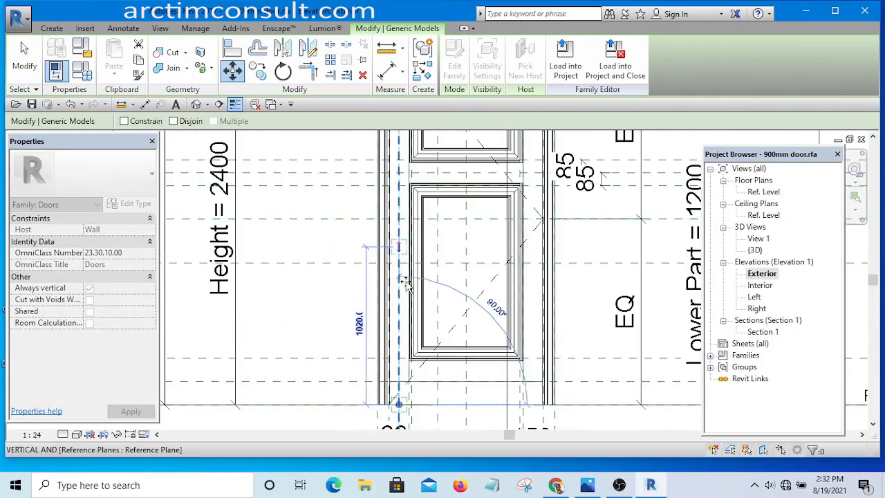
scroll(405, 275, "down", 4)
scroll(404, 275, "up", 1)
scroll(405, 275, "up", 2)
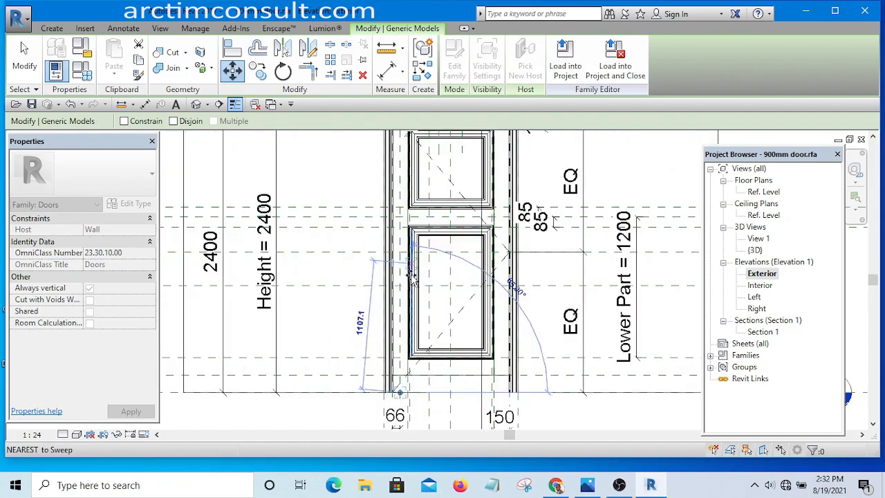
left_click(400, 253)
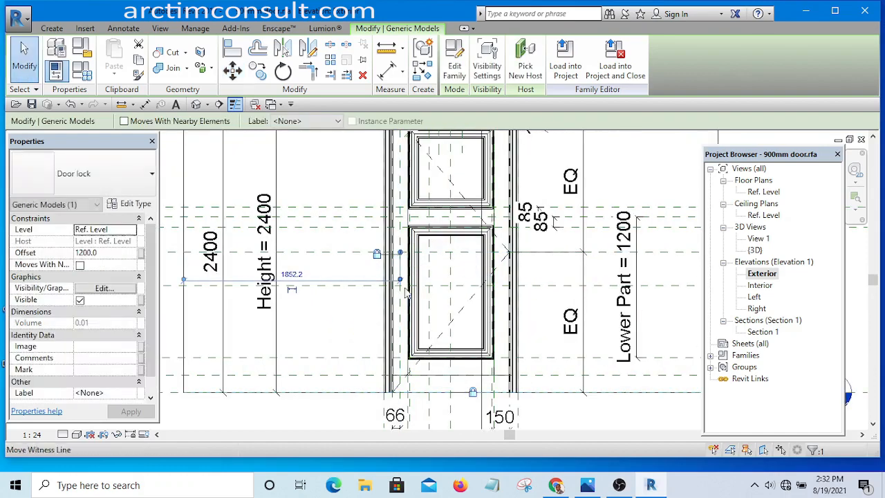
scroll(371, 251, "up", 5)
left_click(315, 272)
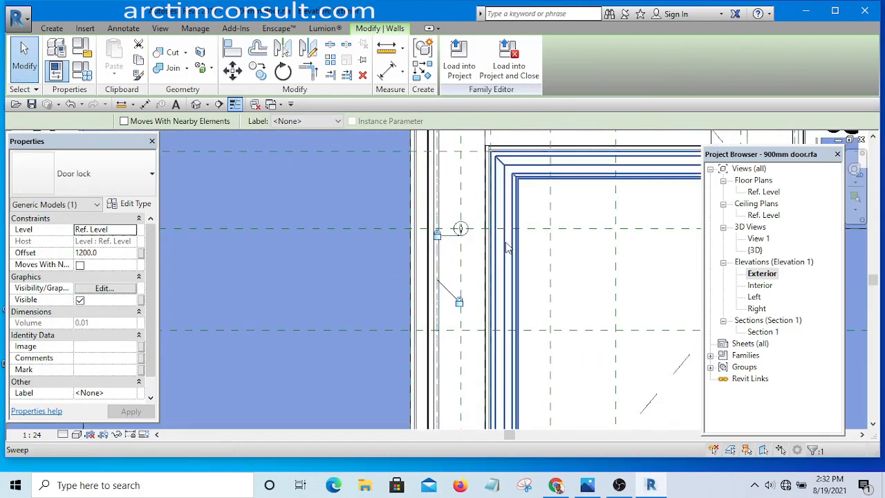
scroll(457, 228, "down", 3)
key("Escape")
scroll(525, 231, "up", 4)
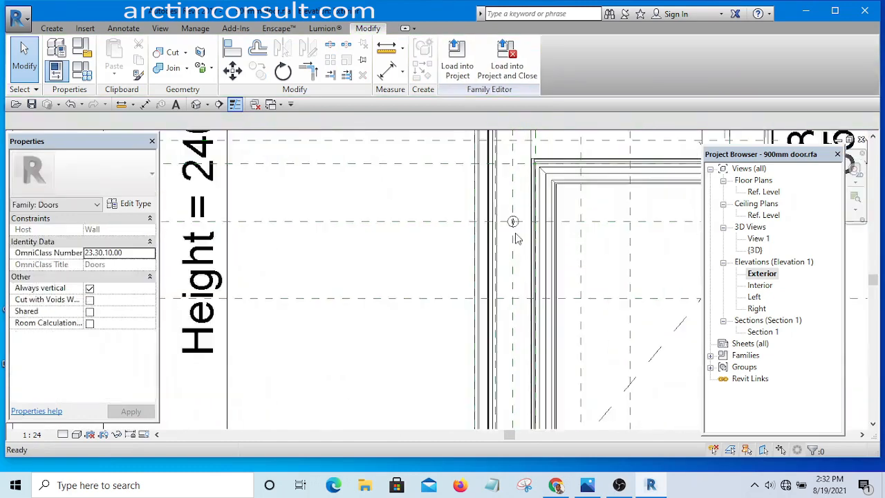
Move the door lock vertically down along the stile to an offset of 900 mm above the reference level.
left_click(512, 220)
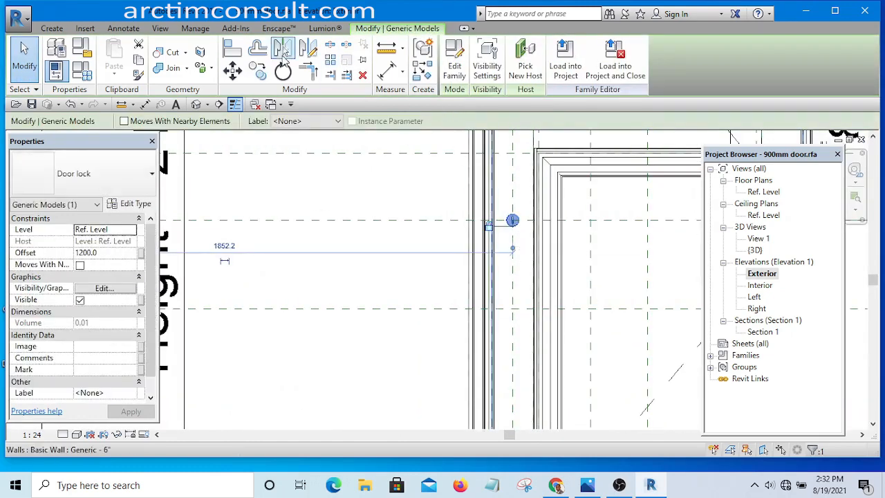
left_click(232, 70)
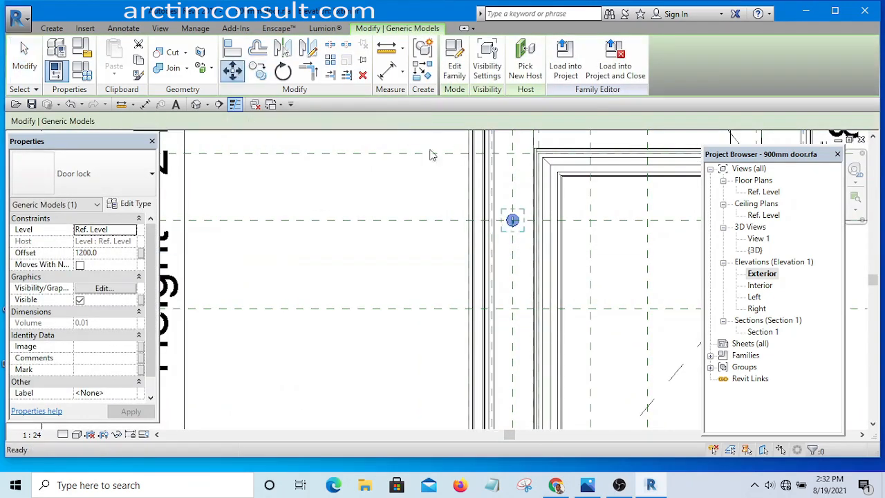
left_click(456, 185)
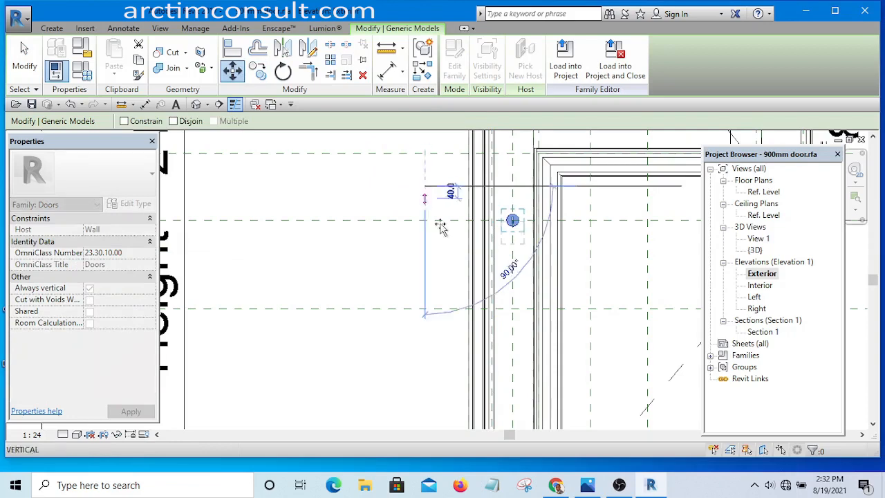
left_click(423, 284)
scroll(497, 304, "up", 2)
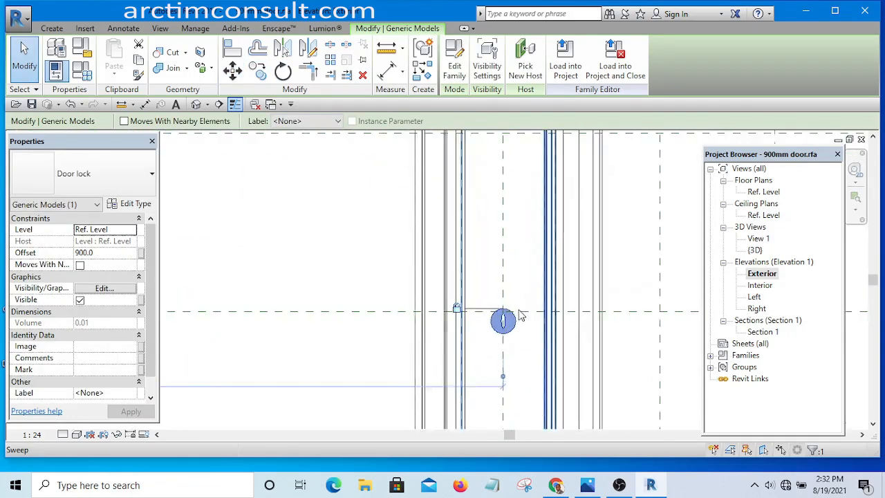
scroll(521, 315, "up", 1)
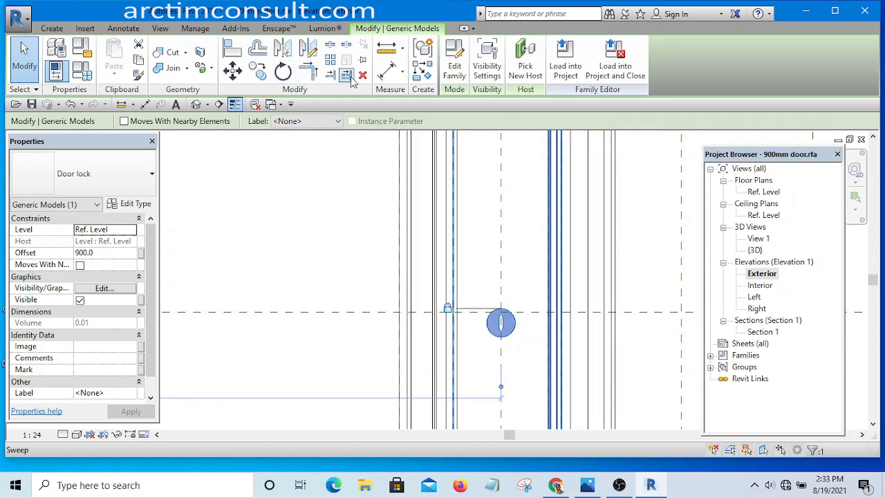
Dimension the vertical distance from the centre-of-the-door reference plane to the lock's lower edge, placing the dimension beside the door.
left_click(386, 76)
scroll(499, 317, "up", 2)
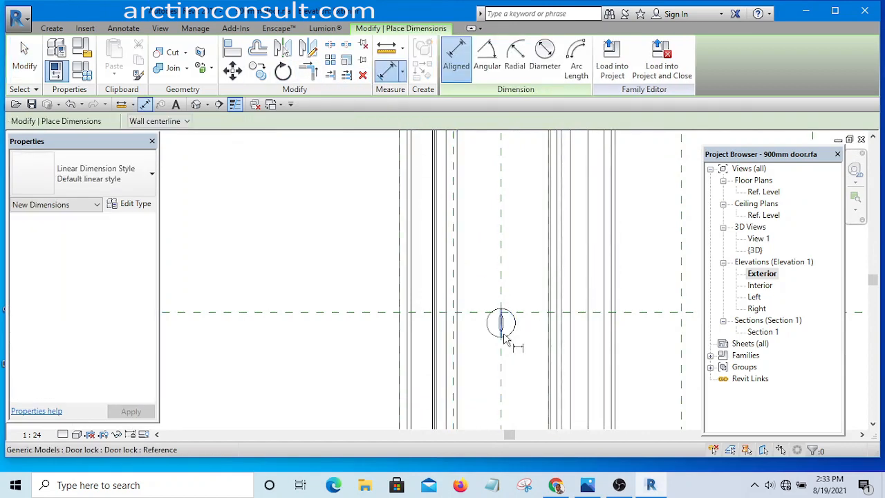
scroll(517, 339, "down", 4)
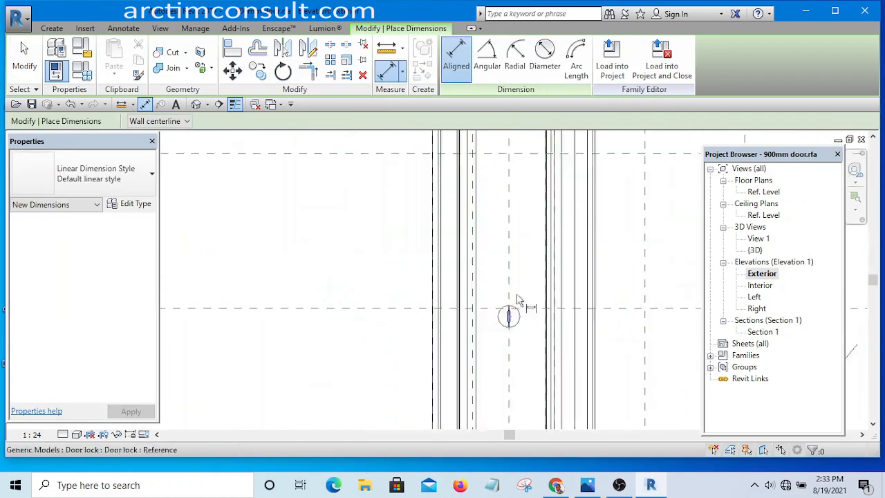
scroll(509, 215, "up", 2)
left_click(502, 220)
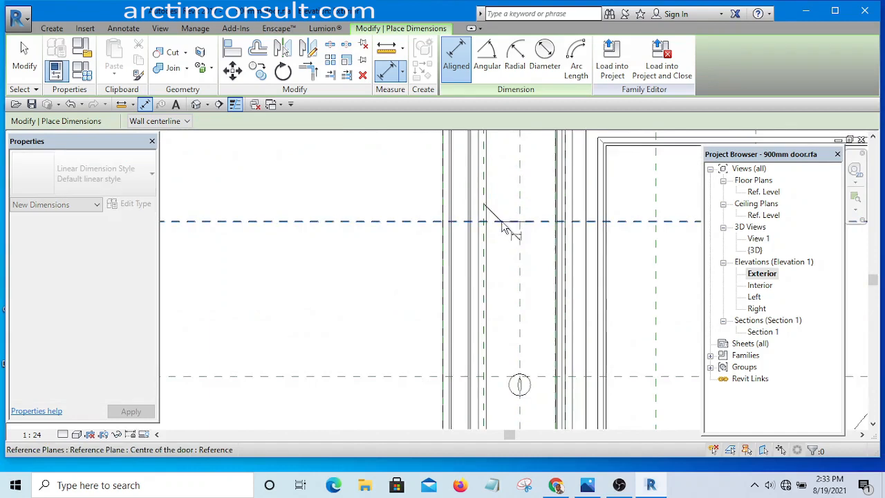
scroll(525, 396, "up", 1)
left_click(527, 398)
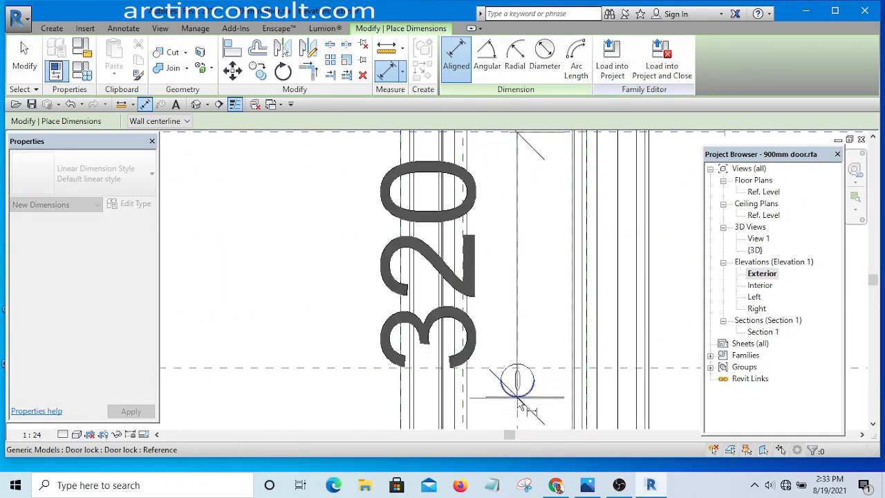
scroll(331, 273, "down", 1)
scroll(332, 273, "down", 1)
left_click(261, 284)
key("Escape")
key("Escape")
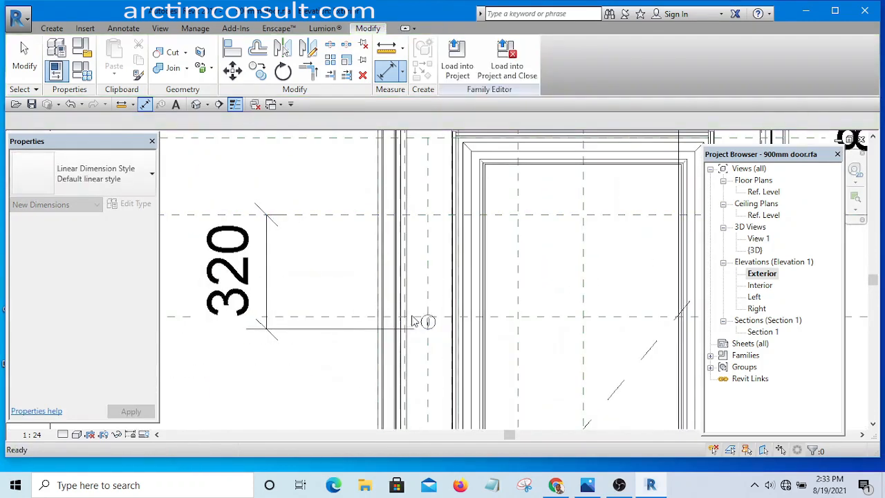
Adjust the door lock's distance below the centre-of-the-door plane through its dimension, trying 200 mm and settling on 150 mm.
left_click(429, 325)
left_click(253, 269)
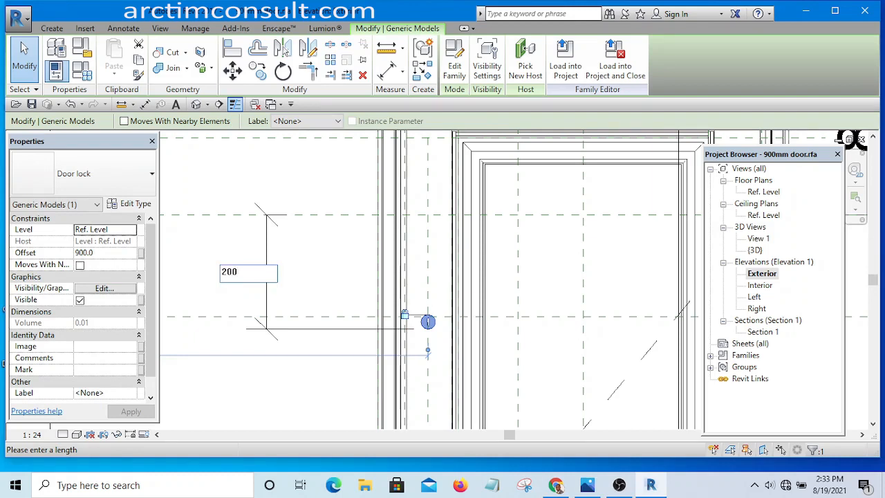
key("Return")
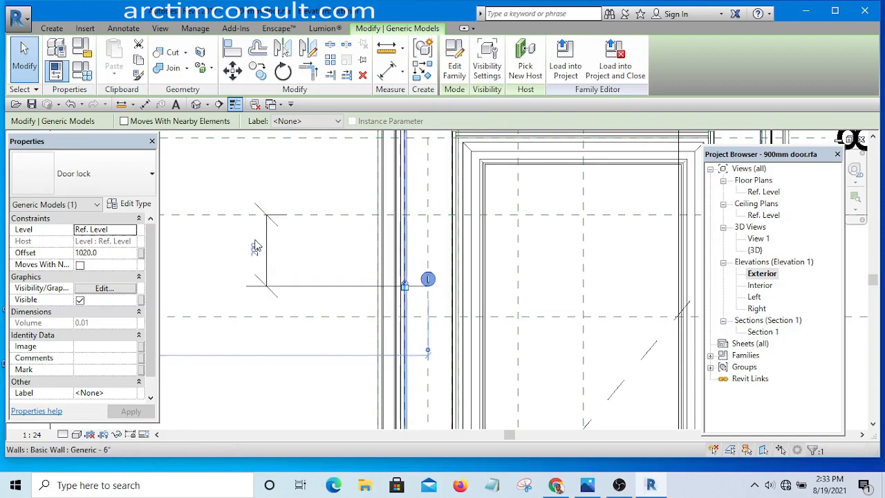
left_click(256, 249)
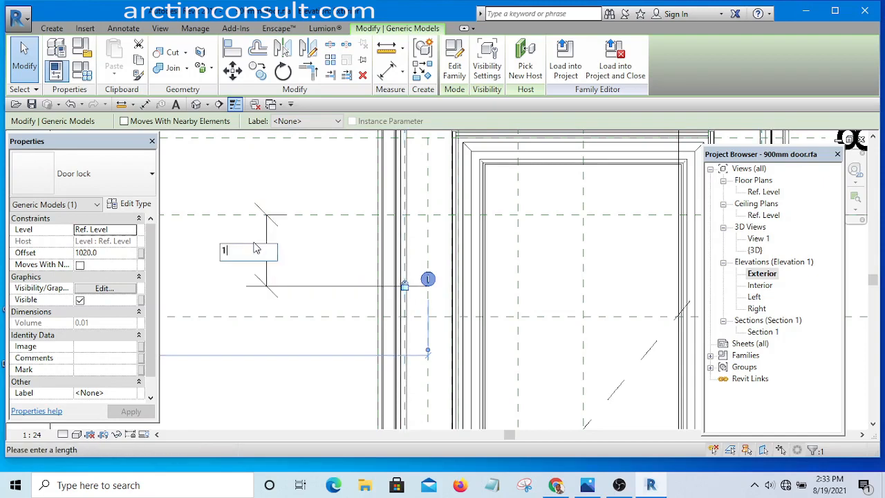
key("Return")
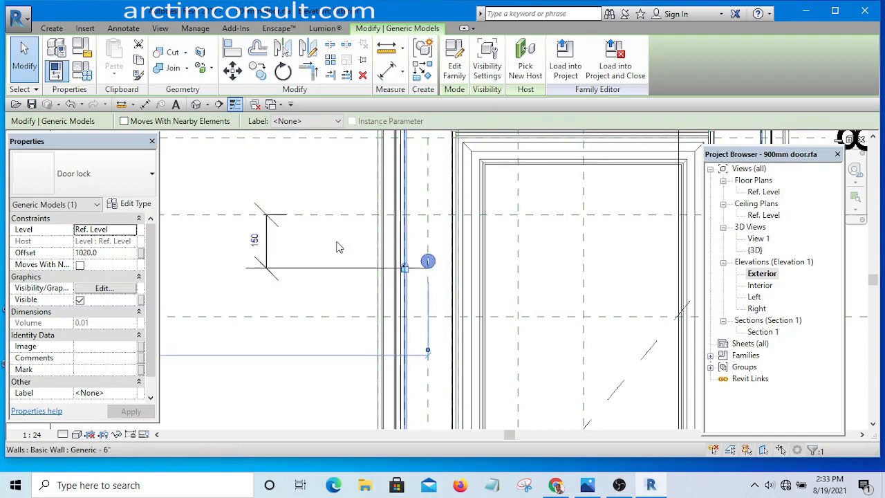
left_click(256, 408)
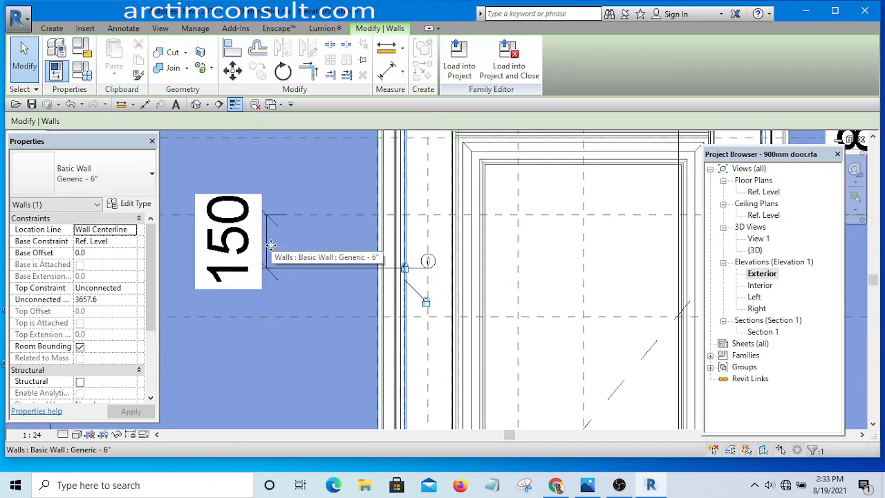
scroll(350, 300, "down", 4)
left_click(279, 385)
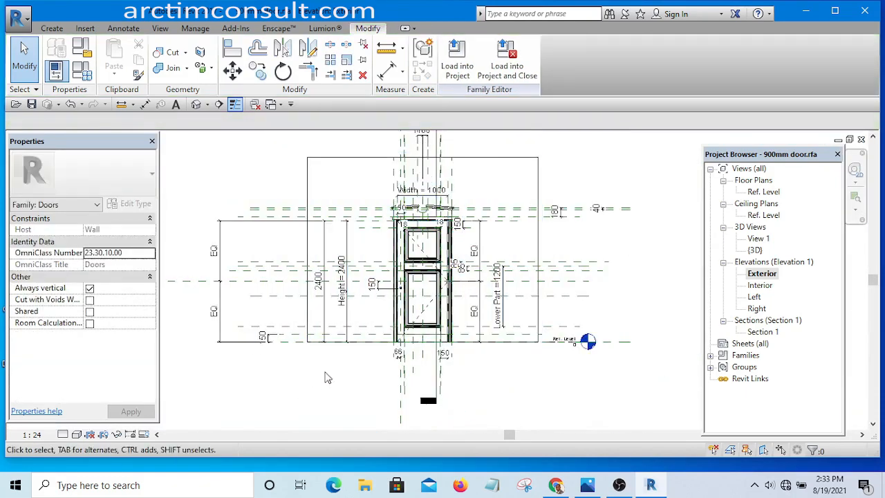
Lock the 150 mm dimension between the centre-of-the-door reference plane and the door lock.
scroll(375, 280, "up", 5)
left_click(389, 253)
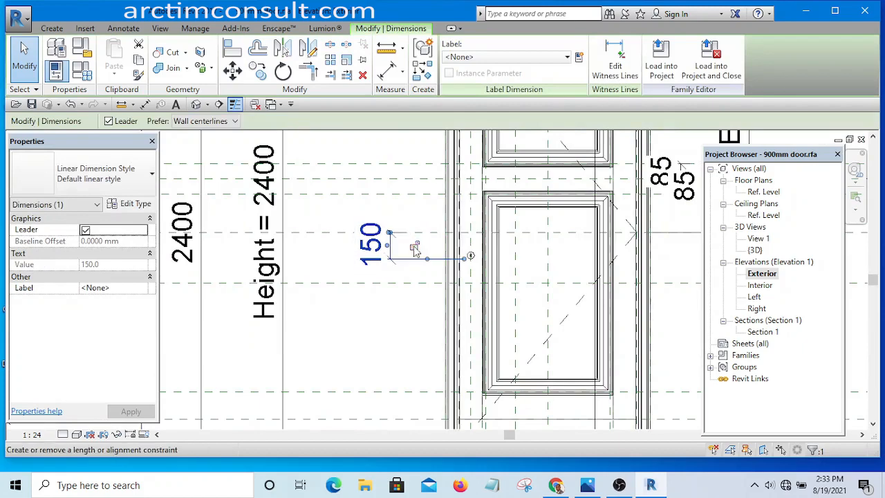
scroll(414, 252, "down", 4)
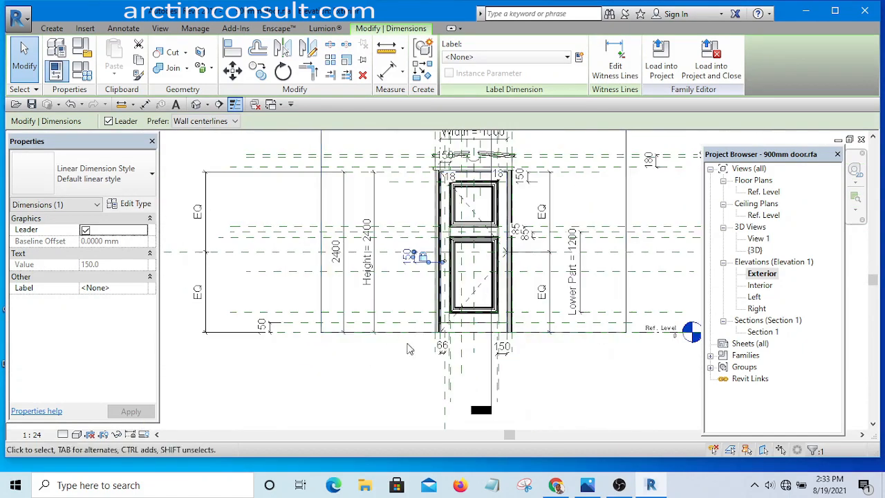
left_click(404, 364)
scroll(421, 263, "up", 4)
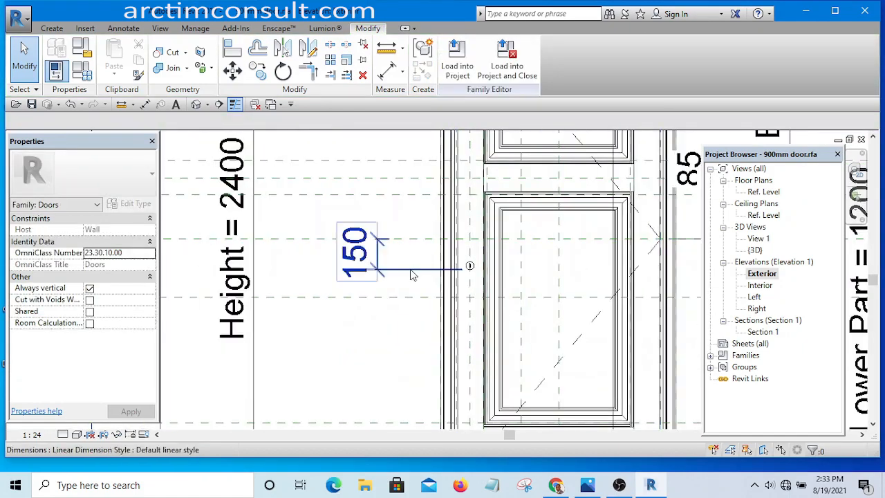
scroll(410, 275, "down", 5)
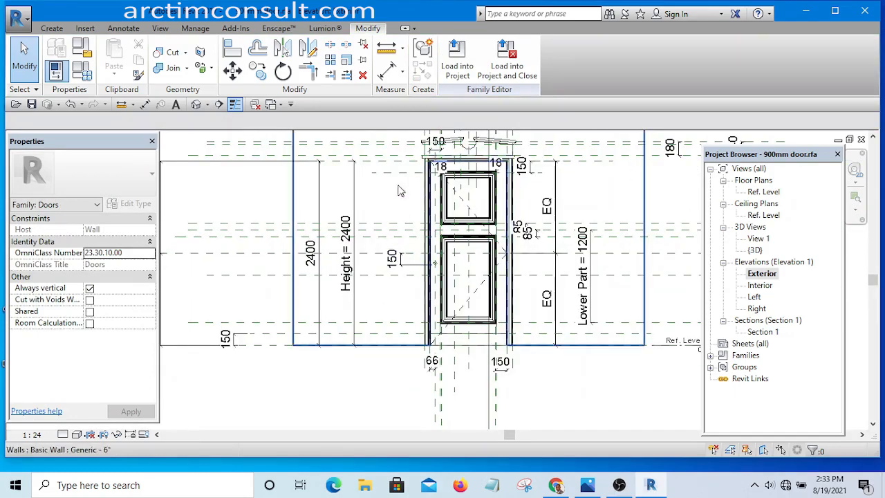
Load the 900mm door family into Revit tutorial 2017.rvt, overwriting the existing version without its parameter values.
left_click(459, 69)
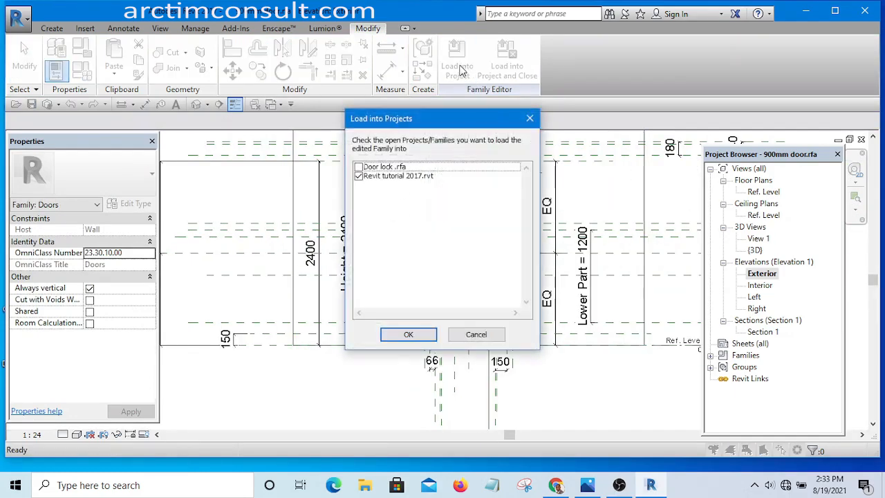
left_click(408, 334)
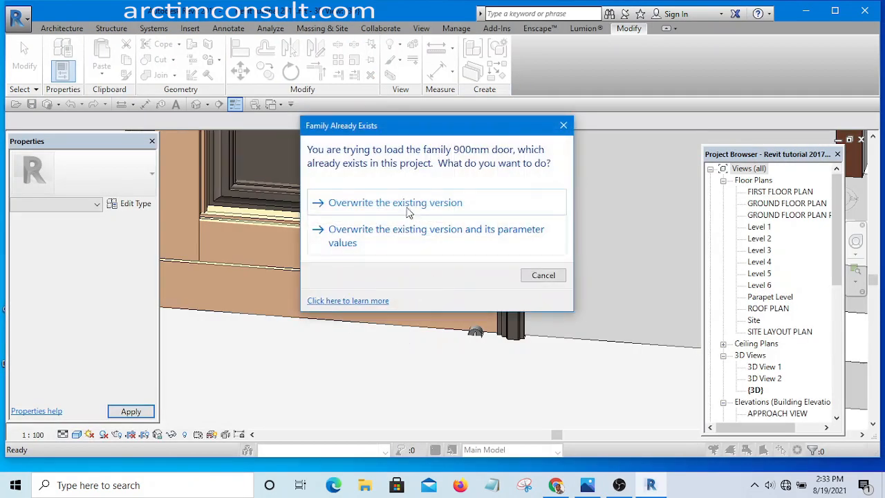
left_click(408, 207)
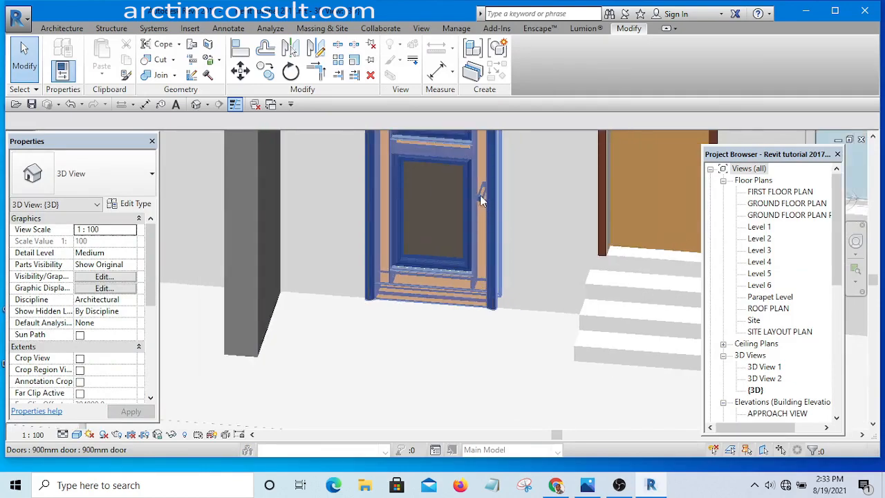
Examine the reloaded door in the project's 3D view, checking the lock's position and projection on the stile up close and from afar.
scroll(479, 195, "up", 6)
scroll(524, 206, "down", 2)
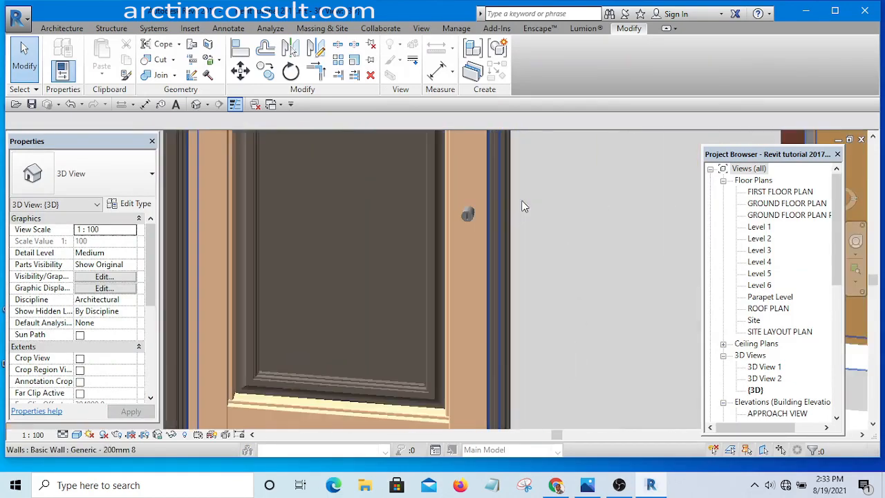
scroll(524, 206, "down", 8)
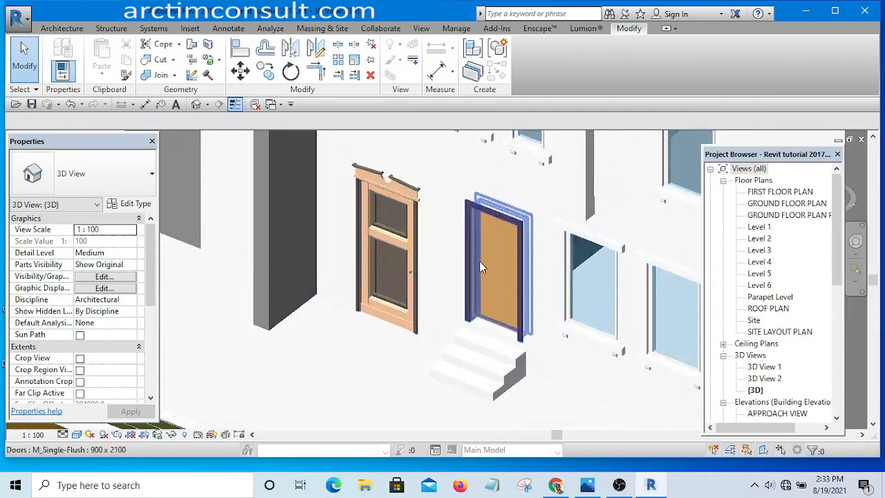
scroll(442, 269, "up", 10)
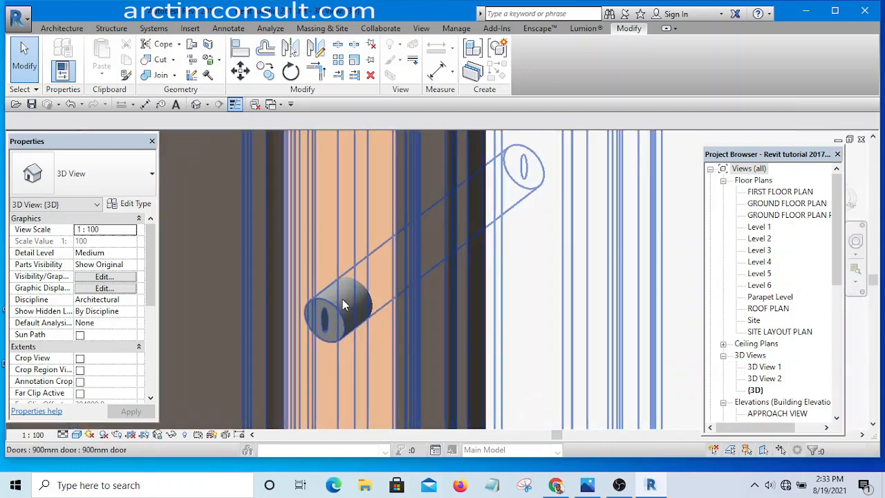
scroll(380, 270, "down", 6)
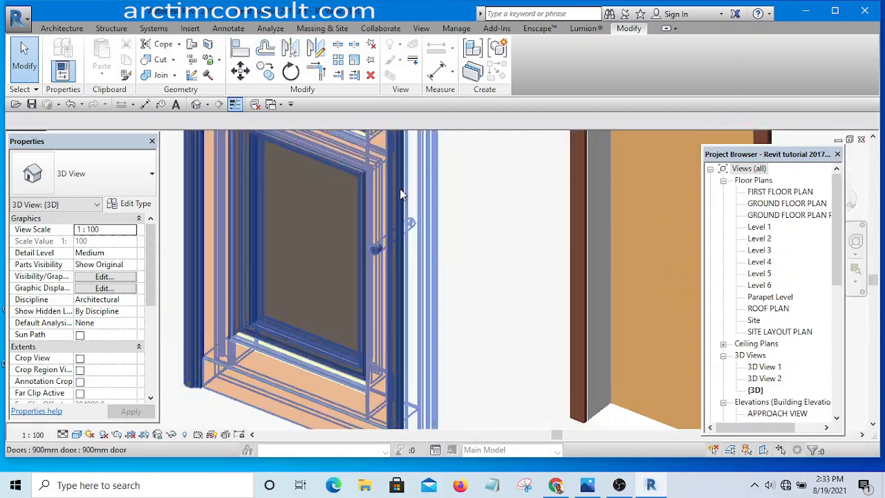
scroll(384, 233, "up", 4)
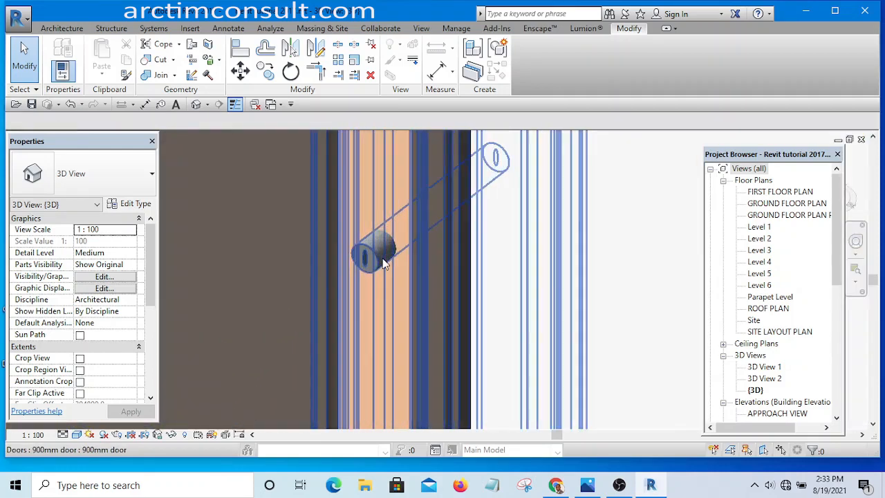
scroll(466, 178, "down", 3)
scroll(445, 215, "down", 5)
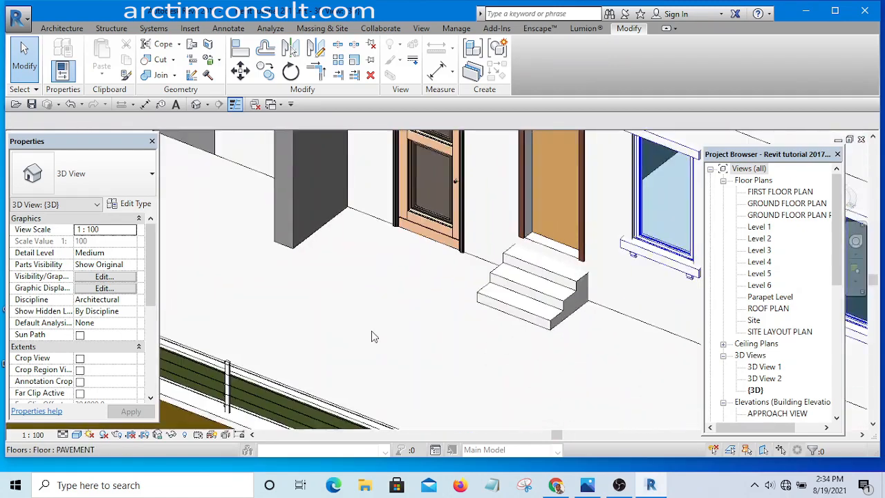
Open the family of the panelled 900mm door beside the entrance steps for editing.
left_click(372, 331)
scroll(369, 333, "down", 5)
middle_click_drag(363, 342, 427, 272)
left_click(348, 359)
scroll(497, 193, "up", 6)
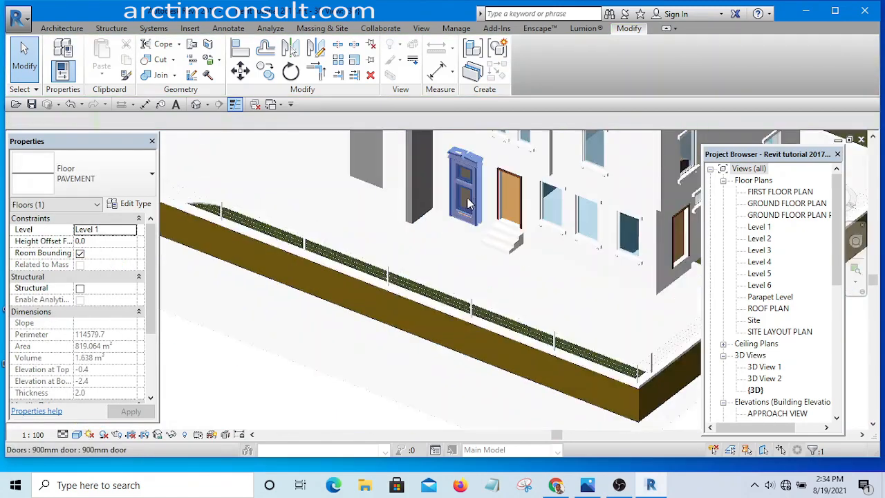
left_click(473, 192)
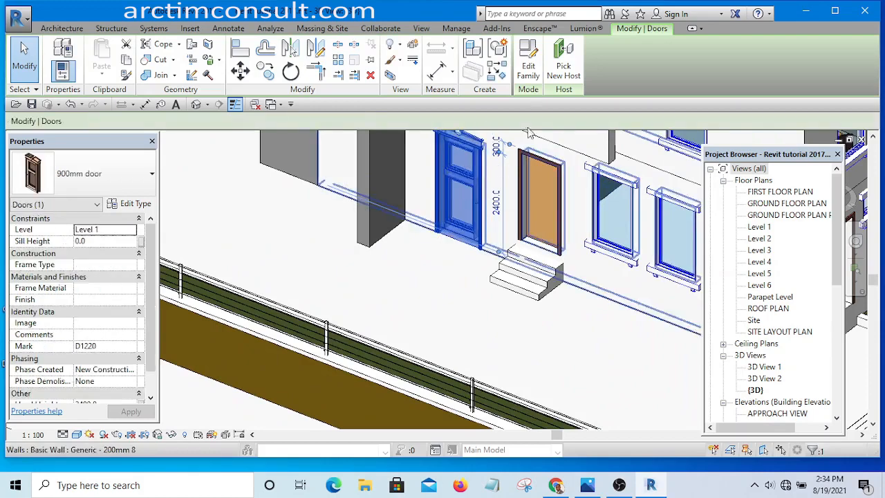
left_click(538, 66)
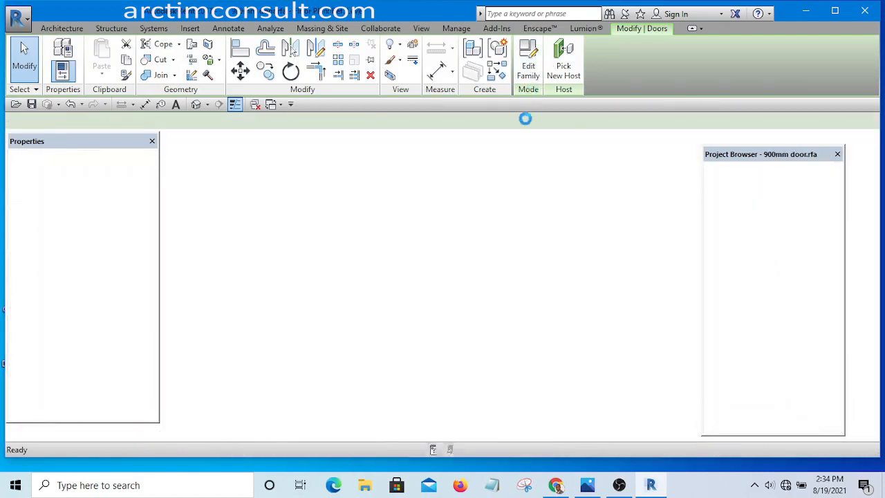
Shorten the door lock in the plan by reducing its Length of lock type parameter.
scroll(476, 326, "up", 8)
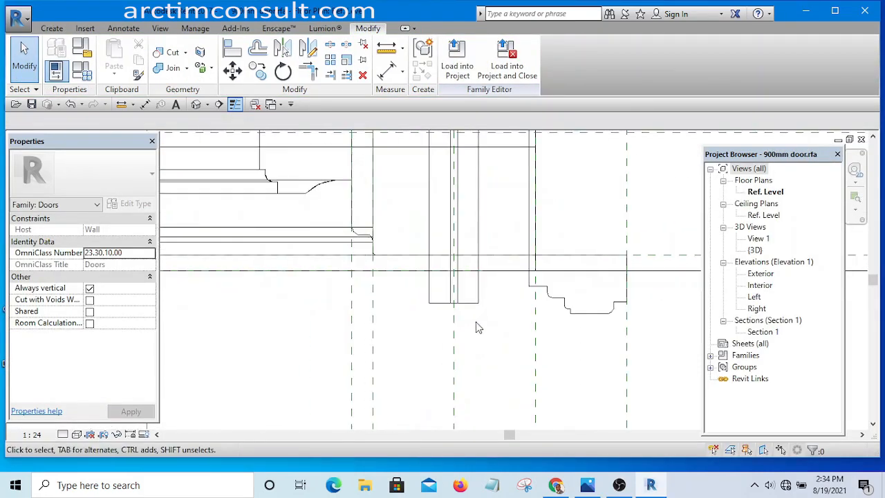
left_click(474, 304)
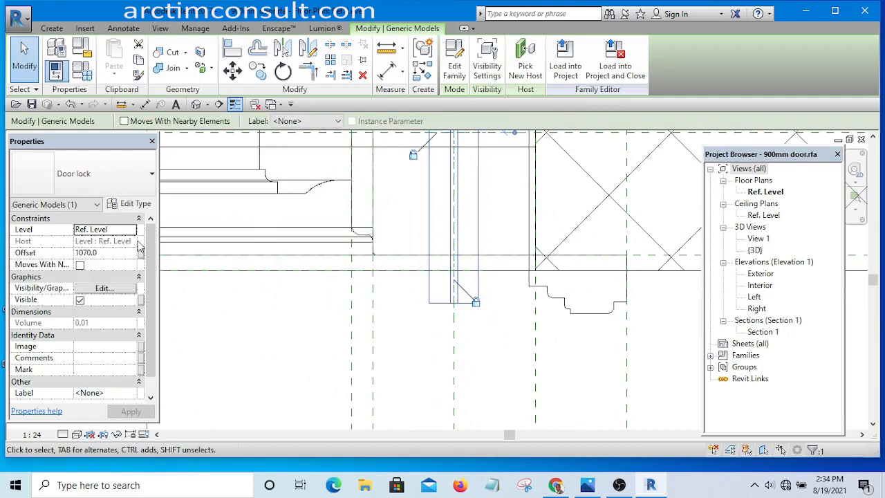
left_click(136, 204)
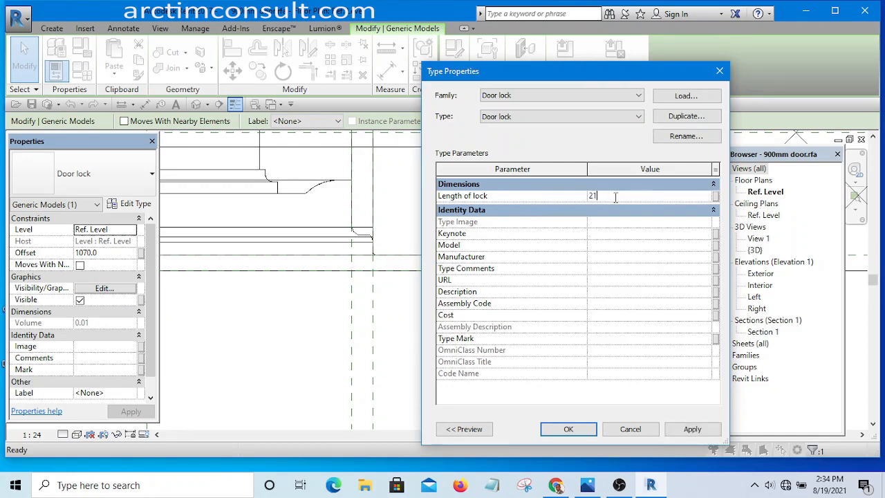
left_click(568, 430)
left_click(503, 351)
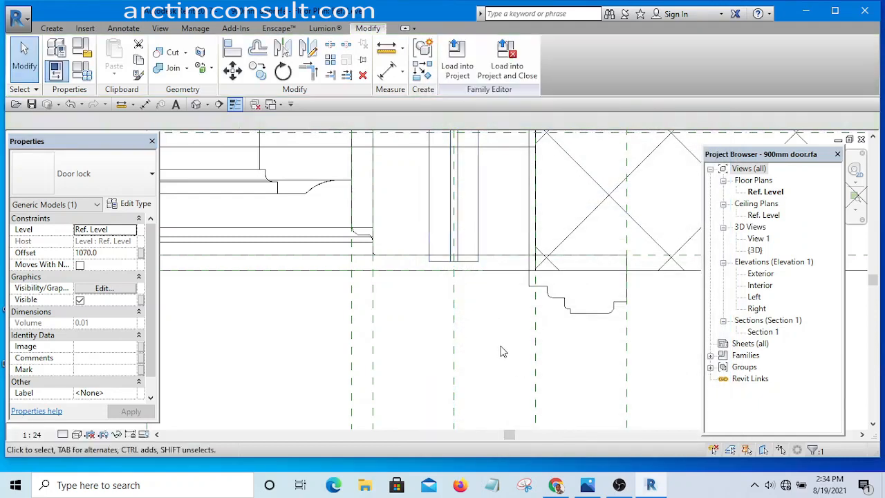
Inspect the lock and both faces of the door in the family's 3D view.
left_click(196, 104)
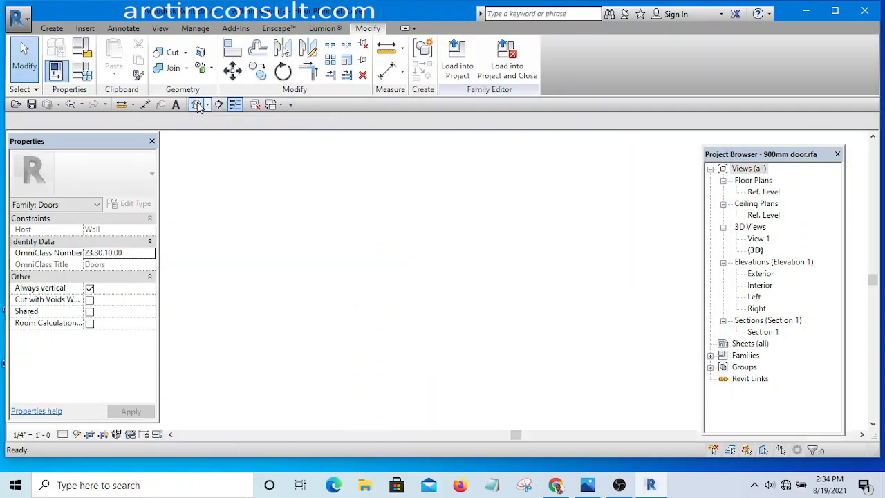
scroll(446, 325, "up", 5)
scroll(444, 321, "up", 5)
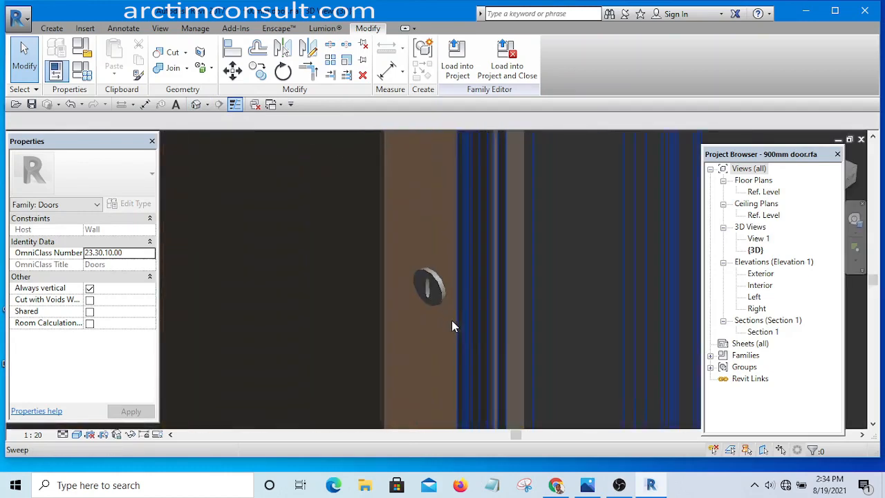
middle_click_drag(444, 342, 626, 247, "shift")
scroll(399, 332, "down", 6)
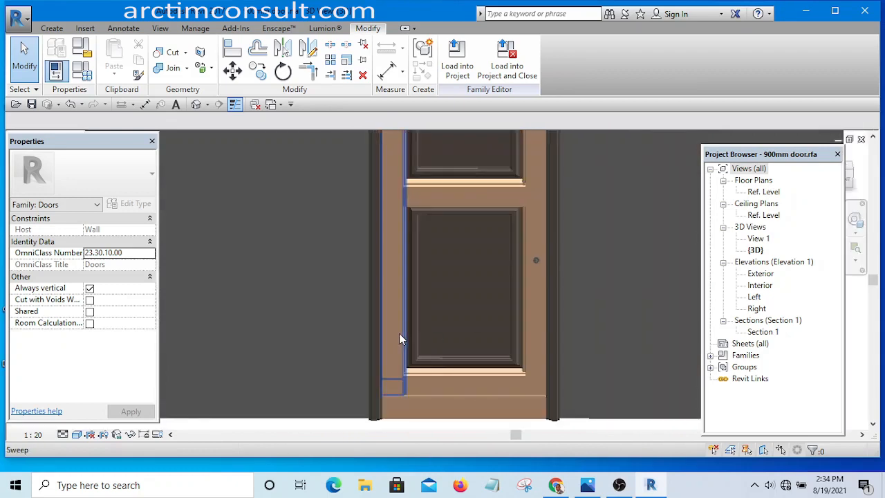
middle_click_drag(629, 335, 424, 307, "shift")
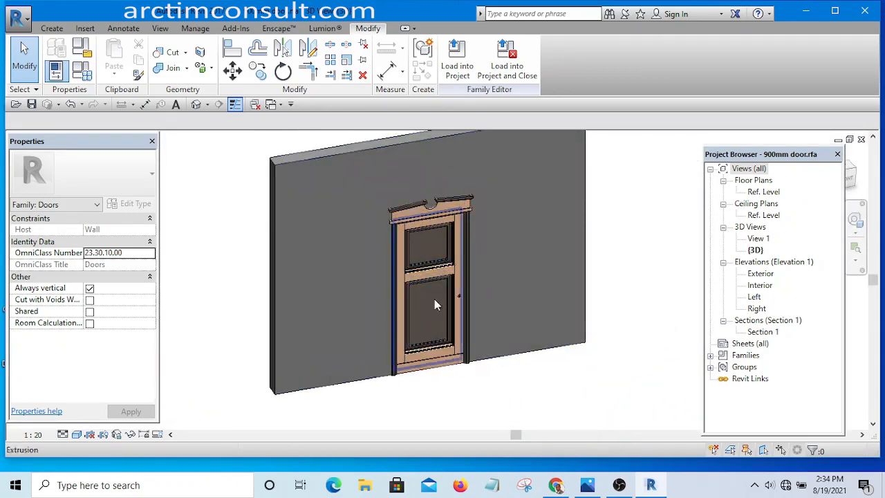
Set the door family's Width parameter to 1200.
left_click(82, 72)
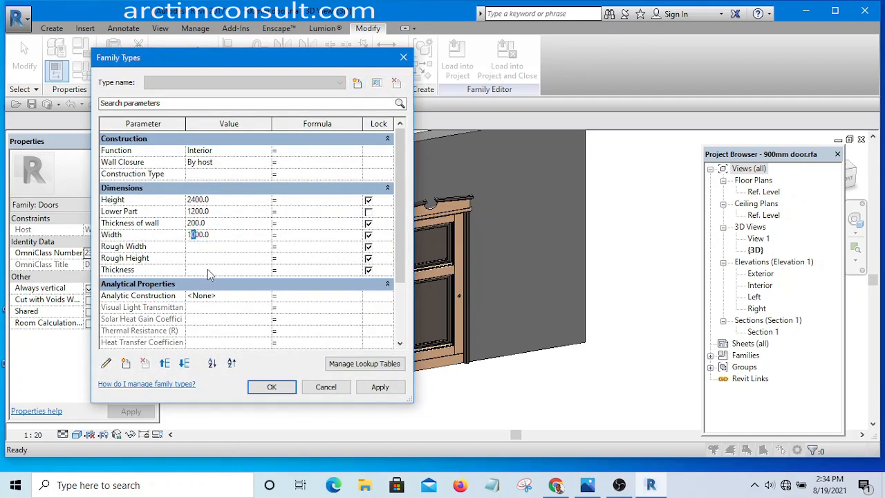
type("12")
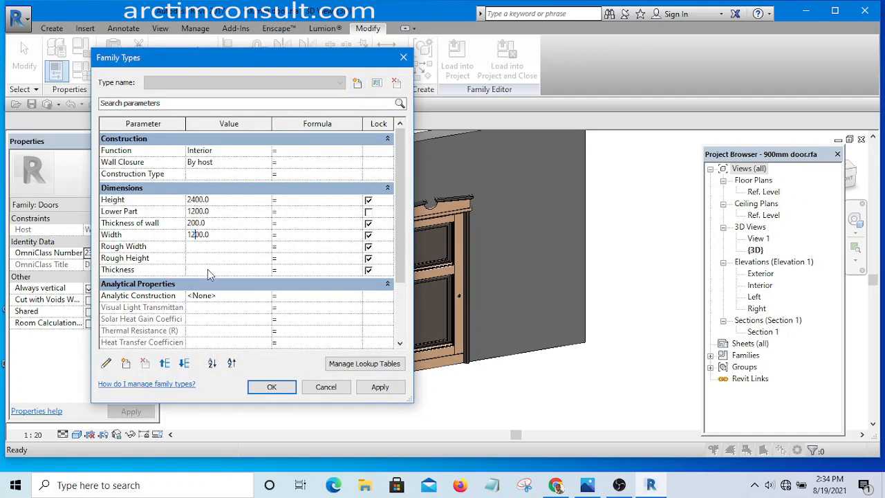
left_click(380, 387)
left_click(272, 388)
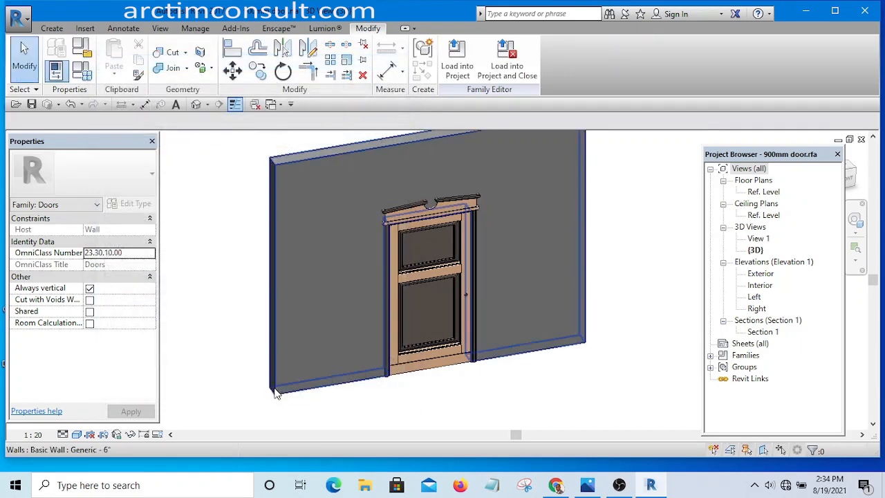
Load the door family into Revit tutorial 2017.rvt, overwriting the existing version, and check the door in the model.
left_click(457, 59)
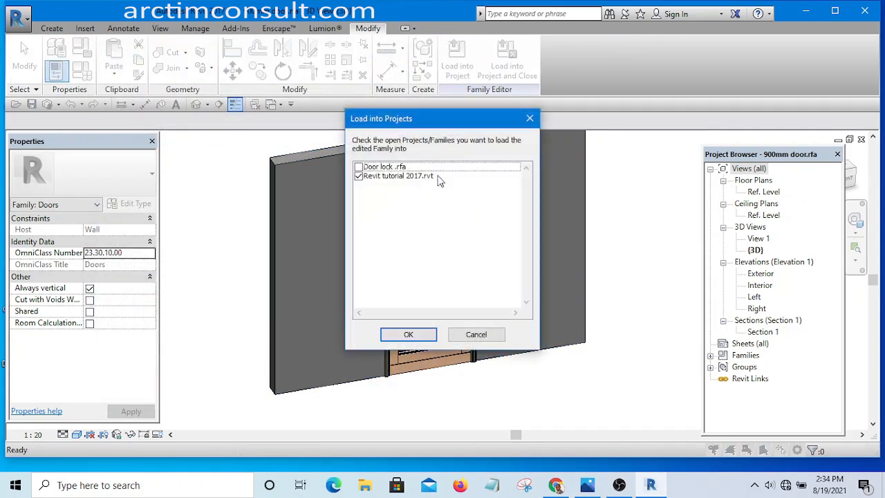
left_click(408, 335)
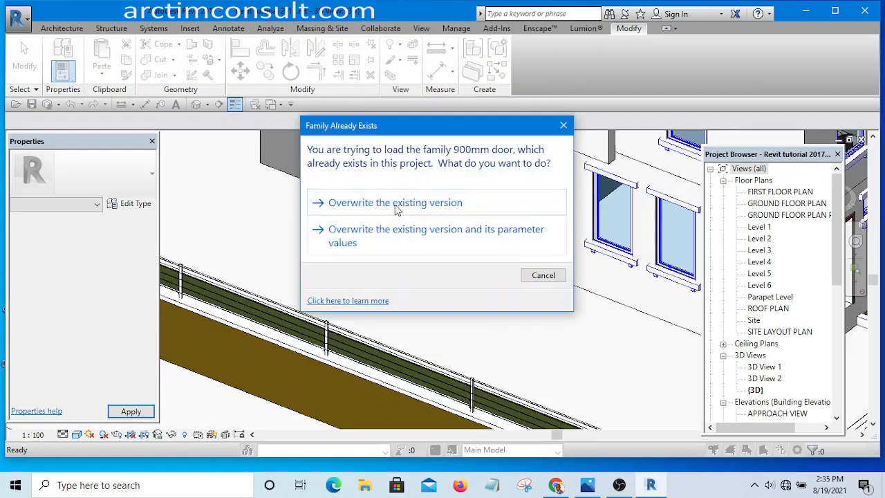
left_click(396, 202)
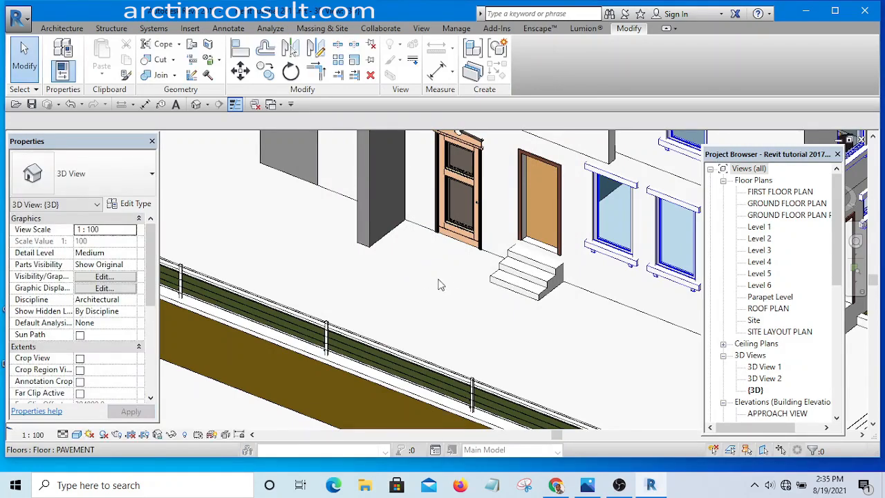
middle_click_drag(416, 309, 533, 300, "shift")
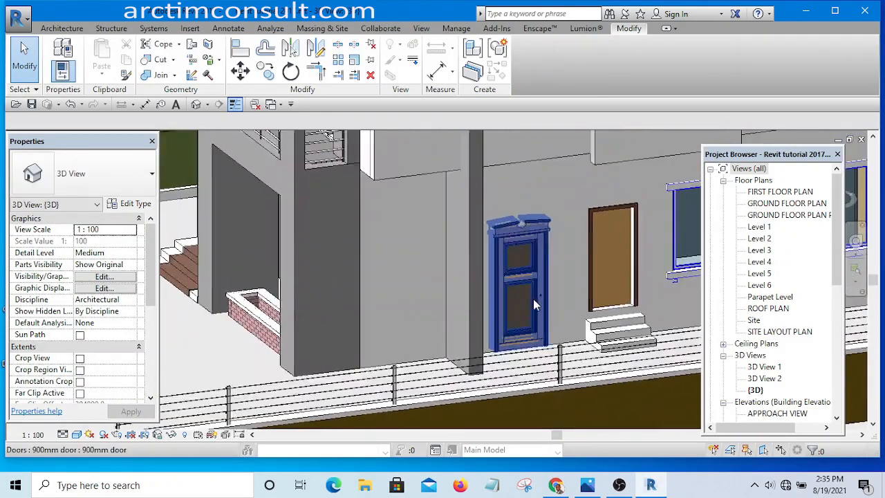
Return to the door family's plan and open the nested Door lock family for editing.
key("ctrl+Tab")
scroll(340, 258, "up", 2)
scroll(323, 277, "down", 3)
middle_click_drag(681, 251, 613, 253)
scroll(584, 250, "up", 3)
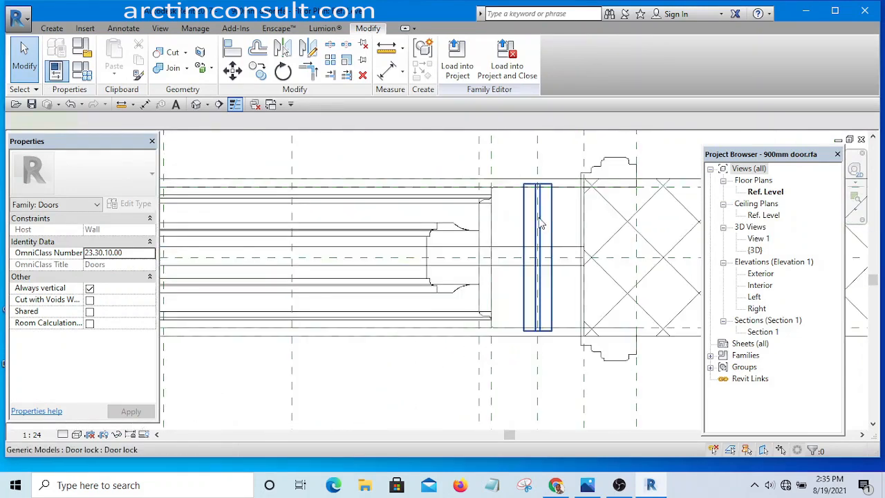
left_click(541, 223)
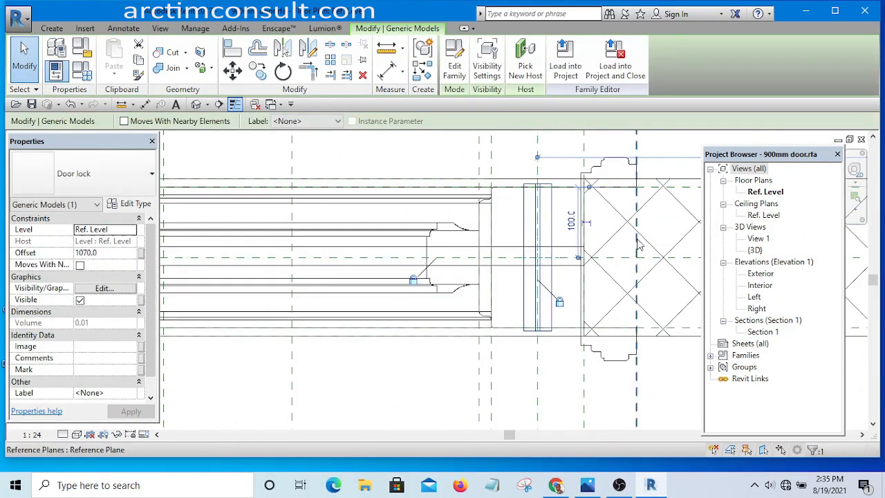
left_click(456, 73)
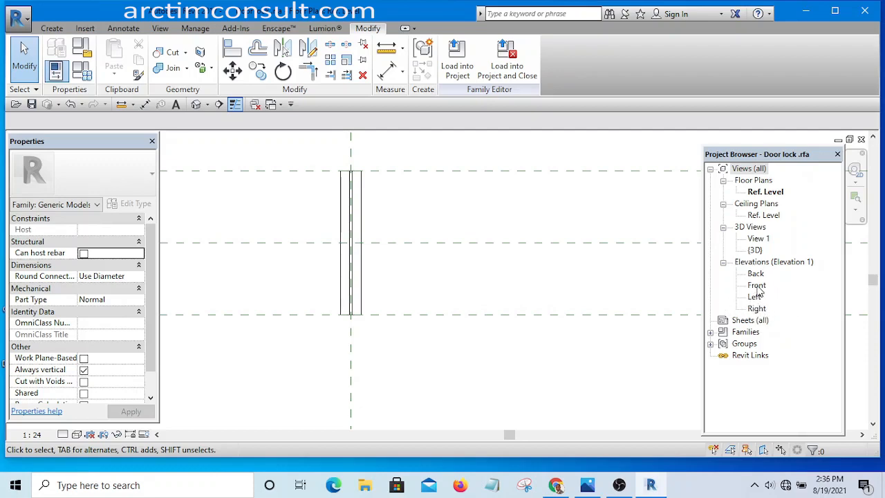
Create a solid extrusion 250 deep from the keyhole's ellipse outline in the lock's Front elevation.
double_click(756, 286)
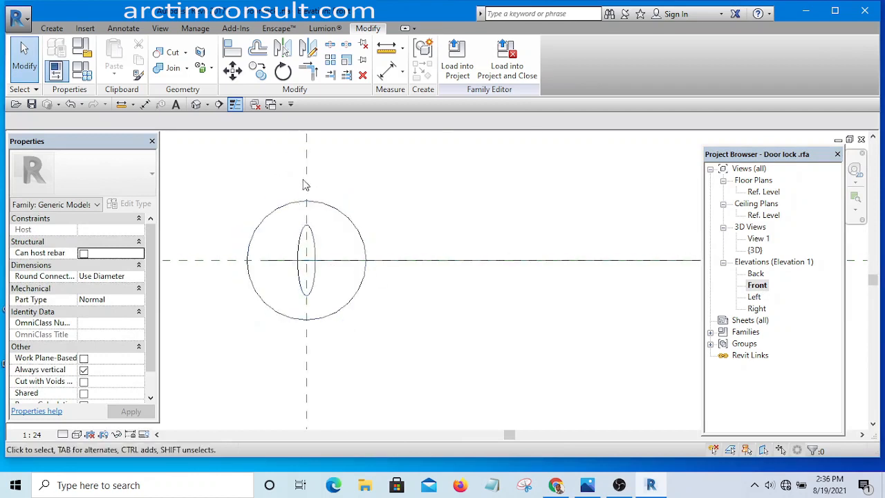
scroll(306, 186, "up", 2)
left_click(51, 28)
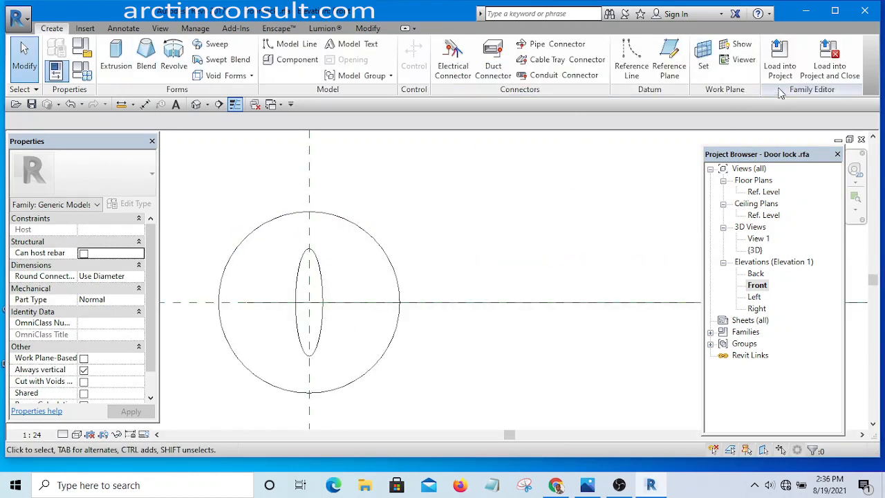
left_click(114, 61)
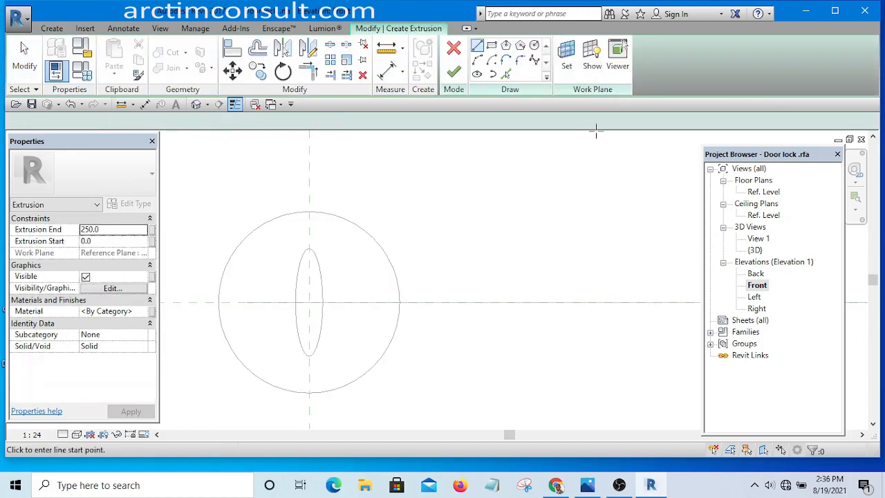
left_click(505, 74)
scroll(335, 302, "up", 1)
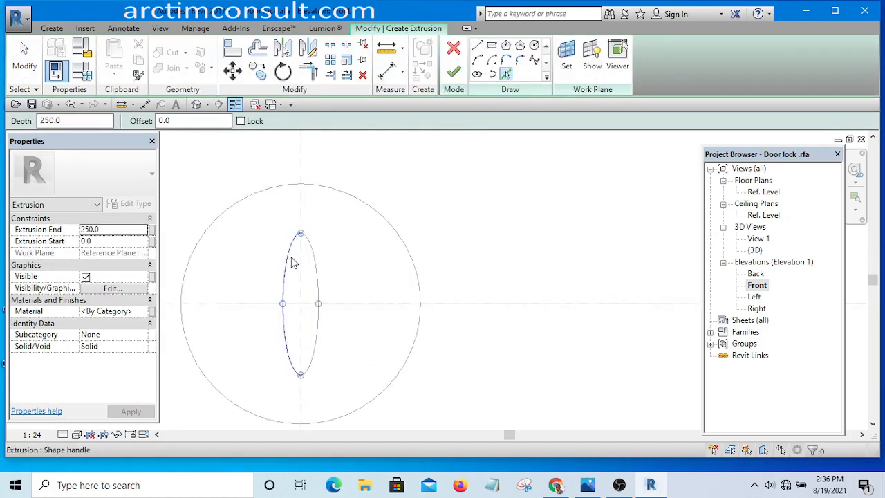
left_click(453, 72)
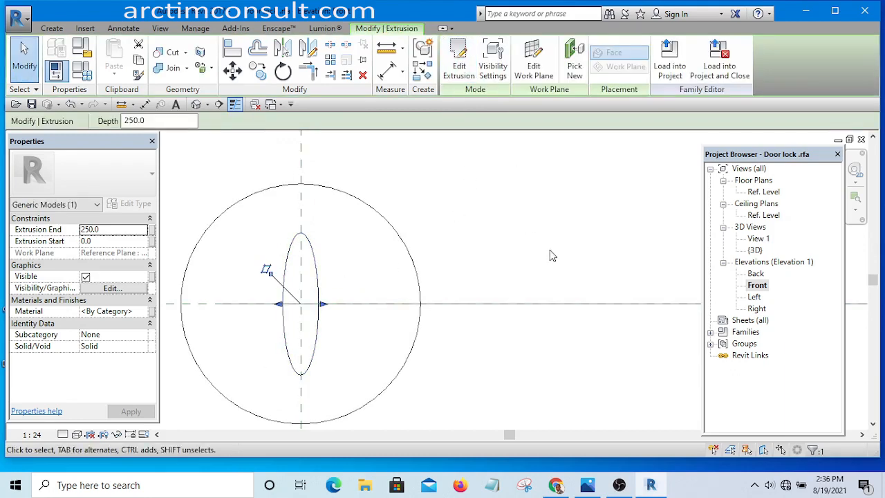
scroll(442, 253, "up", 1)
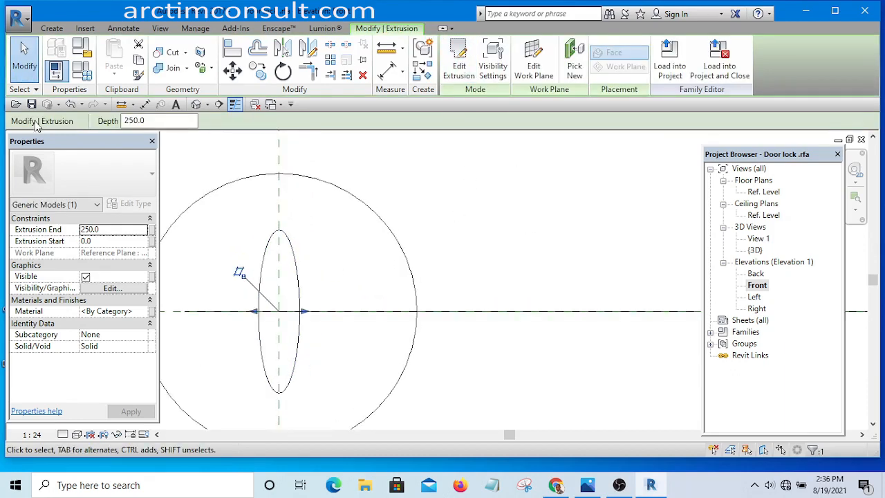
Stretch the elliptical extrusion in 3D so that it projects beyond both ends of the lock cylinder.
left_click(196, 103)
middle_click_drag(308, 172, 546, 284, "shift")
left_click(600, 270)
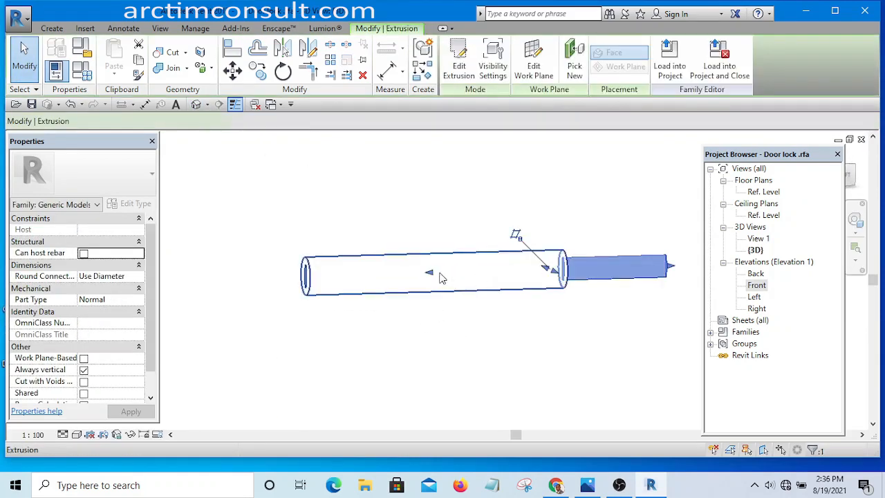
left_click_drag(429, 273, 233, 279)
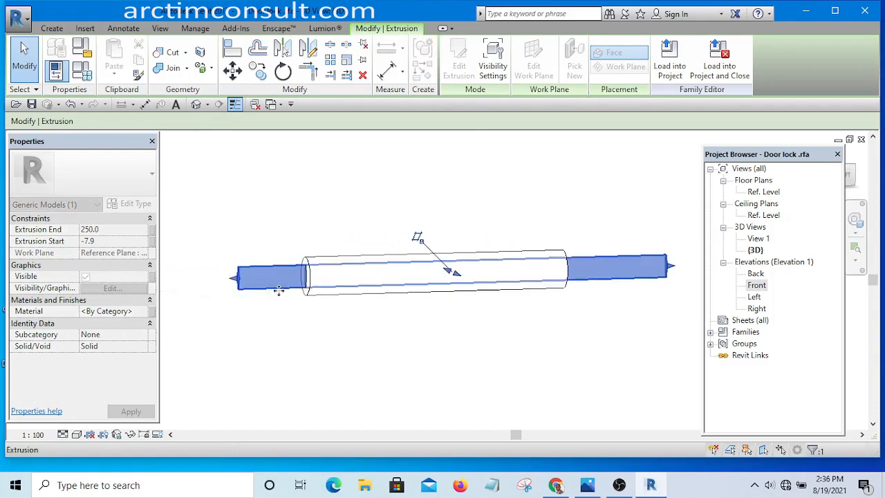
left_click(423, 355)
middle_click_drag(424, 355, 374, 377, "shift")
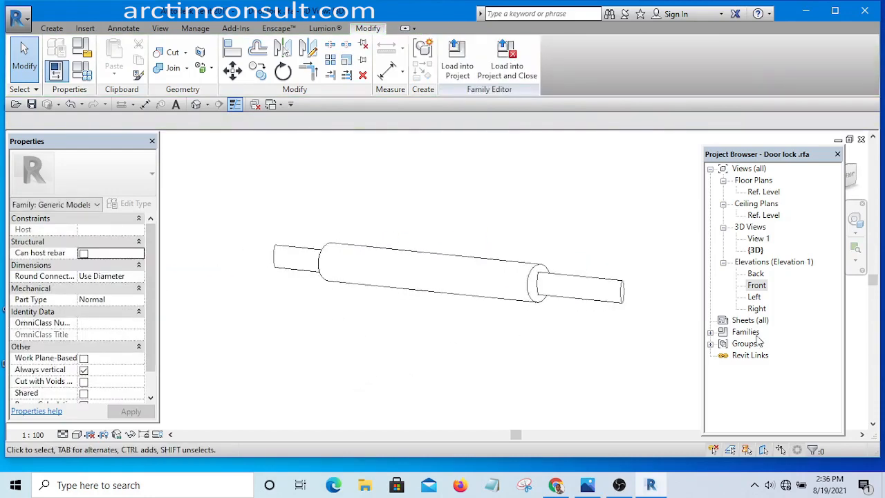
In the lock's Left elevation, draw a vertical reference plane just outside one end of the lock cylinder.
double_click(755, 285)
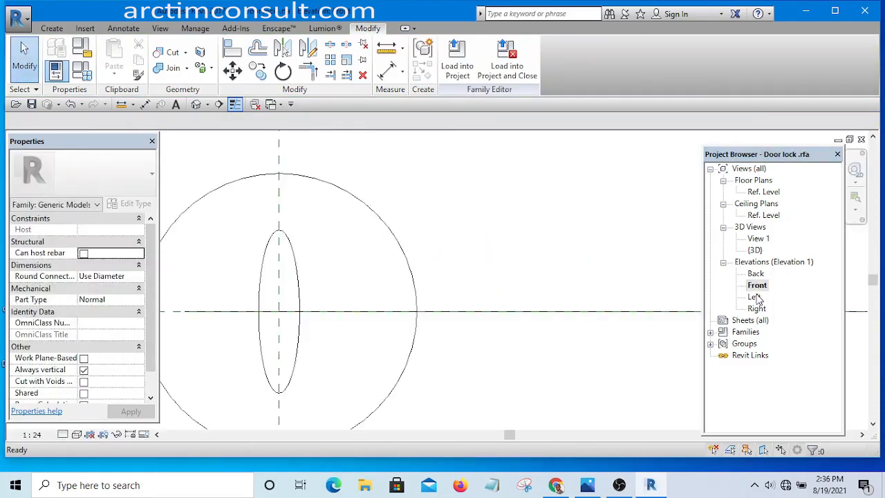
double_click(755, 296)
scroll(531, 195, "down", 2)
scroll(484, 267, "up", 2)
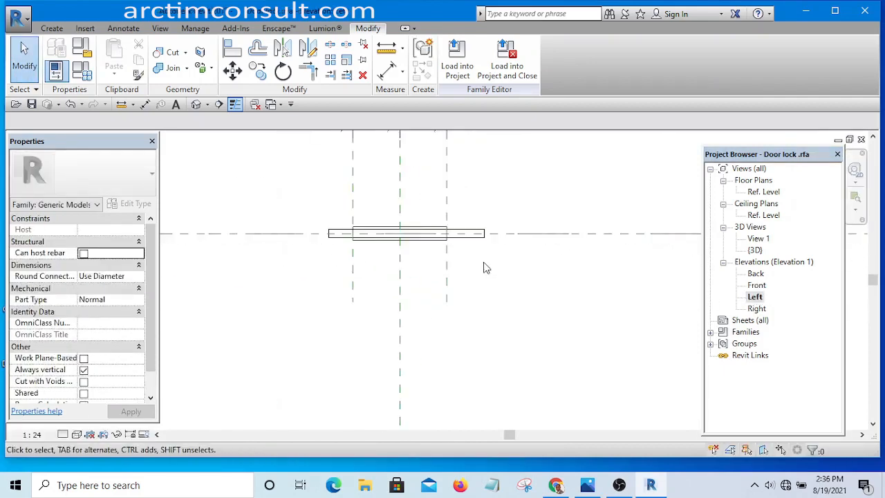
middle_click_drag(484, 267, 492, 347)
scroll(474, 298, "up", 2)
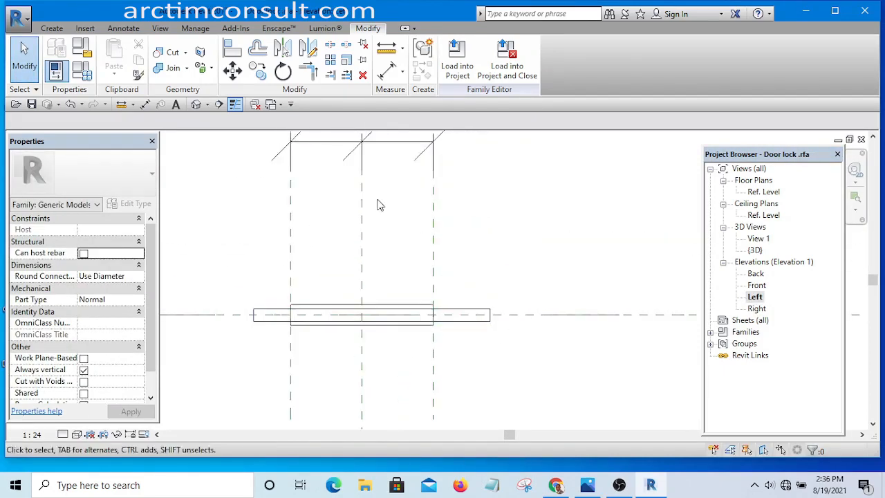
scroll(467, 316, "up", 1)
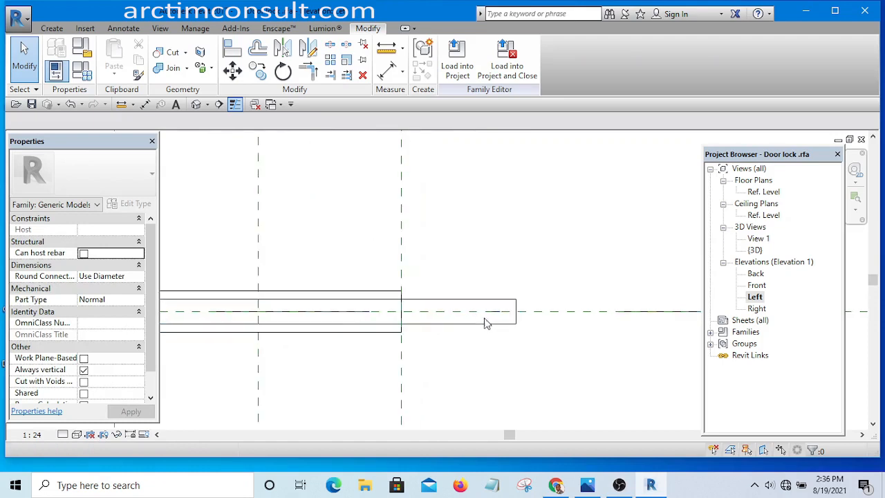
scroll(479, 194, "down", 2)
scroll(279, 263, "up", 1)
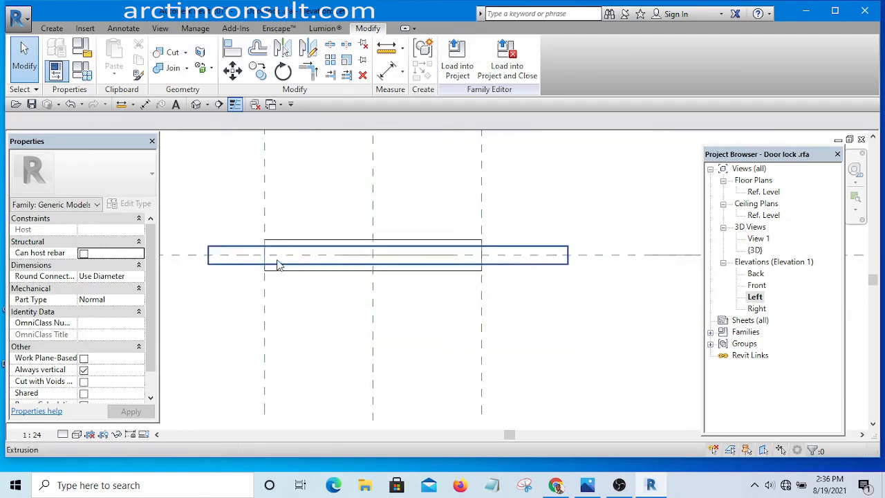
scroll(253, 256, "up", 2)
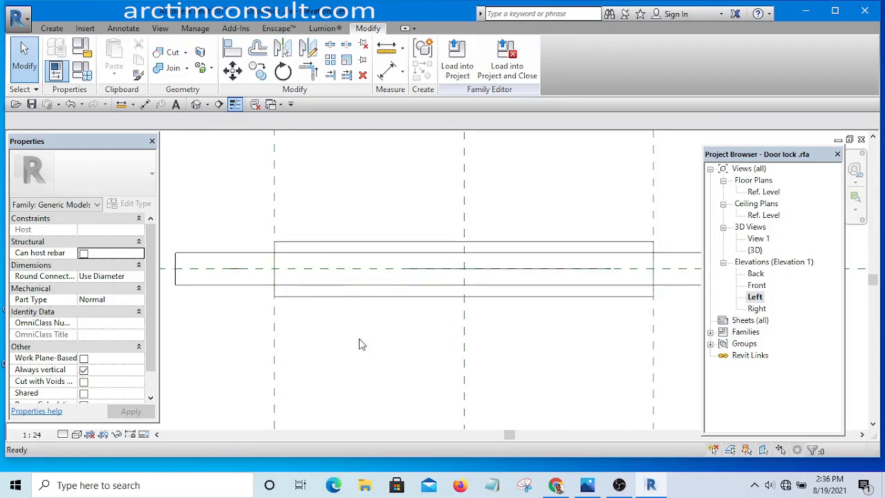
key("r")
key("p")
scroll(358, 338, "down", 1)
scroll(286, 320, "up", 3)
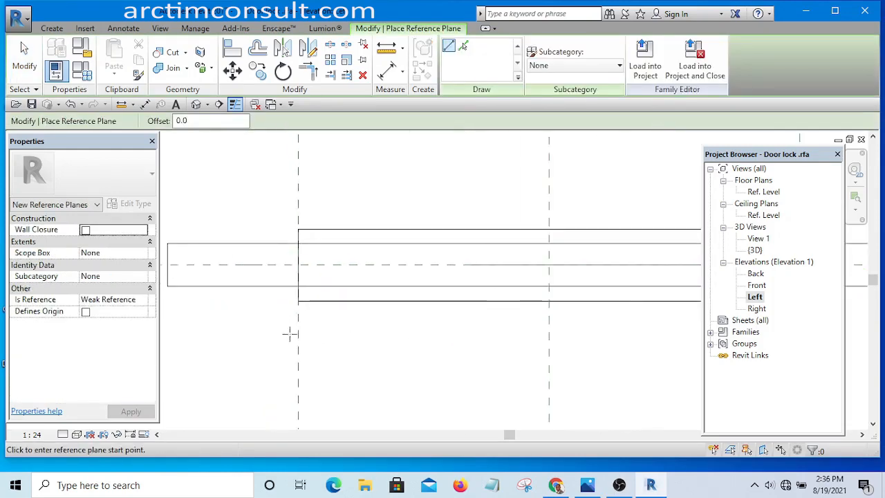
left_click(282, 399)
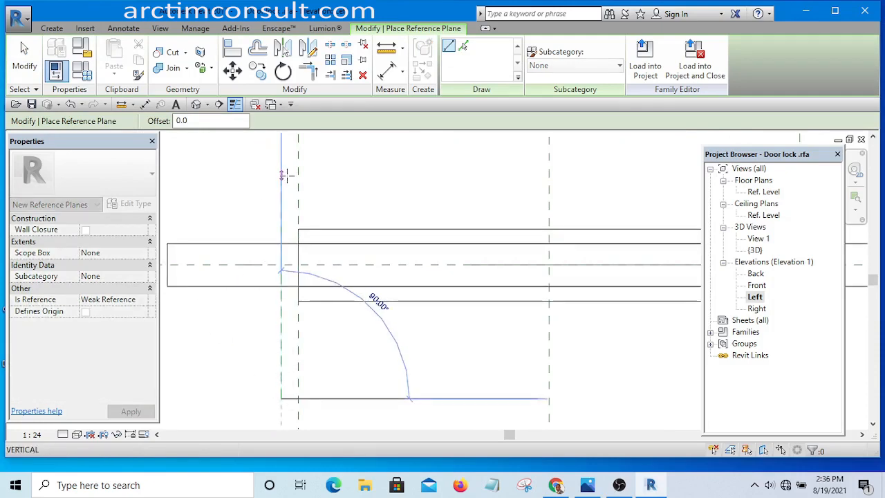
left_click(281, 175)
key("Escape")
scroll(314, 213, "down", 5)
scroll(531, 289, "up", 2)
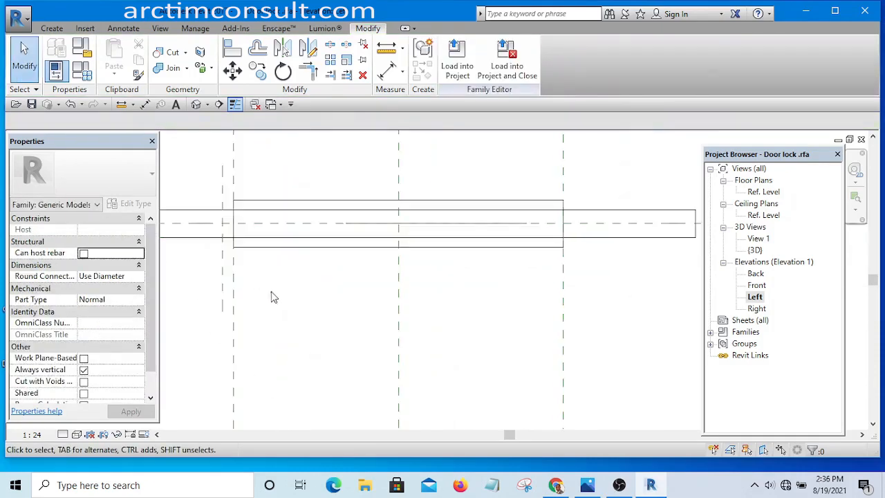
Copy the new reference plane to just beyond the opposite end of the lock cylinder.
left_click(228, 277)
left_click_drag(230, 277, 602, 280)
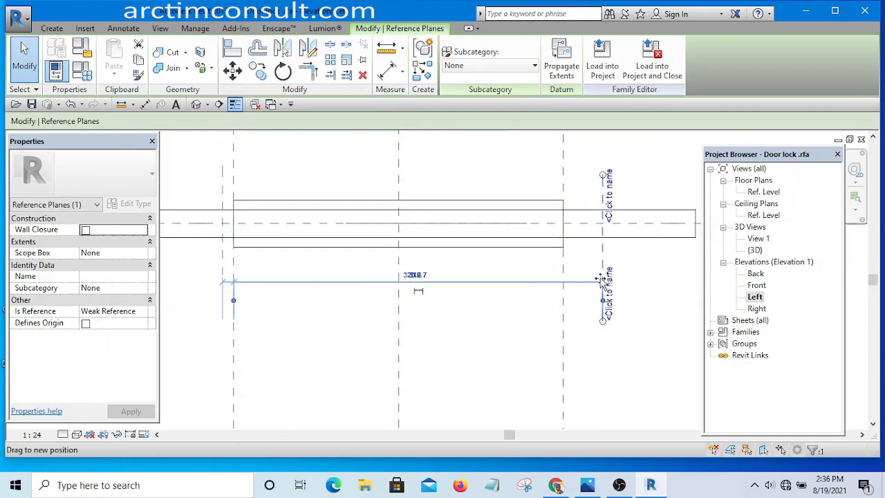
scroll(431, 300, "up", 8)
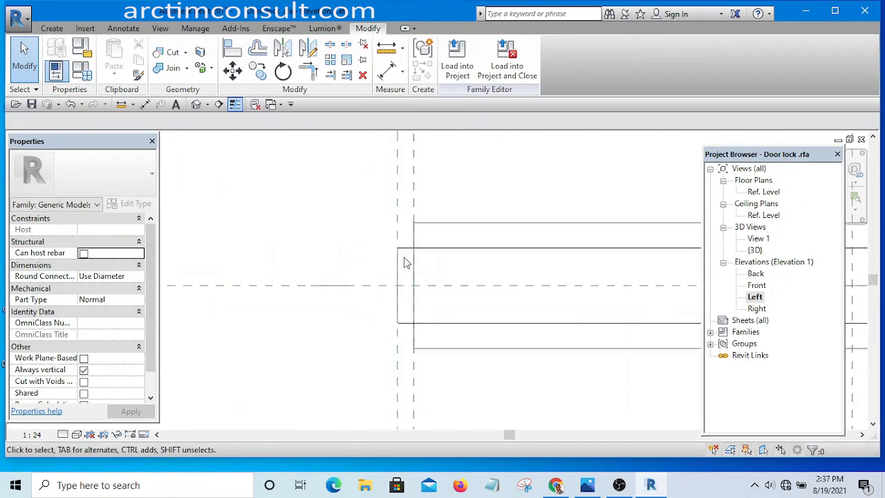
Open the material choice for the elliptical extrusion and duplicate the Default Wall material.
left_click(406, 259)
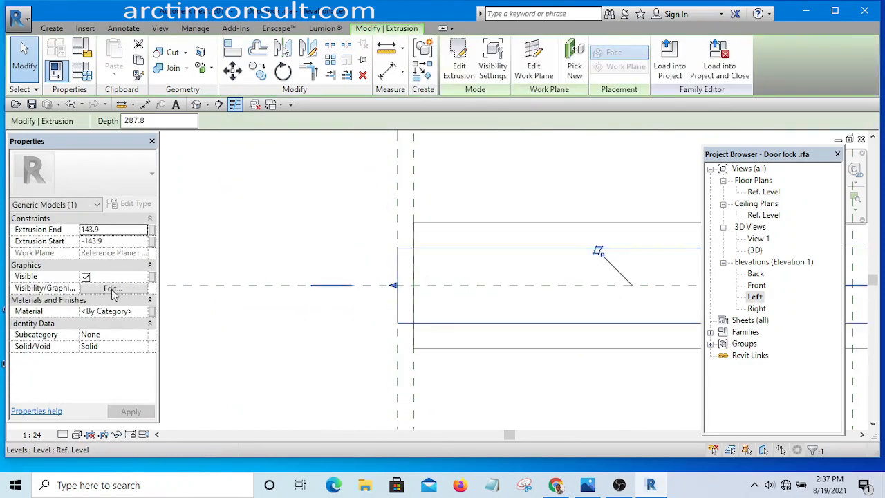
left_click(147, 312)
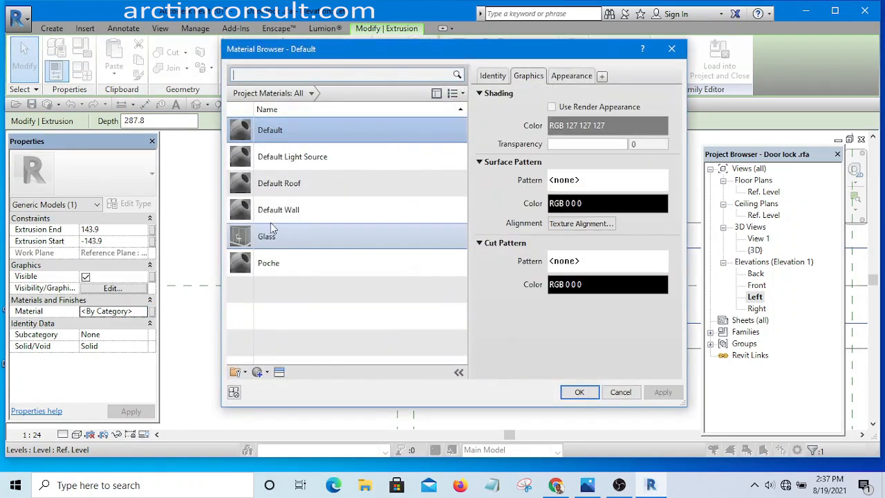
left_click(273, 211)
right_click(287, 210)
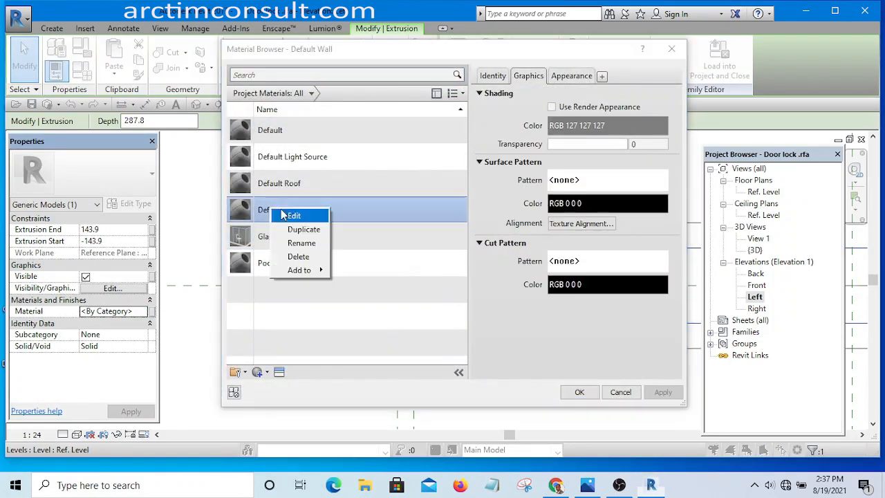
left_click(311, 229)
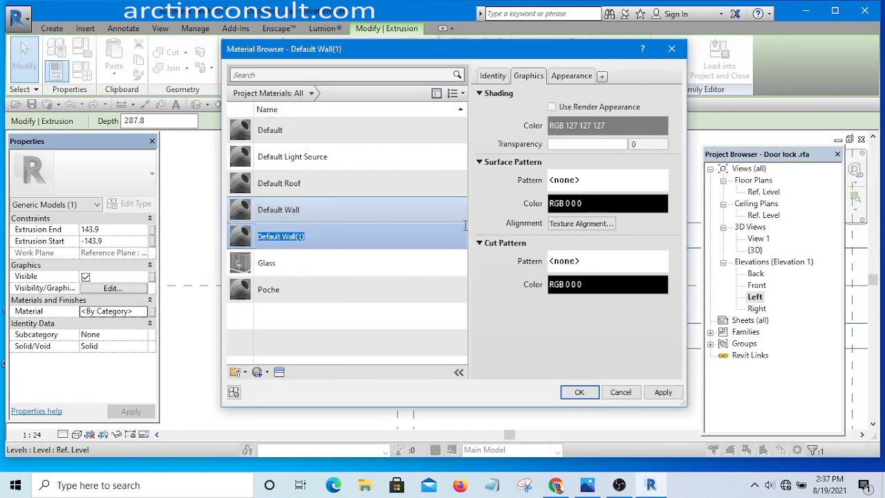
Set the duplicated material's shading colour to orange RGB 255-128-64, with Use Render Appearance off.
left_click(552, 109)
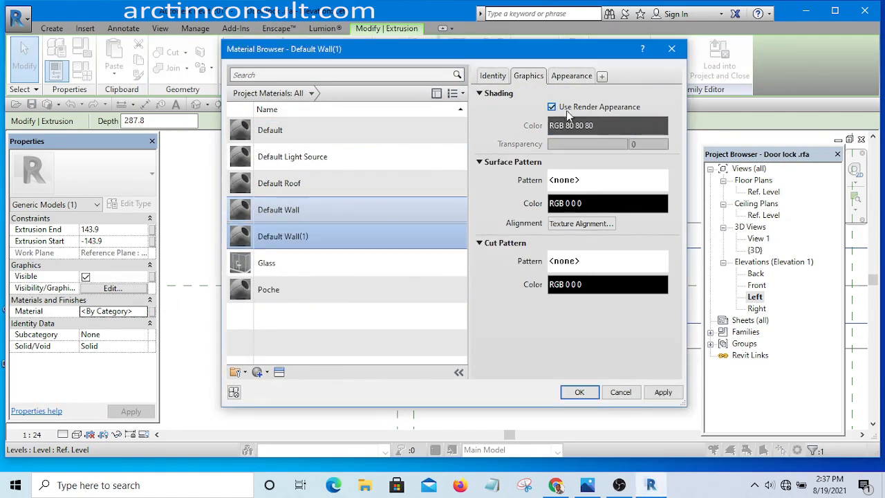
left_click(571, 76)
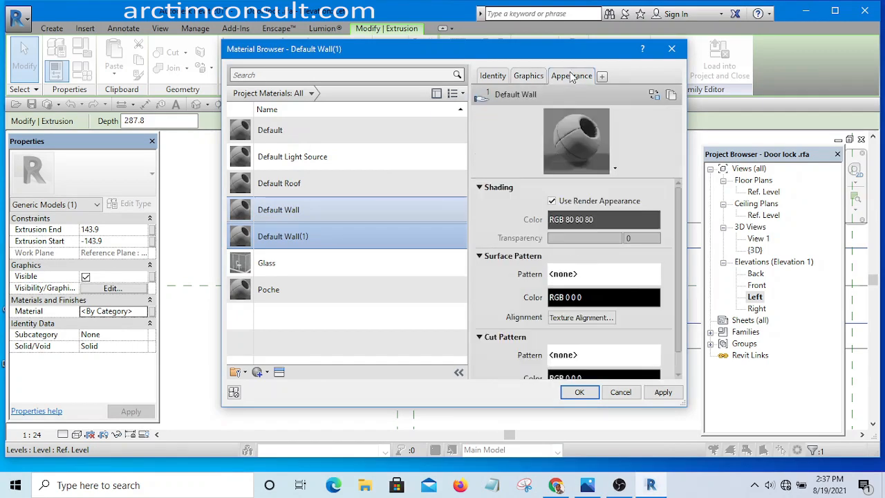
left_click(531, 78)
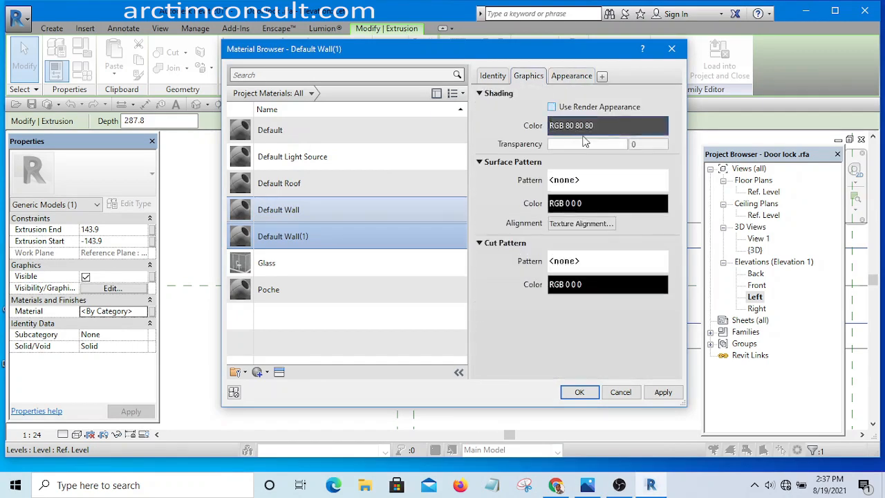
left_click(586, 125)
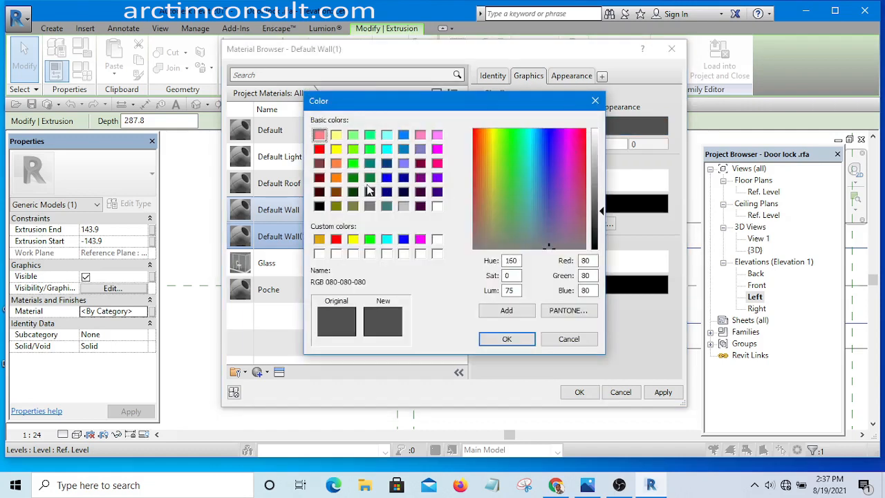
left_click(336, 163)
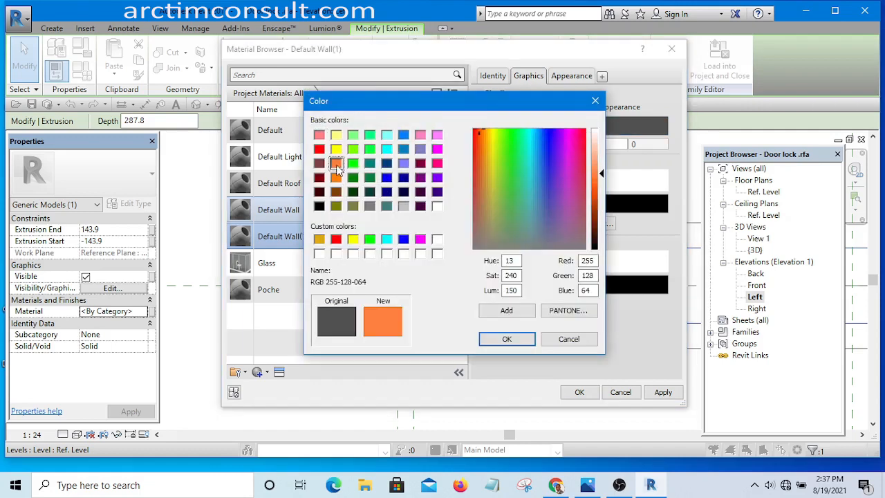
left_click(506, 338)
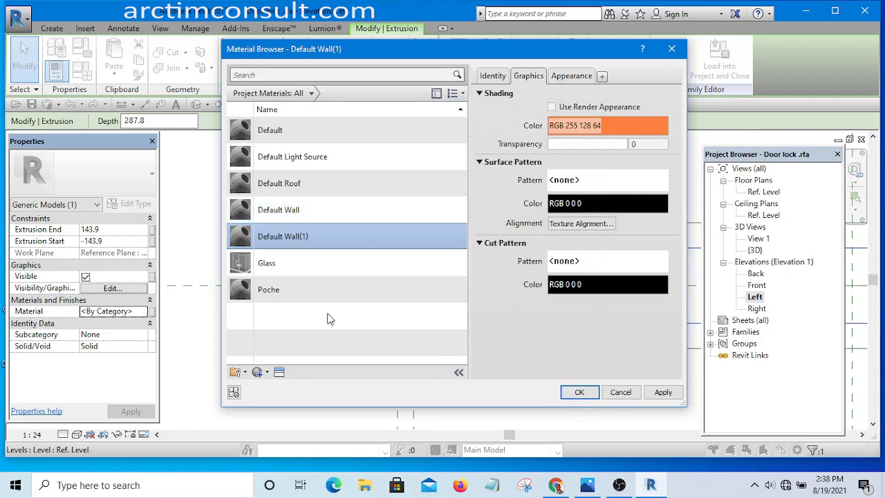
Duplicate the orange material under the name Opening and assign it to the elliptical extrusion.
right_click(294, 238)
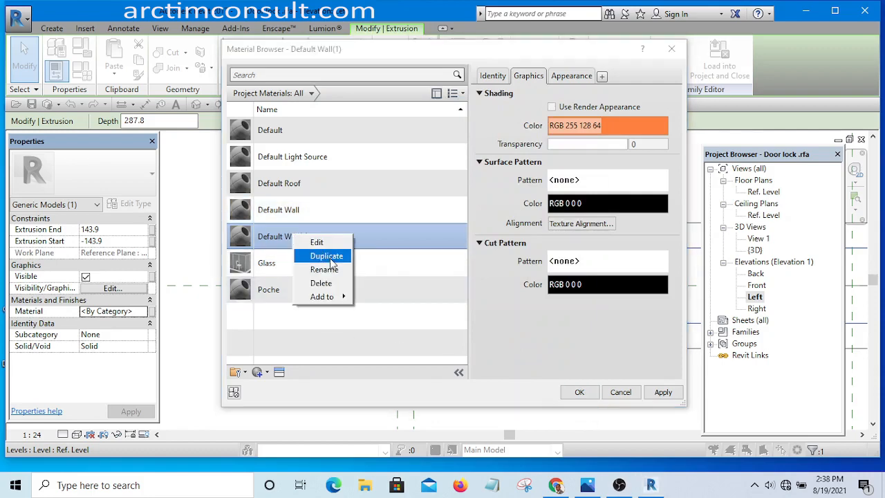
left_click(326, 255)
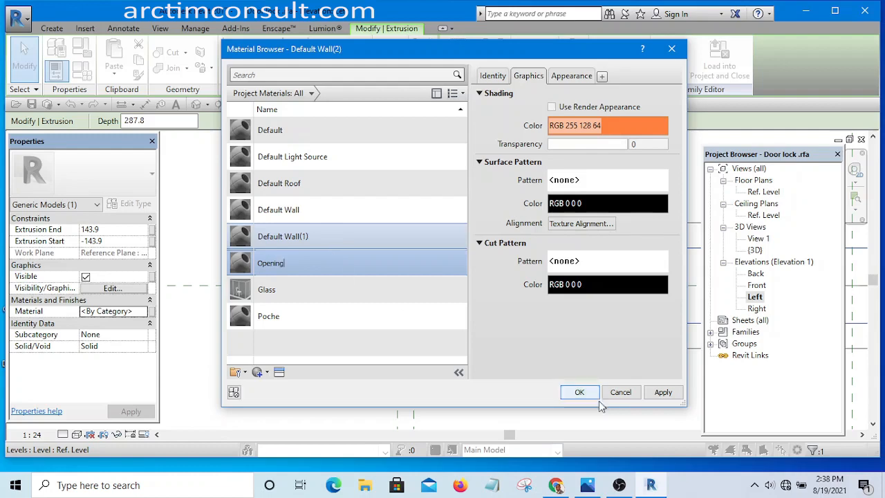
left_click(580, 392)
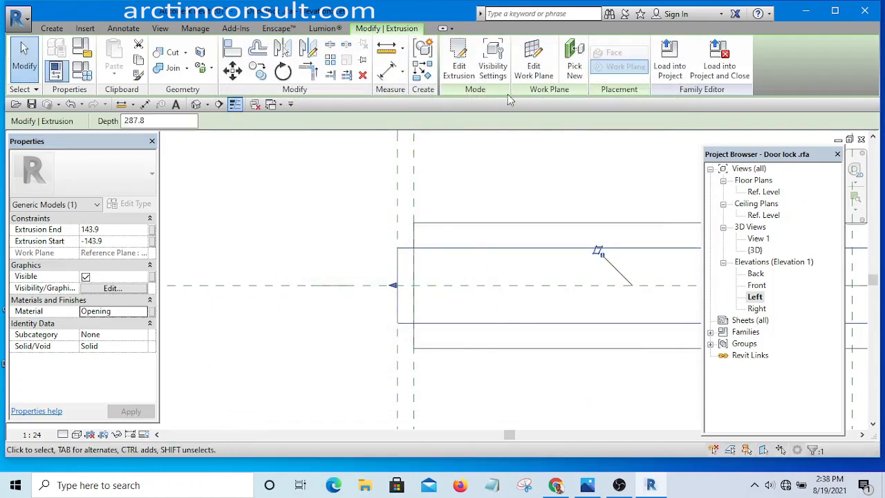
left_click(553, 163)
scroll(377, 217, "down", 2)
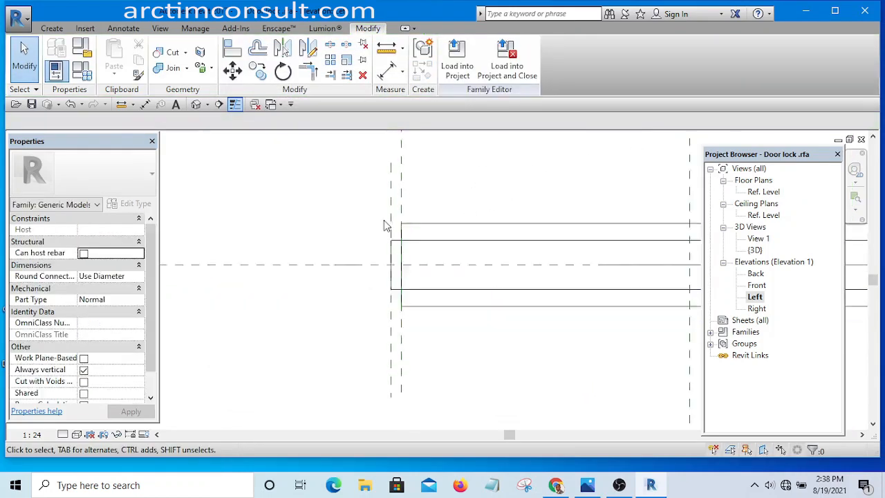
Display the lock in 3D with the Shaded visual style and check both projecting ends of the elliptical extrusion.
left_click(196, 104)
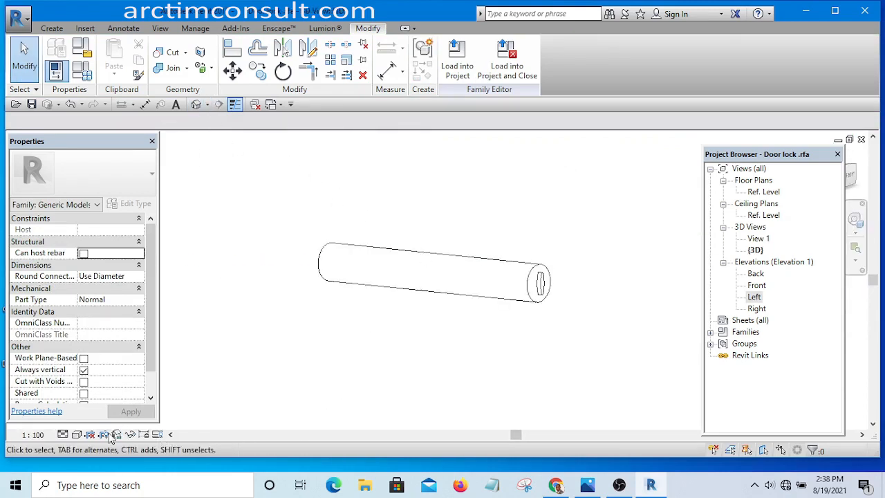
left_click(77, 436)
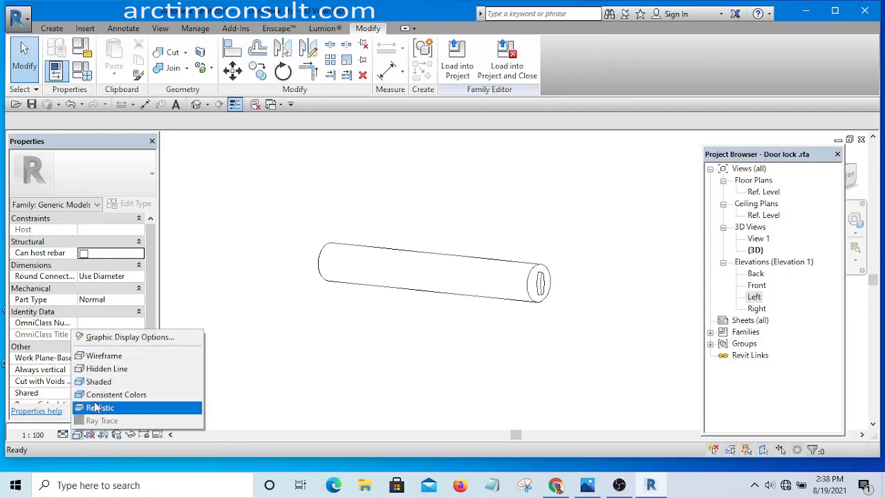
left_click(103, 381)
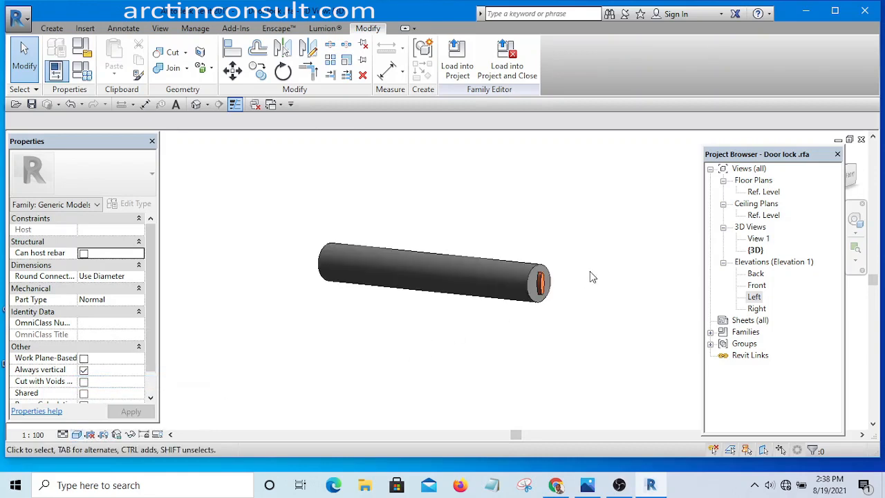
middle_click_drag(601, 286, 274, 297, "shift")
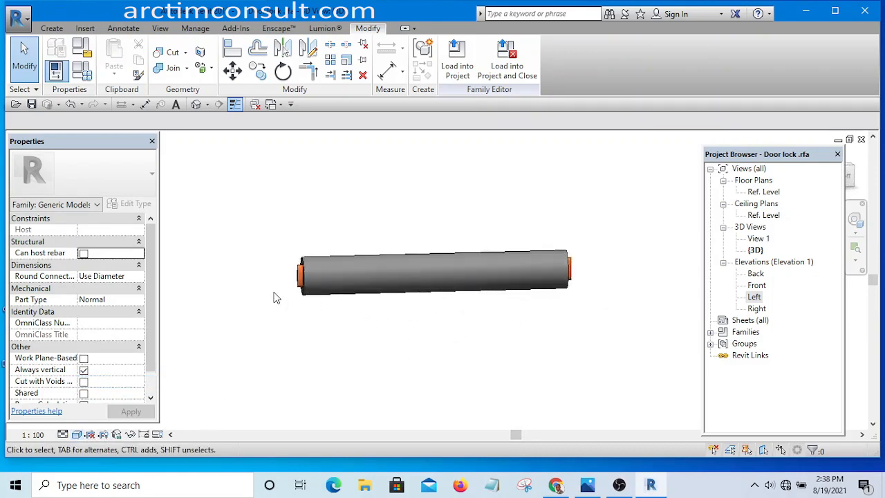
scroll(307, 279, "up", 5)
Open the elliptical extrusion's sketch, review it in the Front and Left elevations, and finish the edit.
left_click(344, 285)
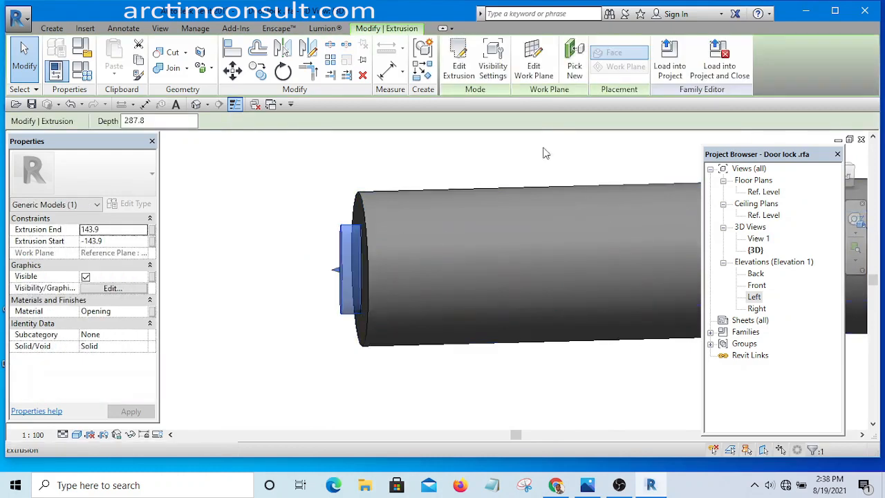
left_click(458, 67)
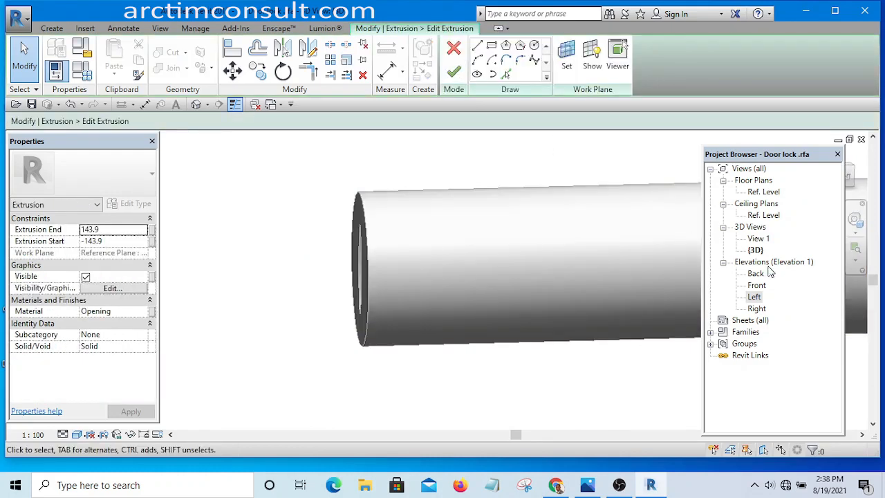
double_click(757, 285)
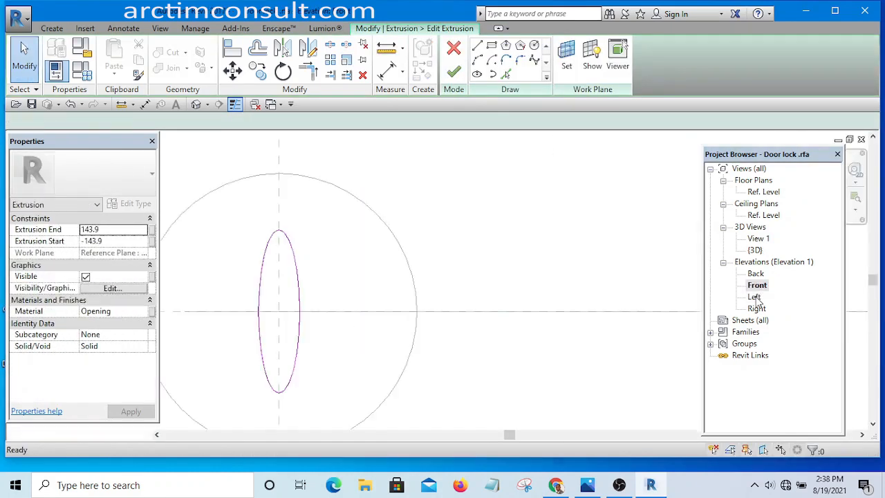
double_click(755, 297)
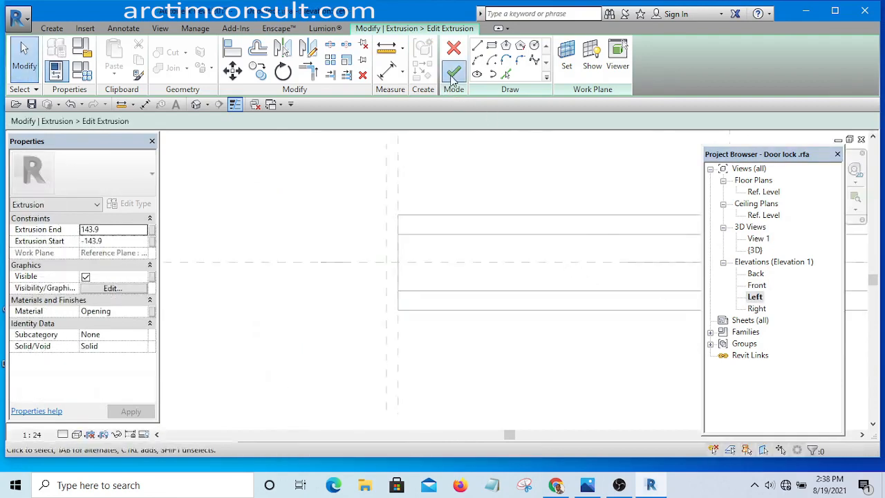
left_click(453, 74)
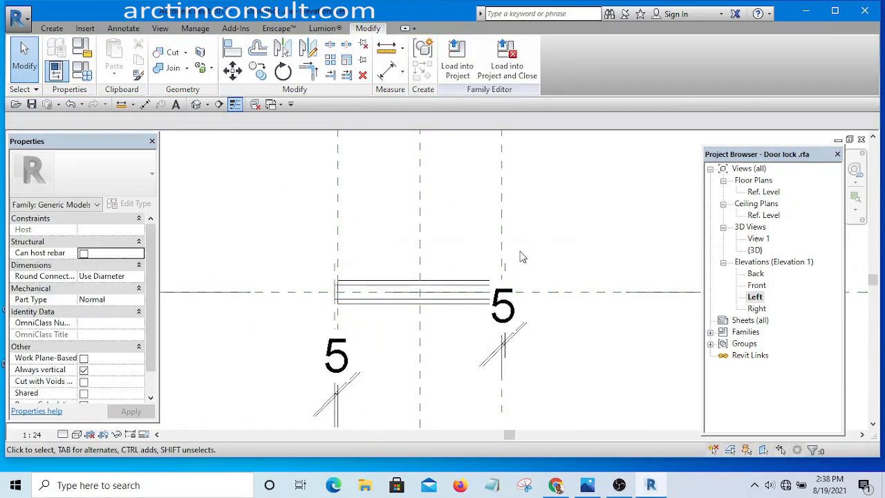
scroll(522, 257, "up", 2)
left_click(500, 267)
left_click(560, 217)
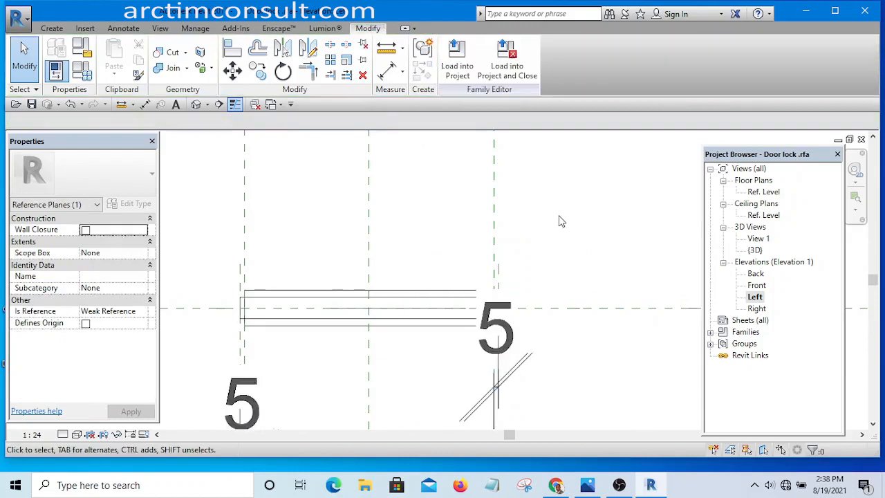
Unlock the two 5 mm dimensions that hold the reference planes at both ends of the elliptical extrusion.
scroll(562, 165, "down", 1)
left_click(533, 324)
scroll(531, 360, "down", 1)
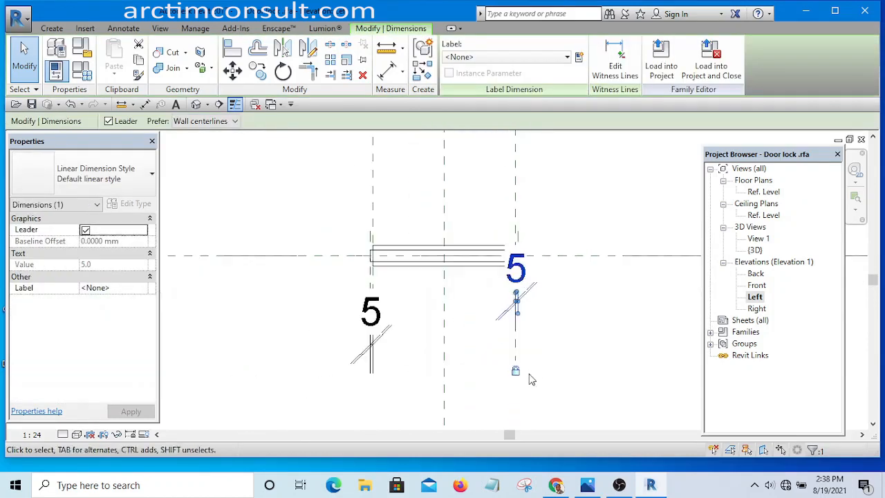
left_click(430, 377)
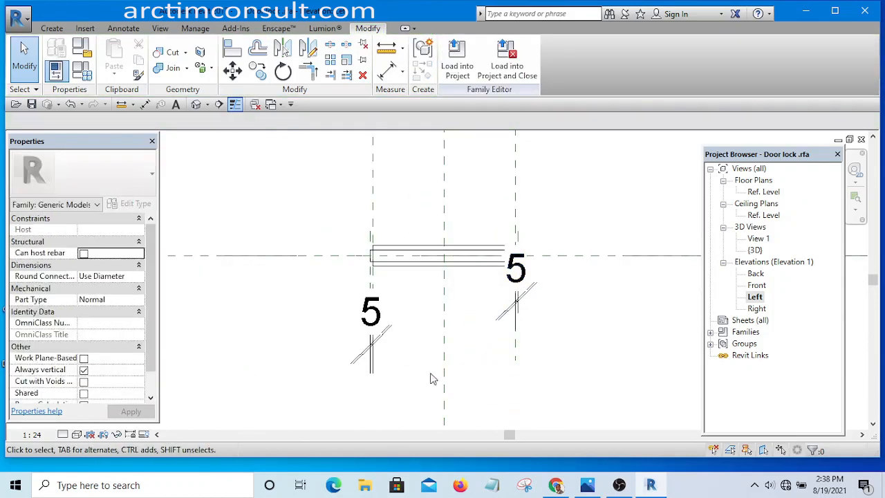
left_click(385, 338)
left_click(389, 384)
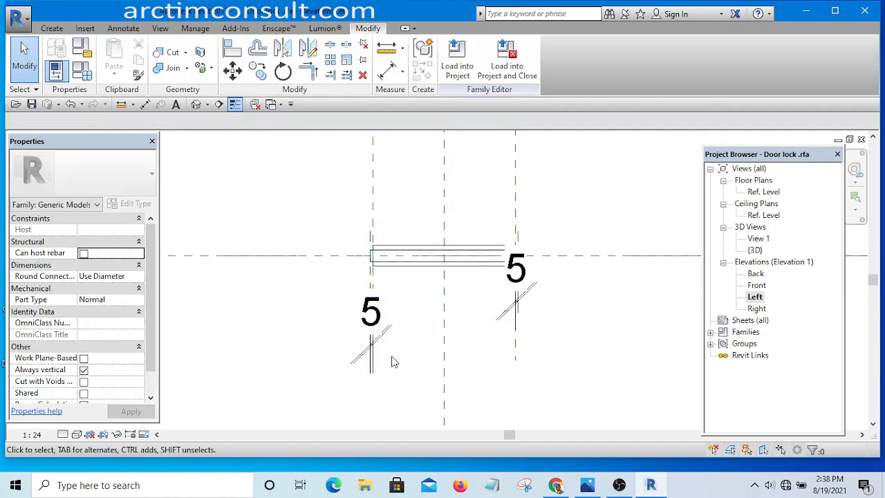
Set the left reference plane's offset from the end of the lock body to 1 mm and lock that dimension.
scroll(391, 349, "up", 2)
scroll(376, 242, "down", 4)
scroll(372, 176, "up", 3)
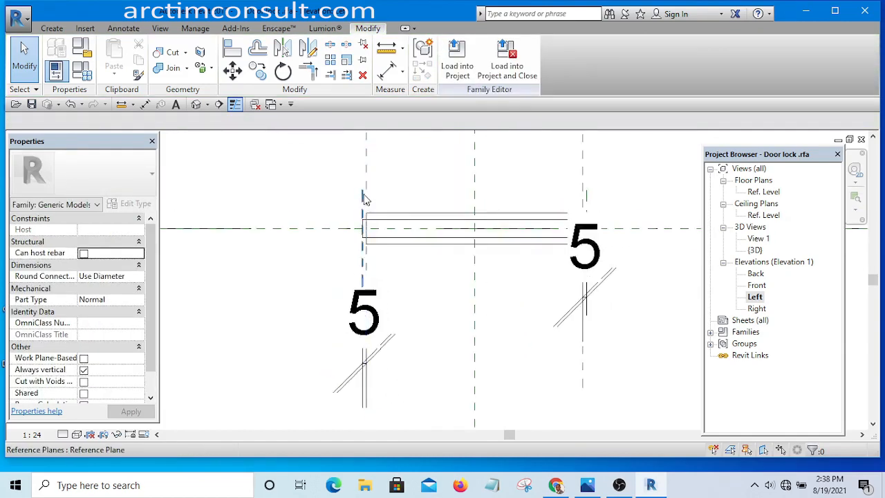
left_click(366, 199)
left_click(365, 342)
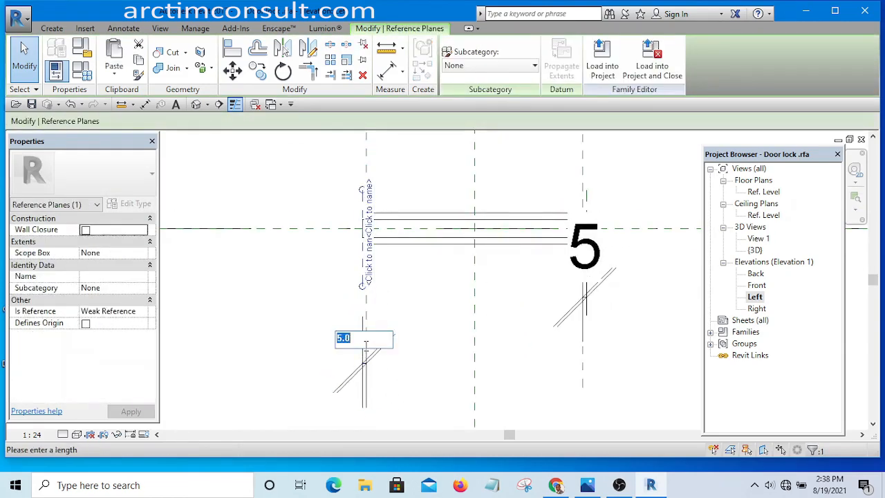
left_click(402, 312)
left_click(404, 335)
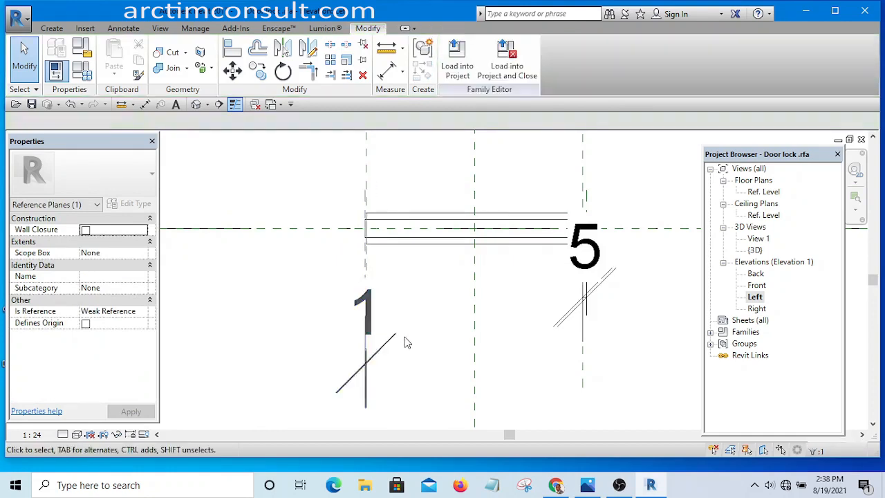
left_click(373, 350)
scroll(375, 333, "down", 2)
scroll(375, 334, "down", 1)
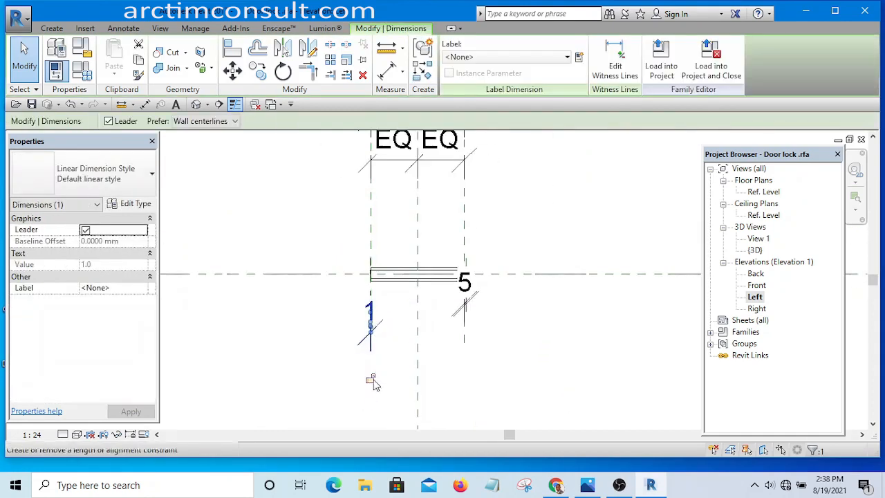
left_click(565, 376)
Set the right reference plane's offset from the end of the lock body to 1 mm and lock that dimension.
scroll(483, 270, "up", 3)
left_click(455, 248)
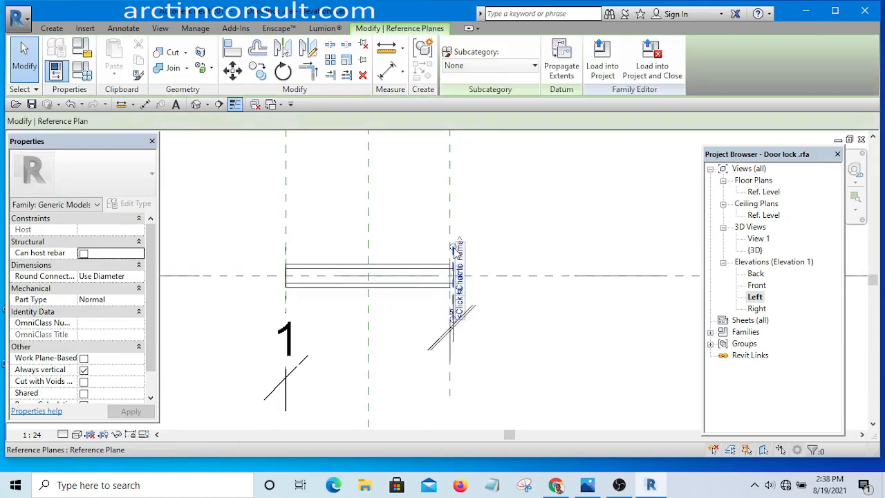
left_click(453, 318)
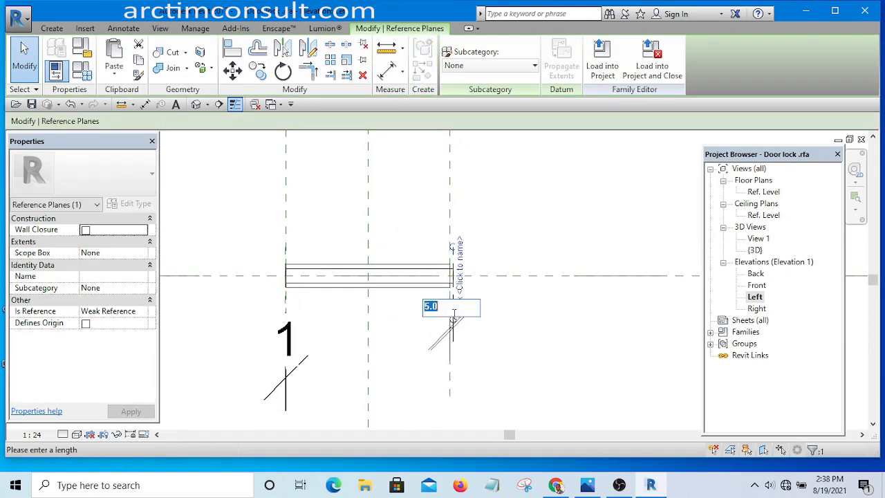
key("Return")
left_click(518, 356)
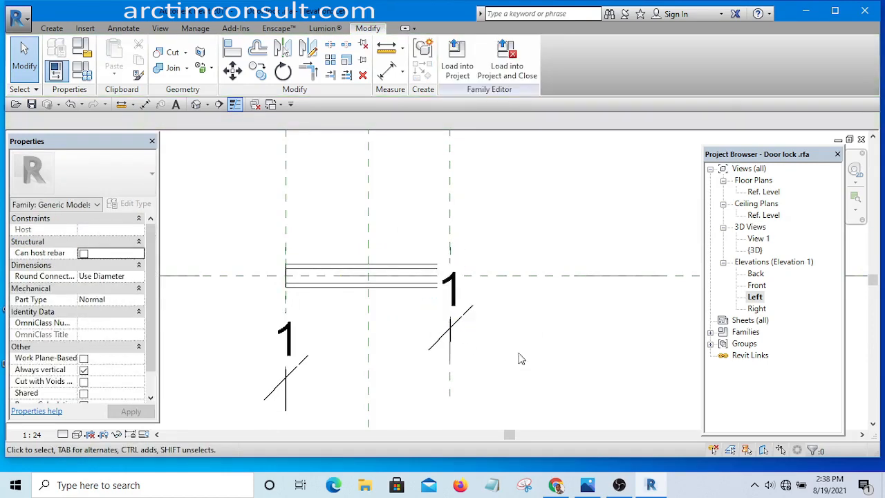
scroll(488, 295, "down", 3)
scroll(482, 315, "up", 1)
left_click(470, 293)
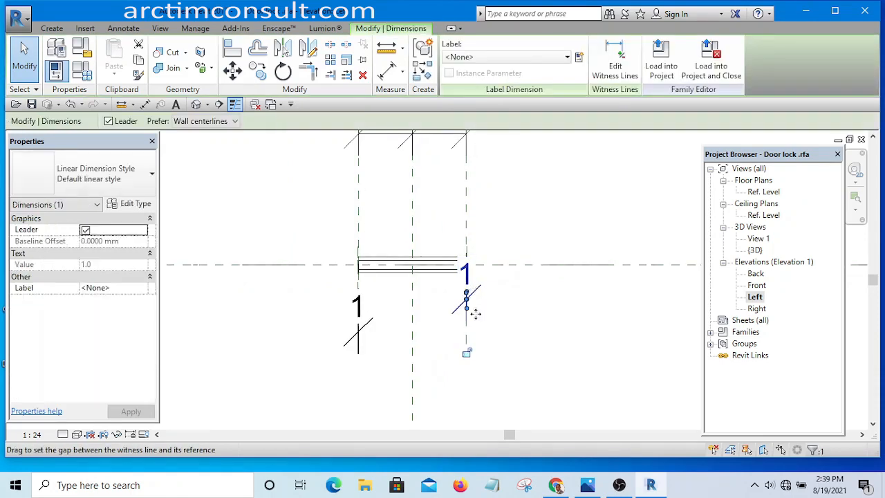
left_click(564, 344)
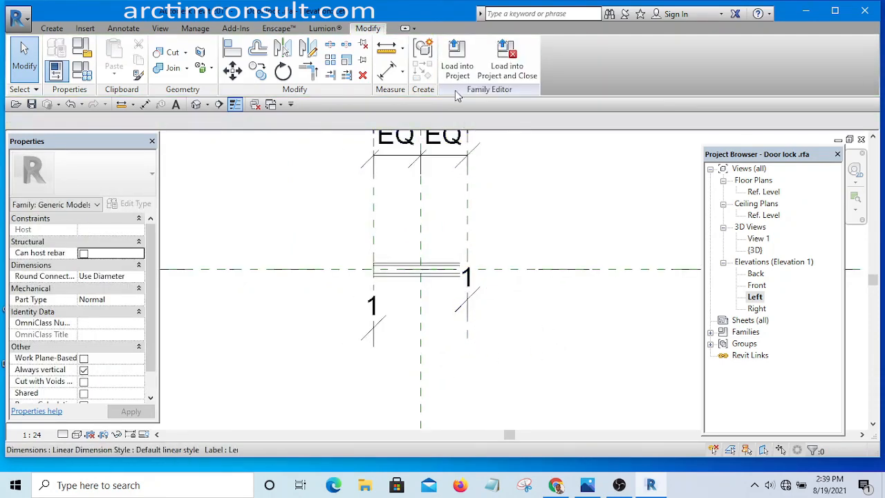
Check both keyhole ends of the lock in 3D and load the family only into 900mm door.rfa, updating the nested lock.
left_click(197, 104)
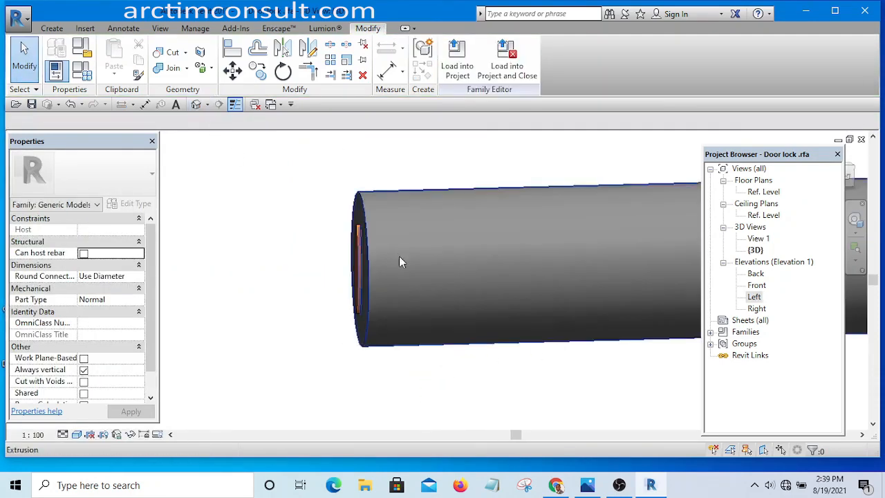
middle_click_drag(323, 303, 419, 259, "shift")
middle_click_drag(495, 309, 436, 235, "shift")
left_click(458, 63)
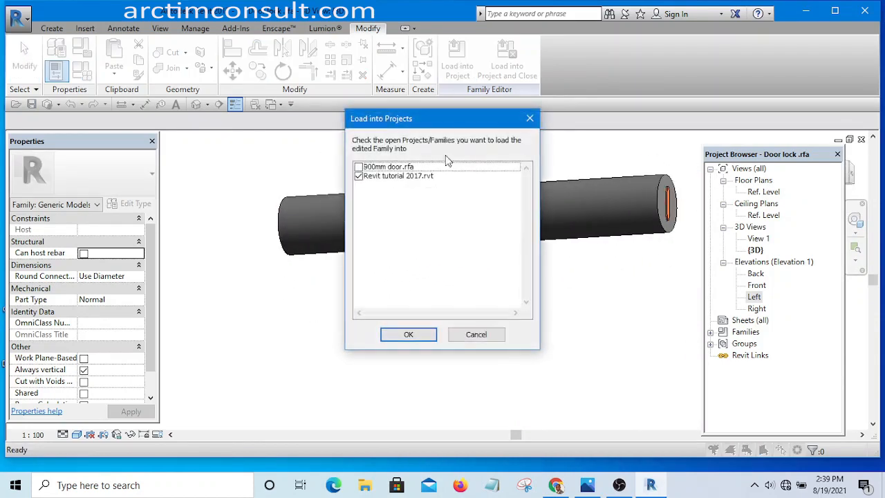
left_click(358, 167)
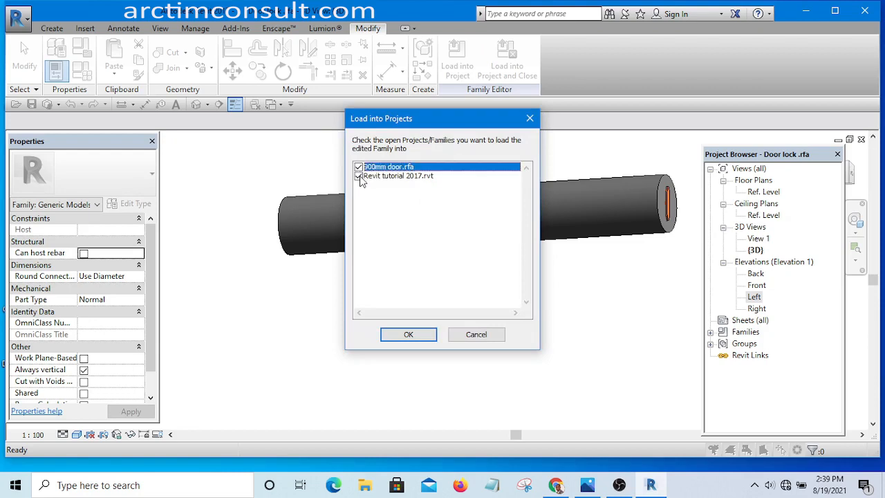
left_click(358, 176)
left_click(408, 335)
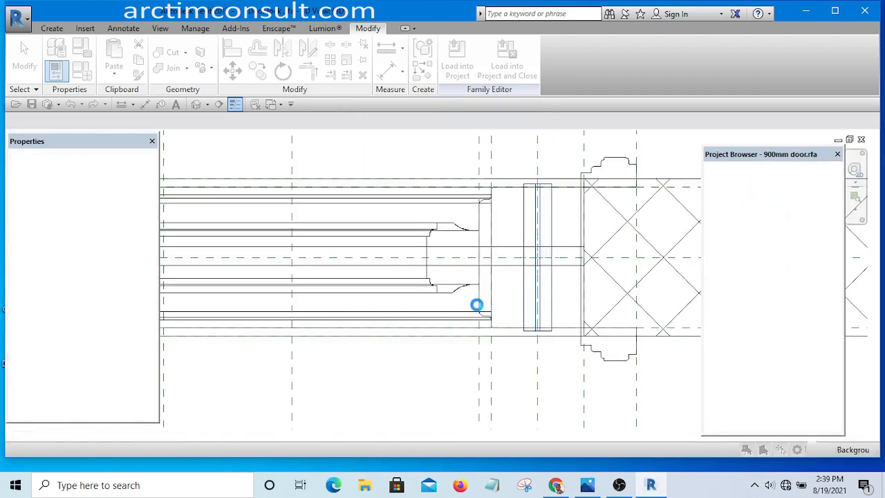
left_click(416, 213)
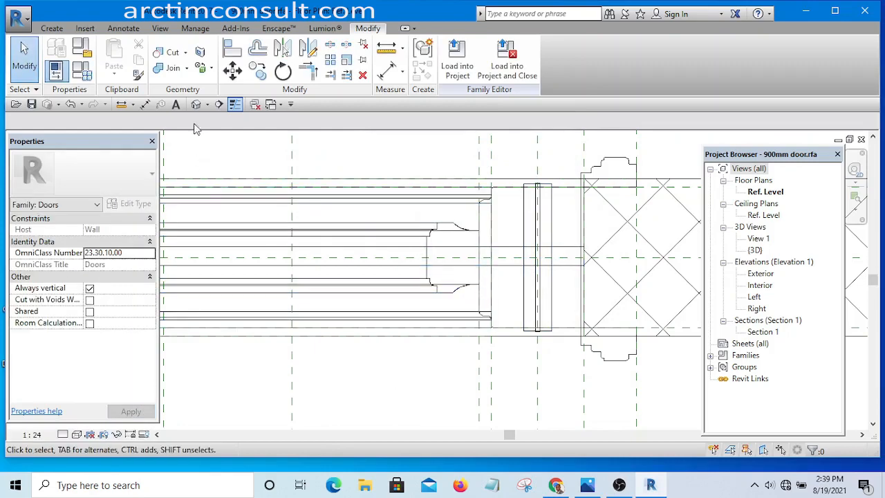
Inspect the lock on the door in 3D and load the door into Revit tutorial 2017.rvt, overwriting the existing version.
left_click(196, 105)
middle_click_drag(399, 236, 450, 300, "shift")
scroll(433, 316, "up", 10)
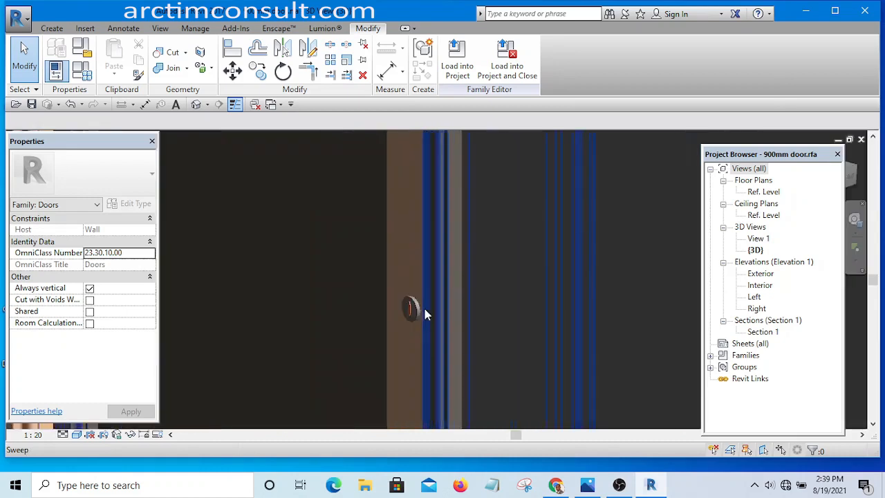
scroll(394, 221, "down", 10)
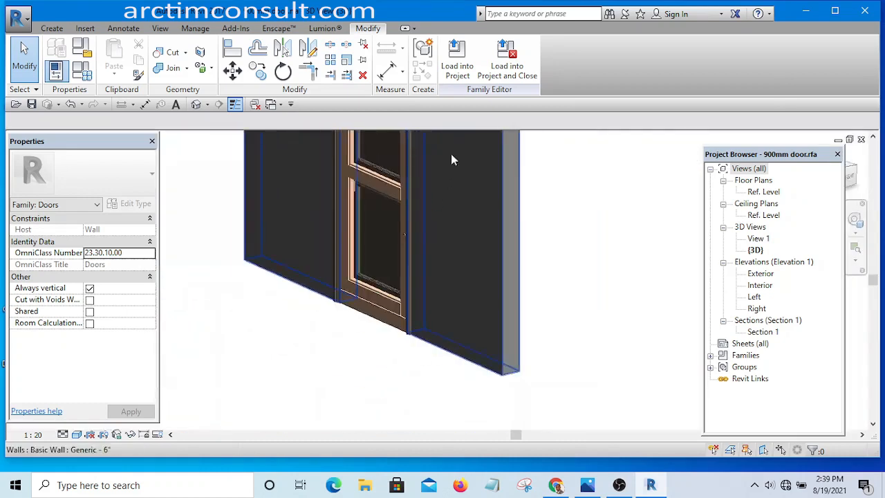
left_click(457, 71)
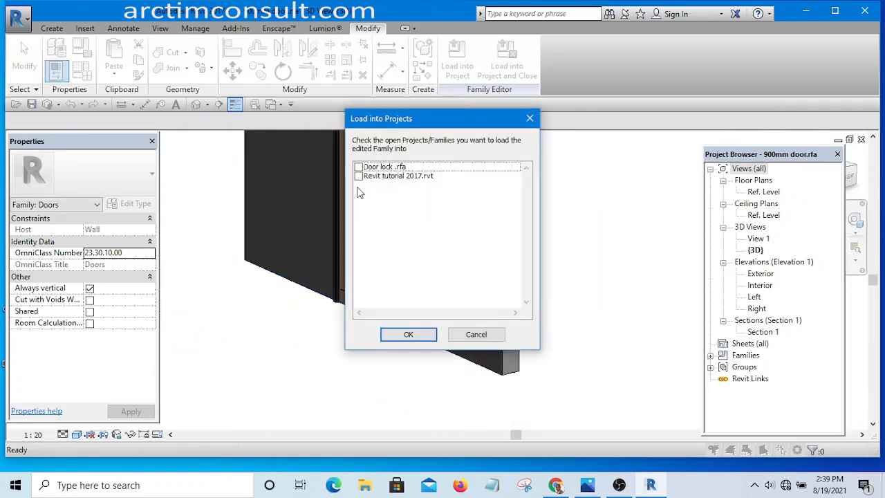
left_click(359, 176)
left_click(409, 335)
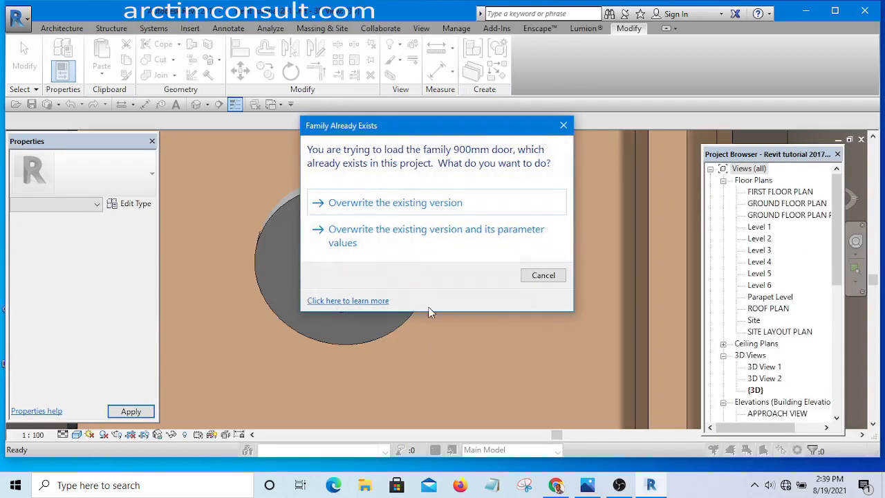
left_click(418, 204)
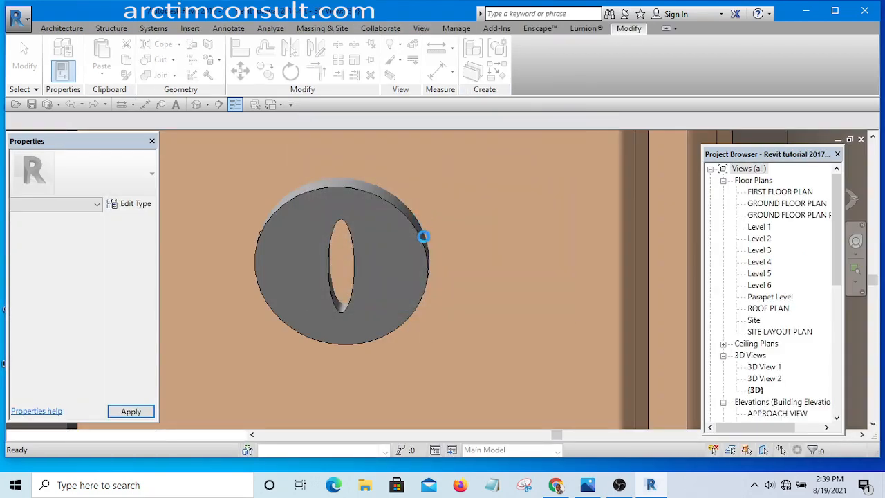
Examine the reloaded 900mm door and its lock from both sides in the project's 3D view.
middle_click_drag(450, 350, 328, 316, "shift")
scroll(390, 283, "down", 8)
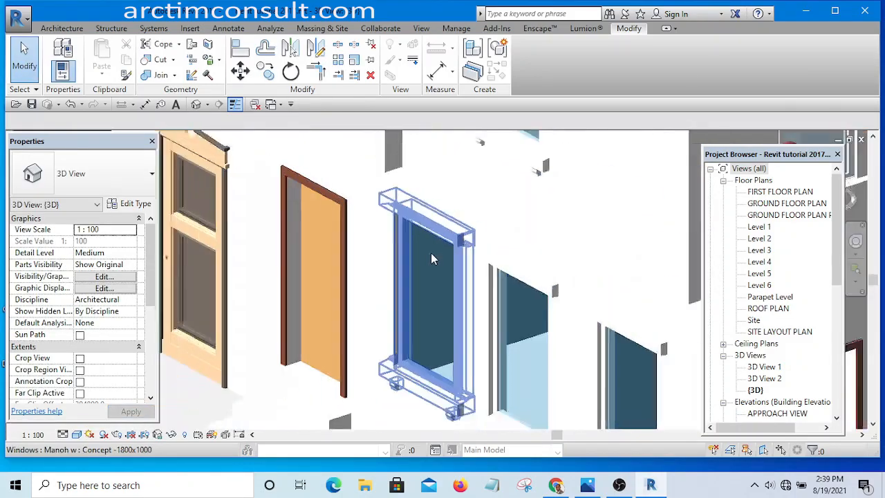
middle_click_drag(393, 322, 497, 384, "shift")
scroll(413, 247, "up", 6)
middle_click_drag(414, 243, 417, 290, "shift")
scroll(382, 269, "down", 7)
scroll(357, 270, "up", 6)
scroll(356, 271, "up", 2)
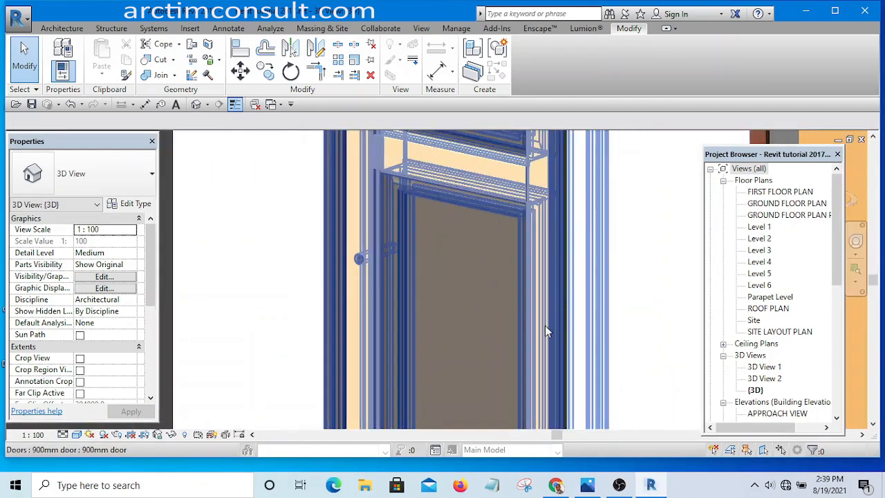
scroll(358, 260, "up", 5)
scroll(465, 276, "down", 6)
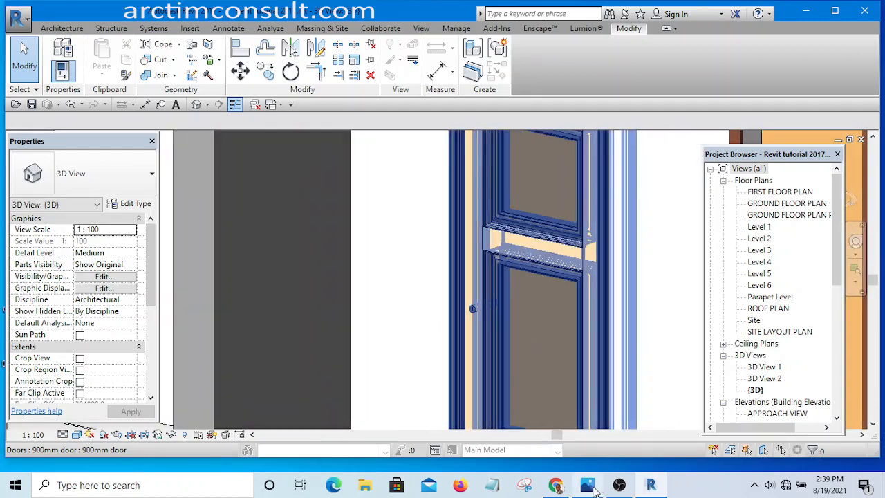
Switch to Photos to examine the handle and keyhole in Door.jpg up close, and return to Revit.
left_click(587, 486)
scroll(295, 274, "up", 5)
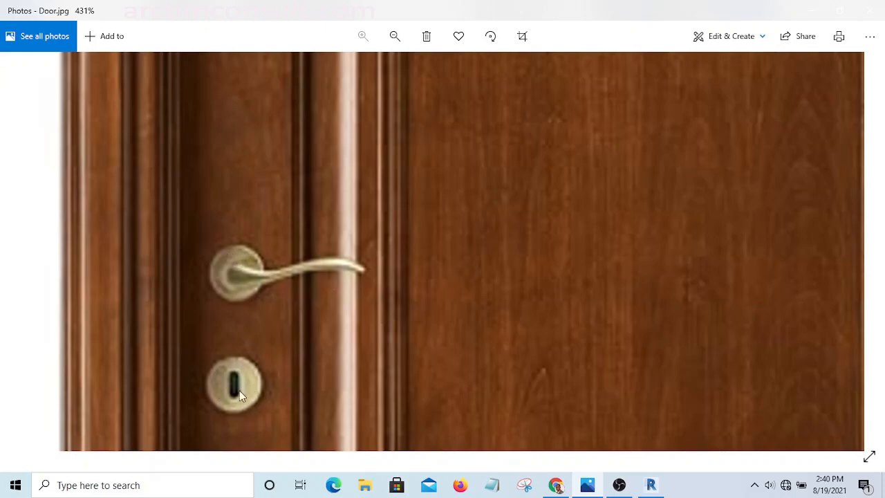
left_click(812, 11)
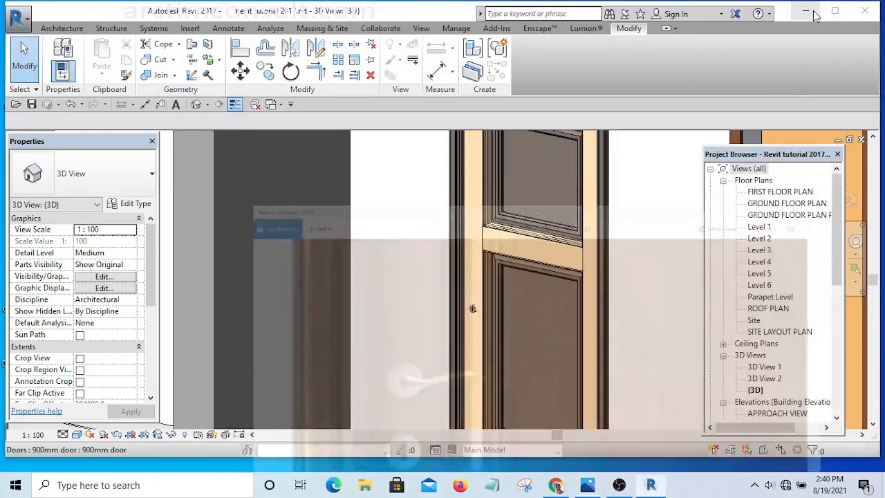
Open the family of the 900mm door on the building's ground floor for editing.
scroll(450, 311, "up", 6)
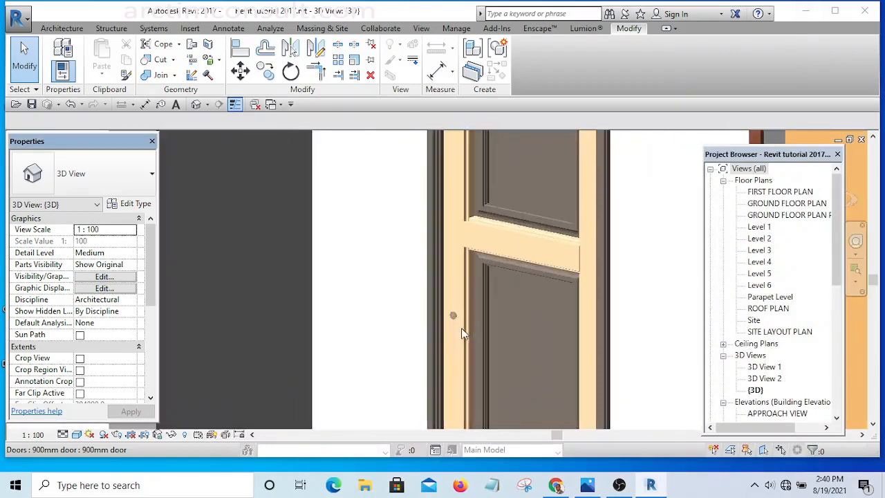
left_click(445, 305)
scroll(449, 301, "down", 8)
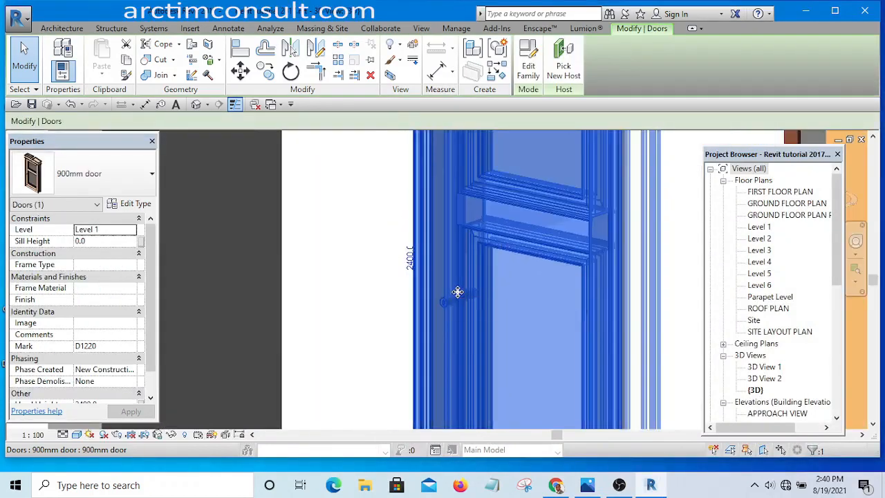
scroll(523, 367, "down", 3)
left_click(362, 399)
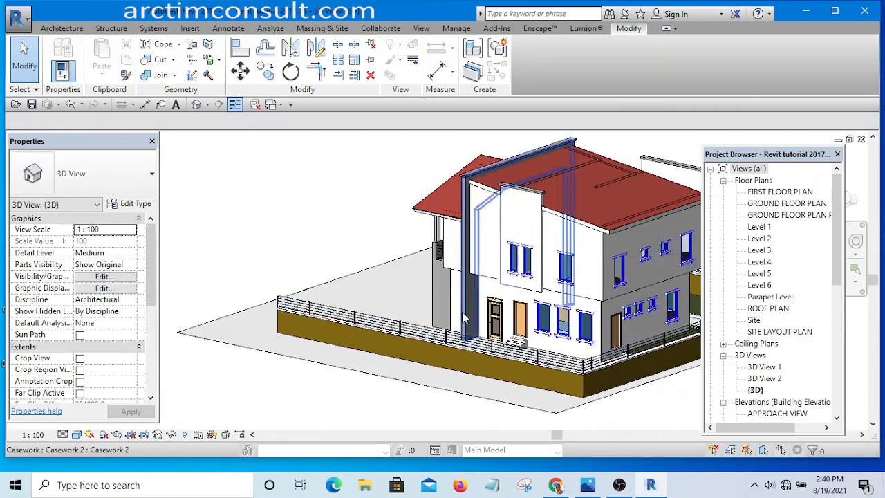
scroll(470, 315, "up", 3)
left_click(510, 316)
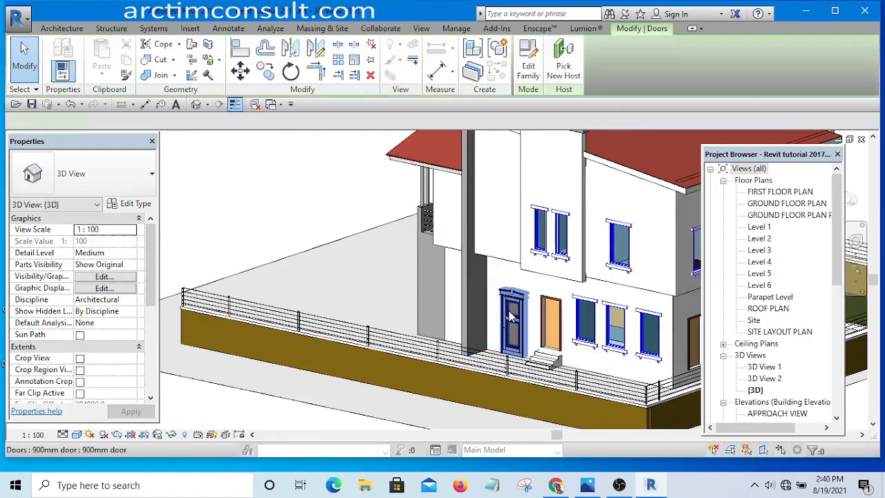
left_click(528, 69)
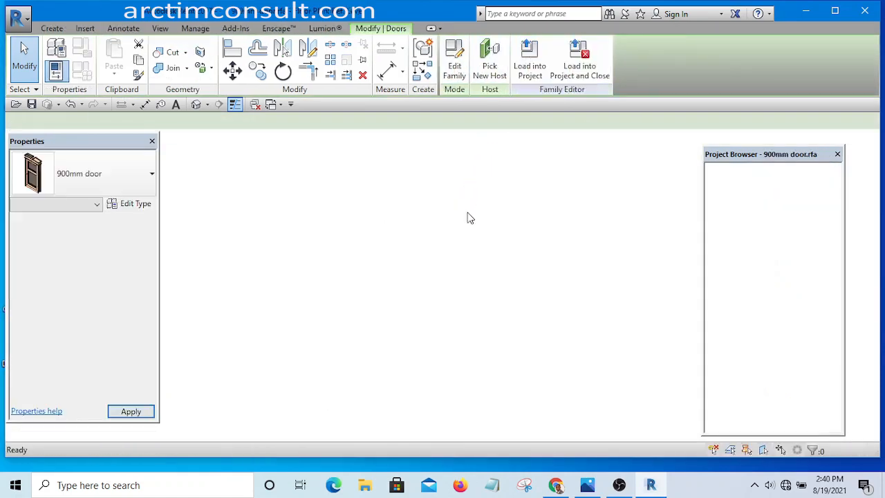
Open the nested door lock's family for editing from the door's Ref. Level plan.
scroll(559, 207, "up", 2)
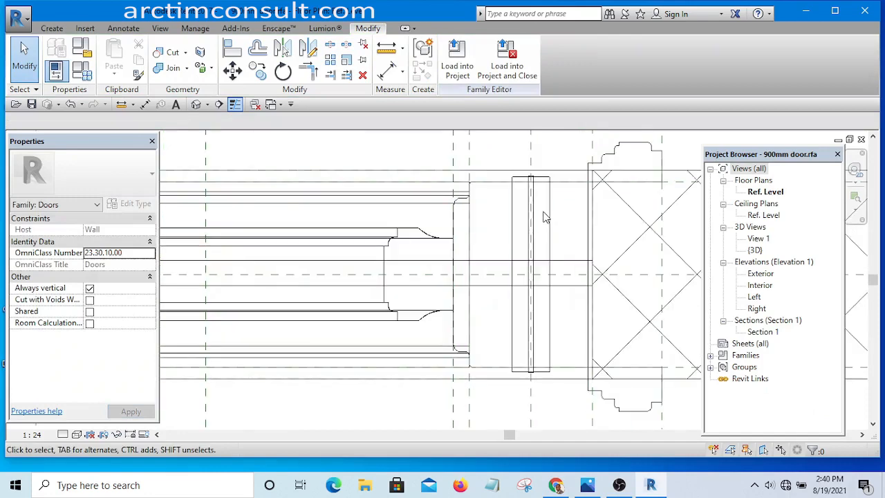
left_click(551, 220)
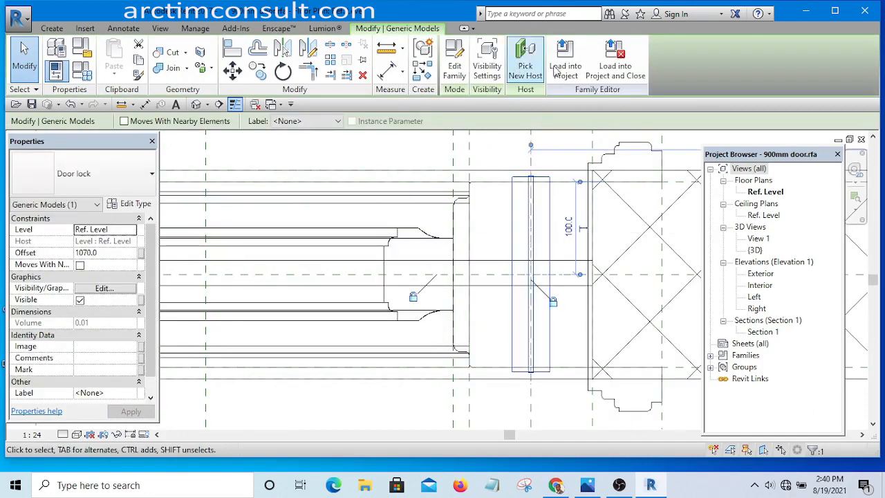
left_click(455, 67)
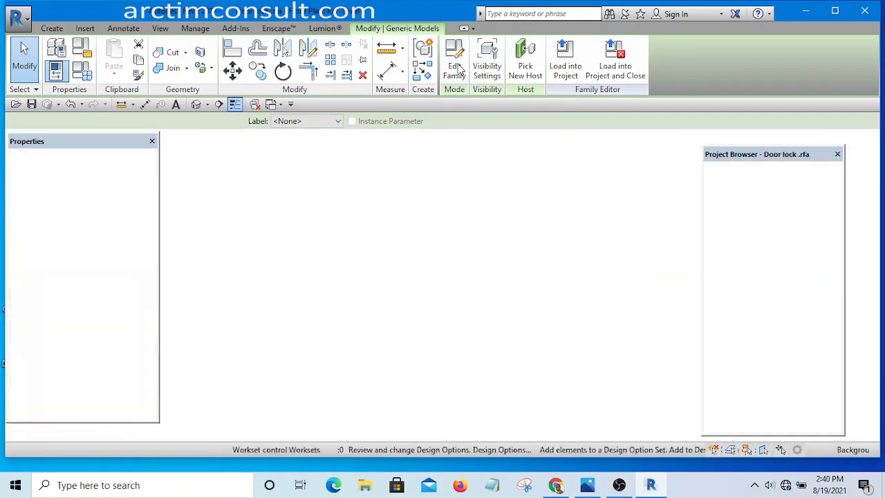
Save the door lock family as Door Handle.rfa in the Tutorial folder, replacing the existing file and keeping a maximum of 1 backup.
scroll(359, 225, "down", 5)
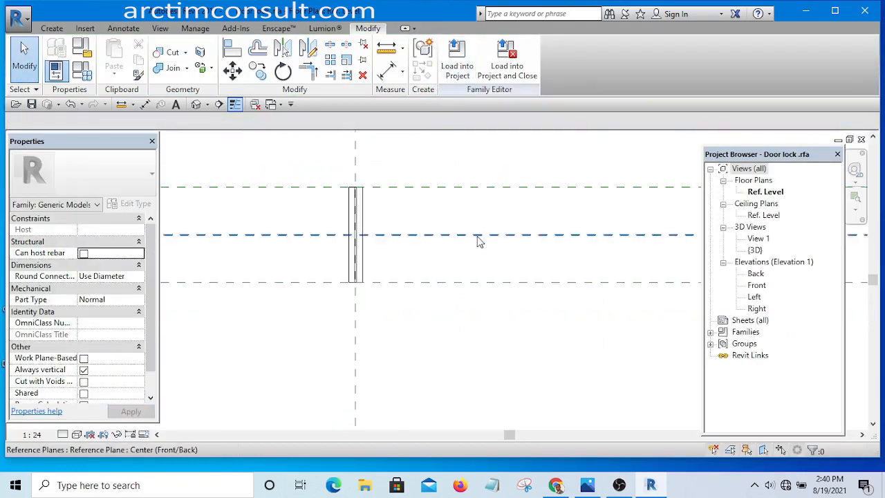
scroll(439, 256, "up", 4)
left_click(412, 204)
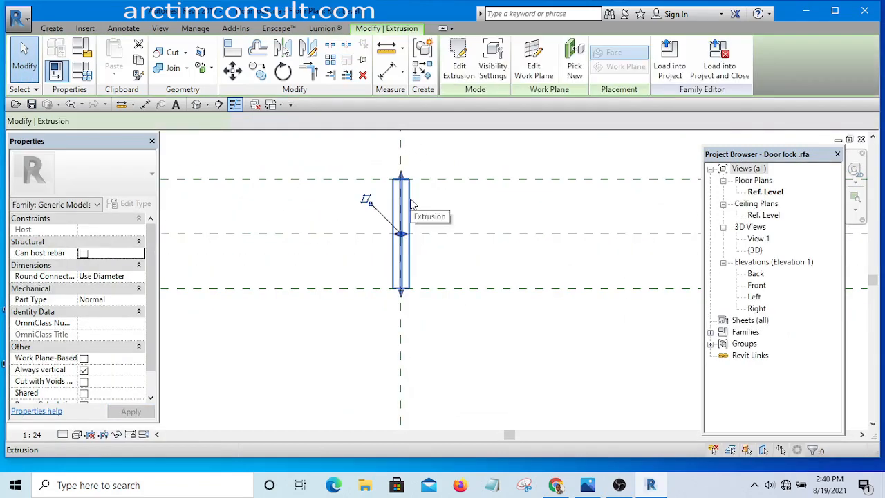
left_click(510, 339)
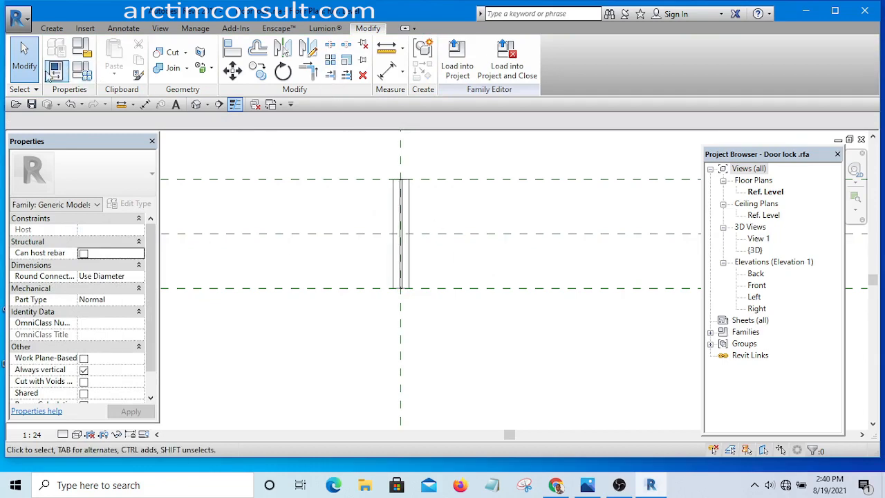
left_click(20, 18)
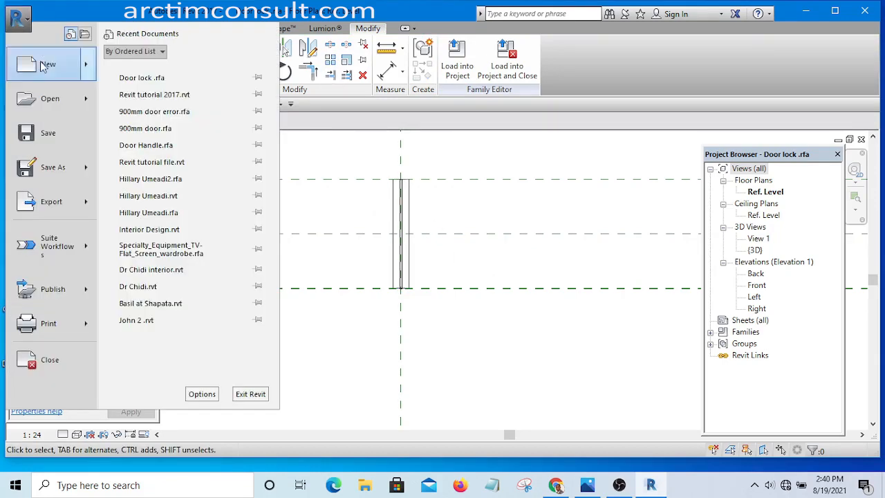
mouse_move(52, 176)
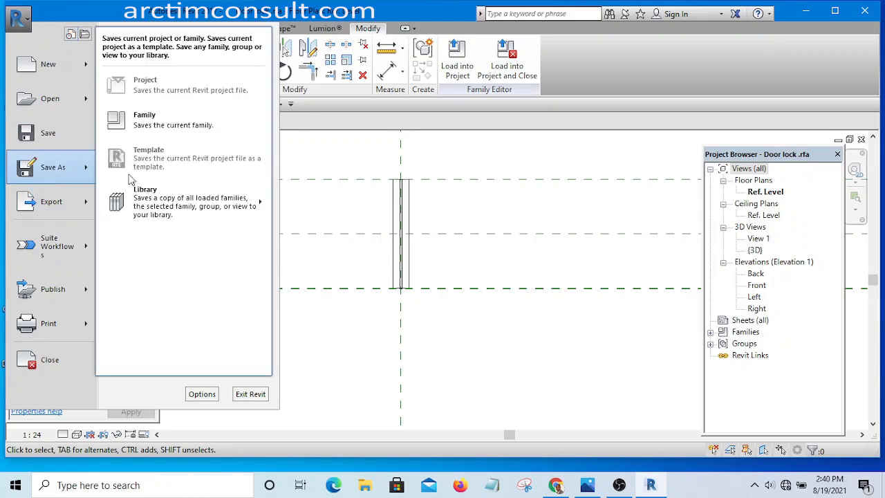
left_click(163, 117)
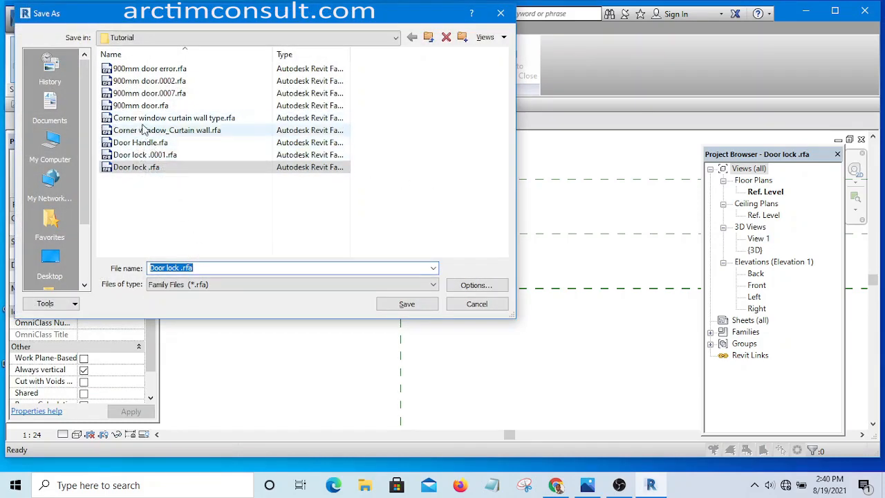
left_click(146, 145)
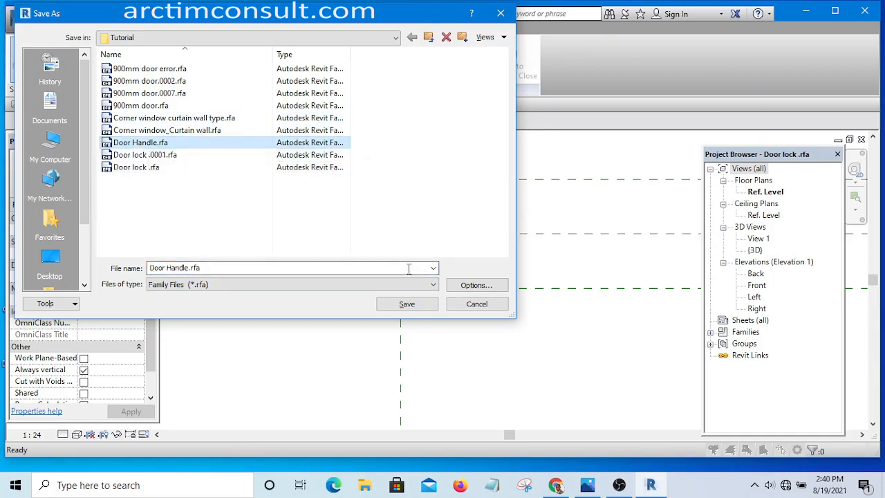
left_click(474, 285)
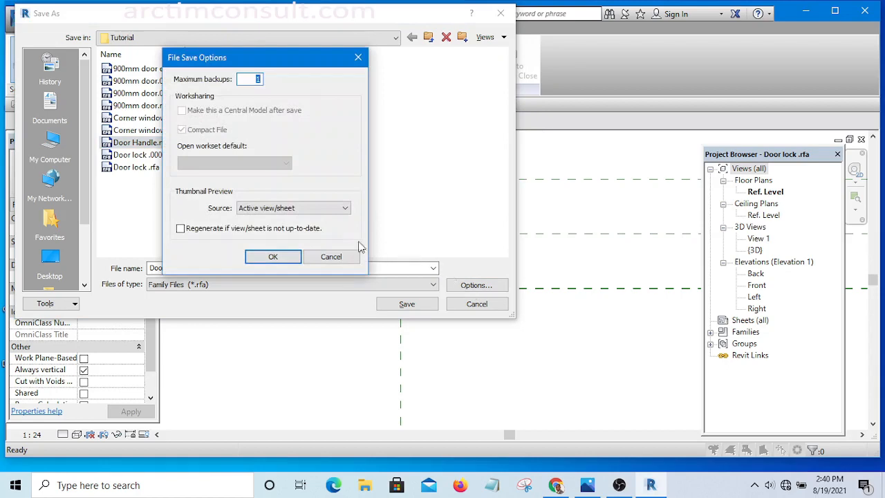
left_click(280, 257)
left_click(407, 303)
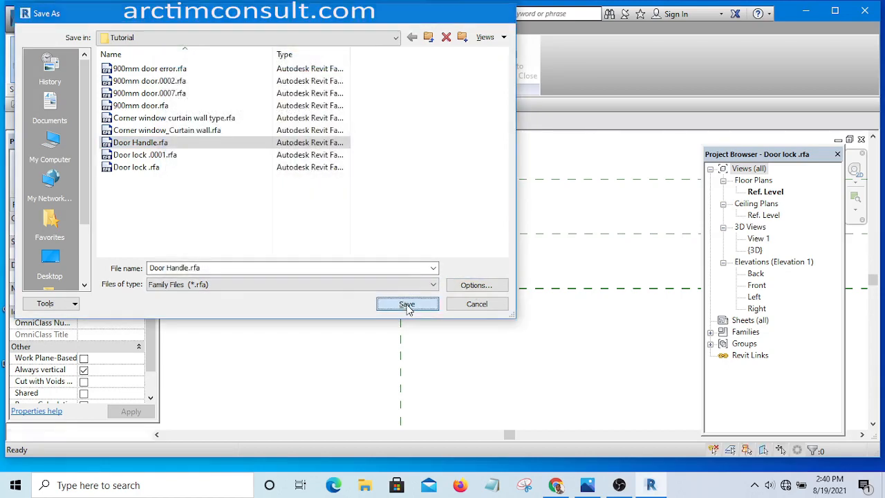
left_click(420, 251)
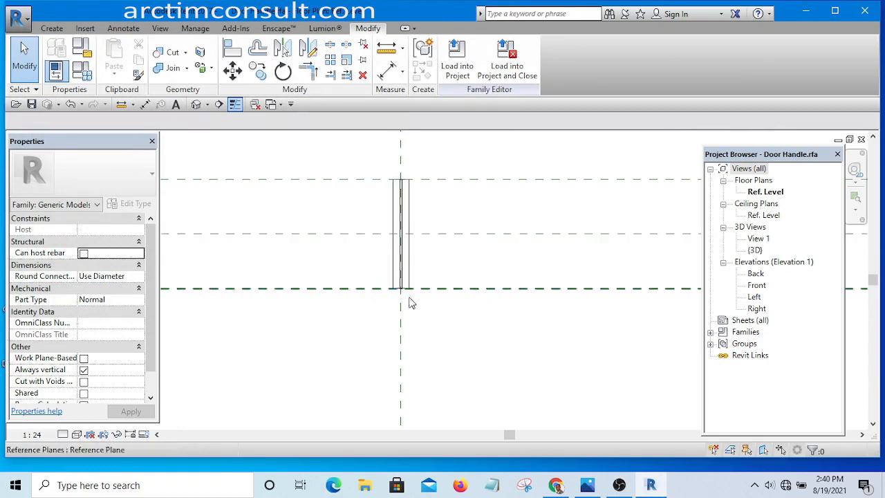
Delete the narrow keyhole infill extrusion with the Opening material from inside the cylinder on the Ref. Level plan.
middle_click_drag(421, 339, 427, 258)
scroll(418, 212, "up", 2)
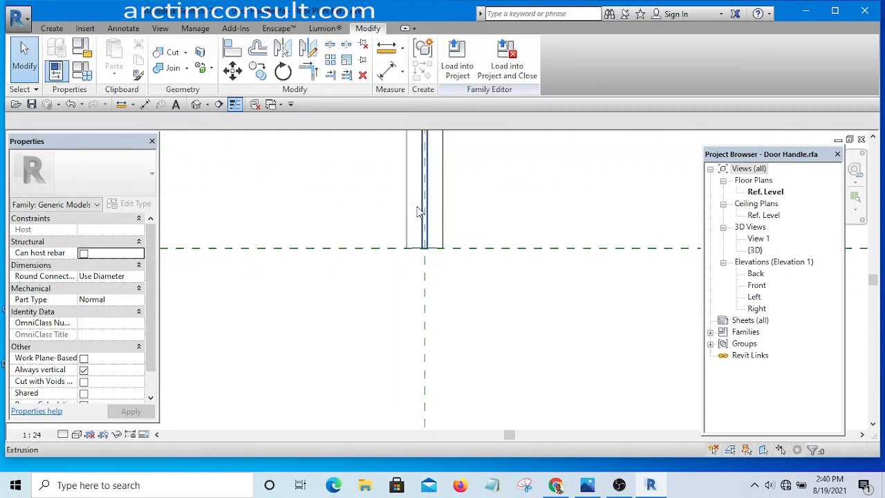
scroll(435, 249, "up", 4)
scroll(392, 234, "up", 5)
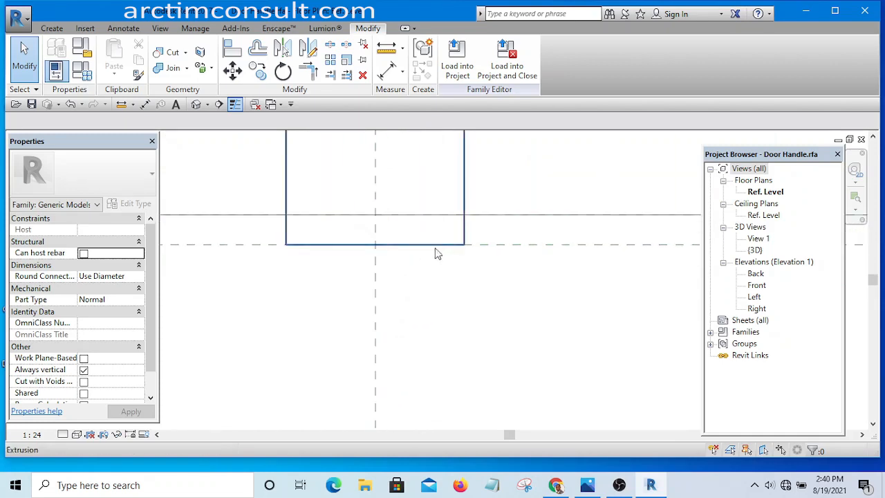
left_click(460, 233)
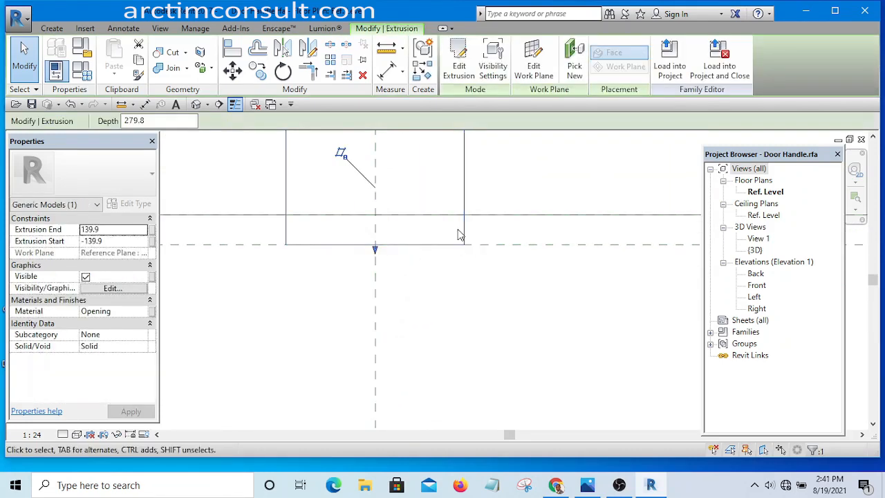
key("Delete")
Delete the outer reference plane just beyond the cylinder's lower end and inspect the pair of planes at its upper end.
scroll(409, 276, "down", 8)
scroll(473, 294, "up", 1)
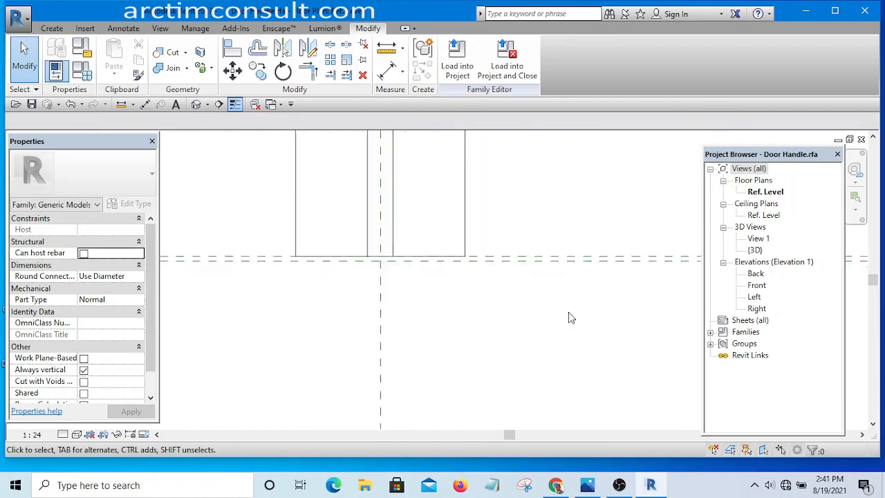
scroll(569, 315, "up", 1)
scroll(498, 257, "up", 2)
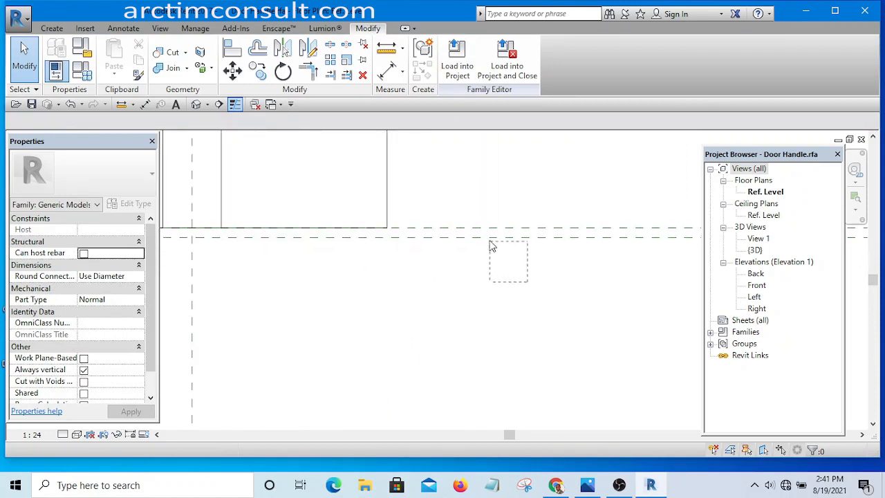
left_click_drag(489, 241, 486, 236)
key("Delete")
scroll(486, 326, "down", 7)
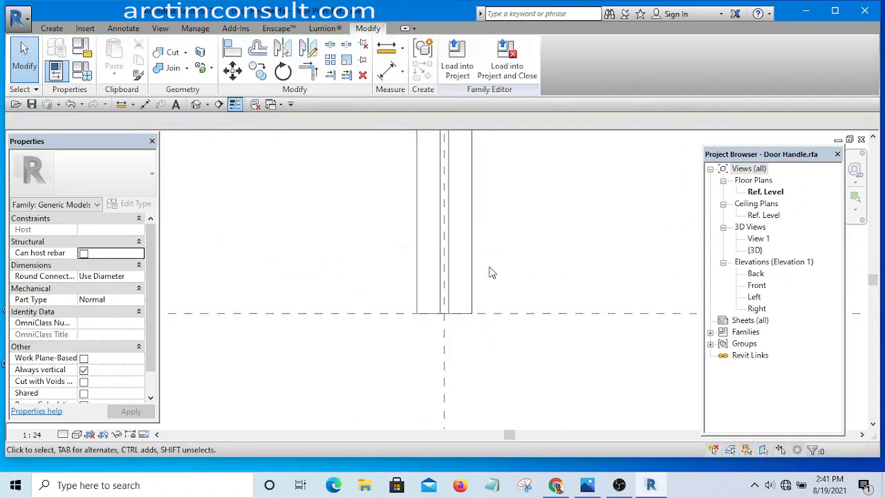
middle_click_drag(523, 194, 489, 383)
scroll(482, 255, "down", 5)
scroll(499, 209, "up", 5)
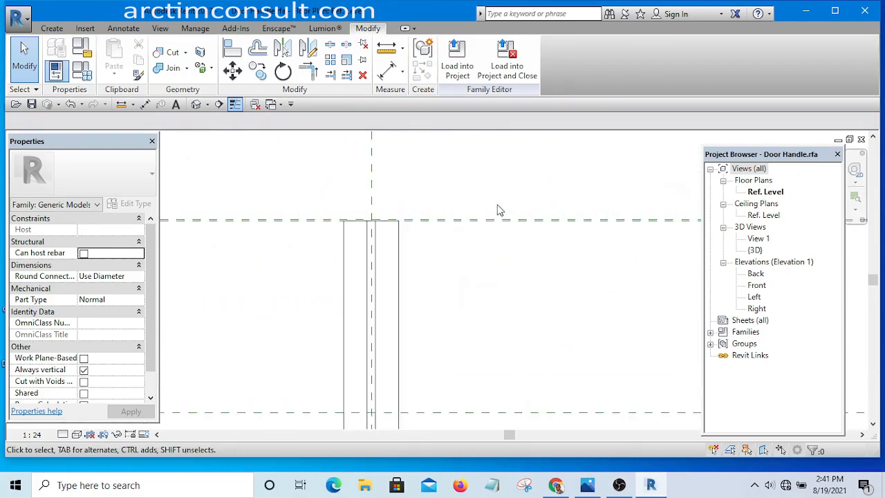
scroll(429, 217, "up", 3)
left_click(421, 252)
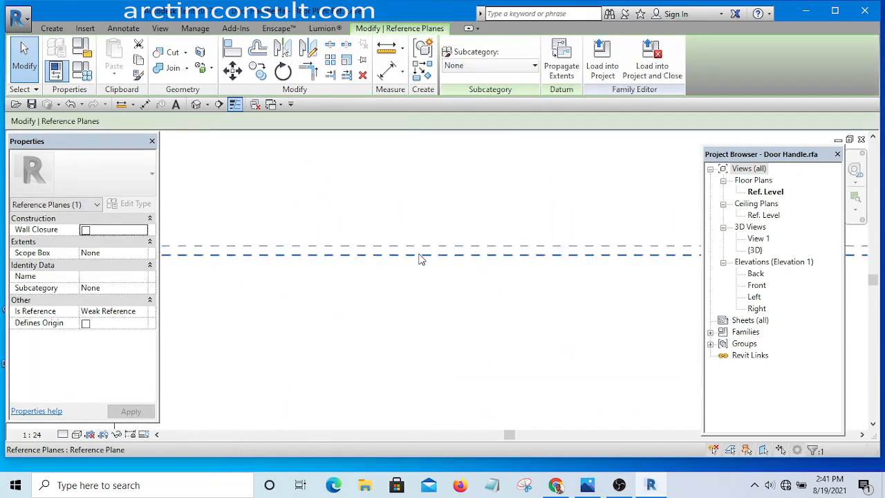
key("Escape")
scroll(484, 235, "down", 6)
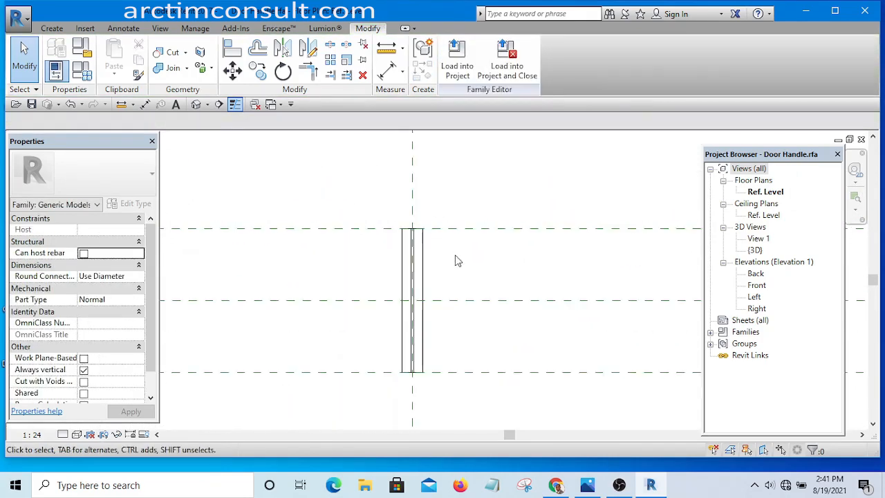
In the 3D view, edit the cylinder extrusion's sketch to remove the elliptical keyhole and finish it as a solid cylinder.
left_click(197, 103)
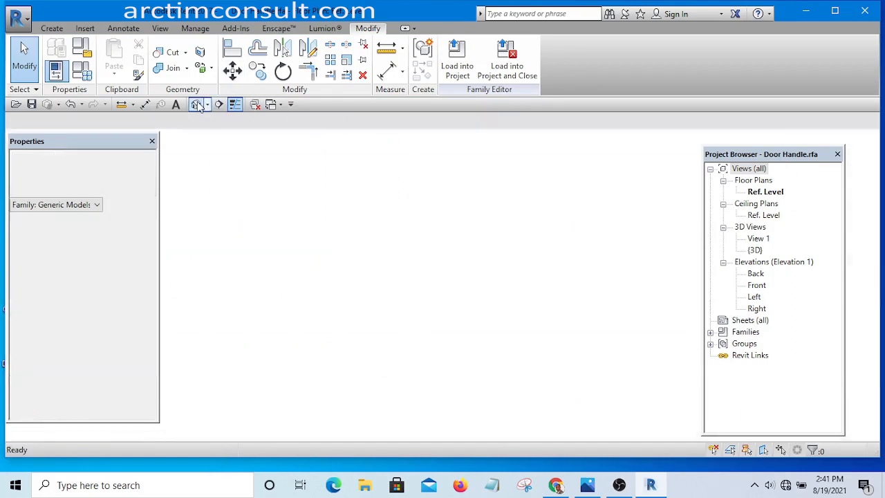
middle_click_drag(580, 280, 500, 308, "shift")
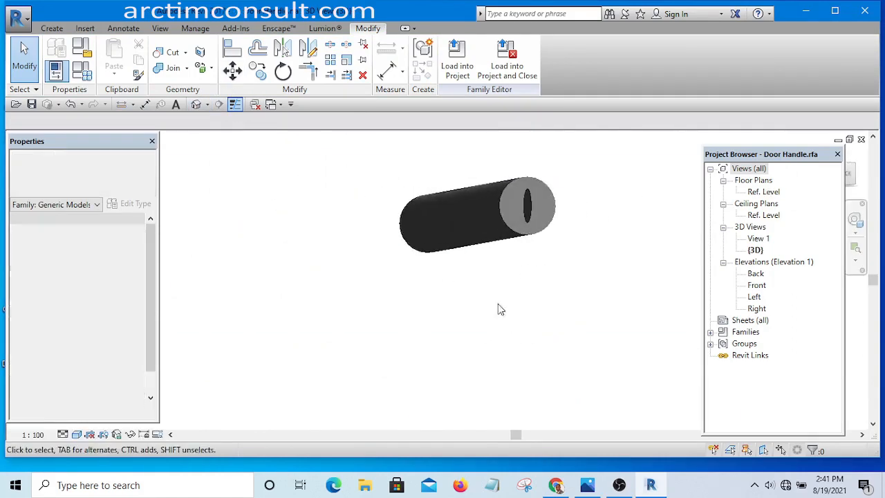
scroll(536, 199, "up", 3)
left_click(562, 199)
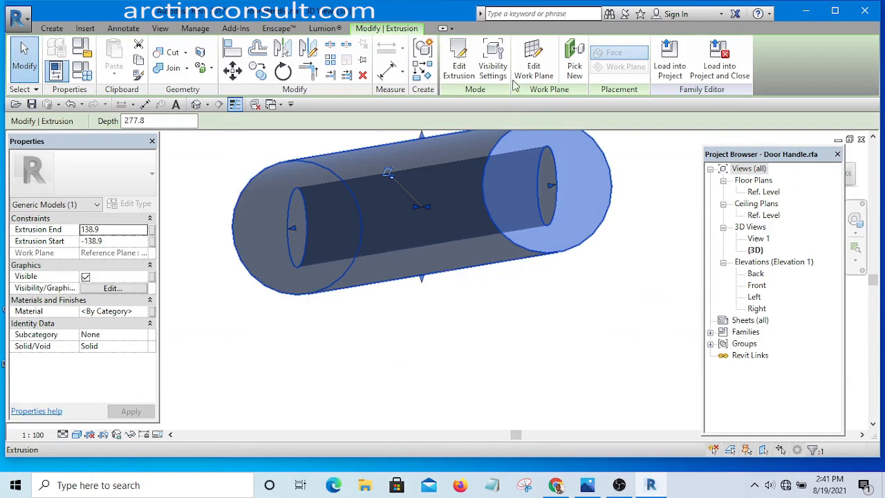
left_click(458, 67)
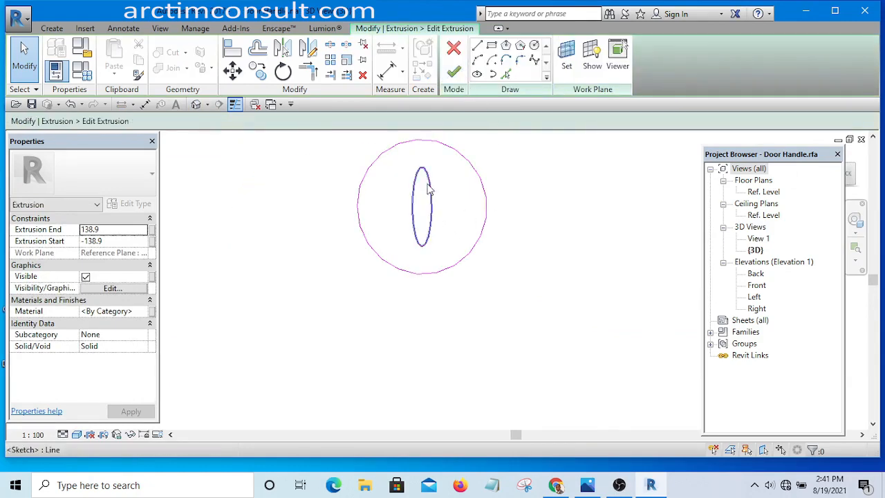
left_click_drag(401, 159, 451, 261)
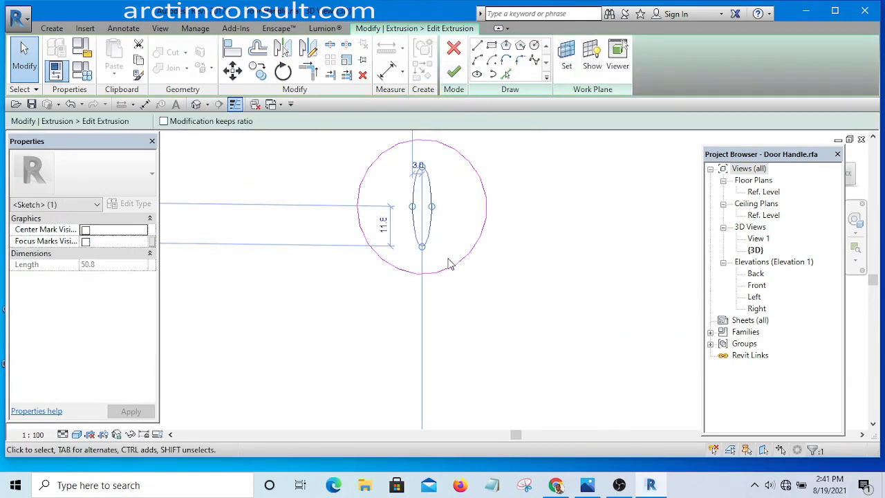
key("Delete")
left_click(453, 70)
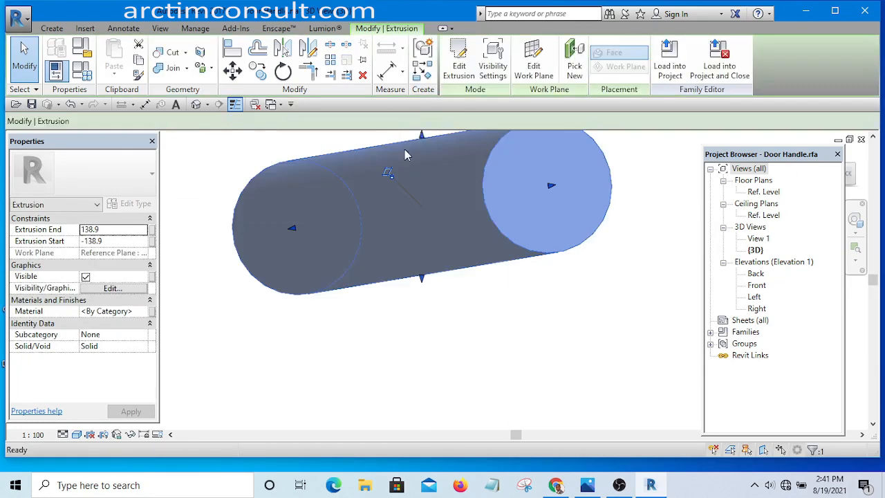
Examine the solid cylinder from its other side in 3D, and switch to Photos for the reference image.
middle_click_drag(525, 317, 567, 351, "shift")
scroll(472, 335, "down", 4)
left_click(538, 250)
scroll(537, 277, "up", 5)
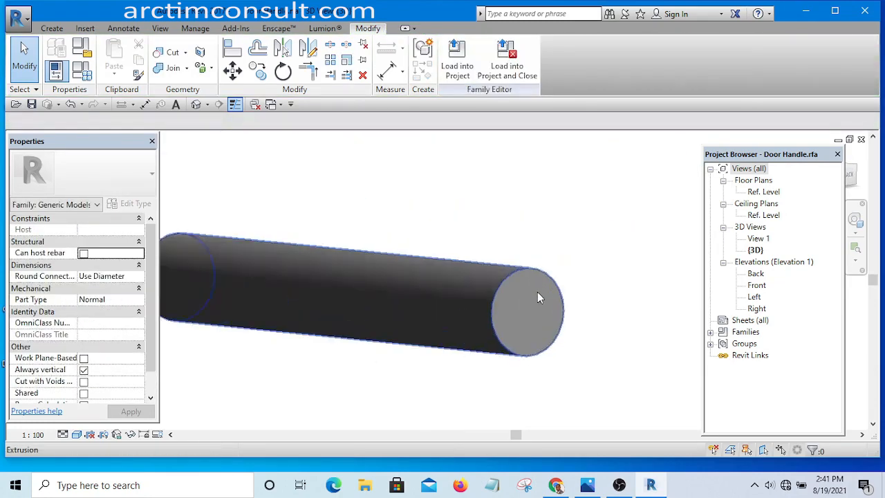
scroll(571, 282, "down", 3)
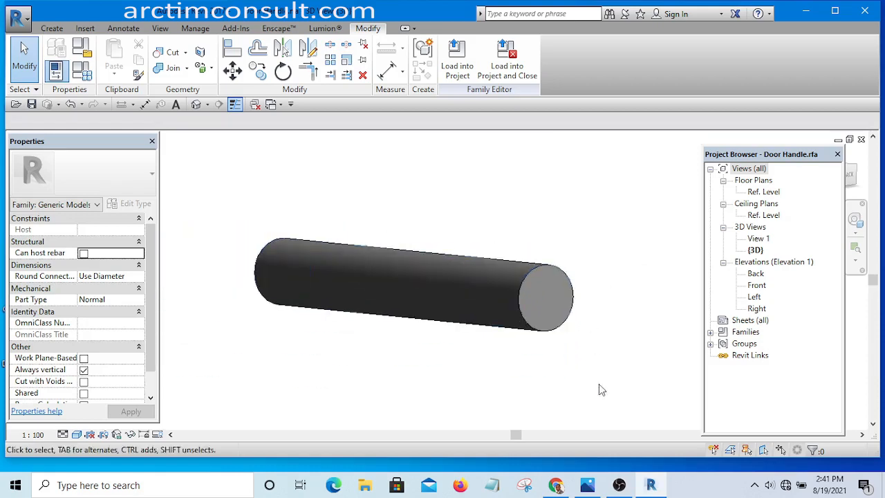
left_click(586, 486)
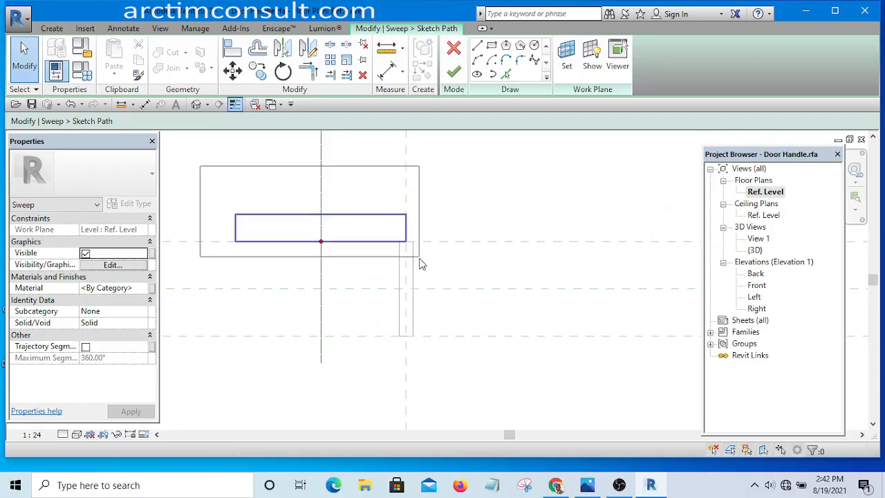
Delete the rectangular path sketch on the Ref. Level plan and discard the unfinished sweep.
left_click_drag(418, 264, 417, 263)
key("Delete")
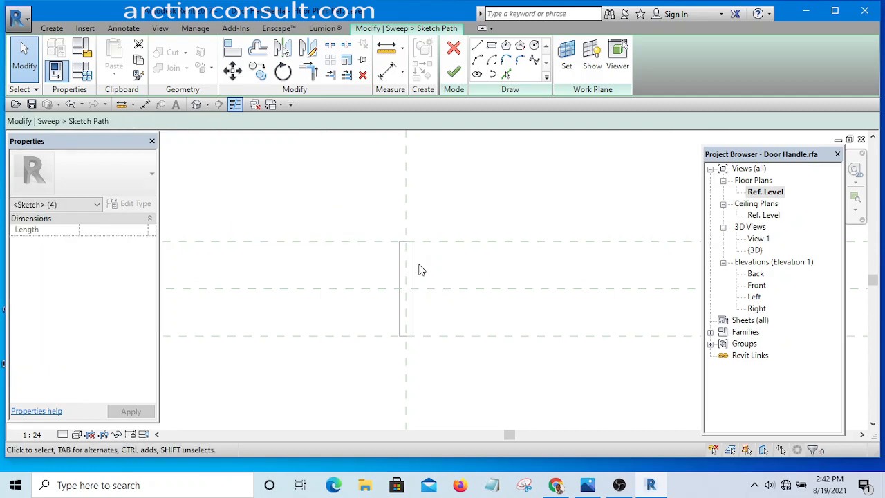
left_click(450, 55)
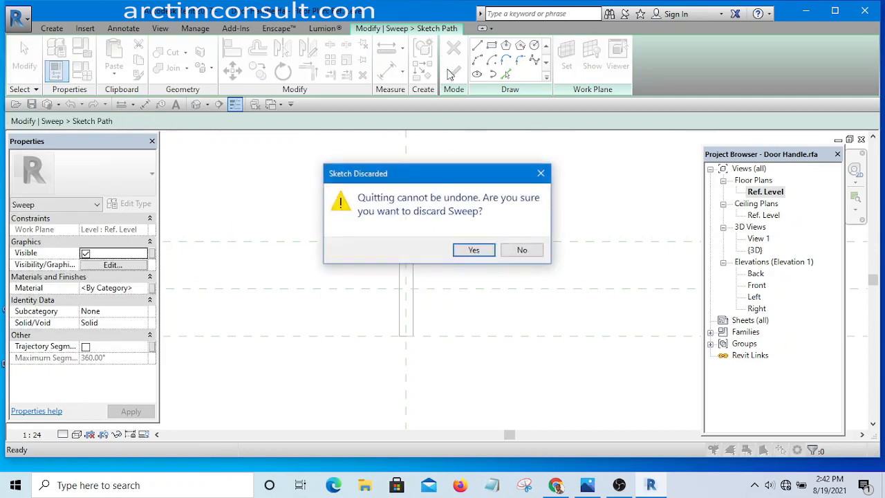
left_click(474, 250)
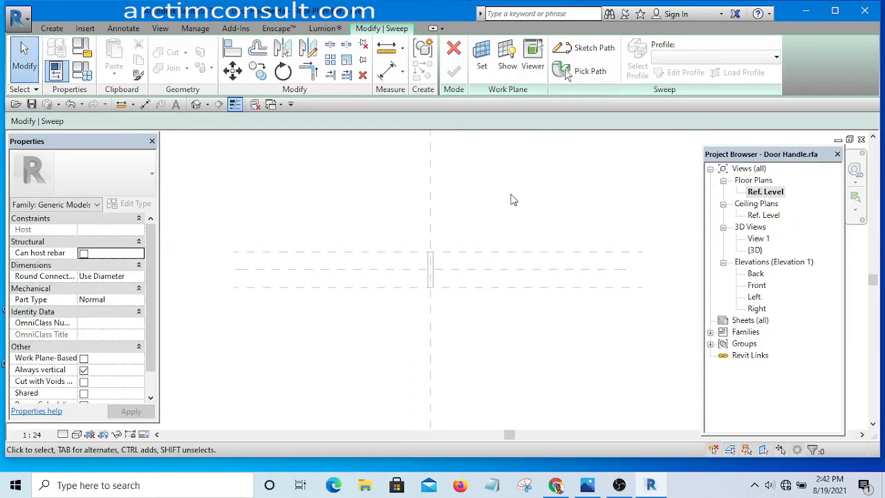
scroll(438, 259, "up", 2)
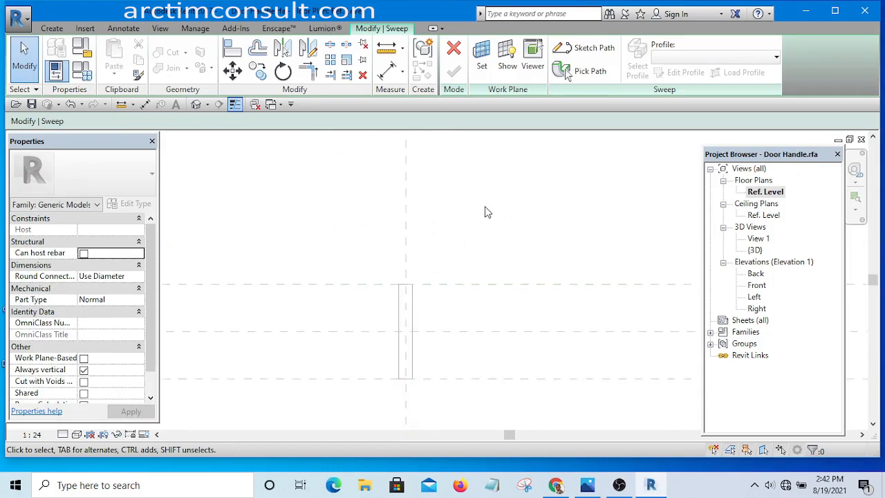
left_click(455, 51)
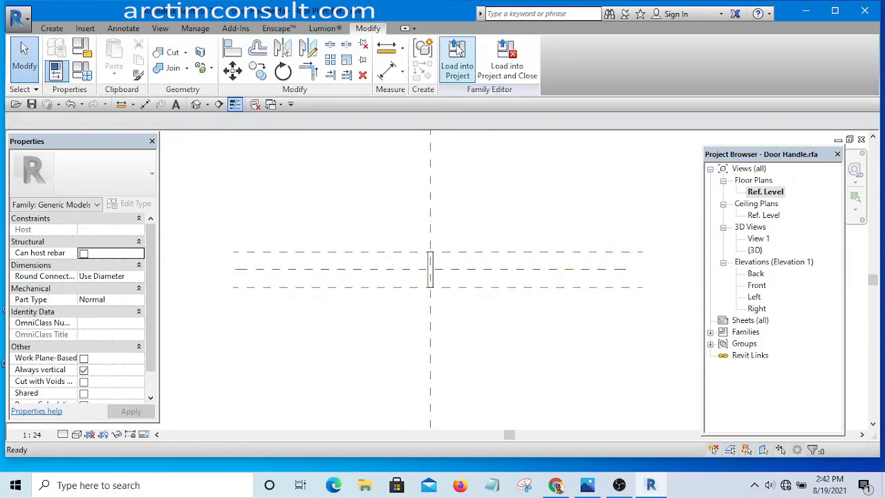
Start an extrusion on the Ref. Level plan and sketch a rectangle about 250 by 65 mm, based on the cylinder's upper end.
left_click(51, 28)
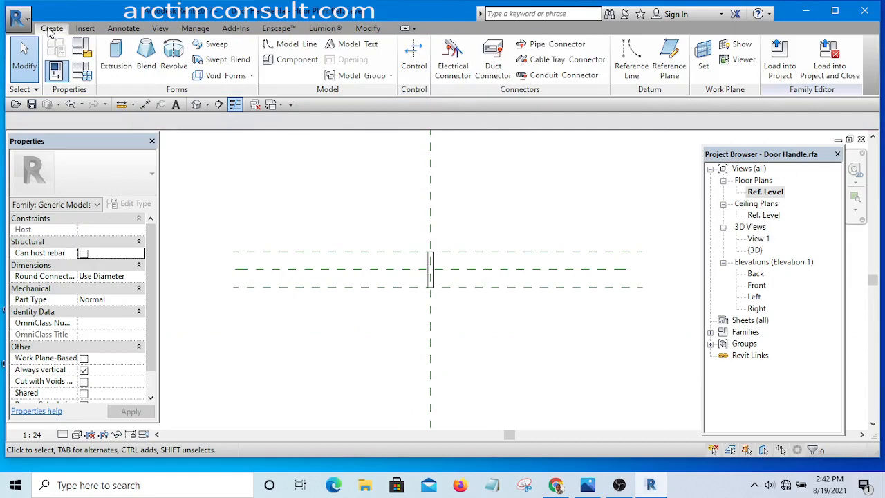
left_click(113, 61)
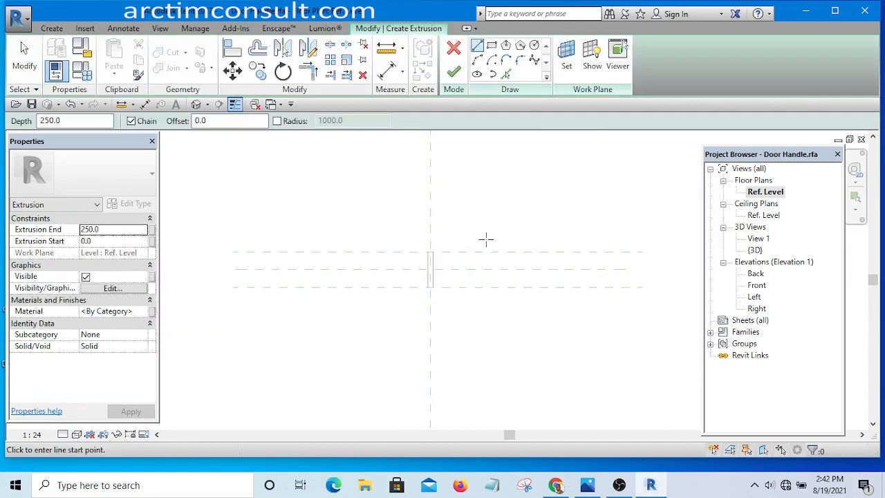
scroll(398, 231, "up", 3)
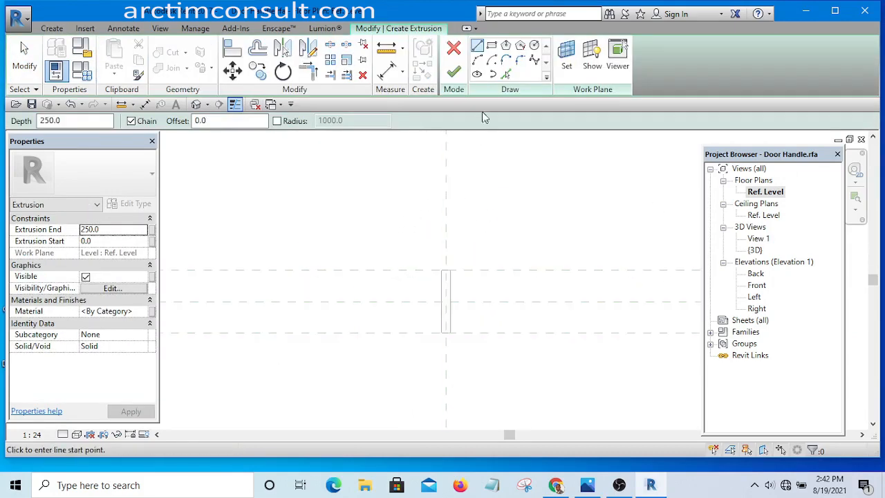
left_click(492, 45)
scroll(449, 278, "up", 3)
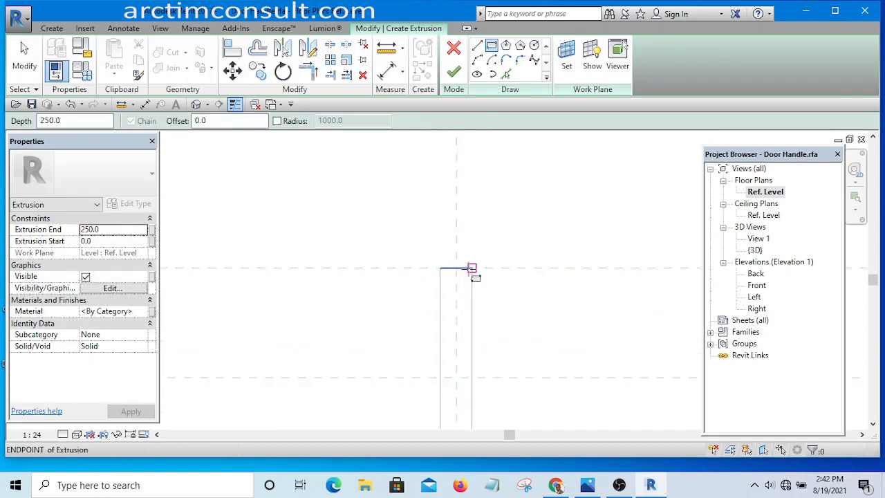
left_click(467, 268)
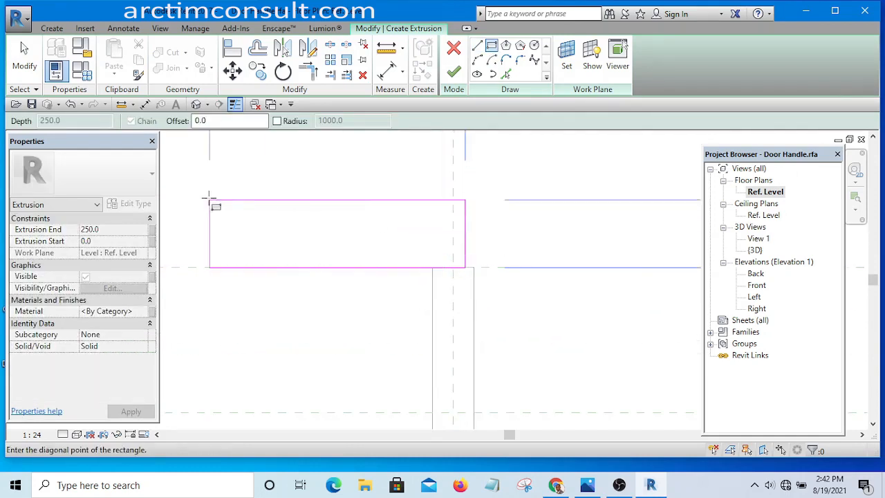
scroll(266, 208, "down", 2)
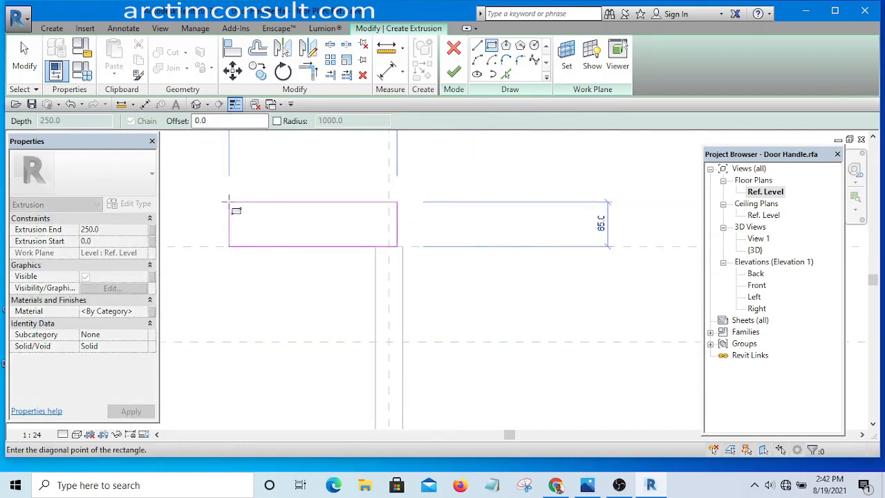
left_click(227, 205)
key("Escape")
key("Escape")
scroll(210, 215, "up", 1)
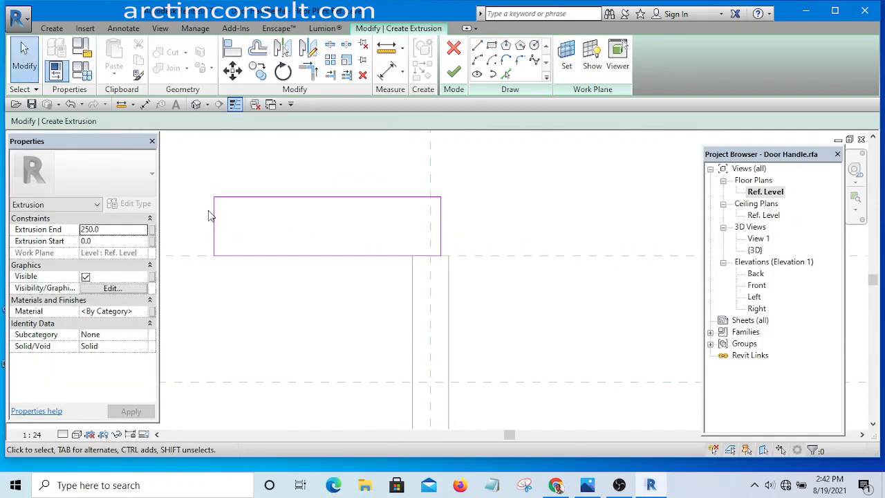
Sketch a second, overlapping rectangle from the first one's outer end just below its upper edge, ending inside the cylinder's outline.
left_click(492, 46)
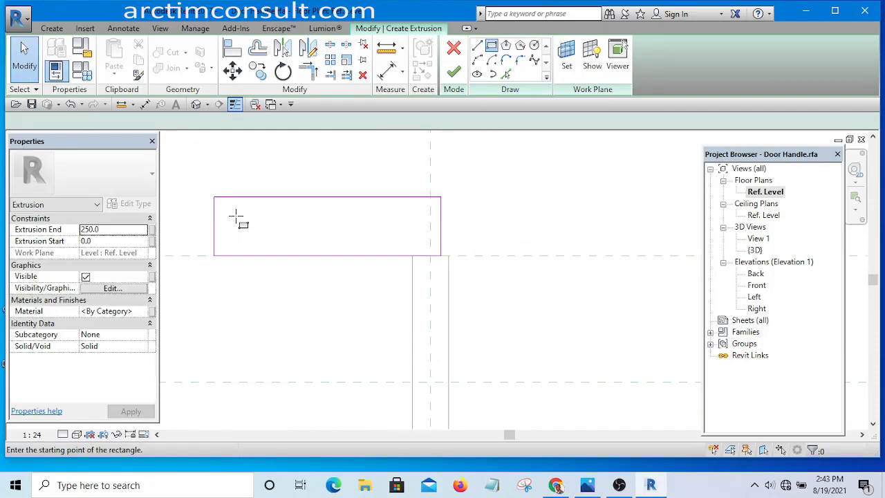
left_click(214, 206)
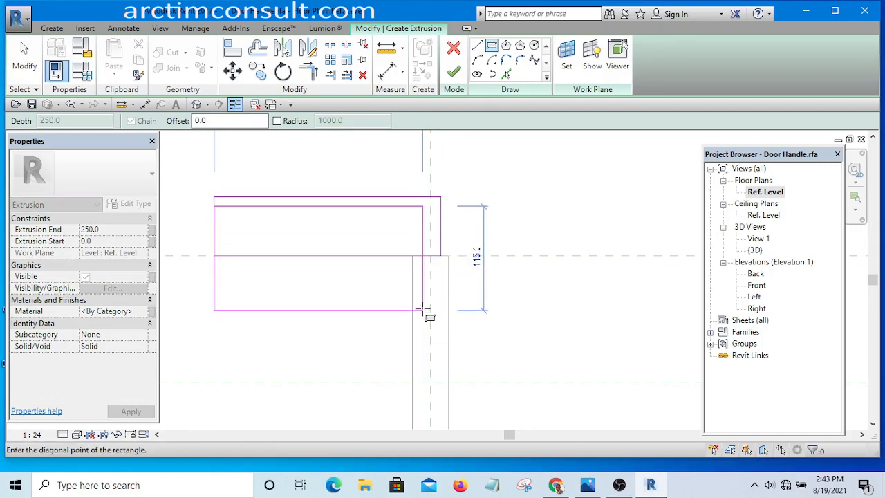
left_click(422, 305)
key("Escape")
scroll(522, 207, "up", 1)
scroll(520, 224, "down", 2)
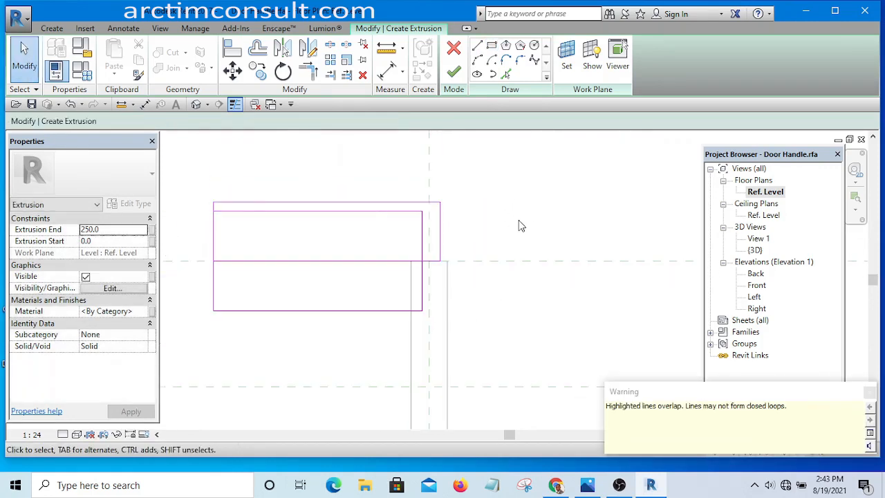
scroll(530, 268, "down", 1)
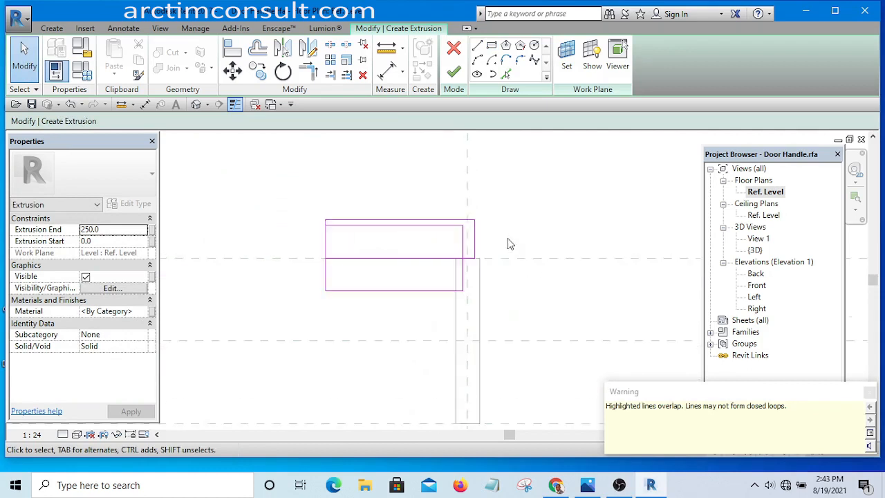
scroll(507, 243, "up", 3)
scroll(451, 253, "down", 3)
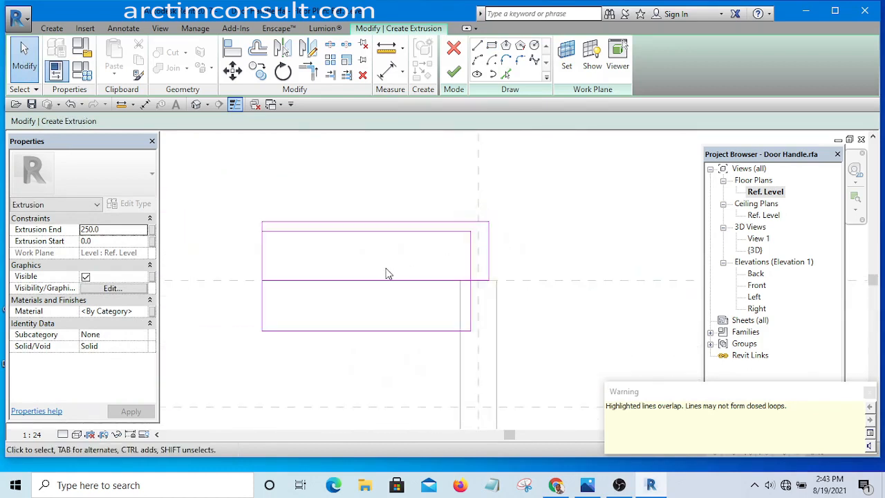
Trim the second rectangle's inner vertical side and the first rectangle's lower edge into a corner on the cylinder's end.
key("r")
scroll(259, 228, "up", 5)
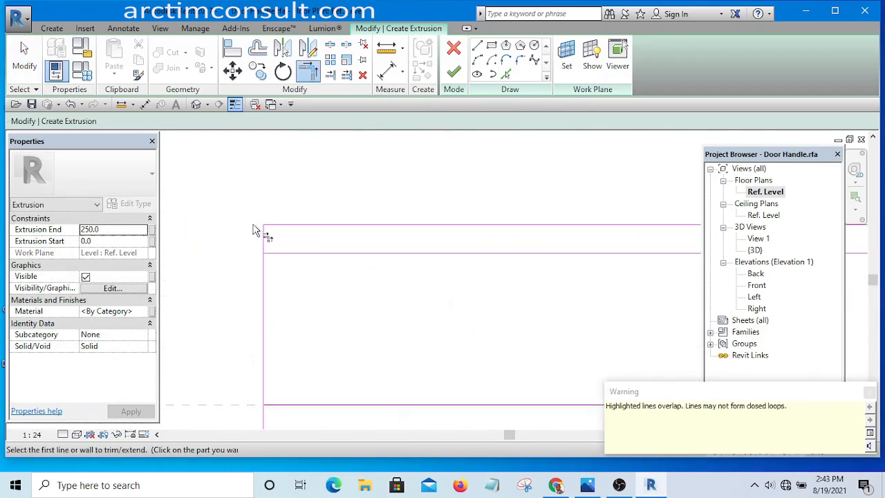
scroll(272, 251, "down", 3)
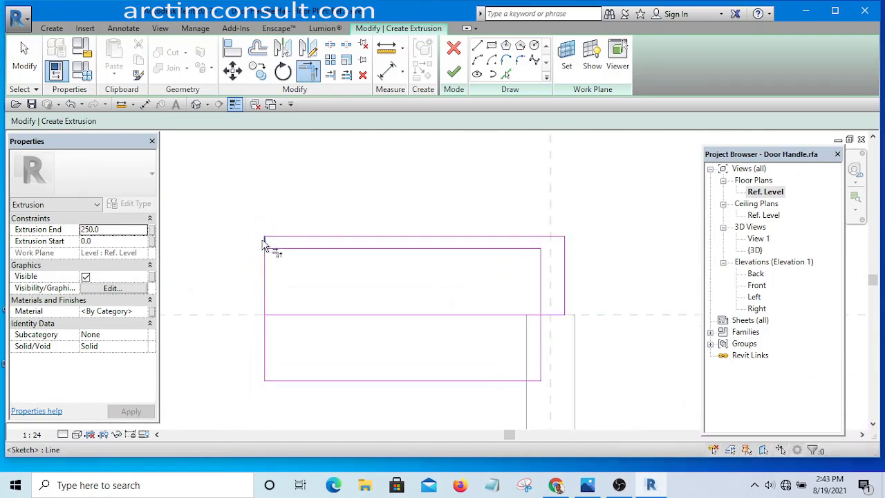
left_click(432, 280)
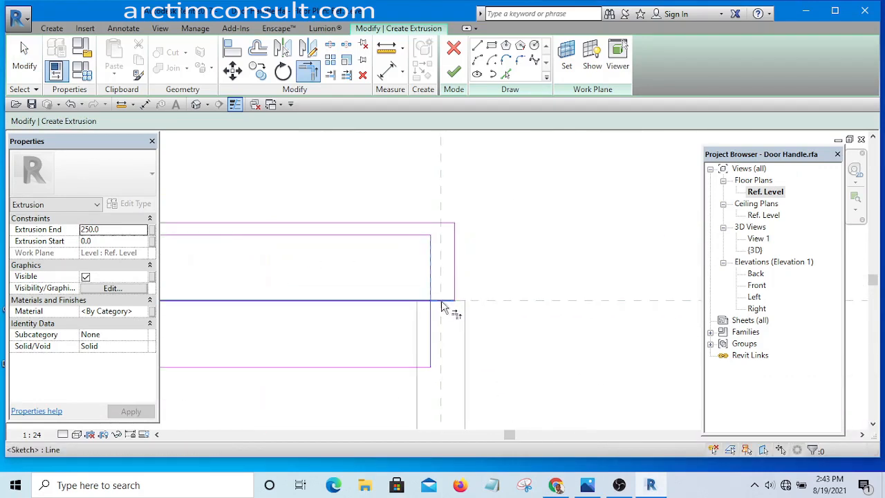
left_click(443, 304)
scroll(529, 253, "down", 3)
scroll(350, 265, "up", 3)
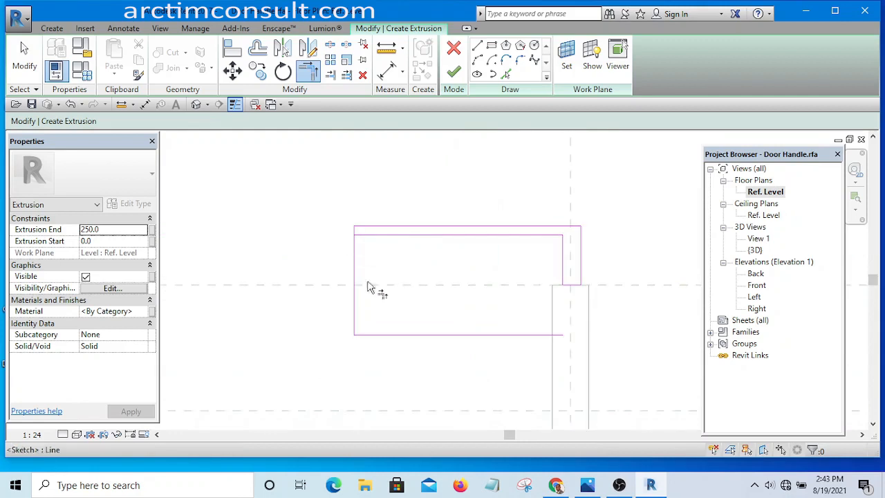
Delete the second rectangle's leftover outer side and lower line to leave a thin L-shaped handle profile.
key("Escape")
left_click_drag(387, 367, 323, 313)
key("d")
key("e")
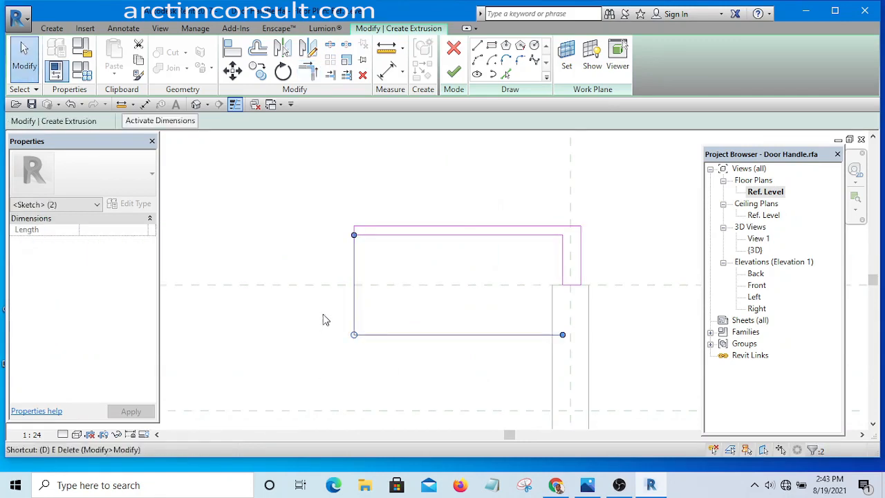
scroll(489, 217, "down", 2)
scroll(464, 290, "up", 4)
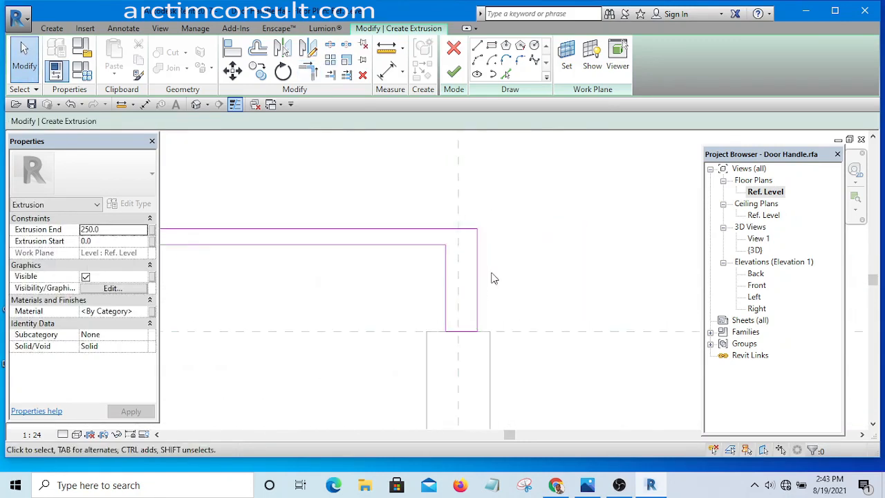
scroll(456, 249, "down", 3)
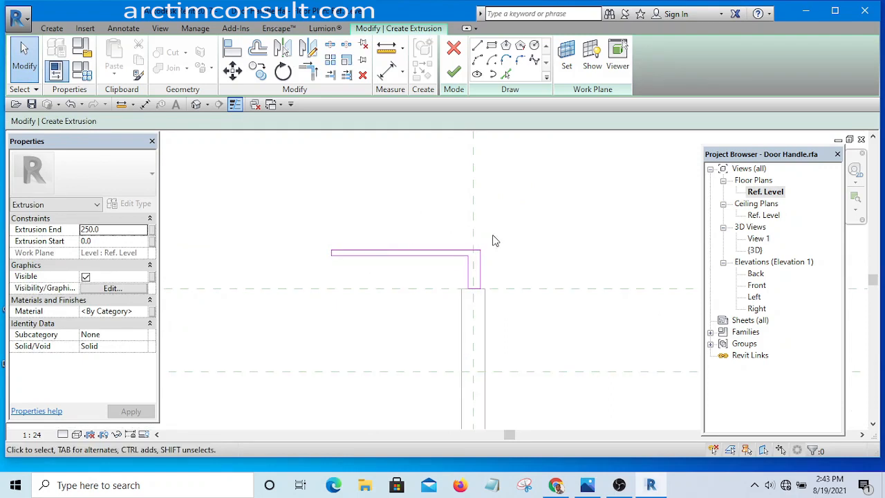
Place an aligned dimension over the handle's overall length, from its free end to the outer side of the short leg.
left_click(387, 72)
scroll(334, 256, "up", 5)
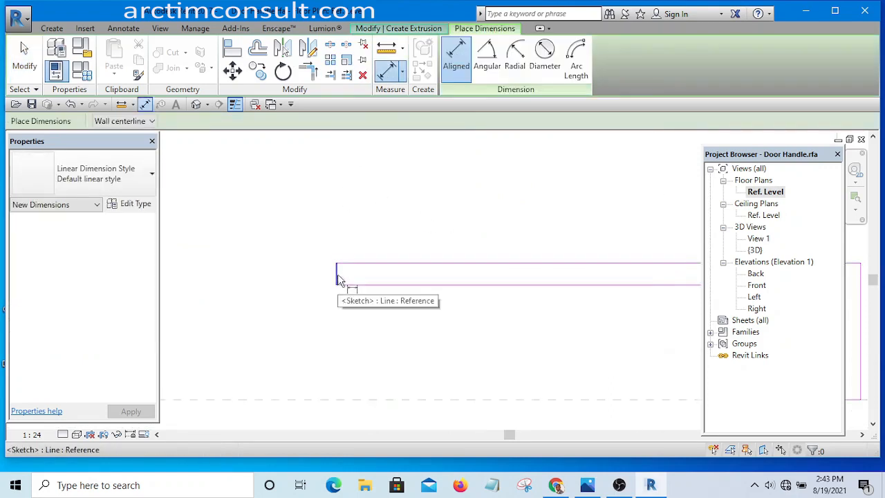
left_click(339, 279)
scroll(266, 241, "down", 4)
scroll(401, 269, "up", 5)
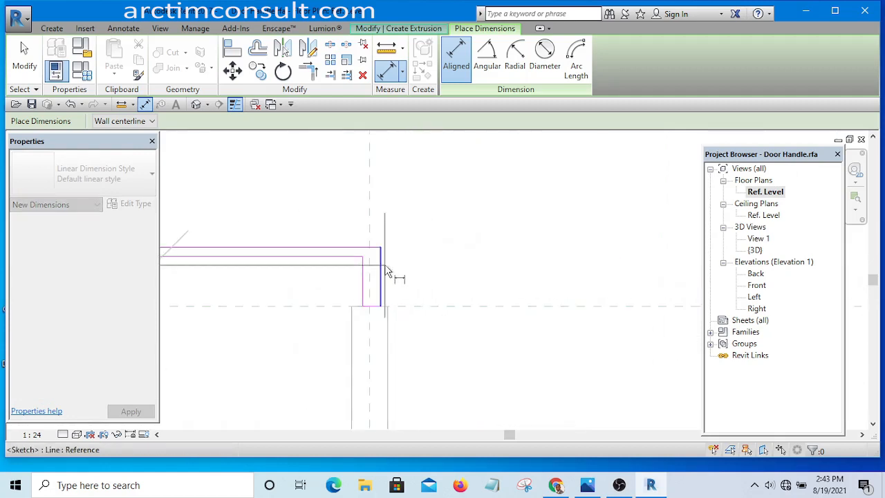
left_click(387, 271)
scroll(418, 264, "down", 3)
left_click(520, 208)
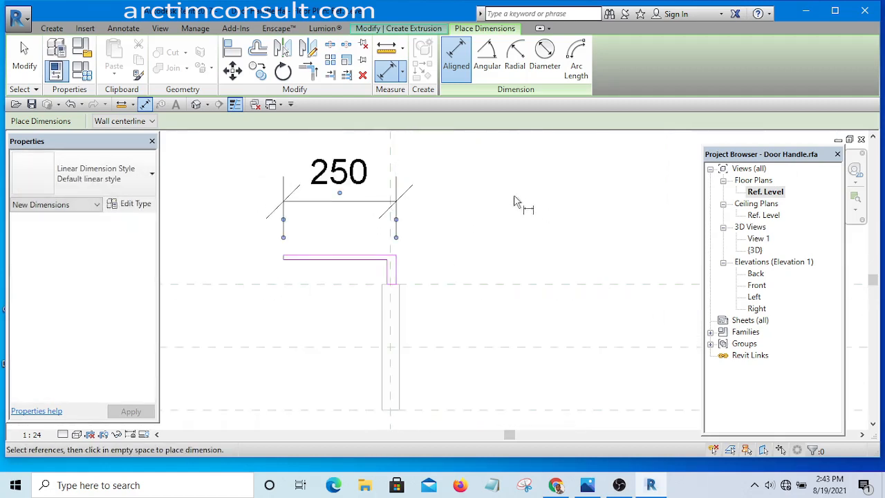
right_click(498, 189)
left_click(544, 197)
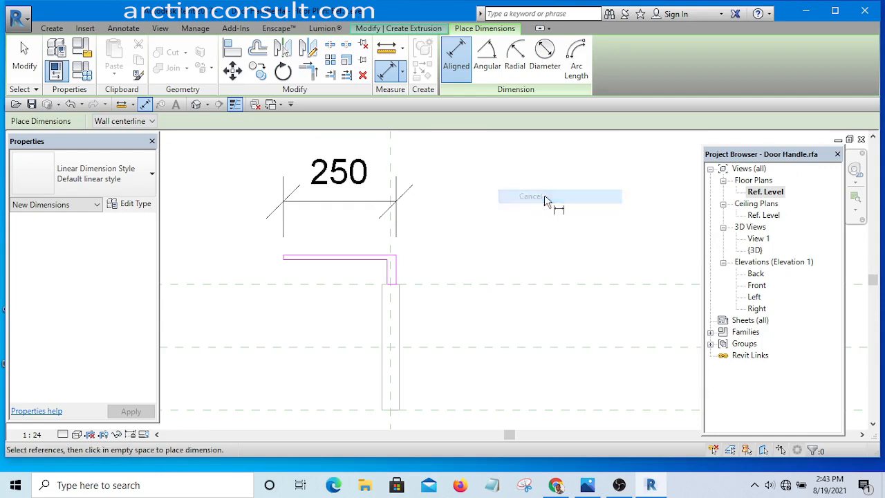
right_click(494, 189)
left_click(533, 196)
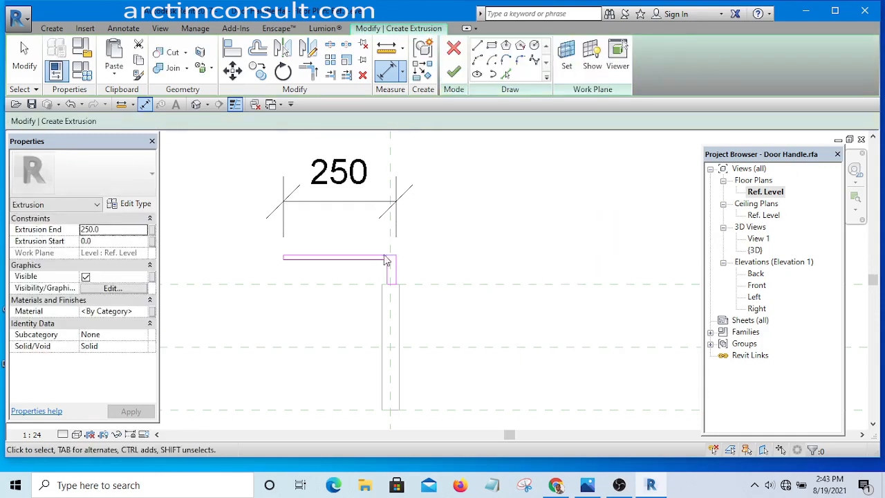
Label the overall length dimension with a new family type parameter named "Length of the handle", grouped under Dimensions.
left_click(357, 202)
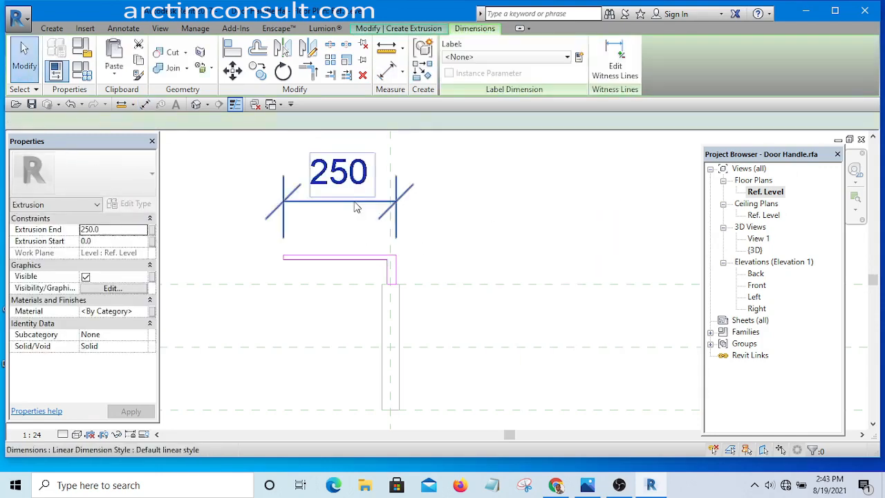
left_click(579, 57)
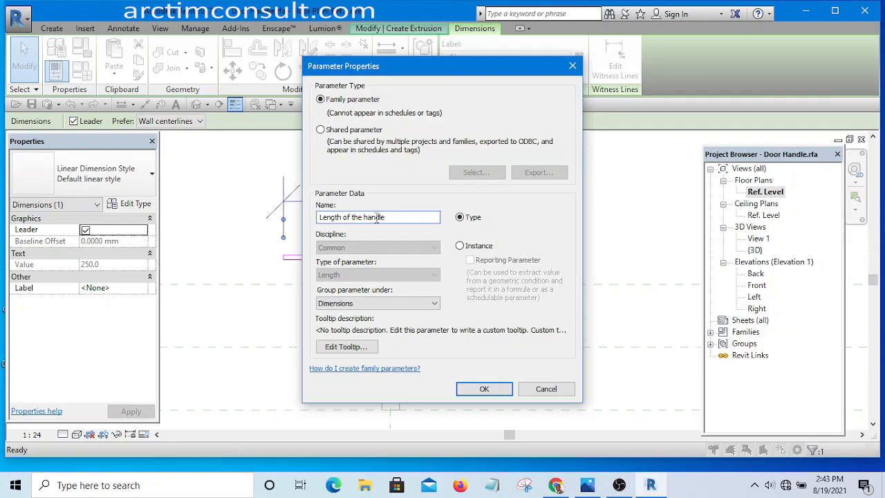
left_click(484, 388)
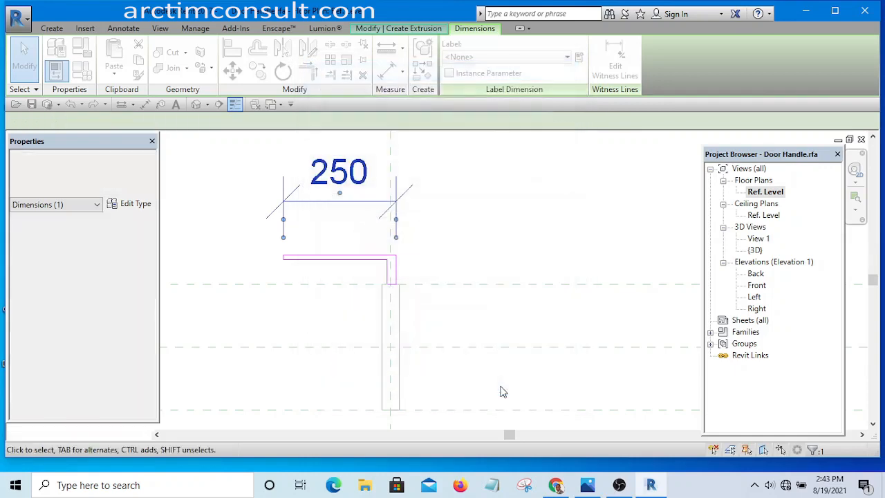
key("Escape")
Examine the L-shaped handle profile and the inner side of its short leg where it meets the cylinder.
scroll(378, 239, "down", 3)
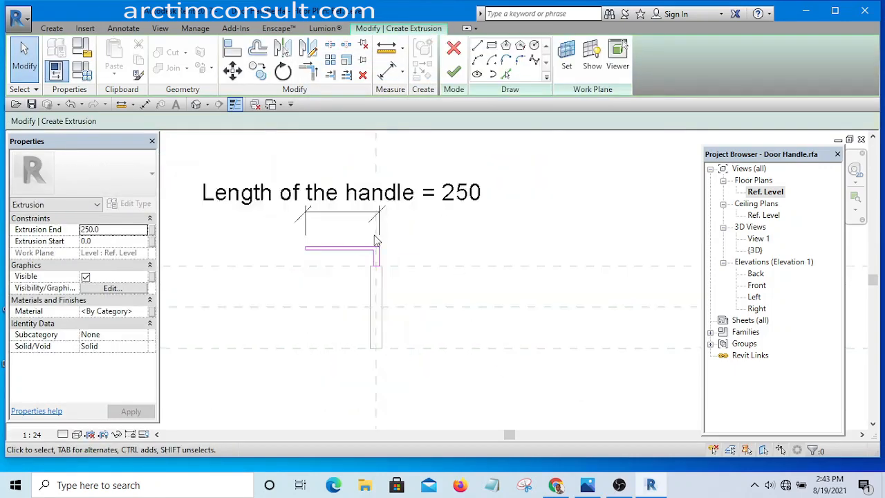
scroll(335, 294, "up", 2)
scroll(372, 171, "up", 1)
scroll(373, 171, "up", 5)
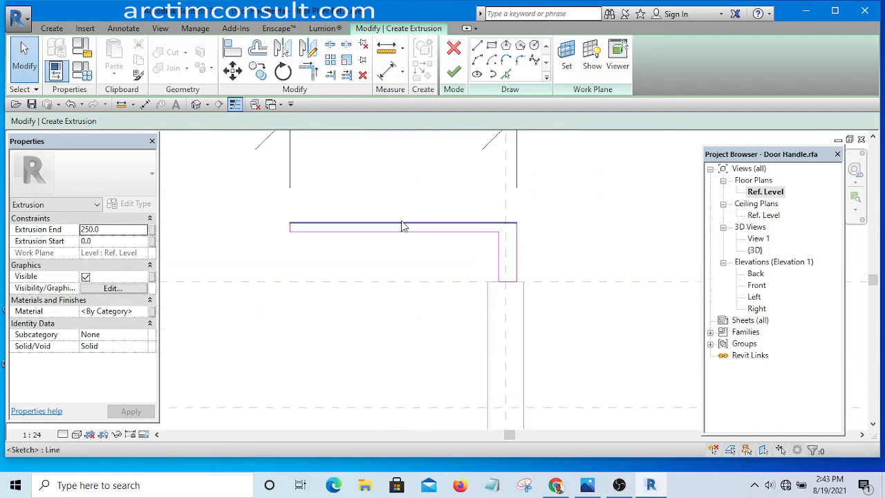
scroll(385, 242, "down", 6)
scroll(448, 256, "up", 8)
scroll(418, 243, "up", 1)
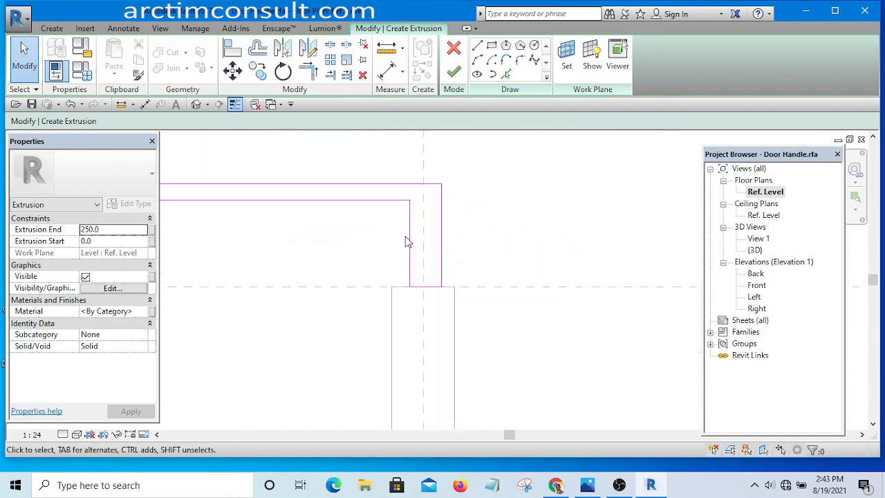
left_click(410, 250)
left_click(541, 200)
Move the short leg's end line off the cylinder, and align it to the reference plane at the cylinder's upper end.
scroll(429, 288, "up", 2)
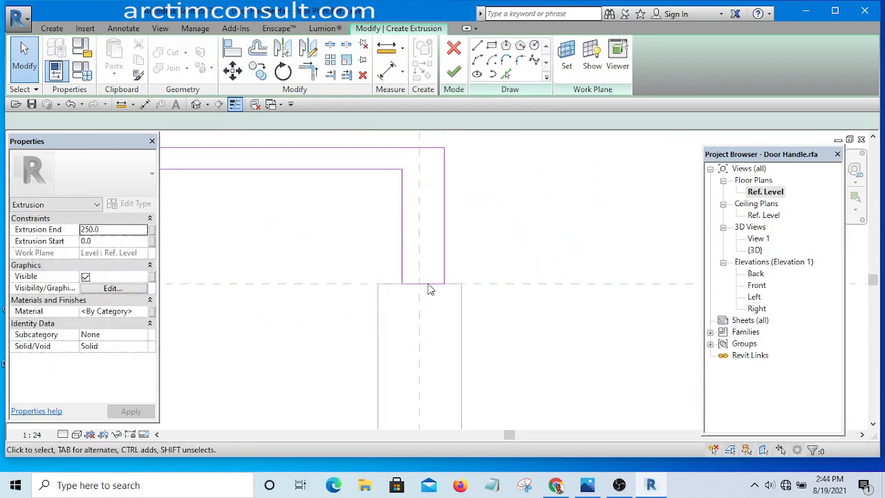
mouse_move(428, 281)
left_mouse_down()
mouse_move(429, 212)
mouse_move(429, 227)
left_mouse_up()
left_click(579, 184)
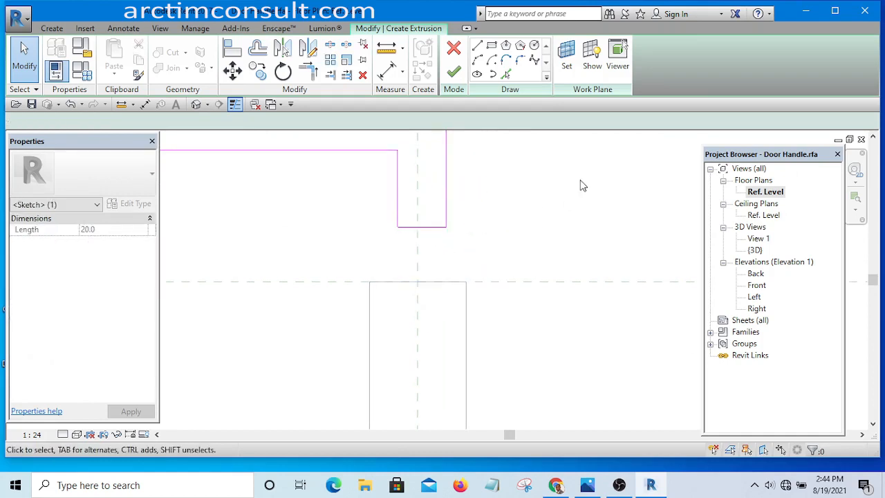
left_click(230, 50)
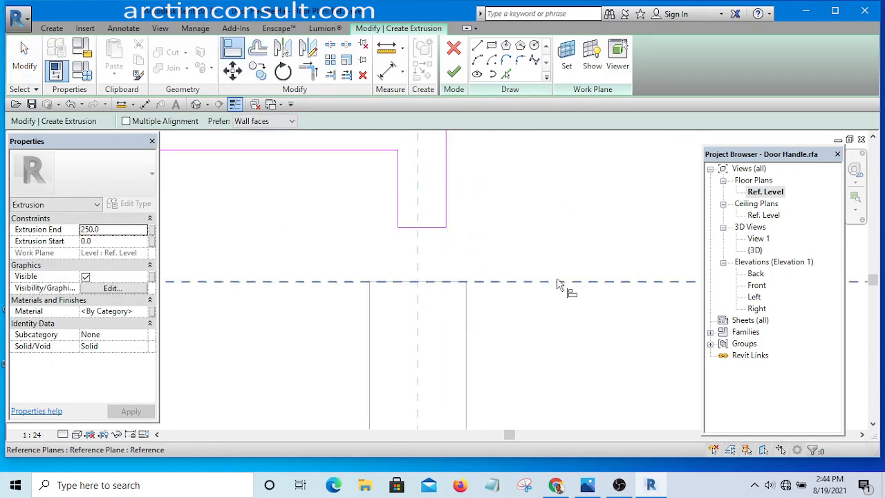
left_click(566, 282)
left_click(431, 226)
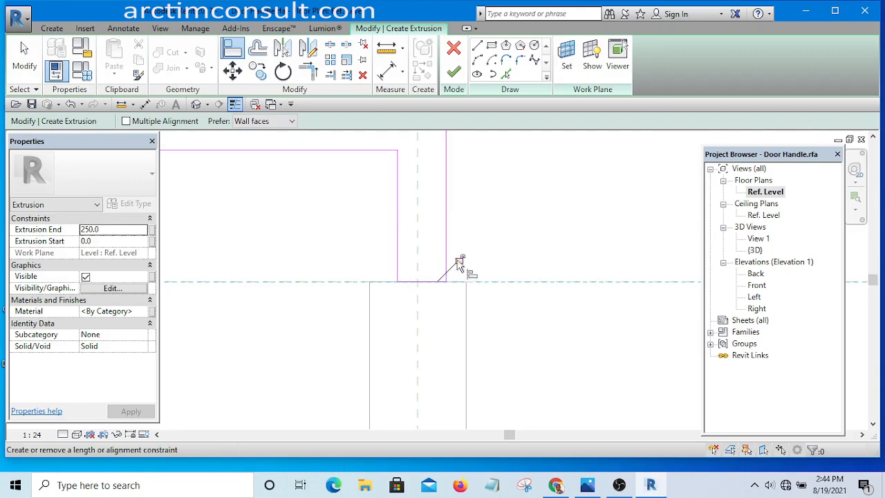
key("Escape")
scroll(520, 185, "down", 3)
middle_click_drag(520, 184, 508, 266)
scroll(507, 266, "up", 4)
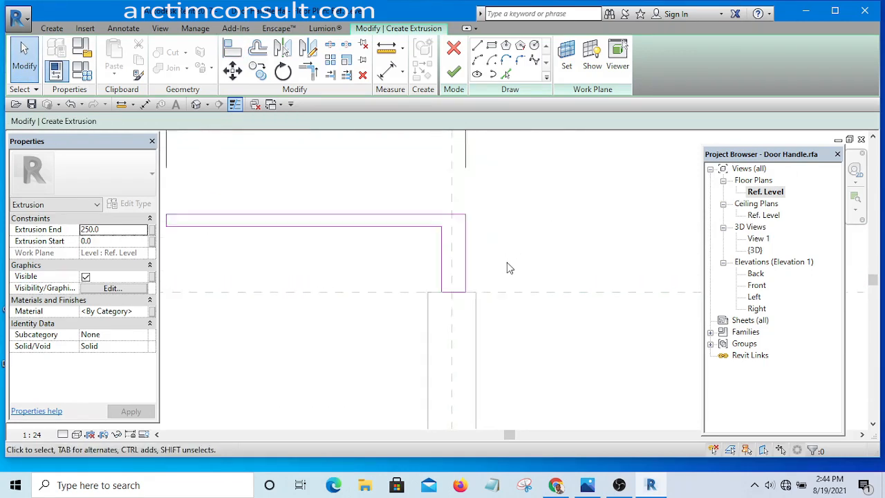
Place an aligned dimension across the short leg's width, from its inner side to its outer side.
key("d")
key("i")
left_click(430, 270)
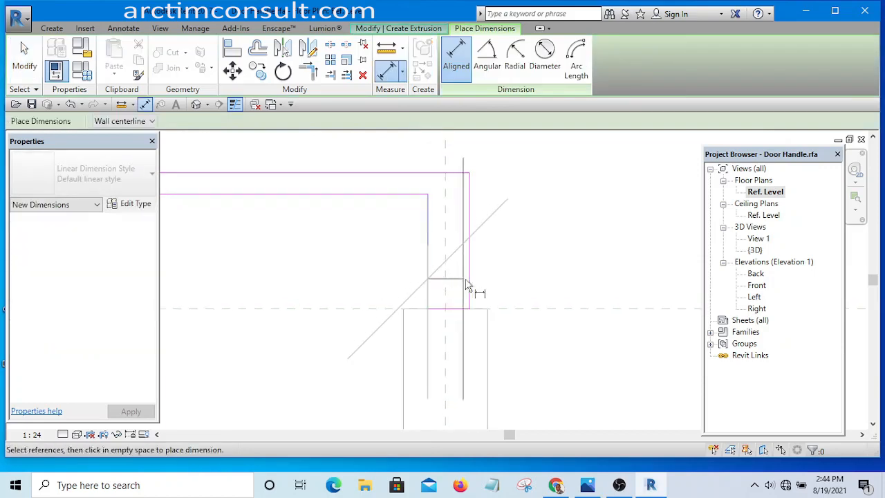
left_click(470, 284)
scroll(499, 315, "down", 4)
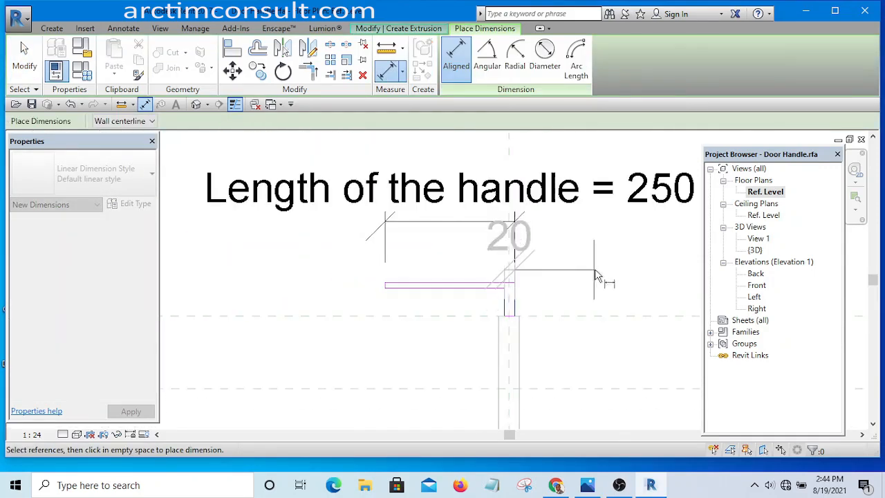
left_click(601, 275)
key("Escape")
key("Escape")
Move the short leg's outer and inner sides toward each other, narrowing the leg to about 13 mm and the overall length to 245 mm.
scroll(537, 280, "up", 2)
scroll(513, 269, "up", 1)
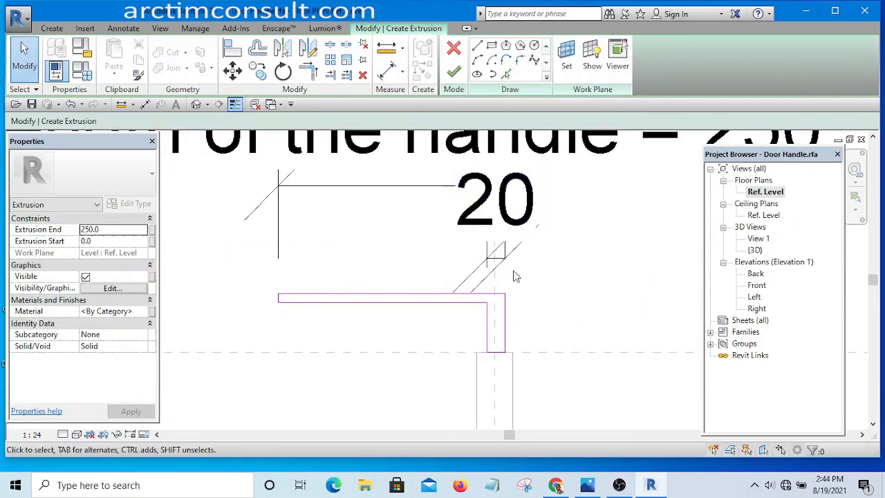
scroll(511, 328, "up", 3)
left_click(504, 324)
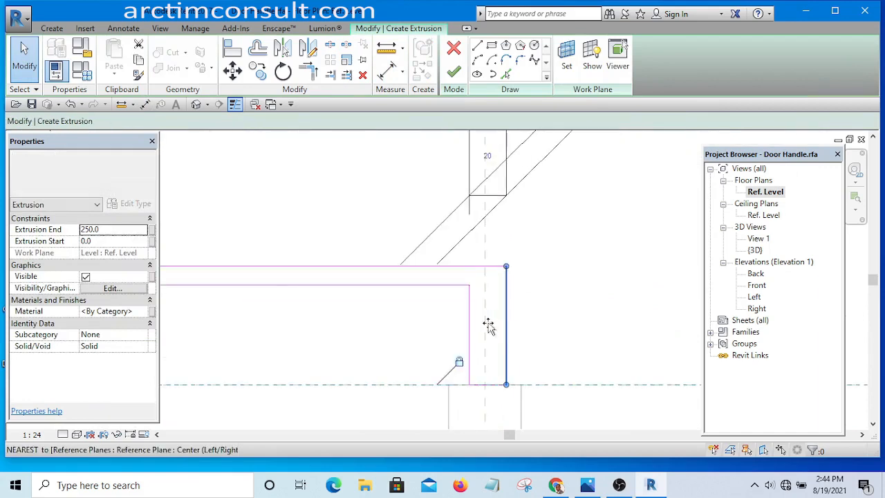
left_click(555, 284)
scroll(456, 334, "up", 2)
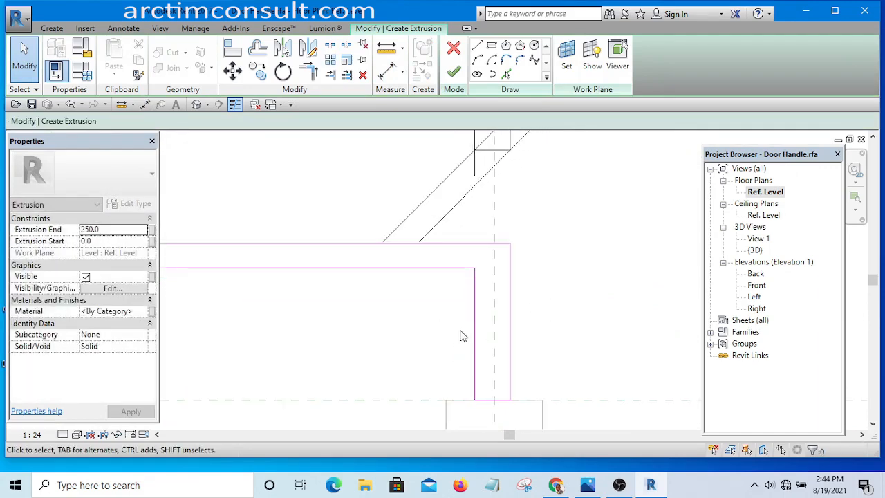
left_click(475, 338)
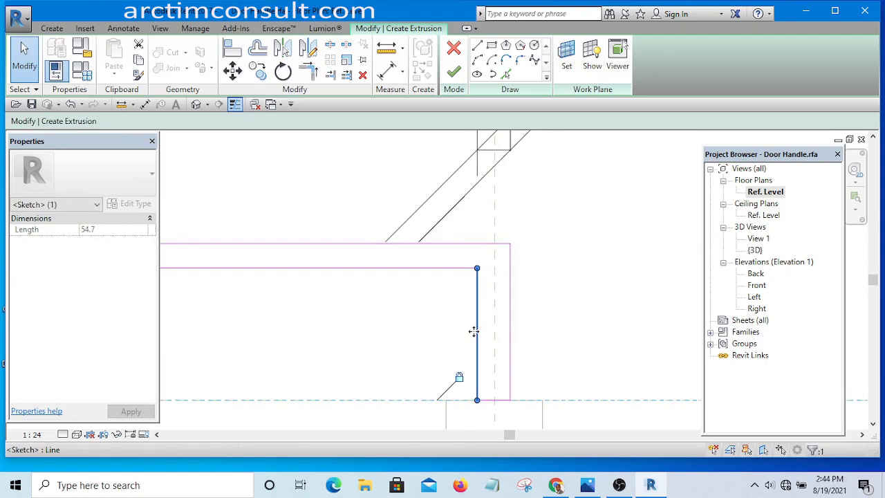
left_click(577, 310)
scroll(576, 311, "down", 2)
scroll(477, 288, "down", 3)
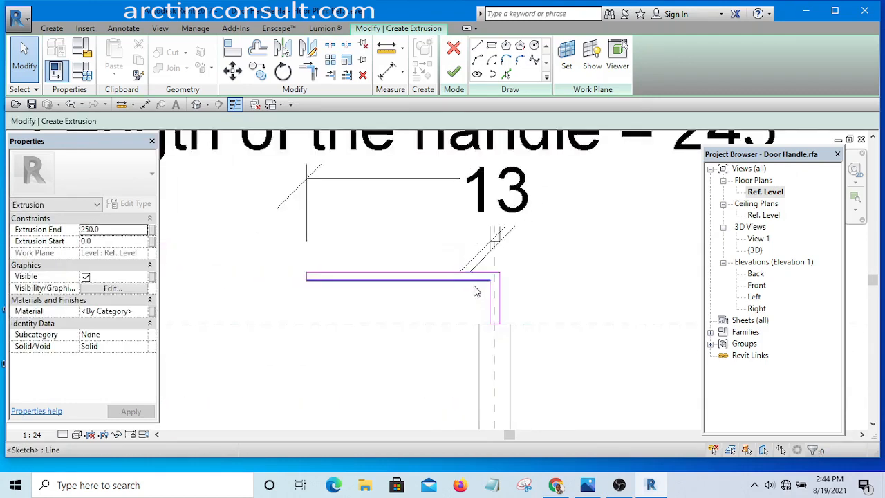
Place a second aligned dimension between the short leg's sides, below the existing width dimension.
left_click(390, 74)
scroll(488, 327, "up", 2)
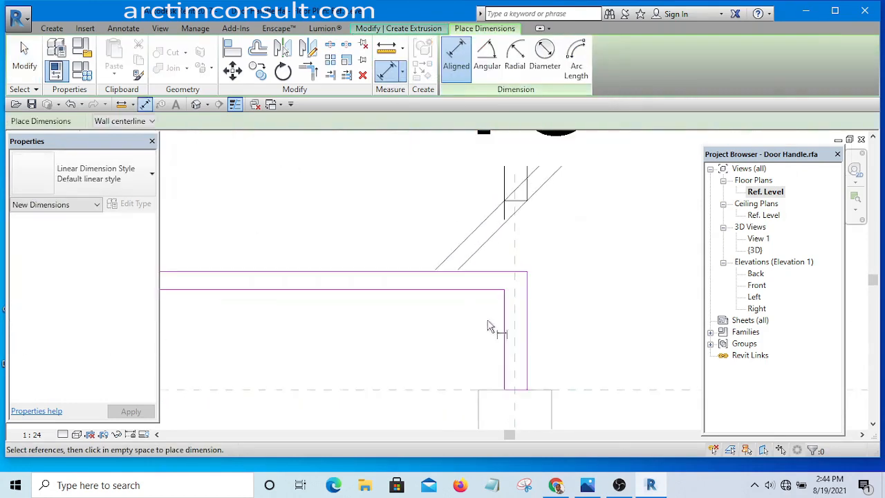
left_click(504, 338)
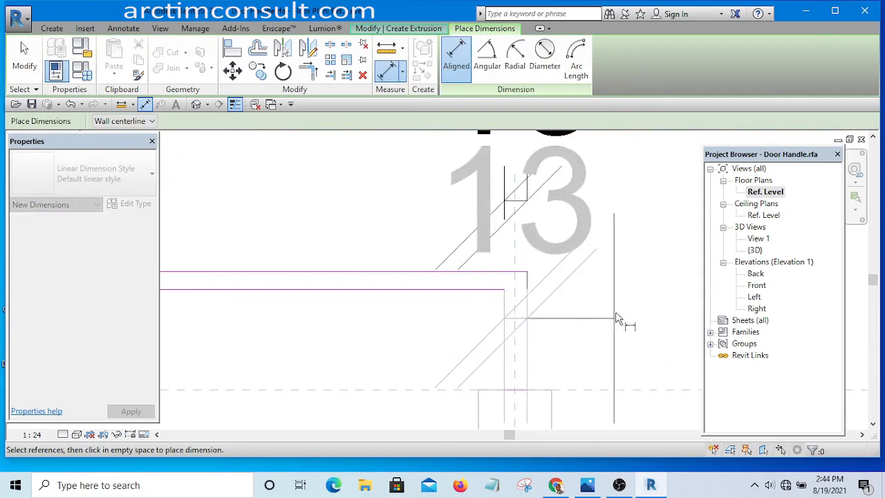
left_click(623, 295)
scroll(513, 353, "up", 1)
key("Escape")
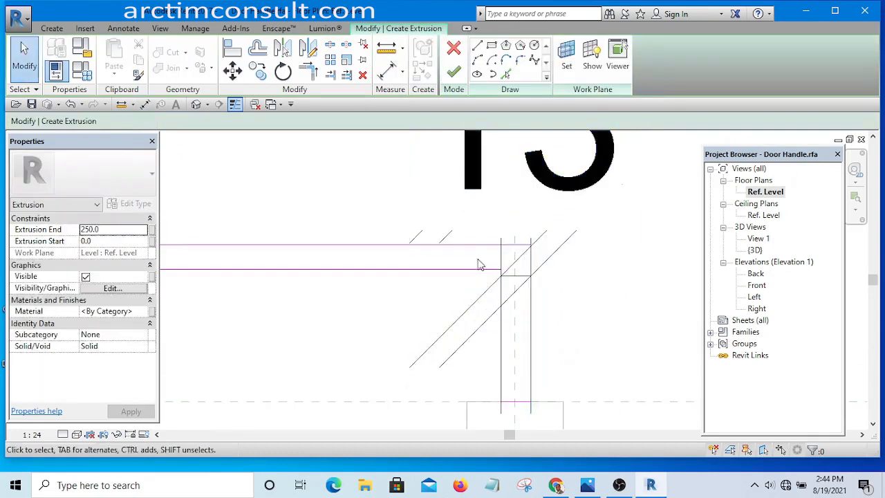
Nudge the short leg's inner side toward the handle's free end until the leg is 18 mm wide.
scroll(472, 254, "down", 2)
left_click_drag(410, 192, 493, 368)
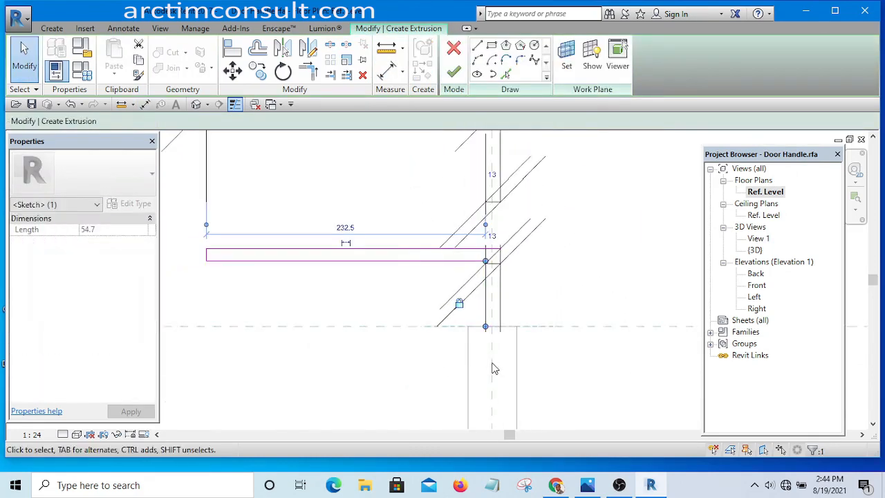
key("Left")
key("Left")
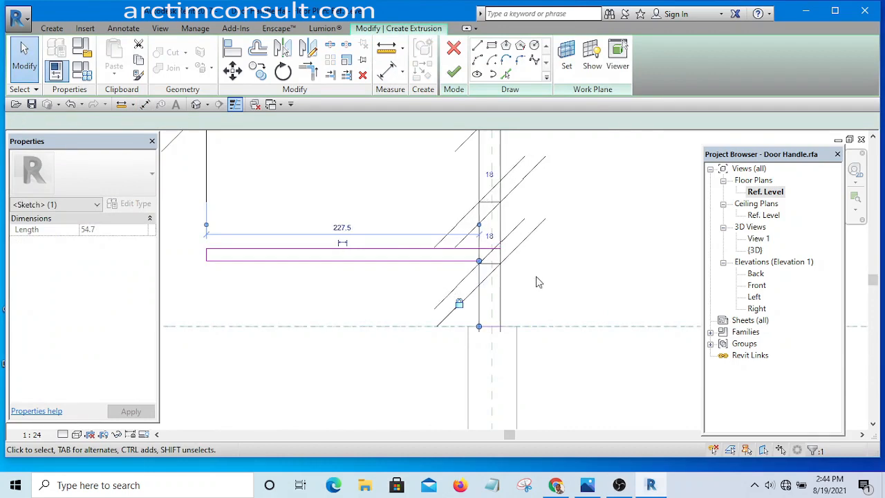
Reposition the short leg's width dimension over the cylinder, keep only that one, and set the view scale to 1:5.
left_click(536, 282)
mouse_move(493, 180)
left_mouse_down()
mouse_move(482, 373)
mouse_move(479, 363)
left_mouse_up()
left_click(523, 291)
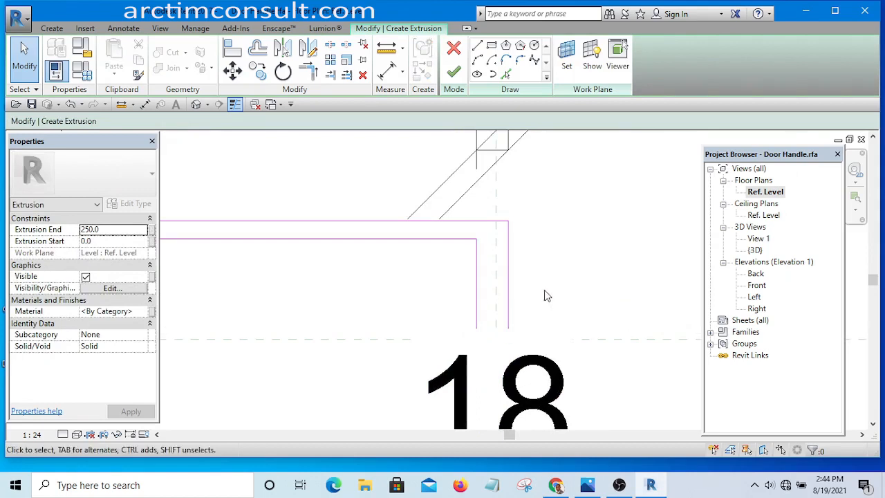
scroll(544, 296, "up", 5)
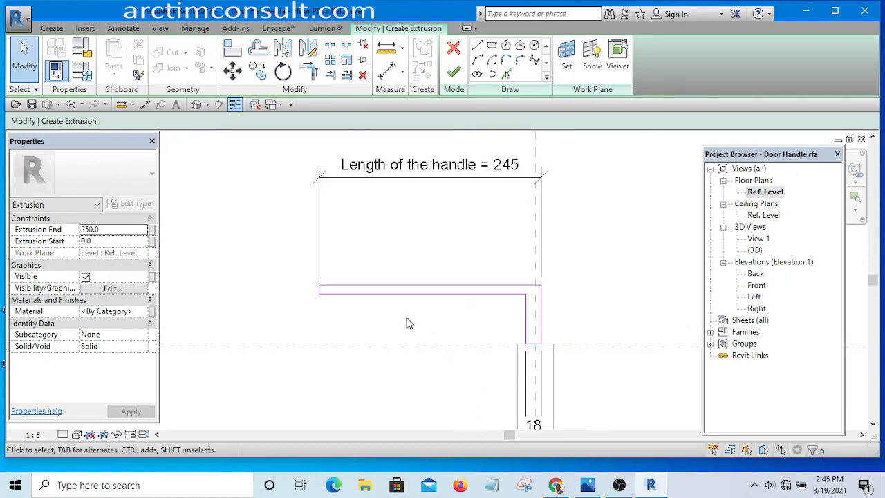
Taper the long arm by moving the lower and upper corners of its free end toward each other.
scroll(526, 295, "down", 1)
scroll(229, 283, "up", 6)
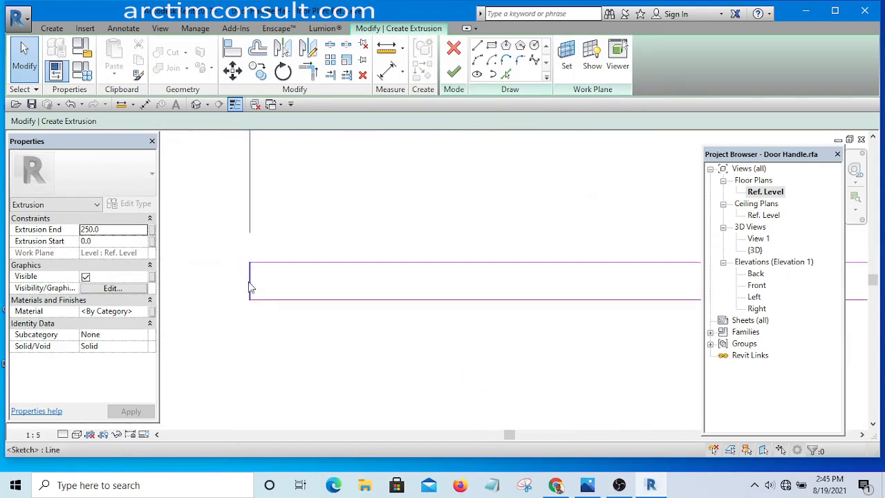
mouse_move(258, 316)
left_mouse_down()
mouse_move(225, 287)
mouse_move(247, 273)
mouse_move(251, 281)
left_mouse_up()
scroll(247, 305, "up", 2)
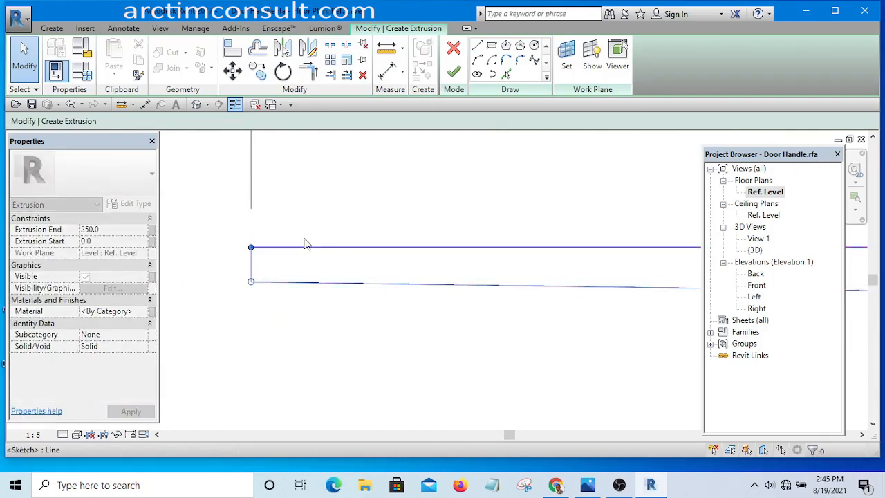
left_click(315, 236)
left_click(308, 248)
left_click_drag(251, 248, 249, 261)
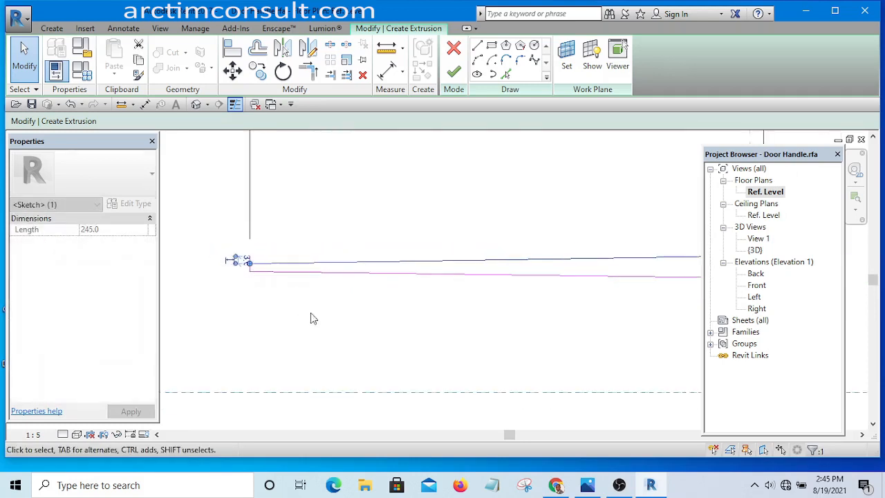
left_click(329, 334)
scroll(329, 334, "down", 3)
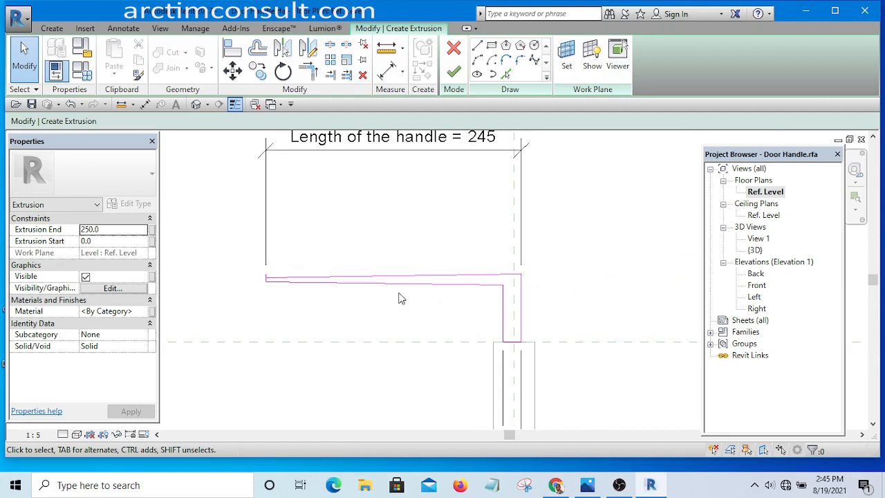
Draw an arc of about 8.4 mm radius across the profile's outer corner, from the long arm's upper line to the short leg's outer side.
scroll(407, 296, "up", 2)
scroll(462, 275, "down", 5)
scroll(482, 290, "up", 7)
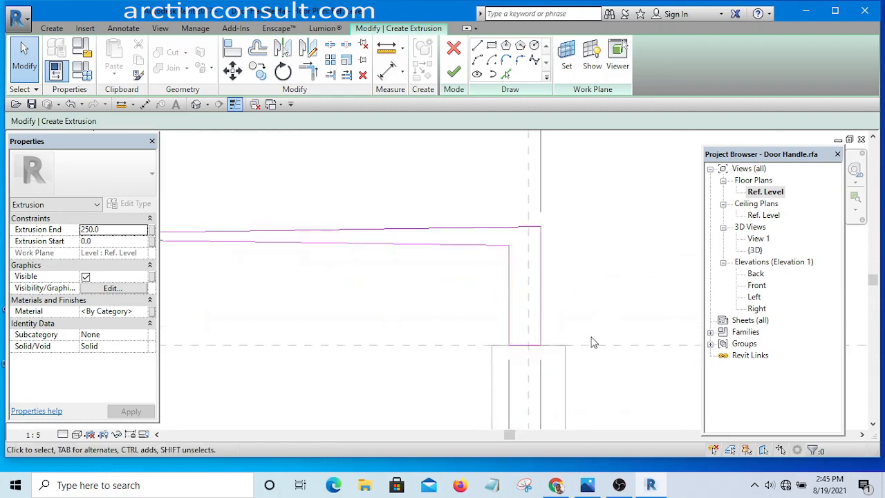
scroll(527, 241, "up", 1)
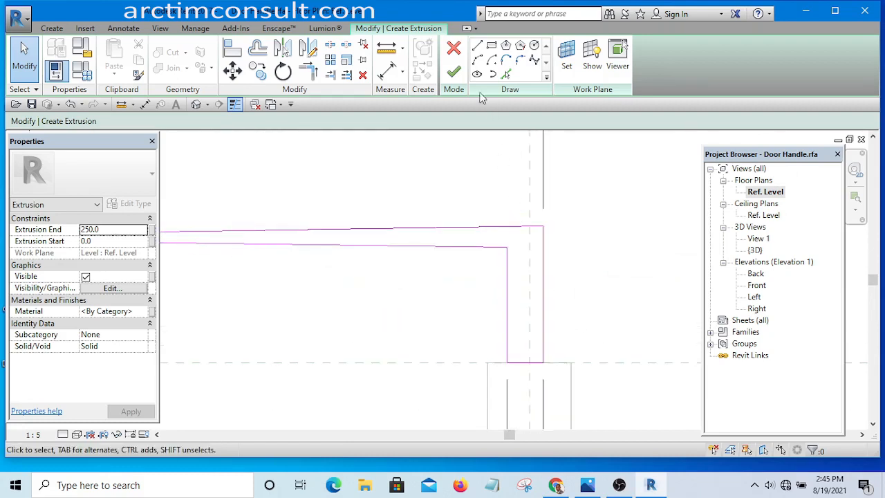
scroll(540, 247, "up", 2)
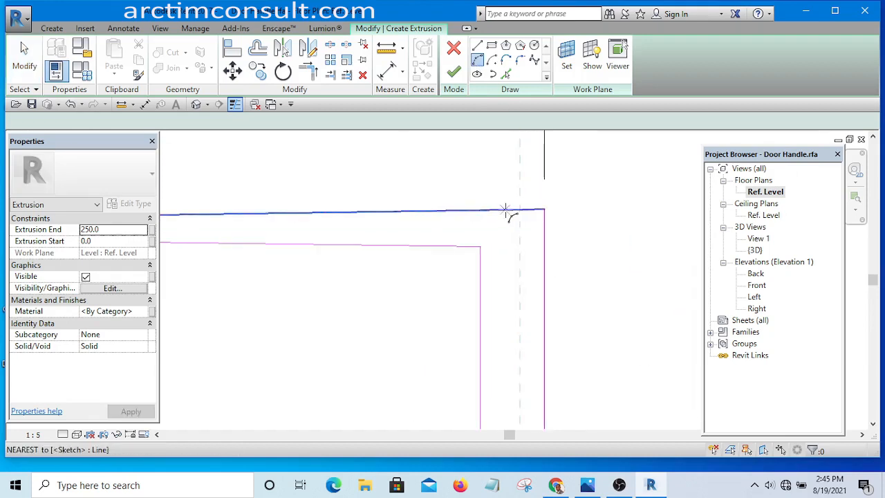
left_click(514, 209)
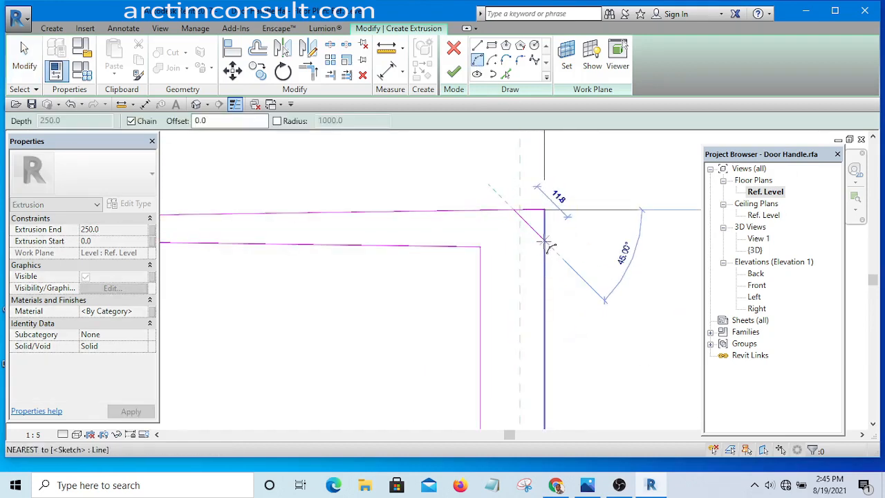
left_click(544, 240)
left_click(517, 223)
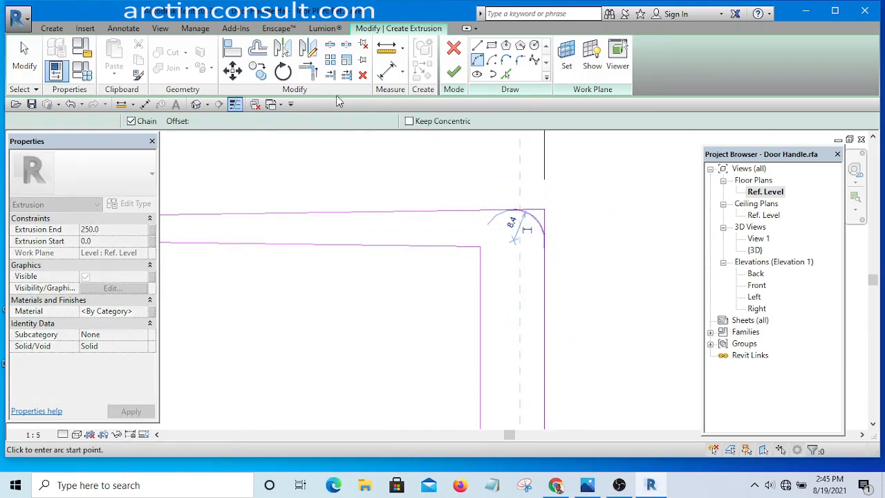
Trim the long arm's upper line and the short leg's outer side to the arc, leaving a rounded outer corner.
key("t")
key("r")
left_click(494, 212)
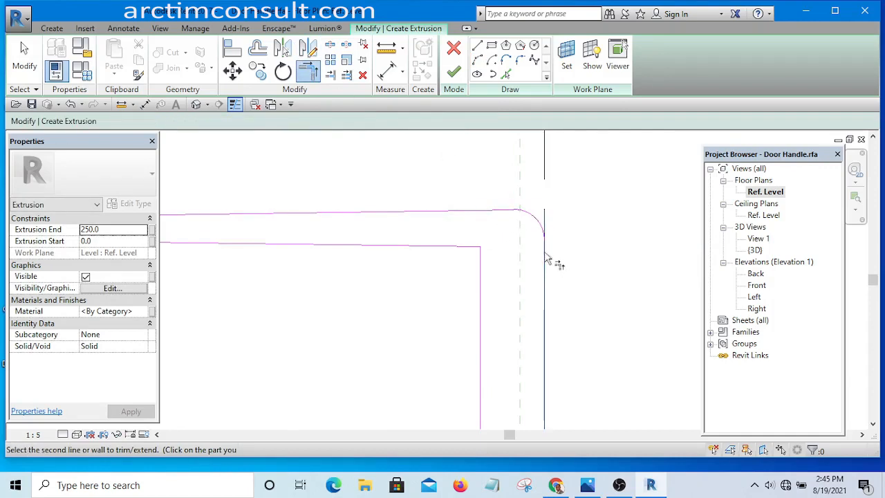
scroll(534, 231, "down", 1)
scroll(489, 248, "down", 5)
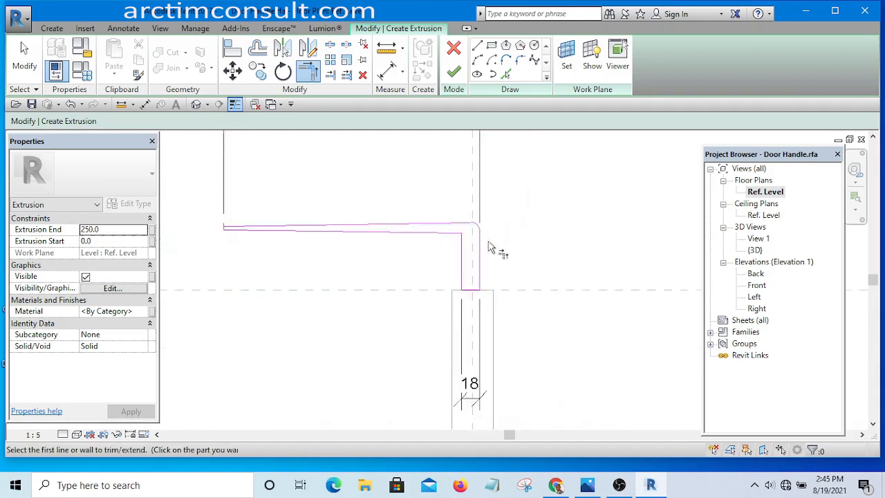
key("Escape")
Place an aligned dimension from the reference plane at the cylinder's upper end to the inner corner of the handle profile.
scroll(486, 271, "up", 3)
scroll(517, 294, "down", 5)
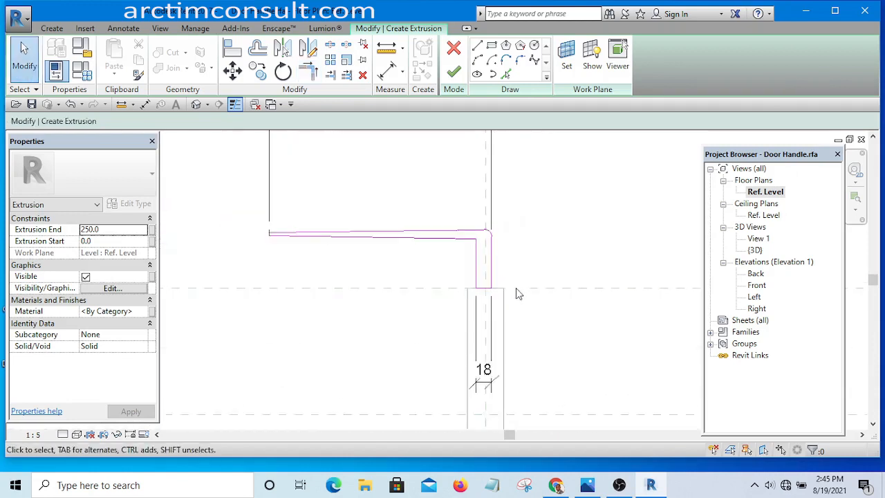
scroll(477, 251, "up", 2)
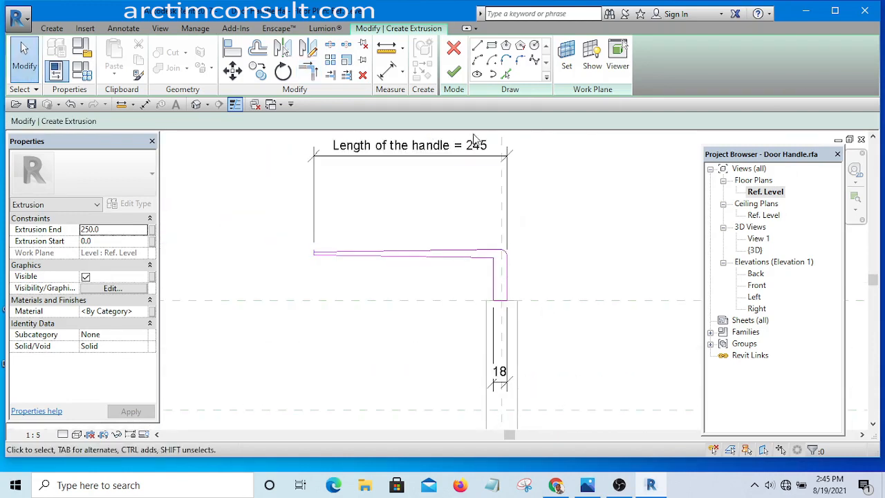
left_click(389, 72)
scroll(490, 300, "up", 3)
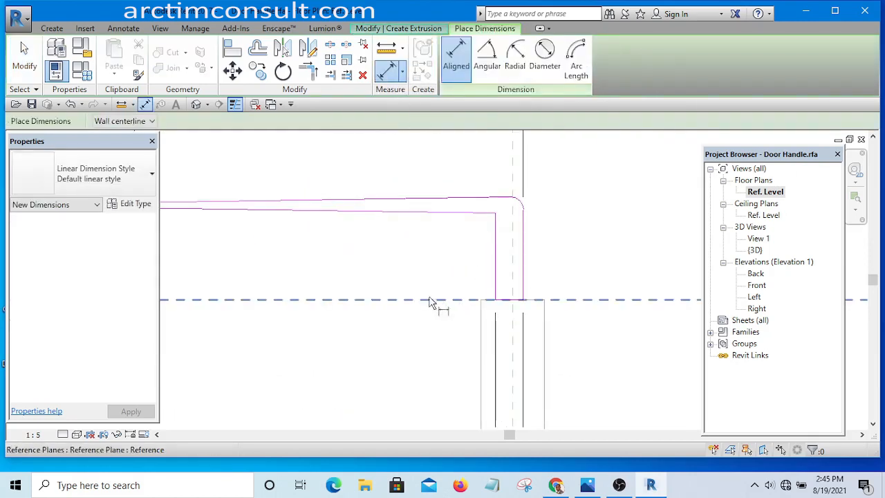
left_click(496, 214)
left_click(380, 373)
scroll(588, 235, "down", 3)
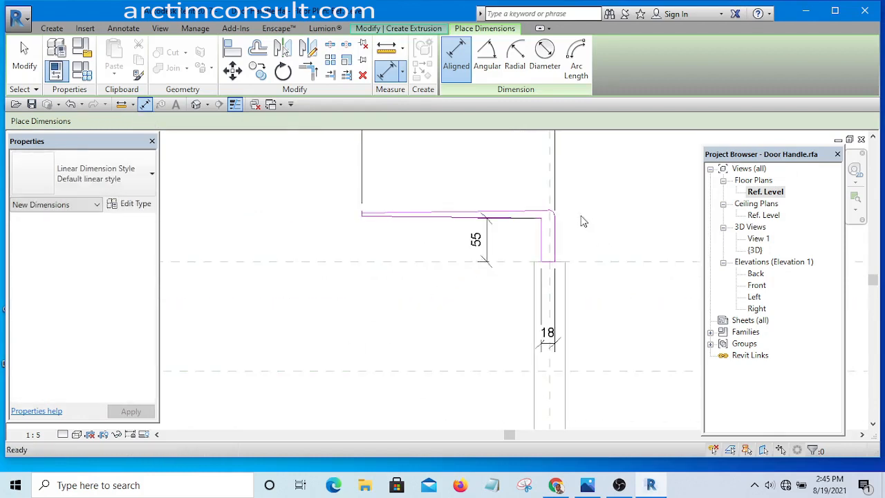
key("Escape")
scroll(572, 234, "up", 2)
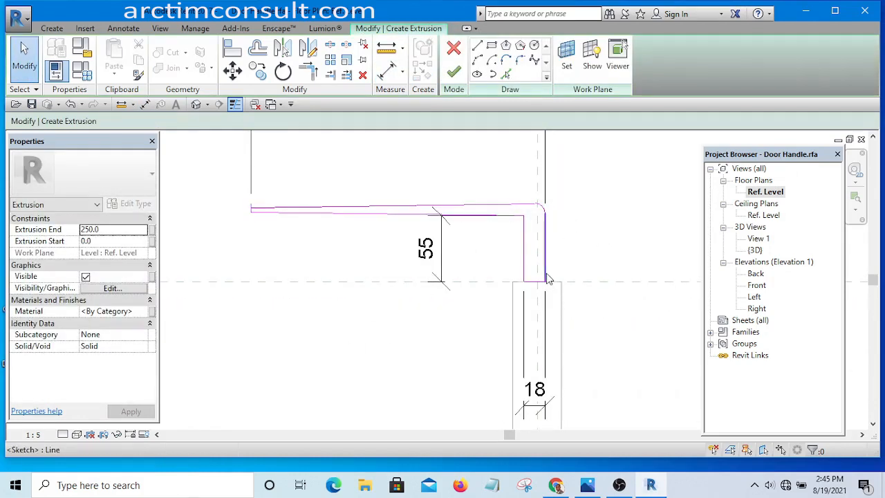
right_click(579, 210)
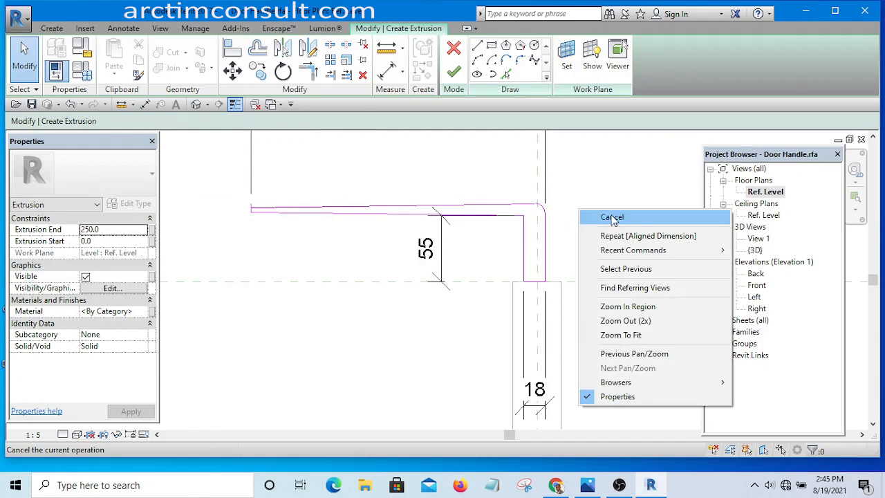
left_click(612, 217)
Mirror a copy of the handle profile across the Center (Front/Back) reference plane to the cylinder's lower end.
scroll(586, 187, "down", 3)
middle_click_drag(580, 242, 508, 335)
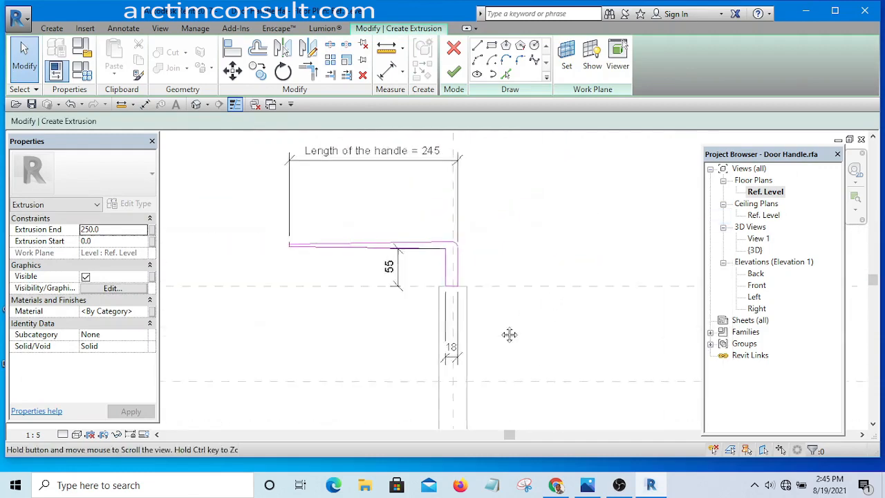
scroll(450, 221, "down", 2)
scroll(443, 283, "up", 4)
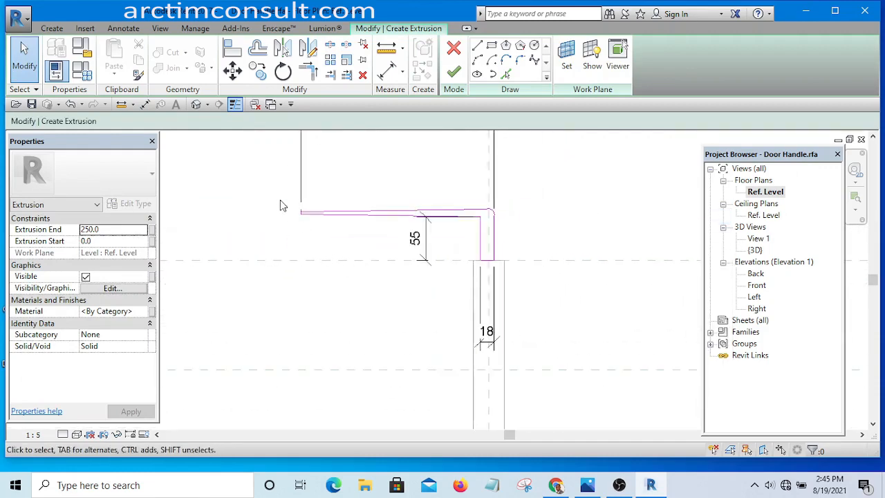
left_click_drag(259, 181, 579, 298)
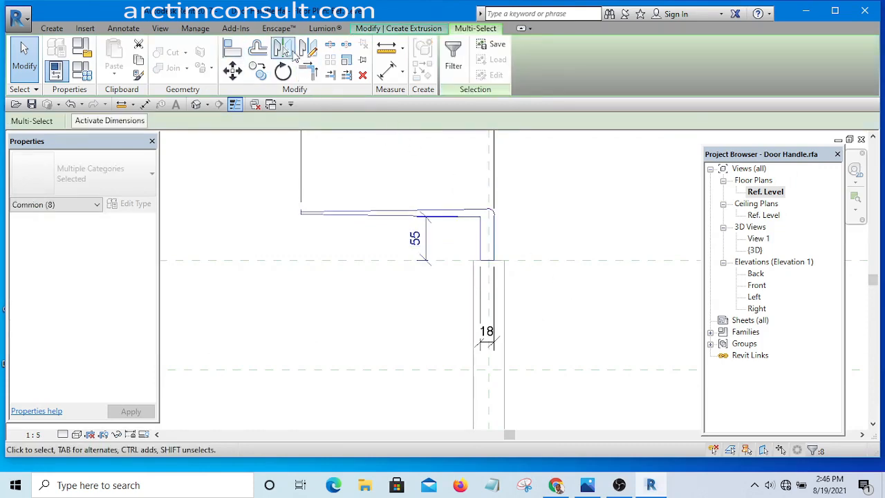
left_click(309, 50)
scroll(450, 252, "down", 3)
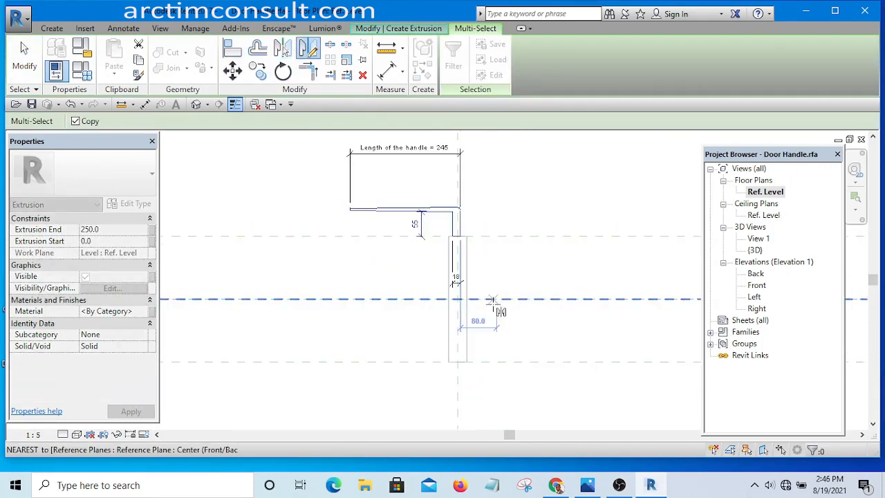
left_click(493, 299)
left_click(640, 300)
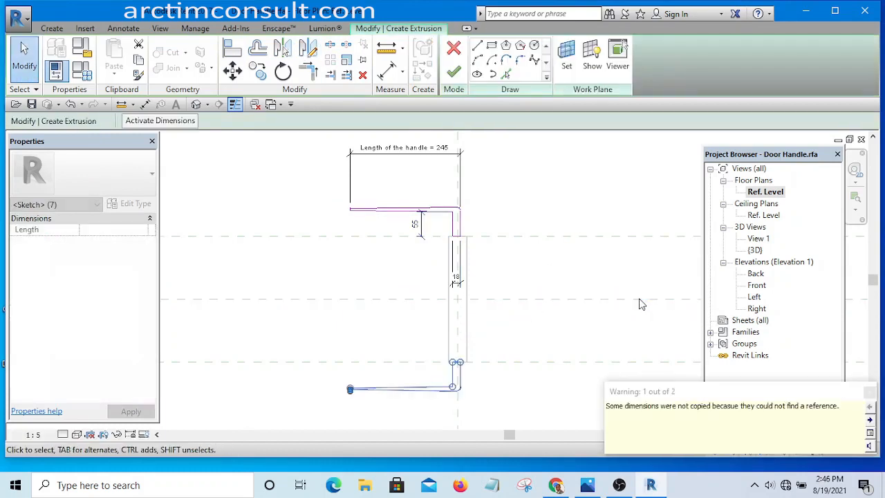
left_click(538, 179)
scroll(494, 396, "up", 3)
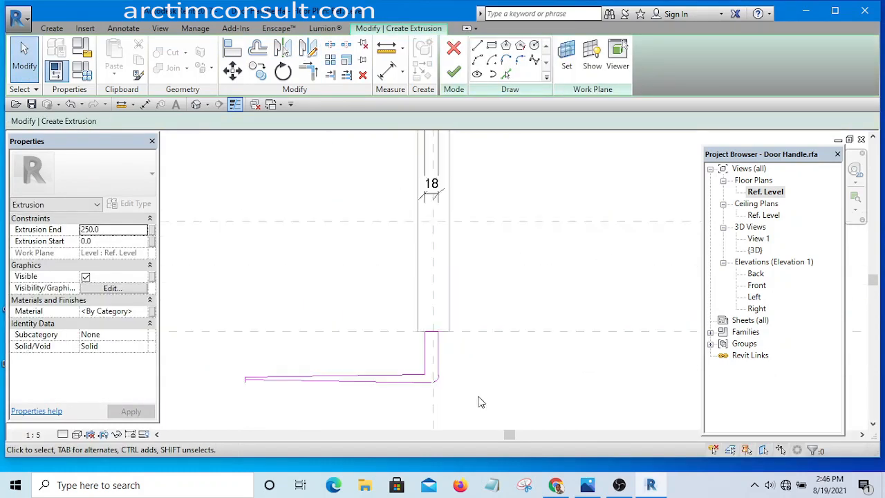
scroll(478, 395, "down", 2)
middle_click_drag(483, 342, 486, 288)
scroll(486, 293, "down", 2)
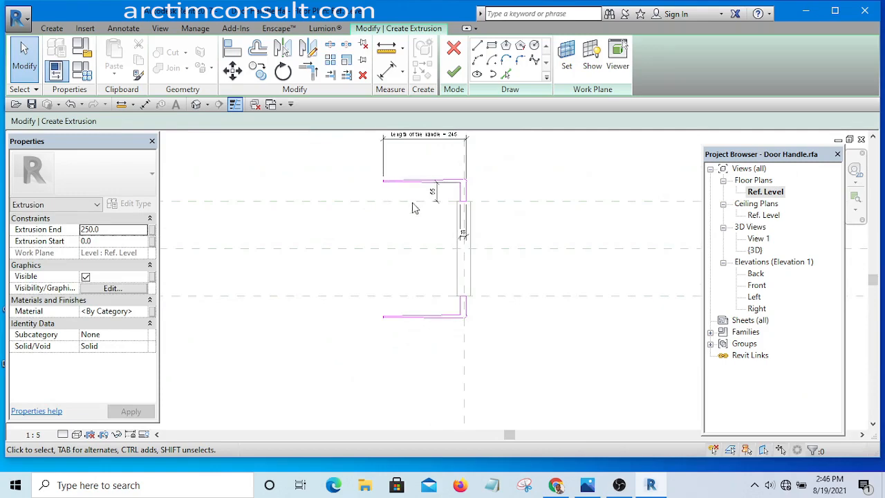
Align the mirrored lever's free end line with the free end of the upper lever.
left_click(386, 70)
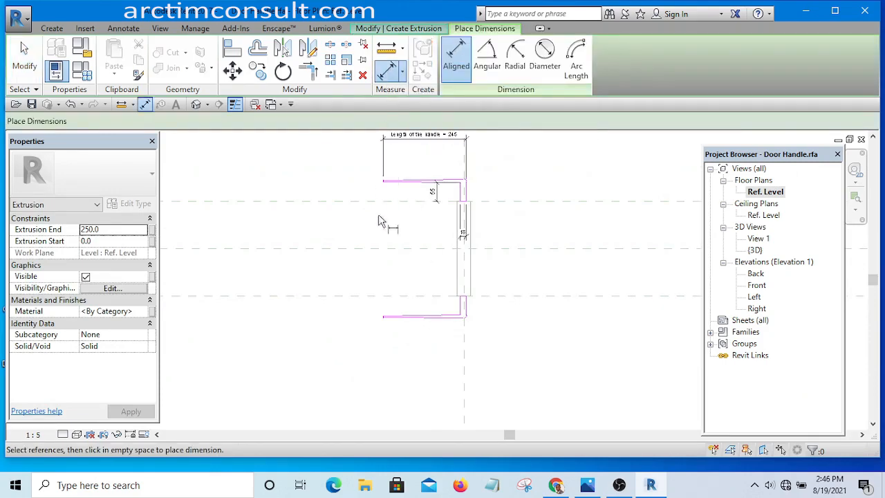
scroll(388, 346, "up", 1)
scroll(384, 332, "down", 1)
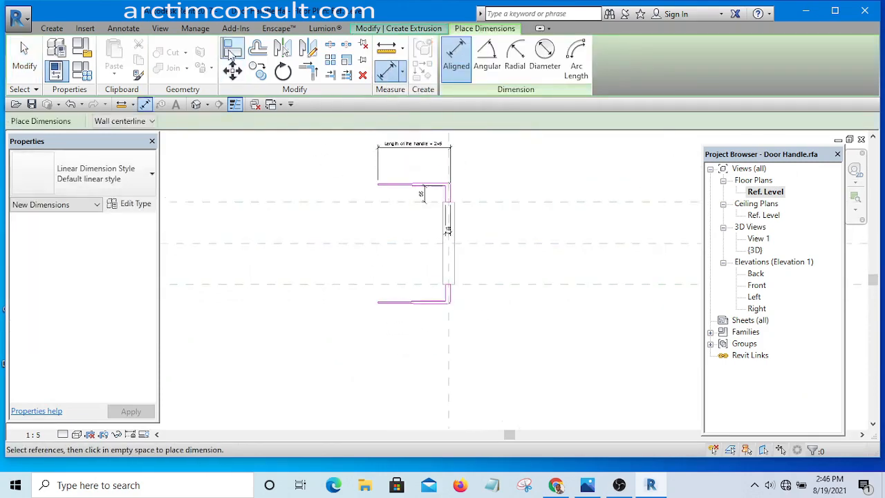
left_click(231, 53)
scroll(397, 181, "up", 4)
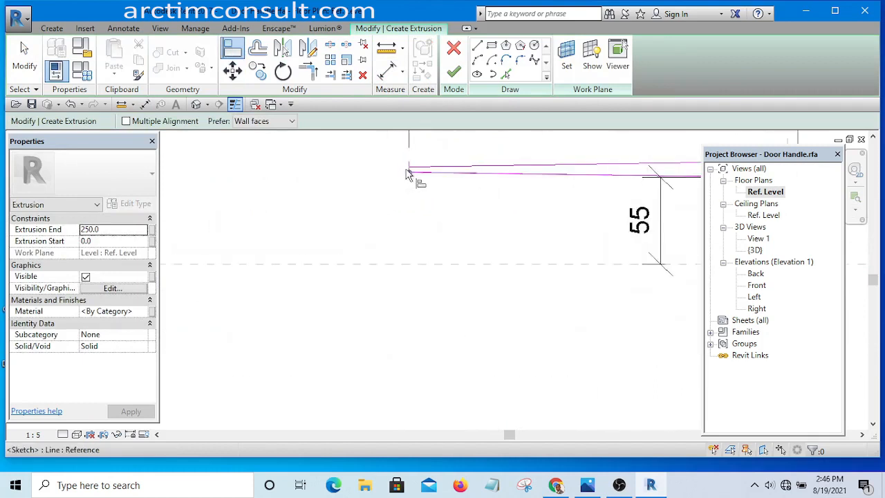
scroll(409, 173, "up", 3)
scroll(409, 167, "down", 8)
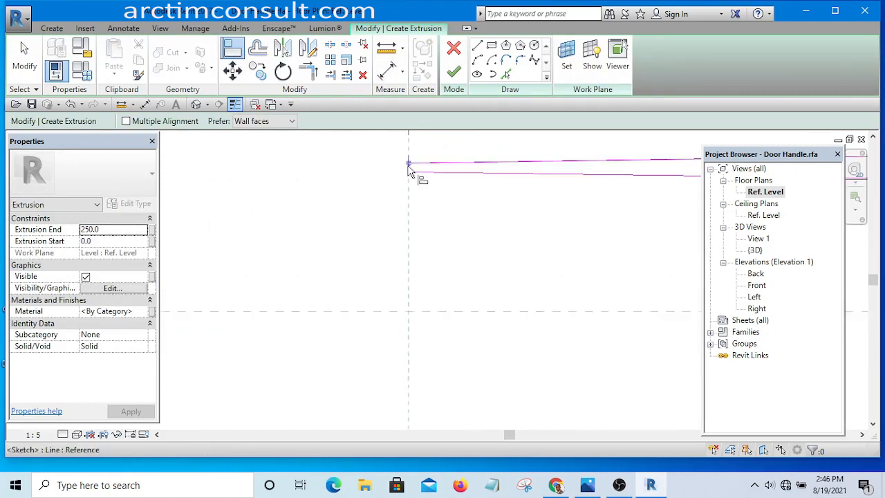
scroll(407, 291, "up", 3)
scroll(418, 325, "up", 3)
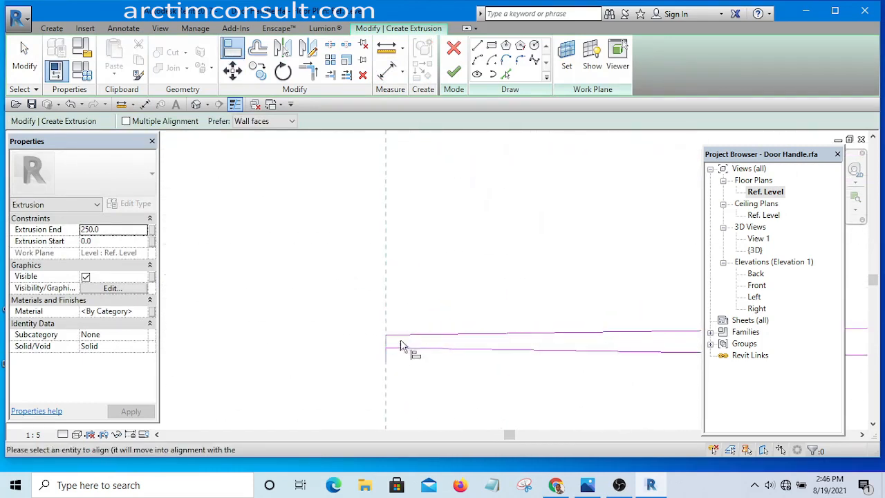
left_click(380, 349)
scroll(365, 323, "down", 2)
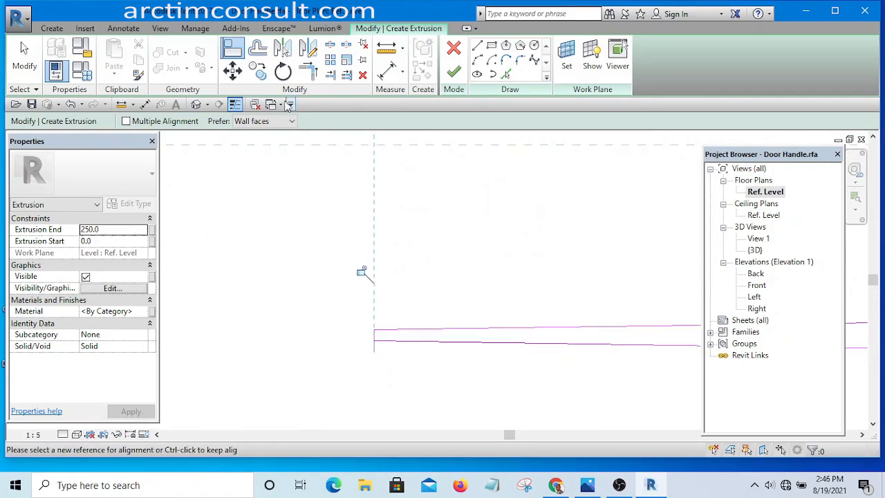
Trim the overhanging end lines at the free ends of both levers to close the profile corners.
left_click(310, 72)
scroll(390, 353, "up", 1)
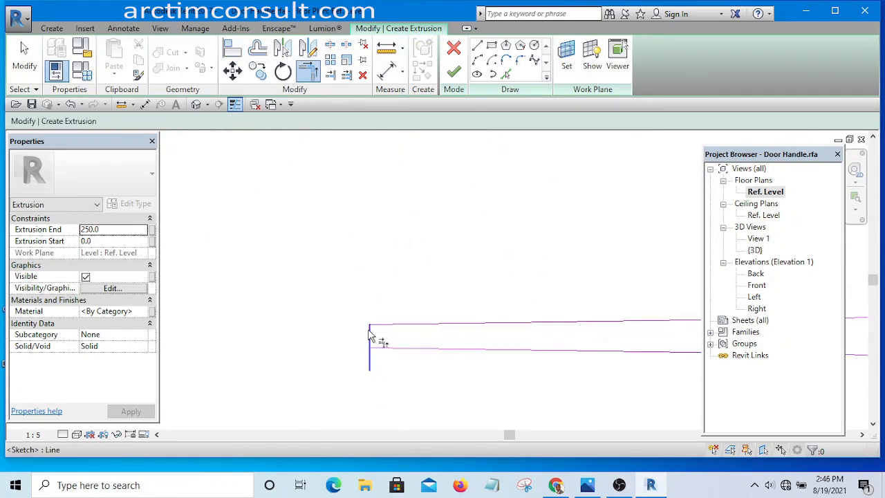
scroll(390, 348, "down", 8)
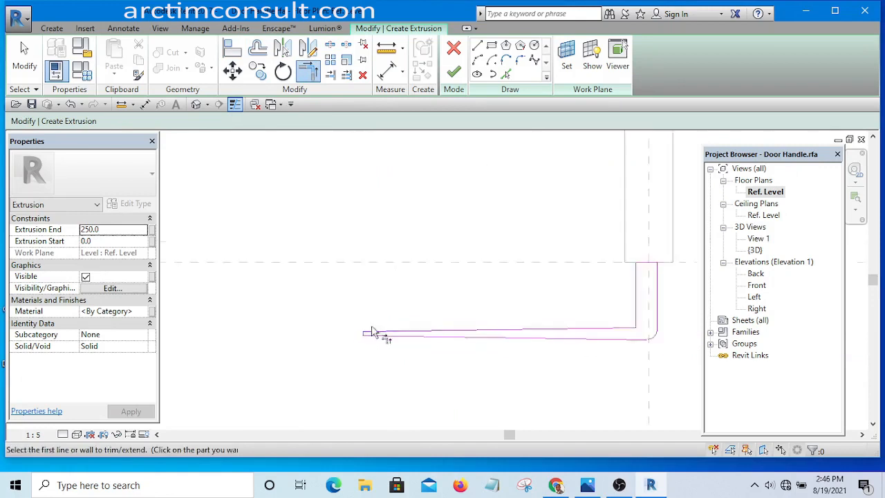
middle_click_drag(408, 263, 410, 337)
scroll(399, 256, "up", 6)
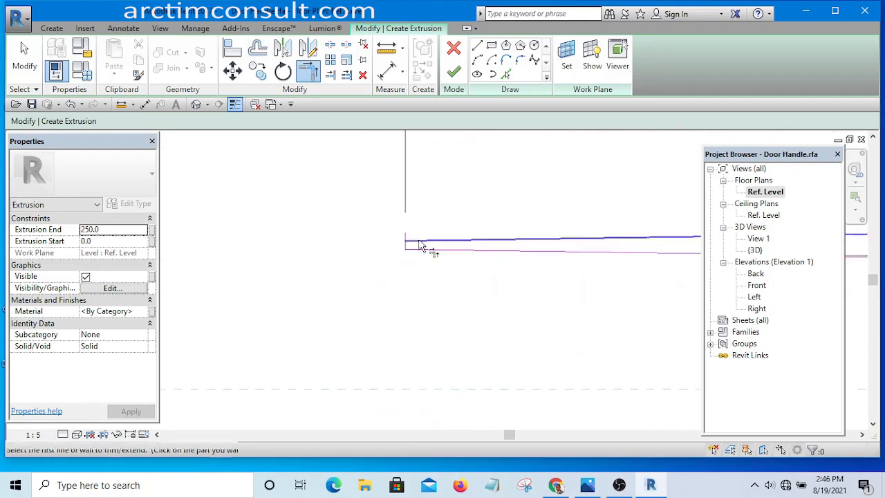
scroll(398, 255, "up", 2)
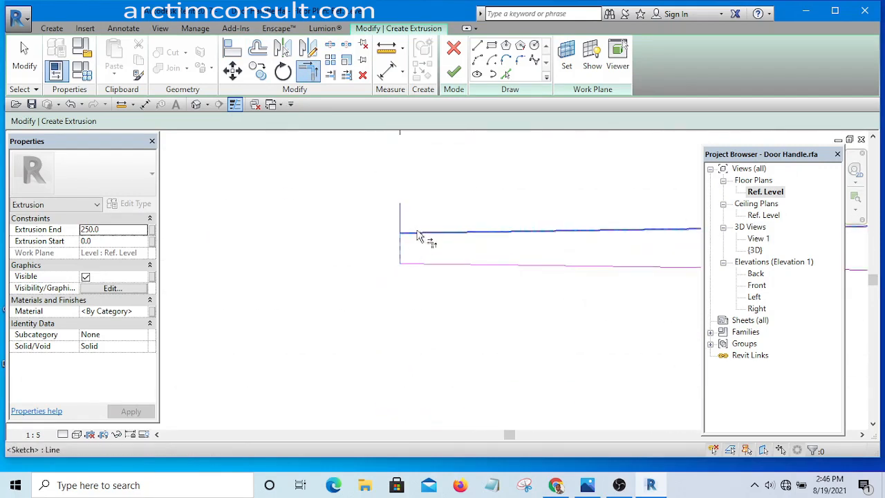
scroll(367, 242, "down", 5)
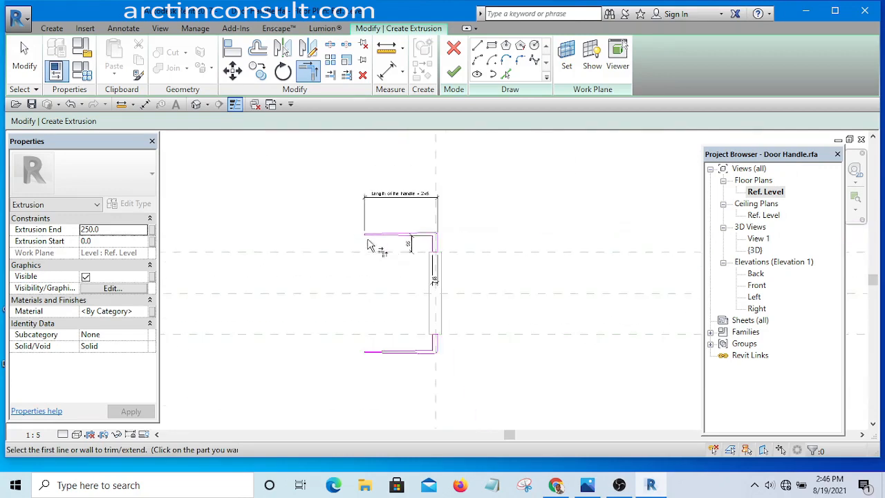
scroll(370, 273, "up", 4)
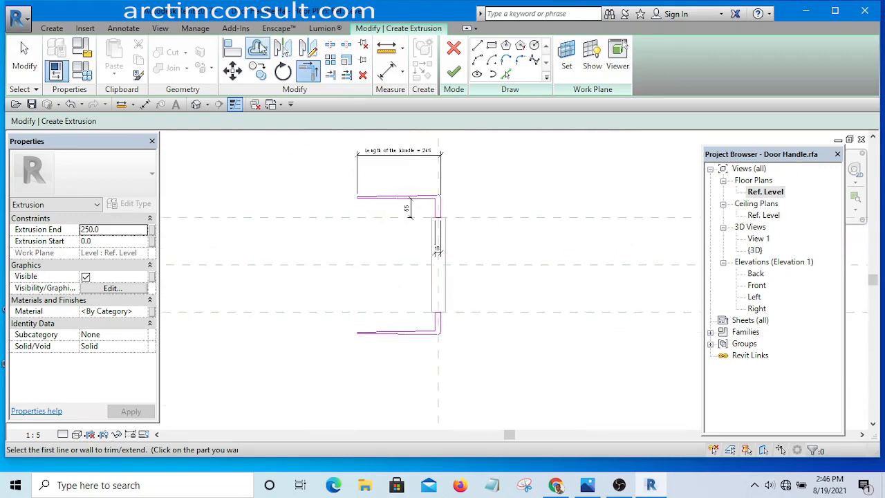
Align the mirrored lever's free end to the upper lever's free end again and lock the alignment.
left_click(232, 50)
scroll(335, 242, "up", 6)
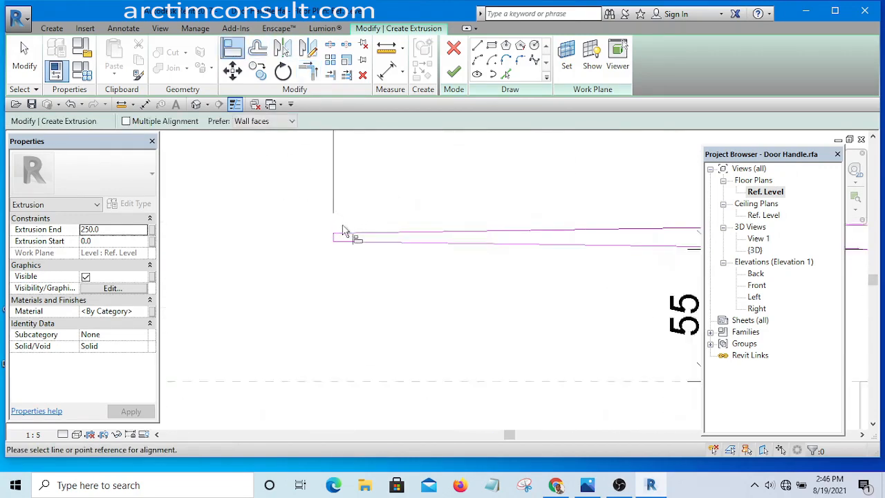
scroll(356, 218, "down", 5)
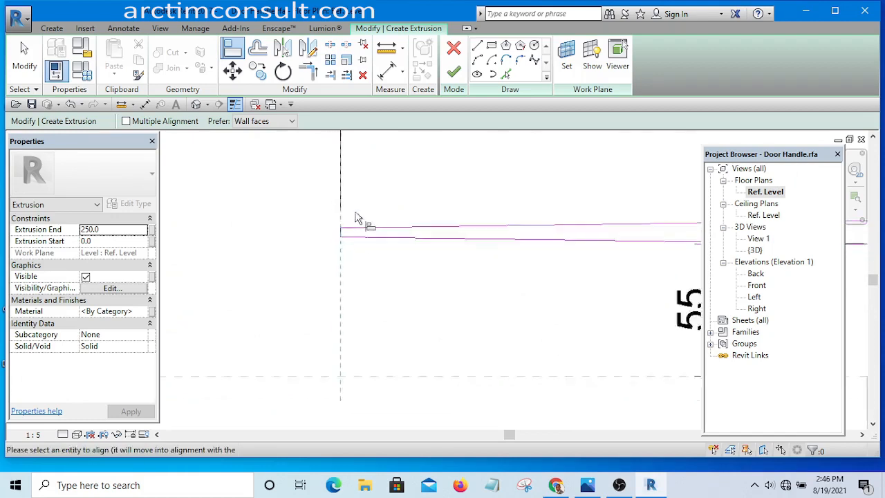
scroll(350, 274, "down", 2)
scroll(351, 284, "up", 7)
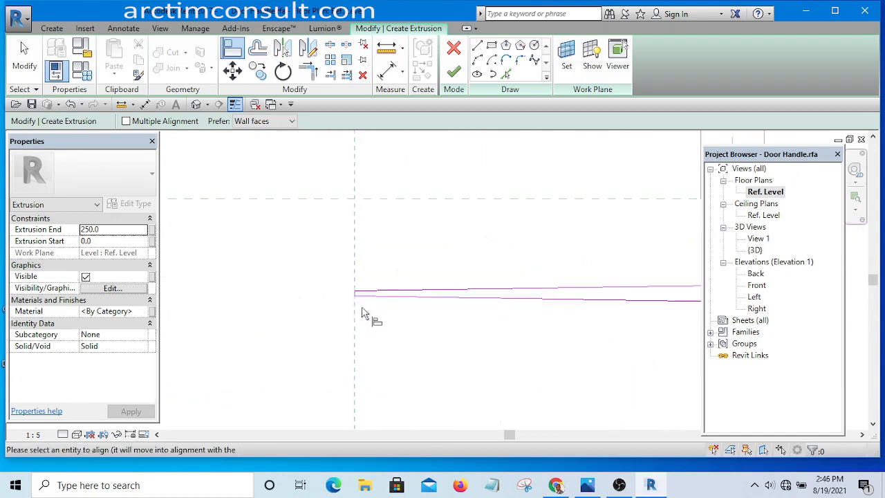
scroll(355, 295, "down", 1)
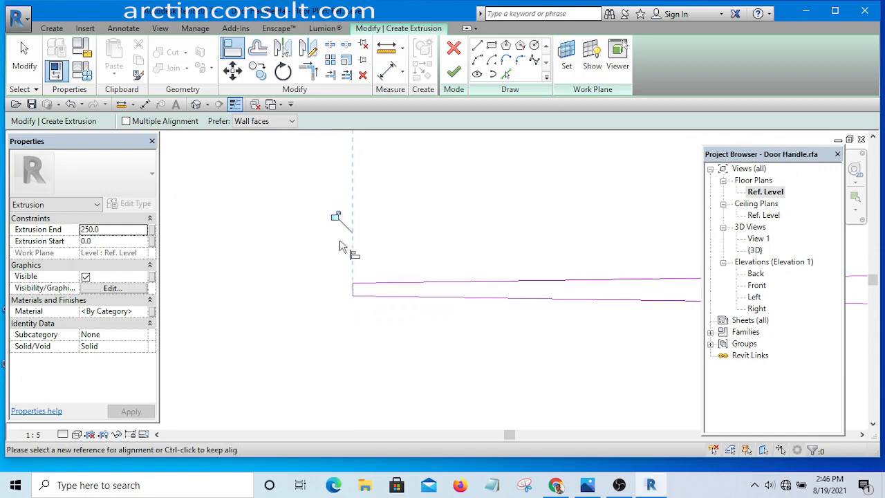
scroll(322, 306, "down", 3)
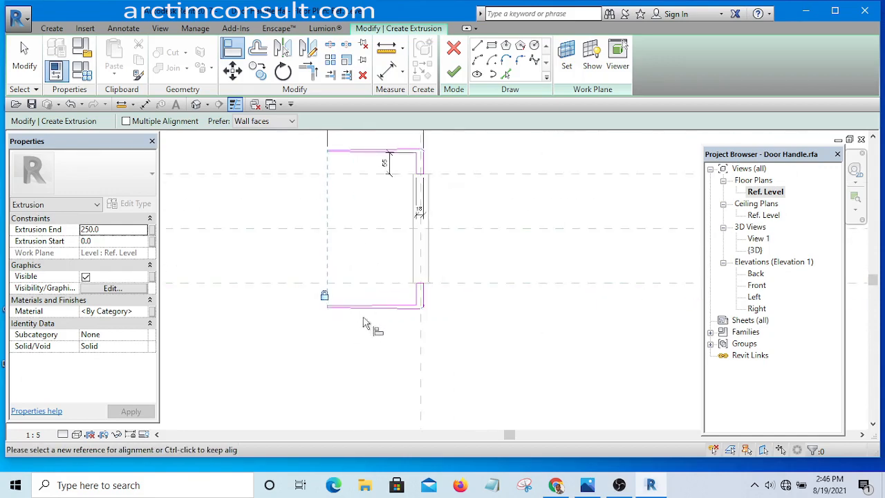
key("Escape")
key("Escape")
scroll(434, 194, "up", 1)
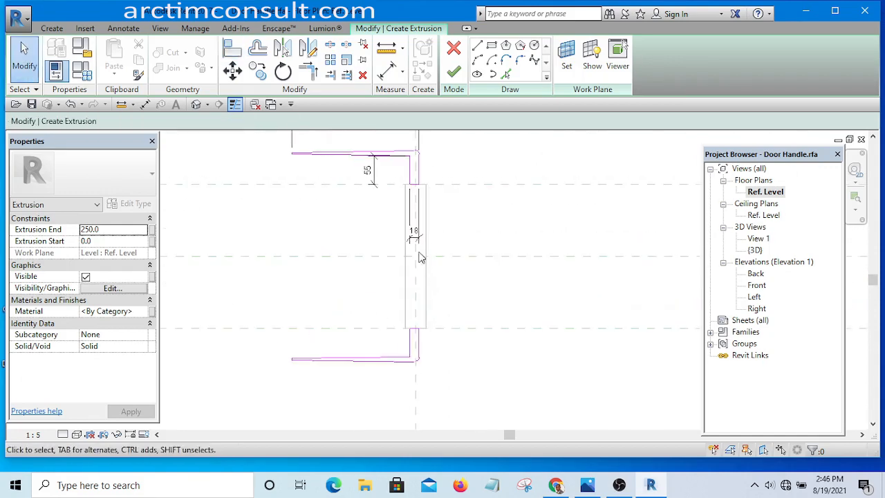
Place an aligned dimension across the width of the mirrored lever's short leg and lock it.
left_click(413, 232)
scroll(415, 233, "down", 4)
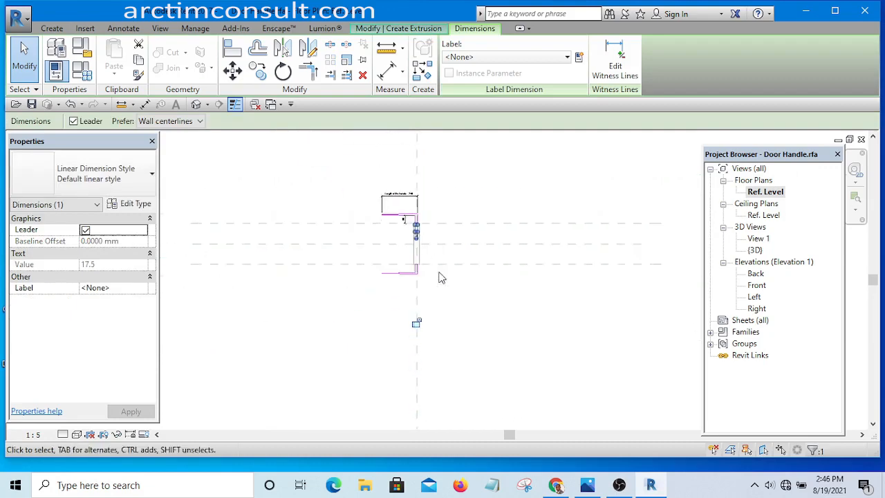
scroll(425, 335, "up", 1)
left_click(495, 319)
scroll(443, 251, "up", 1)
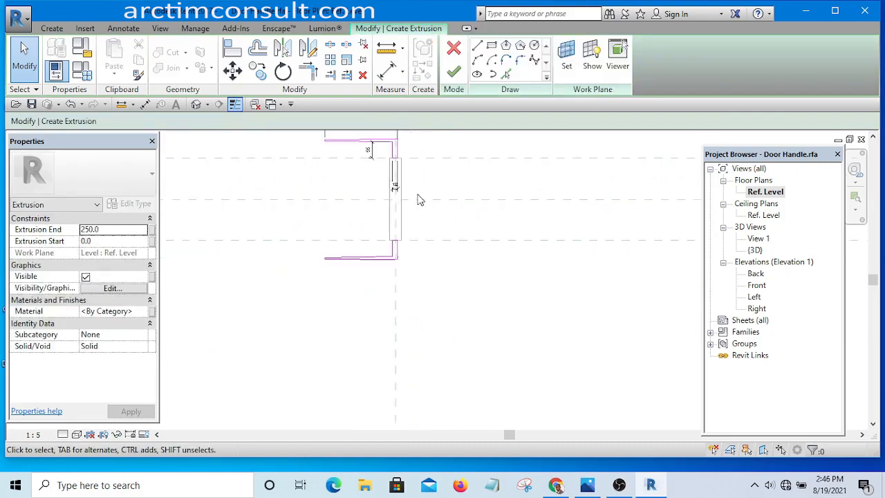
left_click(390, 69)
scroll(384, 248, "up", 3)
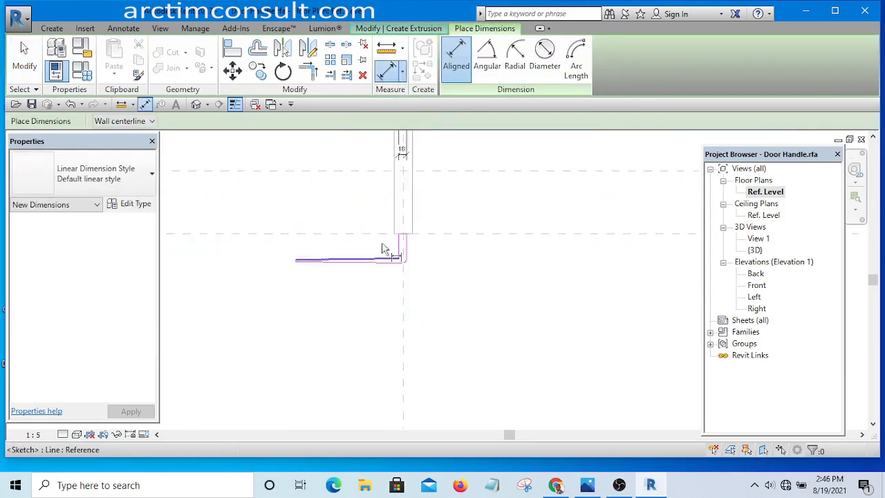
left_click(431, 243)
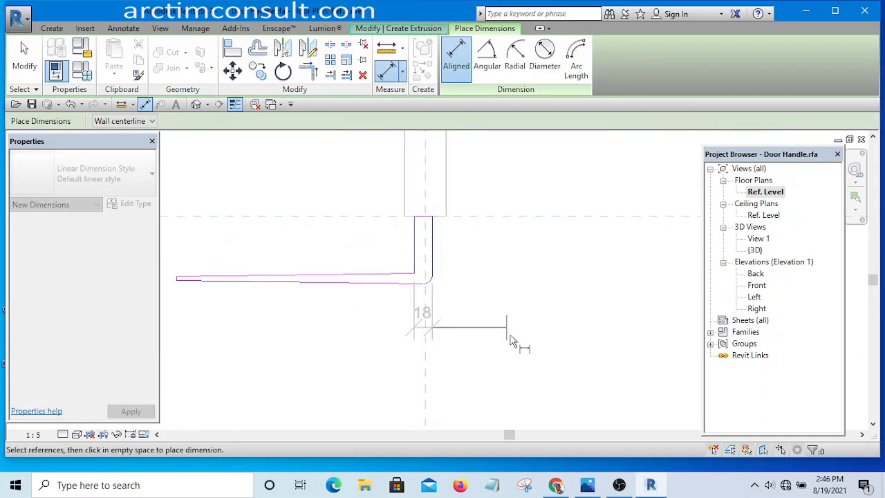
left_click(510, 340)
scroll(413, 341, "down", 4)
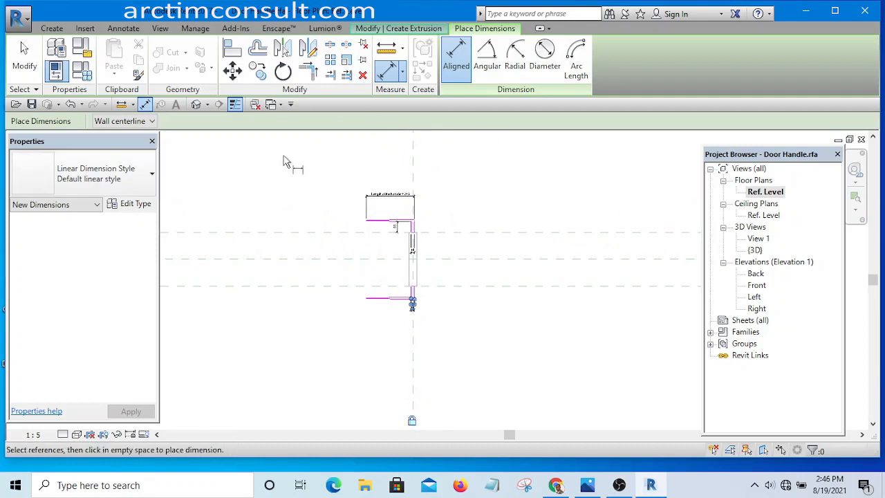
key("Escape")
key("Escape")
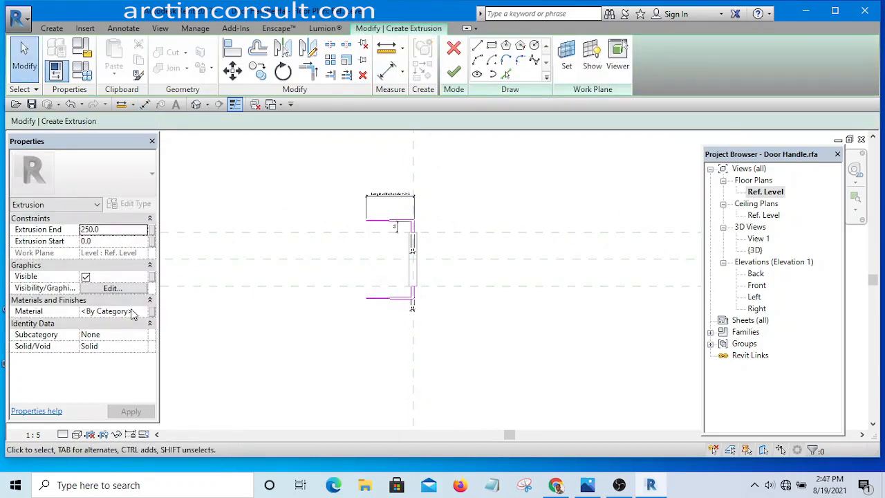
Open the material choices for the lever extrusion and set the Opening material's shading colour to RGB 192 192 192.
left_click(141, 313)
left_click(145, 311)
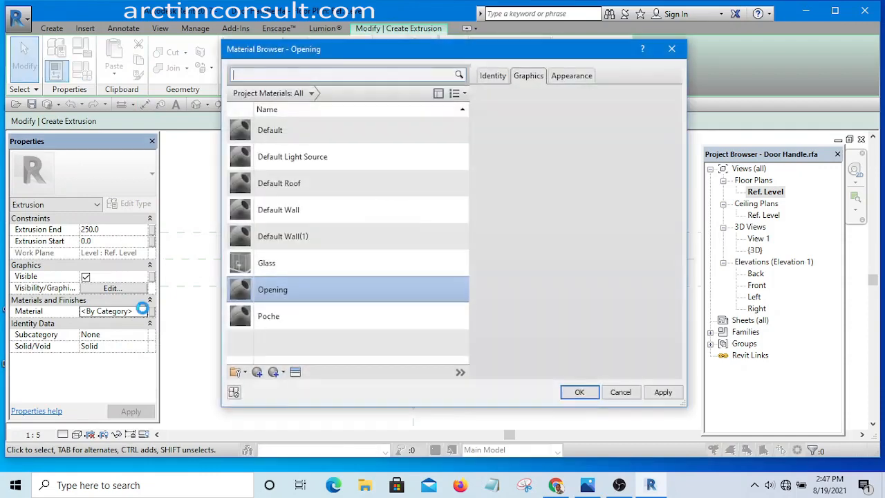
left_click(561, 78)
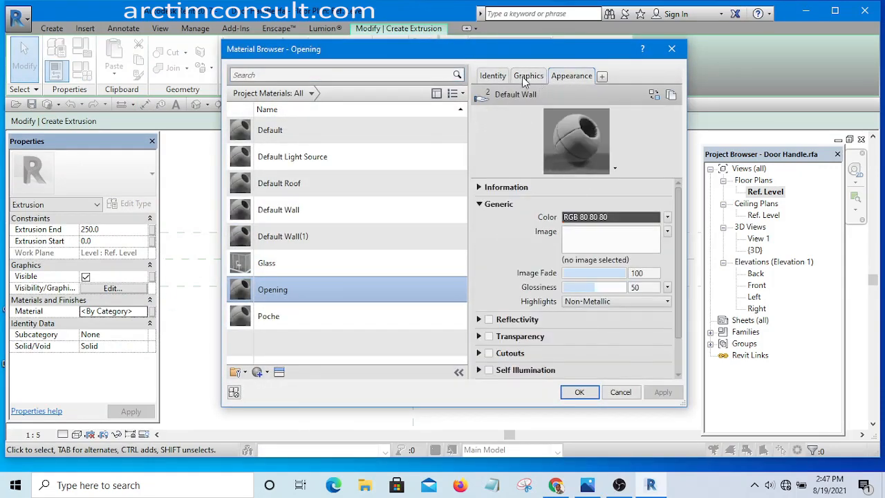
left_click(527, 77)
left_click(598, 131)
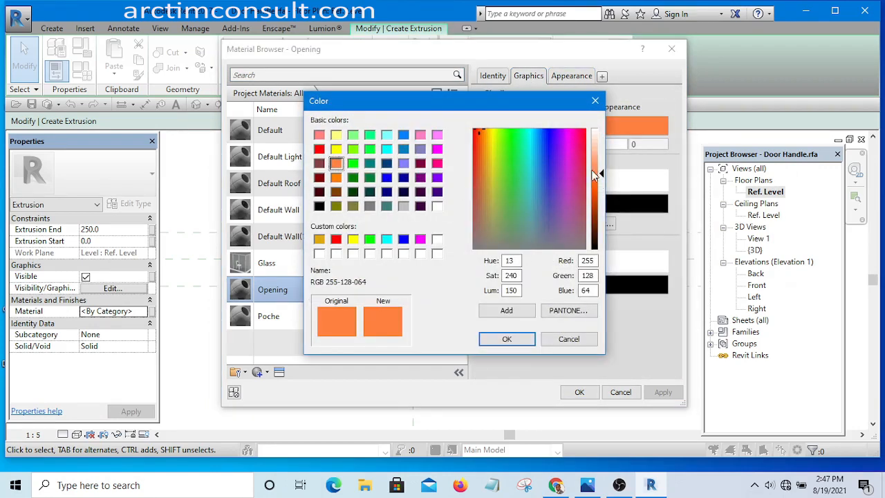
left_click(403, 206)
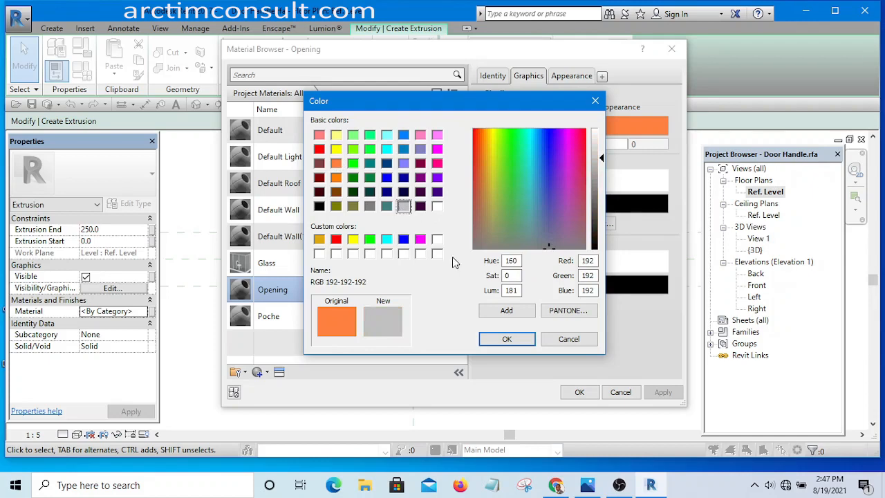
left_click(508, 337)
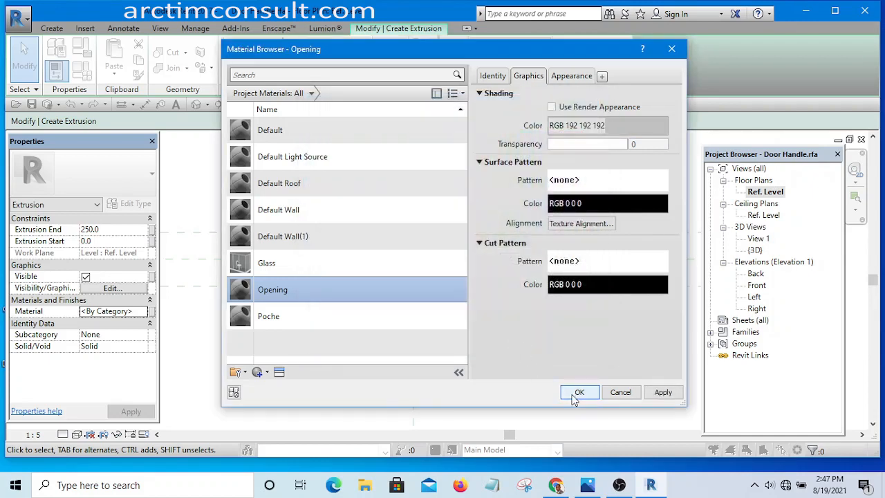
Duplicate the Opening material as "Handle mat", assign it to the levers and finish the extrusion.
right_click(273, 289)
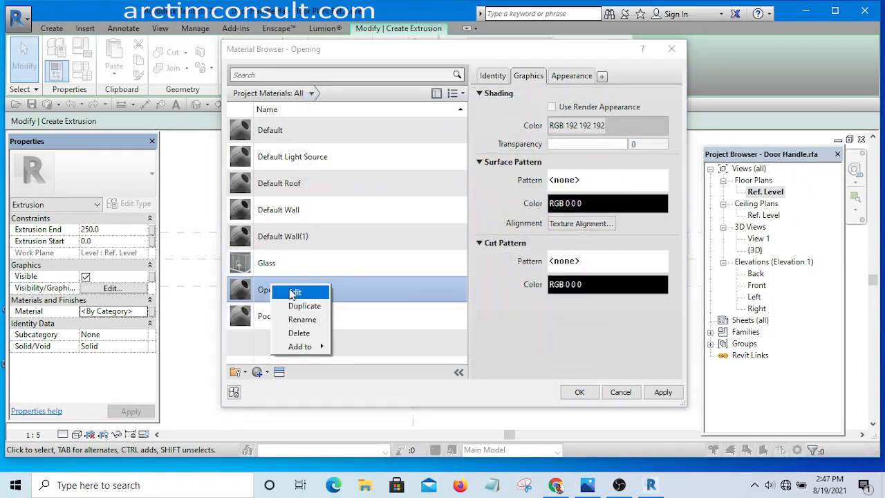
left_click(303, 305)
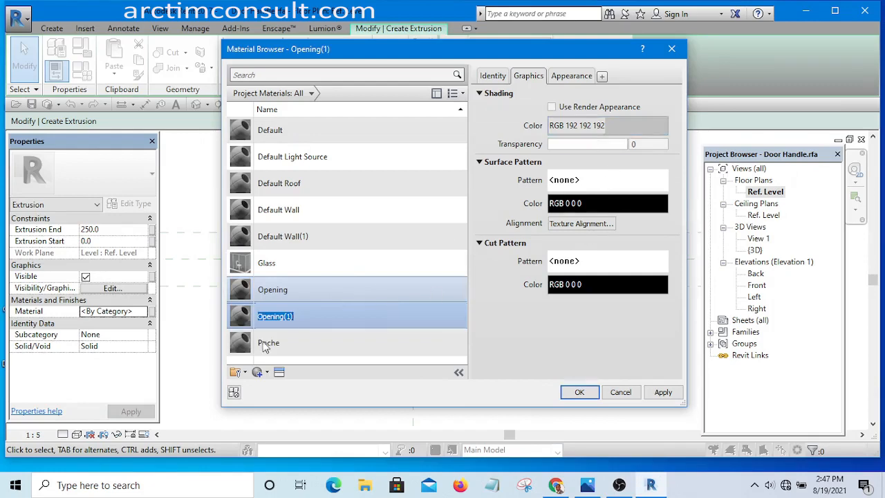
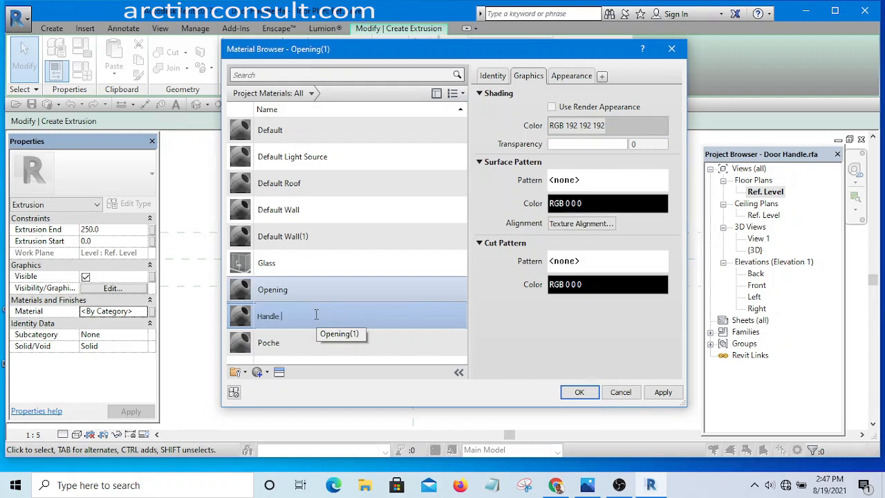
left_click(581, 392)
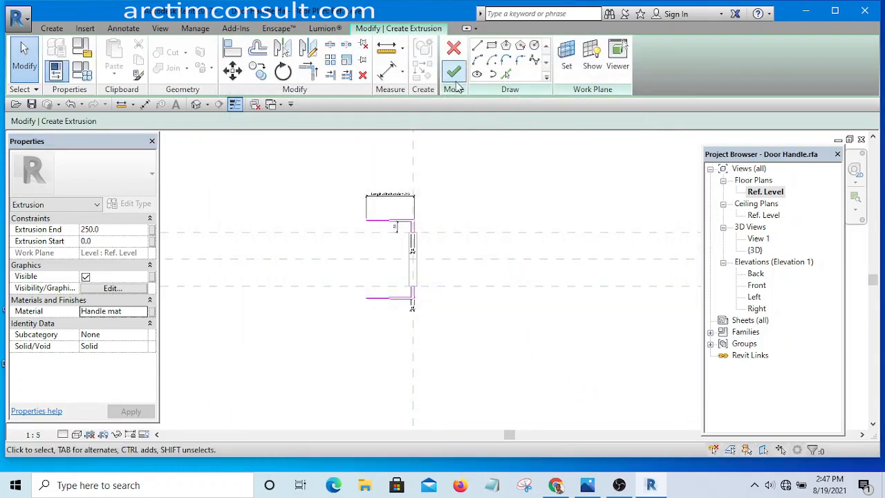
left_click(453, 73)
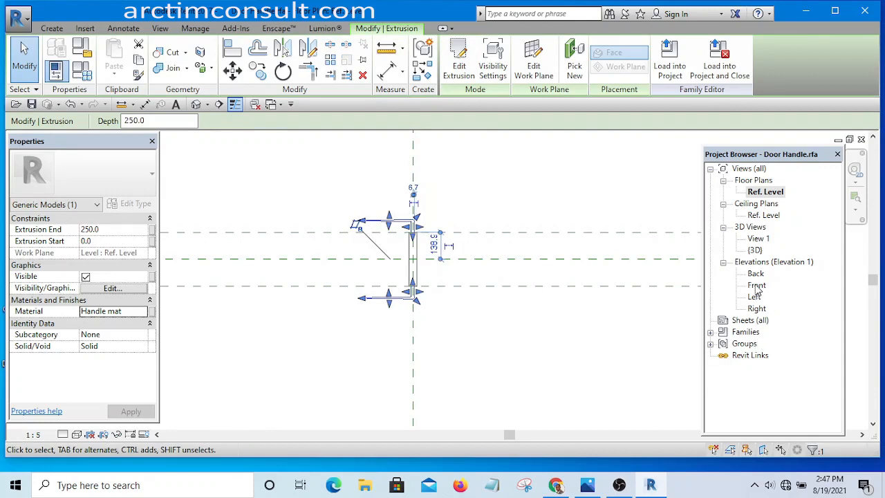
In the Front elevation, lower the lever extrusion's upper face to a depth of about 25 mm.
double_click(756, 287)
scroll(560, 276, "down", 4)
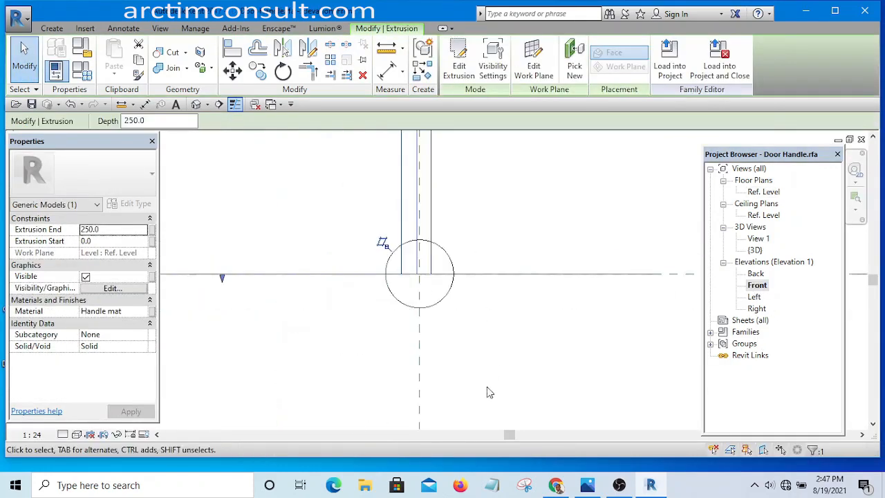
scroll(487, 390, "down", 3)
left_click(522, 293)
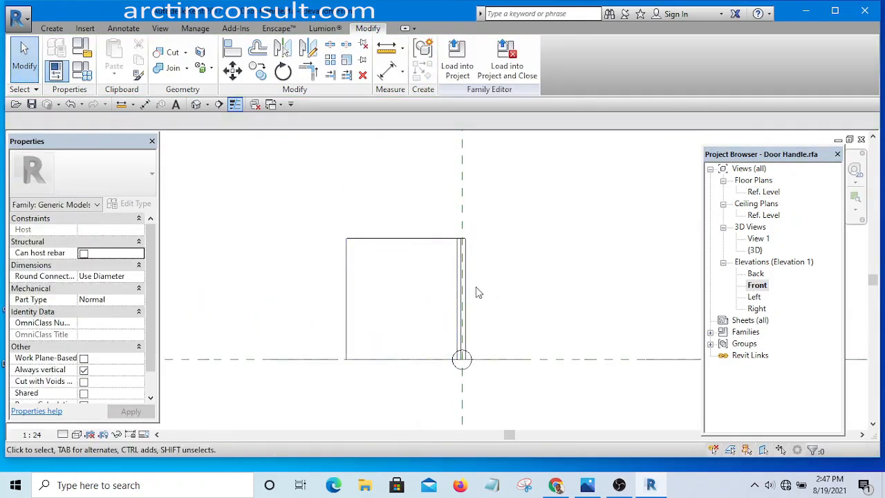
left_click(420, 240)
left_click_drag(406, 235, 399, 346)
scroll(407, 368, "up", 4)
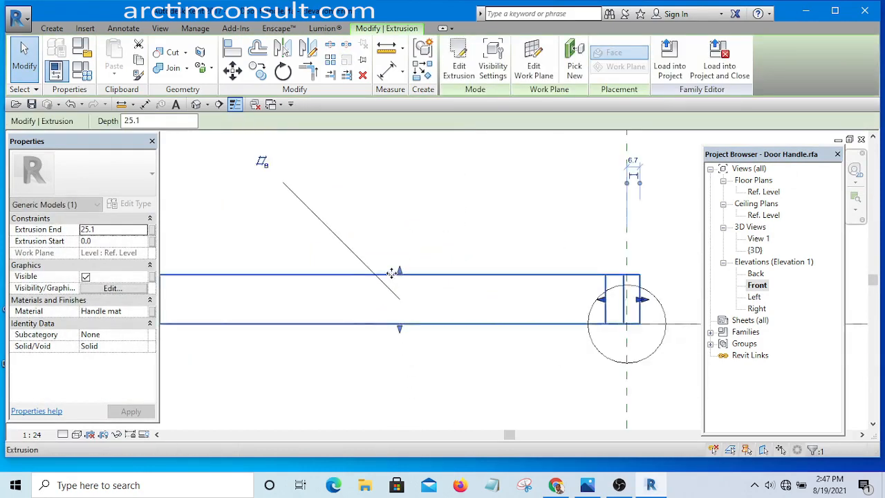
Reshape the lever extrusion around the reference level, with its end at about 11.1 mm and start at about -9.7 mm.
left_click(398, 276)
left_click_drag(399, 280, 397, 289)
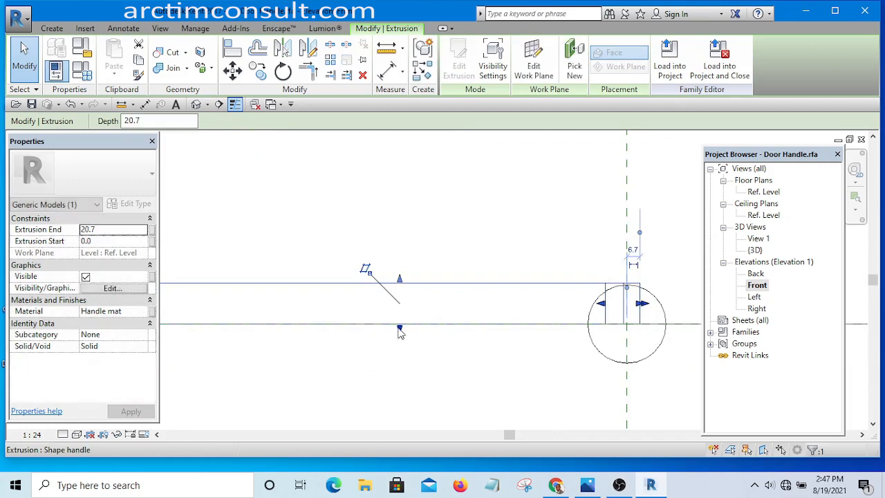
mouse_move(401, 332)
left_mouse_down()
mouse_move(400, 351)
mouse_move(398, 343)
left_mouse_up()
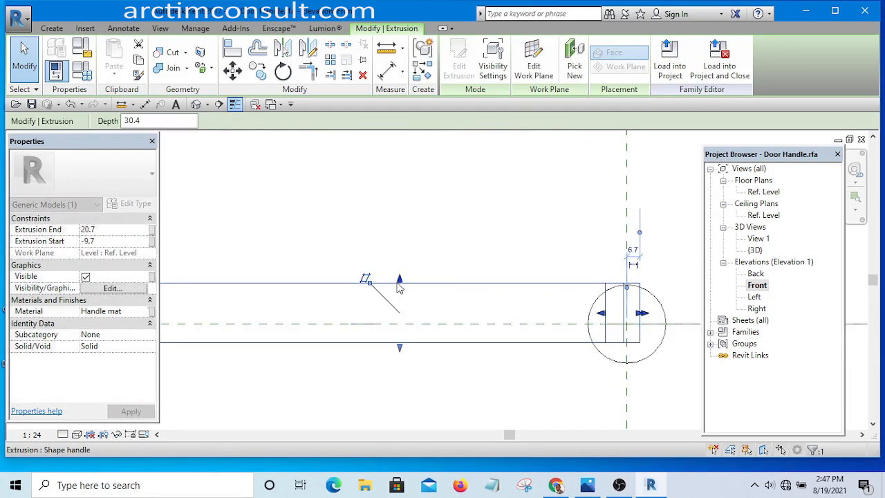
left_click_drag(399, 283, 400, 300)
scroll(470, 356, "down", 2)
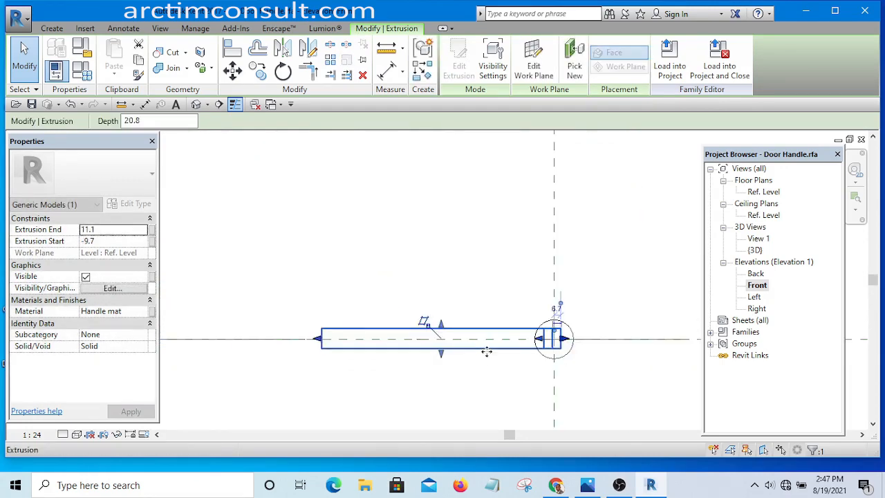
left_click(437, 399)
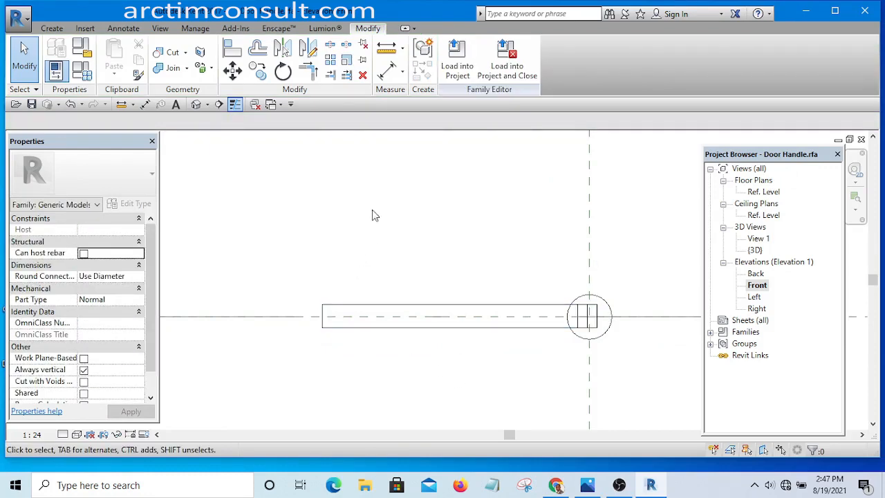
Place a chained aligned dimension across the lever's upper edge, reference level and lower edge, and select it to check its constraints.
left_click(382, 73)
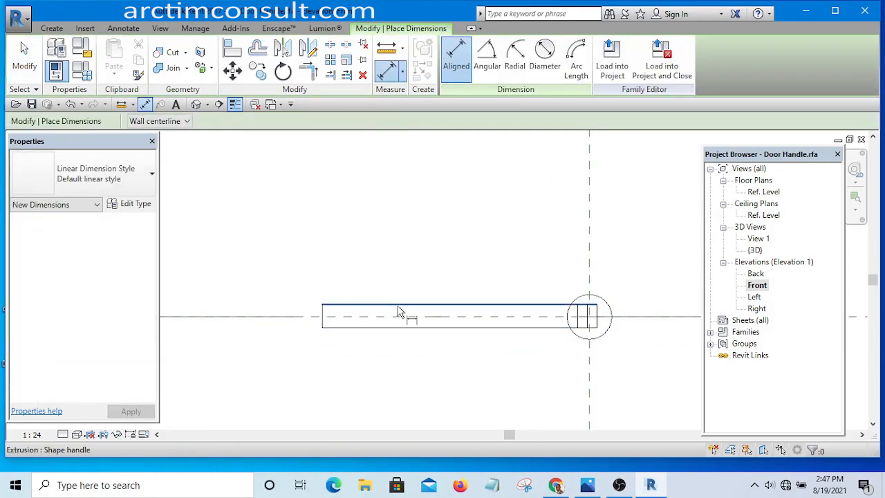
scroll(546, 357, "down", 7)
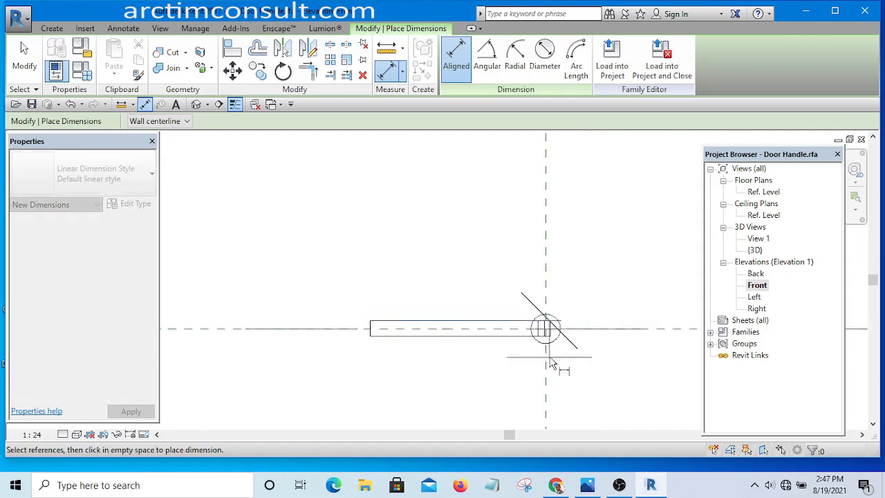
scroll(326, 342, "up", 2)
scroll(477, 366, "up", 4)
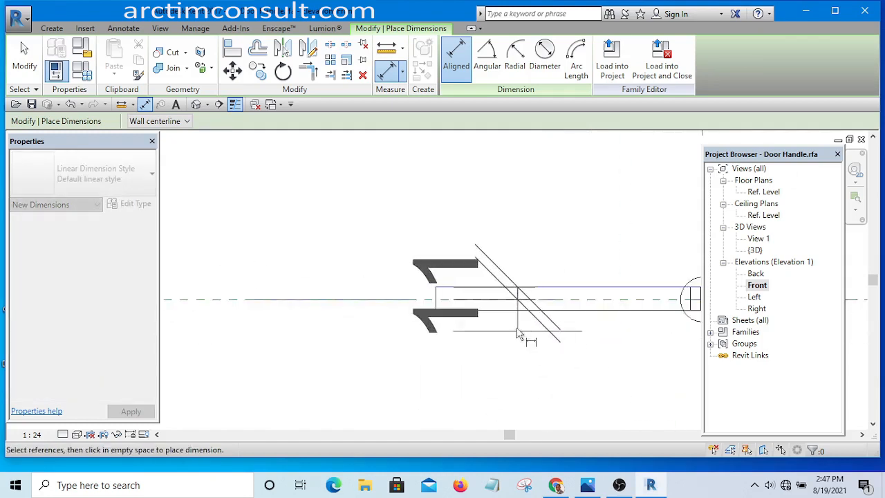
scroll(473, 373, "down", 6)
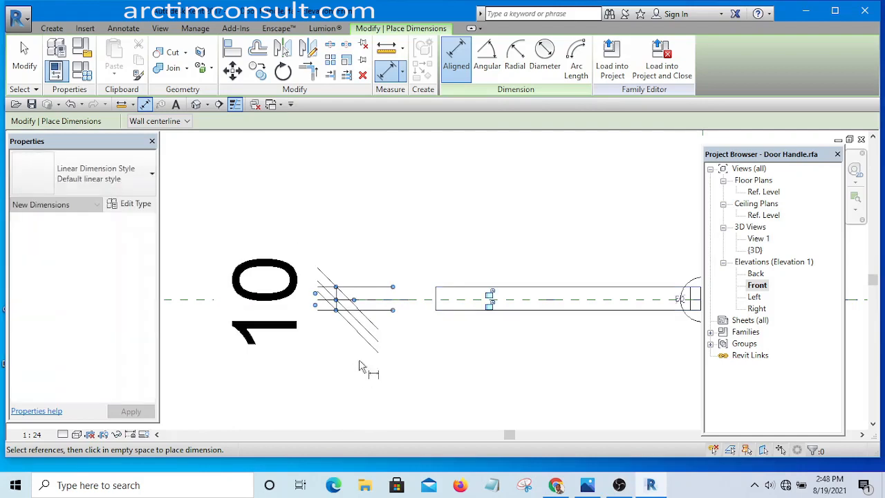
scroll(391, 256, "up", 3)
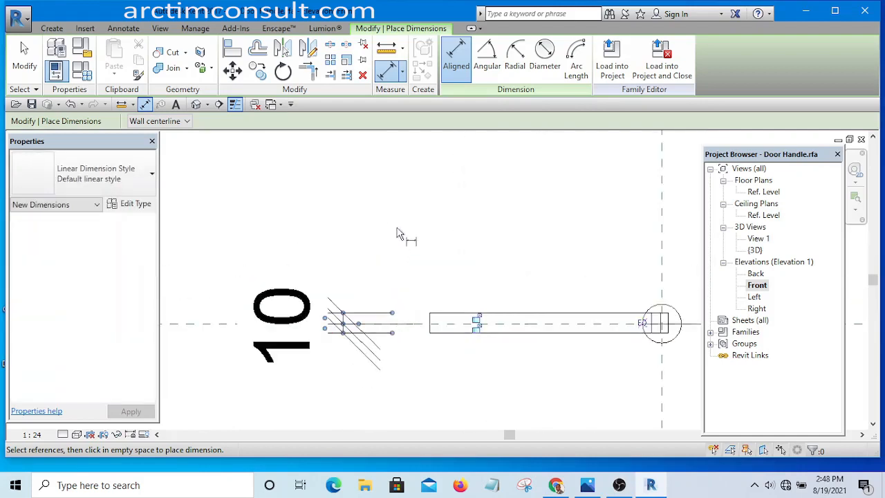
key("Escape")
key("Escape")
left_click(369, 309)
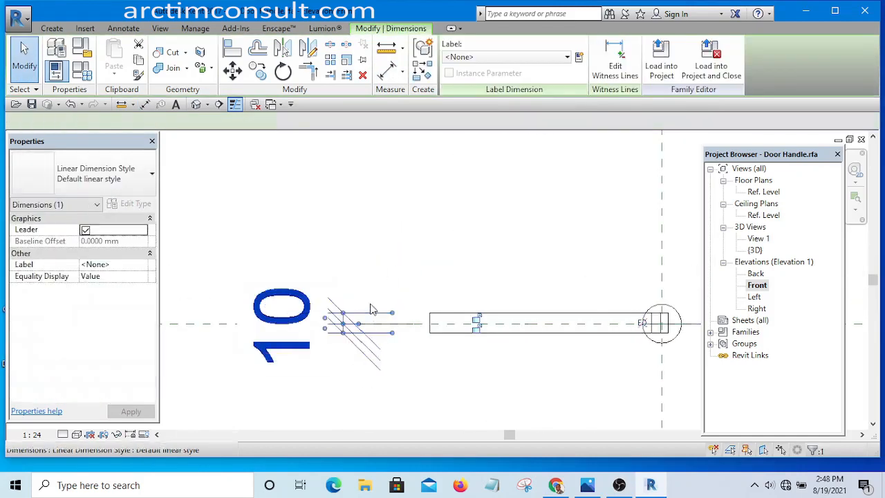
scroll(369, 303, "down", 2)
scroll(436, 321, "up", 2)
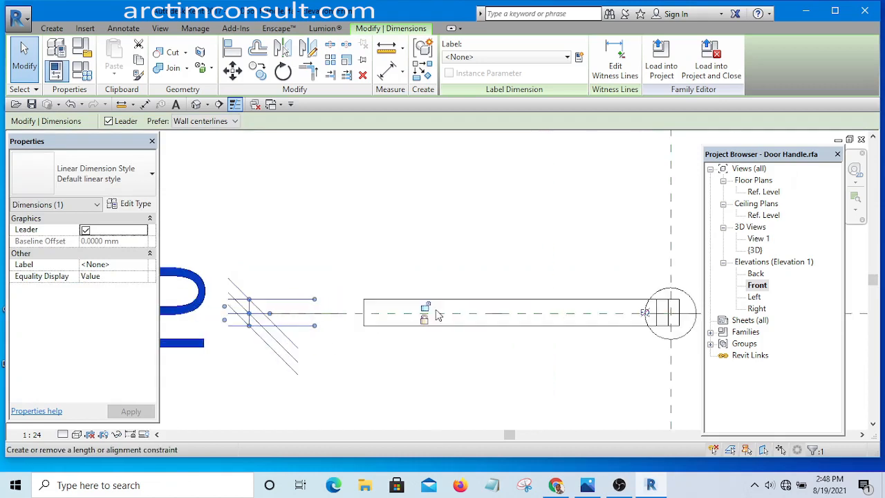
left_click(356, 253)
Examine the handle in the Front elevation and in 3D, checking how the levers meet both cylinder ends.
scroll(356, 253, "down", 3)
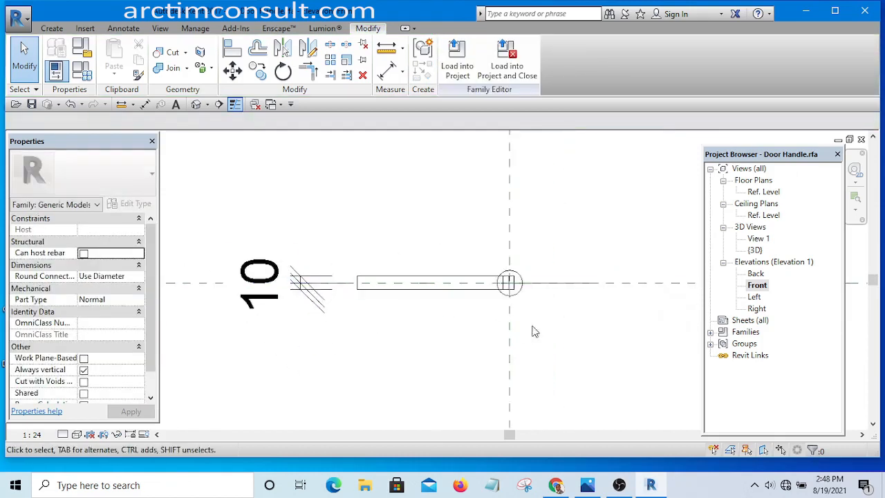
scroll(503, 288, "up", 3)
scroll(484, 293, "up", 1)
scroll(484, 292, "down", 2)
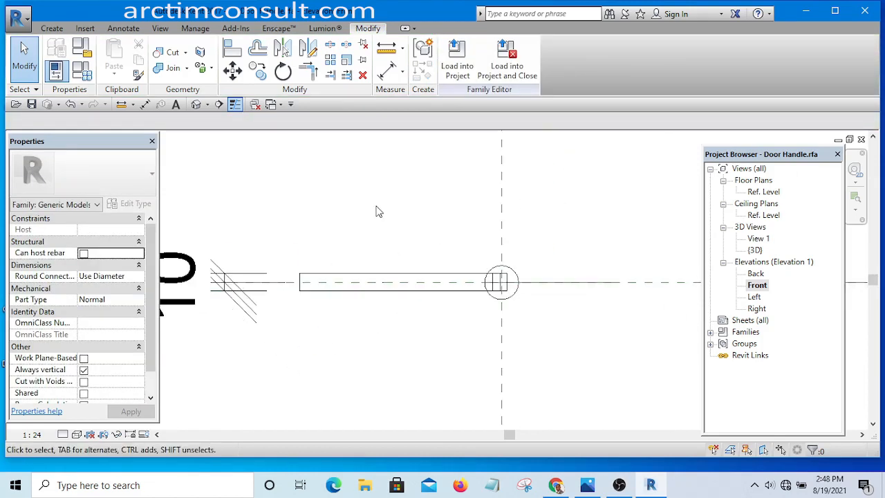
scroll(351, 183, "up", 1)
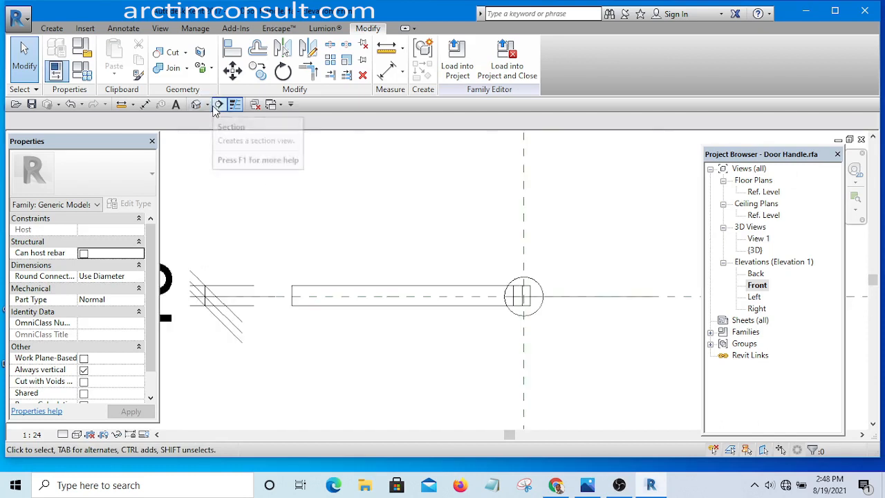
left_click(197, 104)
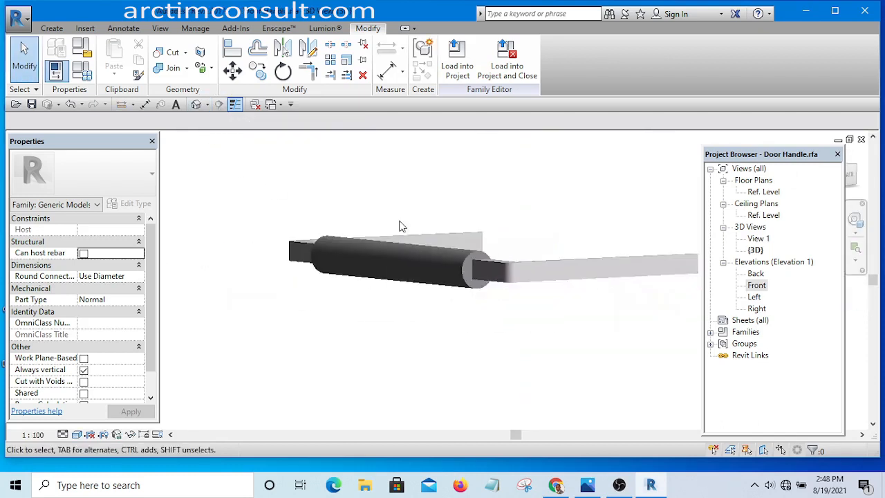
middle_click_drag(488, 233, 387, 332, "shift")
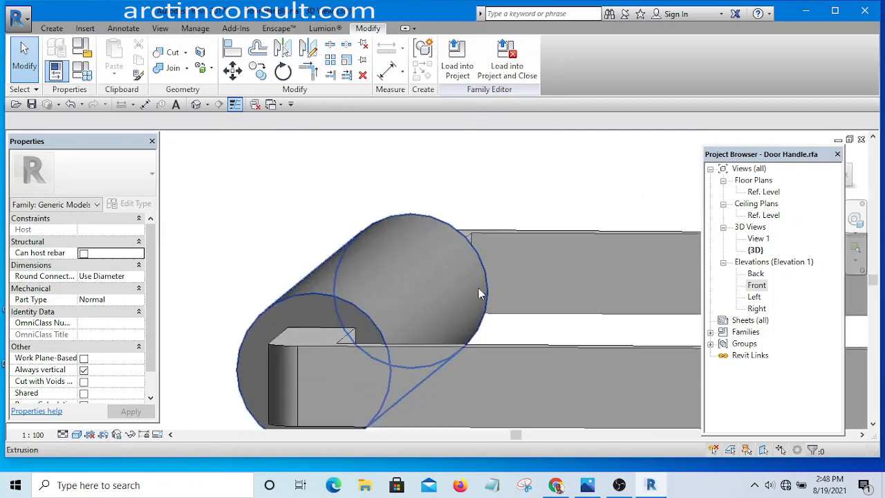
scroll(375, 263, "down", 3)
middle_click_drag(375, 262, 419, 187, "shift")
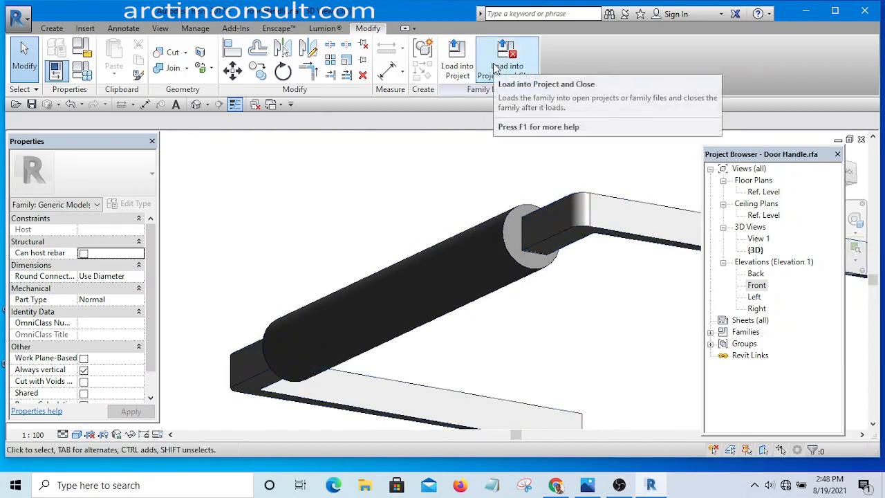
Load the Door Handle family into 900mm door.rfa and place one instance across the door panel's latch-side edge in plan.
left_click(457, 69)
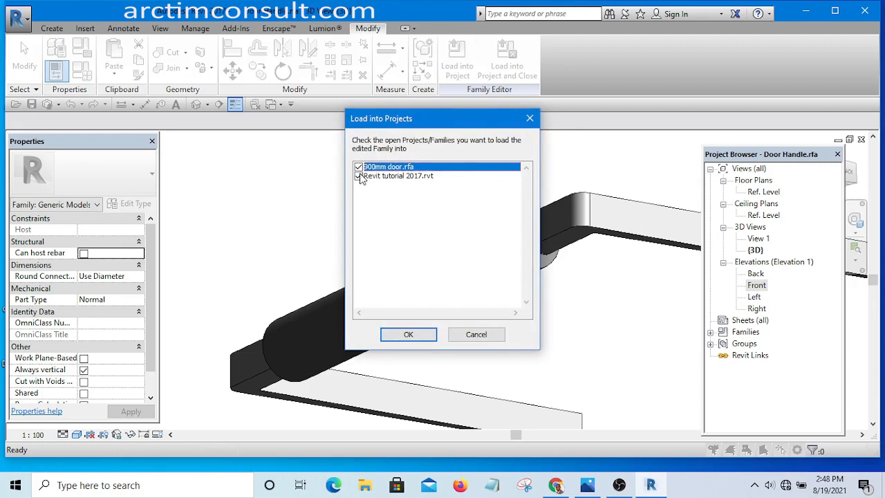
left_click(417, 339)
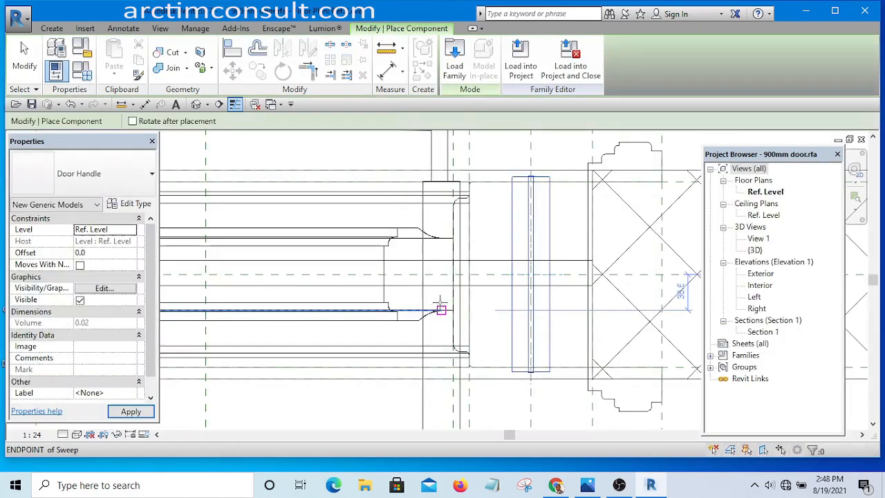
scroll(446, 301, "down", 8)
scroll(485, 300, "up", 1)
scroll(484, 301, "up", 4)
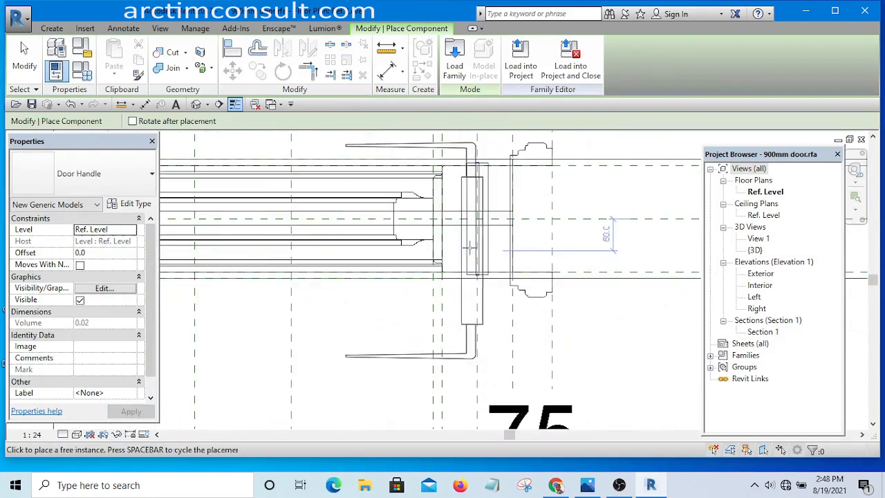
scroll(429, 246, "down", 2)
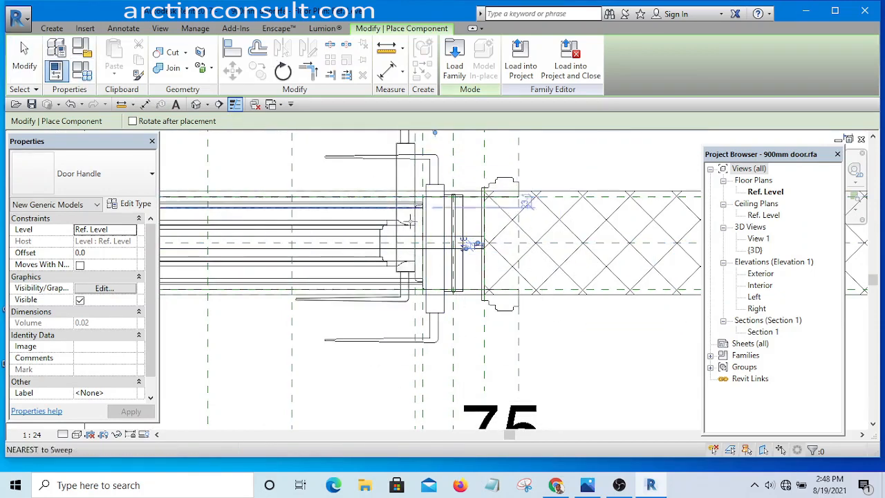
key("Escape")
key("Escape")
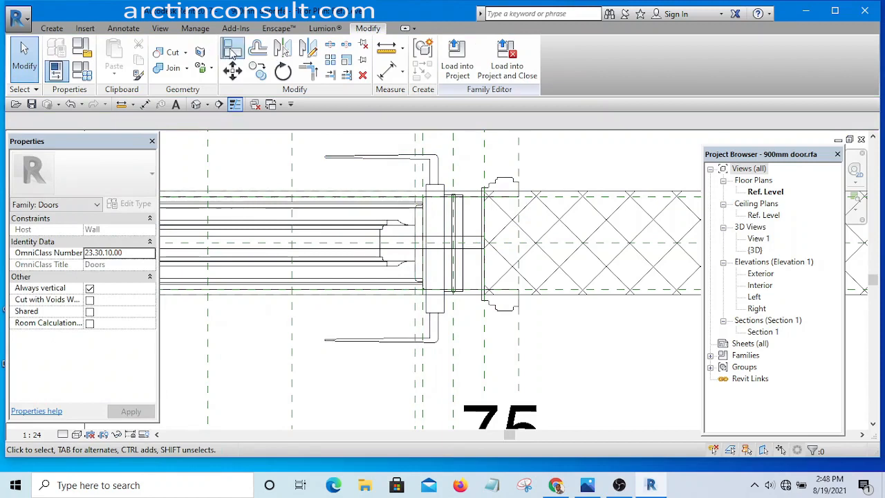
Align the door handle's centre with the vertical reference plane through the door lock in plan, and lock the alignment.
left_click(233, 50)
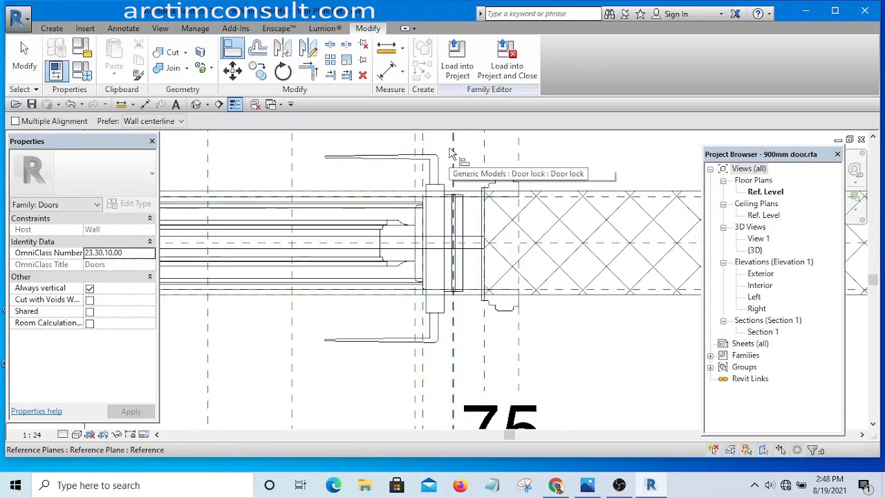
scroll(435, 220, "up", 2)
left_click(438, 229)
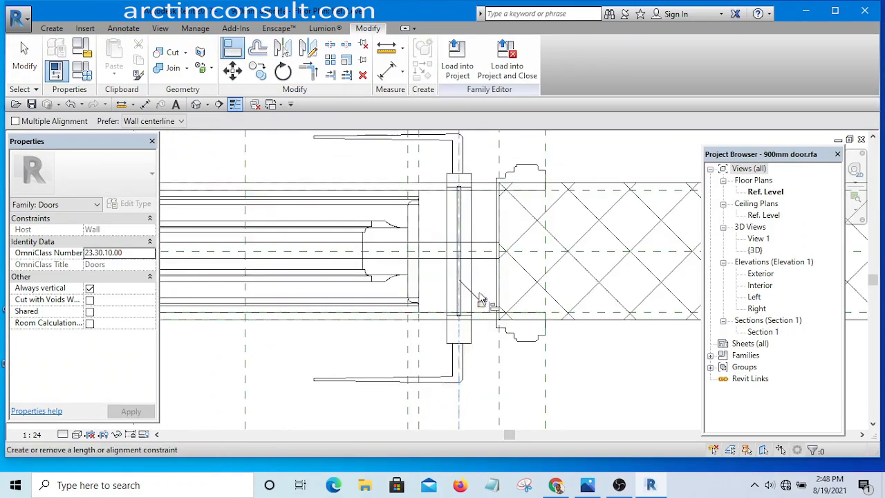
left_click(453, 318)
scroll(472, 257, "down", 2)
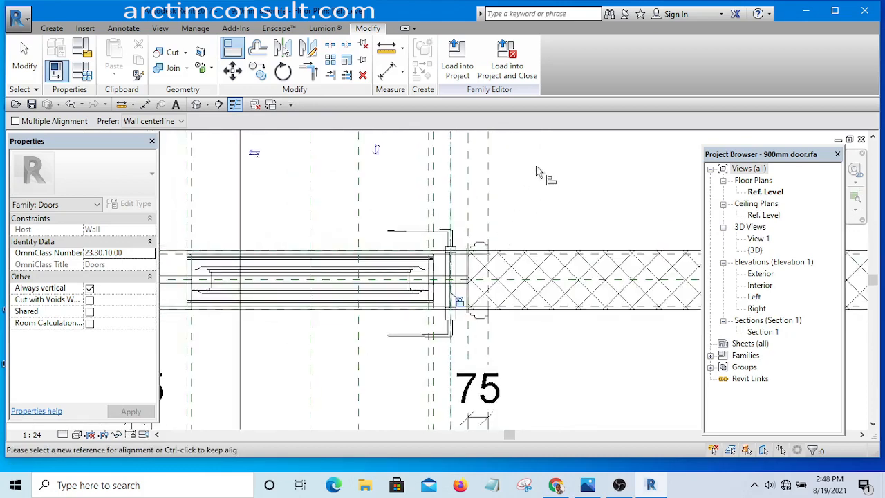
Move the handle clear of the wall along its reference plane, align its centre with the wall centreline, and lock the alignment.
scroll(476, 174, "down", 3)
scroll(567, 243, "up", 2)
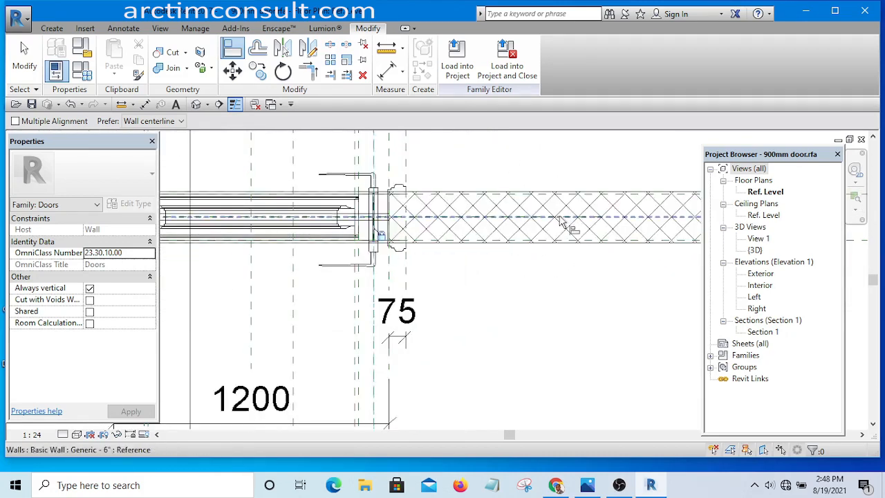
scroll(378, 220, "up", 1)
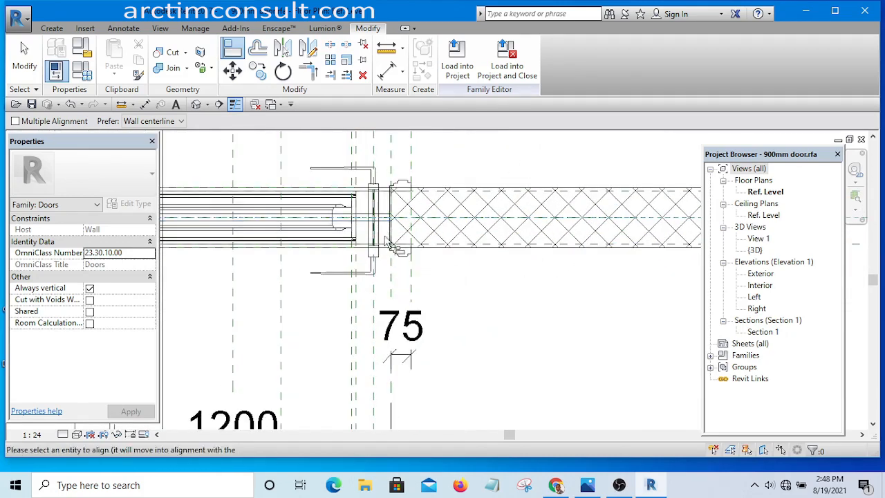
scroll(387, 289, "up", 2)
left_click(374, 315)
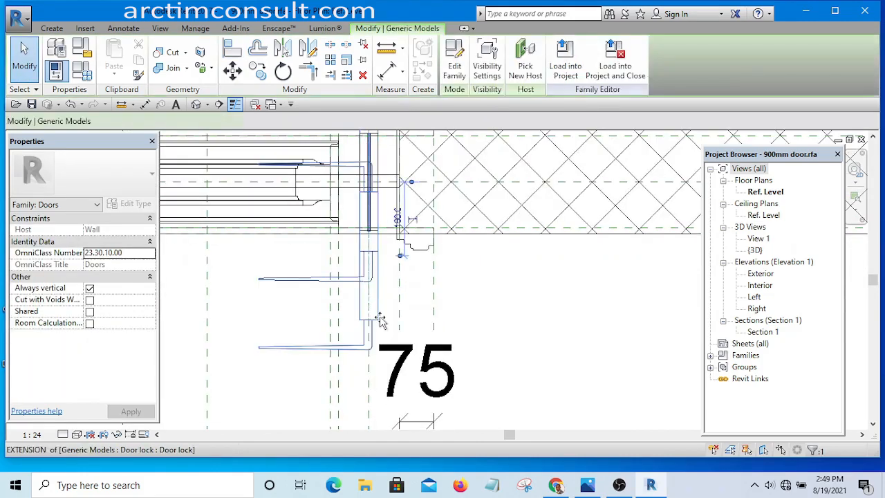
left_click(537, 317)
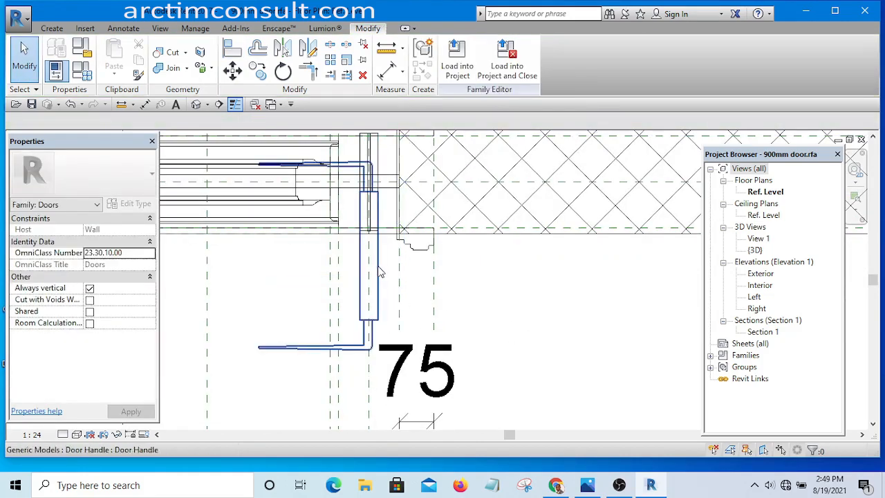
left_click(379, 272)
left_click(534, 291)
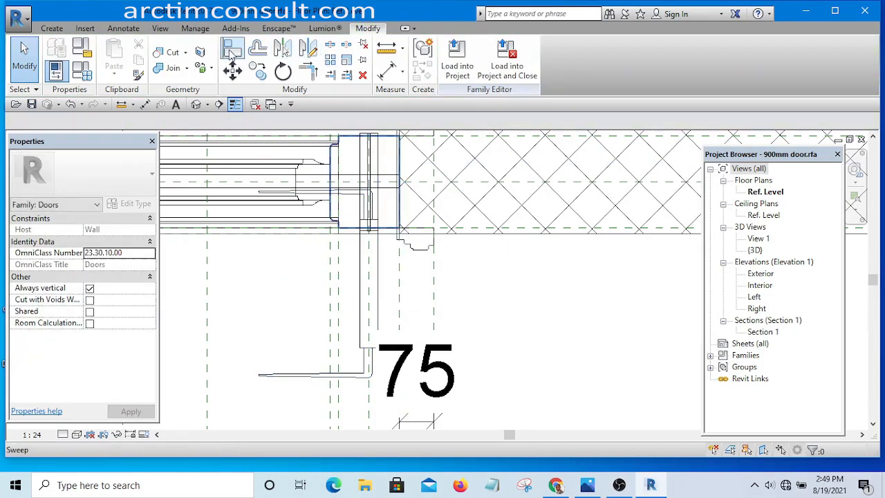
scroll(391, 284, "down", 3)
scroll(538, 234, "up", 1)
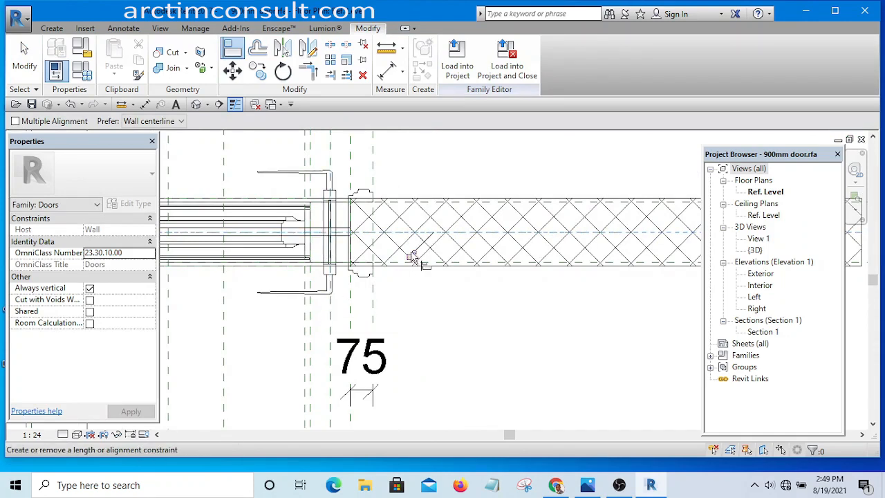
key("Escape")
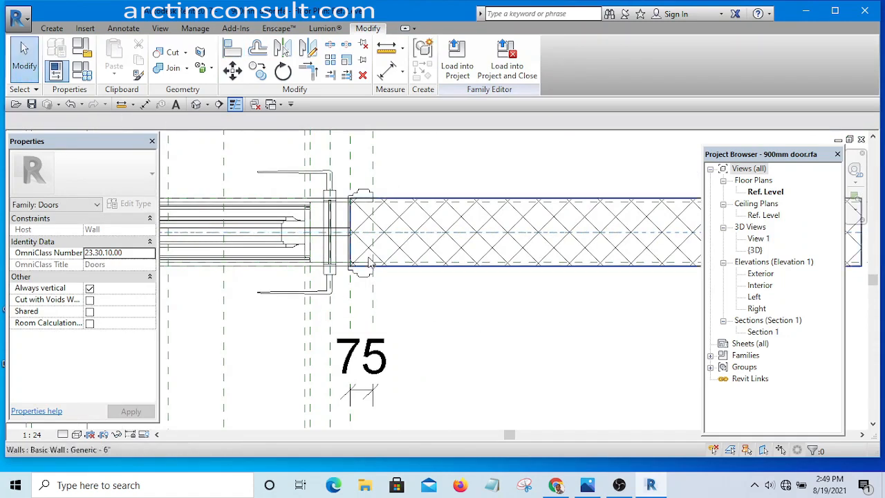
Set the Length of lock parameter of the Door Handle type to 210.
scroll(339, 197, "up", 4)
left_click(352, 211)
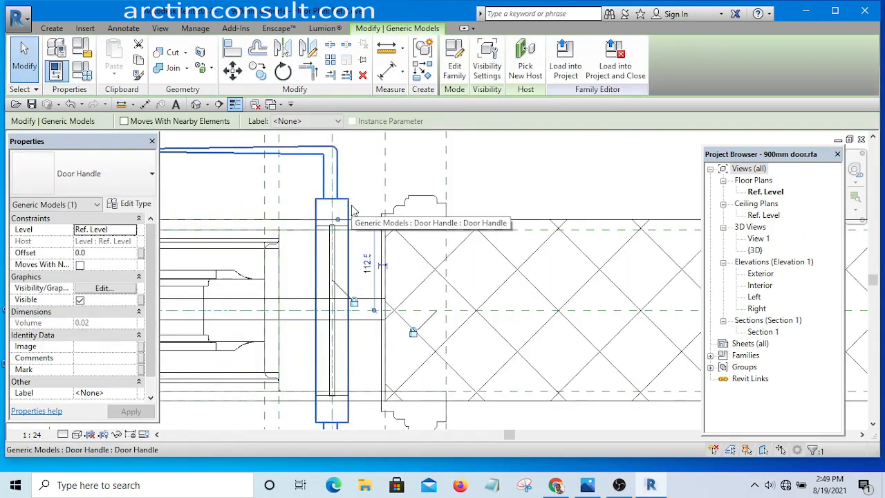
scroll(485, 155, "down", 3)
left_click(502, 152)
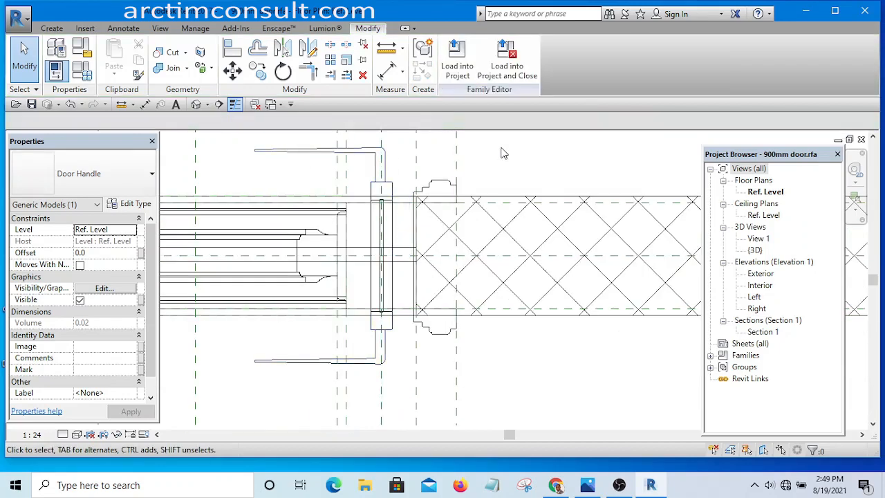
scroll(362, 192, "up", 4)
left_click(379, 184)
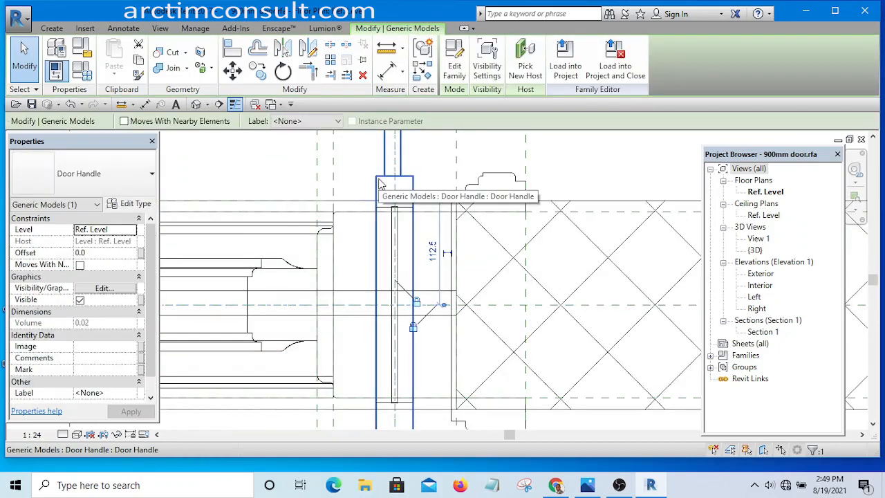
left_click(133, 204)
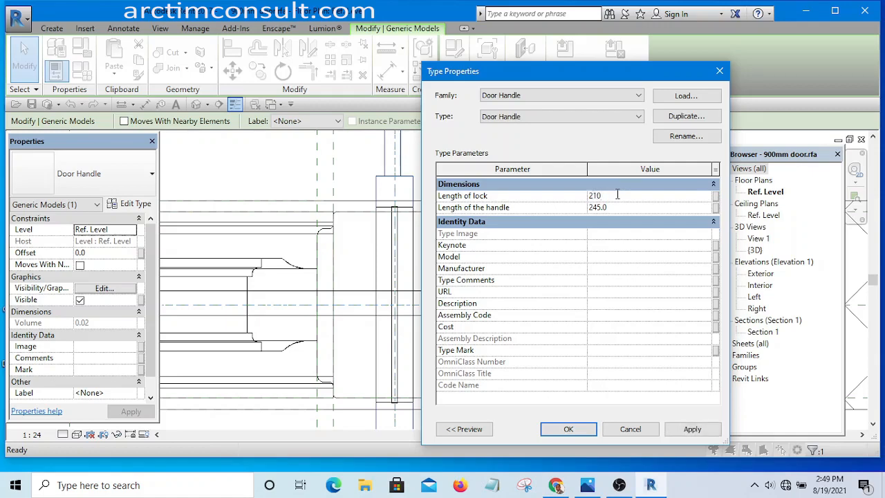
left_click(568, 429)
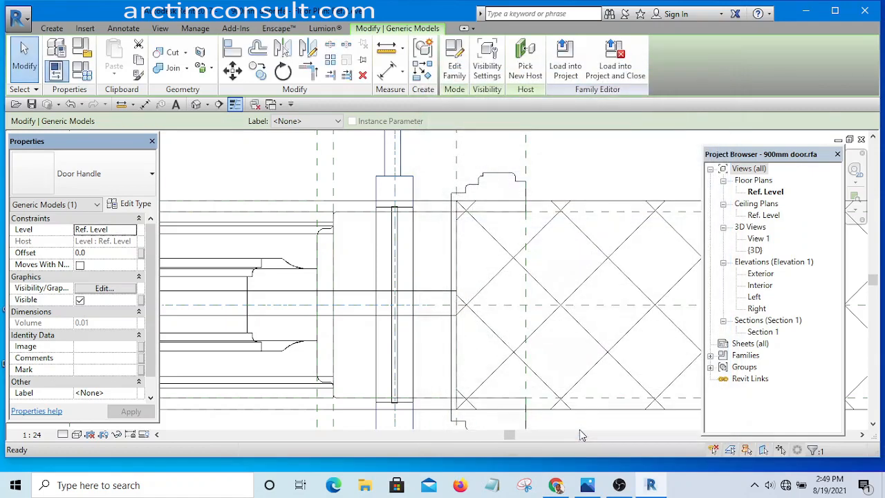
left_click(545, 163)
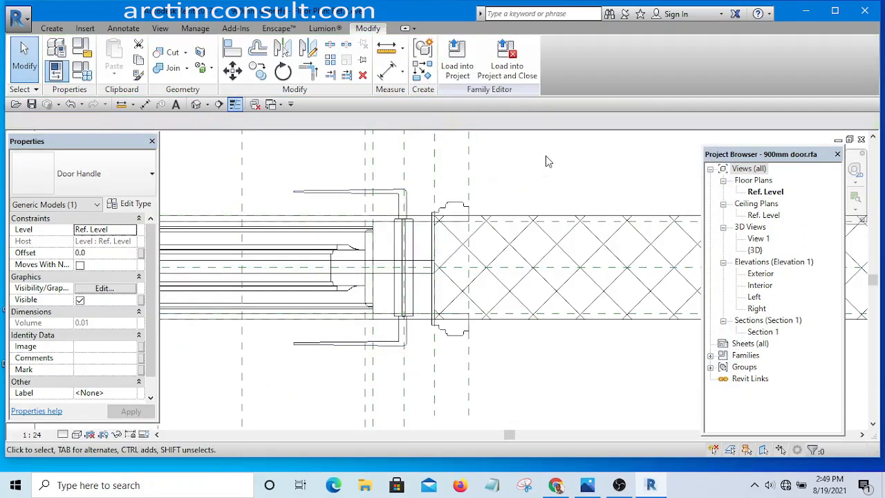
In the Exterior elevation, move the door handle straight up to about 780 mm above the reference level.
double_click(761, 274)
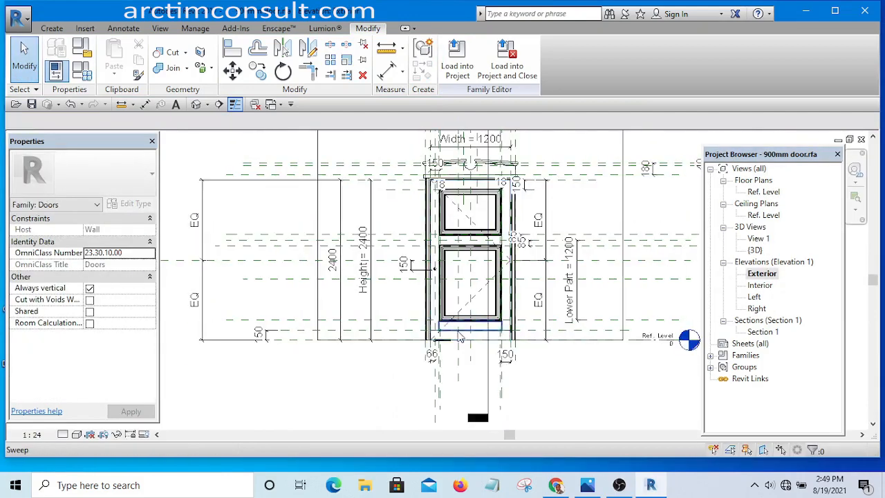
scroll(459, 336, "up", 5)
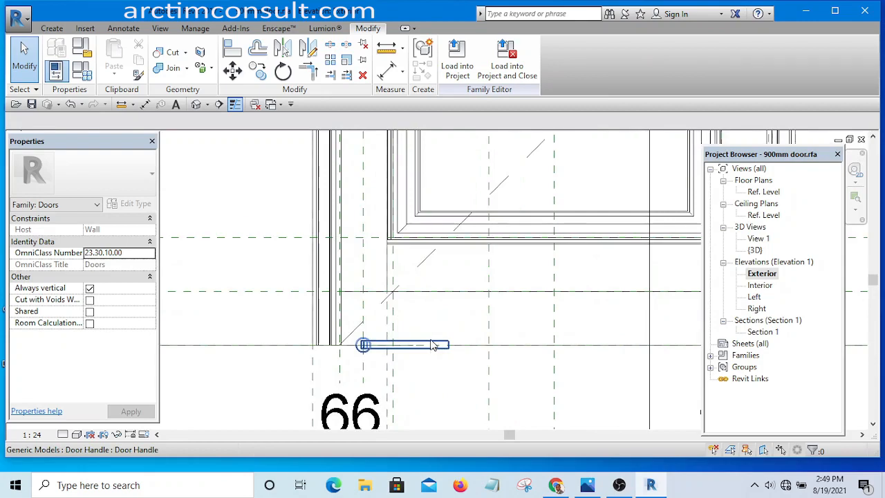
left_click(431, 344)
scroll(432, 346, "down", 3)
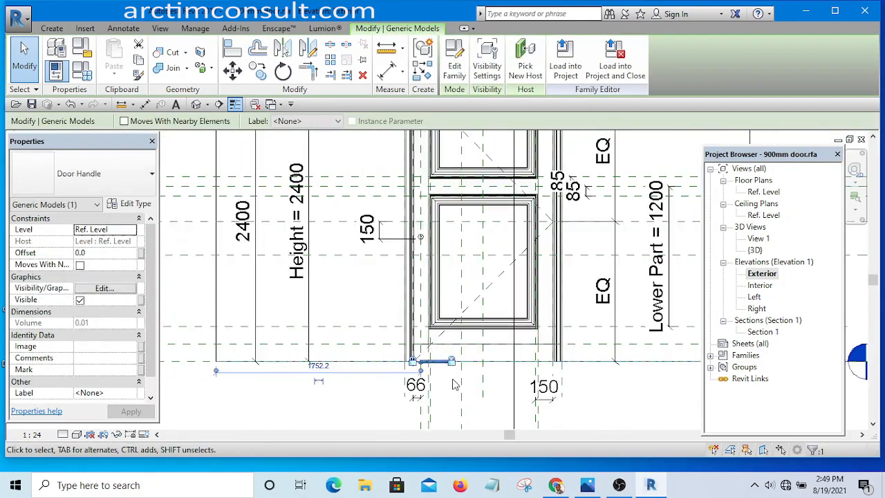
scroll(453, 383, "up", 3)
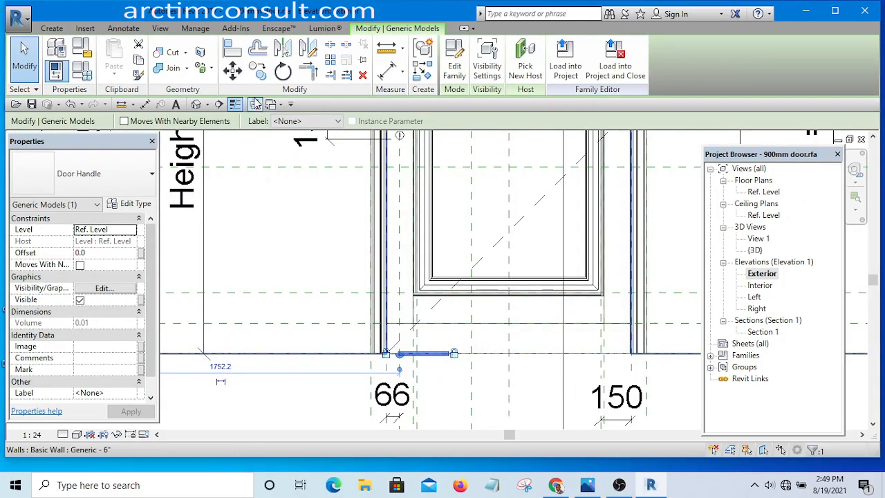
left_click(234, 73)
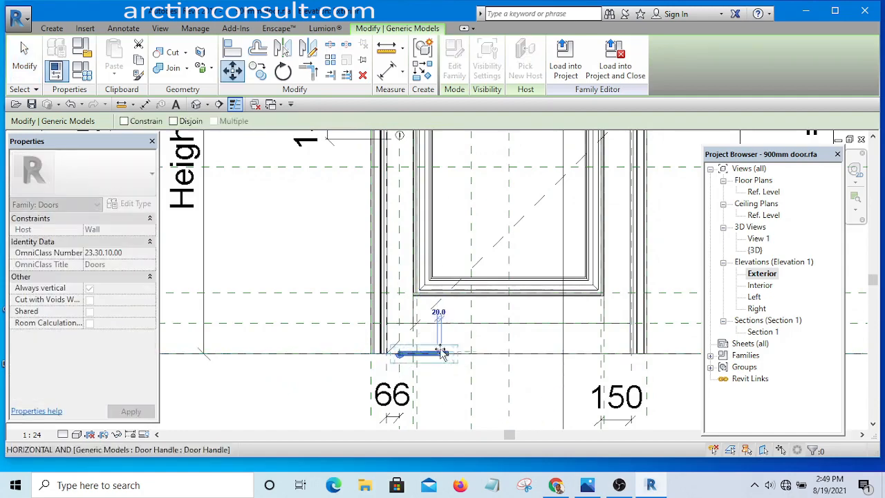
left_click(418, 356)
left_click(444, 194)
scroll(422, 283, "down", 4)
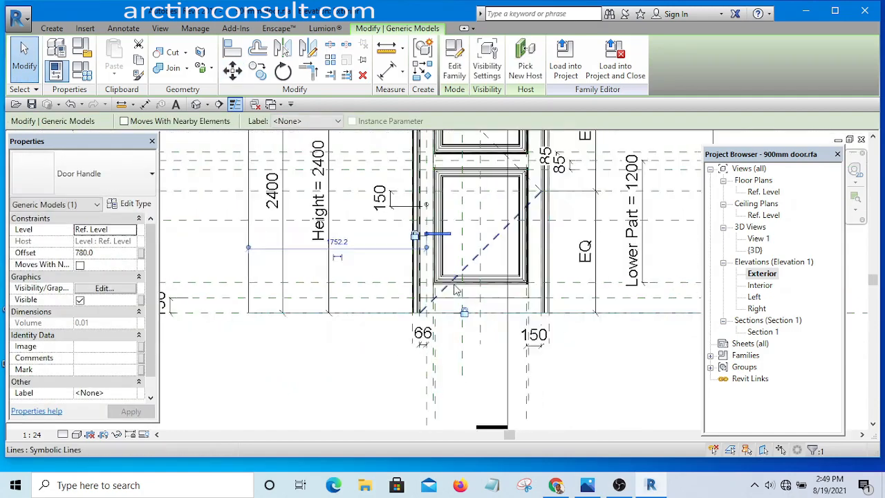
left_click(560, 359)
scroll(420, 195, "up", 3)
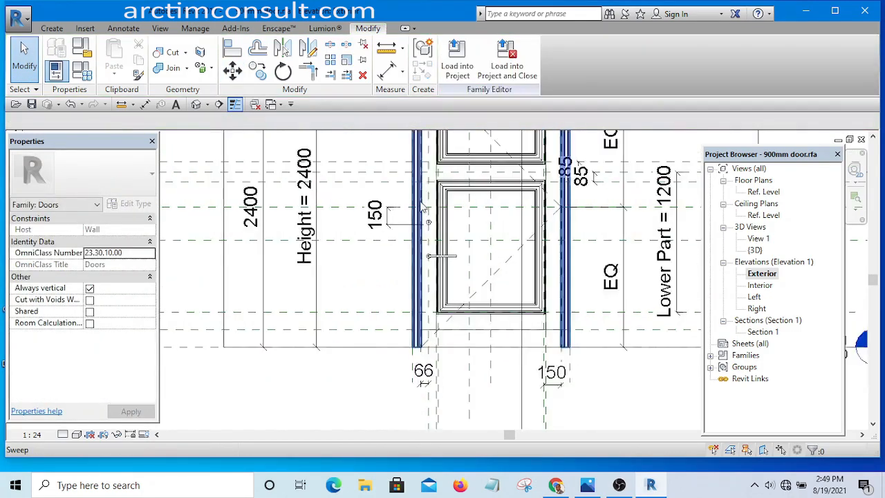
left_click(233, 47)
scroll(408, 218, "down", 5)
scroll(290, 214, "up", 2)
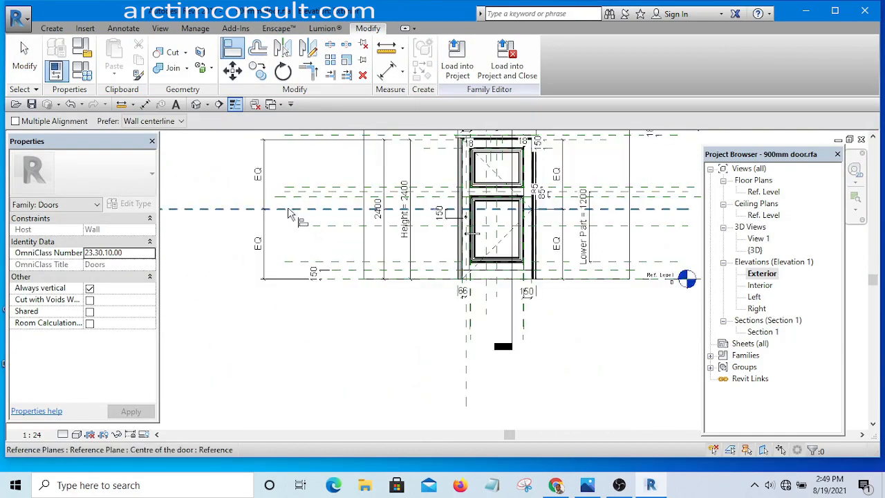
scroll(458, 241, "up", 5)
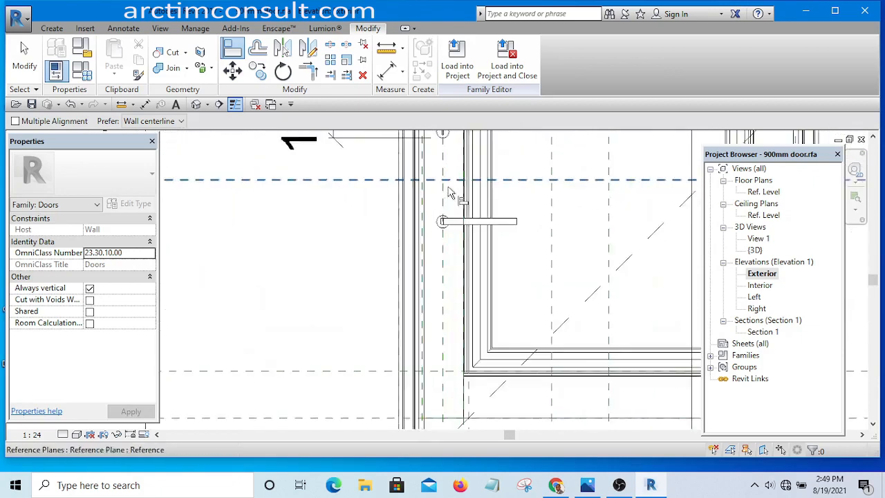
scroll(462, 246, "up", 1)
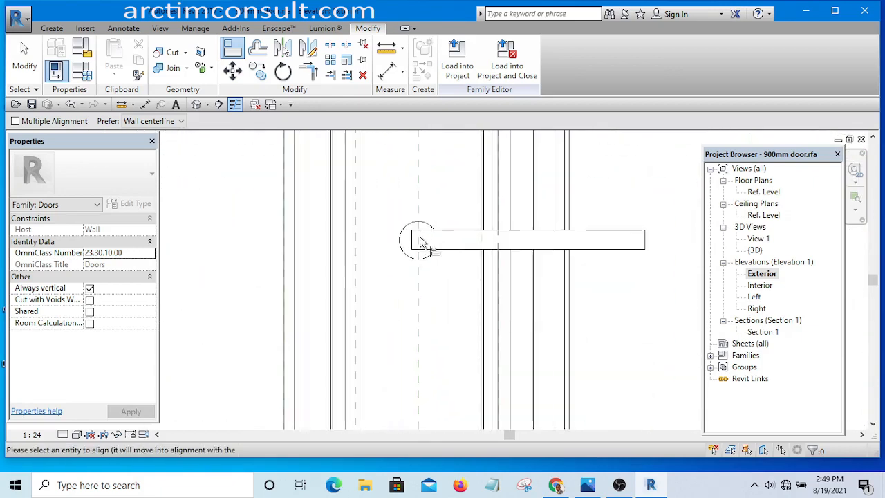
scroll(408, 241, "down", 4)
key("Escape")
key("Escape")
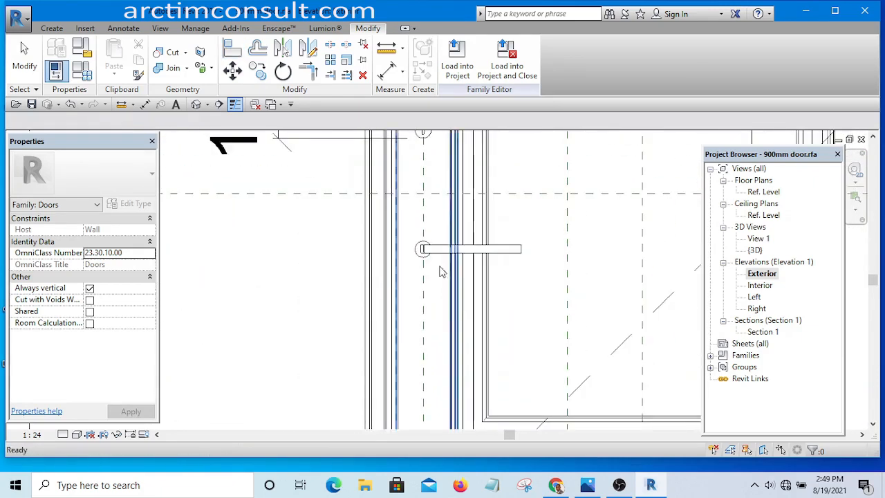
Move the handle from its cylinder's midpoint to the intersection of the lock's vertical reference plane and the Centre of the door plane.
left_click(433, 246)
scroll(379, 287, "down", 4)
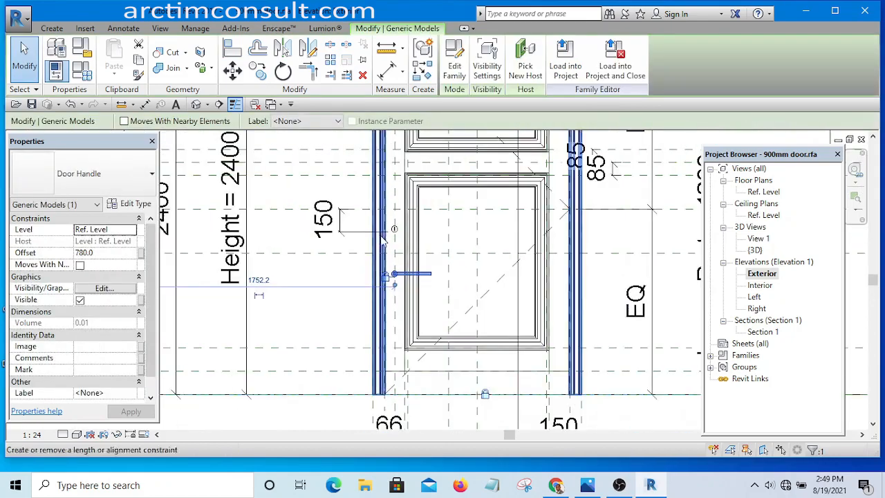
left_click(235, 69)
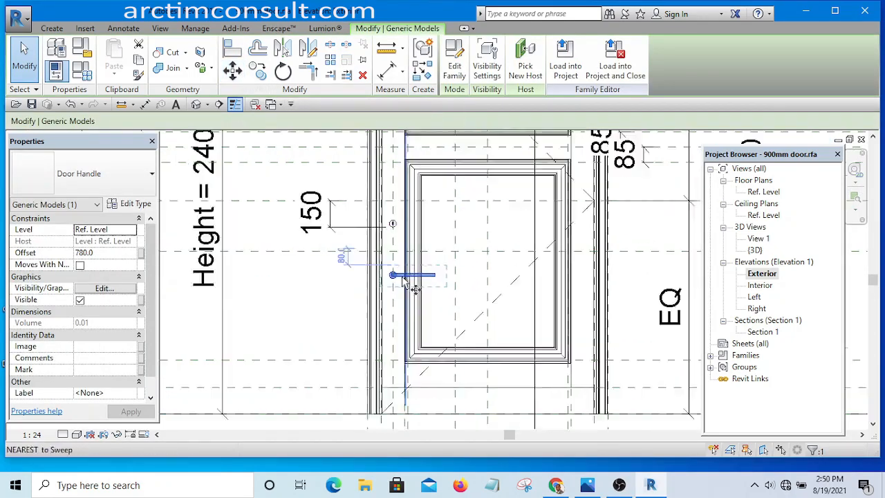
scroll(398, 276, "up", 6)
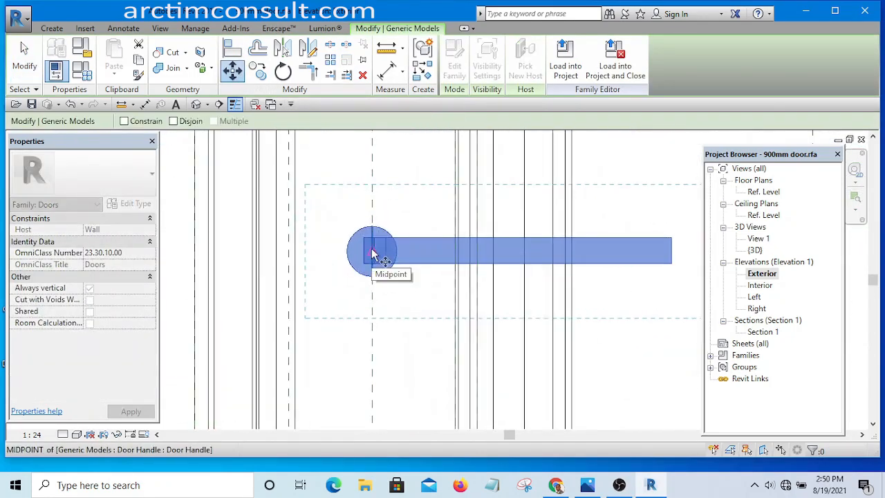
left_click(373, 254)
scroll(376, 263, "down", 6)
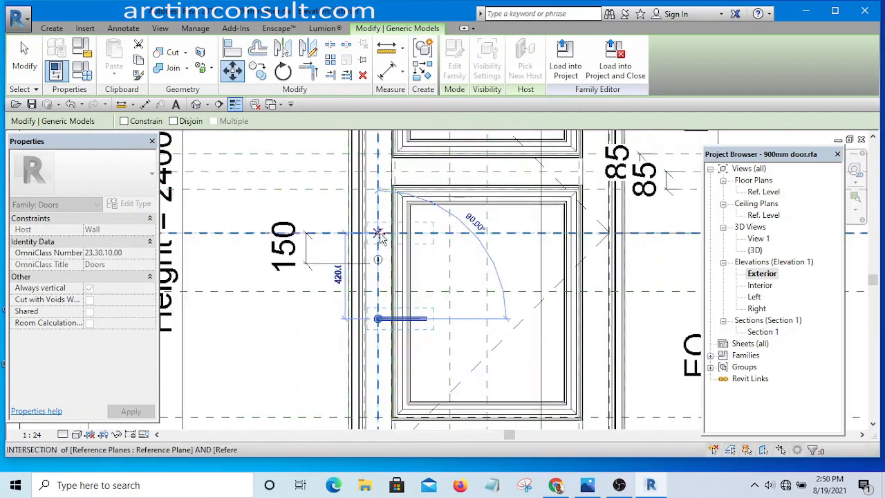
scroll(379, 235, "up", 1)
left_click(378, 234)
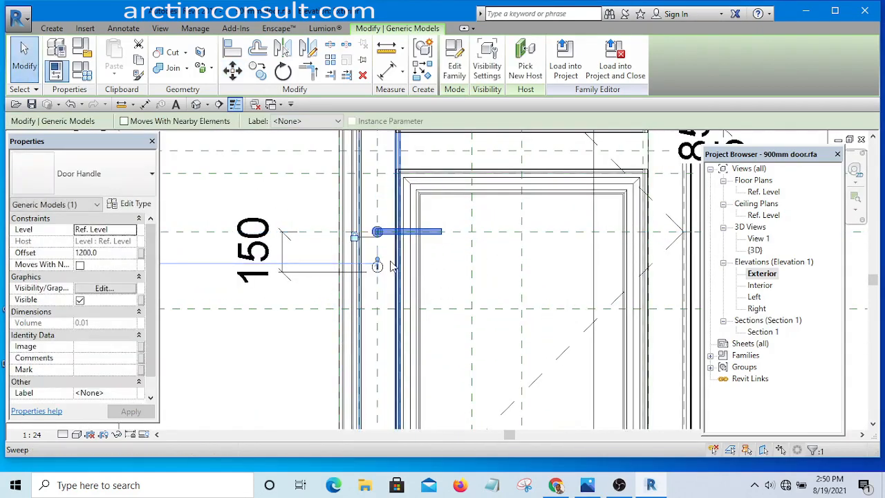
scroll(373, 232, "up", 2)
scroll(261, 214, "up", 3)
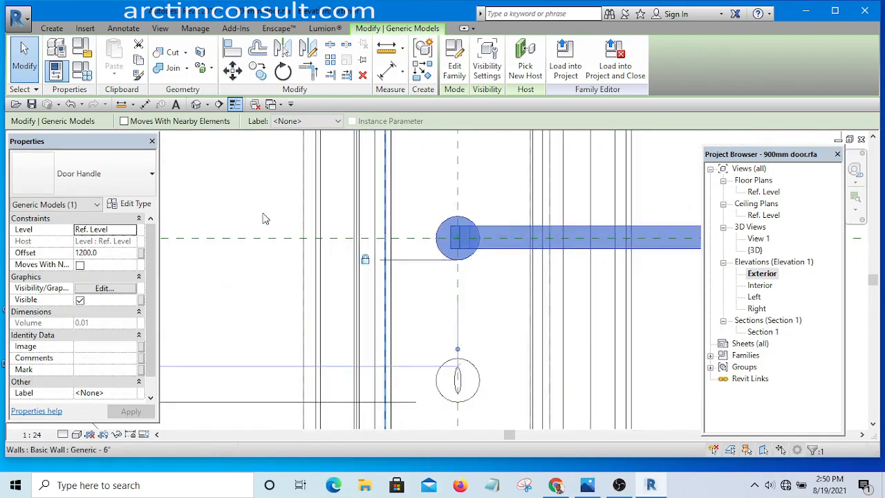
left_click(285, 210)
scroll(494, 260, "down", 7)
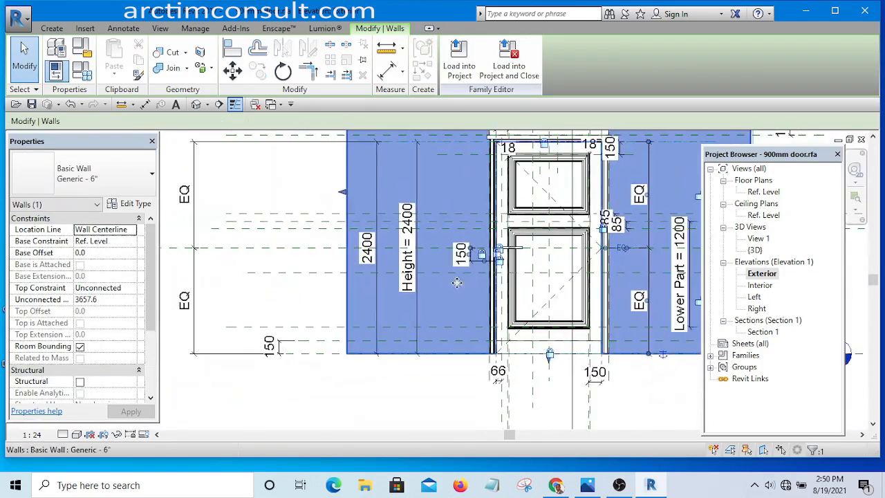
left_click(408, 405)
scroll(487, 252, "up", 8)
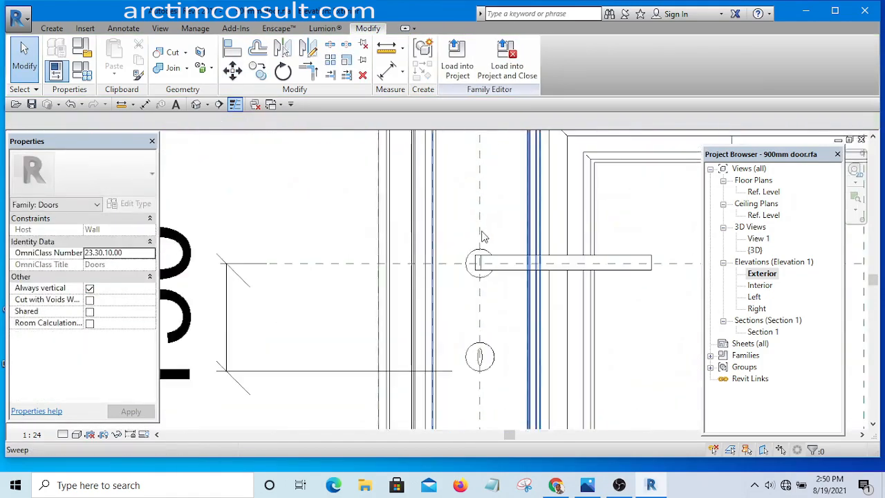
Add an aligned dimension between the Centre of the door reference plane and the top of the handle's cylinder, and lock it.
left_click(385, 72)
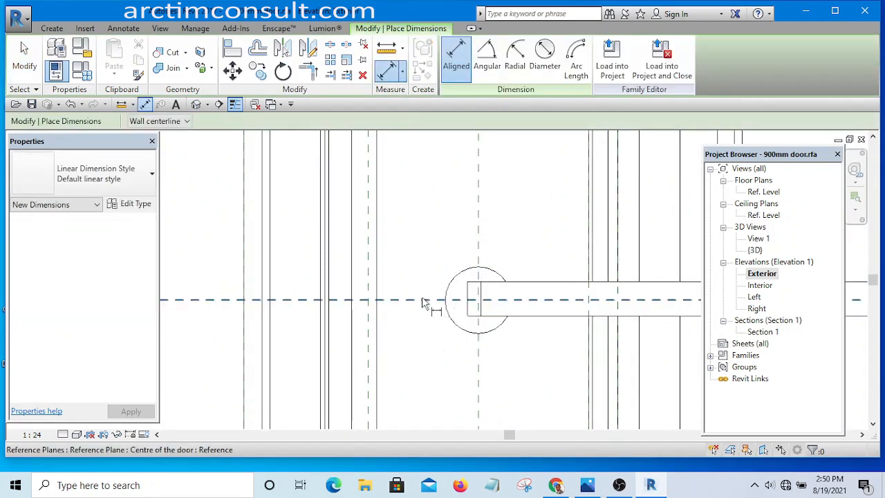
left_click(424, 302)
scroll(482, 273, "down", 5)
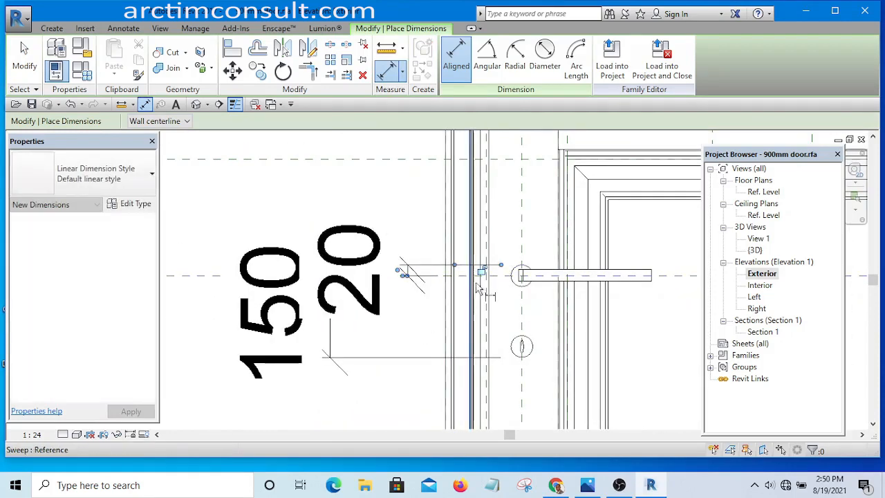
left_click(482, 272)
key("Escape")
key("Escape")
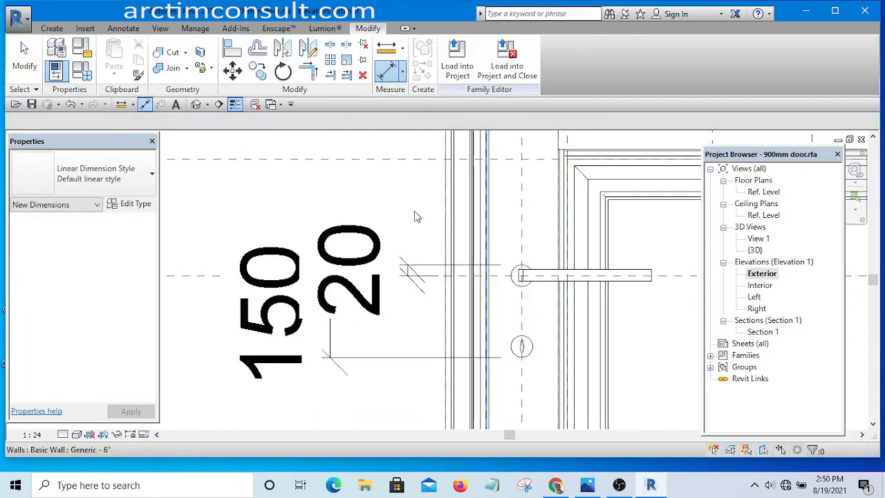
Examine the handle's position above the lock on the door leaf in the door family's 3D view.
left_click(197, 105)
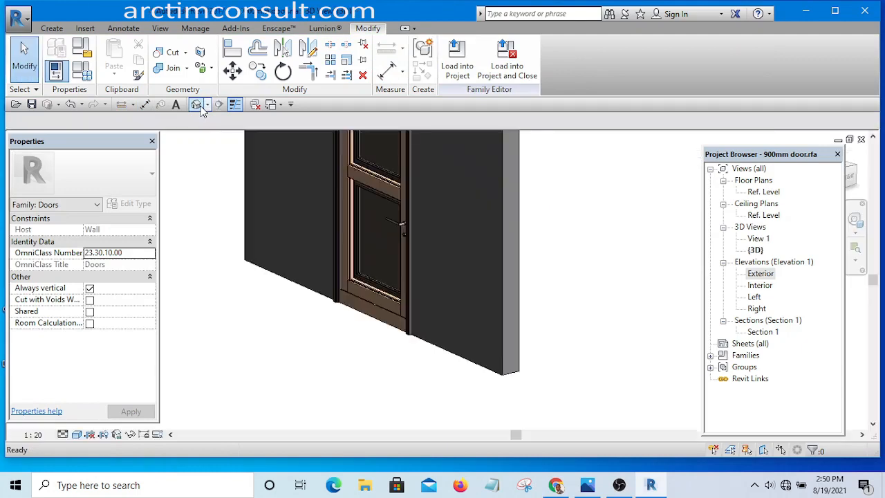
middle_click_drag(427, 316, 358, 280, "shift")
scroll(366, 221, "up", 5)
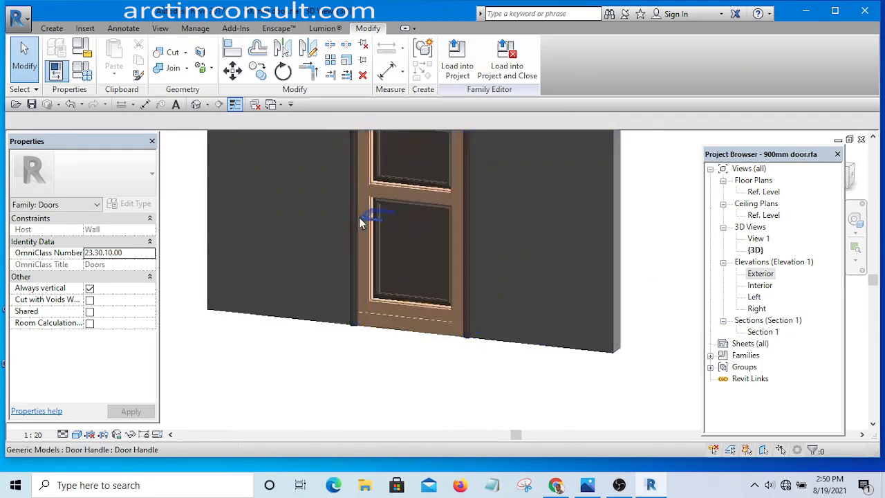
middle_click_drag(383, 210, 502, 375, "shift")
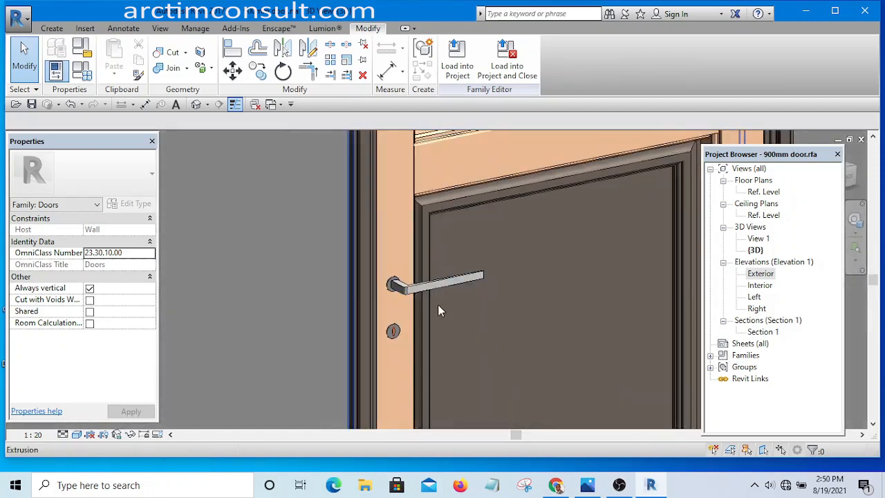
scroll(408, 288, "up", 8)
scroll(363, 277, "down", 4)
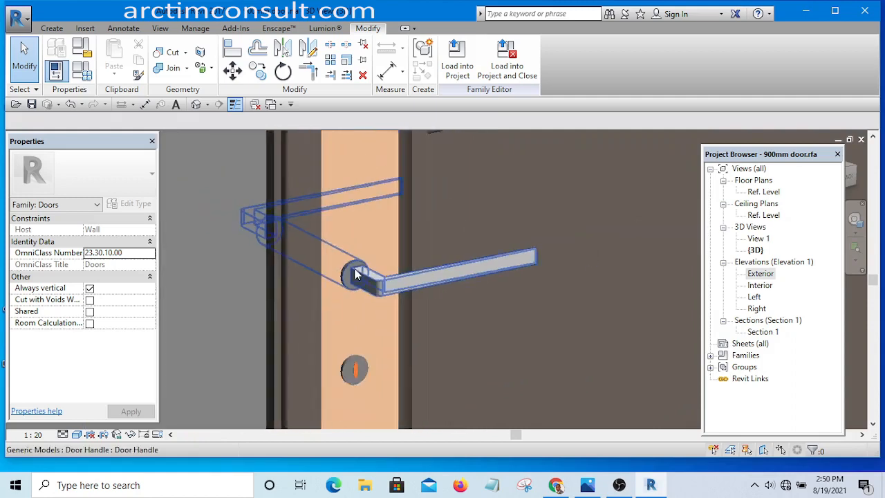
scroll(355, 274, "down", 5)
middle_click_drag(430, 312, 378, 289, "shift")
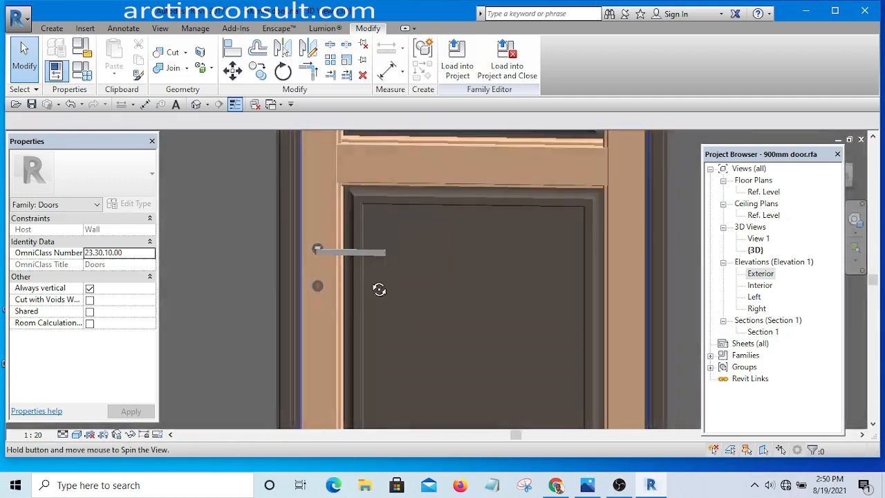
Load the 900mm door family into Revit tutorial 2017.rvt, overwriting the existing version.
left_click(456, 61)
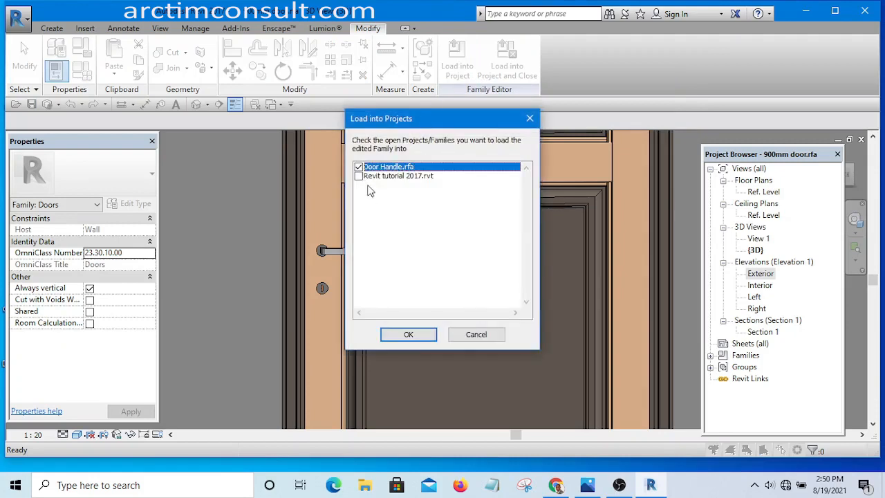
left_click(409, 335)
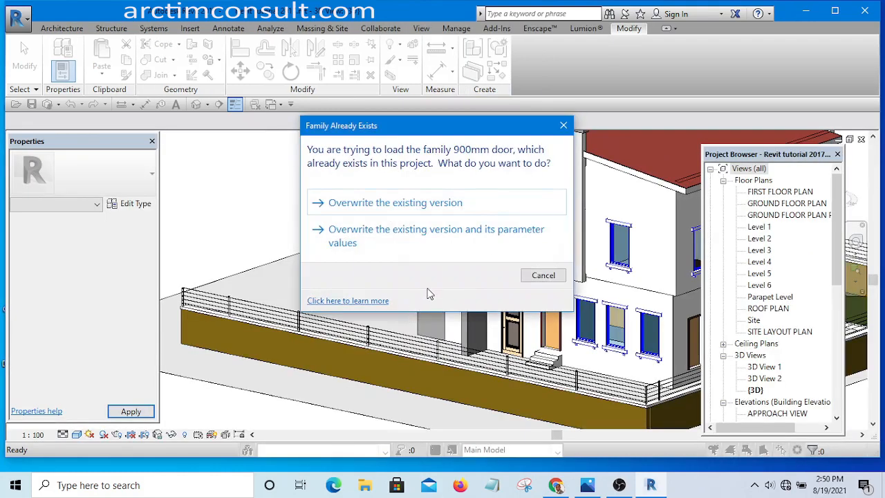
left_click(419, 206)
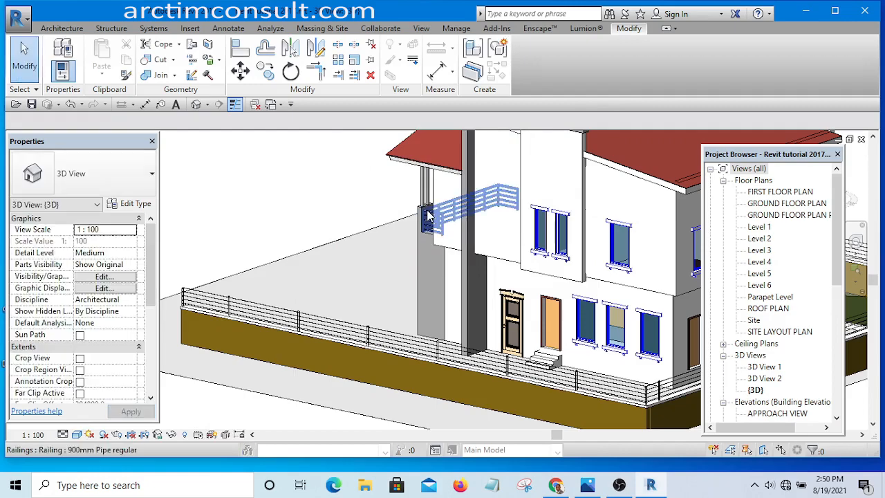
Examine the reloaded 900mm door on the building's facade in the project's 3D view.
scroll(527, 343, "down", 4)
middle_click_drag(527, 342, 549, 329, "shift")
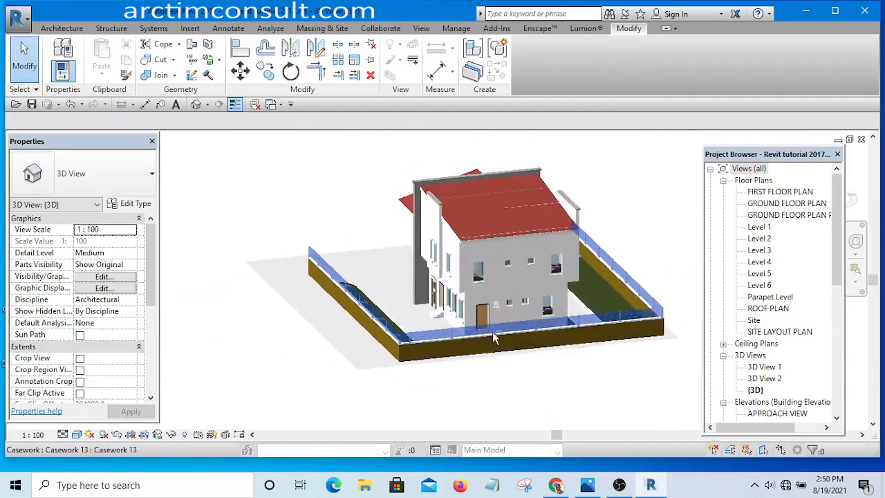
scroll(484, 315, "up", 5)
scroll(452, 340, "up", 3)
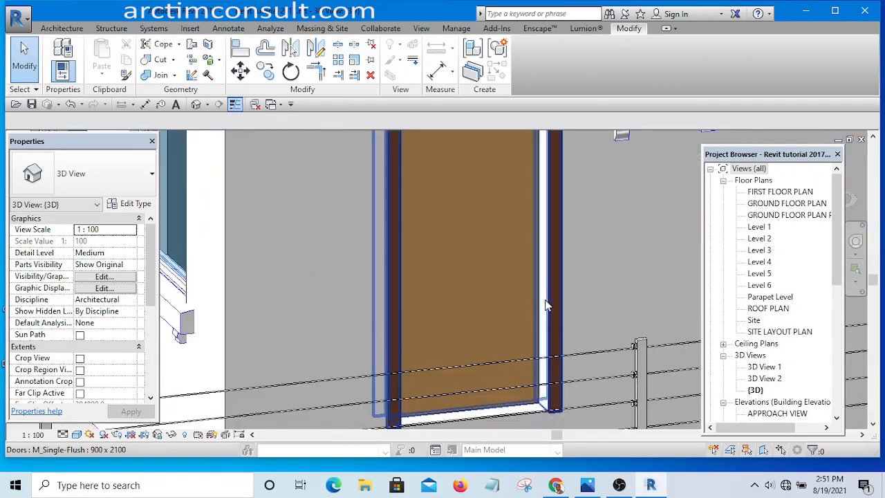
scroll(515, 296, "down", 6)
middle_click_drag(512, 290, 629, 311, "shift")
scroll(495, 255, "up", 8)
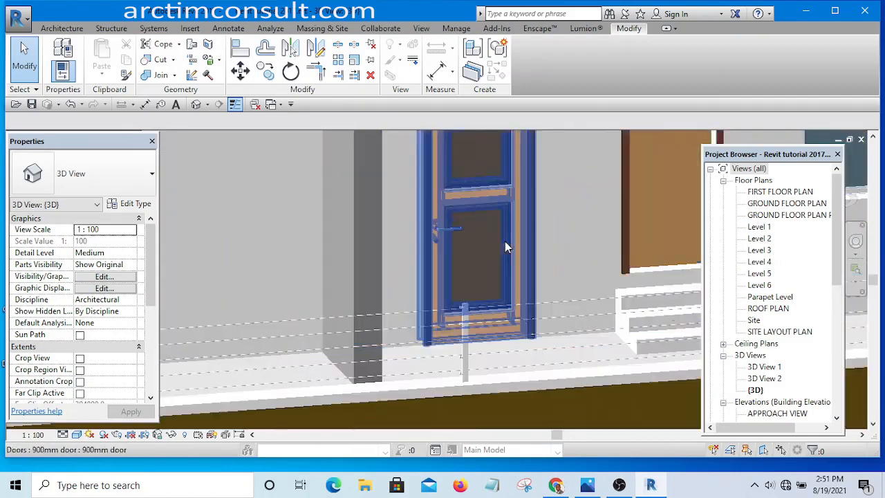
scroll(406, 235, "up", 1)
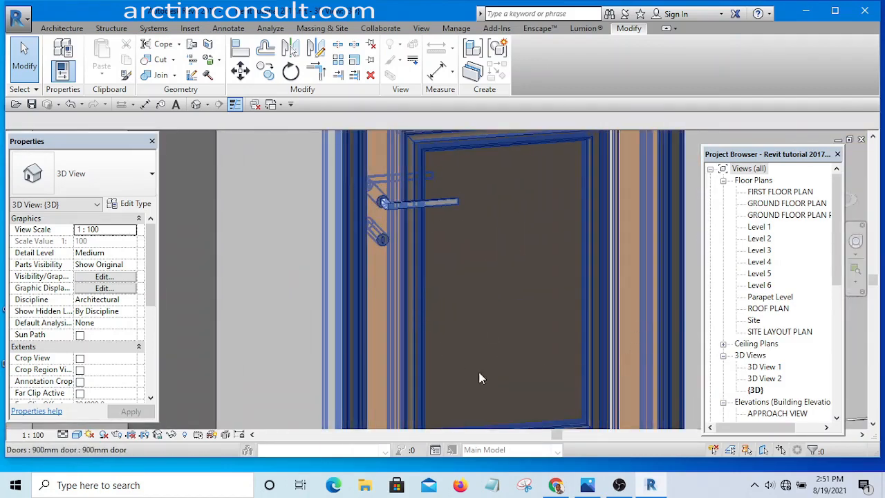
scroll(478, 373, "down", 5)
left_click(551, 415)
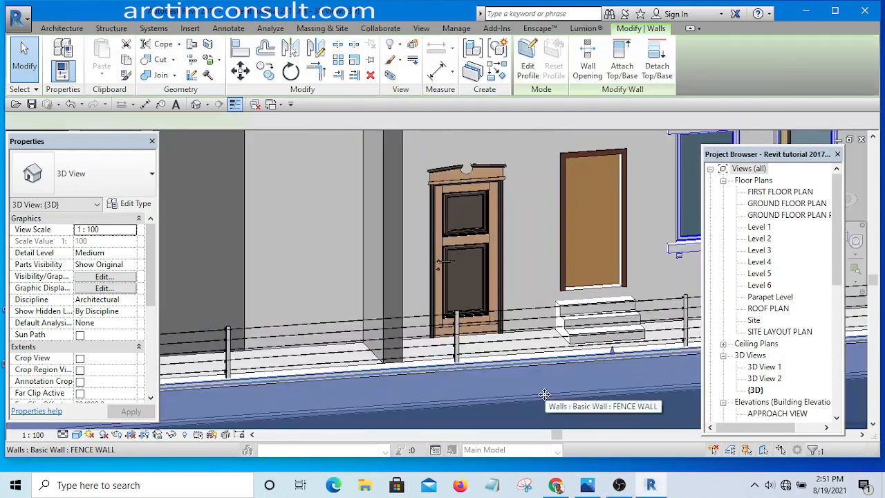
middle_click_drag(550, 415, 414, 283, "shift")
scroll(401, 273, "up", 6)
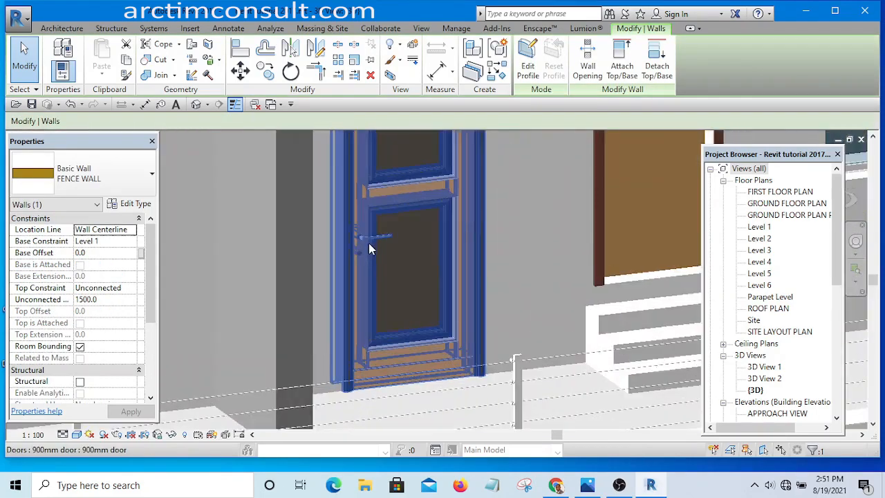
Inspect the door handle's lever bend and the rim of its cylinder at close range.
scroll(359, 239, "up", 8)
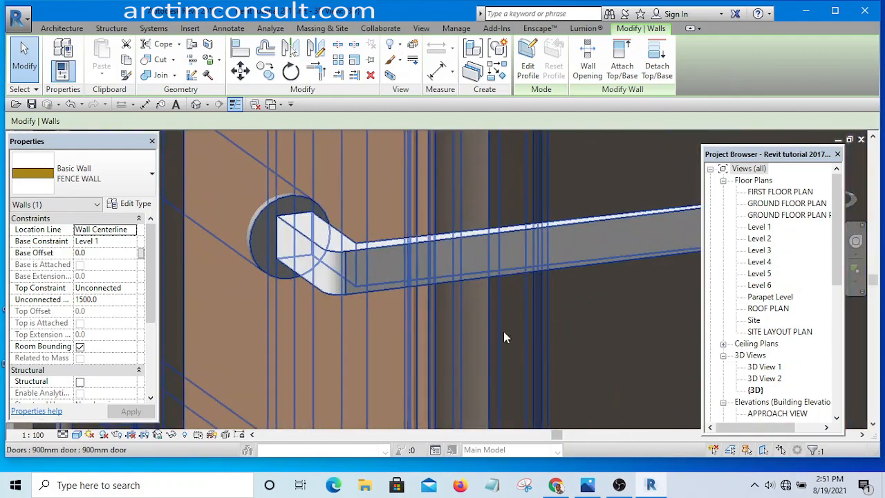
scroll(239, 215, "up", 4)
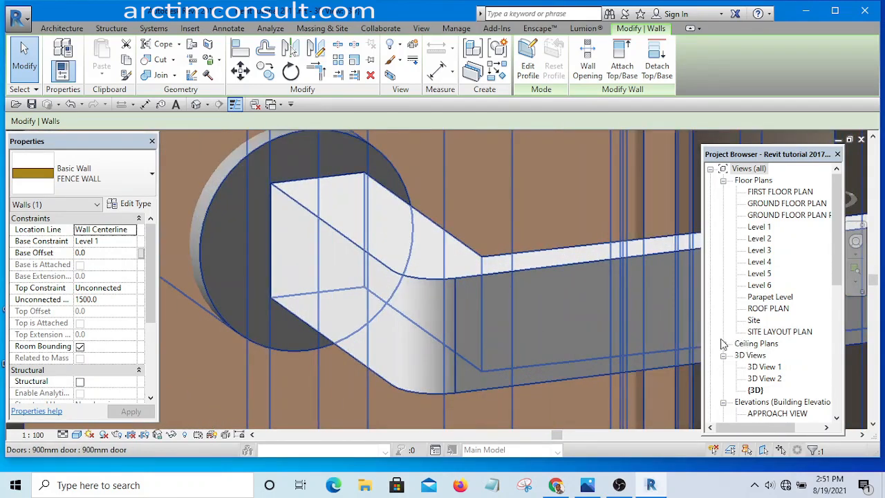
scroll(622, 315, "down", 3)
scroll(418, 246, "up", 4)
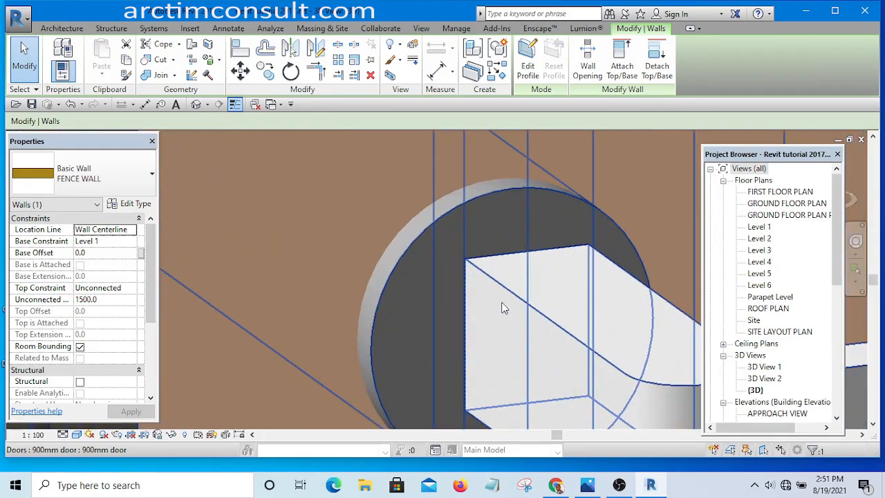
scroll(462, 248, "down", 2)
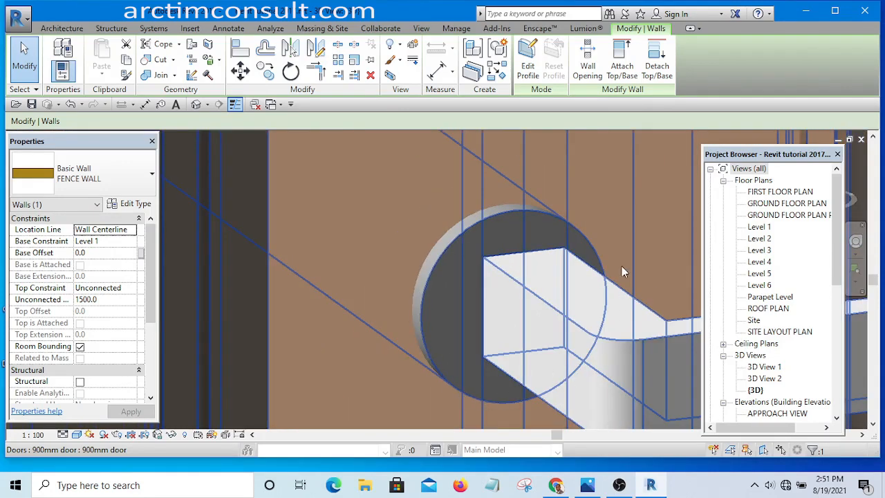
scroll(455, 289, "down", 5)
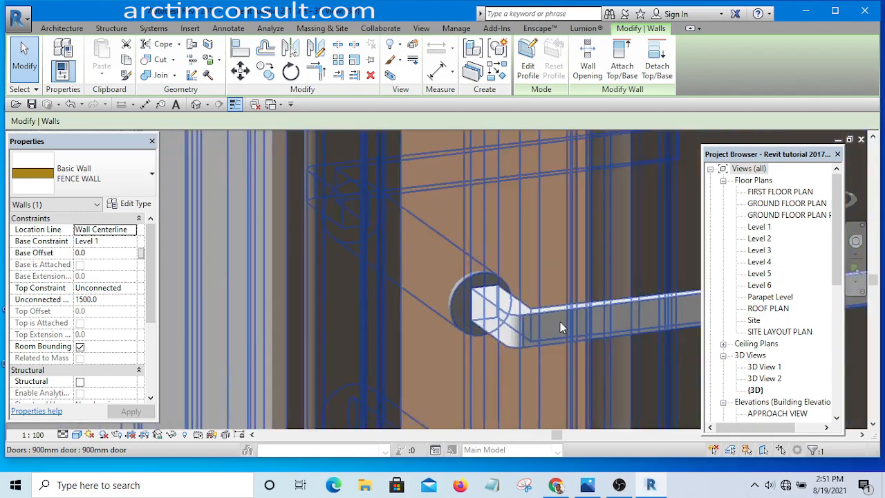
scroll(456, 296, "up", 3)
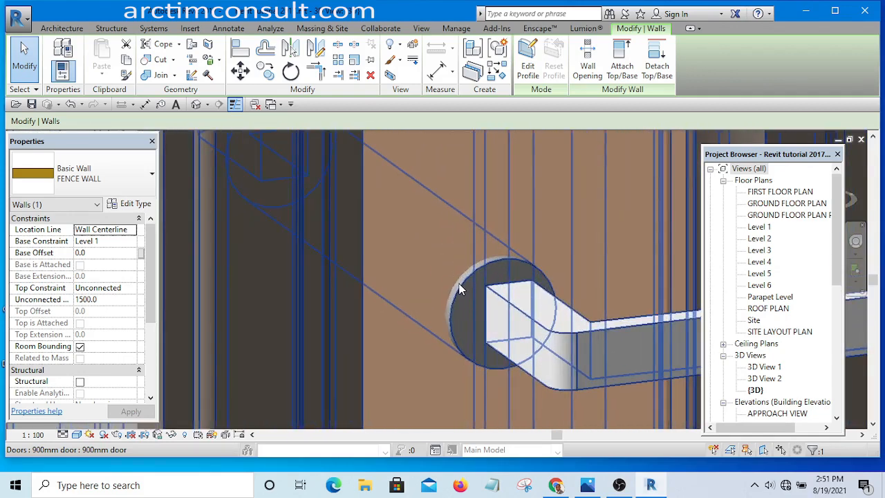
Open the 900mm door family for editing from the project, and from it open the nested Door Handle family.
left_click(463, 304)
scroll(457, 290, "down", 4)
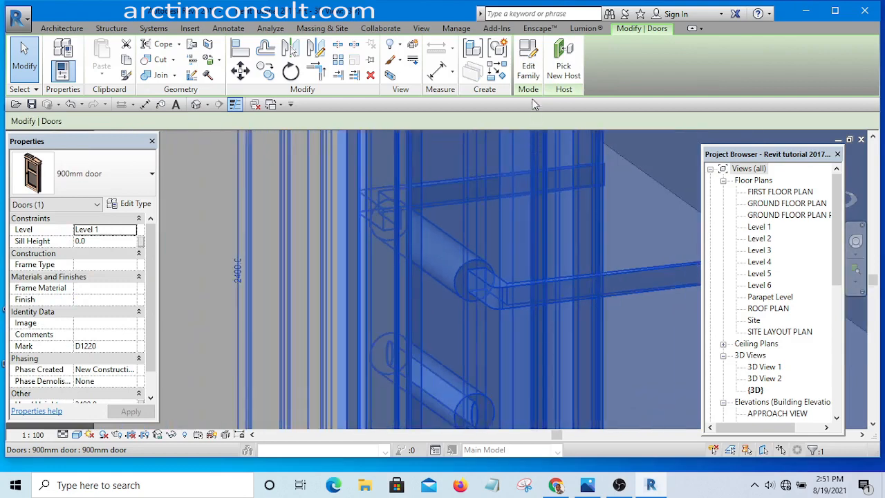
left_click(529, 69)
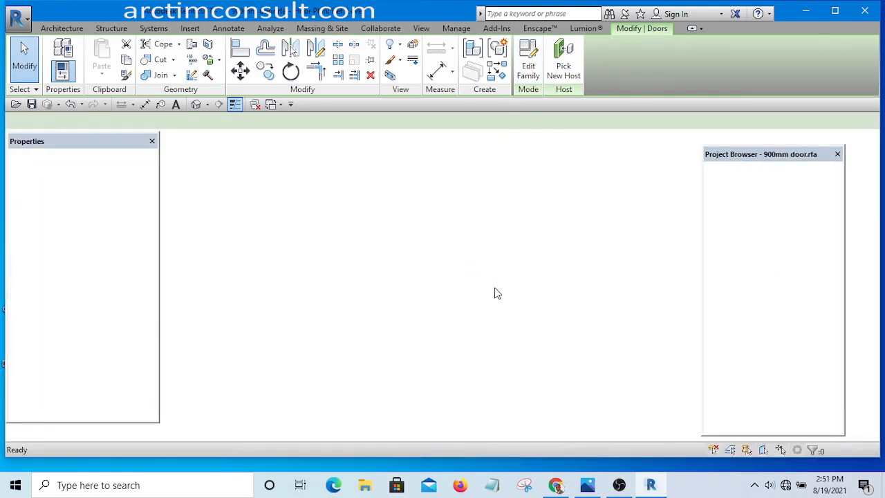
scroll(440, 263, "up", 5)
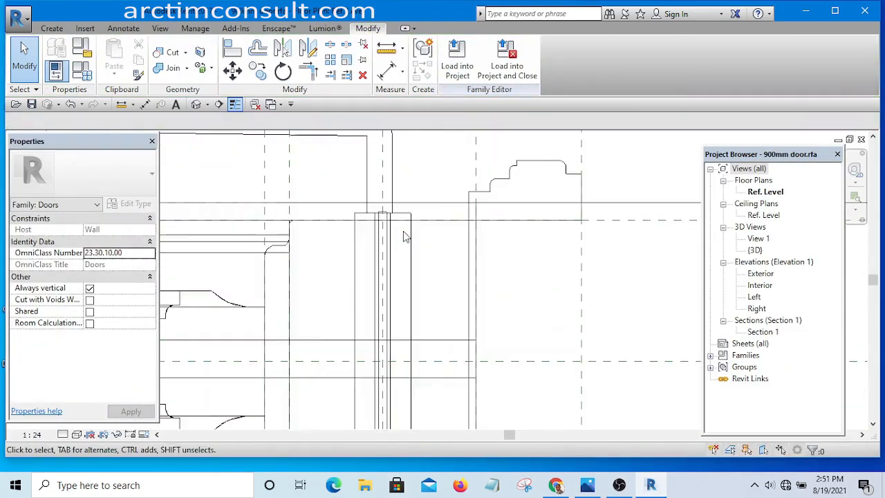
left_click(413, 251)
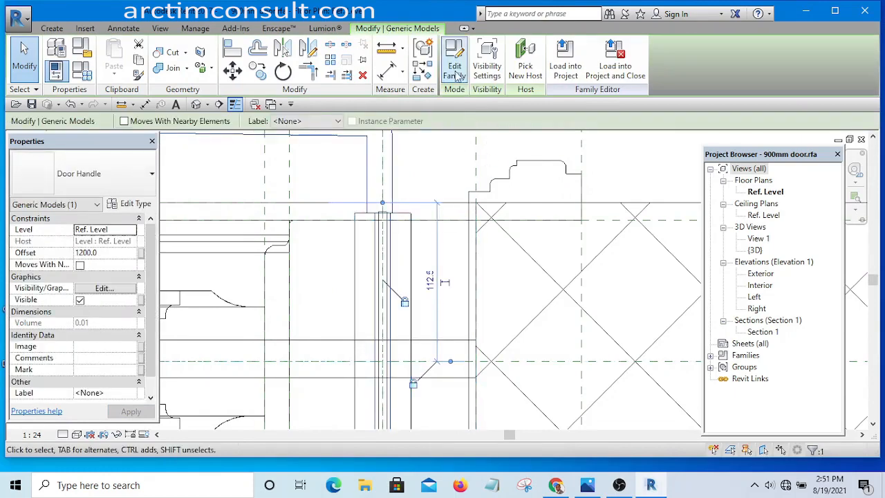
left_click(456, 72)
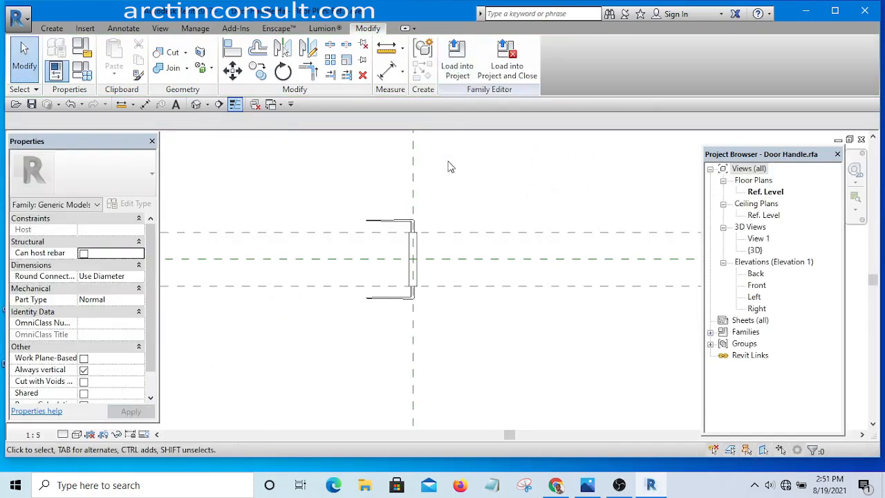
In the handle's 3D view, start a void sweep with the circular edge at the cylinder's end picked as its path.
left_click(195, 104)
middle_click_drag(492, 303, 531, 261, "shift")
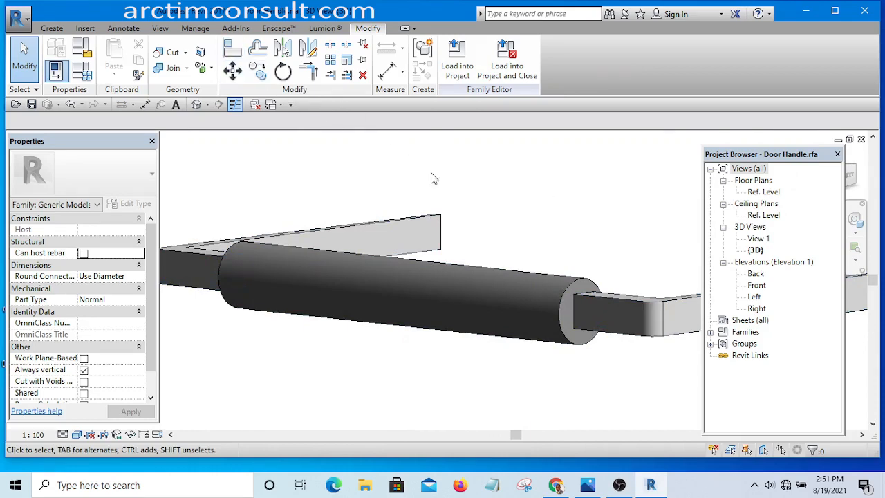
left_click(52, 28)
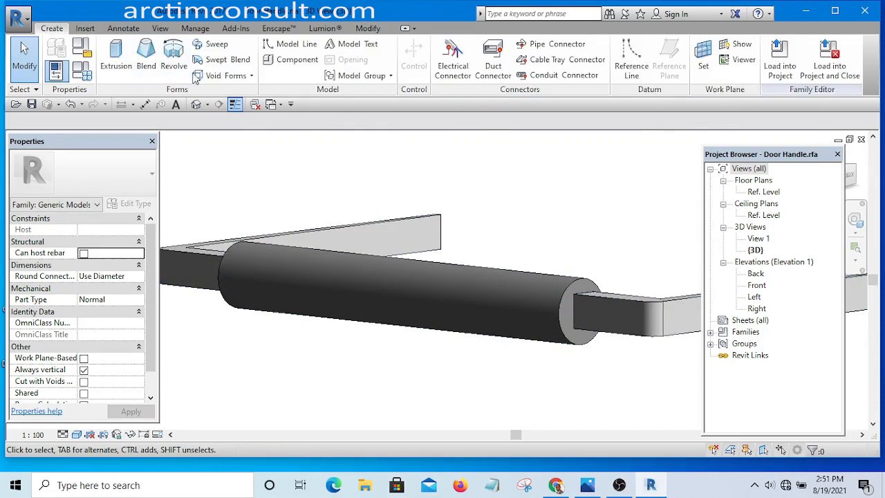
left_click(250, 77)
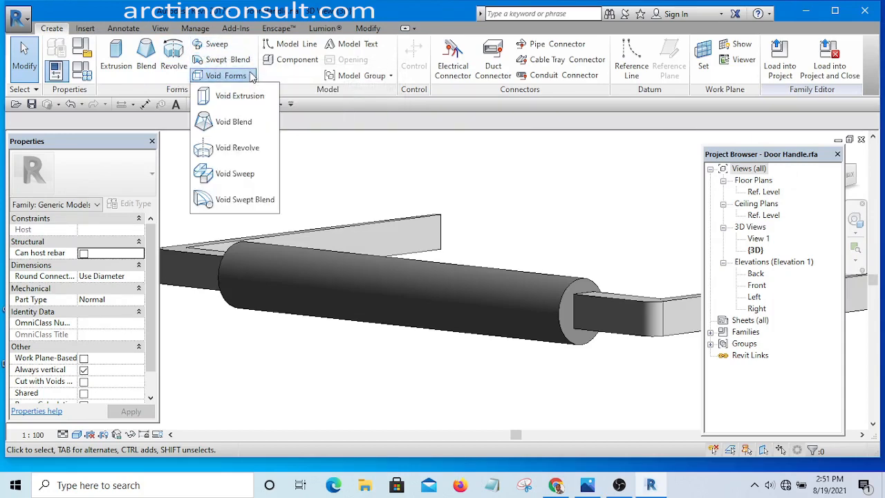
left_click(228, 174)
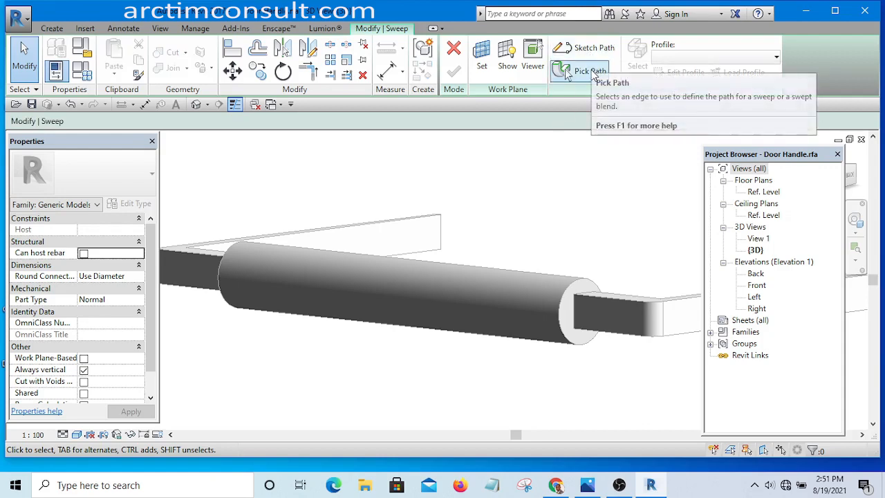
left_click(568, 72)
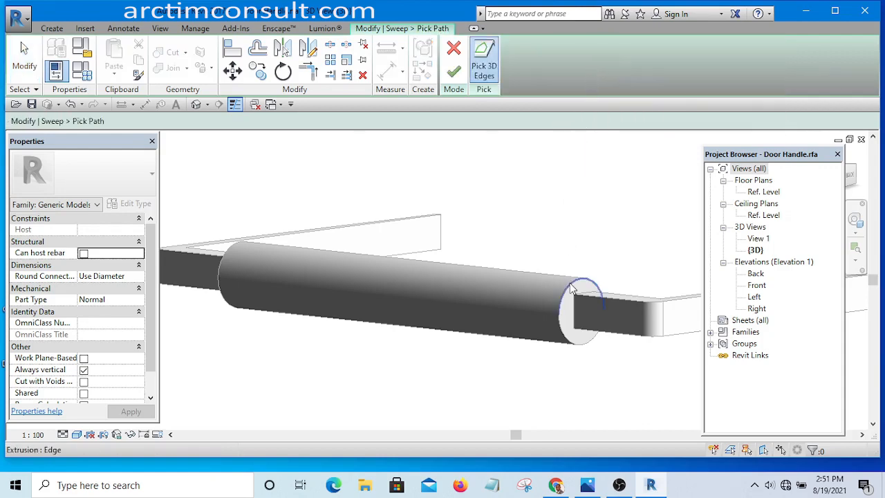
scroll(566, 348, "up", 2)
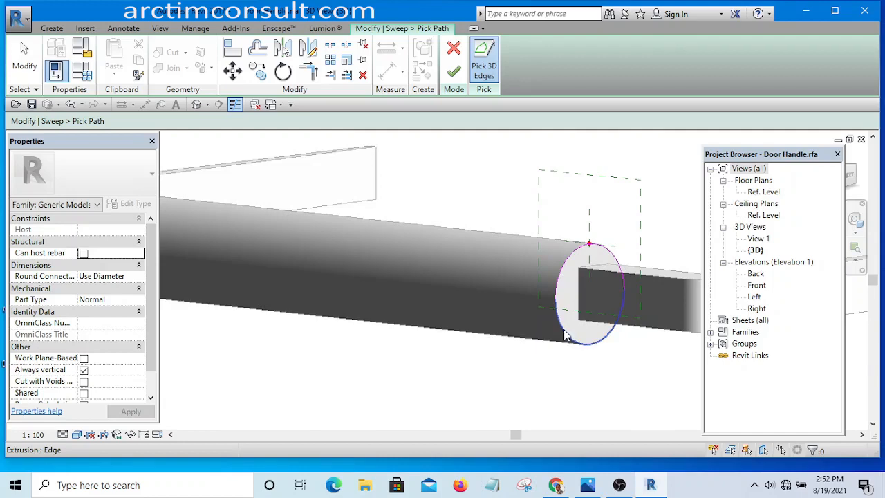
left_click(454, 72)
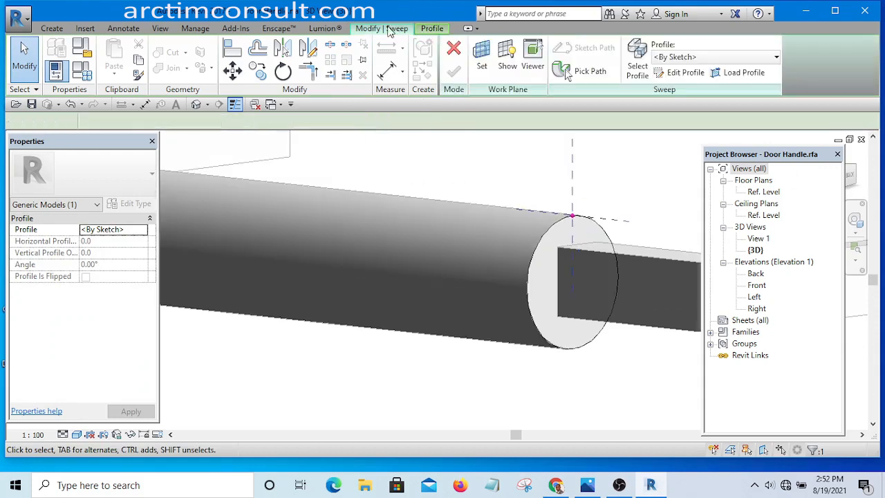
In the Left elevation, sketch the void profile's concave arc across the cylinder's top end corner, with a chord of about 7.6 mm.
left_click(687, 73)
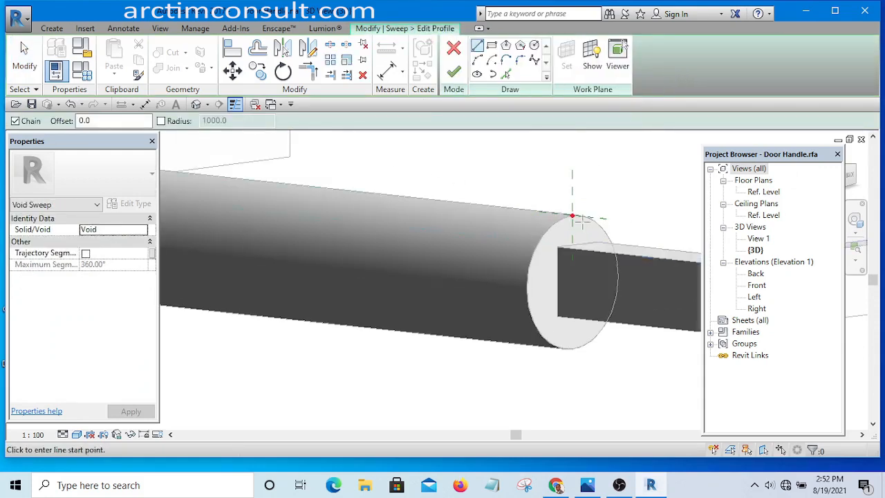
scroll(573, 208, "up", 4)
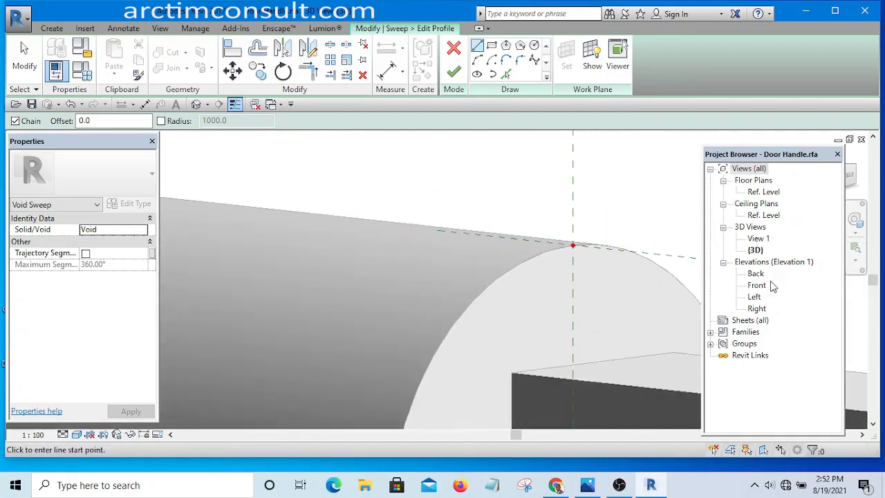
double_click(754, 296)
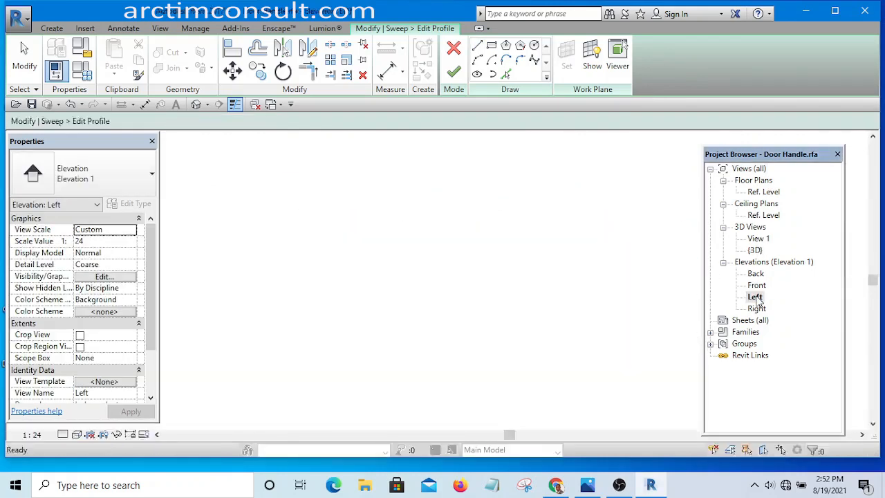
scroll(445, 255, "up", 6)
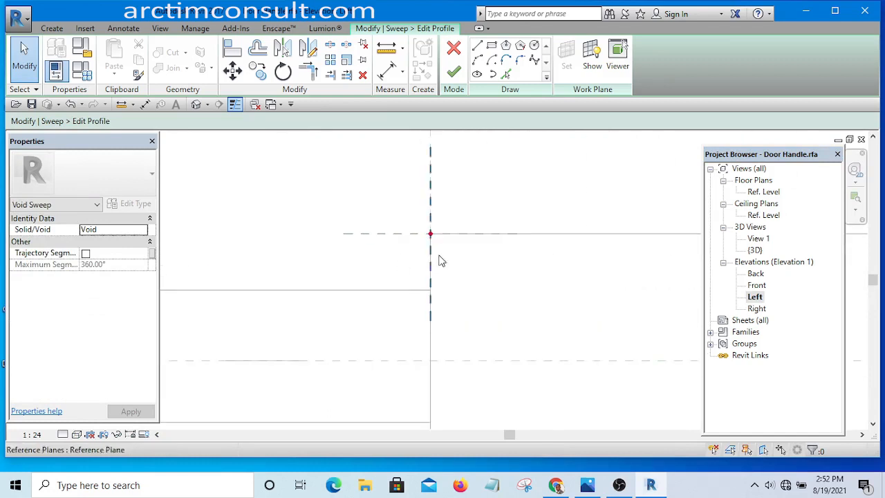
left_click(477, 61)
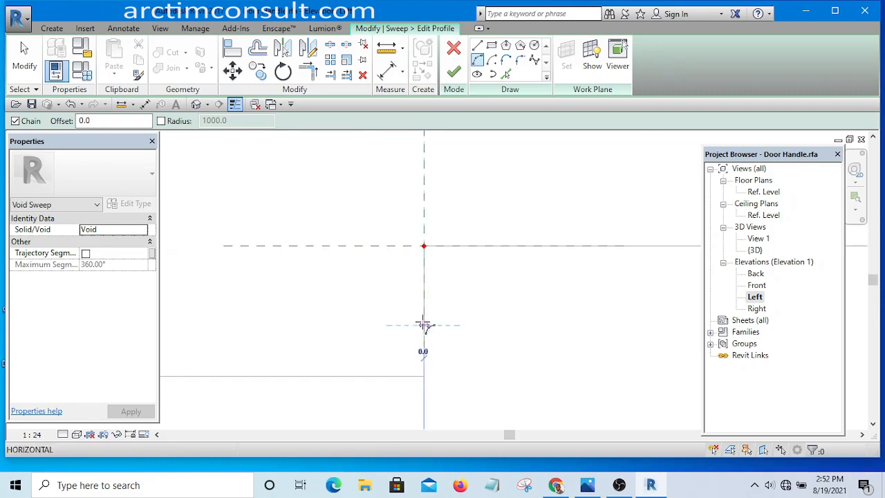
left_click(424, 325)
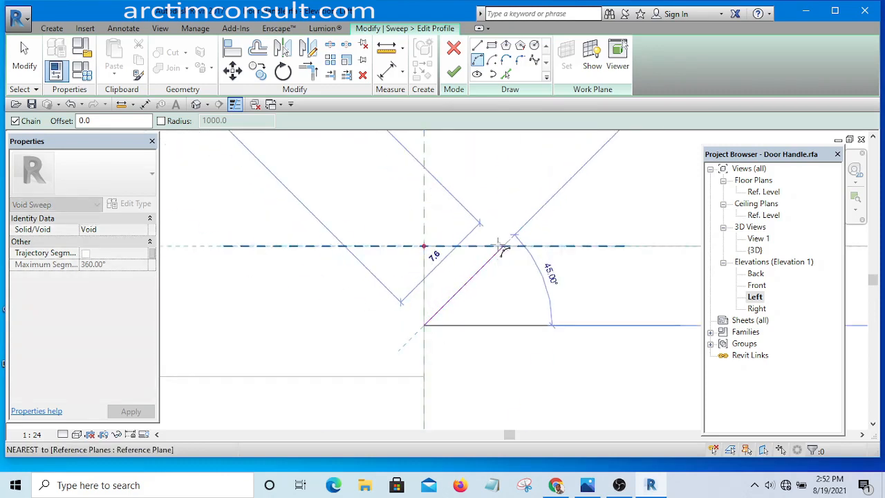
left_click(501, 246)
left_click(468, 256)
key("Escape")
key("Escape")
scroll(505, 162, "down", 3)
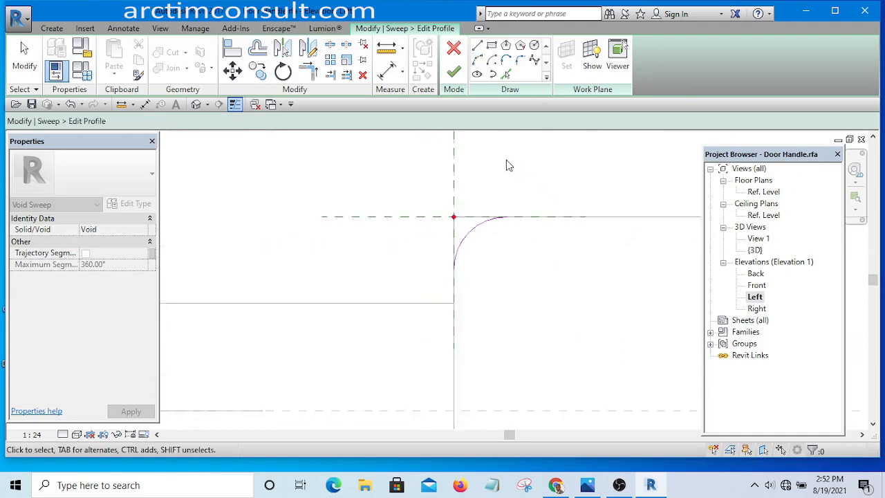
Close the profile with straight lines outside the cylinder's corner, about 7.7 mm wide and 7.6 mm high, and finish the profile sketch.
left_click(478, 49)
left_click(506, 198)
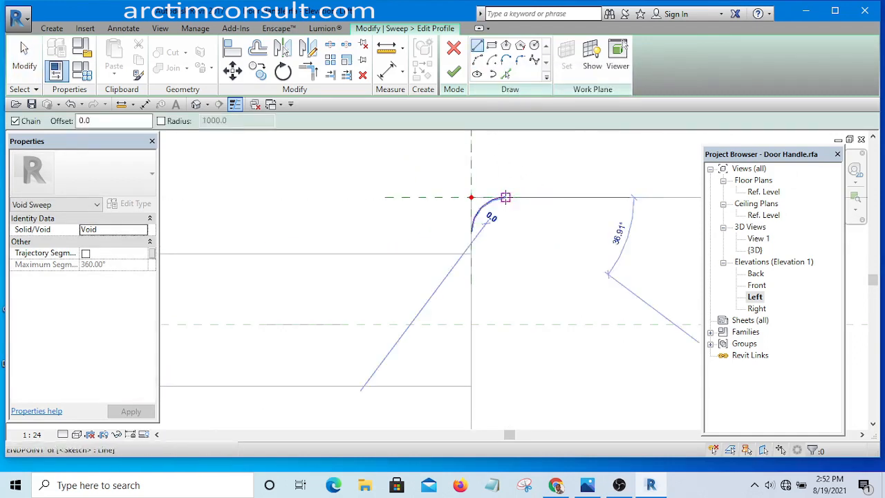
left_click(505, 183)
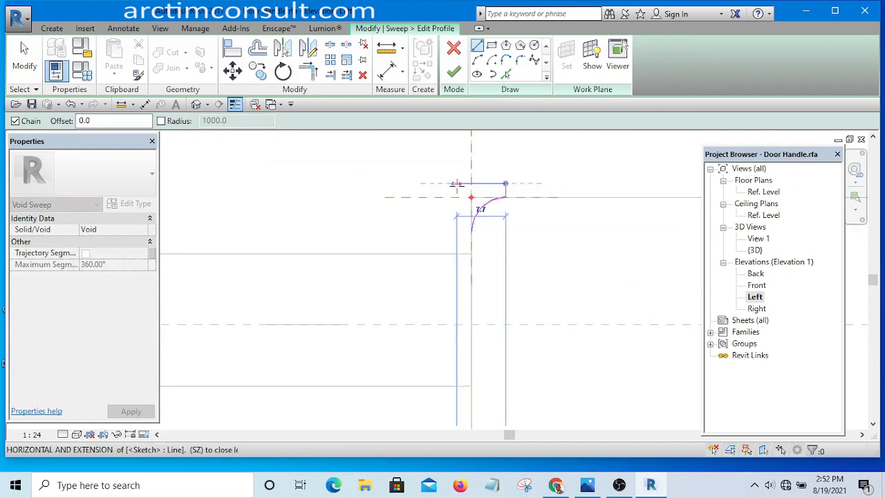
left_click(456, 183)
scroll(460, 234, "up", 2)
left_click(455, 230)
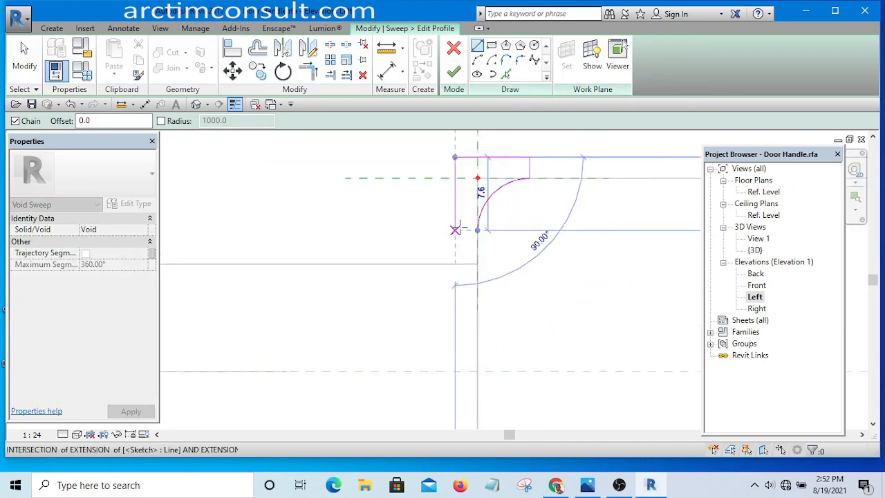
scroll(457, 231, "up", 2)
scroll(456, 230, "down", 2)
left_click(477, 230)
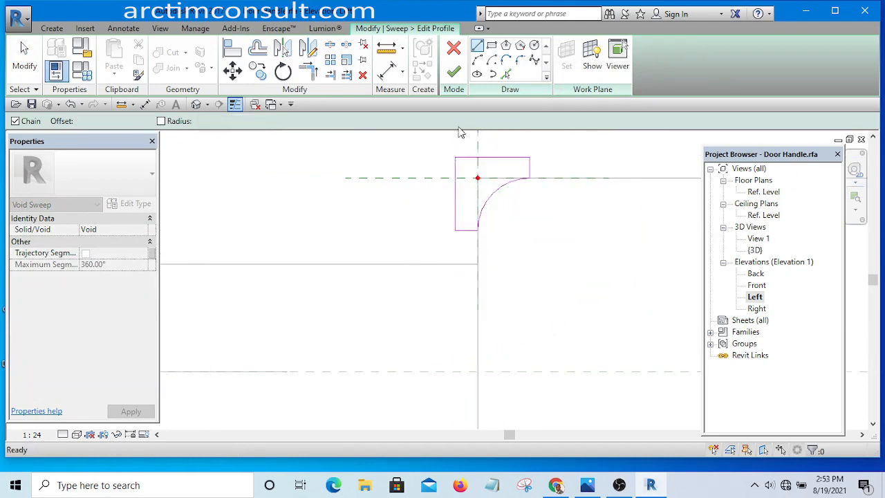
key("Escape")
key("Escape")
left_click(453, 71)
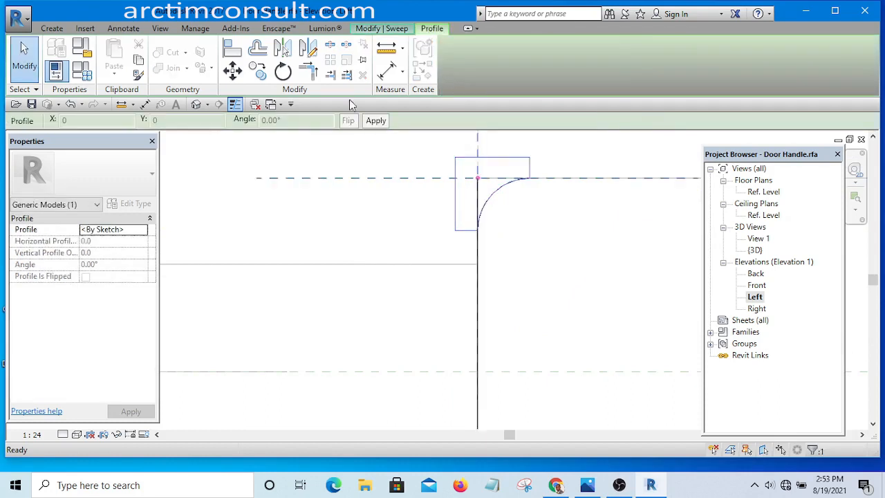
Return to the 3D view and finish the void sweep that rounds the cylinder's end edge.
left_click(195, 105)
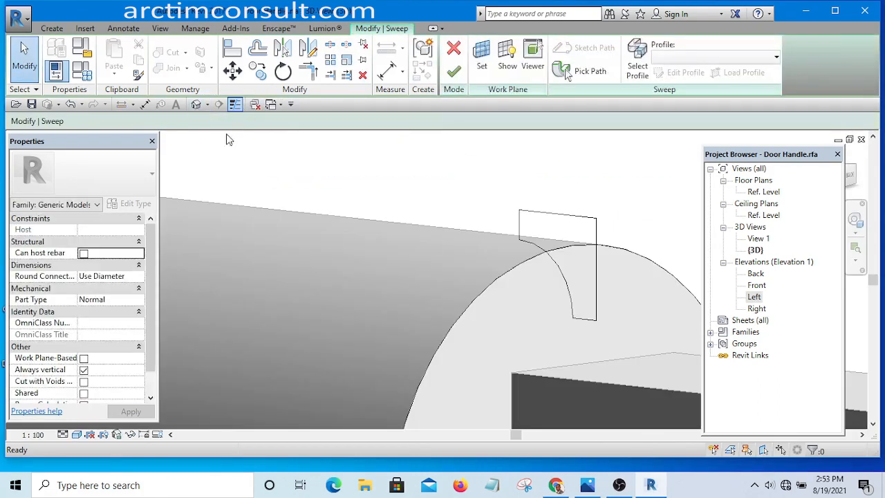
left_click(454, 73)
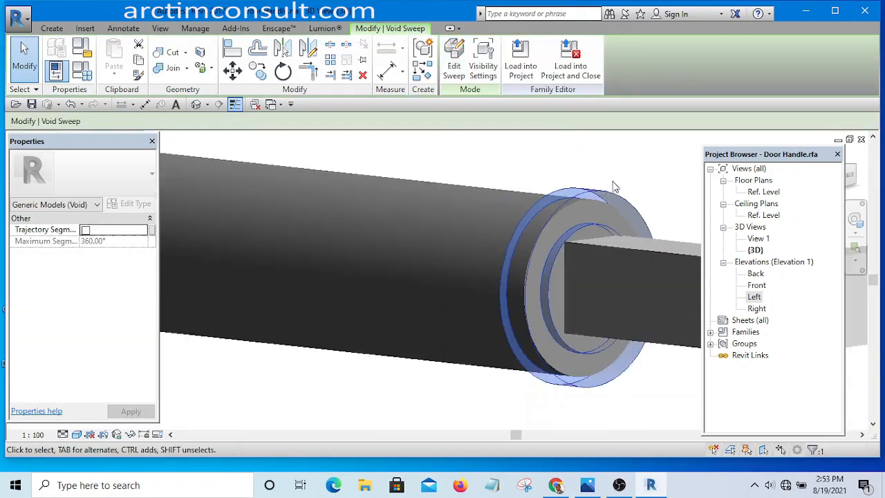
left_click(627, 168)
scroll(512, 291, "down", 3)
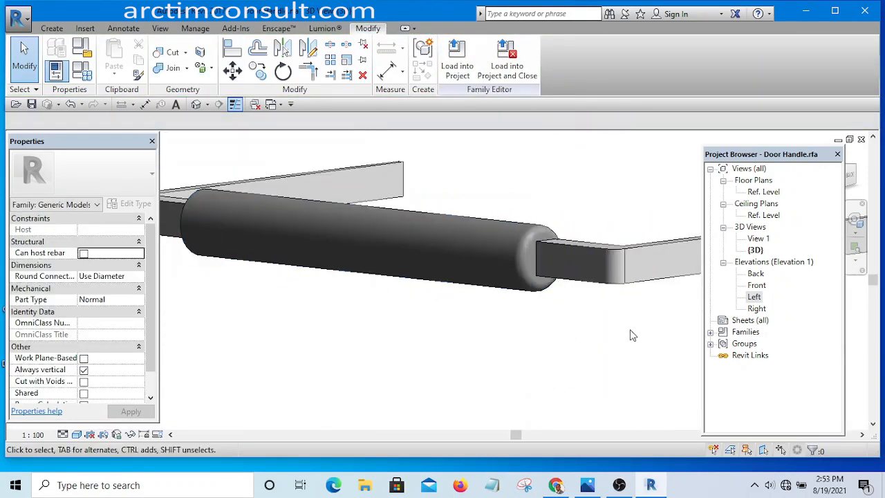
Inspect the cylinder's rounded end up close and reopen the void sweep to review its path and profile without changing them.
middle_click_drag(617, 335, 656, 311, "shift")
scroll(541, 254, "up", 5)
scroll(564, 343, "down", 4)
scroll(610, 294, "up", 3)
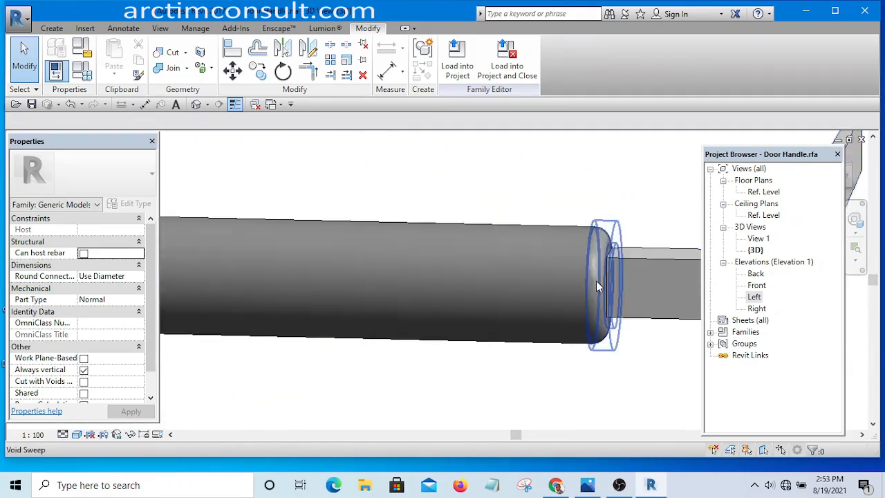
left_click(596, 281)
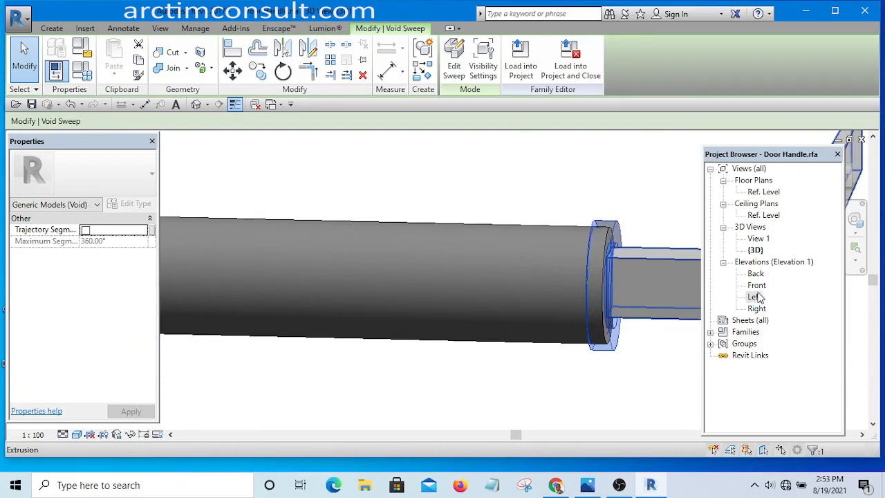
left_click(453, 55)
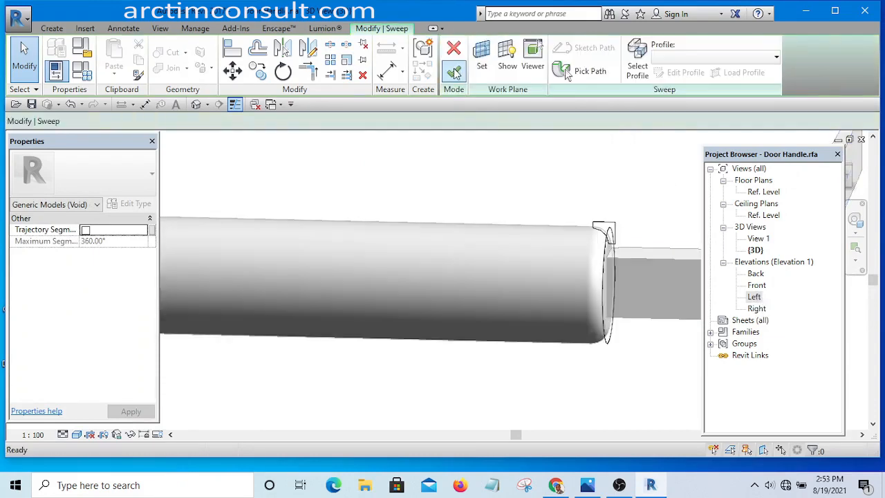
scroll(612, 228, "up", 3)
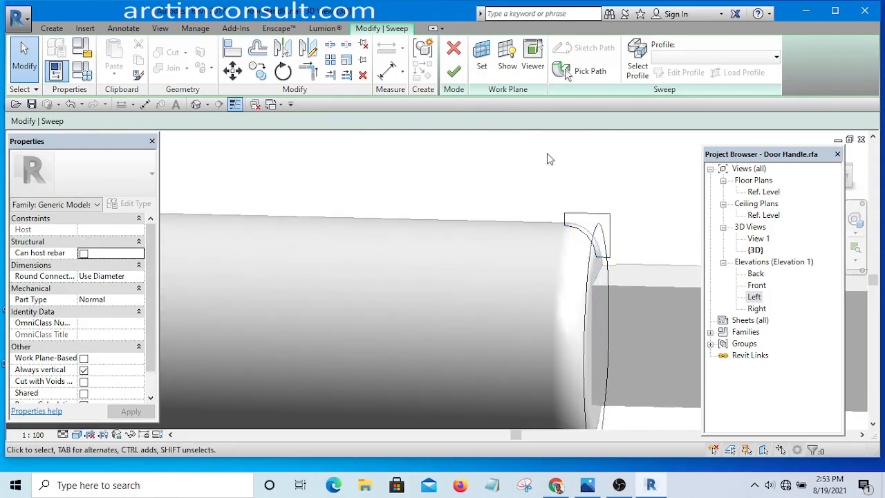
left_click(454, 71)
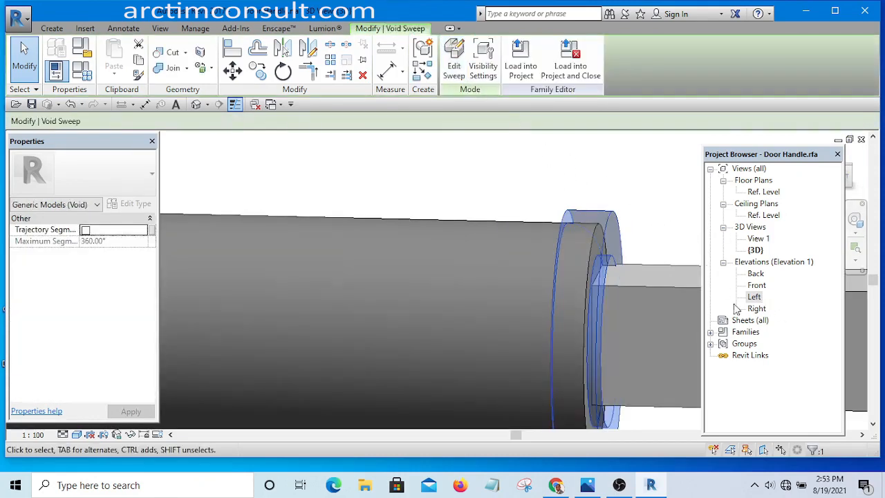
In the Left elevation, mirror a copy of the void sweep to the cylinder's other end about the Center (Front/Back) reference plane.
double_click(756, 286)
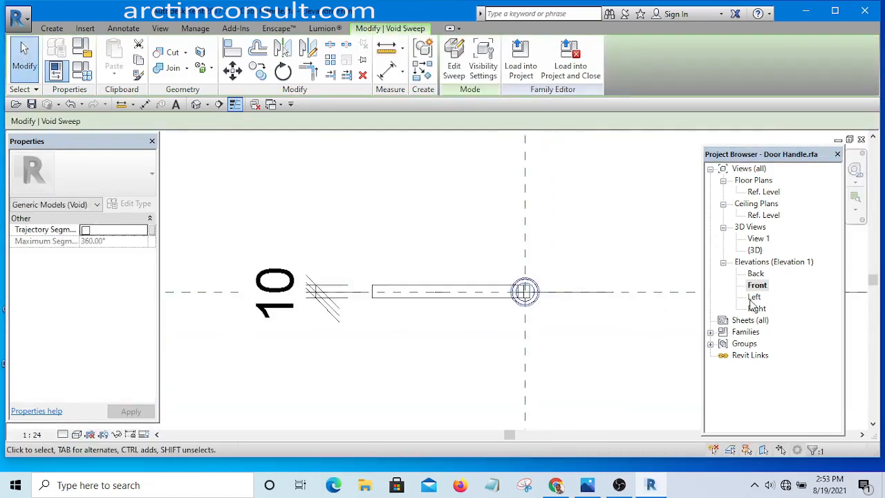
double_click(753, 297)
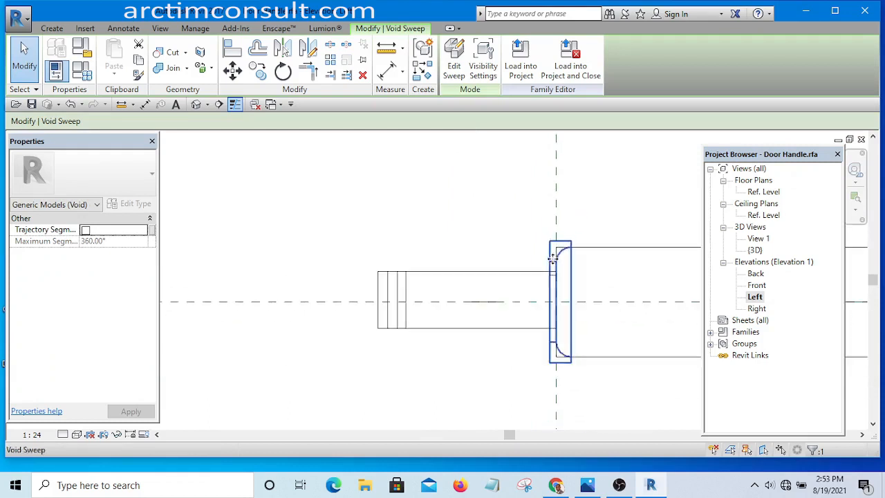
scroll(552, 258, "down", 2)
left_click(490, 213)
scroll(577, 288, "up", 1)
scroll(514, 302, "down", 3)
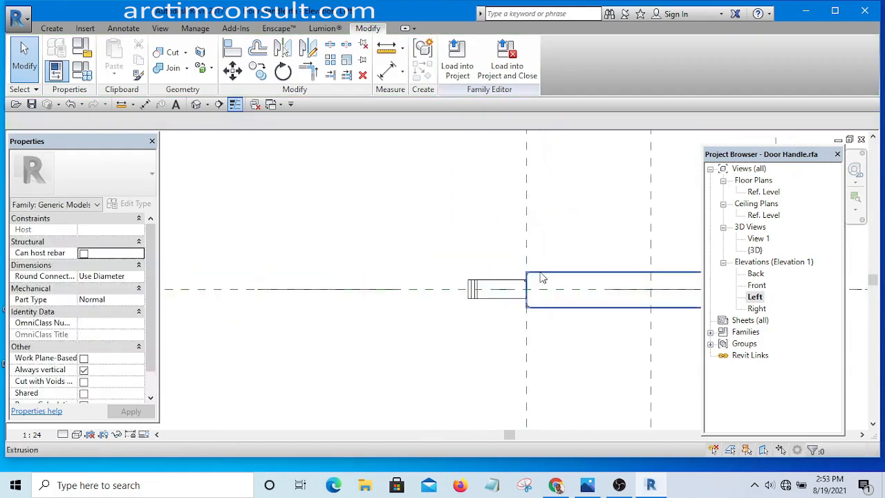
left_click(530, 312)
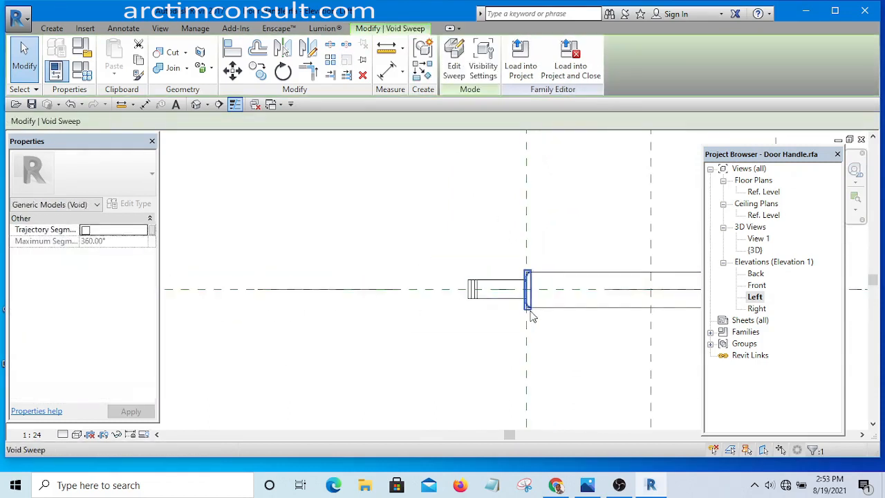
middle_click_drag(579, 343, 432, 368)
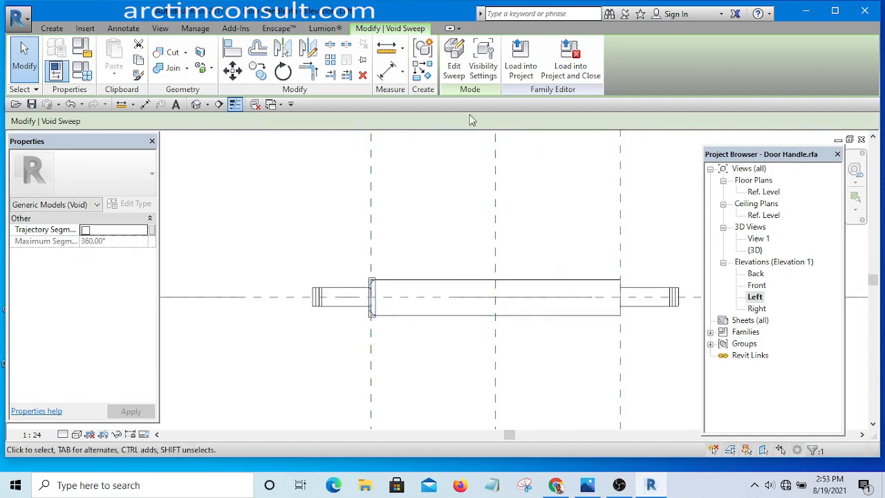
left_click(308, 47)
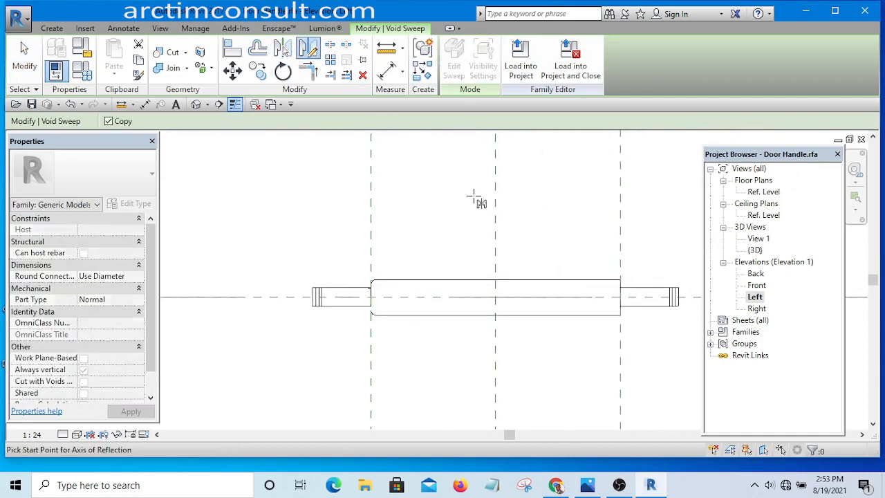
left_click(496, 239)
left_click(497, 176)
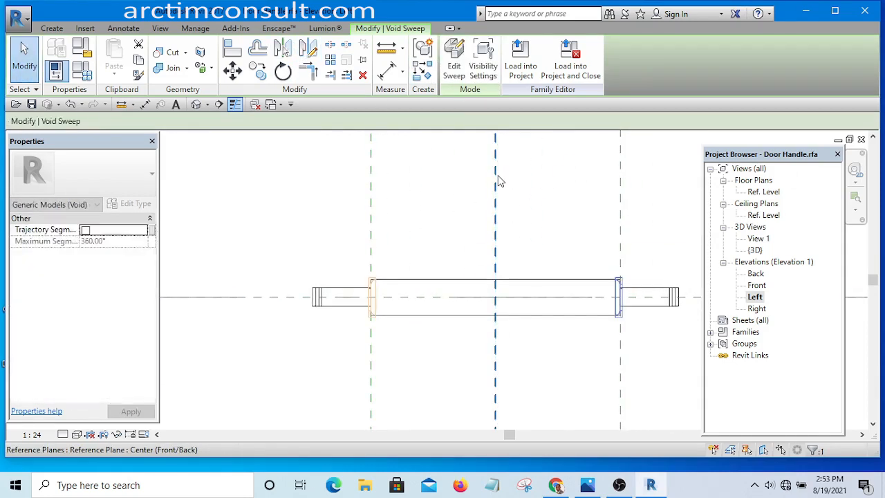
left_click(566, 222)
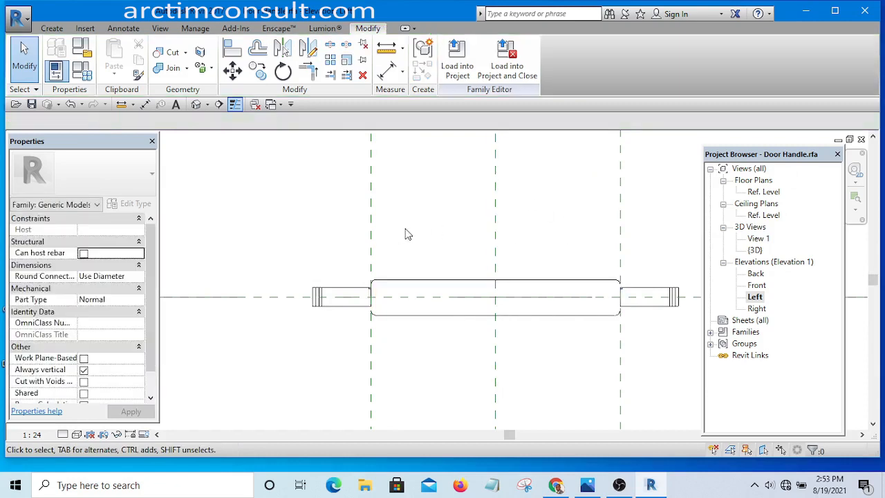
Check both cylinder ends in 3D and load the Door Handle family into 900mm door.rfa only, overwriting the existing version.
left_click(197, 105)
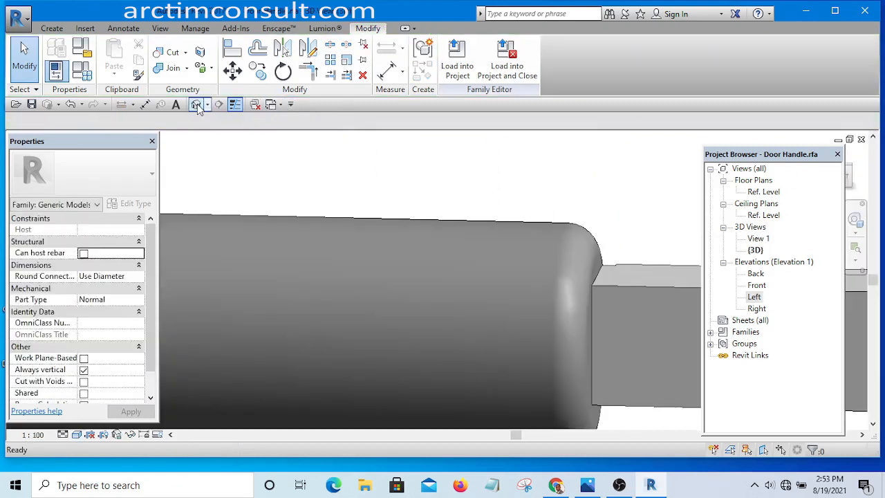
scroll(327, 220, "up", 3)
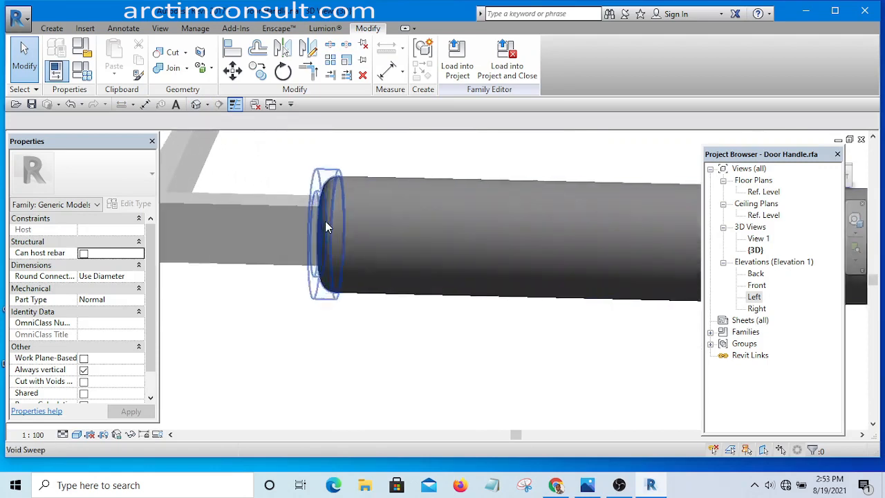
scroll(433, 322, "down", 5)
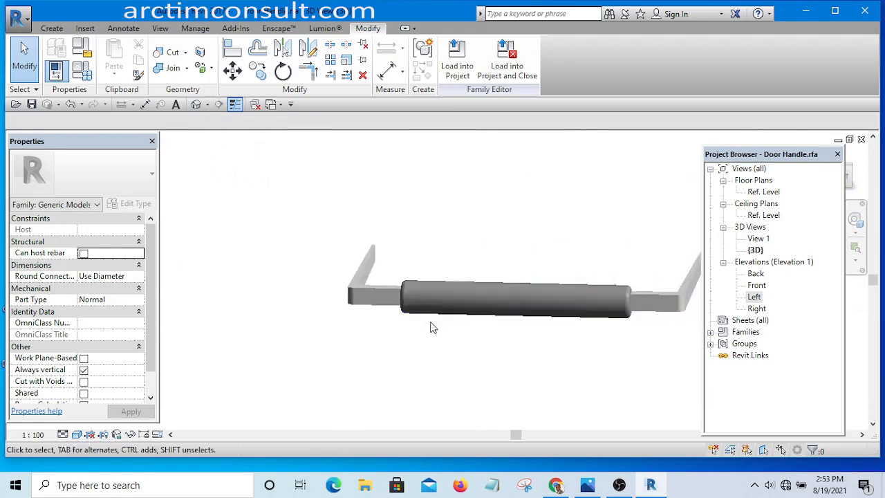
left_click(454, 66)
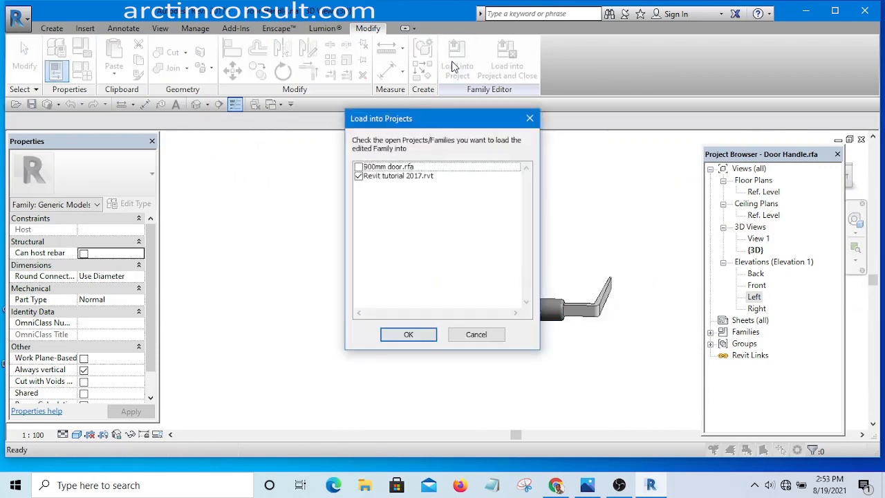
left_click(359, 166)
left_click(359, 176)
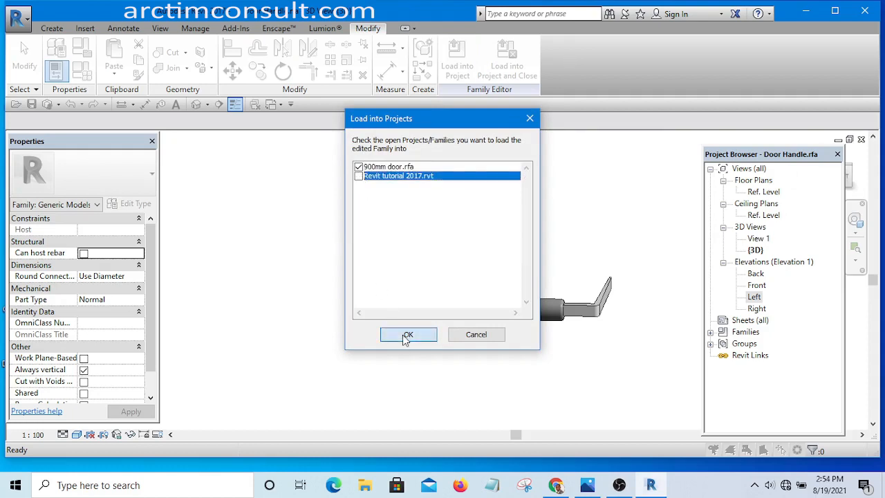
left_click(403, 335)
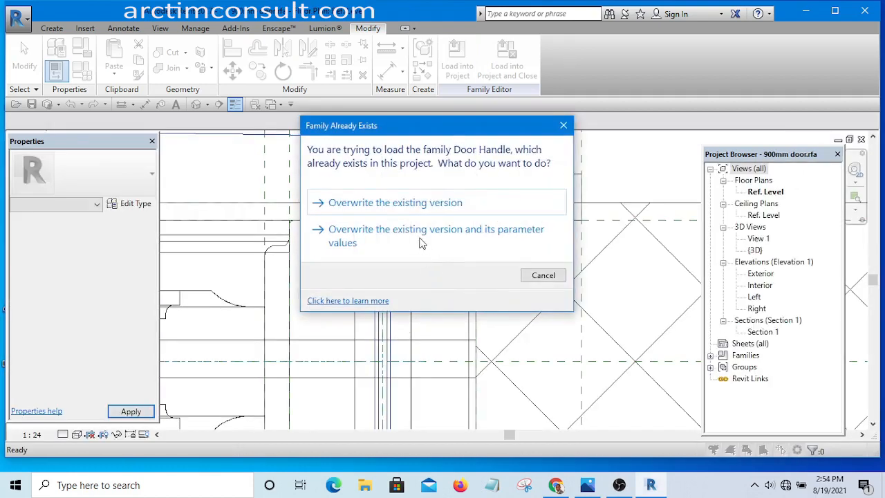
left_click(410, 203)
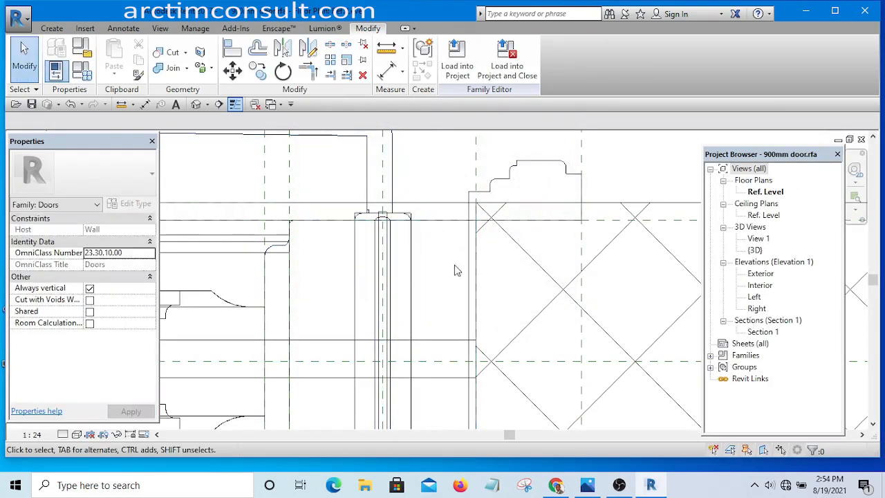
Save the 900mm door family, replacing the existing 900mm door.rfa file, and open its 3D view.
scroll(417, 206, "up", 2)
scroll(417, 205, "down", 2)
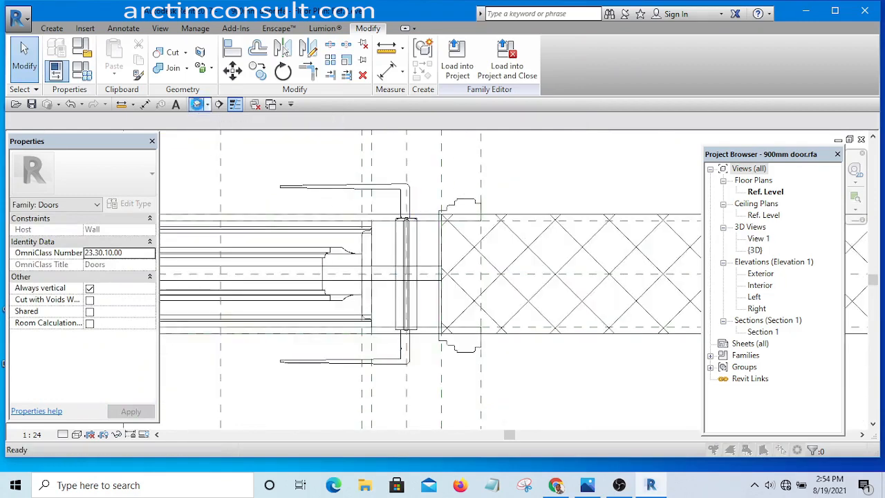
left_click(351, 207)
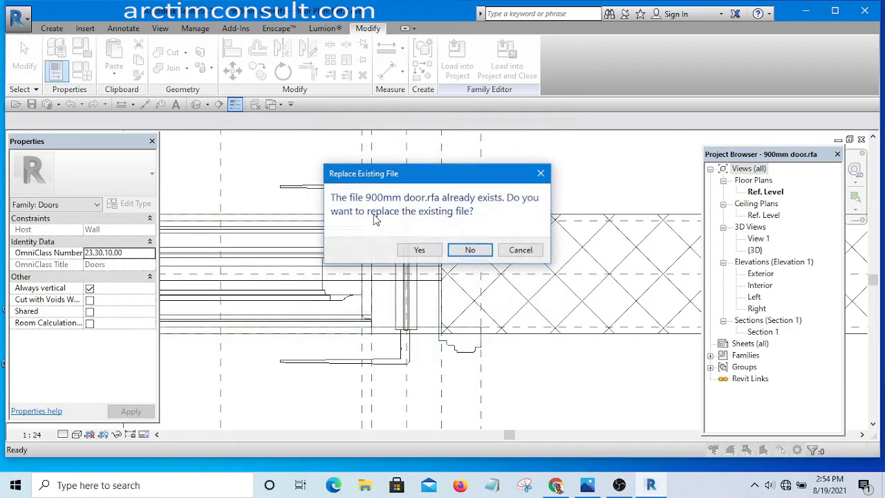
left_click(421, 249)
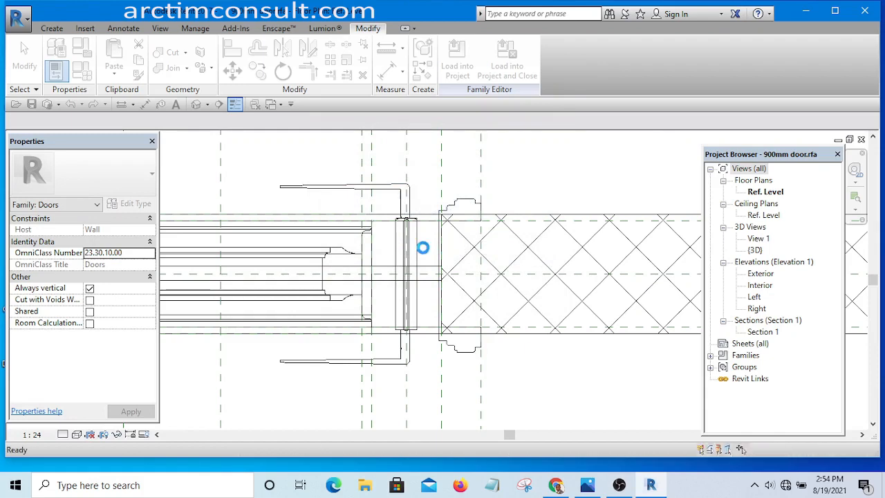
Inspect the reloaded door handle and keyhole on the 900mm door up close from several angles in 3D.
scroll(423, 252, "down", 5)
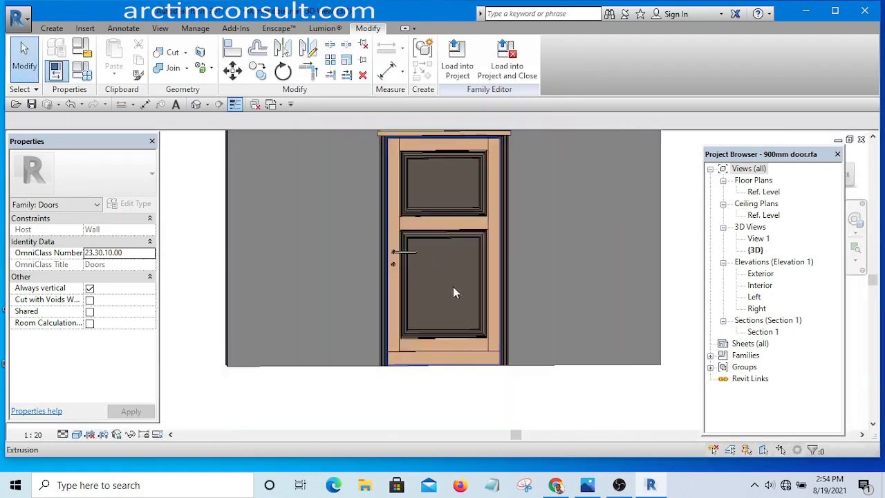
middle_click_drag(453, 286, 391, 298, "shift")
scroll(407, 253, "up", 6)
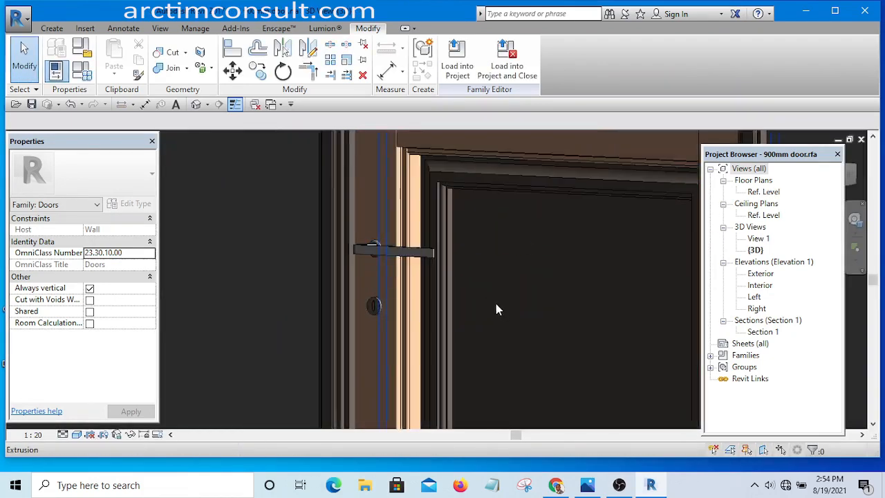
middle_click_drag(375, 338, 465, 339, "shift")
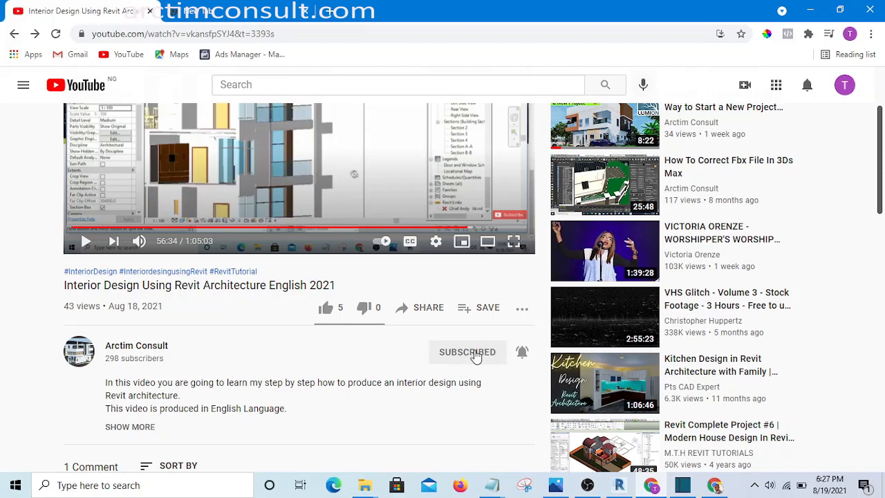
Switch to the browser, view the Arctim Consult channel's notification options and look through the services on arctimconsult.com.
left_click(523, 354)
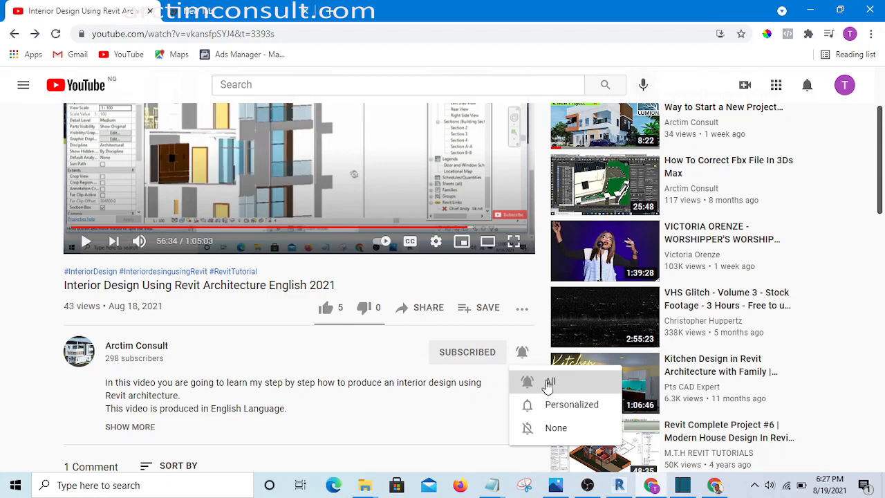
left_click(404, 342)
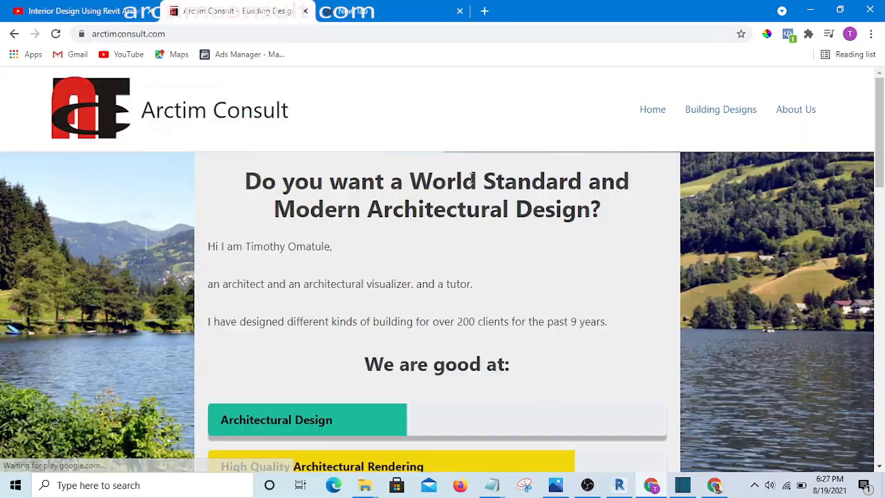
scroll(311, 136, "down", 15)
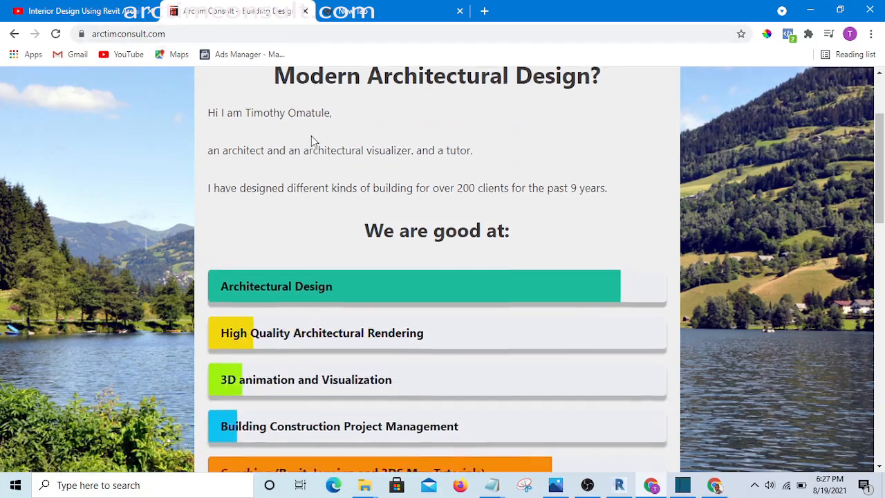